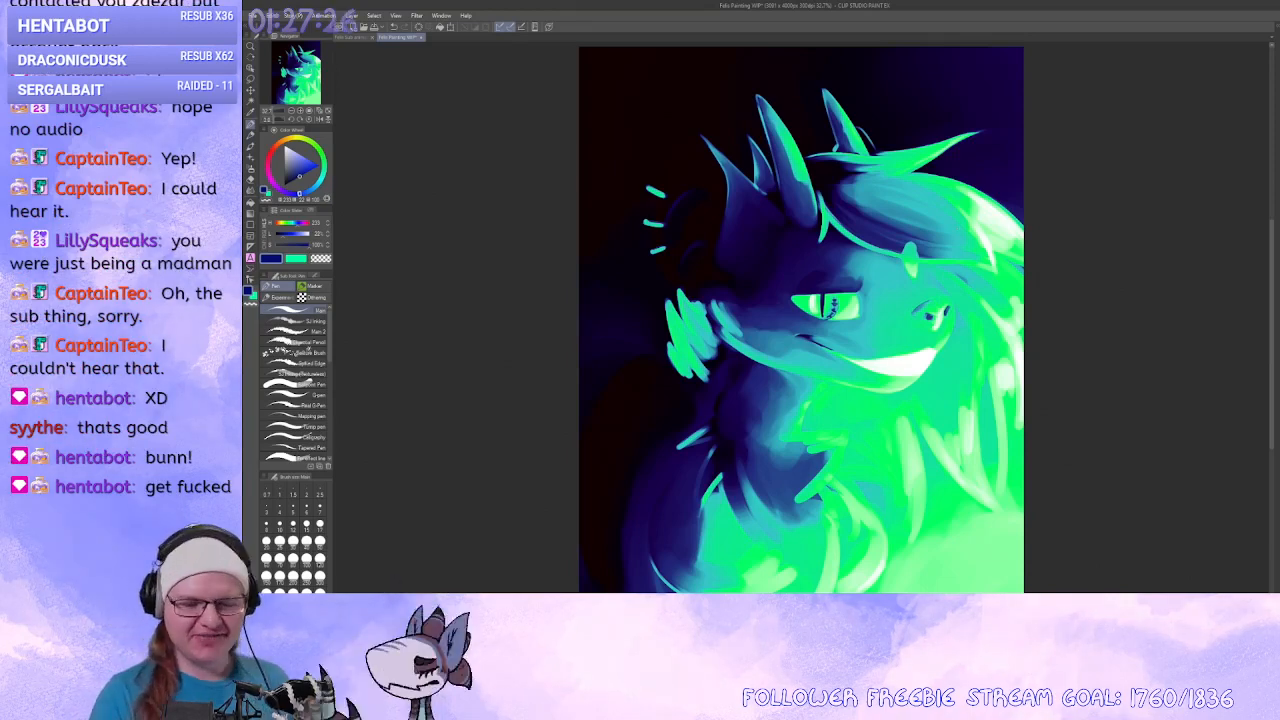
Check the Torque character sheet in the other open document and return to the painting.
{"action": "left_click", "coordinate": [343, 37]}
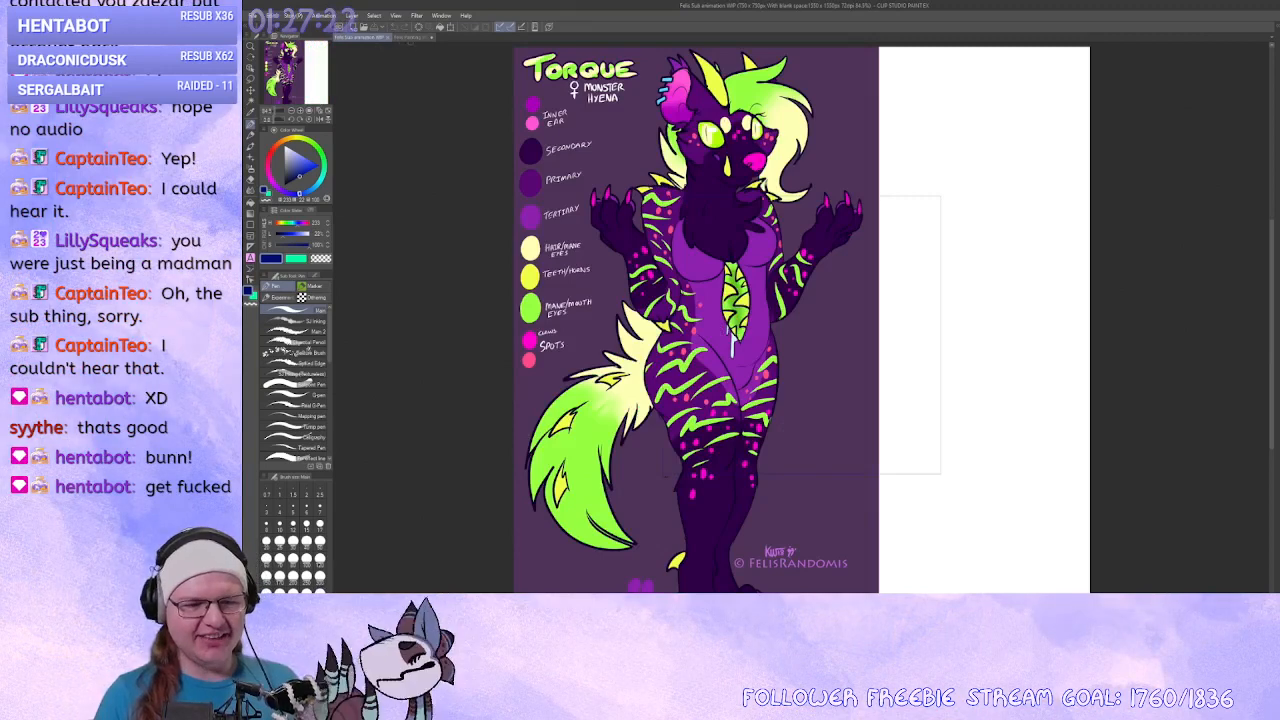
{"action": "left_click", "coordinate": [411, 40]}
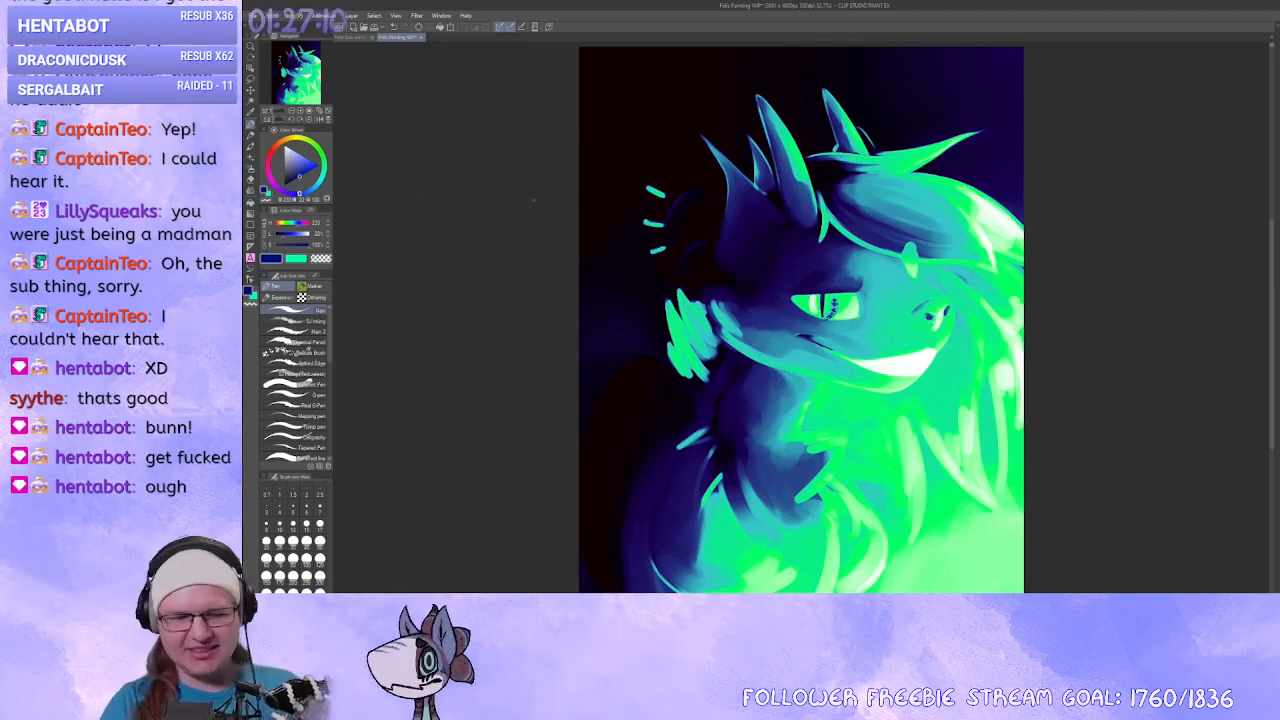
{"action": "mouse_move", "coordinate": [533, 200]}
{"action": "left_mouse_down"}
{"action": "mouse_move", "coordinate": [560, 203]}
{"action": "mouse_move", "coordinate": [548, 215]}
{"action": "left_mouse_up"}
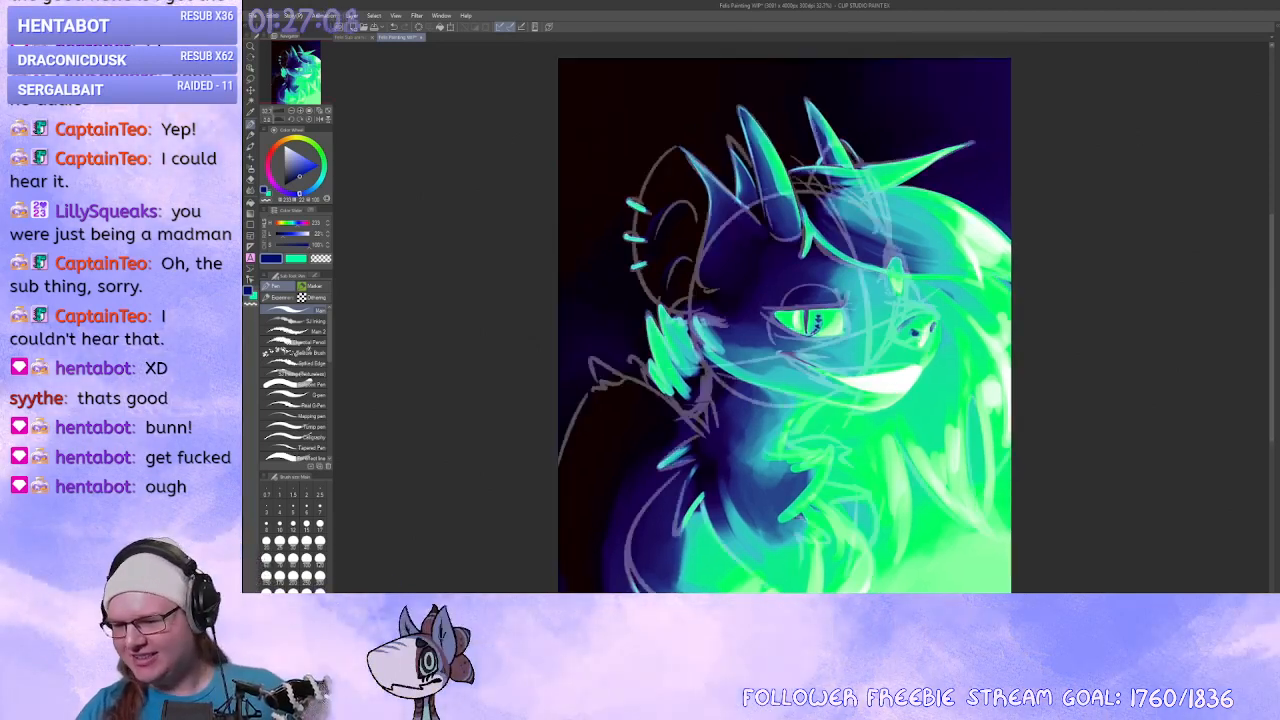
Show the two character reference images over the painting and leave the sketch lines hidden.
{"action": "key", "text": "ctrl+z"}
{"action": "key", "text": "ctrl+y"}
{"action": "key", "text": "ctrl+z"}
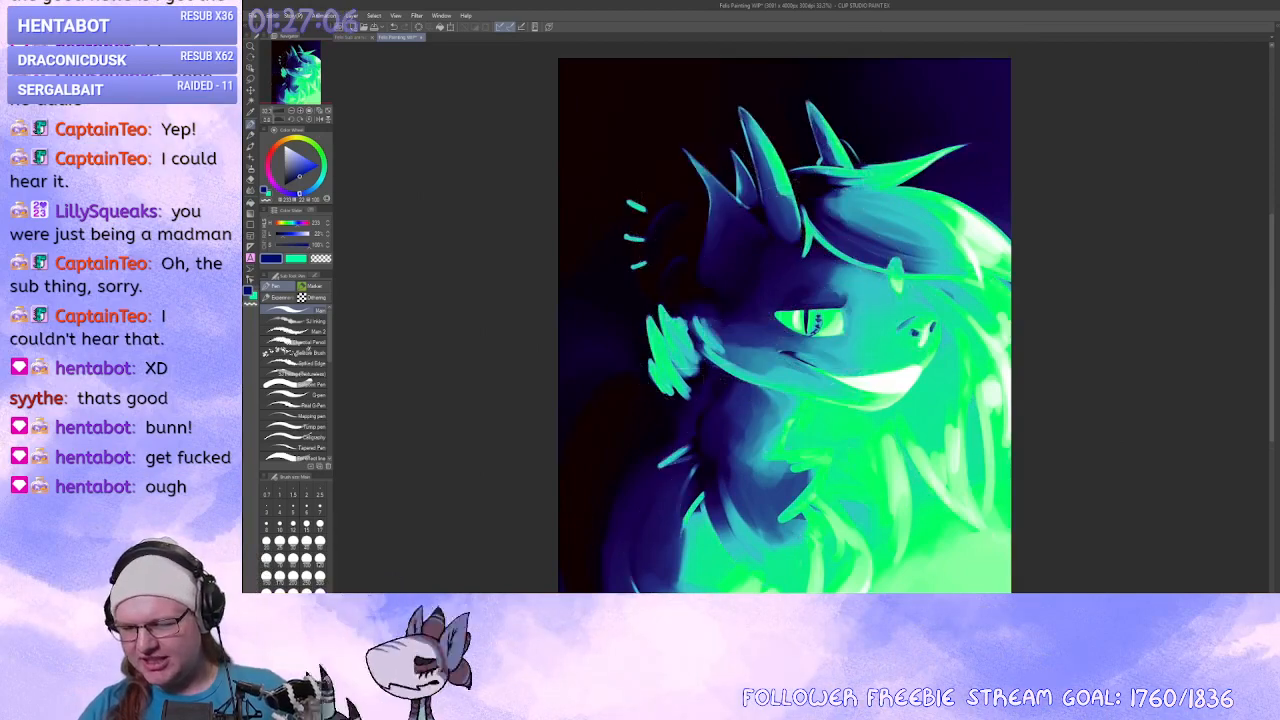
{"action": "key", "text": "ctrl+z"}
{"action": "key", "text": "ctrl+z"}
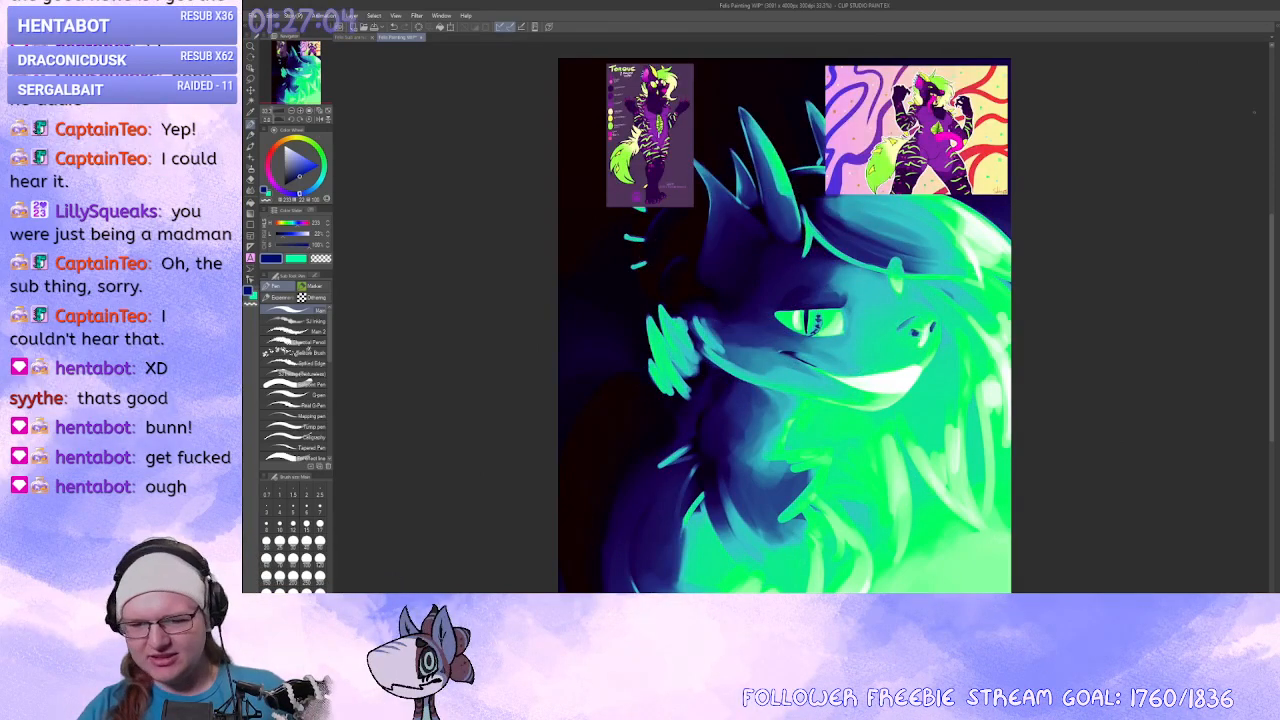
{"action": "left_click_drag", "start_coordinate": [915, 332], "coordinate": [881, 284]}
{"action": "scroll", "coordinate": [750, 320], "scroll_direction": "up", "scroll_amount": 3}
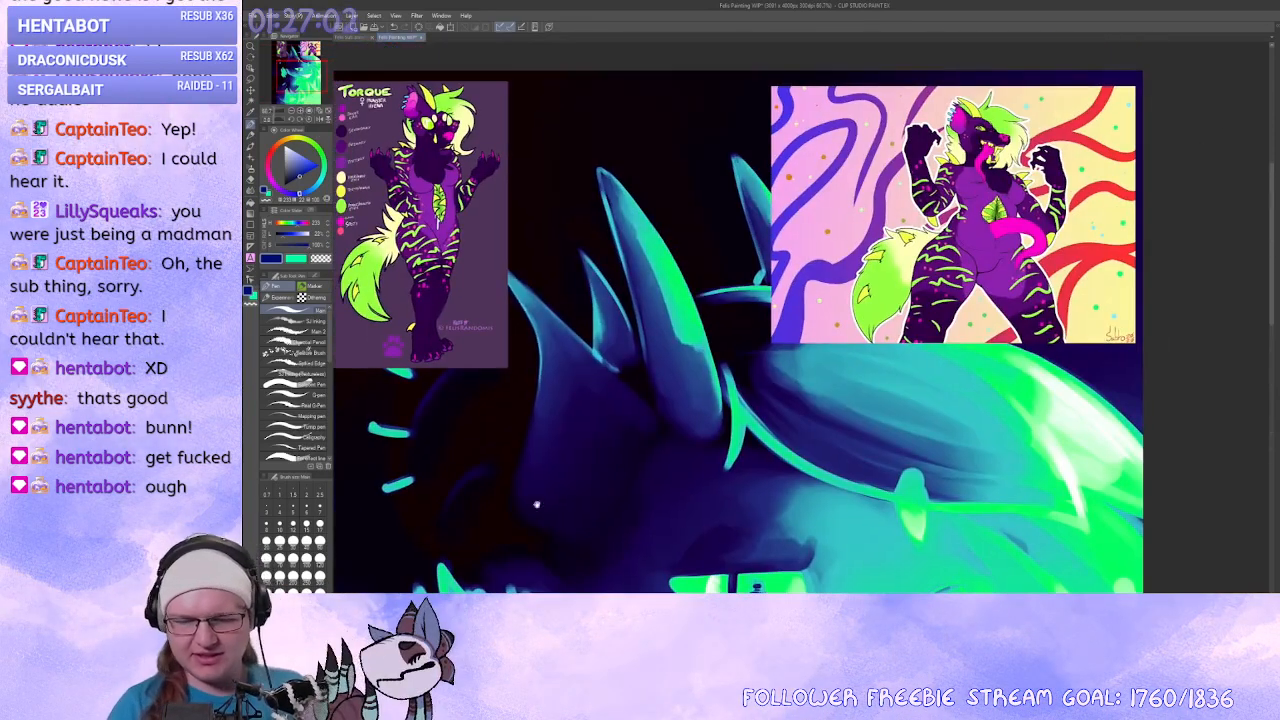
{"action": "left_click_drag", "start_coordinate": [1047, 439], "coordinate": [1018, 103]}
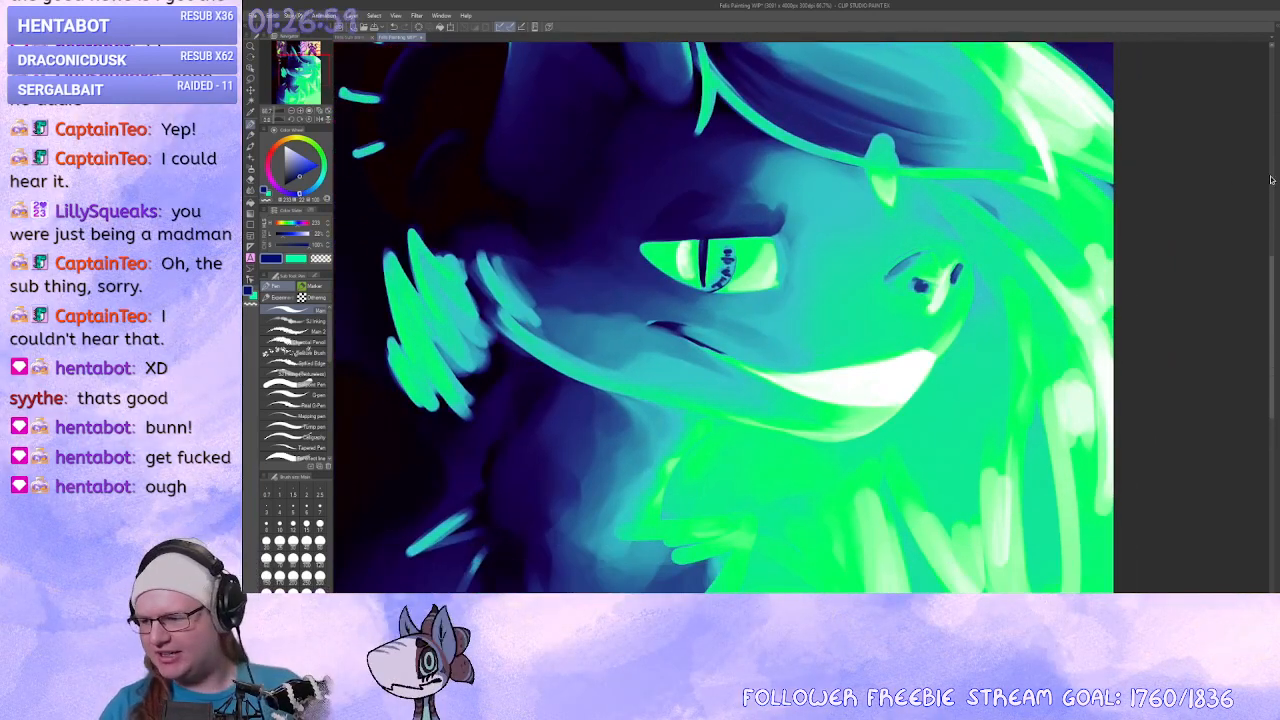
Choose the watercolor Painting tool brush and darken both the main and secondary colours to near black.
{"action": "left_click", "coordinate": [252, 146]}
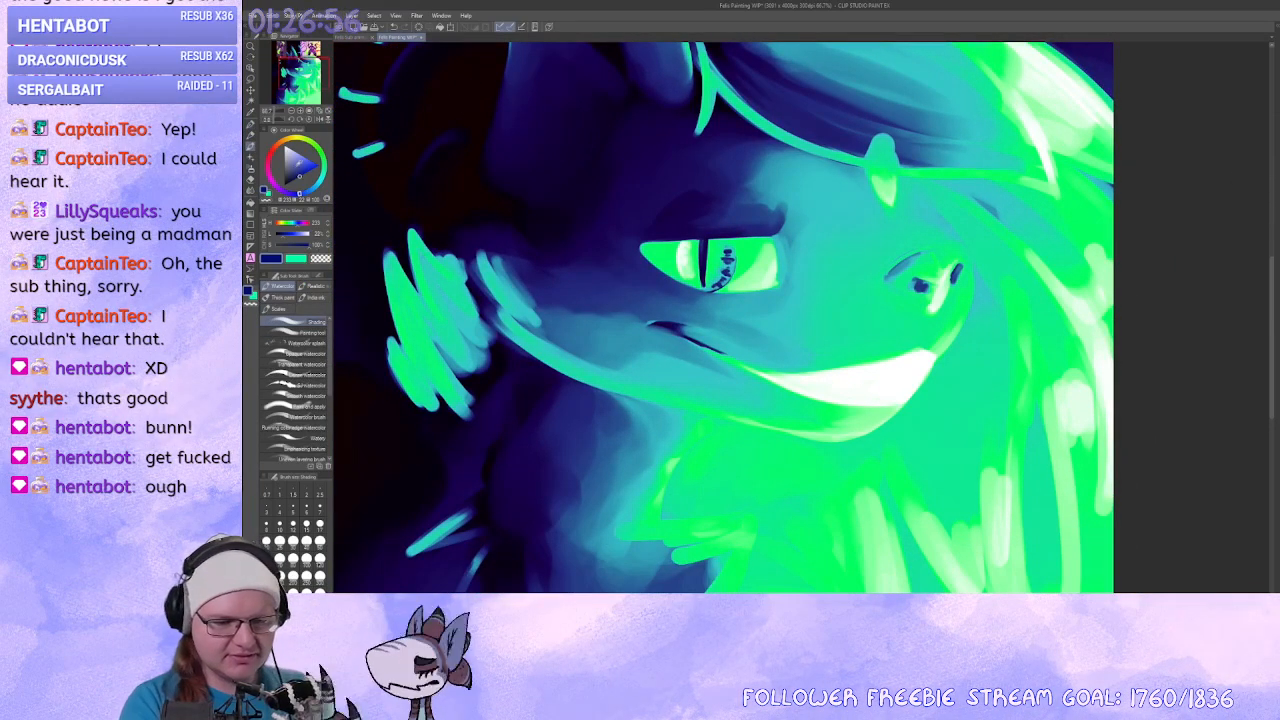
{"action": "left_click_drag", "start_coordinate": [297, 161], "coordinate": [279, 137]}
{"action": "left_click_drag", "start_coordinate": [305, 236], "coordinate": [330, 240]}
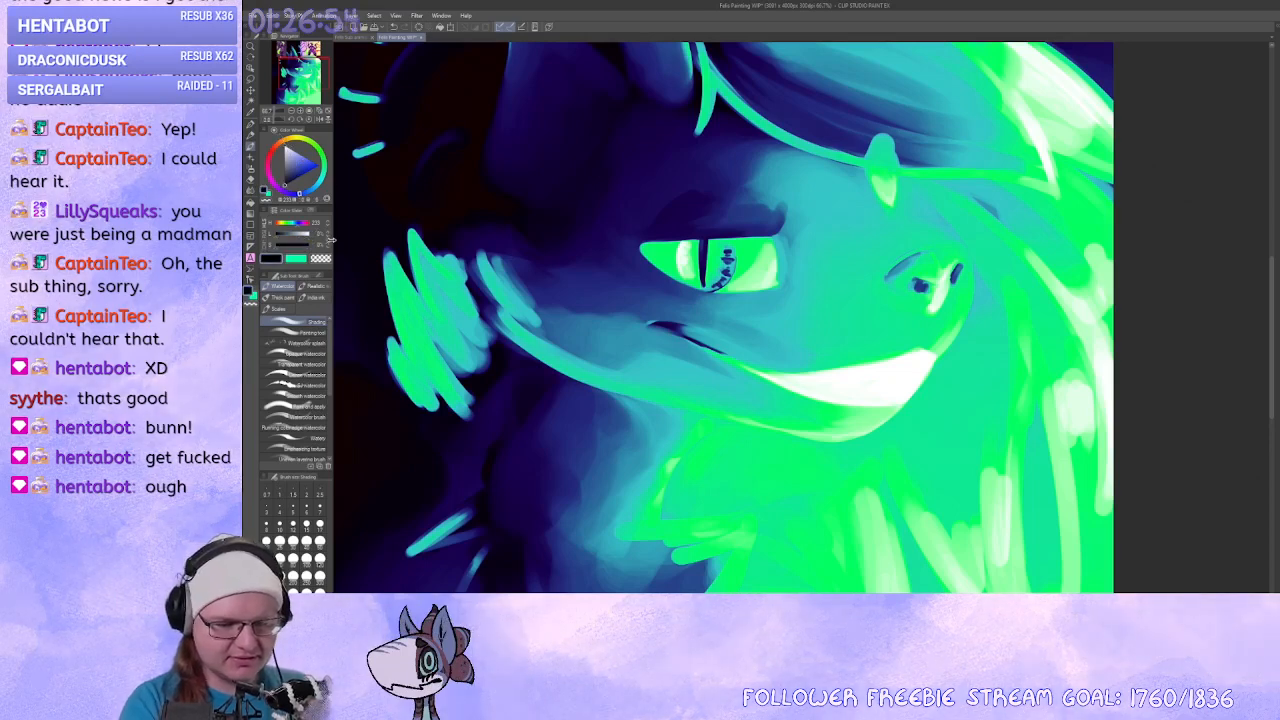
{"action": "left_click", "coordinate": [328, 233]}
{"action": "left_click", "coordinate": [328, 233]}
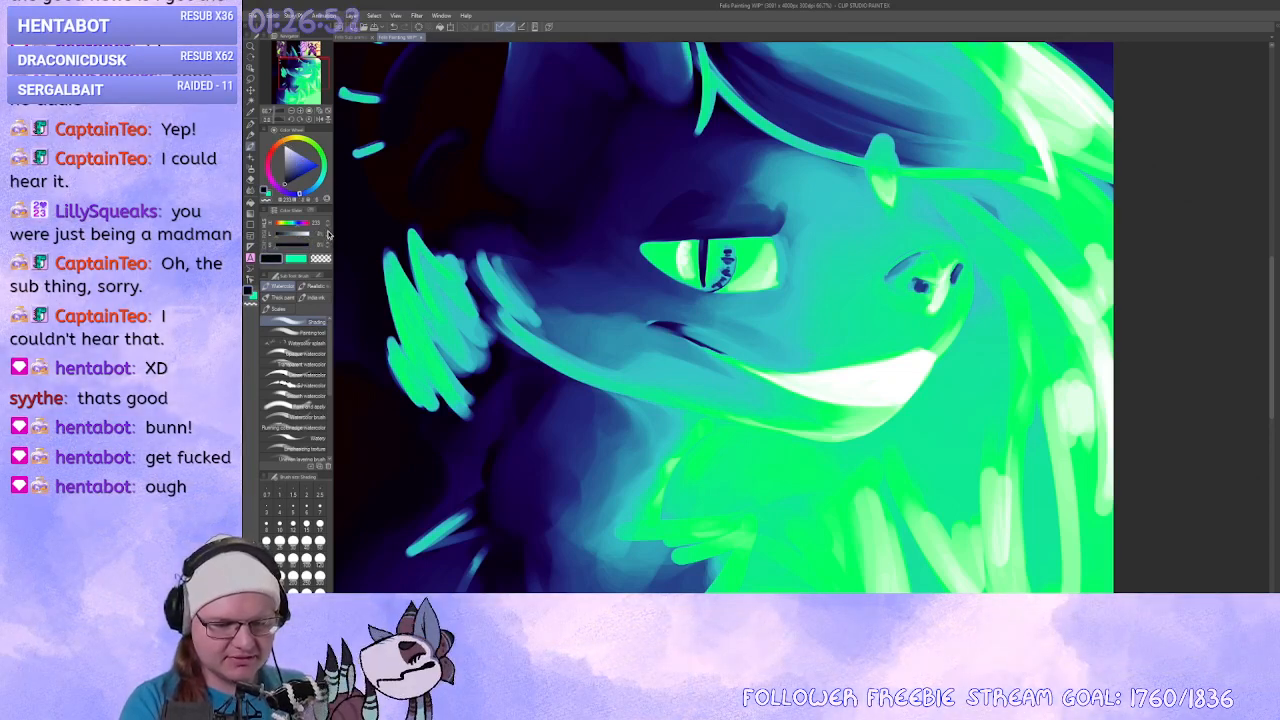
{"action": "left_click", "coordinate": [328, 233]}
{"action": "left_click", "coordinate": [299, 257]}
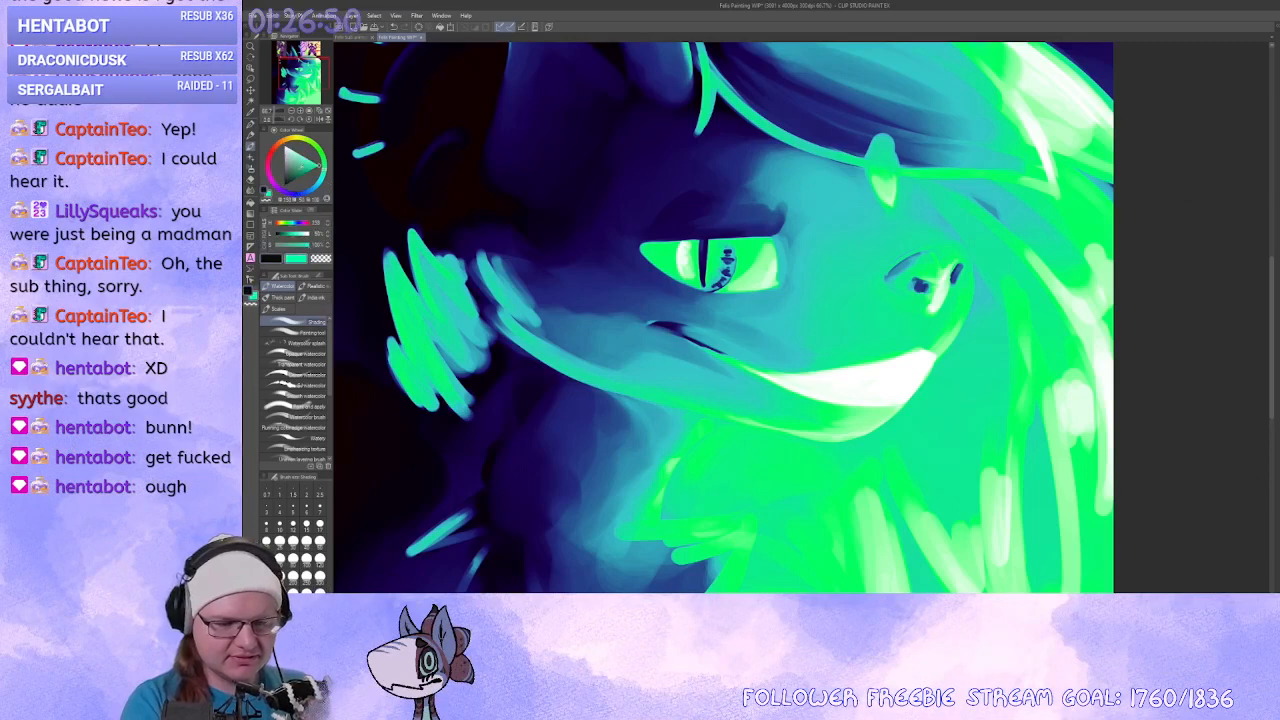
{"action": "left_click_drag", "start_coordinate": [301, 234], "coordinate": [279, 234]}
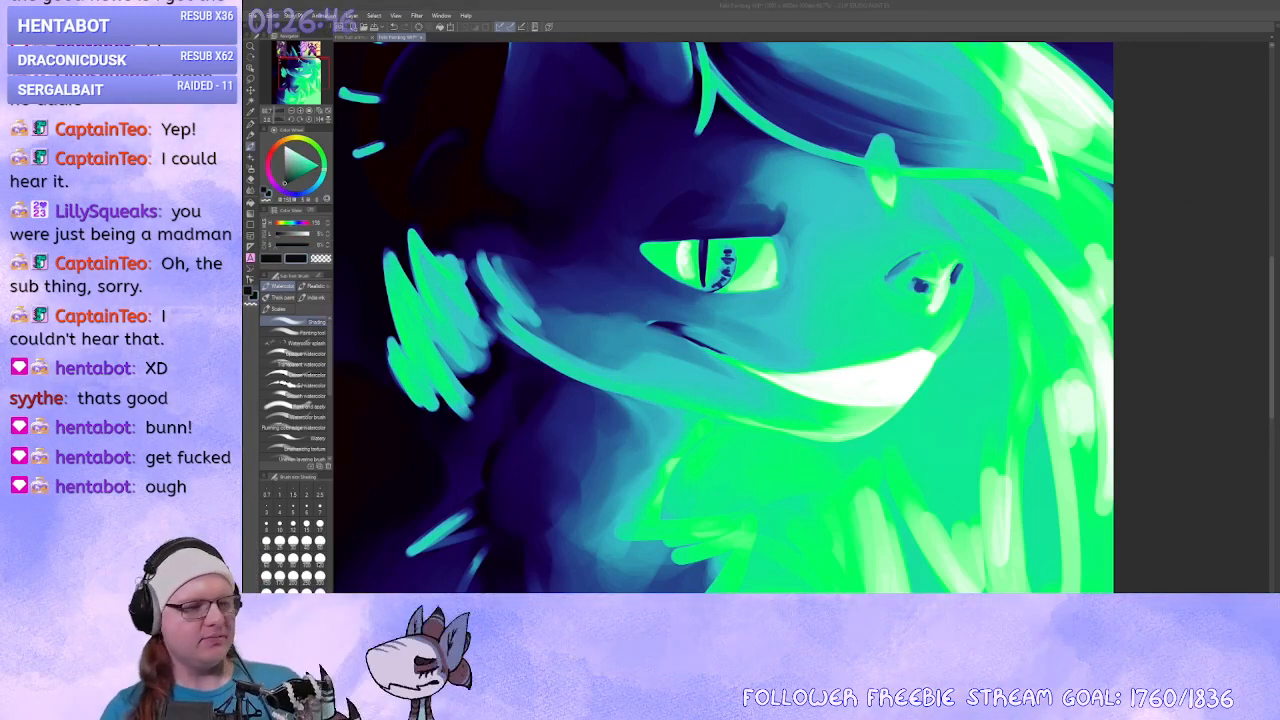
{"action": "left_click_drag", "start_coordinate": [734, 209], "coordinate": [584, 193]}
{"action": "left_click_drag", "start_coordinate": [511, 291], "coordinate": [506, 204]}
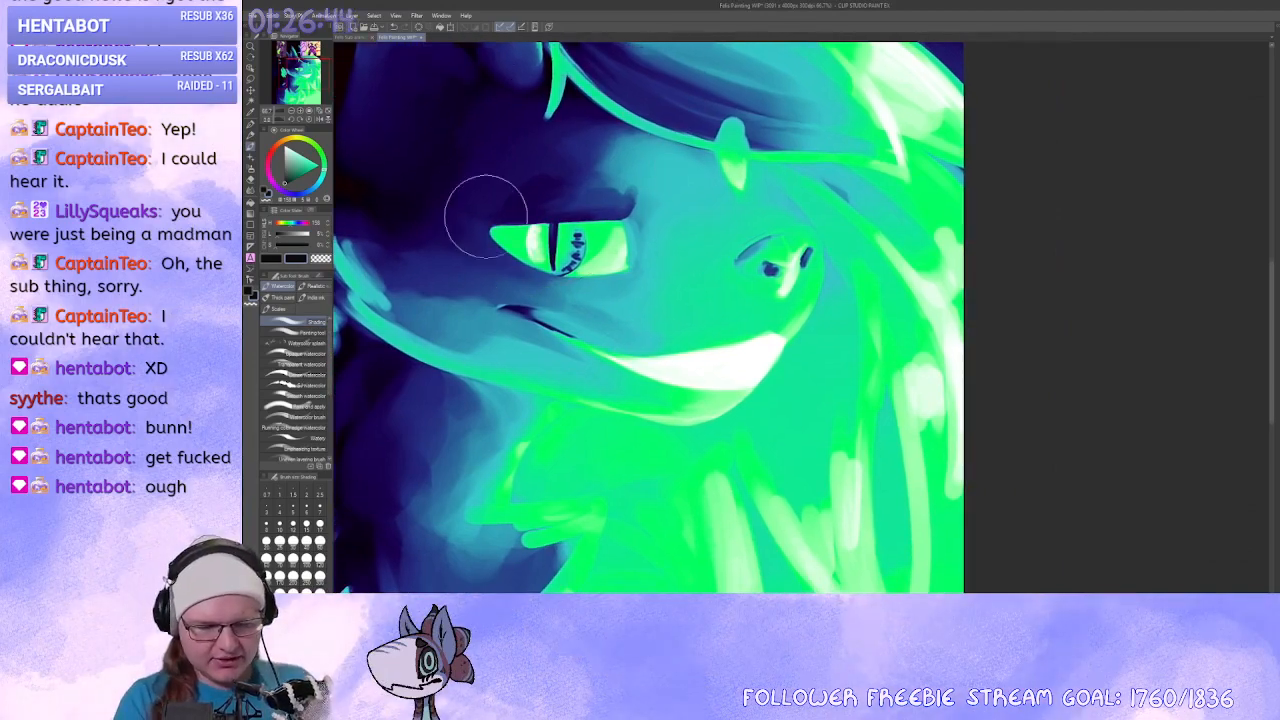
{"action": "left_click", "coordinate": [300, 332]}
{"action": "left_click_drag", "start_coordinate": [620, 244], "coordinate": [680, 307]}
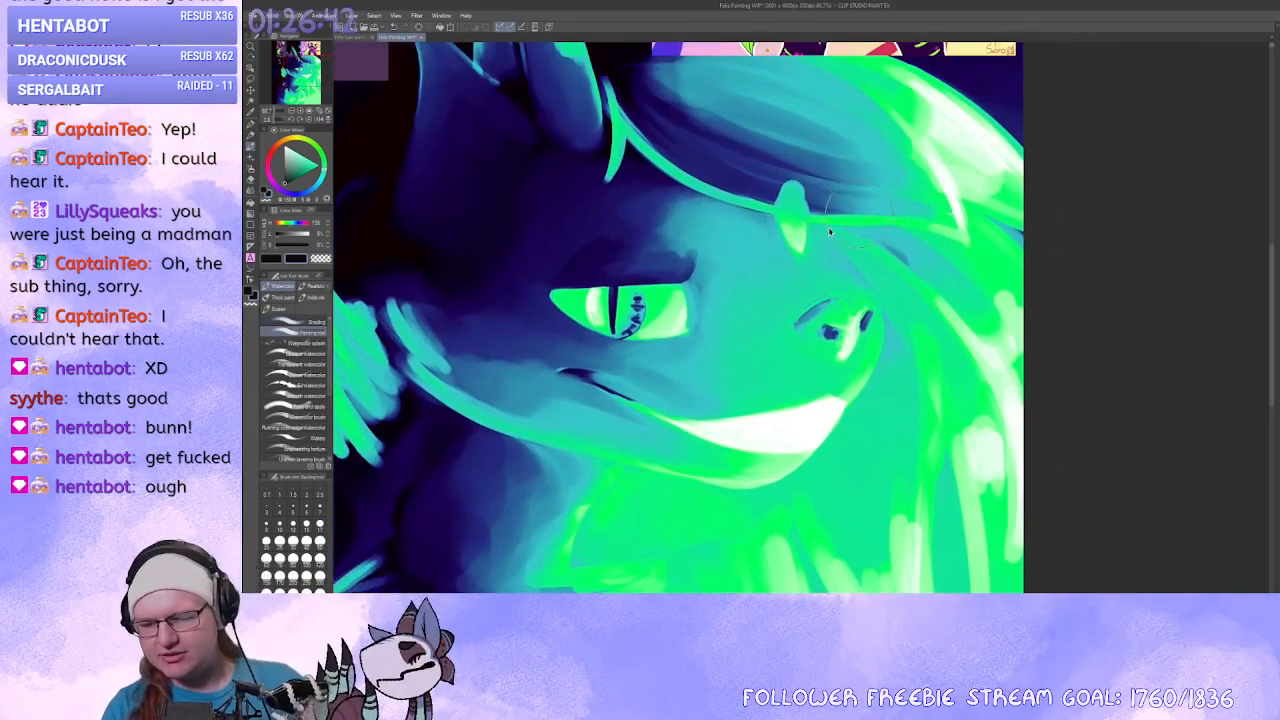
Reposition the reference images, placing the Torque sheet over the lower part of the ear and the second picture above the hair.
{"action": "left_click_drag", "start_coordinate": [918, 278], "coordinate": [1170, 527]}
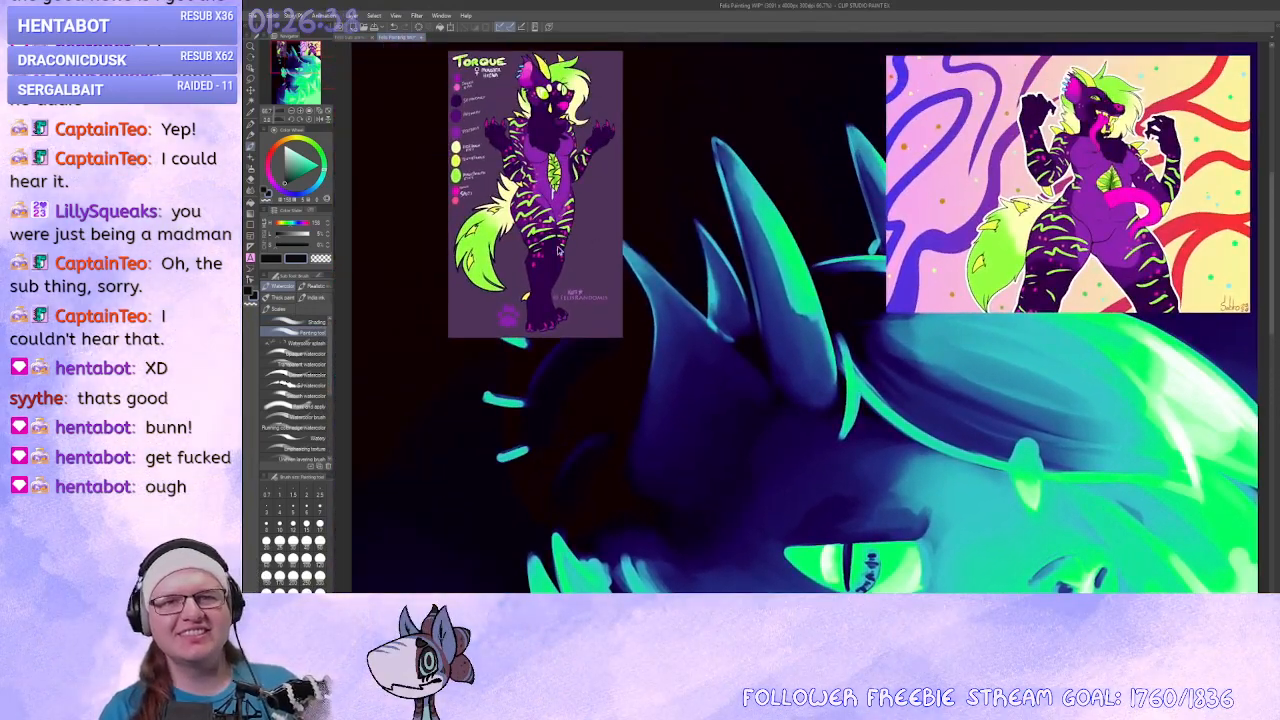
{"action": "left_click_drag", "start_coordinate": [558, 250], "coordinate": [509, 408]}
{"action": "left_click_drag", "start_coordinate": [635, 357], "coordinate": [619, 375]}
{"action": "left_click_drag", "start_coordinate": [980, 230], "coordinate": [686, 205]}
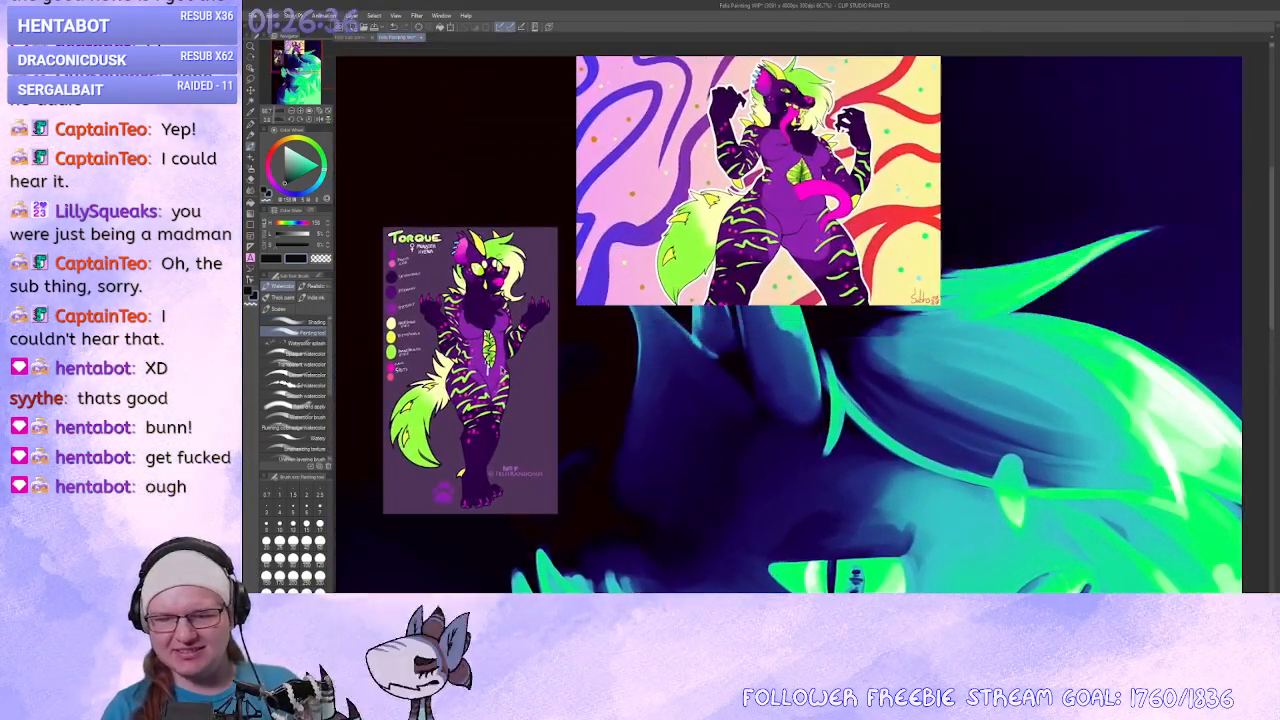
{"action": "left_click_drag", "start_coordinate": [503, 371], "coordinate": [468, 309]}
{"action": "left_click_drag", "start_coordinate": [940, 393], "coordinate": [943, 400]}
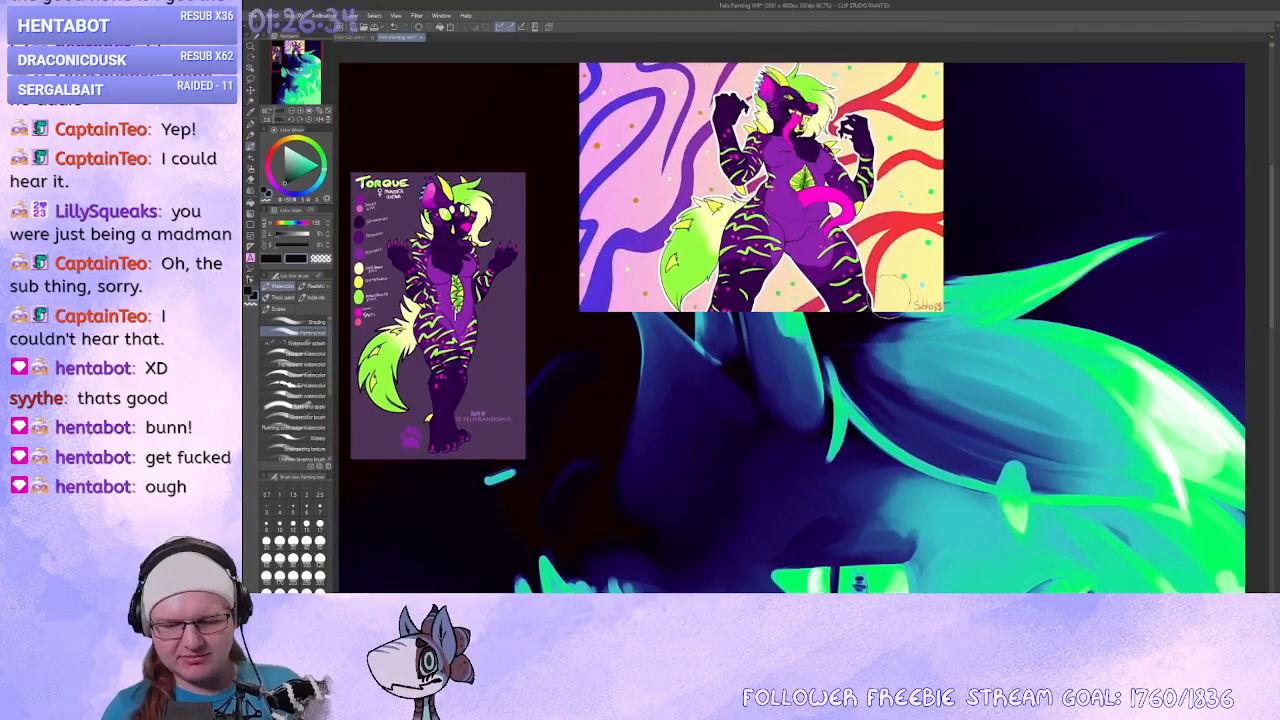
{"action": "left_click_drag", "start_coordinate": [807, 384], "coordinate": [902, 332]}
{"action": "left_click_drag", "start_coordinate": [876, 194], "coordinate": [1142, 190]}
{"action": "left_click_drag", "start_coordinate": [533, 260], "coordinate": [587, 469]}
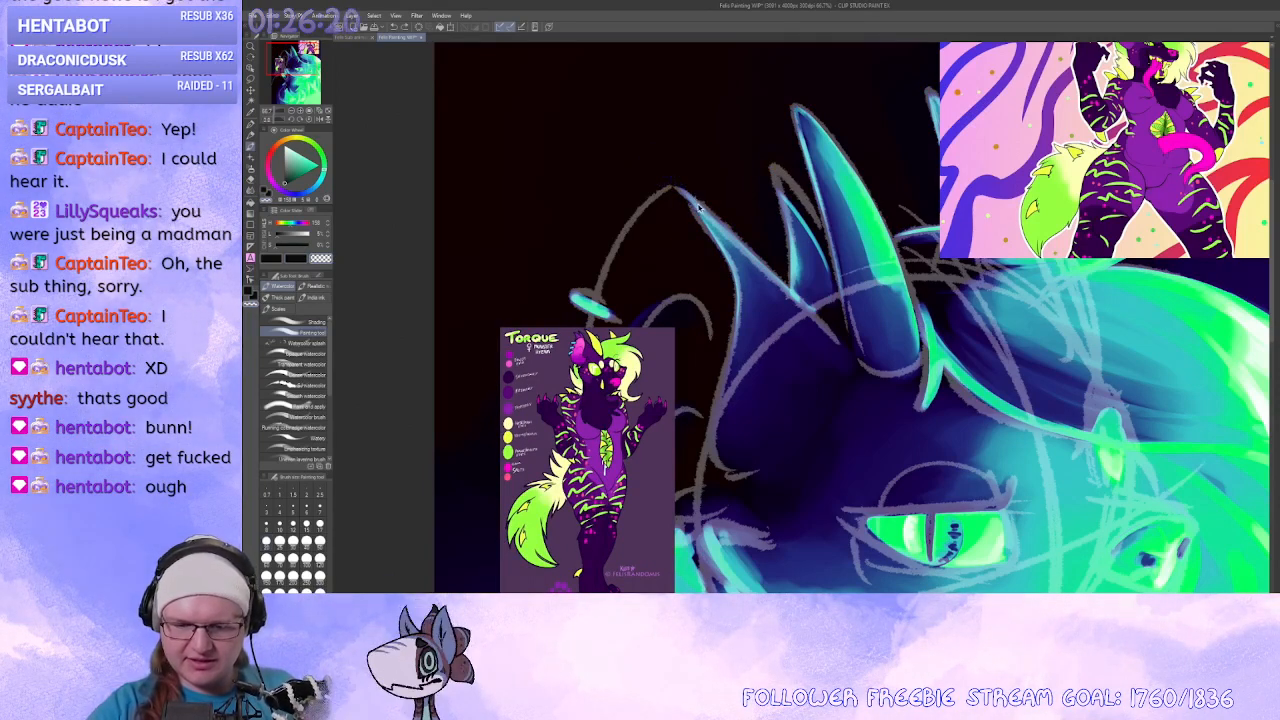
Paint small dark blue tufts extending from the tip of the ear, sampling the colour from the painted area.
{"action": "left_click_drag", "start_coordinate": [700, 207], "coordinate": [670, 172]}
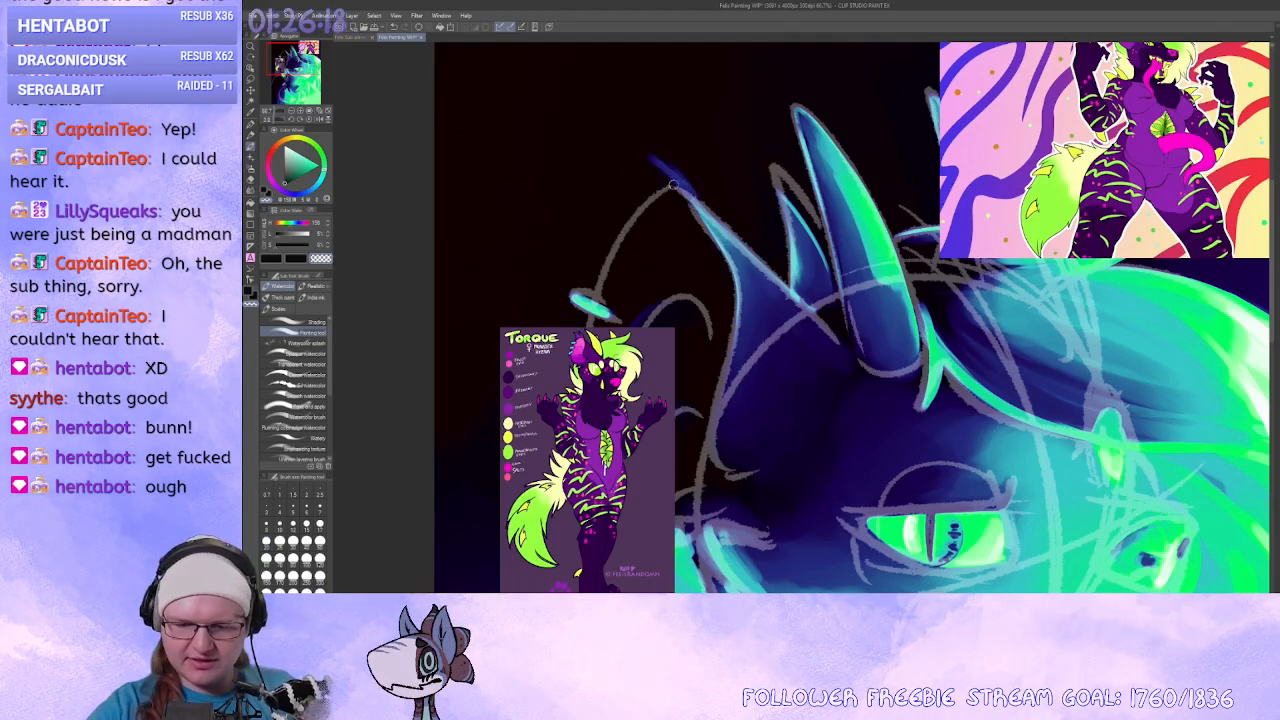
{"action": "mouse_move", "coordinate": [648, 190]}
{"action": "left_mouse_down"}
{"action": "mouse_move", "coordinate": [623, 163]}
{"action": "mouse_move", "coordinate": [642, 204]}
{"action": "mouse_move", "coordinate": [634, 179]}
{"action": "mouse_move", "coordinate": [671, 189]}
{"action": "mouse_move", "coordinate": [627, 168]}
{"action": "mouse_move", "coordinate": [614, 139]}
{"action": "mouse_move", "coordinate": [626, 169]}
{"action": "mouse_move", "coordinate": [605, 129]}
{"action": "mouse_move", "coordinate": [648, 161]}
{"action": "left_mouse_up"}
{"action": "left_click", "coordinate": [626, 167], "text": "alt"}
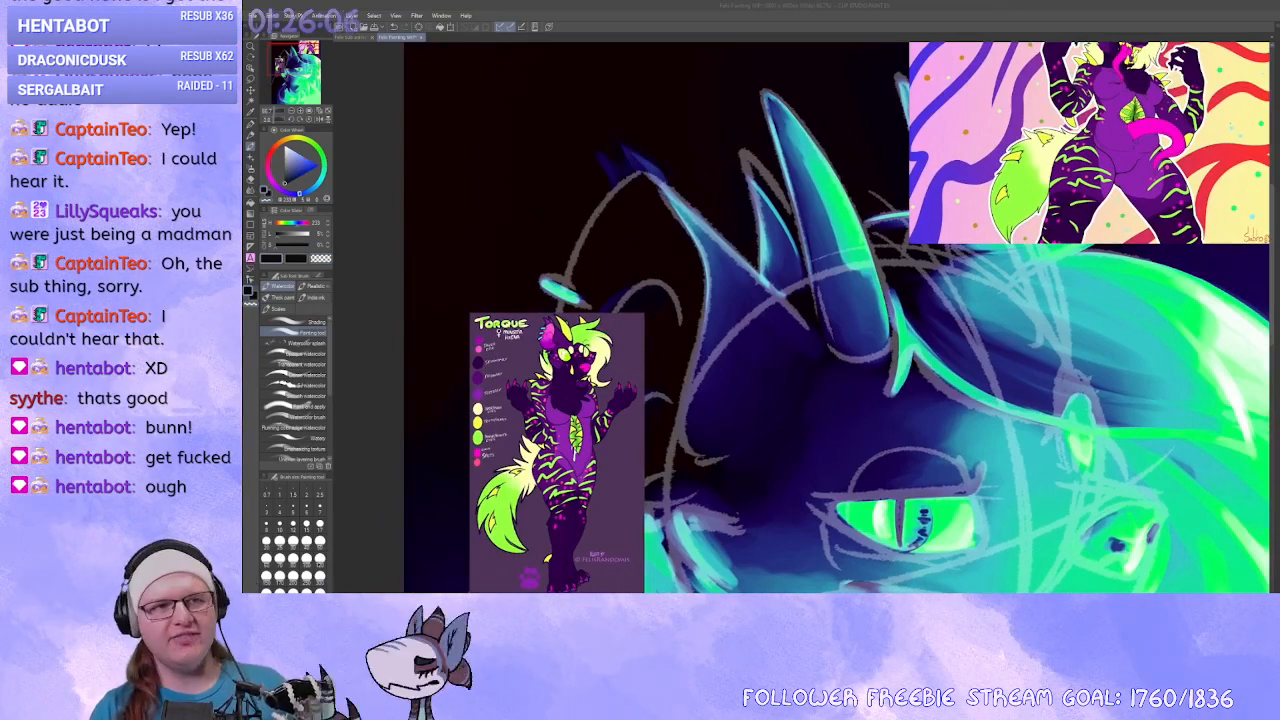
{"action": "left_click", "coordinate": [647, 256]}
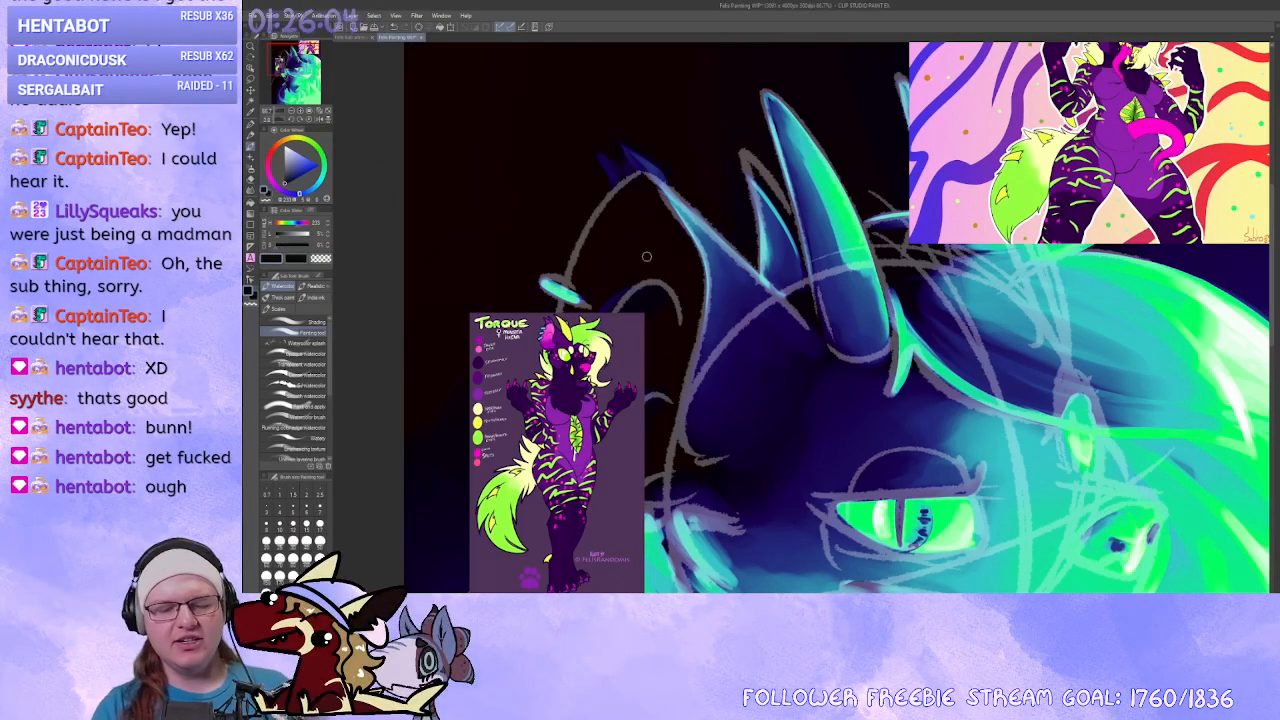
{"action": "left_click_drag", "start_coordinate": [670, 271], "coordinate": [677, 263]}
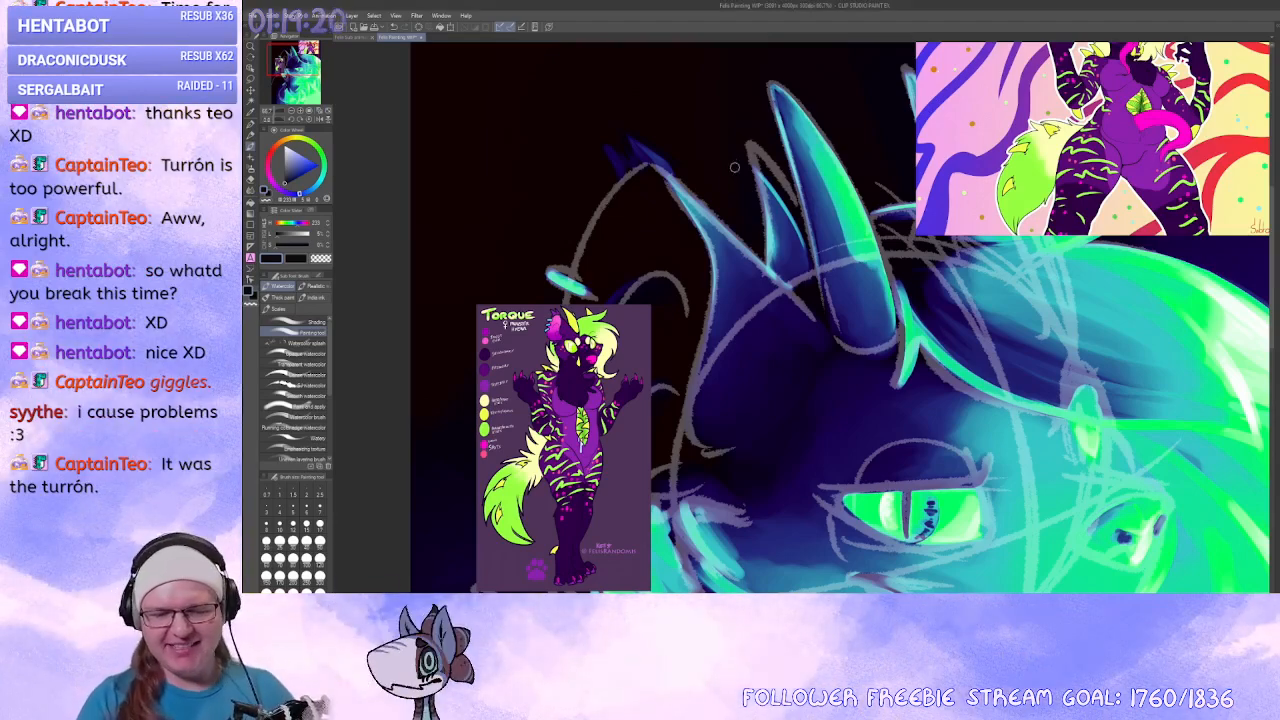
{"action": "left_click_drag", "start_coordinate": [721, 202], "coordinate": [752, 241]}
Thin and sharpen the dark blue tufts at the ear tip, alternating between the paint colours and the transparent colour.
{"action": "key", "text": "x"}
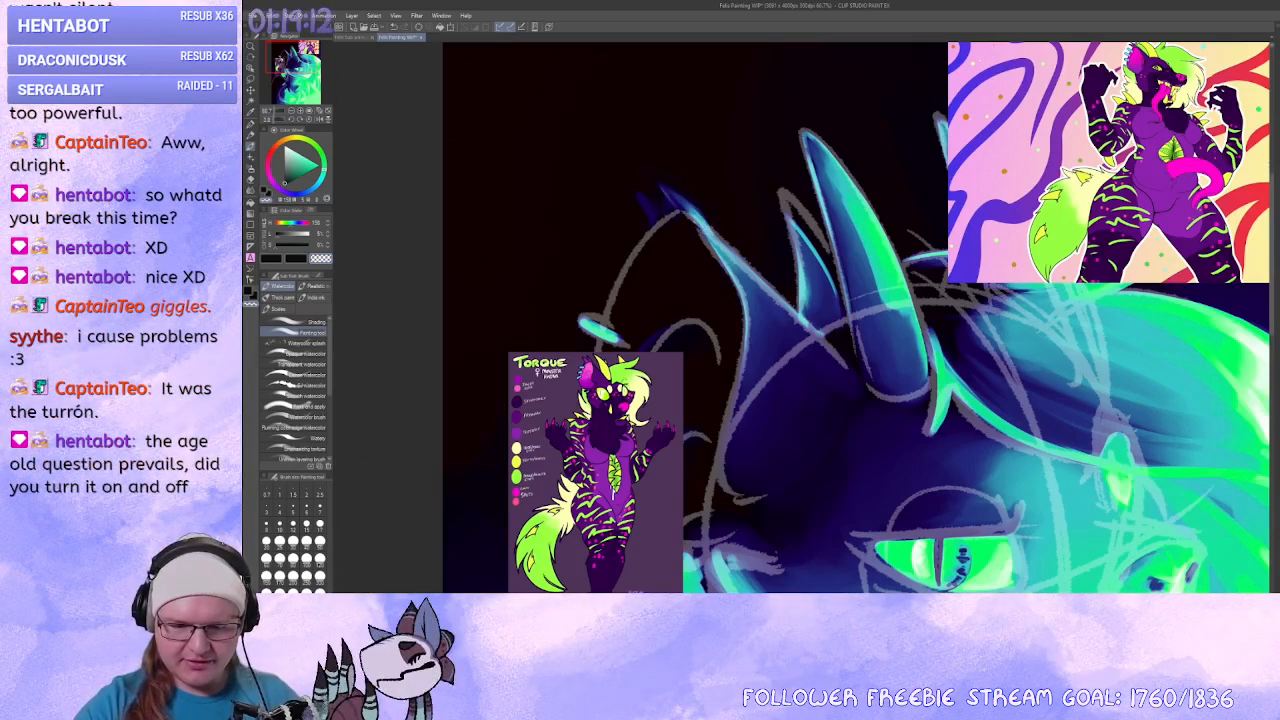
{"action": "scroll", "coordinate": [633, 170], "scroll_direction": "down", "scroll_amount": 1}
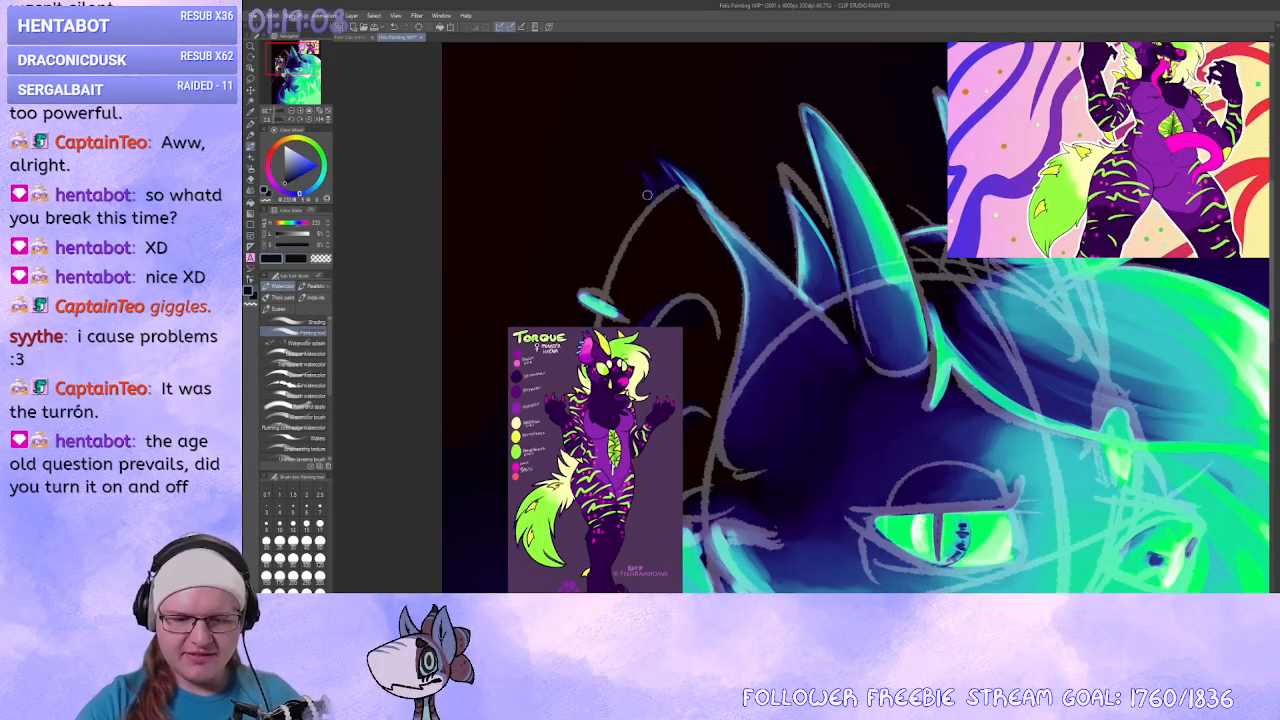
{"action": "scroll", "coordinate": [647, 194], "scroll_direction": "down", "scroll_amount": 3}
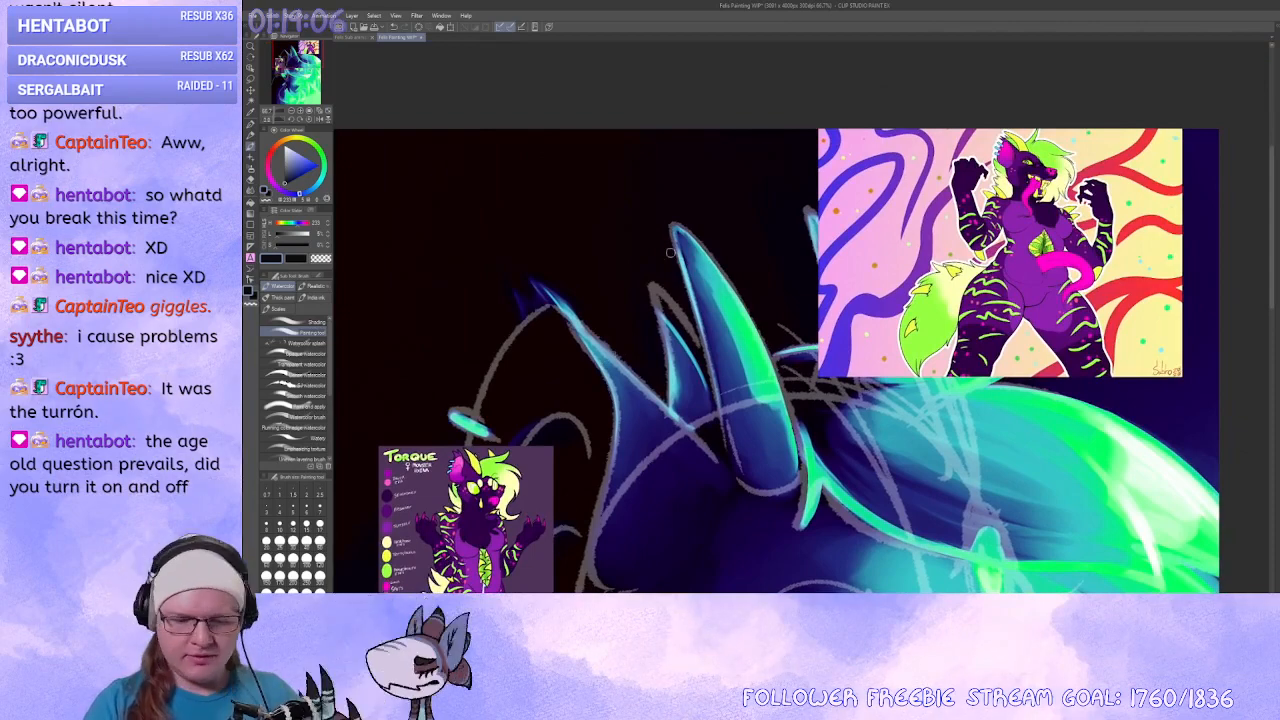
{"action": "left_click_drag", "start_coordinate": [616, 270], "coordinate": [696, 178]}
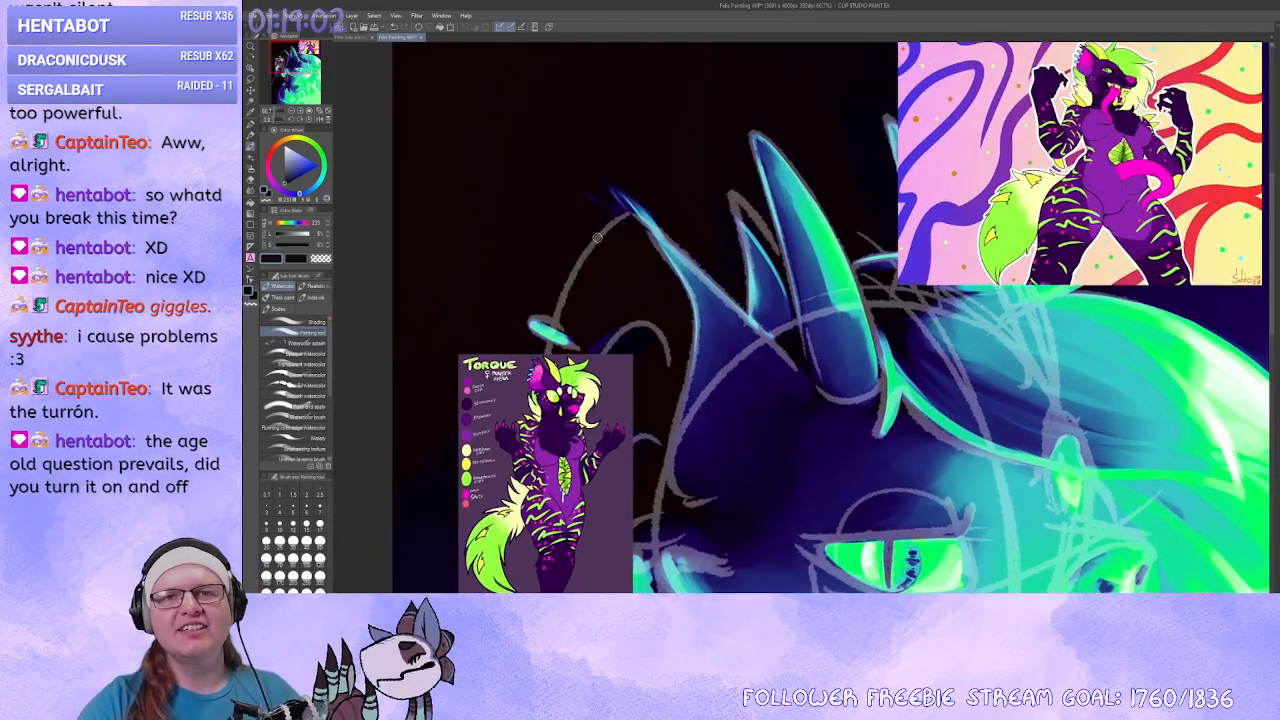
{"action": "left_click_drag", "start_coordinate": [651, 261], "coordinate": [695, 221]}
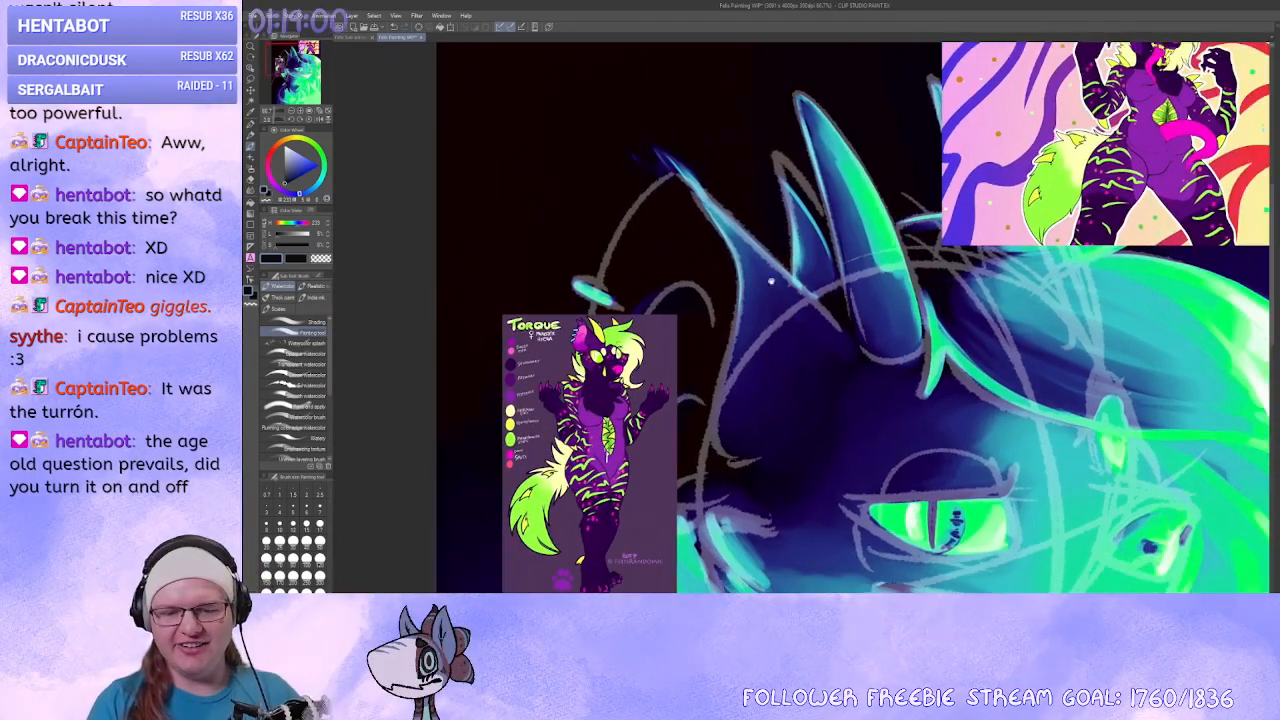
{"action": "left_click_drag", "start_coordinate": [748, 173], "coordinate": [756, 179]}
{"action": "key", "text": "x"}
{"action": "key", "text": "c"}
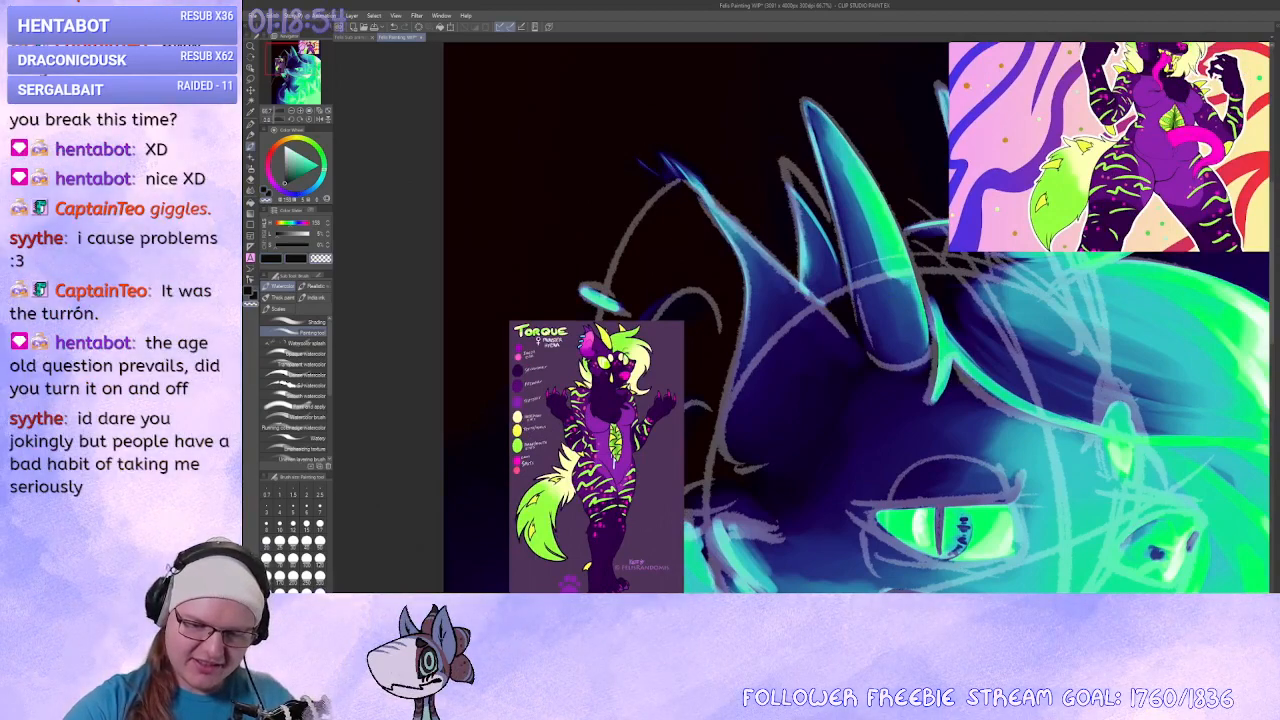
Move the Torque reference sheet off the ear to just beneath the second reference picture.
{"action": "left_click_drag", "start_coordinate": [725, 239], "coordinate": [679, 193]}
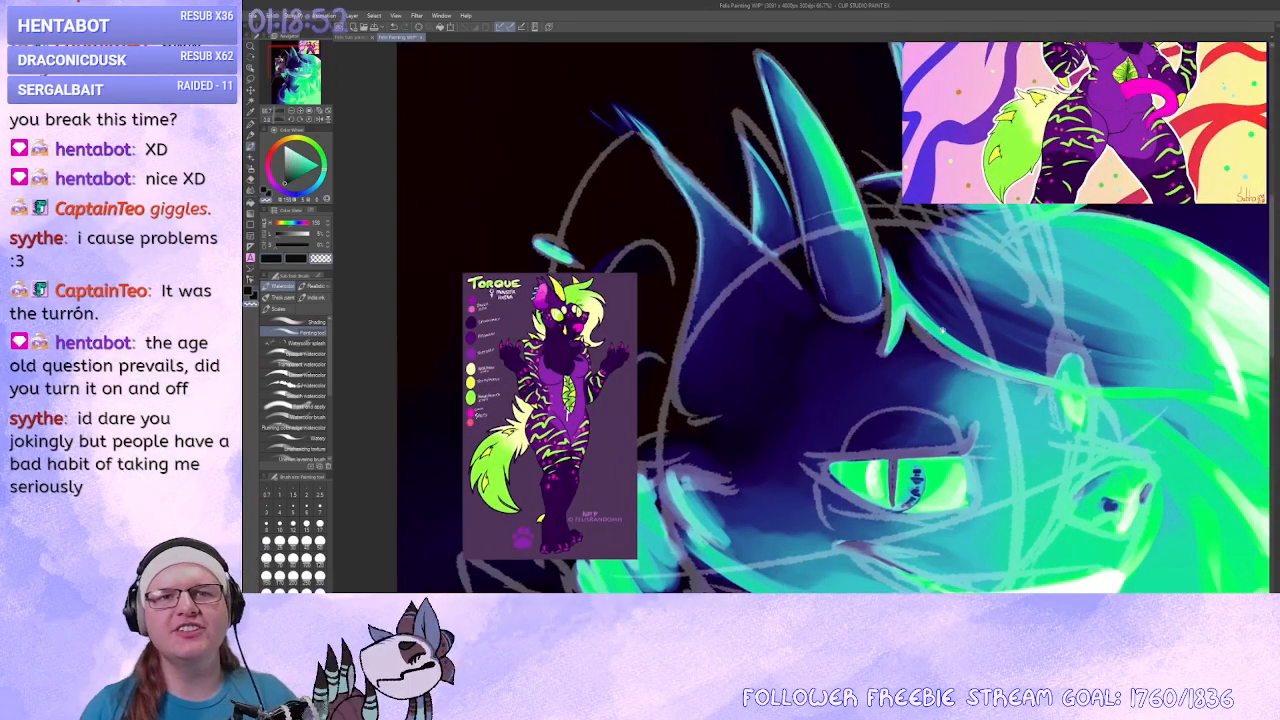
{"action": "mouse_move", "coordinate": [906, 300]}
{"action": "left_mouse_down"}
{"action": "mouse_move", "coordinate": [796, 202]}
{"action": "mouse_move", "coordinate": [812, 311]}
{"action": "mouse_move", "coordinate": [894, 317]}
{"action": "left_mouse_up"}
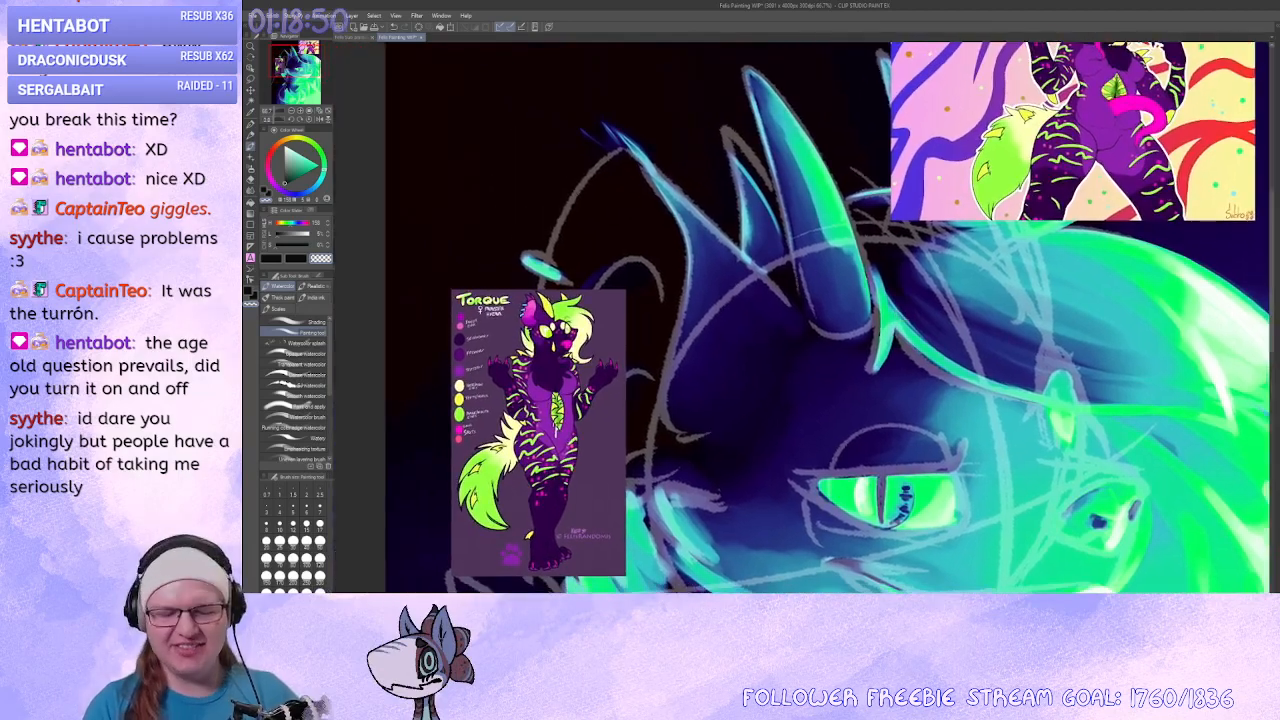
{"action": "left_click_drag", "start_coordinate": [677, 278], "coordinate": [760, 227]}
{"action": "left_click_drag", "start_coordinate": [667, 358], "coordinate": [1199, 205]}
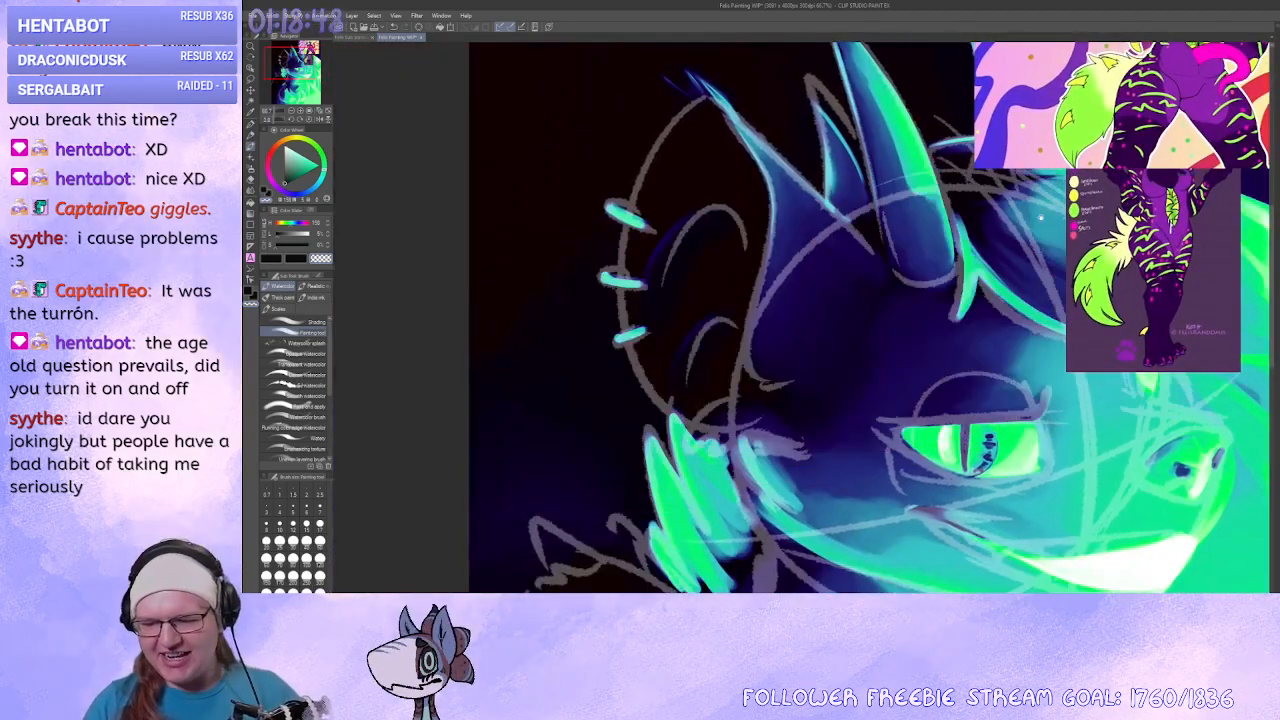
{"action": "left_click_drag", "start_coordinate": [781, 143], "coordinate": [870, 183]}
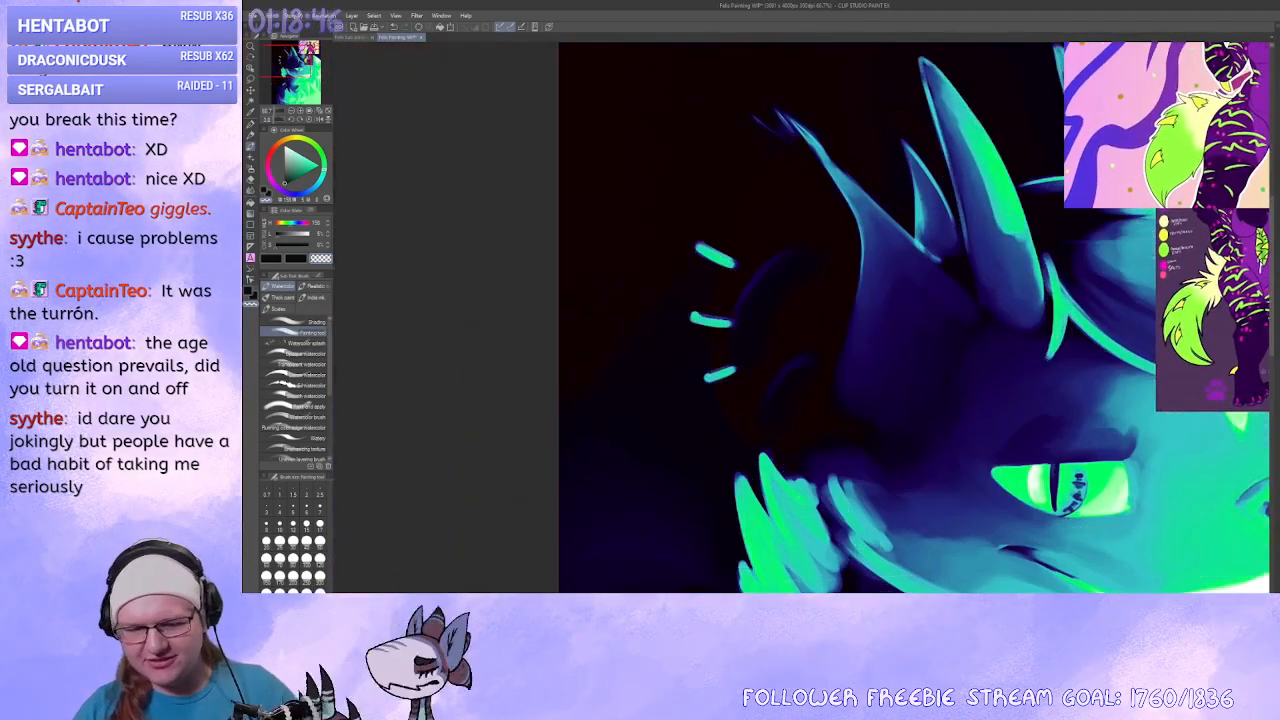
Check the dark ear against the sketch lines and softly shade its outer edge below the tufted tip.
{"action": "left_click", "coordinate": [1277, 118]}
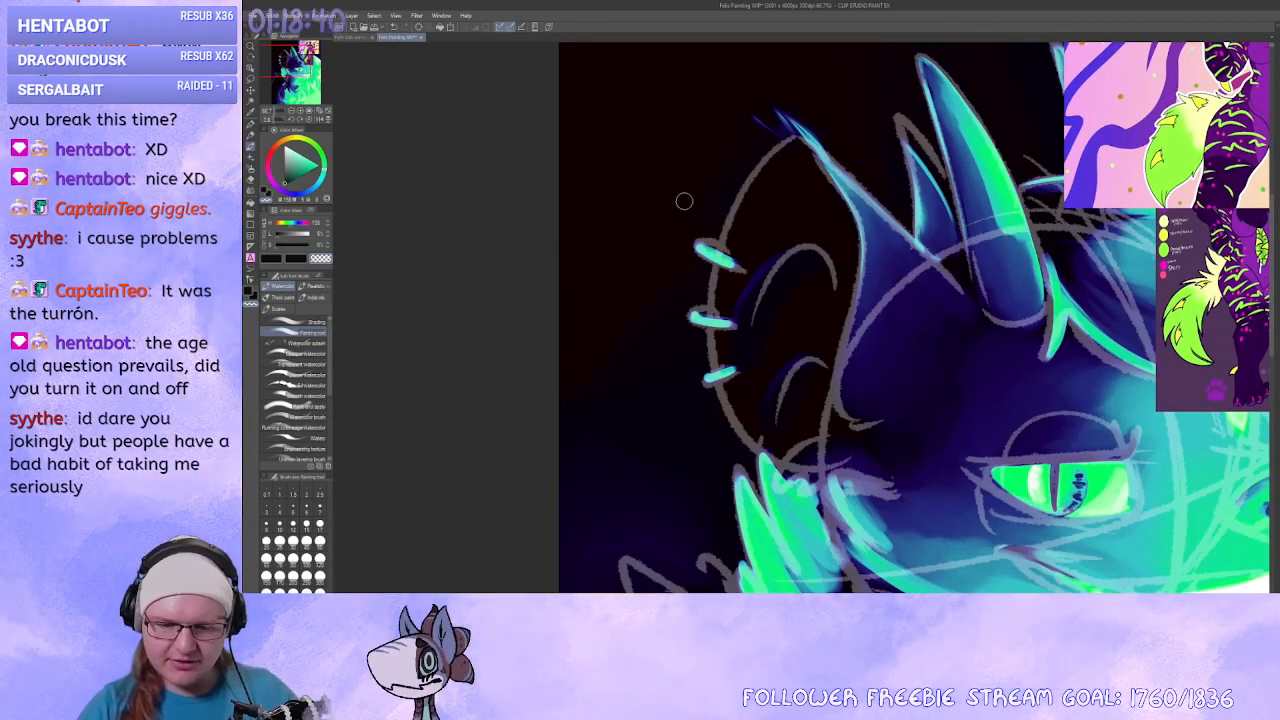
{"action": "left_click", "coordinate": [1277, 118]}
{"action": "left_click_drag", "start_coordinate": [791, 231], "coordinate": [830, 291]}
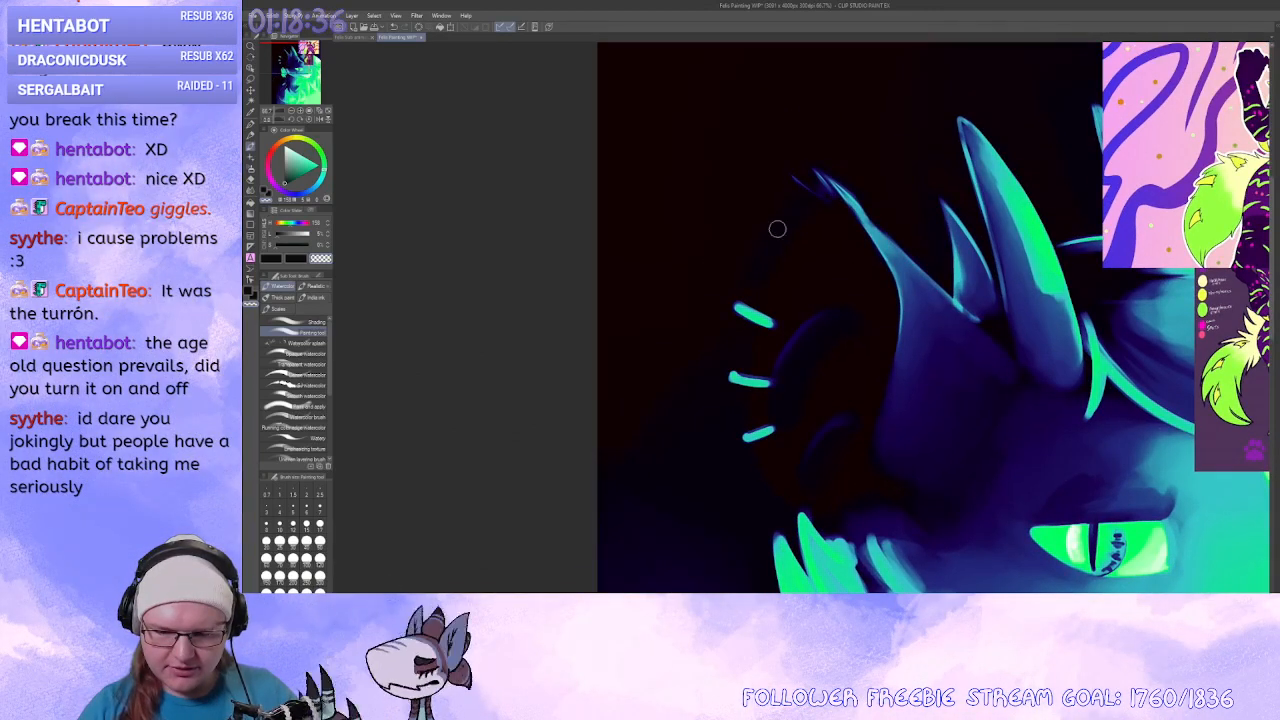
{"action": "scroll", "coordinate": [762, 260], "scroll_direction": "down", "scroll_amount": 2}
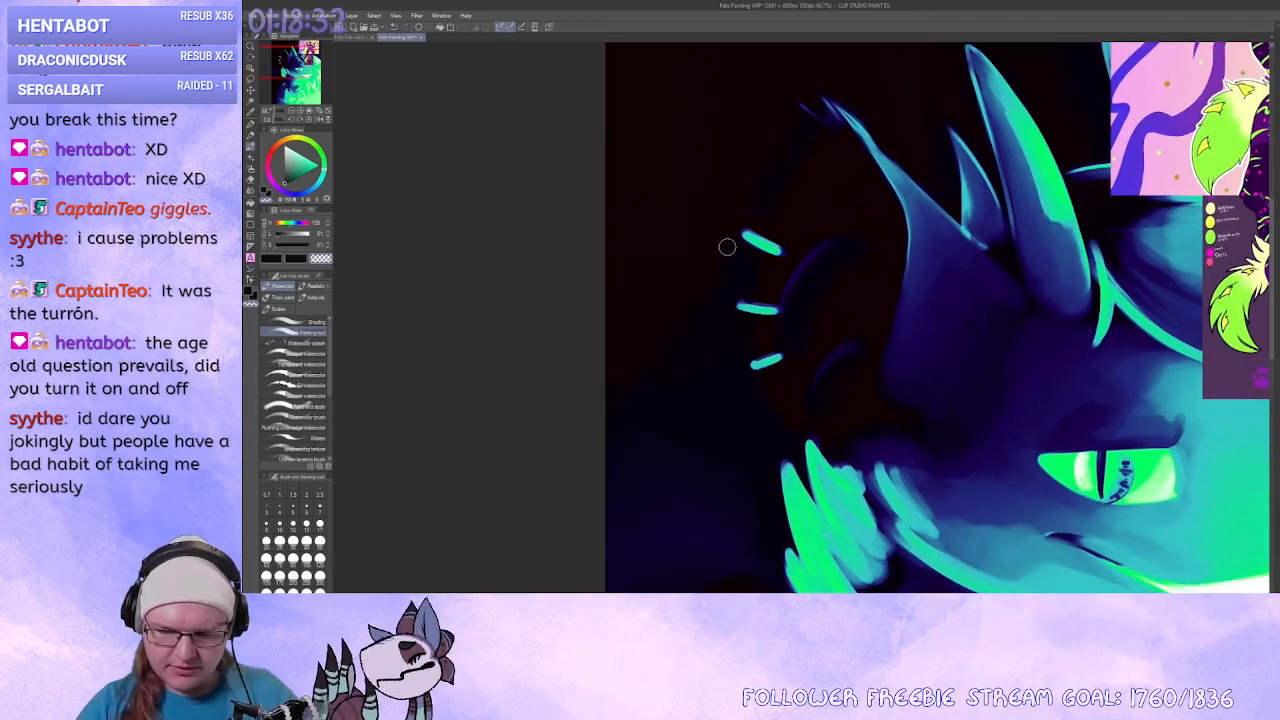
{"action": "scroll", "coordinate": [690, 340], "scroll_direction": "up", "scroll_amount": 1}
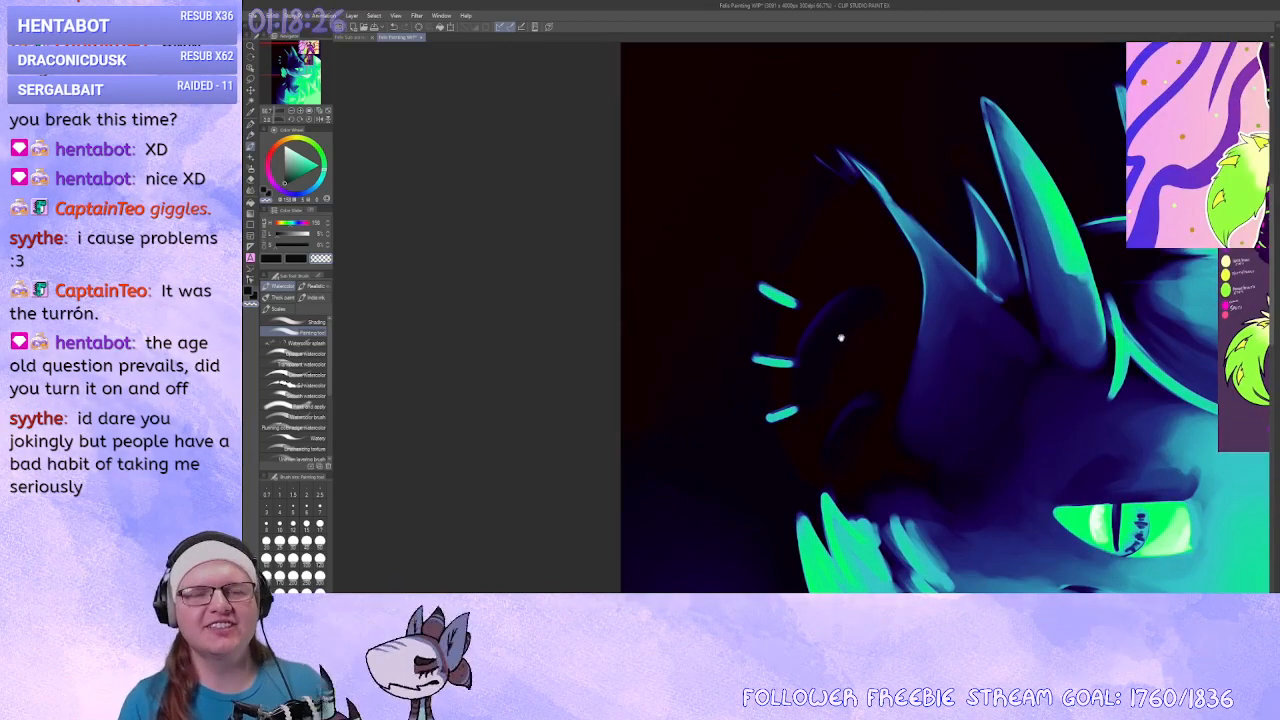
Display the sketch lines over the painting and enlarge the soft teal patch on the neck beneath the jaw.
{"action": "mouse_move", "coordinate": [840, 338]}
{"action": "left_mouse_down"}
{"action": "mouse_move", "coordinate": [777, 240]}
{"action": "mouse_move", "coordinate": [851, 223]}
{"action": "mouse_move", "coordinate": [975, 373]}
{"action": "left_mouse_up"}
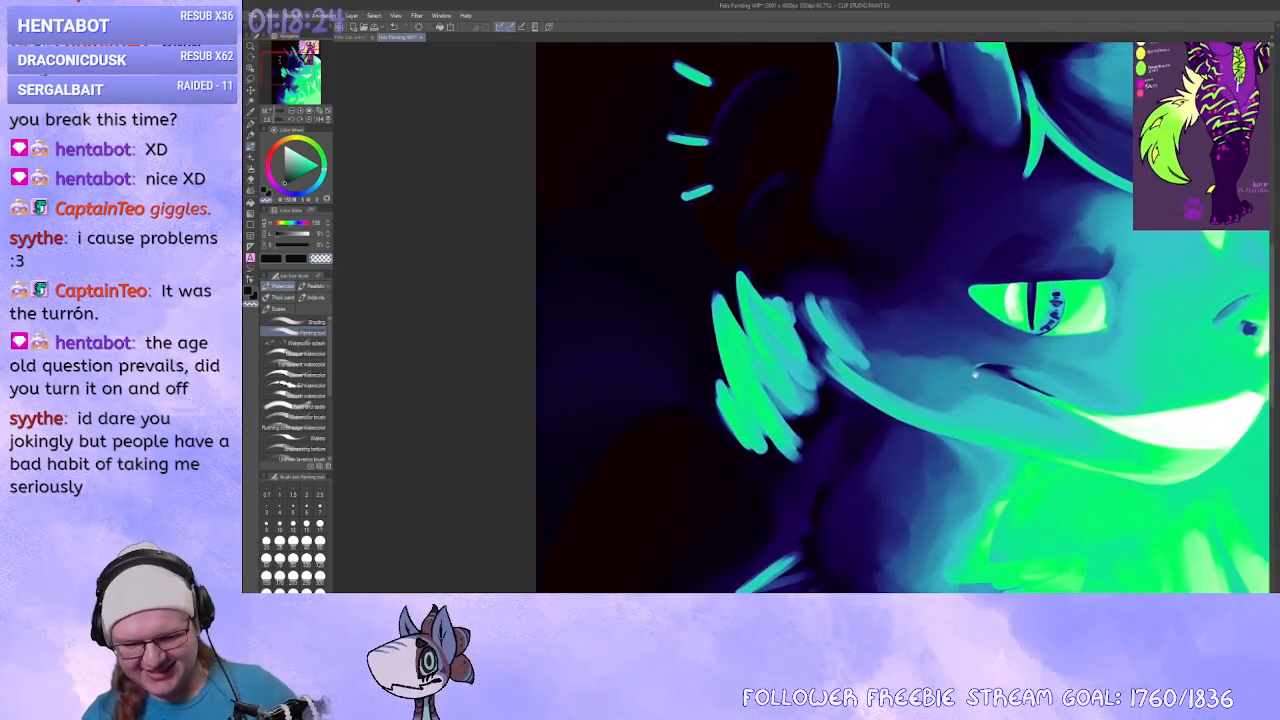
{"action": "left_click", "coordinate": [1272, 133]}
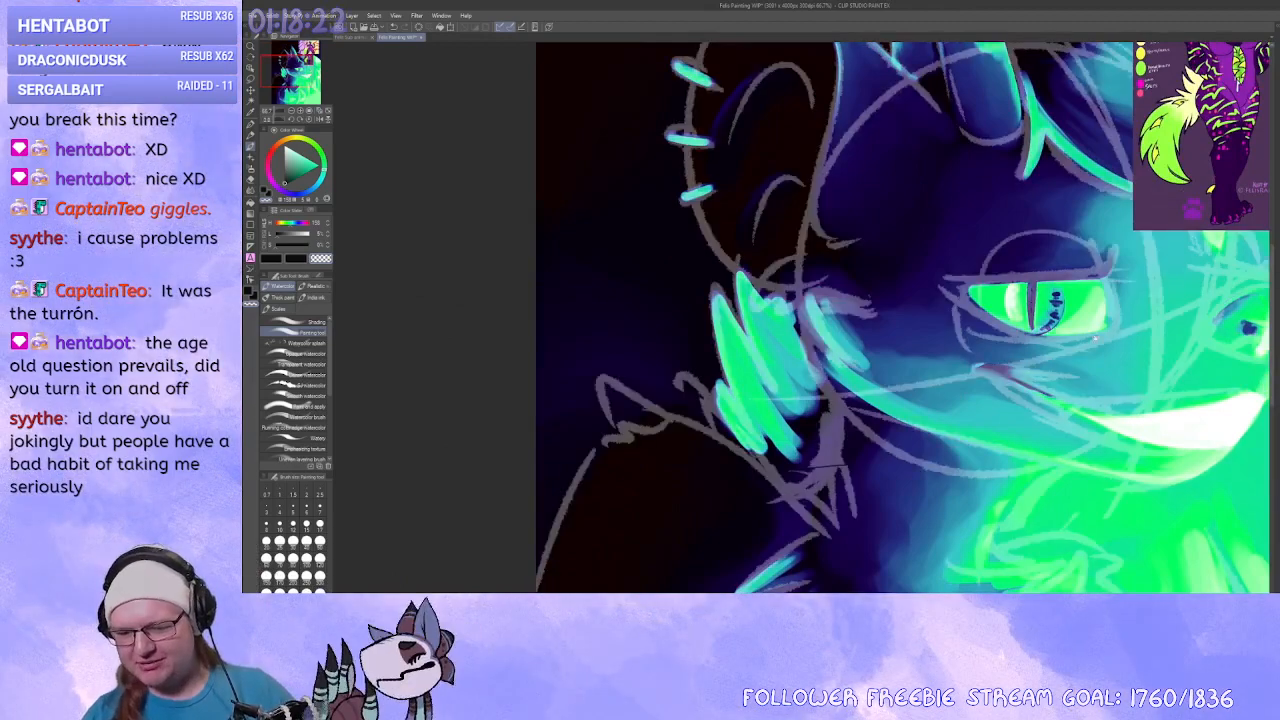
{"action": "mouse_move", "coordinate": [915, 526]}
{"action": "left_mouse_down"}
{"action": "mouse_move", "coordinate": [793, 398]}
{"action": "mouse_move", "coordinate": [903, 326]}
{"action": "left_mouse_up"}
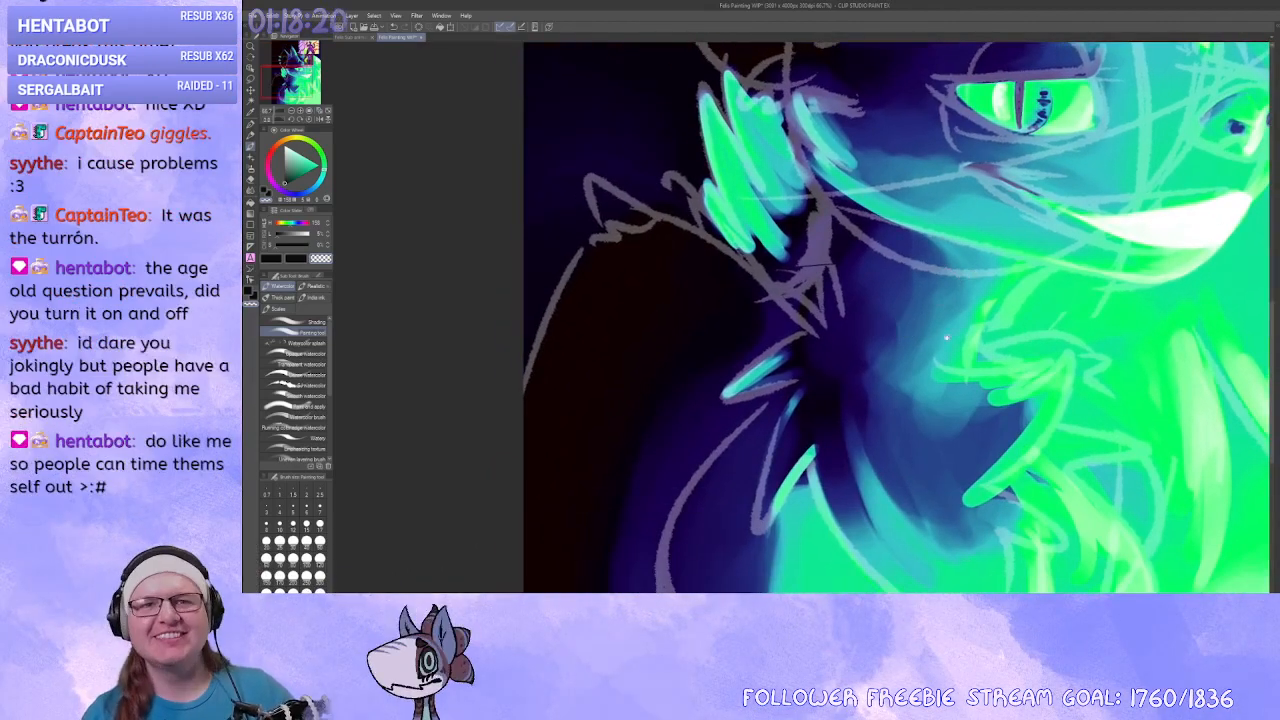
{"action": "mouse_move", "coordinate": [987, 381]}
{"action": "left_mouse_down"}
{"action": "mouse_move", "coordinate": [868, 312]}
{"action": "mouse_move", "coordinate": [932, 325]}
{"action": "mouse_move", "coordinate": [985, 408]}
{"action": "mouse_move", "coordinate": [1051, 291]}
{"action": "mouse_move", "coordinate": [880, 289]}
{"action": "mouse_move", "coordinate": [803, 333]}
{"action": "left_mouse_up"}
{"action": "mouse_move", "coordinate": [1075, 294]}
{"action": "left_mouse_down"}
{"action": "mouse_move", "coordinate": [973, 381]}
{"action": "mouse_move", "coordinate": [1031, 353]}
{"action": "left_mouse_up"}
{"action": "mouse_move", "coordinate": [847, 386]}
{"action": "left_mouse_down"}
{"action": "mouse_move", "coordinate": [761, 382]}
{"action": "mouse_move", "coordinate": [815, 275]}
{"action": "left_mouse_up"}
{"action": "mouse_move", "coordinate": [868, 402]}
{"action": "left_mouse_down"}
{"action": "mouse_move", "coordinate": [878, 366]}
{"action": "mouse_move", "coordinate": [903, 598]}
{"action": "left_mouse_up"}
{"action": "left_click_drag", "start_coordinate": [1000, 200], "coordinate": [859, 417]}
{"action": "left_click_drag", "start_coordinate": [1016, 362], "coordinate": [660, 356]}
{"action": "left_click_drag", "start_coordinate": [834, 548], "coordinate": [932, 226]}
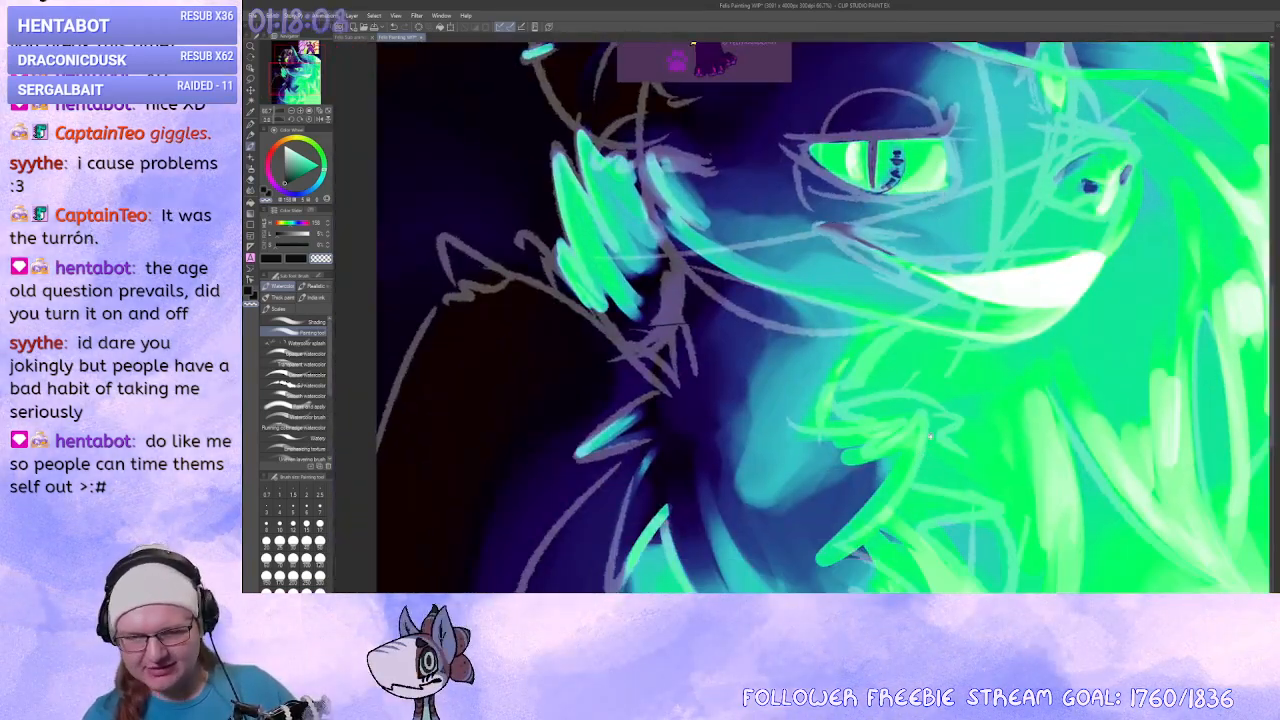
Extend the teal tuft at the base of the neck and brighten the teal strip running down the chest.
{"action": "left_click_drag", "start_coordinate": [930, 435], "coordinate": [920, 638]}
{"action": "mouse_move", "coordinate": [652, 585]}
{"action": "left_mouse_down"}
{"action": "mouse_move", "coordinate": [766, 228]}
{"action": "mouse_move", "coordinate": [689, 306]}
{"action": "left_mouse_up"}
{"action": "left_click_drag", "start_coordinate": [763, 270], "coordinate": [808, 234]}
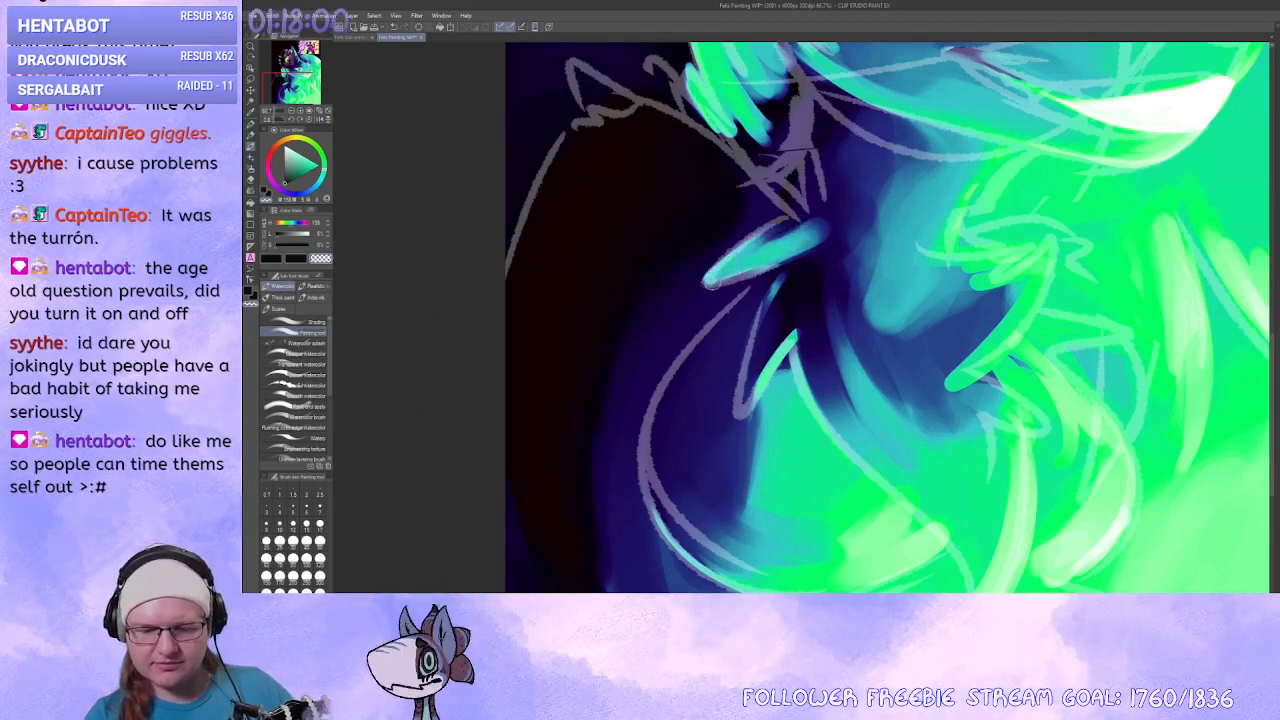
{"action": "mouse_move", "coordinate": [808, 329]}
{"action": "left_mouse_down"}
{"action": "mouse_move", "coordinate": [806, 283]}
{"action": "mouse_move", "coordinate": [784, 299]}
{"action": "mouse_move", "coordinate": [832, 375]}
{"action": "left_mouse_up"}
{"action": "left_click_drag", "start_coordinate": [814, 286], "coordinate": [868, 415]}
{"action": "mouse_move", "coordinate": [989, 492]}
{"action": "left_mouse_down"}
{"action": "mouse_move", "coordinate": [951, 448]}
{"action": "mouse_move", "coordinate": [953, 402]}
{"action": "left_mouse_up"}
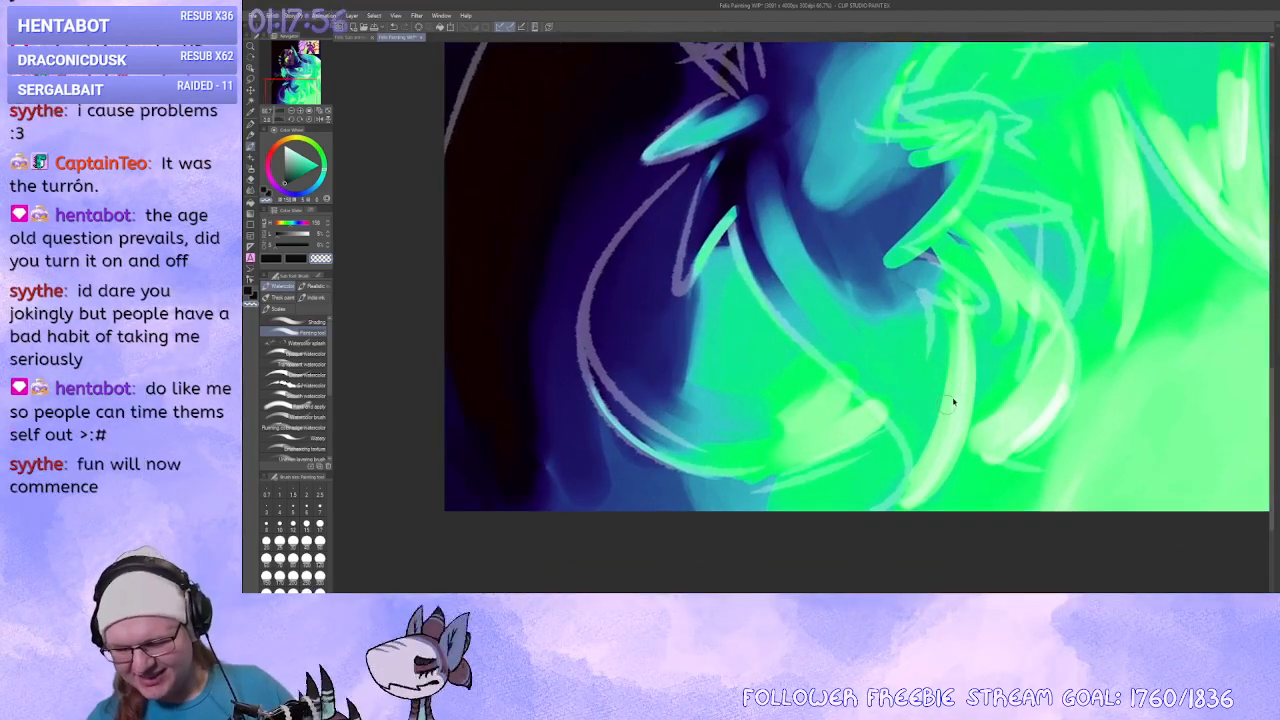
Switch to dark blue and paint a shadow along the curved sketch line between the neck and the green chest area.
{"action": "left_click_drag", "start_coordinate": [928, 251], "coordinate": [836, 312]}
{"action": "mouse_move", "coordinate": [798, 428]}
{"action": "left_mouse_down"}
{"action": "mouse_move", "coordinate": [613, 437]}
{"action": "mouse_move", "coordinate": [590, 388]}
{"action": "left_mouse_up"}
{"action": "left_click_drag", "start_coordinate": [590, 388], "coordinate": [597, 363]}
{"action": "left_click", "coordinate": [299, 193]}
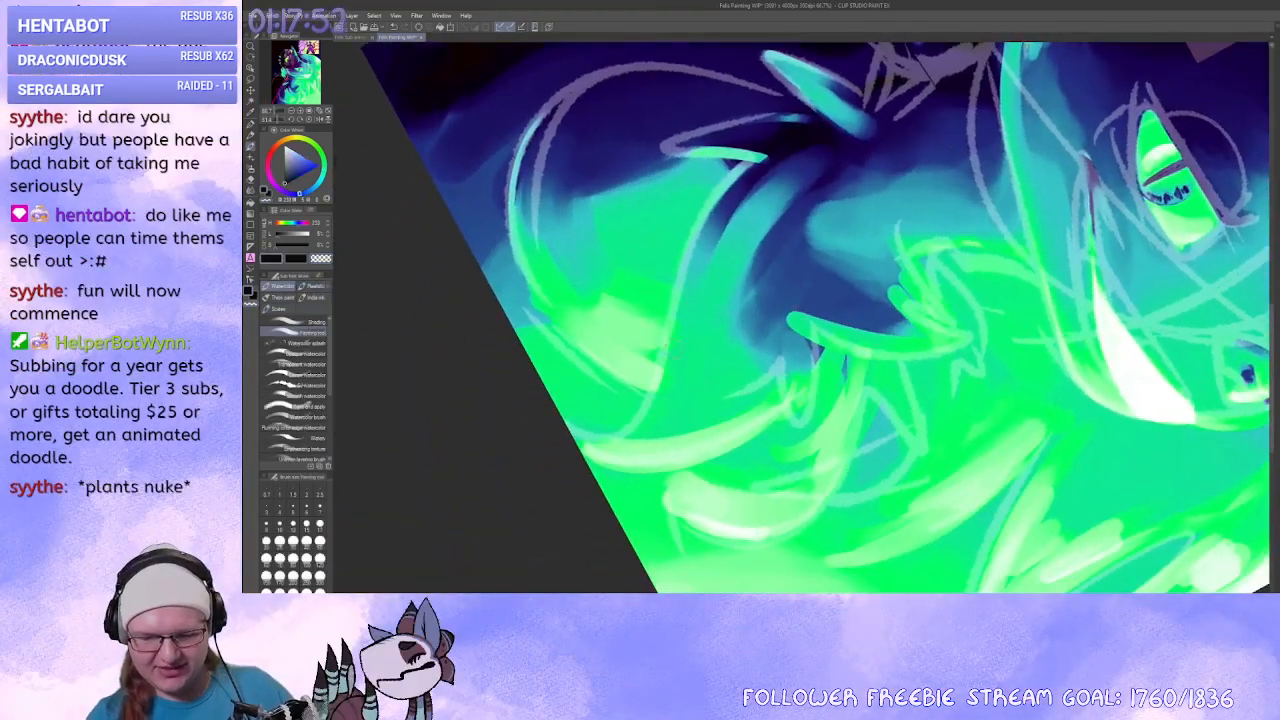
{"action": "left_click_drag", "start_coordinate": [760, 165], "coordinate": [695, 272]}
{"action": "left_click_drag", "start_coordinate": [745, 192], "coordinate": [684, 315]}
{"action": "left_click_drag", "start_coordinate": [699, 258], "coordinate": [688, 302]}
Cover the teal strip on the neck with dark blue and pull the shadow down into a tapered point over the green fur.
{"action": "mouse_move", "coordinate": [631, 378]}
{"action": "left_mouse_down"}
{"action": "mouse_move", "coordinate": [697, 464]}
{"action": "mouse_move", "coordinate": [755, 456]}
{"action": "left_mouse_up"}
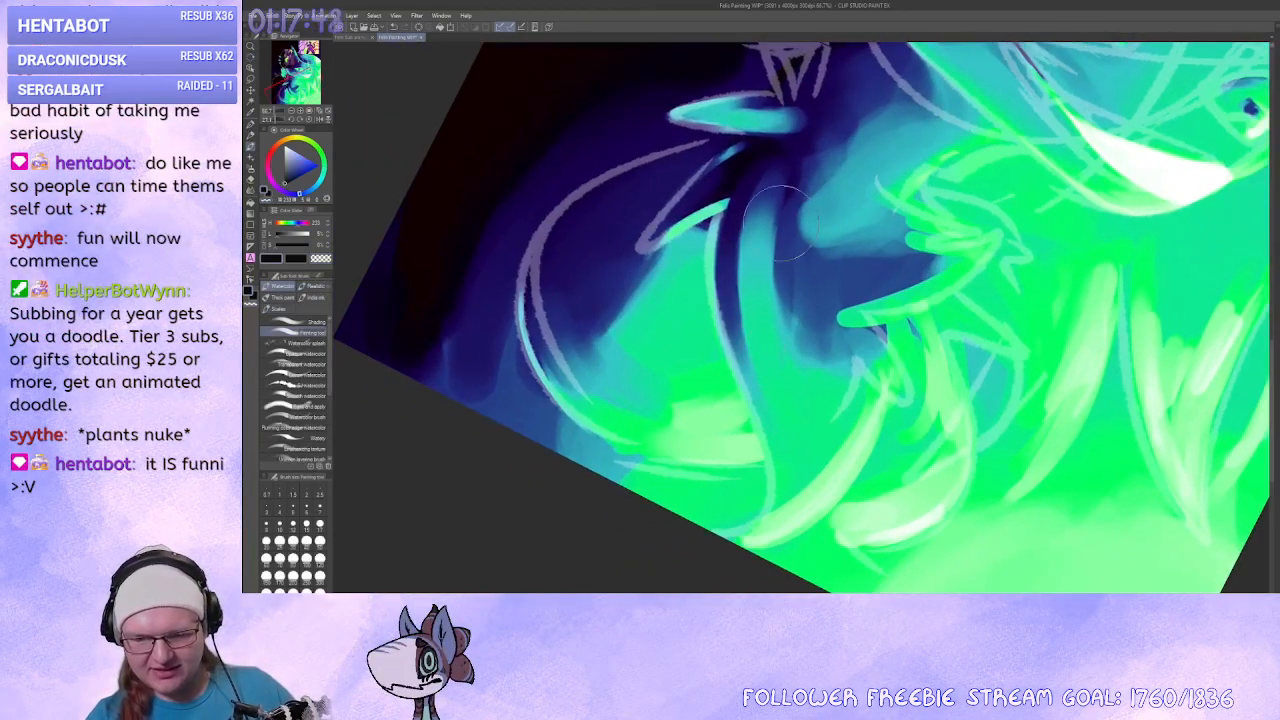
{"action": "left_click_drag", "start_coordinate": [794, 189], "coordinate": [745, 240]}
{"action": "mouse_move", "coordinate": [745, 270]}
{"action": "left_mouse_down"}
{"action": "mouse_move", "coordinate": [780, 200]}
{"action": "mouse_move", "coordinate": [765, 252]}
{"action": "left_mouse_up"}
{"action": "mouse_move", "coordinate": [791, 194]}
{"action": "left_mouse_down"}
{"action": "mouse_move", "coordinate": [805, 165]}
{"action": "mouse_move", "coordinate": [740, 310]}
{"action": "left_mouse_up"}
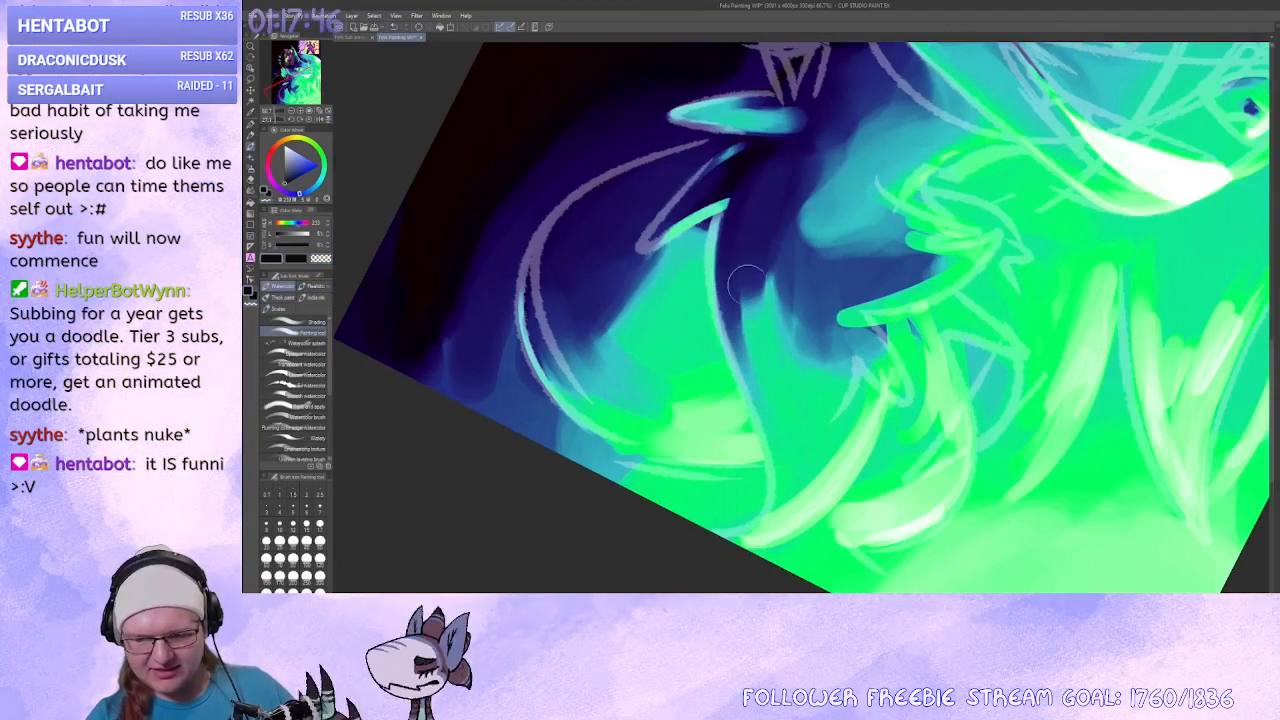
{"action": "left_click_drag", "start_coordinate": [770, 260], "coordinate": [760, 370]}
{"action": "left_click_drag", "start_coordinate": [805, 205], "coordinate": [765, 390]}
{"action": "mouse_move", "coordinate": [810, 250]}
{"action": "left_mouse_down"}
{"action": "mouse_move", "coordinate": [790, 378]}
{"action": "mouse_move", "coordinate": [819, 349]}
{"action": "left_mouse_up"}
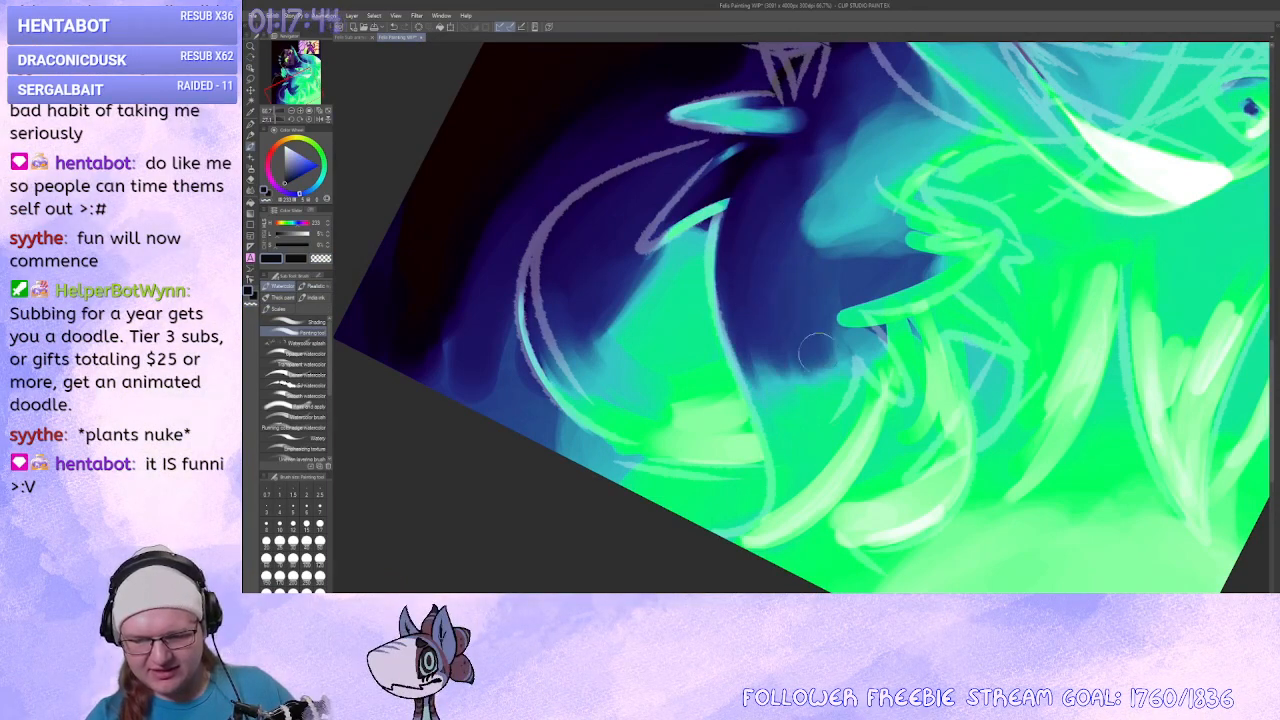
{"action": "left_click_drag", "start_coordinate": [794, 308], "coordinate": [803, 396]}
{"action": "left_click_drag", "start_coordinate": [766, 330], "coordinate": [776, 428]}
{"action": "left_click_drag", "start_coordinate": [758, 307], "coordinate": [786, 438]}
{"action": "mouse_move", "coordinate": [763, 461]}
{"action": "left_mouse_down"}
{"action": "mouse_move", "coordinate": [812, 466]}
{"action": "mouse_move", "coordinate": [1063, 320]}
{"action": "mouse_move", "coordinate": [1054, 268]}
{"action": "left_mouse_up"}
{"action": "mouse_move", "coordinate": [880, 290]}
{"action": "left_mouse_down"}
{"action": "mouse_move", "coordinate": [812, 288]}
{"action": "mouse_move", "coordinate": [818, 268]}
{"action": "left_mouse_up"}
{"action": "mouse_move", "coordinate": [765, 360]}
{"action": "left_mouse_down"}
{"action": "mouse_move", "coordinate": [812, 219]}
{"action": "mouse_move", "coordinate": [904, 272]}
{"action": "mouse_move", "coordinate": [719, 397]}
{"action": "mouse_move", "coordinate": [809, 419]}
{"action": "mouse_move", "coordinate": [871, 399]}
{"action": "mouse_move", "coordinate": [852, 437]}
{"action": "mouse_move", "coordinate": [817, 358]}
{"action": "left_mouse_up"}
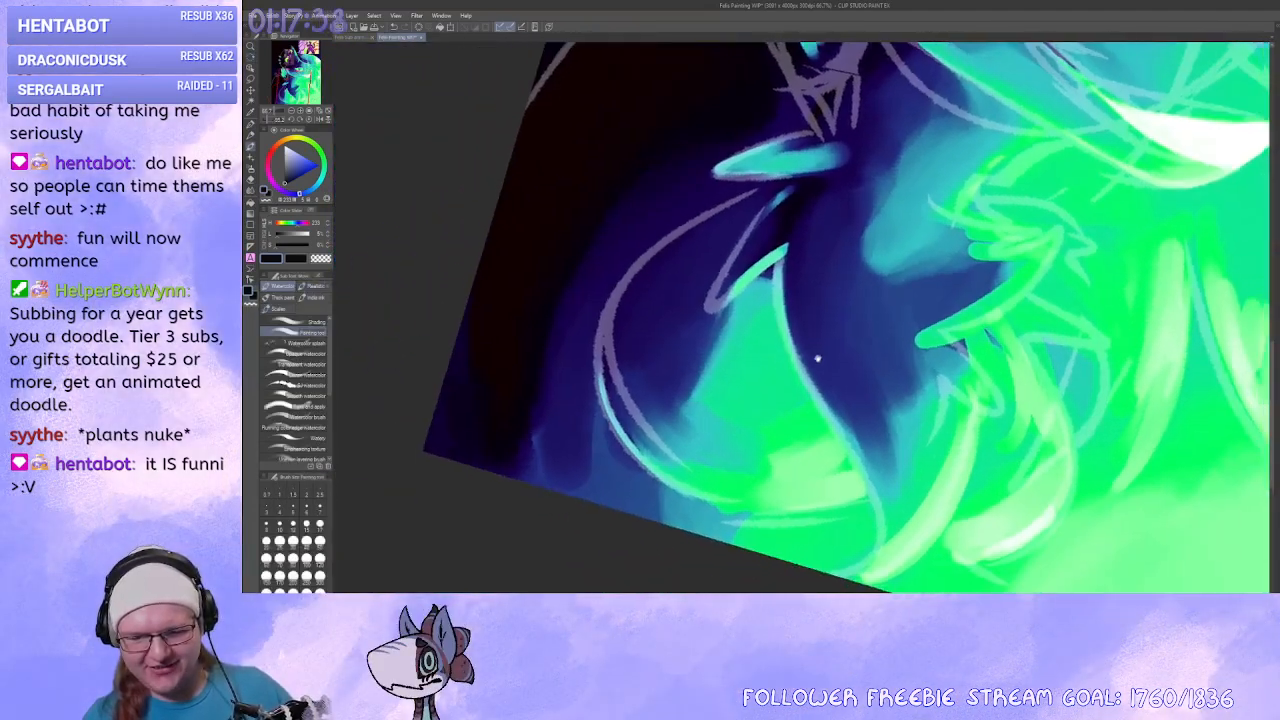
Switch to the transparent colour and soften the dark brown area at the top of the shoulder.
{"action": "left_click_drag", "start_coordinate": [777, 205], "coordinate": [826, 340]}
{"action": "left_click_drag", "start_coordinate": [752, 243], "coordinate": [829, 300]}
{"action": "mouse_move", "coordinate": [880, 203]}
{"action": "left_mouse_down"}
{"action": "mouse_move", "coordinate": [838, 285]}
{"action": "mouse_move", "coordinate": [791, 243]}
{"action": "left_mouse_up"}
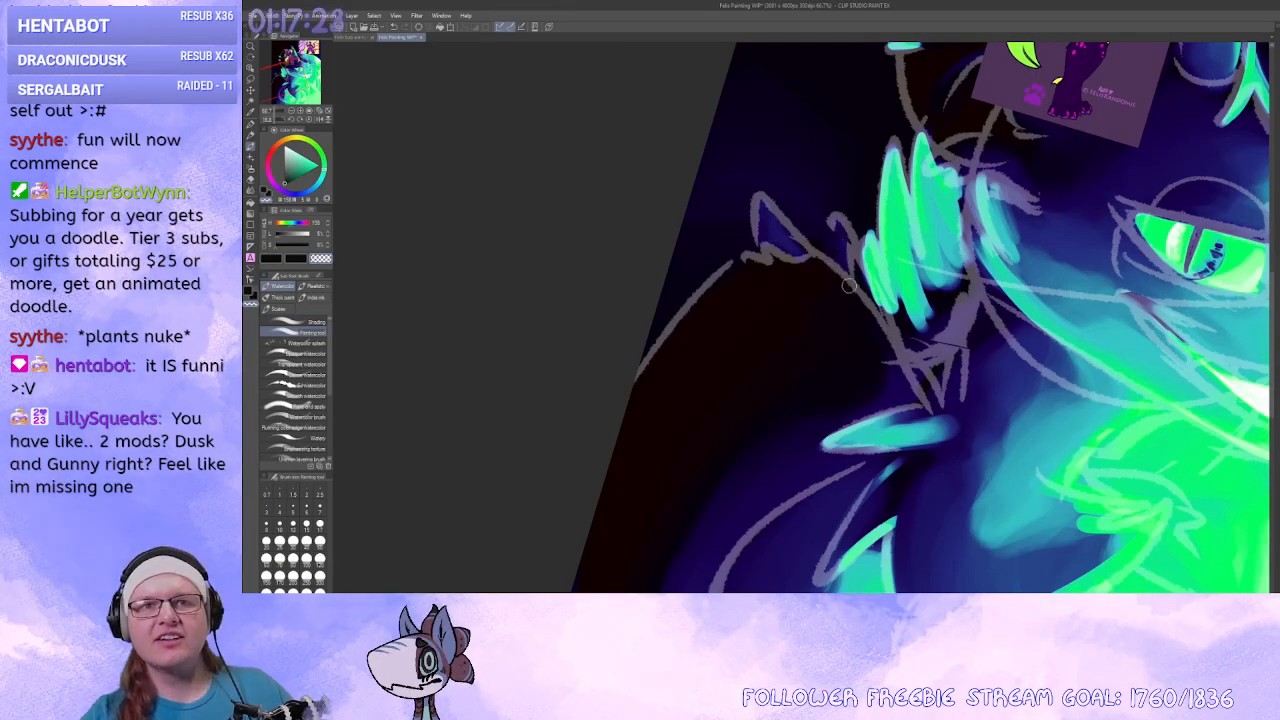
{"action": "mouse_move", "coordinate": [774, 392]}
{"action": "left_mouse_down"}
{"action": "mouse_move", "coordinate": [806, 420]}
{"action": "mouse_move", "coordinate": [637, 380]}
{"action": "mouse_move", "coordinate": [736, 337]}
{"action": "mouse_move", "coordinate": [767, 248]}
{"action": "left_mouse_up"}
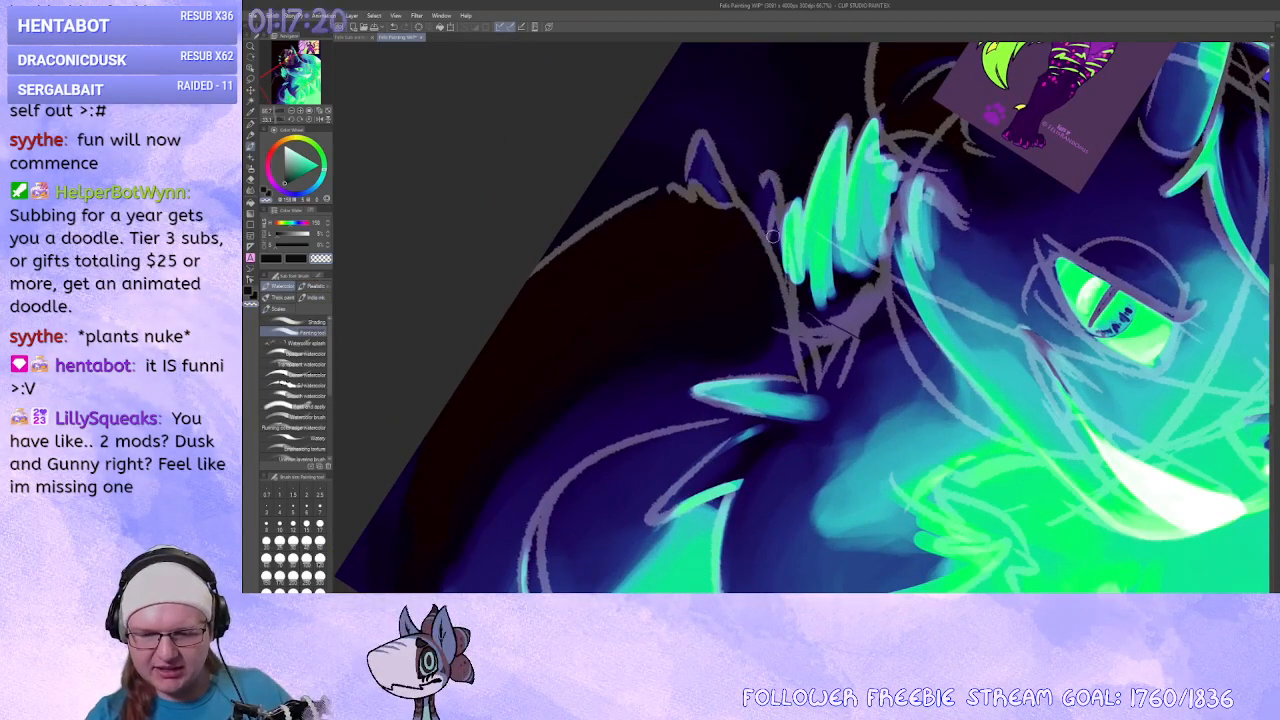
{"action": "mouse_move", "coordinate": [750, 252]}
{"action": "left_mouse_down"}
{"action": "mouse_move", "coordinate": [843, 437]}
{"action": "mouse_move", "coordinate": [674, 343]}
{"action": "mouse_move", "coordinate": [842, 252]}
{"action": "left_mouse_up"}
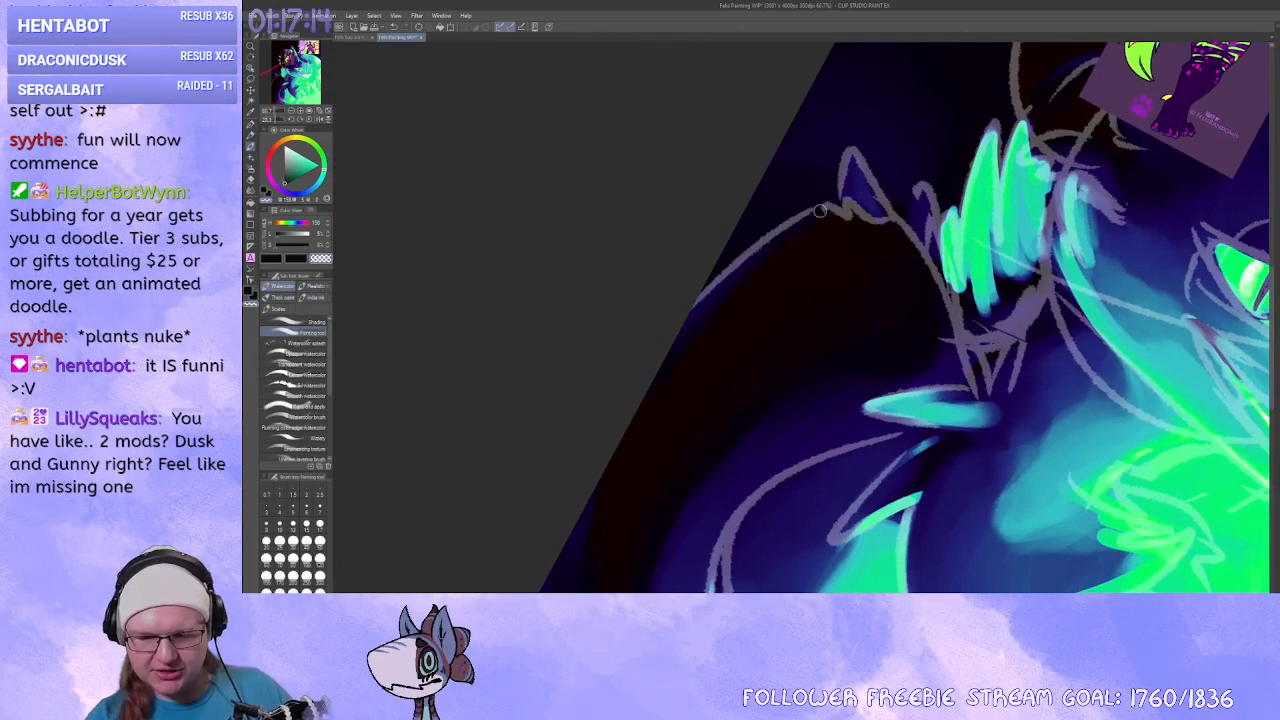
{"action": "left_click_drag", "start_coordinate": [640, 458], "coordinate": [680, 378]}
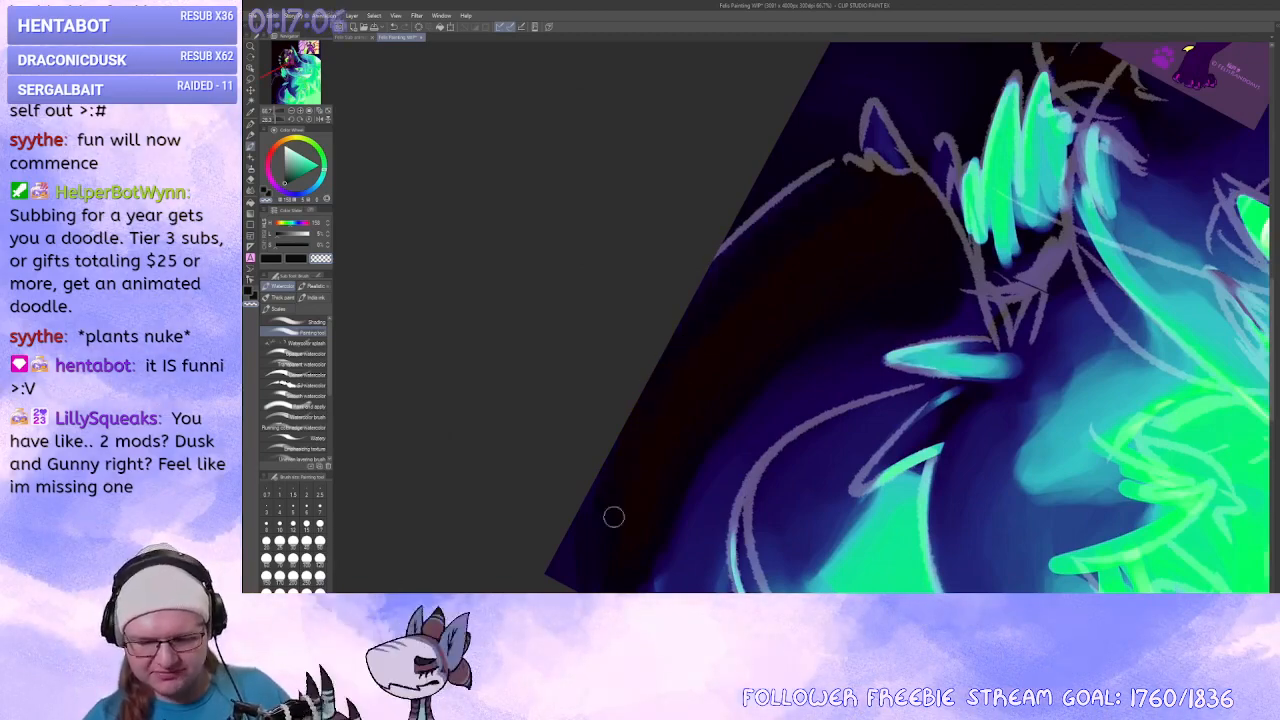
Blend the lower brown part of the back into dark blue with a larger brush, down to the canvas edge.
{"action": "left_click_drag", "start_coordinate": [667, 484], "coordinate": [766, 418]}
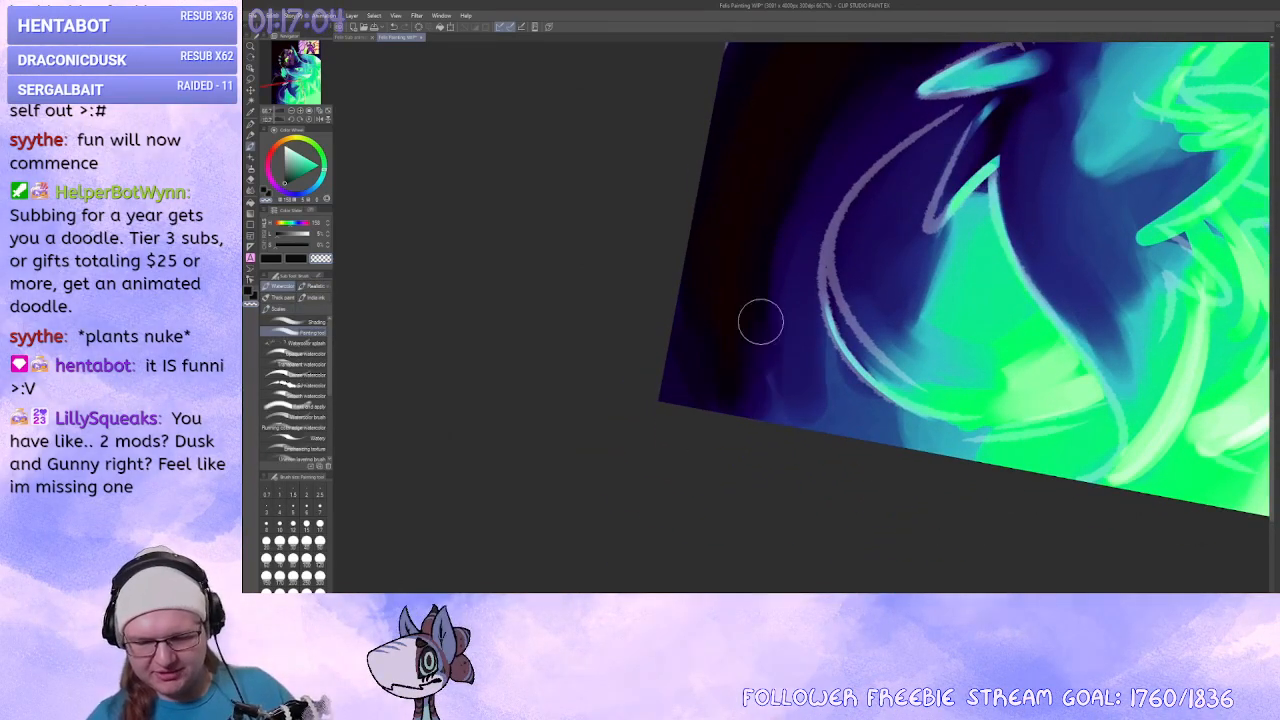
{"action": "mouse_move", "coordinate": [760, 321]}
{"action": "left_mouse_down"}
{"action": "mouse_move", "coordinate": [773, 369]}
{"action": "mouse_move", "coordinate": [752, 404]}
{"action": "mouse_move", "coordinate": [704, 425]}
{"action": "left_mouse_up"}
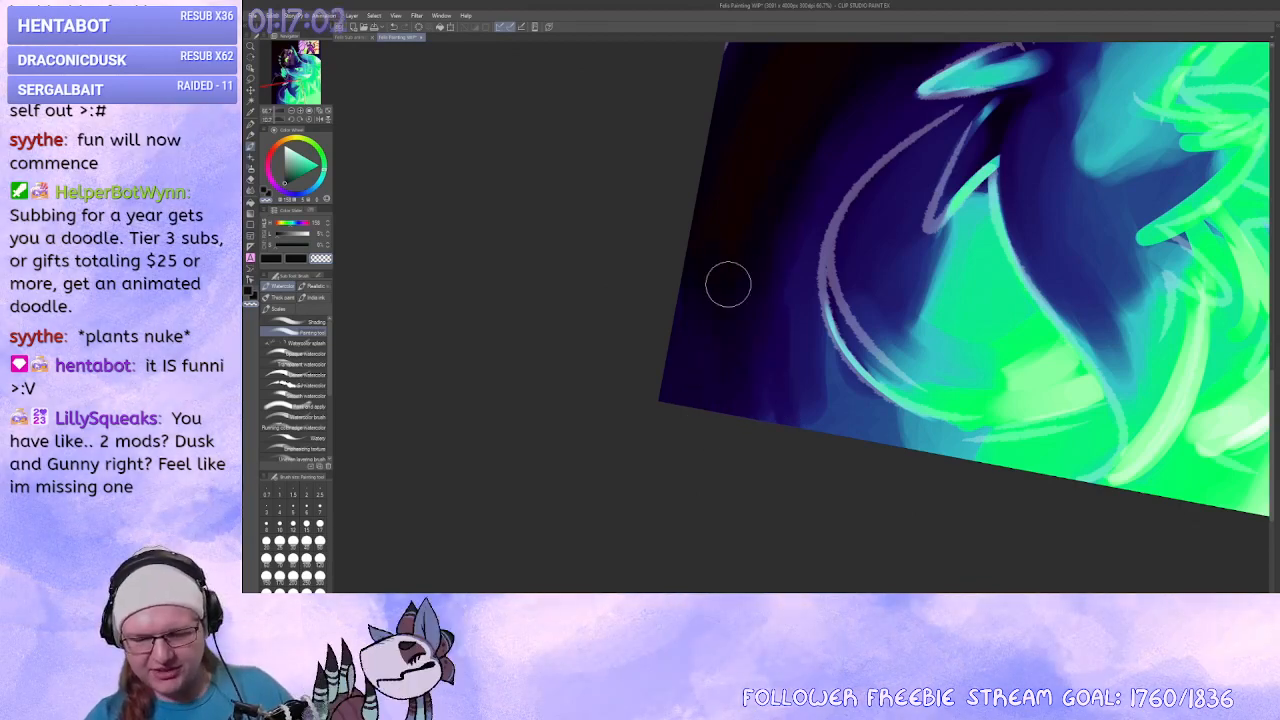
{"action": "scroll", "coordinate": [766, 283], "scroll_direction": "up", "scroll_amount": 3}
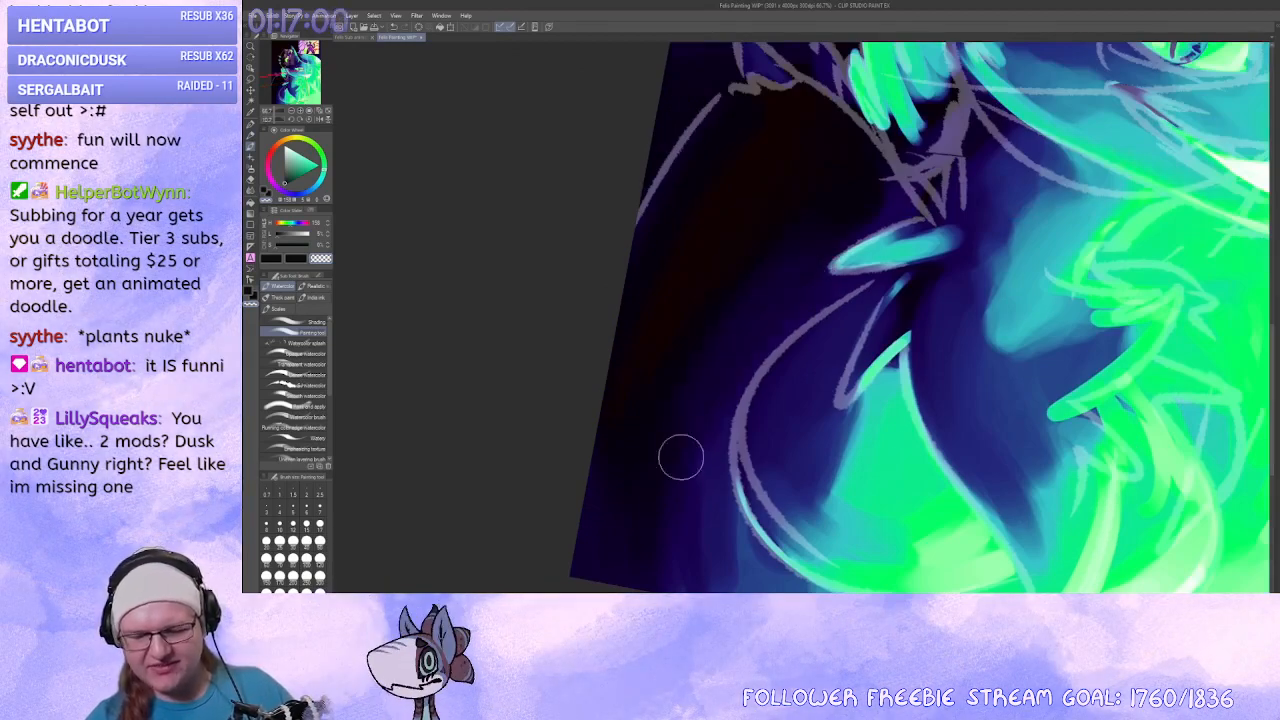
{"action": "mouse_move", "coordinate": [720, 537]}
{"action": "left_mouse_down"}
{"action": "mouse_move", "coordinate": [713, 413]}
{"action": "mouse_move", "coordinate": [720, 449]}
{"action": "mouse_move", "coordinate": [714, 431]}
{"action": "mouse_move", "coordinate": [704, 464]}
{"action": "left_mouse_up"}
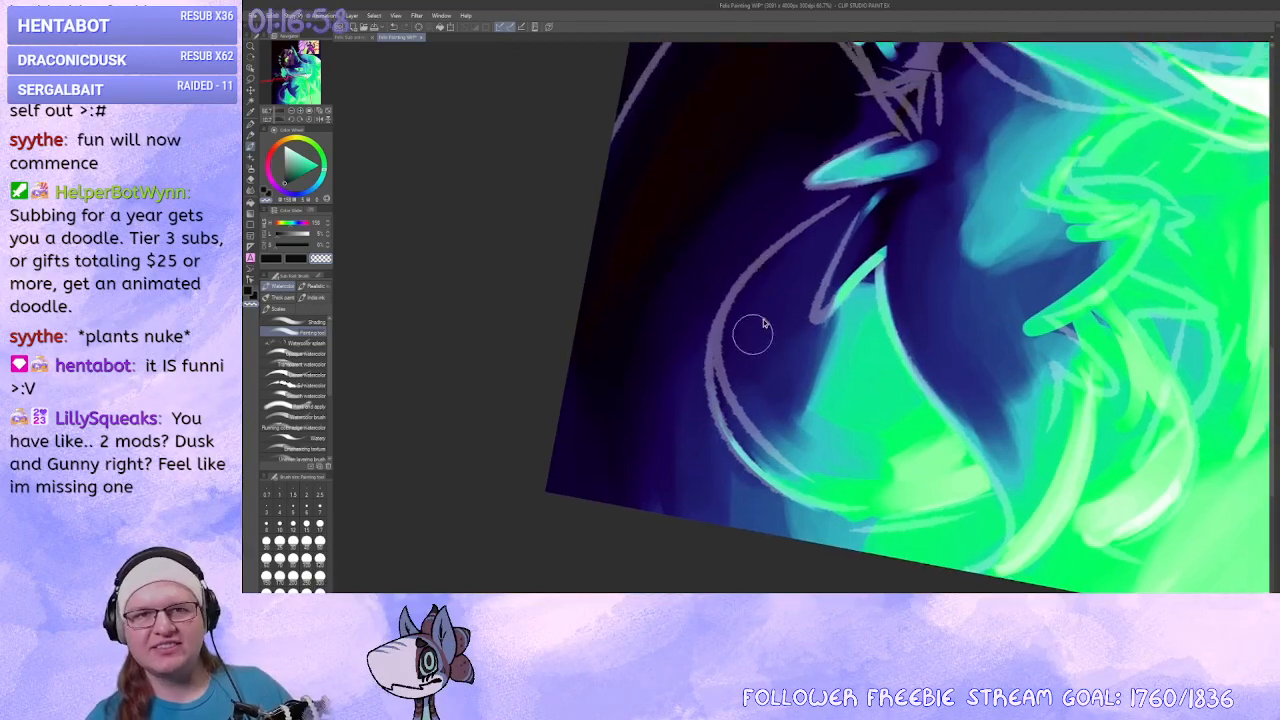
{"action": "mouse_move", "coordinate": [766, 355]}
{"action": "left_mouse_down"}
{"action": "mouse_move", "coordinate": [771, 315]}
{"action": "mouse_move", "coordinate": [766, 329]}
{"action": "mouse_move", "coordinate": [762, 318]}
{"action": "mouse_move", "coordinate": [806, 362]}
{"action": "mouse_move", "coordinate": [782, 358]}
{"action": "mouse_move", "coordinate": [794, 411]}
{"action": "left_mouse_up"}
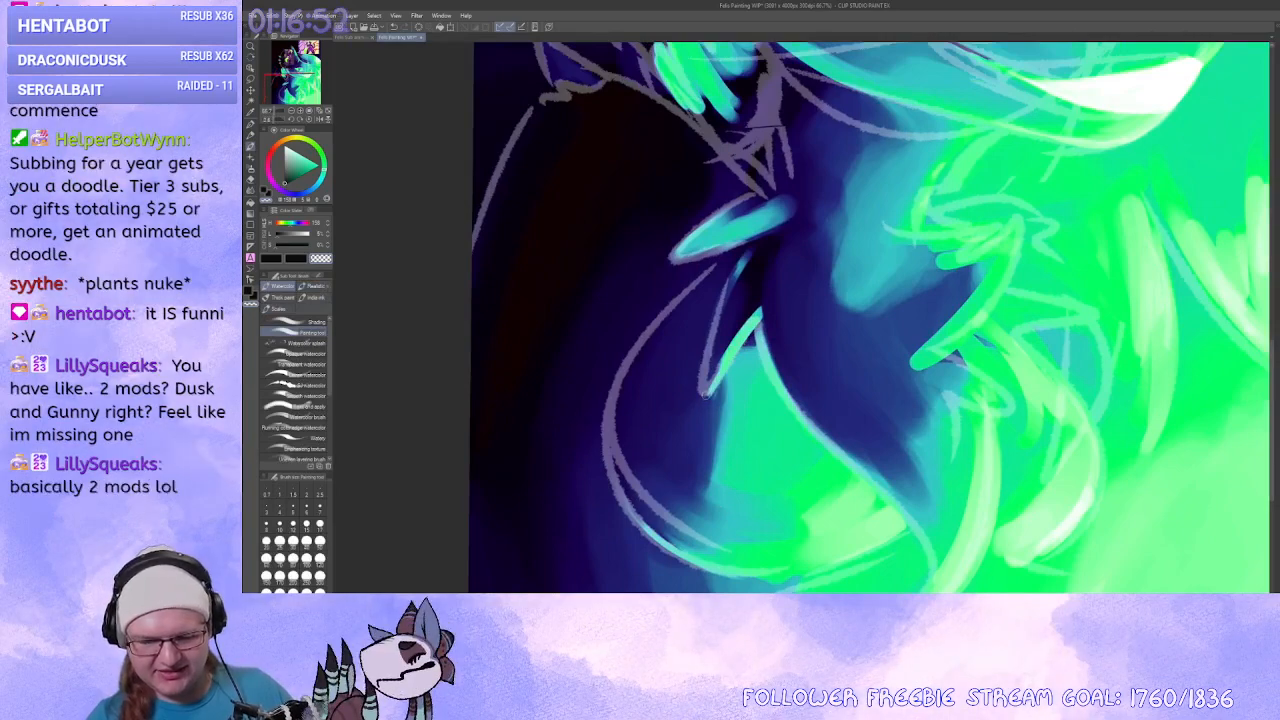
Examine the face, horns and ear alongside the two Torque reference images.
{"action": "mouse_move", "coordinate": [703, 342]}
{"action": "left_mouse_down"}
{"action": "mouse_move", "coordinate": [703, 388]}
{"action": "mouse_move", "coordinate": [695, 374]}
{"action": "mouse_move", "coordinate": [783, 352]}
{"action": "mouse_move", "coordinate": [745, 289]}
{"action": "mouse_move", "coordinate": [642, 208]}
{"action": "mouse_move", "coordinate": [656, 228]}
{"action": "left_mouse_up"}
{"action": "mouse_move", "coordinate": [745, 274]}
{"action": "left_mouse_down"}
{"action": "mouse_move", "coordinate": [622, 498]}
{"action": "mouse_move", "coordinate": [697, 361]}
{"action": "mouse_move", "coordinate": [661, 453]}
{"action": "mouse_move", "coordinate": [652, 443]}
{"action": "left_mouse_up"}
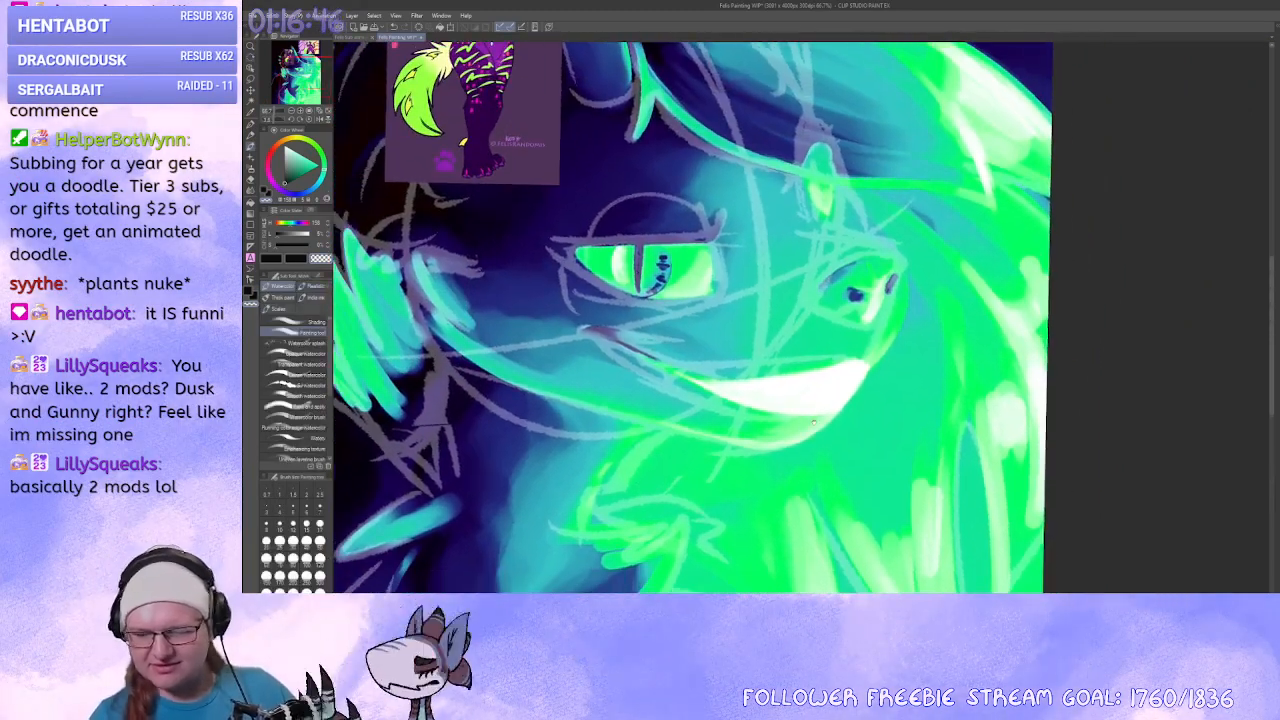
{"action": "left_click_drag", "start_coordinate": [1053, 298], "coordinate": [1051, 320]}
{"action": "mouse_move", "coordinate": [835, 411]}
{"action": "left_mouse_down"}
{"action": "mouse_move", "coordinate": [946, 357]}
{"action": "mouse_move", "coordinate": [954, 494]}
{"action": "left_mouse_up"}
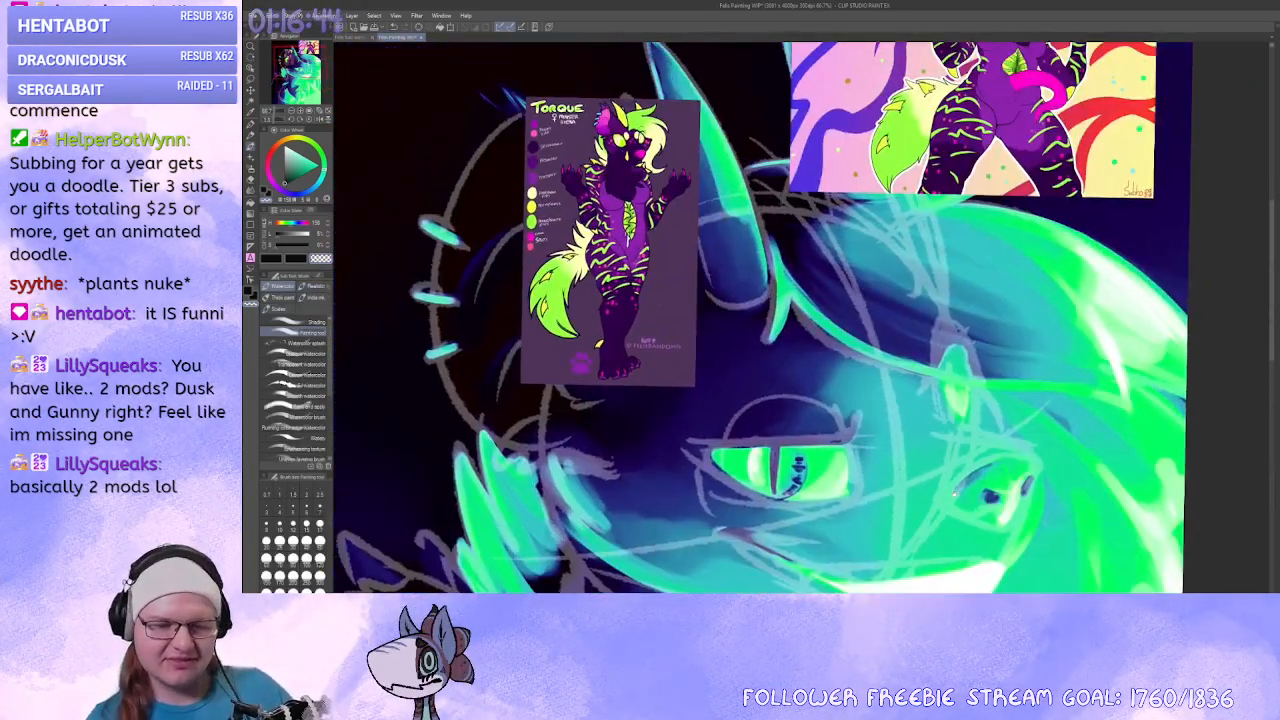
{"action": "mouse_move", "coordinate": [980, 445]}
{"action": "left_mouse_down"}
{"action": "mouse_move", "coordinate": [925, 551]}
{"action": "mouse_move", "coordinate": [983, 521]}
{"action": "left_mouse_up"}
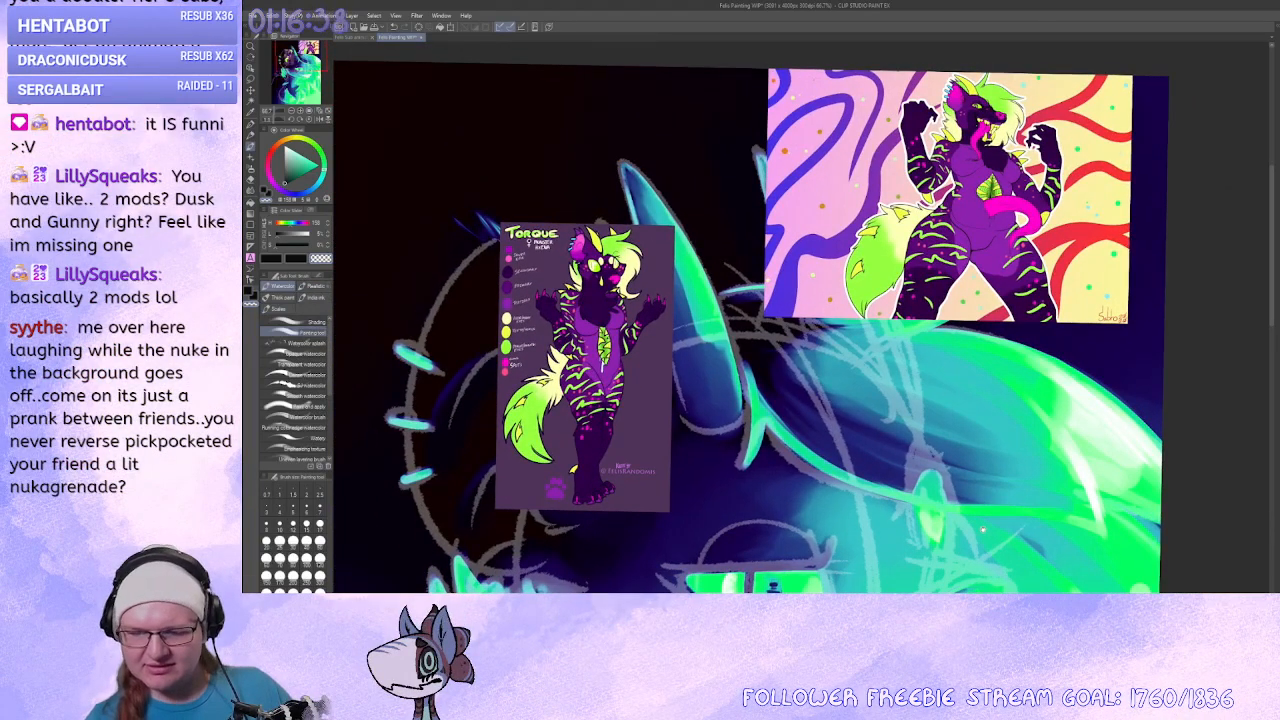
{"action": "left_click_drag", "start_coordinate": [983, 530], "coordinate": [1046, 423]}
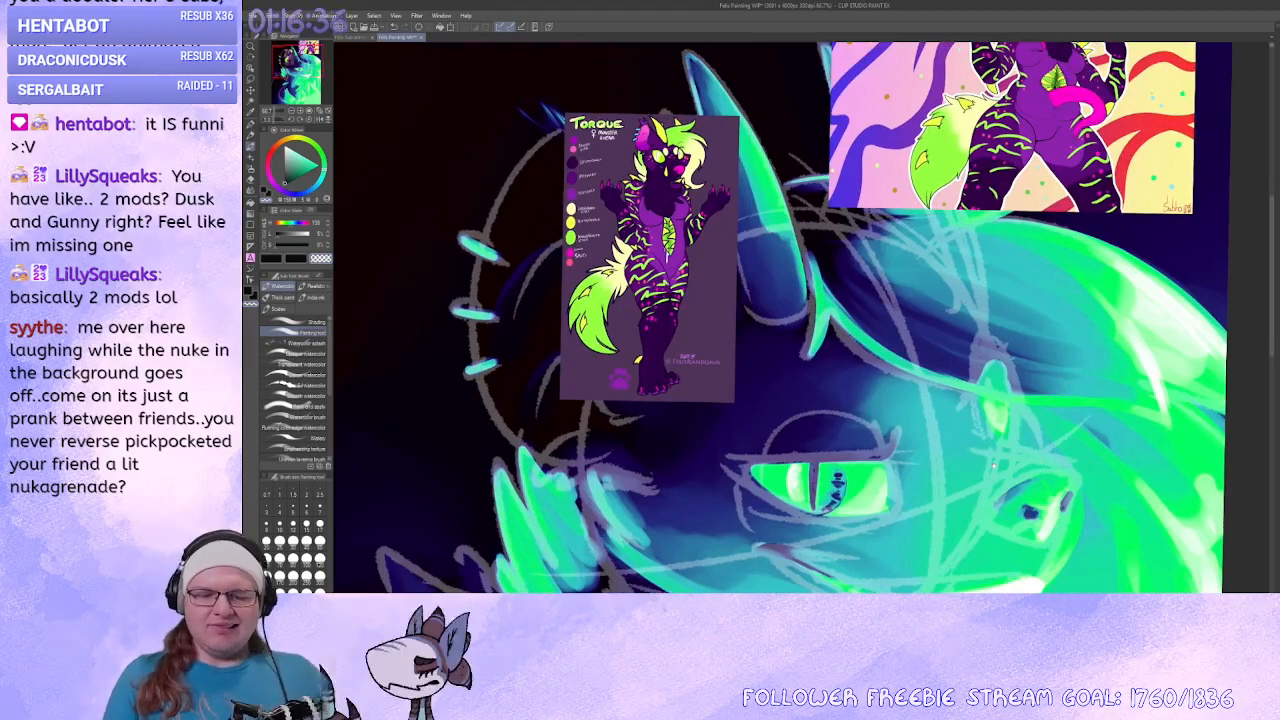
{"action": "mouse_move", "coordinate": [611, 568]}
{"action": "left_mouse_down"}
{"action": "mouse_move", "coordinate": [739, 283]}
{"action": "mouse_move", "coordinate": [701, 254]}
{"action": "mouse_move", "coordinate": [683, 260]}
{"action": "mouse_move", "coordinate": [697, 261]}
{"action": "left_mouse_up"}
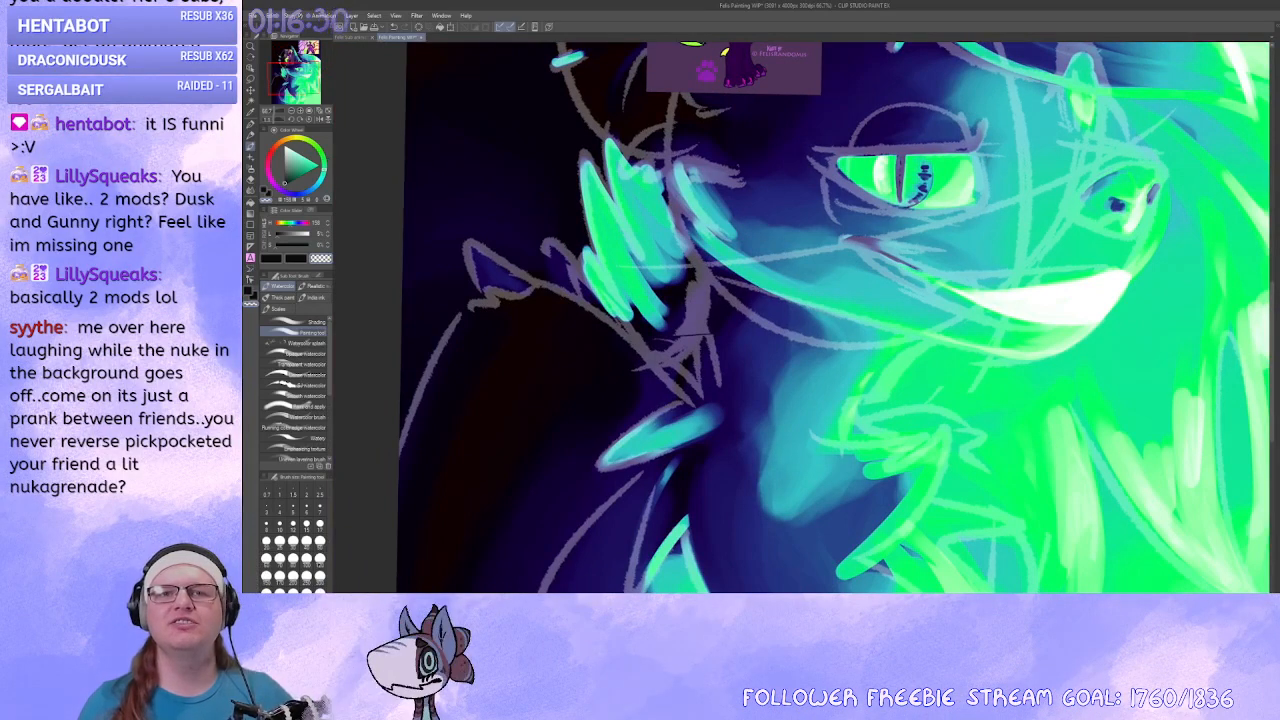
Sample dark blue and paint streaks through the bright green cheek fluff behind the jaw.
{"action": "left_click_drag", "start_coordinate": [678, 391], "coordinate": [689, 393]}
{"action": "left_click", "coordinate": [690, 274], "text": "alt"}
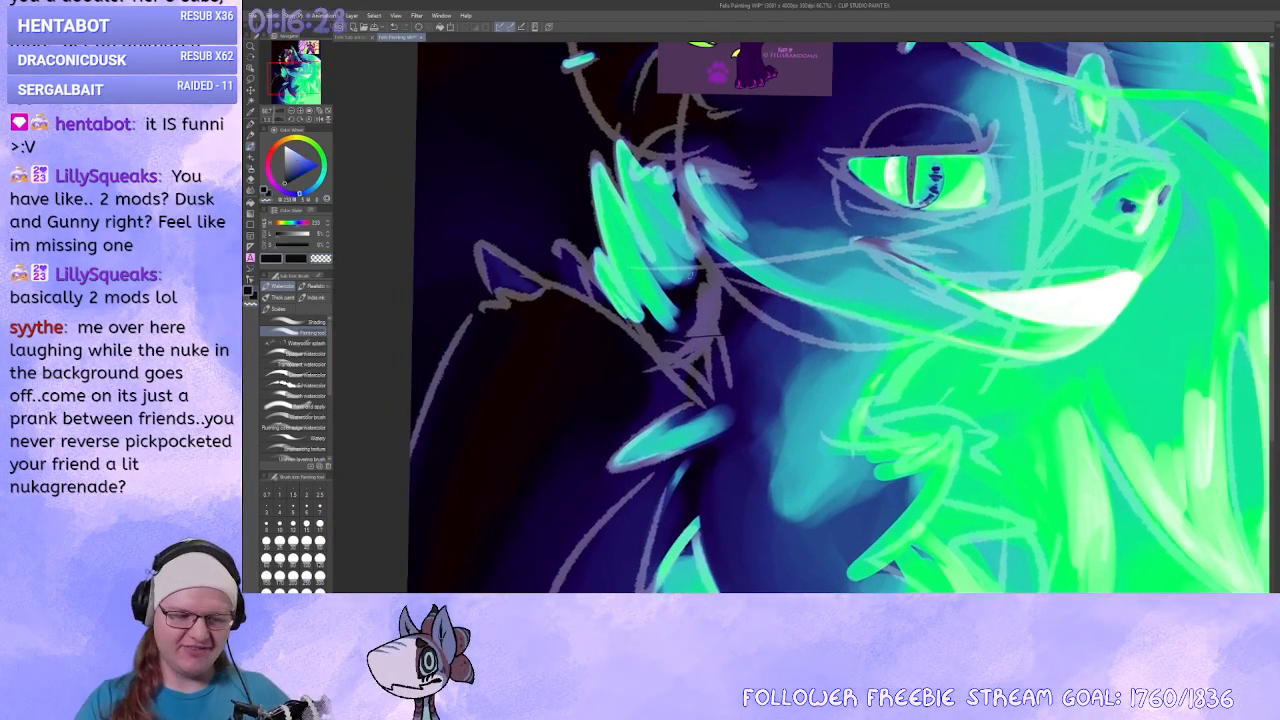
{"action": "mouse_move", "coordinate": [695, 284]}
{"action": "left_mouse_down"}
{"action": "mouse_move", "coordinate": [662, 318]}
{"action": "mouse_move", "coordinate": [640, 270]}
{"action": "mouse_move", "coordinate": [655, 245]}
{"action": "mouse_move", "coordinate": [690, 280]}
{"action": "left_mouse_up"}
{"action": "left_click_drag", "start_coordinate": [679, 211], "coordinate": [707, 269]}
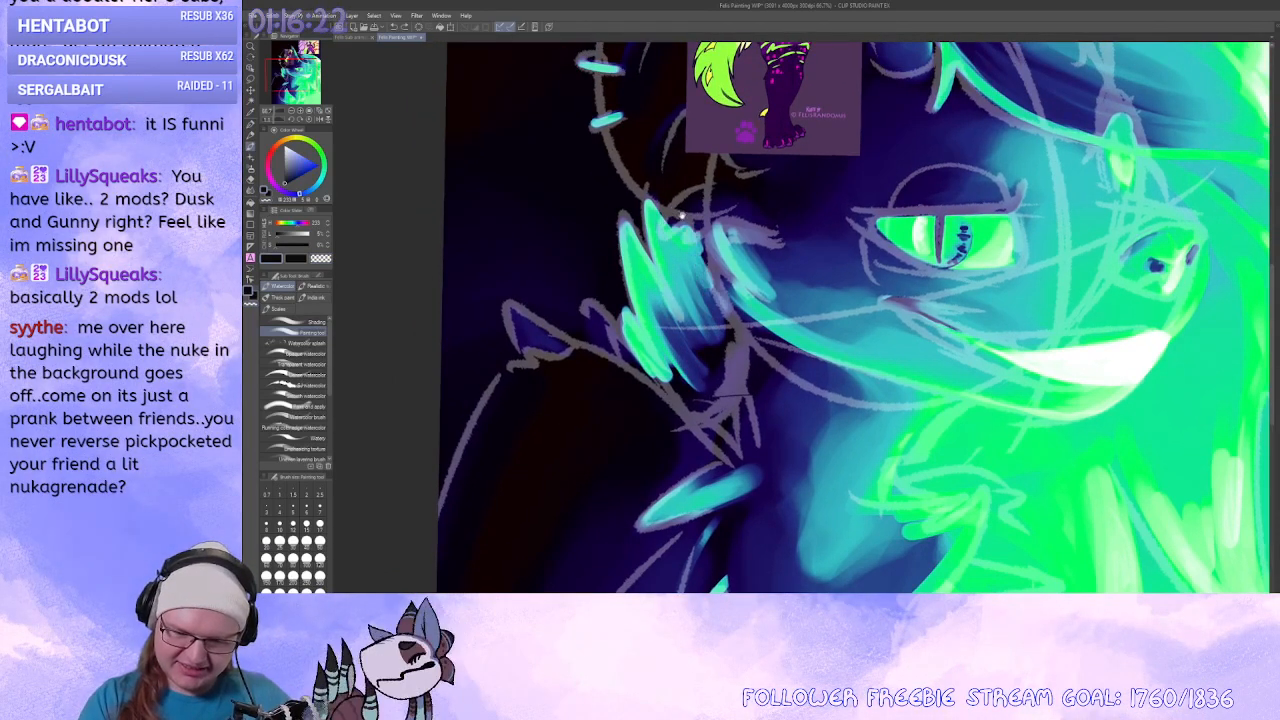
Break up the top of the cheek fluff beneath the ear into separate pointed strands, using dark blue and the transparent colour.
{"action": "left_click_drag", "start_coordinate": [691, 192], "coordinate": [695, 202]}
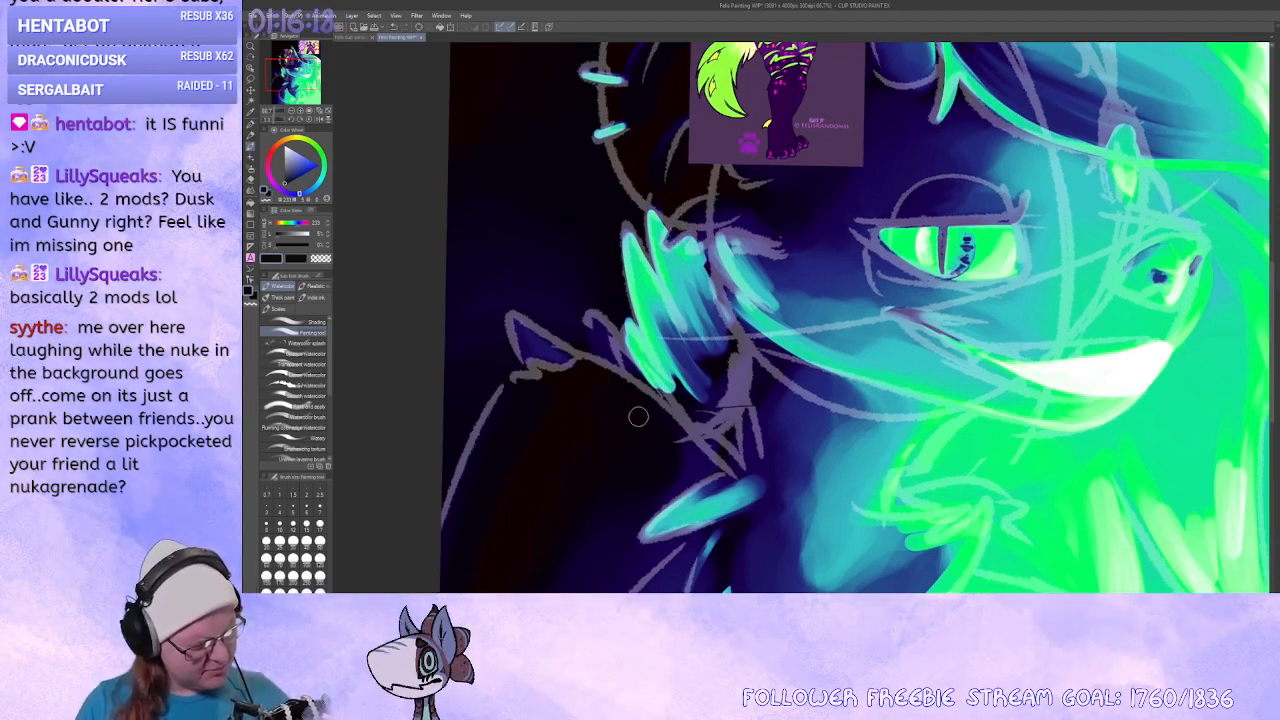
{"action": "mouse_move", "coordinate": [686, 240]}
{"action": "left_mouse_down"}
{"action": "mouse_move", "coordinate": [673, 287]}
{"action": "mouse_move", "coordinate": [668, 240]}
{"action": "mouse_move", "coordinate": [683, 218]}
{"action": "left_mouse_up"}
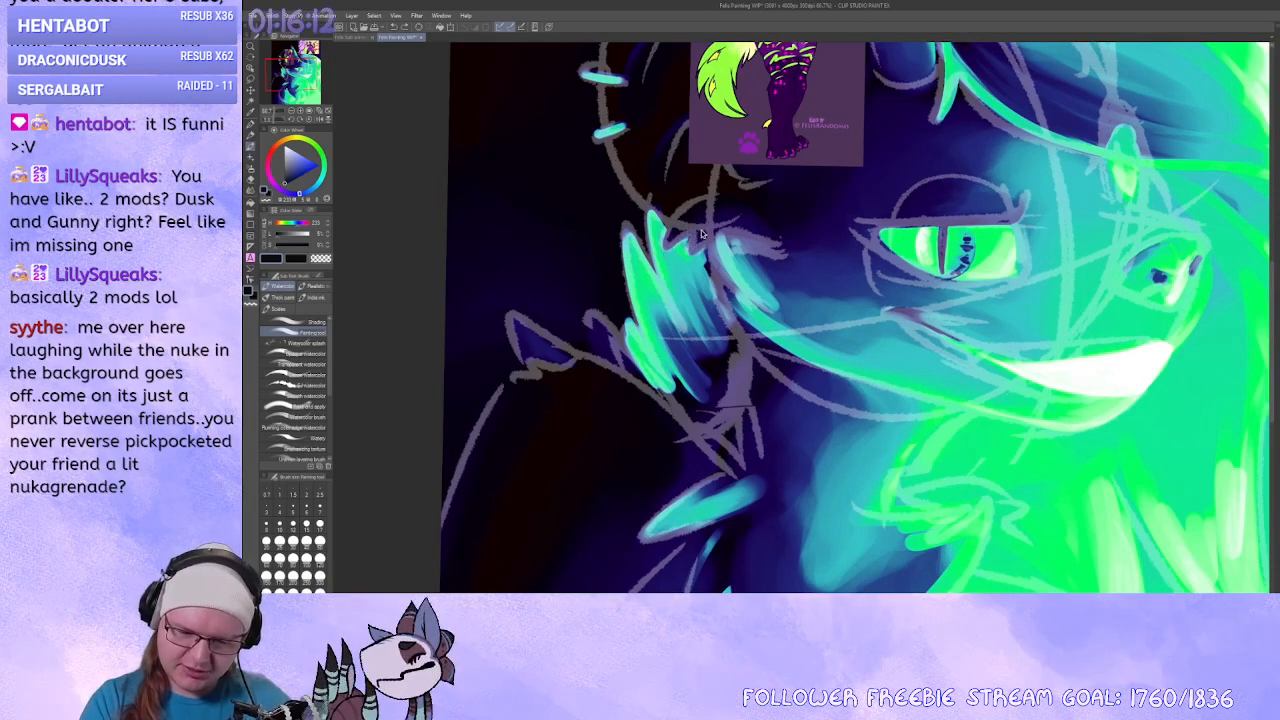
{"action": "mouse_move", "coordinate": [671, 264]}
{"action": "left_mouse_down"}
{"action": "mouse_move", "coordinate": [695, 309]}
{"action": "mouse_move", "coordinate": [718, 479]}
{"action": "mouse_move", "coordinate": [750, 478]}
{"action": "mouse_move", "coordinate": [655, 376]}
{"action": "left_mouse_up"}
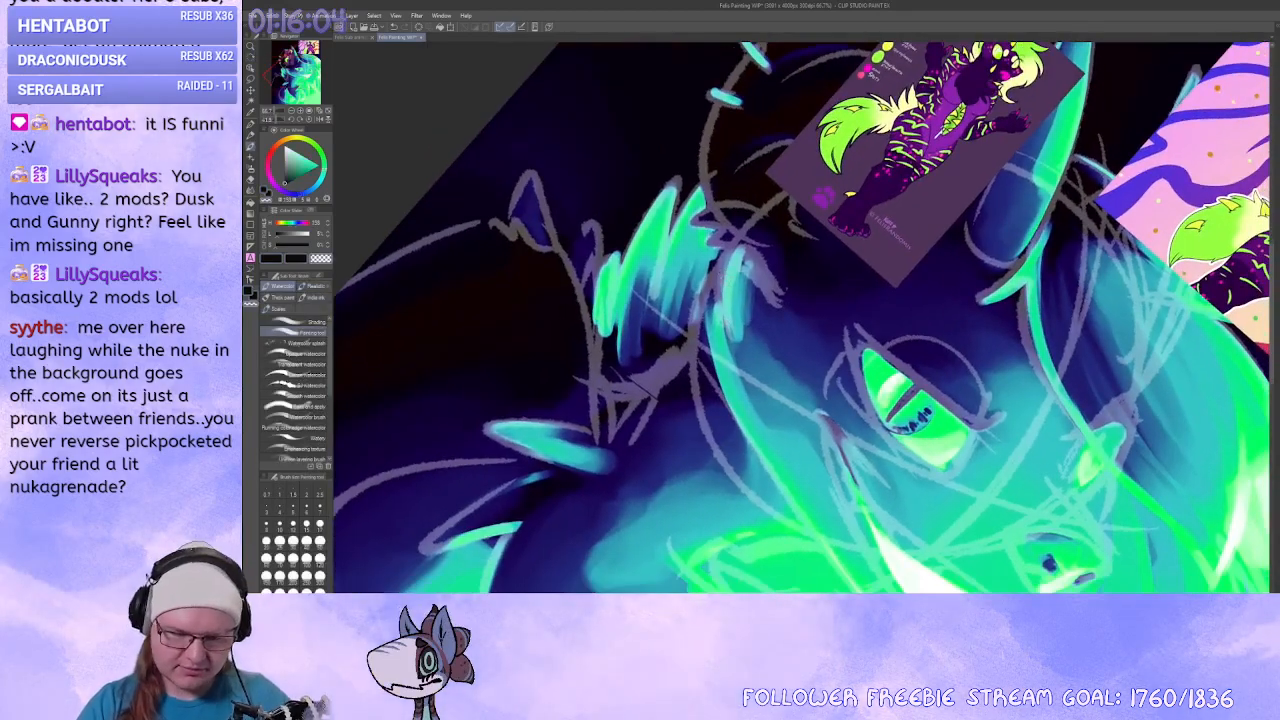
{"action": "left_click_drag", "start_coordinate": [712, 267], "coordinate": [646, 348]}
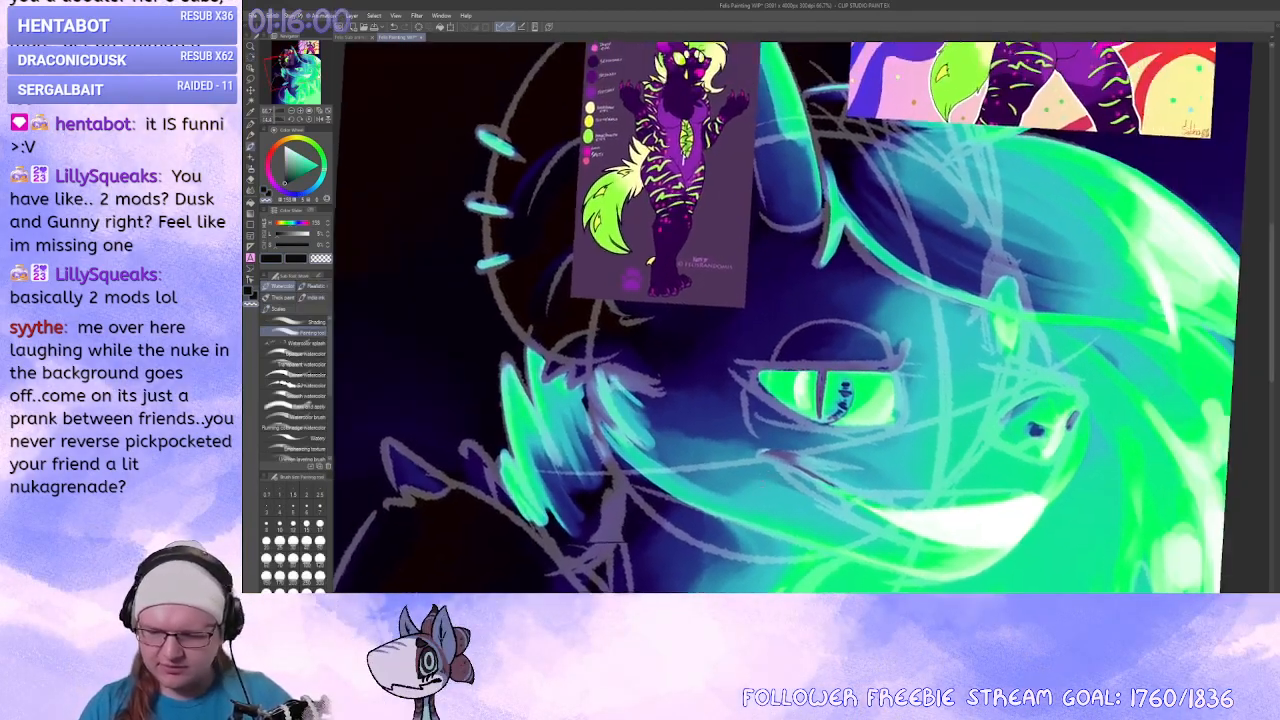
Sample dark blue and paint shadow streaks along the inside of the hair lock above the brow.
{"action": "left_click_drag", "start_coordinate": [1043, 303], "coordinate": [1028, 225]}
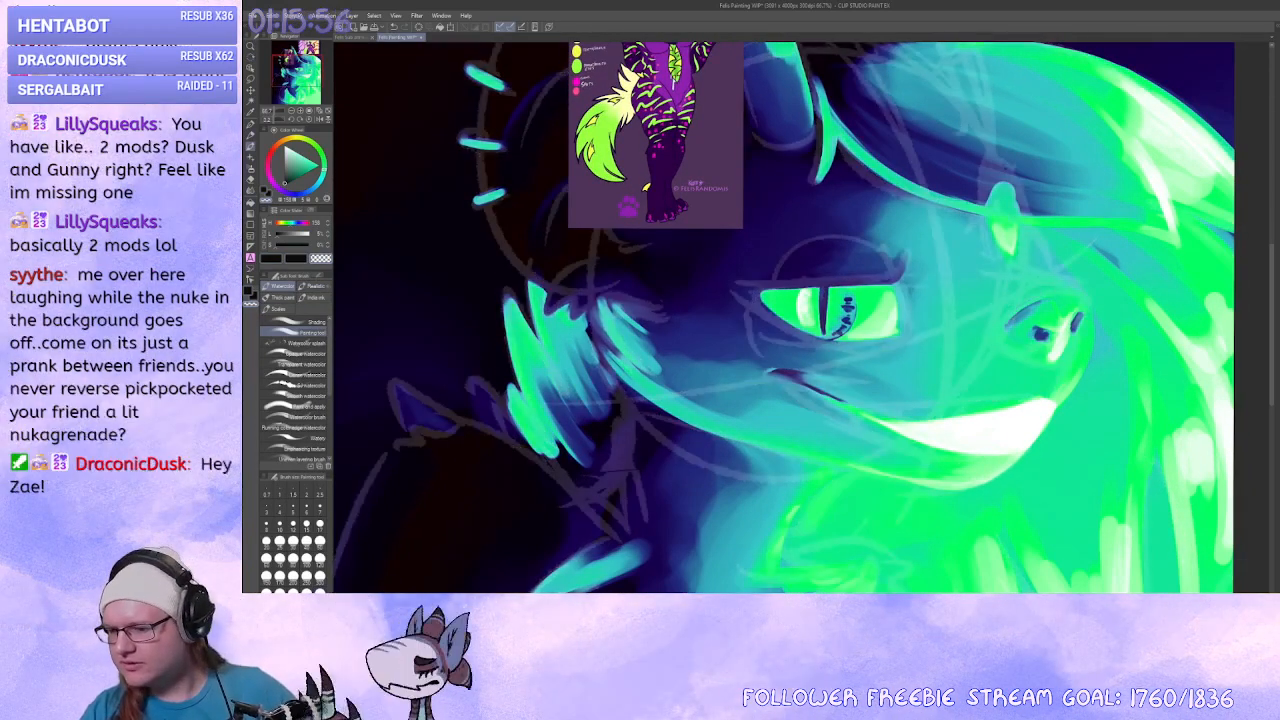
{"action": "left_click_drag", "start_coordinate": [1116, 457], "coordinate": [1020, 548]}
{"action": "left_click_drag", "start_coordinate": [1027, 451], "coordinate": [1104, 397]}
{"action": "left_click_drag", "start_coordinate": [947, 350], "coordinate": [740, 301]}
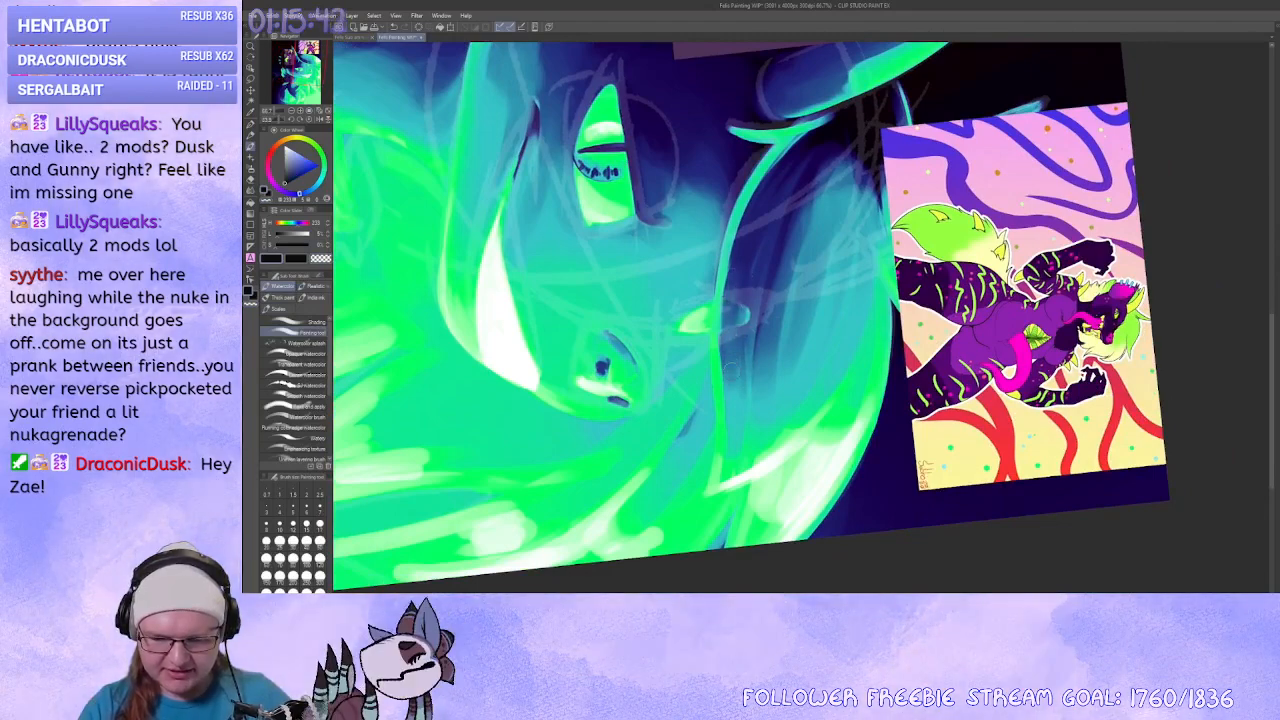
{"action": "left_click_drag", "start_coordinate": [792, 209], "coordinate": [761, 329]}
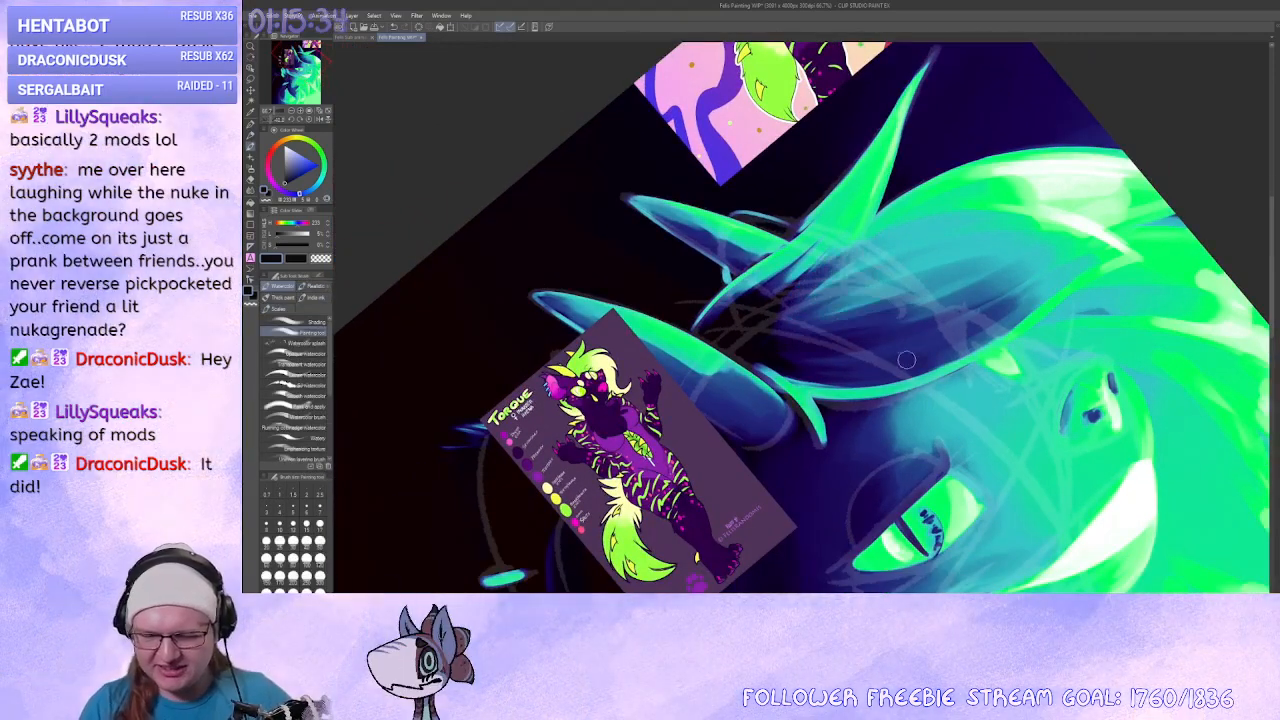
{"action": "left_click_drag", "start_coordinate": [906, 360], "coordinate": [777, 257]}
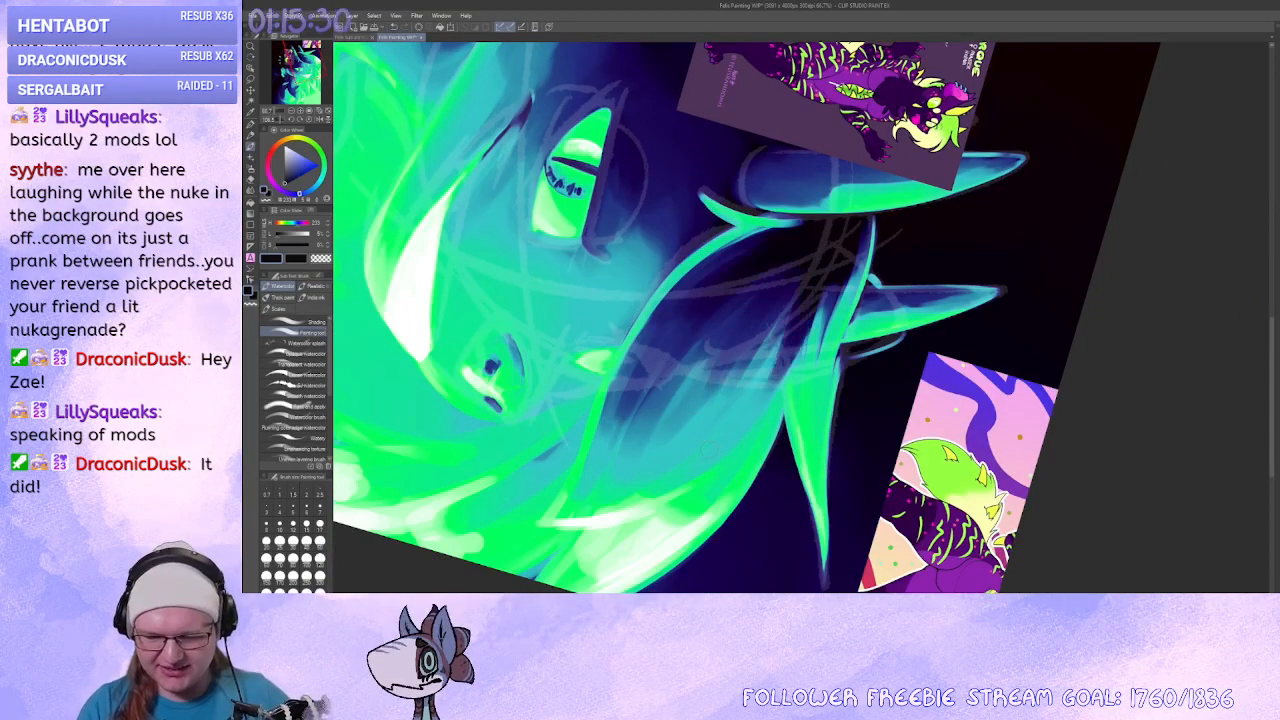
{"action": "mouse_move", "coordinate": [685, 424]}
{"action": "left_mouse_down"}
{"action": "mouse_move", "coordinate": [815, 470]}
{"action": "mouse_move", "coordinate": [940, 370]}
{"action": "mouse_move", "coordinate": [851, 337]}
{"action": "mouse_move", "coordinate": [758, 385]}
{"action": "mouse_move", "coordinate": [800, 314]}
{"action": "mouse_move", "coordinate": [816, 325]}
{"action": "left_mouse_up"}
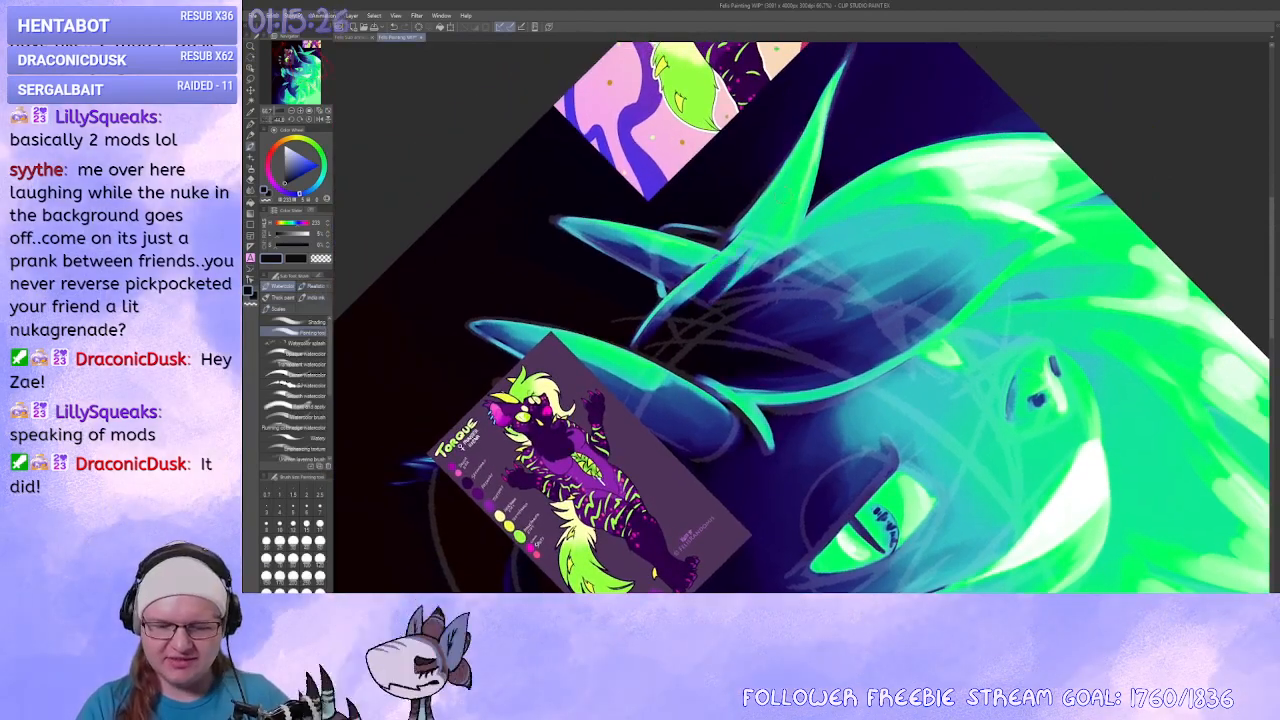
Deepen the dark blue shading at the root of the forelock, between the horns and the lock's bright lower edge.
{"action": "mouse_move", "coordinate": [672, 342]}
{"action": "left_mouse_down"}
{"action": "mouse_move", "coordinate": [711, 212]}
{"action": "mouse_move", "coordinate": [825, 180]}
{"action": "mouse_move", "coordinate": [805, 202]}
{"action": "mouse_move", "coordinate": [778, 405]}
{"action": "mouse_move", "coordinate": [870, 322]}
{"action": "mouse_move", "coordinate": [800, 425]}
{"action": "mouse_move", "coordinate": [880, 330]}
{"action": "mouse_move", "coordinate": [765, 426]}
{"action": "mouse_move", "coordinate": [758, 366]}
{"action": "mouse_move", "coordinate": [822, 266]}
{"action": "left_mouse_up"}
{"action": "mouse_move", "coordinate": [742, 382]}
{"action": "left_mouse_down"}
{"action": "mouse_move", "coordinate": [806, 308]}
{"action": "mouse_move", "coordinate": [824, 262]}
{"action": "left_mouse_up"}
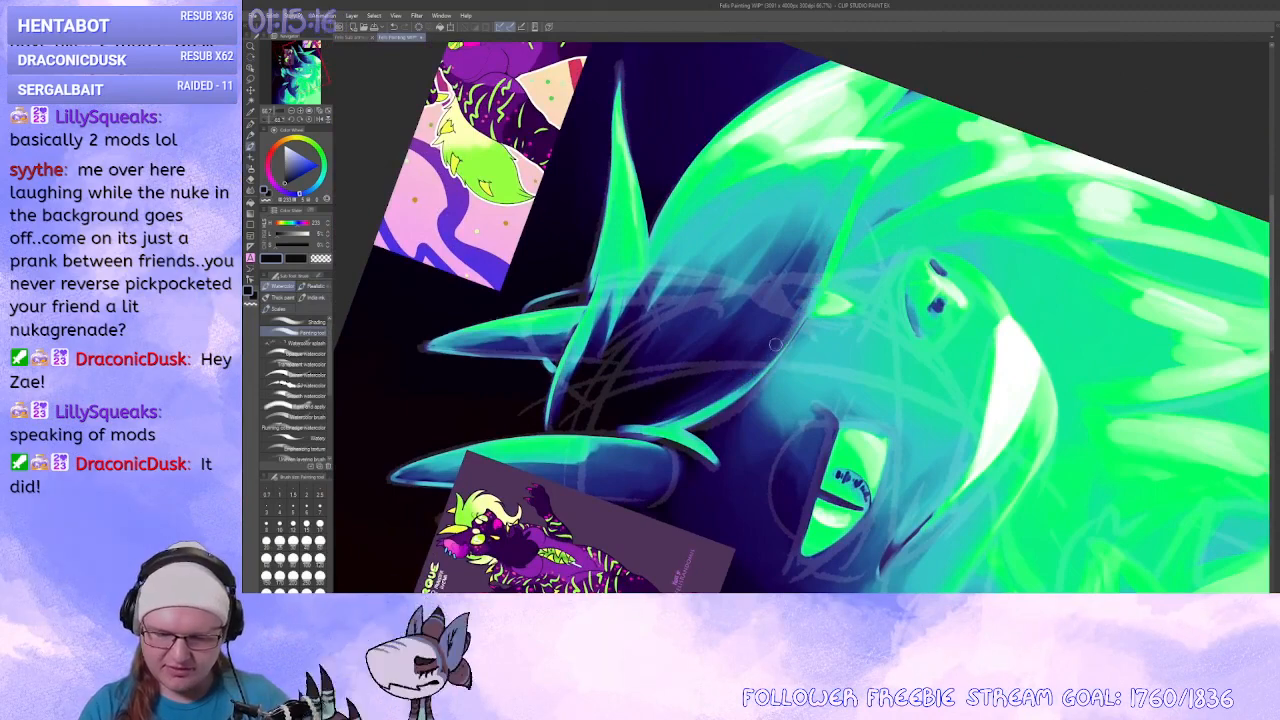
{"action": "mouse_move", "coordinate": [790, 328]}
{"action": "left_mouse_down"}
{"action": "mouse_move", "coordinate": [733, 424]}
{"action": "mouse_move", "coordinate": [732, 310]}
{"action": "mouse_move", "coordinate": [908, 433]}
{"action": "mouse_move", "coordinate": [771, 391]}
{"action": "left_mouse_up"}
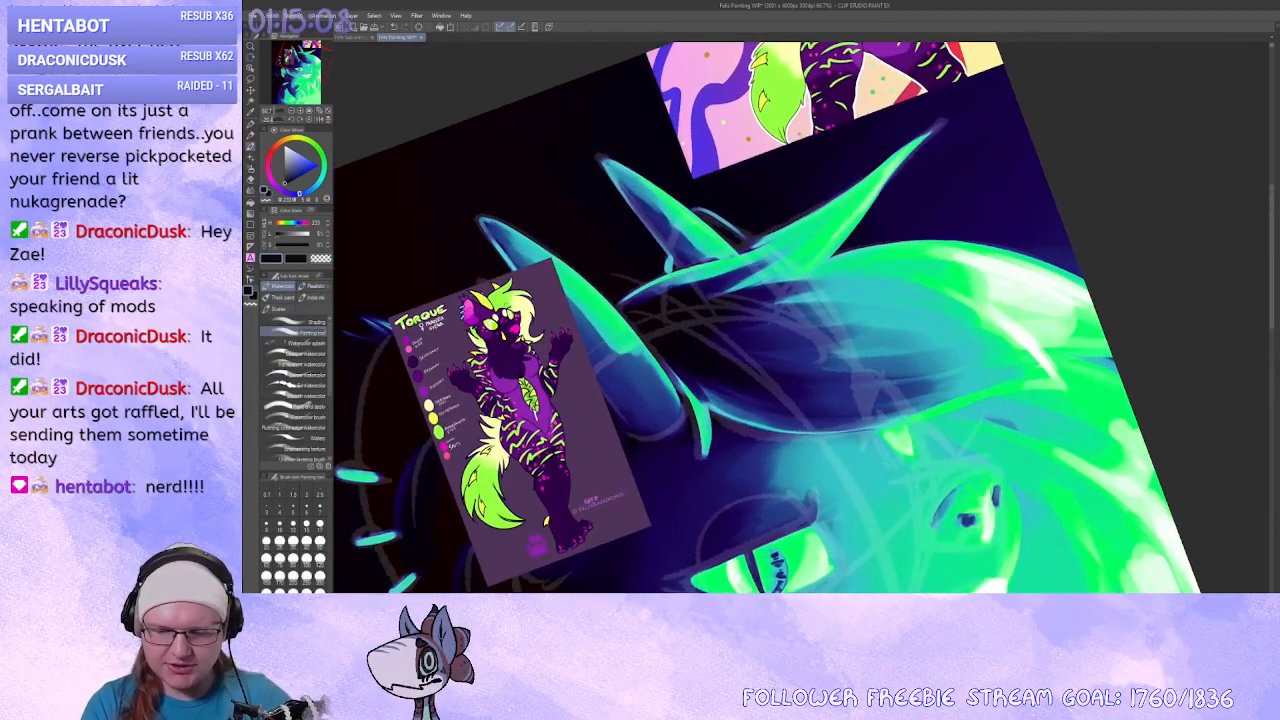
{"action": "mouse_move", "coordinate": [677, 282]}
{"action": "left_mouse_down"}
{"action": "mouse_move", "coordinate": [730, 318]}
{"action": "mouse_move", "coordinate": [800, 236]}
{"action": "left_mouse_up"}
{"action": "left_click_drag", "start_coordinate": [765, 308], "coordinate": [769, 299]}
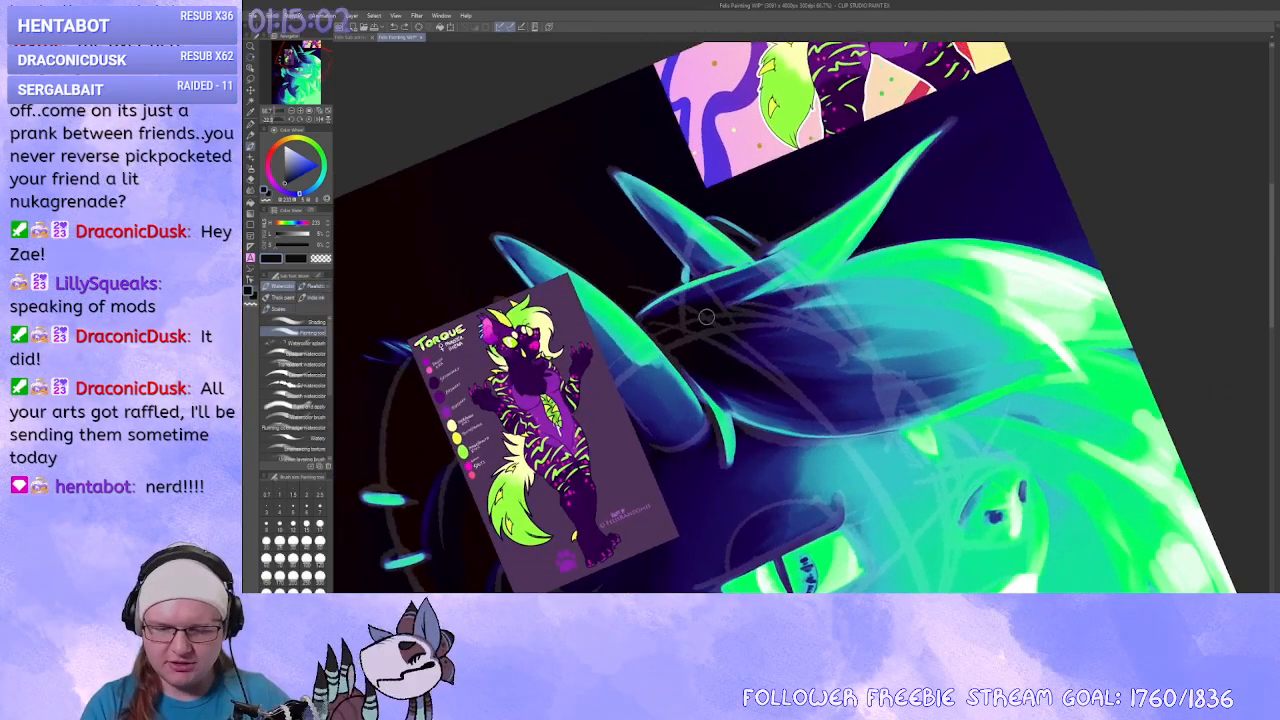
{"action": "mouse_move", "coordinate": [772, 295]}
{"action": "left_mouse_down"}
{"action": "mouse_move", "coordinate": [692, 407]}
{"action": "mouse_move", "coordinate": [815, 466]}
{"action": "mouse_move", "coordinate": [857, 443]}
{"action": "mouse_move", "coordinate": [883, 335]}
{"action": "mouse_move", "coordinate": [971, 372]}
{"action": "mouse_move", "coordinate": [905, 225]}
{"action": "mouse_move", "coordinate": [885, 200]}
{"action": "mouse_move", "coordinate": [950, 485]}
{"action": "mouse_move", "coordinate": [978, 333]}
{"action": "mouse_move", "coordinate": [1010, 550]}
{"action": "mouse_move", "coordinate": [980, 530]}
{"action": "mouse_move", "coordinate": [965, 560]}
{"action": "left_mouse_up"}
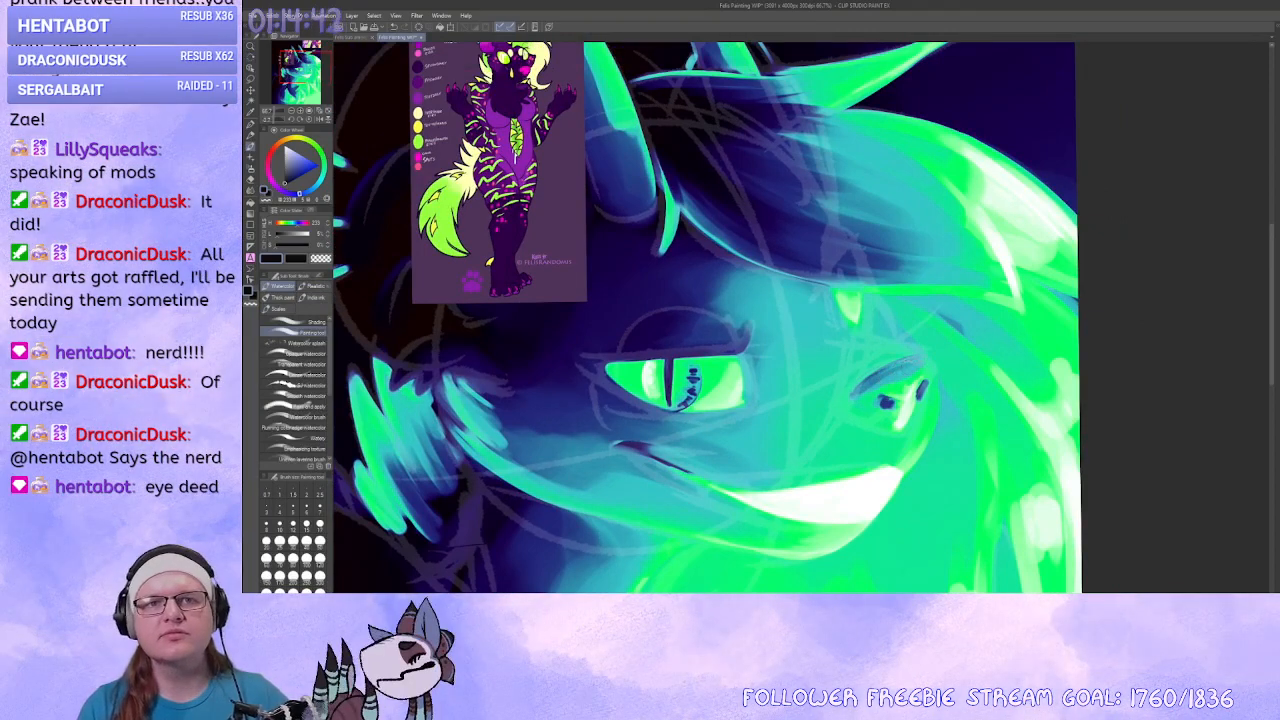
Try painting a solid dark spot for the nearer nostril and undo the strokes.
{"action": "left_click_drag", "start_coordinate": [965, 560], "coordinate": [925, 518]}
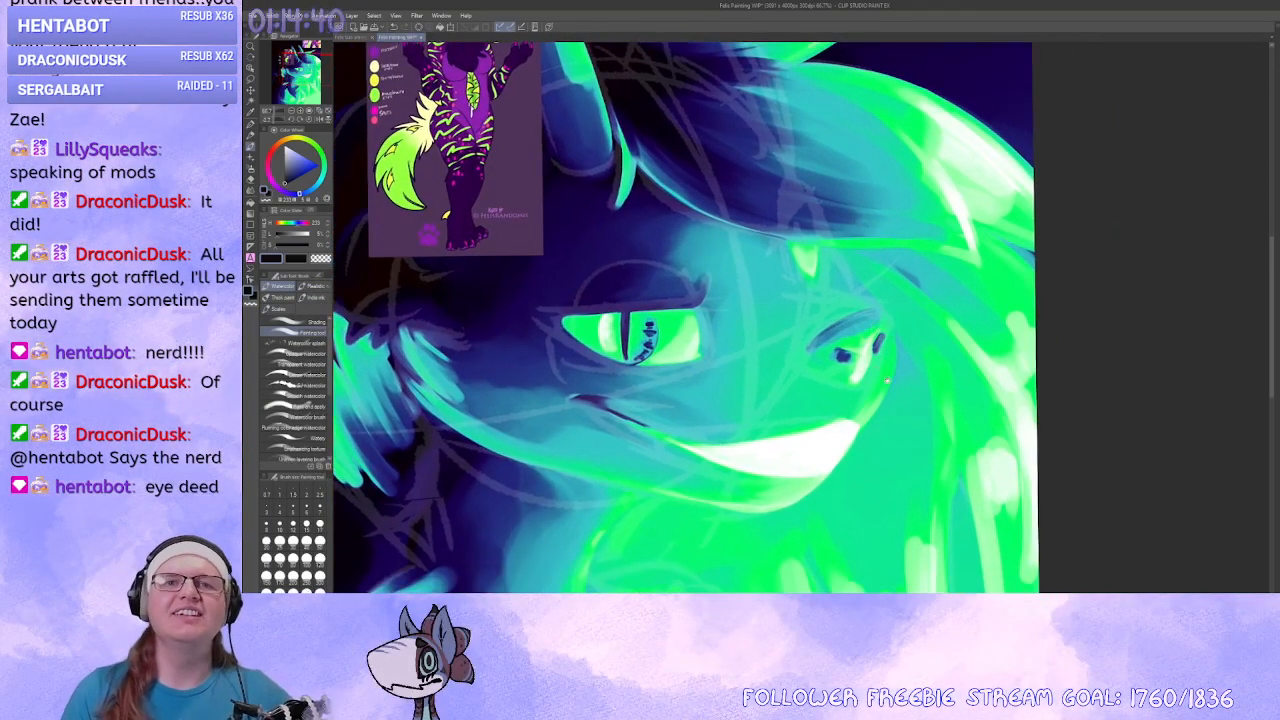
{"action": "mouse_move", "coordinate": [858, 390]}
{"action": "left_mouse_down"}
{"action": "mouse_move", "coordinate": [823, 355]}
{"action": "mouse_move", "coordinate": [940, 511]}
{"action": "mouse_move", "coordinate": [839, 283]}
{"action": "mouse_move", "coordinate": [818, 281]}
{"action": "left_mouse_up"}
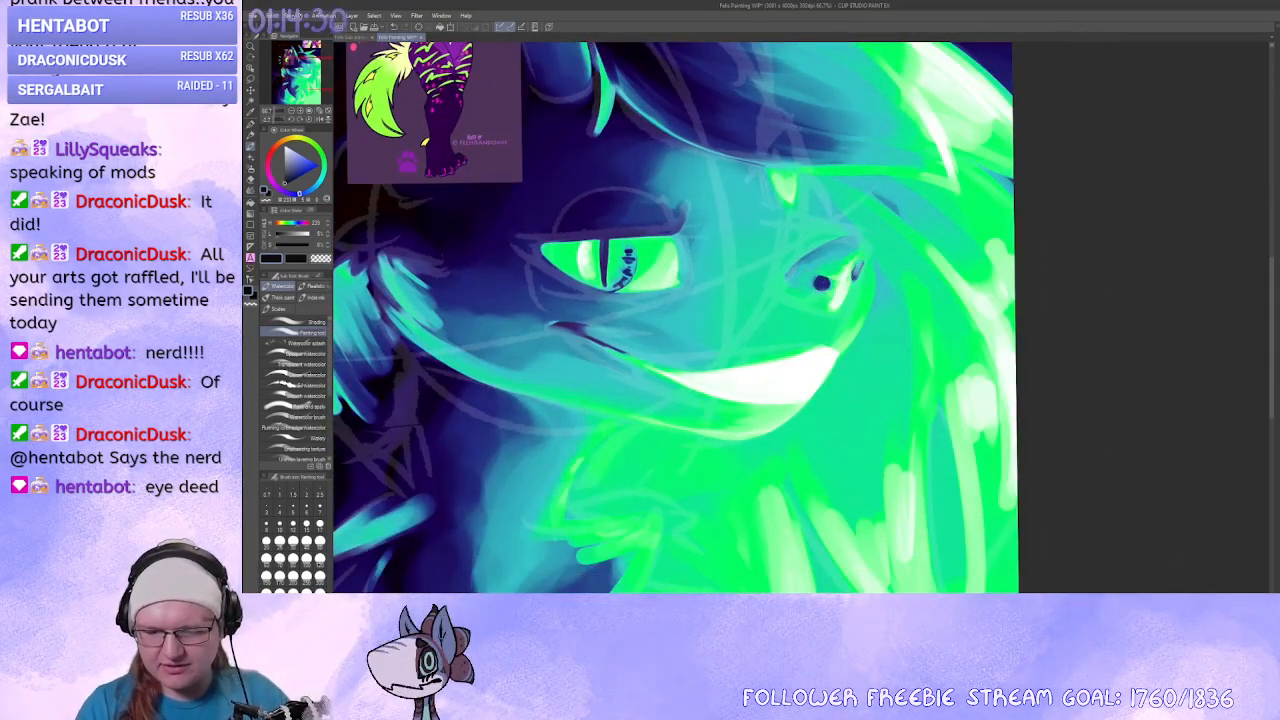
{"action": "left_click_drag", "start_coordinate": [834, 296], "coordinate": [837, 308]}
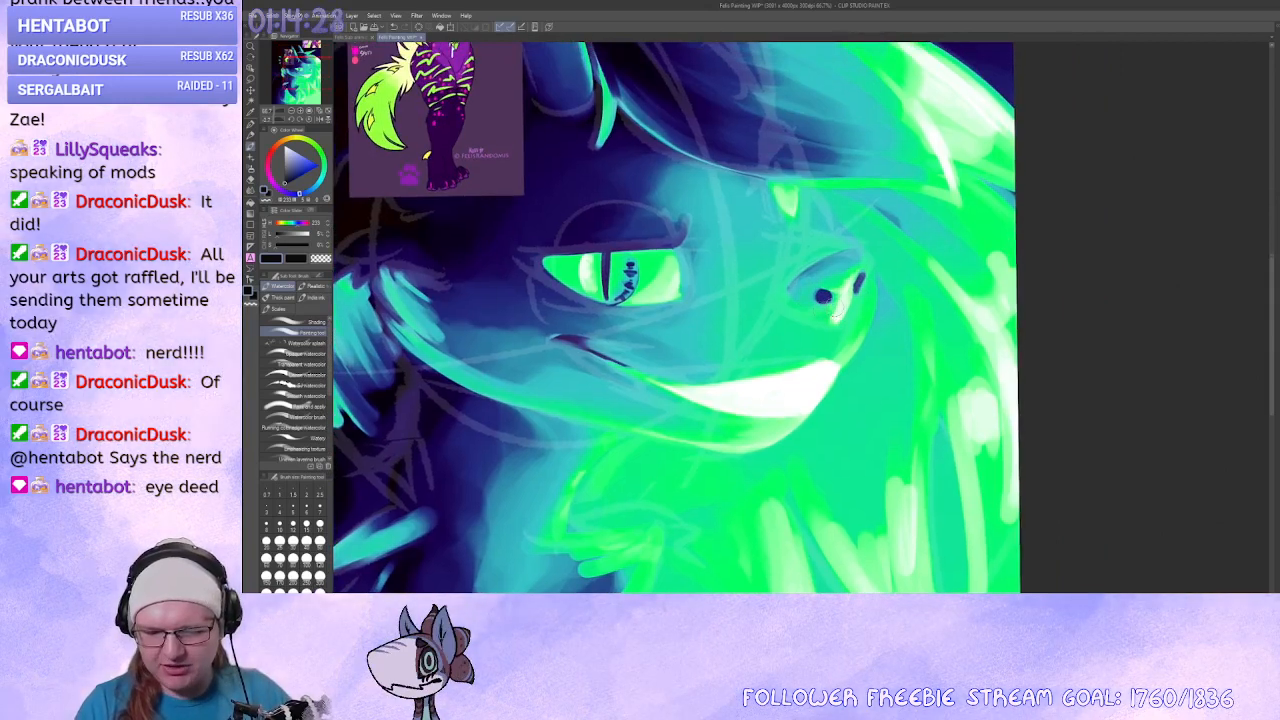
{"action": "key", "text": "ctrl+z"}
{"action": "key", "text": "ctrl+z"}
{"action": "key", "text": "ctrl+z"}
{"action": "key", "text": "ctrl+z"}
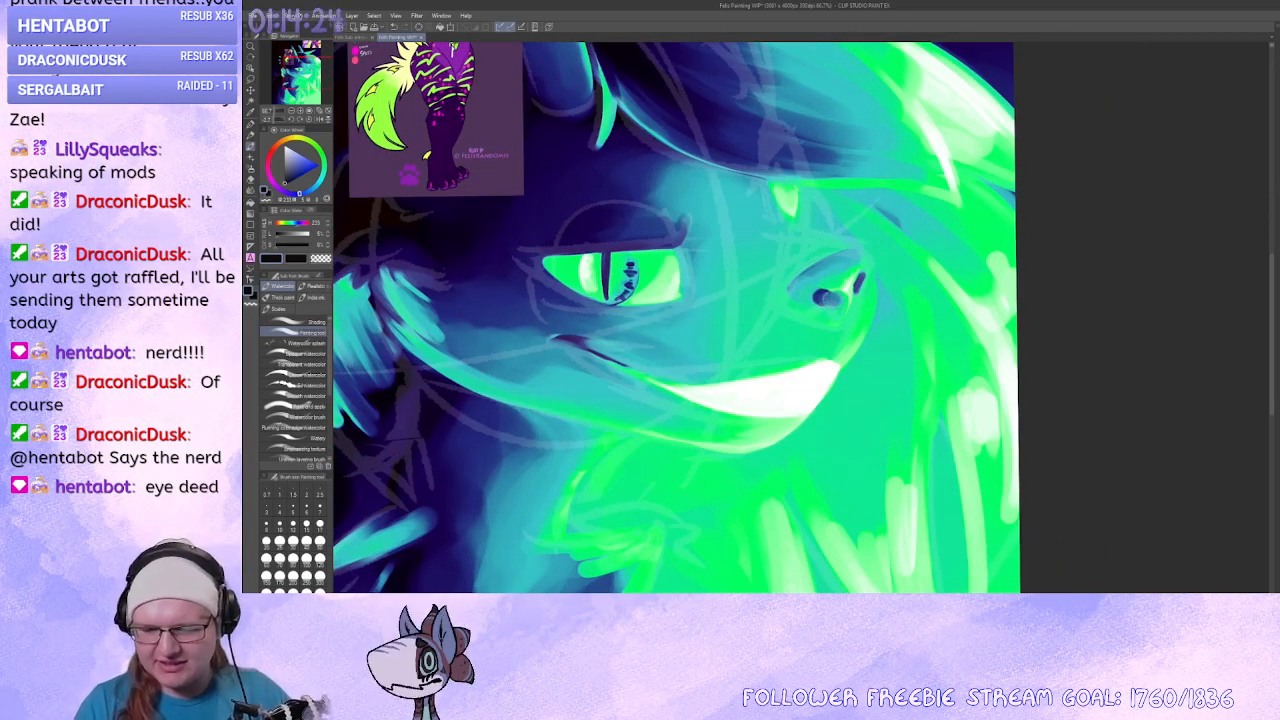
Reshape the nearer nostril into a small curved opening, using dark blue and a colour sampled from the muzzle.
{"action": "left_click_drag", "start_coordinate": [859, 304], "coordinate": [861, 357]}
{"action": "left_click", "coordinate": [867, 330], "text": "alt"}
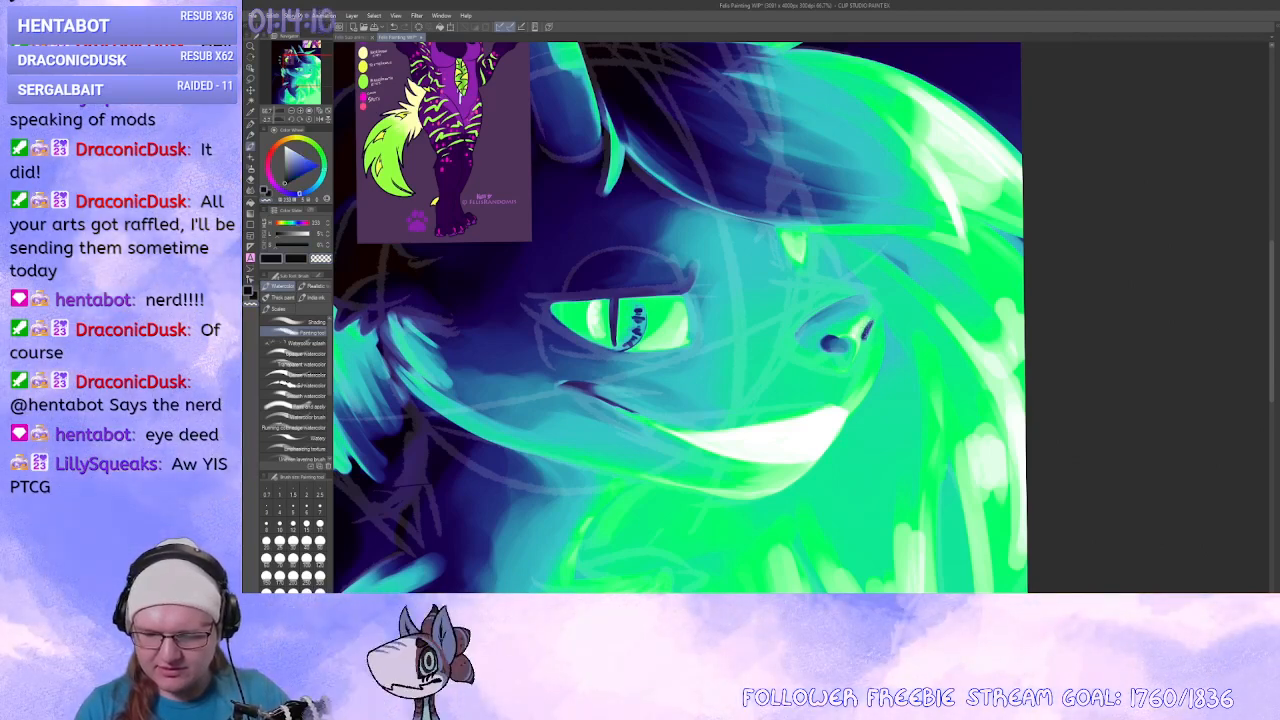
{"action": "left_click_drag", "start_coordinate": [872, 338], "coordinate": [849, 358]}
{"action": "key", "text": "x"}
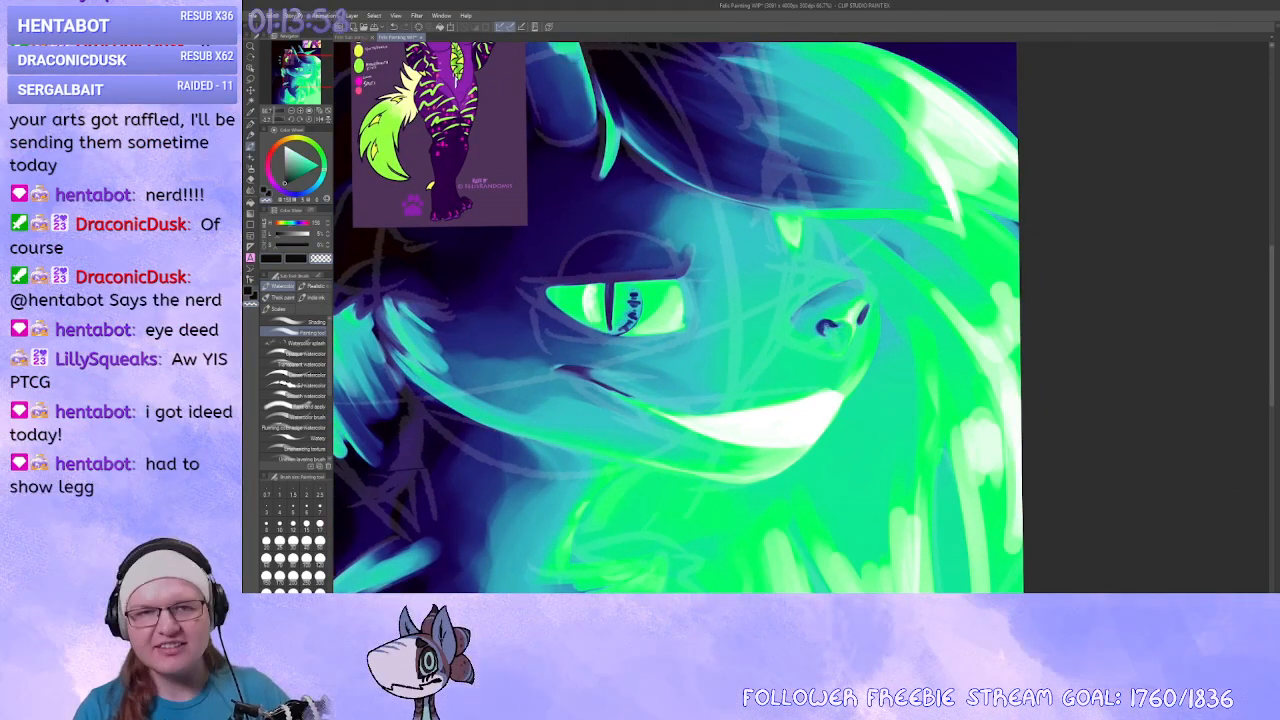
{"action": "left_click_drag", "start_coordinate": [837, 337], "coordinate": [831, 321]}
{"action": "left_click_drag", "start_coordinate": [929, 333], "coordinate": [930, 315]}
{"action": "left_click_drag", "start_coordinate": [877, 301], "coordinate": [858, 309]}
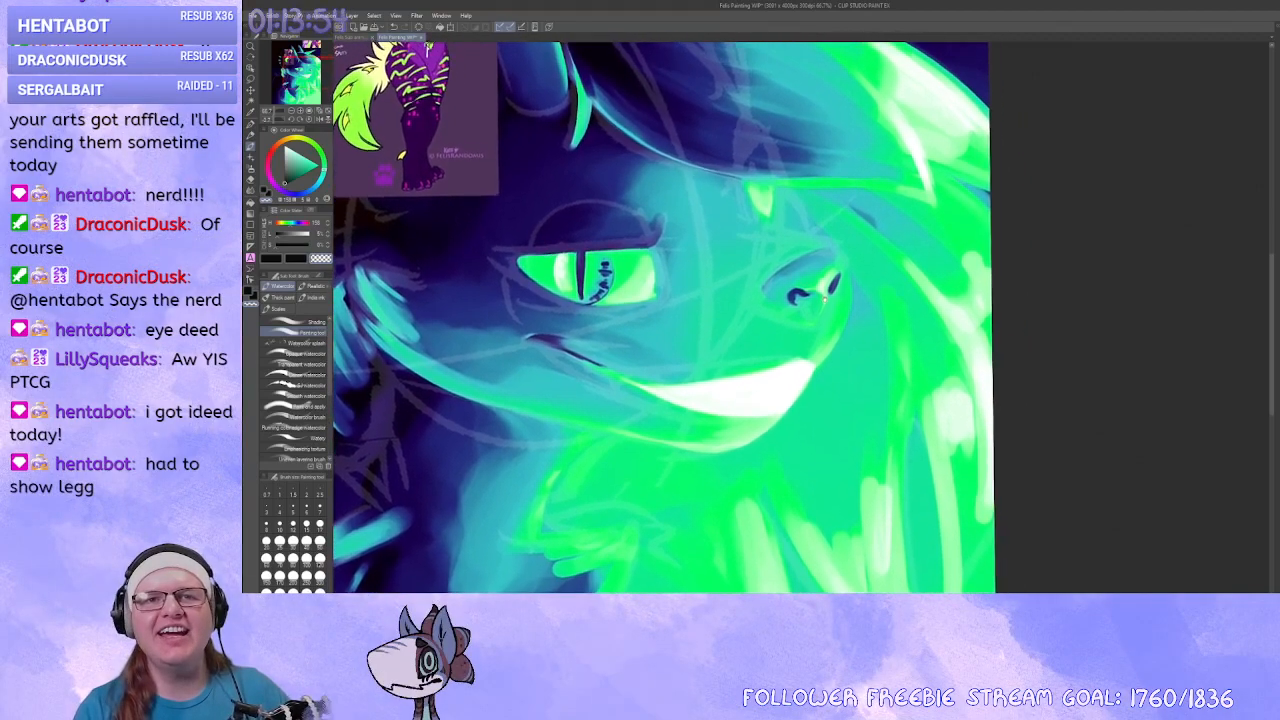
Refine the dark inner curve of the nearer nostril and clean up its edge against the nose tip.
{"action": "left_click", "coordinate": [299, 193]}
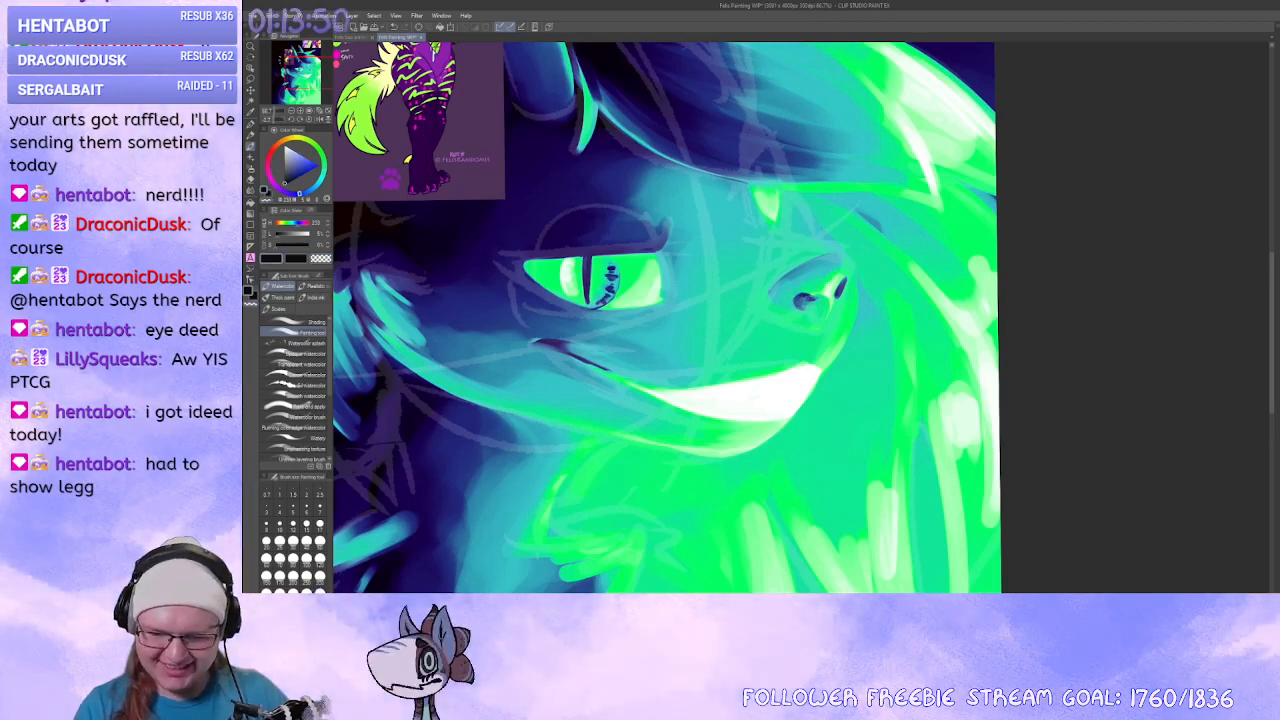
{"action": "left_click_drag", "start_coordinate": [836, 297], "coordinate": [836, 309]}
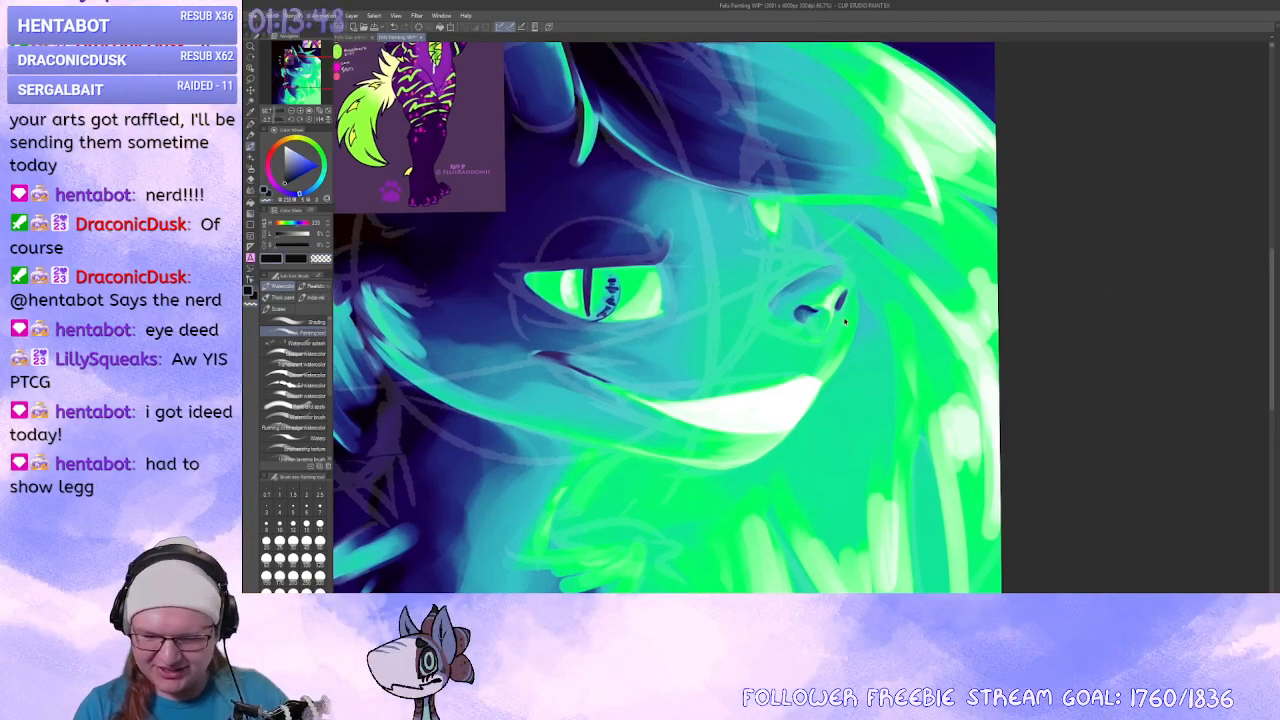
{"action": "left_click", "coordinate": [324, 169]}
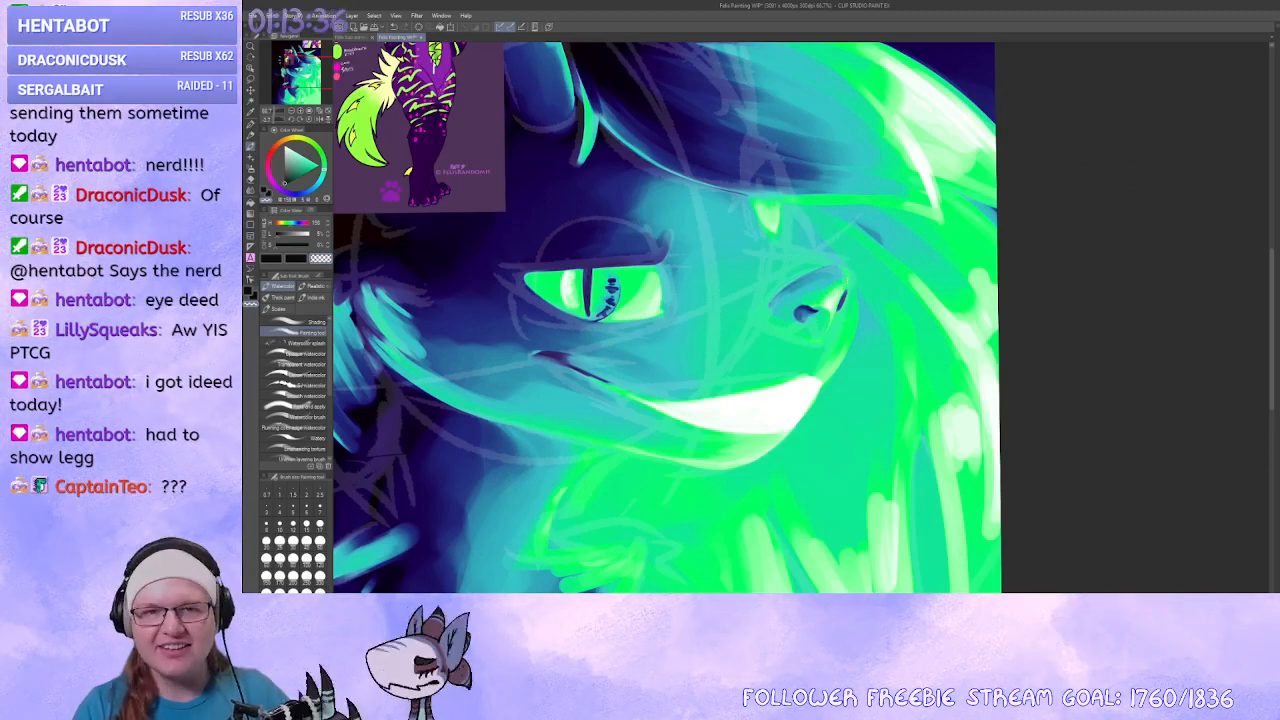
{"action": "mouse_move", "coordinate": [824, 321]}
{"action": "left_mouse_down"}
{"action": "mouse_move", "coordinate": [792, 373]}
{"action": "mouse_move", "coordinate": [891, 409]}
{"action": "mouse_move", "coordinate": [822, 353]}
{"action": "left_mouse_up"}
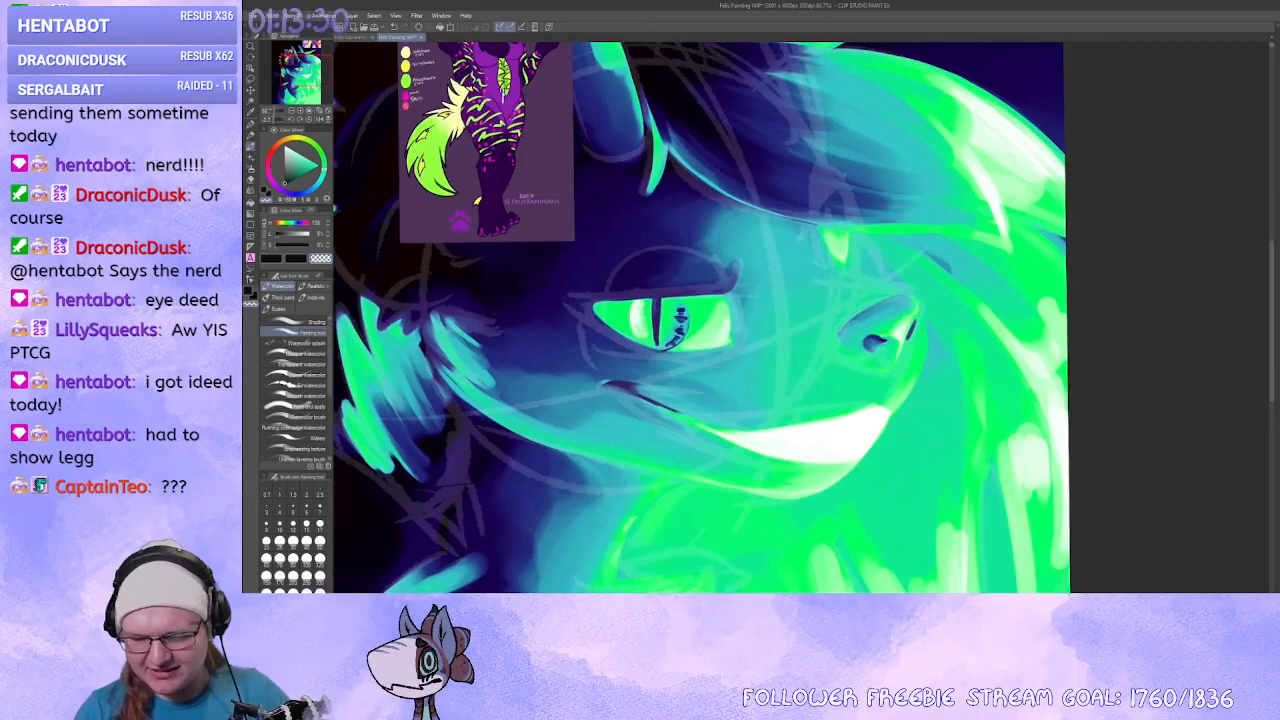
{"action": "left_click_drag", "start_coordinate": [700, 350], "coordinate": [634, 320]}
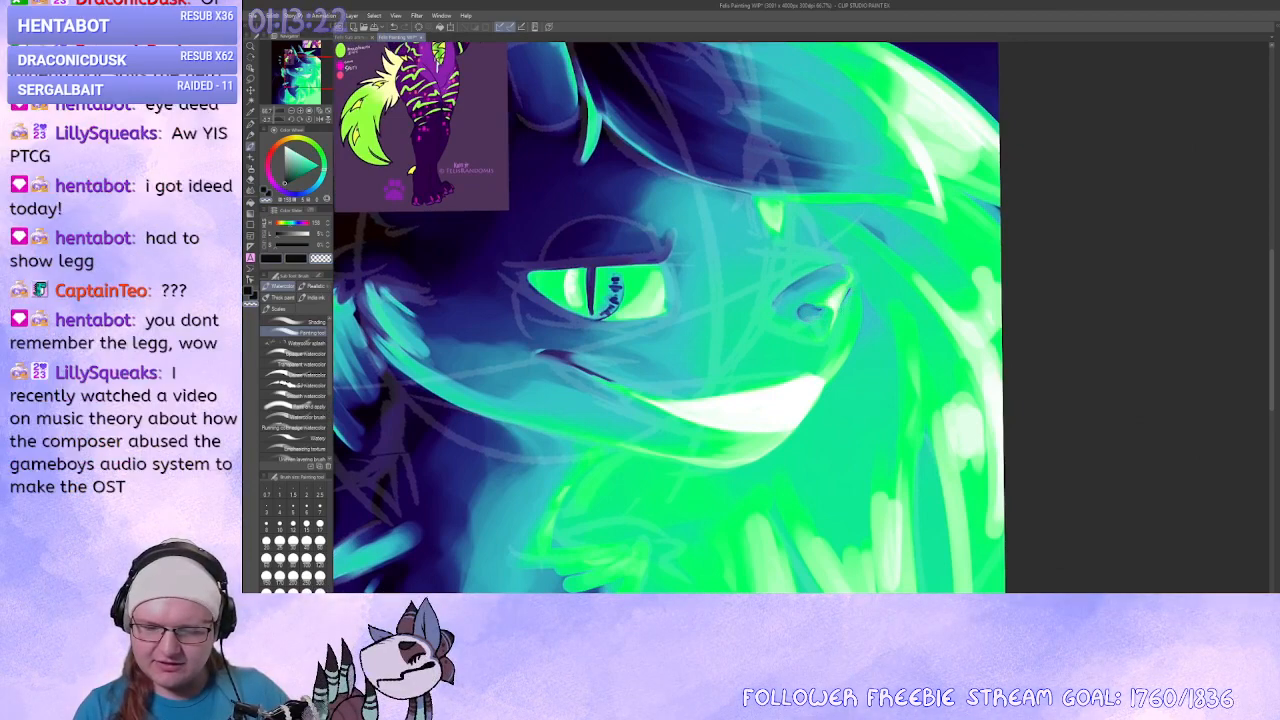
Soften both nostrils to muted blue and blend them into the surrounding teal of the muzzle.
{"action": "mouse_move", "coordinate": [894, 423]}
{"action": "left_mouse_down"}
{"action": "mouse_move", "coordinate": [899, 380]}
{"action": "mouse_move", "coordinate": [882, 406]}
{"action": "left_mouse_up"}
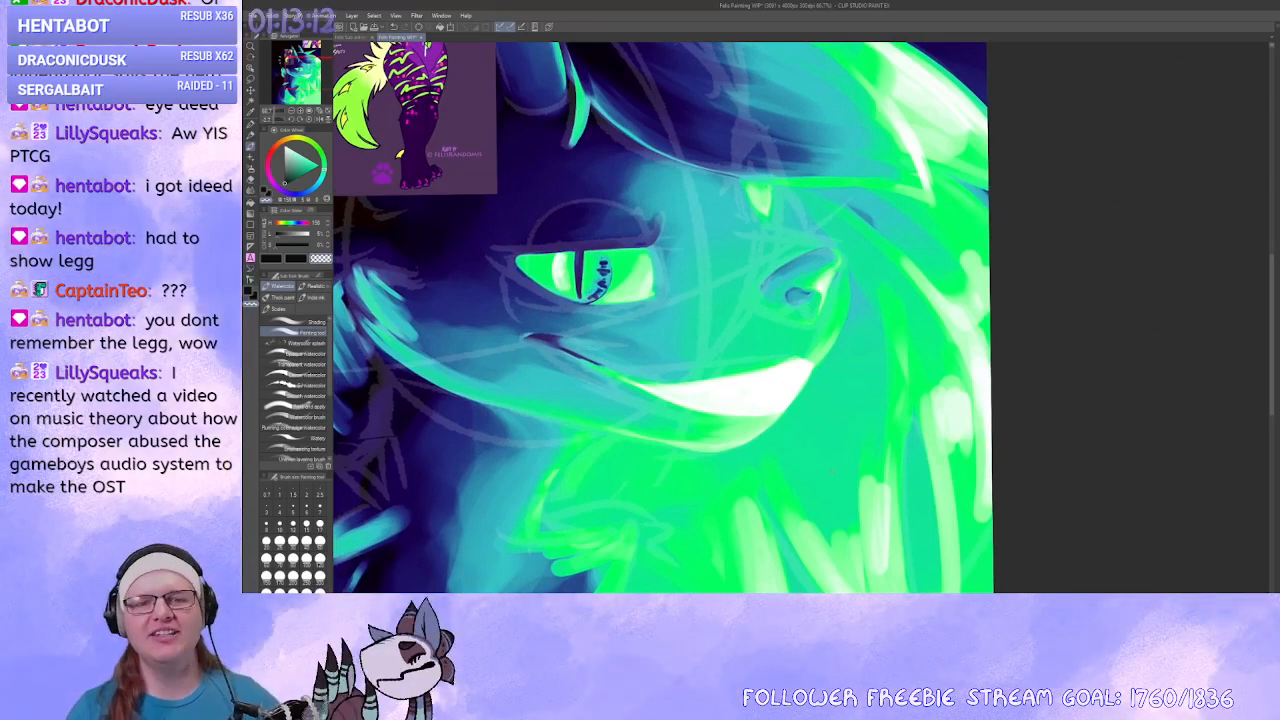
{"action": "left_click_drag", "start_coordinate": [805, 317], "coordinate": [807, 311]}
{"action": "left_click", "coordinate": [806, 312], "text": "alt"}
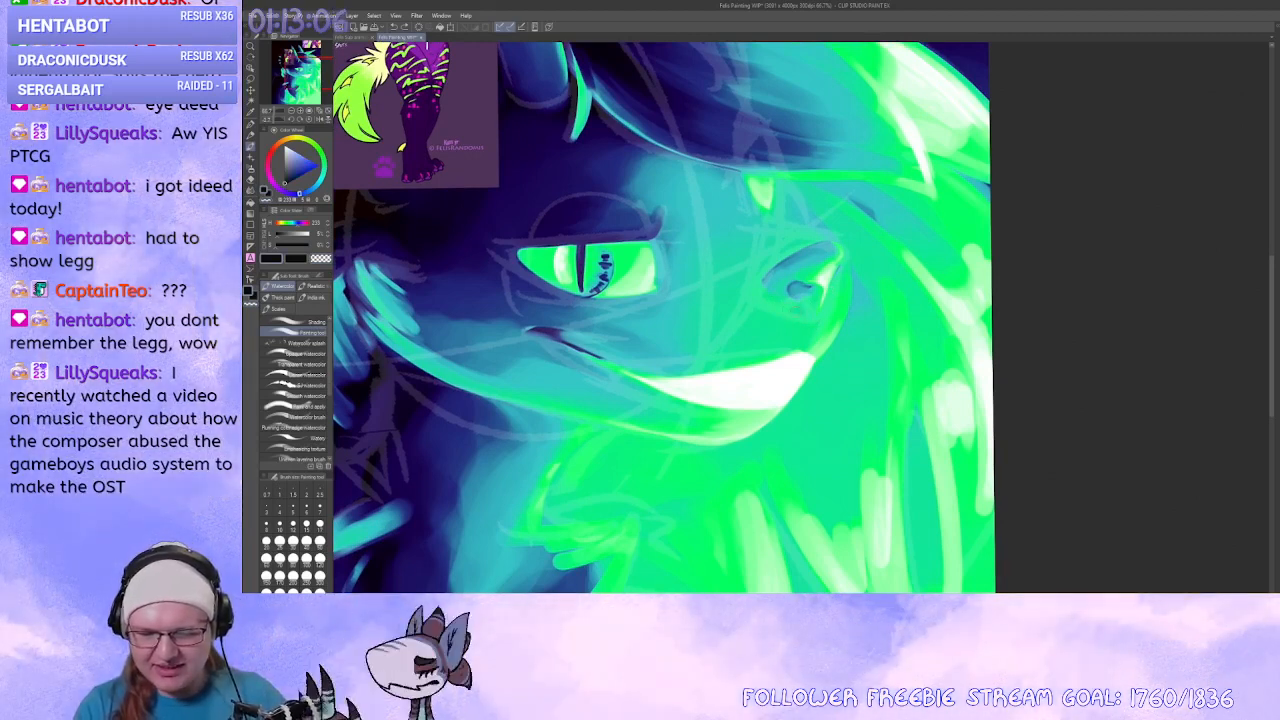
{"action": "left_click_drag", "start_coordinate": [610, 285], "coordinate": [619, 304]}
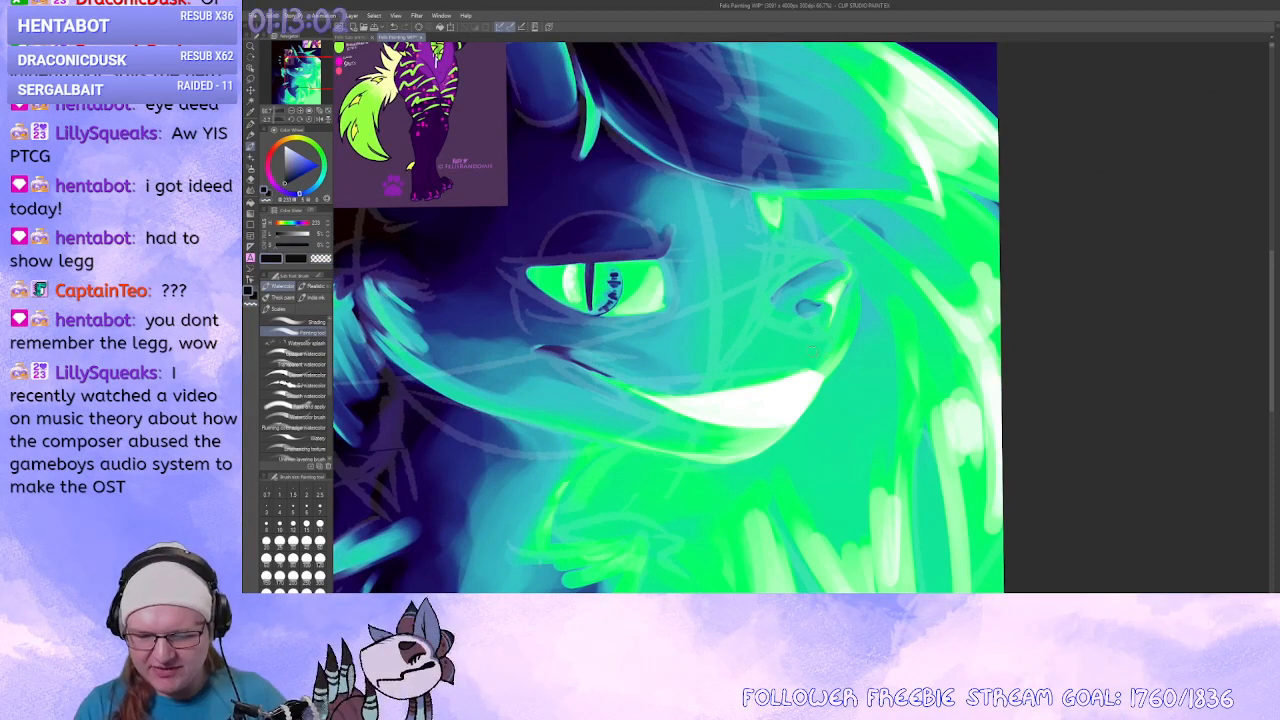
{"action": "left_click_drag", "start_coordinate": [826, 340], "coordinate": [831, 336]}
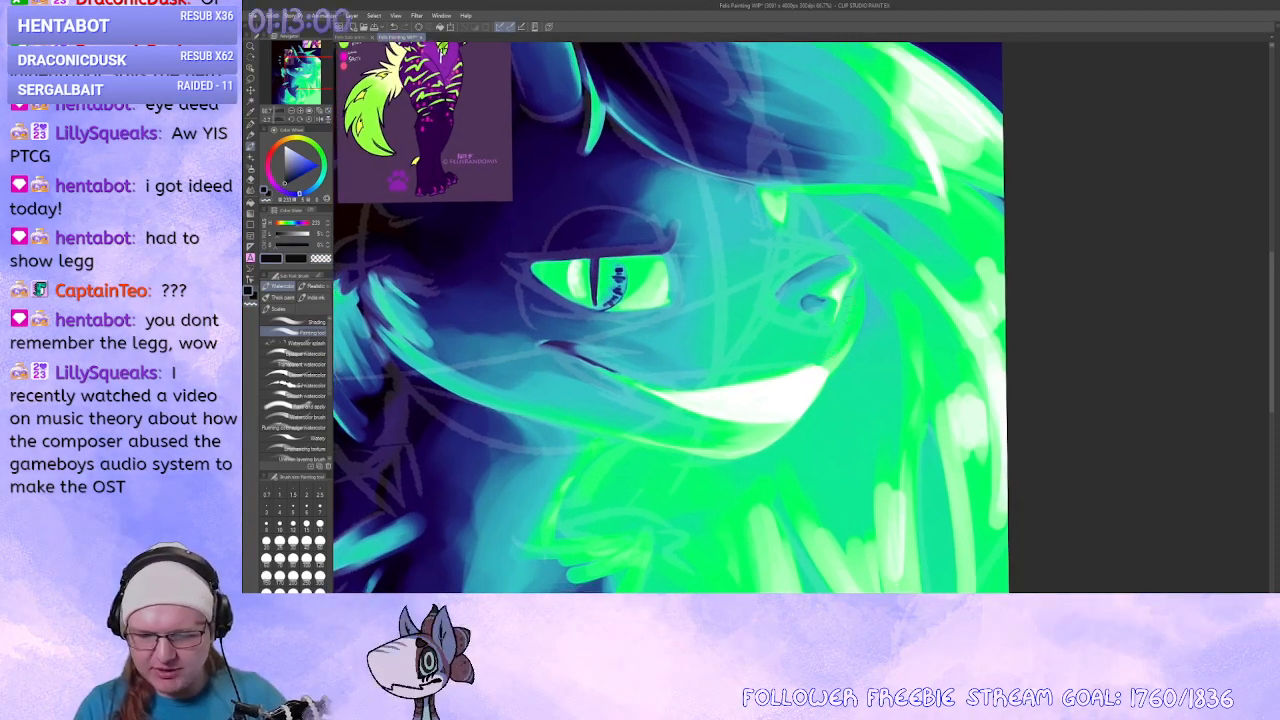
{"action": "mouse_move", "coordinate": [849, 318]}
{"action": "left_mouse_down"}
{"action": "mouse_move", "coordinate": [838, 302]}
{"action": "mouse_move", "coordinate": [828, 312]}
{"action": "left_mouse_up"}
{"action": "left_click", "coordinate": [324, 169]}
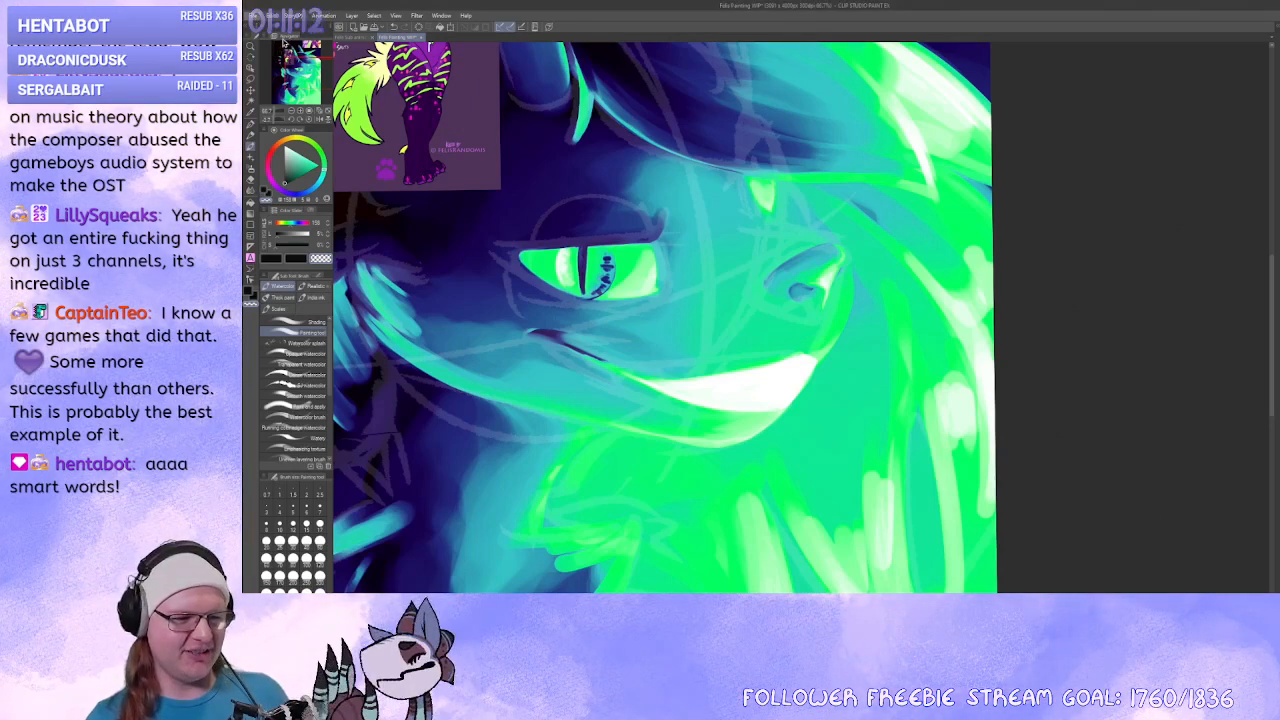
Show the canvas with the "LUAF" and "MY I.D." doodles, and return to the portrait canvas.
{"action": "key", "text": "ctrl+Tab"}
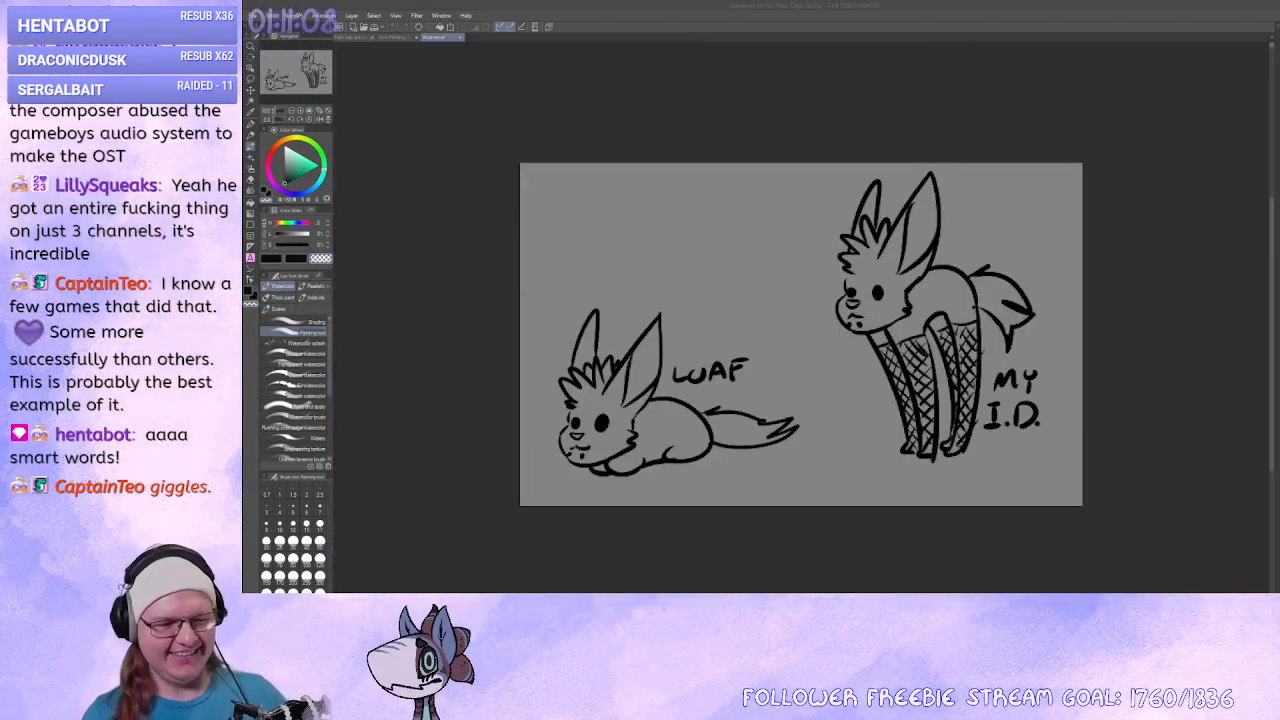
{"action": "left_click_drag", "start_coordinate": [861, 558], "coordinate": [788, 552]}
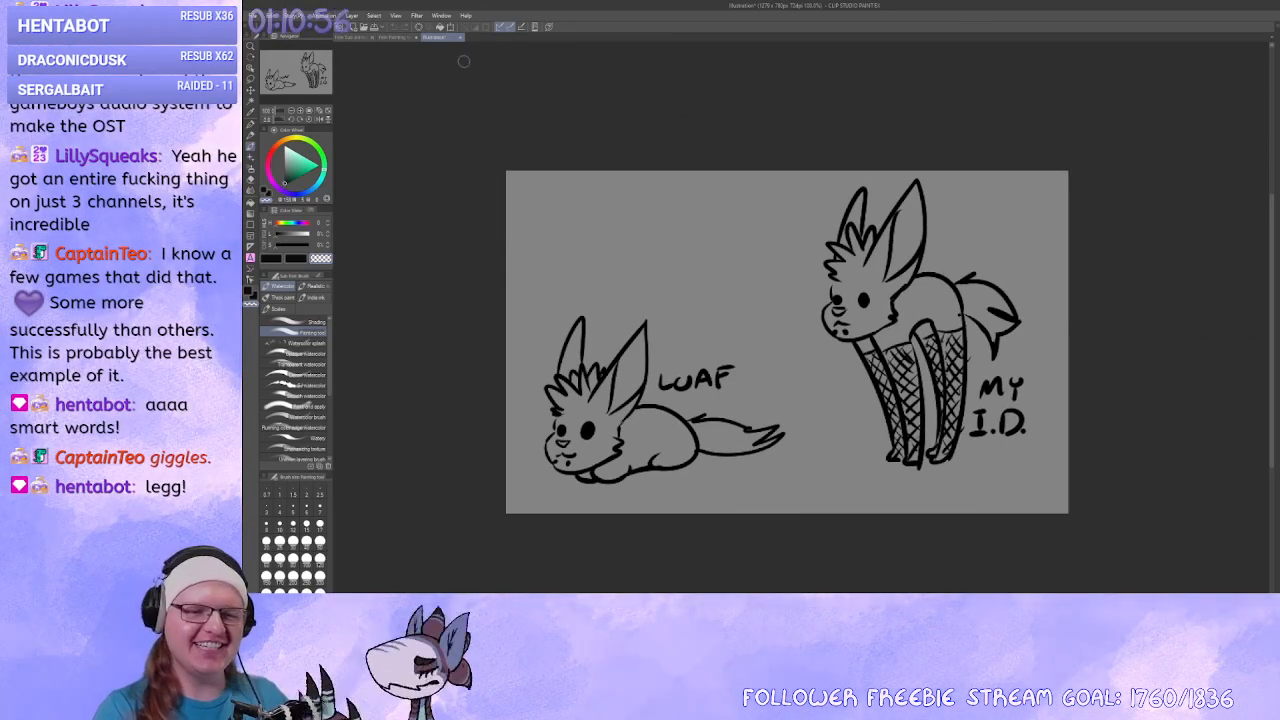
{"action": "left_click", "coordinate": [809, 237]}
Paint blue shading into the green hair beside the muzzle and beneath the chin.
{"action": "mouse_move", "coordinate": [911, 298]}
{"action": "left_mouse_down"}
{"action": "mouse_move", "coordinate": [1108, 330]}
{"action": "mouse_move", "coordinate": [1076, 447]}
{"action": "left_mouse_up"}
{"action": "mouse_move", "coordinate": [1008, 487]}
{"action": "left_mouse_down"}
{"action": "mouse_move", "coordinate": [934, 366]}
{"action": "mouse_move", "coordinate": [980, 286]}
{"action": "left_mouse_up"}
{"action": "left_click_drag", "start_coordinate": [976, 371], "coordinate": [1048, 376]}
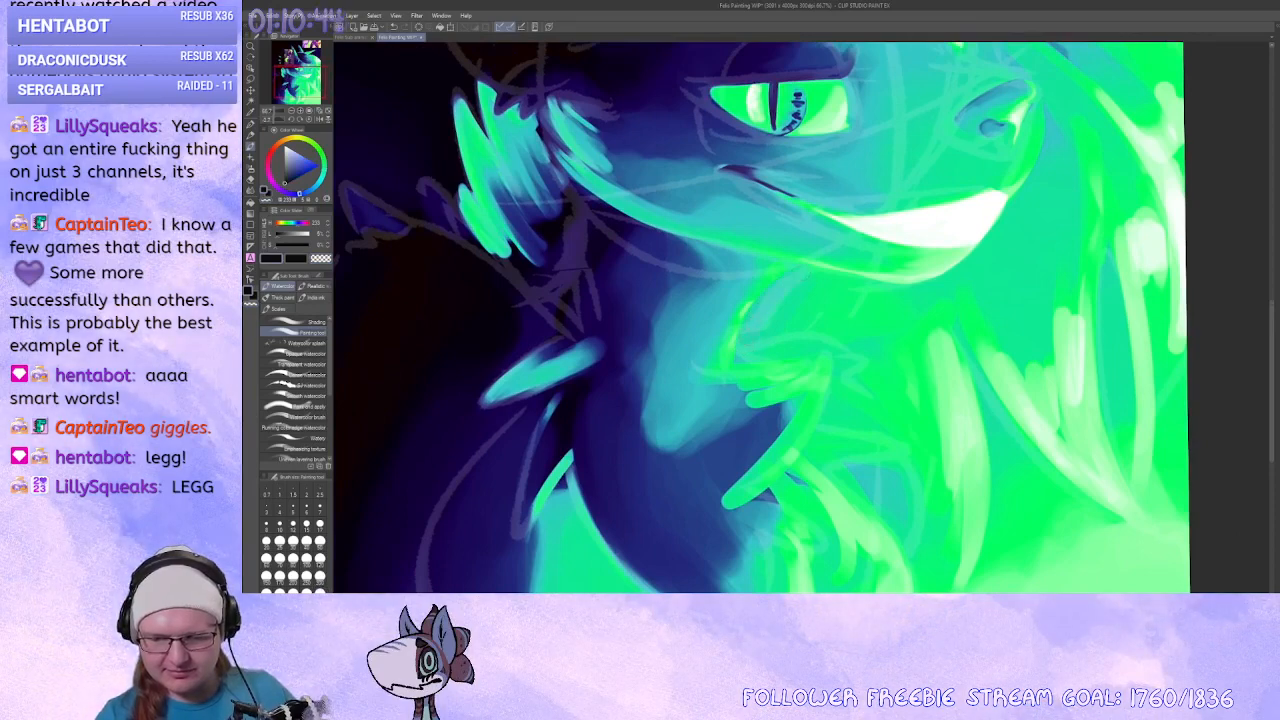
{"action": "left_click_drag", "start_coordinate": [832, 281], "coordinate": [777, 326]}
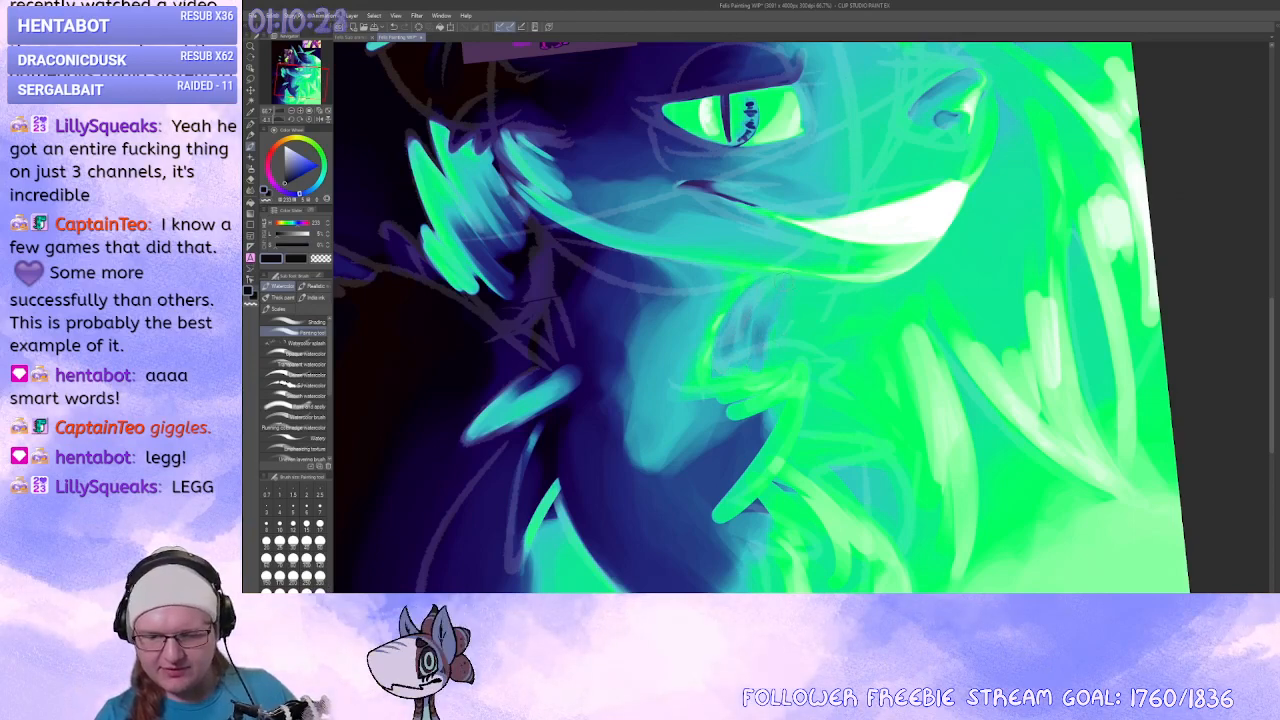
{"action": "left_click_drag", "start_coordinate": [876, 348], "coordinate": [803, 366]}
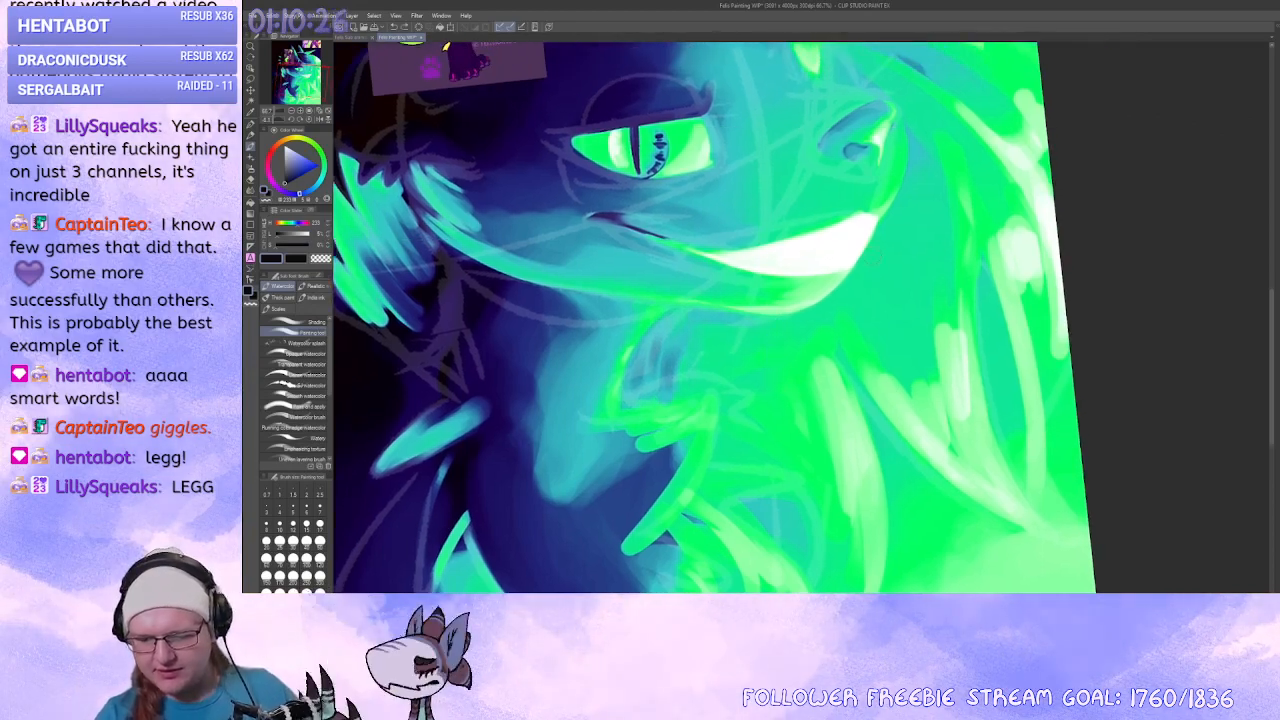
{"action": "mouse_move", "coordinate": [942, 373]}
{"action": "left_mouse_down"}
{"action": "mouse_move", "coordinate": [865, 411]}
{"action": "mouse_move", "coordinate": [815, 365]}
{"action": "mouse_move", "coordinate": [830, 295]}
{"action": "left_mouse_up"}
{"action": "mouse_move", "coordinate": [780, 360]}
{"action": "left_mouse_down"}
{"action": "mouse_move", "coordinate": [840, 300]}
{"action": "mouse_move", "coordinate": [825, 286]}
{"action": "mouse_move", "coordinate": [820, 370]}
{"action": "left_mouse_up"}
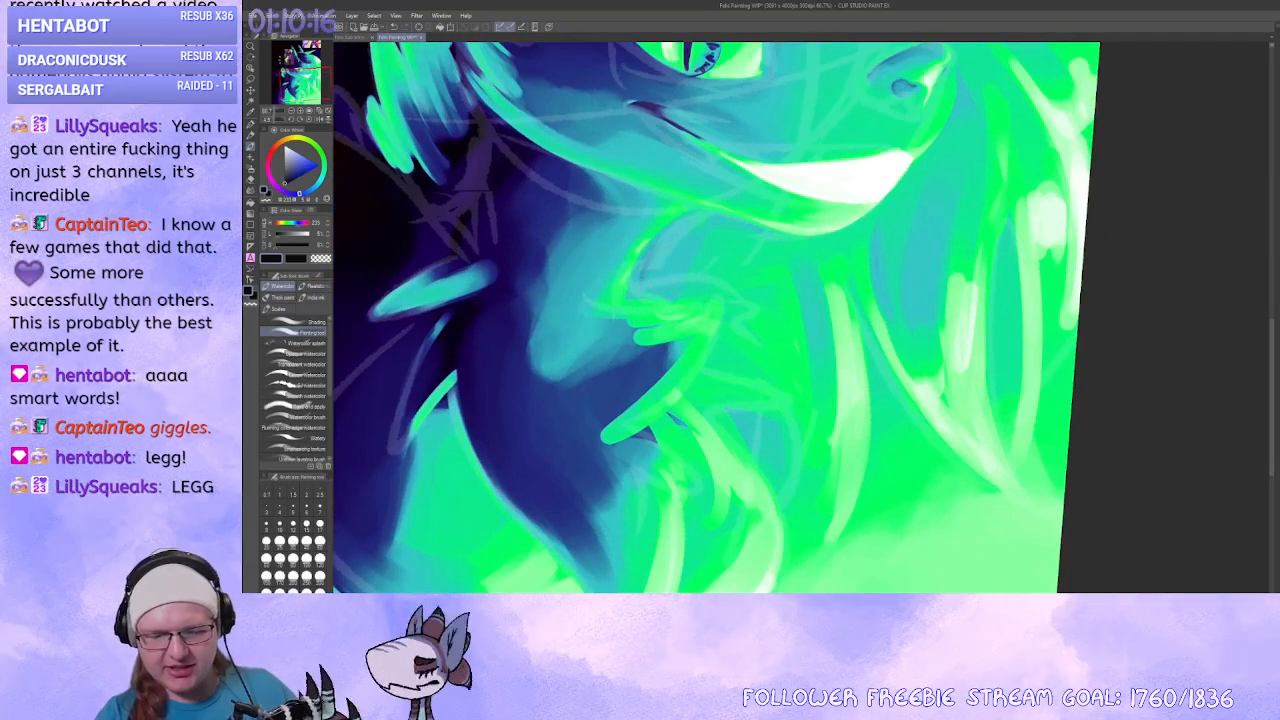
Paint long blue streaks down through the bright green chest fluff below the chin.
{"action": "left_click_drag", "start_coordinate": [718, 289], "coordinate": [738, 293]}
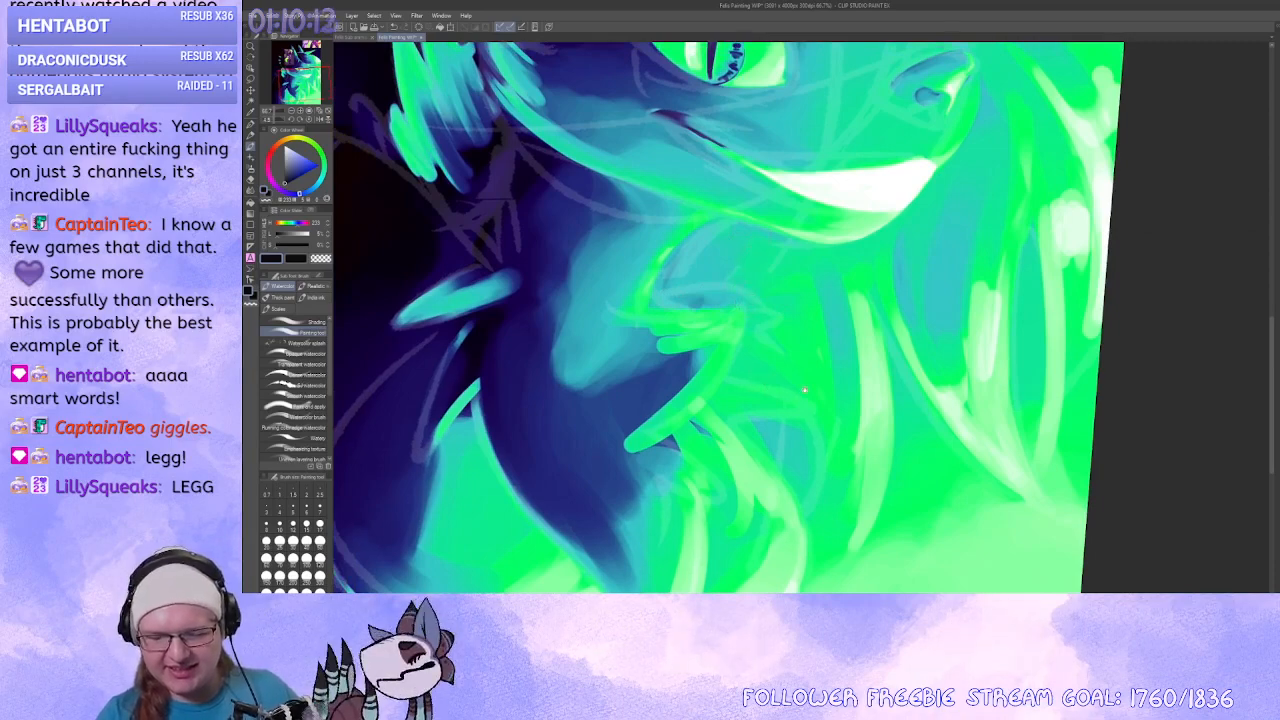
{"action": "left_click_drag", "start_coordinate": [805, 390], "coordinate": [774, 385]}
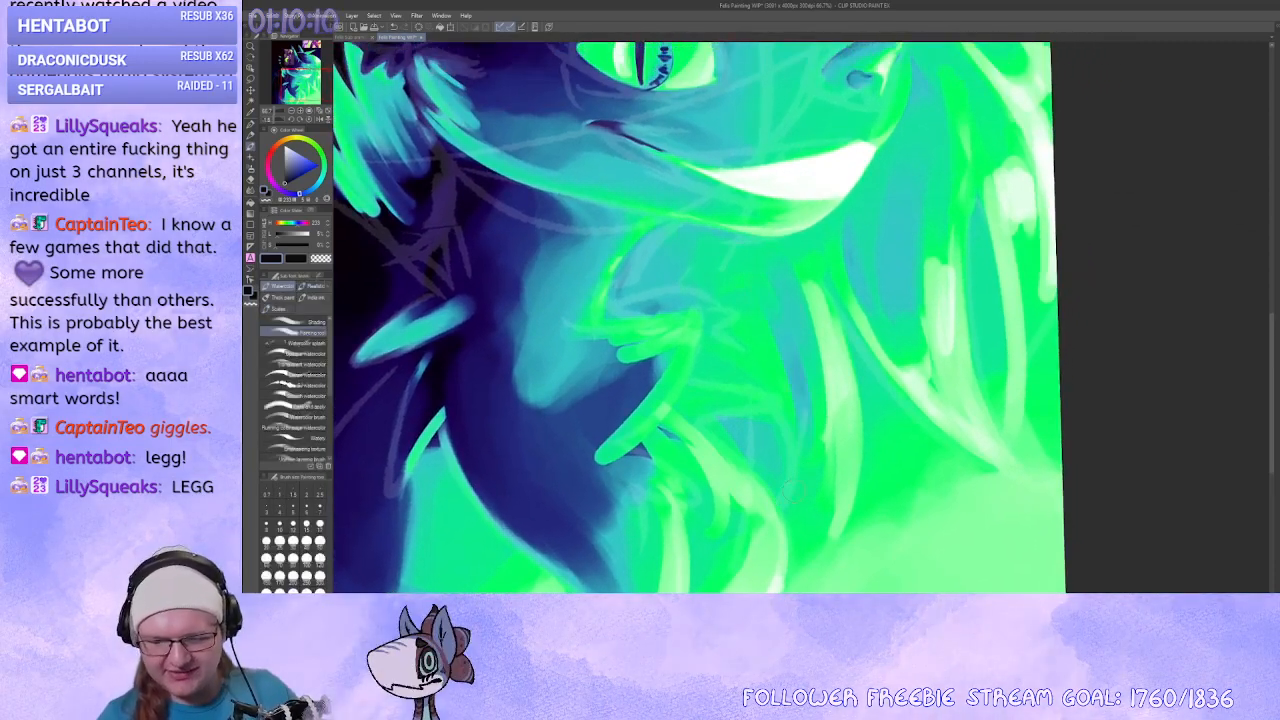
{"action": "left_click_drag", "start_coordinate": [822, 453], "coordinate": [808, 461]}
{"action": "left_click_drag", "start_coordinate": [801, 338], "coordinate": [820, 494]}
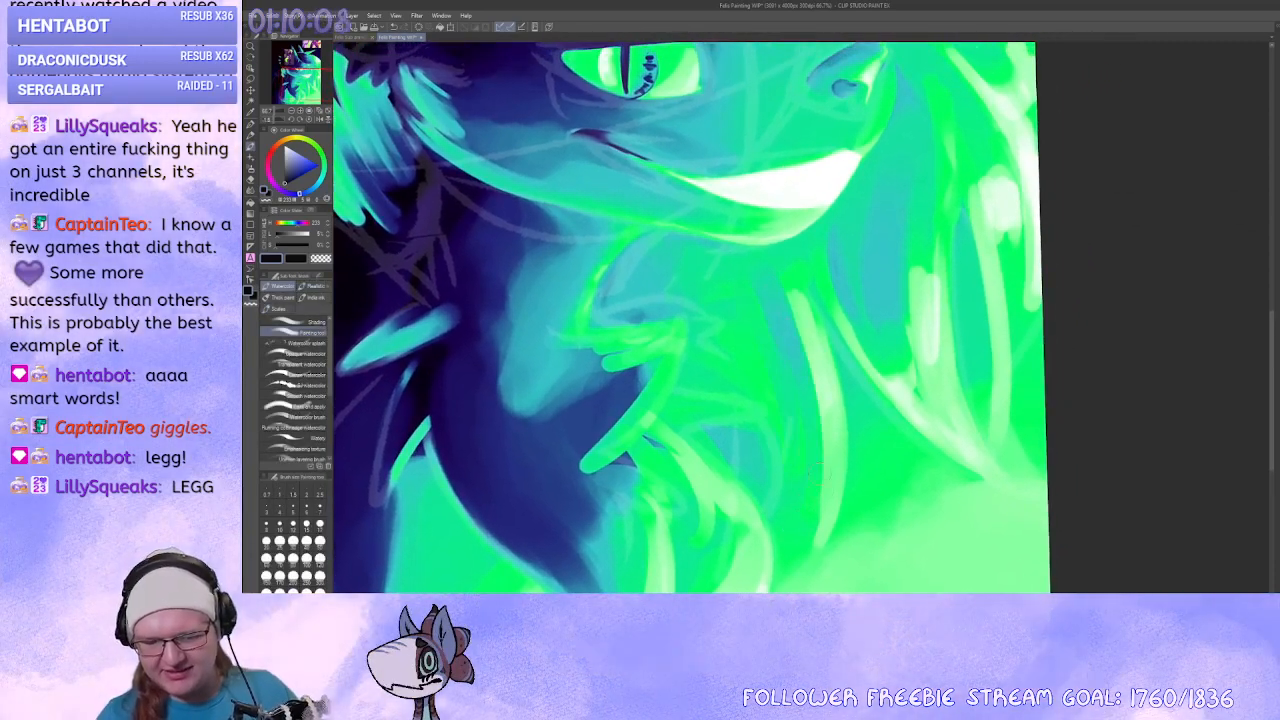
Brush muted blue strokes into the teal hair strand directly beneath the muzzle.
{"action": "left_click_drag", "start_coordinate": [726, 328], "coordinate": [789, 430]}
{"action": "mouse_move", "coordinate": [864, 305]}
{"action": "left_mouse_down"}
{"action": "mouse_move", "coordinate": [806, 367]}
{"action": "mouse_move", "coordinate": [783, 336]}
{"action": "left_mouse_up"}
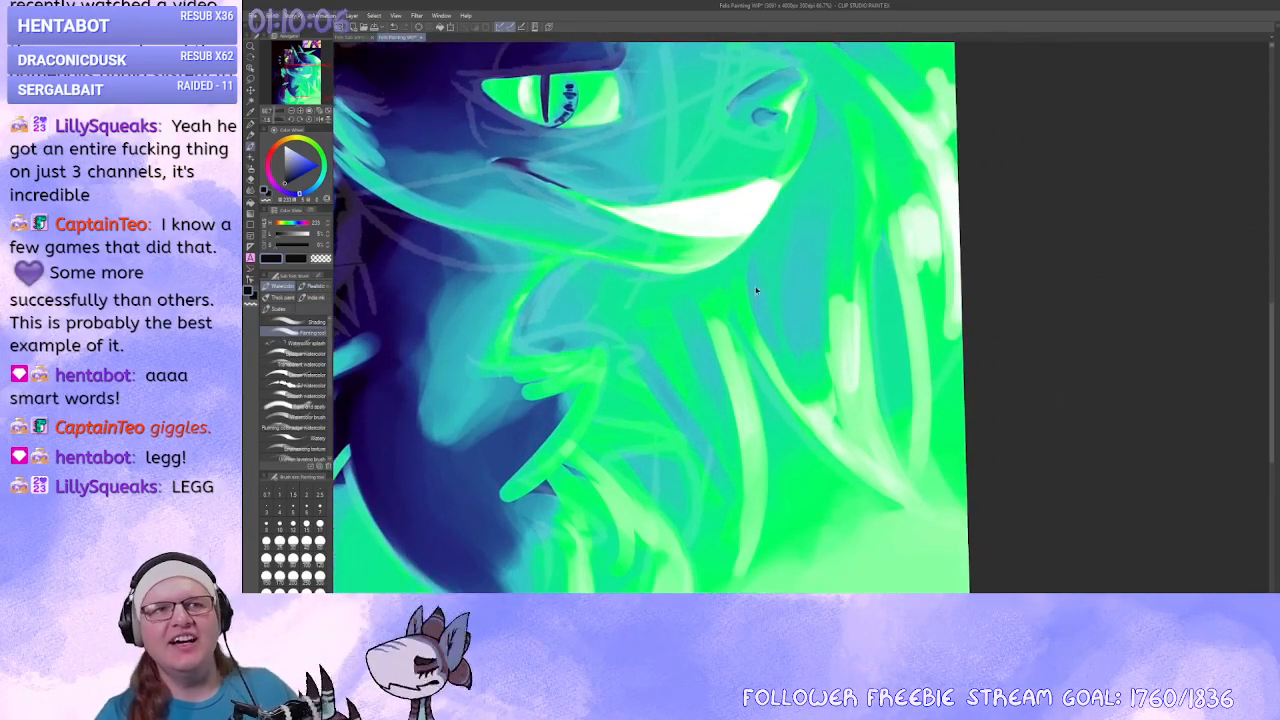
{"action": "mouse_move", "coordinate": [850, 153]}
{"action": "left_mouse_down"}
{"action": "mouse_move", "coordinate": [815, 483]}
{"action": "mouse_move", "coordinate": [870, 450]}
{"action": "mouse_move", "coordinate": [743, 349]}
{"action": "mouse_move", "coordinate": [738, 430]}
{"action": "left_mouse_up"}
{"action": "left_click_drag", "start_coordinate": [698, 467], "coordinate": [706, 391]}
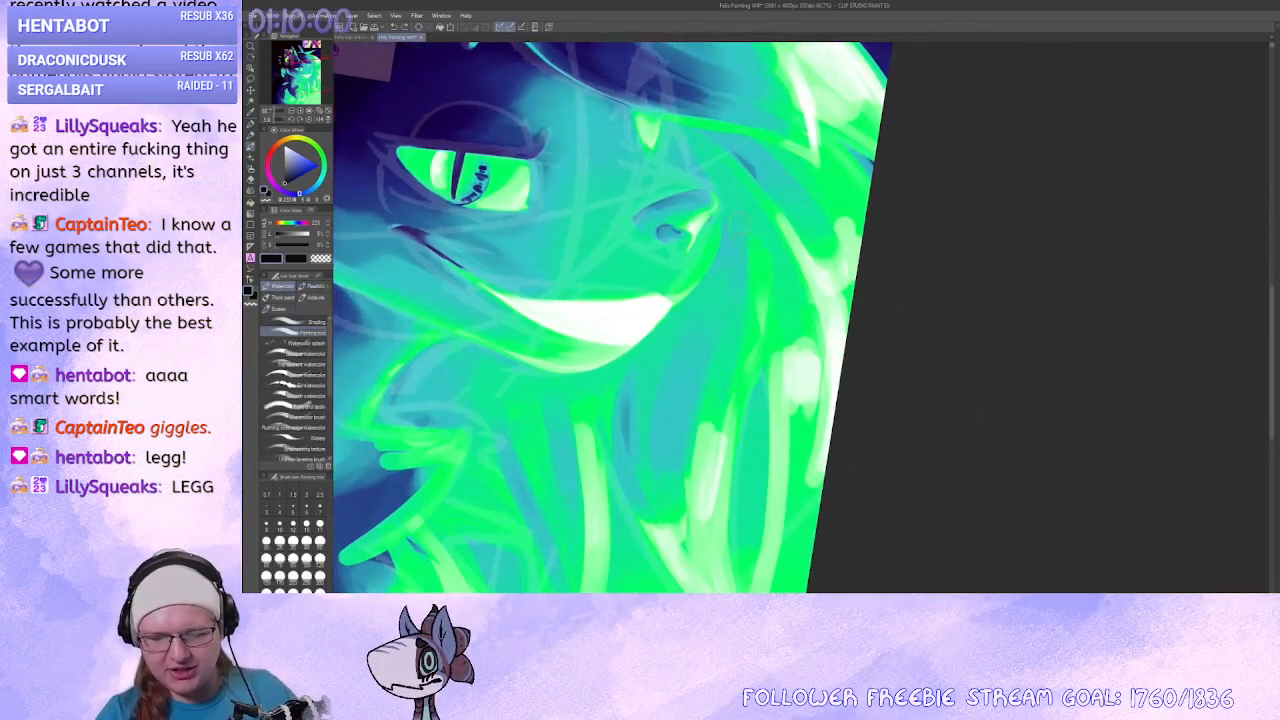
{"action": "left_click_drag", "start_coordinate": [724, 326], "coordinate": [688, 520]}
{"action": "mouse_move", "coordinate": [713, 406]}
{"action": "left_mouse_down"}
{"action": "mouse_move", "coordinate": [737, 257]}
{"action": "mouse_move", "coordinate": [738, 430]}
{"action": "left_mouse_up"}
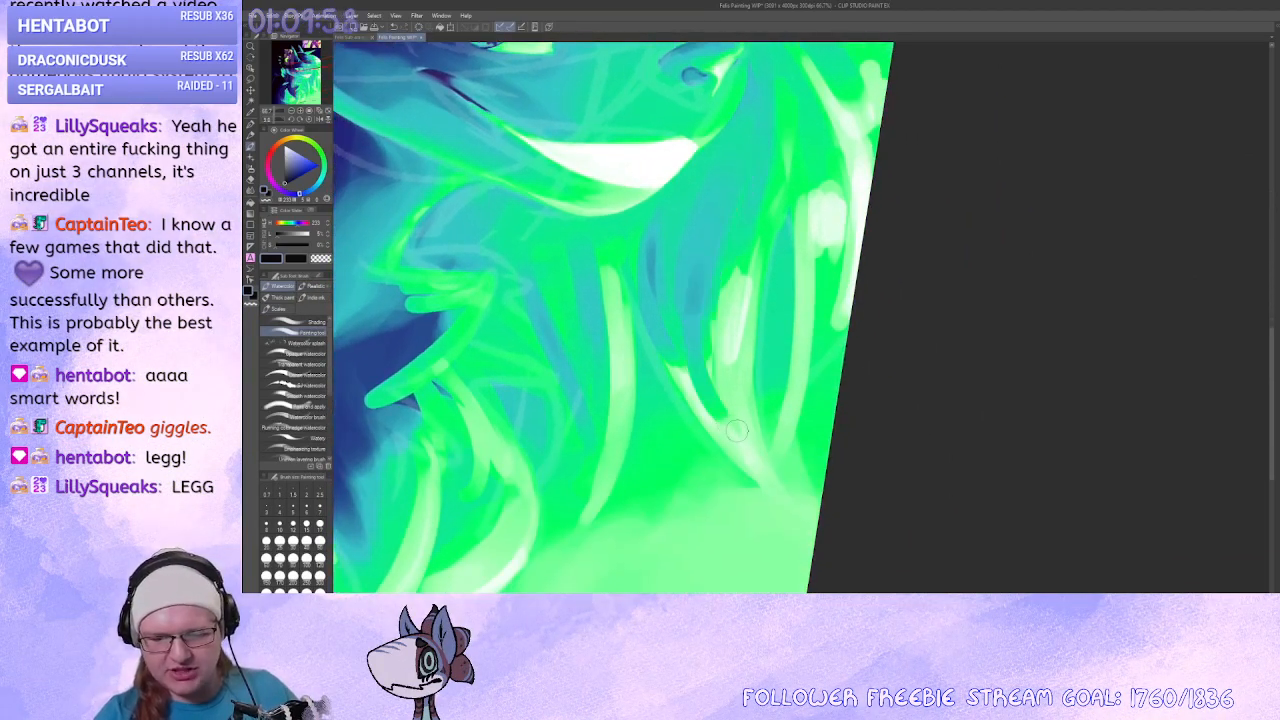
Deepen the blue toward the tapered end of the hair strand beside the pale chest highlights, undoing the stray stroke.
{"action": "left_click_drag", "start_coordinate": [682, 370], "coordinate": [738, 440]}
{"action": "left_click_drag", "start_coordinate": [682, 280], "coordinate": [704, 388]}
{"action": "left_click_drag", "start_coordinate": [620, 370], "coordinate": [753, 365]}
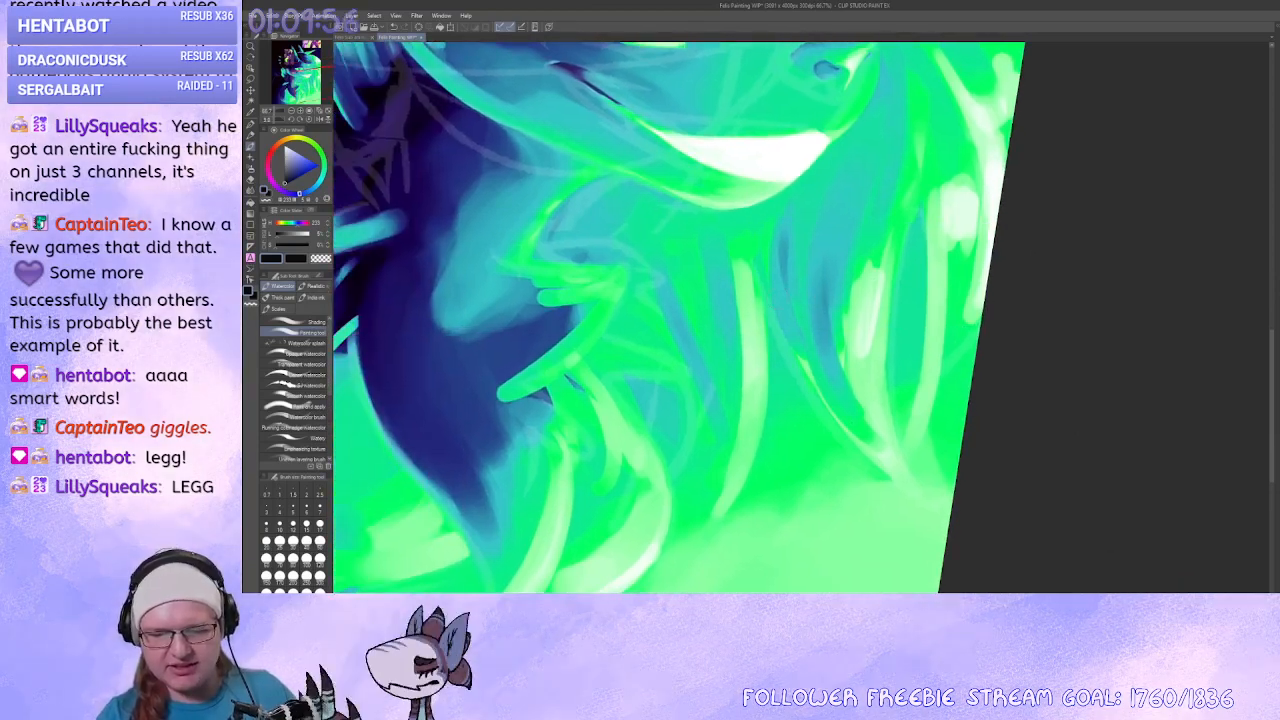
{"action": "left_click_drag", "start_coordinate": [738, 264], "coordinate": [740, 458]}
{"action": "key", "text": "ctrl+z"}
{"action": "left_click_drag", "start_coordinate": [888, 227], "coordinate": [830, 321]}
{"action": "left_click_drag", "start_coordinate": [954, 243], "coordinate": [882, 266]}
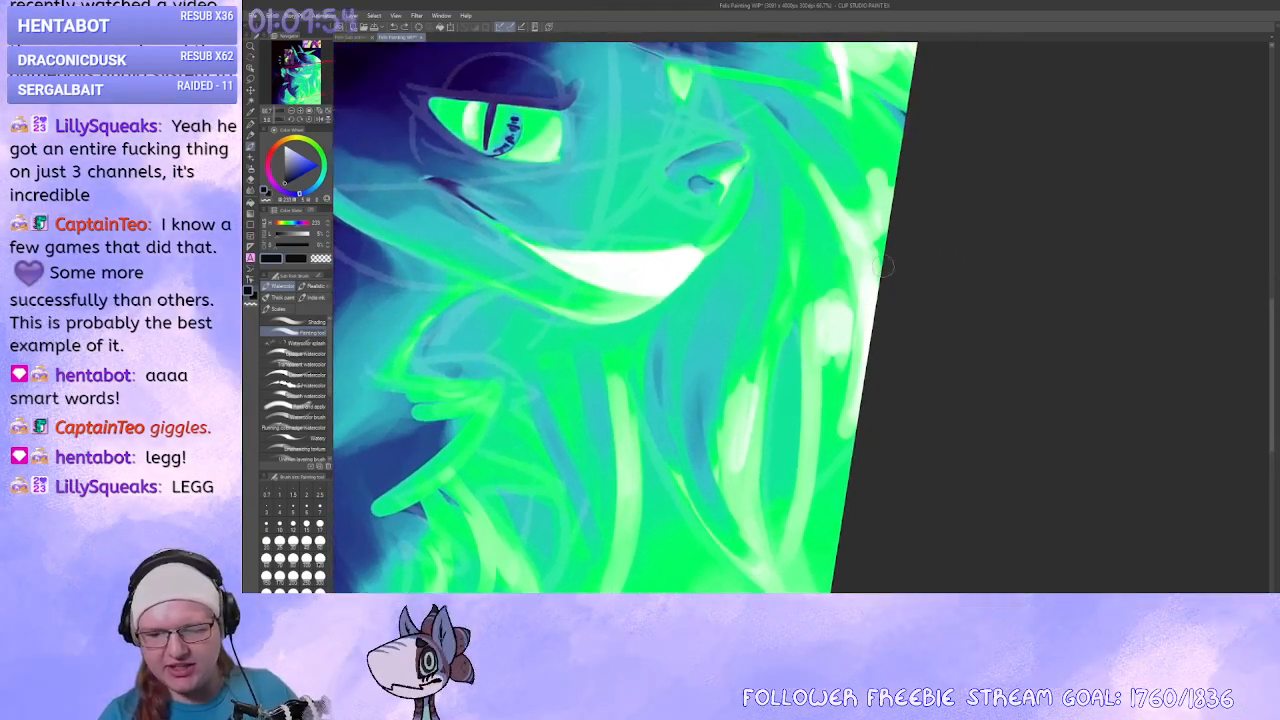
Paint a broad blue shadow lock into the bright green hair beside the nose.
{"action": "left_click_drag", "start_coordinate": [804, 390], "coordinate": [1090, 235]}
{"action": "left_click_drag", "start_coordinate": [790, 302], "coordinate": [821, 252]}
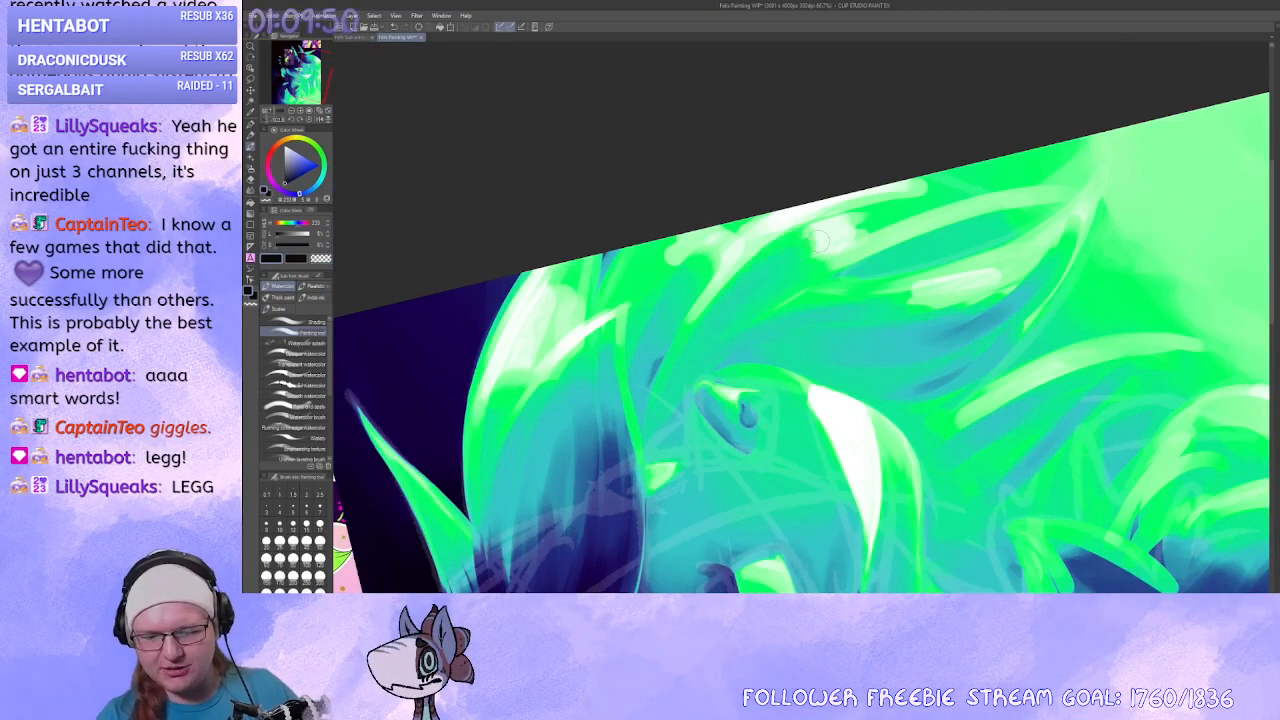
{"action": "left_click_drag", "start_coordinate": [796, 258], "coordinate": [818, 210]}
{"action": "left_click_drag", "start_coordinate": [878, 302], "coordinate": [820, 373]}
{"action": "left_click_drag", "start_coordinate": [778, 416], "coordinate": [712, 545]}
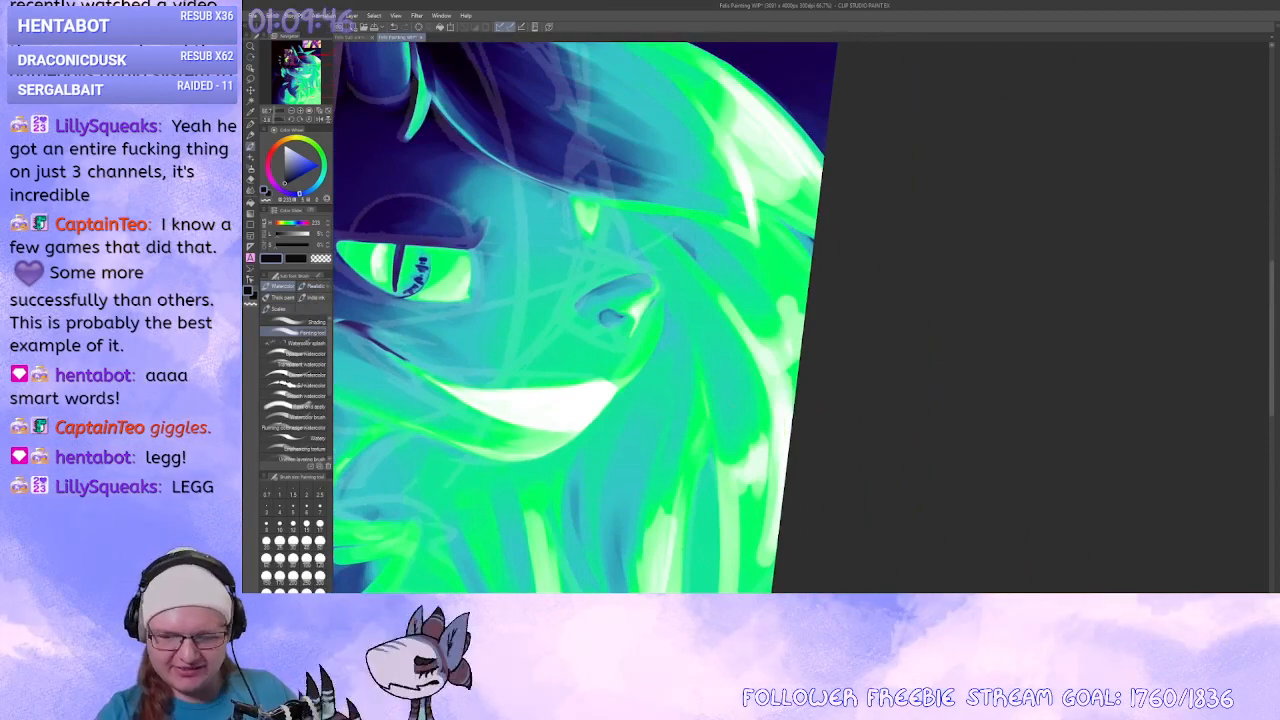
{"action": "left_click_drag", "start_coordinate": [650, 270], "coordinate": [800, 420]}
{"action": "left_click_drag", "start_coordinate": [760, 330], "coordinate": [725, 412]}
{"action": "left_click_drag", "start_coordinate": [786, 470], "coordinate": [929, 306]}
{"action": "left_click_drag", "start_coordinate": [1008, 478], "coordinate": [831, 401]}
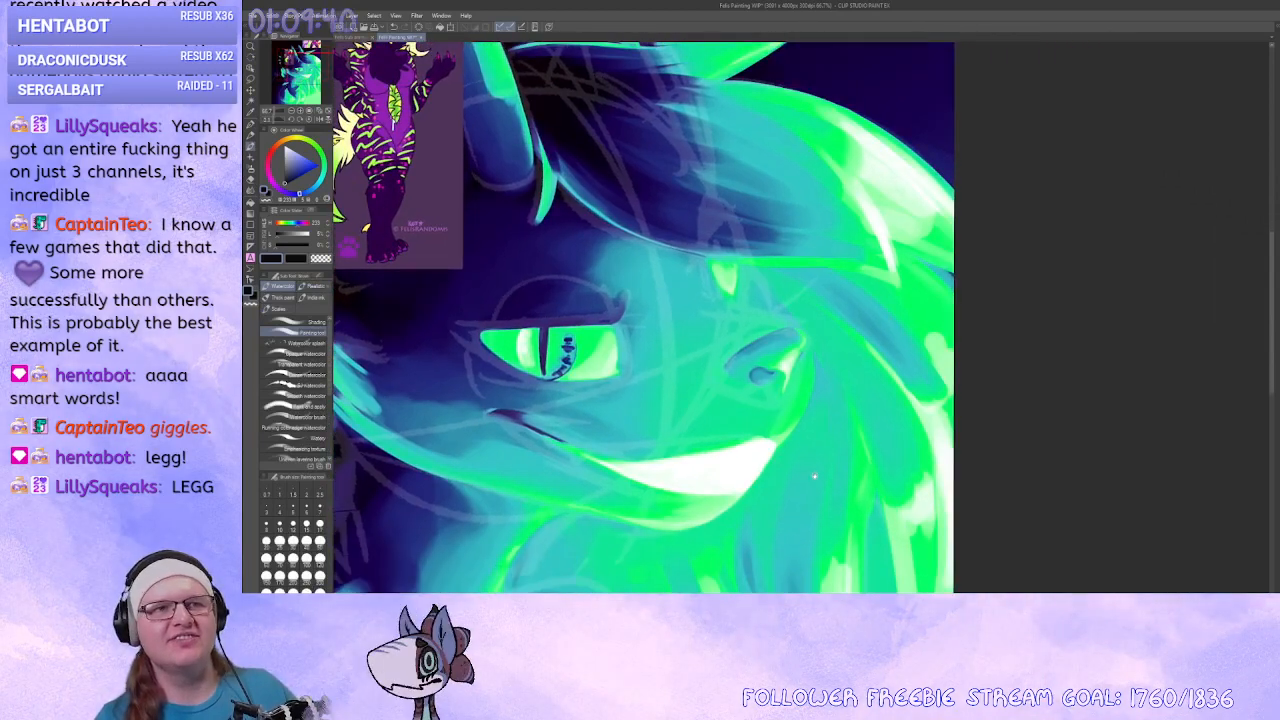
Brush blue shading into the hair just beneath the smile and undo the last stroke.
{"action": "left_click_drag", "start_coordinate": [814, 476], "coordinate": [842, 371]}
{"action": "left_click_drag", "start_coordinate": [780, 458], "coordinate": [755, 452]}
{"action": "left_click_drag", "start_coordinate": [842, 445], "coordinate": [858, 312]}
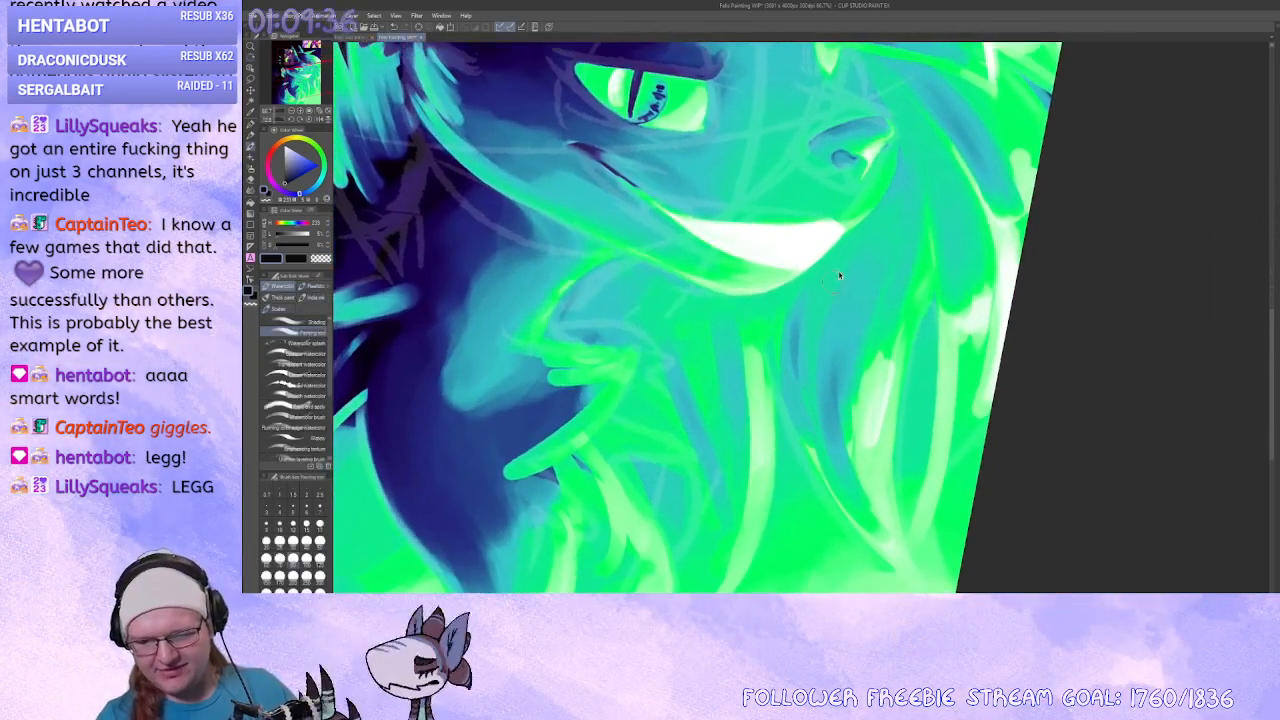
{"action": "left_click_drag", "start_coordinate": [838, 255], "coordinate": [801, 368]}
{"action": "key", "text": "ctrl+z"}
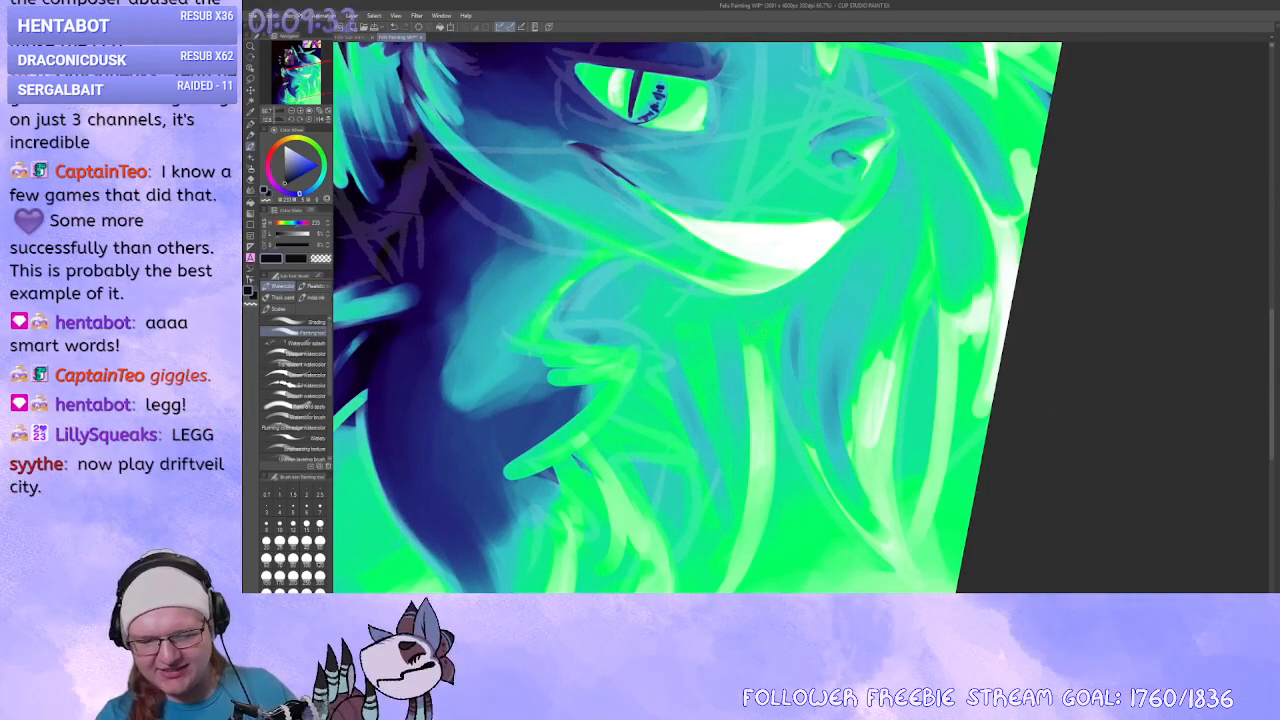
Slim and taper the pale green strand in the middle of the chest fluff.
{"action": "left_click_drag", "start_coordinate": [757, 478], "coordinate": [760, 415]}
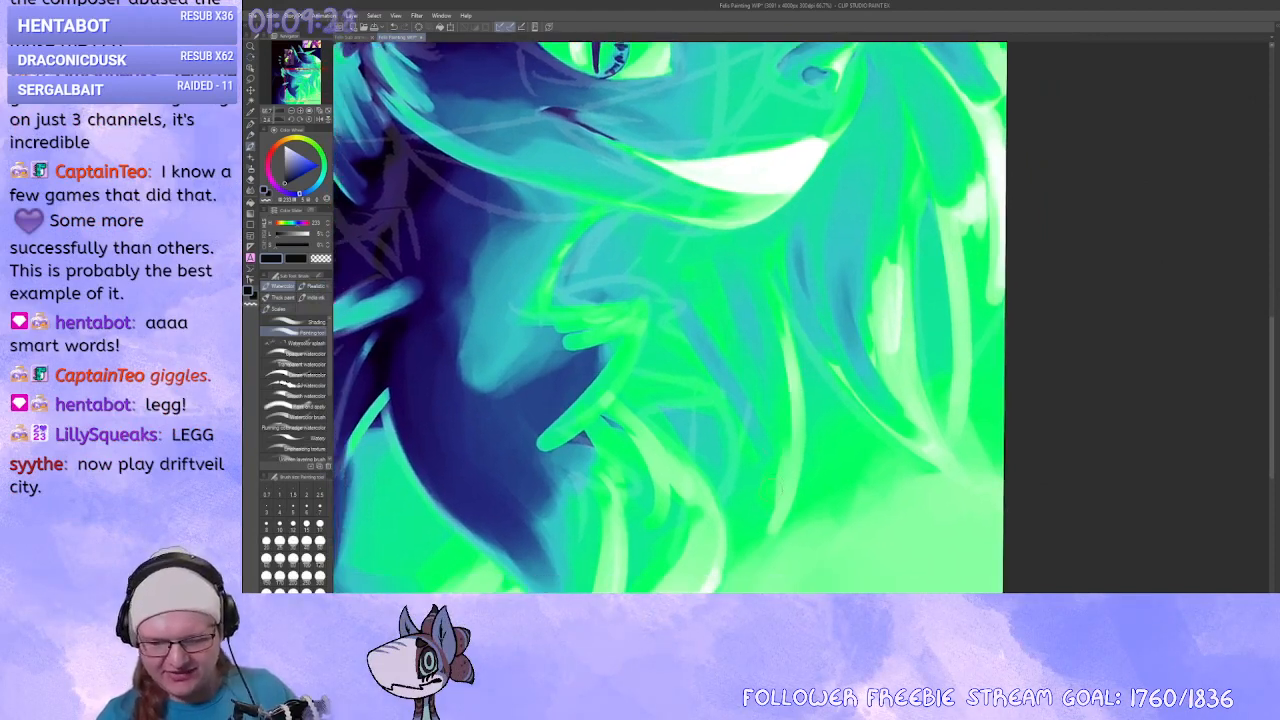
{"action": "mouse_move", "coordinate": [772, 488]}
{"action": "left_mouse_down"}
{"action": "mouse_move", "coordinate": [765, 390]}
{"action": "mouse_move", "coordinate": [763, 455]}
{"action": "left_mouse_up"}
{"action": "left_click_drag", "start_coordinate": [778, 398], "coordinate": [783, 424]}
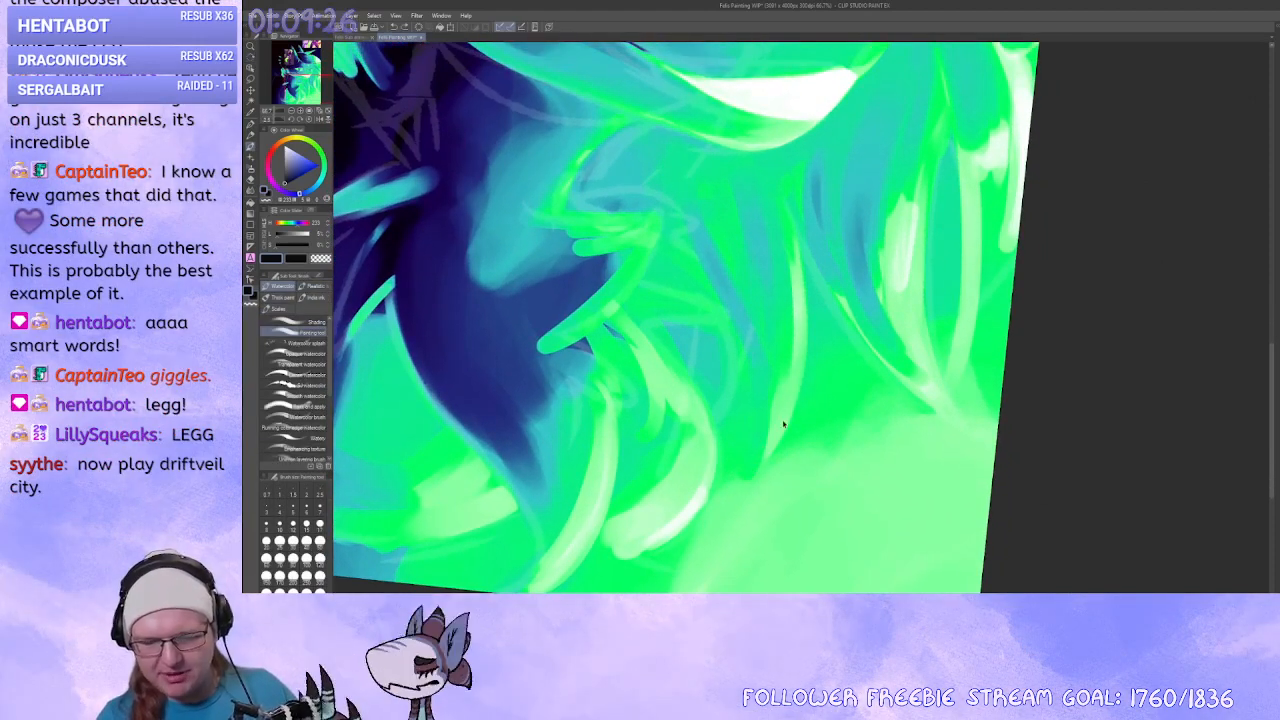
{"action": "scroll", "coordinate": [812, 322], "scroll_direction": "down", "scroll_amount": 3}
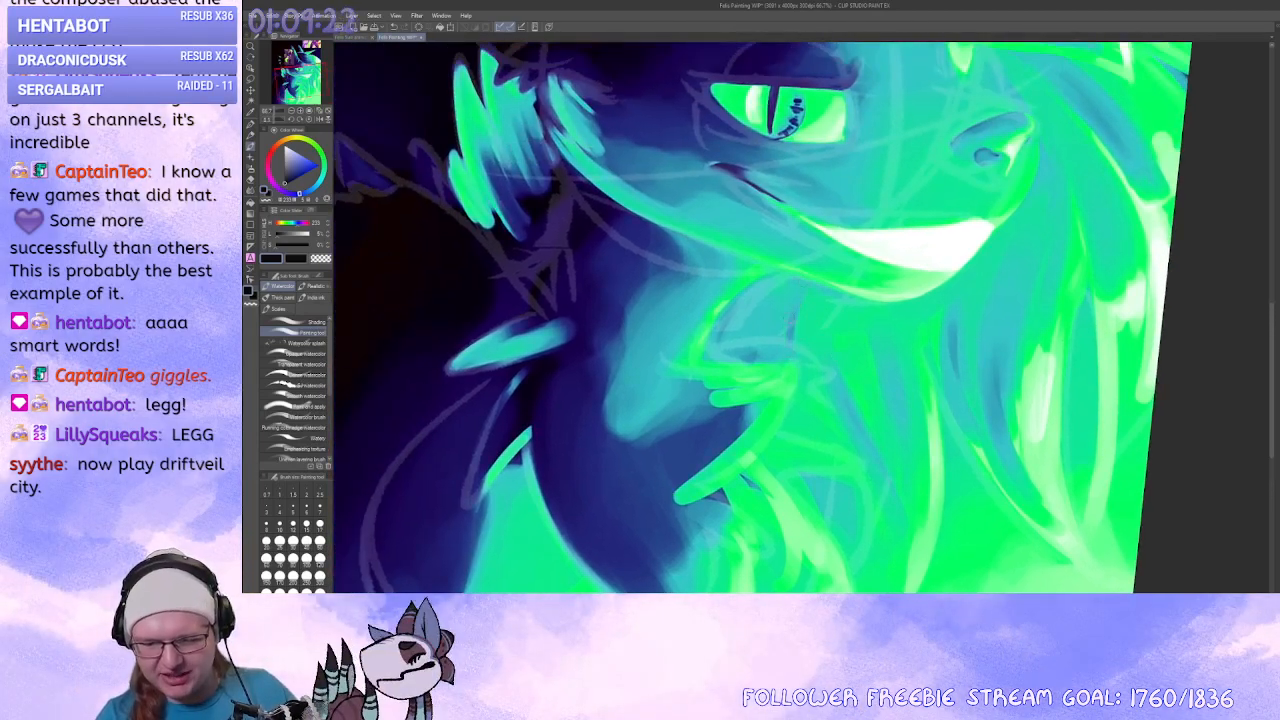
Blend the teal patch on the neck into the surrounding dark blue and merge it with the shoulder tuft.
{"action": "left_click_drag", "start_coordinate": [696, 439], "coordinate": [858, 451]}
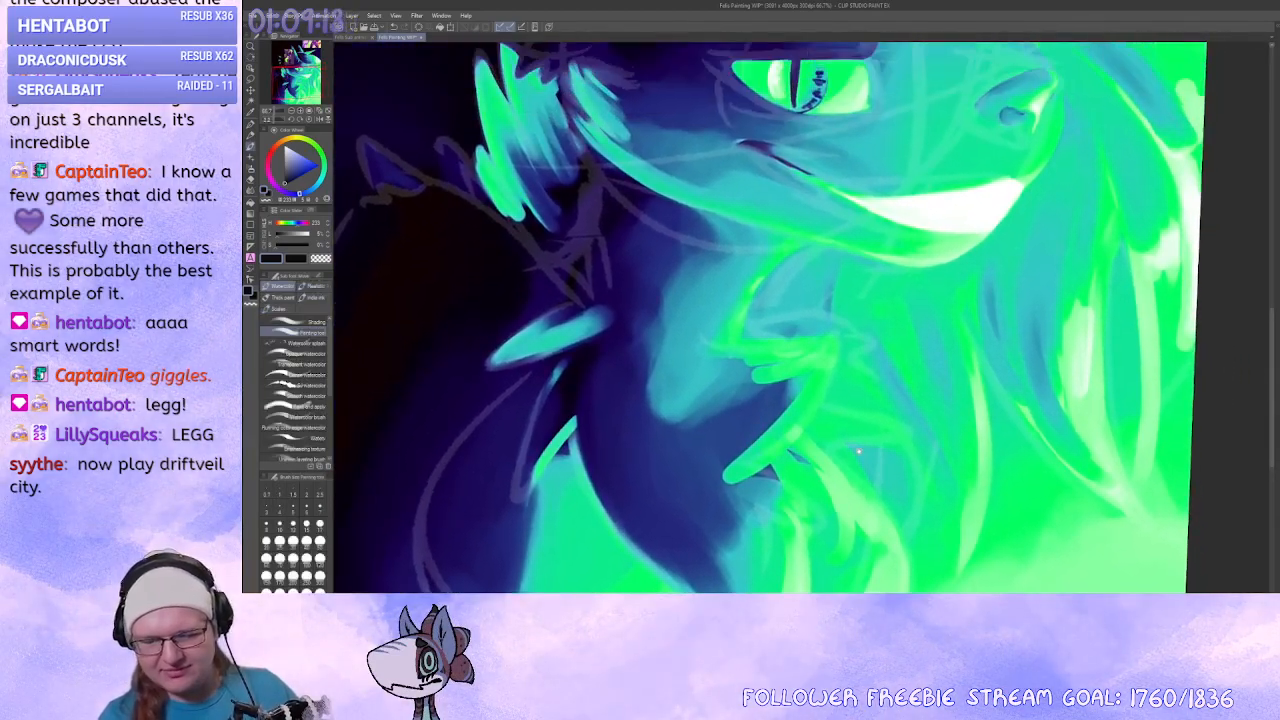
{"action": "mouse_move", "coordinate": [706, 394]}
{"action": "left_mouse_down"}
{"action": "mouse_move", "coordinate": [677, 320]}
{"action": "mouse_move", "coordinate": [684, 392]}
{"action": "left_mouse_up"}
{"action": "mouse_move", "coordinate": [690, 250]}
{"action": "left_mouse_down"}
{"action": "mouse_move", "coordinate": [644, 335]}
{"action": "mouse_move", "coordinate": [708, 292]}
{"action": "mouse_move", "coordinate": [663, 331]}
{"action": "mouse_move", "coordinate": [612, 300]}
{"action": "mouse_move", "coordinate": [712, 310]}
{"action": "left_mouse_up"}
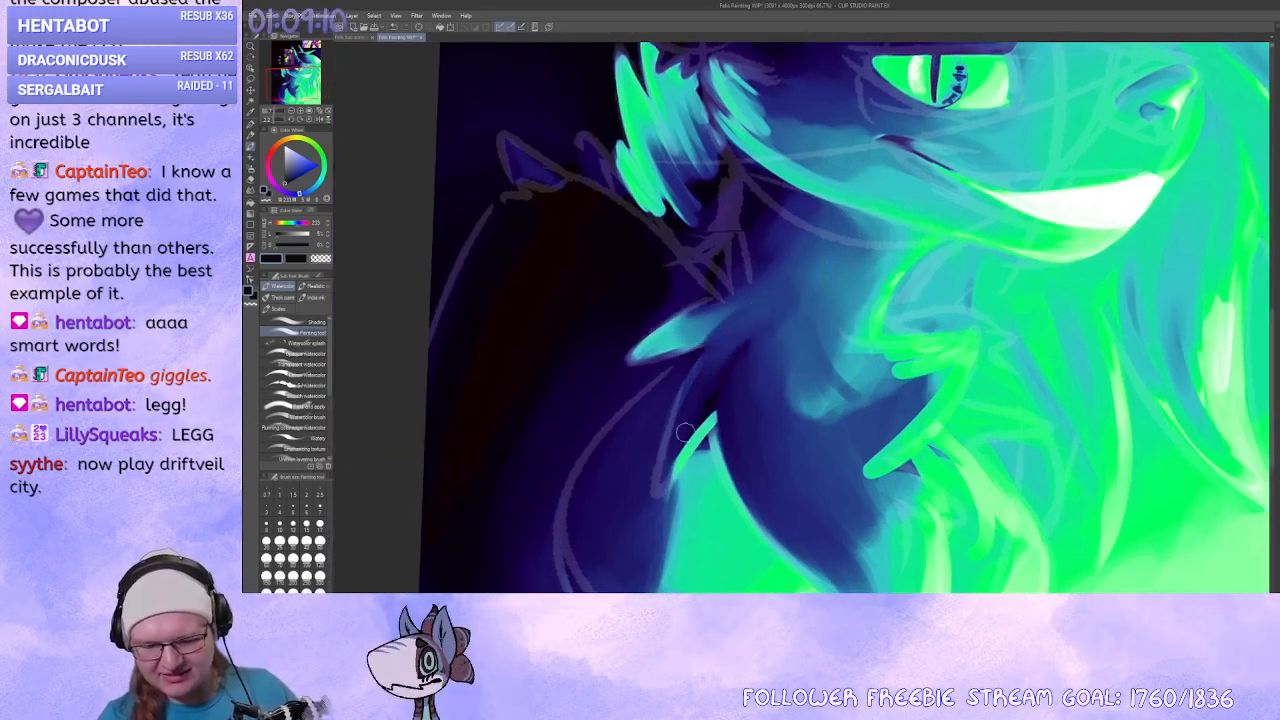
{"action": "mouse_move", "coordinate": [762, 306]}
{"action": "left_mouse_down"}
{"action": "mouse_move", "coordinate": [790, 270]}
{"action": "mouse_move", "coordinate": [739, 301]}
{"action": "mouse_move", "coordinate": [740, 318]}
{"action": "mouse_move", "coordinate": [771, 300]}
{"action": "left_mouse_up"}
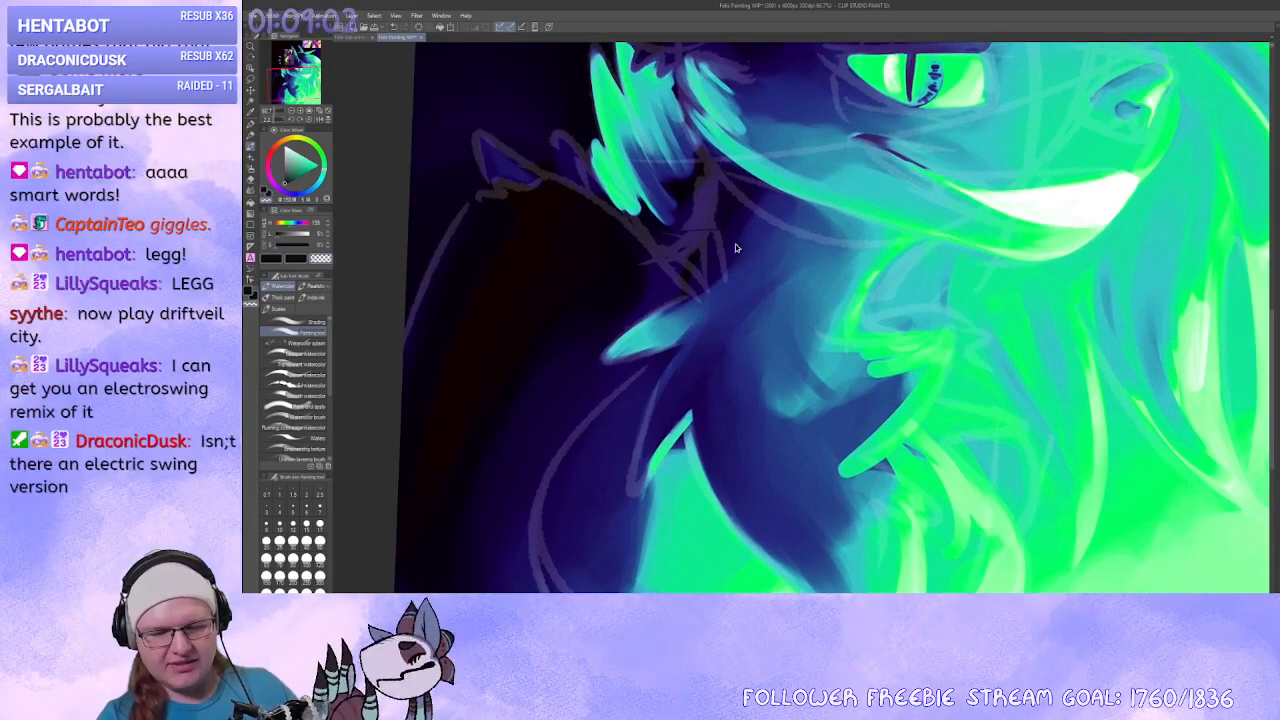
Paint fine blue and teal fur edges where the dark neck fur meets the shoulder tuft and bright green body.
{"action": "mouse_move", "coordinate": [653, 281]}
{"action": "left_mouse_down"}
{"action": "mouse_move", "coordinate": [743, 213]}
{"action": "mouse_move", "coordinate": [669, 267]}
{"action": "mouse_move", "coordinate": [733, 249]}
{"action": "mouse_move", "coordinate": [667, 301]}
{"action": "left_mouse_up"}
{"action": "mouse_move", "coordinate": [735, 340]}
{"action": "left_mouse_down"}
{"action": "mouse_move", "coordinate": [744, 358]}
{"action": "mouse_move", "coordinate": [736, 344]}
{"action": "mouse_move", "coordinate": [733, 360]}
{"action": "left_mouse_up"}
{"action": "mouse_move", "coordinate": [704, 308]}
{"action": "left_mouse_down"}
{"action": "mouse_move", "coordinate": [670, 318]}
{"action": "mouse_move", "coordinate": [680, 308]}
{"action": "left_mouse_up"}
{"action": "mouse_move", "coordinate": [731, 251]}
{"action": "left_mouse_down"}
{"action": "mouse_move", "coordinate": [695, 280]}
{"action": "mouse_move", "coordinate": [771, 296]}
{"action": "mouse_move", "coordinate": [720, 386]}
{"action": "left_mouse_up"}
{"action": "mouse_move", "coordinate": [744, 346]}
{"action": "left_mouse_down"}
{"action": "mouse_move", "coordinate": [714, 410]}
{"action": "mouse_move", "coordinate": [724, 446]}
{"action": "left_mouse_up"}
{"action": "left_click_drag", "start_coordinate": [806, 471], "coordinate": [739, 352]}
{"action": "left_click_drag", "start_coordinate": [690, 240], "coordinate": [660, 326]}
{"action": "left_click_drag", "start_coordinate": [686, 302], "coordinate": [684, 322]}
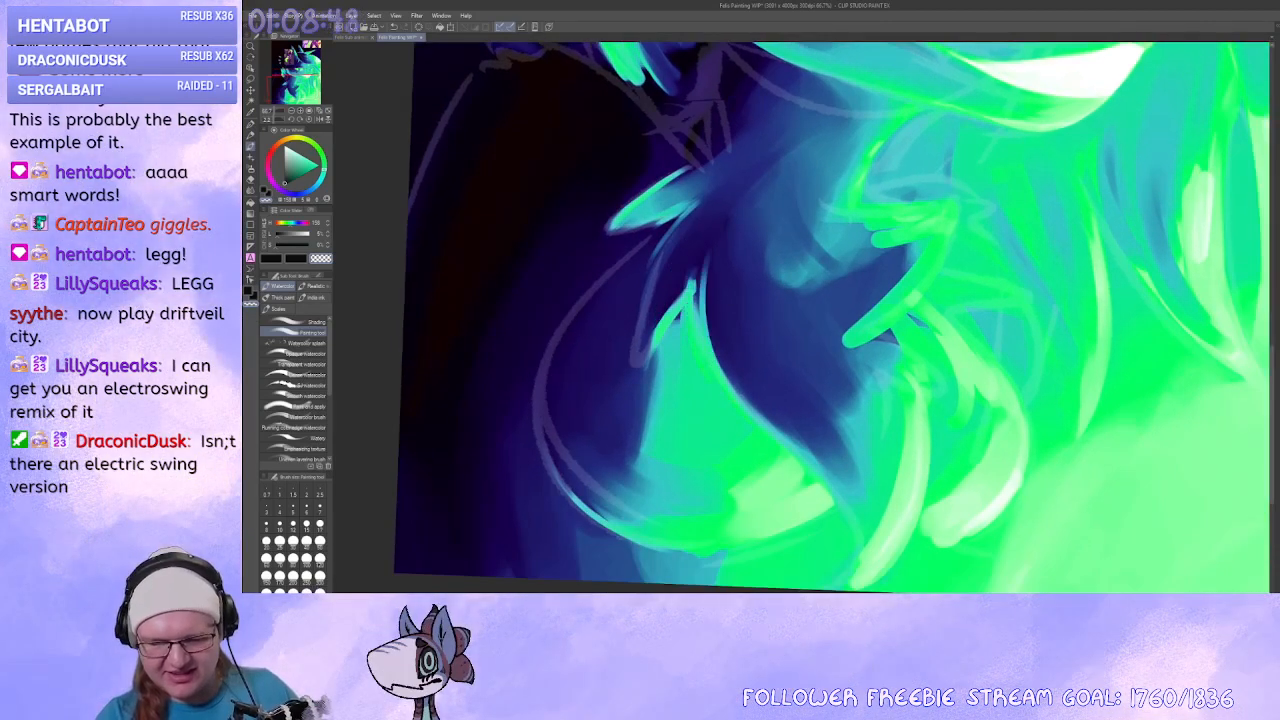
Add thin teal highlight strands along the dark neck fur and break its chest-side edge into blended blue tufts.
{"action": "left_click_drag", "start_coordinate": [735, 340], "coordinate": [731, 320]}
{"action": "mouse_move", "coordinate": [848, 438]}
{"action": "left_mouse_down"}
{"action": "mouse_move", "coordinate": [822, 453]}
{"action": "mouse_move", "coordinate": [789, 546]}
{"action": "left_mouse_up"}
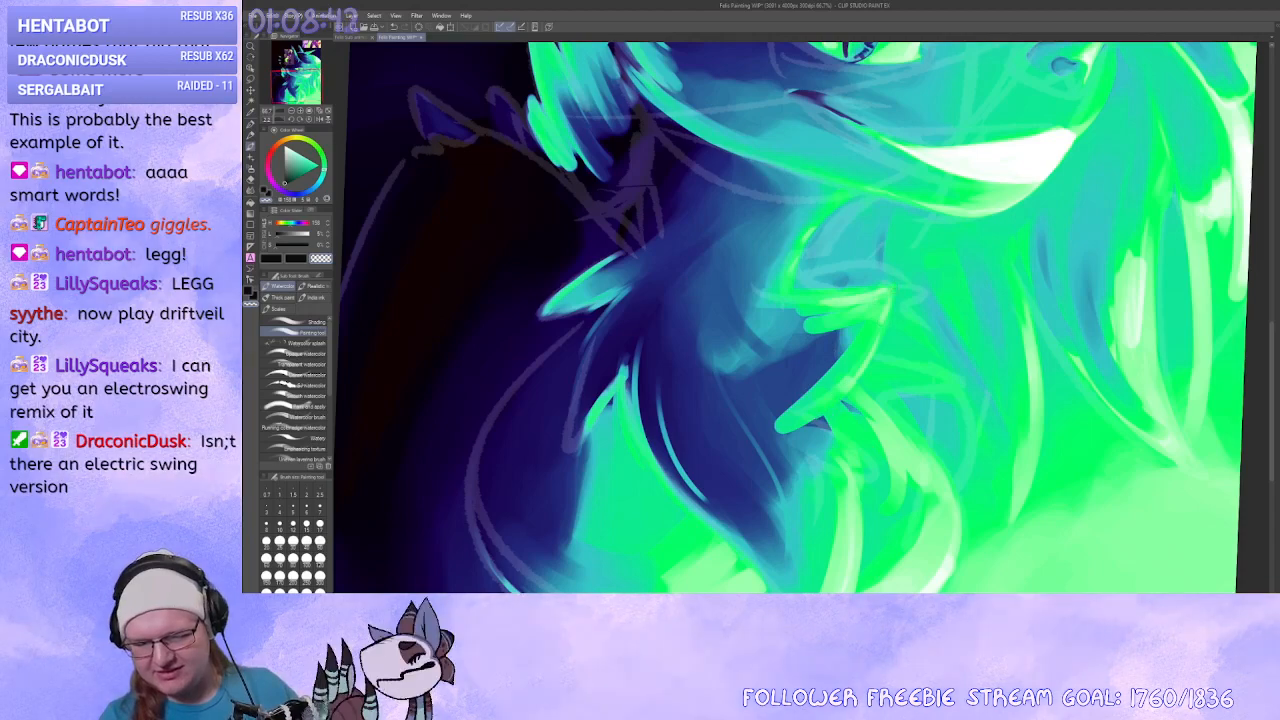
{"action": "mouse_move", "coordinate": [830, 400]}
{"action": "left_mouse_down"}
{"action": "mouse_move", "coordinate": [891, 380]}
{"action": "mouse_move", "coordinate": [786, 400]}
{"action": "mouse_move", "coordinate": [795, 347]}
{"action": "mouse_move", "coordinate": [771, 362]}
{"action": "mouse_move", "coordinate": [814, 337]}
{"action": "mouse_move", "coordinate": [787, 313]}
{"action": "mouse_move", "coordinate": [795, 345]}
{"action": "mouse_move", "coordinate": [790, 262]}
{"action": "mouse_move", "coordinate": [817, 177]}
{"action": "mouse_move", "coordinate": [690, 407]}
{"action": "left_mouse_up"}
{"action": "key", "text": "ctrl+z"}
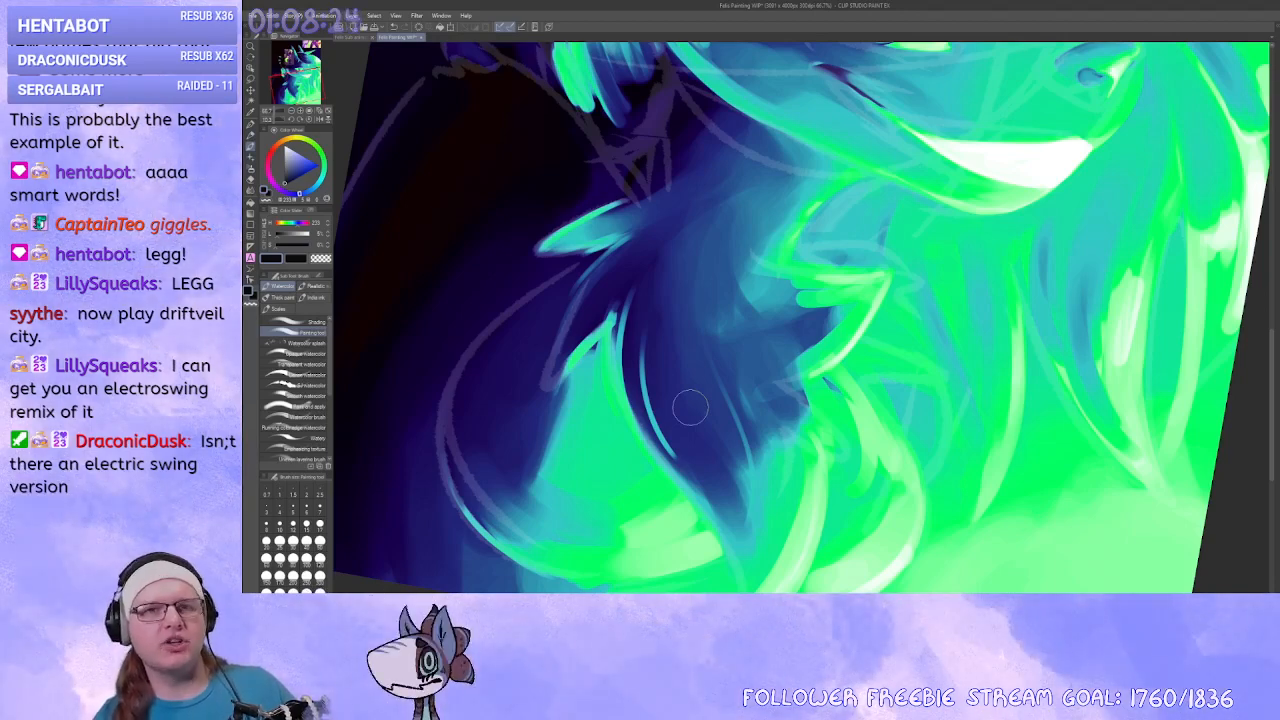
{"action": "mouse_move", "coordinate": [791, 388]}
{"action": "left_mouse_down"}
{"action": "mouse_move", "coordinate": [706, 443]}
{"action": "mouse_move", "coordinate": [794, 494]}
{"action": "mouse_move", "coordinate": [773, 420]}
{"action": "left_mouse_up"}
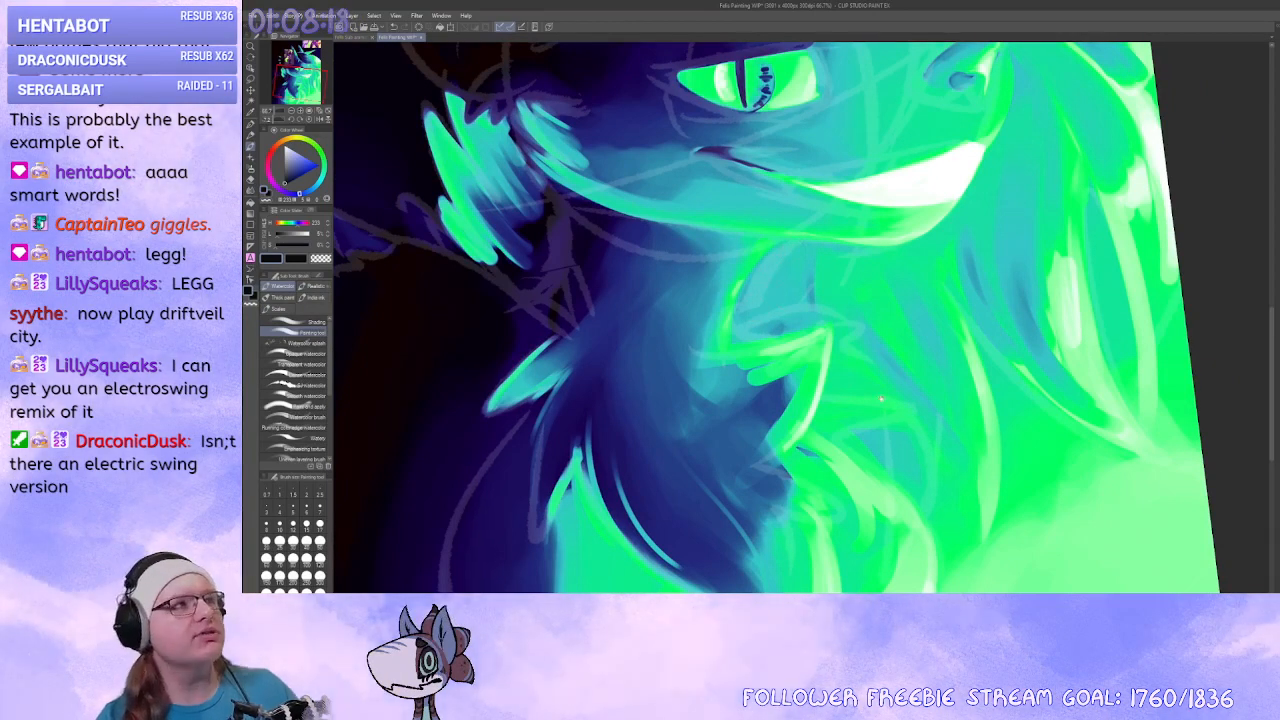
{"action": "mouse_move", "coordinate": [881, 398]}
{"action": "left_mouse_down"}
{"action": "mouse_move", "coordinate": [823, 437]}
{"action": "mouse_move", "coordinate": [888, 396]}
{"action": "mouse_move", "coordinate": [915, 330]}
{"action": "left_mouse_up"}
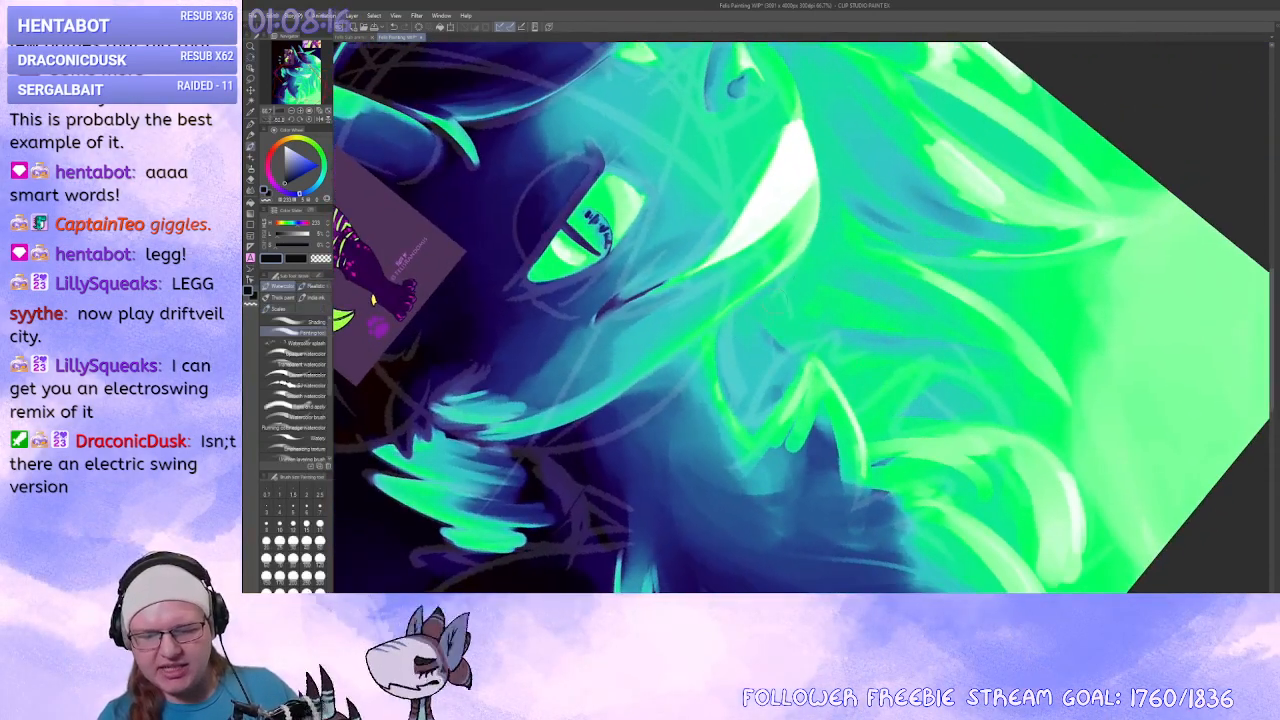
Add a dark blue accent stroke in the teal fur tuft below the jaw.
{"action": "mouse_move", "coordinate": [770, 337]}
{"action": "left_mouse_down"}
{"action": "mouse_move", "coordinate": [797, 295]}
{"action": "mouse_move", "coordinate": [772, 338]}
{"action": "mouse_move", "coordinate": [776, 328]}
{"action": "mouse_move", "coordinate": [758, 330]}
{"action": "left_mouse_up"}
{"action": "left_click_drag", "start_coordinate": [806, 278], "coordinate": [792, 338]}
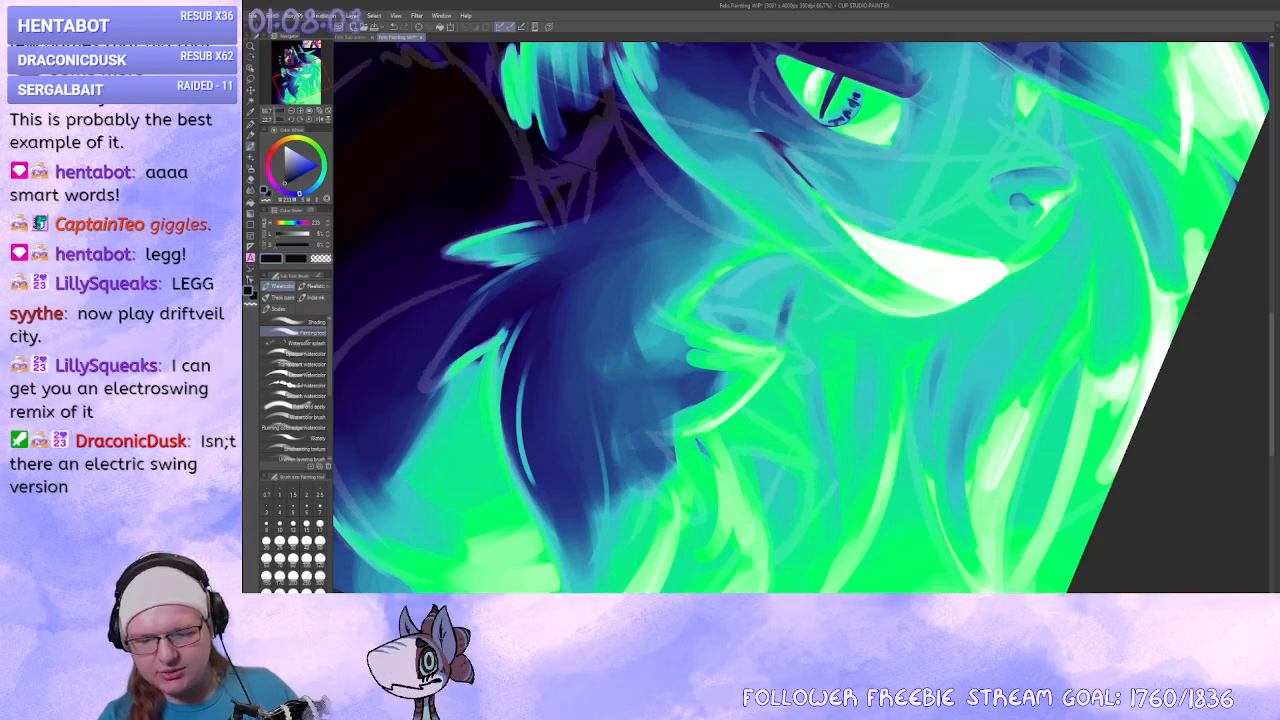
{"action": "left_click_drag", "start_coordinate": [829, 391], "coordinate": [838, 388]}
{"action": "left_click_drag", "start_coordinate": [920, 484], "coordinate": [820, 346]}
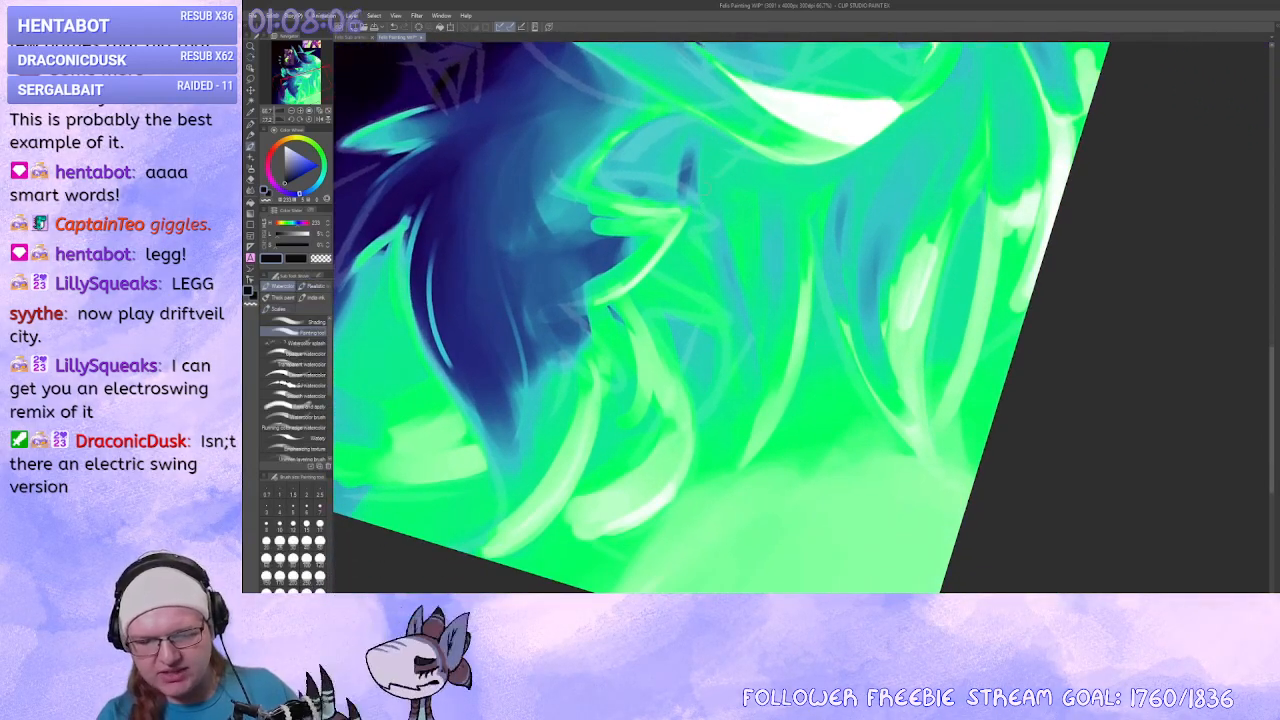
Paint a dark blue streak down the blue hair strand beneath the muzzle, undoing and repeating the stroke.
{"action": "mouse_move", "coordinate": [727, 500]}
{"action": "left_mouse_down"}
{"action": "mouse_move", "coordinate": [743, 506]}
{"action": "mouse_move", "coordinate": [643, 590]}
{"action": "left_mouse_up"}
{"action": "left_click_drag", "start_coordinate": [763, 338], "coordinate": [757, 436]}
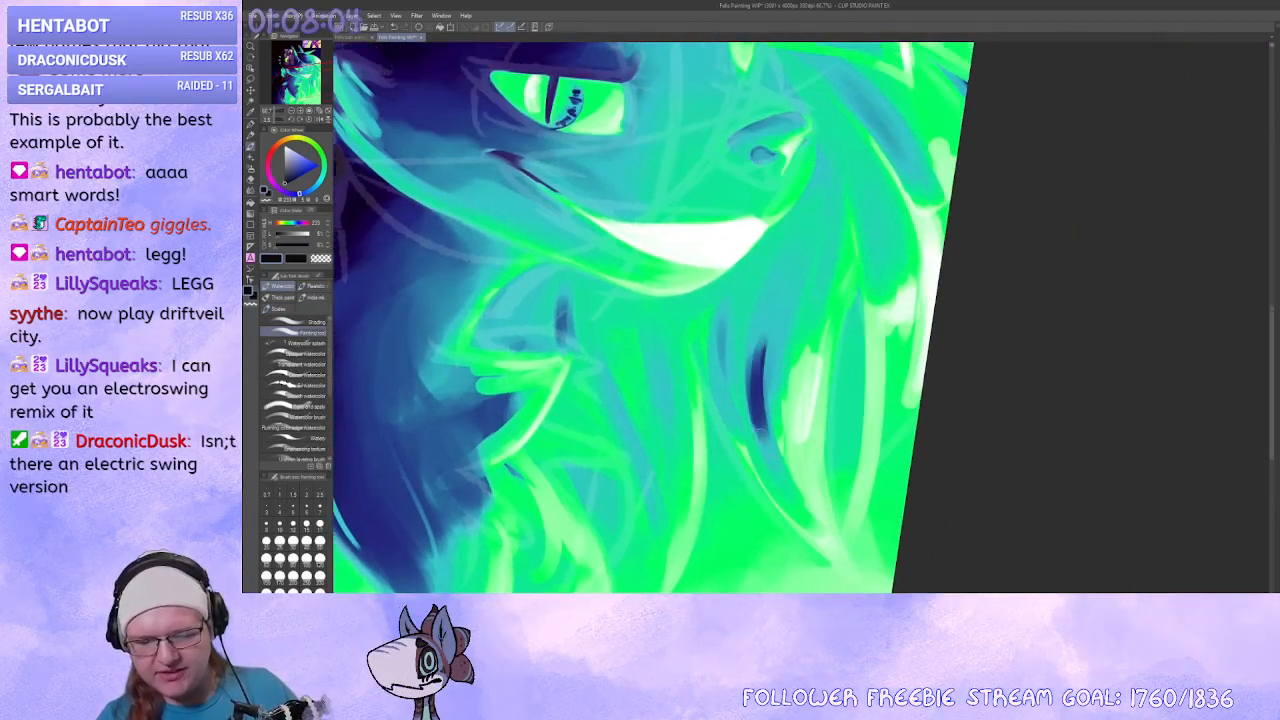
{"action": "key", "text": "ctrl+z"}
{"action": "left_click_drag", "start_coordinate": [756, 340], "coordinate": [765, 438]}
{"action": "key", "text": "ctrl+z"}
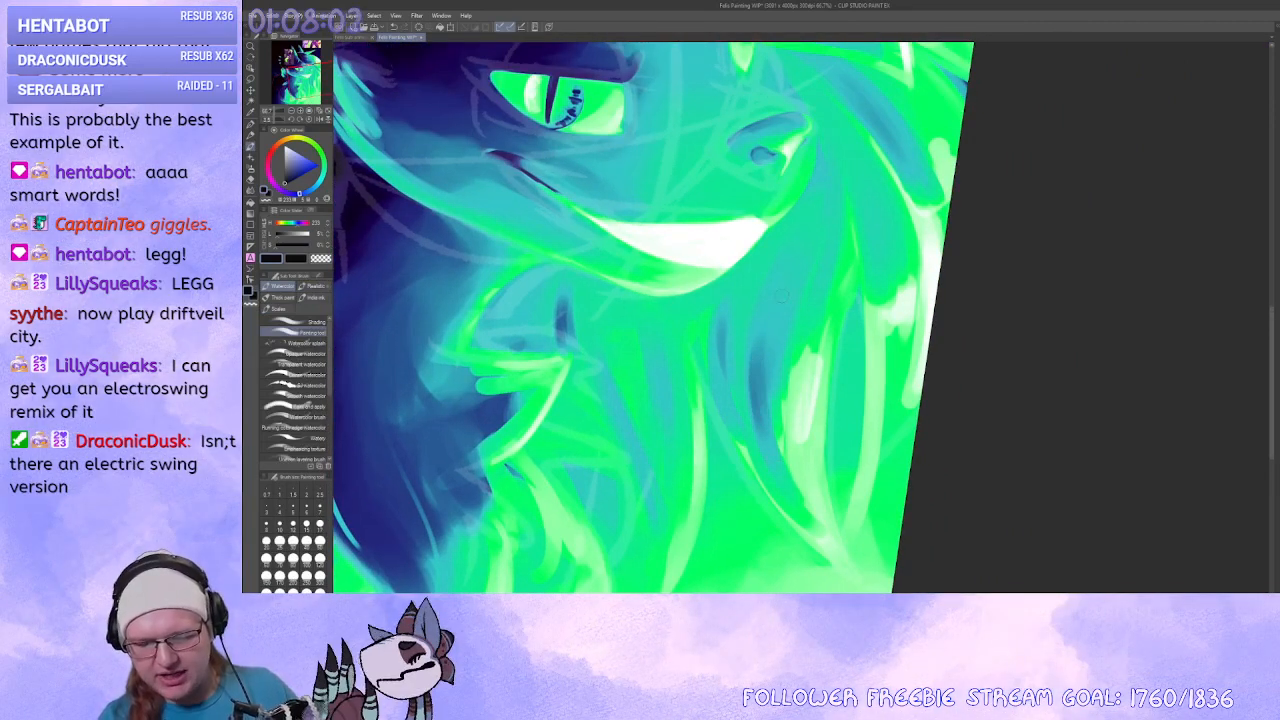
{"action": "left_click_drag", "start_coordinate": [763, 370], "coordinate": [772, 443]}
{"action": "key", "text": "ctrl+z"}
{"action": "left_click_drag", "start_coordinate": [788, 313], "coordinate": [775, 436]}
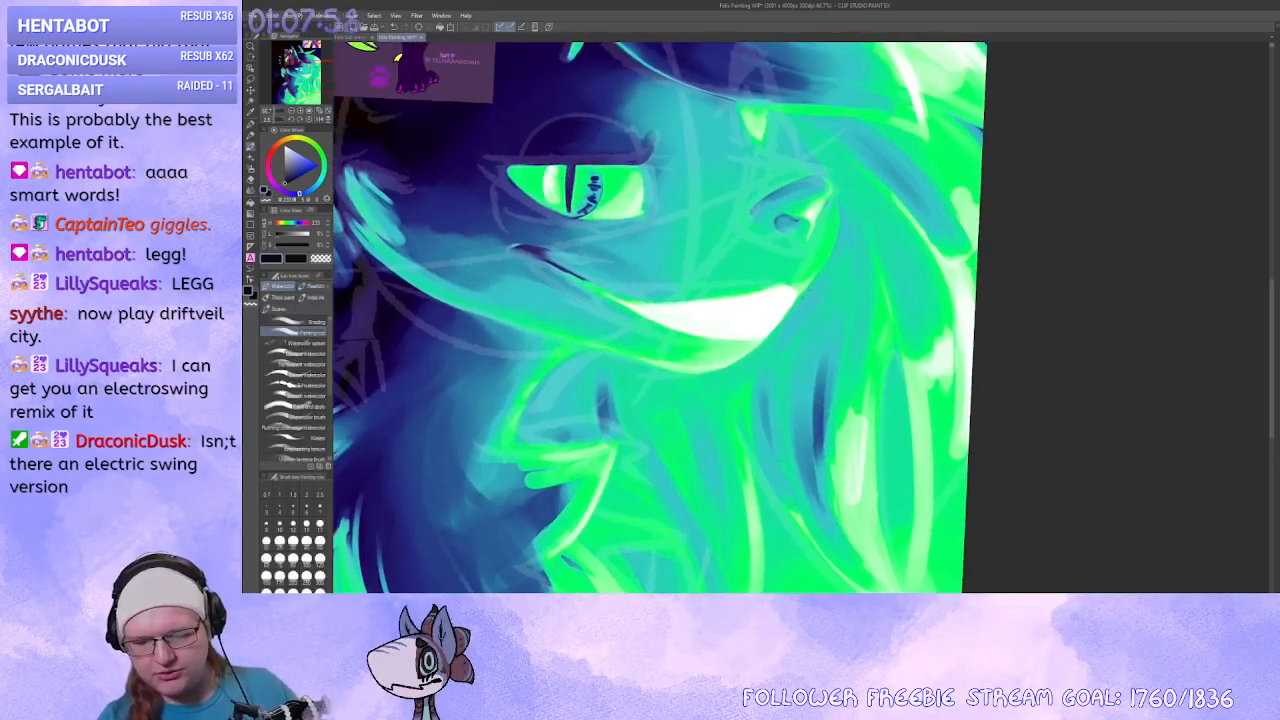
Build up wider blue shadows in the hair beneath the chin and along the underside of the smile.
{"action": "mouse_move", "coordinate": [792, 320]}
{"action": "left_mouse_down"}
{"action": "mouse_move", "coordinate": [768, 358]}
{"action": "mouse_move", "coordinate": [777, 452]}
{"action": "mouse_move", "coordinate": [755, 320]}
{"action": "mouse_move", "coordinate": [730, 415]}
{"action": "left_mouse_up"}
{"action": "mouse_move", "coordinate": [765, 300]}
{"action": "left_mouse_down"}
{"action": "mouse_move", "coordinate": [734, 406]}
{"action": "mouse_move", "coordinate": [728, 388]}
{"action": "mouse_move", "coordinate": [727, 430]}
{"action": "left_mouse_up"}
{"action": "mouse_move", "coordinate": [738, 338]}
{"action": "left_mouse_down"}
{"action": "mouse_move", "coordinate": [724, 430]}
{"action": "mouse_move", "coordinate": [724, 400]}
{"action": "left_mouse_up"}
{"action": "left_click_drag", "start_coordinate": [750, 468], "coordinate": [784, 338]}
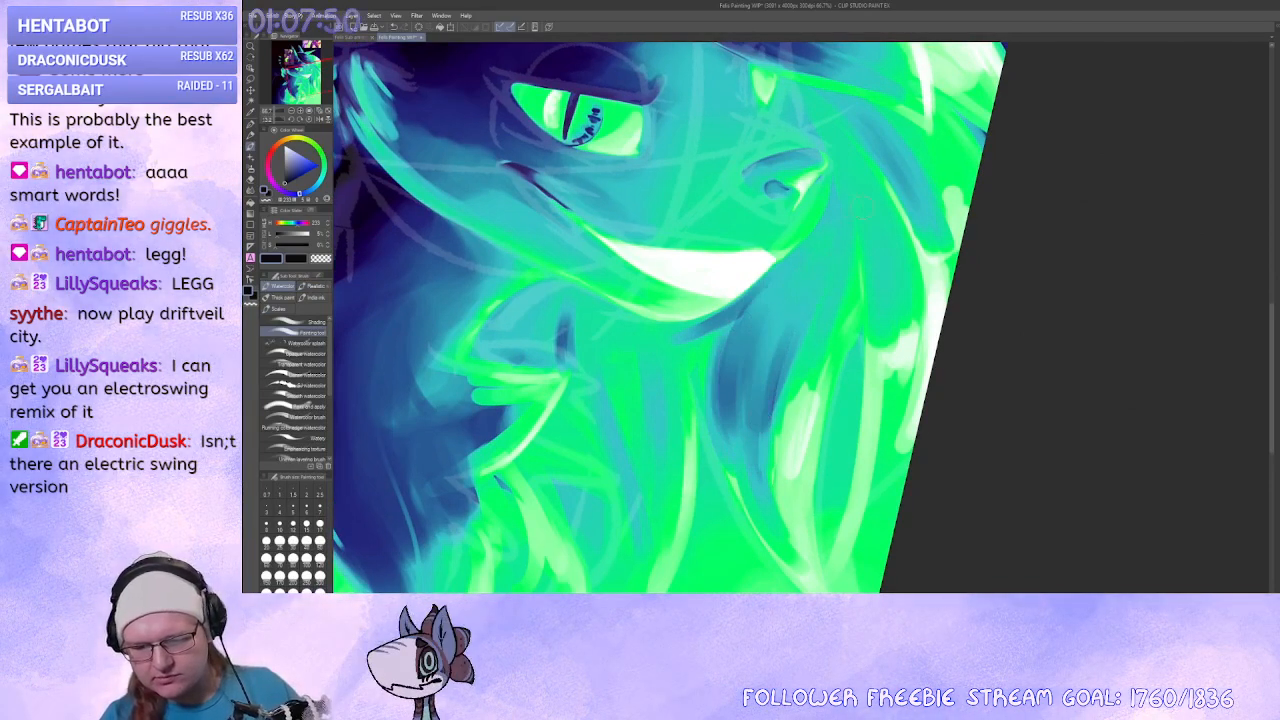
{"action": "left_click_drag", "start_coordinate": [795, 405], "coordinate": [712, 412]}
{"action": "left_click_drag", "start_coordinate": [712, 412], "coordinate": [746, 436]}
{"action": "left_click_drag", "start_coordinate": [640, 470], "coordinate": [769, 247]}
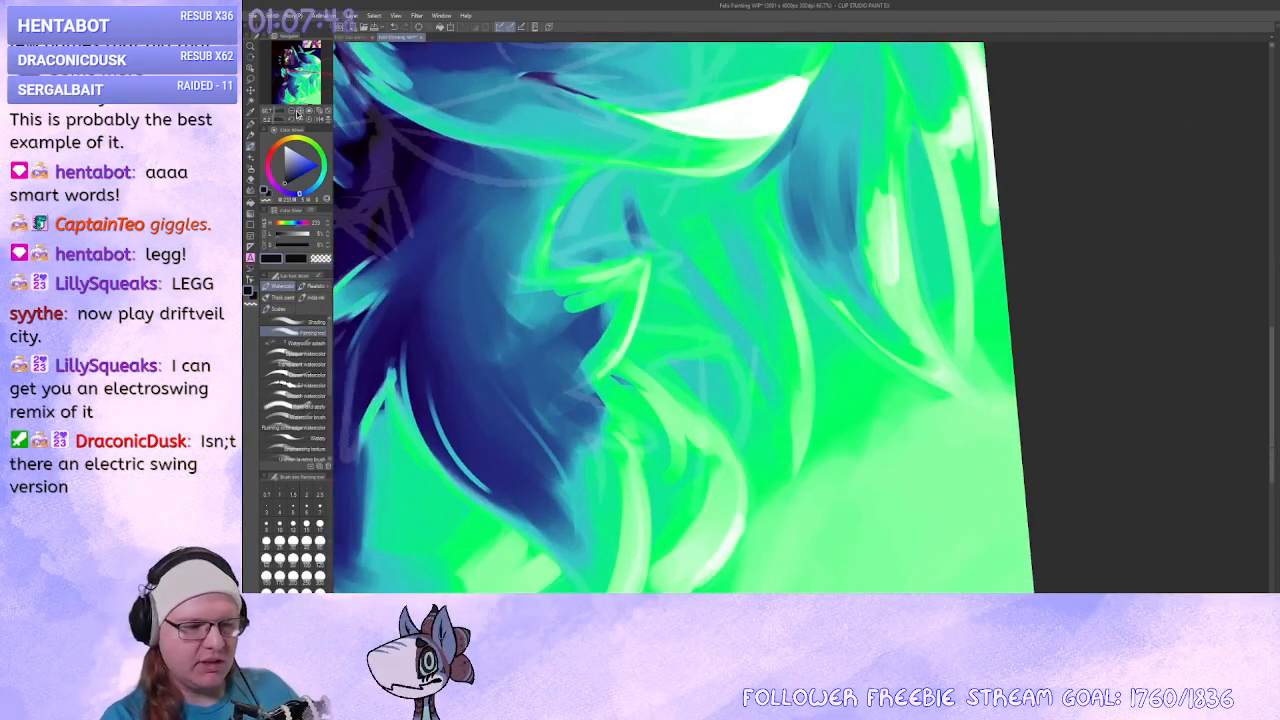
Zoom out to show the lower portrait and brush blue and teal fur strokes into the dark neck fur.
{"action": "left_click", "coordinate": [295, 111]}
{"action": "left_click", "coordinate": [295, 111]}
{"action": "left_click_drag", "start_coordinate": [798, 171], "coordinate": [801, 207]}
{"action": "mouse_move", "coordinate": [810, 491]}
{"action": "left_mouse_down"}
{"action": "mouse_move", "coordinate": [820, 427]}
{"action": "mouse_move", "coordinate": [871, 460]}
{"action": "mouse_move", "coordinate": [863, 472]}
{"action": "left_mouse_up"}
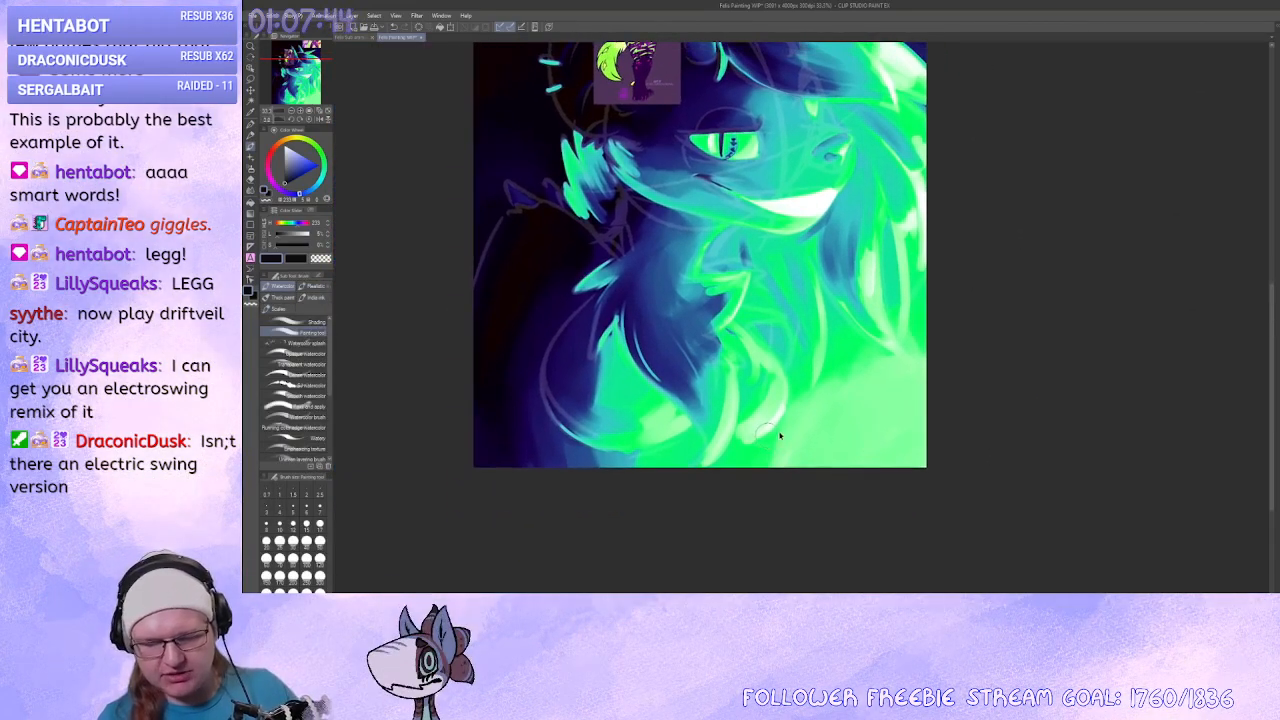
{"action": "left_click_drag", "start_coordinate": [780, 435], "coordinate": [813, 441]}
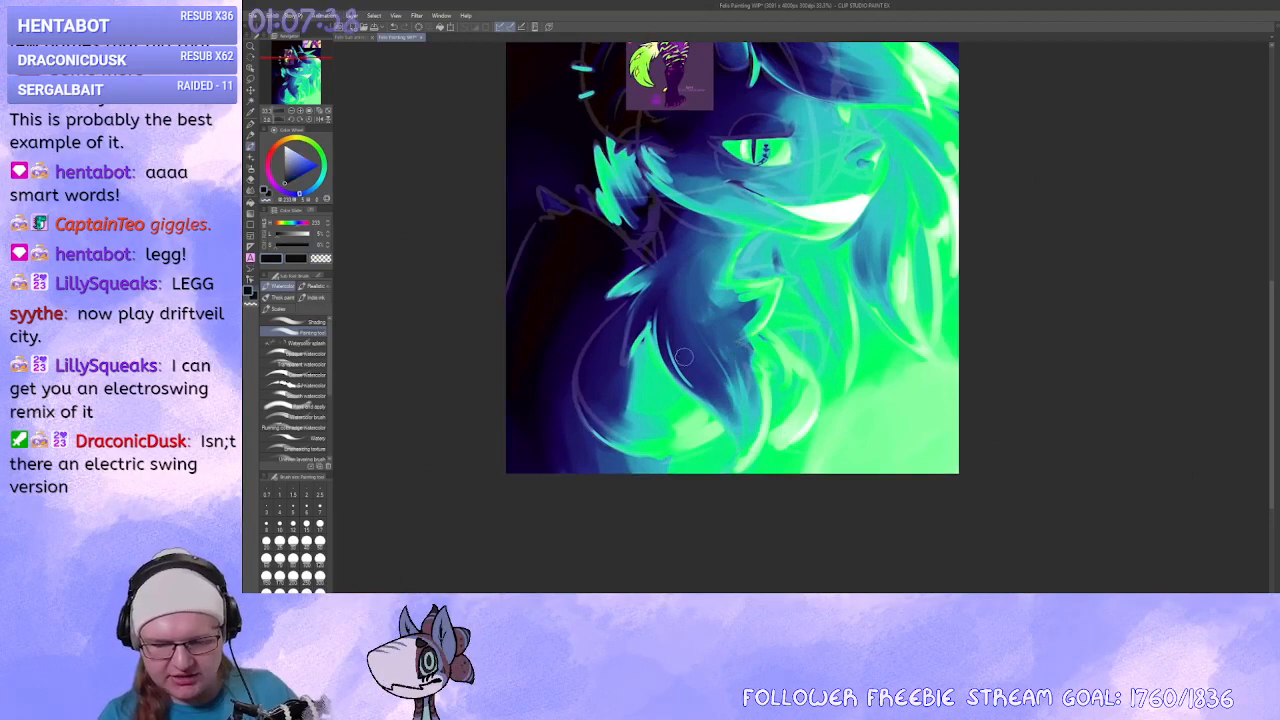
{"action": "left_click_drag", "start_coordinate": [697, 390], "coordinate": [693, 376]}
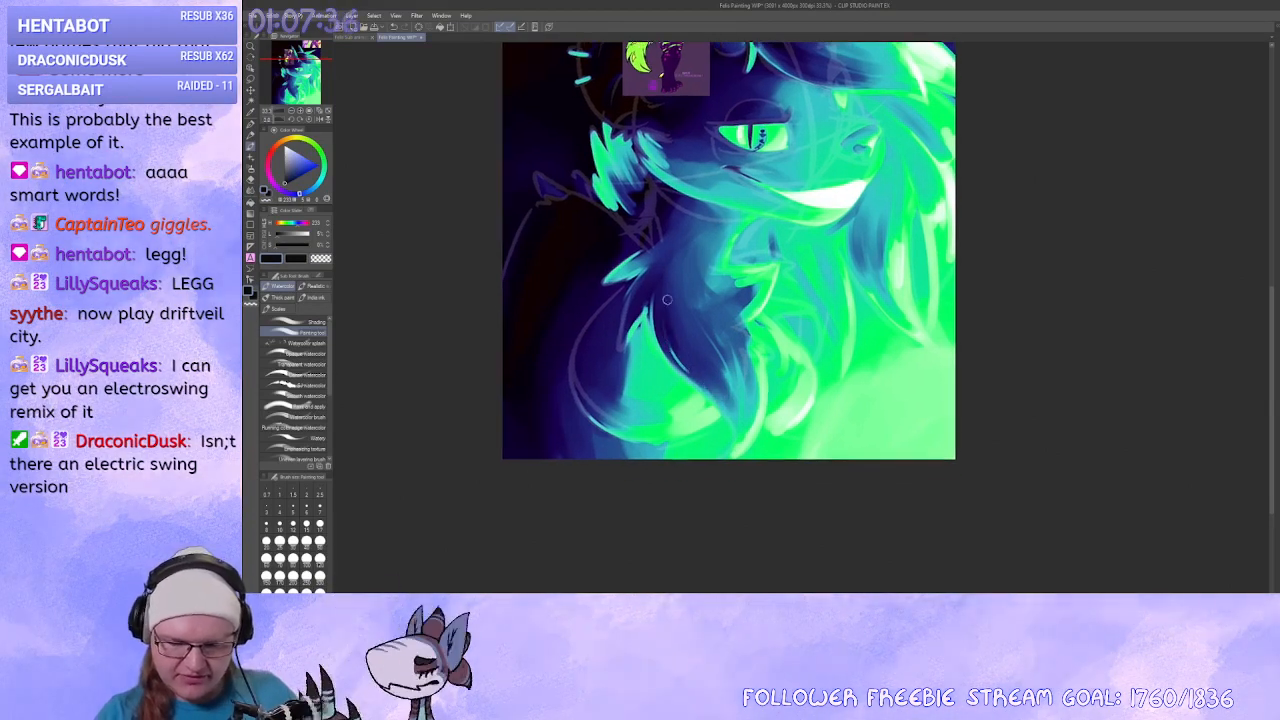
{"action": "left_click_drag", "start_coordinate": [685, 265], "coordinate": [761, 340]}
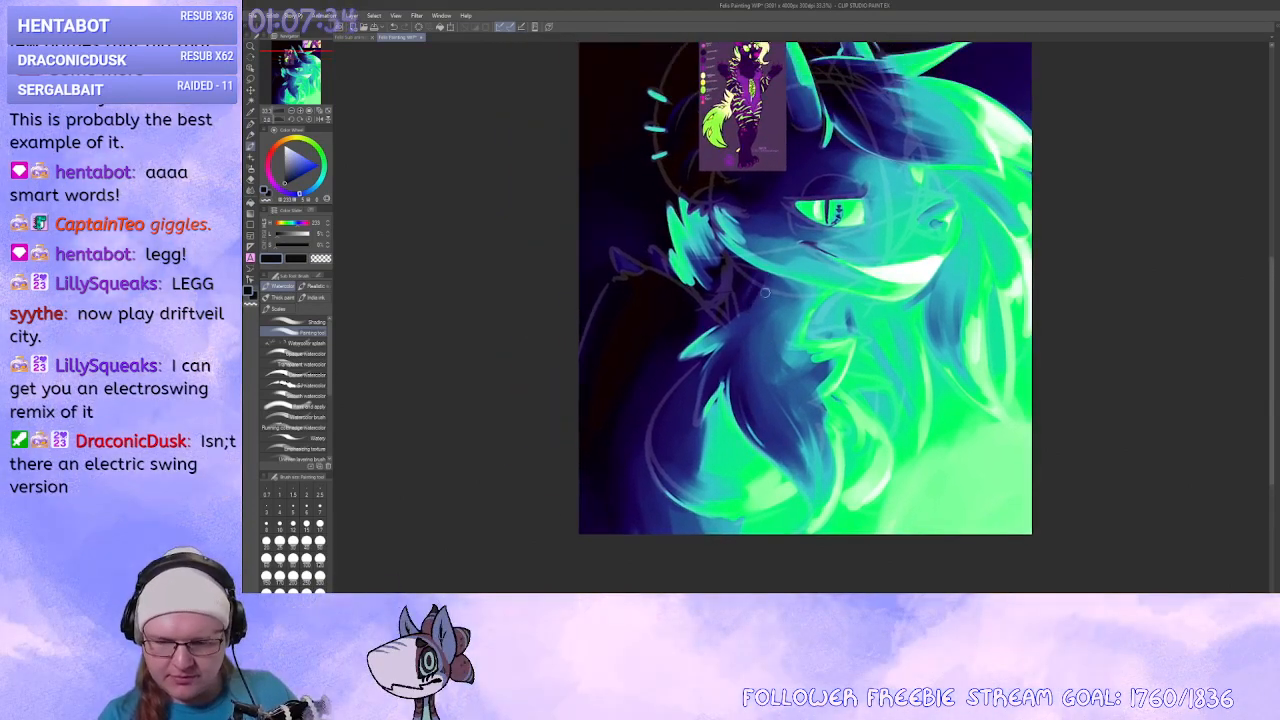
{"action": "left_click_drag", "start_coordinate": [904, 466], "coordinate": [801, 380]}
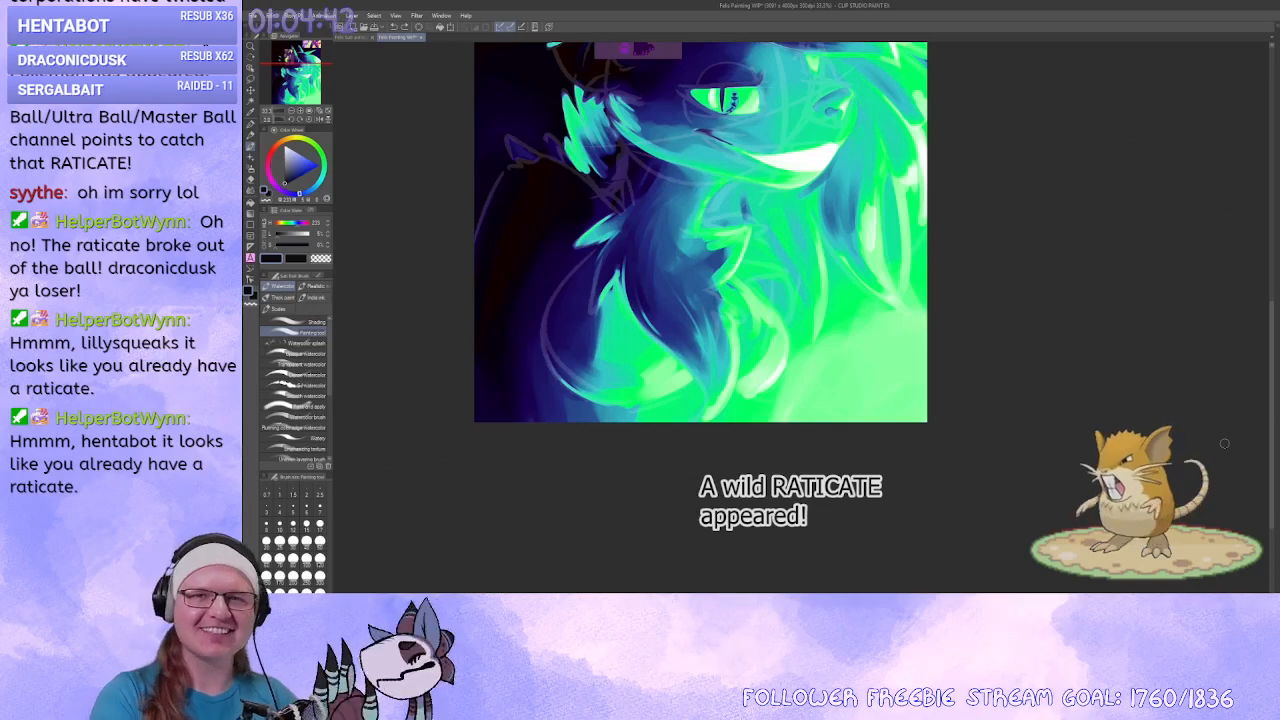
{"action": "key", "text": "ctrl+plus"}
{"action": "key", "text": "ctrl+plus"}
{"action": "mouse_move", "coordinate": [463, 217]}
{"action": "left_mouse_down"}
{"action": "mouse_move", "coordinate": [519, 434]}
{"action": "mouse_move", "coordinate": [595, 588]}
{"action": "left_mouse_up"}
{"action": "mouse_move", "coordinate": [810, 311]}
{"action": "left_mouse_down"}
{"action": "mouse_move", "coordinate": [779, 503]}
{"action": "mouse_move", "coordinate": [689, 591]}
{"action": "left_mouse_up"}
{"action": "left_click_drag", "start_coordinate": [1018, 426], "coordinate": [1016, 367]}
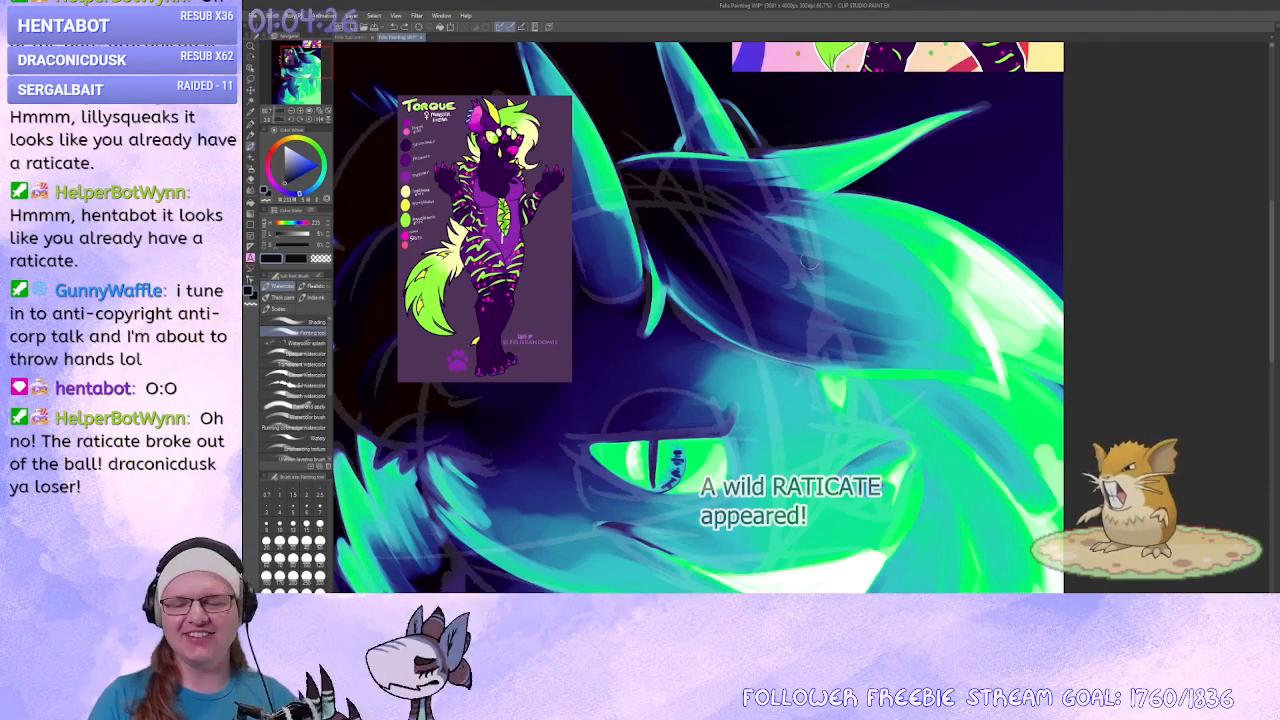
{"action": "left_click_drag", "start_coordinate": [822, 339], "coordinate": [721, 14]}
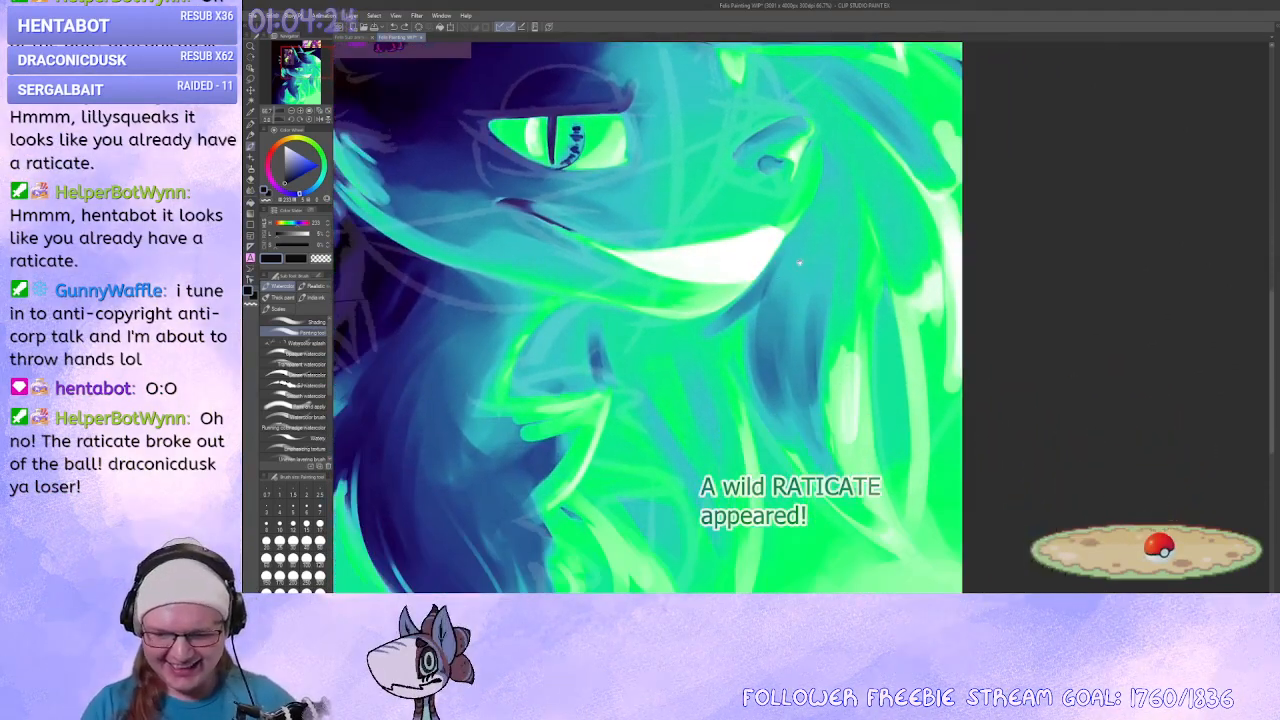
Paint blue fur strands hanging below the jaw beside the bright green tuft, undoing and repeating unsatisfactory strokes.
{"action": "left_click_drag", "start_coordinate": [717, 322], "coordinate": [780, 323]}
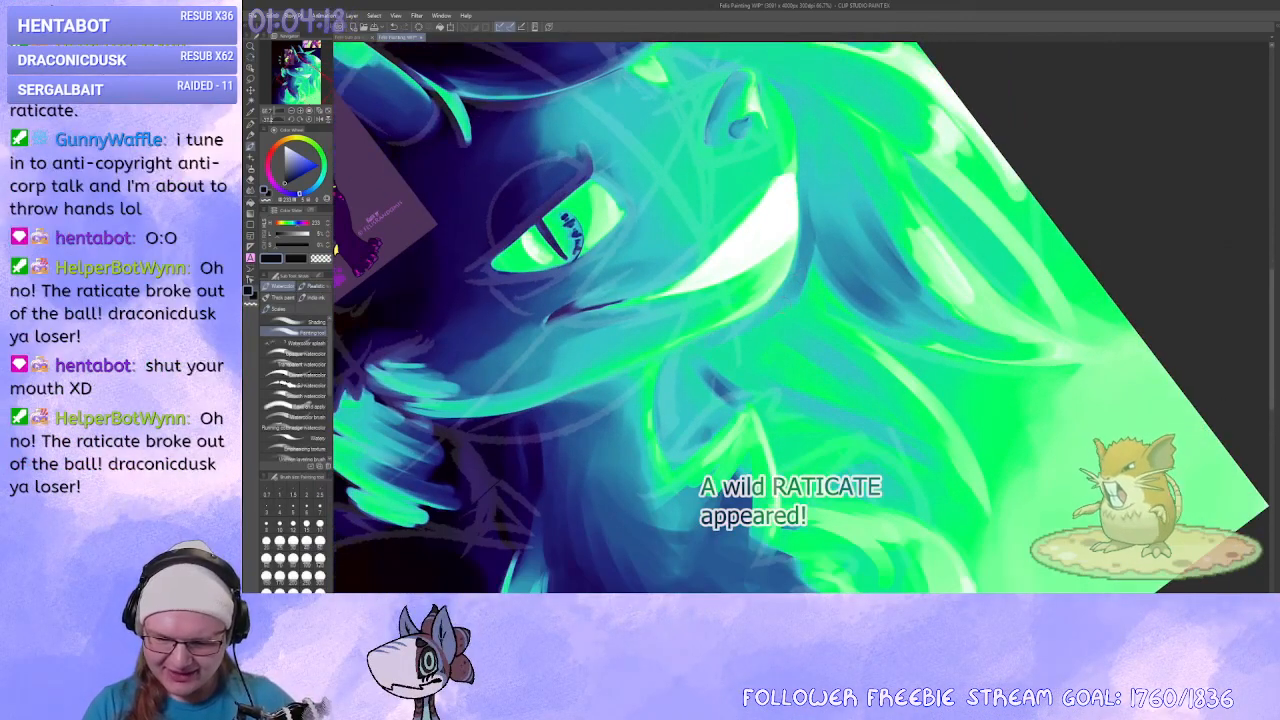
{"action": "mouse_move", "coordinate": [700, 400]}
{"action": "left_mouse_down"}
{"action": "mouse_move", "coordinate": [671, 322]}
{"action": "mouse_move", "coordinate": [702, 335]}
{"action": "left_mouse_up"}
{"action": "left_click_drag", "start_coordinate": [703, 294], "coordinate": [708, 344]}
{"action": "key", "text": "ctrl+z"}
{"action": "key", "text": "ctrl+z"}
{"action": "left_click_drag", "start_coordinate": [800, 310], "coordinate": [803, 356]}
{"action": "key", "text": "ctrl+z"}
{"action": "left_click_drag", "start_coordinate": [783, 302], "coordinate": [802, 373]}
{"action": "left_click_drag", "start_coordinate": [722, 340], "coordinate": [741, 380]}
{"action": "mouse_move", "coordinate": [720, 350]}
{"action": "left_mouse_down"}
{"action": "mouse_move", "coordinate": [742, 396]}
{"action": "mouse_move", "coordinate": [702, 370]}
{"action": "left_mouse_up"}
{"action": "mouse_move", "coordinate": [659, 304]}
{"action": "left_mouse_down"}
{"action": "mouse_move", "coordinate": [665, 332]}
{"action": "mouse_move", "coordinate": [710, 374]}
{"action": "mouse_move", "coordinate": [710, 320]}
{"action": "left_mouse_up"}
{"action": "key", "text": "ctrl+z"}
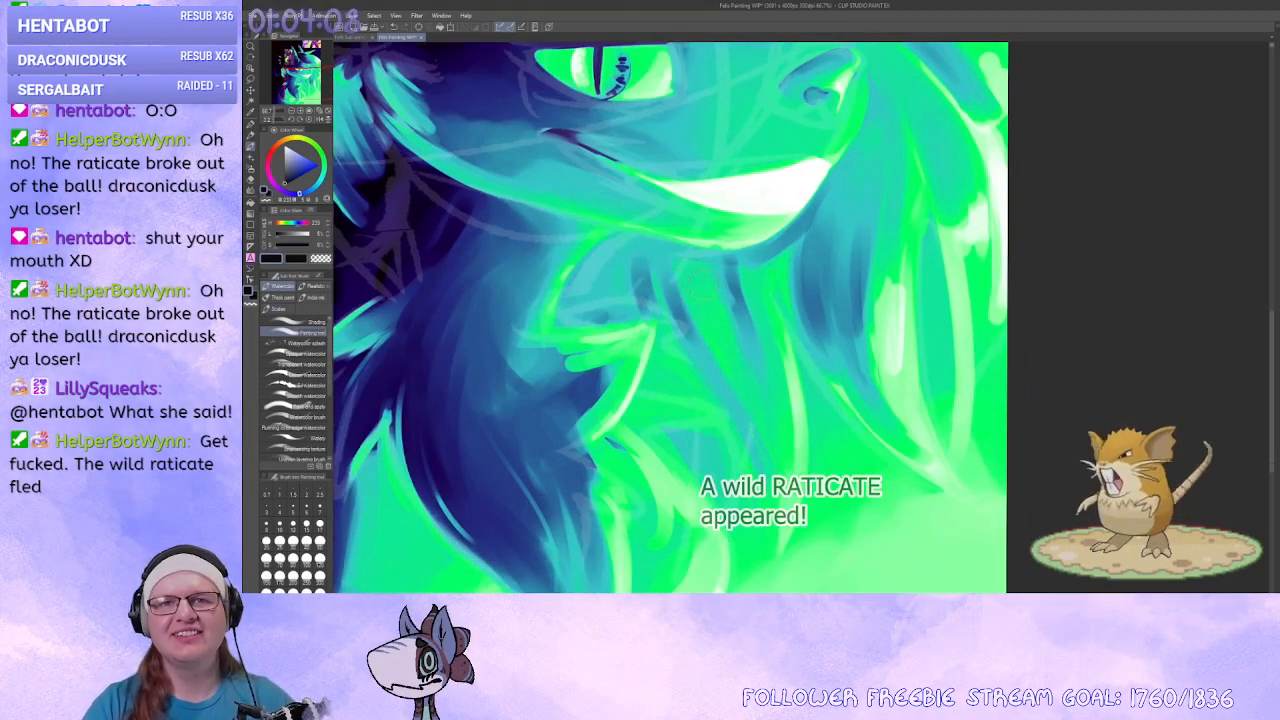
Add a dark blue accent at the top of the strand beneath the chin and undo the surplus strokes.
{"action": "mouse_move", "coordinate": [667, 272]}
{"action": "left_mouse_down"}
{"action": "mouse_move", "coordinate": [684, 316]}
{"action": "mouse_move", "coordinate": [717, 271]}
{"action": "left_mouse_up"}
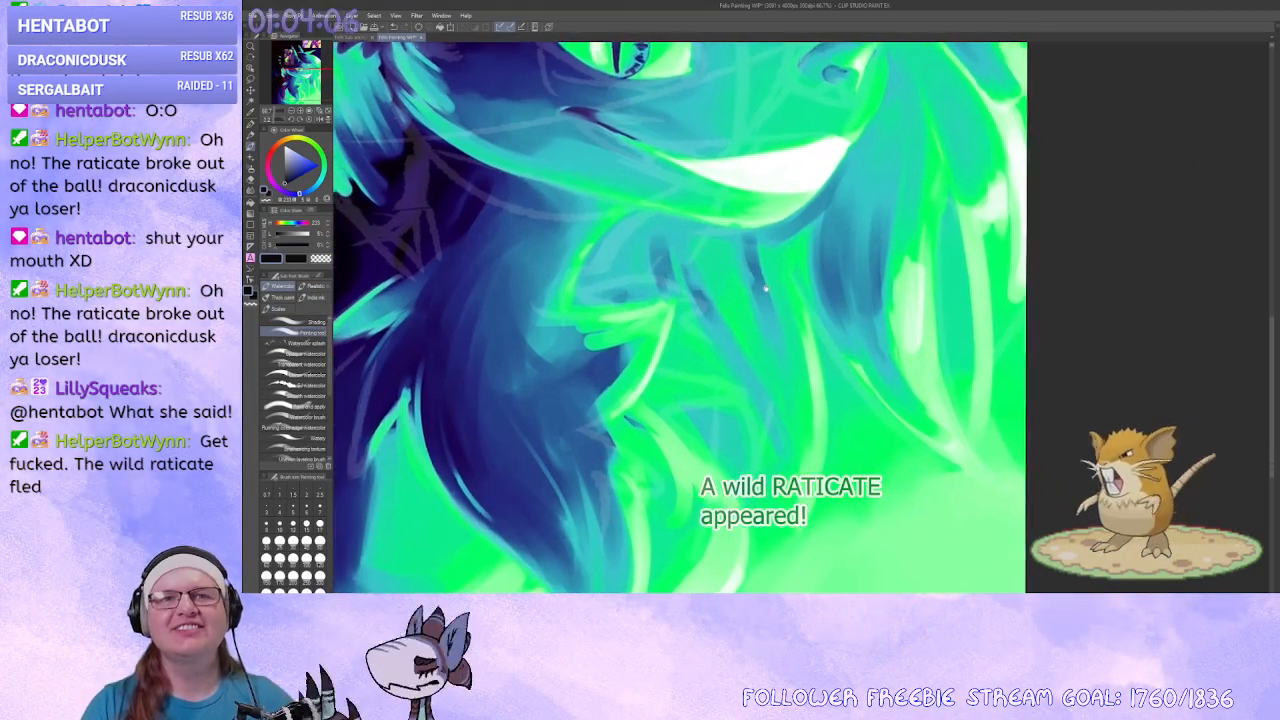
{"action": "key", "text": "ctrl+z"}
{"action": "key", "text": "ctrl+z"}
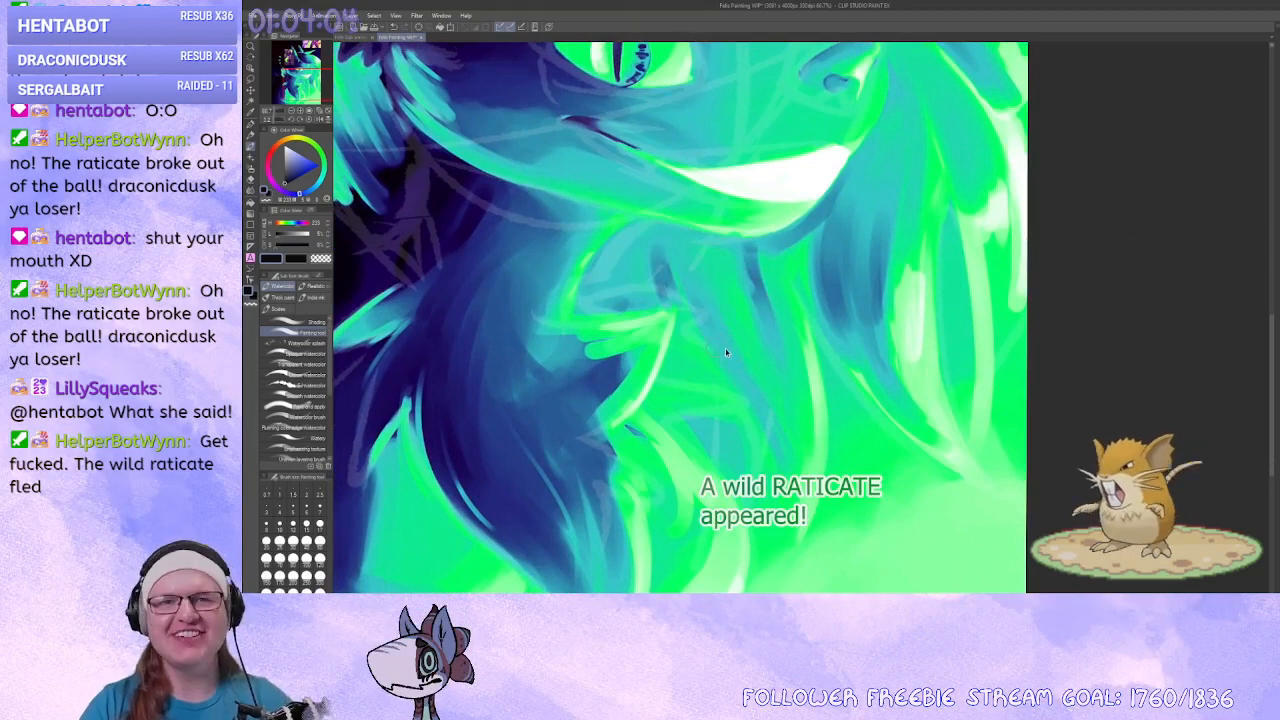
Extend the blue strand from the chin down through the green chest fur with a darker tip, undoing misplaced strokes.
{"action": "mouse_move", "coordinate": [729, 351]}
{"action": "left_mouse_down"}
{"action": "mouse_move", "coordinate": [699, 327]}
{"action": "mouse_move", "coordinate": [728, 370]}
{"action": "left_mouse_up"}
{"action": "left_click_drag", "start_coordinate": [664, 263], "coordinate": [744, 396]}
{"action": "key", "text": "ctrl+z"}
{"action": "key", "text": "ctrl+z"}
{"action": "key", "text": "ctrl+z"}
{"action": "left_click_drag", "start_coordinate": [660, 310], "coordinate": [757, 468]}
{"action": "left_click_drag", "start_coordinate": [758, 383], "coordinate": [751, 380]}
{"action": "key", "text": "ctrl+z"}
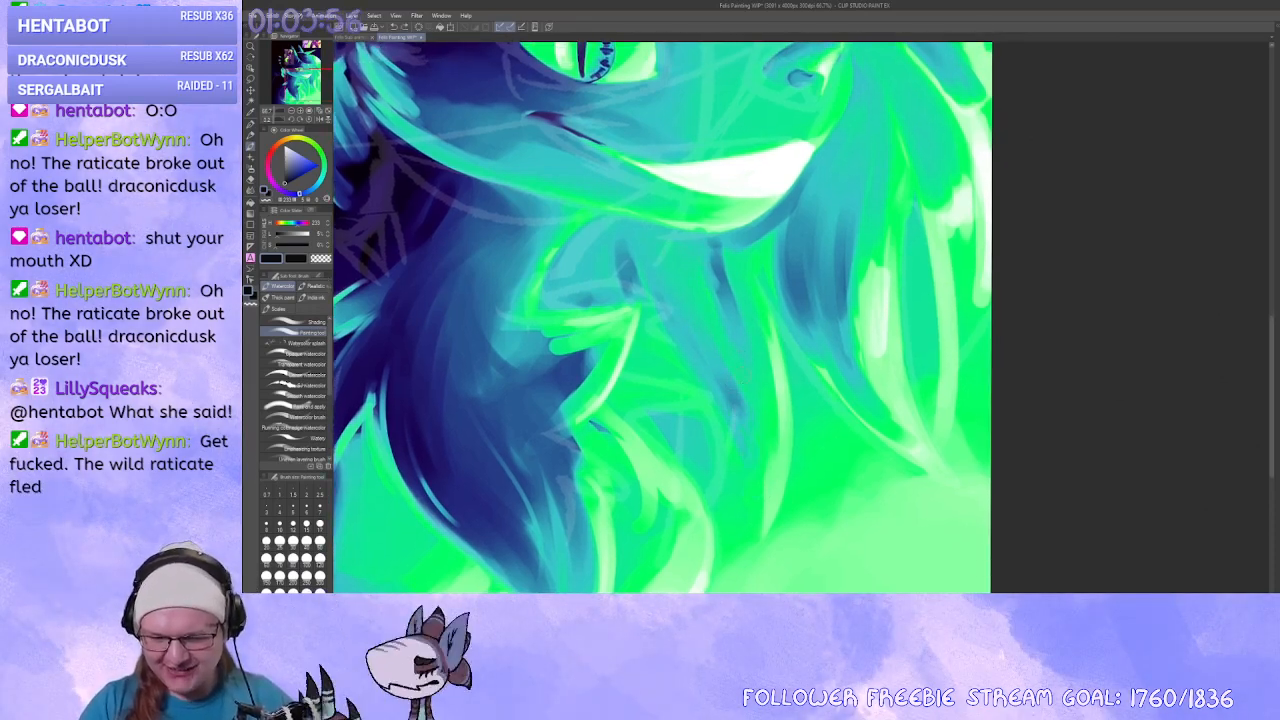
Blend teal and blue between the strands beneath the smile down into the green chest fur.
{"action": "left_click_drag", "start_coordinate": [773, 338], "coordinate": [764, 486]}
{"action": "left_click_drag", "start_coordinate": [738, 243], "coordinate": [742, 283]}
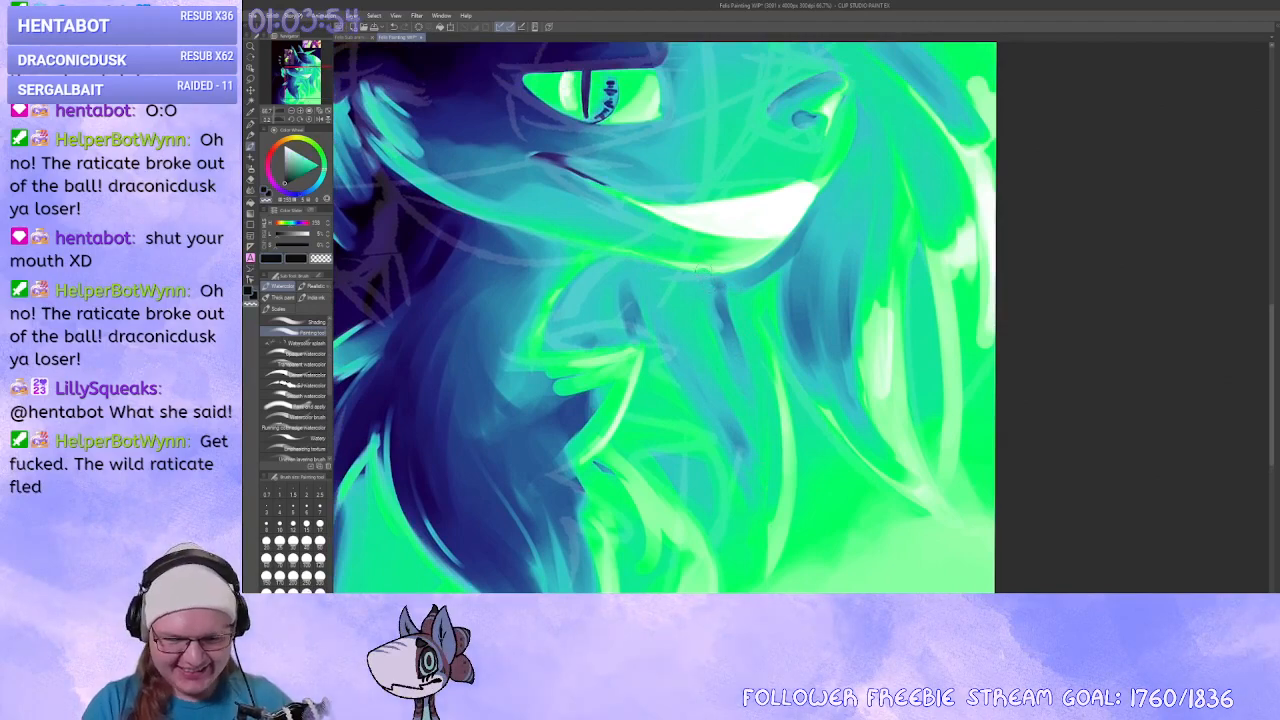
{"action": "mouse_move", "coordinate": [688, 267]}
{"action": "left_mouse_down"}
{"action": "mouse_move", "coordinate": [740, 332]}
{"action": "mouse_move", "coordinate": [737, 296]}
{"action": "mouse_move", "coordinate": [649, 424]}
{"action": "left_mouse_up"}
{"action": "left_click_drag", "start_coordinate": [837, 446], "coordinate": [786, 449]}
{"action": "left_click_drag", "start_coordinate": [698, 503], "coordinate": [693, 408]}
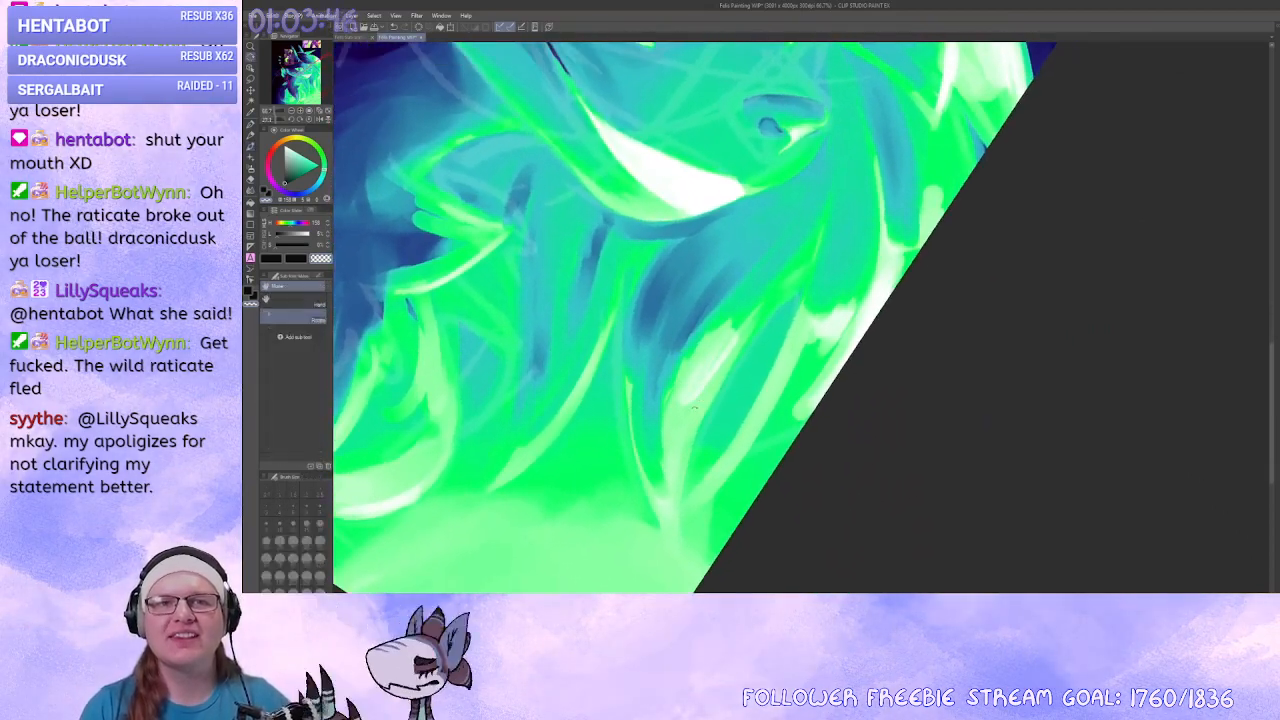
{"action": "left_click_drag", "start_coordinate": [753, 367], "coordinate": [771, 333]}
{"action": "left_click_drag", "start_coordinate": [732, 397], "coordinate": [768, 350]}
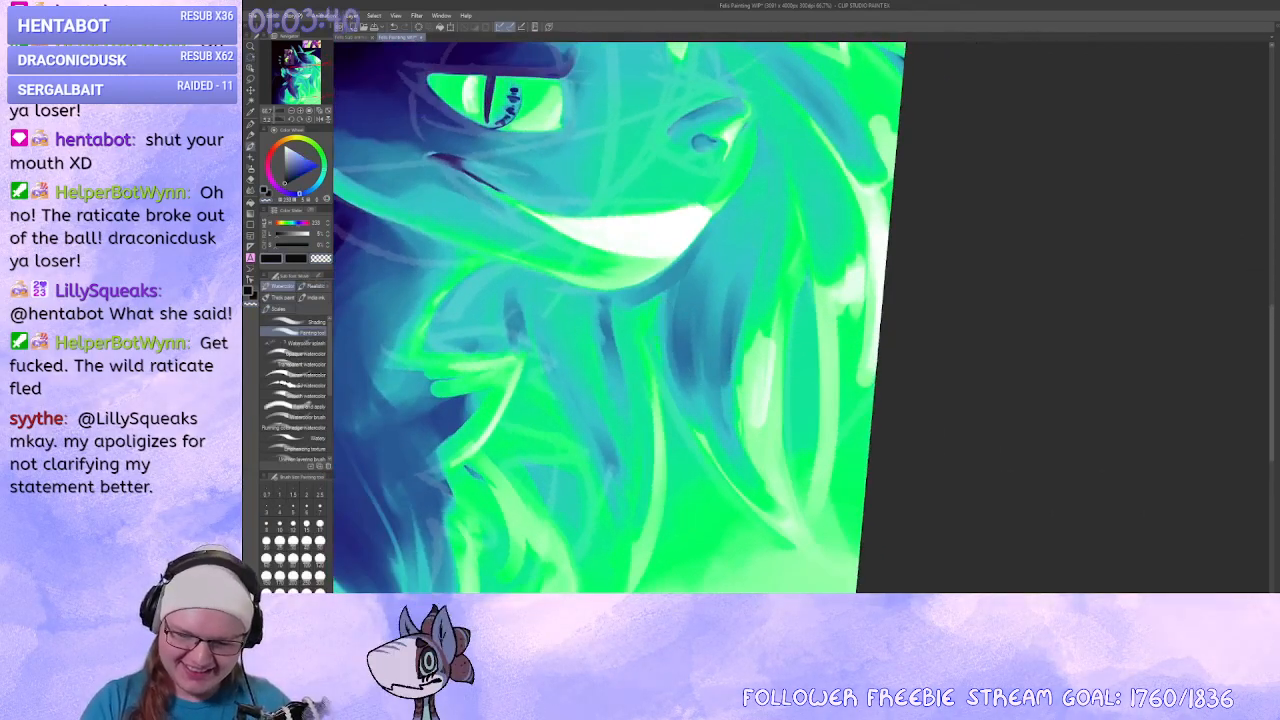
Deepen the hair lock beneath the front of the muzzle with long navy shadow strokes.
{"action": "mouse_move", "coordinate": [672, 298]}
{"action": "left_mouse_down"}
{"action": "mouse_move", "coordinate": [682, 398]}
{"action": "mouse_move", "coordinate": [668, 374]}
{"action": "mouse_move", "coordinate": [697, 410]}
{"action": "left_mouse_up"}
{"action": "left_click_drag", "start_coordinate": [682, 322], "coordinate": [712, 456]}
{"action": "left_click_drag", "start_coordinate": [762, 531], "coordinate": [749, 301]}
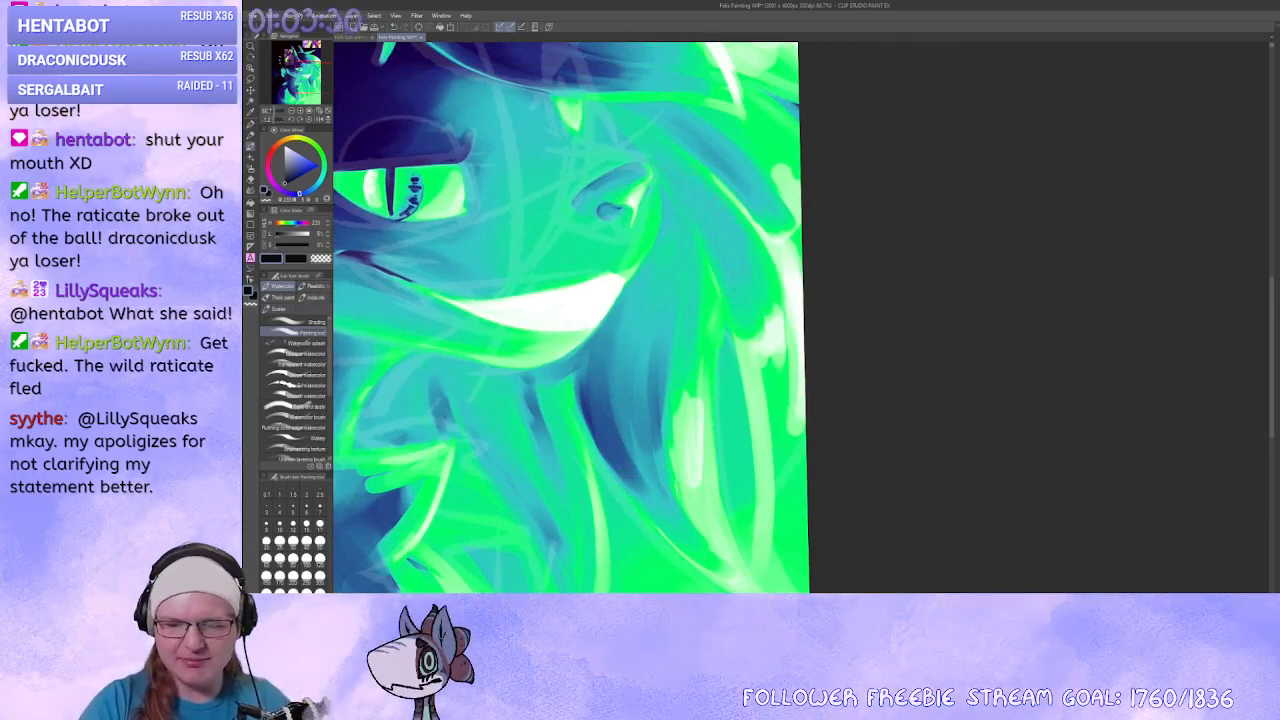
Undo the latest strokes and soften the dark accent in the strand beneath the chin.
{"action": "scroll", "coordinate": [734, 358], "scroll_direction": "up", "scroll_amount": 4}
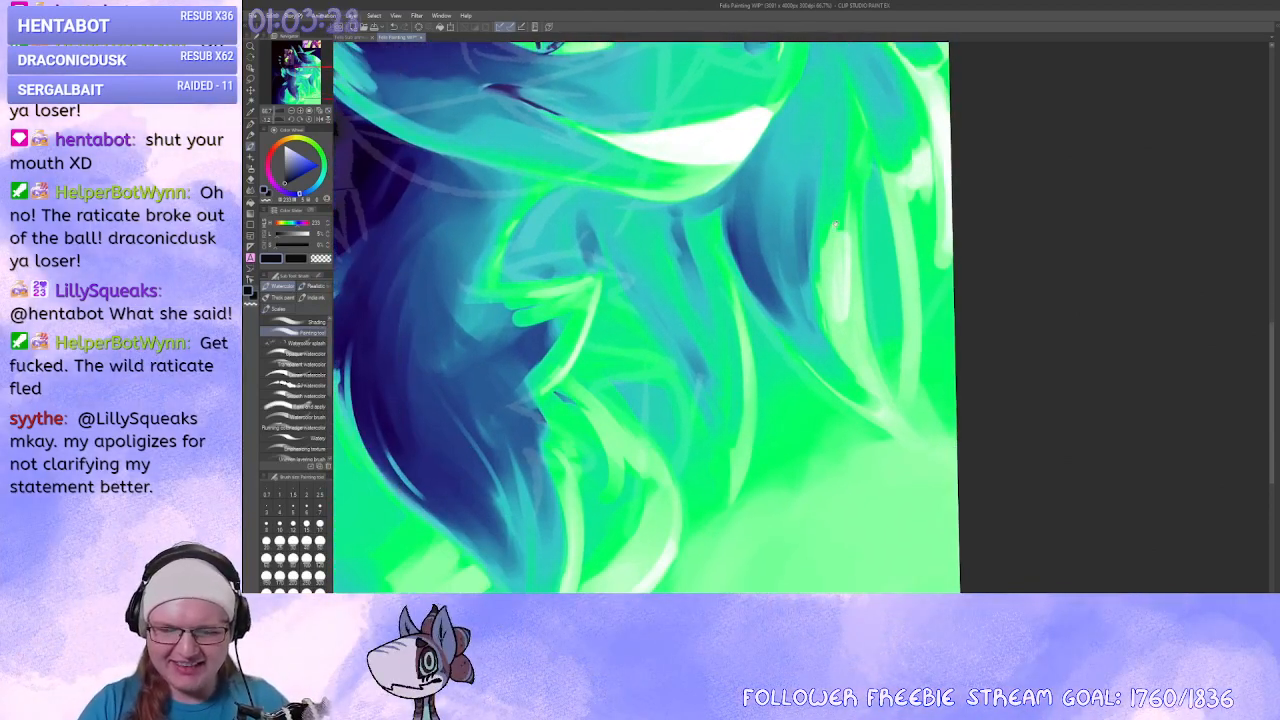
{"action": "key", "text": "ctrl+z"}
{"action": "key", "text": "ctrl+z"}
{"action": "key", "text": "ctrl+z"}
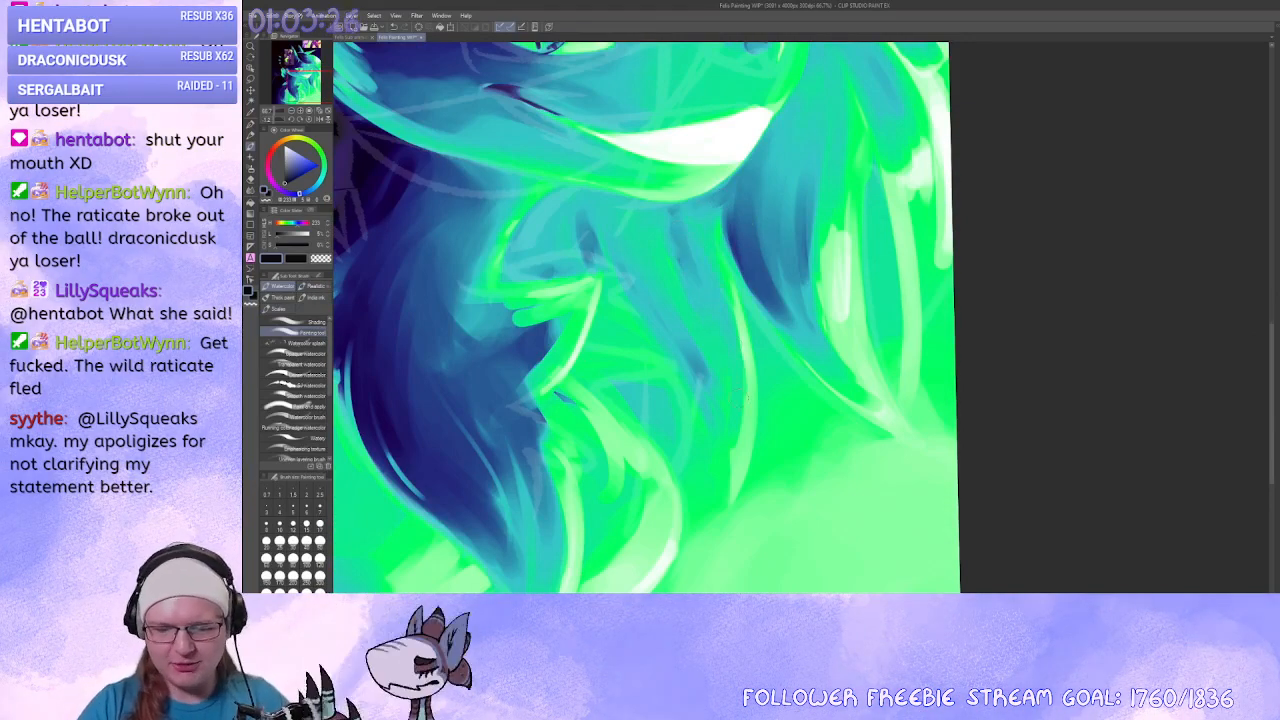
{"action": "mouse_move", "coordinate": [702, 406]}
{"action": "left_mouse_down"}
{"action": "mouse_move", "coordinate": [671, 338]}
{"action": "mouse_move", "coordinate": [720, 420]}
{"action": "left_mouse_up"}
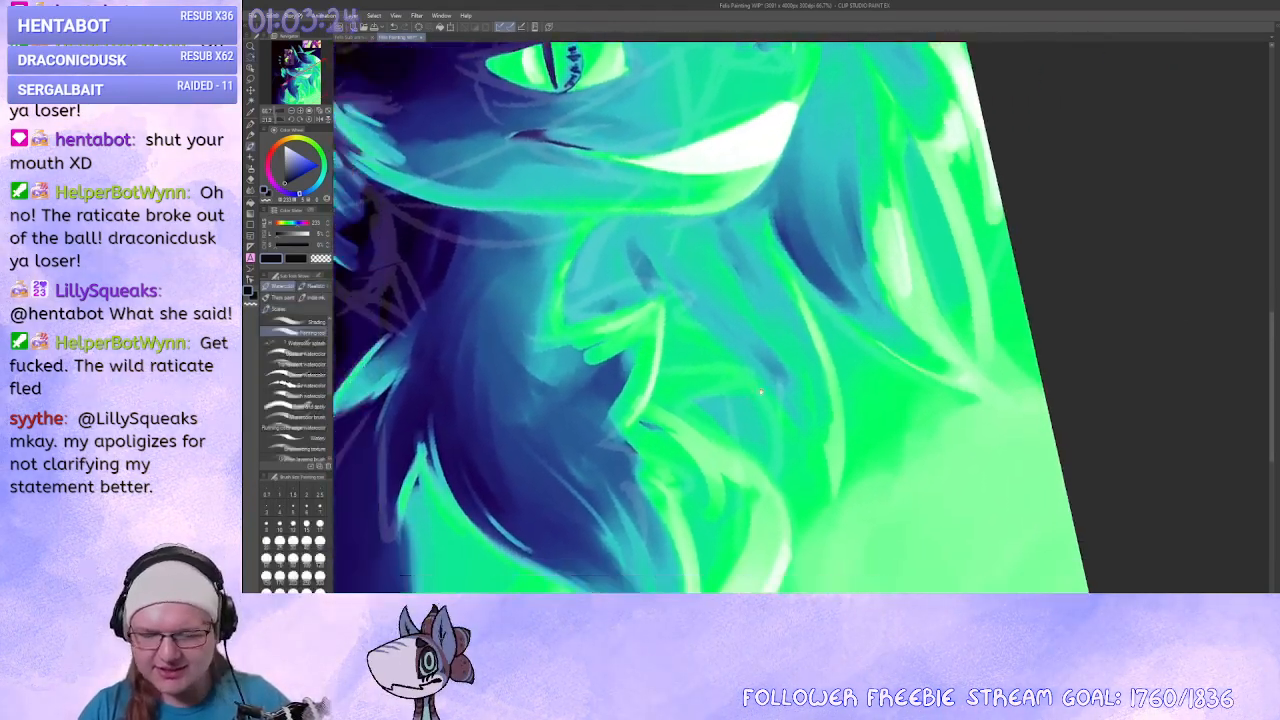
Brush blue shading through the teal fur between the jaw and the bright green neck tuft.
{"action": "mouse_move", "coordinate": [748, 500]}
{"action": "left_mouse_down"}
{"action": "mouse_move", "coordinate": [921, 466]}
{"action": "mouse_move", "coordinate": [945, 440]}
{"action": "left_mouse_up"}
{"action": "mouse_move", "coordinate": [783, 260]}
{"action": "left_mouse_down"}
{"action": "mouse_move", "coordinate": [752, 403]}
{"action": "mouse_move", "coordinate": [721, 259]}
{"action": "mouse_move", "coordinate": [780, 265]}
{"action": "mouse_move", "coordinate": [720, 200]}
{"action": "left_mouse_up"}
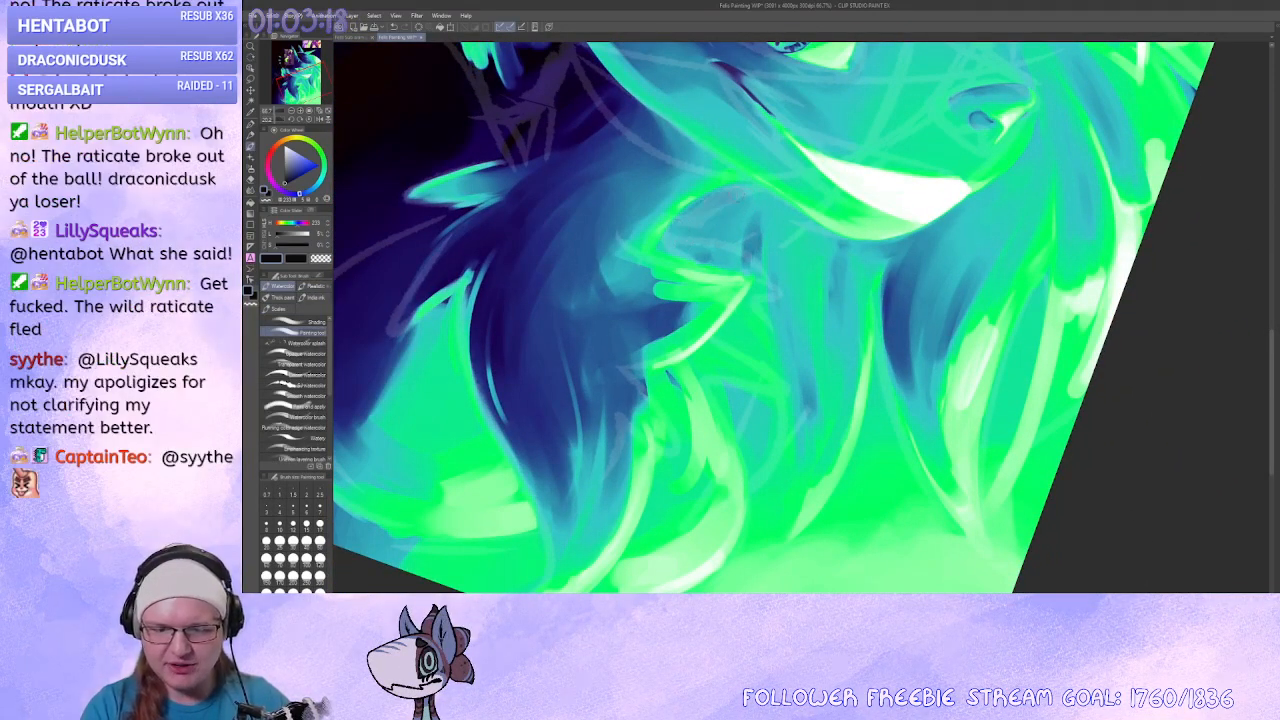
{"action": "left_click_drag", "start_coordinate": [735, 250], "coordinate": [711, 341]}
{"action": "left_click_drag", "start_coordinate": [750, 300], "coordinate": [792, 284]}
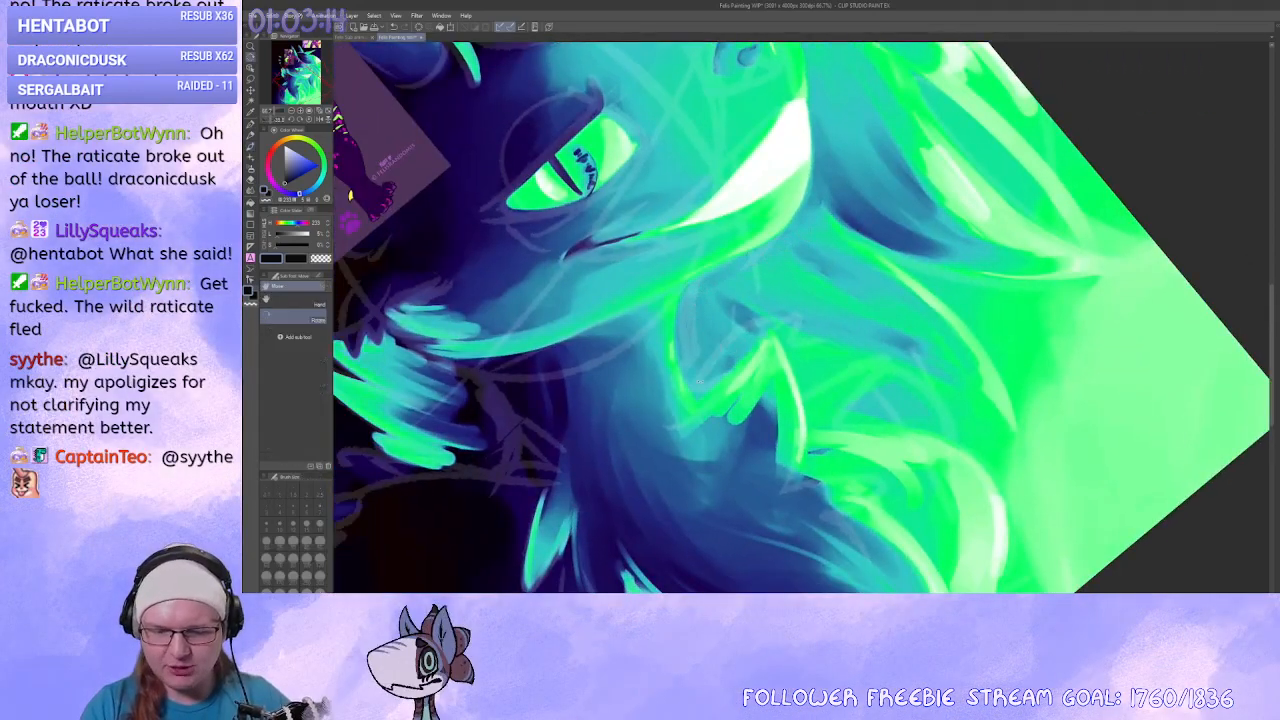
{"action": "left_click_drag", "start_coordinate": [870, 300], "coordinate": [773, 263]}
{"action": "left_click_drag", "start_coordinate": [826, 424], "coordinate": [777, 435]}
{"action": "key", "text": "x"}
{"action": "left_click_drag", "start_coordinate": [725, 262], "coordinate": [717, 306]}
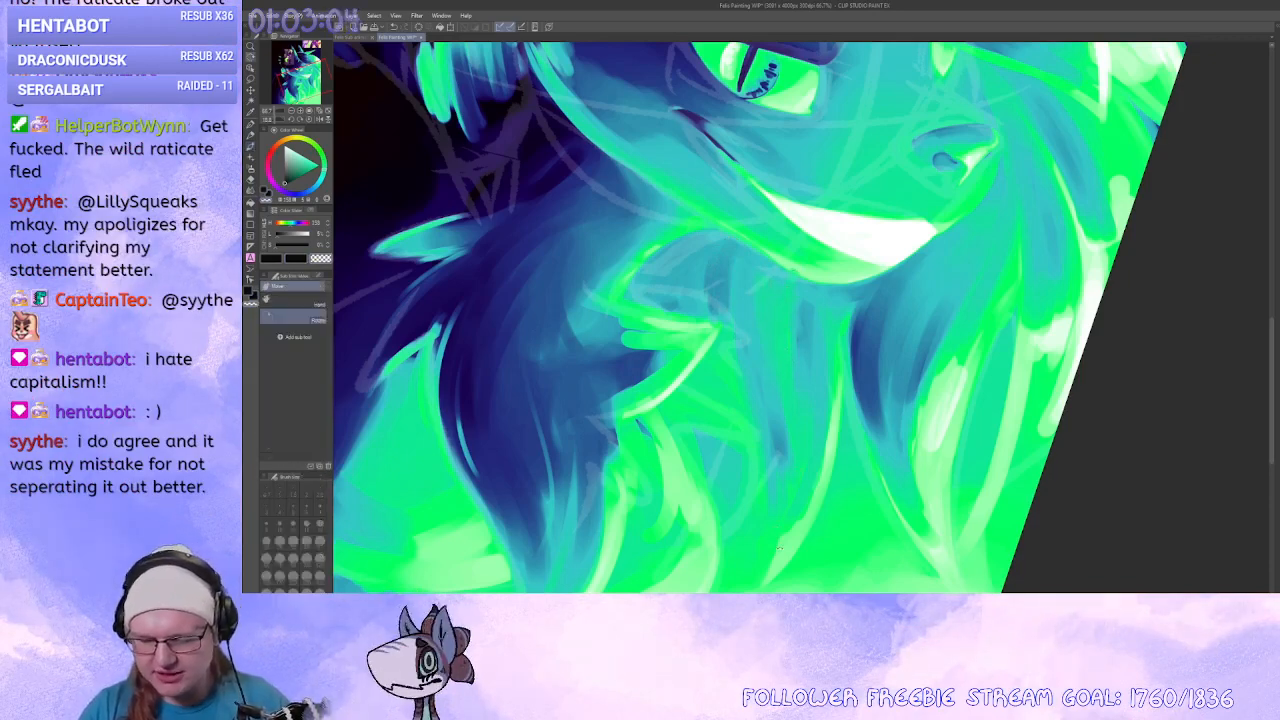
Add blue shading to the lower chest strands and the neighbouring hair lock beneath the muzzle.
{"action": "left_click_drag", "start_coordinate": [806, 522], "coordinate": [842, 520]}
{"action": "left_click_drag", "start_coordinate": [842, 520], "coordinate": [756, 349]}
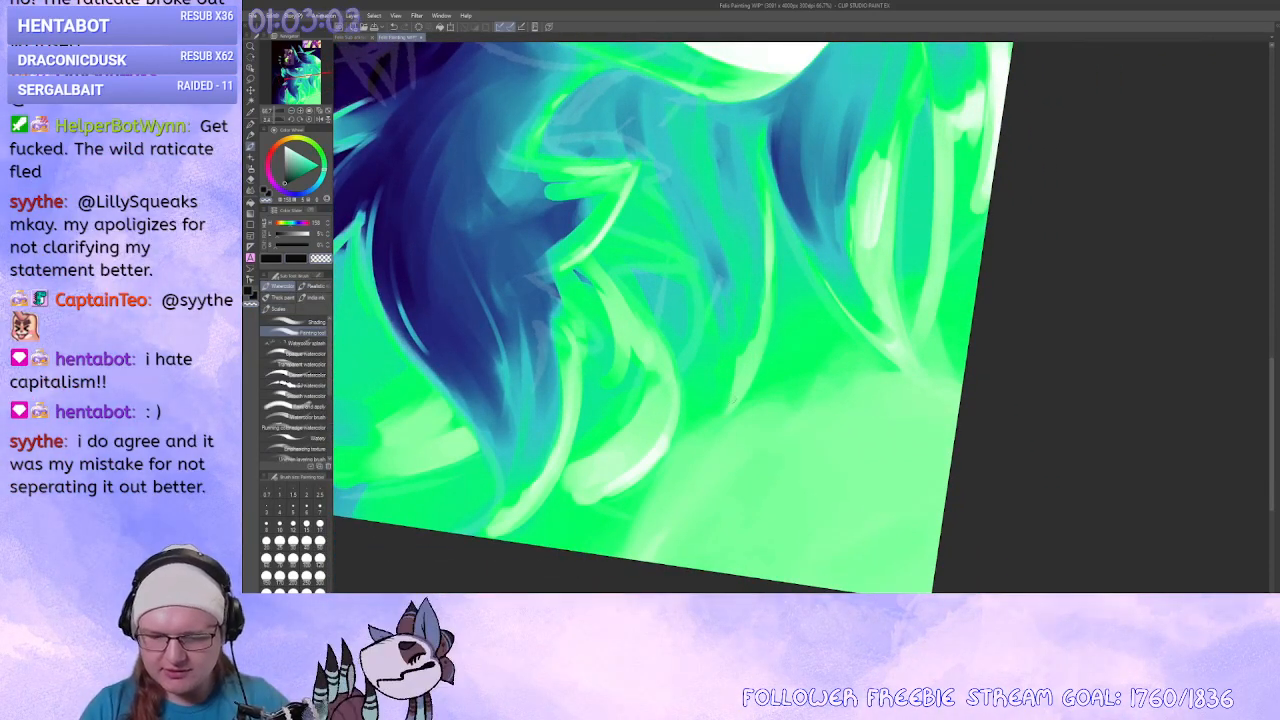
{"action": "left_click_drag", "start_coordinate": [768, 339], "coordinate": [735, 411]}
{"action": "left_click_drag", "start_coordinate": [735, 411], "coordinate": [706, 380]}
{"action": "left_click_drag", "start_coordinate": [780, 320], "coordinate": [731, 341]}
{"action": "mouse_move", "coordinate": [731, 341]}
{"action": "left_mouse_down"}
{"action": "mouse_move", "coordinate": [680, 423]}
{"action": "mouse_move", "coordinate": [693, 453]}
{"action": "left_mouse_up"}
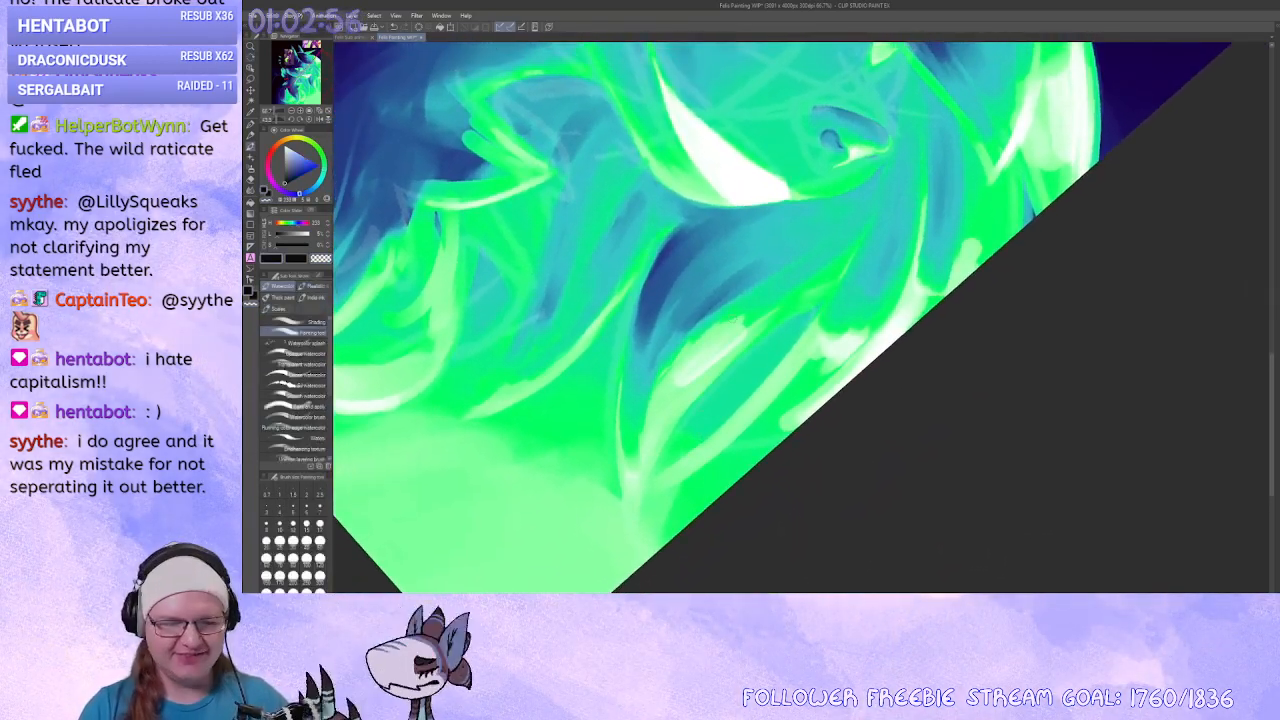
Sweep navy and teal strokes through the hair lock beside the muzzle, covering part of its pale highlight.
{"action": "left_click_drag", "start_coordinate": [726, 332], "coordinate": [652, 426]}
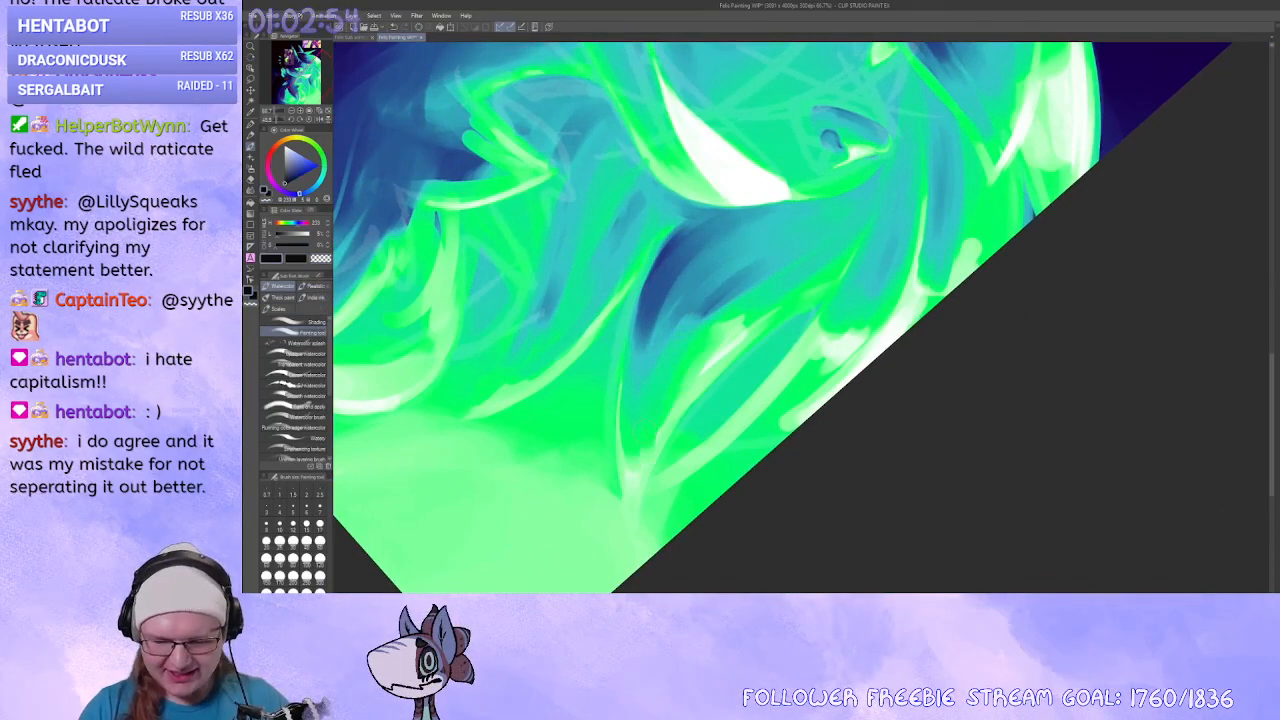
{"action": "left_click_drag", "start_coordinate": [674, 268], "coordinate": [637, 348]}
{"action": "left_click_drag", "start_coordinate": [664, 304], "coordinate": [635, 360]}
{"action": "left_click_drag", "start_coordinate": [655, 335], "coordinate": [712, 434]}
{"action": "mouse_move", "coordinate": [650, 436]}
{"action": "left_mouse_down"}
{"action": "mouse_move", "coordinate": [736, 408]}
{"action": "mouse_move", "coordinate": [674, 516]}
{"action": "left_mouse_up"}
{"action": "mouse_move", "coordinate": [680, 515]}
{"action": "left_mouse_down"}
{"action": "mouse_move", "coordinate": [667, 506]}
{"action": "mouse_move", "coordinate": [690, 240]}
{"action": "left_mouse_up"}
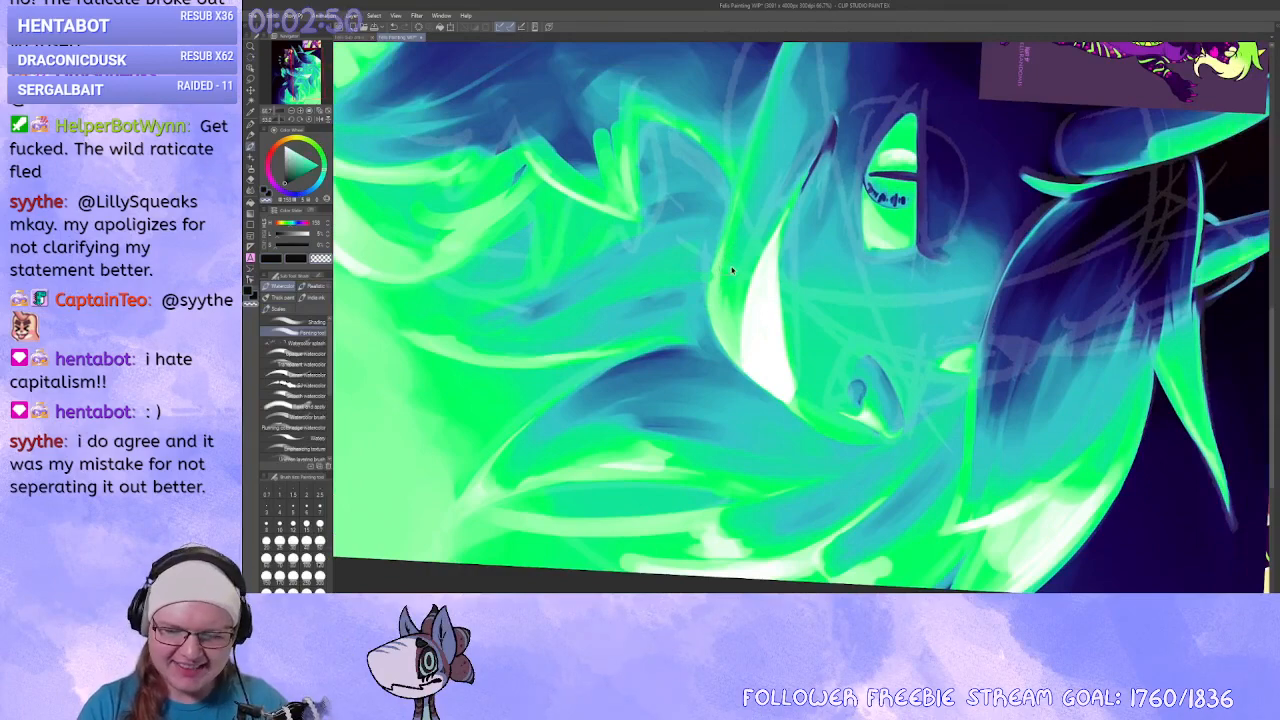
{"action": "mouse_move", "coordinate": [690, 400]}
{"action": "left_mouse_down"}
{"action": "mouse_move", "coordinate": [733, 437]}
{"action": "mouse_move", "coordinate": [692, 402]}
{"action": "mouse_move", "coordinate": [668, 353]}
{"action": "left_mouse_up"}
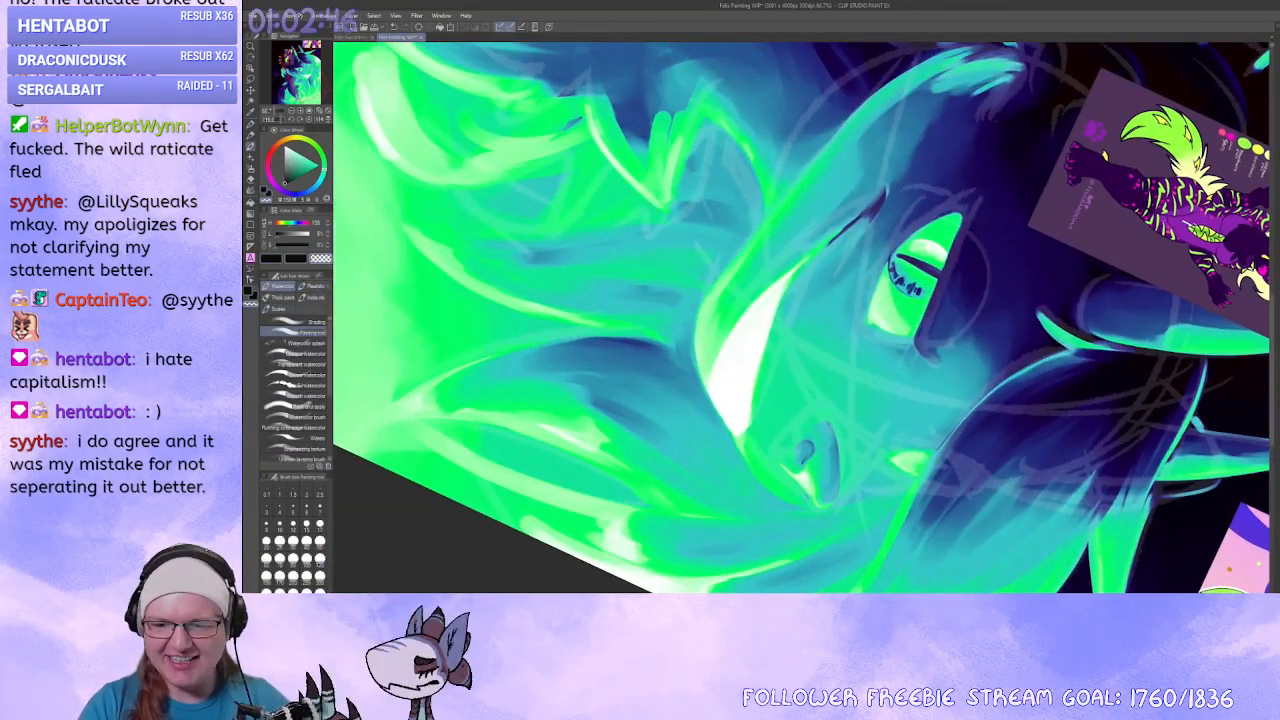
Paint dark blue fur strokes over the cheek behind the mouth corner, blending them into the teal jaw edge.
{"action": "left_click_drag", "start_coordinate": [867, 122], "coordinate": [816, 112]}
{"action": "left_click_drag", "start_coordinate": [816, 112], "coordinate": [739, 293]}
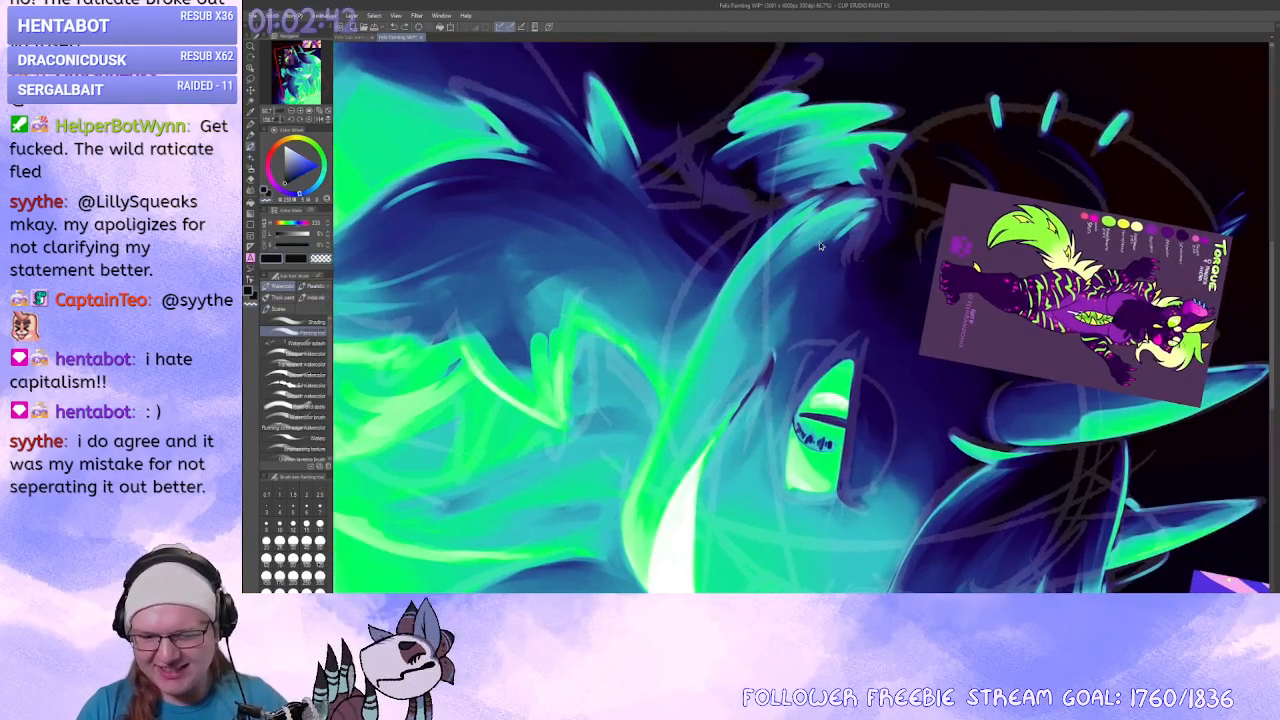
{"action": "left_click_drag", "start_coordinate": [856, 310], "coordinate": [803, 302]}
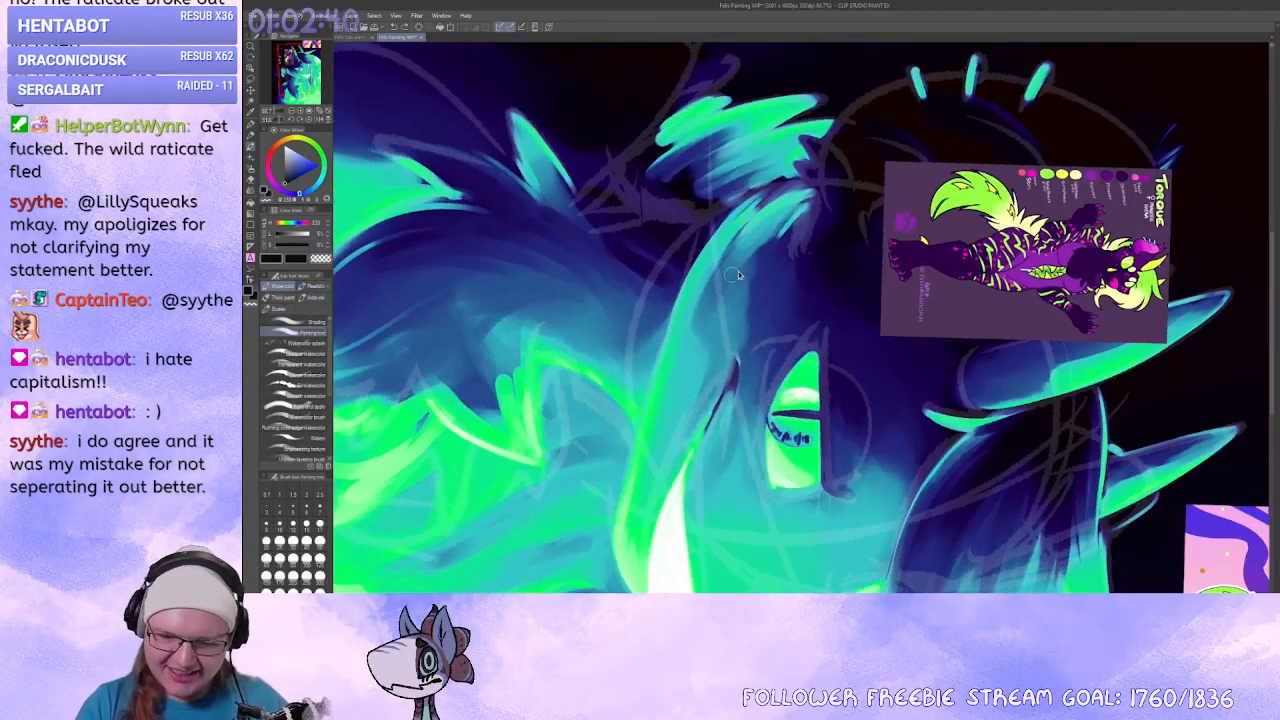
{"action": "mouse_move", "coordinate": [763, 247]}
{"action": "left_mouse_down"}
{"action": "mouse_move", "coordinate": [743, 254]}
{"action": "mouse_move", "coordinate": [704, 360]}
{"action": "left_mouse_up"}
{"action": "left_click_drag", "start_coordinate": [745, 315], "coordinate": [725, 350]}
{"action": "left_click_drag", "start_coordinate": [772, 298], "coordinate": [718, 345]}
{"action": "left_click_drag", "start_coordinate": [750, 255], "coordinate": [692, 356]}
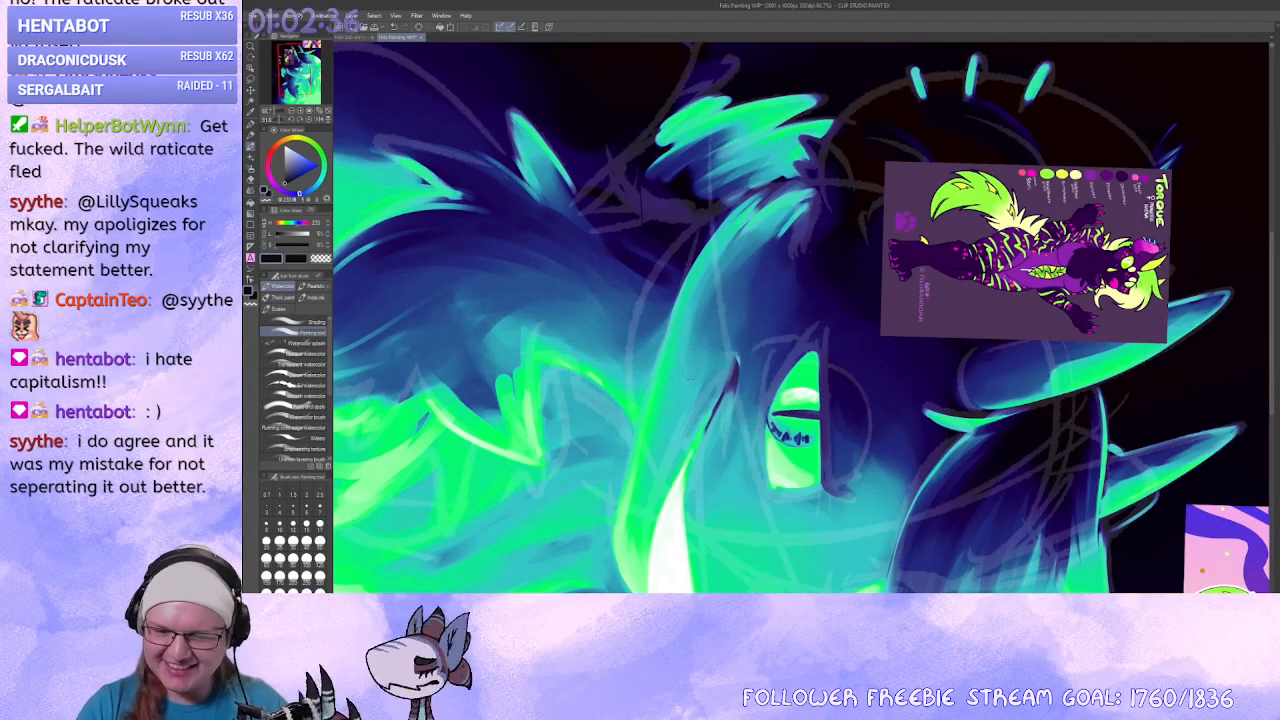
{"action": "left_click_drag", "start_coordinate": [811, 211], "coordinate": [716, 280]}
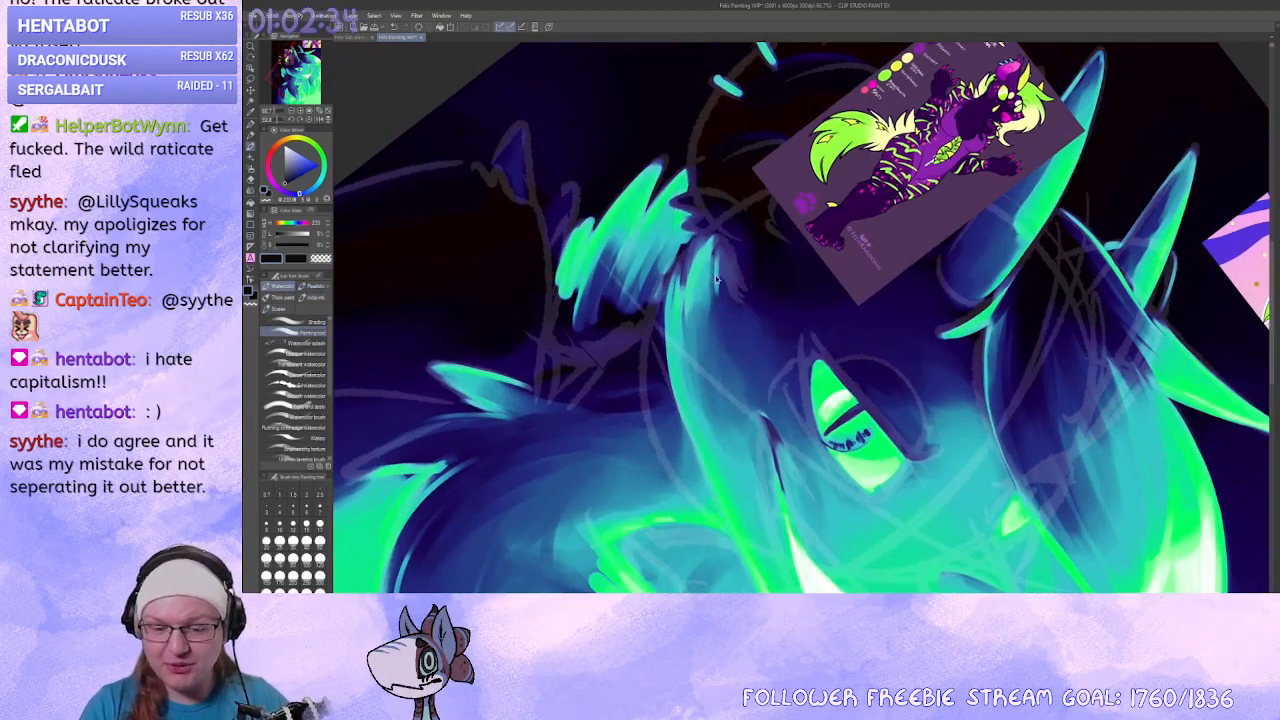
Block in the dark shoulder behind the neck fur with broad deep indigo strokes and near-black edges.
{"action": "left_click_drag", "start_coordinate": [843, 430], "coordinate": [916, 354]}
{"action": "left_click_drag", "start_coordinate": [866, 572], "coordinate": [743, 334]}
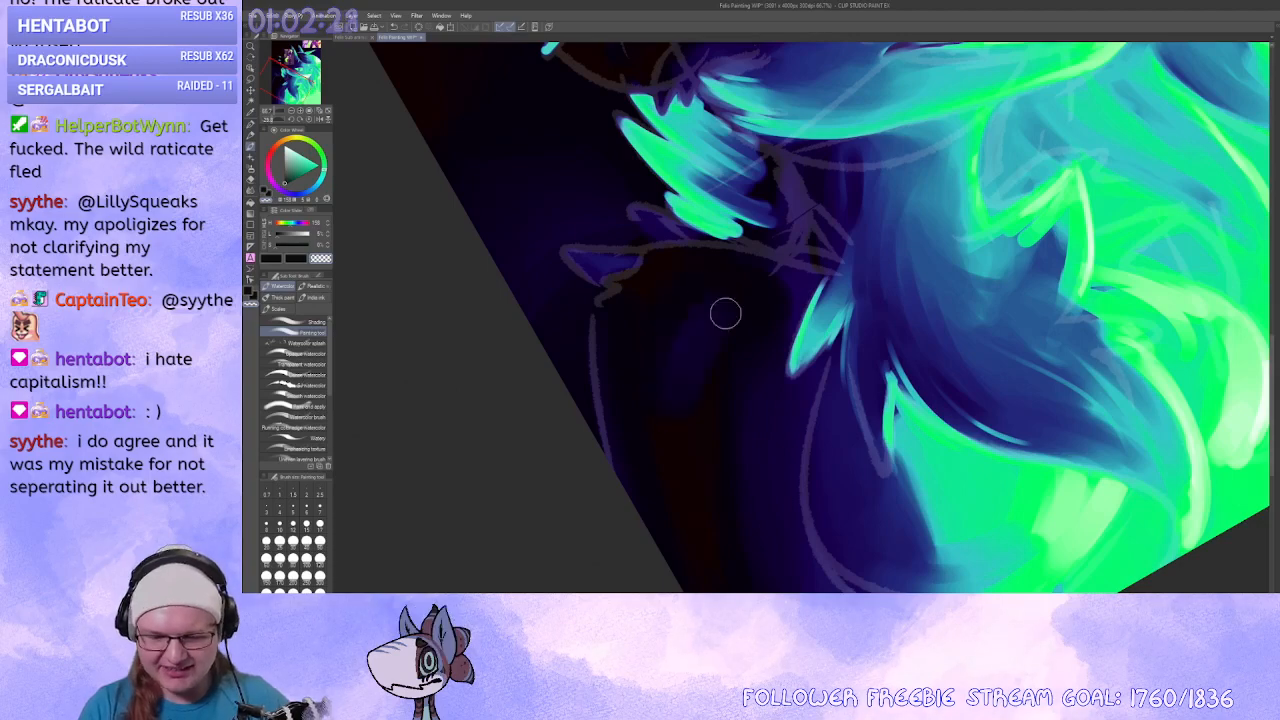
{"action": "mouse_move", "coordinate": [666, 374]}
{"action": "left_mouse_down"}
{"action": "mouse_move", "coordinate": [734, 260]}
{"action": "mouse_move", "coordinate": [609, 491]}
{"action": "mouse_move", "coordinate": [686, 330]}
{"action": "left_mouse_up"}
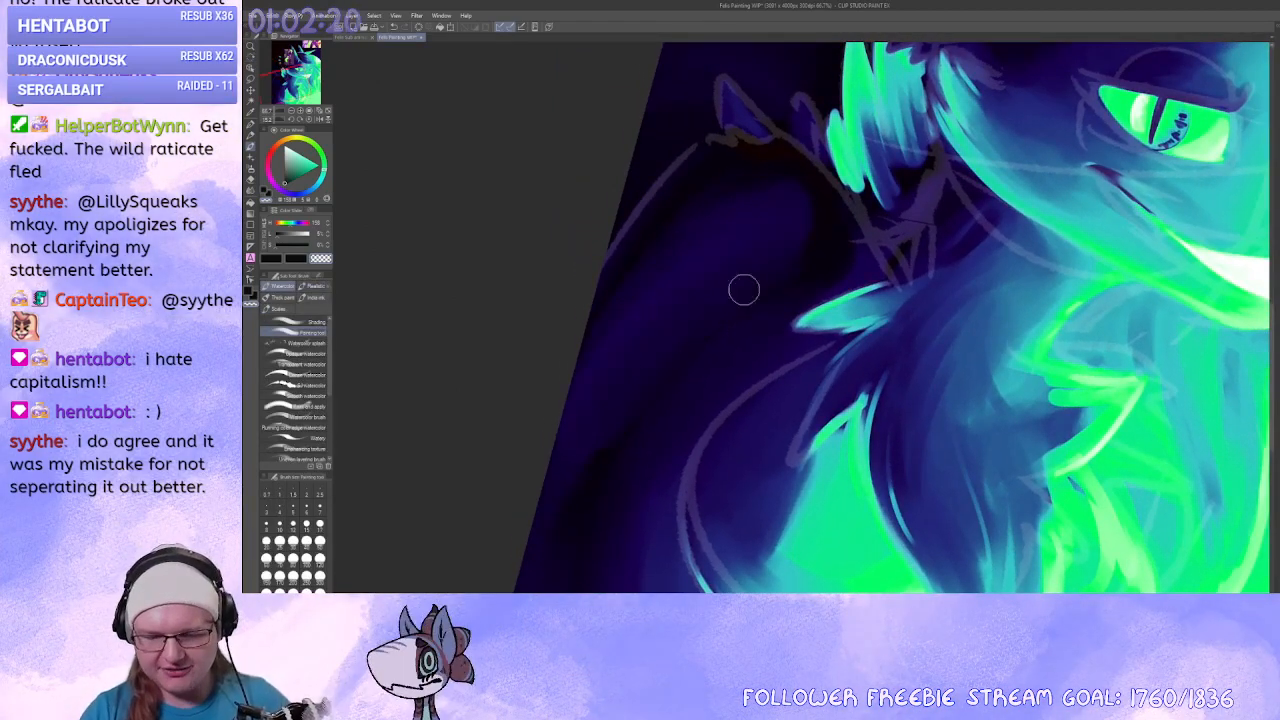
{"action": "left_click_drag", "start_coordinate": [745, 197], "coordinate": [739, 281]}
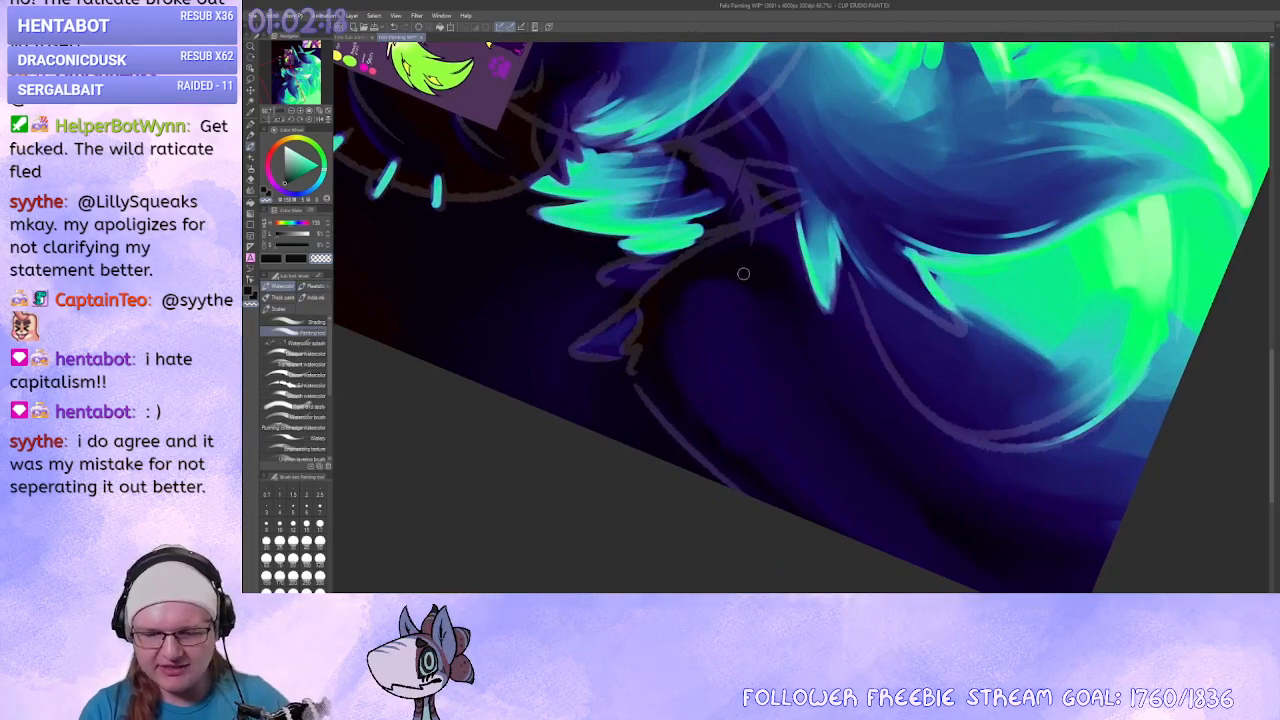
Add muted blue highlights along the top of the shoulder and blend them down the dark indigo arm.
{"action": "left_click_drag", "start_coordinate": [700, 449], "coordinate": [743, 320]}
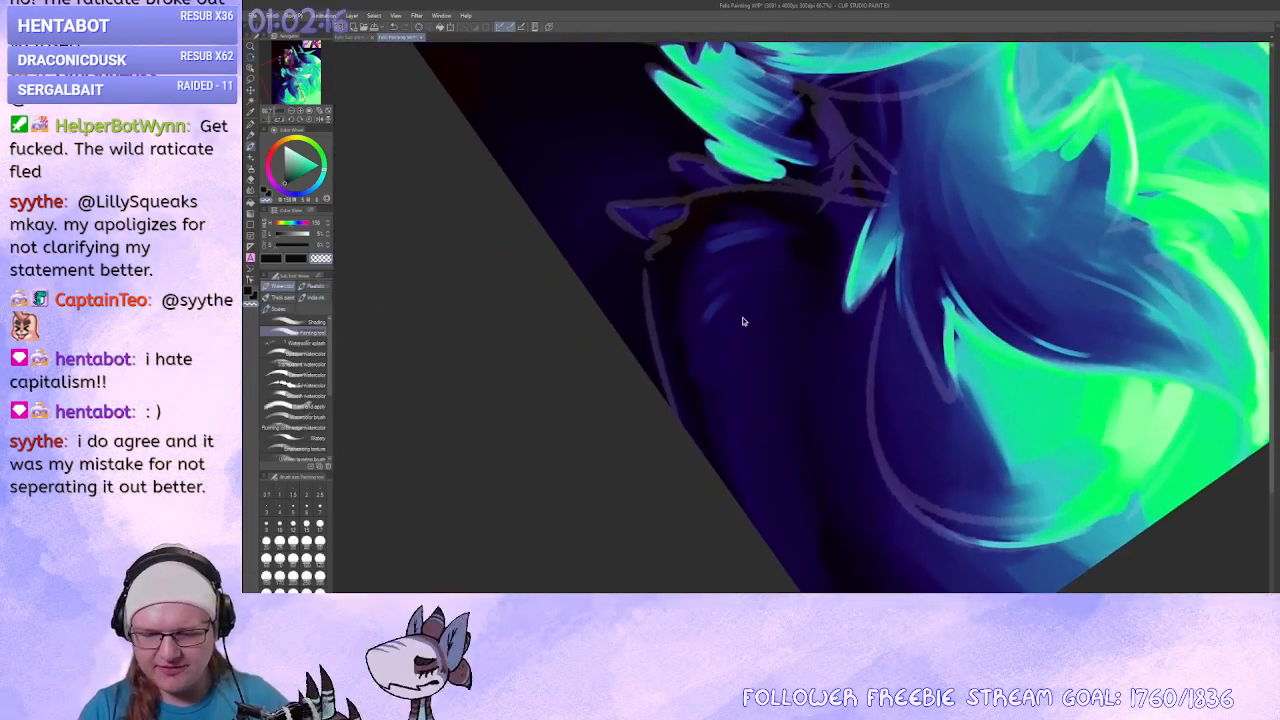
{"action": "scroll", "coordinate": [743, 320], "scroll_direction": "up", "scroll_amount": 2}
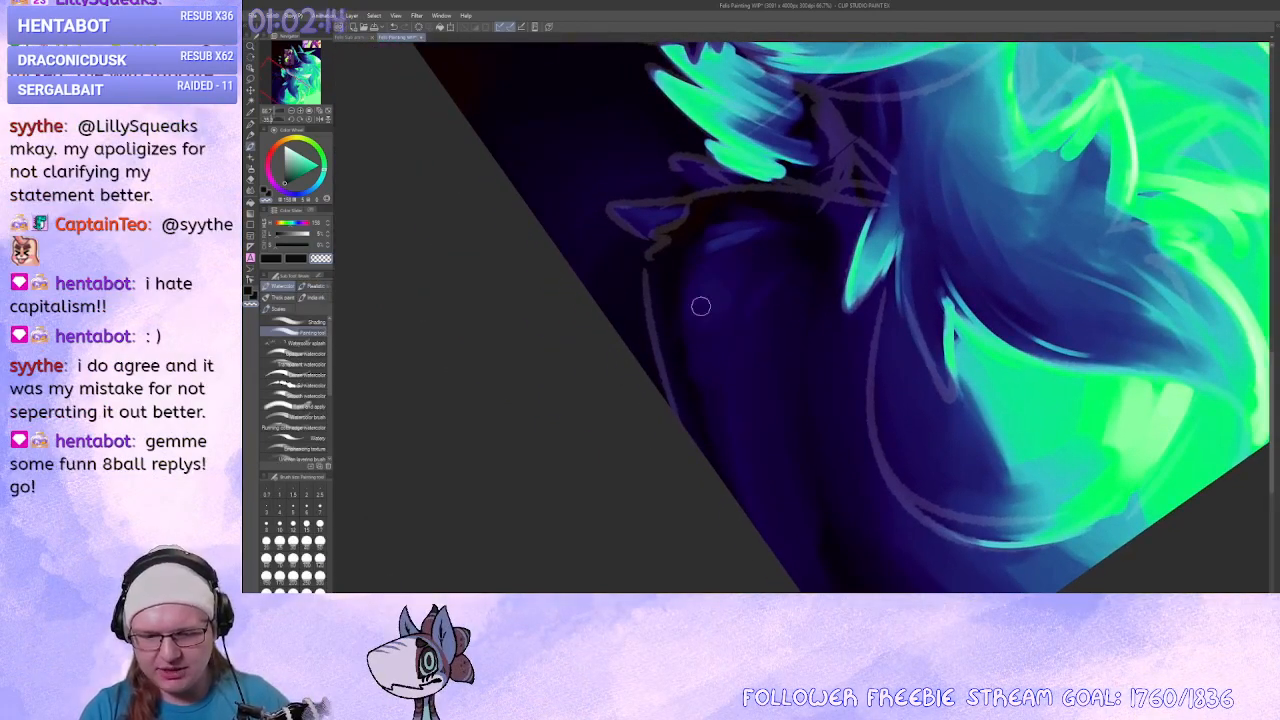
{"action": "left_click_drag", "start_coordinate": [720, 466], "coordinate": [731, 303]}
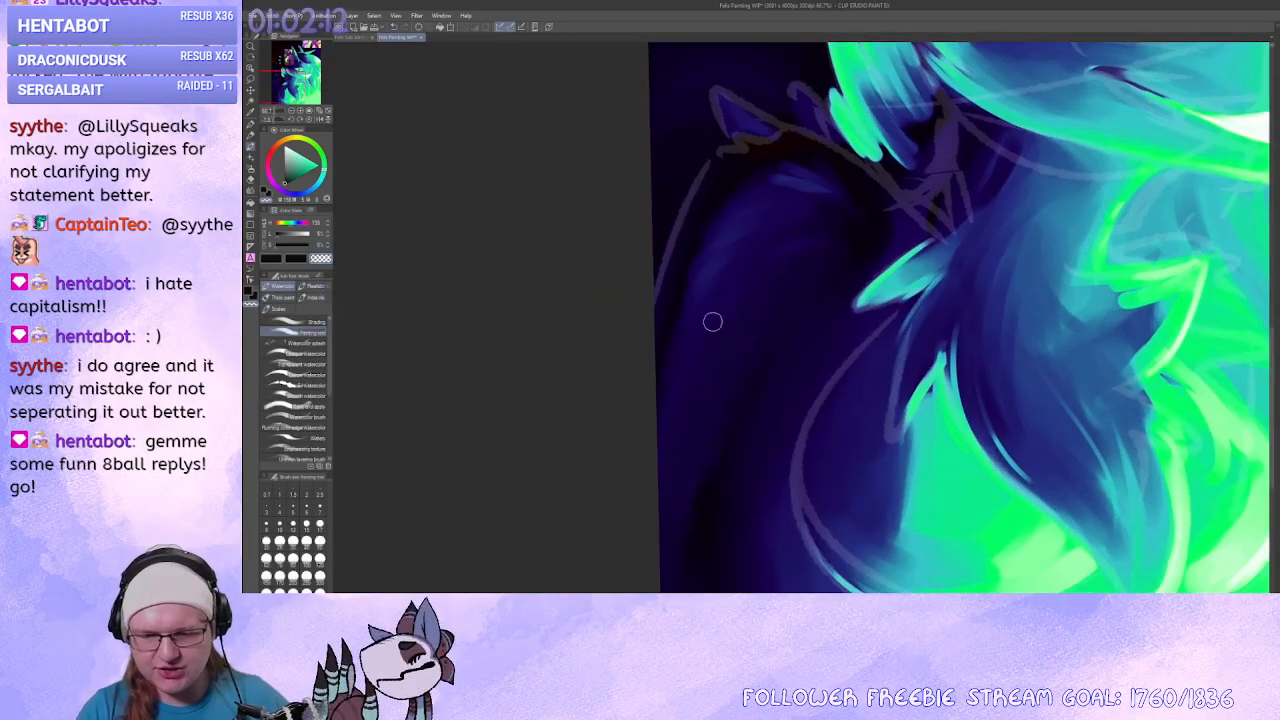
{"action": "left_click_drag", "start_coordinate": [680, 474], "coordinate": [658, 440]}
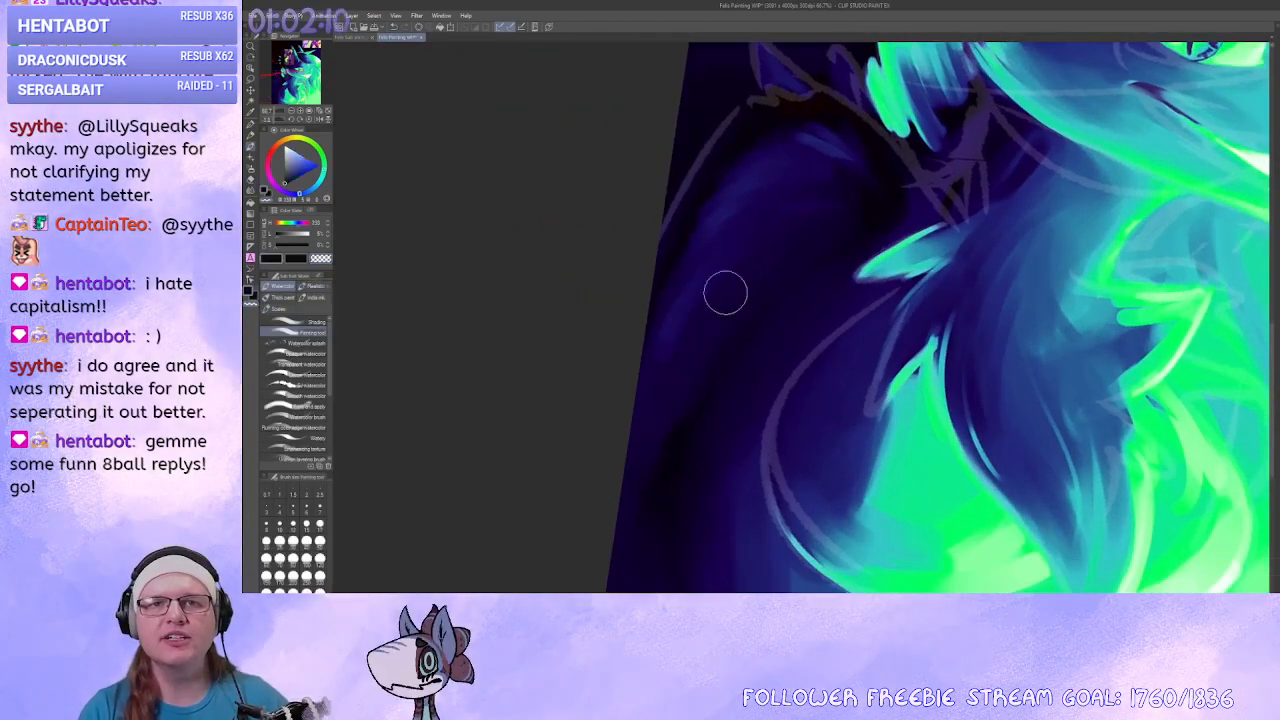
{"action": "mouse_move", "coordinate": [671, 374]}
{"action": "left_mouse_down"}
{"action": "mouse_move", "coordinate": [703, 417]}
{"action": "mouse_move", "coordinate": [660, 383]}
{"action": "mouse_move", "coordinate": [664, 420]}
{"action": "mouse_move", "coordinate": [689, 320]}
{"action": "left_mouse_up"}
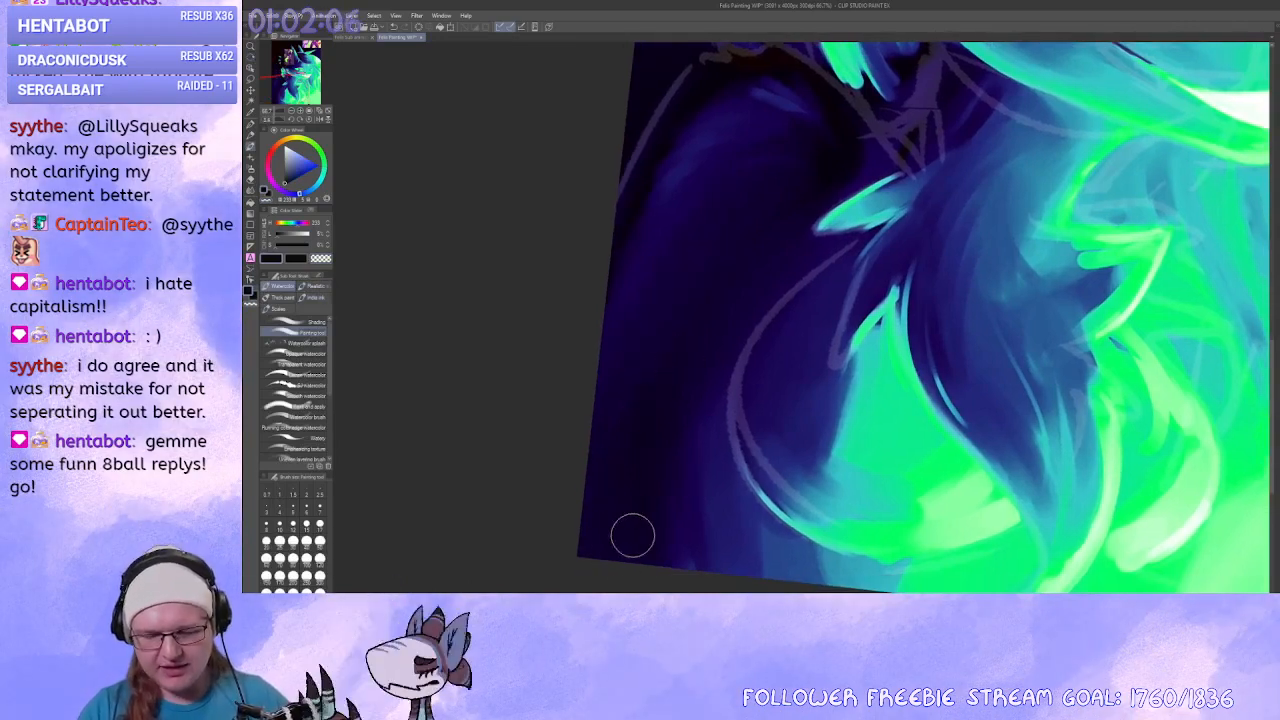
{"action": "mouse_move", "coordinate": [633, 536]}
{"action": "left_mouse_down"}
{"action": "mouse_move", "coordinate": [620, 431]}
{"action": "mouse_move", "coordinate": [674, 369]}
{"action": "mouse_move", "coordinate": [686, 420]}
{"action": "mouse_move", "coordinate": [674, 437]}
{"action": "mouse_move", "coordinate": [722, 460]}
{"action": "left_mouse_up"}
Paint the two small fur spikes on the back above the shoulder in dark blue with lighter blue highlights.
{"action": "mouse_move", "coordinate": [714, 220]}
{"action": "left_mouse_down"}
{"action": "mouse_move", "coordinate": [736, 511]}
{"action": "mouse_move", "coordinate": [700, 449]}
{"action": "mouse_move", "coordinate": [791, 309]}
{"action": "mouse_move", "coordinate": [725, 222]}
{"action": "mouse_move", "coordinate": [738, 202]}
{"action": "mouse_move", "coordinate": [742, 262]}
{"action": "left_mouse_up"}
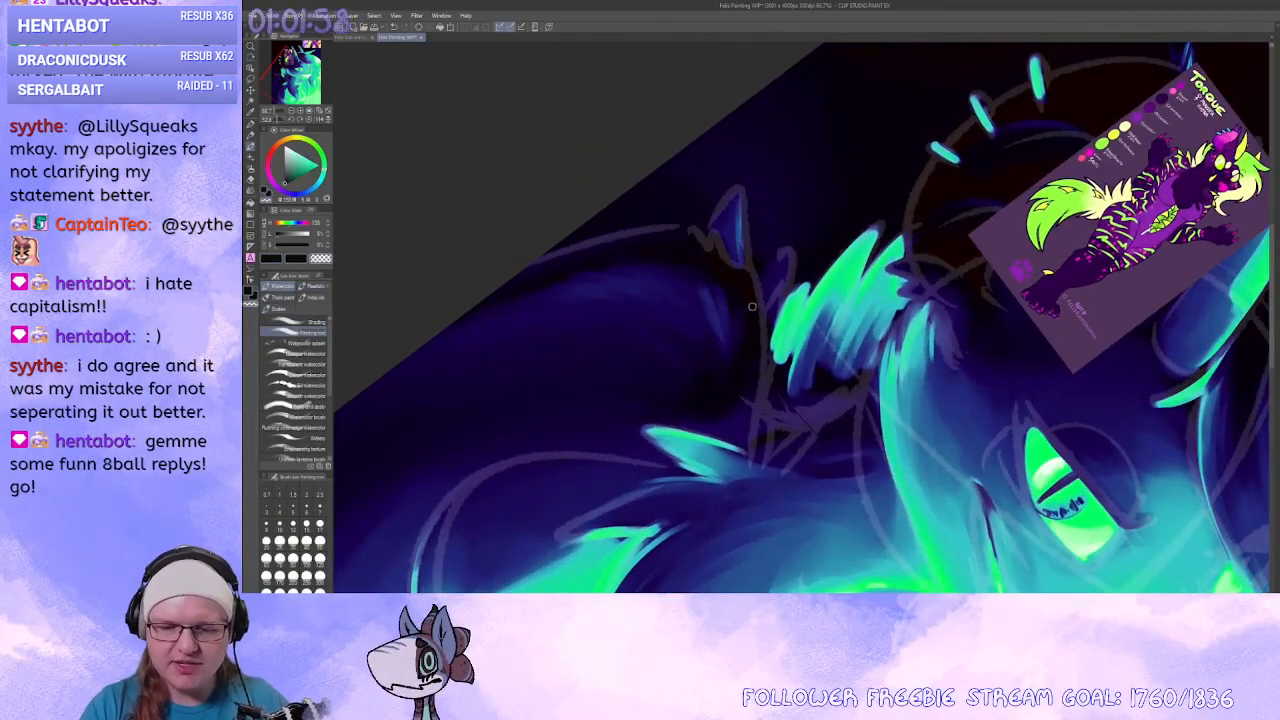
{"action": "left_click_drag", "start_coordinate": [752, 307], "coordinate": [700, 248]}
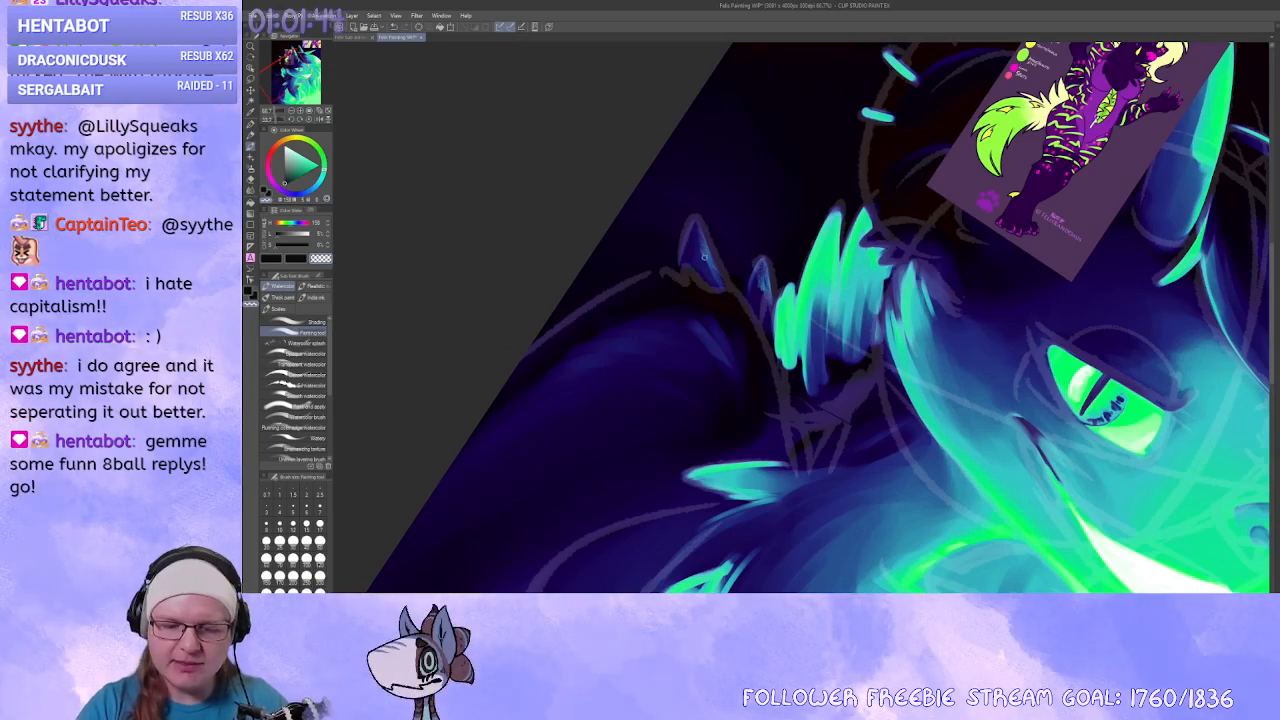
{"action": "left_click_drag", "start_coordinate": [695, 338], "coordinate": [735, 245]}
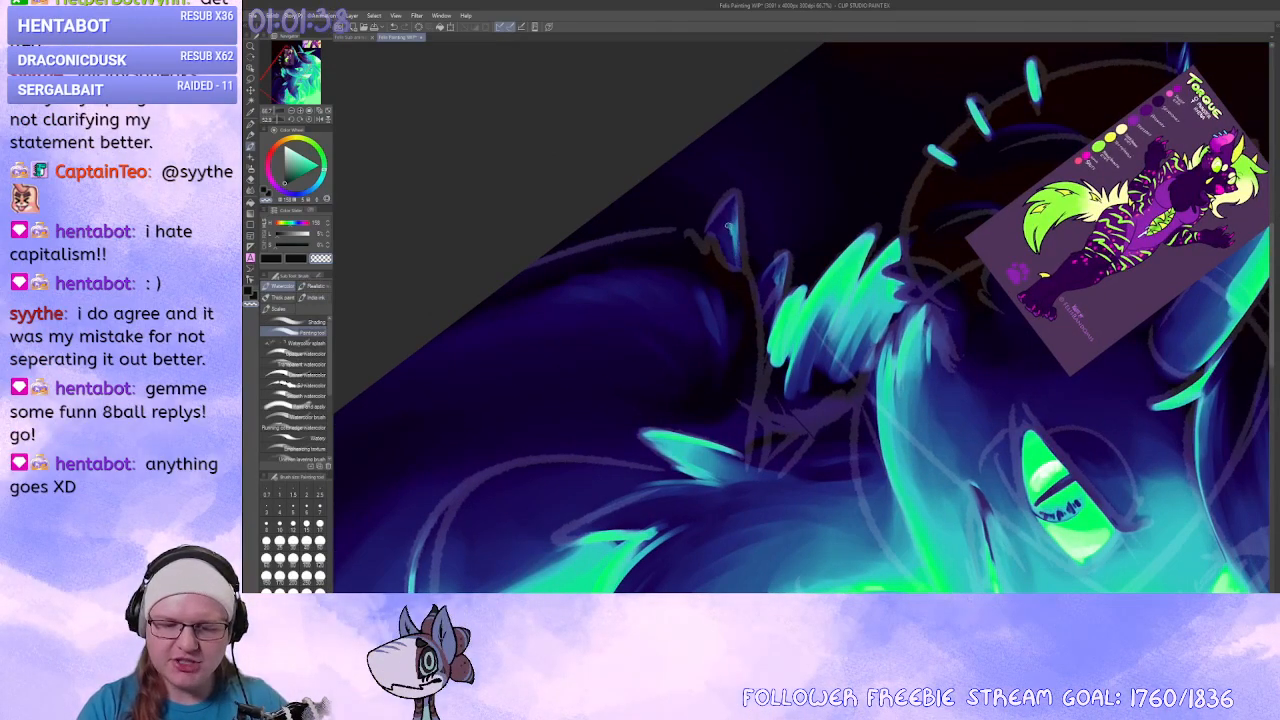
{"action": "left_click_drag", "start_coordinate": [727, 226], "coordinate": [742, 294]}
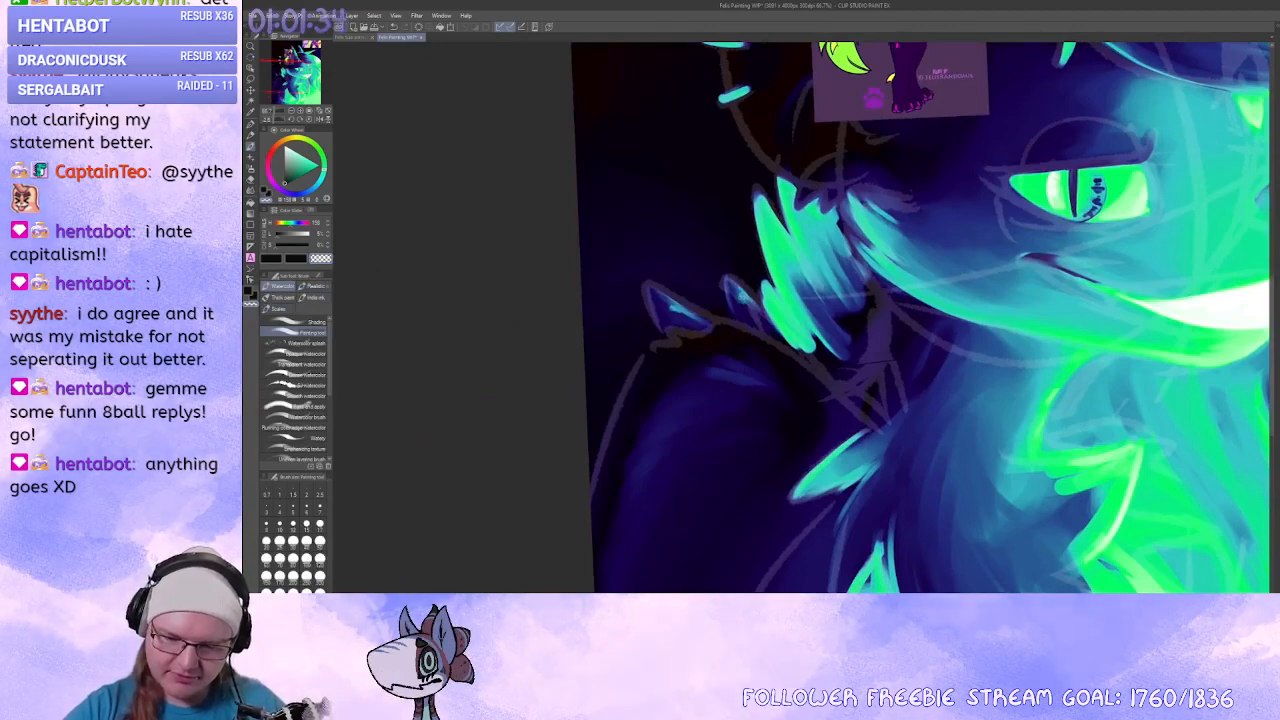
Paint thin blue and teal strands around the pointed neck tufts where they meet the dark shoulder.
{"action": "mouse_move", "coordinate": [742, 420]}
{"action": "left_mouse_down"}
{"action": "mouse_move", "coordinate": [749, 443]}
{"action": "mouse_move", "coordinate": [740, 434]}
{"action": "mouse_move", "coordinate": [722, 449]}
{"action": "mouse_move", "coordinate": [849, 334]}
{"action": "mouse_move", "coordinate": [749, 403]}
{"action": "mouse_move", "coordinate": [866, 437]}
{"action": "mouse_move", "coordinate": [877, 394]}
{"action": "mouse_move", "coordinate": [866, 423]}
{"action": "mouse_move", "coordinate": [729, 423]}
{"action": "mouse_move", "coordinate": [749, 480]}
{"action": "mouse_move", "coordinate": [620, 360]}
{"action": "left_mouse_up"}
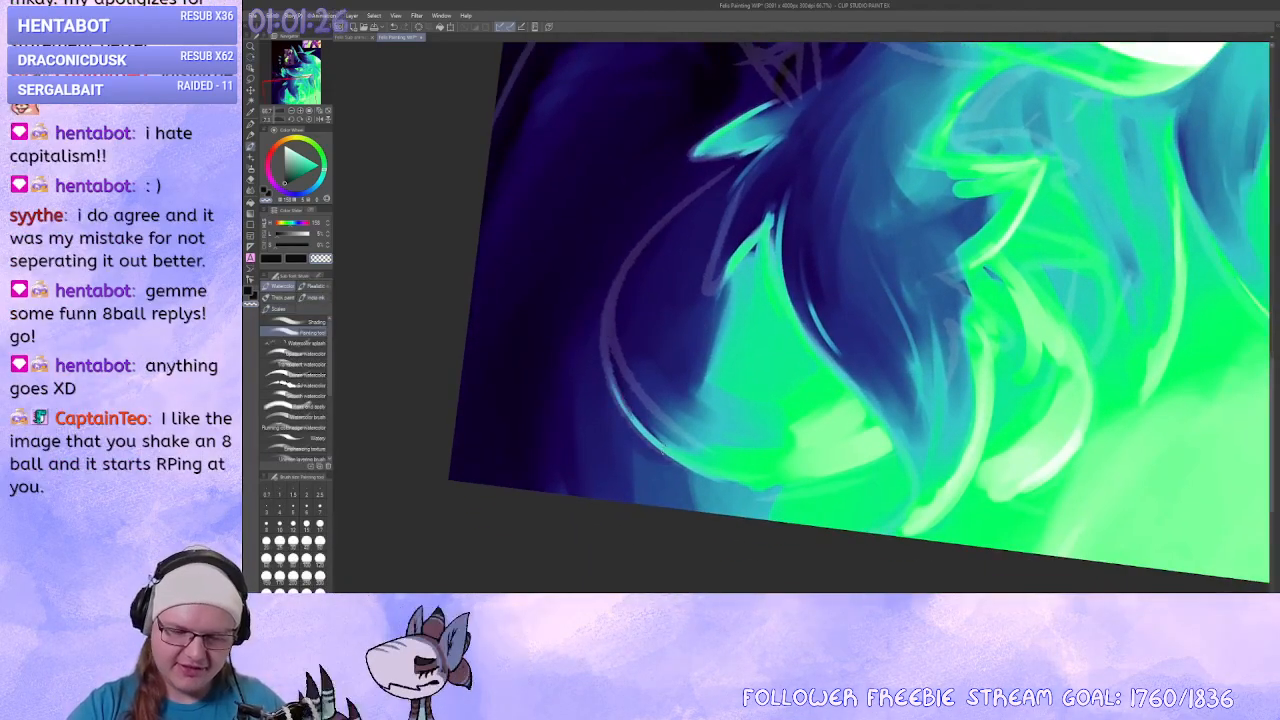
{"action": "left_click_drag", "start_coordinate": [662, 452], "coordinate": [658, 541]}
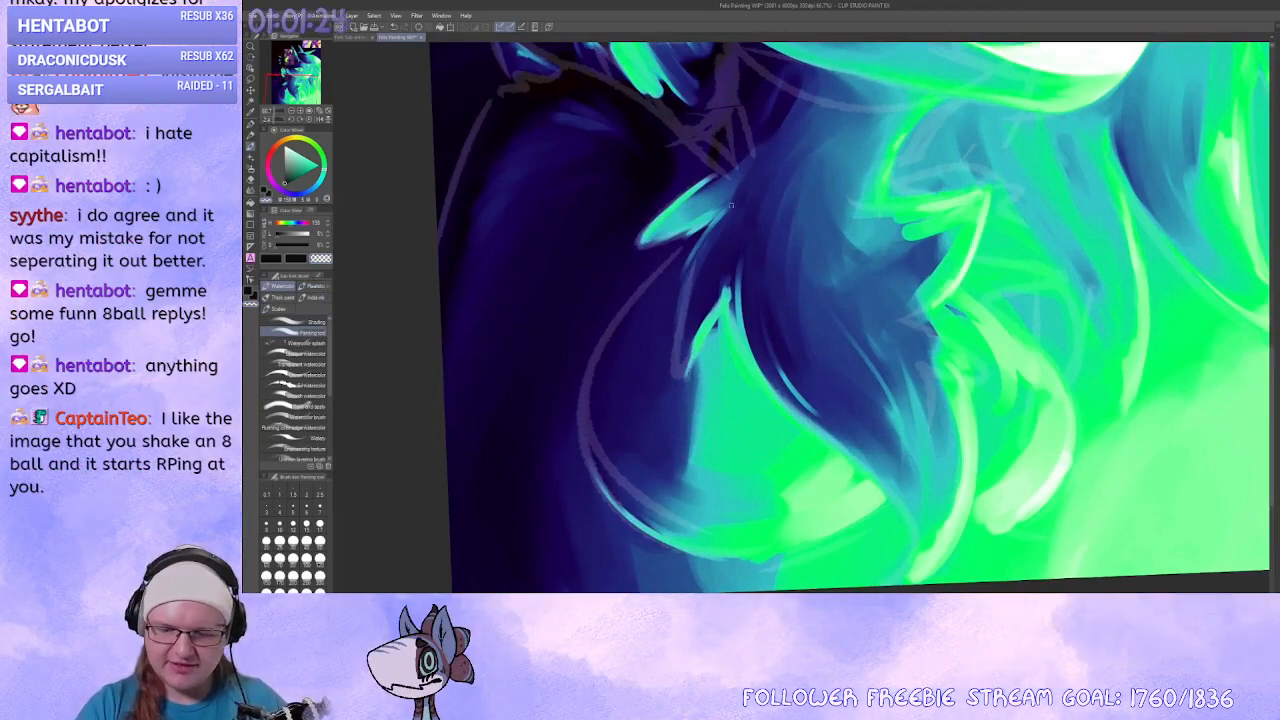
{"action": "mouse_move", "coordinate": [701, 324]}
{"action": "left_mouse_down"}
{"action": "mouse_move", "coordinate": [747, 480]}
{"action": "mouse_move", "coordinate": [709, 469]}
{"action": "left_mouse_up"}
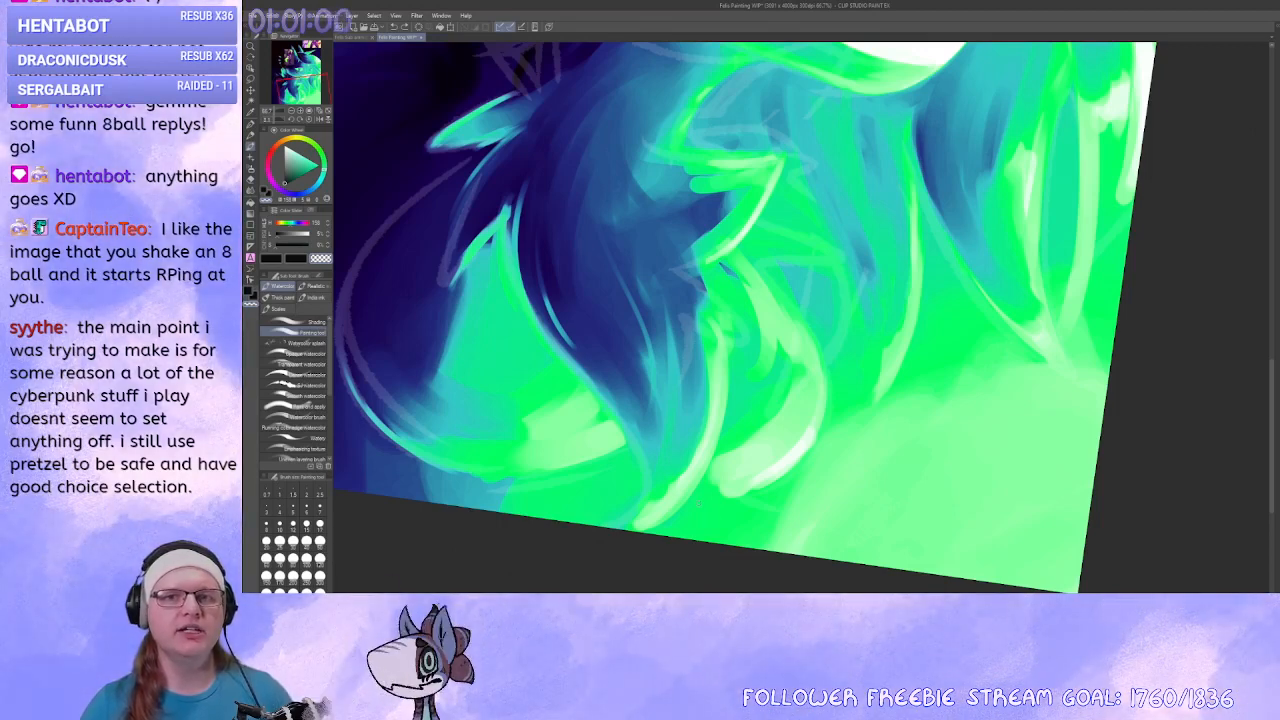
{"action": "left_click_drag", "start_coordinate": [656, 246], "coordinate": [697, 427]}
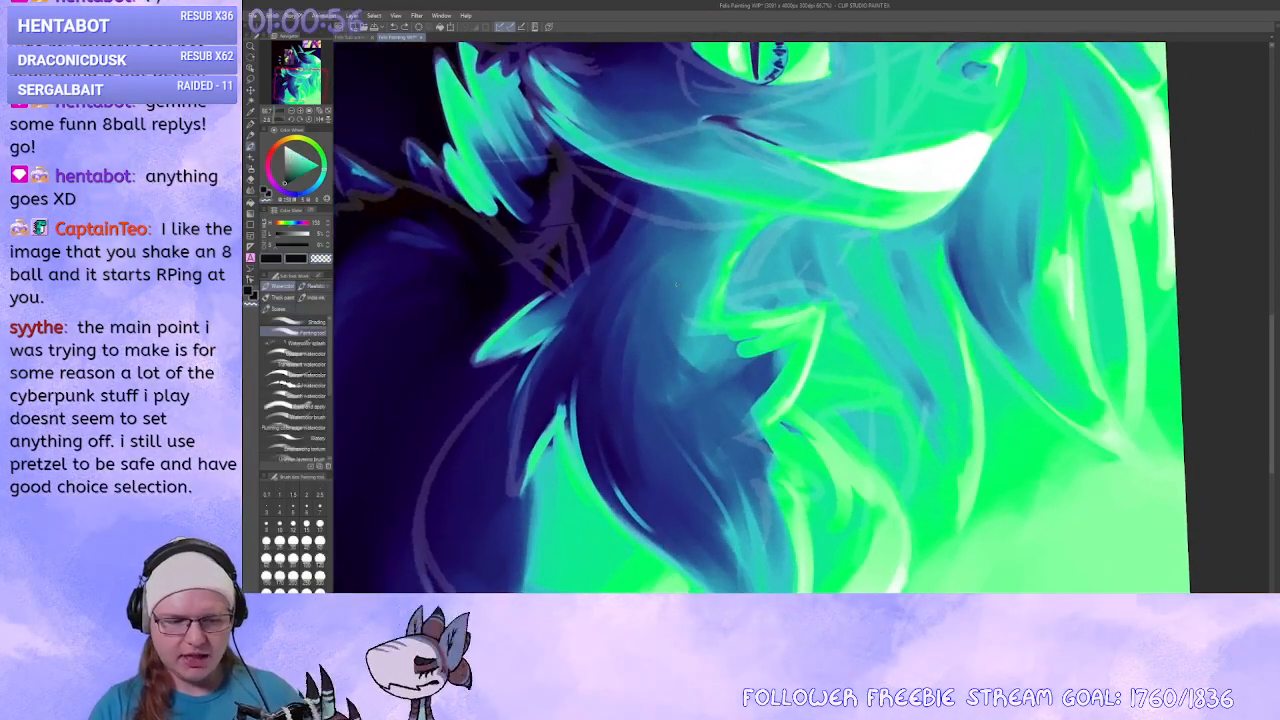
Layer blue and teal fur strokes down the neck beside the bright green chest edge, undoing a misplaced stroke.
{"action": "mouse_move", "coordinate": [671, 281]}
{"action": "left_mouse_down"}
{"action": "mouse_move", "coordinate": [695, 257]}
{"action": "mouse_move", "coordinate": [601, 348]}
{"action": "left_mouse_up"}
{"action": "key", "text": "ctrl+z"}
{"action": "mouse_move", "coordinate": [634, 298]}
{"action": "left_mouse_down"}
{"action": "mouse_move", "coordinate": [598, 384]}
{"action": "mouse_move", "coordinate": [613, 402]}
{"action": "left_mouse_up"}
{"action": "left_click_drag", "start_coordinate": [678, 247], "coordinate": [628, 366]}
{"action": "left_click_drag", "start_coordinate": [746, 280], "coordinate": [656, 260]}
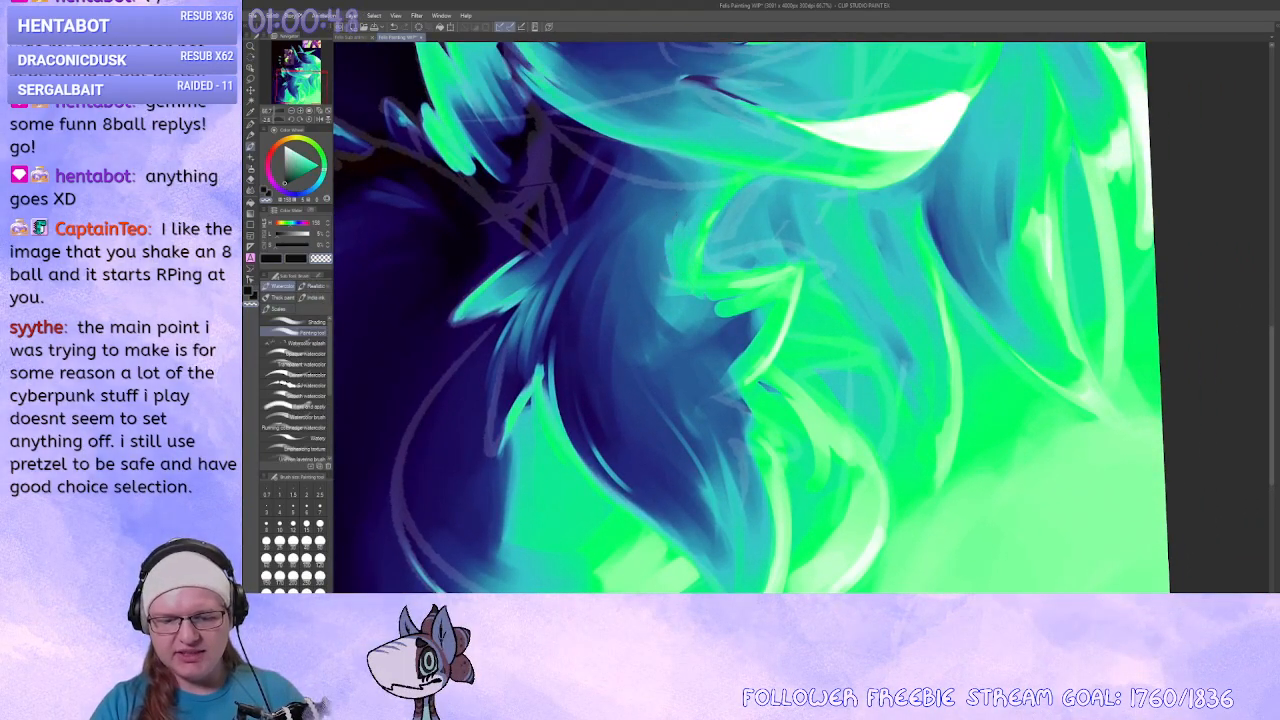
{"action": "left_click_drag", "start_coordinate": [646, 234], "coordinate": [647, 306]}
{"action": "mouse_move", "coordinate": [800, 262]}
{"action": "left_mouse_down"}
{"action": "mouse_move", "coordinate": [758, 292]}
{"action": "mouse_move", "coordinate": [755, 331]}
{"action": "left_mouse_up"}
{"action": "mouse_move", "coordinate": [634, 424]}
{"action": "left_mouse_down"}
{"action": "mouse_move", "coordinate": [626, 414]}
{"action": "mouse_move", "coordinate": [731, 340]}
{"action": "mouse_move", "coordinate": [666, 323]}
{"action": "mouse_move", "coordinate": [675, 378]}
{"action": "mouse_move", "coordinate": [705, 304]}
{"action": "mouse_move", "coordinate": [708, 405]}
{"action": "mouse_move", "coordinate": [912, 296]}
{"action": "mouse_move", "coordinate": [778, 212]}
{"action": "left_mouse_up"}
{"action": "left_click_drag", "start_coordinate": [700, 328], "coordinate": [776, 227]}
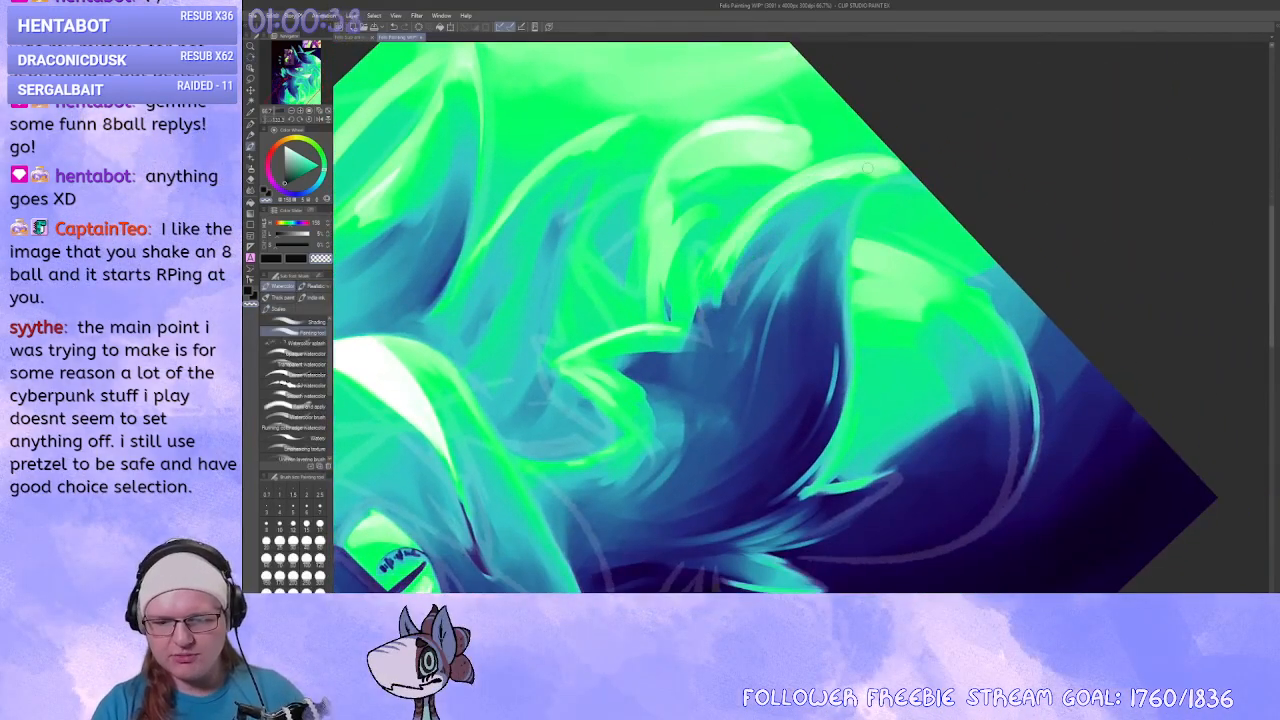
Clean up the notch in the chest fluff, covering the jagged dark marks with green and muted blue strokes.
{"action": "left_click_drag", "start_coordinate": [675, 242], "coordinate": [661, 300]}
{"action": "mouse_move", "coordinate": [716, 206]}
{"action": "left_mouse_down"}
{"action": "mouse_move", "coordinate": [662, 252]}
{"action": "mouse_move", "coordinate": [674, 254]}
{"action": "left_mouse_up"}
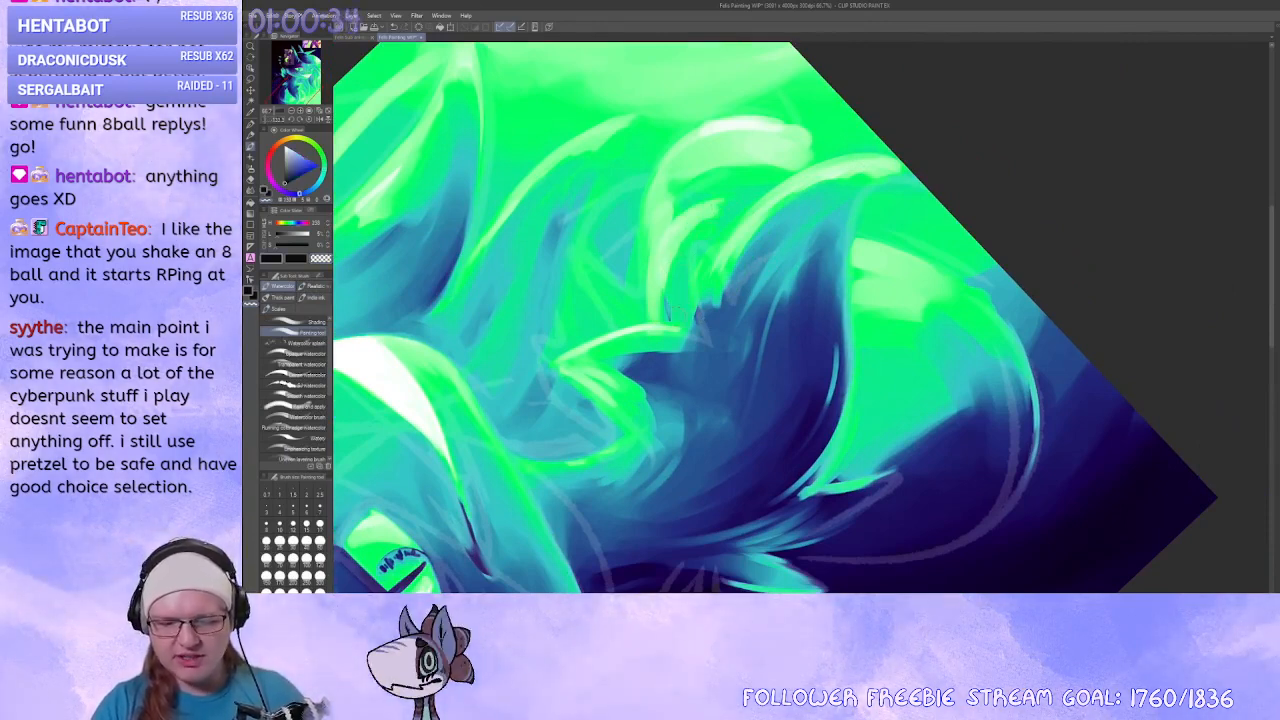
{"action": "left_click_drag", "start_coordinate": [677, 243], "coordinate": [720, 203]}
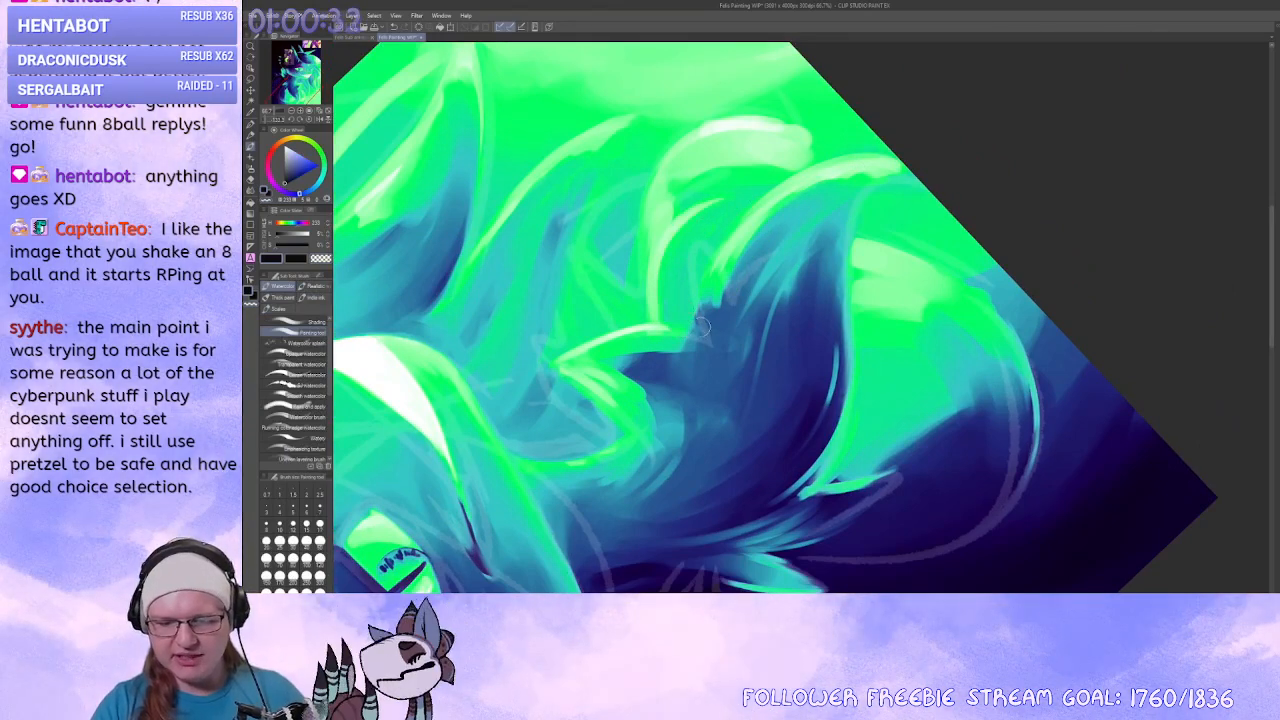
{"action": "left_click_drag", "start_coordinate": [713, 271], "coordinate": [781, 199]}
{"action": "key", "text": "ctrl+z"}
{"action": "key", "text": "ctrl+z"}
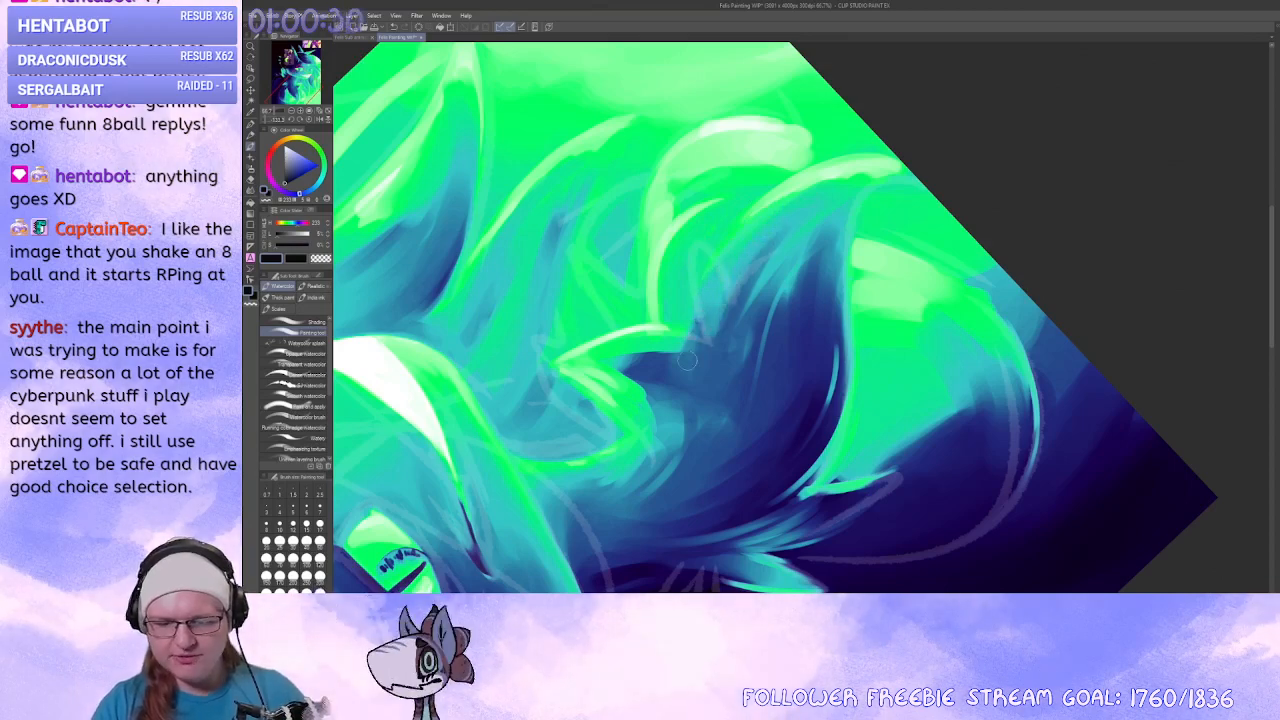
{"action": "mouse_move", "coordinate": [687, 360]}
{"action": "left_mouse_down"}
{"action": "mouse_move", "coordinate": [775, 212]}
{"action": "mouse_move", "coordinate": [677, 351]}
{"action": "mouse_move", "coordinate": [677, 325]}
{"action": "left_mouse_up"}
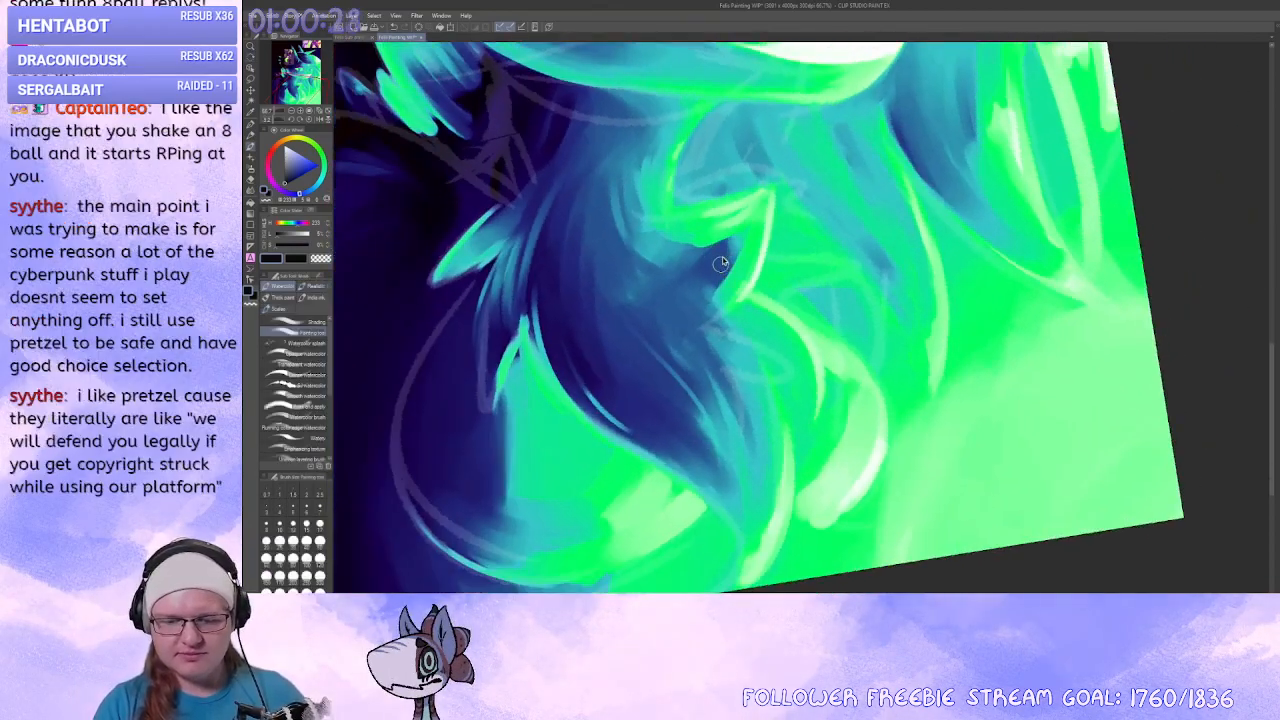
{"action": "mouse_move", "coordinate": [740, 247]}
{"action": "left_mouse_down"}
{"action": "mouse_move", "coordinate": [620, 377]}
{"action": "mouse_move", "coordinate": [749, 291]}
{"action": "mouse_move", "coordinate": [634, 411]}
{"action": "mouse_move", "coordinate": [647, 497]}
{"action": "left_mouse_up"}
{"action": "key", "text": "ctrl+z"}
{"action": "key", "text": "ctrl+z"}
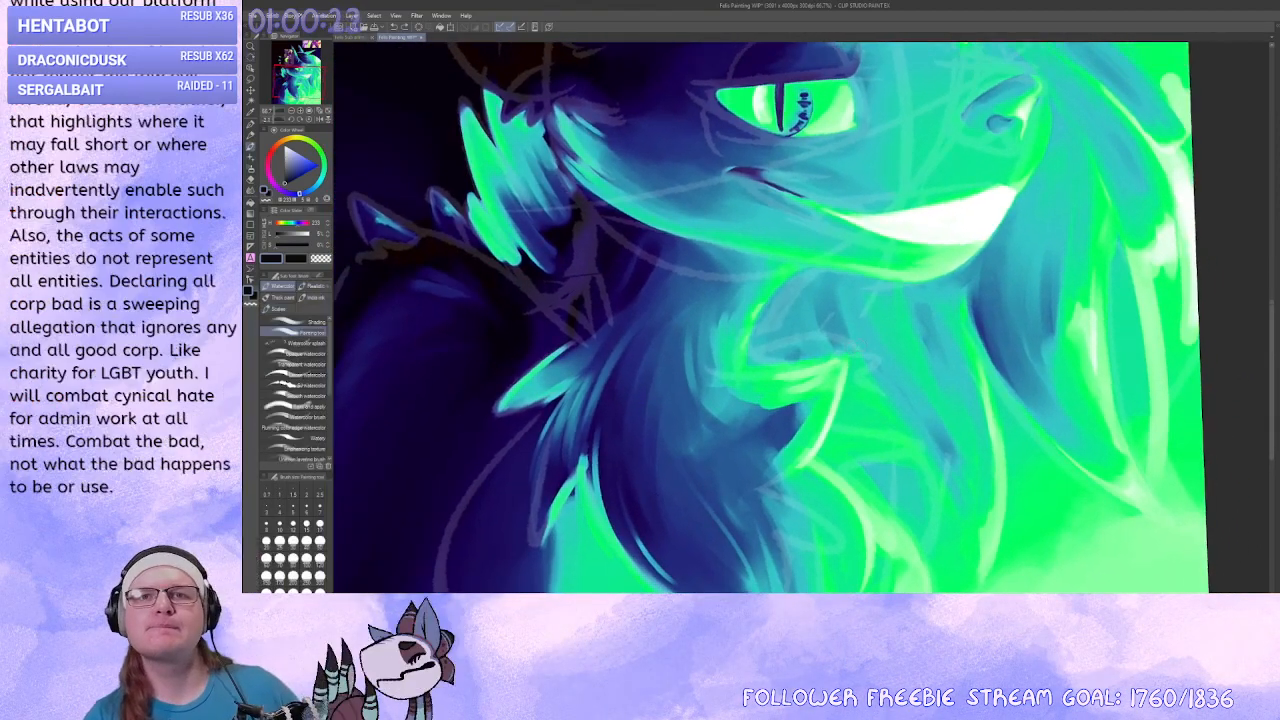
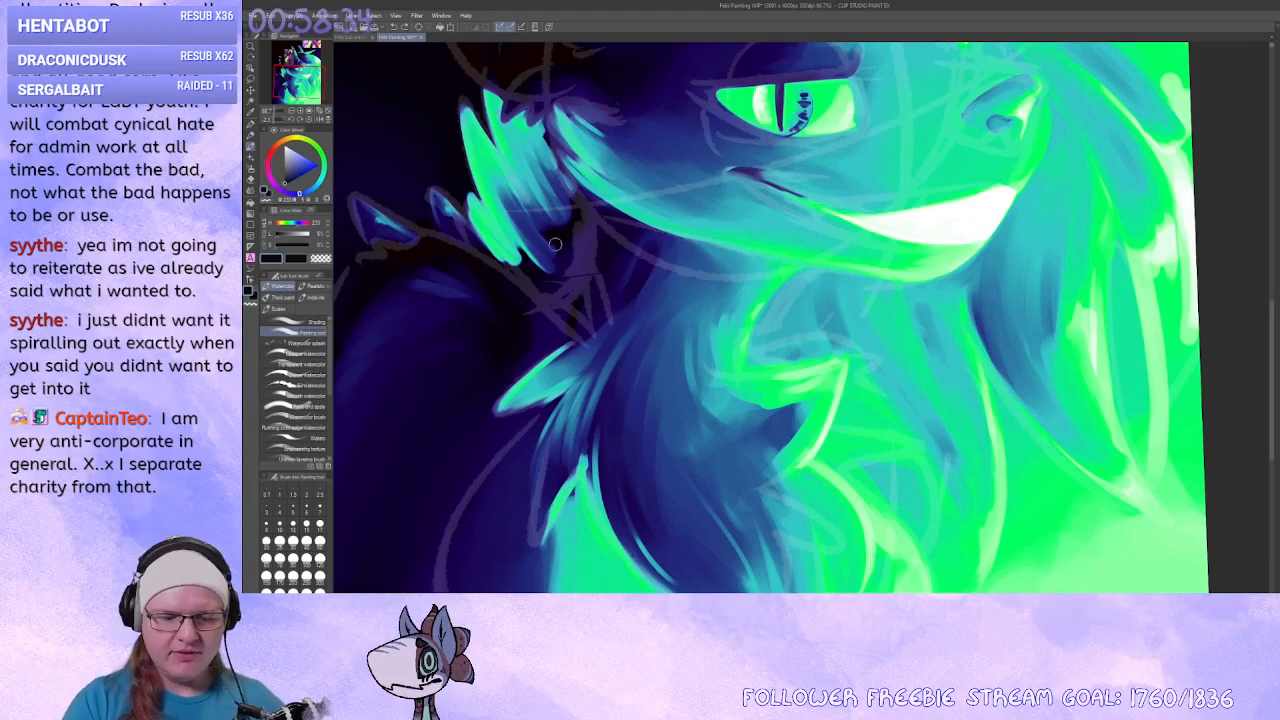
Paint dark navy strokes into the base of the bright cheek tuft, blending it into the shadowed neck.
{"action": "mouse_move", "coordinate": [540, 245]}
{"action": "left_mouse_down"}
{"action": "mouse_move", "coordinate": [586, 255]}
{"action": "mouse_move", "coordinate": [606, 280]}
{"action": "mouse_move", "coordinate": [570, 282]}
{"action": "mouse_move", "coordinate": [589, 267]}
{"action": "mouse_move", "coordinate": [574, 262]}
{"action": "mouse_move", "coordinate": [737, 334]}
{"action": "mouse_move", "coordinate": [681, 276]}
{"action": "mouse_move", "coordinate": [650, 292]}
{"action": "mouse_move", "coordinate": [720, 288]}
{"action": "left_mouse_up"}
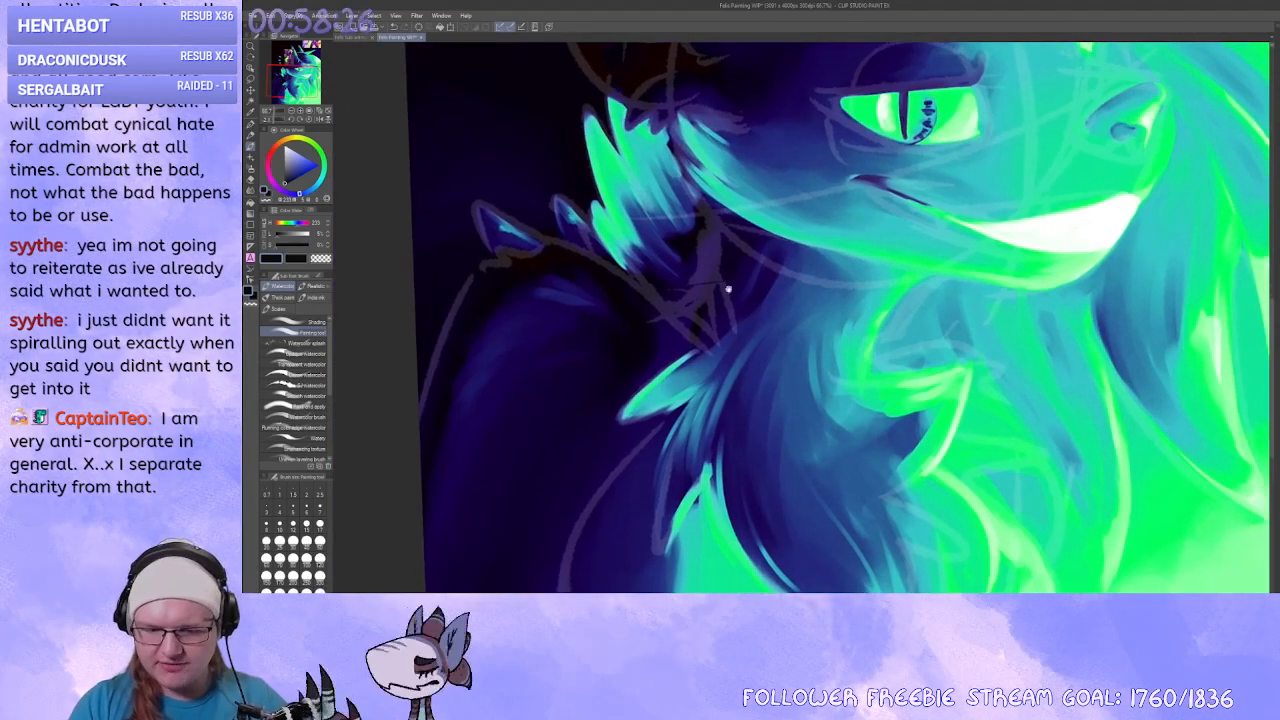
{"action": "scroll", "coordinate": [728, 289], "scroll_direction": "up", "scroll_amount": 1}
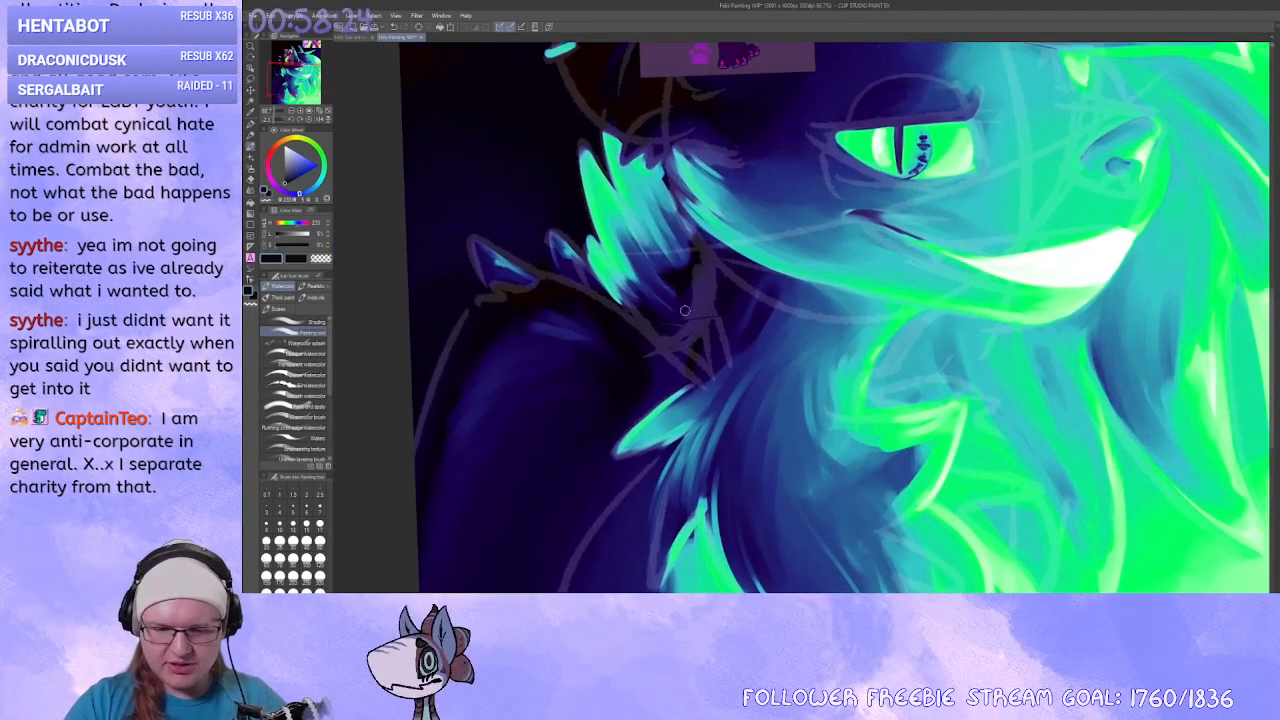
{"action": "mouse_move", "coordinate": [680, 298]}
{"action": "left_mouse_down"}
{"action": "mouse_move", "coordinate": [651, 244]}
{"action": "mouse_move", "coordinate": [682, 280]}
{"action": "mouse_move", "coordinate": [713, 278]}
{"action": "mouse_move", "coordinate": [674, 228]}
{"action": "left_mouse_up"}
{"action": "mouse_move", "coordinate": [706, 264]}
{"action": "left_mouse_down"}
{"action": "mouse_move", "coordinate": [714, 280]}
{"action": "mouse_move", "coordinate": [671, 227]}
{"action": "left_mouse_up"}
{"action": "mouse_move", "coordinate": [1128, 373]}
{"action": "left_mouse_down"}
{"action": "mouse_move", "coordinate": [1156, 445]}
{"action": "mouse_move", "coordinate": [897, 303]}
{"action": "left_mouse_up"}
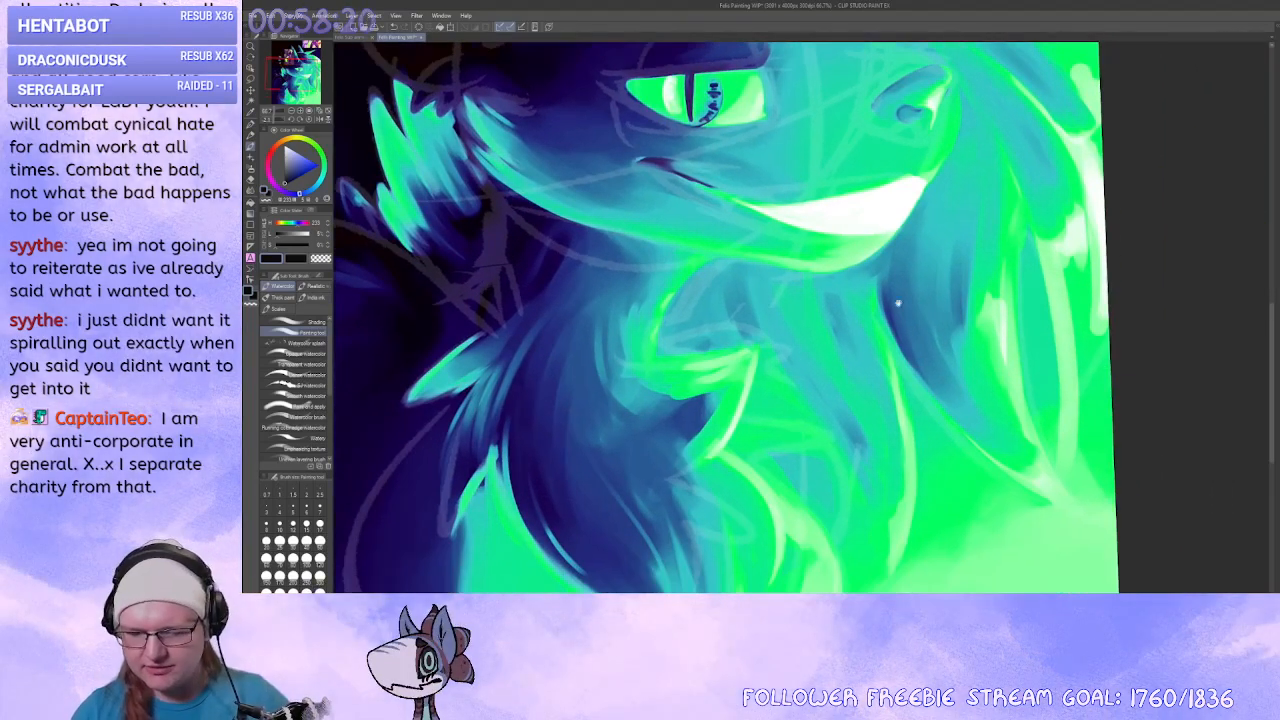
Add soft blue strokes to the teal fur strands hanging below the chin.
{"action": "left_click_drag", "start_coordinate": [850, 441], "coordinate": [894, 294]}
{"action": "left_click_drag", "start_coordinate": [877, 376], "coordinate": [906, 371]}
{"action": "left_click_drag", "start_coordinate": [862, 438], "coordinate": [900, 336]}
{"action": "scroll", "coordinate": [899, 335], "scroll_direction": "up", "scroll_amount": 2}
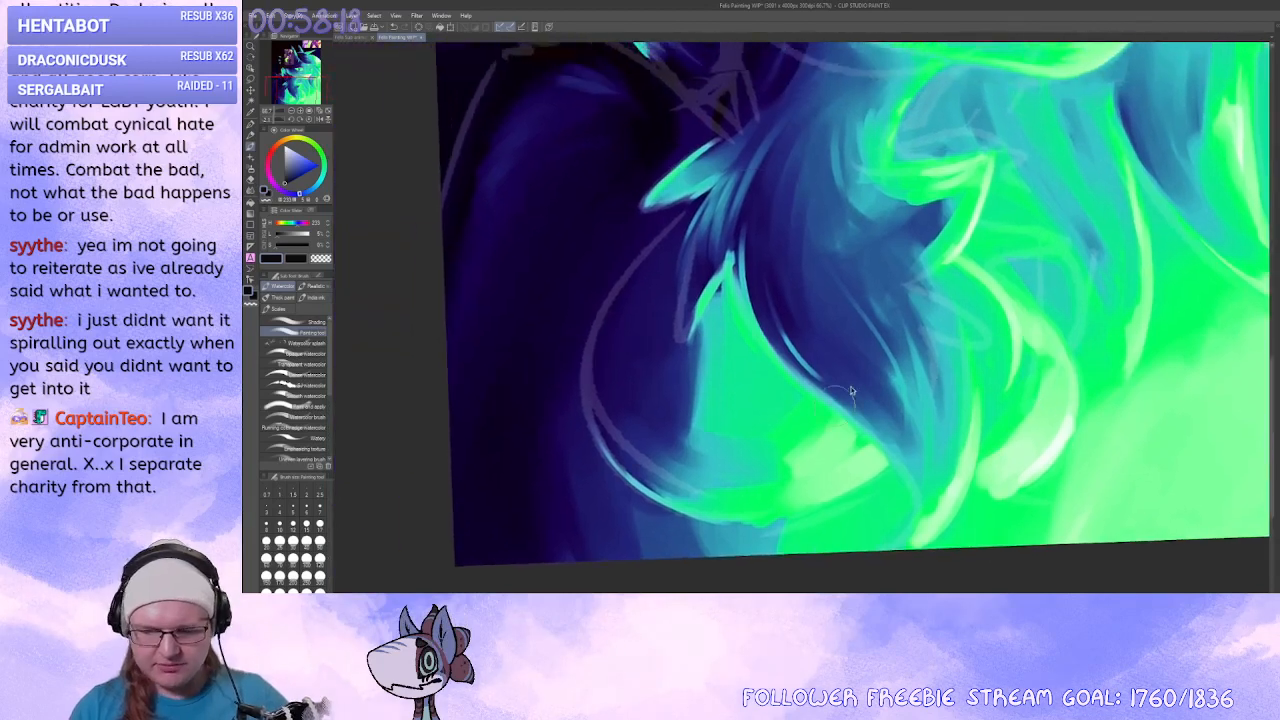
Blend broad blue and teal strokes over the inner side of the rounded chest tuft, softening its dark-to-green transition.
{"action": "left_click_drag", "start_coordinate": [686, 360], "coordinate": [677, 436]}
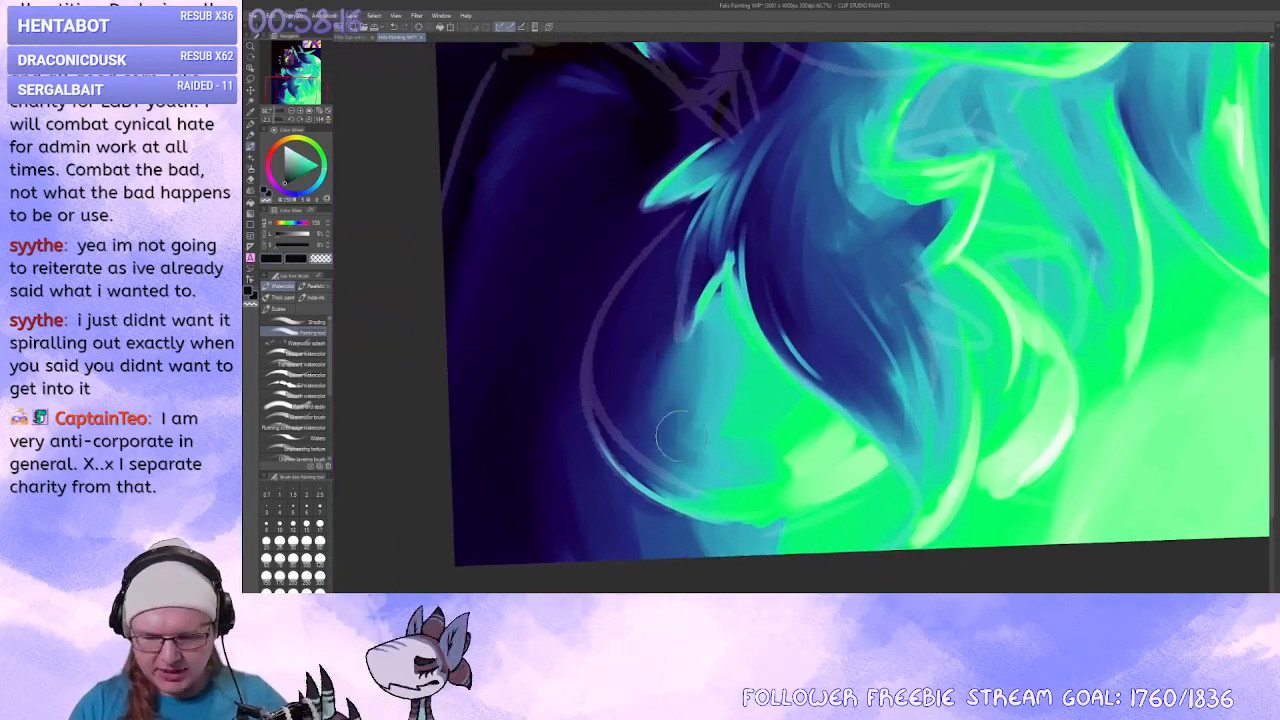
{"action": "left_click_drag", "start_coordinate": [657, 333], "coordinate": [664, 410]}
{"action": "left_click", "coordinate": [671, 297], "text": "alt"}
{"action": "mouse_move", "coordinate": [668, 345]}
{"action": "left_mouse_down"}
{"action": "mouse_move", "coordinate": [664, 433]}
{"action": "mouse_move", "coordinate": [658, 380]}
{"action": "mouse_move", "coordinate": [685, 415]}
{"action": "mouse_move", "coordinate": [709, 344]}
{"action": "mouse_move", "coordinate": [690, 430]}
{"action": "left_mouse_up"}
{"action": "left_click_drag", "start_coordinate": [690, 300], "coordinate": [710, 450]}
{"action": "mouse_move", "coordinate": [700, 380]}
{"action": "left_mouse_down"}
{"action": "mouse_move", "coordinate": [730, 459]}
{"action": "mouse_move", "coordinate": [700, 468]}
{"action": "left_mouse_up"}
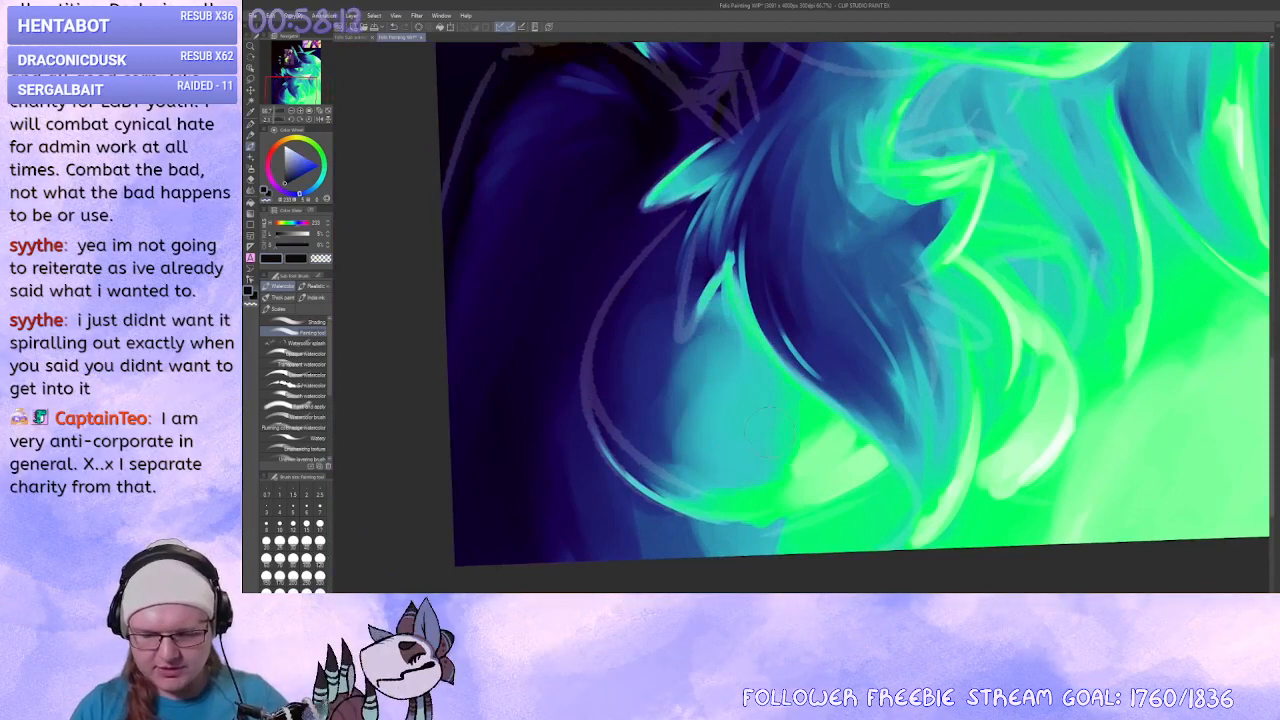
{"action": "left_click_drag", "start_coordinate": [670, 310], "coordinate": [695, 460]}
{"action": "left_click_drag", "start_coordinate": [665, 340], "coordinate": [680, 440]}
{"action": "mouse_move", "coordinate": [650, 320]}
{"action": "left_mouse_down"}
{"action": "mouse_move", "coordinate": [668, 430]}
{"action": "mouse_move", "coordinate": [720, 470]}
{"action": "mouse_move", "coordinate": [710, 440]}
{"action": "left_mouse_up"}
{"action": "left_click_drag", "start_coordinate": [650, 250], "coordinate": [680, 420]}
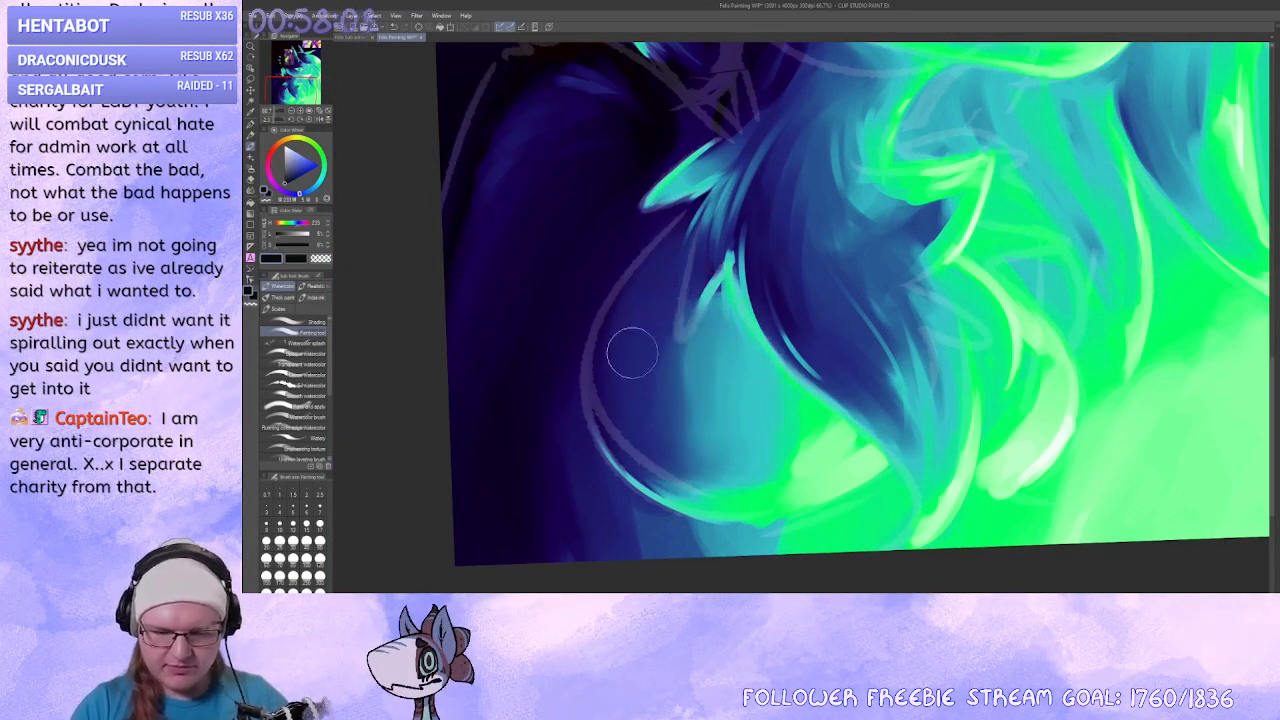
Deepen the dark indigo along the outer edge of the rounded chest tuft with a smaller brush.
{"action": "key", "text": "["}
{"action": "key", "text": "["}
{"action": "key", "text": "["}
{"action": "key", "text": "["}
{"action": "left_click_drag", "start_coordinate": [618, 248], "coordinate": [668, 294]}
{"action": "key", "text": "["}
{"action": "key", "text": "["}
{"action": "key", "text": "["}
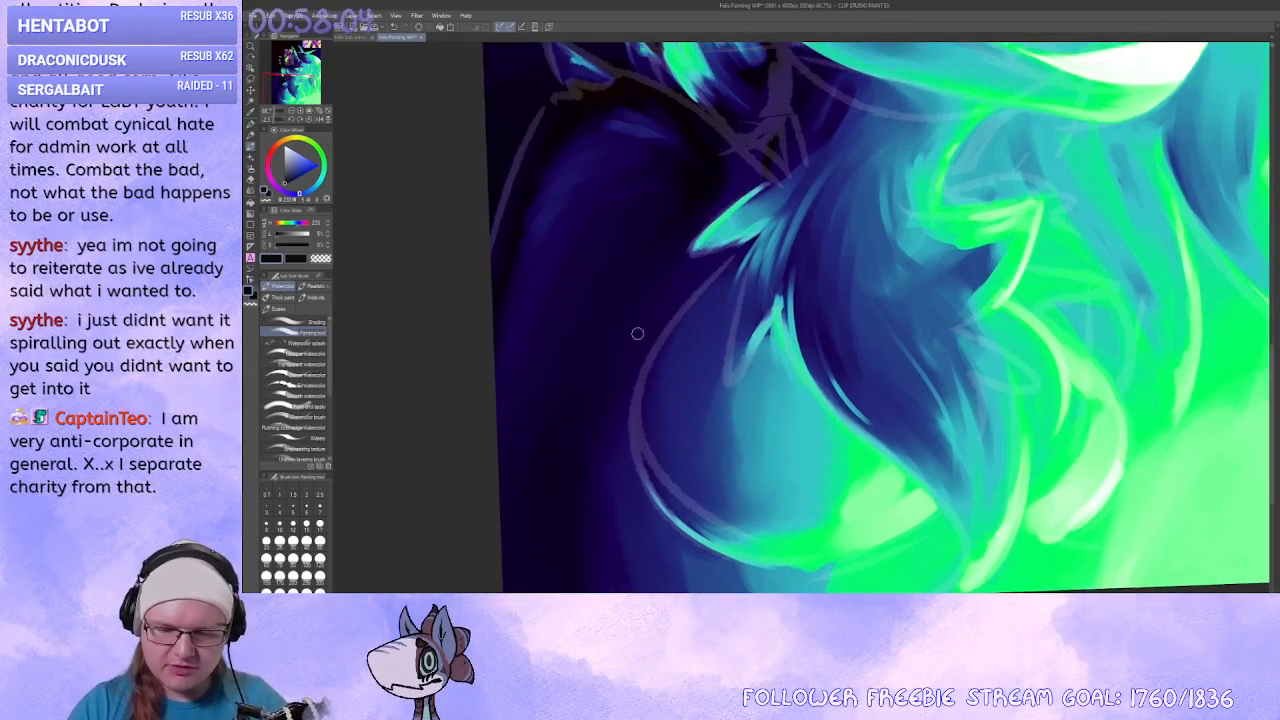
{"action": "left_click_drag", "start_coordinate": [630, 420], "coordinate": [658, 333]}
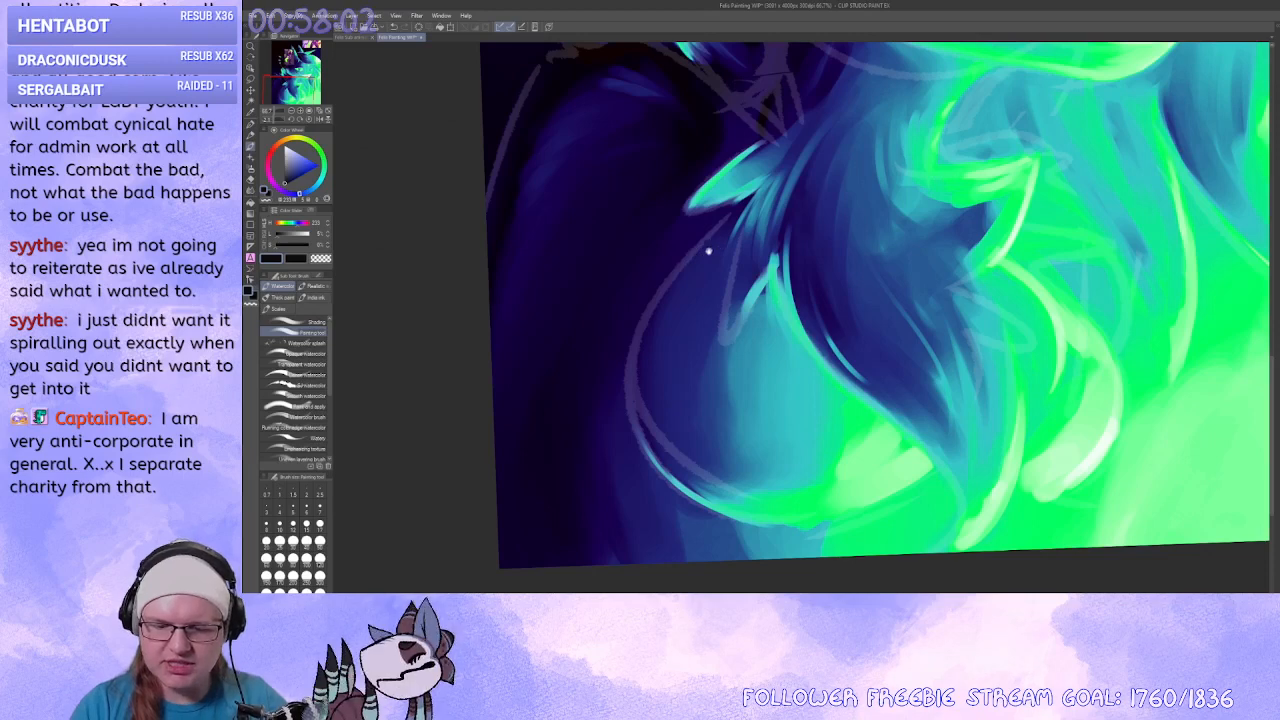
{"action": "left_click_drag", "start_coordinate": [706, 251], "coordinate": [718, 259]}
{"action": "left_click_drag", "start_coordinate": [634, 437], "coordinate": [656, 292]}
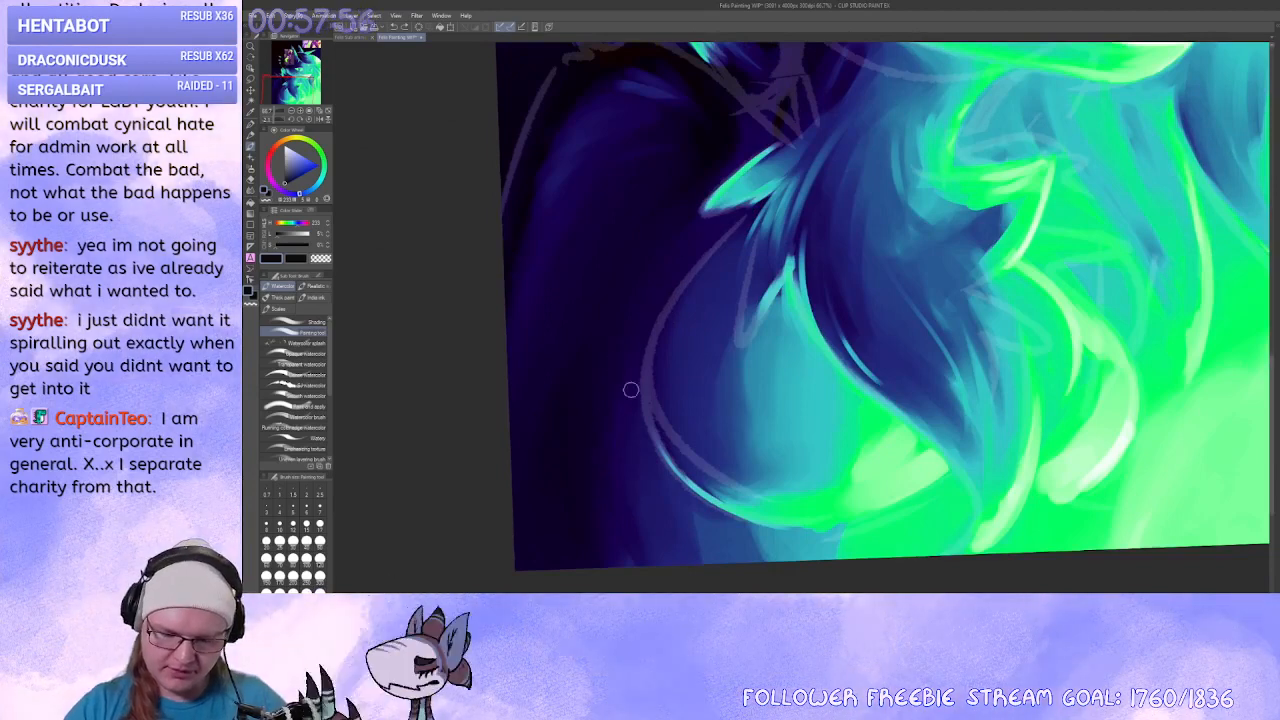
{"action": "left_click_drag", "start_coordinate": [618, 455], "coordinate": [647, 390]}
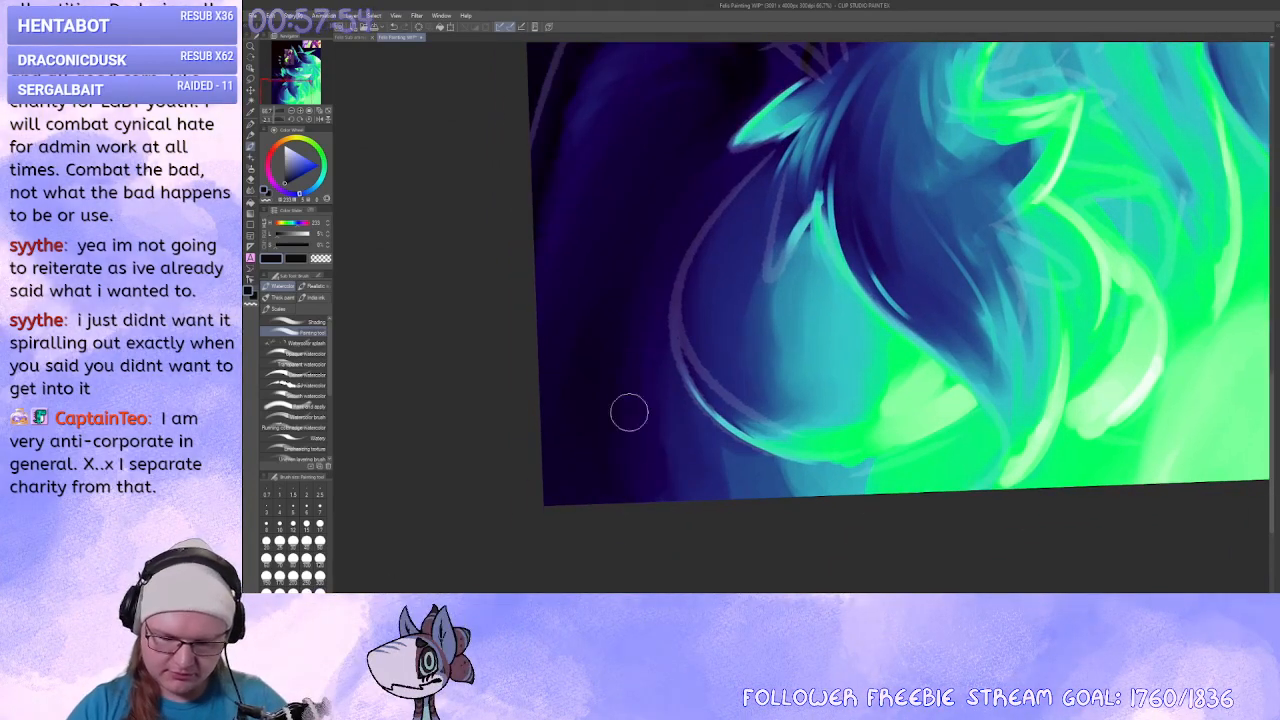
Paint teal strokes beneath the rounded chest tuft, blending the green into the dark blue near the canvas's lower edge.
{"action": "left_click_drag", "start_coordinate": [1098, 391], "coordinate": [937, 322]}
{"action": "left_click_drag", "start_coordinate": [705, 407], "coordinate": [784, 368]}
{"action": "left_click_drag", "start_coordinate": [792, 355], "coordinate": [753, 371]}
{"action": "mouse_move", "coordinate": [752, 456]}
{"action": "left_mouse_down"}
{"action": "mouse_move", "coordinate": [724, 470]}
{"action": "mouse_move", "coordinate": [903, 380]}
{"action": "left_mouse_up"}
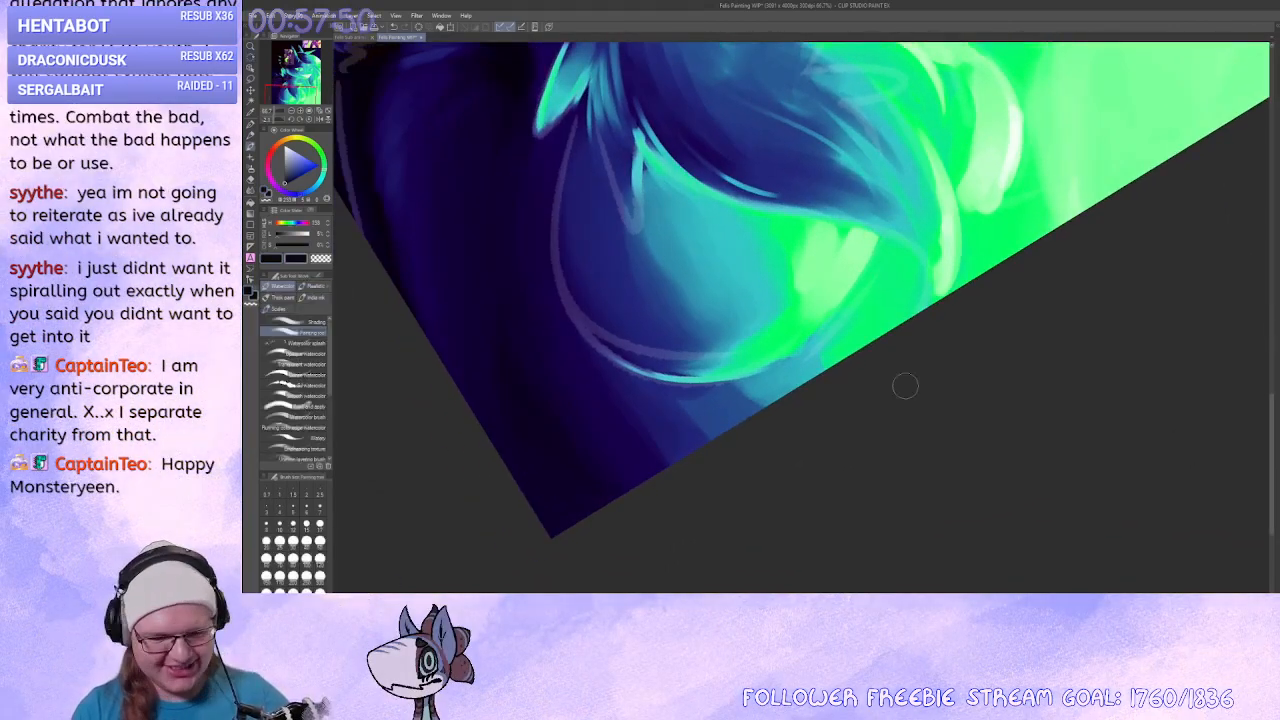
{"action": "left_click_drag", "start_coordinate": [810, 360], "coordinate": [776, 378]}
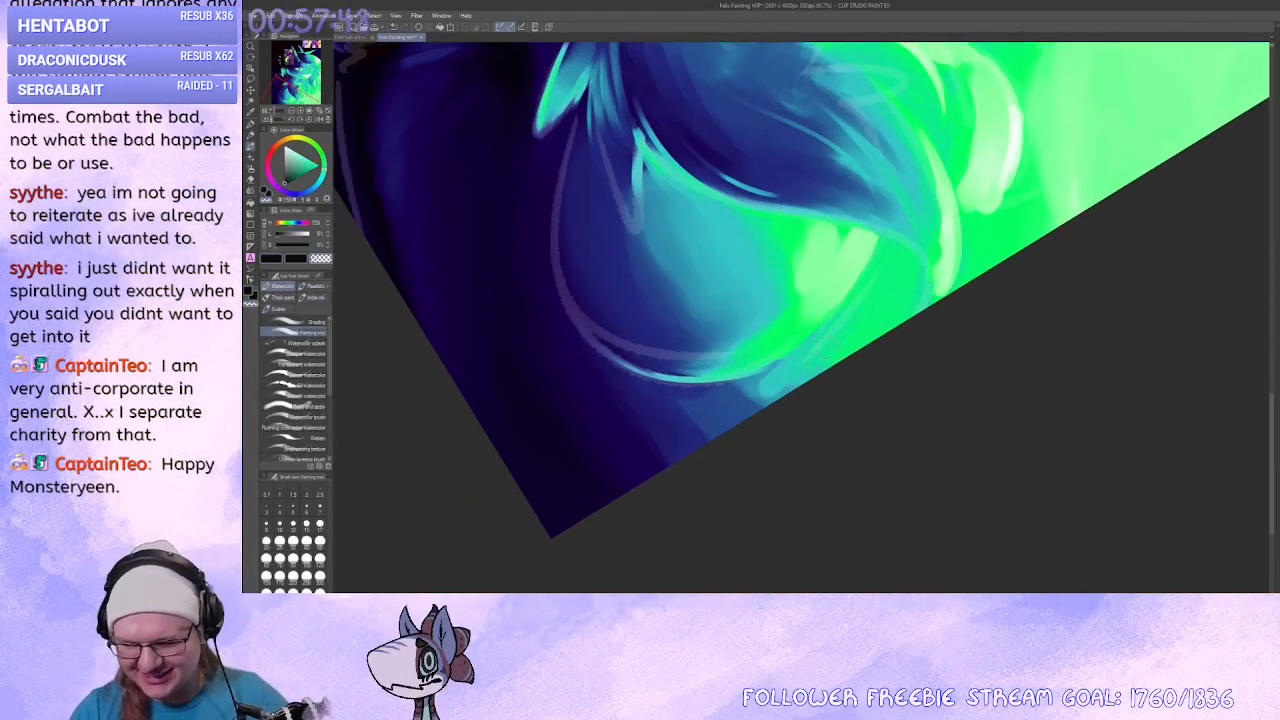
{"action": "left_click_drag", "start_coordinate": [746, 470], "coordinate": [745, 225]}
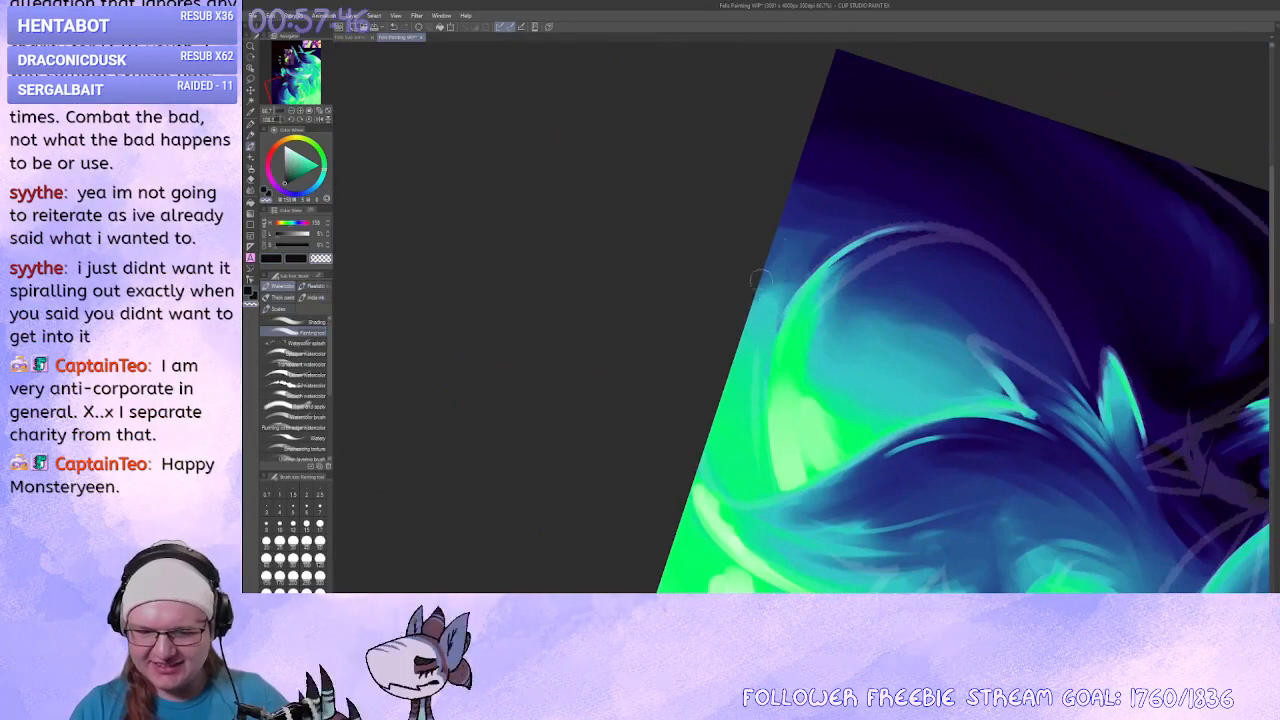
Stroke a thin teal and green rim light along the outer curve of the rounded chest tuft.
{"action": "left_click_drag", "start_coordinate": [798, 262], "coordinate": [771, 305]}
{"action": "left_click_drag", "start_coordinate": [778, 452], "coordinate": [794, 300]}
{"action": "left_click_drag", "start_coordinate": [723, 340], "coordinate": [760, 290]}
{"action": "left_click_drag", "start_coordinate": [820, 226], "coordinate": [893, 222]}
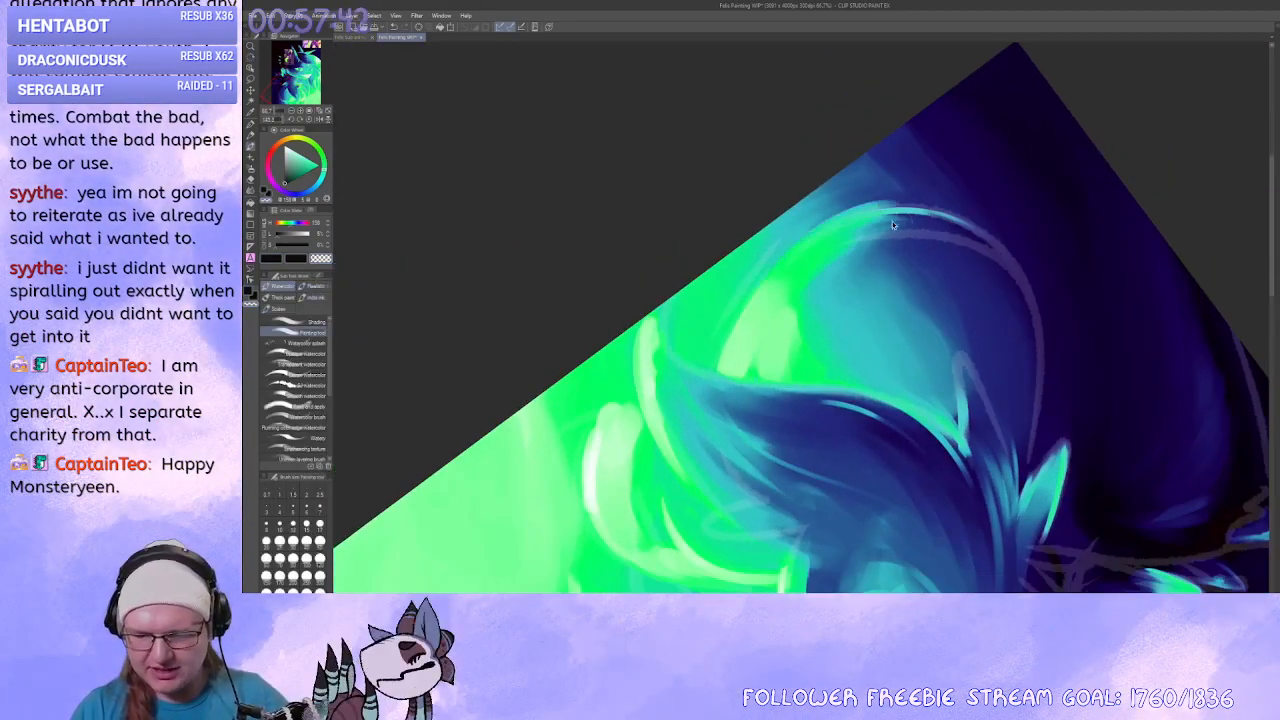
{"action": "key", "text": "ctrl+z"}
{"action": "key", "text": "ctrl+z"}
{"action": "key", "text": "ctrl+y"}
Blend green streaks from the tuft's pale highlight into its curved edge and refine the tapering teal rim.
{"action": "left_click_drag", "start_coordinate": [798, 243], "coordinate": [882, 214]}
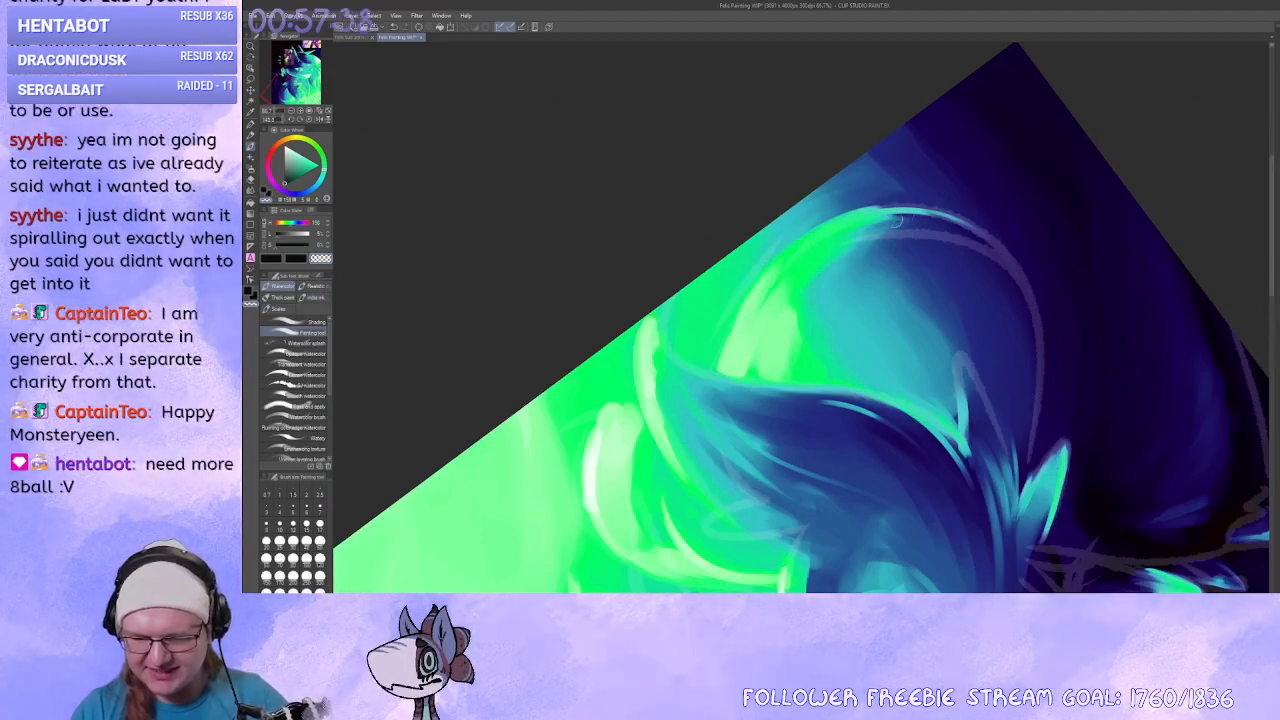
{"action": "left_click_drag", "start_coordinate": [764, 298], "coordinate": [797, 259]}
{"action": "left_click_drag", "start_coordinate": [915, 206], "coordinate": [697, 303]}
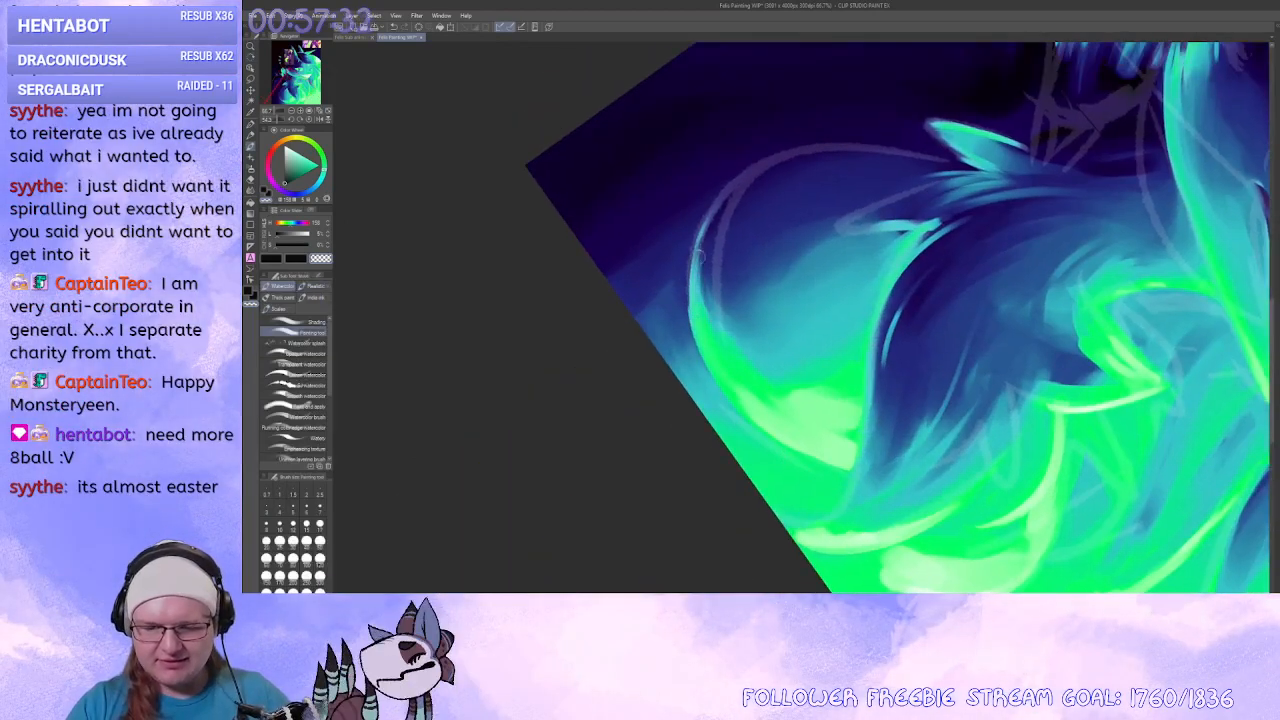
{"action": "left_click_drag", "start_coordinate": [702, 340], "coordinate": [740, 218]}
{"action": "left_click_drag", "start_coordinate": [708, 402], "coordinate": [722, 294]}
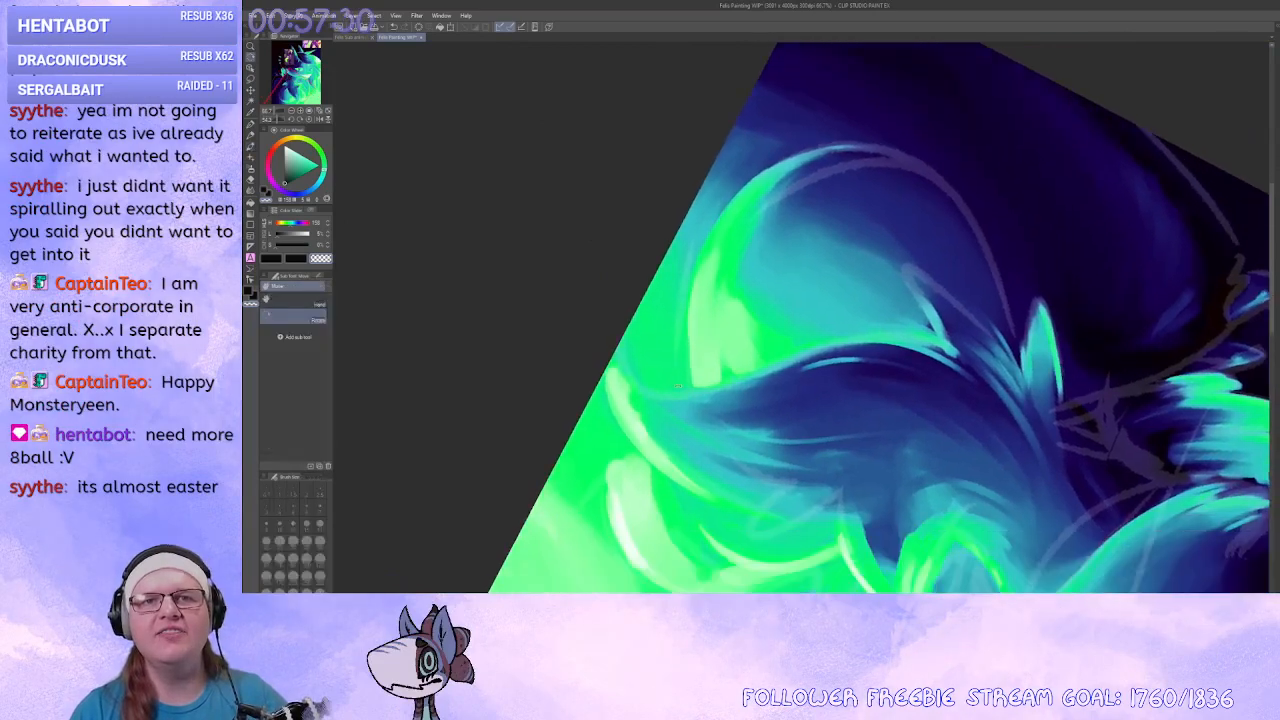
{"action": "mouse_move", "coordinate": [696, 354]}
{"action": "left_mouse_down"}
{"action": "mouse_move", "coordinate": [956, 432]}
{"action": "mouse_move", "coordinate": [963, 423]}
{"action": "mouse_move", "coordinate": [890, 480]}
{"action": "left_mouse_up"}
{"action": "left_click_drag", "start_coordinate": [732, 391], "coordinate": [818, 358]}
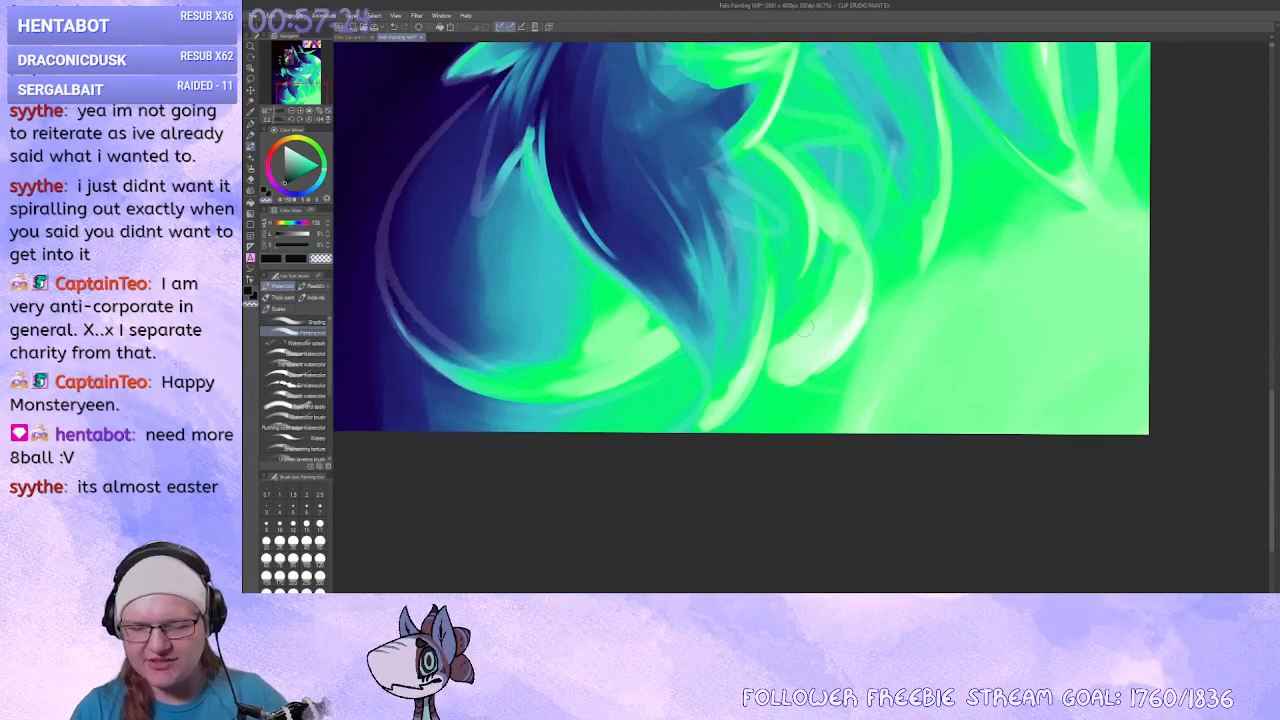
Paint layered pale green highlight strokes on the small fur curl above the bright curved chest tuft.
{"action": "left_click_drag", "start_coordinate": [884, 314], "coordinate": [848, 488]}
{"action": "left_click_drag", "start_coordinate": [716, 320], "coordinate": [714, 265]}
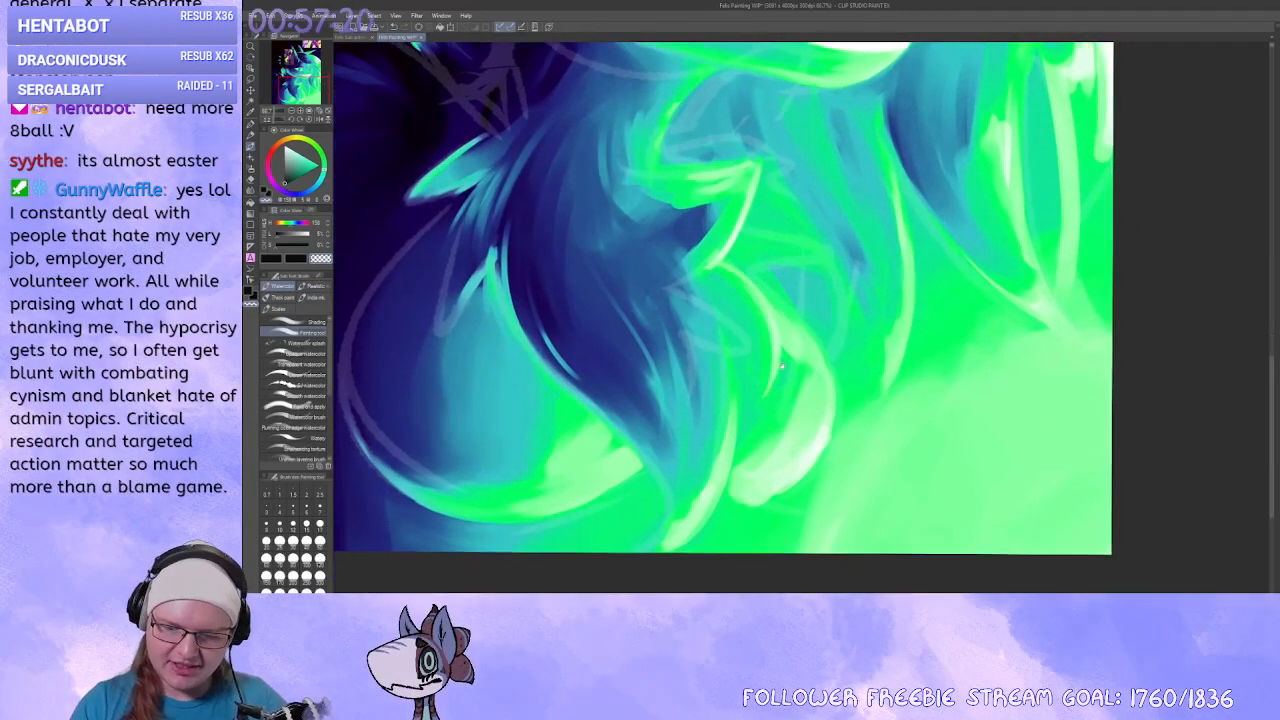
{"action": "left_click_drag", "start_coordinate": [782, 366], "coordinate": [790, 386]}
{"action": "left_click_drag", "start_coordinate": [757, 319], "coordinate": [767, 292]}
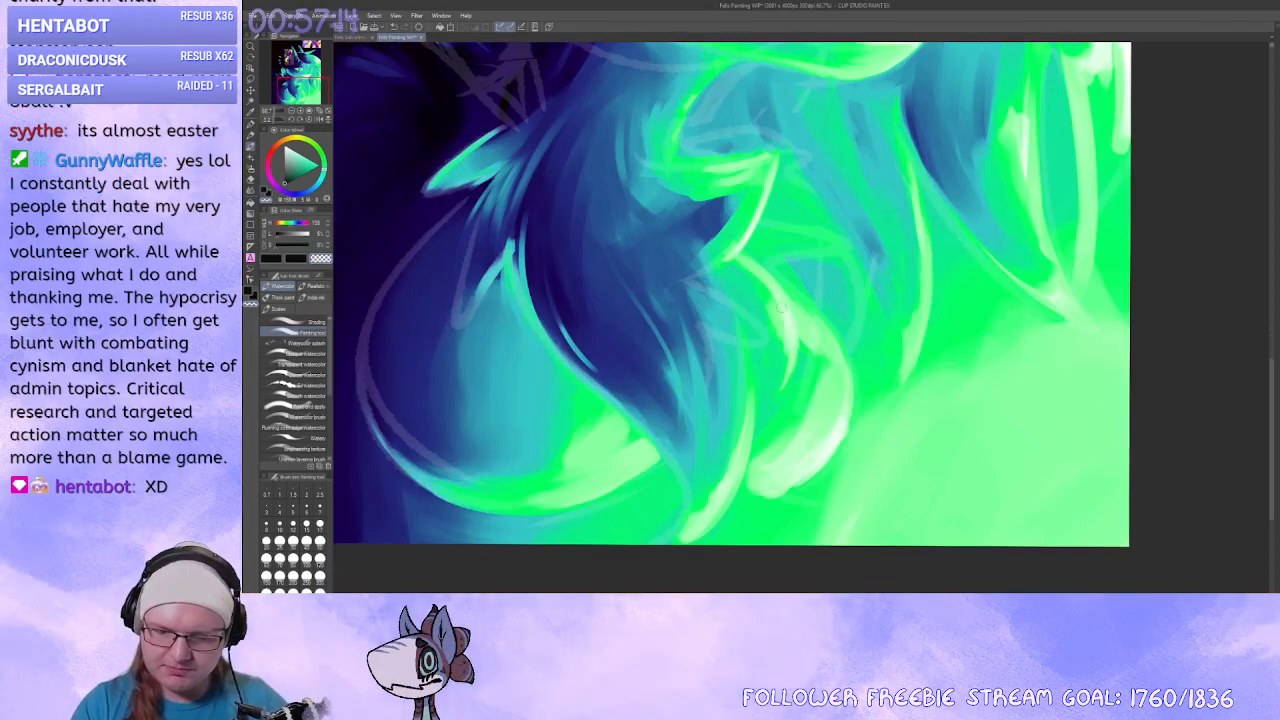
{"action": "mouse_move", "coordinate": [738, 294]}
{"action": "left_mouse_down"}
{"action": "mouse_move", "coordinate": [755, 332]}
{"action": "mouse_move", "coordinate": [792, 291]}
{"action": "left_mouse_up"}
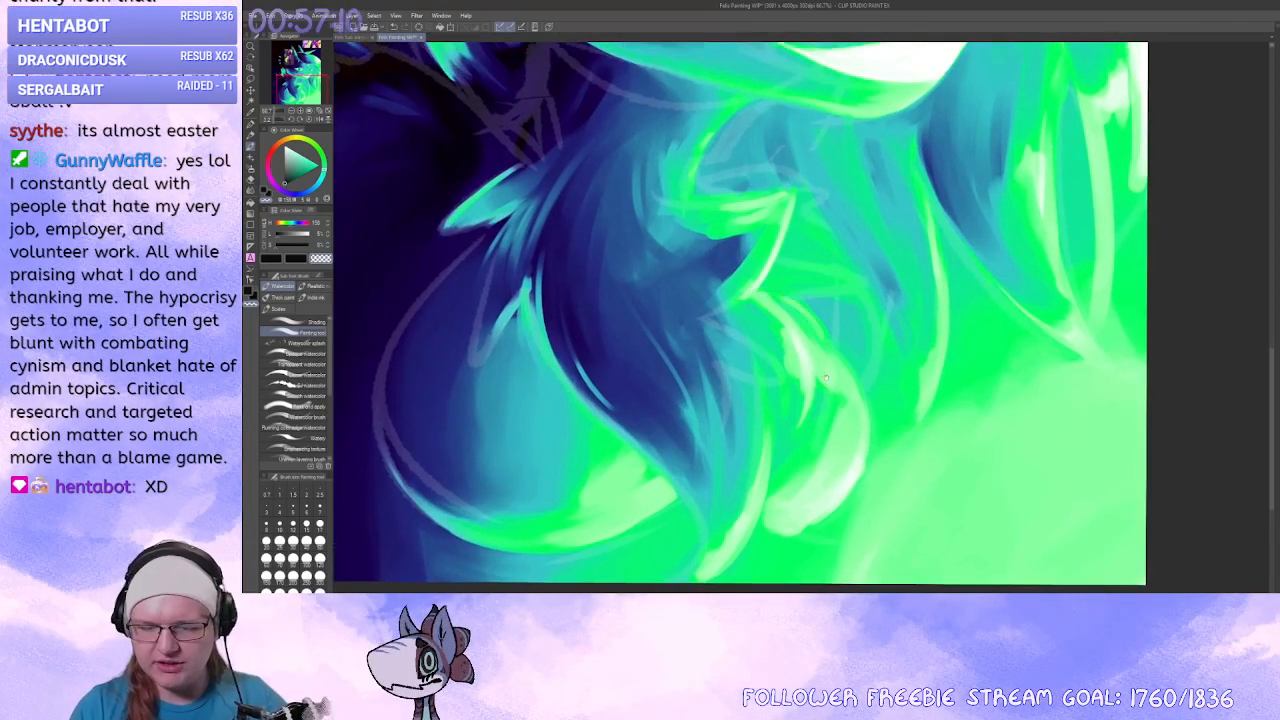
{"action": "left_click_drag", "start_coordinate": [826, 378], "coordinate": [835, 385]}
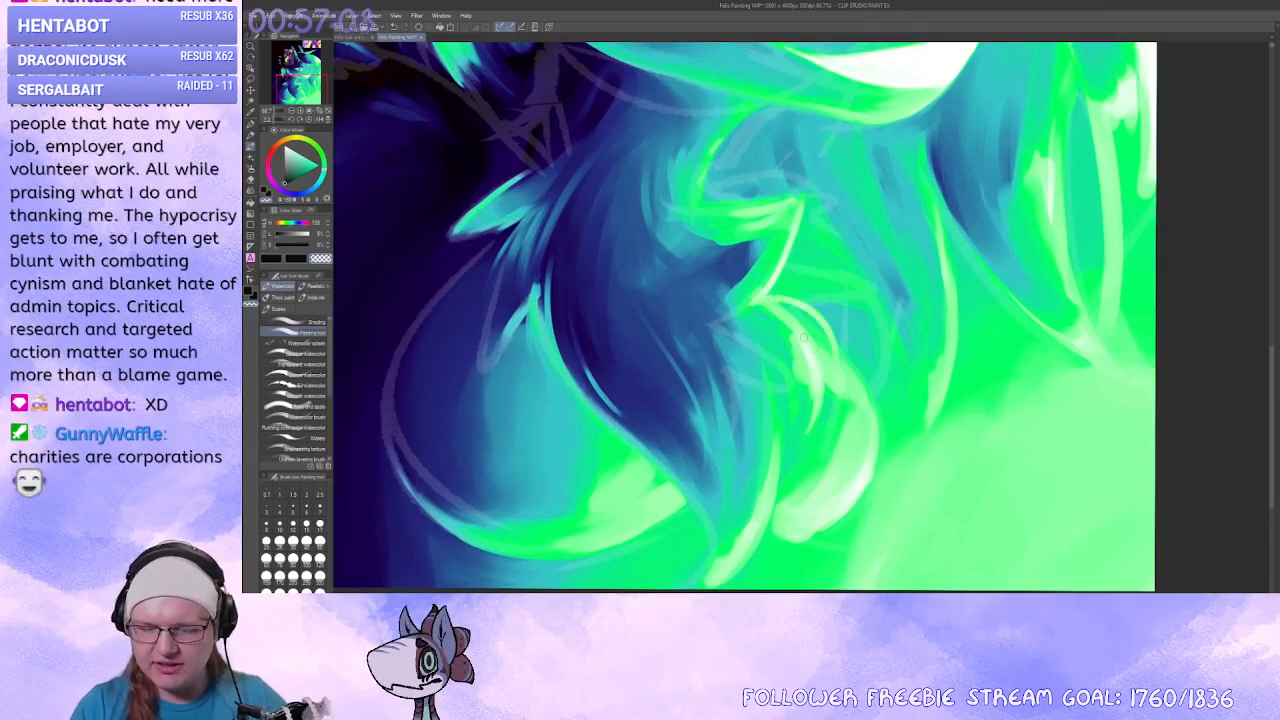
{"action": "left_click_drag", "start_coordinate": [780, 306], "coordinate": [849, 377]}
{"action": "left_click_drag", "start_coordinate": [690, 370], "coordinate": [656, 440]}
{"action": "mouse_move", "coordinate": [642, 437]}
{"action": "left_mouse_down"}
{"action": "mouse_move", "coordinate": [726, 451]}
{"action": "mouse_move", "coordinate": [709, 431]}
{"action": "left_mouse_up"}
{"action": "left_click_drag", "start_coordinate": [960, 362], "coordinate": [967, 372]}
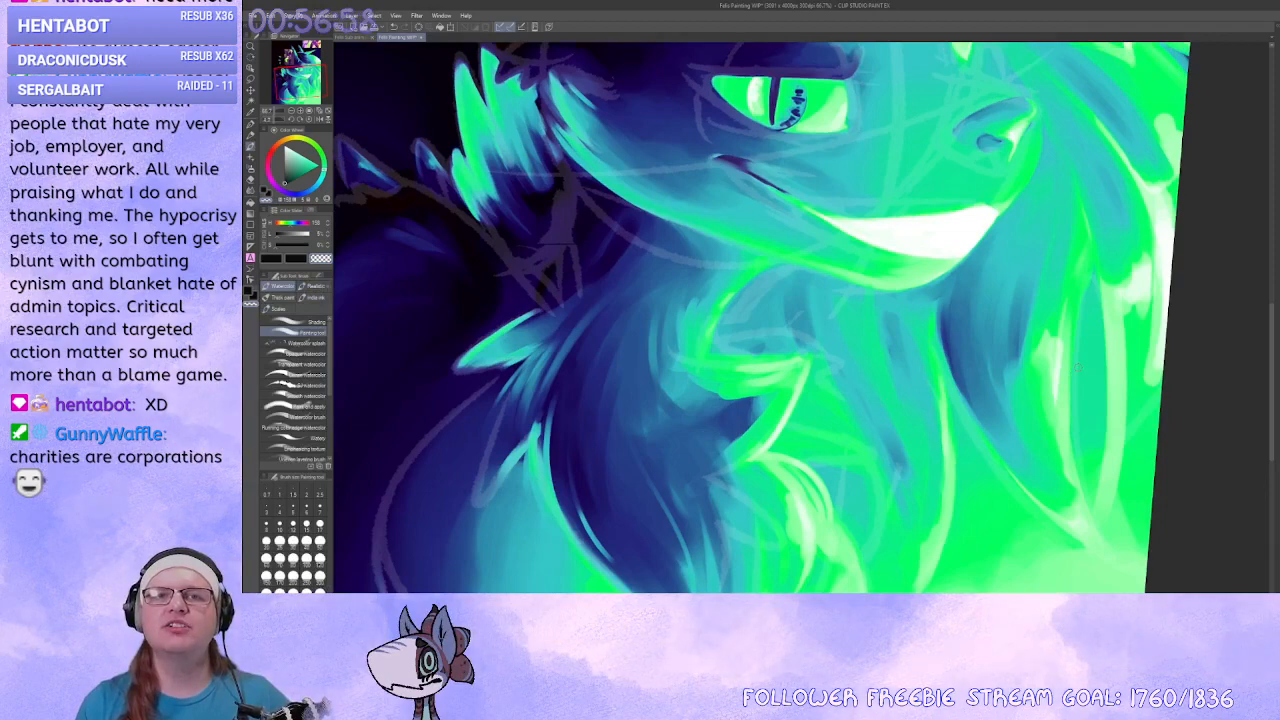
{"action": "mouse_move", "coordinate": [850, 372]}
{"action": "left_mouse_down"}
{"action": "mouse_move", "coordinate": [820, 366]}
{"action": "mouse_move", "coordinate": [736, 392]}
{"action": "mouse_move", "coordinate": [760, 467]}
{"action": "mouse_move", "coordinate": [724, 428]}
{"action": "mouse_move", "coordinate": [718, 345]}
{"action": "mouse_move", "coordinate": [816, 292]}
{"action": "mouse_move", "coordinate": [760, 457]}
{"action": "mouse_move", "coordinate": [755, 410]}
{"action": "left_mouse_up"}
{"action": "left_click_drag", "start_coordinate": [768, 250], "coordinate": [737, 338]}
{"action": "key", "text": "ctrl+z"}
Deepen the upper part of the fur strand beneath the chin with dark indigo strokes.
{"action": "left_click", "coordinate": [299, 193]}
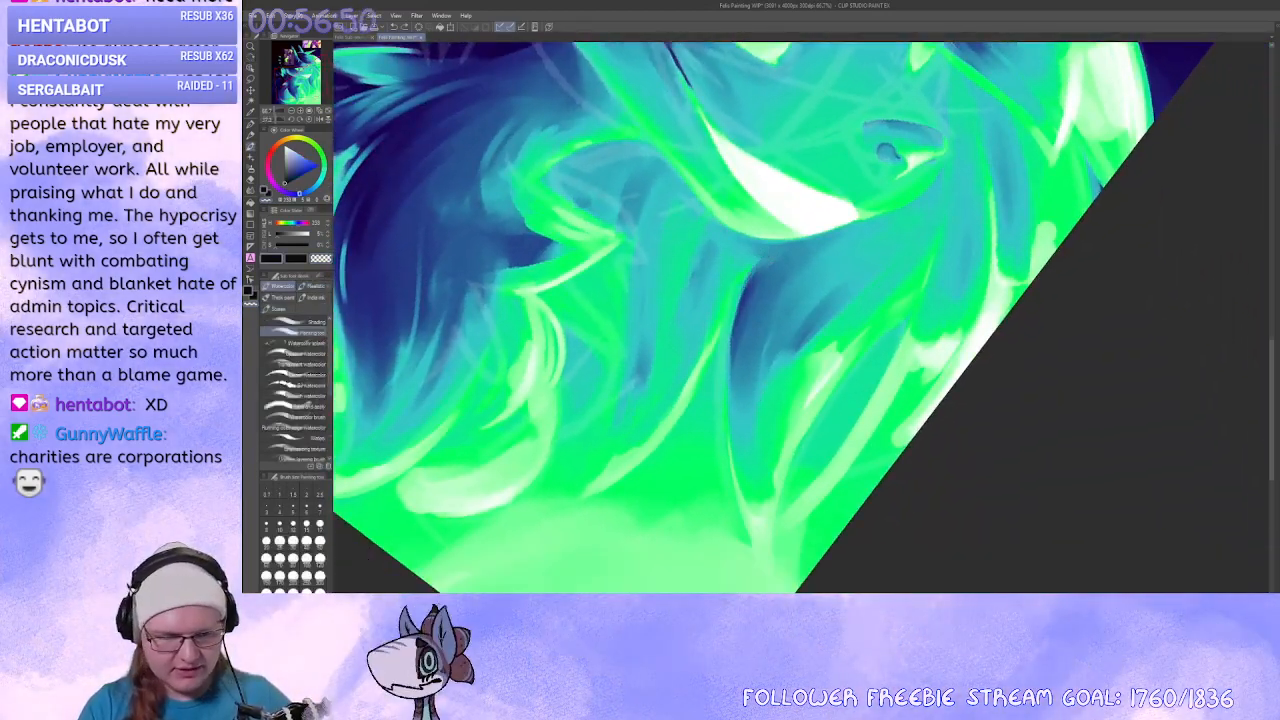
{"action": "left_click_drag", "start_coordinate": [762, 262], "coordinate": [730, 348]}
{"action": "key", "text": "ctrl+z"}
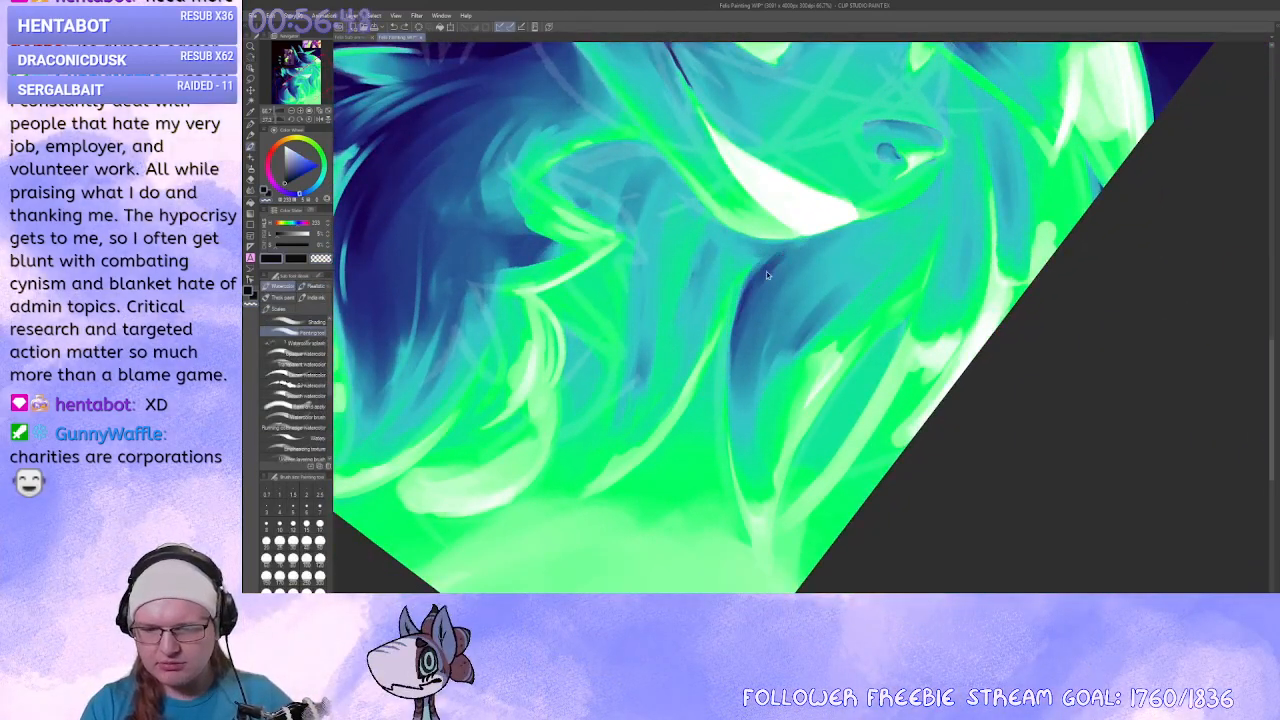
{"action": "left_click_drag", "start_coordinate": [764, 275], "coordinate": [836, 239]}
{"action": "mouse_move", "coordinate": [763, 303]}
{"action": "left_mouse_down"}
{"action": "mouse_move", "coordinate": [820, 247]}
{"action": "mouse_move", "coordinate": [780, 290]}
{"action": "left_mouse_up"}
{"action": "left_click_drag", "start_coordinate": [836, 250], "coordinate": [757, 357]}
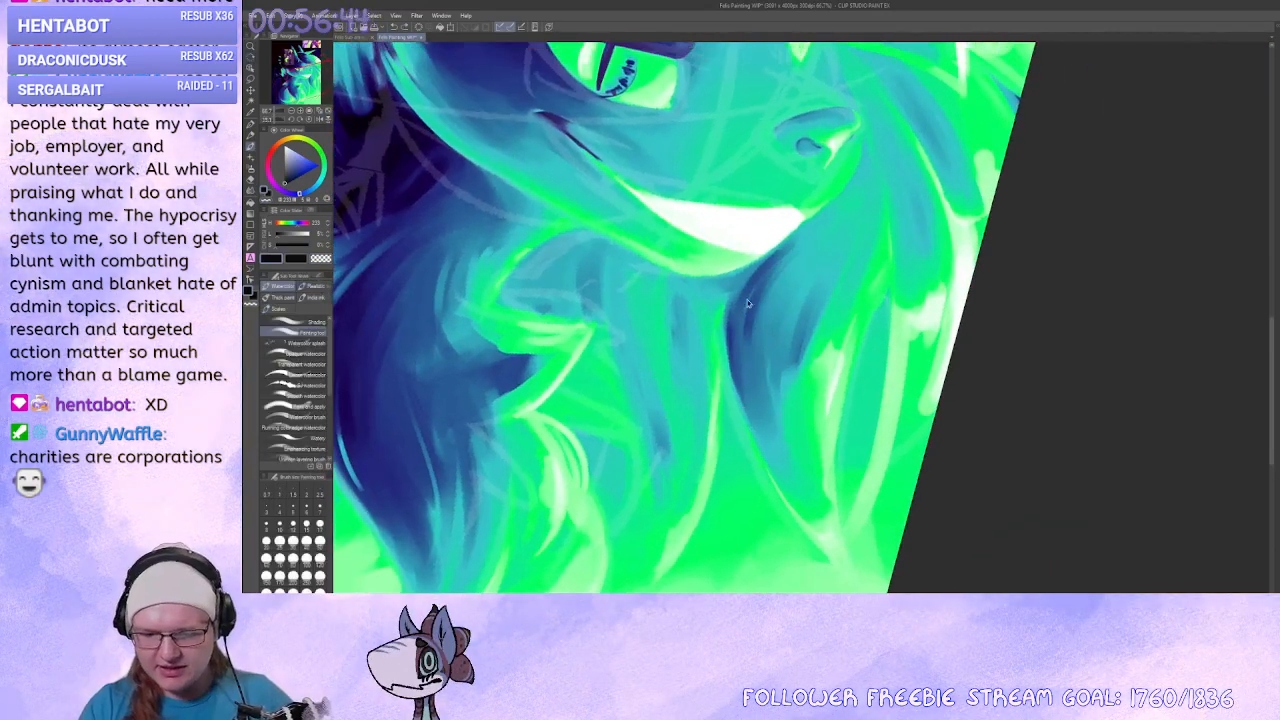
{"action": "mouse_move", "coordinate": [788, 258]}
{"action": "left_mouse_down"}
{"action": "mouse_move", "coordinate": [735, 330]}
{"action": "mouse_move", "coordinate": [742, 305]}
{"action": "mouse_move", "coordinate": [741, 342]}
{"action": "mouse_move", "coordinate": [753, 322]}
{"action": "mouse_move", "coordinate": [734, 335]}
{"action": "mouse_move", "coordinate": [740, 358]}
{"action": "mouse_move", "coordinate": [738, 305]}
{"action": "mouse_move", "coordinate": [742, 376]}
{"action": "mouse_move", "coordinate": [760, 364]}
{"action": "mouse_move", "coordinate": [772, 306]}
{"action": "mouse_move", "coordinate": [738, 390]}
{"action": "left_mouse_up"}
{"action": "mouse_move", "coordinate": [760, 330]}
{"action": "left_mouse_down"}
{"action": "mouse_move", "coordinate": [930, 290]}
{"action": "mouse_move", "coordinate": [927, 355]}
{"action": "left_mouse_up"}
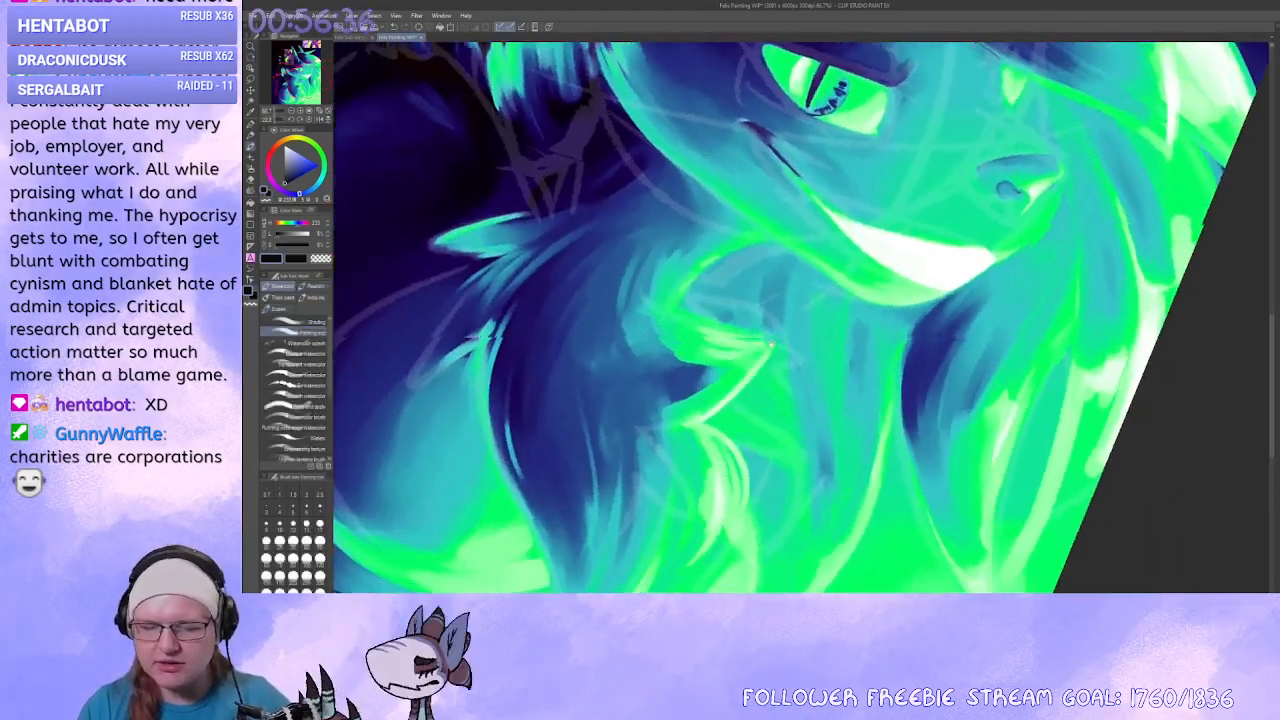
Paint a curved dark purple-blue shadow inside the green-rimmed tuft beneath the jaw.
{"action": "left_click_drag", "start_coordinate": [850, 350], "coordinate": [858, 303]}
{"action": "mouse_move", "coordinate": [770, 226]}
{"action": "left_mouse_down"}
{"action": "mouse_move", "coordinate": [743, 281]}
{"action": "mouse_move", "coordinate": [703, 262]}
{"action": "mouse_move", "coordinate": [757, 232]}
{"action": "mouse_move", "coordinate": [750, 330]}
{"action": "left_mouse_up"}
{"action": "key", "text": "ctrl+z"}
{"action": "key", "text": "ctrl+z"}
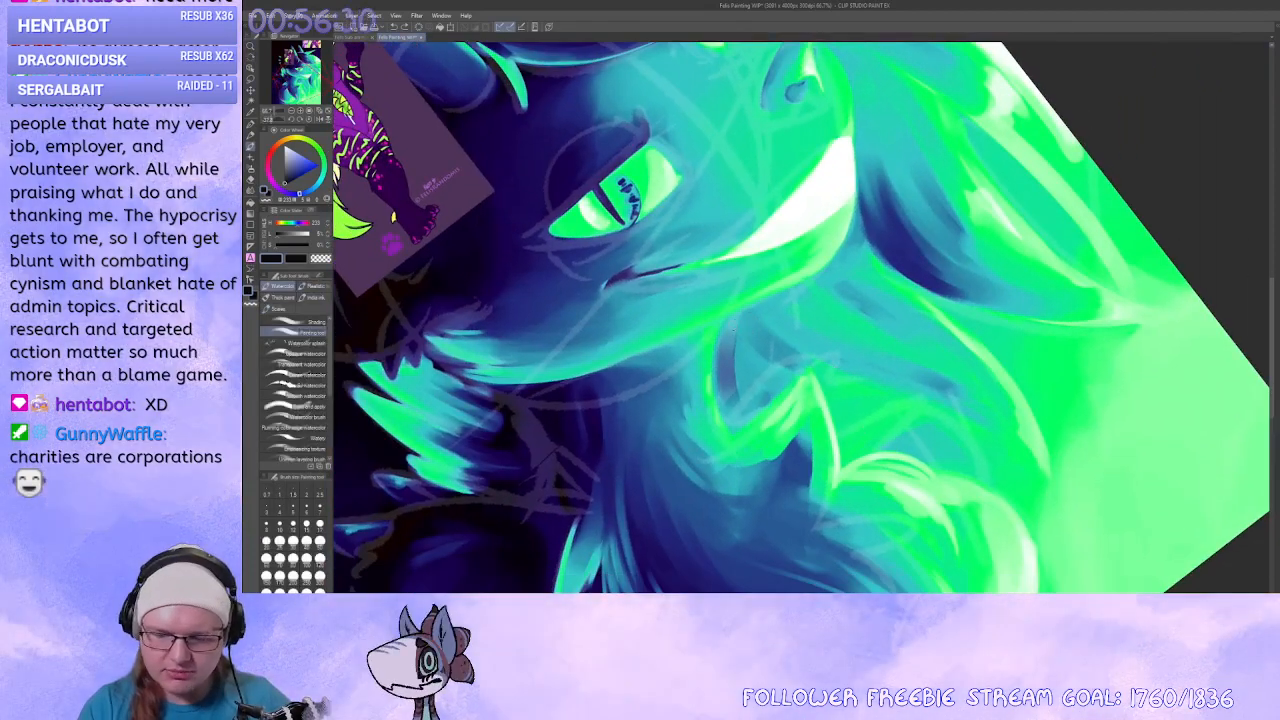
{"action": "left_click_drag", "start_coordinate": [739, 329], "coordinate": [753, 320]}
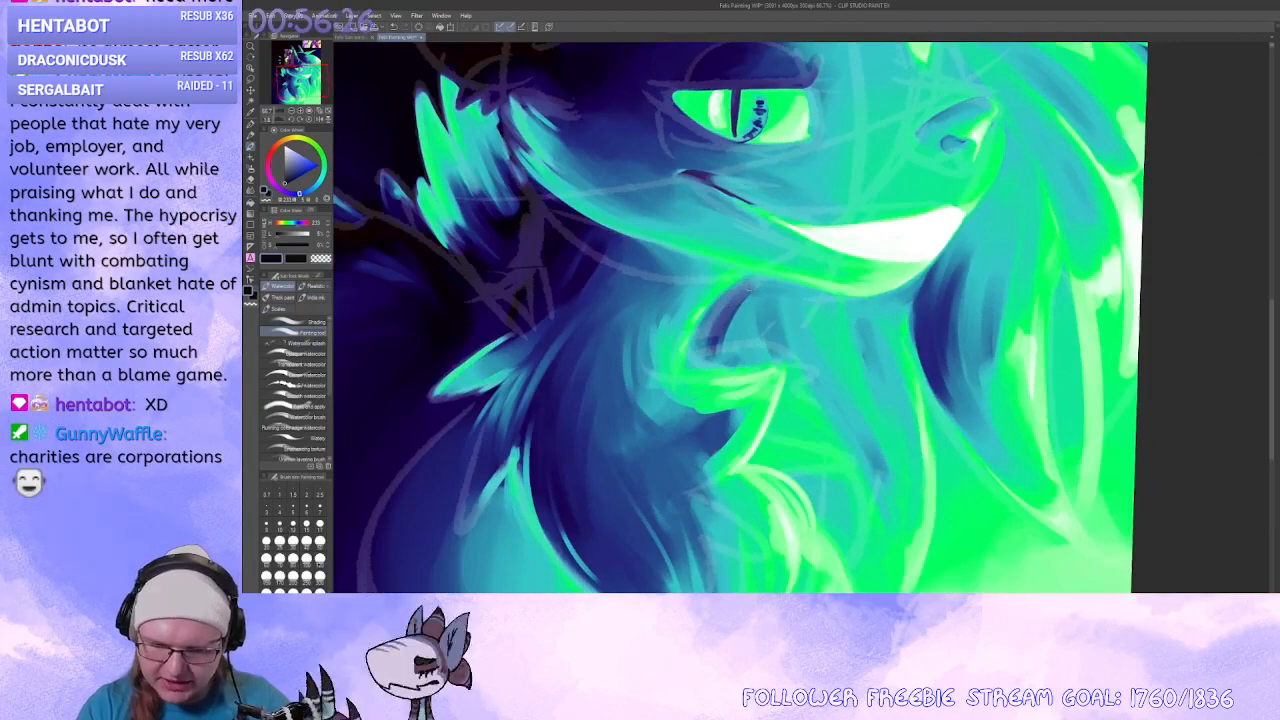
{"action": "mouse_move", "coordinate": [700, 348]}
{"action": "left_mouse_down"}
{"action": "mouse_move", "coordinate": [642, 411]}
{"action": "mouse_move", "coordinate": [731, 425]}
{"action": "left_mouse_up"}
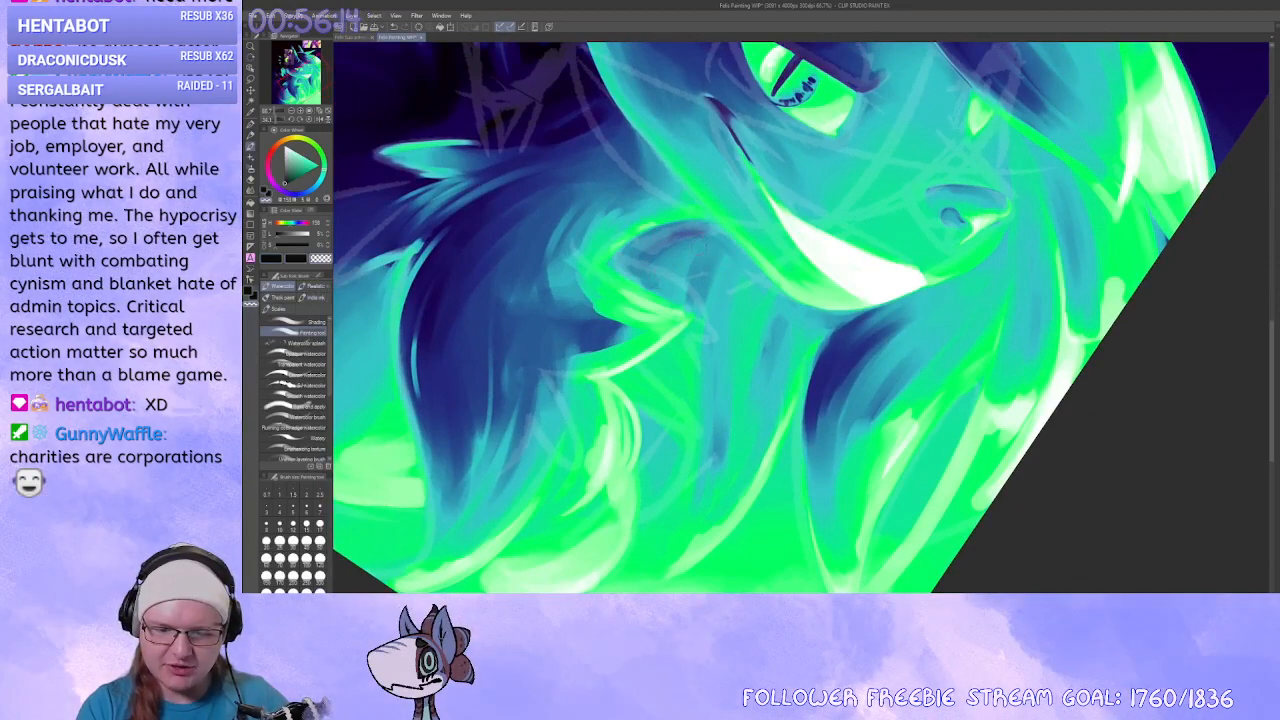
Sharpen the pale green pointed tip and rim of the tuft beneath the jaw.
{"action": "left_click_drag", "start_coordinate": [591, 474], "coordinate": [646, 490]}
{"action": "left_click_drag", "start_coordinate": [677, 310], "coordinate": [726, 355]}
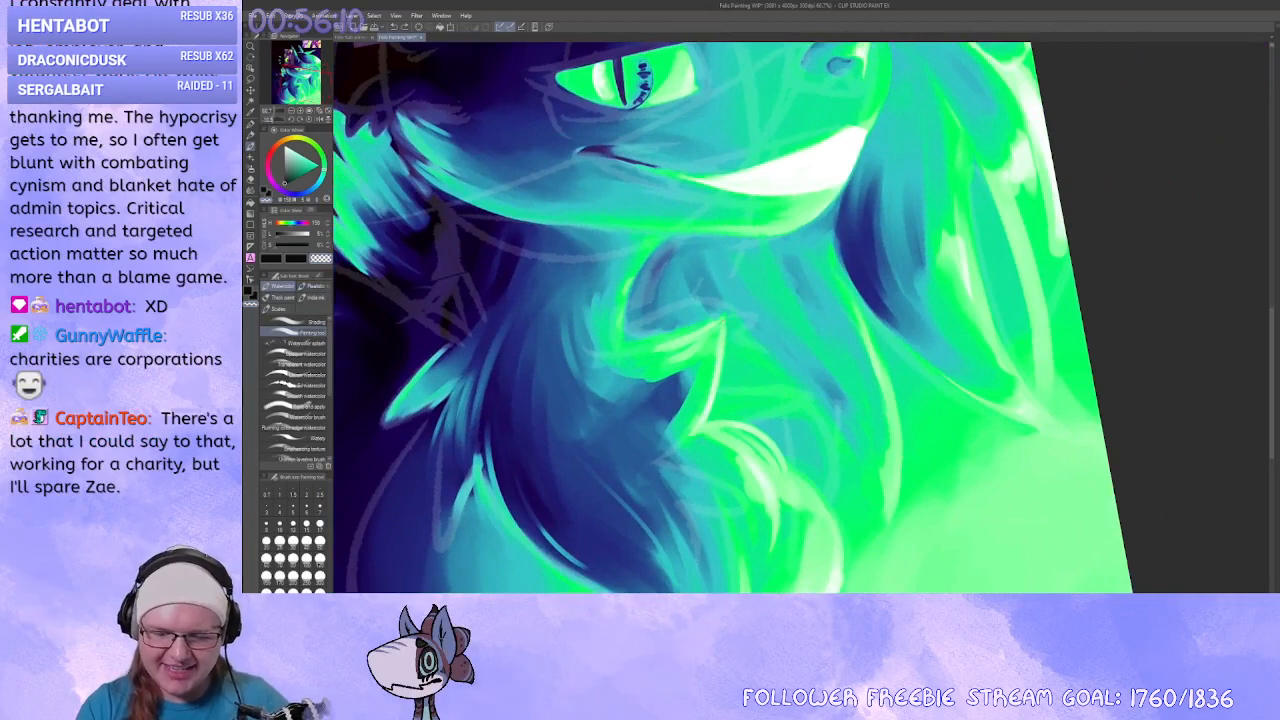
{"action": "mouse_move", "coordinate": [675, 402]}
{"action": "left_mouse_down"}
{"action": "mouse_move", "coordinate": [663, 388]}
{"action": "mouse_move", "coordinate": [757, 329]}
{"action": "mouse_move", "coordinate": [746, 349]}
{"action": "mouse_move", "coordinate": [856, 357]}
{"action": "mouse_move", "coordinate": [816, 266]}
{"action": "left_mouse_up"}
{"action": "left_click_drag", "start_coordinate": [778, 300], "coordinate": [738, 354]}
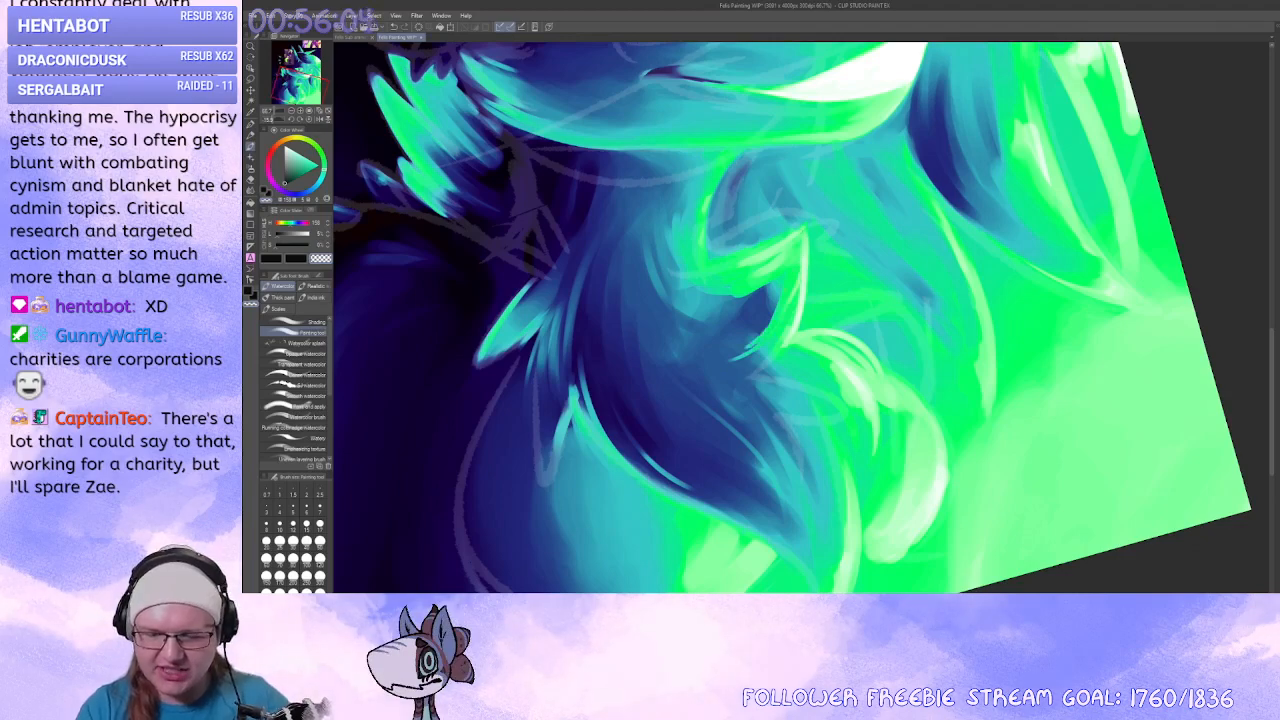
Flick fine teal and indigo hairs along the dark chest fur's edge where it meets the bright pointed tuft.
{"action": "left_click", "coordinate": [747, 318], "text": "alt"}
{"action": "left_click_drag", "start_coordinate": [767, 285], "coordinate": [722, 304]}
{"action": "left_click_drag", "start_coordinate": [673, 379], "coordinate": [802, 241]}
{"action": "mouse_move", "coordinate": [829, 243]}
{"action": "left_mouse_down"}
{"action": "mouse_move", "coordinate": [829, 279]}
{"action": "mouse_move", "coordinate": [706, 298]}
{"action": "left_mouse_up"}
{"action": "mouse_move", "coordinate": [706, 298]}
{"action": "left_mouse_down"}
{"action": "mouse_move", "coordinate": [705, 332]}
{"action": "mouse_move", "coordinate": [703, 294]}
{"action": "mouse_move", "coordinate": [750, 340]}
{"action": "mouse_move", "coordinate": [820, 374]}
{"action": "left_mouse_up"}
{"action": "mouse_move", "coordinate": [820, 374]}
{"action": "left_mouse_down"}
{"action": "mouse_move", "coordinate": [730, 354]}
{"action": "mouse_move", "coordinate": [702, 330]}
{"action": "left_mouse_up"}
{"action": "left_click_drag", "start_coordinate": [750, 338], "coordinate": [698, 319]}
{"action": "mouse_move", "coordinate": [775, 320]}
{"action": "left_mouse_down"}
{"action": "mouse_move", "coordinate": [710, 352]}
{"action": "mouse_move", "coordinate": [757, 283]}
{"action": "mouse_move", "coordinate": [790, 180]}
{"action": "left_mouse_up"}
{"action": "left_click_drag", "start_coordinate": [754, 300], "coordinate": [736, 250]}
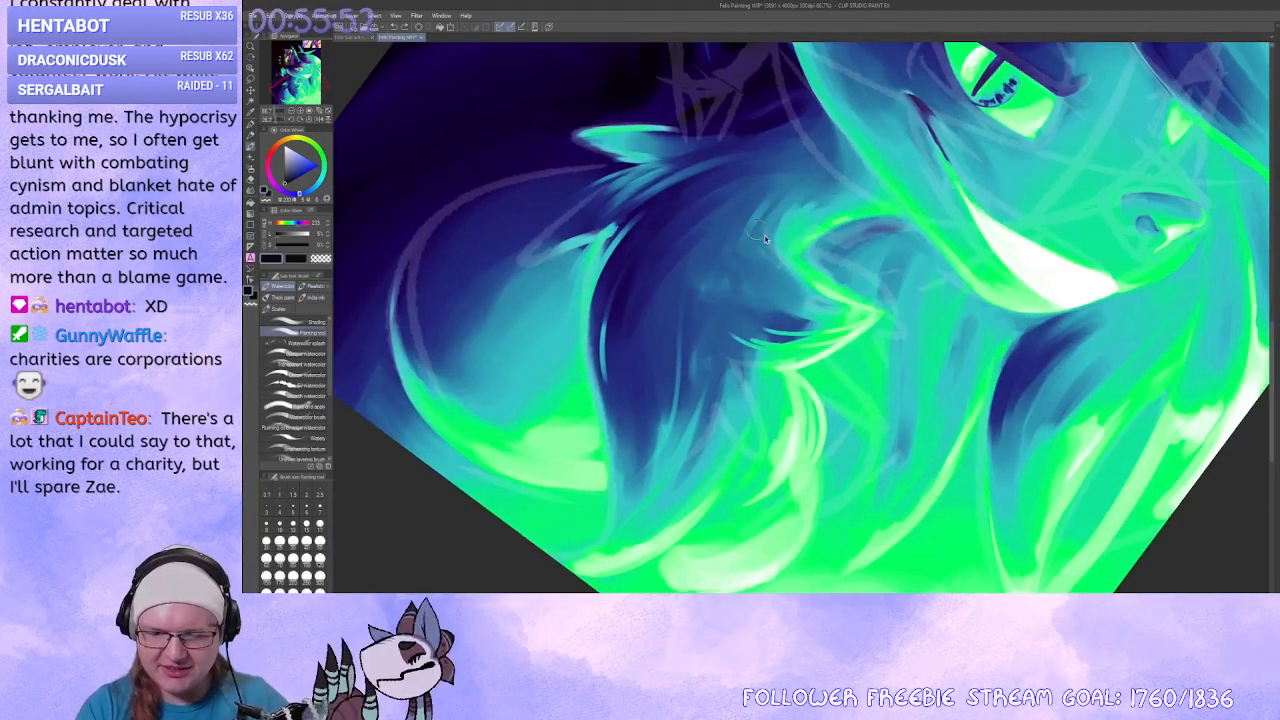
{"action": "left_click_drag", "start_coordinate": [766, 188], "coordinate": [782, 170]}
Stroke thin pale green arcs of fur above the small highlighted curl on the chest.
{"action": "key", "text": "r"}
{"action": "mouse_move", "coordinate": [772, 322]}
{"action": "left_mouse_down"}
{"action": "mouse_move", "coordinate": [923, 438]}
{"action": "mouse_move", "coordinate": [694, 420]}
{"action": "mouse_move", "coordinate": [868, 452]}
{"action": "left_mouse_up"}
{"action": "key", "text": "r"}
{"action": "left_click_drag", "start_coordinate": [891, 345], "coordinate": [878, 342]}
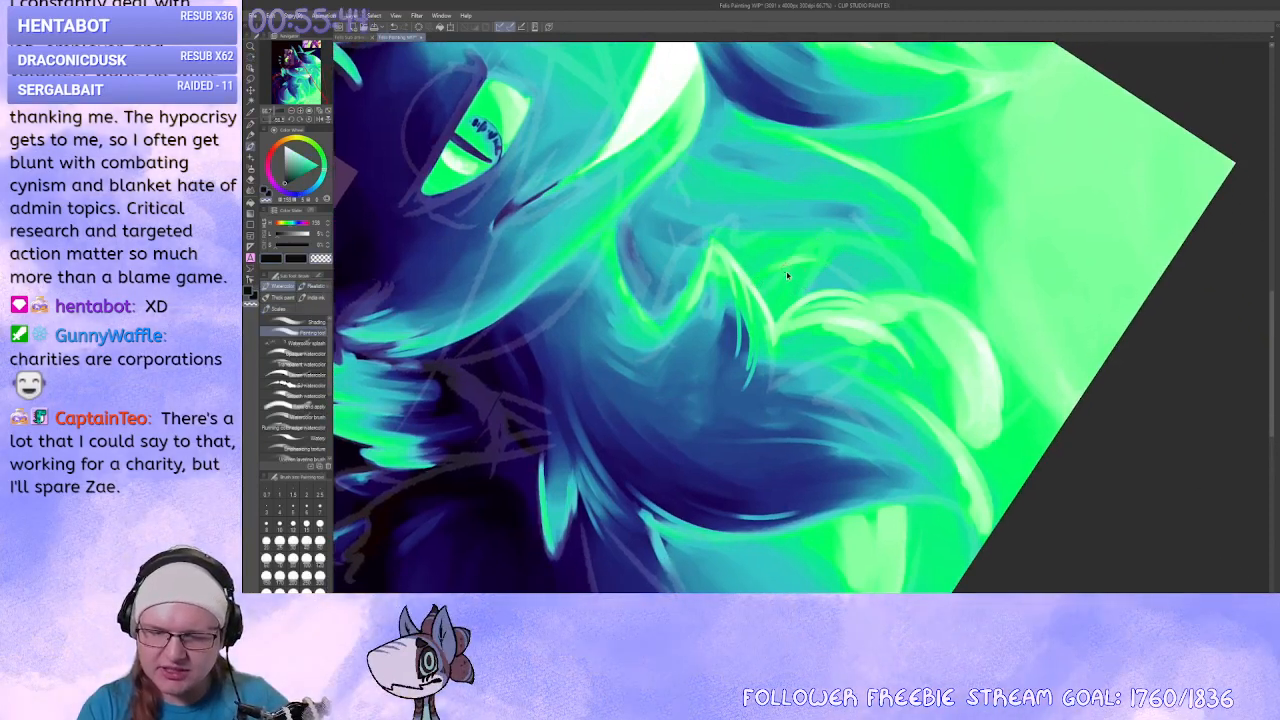
{"action": "key", "text": "ctrl+at"}
{"action": "mouse_move", "coordinate": [764, 293]}
{"action": "left_mouse_down"}
{"action": "mouse_move", "coordinate": [817, 241]}
{"action": "mouse_move", "coordinate": [806, 252]}
{"action": "left_mouse_up"}
{"action": "key", "text": "ctrl+z"}
{"action": "key", "text": "r"}
{"action": "mouse_move", "coordinate": [728, 403]}
{"action": "left_mouse_down"}
{"action": "mouse_move", "coordinate": [690, 298]}
{"action": "mouse_move", "coordinate": [660, 340]}
{"action": "left_mouse_up"}
{"action": "key", "text": "b"}
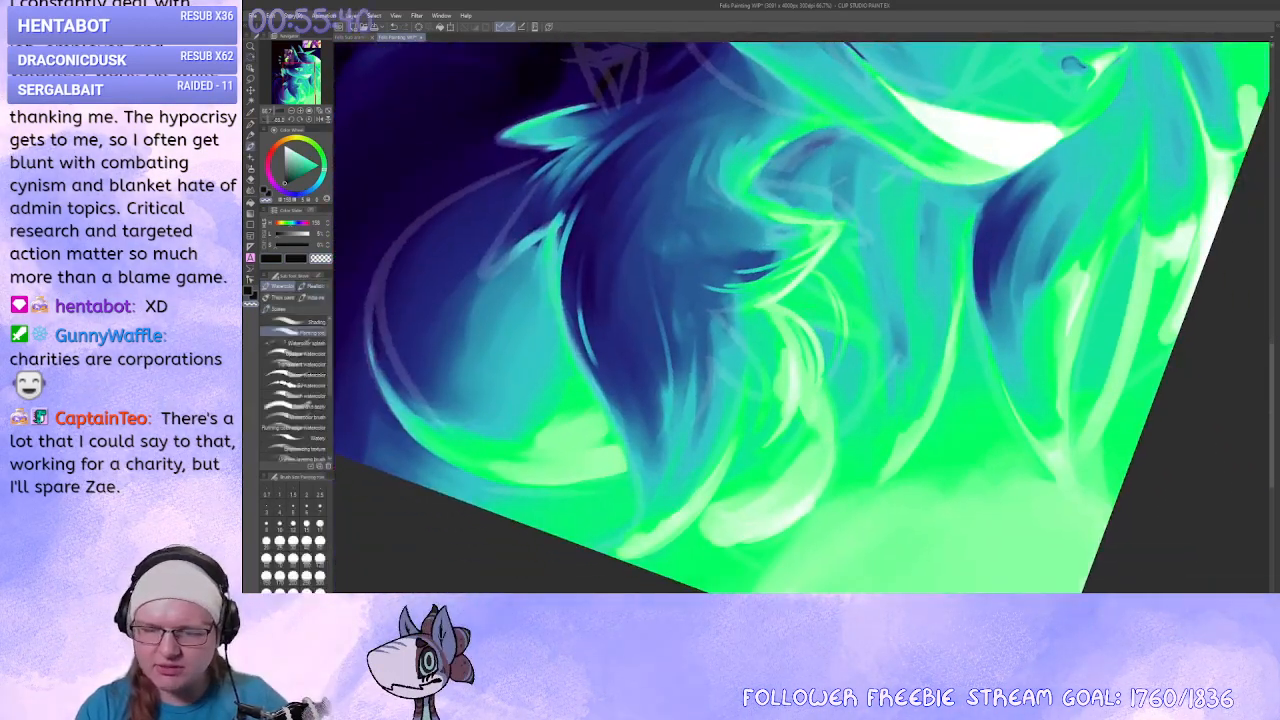
{"action": "key", "text": "r"}
{"action": "mouse_move", "coordinate": [866, 396]}
{"action": "left_mouse_down"}
{"action": "mouse_move", "coordinate": [874, 382]}
{"action": "mouse_move", "coordinate": [788, 236]}
{"action": "left_mouse_up"}
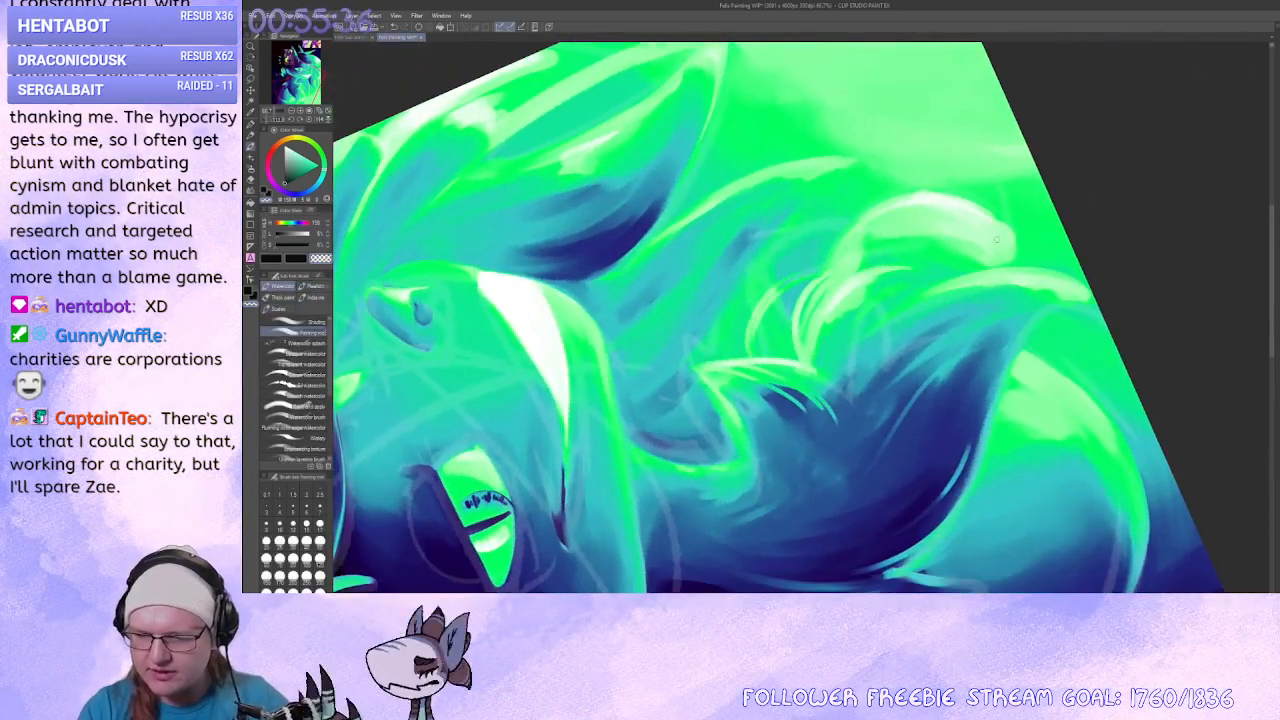
Blend the lower end of the bright curved chest tuft into the green beneath it.
{"action": "key", "text": "r"}
{"action": "mouse_move", "coordinate": [775, 300]}
{"action": "left_mouse_down"}
{"action": "mouse_move", "coordinate": [692, 312]}
{"action": "mouse_move", "coordinate": [720, 245]}
{"action": "left_mouse_up"}
{"action": "mouse_move", "coordinate": [831, 439]}
{"action": "left_mouse_down"}
{"action": "mouse_move", "coordinate": [812, 392]}
{"action": "mouse_move", "coordinate": [831, 342]}
{"action": "left_mouse_up"}
{"action": "key", "text": "x"}
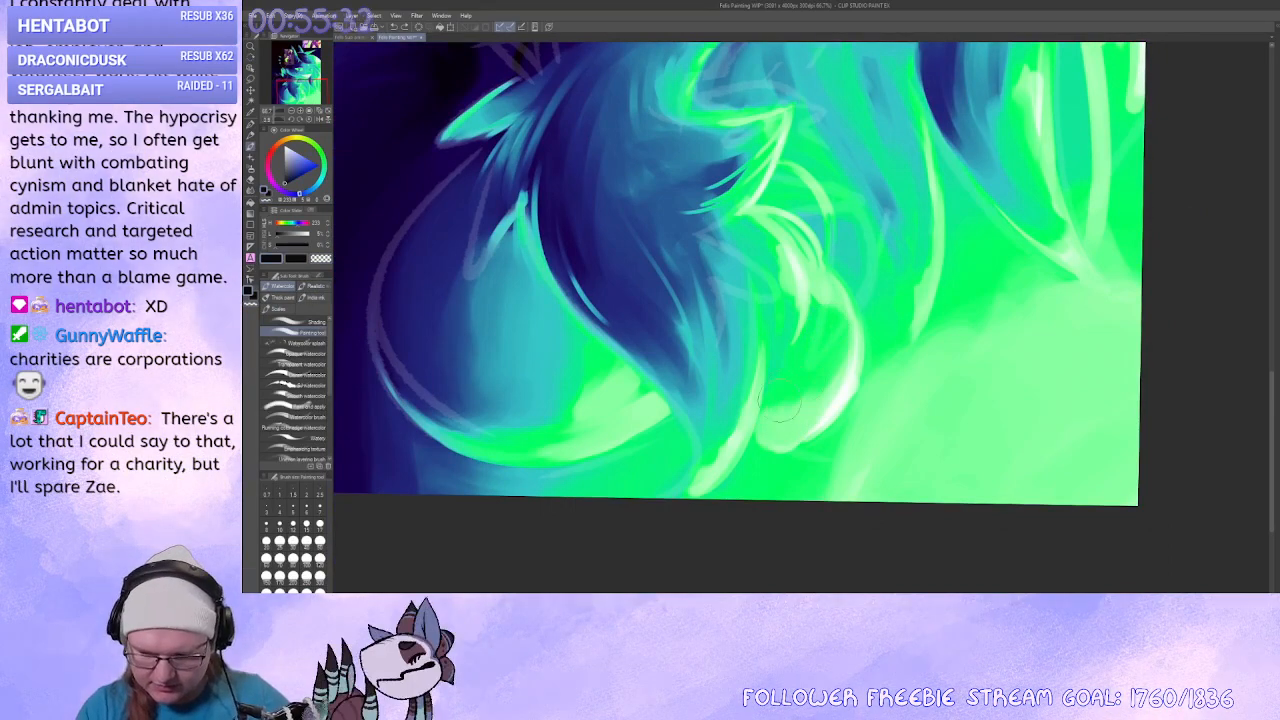
{"action": "mouse_move", "coordinate": [790, 398]}
{"action": "left_mouse_down"}
{"action": "mouse_move", "coordinate": [776, 412]}
{"action": "mouse_move", "coordinate": [788, 455]}
{"action": "mouse_move", "coordinate": [773, 455]}
{"action": "left_mouse_up"}
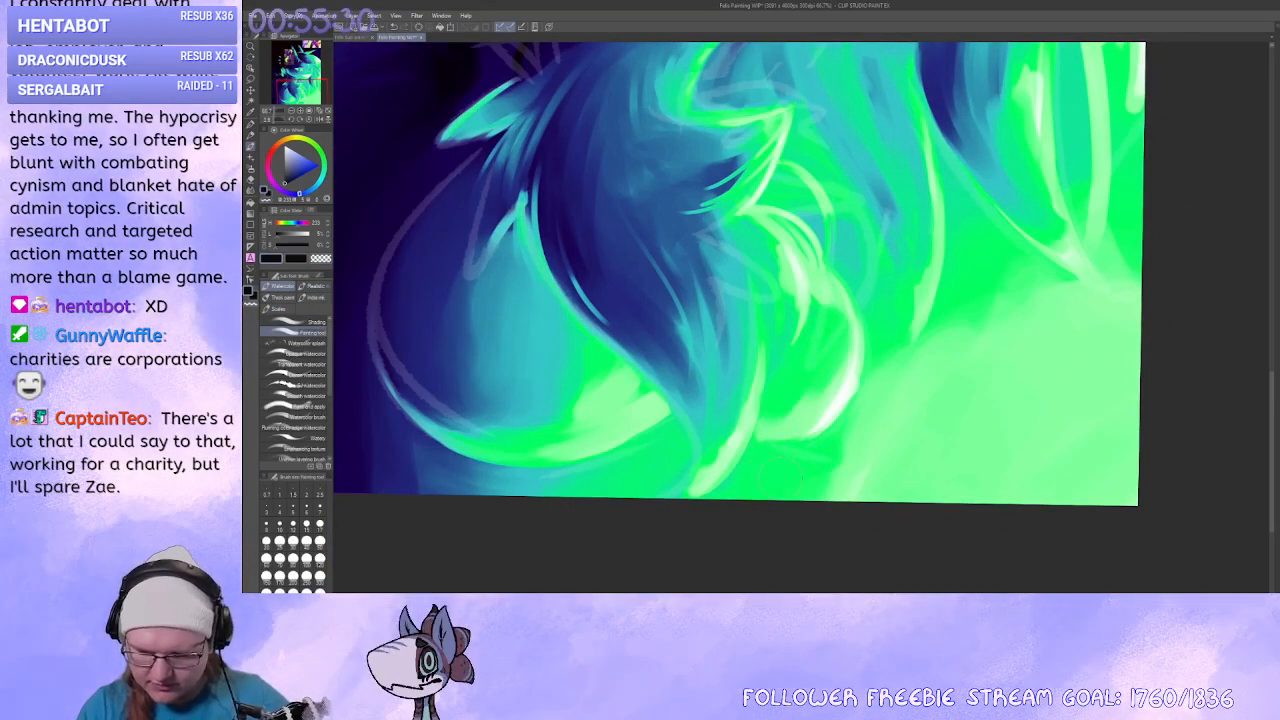
{"action": "left_click_drag", "start_coordinate": [764, 507], "coordinate": [668, 595]}
{"action": "mouse_move", "coordinate": [862, 460]}
{"action": "left_mouse_down"}
{"action": "mouse_move", "coordinate": [780, 429]}
{"action": "mouse_move", "coordinate": [814, 390]}
{"action": "mouse_move", "coordinate": [812, 408]}
{"action": "left_mouse_up"}
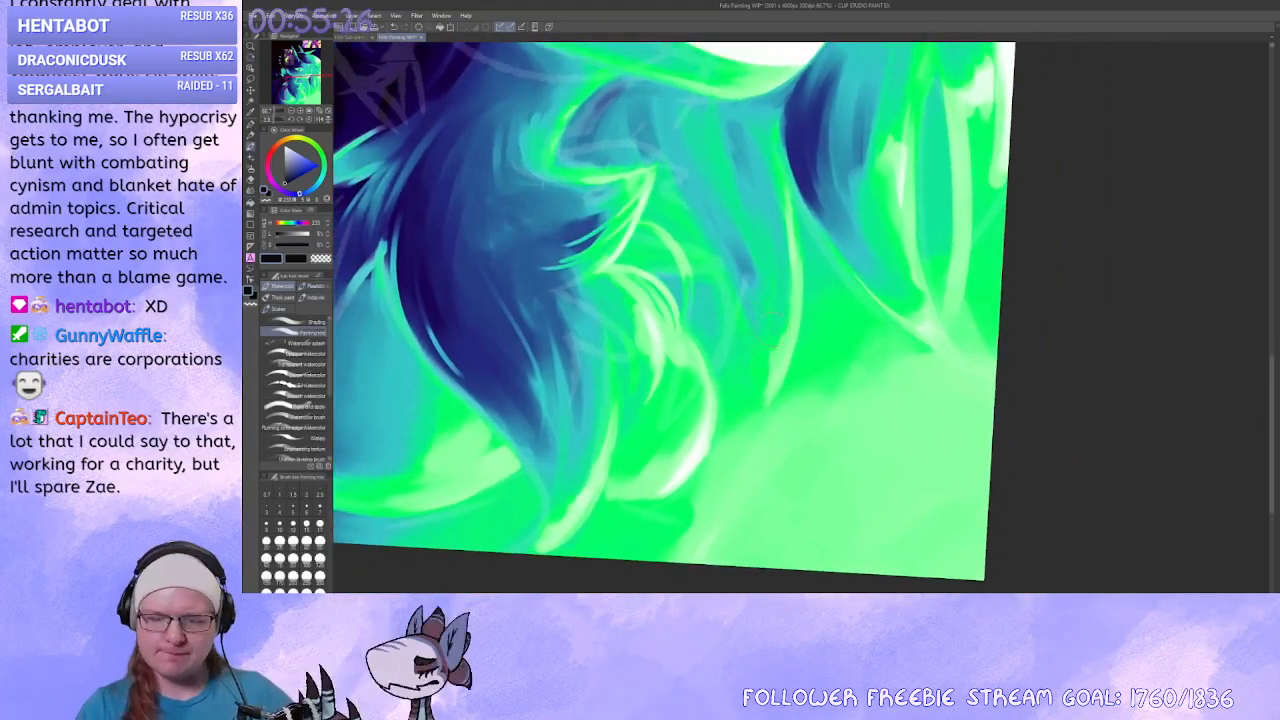
Examine the whole portrait zoomed out to judge the chest fur against the face and mane.
{"action": "left_click_drag", "start_coordinate": [790, 221], "coordinate": [783, 293]}
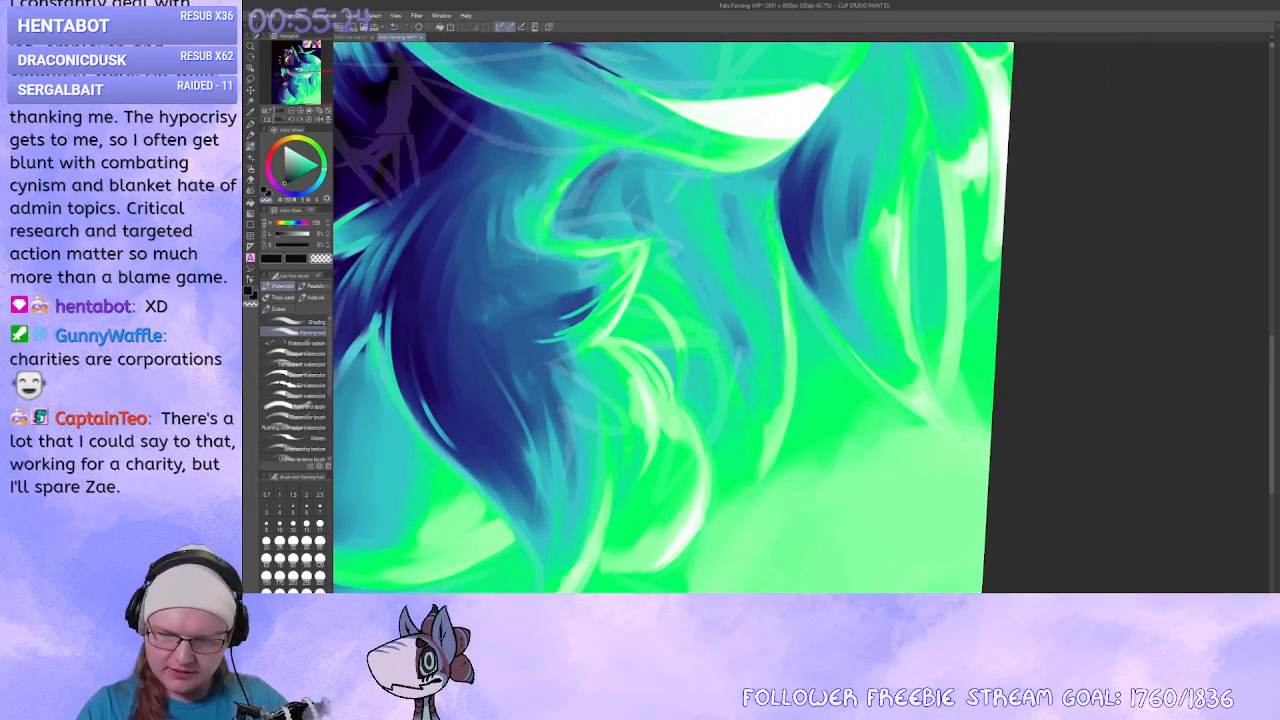
{"action": "mouse_move", "coordinate": [785, 300]}
{"action": "left_mouse_down"}
{"action": "mouse_move", "coordinate": [950, 418]}
{"action": "mouse_move", "coordinate": [964, 189]}
{"action": "left_mouse_up"}
{"action": "key", "text": "ctrl+minus"}
{"action": "key", "text": "ctrl+minus"}
{"action": "key", "text": "ctrl+minus"}
{"action": "left_click_drag", "start_coordinate": [446, 240], "coordinate": [484, 366]}
{"action": "left_click_drag", "start_coordinate": [488, 425], "coordinate": [483, 407]}
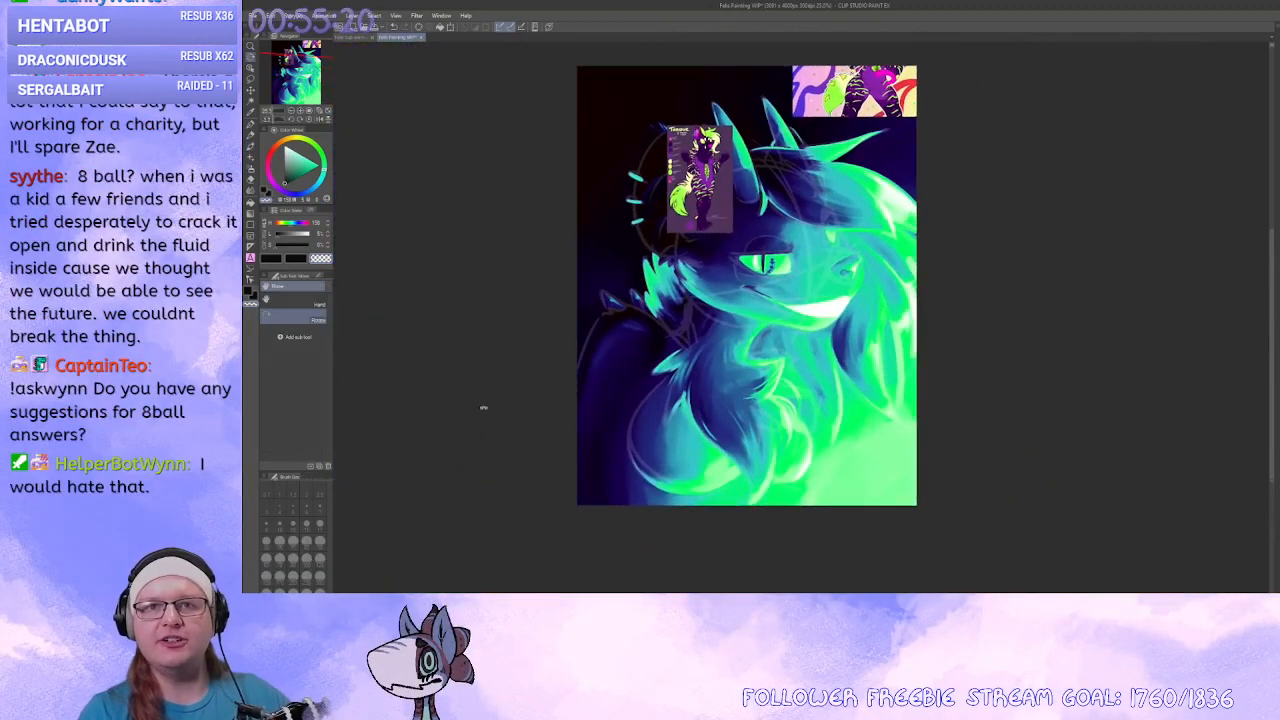
{"action": "left_click_drag", "start_coordinate": [1014, 347], "coordinate": [929, 400]}
{"action": "left_click", "coordinate": [305, 110]}
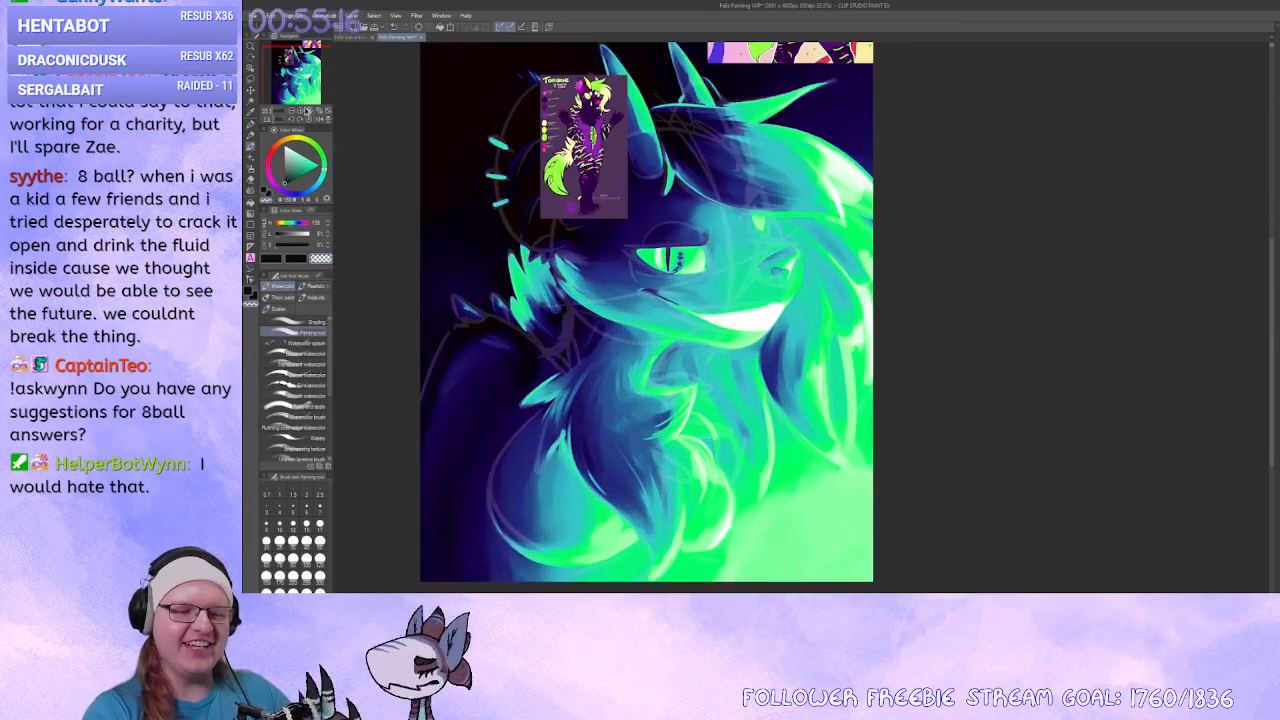
{"action": "left_click_drag", "start_coordinate": [912, 258], "coordinate": [946, 346]}
{"action": "mouse_move", "coordinate": [1017, 408]}
{"action": "left_mouse_down"}
{"action": "mouse_move", "coordinate": [1028, 383]}
{"action": "mouse_move", "coordinate": [1032, 401]}
{"action": "left_mouse_up"}
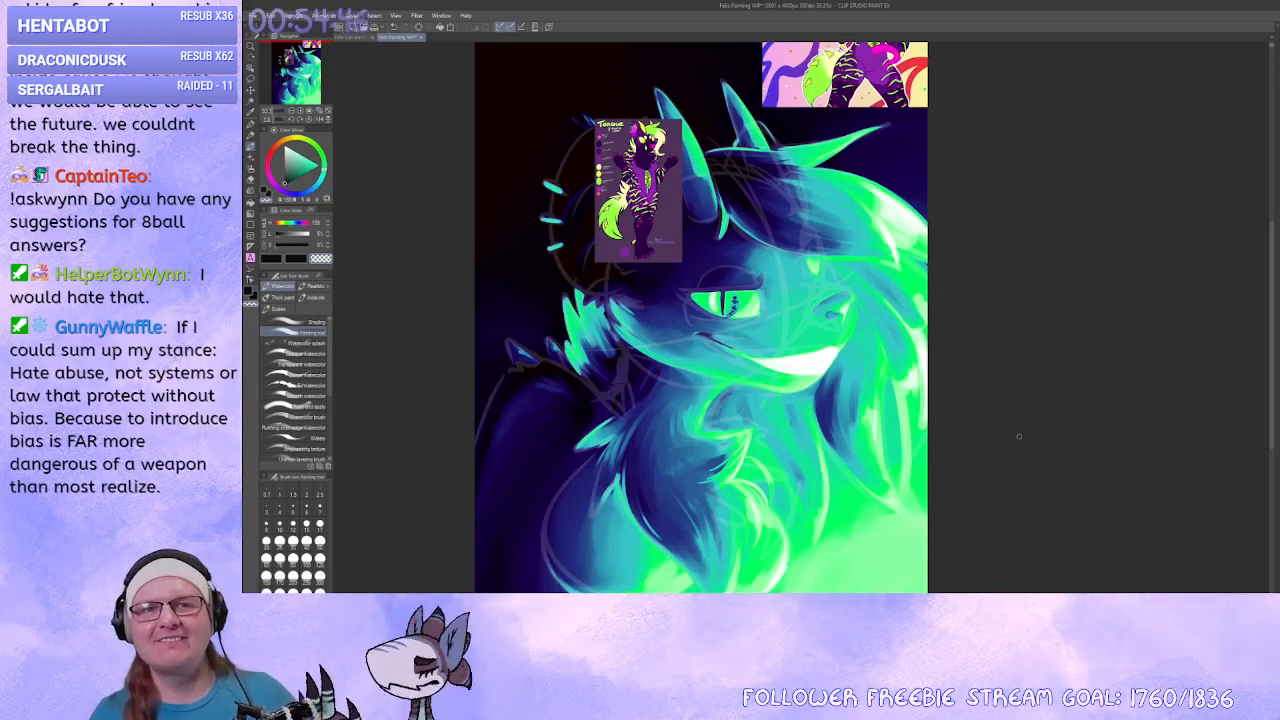
Deepen the dark blue shadow inside the green-rimmed tuft beneath the jaw, following its inner curve.
{"action": "left_click_drag", "start_coordinate": [1019, 436], "coordinate": [908, 249]}
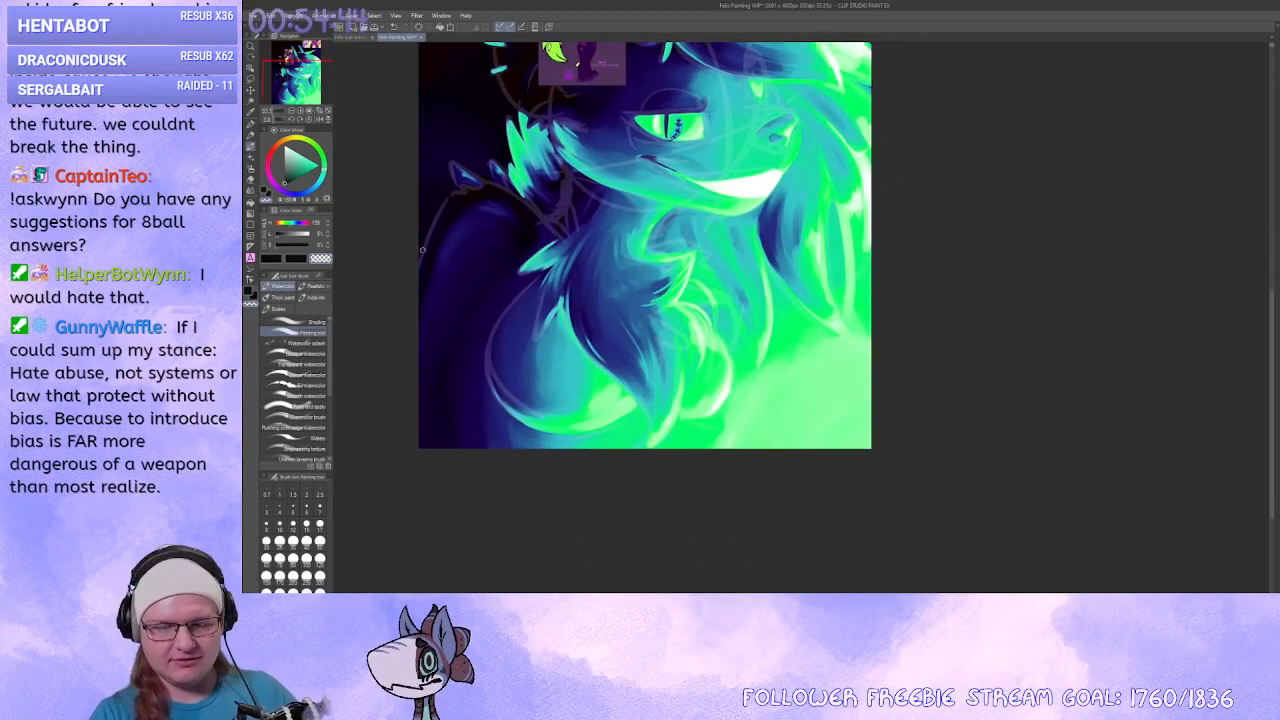
{"action": "double_click", "coordinate": [300, 111]}
{"action": "left_click_drag", "start_coordinate": [700, 235], "coordinate": [846, 448]}
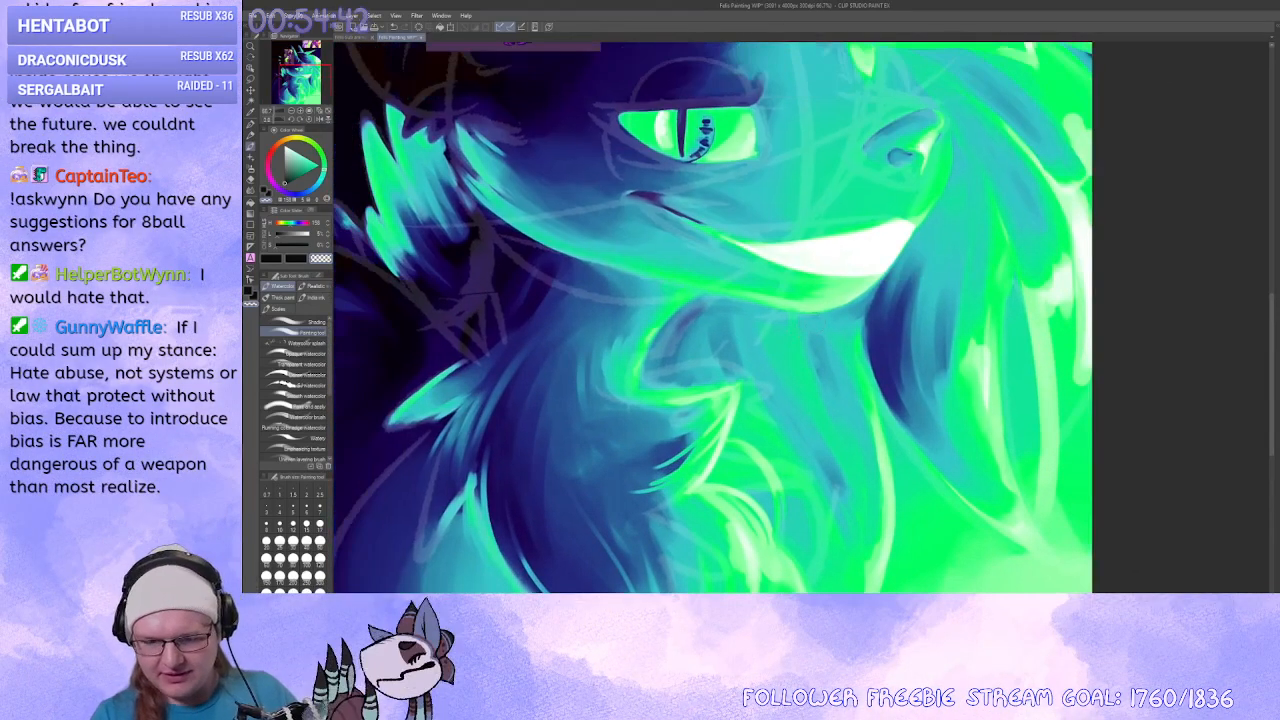
{"action": "left_click_drag", "start_coordinate": [738, 309], "coordinate": [716, 358]}
{"action": "left_click_drag", "start_coordinate": [747, 385], "coordinate": [813, 306]}
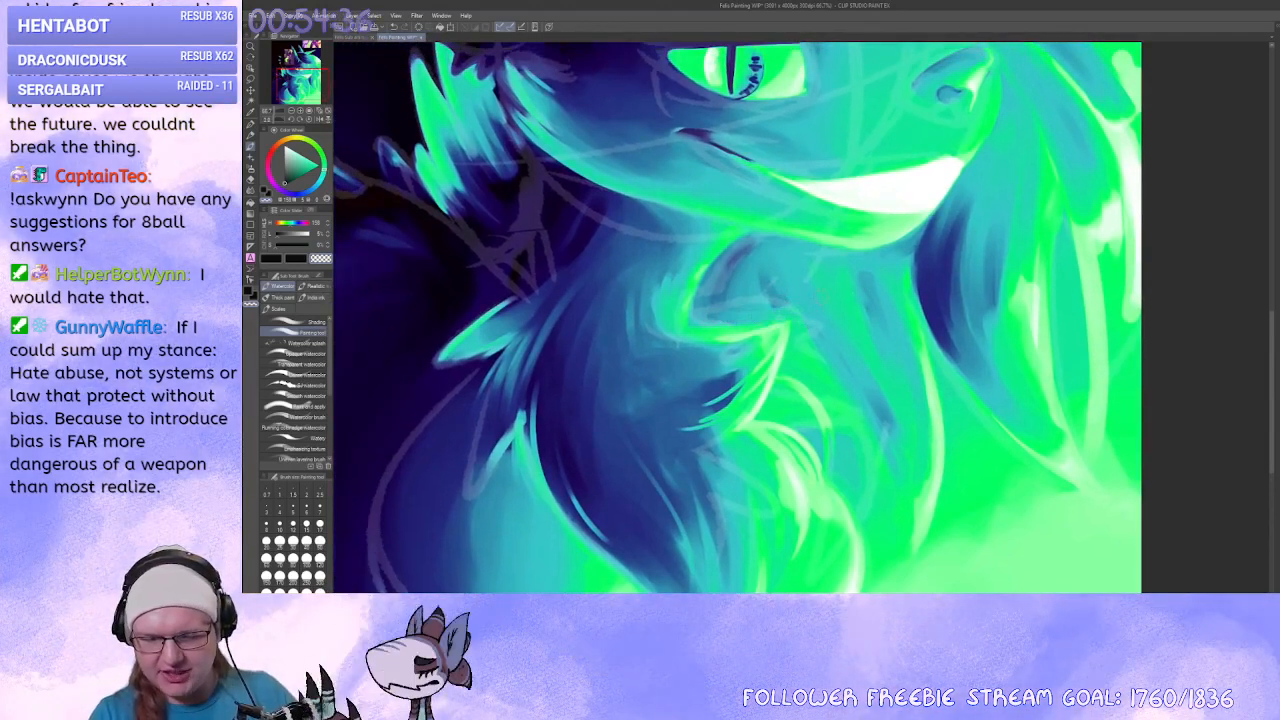
{"action": "key", "text": "c"}
{"action": "left_click_drag", "start_coordinate": [750, 310], "coordinate": [716, 294]}
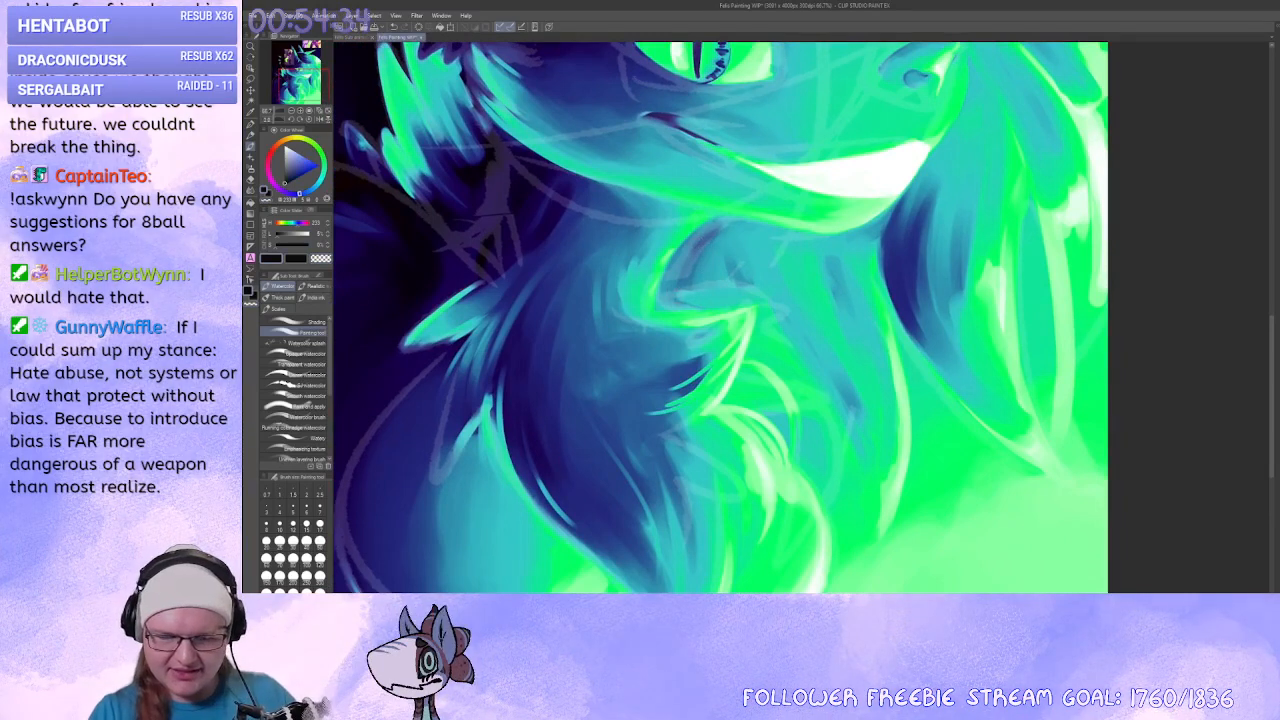
{"action": "left_click_drag", "start_coordinate": [688, 248], "coordinate": [668, 300]}
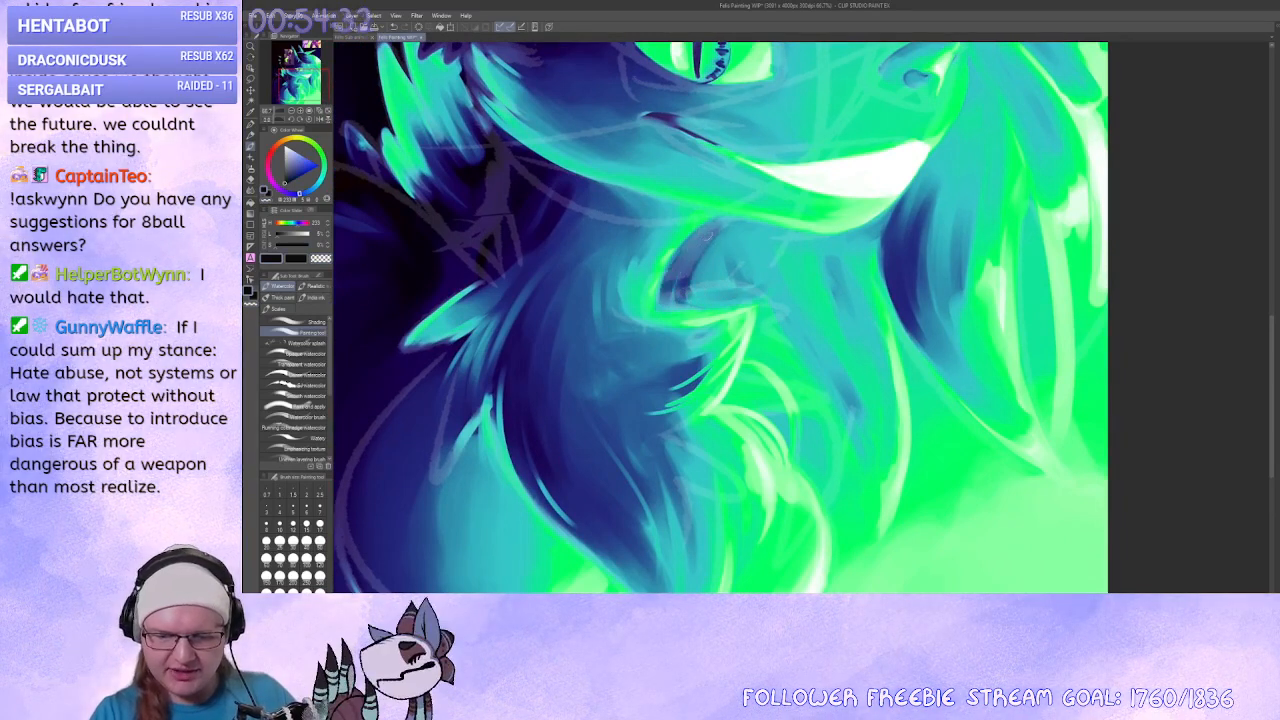
{"action": "key", "text": "ctrl+z"}
{"action": "left_click_drag", "start_coordinate": [690, 246], "coordinate": [680, 295]}
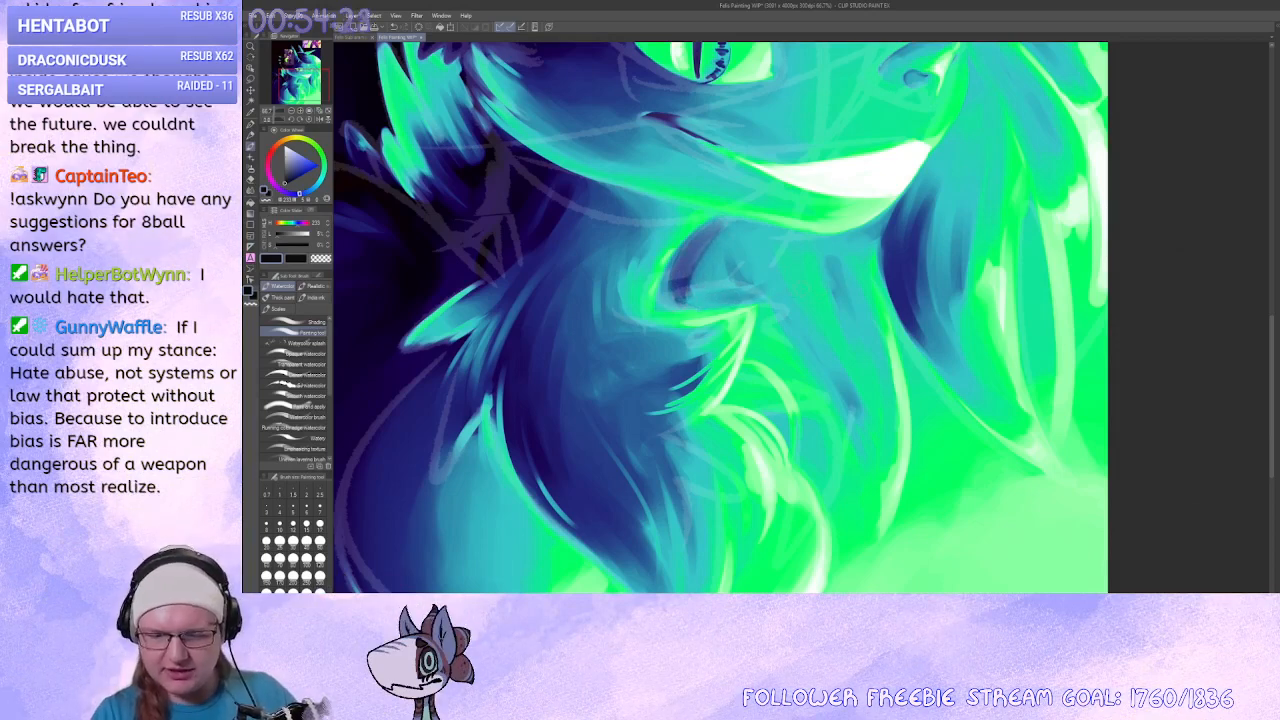
Reshape the shadow inside the jaw tuft with curved indigo strokes blended into the surrounding teal.
{"action": "left_click_drag", "start_coordinate": [744, 240], "coordinate": [730, 298]}
{"action": "key", "text": "ctrl+z"}
{"action": "mouse_move", "coordinate": [720, 228]}
{"action": "left_mouse_down"}
{"action": "mouse_move", "coordinate": [706, 290]}
{"action": "mouse_move", "coordinate": [676, 291]}
{"action": "left_mouse_up"}
{"action": "left_click_drag", "start_coordinate": [787, 309], "coordinate": [987, 381]}
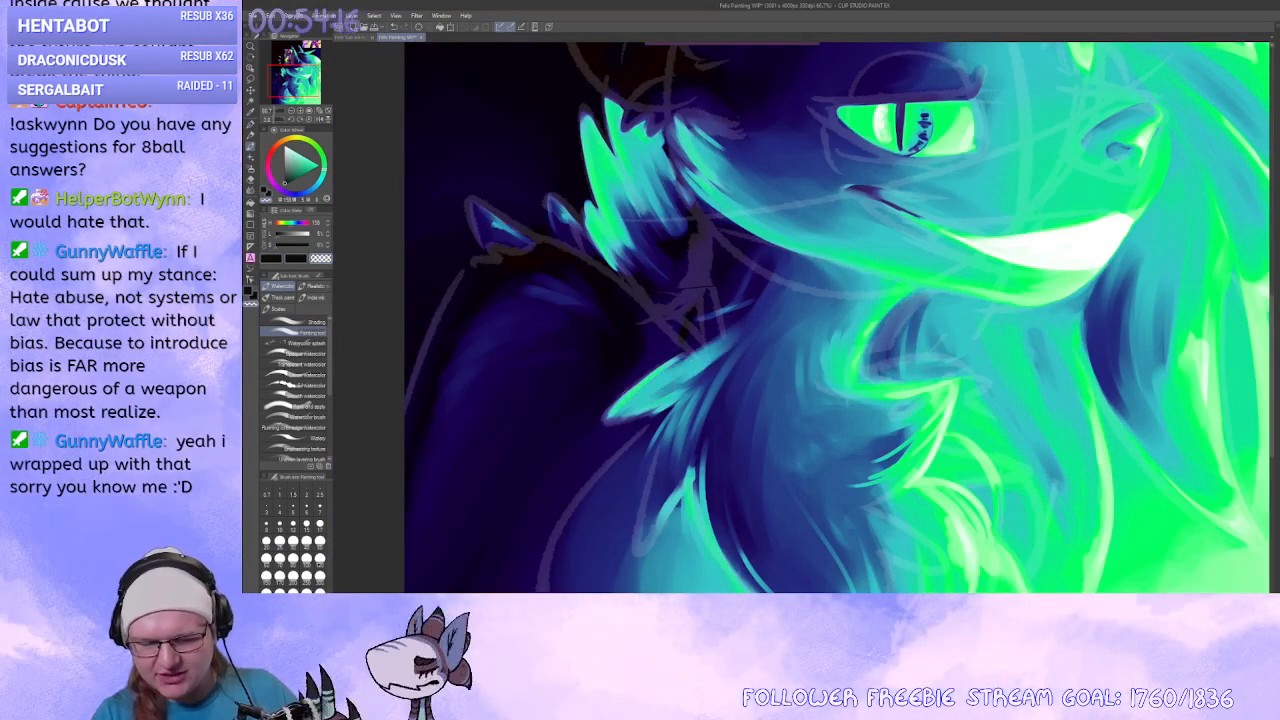
{"action": "left_click_drag", "start_coordinate": [702, 380], "coordinate": [736, 288]}
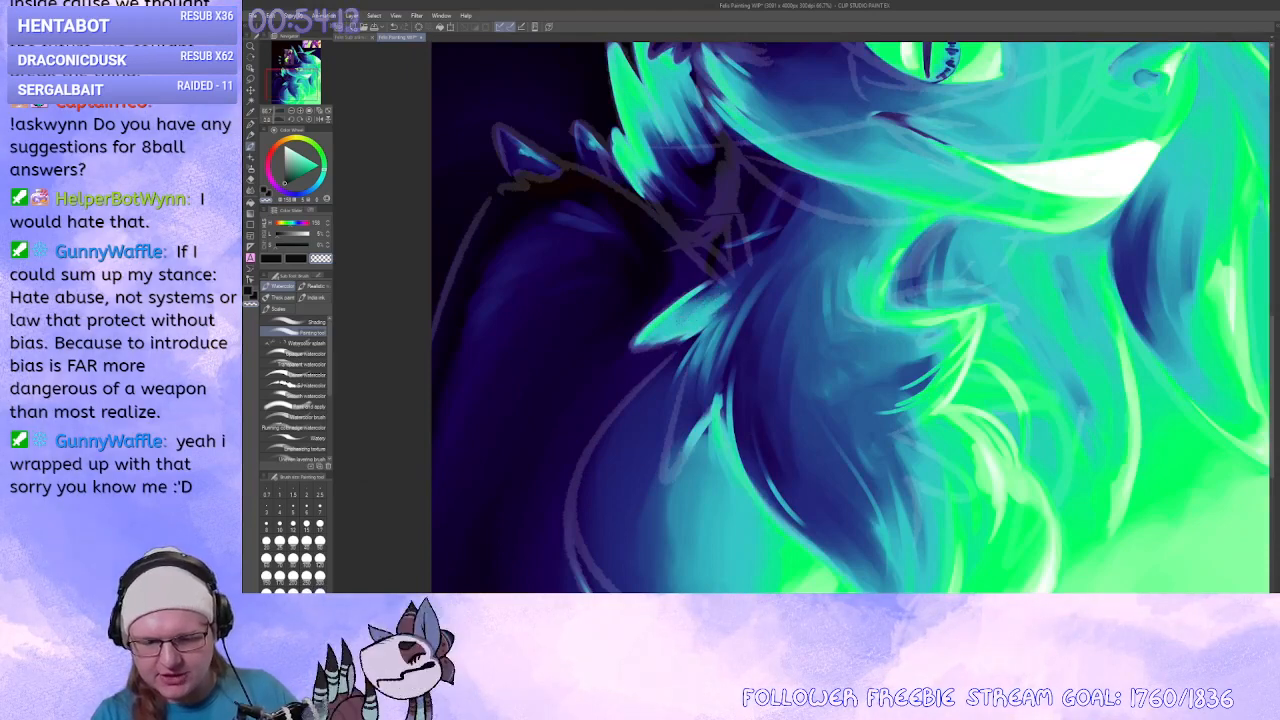
{"action": "left_click_drag", "start_coordinate": [890, 327], "coordinate": [788, 338]}
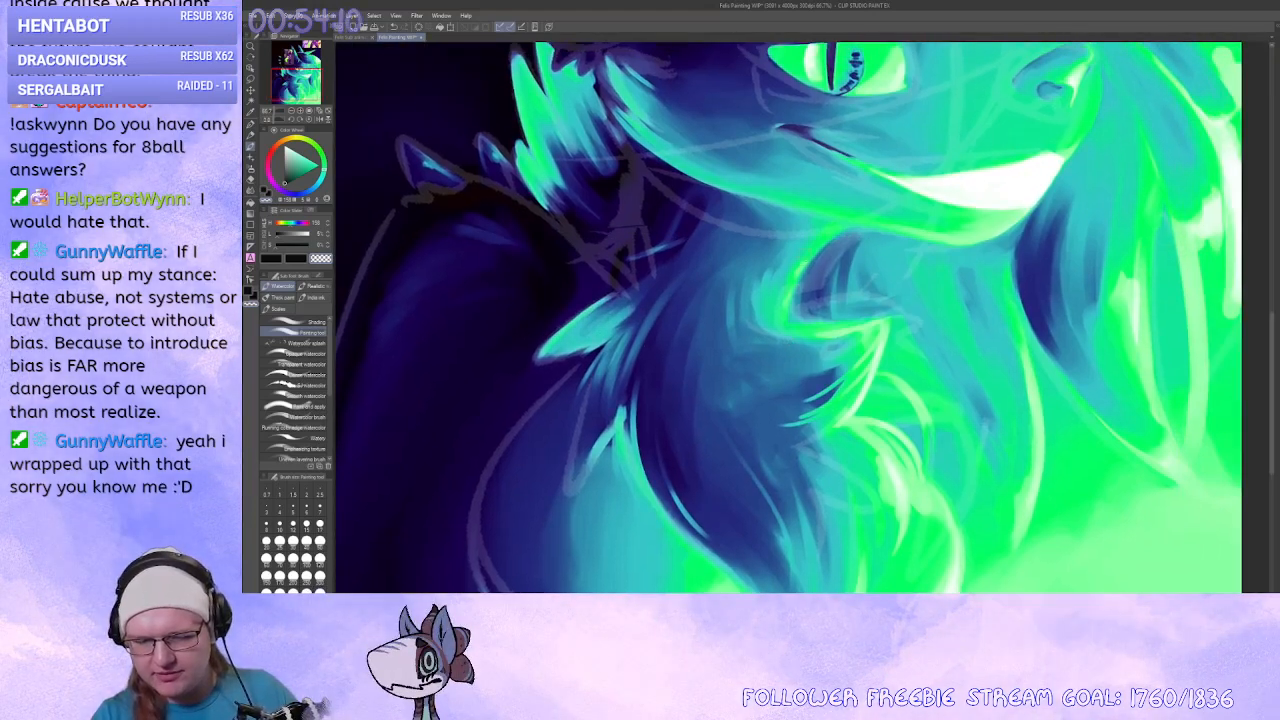
{"action": "left_click_drag", "start_coordinate": [873, 271], "coordinate": [817, 389]}
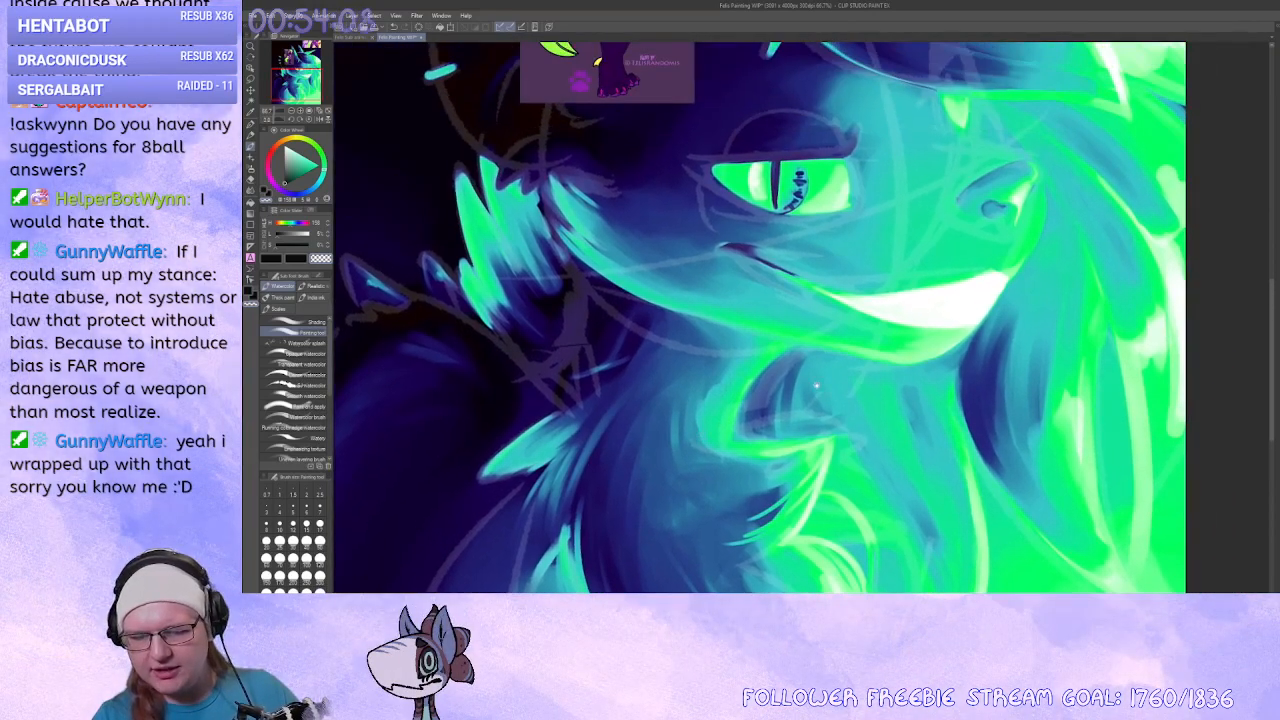
Examine the neck tufts and outer mane locks beside the muzzle from several rotated angles.
{"action": "left_click_drag", "start_coordinate": [929, 458], "coordinate": [762, 289]}
{"action": "left_click_drag", "start_coordinate": [713, 201], "coordinate": [704, 205]}
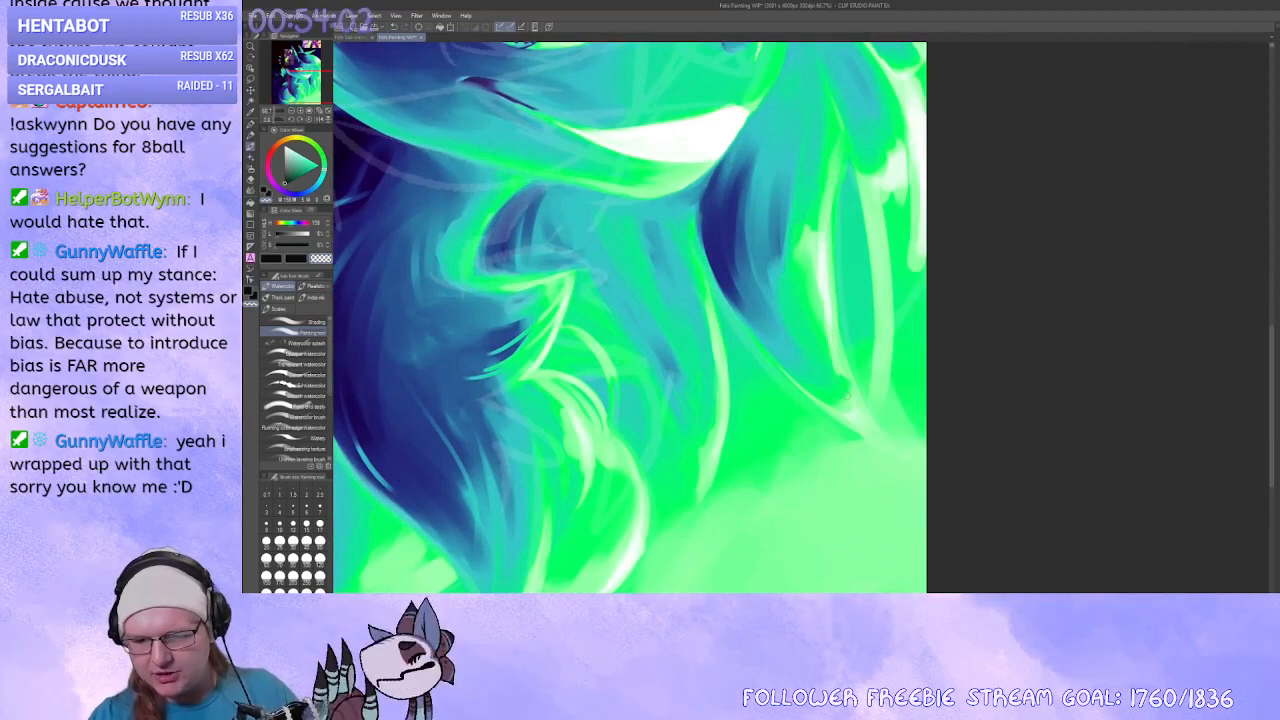
{"action": "mouse_move", "coordinate": [868, 198]}
{"action": "left_mouse_down"}
{"action": "mouse_move", "coordinate": [793, 258]}
{"action": "mouse_move", "coordinate": [806, 442]}
{"action": "left_mouse_up"}
{"action": "left_click_drag", "start_coordinate": [806, 442], "coordinate": [794, 442]}
{"action": "left_click_drag", "start_coordinate": [807, 309], "coordinate": [770, 334]}
{"action": "key", "text": "ctrl+z"}
{"action": "mouse_move", "coordinate": [739, 507]}
{"action": "left_mouse_down"}
{"action": "mouse_move", "coordinate": [1010, 460]}
{"action": "mouse_move", "coordinate": [1040, 295]}
{"action": "left_mouse_up"}
{"action": "left_click_drag", "start_coordinate": [940, 310], "coordinate": [976, 246]}
{"action": "mouse_move", "coordinate": [876, 247]}
{"action": "left_mouse_down"}
{"action": "mouse_move", "coordinate": [789, 266]}
{"action": "mouse_move", "coordinate": [851, 244]}
{"action": "left_mouse_up"}
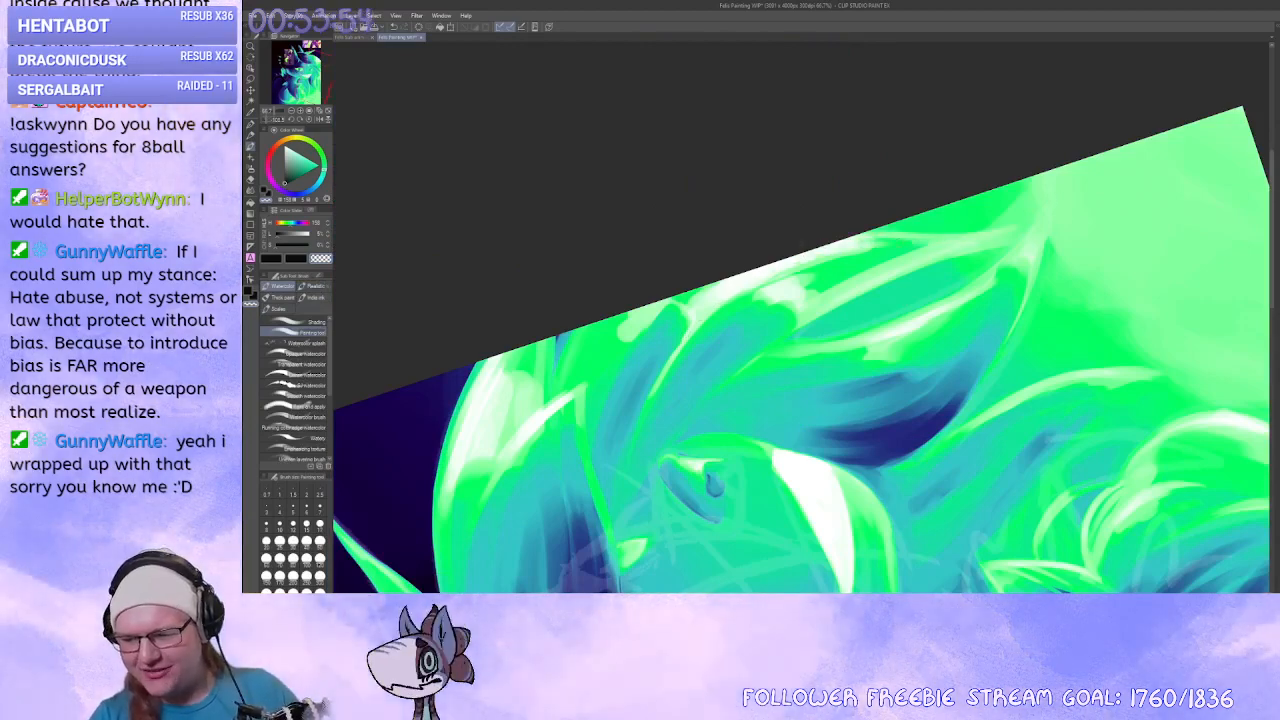
{"action": "left_click_drag", "start_coordinate": [833, 243], "coordinate": [812, 348]}
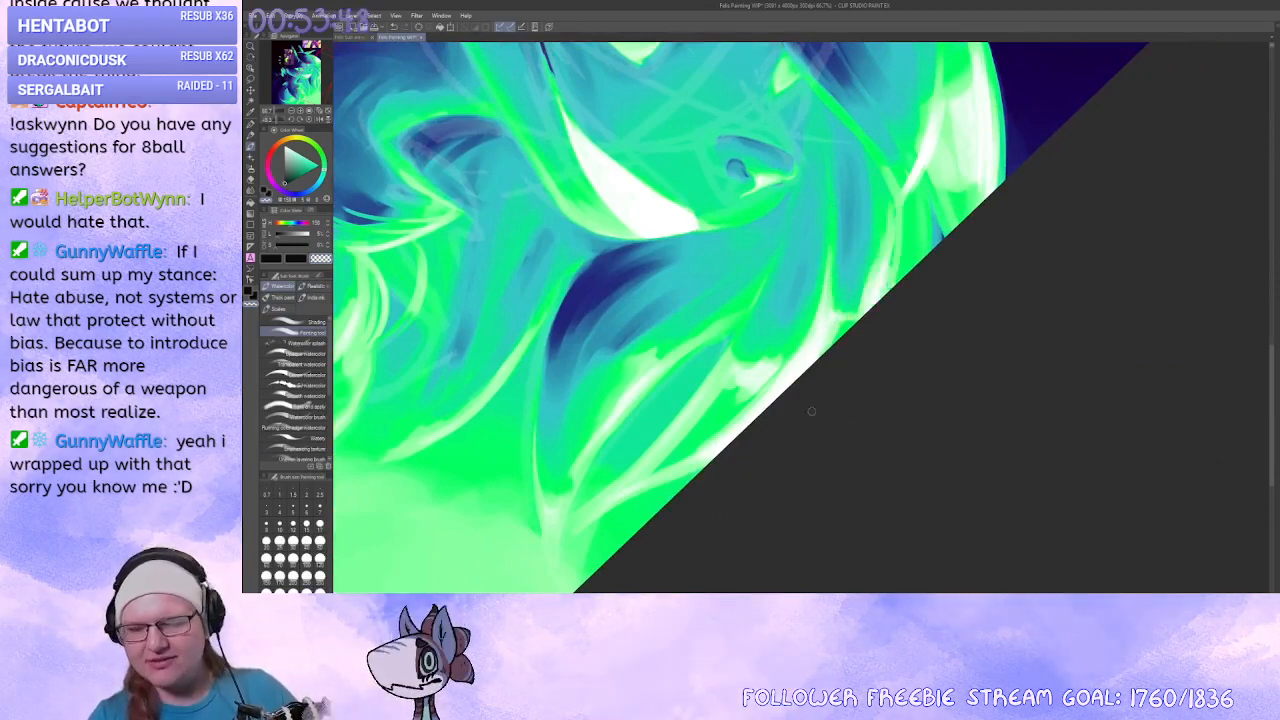
{"action": "mouse_move", "coordinate": [811, 411]}
{"action": "left_mouse_down"}
{"action": "mouse_move", "coordinate": [1017, 357]}
{"action": "mouse_move", "coordinate": [1030, 304]}
{"action": "left_mouse_up"}
{"action": "mouse_move", "coordinate": [677, 450]}
{"action": "left_mouse_down"}
{"action": "mouse_move", "coordinate": [717, 353]}
{"action": "mouse_move", "coordinate": [790, 430]}
{"action": "mouse_move", "coordinate": [785, 408]}
{"action": "mouse_move", "coordinate": [806, 405]}
{"action": "left_mouse_up"}
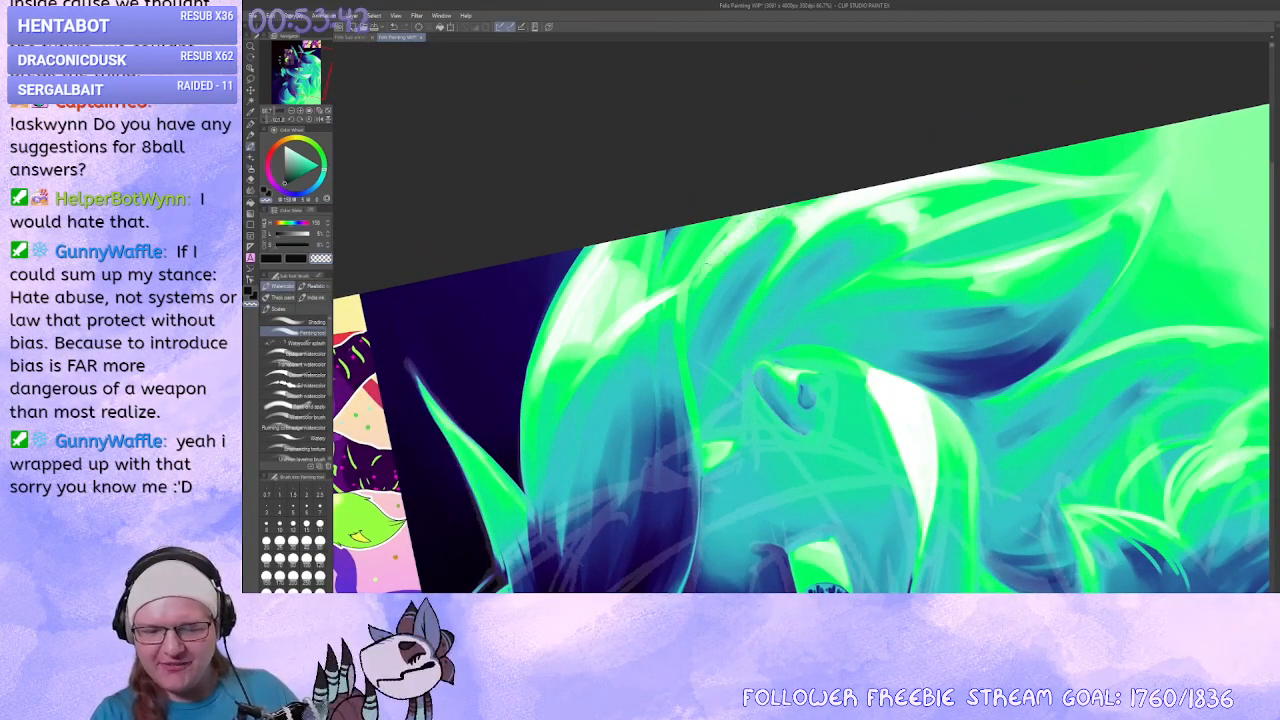
Touch up the bright green and white locks where the mane's outer curve meets the canvas edge.
{"action": "left_click", "coordinate": [797, 212], "text": "alt"}
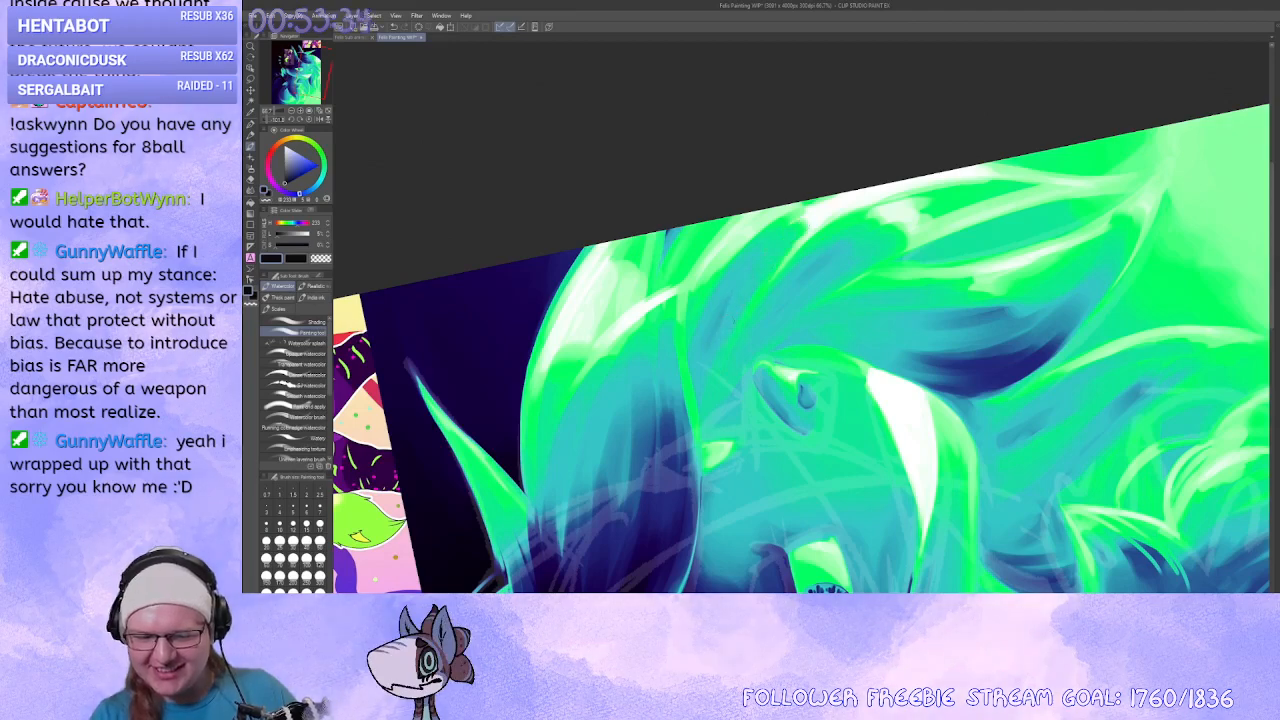
{"action": "mouse_move", "coordinate": [760, 225]}
{"action": "left_mouse_down"}
{"action": "mouse_move", "coordinate": [880, 350]}
{"action": "mouse_move", "coordinate": [677, 420]}
{"action": "mouse_move", "coordinate": [725, 428]}
{"action": "mouse_move", "coordinate": [666, 443]}
{"action": "mouse_move", "coordinate": [683, 466]}
{"action": "mouse_move", "coordinate": [729, 429]}
{"action": "mouse_move", "coordinate": [722, 473]}
{"action": "left_mouse_up"}
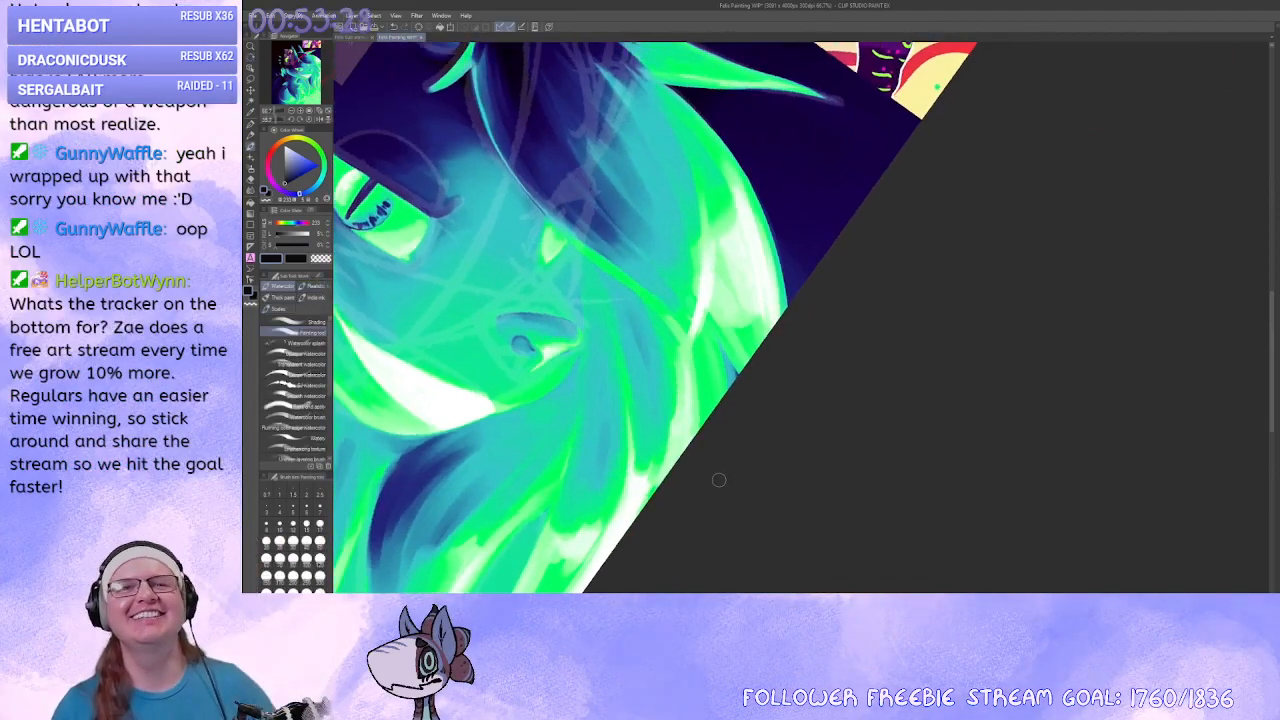
{"action": "left_click_drag", "start_coordinate": [781, 246], "coordinate": [758, 350]}
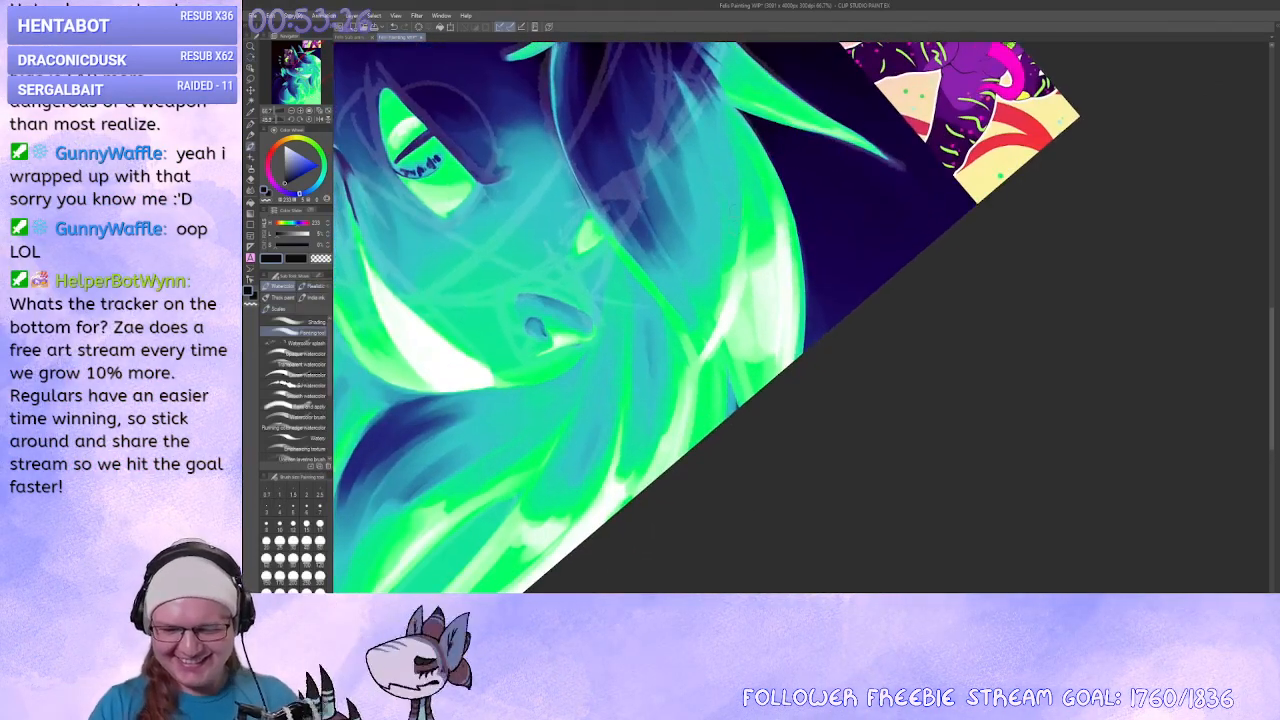
{"action": "mouse_move", "coordinate": [777, 228]}
{"action": "left_mouse_down"}
{"action": "mouse_move", "coordinate": [778, 324]}
{"action": "mouse_move", "coordinate": [775, 262]}
{"action": "mouse_move", "coordinate": [755, 258]}
{"action": "left_mouse_up"}
{"action": "mouse_move", "coordinate": [730, 410]}
{"action": "left_mouse_down"}
{"action": "mouse_move", "coordinate": [963, 371]}
{"action": "mouse_move", "coordinate": [696, 194]}
{"action": "mouse_move", "coordinate": [736, 226]}
{"action": "mouse_move", "coordinate": [678, 218]}
{"action": "left_mouse_up"}
{"action": "left_click_drag", "start_coordinate": [752, 186], "coordinate": [718, 202]}
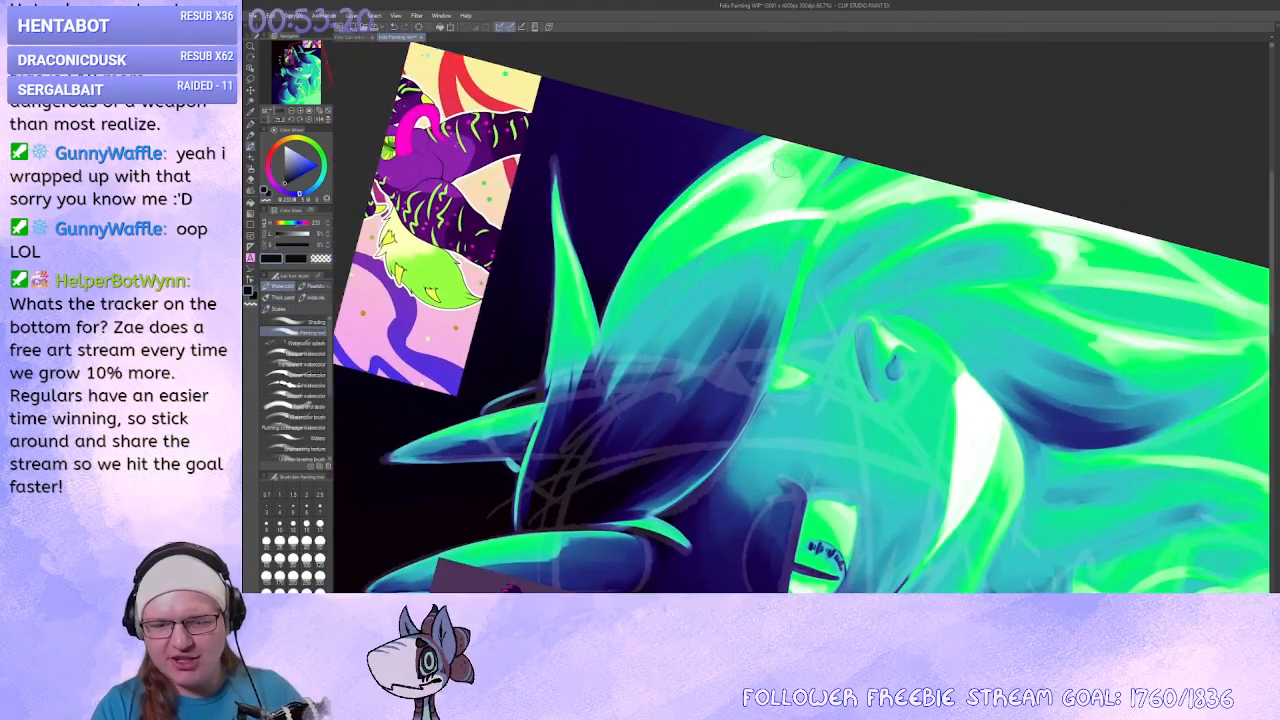
{"action": "left_click_drag", "start_coordinate": [785, 164], "coordinate": [814, 172]}
{"action": "left_click_drag", "start_coordinate": [740, 188], "coordinate": [670, 222]}
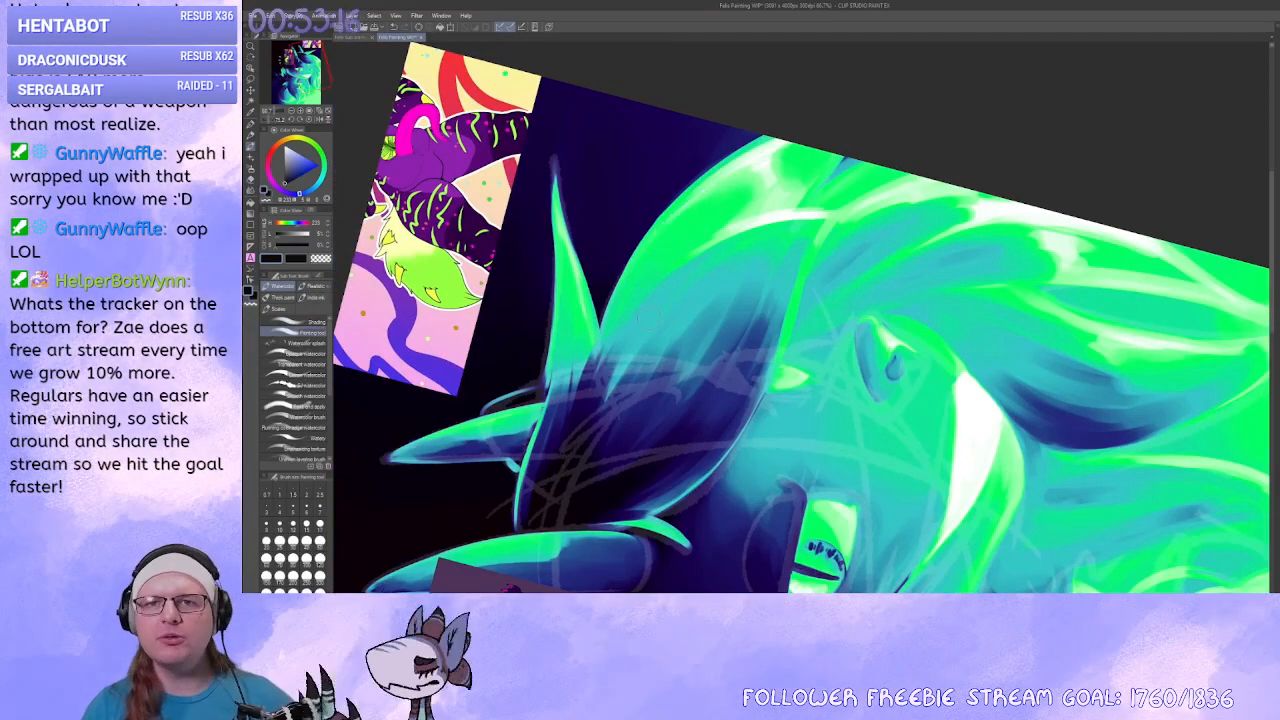
Examine the face, fringe and mane from different canvas rotations to judge how the shapes read.
{"action": "left_click_drag", "start_coordinate": [738, 315], "coordinate": [826, 375]}
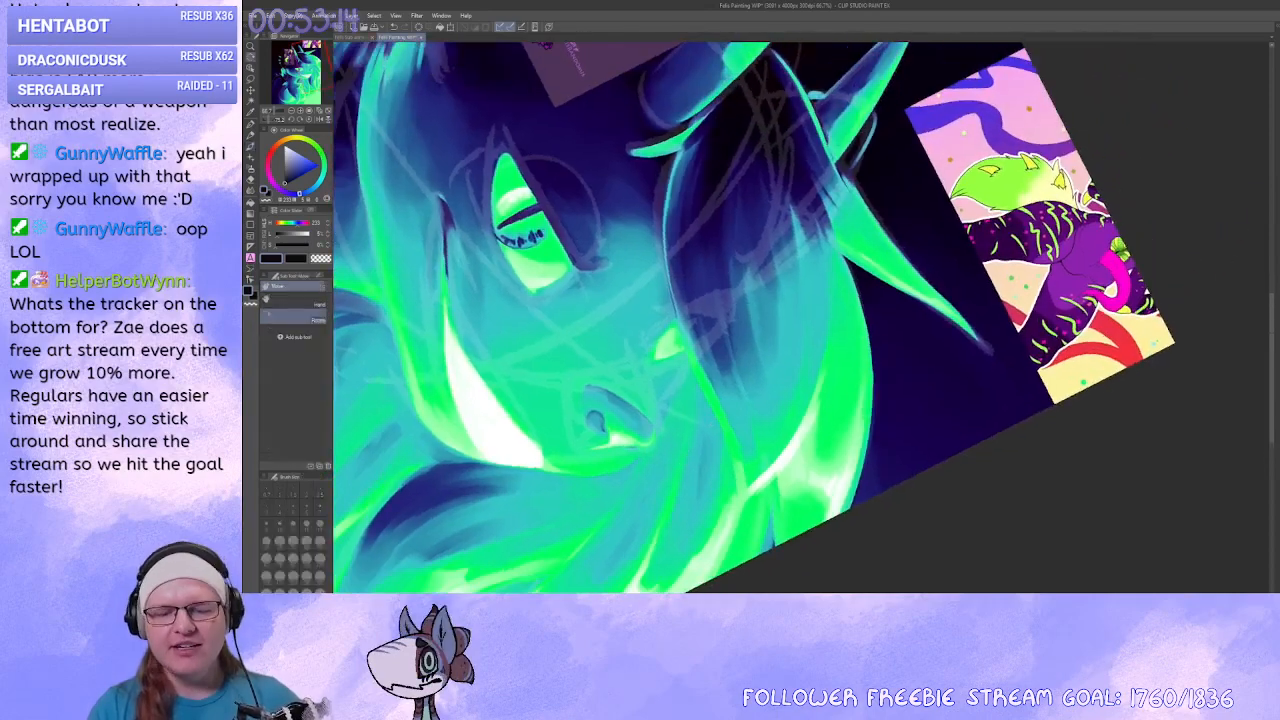
{"action": "mouse_move", "coordinate": [623, 529]}
{"action": "left_mouse_down"}
{"action": "mouse_move", "coordinate": [668, 570]}
{"action": "mouse_move", "coordinate": [800, 573]}
{"action": "left_mouse_up"}
{"action": "left_click_drag", "start_coordinate": [790, 545], "coordinate": [896, 414]}
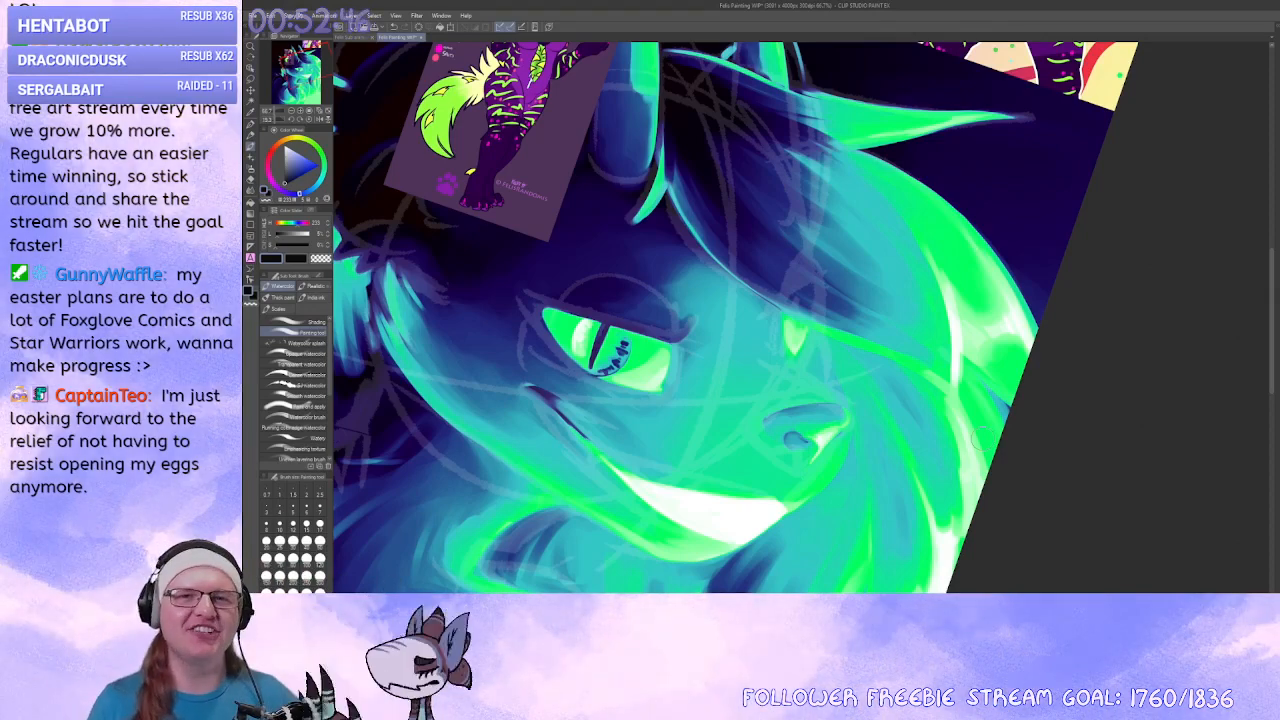
{"action": "left_click_drag", "start_coordinate": [850, 450], "coordinate": [776, 384]}
{"action": "mouse_move", "coordinate": [682, 427]}
{"action": "left_mouse_down"}
{"action": "mouse_move", "coordinate": [709, 451]}
{"action": "mouse_move", "coordinate": [645, 363]}
{"action": "left_mouse_up"}
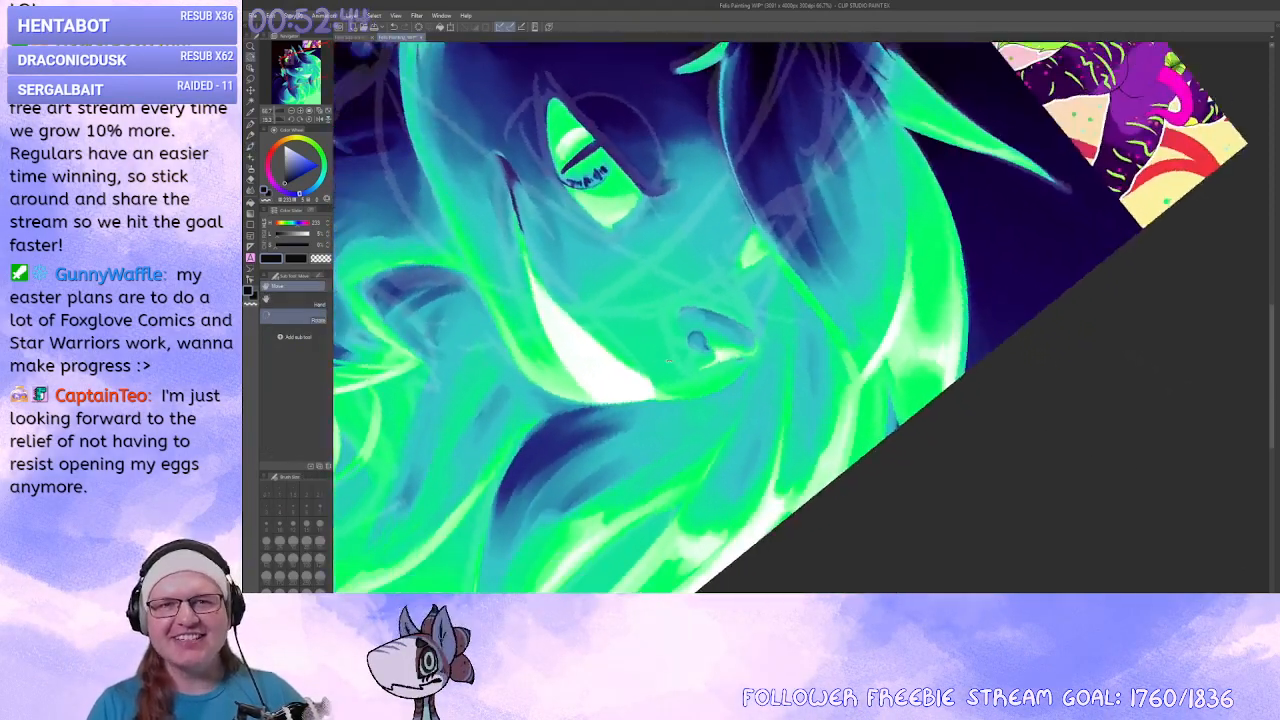
{"action": "left_click_drag", "start_coordinate": [700, 400], "coordinate": [656, 364]}
{"action": "left_click_drag", "start_coordinate": [740, 385], "coordinate": [893, 284]}
{"action": "left_click_drag", "start_coordinate": [679, 384], "coordinate": [669, 365]}
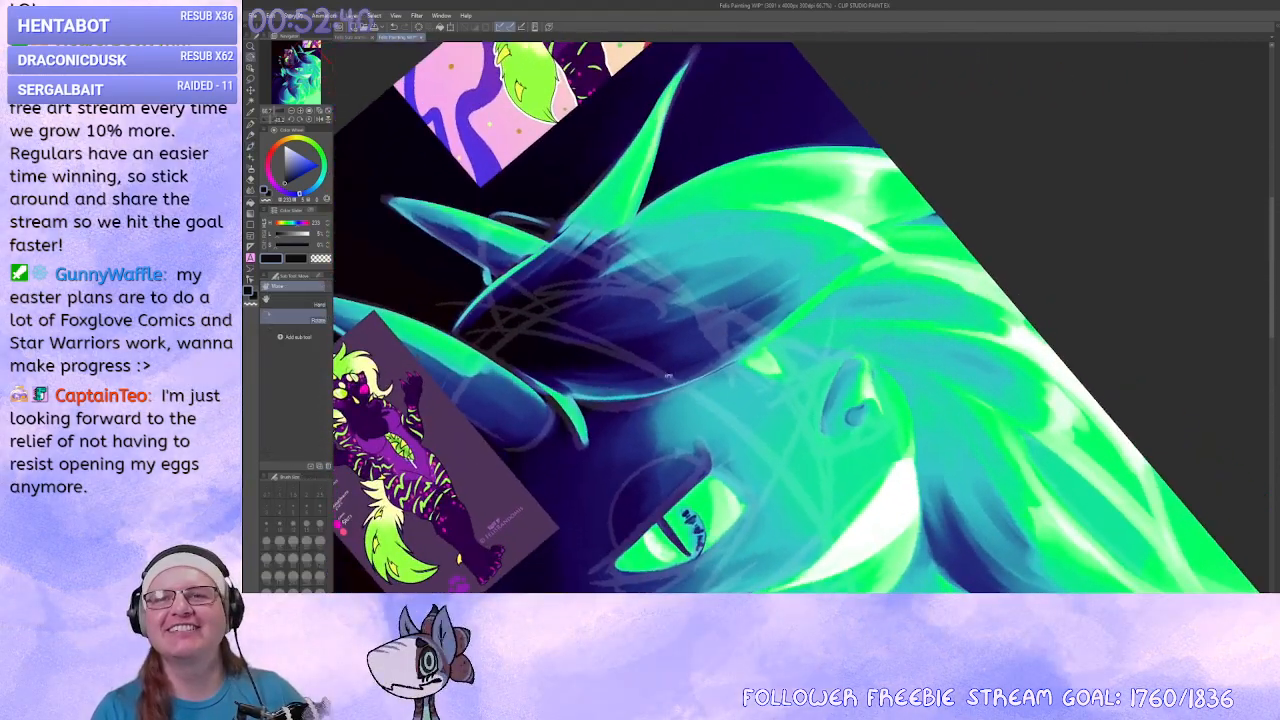
{"action": "mouse_move", "coordinate": [760, 400]}
{"action": "left_mouse_down"}
{"action": "mouse_move", "coordinate": [640, 350]}
{"action": "mouse_move", "coordinate": [668, 270]}
{"action": "left_mouse_up"}
{"action": "left_click_drag", "start_coordinate": [801, 317], "coordinate": [807, 395]}
Try painting a dark blue pupil inside the small green far-eye shape beneath the fringe, and undo the attempts.
{"action": "left_click", "coordinate": [300, 111]}
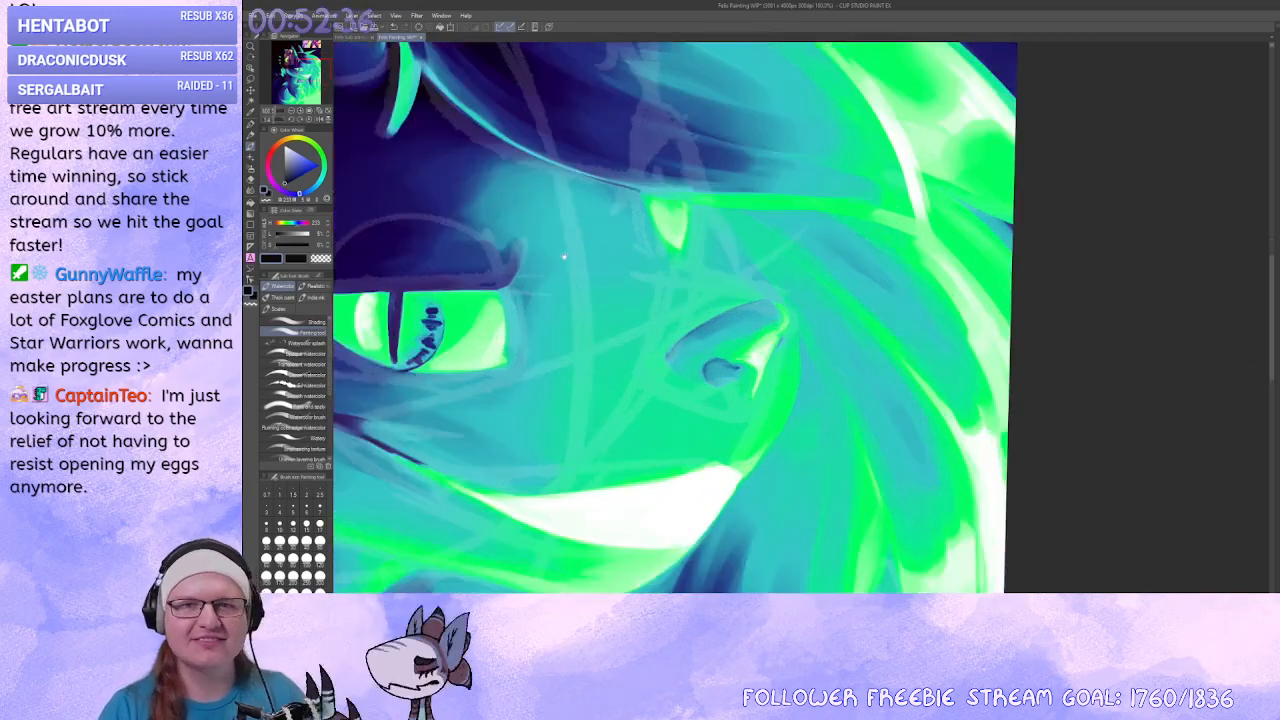
{"action": "left_click_drag", "start_coordinate": [634, 290], "coordinate": [620, 316]}
{"action": "left_click_drag", "start_coordinate": [755, 299], "coordinate": [833, 336]}
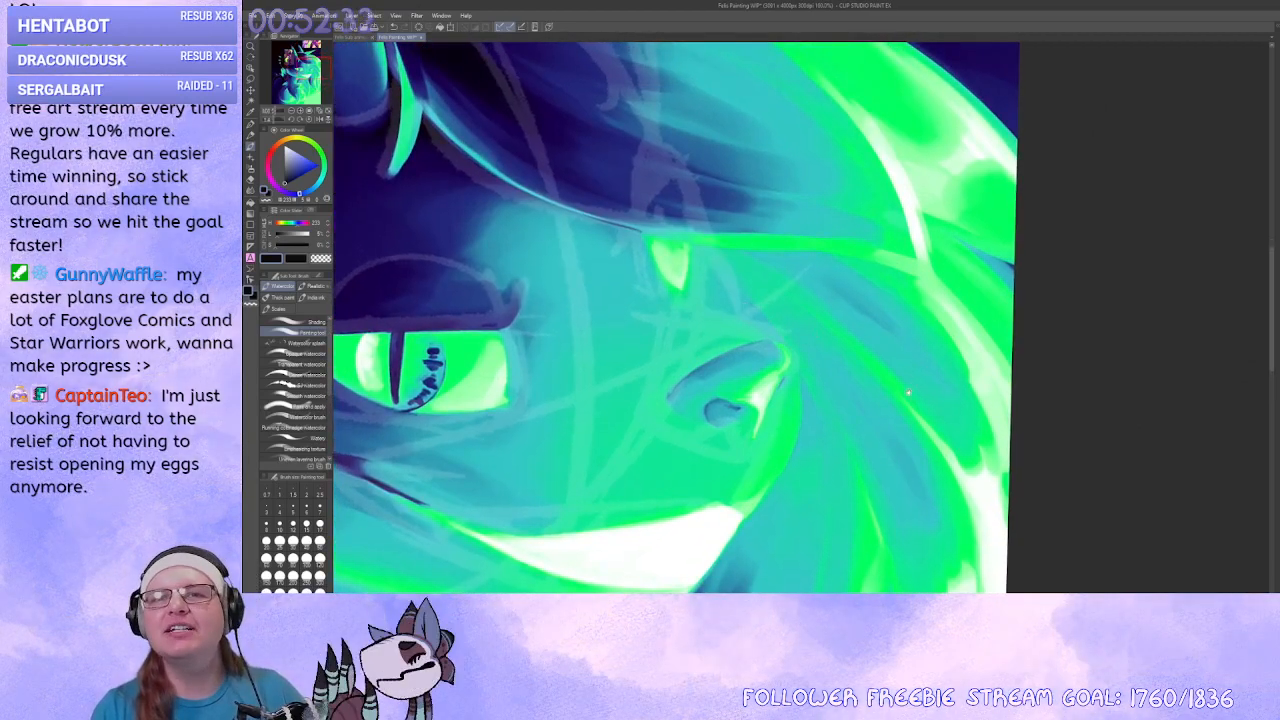
{"action": "left_click_drag", "start_coordinate": [718, 305], "coordinate": [722, 316]}
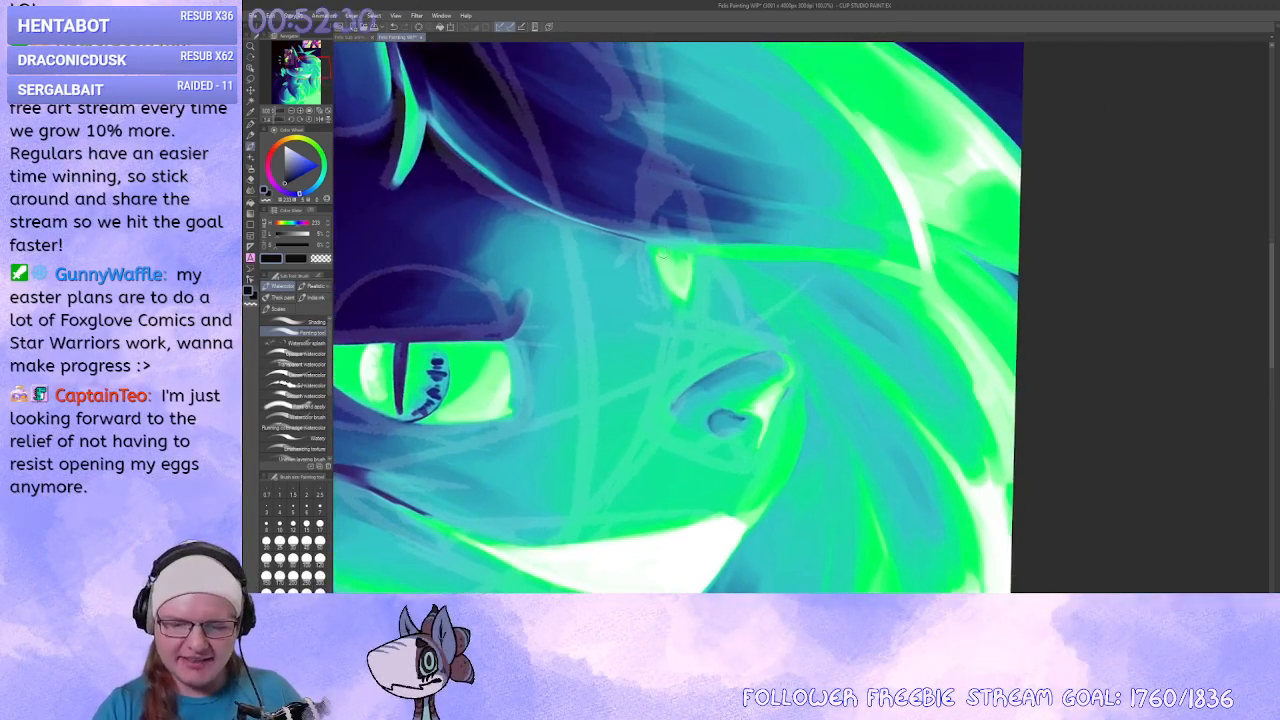
{"action": "mouse_move", "coordinate": [662, 256]}
{"action": "left_mouse_down"}
{"action": "mouse_move", "coordinate": [678, 296]}
{"action": "mouse_move", "coordinate": [720, 278]}
{"action": "mouse_move", "coordinate": [703, 298]}
{"action": "mouse_move", "coordinate": [679, 272]}
{"action": "mouse_move", "coordinate": [726, 284]}
{"action": "mouse_move", "coordinate": [723, 274]}
{"action": "left_mouse_up"}
{"action": "key", "text": "ctrl+z"}
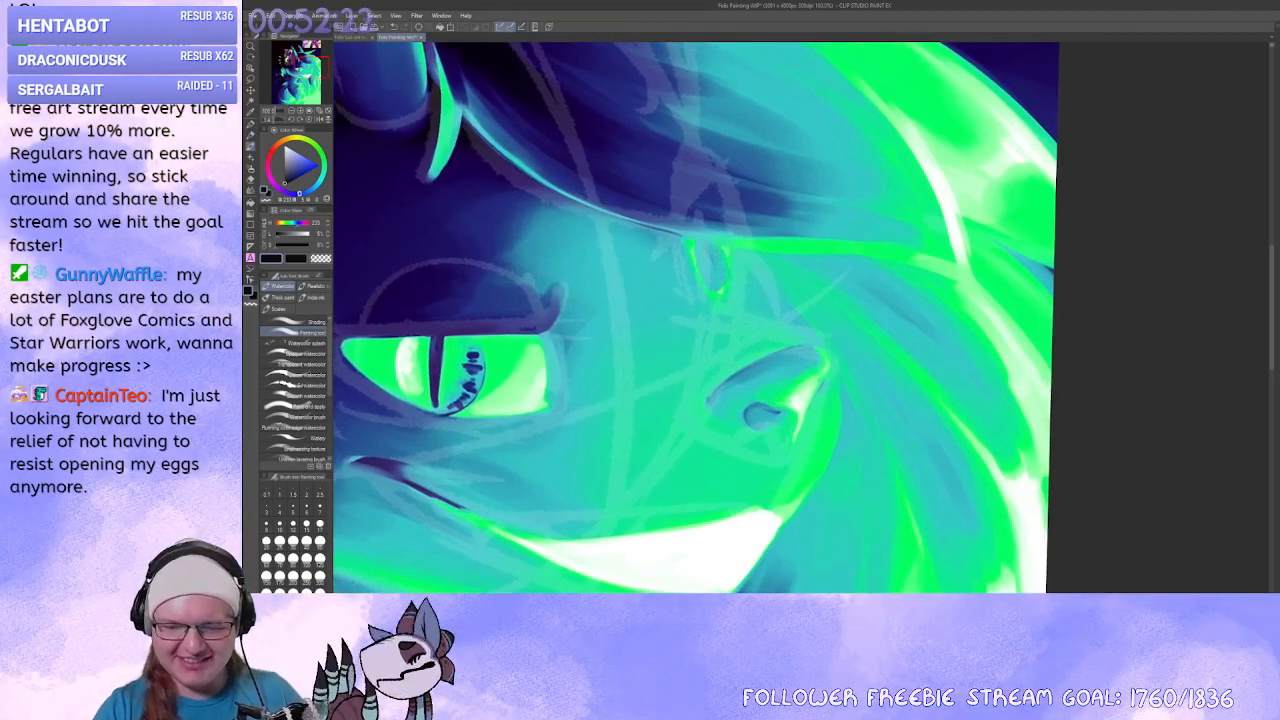
{"action": "left_click_drag", "start_coordinate": [703, 259], "coordinate": [712, 291]}
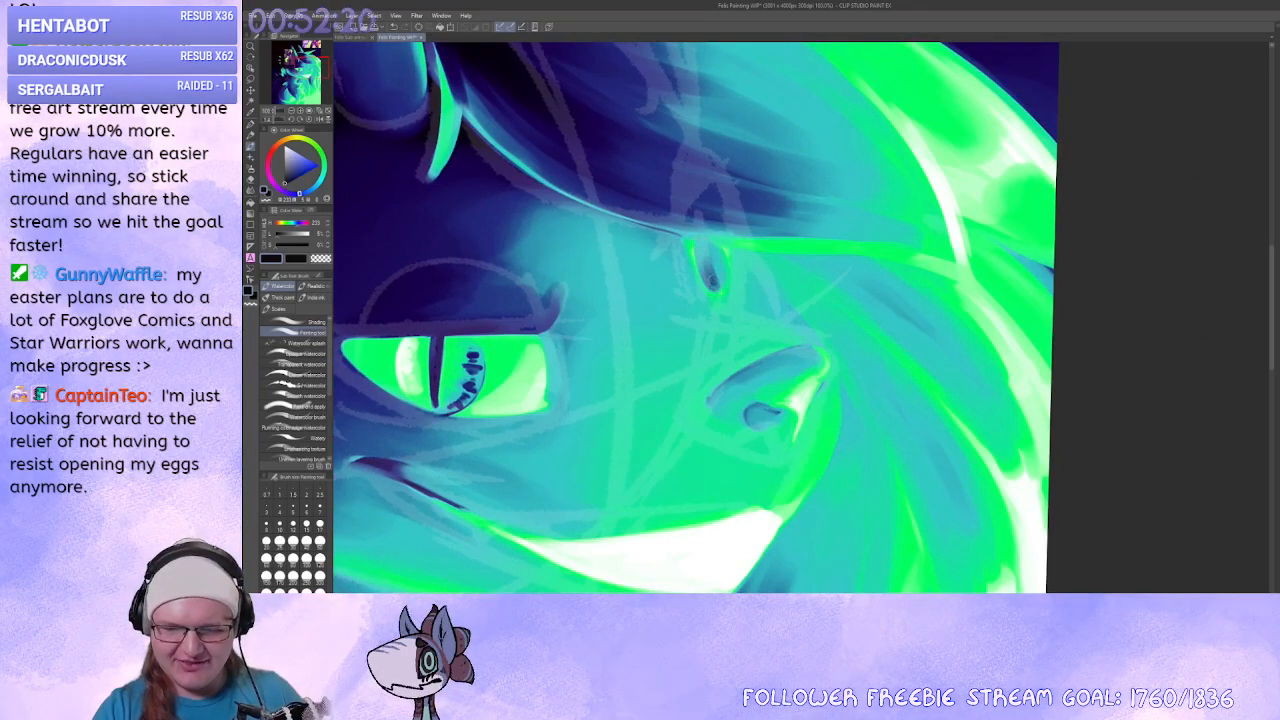
{"action": "key", "text": "ctrl+z"}
{"action": "key", "text": "ctrl+z"}
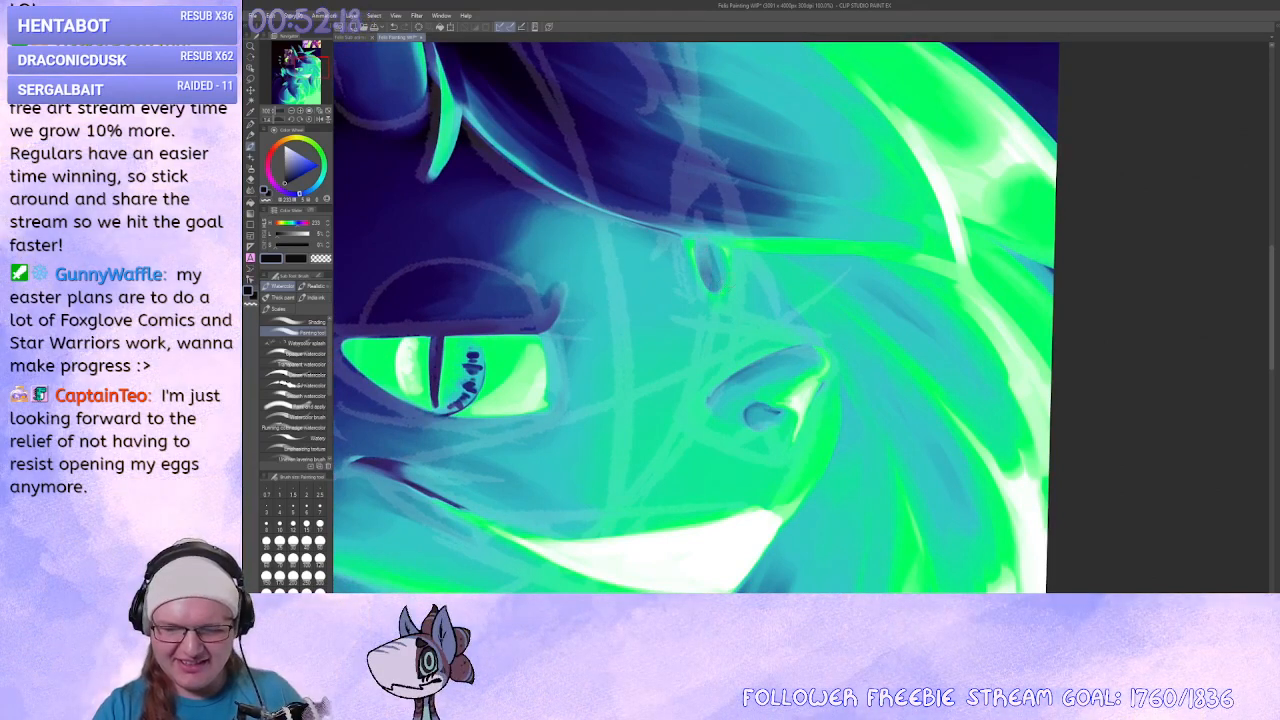
{"action": "mouse_move", "coordinate": [723, 274]}
{"action": "left_mouse_down"}
{"action": "mouse_move", "coordinate": [751, 280]}
{"action": "mouse_move", "coordinate": [747, 263]}
{"action": "mouse_move", "coordinate": [742, 272]}
{"action": "left_mouse_up"}
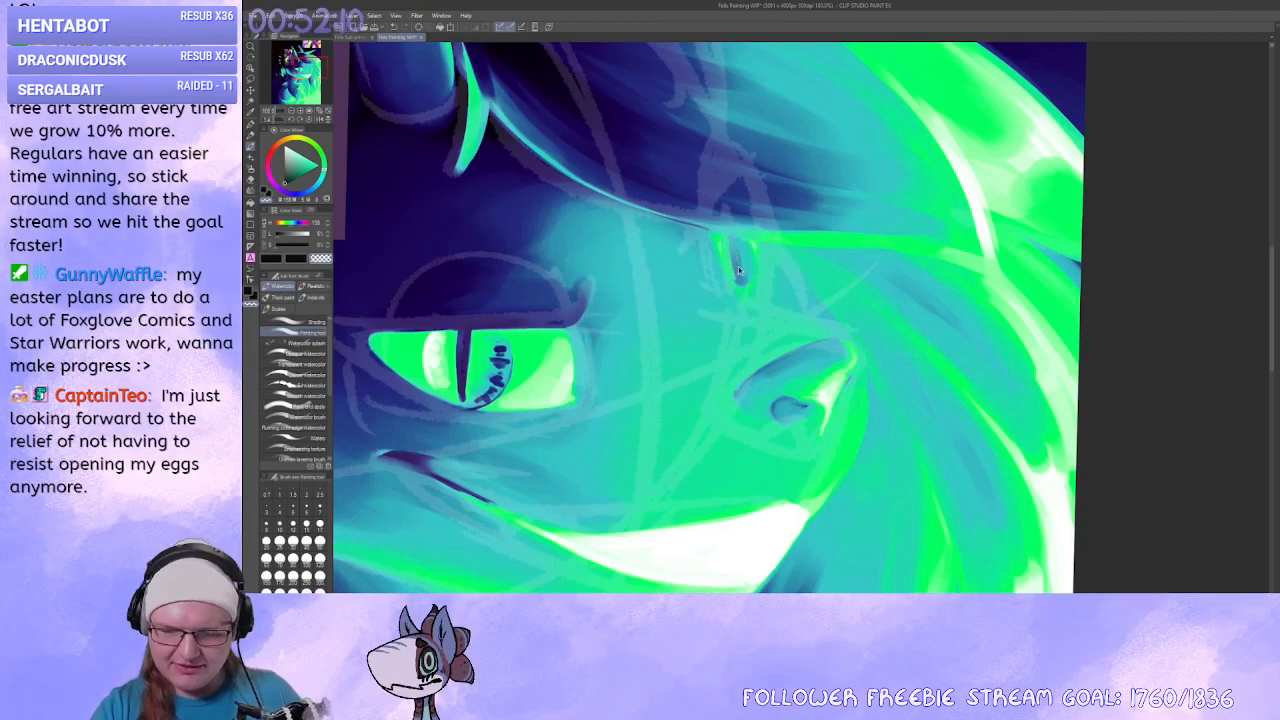
{"action": "left_click_drag", "start_coordinate": [739, 270], "coordinate": [730, 238]}
{"action": "key", "text": "ctrl+z"}
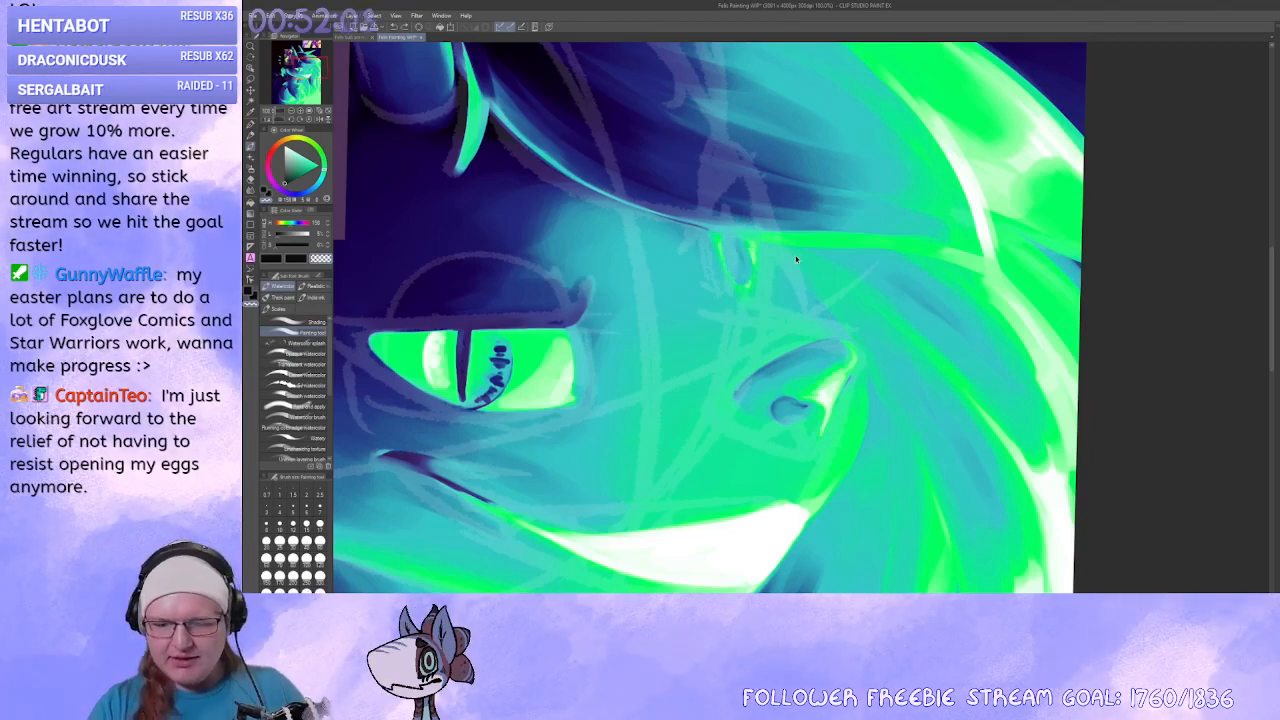
{"action": "key", "text": "ctrl+z"}
{"action": "key", "text": "ctrl+z"}
{"action": "left_click_drag", "start_coordinate": [746, 313], "coordinate": [720, 330]}
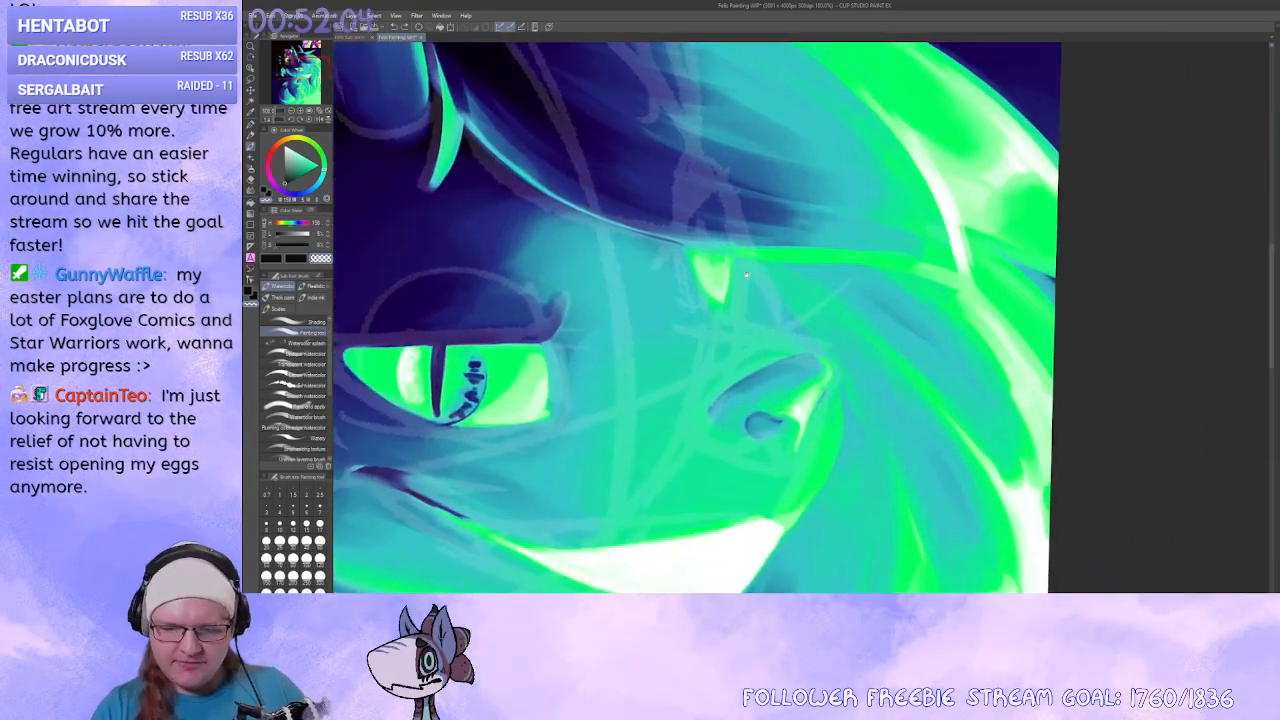
Try sketching long curved guide lines across the face through the near eye, muzzle and far-eye shape.
{"action": "left_click_drag", "start_coordinate": [746, 282], "coordinate": [1068, 343]}
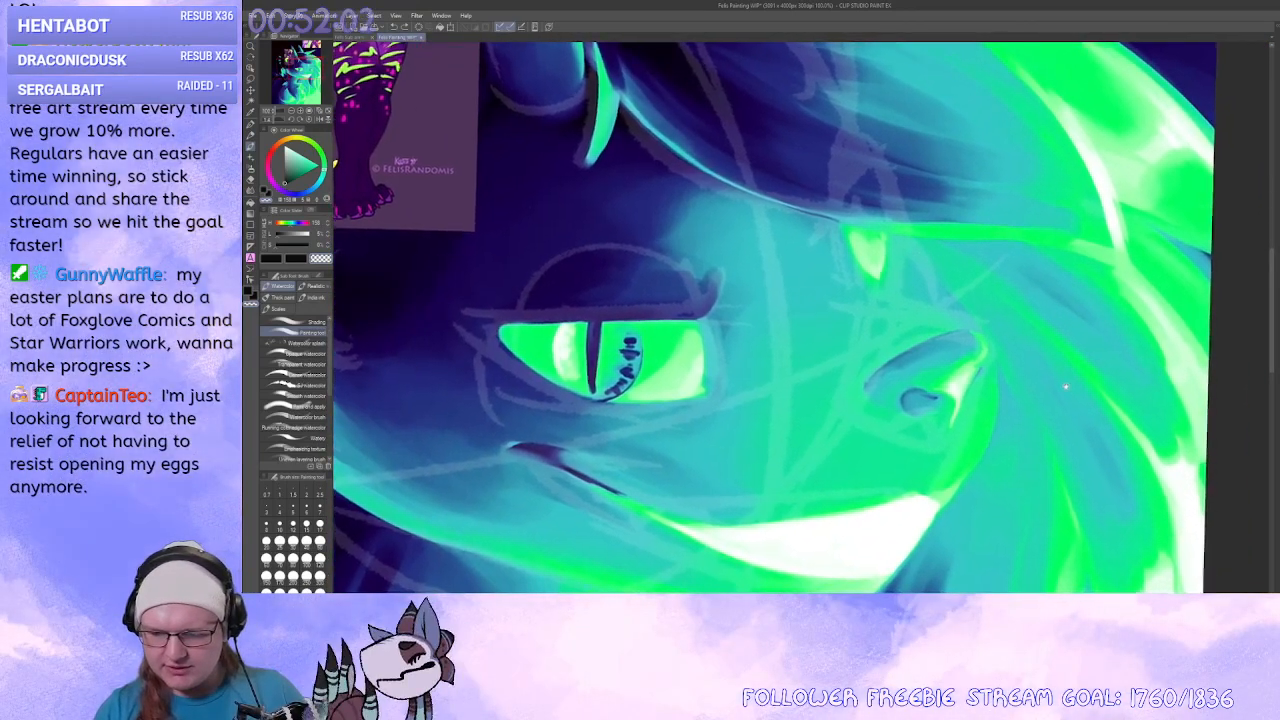
{"action": "left_click_drag", "start_coordinate": [1066, 388], "coordinate": [952, 257]}
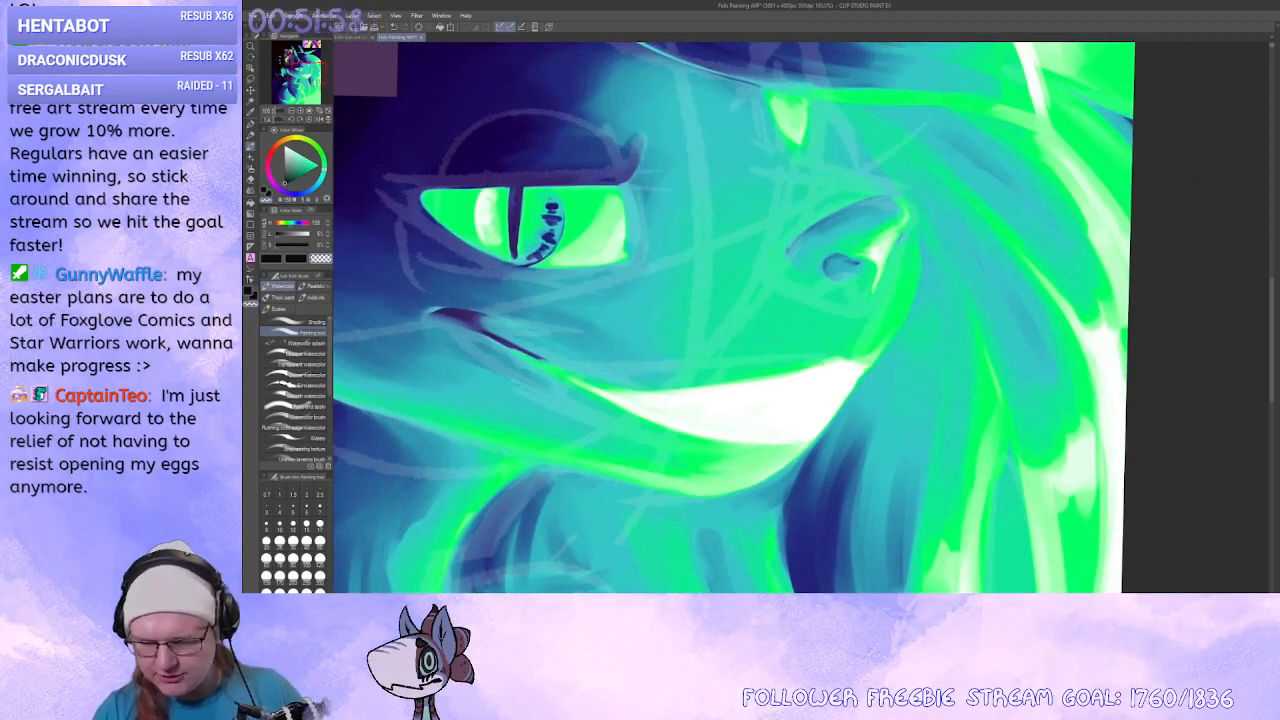
{"action": "left_click_drag", "start_coordinate": [842, 359], "coordinate": [866, 365]}
{"action": "left_click_drag", "start_coordinate": [617, 208], "coordinate": [659, 339]}
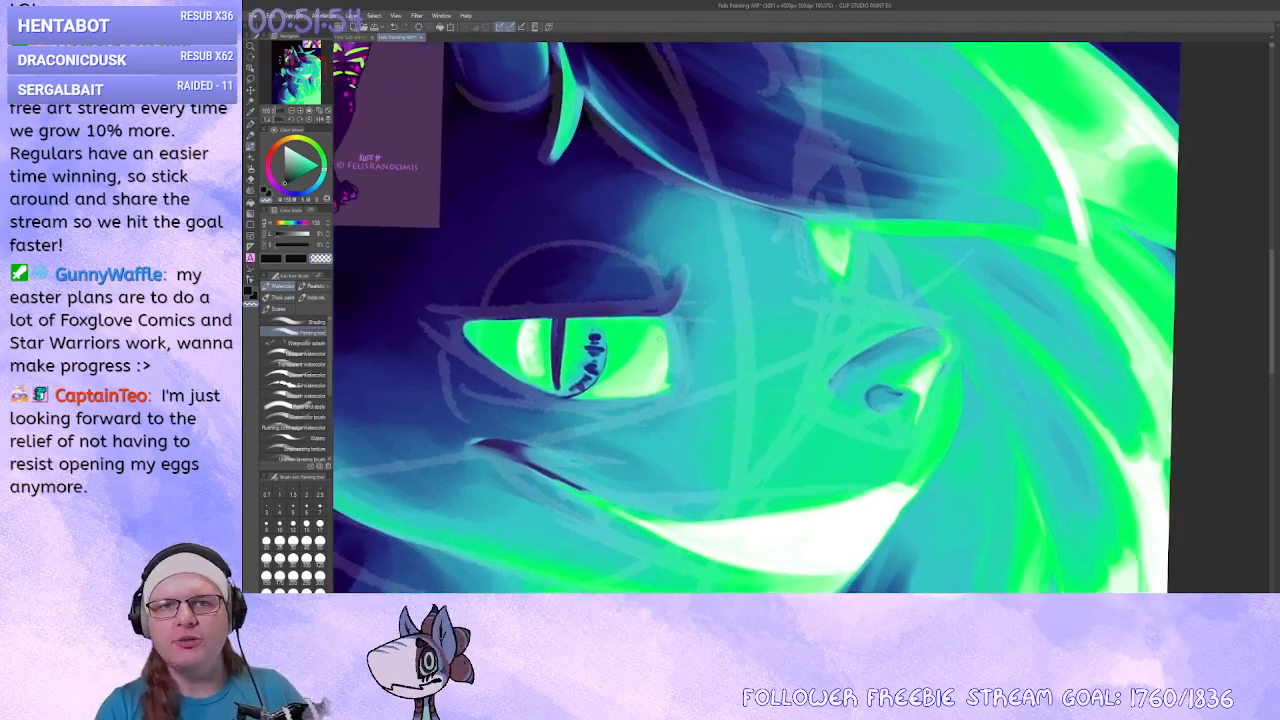
{"action": "mouse_move", "coordinate": [974, 358]}
{"action": "left_mouse_down"}
{"action": "mouse_move", "coordinate": [993, 357]}
{"action": "mouse_move", "coordinate": [979, 351]}
{"action": "left_mouse_up"}
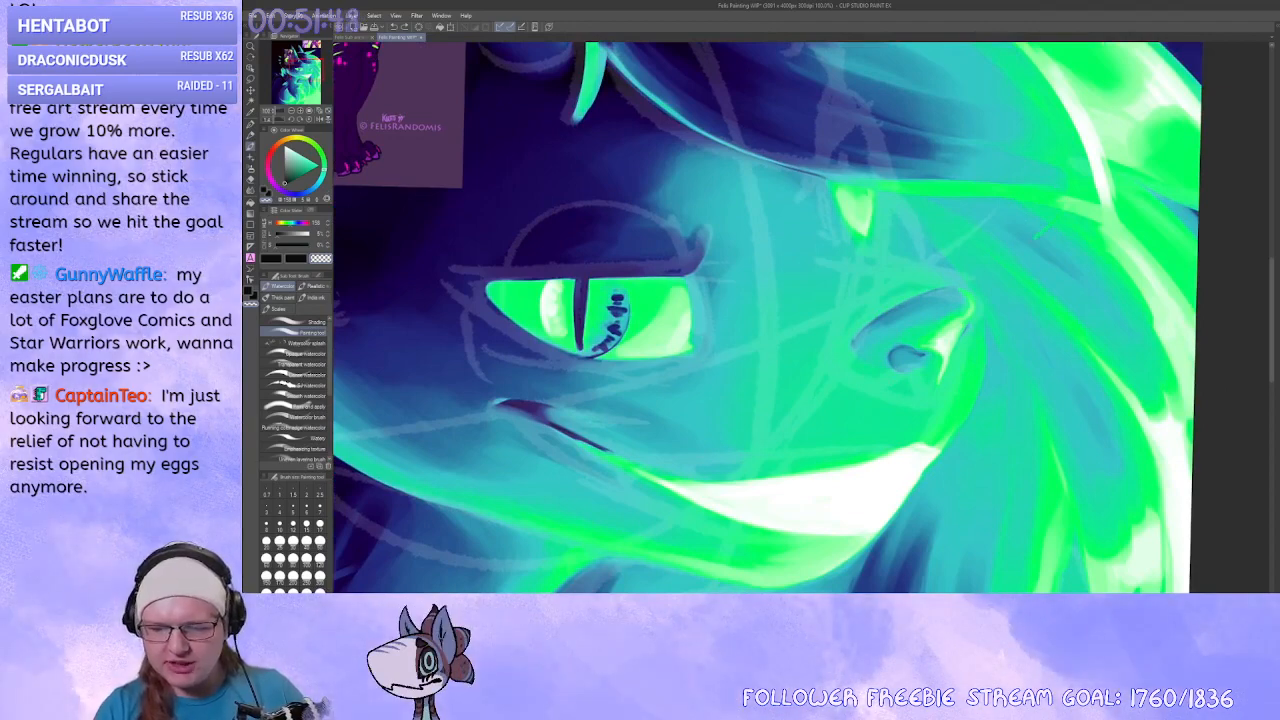
{"action": "left_click_drag", "start_coordinate": [1040, 232], "coordinate": [473, 349]}
{"action": "mouse_move", "coordinate": [510, 325]}
{"action": "left_mouse_down"}
{"action": "mouse_move", "coordinate": [540, 363]}
{"action": "mouse_move", "coordinate": [784, 296]}
{"action": "mouse_move", "coordinate": [935, 89]}
{"action": "left_mouse_up"}
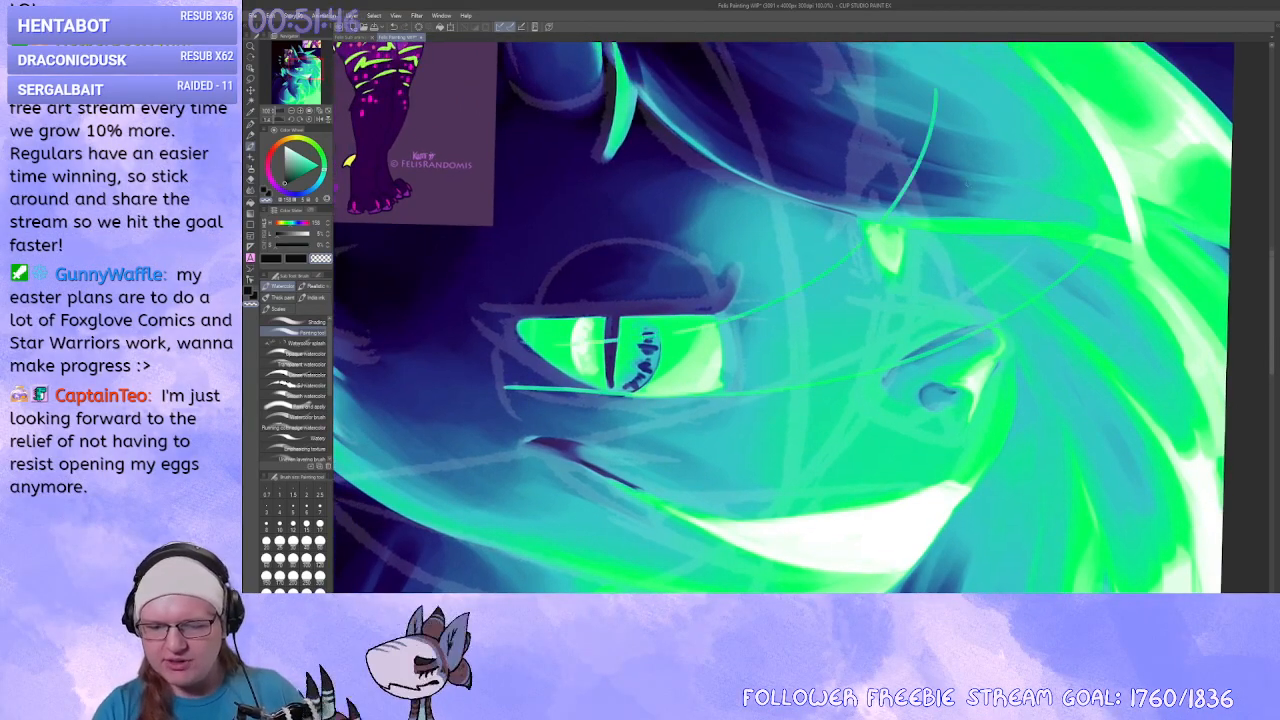
{"action": "mouse_move", "coordinate": [989, 497]}
{"action": "left_mouse_down"}
{"action": "mouse_move", "coordinate": [899, 427]}
{"action": "mouse_move", "coordinate": [964, 317]}
{"action": "mouse_move", "coordinate": [925, 403]}
{"action": "left_mouse_up"}
{"action": "key", "text": "ctrl+z"}
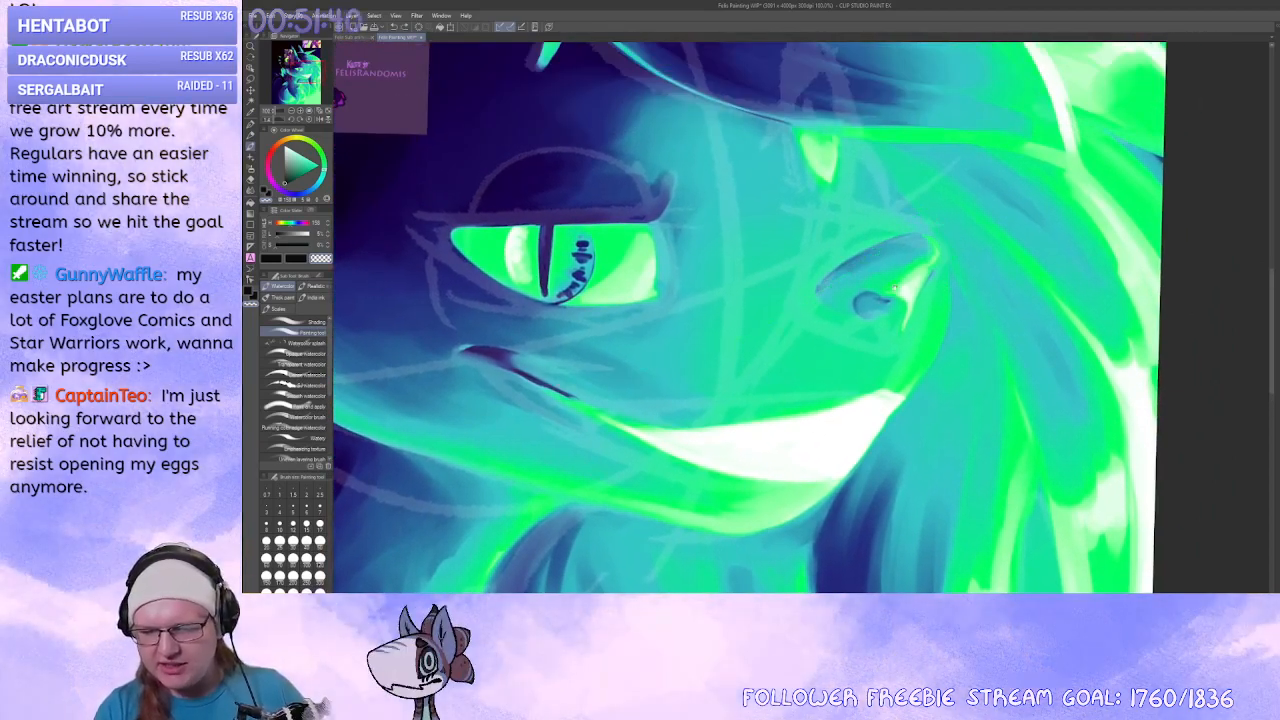
Outline the upper rim, tip and lower back edge of the nose with a thin dark blue line.
{"action": "left_click_drag", "start_coordinate": [895, 287], "coordinate": [845, 337]}
{"action": "mouse_move", "coordinate": [845, 227]}
{"action": "left_mouse_down"}
{"action": "mouse_move", "coordinate": [863, 218]}
{"action": "mouse_move", "coordinate": [840, 237]}
{"action": "left_mouse_up"}
{"action": "key", "text": "c"}
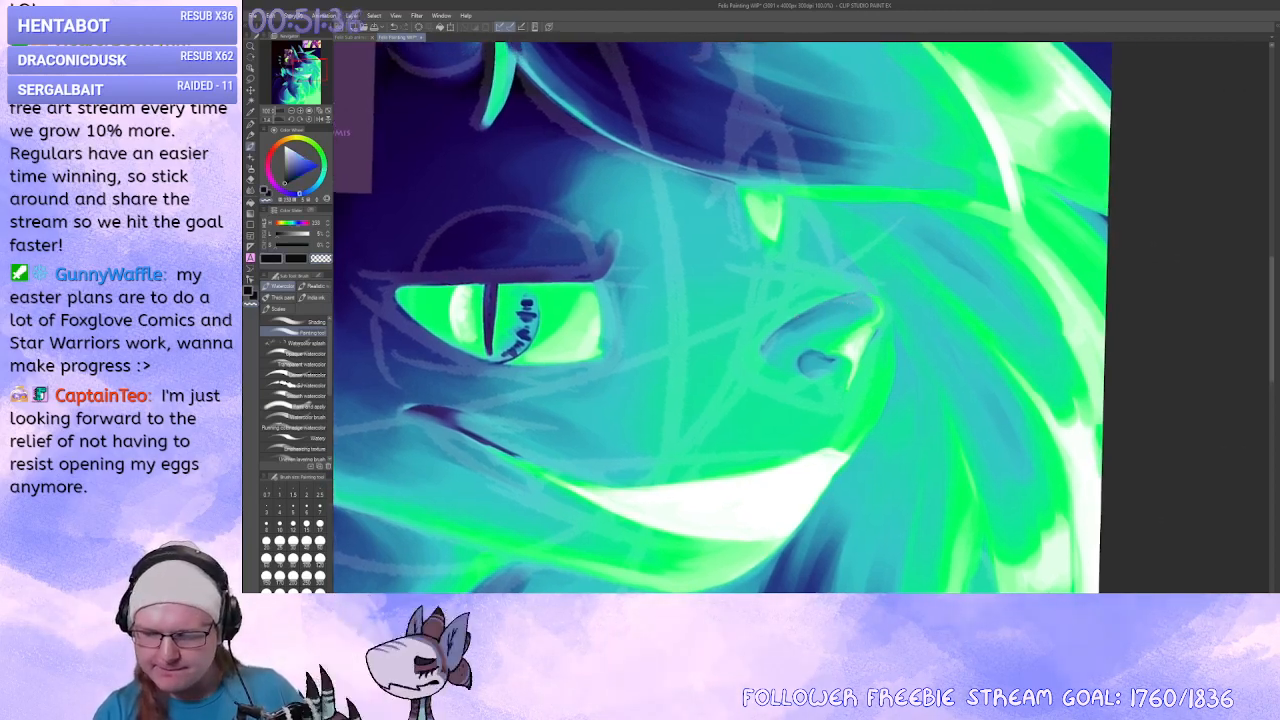
{"action": "left_click_drag", "start_coordinate": [879, 278], "coordinate": [848, 288]}
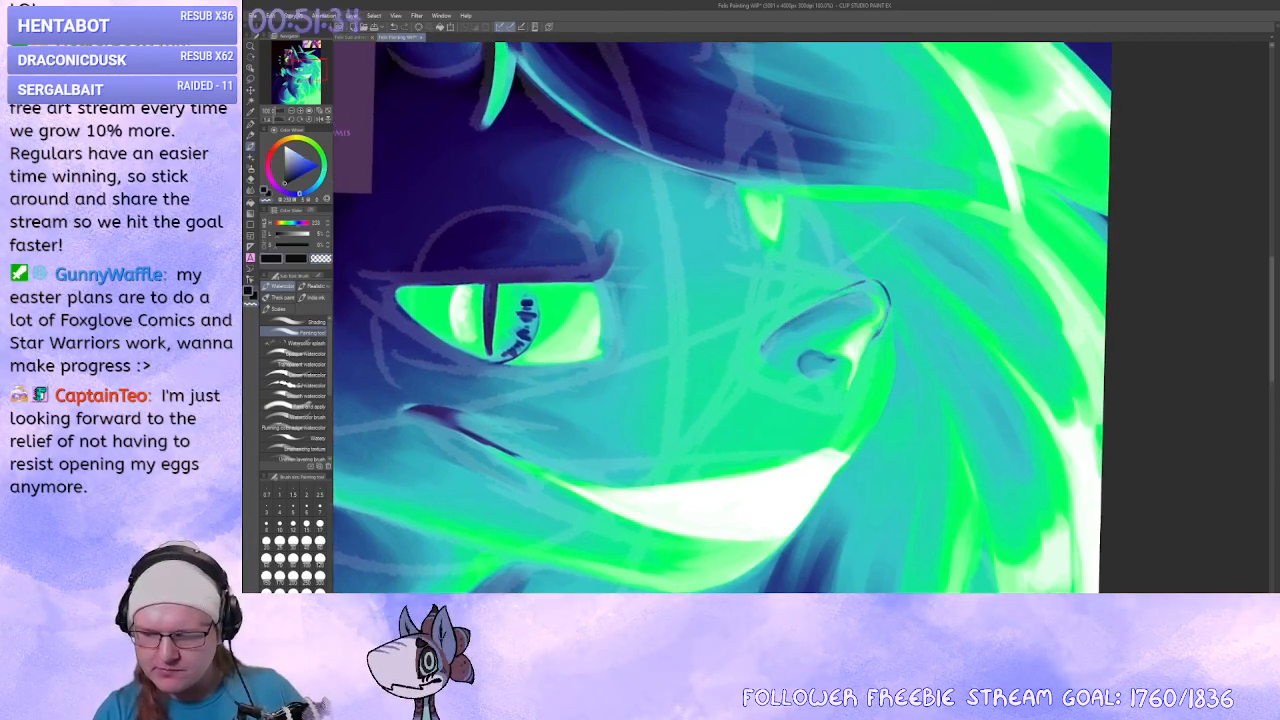
{"action": "left_click_drag", "start_coordinate": [846, 334], "coordinate": [843, 264]}
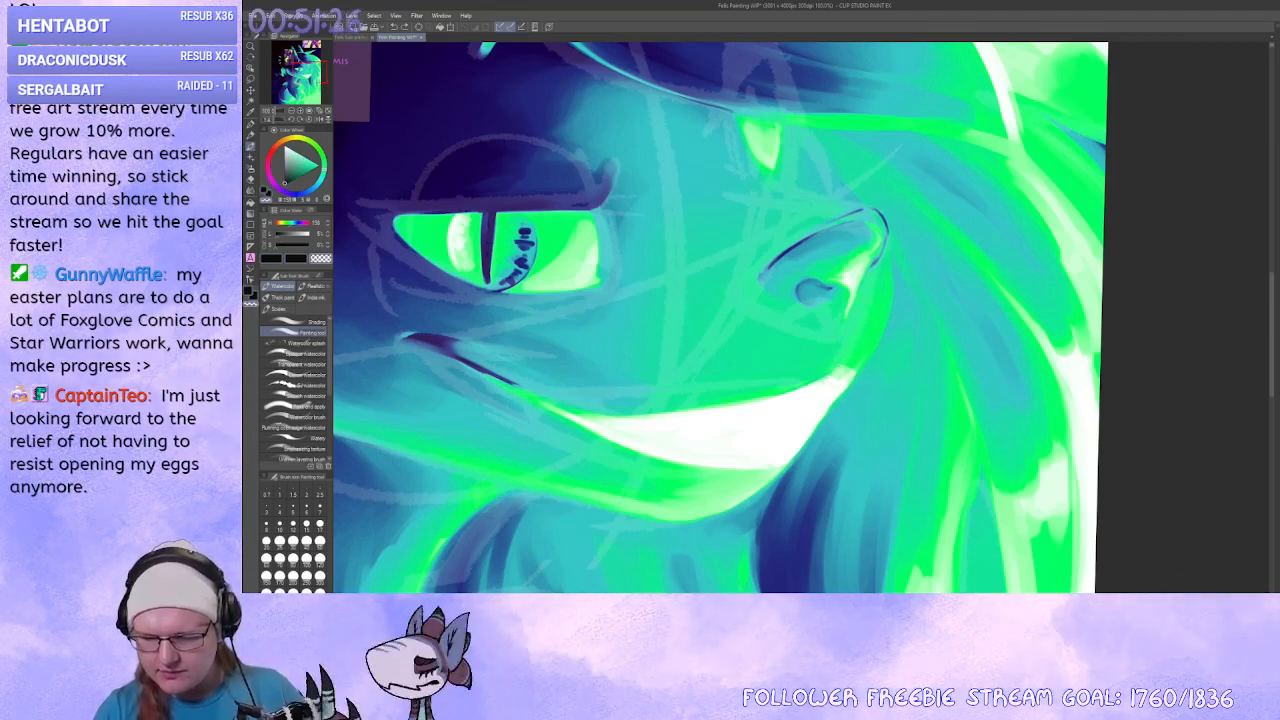
Darken the top of the nose and the nostril with deep indigo, blending the shading into the teal muzzle.
{"action": "left_click_drag", "start_coordinate": [843, 383], "coordinate": [815, 427]}
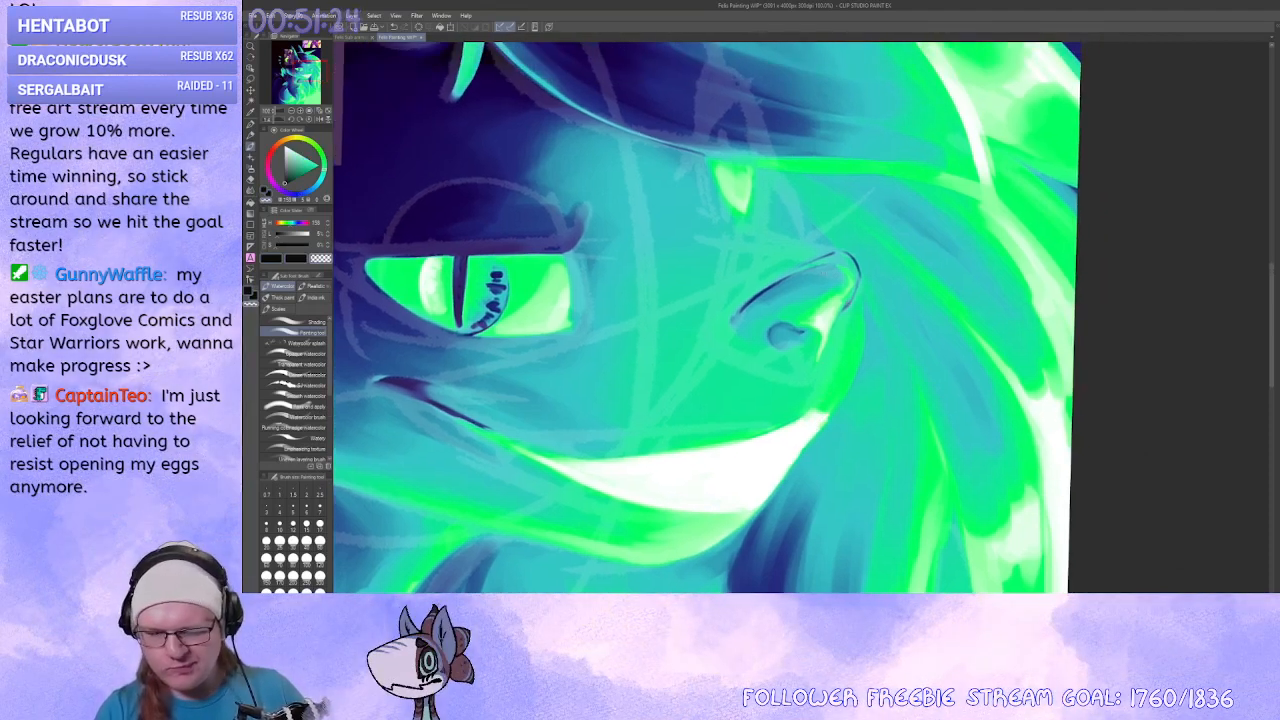
{"action": "left_click_drag", "start_coordinate": [828, 262], "coordinate": [742, 316]}
{"action": "mouse_move", "coordinate": [846, 258]}
{"action": "left_mouse_down"}
{"action": "mouse_move", "coordinate": [748, 316]}
{"action": "mouse_move", "coordinate": [804, 336]}
{"action": "mouse_move", "coordinate": [757, 344]}
{"action": "left_mouse_up"}
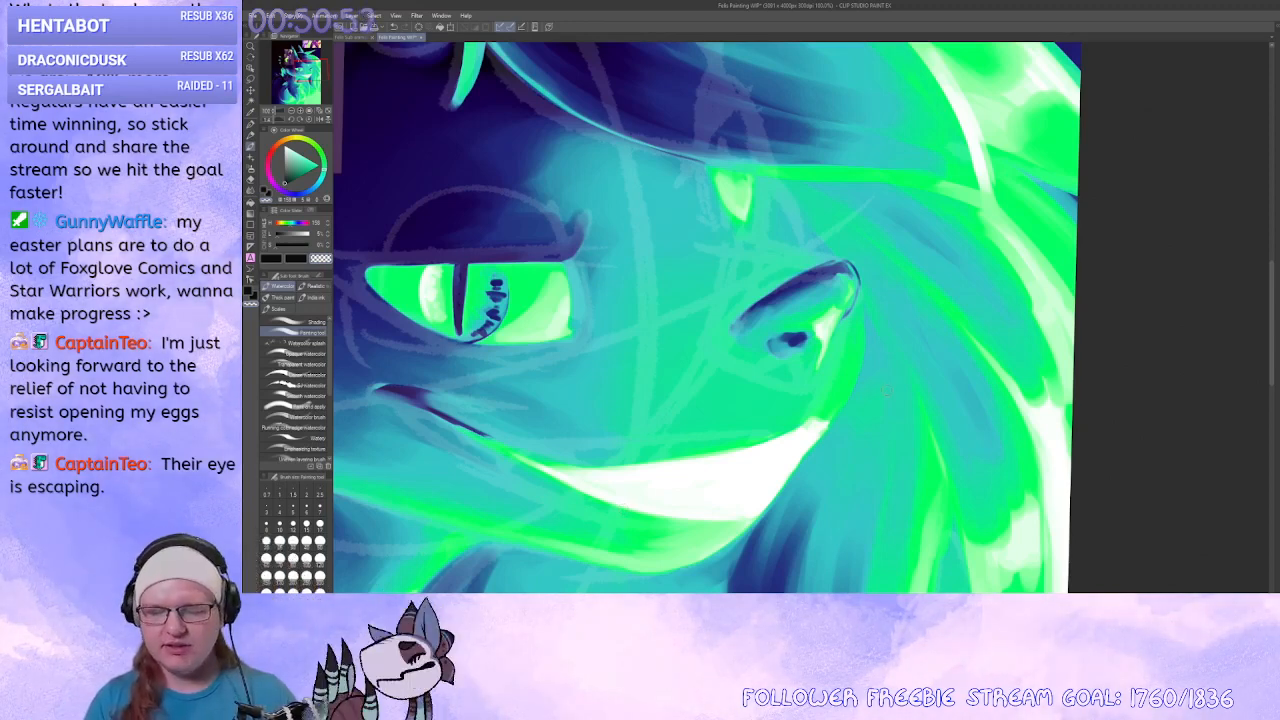
{"action": "mouse_move", "coordinate": [855, 384]}
{"action": "left_mouse_down"}
{"action": "mouse_move", "coordinate": [862, 374]}
{"action": "mouse_move", "coordinate": [863, 387]}
{"action": "mouse_move", "coordinate": [847, 371]}
{"action": "left_mouse_up"}
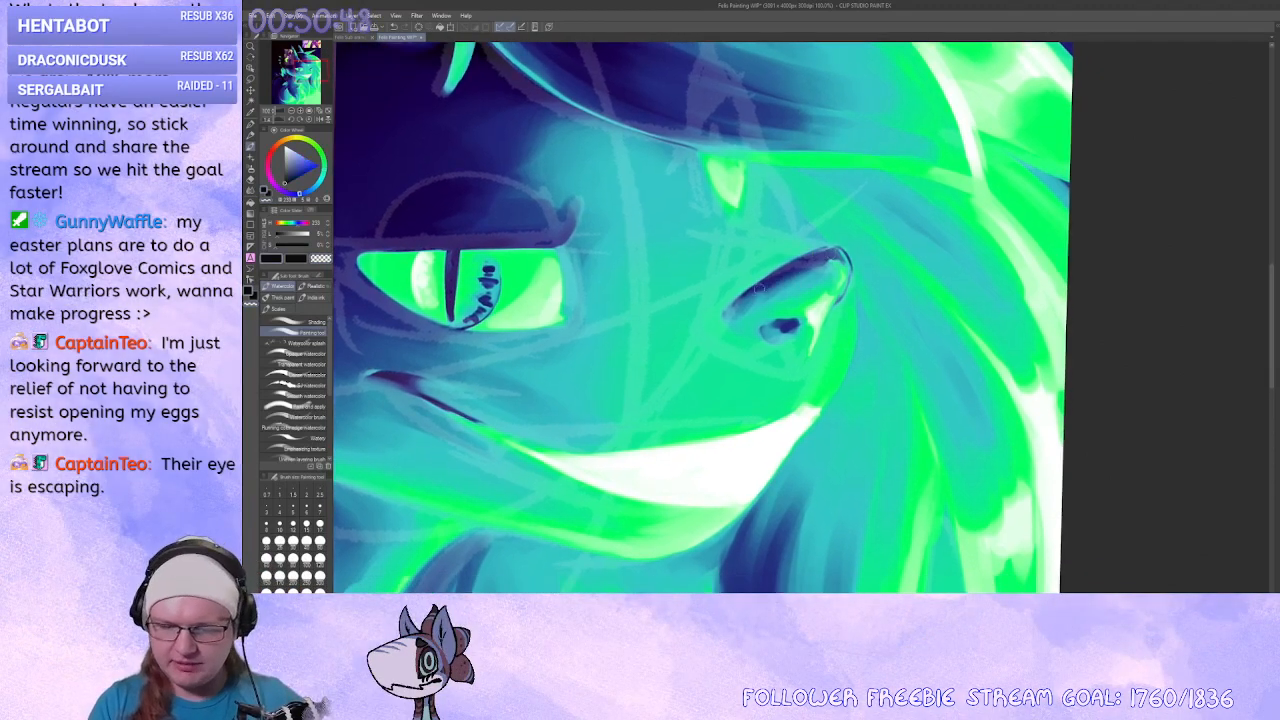
{"action": "mouse_move", "coordinate": [751, 298]}
{"action": "left_mouse_down"}
{"action": "mouse_move", "coordinate": [813, 272]}
{"action": "mouse_move", "coordinate": [747, 307]}
{"action": "mouse_move", "coordinate": [791, 325]}
{"action": "left_mouse_up"}
{"action": "left_click", "coordinate": [791, 325], "text": "alt"}
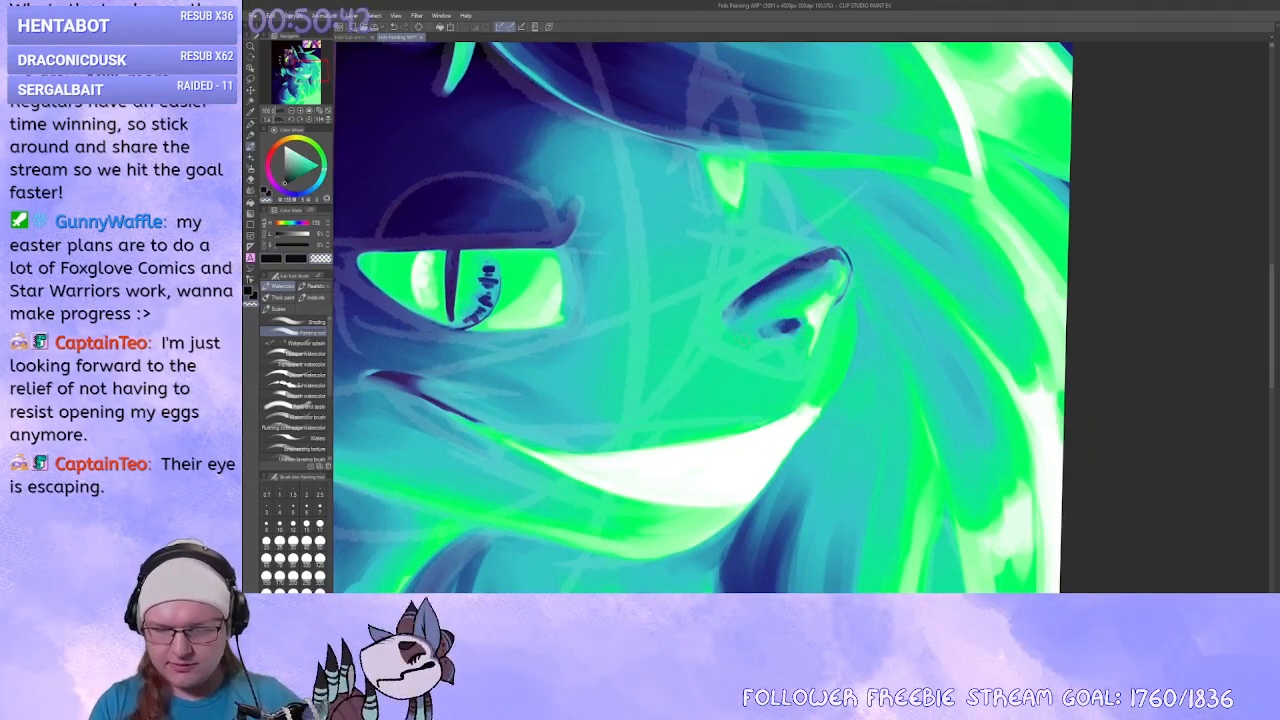
Widen the white grin toward the front of the muzzle and smooth its lower contour.
{"action": "mouse_move", "coordinate": [814, 272]}
{"action": "left_mouse_down"}
{"action": "mouse_move", "coordinate": [780, 254]}
{"action": "mouse_move", "coordinate": [738, 284]}
{"action": "mouse_move", "coordinate": [698, 253]}
{"action": "left_mouse_up"}
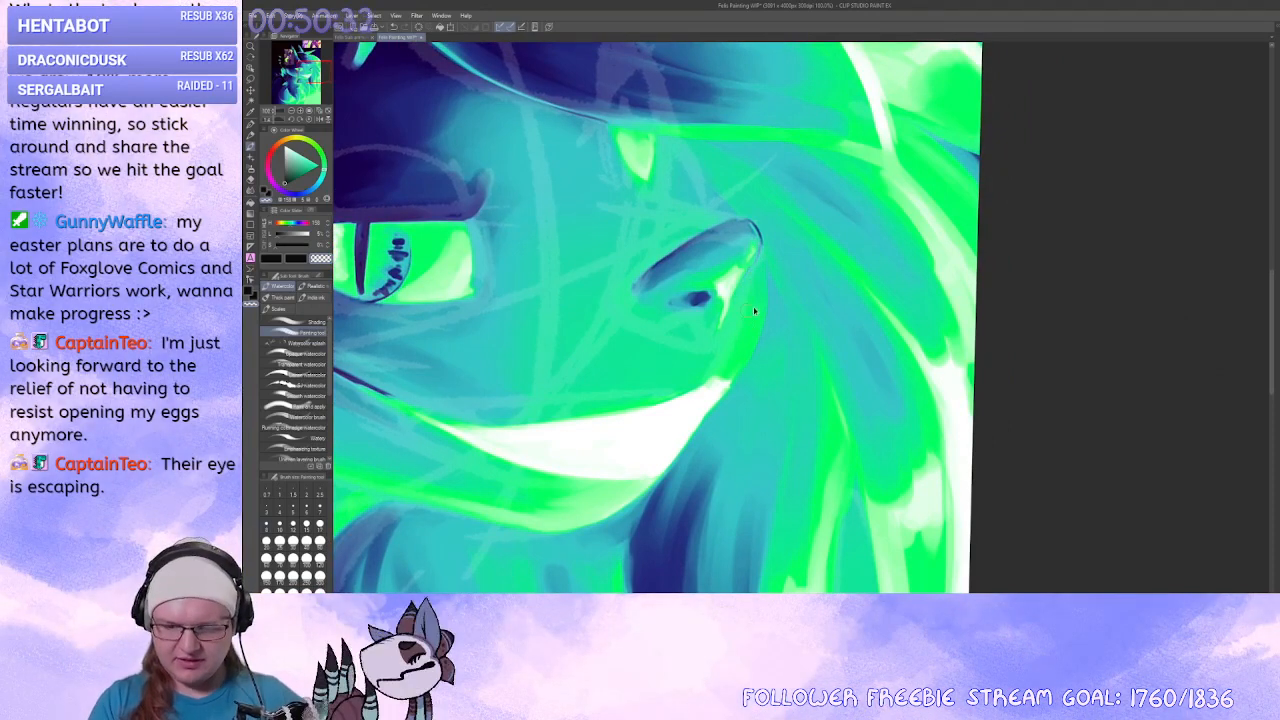
{"action": "left_click_drag", "start_coordinate": [735, 374], "coordinate": [814, 306]}
{"action": "key", "text": "c"}
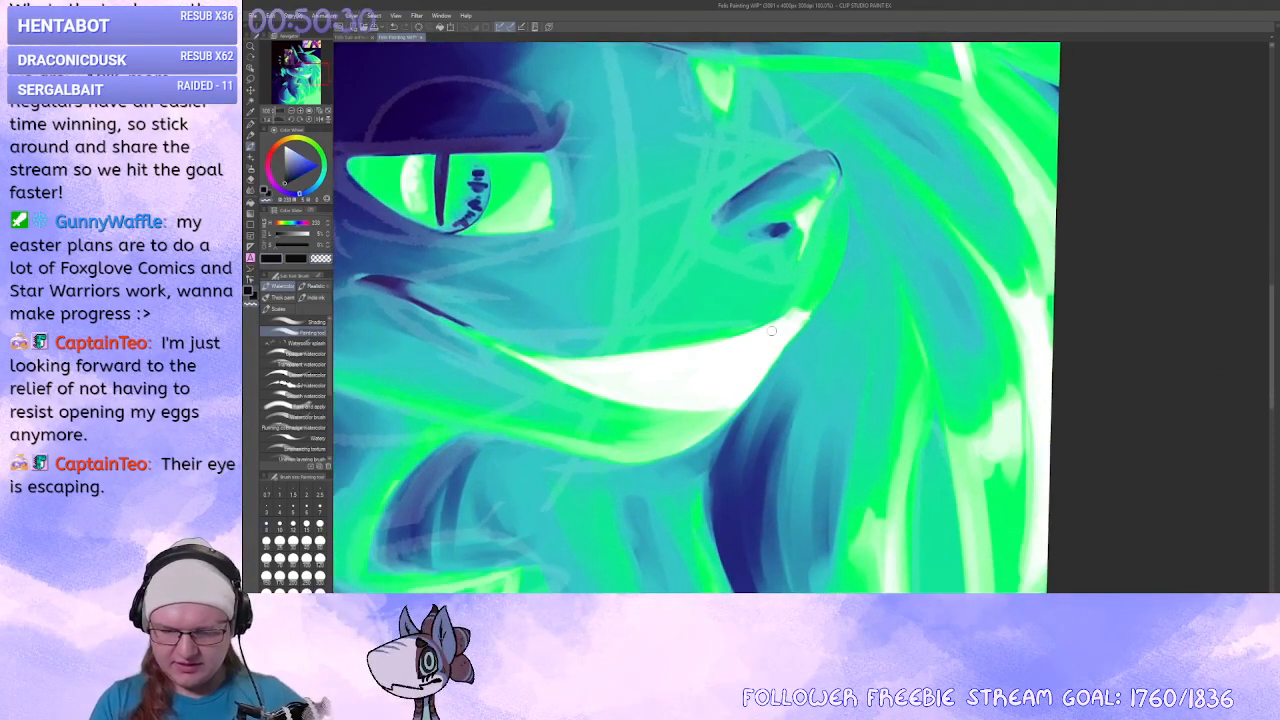
{"action": "key", "text": "c"}
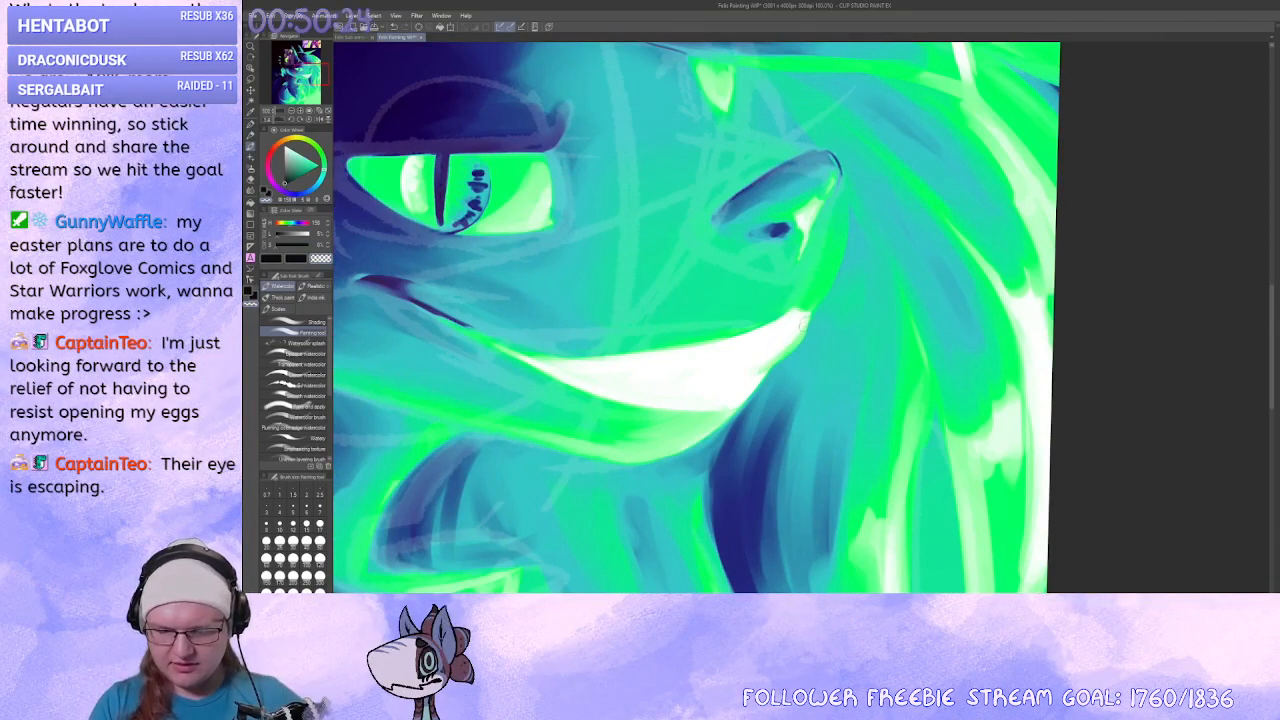
{"action": "left_click_drag", "start_coordinate": [787, 349], "coordinate": [822, 294]}
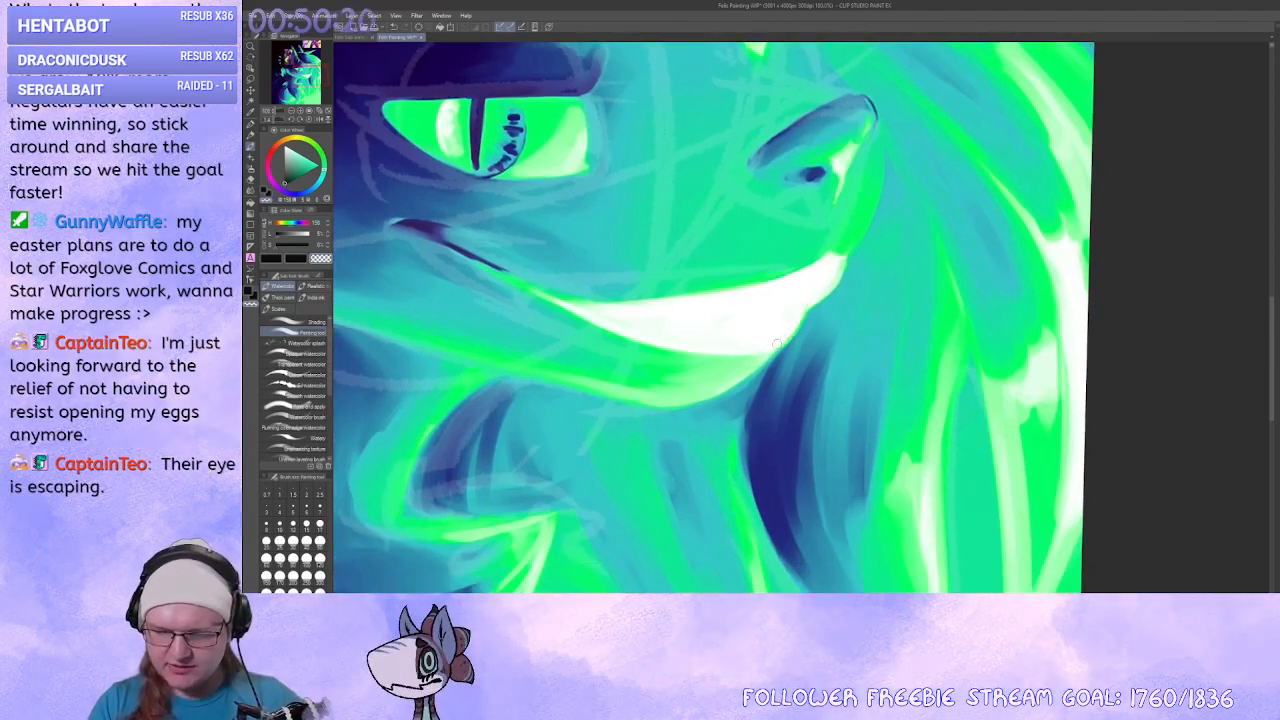
{"action": "left_click_drag", "start_coordinate": [798, 318], "coordinate": [1070, 321]}
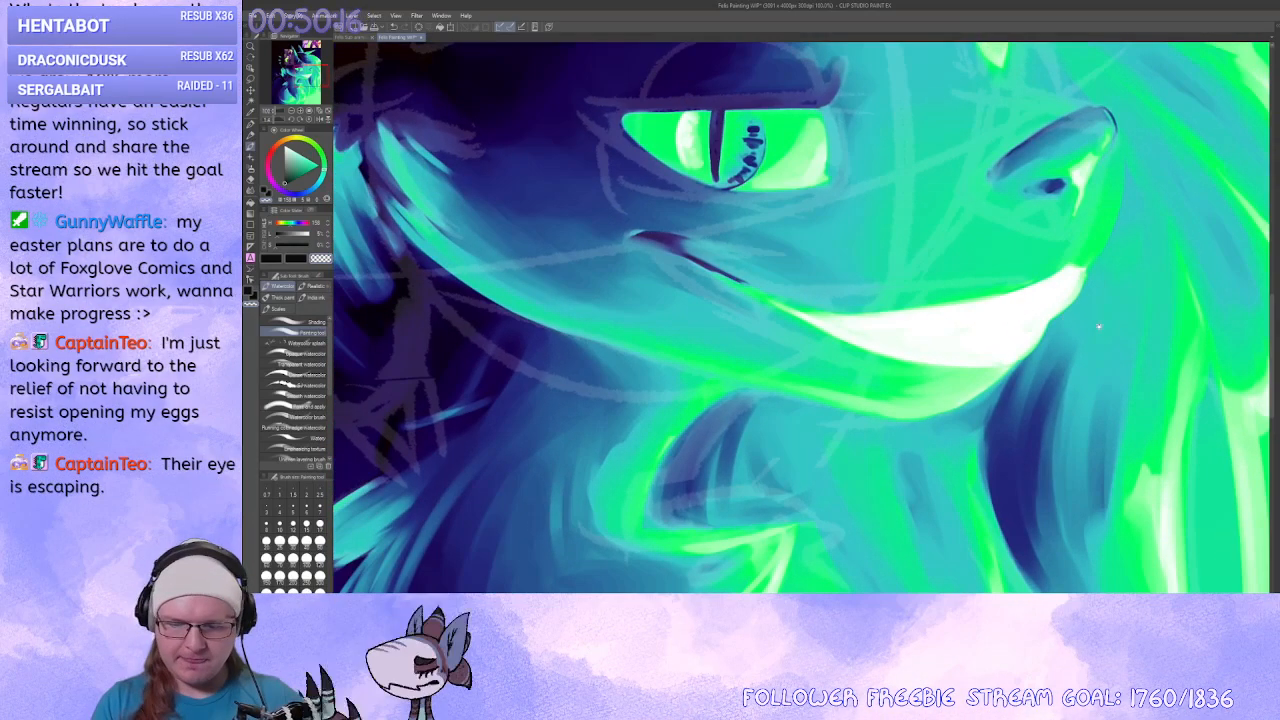
{"action": "left_click_drag", "start_coordinate": [1031, 400], "coordinate": [786, 289]}
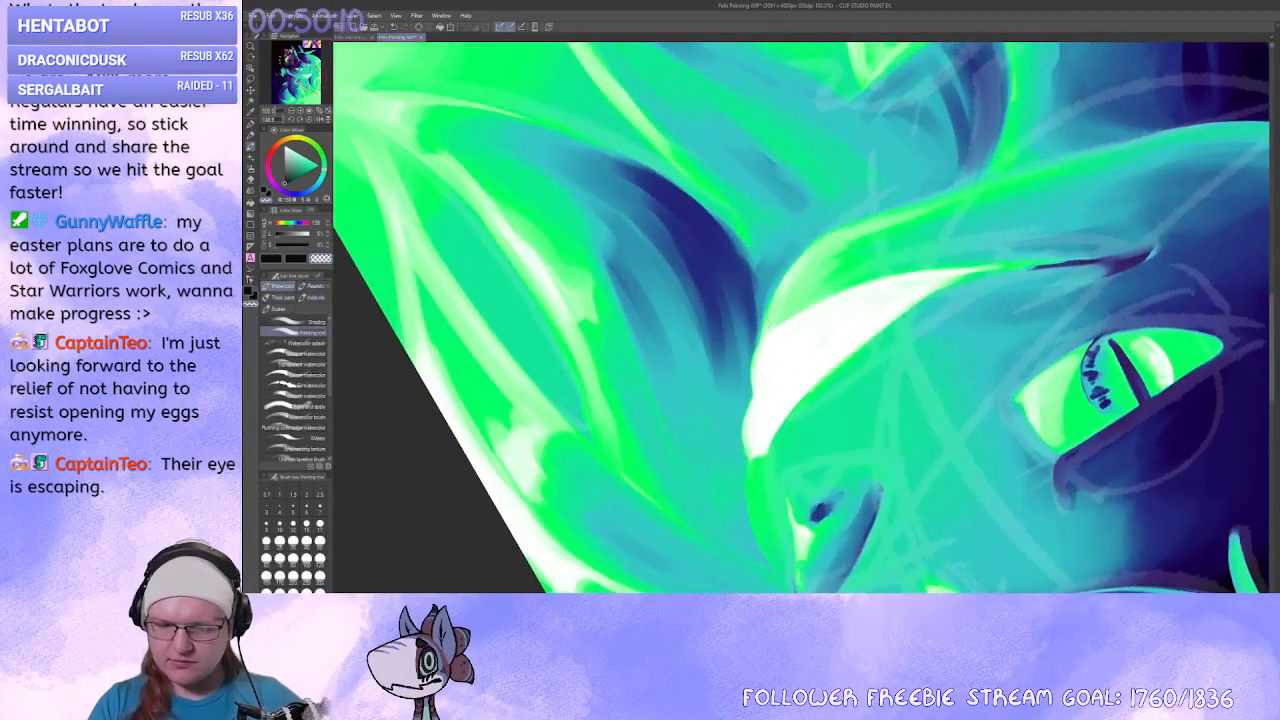
{"action": "left_click_drag", "start_coordinate": [784, 336], "coordinate": [824, 221]}
Try painting a dark blue curved iris along the outer edge of the small green far eye.
{"action": "left_click", "coordinate": [309, 120]}
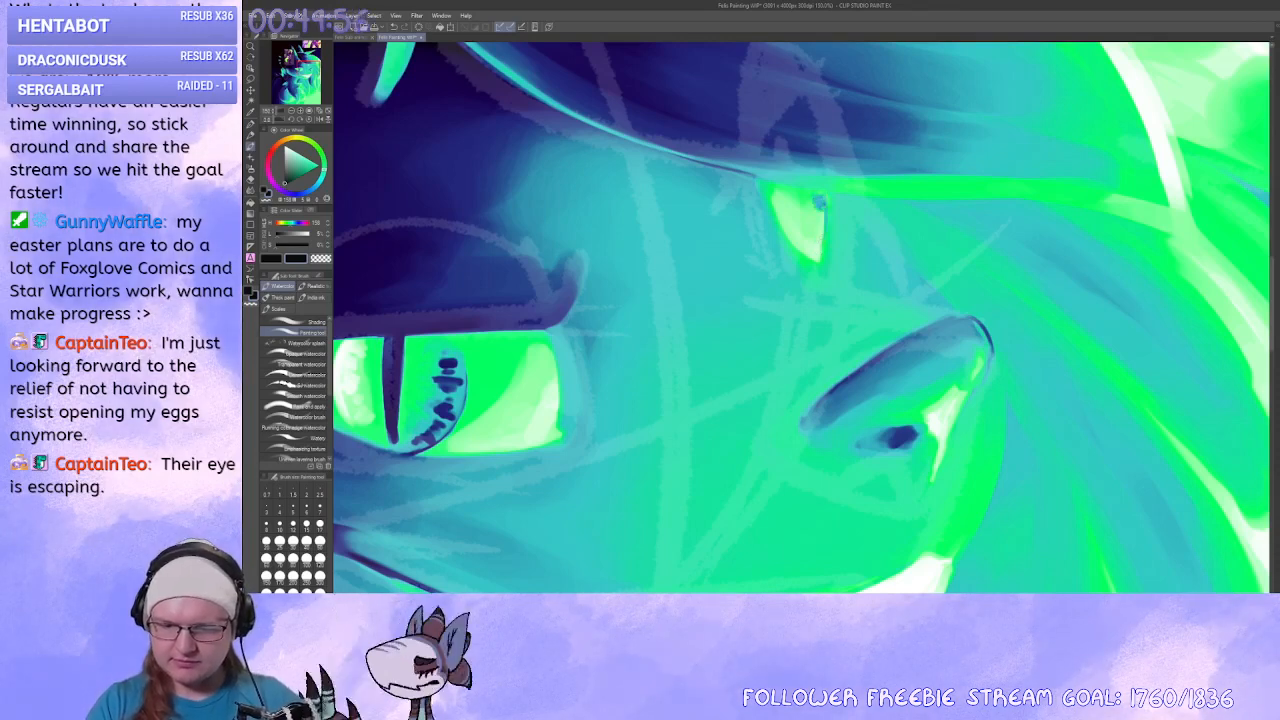
{"action": "left_click_drag", "start_coordinate": [818, 202], "coordinate": [820, 258]}
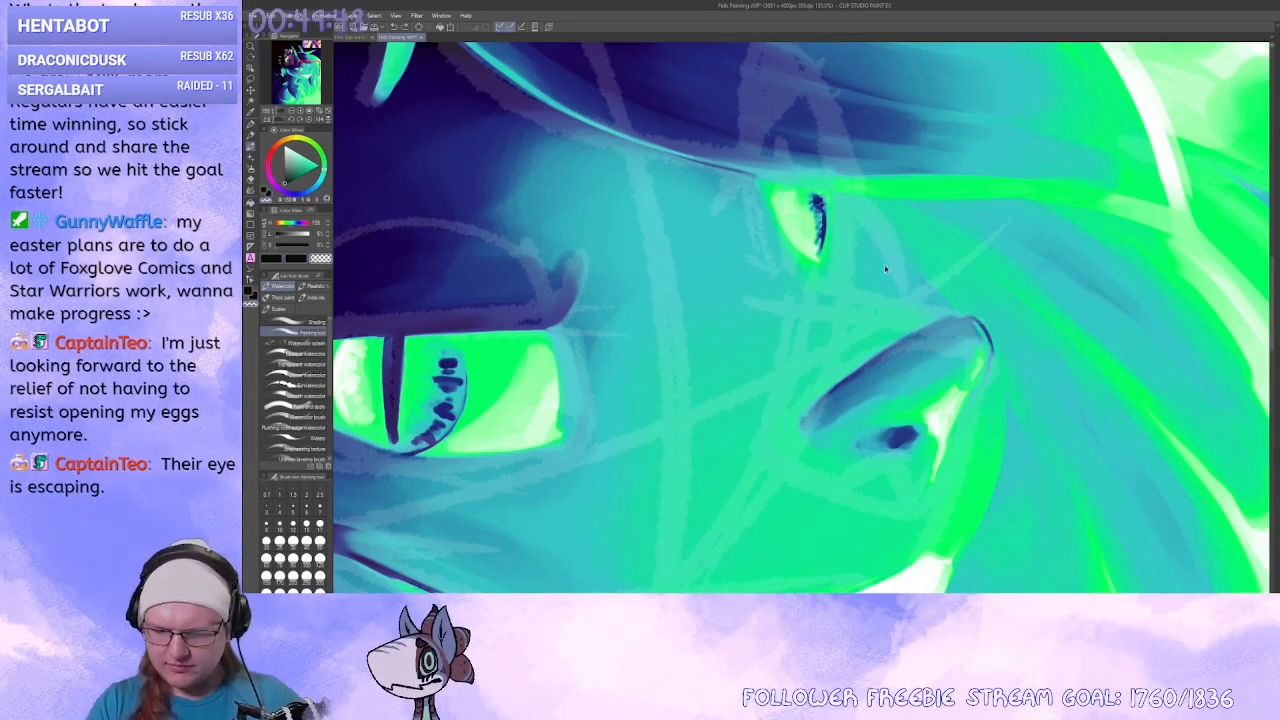
{"action": "key", "text": "ctrl+z"}
{"action": "key", "text": "ctrl+z"}
Widen the green far-eye shape beneath the fringe and round its outer edge.
{"action": "mouse_move", "coordinate": [863, 277]}
{"action": "left_mouse_down"}
{"action": "mouse_move", "coordinate": [1103, 280]}
{"action": "mouse_move", "coordinate": [900, 276]}
{"action": "left_mouse_up"}
{"action": "left_click", "coordinate": [323, 169]}
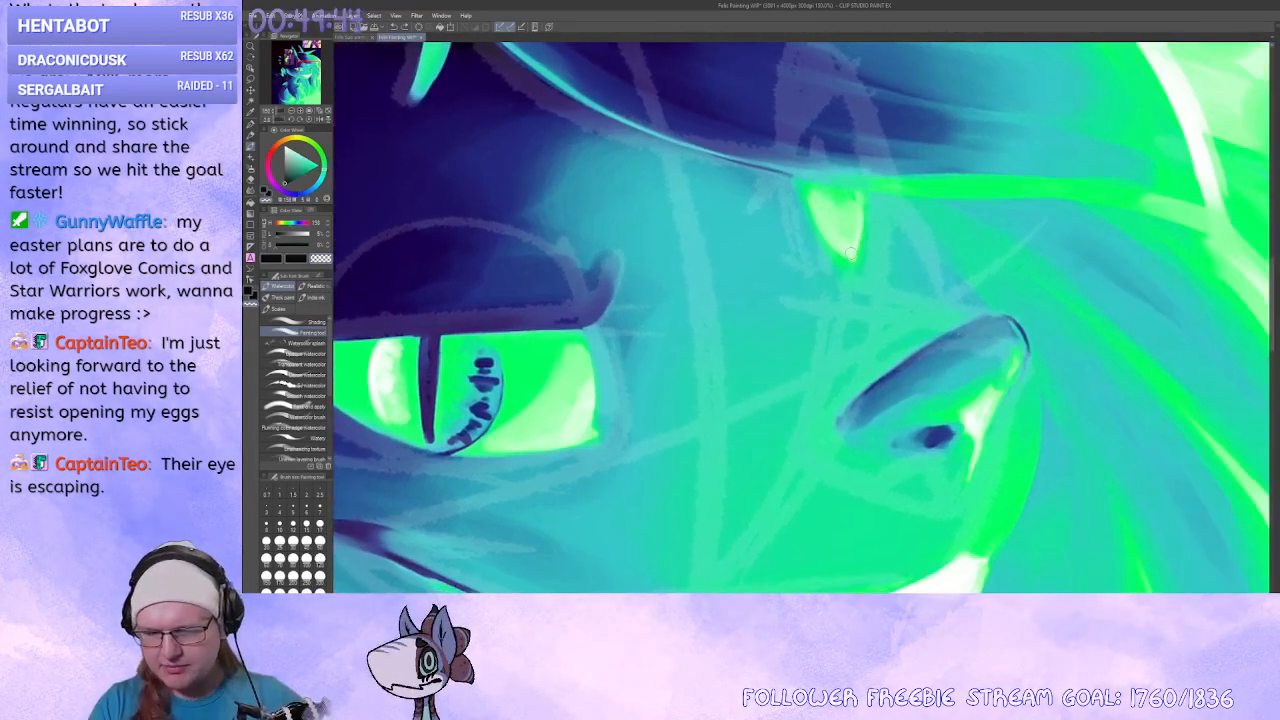
{"action": "mouse_move", "coordinate": [856, 257]}
{"action": "left_mouse_down"}
{"action": "mouse_move", "coordinate": [874, 207]}
{"action": "mouse_move", "coordinate": [810, 233]}
{"action": "left_mouse_up"}
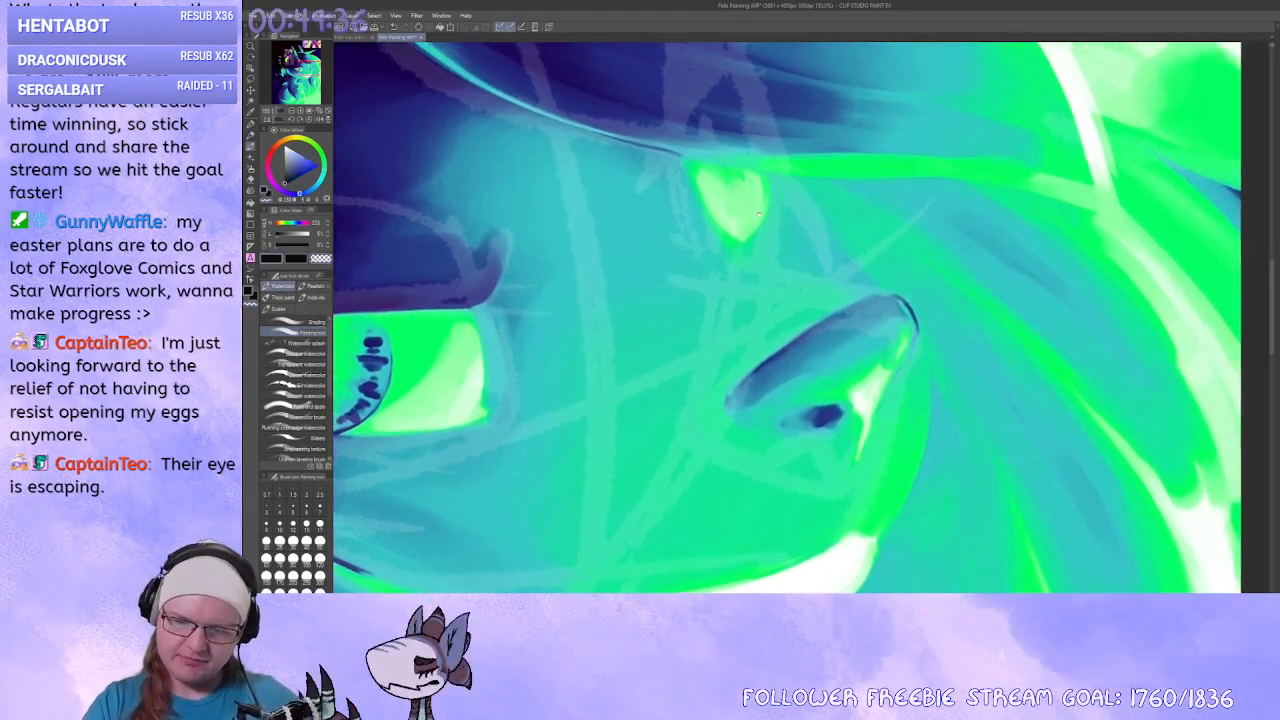
{"action": "mouse_move", "coordinate": [936, 244]}
{"action": "left_mouse_down"}
{"action": "mouse_move", "coordinate": [1040, 204]}
{"action": "mouse_move", "coordinate": [960, 217]}
{"action": "left_mouse_up"}
{"action": "left_click_drag", "start_coordinate": [1081, 246], "coordinate": [1118, 244]}
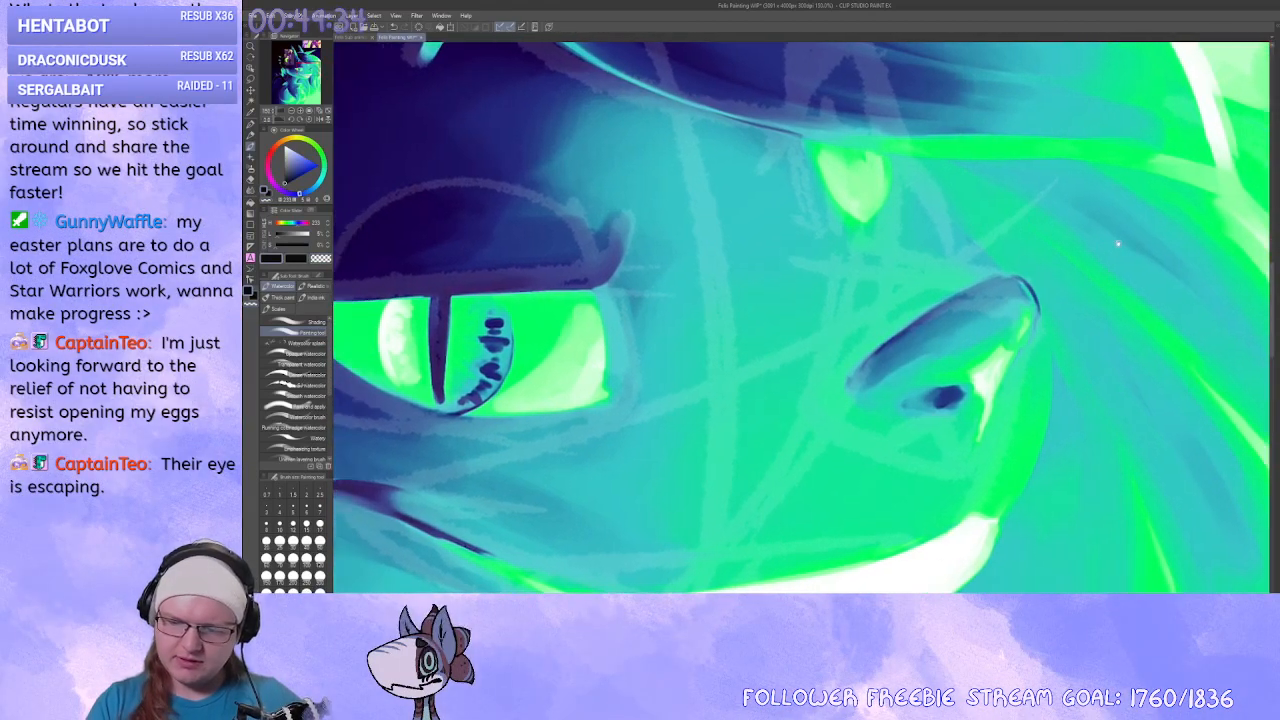
Check how the far eye reads against the whole portrait, and return to the face.
{"action": "double_click", "coordinate": [290, 110]}
{"action": "left_click", "coordinate": [290, 110]}
{"action": "left_click", "coordinate": [290, 110]}
{"action": "left_click", "coordinate": [290, 110]}
{"action": "left_click", "coordinate": [297, 112]}
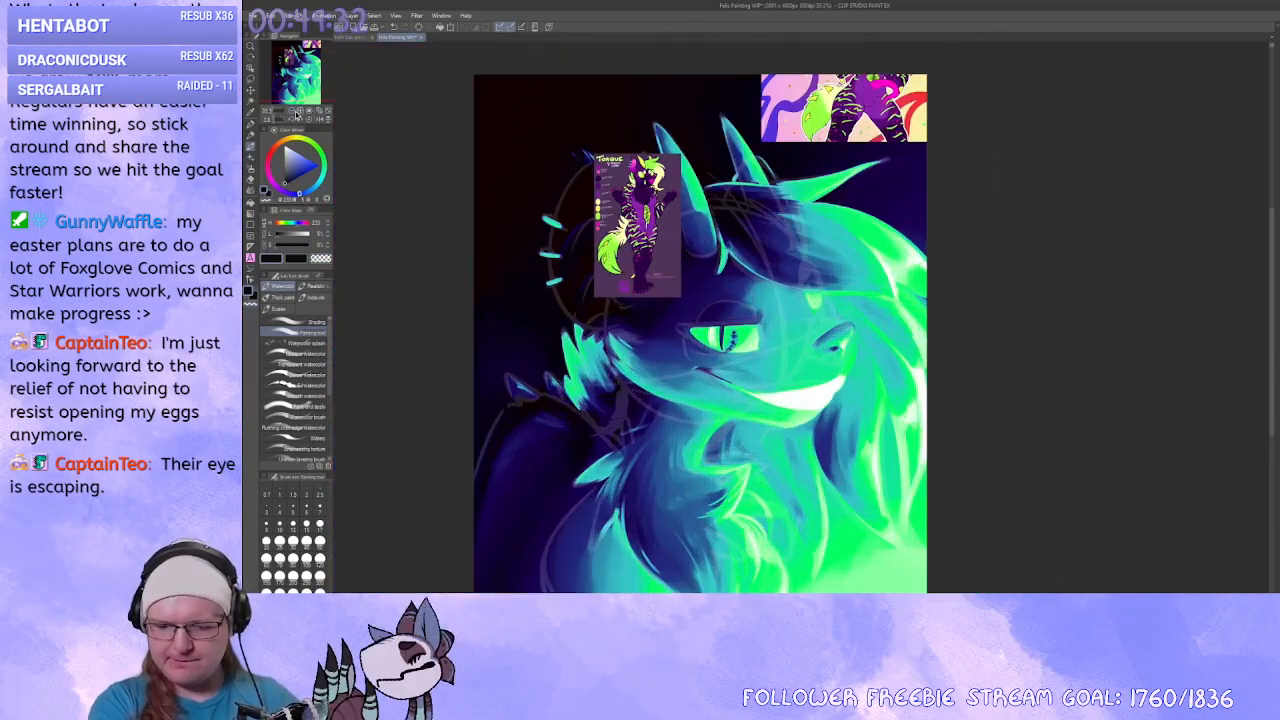
{"action": "left_click", "coordinate": [297, 112]}
{"action": "left_click", "coordinate": [297, 112]}
{"action": "left_click", "coordinate": [297, 112]}
{"action": "mouse_move", "coordinate": [906, 327]}
{"action": "left_mouse_down"}
{"action": "mouse_move", "coordinate": [1146, 317]}
{"action": "mouse_move", "coordinate": [1097, 380]}
{"action": "left_mouse_up"}
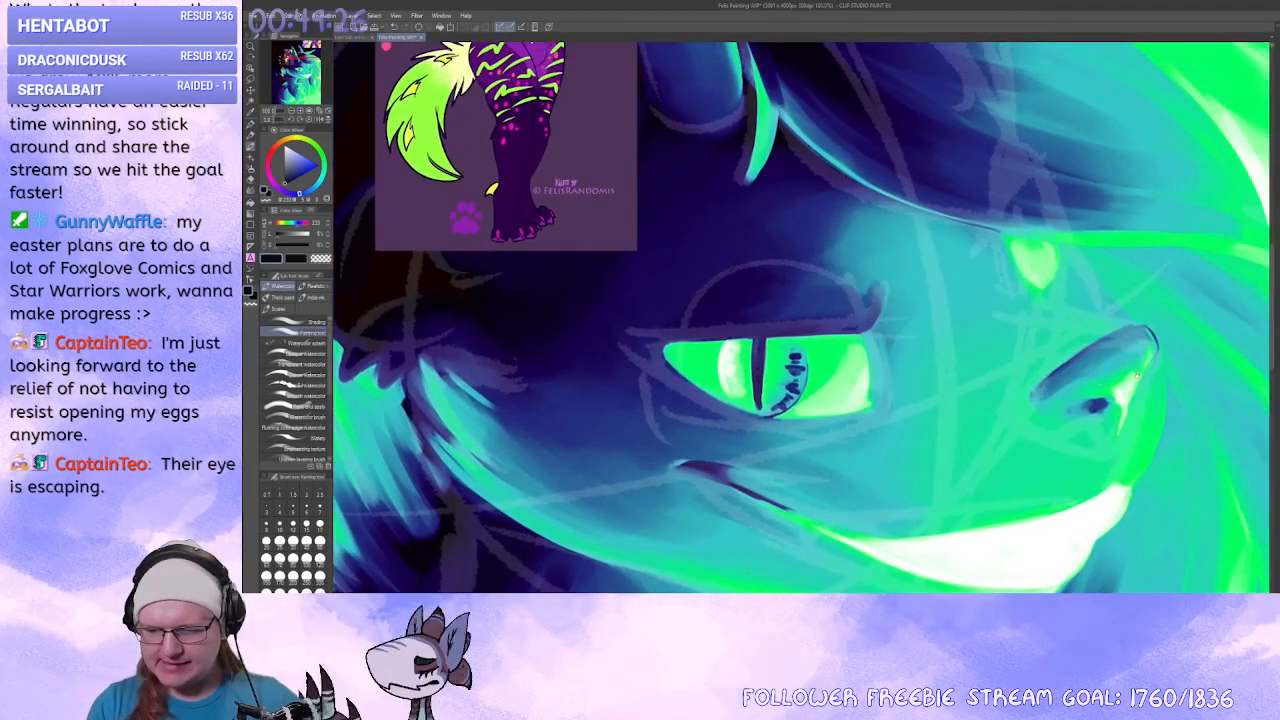
{"action": "mouse_move", "coordinate": [1040, 280]}
{"action": "left_mouse_down"}
{"action": "mouse_move", "coordinate": [813, 260]}
{"action": "mouse_move", "coordinate": [770, 241]}
{"action": "mouse_move", "coordinate": [1062, 420]}
{"action": "mouse_move", "coordinate": [1051, 492]}
{"action": "mouse_move", "coordinate": [1010, 508]}
{"action": "mouse_move", "coordinate": [820, 170]}
{"action": "mouse_move", "coordinate": [840, 200]}
{"action": "mouse_move", "coordinate": [835, 228]}
{"action": "mouse_move", "coordinate": [872, 238]}
{"action": "left_mouse_up"}
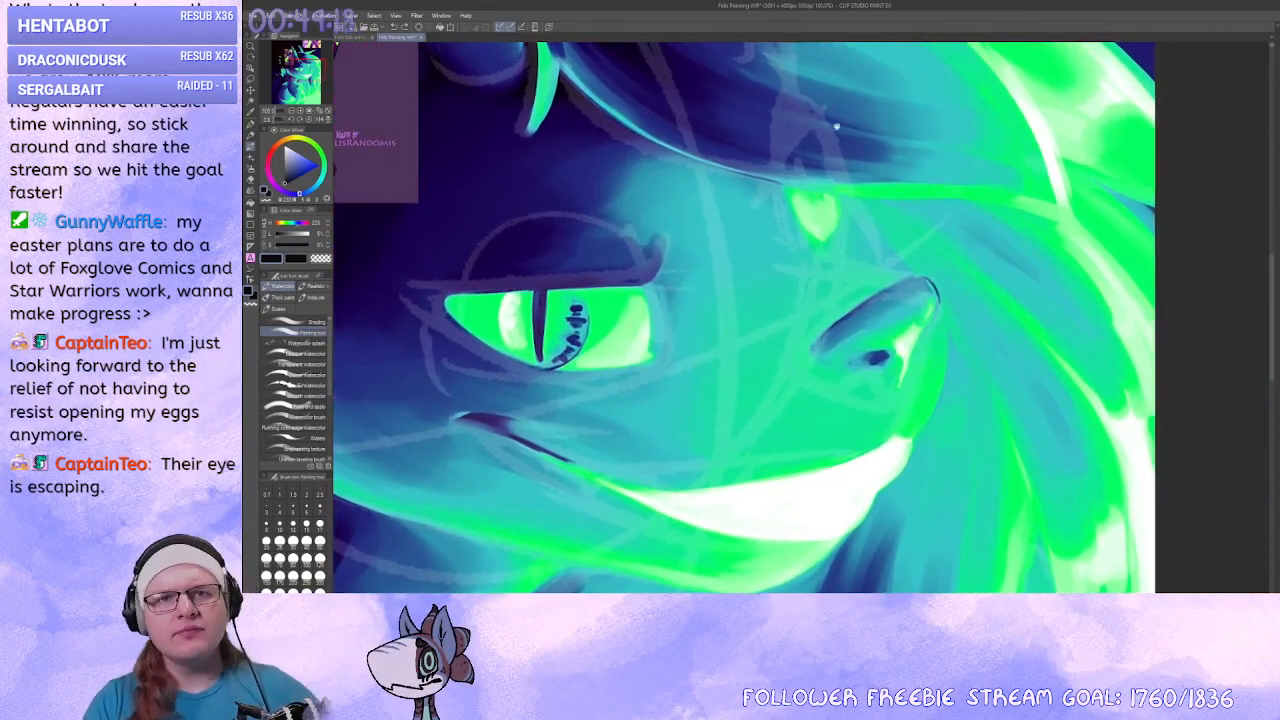
Try slimming the far eye and painting a narrow dark blue iris along its outer side.
{"action": "key", "text": "x"}
{"action": "left_click_drag", "start_coordinate": [778, 199], "coordinate": [744, 170]}
{"action": "key", "text": "c"}
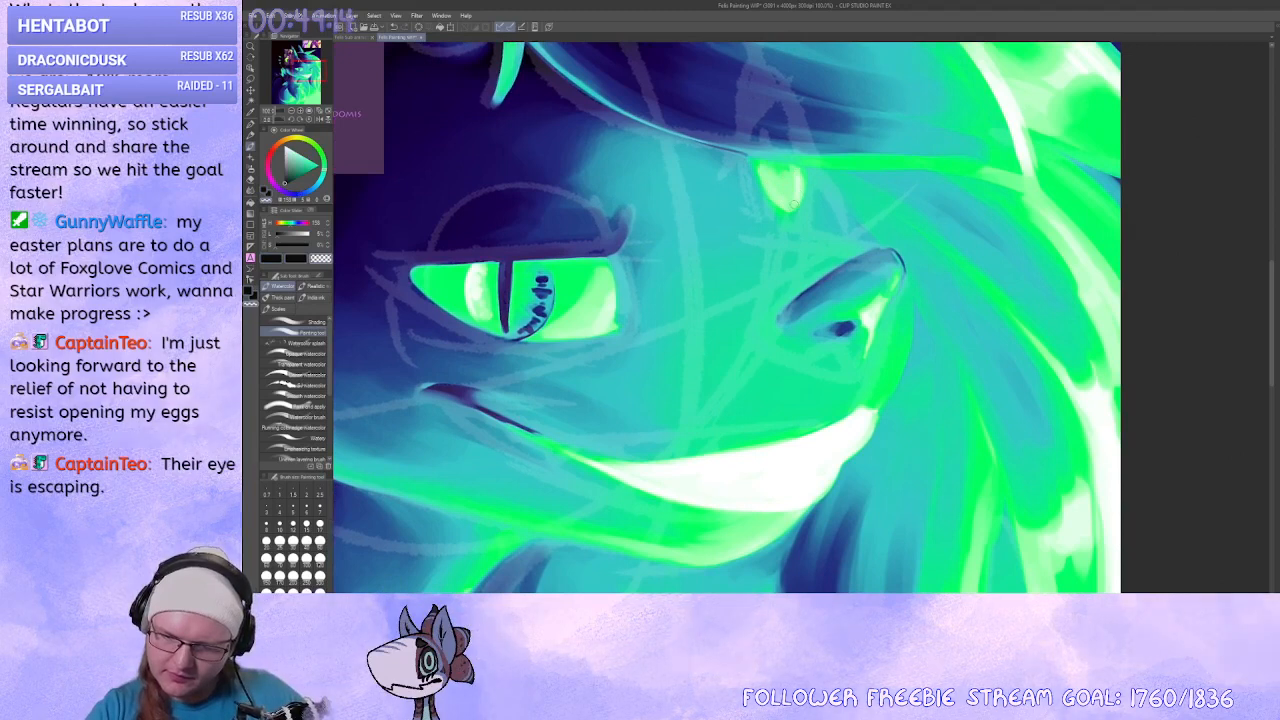
{"action": "key", "text": "x"}
{"action": "mouse_move", "coordinate": [799, 179]}
{"action": "left_mouse_down"}
{"action": "mouse_move", "coordinate": [798, 200]}
{"action": "mouse_move", "coordinate": [815, 209]}
{"action": "left_mouse_up"}
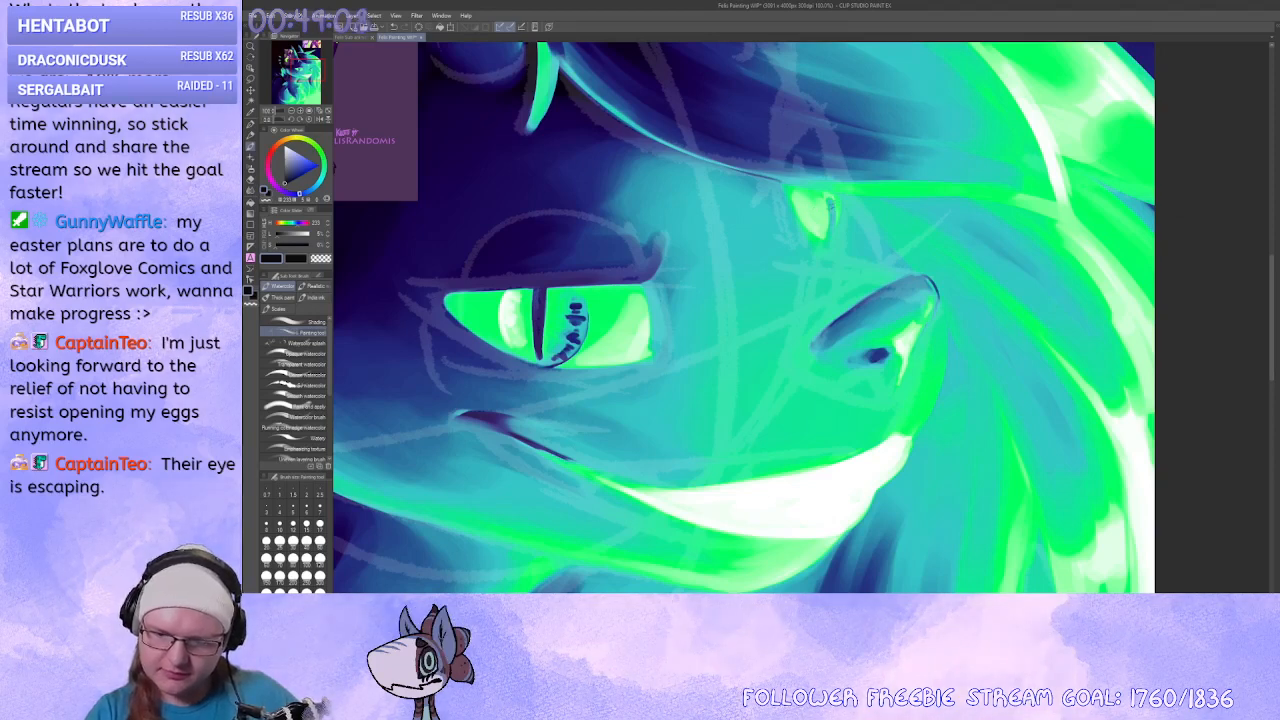
{"action": "left_click_drag", "start_coordinate": [827, 202], "coordinate": [829, 233]}
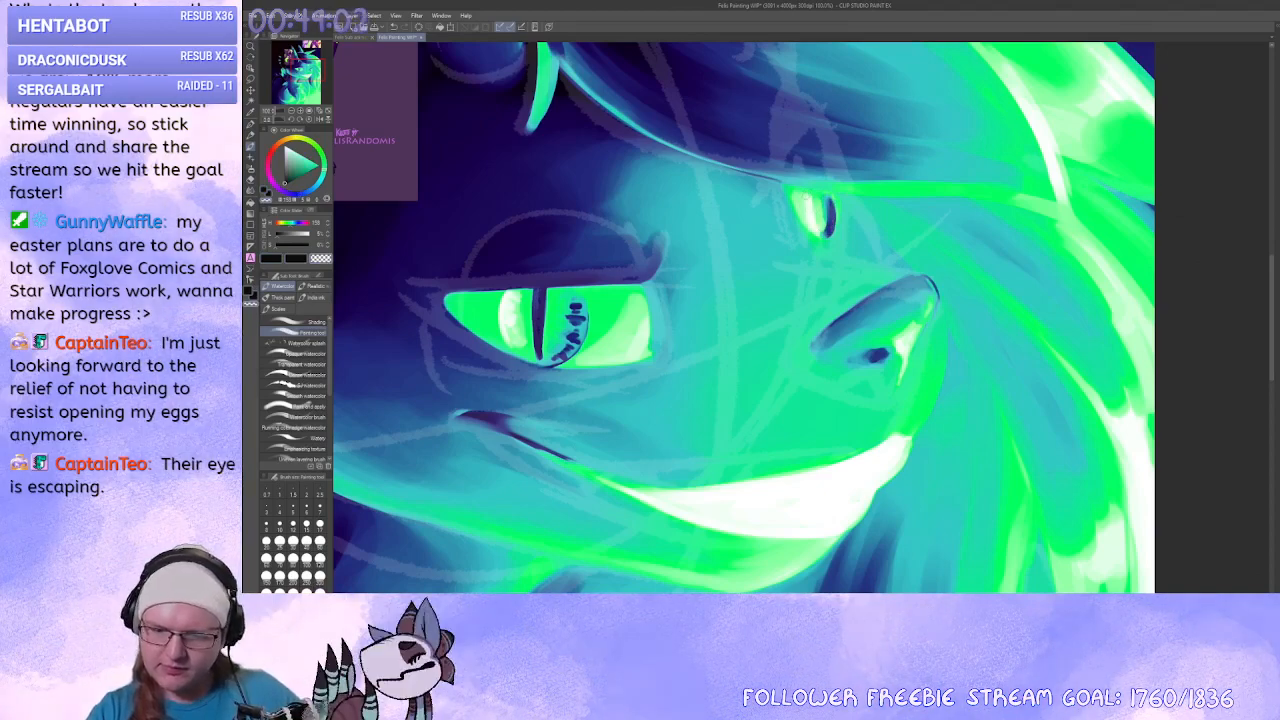
{"action": "left_click_drag", "start_coordinate": [805, 195], "coordinate": [811, 222]}
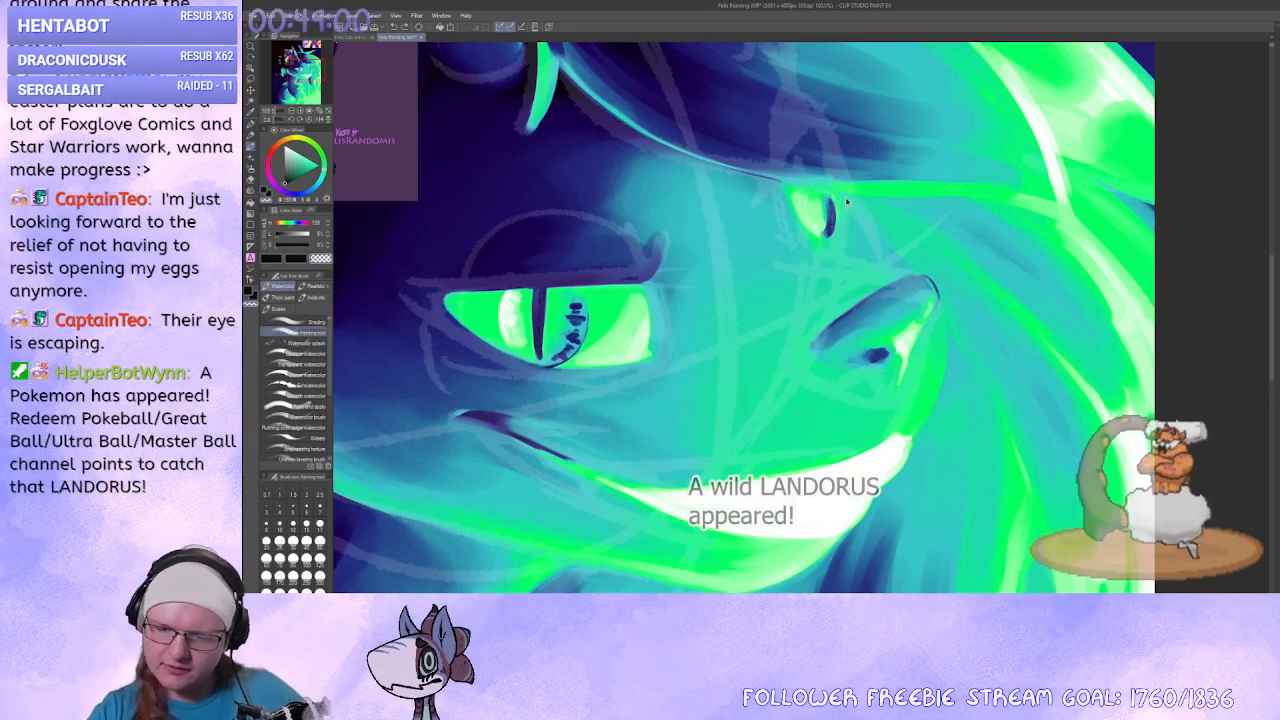
Paint over the far eye beneath the fringe with the surrounding teal of the face.
{"action": "mouse_move", "coordinate": [815, 210]}
{"action": "left_mouse_down"}
{"action": "mouse_move", "coordinate": [877, 242]}
{"action": "mouse_move", "coordinate": [896, 232]}
{"action": "mouse_move", "coordinate": [881, 268]}
{"action": "left_mouse_up"}
{"action": "key", "text": "c"}
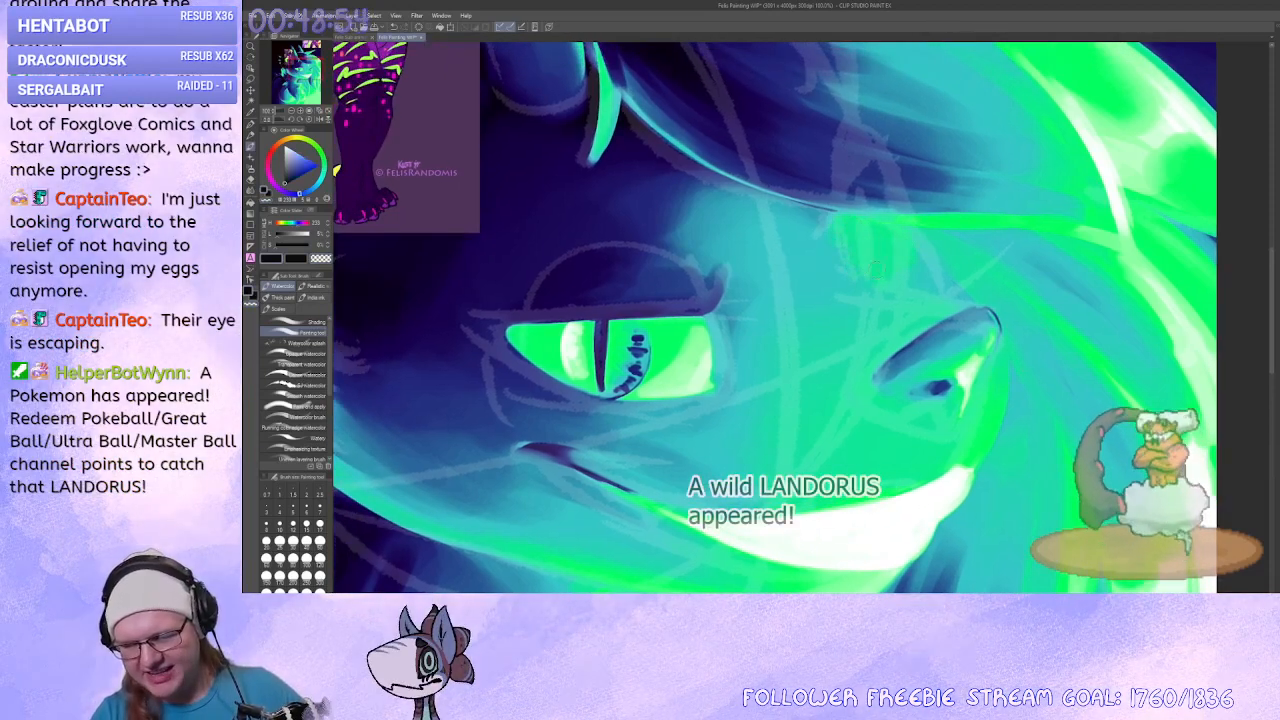
{"action": "mouse_move", "coordinate": [1025, 439]}
{"action": "left_mouse_down"}
{"action": "mouse_move", "coordinate": [999, 591]}
{"action": "mouse_move", "coordinate": [1025, 446]}
{"action": "mouse_move", "coordinate": [1043, 434]}
{"action": "mouse_move", "coordinate": [994, 474]}
{"action": "mouse_move", "coordinate": [700, 490]}
{"action": "left_mouse_up"}
{"action": "left_click_drag", "start_coordinate": [843, 309], "coordinate": [729, 358]}
Sample dark blue from the fringe and pull long strokes along its lower edge above the muzzle.
{"action": "left_click", "coordinate": [820, 175], "text": "alt"}
{"action": "mouse_move", "coordinate": [854, 120]}
{"action": "left_mouse_down"}
{"action": "mouse_move", "coordinate": [722, 400]}
{"action": "mouse_move", "coordinate": [879, 108]}
{"action": "mouse_move", "coordinate": [724, 408]}
{"action": "left_mouse_up"}
{"action": "key", "text": "ctrl+z"}
{"action": "mouse_move", "coordinate": [818, 164]}
{"action": "left_mouse_down"}
{"action": "mouse_move", "coordinate": [754, 256]}
{"action": "mouse_move", "coordinate": [717, 454]}
{"action": "left_mouse_up"}
{"action": "left_click_drag", "start_coordinate": [768, 260], "coordinate": [726, 456]}
{"action": "left_click_drag", "start_coordinate": [766, 328], "coordinate": [747, 458]}
{"action": "mouse_move", "coordinate": [765, 354]}
{"action": "left_mouse_down"}
{"action": "mouse_move", "coordinate": [748, 452]}
{"action": "mouse_move", "coordinate": [945, 355]}
{"action": "mouse_move", "coordinate": [870, 348]}
{"action": "mouse_move", "coordinate": [1018, 293]}
{"action": "left_mouse_up"}
{"action": "key", "text": "ctrl+z"}
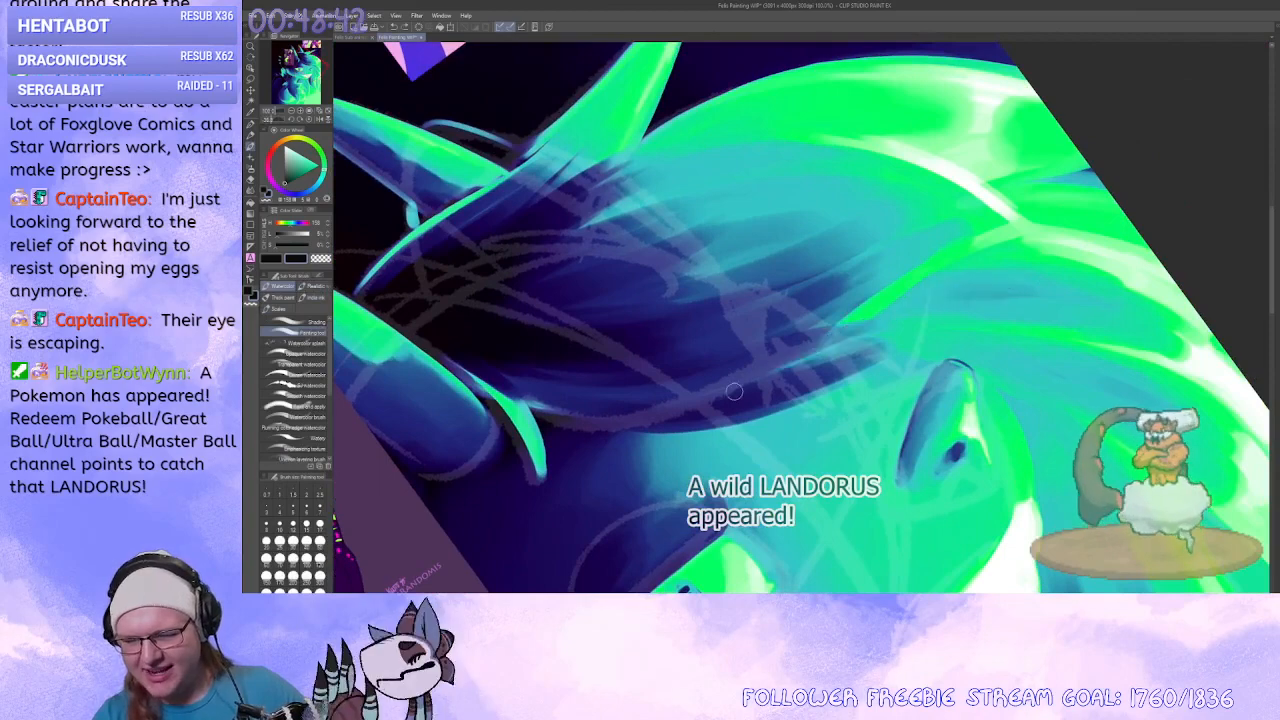
Cover the bright green rim beneath the fringe with dark blue strokes that lengthen the lock past the nose.
{"action": "left_click_drag", "start_coordinate": [798, 370], "coordinate": [908, 330]}
{"action": "left_click_drag", "start_coordinate": [806, 314], "coordinate": [888, 376]}
{"action": "mouse_move", "coordinate": [830, 345]}
{"action": "left_mouse_down"}
{"action": "mouse_move", "coordinate": [768, 366]}
{"action": "mouse_move", "coordinate": [960, 168]}
{"action": "left_mouse_up"}
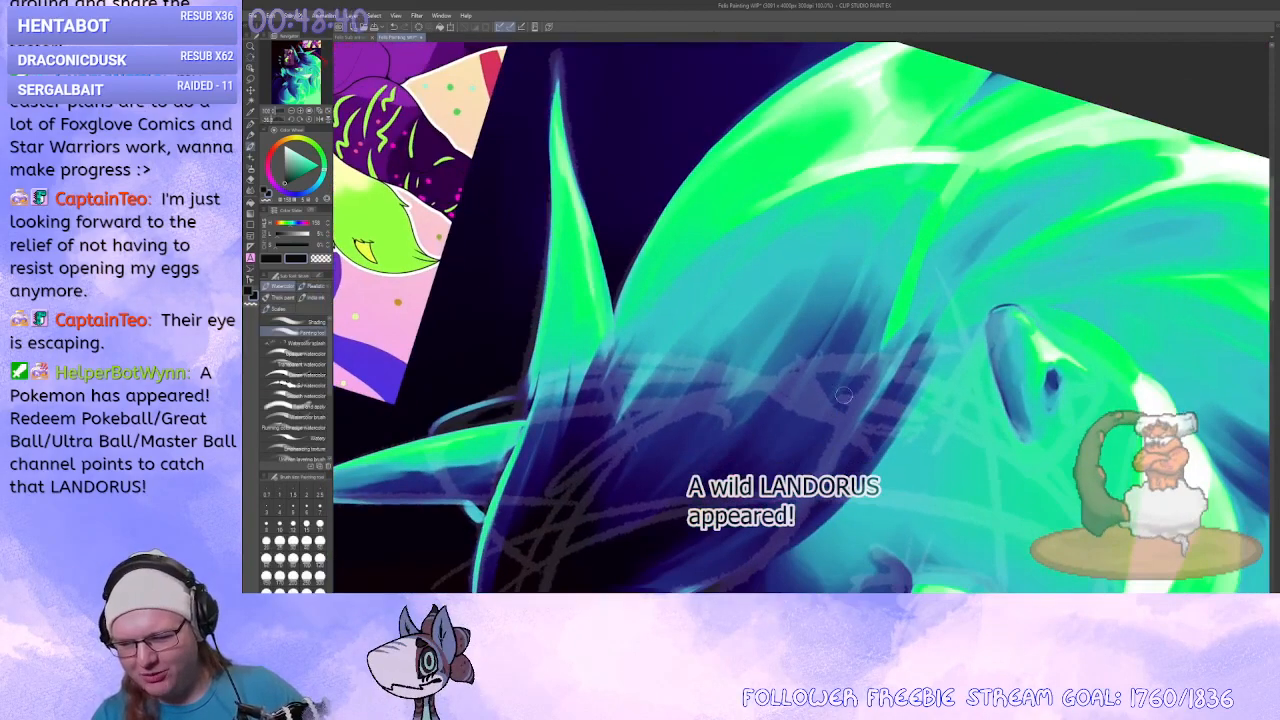
{"action": "left_click_drag", "start_coordinate": [892, 236], "coordinate": [836, 282]}
{"action": "left_click_drag", "start_coordinate": [938, 212], "coordinate": [850, 408]}
{"action": "left_click_drag", "start_coordinate": [886, 344], "coordinate": [866, 382]}
{"action": "mouse_move", "coordinate": [1012, 202]}
{"action": "left_mouse_down"}
{"action": "mouse_move", "coordinate": [878, 292]}
{"action": "mouse_move", "coordinate": [836, 404]}
{"action": "mouse_move", "coordinate": [930, 300]}
{"action": "mouse_move", "coordinate": [960, 142]}
{"action": "left_mouse_up"}
{"action": "left_click_drag", "start_coordinate": [746, 232], "coordinate": [654, 312]}
{"action": "left_click_drag", "start_coordinate": [810, 170], "coordinate": [738, 238]}
{"action": "left_click_drag", "start_coordinate": [842, 146], "coordinate": [734, 246]}
{"action": "mouse_move", "coordinate": [748, 226]}
{"action": "left_mouse_down"}
{"action": "mouse_move", "coordinate": [620, 345]}
{"action": "mouse_move", "coordinate": [633, 334]}
{"action": "left_mouse_up"}
Smooth the dark lock's edge along the forehead and taper its end to a point beyond the nose.
{"action": "mouse_move", "coordinate": [700, 400]}
{"action": "left_mouse_down"}
{"action": "mouse_move", "coordinate": [767, 443]}
{"action": "mouse_move", "coordinate": [930, 330]}
{"action": "left_mouse_up"}
{"action": "mouse_move", "coordinate": [853, 373]}
{"action": "left_mouse_down"}
{"action": "mouse_move", "coordinate": [987, 311]}
{"action": "mouse_move", "coordinate": [1085, 325]}
{"action": "left_mouse_up"}
{"action": "left_click_drag", "start_coordinate": [1020, 420], "coordinate": [960, 240]}
{"action": "left_click_drag", "start_coordinate": [830, 300], "coordinate": [812, 338]}
{"action": "left_click_drag", "start_coordinate": [784, 460], "coordinate": [655, 300]}
{"action": "mouse_move", "coordinate": [850, 490]}
{"action": "left_mouse_down"}
{"action": "mouse_move", "coordinate": [786, 500]}
{"action": "mouse_move", "coordinate": [720, 480]}
{"action": "left_mouse_up"}
{"action": "left_click_drag", "start_coordinate": [720, 440], "coordinate": [700, 320]}
{"action": "left_click_drag", "start_coordinate": [767, 279], "coordinate": [781, 293]}
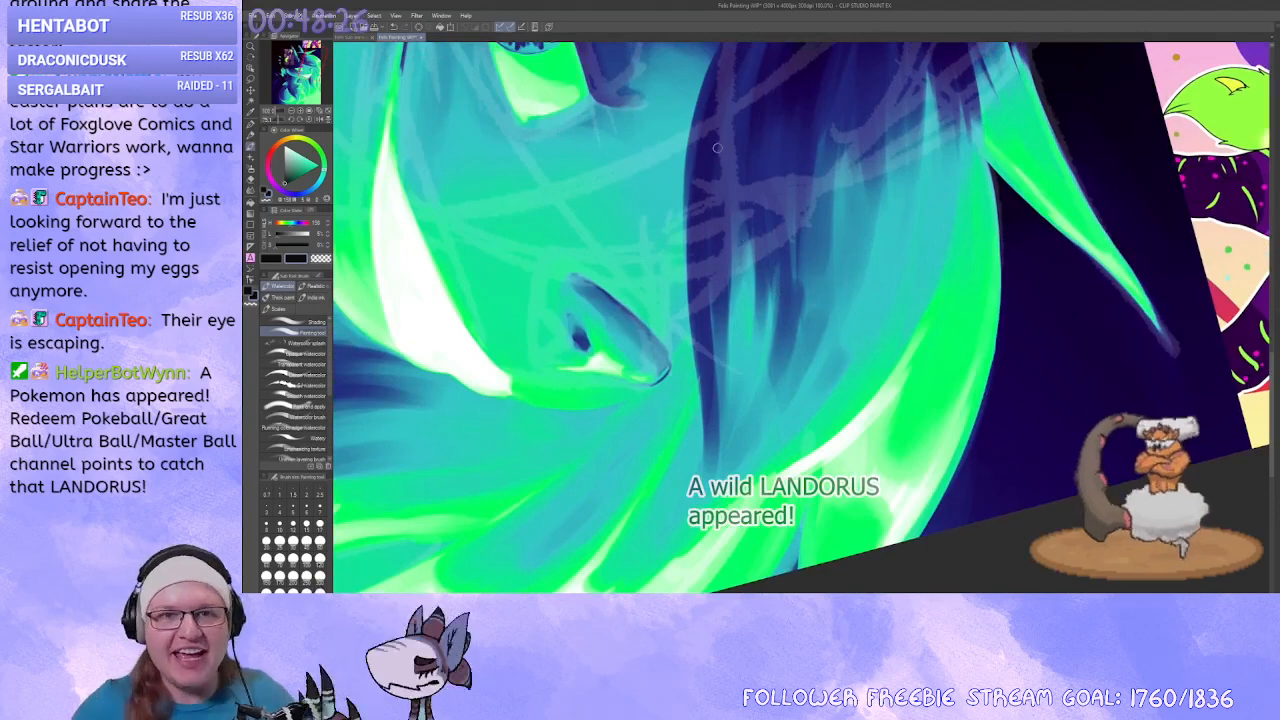
{"action": "left_click_drag", "start_coordinate": [739, 250], "coordinate": [704, 345]}
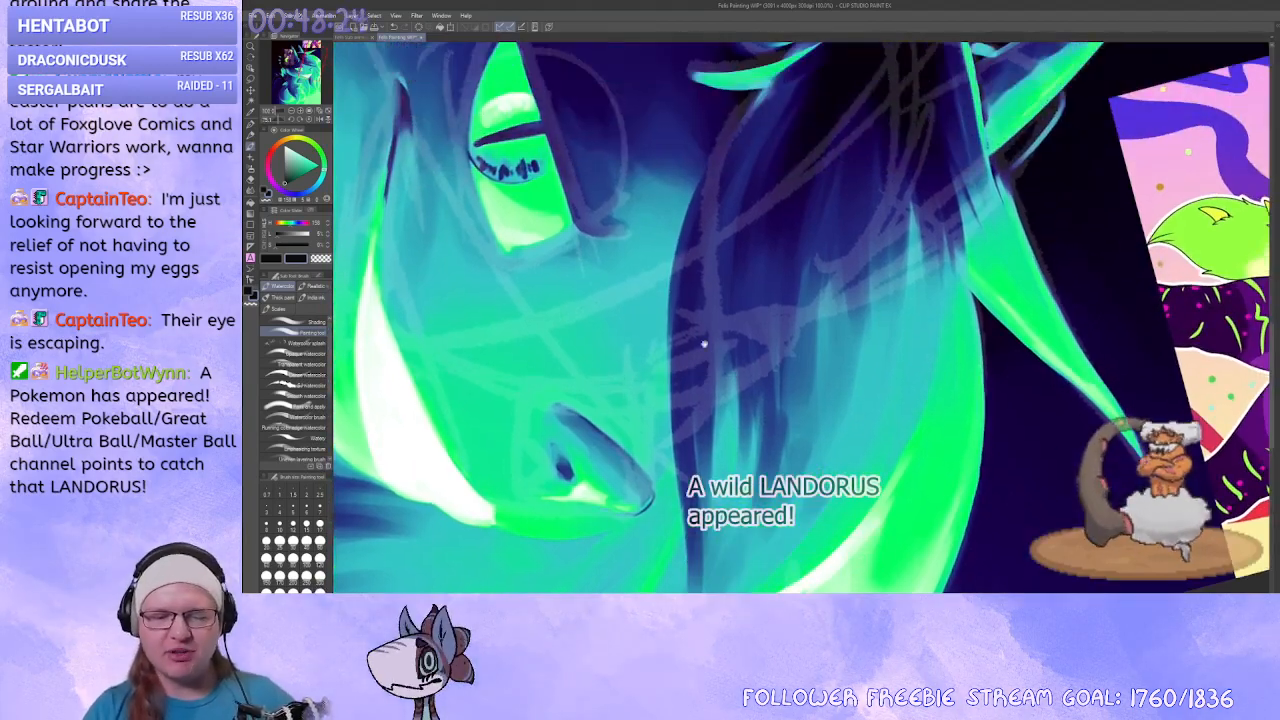
{"action": "mouse_move", "coordinate": [682, 461]}
{"action": "left_mouse_down"}
{"action": "mouse_move", "coordinate": [905, 400]}
{"action": "mouse_move", "coordinate": [794, 334]}
{"action": "mouse_move", "coordinate": [737, 443]}
{"action": "mouse_move", "coordinate": [840, 257]}
{"action": "left_mouse_up"}
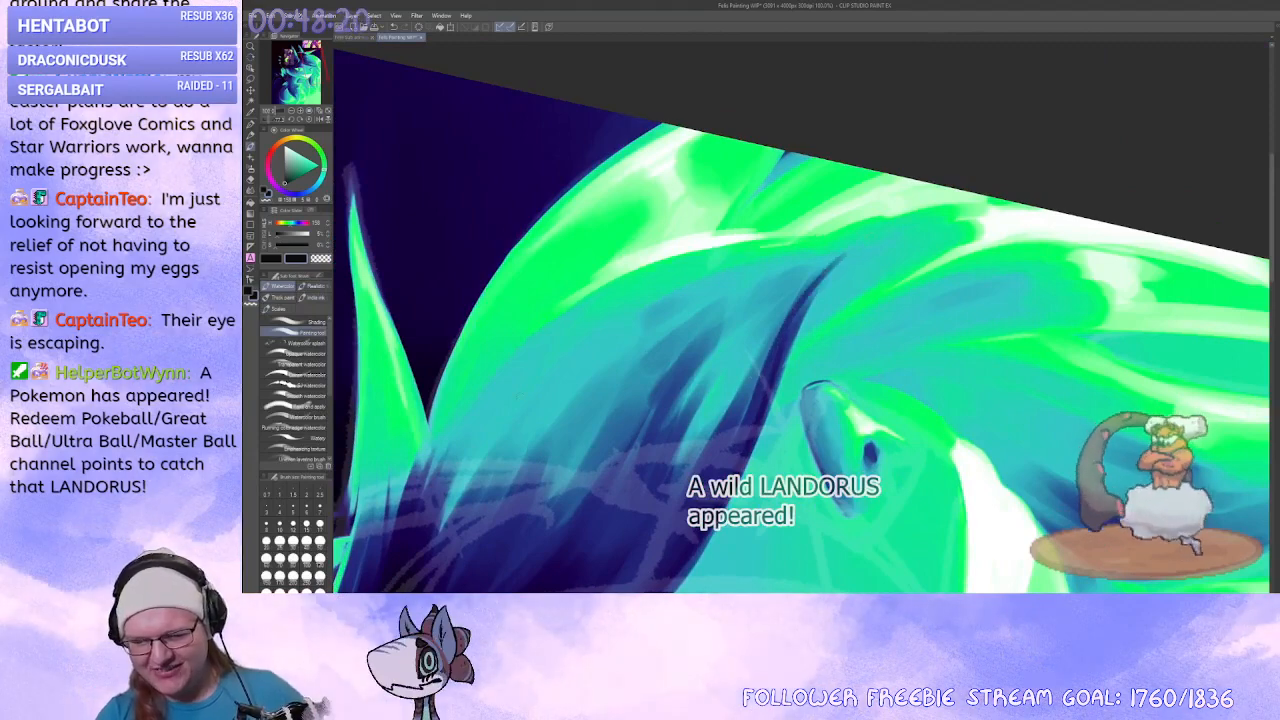
Brush blended dark blue streaks into the teal part of the fringe above the dark lock.
{"action": "left_click_drag", "start_coordinate": [578, 367], "coordinate": [663, 327]}
{"action": "left_click_drag", "start_coordinate": [529, 508], "coordinate": [641, 331]}
{"action": "left_click_drag", "start_coordinate": [560, 486], "coordinate": [634, 352]}
{"action": "mouse_move", "coordinate": [619, 488]}
{"action": "left_mouse_down"}
{"action": "mouse_move", "coordinate": [580, 434]}
{"action": "mouse_move", "coordinate": [728, 404]}
{"action": "left_mouse_up"}
{"action": "mouse_move", "coordinate": [637, 393]}
{"action": "left_mouse_down"}
{"action": "mouse_move", "coordinate": [789, 255]}
{"action": "mouse_move", "coordinate": [702, 413]}
{"action": "left_mouse_up"}
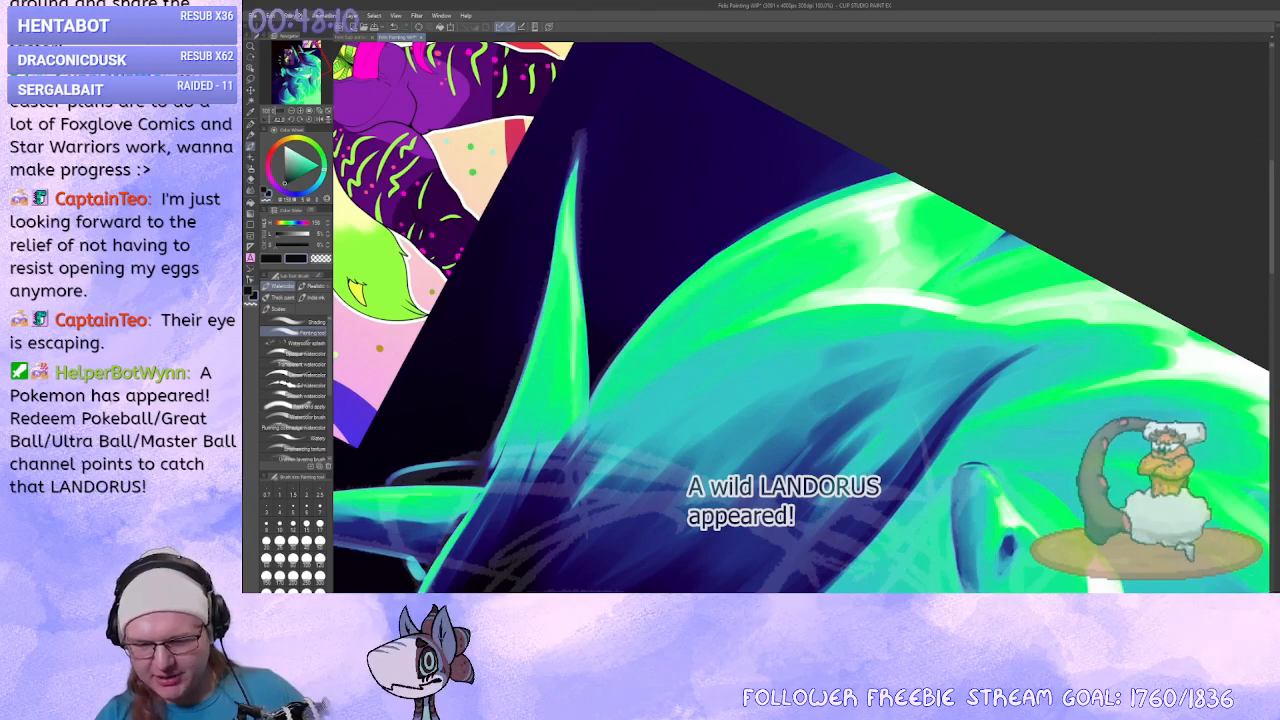
Review the whole portrait with the character reference sheet and sketch lines hidden.
{"action": "mouse_move", "coordinate": [832, 500]}
{"action": "left_mouse_down"}
{"action": "mouse_move", "coordinate": [712, 481]}
{"action": "mouse_move", "coordinate": [642, 415]}
{"action": "left_mouse_up"}
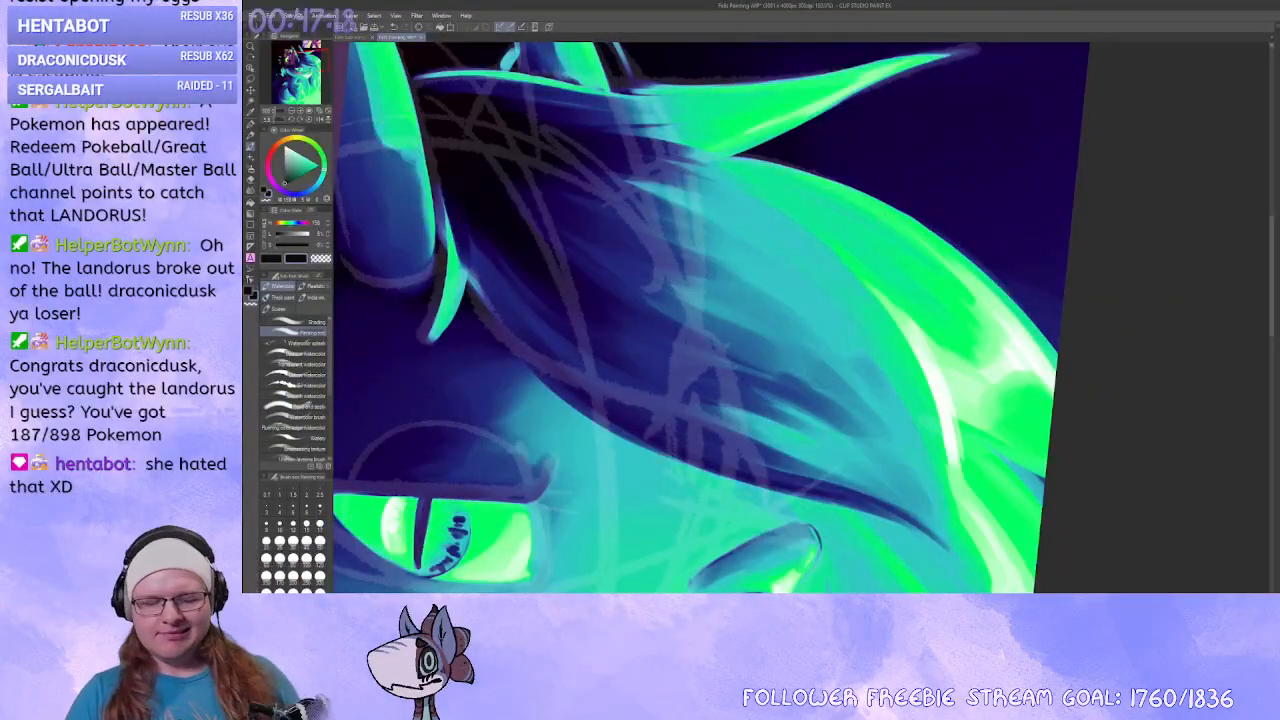
{"action": "left_click_drag", "start_coordinate": [631, 293], "coordinate": [836, 98]}
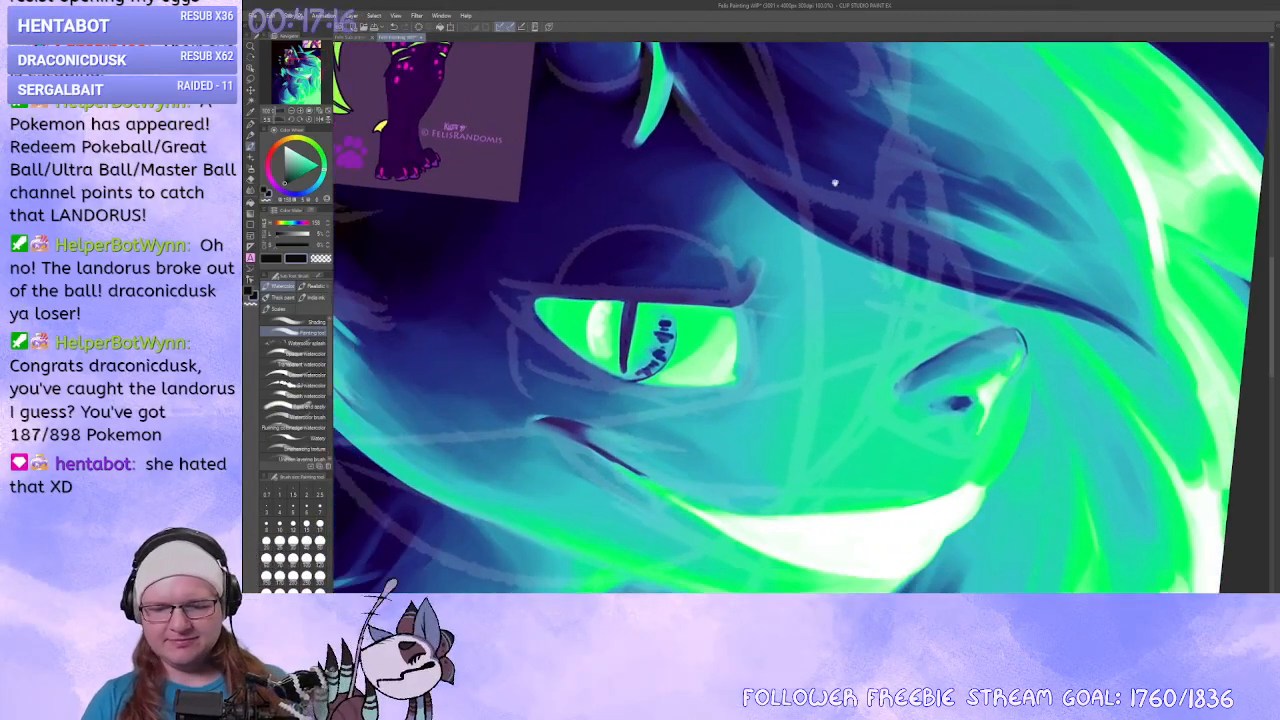
{"action": "left_click", "coordinate": [291, 117]}
{"action": "left_click", "coordinate": [291, 112]}
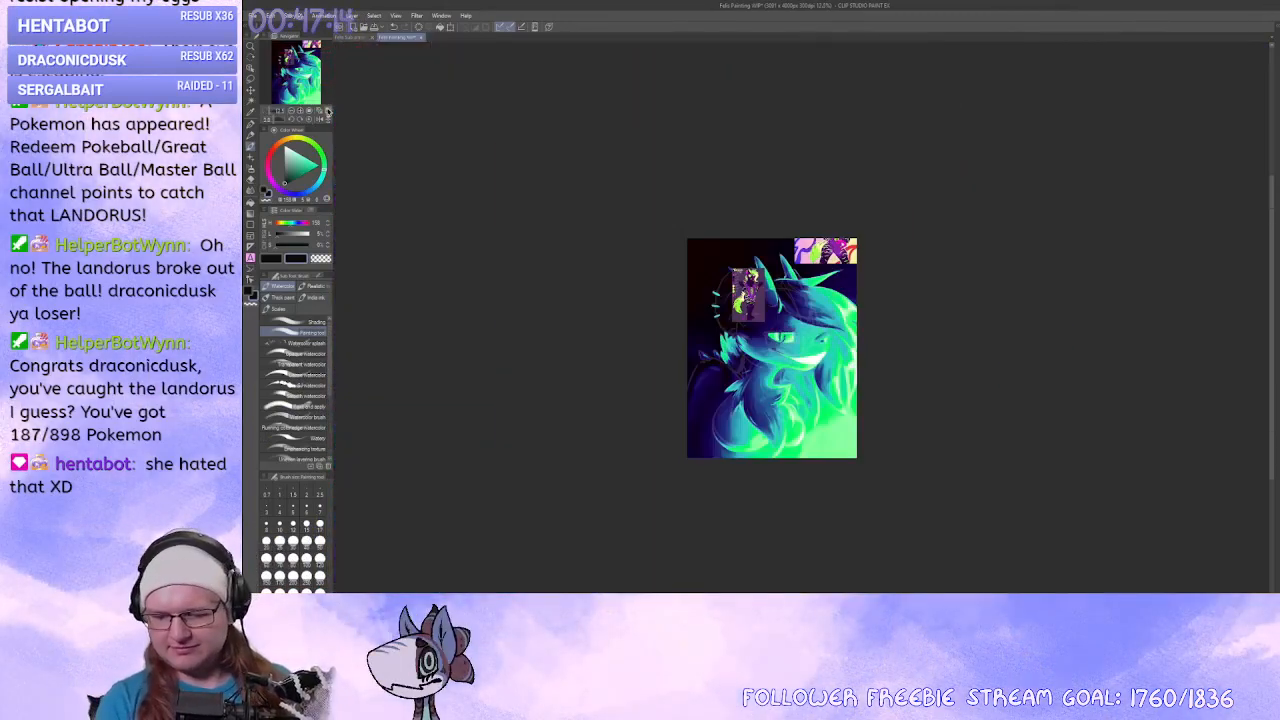
{"action": "left_click_drag", "start_coordinate": [1194, 186], "coordinate": [1191, 157]}
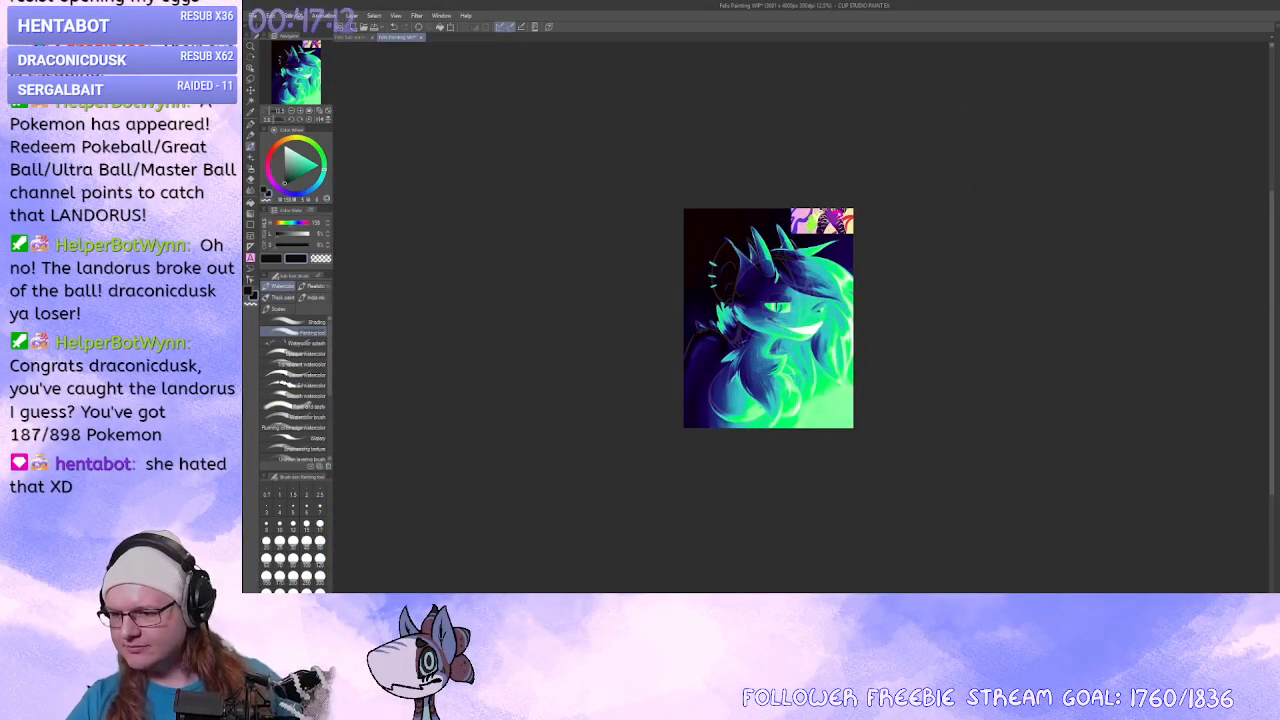
{"action": "left_click_drag", "start_coordinate": [965, 209], "coordinate": [938, 175]}
{"action": "left_click", "coordinate": [300, 111]}
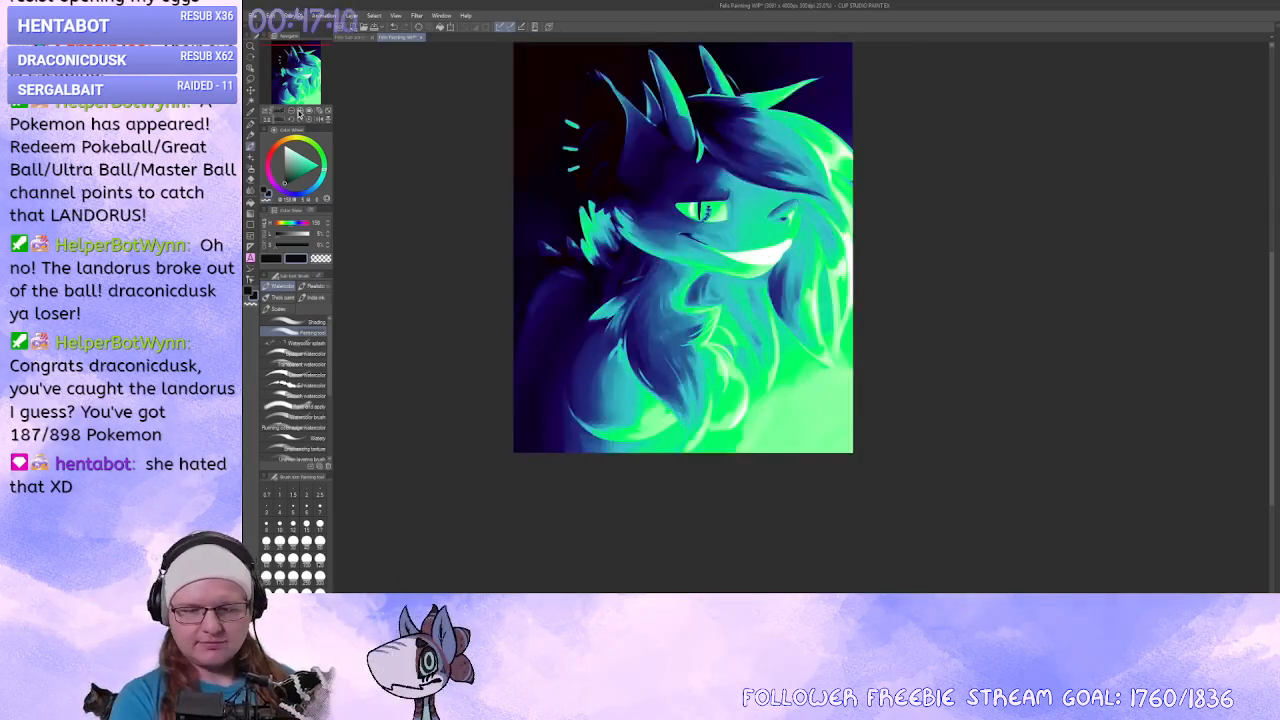
{"action": "left_click", "coordinate": [300, 111]}
{"action": "left_click_drag", "start_coordinate": [678, 174], "coordinate": [686, 227]}
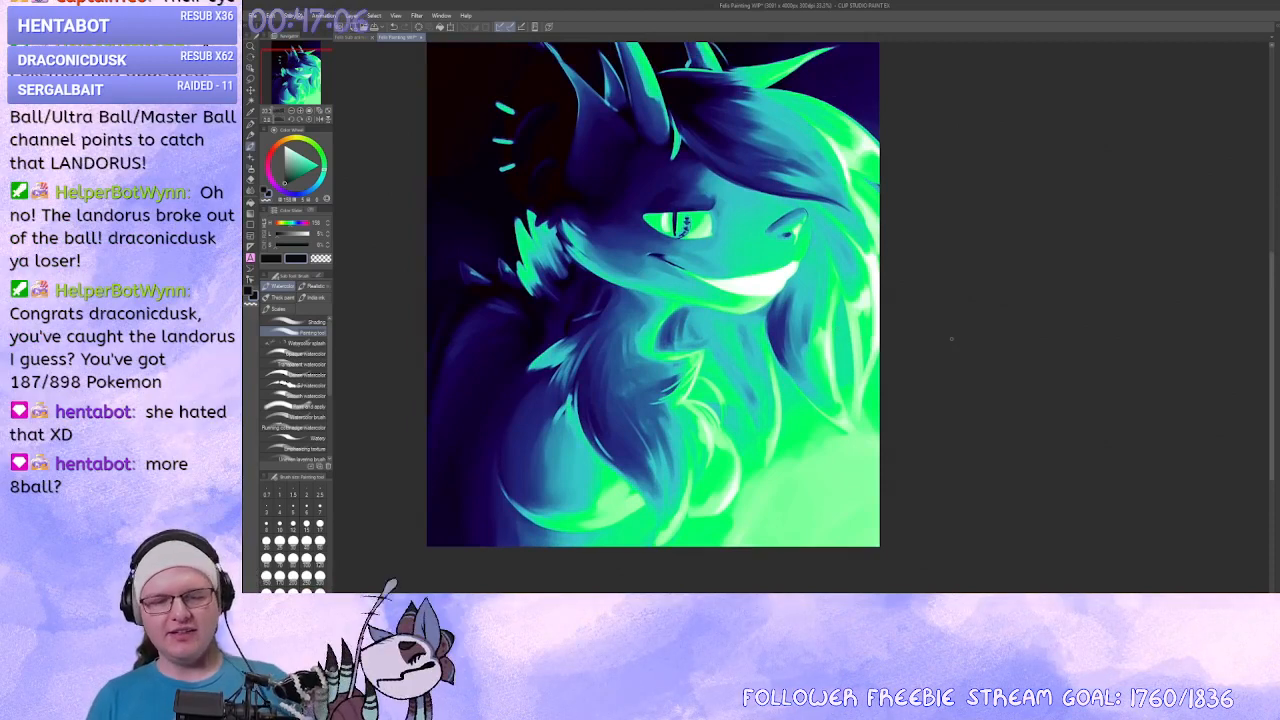
{"action": "left_click_drag", "start_coordinate": [962, 370], "coordinate": [1043, 441]}
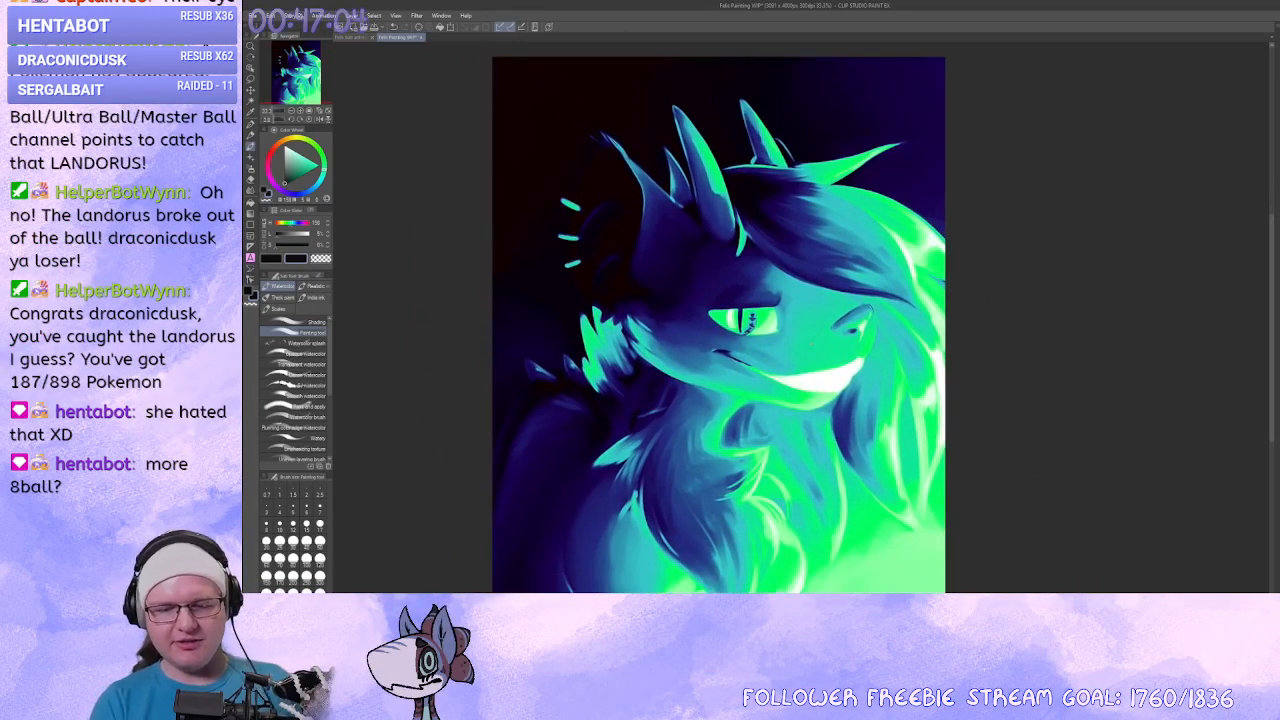
{"action": "left_click_drag", "start_coordinate": [769, 235], "coordinate": [713, 230]}
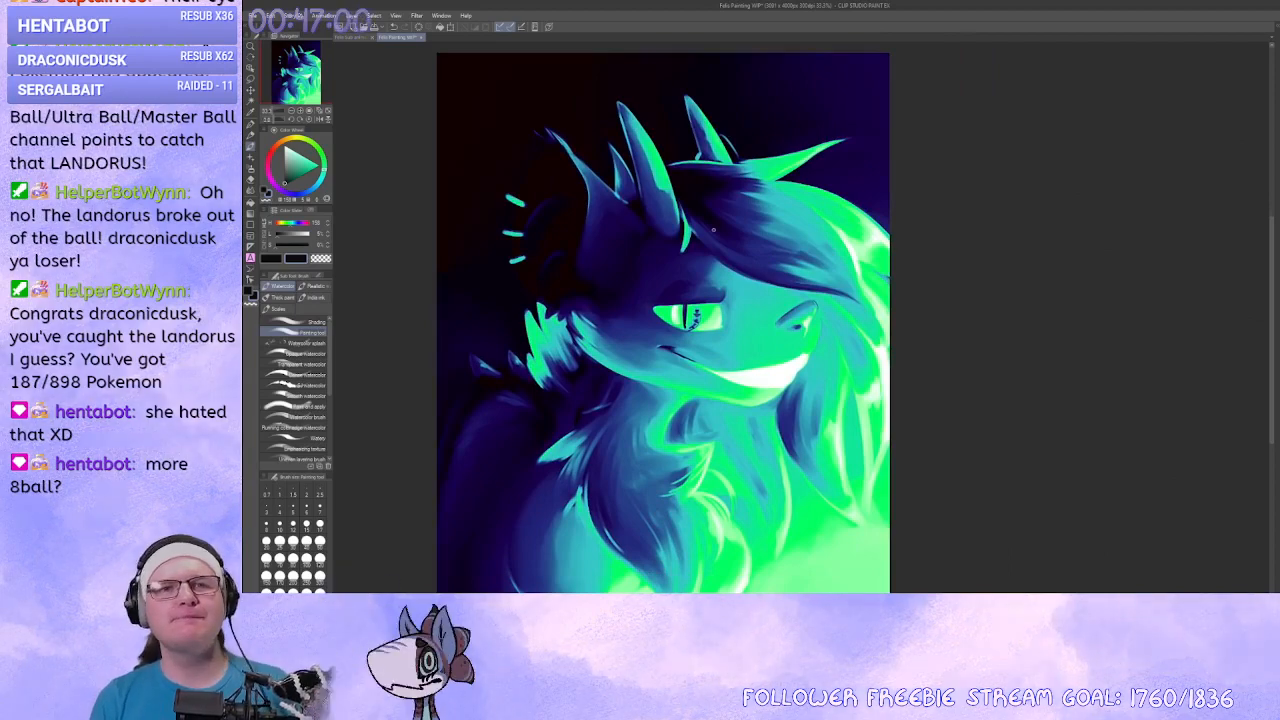
Repaint the nostril below the nose shading as a solid dark blue oval.
{"action": "double_click", "coordinate": [301, 111]}
{"action": "left_click_drag", "start_coordinate": [306, 72], "coordinate": [306, 76]}
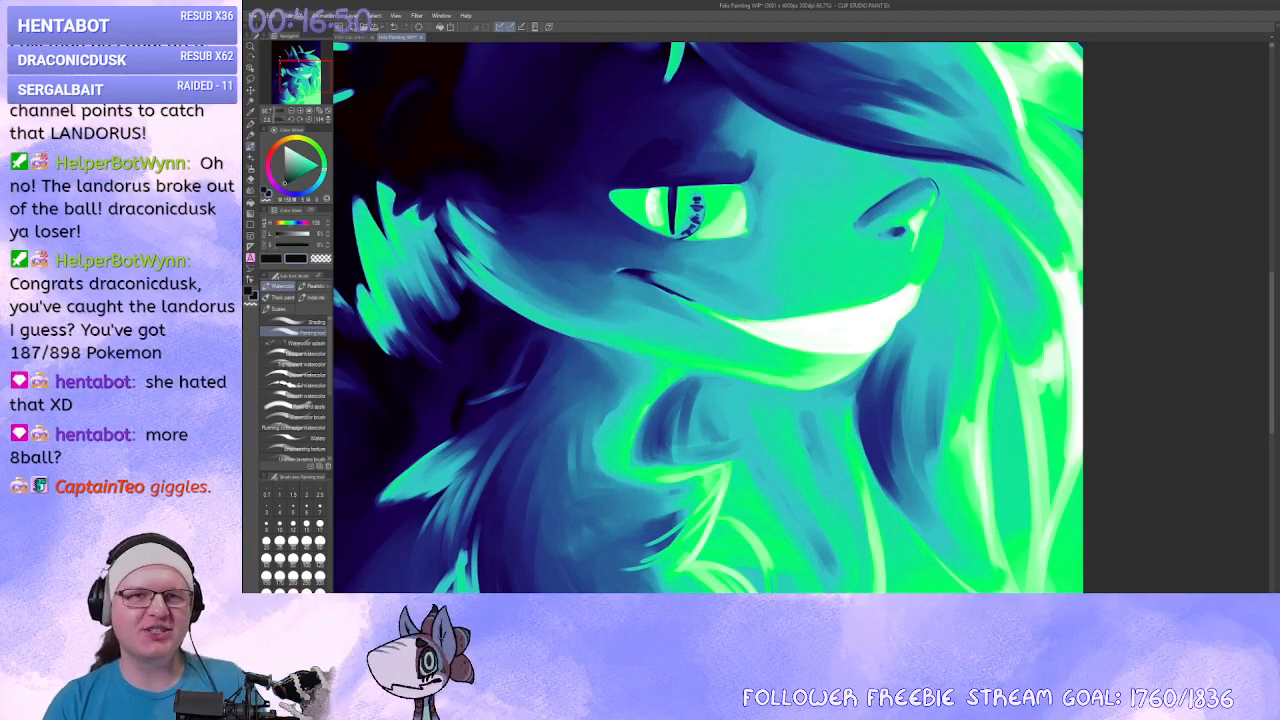
{"action": "left_click_drag", "start_coordinate": [963, 275], "coordinate": [843, 330]}
{"action": "left_click", "coordinate": [298, 113]}
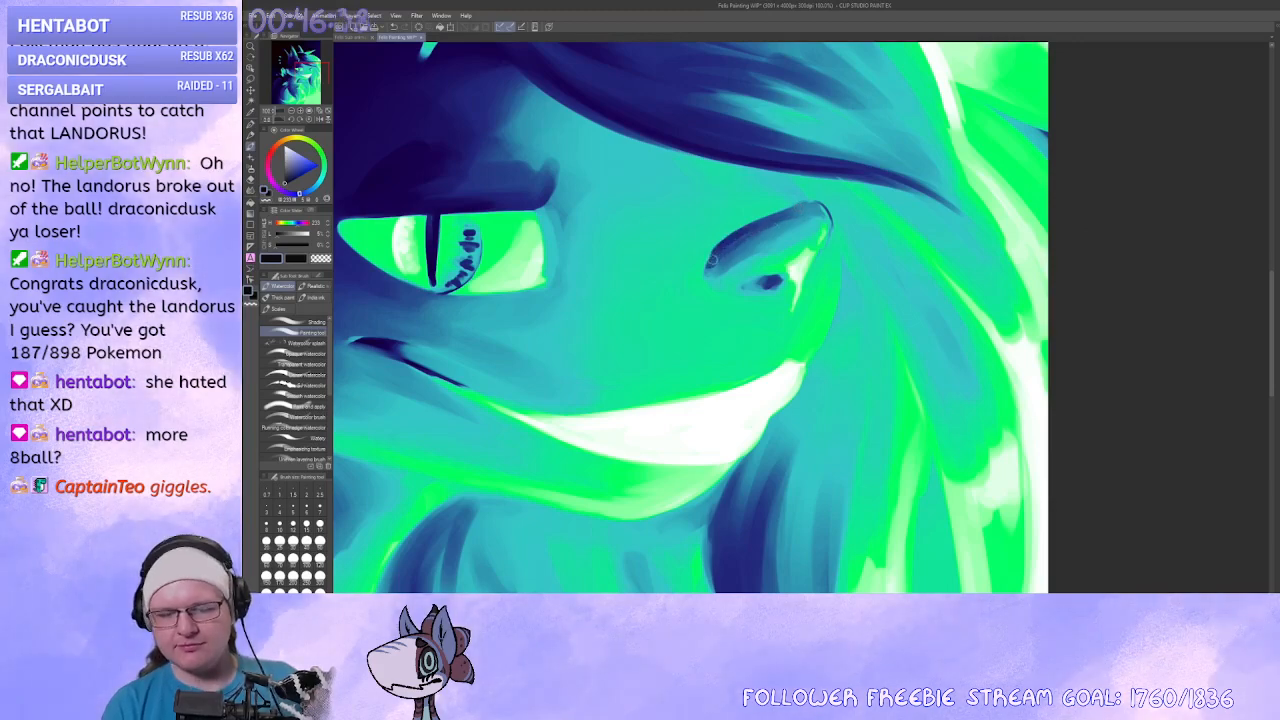
{"action": "mouse_move", "coordinate": [732, 270]}
{"action": "left_mouse_down"}
{"action": "mouse_move", "coordinate": [798, 385]}
{"action": "mouse_move", "coordinate": [981, 249]}
{"action": "mouse_move", "coordinate": [866, 301]}
{"action": "mouse_move", "coordinate": [796, 262]}
{"action": "mouse_move", "coordinate": [726, 291]}
{"action": "mouse_move", "coordinate": [701, 267]}
{"action": "left_mouse_up"}
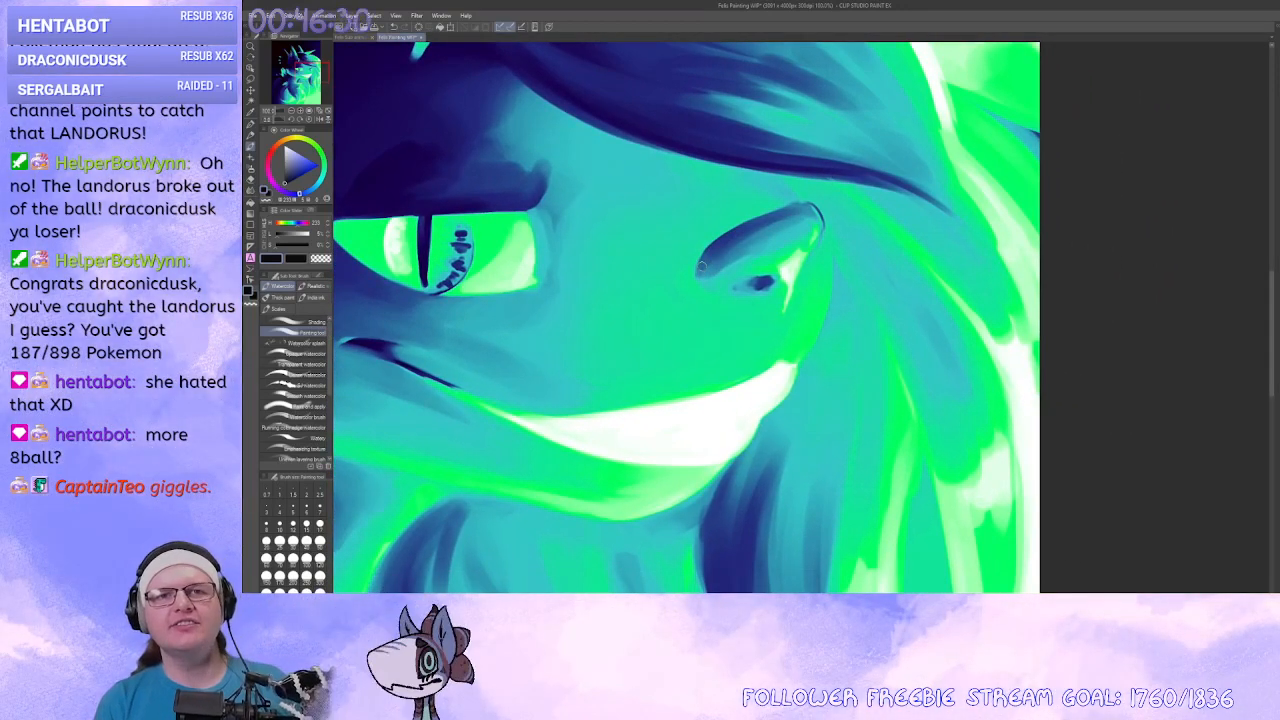
{"action": "left_click_drag", "start_coordinate": [782, 266], "coordinate": [835, 288]}
{"action": "key", "text": "ctrl+z"}
{"action": "key", "text": "ctrl+z"}
{"action": "key", "text": "ctrl+z"}
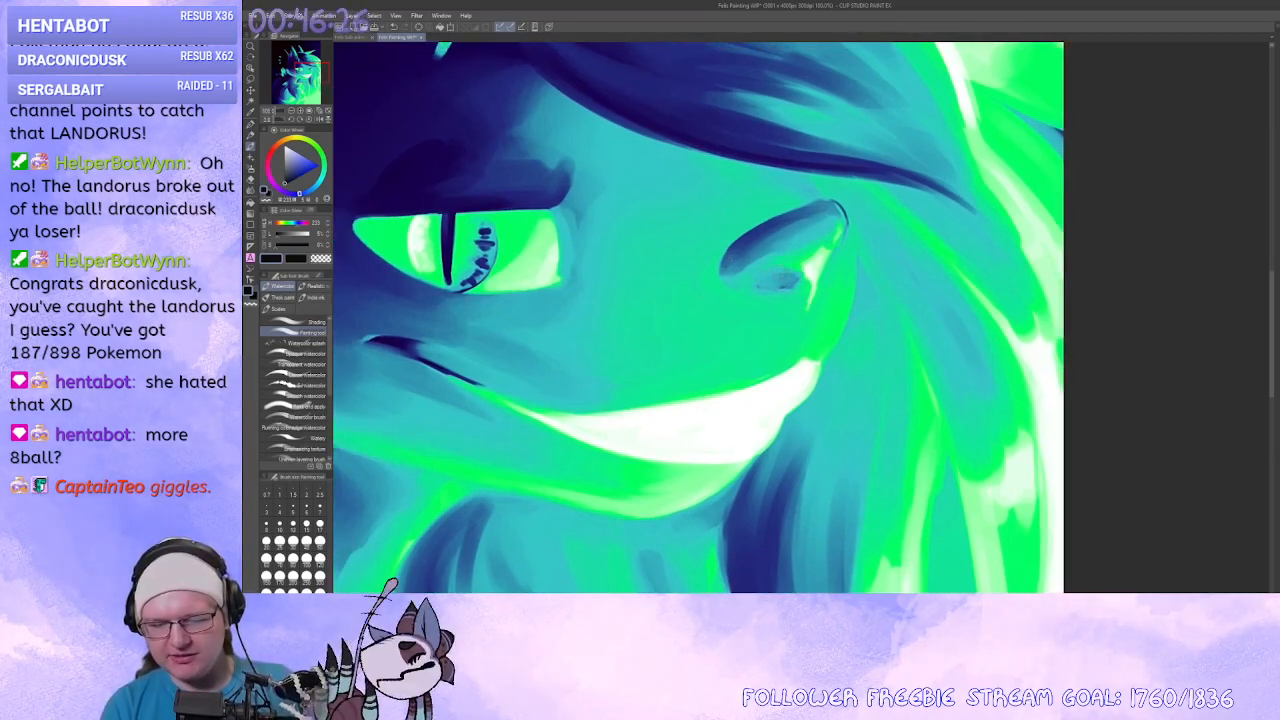
{"action": "left_click_drag", "start_coordinate": [758, 276], "coordinate": [1003, 316]}
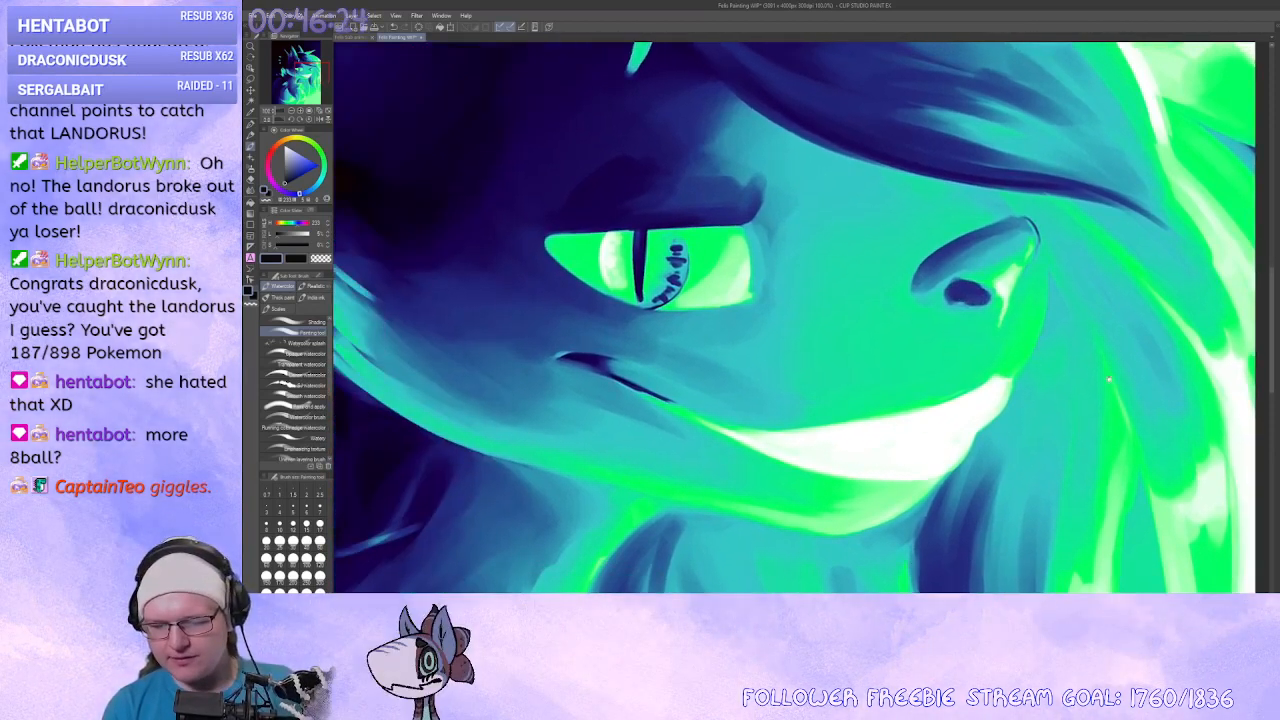
Paint a dark blue shadow along the underside of the chin, joining it to the dark lock beside the jaw.
{"action": "left_click_drag", "start_coordinate": [1026, 443], "coordinate": [883, 277]}
{"action": "left_click_drag", "start_coordinate": [817, 357], "coordinate": [863, 334]}
{"action": "left_click_drag", "start_coordinate": [976, 449], "coordinate": [987, 169]}
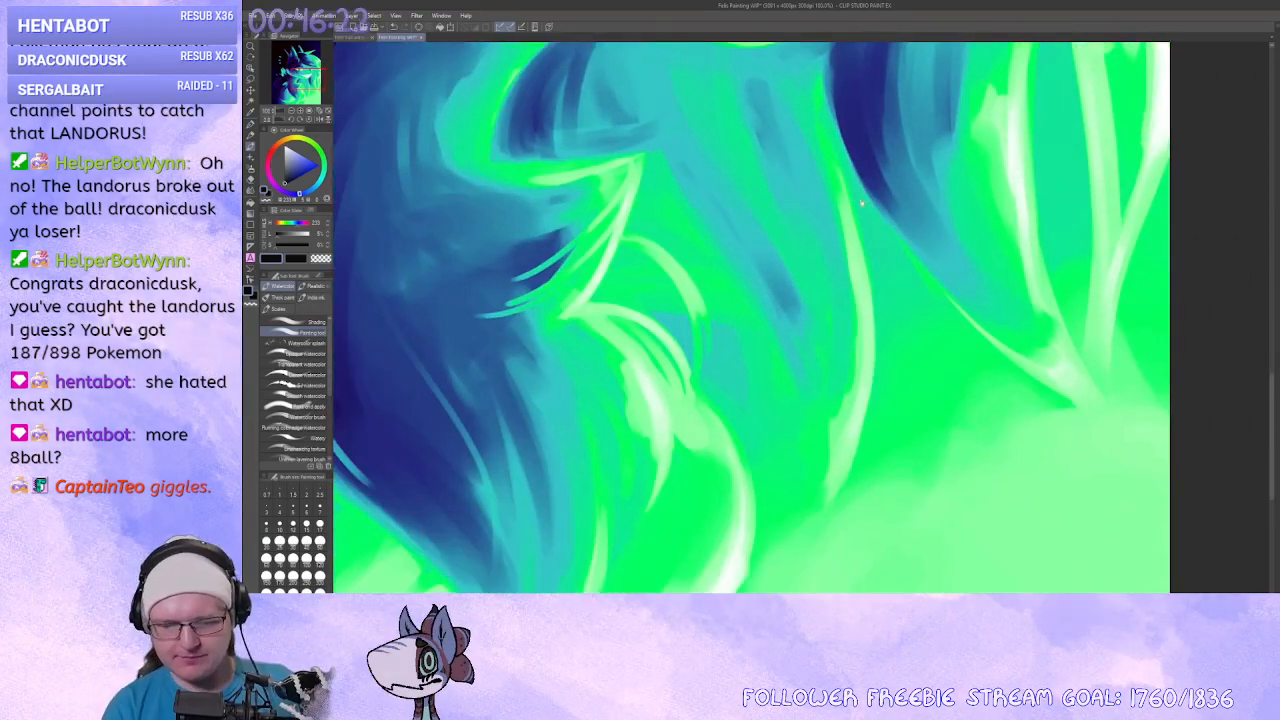
{"action": "mouse_move", "coordinate": [863, 200]}
{"action": "left_mouse_down"}
{"action": "mouse_move", "coordinate": [791, 315]}
{"action": "mouse_move", "coordinate": [750, 425]}
{"action": "left_mouse_up"}
{"action": "left_click_drag", "start_coordinate": [687, 281], "coordinate": [686, 397]}
{"action": "key", "text": "ctrl+z"}
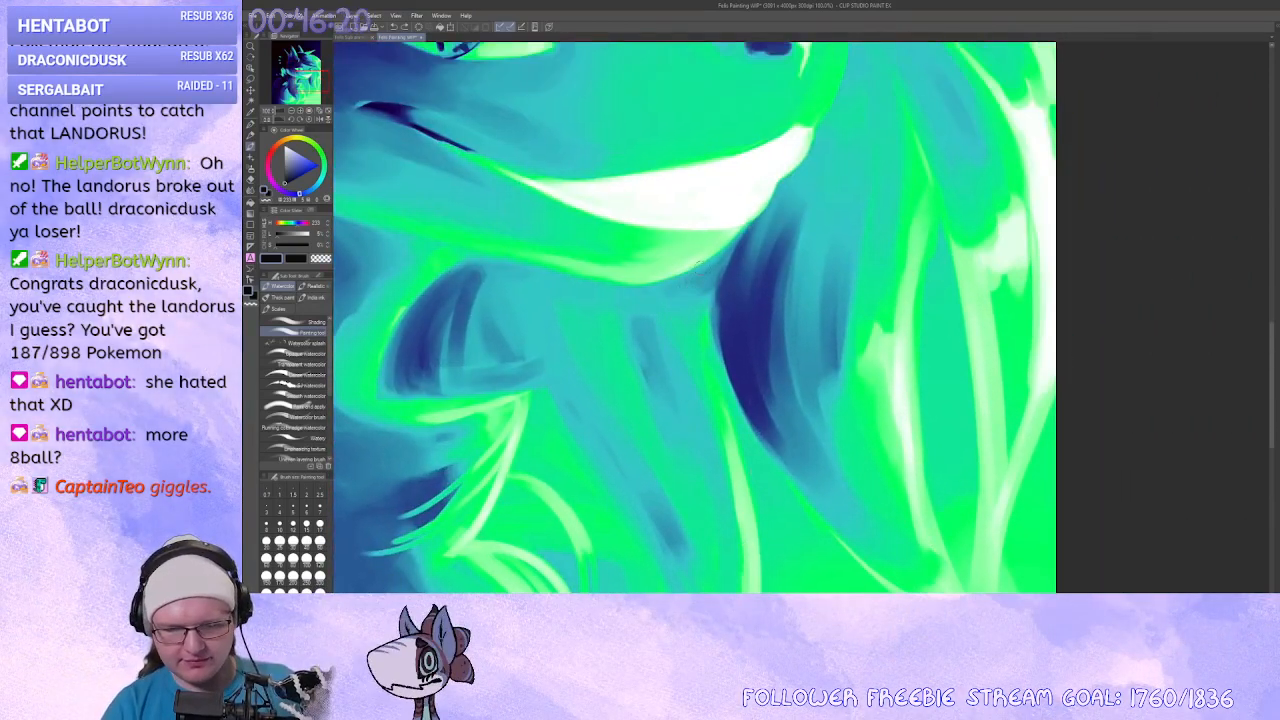
{"action": "left_click_drag", "start_coordinate": [744, 241], "coordinate": [662, 293]}
{"action": "mouse_move", "coordinate": [640, 400]}
{"action": "left_mouse_down"}
{"action": "mouse_move", "coordinate": [700, 440]}
{"action": "mouse_move", "coordinate": [651, 405]}
{"action": "mouse_move", "coordinate": [675, 266]}
{"action": "left_mouse_up"}
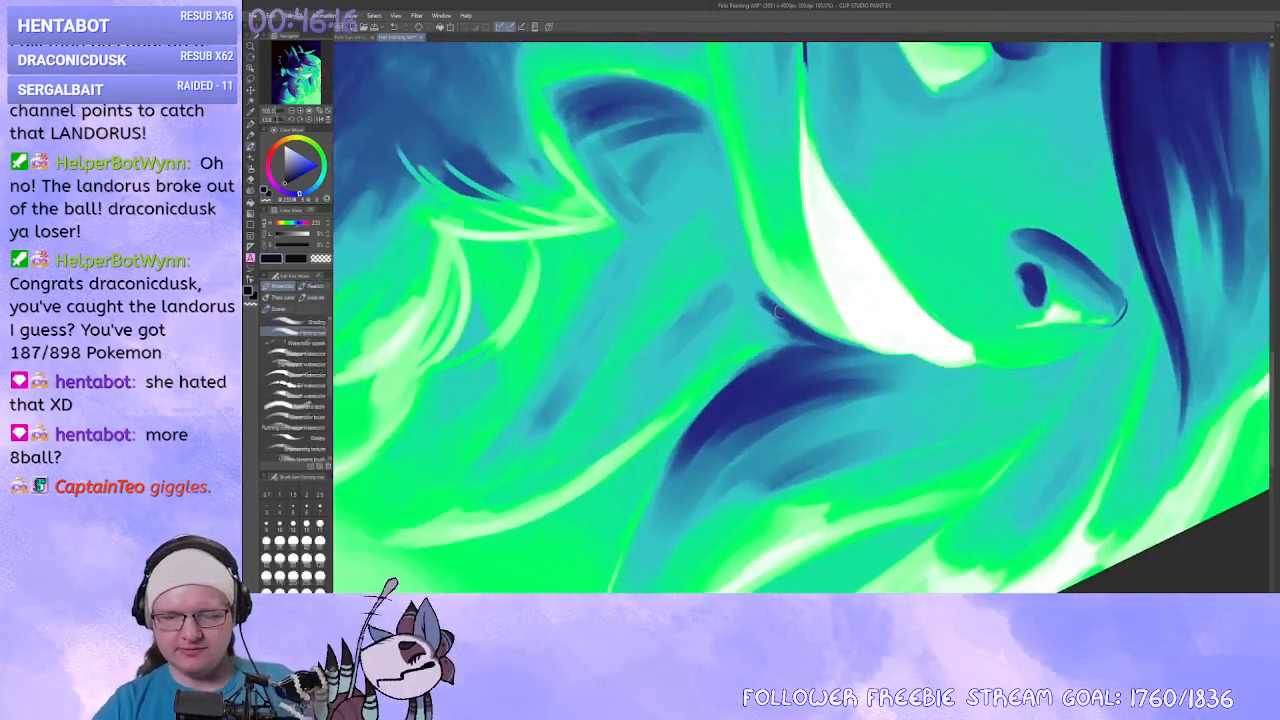
{"action": "left_click_drag", "start_coordinate": [779, 313], "coordinate": [727, 214]}
{"action": "mouse_move", "coordinate": [650, 227]}
{"action": "left_mouse_down"}
{"action": "mouse_move", "coordinate": [646, 251]}
{"action": "mouse_move", "coordinate": [749, 389]}
{"action": "mouse_move", "coordinate": [754, 361]}
{"action": "left_mouse_up"}
{"action": "left_click_drag", "start_coordinate": [637, 268], "coordinate": [603, 372]}
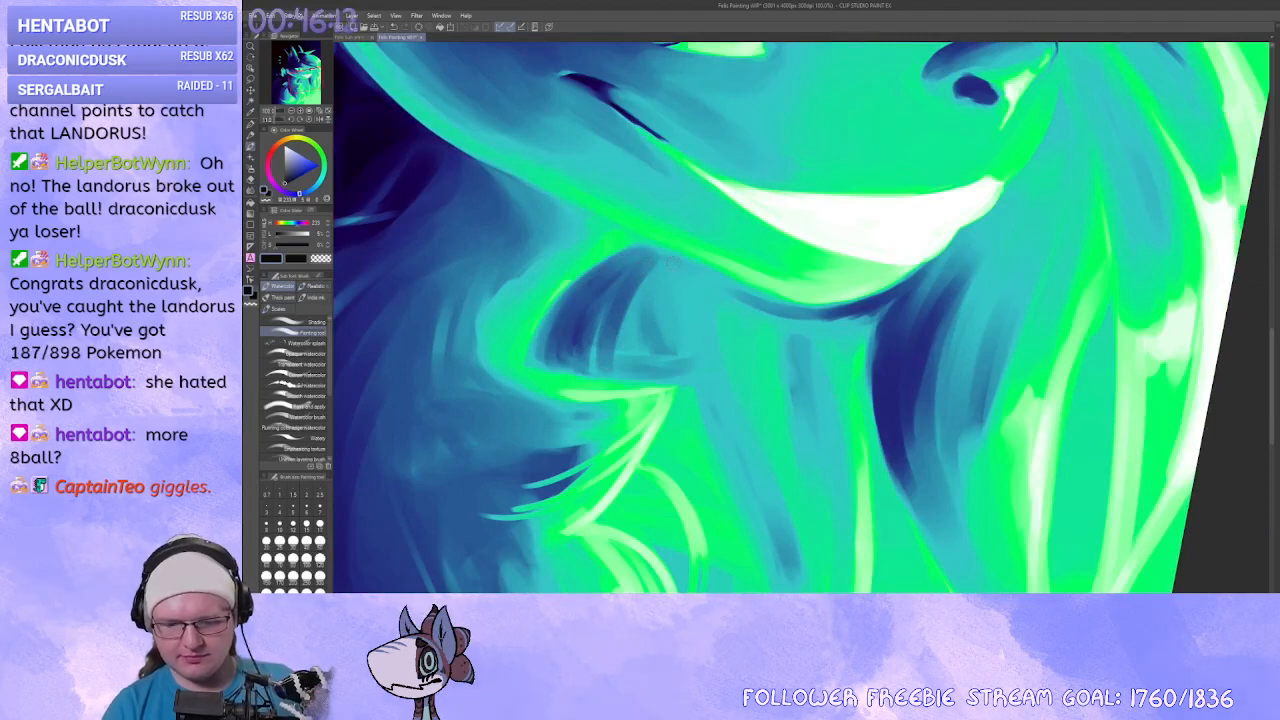
Brush dark blue streaks into the shadowed fur hollow behind the chin.
{"action": "mouse_move", "coordinate": [668, 262]}
{"action": "left_mouse_down"}
{"action": "mouse_move", "coordinate": [676, 346]}
{"action": "mouse_move", "coordinate": [743, 506]}
{"action": "left_mouse_up"}
{"action": "key", "text": "ctrl+z"}
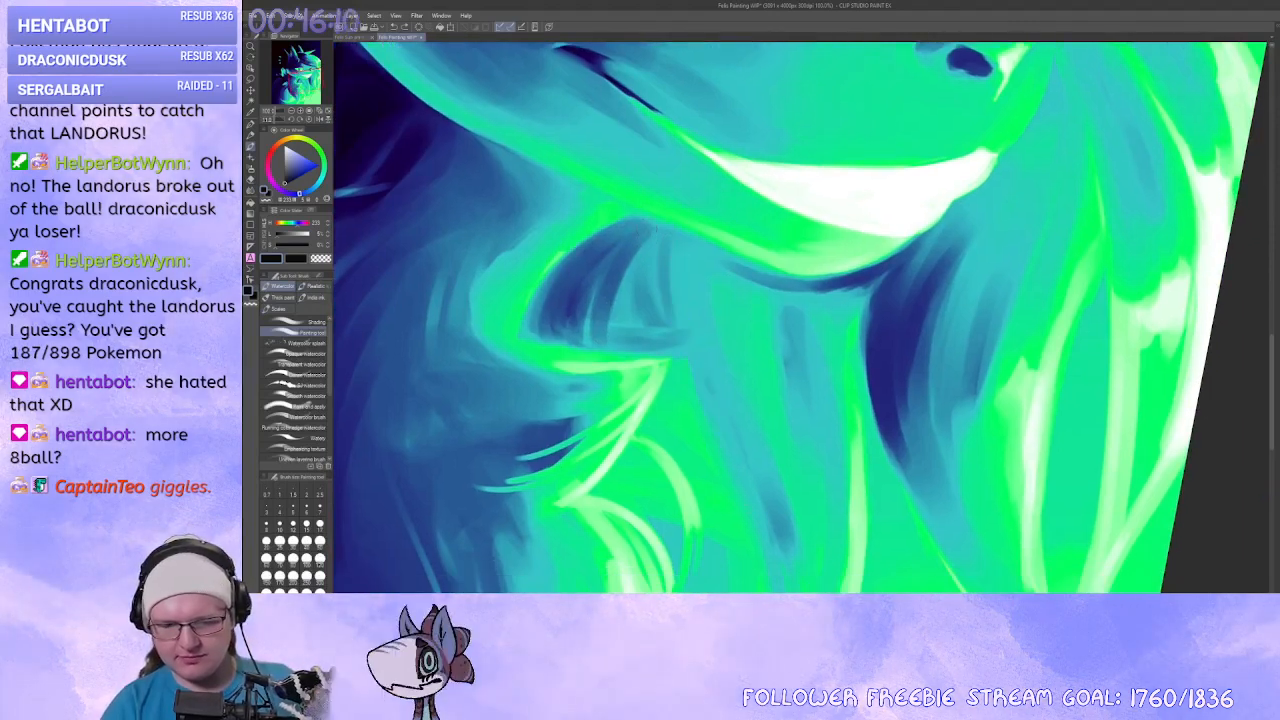
{"action": "left_click_drag", "start_coordinate": [630, 242], "coordinate": [602, 340]}
{"action": "left_click_drag", "start_coordinate": [606, 270], "coordinate": [598, 332]}
{"action": "left_click_drag", "start_coordinate": [626, 250], "coordinate": [608, 338]}
{"action": "mouse_move", "coordinate": [600, 288]}
{"action": "left_mouse_down"}
{"action": "mouse_move", "coordinate": [584, 342]}
{"action": "mouse_move", "coordinate": [586, 297]}
{"action": "mouse_move", "coordinate": [618, 280]}
{"action": "mouse_move", "coordinate": [594, 323]}
{"action": "mouse_move", "coordinate": [834, 331]}
{"action": "mouse_move", "coordinate": [697, 406]}
{"action": "mouse_move", "coordinate": [614, 317]}
{"action": "left_mouse_up"}
Paint pale green highlight strands and small tufts into the teal chest fur below the chin.
{"action": "key", "text": "x"}
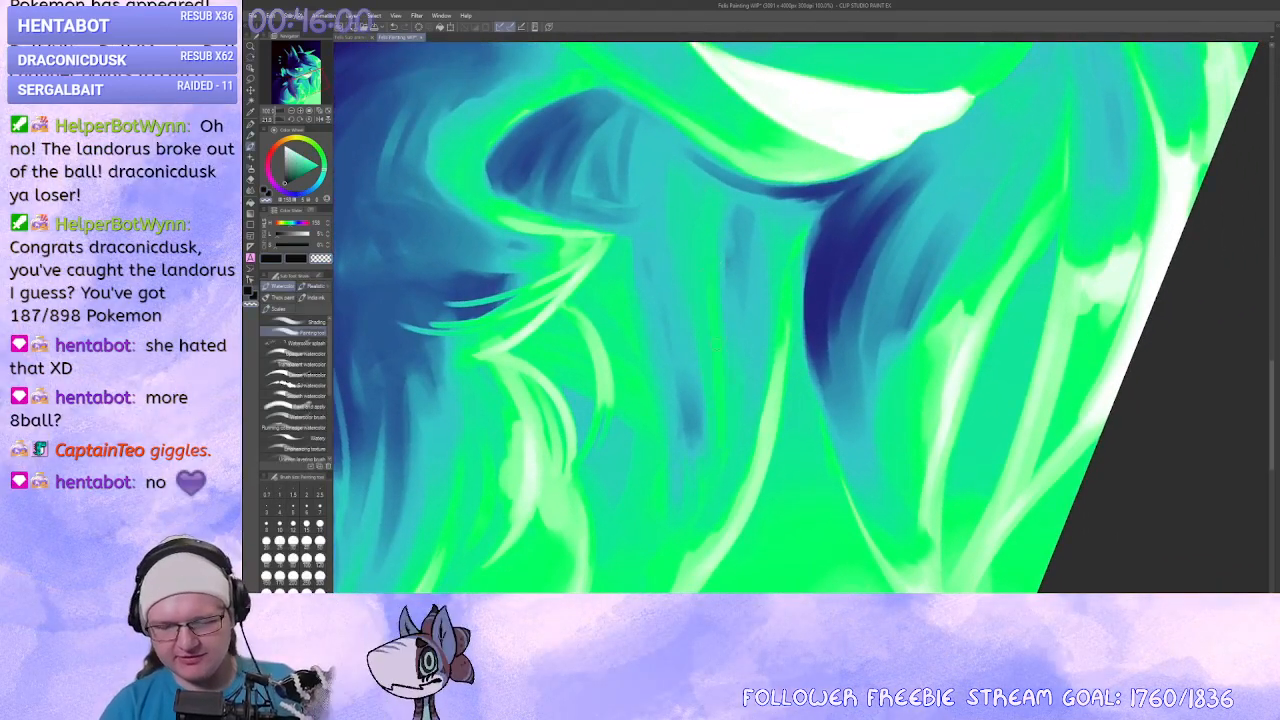
{"action": "left_click_drag", "start_coordinate": [713, 304], "coordinate": [718, 368]}
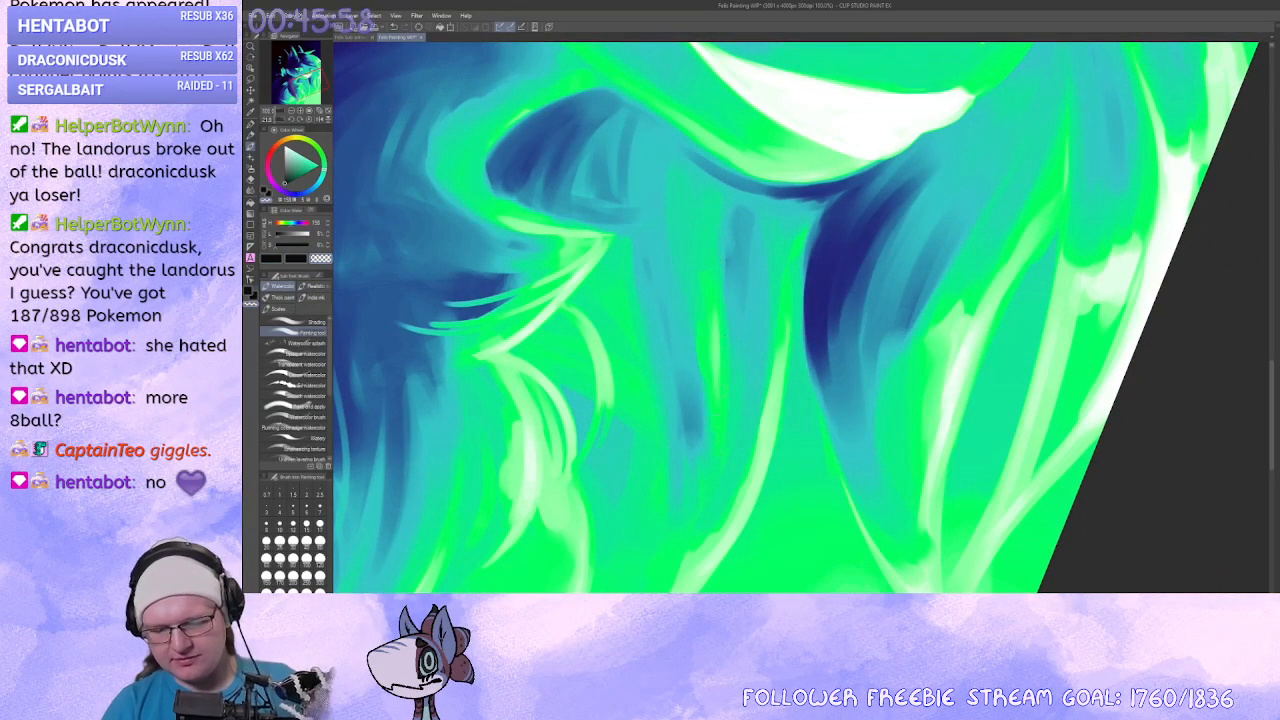
{"action": "left_click_drag", "start_coordinate": [729, 304], "coordinate": [731, 326]}
{"action": "left_click_drag", "start_coordinate": [740, 420], "coordinate": [768, 420]}
{"action": "left_click_drag", "start_coordinate": [795, 356], "coordinate": [801, 258]}
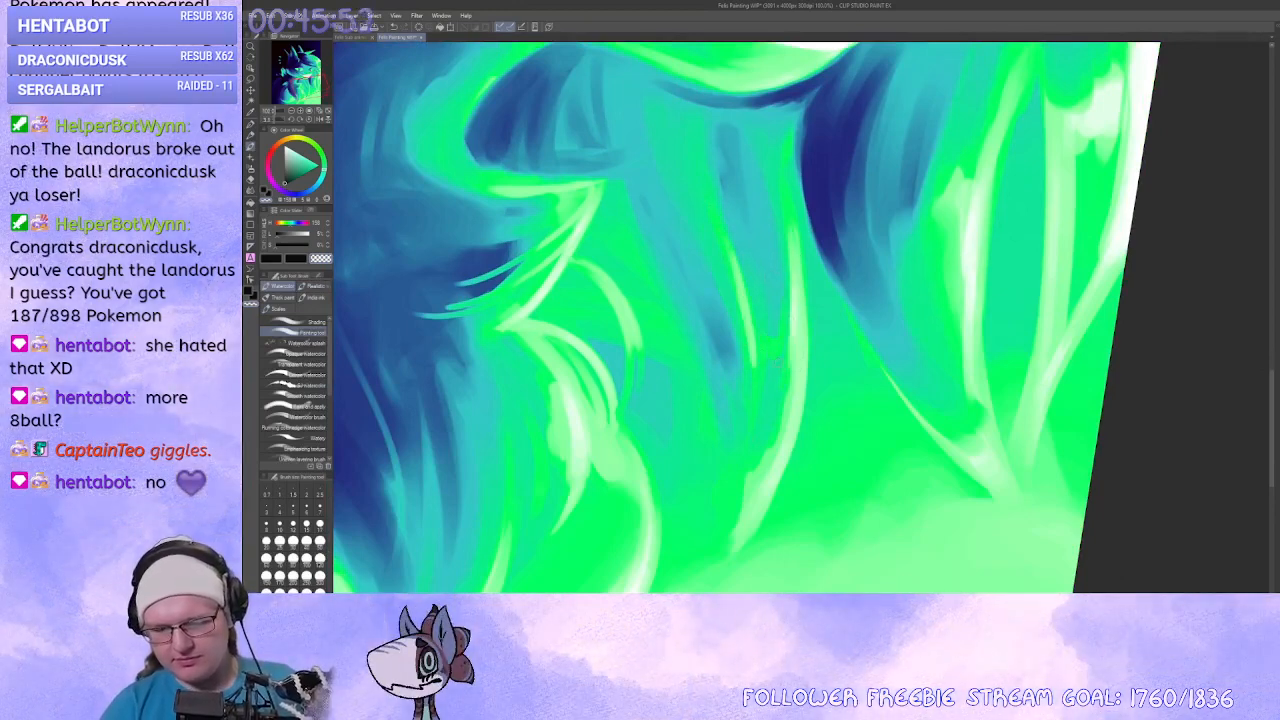
{"action": "mouse_move", "coordinate": [769, 338]}
{"action": "left_mouse_down"}
{"action": "mouse_move", "coordinate": [755, 426]}
{"action": "mouse_move", "coordinate": [716, 407]}
{"action": "mouse_move", "coordinate": [727, 299]}
{"action": "mouse_move", "coordinate": [764, 318]}
{"action": "mouse_move", "coordinate": [706, 301]}
{"action": "mouse_move", "coordinate": [692, 308]}
{"action": "mouse_move", "coordinate": [691, 346]}
{"action": "mouse_move", "coordinate": [680, 334]}
{"action": "left_mouse_up"}
{"action": "left_click_drag", "start_coordinate": [756, 290], "coordinate": [747, 262]}
{"action": "mouse_move", "coordinate": [721, 309]}
{"action": "left_mouse_down"}
{"action": "mouse_move", "coordinate": [708, 356]}
{"action": "mouse_move", "coordinate": [681, 277]}
{"action": "left_mouse_up"}
Blend the fur hollow behind the chin into the teal neck and darken its curved edge with deep blue.
{"action": "mouse_move", "coordinate": [645, 146]}
{"action": "left_mouse_down"}
{"action": "mouse_move", "coordinate": [655, 208]}
{"action": "mouse_move", "coordinate": [682, 222]}
{"action": "left_mouse_up"}
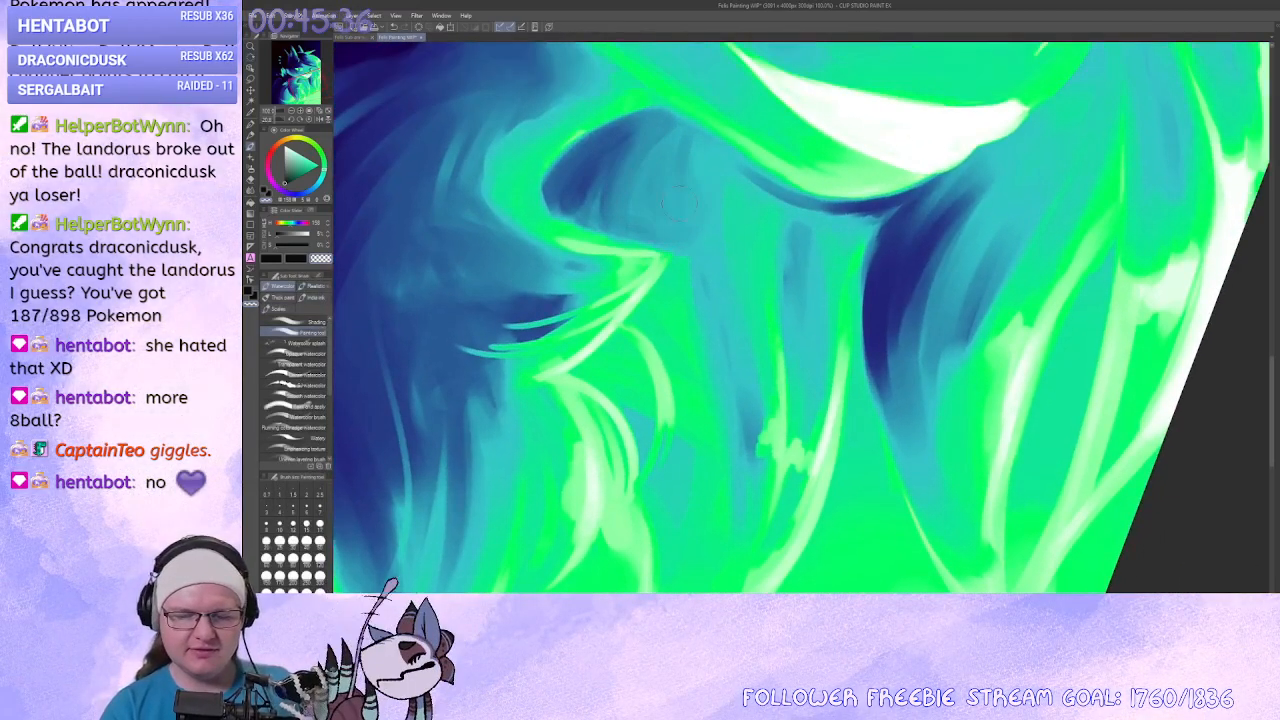
{"action": "mouse_move", "coordinate": [598, 210]}
{"action": "left_mouse_down"}
{"action": "mouse_move", "coordinate": [628, 138]}
{"action": "mouse_move", "coordinate": [634, 187]}
{"action": "mouse_move", "coordinate": [590, 203]}
{"action": "left_mouse_up"}
{"action": "key", "text": "c"}
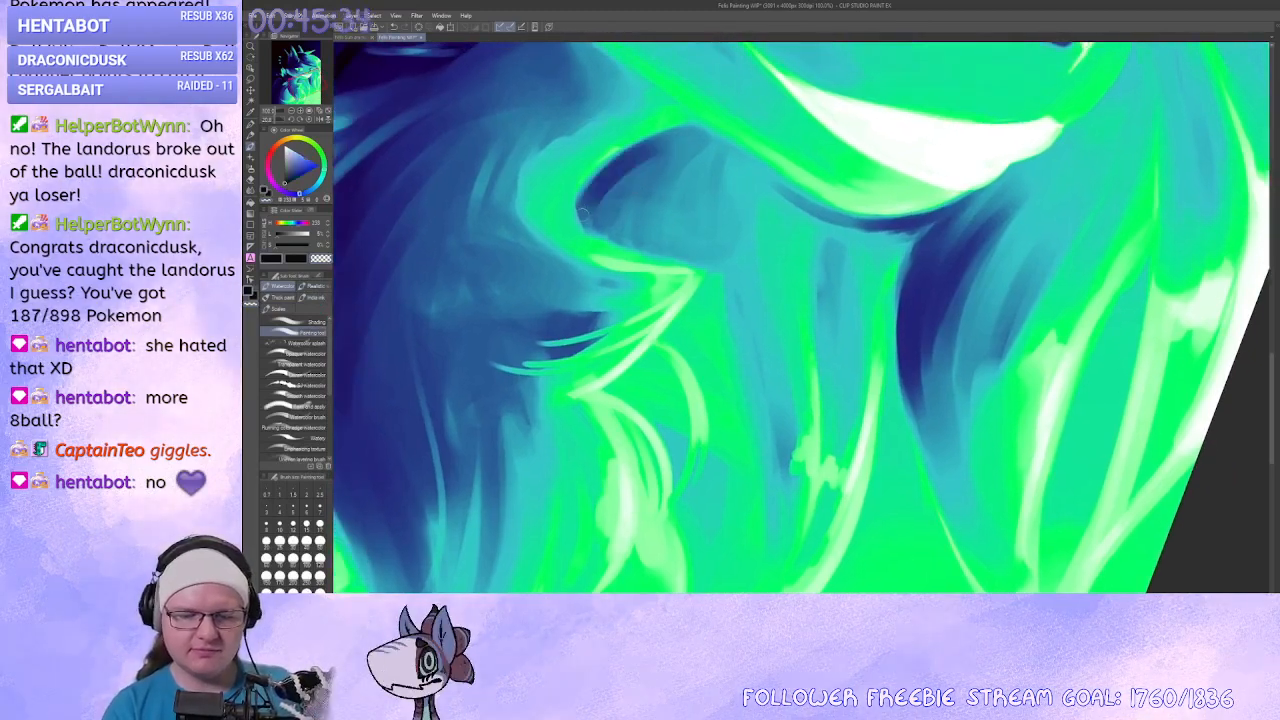
{"action": "mouse_move", "coordinate": [678, 139]}
{"action": "left_mouse_down"}
{"action": "mouse_move", "coordinate": [590, 196]}
{"action": "mouse_move", "coordinate": [684, 135]}
{"action": "left_mouse_up"}
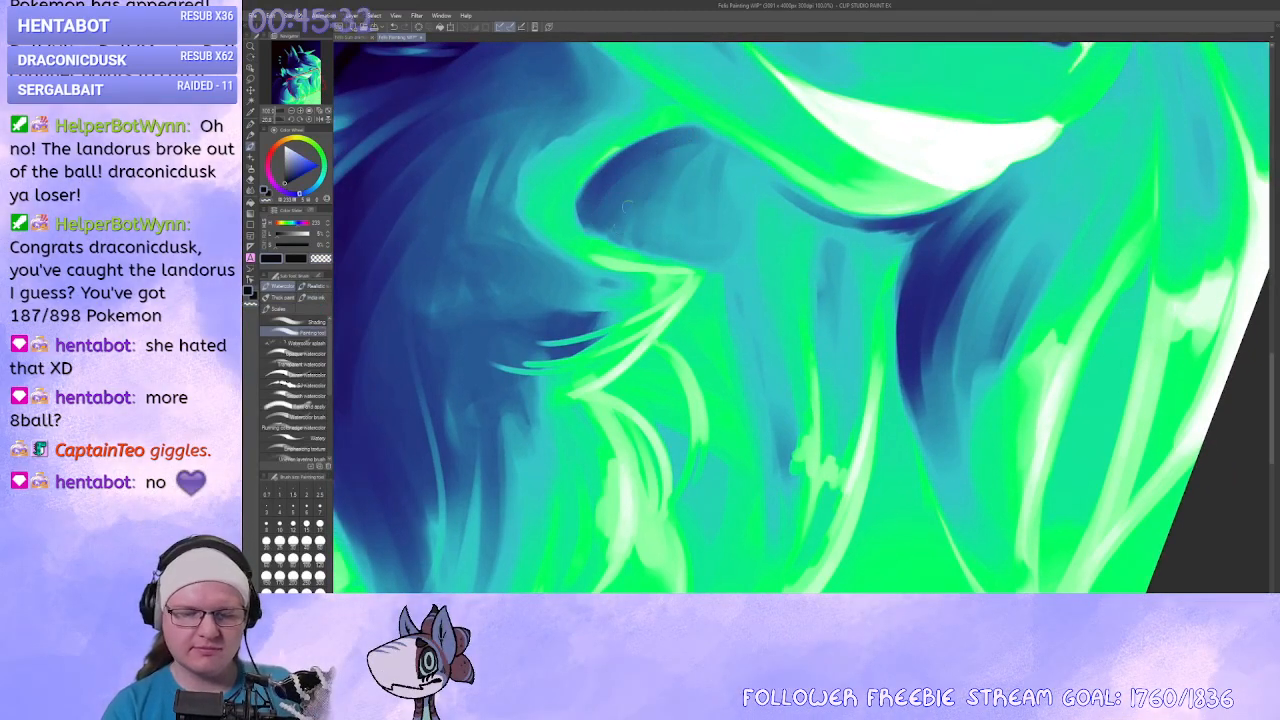
Review the portrait upright at reduced size to judge the new neck and chest fur shading.
{"action": "left_click", "coordinate": [309, 119]}
{"action": "left_click", "coordinate": [291, 111]}
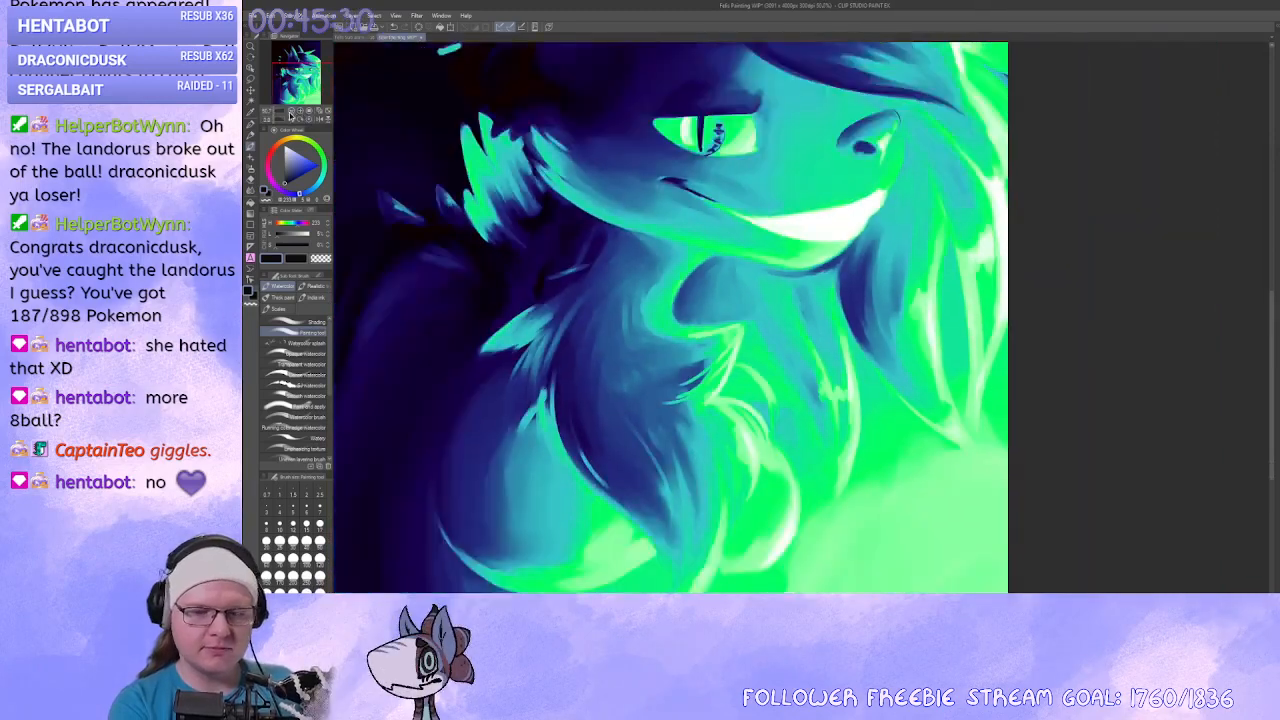
{"action": "left_click", "coordinate": [291, 112]}
{"action": "left_click", "coordinate": [291, 112]}
{"action": "left_click", "coordinate": [291, 112]}
{"action": "left_click", "coordinate": [300, 112]}
{"action": "left_click", "coordinate": [300, 112]}
{"action": "left_click_drag", "start_coordinate": [822, 308], "coordinate": [791, 280]}
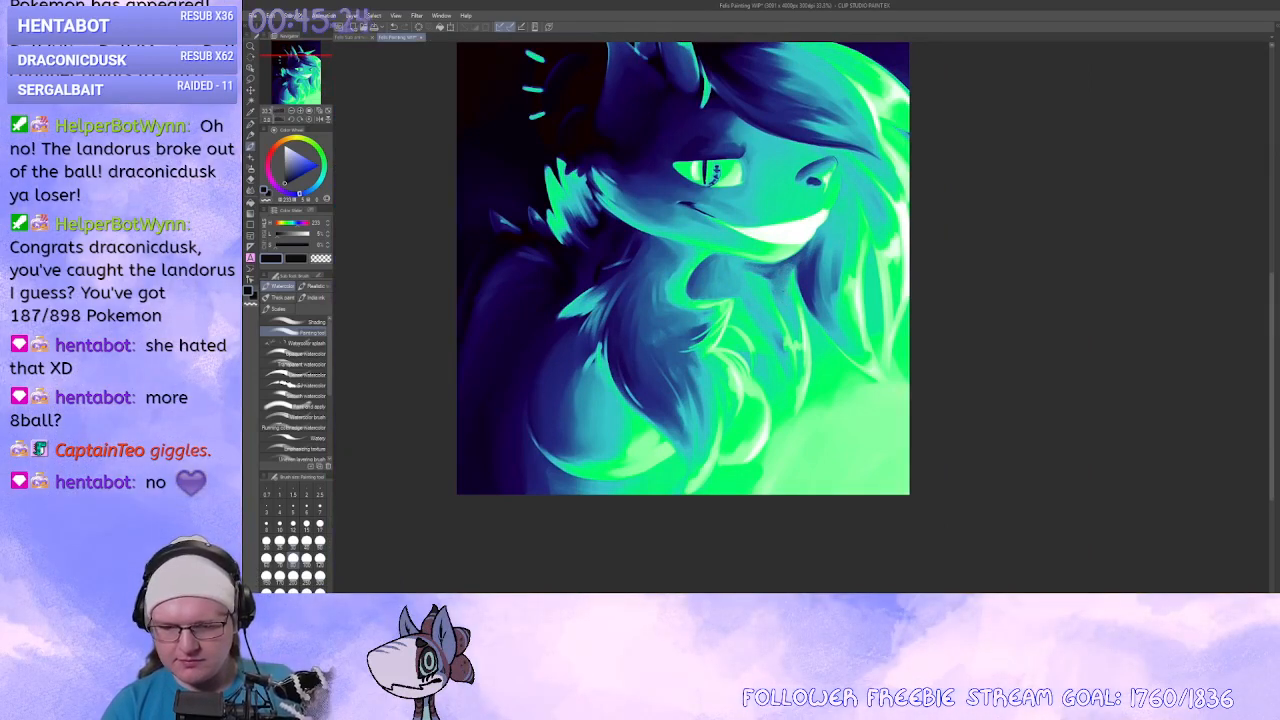
{"action": "left_click_drag", "start_coordinate": [810, 262], "coordinate": [694, 232]}
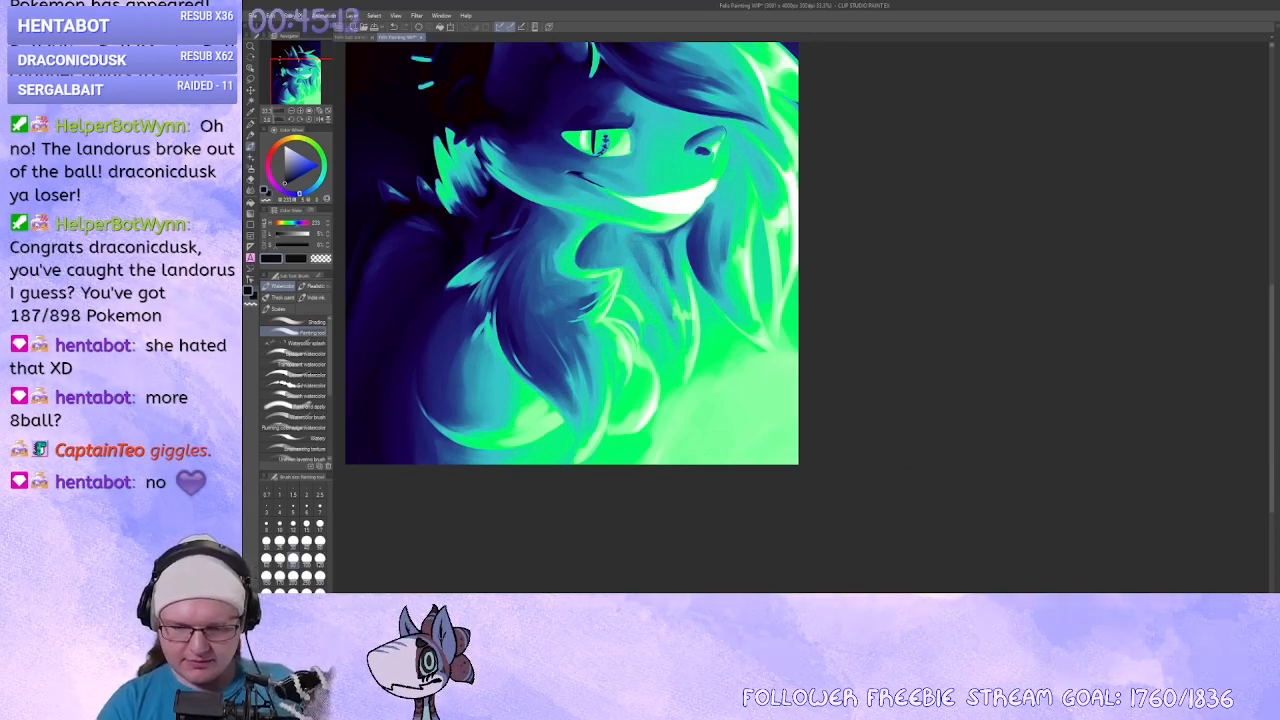
{"action": "mouse_move", "coordinate": [652, 239]}
{"action": "left_mouse_down"}
{"action": "mouse_move", "coordinate": [690, 253]}
{"action": "mouse_move", "coordinate": [717, 214]}
{"action": "left_mouse_up"}
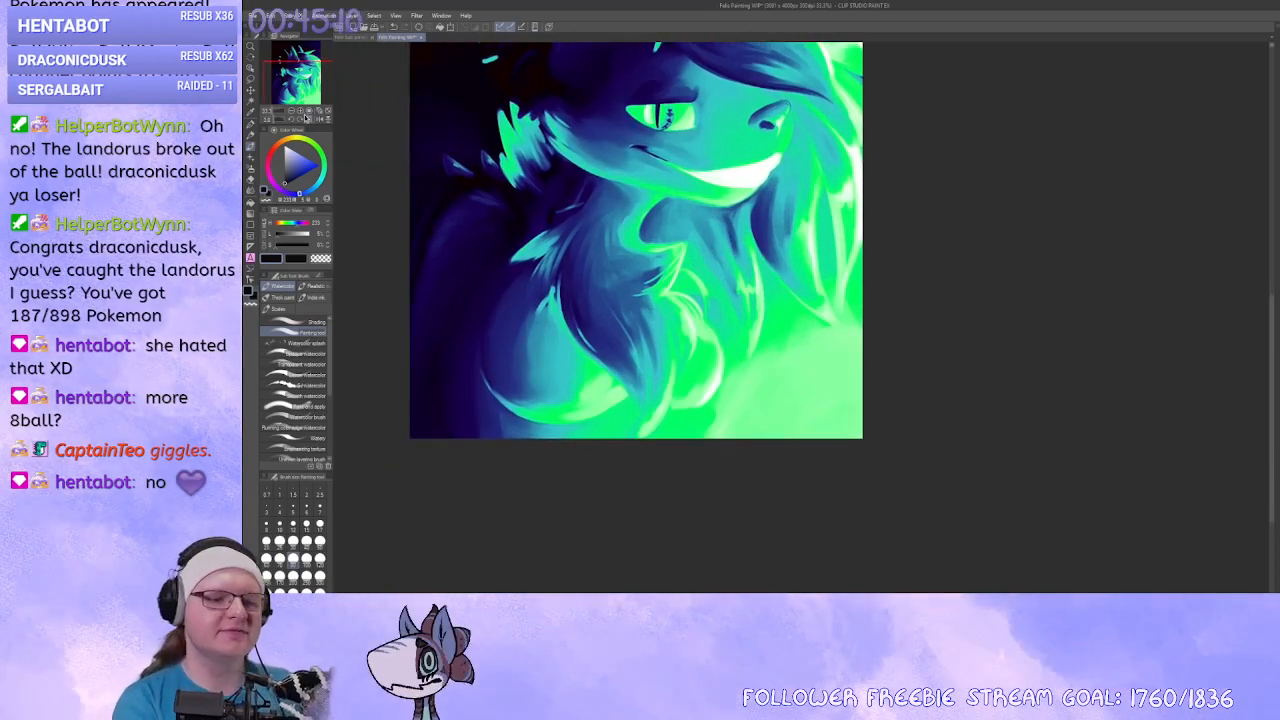
Brush long dark blue streaks down through the teal fur directly beneath the chin.
{"action": "left_click", "coordinate": [300, 111]}
{"action": "left_click_drag", "start_coordinate": [496, 171], "coordinate": [511, 217]}
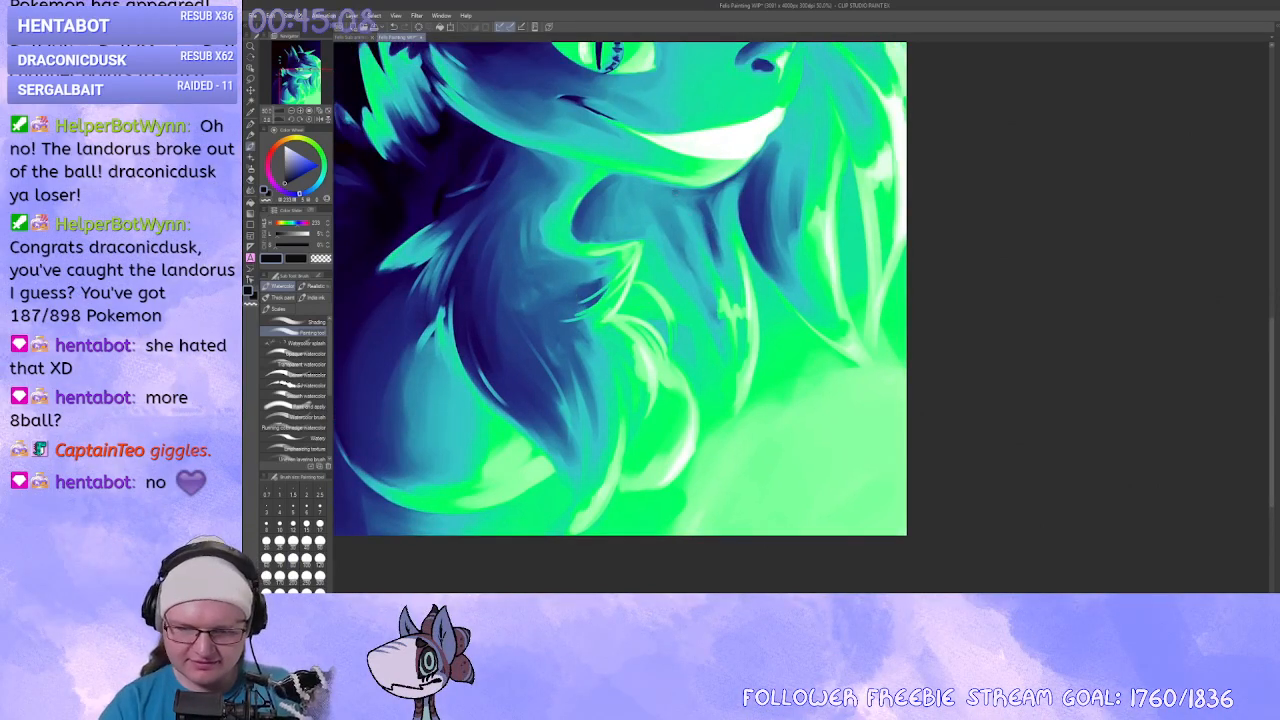
{"action": "left_click_drag", "start_coordinate": [673, 192], "coordinate": [689, 280]}
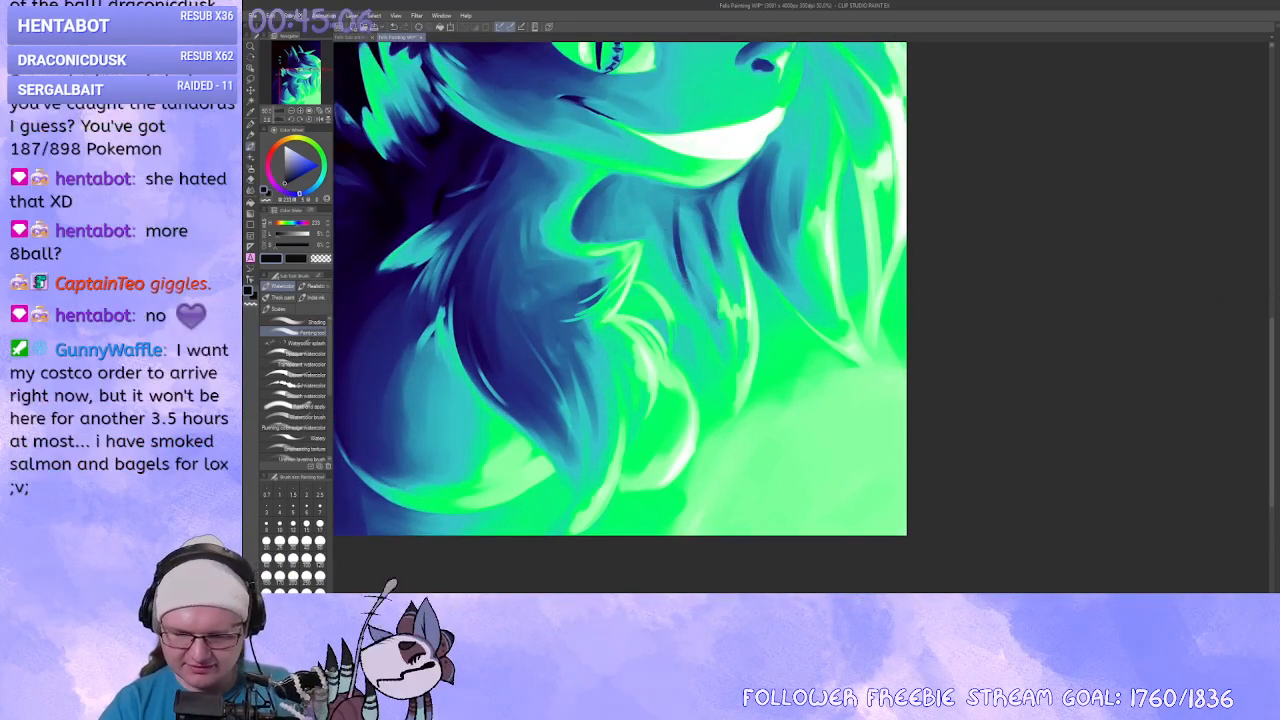
{"action": "left_click_drag", "start_coordinate": [791, 278], "coordinate": [769, 405]}
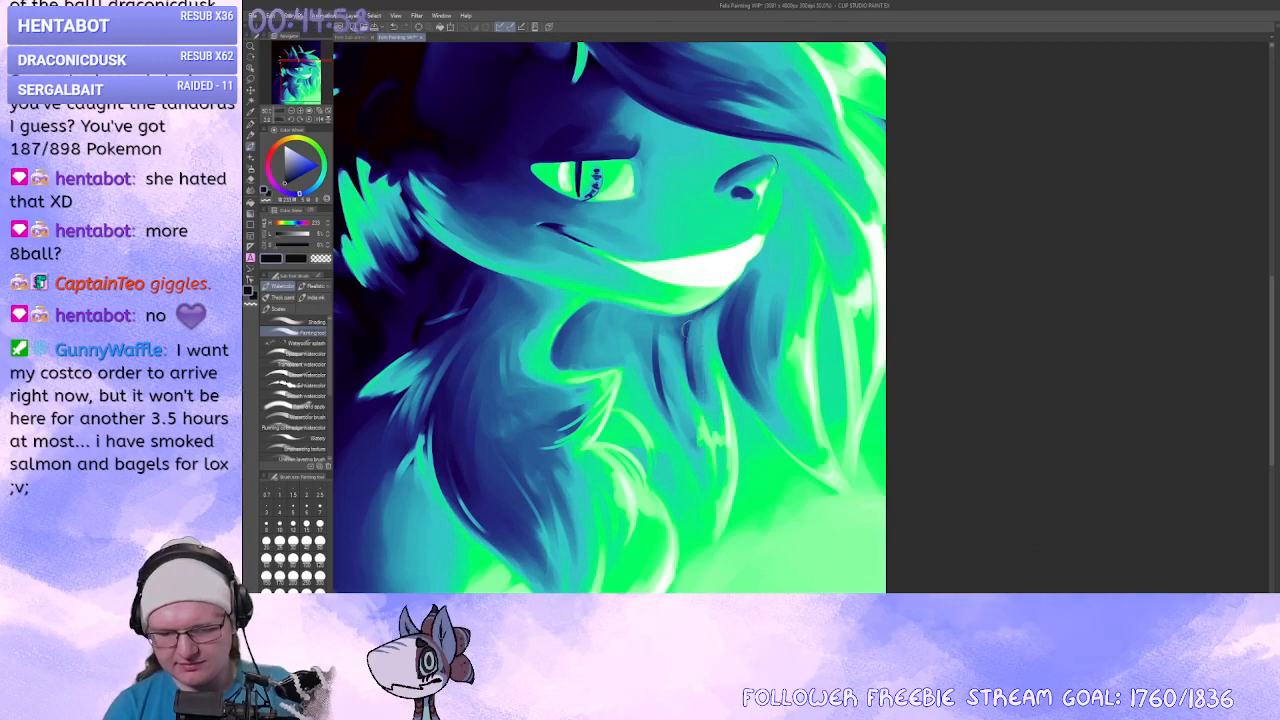
{"action": "key", "text": "r"}
{"action": "left_click_drag", "start_coordinate": [599, 323], "coordinate": [664, 499]}
{"action": "left_click_drag", "start_coordinate": [837, 346], "coordinate": [769, 391]}
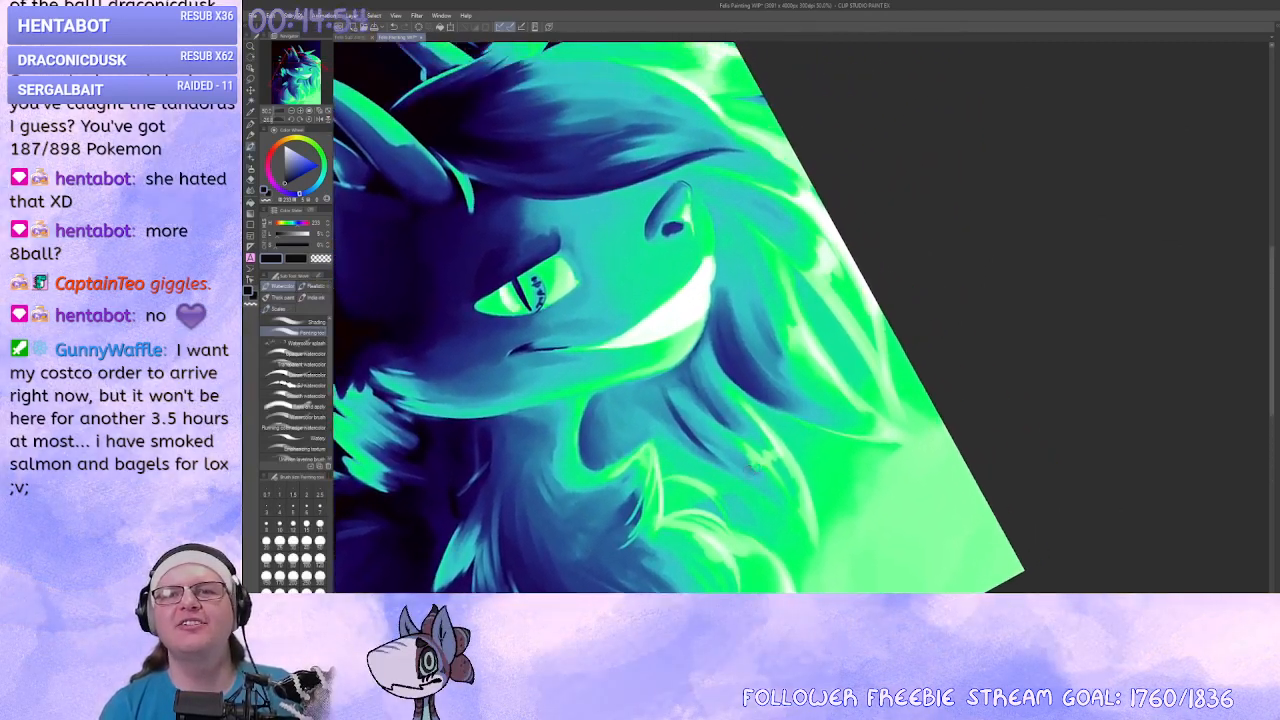
Darken the shadow along the rear underside of the jaw and add dark streaks to the neck hollow beside it.
{"action": "mouse_move", "coordinate": [700, 310]}
{"action": "left_mouse_down"}
{"action": "mouse_move", "coordinate": [732, 222]}
{"action": "mouse_move", "coordinate": [793, 252]}
{"action": "mouse_move", "coordinate": [716, 374]}
{"action": "left_mouse_up"}
{"action": "left_click_drag", "start_coordinate": [645, 320], "coordinate": [643, 232]}
{"action": "left_click_drag", "start_coordinate": [643, 232], "coordinate": [622, 256]}
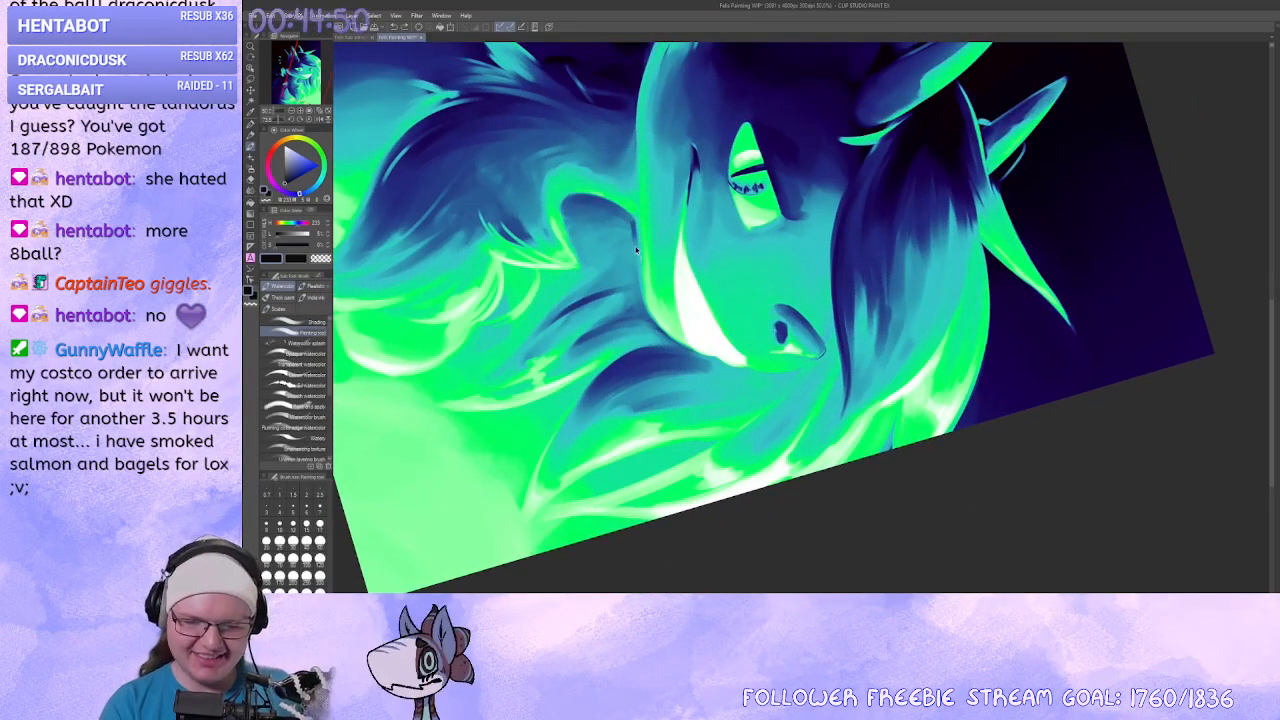
{"action": "left_click_drag", "start_coordinate": [609, 226], "coordinate": [657, 305]}
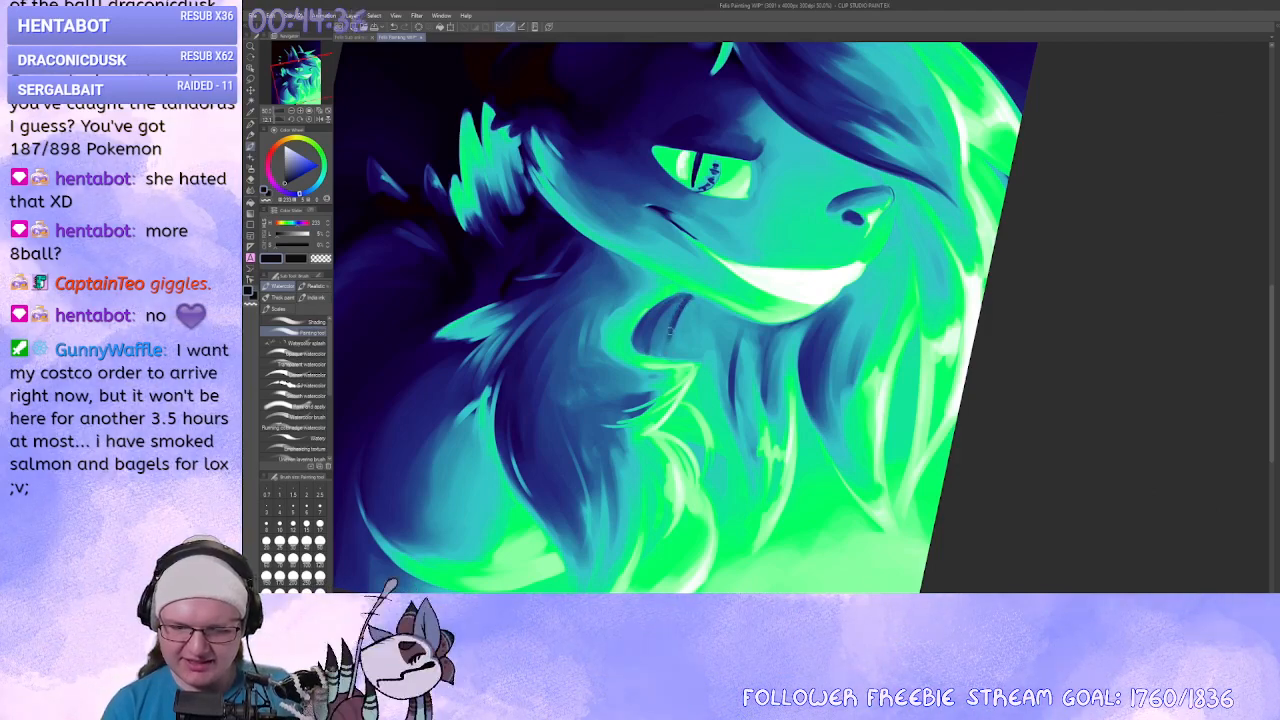
{"action": "mouse_move", "coordinate": [694, 343]}
{"action": "left_mouse_down"}
{"action": "mouse_move", "coordinate": [732, 368]}
{"action": "mouse_move", "coordinate": [652, 401]}
{"action": "mouse_move", "coordinate": [632, 362]}
{"action": "mouse_move", "coordinate": [667, 326]}
{"action": "left_mouse_up"}
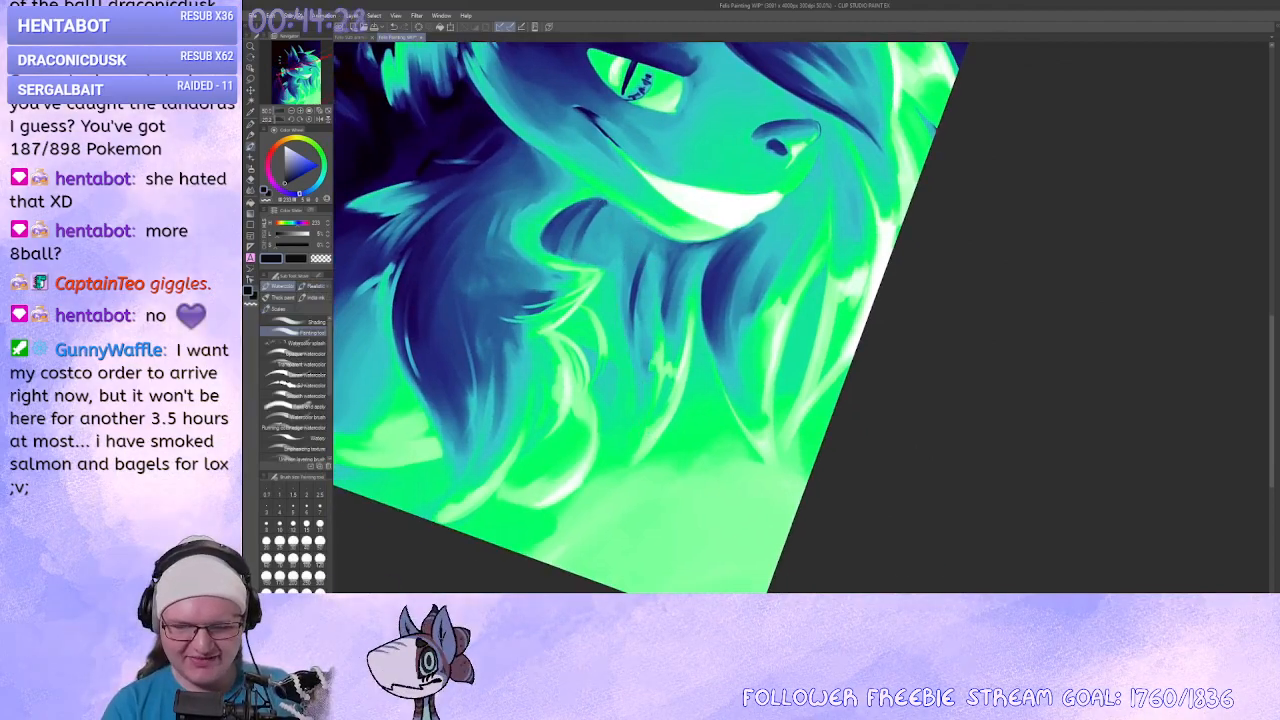
Lengthen the dark blue chest streaks below the chin and taper their ends into the bright green fur.
{"action": "left_click_drag", "start_coordinate": [624, 338], "coordinate": [636, 406]}
{"action": "left_click_drag", "start_coordinate": [636, 406], "coordinate": [668, 431]}
{"action": "left_click_drag", "start_coordinate": [637, 288], "coordinate": [667, 415]}
{"action": "mouse_move", "coordinate": [731, 271]}
{"action": "left_mouse_down"}
{"action": "mouse_move", "coordinate": [775, 359]}
{"action": "mouse_move", "coordinate": [645, 279]}
{"action": "left_mouse_up"}
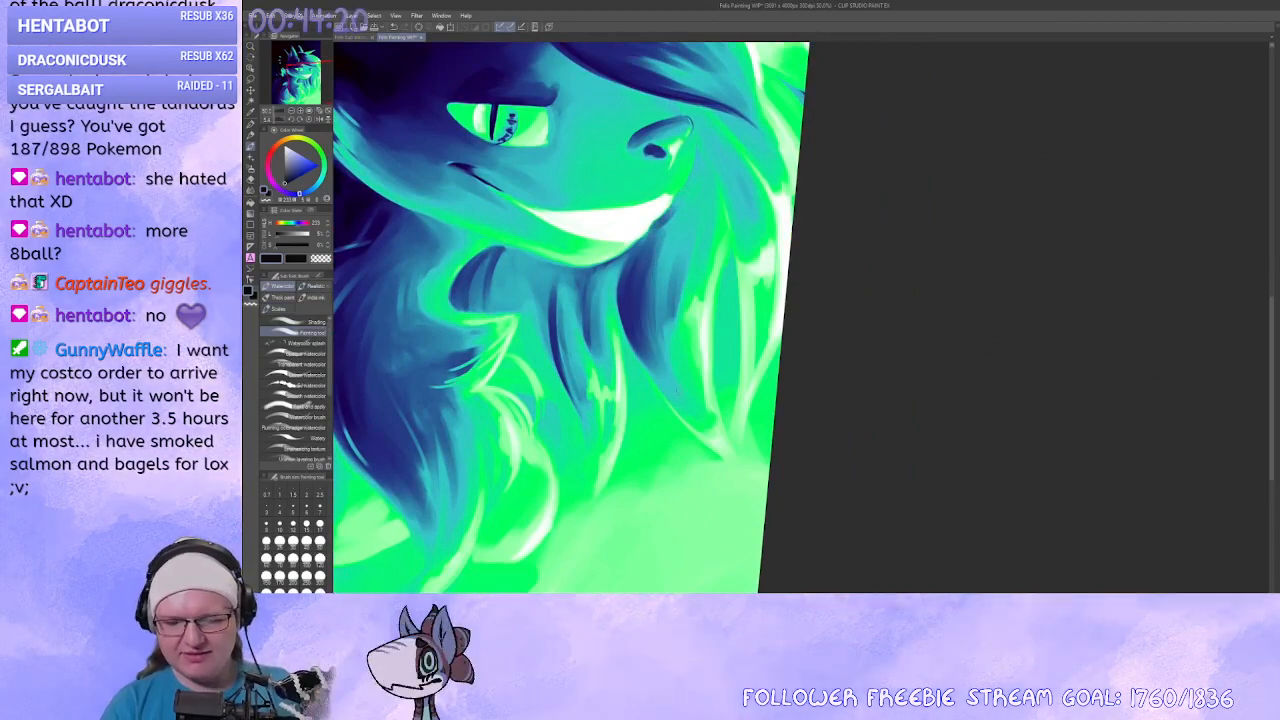
{"action": "left_click_drag", "start_coordinate": [456, 432], "coordinate": [532, 432]}
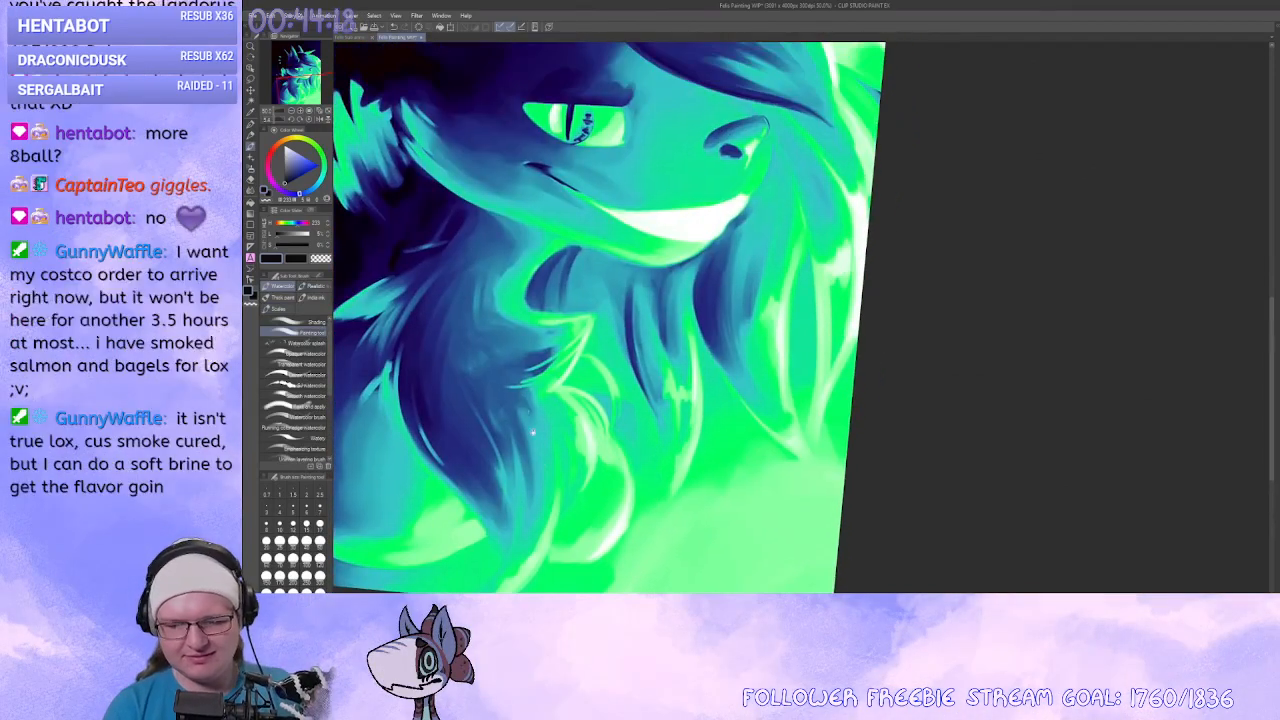
Review the whole portrait zoomed out to check the balance of dark and glowing areas.
{"action": "left_click", "coordinate": [292, 111]}
{"action": "left_click", "coordinate": [292, 111]}
{"action": "left_click", "coordinate": [292, 111]}
{"action": "left_click", "coordinate": [292, 111]}
{"action": "left_click", "coordinate": [300, 111]}
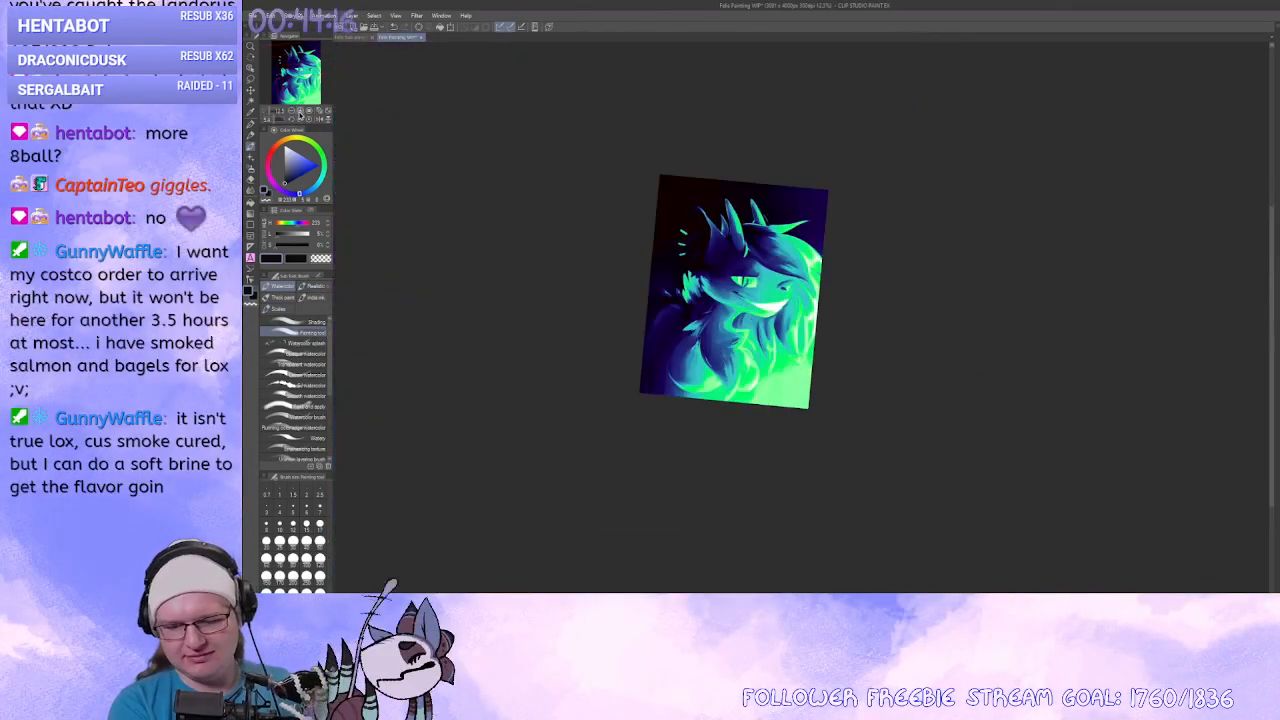
{"action": "left_click", "coordinate": [300, 111]}
{"action": "left_click_drag", "start_coordinate": [474, 430], "coordinate": [515, 480]}
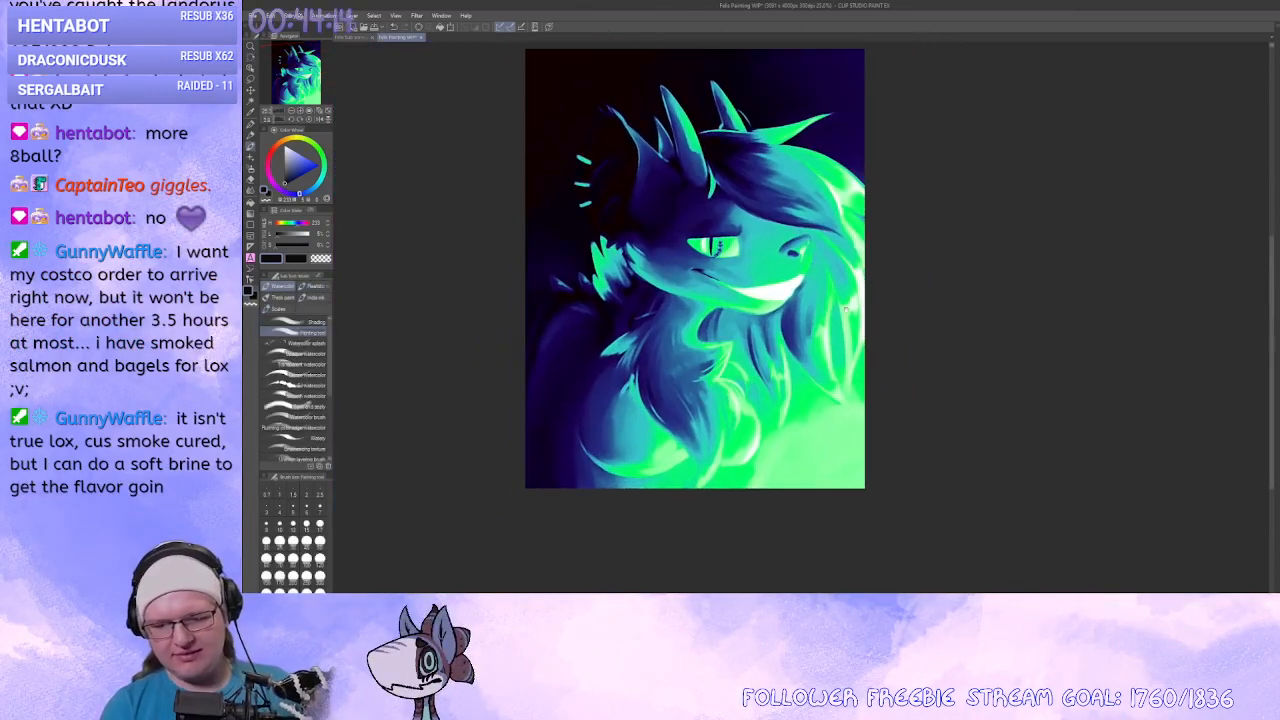
{"action": "left_click_drag", "start_coordinate": [904, 352], "coordinate": [893, 360]}
{"action": "left_click", "coordinate": [301, 112]}
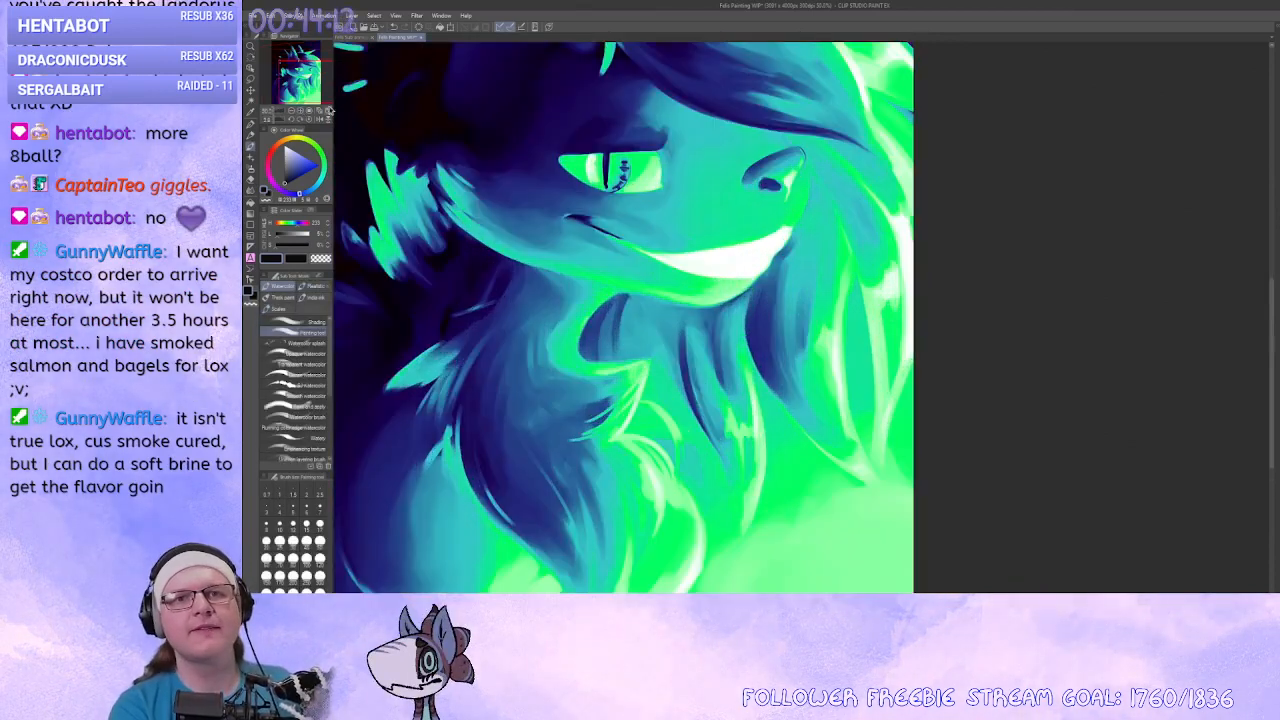
Bring up the character reference images over the canvas and compare them with the head, horns and ear.
{"action": "left_click_drag", "start_coordinate": [893, 186], "coordinate": [873, 288]}
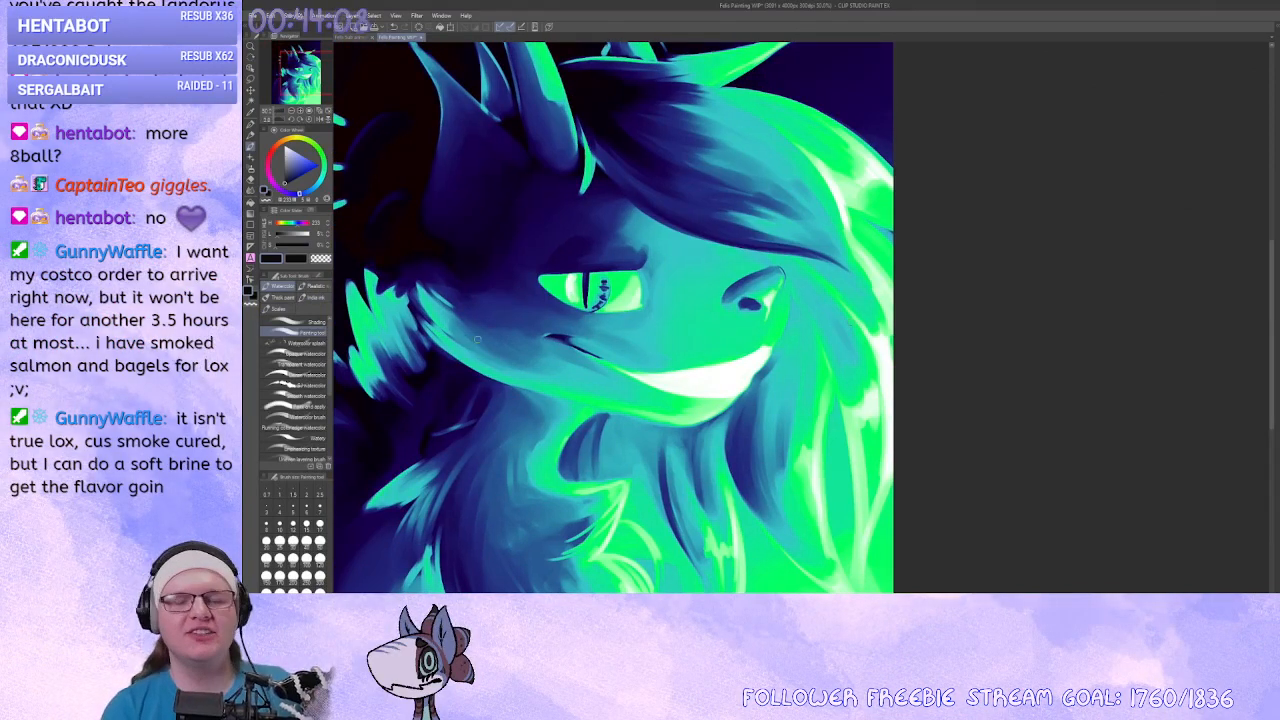
{"action": "left_click", "coordinate": [302, 112]}
{"action": "left_click_drag", "start_coordinate": [774, 345], "coordinate": [985, 538]}
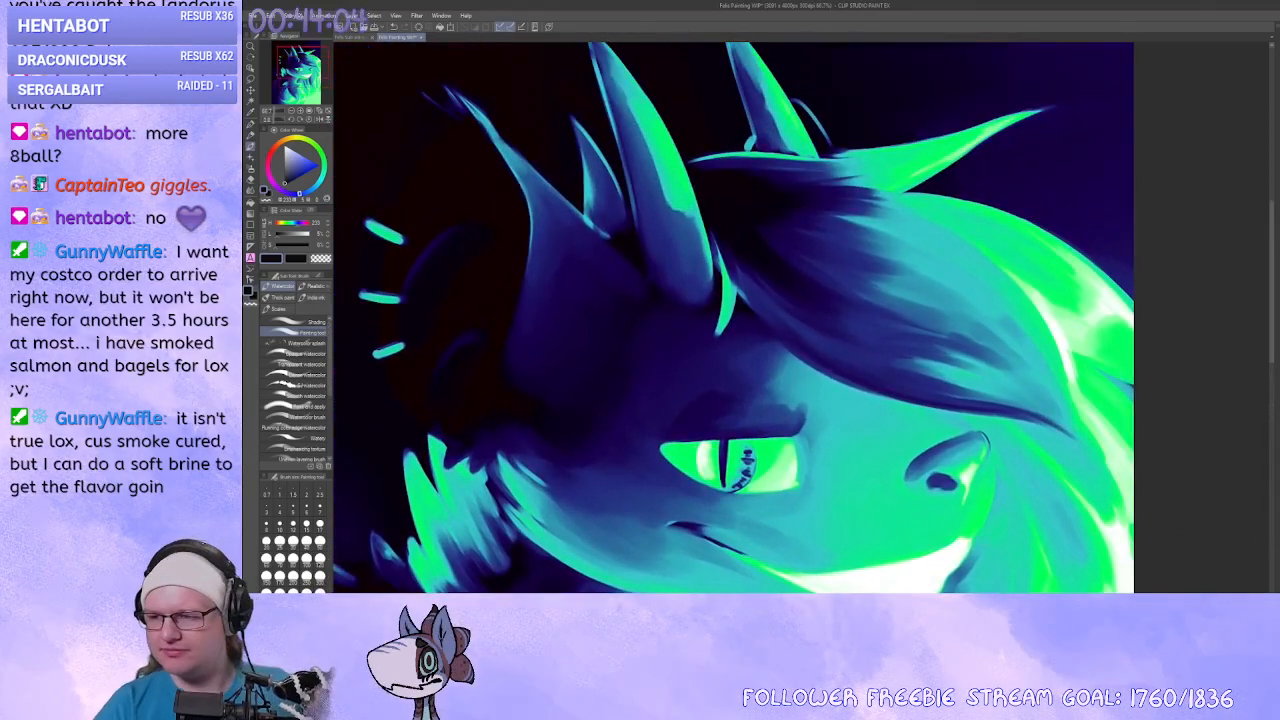
{"action": "left_click_drag", "start_coordinate": [1175, 151], "coordinate": [1133, 386]}
{"action": "left_click_drag", "start_coordinate": [950, 230], "coordinate": [970, 453]}
{"action": "left_click_drag", "start_coordinate": [602, 515], "coordinate": [548, 368]}
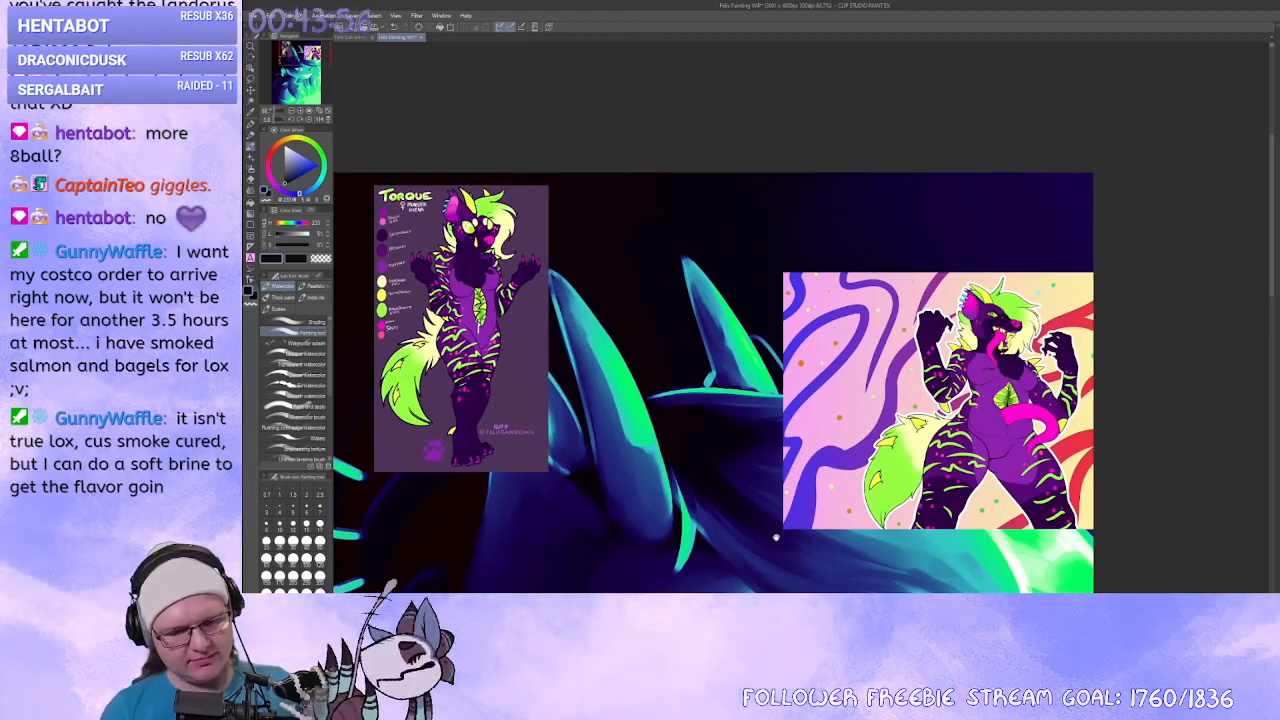
Paint a soft dark blue crease on the cheek just behind the corner of the mouth.
{"action": "left_click_drag", "start_coordinate": [777, 536], "coordinate": [775, 236]}
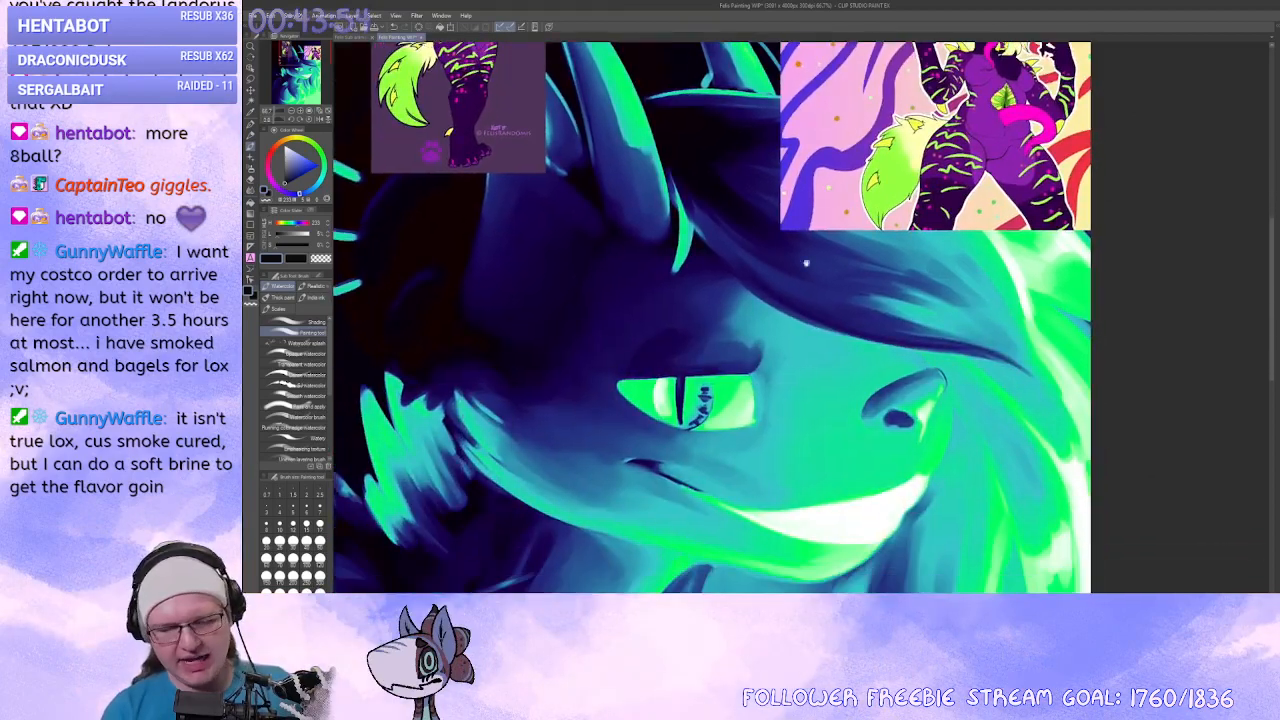
{"action": "left_click_drag", "start_coordinate": [888, 432], "coordinate": [762, 327]}
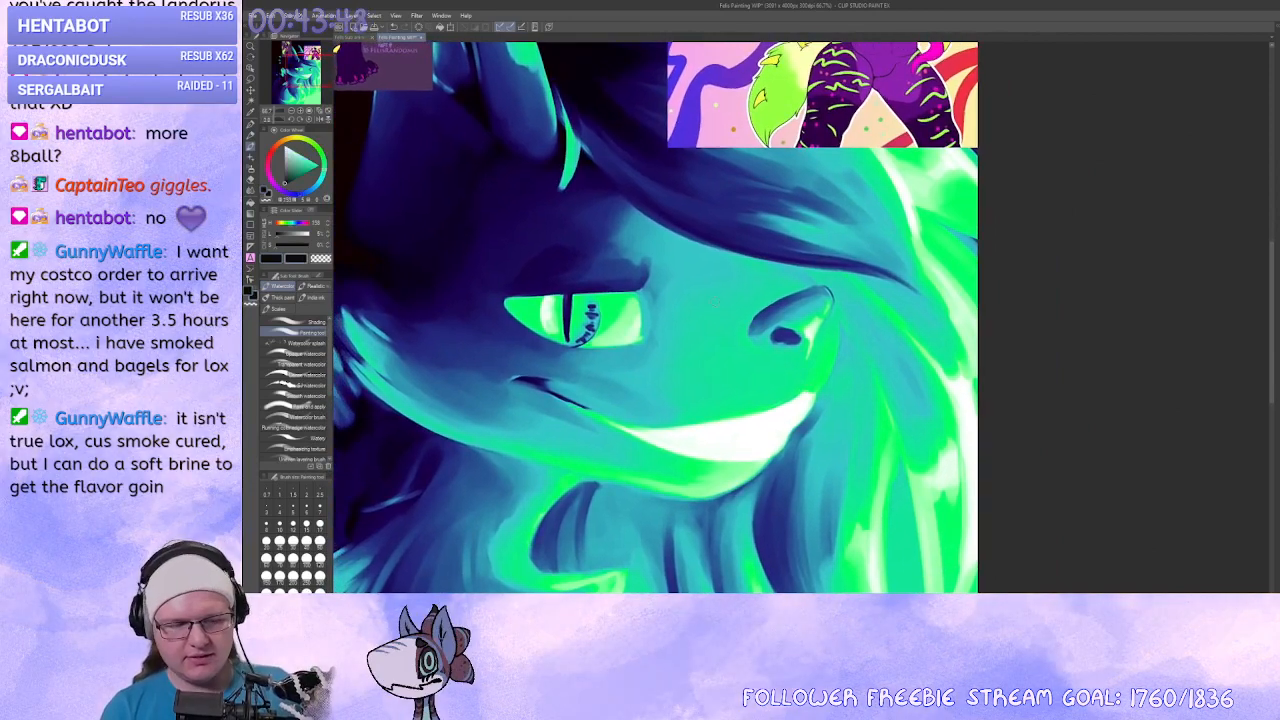
{"action": "mouse_move", "coordinate": [694, 280]}
{"action": "left_mouse_down"}
{"action": "mouse_move", "coordinate": [775, 312]}
{"action": "mouse_move", "coordinate": [948, 454]}
{"action": "mouse_move", "coordinate": [923, 514]}
{"action": "mouse_move", "coordinate": [773, 401]}
{"action": "left_mouse_up"}
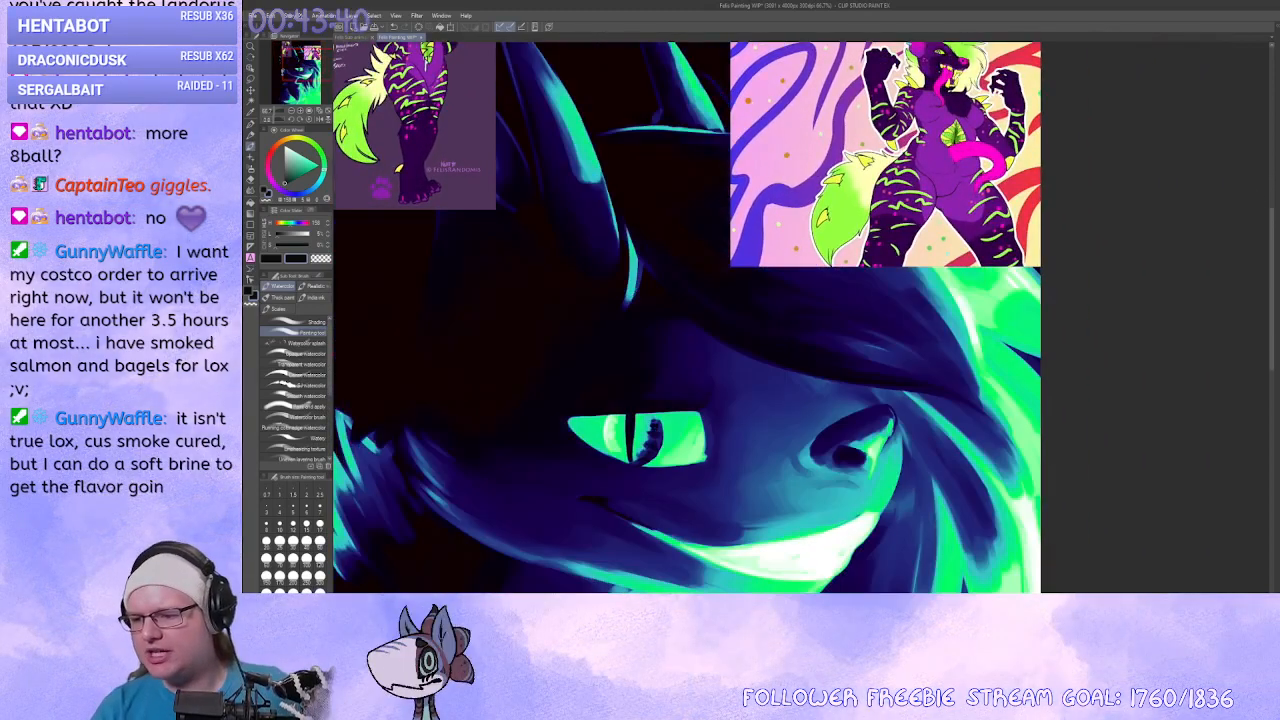
{"action": "mouse_move", "coordinate": [878, 490]}
{"action": "left_mouse_down"}
{"action": "mouse_move", "coordinate": [924, 392]}
{"action": "mouse_move", "coordinate": [919, 428]}
{"action": "left_mouse_up"}
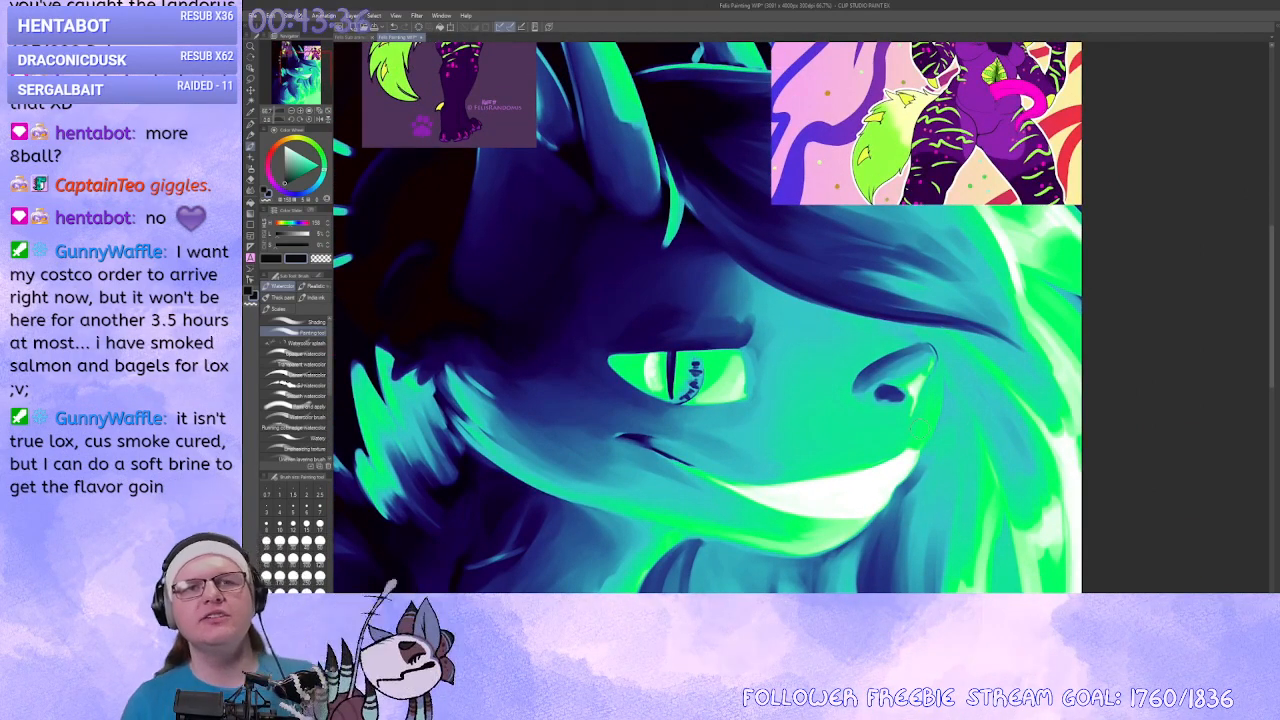
{"action": "mouse_move", "coordinate": [765, 393]}
{"action": "left_mouse_down"}
{"action": "mouse_move", "coordinate": [741, 489]}
{"action": "mouse_move", "coordinate": [771, 433]}
{"action": "mouse_move", "coordinate": [871, 419]}
{"action": "mouse_move", "coordinate": [900, 500]}
{"action": "mouse_move", "coordinate": [740, 380]}
{"action": "left_mouse_up"}
{"action": "mouse_move", "coordinate": [700, 430]}
{"action": "left_mouse_down"}
{"action": "mouse_move", "coordinate": [698, 340]}
{"action": "mouse_move", "coordinate": [704, 404]}
{"action": "left_mouse_up"}
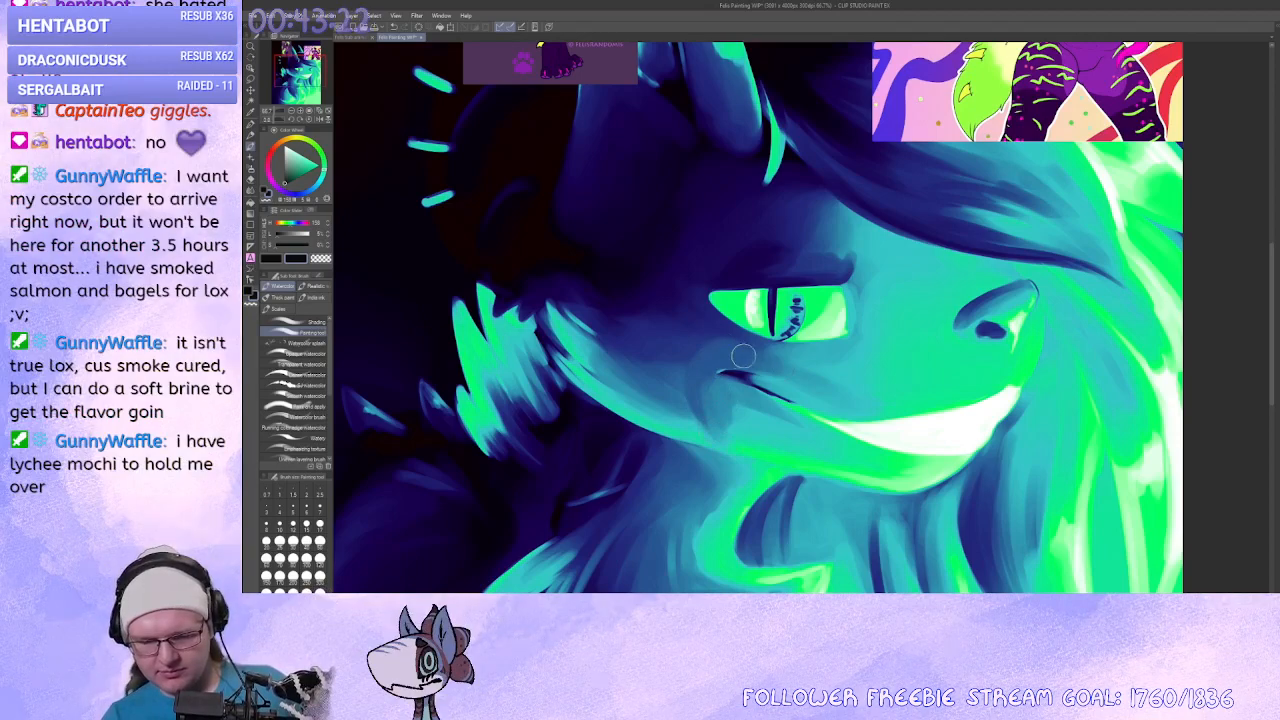
{"action": "left_click_drag", "start_coordinate": [708, 396], "coordinate": [721, 432]}
Blend the cheek crease into the teal jaw and smooth the shading beneath the mouth corner.
{"action": "left_click_drag", "start_coordinate": [768, 482], "coordinate": [892, 412]}
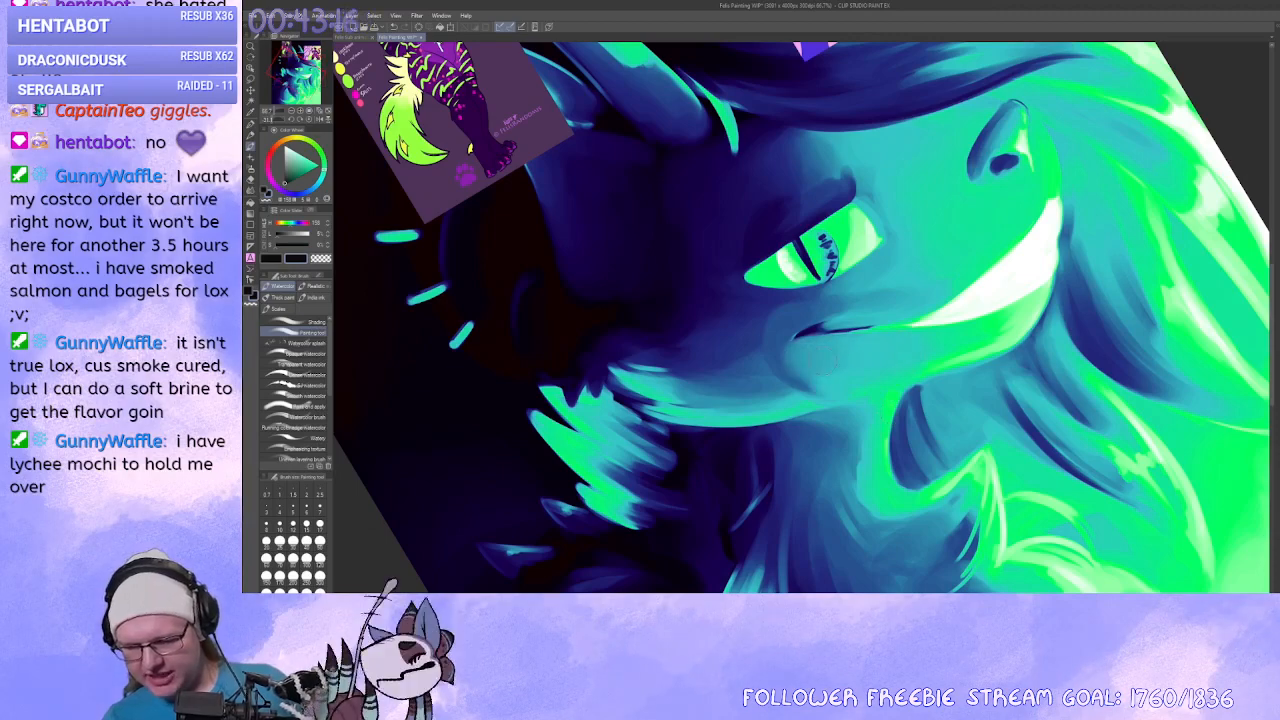
{"action": "key", "text": "r"}
{"action": "left_click_drag", "start_coordinate": [825, 361], "coordinate": [900, 430]}
{"action": "mouse_move", "coordinate": [799, 340]}
{"action": "left_mouse_down"}
{"action": "mouse_move", "coordinate": [777, 306]}
{"action": "mouse_move", "coordinate": [772, 372]}
{"action": "mouse_move", "coordinate": [839, 374]}
{"action": "mouse_move", "coordinate": [845, 348]}
{"action": "left_mouse_up"}
{"action": "key", "text": "shift+space"}
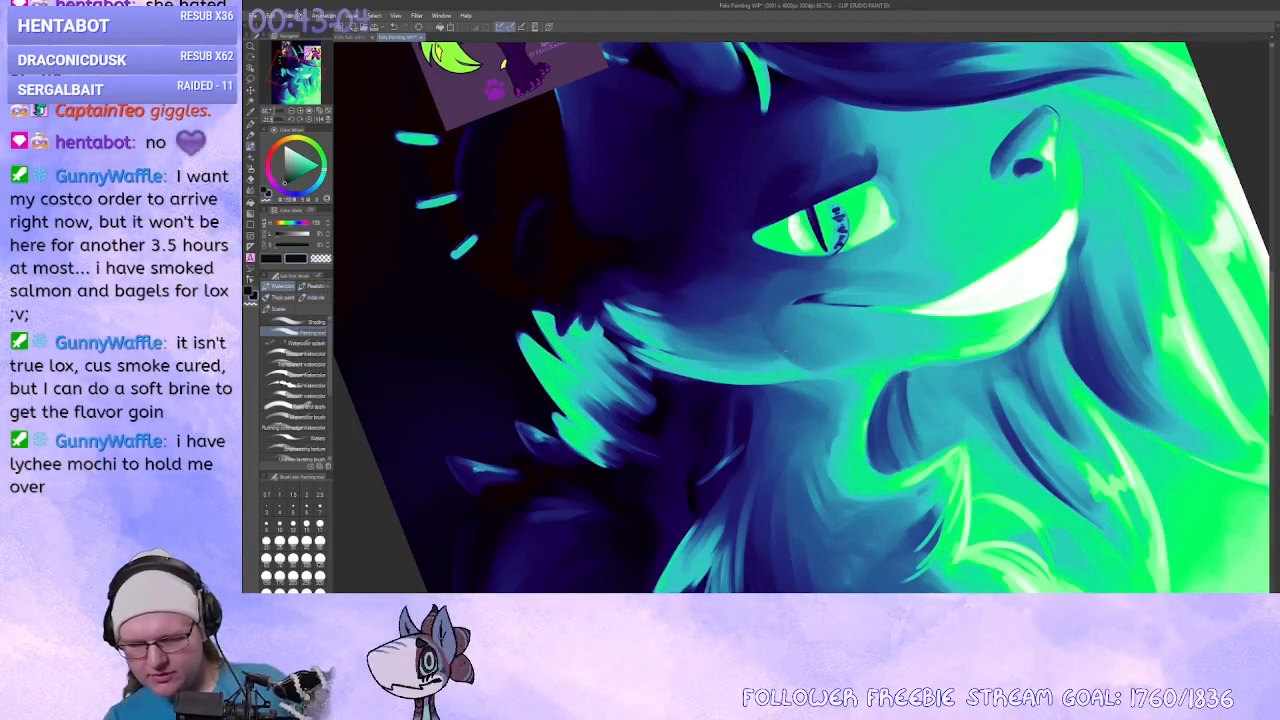
{"action": "key", "text": "shift+space"}
{"action": "left_click_drag", "start_coordinate": [787, 352], "coordinate": [744, 407]}
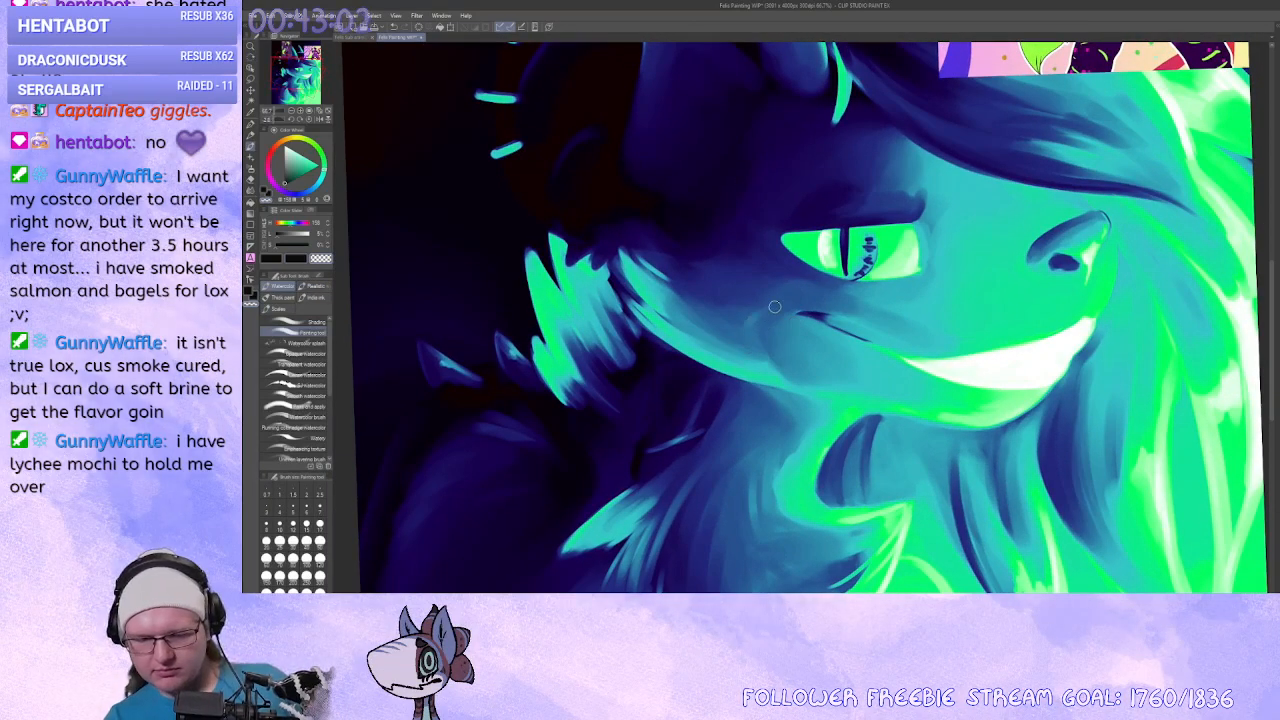
Strengthen the curved cheek shadow behind the smile with a dark blue and soften its lower edge.
{"action": "key", "text": "shift+space"}
{"action": "mouse_move", "coordinate": [775, 340]}
{"action": "left_mouse_down"}
{"action": "mouse_move", "coordinate": [705, 452]}
{"action": "mouse_move", "coordinate": [694, 370]}
{"action": "mouse_move", "coordinate": [755, 252]}
{"action": "left_mouse_up"}
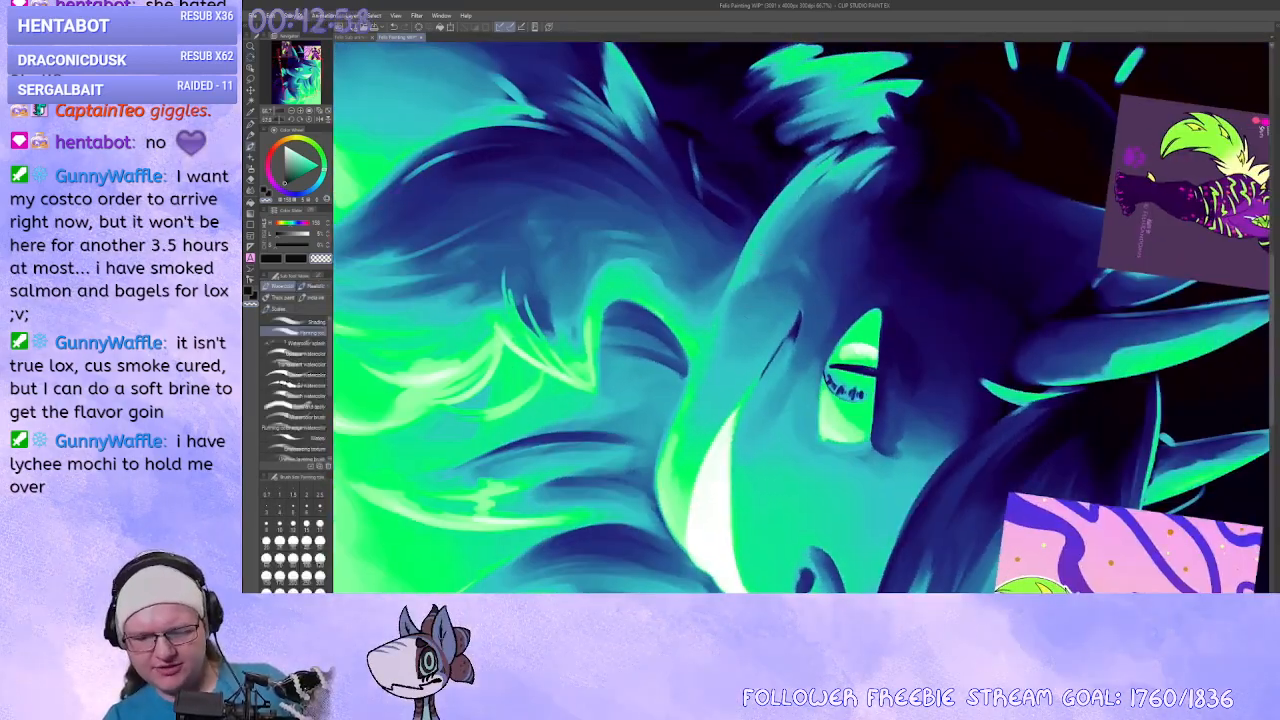
{"action": "key", "text": "shift+space"}
{"action": "mouse_move", "coordinate": [713, 371]}
{"action": "left_mouse_down"}
{"action": "mouse_move", "coordinate": [846, 412]}
{"action": "mouse_move", "coordinate": [875, 338]}
{"action": "left_mouse_up"}
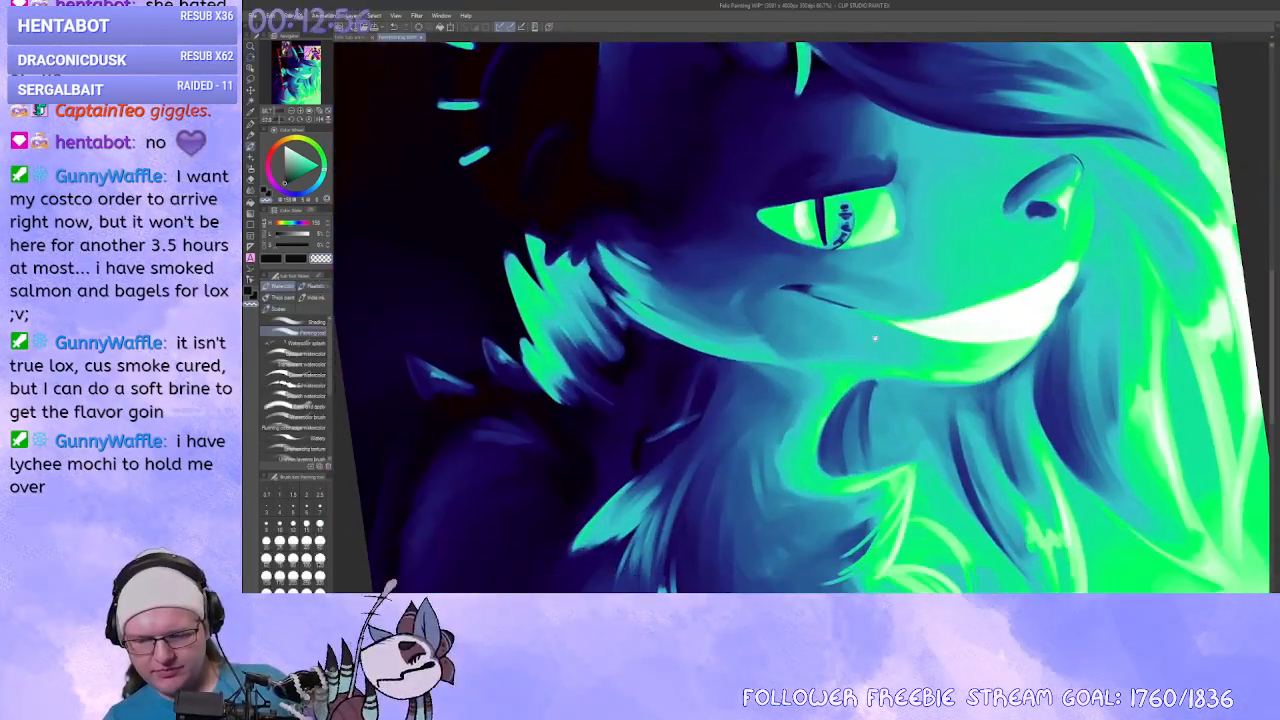
{"action": "left_click", "coordinate": [299, 193]}
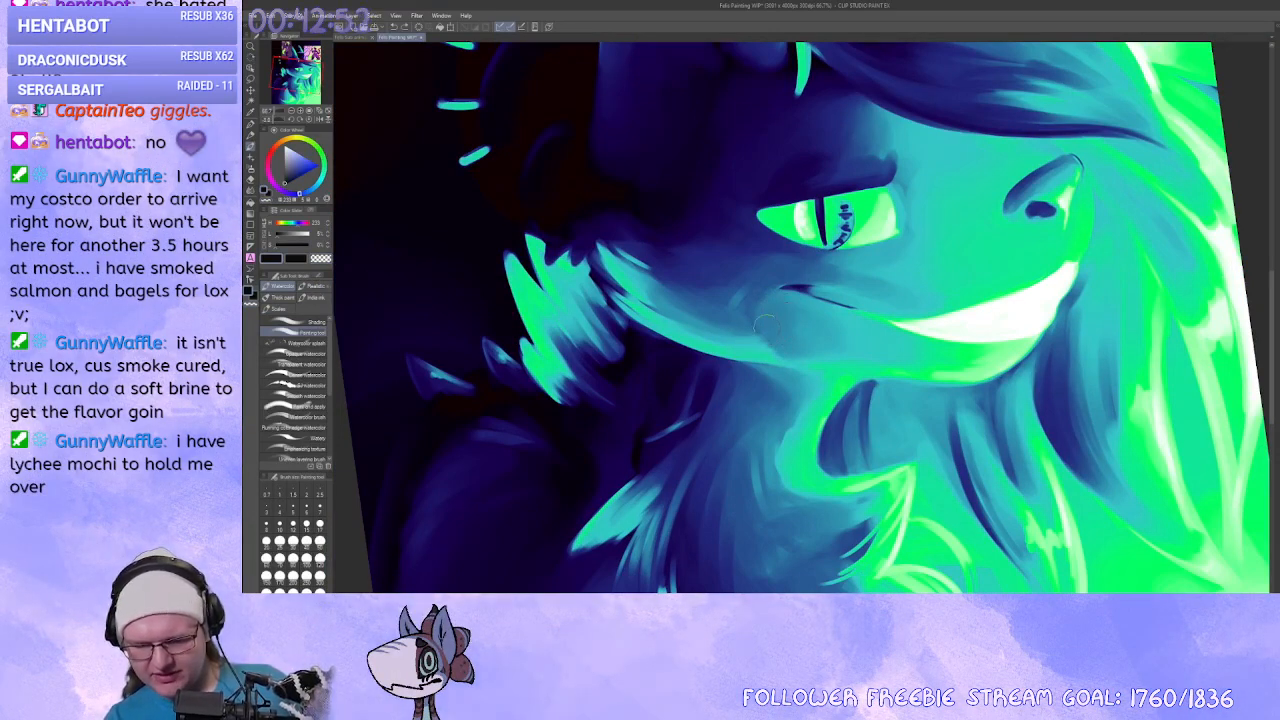
{"action": "mouse_move", "coordinate": [755, 280]}
{"action": "left_mouse_down"}
{"action": "mouse_move", "coordinate": [743, 420]}
{"action": "mouse_move", "coordinate": [796, 440]}
{"action": "mouse_move", "coordinate": [801, 354]}
{"action": "mouse_move", "coordinate": [770, 330]}
{"action": "mouse_move", "coordinate": [739, 352]}
{"action": "mouse_move", "coordinate": [805, 345]}
{"action": "mouse_move", "coordinate": [850, 358]}
{"action": "mouse_move", "coordinate": [833, 380]}
{"action": "mouse_move", "coordinate": [835, 487]}
{"action": "mouse_move", "coordinate": [806, 299]}
{"action": "mouse_move", "coordinate": [806, 326]}
{"action": "left_mouse_up"}
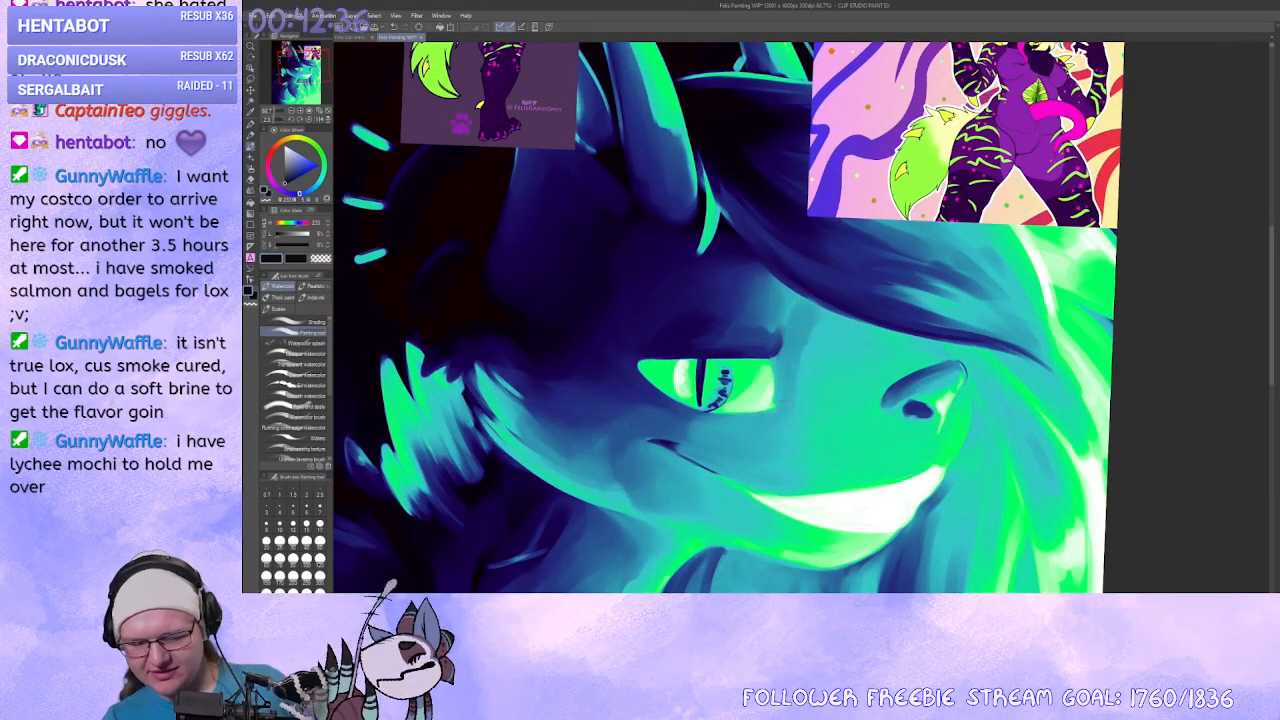
Shade a darker blue band beneath the eye and blend it across the upper muzzle.
{"action": "left_click_drag", "start_coordinate": [678, 425], "coordinate": [774, 423]}
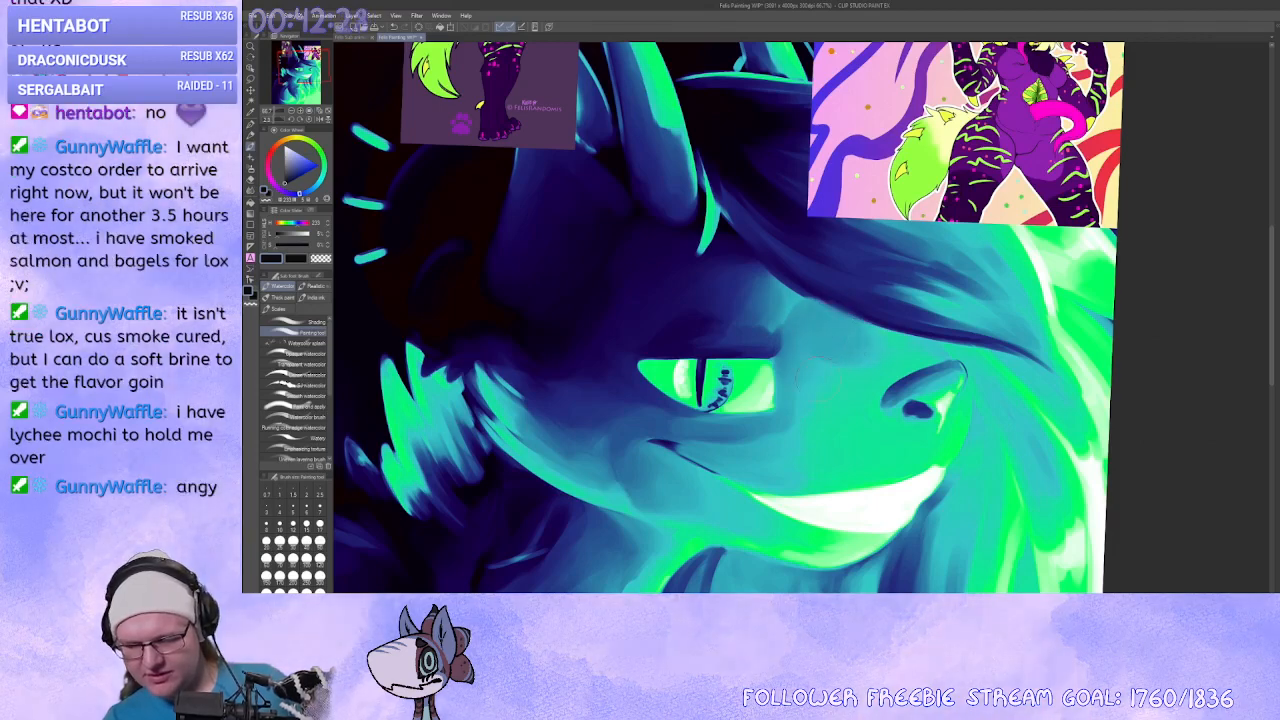
{"action": "left_click_drag", "start_coordinate": [850, 364], "coordinate": [825, 396]}
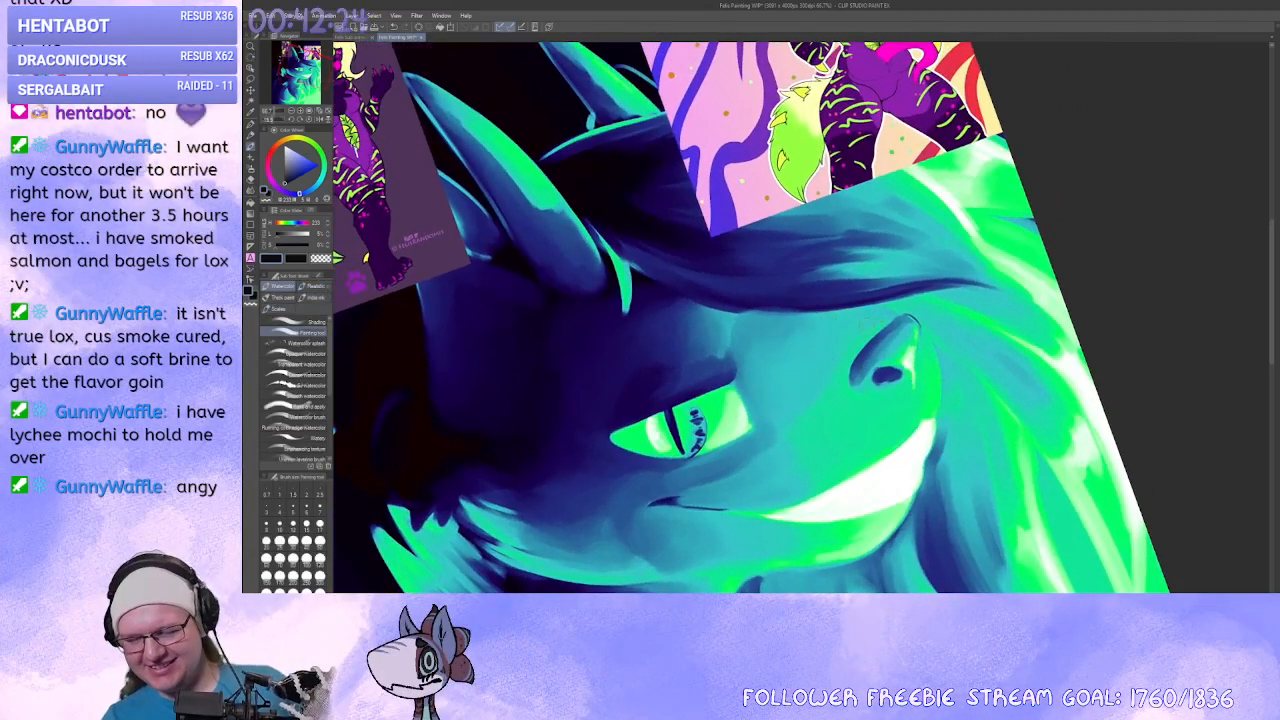
{"action": "mouse_move", "coordinate": [869, 346]}
{"action": "left_mouse_down"}
{"action": "mouse_move", "coordinate": [858, 413]}
{"action": "mouse_move", "coordinate": [838, 373]}
{"action": "mouse_move", "coordinate": [867, 357]}
{"action": "left_mouse_up"}
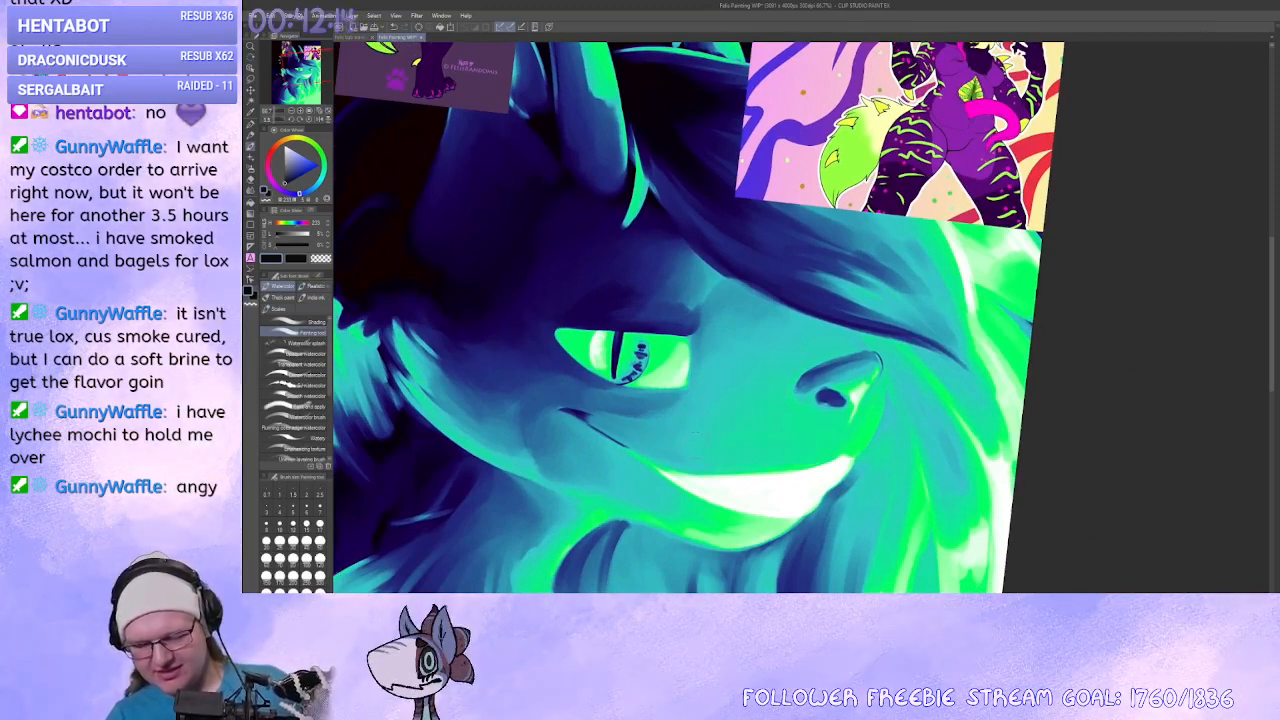
{"action": "left_click_drag", "start_coordinate": [697, 432], "coordinate": [962, 310]}
{"action": "left_click_drag", "start_coordinate": [976, 450], "coordinate": [920, 518]}
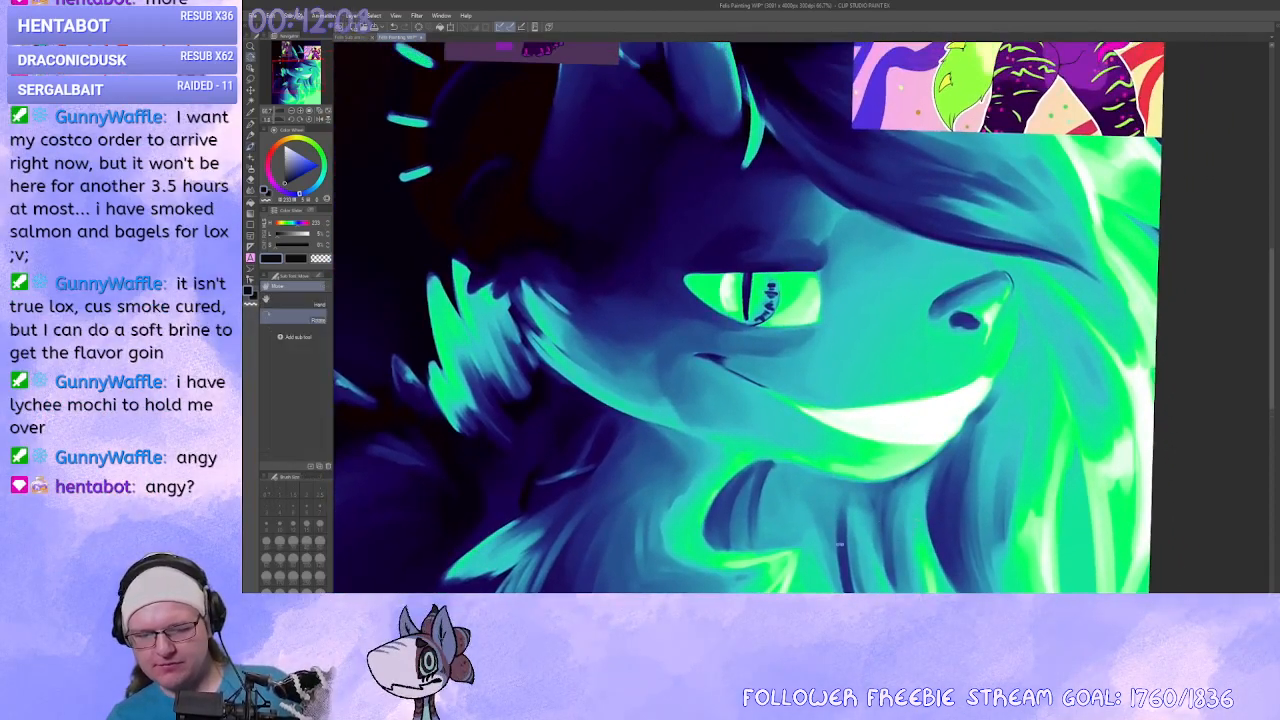
Round off the cheek fold around the mouth corner and smooth the teal tones of the muzzle.
{"action": "left_click_drag", "start_coordinate": [845, 541], "coordinate": [590, 398]}
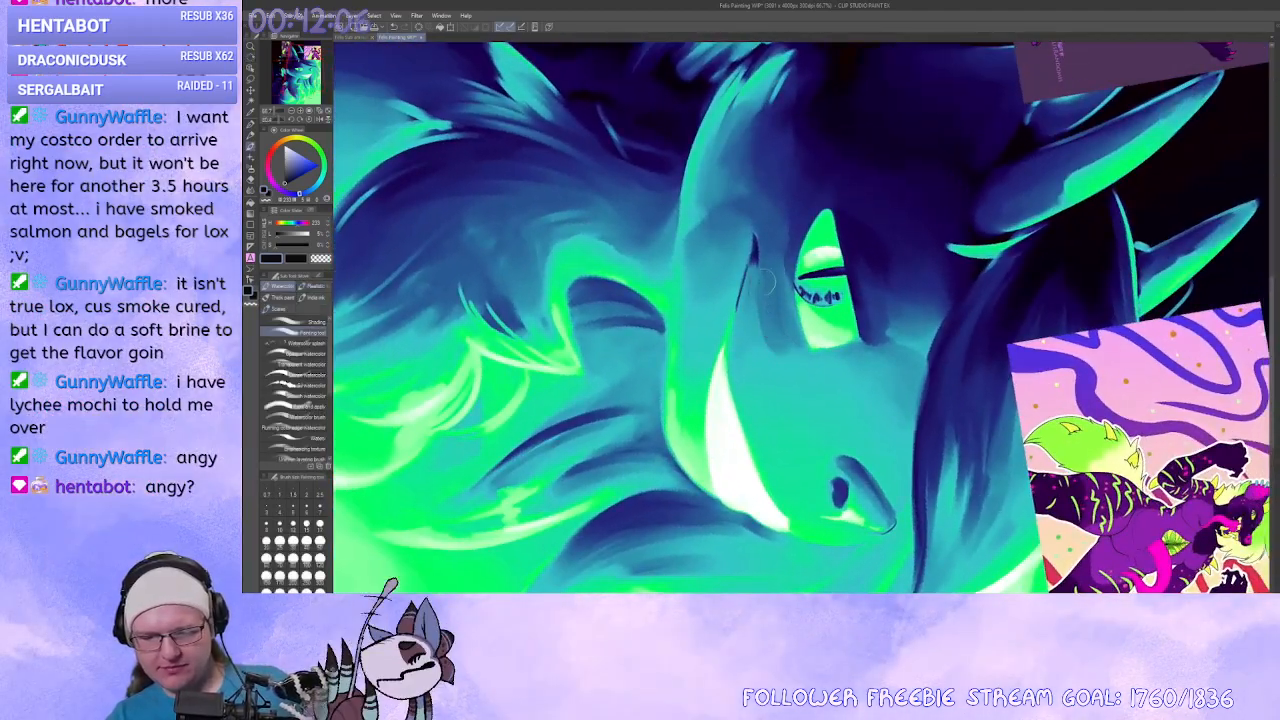
{"action": "left_click_drag", "start_coordinate": [700, 300], "coordinate": [756, 272]}
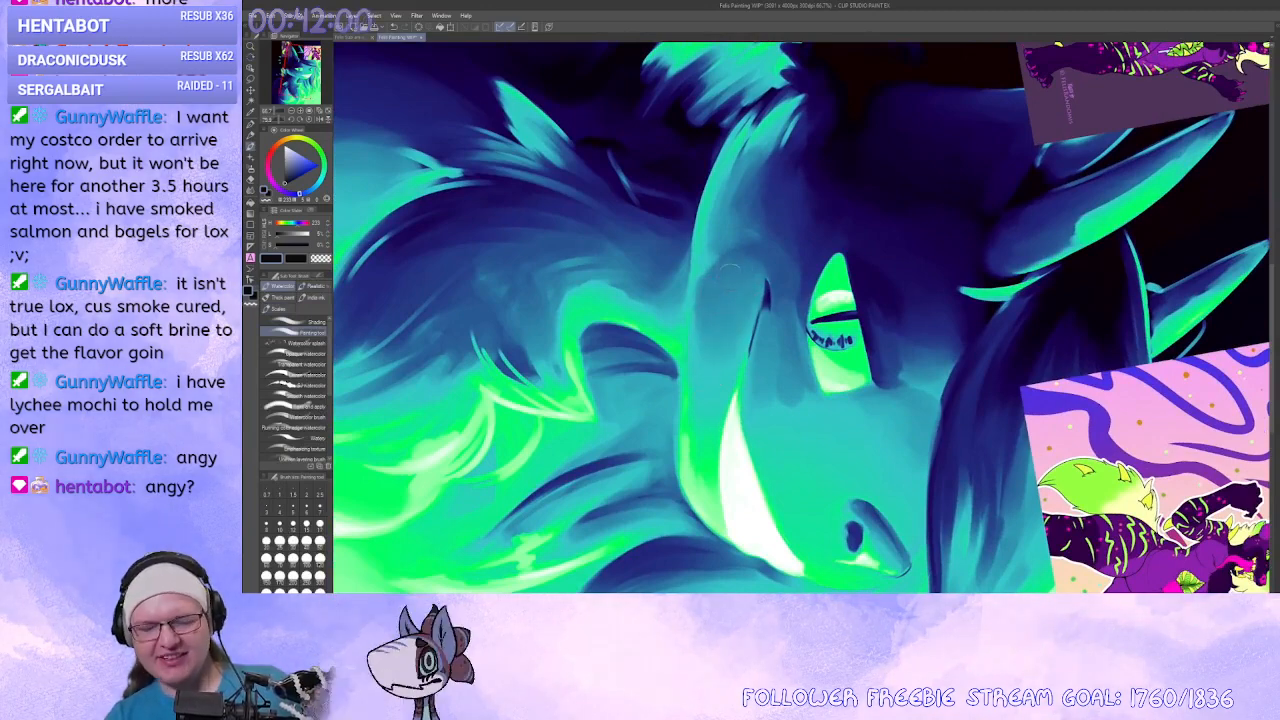
{"action": "left_click_drag", "start_coordinate": [740, 265], "coordinate": [827, 350]}
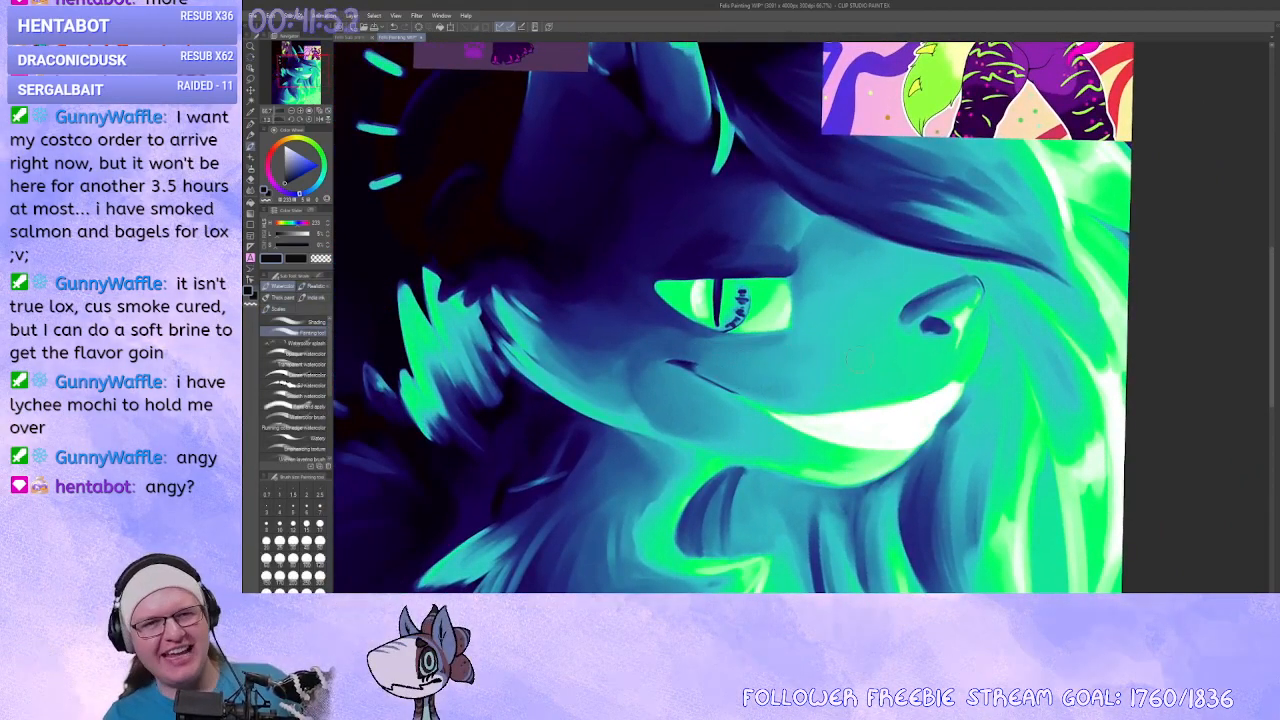
{"action": "mouse_move", "coordinate": [858, 359]}
{"action": "left_mouse_down"}
{"action": "mouse_move", "coordinate": [708, 457]}
{"action": "mouse_move", "coordinate": [817, 370]}
{"action": "mouse_move", "coordinate": [849, 366]}
{"action": "left_mouse_up"}
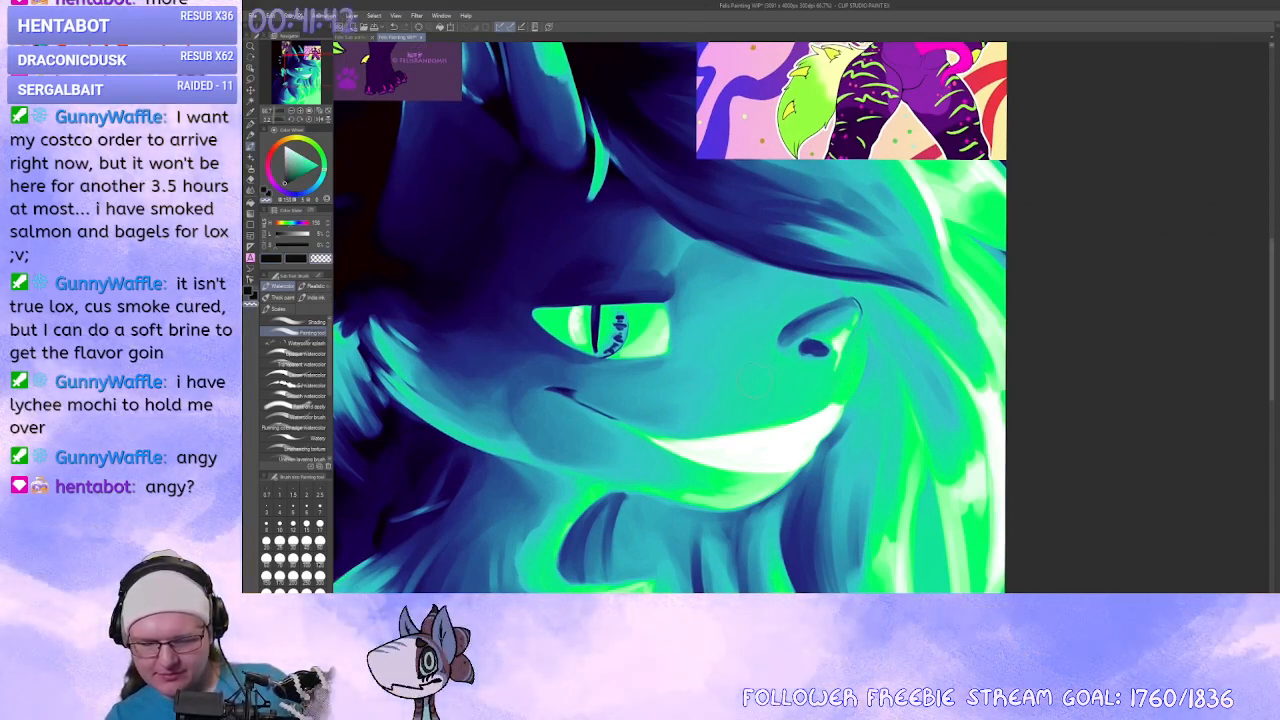
{"action": "mouse_move", "coordinate": [740, 467]}
{"action": "left_mouse_down"}
{"action": "mouse_move", "coordinate": [802, 486]}
{"action": "mouse_move", "coordinate": [898, 394]}
{"action": "mouse_move", "coordinate": [866, 482]}
{"action": "mouse_move", "coordinate": [815, 540]}
{"action": "mouse_move", "coordinate": [823, 521]}
{"action": "mouse_move", "coordinate": [877, 511]}
{"action": "mouse_move", "coordinate": [907, 339]}
{"action": "left_mouse_up"}
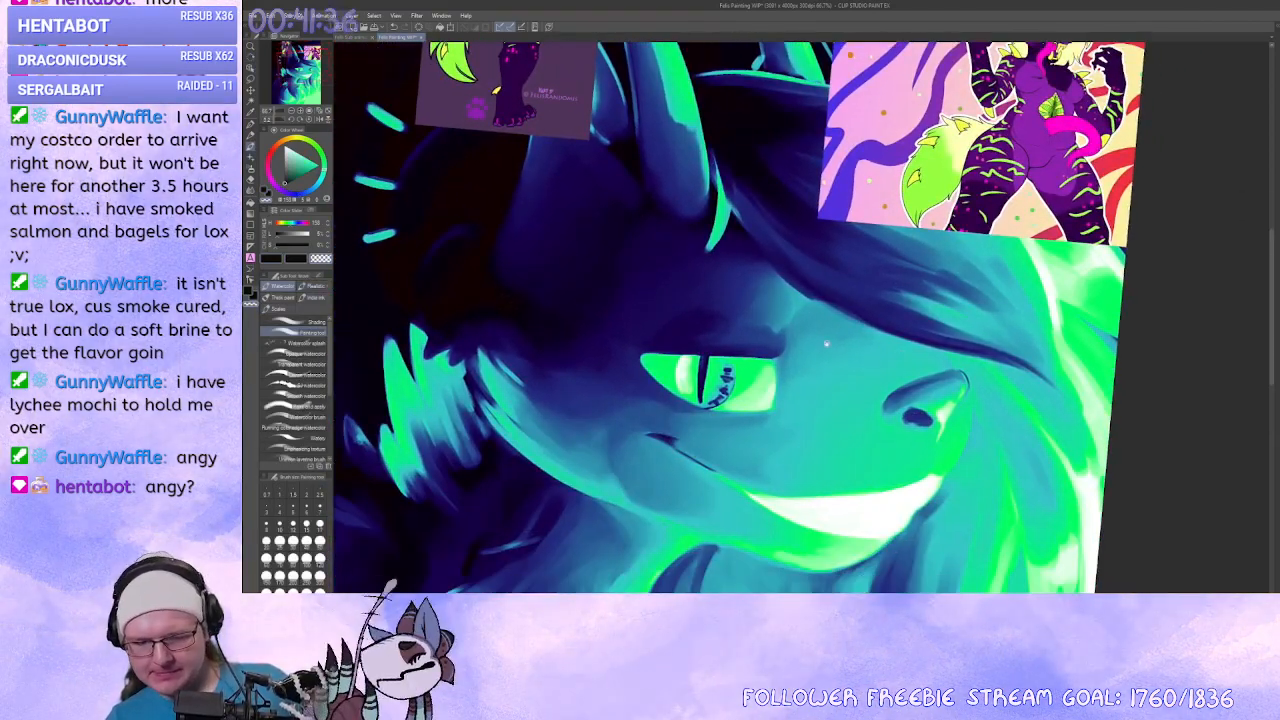
Redraw the lower edge of the dark forelock as a thin strand sweeping from the forehead toward the nose.
{"action": "left_click", "coordinate": [798, 314], "text": "alt"}
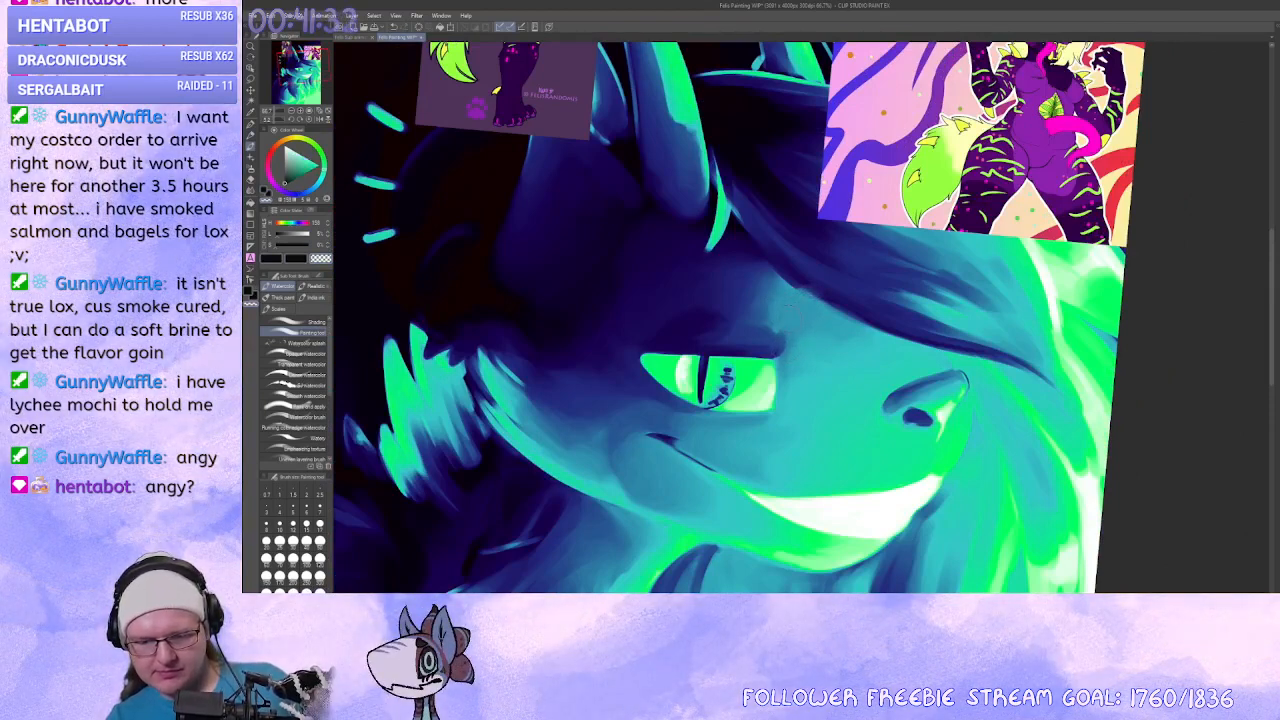
{"action": "left_click", "coordinate": [299, 193]}
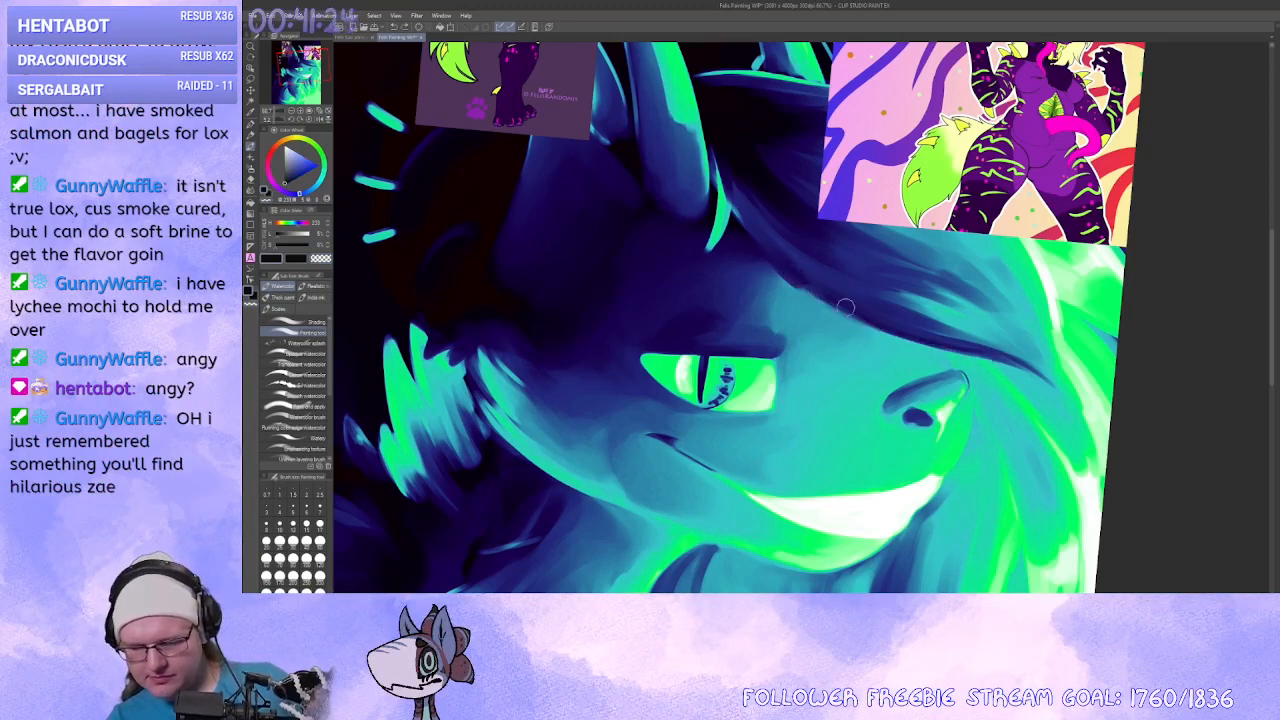
{"action": "key", "text": "ctrl+z"}
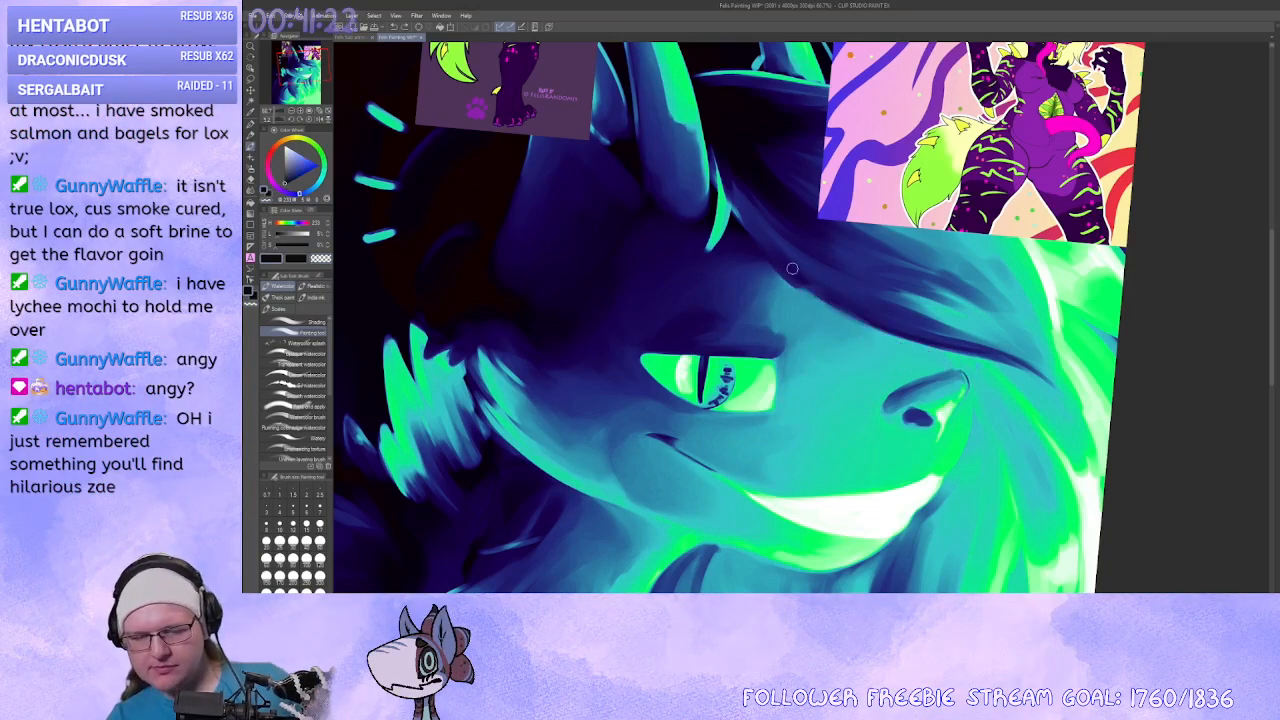
{"action": "left_click_drag", "start_coordinate": [791, 270], "coordinate": [976, 373]}
{"action": "mouse_move", "coordinate": [775, 265]}
{"action": "left_mouse_down"}
{"action": "mouse_move", "coordinate": [857, 340]}
{"action": "mouse_move", "coordinate": [728, 330]}
{"action": "mouse_move", "coordinate": [757, 320]}
{"action": "left_mouse_up"}
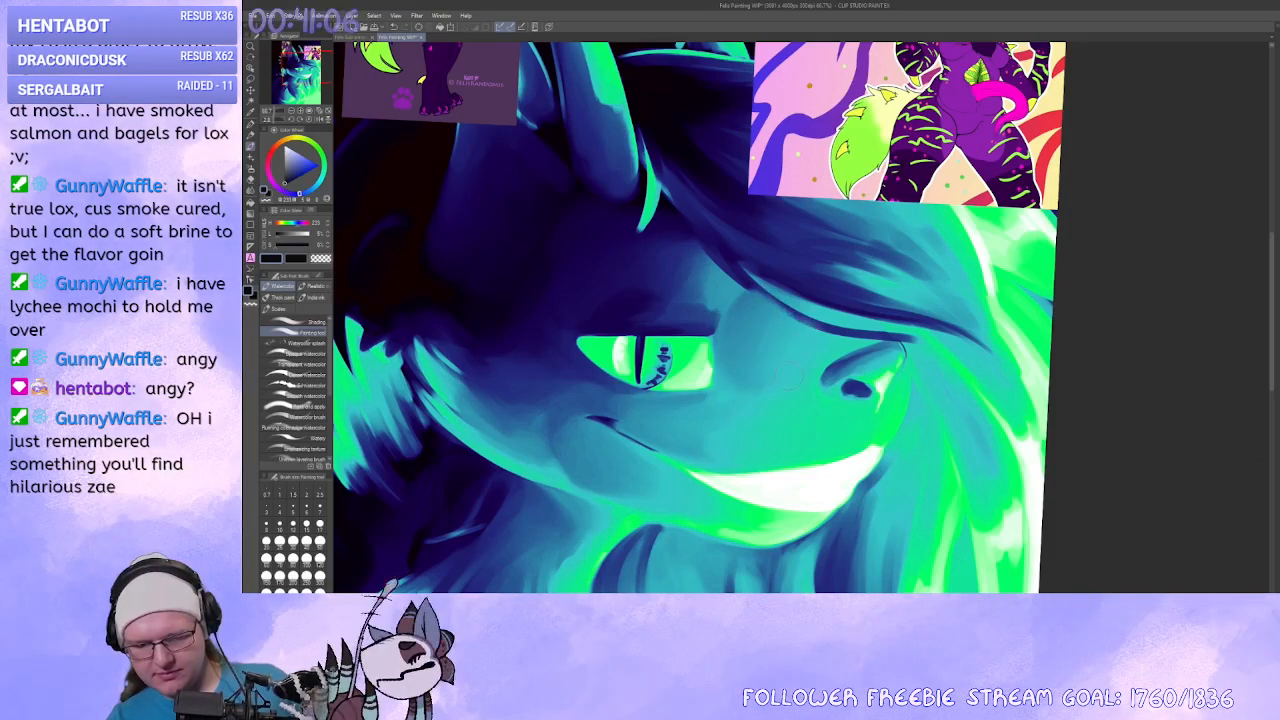
Paint a solid rounded teal spot above the inner corner of the eye as a brow marking.
{"action": "left_click_drag", "start_coordinate": [776, 404], "coordinate": [816, 391]}
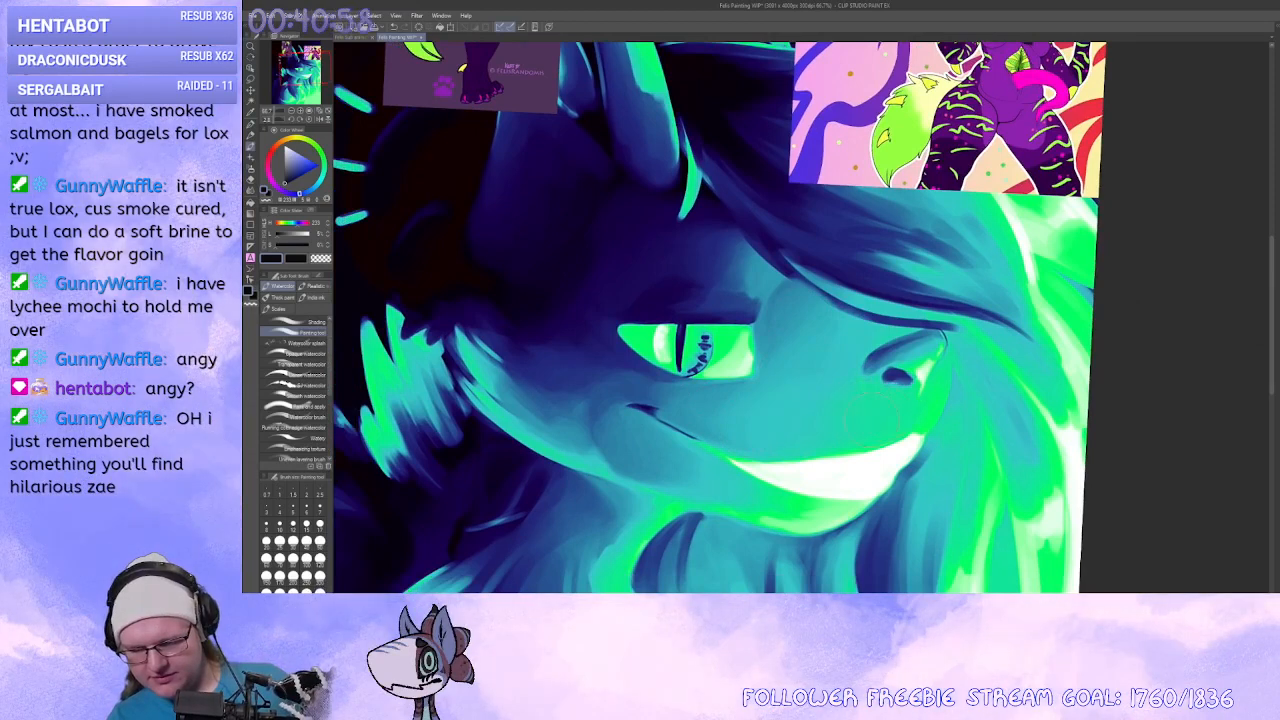
{"action": "left_click_drag", "start_coordinate": [783, 397], "coordinate": [799, 429]}
{"action": "key", "text": "x"}
{"action": "key", "text": "c"}
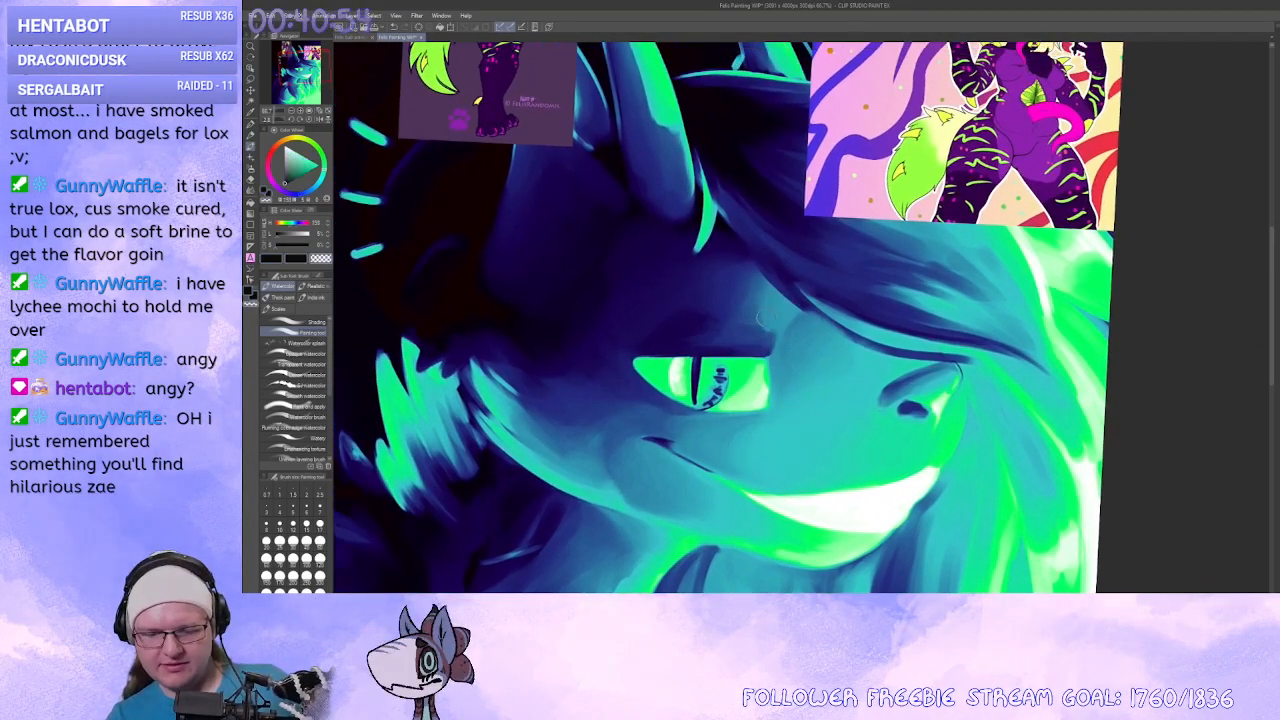
{"action": "mouse_move", "coordinate": [758, 316]}
{"action": "left_mouse_down"}
{"action": "mouse_move", "coordinate": [738, 300]}
{"action": "mouse_move", "coordinate": [752, 318]}
{"action": "left_mouse_up"}
Paint dark blue strands along the forelock's edge beside the muzzle and extend its pointed tip past the nose.
{"action": "mouse_move", "coordinate": [823, 357]}
{"action": "left_mouse_down"}
{"action": "mouse_move", "coordinate": [892, 326]}
{"action": "mouse_move", "coordinate": [804, 345]}
{"action": "mouse_move", "coordinate": [720, 430]}
{"action": "mouse_move", "coordinate": [715, 298]}
{"action": "left_mouse_up"}
{"action": "key", "text": "x"}
{"action": "key", "text": "ctrl+z"}
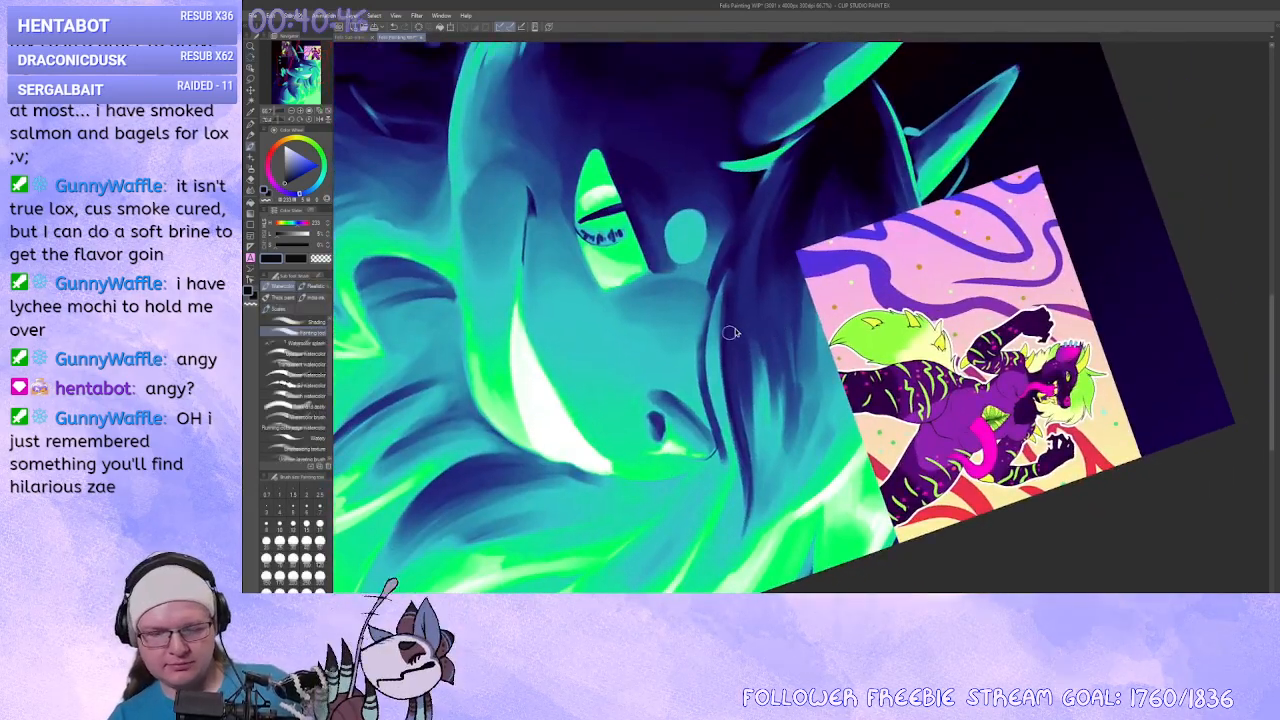
{"action": "left_click_drag", "start_coordinate": [738, 250], "coordinate": [701, 357]}
{"action": "key", "text": "ctrl+z"}
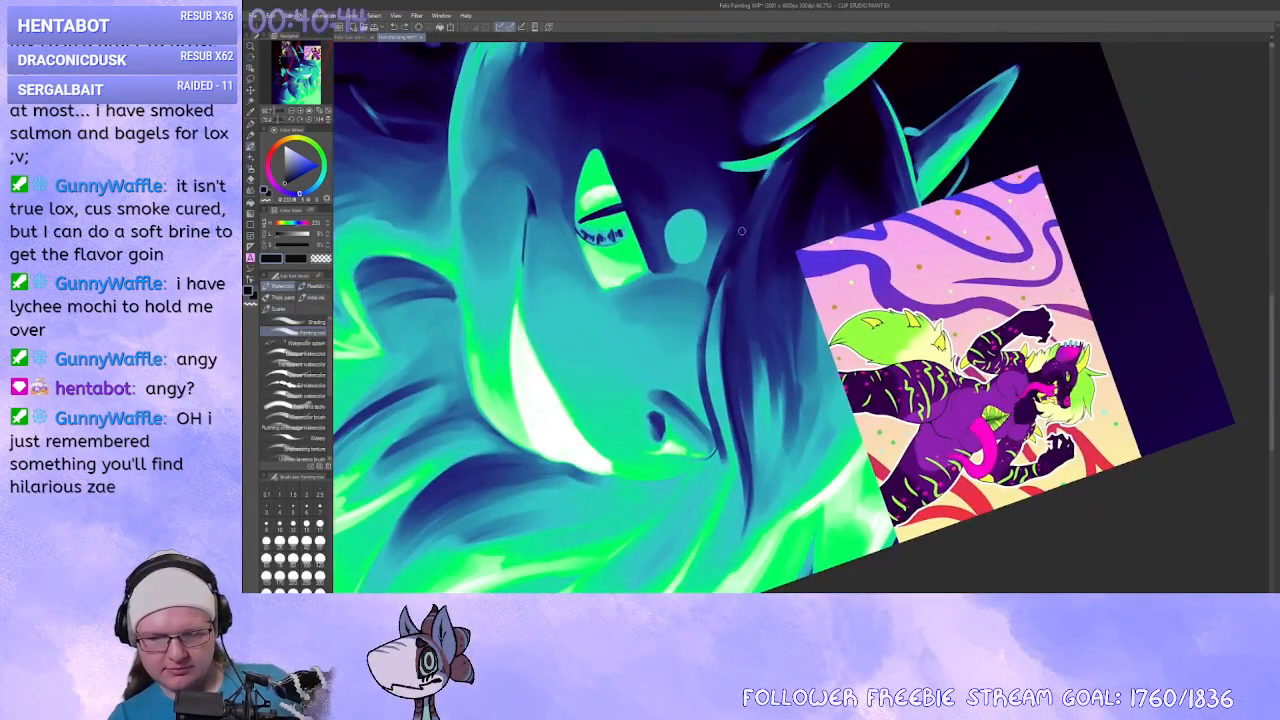
{"action": "mouse_move", "coordinate": [741, 232]}
{"action": "left_mouse_down"}
{"action": "mouse_move", "coordinate": [700, 357]}
{"action": "mouse_move", "coordinate": [724, 464]}
{"action": "left_mouse_up"}
{"action": "mouse_move", "coordinate": [724, 464]}
{"action": "left_mouse_down"}
{"action": "mouse_move", "coordinate": [768, 480]}
{"action": "mouse_move", "coordinate": [706, 440]}
{"action": "left_mouse_up"}
{"action": "mouse_move", "coordinate": [741, 240]}
{"action": "left_mouse_down"}
{"action": "mouse_move", "coordinate": [704, 364]}
{"action": "mouse_move", "coordinate": [731, 293]}
{"action": "left_mouse_up"}
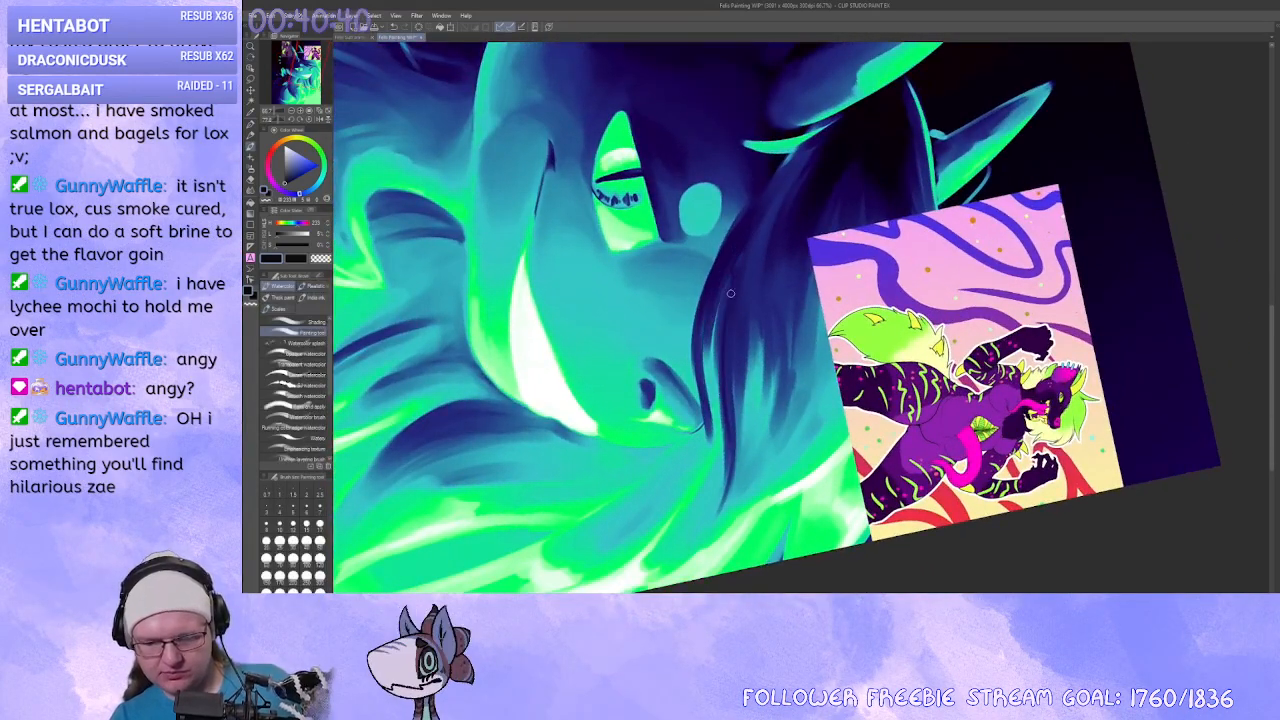
{"action": "left_click_drag", "start_coordinate": [732, 472], "coordinate": [700, 530]}
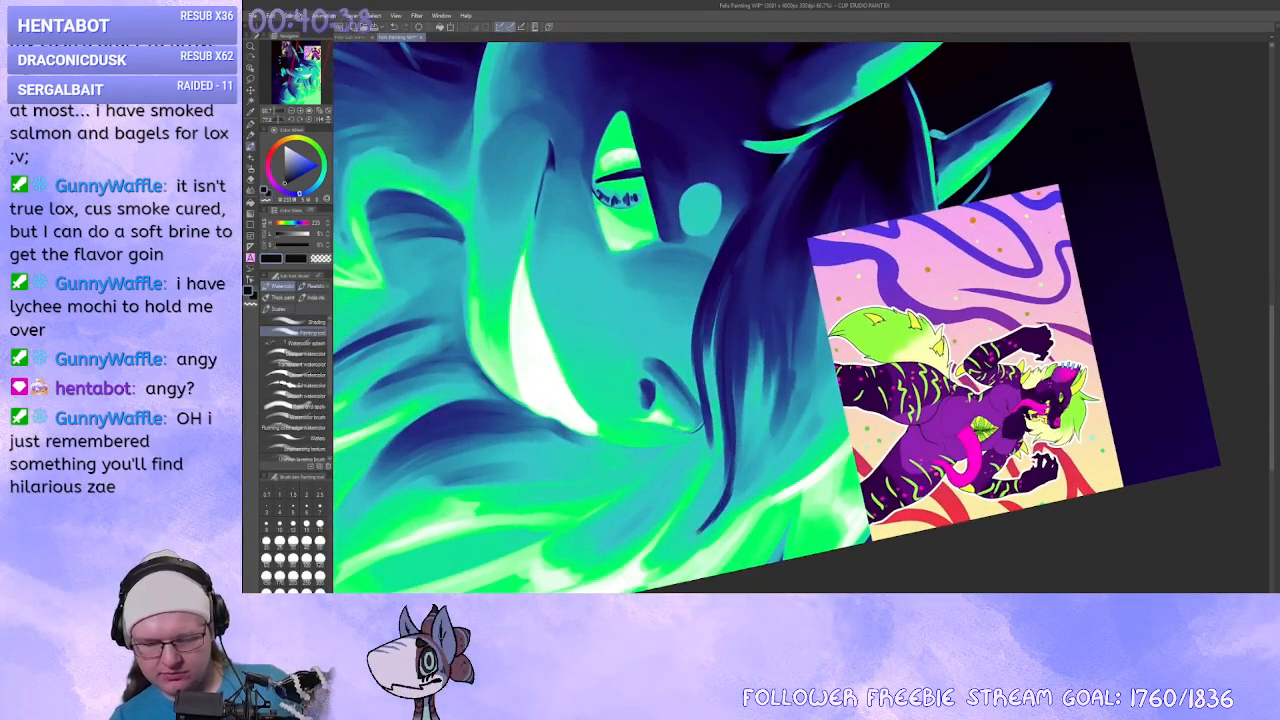
Widen the end of the forelock with blue and teal strokes and taper its tip into the green mane.
{"action": "mouse_move", "coordinate": [729, 487]}
{"action": "left_mouse_down"}
{"action": "mouse_move", "coordinate": [820, 500]}
{"action": "mouse_move", "coordinate": [982, 282]}
{"action": "mouse_move", "coordinate": [876, 315]}
{"action": "left_mouse_up"}
{"action": "key", "text": "x"}
{"action": "mouse_move", "coordinate": [912, 314]}
{"action": "left_mouse_down"}
{"action": "mouse_move", "coordinate": [870, 310]}
{"action": "mouse_move", "coordinate": [796, 364]}
{"action": "mouse_move", "coordinate": [833, 367]}
{"action": "left_mouse_up"}
{"action": "left_click_drag", "start_coordinate": [838, 296], "coordinate": [781, 287]}
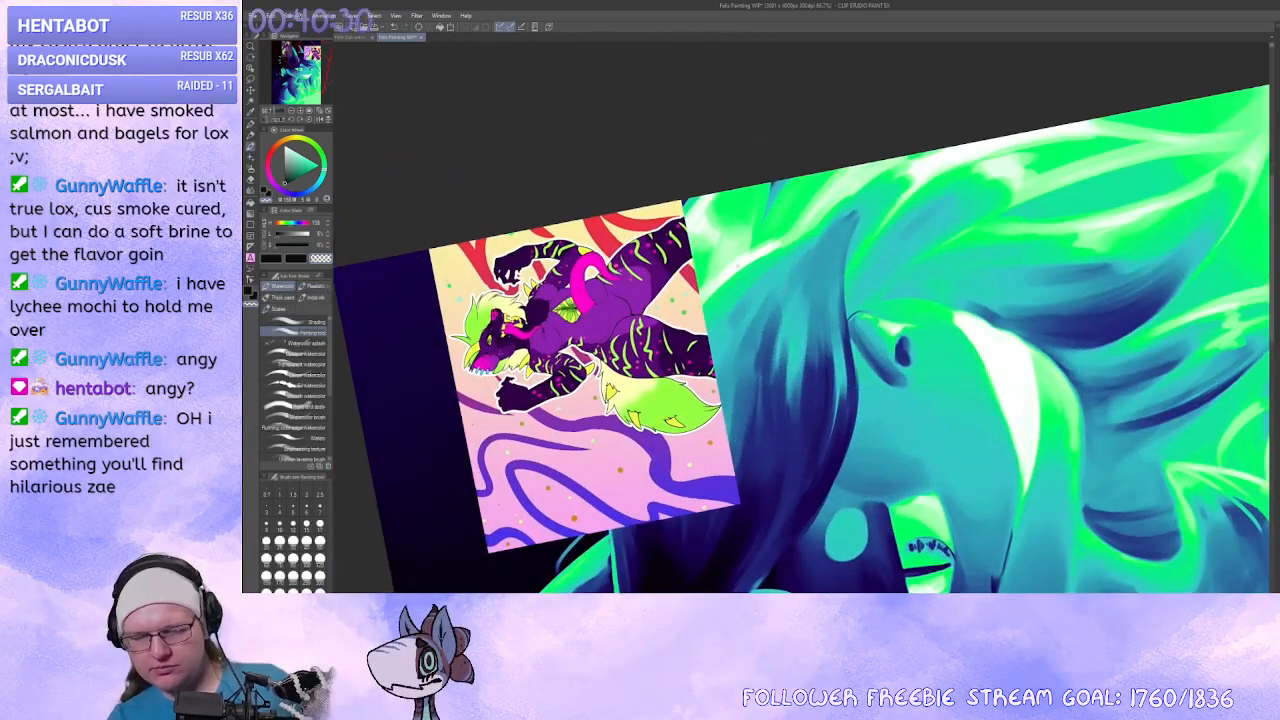
{"action": "mouse_move", "coordinate": [850, 220]}
{"action": "left_mouse_down"}
{"action": "mouse_move", "coordinate": [843, 258]}
{"action": "mouse_move", "coordinate": [868, 402]}
{"action": "mouse_move", "coordinate": [769, 422]}
{"action": "mouse_move", "coordinate": [733, 415]}
{"action": "left_mouse_up"}
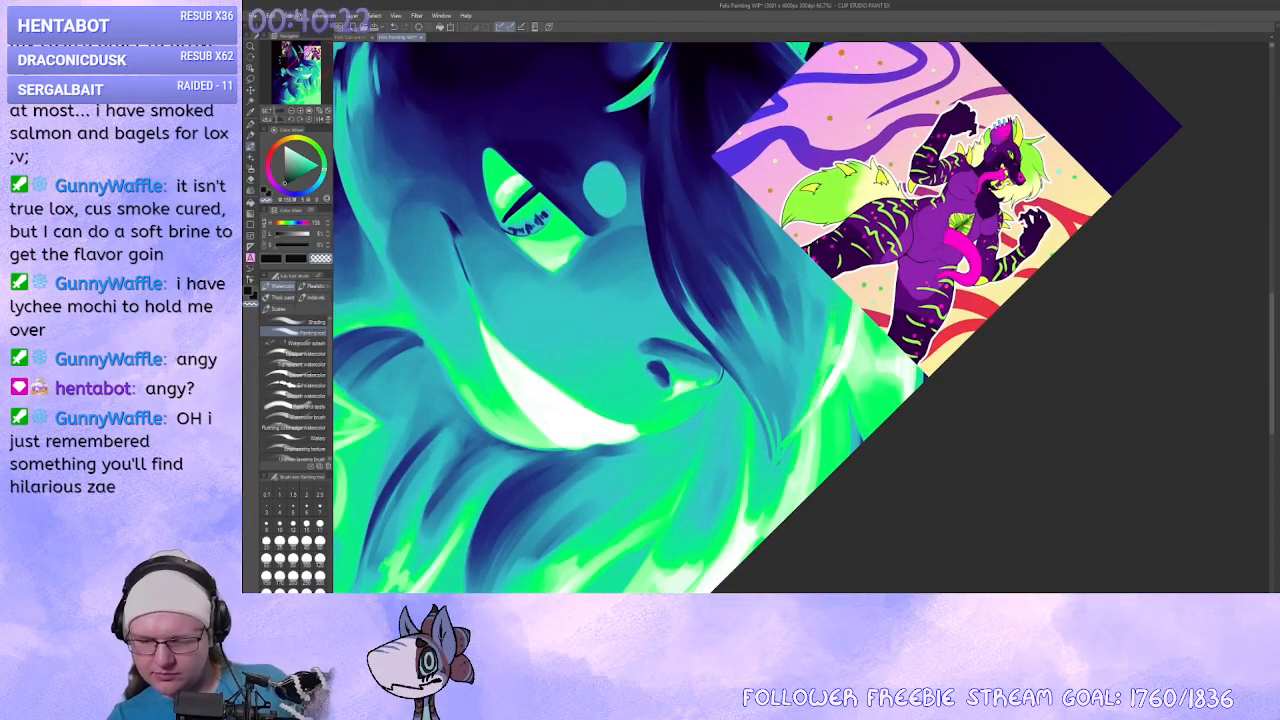
{"action": "left_click_drag", "start_coordinate": [828, 362], "coordinate": [815, 398]}
Brush lighter teal strands along the outer end of the forelock above the nose.
{"action": "mouse_move", "coordinate": [833, 314]}
{"action": "left_mouse_down"}
{"action": "mouse_move", "coordinate": [813, 413]}
{"action": "mouse_move", "coordinate": [1008, 435]}
{"action": "mouse_move", "coordinate": [1018, 414]}
{"action": "left_mouse_up"}
{"action": "left_click_drag", "start_coordinate": [1018, 414], "coordinate": [1050, 388]}
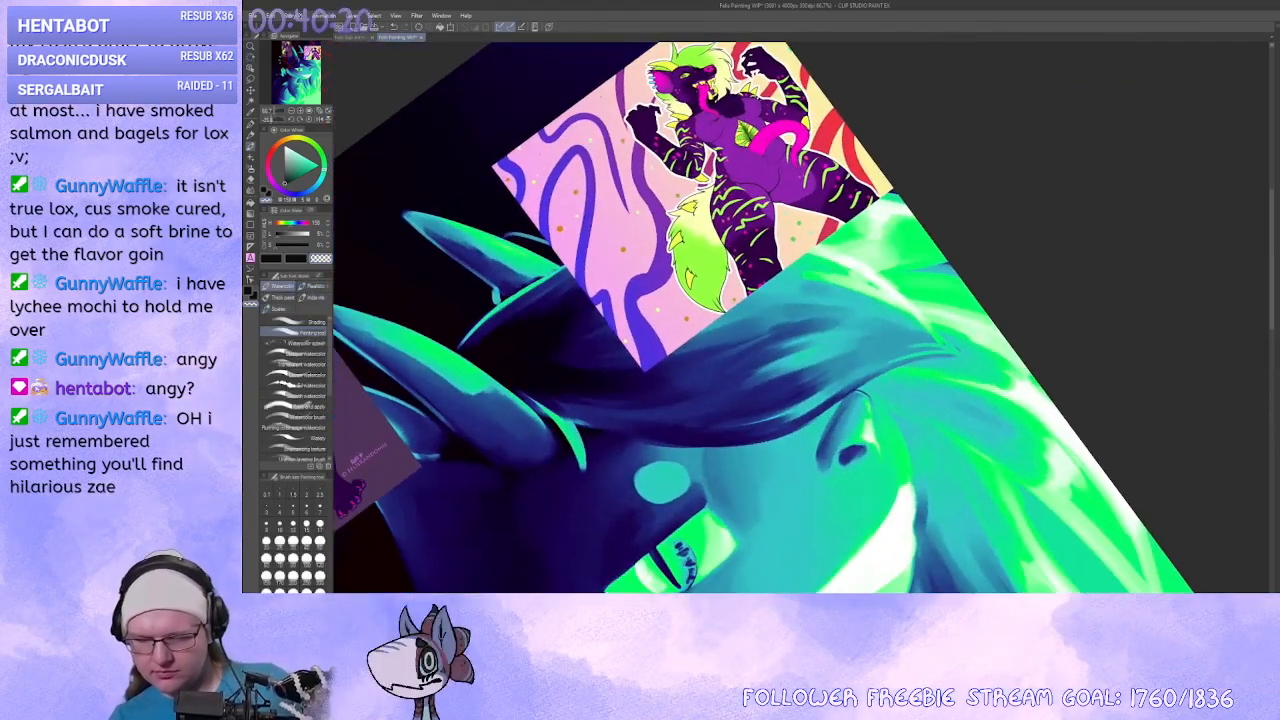
{"action": "mouse_move", "coordinate": [796, 352]}
{"action": "left_mouse_down"}
{"action": "mouse_move", "coordinate": [866, 337]}
{"action": "mouse_move", "coordinate": [900, 350]}
{"action": "left_mouse_up"}
{"action": "left_click_drag", "start_coordinate": [806, 412], "coordinate": [878, 374]}
{"action": "mouse_move", "coordinate": [676, 489]}
{"action": "left_mouse_down"}
{"action": "mouse_move", "coordinate": [655, 471]}
{"action": "mouse_move", "coordinate": [694, 467]}
{"action": "mouse_move", "coordinate": [680, 453]}
{"action": "left_mouse_up"}
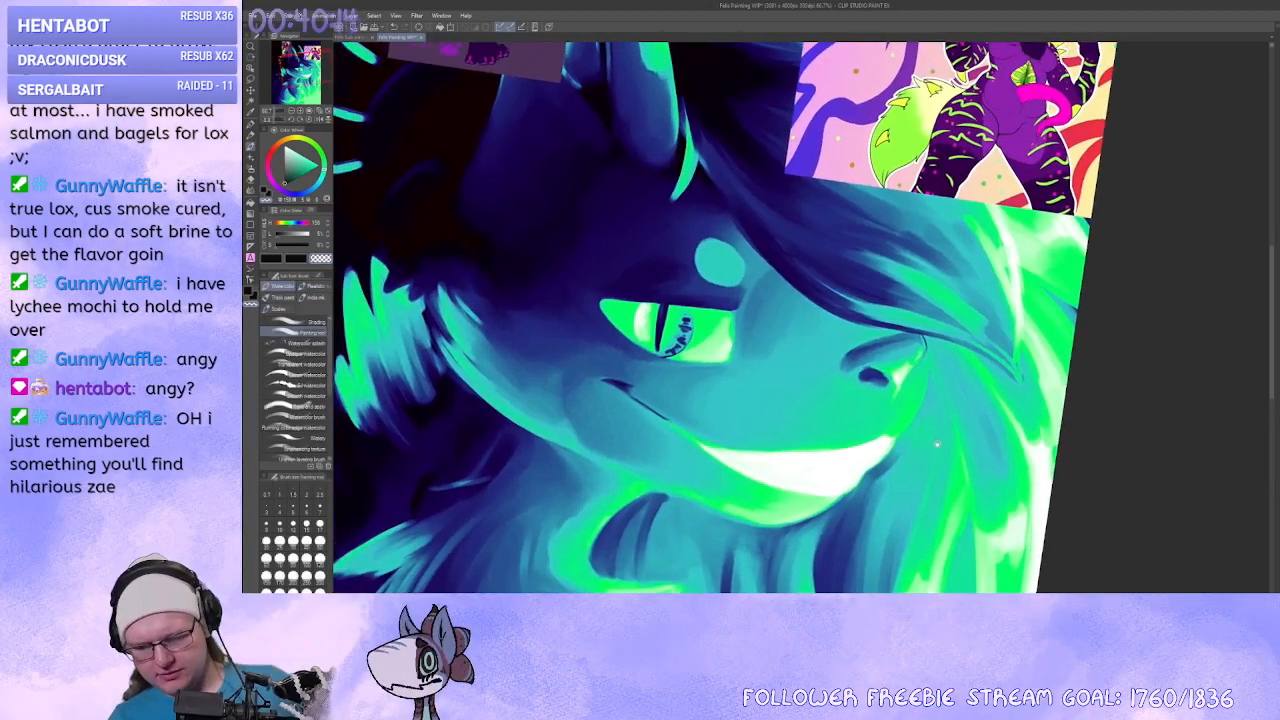
Paint a cluster of three small teal-green dots on the cheek beside the outer corner of the eye.
{"action": "left_click_drag", "start_coordinate": [937, 444], "coordinate": [1029, 362]}
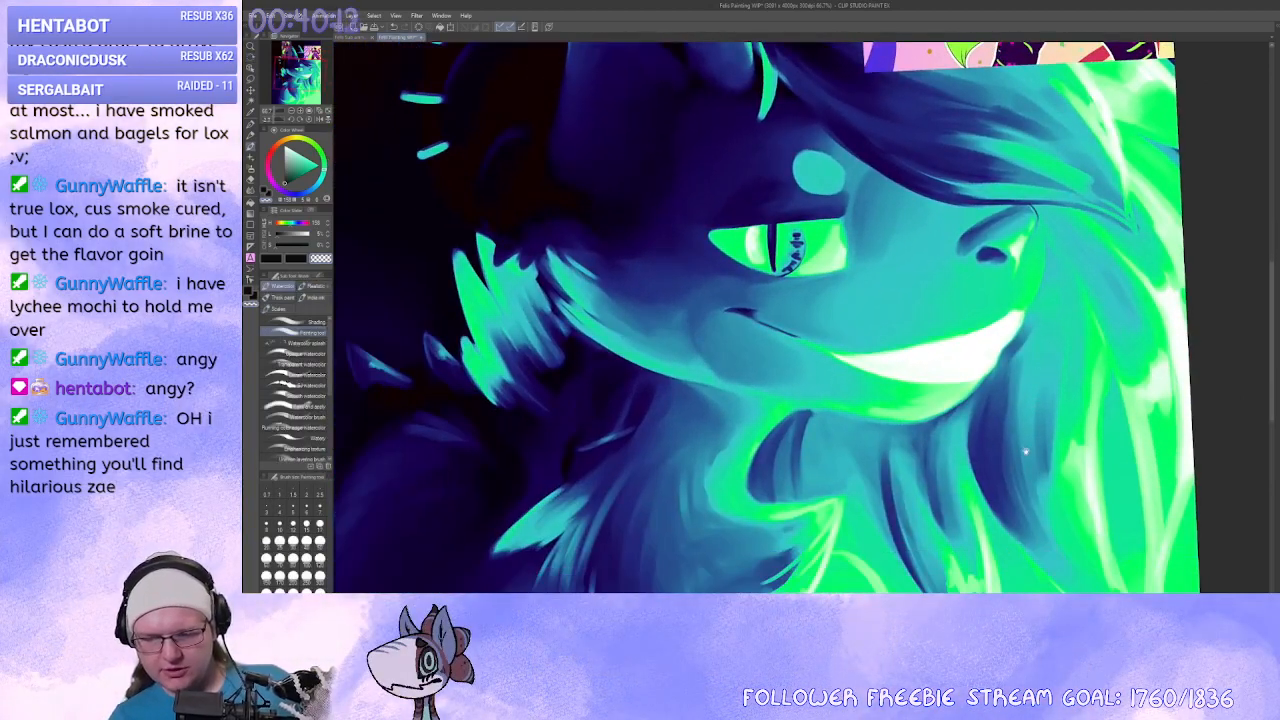
{"action": "left_click_drag", "start_coordinate": [1025, 452], "coordinate": [989, 501]}
{"action": "left_click_drag", "start_coordinate": [853, 262], "coordinate": [937, 385]}
{"action": "left_click_drag", "start_coordinate": [798, 421], "coordinate": [870, 322]}
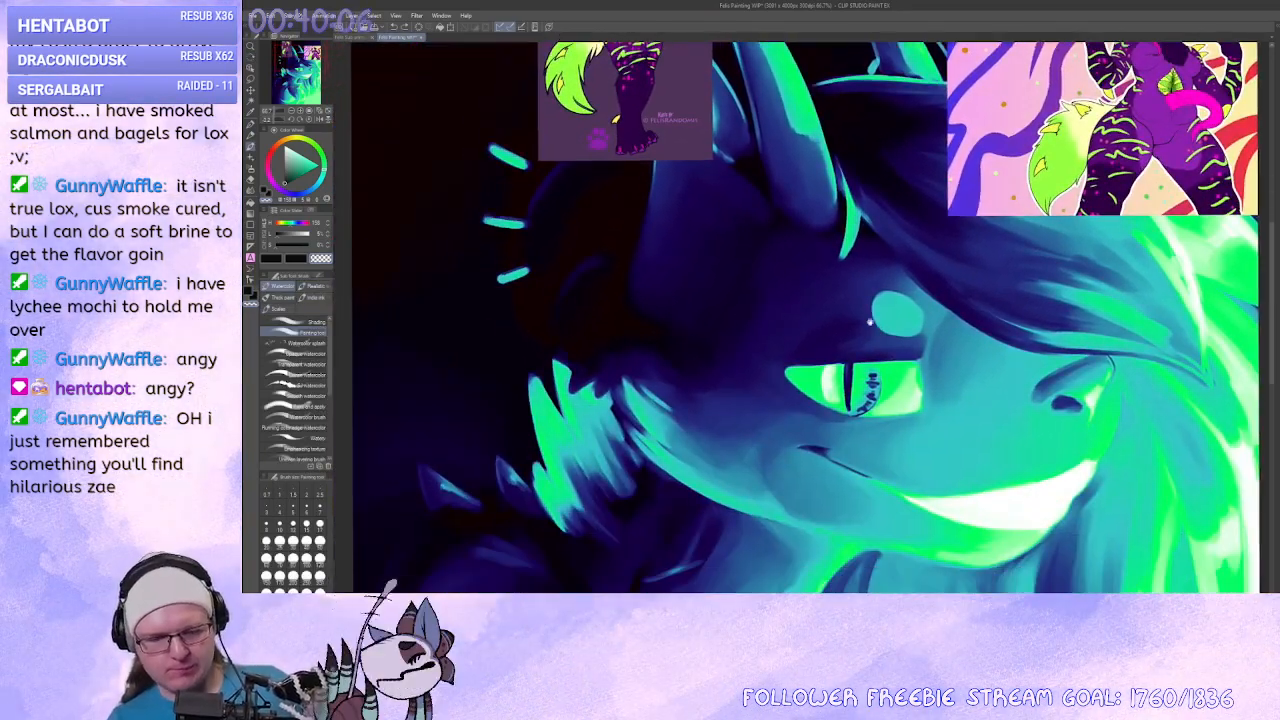
{"action": "left_click", "coordinate": [739, 400]}
{"action": "left_click_drag", "start_coordinate": [819, 417], "coordinate": [673, 605]}
{"action": "left_click_drag", "start_coordinate": [742, 557], "coordinate": [811, 417]}
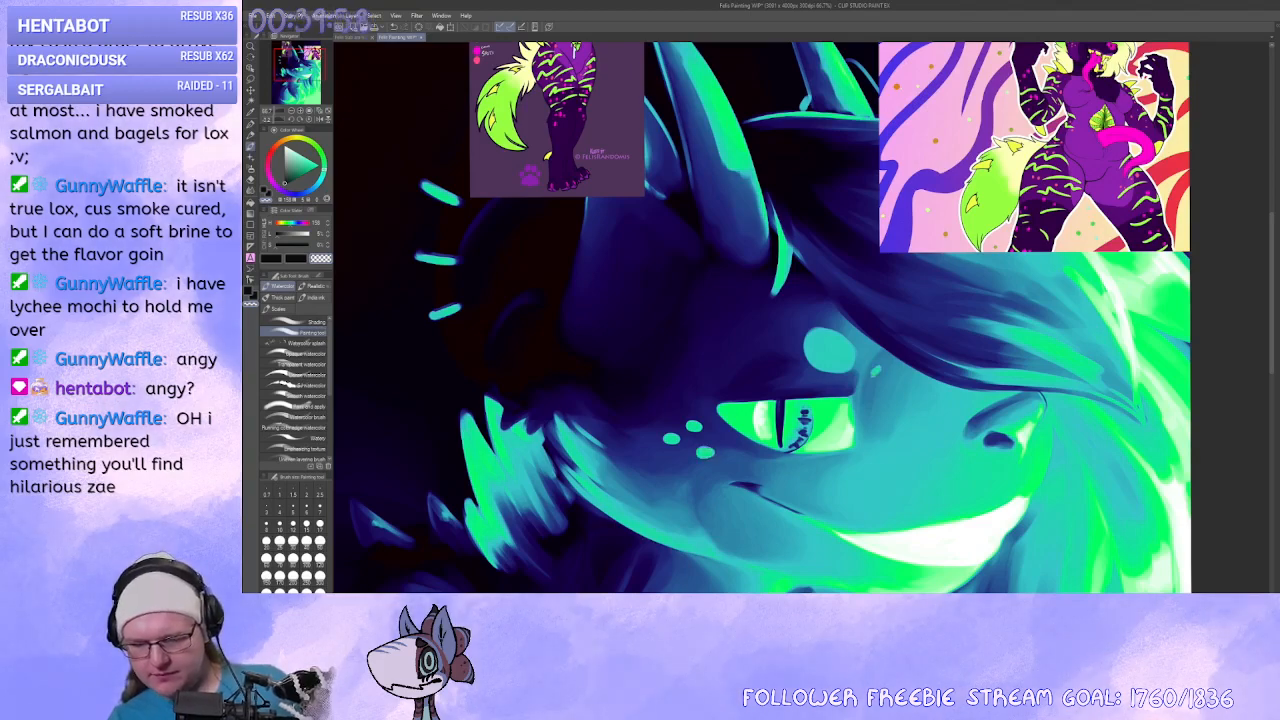
Dab a matching cluster of three small green dots between the brow spot and the bridge of the nose.
{"action": "left_click", "coordinate": [876, 395]}
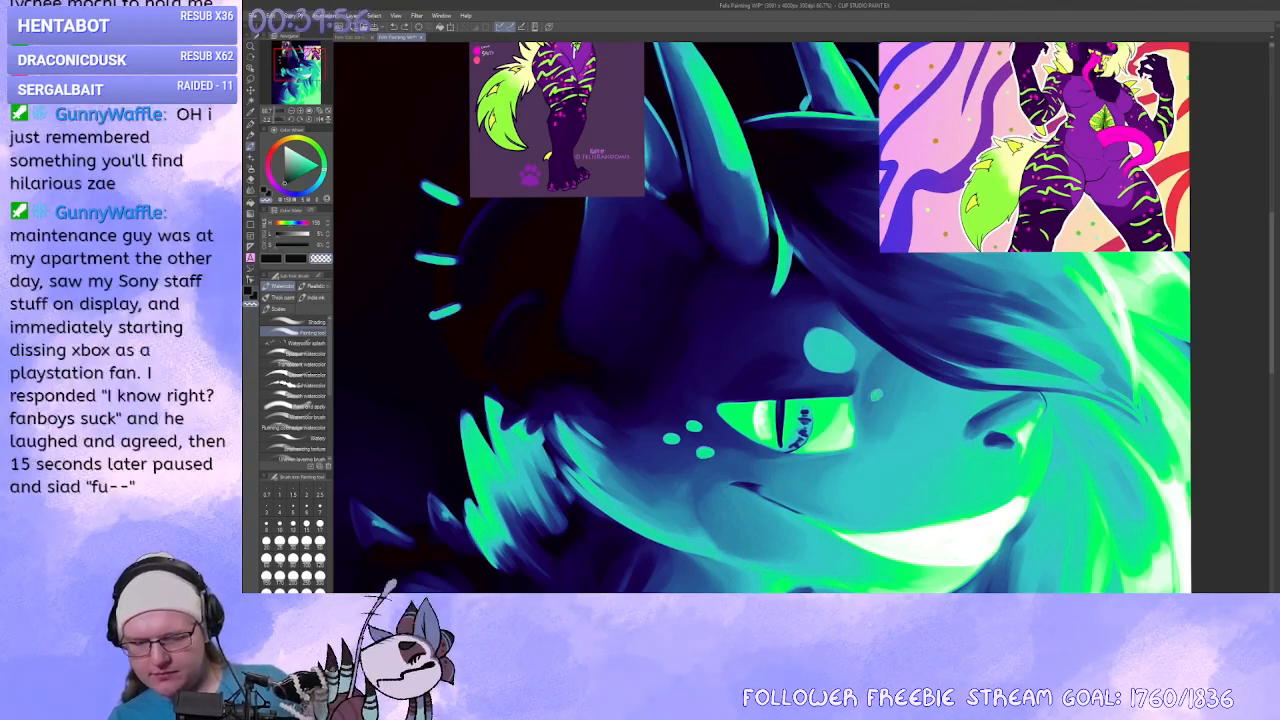
{"action": "left_click", "coordinate": [895, 371]}
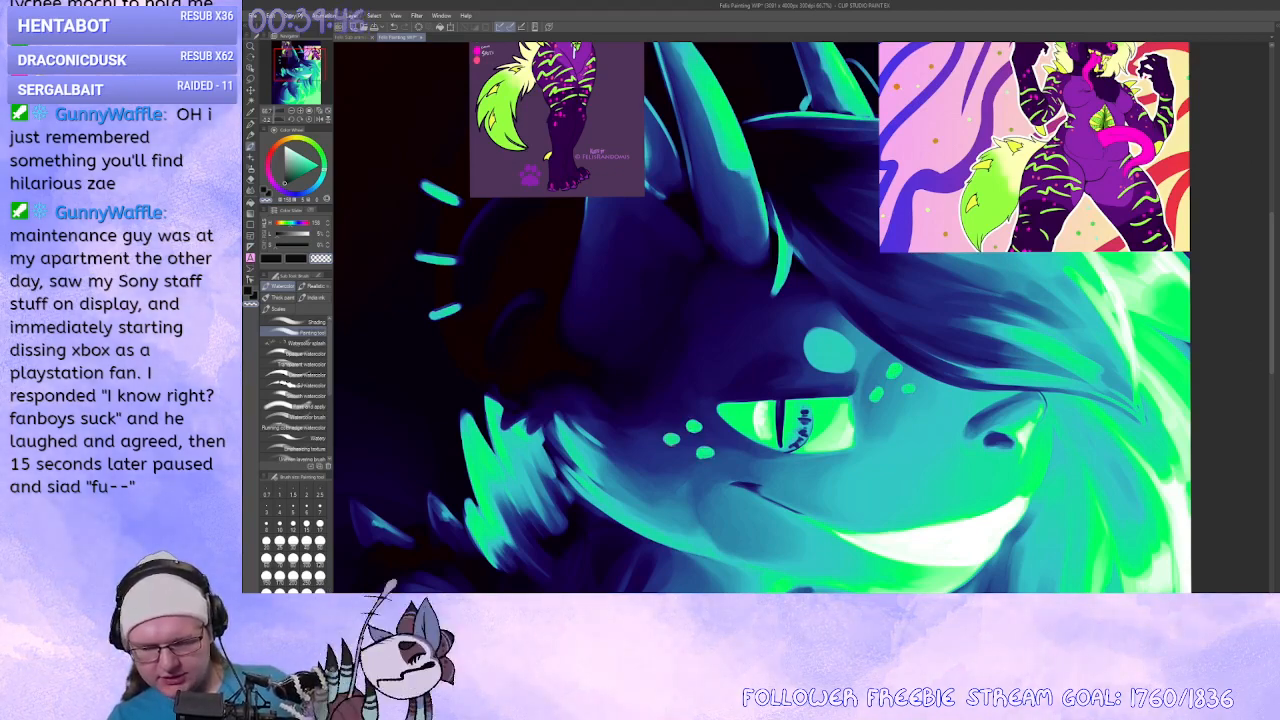
{"action": "left_click_drag", "start_coordinate": [882, 428], "coordinate": [853, 379]}
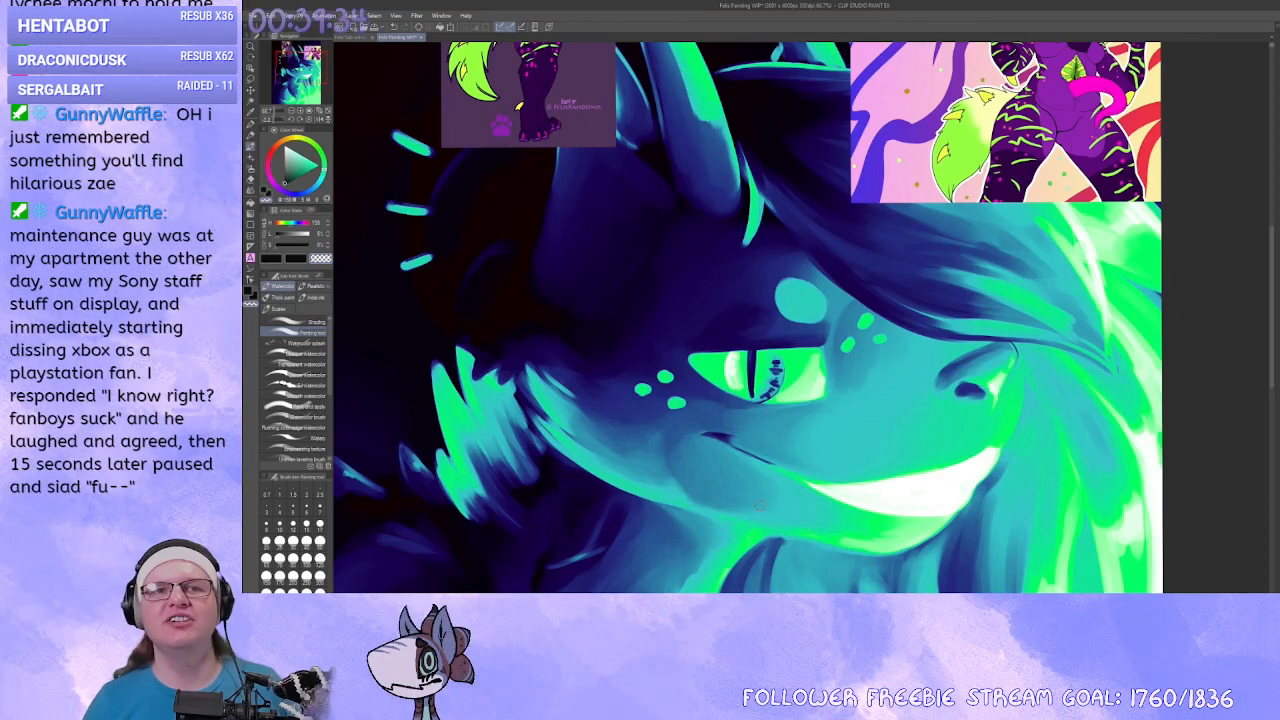
{"action": "left_click_drag", "start_coordinate": [832, 343], "coordinate": [840, 347]}
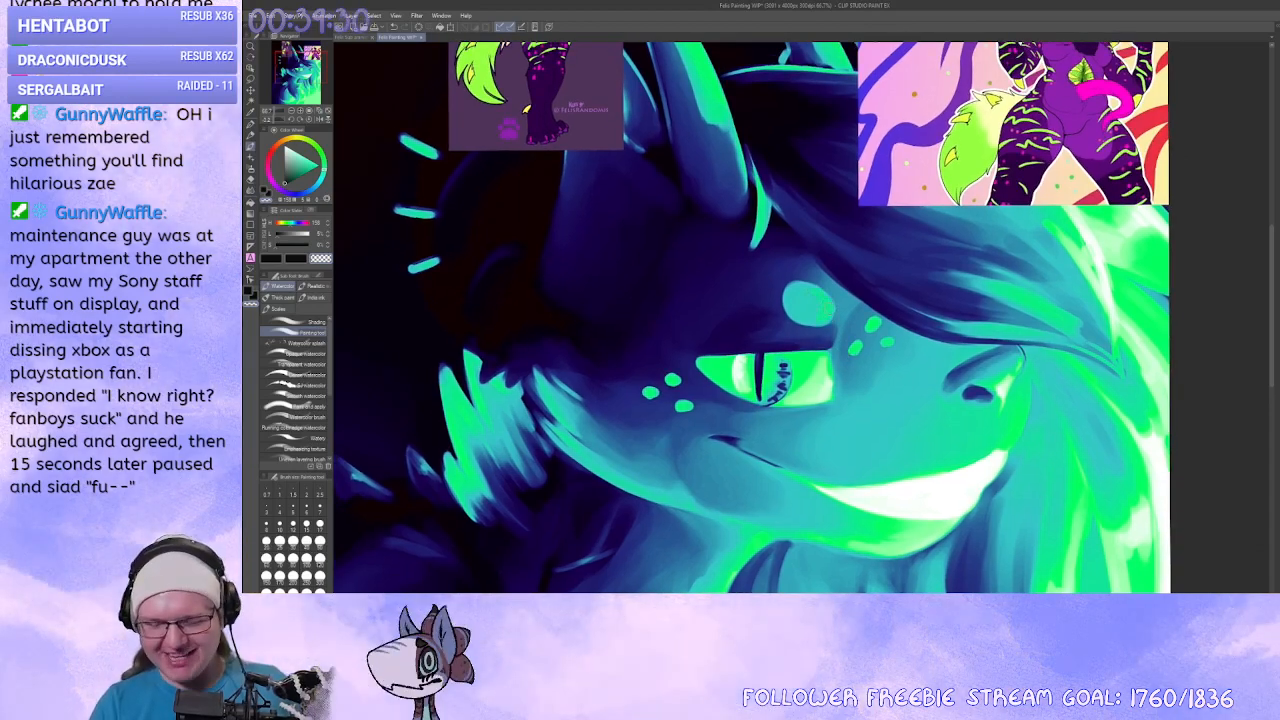
Sample dark blue near the horn base and trim the bright tuft beneath it into a thinner strand.
{"action": "left_click_drag", "start_coordinate": [786, 412], "coordinate": [875, 379]}
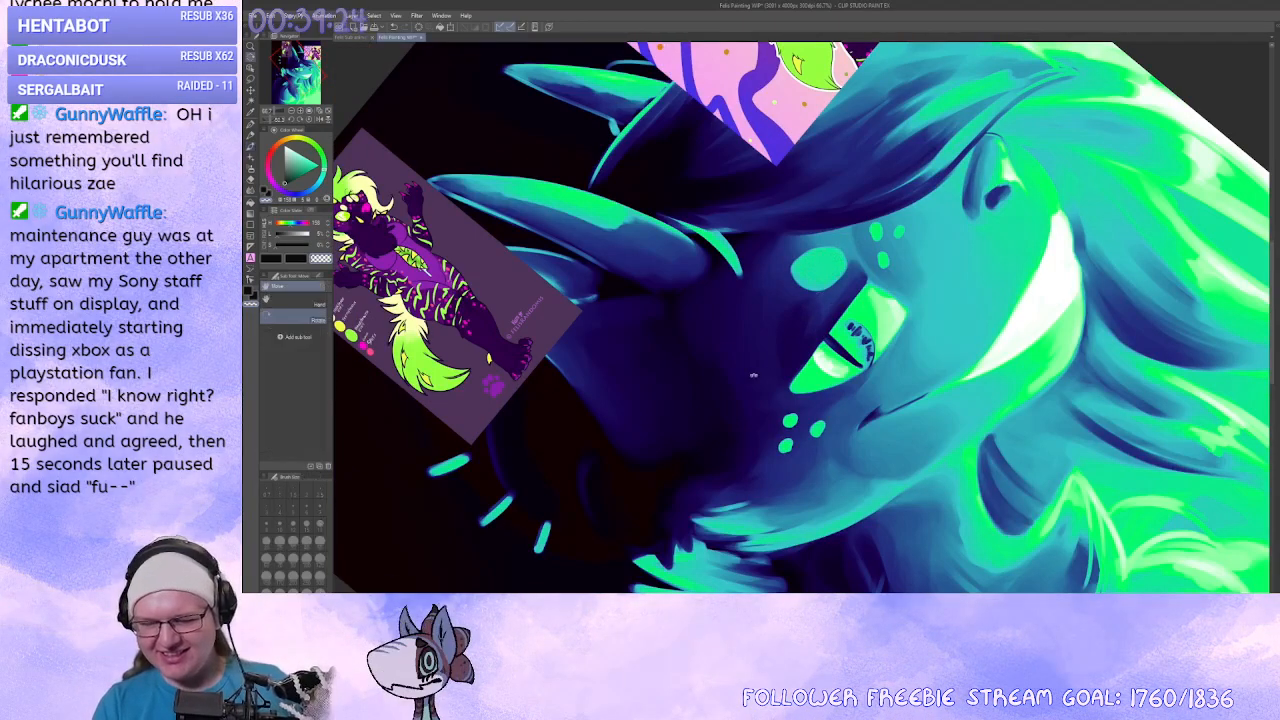
{"action": "mouse_move", "coordinate": [1010, 370]}
{"action": "left_mouse_down"}
{"action": "mouse_move", "coordinate": [630, 430]}
{"action": "mouse_move", "coordinate": [818, 510]}
{"action": "mouse_move", "coordinate": [1034, 401]}
{"action": "mouse_move", "coordinate": [894, 467]}
{"action": "mouse_move", "coordinate": [820, 343]}
{"action": "mouse_move", "coordinate": [839, 341]}
{"action": "left_mouse_up"}
{"action": "mouse_move", "coordinate": [718, 425]}
{"action": "left_mouse_down"}
{"action": "mouse_move", "coordinate": [704, 420]}
{"action": "mouse_move", "coordinate": [745, 431]}
{"action": "mouse_move", "coordinate": [702, 505]}
{"action": "mouse_move", "coordinate": [912, 449]}
{"action": "mouse_move", "coordinate": [812, 550]}
{"action": "mouse_move", "coordinate": [966, 471]}
{"action": "left_mouse_up"}
{"action": "mouse_move", "coordinate": [778, 254]}
{"action": "left_mouse_down"}
{"action": "mouse_move", "coordinate": [705, 192]}
{"action": "mouse_move", "coordinate": [722, 255]}
{"action": "mouse_move", "coordinate": [723, 244]}
{"action": "mouse_move", "coordinate": [716, 274]}
{"action": "left_mouse_up"}
{"action": "left_click", "coordinate": [705, 192], "text": "alt"}
{"action": "key", "text": "ctrl+z"}
{"action": "left_click_drag", "start_coordinate": [712, 226], "coordinate": [715, 265]}
{"action": "left_click_drag", "start_coordinate": [703, 200], "coordinate": [710, 299]}
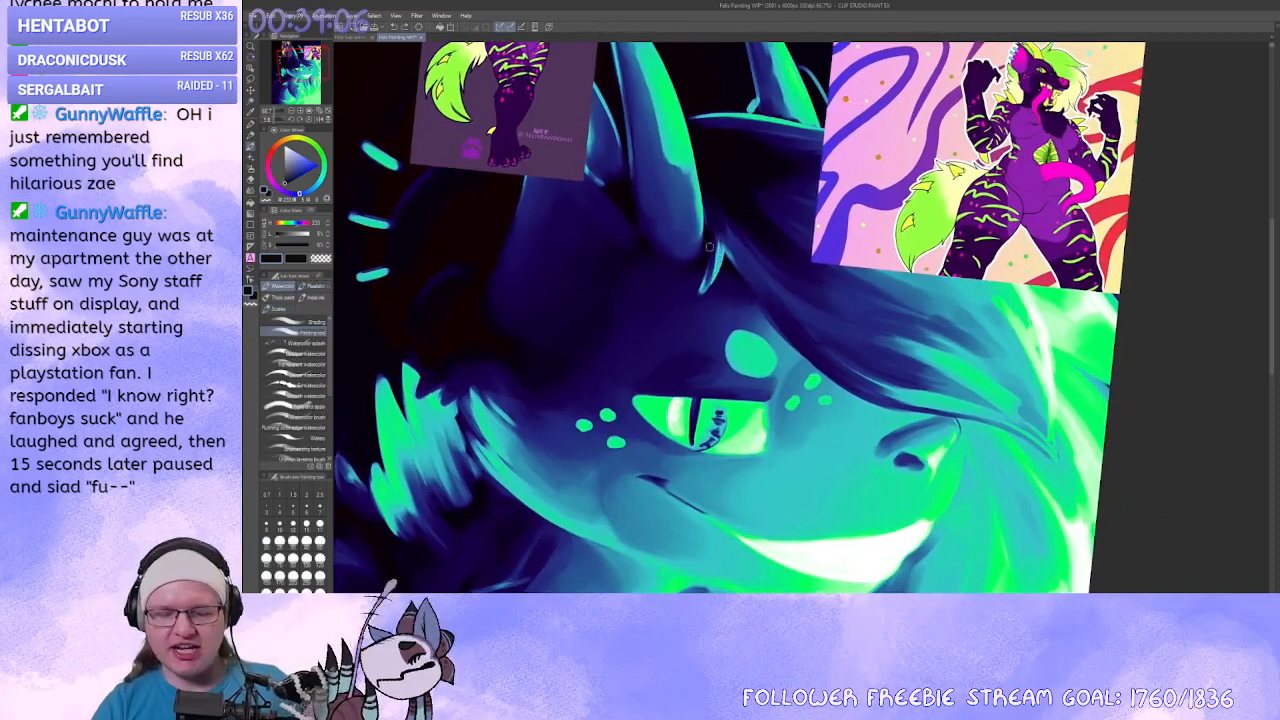
Rework the tuft below the horn in teal, undoing trial strokes and adding a short forked strand.
{"action": "left_click_drag", "start_coordinate": [711, 246], "coordinate": [701, 291]}
{"action": "key", "text": "ctrl+z"}
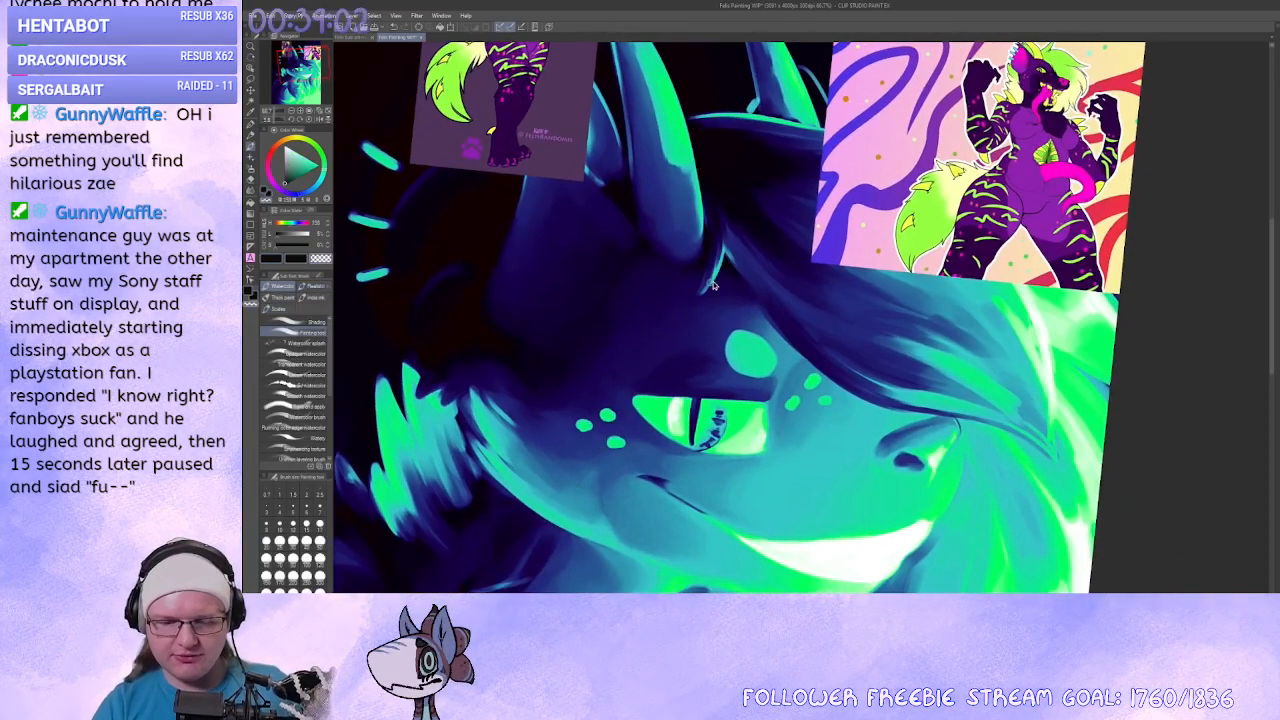
{"action": "key", "text": "ctrl+z"}
{"action": "left_click_drag", "start_coordinate": [726, 243], "coordinate": [714, 284]}
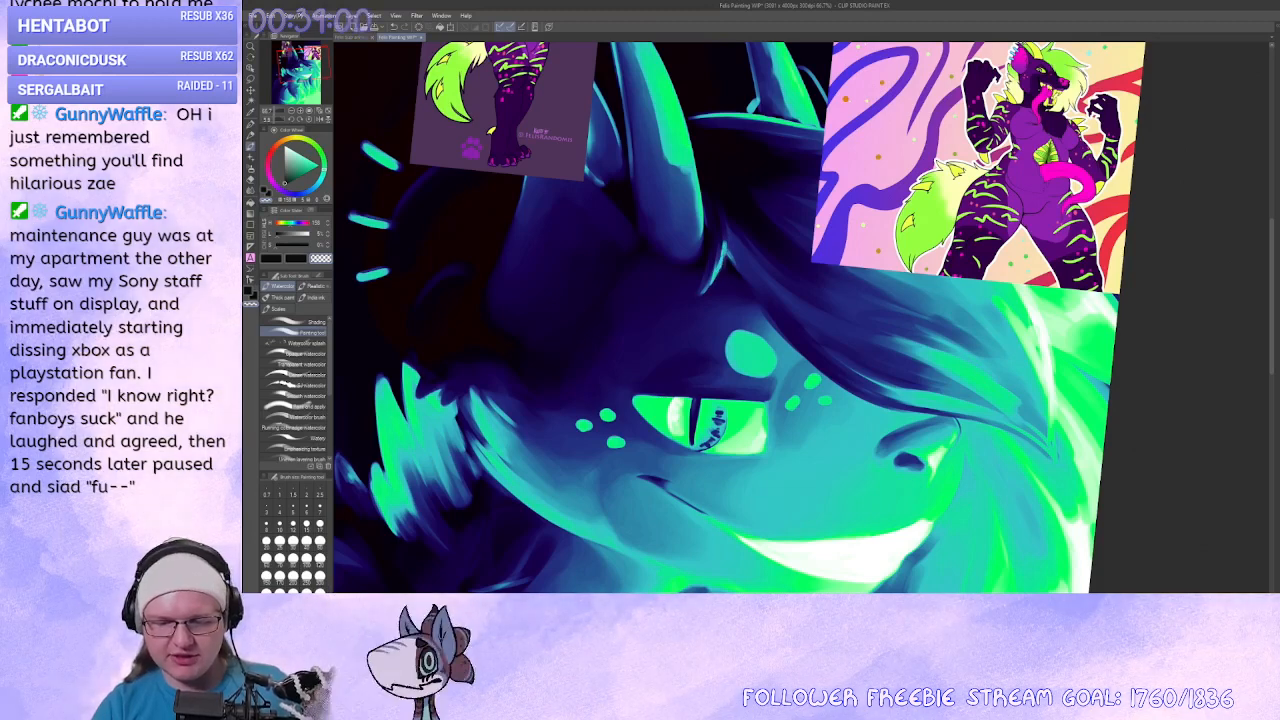
{"action": "key", "text": "ctrl+z"}
{"action": "key", "text": "ctrl+z"}
{"action": "left_click_drag", "start_coordinate": [727, 243], "coordinate": [714, 281]}
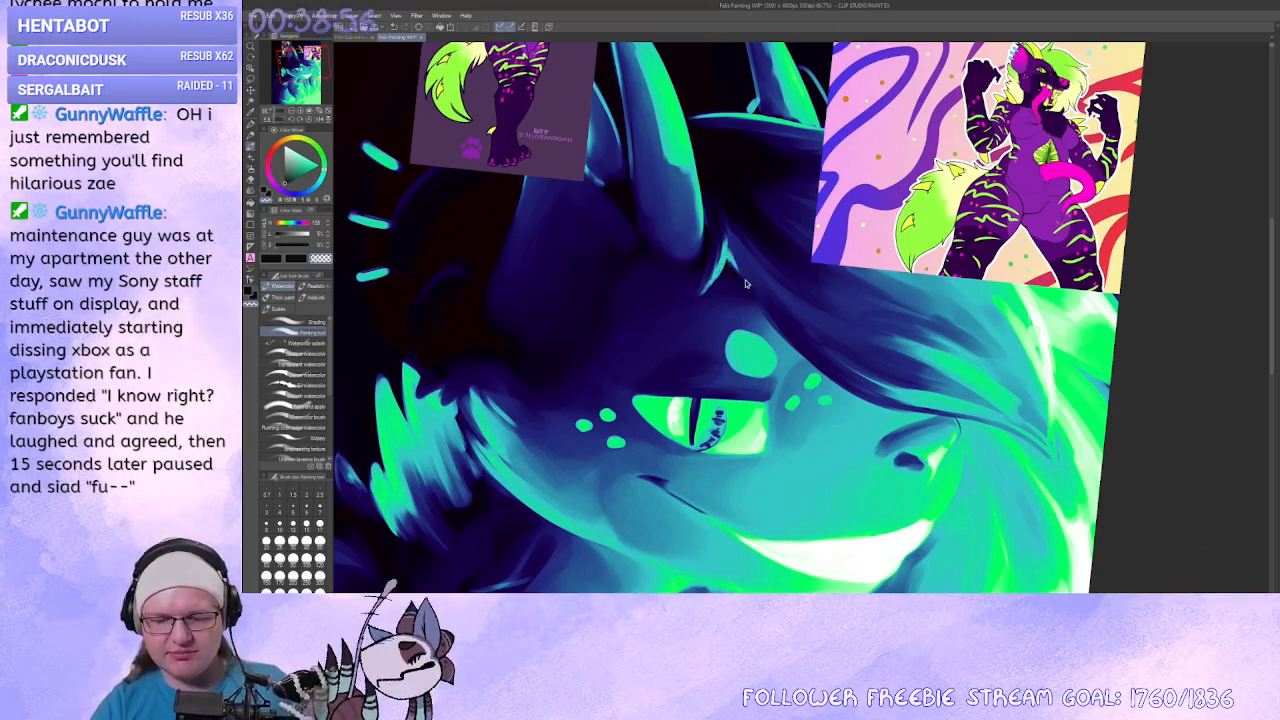
{"action": "key", "text": "j"}
{"action": "mouse_move", "coordinate": [780, 386]}
{"action": "left_mouse_down"}
{"action": "mouse_move", "coordinate": [702, 372]}
{"action": "mouse_move", "coordinate": [690, 332]}
{"action": "left_mouse_up"}
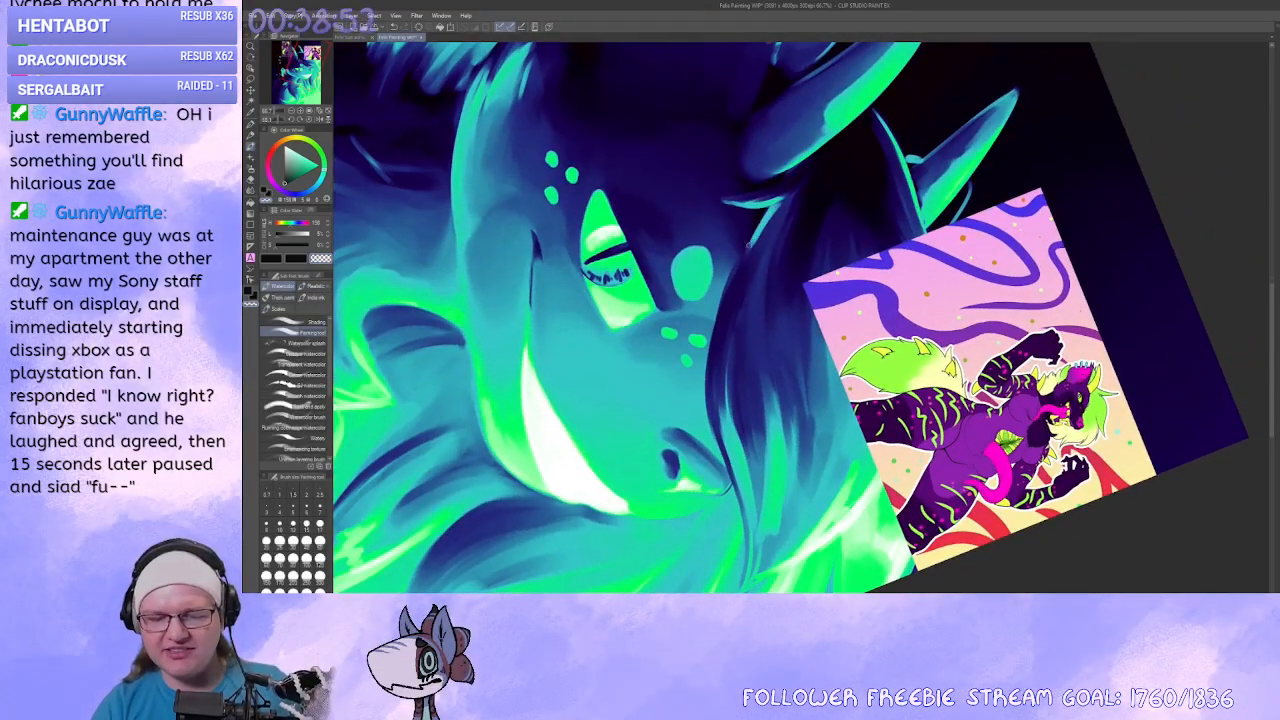
{"action": "mouse_move", "coordinate": [728, 444]}
{"action": "left_mouse_down"}
{"action": "mouse_move", "coordinate": [855, 453]}
{"action": "mouse_move", "coordinate": [742, 453]}
{"action": "left_mouse_up"}
{"action": "key", "text": "ctrl+z"}
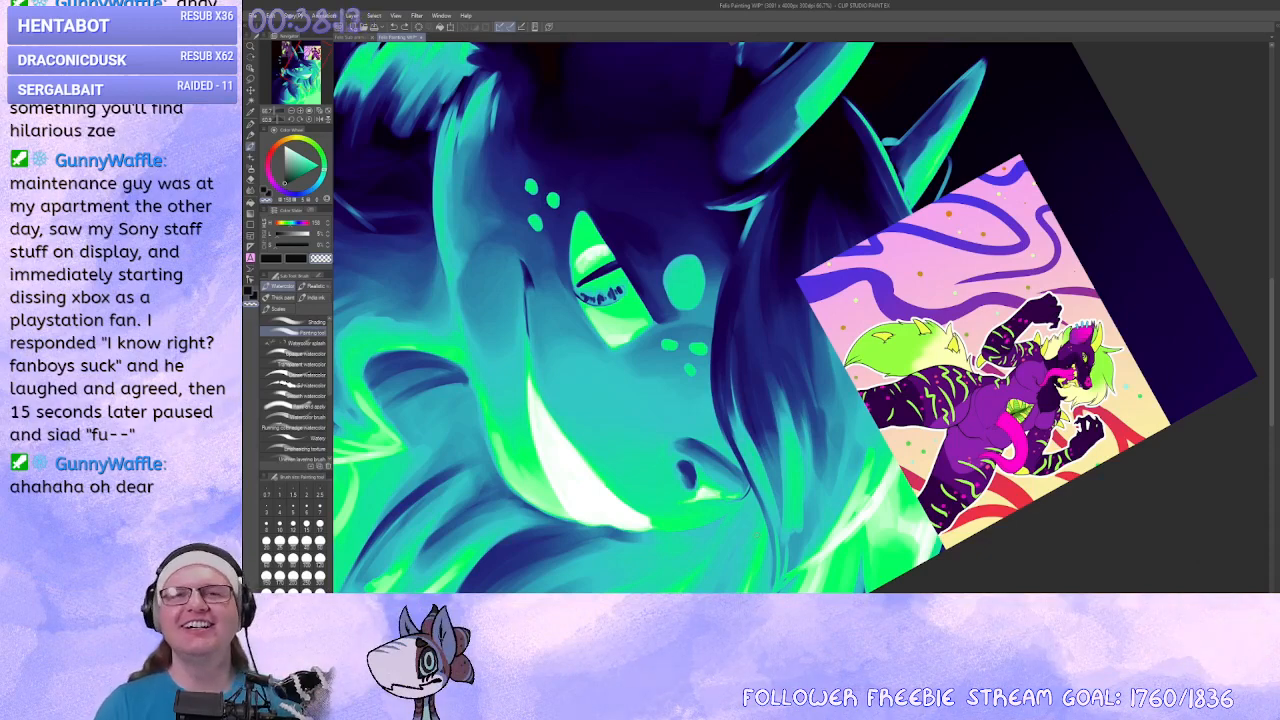
{"action": "left_click_drag", "start_coordinate": [712, 245], "coordinate": [760, 269]}
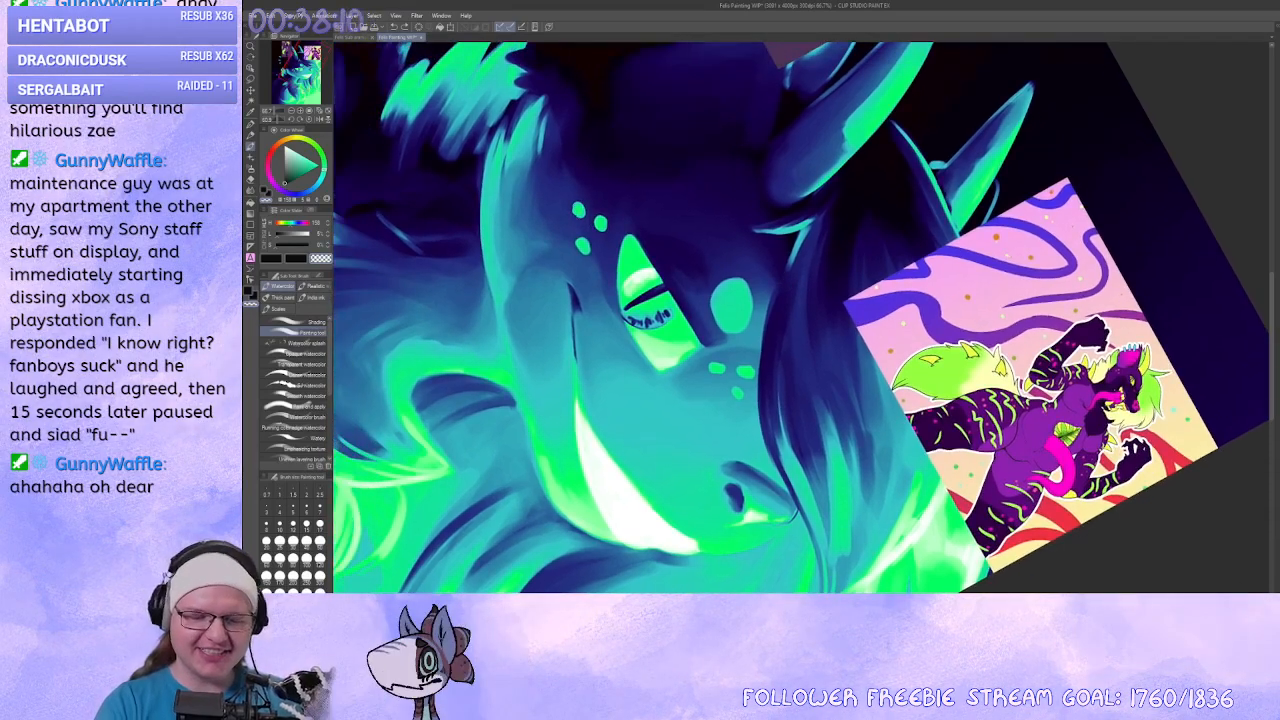
{"action": "mouse_move", "coordinate": [737, 497]}
{"action": "left_mouse_down"}
{"action": "mouse_move", "coordinate": [846, 430]}
{"action": "mouse_move", "coordinate": [957, 320]}
{"action": "mouse_move", "coordinate": [848, 328]}
{"action": "left_mouse_up"}
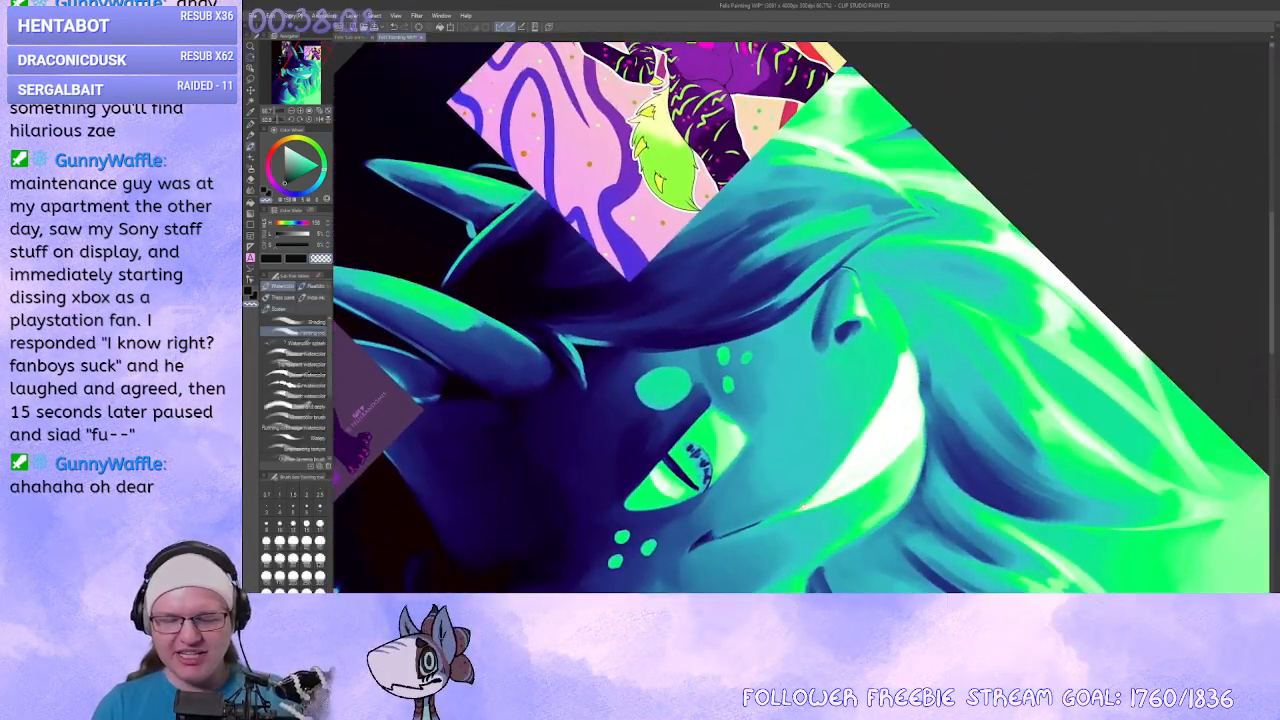
{"action": "mouse_move", "coordinate": [802, 507]}
{"action": "left_mouse_down"}
{"action": "mouse_move", "coordinate": [646, 434]}
{"action": "mouse_move", "coordinate": [671, 415]}
{"action": "left_mouse_up"}
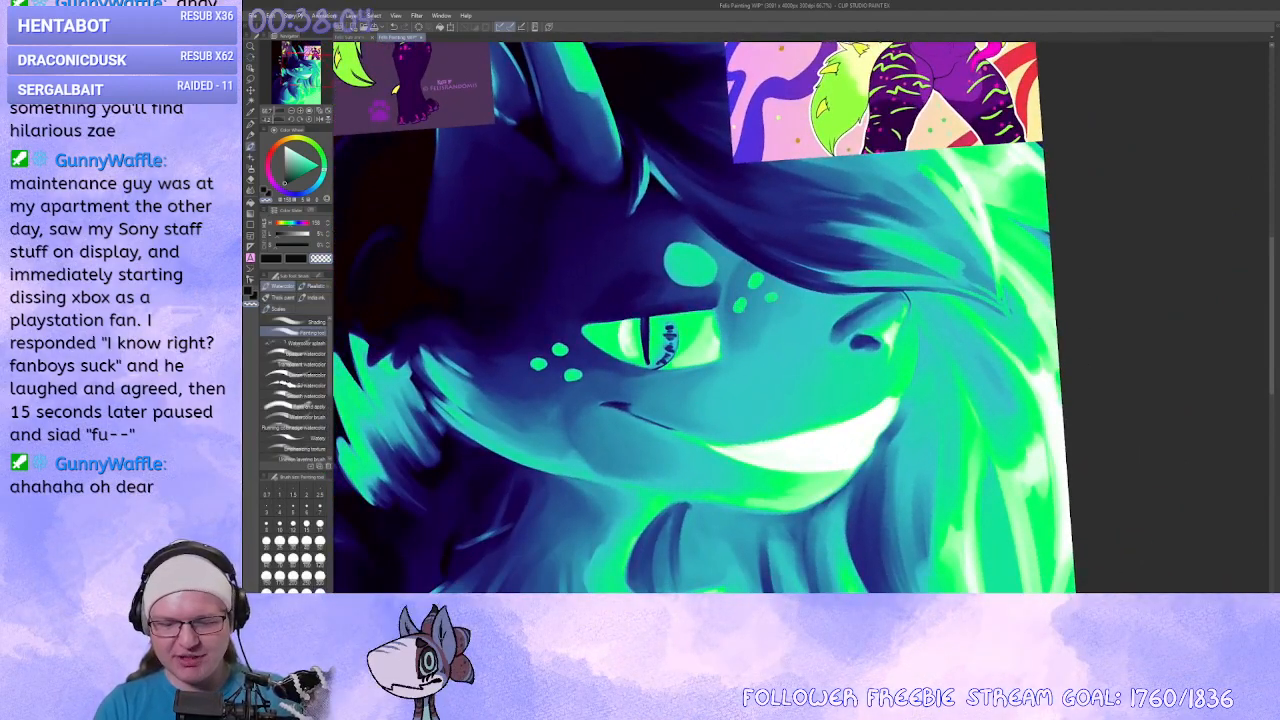
{"action": "left_click_drag", "start_coordinate": [707, 275], "coordinate": [743, 273]}
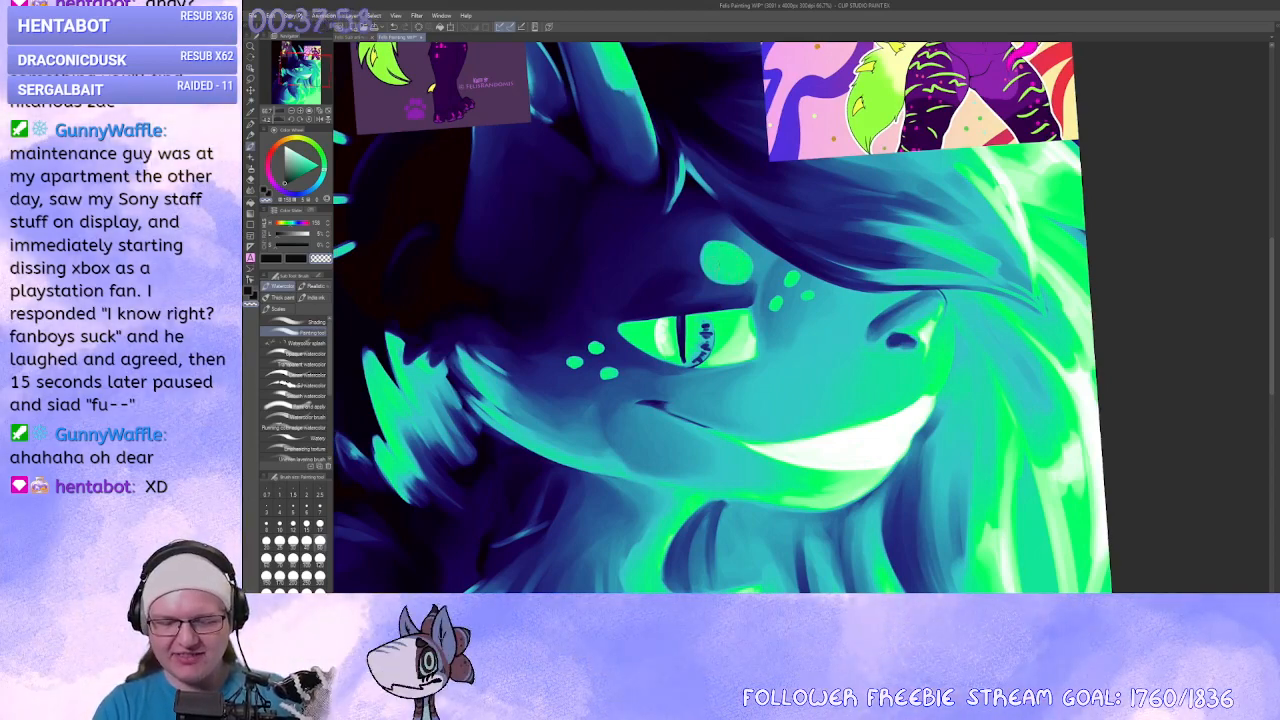
{"action": "left_click_drag", "start_coordinate": [770, 418], "coordinate": [808, 438]}
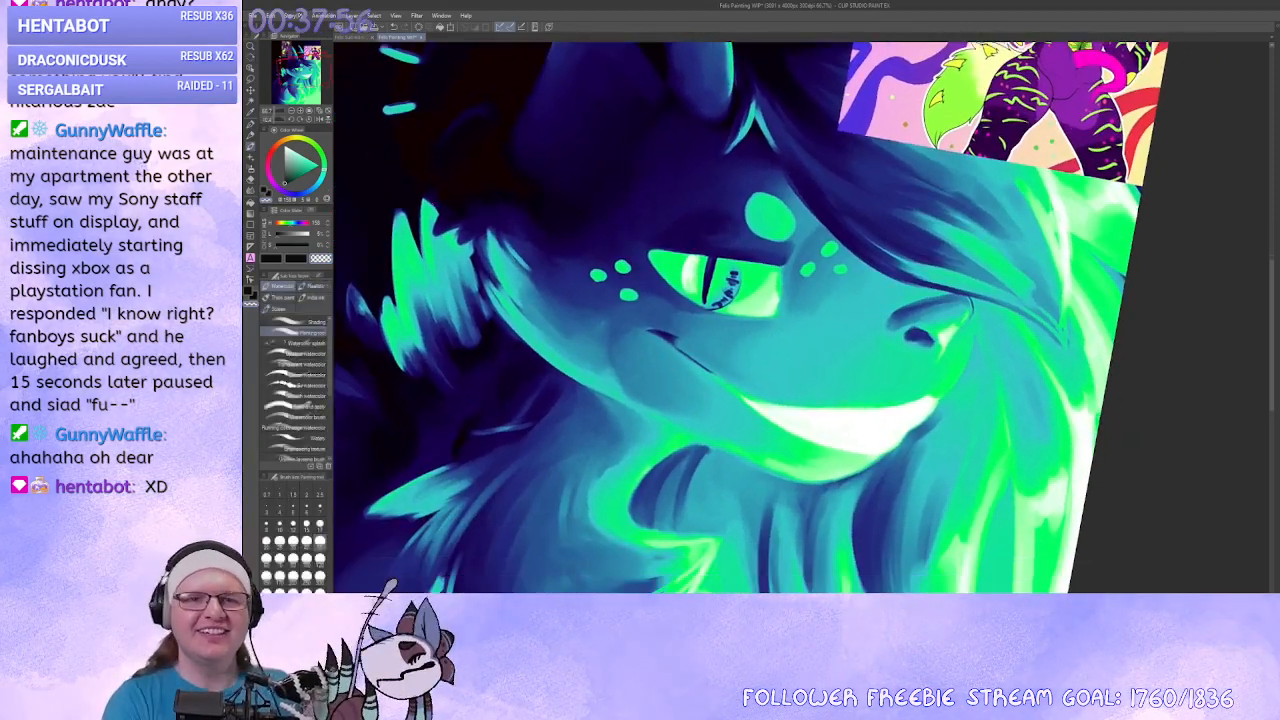
Sample the dark blue beside the eye and paint a pointed lash stroke at the eye's outer corner.
{"action": "left_click", "coordinate": [300, 113]}
{"action": "left_click_drag", "start_coordinate": [531, 273], "coordinate": [714, 286]}
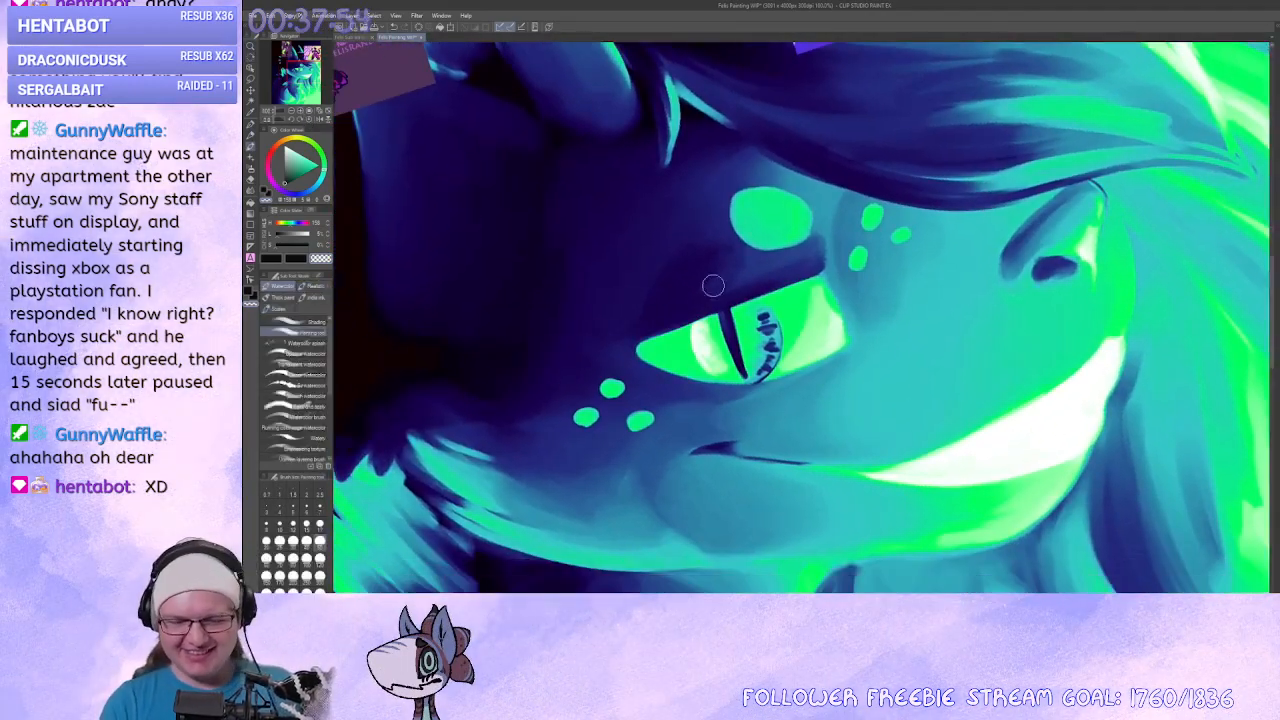
{"action": "left_click", "coordinate": [656, 305], "text": "alt"}
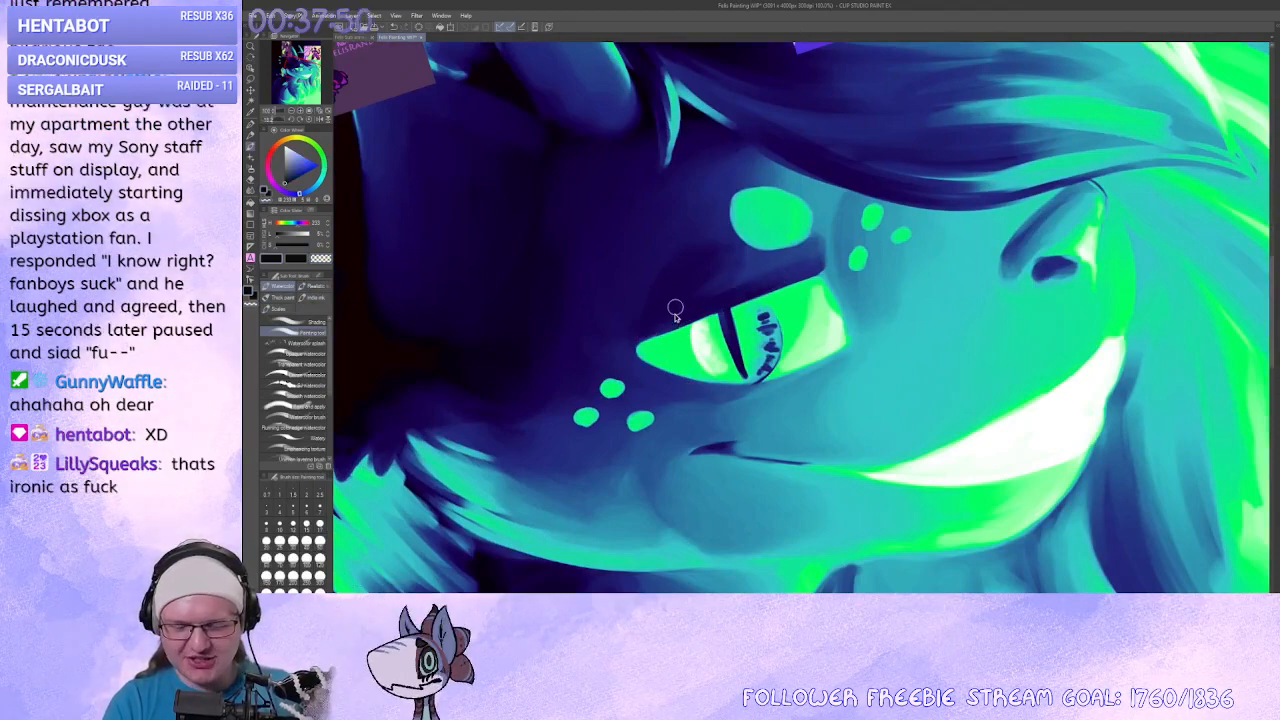
{"action": "mouse_move", "coordinate": [677, 318]}
{"action": "left_mouse_down"}
{"action": "mouse_move", "coordinate": [645, 328]}
{"action": "mouse_move", "coordinate": [676, 358]}
{"action": "left_mouse_up"}
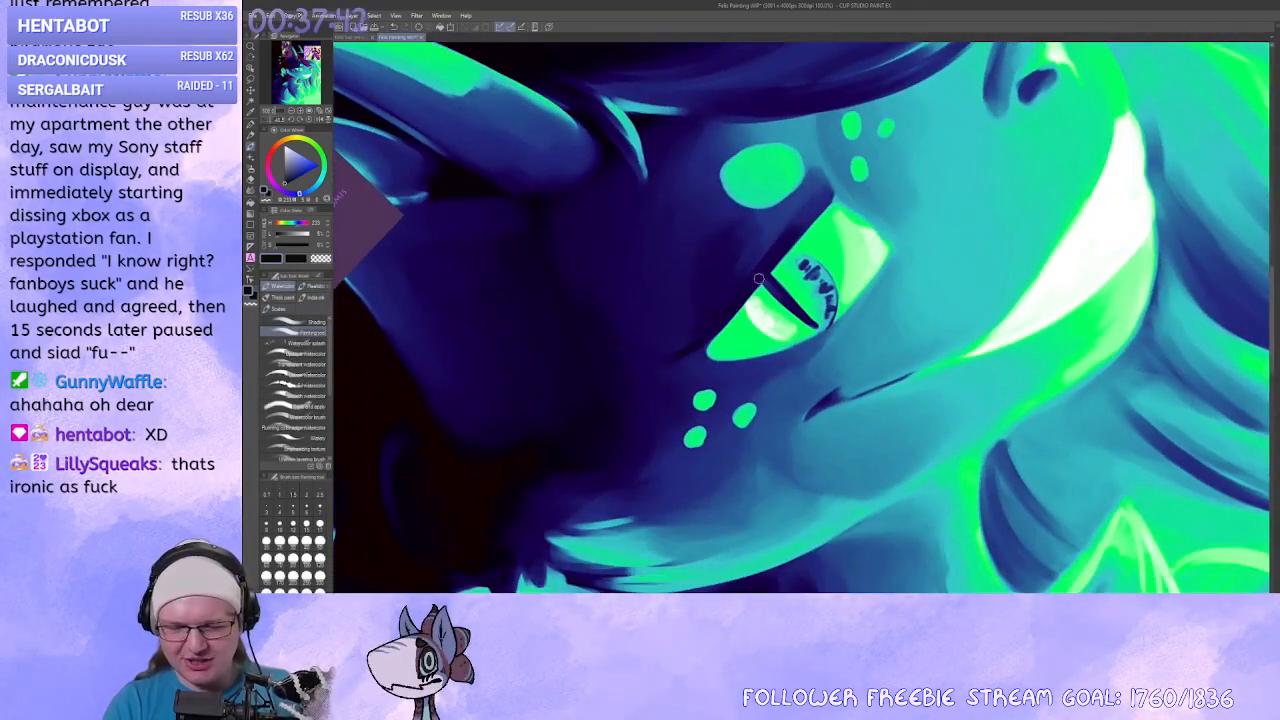
{"action": "mouse_move", "coordinate": [674, 371]}
{"action": "left_mouse_down"}
{"action": "mouse_move", "coordinate": [686, 303]}
{"action": "mouse_move", "coordinate": [711, 298]}
{"action": "left_mouse_up"}
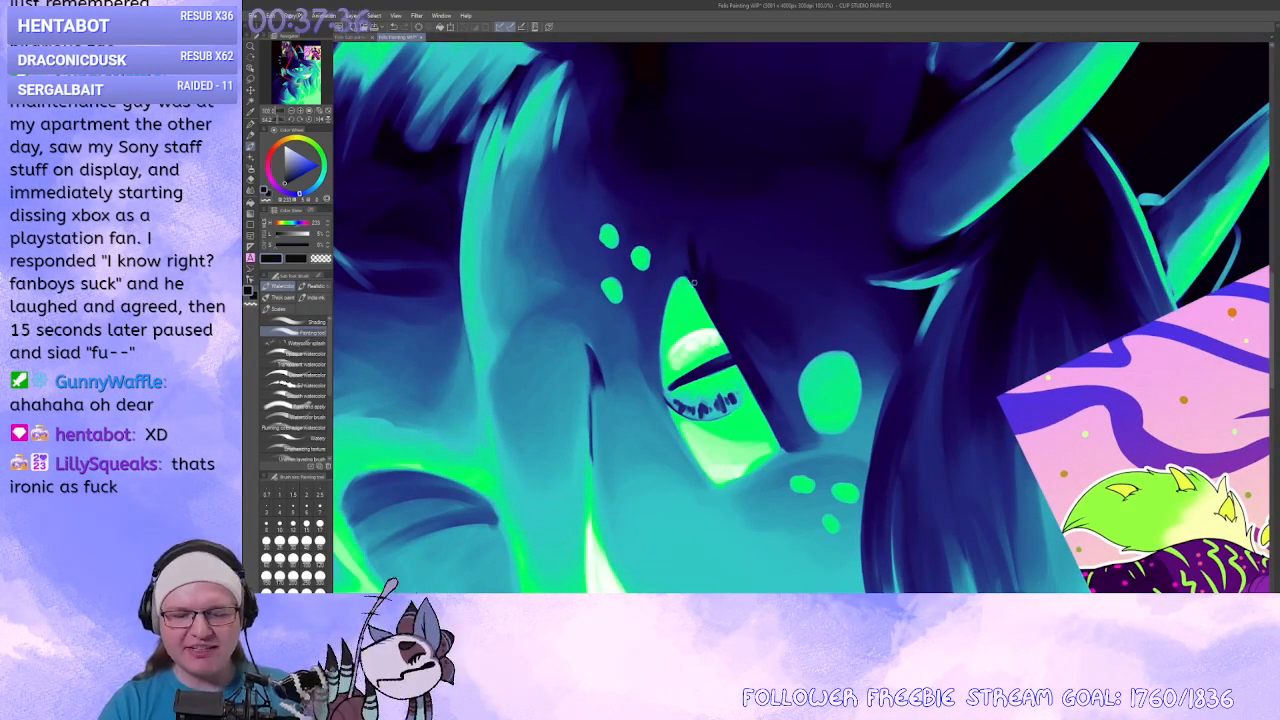
{"action": "left_click_drag", "start_coordinate": [695, 280], "coordinate": [698, 255]}
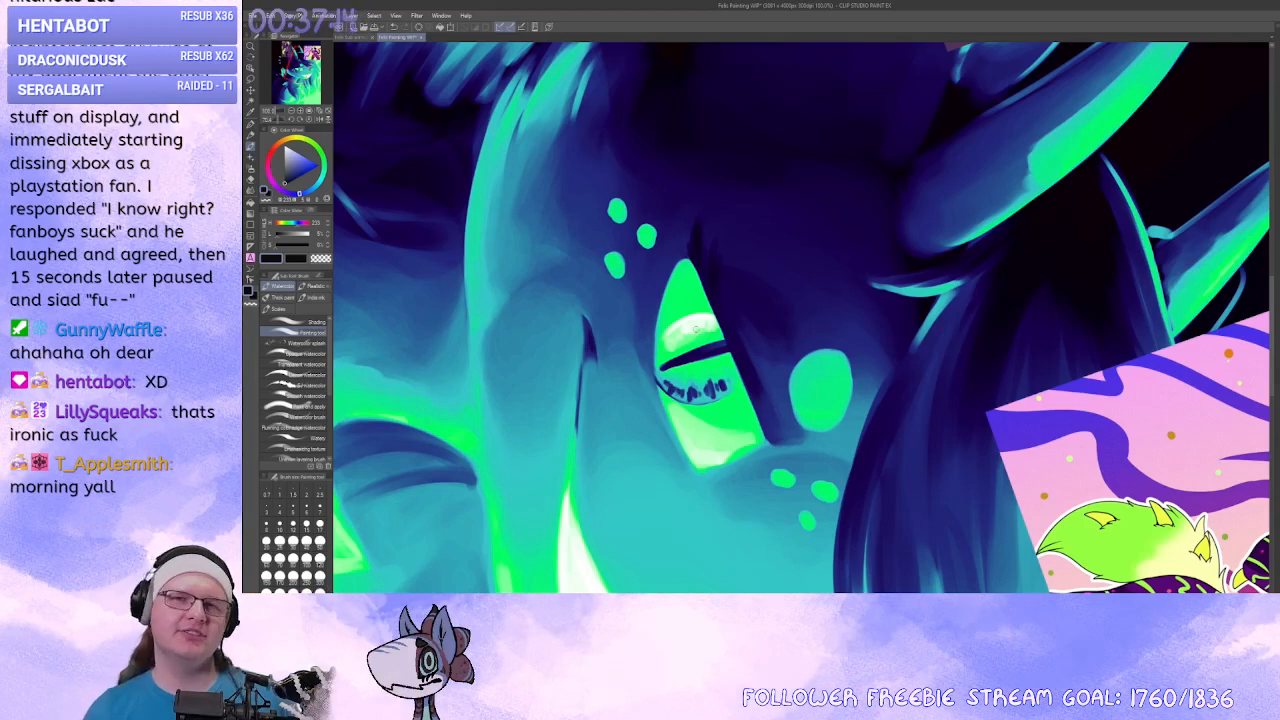
Add a second dark lash spike at the outer eye corner and sharpen the upper eyelid line.
{"action": "left_click_drag", "start_coordinate": [722, 256], "coordinate": [710, 241]}
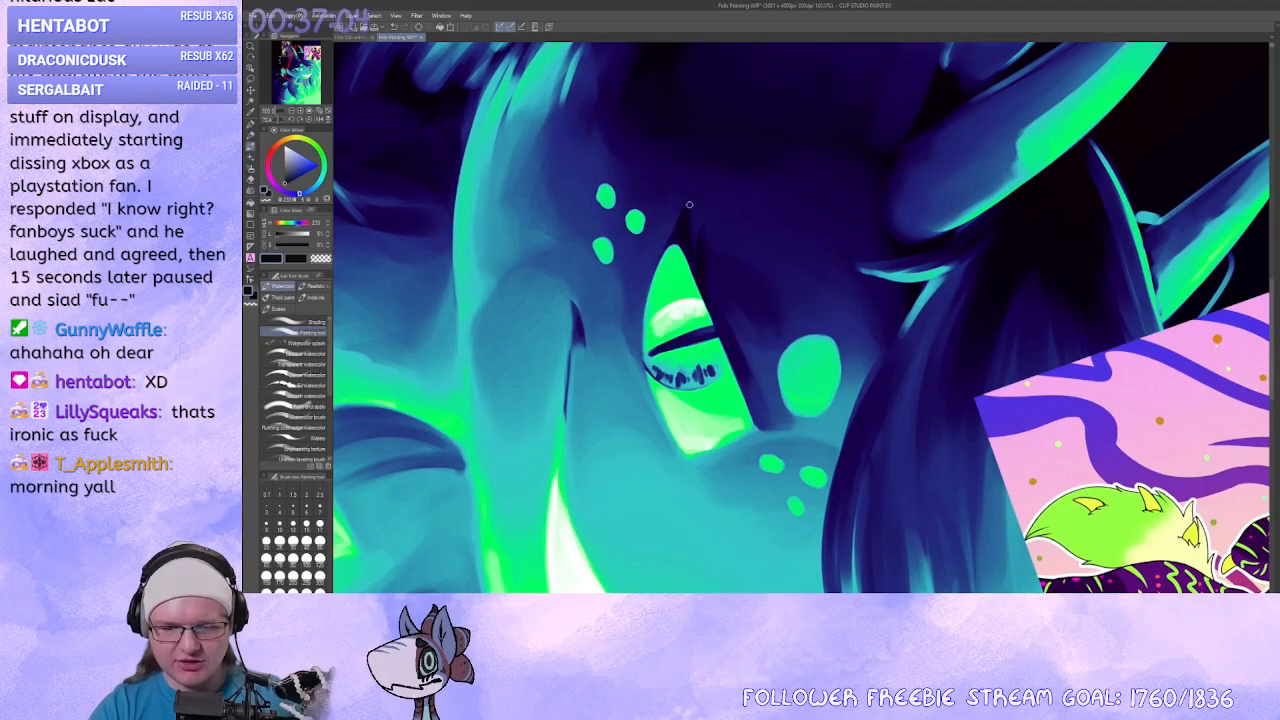
{"action": "left_click_drag", "start_coordinate": [696, 290], "coordinate": [693, 247]}
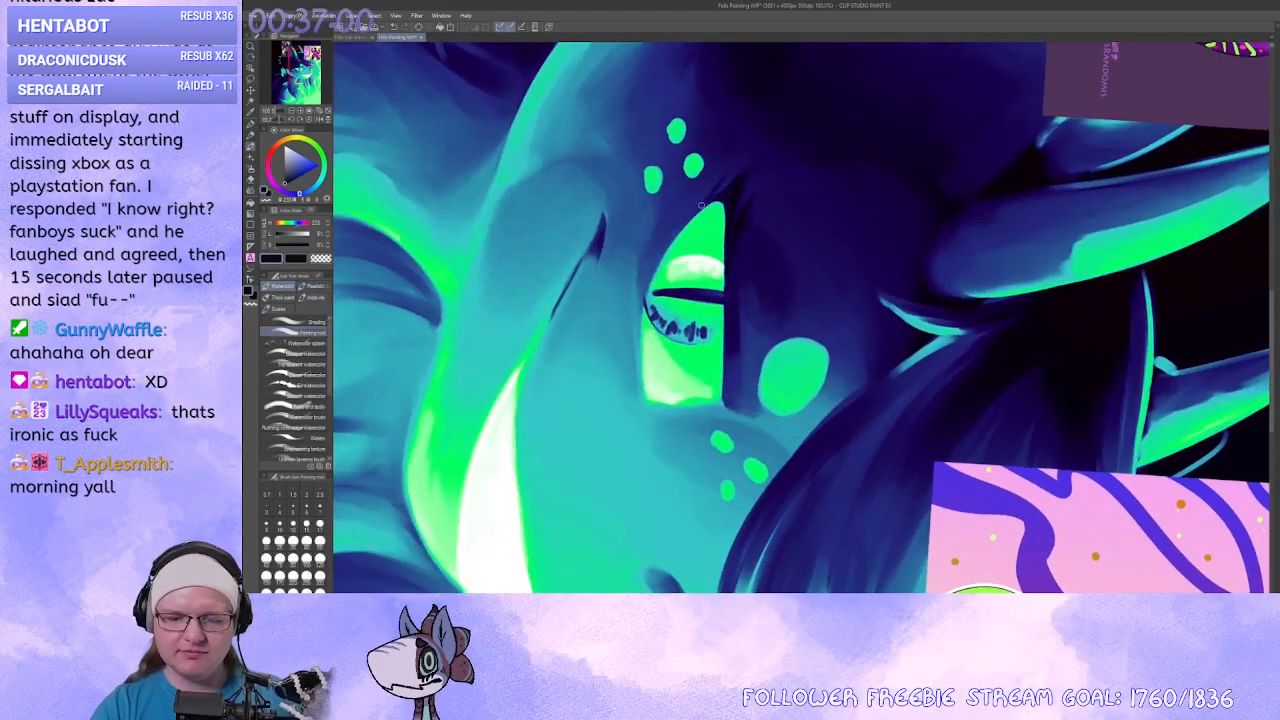
{"action": "left_click_drag", "start_coordinate": [725, 178], "coordinate": [707, 438]}
{"action": "left_click_drag", "start_coordinate": [839, 314], "coordinate": [836, 300]}
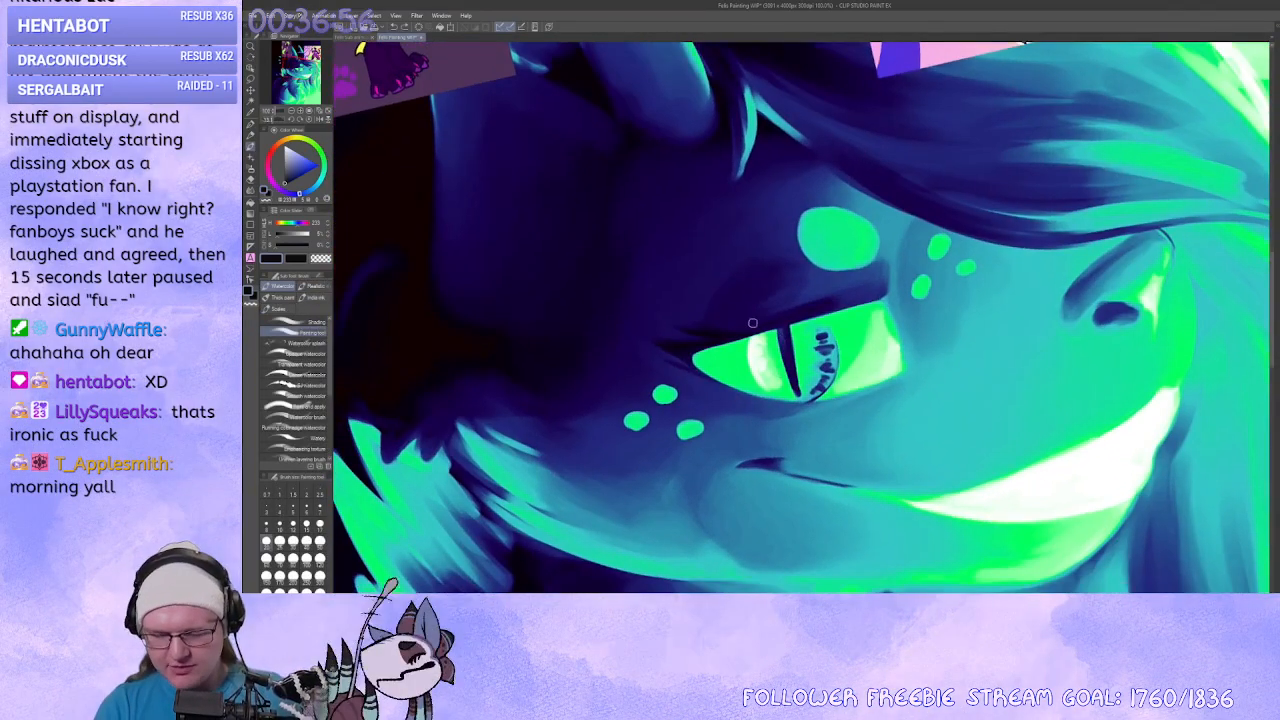
{"action": "left_click_drag", "start_coordinate": [741, 325], "coordinate": [766, 294]}
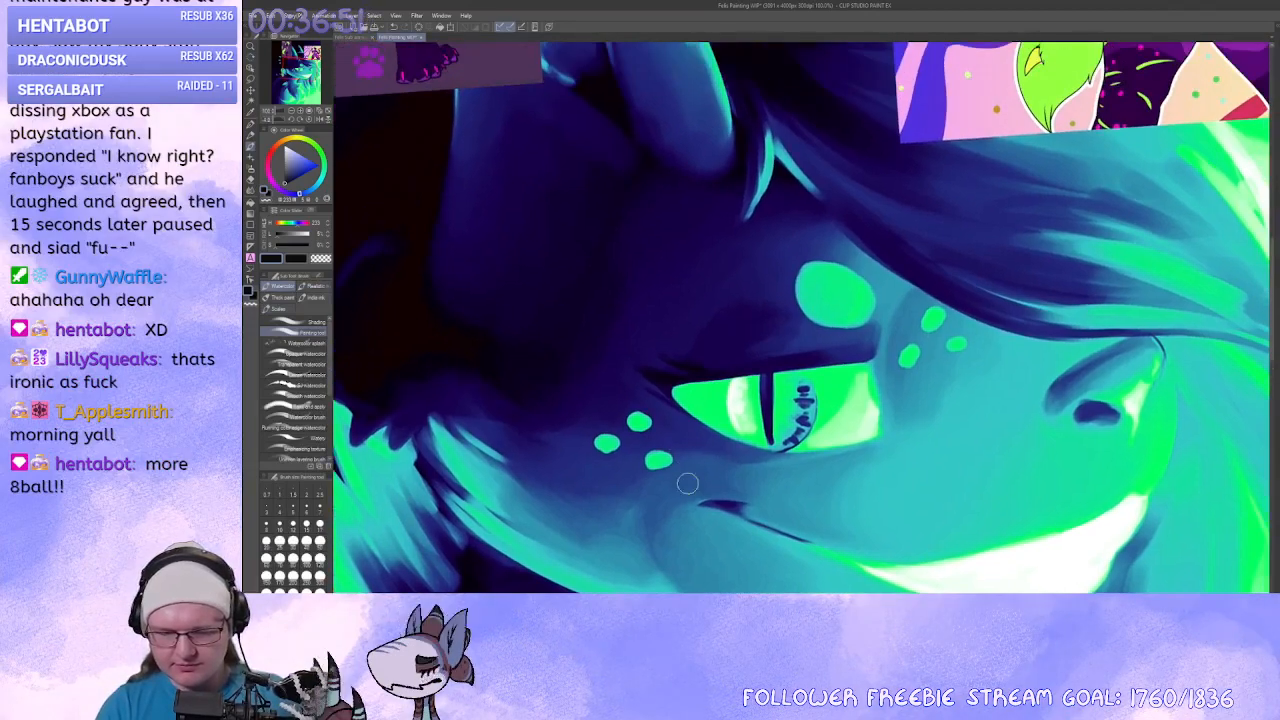
{"action": "left_click_drag", "start_coordinate": [690, 393], "coordinate": [770, 310]}
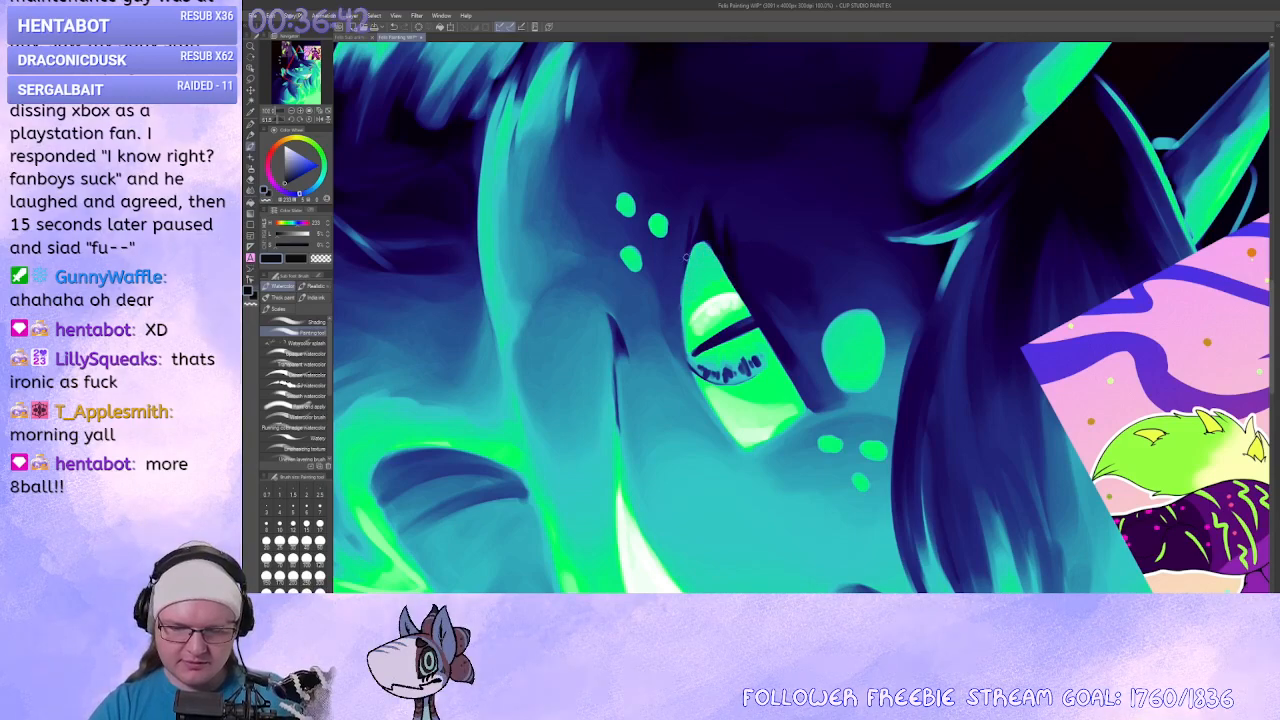
Darken the forked strand along the hair edge below the horn and shade part of the round brow spot.
{"action": "mouse_move", "coordinate": [678, 323]}
{"action": "left_mouse_down"}
{"action": "mouse_move", "coordinate": [735, 425]}
{"action": "mouse_move", "coordinate": [908, 440]}
{"action": "mouse_move", "coordinate": [658, 456]}
{"action": "left_mouse_up"}
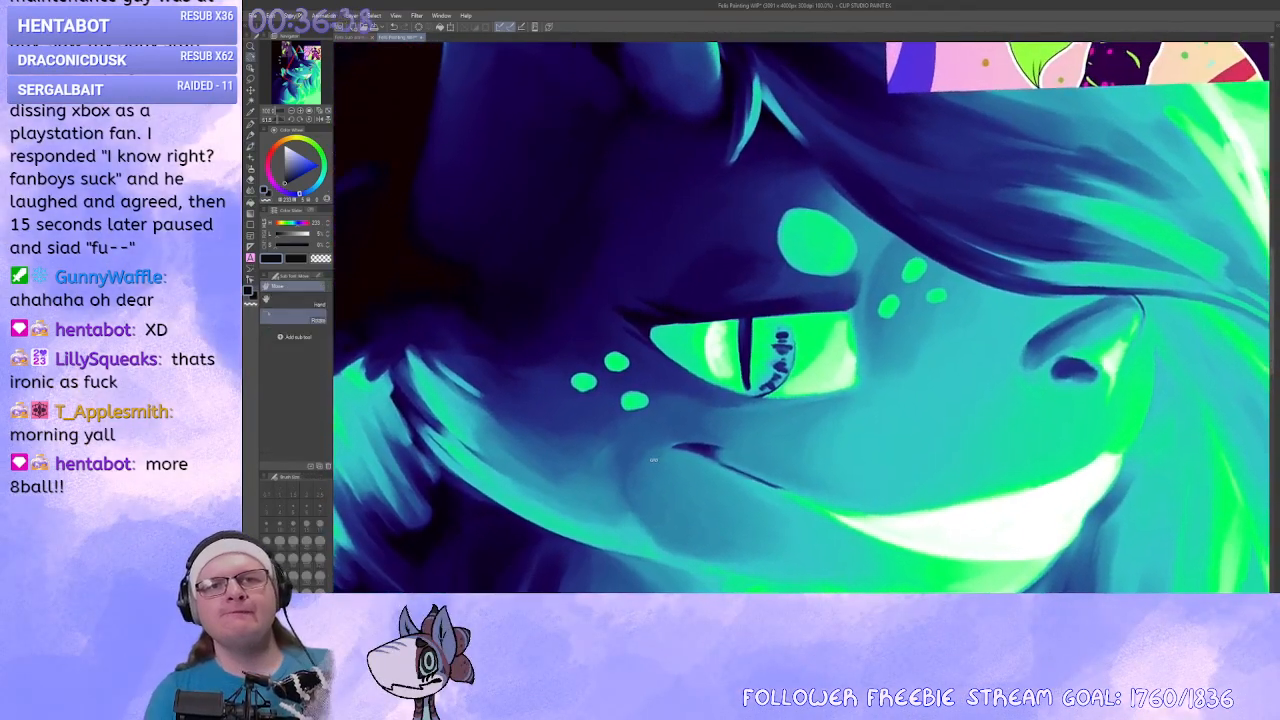
{"action": "left_click_drag", "start_coordinate": [856, 332], "coordinate": [787, 391]}
{"action": "mouse_move", "coordinate": [750, 495]}
{"action": "left_mouse_down"}
{"action": "mouse_move", "coordinate": [664, 493]}
{"action": "mouse_move", "coordinate": [796, 538]}
{"action": "mouse_move", "coordinate": [712, 380]}
{"action": "mouse_move", "coordinate": [694, 379]}
{"action": "mouse_move", "coordinate": [764, 232]}
{"action": "mouse_move", "coordinate": [718, 311]}
{"action": "mouse_move", "coordinate": [775, 395]}
{"action": "mouse_move", "coordinate": [732, 373]}
{"action": "mouse_move", "coordinate": [744, 384]}
{"action": "left_mouse_up"}
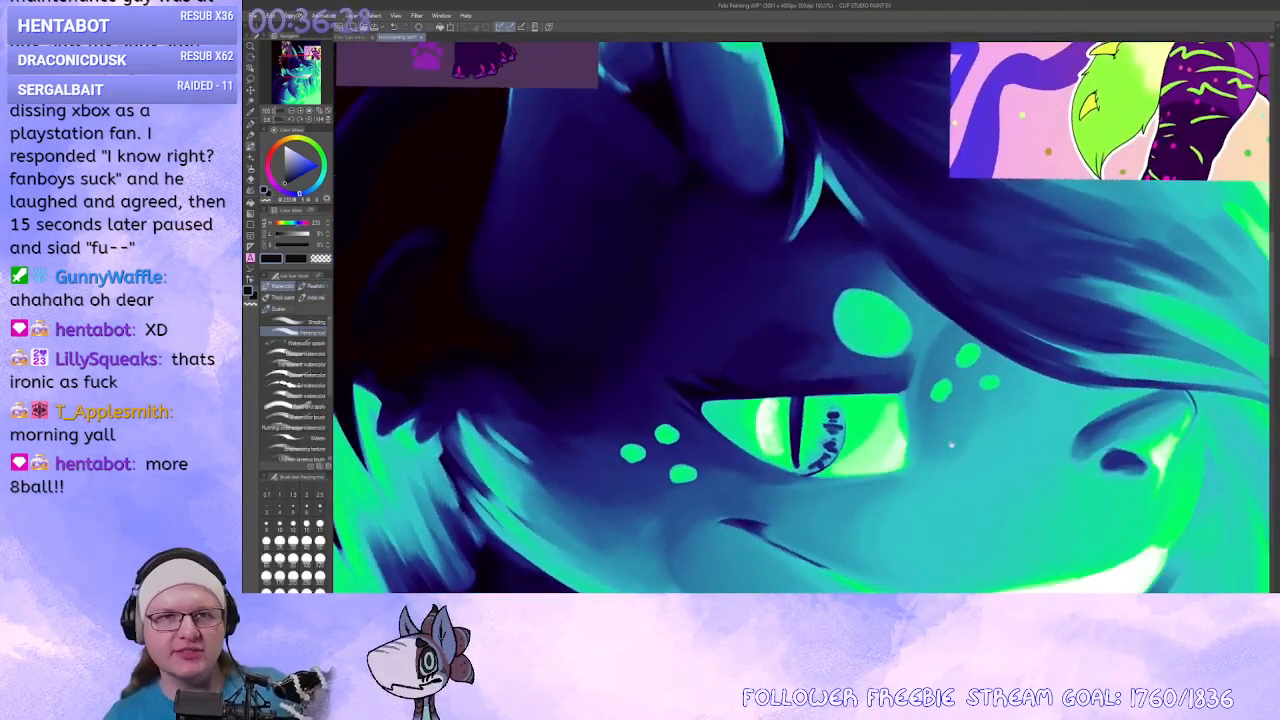
{"action": "left_click_drag", "start_coordinate": [952, 444], "coordinate": [1030, 487]}
{"action": "left_click_drag", "start_coordinate": [812, 501], "coordinate": [800, 500]}
{"action": "mouse_move", "coordinate": [936, 423]}
{"action": "left_mouse_down"}
{"action": "mouse_move", "coordinate": [830, 431]}
{"action": "mouse_move", "coordinate": [824, 446]}
{"action": "left_mouse_up"}
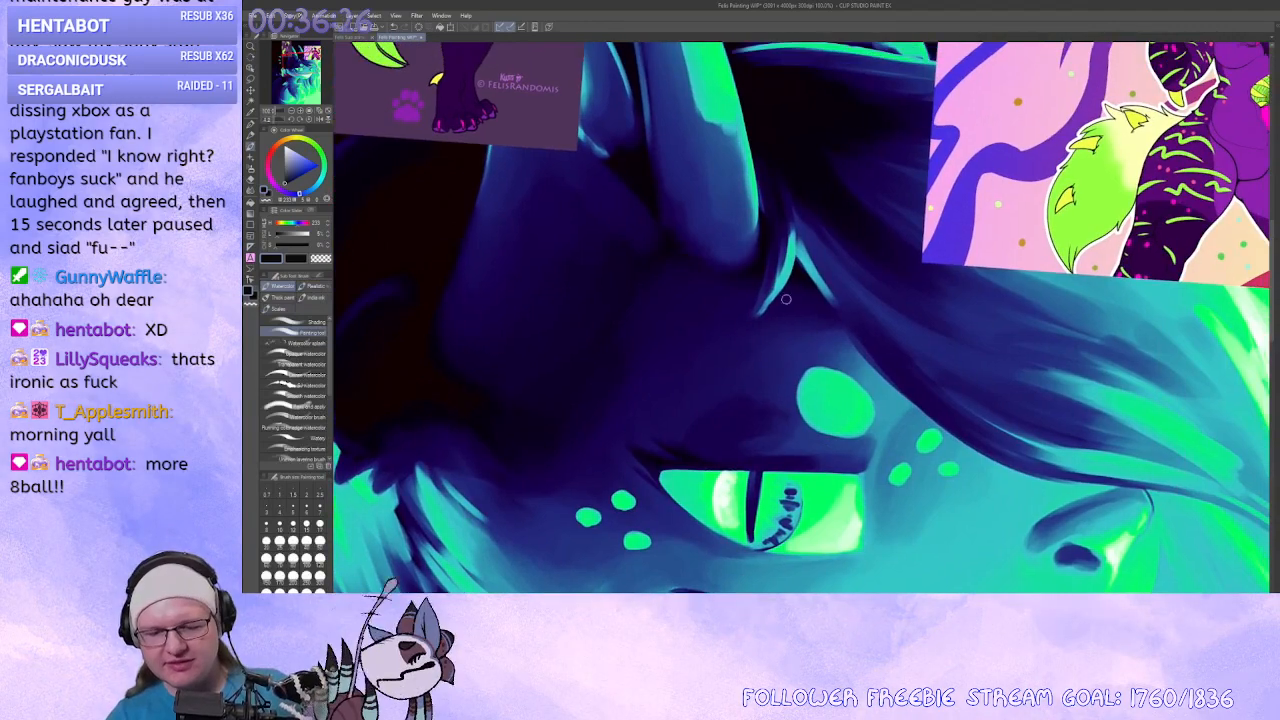
{"action": "mouse_move", "coordinate": [789, 224]}
{"action": "left_mouse_down"}
{"action": "mouse_move", "coordinate": [789, 255]}
{"action": "mouse_move", "coordinate": [856, 300]}
{"action": "left_mouse_up"}
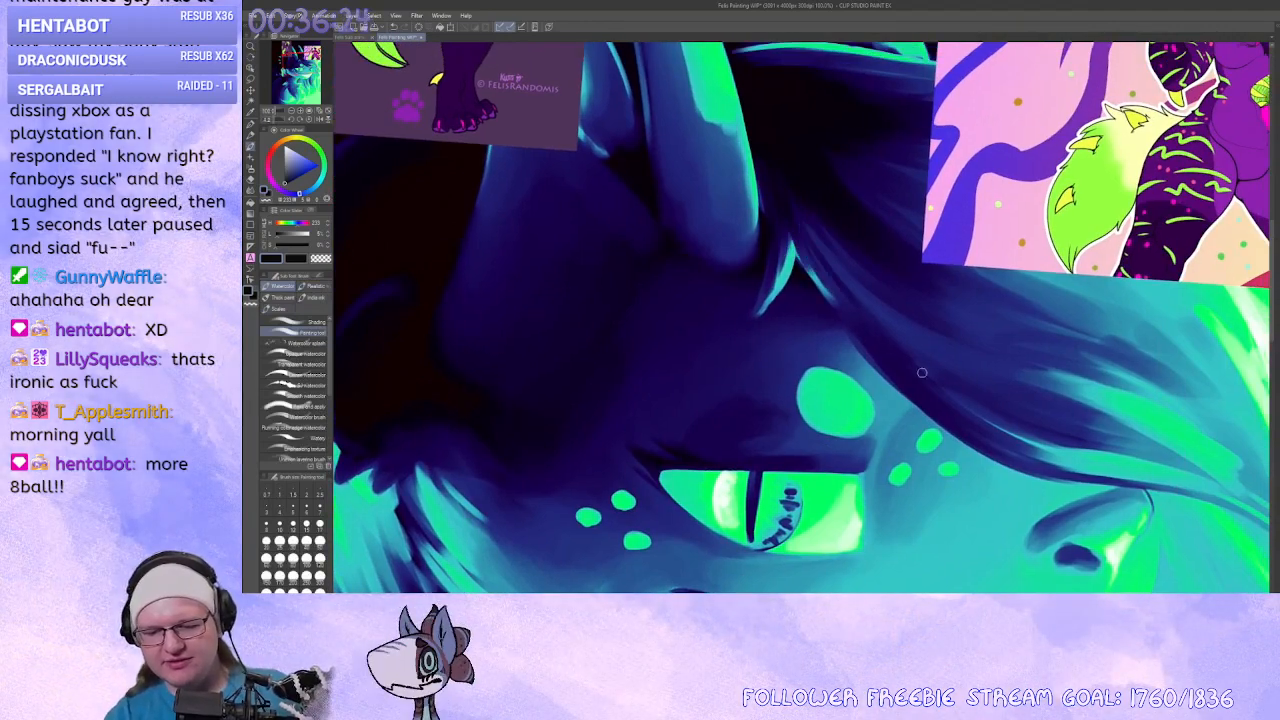
{"action": "mouse_move", "coordinate": [922, 372]}
{"action": "left_mouse_down"}
{"action": "mouse_move", "coordinate": [861, 260]}
{"action": "mouse_move", "coordinate": [887, 252]}
{"action": "left_mouse_up"}
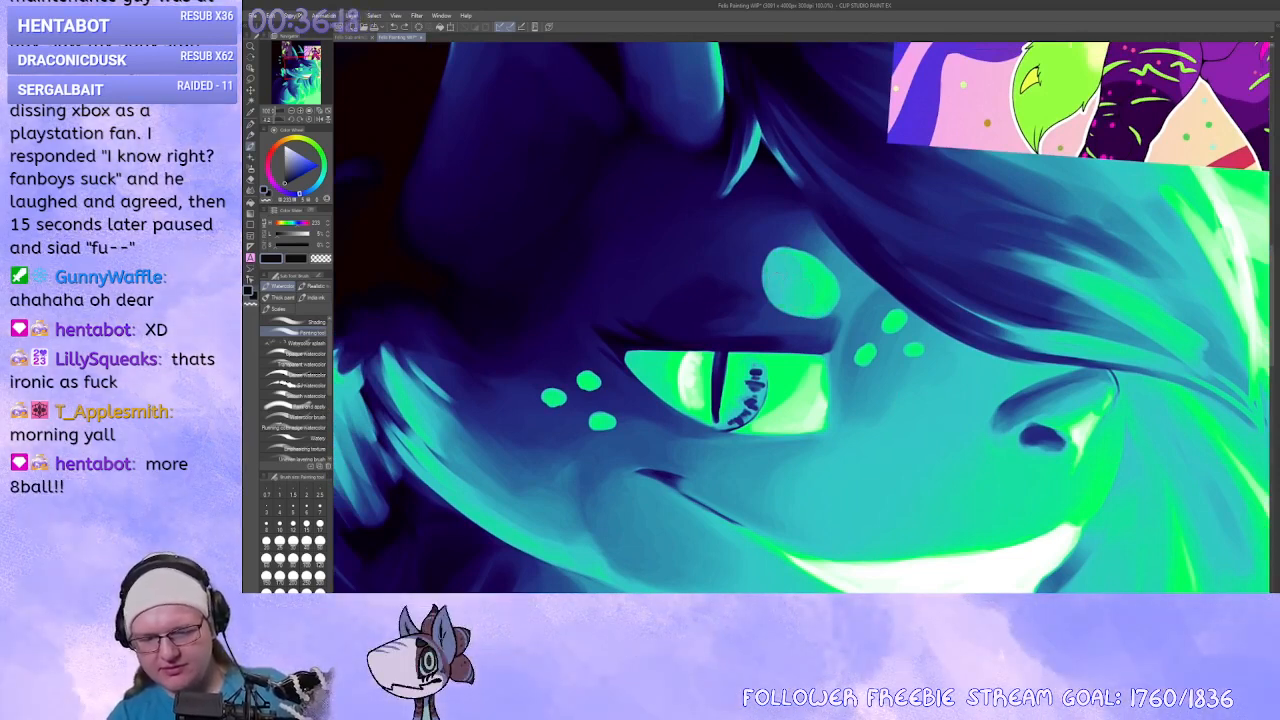
Check the overall look of the full painting at a reduced scale.
{"action": "left_click_drag", "start_coordinate": [725, 560], "coordinate": [866, 399]}
{"action": "left_click_drag", "start_coordinate": [994, 414], "coordinate": [1006, 310]}
{"action": "left_click", "coordinate": [292, 112]}
{"action": "left_click", "coordinate": [292, 112]}
{"action": "left_click", "coordinate": [292, 112]}
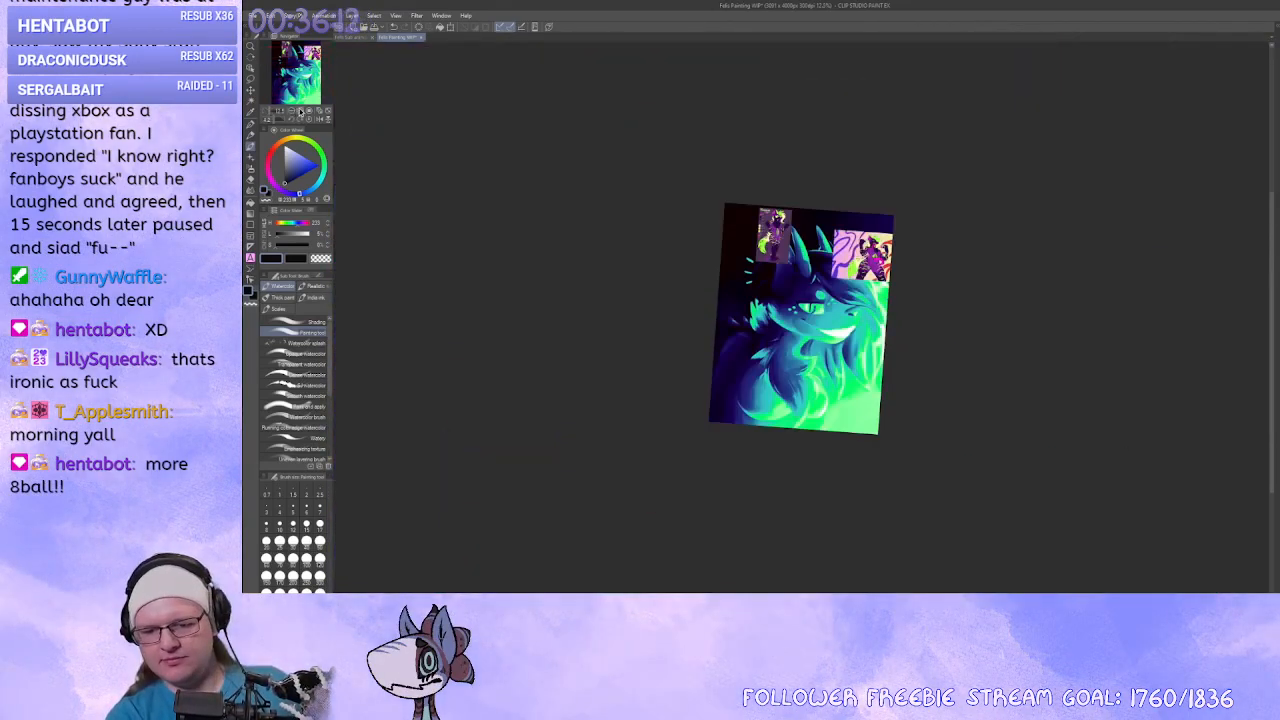
Paint a curved blue band across the dark upper arm, just below the shoulder.
{"action": "left_click", "coordinate": [301, 112]}
{"action": "left_click", "coordinate": [301, 112]}
{"action": "left_click_drag", "start_coordinate": [646, 288], "coordinate": [665, 470]}
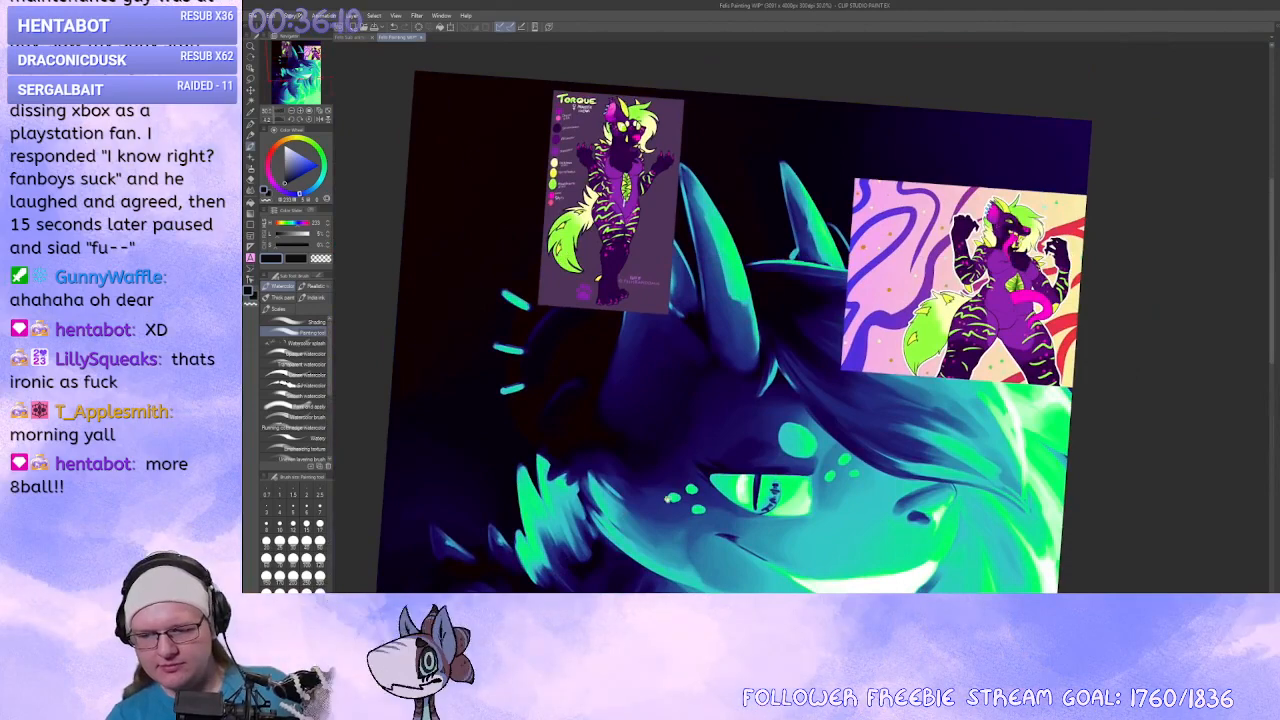
{"action": "left_click_drag", "start_coordinate": [673, 514], "coordinate": [909, 229]}
{"action": "left_click_drag", "start_coordinate": [729, 366], "coordinate": [753, 327]}
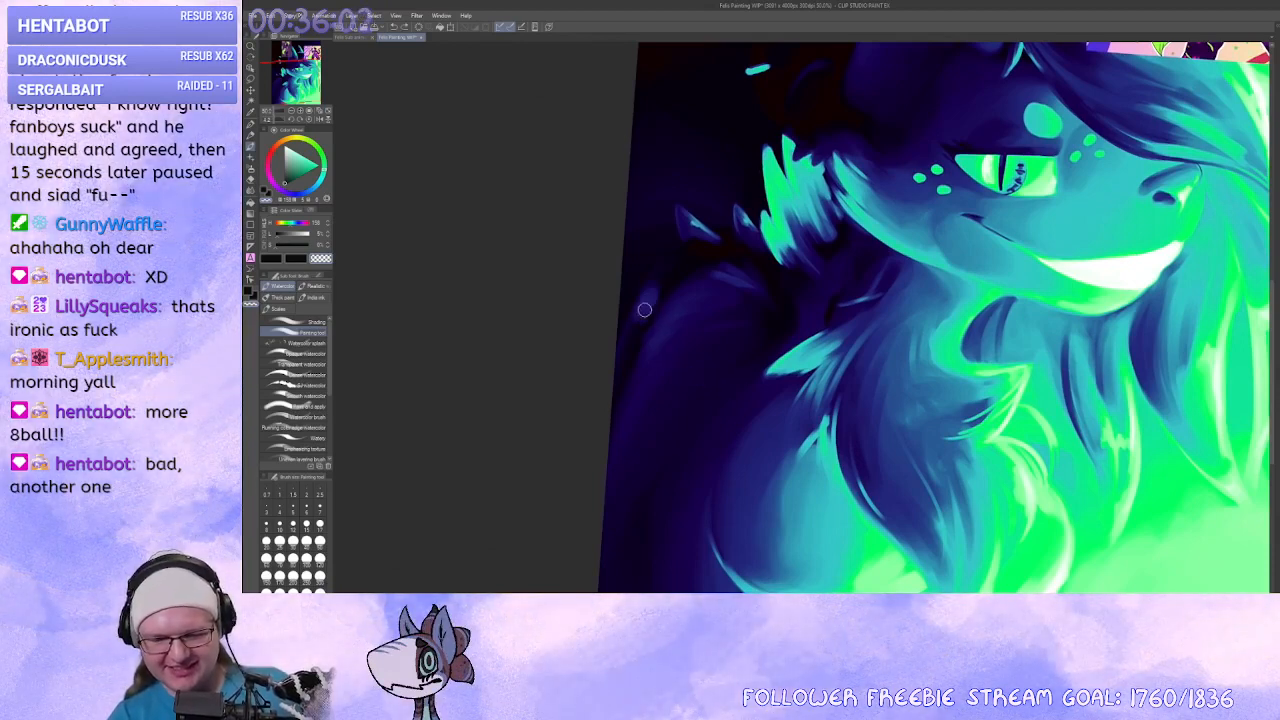
{"action": "mouse_move", "coordinate": [644, 310]}
{"action": "left_mouse_down"}
{"action": "mouse_move", "coordinate": [654, 322]}
{"action": "mouse_move", "coordinate": [651, 300]}
{"action": "mouse_move", "coordinate": [690, 371]}
{"action": "left_mouse_up"}
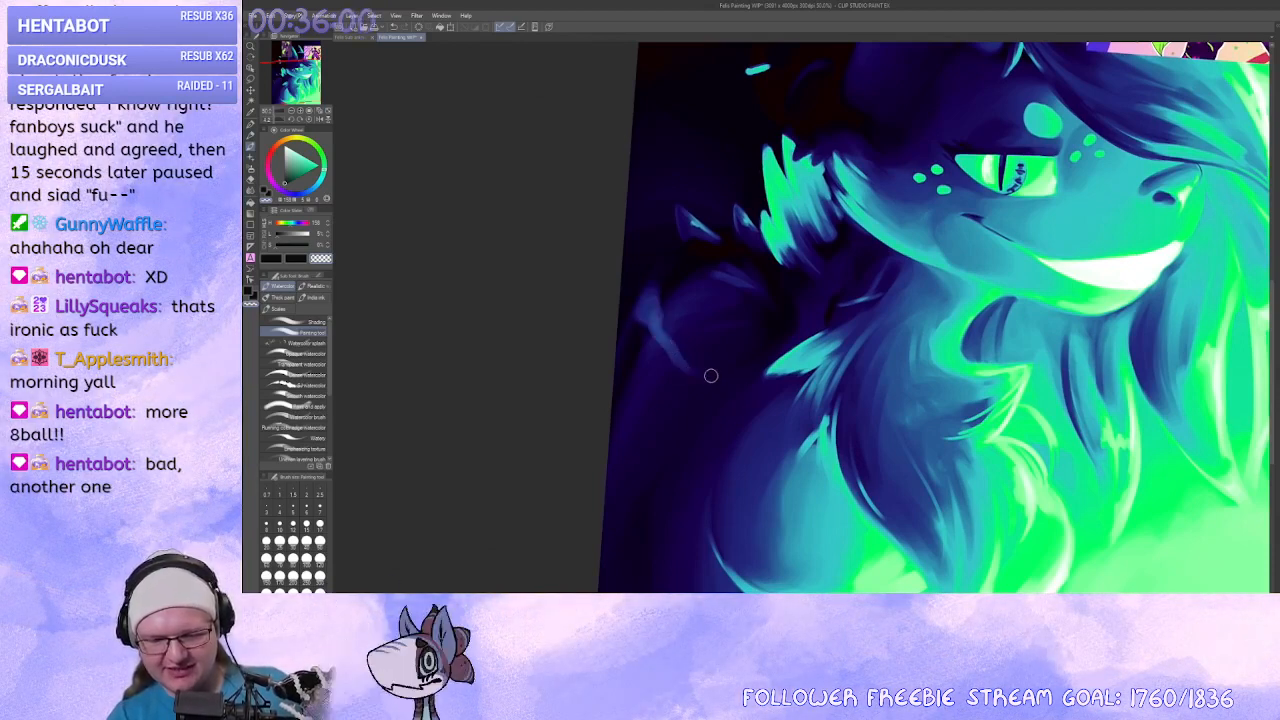
{"action": "left_click_drag", "start_coordinate": [739, 448], "coordinate": [763, 398]}
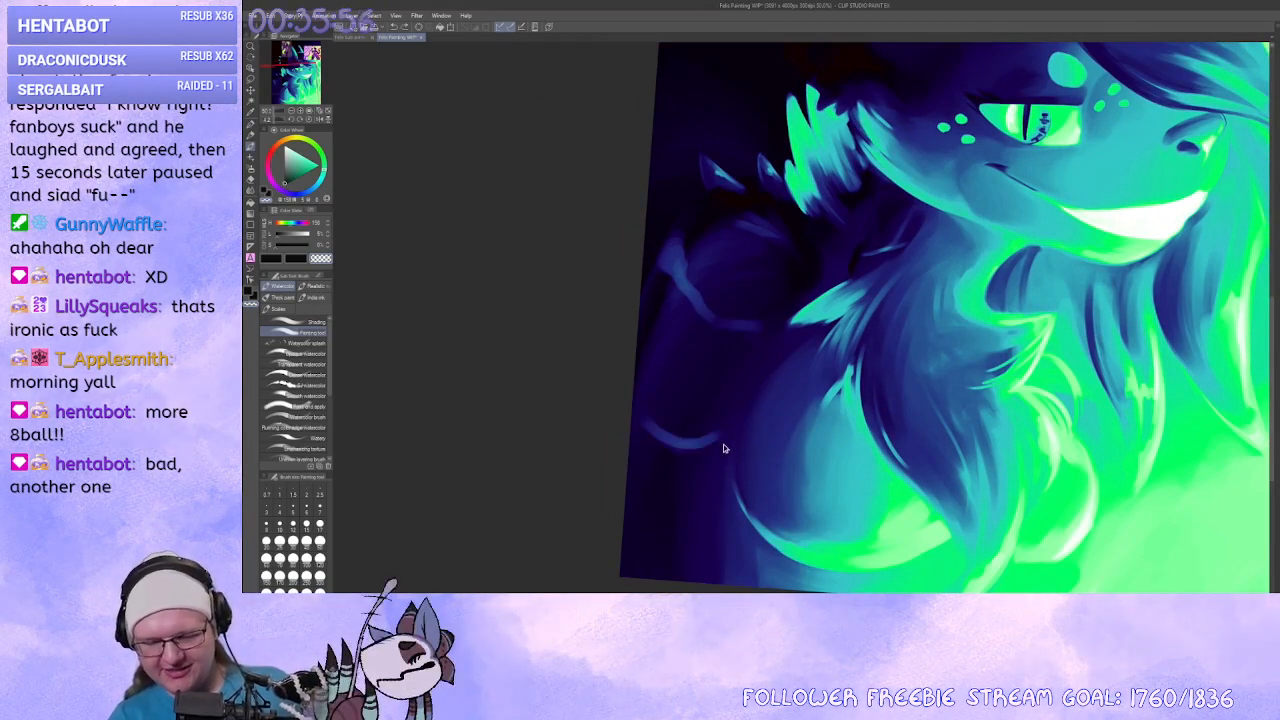
Shape a second blue band across the lower arm, angling it up toward the chest, and undo the last stroke.
{"action": "mouse_move", "coordinate": [734, 440]}
{"action": "left_mouse_down"}
{"action": "mouse_move", "coordinate": [665, 457]}
{"action": "mouse_move", "coordinate": [639, 434]}
{"action": "mouse_move", "coordinate": [668, 456]}
{"action": "mouse_move", "coordinate": [737, 435]}
{"action": "mouse_move", "coordinate": [665, 457]}
{"action": "left_mouse_up"}
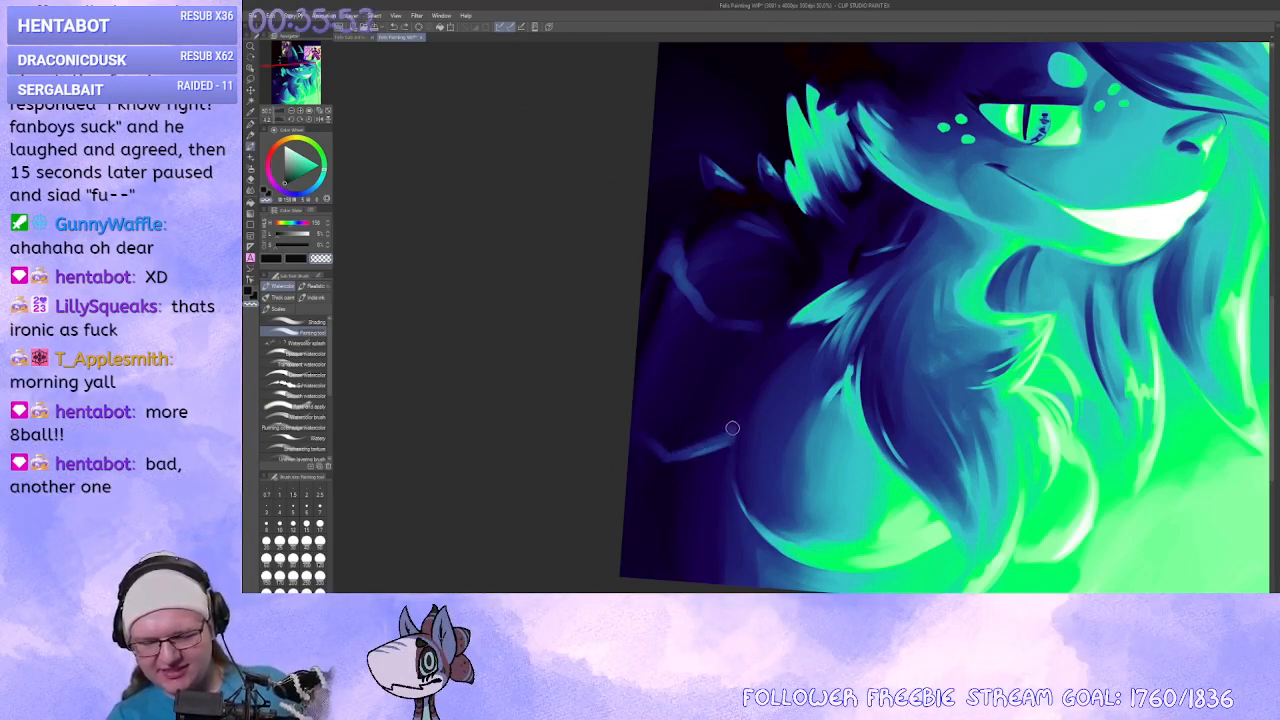
{"action": "mouse_move", "coordinate": [733, 431]}
{"action": "left_mouse_down"}
{"action": "mouse_move", "coordinate": [661, 461]}
{"action": "mouse_move", "coordinate": [664, 503]}
{"action": "mouse_move", "coordinate": [643, 415]}
{"action": "left_mouse_up"}
{"action": "key", "text": "ctrl+z"}
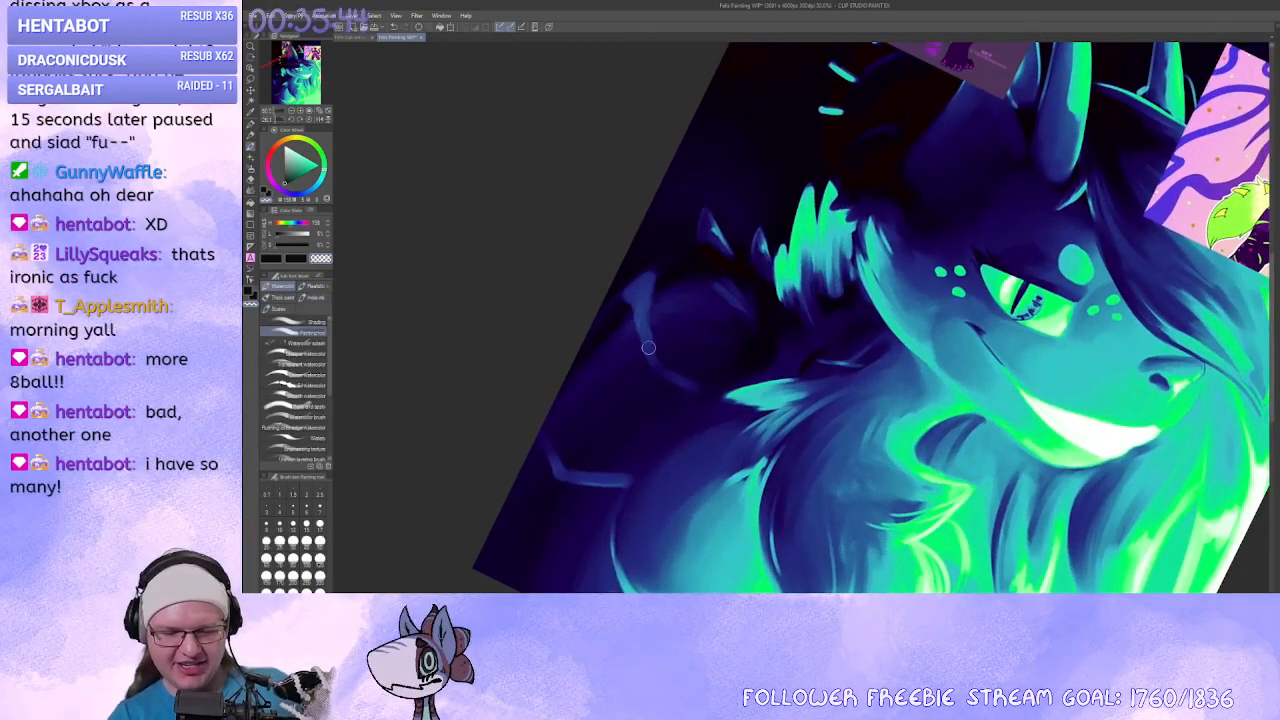
Rework the upper arm band's curve and check how both arm bands follow the form of the arm.
{"action": "mouse_move", "coordinate": [642, 316]}
{"action": "left_mouse_down"}
{"action": "mouse_move", "coordinate": [672, 377]}
{"action": "mouse_move", "coordinate": [694, 390]}
{"action": "left_mouse_up"}
{"action": "left_click_drag", "start_coordinate": [688, 438], "coordinate": [727, 513]}
{"action": "mouse_move", "coordinate": [728, 527]}
{"action": "left_mouse_down"}
{"action": "mouse_move", "coordinate": [821, 394]}
{"action": "mouse_move", "coordinate": [691, 414]}
{"action": "mouse_move", "coordinate": [694, 366]}
{"action": "mouse_move", "coordinate": [738, 322]}
{"action": "left_mouse_up"}
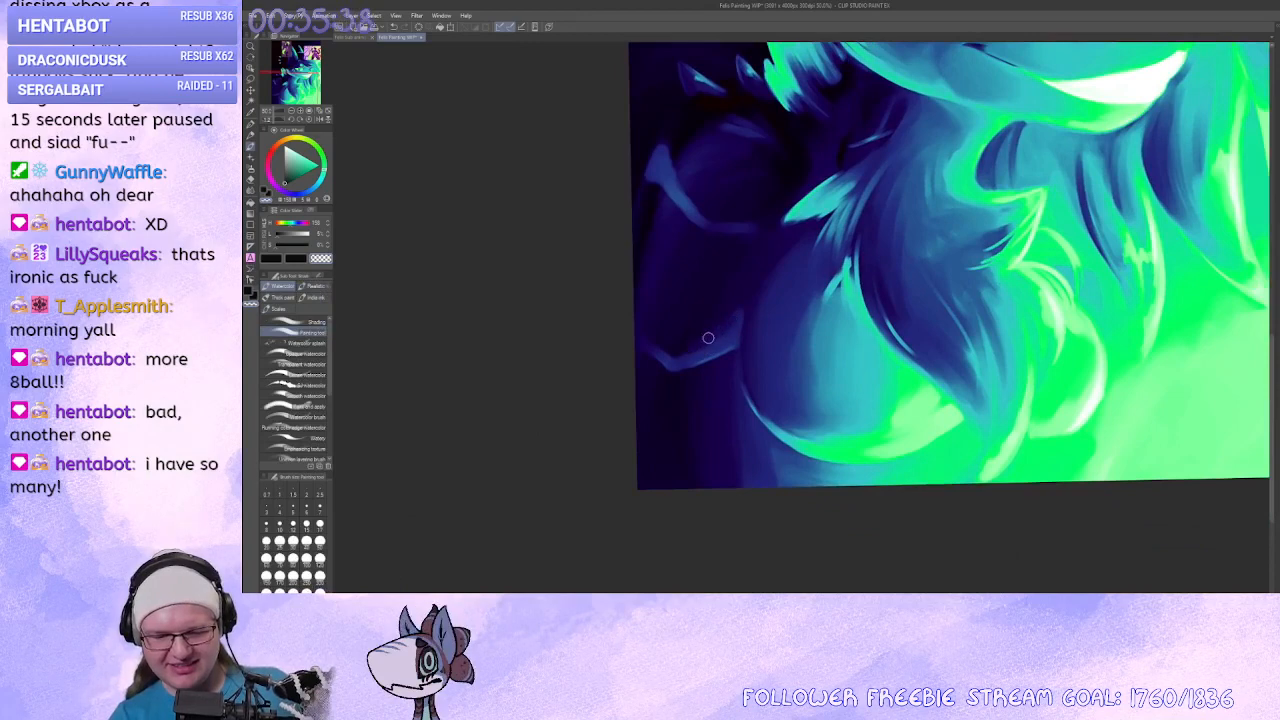
{"action": "left_click_drag", "start_coordinate": [674, 380], "coordinate": [656, 480]}
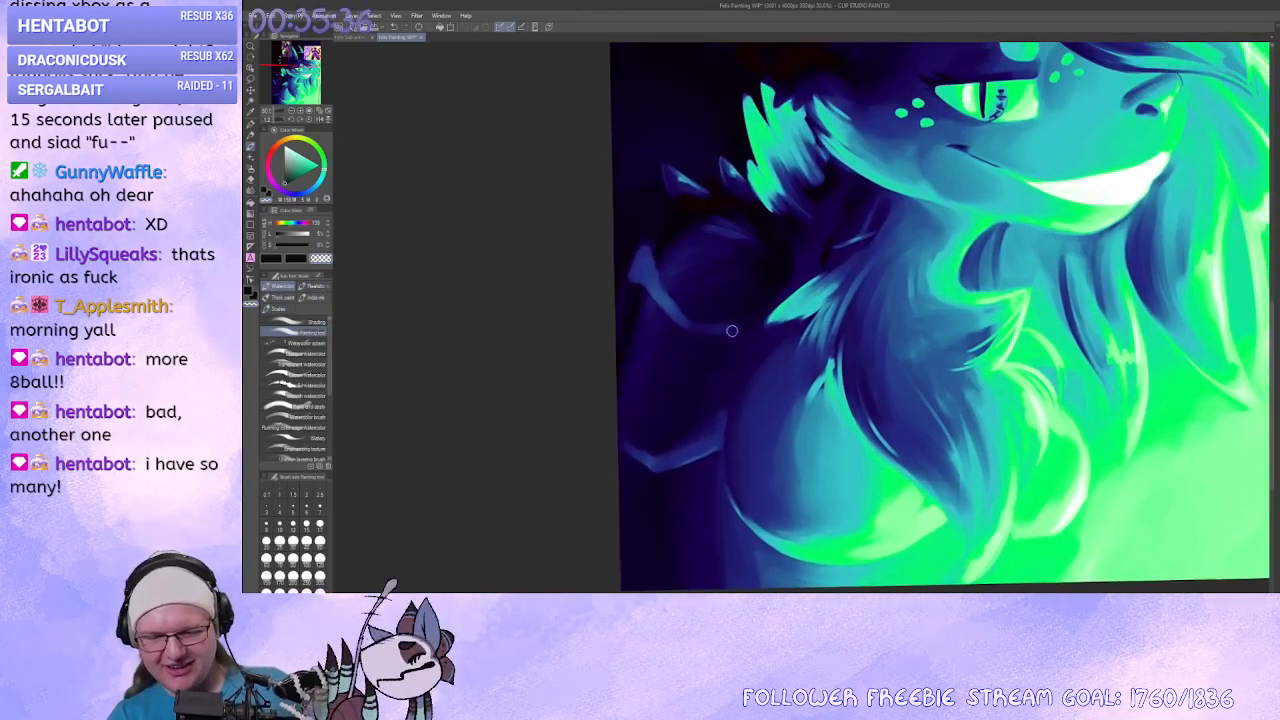
Sample the dark arm blue and trim the edges of the arm bands with a larger brush.
{"action": "left_click", "coordinate": [732, 330], "text": "alt"}
{"action": "key", "text": "bracketright"}
{"action": "key", "text": "bracketright"}
{"action": "key", "text": "bracketright"}
{"action": "left_click_drag", "start_coordinate": [709, 340], "coordinate": [720, 315]}
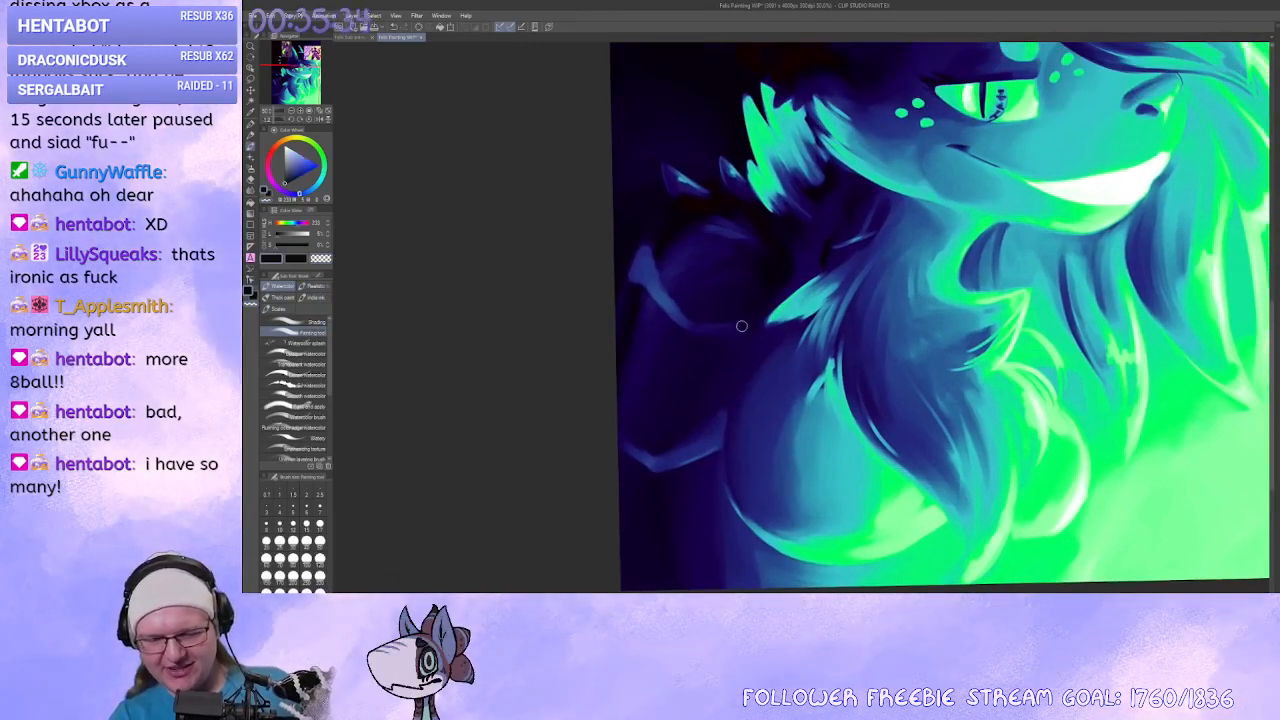
{"action": "left_click_drag", "start_coordinate": [721, 401], "coordinate": [770, 332]}
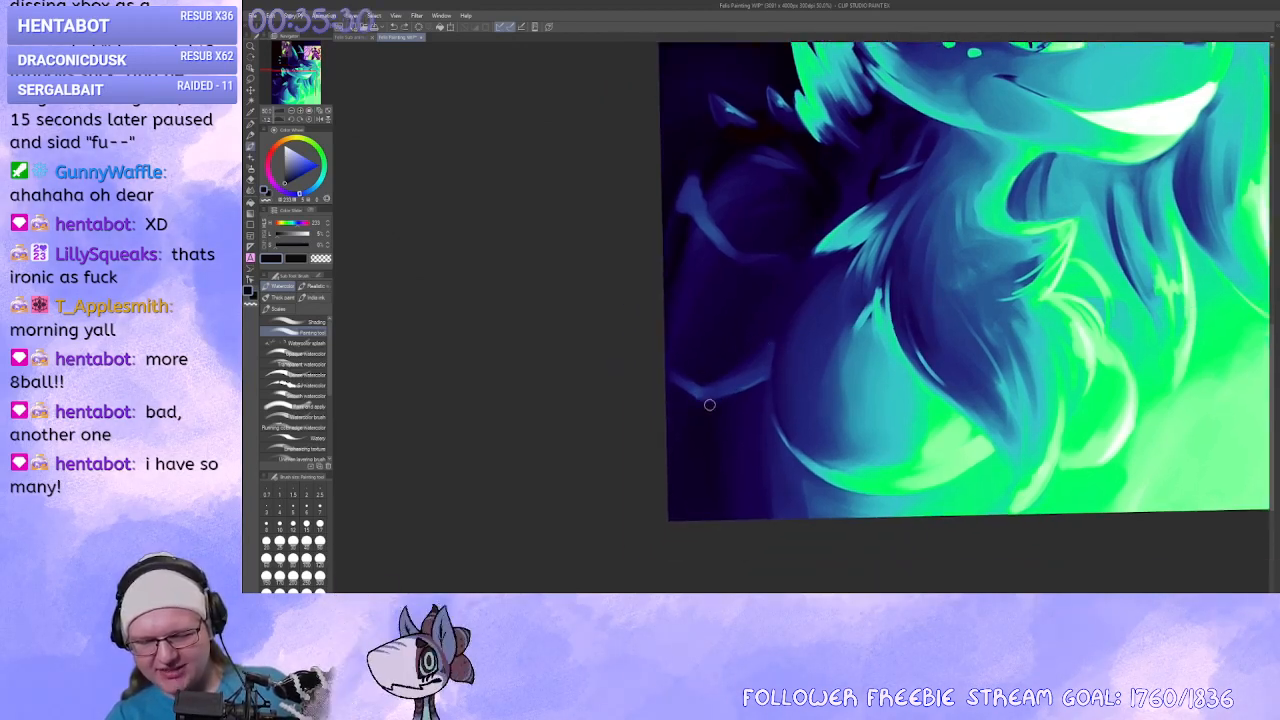
{"action": "mouse_move", "coordinate": [737, 386]}
{"action": "left_mouse_down"}
{"action": "mouse_move", "coordinate": [760, 337]}
{"action": "mouse_move", "coordinate": [726, 360]}
{"action": "mouse_move", "coordinate": [700, 330]}
{"action": "mouse_move", "coordinate": [711, 274]}
{"action": "left_mouse_up"}
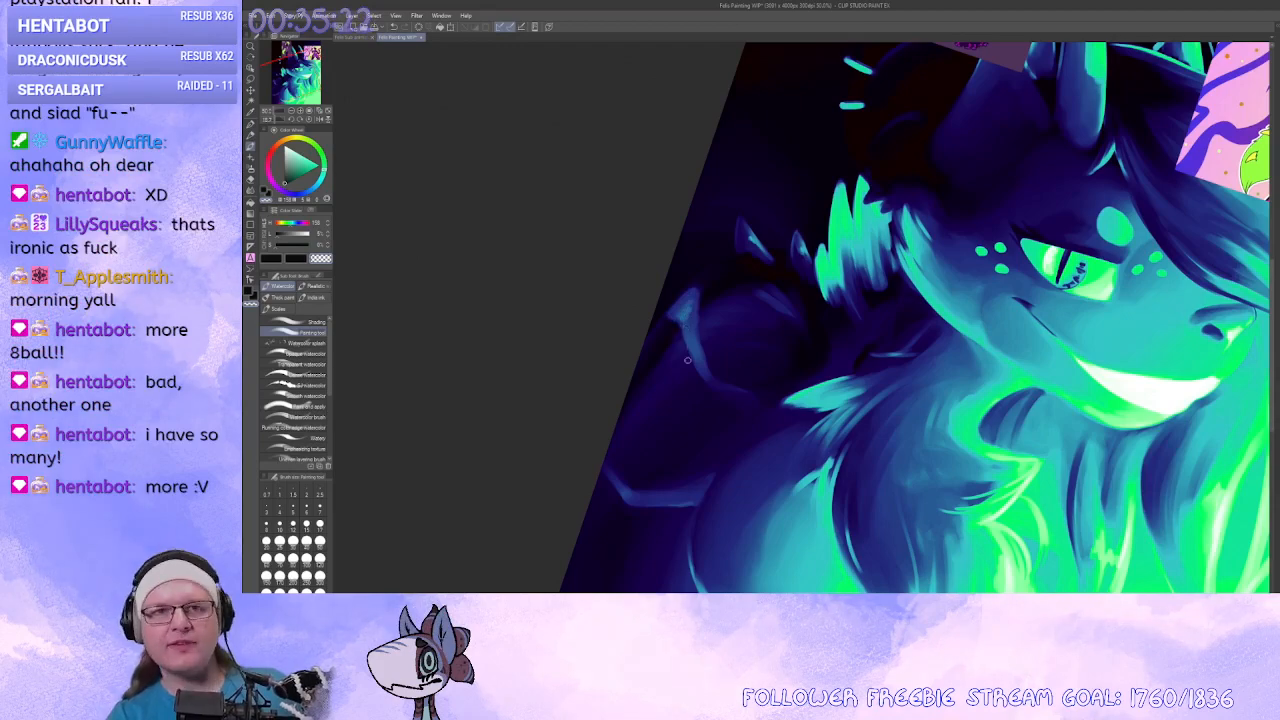
Refine the outer end of the upper arm band into a wider, pointed blue tip at the arm's edge.
{"action": "left_click_drag", "start_coordinate": [687, 360], "coordinate": [696, 328]}
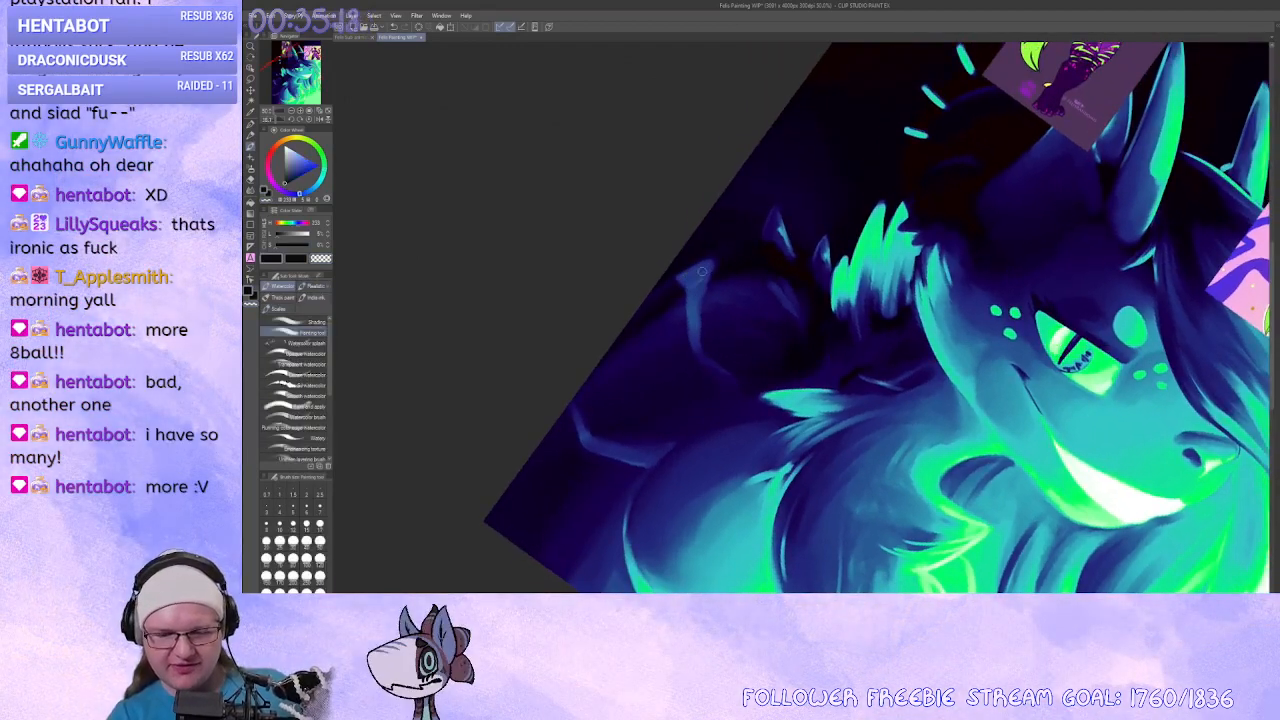
{"action": "left_click_drag", "start_coordinate": [690, 299], "coordinate": [726, 413]}
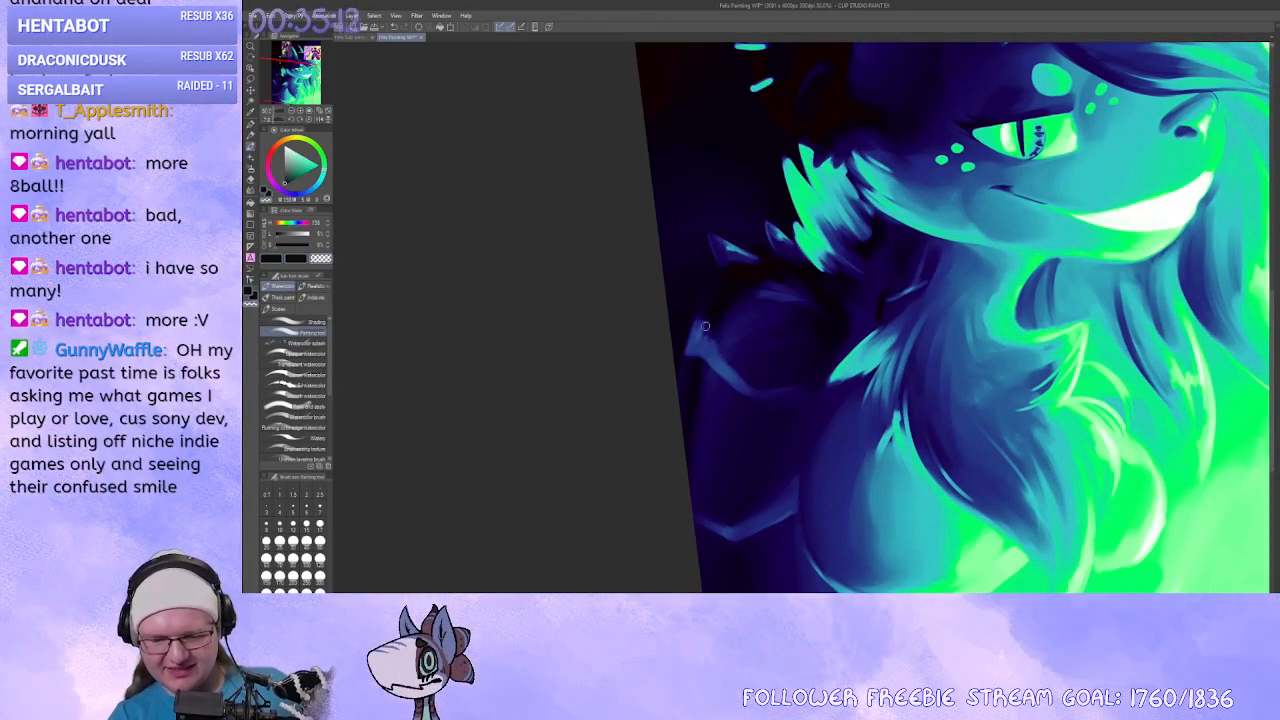
{"action": "mouse_move", "coordinate": [707, 437]}
{"action": "left_mouse_down"}
{"action": "mouse_move", "coordinate": [685, 455]}
{"action": "mouse_move", "coordinate": [686, 429]}
{"action": "mouse_move", "coordinate": [691, 457]}
{"action": "mouse_move", "coordinate": [666, 468]}
{"action": "left_mouse_up"}
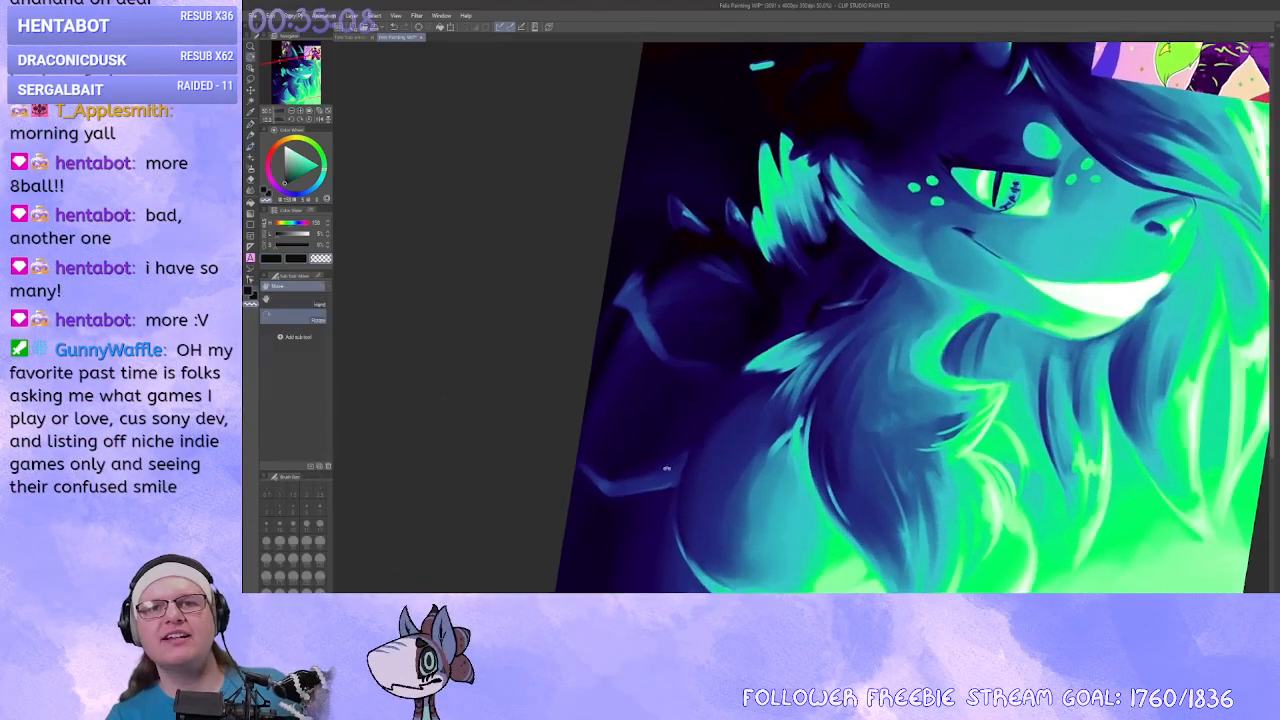
{"action": "key", "text": "b"}
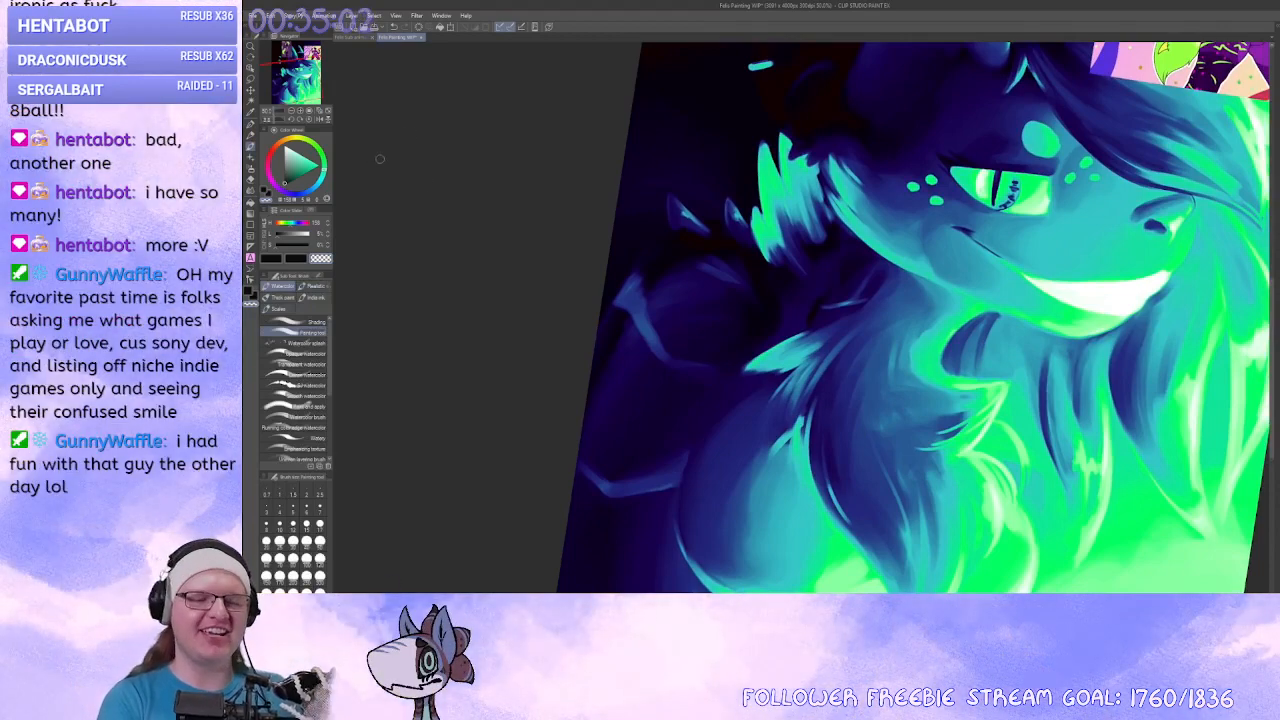
Straighten the canvas and break up the upper arm band with short fur strokes in sampled light and dark blues.
{"action": "left_click", "coordinate": [310, 119]}
{"action": "key", "text": "ctrl+plus"}
{"action": "left_click_drag", "start_coordinate": [688, 411], "coordinate": [733, 286]}
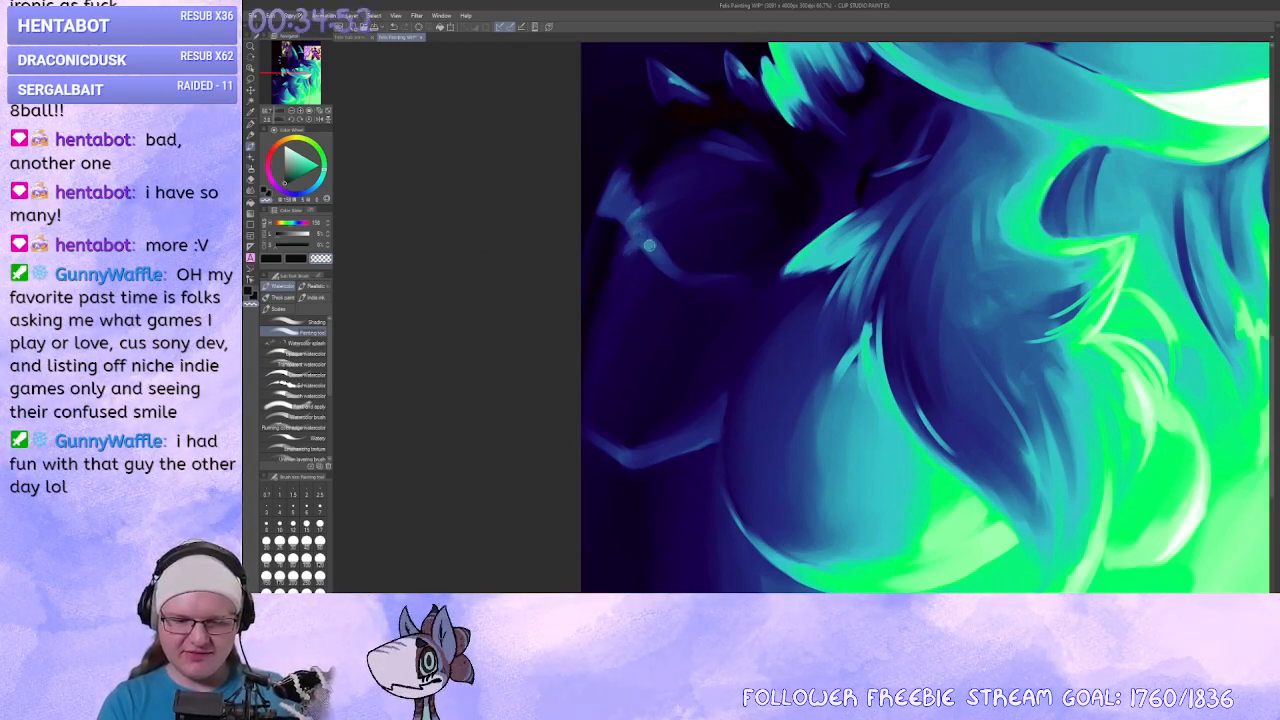
{"action": "mouse_move", "coordinate": [633, 243]}
{"action": "left_mouse_down"}
{"action": "mouse_move", "coordinate": [654, 220]}
{"action": "mouse_move", "coordinate": [615, 261]}
{"action": "mouse_move", "coordinate": [669, 211]}
{"action": "mouse_move", "coordinate": [622, 261]}
{"action": "mouse_move", "coordinate": [677, 218]}
{"action": "mouse_move", "coordinate": [624, 264]}
{"action": "left_mouse_up"}
{"action": "left_click", "coordinate": [621, 259], "text": "alt"}
{"action": "left_click", "coordinate": [677, 215], "text": "alt"}
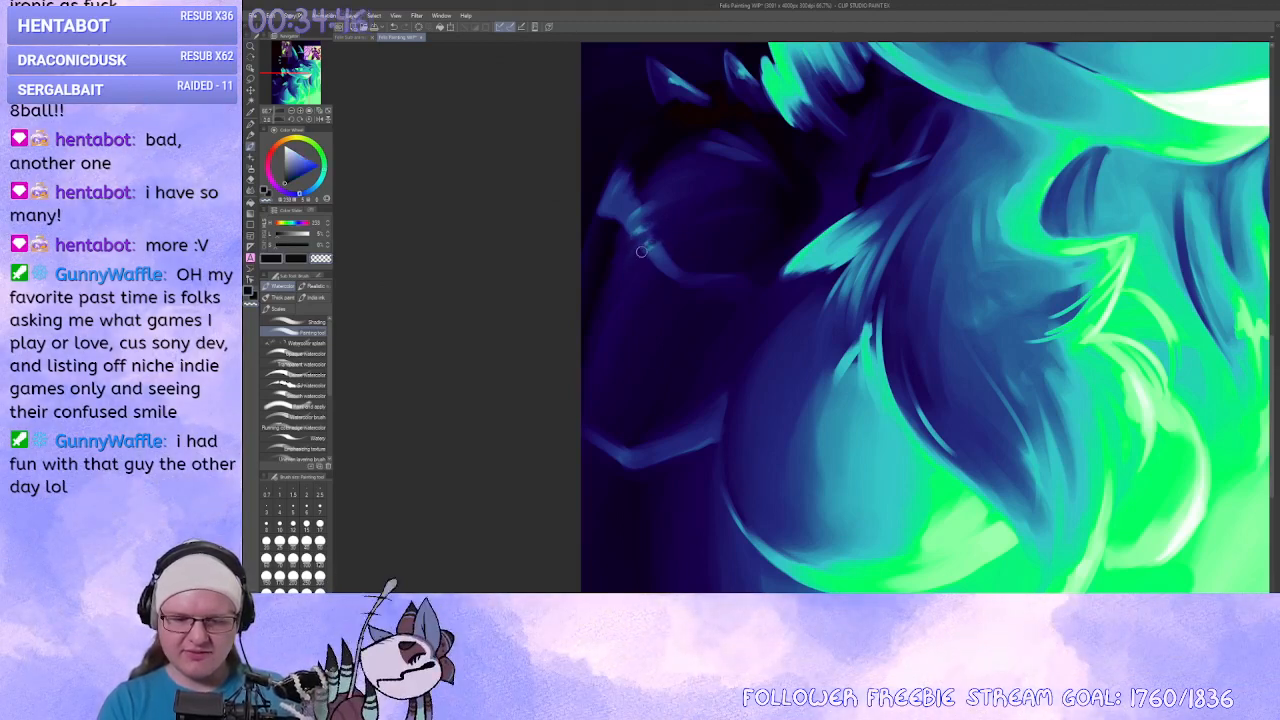
{"action": "left_click_drag", "start_coordinate": [648, 211], "coordinate": [614, 243]}
{"action": "key", "text": "x"}
{"action": "key", "text": "c"}
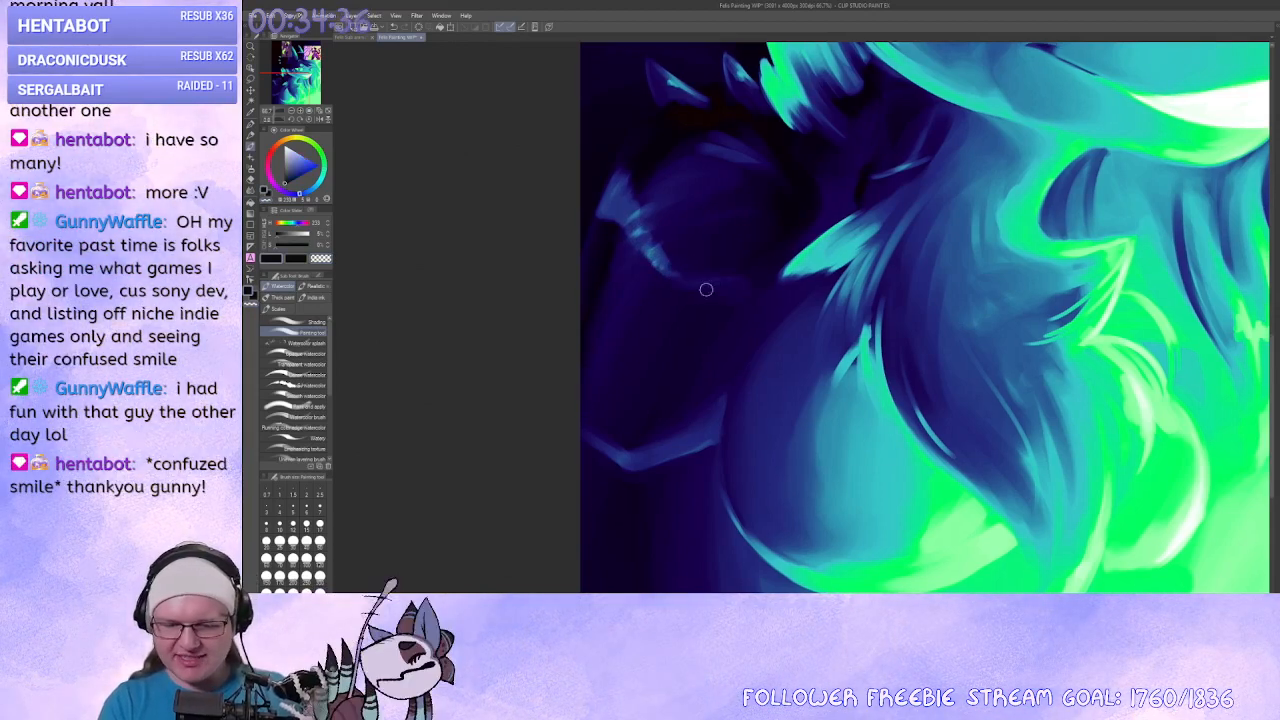
Add lighter fur ticks along the middle and outer tip of the upper arm band.
{"action": "scroll", "coordinate": [705, 292], "scroll_direction": "down", "scroll_amount": 1}
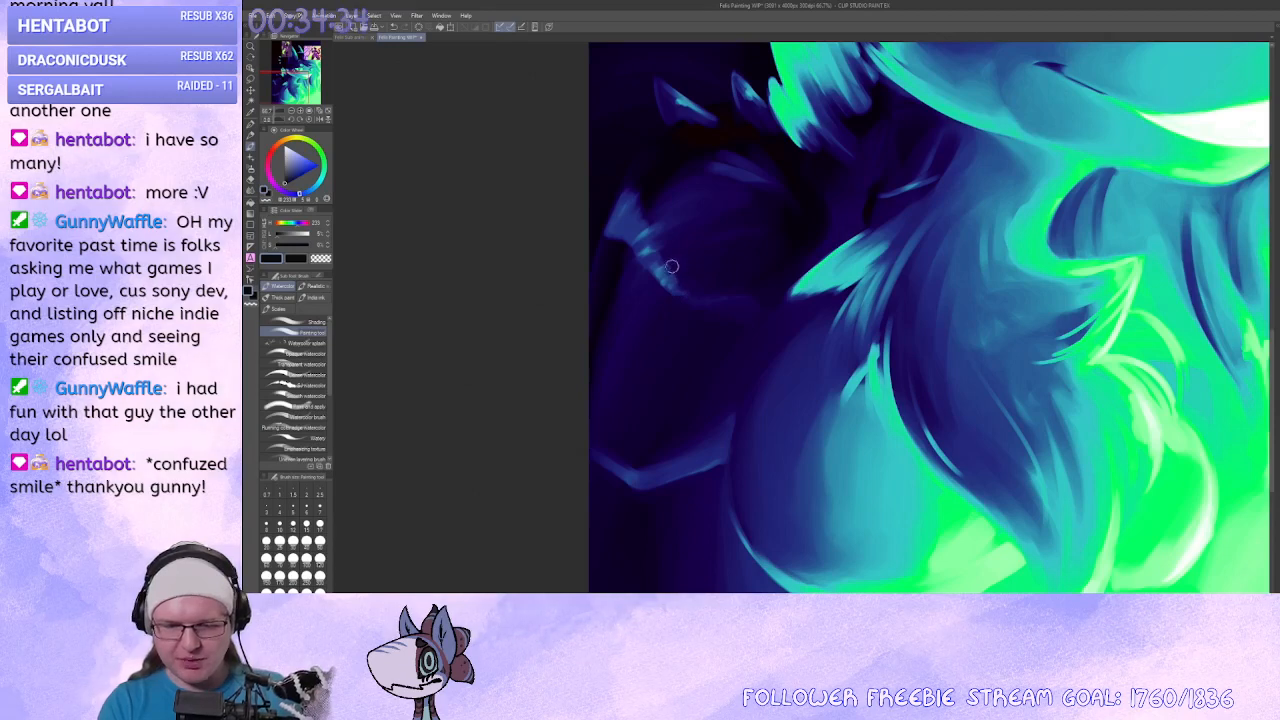
{"action": "scroll", "coordinate": [678, 289], "scroll_direction": "down", "scroll_amount": 1}
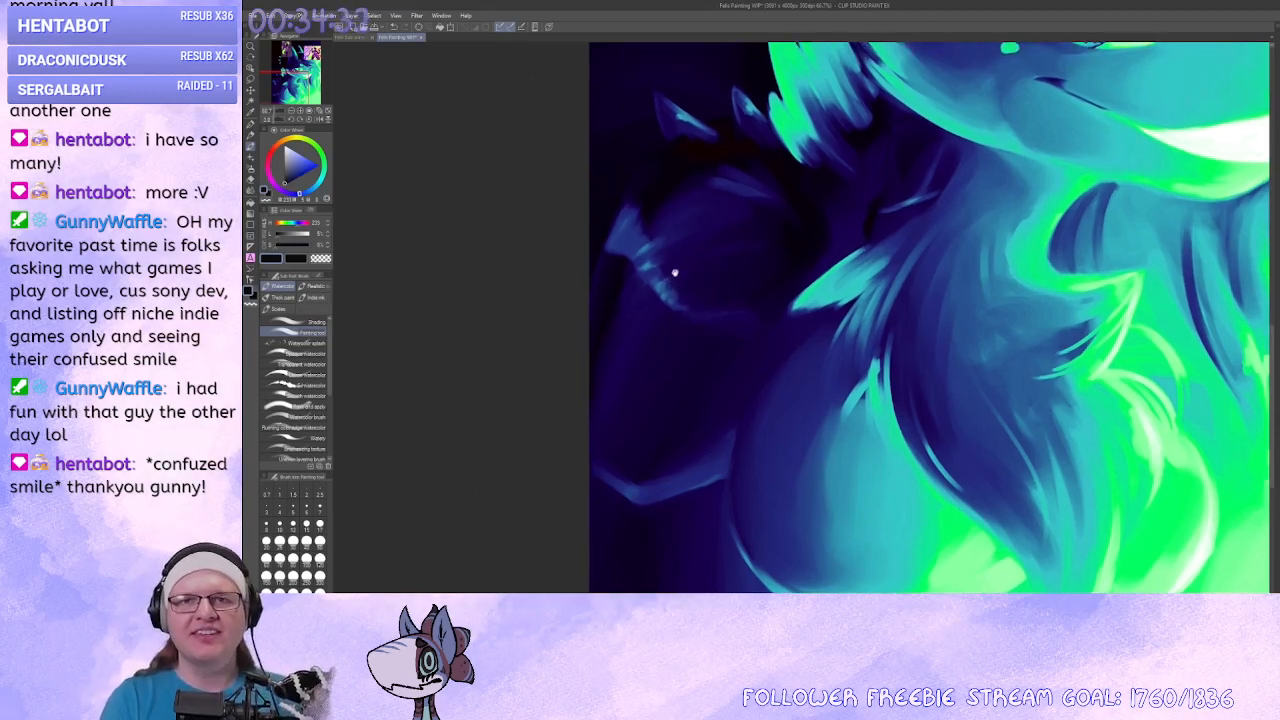
{"action": "scroll", "coordinate": [690, 268], "scroll_direction": "down", "scroll_amount": 1}
{"action": "scroll", "coordinate": [695, 267], "scroll_direction": "down", "scroll_amount": 1}
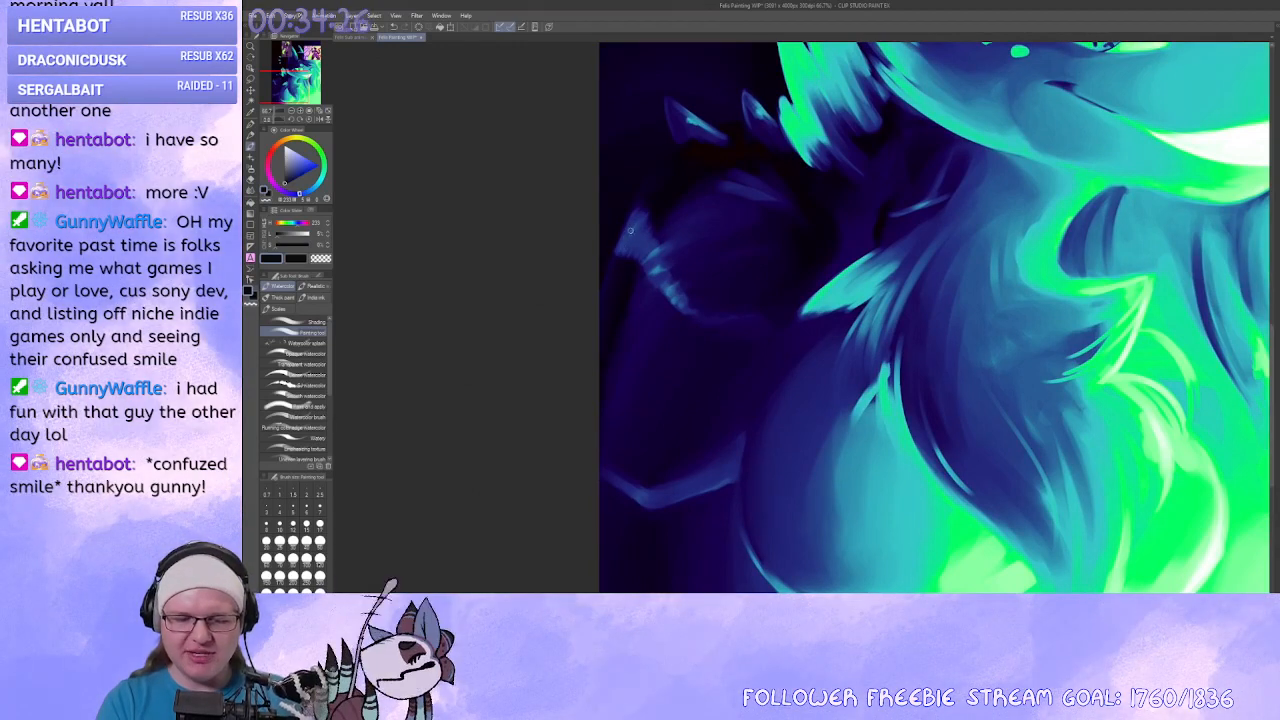
{"action": "scroll", "coordinate": [645, 270], "scroll_direction": "down", "scroll_amount": 1}
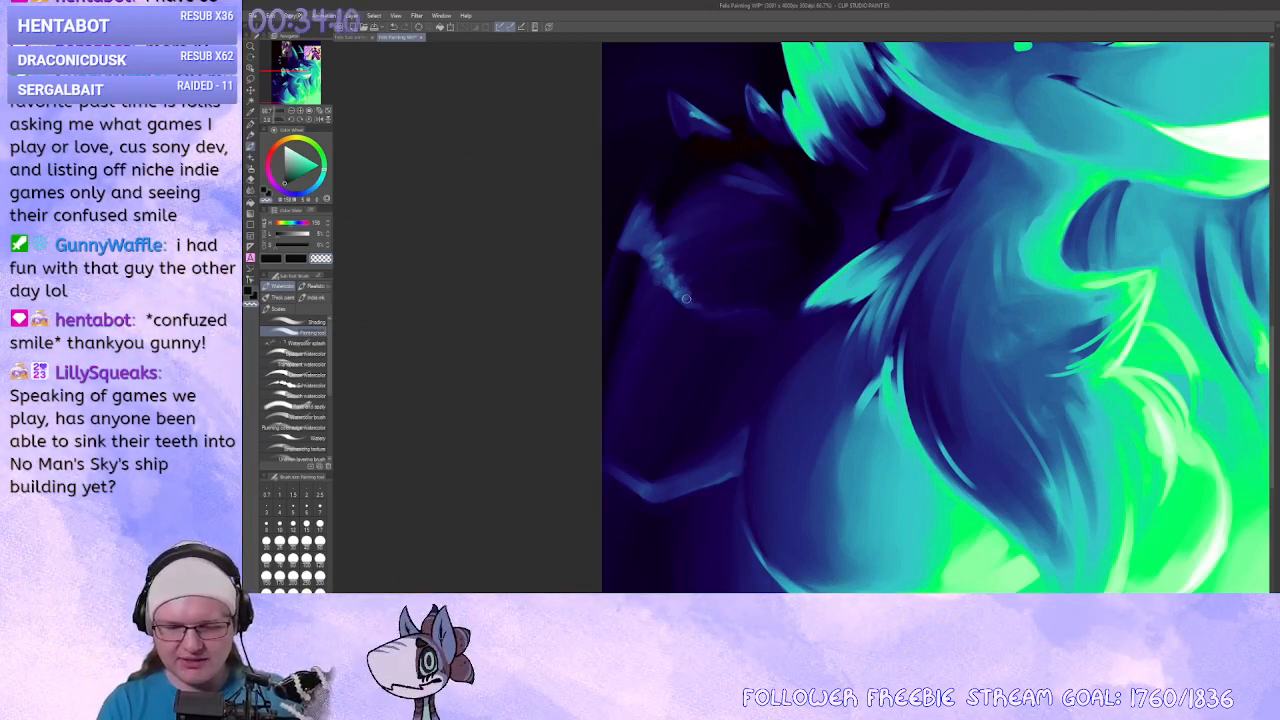
{"action": "left_click_drag", "start_coordinate": [705, 283], "coordinate": [708, 272]}
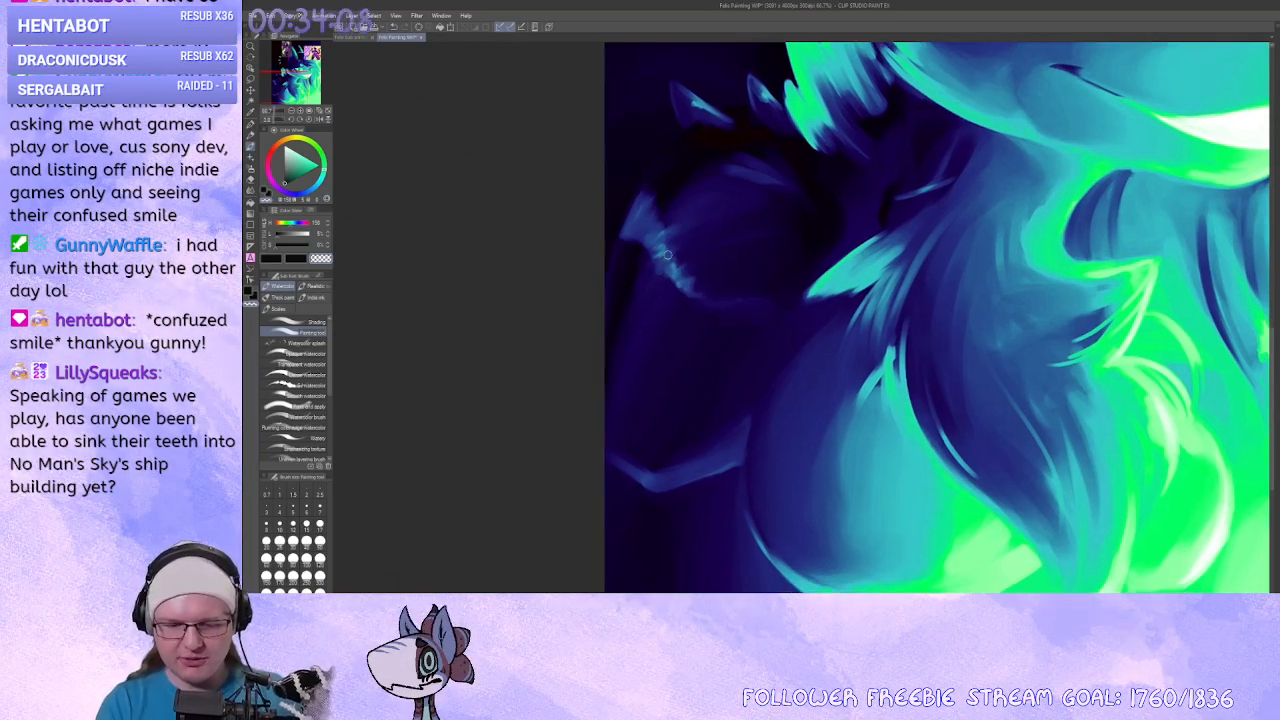
{"action": "key", "text": "x"}
{"action": "key", "text": "x"}
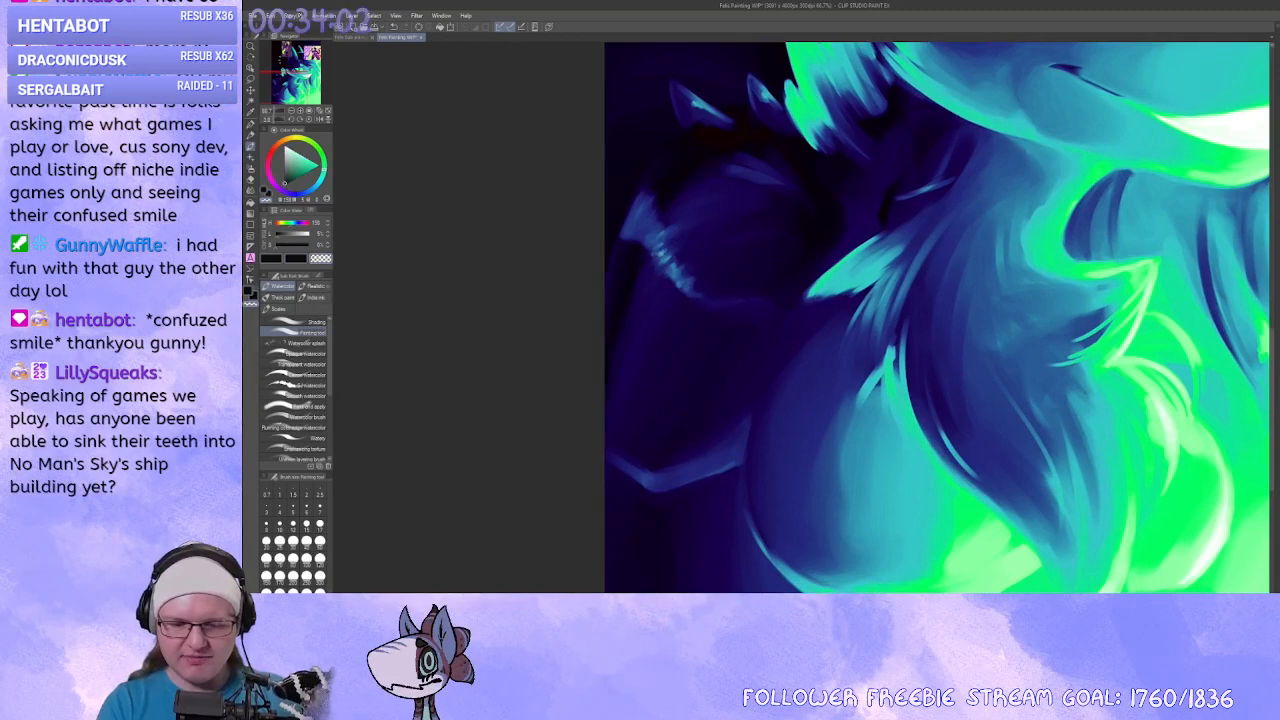
Texture the thin inner tail of the upper arm band with small light blue fur dabs.
{"action": "left_click_drag", "start_coordinate": [724, 300], "coordinate": [720, 288]}
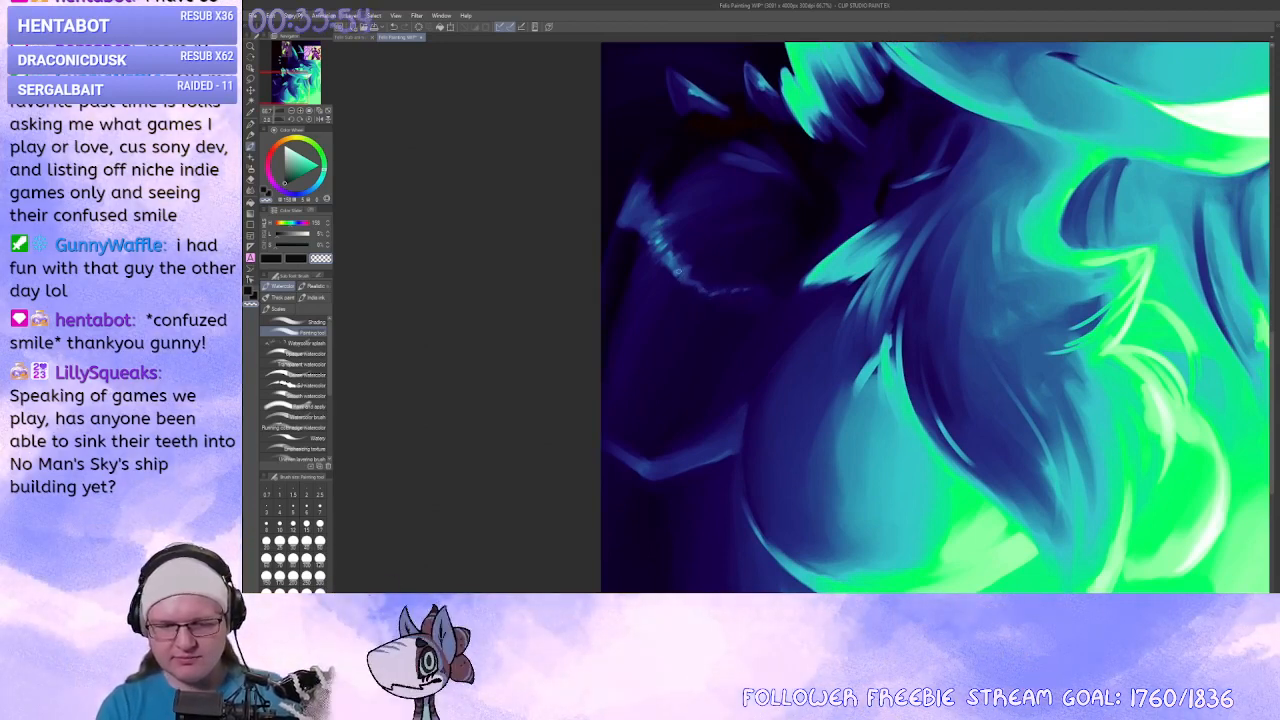
{"action": "mouse_move", "coordinate": [784, 318]}
{"action": "left_mouse_down"}
{"action": "mouse_move", "coordinate": [769, 314]}
{"action": "mouse_move", "coordinate": [766, 343]}
{"action": "left_mouse_up"}
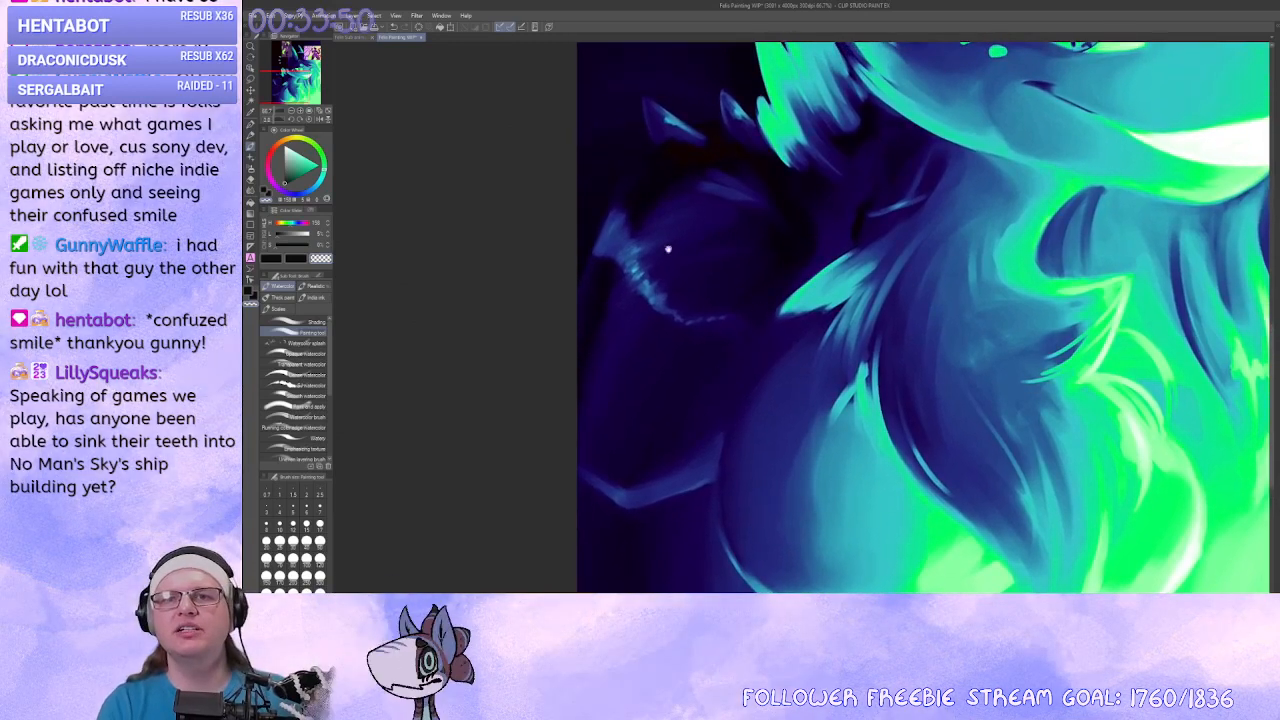
{"action": "left_click_drag", "start_coordinate": [668, 250], "coordinate": [660, 245]}
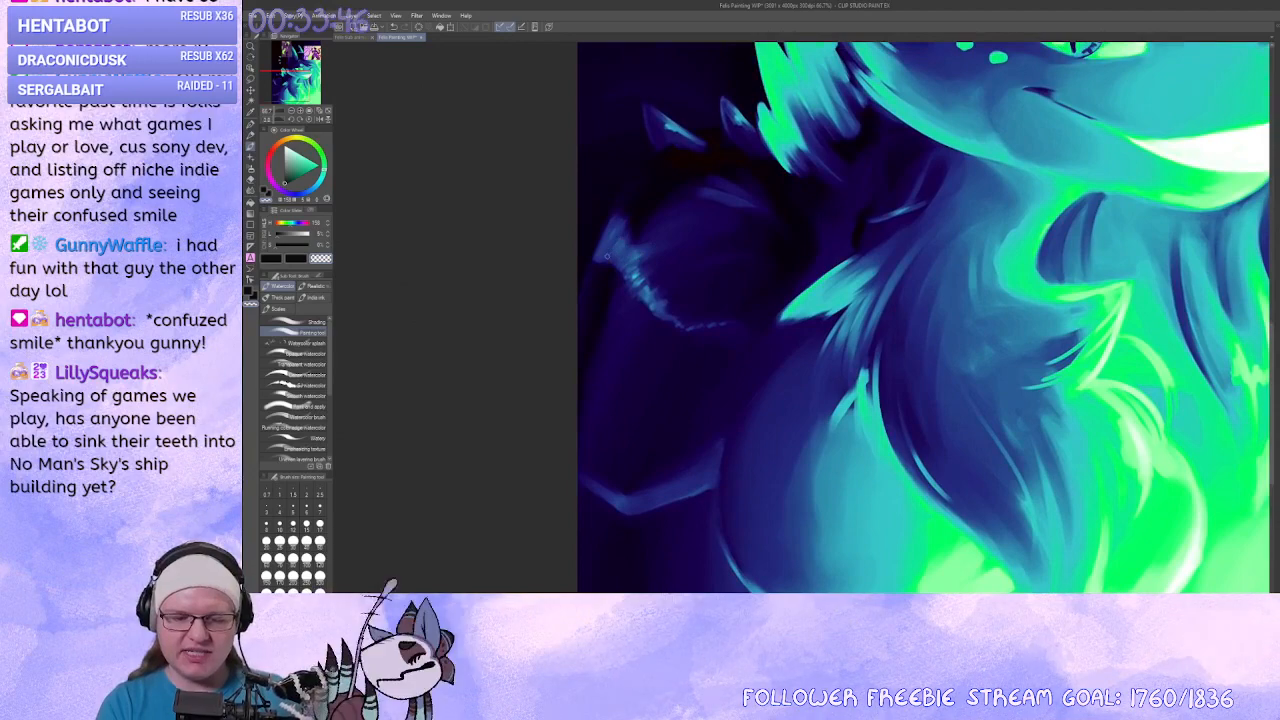
{"action": "scroll", "coordinate": [682, 245], "scroll_direction": "down", "scroll_amount": 1}
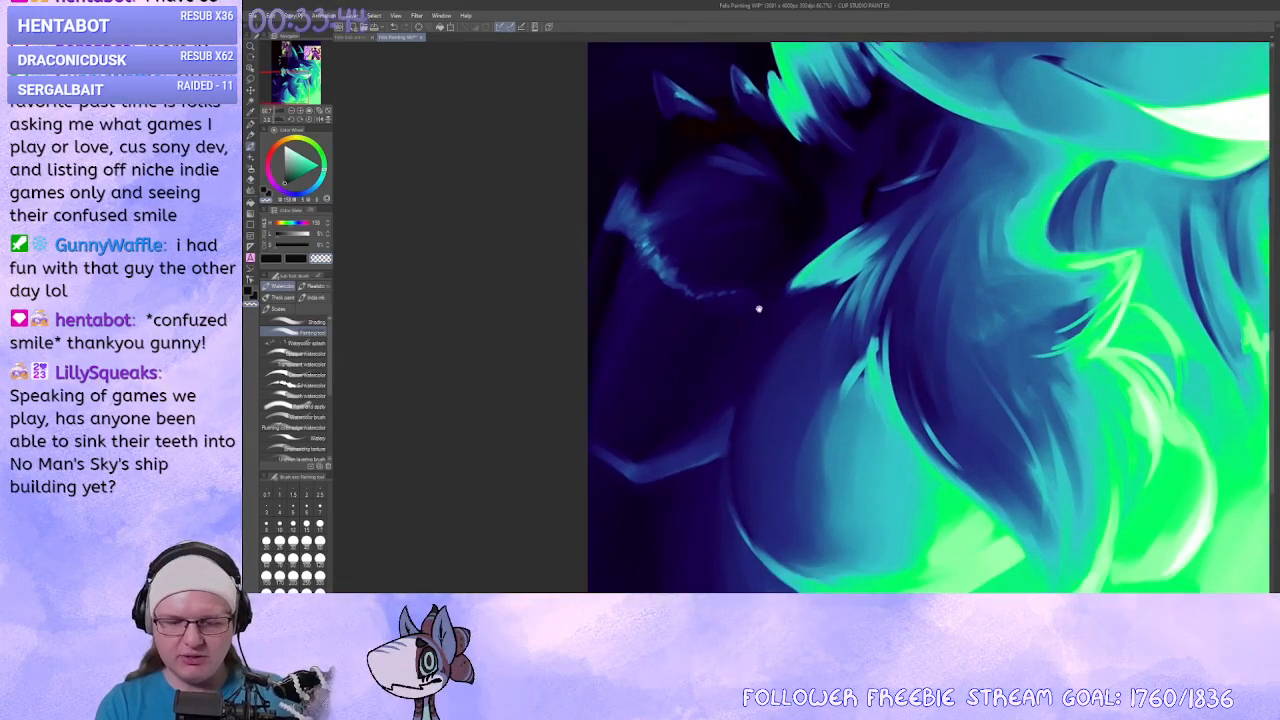
{"action": "mouse_move", "coordinate": [757, 363]}
{"action": "left_mouse_down"}
{"action": "mouse_move", "coordinate": [720, 556]}
{"action": "mouse_move", "coordinate": [718, 298]}
{"action": "left_mouse_up"}
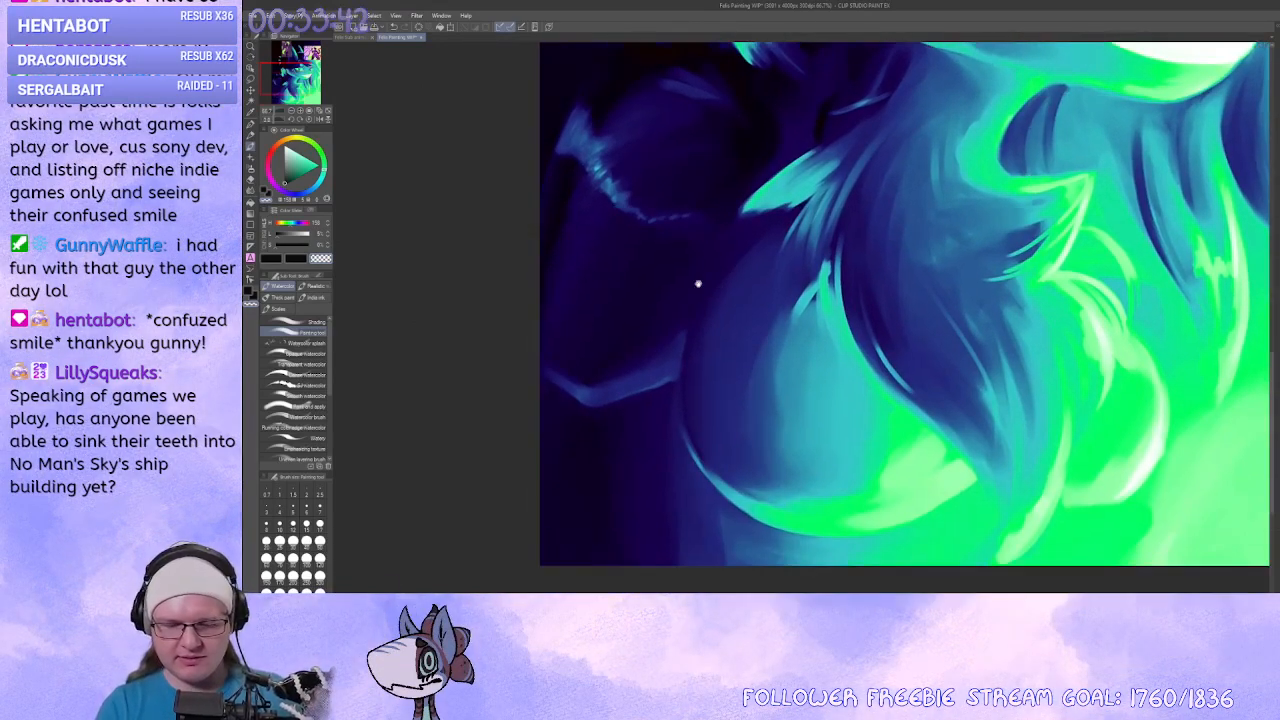
Break up the lower arm band with short light blue fur strokes along its length.
{"action": "left_click_drag", "start_coordinate": [655, 383], "coordinate": [560, 385]}
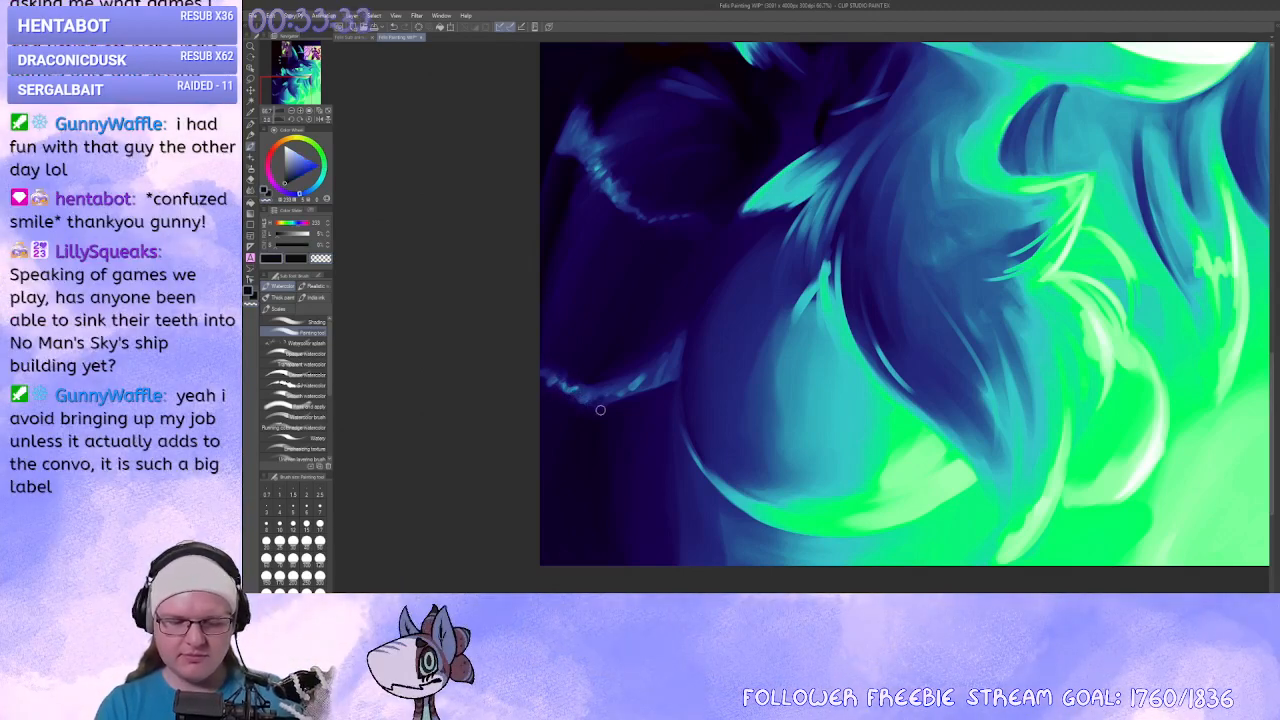
{"action": "scroll", "coordinate": [640, 380], "scroll_direction": "down", "scroll_amount": 3}
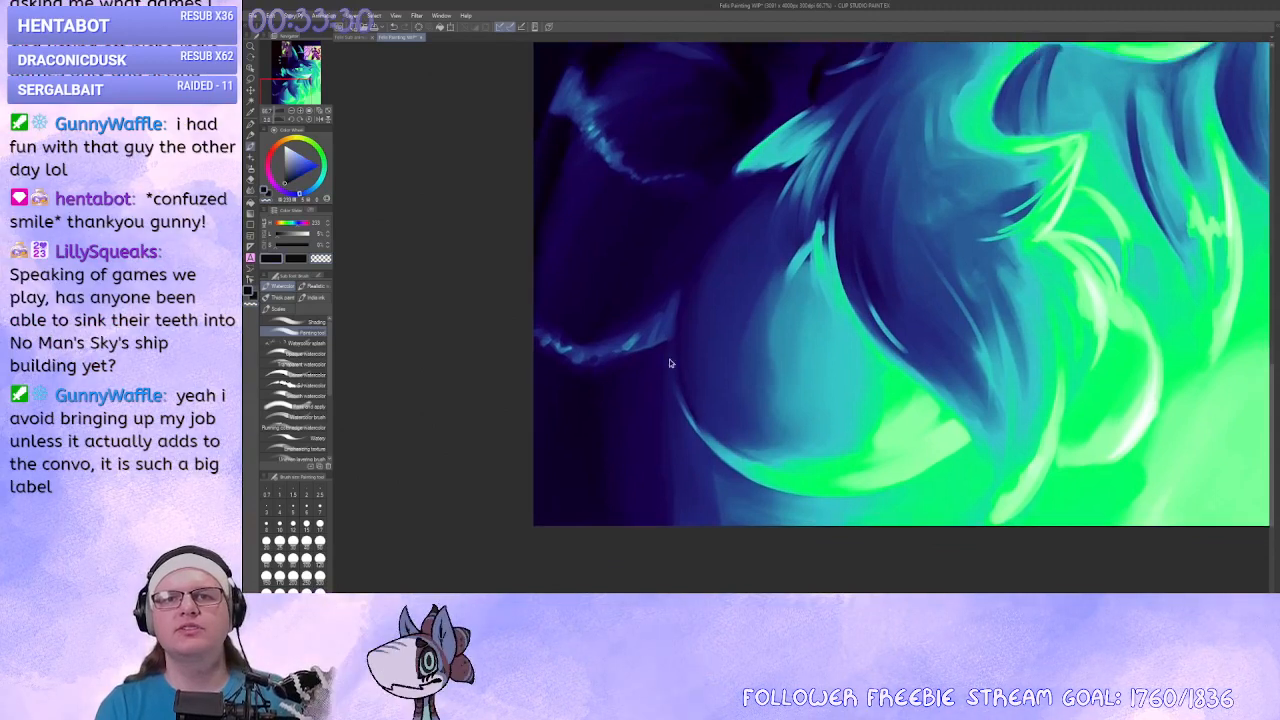
{"action": "left_click_drag", "start_coordinate": [670, 360], "coordinate": [667, 370]}
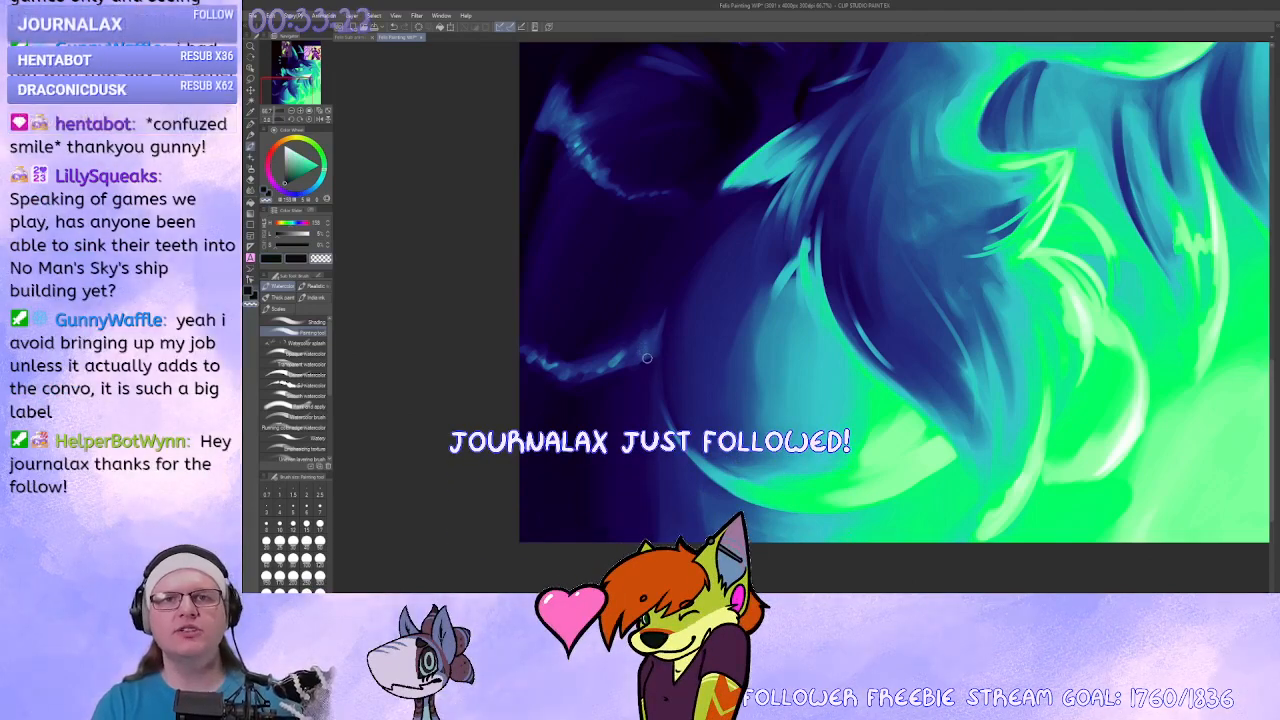
Extend the light blue fur strokes along the inner end of the lower arm band.
{"action": "left_click_drag", "start_coordinate": [648, 362], "coordinate": [660, 323]}
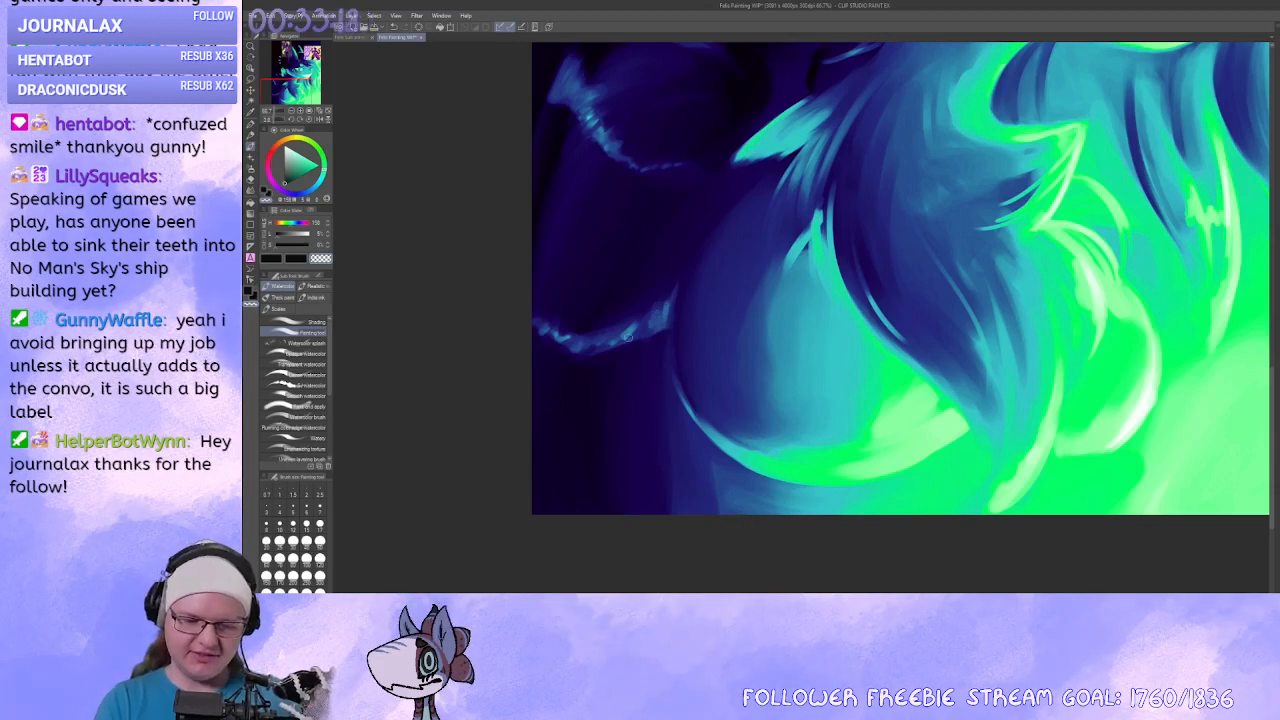
{"action": "left_click_drag", "start_coordinate": [630, 337], "coordinate": [633, 348]}
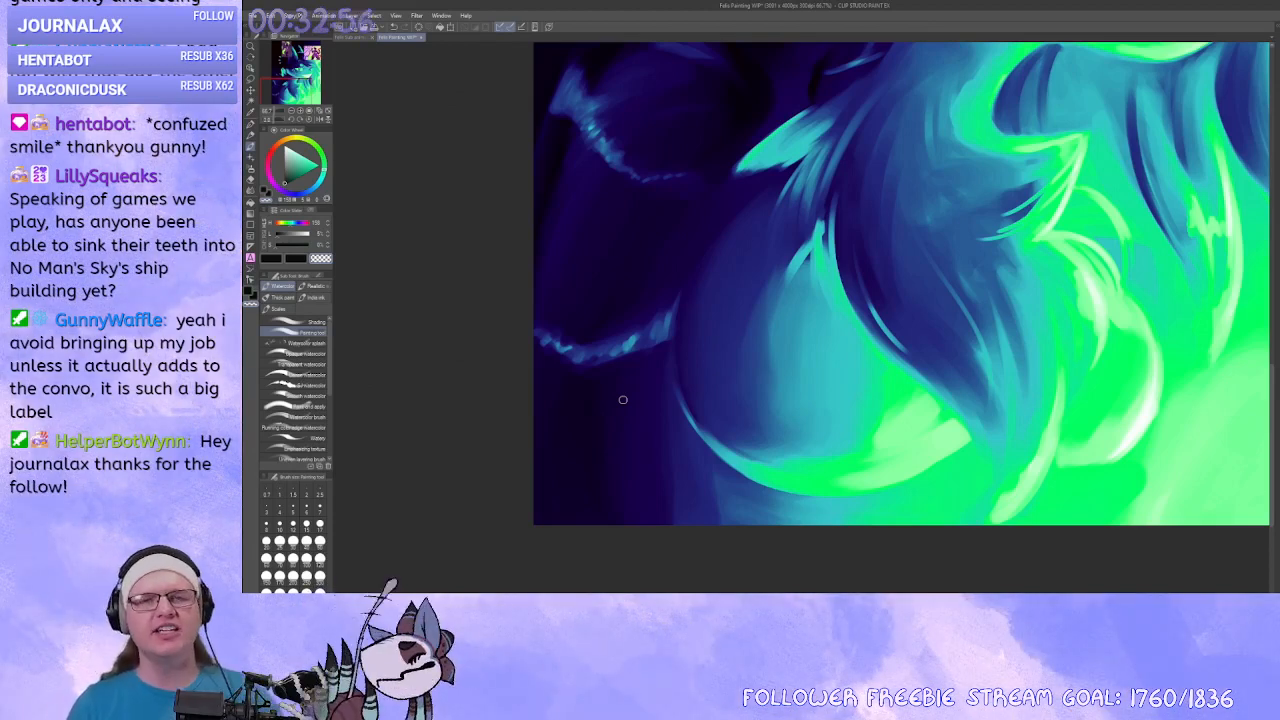
{"action": "left_click_drag", "start_coordinate": [694, 321], "coordinate": [713, 311]}
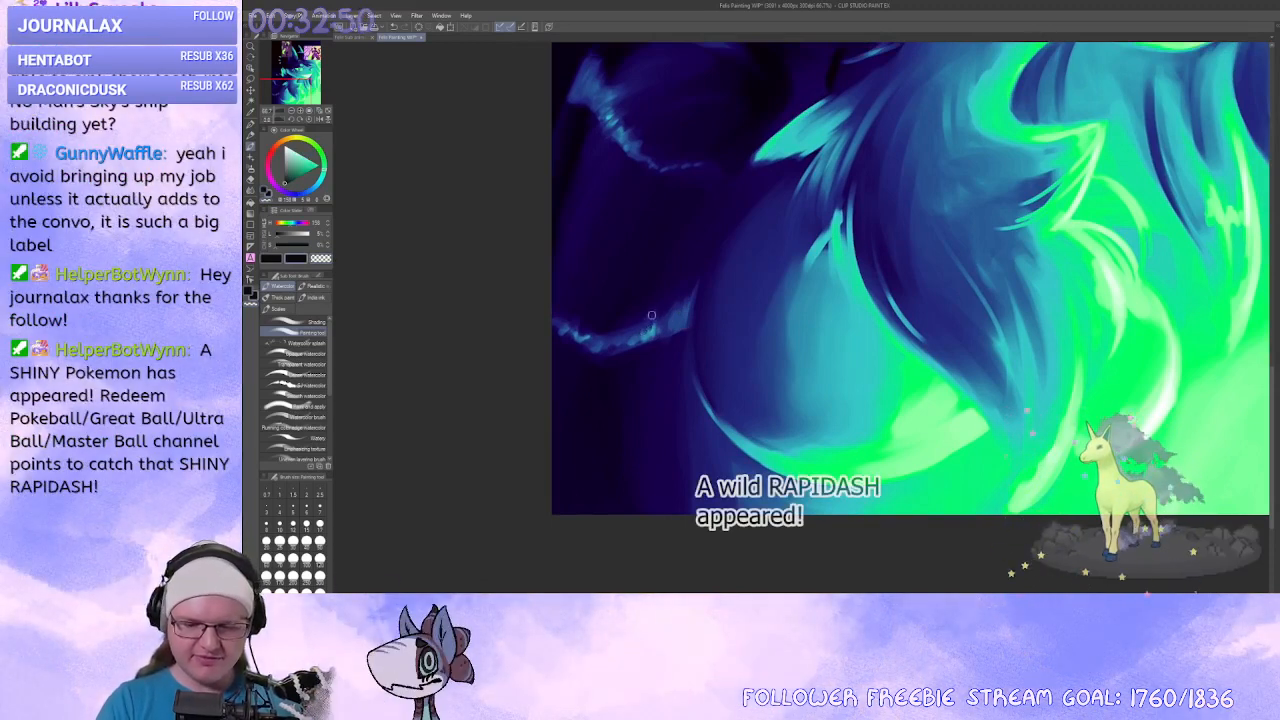
{"action": "mouse_move", "coordinate": [653, 336]}
{"action": "left_mouse_down"}
{"action": "mouse_move", "coordinate": [644, 300]}
{"action": "mouse_move", "coordinate": [670, 331]}
{"action": "left_mouse_up"}
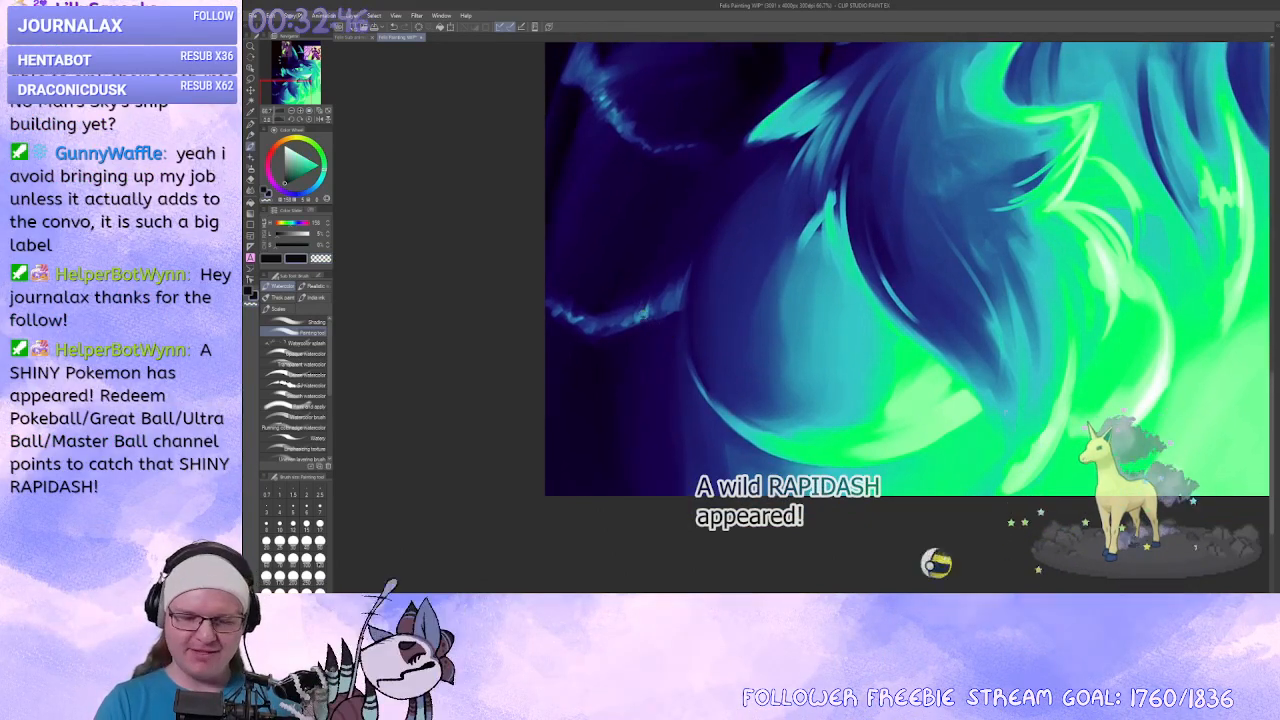
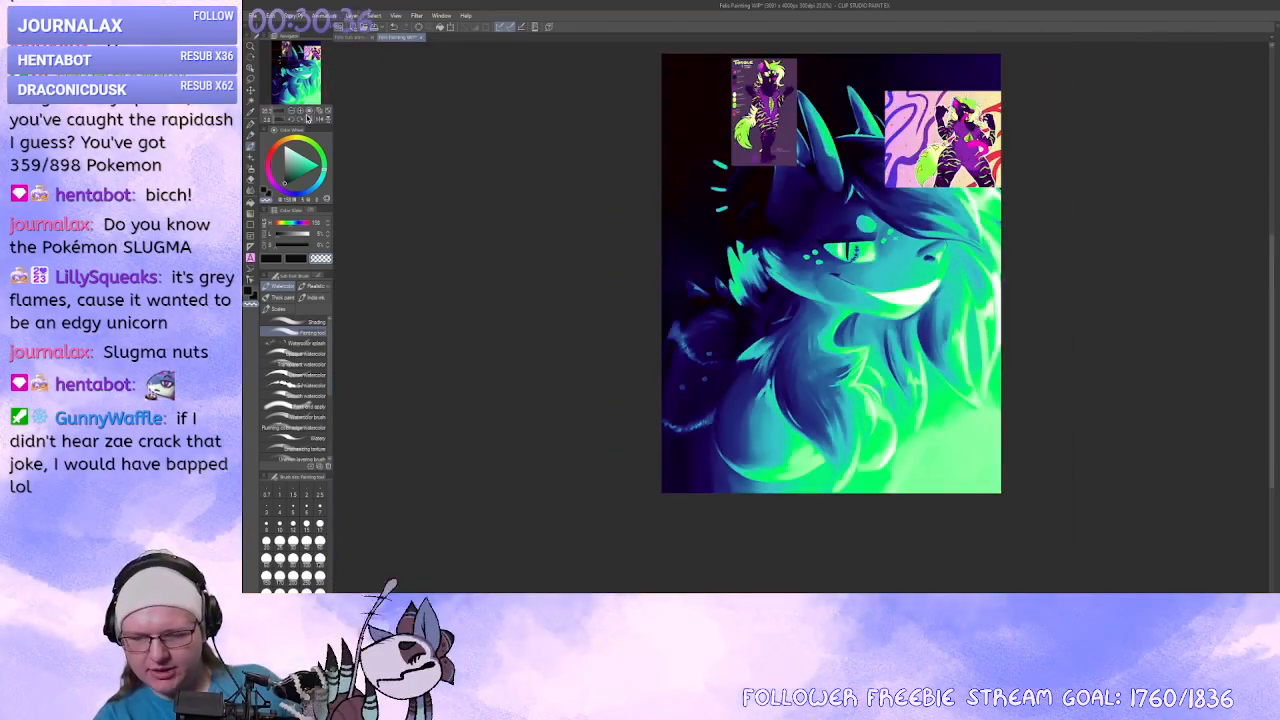
Refine the small rounded blue spots between the two bands on the dark arm and check them against the whole painting.
{"action": "left_click_drag", "start_coordinate": [453, 273], "coordinate": [780, 303]}
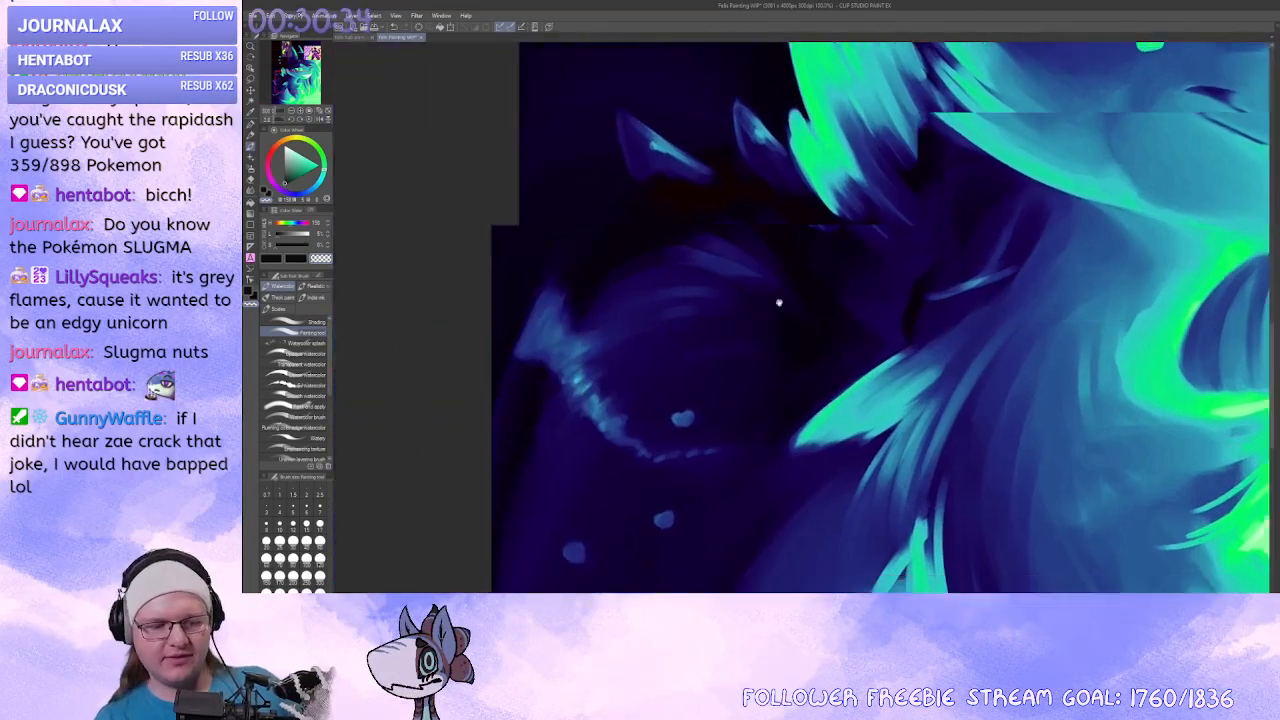
{"action": "left_click_drag", "start_coordinate": [781, 485], "coordinate": [797, 374]}
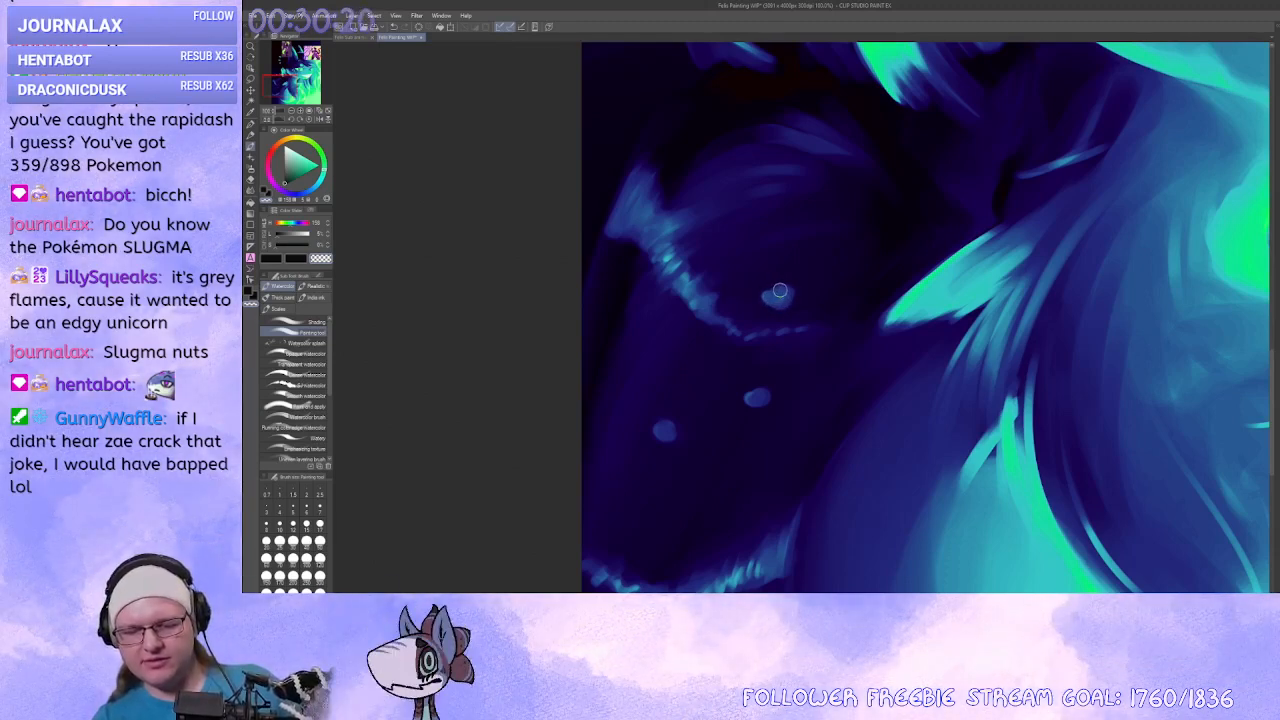
{"action": "left_click_drag", "start_coordinate": [778, 373], "coordinate": [812, 343]}
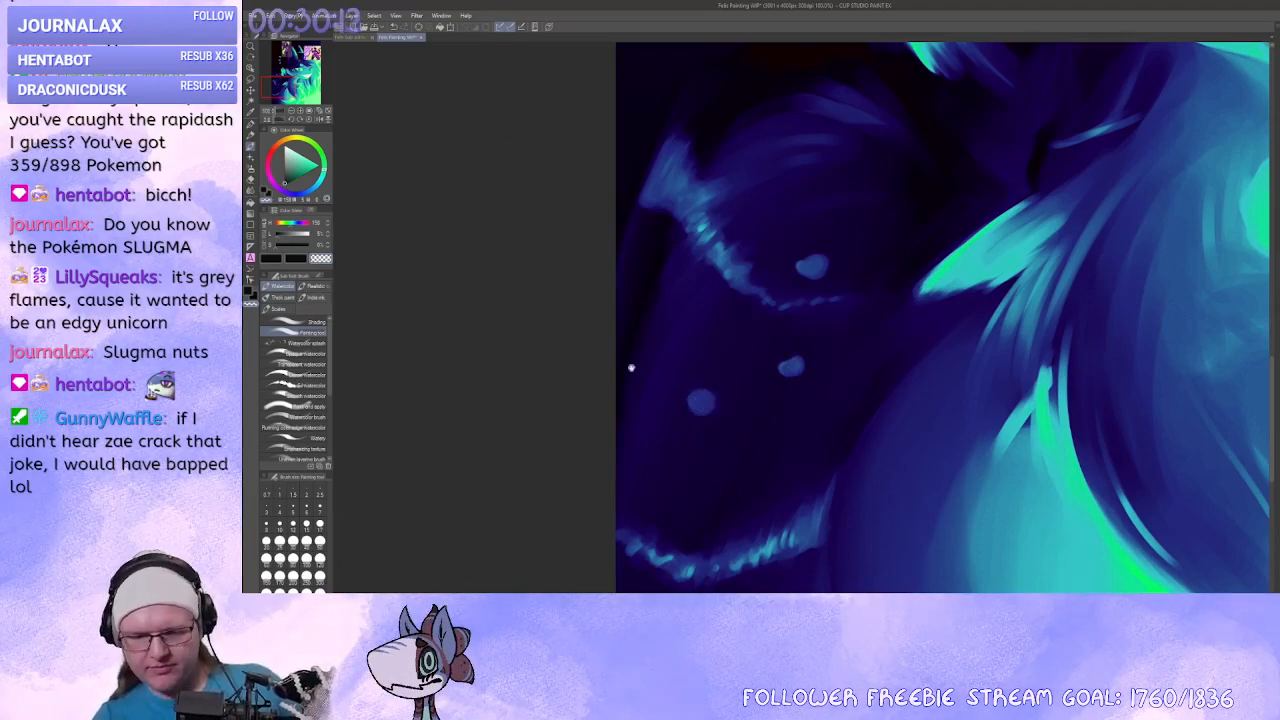
{"action": "scroll", "coordinate": [631, 368], "scroll_direction": "down", "scroll_amount": 6}
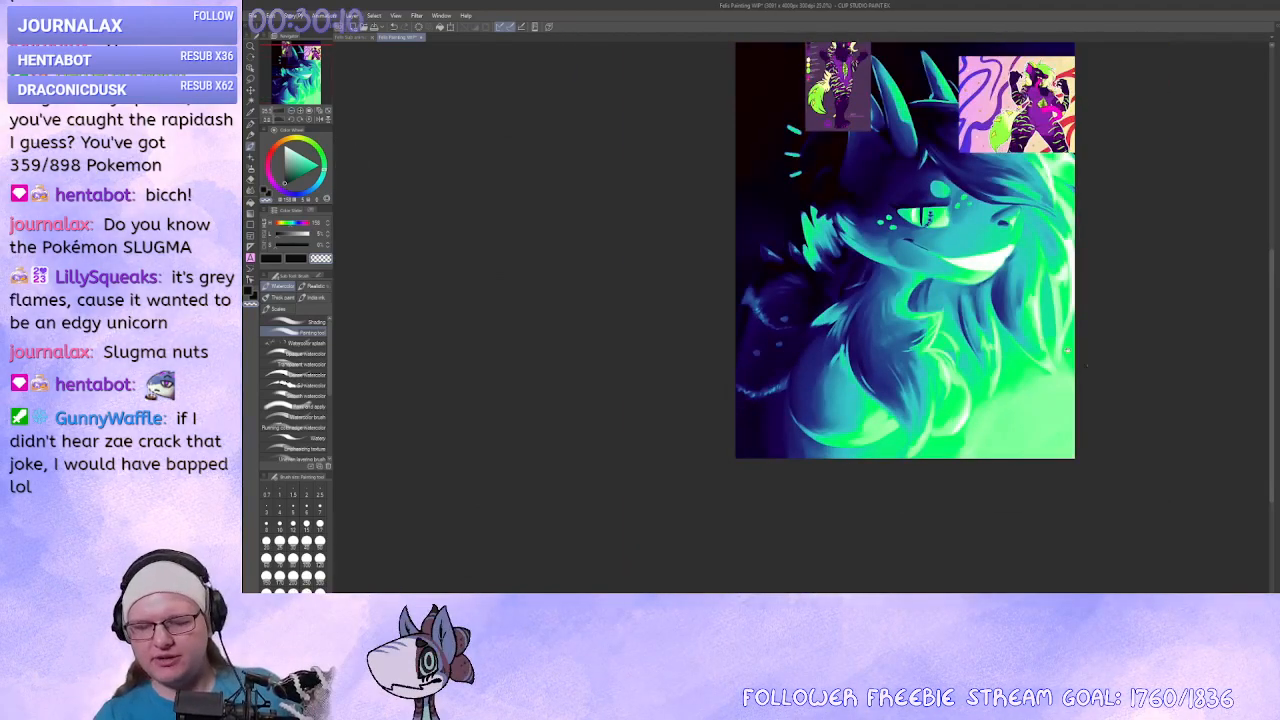
{"action": "left_click_drag", "start_coordinate": [1087, 367], "coordinate": [988, 420]}
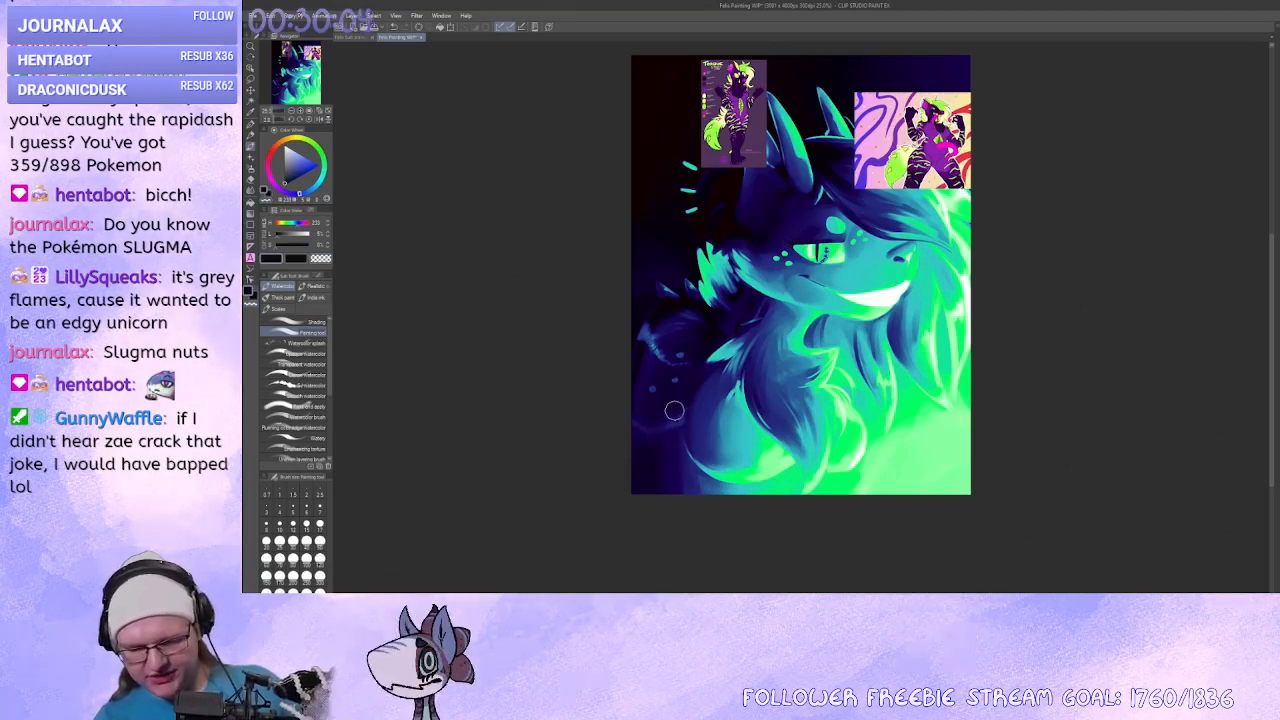
{"action": "left_click_drag", "start_coordinate": [639, 431], "coordinate": [617, 463]}
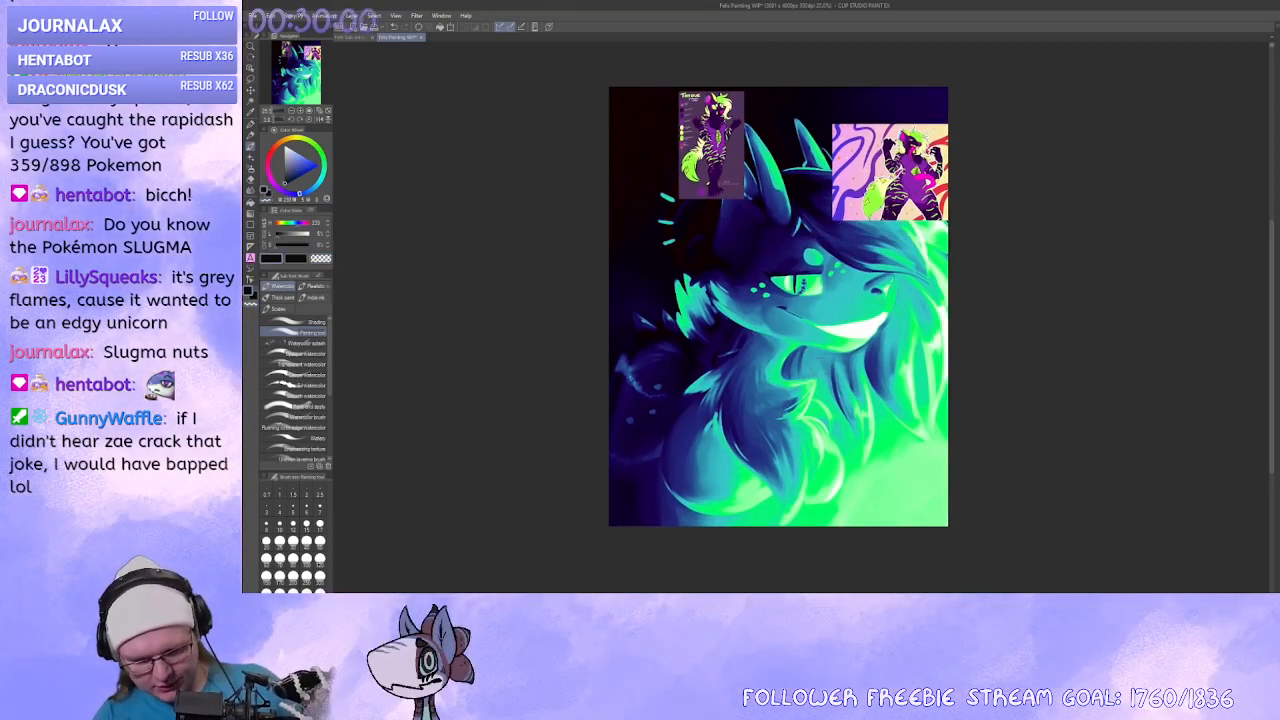
{"action": "left_click_drag", "start_coordinate": [640, 367], "coordinate": [622, 371]}
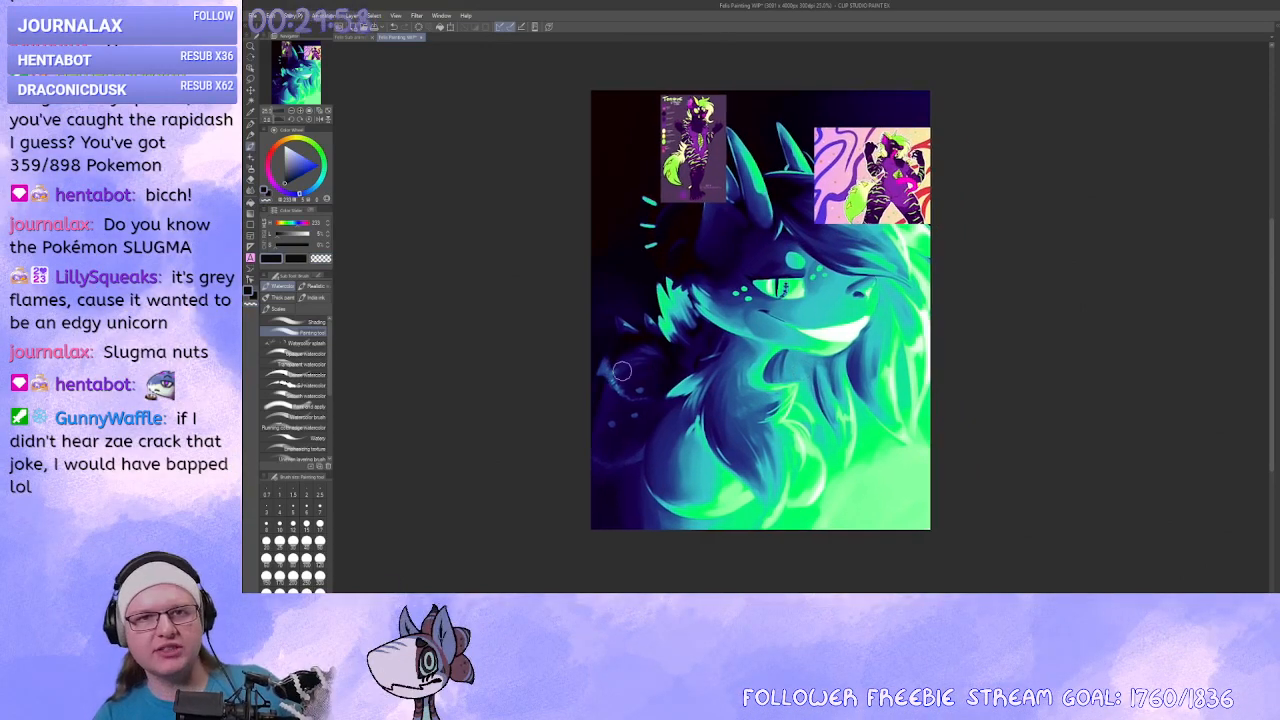
Draw the first curved green tooth line across the white grin at the front of the muzzle.
{"action": "left_click", "coordinate": [302, 112]}
{"action": "left_click_drag", "start_coordinate": [589, 280], "coordinate": [577, 344]}
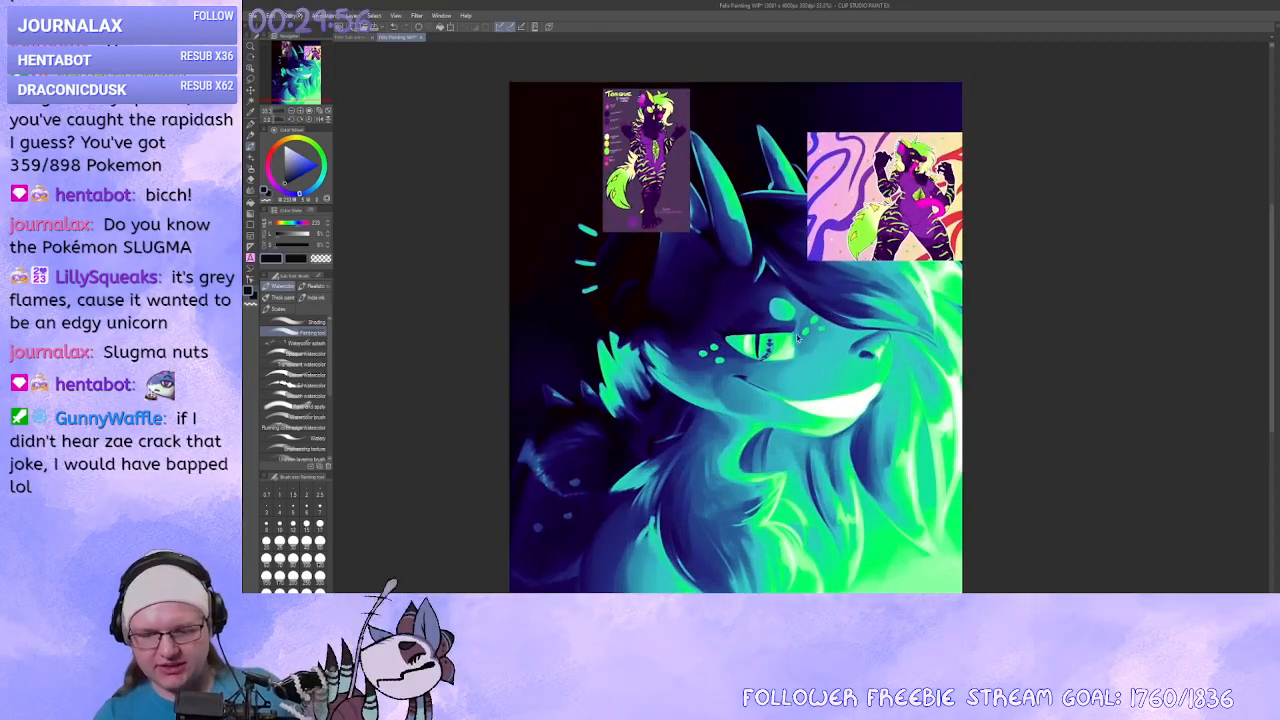
{"action": "left_click_drag", "start_coordinate": [801, 356], "coordinate": [799, 356]}
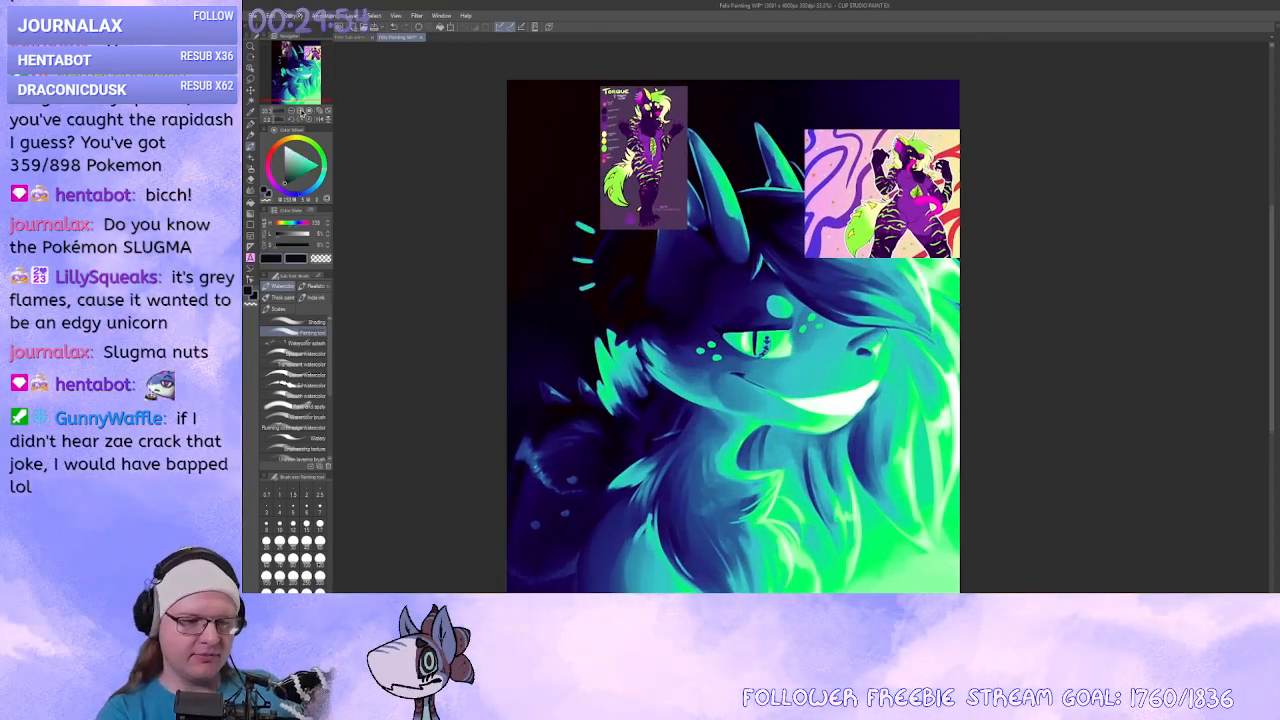
{"action": "left_click", "coordinate": [302, 112]}
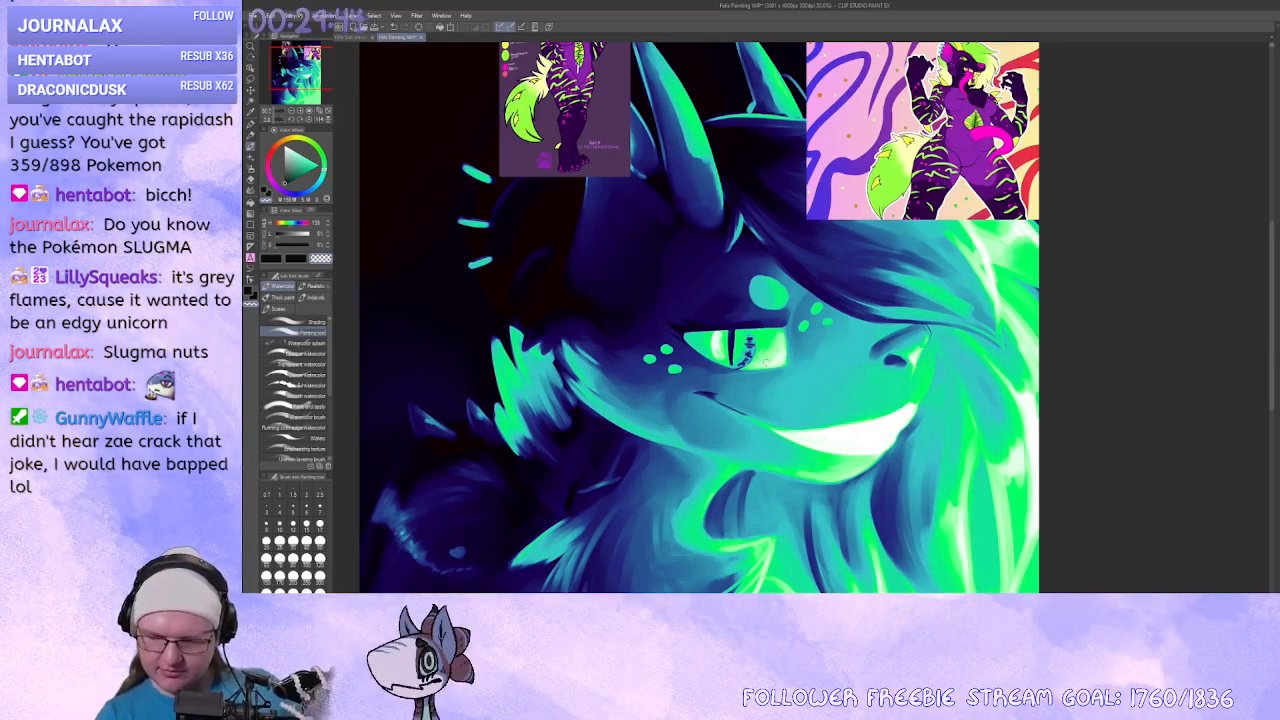
{"action": "left_click_drag", "start_coordinate": [807, 447], "coordinate": [767, 407]}
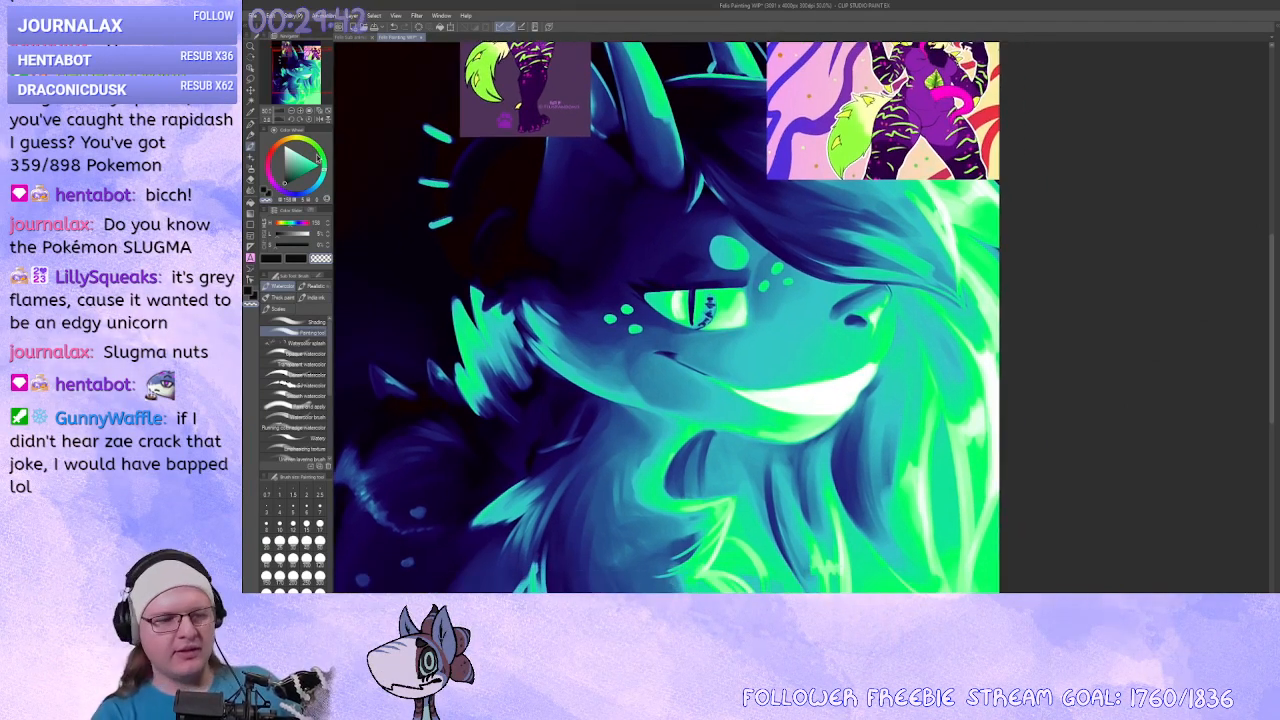
{"action": "scroll", "coordinate": [940, 470], "scroll_direction": "up", "scroll_amount": 3}
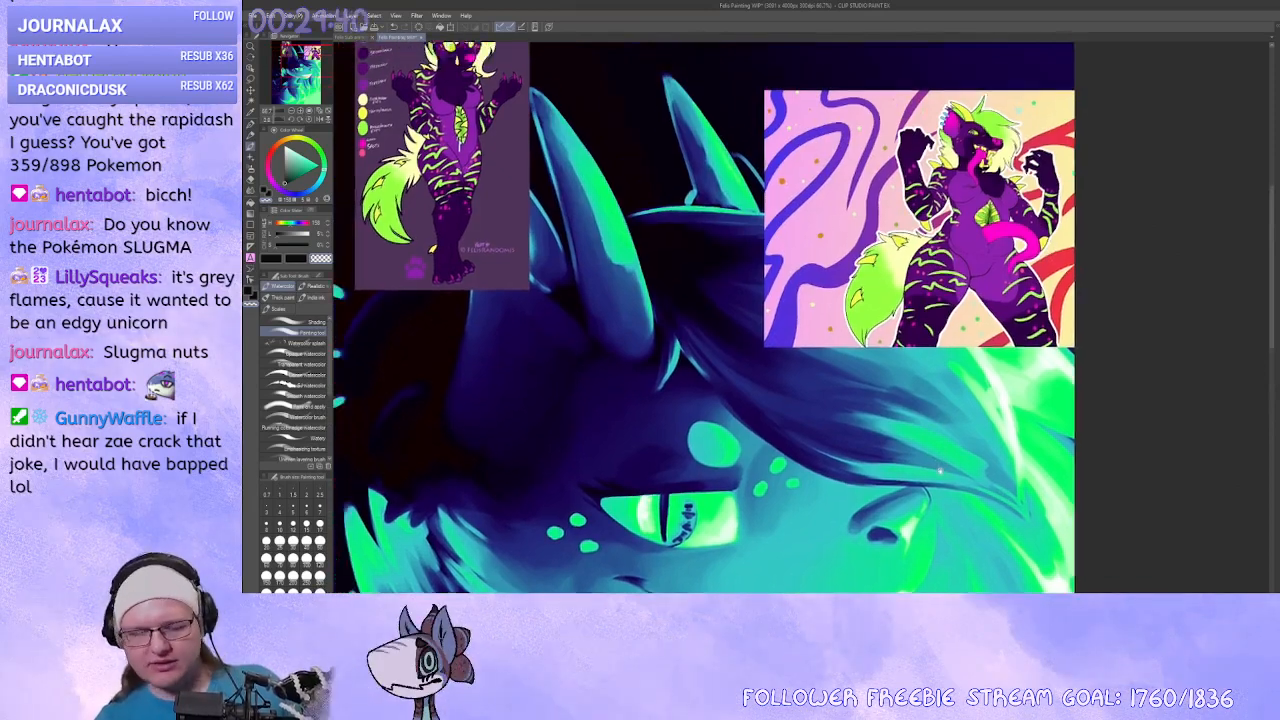
{"action": "scroll", "coordinate": [940, 470], "scroll_direction": "up", "scroll_amount": 4}
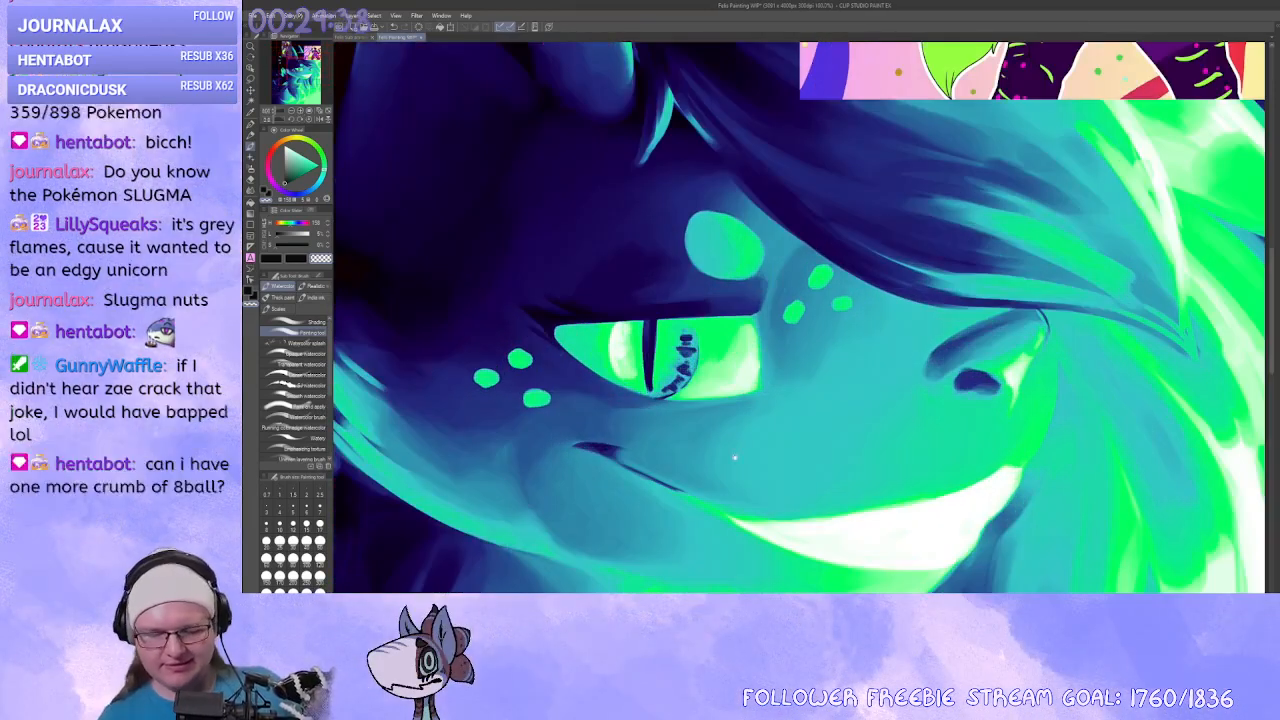
{"action": "left_click_drag", "start_coordinate": [735, 457], "coordinate": [608, 312]}
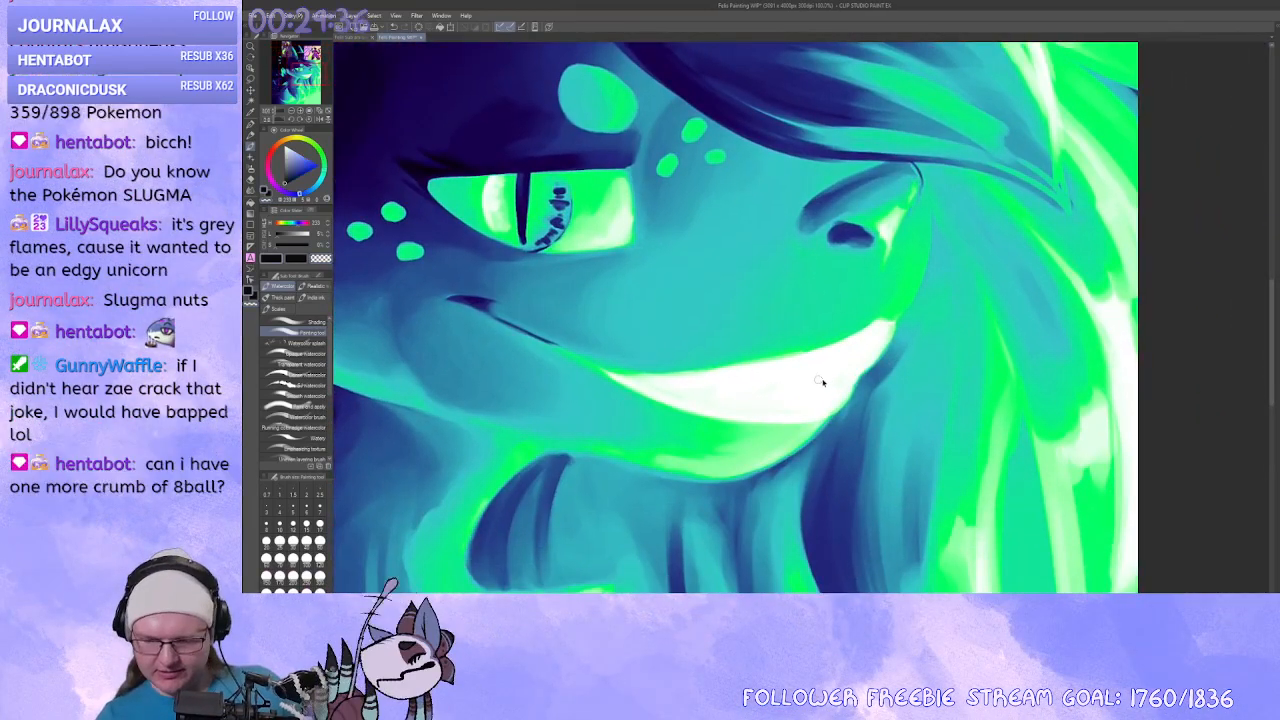
{"action": "left_click_drag", "start_coordinate": [798, 360], "coordinate": [804, 405]}
{"action": "key", "text": "ctrl+z"}
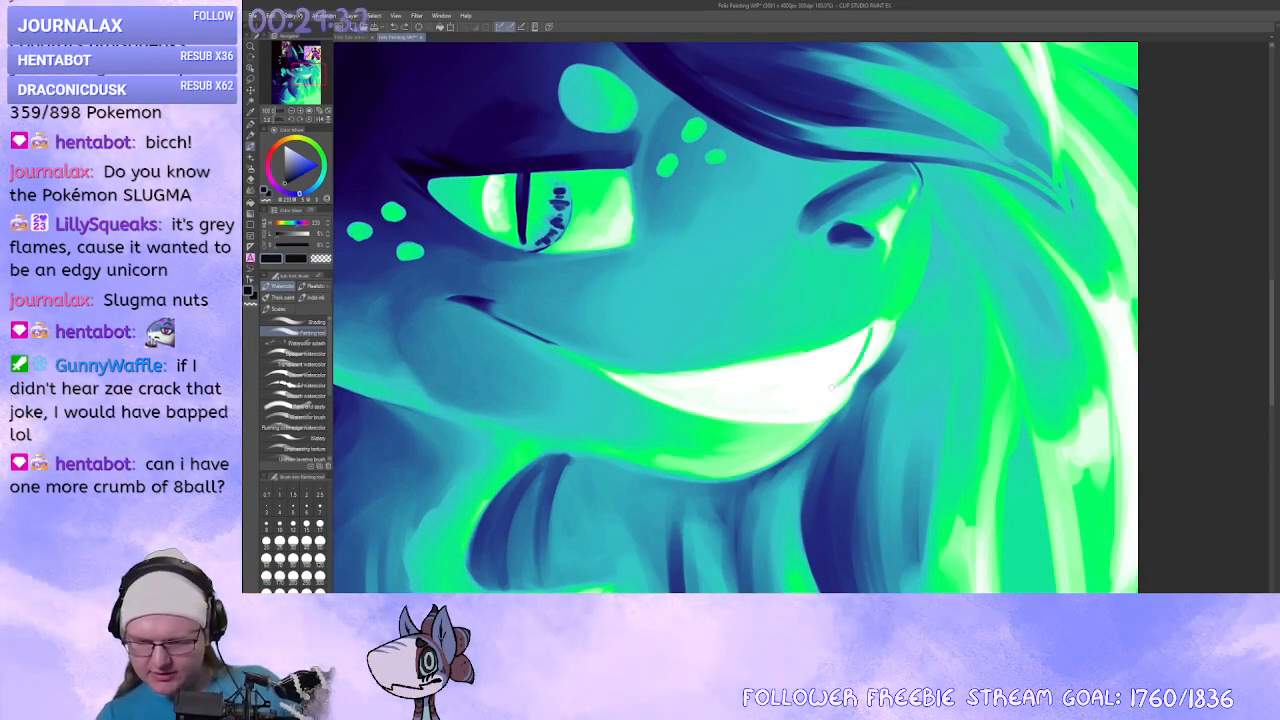
Outline the next pointed tooth just behind the front one, undoing the strokes that miss the shape.
{"action": "mouse_move", "coordinate": [823, 357]}
{"action": "left_mouse_down"}
{"action": "mouse_move", "coordinate": [816, 390]}
{"action": "mouse_move", "coordinate": [769, 406]}
{"action": "mouse_move", "coordinate": [845, 337]}
{"action": "mouse_move", "coordinate": [797, 373]}
{"action": "left_mouse_up"}
{"action": "key", "text": "ctrl+z"}
{"action": "key", "text": "ctrl+z"}
{"action": "key", "text": "ctrl+z"}
{"action": "key", "text": "ctrl+z"}
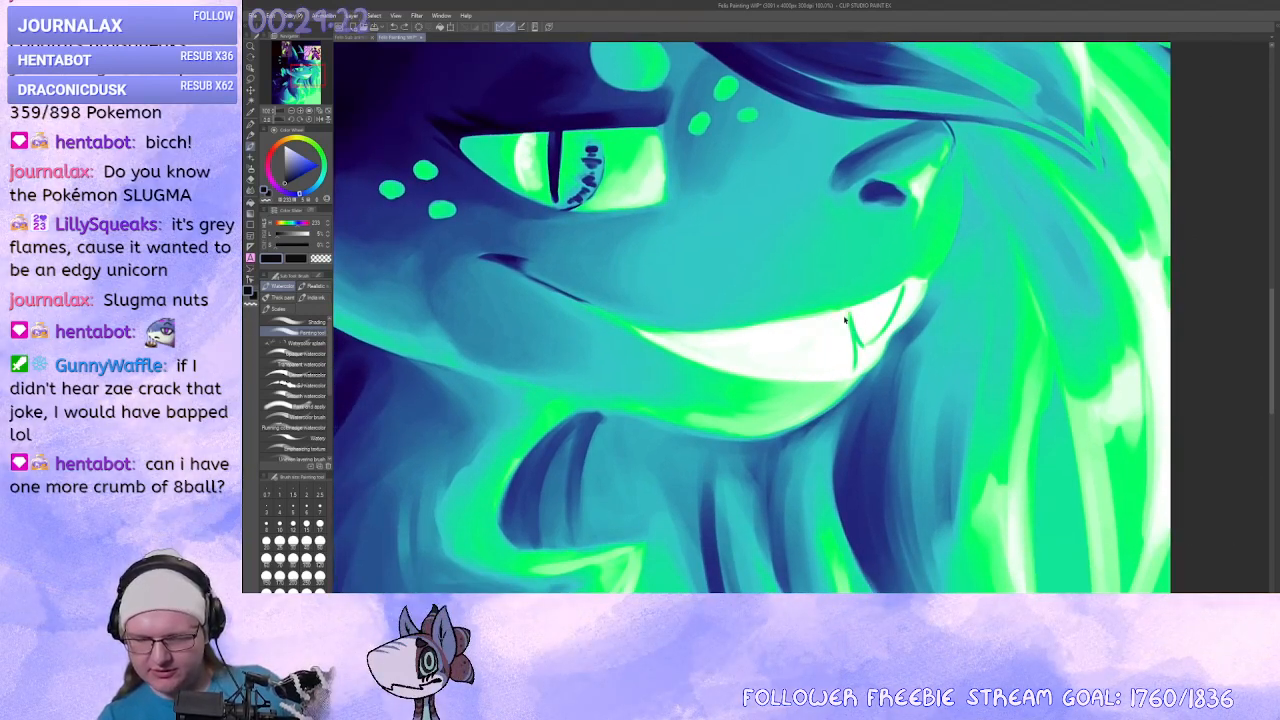
Add zigzag green lines for sharp interlocking teeth through the middle of the grin, redrawing misplaced strokes.
{"action": "left_click_drag", "start_coordinate": [846, 316], "coordinate": [800, 369]}
{"action": "key", "text": "ctrl+z"}
{"action": "left_click_drag", "start_coordinate": [847, 314], "coordinate": [797, 360]}
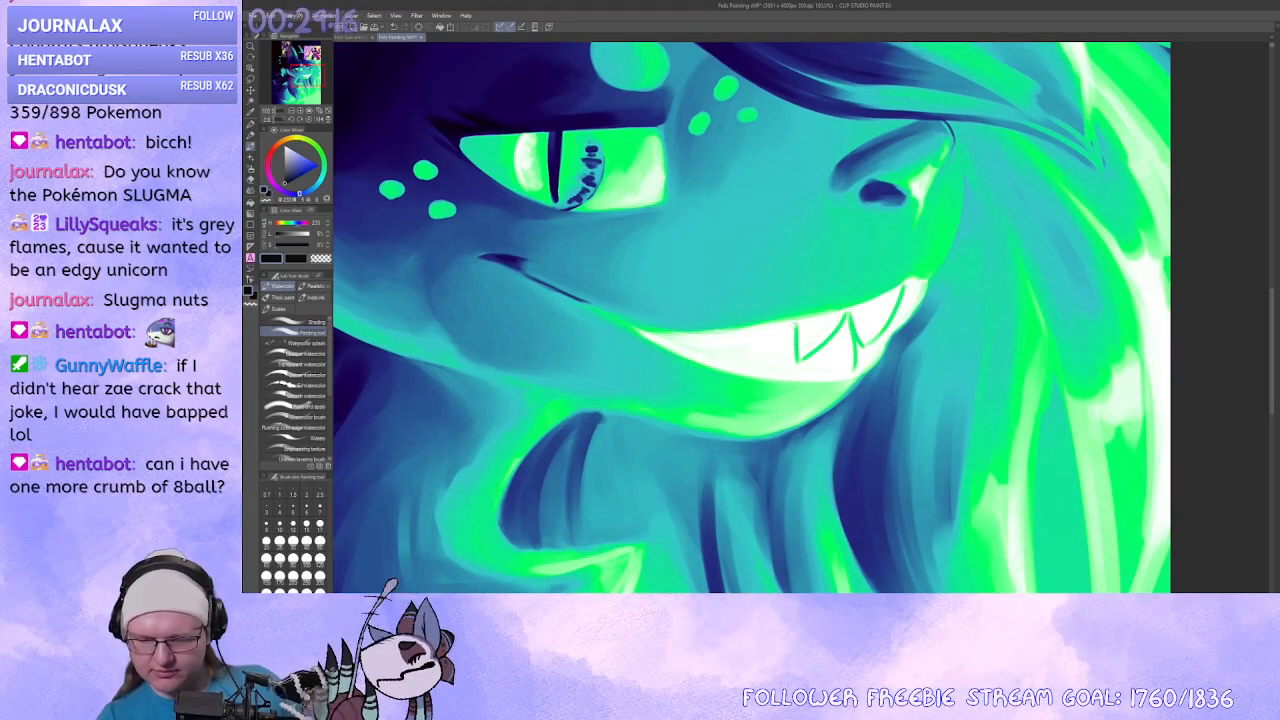
{"action": "left_click_drag", "start_coordinate": [797, 323], "coordinate": [751, 361]}
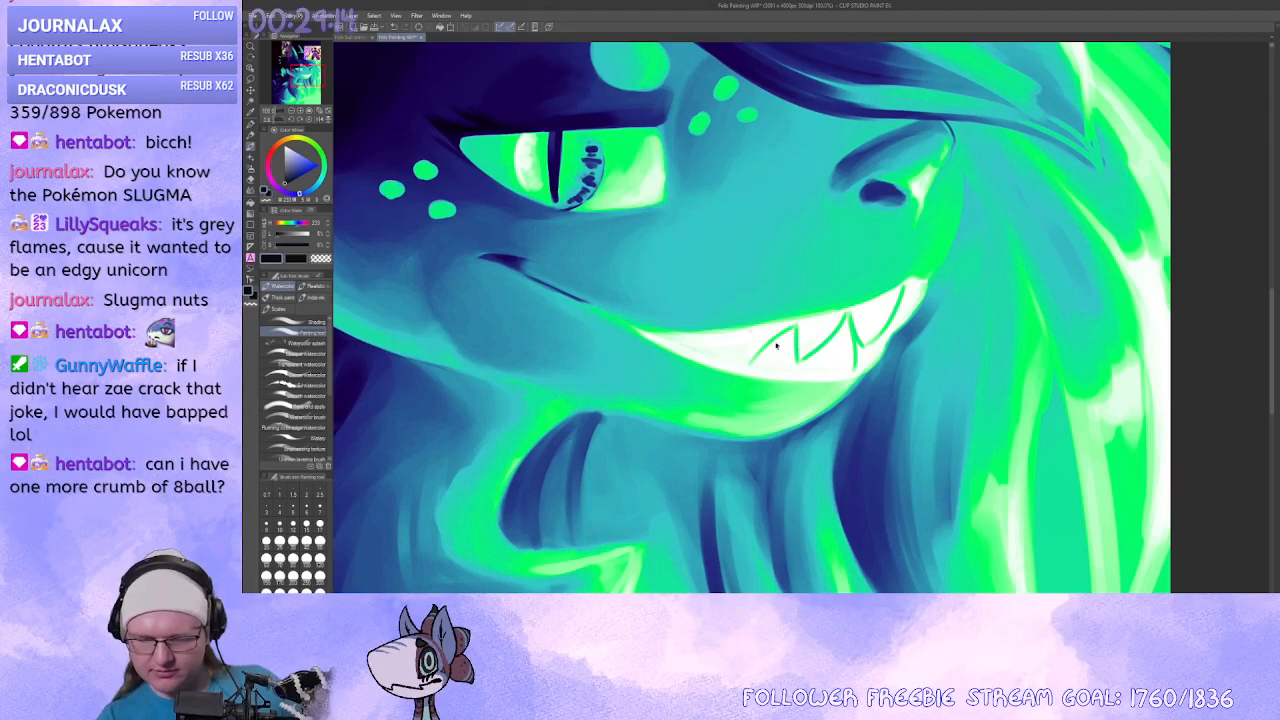
{"action": "key", "text": "ctrl+z"}
{"action": "left_click_drag", "start_coordinate": [836, 404], "coordinate": [825, 420]}
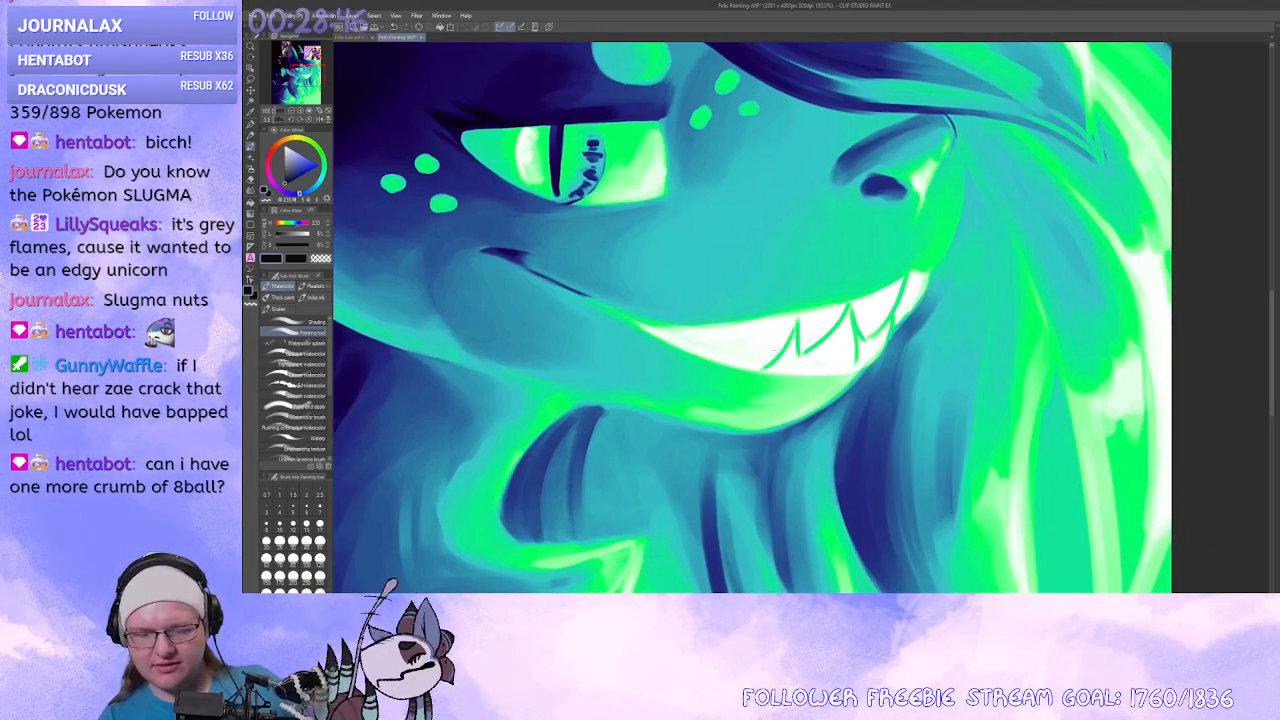
{"action": "key", "text": "ctrl+z"}
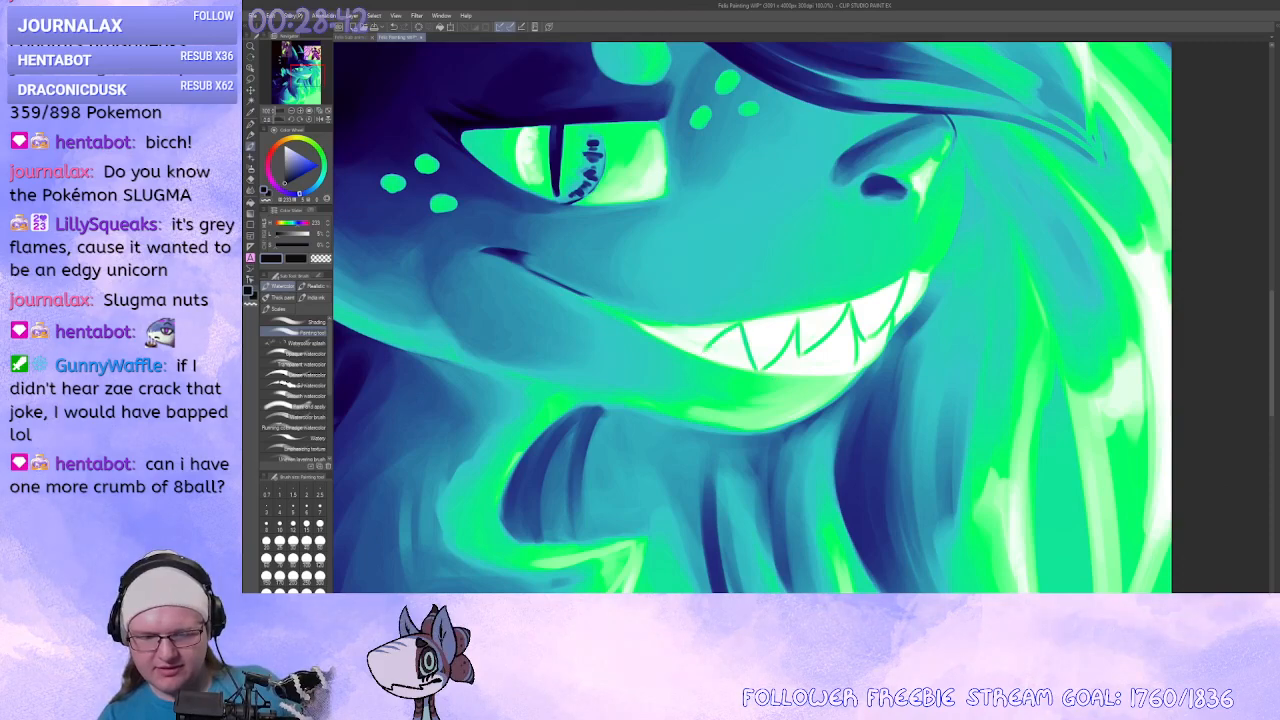
Outline the smaller teeth toward the back corner of the mouth and touch up the tooth edges along the lower lip.
{"action": "left_click_drag", "start_coordinate": [679, 331], "coordinate": [687, 351]}
{"action": "mouse_move", "coordinate": [700, 450]}
{"action": "left_mouse_down"}
{"action": "mouse_move", "coordinate": [768, 494]}
{"action": "mouse_move", "coordinate": [647, 342]}
{"action": "mouse_move", "coordinate": [664, 348]}
{"action": "left_mouse_up"}
{"action": "left_click_drag", "start_coordinate": [740, 313], "coordinate": [799, 324]}
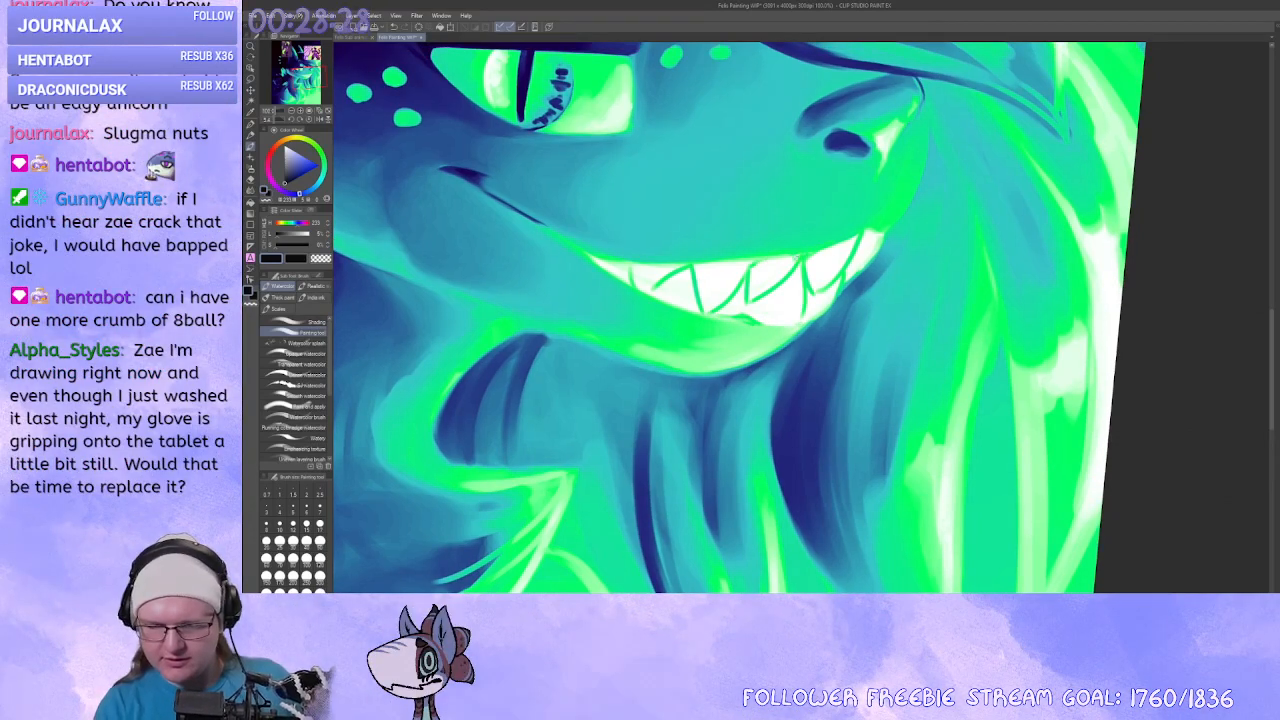
{"action": "left_click_drag", "start_coordinate": [790, 300], "coordinate": [882, 366]}
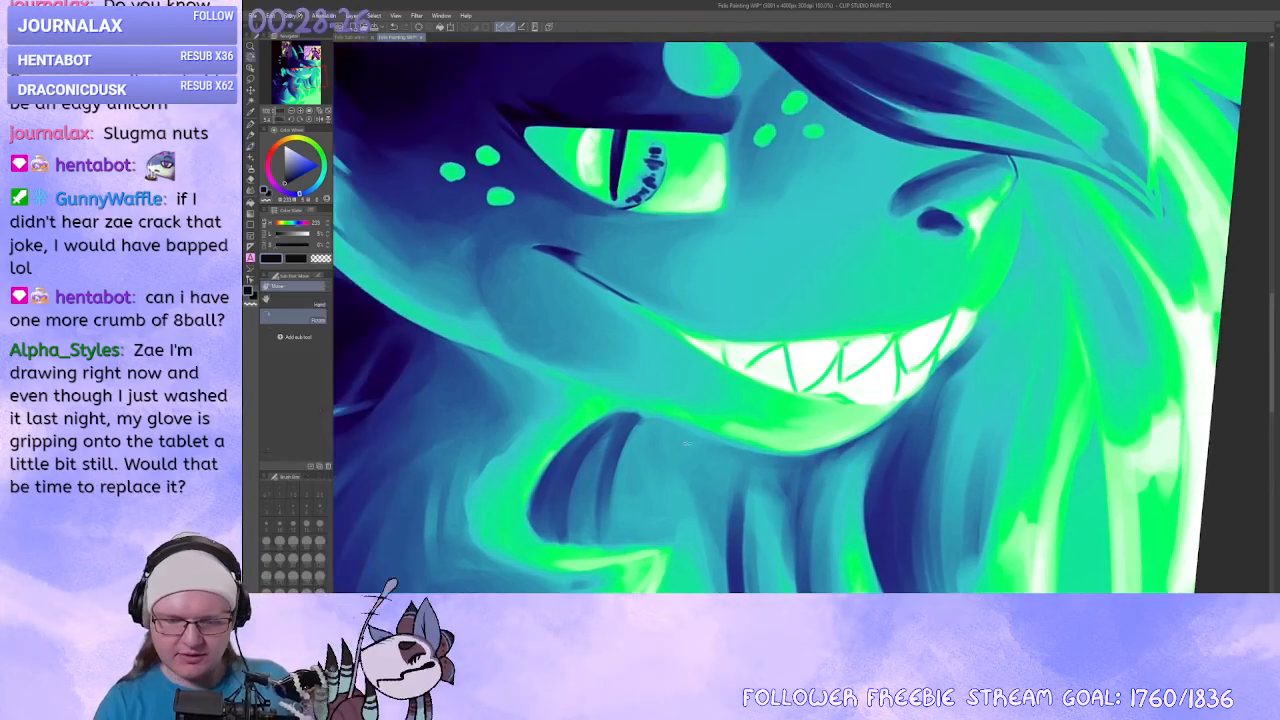
{"action": "left_click_drag", "start_coordinate": [890, 270], "coordinate": [859, 399]}
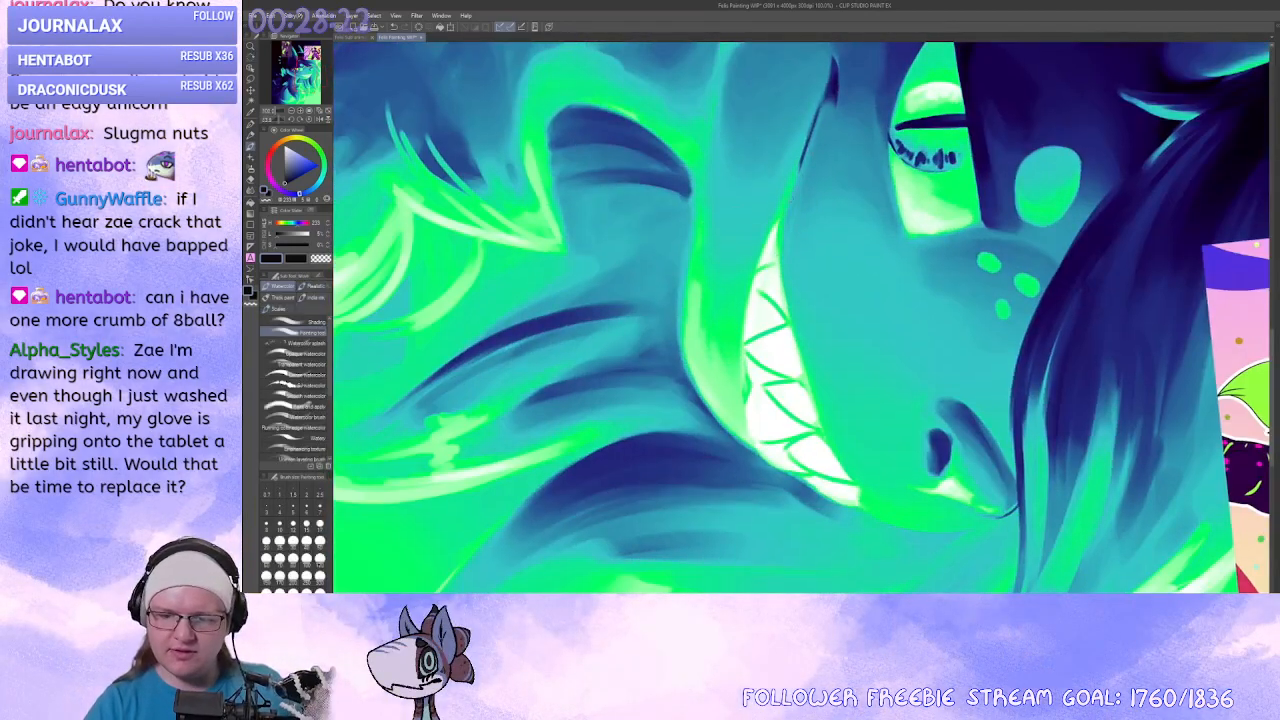
{"action": "left_click_drag", "start_coordinate": [640, 350], "coordinate": [900, 460]}
{"action": "mouse_move", "coordinate": [765, 488]}
{"action": "left_mouse_down"}
{"action": "mouse_move", "coordinate": [609, 471]}
{"action": "mouse_move", "coordinate": [640, 445]}
{"action": "mouse_move", "coordinate": [624, 450]}
{"action": "left_mouse_up"}
{"action": "key", "text": "b"}
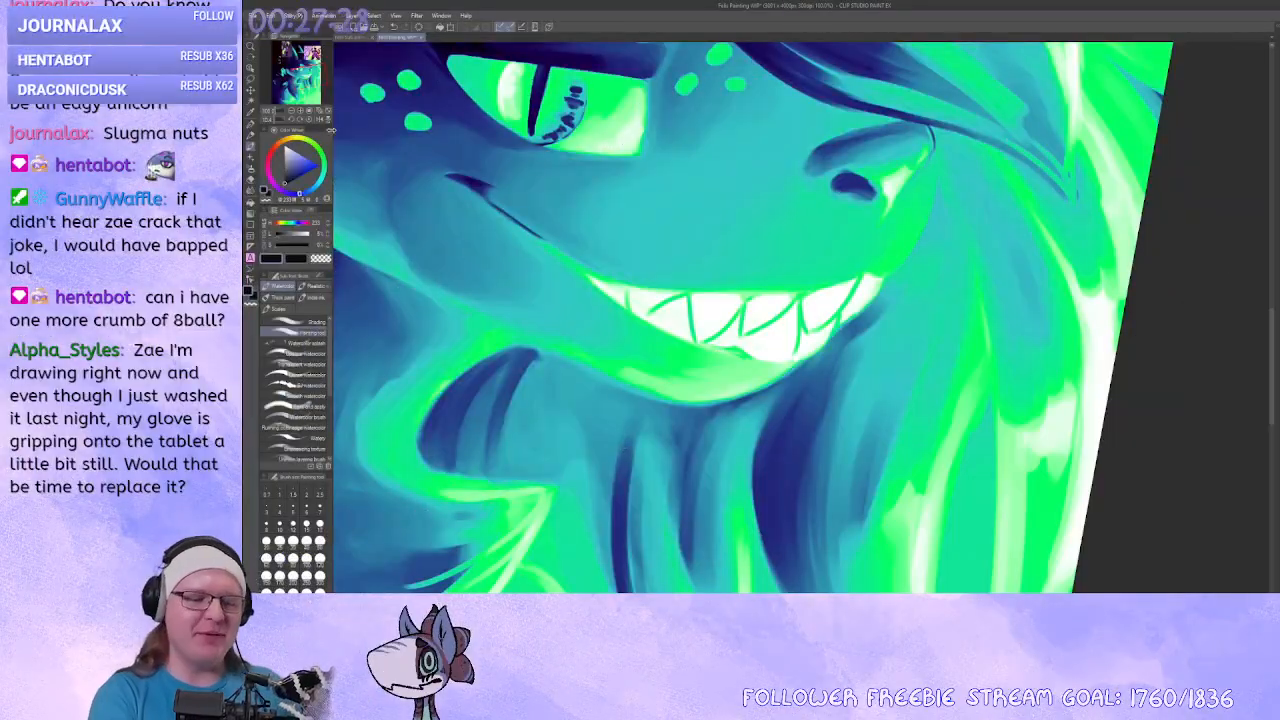
Thicken the green gap lines between the front upper tooth and the small lower tooth at the front of the grin.
{"action": "left_click", "coordinate": [296, 114]}
{"action": "left_click_drag", "start_coordinate": [516, 229], "coordinate": [563, 238]}
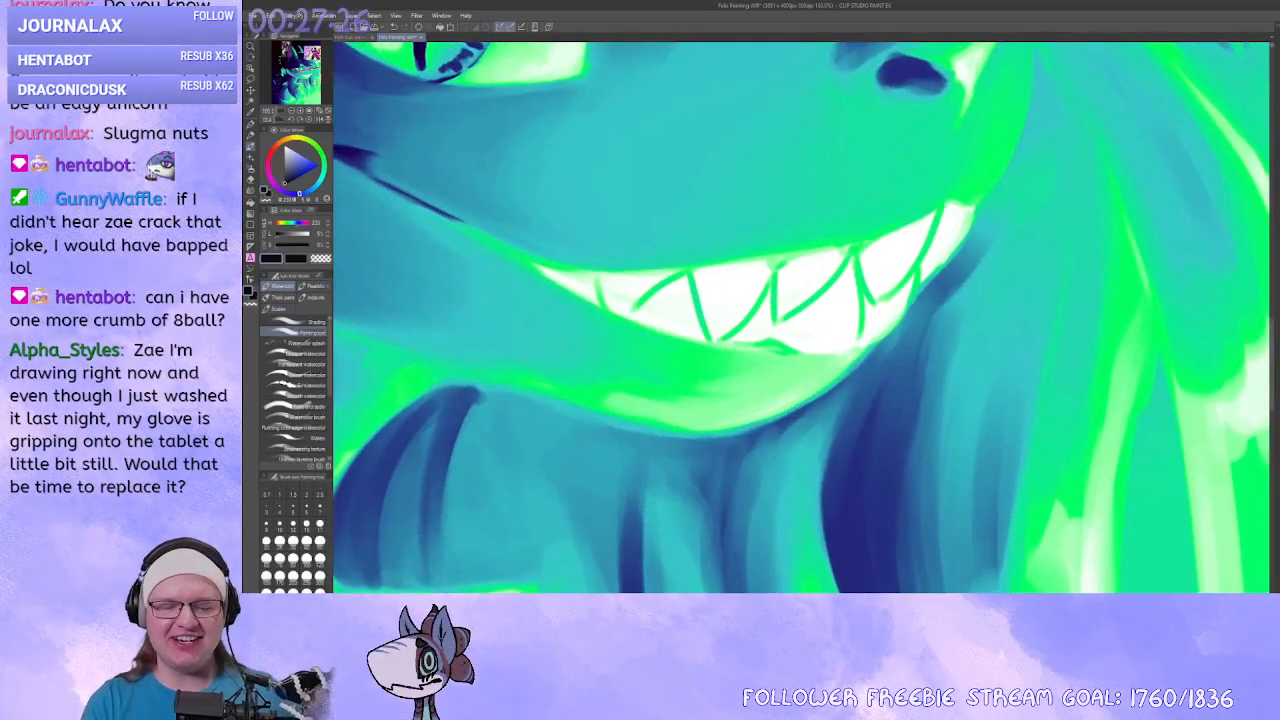
{"action": "left_click", "coordinate": [300, 112]}
{"action": "left_click_drag", "start_coordinate": [785, 241], "coordinate": [777, 257]}
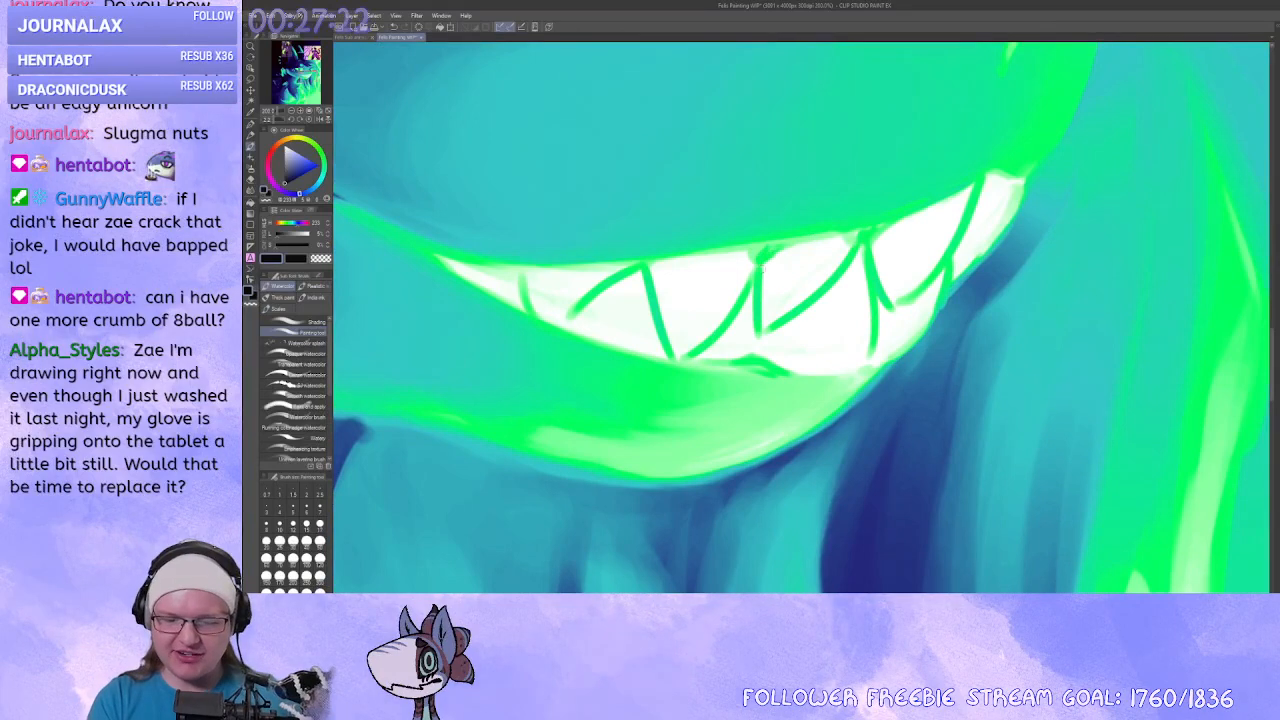
{"action": "left_click_drag", "start_coordinate": [860, 290], "coordinate": [699, 309]}
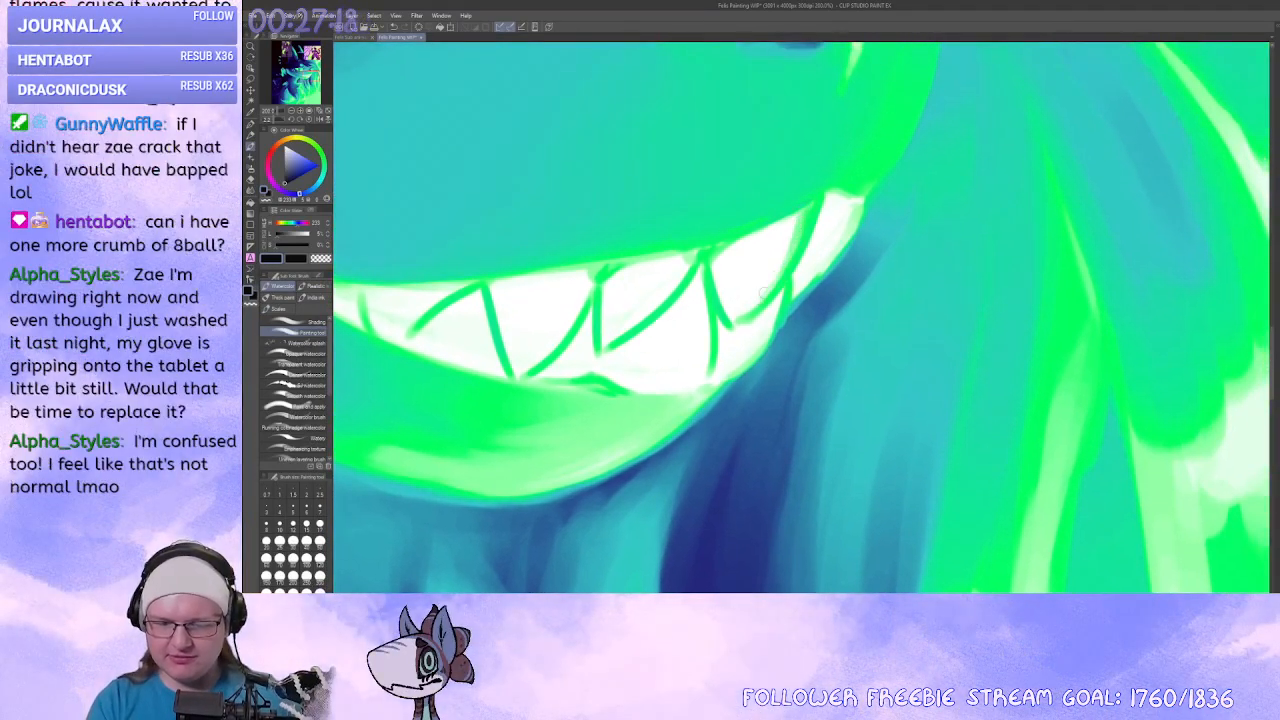
{"action": "left_click_drag", "start_coordinate": [756, 302], "coordinate": [722, 379]}
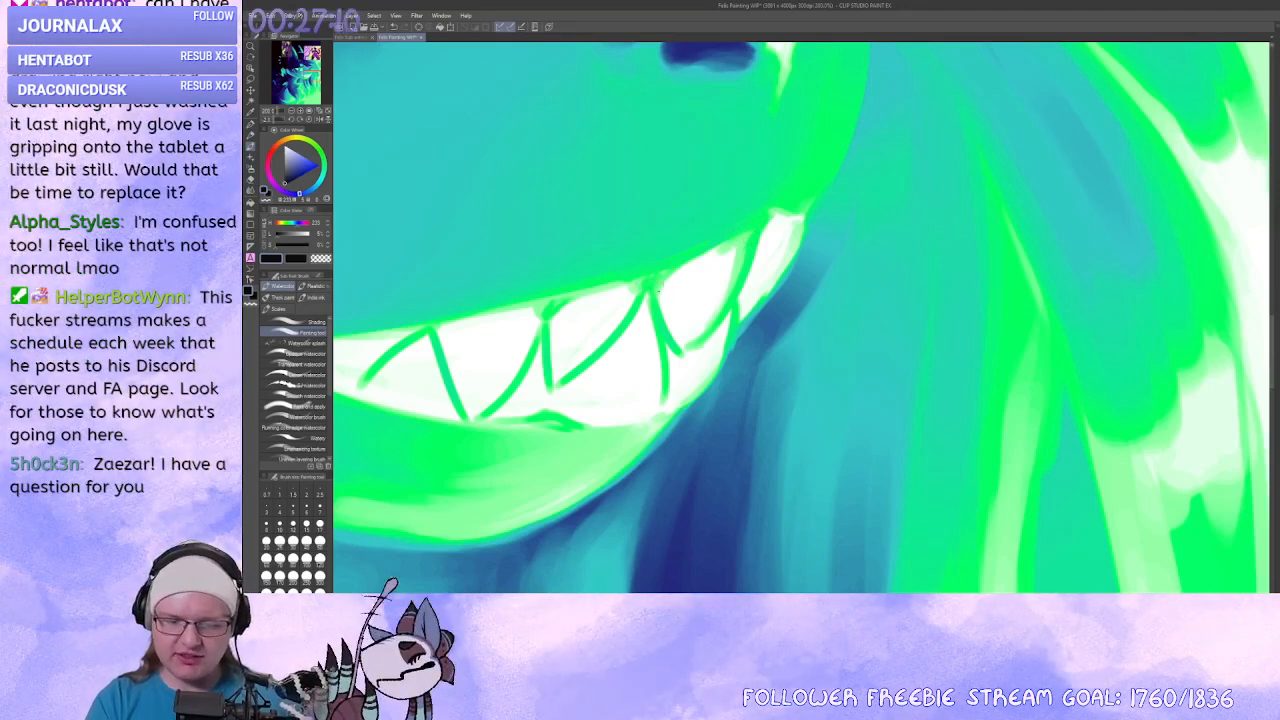
{"action": "left_click_drag", "start_coordinate": [696, 314], "coordinate": [723, 266]}
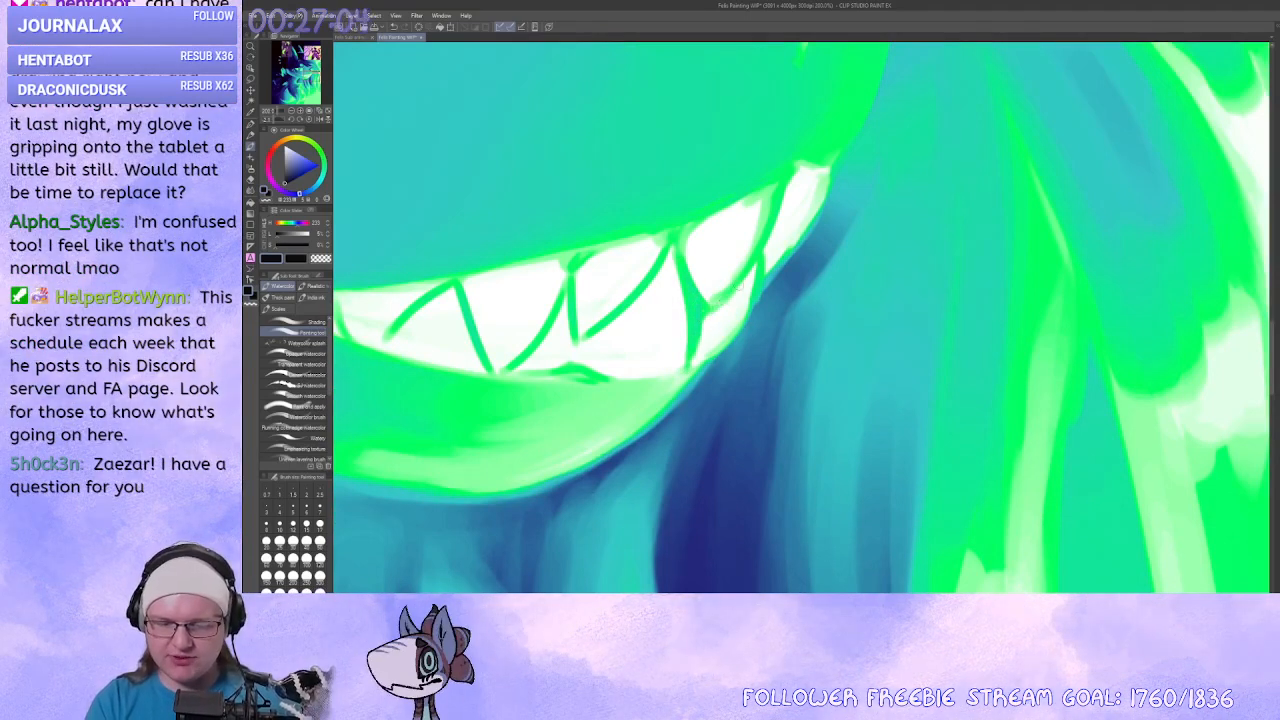
Paint a thin dark blue edge along the front of the lower lip below the foremost teeth, redoing misplaced strokes.
{"action": "mouse_move", "coordinate": [708, 306]}
{"action": "left_mouse_down"}
{"action": "mouse_move", "coordinate": [756, 264]}
{"action": "mouse_move", "coordinate": [724, 350]}
{"action": "left_mouse_up"}
{"action": "key", "text": "ctrl+z"}
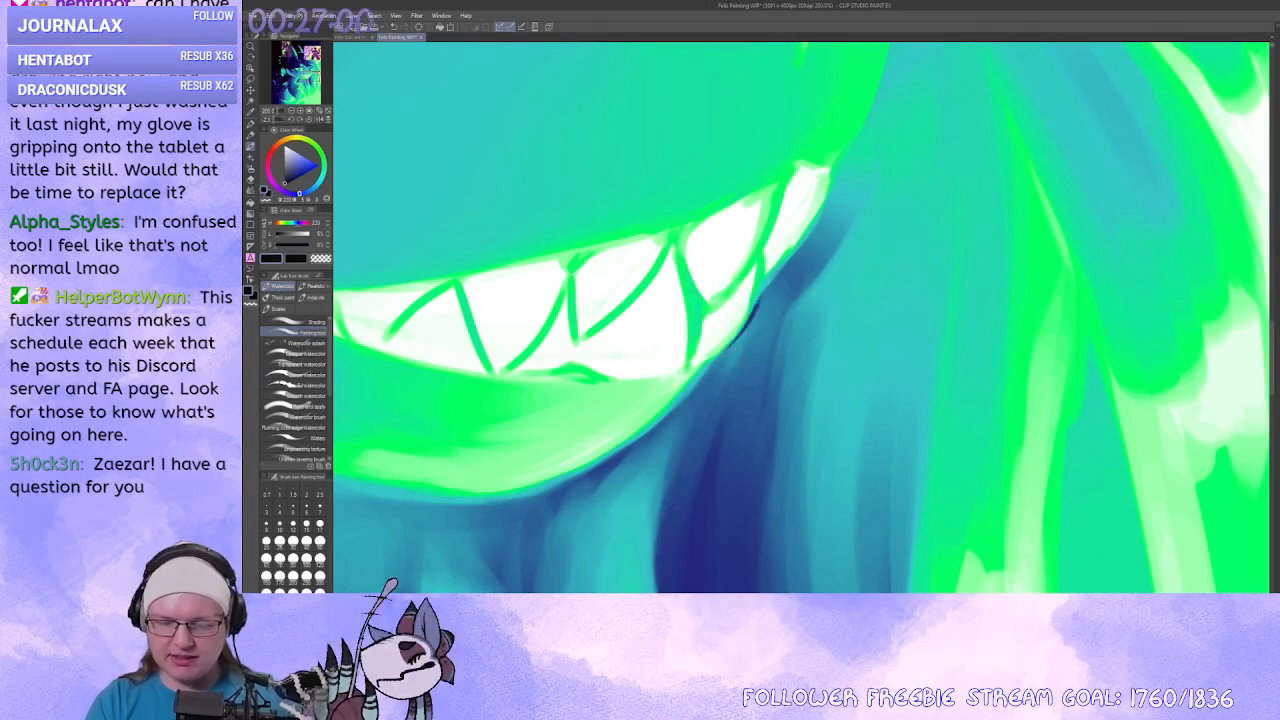
{"action": "mouse_move", "coordinate": [758, 302]}
{"action": "left_mouse_down"}
{"action": "mouse_move", "coordinate": [717, 357]}
{"action": "mouse_move", "coordinate": [727, 350]}
{"action": "left_mouse_up"}
{"action": "key", "text": "ctrl+z"}
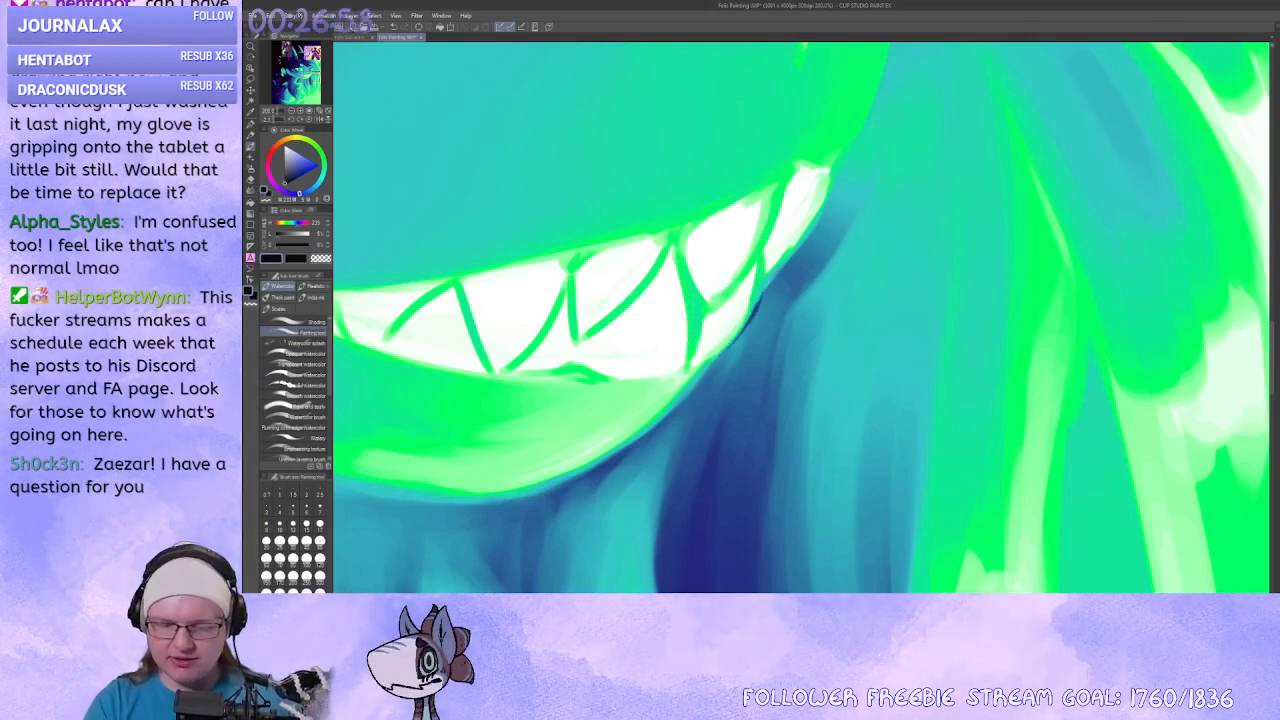
{"action": "left_click_drag", "start_coordinate": [758, 302], "coordinate": [695, 366]}
{"action": "left_click_drag", "start_coordinate": [703, 371], "coordinate": [691, 391]}
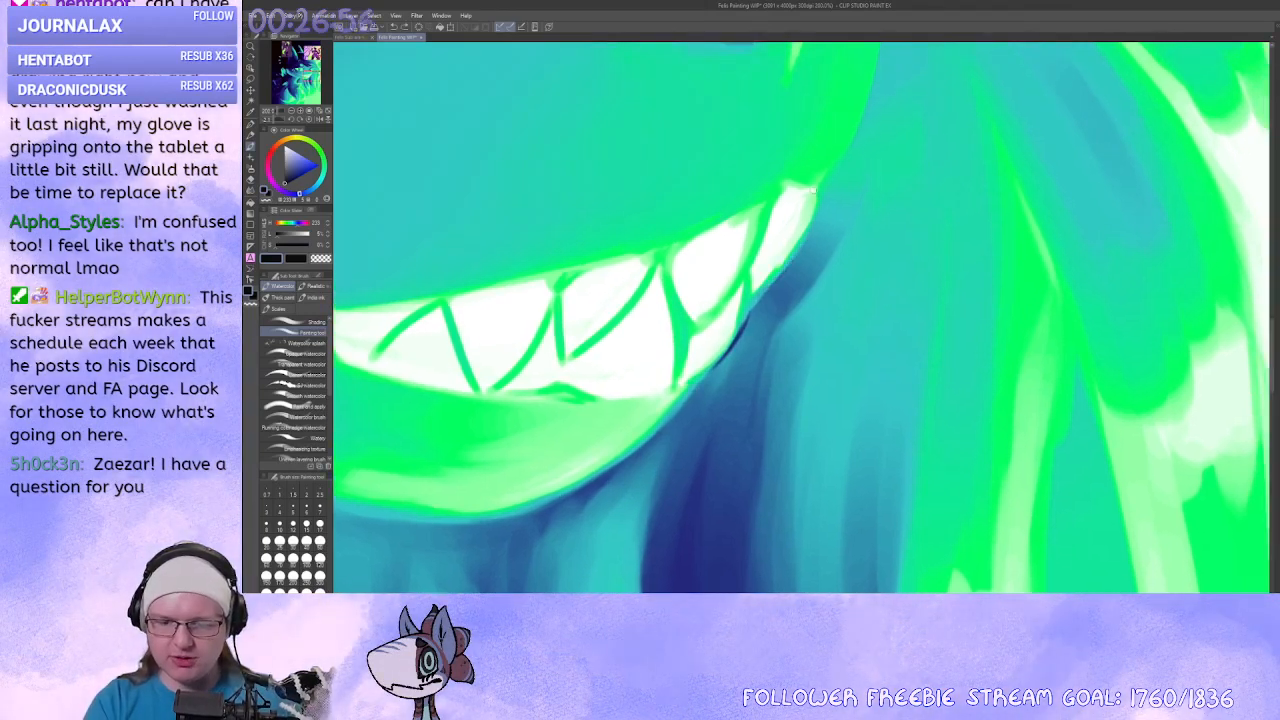
Define the foremost tooth's outer edge and paint a bluish gum spot above the gap behind it.
{"action": "left_click_drag", "start_coordinate": [812, 190], "coordinate": [765, 292]}
{"action": "left_click_drag", "start_coordinate": [797, 250], "coordinate": [755, 292]}
{"action": "left_click_drag", "start_coordinate": [810, 188], "coordinate": [710, 372]}
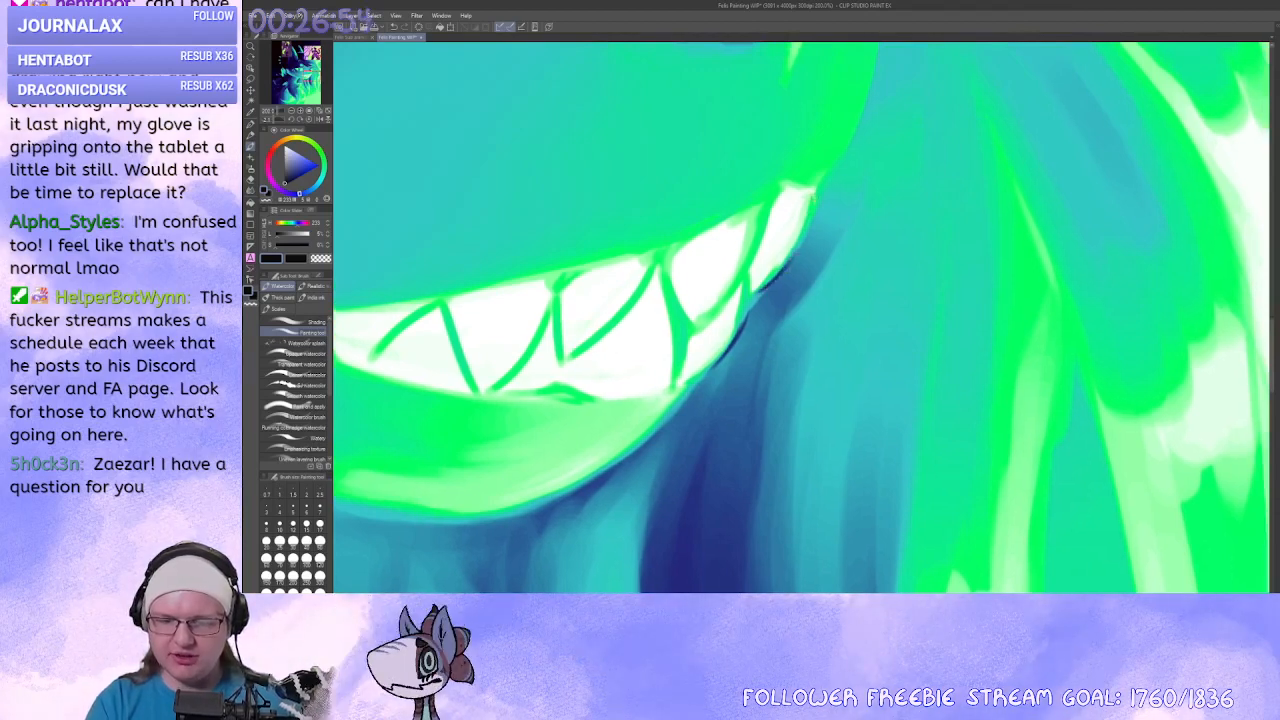
{"action": "mouse_move", "coordinate": [810, 196]}
{"action": "left_mouse_down"}
{"action": "mouse_move", "coordinate": [814, 242]}
{"action": "mouse_move", "coordinate": [752, 279]}
{"action": "mouse_move", "coordinate": [766, 209]}
{"action": "left_mouse_up"}
{"action": "left_click_drag", "start_coordinate": [762, 265], "coordinate": [765, 256]}
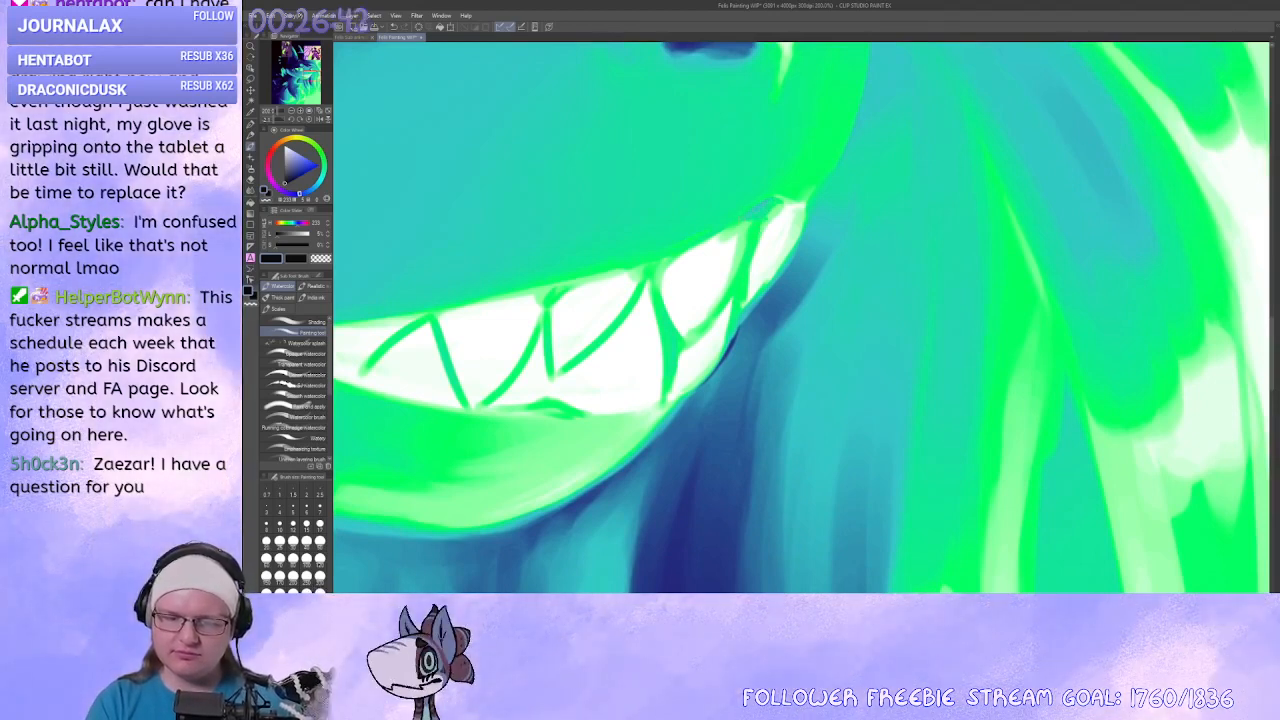
Shade the large front upper tooth with soft pale green along its back edge and down to the tip.
{"action": "mouse_move", "coordinate": [763, 303]}
{"action": "left_mouse_down"}
{"action": "mouse_move", "coordinate": [869, 271]}
{"action": "mouse_move", "coordinate": [869, 257]}
{"action": "left_mouse_up"}
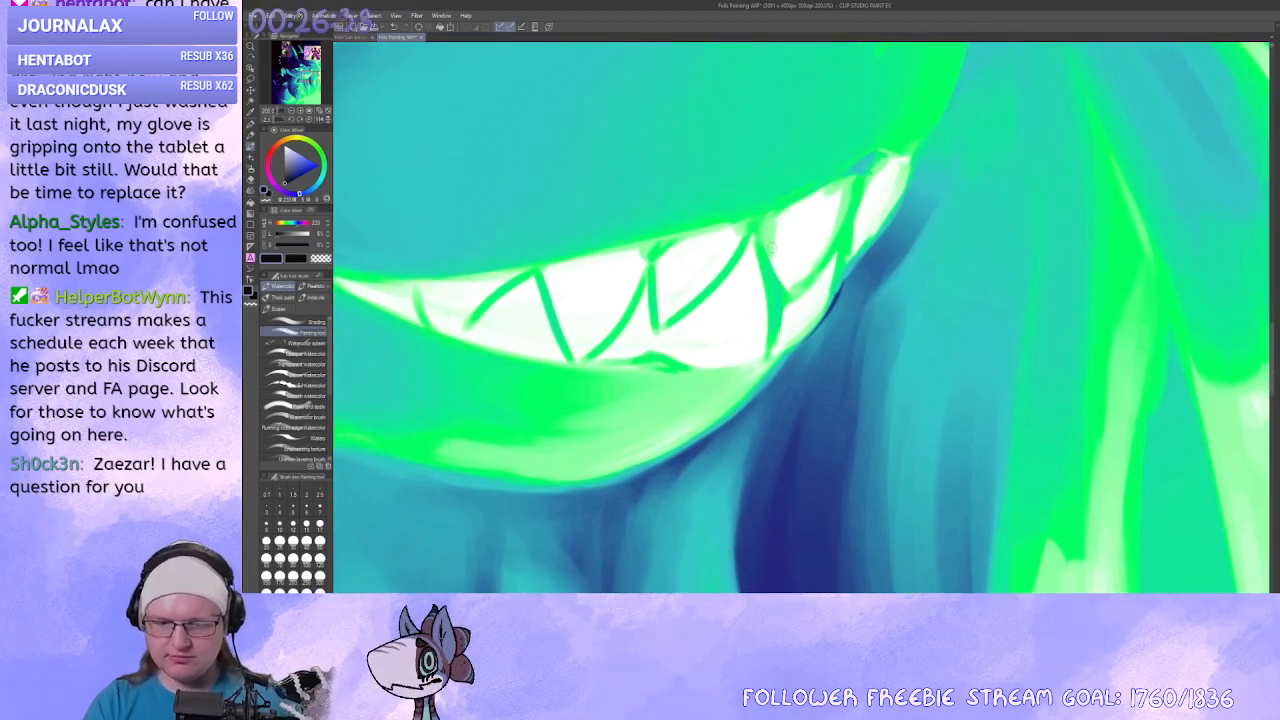
{"action": "mouse_move", "coordinate": [779, 263]}
{"action": "left_mouse_down"}
{"action": "mouse_move", "coordinate": [786, 281]}
{"action": "mouse_move", "coordinate": [786, 255]}
{"action": "left_mouse_up"}
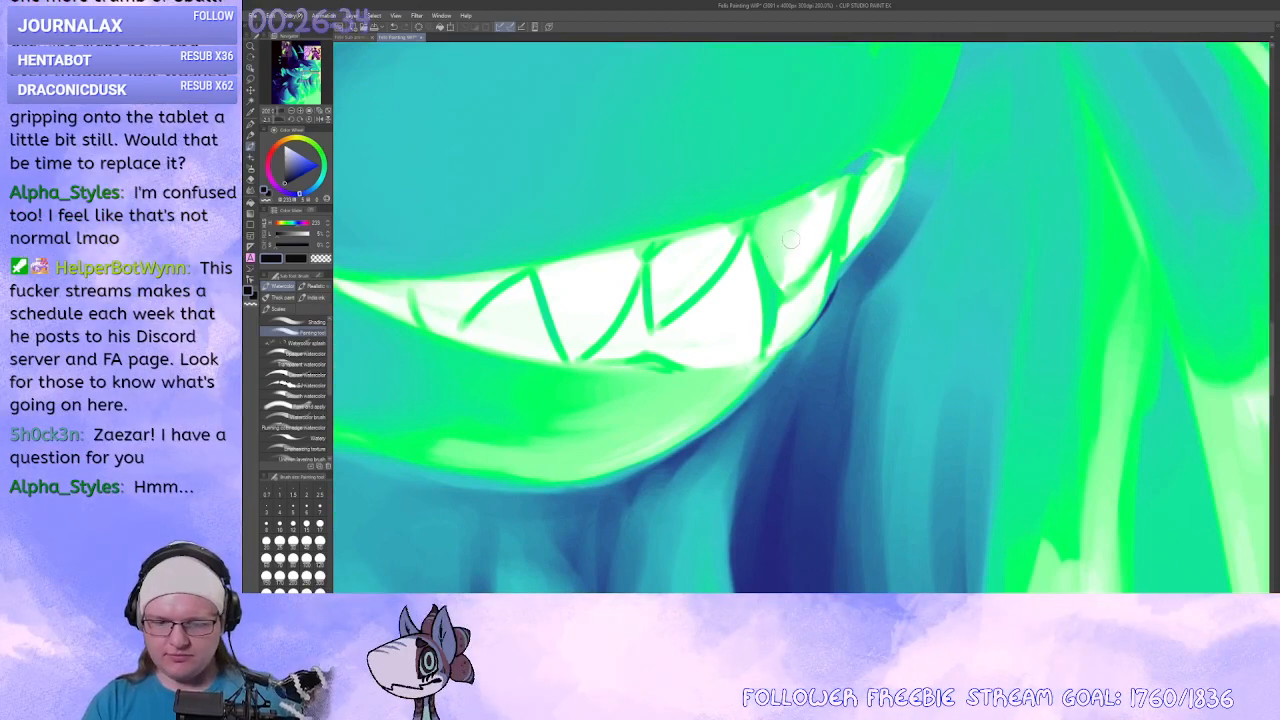
{"action": "left_click_drag", "start_coordinate": [786, 272], "coordinate": [780, 246]}
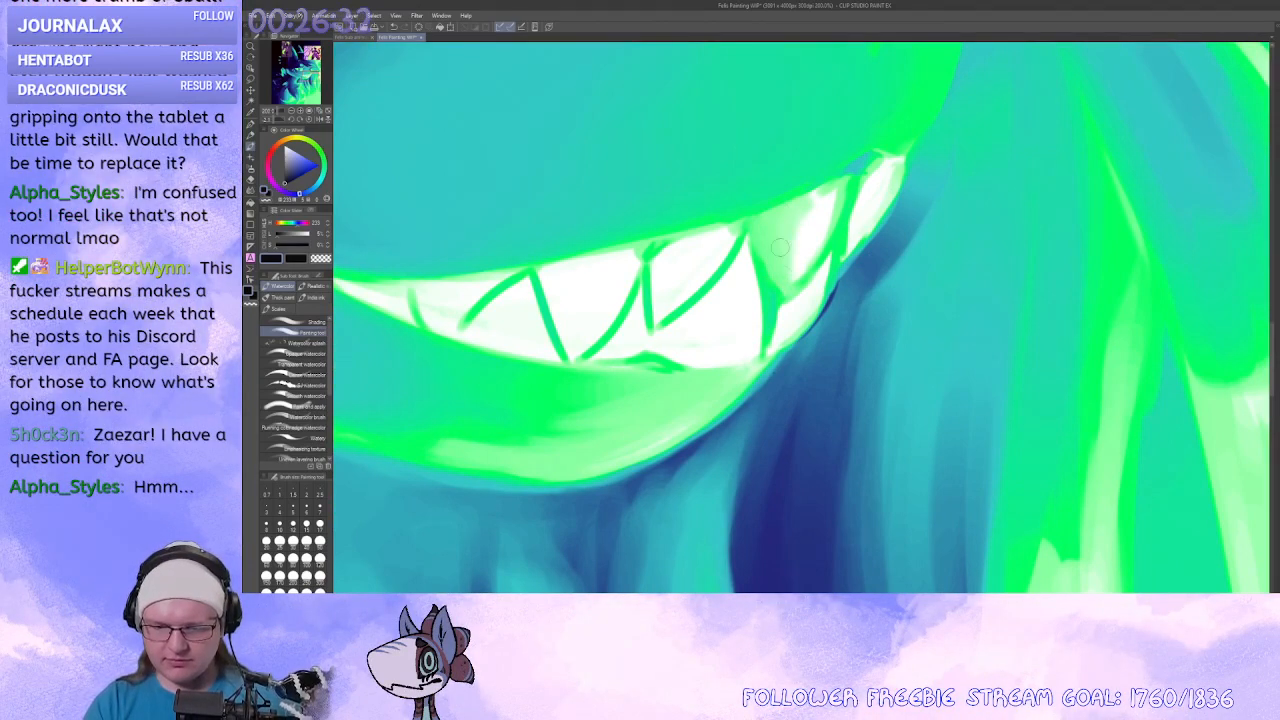
{"action": "mouse_move", "coordinate": [829, 193]}
{"action": "left_mouse_down"}
{"action": "mouse_move", "coordinate": [825, 232]}
{"action": "mouse_move", "coordinate": [798, 272]}
{"action": "mouse_move", "coordinate": [760, 308]}
{"action": "mouse_move", "coordinate": [779, 264]}
{"action": "mouse_move", "coordinate": [758, 296]}
{"action": "left_mouse_up"}
With the transparent colour and Tablet Pencil, try to carve a light rim along the large front tooth's forward edge.
{"action": "key", "text": "x"}
{"action": "key", "text": "c"}
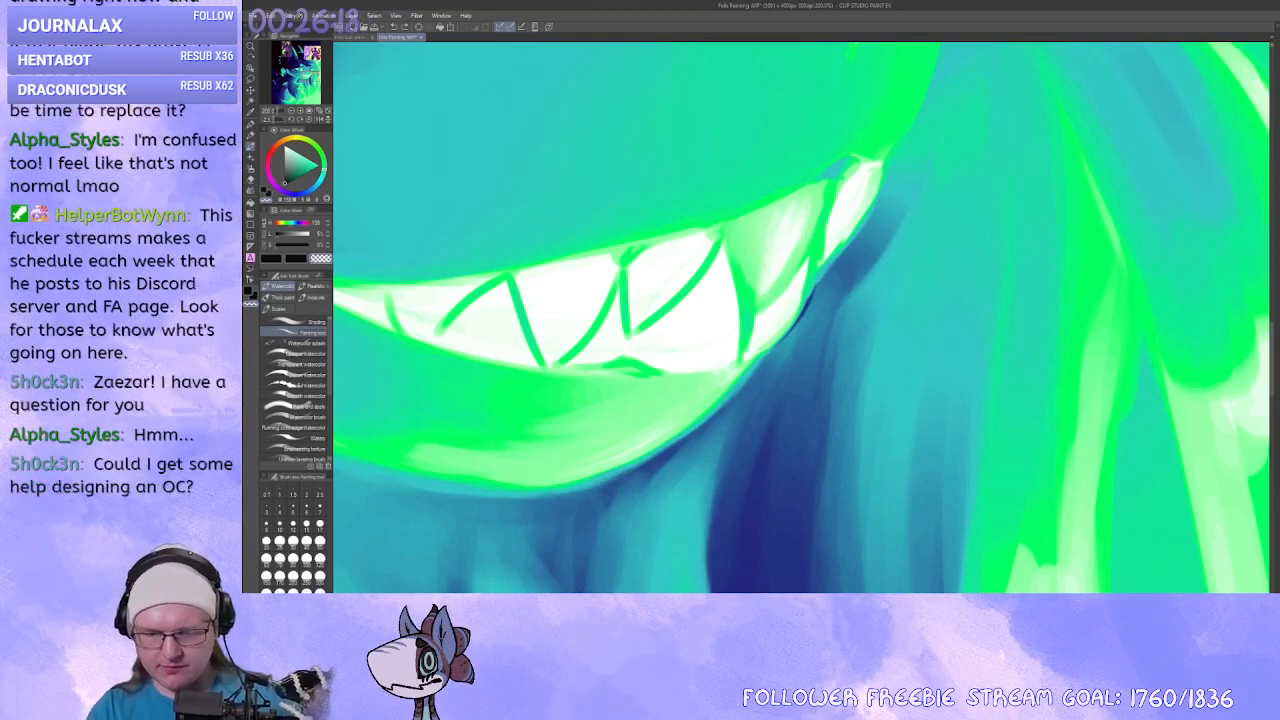
{"action": "left_click_drag", "start_coordinate": [814, 336], "coordinate": [869, 346]}
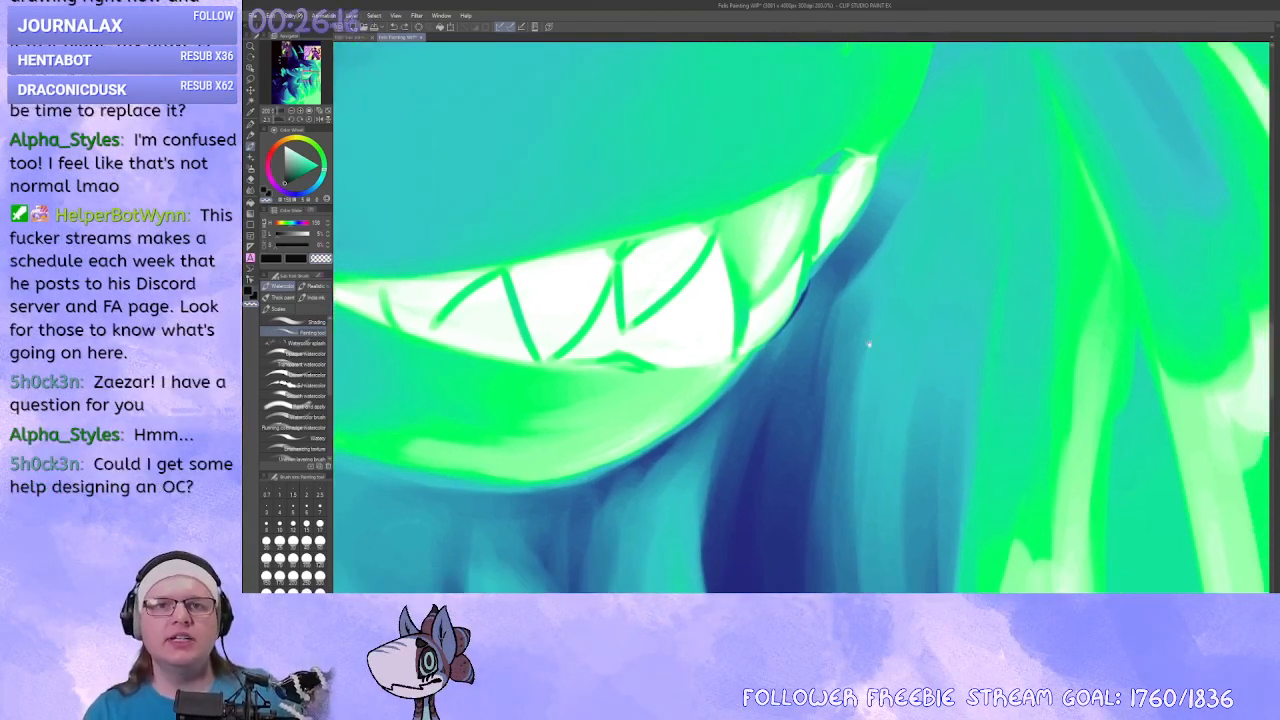
{"action": "left_click", "coordinate": [300, 111]}
{"action": "left_click_drag", "start_coordinate": [371, 117], "coordinate": [365, 141]}
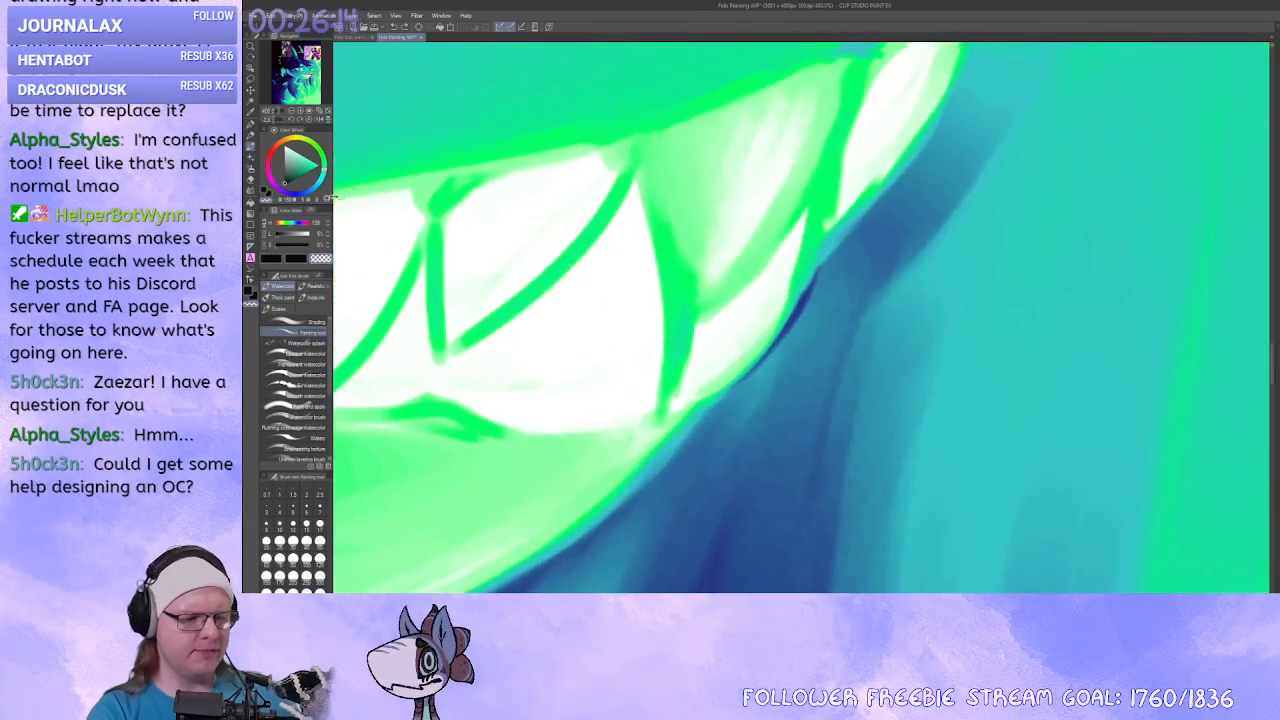
{"action": "left_click", "coordinate": [252, 138]}
{"action": "mouse_move", "coordinate": [770, 265]}
{"action": "left_mouse_down"}
{"action": "mouse_move", "coordinate": [814, 278]}
{"action": "mouse_move", "coordinate": [800, 313]}
{"action": "left_mouse_up"}
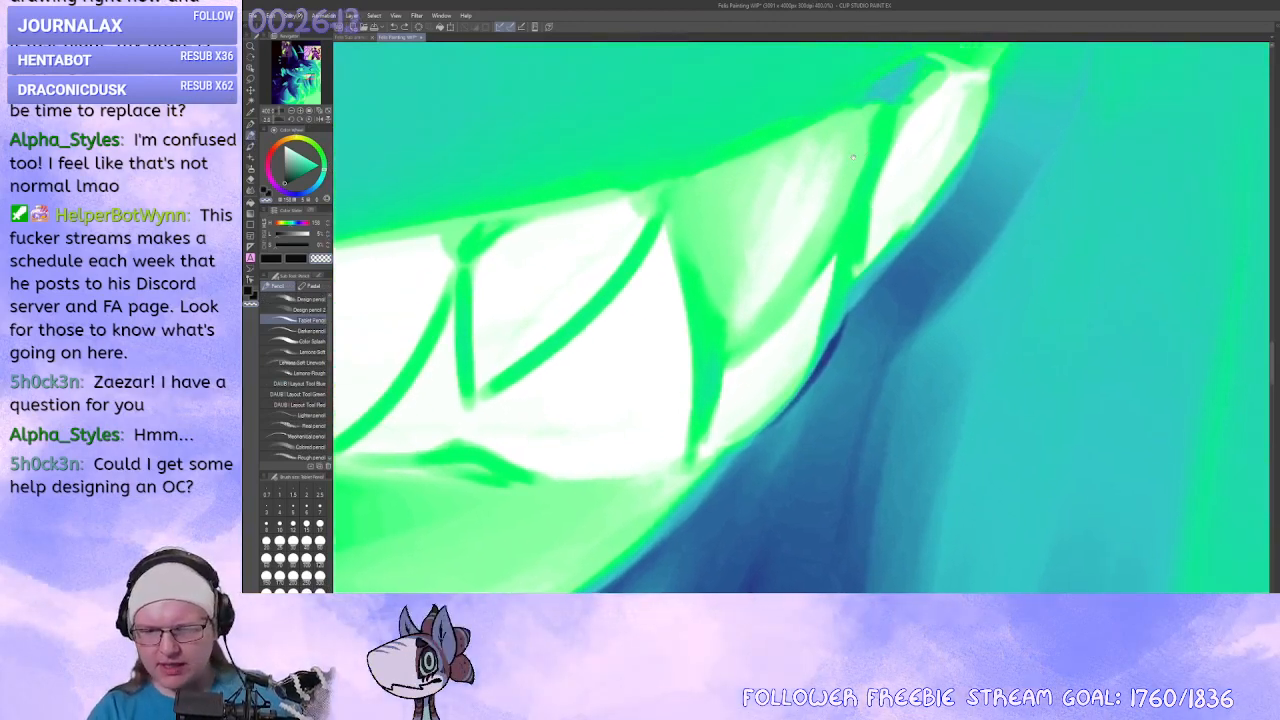
{"action": "left_click_drag", "start_coordinate": [856, 176], "coordinate": [749, 350]}
{"action": "key", "text": "ctrl+z"}
{"action": "left_click_drag", "start_coordinate": [868, 132], "coordinate": [752, 330]}
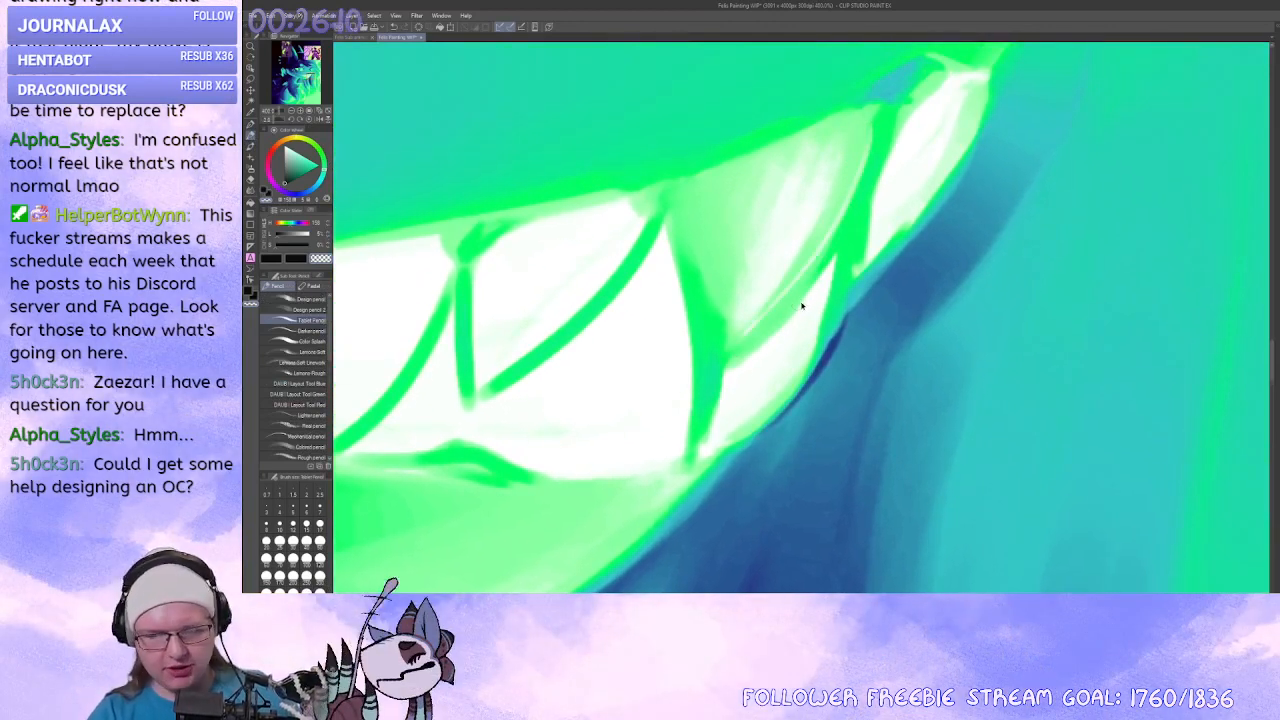
{"action": "key", "text": "ctrl+z"}
Carve a thin light highlight along the large front tooth's forward curve with the Darker pencil, replacing the first attempt.
{"action": "left_click", "coordinate": [320, 331]}
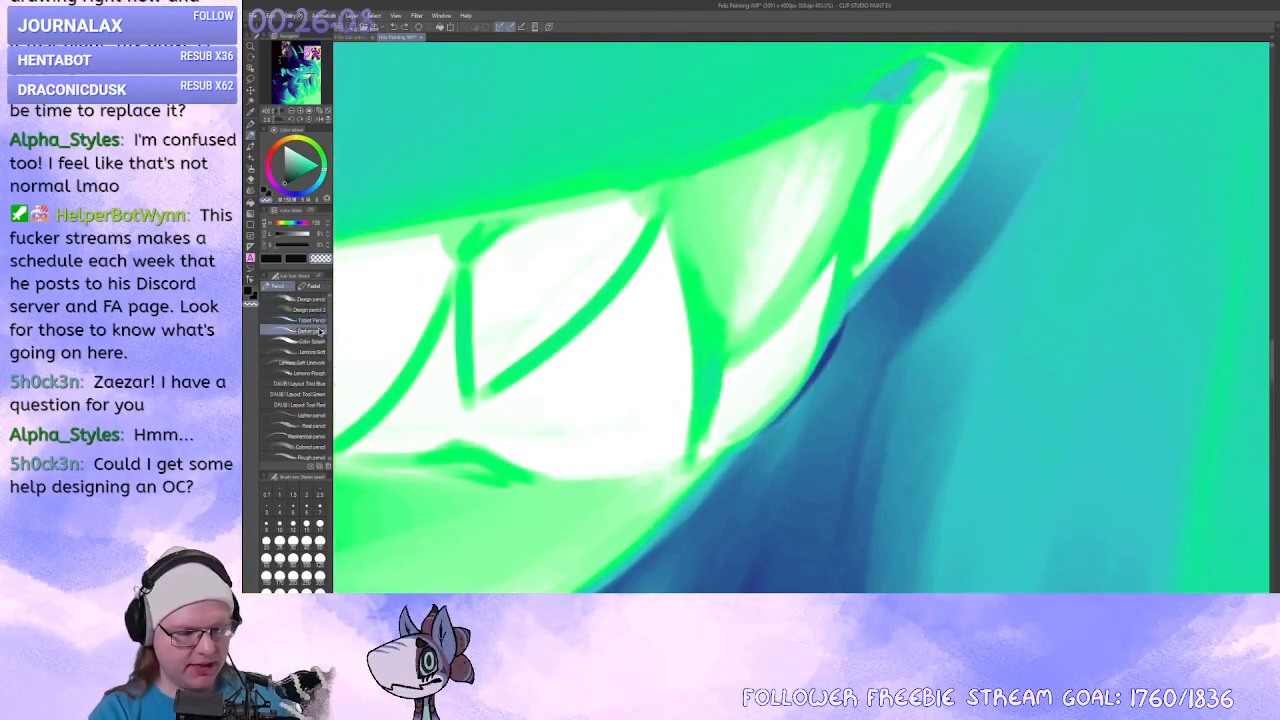
{"action": "left_click_drag", "start_coordinate": [862, 150], "coordinate": [750, 342]}
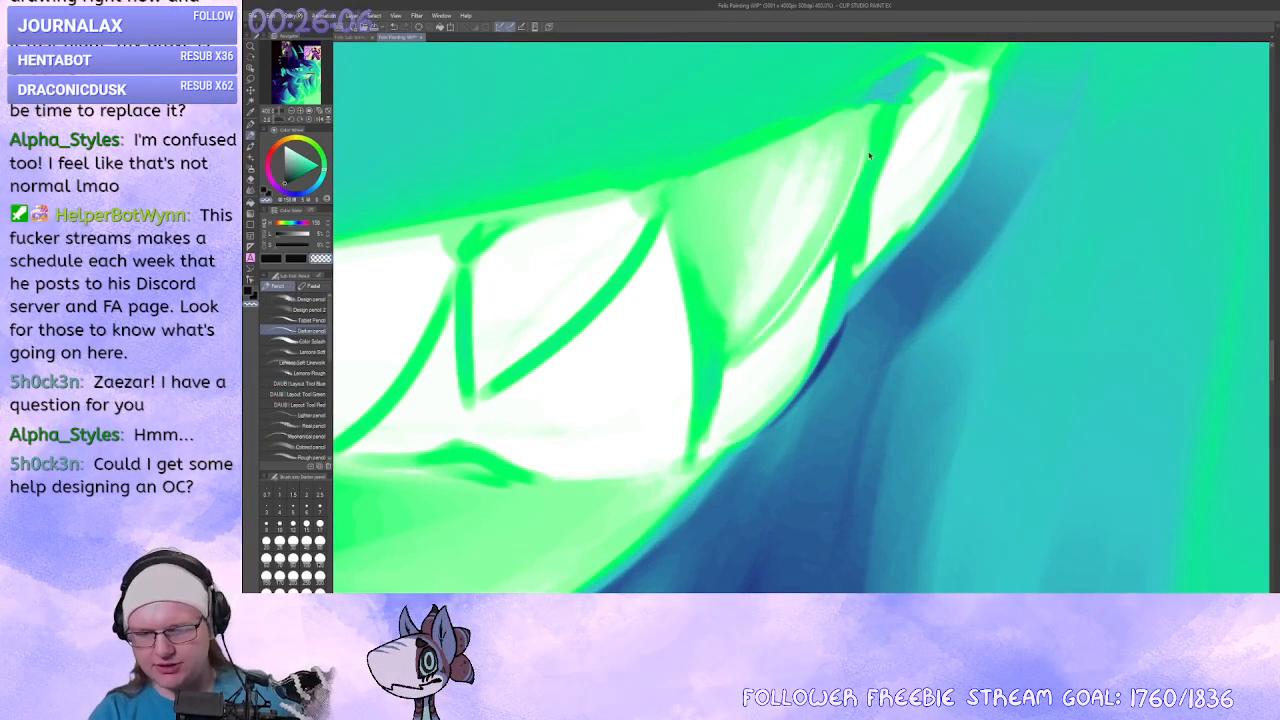
{"action": "key", "text": "ctrl+z"}
{"action": "key", "text": "ctrl+y"}
{"action": "key", "text": "ctrl+z"}
{"action": "key", "text": "ctrl+y"}
{"action": "key", "text": "ctrl+z"}
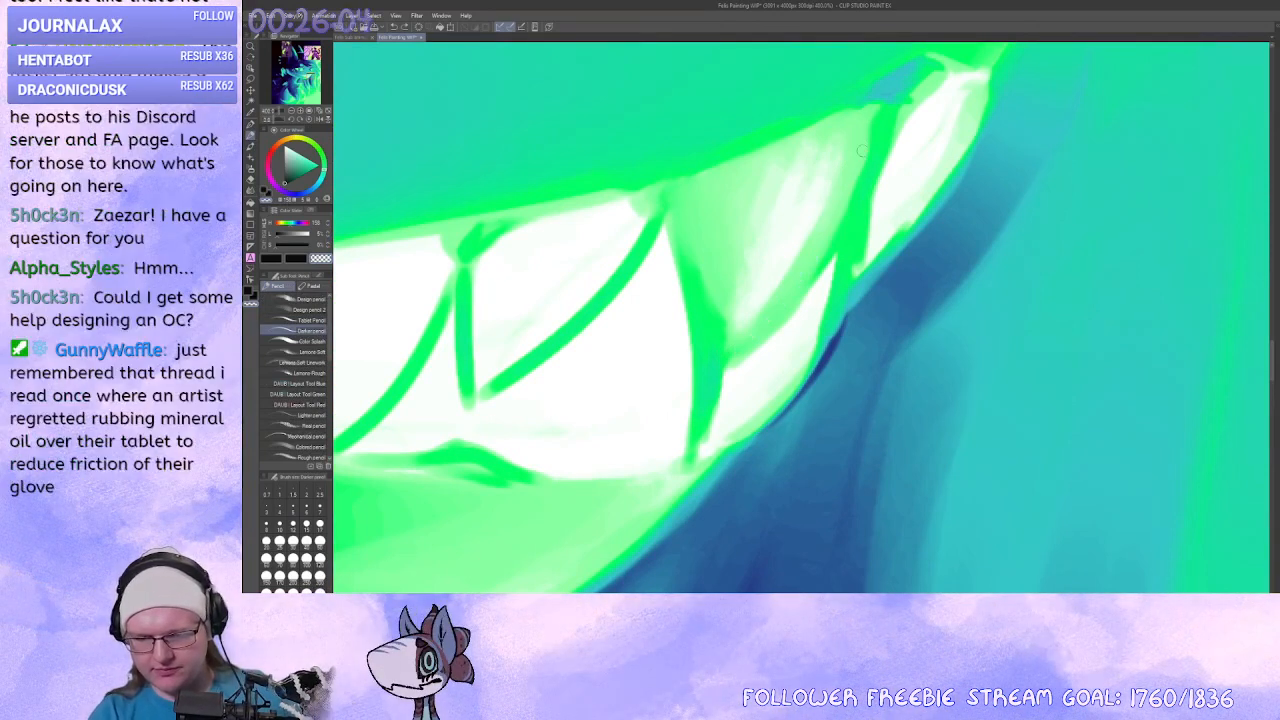
{"action": "left_click_drag", "start_coordinate": [862, 150], "coordinate": [739, 343]}
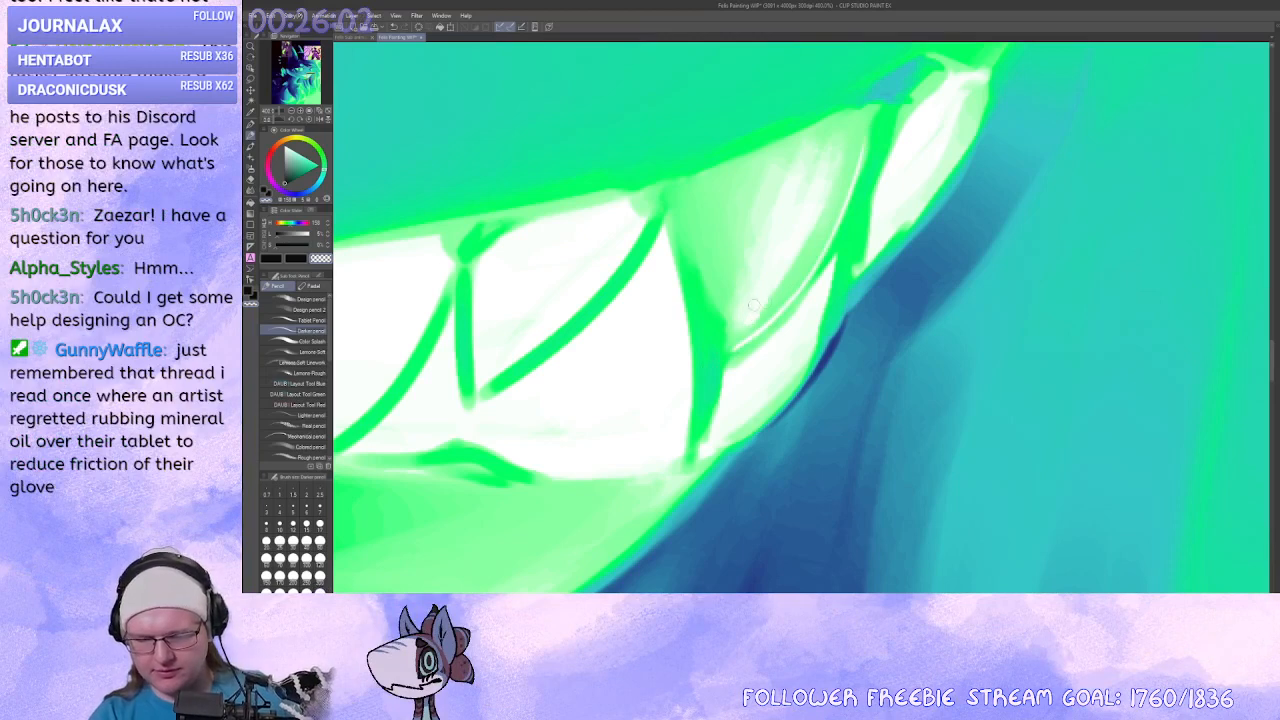
{"action": "left_click_drag", "start_coordinate": [766, 304], "coordinate": [764, 290]}
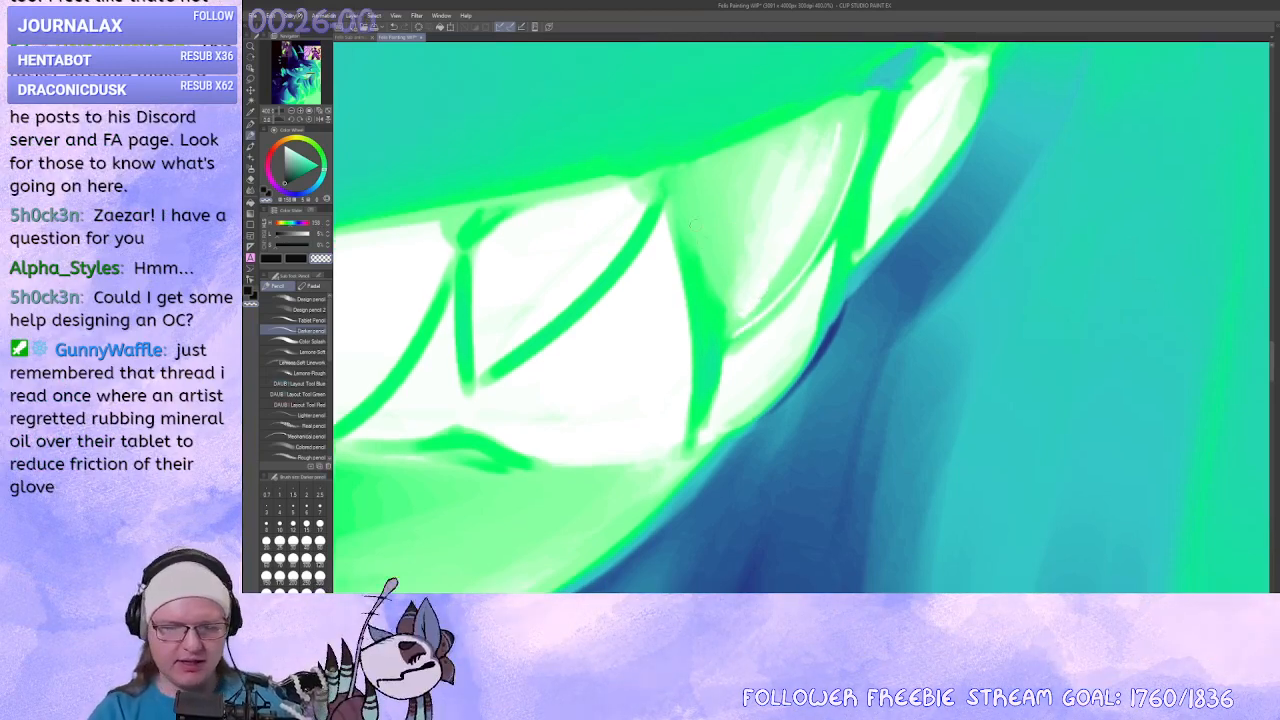
Restore the dark drawing colour and add small blue accents in the gaps between the front teeth with the Tablet Pencil.
{"action": "key", "text": "c"}
{"action": "left_click_drag", "start_coordinate": [683, 221], "coordinate": [722, 340]}
{"action": "key", "text": "ctrl+z"}
{"action": "left_click", "coordinate": [300, 320]}
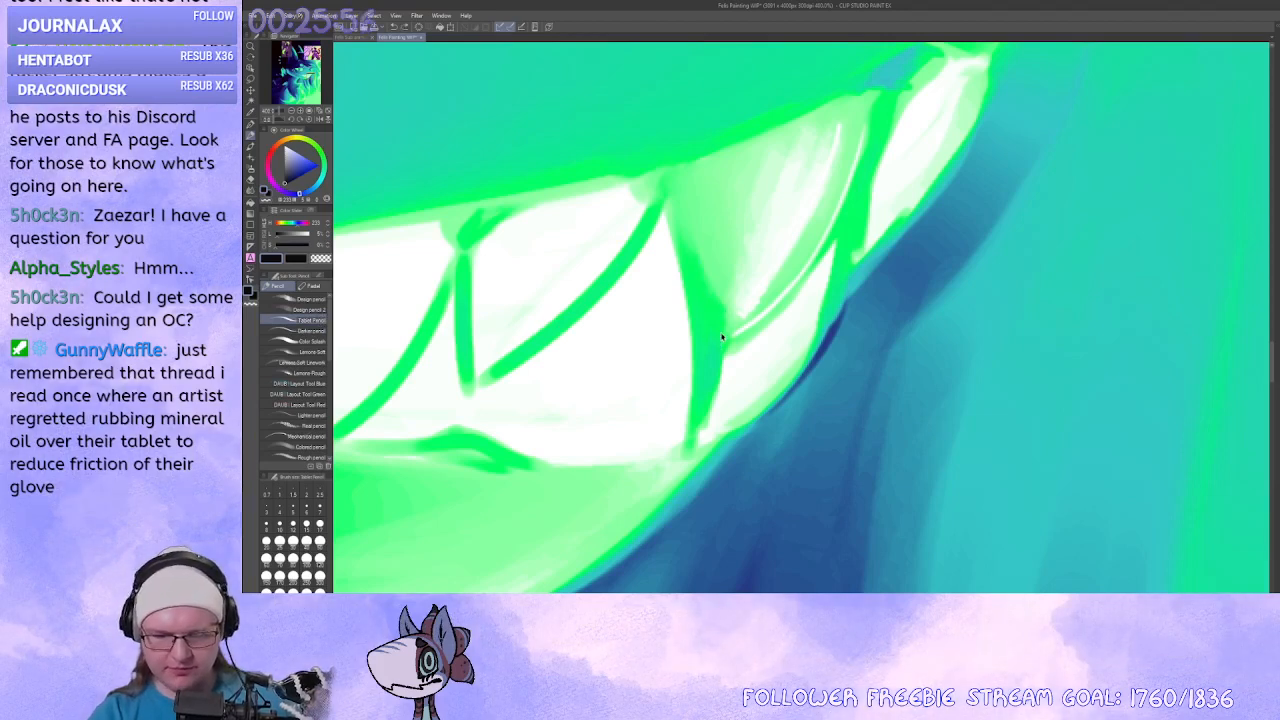
{"action": "mouse_move", "coordinate": [720, 333]}
{"action": "left_mouse_down"}
{"action": "mouse_move", "coordinate": [697, 288]}
{"action": "mouse_move", "coordinate": [717, 351]}
{"action": "mouse_move", "coordinate": [710, 385]}
{"action": "left_mouse_up"}
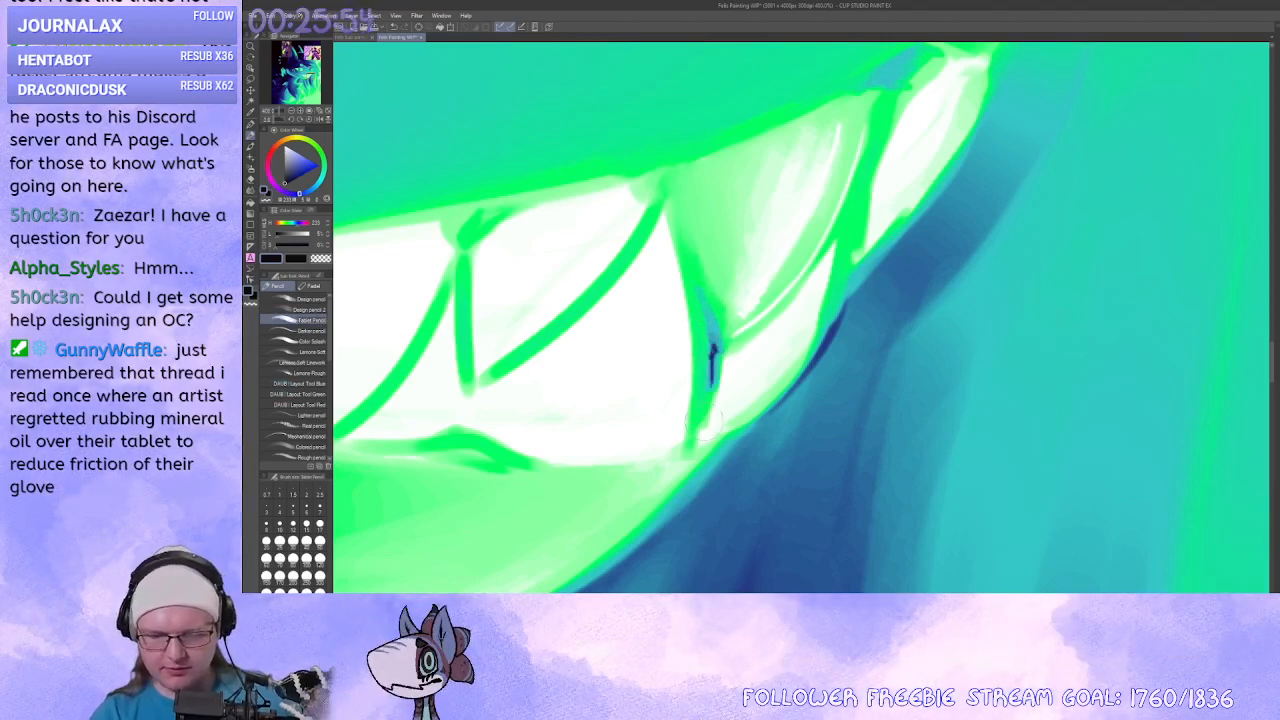
{"action": "left_click_drag", "start_coordinate": [766, 350], "coordinate": [758, 406]}
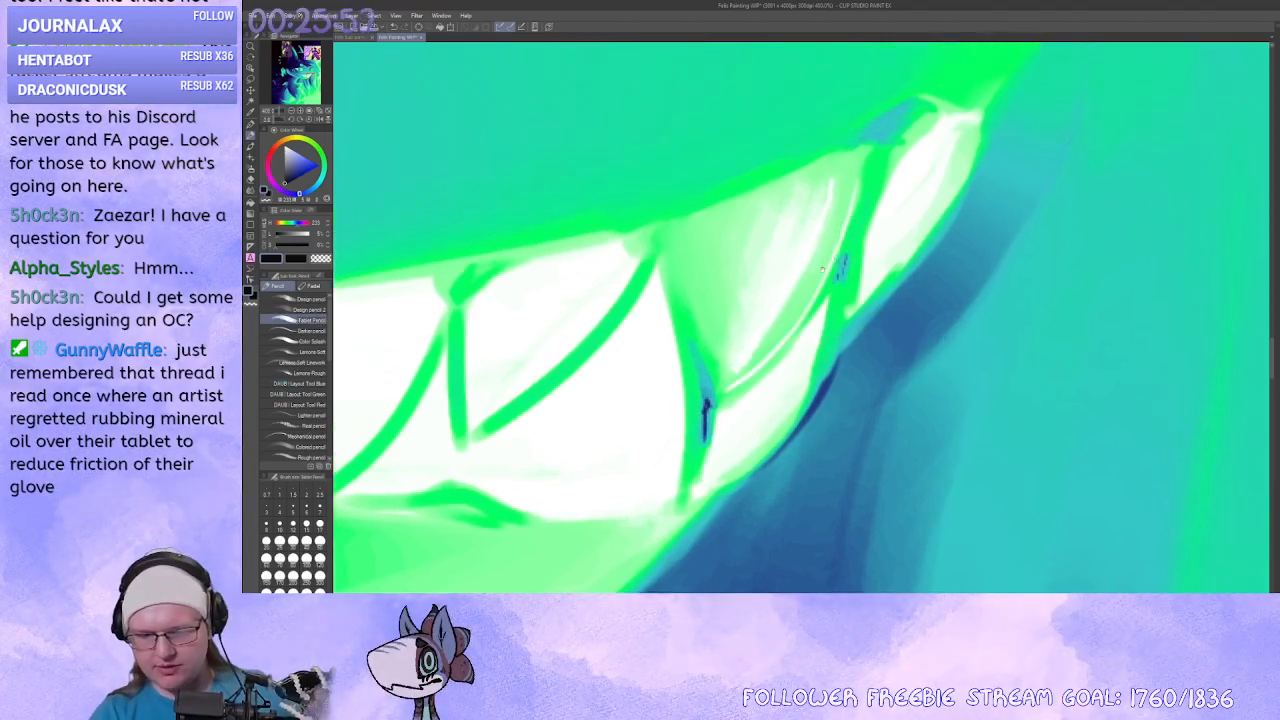
{"action": "left_click_drag", "start_coordinate": [565, 358], "coordinate": [848, 303]}
{"action": "left_click_drag", "start_coordinate": [738, 214], "coordinate": [747, 219]}
{"action": "mouse_move", "coordinate": [922, 175]}
{"action": "left_mouse_down"}
{"action": "mouse_move", "coordinate": [942, 182]}
{"action": "mouse_move", "coordinate": [948, 170]}
{"action": "left_mouse_up"}
{"action": "left_click_drag", "start_coordinate": [909, 262], "coordinate": [1006, 220]}
{"action": "left_click_drag", "start_coordinate": [640, 273], "coordinate": [620, 272]}
Using the painting brush, fill the gum gap behind the second upper tooth with dark blue and start green shading beside it.
{"action": "left_click", "coordinate": [251, 147]}
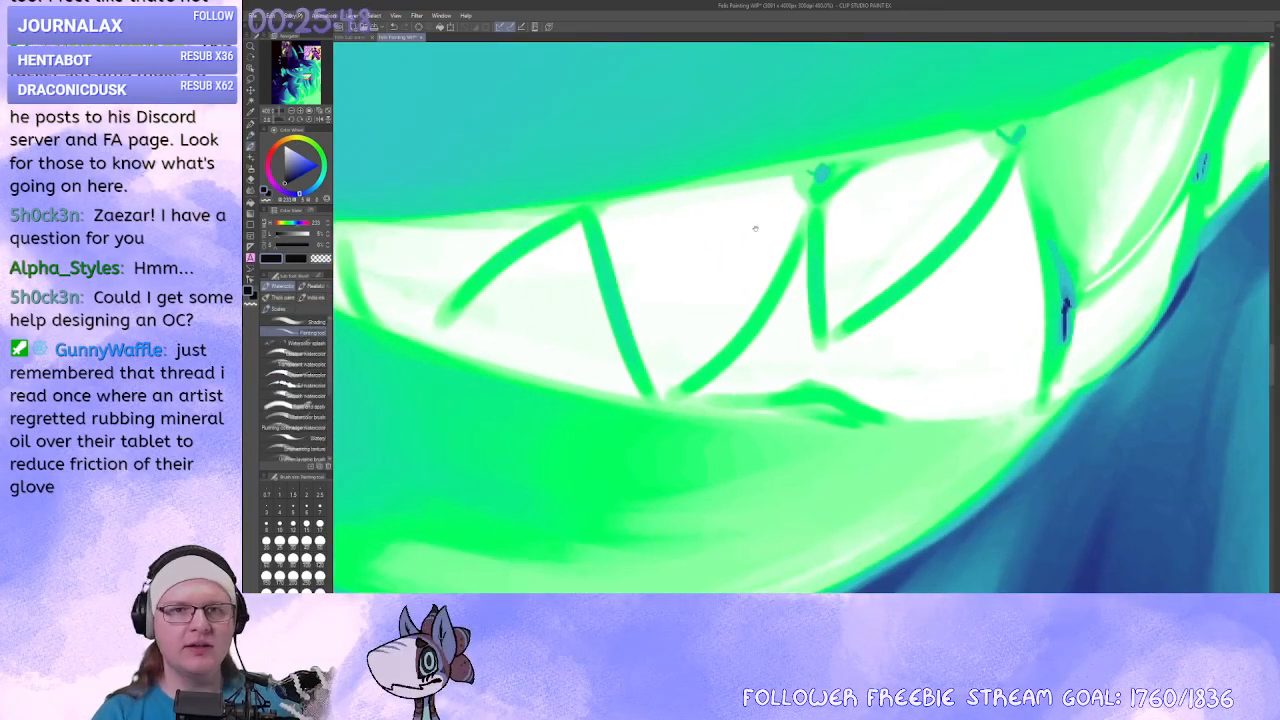
{"action": "left_click_drag", "start_coordinate": [997, 296], "coordinate": [775, 343]}
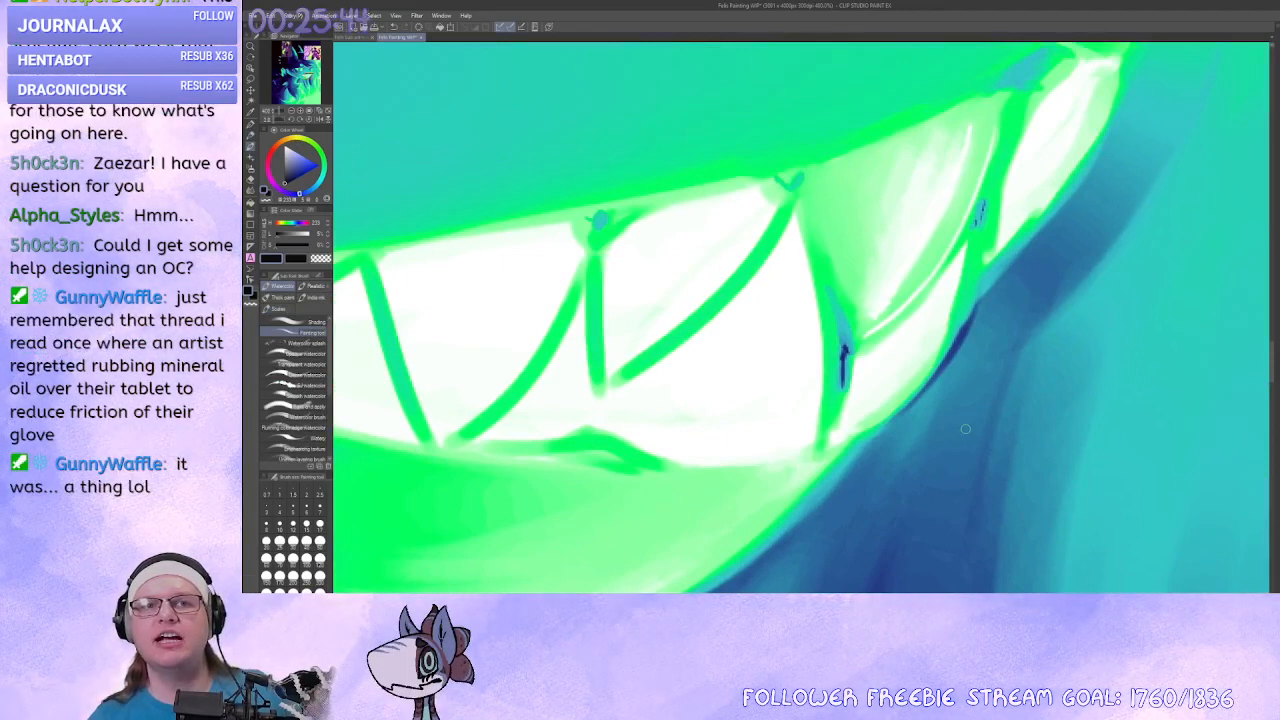
{"action": "left_click_drag", "start_coordinate": [894, 351], "coordinate": [875, 391]}
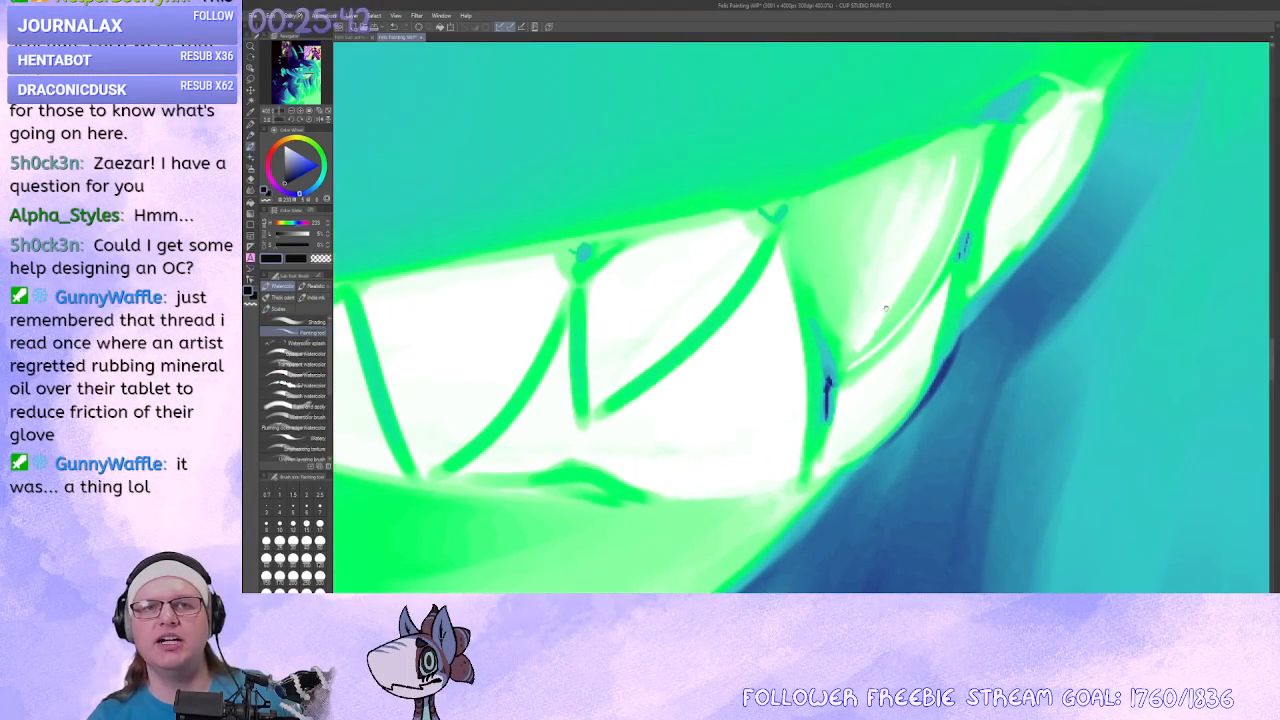
{"action": "left_click_drag", "start_coordinate": [717, 347], "coordinate": [757, 277]}
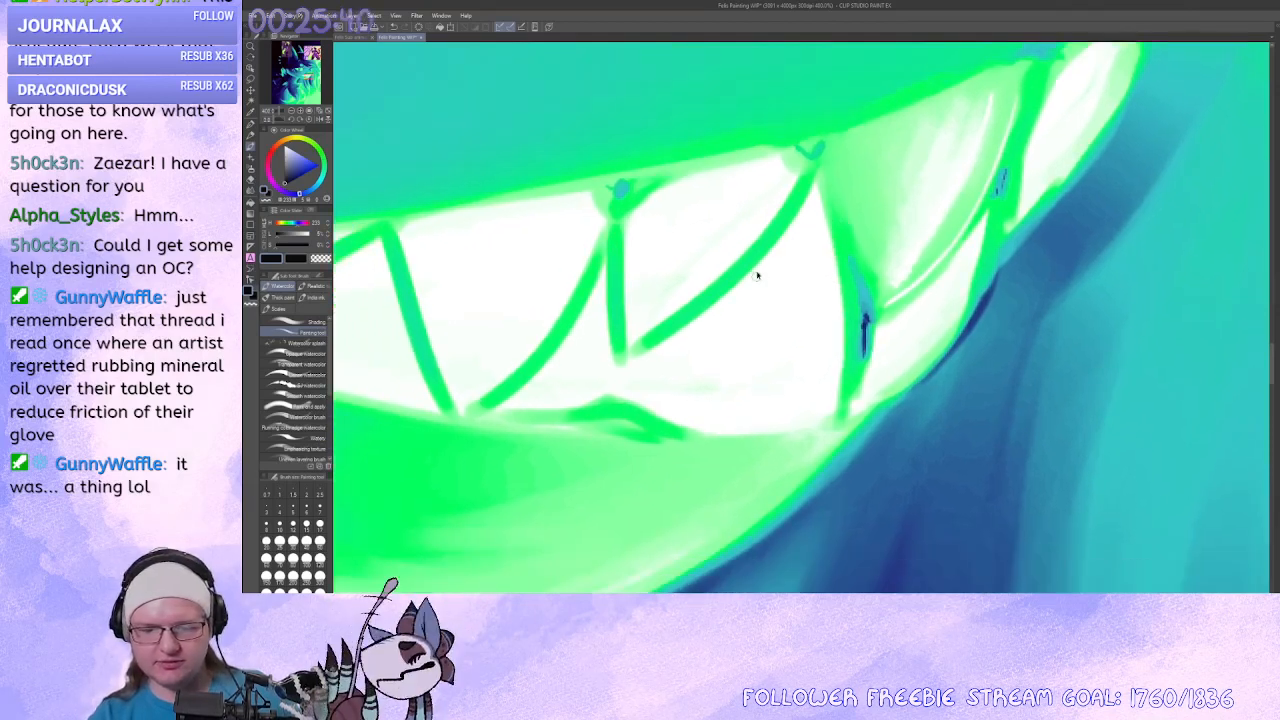
{"action": "left_click_drag", "start_coordinate": [811, 196], "coordinate": [703, 298]}
{"action": "left_click_drag", "start_coordinate": [698, 251], "coordinate": [728, 261]}
{"action": "mouse_move", "coordinate": [683, 206]}
{"action": "left_mouse_down"}
{"action": "mouse_move", "coordinate": [658, 250]}
{"action": "mouse_move", "coordinate": [665, 351]}
{"action": "left_mouse_up"}
{"action": "mouse_move", "coordinate": [652, 198]}
{"action": "left_mouse_down"}
{"action": "mouse_move", "coordinate": [672, 192]}
{"action": "mouse_move", "coordinate": [648, 207]}
{"action": "mouse_move", "coordinate": [673, 197]}
{"action": "mouse_move", "coordinate": [680, 330]}
{"action": "left_mouse_up"}
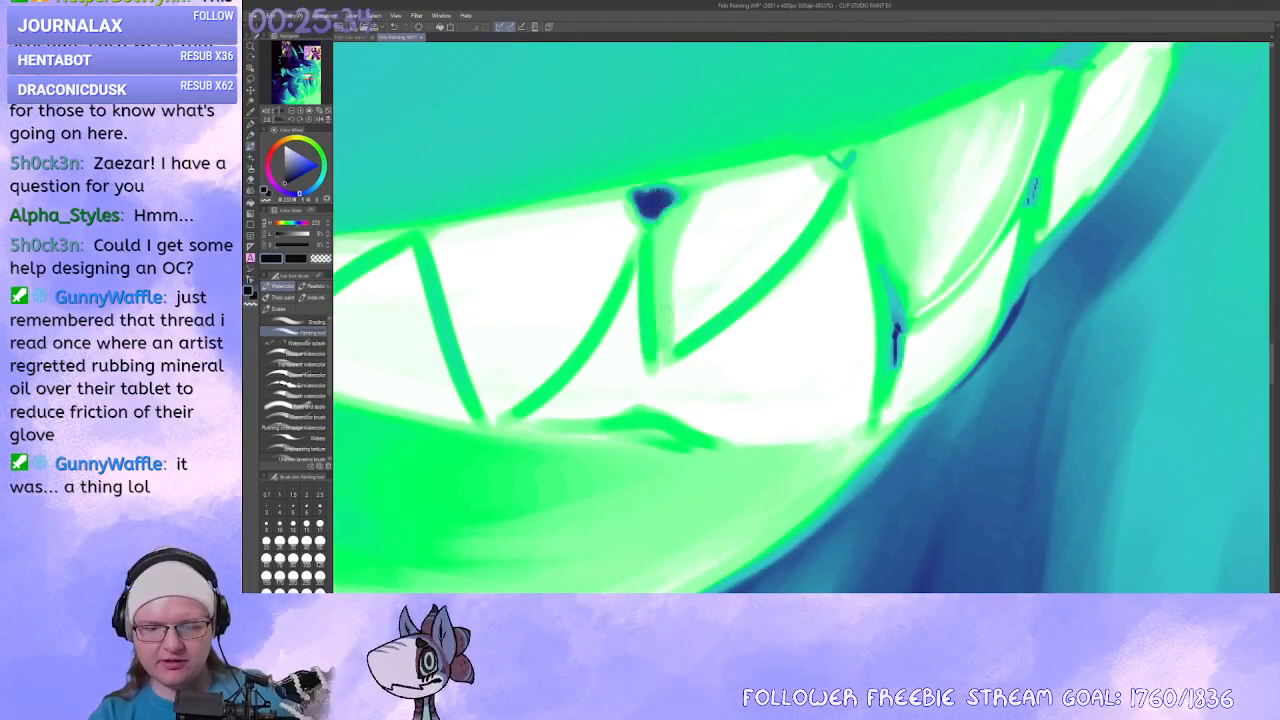
Deepen the green shading along the second upper tooth's back edge and tip, and extend a line down to the lower gum.
{"action": "left_click_drag", "start_coordinate": [678, 252], "coordinate": [674, 300]}
{"action": "mouse_move", "coordinate": [660, 222]}
{"action": "left_mouse_down"}
{"action": "mouse_move", "coordinate": [655, 300]}
{"action": "mouse_move", "coordinate": [708, 192]}
{"action": "mouse_move", "coordinate": [712, 213]}
{"action": "left_mouse_up"}
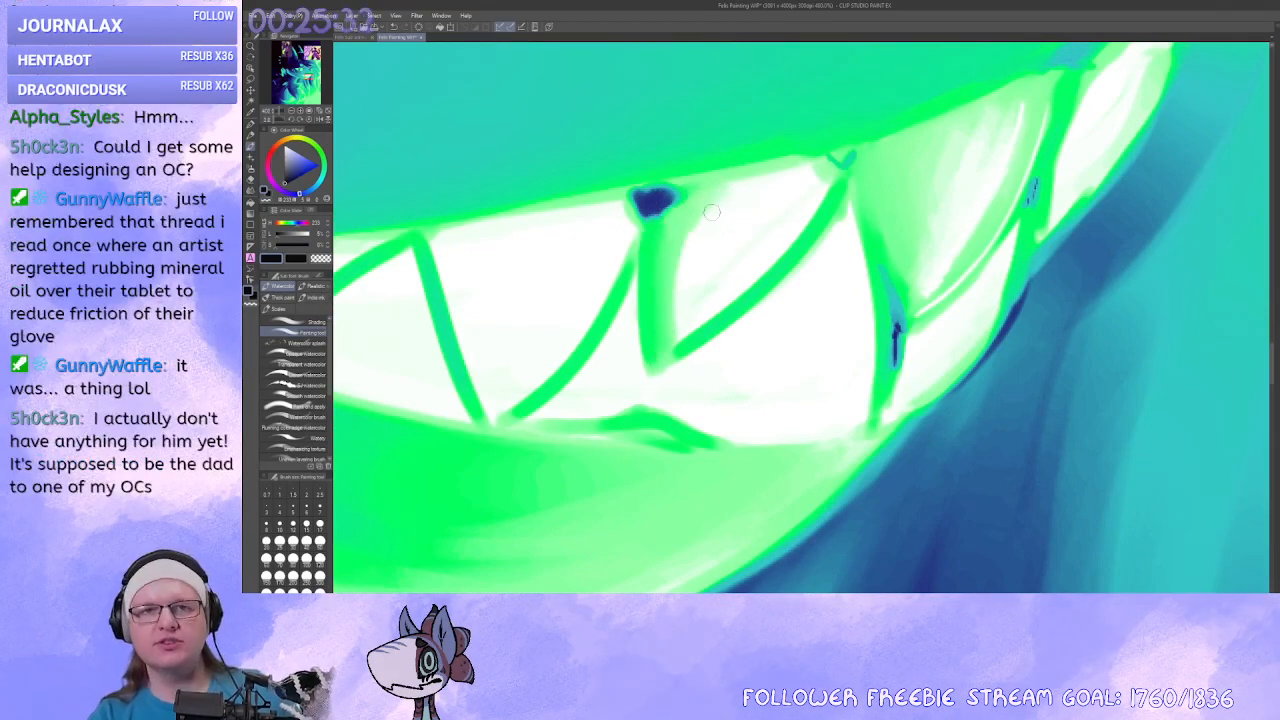
{"action": "left_click_drag", "start_coordinate": [694, 280], "coordinate": [712, 288]}
{"action": "left_click_drag", "start_coordinate": [815, 300], "coordinate": [840, 305]}
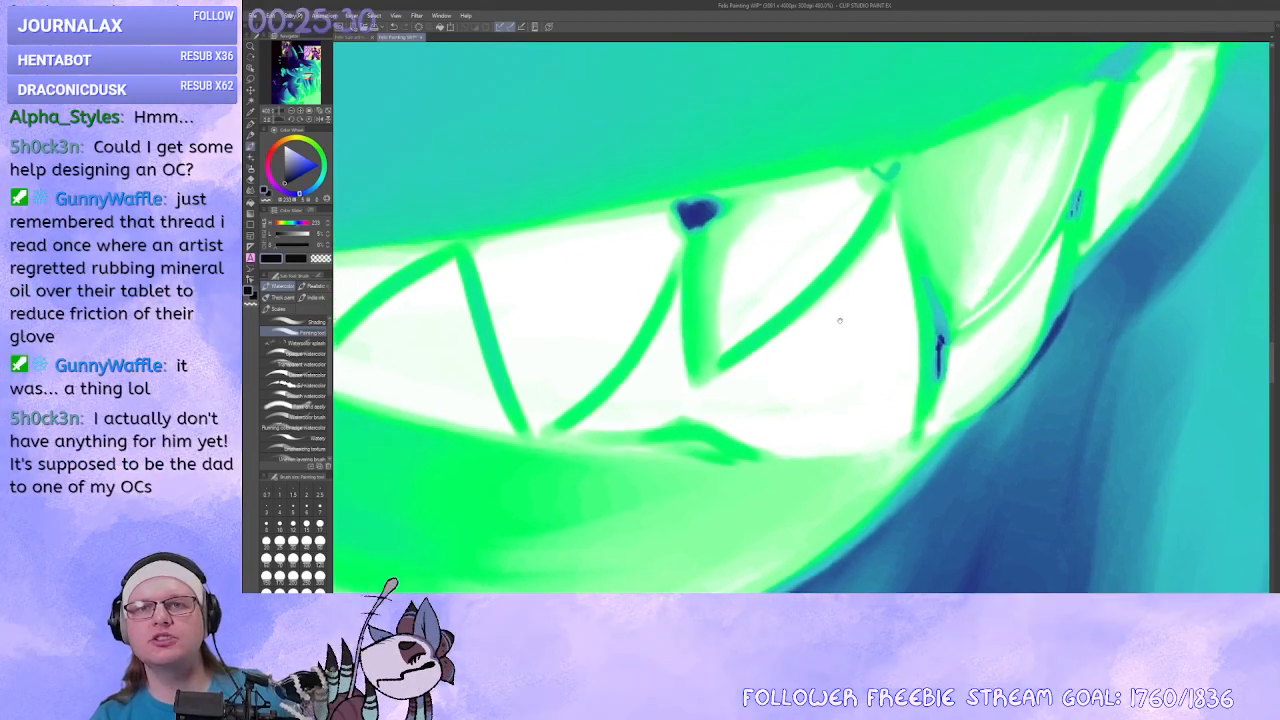
{"action": "left_click_drag", "start_coordinate": [700, 350], "coordinate": [762, 318]}
{"action": "left_click_drag", "start_coordinate": [710, 212], "coordinate": [701, 305]}
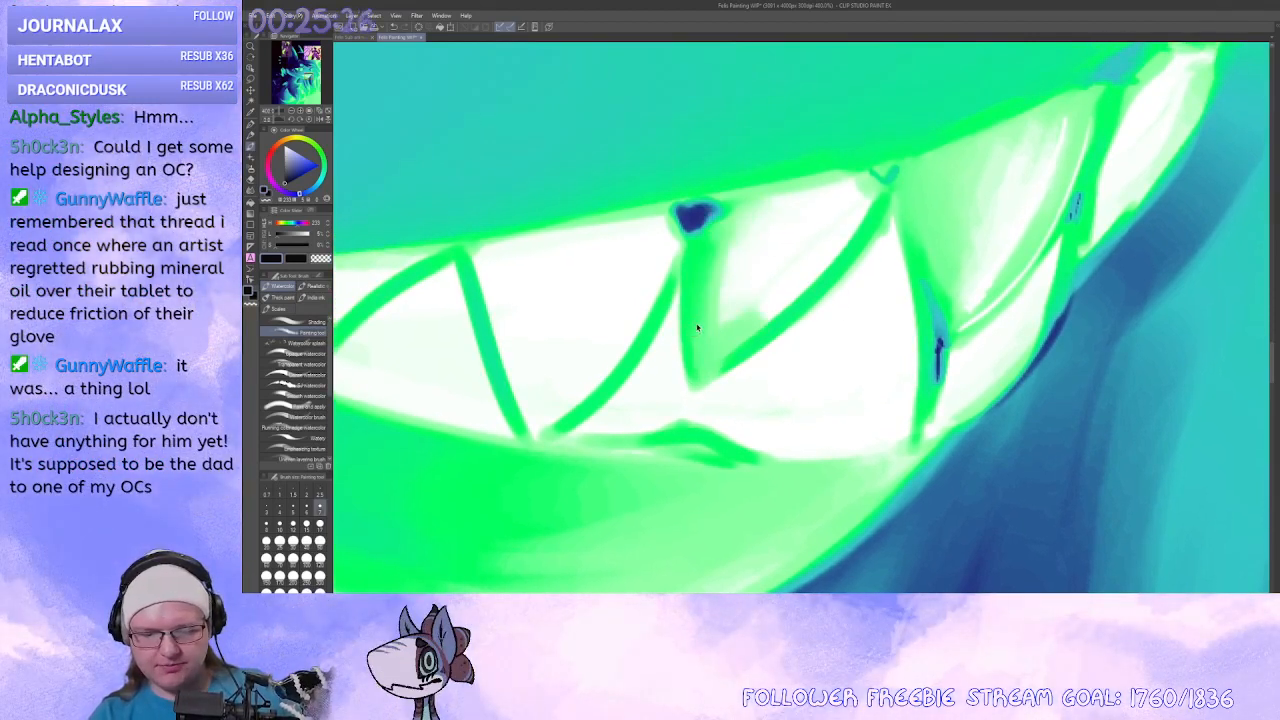
{"action": "left_click_drag", "start_coordinate": [693, 393], "coordinate": [738, 342]}
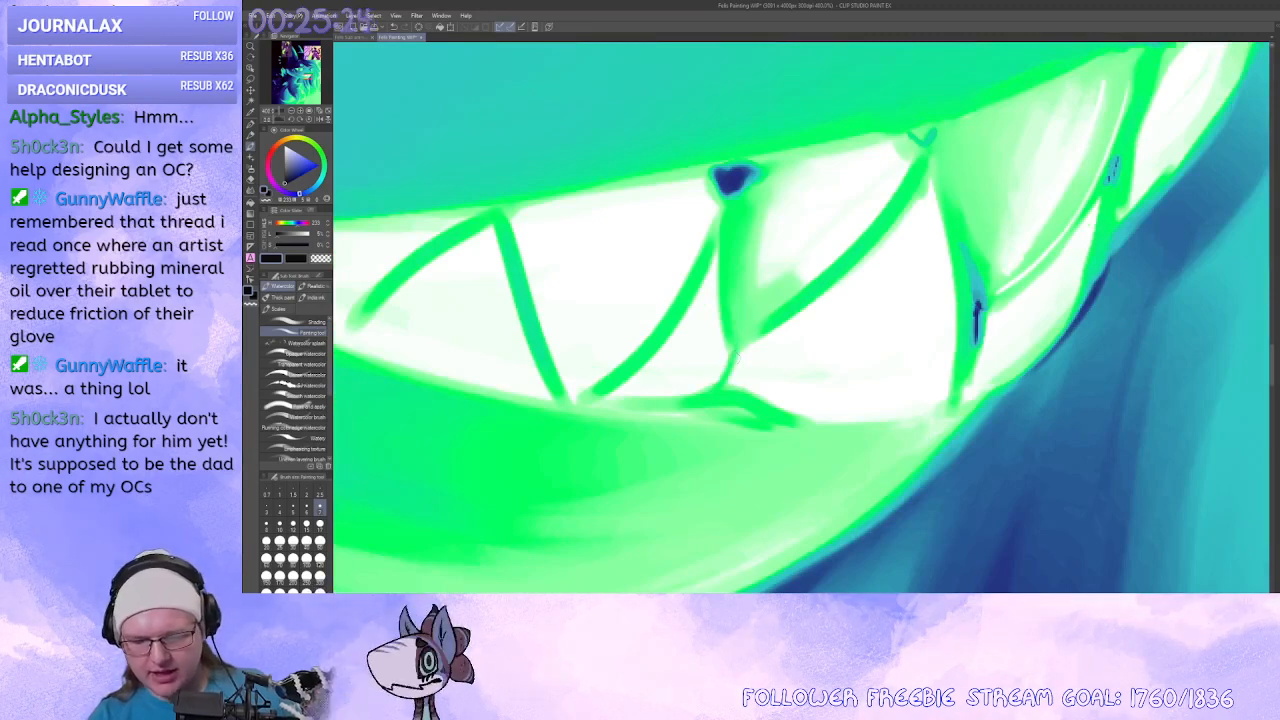
Undo the last line to the lower gum, then redraw the gum edge and a thinner connecting line below the second upper tooth's tip.
{"action": "key", "text": "ctrl+z"}
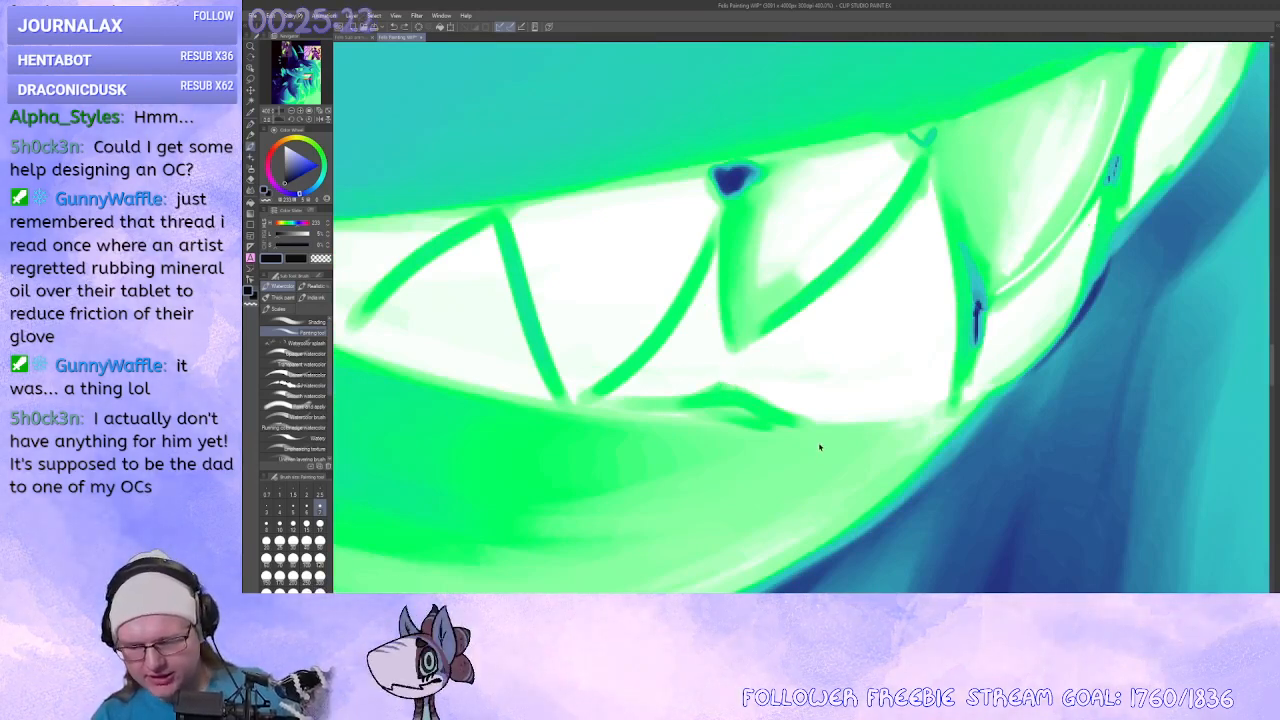
{"action": "left_click_drag", "start_coordinate": [819, 447], "coordinate": [849, 441]}
{"action": "left_click_drag", "start_coordinate": [766, 368], "coordinate": [856, 417]}
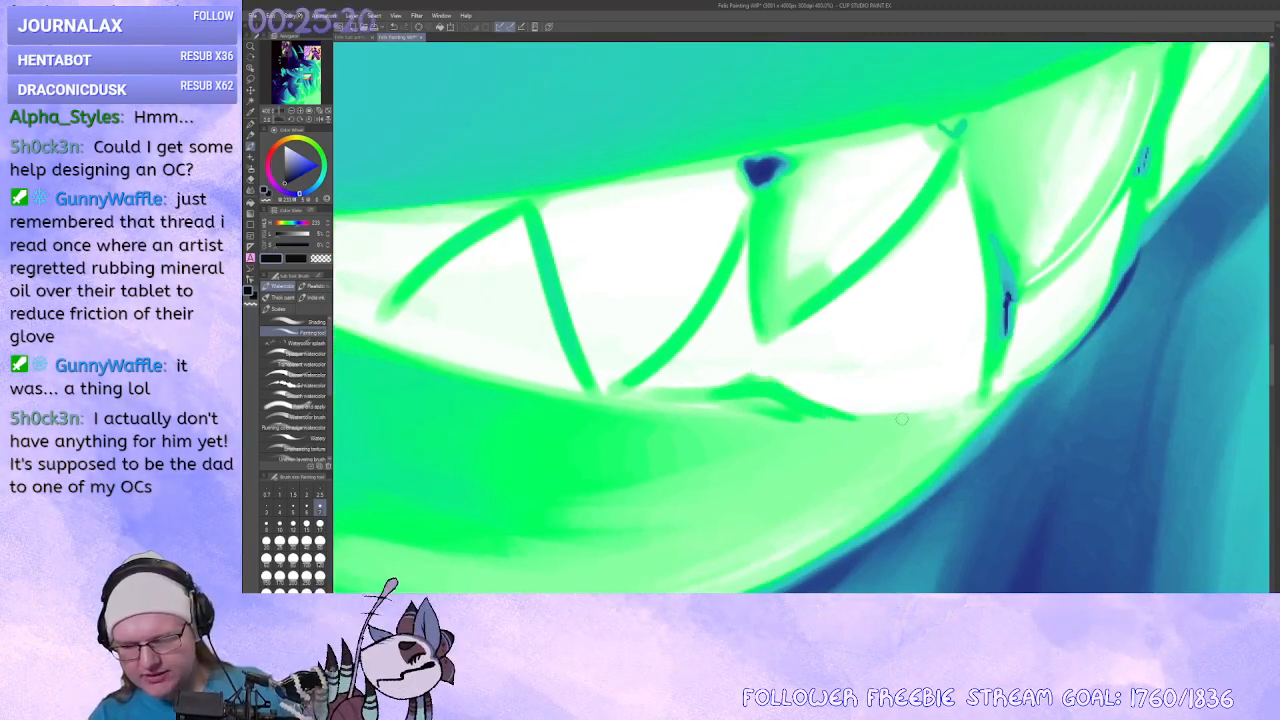
{"action": "left_click_drag", "start_coordinate": [769, 363], "coordinate": [770, 374]}
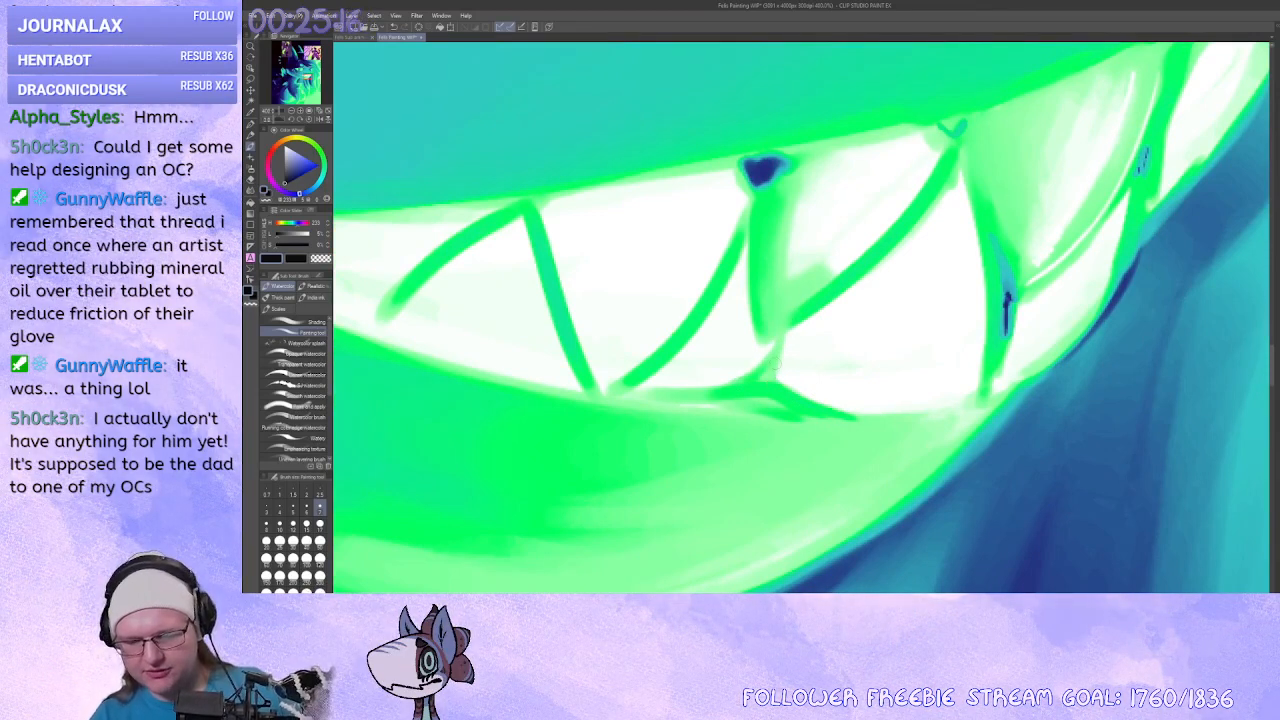
Fill the triangular lower gum gap beneath the second upper tooth's tip with muted teal-blue and taper its ends along the gum.
{"action": "left_click_drag", "start_coordinate": [772, 367], "coordinate": [858, 348]}
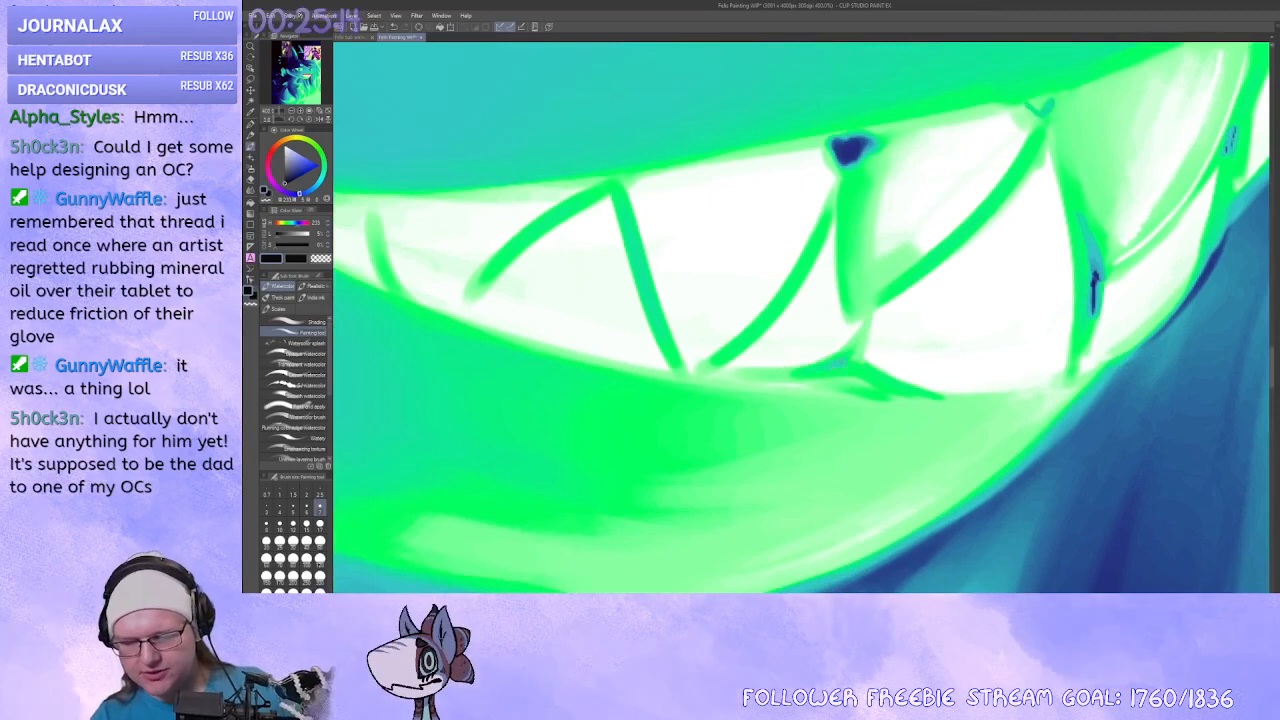
{"action": "mouse_move", "coordinate": [786, 377]}
{"action": "left_mouse_down"}
{"action": "mouse_move", "coordinate": [870, 392]}
{"action": "mouse_move", "coordinate": [890, 352]}
{"action": "mouse_move", "coordinate": [970, 356]}
{"action": "left_mouse_up"}
{"action": "mouse_move", "coordinate": [838, 366]}
{"action": "left_mouse_down"}
{"action": "mouse_move", "coordinate": [768, 368]}
{"action": "mouse_move", "coordinate": [870, 366]}
{"action": "mouse_move", "coordinate": [882, 350]}
{"action": "left_mouse_up"}
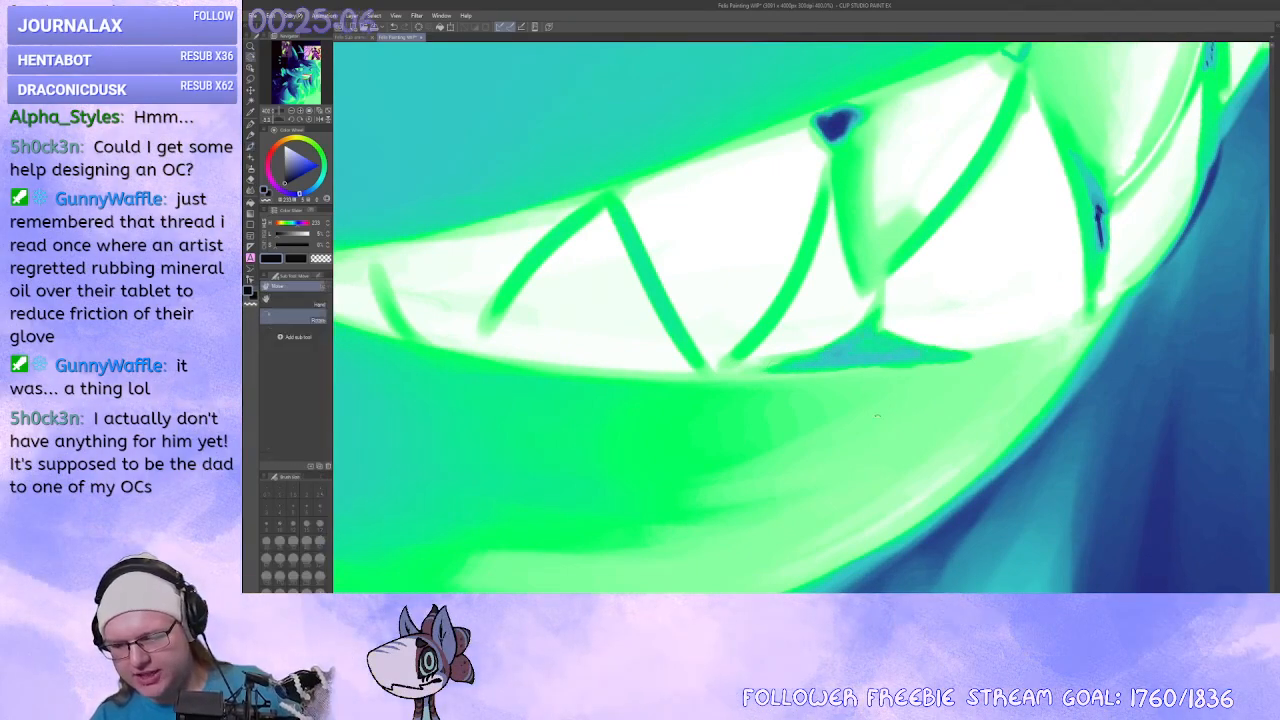
{"action": "left_click_drag", "start_coordinate": [896, 335], "coordinate": [802, 383]}
{"action": "mouse_move", "coordinate": [738, 352]}
{"action": "left_mouse_down"}
{"action": "mouse_move", "coordinate": [808, 240]}
{"action": "mouse_move", "coordinate": [792, 295]}
{"action": "left_mouse_up"}
{"action": "mouse_move", "coordinate": [749, 238]}
{"action": "left_mouse_down"}
{"action": "mouse_move", "coordinate": [758, 210]}
{"action": "mouse_move", "coordinate": [876, 240]}
{"action": "left_mouse_up"}
{"action": "left_click_drag", "start_coordinate": [767, 278], "coordinate": [765, 291]}
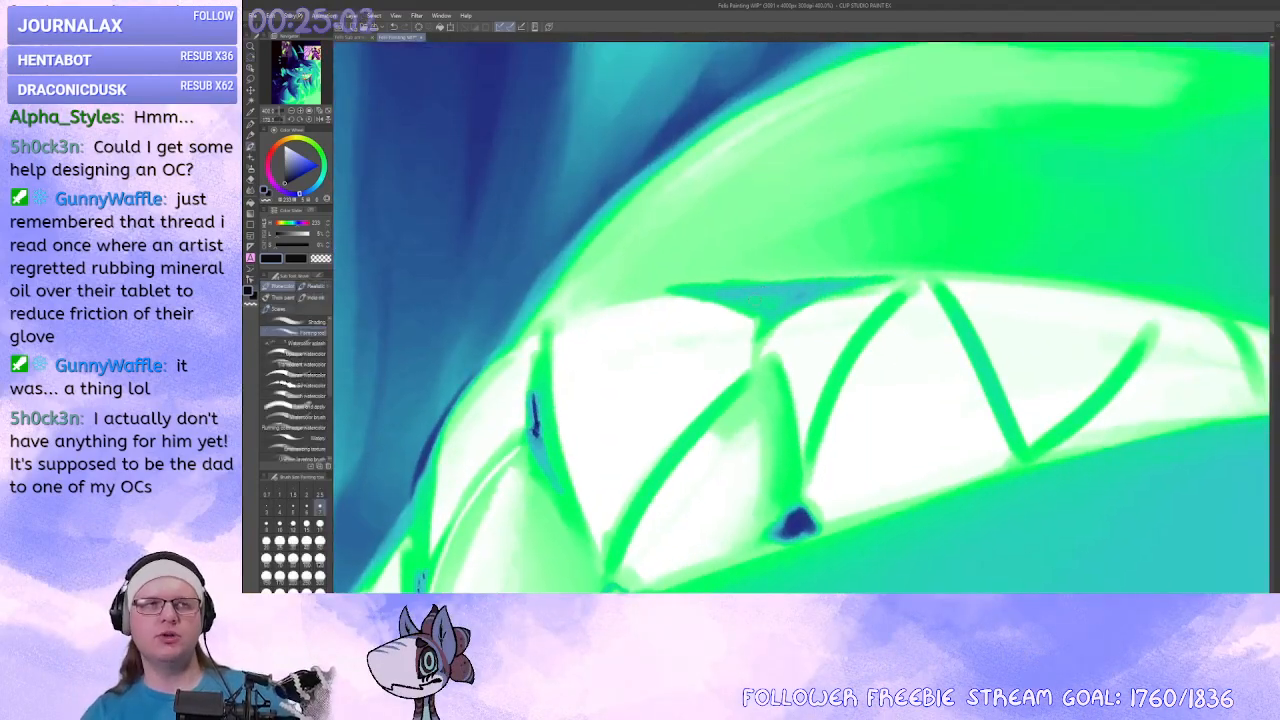
{"action": "left_click_drag", "start_coordinate": [807, 321], "coordinate": [886, 320]}
{"action": "left_click_drag", "start_coordinate": [794, 356], "coordinate": [811, 351]}
{"action": "mouse_move", "coordinate": [792, 300]}
{"action": "left_mouse_down"}
{"action": "mouse_move", "coordinate": [855, 268]}
{"action": "mouse_move", "coordinate": [797, 303]}
{"action": "left_mouse_up"}
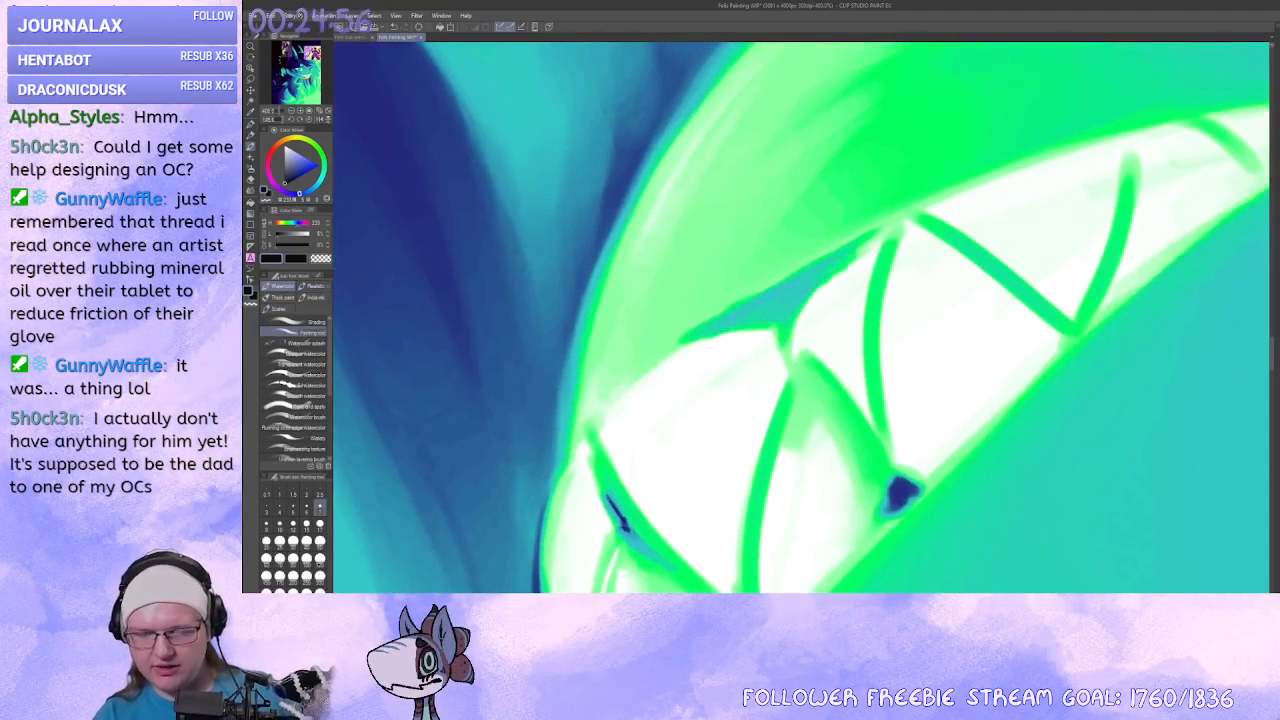
Add a soft green shading band alongside the rearmost tooth divider near the corner of the mouth.
{"action": "left_click_drag", "start_coordinate": [857, 240], "coordinate": [899, 312]}
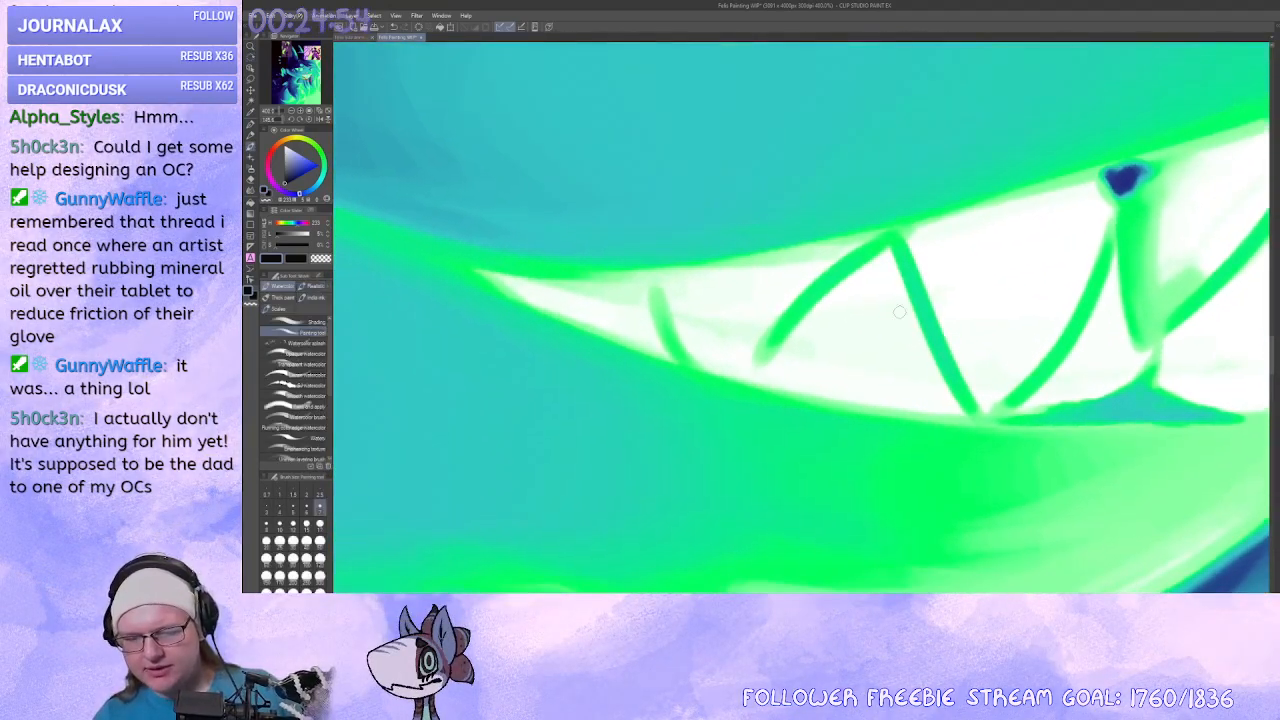
{"action": "mouse_move", "coordinate": [840, 265]}
{"action": "left_mouse_down"}
{"action": "mouse_move", "coordinate": [770, 310]}
{"action": "mouse_move", "coordinate": [718, 298]}
{"action": "mouse_move", "coordinate": [738, 212]}
{"action": "left_mouse_up"}
{"action": "left_click_drag", "start_coordinate": [736, 300], "coordinate": [742, 214]}
{"action": "mouse_move", "coordinate": [709, 271]}
{"action": "left_mouse_down"}
{"action": "mouse_move", "coordinate": [728, 205]}
{"action": "mouse_move", "coordinate": [702, 276]}
{"action": "mouse_move", "coordinate": [738, 241]}
{"action": "mouse_move", "coordinate": [683, 389]}
{"action": "mouse_move", "coordinate": [721, 431]}
{"action": "left_mouse_up"}
{"action": "key", "text": "asciicircum"}
{"action": "key", "text": "asciicircum"}
{"action": "key", "text": "asciicircum"}
{"action": "key", "text": "asciicircum"}
{"action": "key", "text": "asciicircum"}
{"action": "key", "text": "asciicircum"}
{"action": "key", "text": "asciicircum"}
{"action": "key", "text": "asciicircum"}
{"action": "key", "text": "asciicircum"}
{"action": "key", "text": "asciicircum"}
{"action": "key", "text": "asciicircum"}
{"action": "key", "text": "asciicircum"}
{"action": "key", "text": "asciicircum"}
{"action": "key", "text": "asciicircum"}
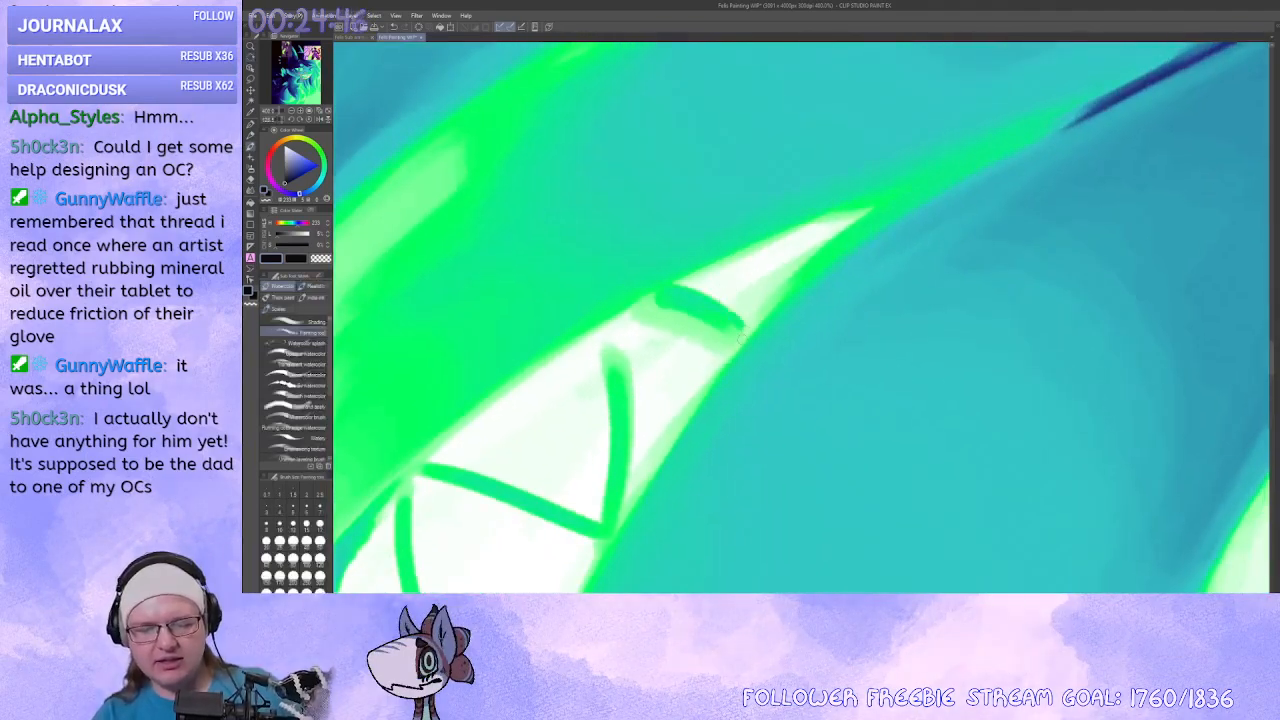
{"action": "key", "text": "asciicircum"}
{"action": "key", "text": "asciicircum"}
{"action": "key", "text": "minus"}
Shade the narrow white corner of the mouth behind the rearmost tooth divider with pale green strokes.
{"action": "left_click_drag", "start_coordinate": [756, 366], "coordinate": [621, 480]}
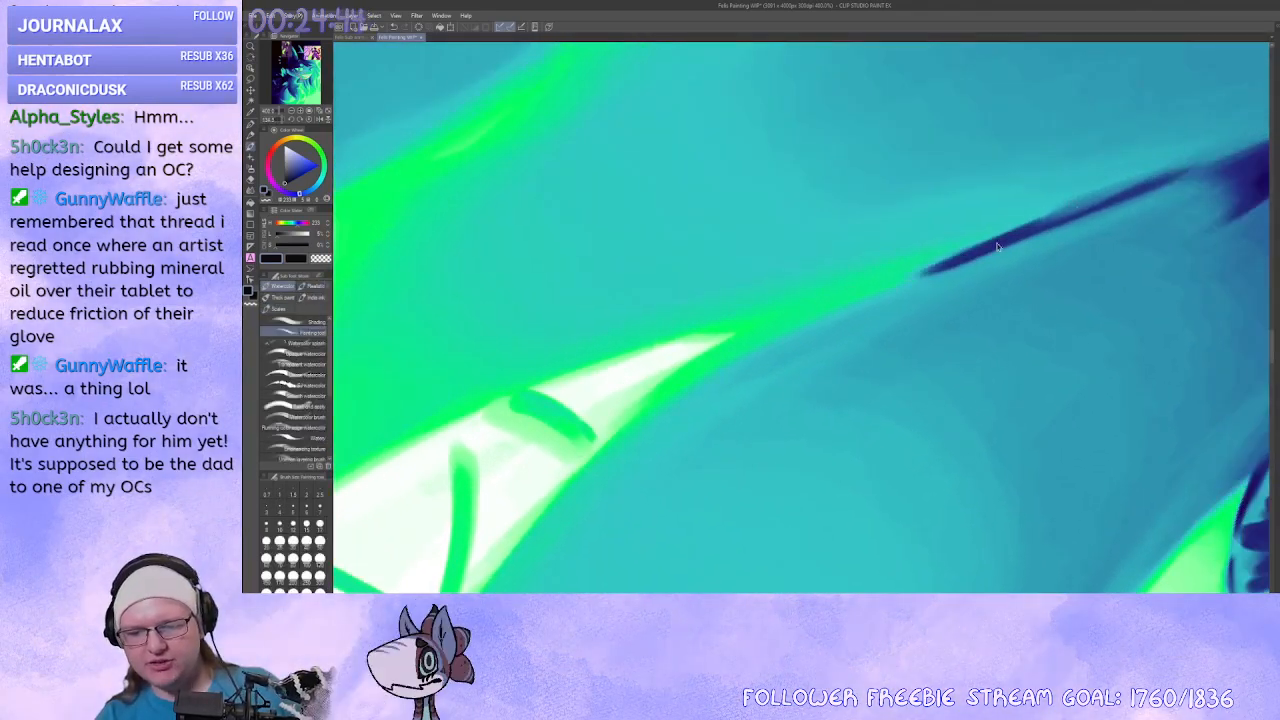
{"action": "left_click_drag", "start_coordinate": [997, 246], "coordinate": [888, 276]}
{"action": "left_click_drag", "start_coordinate": [706, 358], "coordinate": [986, 224]}
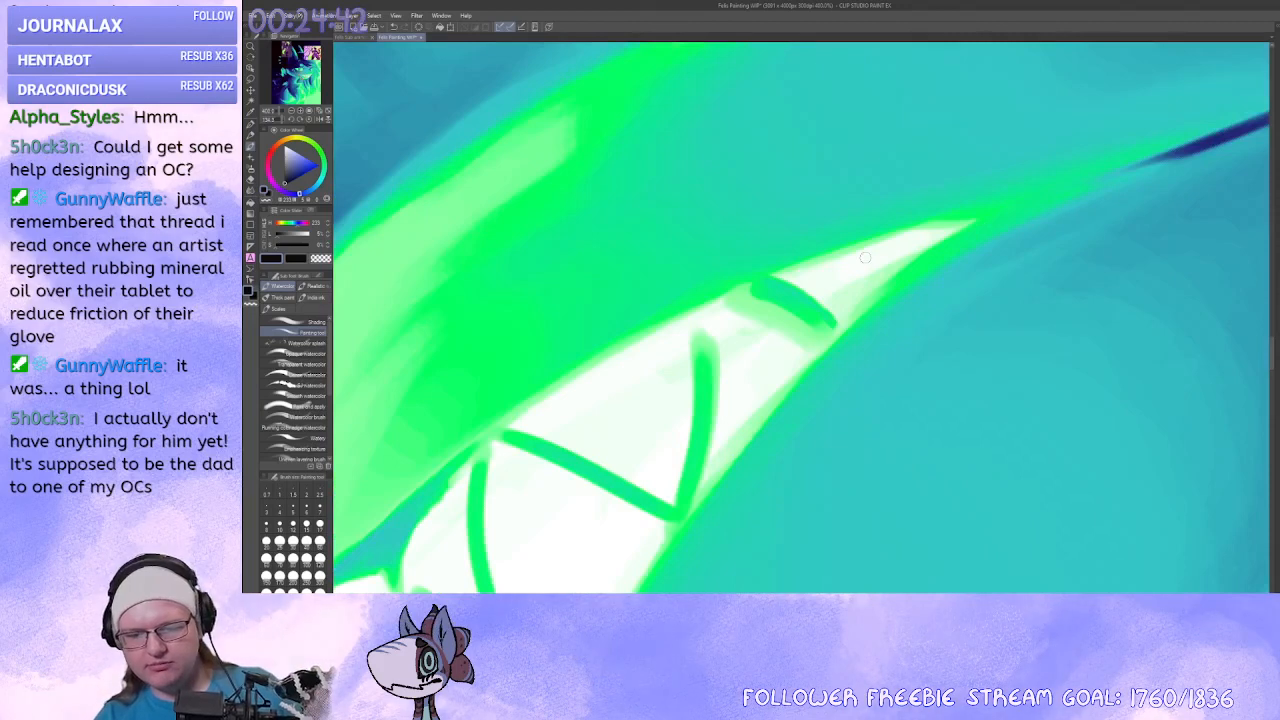
{"action": "left_click_drag", "start_coordinate": [790, 278], "coordinate": [938, 240]}
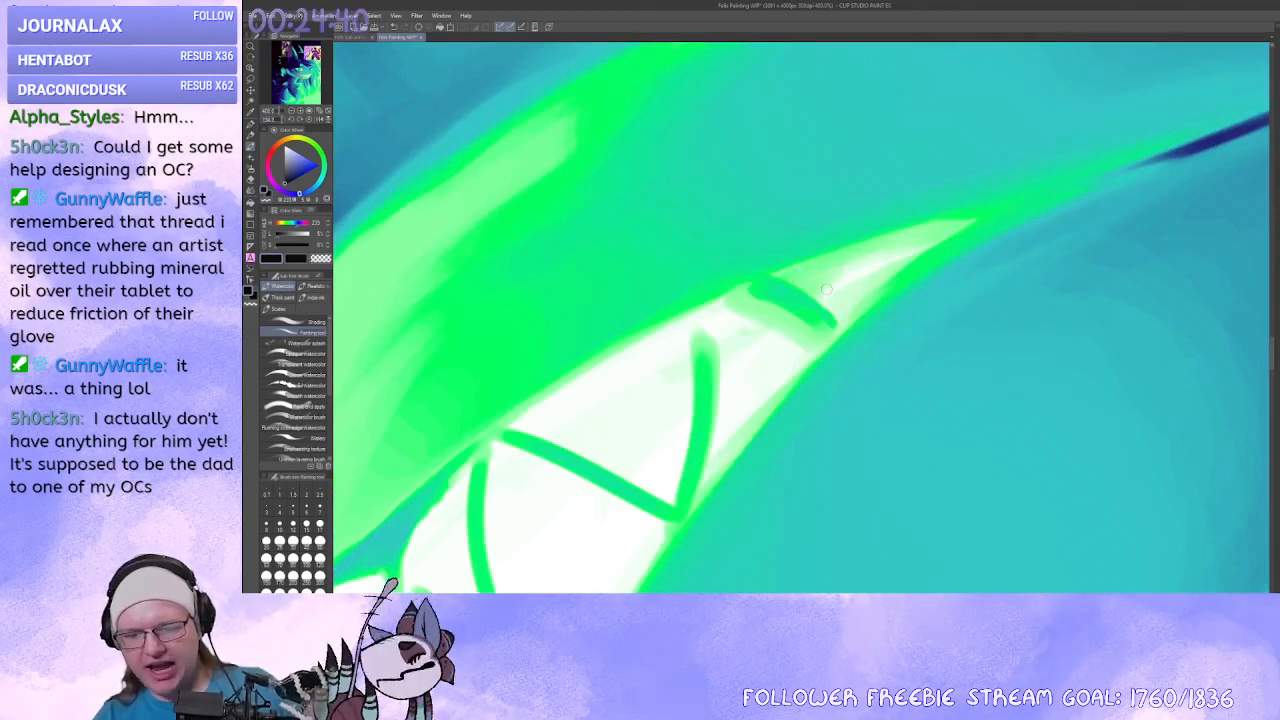
{"action": "left_click_drag", "start_coordinate": [826, 290], "coordinate": [966, 225]}
{"action": "left_click_drag", "start_coordinate": [848, 262], "coordinate": [972, 220]}
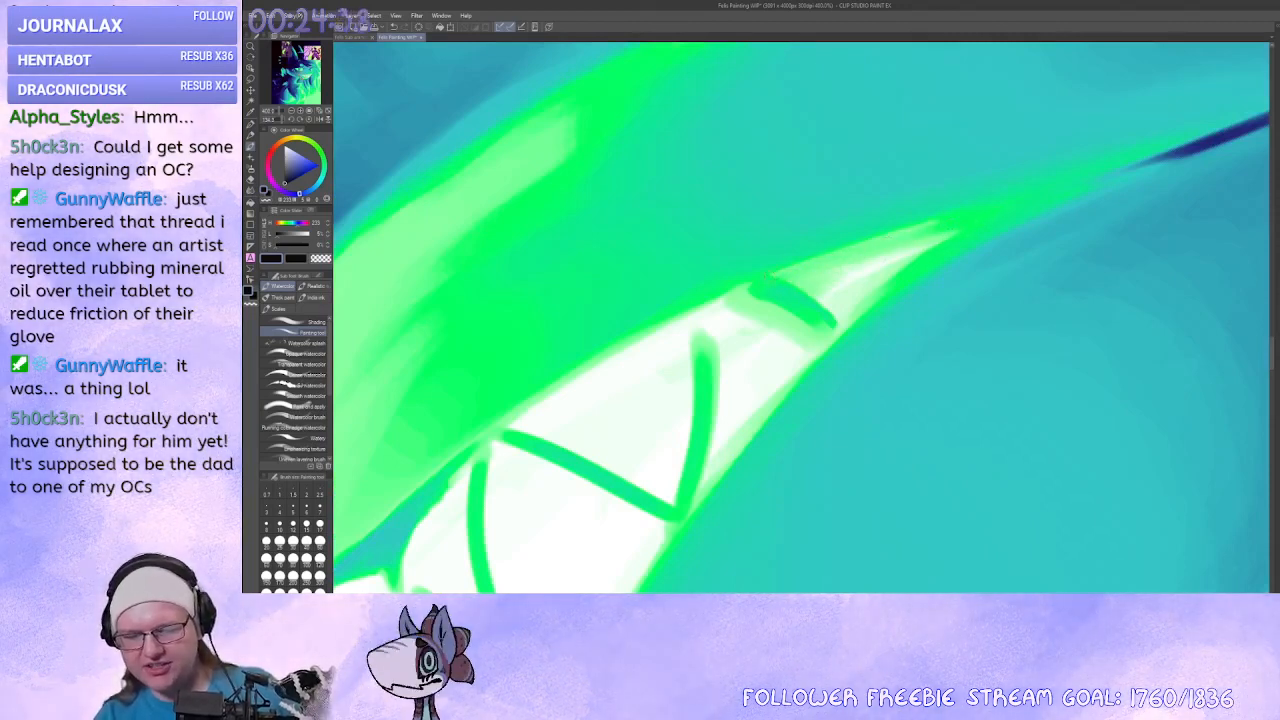
{"action": "left_click_drag", "start_coordinate": [776, 276], "coordinate": [912, 236]}
Deepen the green in the mouth corner and try extending the dark mouth line toward it, undoing the last stroke.
{"action": "mouse_move", "coordinate": [790, 440]}
{"action": "left_mouse_down"}
{"action": "mouse_move", "coordinate": [764, 454]}
{"action": "mouse_move", "coordinate": [941, 436]}
{"action": "mouse_move", "coordinate": [976, 285]}
{"action": "mouse_move", "coordinate": [845, 150]}
{"action": "mouse_move", "coordinate": [790, 144]}
{"action": "left_mouse_up"}
{"action": "key", "text": "shift+space"}
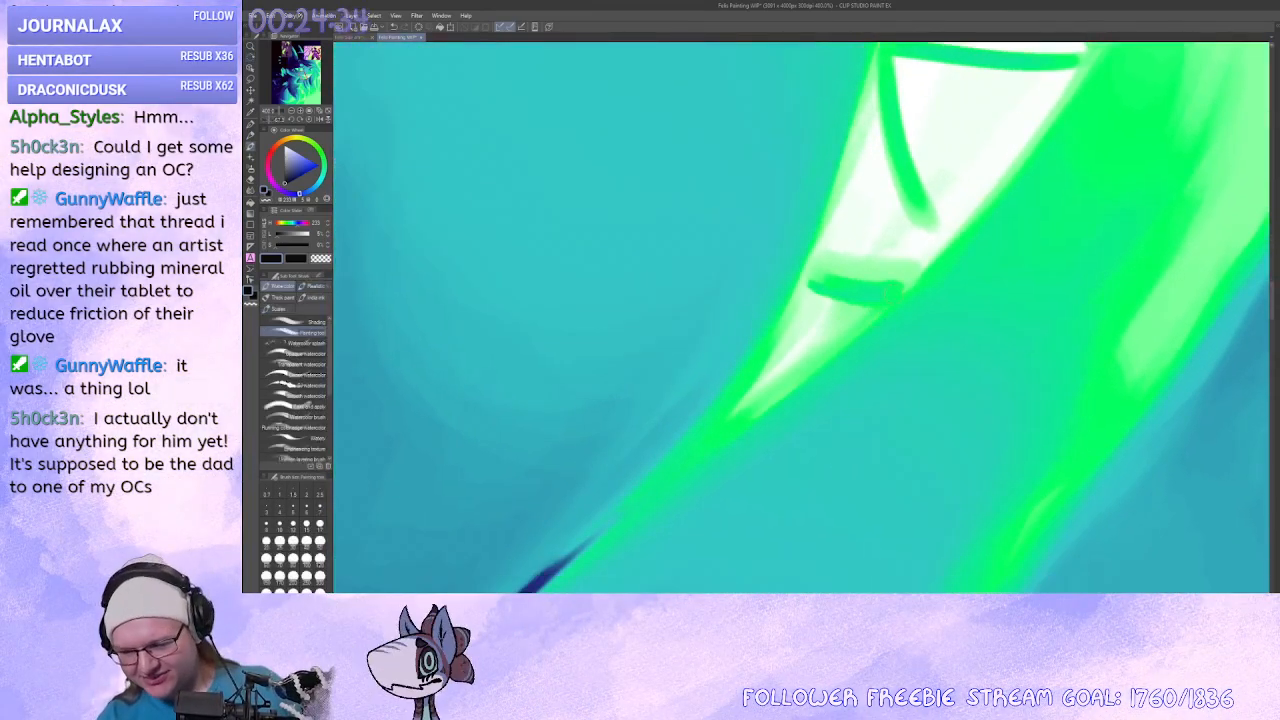
{"action": "left_click_drag", "start_coordinate": [879, 311], "coordinate": [762, 396]}
{"action": "mouse_move", "coordinate": [853, 306]}
{"action": "left_mouse_down"}
{"action": "mouse_move", "coordinate": [809, 341]}
{"action": "mouse_move", "coordinate": [808, 315]}
{"action": "mouse_move", "coordinate": [734, 414]}
{"action": "left_mouse_up"}
{"action": "left_click_drag", "start_coordinate": [632, 492], "coordinate": [717, 459]}
{"action": "left_click_drag", "start_coordinate": [802, 350], "coordinate": [650, 512]}
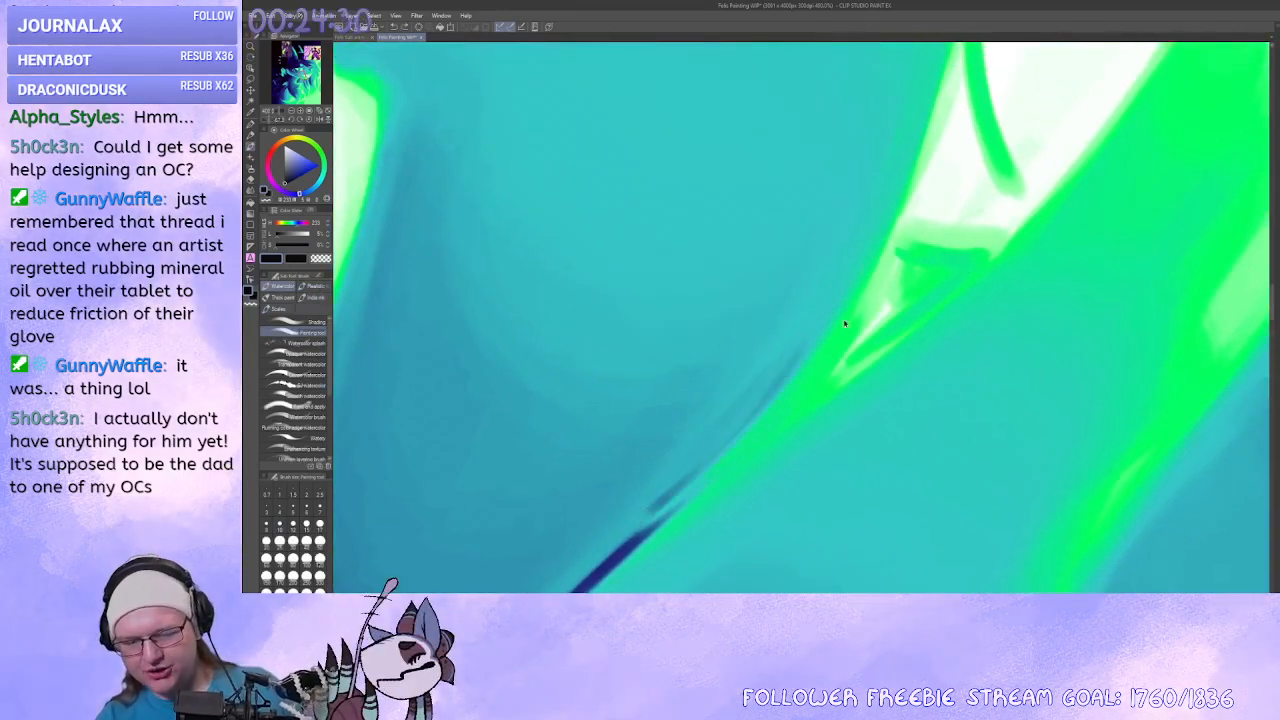
{"action": "key", "text": "ctrl+z"}
{"action": "key", "text": "shift+space"}
{"action": "mouse_move", "coordinate": [740, 401]}
{"action": "left_mouse_down"}
{"action": "mouse_move", "coordinate": [851, 410]}
{"action": "mouse_move", "coordinate": [879, 290]}
{"action": "mouse_move", "coordinate": [880, 306]}
{"action": "left_mouse_up"}
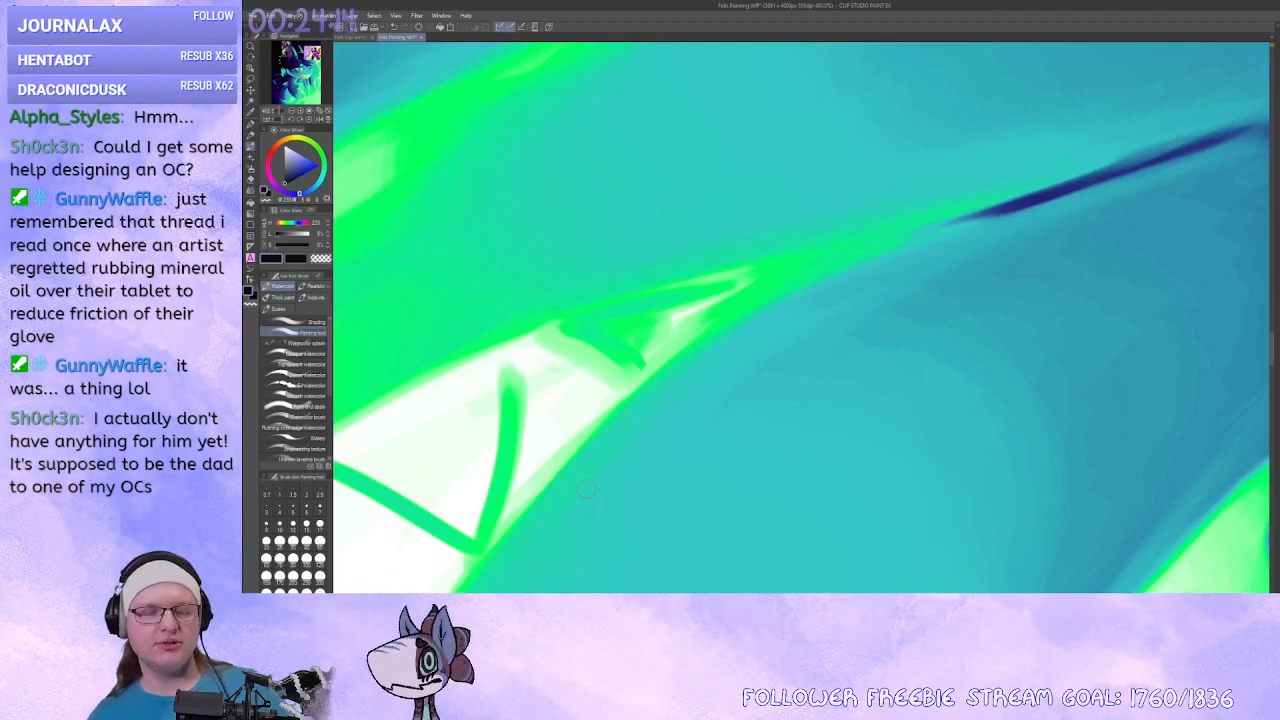
Thicken the green line behind the third upper tooth and soften its inner side into pale green shading.
{"action": "left_click_drag", "start_coordinate": [697, 391], "coordinate": [945, 240]}
{"action": "mouse_move", "coordinate": [715, 480]}
{"action": "left_mouse_down"}
{"action": "mouse_move", "coordinate": [997, 396]}
{"action": "mouse_move", "coordinate": [1001, 251]}
{"action": "left_mouse_up"}
{"action": "mouse_move", "coordinate": [930, 445]}
{"action": "left_mouse_down"}
{"action": "mouse_move", "coordinate": [749, 369]}
{"action": "mouse_move", "coordinate": [726, 269]}
{"action": "left_mouse_up"}
{"action": "left_click_drag", "start_coordinate": [733, 210], "coordinate": [736, 272]}
{"action": "left_click_drag", "start_coordinate": [728, 185], "coordinate": [728, 262]}
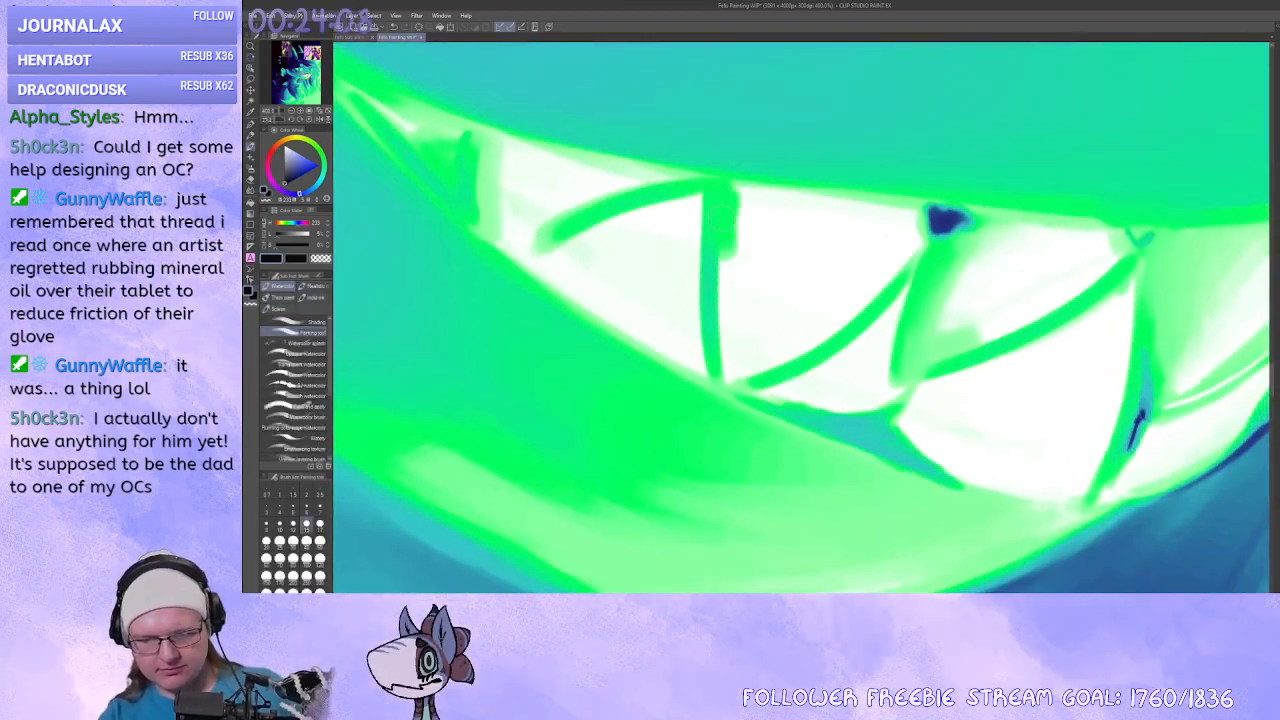
{"action": "mouse_move", "coordinate": [729, 208]}
{"action": "left_mouse_down"}
{"action": "mouse_move", "coordinate": [729, 386]}
{"action": "mouse_move", "coordinate": [732, 195]}
{"action": "mouse_move", "coordinate": [752, 240]}
{"action": "mouse_move", "coordinate": [748, 370]}
{"action": "left_mouse_up"}
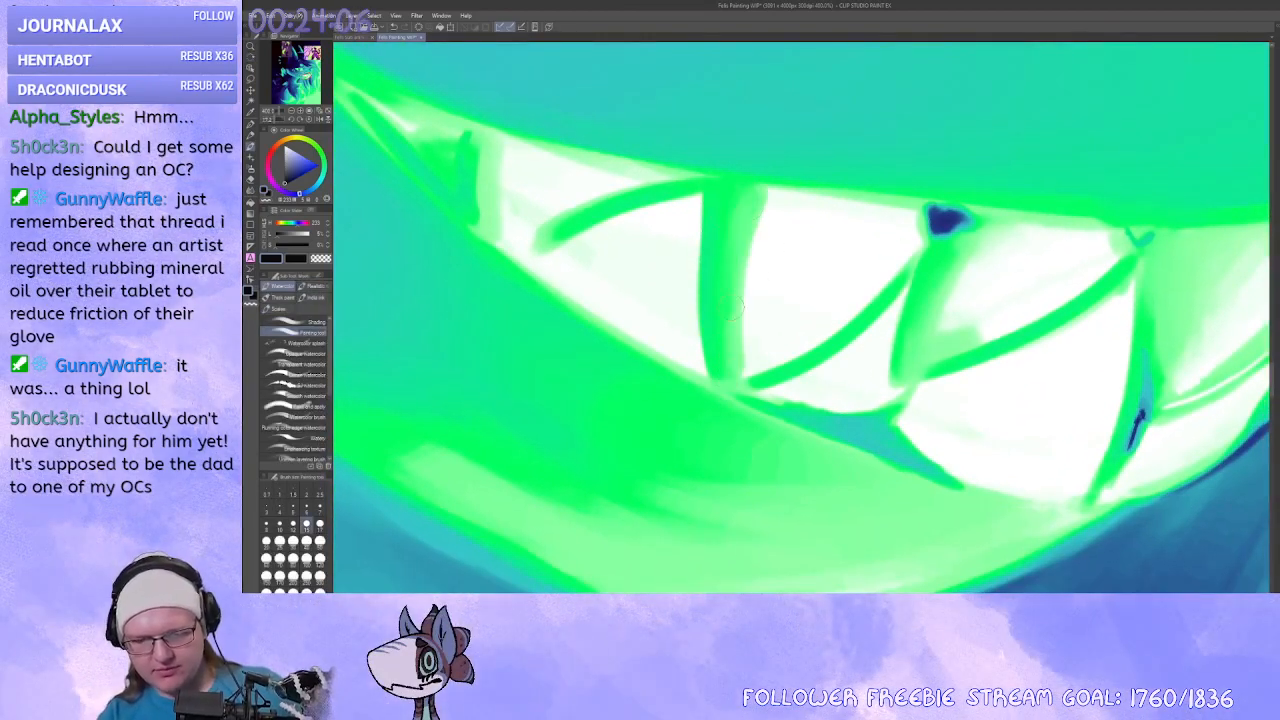
{"action": "mouse_move", "coordinate": [755, 190]}
{"action": "left_mouse_down"}
{"action": "mouse_move", "coordinate": [760, 350]}
{"action": "mouse_move", "coordinate": [755, 267]}
{"action": "left_mouse_up"}
{"action": "key", "text": "ctrl+z"}
{"action": "key", "text": "["}
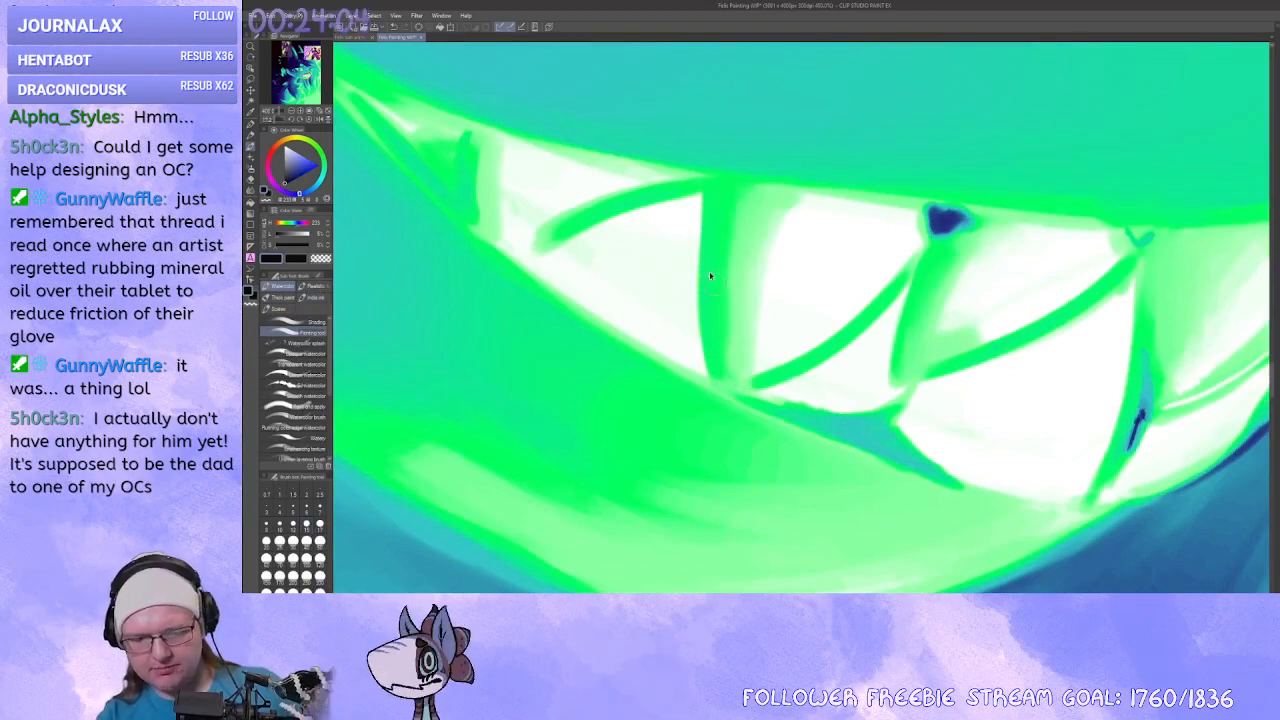
Run a blue tone down the divider between the third upper tooth and the lower tooth behind it.
{"action": "left_click_drag", "start_coordinate": [703, 196], "coordinate": [702, 345]}
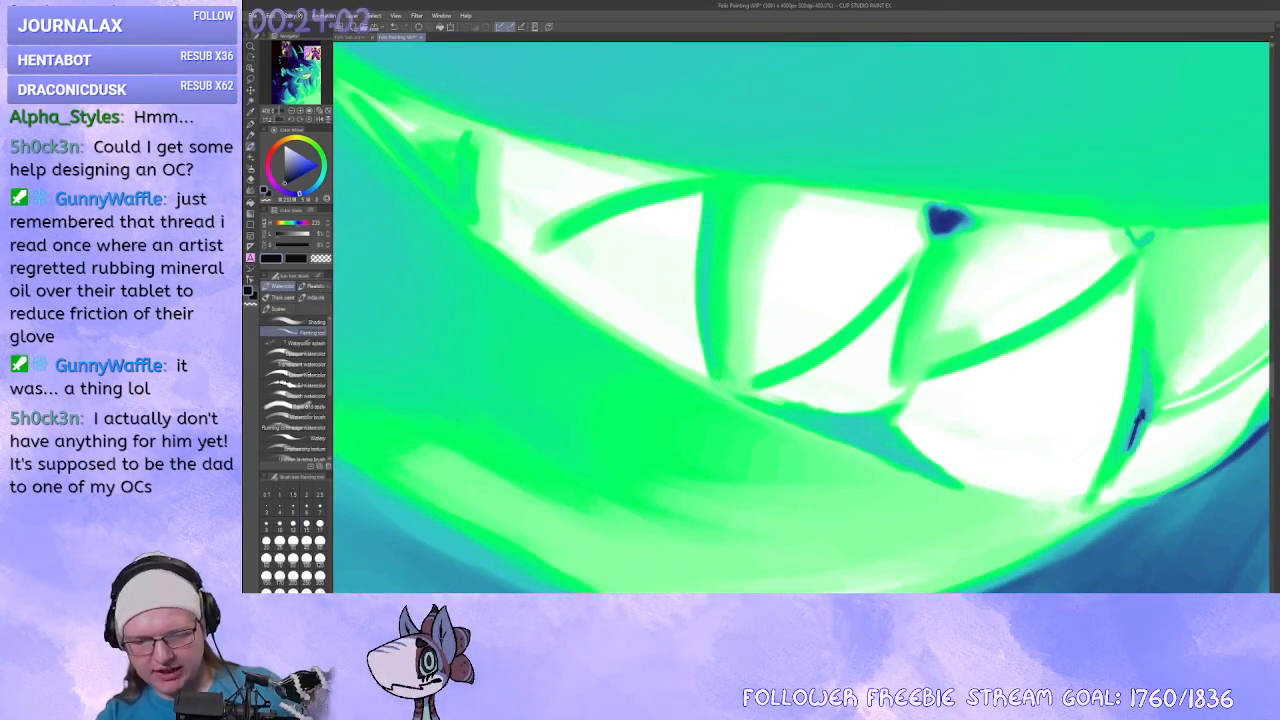
{"action": "left_click_drag", "start_coordinate": [714, 181], "coordinate": [738, 217], "text": "shift"}
{"action": "mouse_move", "coordinate": [738, 217]}
{"action": "left_mouse_down"}
{"action": "mouse_move", "coordinate": [810, 258]}
{"action": "mouse_move", "coordinate": [787, 346]}
{"action": "mouse_move", "coordinate": [796, 372]}
{"action": "left_mouse_up"}
{"action": "key", "text": "ctrl+z"}
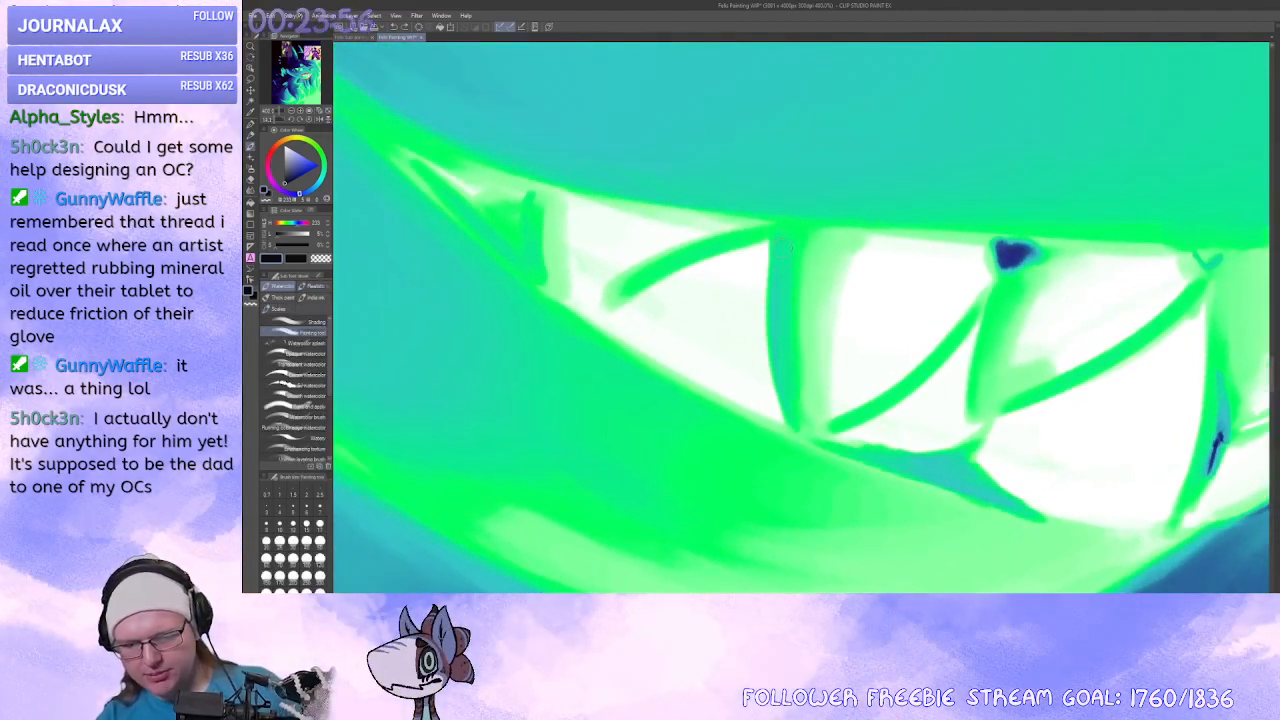
{"action": "left_click_drag", "start_coordinate": [805, 430], "coordinate": [812, 246]}
{"action": "left_click_drag", "start_coordinate": [838, 312], "coordinate": [842, 309]}
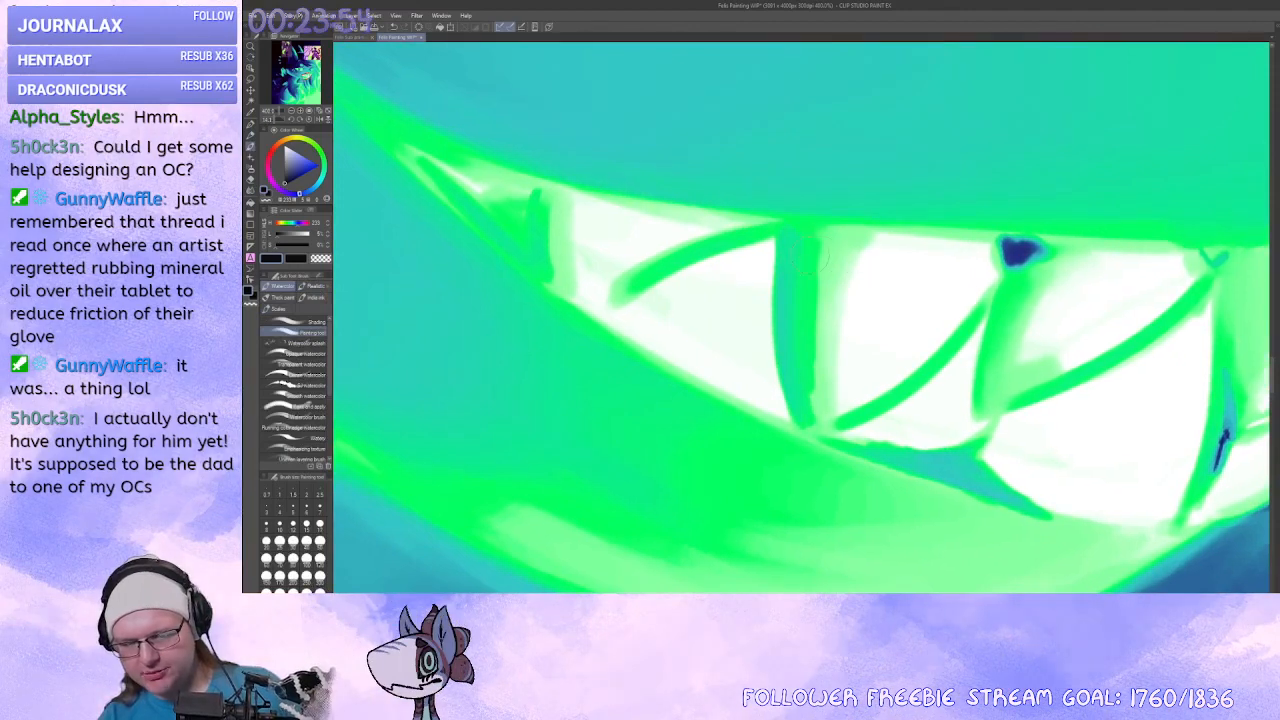
Spread broad pale green shading over the third upper tooth's back half and blend its divider back to green.
{"action": "mouse_move", "coordinate": [824, 247]}
{"action": "left_mouse_down"}
{"action": "mouse_move", "coordinate": [815, 299]}
{"action": "mouse_move", "coordinate": [872, 293]}
{"action": "mouse_move", "coordinate": [836, 392]}
{"action": "left_mouse_up"}
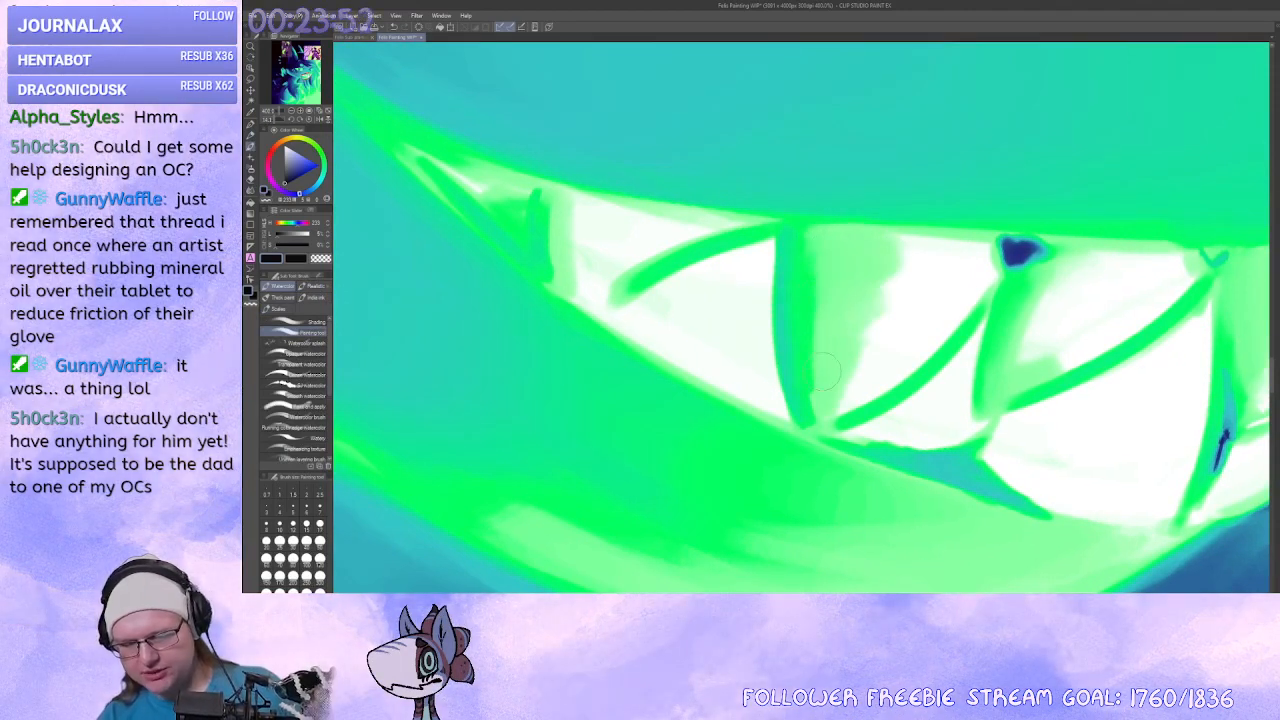
{"action": "mouse_move", "coordinate": [813, 300]}
{"action": "left_mouse_down"}
{"action": "mouse_move", "coordinate": [812, 404]}
{"action": "mouse_move", "coordinate": [793, 416]}
{"action": "left_mouse_up"}
{"action": "left_click_drag", "start_coordinate": [799, 394], "coordinate": [790, 246]}
{"action": "left_click_drag", "start_coordinate": [793, 314], "coordinate": [793, 276]}
{"action": "mouse_move", "coordinate": [858, 316]}
{"action": "left_mouse_down"}
{"action": "mouse_move", "coordinate": [838, 384]}
{"action": "mouse_move", "coordinate": [858, 382]}
{"action": "left_mouse_up"}
{"action": "left_click_drag", "start_coordinate": [765, 348], "coordinate": [911, 396]}
{"action": "left_click_drag", "start_coordinate": [758, 358], "coordinate": [890, 298]}
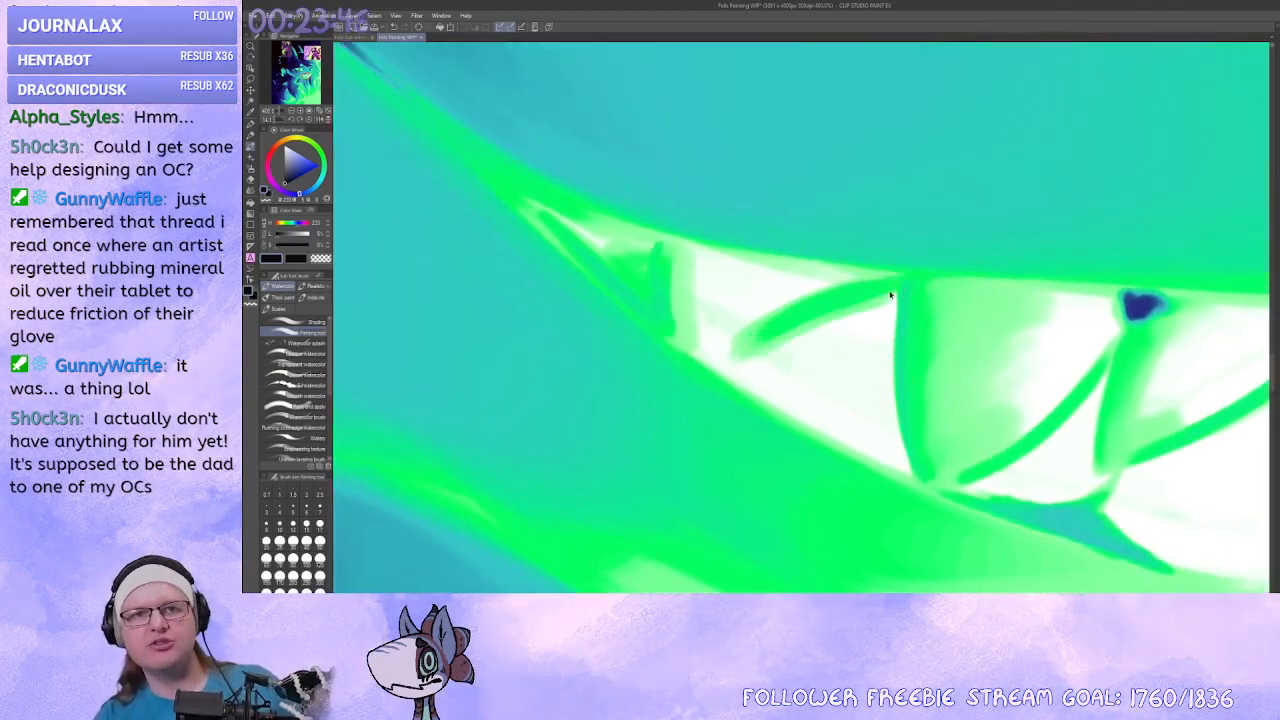
{"action": "key", "text": "ctrl+z"}
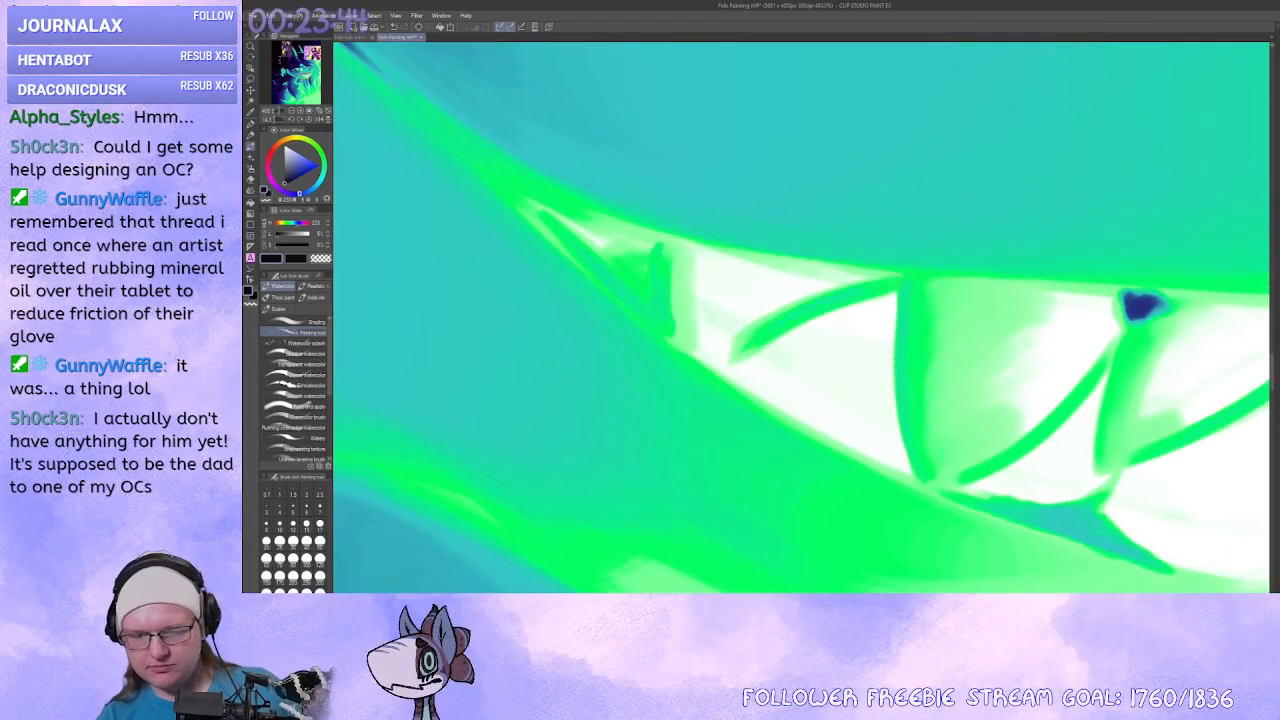
Add a dark blue accent at the gum behind the third upper tooth and trail it into the adjoining tooth line.
{"action": "left_click_drag", "start_coordinate": [1000, 340], "coordinate": [837, 304]}
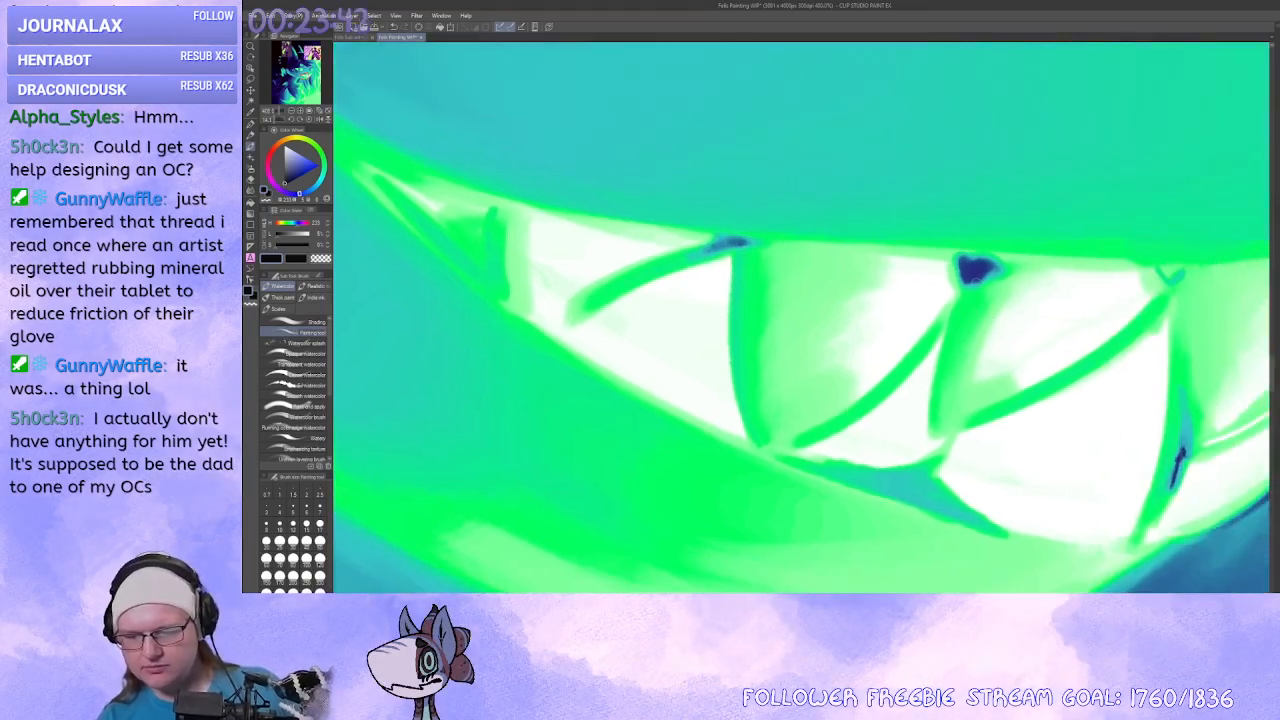
{"action": "mouse_move", "coordinate": [962, 288]}
{"action": "left_mouse_down"}
{"action": "mouse_move", "coordinate": [941, 329]}
{"action": "mouse_move", "coordinate": [967, 328]}
{"action": "mouse_move", "coordinate": [857, 331]}
{"action": "mouse_move", "coordinate": [827, 318]}
{"action": "mouse_move", "coordinate": [702, 348]}
{"action": "left_mouse_up"}
{"action": "mouse_move", "coordinate": [1086, 434]}
{"action": "left_mouse_down"}
{"action": "mouse_move", "coordinate": [727, 460]}
{"action": "mouse_move", "coordinate": [850, 420]}
{"action": "mouse_move", "coordinate": [1000, 429]}
{"action": "mouse_move", "coordinate": [756, 499]}
{"action": "mouse_move", "coordinate": [680, 440]}
{"action": "left_mouse_up"}
{"action": "mouse_move", "coordinate": [680, 440]}
{"action": "left_mouse_down"}
{"action": "mouse_move", "coordinate": [835, 509]}
{"action": "mouse_move", "coordinate": [768, 304]}
{"action": "left_mouse_up"}
{"action": "left_click_drag", "start_coordinate": [768, 304], "coordinate": [727, 318]}
{"action": "left_click_drag", "start_coordinate": [866, 262], "coordinate": [767, 405]}
{"action": "mouse_move", "coordinate": [772, 500]}
{"action": "left_mouse_down"}
{"action": "mouse_move", "coordinate": [797, 510]}
{"action": "mouse_move", "coordinate": [1003, 161]}
{"action": "mouse_move", "coordinate": [840, 85]}
{"action": "mouse_move", "coordinate": [920, 150]}
{"action": "left_mouse_up"}
{"action": "mouse_move", "coordinate": [752, 342]}
{"action": "left_mouse_down"}
{"action": "mouse_move", "coordinate": [784, 312]}
{"action": "mouse_move", "coordinate": [902, 264]}
{"action": "mouse_move", "coordinate": [754, 350]}
{"action": "left_mouse_up"}
{"action": "left_click_drag", "start_coordinate": [754, 330], "coordinate": [902, 283]}
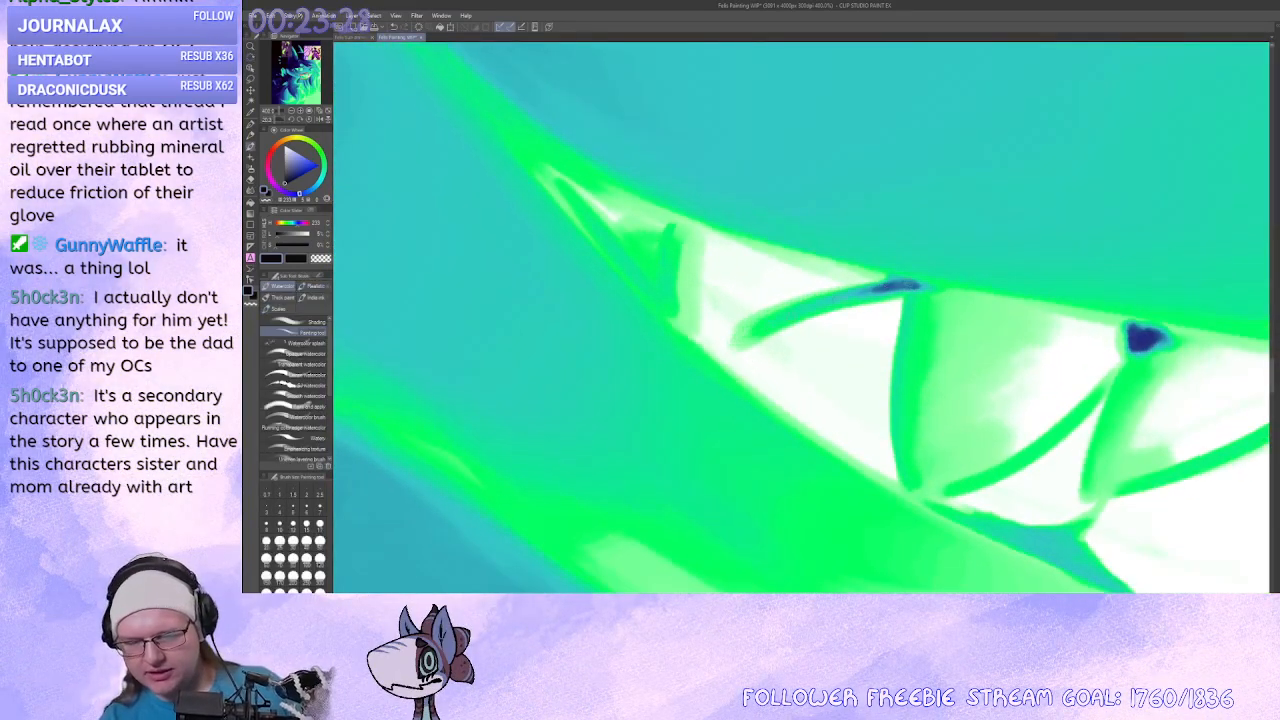
Thicken the rearmost tooth divider with green and extend the neighbouring tooth line toward the lower gum.
{"action": "mouse_move", "coordinate": [754, 335]}
{"action": "left_mouse_down"}
{"action": "mouse_move", "coordinate": [726, 354]}
{"action": "mouse_move", "coordinate": [729, 332]}
{"action": "left_mouse_up"}
{"action": "mouse_move", "coordinate": [704, 208]}
{"action": "left_mouse_down"}
{"action": "mouse_move", "coordinate": [692, 299]}
{"action": "mouse_move", "coordinate": [714, 334]}
{"action": "mouse_move", "coordinate": [732, 259]}
{"action": "mouse_move", "coordinate": [769, 233]}
{"action": "left_mouse_up"}
{"action": "left_click_drag", "start_coordinate": [860, 160], "coordinate": [717, 305]}
{"action": "left_click_drag", "start_coordinate": [780, 212], "coordinate": [726, 288]}
{"action": "left_click_drag", "start_coordinate": [766, 246], "coordinate": [732, 280]}
{"action": "left_click_drag", "start_coordinate": [780, 214], "coordinate": [742, 252]}
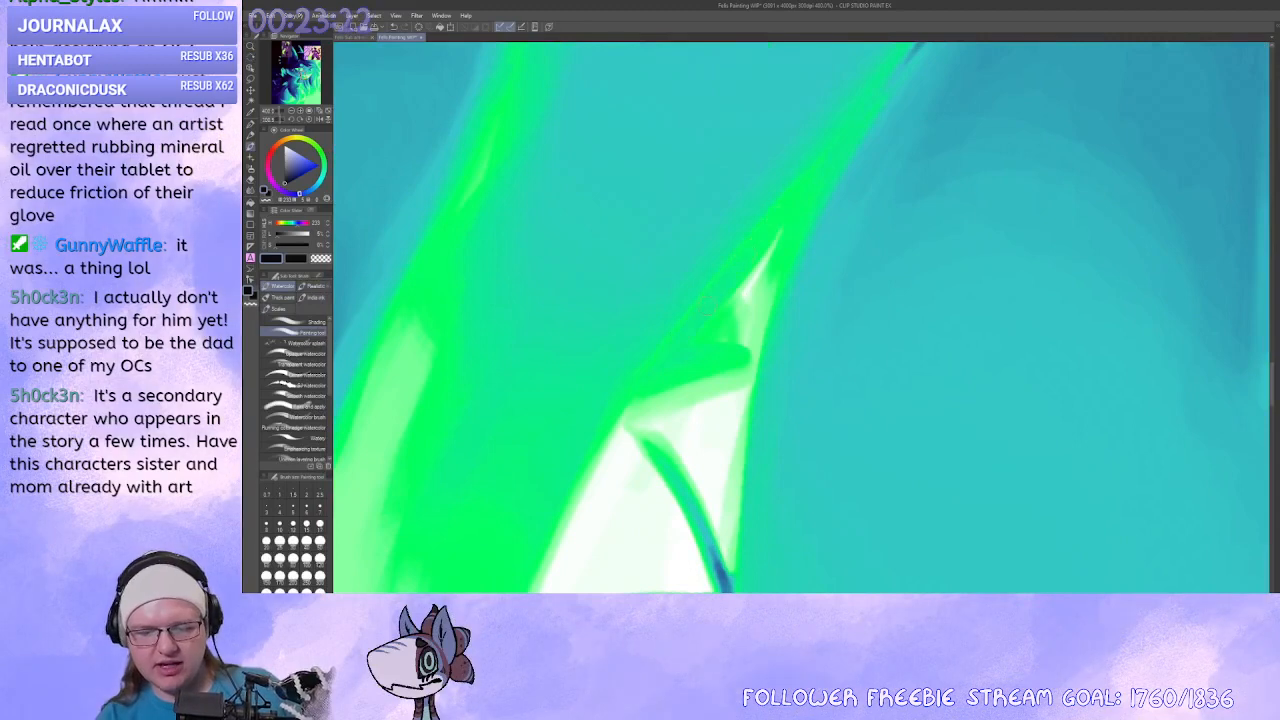
Undo the last corner stroke and blend green over the lower edge of the mouth corner behind the rearmost divider.
{"action": "left_click_drag", "start_coordinate": [673, 357], "coordinate": [700, 326]}
{"action": "key", "text": "ctrl+z"}
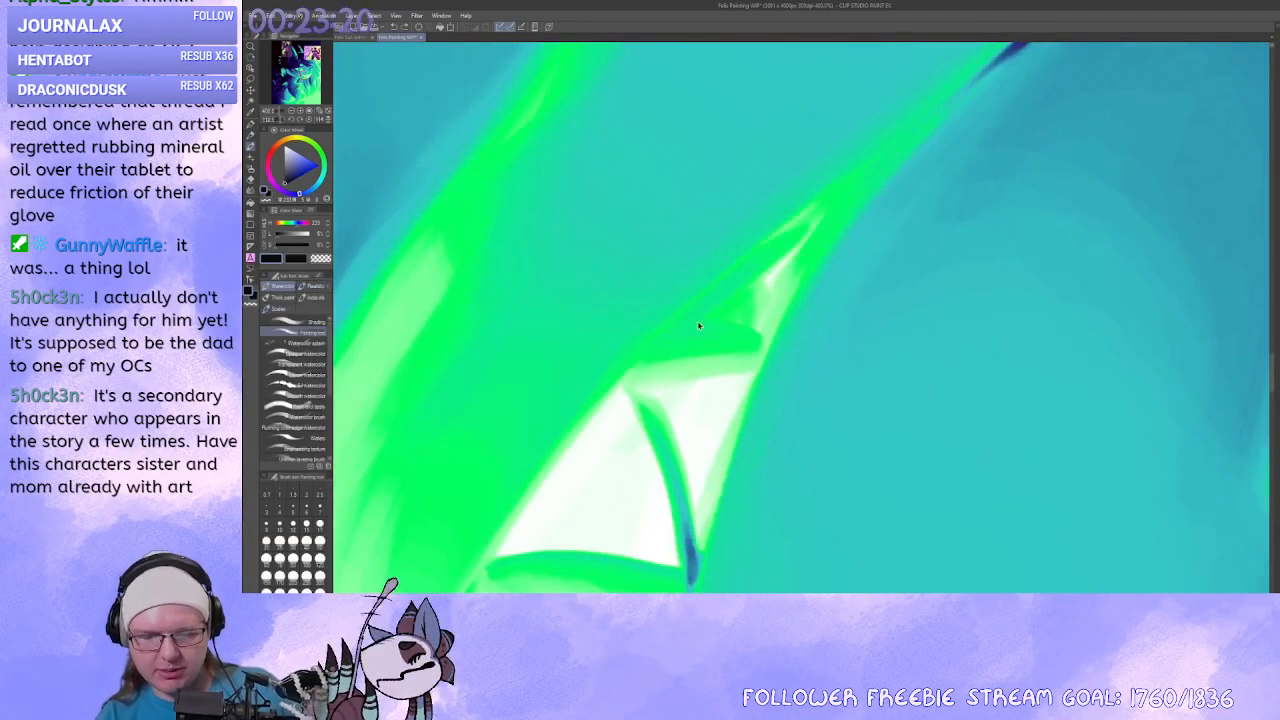
{"action": "key", "text": "shift+space"}
{"action": "left_click_drag", "start_coordinate": [790, 238], "coordinate": [805, 236]}
{"action": "left_click_drag", "start_coordinate": [745, 283], "coordinate": [729, 304]}
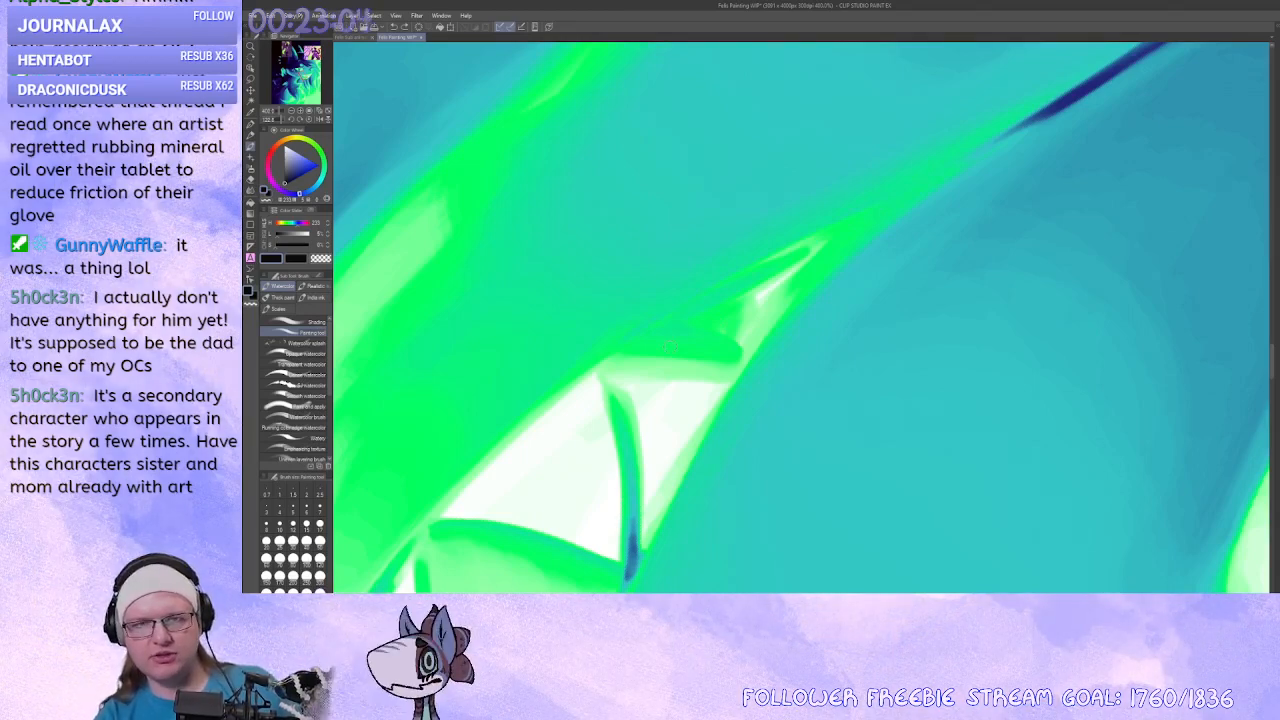
{"action": "left_click_drag", "start_coordinate": [670, 346], "coordinate": [695, 356]}
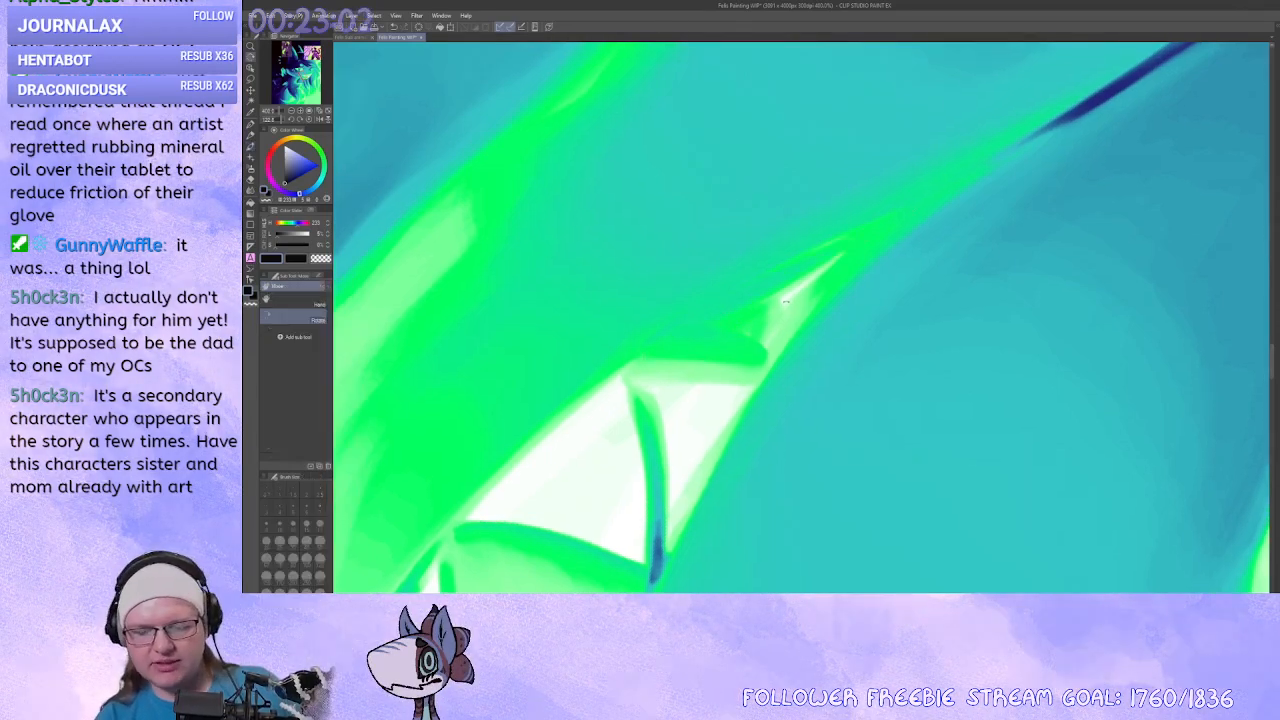
{"action": "mouse_move", "coordinate": [620, 425]}
{"action": "left_mouse_down"}
{"action": "mouse_move", "coordinate": [1029, 376]}
{"action": "mouse_move", "coordinate": [1025, 268]}
{"action": "left_mouse_up"}
{"action": "left_click_drag", "start_coordinate": [919, 361], "coordinate": [902, 303]}
{"action": "left_click_drag", "start_coordinate": [702, 405], "coordinate": [726, 426]}
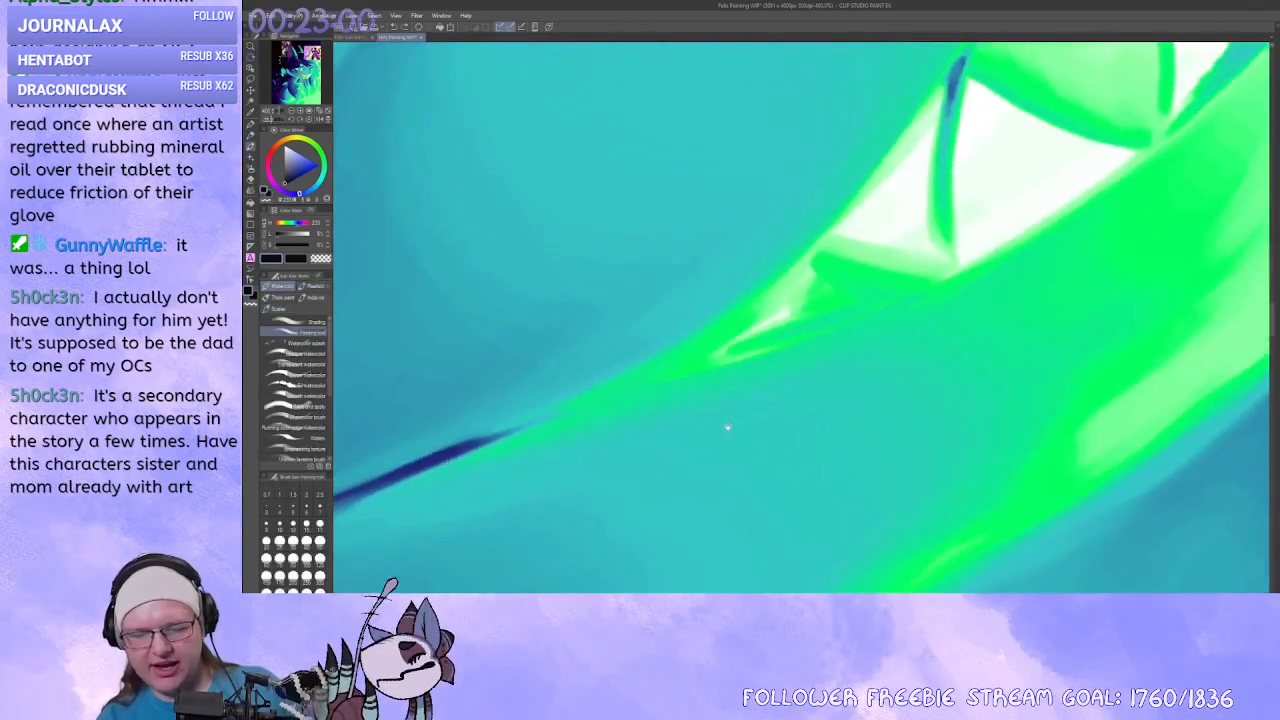
Extend the rearmost divider's green shading down to the tooth tip and tint the fourth upper tooth pale green.
{"action": "key", "text": "x"}
{"action": "key", "text": "c"}
{"action": "mouse_move", "coordinate": [952, 262]}
{"action": "left_mouse_down"}
{"action": "mouse_move", "coordinate": [790, 405]}
{"action": "mouse_move", "coordinate": [737, 395]}
{"action": "left_mouse_up"}
{"action": "mouse_move", "coordinate": [880, 262]}
{"action": "left_mouse_down"}
{"action": "mouse_move", "coordinate": [843, 263]}
{"action": "mouse_move", "coordinate": [764, 304]}
{"action": "mouse_move", "coordinate": [712, 352]}
{"action": "left_mouse_up"}
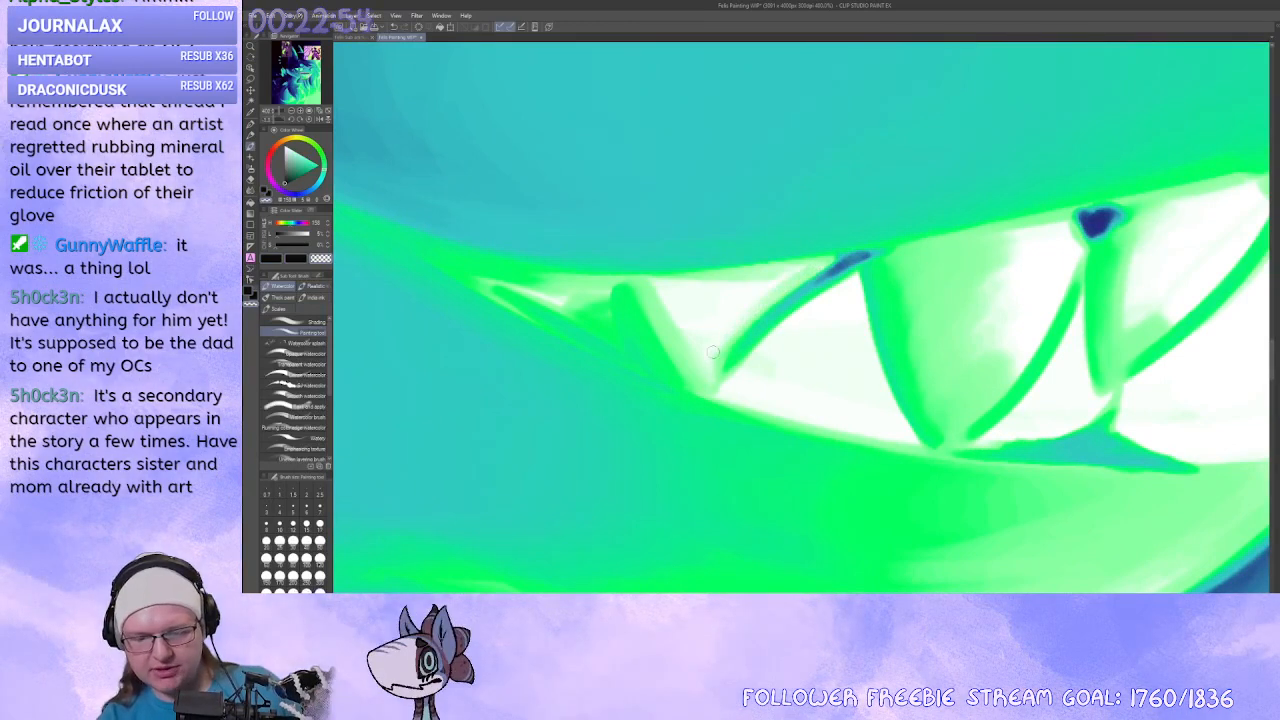
{"action": "left_click_drag", "start_coordinate": [808, 272], "coordinate": [762, 308]}
{"action": "left_click_drag", "start_coordinate": [756, 384], "coordinate": [737, 366]}
{"action": "left_click_drag", "start_coordinate": [874, 357], "coordinate": [820, 312]}
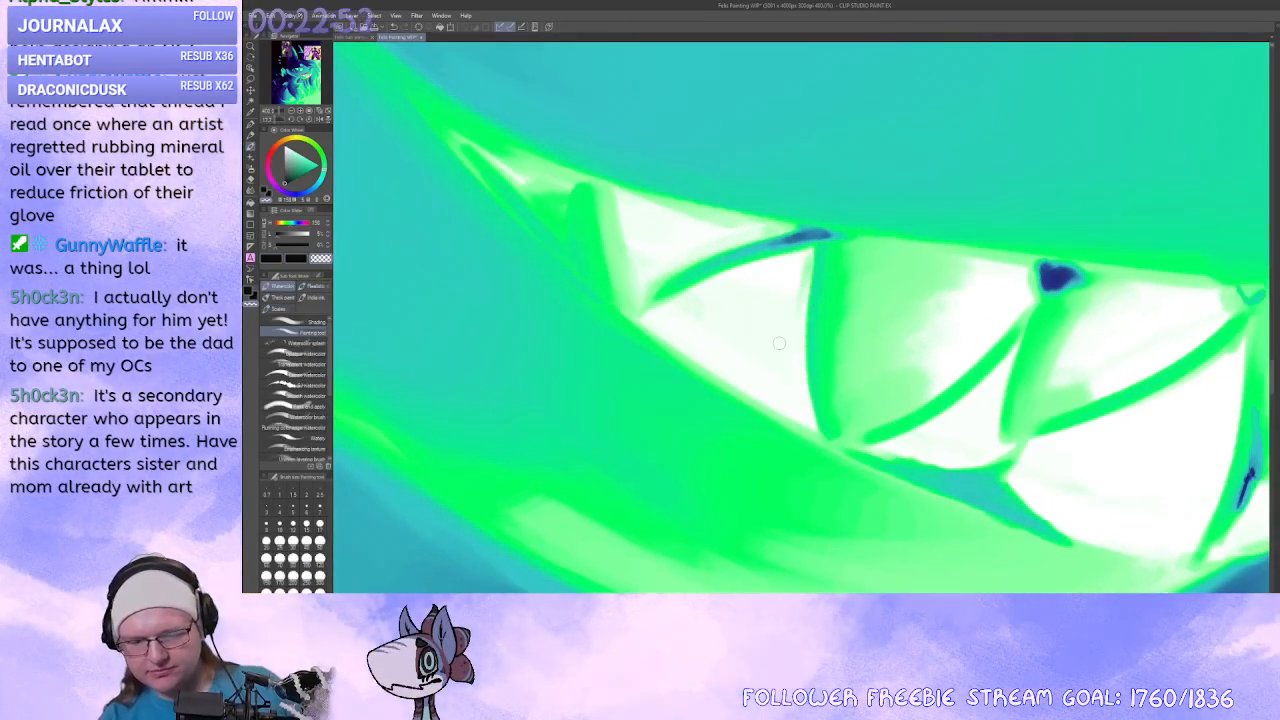
Shade the rear lower tooth pale green along its upper and rear edges, leaving the middle white.
{"action": "key", "text": "c"}
{"action": "left_click_drag", "start_coordinate": [758, 272], "coordinate": [666, 316]}
{"action": "mouse_move", "coordinate": [805, 255]}
{"action": "left_mouse_down"}
{"action": "mouse_move", "coordinate": [672, 314]}
{"action": "mouse_move", "coordinate": [690, 326]}
{"action": "mouse_move", "coordinate": [678, 334]}
{"action": "left_mouse_up"}
{"action": "mouse_move", "coordinate": [752, 280]}
{"action": "left_mouse_down"}
{"action": "mouse_move", "coordinate": [705, 335]}
{"action": "mouse_move", "coordinate": [805, 252]}
{"action": "left_mouse_up"}
{"action": "left_click_drag", "start_coordinate": [789, 295], "coordinate": [834, 312]}
{"action": "key", "text": "c"}
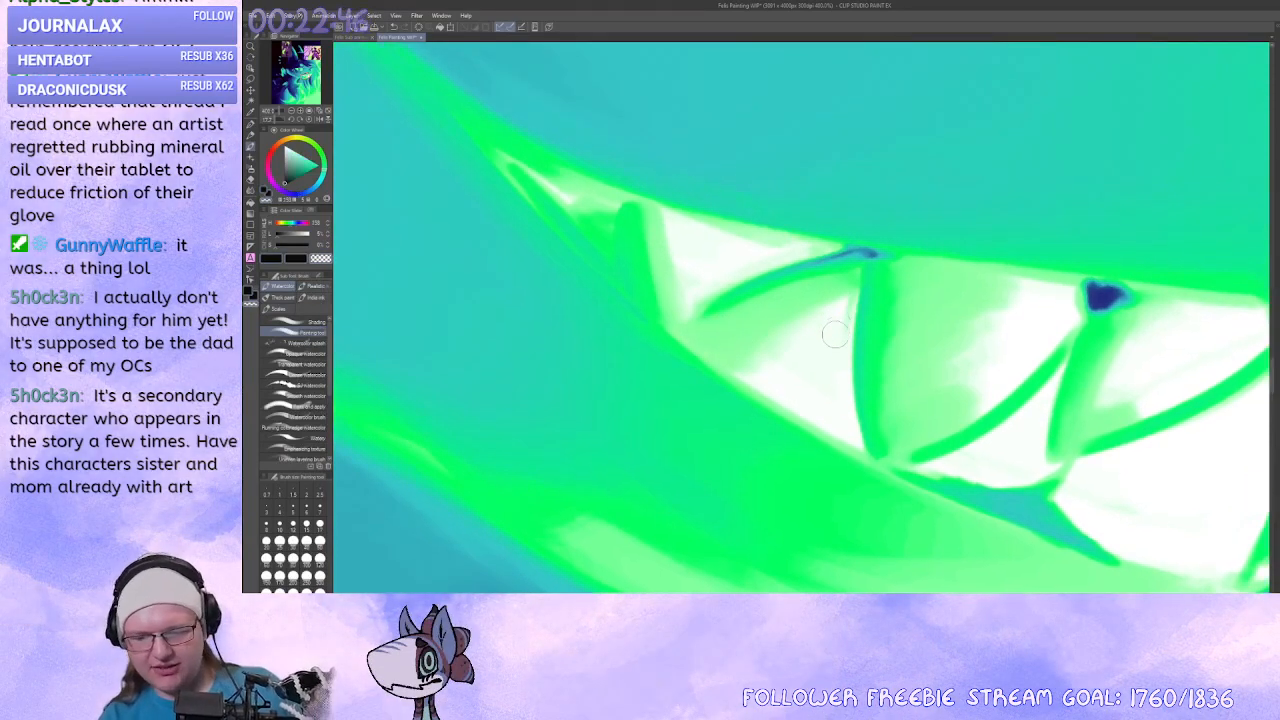
{"action": "left_click_drag", "start_coordinate": [843, 380], "coordinate": [853, 290]}
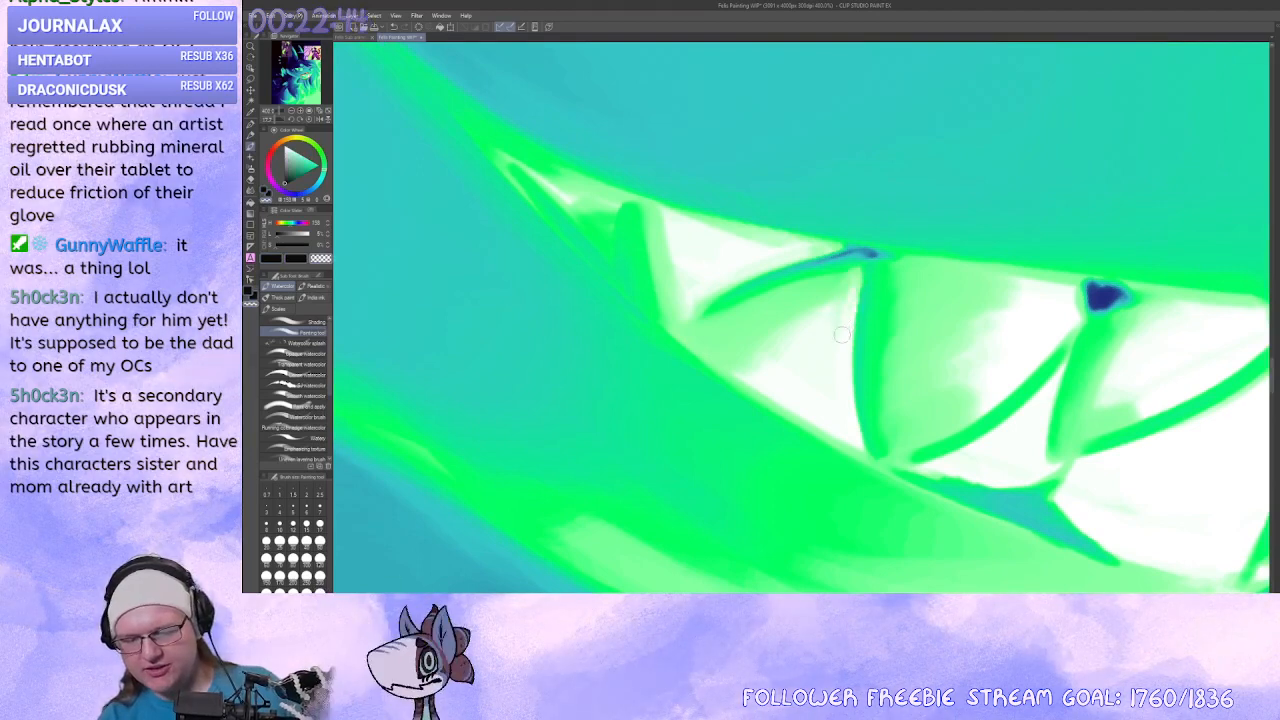
{"action": "mouse_move", "coordinate": [780, 372]}
{"action": "left_mouse_down"}
{"action": "mouse_move", "coordinate": [949, 400]}
{"action": "mouse_move", "coordinate": [674, 325]}
{"action": "left_mouse_up"}
Enlarge the brush and thin the diagonal tooth line behind the dark blue gum accent with white.
{"action": "key", "text": "]"}
{"action": "key", "text": "]"}
{"action": "key", "text": "]"}
{"action": "key", "text": "]"}
{"action": "left_click_drag", "start_coordinate": [803, 275], "coordinate": [717, 366]}
{"action": "key", "text": "ctrl+z"}
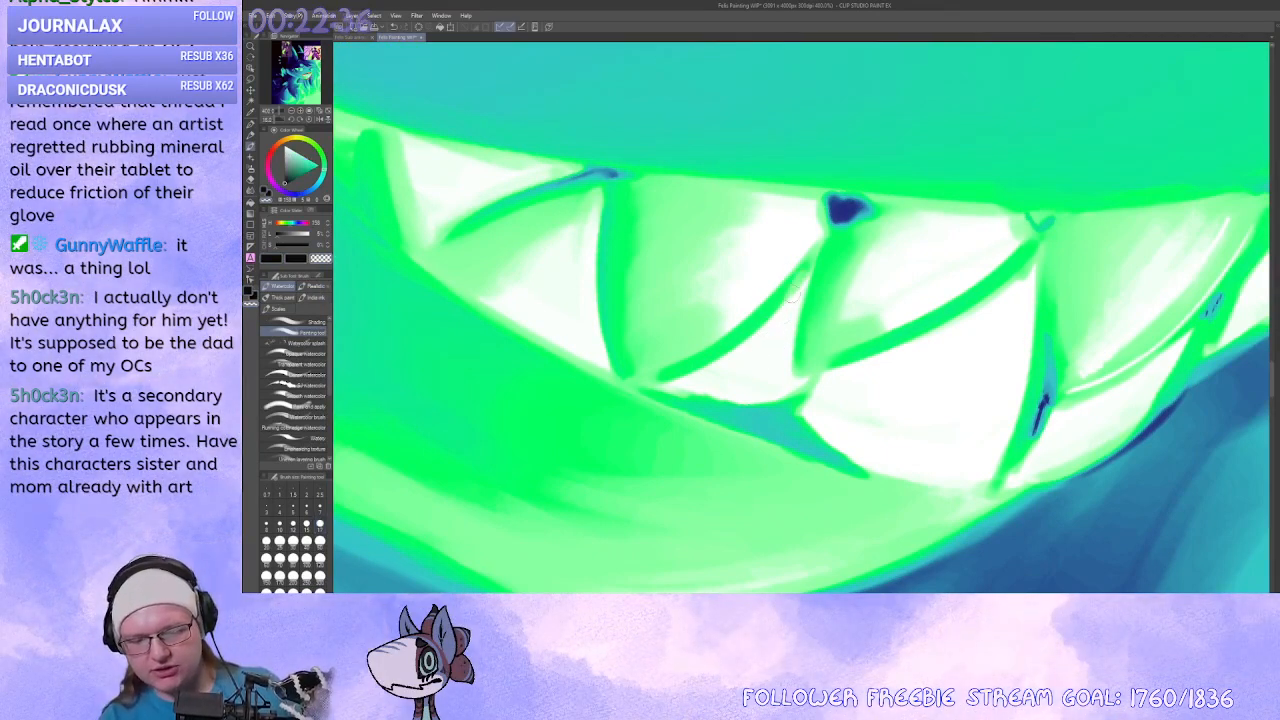
{"action": "mouse_move", "coordinate": [793, 292]}
{"action": "left_mouse_down"}
{"action": "mouse_move", "coordinate": [734, 348]}
{"action": "mouse_move", "coordinate": [681, 373]}
{"action": "mouse_move", "coordinate": [697, 373]}
{"action": "left_mouse_up"}
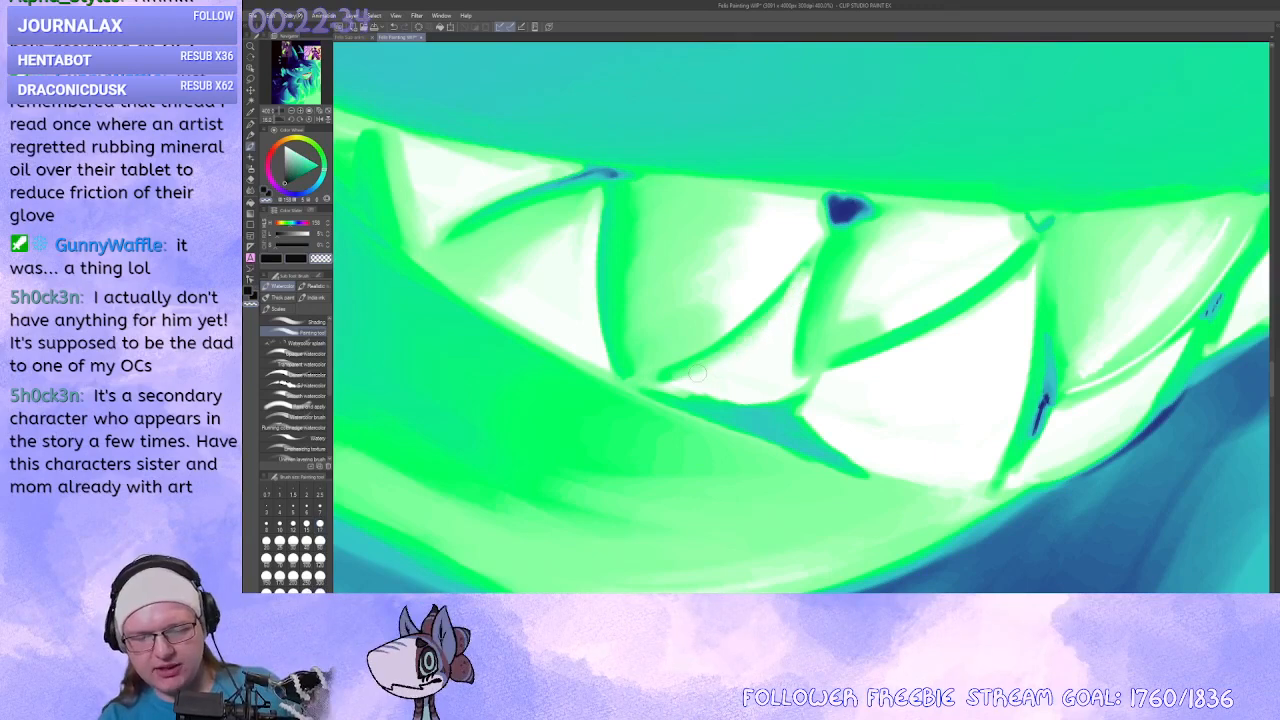
{"action": "mouse_move", "coordinate": [796, 292]}
{"action": "left_mouse_down"}
{"action": "mouse_move", "coordinate": [672, 375]}
{"action": "mouse_move", "coordinate": [684, 384]}
{"action": "mouse_move", "coordinate": [672, 399]}
{"action": "left_mouse_up"}
Sample the dark blue of the gum accent and pull it down the tooth divider below in a tapering stroke.
{"action": "left_click", "coordinate": [824, 242], "text": "alt"}
{"action": "left_click_drag", "start_coordinate": [824, 232], "coordinate": [787, 364]}
{"action": "key", "text": "ctrl+z"}
{"action": "key", "text": "ctrl+z"}
{"action": "left_click_drag", "start_coordinate": [826, 230], "coordinate": [808, 306]}
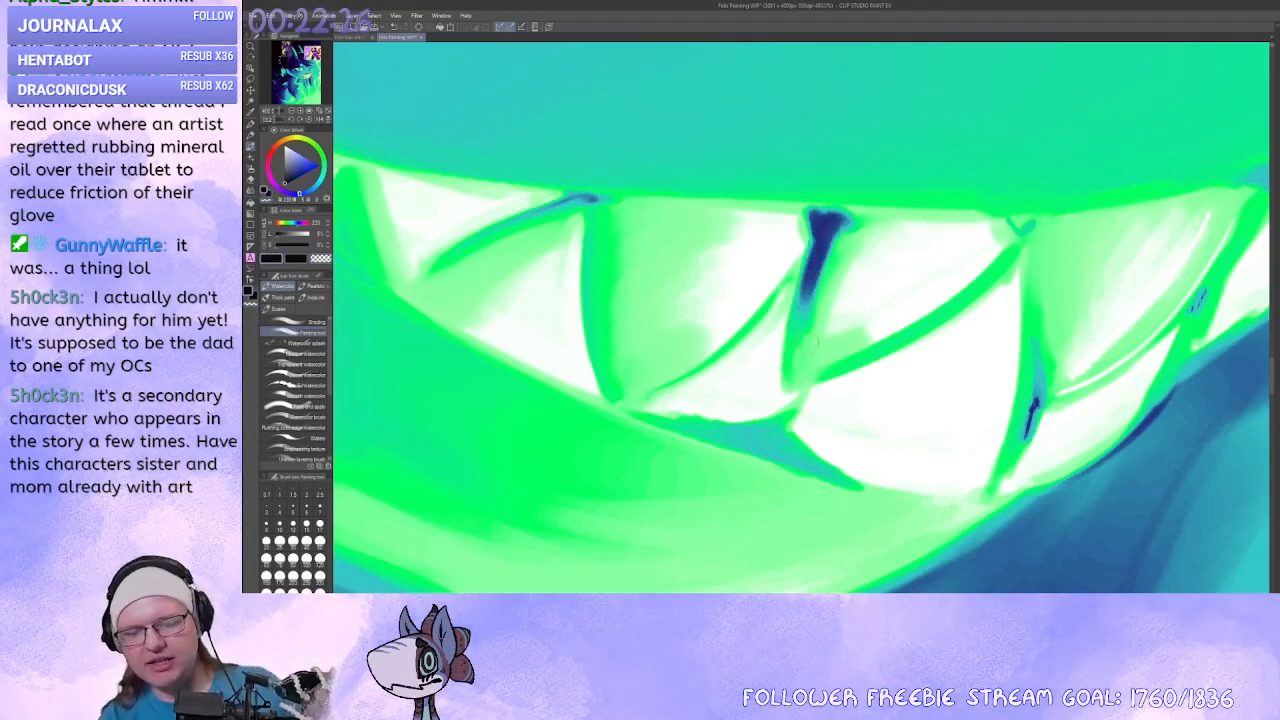
{"action": "left_click_drag", "start_coordinate": [819, 262], "coordinate": [803, 306]}
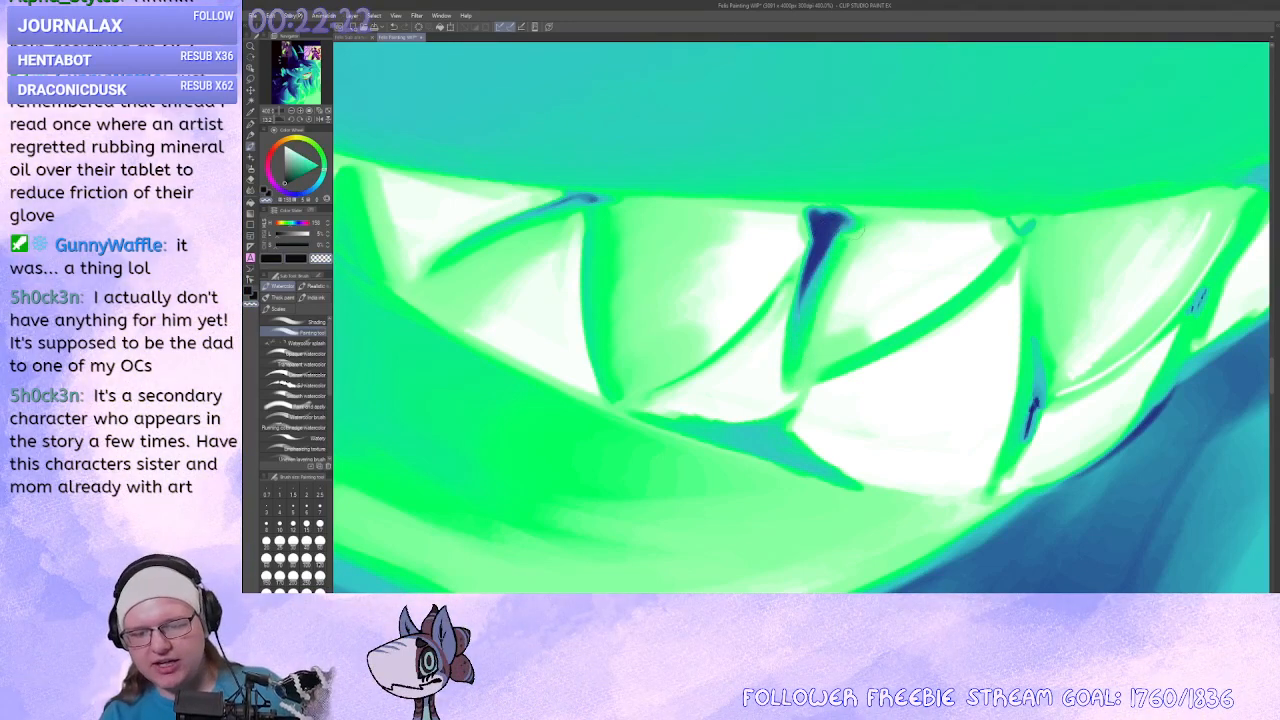
Shape the dark blue accent into a sharp wedge along the gum and divider, and undo the last stroke near the lower gum.
{"action": "left_click_drag", "start_coordinate": [858, 222], "coordinate": [818, 356]}
{"action": "left_click_drag", "start_coordinate": [852, 272], "coordinate": [835, 338]}
{"action": "mouse_move", "coordinate": [835, 338]}
{"action": "left_mouse_down"}
{"action": "mouse_move", "coordinate": [849, 322]}
{"action": "mouse_move", "coordinate": [877, 380]}
{"action": "mouse_move", "coordinate": [894, 350]}
{"action": "left_mouse_up"}
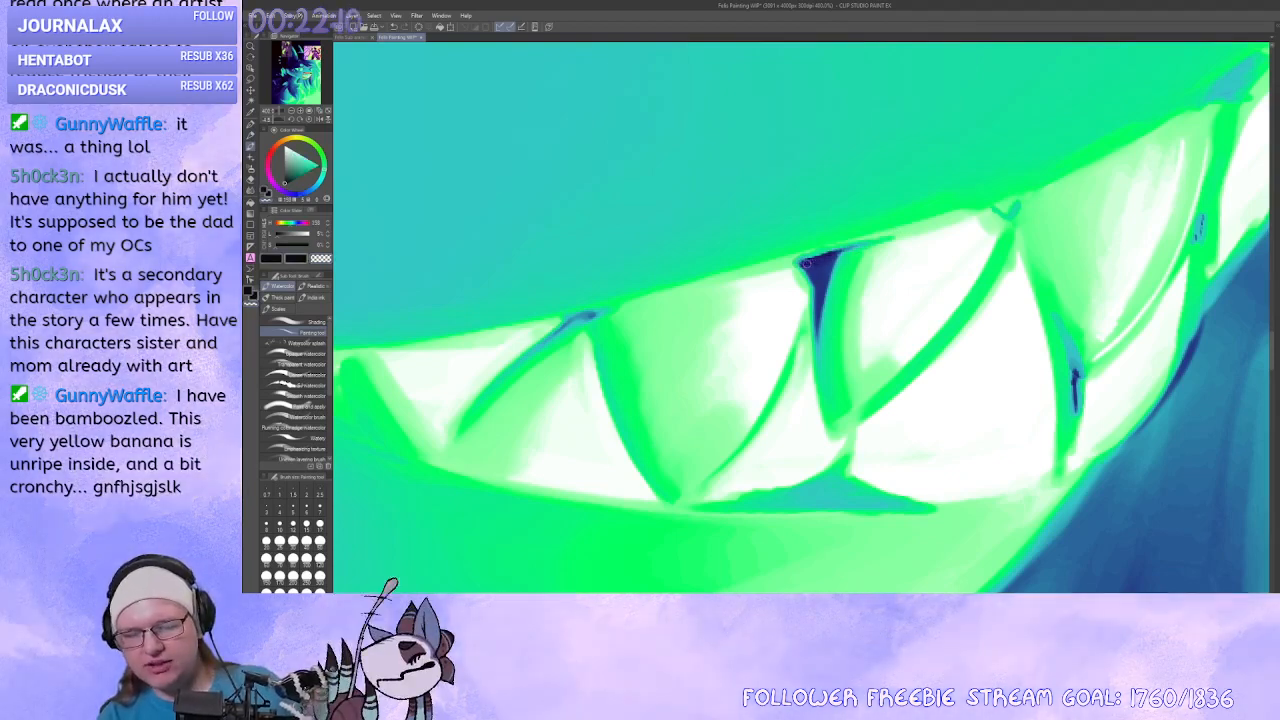
{"action": "mouse_move", "coordinate": [812, 262]}
{"action": "left_mouse_down"}
{"action": "mouse_move", "coordinate": [750, 412]}
{"action": "mouse_move", "coordinate": [732, 396]}
{"action": "left_mouse_up"}
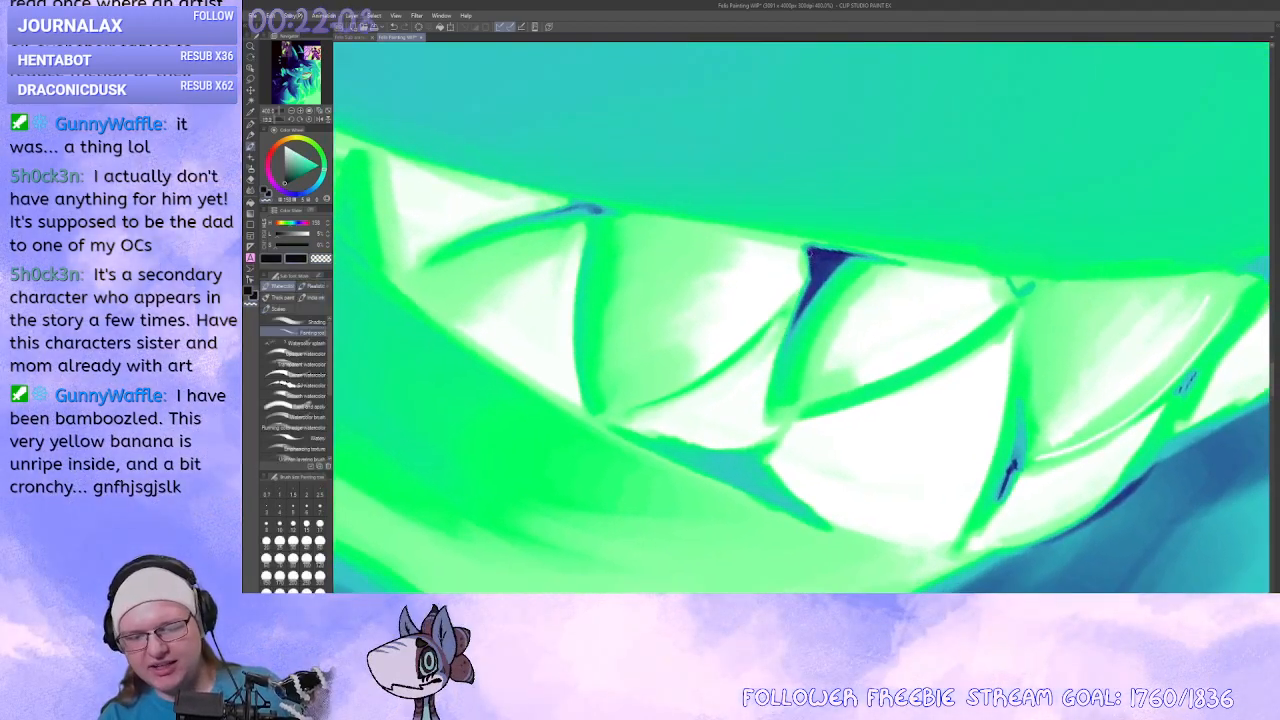
{"action": "left_click_drag", "start_coordinate": [810, 253], "coordinate": [774, 329]}
{"action": "mouse_move", "coordinate": [755, 440]}
{"action": "left_mouse_down"}
{"action": "mouse_move", "coordinate": [780, 452]}
{"action": "mouse_move", "coordinate": [677, 484]}
{"action": "mouse_move", "coordinate": [701, 535]}
{"action": "left_mouse_up"}
{"action": "key", "text": "ctrl+z"}
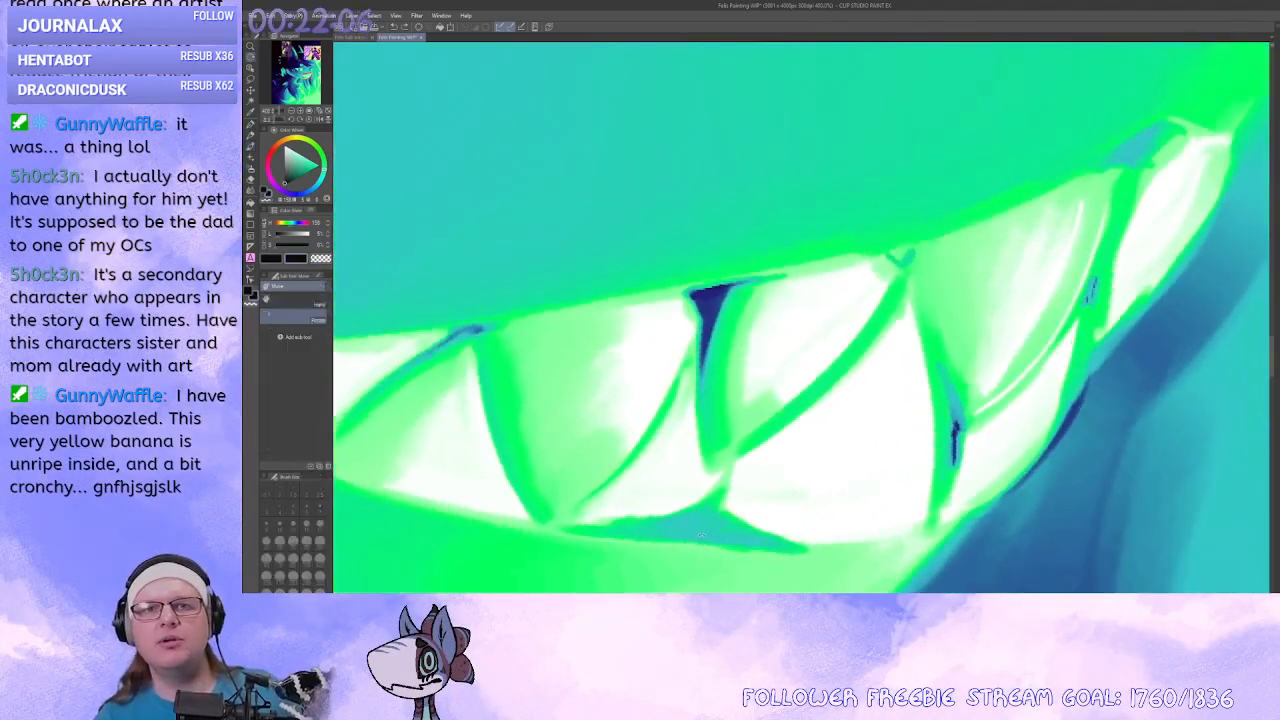
Repaint the dark wedge in muted teal and broaden its green edge over the front side of the divider.
{"action": "mouse_move", "coordinate": [1092, 480]}
{"action": "left_mouse_down"}
{"action": "mouse_move", "coordinate": [766, 435]}
{"action": "mouse_move", "coordinate": [973, 472]}
{"action": "mouse_move", "coordinate": [985, 446]}
{"action": "left_mouse_up"}
{"action": "left_click_drag", "start_coordinate": [870, 386], "coordinate": [1081, 335]}
{"action": "mouse_move", "coordinate": [860, 242]}
{"action": "left_mouse_down"}
{"action": "mouse_move", "coordinate": [829, 243]}
{"action": "mouse_move", "coordinate": [803, 223]}
{"action": "left_mouse_up"}
{"action": "left_click_drag", "start_coordinate": [799, 272], "coordinate": [807, 279]}
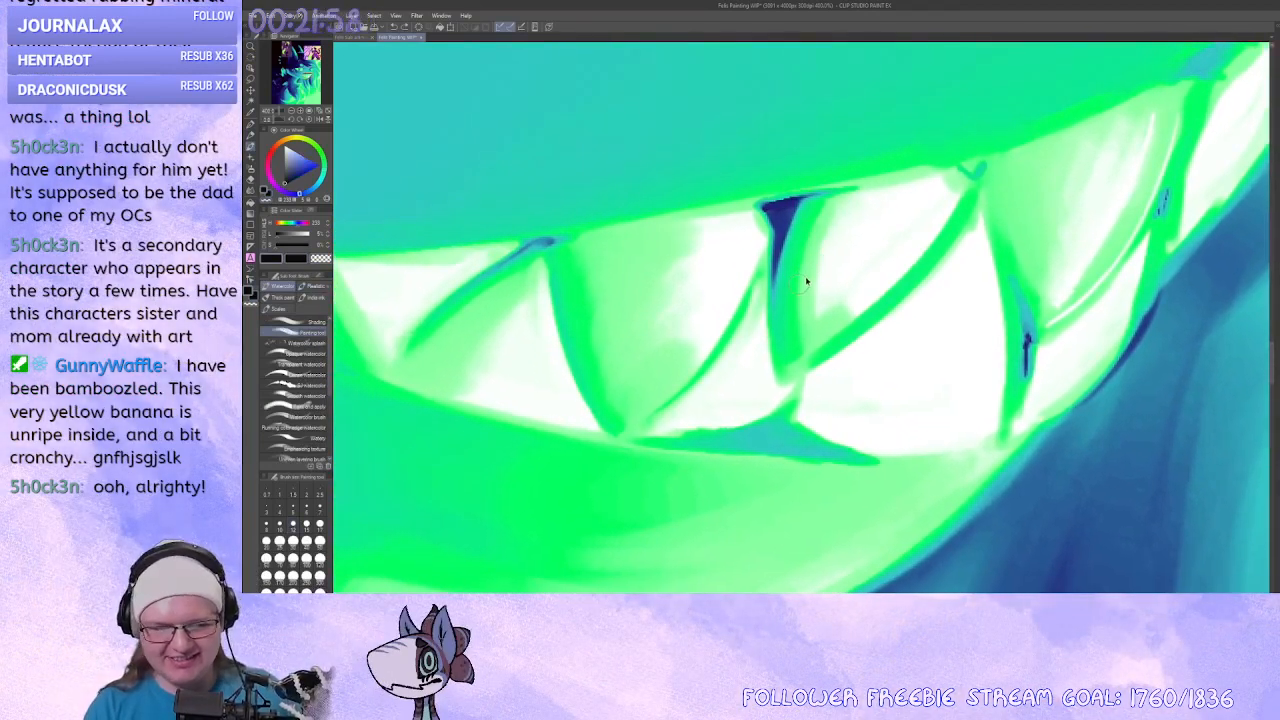
{"action": "key", "text": "x"}
{"action": "mouse_move", "coordinate": [787, 210]}
{"action": "left_mouse_down"}
{"action": "mouse_move", "coordinate": [768, 225]}
{"action": "mouse_move", "coordinate": [780, 280]}
{"action": "mouse_move", "coordinate": [835, 212]}
{"action": "mouse_move", "coordinate": [775, 203]}
{"action": "mouse_move", "coordinate": [854, 200]}
{"action": "left_mouse_up"}
{"action": "left_click_drag", "start_coordinate": [830, 271], "coordinate": [804, 281]}
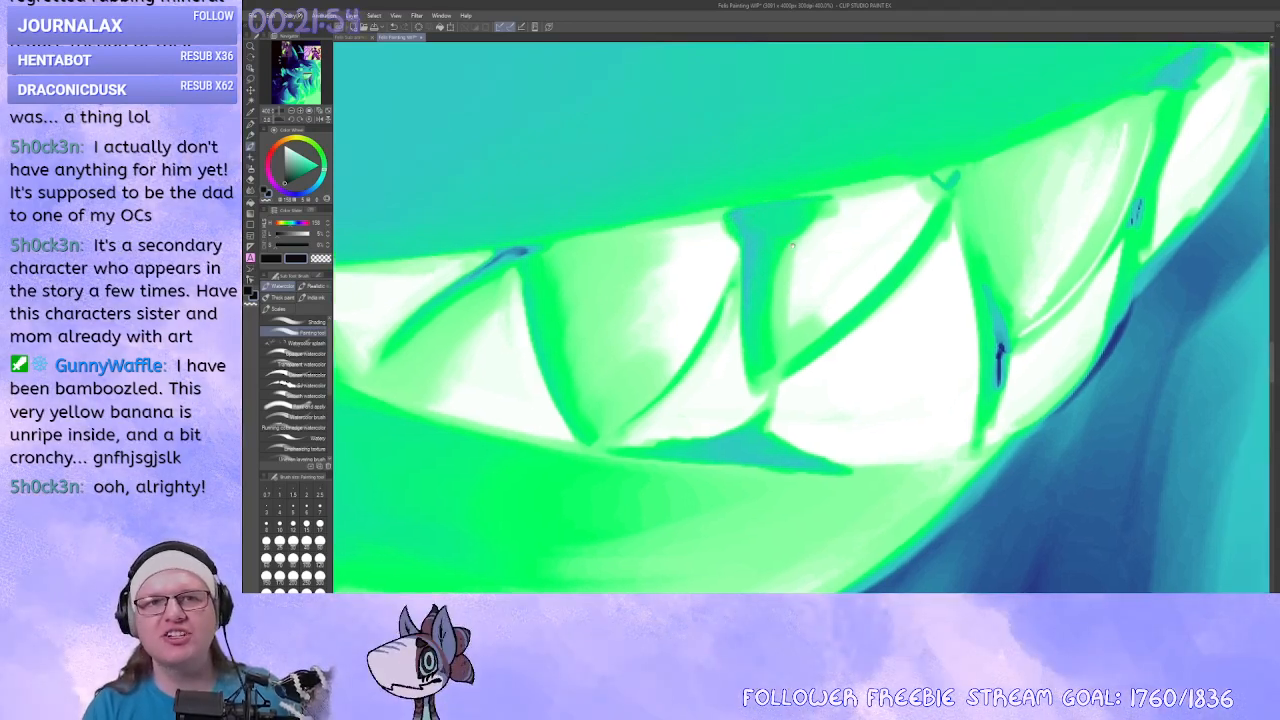
{"action": "left_click_drag", "start_coordinate": [800, 351], "coordinate": [796, 286]}
{"action": "left_click_drag", "start_coordinate": [805, 175], "coordinate": [768, 262]}
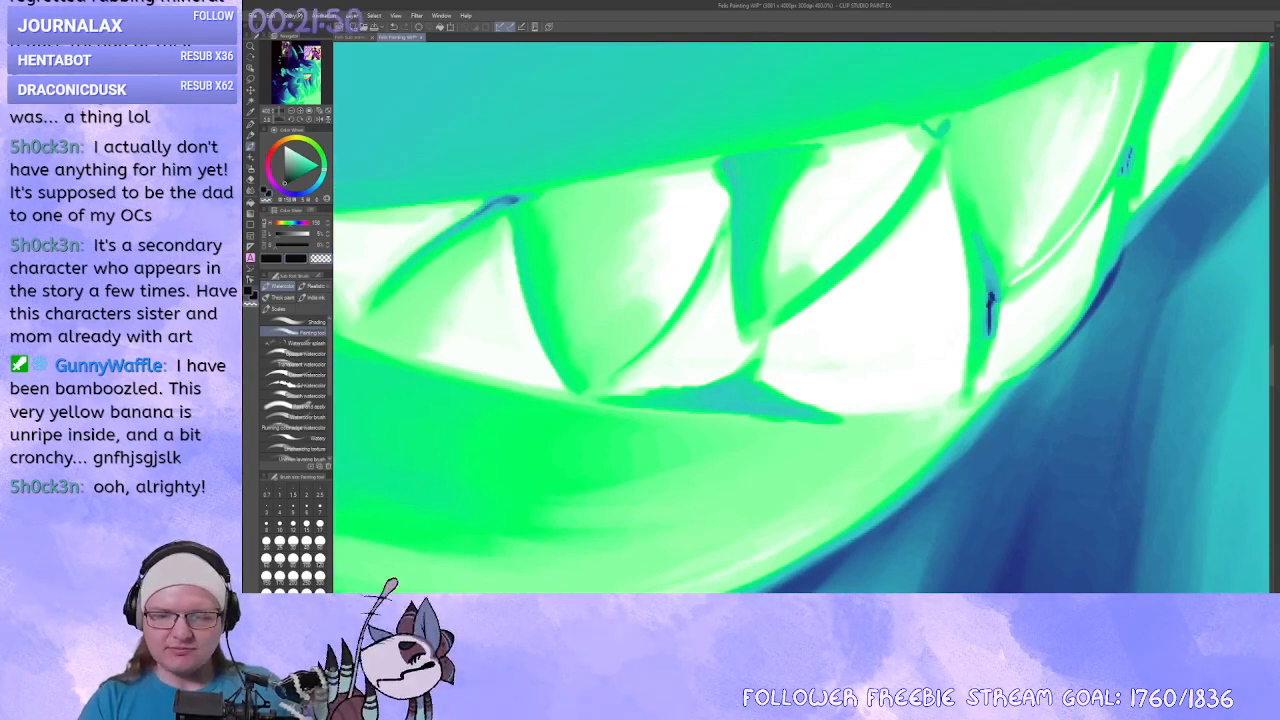
{"action": "left_click_drag", "start_coordinate": [757, 216], "coordinate": [872, 248]}
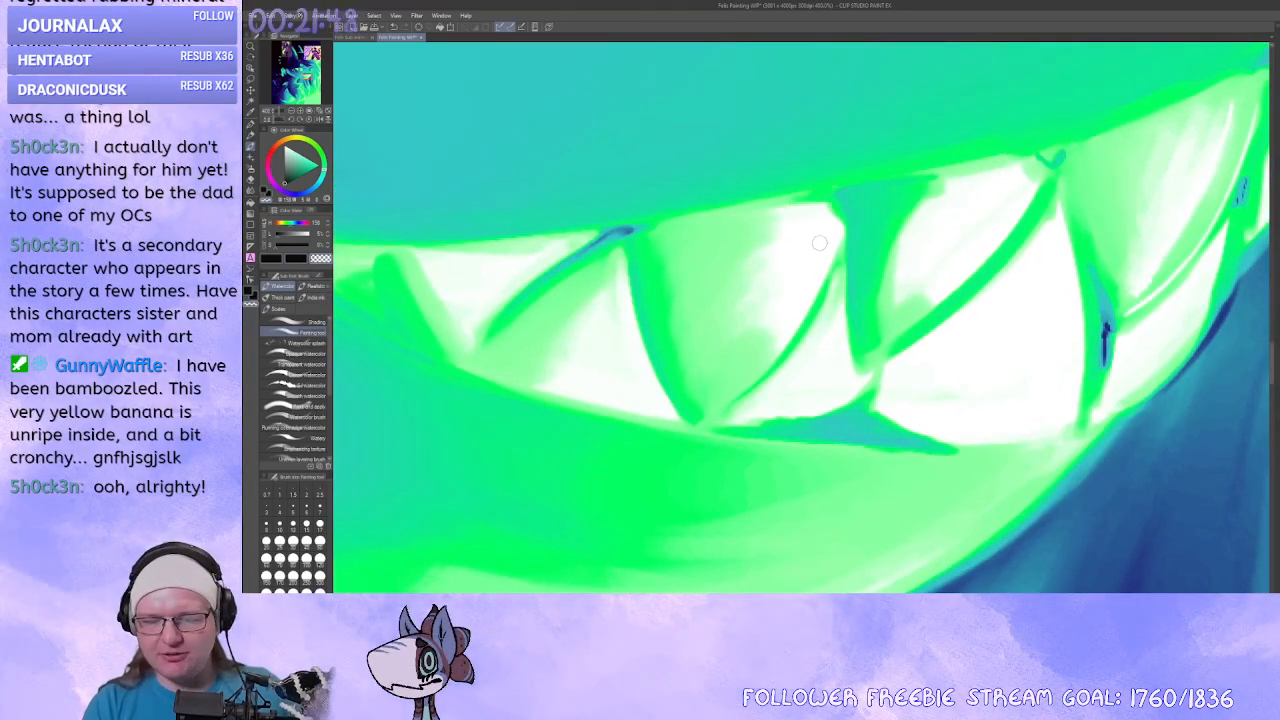
Undo the trial stroke on the large front tooth and darken the divider along its rear edge with teal.
{"action": "scroll", "coordinate": [814, 280], "scroll_direction": "down", "scroll_amount": 2}
{"action": "left_click", "coordinate": [805, 310], "text": "alt"}
{"action": "left_click_drag", "start_coordinate": [1049, 321], "coordinate": [733, 430]}
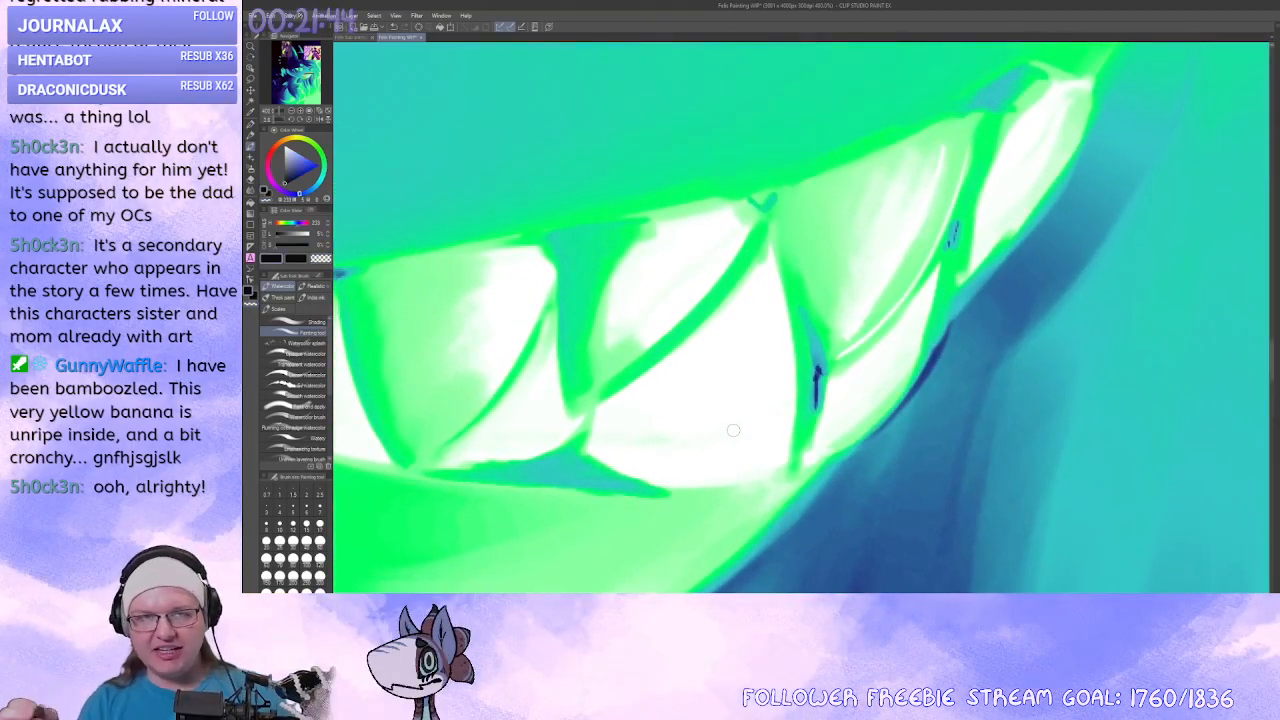
{"action": "left_click_drag", "start_coordinate": [893, 301], "coordinate": [796, 334]}
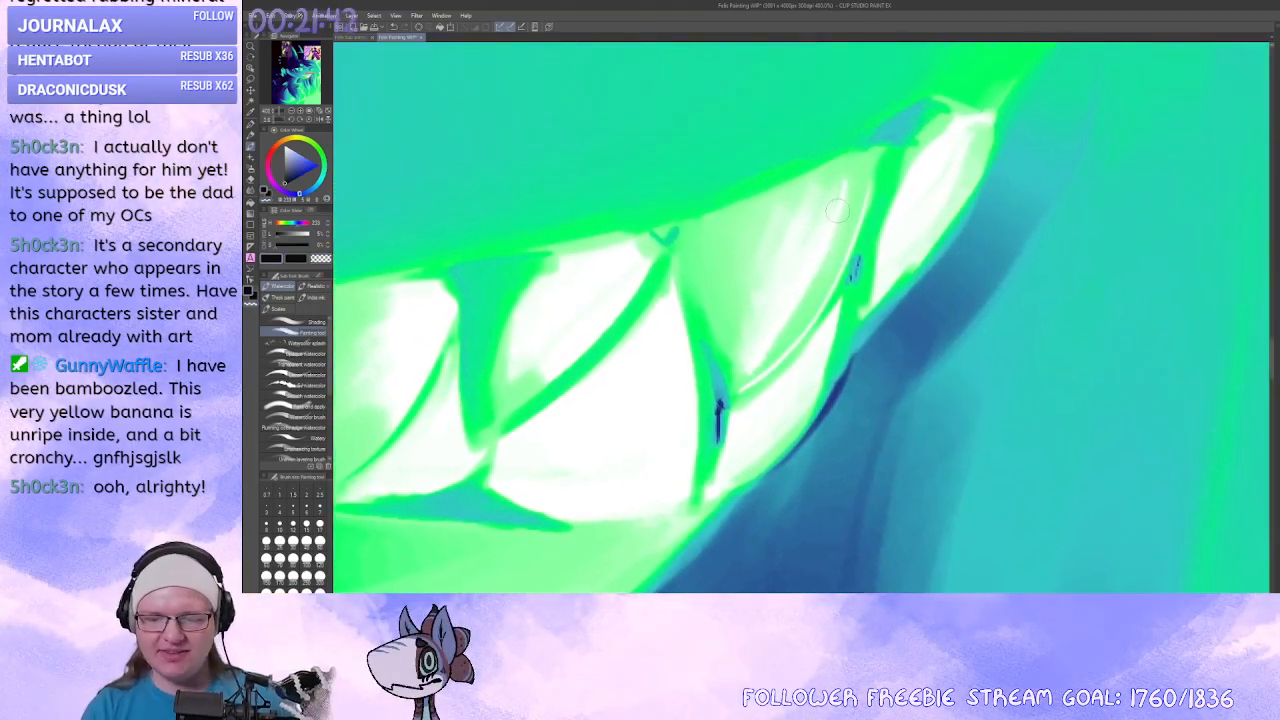
{"action": "mouse_move", "coordinate": [777, 228]}
{"action": "left_mouse_down"}
{"action": "mouse_move", "coordinate": [752, 250]}
{"action": "mouse_move", "coordinate": [745, 322]}
{"action": "left_mouse_up"}
{"action": "key", "text": "ctrl+z"}
{"action": "mouse_move", "coordinate": [701, 279]}
{"action": "left_mouse_down"}
{"action": "mouse_move", "coordinate": [722, 349]}
{"action": "mouse_move", "coordinate": [730, 287]}
{"action": "left_mouse_up"}
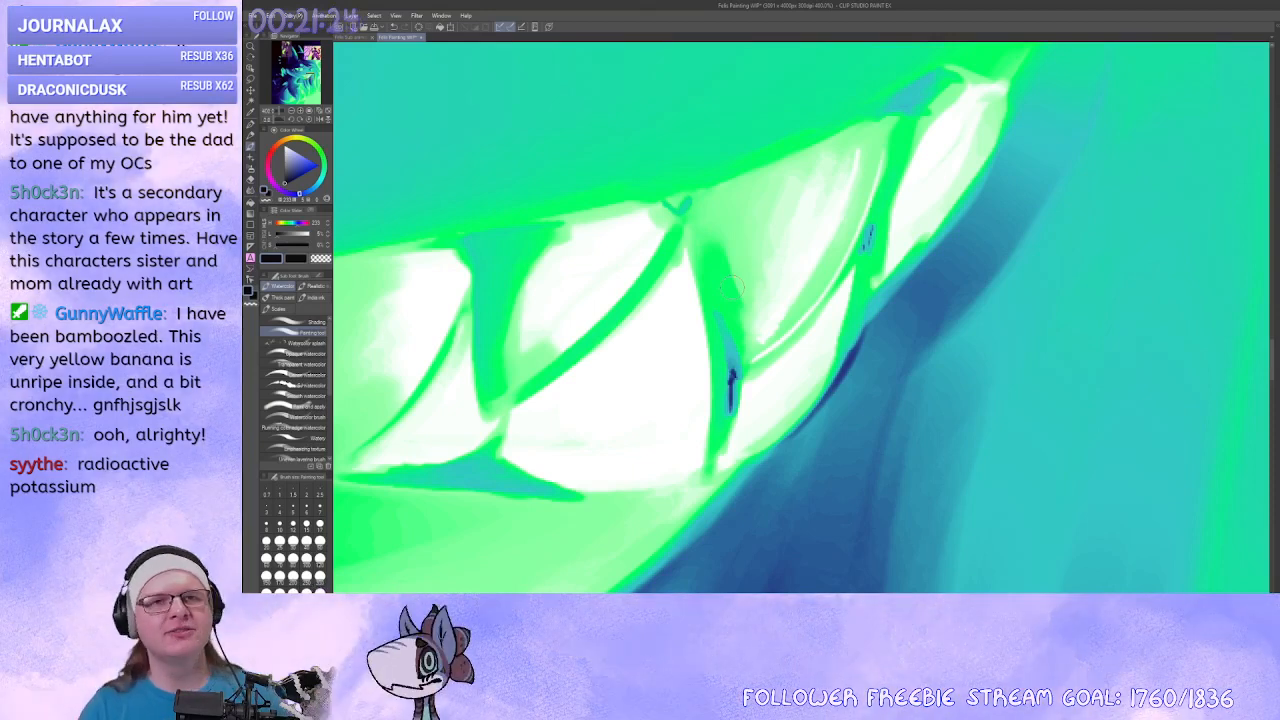
{"action": "mouse_move", "coordinate": [750, 345]}
{"action": "left_mouse_down"}
{"action": "mouse_move", "coordinate": [796, 365]}
{"action": "mouse_move", "coordinate": [790, 333]}
{"action": "left_mouse_up"}
{"action": "left_click_drag", "start_coordinate": [760, 306], "coordinate": [774, 343]}
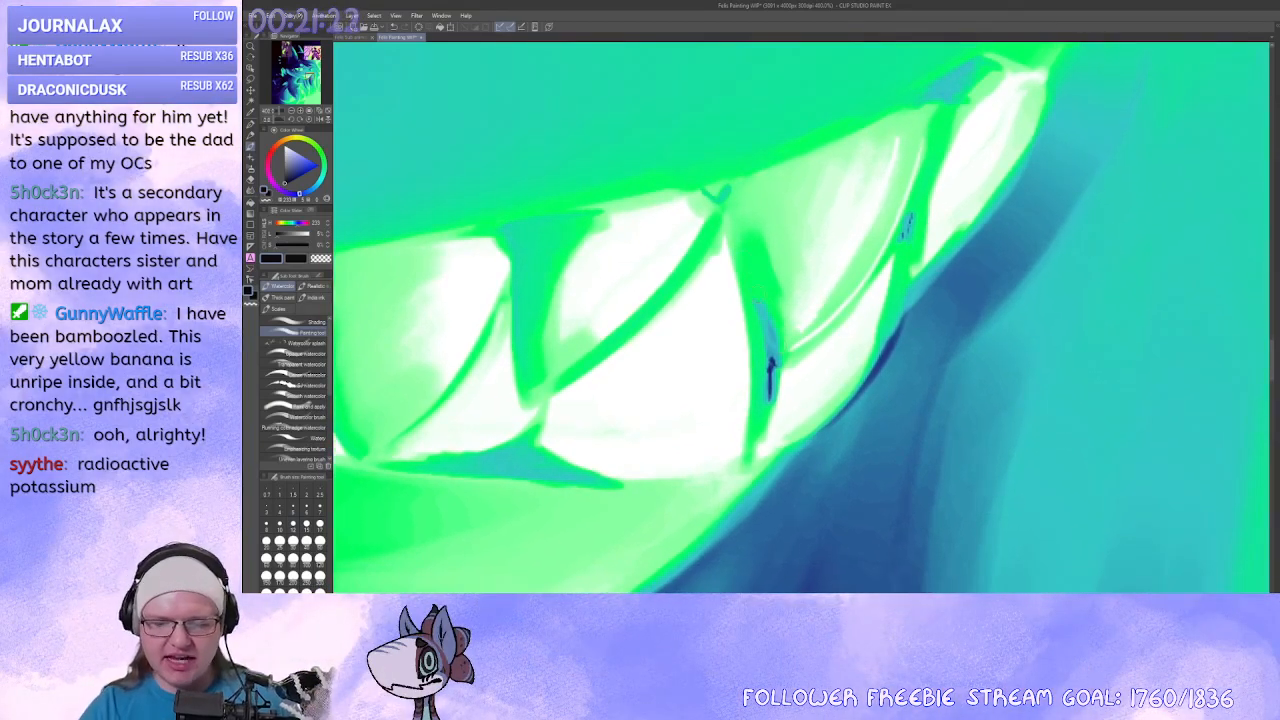
{"action": "left_click_drag", "start_coordinate": [807, 404], "coordinate": [874, 277]}
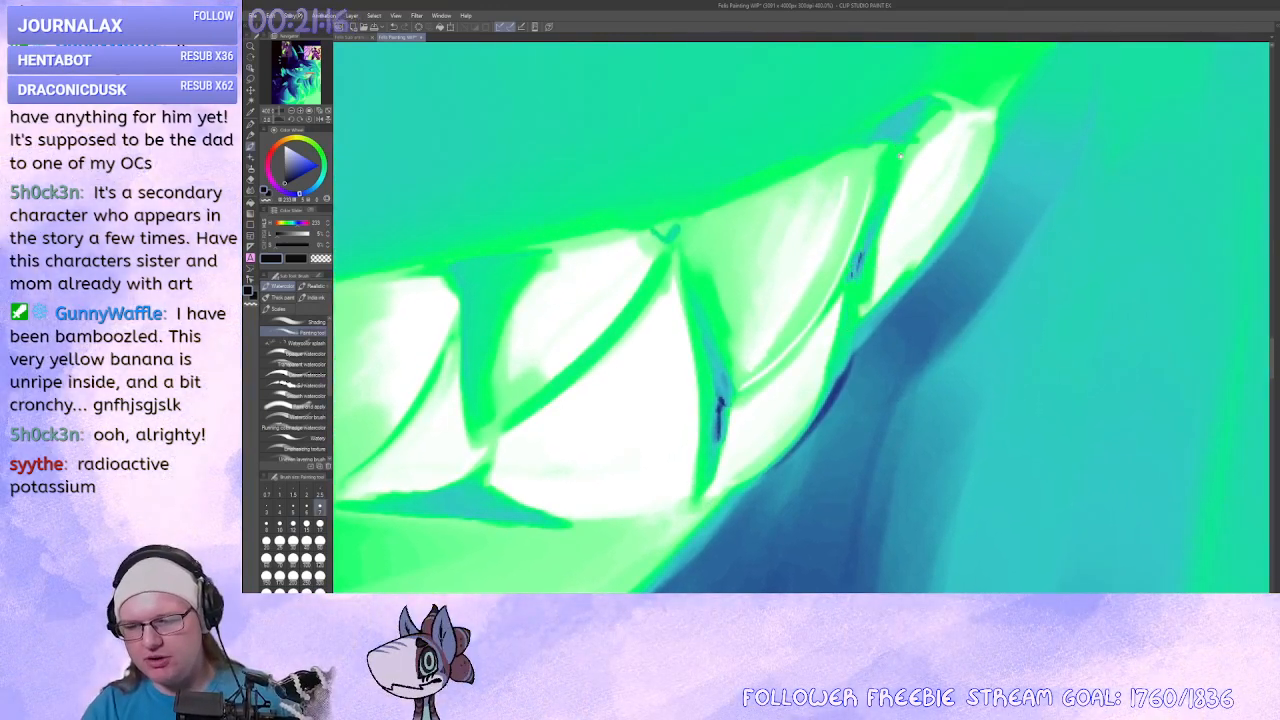
Fill the gum gap above the frontmost tooth divider with dark blue.
{"action": "left_click_drag", "start_coordinate": [900, 155], "coordinate": [885, 250]}
{"action": "mouse_move", "coordinate": [910, 192]}
{"action": "left_mouse_down"}
{"action": "mouse_move", "coordinate": [860, 228]}
{"action": "mouse_move", "coordinate": [880, 228]}
{"action": "left_mouse_up"}
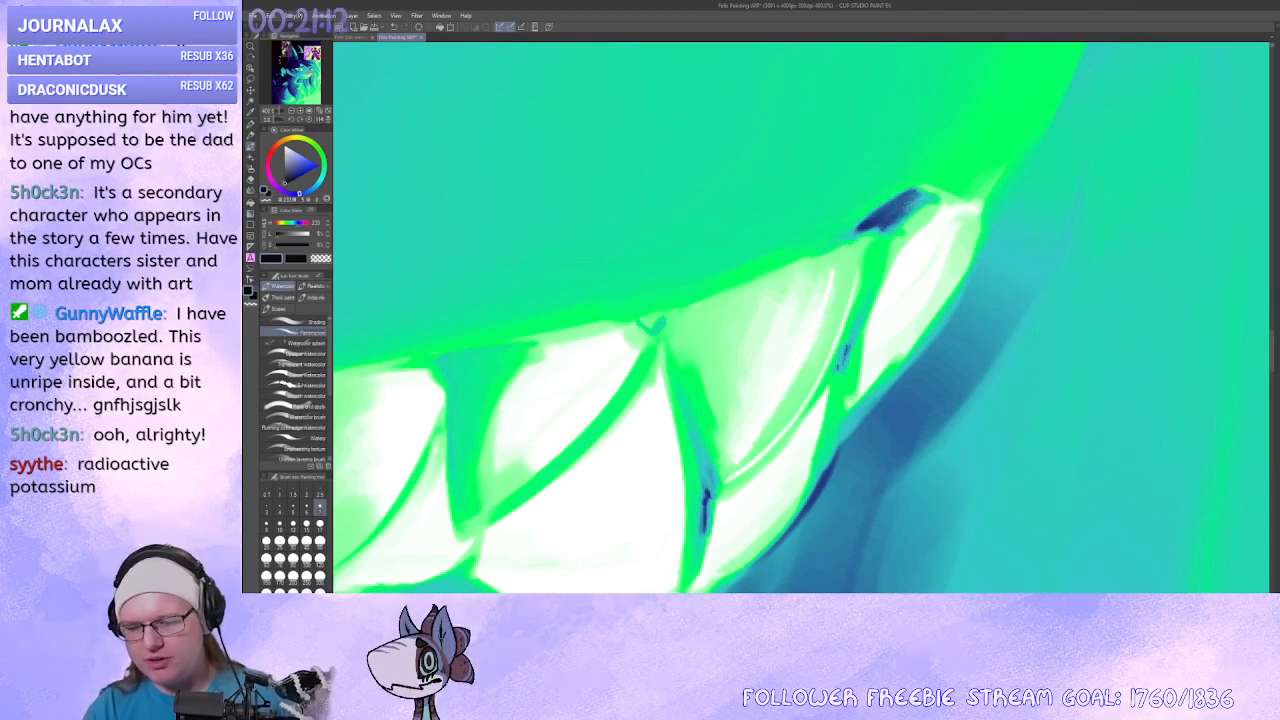
{"action": "left_click_drag", "start_coordinate": [912, 197], "coordinate": [901, 226]}
Add dark blue accents at the top of the teal wedge and inside the teal lower gum gap.
{"action": "left_click_drag", "start_coordinate": [605, 467], "coordinate": [1036, 321]}
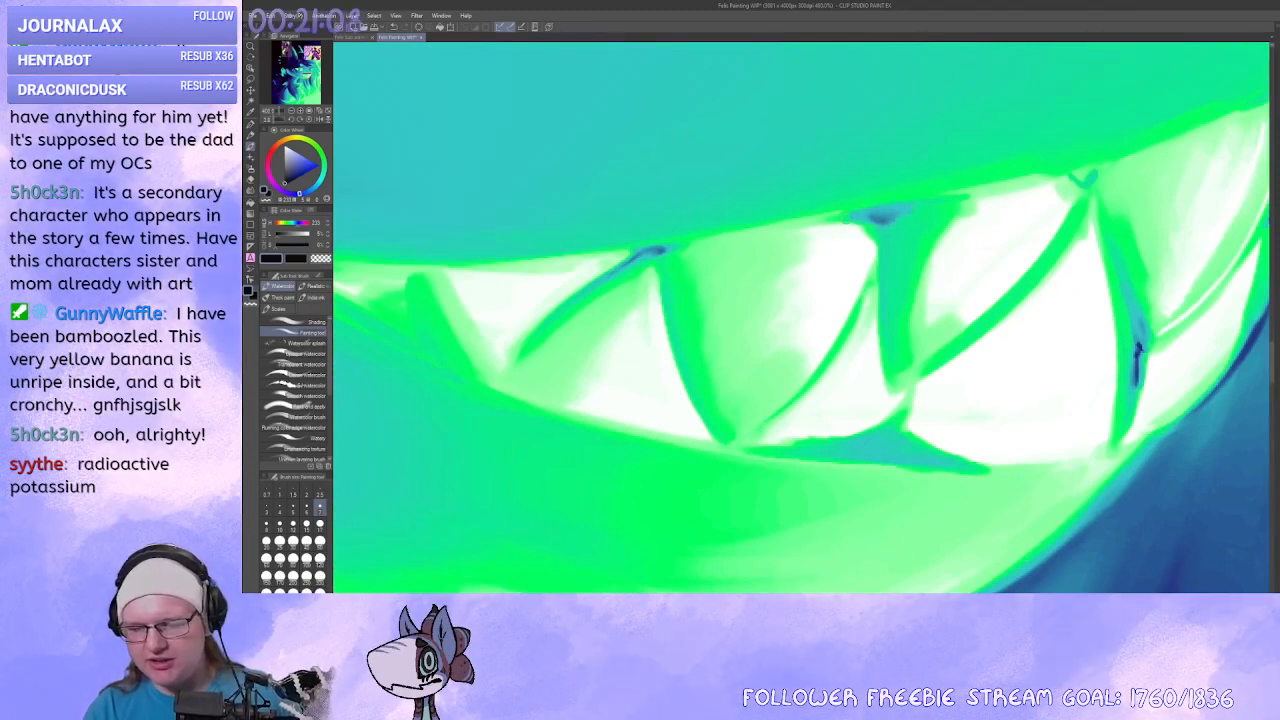
{"action": "left_click_drag", "start_coordinate": [920, 290], "coordinate": [880, 220]}
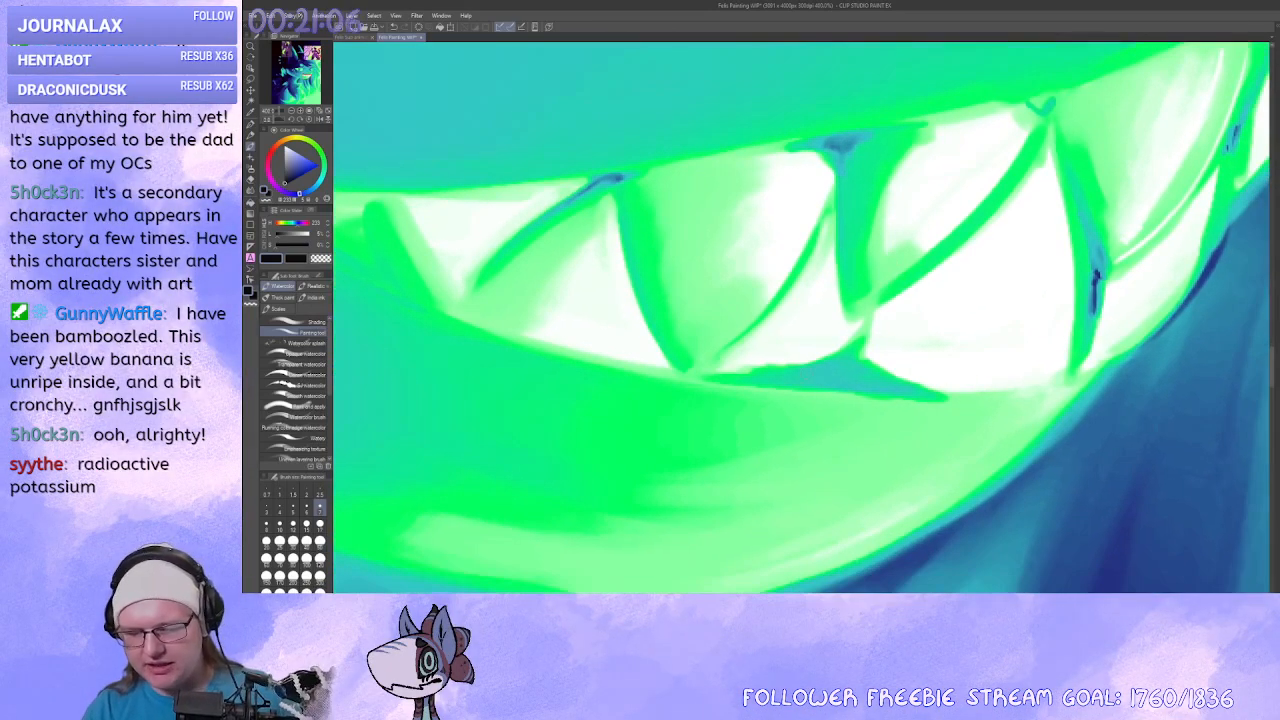
{"action": "mouse_move", "coordinate": [822, 372]}
{"action": "left_mouse_down"}
{"action": "mouse_move", "coordinate": [768, 378]}
{"action": "mouse_move", "coordinate": [799, 377]}
{"action": "left_mouse_up"}
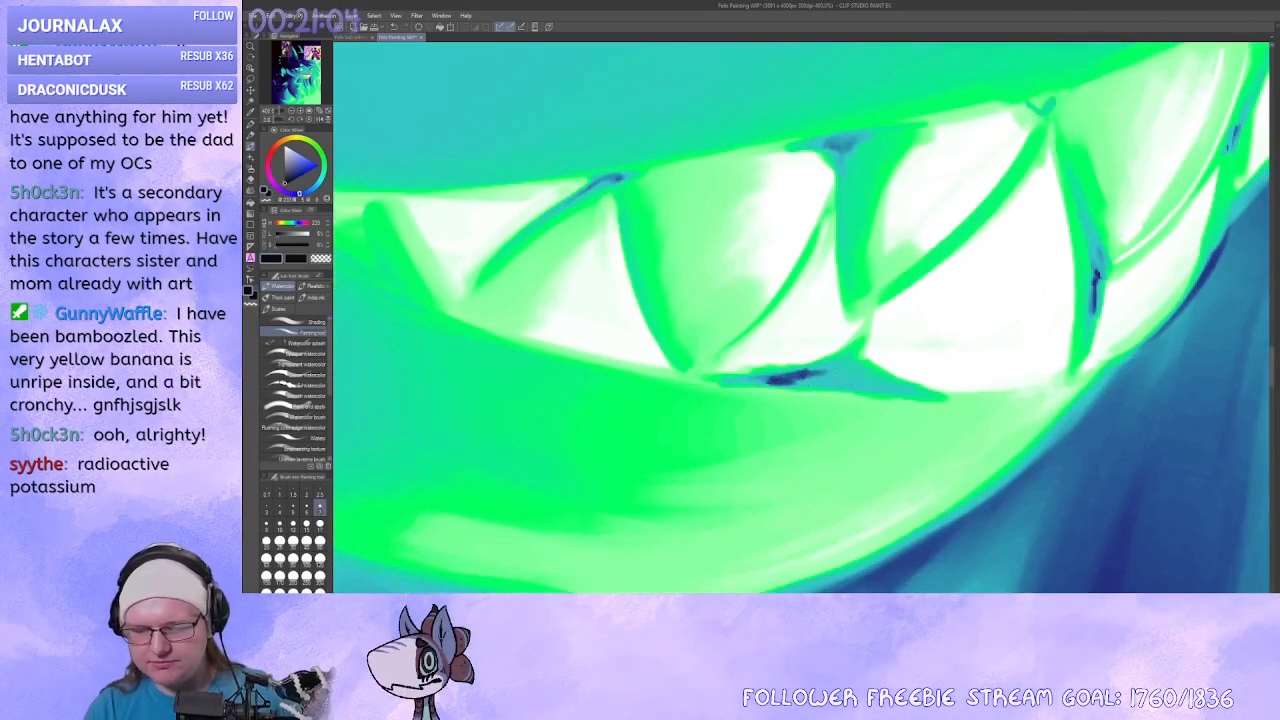
{"action": "left_click_drag", "start_coordinate": [810, 330], "coordinate": [852, 350]}
{"action": "left_click_drag", "start_coordinate": [876, 192], "coordinate": [758, 372]}
{"action": "key", "text": "ctrl+z"}
{"action": "left_click_drag", "start_coordinate": [880, 176], "coordinate": [864, 238]}
{"action": "left_click_drag", "start_coordinate": [775, 297], "coordinate": [797, 279]}
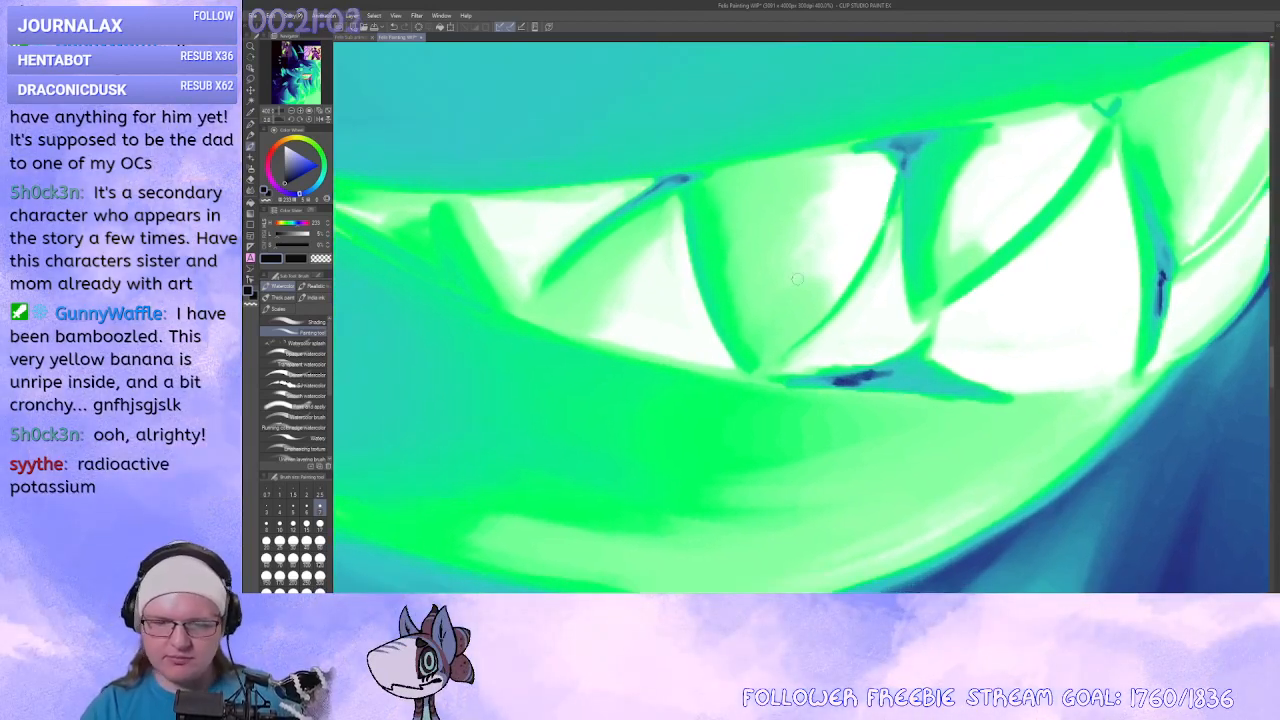
{"action": "key", "text": "ctrl+z"}
Redraw a thin dark blue line down the next divider toward the mouth corner and darken the adjoining diagonal tooth line.
{"action": "mouse_move", "coordinate": [681, 184]}
{"action": "left_mouse_down"}
{"action": "mouse_move", "coordinate": [698, 292]}
{"action": "mouse_move", "coordinate": [687, 240]}
{"action": "left_mouse_up"}
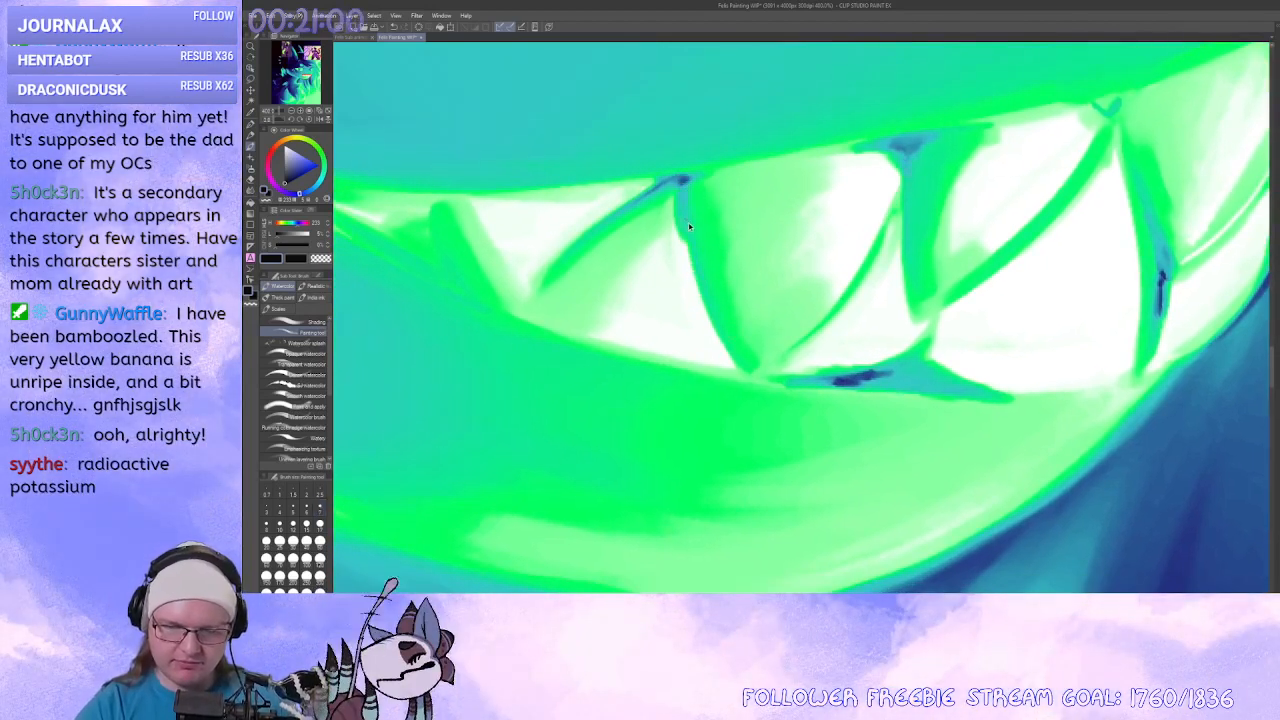
{"action": "key", "text": "ctrl+z"}
{"action": "mouse_move", "coordinate": [683, 180]}
{"action": "left_mouse_down"}
{"action": "mouse_move", "coordinate": [690, 250]}
{"action": "mouse_move", "coordinate": [865, 222]}
{"action": "left_mouse_up"}
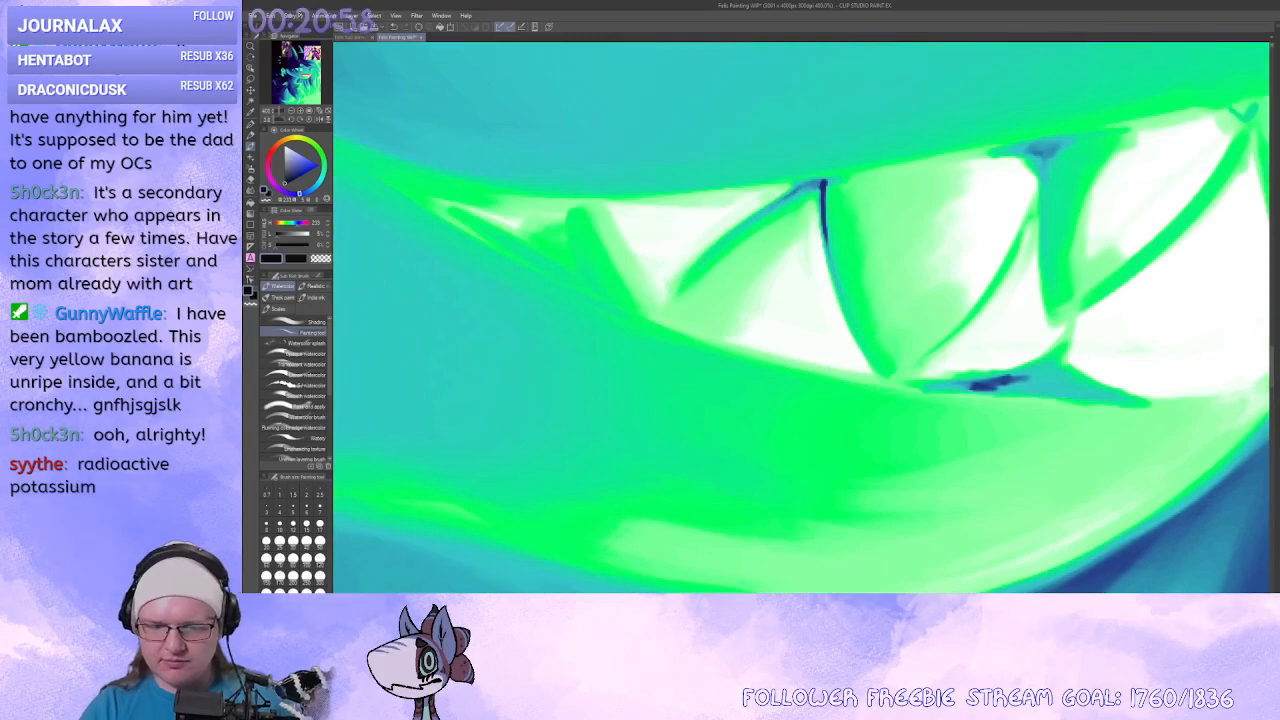
{"action": "left_click_drag", "start_coordinate": [687, 283], "coordinate": [735, 287]}
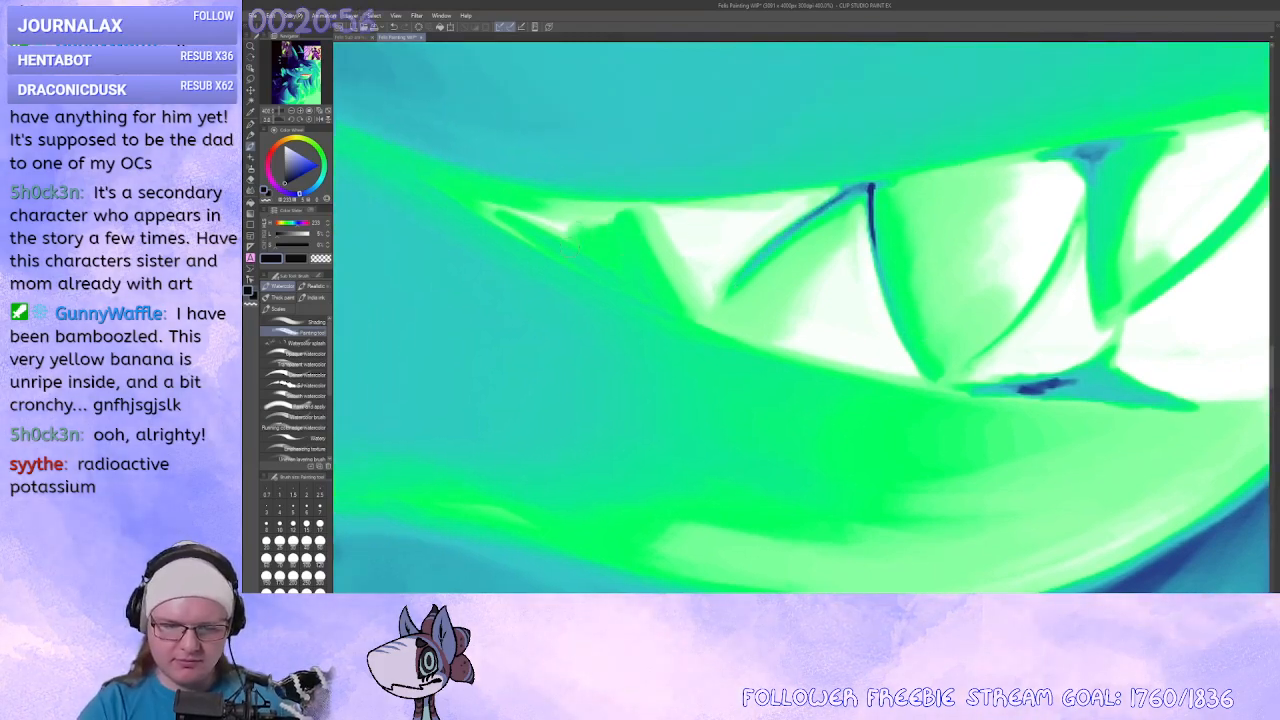
Cover the pale highlights and rearmost divider at the mouth corner with green, leaving a clean edge on the last tooth.
{"action": "mouse_move", "coordinate": [562, 238]}
{"action": "left_mouse_down"}
{"action": "mouse_move", "coordinate": [498, 210]}
{"action": "mouse_move", "coordinate": [536, 218]}
{"action": "mouse_move", "coordinate": [506, 222]}
{"action": "left_mouse_up"}
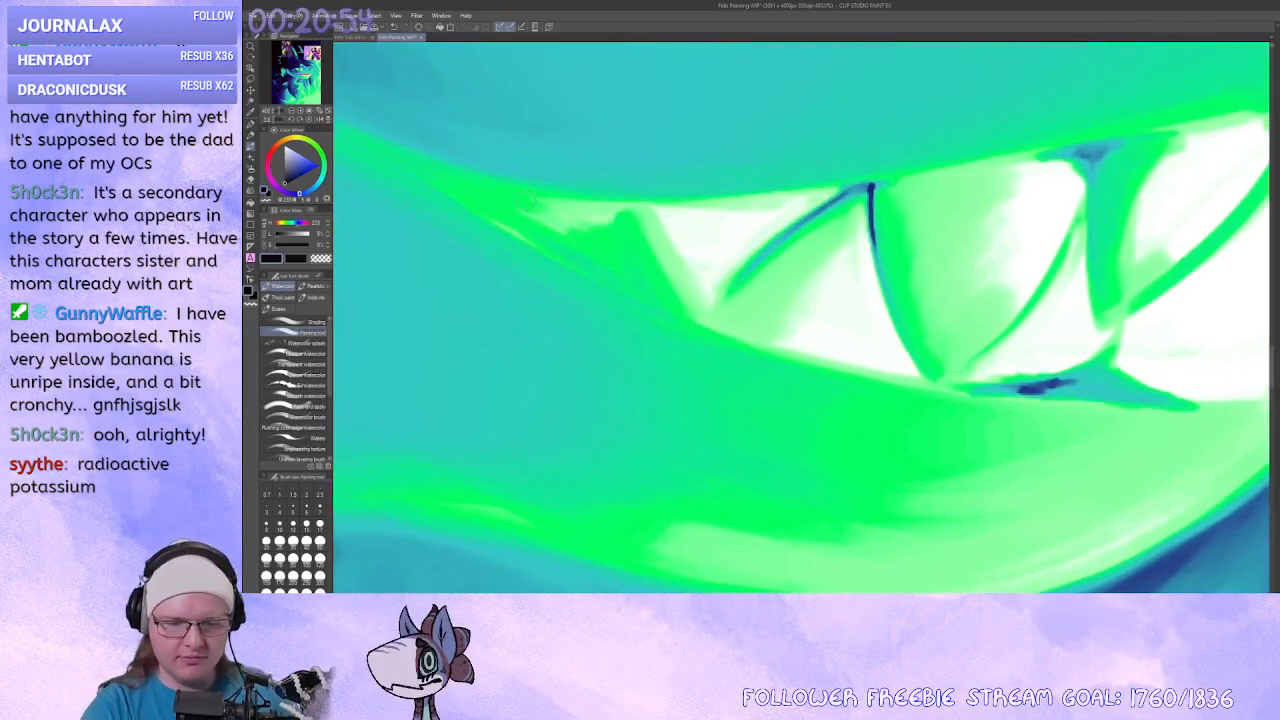
{"action": "left_click_drag", "start_coordinate": [636, 446], "coordinate": [837, 523]}
{"action": "mouse_move", "coordinate": [625, 402]}
{"action": "left_mouse_down"}
{"action": "mouse_move", "coordinate": [847, 220]}
{"action": "mouse_move", "coordinate": [820, 236]}
{"action": "left_mouse_up"}
{"action": "left_click_drag", "start_coordinate": [828, 224], "coordinate": [784, 272]}
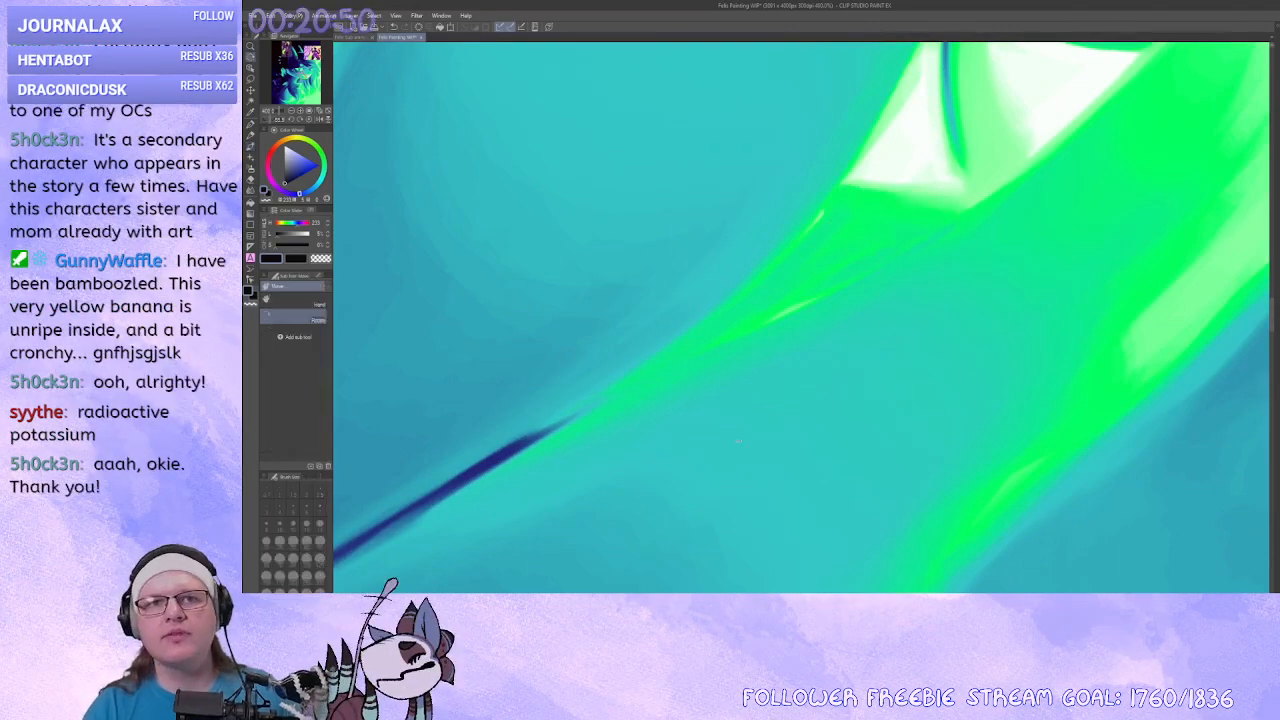
{"action": "left_click_drag", "start_coordinate": [895, 376], "coordinate": [694, 418]}
{"action": "left_click_drag", "start_coordinate": [690, 430], "coordinate": [658, 358]}
{"action": "left_click_drag", "start_coordinate": [690, 400], "coordinate": [664, 337]}
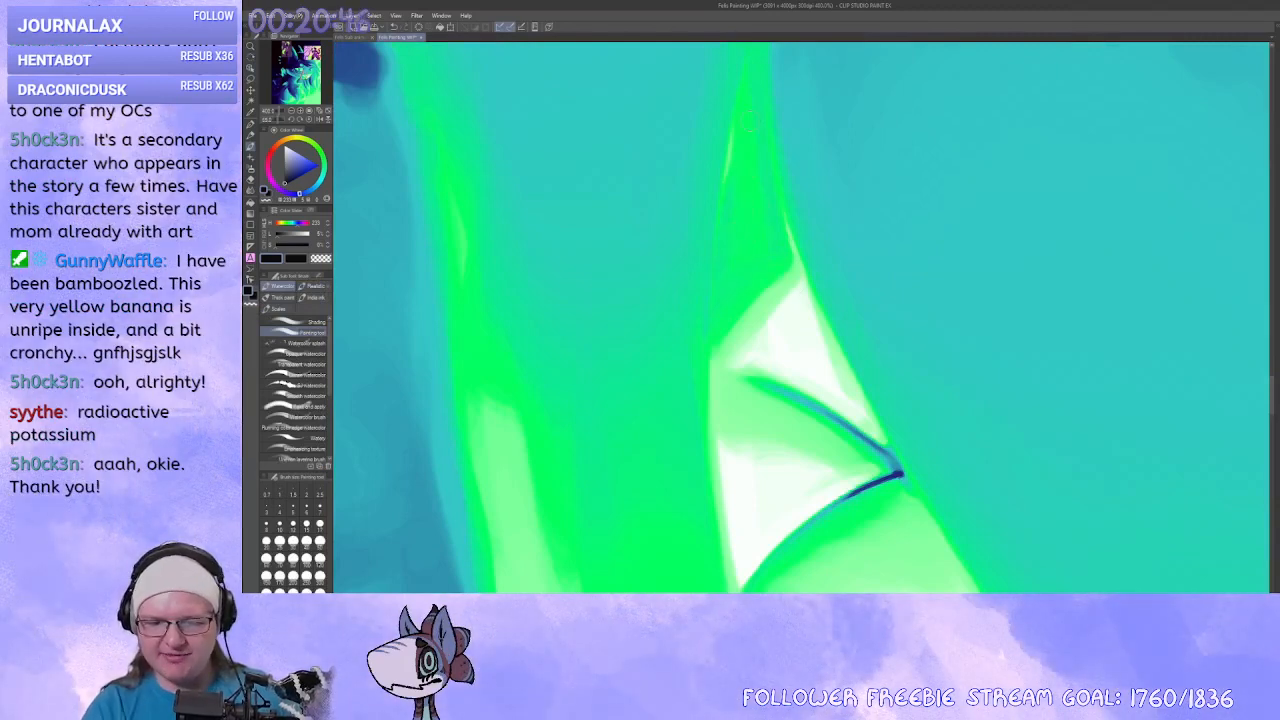
{"action": "left_click_drag", "start_coordinate": [740, 138], "coordinate": [728, 184]}
{"action": "mouse_move", "coordinate": [745, 384]}
{"action": "left_mouse_down"}
{"action": "mouse_move", "coordinate": [712, 327]}
{"action": "mouse_move", "coordinate": [820, 392]}
{"action": "mouse_move", "coordinate": [718, 262]}
{"action": "mouse_move", "coordinate": [702, 332]}
{"action": "mouse_move", "coordinate": [712, 338]}
{"action": "left_mouse_up"}
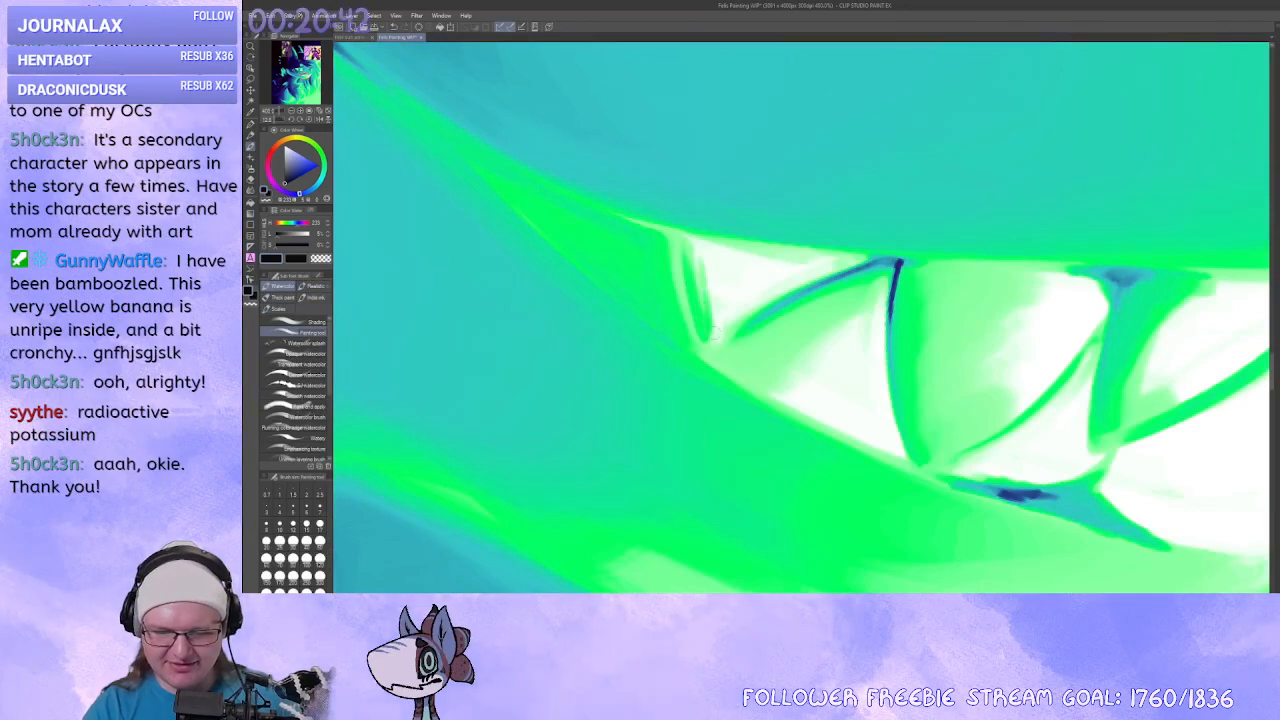
Shade the rear side of the last upper tooth green inside its pale outline.
{"action": "mouse_move", "coordinate": [690, 245]}
{"action": "left_mouse_down"}
{"action": "mouse_move", "coordinate": [710, 340]}
{"action": "mouse_move", "coordinate": [722, 285]}
{"action": "mouse_move", "coordinate": [730, 340]}
{"action": "left_mouse_up"}
{"action": "left_click_drag", "start_coordinate": [730, 279], "coordinate": [733, 334]}
{"action": "mouse_move", "coordinate": [728, 262]}
{"action": "left_mouse_down"}
{"action": "mouse_move", "coordinate": [742, 306]}
{"action": "mouse_move", "coordinate": [703, 303]}
{"action": "mouse_move", "coordinate": [836, 242]}
{"action": "mouse_move", "coordinate": [790, 330]}
{"action": "left_mouse_up"}
{"action": "left_click_drag", "start_coordinate": [790, 330], "coordinate": [822, 268]}
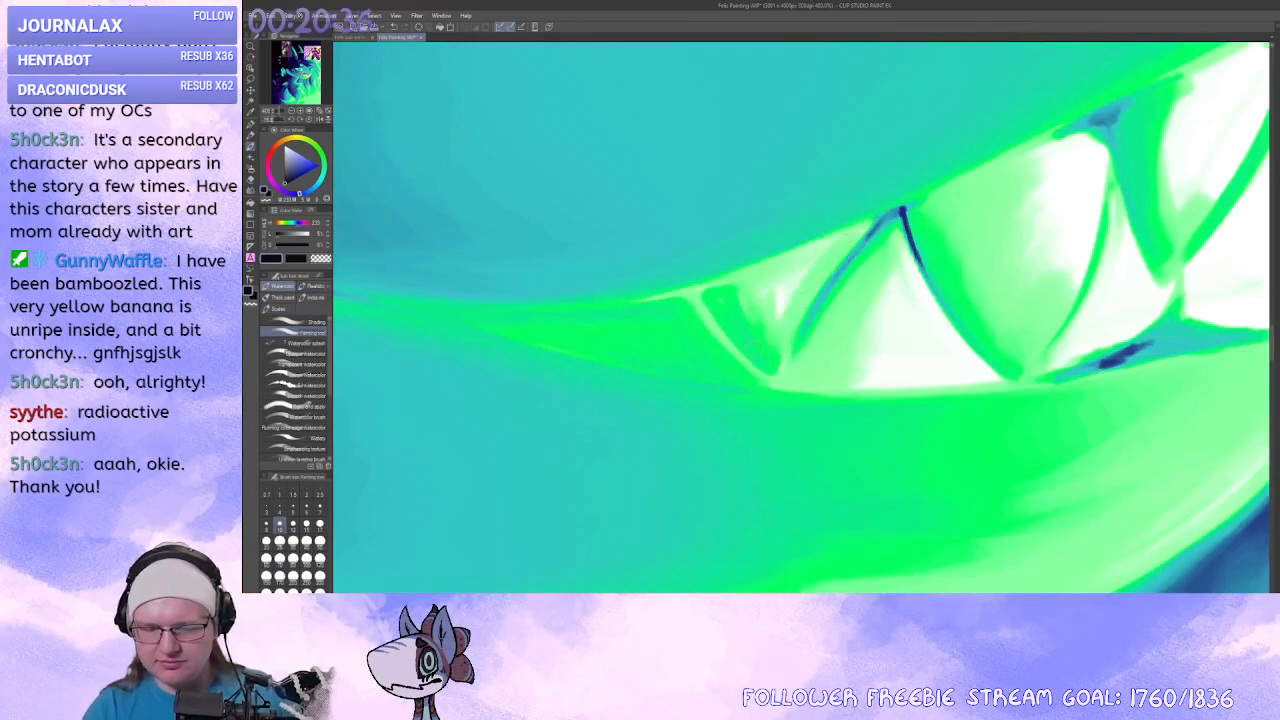
{"action": "left_click_drag", "start_coordinate": [702, 290], "coordinate": [776, 386]}
Paint a muted blue shadow in the mouth corner behind the last upper tooth, with a darker streak inside it.
{"action": "left_click_drag", "start_coordinate": [754, 445], "coordinate": [686, 394]}
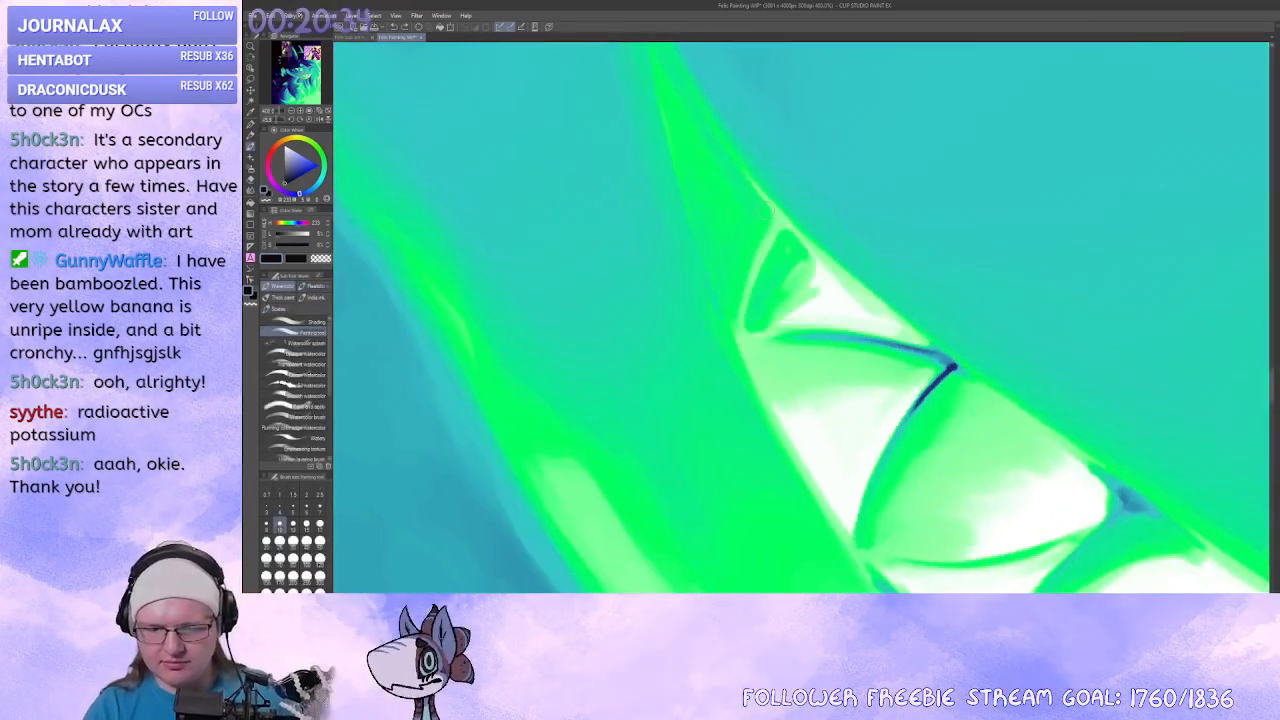
{"action": "left_click_drag", "start_coordinate": [772, 210], "coordinate": [732, 311]}
{"action": "mouse_move", "coordinate": [735, 190]}
{"action": "left_mouse_down"}
{"action": "mouse_move", "coordinate": [811, 234]}
{"action": "mouse_move", "coordinate": [719, 341]}
{"action": "left_mouse_up"}
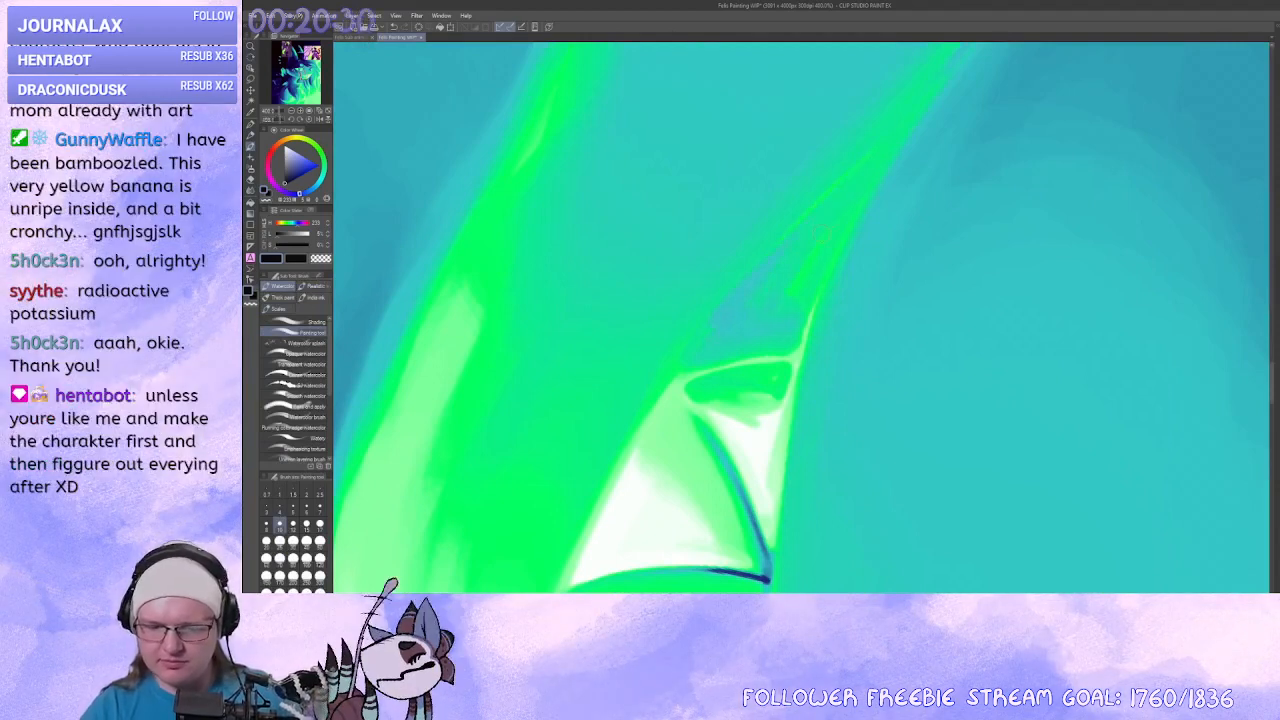
{"action": "left_click_drag", "start_coordinate": [784, 305], "coordinate": [779, 318]}
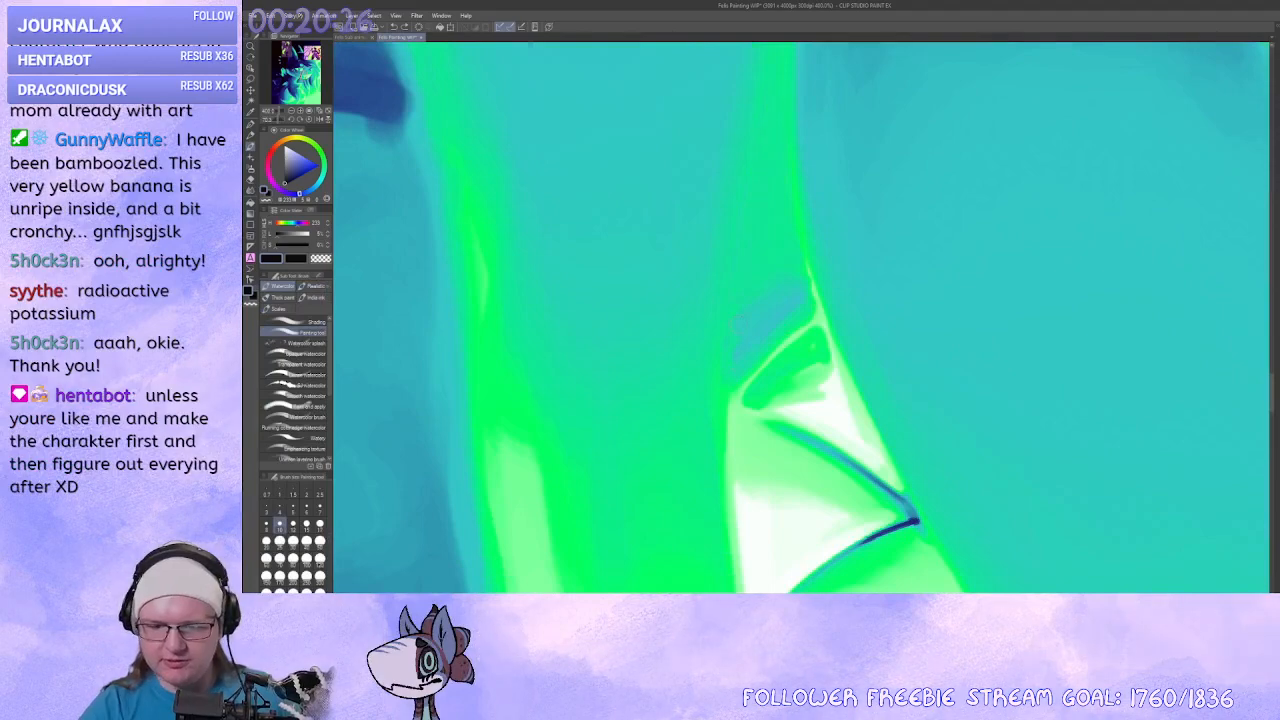
{"action": "left_click_drag", "start_coordinate": [820, 295], "coordinate": [736, 344]}
{"action": "left_click_drag", "start_coordinate": [746, 238], "coordinate": [757, 272]}
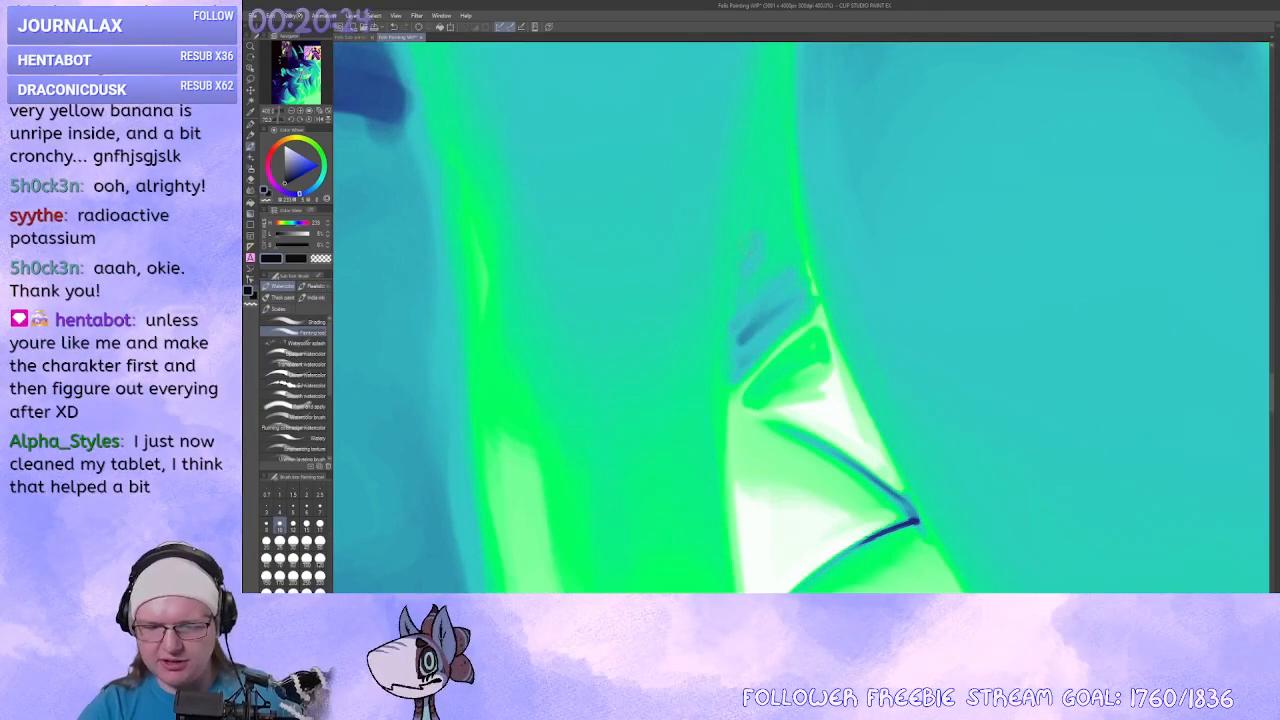
Examine the whole painting and the overall grin to judge the new shading at the mouth corner.
{"action": "left_click", "coordinate": [308, 120]}
{"action": "left_click", "coordinate": [293, 110]}
{"action": "left_click", "coordinate": [293, 110]}
{"action": "left_click", "coordinate": [293, 110]}
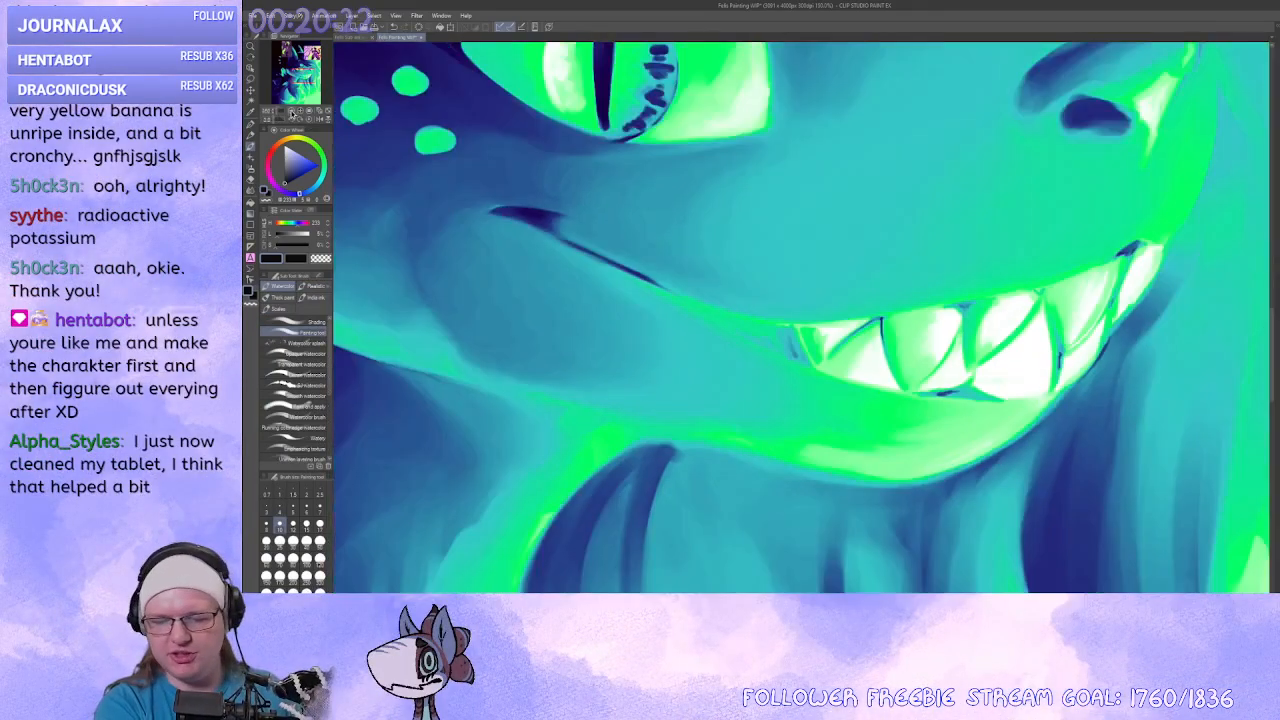
{"action": "left_click", "coordinate": [293, 110]}
{"action": "left_click", "coordinate": [293, 110]}
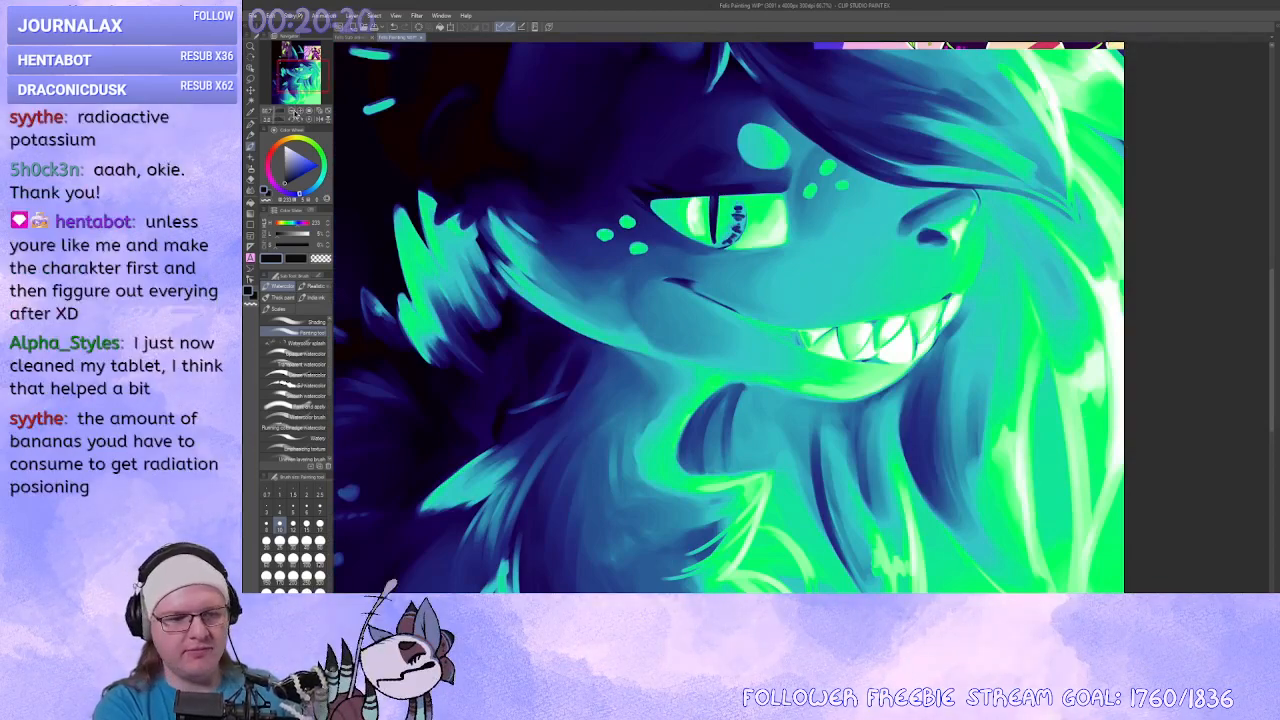
{"action": "left_click", "coordinate": [293, 110]}
{"action": "left_click", "coordinate": [293, 110]}
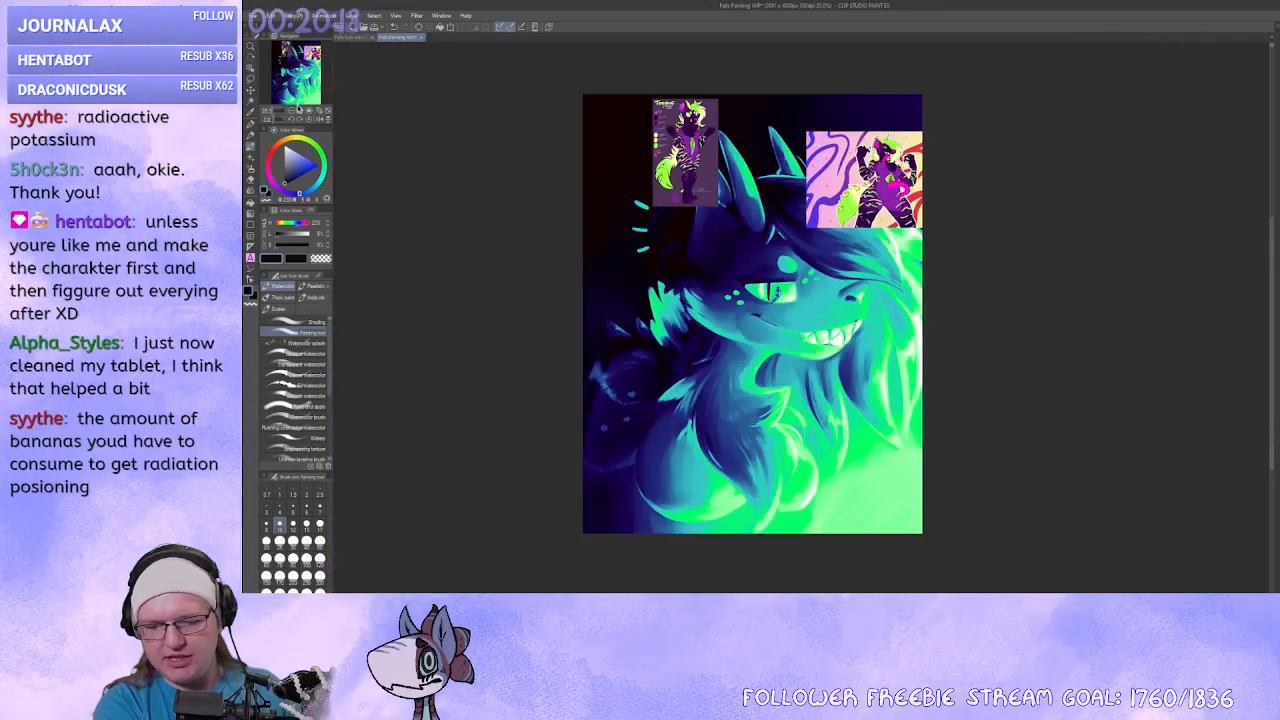
{"action": "left_click", "coordinate": [301, 111]}
{"action": "left_click", "coordinate": [301, 111]}
{"action": "left_click", "coordinate": [301, 111]}
{"action": "left_click", "coordinate": [301, 111]}
{"action": "left_click", "coordinate": [301, 111]}
{"action": "left_click", "coordinate": [301, 111]}
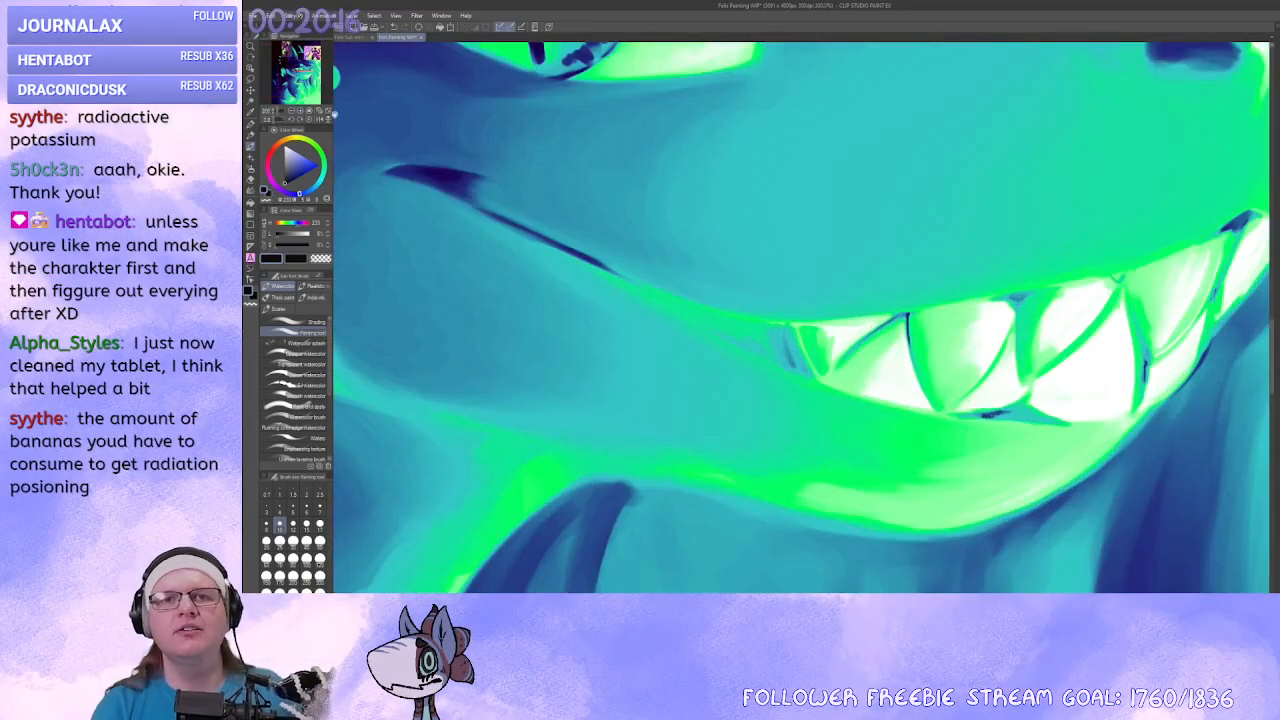
{"action": "left_click_drag", "start_coordinate": [1134, 461], "coordinate": [847, 390]}
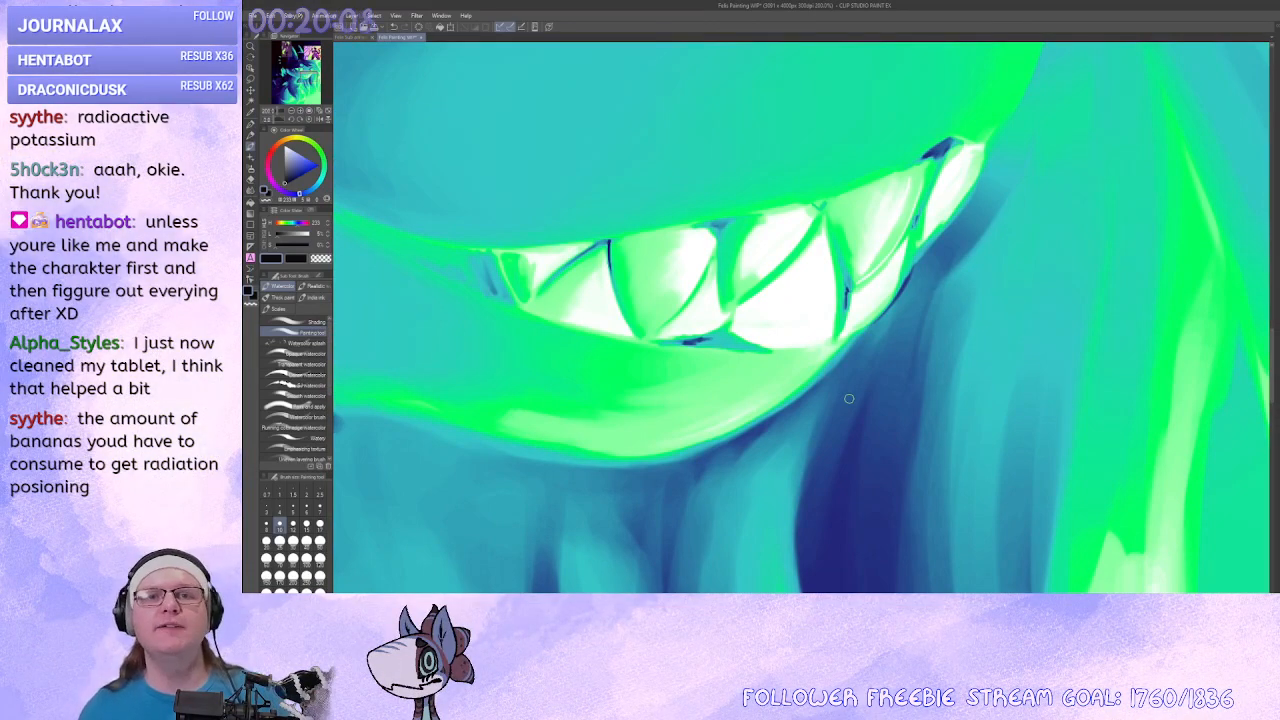
{"action": "left_click_drag", "start_coordinate": [768, 342], "coordinate": [765, 306]}
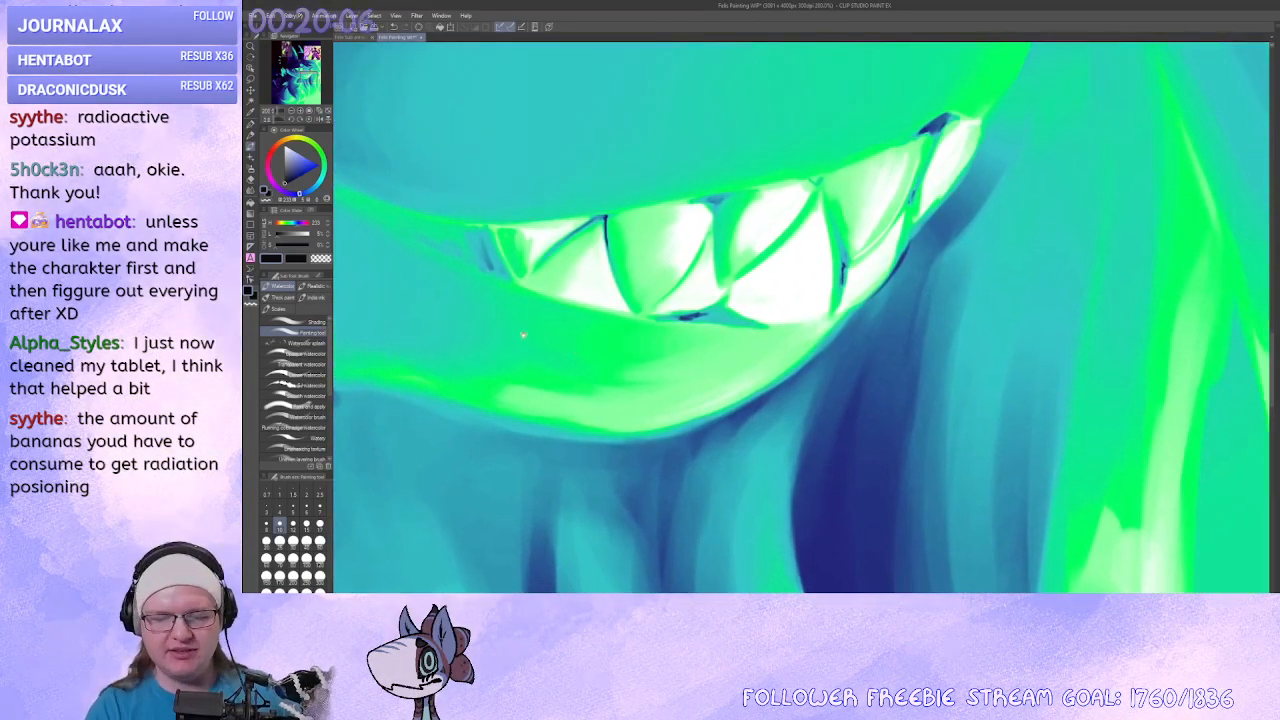
Paint a blue line down the diagonal divider between the upper tooth and the large lower tooth toward the gum gap.
{"action": "double_click", "coordinate": [303, 111]}
{"action": "left_click", "coordinate": [310, 112]}
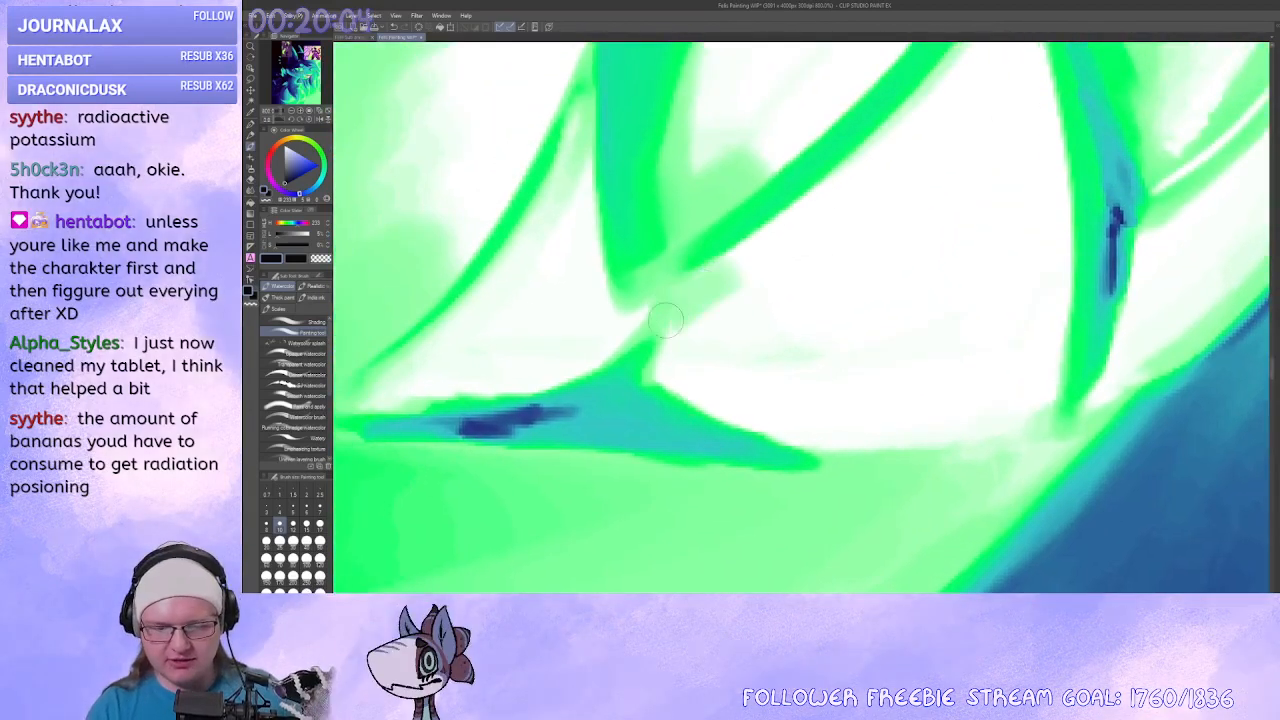
{"action": "mouse_move", "coordinate": [807, 207]}
{"action": "left_mouse_down"}
{"action": "mouse_move", "coordinate": [844, 180]}
{"action": "mouse_move", "coordinate": [740, 364]}
{"action": "left_mouse_up"}
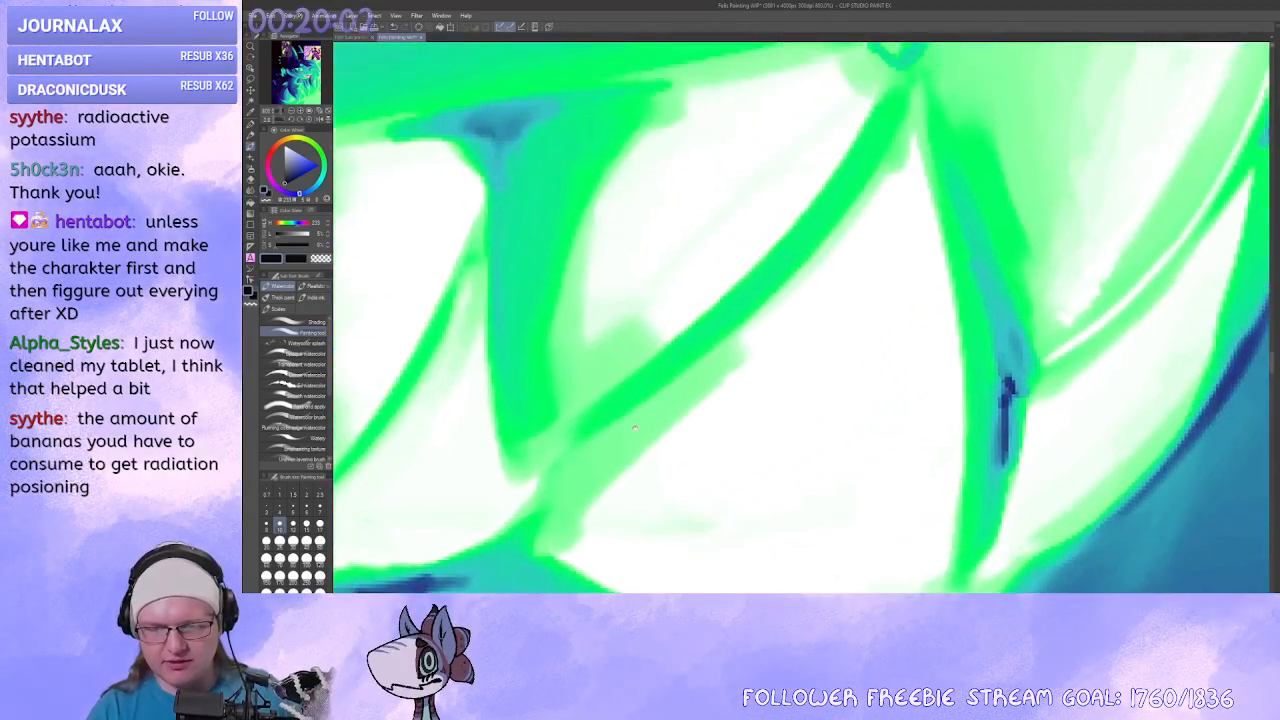
{"action": "left_click_drag", "start_coordinate": [843, 215], "coordinate": [752, 366]}
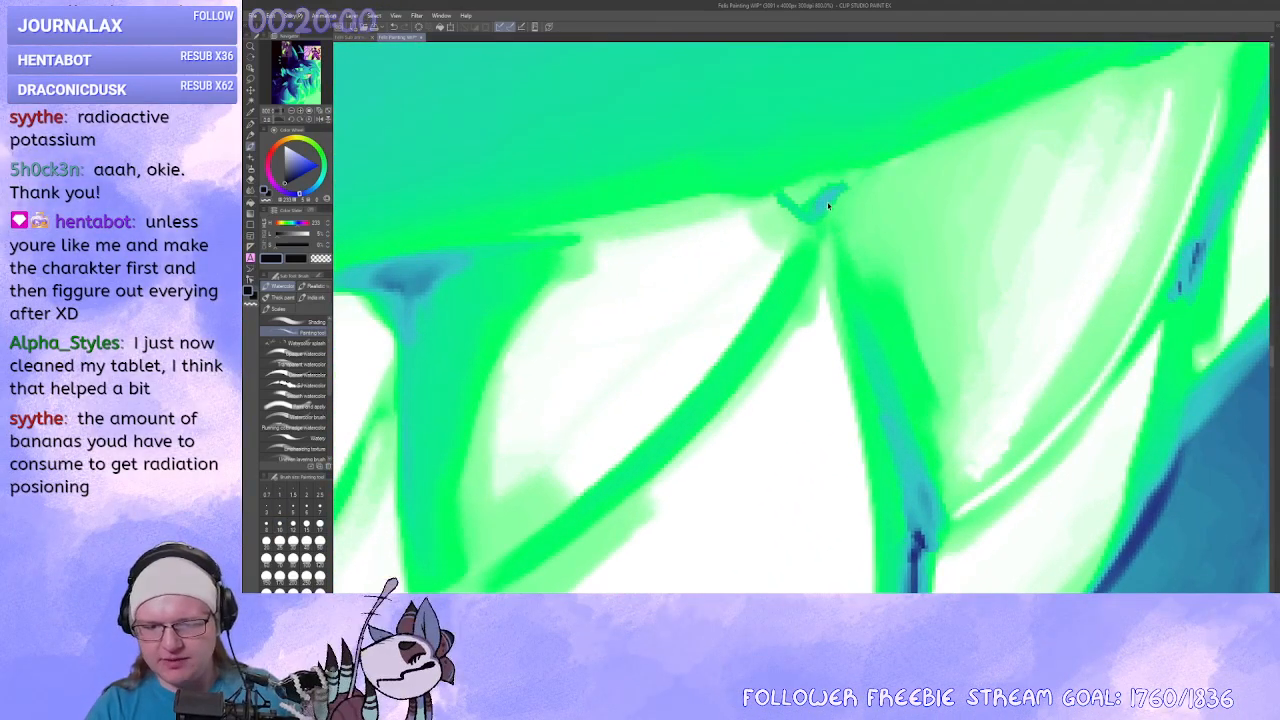
{"action": "mouse_move", "coordinate": [832, 198]}
{"action": "left_mouse_down"}
{"action": "mouse_move", "coordinate": [792, 290]}
{"action": "mouse_move", "coordinate": [670, 462]}
{"action": "left_mouse_up"}
{"action": "mouse_move", "coordinate": [670, 470]}
{"action": "left_mouse_down"}
{"action": "mouse_move", "coordinate": [877, 230]}
{"action": "mouse_move", "coordinate": [785, 287]}
{"action": "left_mouse_up"}
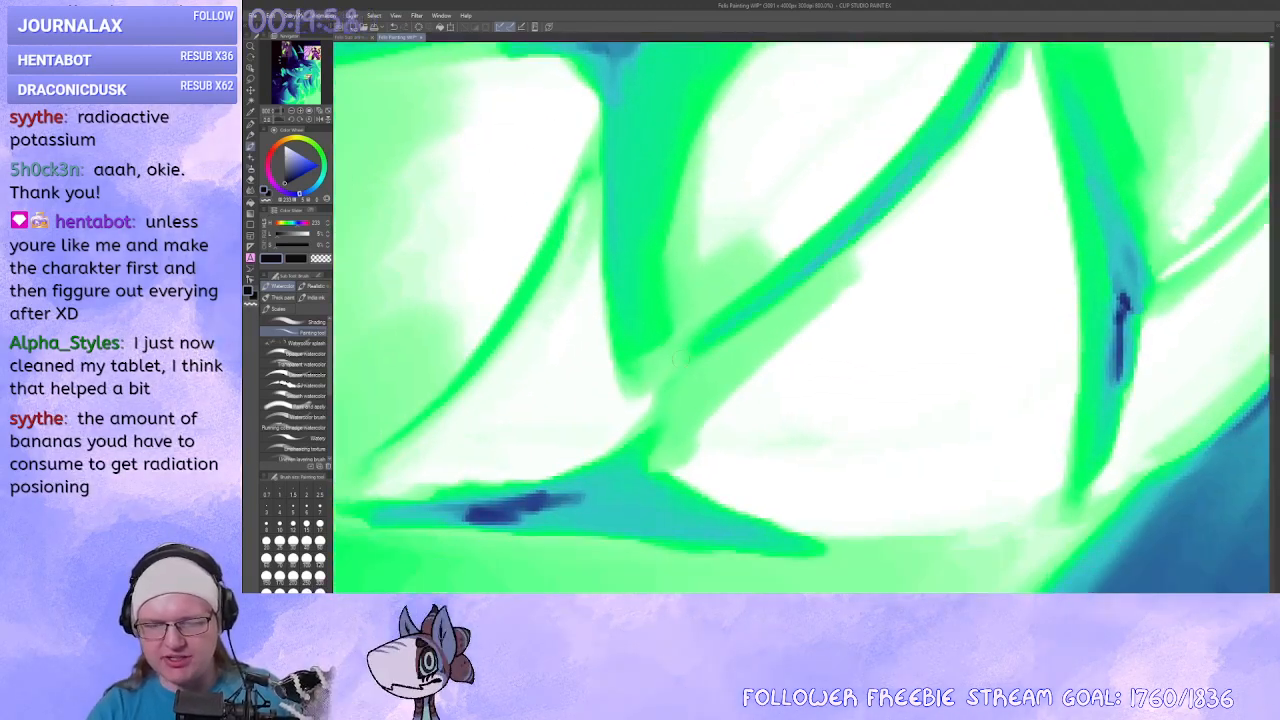
{"action": "left_click_drag", "start_coordinate": [966, 134], "coordinate": [692, 357]}
{"action": "mouse_move", "coordinate": [768, 312]}
{"action": "left_mouse_down"}
{"action": "mouse_move", "coordinate": [666, 424]}
{"action": "mouse_move", "coordinate": [664, 446]}
{"action": "mouse_move", "coordinate": [756, 332]}
{"action": "mouse_move", "coordinate": [828, 270]}
{"action": "left_mouse_up"}
Enlarge the brush and shade both sides of the large lower tooth green, widening the shadow below the diagonal divider.
{"action": "mouse_move", "coordinate": [708, 376]}
{"action": "left_mouse_down"}
{"action": "mouse_move", "coordinate": [960, 146]}
{"action": "mouse_move", "coordinate": [812, 319]}
{"action": "mouse_move", "coordinate": [906, 168]}
{"action": "mouse_move", "coordinate": [786, 364]}
{"action": "left_mouse_up"}
{"action": "mouse_move", "coordinate": [866, 272]}
{"action": "left_mouse_down"}
{"action": "mouse_move", "coordinate": [790, 370]}
{"action": "mouse_move", "coordinate": [626, 510]}
{"action": "left_mouse_up"}
{"action": "mouse_move", "coordinate": [716, 438]}
{"action": "left_mouse_down"}
{"action": "mouse_move", "coordinate": [831, 260]}
{"action": "mouse_move", "coordinate": [680, 426]}
{"action": "mouse_move", "coordinate": [672, 402]}
{"action": "mouse_move", "coordinate": [700, 456]}
{"action": "mouse_move", "coordinate": [716, 452]}
{"action": "mouse_move", "coordinate": [690, 400]}
{"action": "mouse_move", "coordinate": [930, 170]}
{"action": "mouse_move", "coordinate": [766, 463]}
{"action": "mouse_move", "coordinate": [960, 140]}
{"action": "mouse_move", "coordinate": [993, 120]}
{"action": "mouse_move", "coordinate": [845, 341]}
{"action": "left_mouse_up"}
{"action": "key", "text": "]"}
{"action": "mouse_move", "coordinate": [973, 152]}
{"action": "left_mouse_down"}
{"action": "mouse_move", "coordinate": [843, 277]}
{"action": "mouse_move", "coordinate": [886, 182]}
{"action": "mouse_move", "coordinate": [916, 295]}
{"action": "left_mouse_up"}
{"action": "mouse_move", "coordinate": [902, 218]}
{"action": "left_mouse_down"}
{"action": "mouse_move", "coordinate": [946, 490]}
{"action": "mouse_move", "coordinate": [839, 392]}
{"action": "left_mouse_up"}
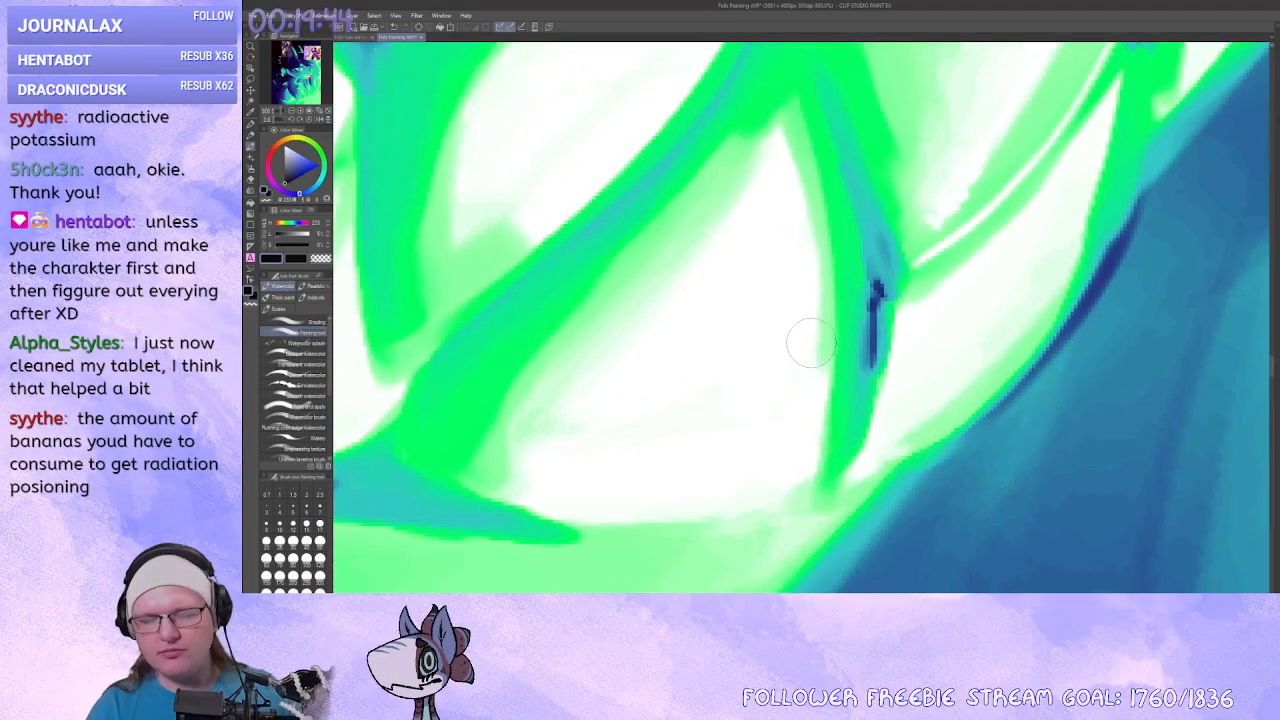
{"action": "left_click_drag", "start_coordinate": [808, 343], "coordinate": [798, 339]}
{"action": "mouse_move", "coordinate": [812, 228]}
{"action": "left_mouse_down"}
{"action": "mouse_move", "coordinate": [793, 480]}
{"action": "mouse_move", "coordinate": [813, 435]}
{"action": "mouse_move", "coordinate": [789, 490]}
{"action": "left_mouse_up"}
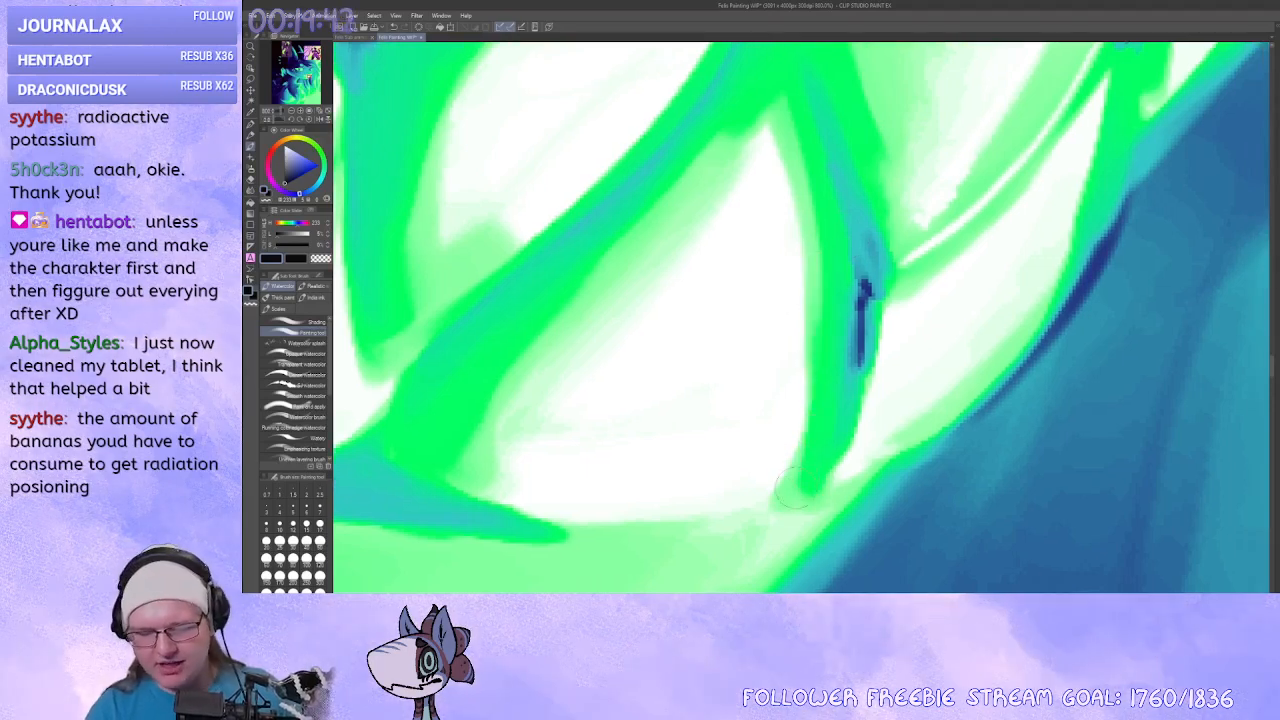
Examine the face at a reduced view and inspect the shaded teeth up close again.
{"action": "left_click", "coordinate": [291, 112]}
{"action": "left_click", "coordinate": [291, 112]}
{"action": "left_click", "coordinate": [291, 112]}
{"action": "left_click", "coordinate": [291, 112]}
{"action": "left_click_drag", "start_coordinate": [443, 184], "coordinate": [546, 241]}
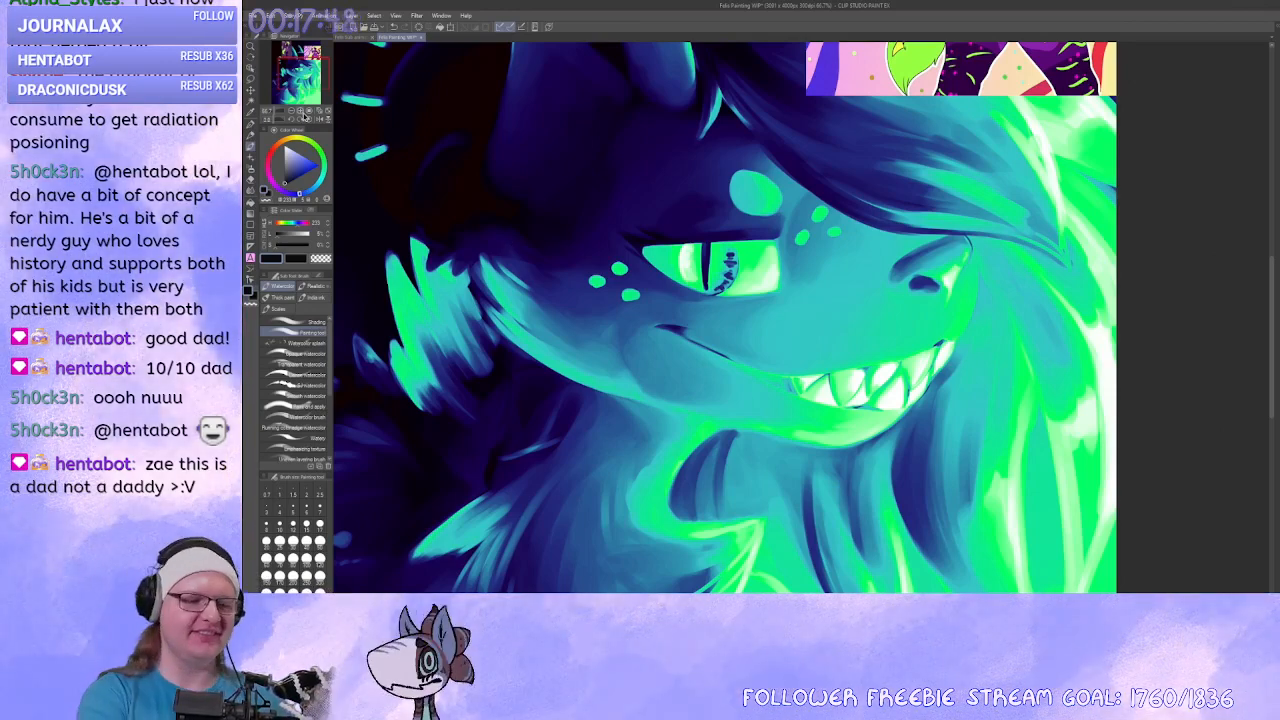
{"action": "scroll", "coordinate": [540, 366], "scroll_direction": "up", "scroll_amount": 4}
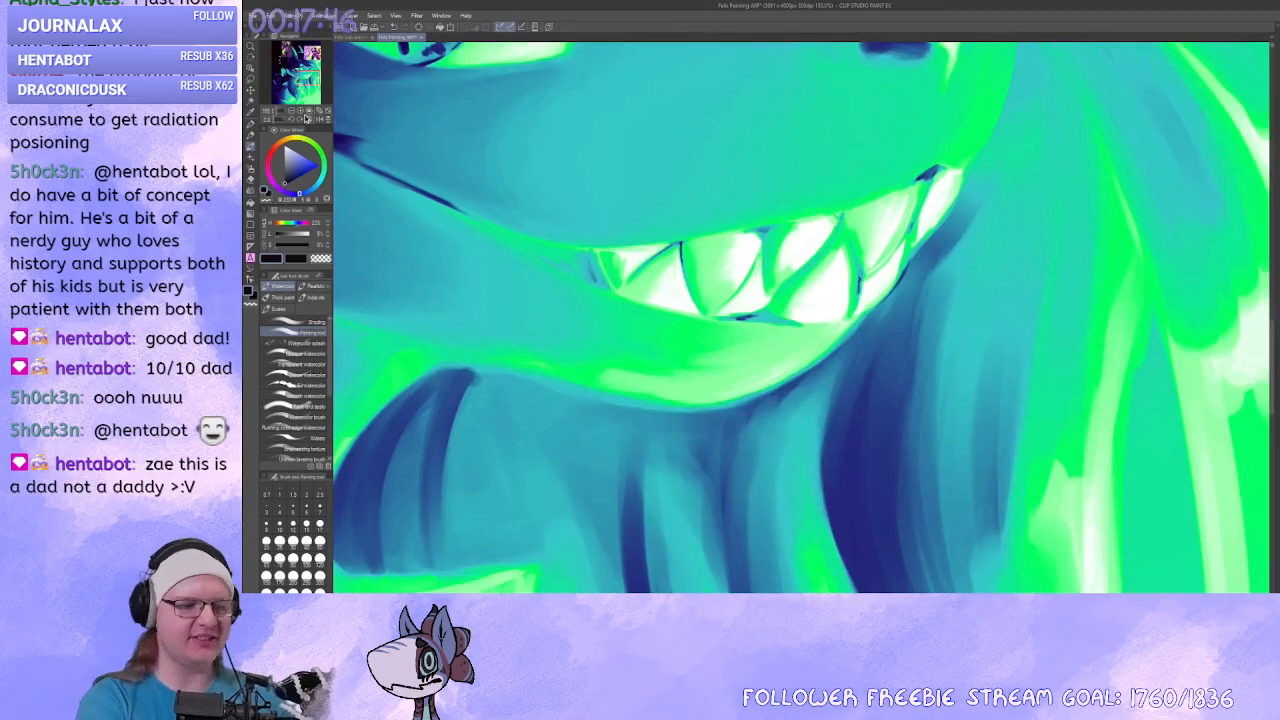
{"action": "left_click", "coordinate": [305, 118]}
{"action": "scroll", "coordinate": [971, 334], "scroll_direction": "up", "scroll_amount": 2}
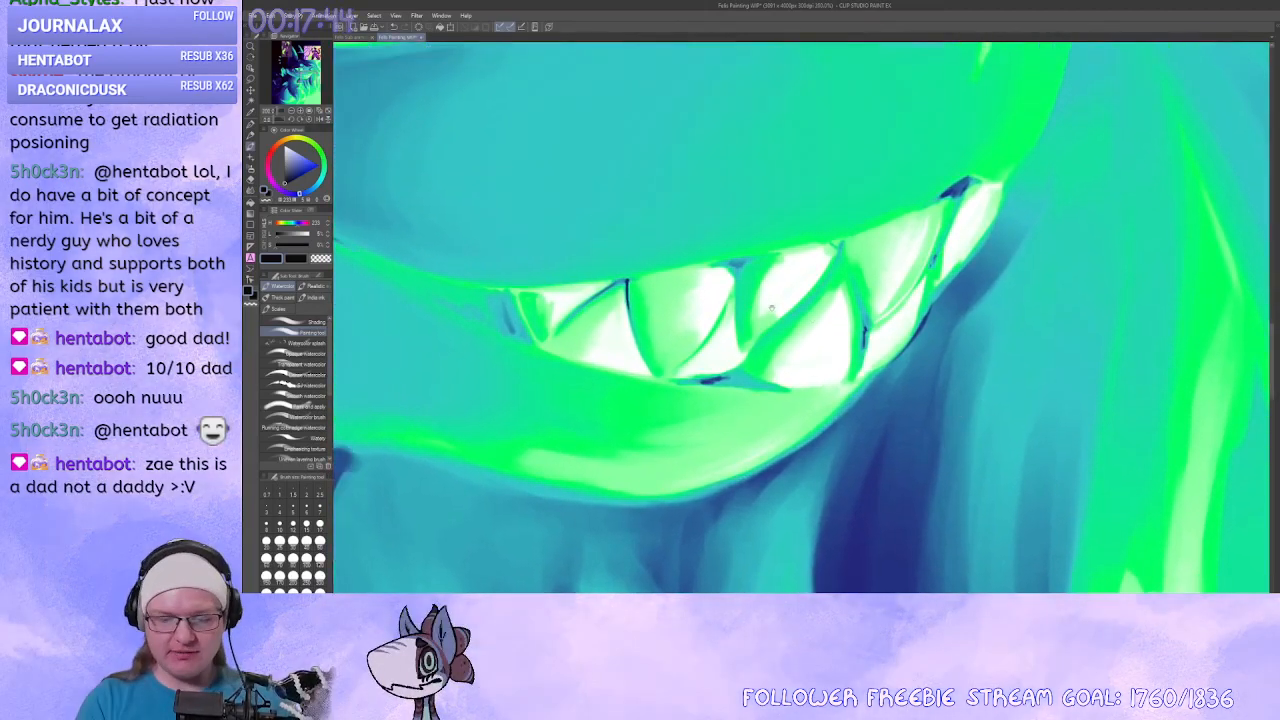
{"action": "scroll", "coordinate": [700, 288], "scroll_direction": "up", "scroll_amount": 3}
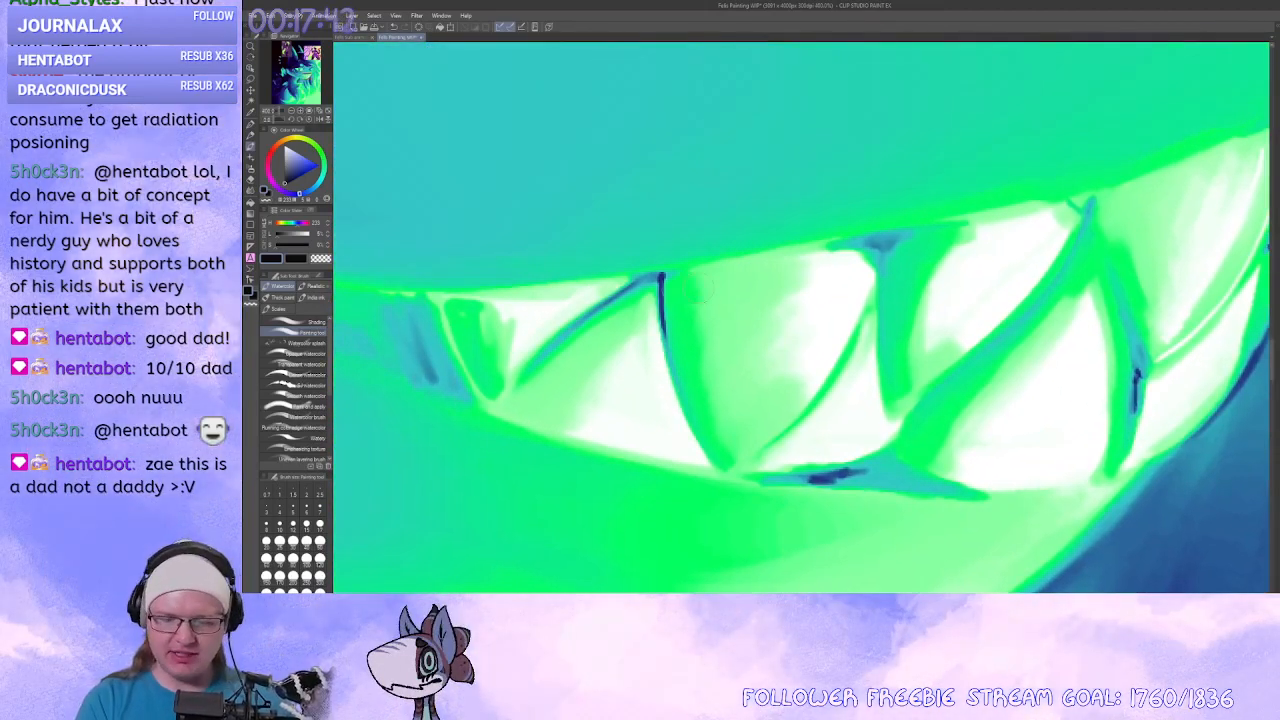
Shade the small lower tooth beside the front lip edge with light green strokes.
{"action": "mouse_move", "coordinate": [687, 277]}
{"action": "left_mouse_down"}
{"action": "mouse_move", "coordinate": [688, 324]}
{"action": "mouse_move", "coordinate": [699, 388]}
{"action": "left_mouse_up"}
{"action": "key", "text": "ctrl+z"}
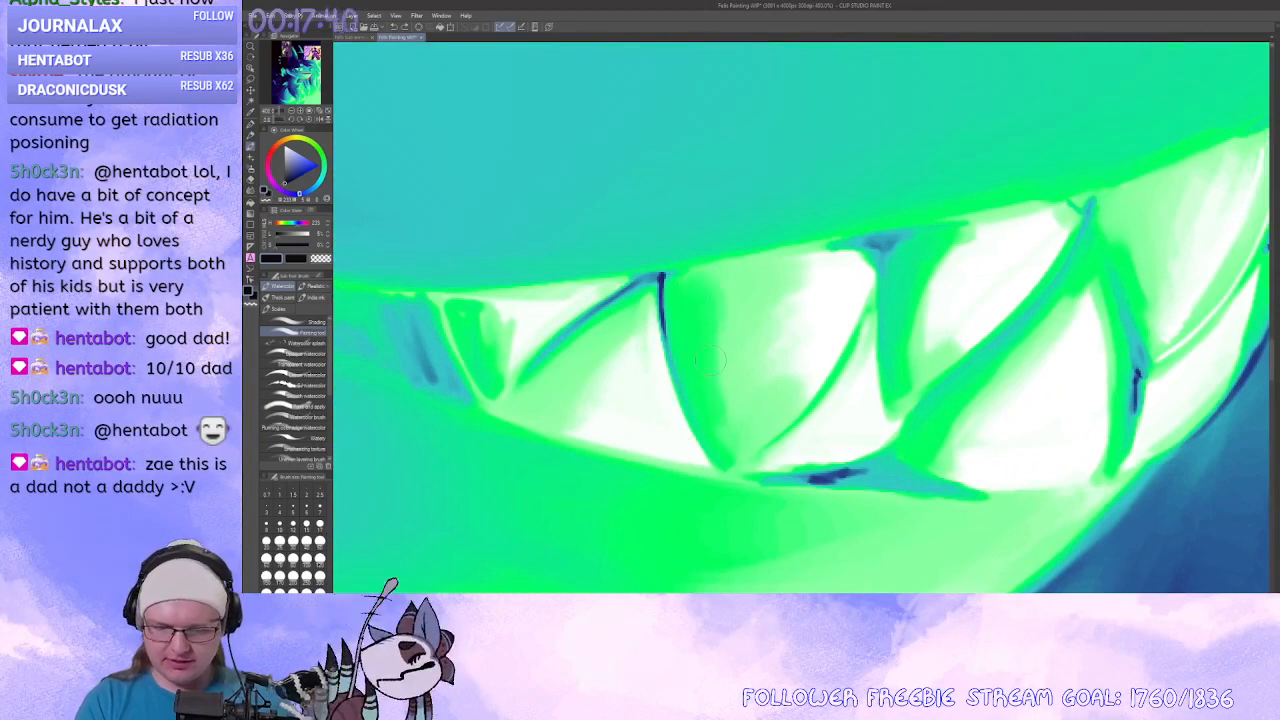
{"action": "left_click_drag", "start_coordinate": [1035, 376], "coordinate": [864, 311]}
{"action": "left_click_drag", "start_coordinate": [1003, 338], "coordinate": [887, 335]}
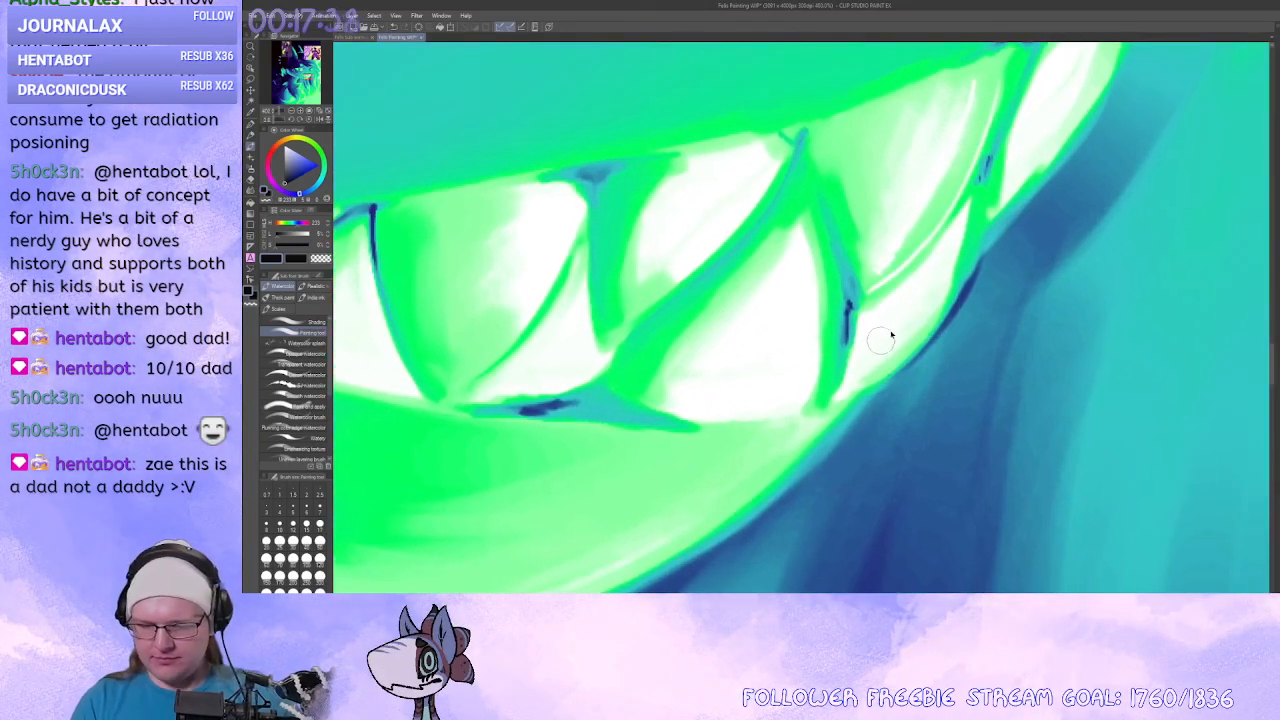
{"action": "mouse_move", "coordinate": [965, 220]}
{"action": "left_mouse_down"}
{"action": "mouse_move", "coordinate": [944, 286]}
{"action": "mouse_move", "coordinate": [959, 205]}
{"action": "mouse_move", "coordinate": [927, 304]}
{"action": "left_mouse_up"}
{"action": "left_click_drag", "start_coordinate": [944, 244], "coordinate": [910, 337]}
{"action": "left_click_drag", "start_coordinate": [937, 296], "coordinate": [839, 398]}
{"action": "left_click_drag", "start_coordinate": [860, 334], "coordinate": [895, 288]}
{"action": "left_click_drag", "start_coordinate": [943, 243], "coordinate": [915, 300]}
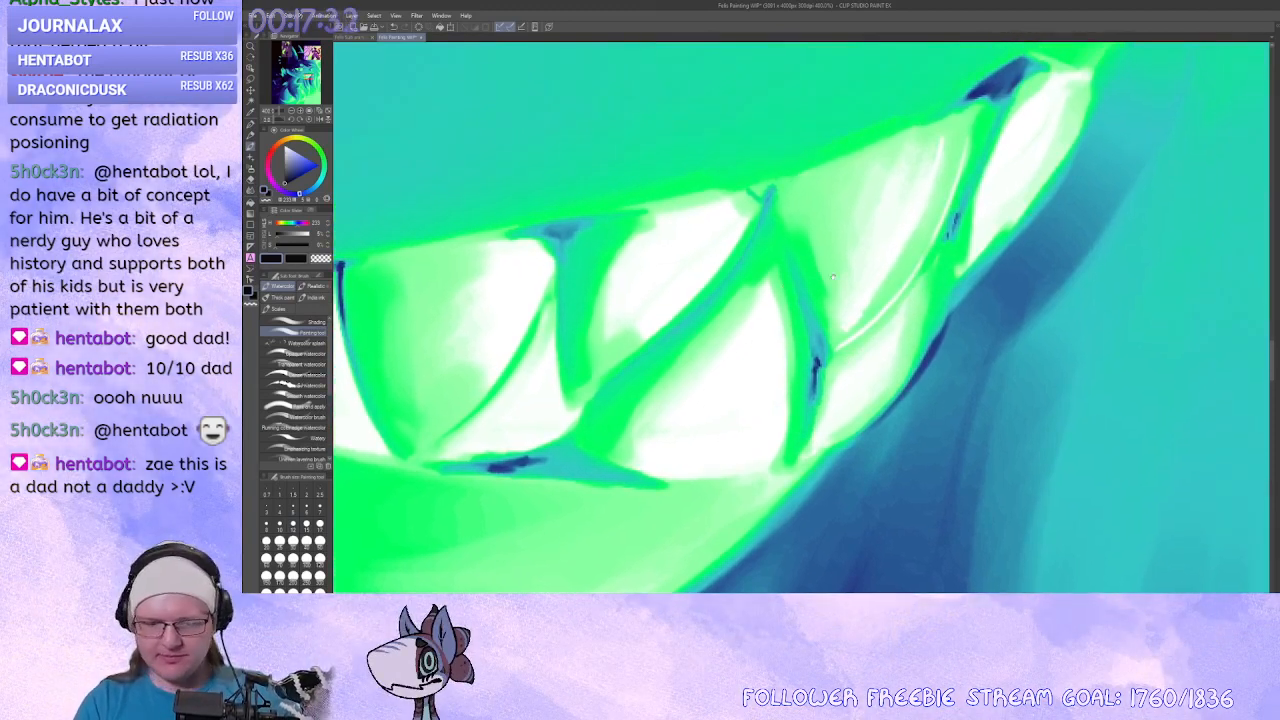
Draw a thin pale line down the front edge of the large lower tooth with a small pencil, undoing unsatisfactory strokes.
{"action": "left_click", "coordinate": [256, 135]}
{"action": "left_click_drag", "start_coordinate": [774, 360], "coordinate": [746, 324]}
{"action": "key", "text": "c"}
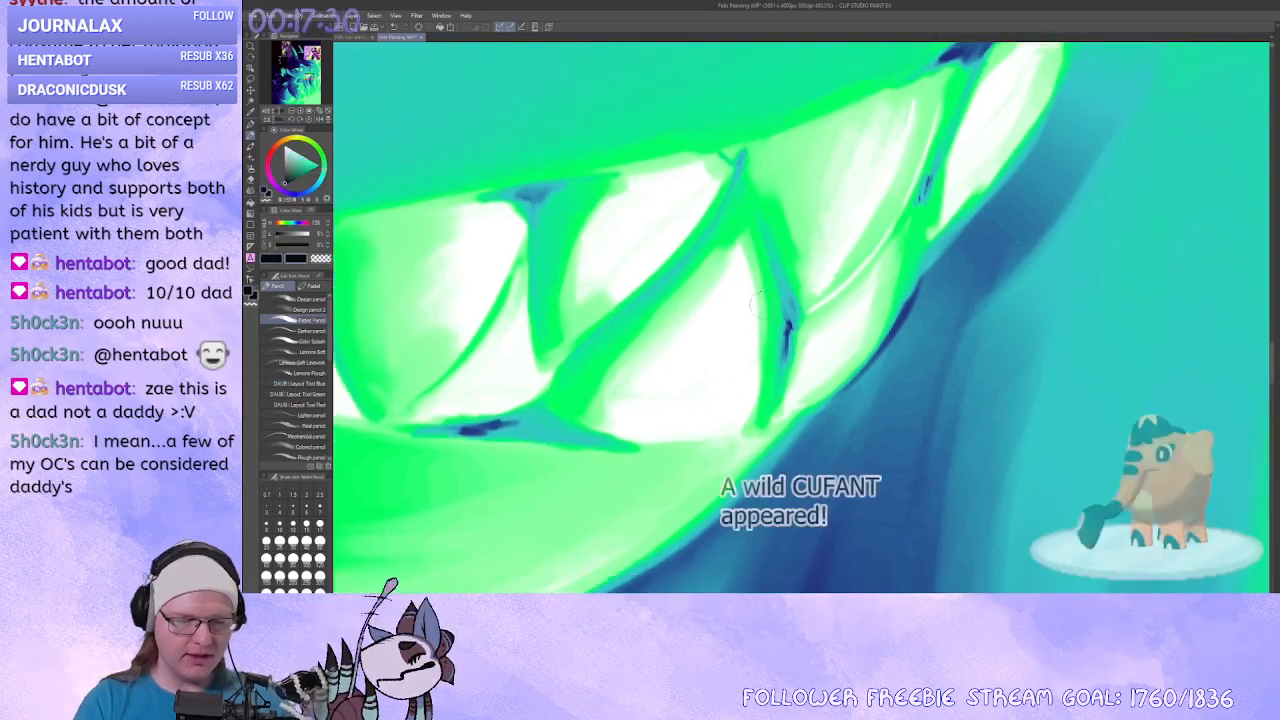
{"action": "key", "text": "bracketleft"}
{"action": "left_click_drag", "start_coordinate": [750, 228], "coordinate": [767, 316]}
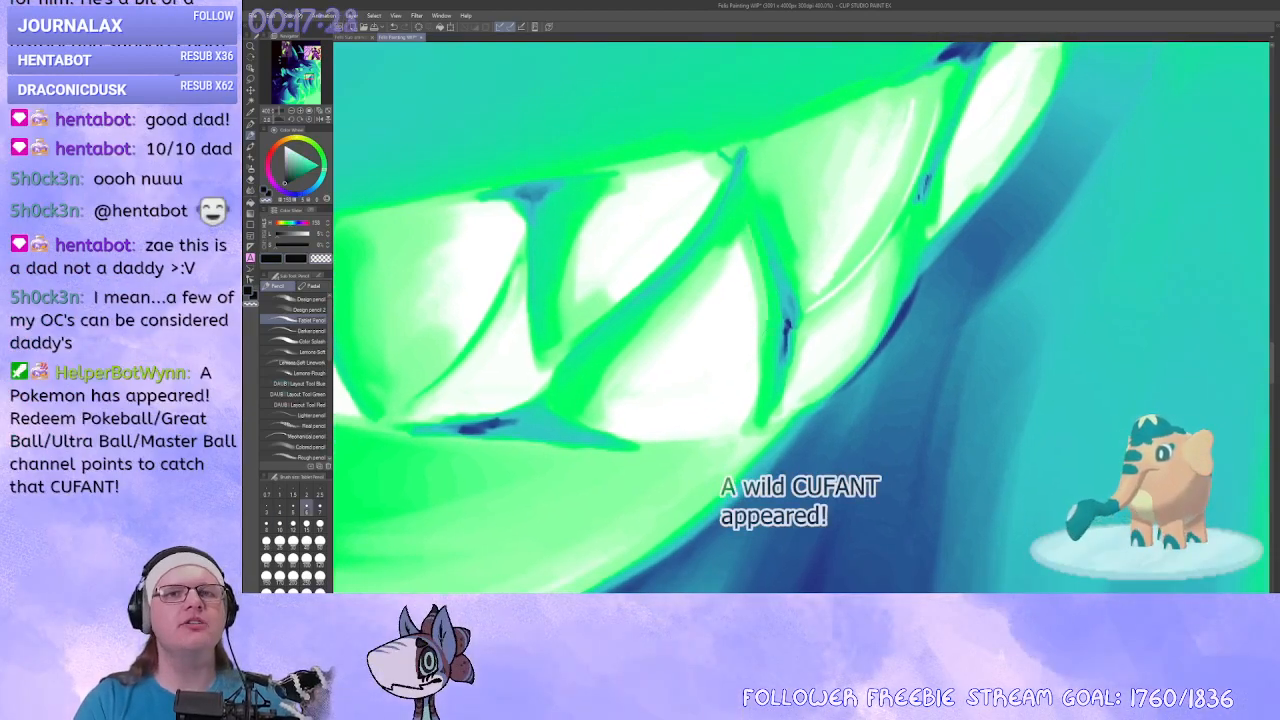
{"action": "key", "text": "ctrl+z"}
{"action": "left_click_drag", "start_coordinate": [756, 236], "coordinate": [771, 394]}
{"action": "left_click_drag", "start_coordinate": [772, 308], "coordinate": [760, 424]}
{"action": "key", "text": "ctrl+z"}
{"action": "left_click_drag", "start_coordinate": [772, 352], "coordinate": [765, 406]}
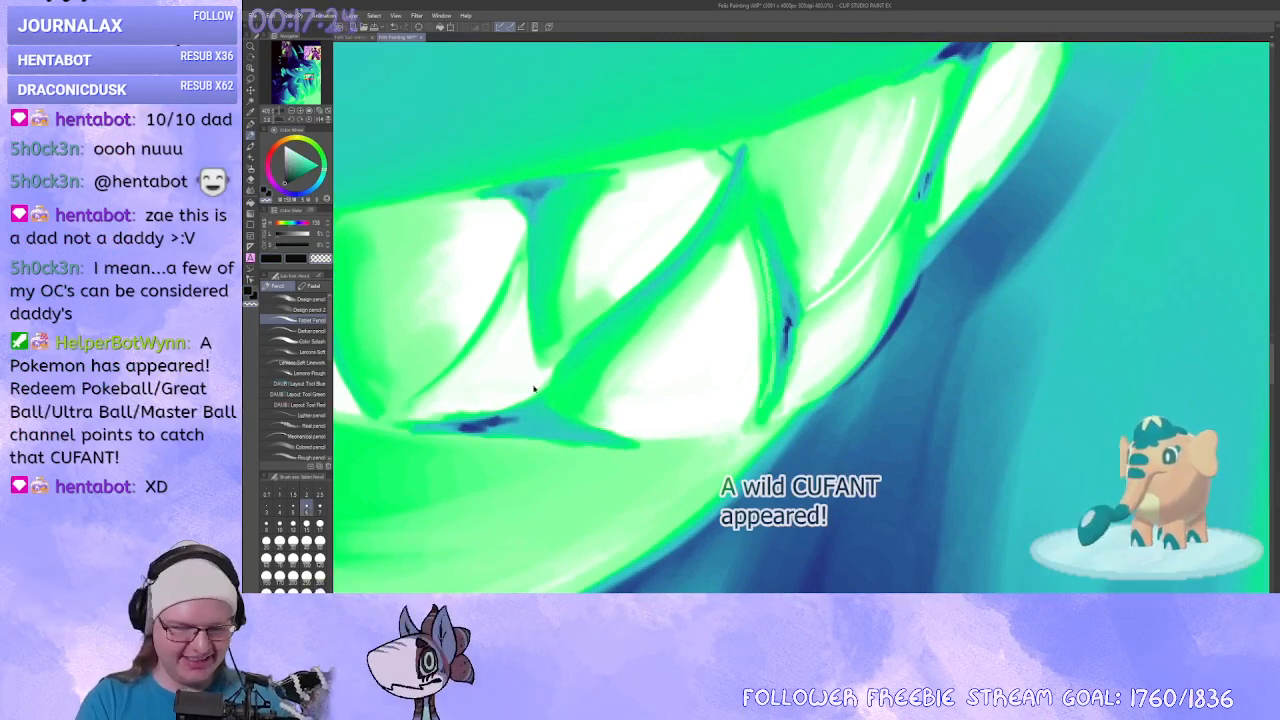
{"action": "key", "text": "ctrl+z"}
Switch to another pencil, redraw the pale line along the large lower tooth's front edge and raise the pencil to full opacity.
{"action": "left_click", "coordinate": [318, 276]}
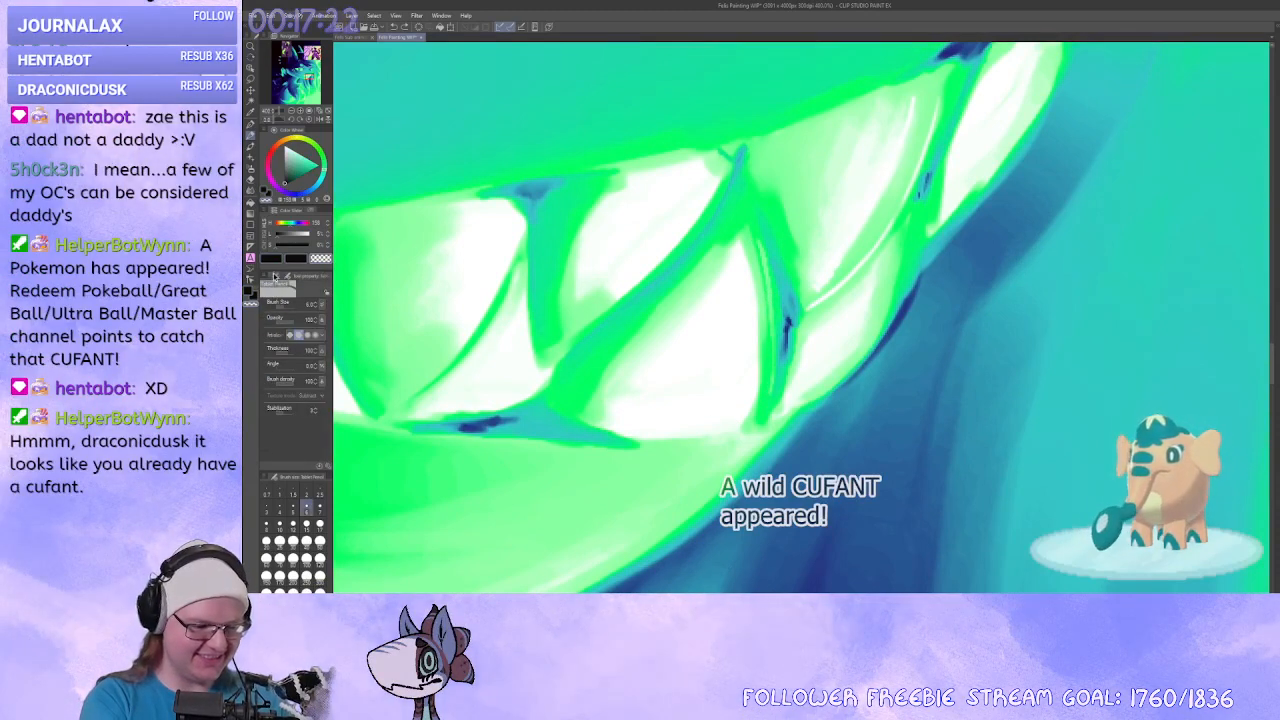
{"action": "left_click", "coordinate": [276, 276]}
{"action": "left_click", "coordinate": [318, 277]}
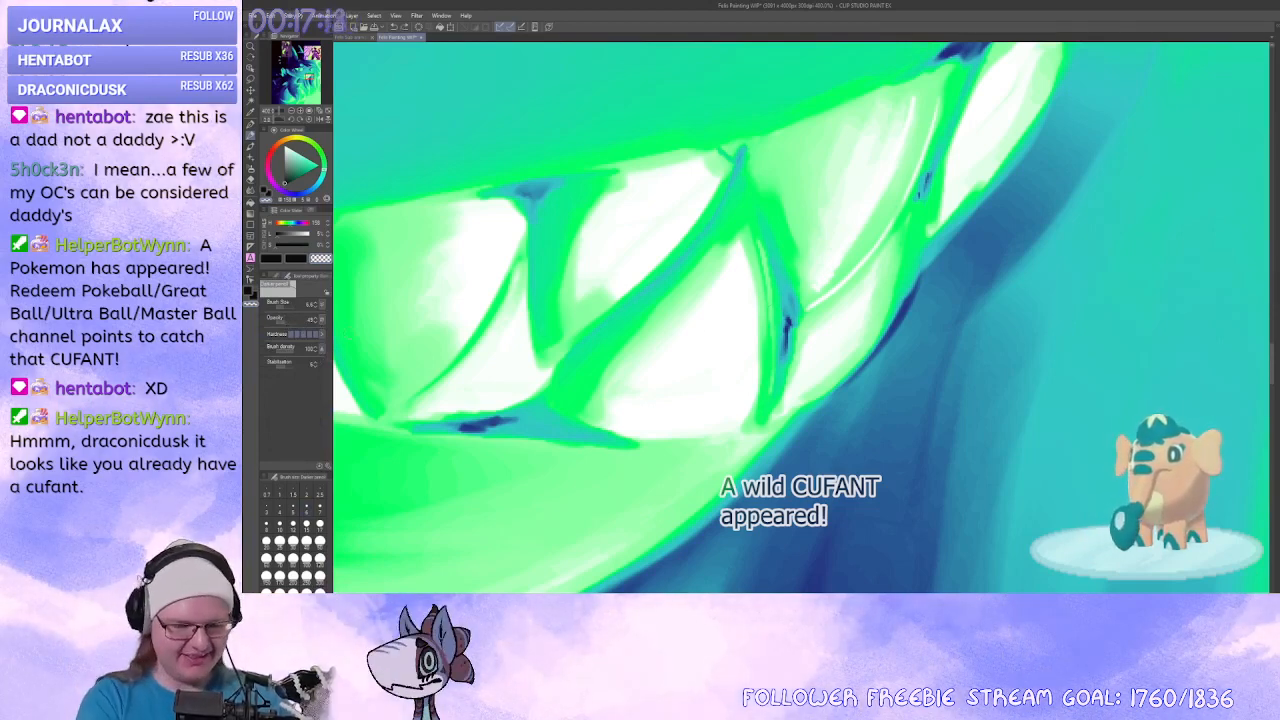
{"action": "left_click_drag", "start_coordinate": [761, 238], "coordinate": [771, 397]}
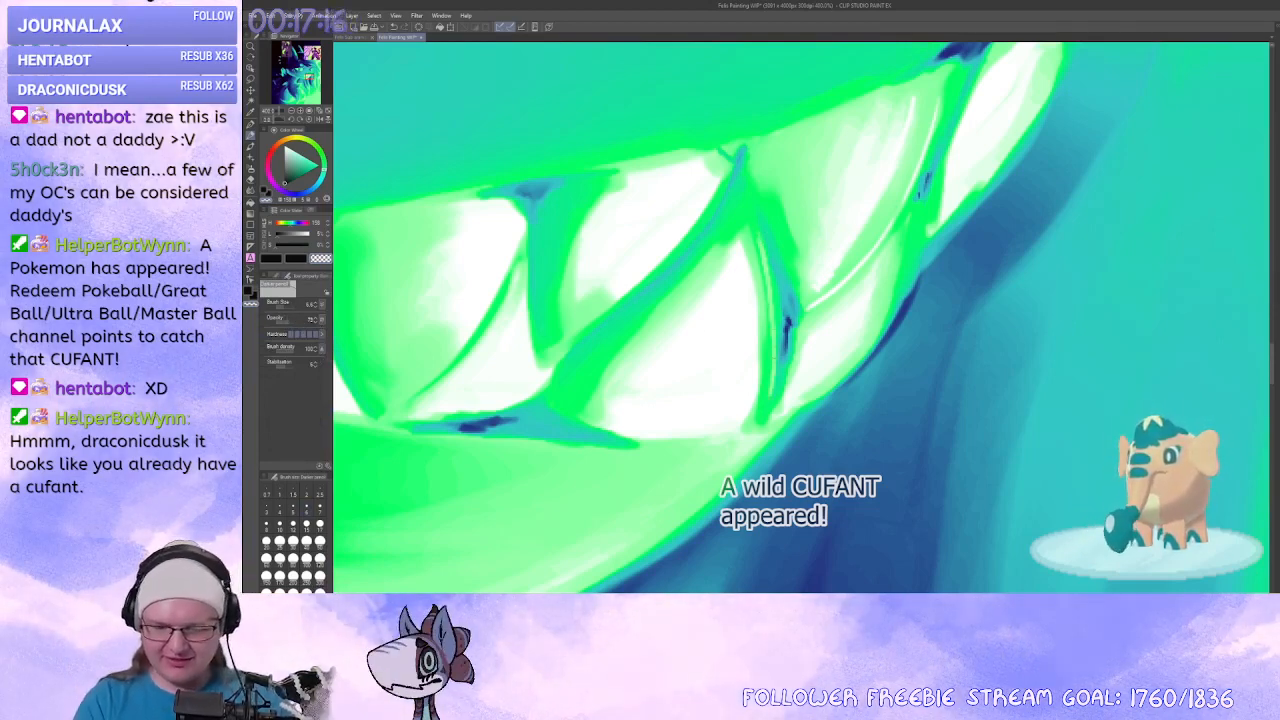
{"action": "key", "text": "ctrl+z"}
{"action": "left_click_drag", "start_coordinate": [774, 337], "coordinate": [763, 409]}
{"action": "left_click", "coordinate": [294, 322]}
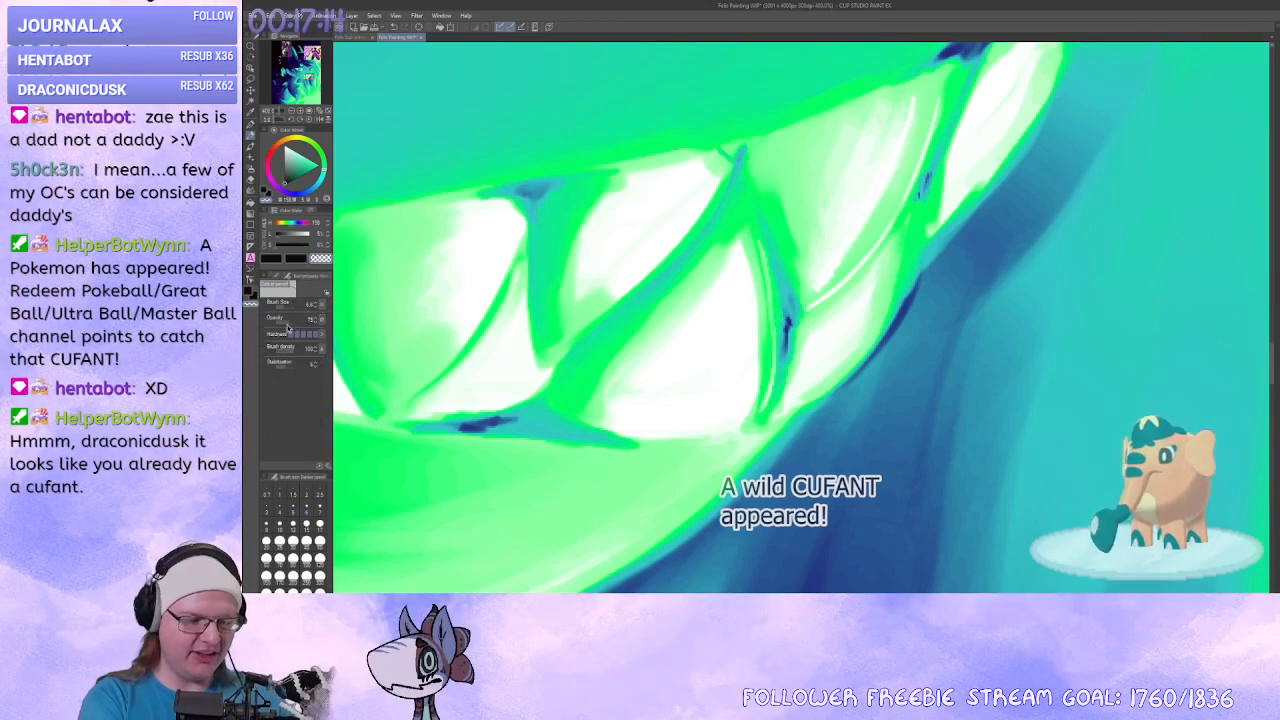
Draw thin pale lines along the diagonal divider and both edges of the broad upper tooth behind it, and return to the painting brush.
{"action": "left_click_drag", "start_coordinate": [726, 191], "coordinate": [826, 209]}
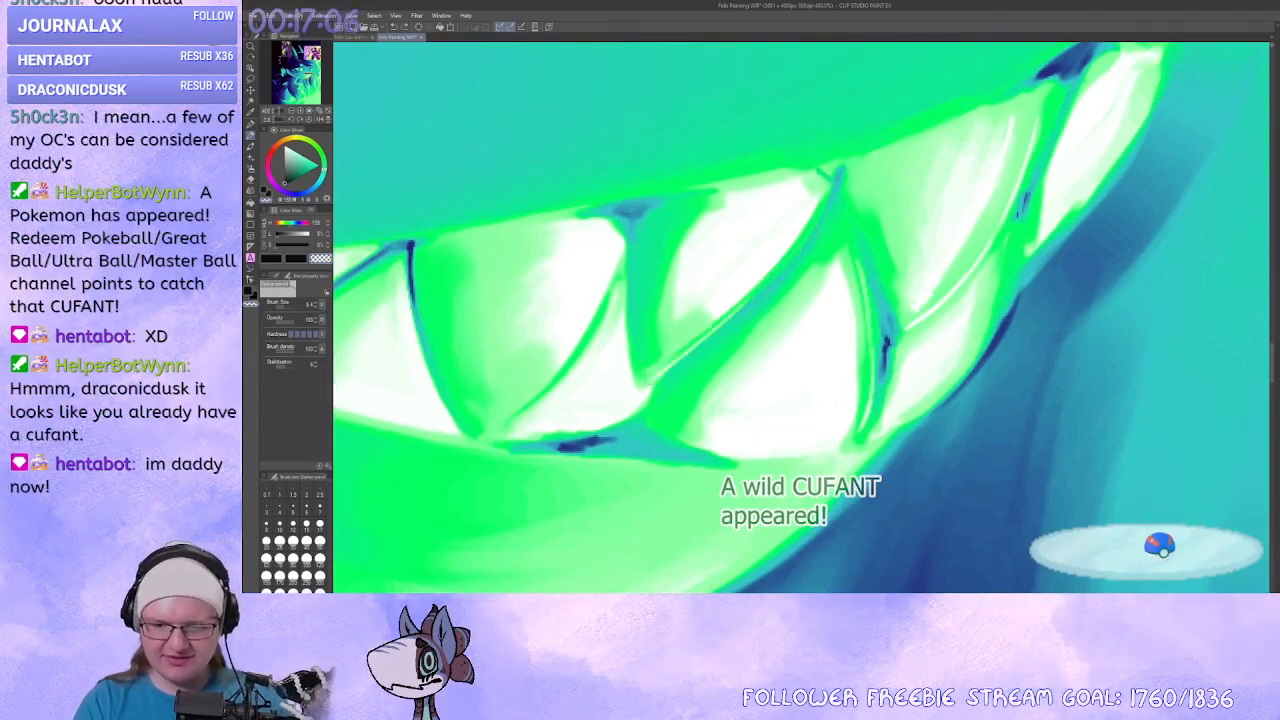
{"action": "left_click_drag", "start_coordinate": [655, 388], "coordinate": [799, 360]}
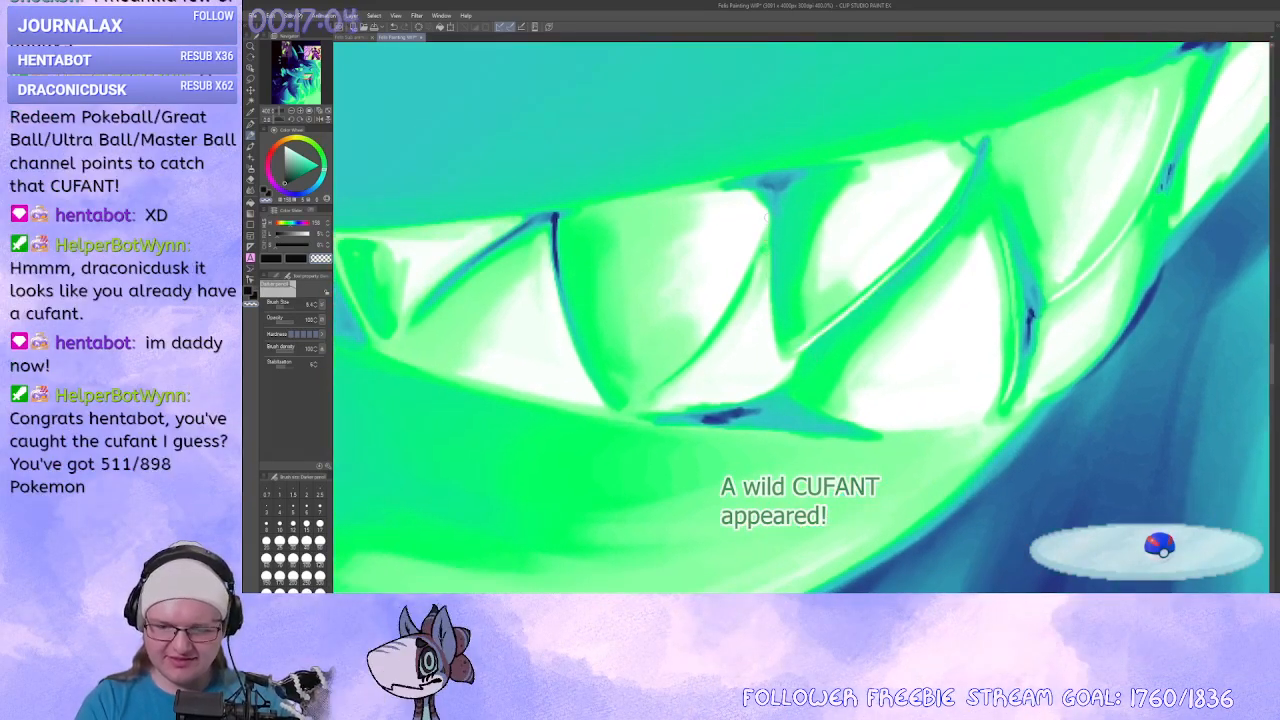
{"action": "left_click_drag", "start_coordinate": [677, 373], "coordinate": [690, 352]}
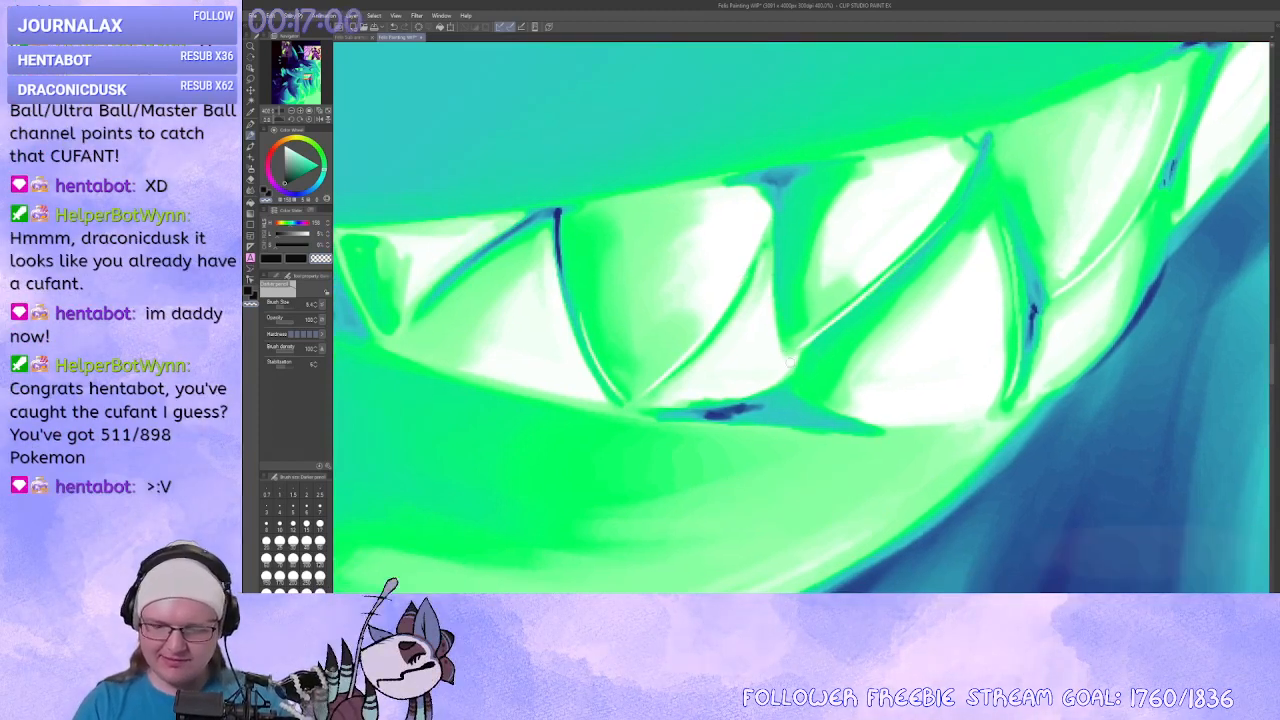
{"action": "mouse_move", "coordinate": [708, 296]}
{"action": "left_mouse_down"}
{"action": "mouse_move", "coordinate": [725, 296]}
{"action": "mouse_move", "coordinate": [663, 259]}
{"action": "left_mouse_up"}
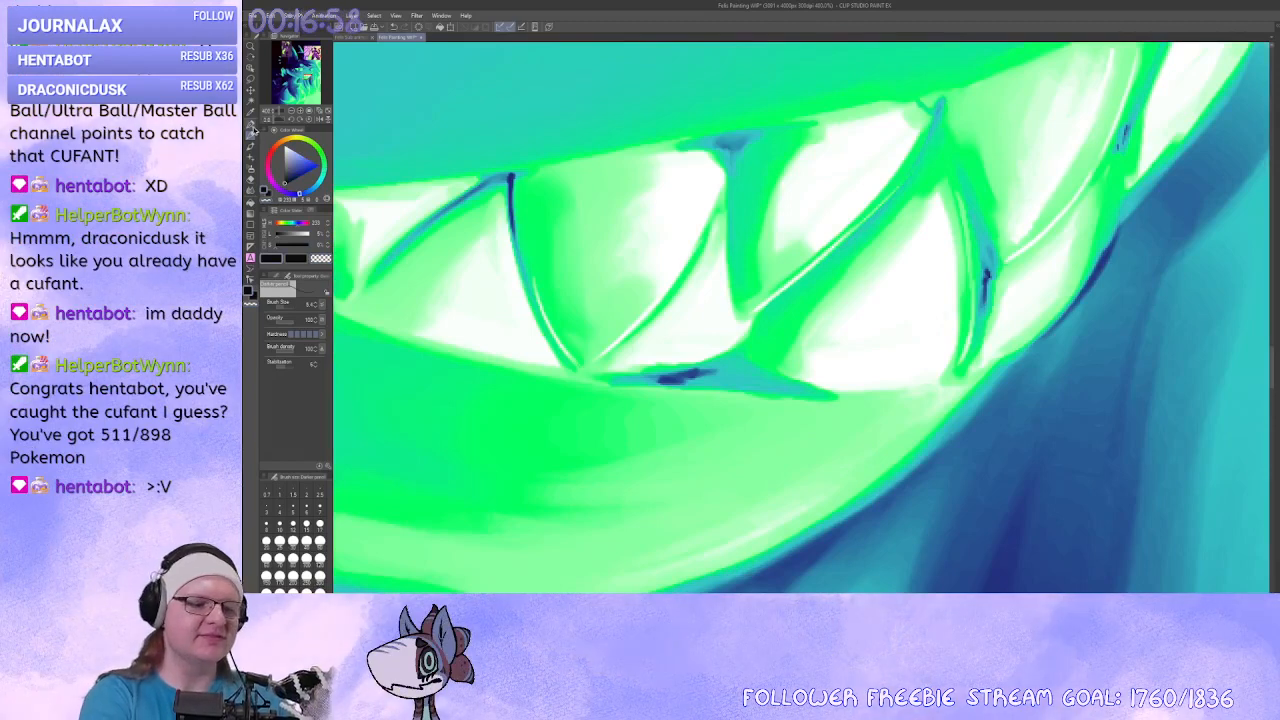
{"action": "left_click", "coordinate": [251, 146]}
{"action": "left_click_drag", "start_coordinate": [760, 247], "coordinate": [778, 237]}
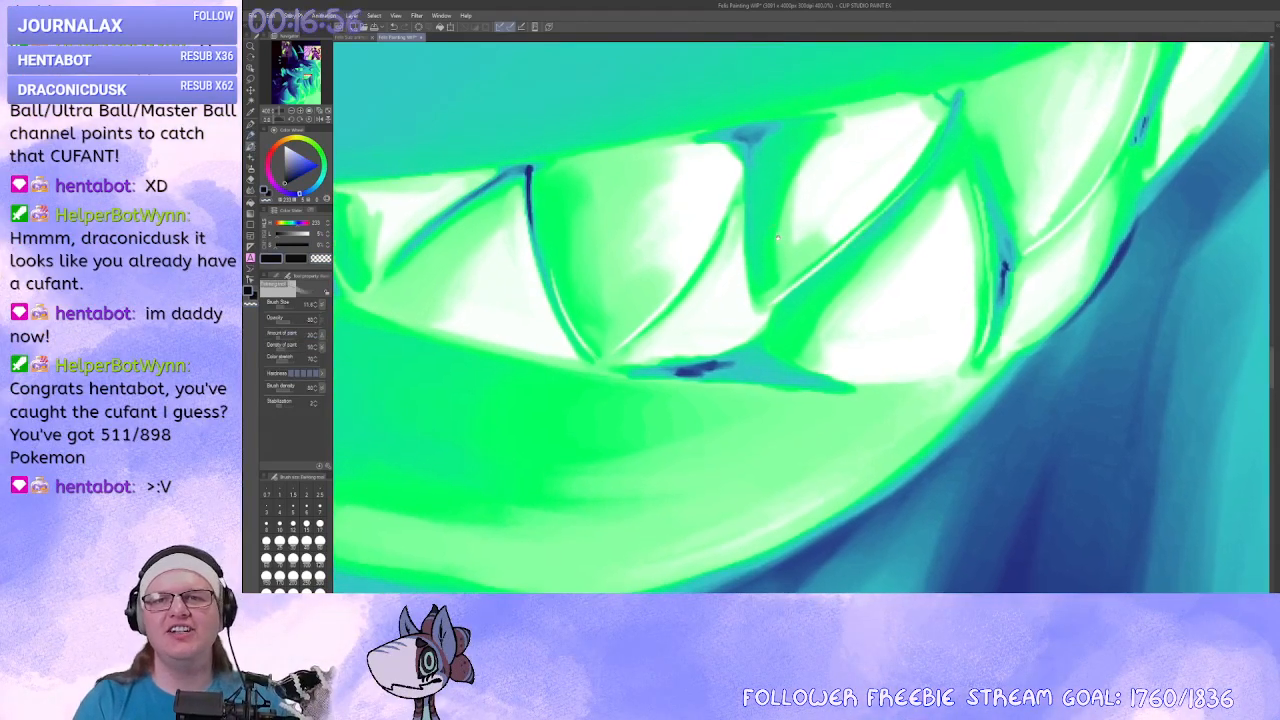
Paint thin blue shadow strokes down the T-shaped gap between the two broad upper teeth with a smaller brush.
{"action": "key", "text": "bracketleft"}
{"action": "key", "text": "bracketleft"}
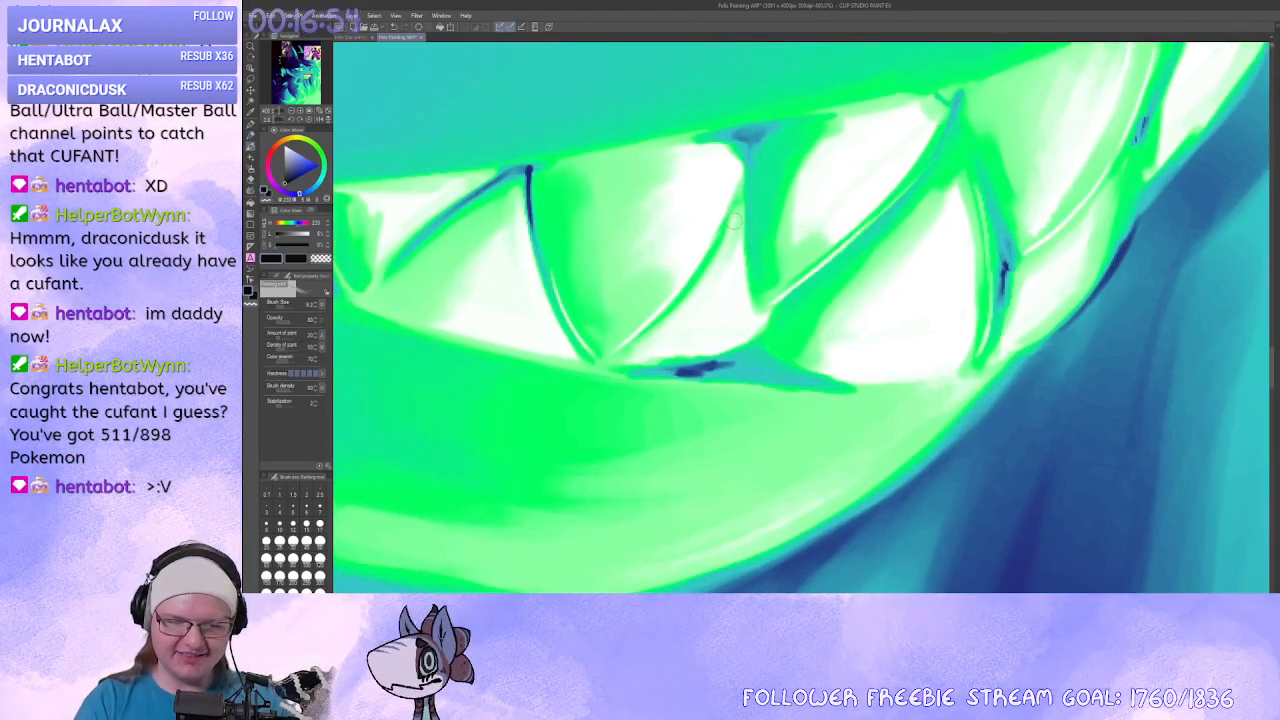
{"action": "mouse_move", "coordinate": [744, 200]}
{"action": "left_mouse_down"}
{"action": "mouse_move", "coordinate": [738, 250]}
{"action": "mouse_move", "coordinate": [747, 187]}
{"action": "mouse_move", "coordinate": [731, 230]}
{"action": "mouse_move", "coordinate": [730, 268]}
{"action": "left_mouse_up"}
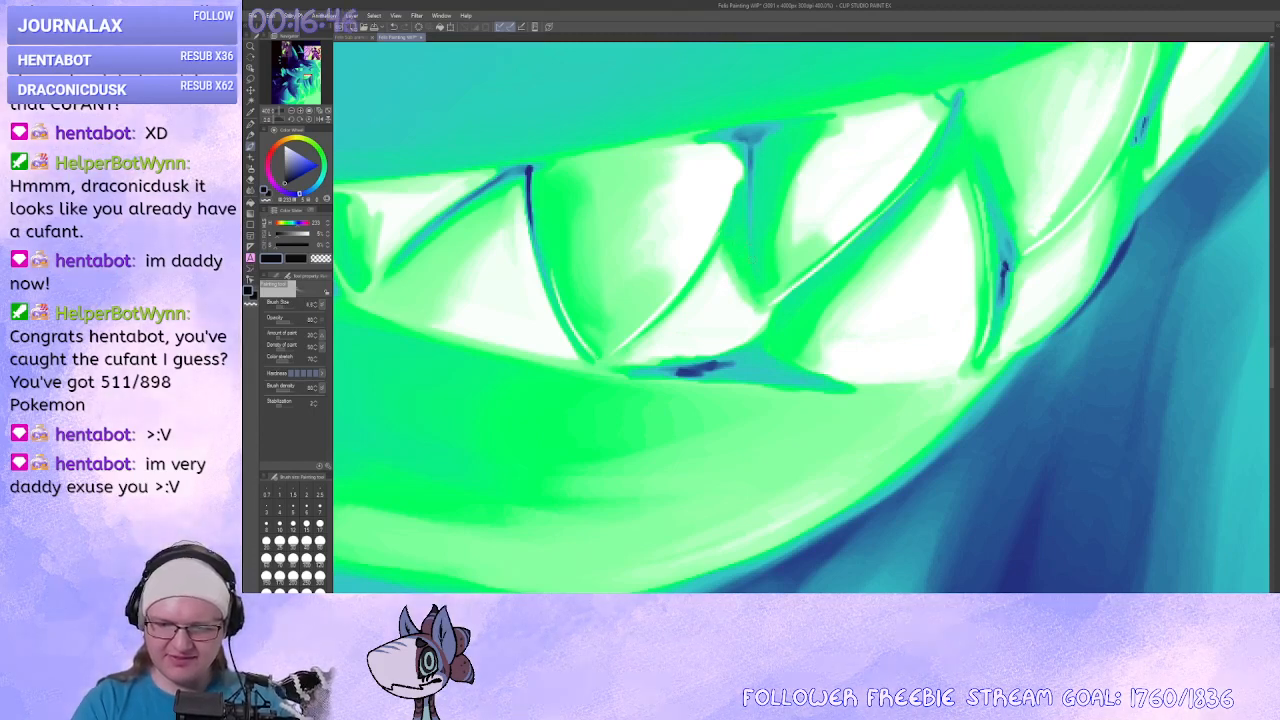
{"action": "left_click_drag", "start_coordinate": [751, 168], "coordinate": [752, 243]}
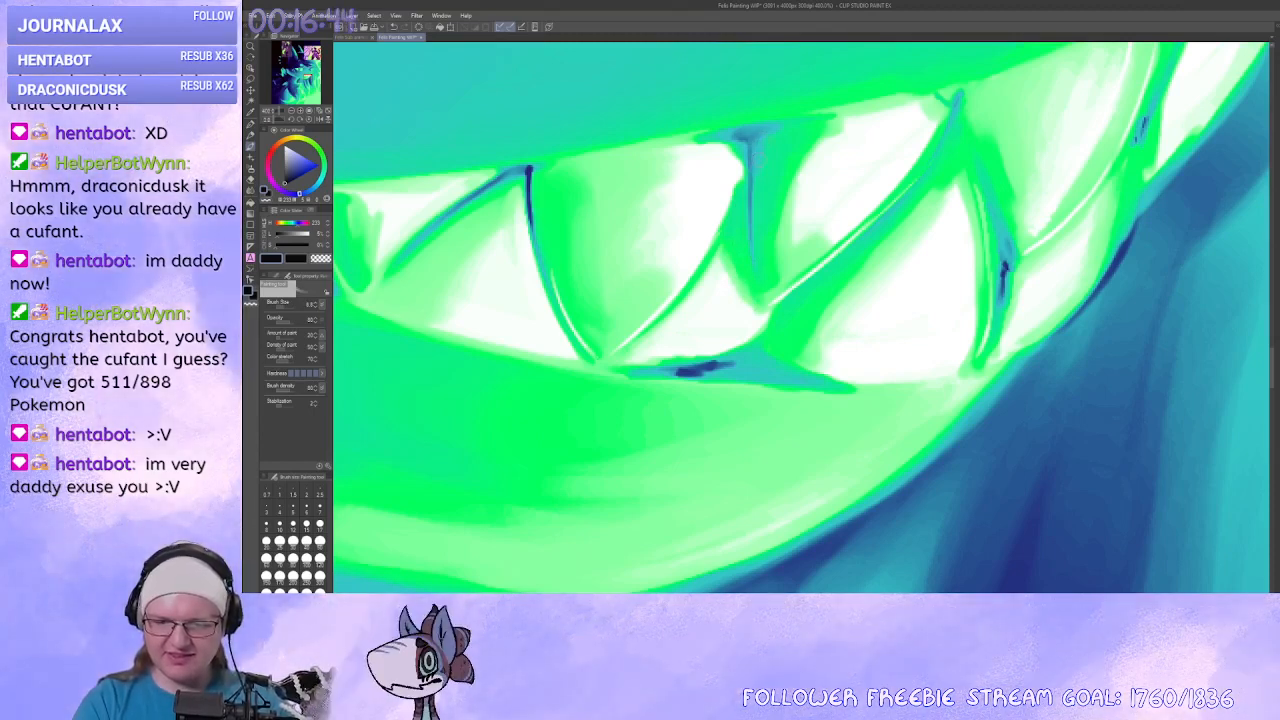
{"action": "left_click_drag", "start_coordinate": [756, 134], "coordinate": [756, 144]}
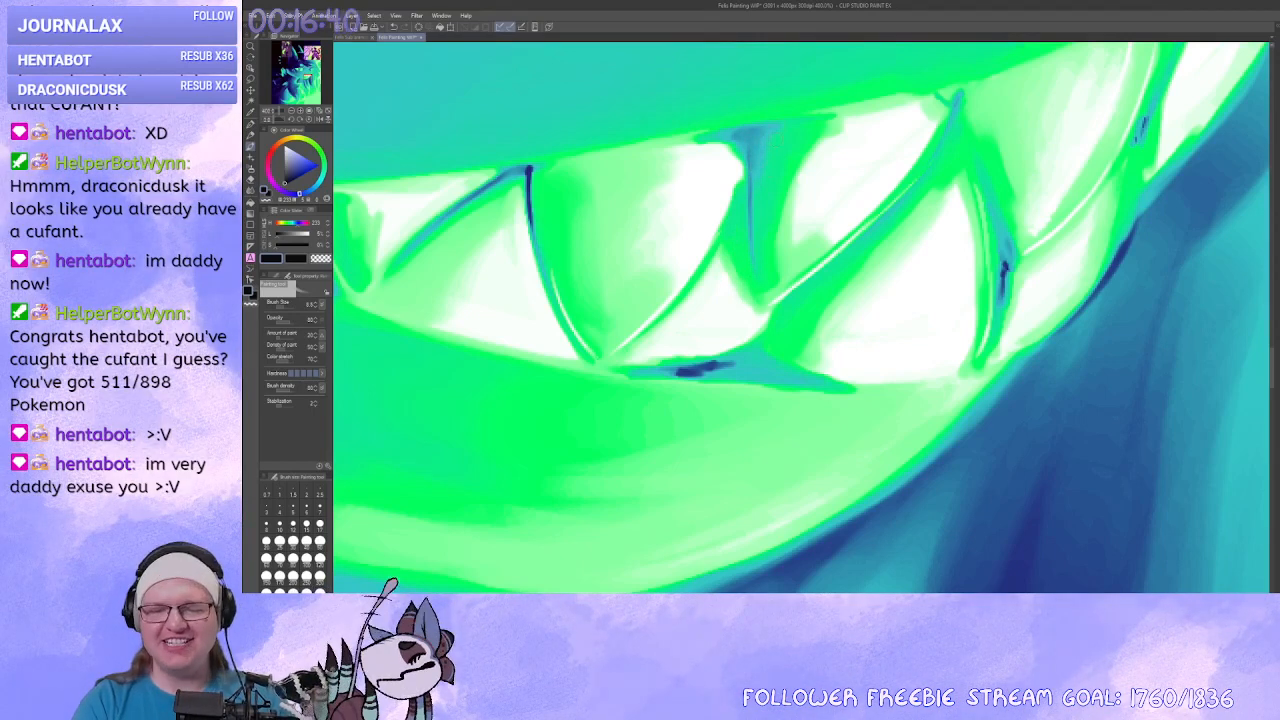
{"action": "left_click_drag", "start_coordinate": [662, 297], "coordinate": [707, 305]}
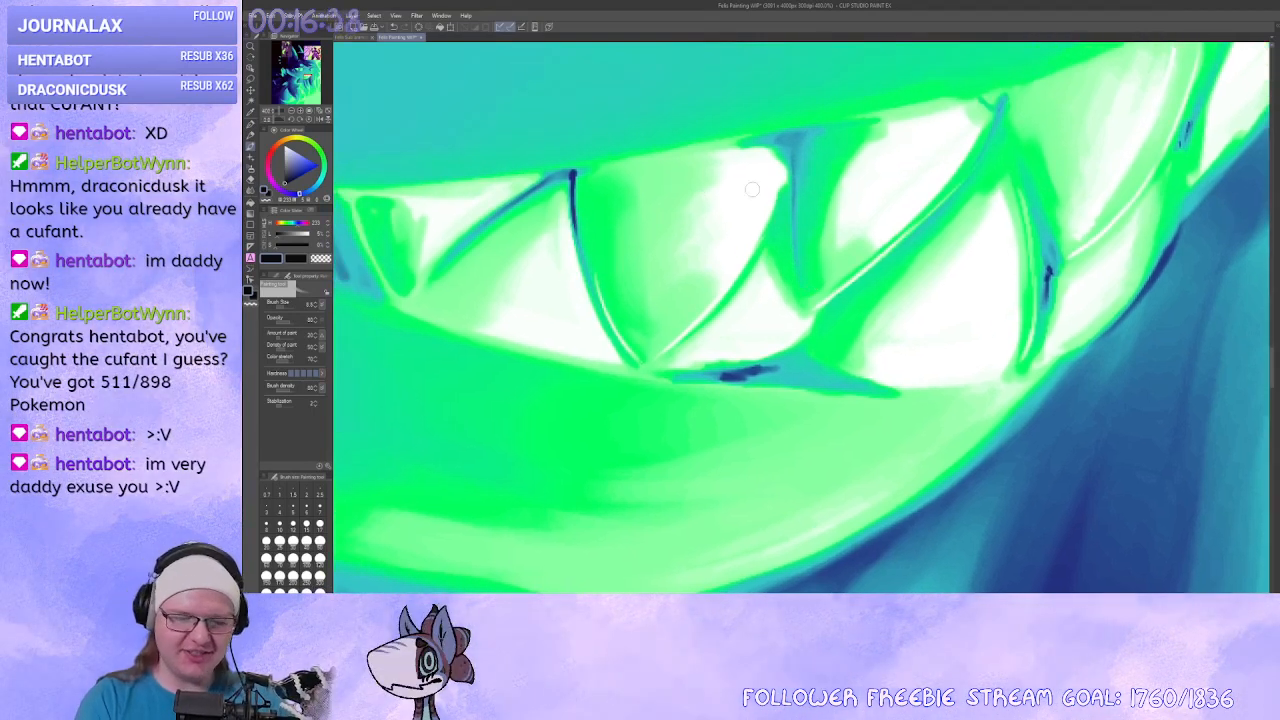
Sample the dark blue at the peak of the gap behind the large upper tooth and darken that peak, undoing unwanted strokes.
{"action": "key", "text": "x"}
{"action": "key", "text": "c"}
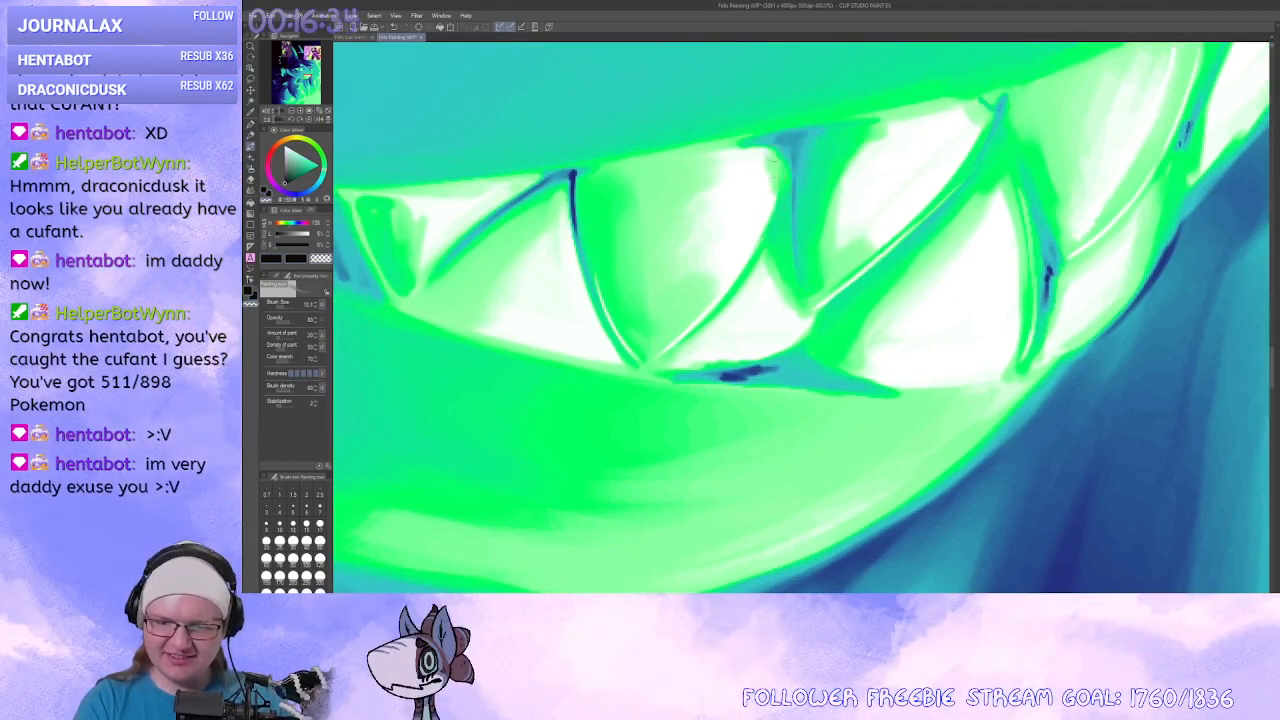
{"action": "mouse_move", "coordinate": [582, 182]}
{"action": "left_mouse_down"}
{"action": "mouse_move", "coordinate": [656, 214]}
{"action": "mouse_move", "coordinate": [681, 206]}
{"action": "mouse_move", "coordinate": [636, 211]}
{"action": "left_mouse_up"}
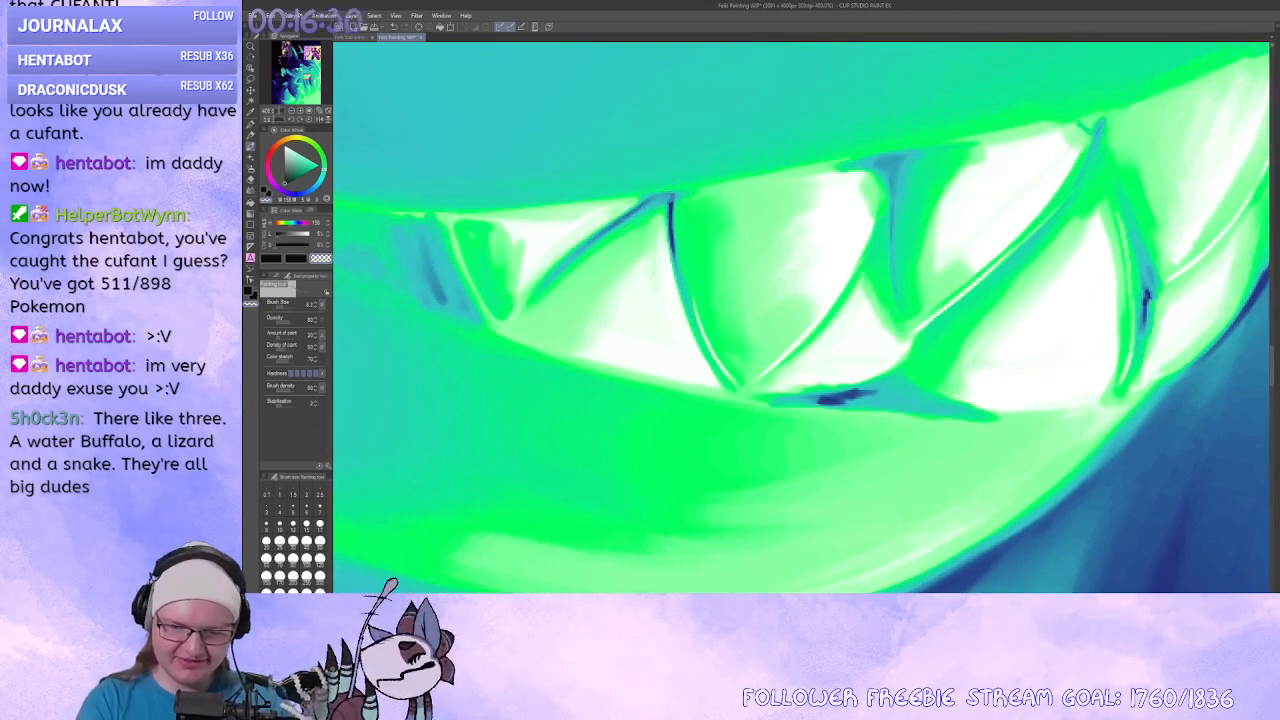
{"action": "key", "text": "ctrl+z"}
{"action": "key", "text": "bracketleft"}
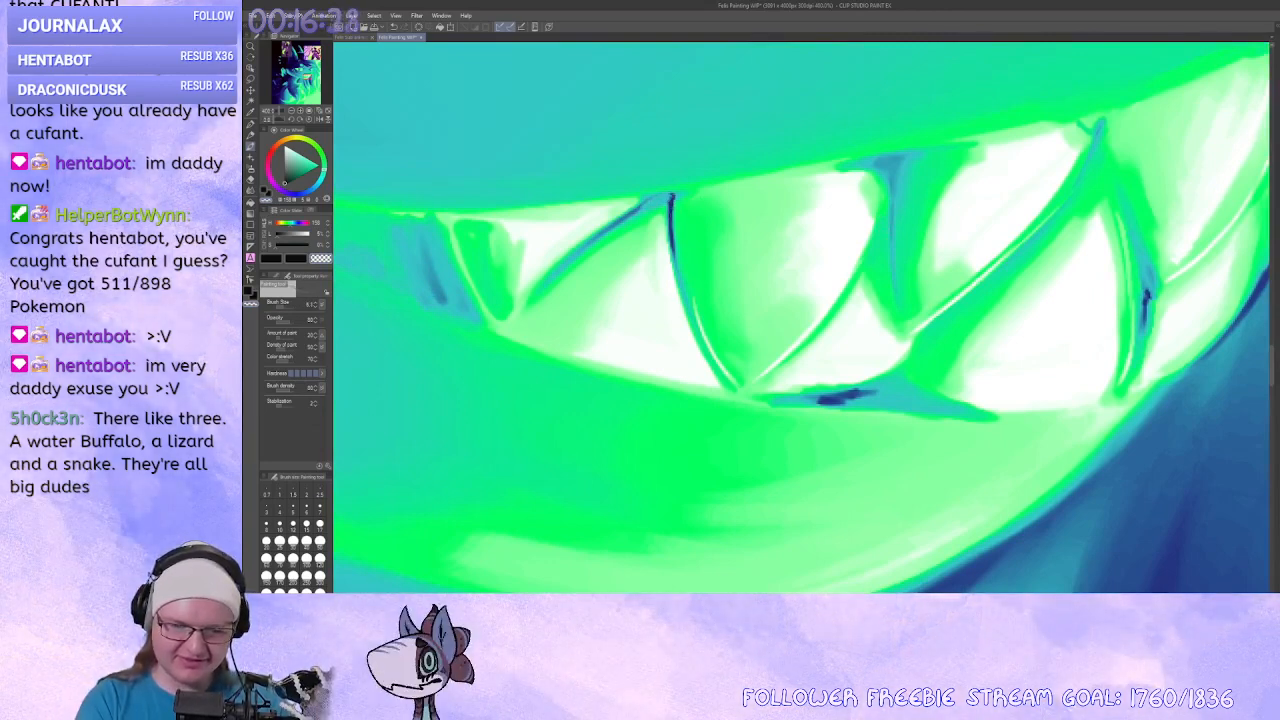
{"action": "left_click", "coordinate": [663, 205], "text": "alt"}
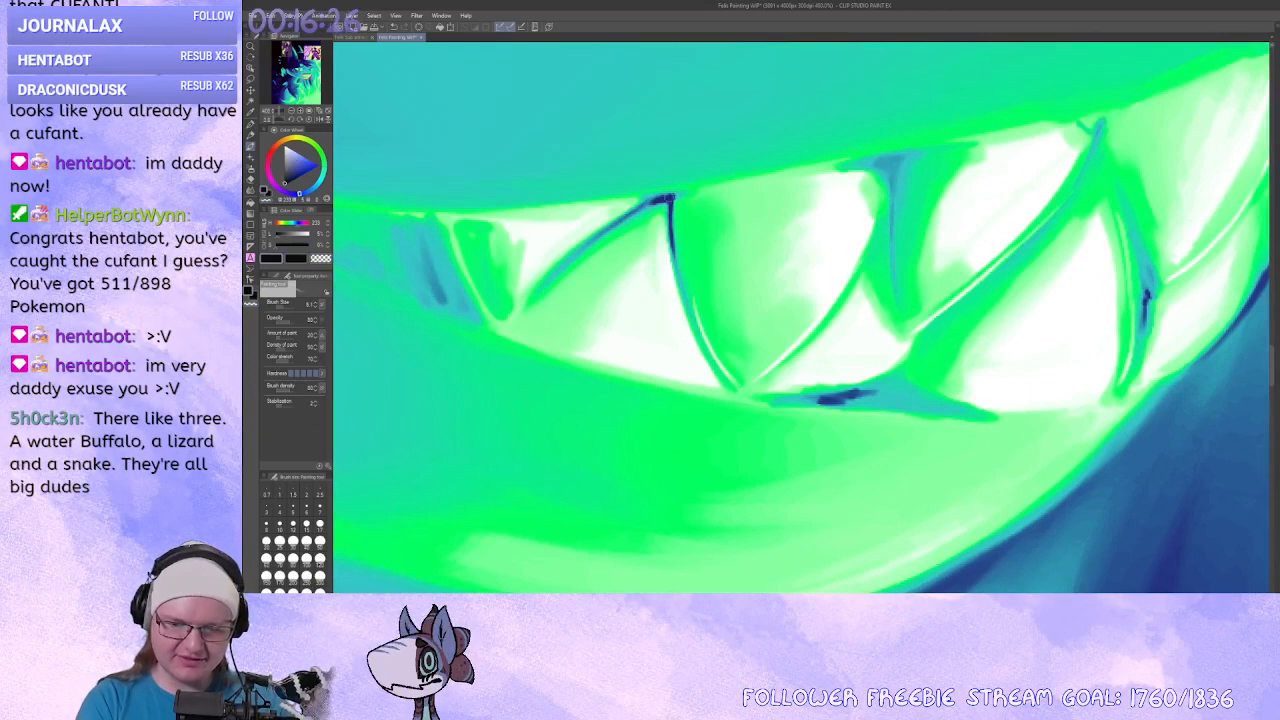
{"action": "left_click_drag", "start_coordinate": [669, 199], "coordinate": [641, 211]}
{"action": "key", "text": "ctrl+z"}
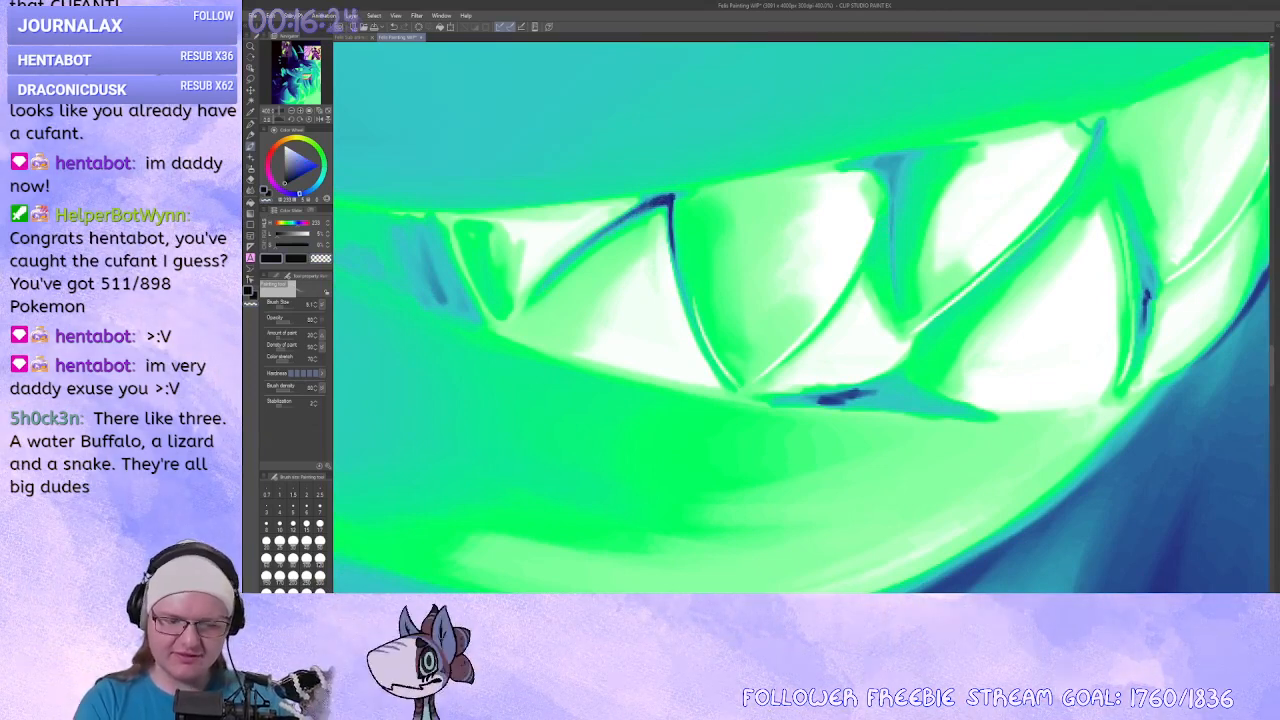
Dab short dark marks into the blue mouth corner behind the rearmost tooth and break them up with thin pencil strokes.
{"action": "left_click_drag", "start_coordinate": [521, 279], "coordinate": [716, 262]}
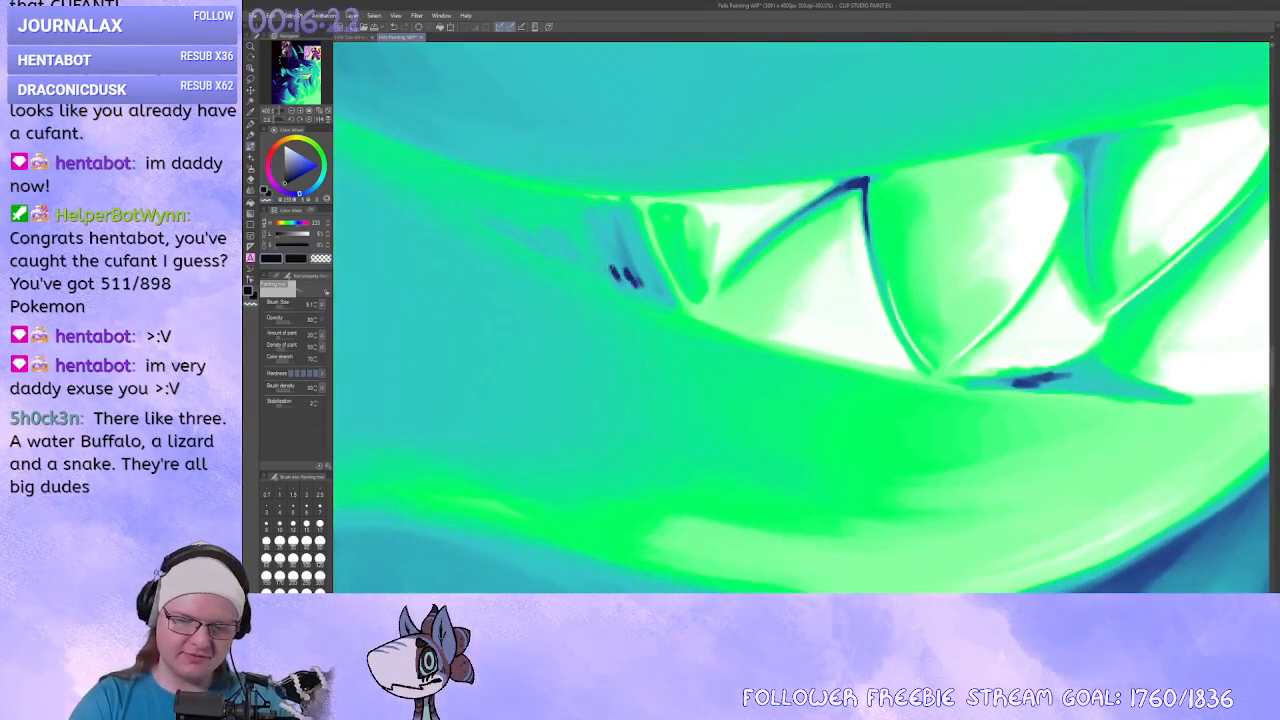
{"action": "key", "text": "p"}
{"action": "key", "text": "x"}
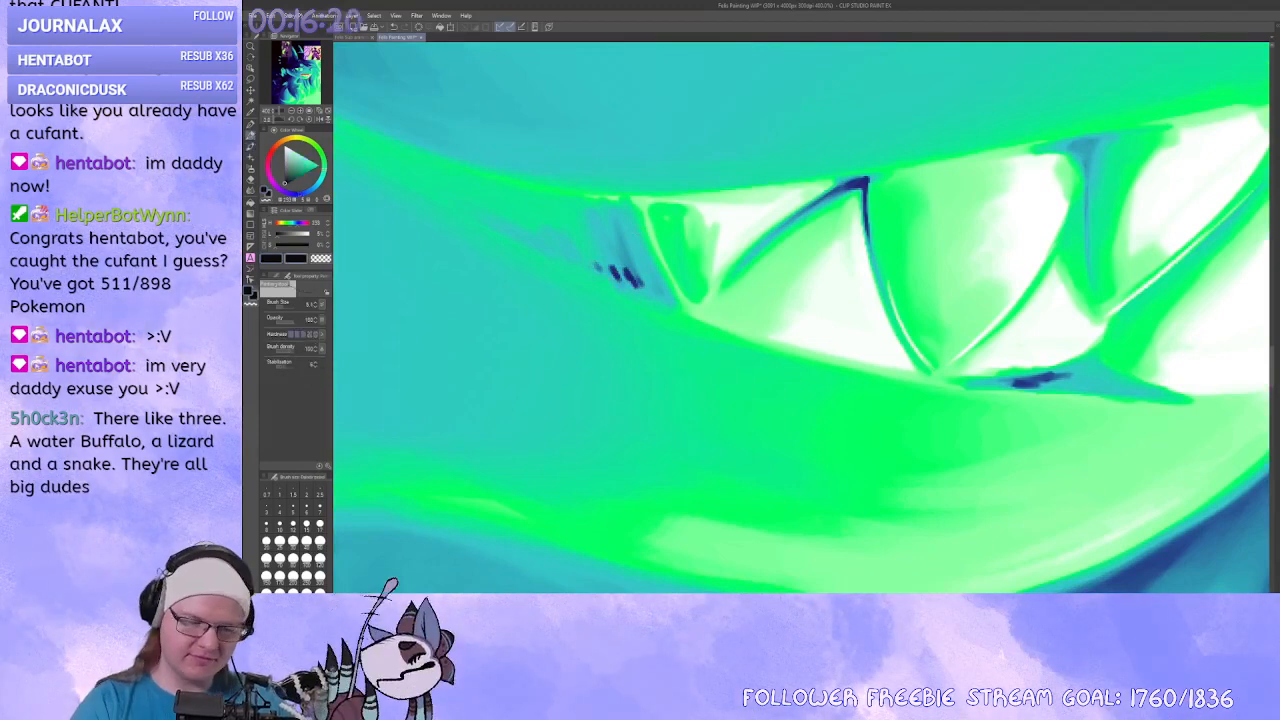
{"action": "key", "text": "c"}
{"action": "left_click_drag", "start_coordinate": [627, 264], "coordinate": [641, 286]}
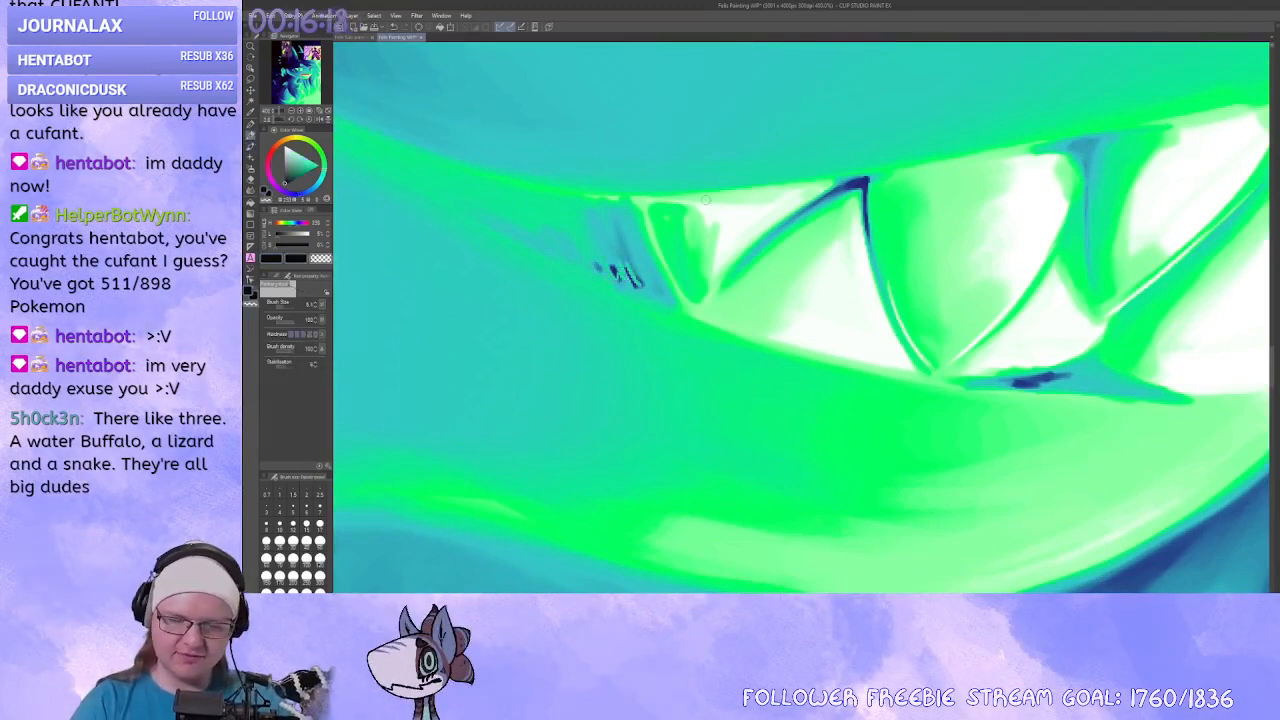
Draw a thin pencil line along the outer edge of the frontmost upper tooth.
{"action": "left_click_drag", "start_coordinate": [705, 200], "coordinate": [515, 184]}
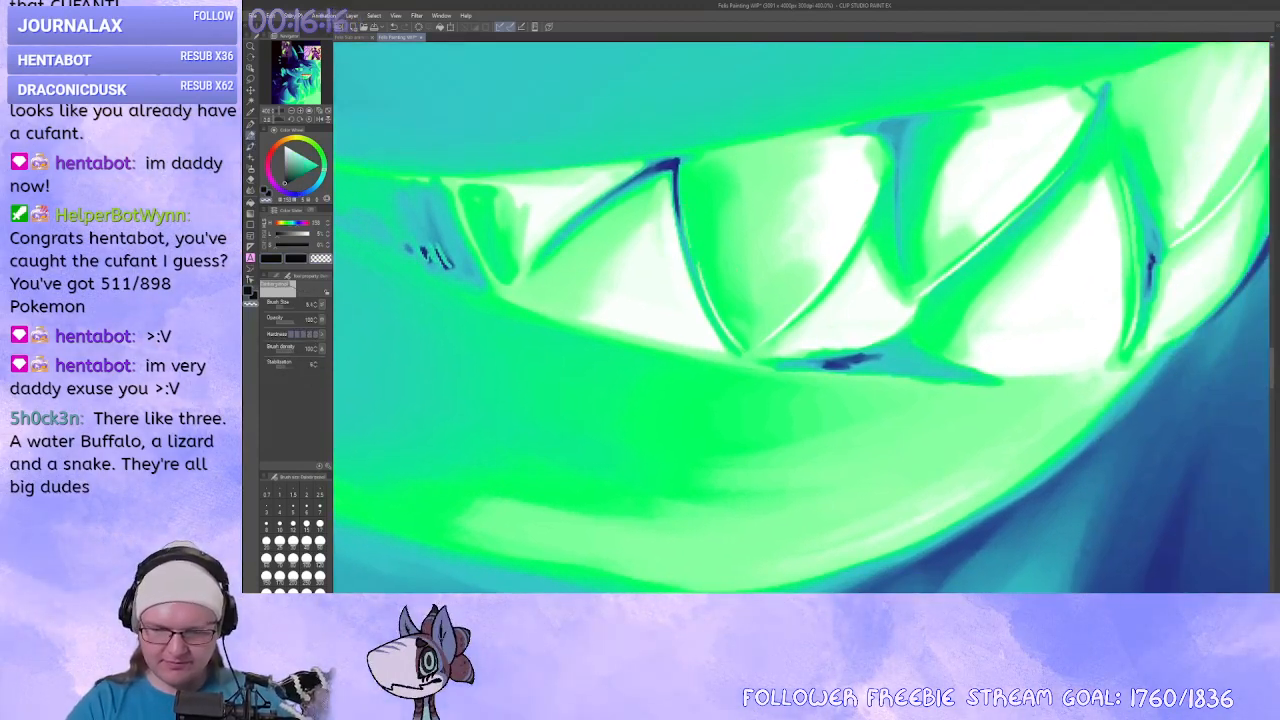
{"action": "left_click_drag", "start_coordinate": [1036, 308], "coordinate": [844, 332]}
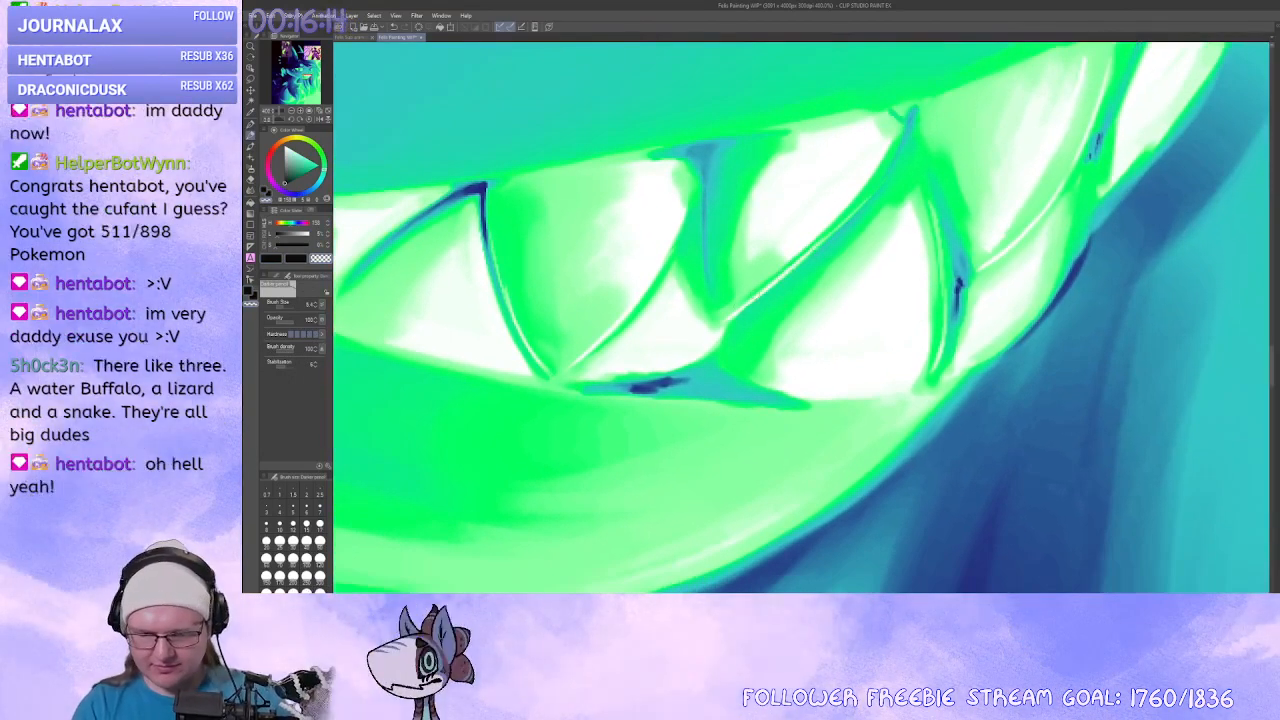
{"action": "left_click_drag", "start_coordinate": [731, 363], "coordinate": [794, 348]}
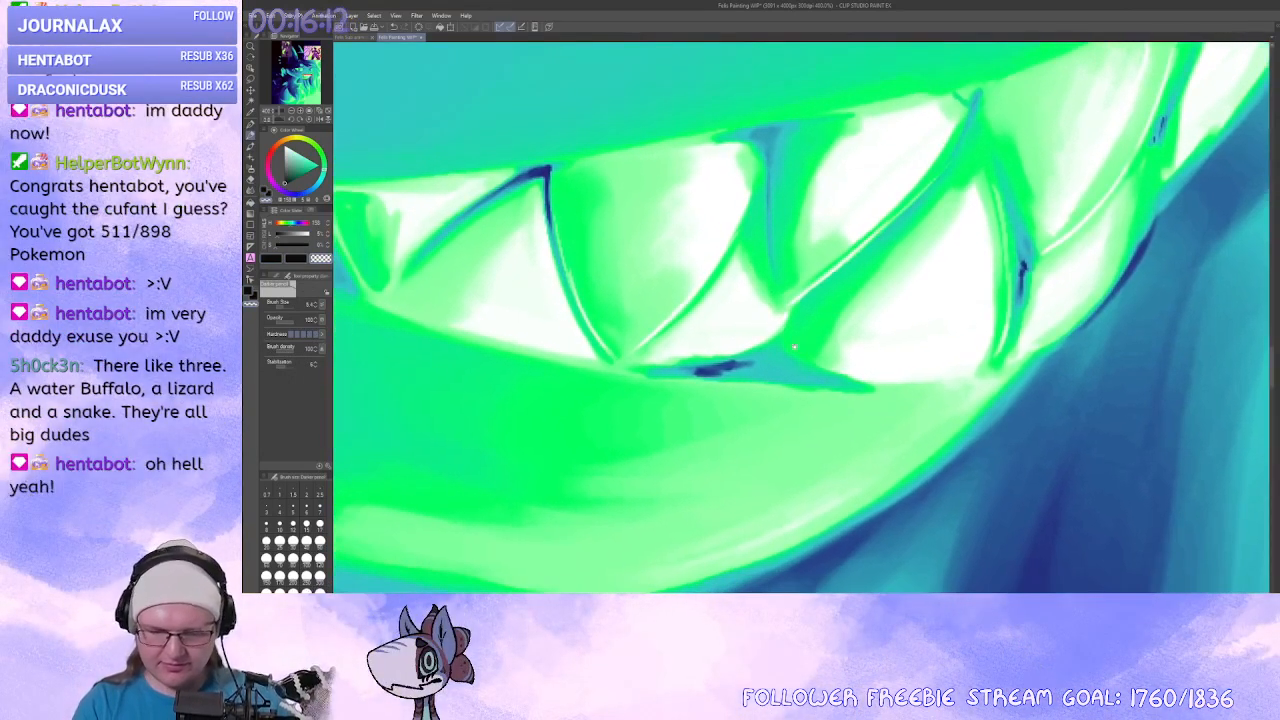
{"action": "left_click_drag", "start_coordinate": [895, 332], "coordinate": [740, 361]}
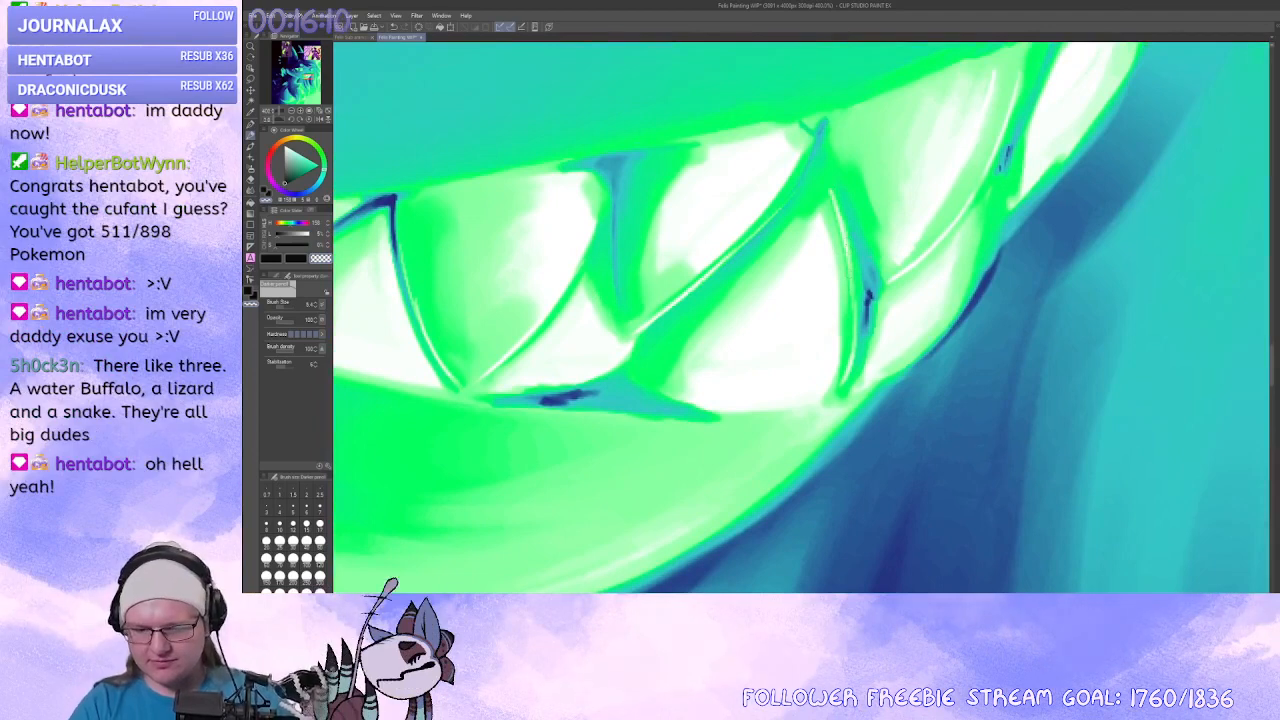
{"action": "left_click_drag", "start_coordinate": [896, 327], "coordinate": [839, 357]}
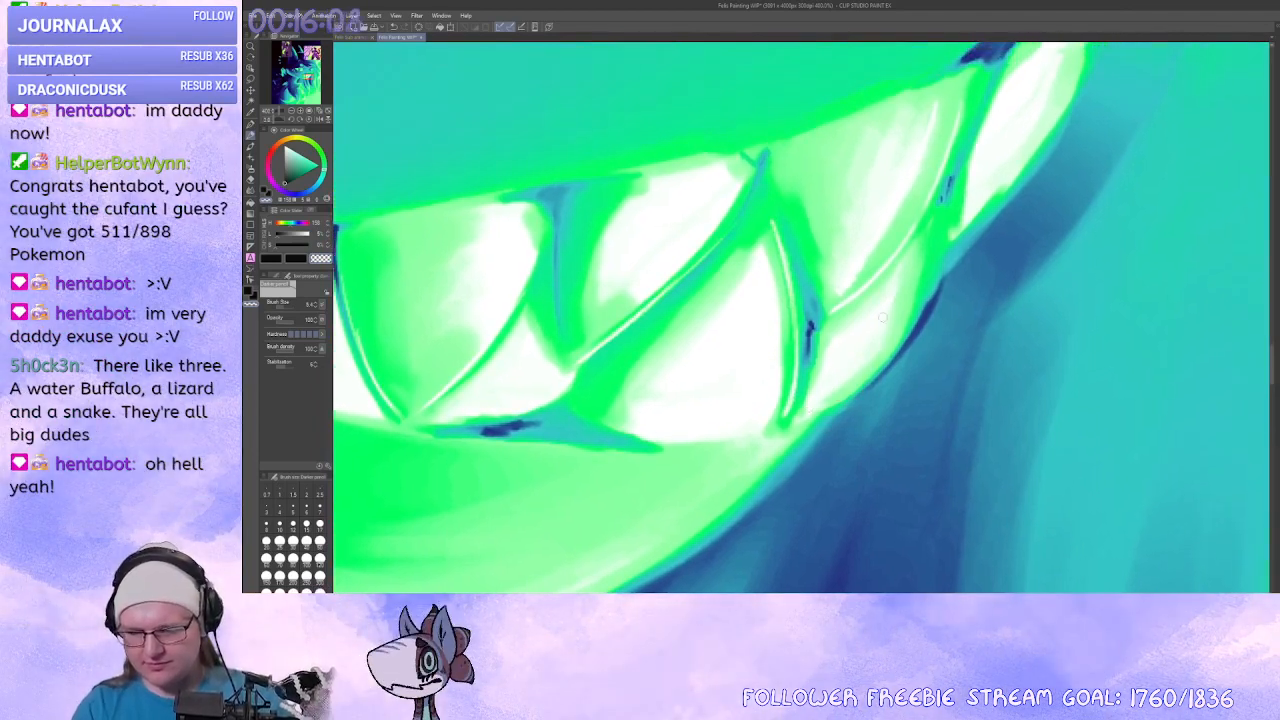
{"action": "left_click_drag", "start_coordinate": [907, 266], "coordinate": [847, 336]}
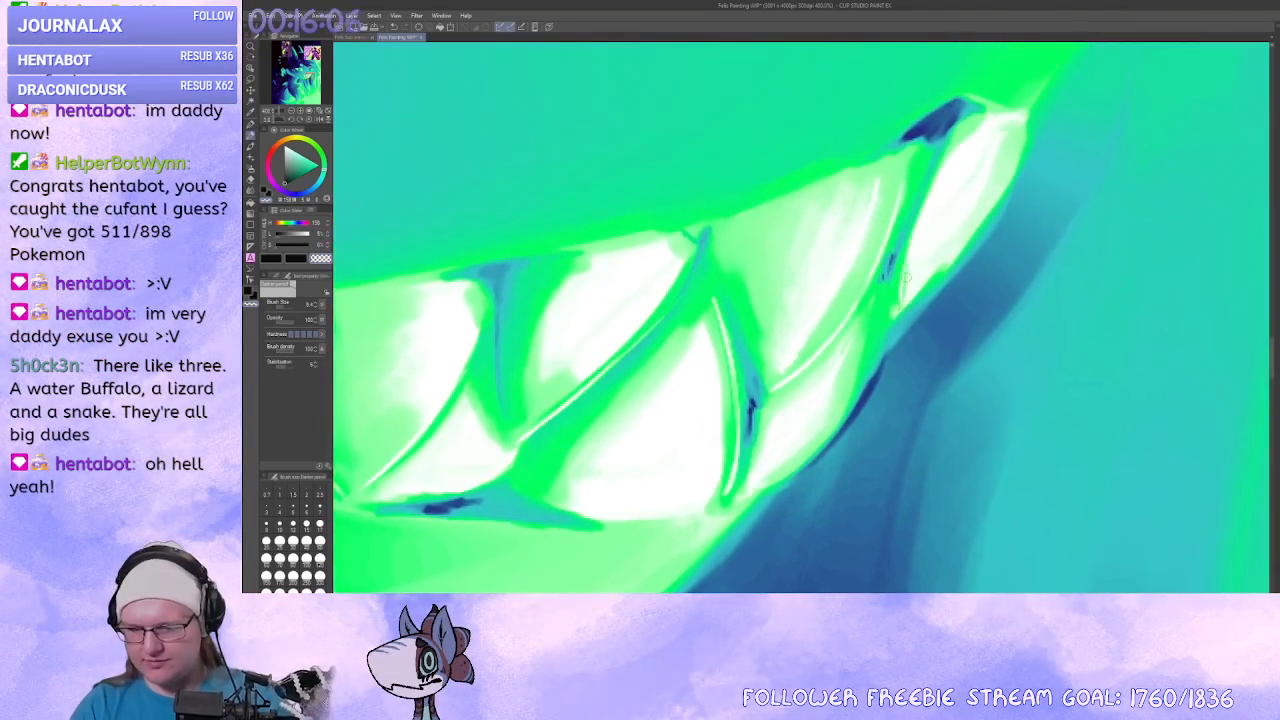
{"action": "left_click_drag", "start_coordinate": [905, 305], "coordinate": [998, 212]}
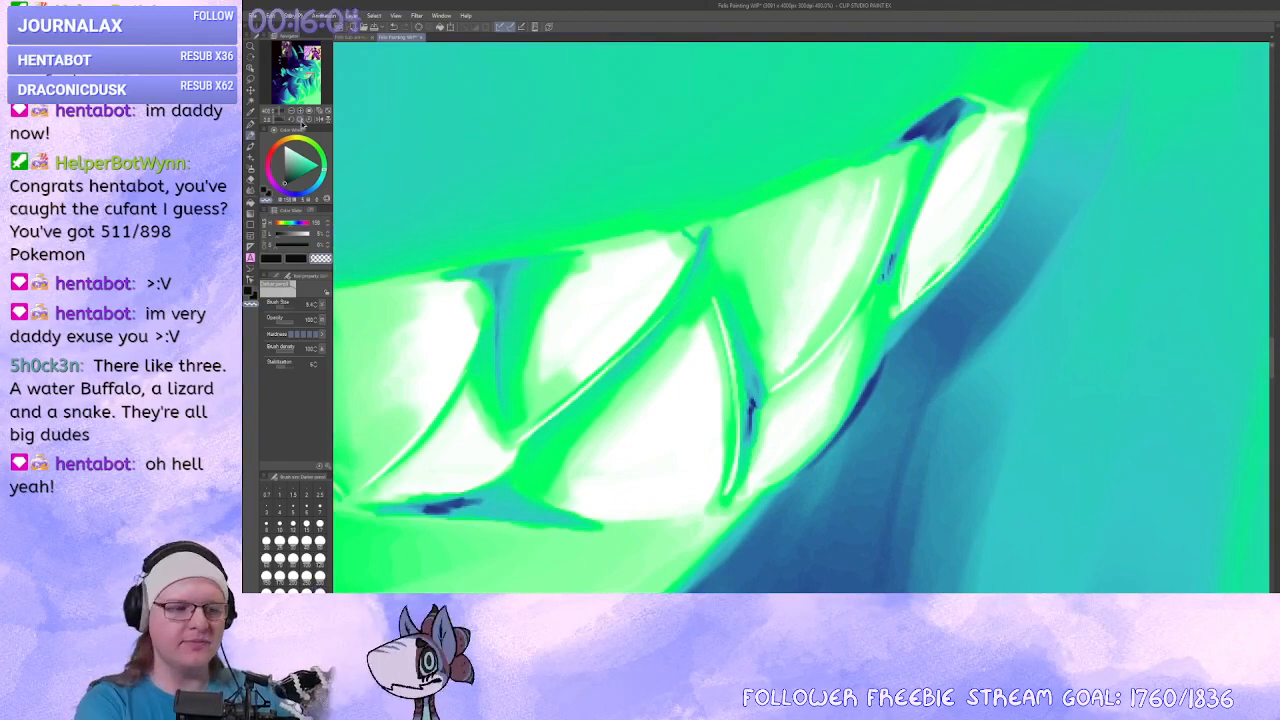
Hide the two reference images covering the canvas and review the whole painting.
{"action": "left_click", "coordinate": [292, 111]}
{"action": "left_click", "coordinate": [292, 111]}
{"action": "left_click", "coordinate": [292, 111]}
{"action": "left_click", "coordinate": [292, 111]}
{"action": "left_click", "coordinate": [292, 111]}
{"action": "left_click", "coordinate": [292, 111]}
{"action": "left_click", "coordinate": [292, 111]}
{"action": "mouse_move", "coordinate": [980, 405]}
{"action": "left_mouse_down"}
{"action": "mouse_move", "coordinate": [1006, 323]}
{"action": "mouse_move", "coordinate": [1009, 383]}
{"action": "mouse_move", "coordinate": [1034, 423]}
{"action": "mouse_move", "coordinate": [971, 460]}
{"action": "mouse_move", "coordinate": [971, 509]}
{"action": "left_mouse_up"}
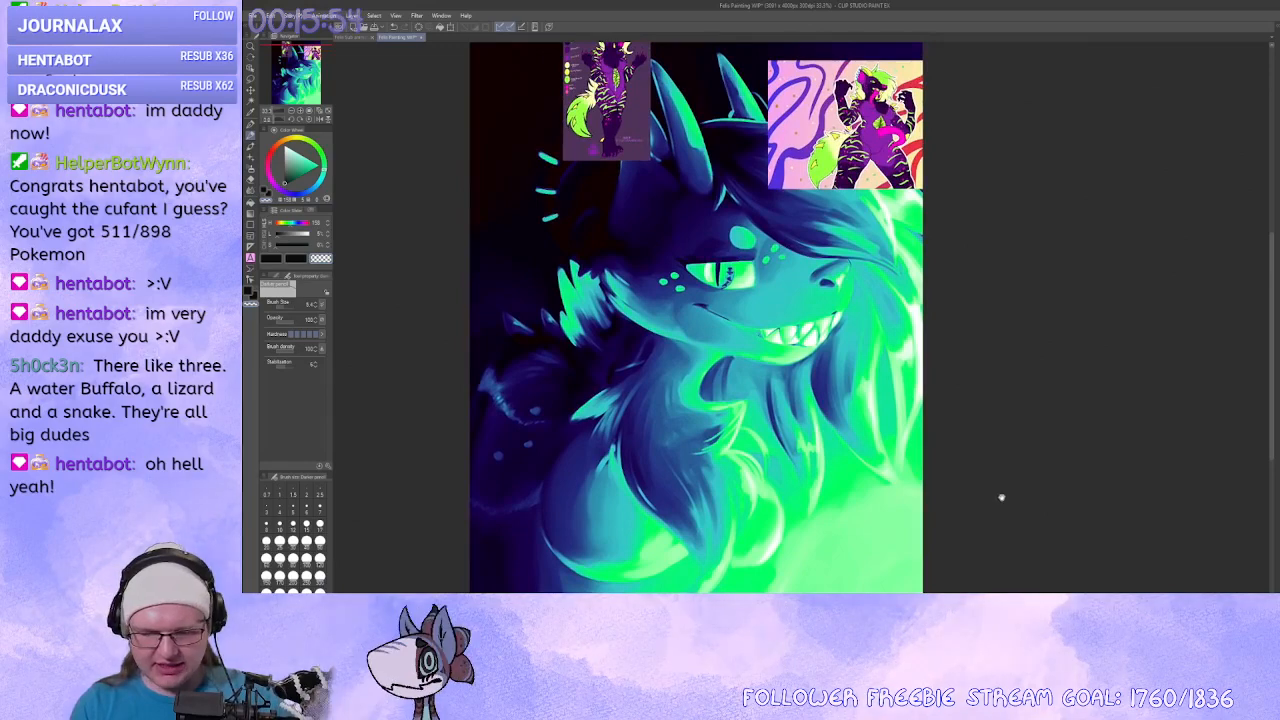
{"action": "left_click_drag", "start_coordinate": [1001, 497], "coordinate": [1069, 414]}
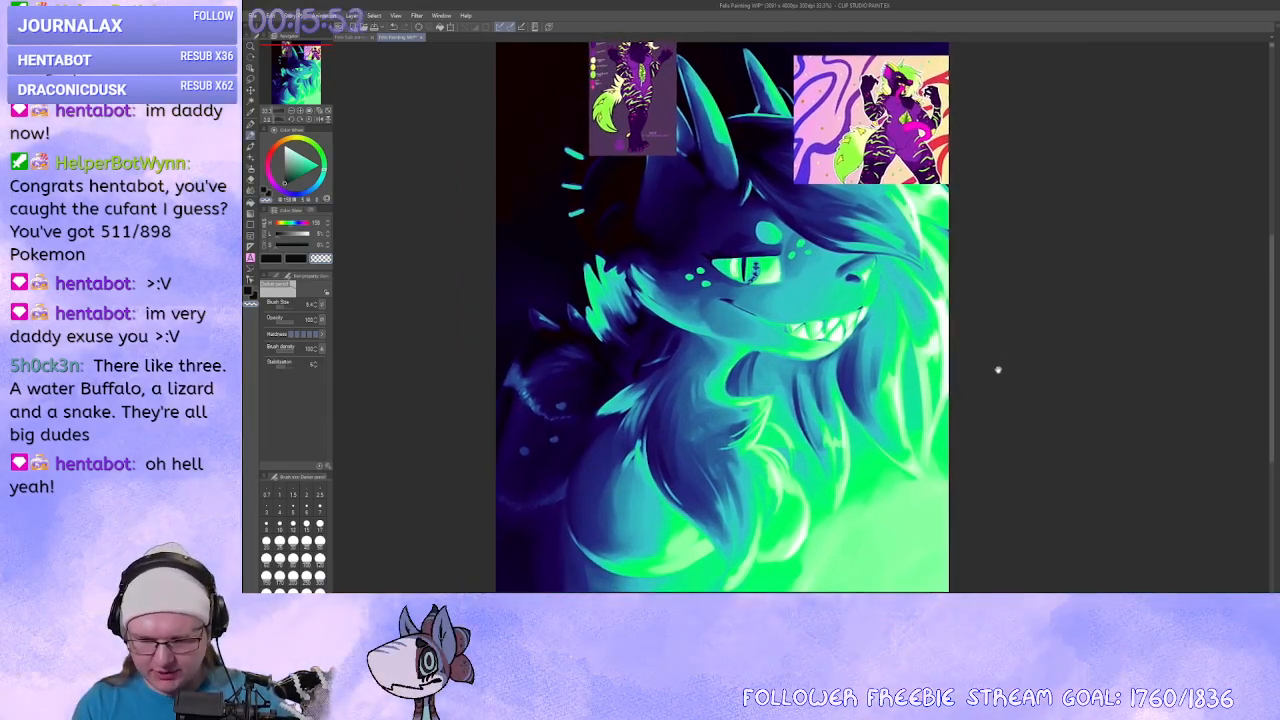
{"action": "mouse_move", "coordinate": [998, 370]}
{"action": "left_mouse_down"}
{"action": "mouse_move", "coordinate": [1010, 373]}
{"action": "mouse_move", "coordinate": [1008, 457]}
{"action": "mouse_move", "coordinate": [1014, 414]}
{"action": "left_mouse_up"}
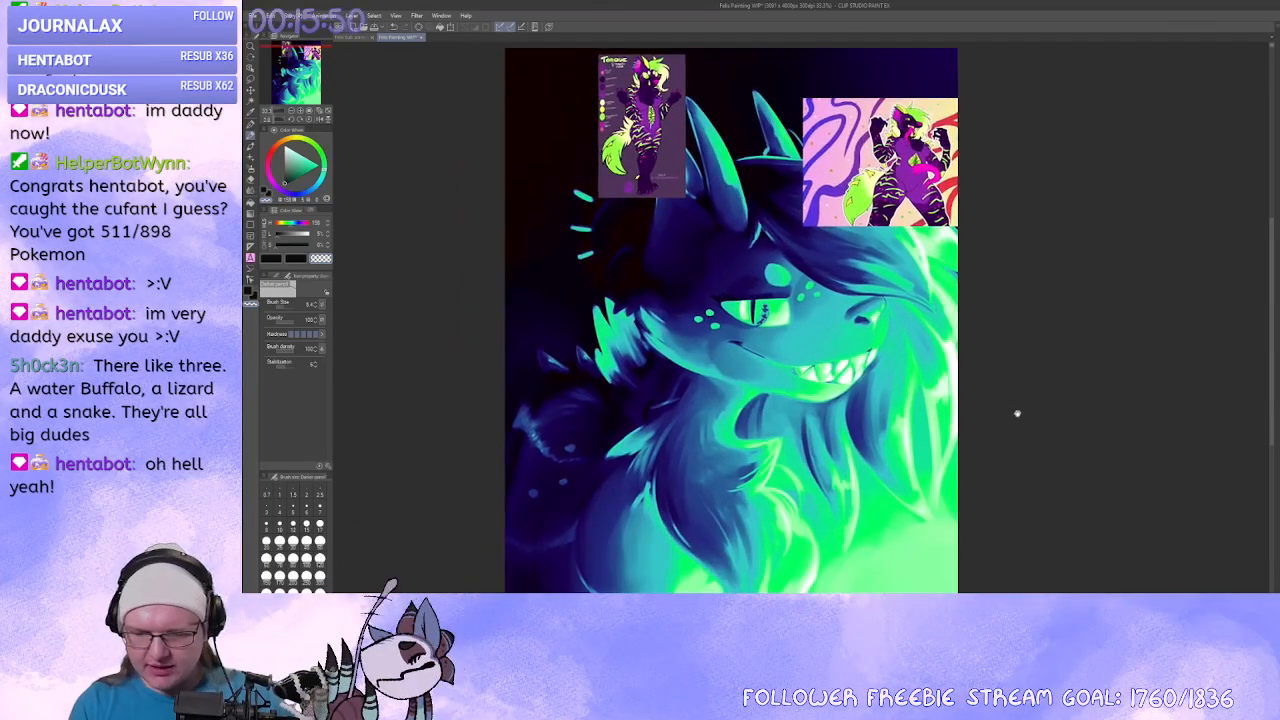
{"action": "left_click", "coordinate": [1278, 70]}
{"action": "left_click", "coordinate": [1278, 83]}
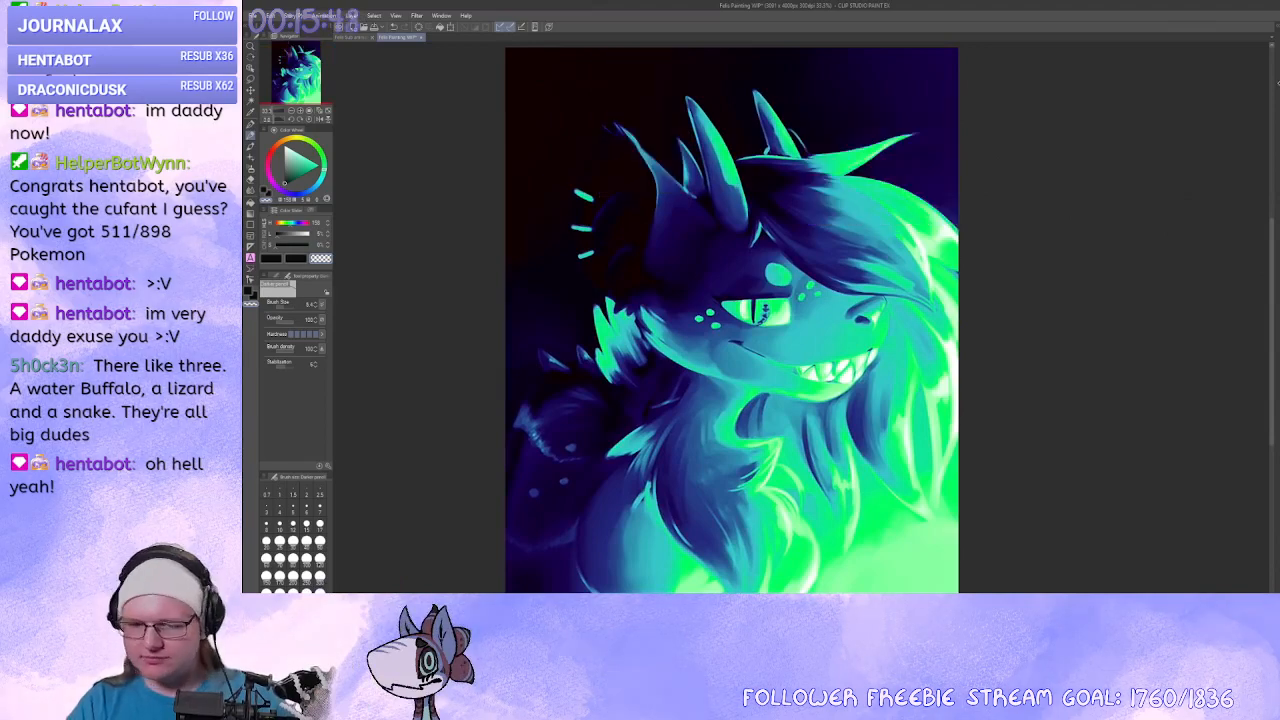
{"action": "left_click_drag", "start_coordinate": [1137, 270], "coordinate": [1134, 231]}
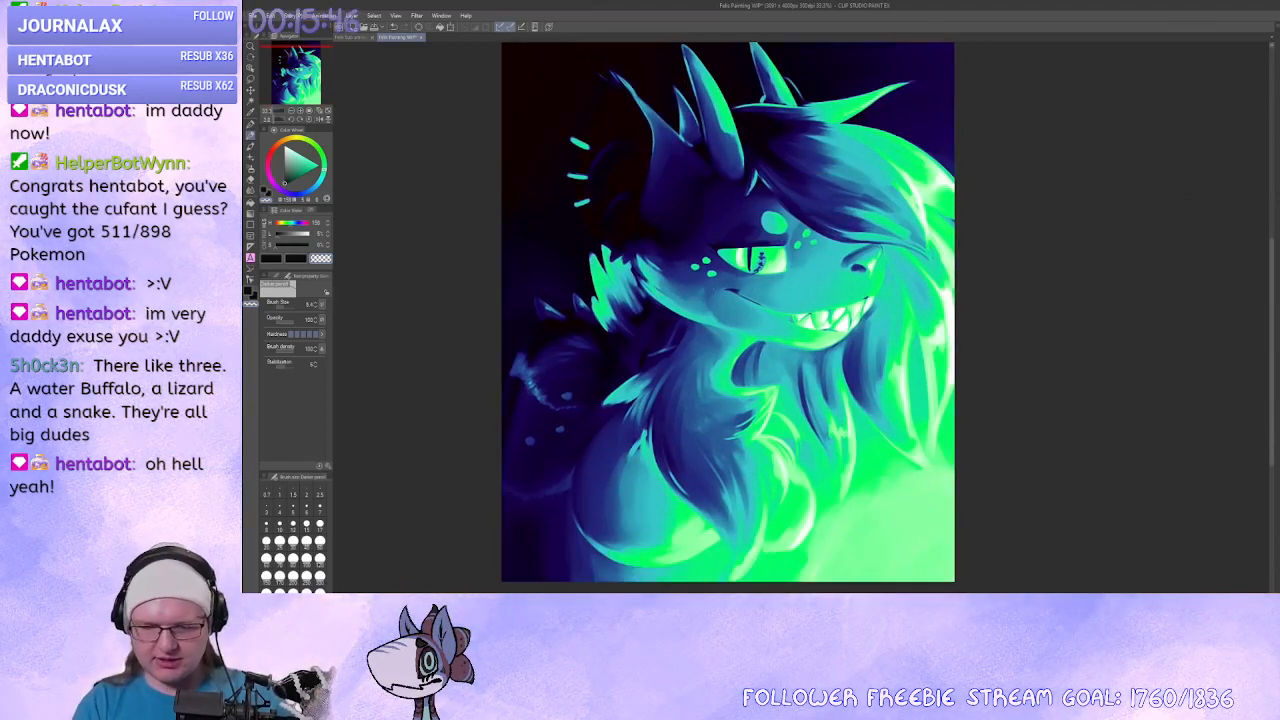
Shade the curved fold between the eye's inner corner and the snout spots with soft blue brush strokes.
{"action": "key", "text": "ctrl+plus"}
{"action": "key", "text": "ctrl+plus"}
{"action": "key", "text": "ctrl+plus"}
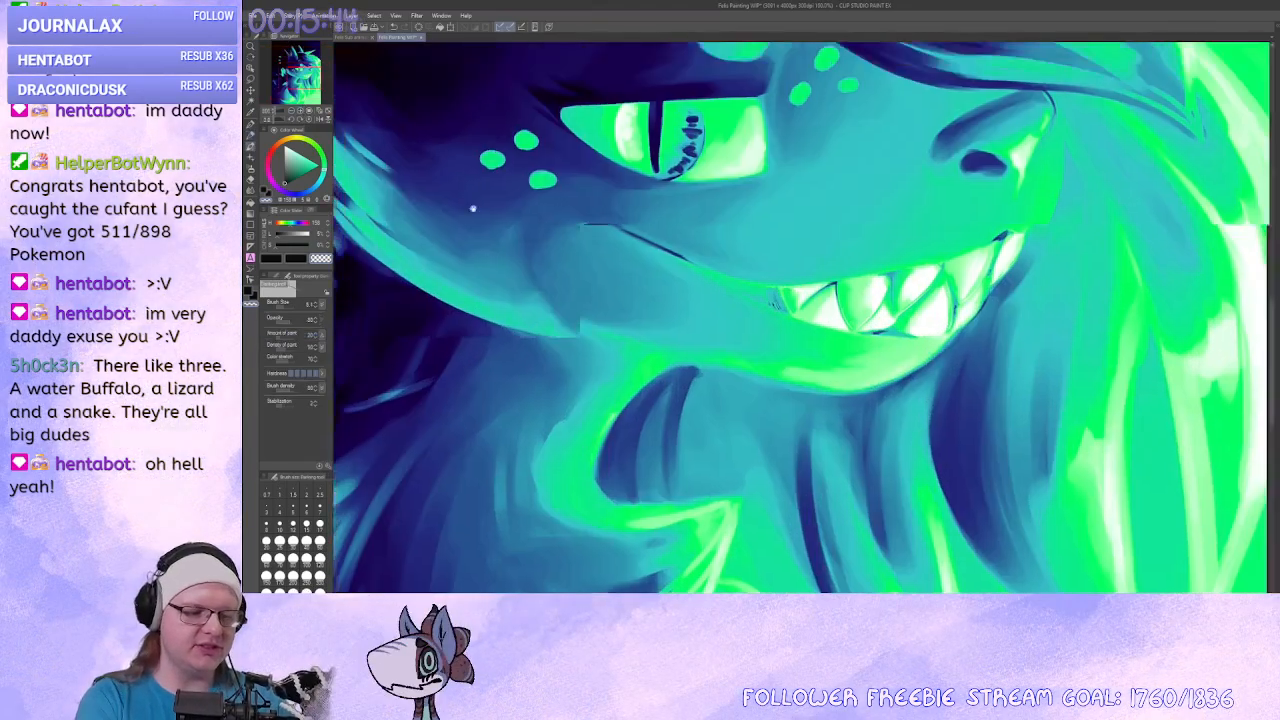
{"action": "left_click_drag", "start_coordinate": [473, 208], "coordinate": [499, 410]}
{"action": "key", "text": "ctrl+plus"}
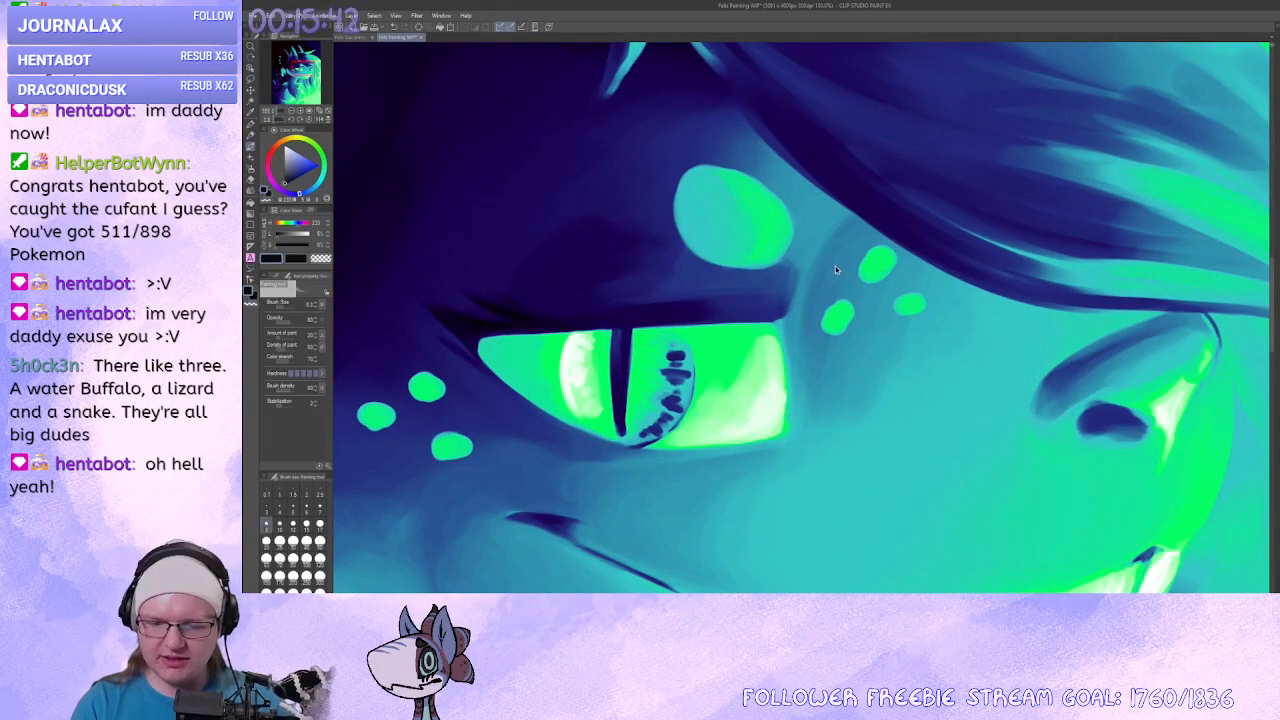
{"action": "left_click_drag", "start_coordinate": [836, 267], "coordinate": [845, 267]}
{"action": "left_click_drag", "start_coordinate": [850, 223], "coordinate": [807, 311]}
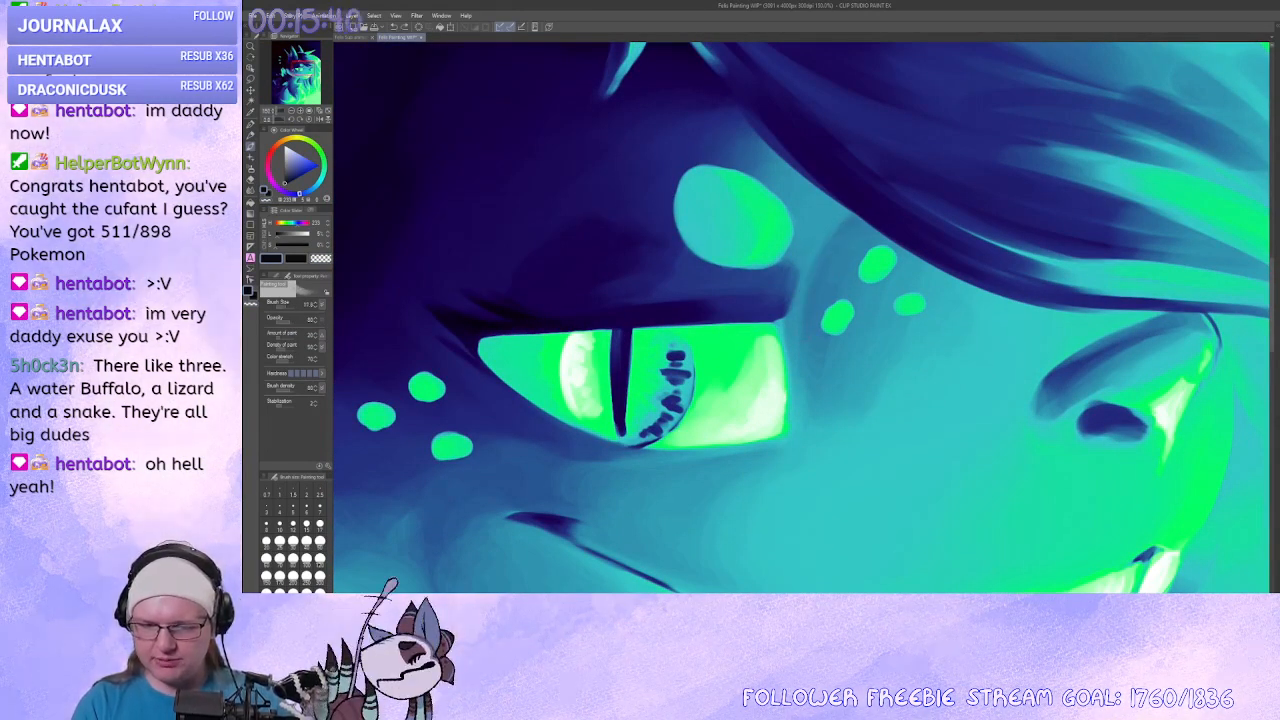
{"action": "left_click_drag", "start_coordinate": [855, 227], "coordinate": [806, 325]}
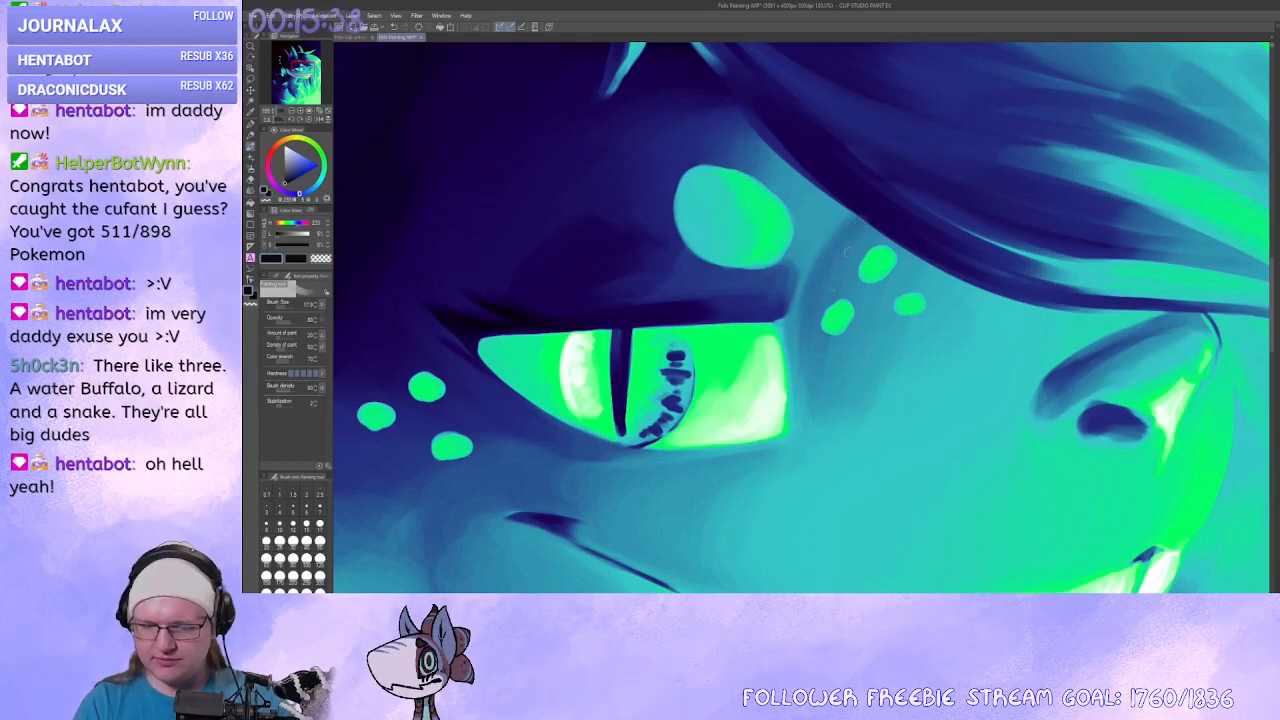
{"action": "left_click_drag", "start_coordinate": [853, 226], "coordinate": [809, 327]}
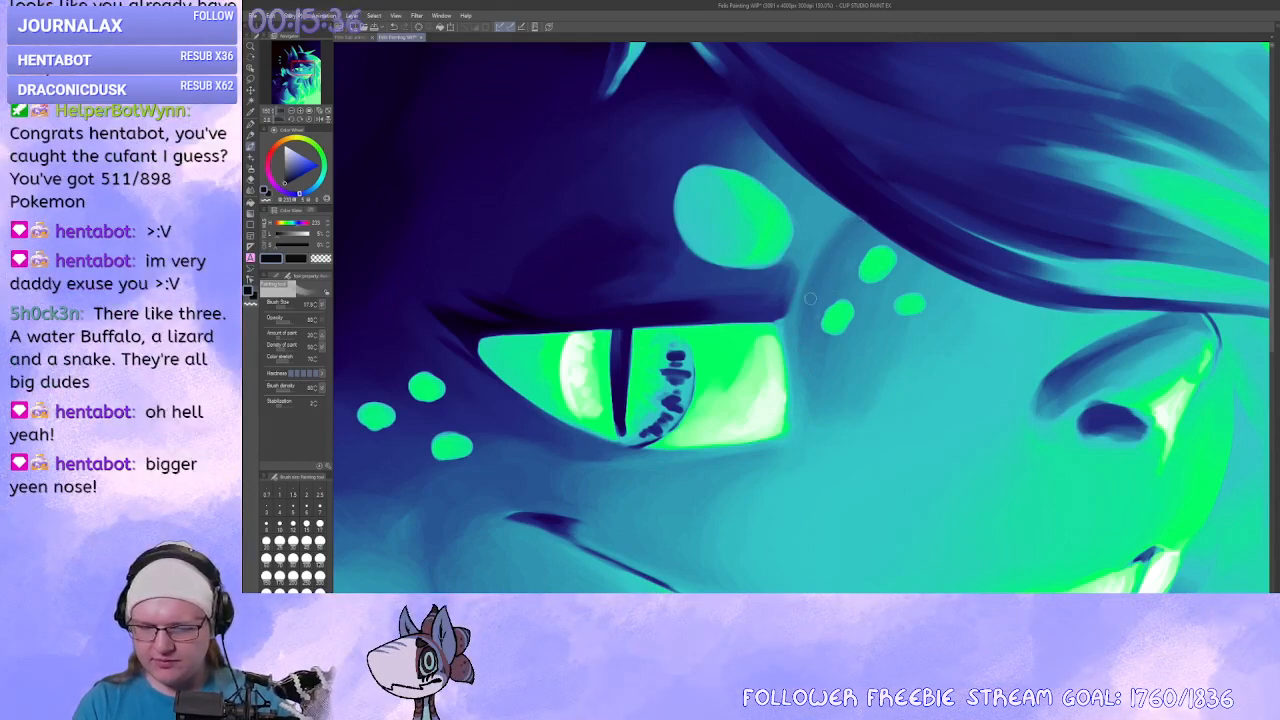
{"action": "left_click_drag", "start_coordinate": [810, 429], "coordinate": [852, 303]}
Shade and blend the curved cheek crease around the end of the smile with larger blue brush strokes.
{"action": "key", "text": "x"}
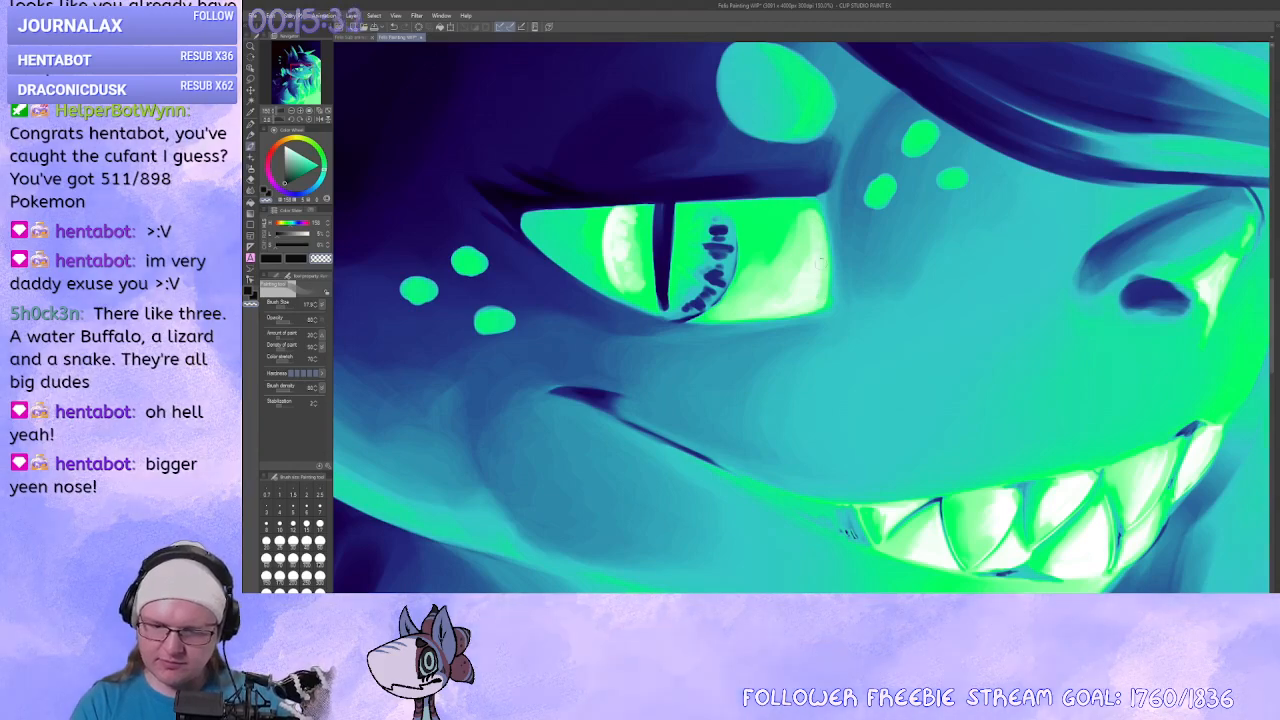
{"action": "left_click_drag", "start_coordinate": [815, 225], "coordinate": [674, 380]}
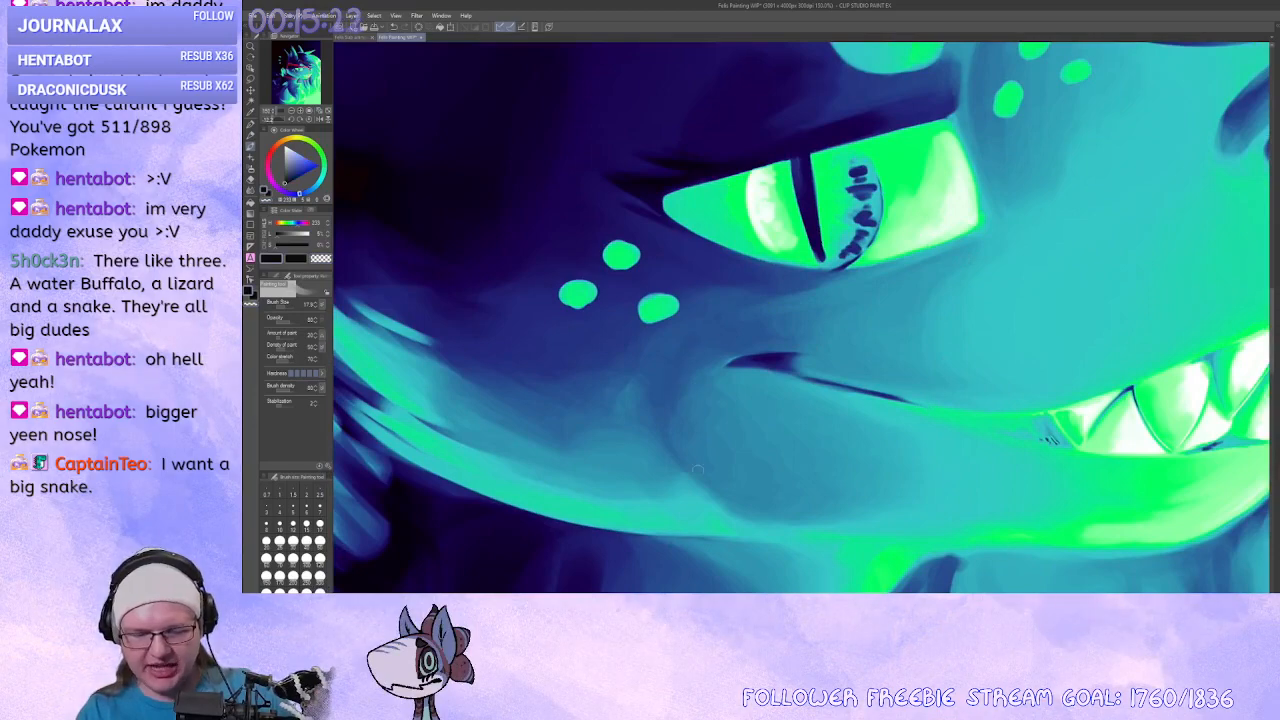
{"action": "left_click_drag", "start_coordinate": [697, 469], "coordinate": [733, 280]}
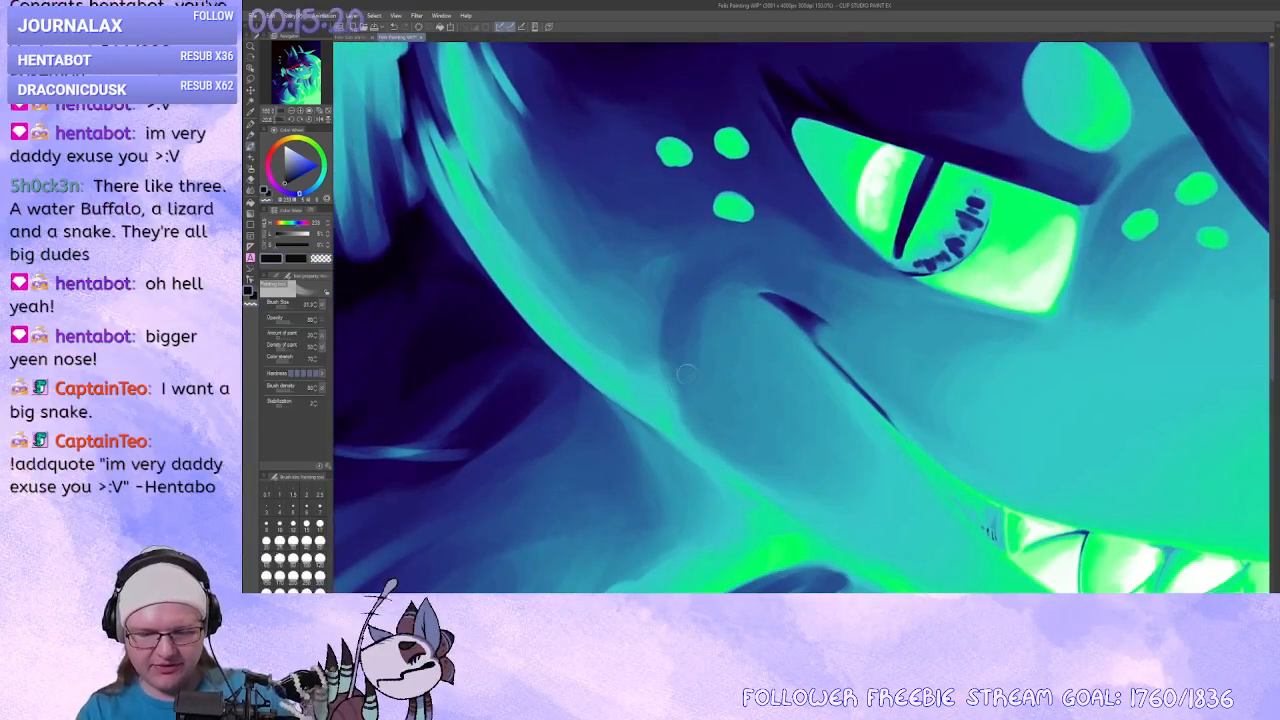
{"action": "left_click_drag", "start_coordinate": [777, 256], "coordinate": [718, 342]}
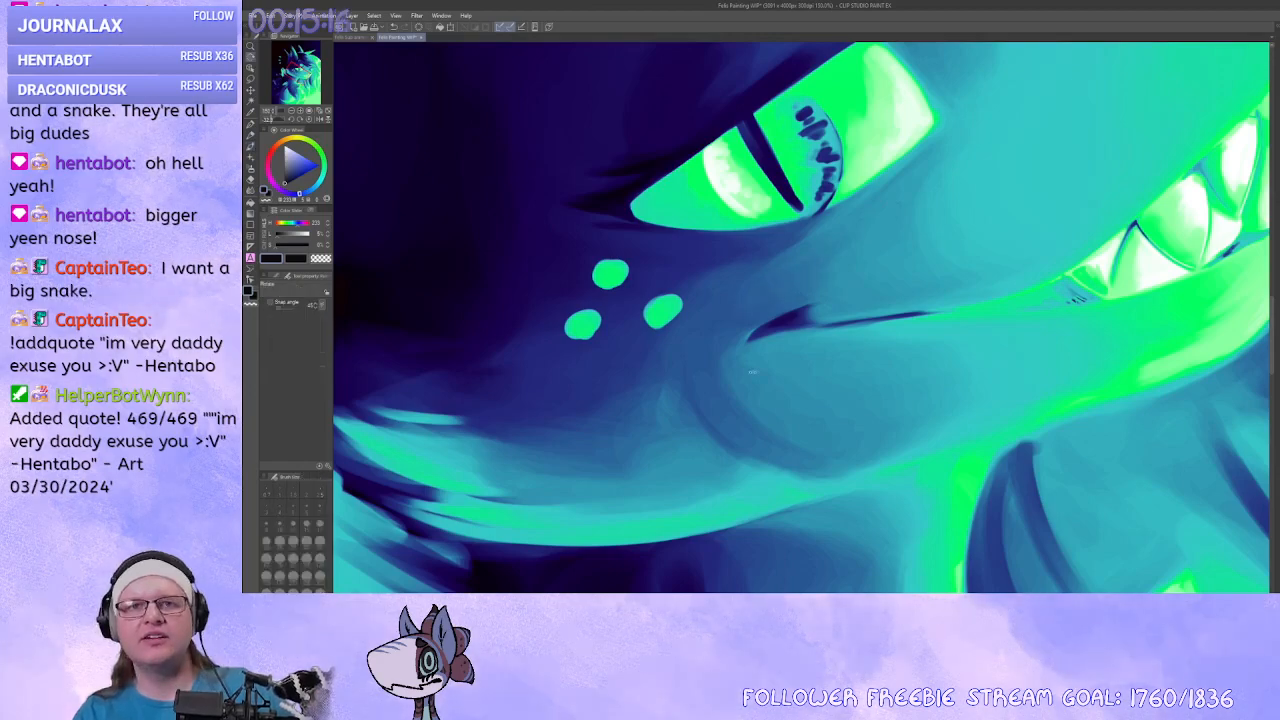
{"action": "left_click_drag", "start_coordinate": [766, 289], "coordinate": [767, 332]}
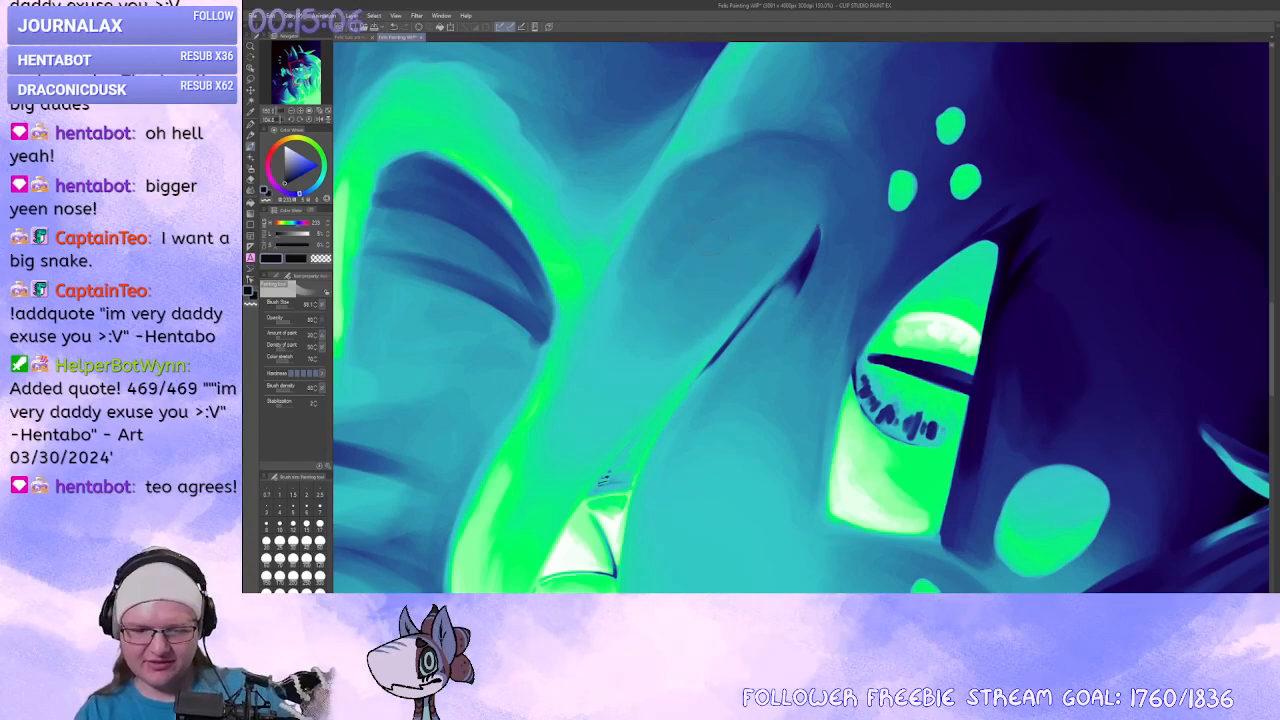
Examine the cheek crease and grin, the whole painting, and the body and chest fur.
{"action": "left_click_drag", "start_coordinate": [550, 395], "coordinate": [729, 295]}
{"action": "key", "text": "x"}
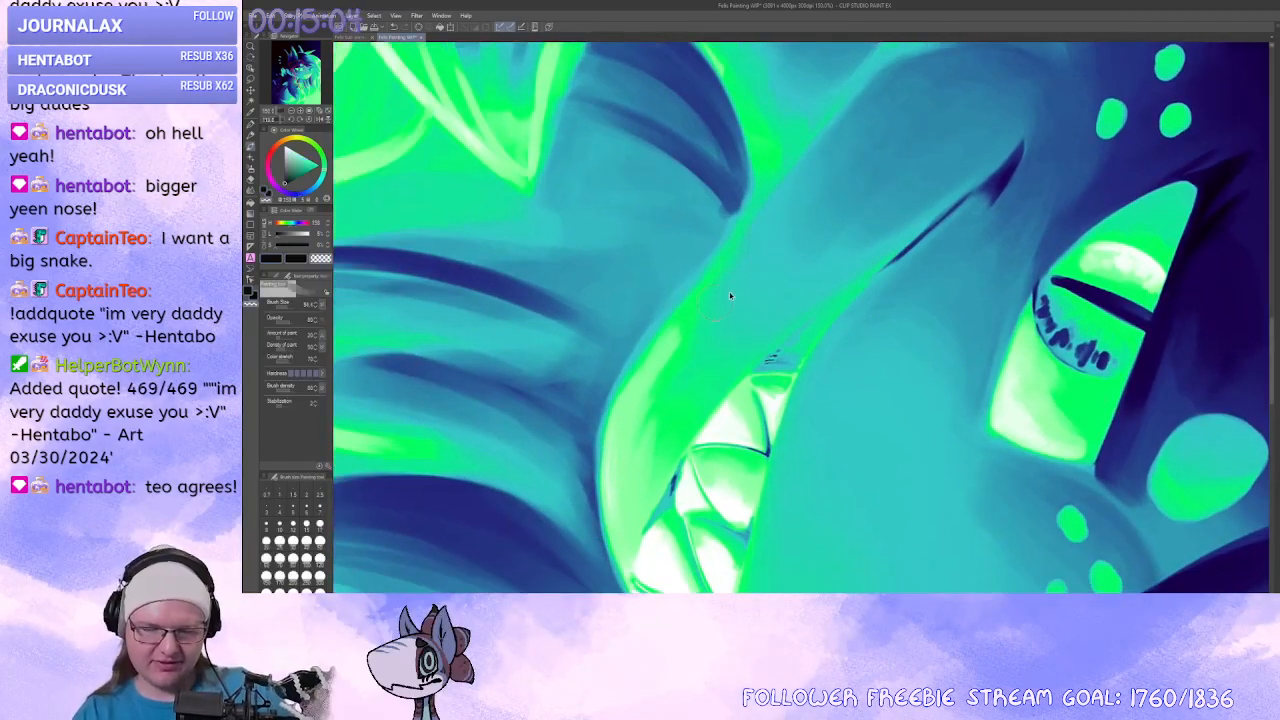
{"action": "mouse_move", "coordinate": [619, 402]}
{"action": "left_mouse_down"}
{"action": "mouse_move", "coordinate": [631, 374]}
{"action": "mouse_move", "coordinate": [800, 210]}
{"action": "left_mouse_up"}
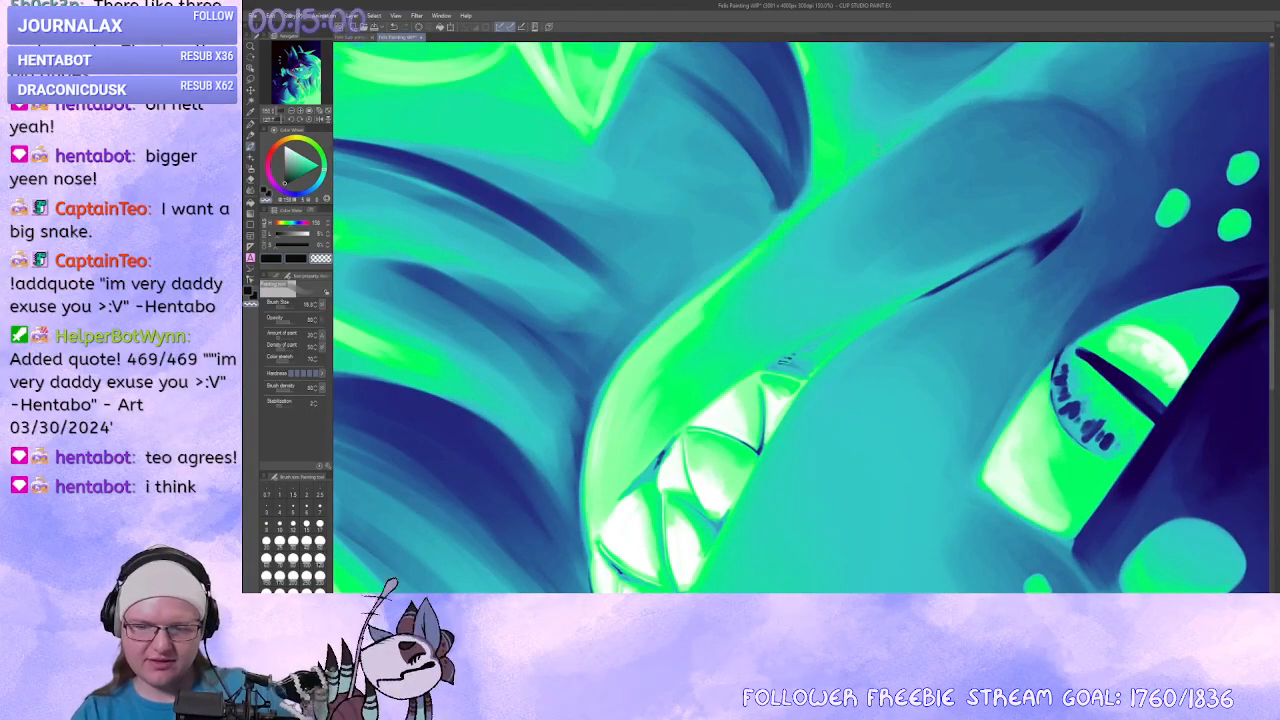
{"action": "key", "text": "r"}
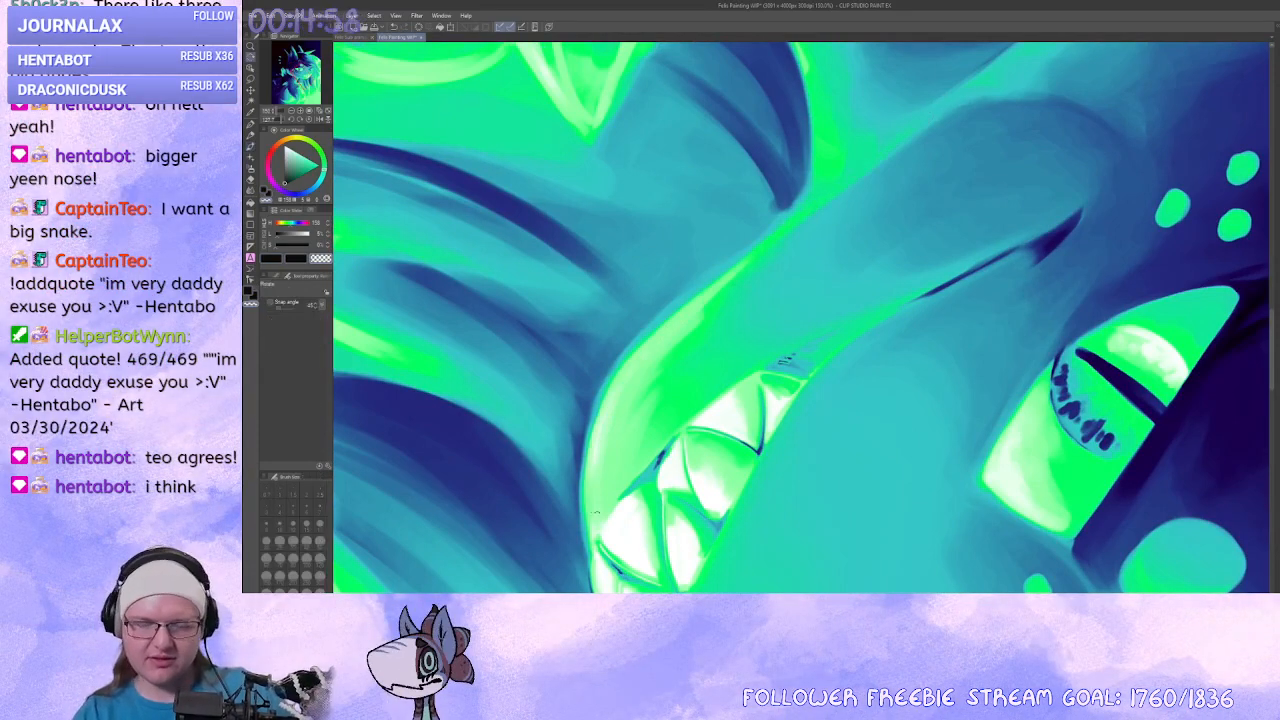
{"action": "mouse_move", "coordinate": [620, 417]}
{"action": "left_mouse_down"}
{"action": "mouse_move", "coordinate": [736, 496]}
{"action": "mouse_move", "coordinate": [720, 500]}
{"action": "left_mouse_up"}
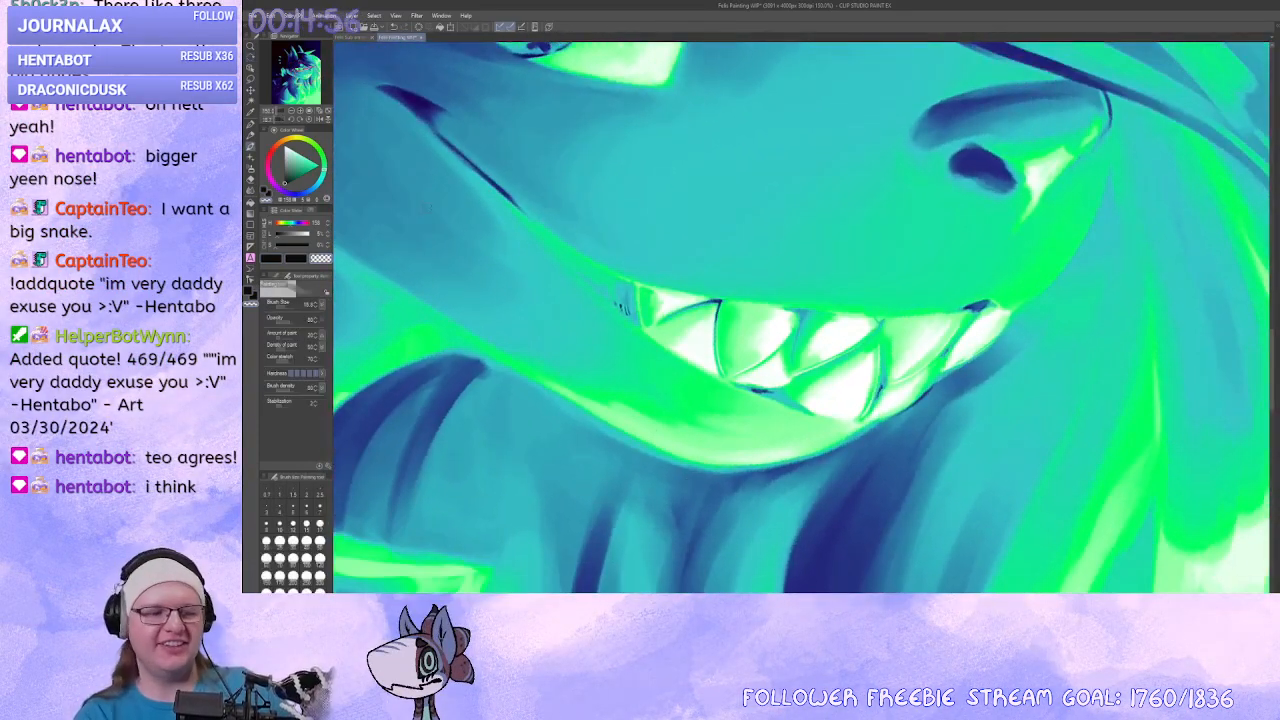
{"action": "left_click", "coordinate": [294, 117]}
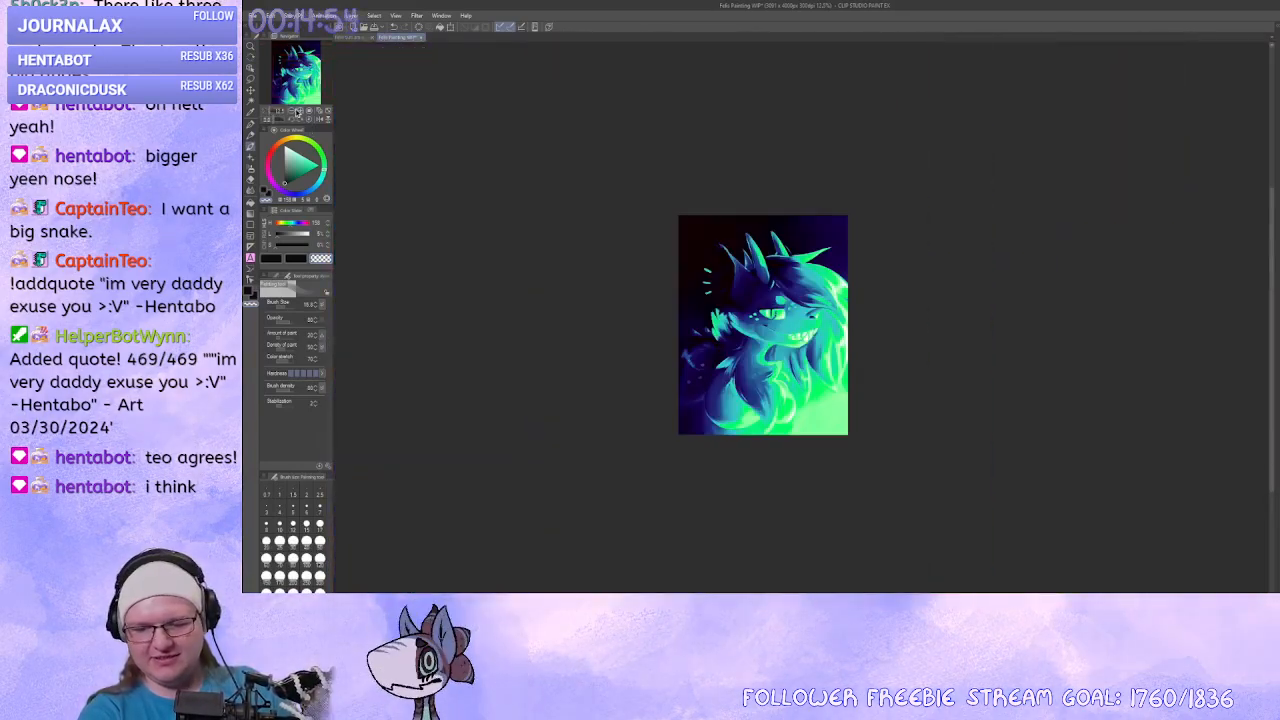
{"action": "left_click_drag", "start_coordinate": [857, 482], "coordinate": [886, 418]}
{"action": "key", "text": "c"}
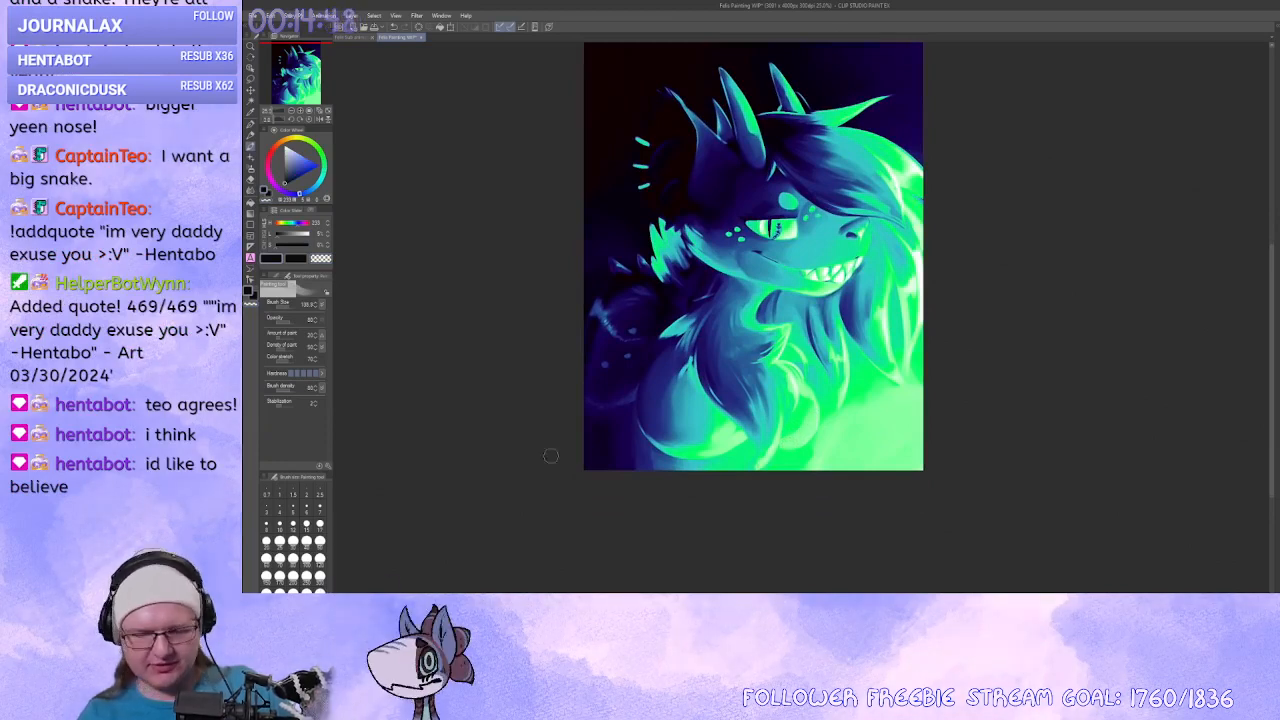
{"action": "left_click", "coordinate": [300, 120]}
{"action": "left_click_drag", "start_coordinate": [815, 515], "coordinate": [845, 448]}
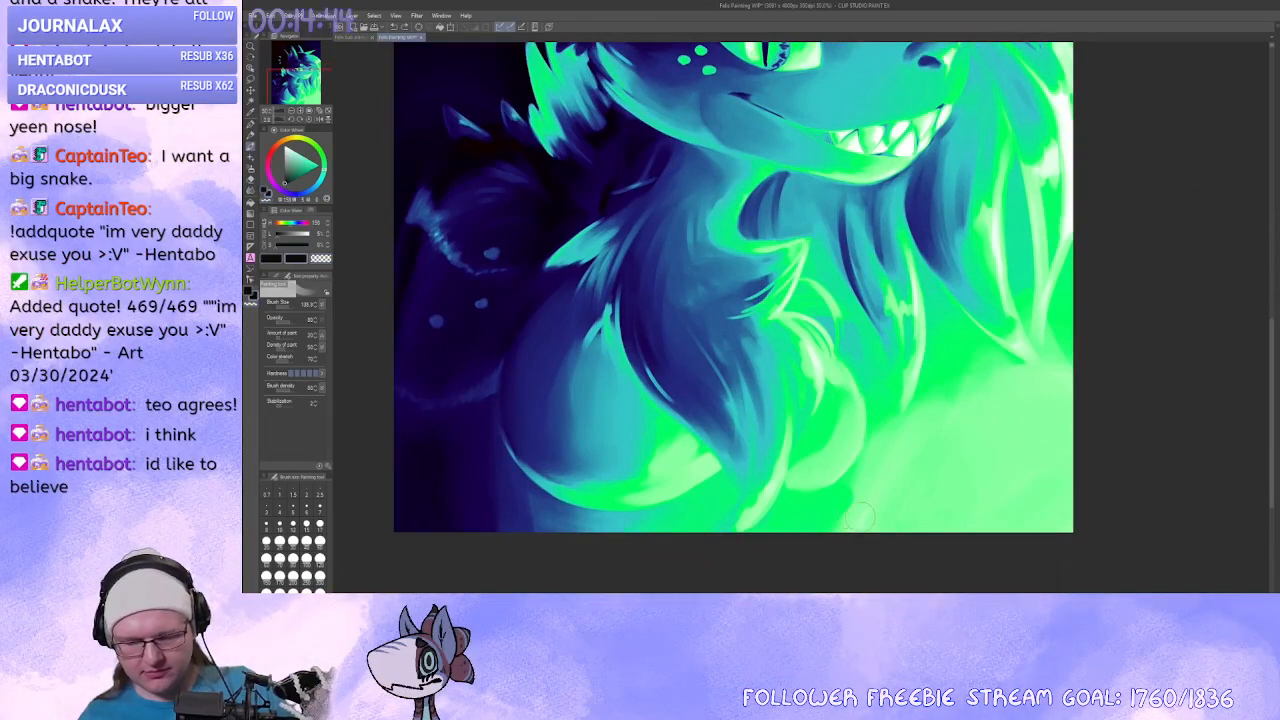
{"action": "left_click_drag", "start_coordinate": [821, 524], "coordinate": [800, 466]}
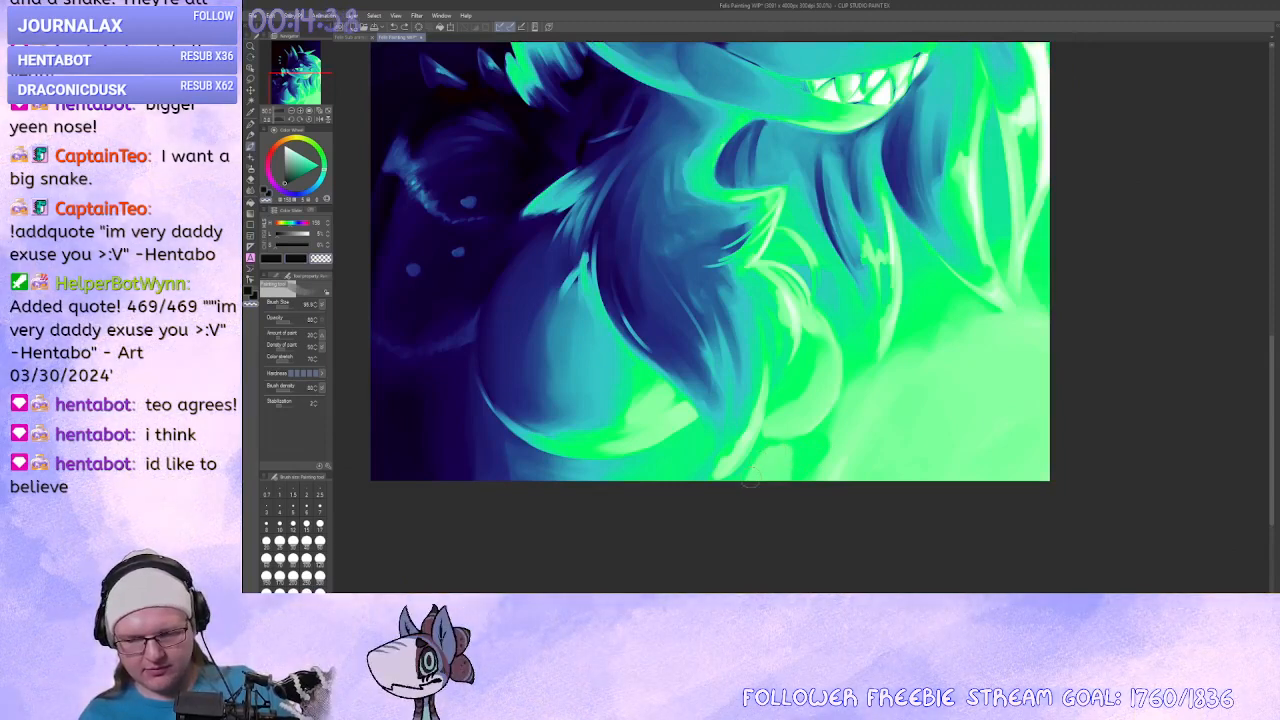
{"action": "mouse_move", "coordinate": [740, 481]}
{"action": "left_mouse_down"}
{"action": "mouse_move", "coordinate": [776, 535]}
{"action": "mouse_move", "coordinate": [845, 471]}
{"action": "left_mouse_up"}
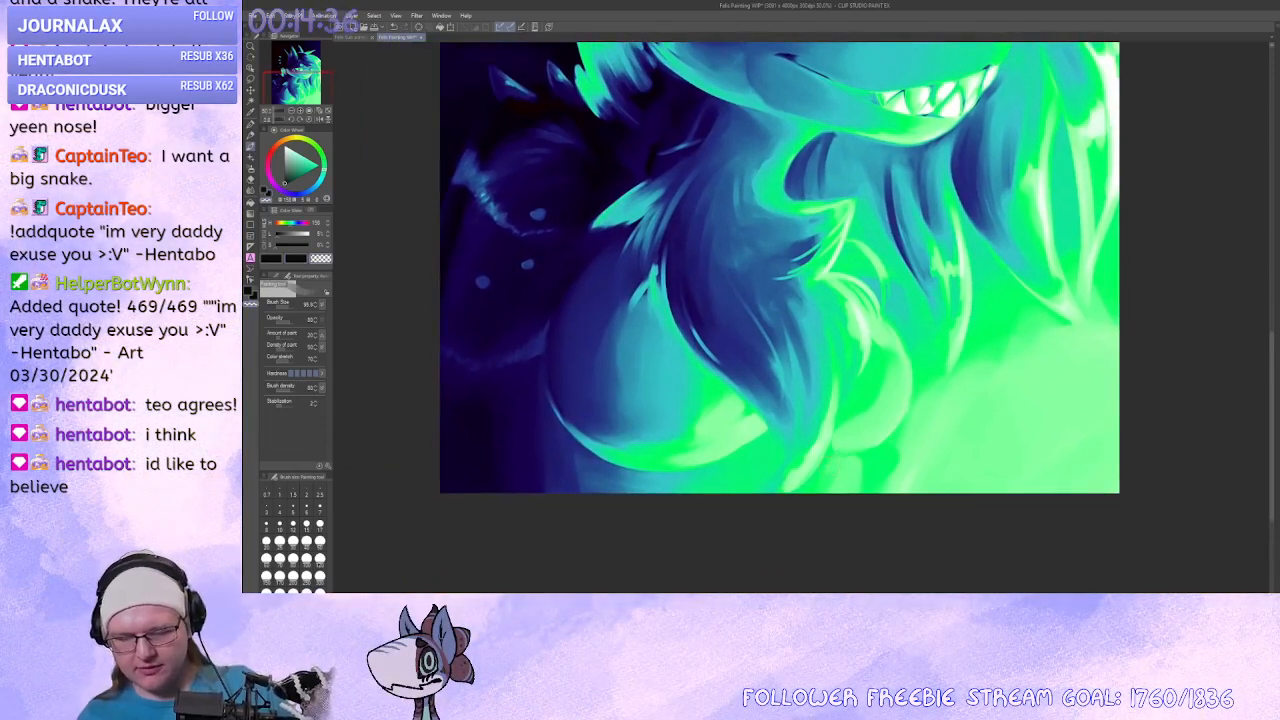
{"action": "left_click_drag", "start_coordinate": [564, 78], "coordinate": [553, 179]}
Paint a small white highlight across the upper part of the eye's slit pupil with the pencil.
{"action": "left_click", "coordinate": [251, 135]}
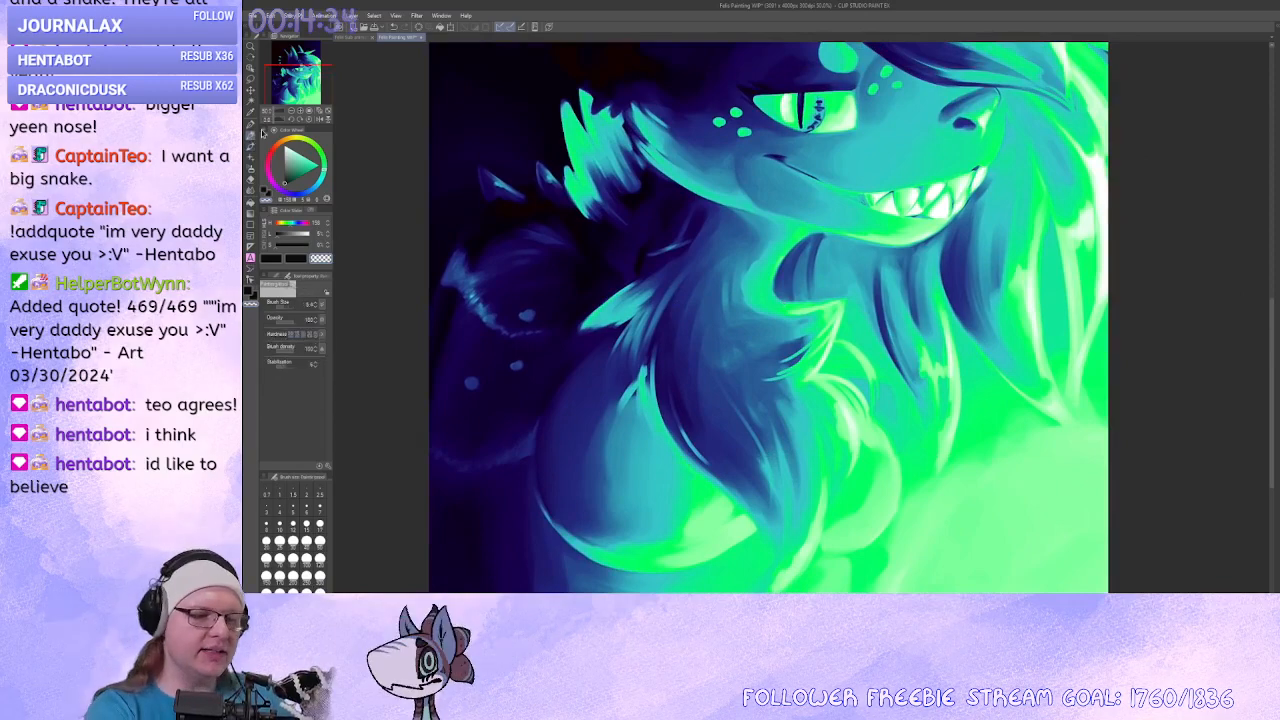
{"action": "left_click", "coordinate": [301, 111]}
{"action": "left_click_drag", "start_coordinate": [654, 371], "coordinate": [704, 304]}
{"action": "key", "text": "c"}
{"action": "left_click_drag", "start_coordinate": [809, 208], "coordinate": [683, 457]}
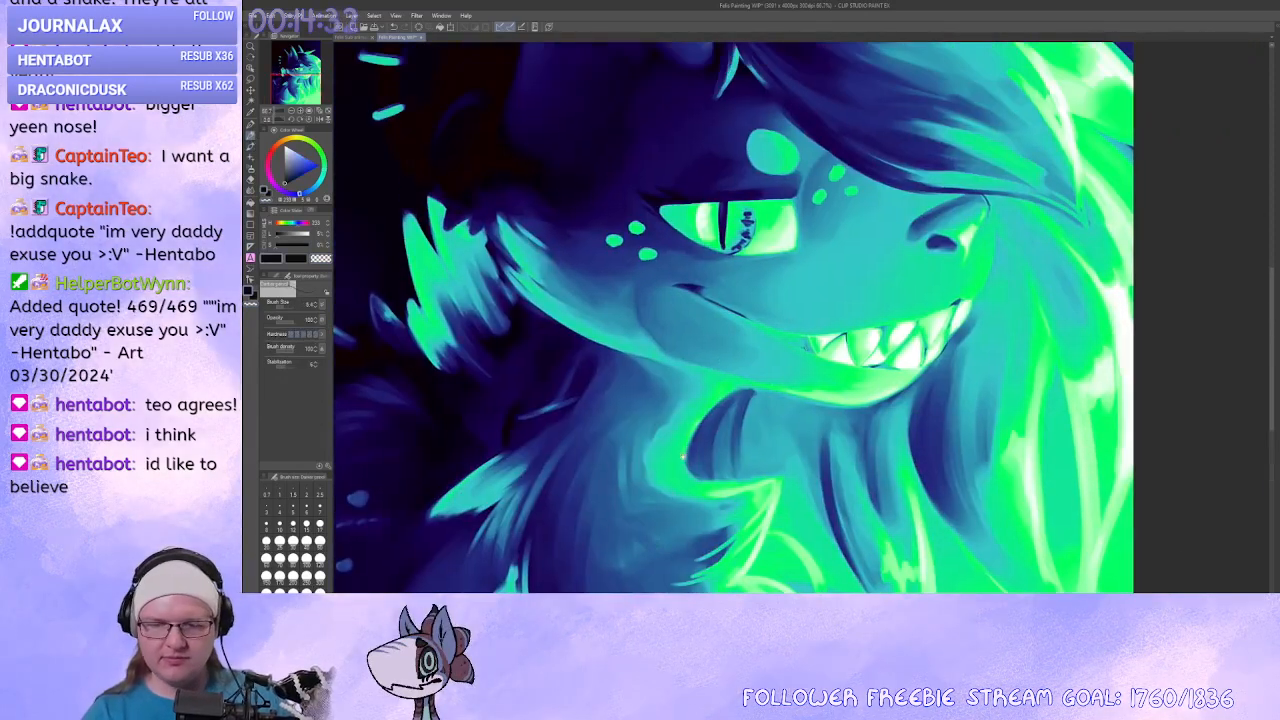
{"action": "left_click", "coordinate": [302, 111]}
{"action": "left_click_drag", "start_coordinate": [690, 180], "coordinate": [865, 335]}
{"action": "left_click", "coordinate": [860, 333], "text": "alt"}
{"action": "key", "text": "c"}
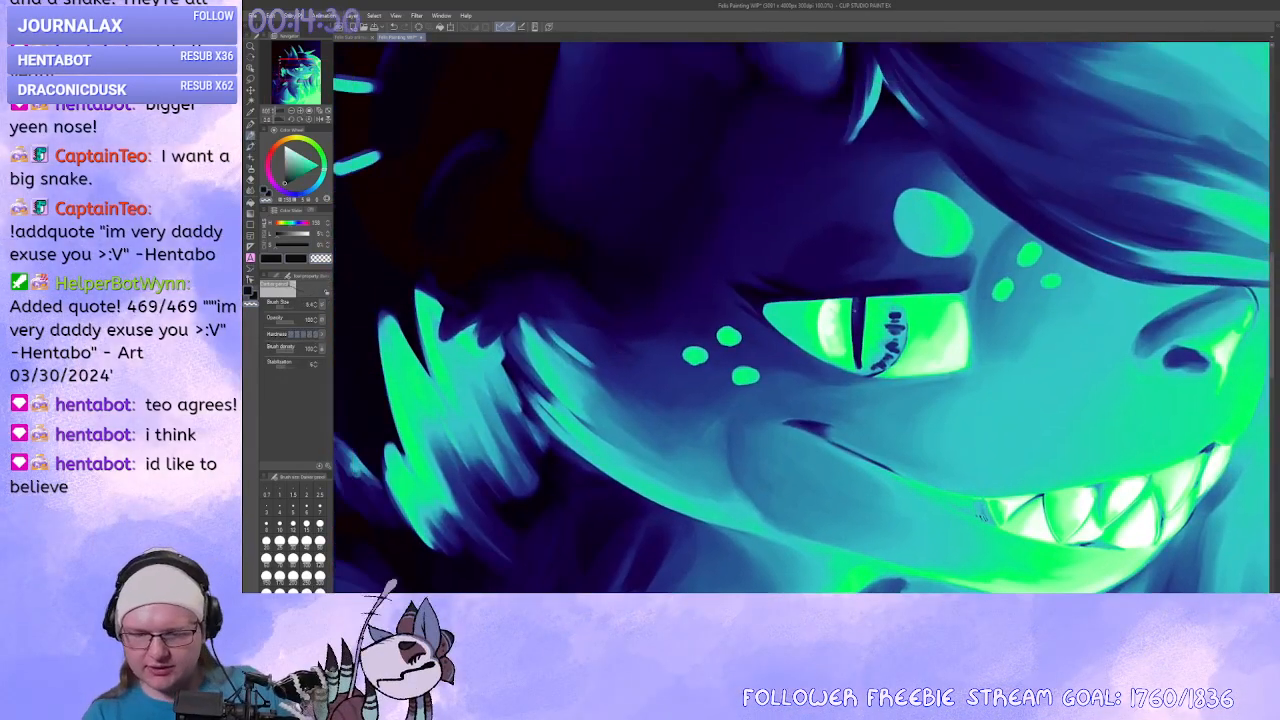
{"action": "key", "text": "]"}
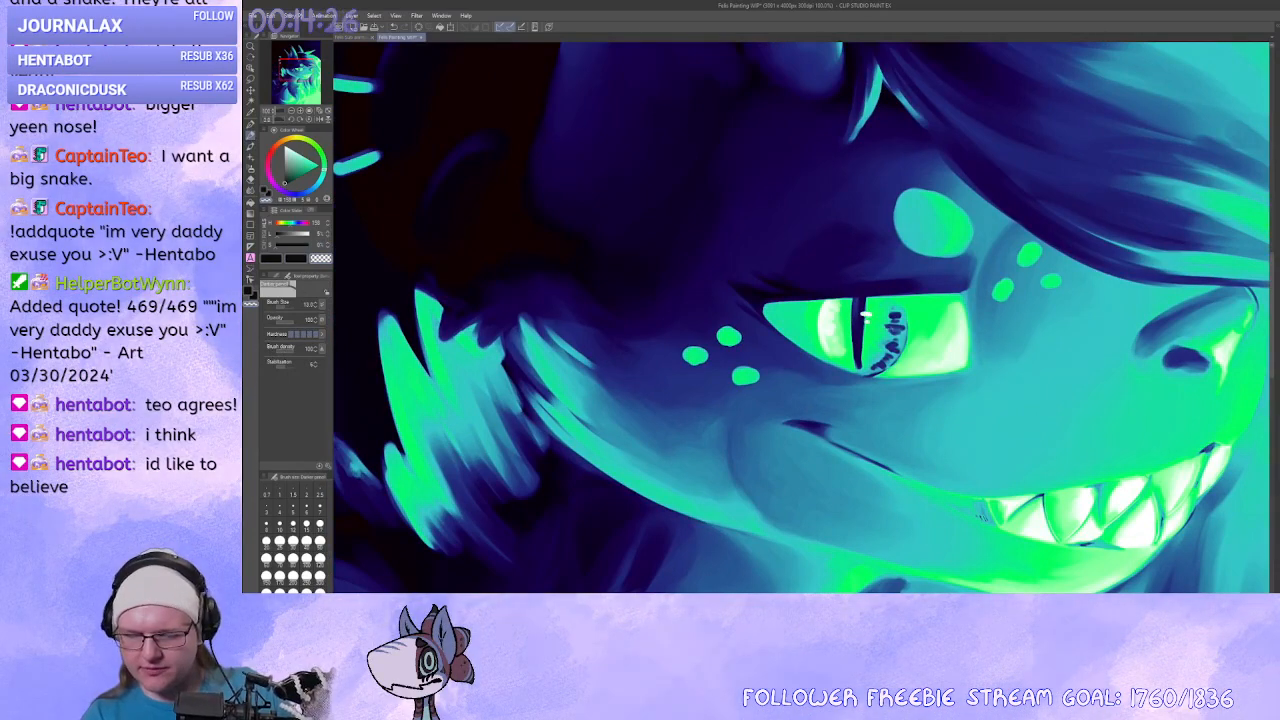
Repaint the inside of the nostril in lighter teal with the painting brush, leaving a dark crescent along its upper edge.
{"action": "left_click_drag", "start_coordinate": [1087, 391], "coordinate": [740, 418]}
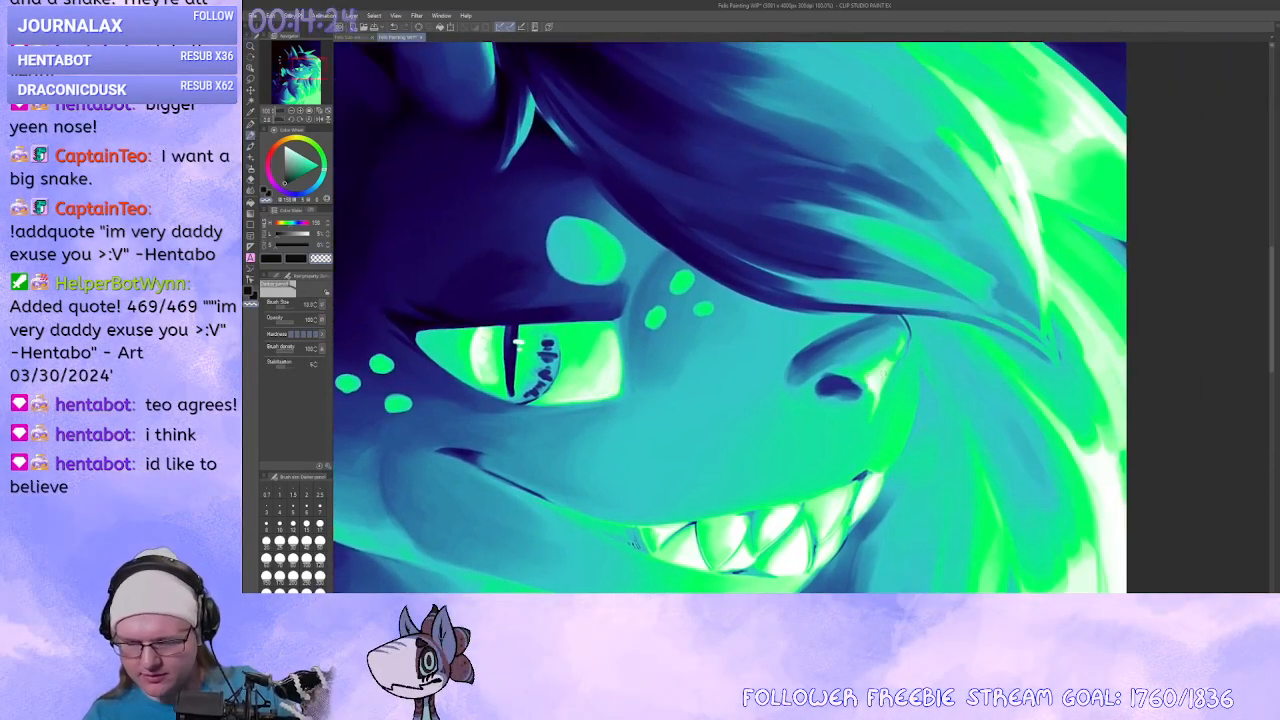
{"action": "mouse_move", "coordinate": [883, 388]}
{"action": "left_mouse_down"}
{"action": "mouse_move", "coordinate": [857, 402]}
{"action": "mouse_move", "coordinate": [809, 383]}
{"action": "mouse_move", "coordinate": [835, 348]}
{"action": "mouse_move", "coordinate": [876, 372]}
{"action": "mouse_move", "coordinate": [868, 391]}
{"action": "mouse_move", "coordinate": [880, 375]}
{"action": "left_mouse_up"}
{"action": "left_click", "coordinate": [303, 110]}
{"action": "left_click", "coordinate": [250, 147]}
{"action": "left_click", "coordinate": [862, 373], "text": "alt"}
{"action": "left_click", "coordinate": [882, 384], "text": "alt"}
{"action": "key", "text": "c"}
{"action": "left_click_drag", "start_coordinate": [880, 372], "coordinate": [861, 384]}
{"action": "mouse_move", "coordinate": [857, 309]}
{"action": "left_mouse_down"}
{"action": "mouse_move", "coordinate": [779, 354]}
{"action": "mouse_move", "coordinate": [878, 299]}
{"action": "mouse_move", "coordinate": [786, 354]}
{"action": "mouse_move", "coordinate": [792, 324]}
{"action": "mouse_move", "coordinate": [778, 370]}
{"action": "left_mouse_up"}
{"action": "key", "text": "ctrl+z"}
{"action": "key", "text": "c"}
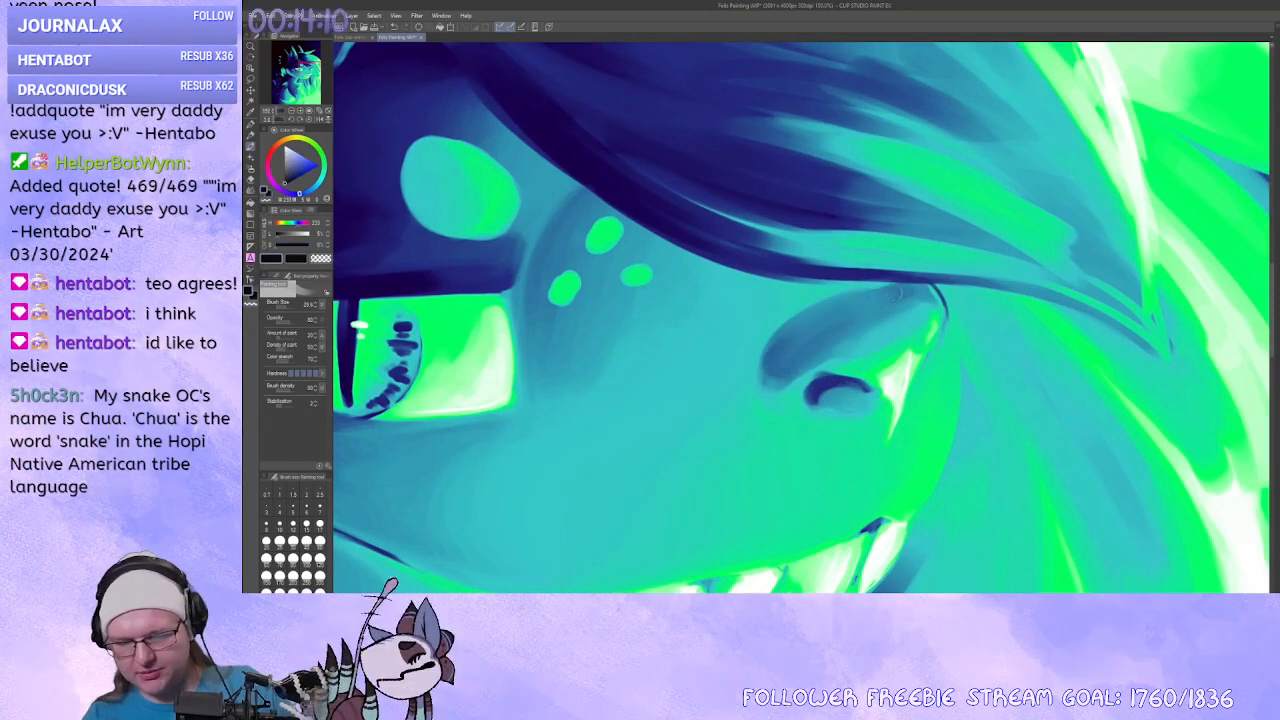
Brush blue shading along the curved fold above the nostril and blend it toward the nose tip.
{"action": "left_click_drag", "start_coordinate": [884, 290], "coordinate": [788, 336]}
{"action": "left_click_drag", "start_coordinate": [887, 431], "coordinate": [895, 389]}
{"action": "mouse_move", "coordinate": [1022, 438]}
{"action": "left_mouse_down"}
{"action": "mouse_move", "coordinate": [977, 426]}
{"action": "mouse_move", "coordinate": [909, 446]}
{"action": "mouse_move", "coordinate": [1015, 496]}
{"action": "mouse_move", "coordinate": [935, 540]}
{"action": "mouse_move", "coordinate": [835, 552]}
{"action": "mouse_move", "coordinate": [692, 498]}
{"action": "mouse_move", "coordinate": [972, 438]}
{"action": "mouse_move", "coordinate": [1006, 360]}
{"action": "left_mouse_up"}
{"action": "key", "text": "r"}
{"action": "left_click_drag", "start_coordinate": [934, 429], "coordinate": [864, 404]}
{"action": "key", "text": "r"}
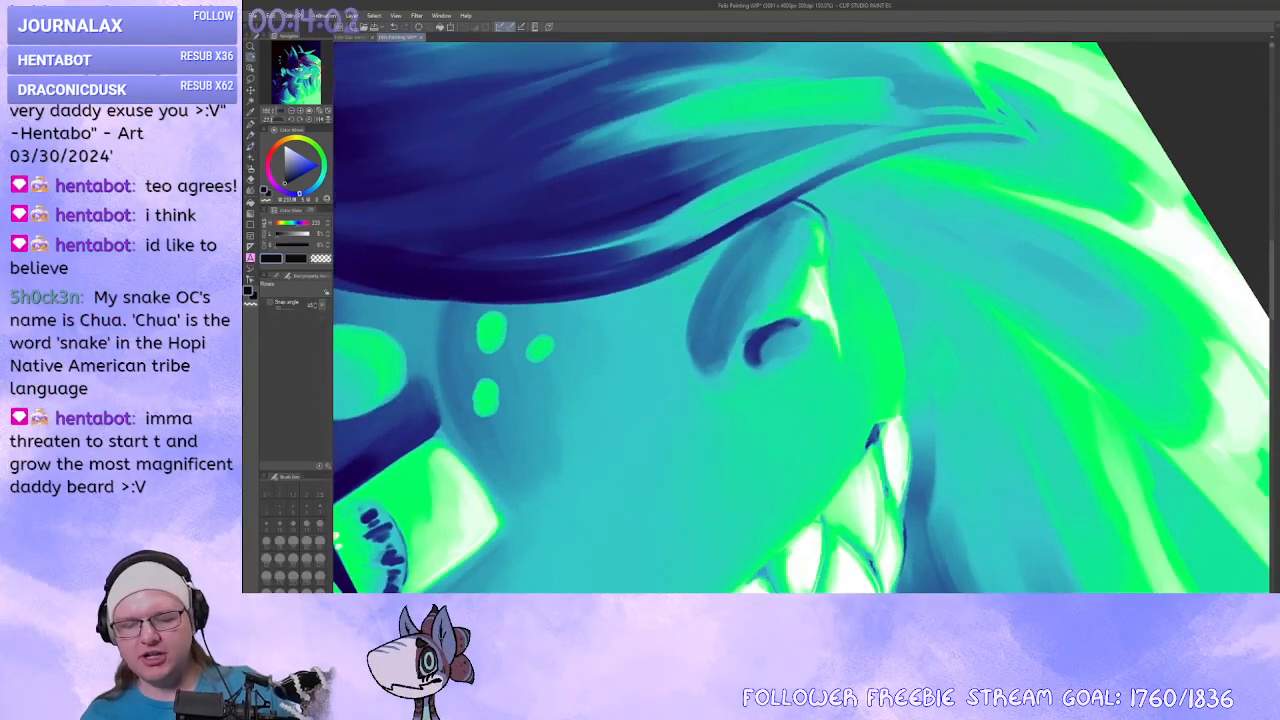
{"action": "mouse_move", "coordinate": [846, 452]}
{"action": "left_mouse_down"}
{"action": "mouse_move", "coordinate": [896, 484]}
{"action": "mouse_move", "coordinate": [782, 491]}
{"action": "mouse_move", "coordinate": [719, 472]}
{"action": "mouse_move", "coordinate": [660, 334]}
{"action": "left_mouse_up"}
{"action": "key", "text": "r"}
{"action": "left_click_drag", "start_coordinate": [702, 326], "coordinate": [765, 288]}
{"action": "key", "text": "r"}
{"action": "left_click_drag", "start_coordinate": [736, 402], "coordinate": [696, 350]}
{"action": "key", "text": "r"}
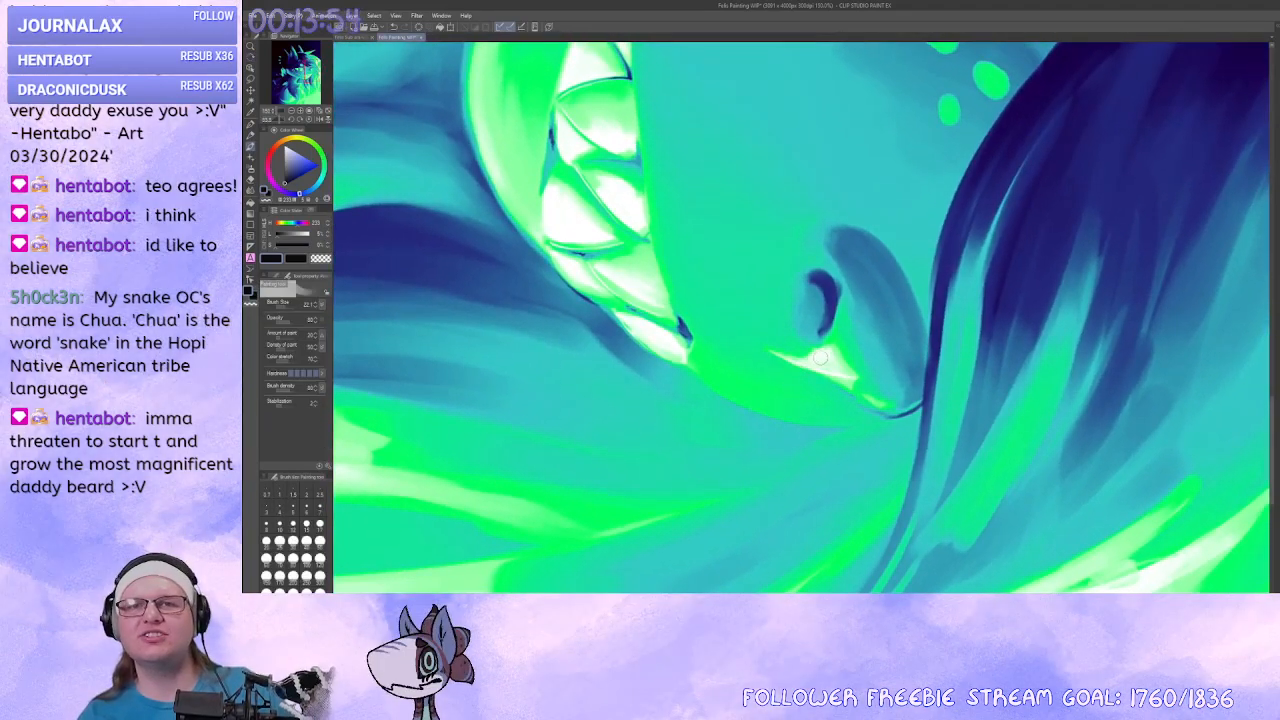
Soften the dark nostril crescent with teal strokes and paint green light between it and the fold above.
{"action": "mouse_move", "coordinate": [828, 307]}
{"action": "left_mouse_down"}
{"action": "mouse_move", "coordinate": [740, 395]}
{"action": "mouse_move", "coordinate": [745, 415]}
{"action": "left_mouse_up"}
{"action": "key", "text": "x"}
{"action": "mouse_move", "coordinate": [740, 425]}
{"action": "left_mouse_down"}
{"action": "mouse_move", "coordinate": [746, 389]}
{"action": "mouse_move", "coordinate": [838, 391]}
{"action": "left_mouse_up"}
{"action": "left_click_drag", "start_coordinate": [818, 388], "coordinate": [890, 366]}
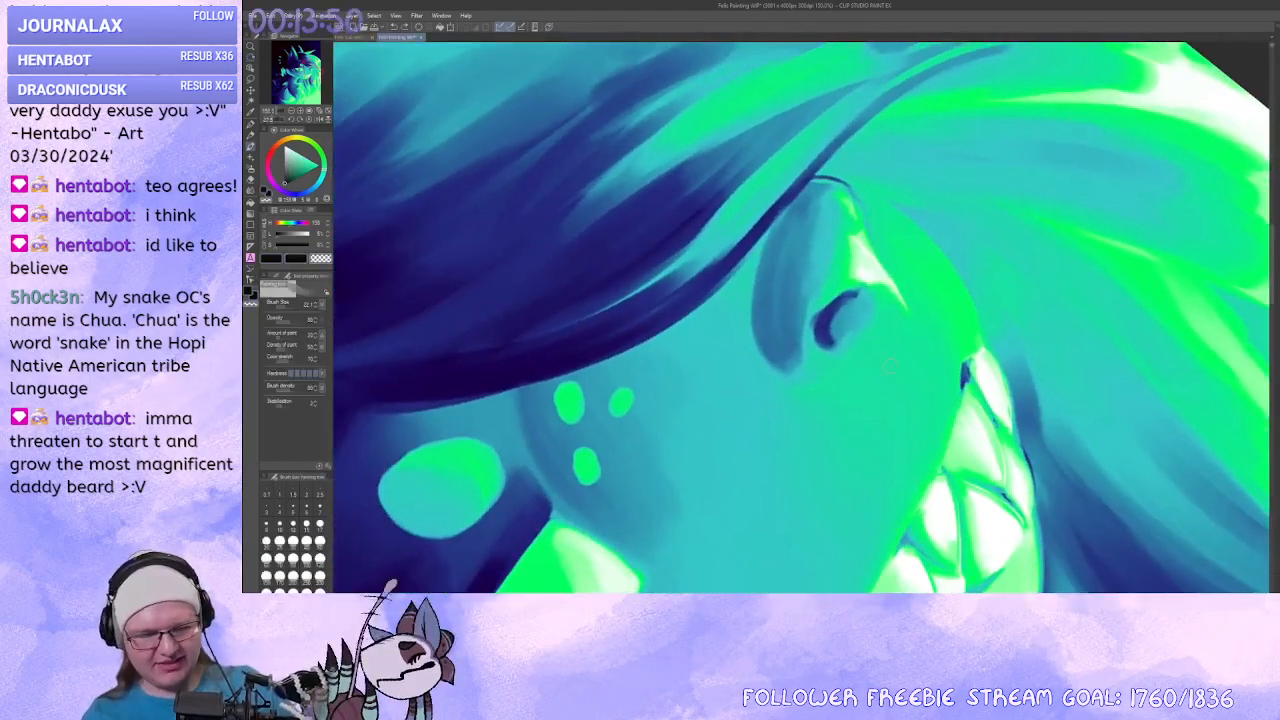
{"action": "key", "text": "]"}
{"action": "mouse_move", "coordinate": [884, 288]}
{"action": "left_mouse_down"}
{"action": "mouse_move", "coordinate": [848, 326]}
{"action": "mouse_move", "coordinate": [850, 304]}
{"action": "mouse_move", "coordinate": [840, 314]}
{"action": "mouse_move", "coordinate": [752, 465]}
{"action": "mouse_move", "coordinate": [848, 373]}
{"action": "mouse_move", "coordinate": [842, 356]}
{"action": "left_mouse_up"}
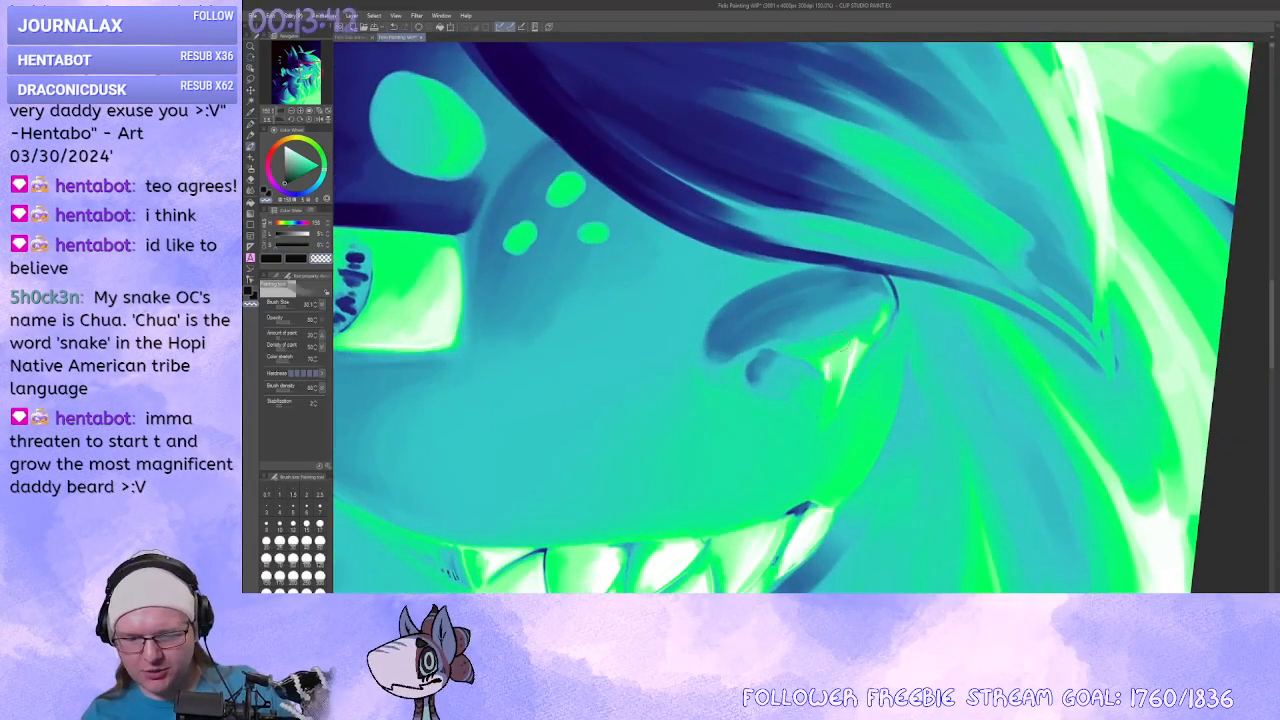
Trim the white nose highlight, spread green above the nostril with a smaller brush, and redraw the thin dark line at the nose tip.
{"action": "left_click_drag", "start_coordinate": [830, 412], "coordinate": [860, 338]}
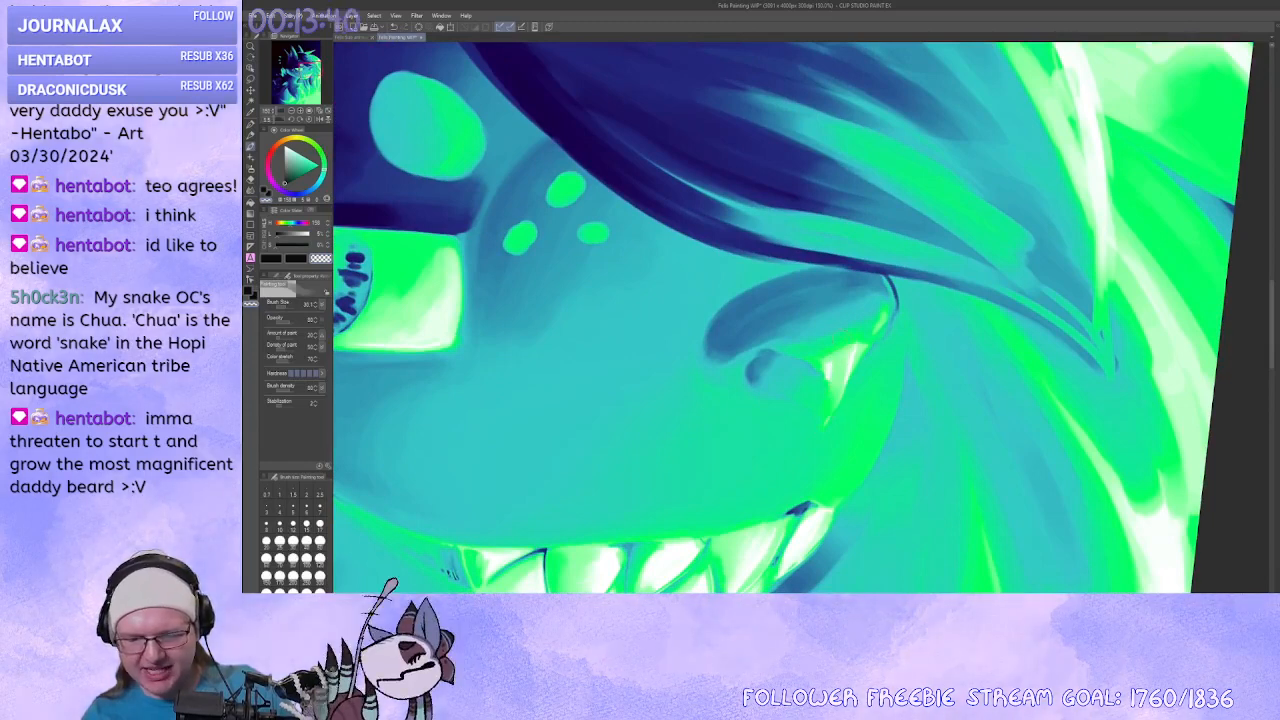
{"action": "key", "text": "["}
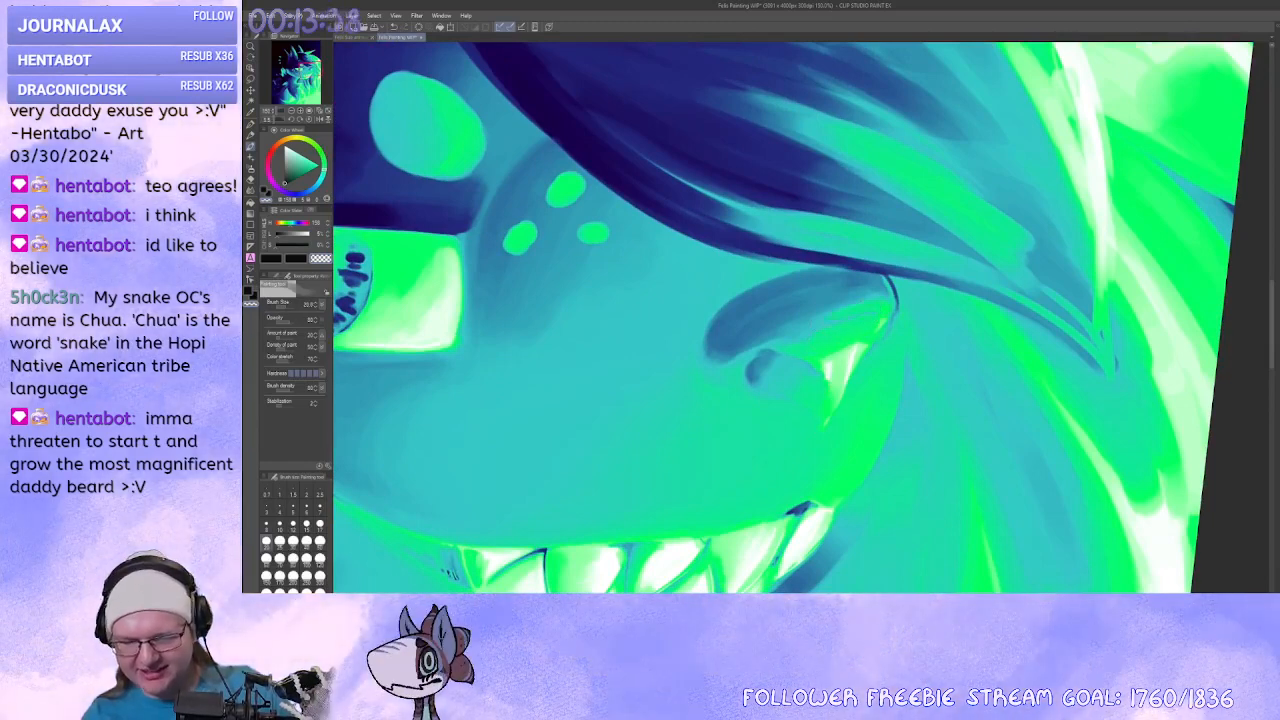
{"action": "mouse_move", "coordinate": [848, 352]}
{"action": "left_mouse_down"}
{"action": "mouse_move", "coordinate": [850, 338]}
{"action": "mouse_move", "coordinate": [846, 350]}
{"action": "mouse_move", "coordinate": [772, 354]}
{"action": "left_mouse_up"}
{"action": "key", "text": "["}
{"action": "key", "text": "["}
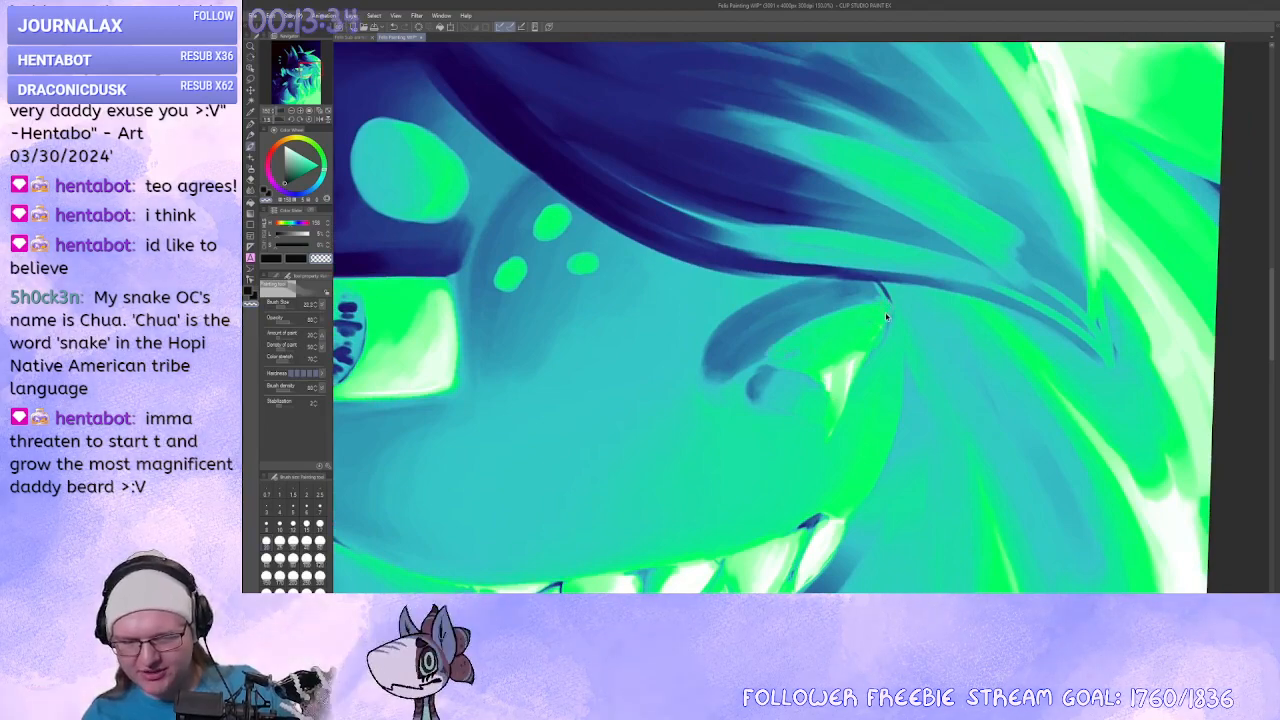
{"action": "left_click_drag", "start_coordinate": [876, 296], "coordinate": [890, 316]}
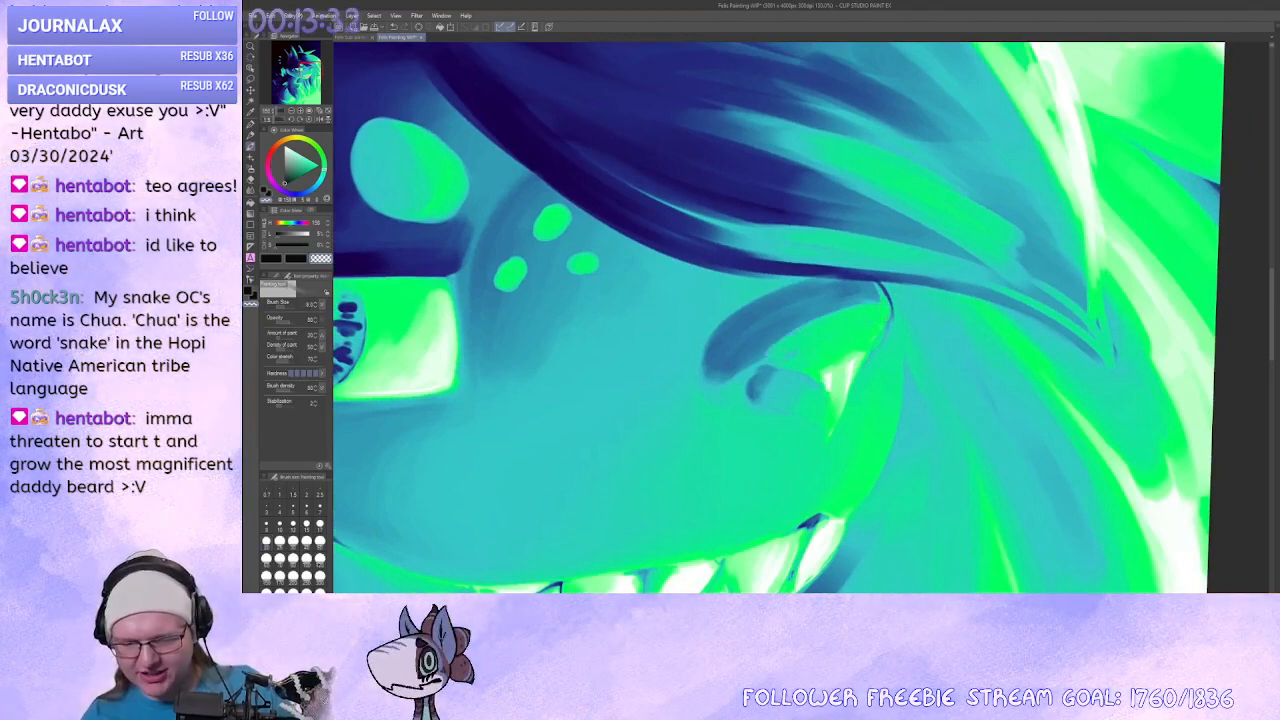
Refine the nostril's upper edge and narrow the blue fold above it with green and teal strokes.
{"action": "mouse_move", "coordinate": [783, 454]}
{"action": "left_mouse_down"}
{"action": "mouse_move", "coordinate": [871, 437]}
{"action": "mouse_move", "coordinate": [893, 392]}
{"action": "left_mouse_up"}
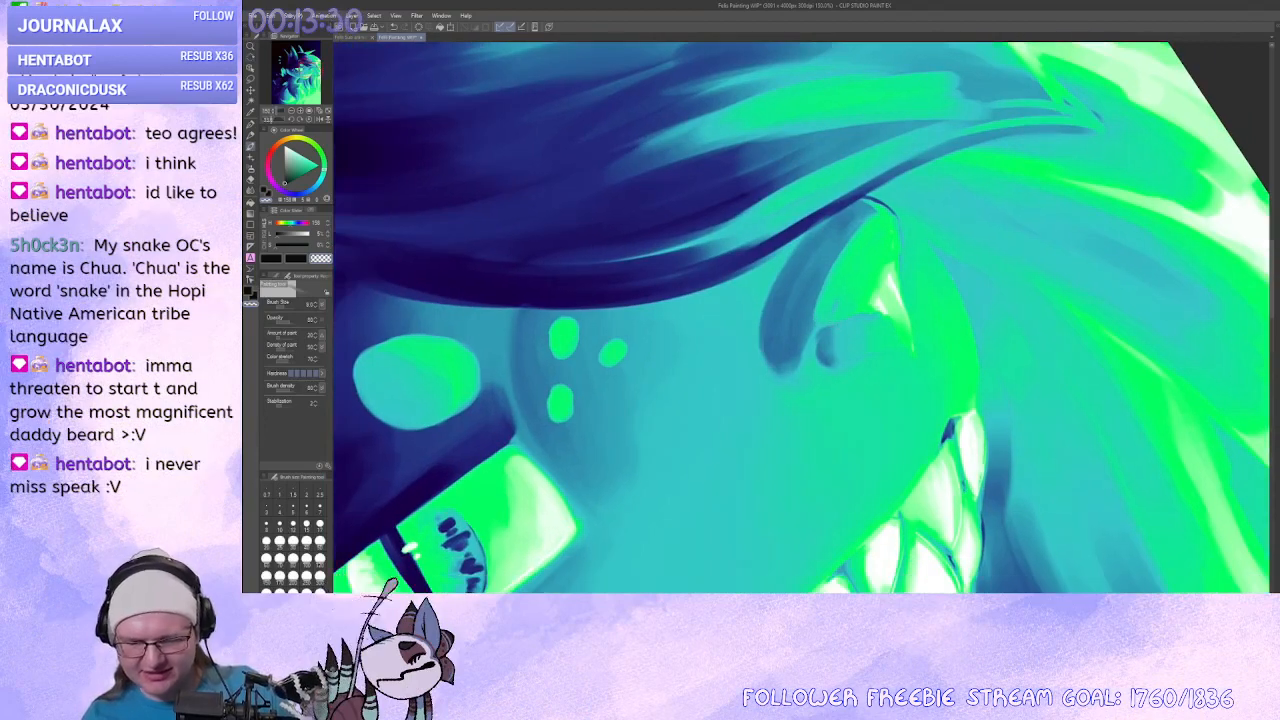
{"action": "left_click_drag", "start_coordinate": [830, 324], "coordinate": [818, 337]}
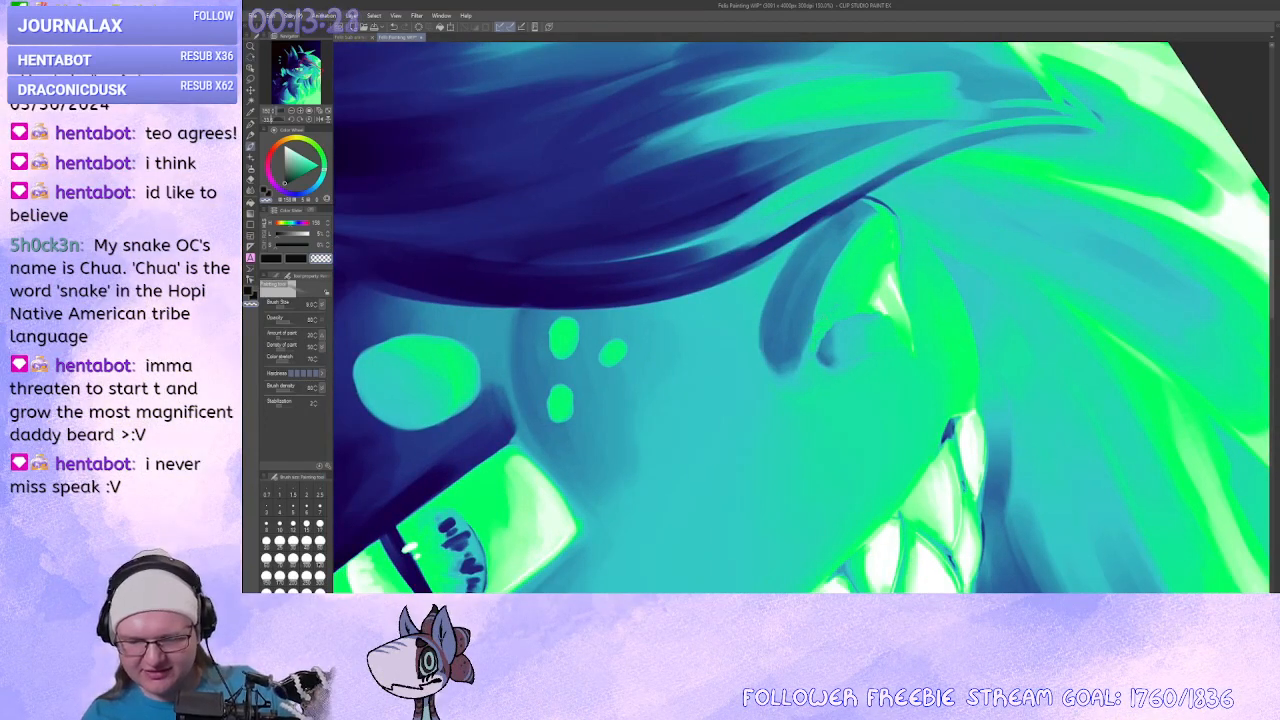
{"action": "left_click_drag", "start_coordinate": [821, 292], "coordinate": [810, 338]}
{"action": "left_click_drag", "start_coordinate": [832, 283], "coordinate": [846, 283]}
{"action": "mouse_move", "coordinate": [864, 219]}
{"action": "left_mouse_down"}
{"action": "mouse_move", "coordinate": [812, 284]}
{"action": "mouse_move", "coordinate": [798, 350]}
{"action": "left_mouse_up"}
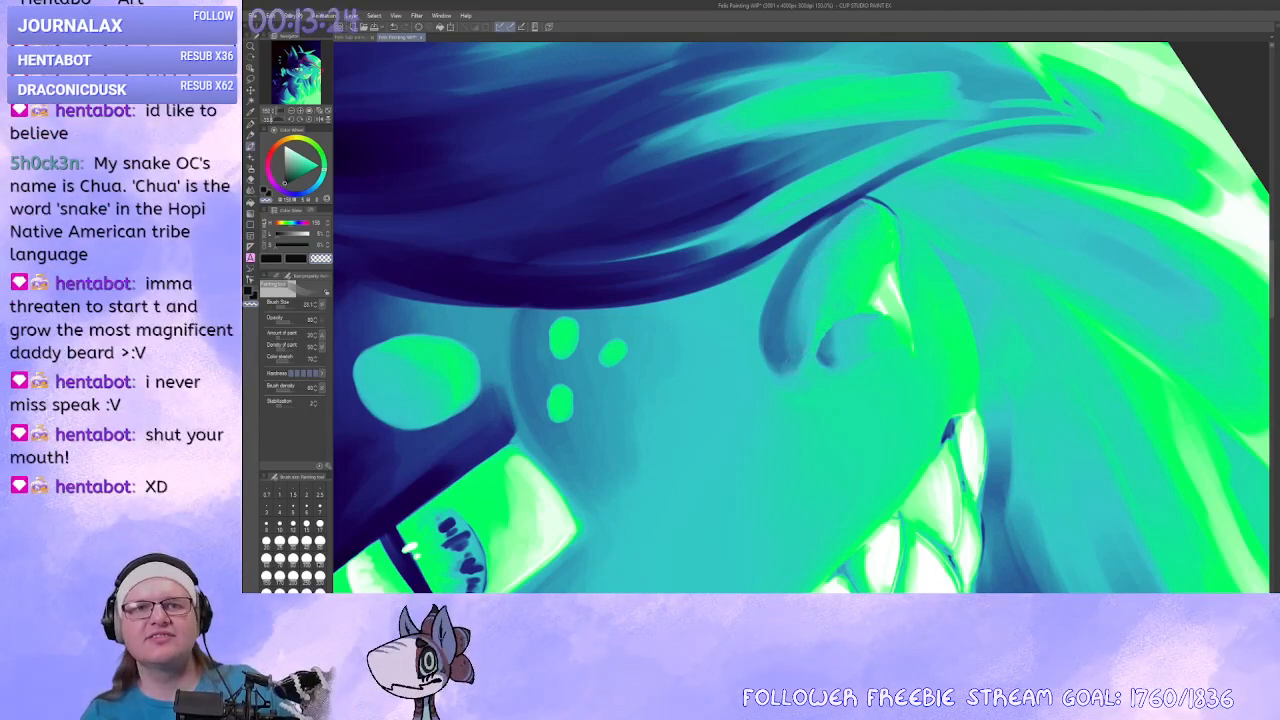
Extend the green light into the nose fold and add a thin green rim between the fold's lower end and the nostril.
{"action": "left_click_drag", "start_coordinate": [871, 437], "coordinate": [757, 445]}
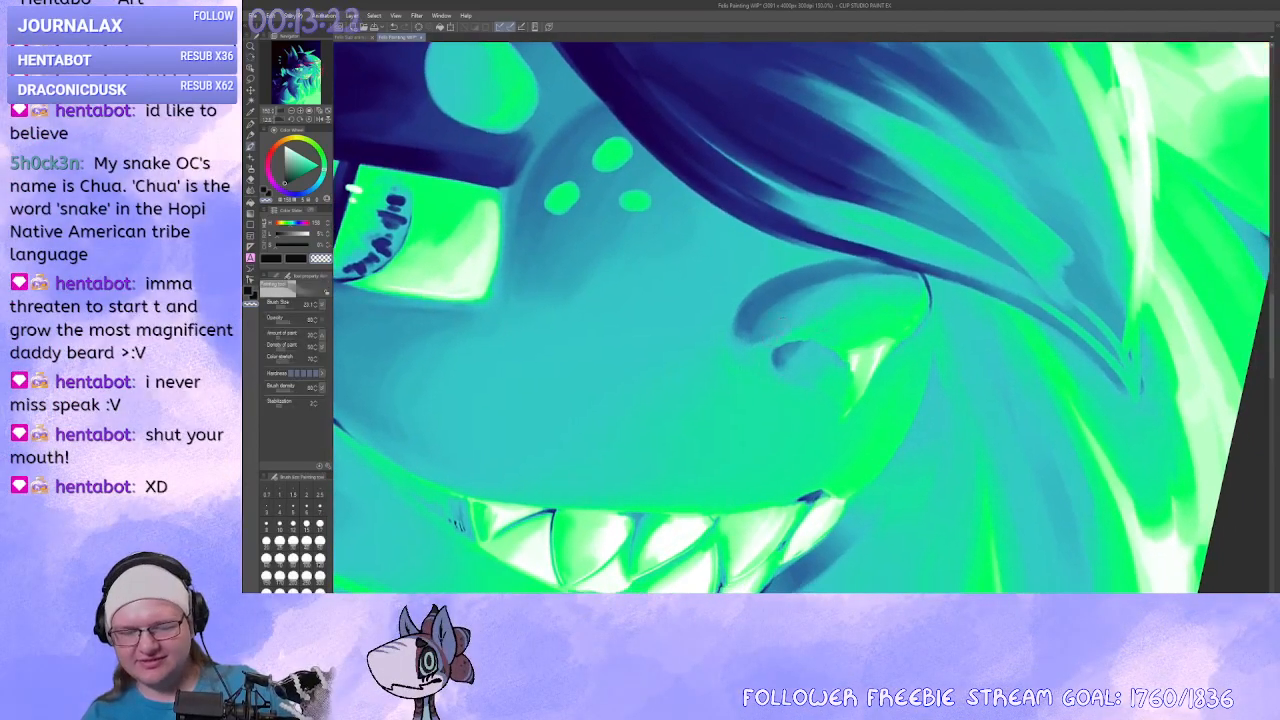
{"action": "left_click_drag", "start_coordinate": [820, 406], "coordinate": [901, 340]}
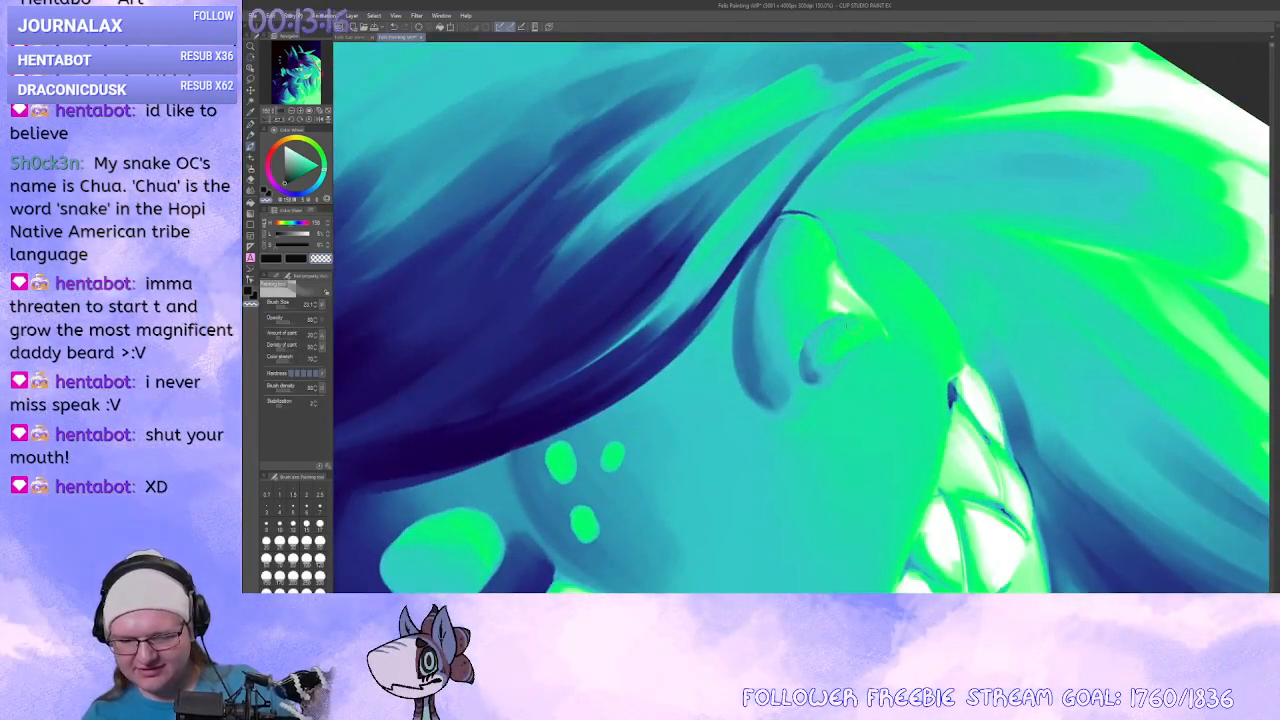
{"action": "mouse_move", "coordinate": [818, 378]}
{"action": "left_mouse_down"}
{"action": "mouse_move", "coordinate": [783, 333]}
{"action": "mouse_move", "coordinate": [818, 290]}
{"action": "left_mouse_up"}
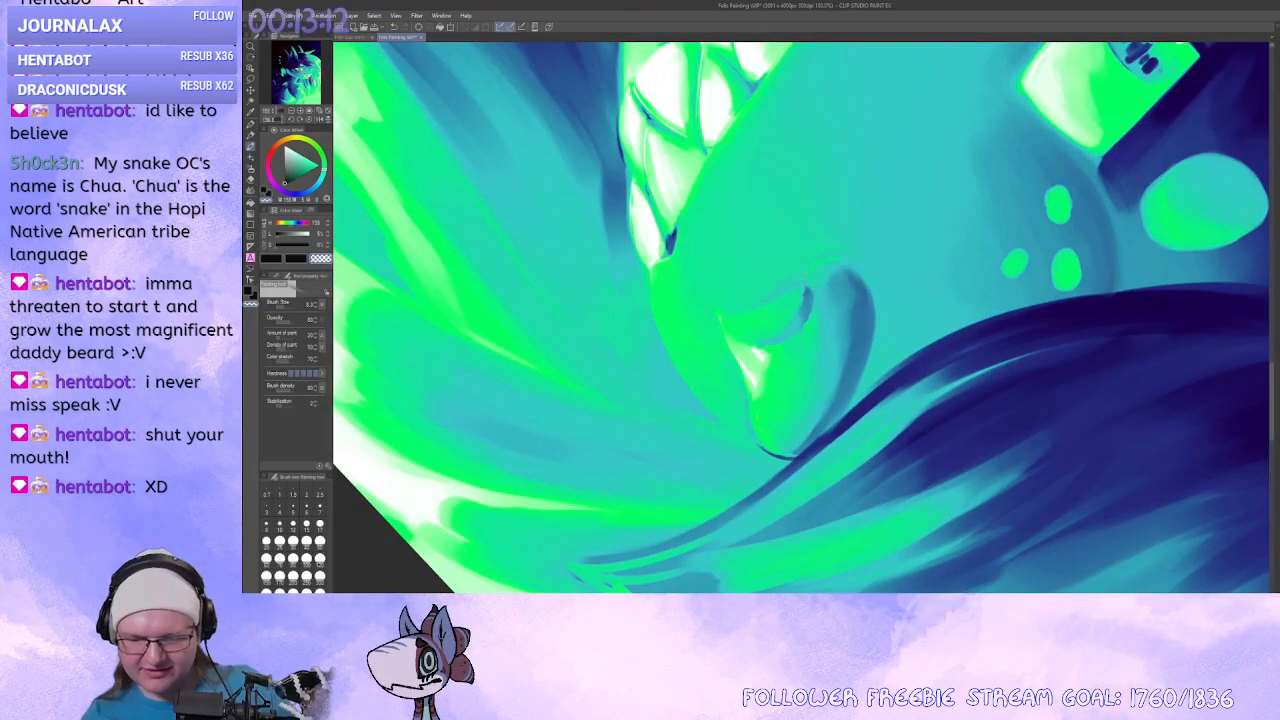
{"action": "mouse_move", "coordinate": [752, 318]}
{"action": "left_mouse_down"}
{"action": "mouse_move", "coordinate": [793, 372]}
{"action": "mouse_move", "coordinate": [862, 410]}
{"action": "left_mouse_up"}
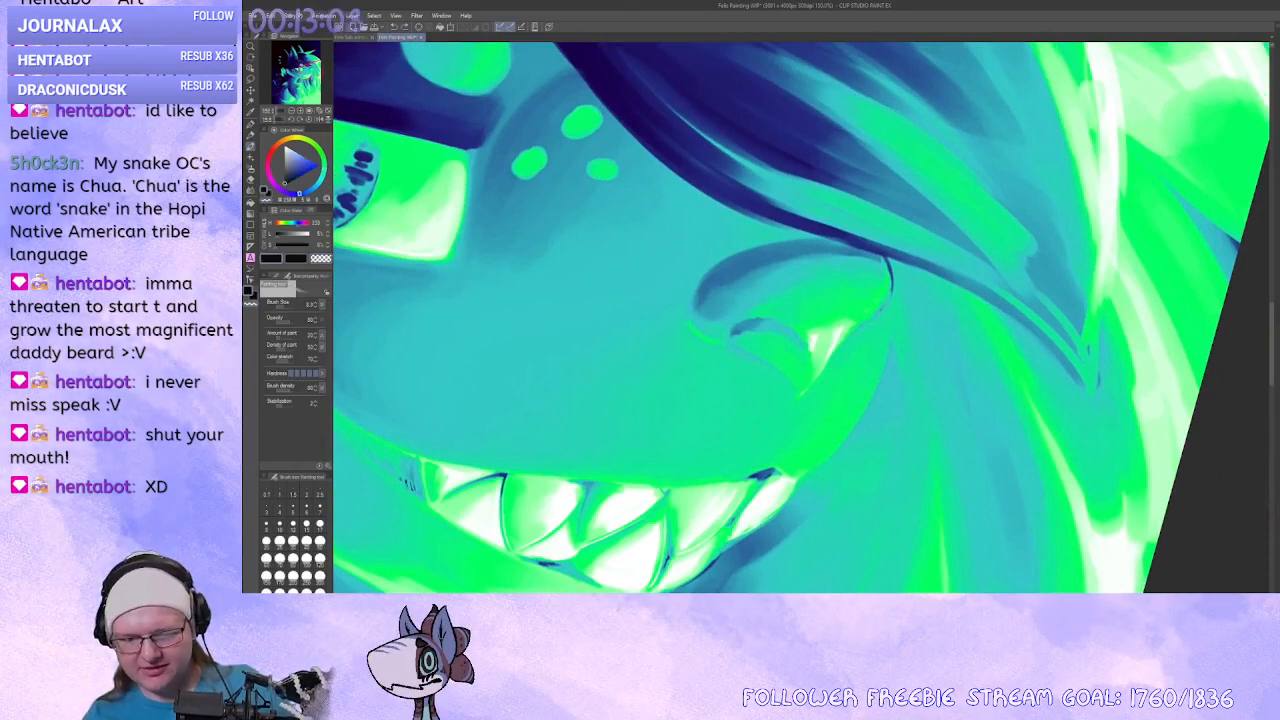
Draw a thin dark blue outline along the nose's front edge from the tip toward the white highlight.
{"action": "left_click_drag", "start_coordinate": [890, 298], "coordinate": [842, 347]}
{"action": "left_click_drag", "start_coordinate": [892, 289], "coordinate": [870, 318]}
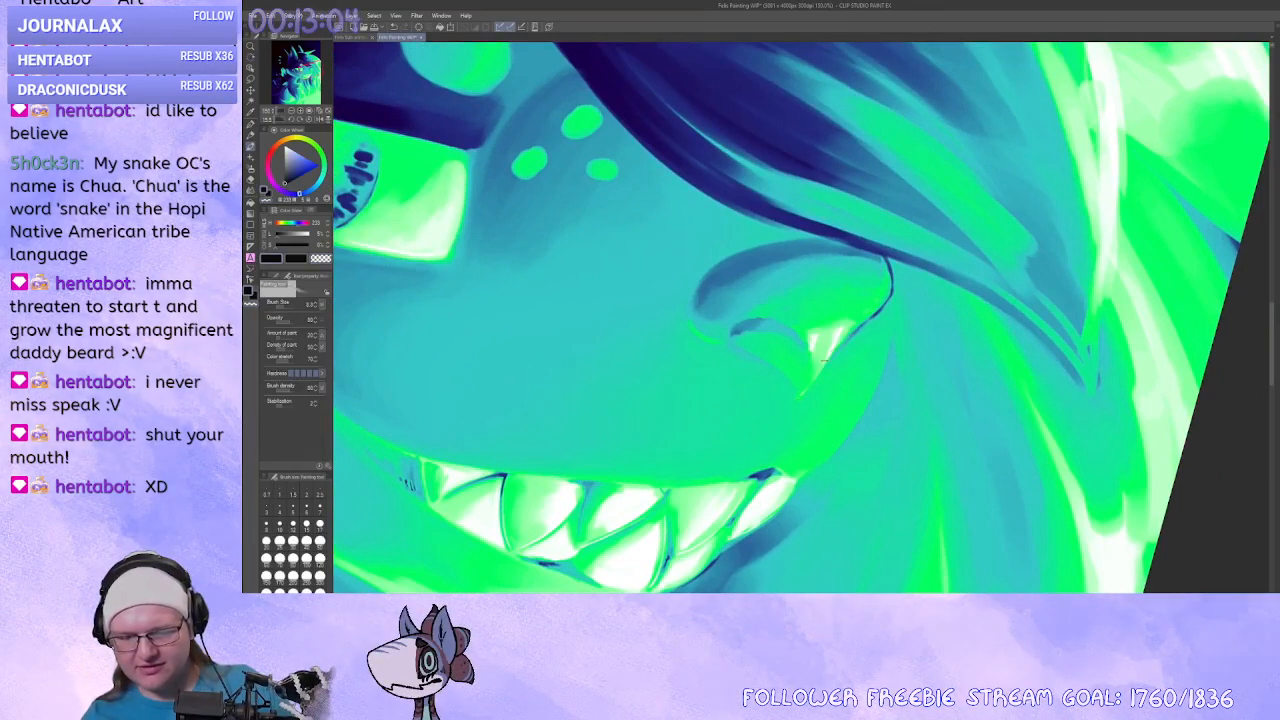
{"action": "mouse_move", "coordinate": [824, 361]}
{"action": "left_mouse_down"}
{"action": "mouse_move", "coordinate": [816, 387]}
{"action": "mouse_move", "coordinate": [931, 443]}
{"action": "mouse_move", "coordinate": [941, 430]}
{"action": "left_mouse_up"}
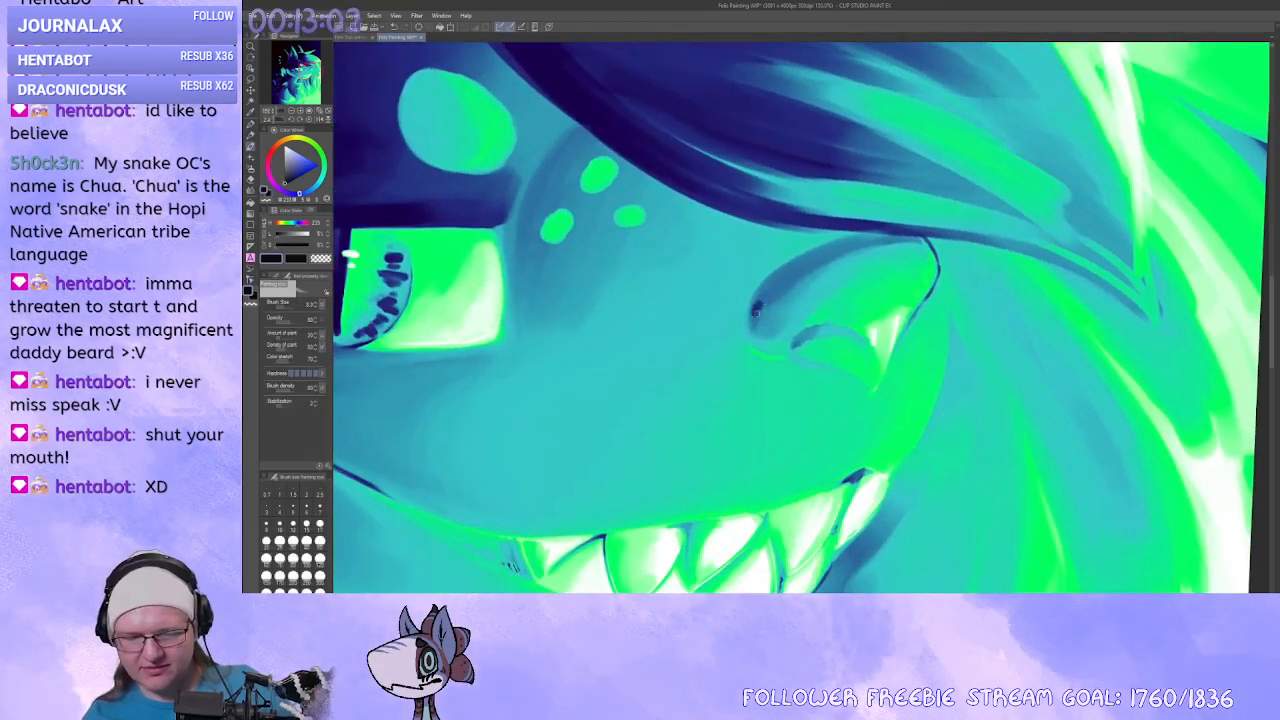
Dab dark blue accents into the lower end of the nose fold and touch up the nostril's edge with a smaller brush.
{"action": "mouse_move", "coordinate": [757, 324]}
{"action": "left_mouse_down"}
{"action": "mouse_move", "coordinate": [765, 303]}
{"action": "mouse_move", "coordinate": [780, 307]}
{"action": "mouse_move", "coordinate": [755, 308]}
{"action": "mouse_move", "coordinate": [761, 342]}
{"action": "mouse_move", "coordinate": [808, 332]}
{"action": "left_mouse_up"}
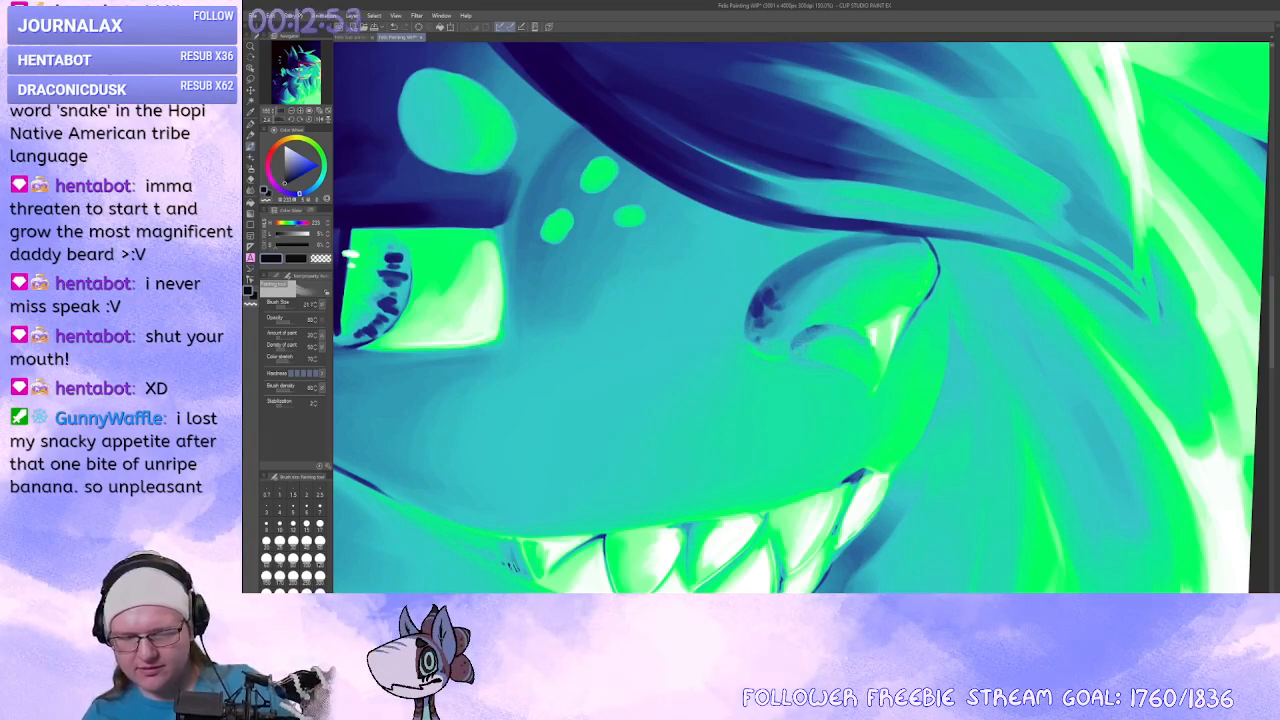
{"action": "key", "text": "["}
{"action": "key", "text": "["}
{"action": "key", "text": "["}
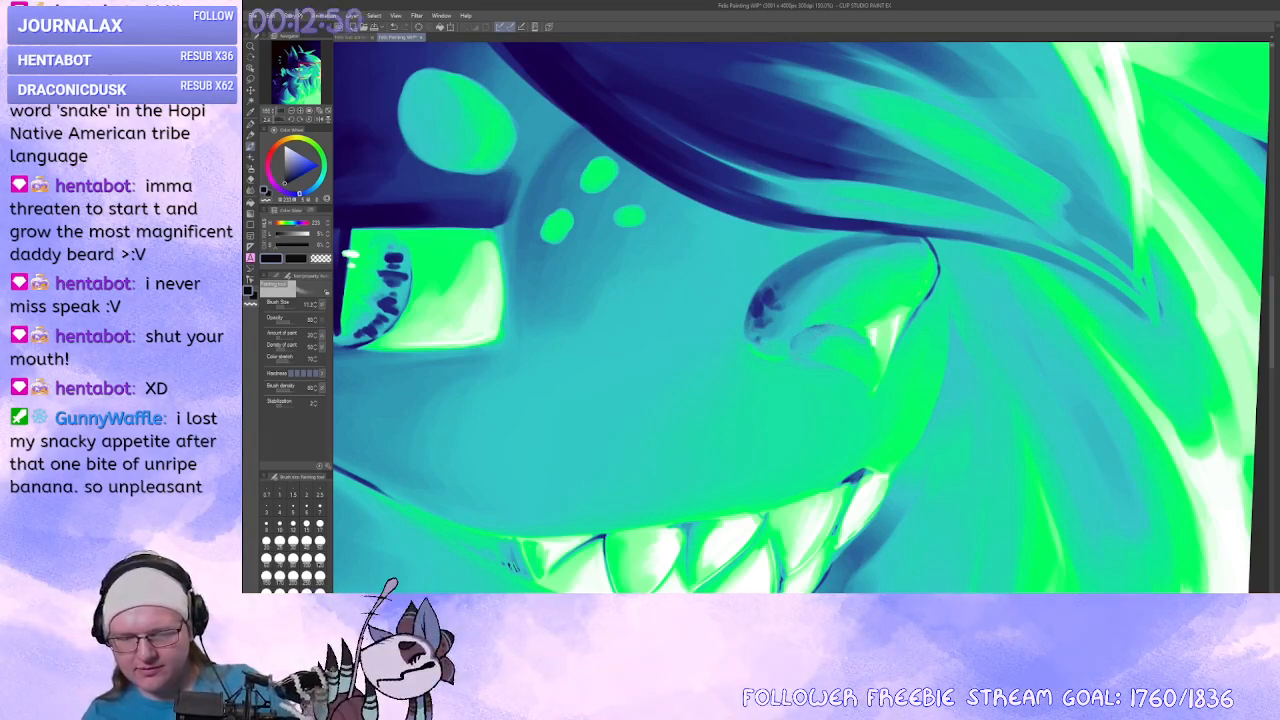
{"action": "mouse_move", "coordinate": [819, 331]}
{"action": "left_mouse_down"}
{"action": "mouse_move", "coordinate": [809, 337]}
{"action": "mouse_move", "coordinate": [829, 328]}
{"action": "left_mouse_up"}
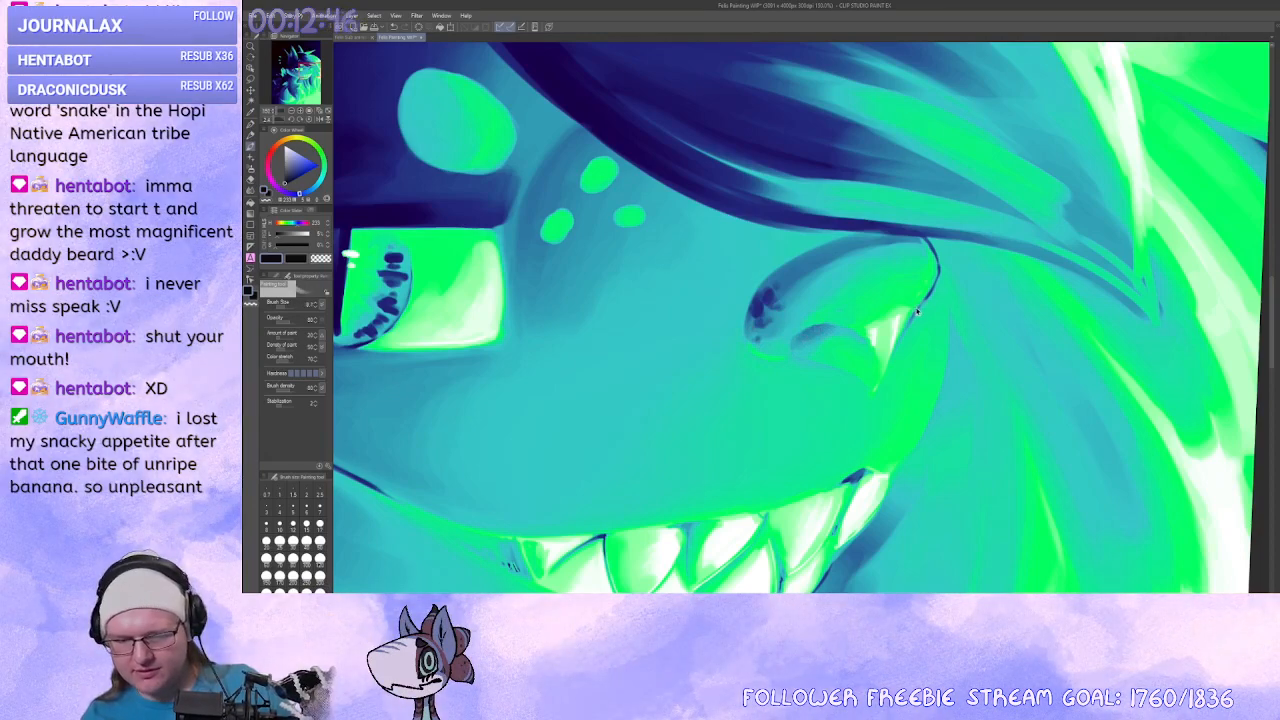
Refine the dark blue outline along the nose's front edge and thicken it beside the white highlight.
{"action": "key", "text": "["}
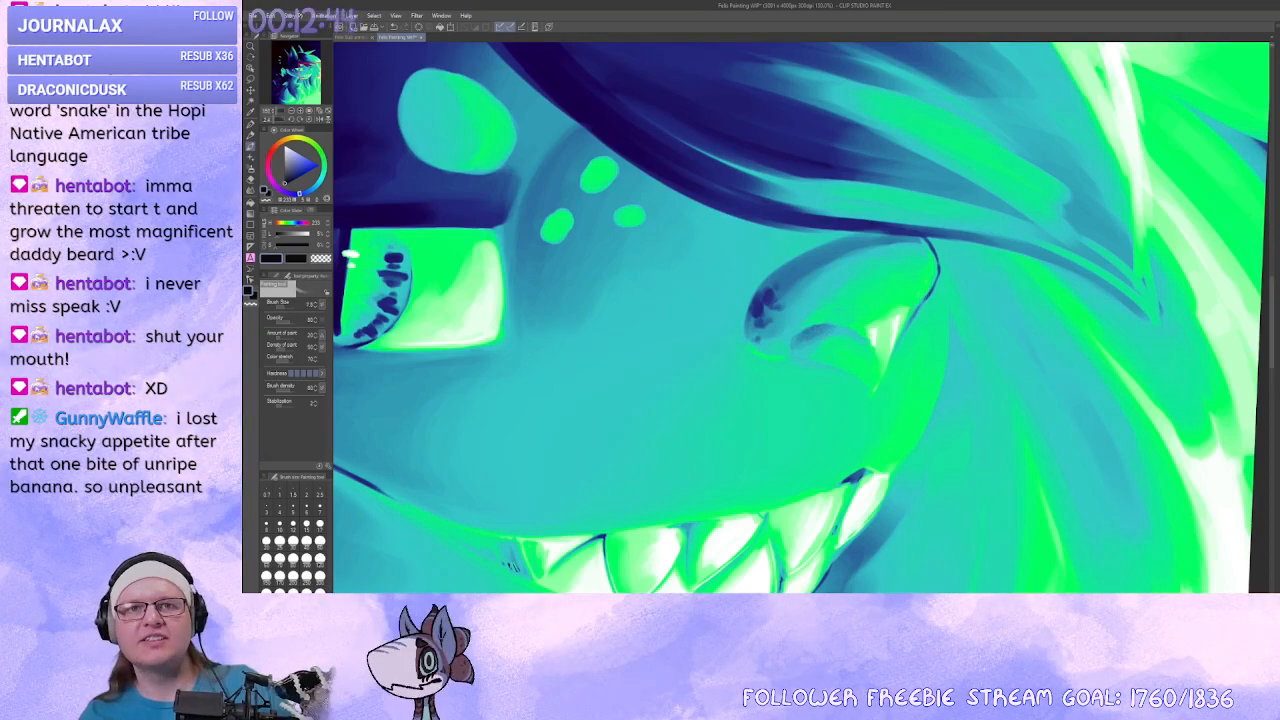
{"action": "left_click_drag", "start_coordinate": [908, 312], "coordinate": [797, 389]}
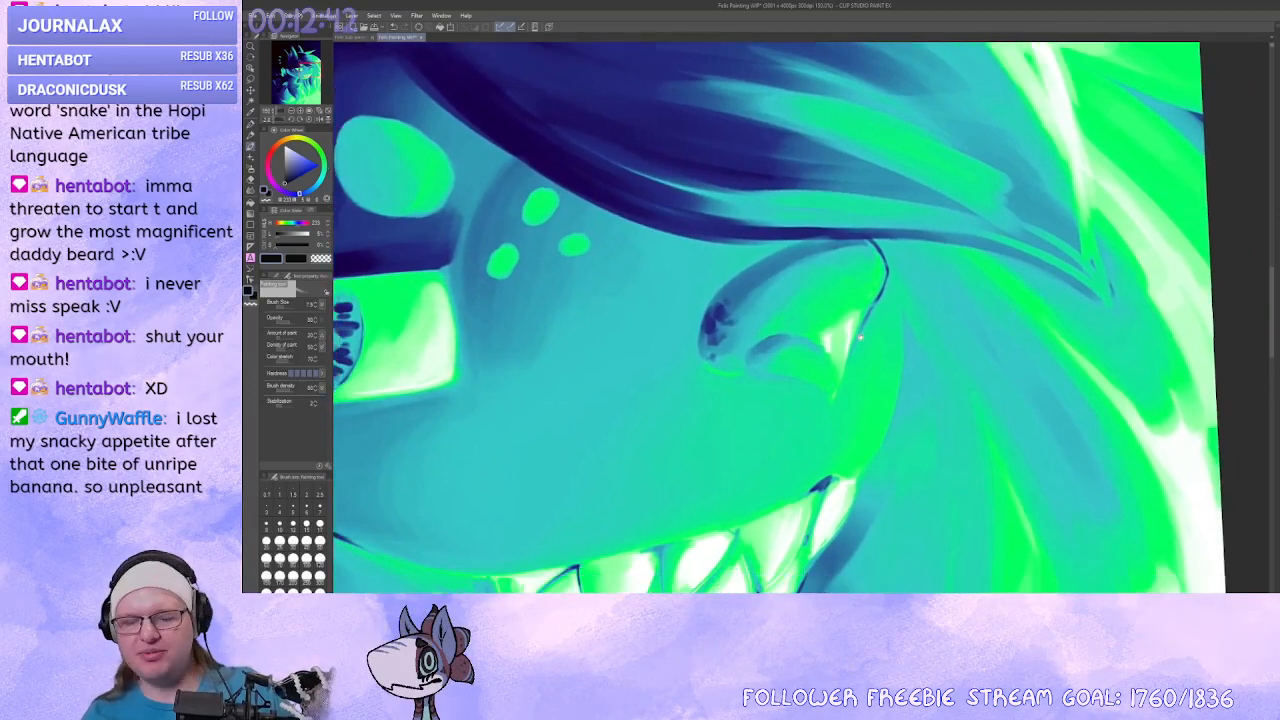
{"action": "left_click_drag", "start_coordinate": [860, 338], "coordinate": [862, 336]}
{"action": "key", "text": "]"}
{"action": "key", "text": "]"}
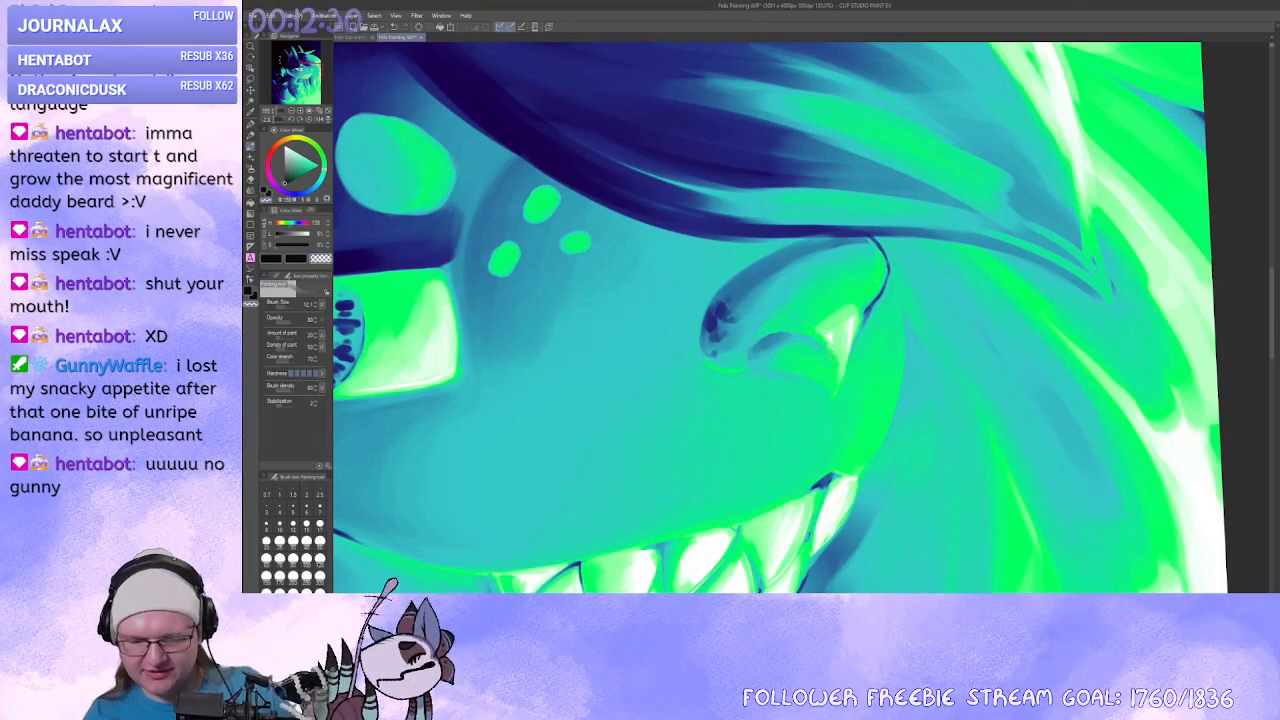
Touch up the white highlight and the adjoining end of the nose outline with a full-opacity brush.
{"action": "left_click", "coordinate": [300, 111]}
{"action": "left_click", "coordinate": [250, 136]}
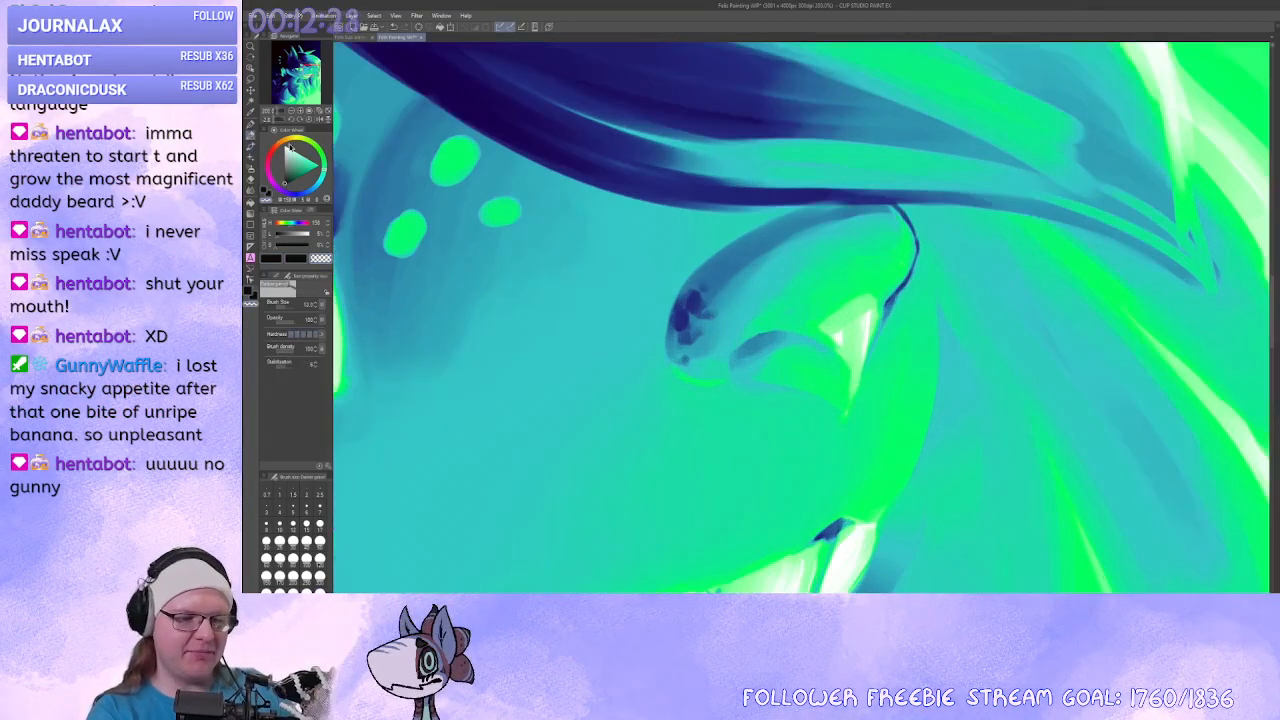
{"action": "left_click_drag", "start_coordinate": [934, 323], "coordinate": [888, 310]}
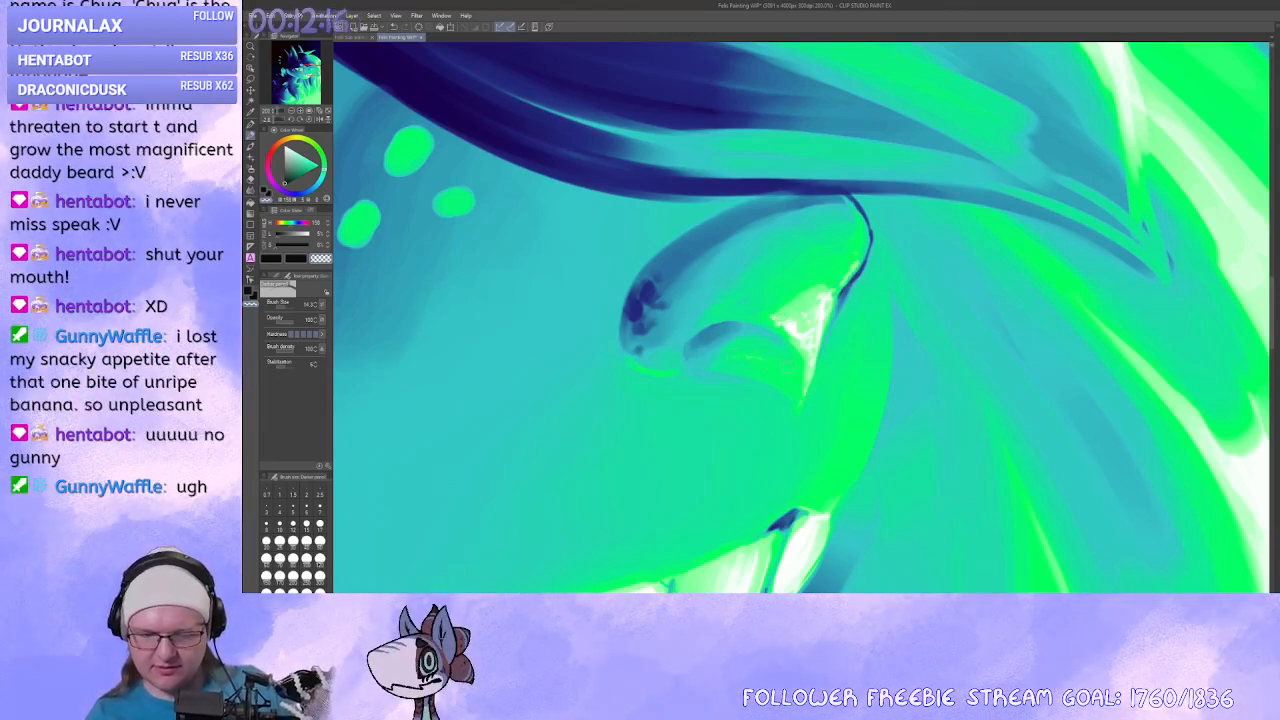
Examine the whole painting at a reduced zoom, from the horns down to the chest fur.
{"action": "left_click", "coordinate": [292, 112]}
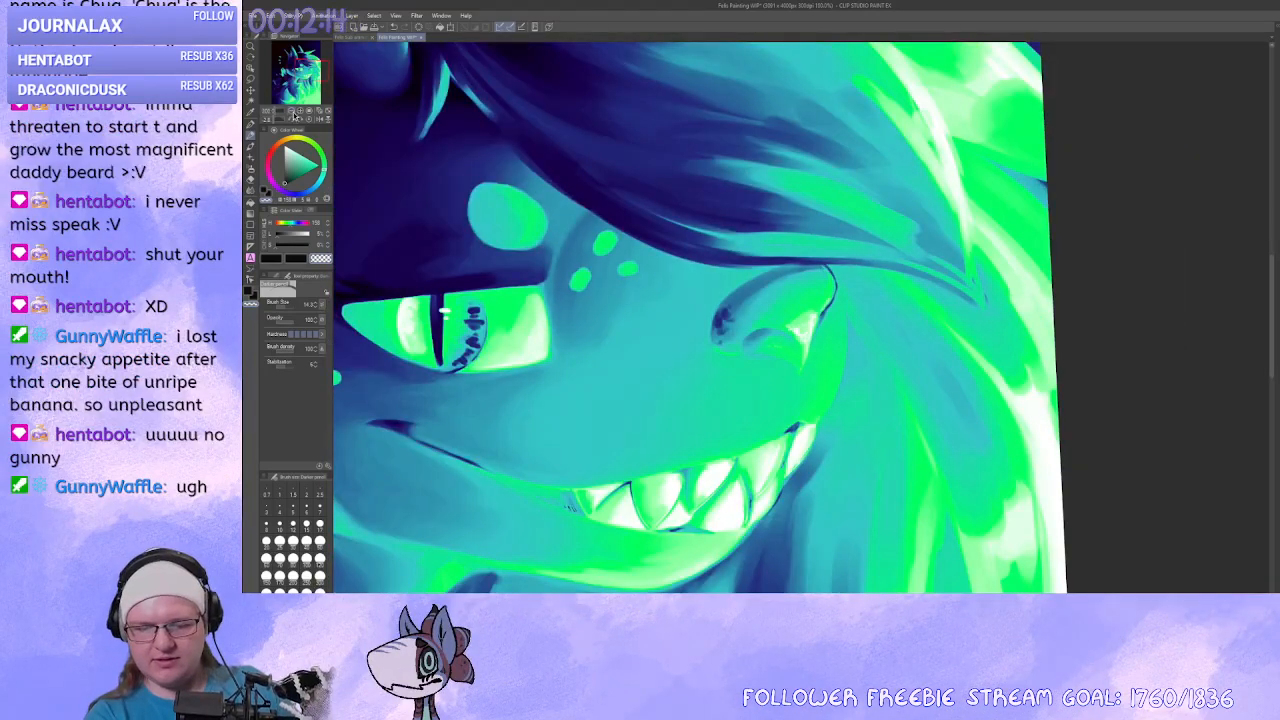
{"action": "left_click", "coordinate": [292, 112]}
{"action": "left_click", "coordinate": [292, 112]}
{"action": "left_click", "coordinate": [292, 112]}
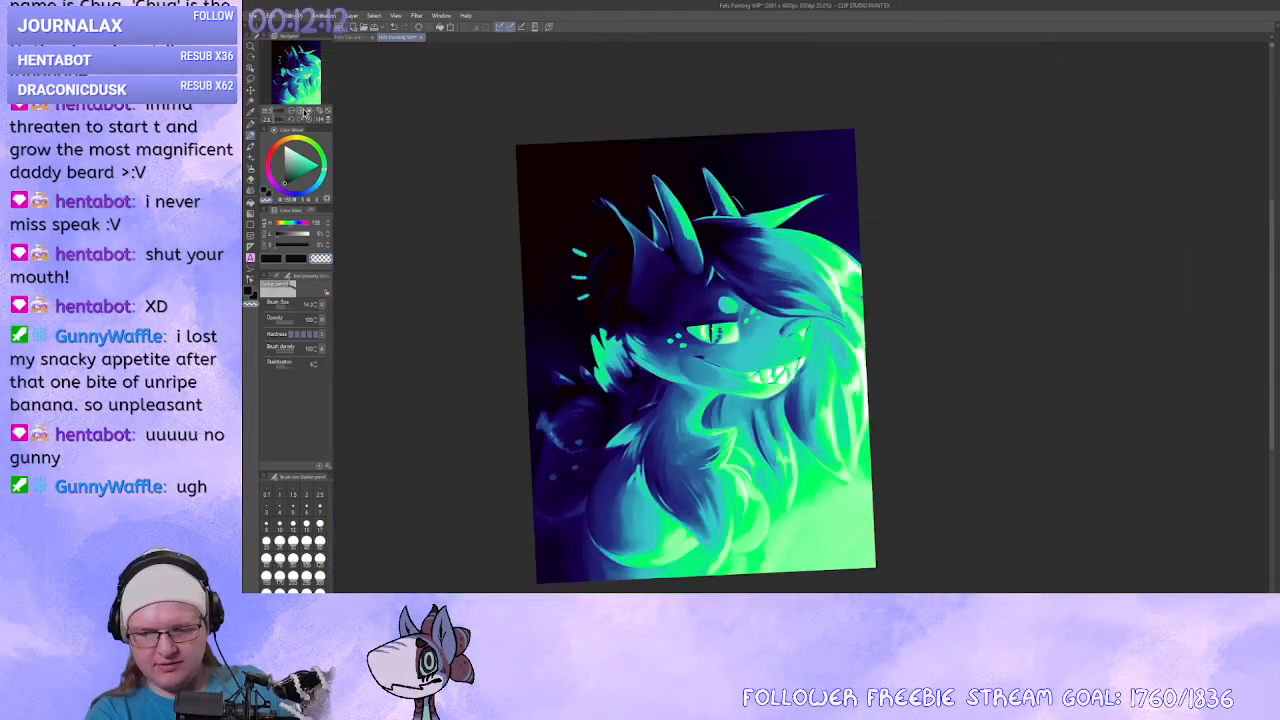
{"action": "left_click", "coordinate": [303, 112]}
{"action": "left_click_drag", "start_coordinate": [945, 447], "coordinate": [983, 369]}
{"action": "mouse_move", "coordinate": [997, 453]}
{"action": "left_mouse_down"}
{"action": "mouse_move", "coordinate": [1006, 486]}
{"action": "mouse_move", "coordinate": [1029, 494]}
{"action": "left_mouse_up"}
{"action": "left_click_drag", "start_coordinate": [1103, 508], "coordinate": [1120, 487]}
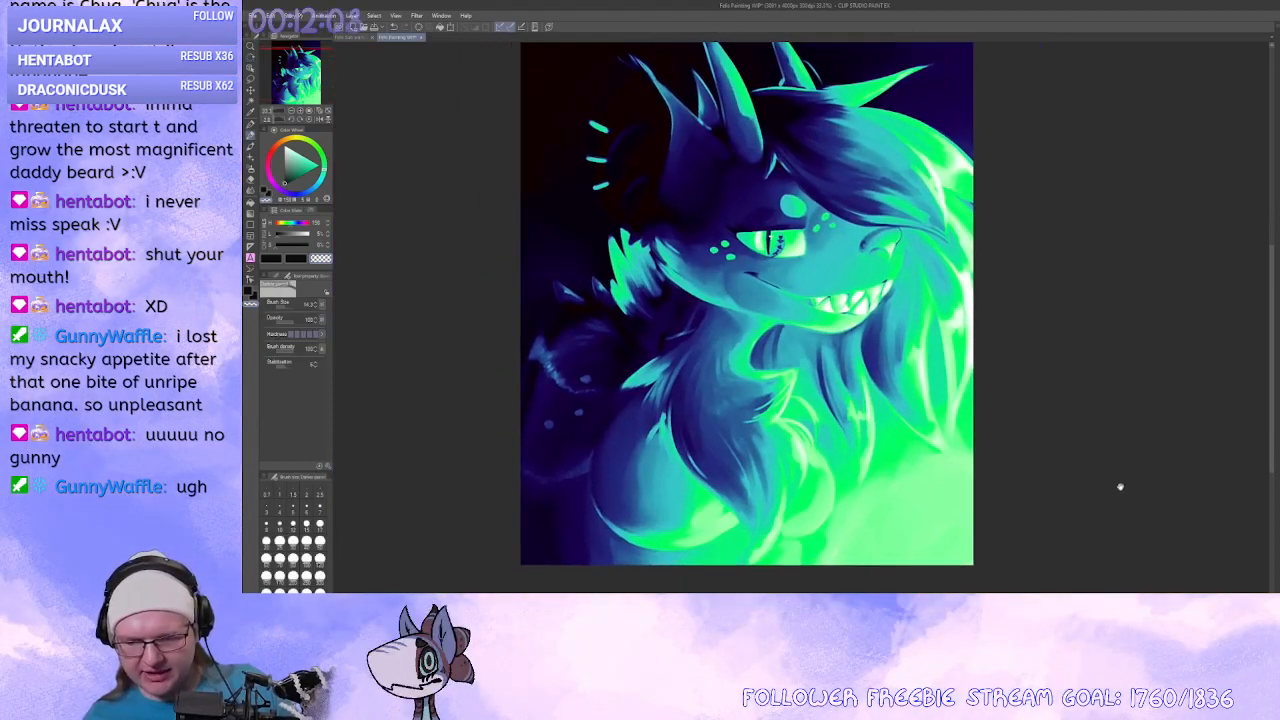
{"action": "left_click_drag", "start_coordinate": [1007, 404], "coordinate": [963, 385]}
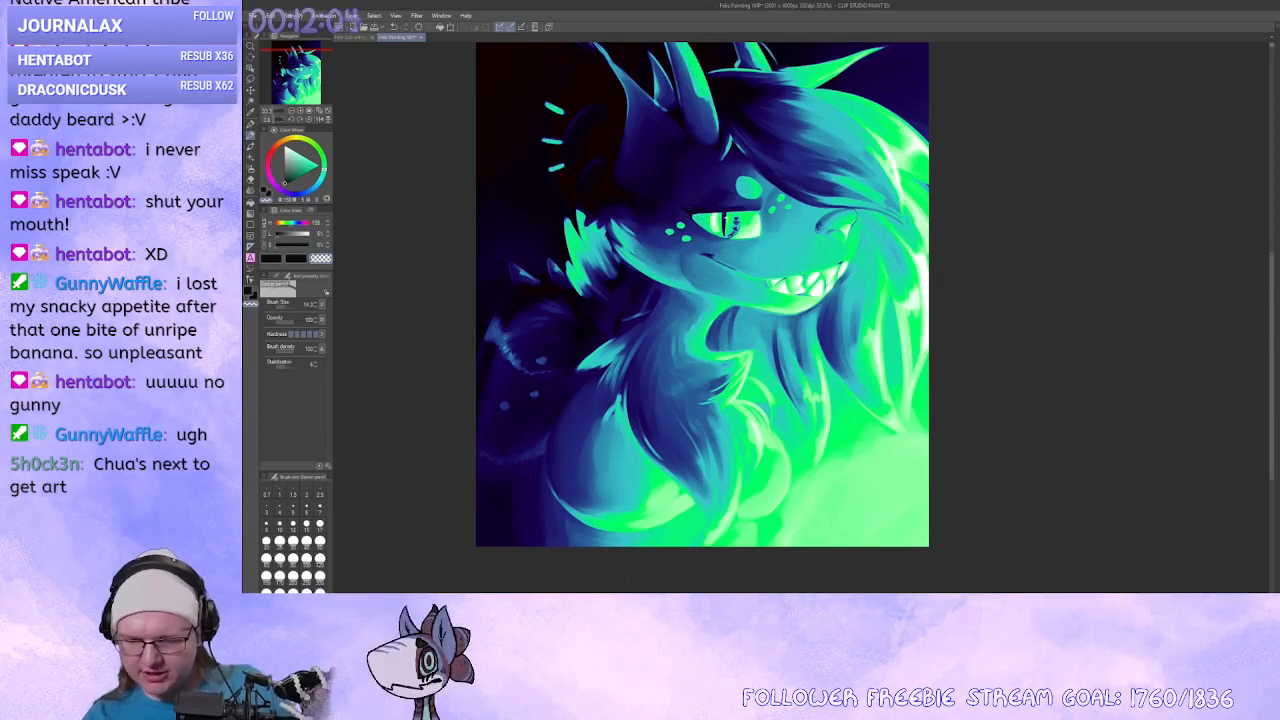
{"action": "left_click_drag", "start_coordinate": [823, 321], "coordinate": [822, 351]}
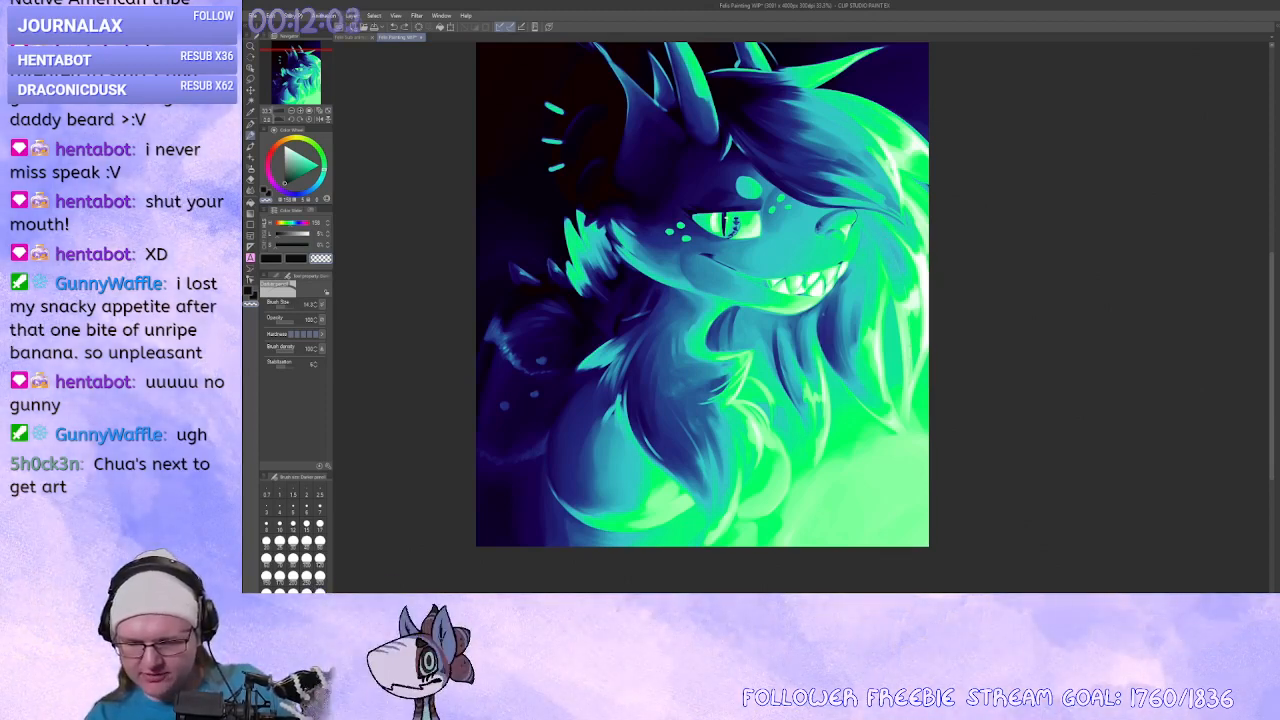
Set the brush opacity to 70 and inspect the horns, mane, shoulder and lower part of the painting.
{"action": "key", "text": "c"}
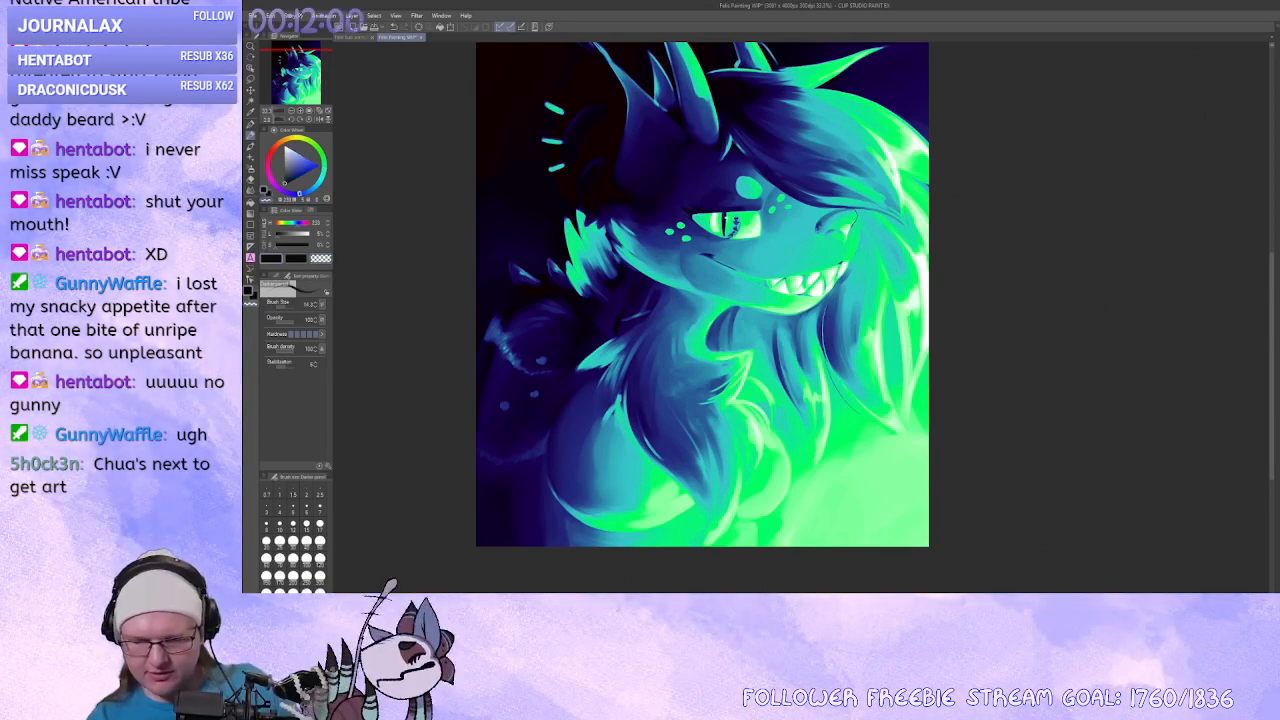
{"action": "left_click", "coordinate": [318, 318]}
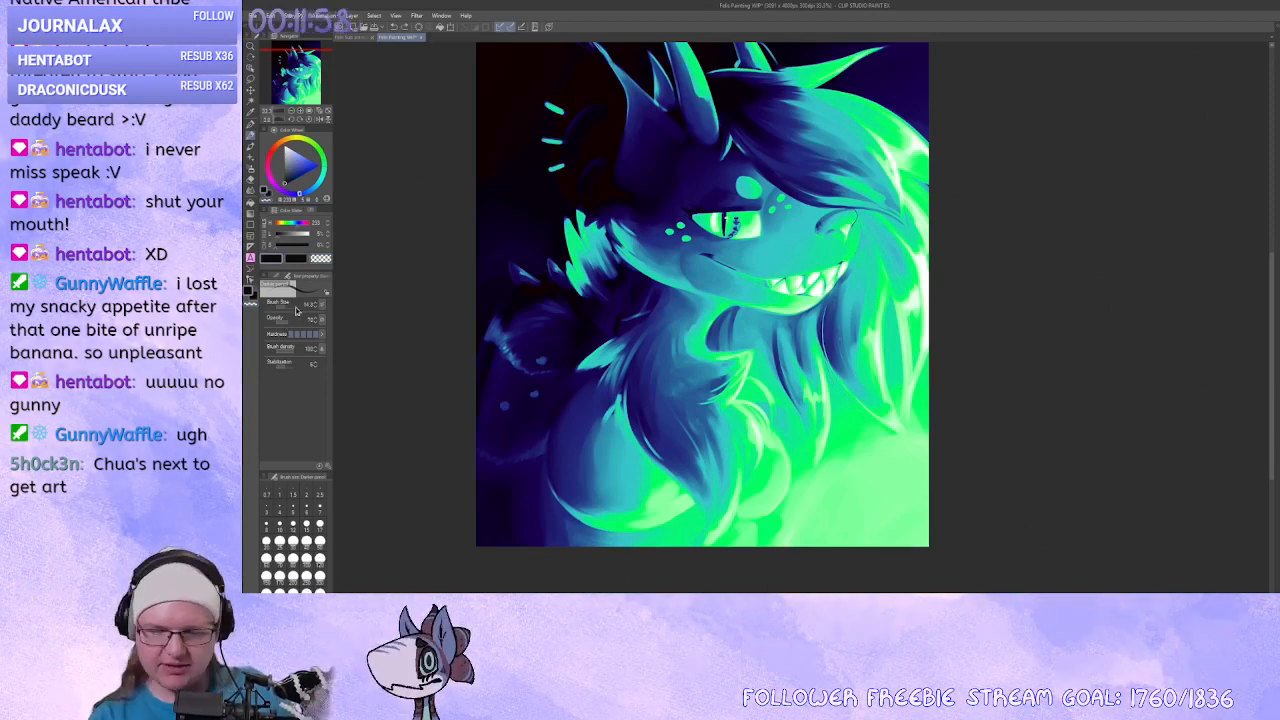
{"action": "left_click_drag", "start_coordinate": [873, 300], "coordinate": [851, 328]}
{"action": "left_click_drag", "start_coordinate": [730, 125], "coordinate": [740, 167]}
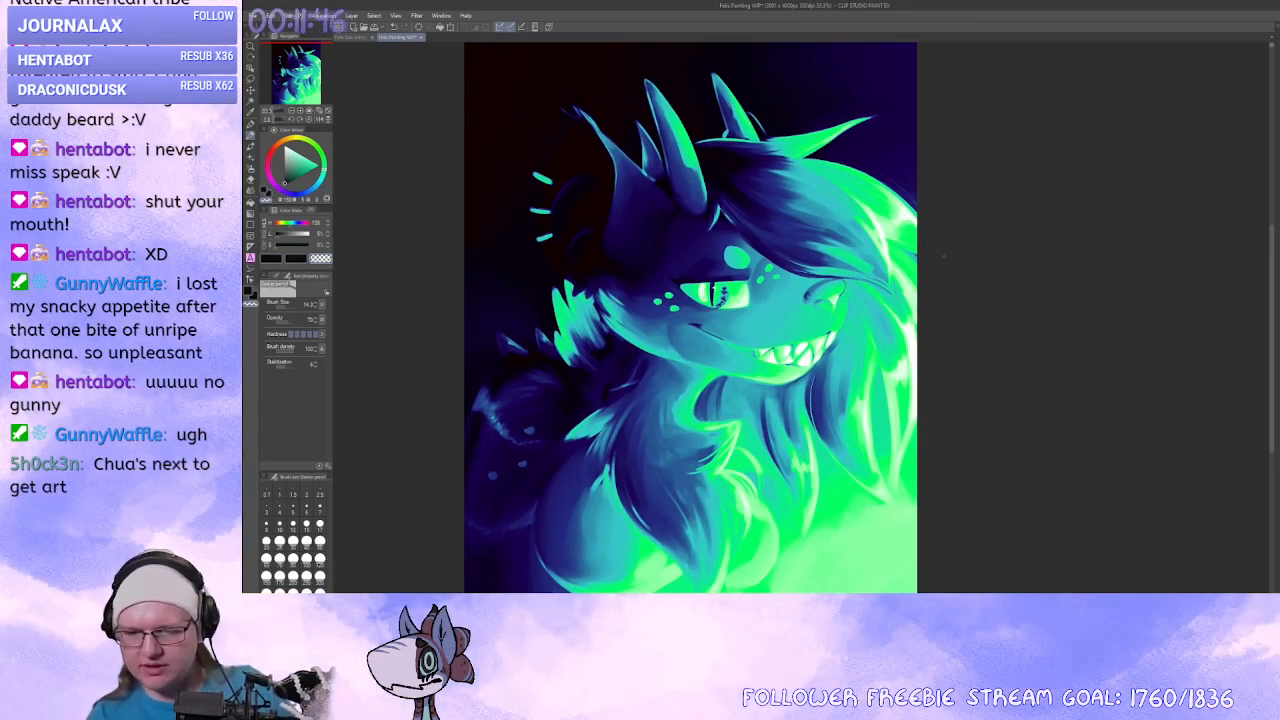
{"action": "left_click_drag", "start_coordinate": [943, 256], "coordinate": [993, 306]}
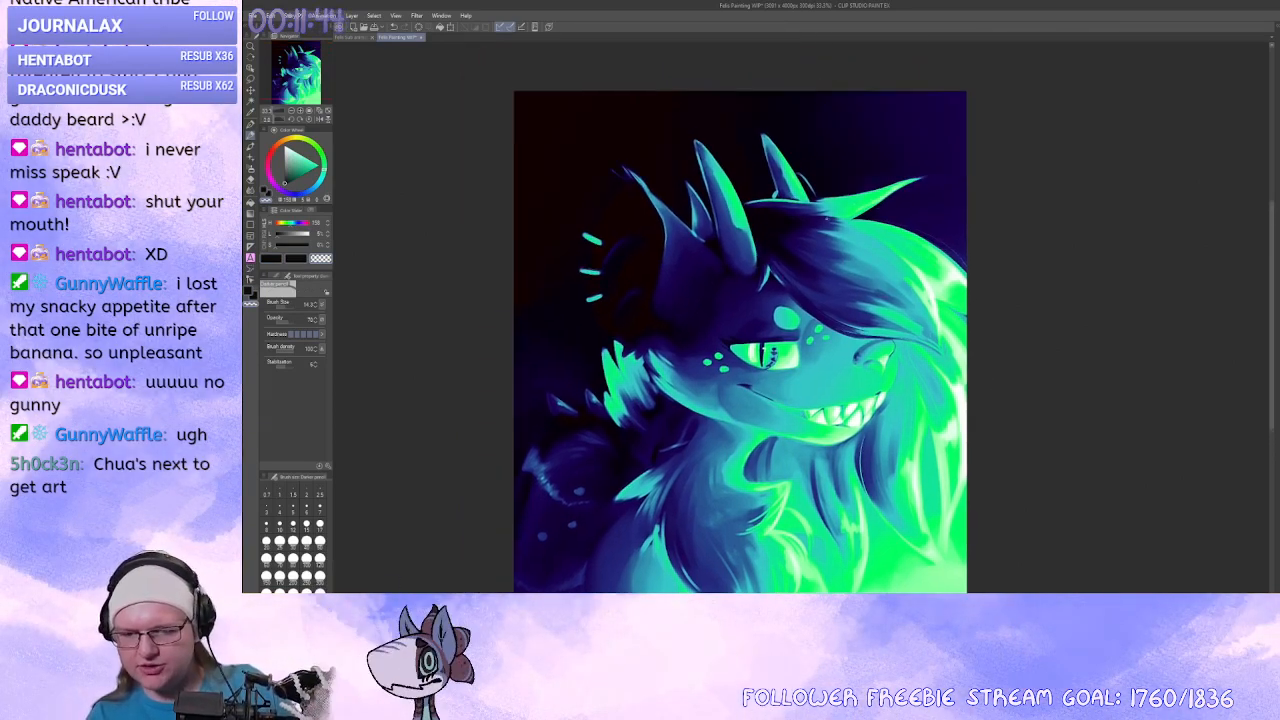
{"action": "left_click_drag", "start_coordinate": [829, 245], "coordinate": [855, 215]}
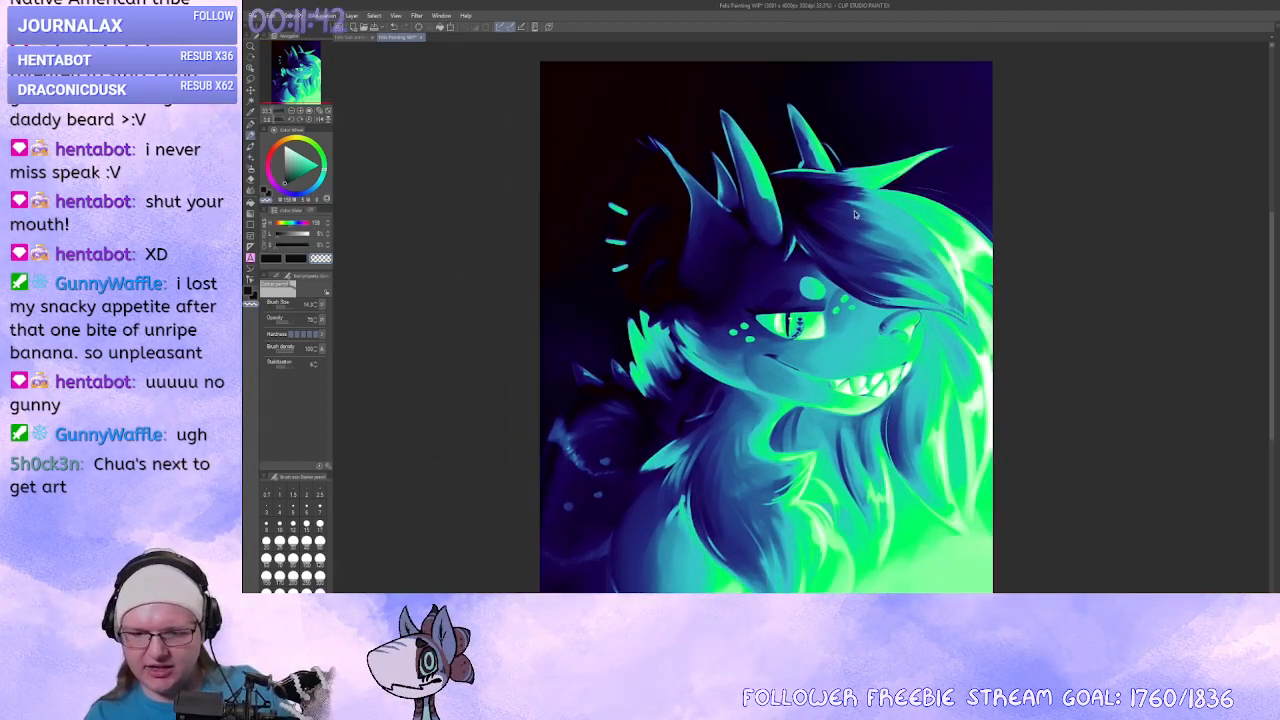
{"action": "left_click_drag", "start_coordinate": [671, 388], "coordinate": [752, 214]}
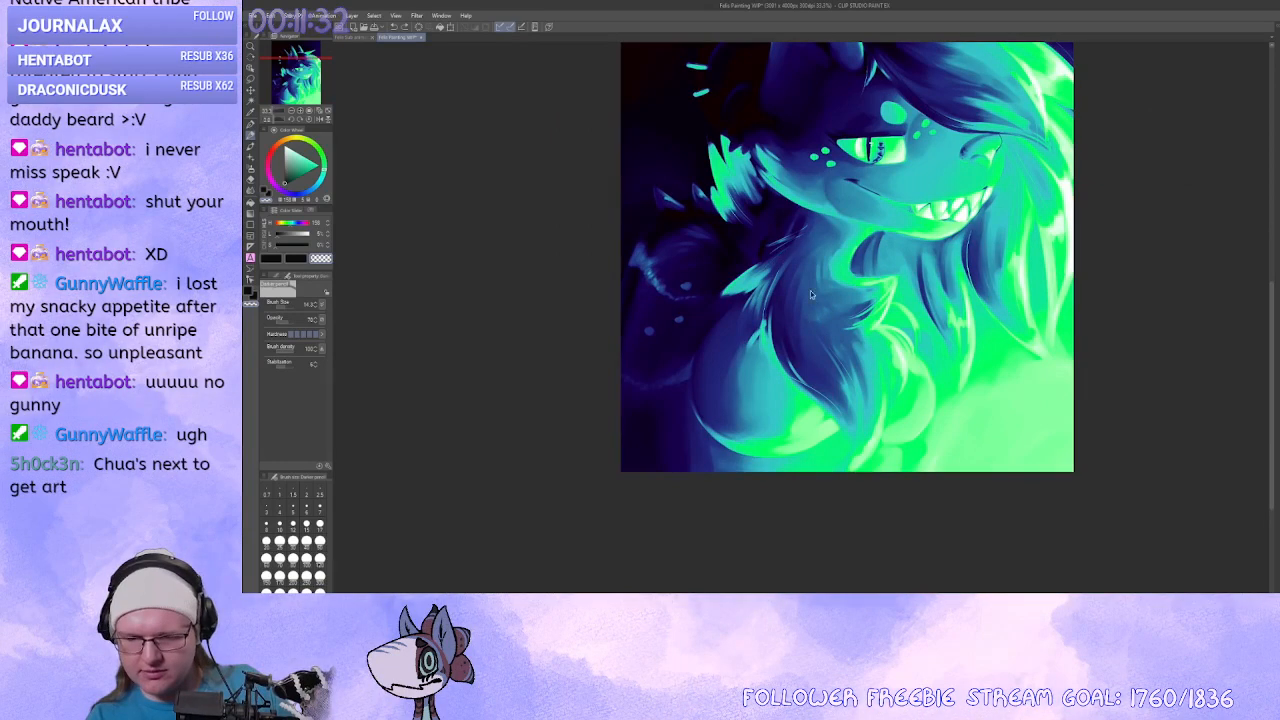
{"action": "left_click_drag", "start_coordinate": [814, 263], "coordinate": [739, 302]}
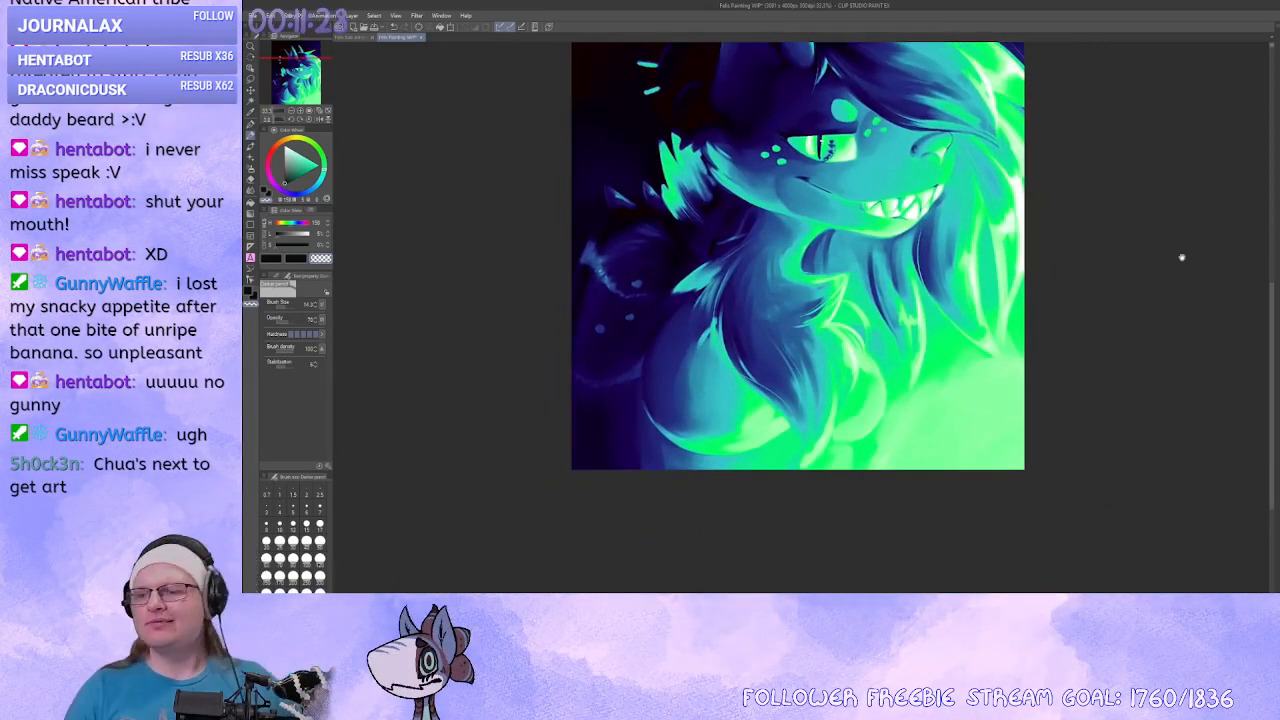
Sign the painting in its lower-left corner with a small light signature, using the brush at 100 opacity.
{"action": "left_click_drag", "start_coordinate": [583, 243], "coordinate": [479, 175]}
{"action": "left_click", "coordinate": [300, 111]}
{"action": "left_click", "coordinate": [300, 111]}
{"action": "left_click", "coordinate": [300, 111]}
{"action": "left_click_drag", "start_coordinate": [503, 337], "coordinate": [265, 141]}
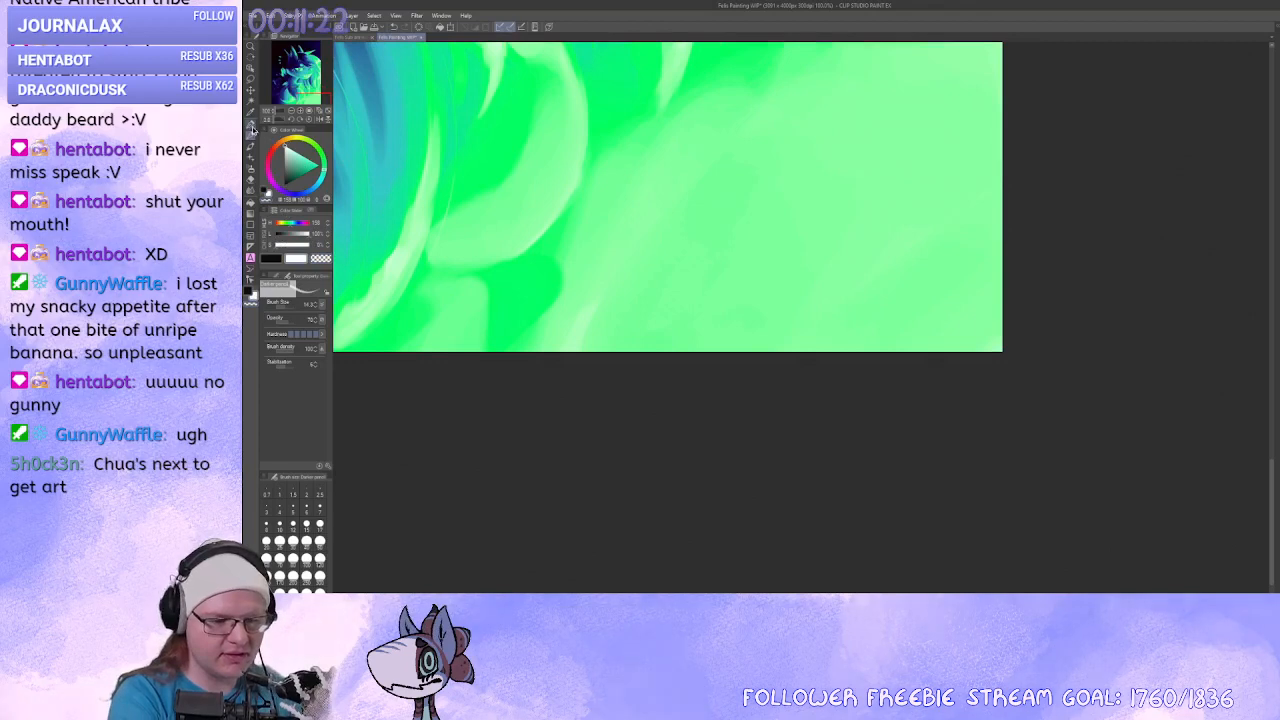
{"action": "left_click", "coordinate": [284, 323]}
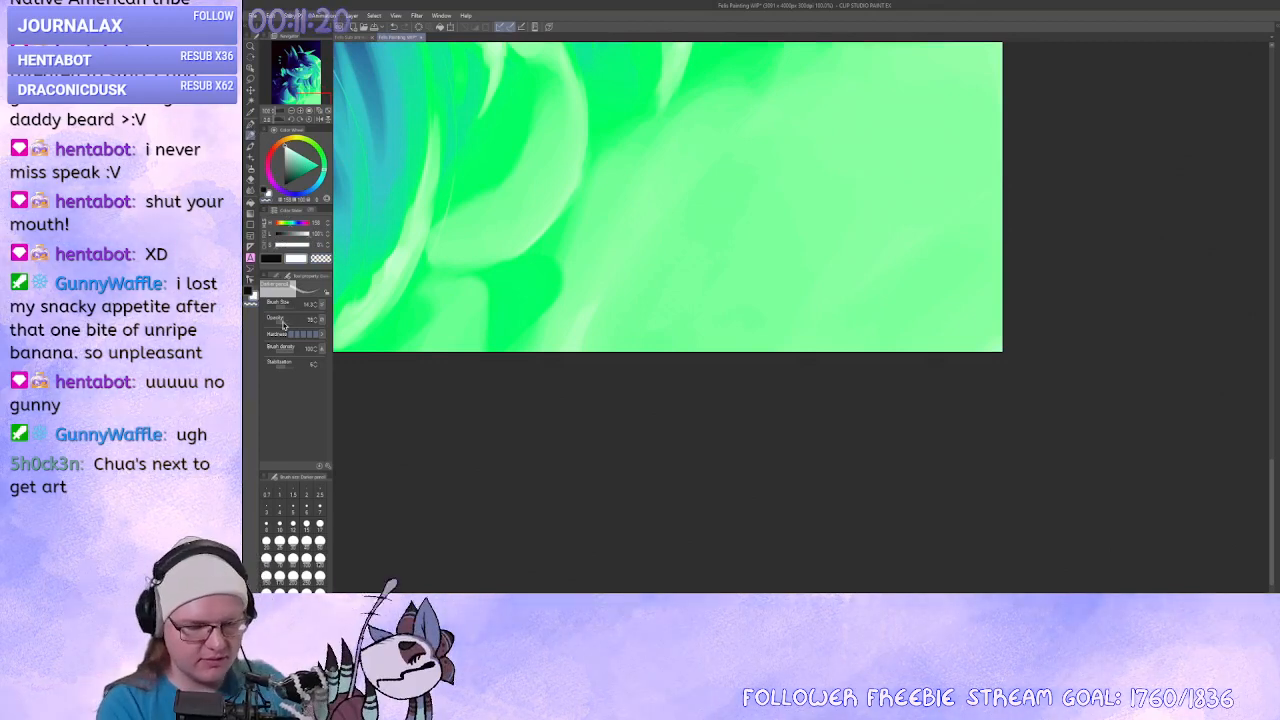
{"action": "left_click_drag", "start_coordinate": [283, 325], "coordinate": [296, 323]}
{"action": "left_click_drag", "start_coordinate": [490, 349], "coordinate": [1085, 377]}
{"action": "left_click_drag", "start_coordinate": [677, 349], "coordinate": [906, 328]}
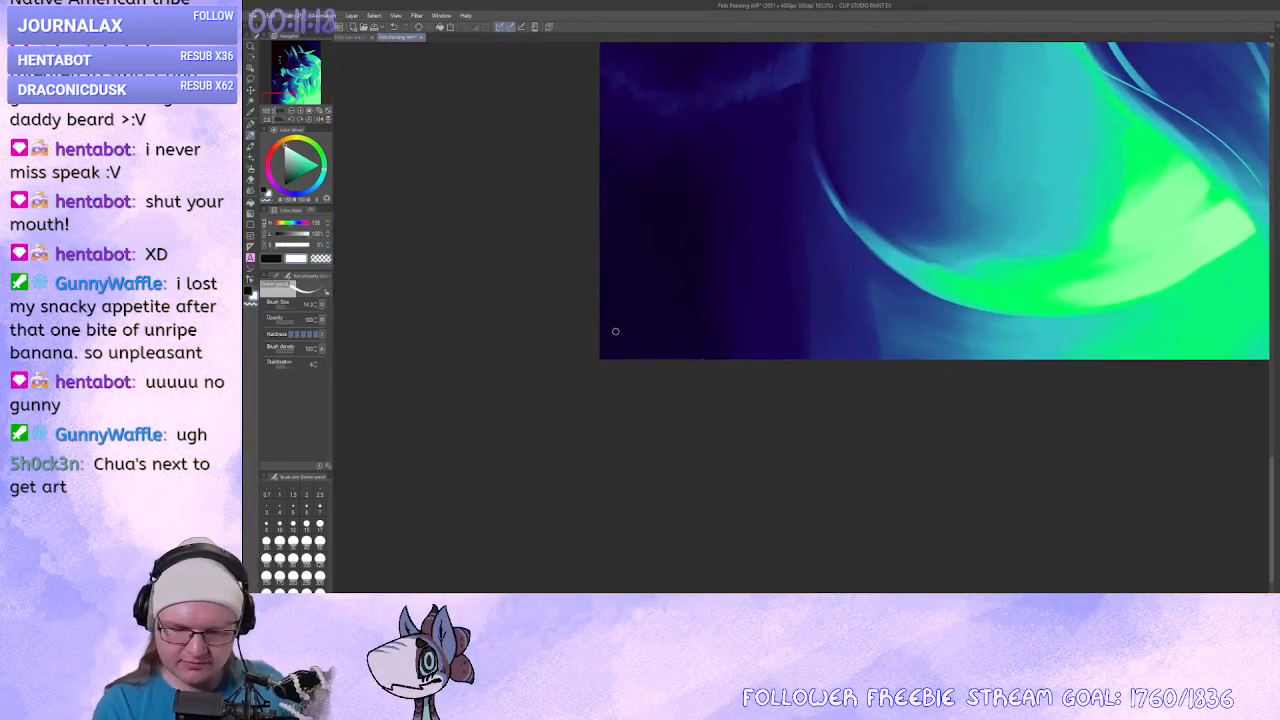
{"action": "mouse_move", "coordinate": [615, 331]}
{"action": "left_mouse_down"}
{"action": "mouse_move", "coordinate": [665, 345]}
{"action": "mouse_move", "coordinate": [780, 344]}
{"action": "left_mouse_up"}
{"action": "key", "text": "ctrl+z"}
{"action": "mouse_move", "coordinate": [612, 327]}
{"action": "left_mouse_down"}
{"action": "mouse_move", "coordinate": [688, 346]}
{"action": "mouse_move", "coordinate": [762, 333]}
{"action": "mouse_move", "coordinate": [638, 325]}
{"action": "mouse_move", "coordinate": [656, 341]}
{"action": "mouse_move", "coordinate": [728, 331]}
{"action": "left_mouse_up"}
{"action": "scroll", "coordinate": [612, 356], "scroll_direction": "down", "scroll_amount": 5}
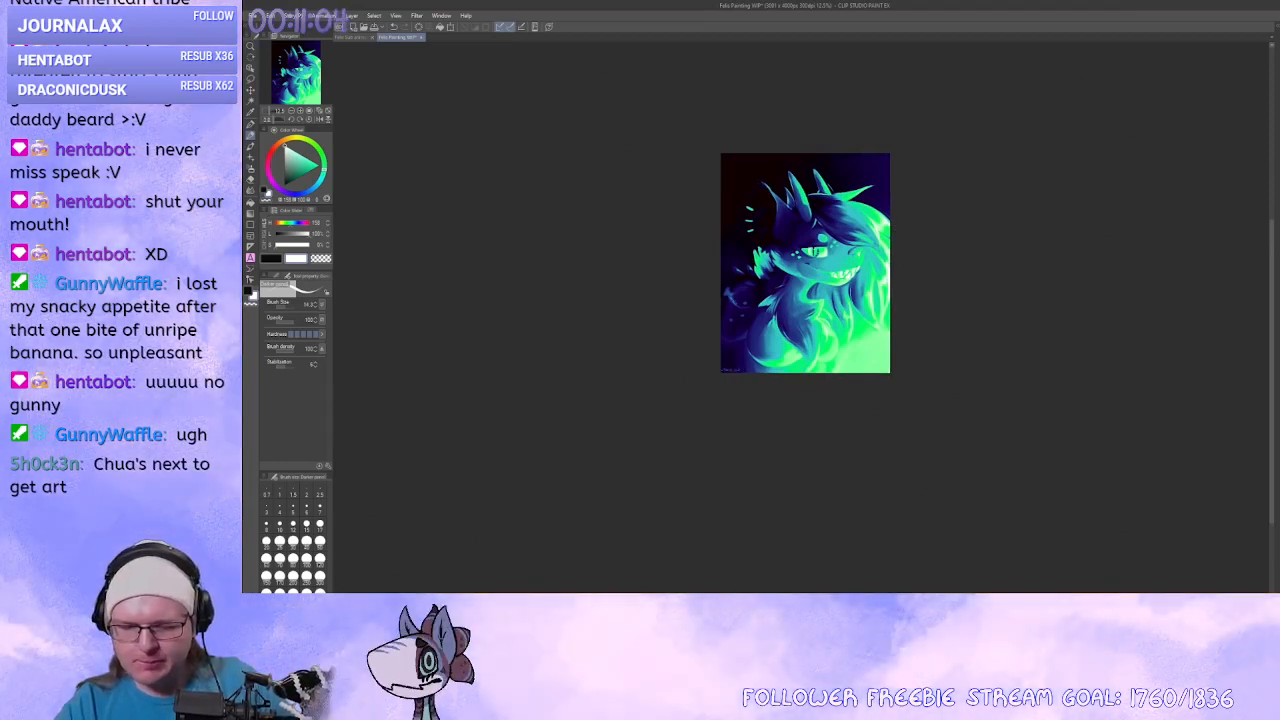
{"action": "scroll", "coordinate": [960, 428], "scroll_direction": "up", "scroll_amount": 5}
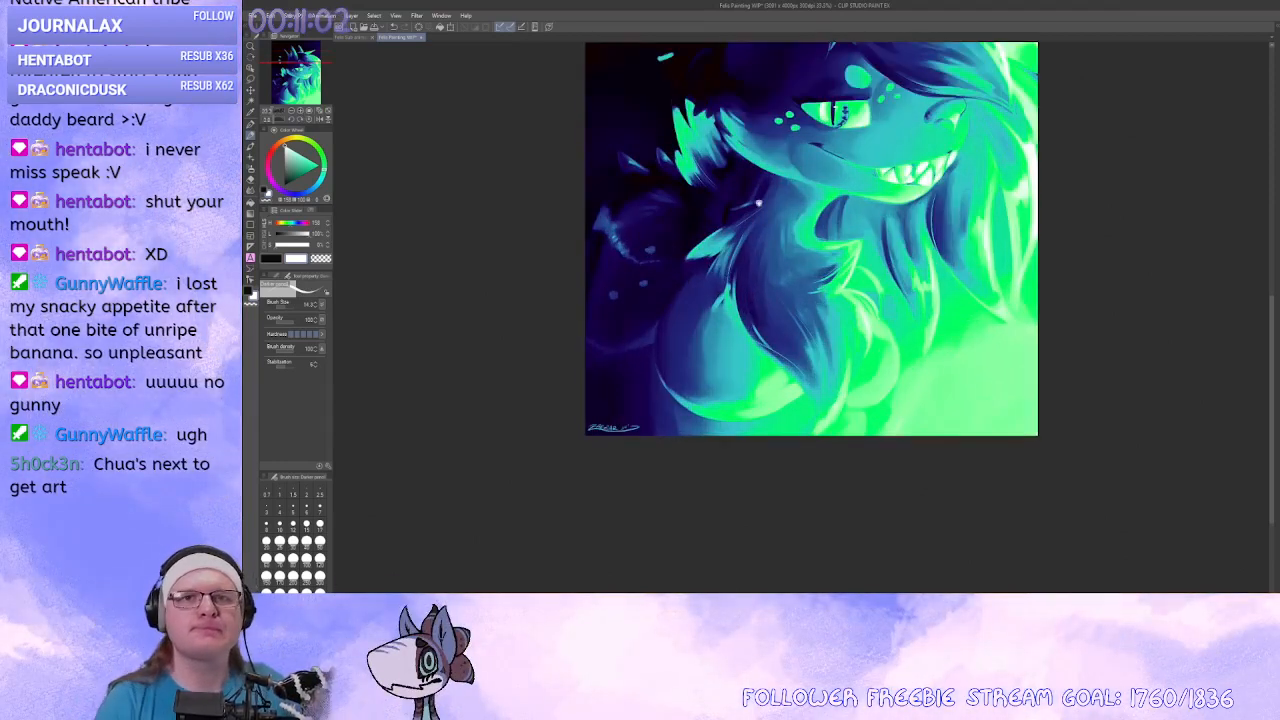
{"action": "left_click_drag", "start_coordinate": [985, 428], "coordinate": [1003, 426]}
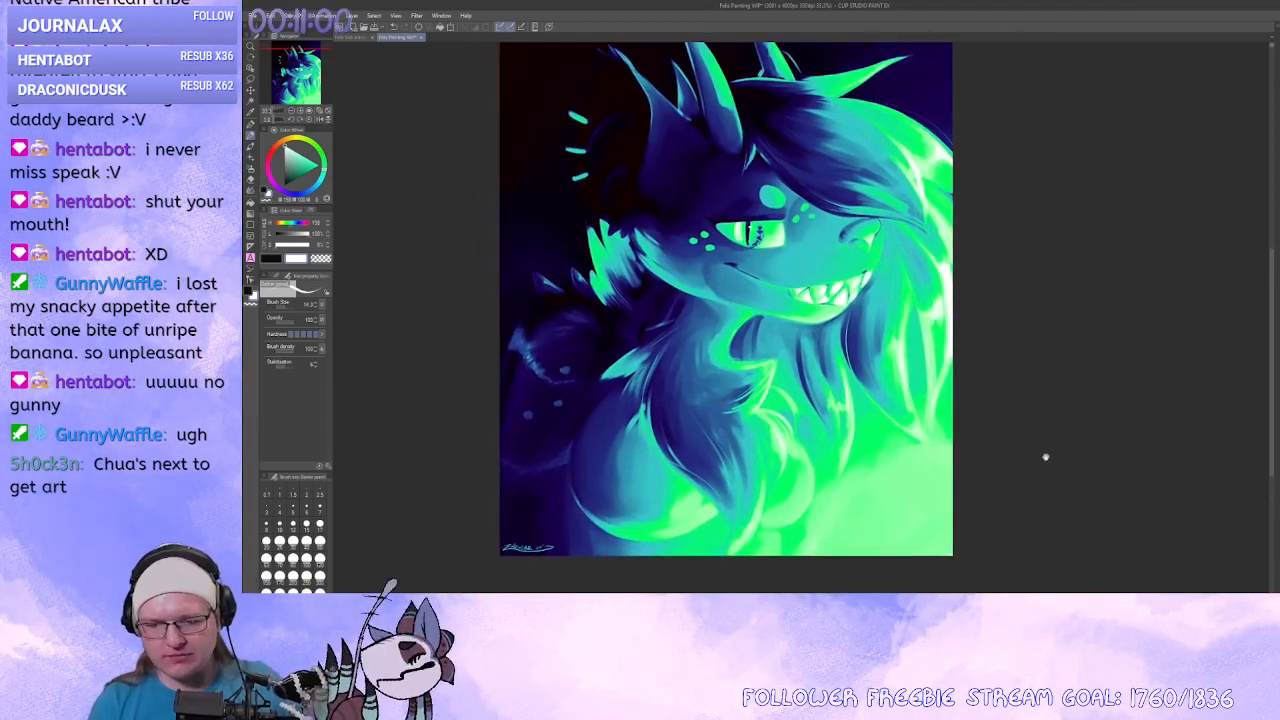
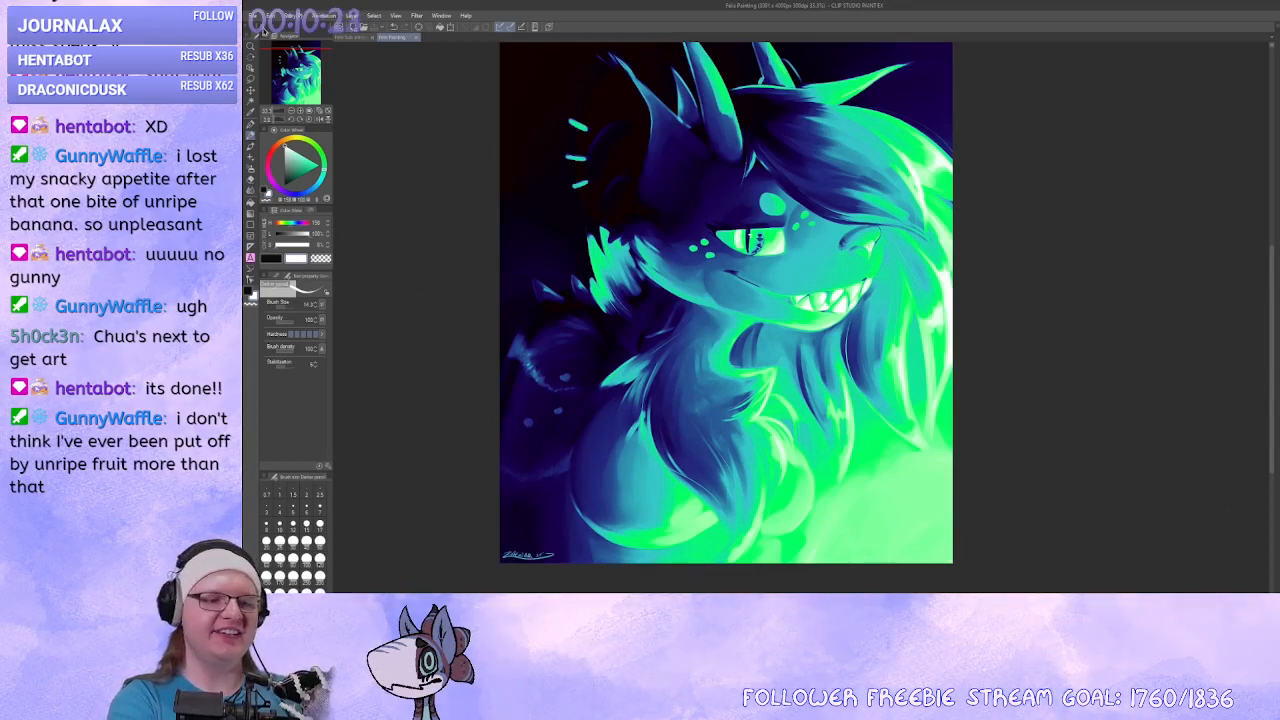
Save the painting as a large PNG, and save a smaller PNG copy reduced to 1000 px high.
{"action": "left_click", "coordinate": [318, 161]}
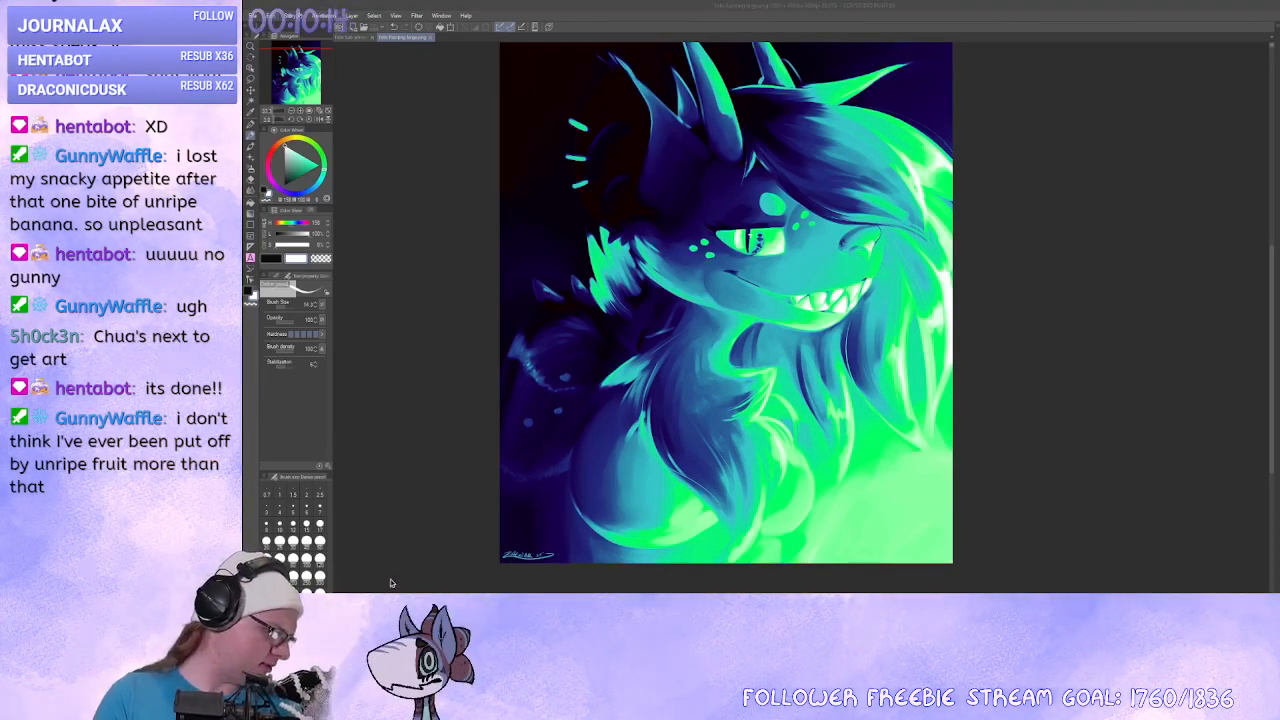
{"action": "key", "text": "Return"}
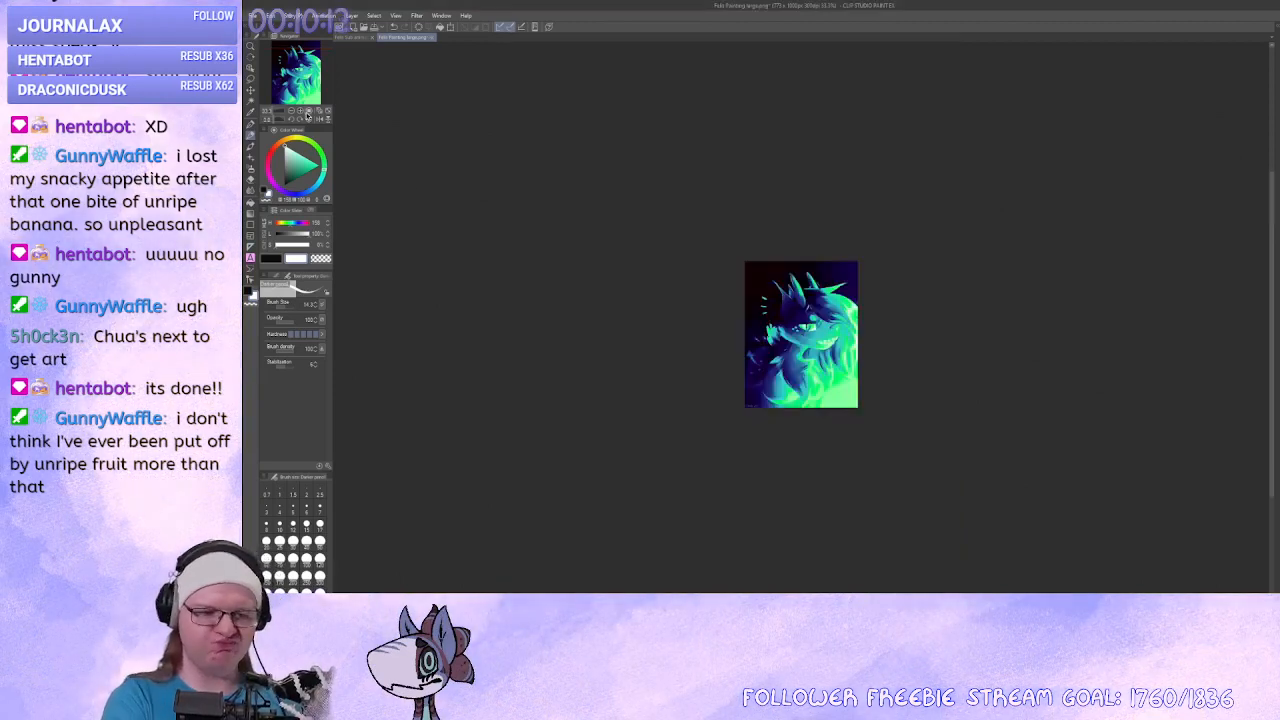
{"action": "left_click", "coordinate": [302, 110]}
{"action": "left_click", "coordinate": [302, 110]}
{"action": "left_click", "coordinate": [302, 110]}
{"action": "left_click_drag", "start_coordinate": [377, 122], "coordinate": [333, 78]}
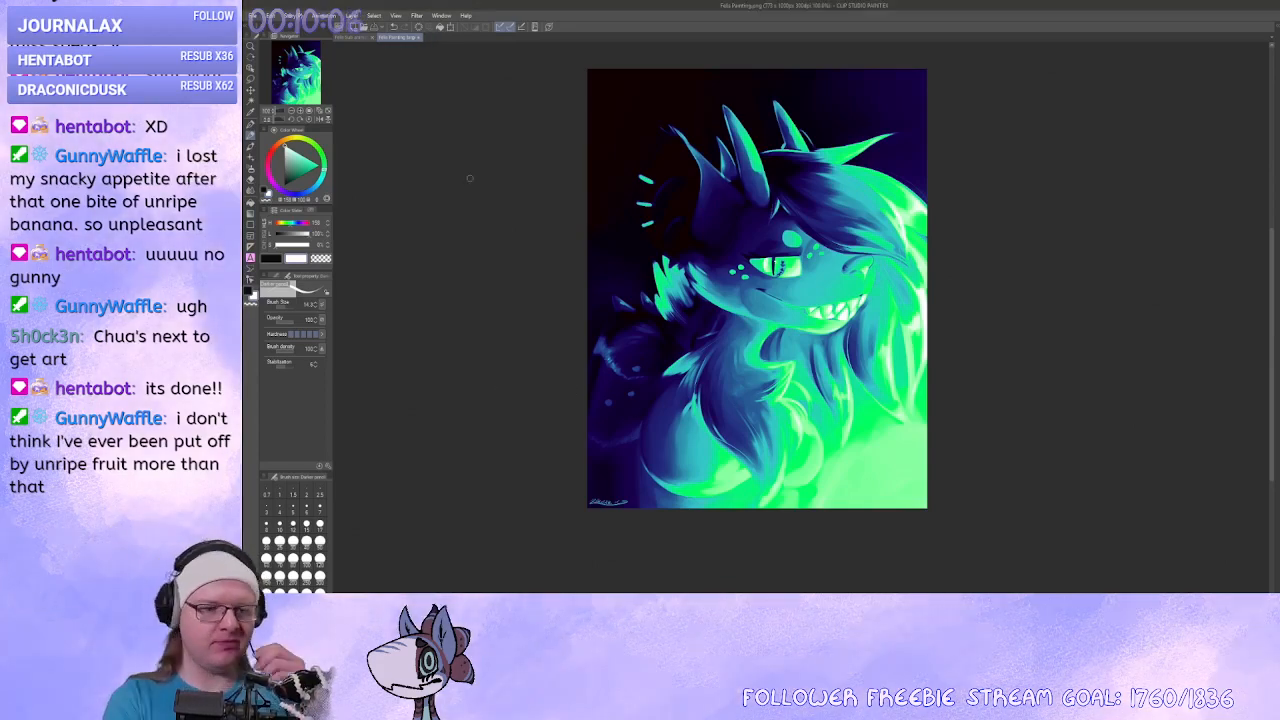
Switch to the Torque animation document and move the reference artwork sideways until its right edge meets the frame's left edge.
{"action": "left_click", "coordinate": [361, 38]}
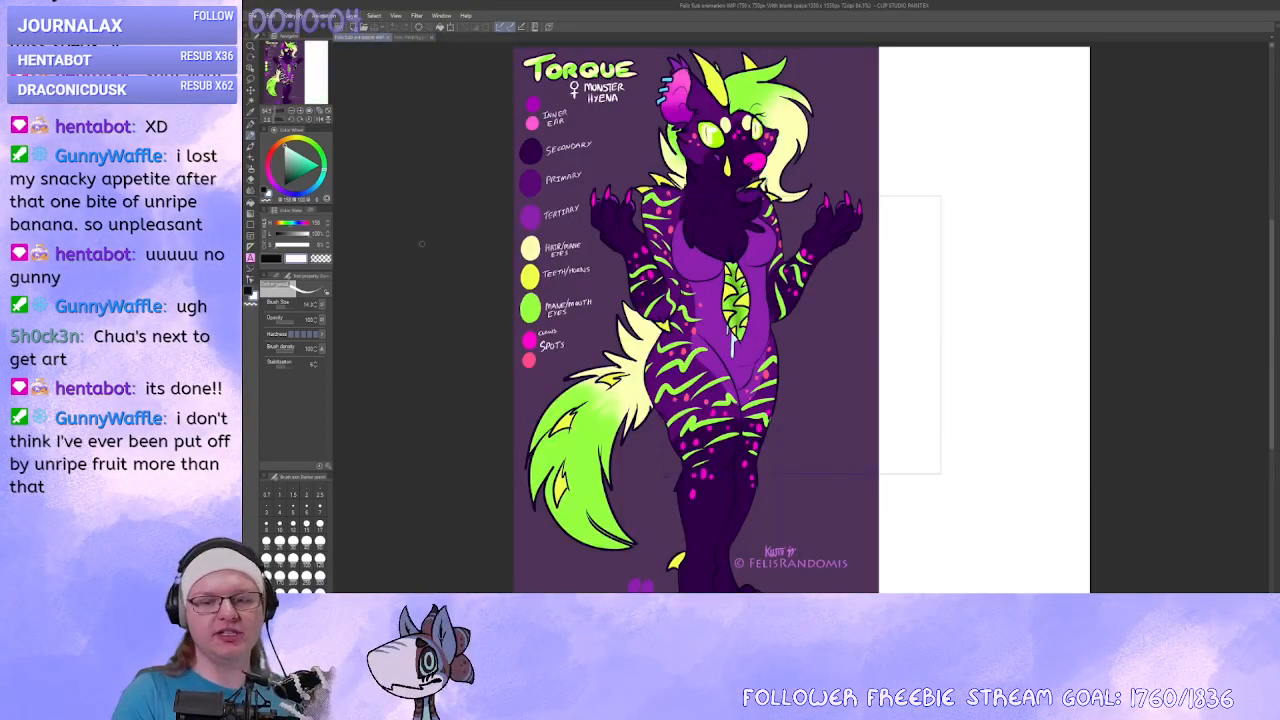
{"action": "left_click_drag", "start_coordinate": [919, 322], "coordinate": [906, 389]}
{"action": "left_click_drag", "start_coordinate": [870, 409], "coordinate": [955, 427]}
{"action": "left_click_drag", "start_coordinate": [890, 415], "coordinate": [860, 431]}
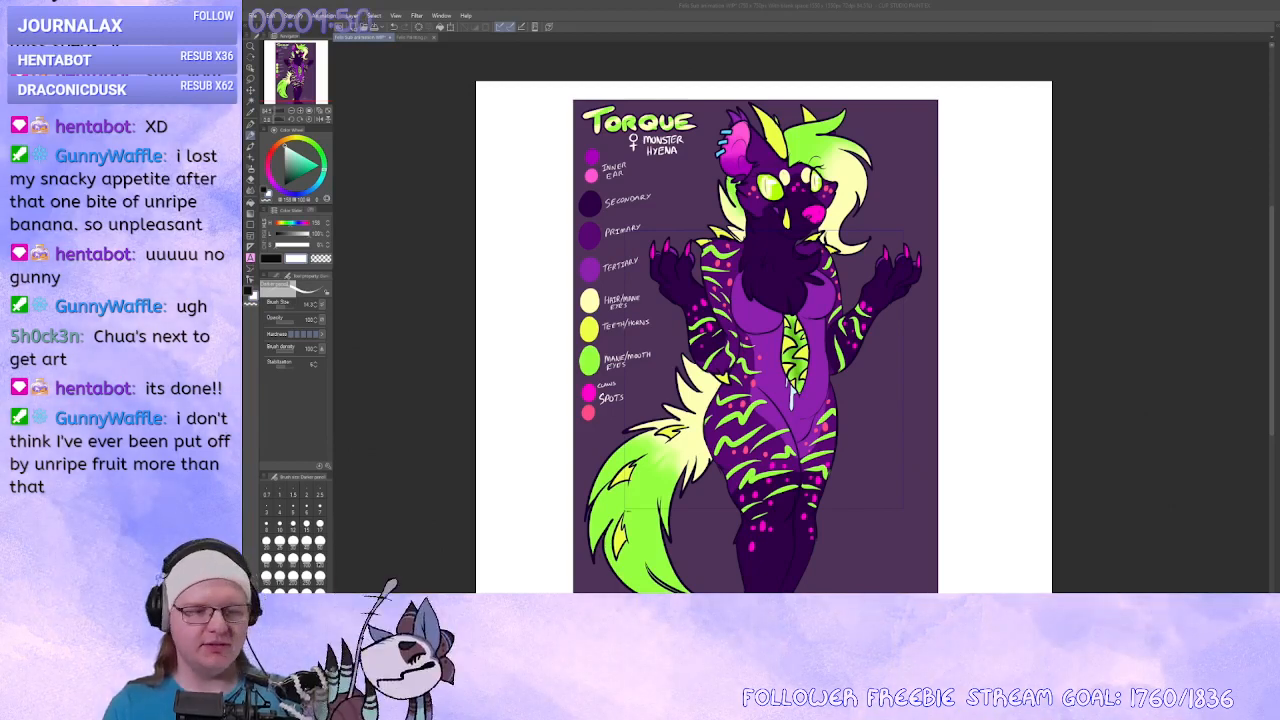
{"action": "left_click", "coordinate": [382, 231]}
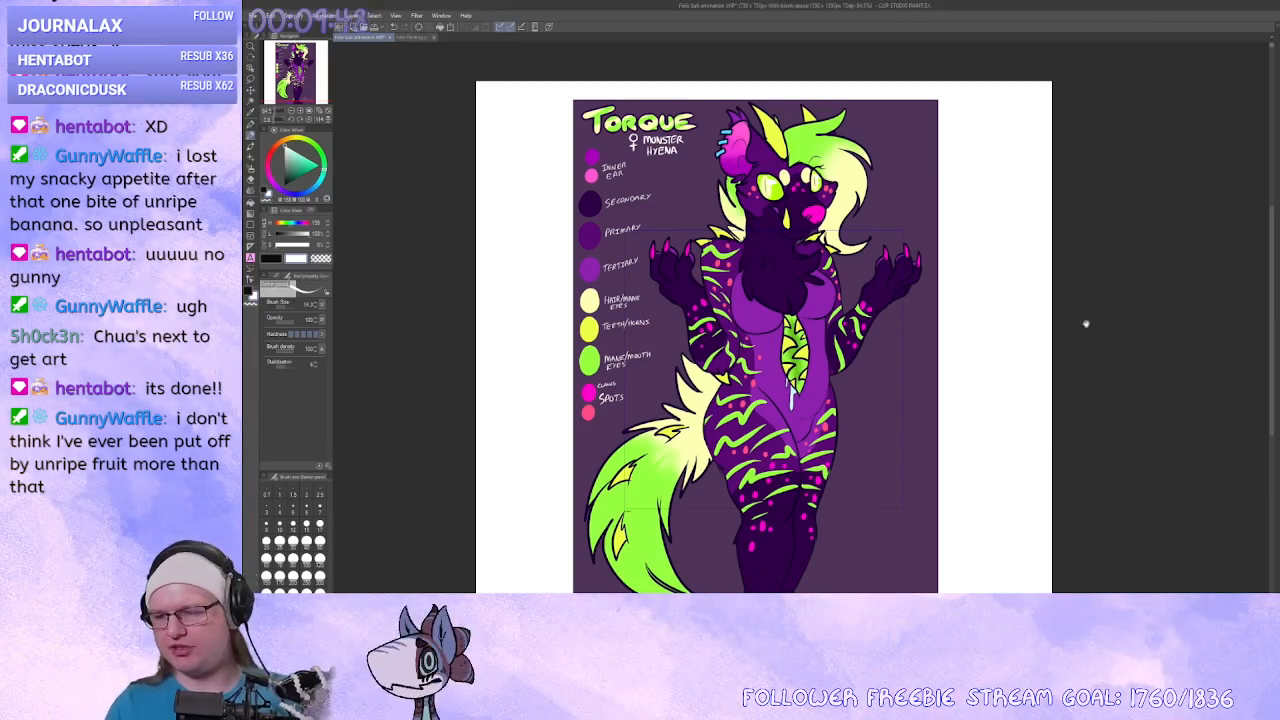
{"action": "left_click_drag", "start_coordinate": [1086, 324], "coordinate": [1021, 266]}
{"action": "left_click_drag", "start_coordinate": [1077, 180], "coordinate": [1122, 228]}
{"action": "mouse_move", "coordinate": [806, 355]}
{"action": "left_mouse_down"}
{"action": "mouse_move", "coordinate": [750, 328]}
{"action": "mouse_move", "coordinate": [1083, 357]}
{"action": "mouse_move", "coordinate": [849, 394]}
{"action": "mouse_move", "coordinate": [638, 378]}
{"action": "left_mouse_up"}
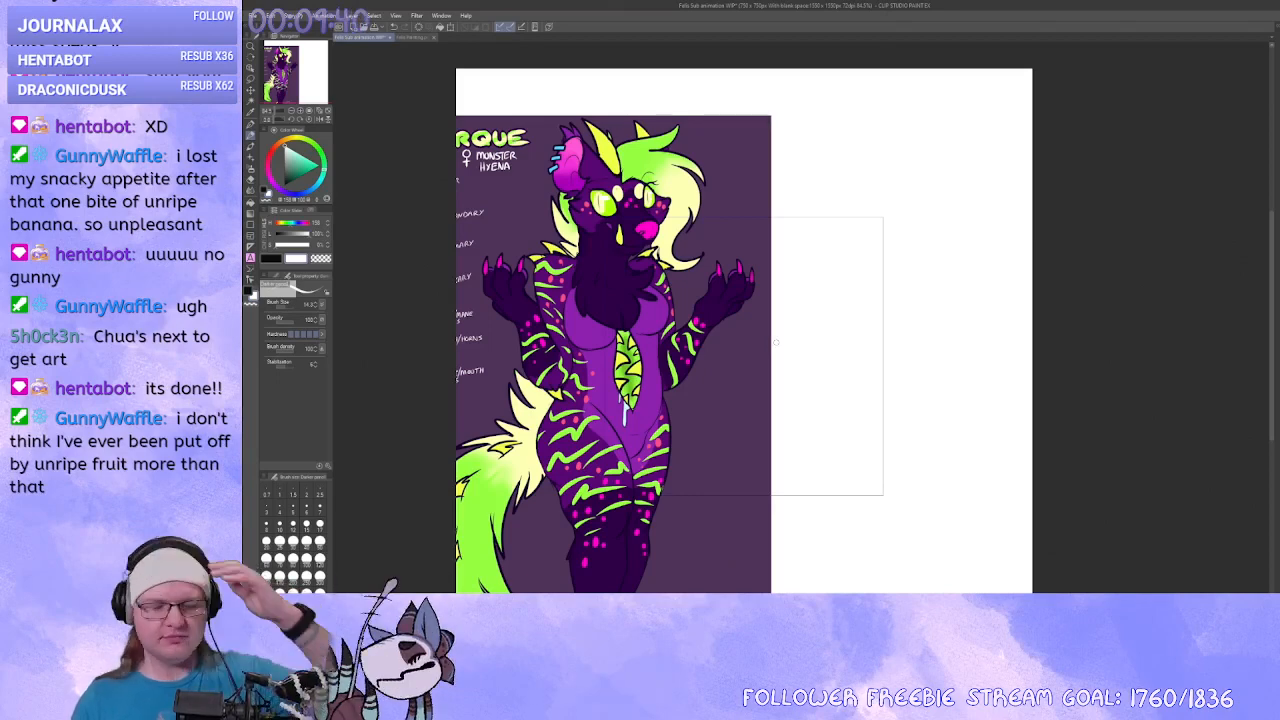
{"action": "left_click_drag", "start_coordinate": [838, 383], "coordinate": [675, 344]}
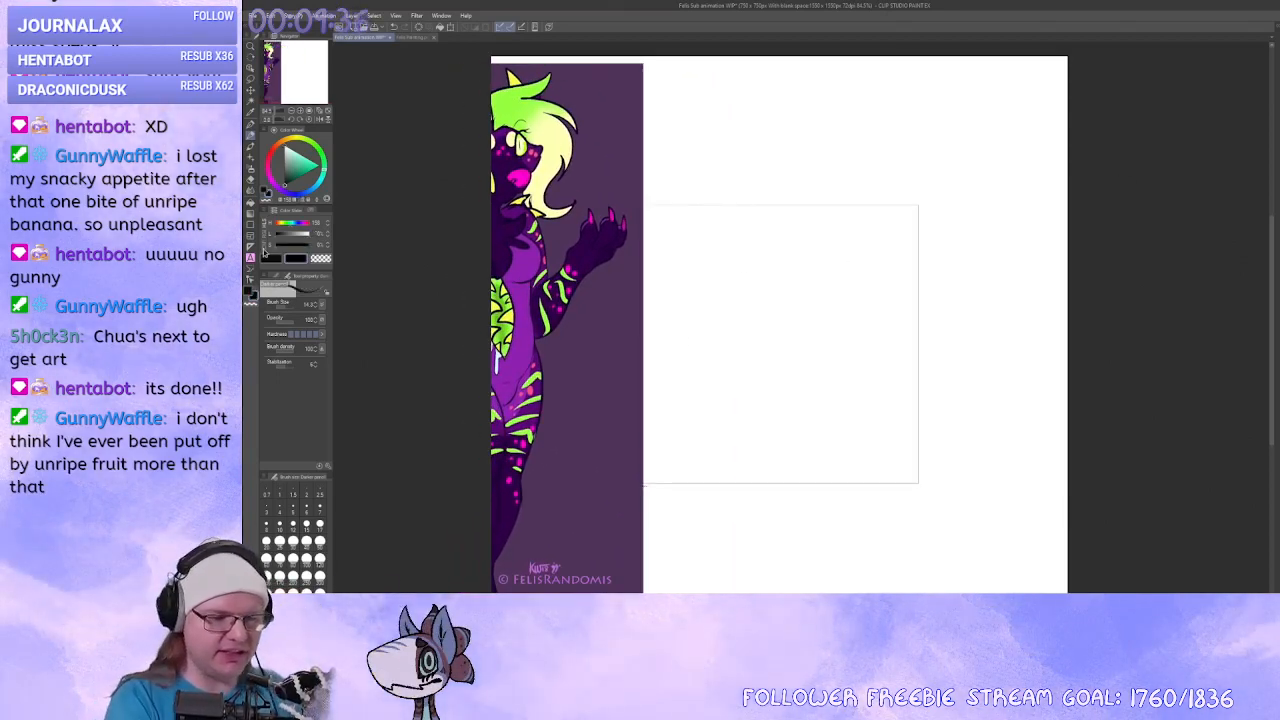
Choose a pen brush for drawing, fade the Torque reference artwork and shift it right to overlap the animation frame.
{"action": "left_click", "coordinate": [296, 113]}
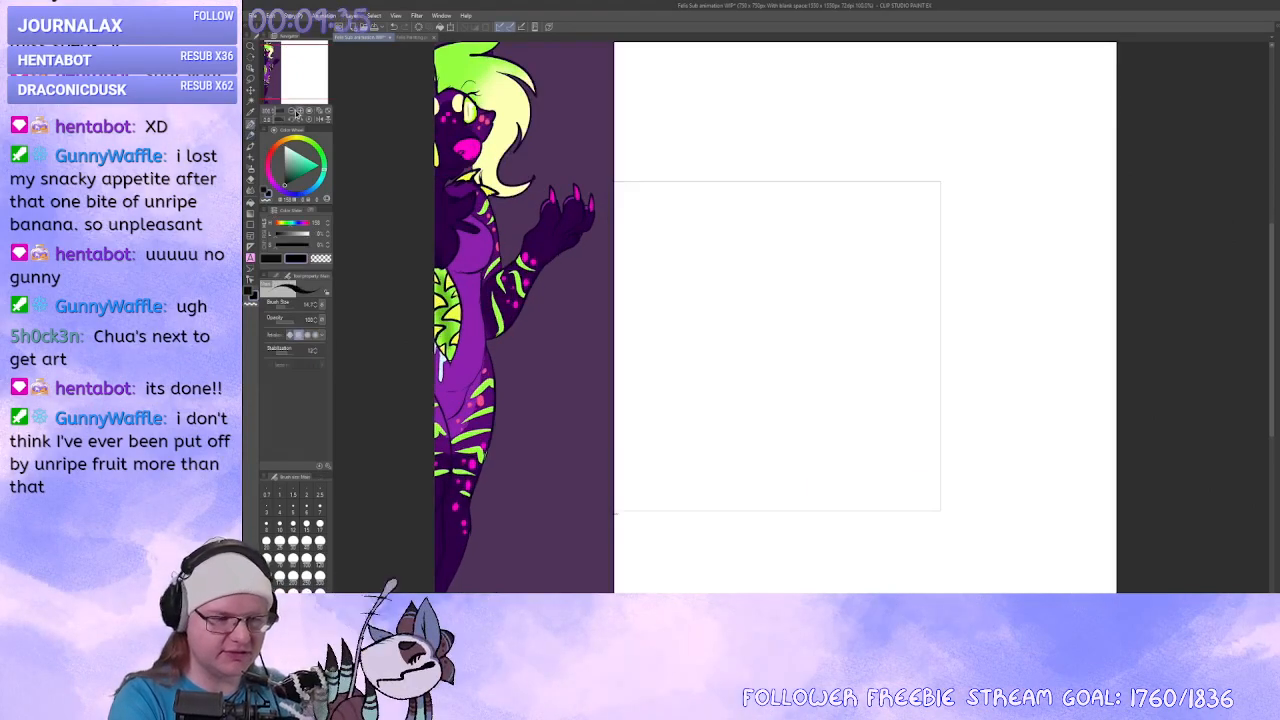
{"action": "left_click", "coordinate": [278, 276]}
{"action": "left_click", "coordinate": [318, 322]}
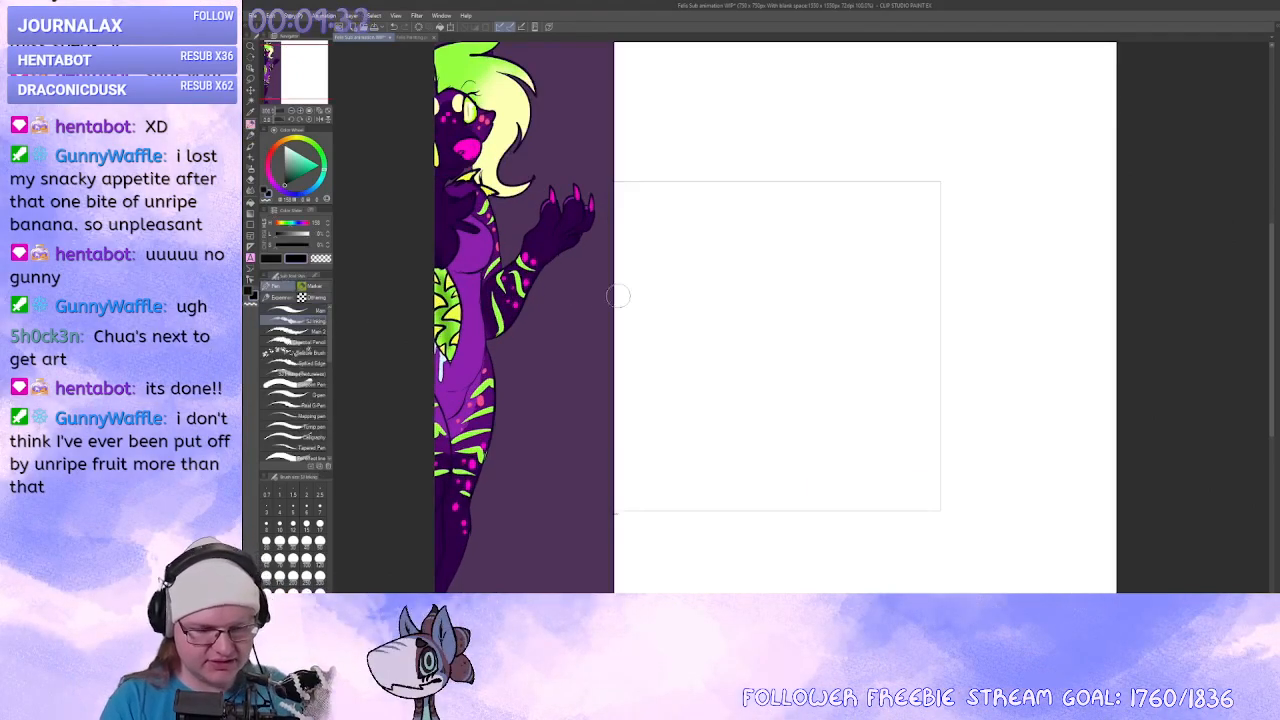
{"action": "left_click", "coordinate": [316, 331]}
{"action": "left_click_drag", "start_coordinate": [559, 362], "coordinate": [706, 361]}
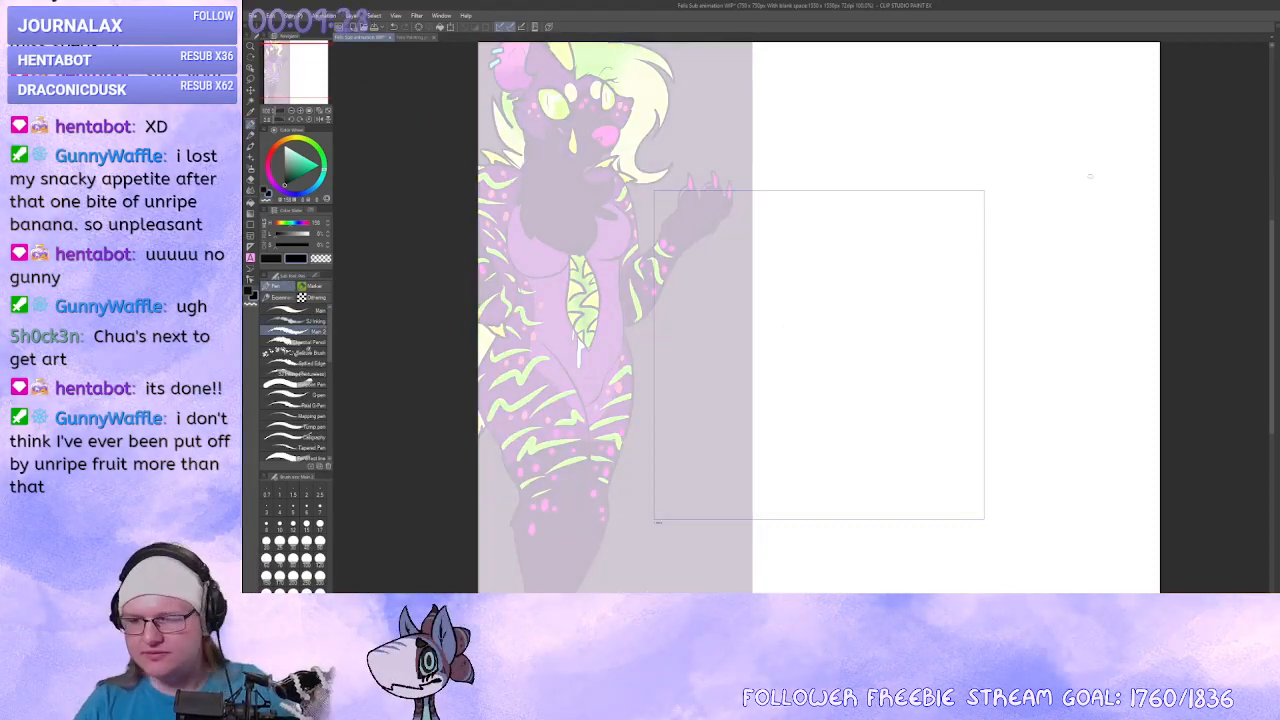
{"action": "left_click_drag", "start_coordinate": [830, 281], "coordinate": [799, 285]}
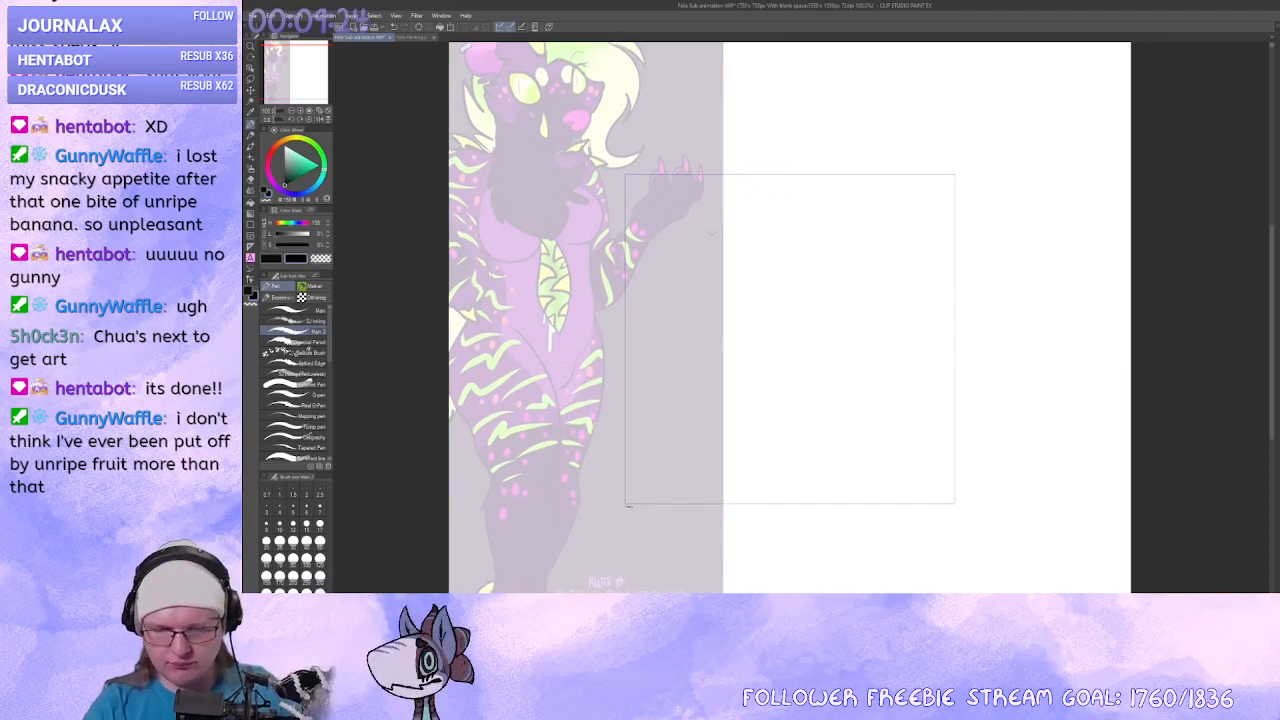
{"action": "mouse_move", "coordinate": [632, 256]}
{"action": "left_mouse_down"}
{"action": "mouse_move", "coordinate": [779, 145]}
{"action": "mouse_move", "coordinate": [873, 192]}
{"action": "mouse_move", "coordinate": [1010, 236]}
{"action": "left_mouse_up"}
{"action": "key", "text": "ctrl+z"}
{"action": "key", "text": "ctrl+z"}
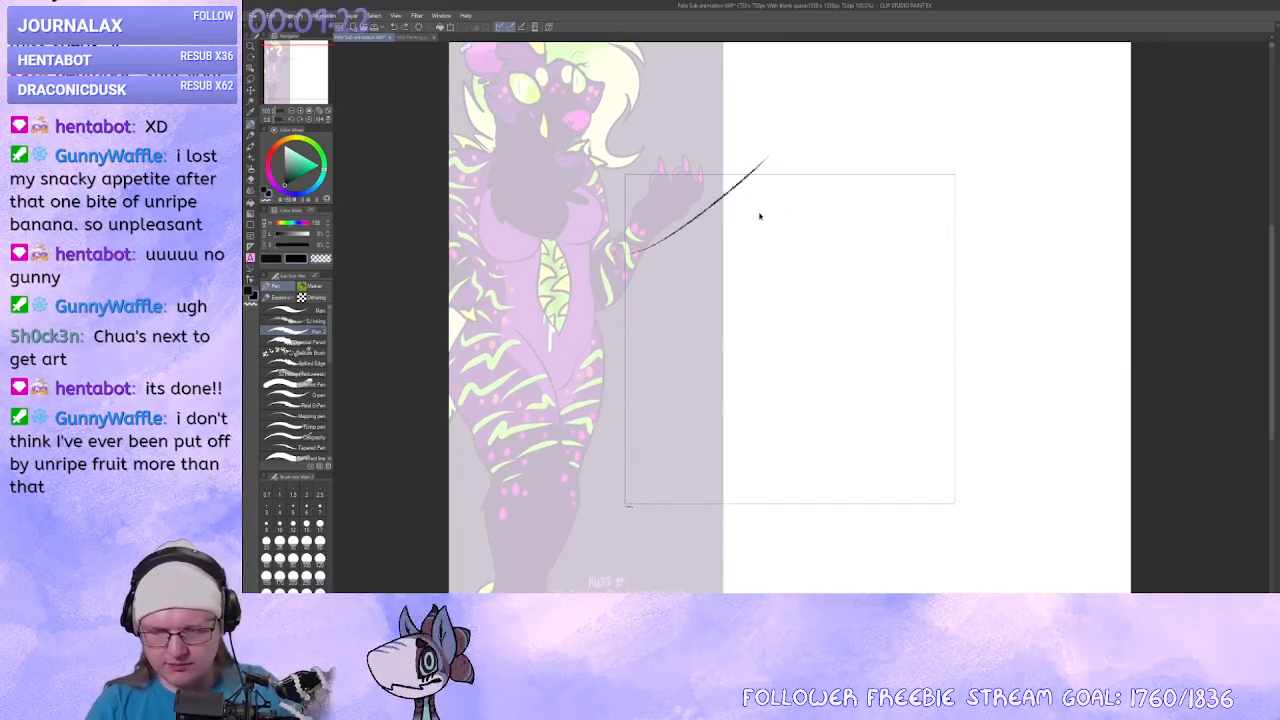
Sketch the outline of a tall, narrow leaf shape running down the middle of the animation frame, pointed at both ends.
{"action": "mouse_move", "coordinate": [762, 178]}
{"action": "left_mouse_down"}
{"action": "mouse_move", "coordinate": [752, 390]}
{"action": "mouse_move", "coordinate": [763, 532]}
{"action": "left_mouse_up"}
{"action": "mouse_move", "coordinate": [766, 515]}
{"action": "left_mouse_down"}
{"action": "mouse_move", "coordinate": [784, 300]}
{"action": "mouse_move", "coordinate": [774, 192]}
{"action": "mouse_move", "coordinate": [733, 265]}
{"action": "mouse_move", "coordinate": [800, 265]}
{"action": "left_mouse_up"}
{"action": "key", "text": "ctrl+z"}
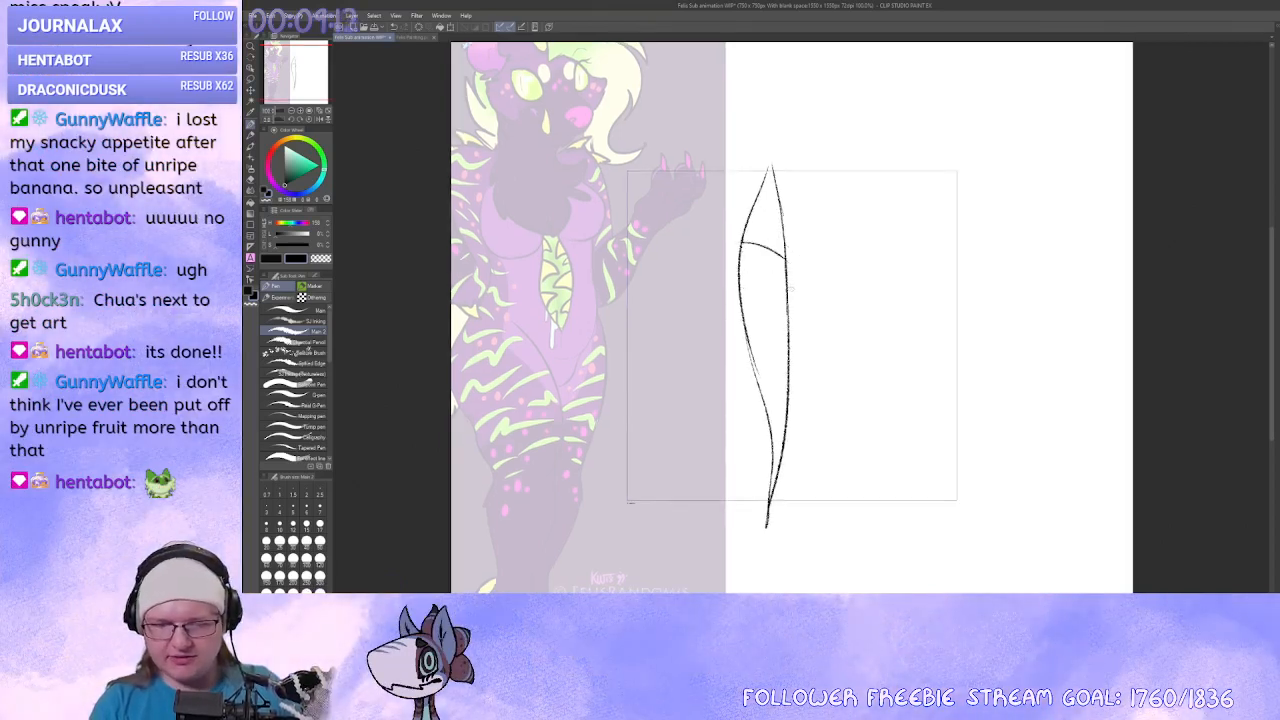
Try curved stripe lines across the inside of the leaf-shaped outline.
{"action": "mouse_move", "coordinate": [740, 305]}
{"action": "left_mouse_down"}
{"action": "mouse_move", "coordinate": [788, 322]}
{"action": "mouse_move", "coordinate": [758, 364]}
{"action": "left_mouse_up"}
{"action": "key", "text": "ctrl+z"}
{"action": "key", "text": "ctrl+z"}
{"action": "key", "text": "ctrl+z"}
{"action": "key", "text": "ctrl+z"}
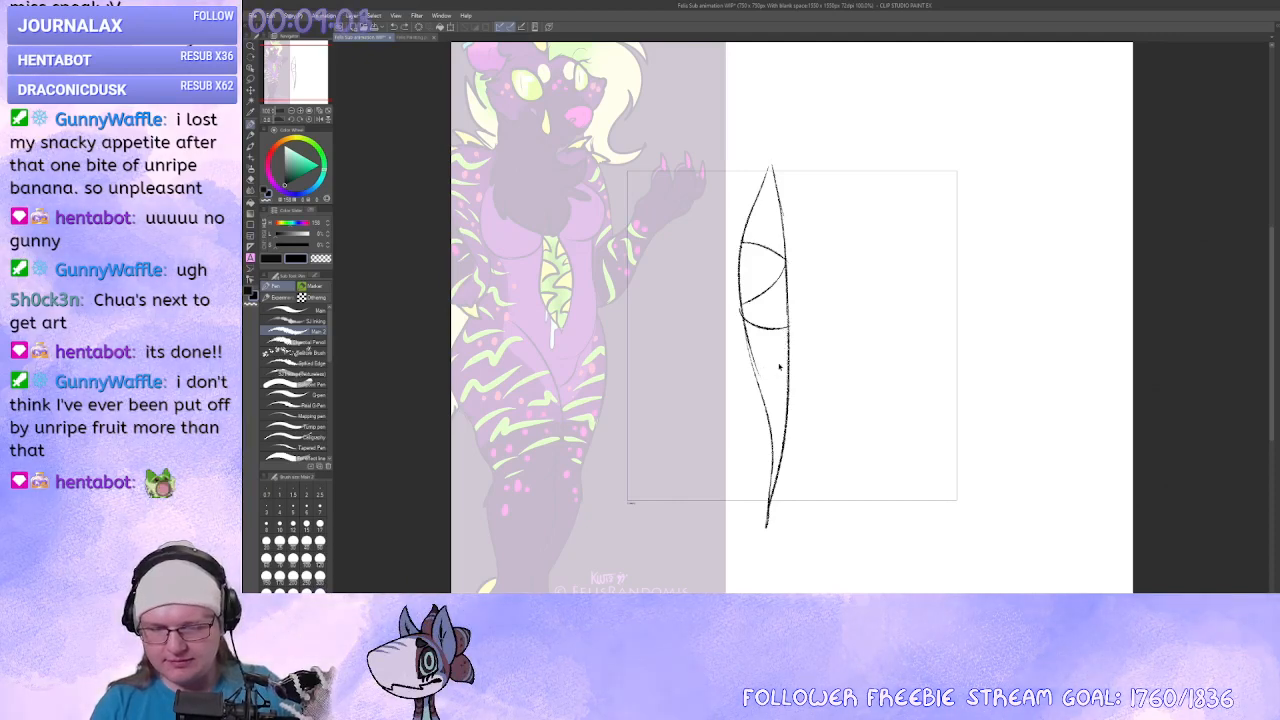
{"action": "mouse_move", "coordinate": [739, 262]}
{"action": "left_mouse_down"}
{"action": "mouse_move", "coordinate": [795, 243]}
{"action": "mouse_move", "coordinate": [784, 239]}
{"action": "left_mouse_up"}
{"action": "left_click_drag", "start_coordinate": [773, 431], "coordinate": [787, 426]}
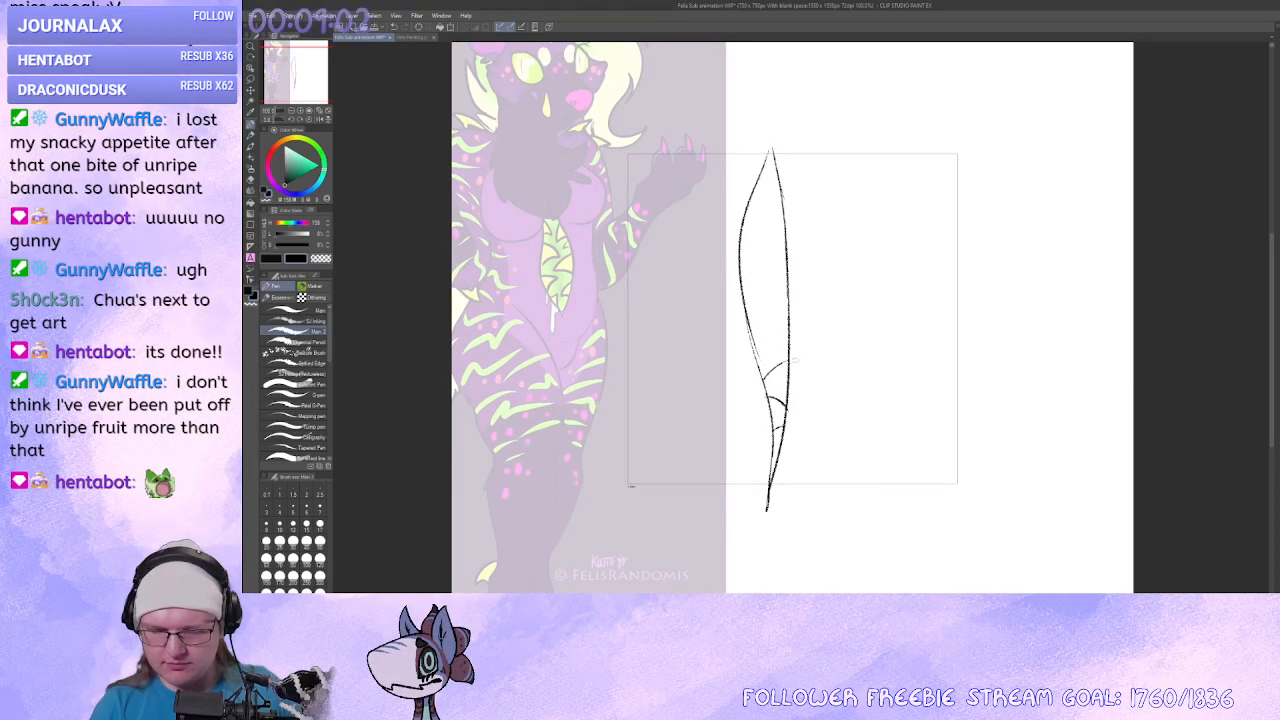
{"action": "mouse_move", "coordinate": [750, 334]}
{"action": "left_mouse_down"}
{"action": "mouse_move", "coordinate": [795, 343]}
{"action": "mouse_move", "coordinate": [789, 353]}
{"action": "left_mouse_up"}
{"action": "key", "text": "ctrl+z"}
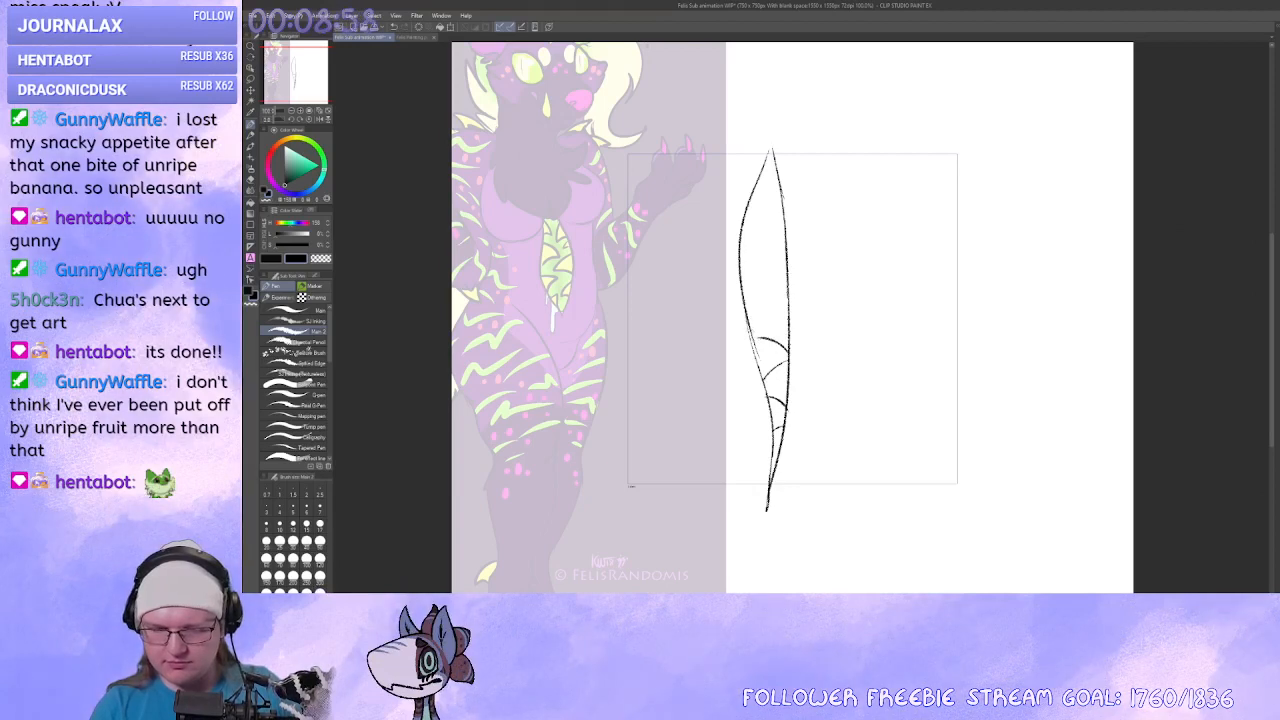
{"action": "left_click_drag", "start_coordinate": [785, 293], "coordinate": [792, 294]}
{"action": "key", "text": "ctrl+z"}
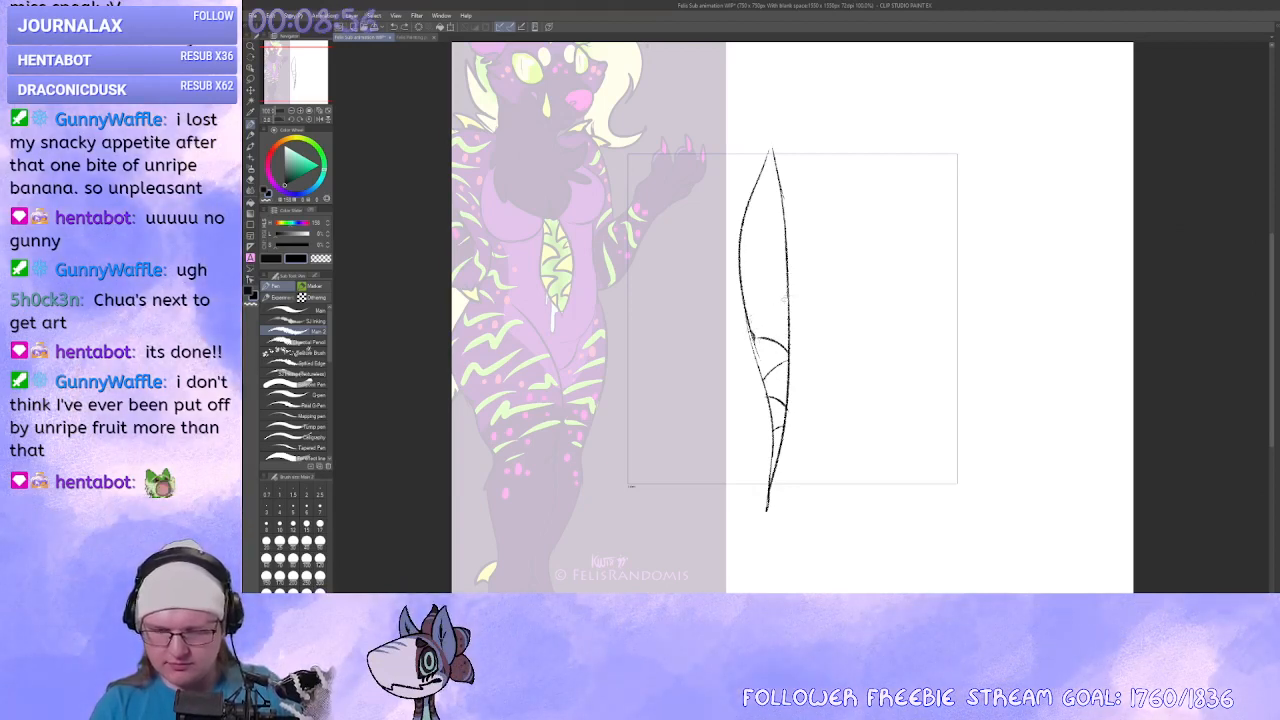
{"action": "left_click_drag", "start_coordinate": [868, 320], "coordinate": [866, 300]}
{"action": "key", "text": "ctrl+z"}
{"action": "key", "text": "ctrl+z"}
{"action": "key", "text": "ctrl+z"}
{"action": "key", "text": "ctrl+z"}
{"action": "key", "text": "ctrl+z"}
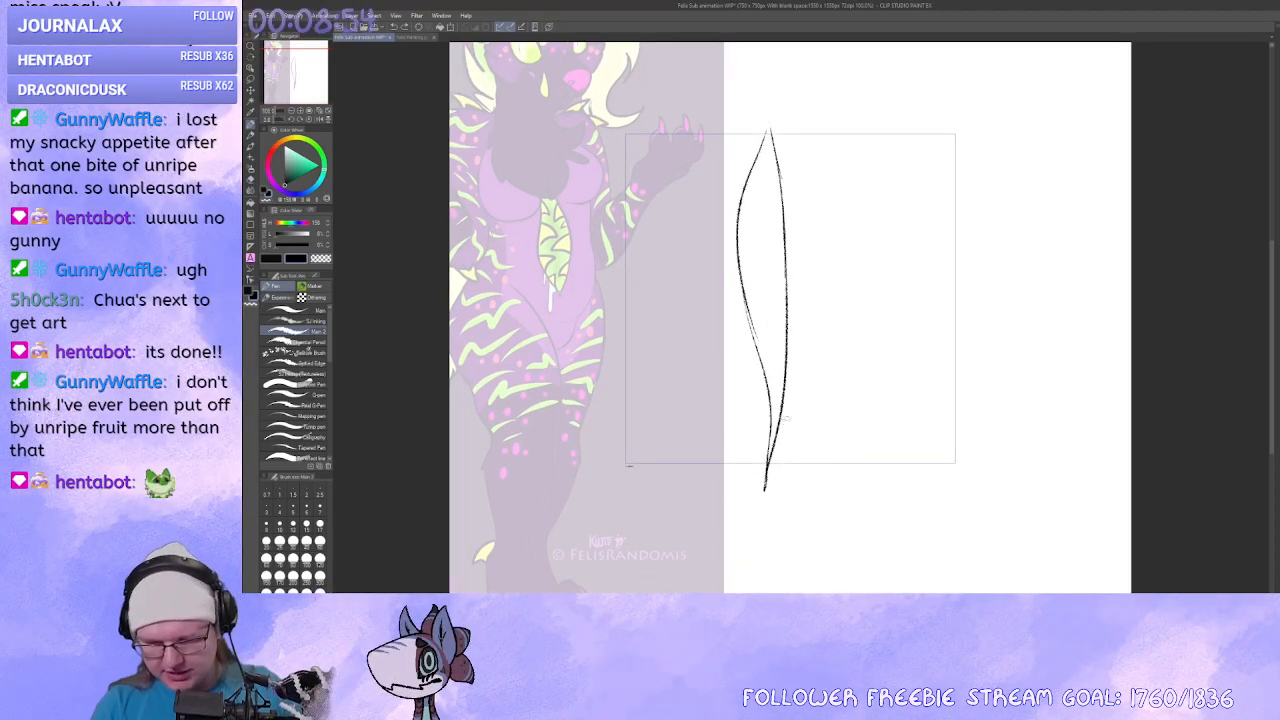
Draw alternating curved stripe lines inside the lower half of the leaf shape, working up from its bottom tip.
{"action": "left_click_drag", "start_coordinate": [784, 420], "coordinate": [765, 370]}
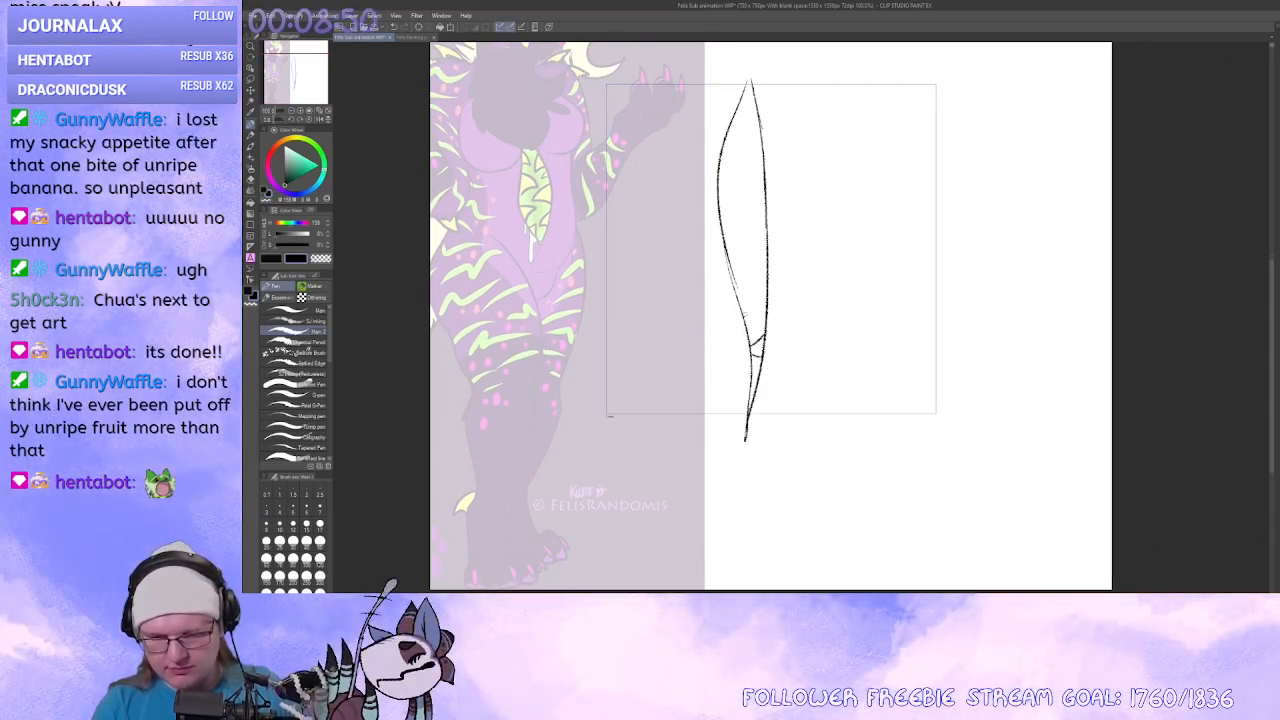
{"action": "left_click_drag", "start_coordinate": [737, 309], "coordinate": [749, 313]}
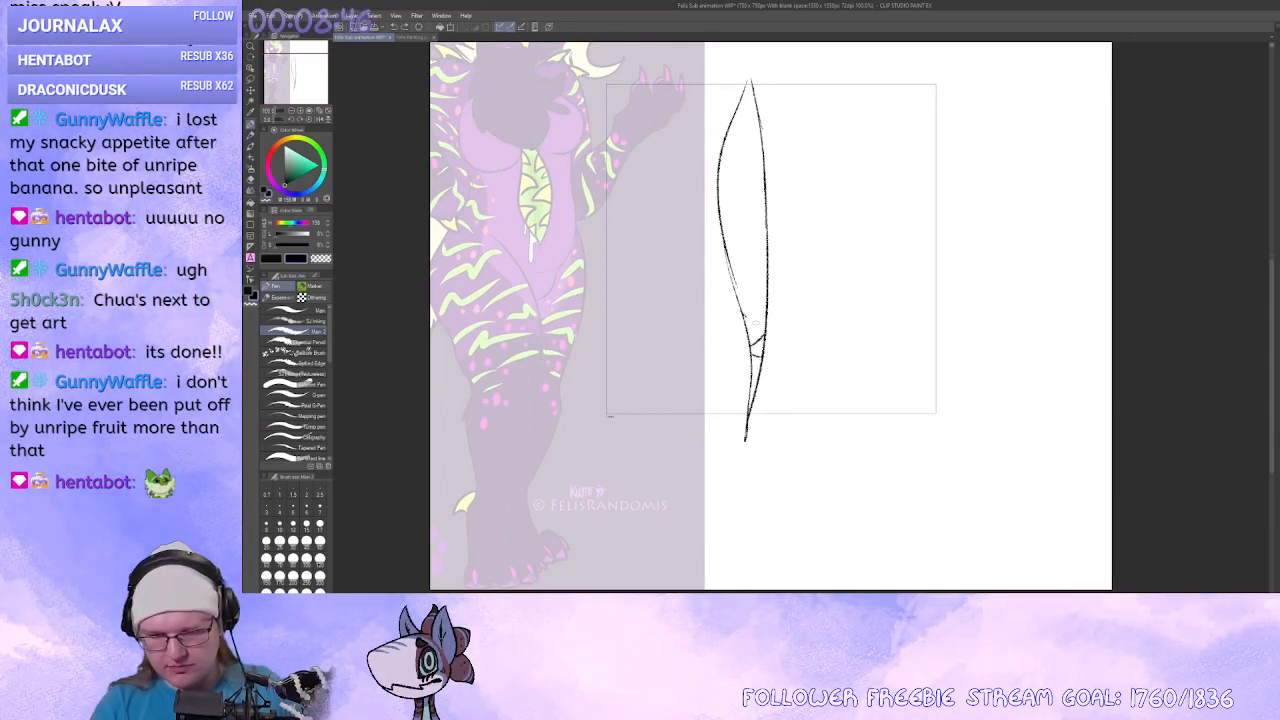
{"action": "mouse_move", "coordinate": [757, 324]}
{"action": "left_mouse_down"}
{"action": "mouse_move", "coordinate": [749, 477]}
{"action": "mouse_move", "coordinate": [771, 383]}
{"action": "left_mouse_up"}
{"action": "left_click_drag", "start_coordinate": [763, 446], "coordinate": [760, 358]}
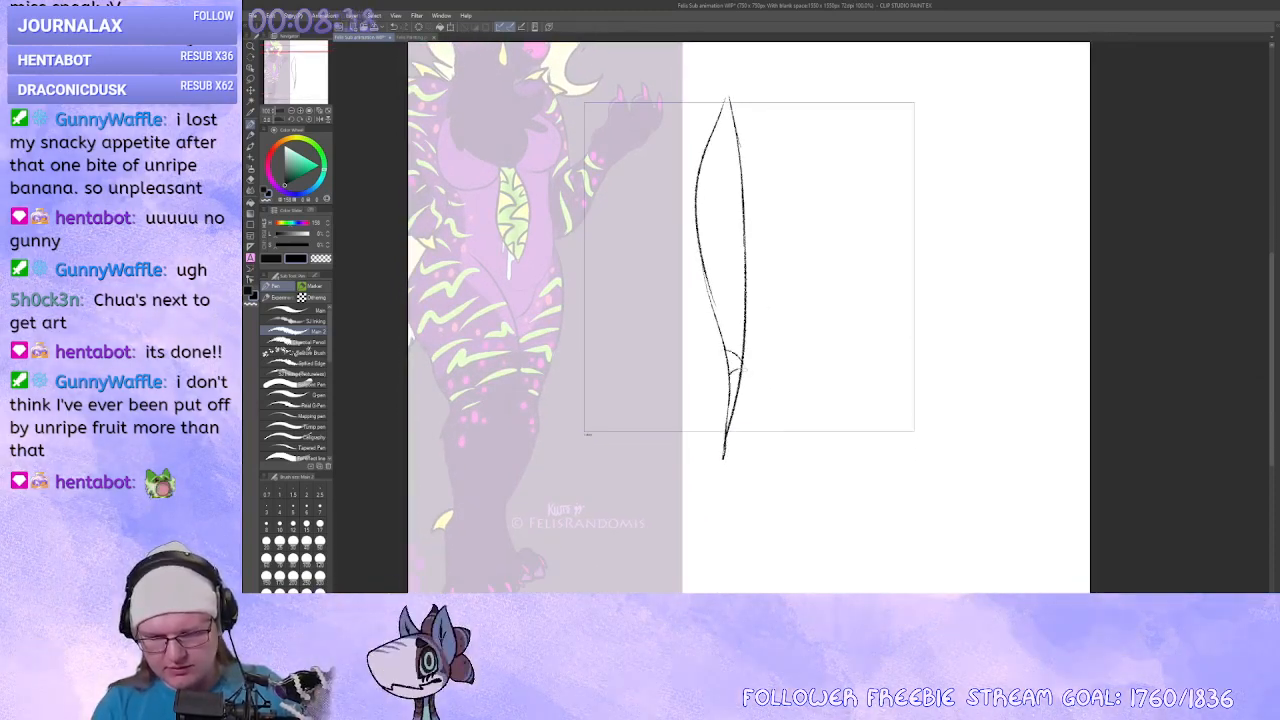
{"action": "mouse_move", "coordinate": [712, 322]}
{"action": "left_mouse_down"}
{"action": "mouse_move", "coordinate": [748, 304]}
{"action": "mouse_move", "coordinate": [750, 324]}
{"action": "left_mouse_up"}
{"action": "mouse_move", "coordinate": [742, 266]}
{"action": "left_mouse_down"}
{"action": "mouse_move", "coordinate": [748, 280]}
{"action": "mouse_move", "coordinate": [746, 266]}
{"action": "left_mouse_up"}
{"action": "key", "text": "ctrl+z"}
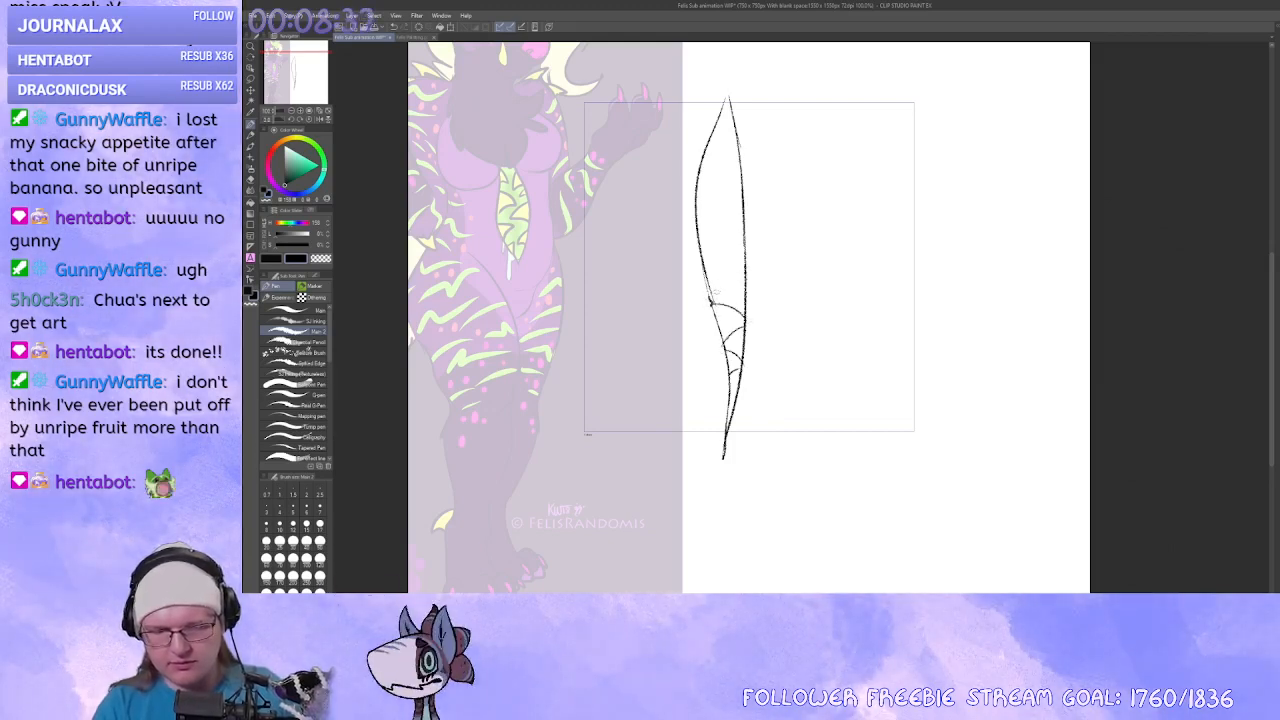
{"action": "key", "text": "ctrl+z"}
{"action": "left_click_drag", "start_coordinate": [711, 298], "coordinate": [740, 267]}
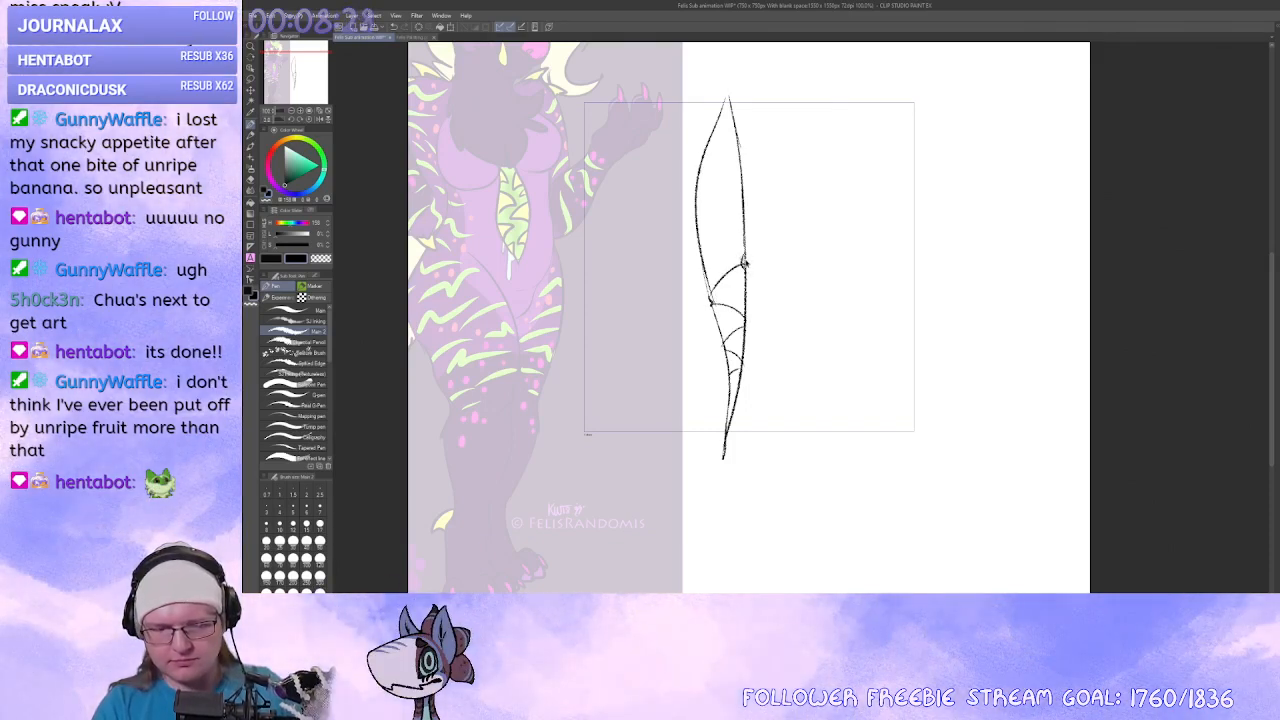
{"action": "key", "text": "ctrl+z"}
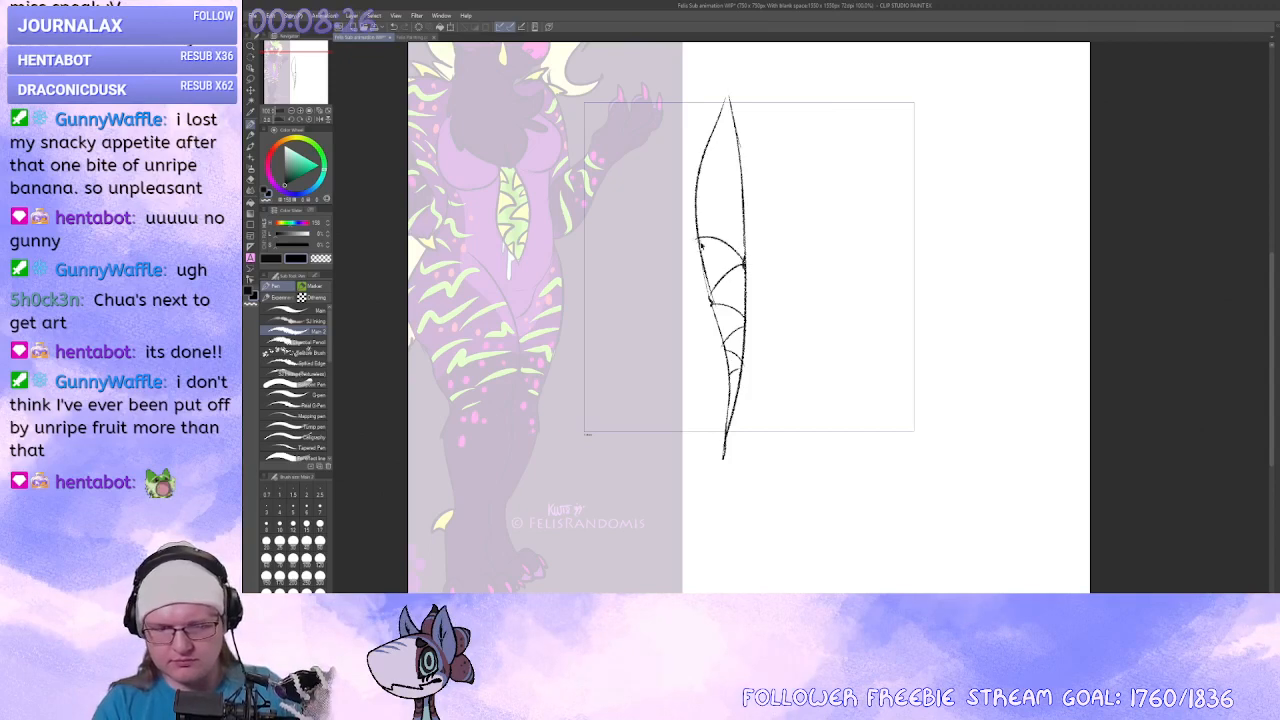
Continue the alternating curved stripes through the upper half of the leaf shape up to its top point.
{"action": "key", "text": "ctrl+z"}
{"action": "mouse_move", "coordinate": [697, 246]}
{"action": "left_mouse_down"}
{"action": "mouse_move", "coordinate": [744, 262]}
{"action": "mouse_move", "coordinate": [728, 236]}
{"action": "left_mouse_up"}
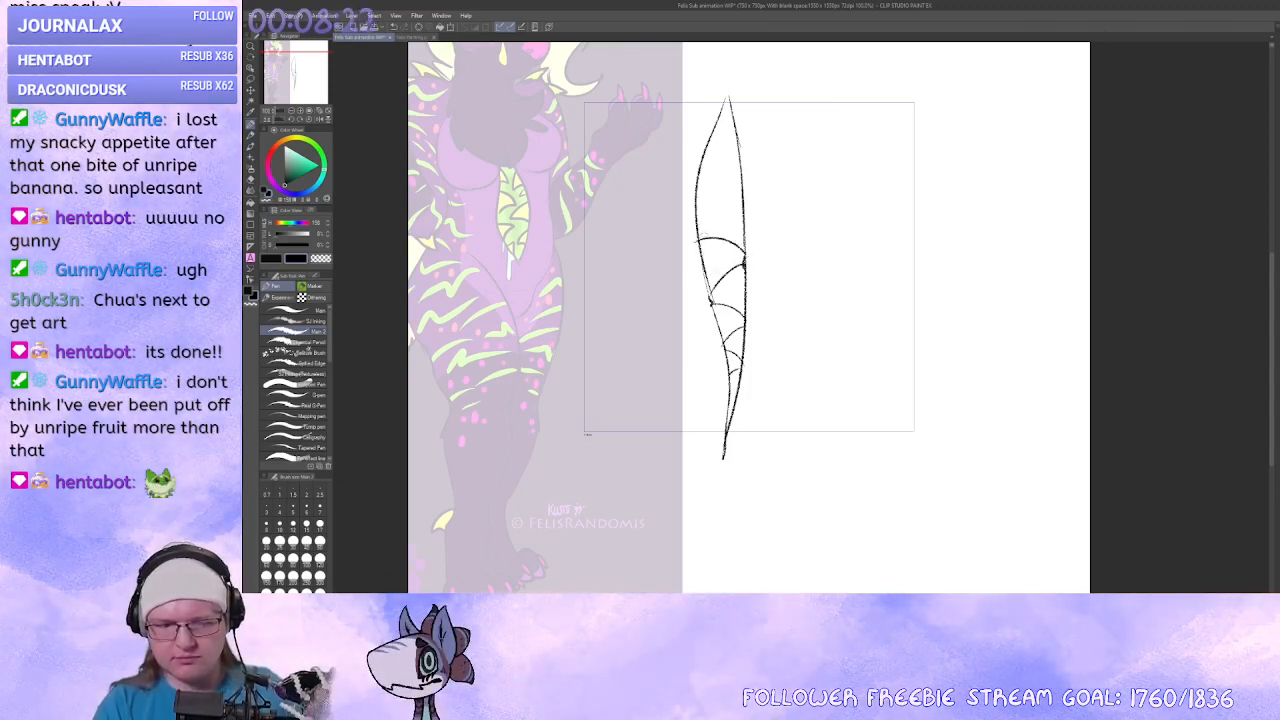
{"action": "key", "text": "ctrl+z"}
{"action": "left_click_drag", "start_coordinate": [706, 242], "coordinate": [744, 264]}
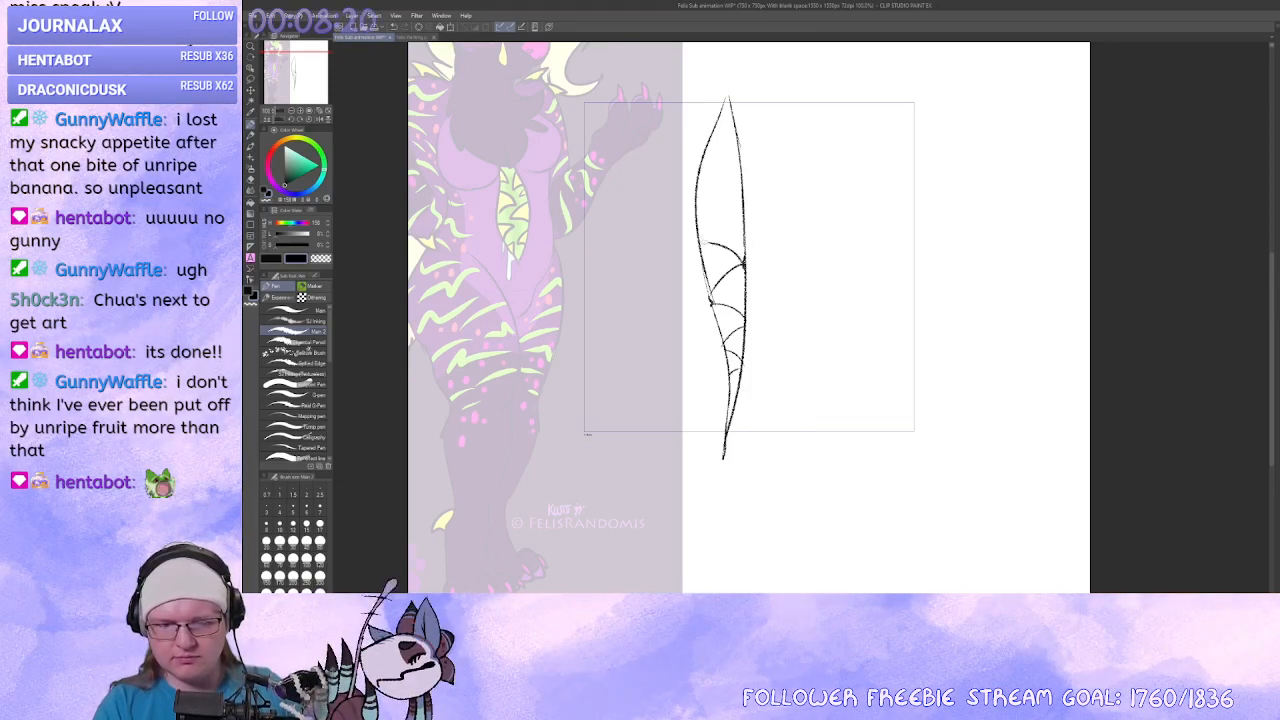
{"action": "left_click_drag", "start_coordinate": [702, 200], "coordinate": [745, 245]}
{"action": "mouse_move", "coordinate": [744, 201]}
{"action": "left_mouse_down"}
{"action": "mouse_move", "coordinate": [700, 173]}
{"action": "mouse_move", "coordinate": [717, 148]}
{"action": "left_mouse_up"}
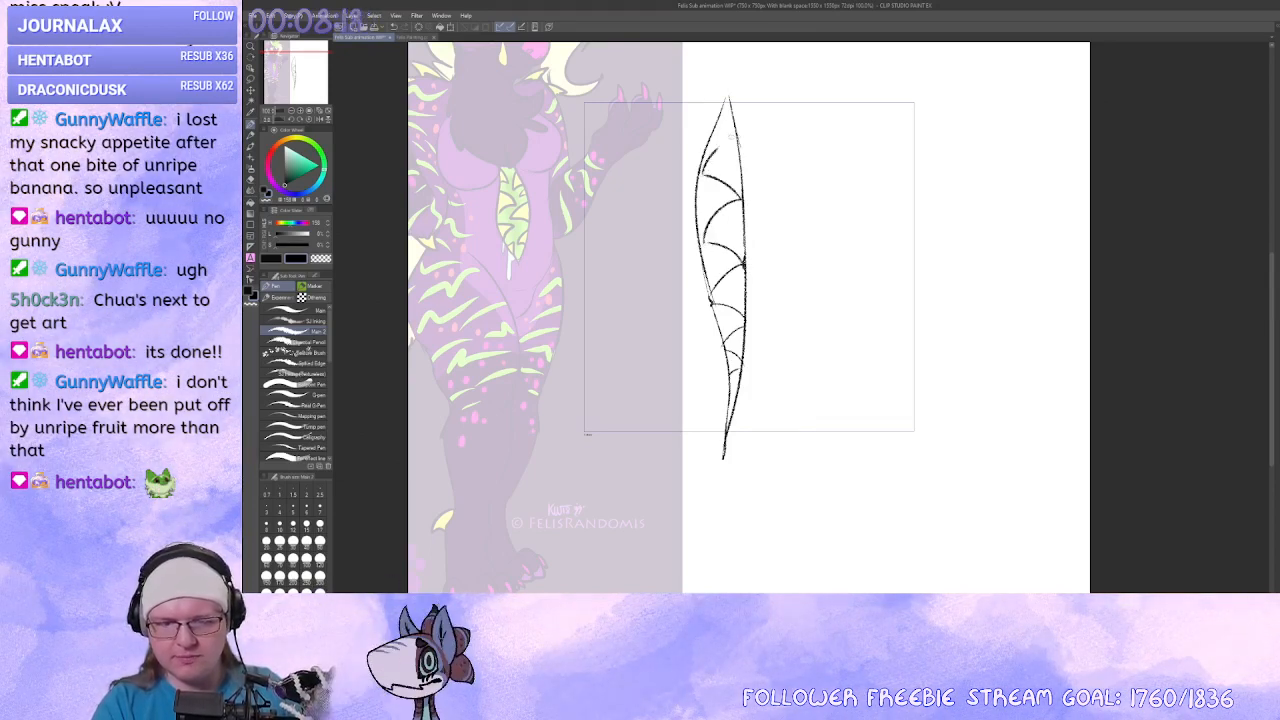
Try long sweeping curves running outward from the top of the striped leaf shape on both sides.
{"action": "left_click_drag", "start_coordinate": [800, 200], "coordinate": [810, 232]}
{"action": "left_click_drag", "start_coordinate": [766, 120], "coordinate": [1000, 214]}
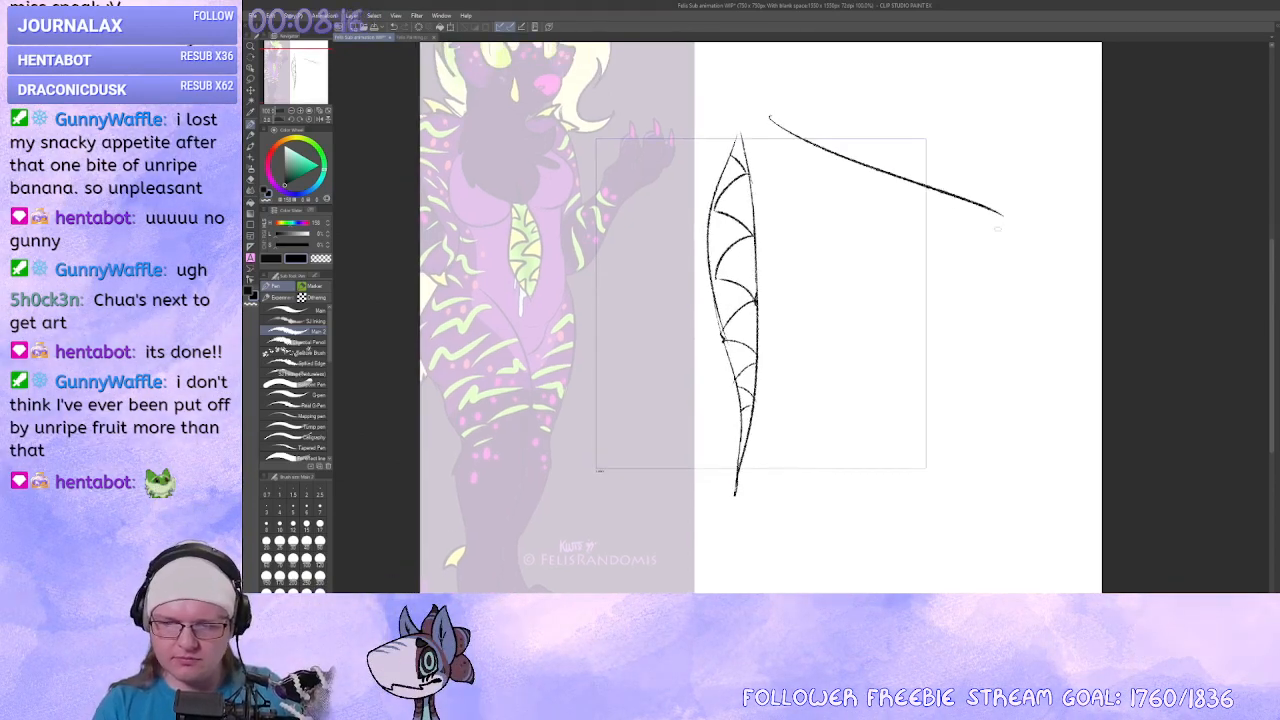
{"action": "key", "text": "ctrl+z"}
{"action": "left_click_drag", "start_coordinate": [821, 271], "coordinate": [801, 231]}
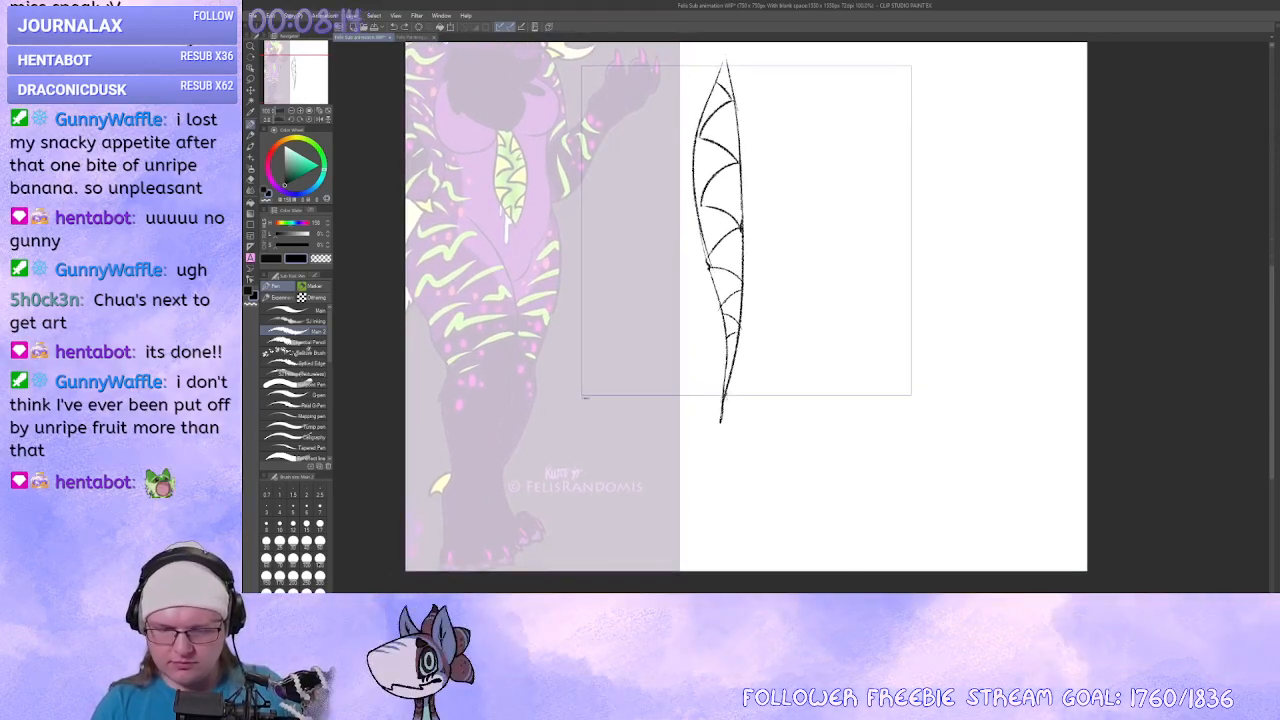
{"action": "mouse_move", "coordinate": [731, 404]}
{"action": "left_mouse_down"}
{"action": "mouse_move", "coordinate": [749, 457]}
{"action": "mouse_move", "coordinate": [803, 499]}
{"action": "left_mouse_up"}
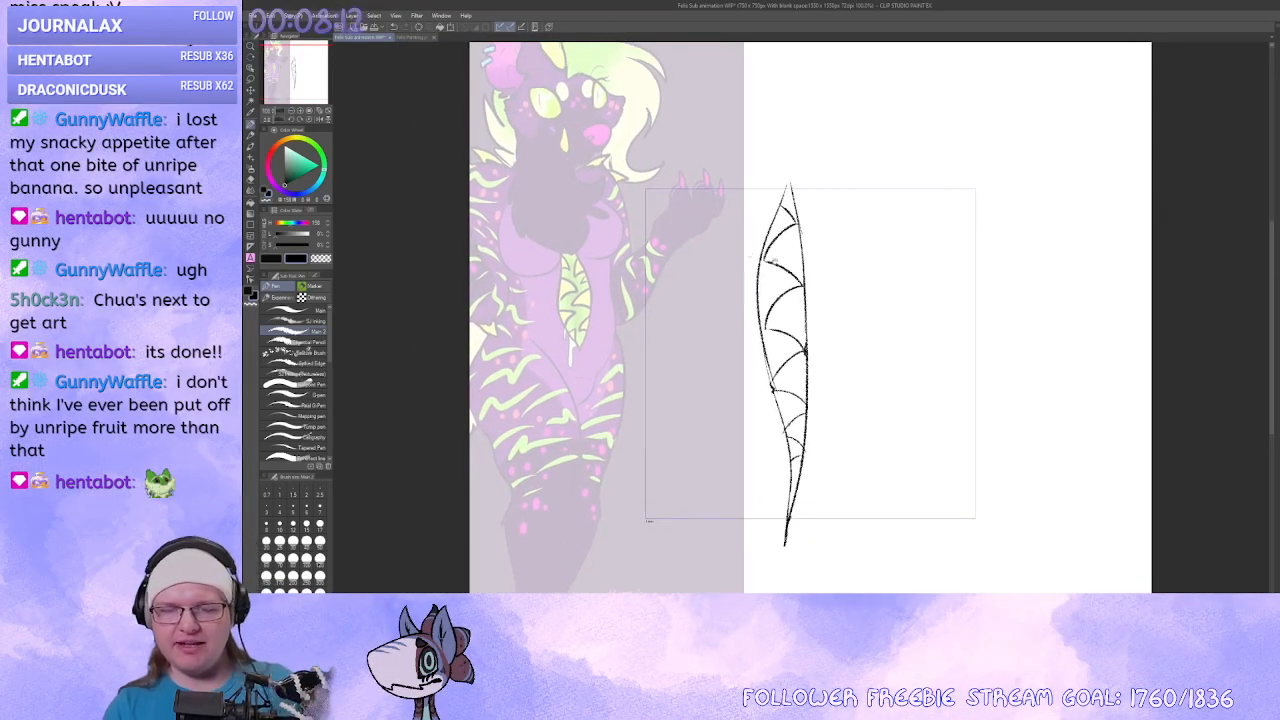
{"action": "mouse_move", "coordinate": [631, 220]}
{"action": "left_mouse_down"}
{"action": "mouse_move", "coordinate": [785, 162]}
{"action": "mouse_move", "coordinate": [988, 214]}
{"action": "mouse_move", "coordinate": [1047, 212]}
{"action": "left_mouse_up"}
{"action": "left_click_drag", "start_coordinate": [1009, 298], "coordinate": [1000, 286]}
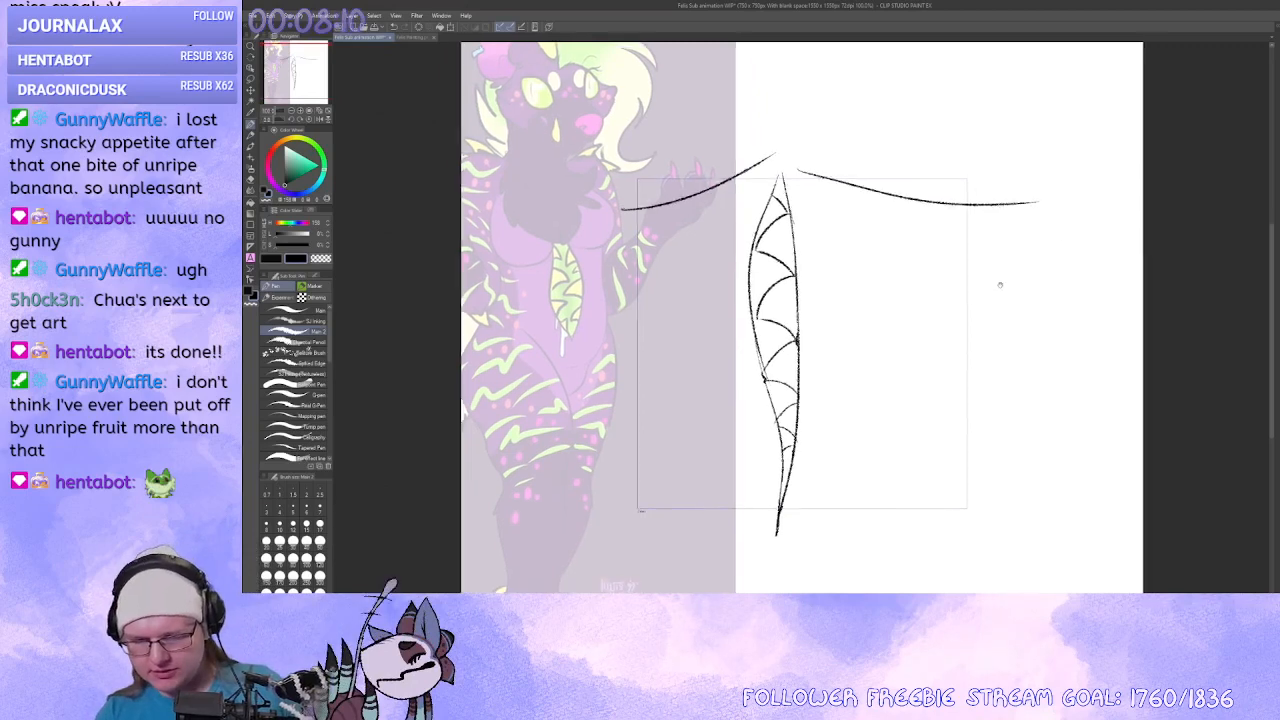
{"action": "key", "text": "ctrl+z"}
{"action": "mouse_move", "coordinate": [782, 160]}
{"action": "left_mouse_down"}
{"action": "mouse_move", "coordinate": [911, 204]}
{"action": "mouse_move", "coordinate": [1008, 208]}
{"action": "left_mouse_up"}
{"action": "key", "text": "ctrl+z"}
{"action": "key", "text": "ctrl+z"}
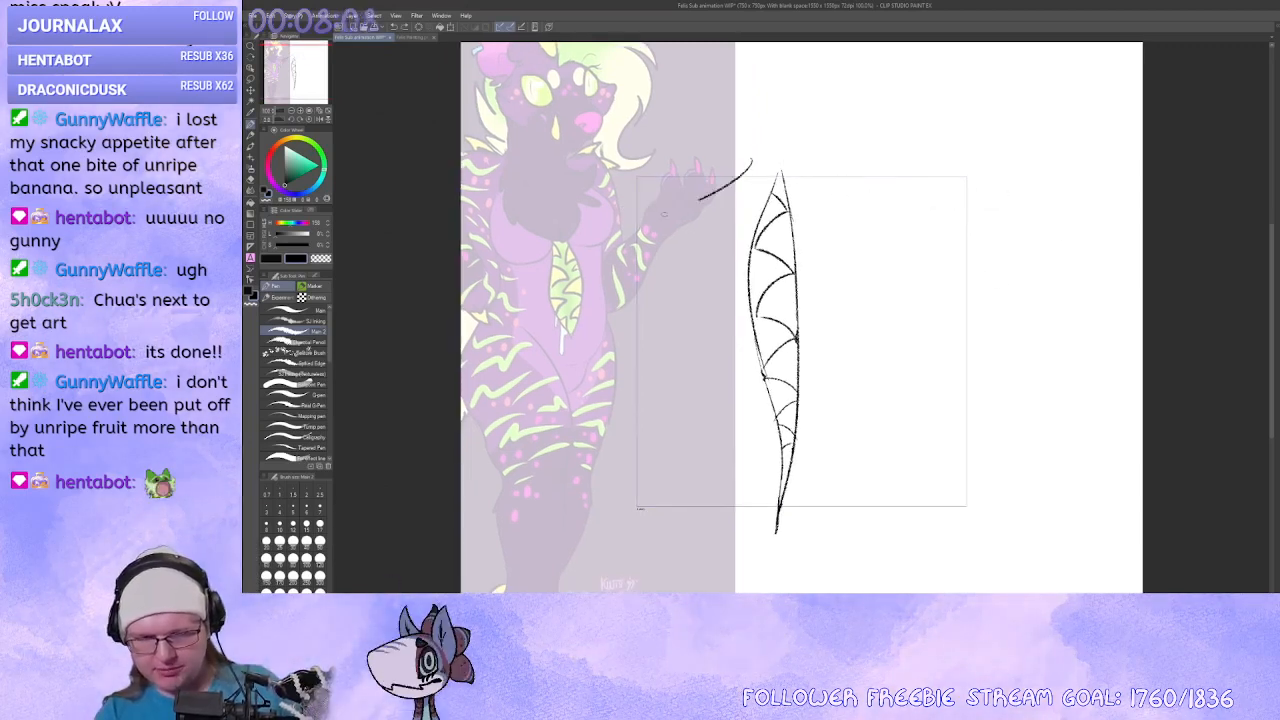
Draw two sagging curves outward from either side of the leaf shape's top point, reaching past the frame edges.
{"action": "left_click_drag", "start_coordinate": [663, 213], "coordinate": [629, 223]}
{"action": "key", "text": "ctrl+z"}
{"action": "left_click_drag", "start_coordinate": [766, 166], "coordinate": [630, 233]}
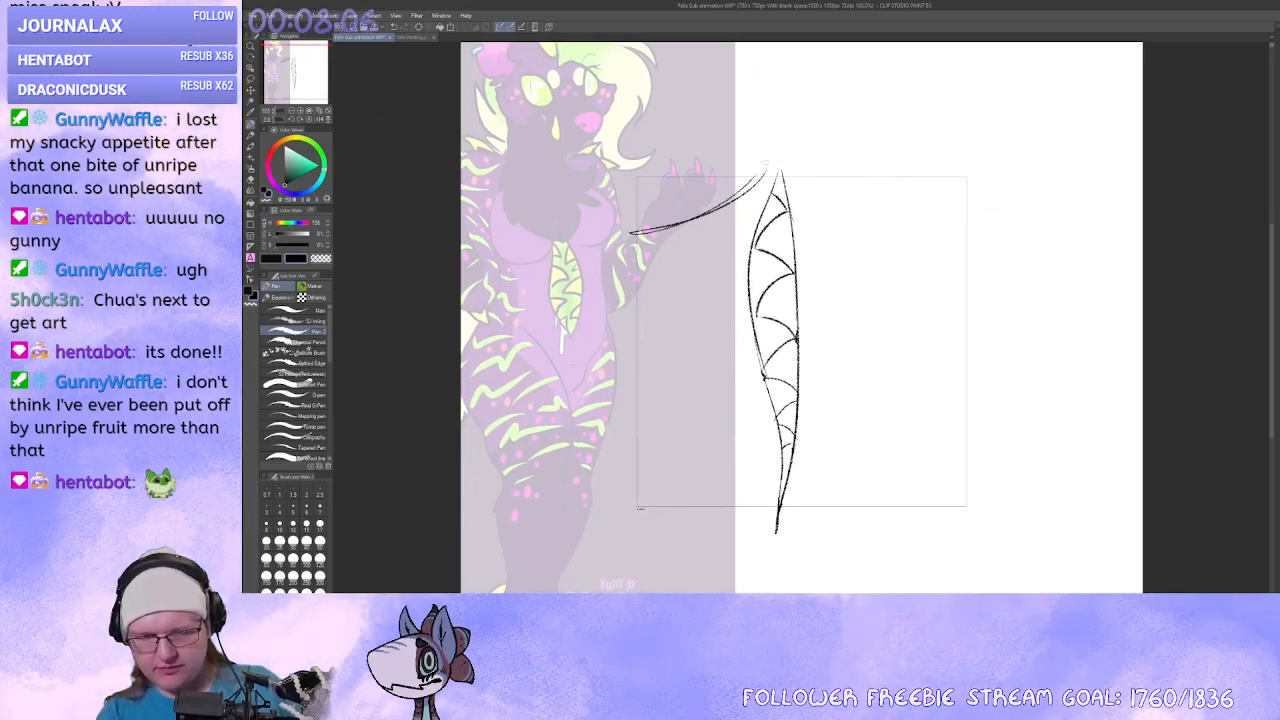
{"action": "key", "text": "ctrl+z"}
{"action": "left_click_drag", "start_coordinate": [776, 170], "coordinate": [640, 222]}
{"action": "mouse_move", "coordinate": [802, 168]}
{"action": "left_mouse_down"}
{"action": "mouse_move", "coordinate": [972, 212]}
{"action": "mouse_move", "coordinate": [1005, 208]}
{"action": "left_mouse_up"}
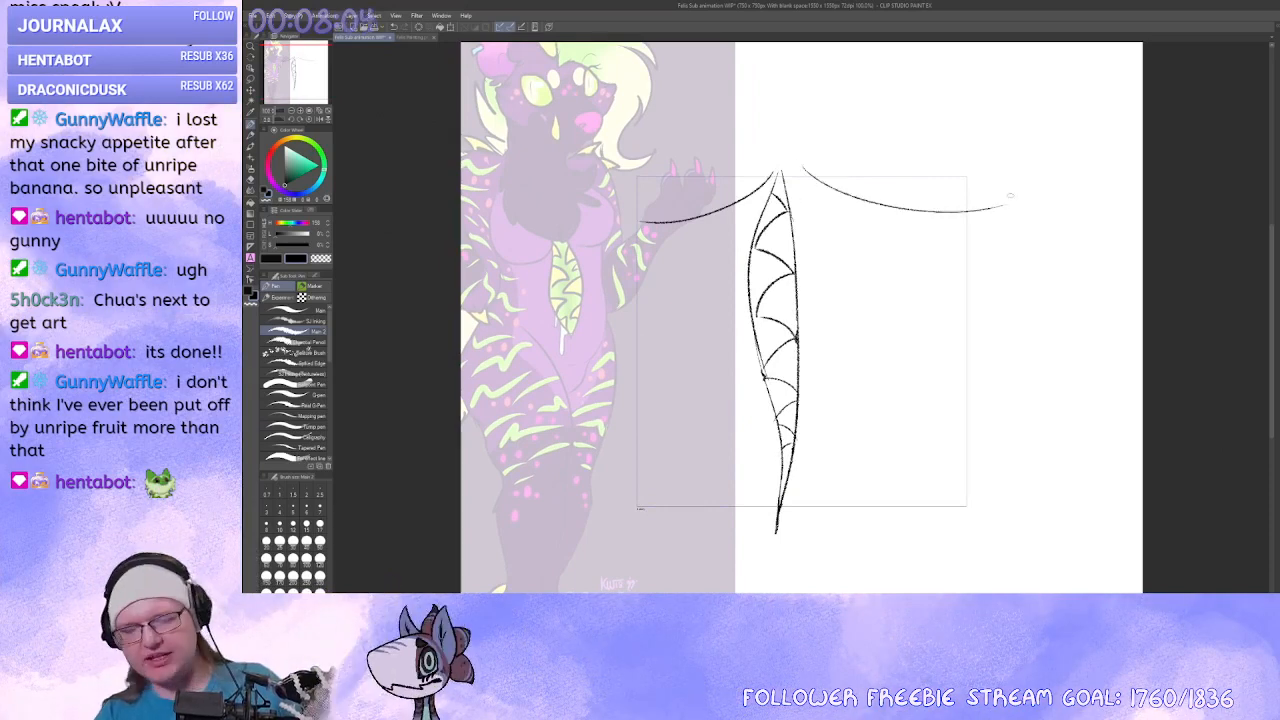
Lasso the striped leaf shape and try to distort it with a free transform, widening its lower part.
{"action": "left_click_drag", "start_coordinate": [831, 346], "coordinate": [810, 280]}
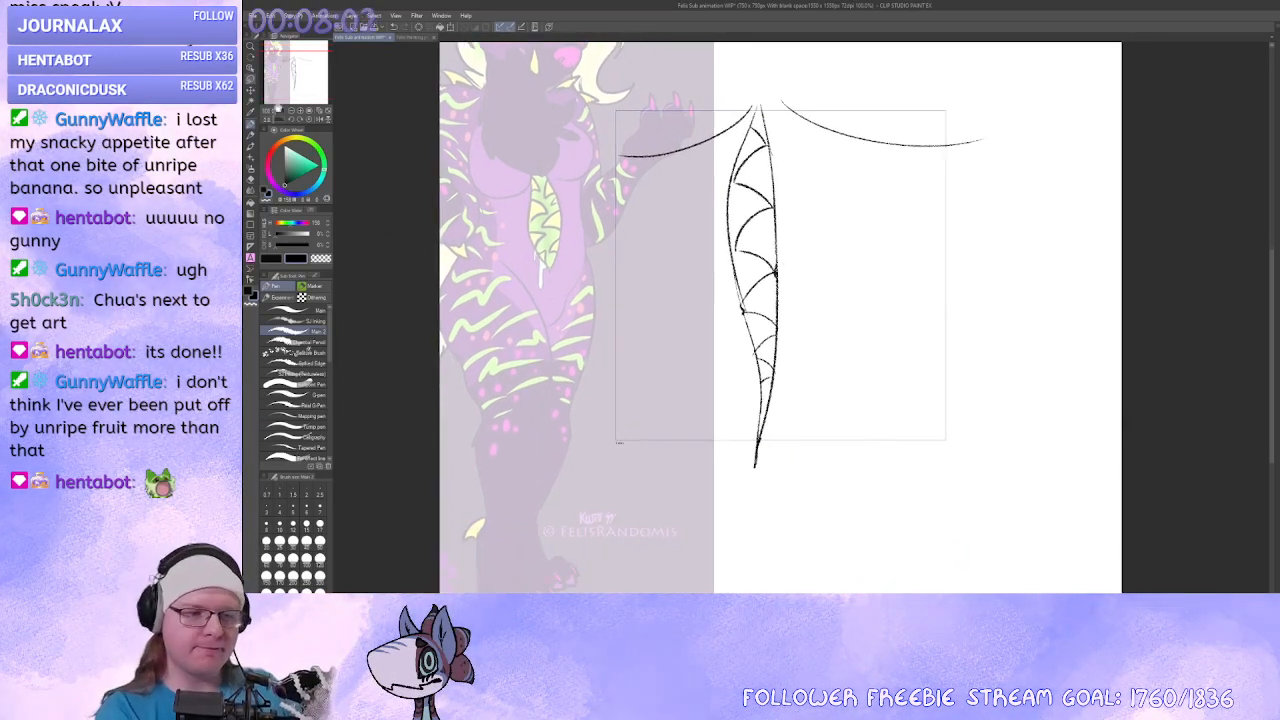
{"action": "key", "text": "m"}
{"action": "mouse_move", "coordinate": [811, 437]}
{"action": "left_mouse_down"}
{"action": "mouse_move", "coordinate": [764, 93]}
{"action": "mouse_move", "coordinate": [712, 414]}
{"action": "mouse_move", "coordinate": [752, 526]}
{"action": "mouse_move", "coordinate": [866, 535]}
{"action": "left_mouse_up"}
{"action": "key", "text": "ctrl+shift+t"}
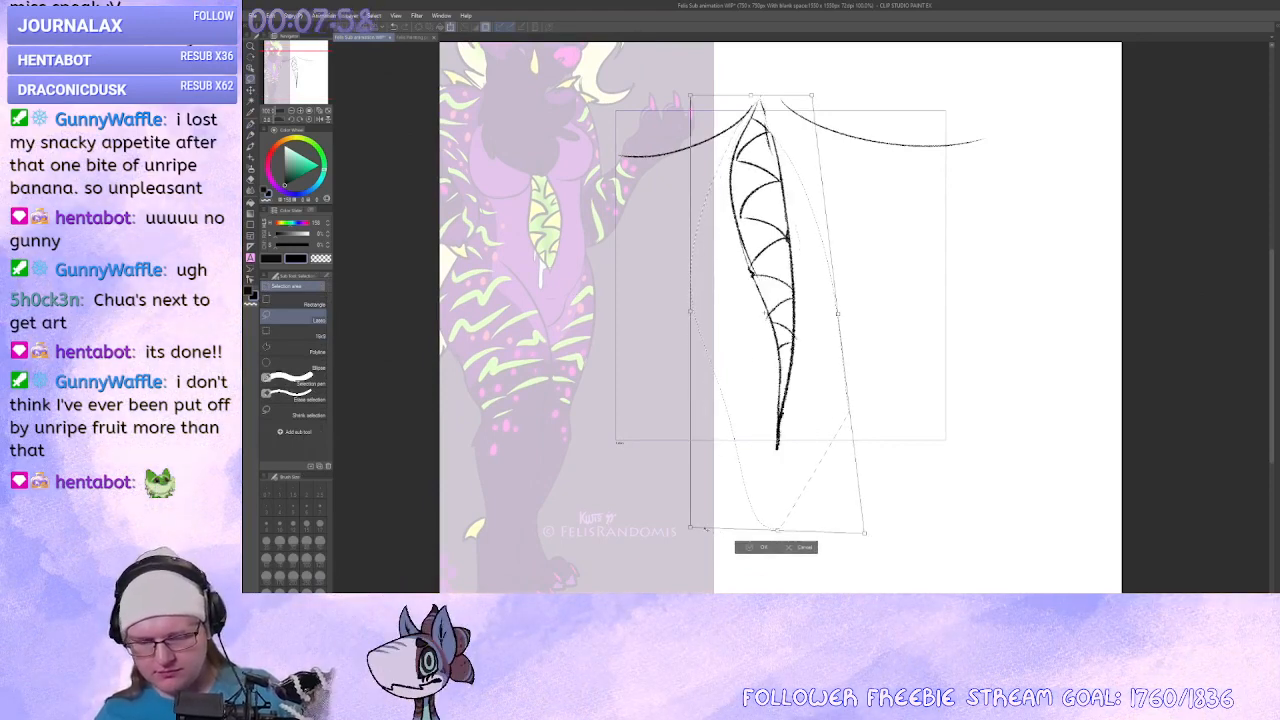
{"action": "left_click_drag", "start_coordinate": [692, 528], "coordinate": [643, 578]}
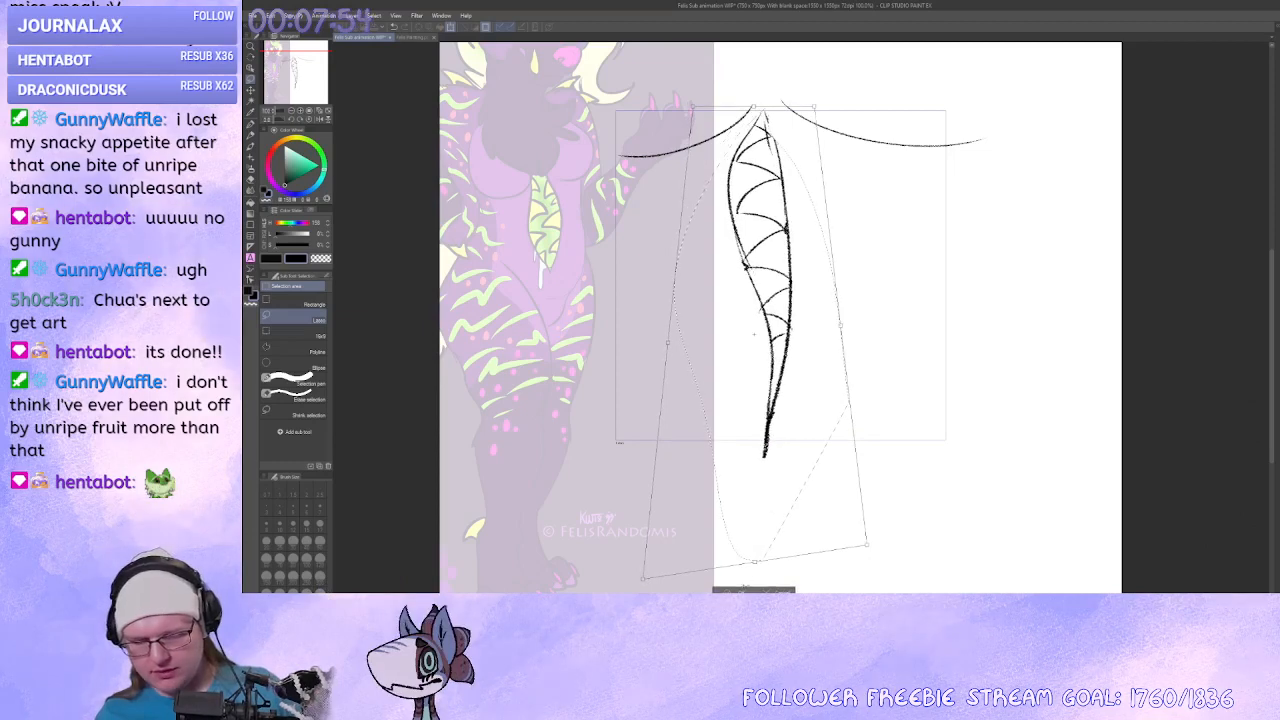
{"action": "mouse_move", "coordinate": [889, 569]}
{"action": "left_mouse_down"}
{"action": "mouse_move", "coordinate": [849, 86]}
{"action": "mouse_move", "coordinate": [849, 545]}
{"action": "mouse_move", "coordinate": [807, 554]}
{"action": "mouse_move", "coordinate": [860, 545]}
{"action": "left_mouse_up"}
{"action": "key", "text": "Return"}
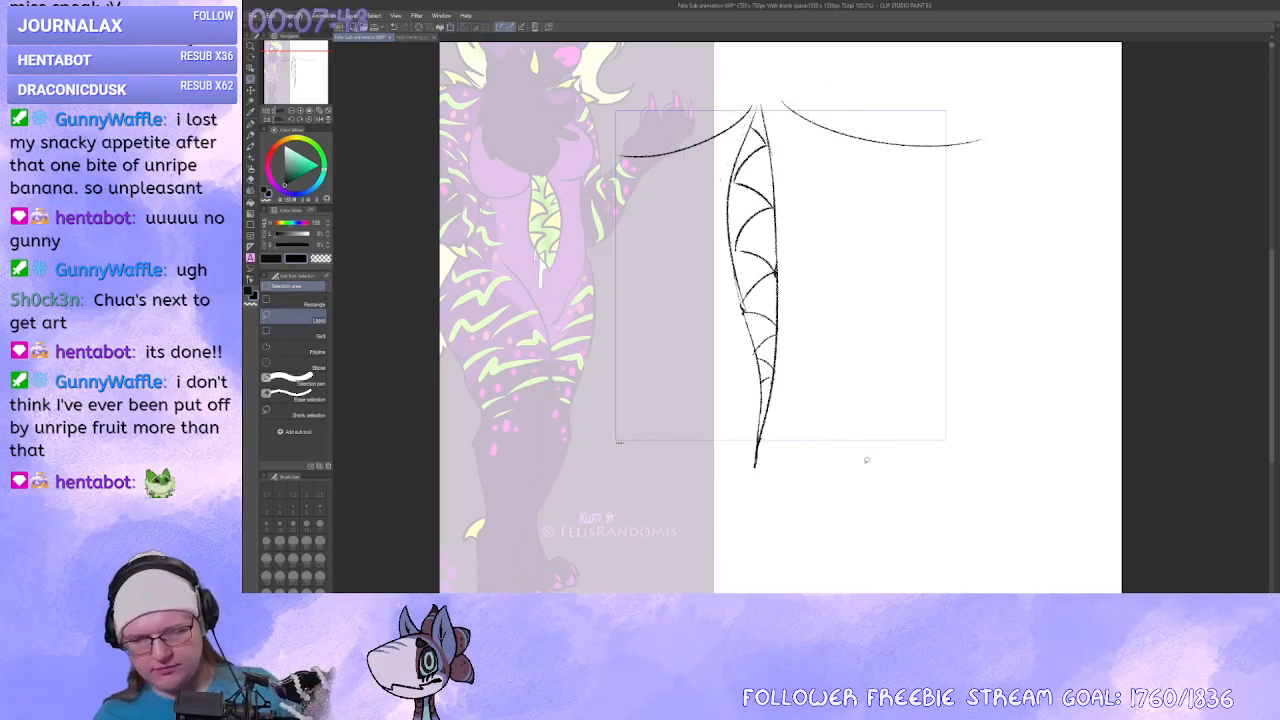
Sketch a wider left contour along the lower leaf shape with the pen and erase the old upper-left edge.
{"action": "left_click_drag", "start_coordinate": [867, 460], "coordinate": [857, 433]}
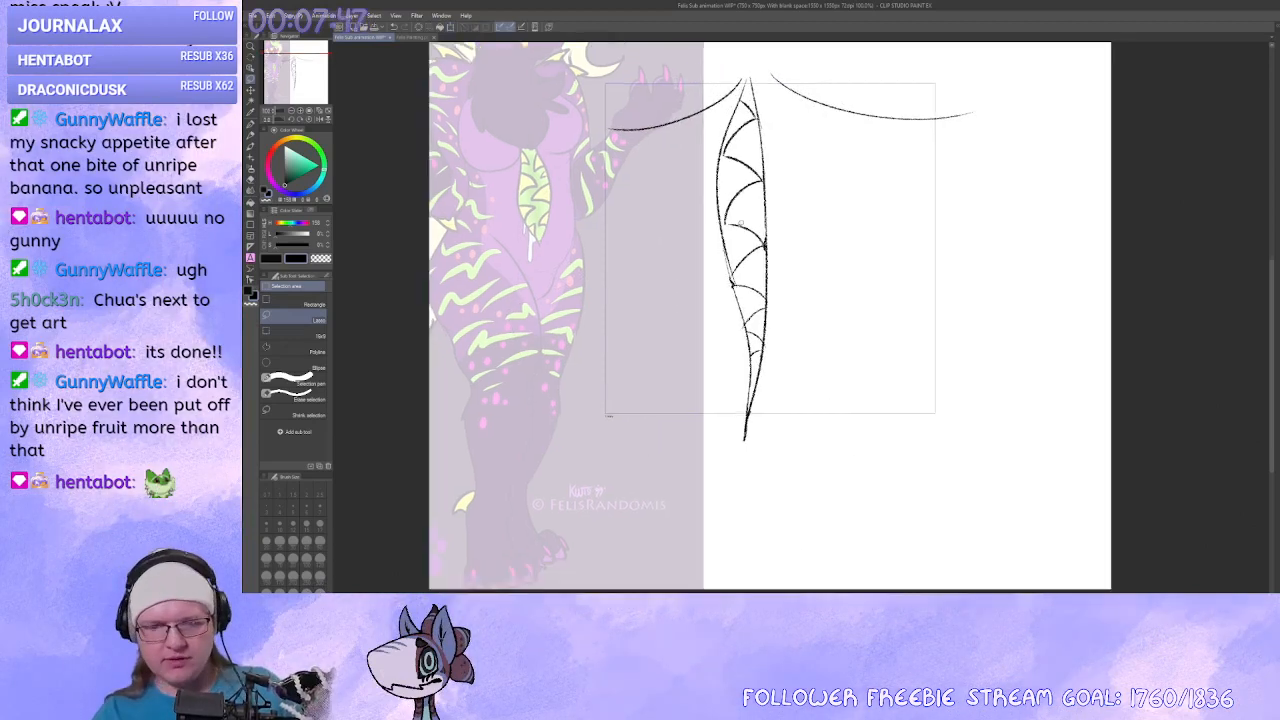
{"action": "left_click", "coordinate": [252, 138]}
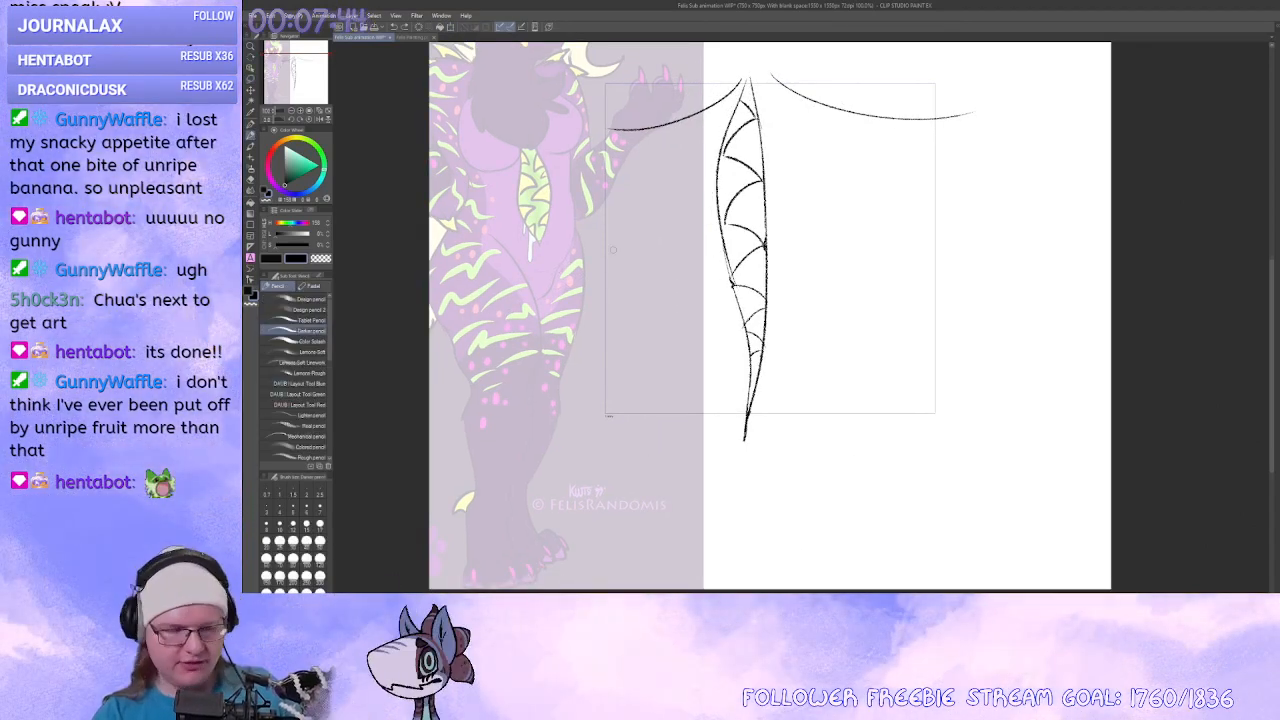
{"action": "key", "text": "p"}
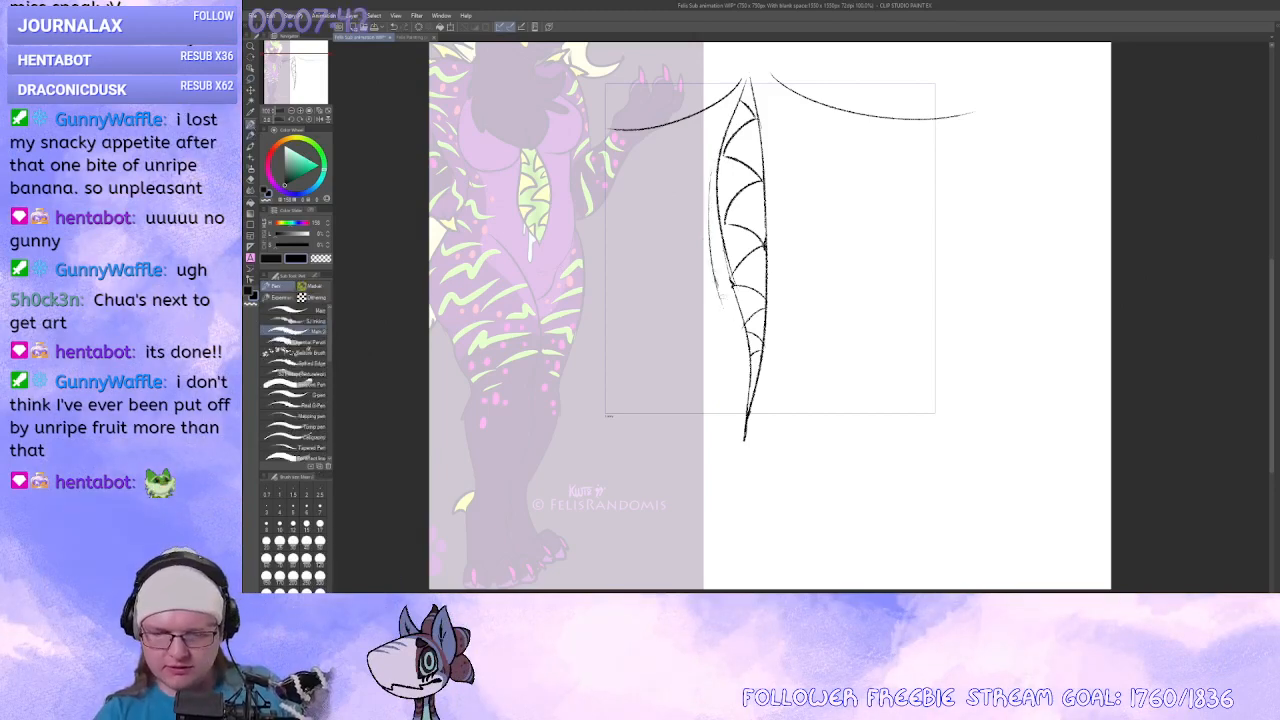
{"action": "key", "text": "c"}
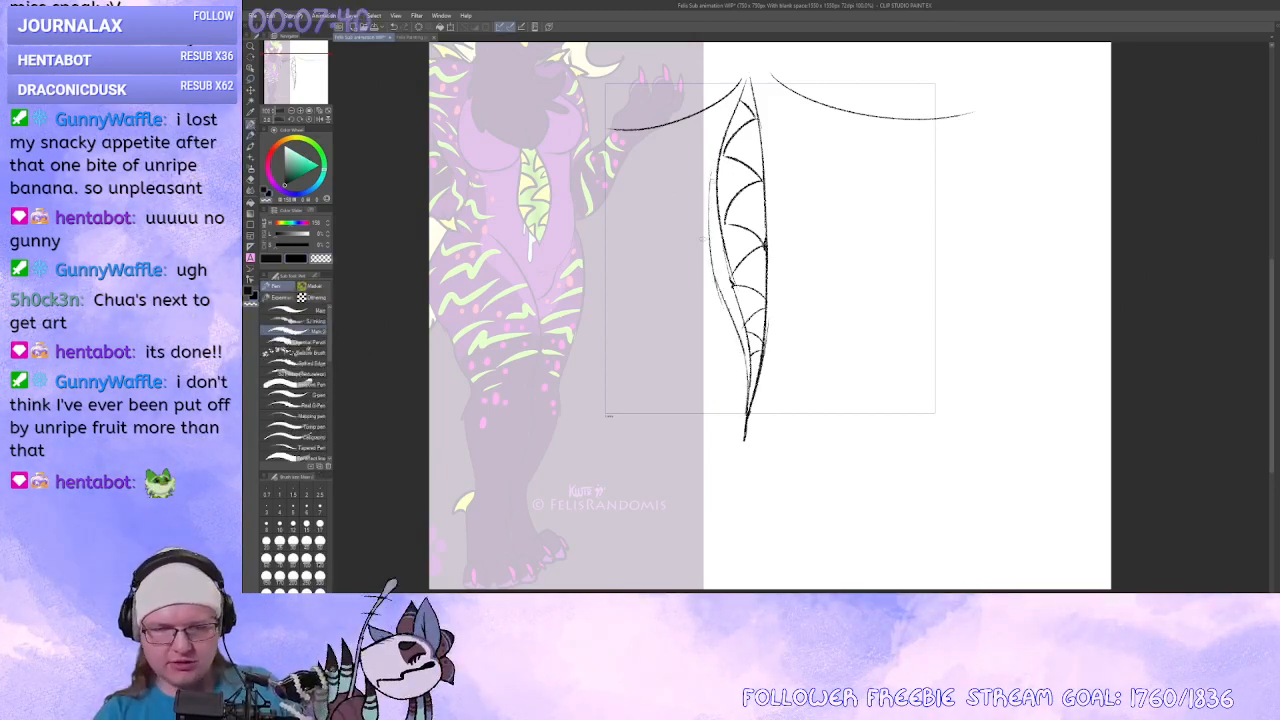
{"action": "left_click_drag", "start_coordinate": [718, 188], "coordinate": [739, 95]}
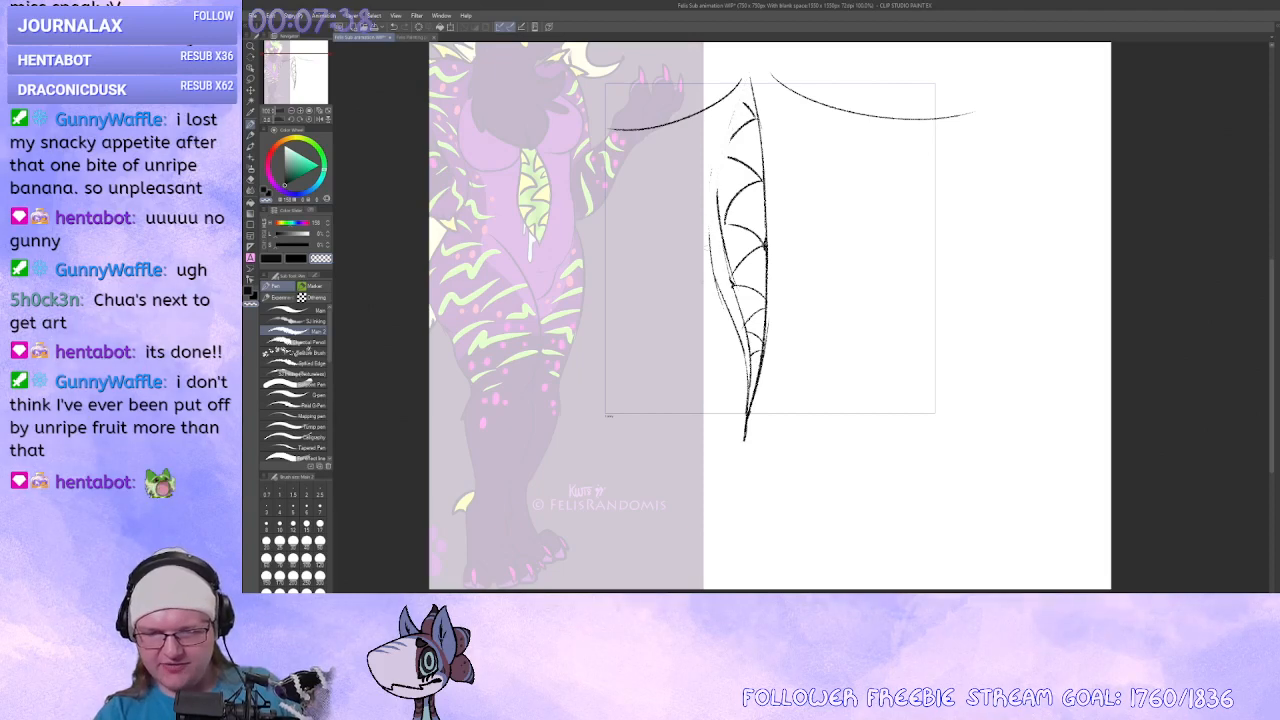
{"action": "key", "text": "c"}
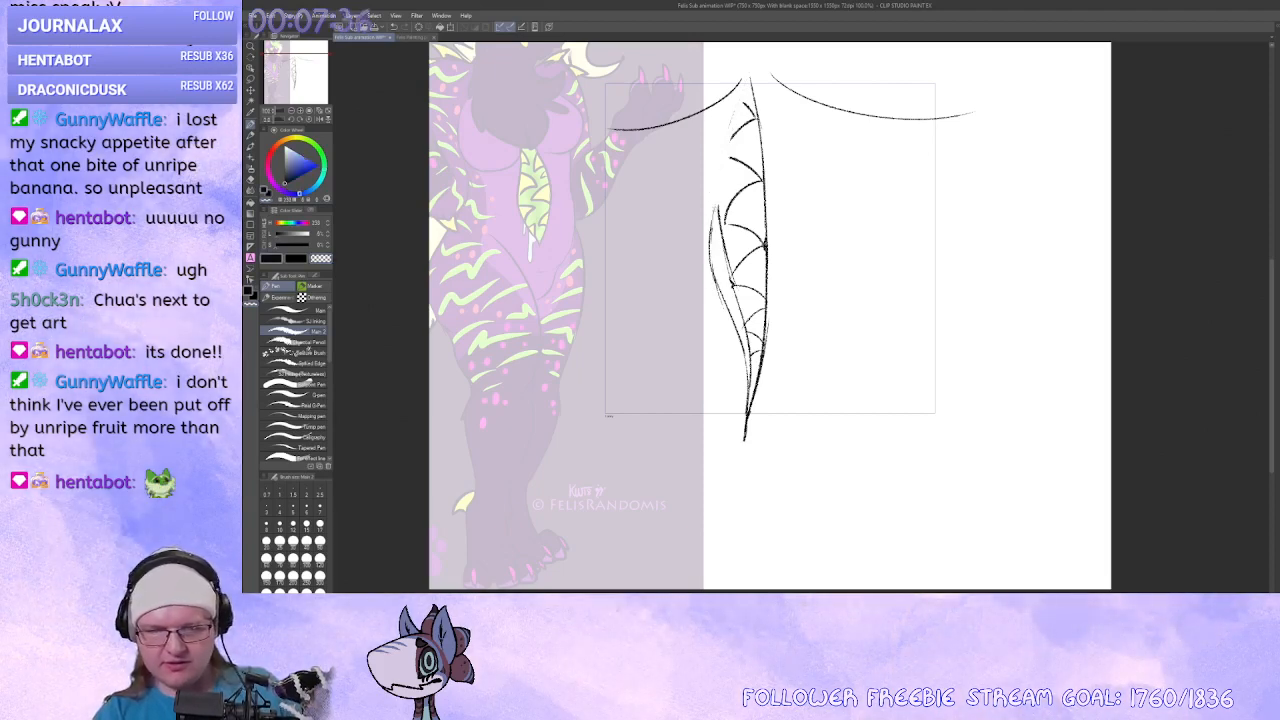
Redraw the leaf shape's upper-left edge to join the wider contour and erase the old inner line between the lower stripes.
{"action": "mouse_move", "coordinate": [748, 84]}
{"action": "left_mouse_down"}
{"action": "mouse_move", "coordinate": [711, 262]}
{"action": "mouse_move", "coordinate": [749, 397]}
{"action": "mouse_move", "coordinate": [767, 266]}
{"action": "mouse_move", "coordinate": [727, 346]}
{"action": "left_mouse_up"}
{"action": "key", "text": "x"}
{"action": "key", "text": "c"}
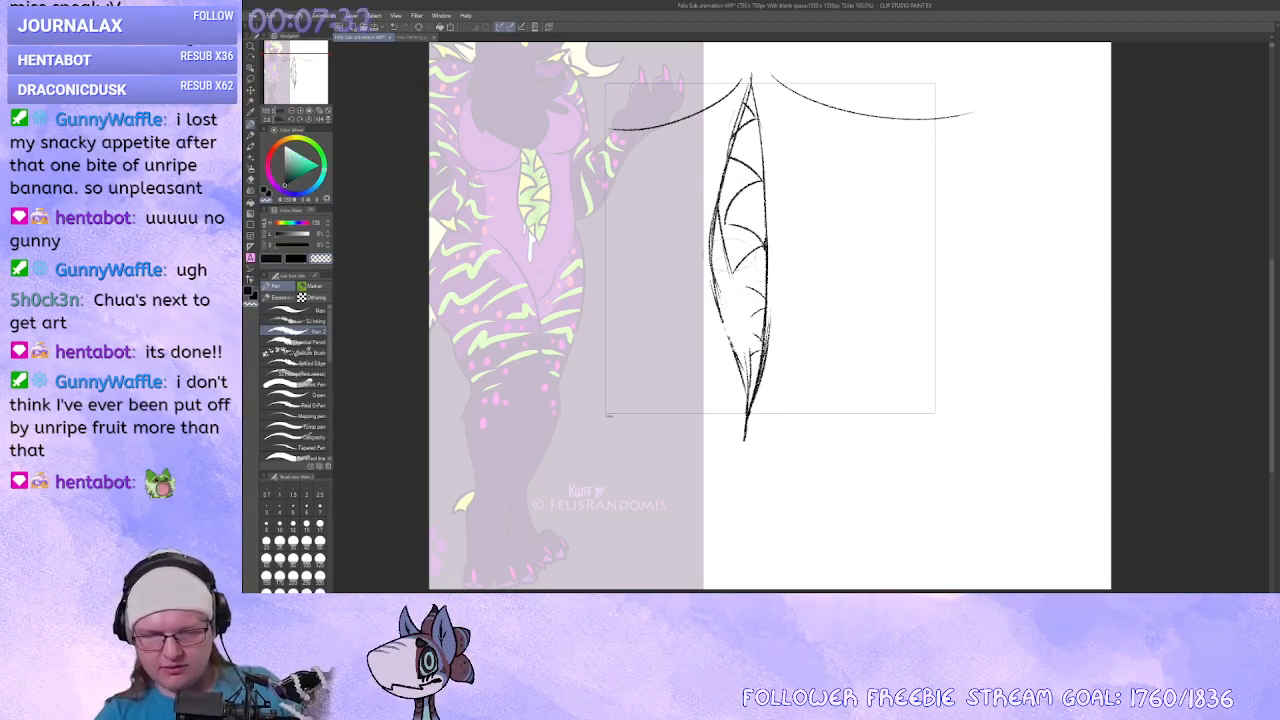
Erase the leaf shape's stripes, right edge and lower-left contour, keeping its upper-left edge and bottom tip.
{"action": "mouse_move", "coordinate": [735, 280]}
{"action": "left_mouse_down"}
{"action": "mouse_move", "coordinate": [742, 190]}
{"action": "mouse_move", "coordinate": [738, 365]}
{"action": "left_mouse_up"}
{"action": "mouse_move", "coordinate": [760, 105]}
{"action": "left_mouse_down"}
{"action": "mouse_move", "coordinate": [751, 314]}
{"action": "mouse_move", "coordinate": [763, 203]}
{"action": "mouse_move", "coordinate": [749, 219]}
{"action": "mouse_move", "coordinate": [742, 189]}
{"action": "left_mouse_up"}
{"action": "key", "text": "space"}
{"action": "key", "text": "]"}
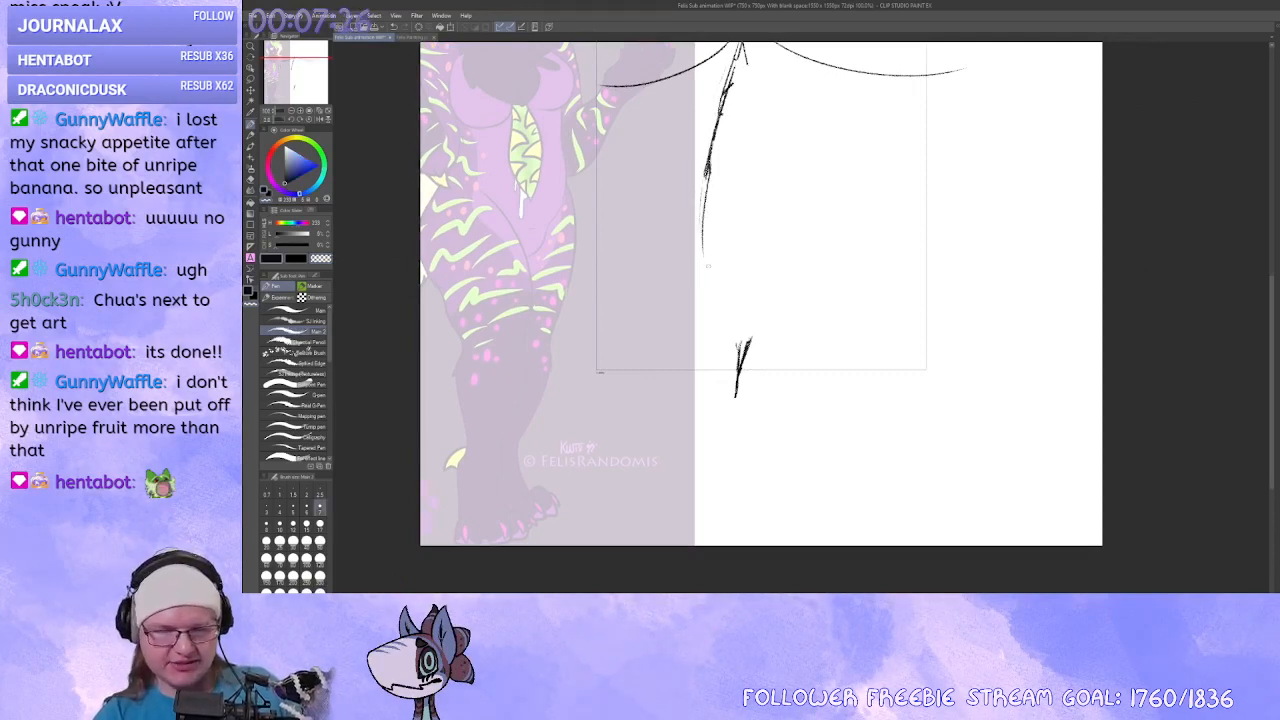
Redraw the leaf shape's lower-left edge and full right edge as wider curves meeting at the bottom tip.
{"action": "left_click_drag", "start_coordinate": [702, 252], "coordinate": [737, 345]}
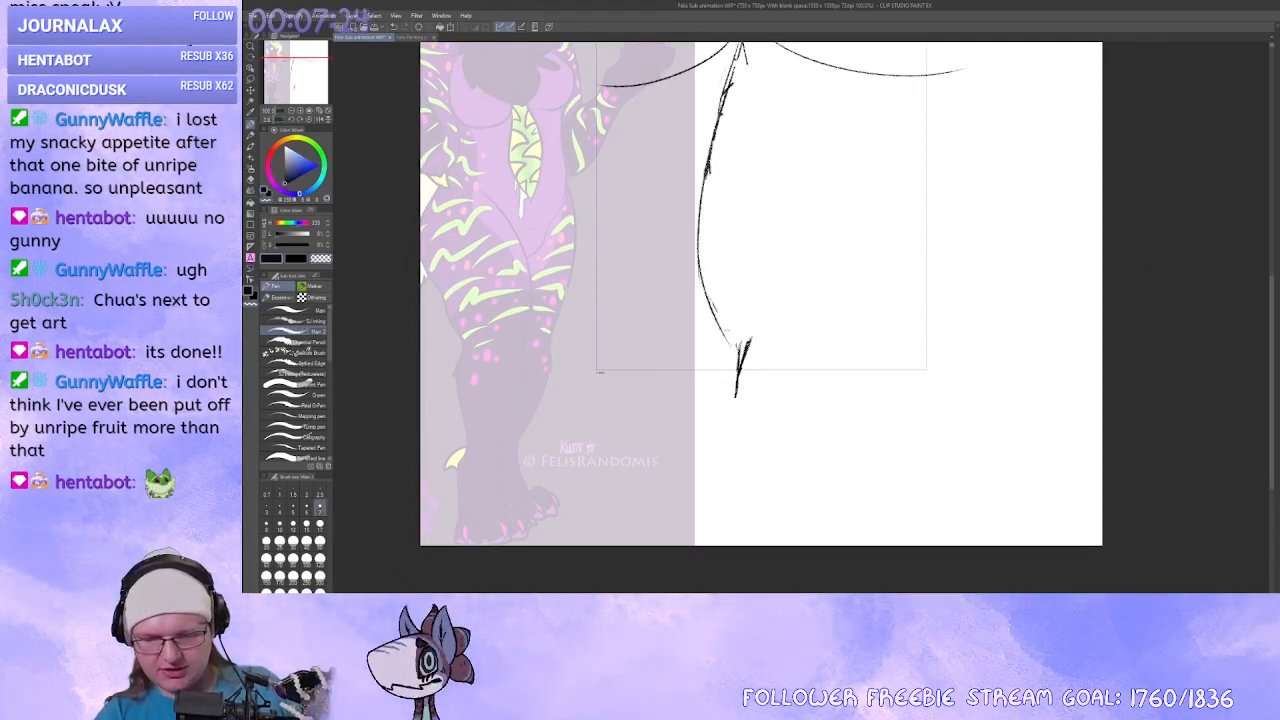
{"action": "left_click_drag", "start_coordinate": [764, 278], "coordinate": [741, 362]}
{"action": "left_click_drag", "start_coordinate": [758, 162], "coordinate": [754, 189]}
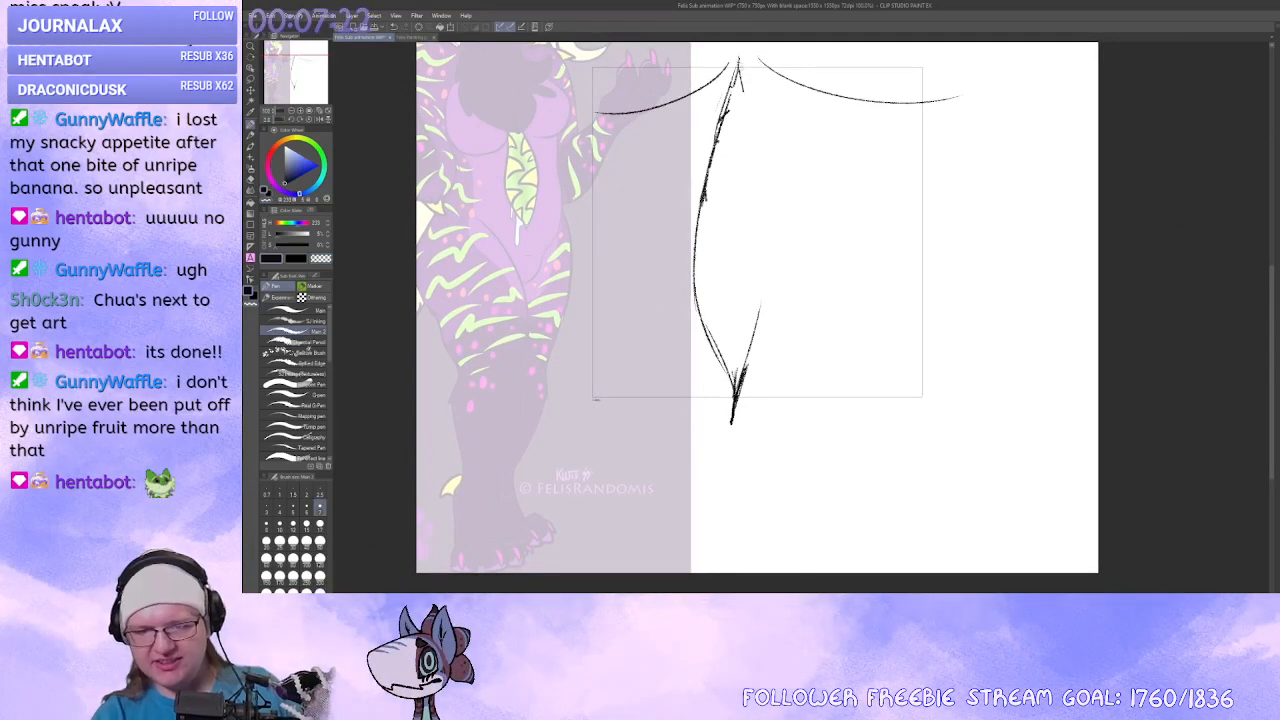
{"action": "mouse_move", "coordinate": [743, 92]}
{"action": "left_mouse_down"}
{"action": "mouse_move", "coordinate": [767, 248]}
{"action": "mouse_move", "coordinate": [742, 361]}
{"action": "left_mouse_up"}
{"action": "key", "text": "ctrl+z"}
{"action": "left_click_drag", "start_coordinate": [766, 222], "coordinate": [750, 352]}
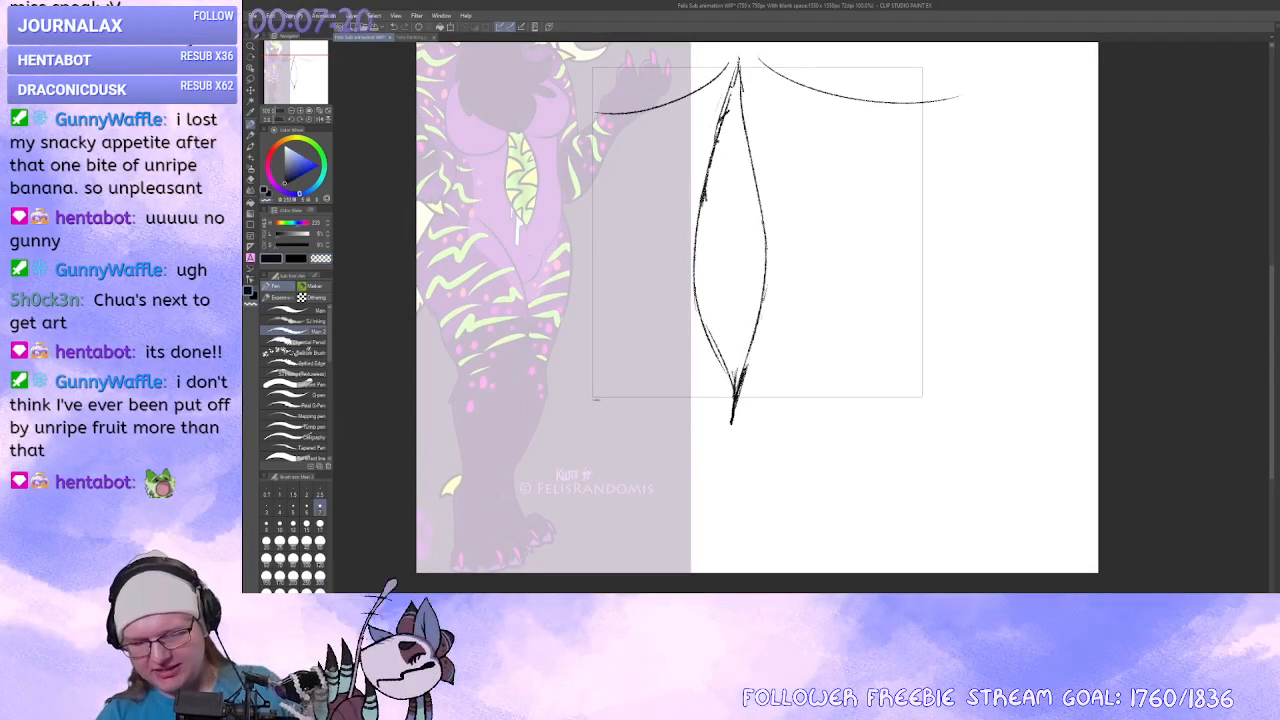
Fill the leaf shape's bottom tip solid black and draw two curved stripes across its lower part.
{"action": "mouse_move", "coordinate": [763, 301]}
{"action": "left_mouse_down"}
{"action": "mouse_move", "coordinate": [741, 368]}
{"action": "mouse_move", "coordinate": [696, 305]}
{"action": "left_mouse_up"}
{"action": "left_click_drag", "start_coordinate": [775, 243], "coordinate": [786, 248]}
{"action": "left_click_drag", "start_coordinate": [770, 378], "coordinate": [774, 349]}
{"action": "mouse_move", "coordinate": [747, 407]}
{"action": "left_mouse_down"}
{"action": "mouse_move", "coordinate": [759, 362]}
{"action": "mouse_move", "coordinate": [750, 368]}
{"action": "left_mouse_up"}
{"action": "mouse_move", "coordinate": [744, 350]}
{"action": "left_mouse_down"}
{"action": "mouse_move", "coordinate": [722, 302]}
{"action": "mouse_move", "coordinate": [746, 370]}
{"action": "mouse_move", "coordinate": [749, 338]}
{"action": "mouse_move", "coordinate": [794, 347]}
{"action": "mouse_move", "coordinate": [748, 370]}
{"action": "mouse_move", "coordinate": [767, 404]}
{"action": "left_mouse_up"}
{"action": "key", "text": "c"}
{"action": "key", "text": "ctrl+z"}
{"action": "key", "text": "ctrl+z"}
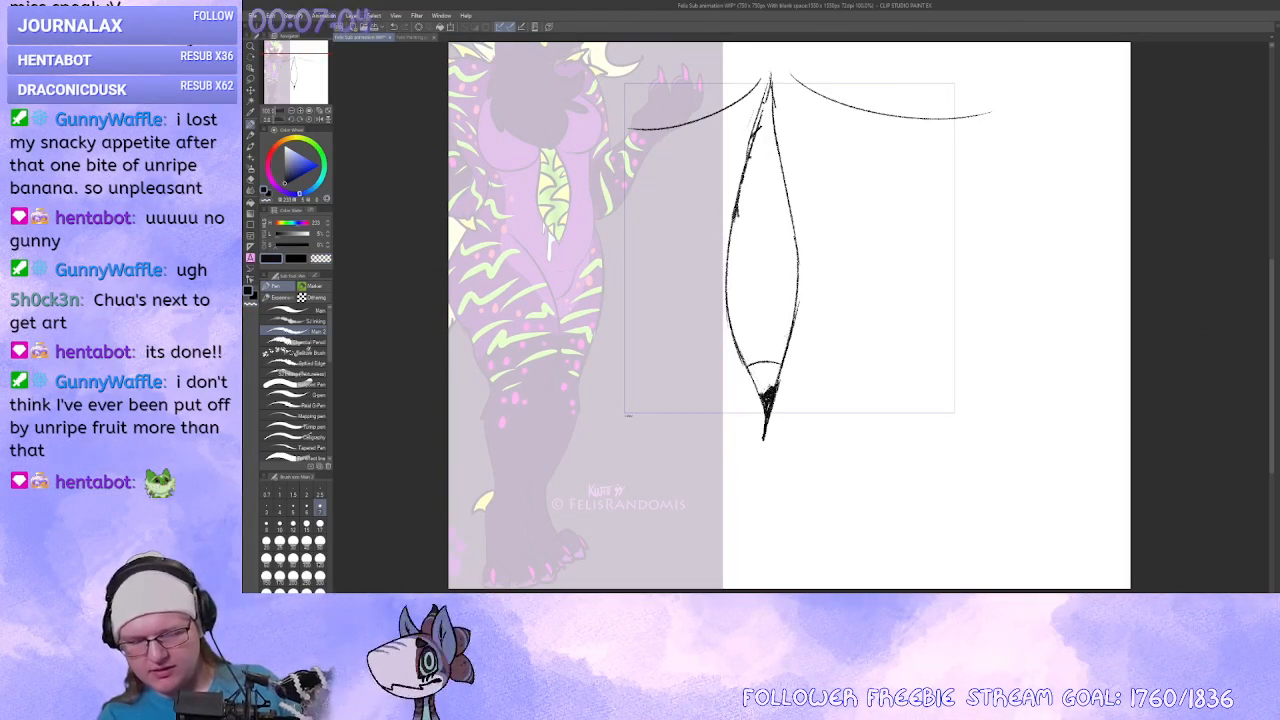
{"action": "left_click_drag", "start_coordinate": [780, 355], "coordinate": [782, 352]}
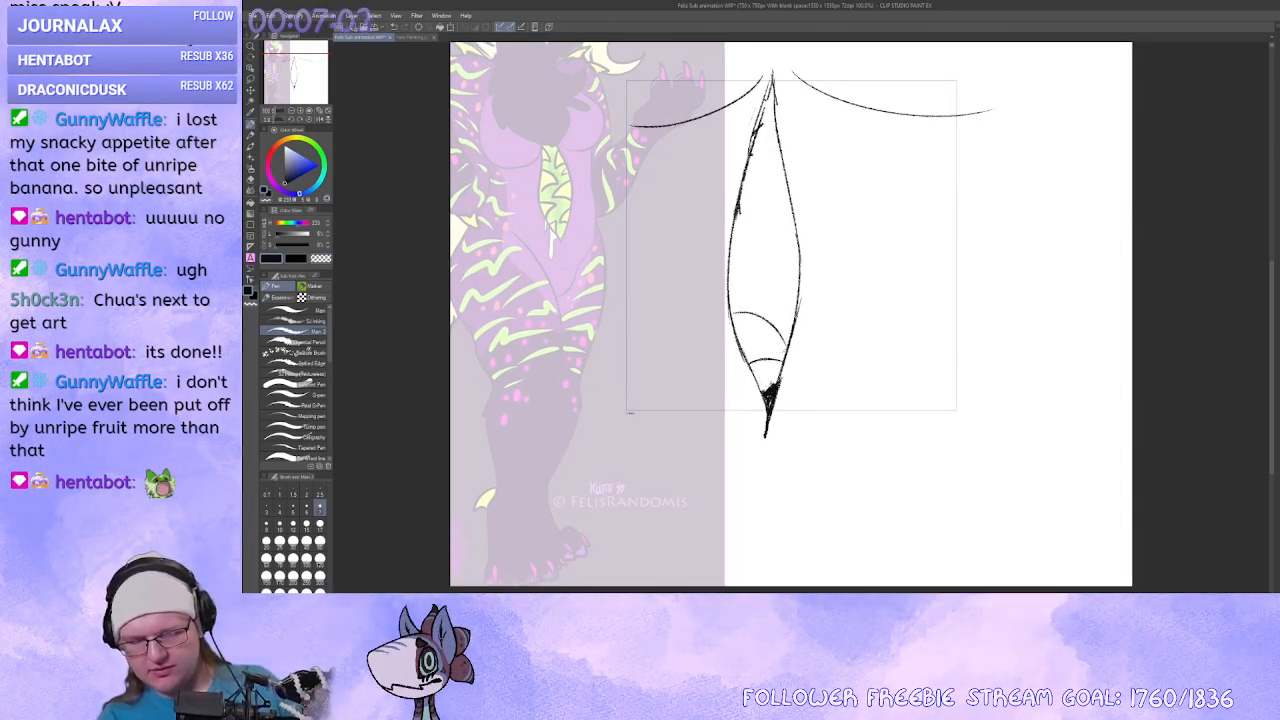
Undo the arcs inside the long stomach mouth and sketch a small mouth with interlocking teeth to its right.
{"action": "key", "text": "ctrl+z"}
{"action": "key", "text": "ctrl+z"}
{"action": "key", "text": "ctrl+z"}
{"action": "mouse_move", "coordinate": [786, 377]}
{"action": "left_mouse_down"}
{"action": "mouse_move", "coordinate": [770, 331]}
{"action": "mouse_move", "coordinate": [702, 359]}
{"action": "left_mouse_up"}
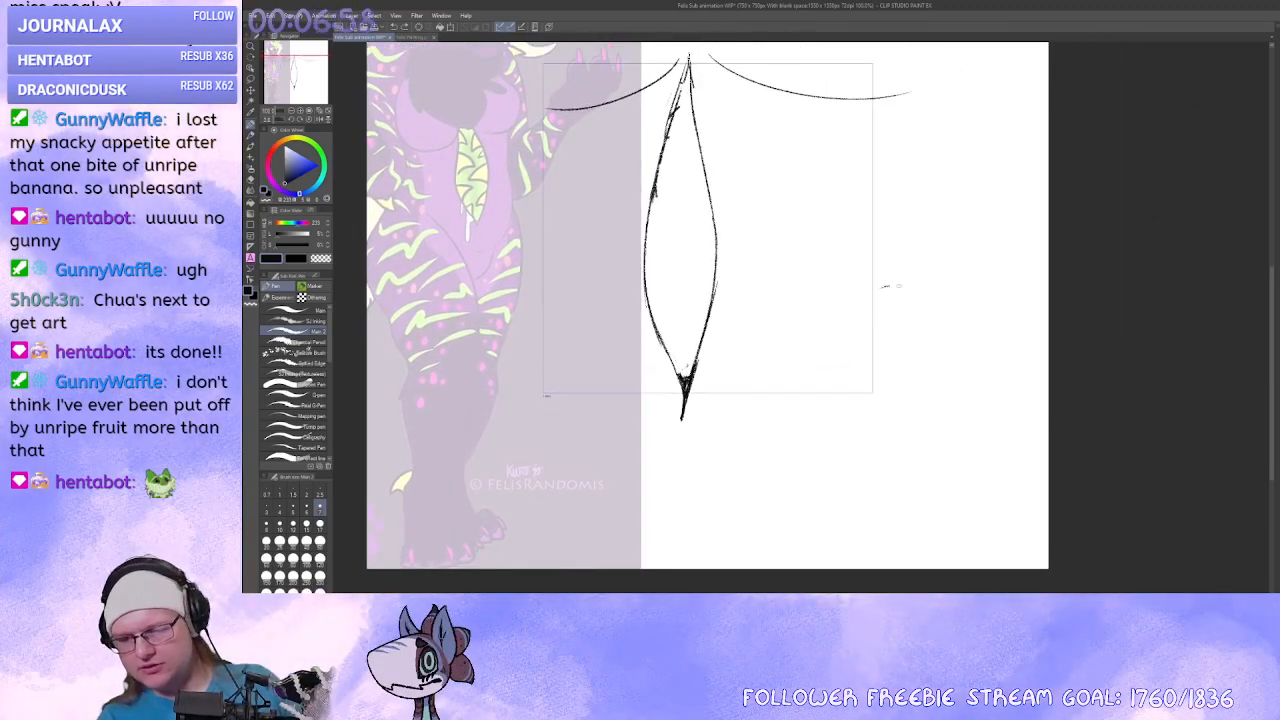
{"action": "mouse_move", "coordinate": [898, 286]}
{"action": "left_mouse_down"}
{"action": "mouse_move", "coordinate": [991, 283]}
{"action": "mouse_move", "coordinate": [982, 323]}
{"action": "left_mouse_up"}
{"action": "mouse_move", "coordinate": [880, 290]}
{"action": "left_mouse_down"}
{"action": "mouse_move", "coordinate": [895, 326]}
{"action": "mouse_move", "coordinate": [906, 302]}
{"action": "mouse_move", "coordinate": [972, 325]}
{"action": "mouse_move", "coordinate": [968, 338]}
{"action": "mouse_move", "coordinate": [998, 328]}
{"action": "left_mouse_up"}
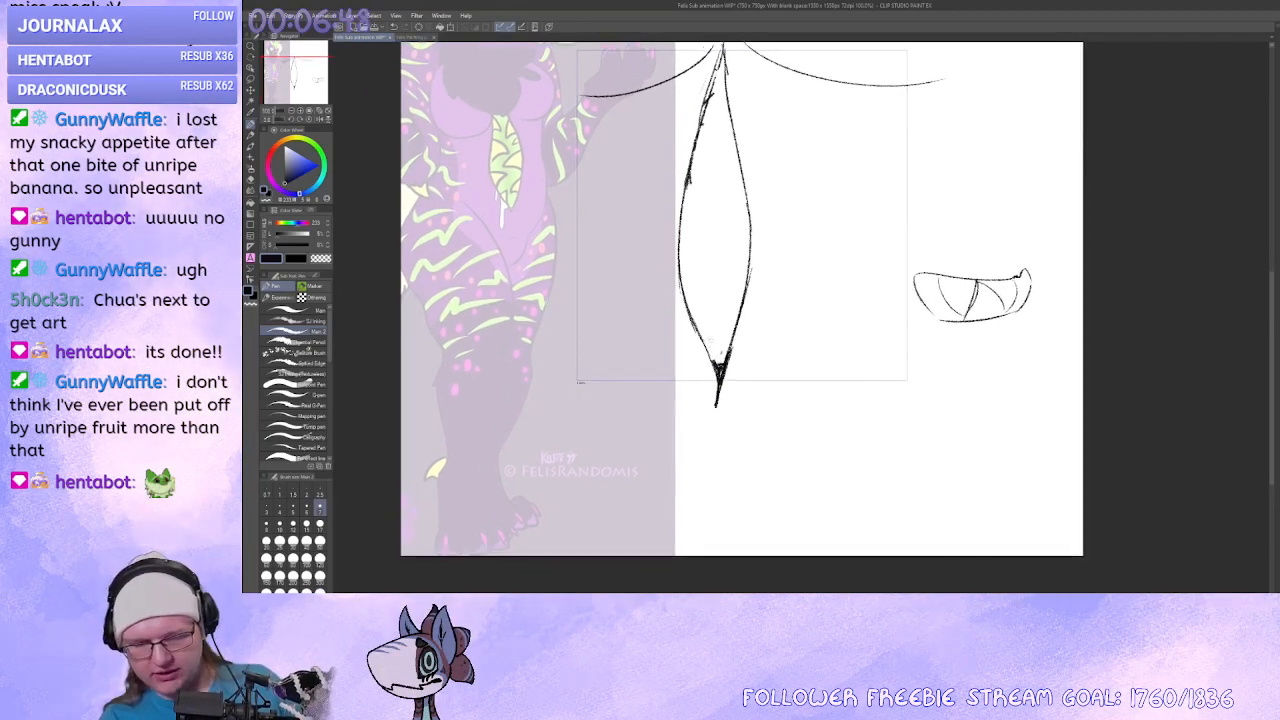
Draw alternating curved tooth lines across the lower part of the long mouth, redoing strokes that miss.
{"action": "left_click_drag", "start_coordinate": [703, 342], "coordinate": [737, 330]}
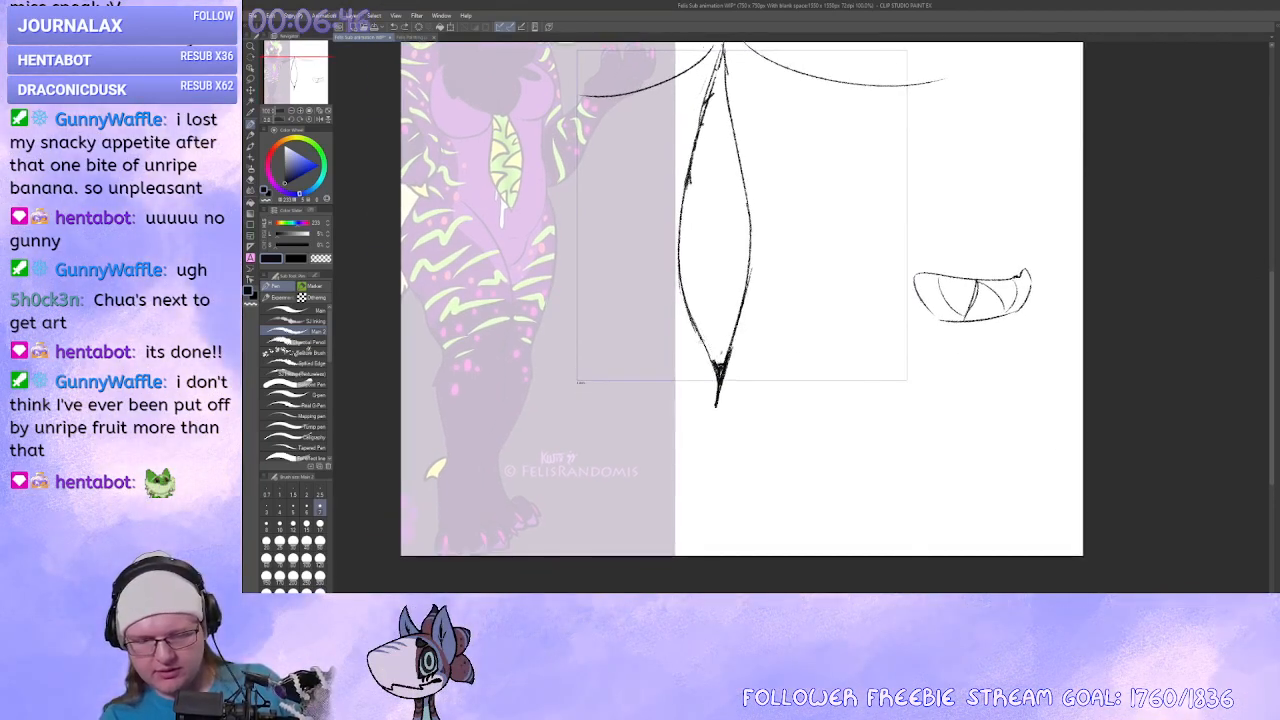
{"action": "key", "text": "ctrl+z"}
{"action": "key", "text": "ctrl+z"}
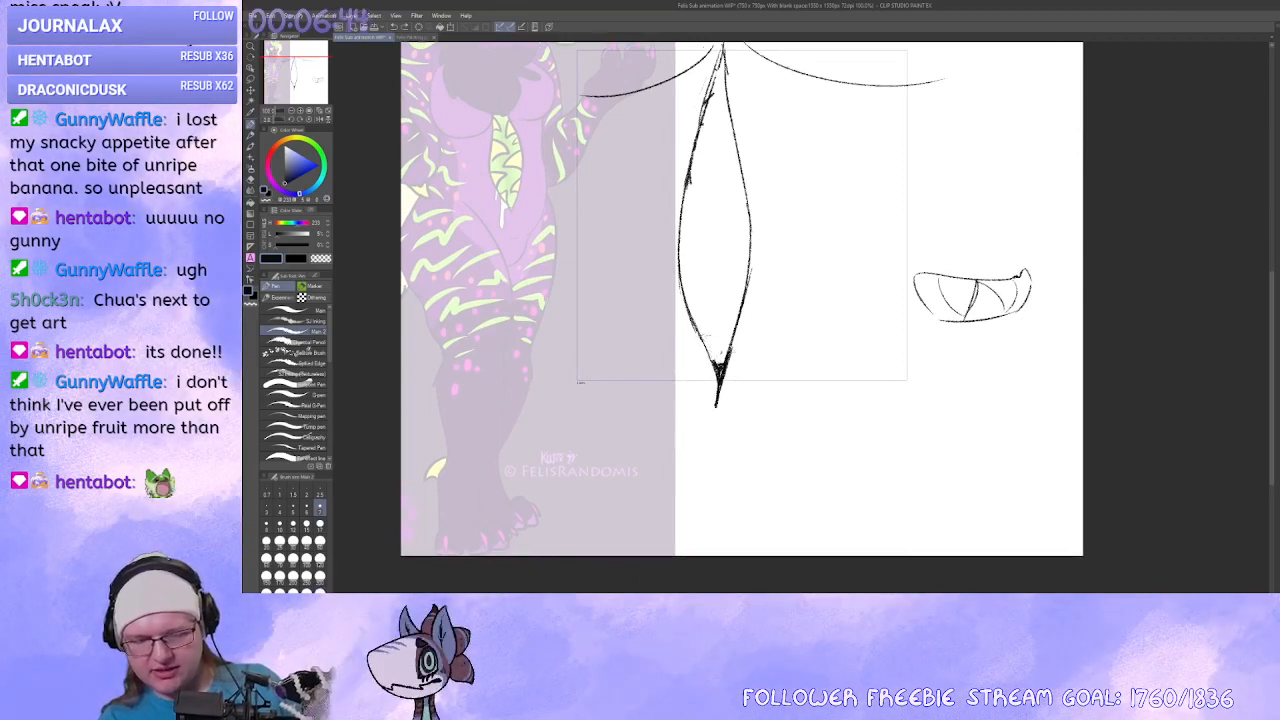
{"action": "left_click_drag", "start_coordinate": [701, 345], "coordinate": [730, 349]}
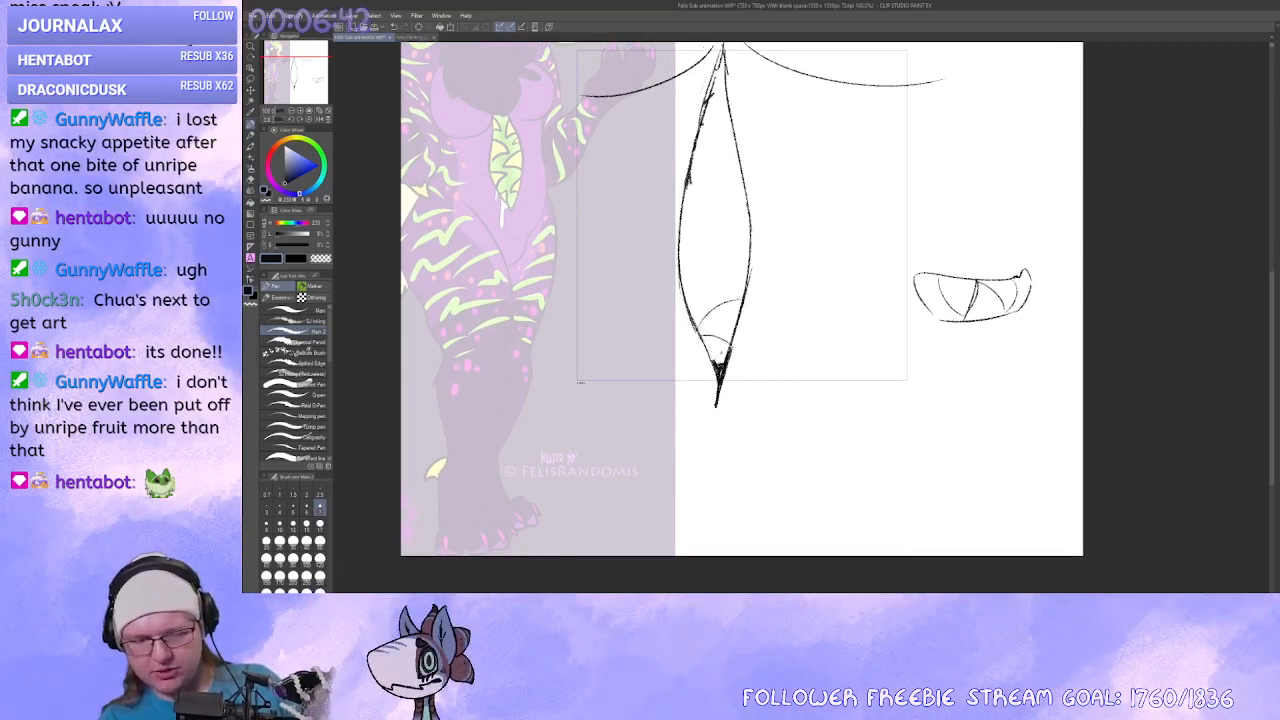
{"action": "left_click_drag", "start_coordinate": [738, 292], "coordinate": [684, 268]}
{"action": "key", "text": "ctrl+z"}
{"action": "key", "text": "ctrl+z"}
{"action": "left_click_drag", "start_coordinate": [740, 227], "coordinate": [684, 264]}
{"action": "key", "text": "ctrl+z"}
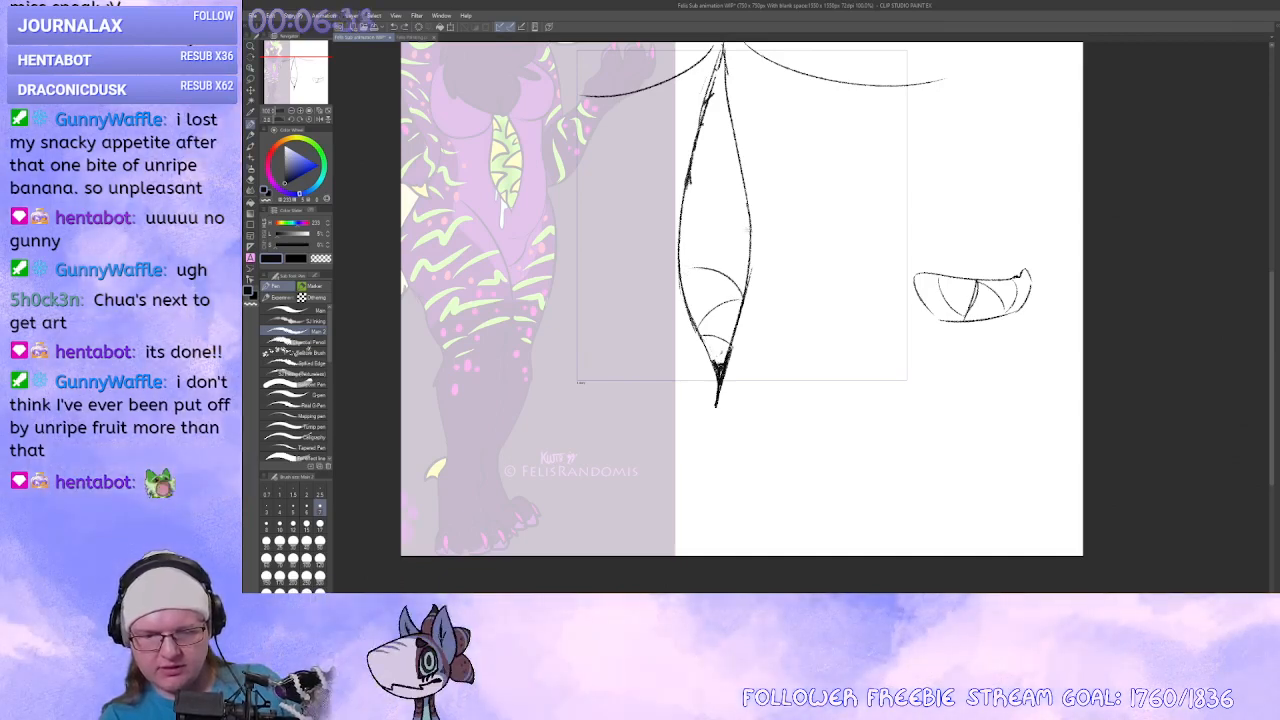
Continue the alternating curved tooth lines through the middle and up to the narrow top of the mouth.
{"action": "left_click_drag", "start_coordinate": [745, 228], "coordinate": [686, 260]}
{"action": "key", "text": "ctrl+z"}
{"action": "key", "text": "ctrl+z"}
{"action": "left_click_drag", "start_coordinate": [748, 204], "coordinate": [684, 250]}
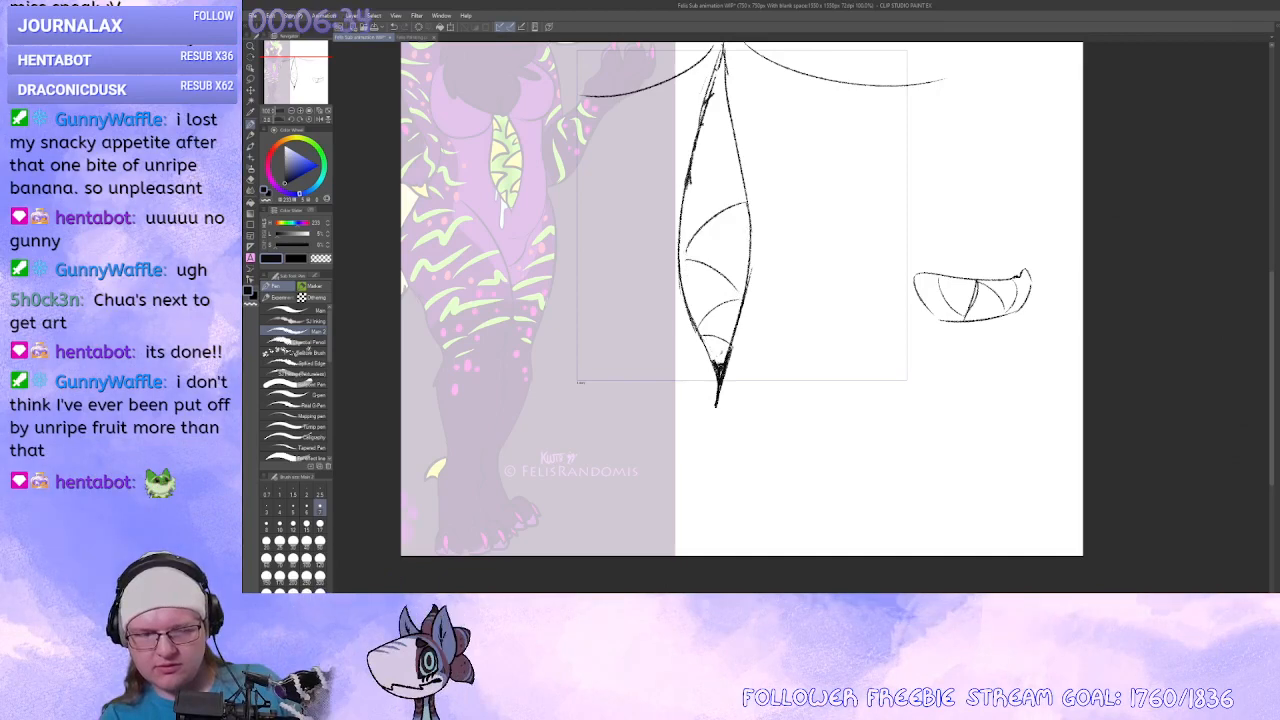
{"action": "left_click_drag", "start_coordinate": [740, 146], "coordinate": [688, 178]}
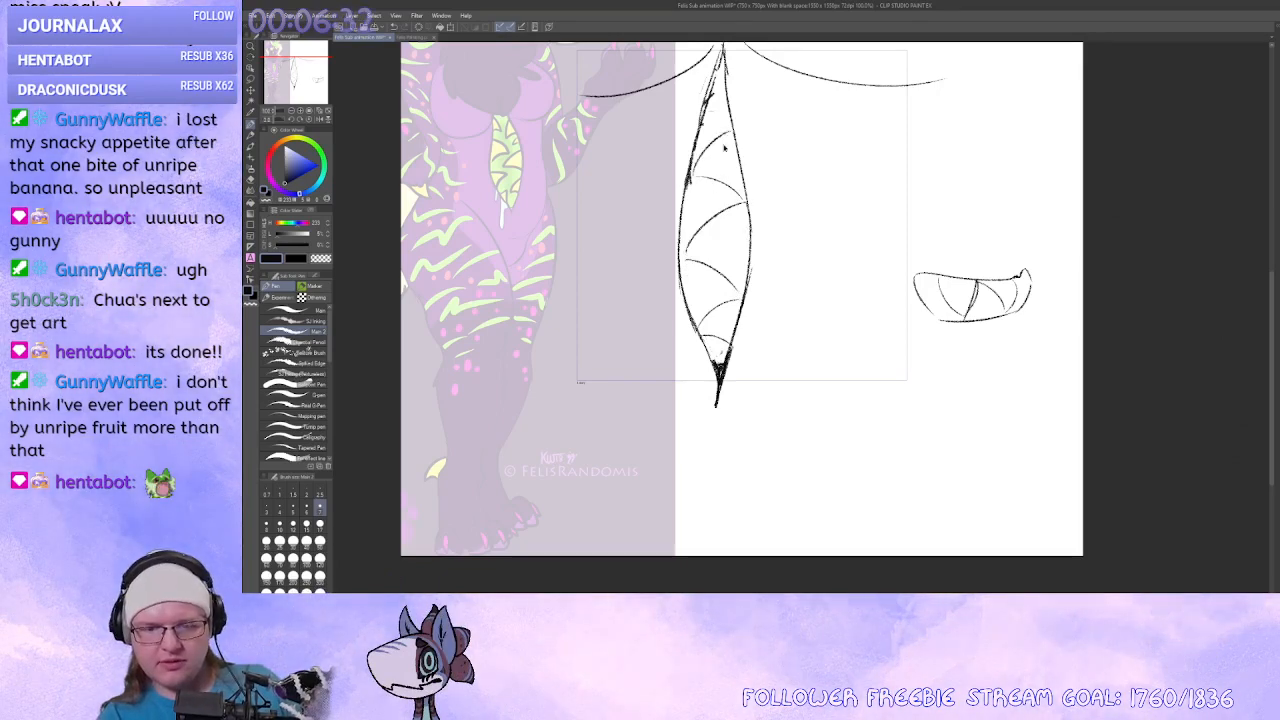
{"action": "key", "text": "ctrl+z"}
{"action": "left_click_drag", "start_coordinate": [742, 146], "coordinate": [688, 180]}
{"action": "left_click_drag", "start_coordinate": [734, 144], "coordinate": [701, 126]}
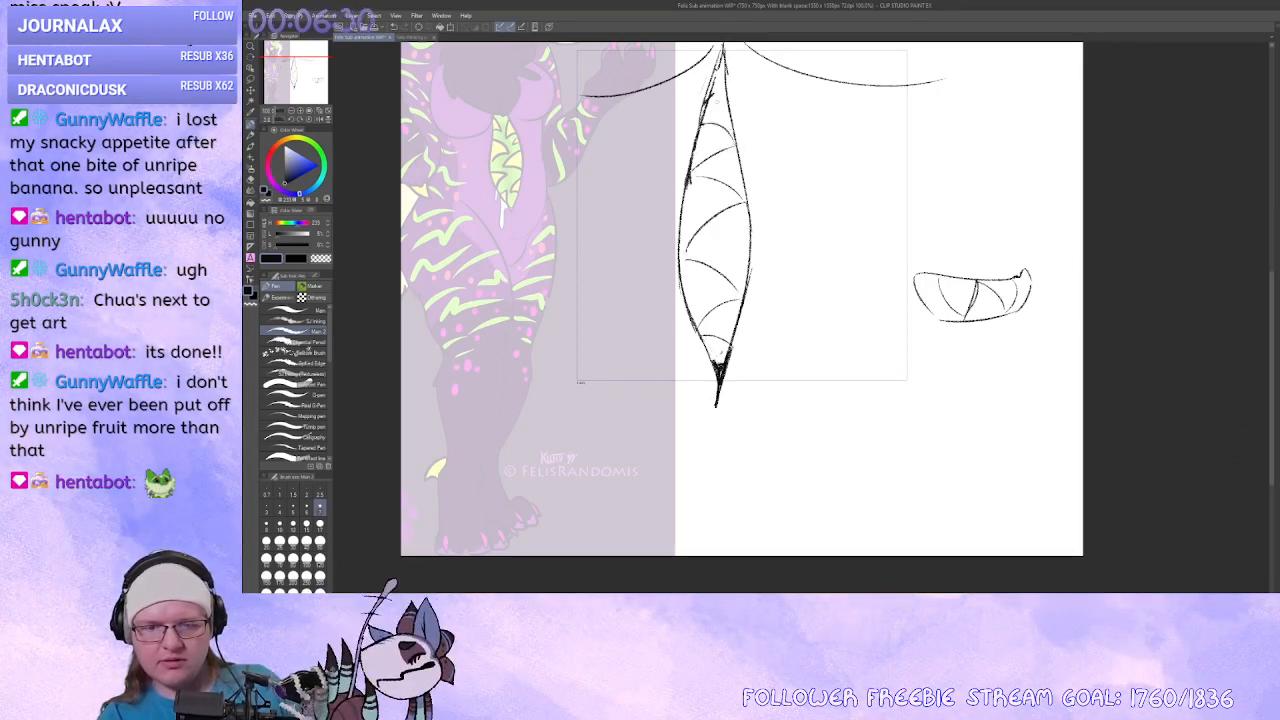
Darken the mouth's upper tip and fill the corners where the tooth lines meet the outline.
{"action": "mouse_move", "coordinate": [794, 158]}
{"action": "left_mouse_down"}
{"action": "mouse_move", "coordinate": [816, 192]}
{"action": "mouse_move", "coordinate": [805, 132]}
{"action": "left_mouse_up"}
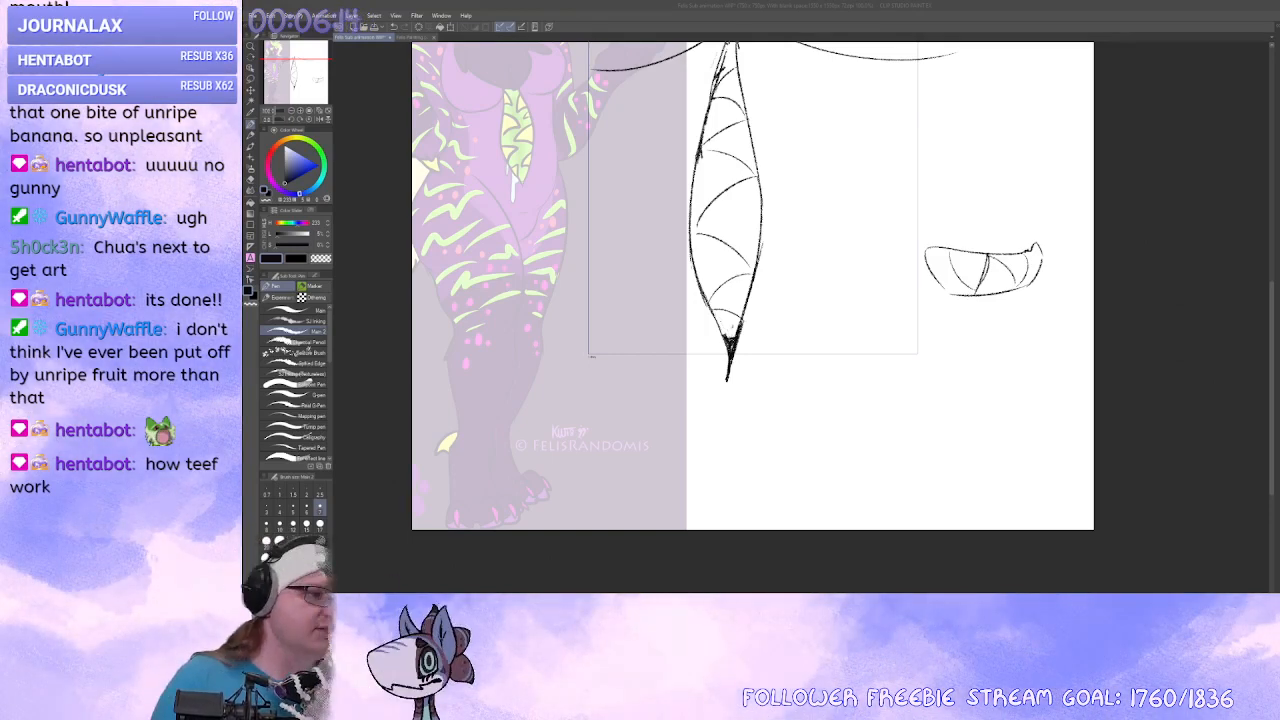
{"action": "left_click", "coordinate": [1112, 407]}
{"action": "left_click_drag", "start_coordinate": [794, 280], "coordinate": [785, 376]}
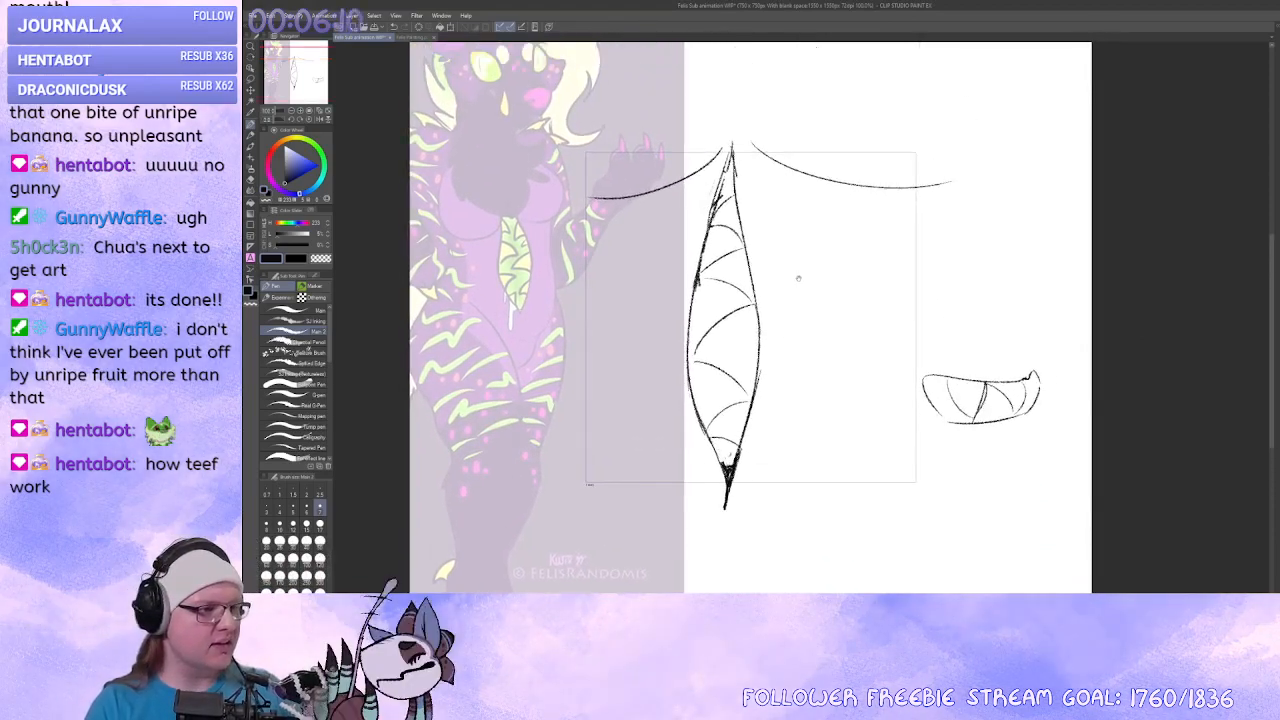
{"action": "left_click_drag", "start_coordinate": [797, 320], "coordinate": [784, 360]}
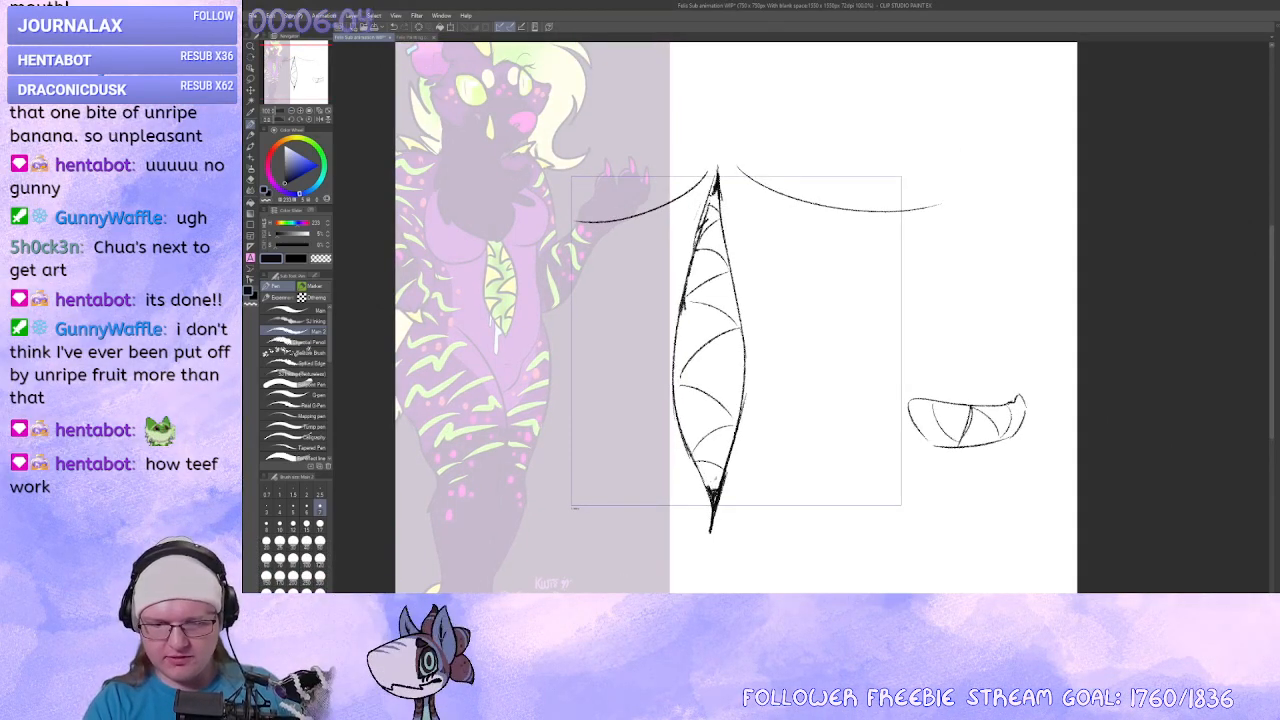
{"action": "left_click_drag", "start_coordinate": [718, 293], "coordinate": [740, 228]}
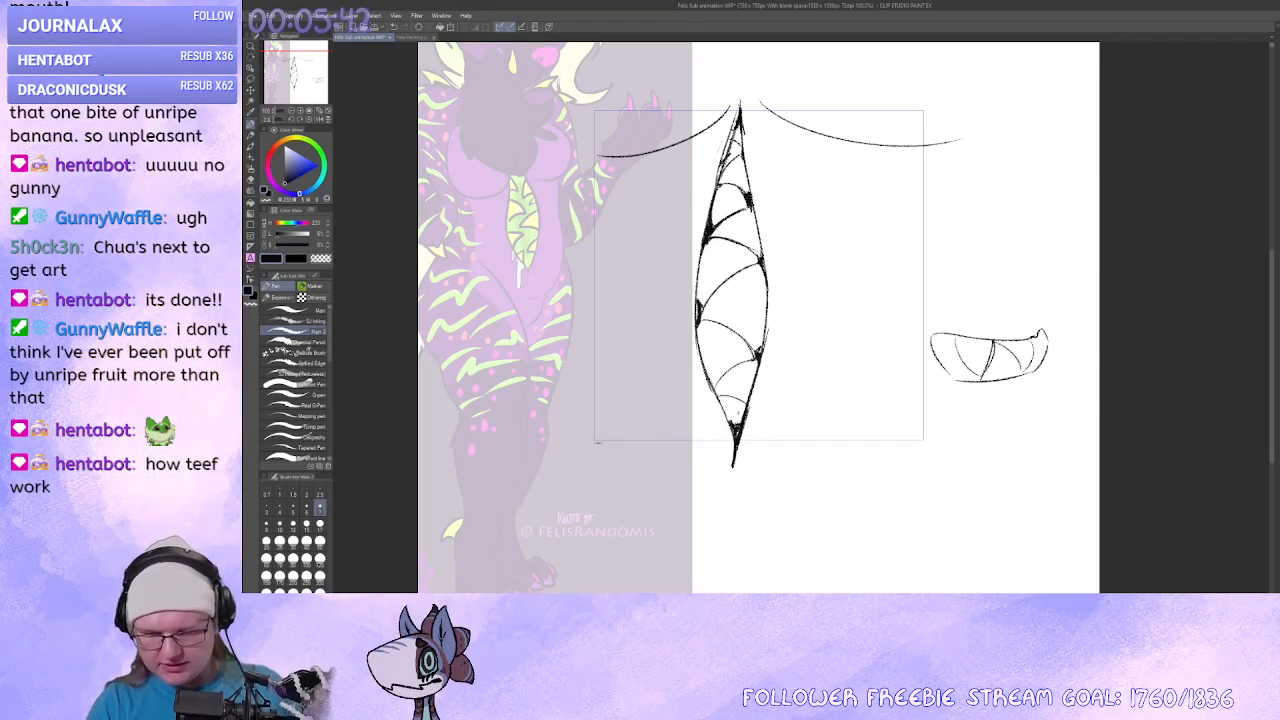
Fill the lower tooth corners, the lower left joint and the mouth's bottom tip with heavier black.
{"action": "mouse_move", "coordinate": [718, 387]}
{"action": "left_mouse_down"}
{"action": "mouse_move", "coordinate": [752, 355]}
{"action": "mouse_move", "coordinate": [762, 318]}
{"action": "mouse_move", "coordinate": [753, 335]}
{"action": "left_mouse_up"}
{"action": "left_click_drag", "start_coordinate": [746, 356], "coordinate": [748, 344]}
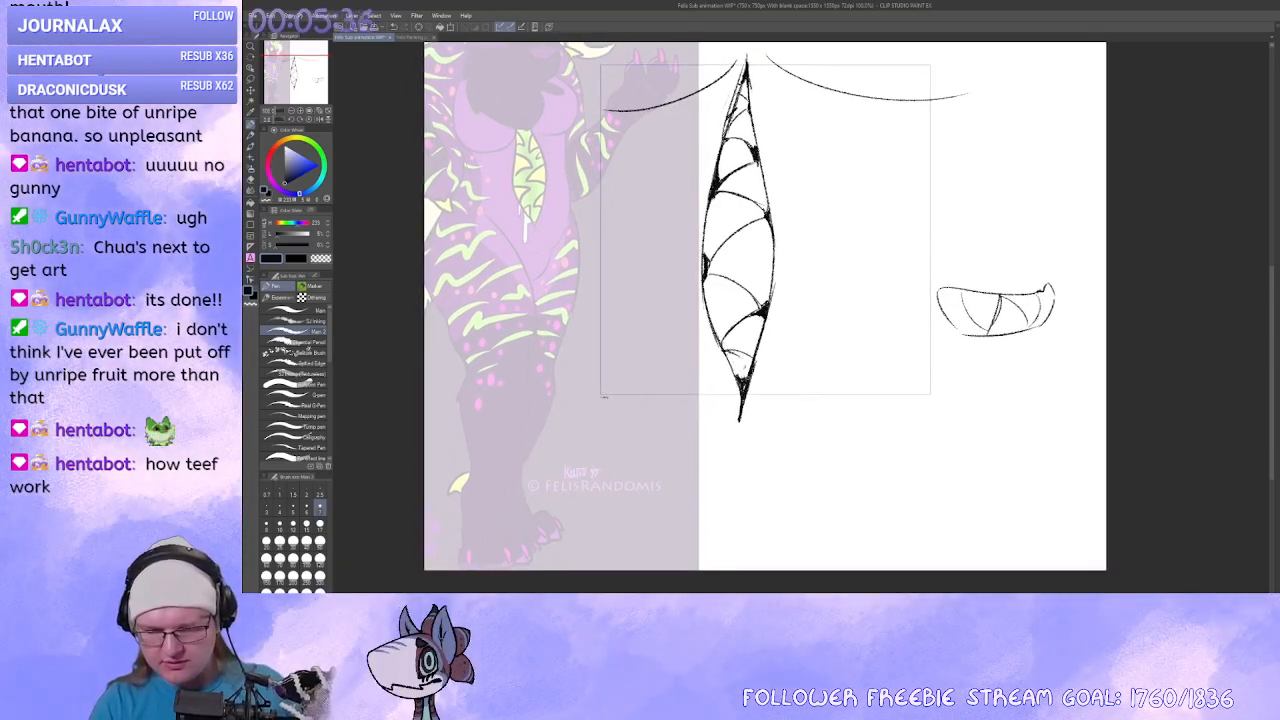
{"action": "left_click_drag", "start_coordinate": [745, 355], "coordinate": [737, 402]}
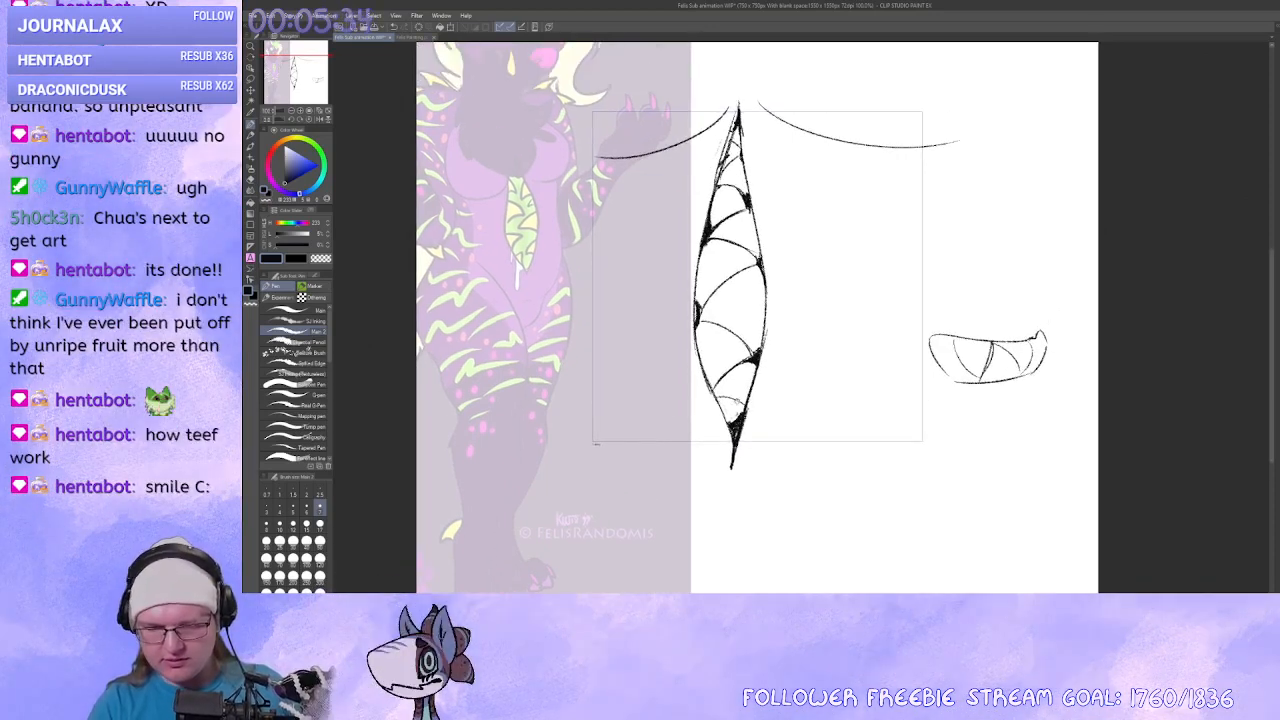
{"action": "left_click_drag", "start_coordinate": [701, 304], "coordinate": [696, 328]}
{"action": "mouse_move", "coordinate": [735, 282]}
{"action": "left_mouse_down"}
{"action": "mouse_move", "coordinate": [741, 261]}
{"action": "mouse_move", "coordinate": [713, 242]}
{"action": "mouse_move", "coordinate": [681, 270]}
{"action": "left_mouse_up"}
{"action": "left_click", "coordinate": [680, 272], "text": "alt"}
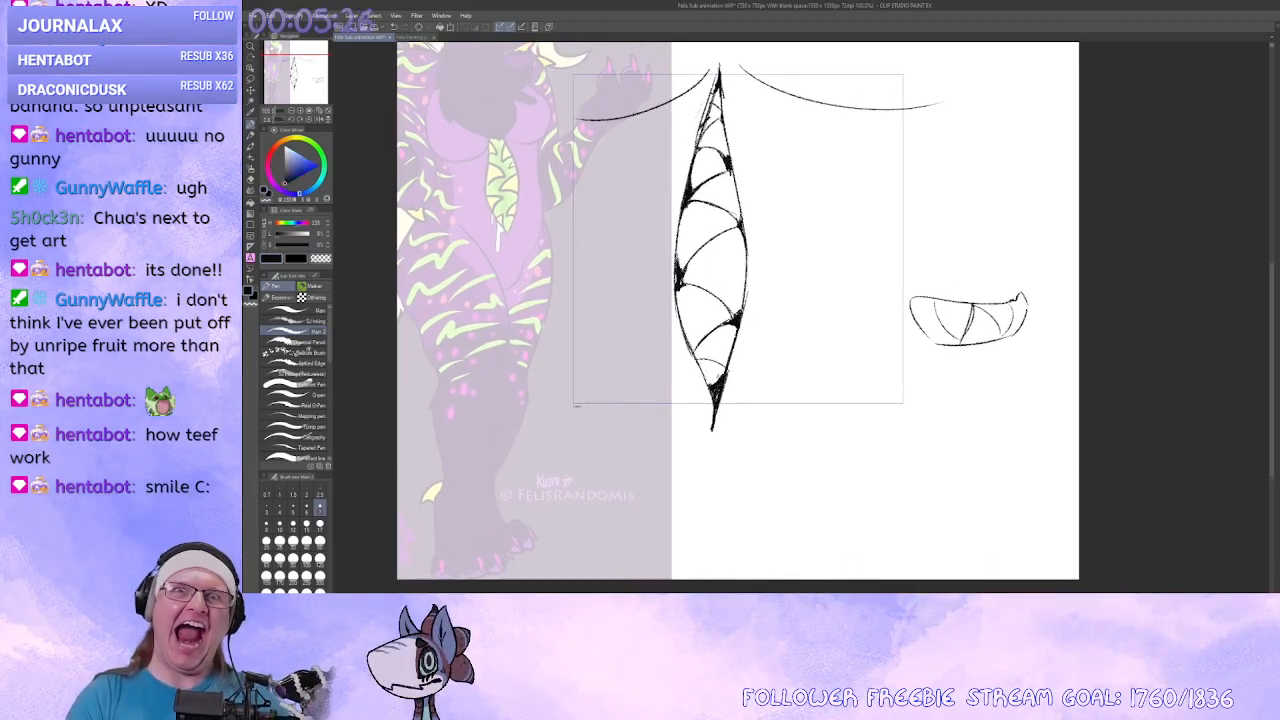
{"action": "left_click_drag", "start_coordinate": [712, 262], "coordinate": [702, 289]}
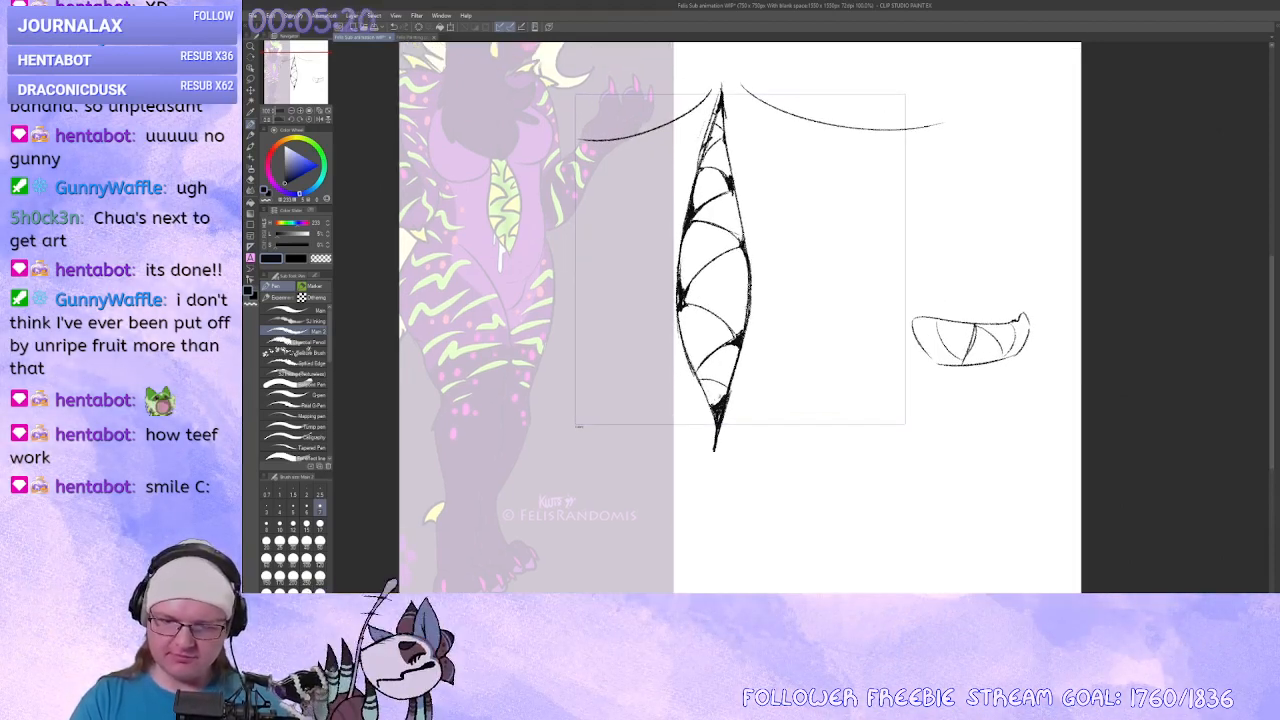
Reshape and thicken the upper right edge of the mouth between the tooth joints.
{"action": "left_click_drag", "start_coordinate": [736, 190], "coordinate": [742, 238]}
{"action": "key", "text": "x"}
{"action": "key", "text": "c"}
{"action": "left_click_drag", "start_coordinate": [736, 192], "coordinate": [739, 232]}
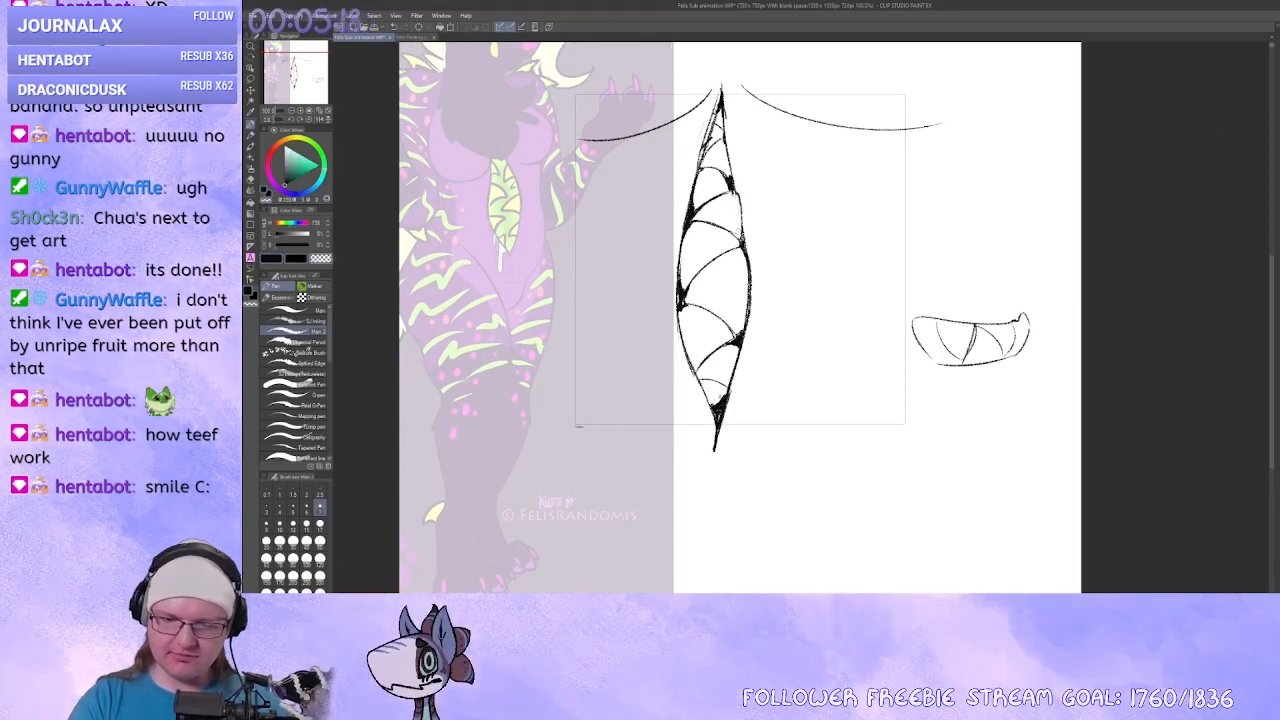
{"action": "key", "text": "c"}
{"action": "left_click_drag", "start_coordinate": [726, 143], "coordinate": [734, 183]}
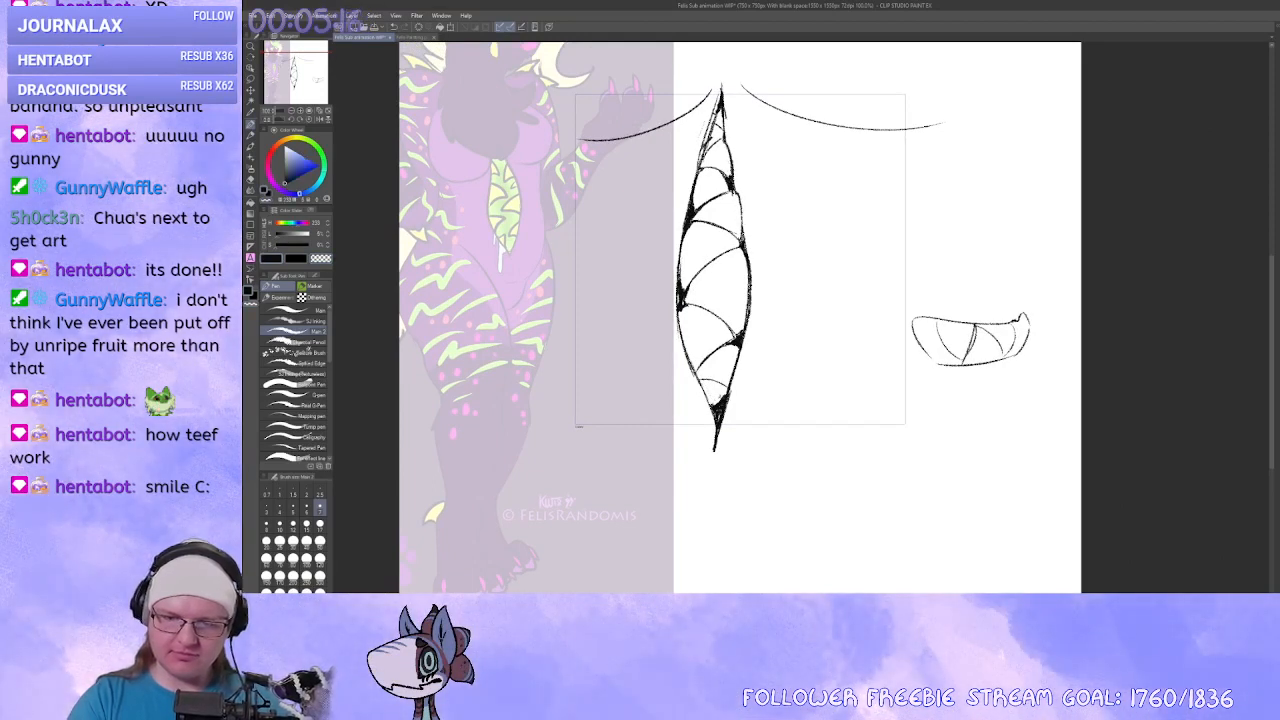
Clean up and thicken the mouth's left edge from the upper tip down to the middle.
{"action": "left_click_drag", "start_coordinate": [709, 129], "coordinate": [701, 149]}
{"action": "key", "text": "x"}
{"action": "key", "text": "c"}
{"action": "key", "text": "c"}
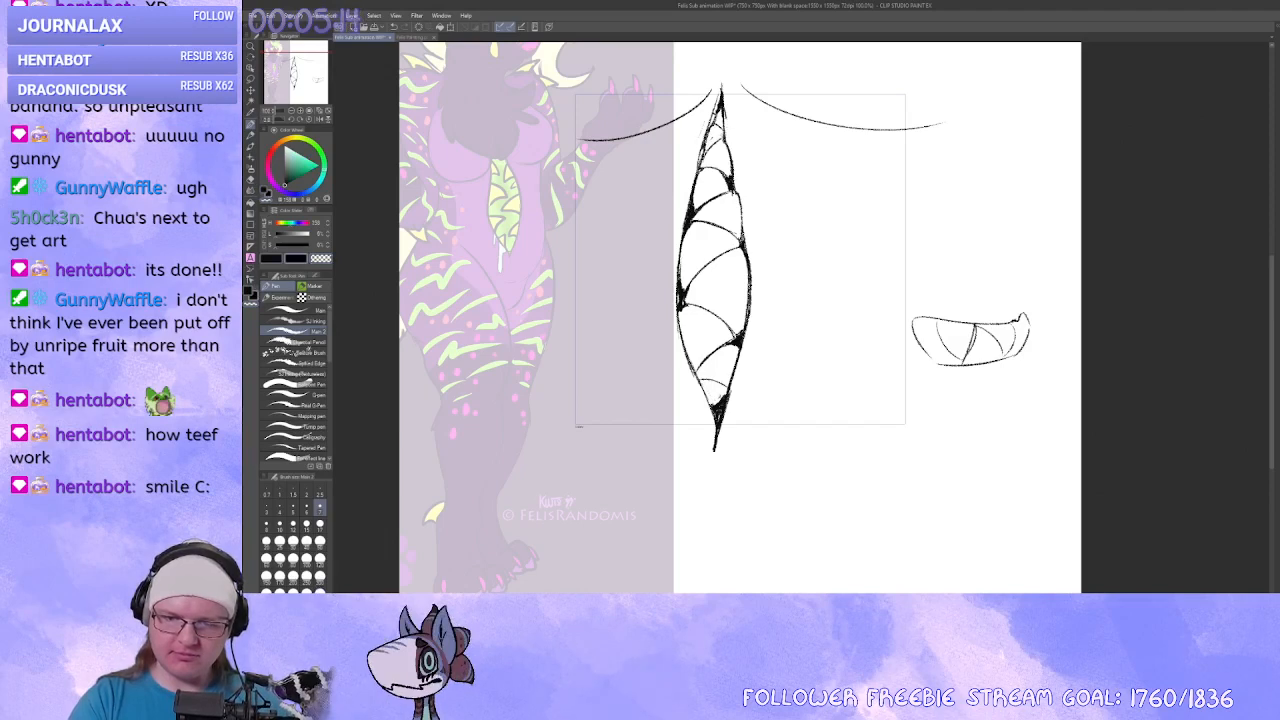
{"action": "key", "text": "c"}
{"action": "key", "text": "x"}
{"action": "left_click_drag", "start_coordinate": [722, 101], "coordinate": [677, 278]}
{"action": "key", "text": "x"}
{"action": "key", "text": "c"}
{"action": "key", "text": "x"}
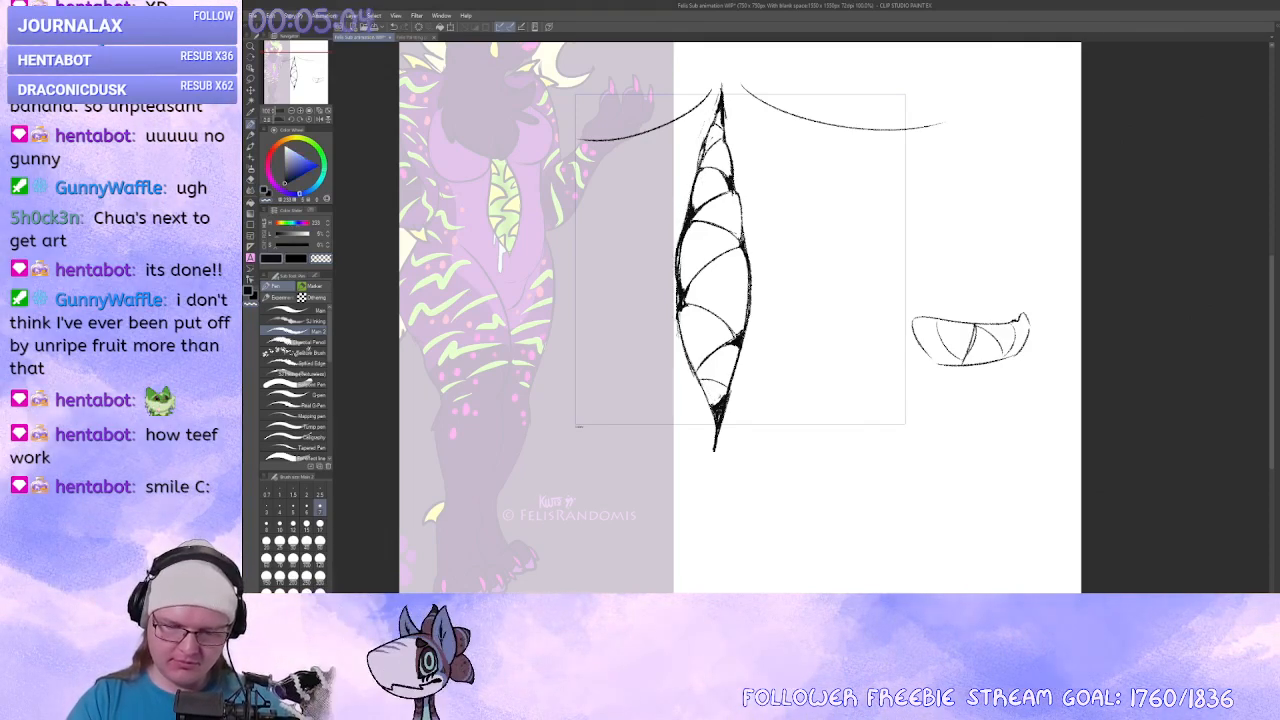
Thicken the lower outline of the mouth along both edges.
{"action": "mouse_move", "coordinate": [678, 320]}
{"action": "left_mouse_down"}
{"action": "mouse_move", "coordinate": [692, 372]}
{"action": "mouse_move", "coordinate": [750, 277]}
{"action": "left_mouse_up"}
{"action": "left_click_drag", "start_coordinate": [742, 342], "coordinate": [729, 384]}
{"action": "mouse_move", "coordinate": [768, 315]}
{"action": "left_mouse_down"}
{"action": "mouse_move", "coordinate": [757, 420]}
{"action": "mouse_move", "coordinate": [815, 303]}
{"action": "left_mouse_up"}
Reinforce the long chest curve on the right above the mouth with a second stroke, redoing it until it fits.
{"action": "left_click_drag", "start_coordinate": [760, 190], "coordinate": [926, 232]}
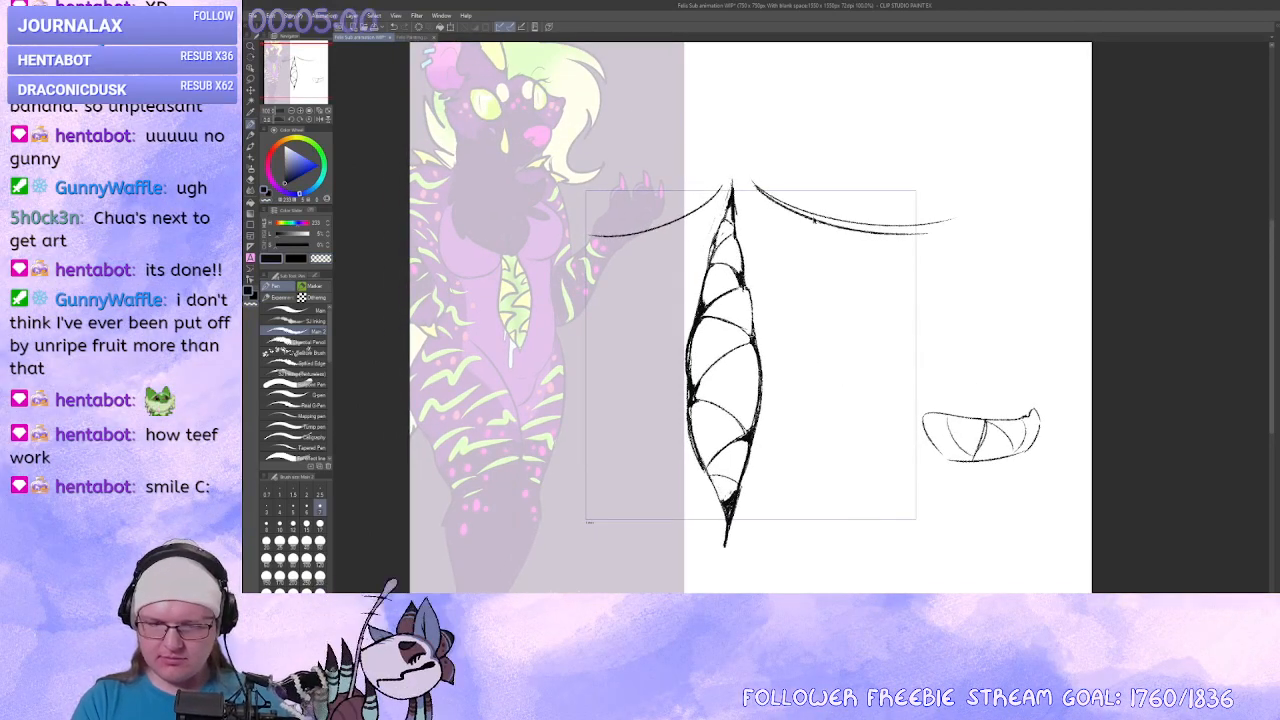
{"action": "key", "text": "ctrl+z"}
{"action": "mouse_move", "coordinate": [757, 186]}
{"action": "left_mouse_down"}
{"action": "mouse_move", "coordinate": [925, 232]}
{"action": "mouse_move", "coordinate": [947, 218]}
{"action": "mouse_move", "coordinate": [777, 198]}
{"action": "mouse_move", "coordinate": [931, 217]}
{"action": "mouse_move", "coordinate": [872, 229]}
{"action": "mouse_move", "coordinate": [946, 207]}
{"action": "left_mouse_up"}
{"action": "key", "text": "ctrl+z"}
{"action": "key", "text": "ctrl+z"}
{"action": "left_click_drag", "start_coordinate": [873, 232], "coordinate": [970, 198]}
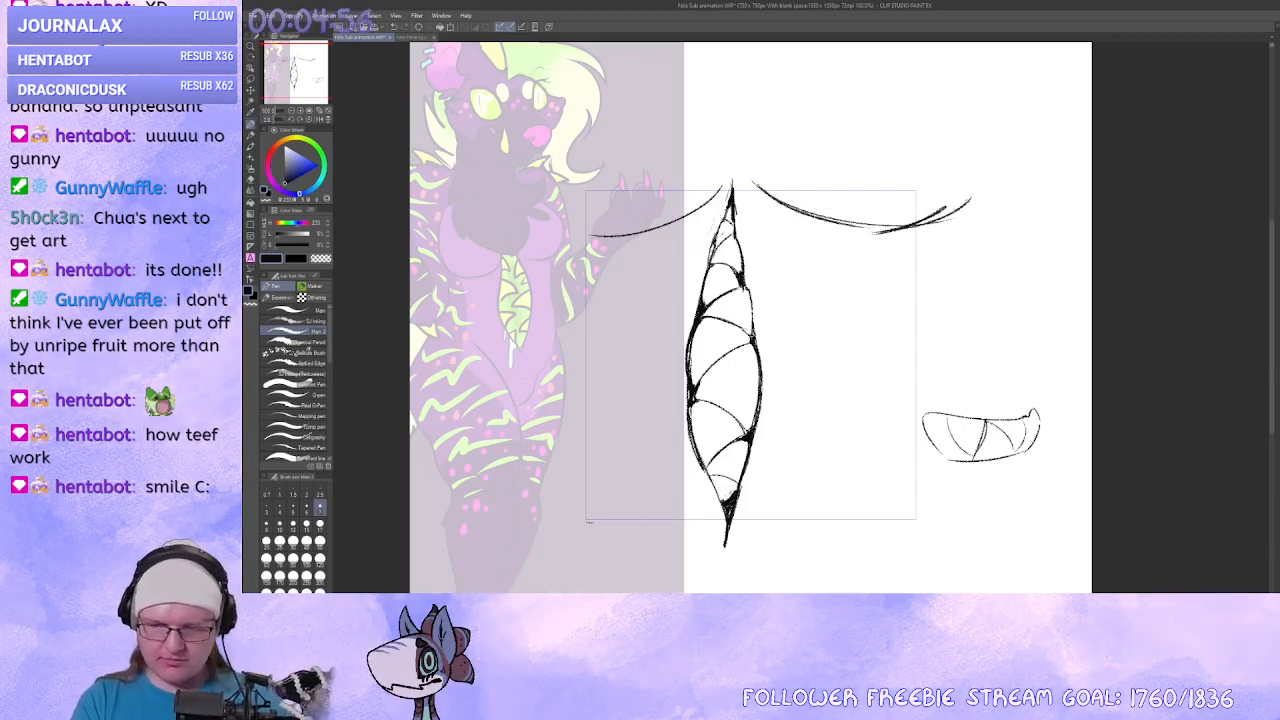
{"action": "key", "text": "ctrl+z"}
{"action": "key", "text": "ctrl+z"}
{"action": "left_click_drag", "start_coordinate": [846, 223], "coordinate": [944, 216]}
{"action": "left_click_drag", "start_coordinate": [952, 234], "coordinate": [992, 172]}
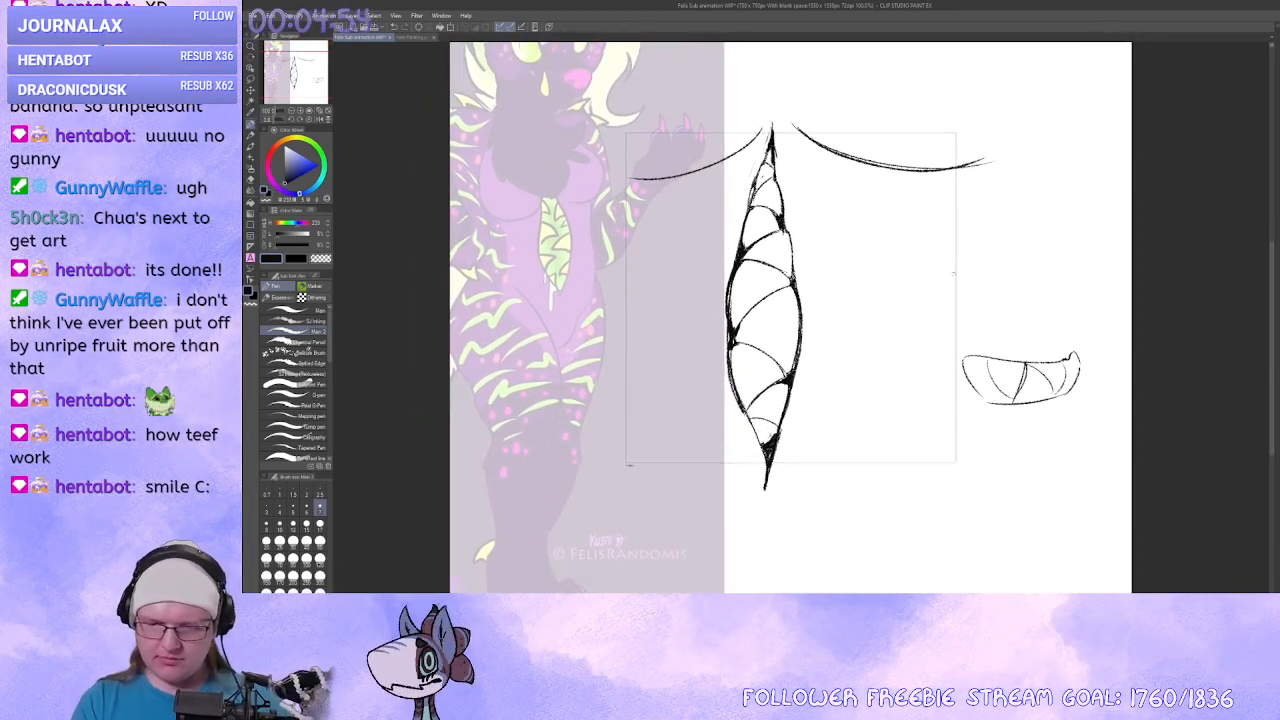
Scale the whole sketch up slightly from its lower right corner.
{"action": "key", "text": "ctrl+t"}
{"action": "mouse_move", "coordinate": [1083, 489]}
{"action": "left_mouse_down"}
{"action": "mouse_move", "coordinate": [1147, 541]}
{"action": "mouse_move", "coordinate": [1133, 535]}
{"action": "left_mouse_up"}
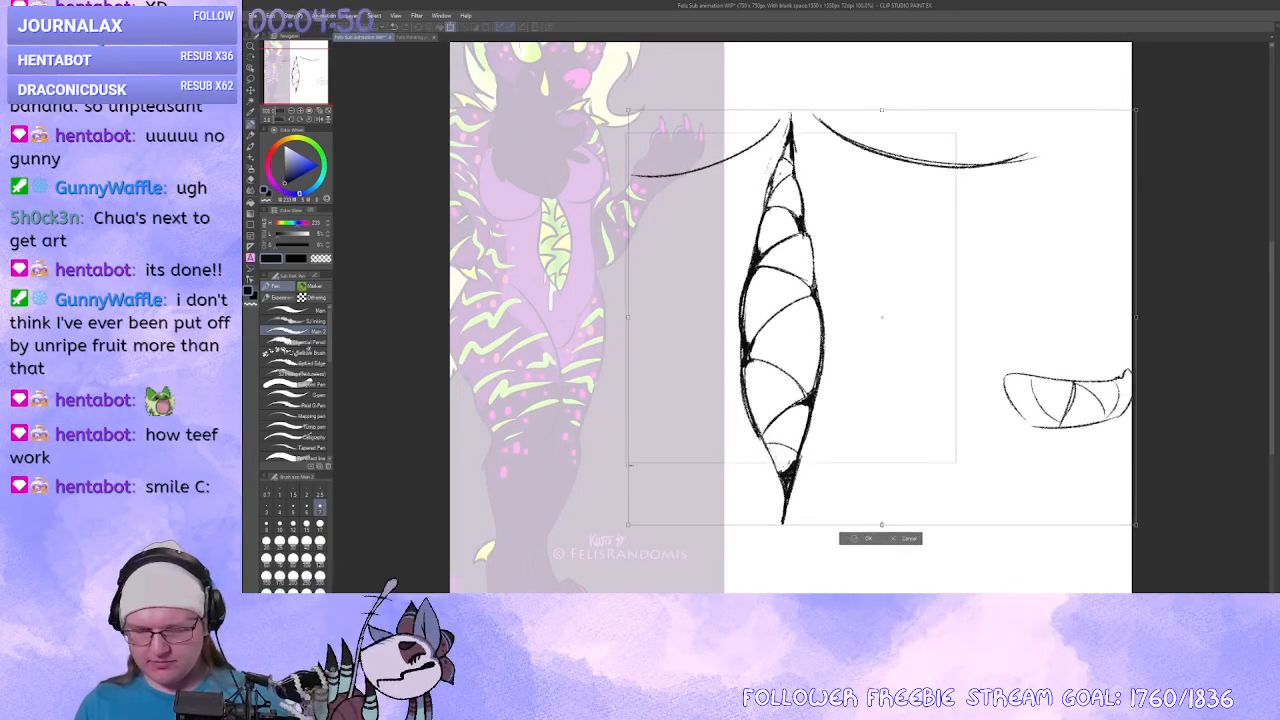
{"action": "key", "text": "Return"}
Lasso the small toothed mouth doodle beside the main sketch, delete it and clear the selection.
{"action": "scroll", "coordinate": [916, 435], "scroll_direction": "down", "scroll_amount": 1}
{"action": "mouse_move", "coordinate": [916, 435]}
{"action": "left_mouse_down"}
{"action": "mouse_move", "coordinate": [877, 349]}
{"action": "mouse_move", "coordinate": [902, 442]}
{"action": "left_mouse_up"}
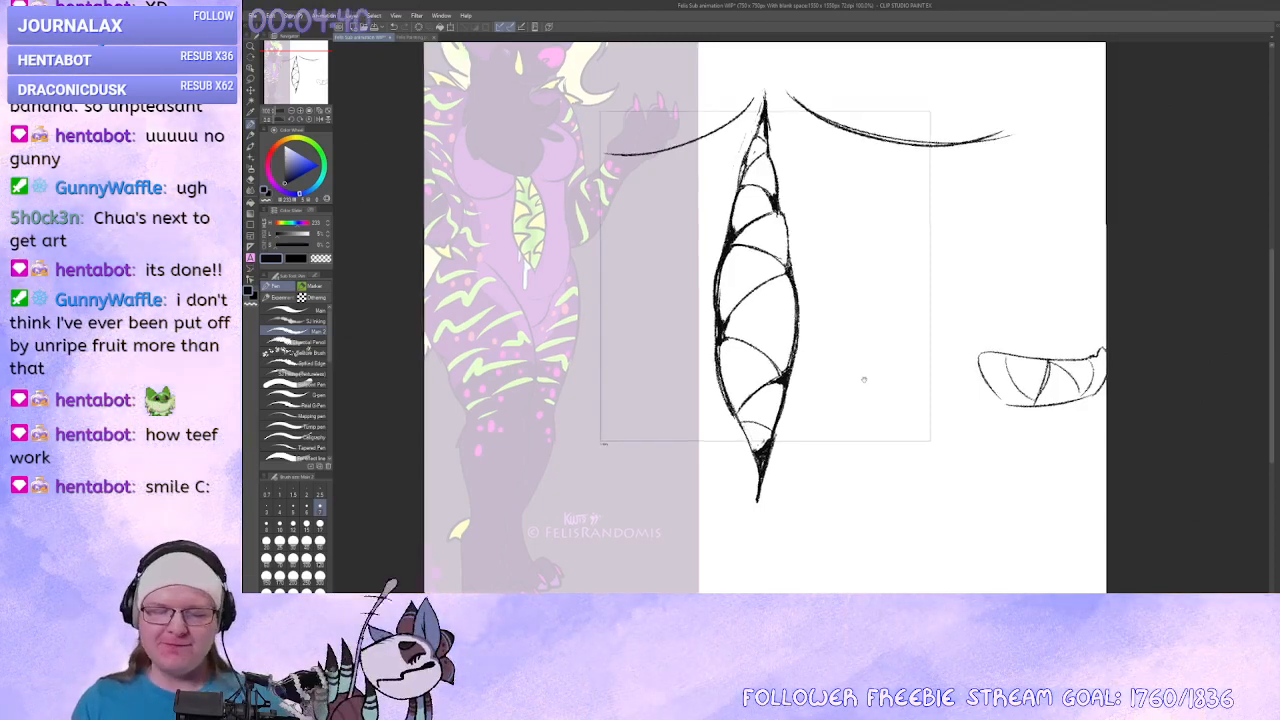
{"action": "mouse_move", "coordinate": [896, 415]}
{"action": "left_mouse_down"}
{"action": "mouse_move", "coordinate": [905, 379]}
{"action": "mouse_move", "coordinate": [866, 387]}
{"action": "left_mouse_up"}
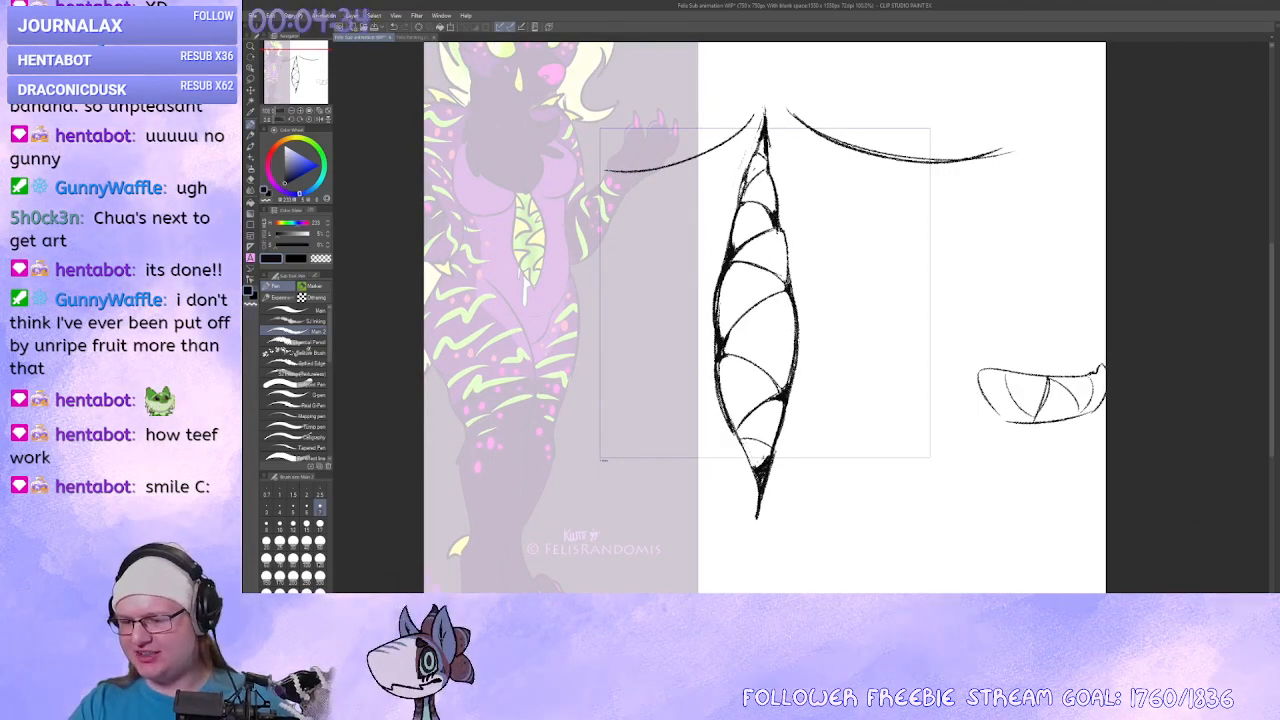
{"action": "left_click_drag", "start_coordinate": [820, 320], "coordinate": [760, 292]}
{"action": "key", "text": "m"}
{"action": "mouse_move", "coordinate": [883, 318]}
{"action": "left_mouse_down"}
{"action": "mouse_move", "coordinate": [948, 461]}
{"action": "mouse_move", "coordinate": [960, 458]}
{"action": "left_mouse_up"}
{"action": "key", "text": "Delete"}
{"action": "key", "text": "ctrl+d"}
{"action": "scroll", "coordinate": [1114, 237], "scroll_direction": "up", "scroll_amount": 2}
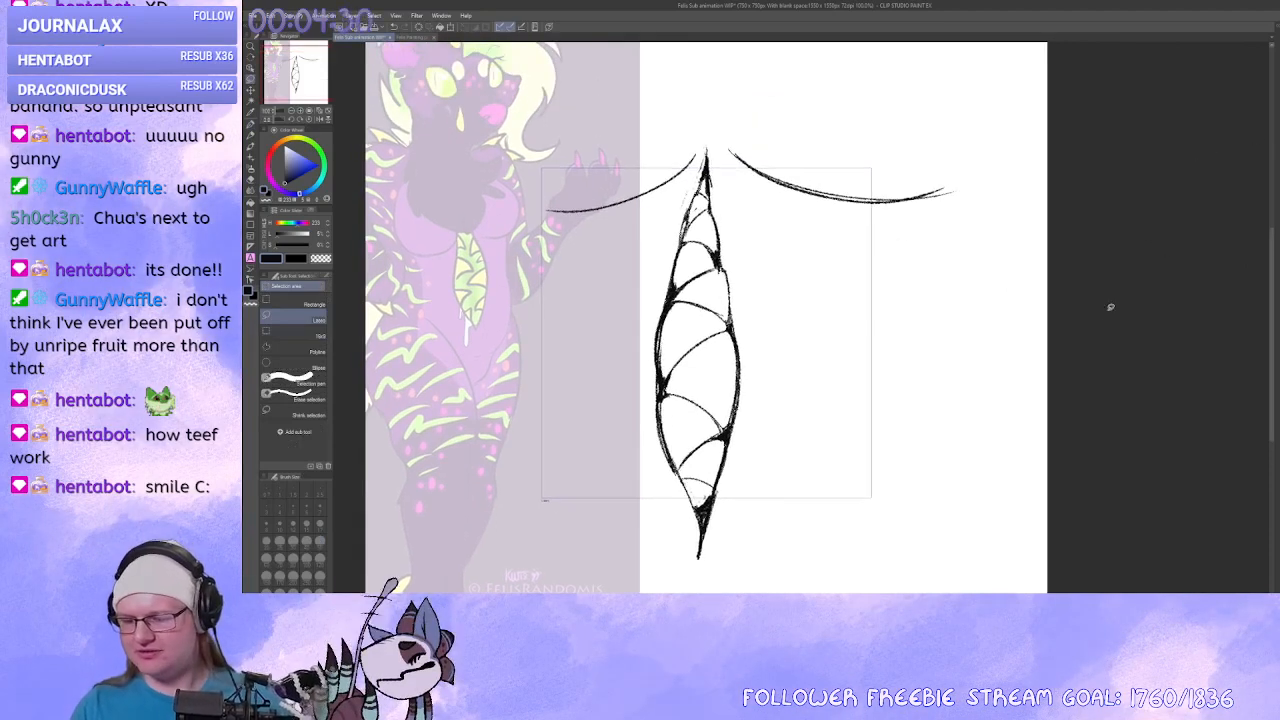
{"action": "key", "text": "ctrl+t"}
{"action": "left_click_drag", "start_coordinate": [1048, 420], "coordinate": [1014, 417]}
{"action": "key", "text": "Escape"}
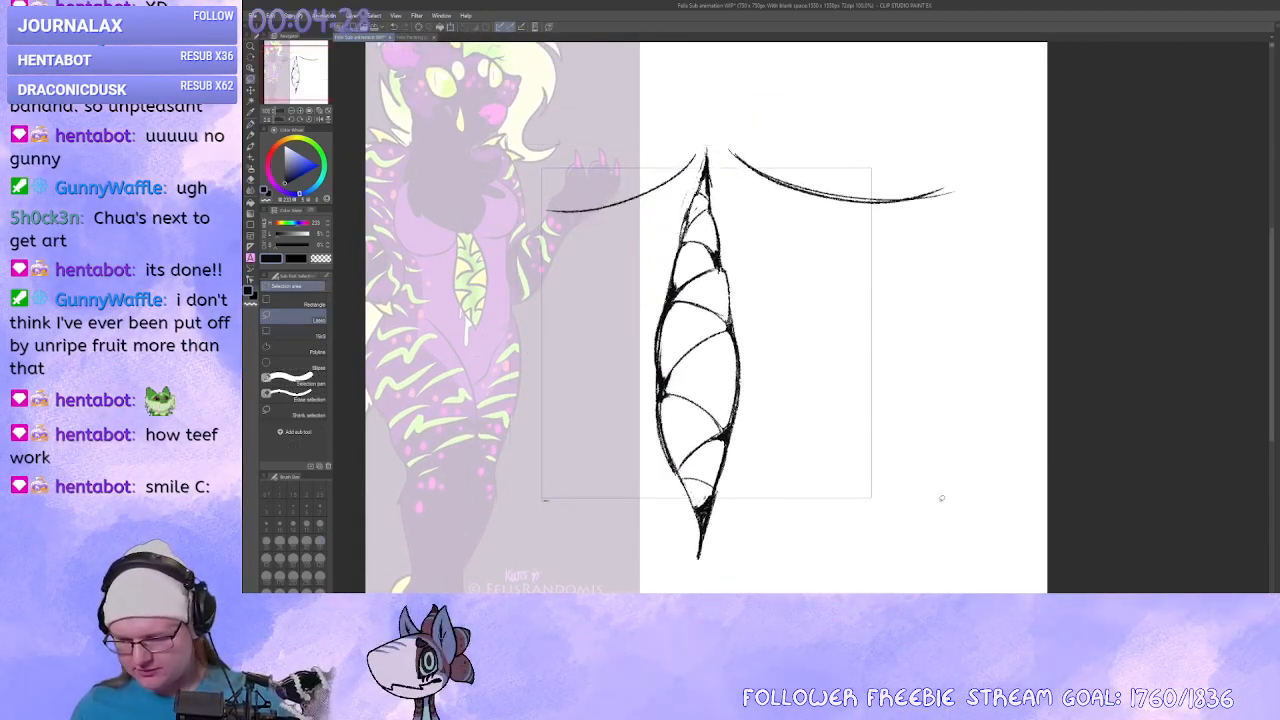
{"action": "left_click_drag", "start_coordinate": [939, 501], "coordinate": [995, 511]}
{"action": "mouse_move", "coordinate": [1020, 400]}
{"action": "left_mouse_down"}
{"action": "mouse_move", "coordinate": [943, 114]}
{"action": "mouse_move", "coordinate": [600, 114]}
{"action": "mouse_move", "coordinate": [621, 551]}
{"action": "left_mouse_up"}
{"action": "key", "text": "ctrl+t"}
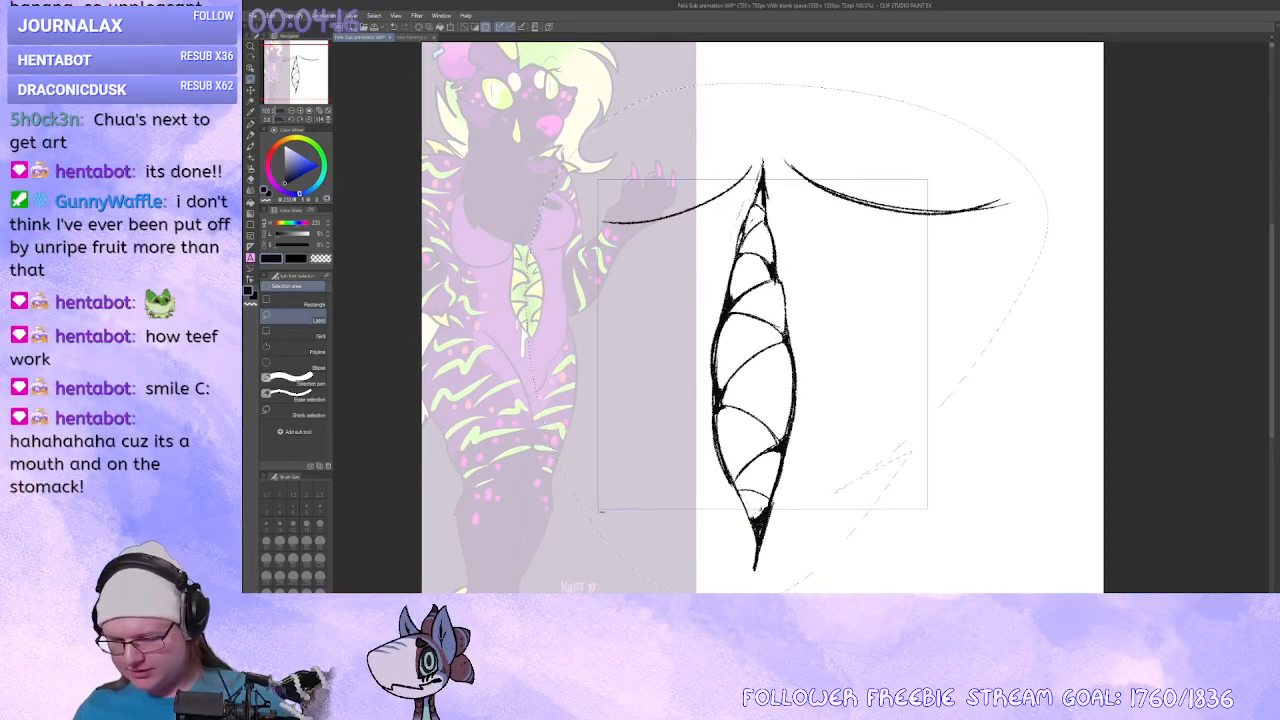
{"action": "left_click", "coordinate": [923, 632]}
{"action": "key", "text": "ctrl+d"}
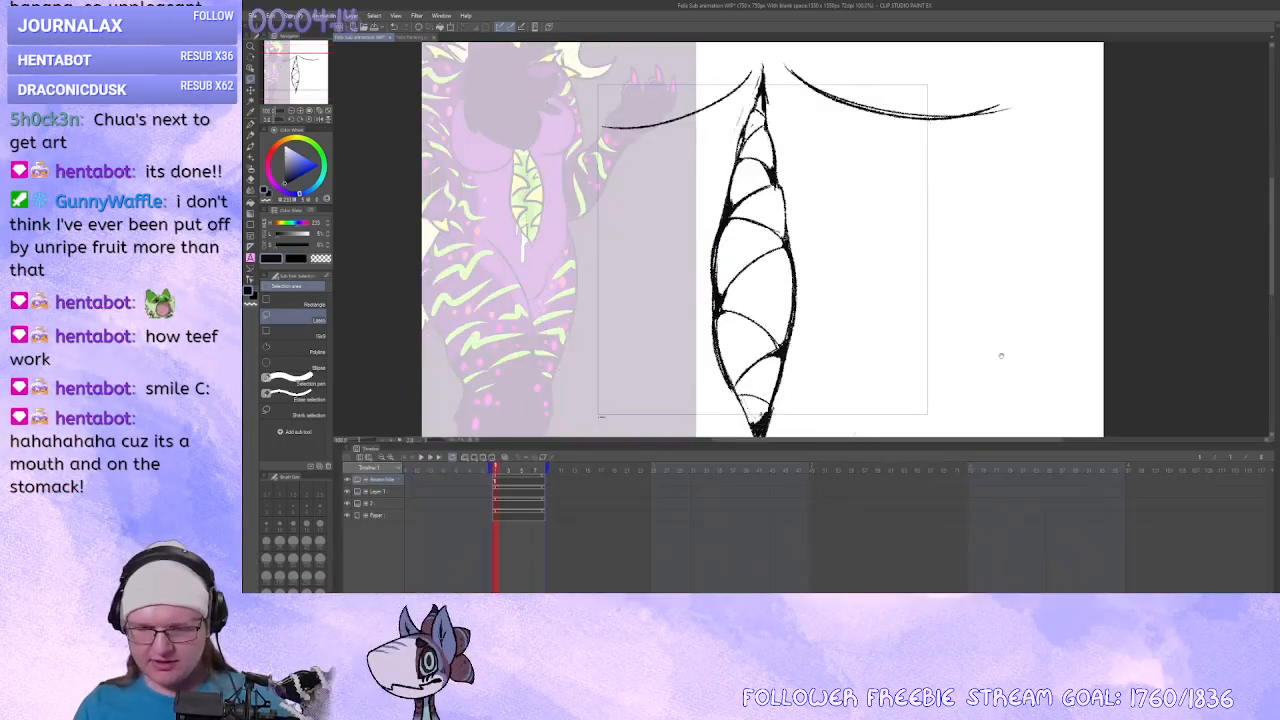
Select the topmost track in the timeline and move the playhead to frame 3.
{"action": "left_click_drag", "start_coordinate": [1001, 356], "coordinate": [1010, 323]}
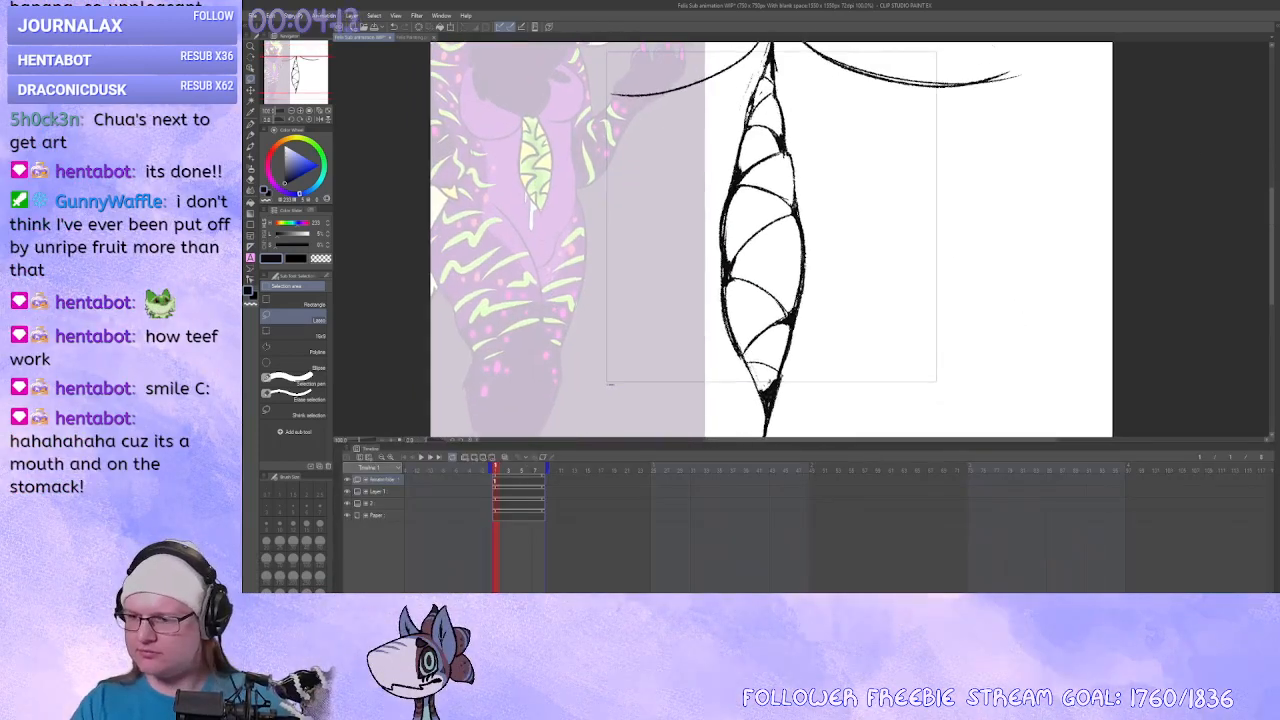
{"action": "left_click", "coordinate": [379, 491]}
{"action": "left_click", "coordinate": [383, 480]}
{"action": "left_click_drag", "start_coordinate": [1145, 210], "coordinate": [1145, 279]}
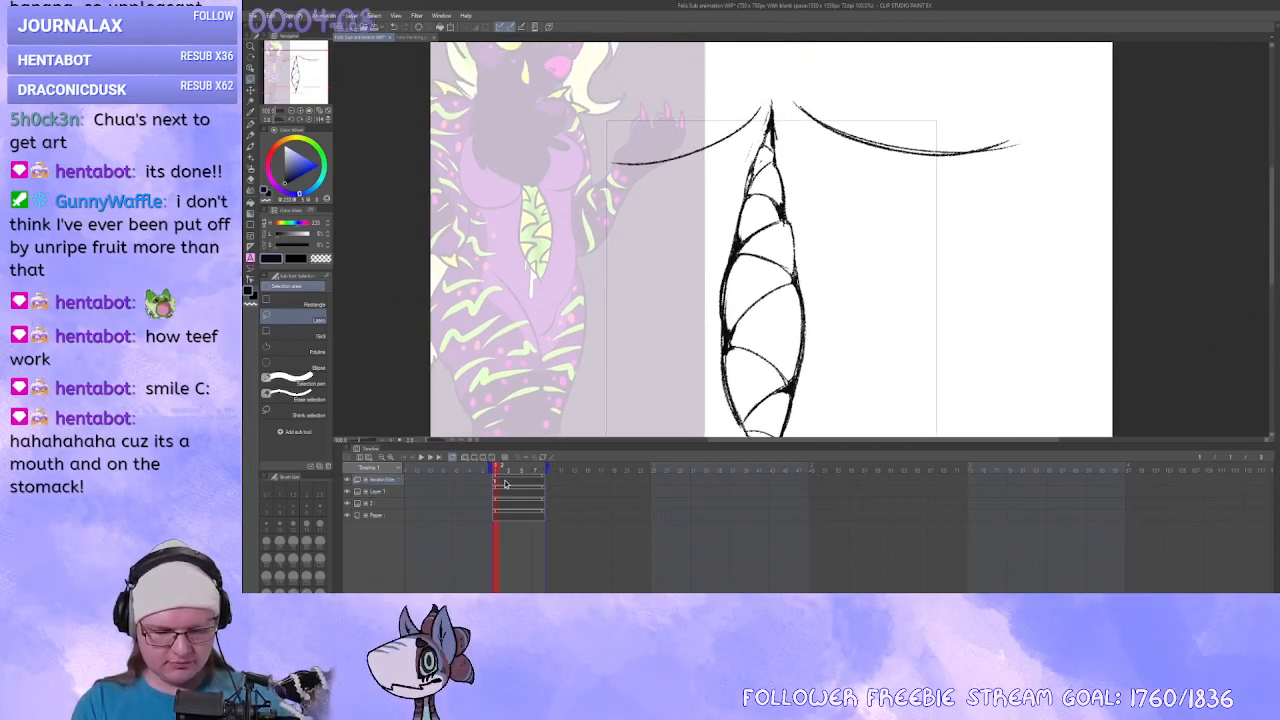
{"action": "left_click", "coordinate": [515, 485]}
{"action": "mouse_move", "coordinate": [821, 393]}
{"action": "left_mouse_down"}
{"action": "mouse_move", "coordinate": [831, 283]}
{"action": "mouse_move", "coordinate": [806, 248]}
{"action": "left_mouse_up"}
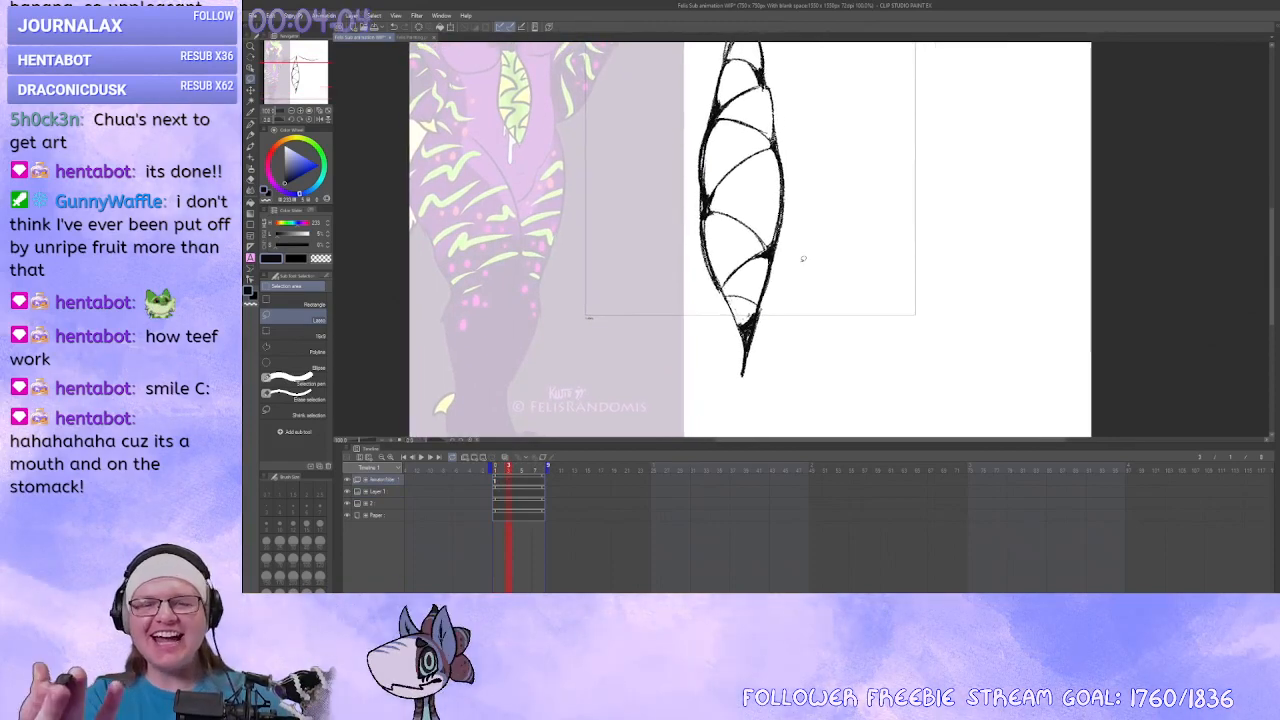
{"action": "left_click_drag", "start_coordinate": [880, 211], "coordinate": [876, 304]}
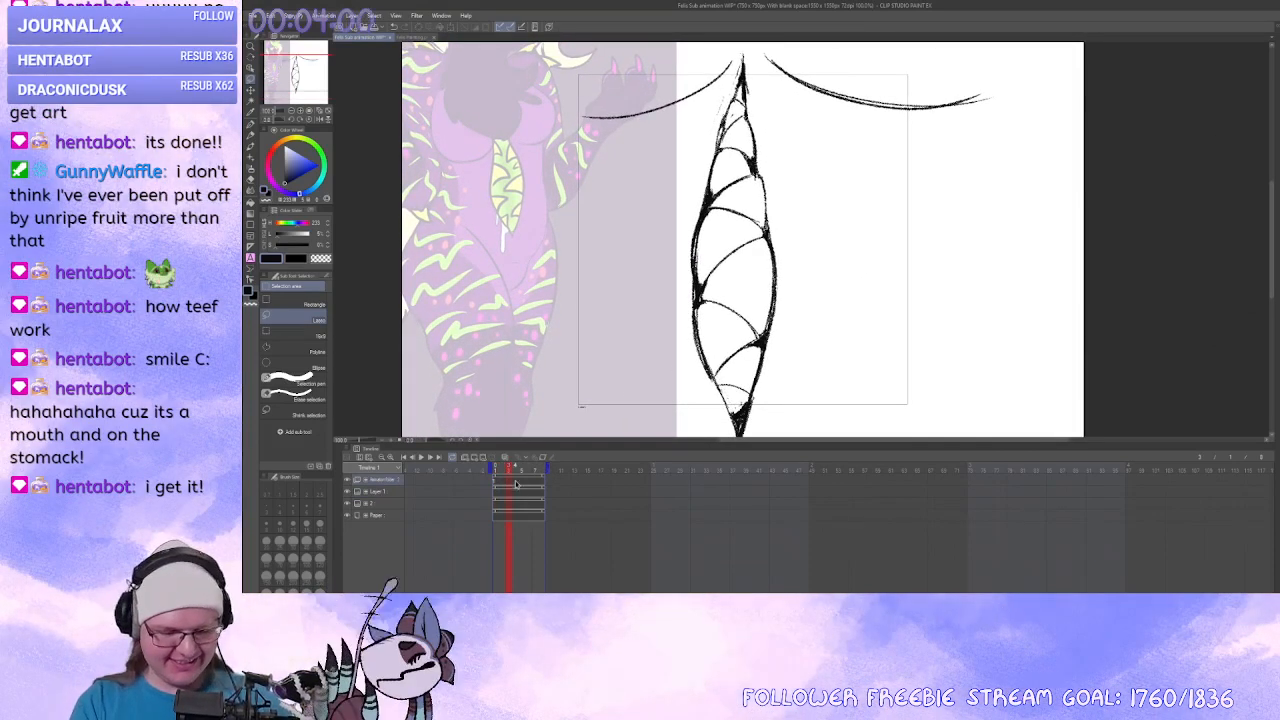
Add a cel with the same sketch at frame 3 and lasso around the toothed mouth.
{"action": "left_click", "coordinate": [474, 457]}
{"action": "left_click_drag", "start_coordinate": [734, 286], "coordinate": [712, 266]}
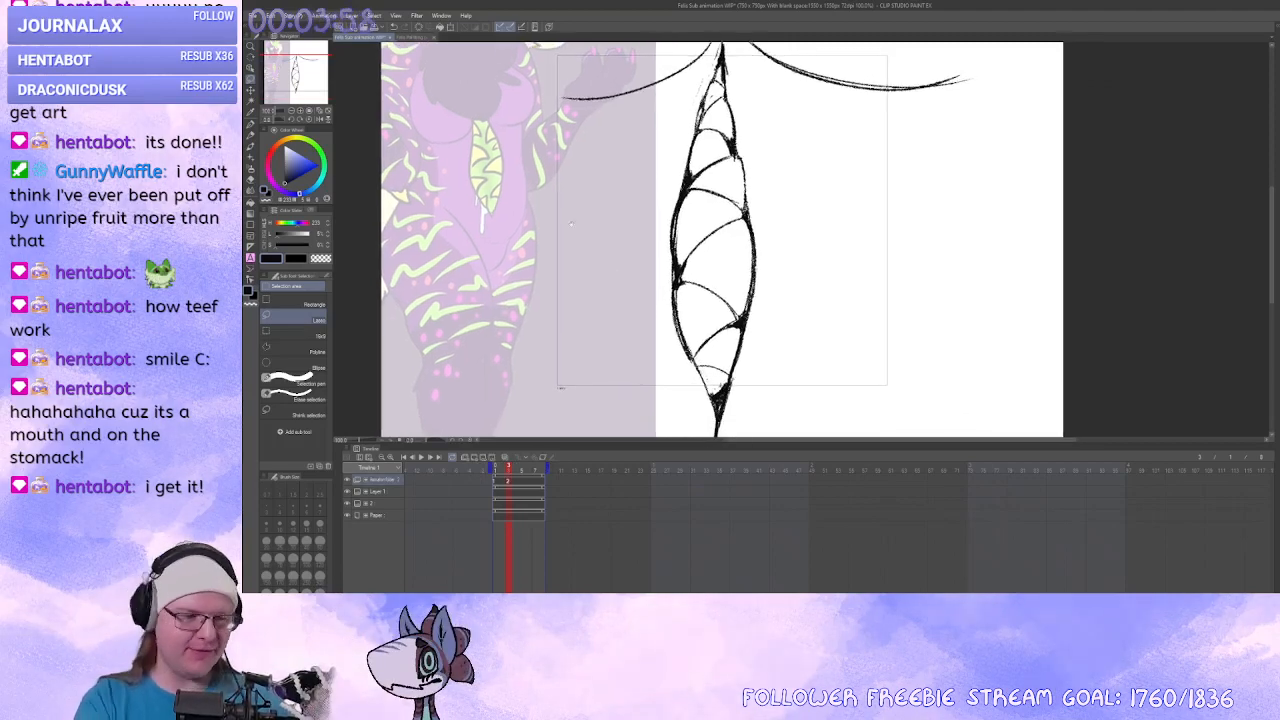
{"action": "mouse_move", "coordinate": [657, 205]}
{"action": "left_mouse_down"}
{"action": "mouse_move", "coordinate": [677, 118]}
{"action": "mouse_move", "coordinate": [786, 274]}
{"action": "mouse_move", "coordinate": [690, 440]}
{"action": "mouse_move", "coordinate": [639, 138]}
{"action": "left_mouse_up"}
{"action": "left_click_drag", "start_coordinate": [807, 320], "coordinate": [800, 280]}
{"action": "key", "text": "ctrl+t"}
{"action": "key", "text": "ctrl+z"}
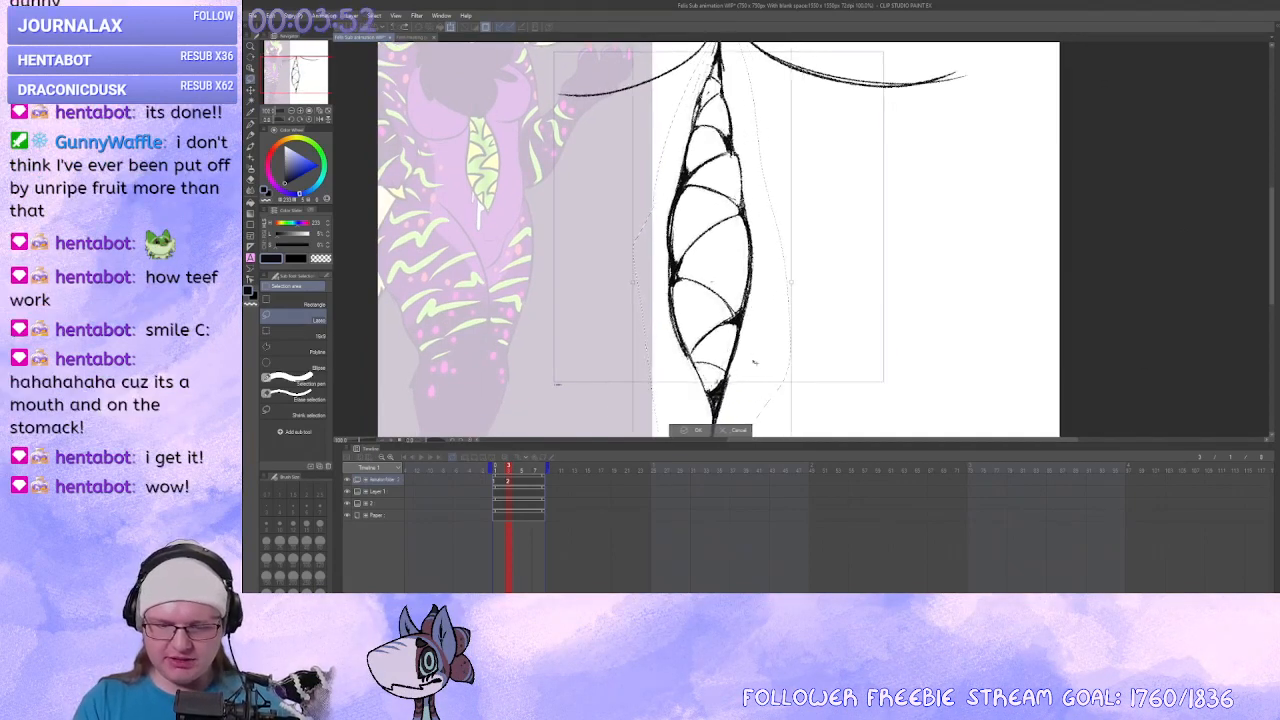
{"action": "key", "text": "Escape"}
{"action": "left_click_drag", "start_coordinate": [794, 351], "coordinate": [800, 351]}
{"action": "key", "text": "ctrl+t"}
{"action": "left_click", "coordinate": [749, 430]}
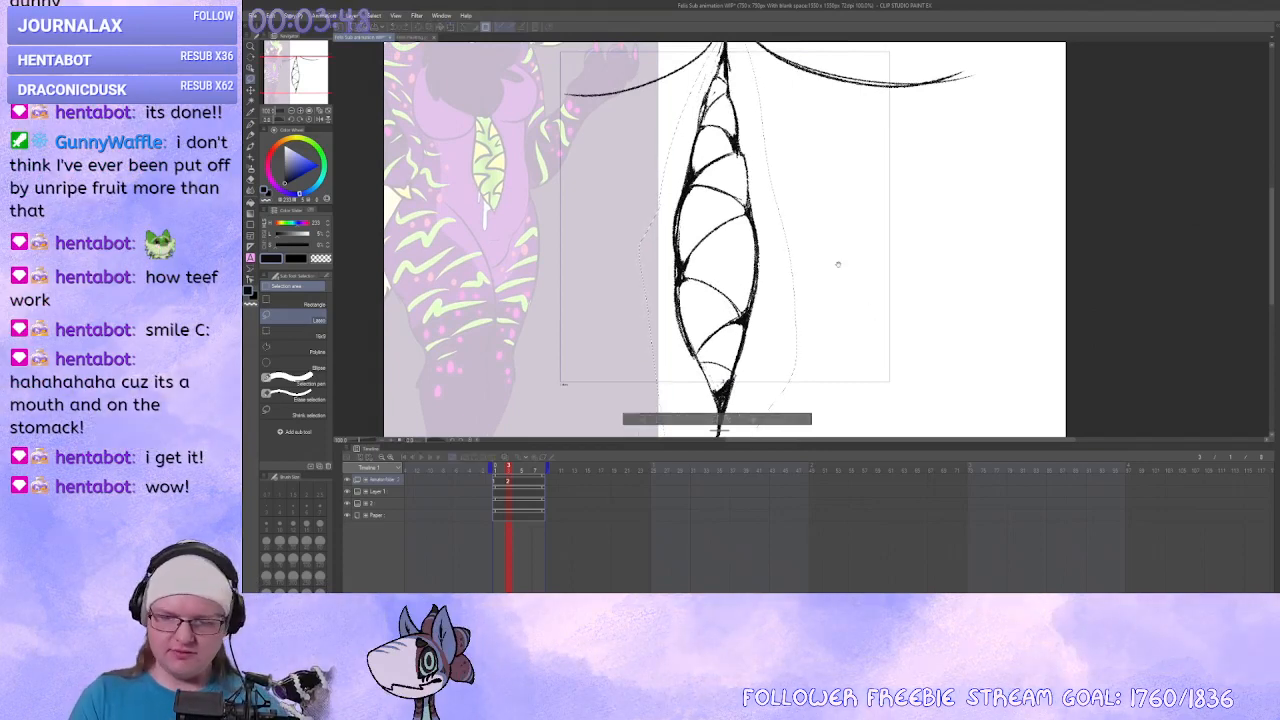
Start a mesh transformation on the lassoed mouth, shifting its inner grid points and pulling both upper corners inward.
{"action": "key", "text": "ctrl+t"}
{"action": "mouse_move", "coordinate": [769, 213]}
{"action": "left_mouse_down"}
{"action": "mouse_move", "coordinate": [785, 244]}
{"action": "mouse_move", "coordinate": [769, 221]}
{"action": "mouse_move", "coordinate": [698, 217]}
{"action": "left_mouse_up"}
{"action": "left_click_drag", "start_coordinate": [707, 405], "coordinate": [757, 409]}
{"action": "left_click_drag", "start_coordinate": [769, 221], "coordinate": [807, 242]}
{"action": "key", "text": "Return"}
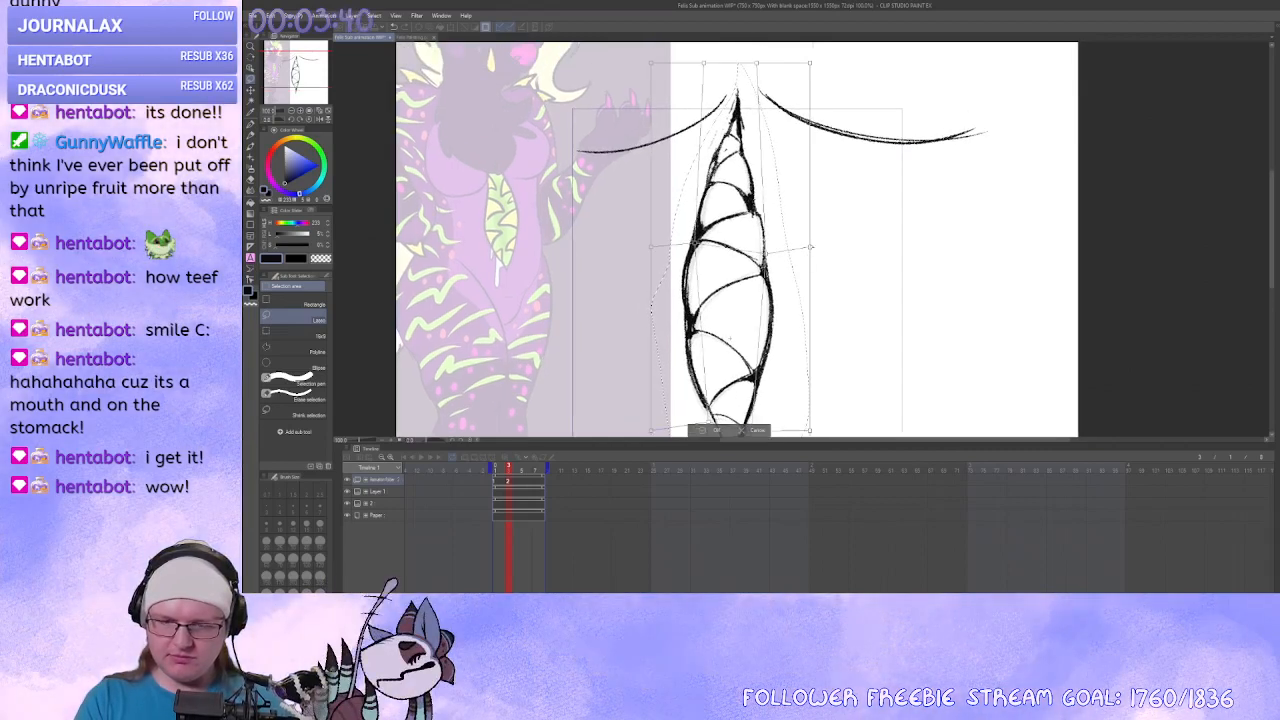
{"action": "left_click_drag", "start_coordinate": [810, 63], "coordinate": [803, 72]}
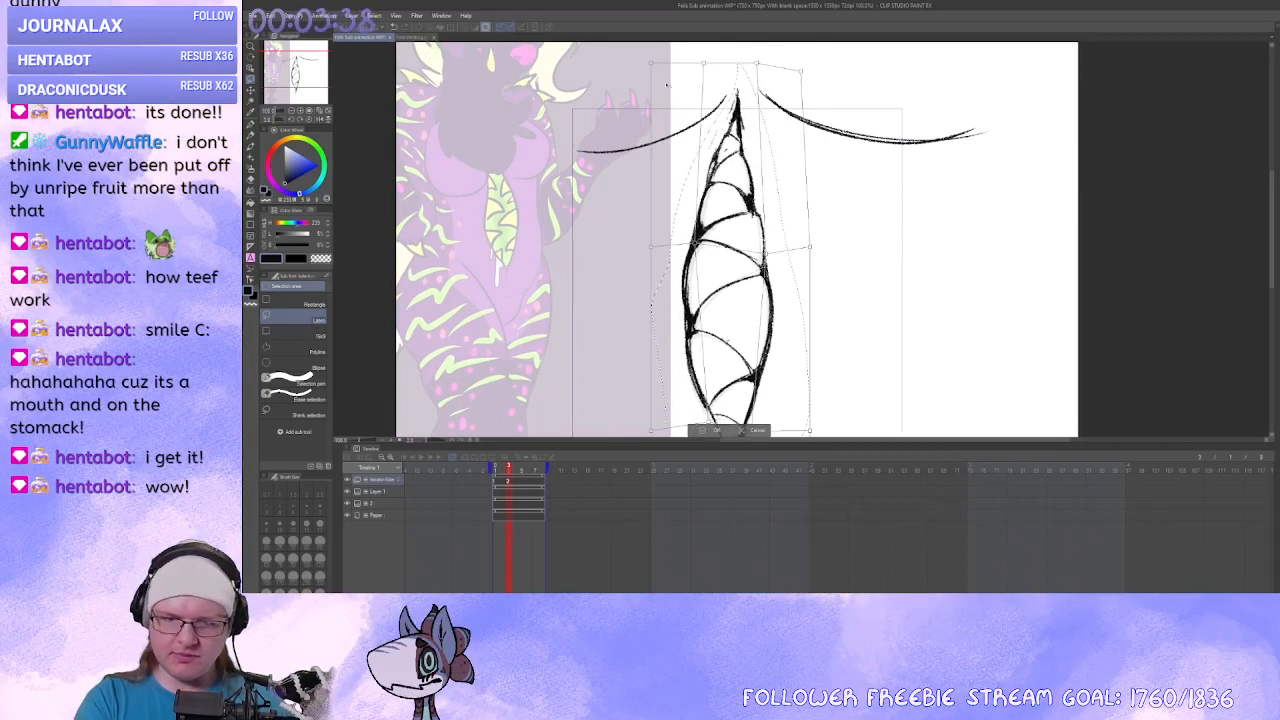
{"action": "left_click_drag", "start_coordinate": [651, 63], "coordinate": [666, 77]}
{"action": "left_click_drag", "start_coordinate": [826, 283], "coordinate": [834, 214]}
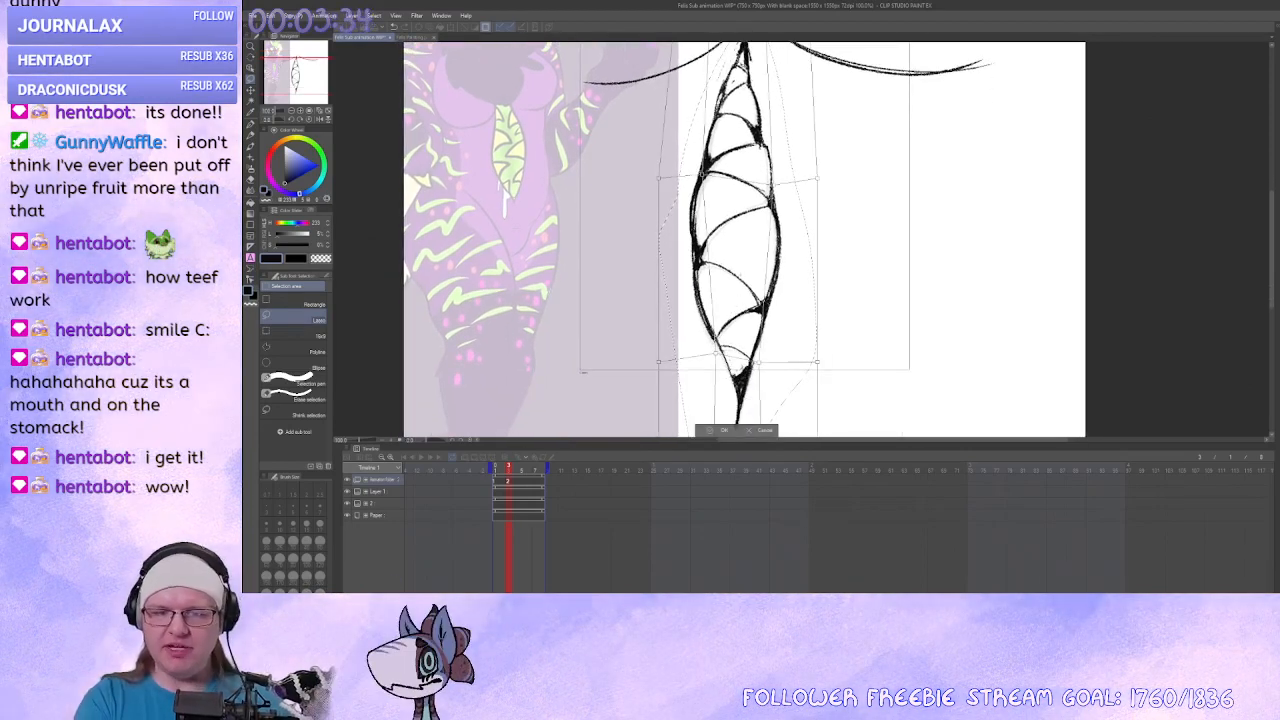
{"action": "left_click_drag", "start_coordinate": [744, 63], "coordinate": [731, 86]}
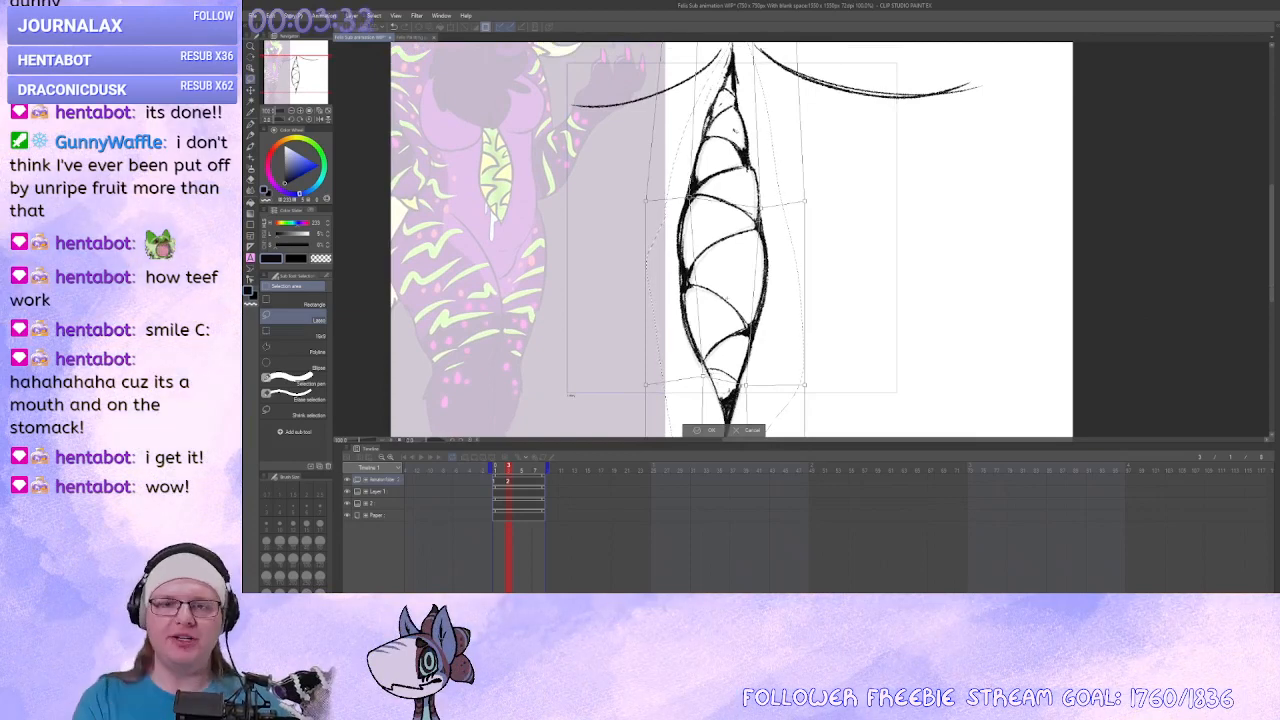
{"action": "left_click_drag", "start_coordinate": [672, 44], "coordinate": [683, 85]}
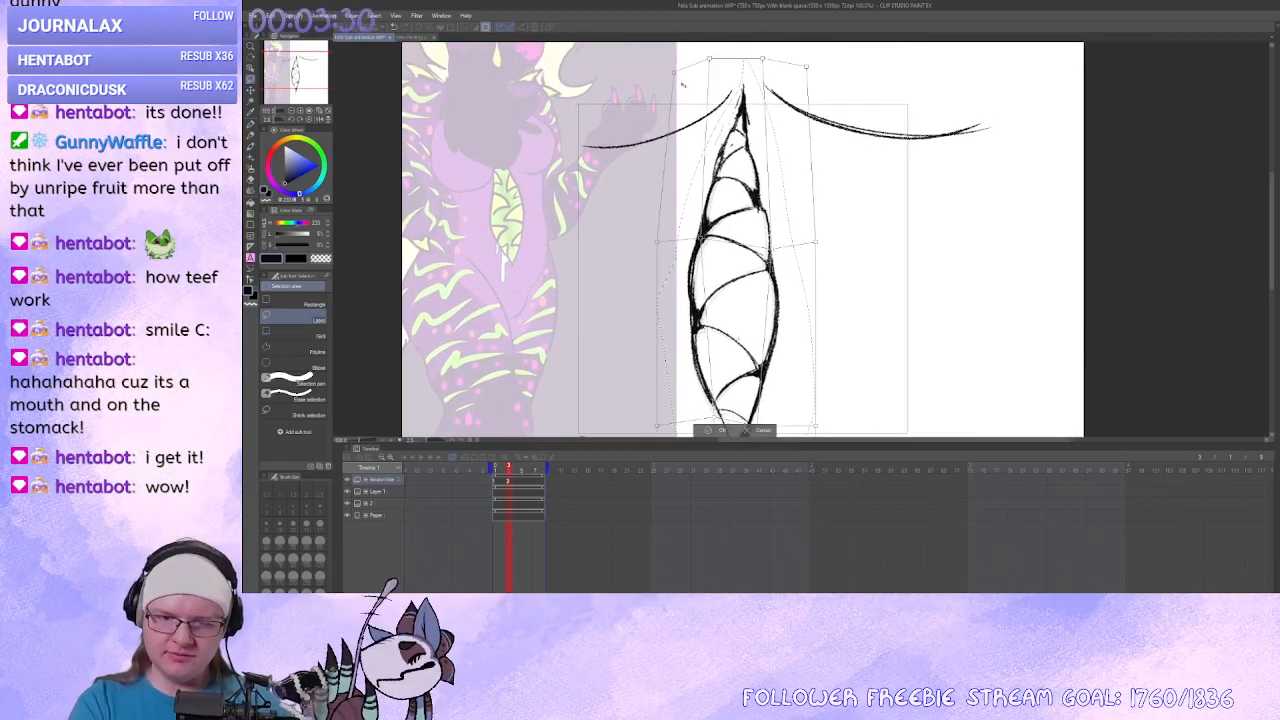
{"action": "key", "text": "Return"}
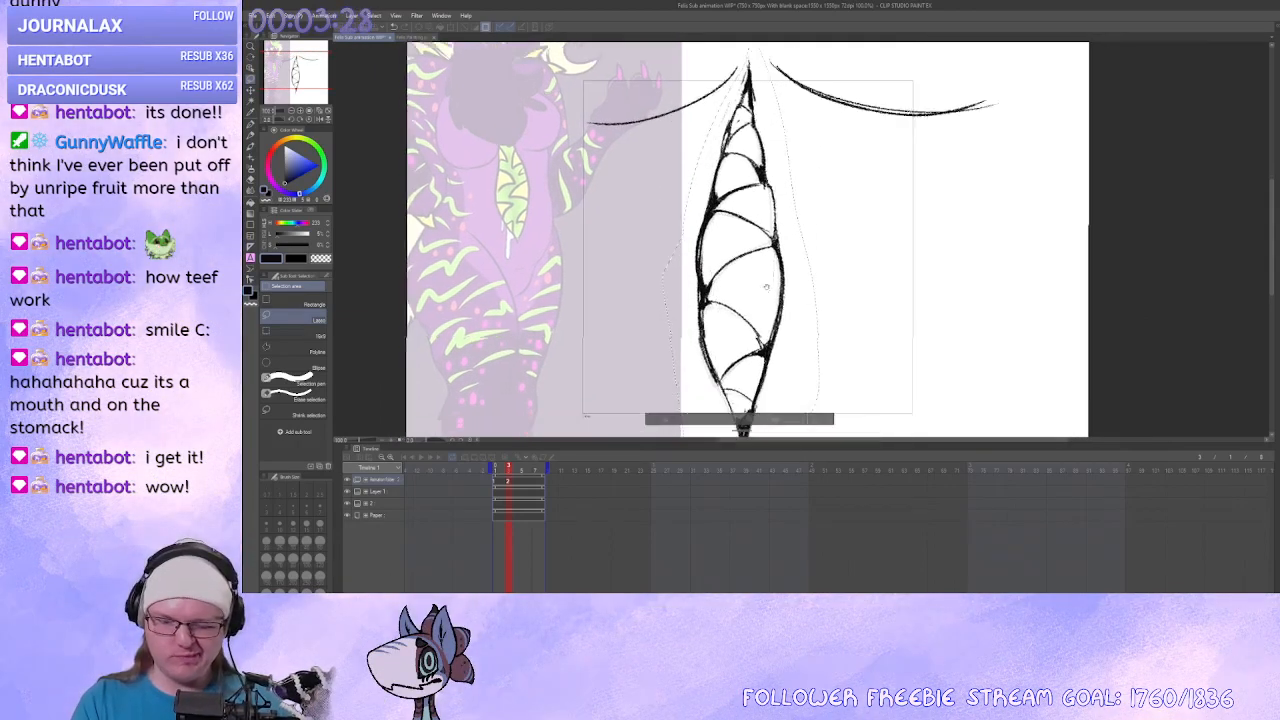
Warp the mouth's lower tip leftward, adjust the mesh along its right edge and top, apply the warp and clear the selection.
{"action": "left_click_drag", "start_coordinate": [767, 287], "coordinate": [782, 221]}
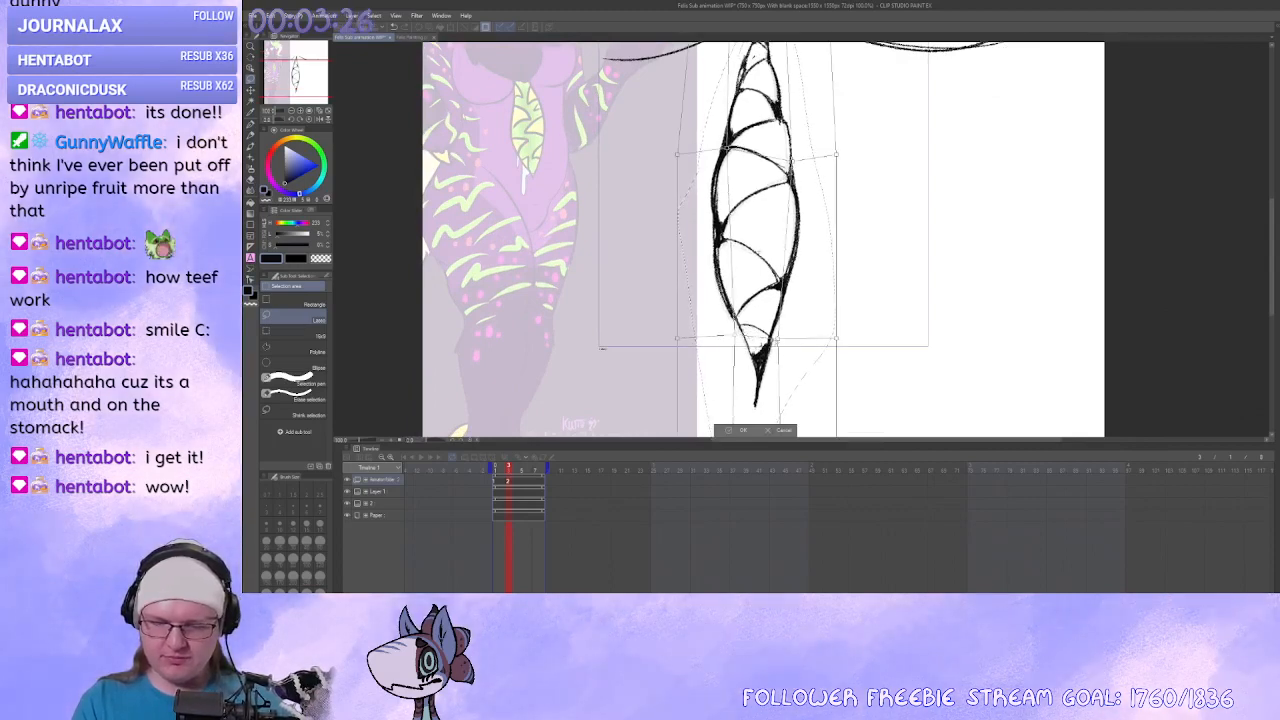
{"action": "left_click_drag", "start_coordinate": [778, 338], "coordinate": [737, 338]}
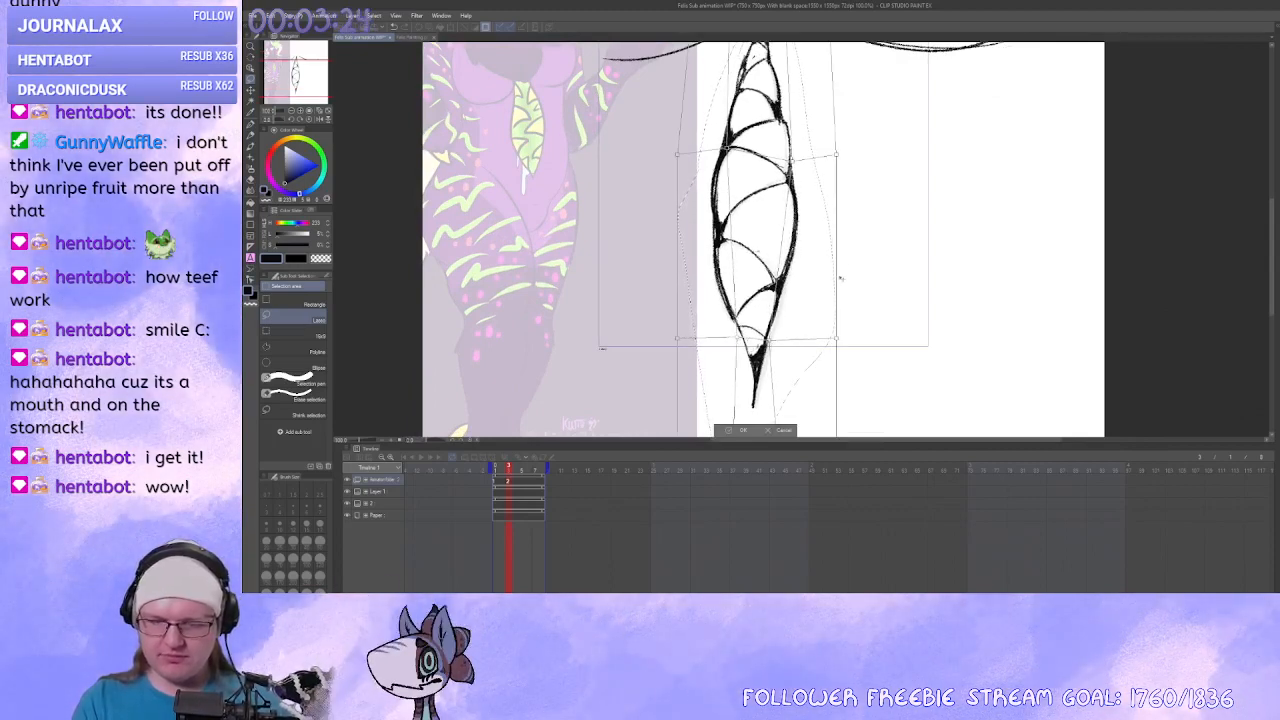
{"action": "left_click_drag", "start_coordinate": [836, 154], "coordinate": [799, 163]}
{"action": "left_click_drag", "start_coordinate": [836, 339], "coordinate": [846, 334]}
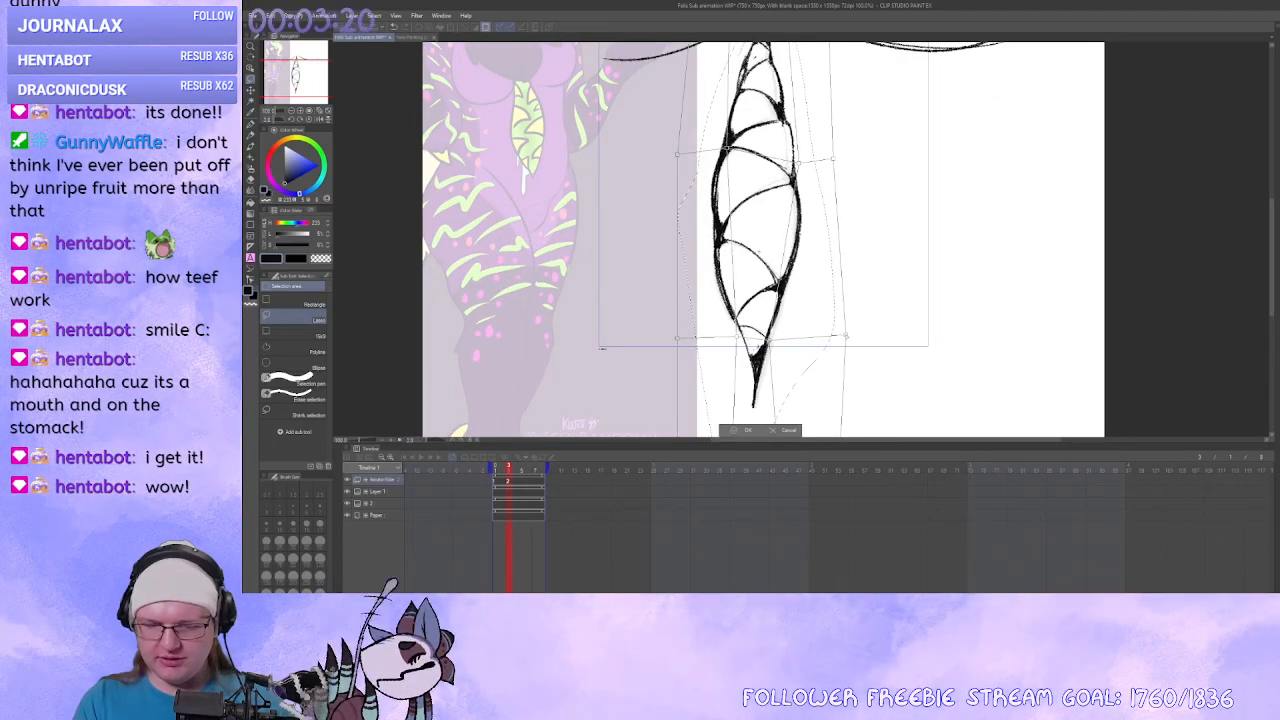
{"action": "left_click_drag", "start_coordinate": [846, 269], "coordinate": [858, 326]}
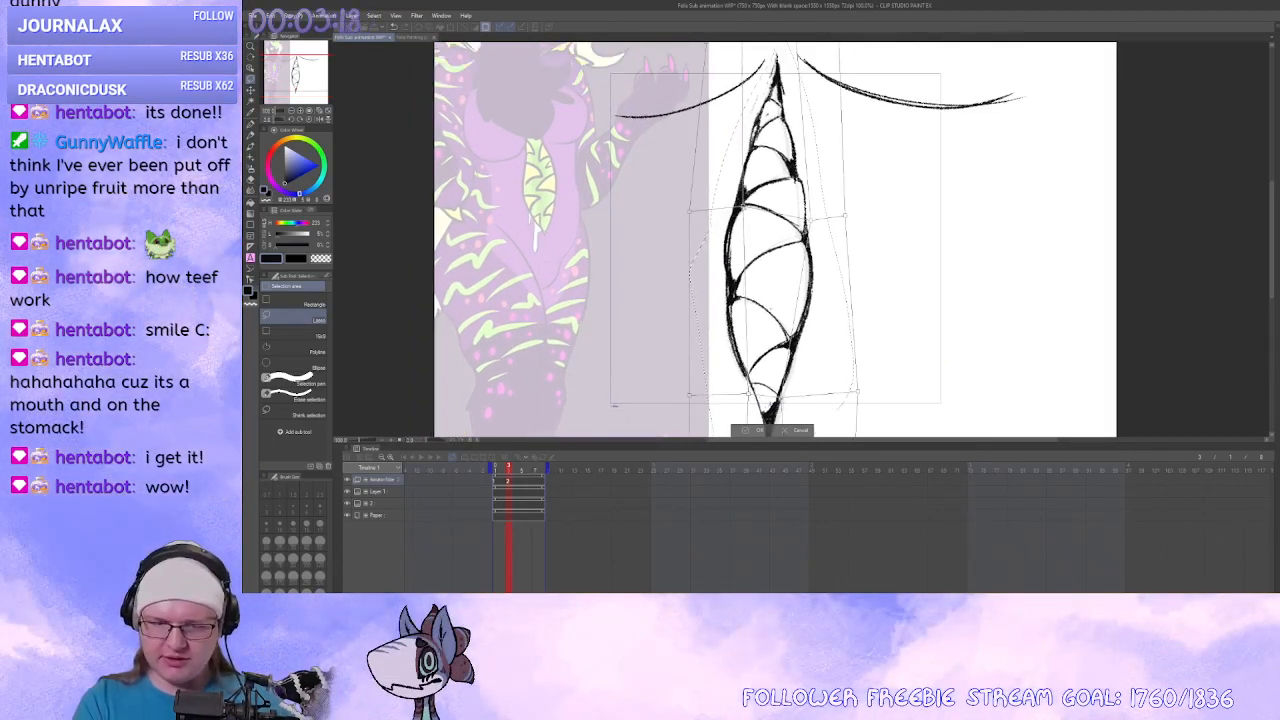
{"action": "left_click_drag", "start_coordinate": [745, 250], "coordinate": [737, 340]}
{"action": "left_click_drag", "start_coordinate": [733, 122], "coordinate": [738, 127]}
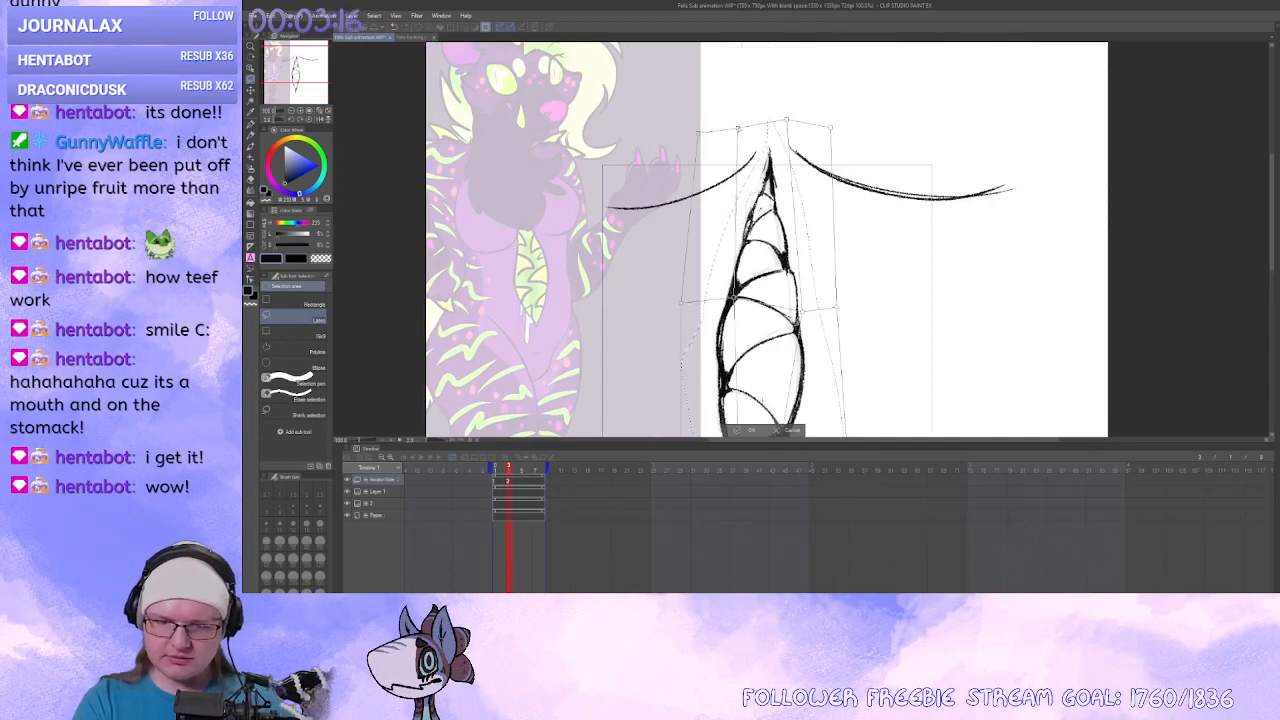
{"action": "left_click_drag", "start_coordinate": [834, 251], "coordinate": [834, 222]}
{"action": "left_click_drag", "start_coordinate": [785, 91], "coordinate": [781, 88]}
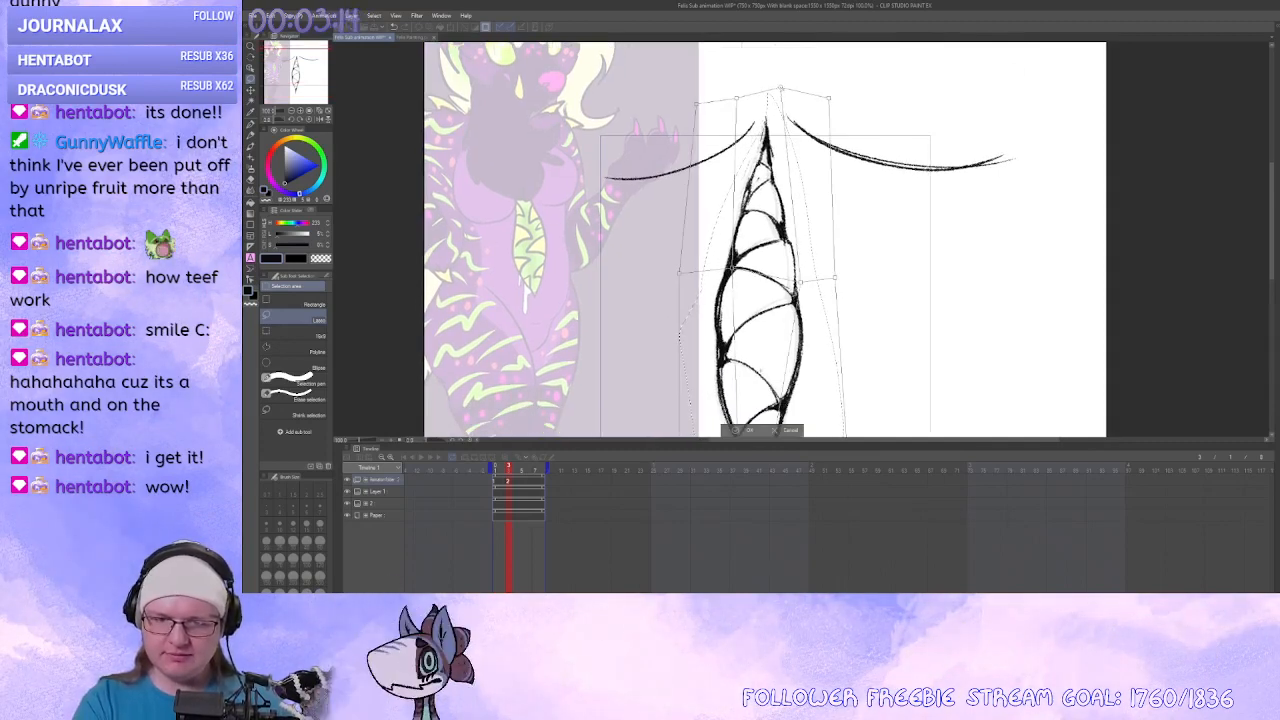
{"action": "mouse_move", "coordinate": [857, 224]}
{"action": "left_mouse_down"}
{"action": "mouse_move", "coordinate": [843, 166]}
{"action": "mouse_move", "coordinate": [816, 264]}
{"action": "left_mouse_up"}
{"action": "left_click", "coordinate": [749, 429]}
{"action": "key", "text": "ctrl+d"}
Lasso the right chest curve, rotate it slightly clockwise and try retracing it with a pencil stroke.
{"action": "mouse_move", "coordinate": [824, 226]}
{"action": "left_mouse_down"}
{"action": "mouse_move", "coordinate": [836, 74]}
{"action": "mouse_move", "coordinate": [900, 236]}
{"action": "left_mouse_up"}
{"action": "key", "text": "ctrl+t"}
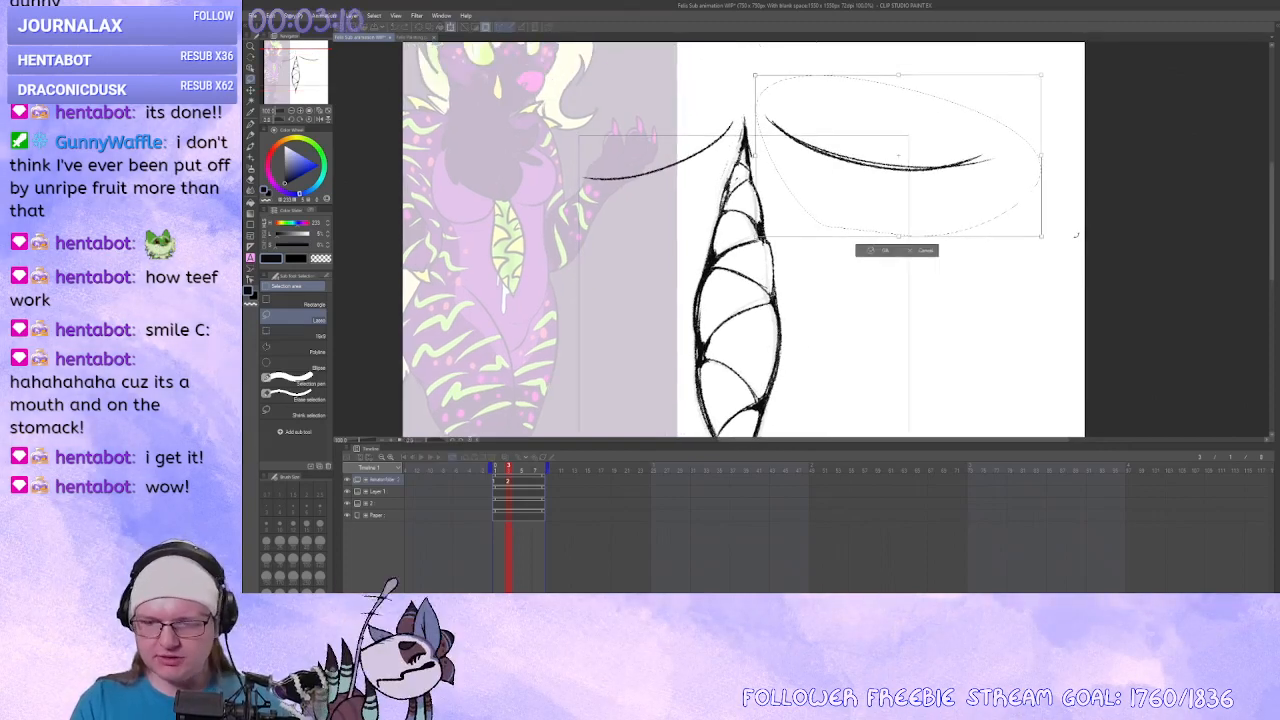
{"action": "left_click_drag", "start_coordinate": [1067, 228], "coordinate": [1065, 232]}
{"action": "left_click_drag", "start_coordinate": [970, 184], "coordinate": [966, 189]}
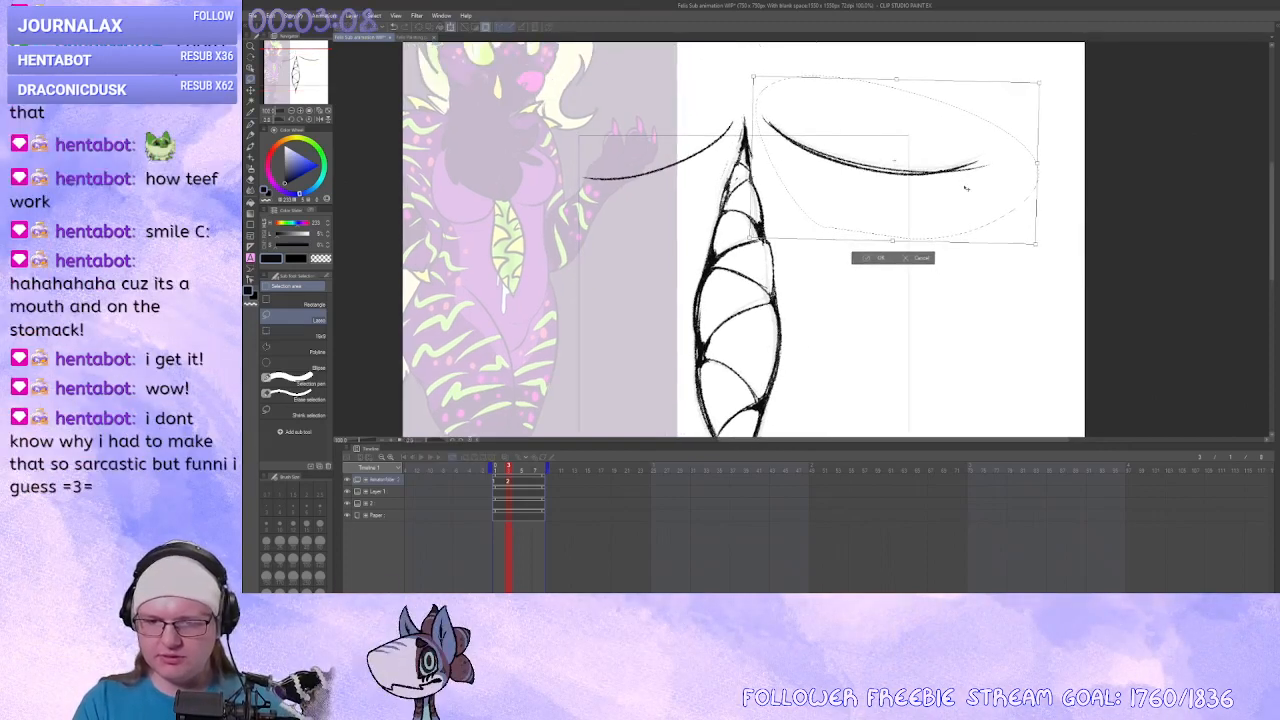
{"action": "left_click", "coordinate": [880, 260]}
{"action": "left_click", "coordinate": [252, 136]}
{"action": "key", "text": "ctrl+d"}
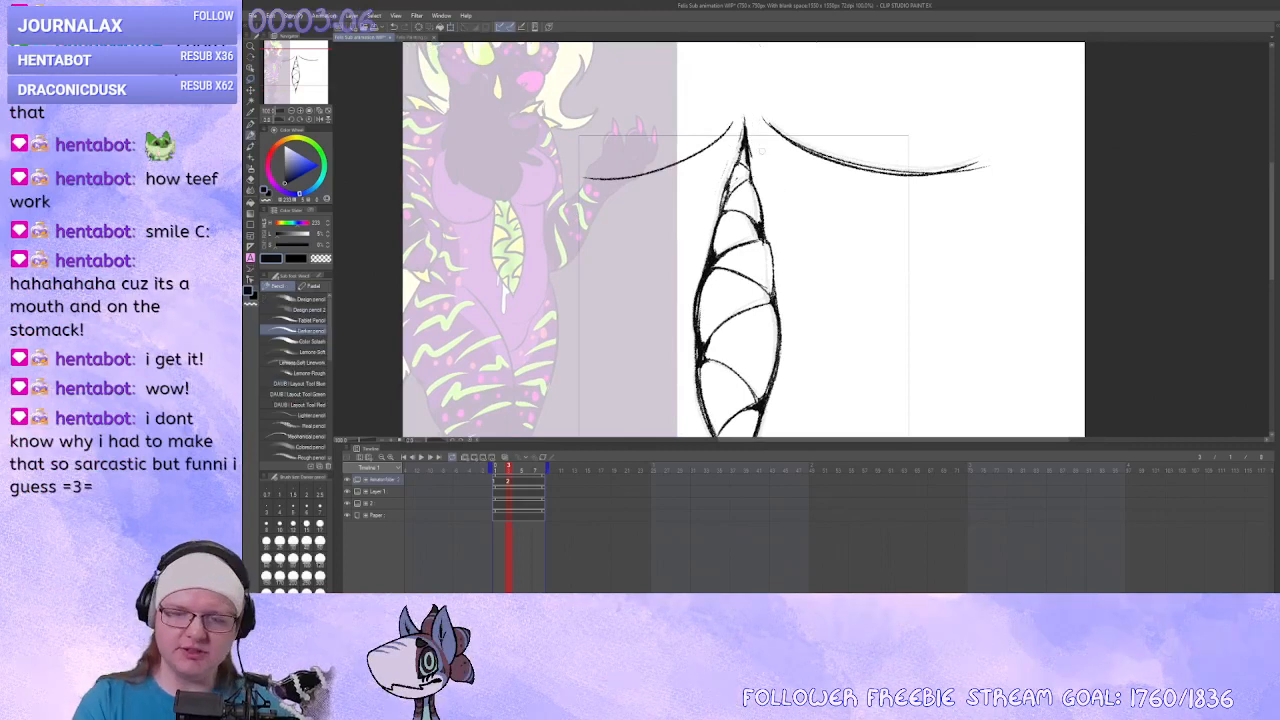
{"action": "left_click_drag", "start_coordinate": [765, 120], "coordinate": [955, 185]}
{"action": "key", "text": "ctrl+z"}
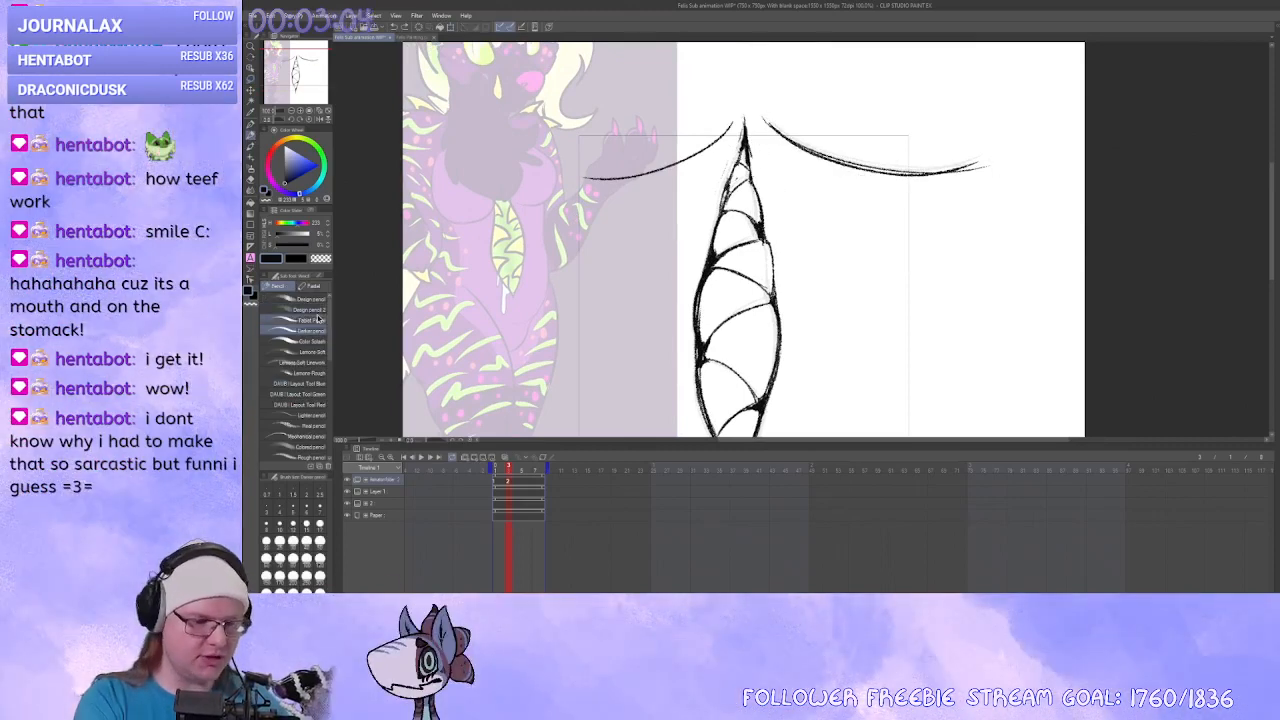
Erase the right chest curve on frame 3 using the pen in transparent colour.
{"action": "left_click", "coordinate": [251, 122]}
{"action": "key", "text": "c"}
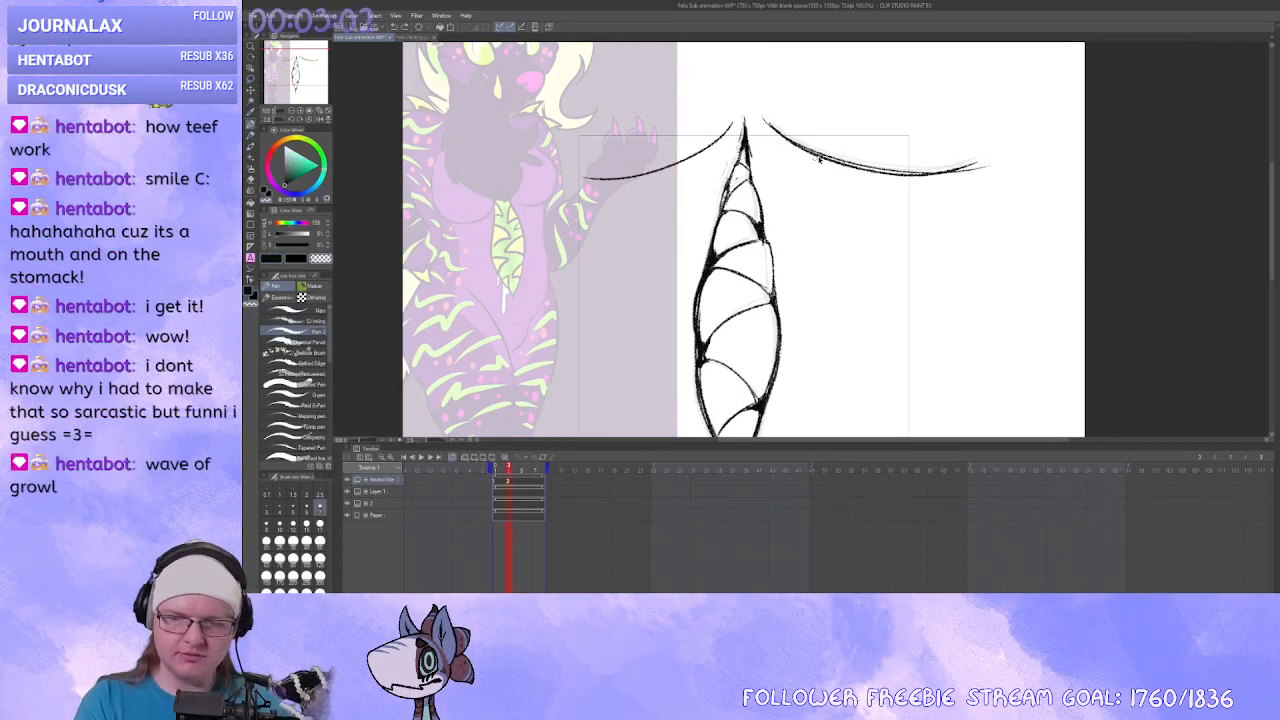
{"action": "left_click_drag", "start_coordinate": [823, 157], "coordinate": [845, 157]}
{"action": "mouse_move", "coordinate": [768, 120]}
{"action": "left_mouse_down"}
{"action": "mouse_move", "coordinate": [800, 142]}
{"action": "mouse_move", "coordinate": [1008, 162]}
{"action": "left_mouse_up"}
{"action": "left_click_drag", "start_coordinate": [913, 187], "coordinate": [893, 187]}
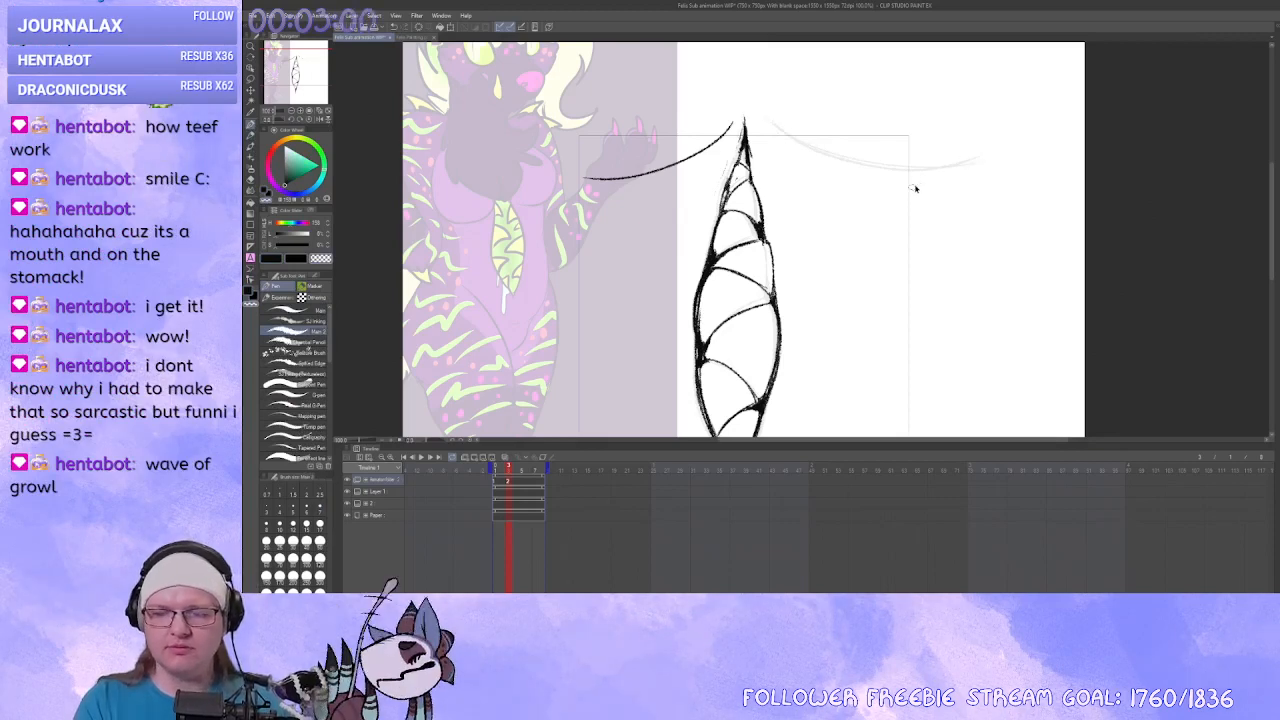
Redraw the right chest curve as a single black pen stroke, redoing it until it fits.
{"action": "key", "text": "c"}
{"action": "mouse_move", "coordinate": [769, 115]}
{"action": "left_mouse_down"}
{"action": "mouse_move", "coordinate": [795, 138]}
{"action": "mouse_move", "coordinate": [916, 171]}
{"action": "left_mouse_up"}
{"action": "key", "text": "ctrl+z"}
{"action": "mouse_move", "coordinate": [769, 116]}
{"action": "left_mouse_down"}
{"action": "mouse_move", "coordinate": [800, 145]}
{"action": "mouse_move", "coordinate": [958, 175]}
{"action": "left_mouse_up"}
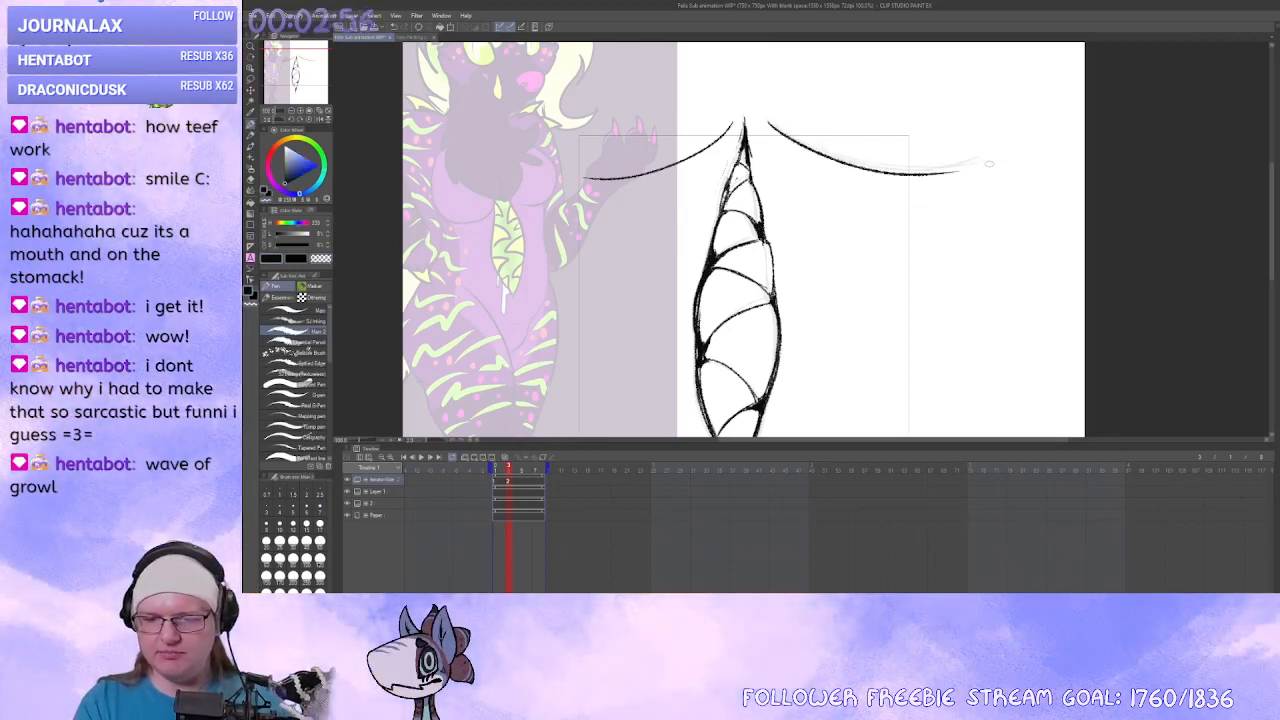
{"action": "key", "text": "ctrl+z"}
{"action": "mouse_move", "coordinate": [769, 118]}
{"action": "left_mouse_down"}
{"action": "mouse_move", "coordinate": [786, 136]}
{"action": "mouse_move", "coordinate": [975, 165]}
{"action": "left_mouse_up"}
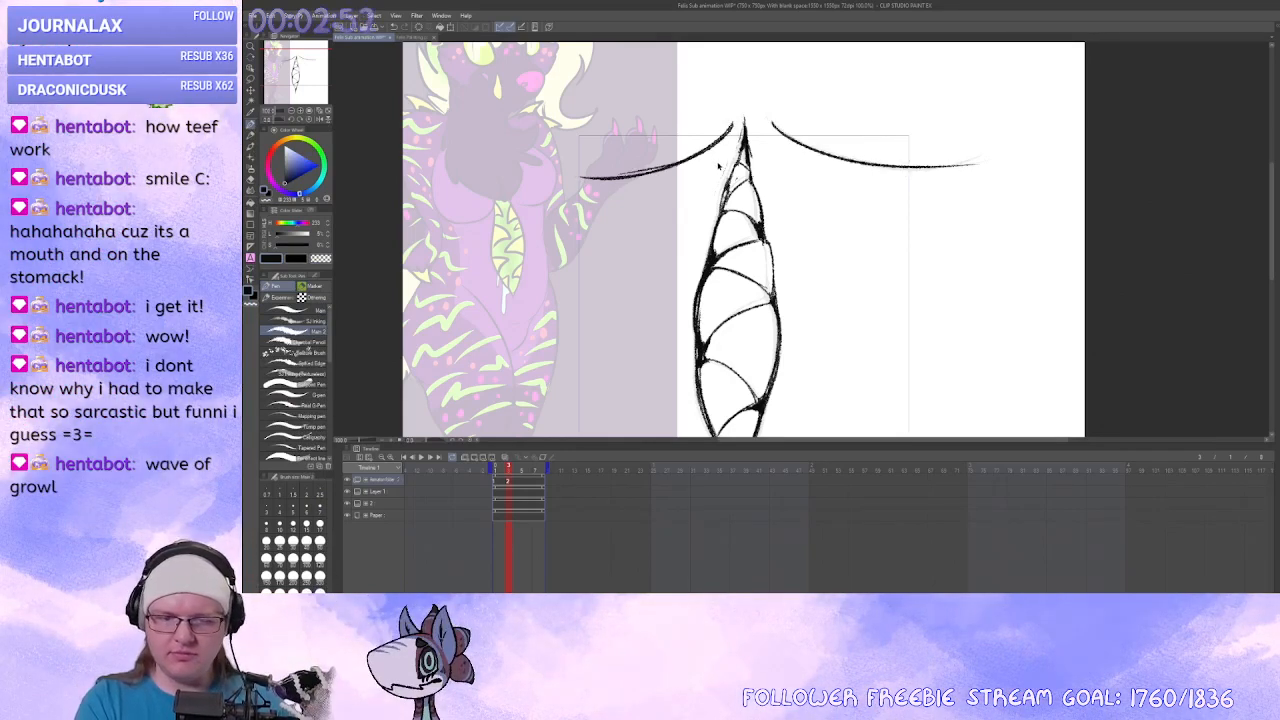
Rework the left chest curve on frame 3 with the pen, undoing strokes that do not fit.
{"action": "key", "text": "ctrl+z"}
{"action": "left_click_drag", "start_coordinate": [665, 178], "coordinate": [606, 187]}
{"action": "key", "text": "ctrl+z"}
{"action": "left_click_drag", "start_coordinate": [733, 121], "coordinate": [594, 180]}
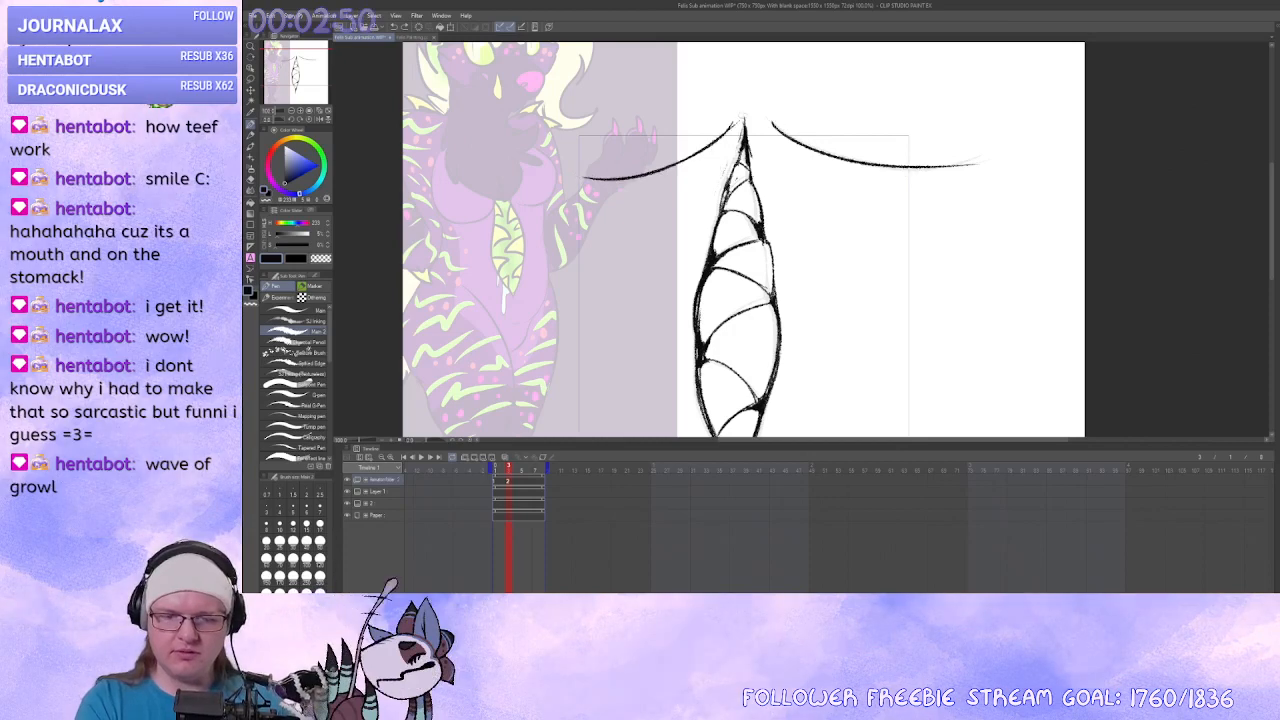
{"action": "key", "text": "ctrl+z"}
{"action": "left_click_drag", "start_coordinate": [680, 200], "coordinate": [704, 211]}
{"action": "mouse_move", "coordinate": [613, 187]}
{"action": "left_mouse_down"}
{"action": "mouse_move", "coordinate": [765, 127]}
{"action": "mouse_move", "coordinate": [691, 204]}
{"action": "mouse_move", "coordinate": [705, 204]}
{"action": "left_mouse_up"}
{"action": "key", "text": "ctrl+z"}
{"action": "key", "text": "x"}
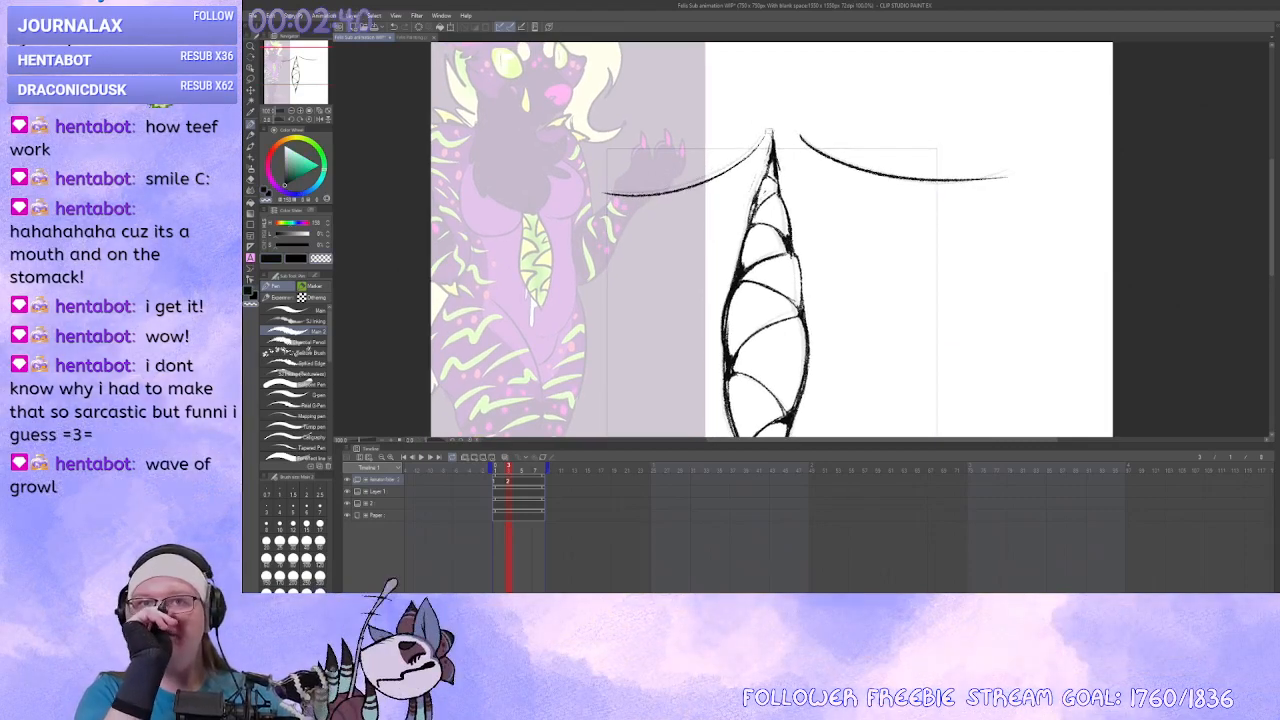
Move to frame 5, add a cel with the original sketch there and lasso around the toothed mouth.
{"action": "mouse_move", "coordinate": [932, 316]}
{"action": "left_mouse_down"}
{"action": "mouse_move", "coordinate": [877, 251]}
{"action": "mouse_move", "coordinate": [877, 220]}
{"action": "mouse_move", "coordinate": [877, 271]}
{"action": "mouse_move", "coordinate": [853, 325]}
{"action": "left_mouse_up"}
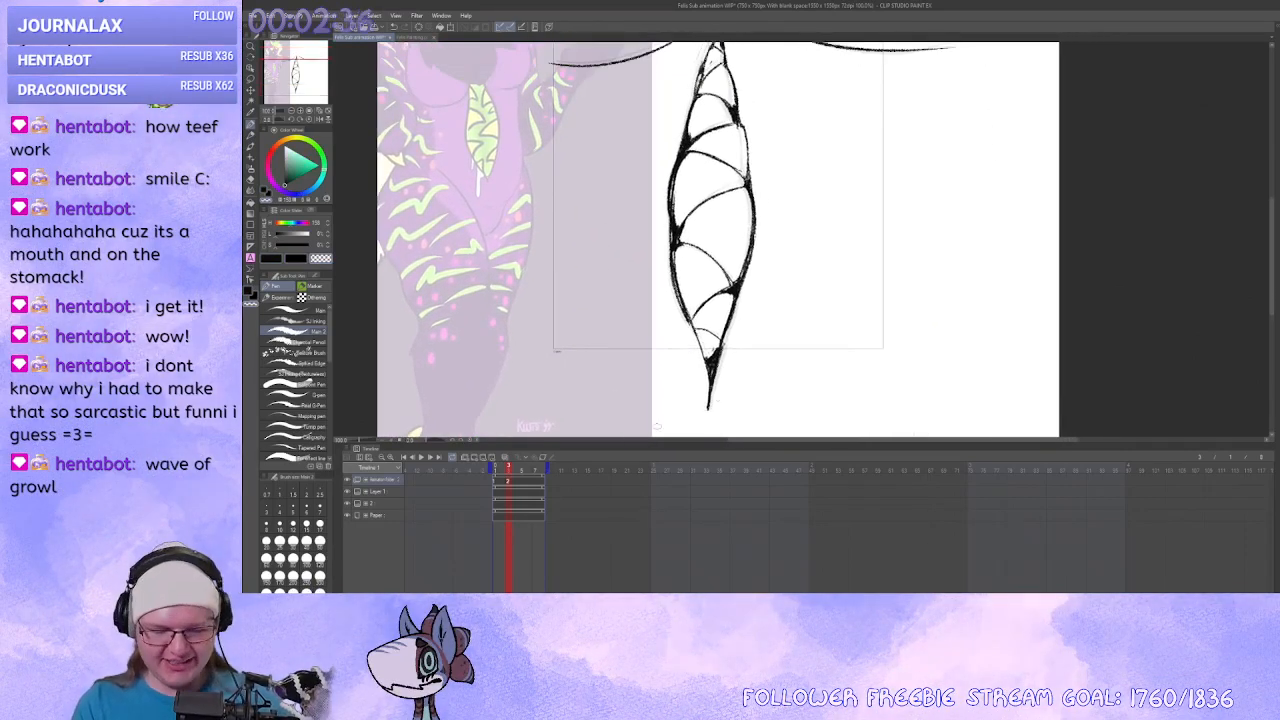
{"action": "left_click", "coordinate": [520, 483]}
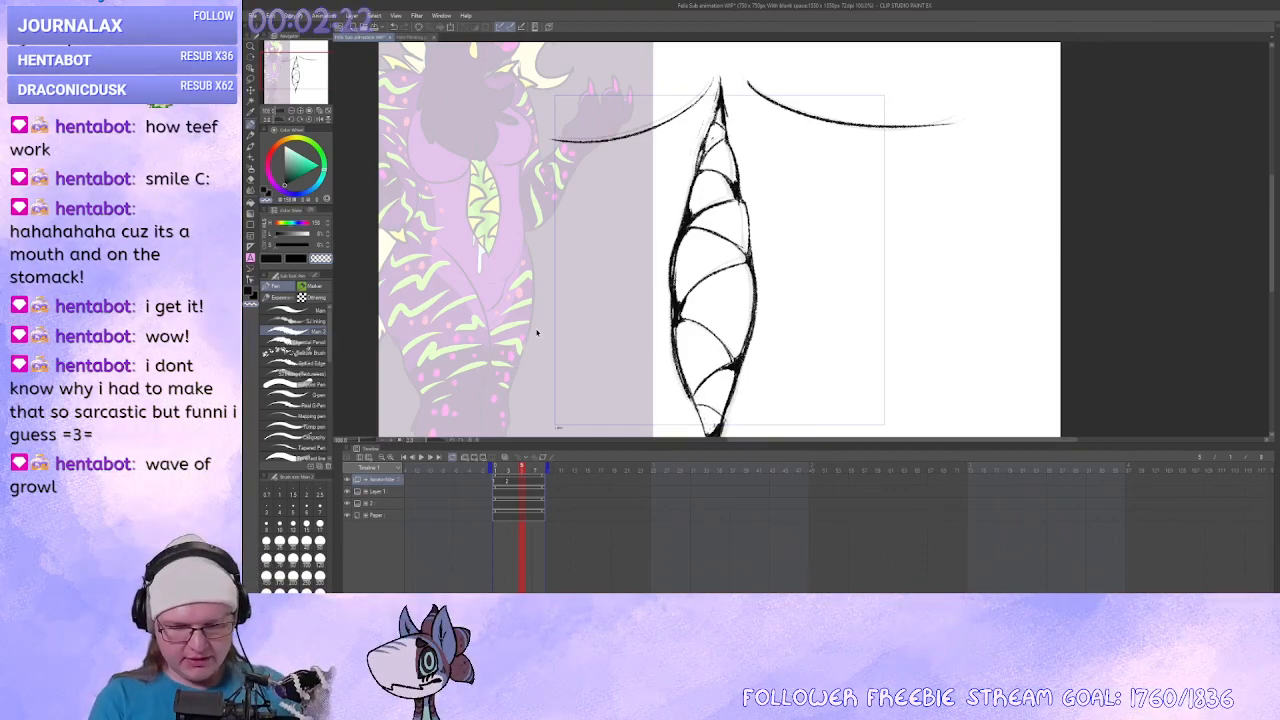
{"action": "mouse_move", "coordinate": [800, 308]}
{"action": "left_mouse_down"}
{"action": "mouse_move", "coordinate": [808, 297]}
{"action": "mouse_move", "coordinate": [796, 310]}
{"action": "mouse_move", "coordinate": [807, 297]}
{"action": "mouse_move", "coordinate": [760, 277]}
{"action": "left_mouse_up"}
{"action": "left_click", "coordinate": [250, 79]}
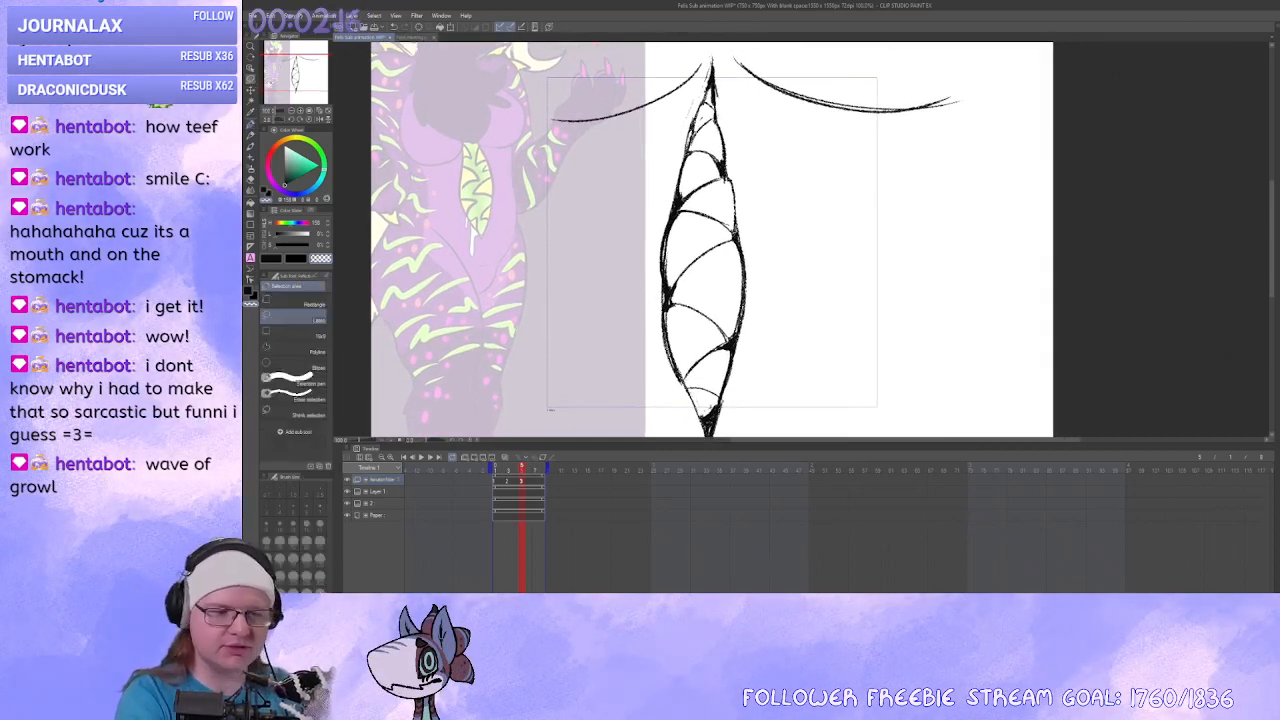
{"action": "left_click_drag", "start_coordinate": [700, 190], "coordinate": [705, 210]}
{"action": "mouse_move", "coordinate": [684, 157]}
{"action": "left_mouse_down"}
{"action": "mouse_move", "coordinate": [733, 122]}
{"action": "mouse_move", "coordinate": [716, 467]}
{"action": "mouse_move", "coordinate": [658, 93]}
{"action": "left_mouse_up"}
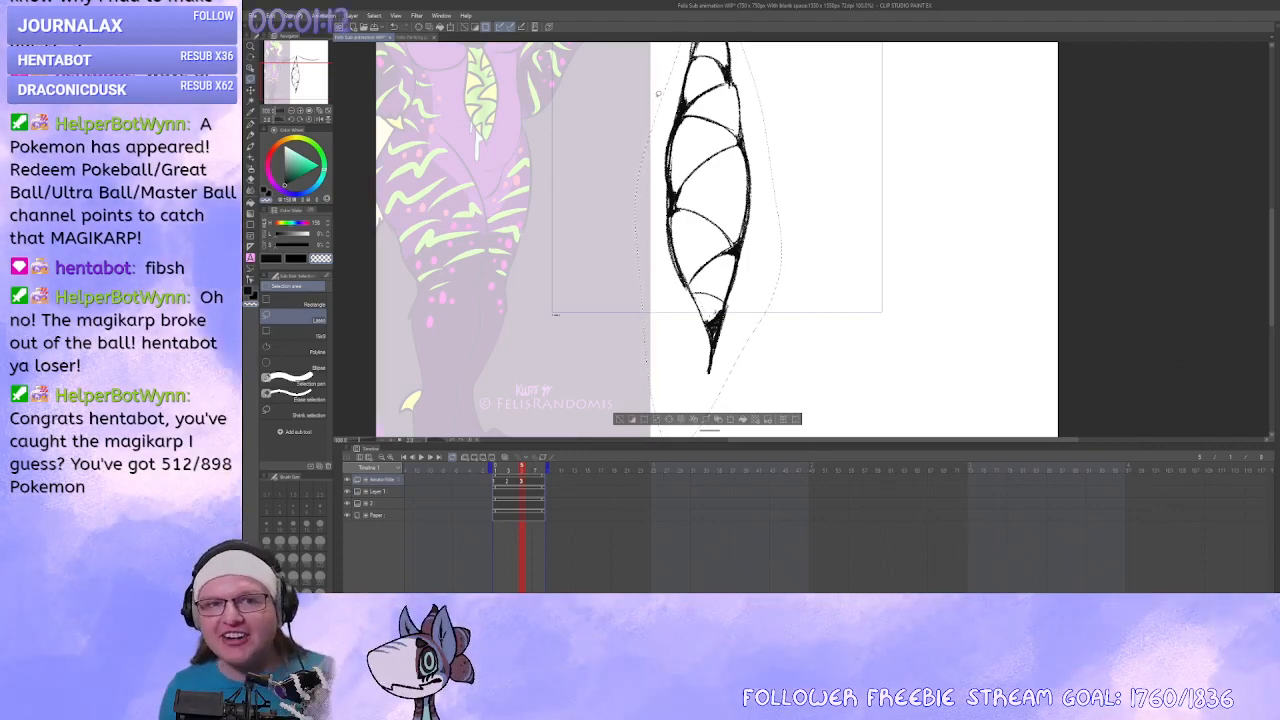
{"action": "mouse_move", "coordinate": [907, 205]}
{"action": "left_mouse_down"}
{"action": "mouse_move", "coordinate": [934, 334]}
{"action": "mouse_move", "coordinate": [918, 326]}
{"action": "left_mouse_up"}
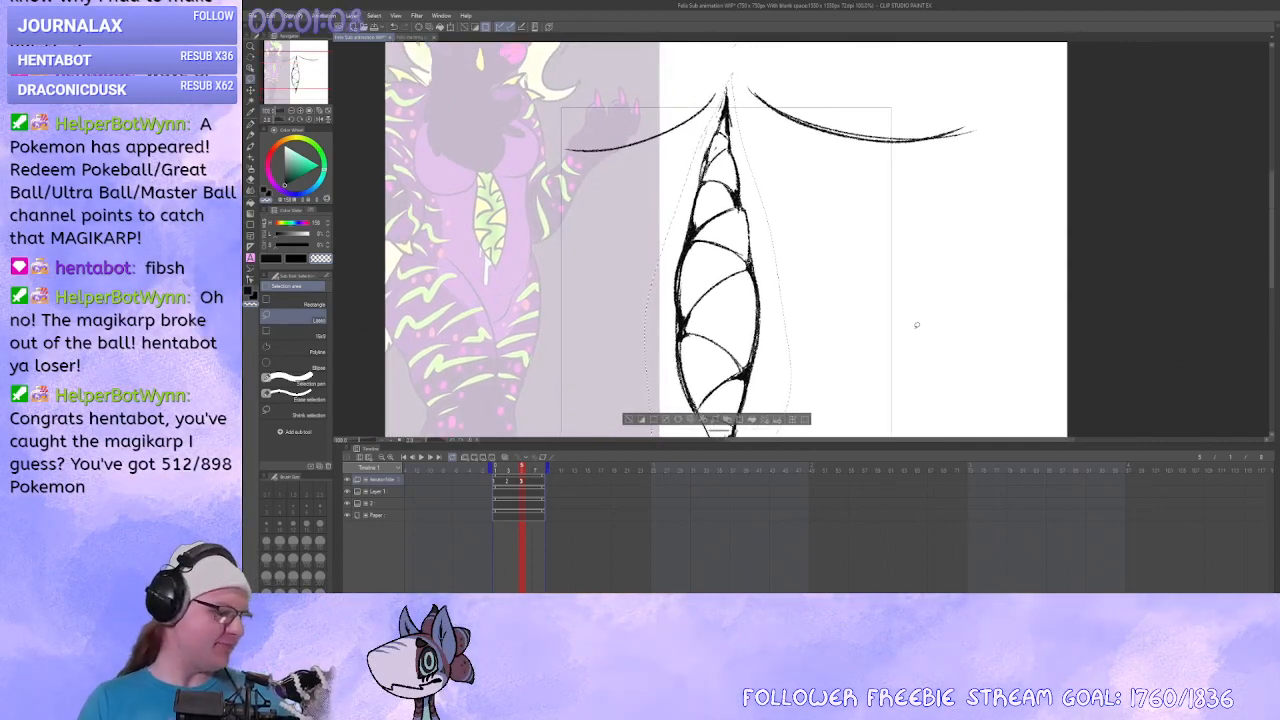
Mesh-transform the mouth on frame 5, shifting the inner grid points and pulling both upper corners inward, and apply it.
{"action": "key", "text": "ctrl+t"}
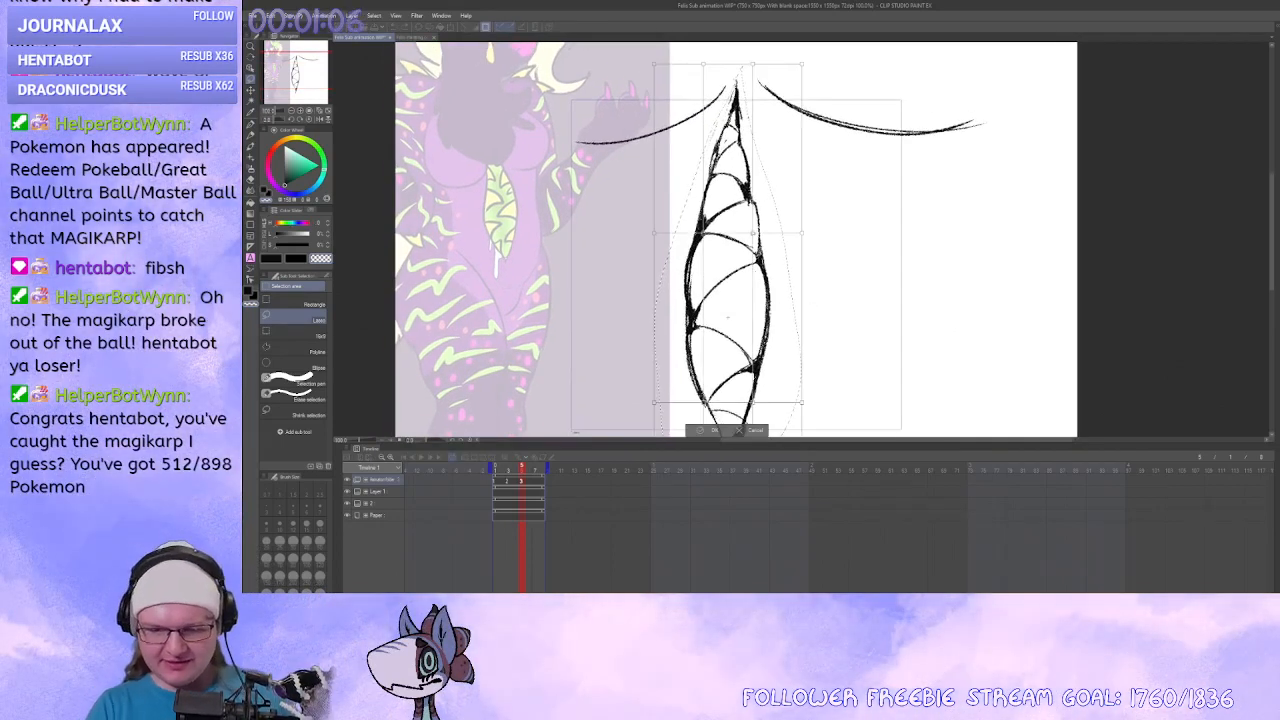
{"action": "left_click_drag", "start_coordinate": [753, 233], "coordinate": [768, 219]}
{"action": "mouse_move", "coordinate": [753, 403]}
{"action": "left_mouse_down"}
{"action": "mouse_move", "coordinate": [749, 392]}
{"action": "mouse_move", "coordinate": [712, 397]}
{"action": "left_mouse_up"}
{"action": "mouse_move", "coordinate": [703, 233]}
{"action": "left_mouse_down"}
{"action": "mouse_move", "coordinate": [646, 238]}
{"action": "mouse_move", "coordinate": [705, 310]}
{"action": "left_mouse_up"}
{"action": "key", "text": "Return"}
{"action": "left_click_drag", "start_coordinate": [758, 135], "coordinate": [717, 140]}
{"action": "left_click_drag", "start_coordinate": [807, 136], "coordinate": [798, 150]}
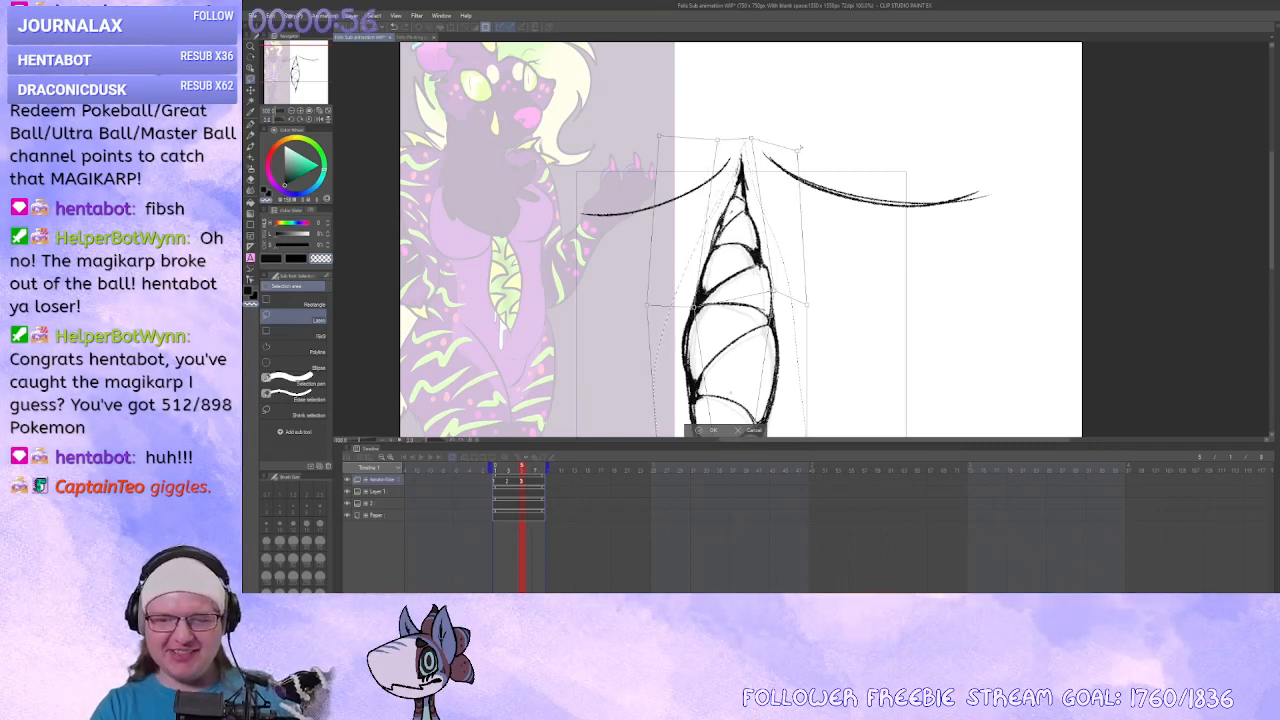
{"action": "left_click_drag", "start_coordinate": [659, 136], "coordinate": [669, 149]}
{"action": "key", "text": "Return"}
Clear the selection around the mouth and move the playhead to frame 7.
{"action": "left_click_drag", "start_coordinate": [858, 271], "coordinate": [857, 193]}
{"action": "left_click_drag", "start_coordinate": [790, 377], "coordinate": [791, 351]}
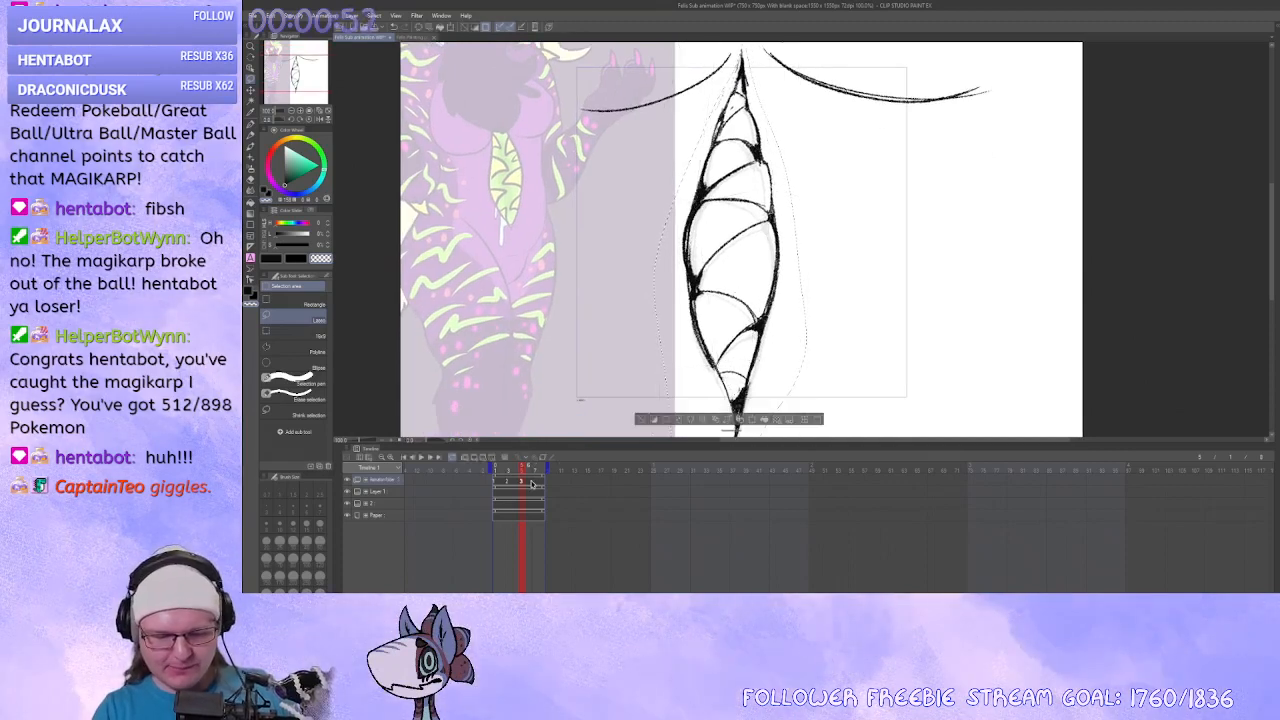
{"action": "key", "text": "ctrl+d"}
{"action": "left_click_drag", "start_coordinate": [1131, 245], "coordinate": [1110, 276]}
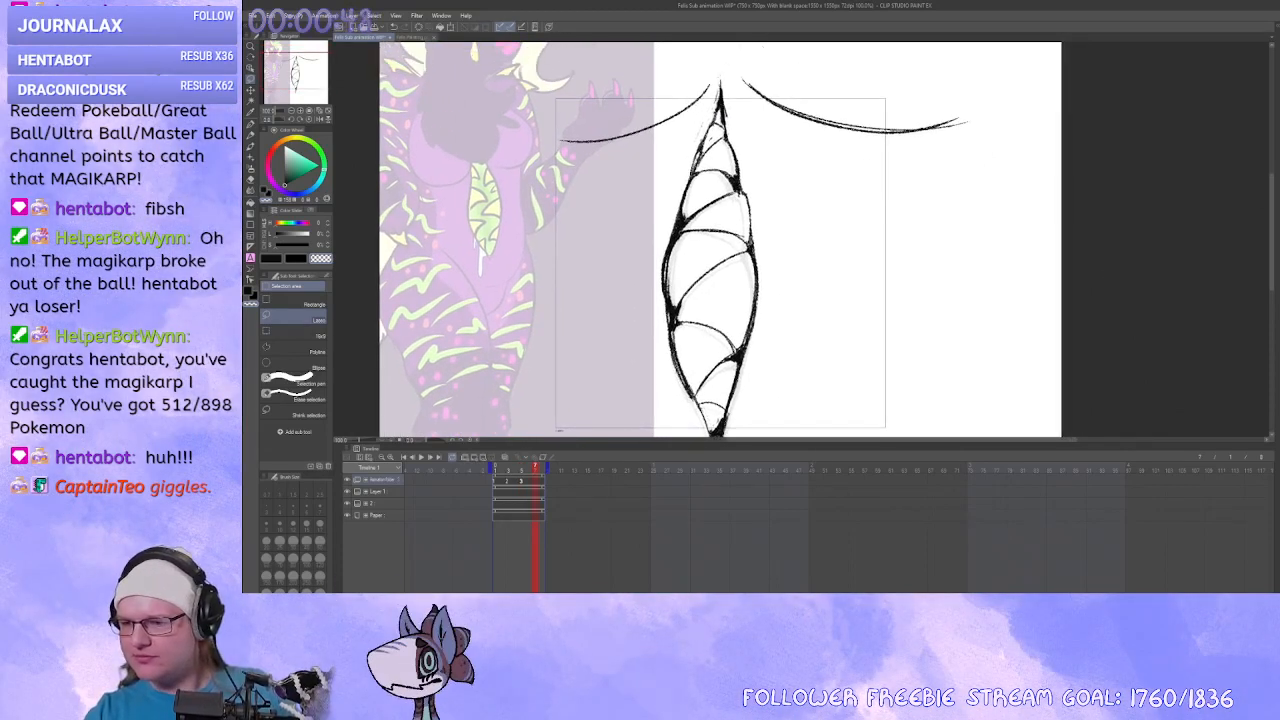
{"action": "left_click_drag", "start_coordinate": [1086, 159], "coordinate": [1099, 206]}
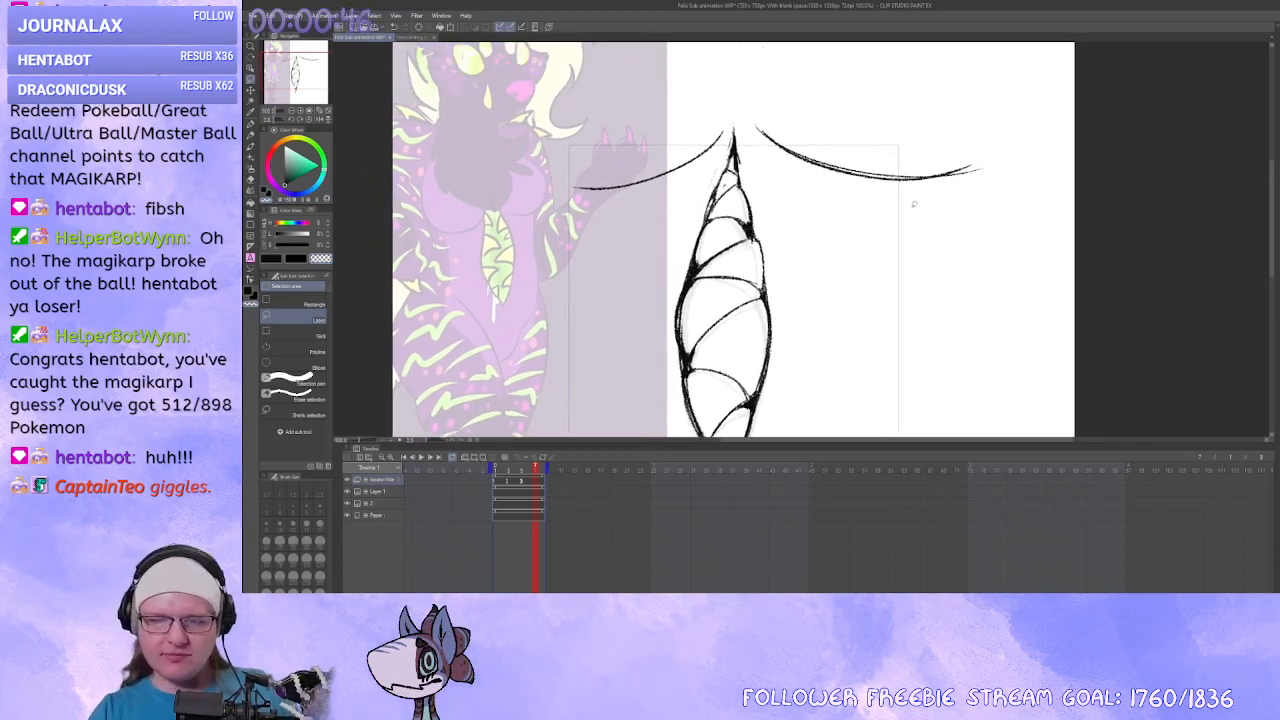
Lasso the right and left chest curves in turn and nudge each slightly with a transform, applying the changes.
{"action": "mouse_move", "coordinate": [898, 223]}
{"action": "left_mouse_down"}
{"action": "mouse_move", "coordinate": [811, 81]}
{"action": "mouse_move", "coordinate": [960, 220]}
{"action": "mouse_move", "coordinate": [958, 193]}
{"action": "left_mouse_up"}
{"action": "key", "text": "ctrl+t"}
{"action": "left_click", "coordinate": [864, 243]}
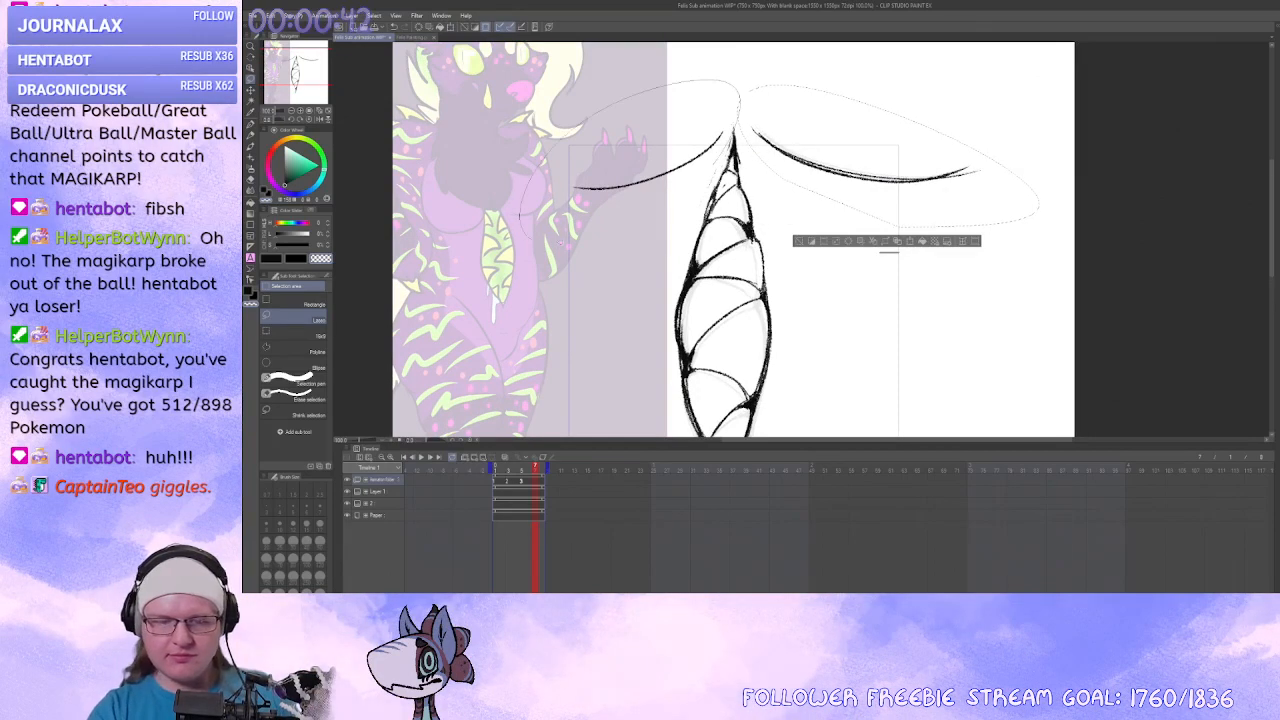
{"action": "left_click_drag", "start_coordinate": [519, 216], "coordinate": [704, 168]}
{"action": "key", "text": "ctrl+t"}
{"action": "left_click_drag", "start_coordinate": [854, 207], "coordinate": [854, 203]}
{"action": "left_click_drag", "start_coordinate": [680, 175], "coordinate": [681, 178]}
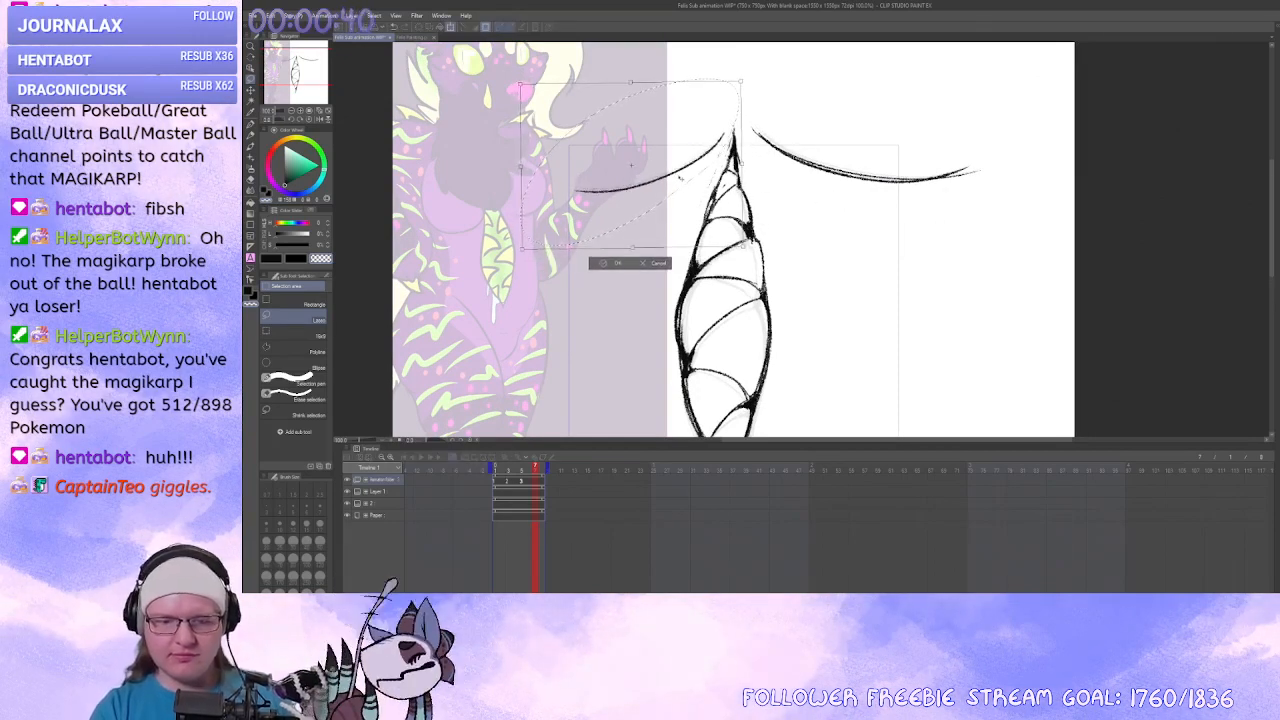
{"action": "left_click", "coordinate": [615, 266]}
{"action": "left_click_drag", "start_coordinate": [866, 375], "coordinate": [862, 349]}
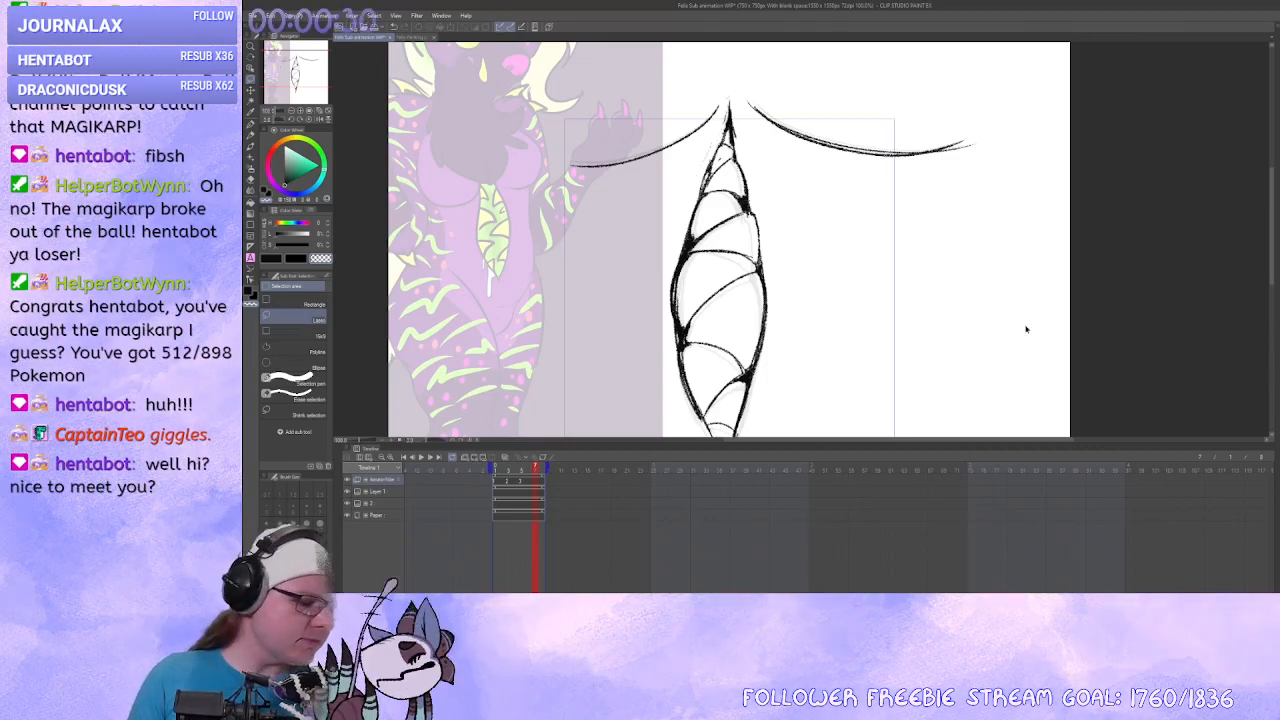
Add a cel with the original sketch at frame 7 and lasso around the toothed mouth.
{"action": "left_click", "coordinate": [535, 482]}
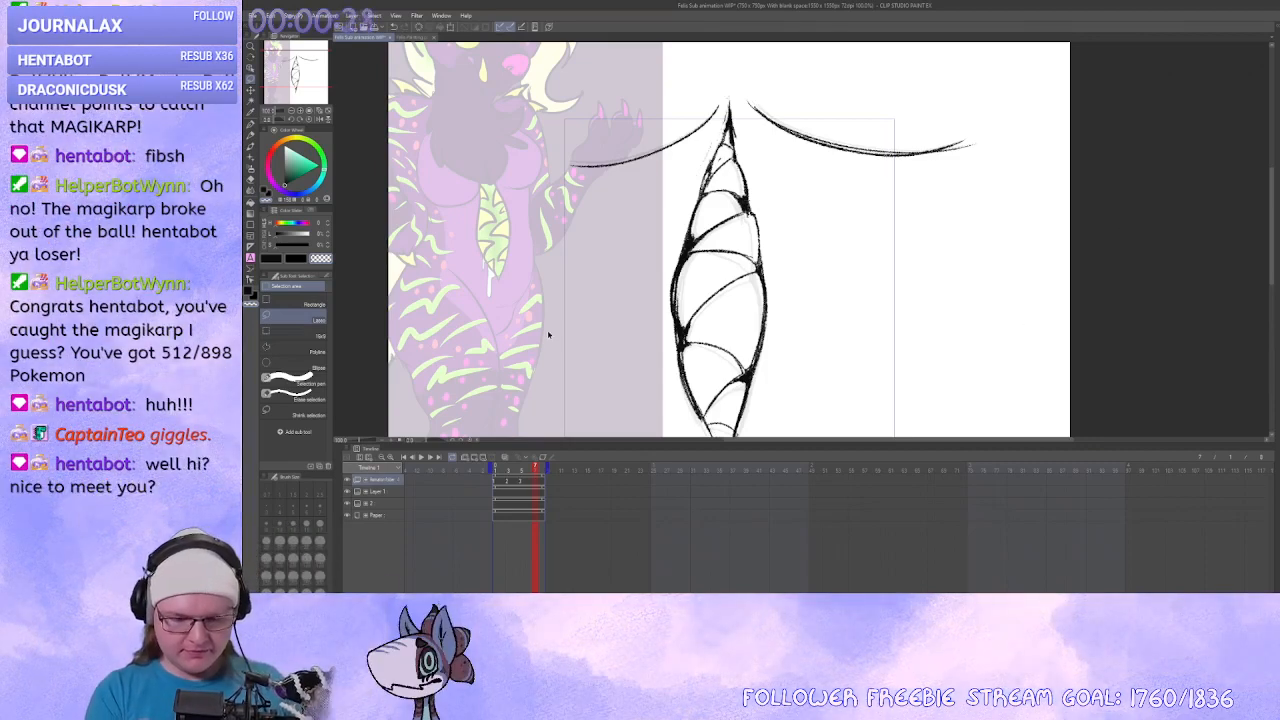
{"action": "key", "text": "ctrl+v"}
{"action": "mouse_move", "coordinate": [820, 318]}
{"action": "left_mouse_down"}
{"action": "mouse_move", "coordinate": [837, 262]}
{"action": "mouse_move", "coordinate": [834, 301]}
{"action": "mouse_move", "coordinate": [817, 226]}
{"action": "left_mouse_up"}
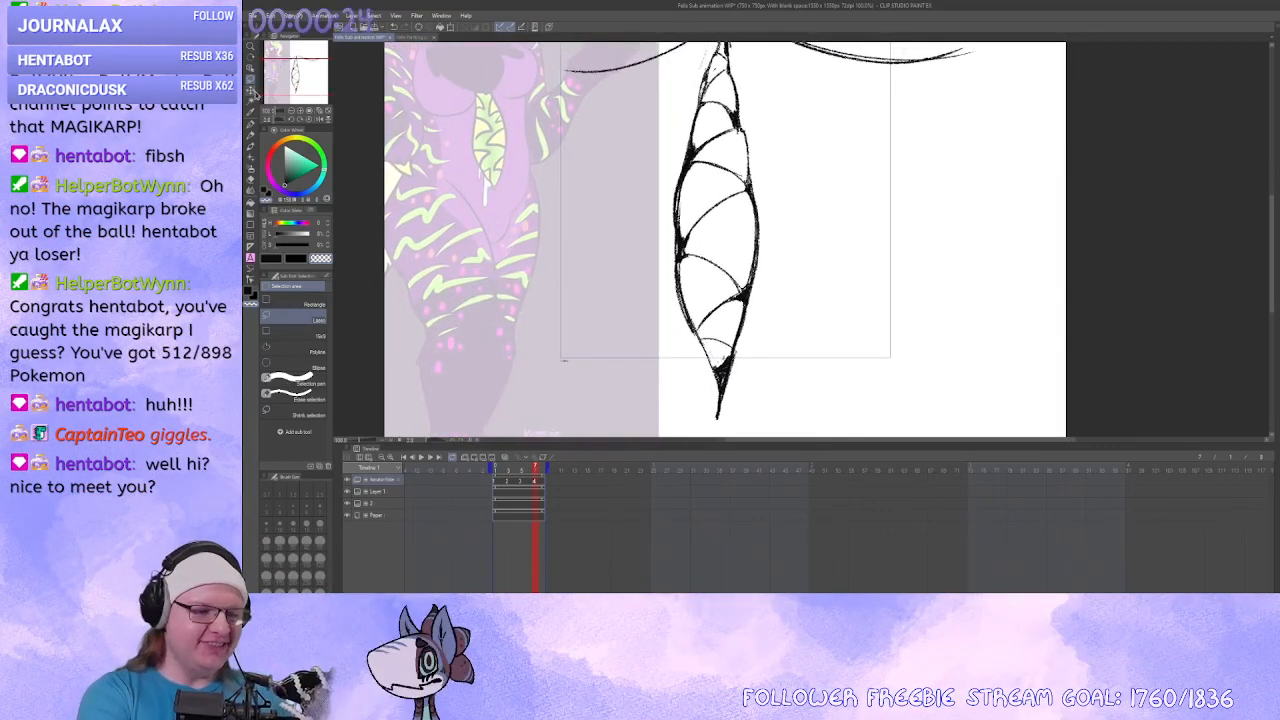
{"action": "left_click_drag", "start_coordinate": [686, 68], "coordinate": [692, 134]}
{"action": "mouse_move", "coordinate": [771, 204]}
{"action": "left_mouse_down"}
{"action": "mouse_move", "coordinate": [795, 380]}
{"action": "mouse_move", "coordinate": [655, 300]}
{"action": "mouse_move", "coordinate": [718, 222]}
{"action": "left_mouse_up"}
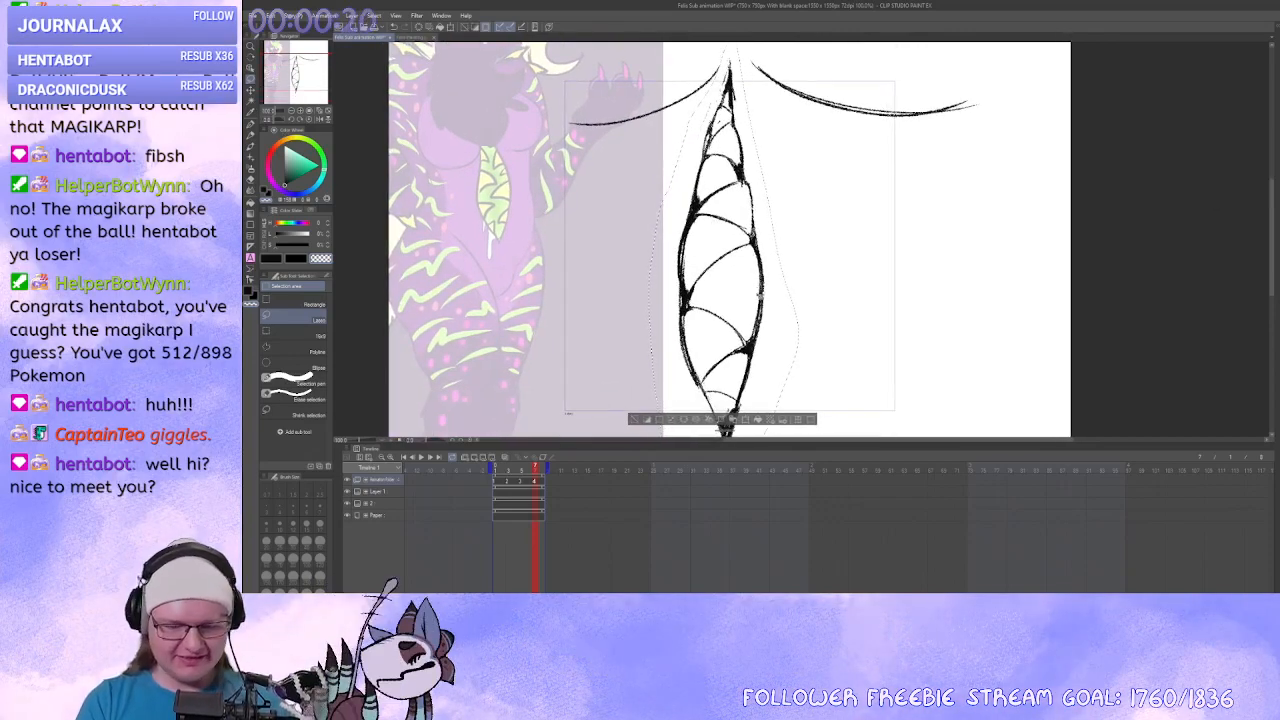
Start a mesh transform of the mouth on frame 7 and shift its inner grid points slightly.
{"action": "key", "text": "ctrl+t"}
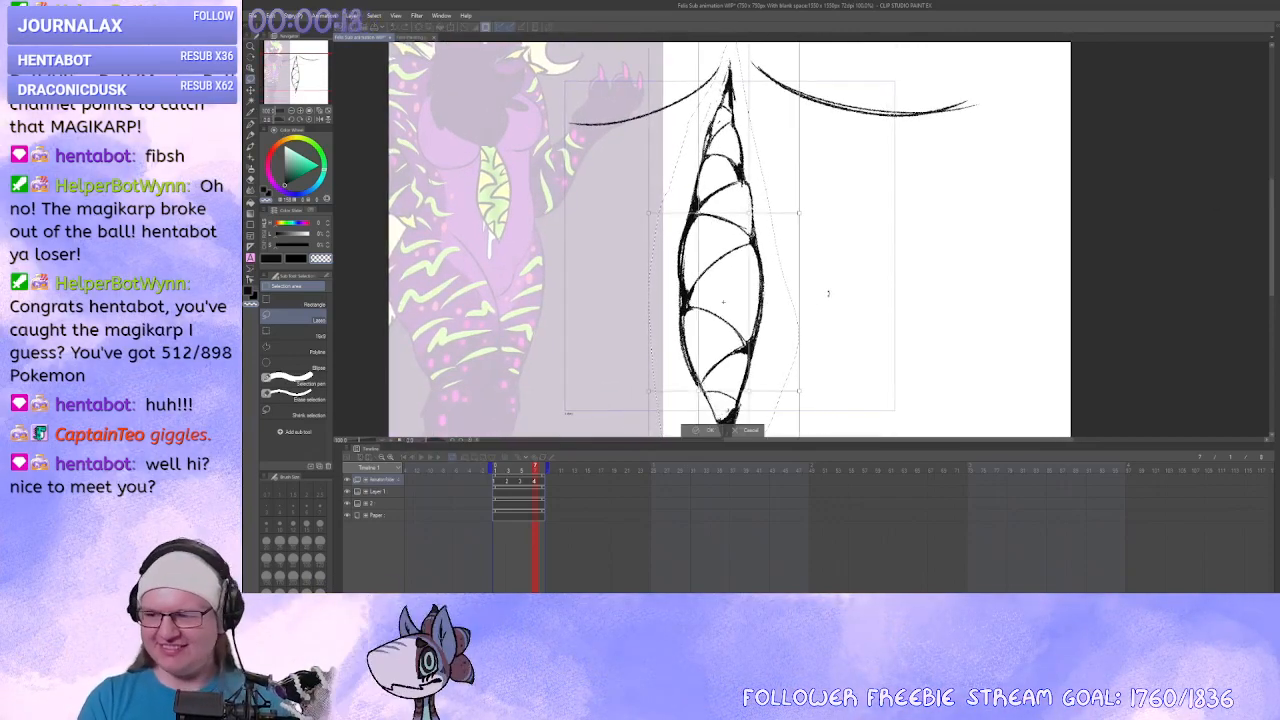
{"action": "mouse_move", "coordinate": [857, 250]}
{"action": "left_mouse_down"}
{"action": "mouse_move", "coordinate": [866, 283]}
{"action": "mouse_move", "coordinate": [903, 297]}
{"action": "mouse_move", "coordinate": [843, 256]}
{"action": "left_mouse_up"}
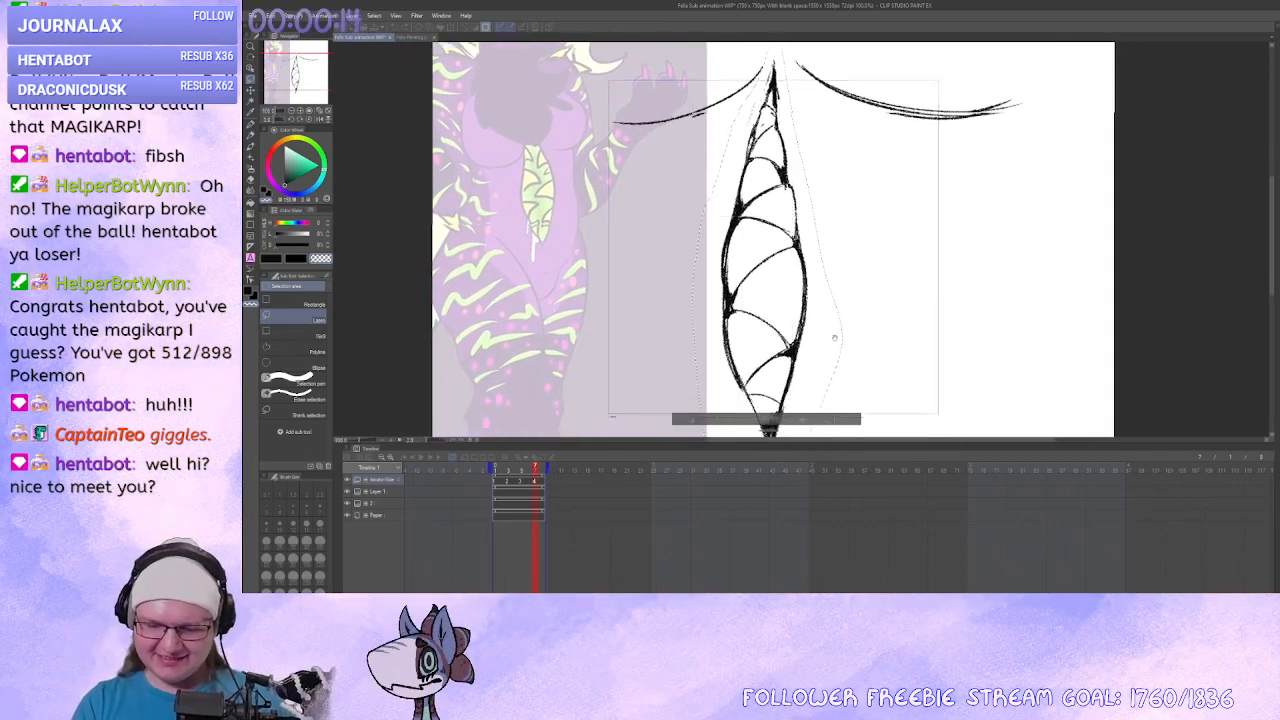
{"action": "left_click_drag", "start_coordinate": [834, 337], "coordinate": [758, 338]}
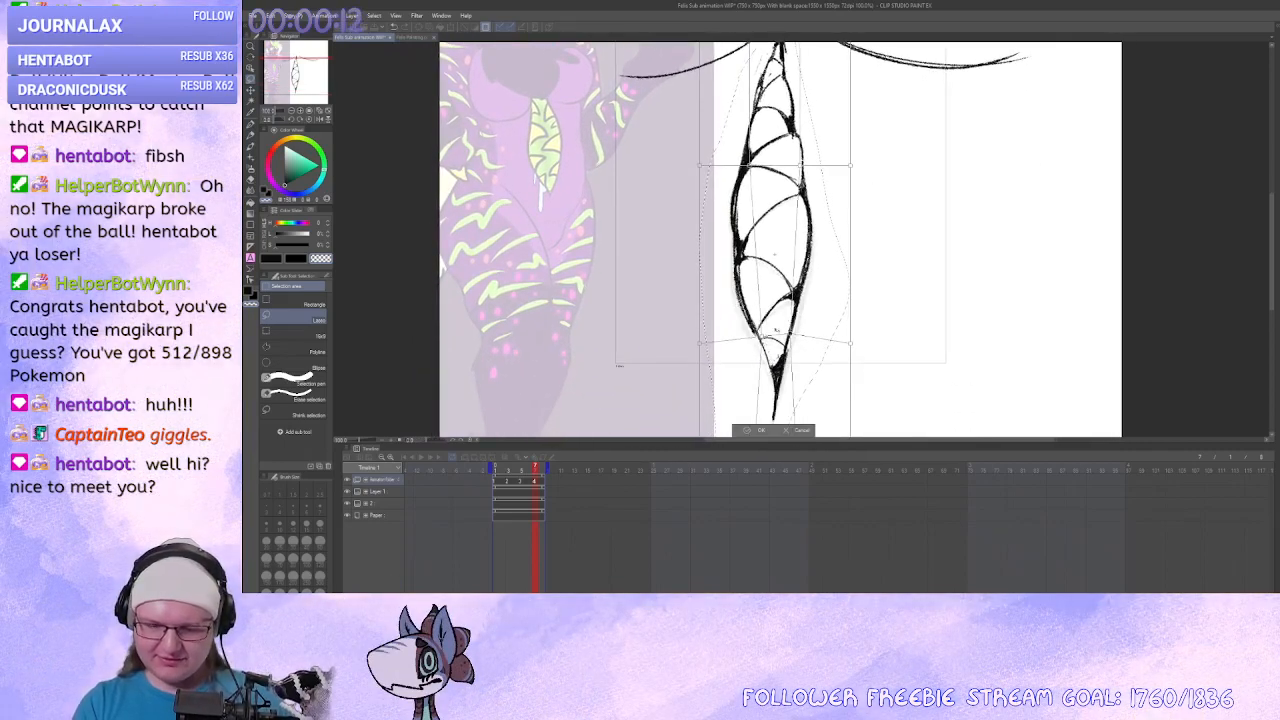
{"action": "left_click_drag", "start_coordinate": [774, 254], "coordinate": [767, 375]}
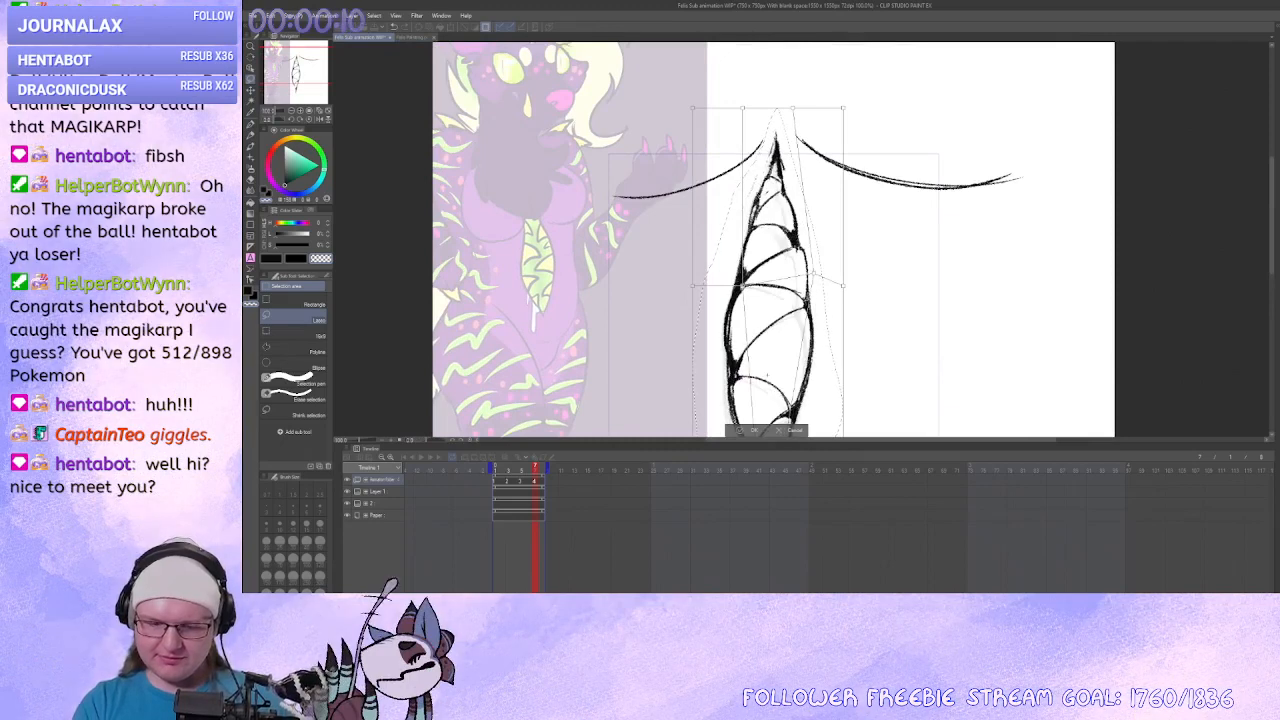
{"action": "left_click_drag", "start_coordinate": [743, 285], "coordinate": [730, 280]}
{"action": "key", "text": "Return"}
Pull the mesh's upper corners outward and fine-tune the grid points around the mouth's upper half.
{"action": "left_click_drag", "start_coordinate": [783, 152], "coordinate": [678, 148]}
{"action": "left_click_drag", "start_coordinate": [844, 148], "coordinate": [851, 151]}
{"action": "left_click_drag", "start_coordinate": [852, 229], "coordinate": [854, 200]}
{"action": "left_click_drag", "start_coordinate": [817, 284], "coordinate": [820, 280]}
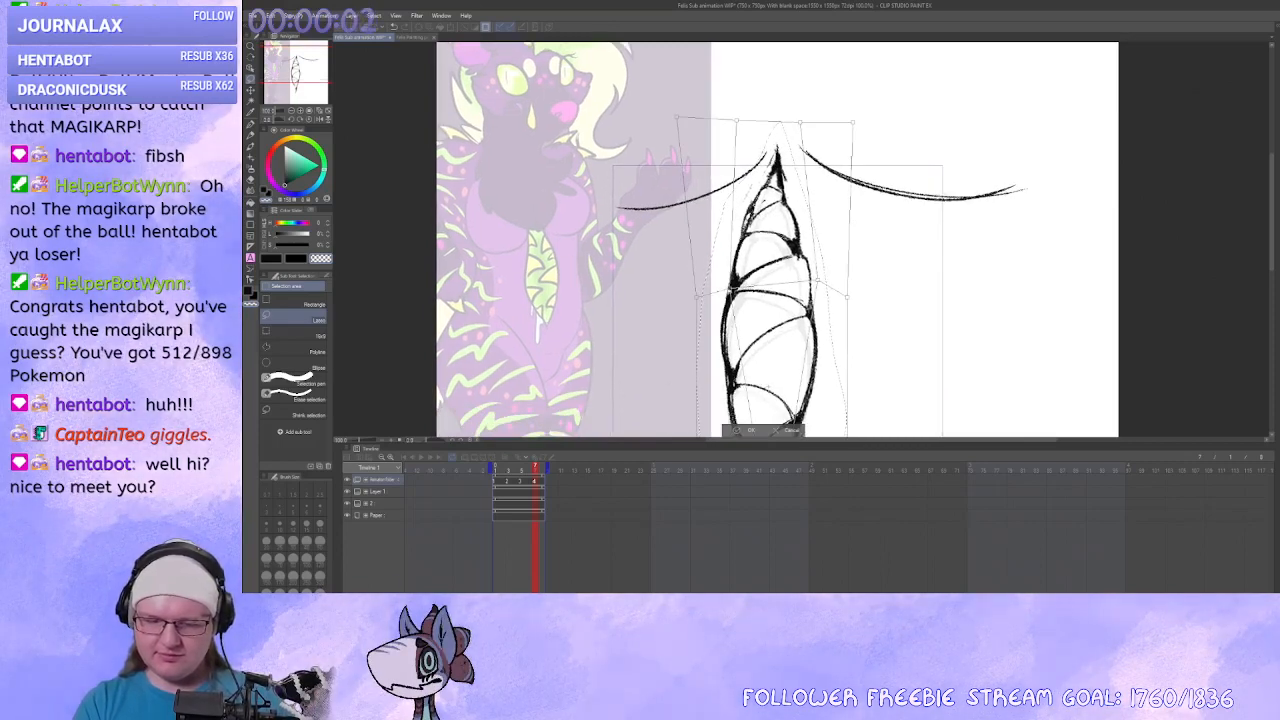
{"action": "left_click_drag", "start_coordinate": [734, 290], "coordinate": [731, 285]}
{"action": "left_click_drag", "start_coordinate": [848, 297], "coordinate": [846, 297]}
Pull the mesh points around the mouth's lower end inward, apply the transform and clear the selection.
{"action": "left_click_drag", "start_coordinate": [844, 421], "coordinate": [831, 273]}
{"action": "left_click_drag", "start_coordinate": [834, 328], "coordinate": [820, 324]}
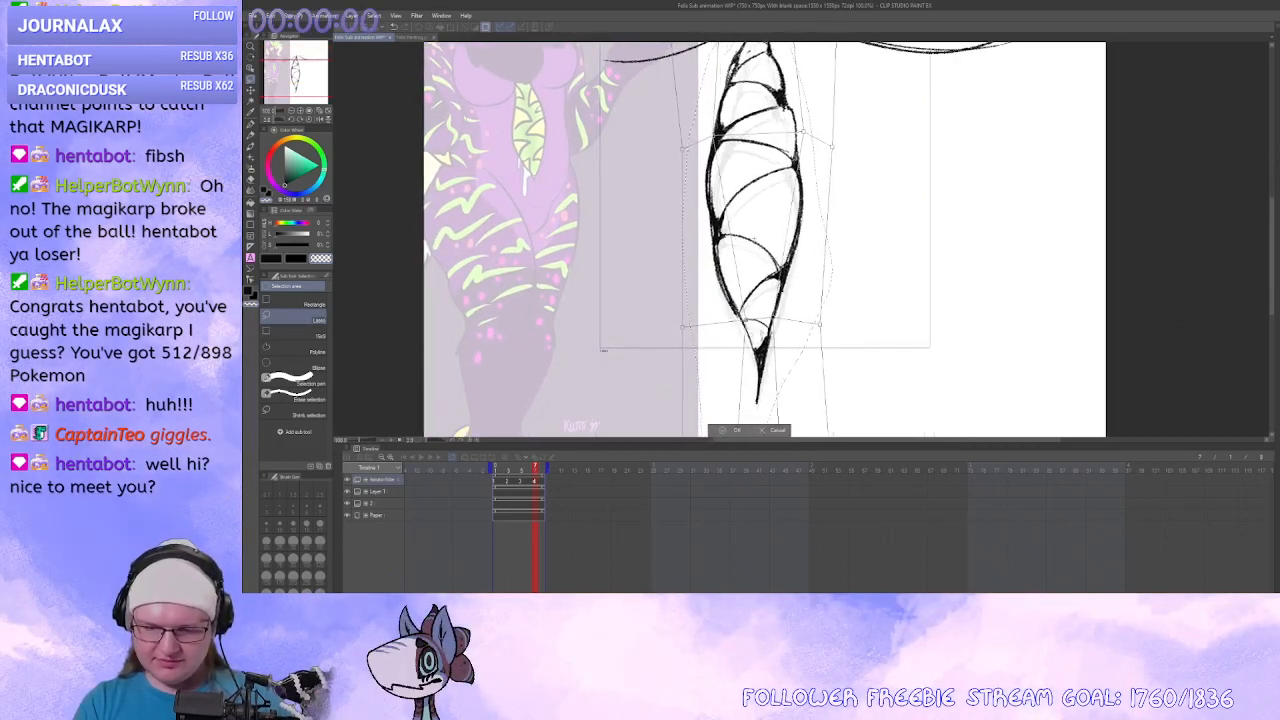
{"action": "left_click_drag", "start_coordinate": [683, 327], "coordinate": [699, 324]}
{"action": "left_click_drag", "start_coordinate": [847, 375], "coordinate": [868, 265]}
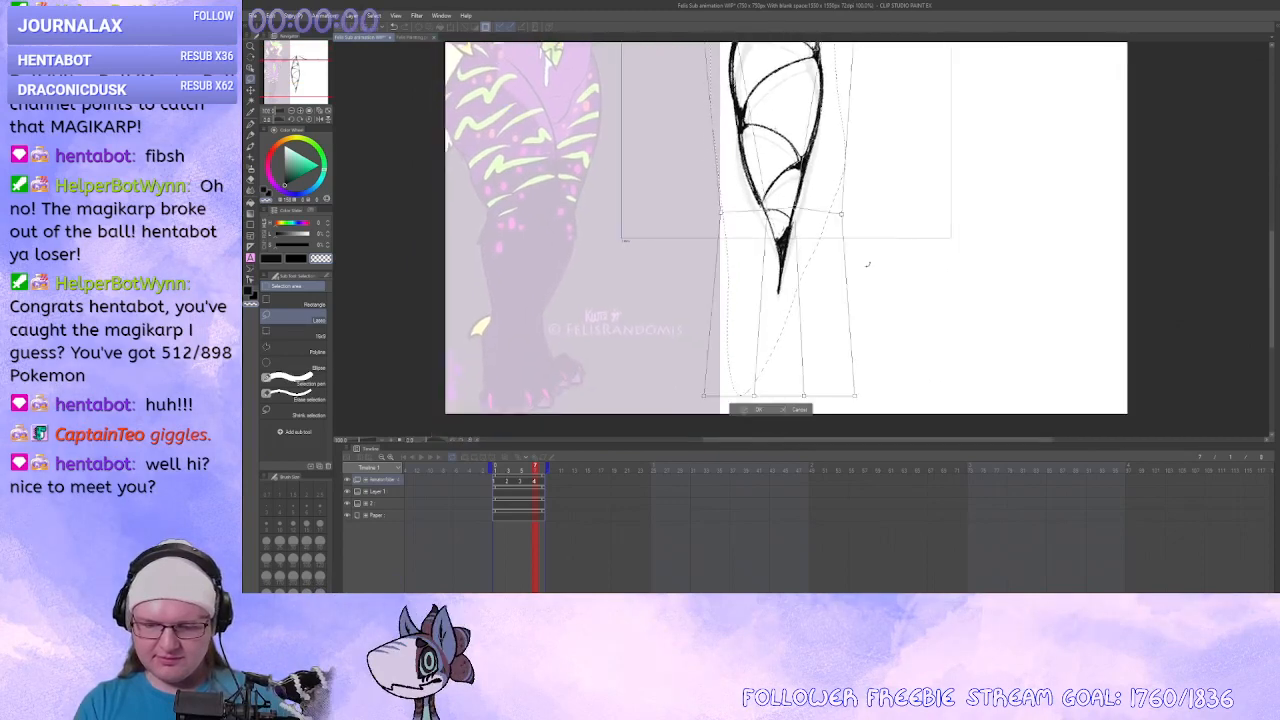
{"action": "left_click_drag", "start_coordinate": [854, 395], "coordinate": [789, 378]}
{"action": "left_click_drag", "start_coordinate": [754, 396], "coordinate": [769, 393]}
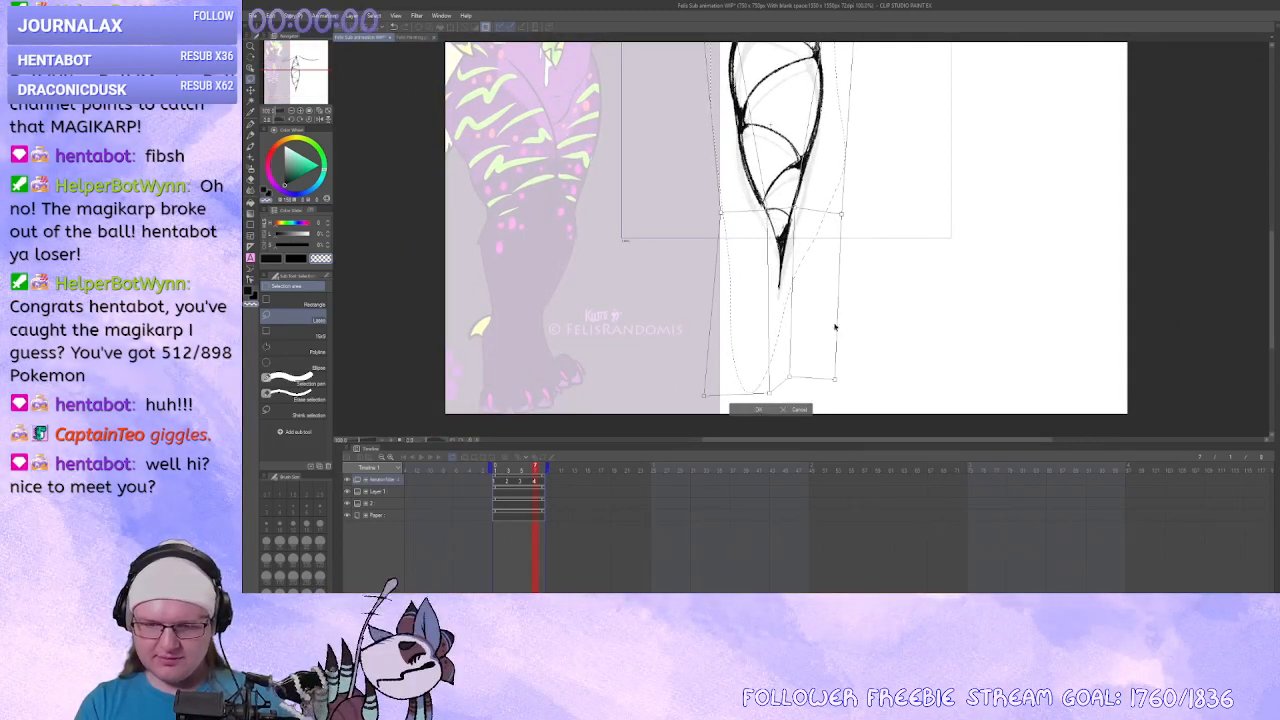
{"action": "left_click", "coordinate": [757, 409]}
{"action": "mouse_move", "coordinate": [889, 327]}
{"action": "left_mouse_down"}
{"action": "mouse_move", "coordinate": [883, 366]}
{"action": "mouse_move", "coordinate": [876, 337]}
{"action": "left_mouse_up"}
{"action": "key", "text": "ctrl+d"}
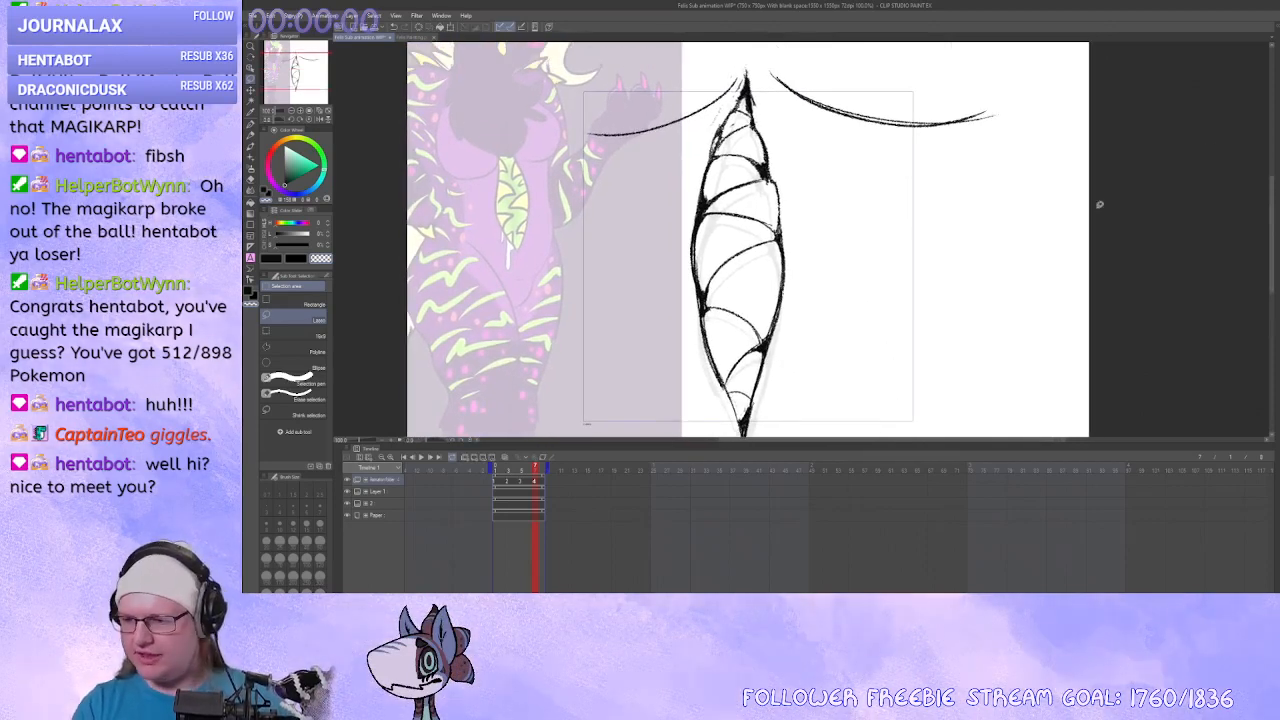
Play the animation to check the mouth's movement across the four cels and stop playback.
{"action": "key", "text": "space"}
{"action": "key", "text": "period"}
{"action": "left_click_drag", "start_coordinate": [1097, 211], "coordinate": [1118, 202]}
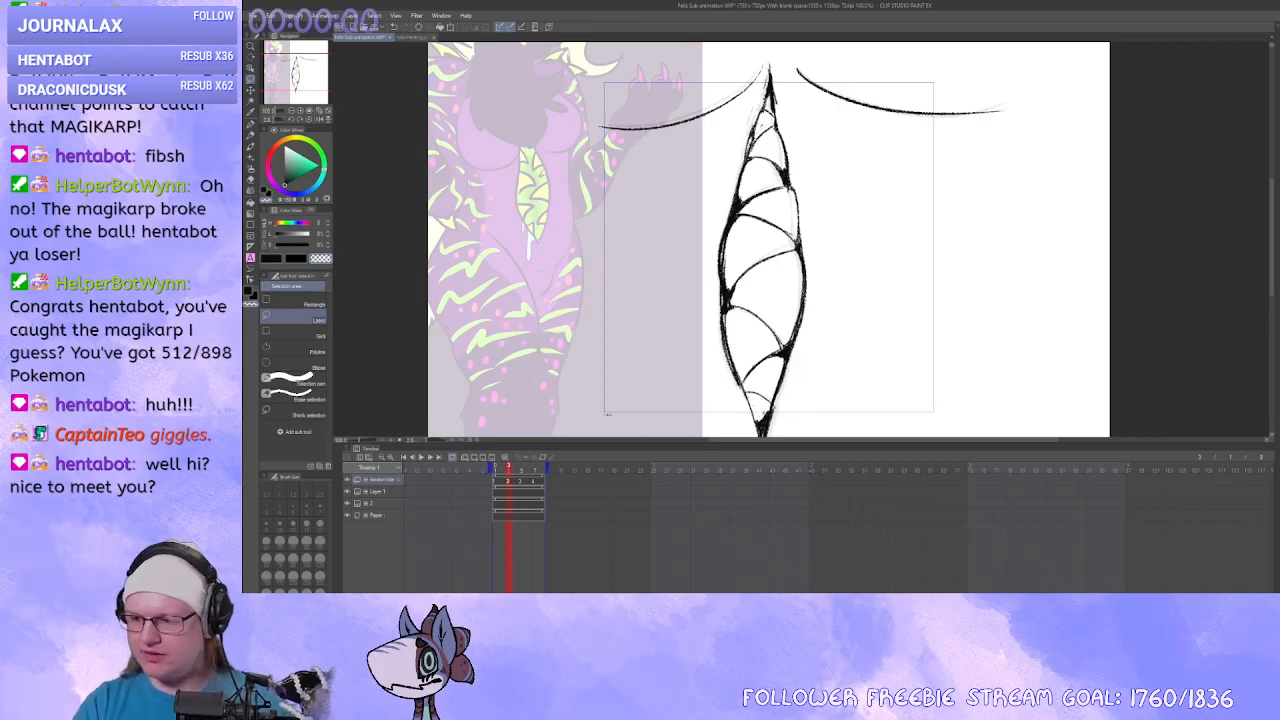
{"action": "left_click", "coordinate": [420, 458]}
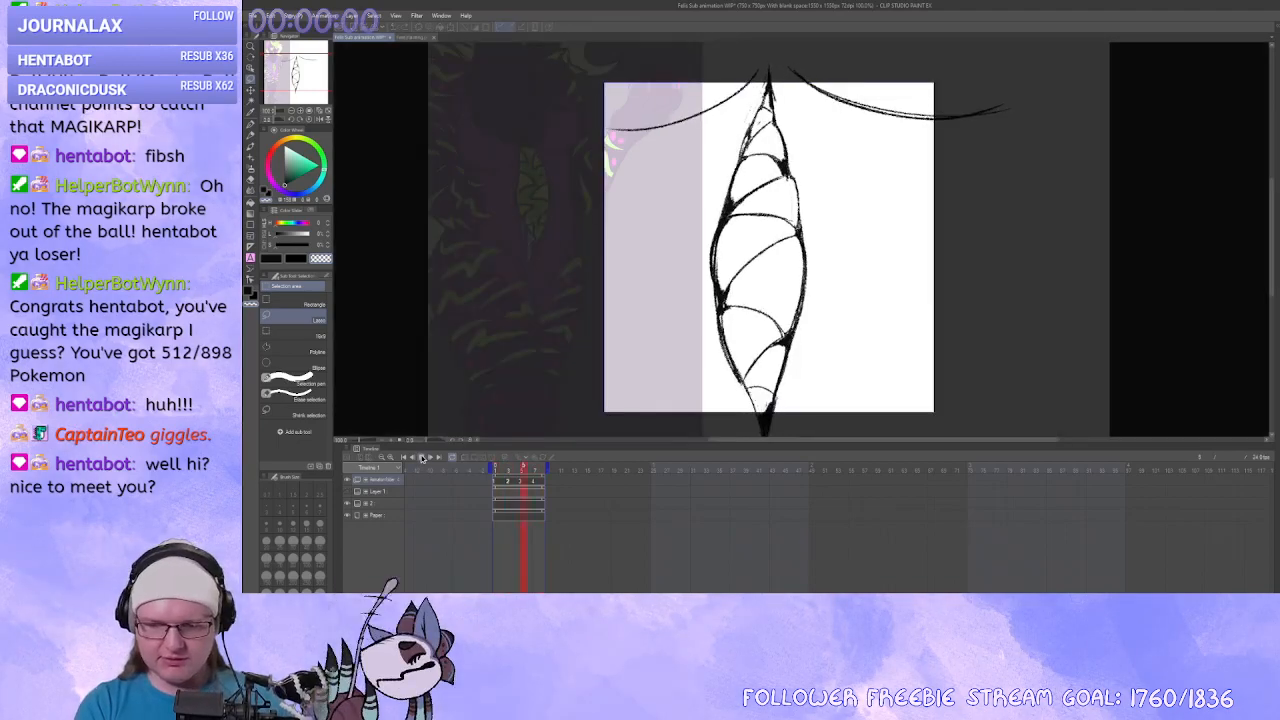
{"action": "left_click", "coordinate": [422, 460]}
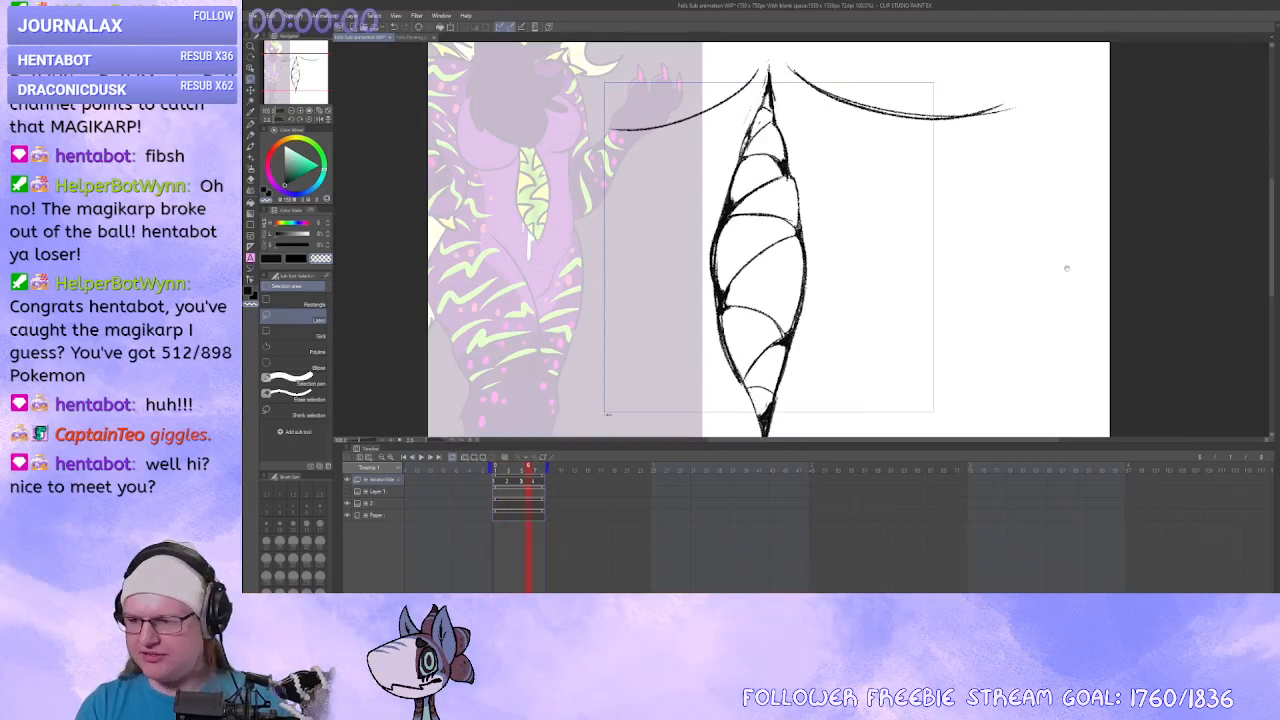
Duplicate the sketch animation folder, leave the sketch faded as a guide beneath emptied cels, and go to frame 1.
{"action": "left_click_drag", "start_coordinate": [1067, 268], "coordinate": [1112, 237]}
{"action": "key", "text": "Right"}
{"action": "key", "text": "ctrl+v"}
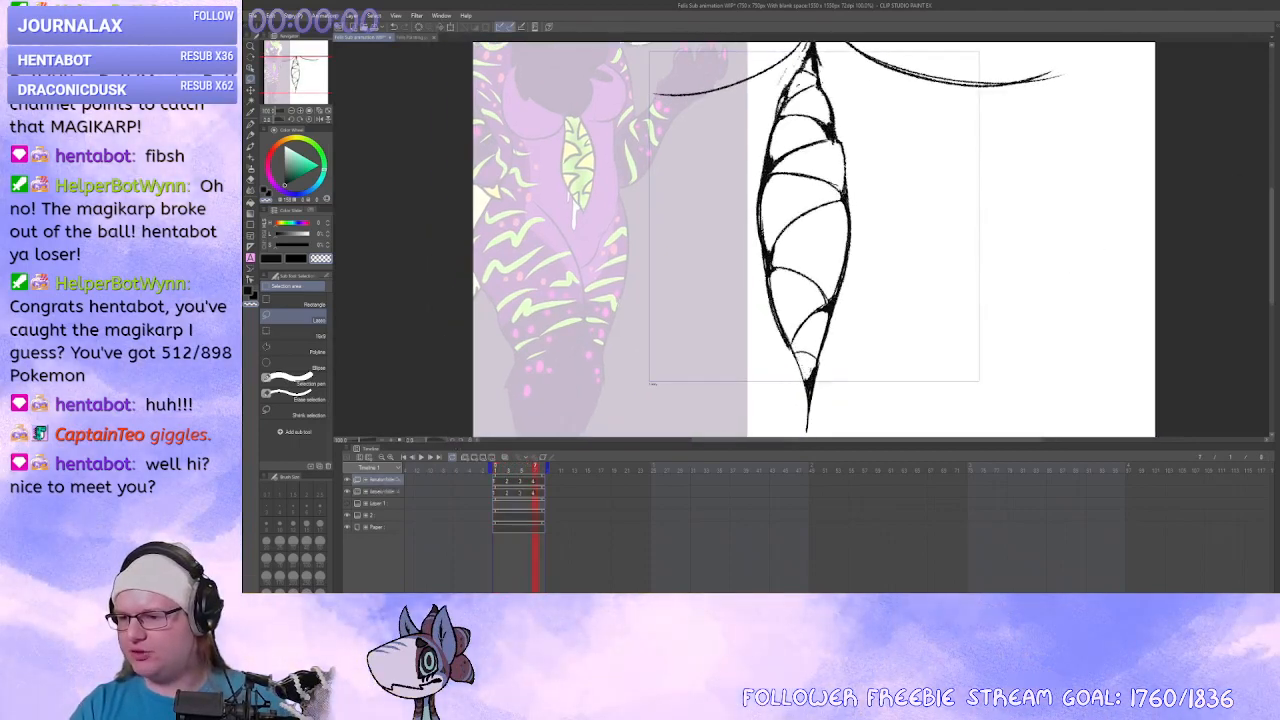
{"action": "left_click", "coordinate": [385, 491]}
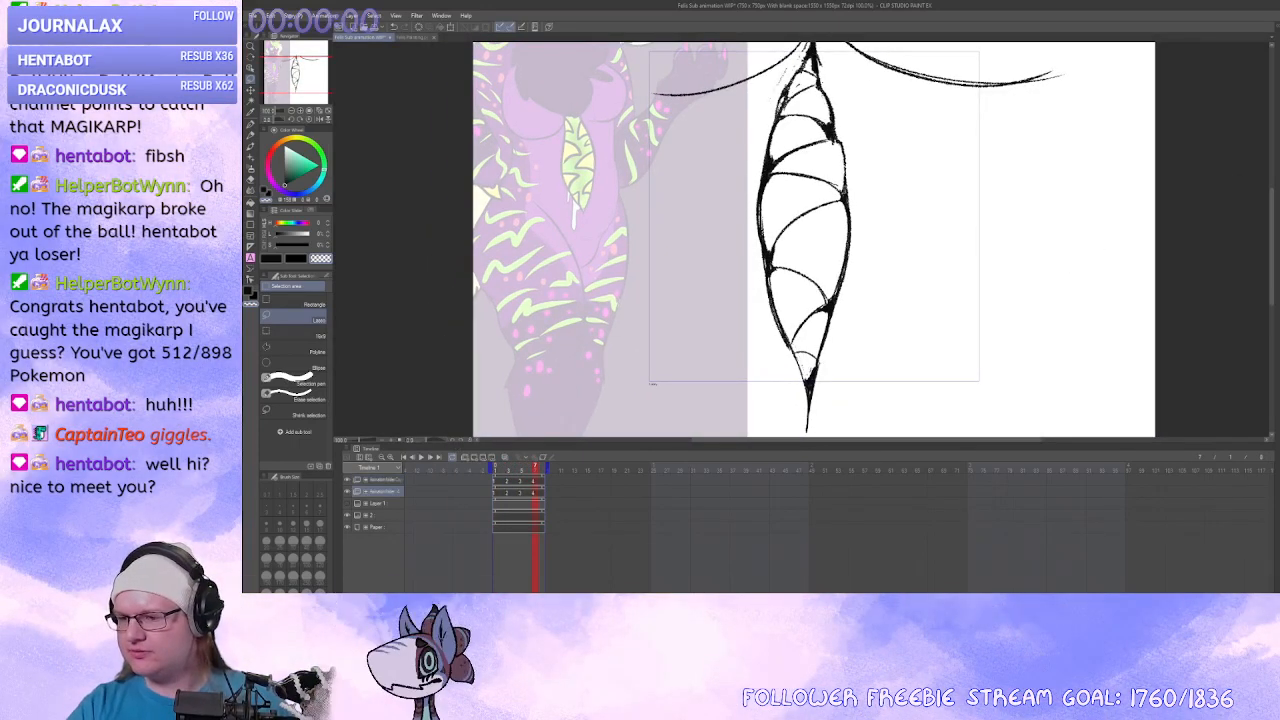
{"action": "left_click", "coordinate": [495, 481]}
{"action": "key", "text": "space"}
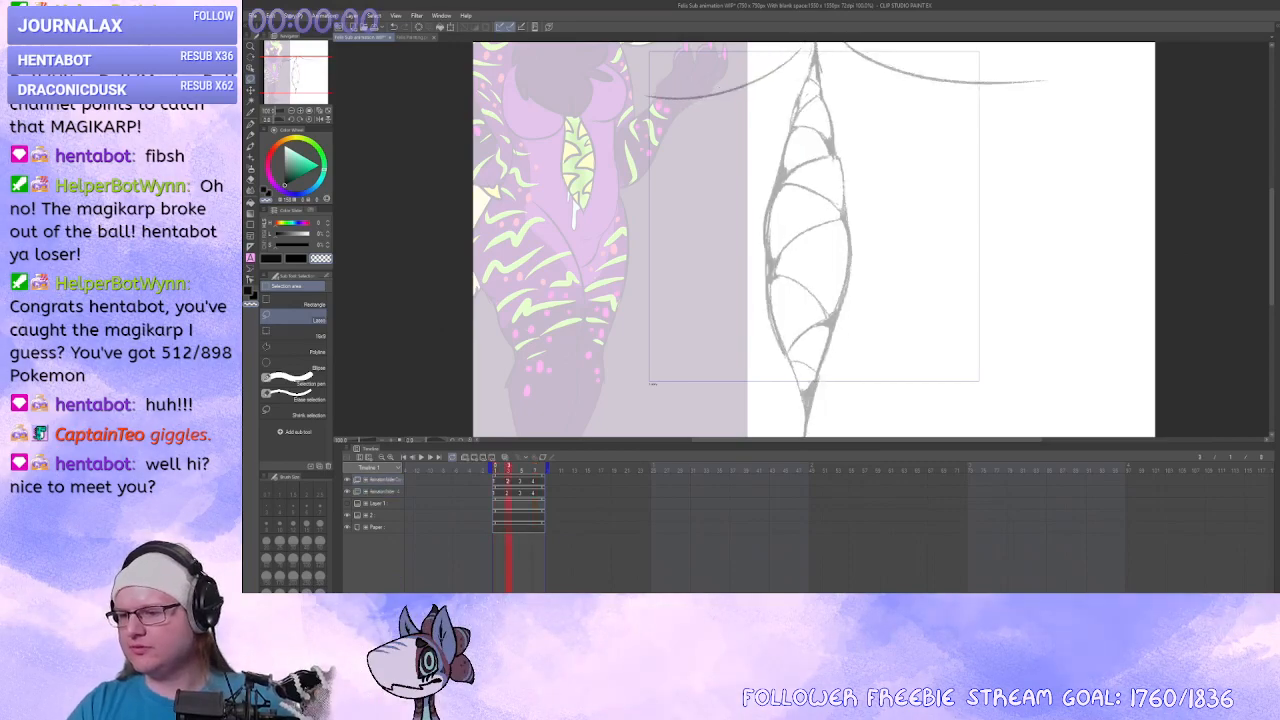
{"action": "left_click_drag", "start_coordinate": [982, 201], "coordinate": [932, 149]}
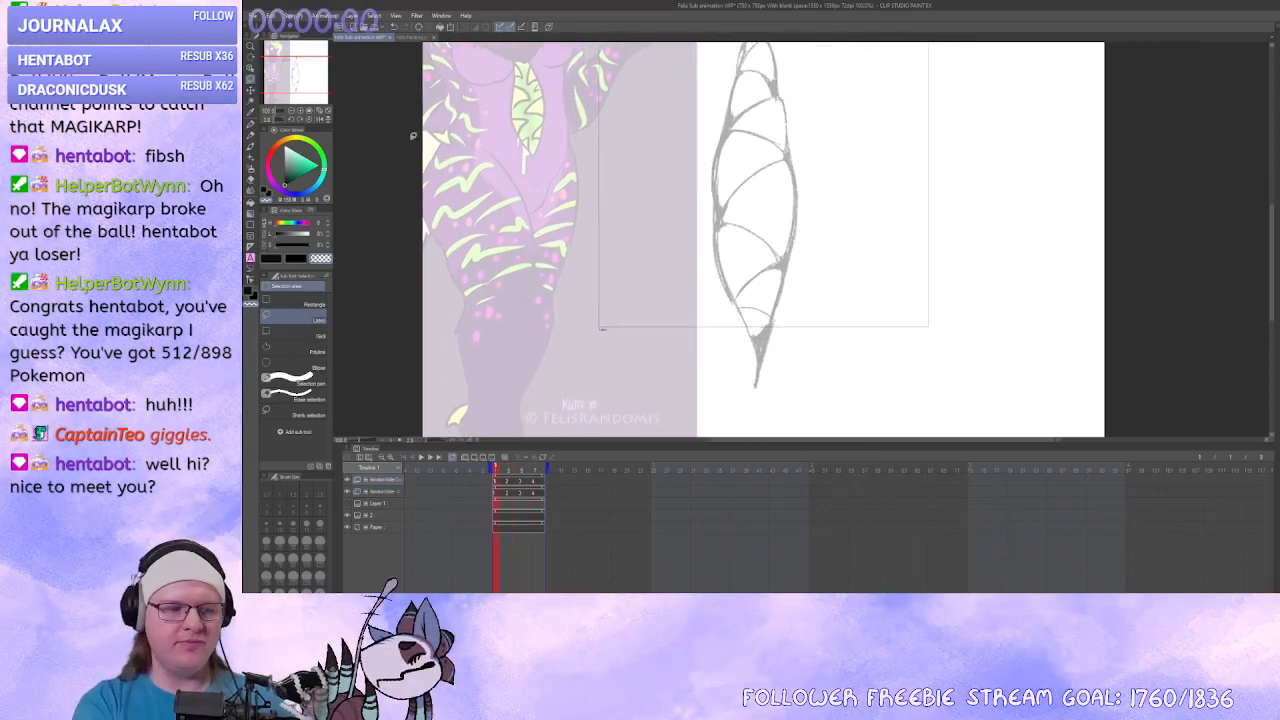
Choose the pen and a near-black blue colour for inking the mouth on frame 1.
{"action": "key", "text": "ctrl+plus"}
{"action": "key", "text": "ctrl+plus"}
{"action": "left_click", "coordinate": [250, 124]}
{"action": "left_click_drag", "start_coordinate": [627, 328], "coordinate": [701, 234]}
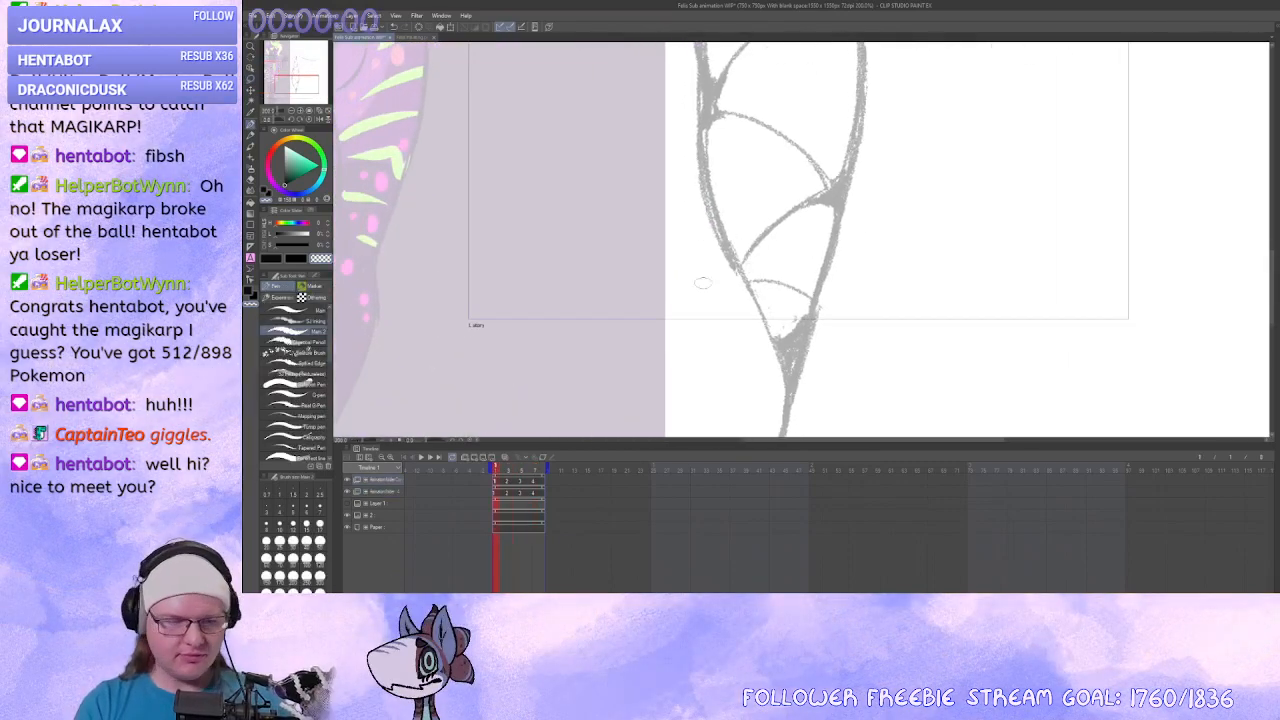
{"action": "left_click_drag", "start_coordinate": [772, 251], "coordinate": [755, 292]}
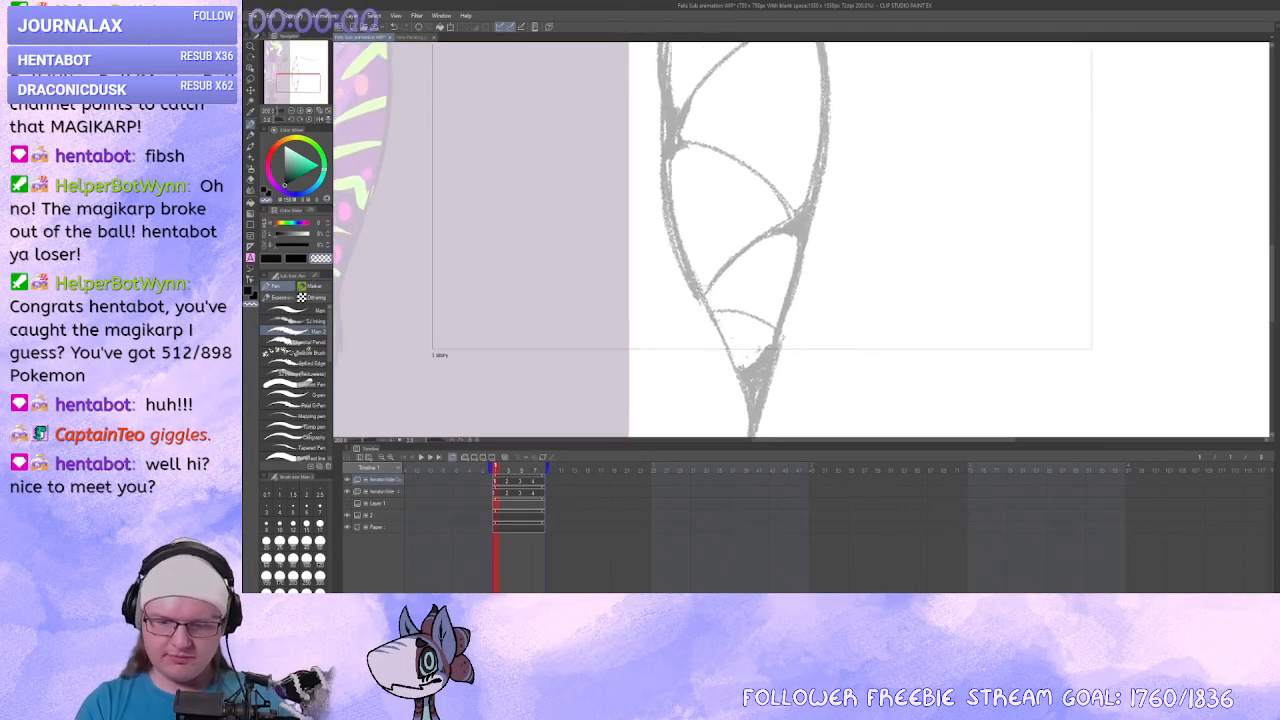
{"action": "left_click_drag", "start_coordinate": [819, 176], "coordinate": [817, 275]}
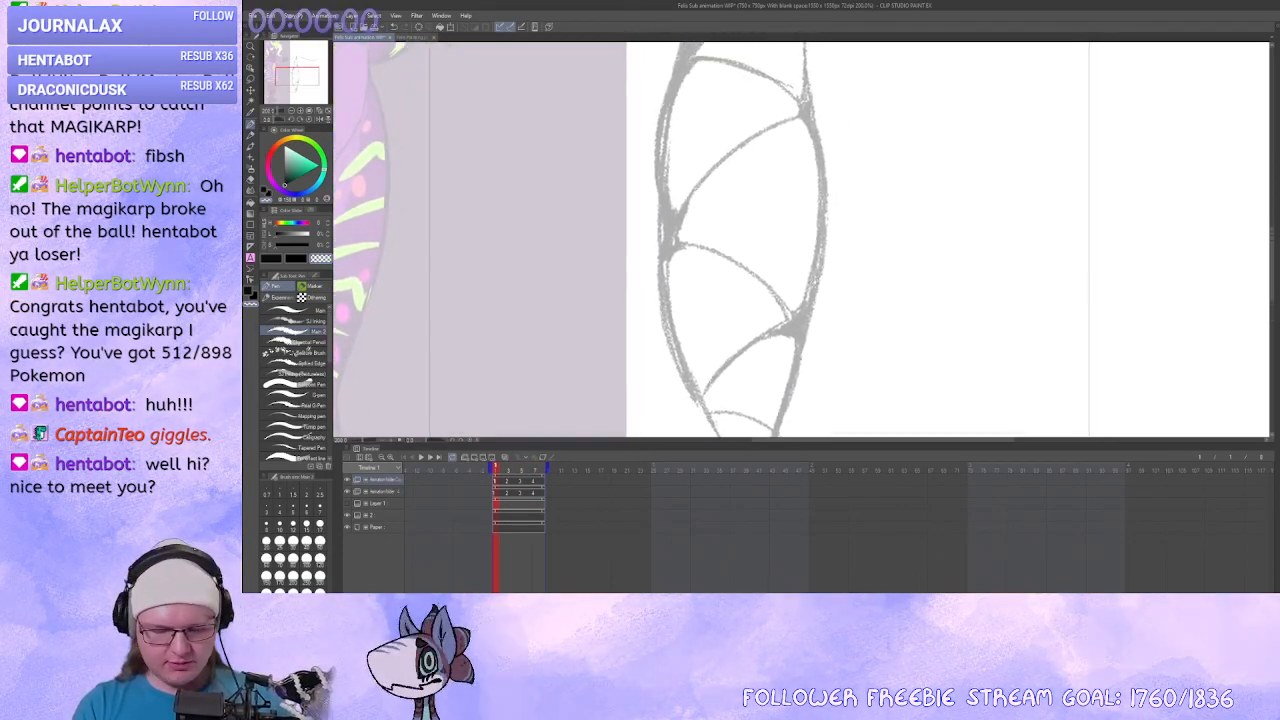
{"action": "left_click_drag", "start_coordinate": [766, 311], "coordinate": [771, 231]}
{"action": "left_click_drag", "start_coordinate": [741, 276], "coordinate": [745, 263]}
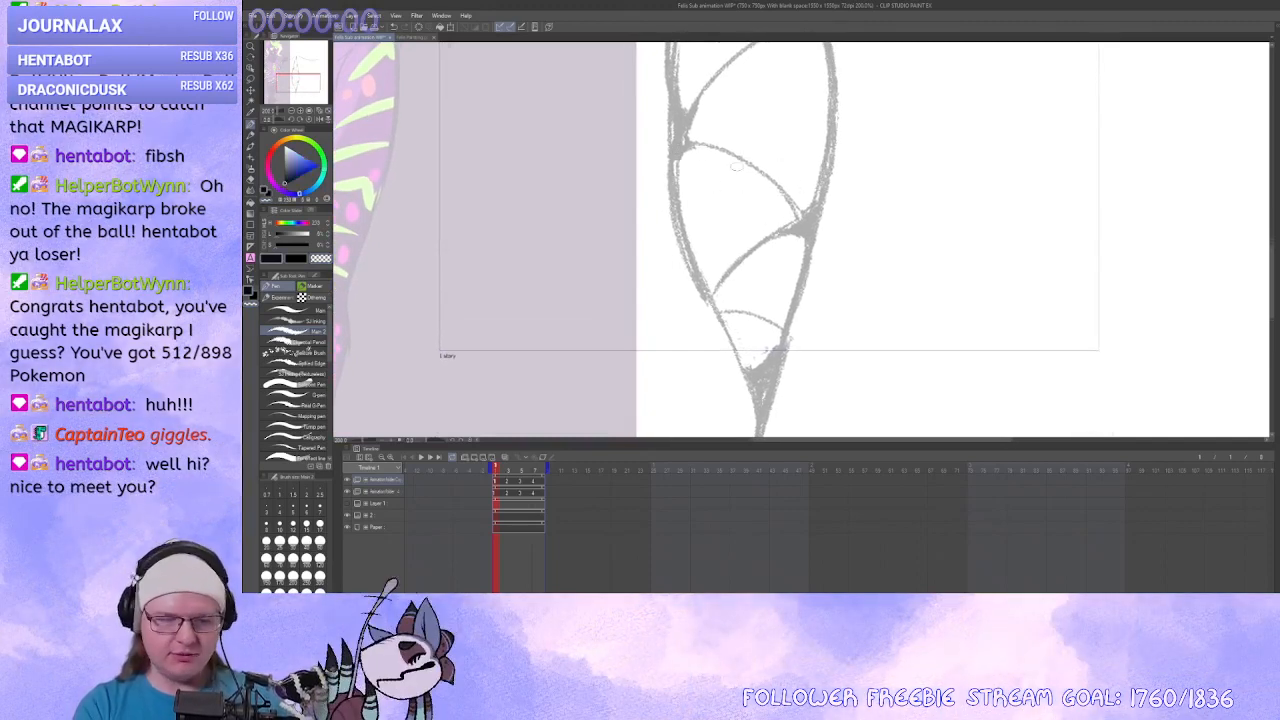
Try curved tooth strokes over the lower part of the mouth guide and undo them.
{"action": "left_click_drag", "start_coordinate": [669, 148], "coordinate": [812, 180]}
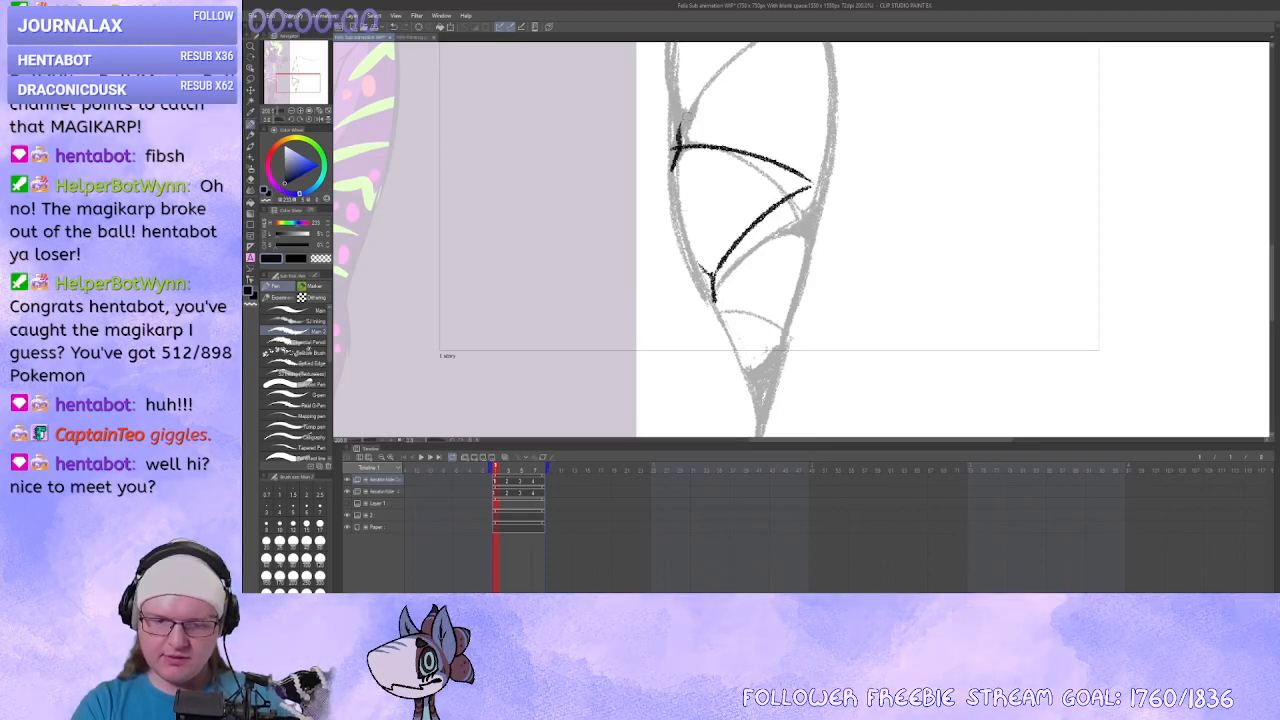
{"action": "key", "text": "ctrl+z"}
{"action": "mouse_move", "coordinate": [677, 149]}
{"action": "left_mouse_down"}
{"action": "mouse_move", "coordinate": [661, 188]}
{"action": "mouse_move", "coordinate": [710, 282]}
{"action": "left_mouse_up"}
{"action": "key", "text": "ctrl+z"}
{"action": "key", "text": "ctrl+z"}
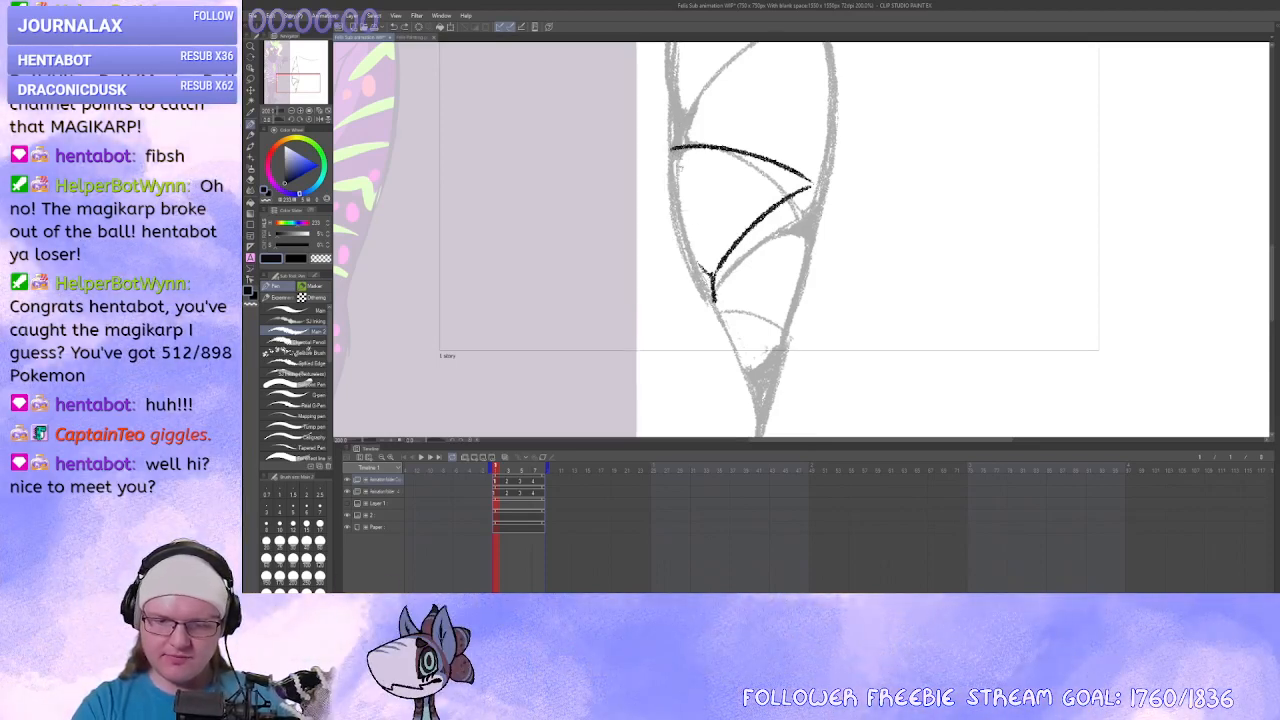
{"action": "key", "text": "ctrl+z"}
{"action": "key", "text": "ctrl+z"}
{"action": "key", "text": "ctrl+z"}
{"action": "key", "text": "ctrl+z"}
Try a long stroke along the mouth's upper left edge and undo it.
{"action": "mouse_move", "coordinate": [777, 67]}
{"action": "left_mouse_down"}
{"action": "mouse_move", "coordinate": [789, 169]}
{"action": "mouse_move", "coordinate": [744, 199]}
{"action": "mouse_move", "coordinate": [599, 391]}
{"action": "left_mouse_up"}
{"action": "left_click_drag", "start_coordinate": [948, 111], "coordinate": [698, 249]}
{"action": "left_click_drag", "start_coordinate": [862, 168], "coordinate": [886, 142]}
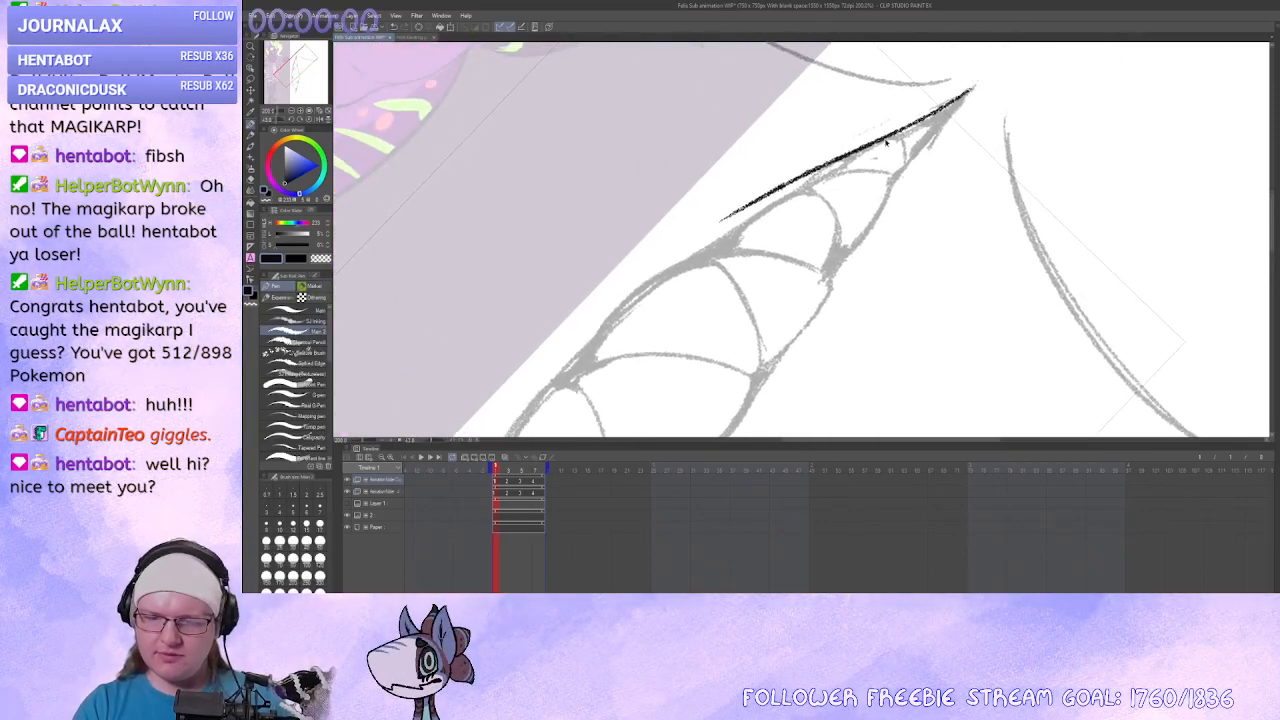
{"action": "key", "text": "ctrl+z"}
{"action": "left_click_drag", "start_coordinate": [973, 86], "coordinate": [767, 215]}
{"action": "key", "text": "ctrl+z"}
Ink the lowest tooth line and the mouth's lower left edge on frame 1.
{"action": "mouse_move", "coordinate": [706, 318]}
{"action": "left_mouse_down"}
{"action": "mouse_move", "coordinate": [743, 271]}
{"action": "mouse_move", "coordinate": [783, 362]}
{"action": "mouse_move", "coordinate": [775, 178]}
{"action": "left_mouse_up"}
{"action": "mouse_move", "coordinate": [840, 345]}
{"action": "left_mouse_down"}
{"action": "mouse_move", "coordinate": [765, 338]}
{"action": "mouse_move", "coordinate": [777, 225]}
{"action": "mouse_move", "coordinate": [740, 320]}
{"action": "left_mouse_up"}
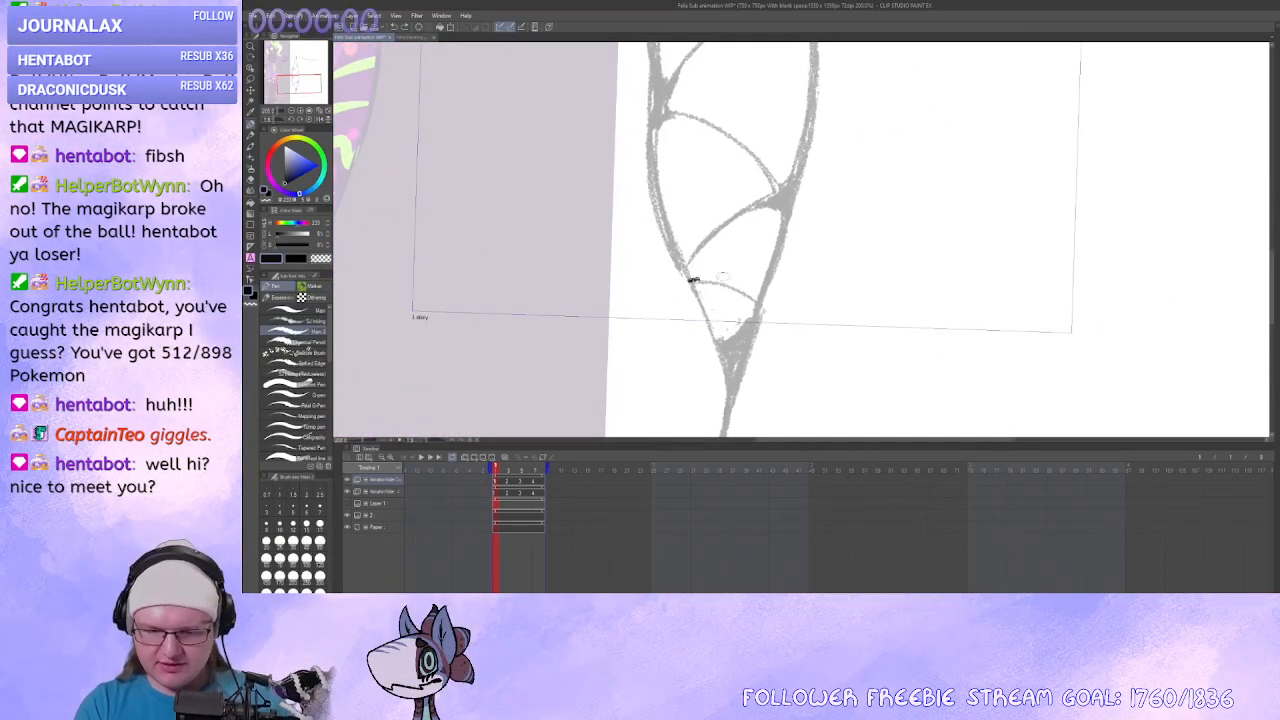
{"action": "mouse_move", "coordinate": [686, 280]}
{"action": "left_mouse_down"}
{"action": "mouse_move", "coordinate": [752, 290]}
{"action": "mouse_move", "coordinate": [749, 312]}
{"action": "left_mouse_up"}
{"action": "scroll", "coordinate": [719, 300], "scroll_direction": "up", "scroll_amount": 1}
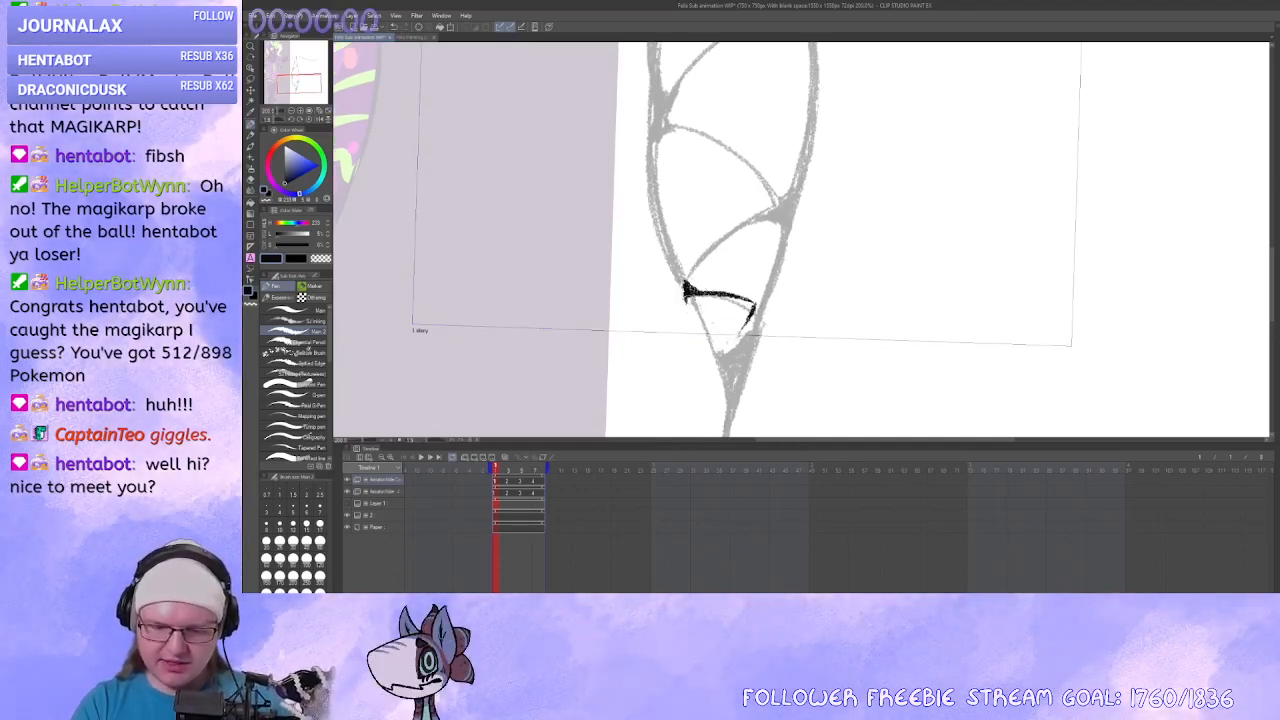
{"action": "left_click_drag", "start_coordinate": [685, 292], "coordinate": [697, 336]}
{"action": "left_click_drag", "start_coordinate": [650, 132], "coordinate": [668, 266]}
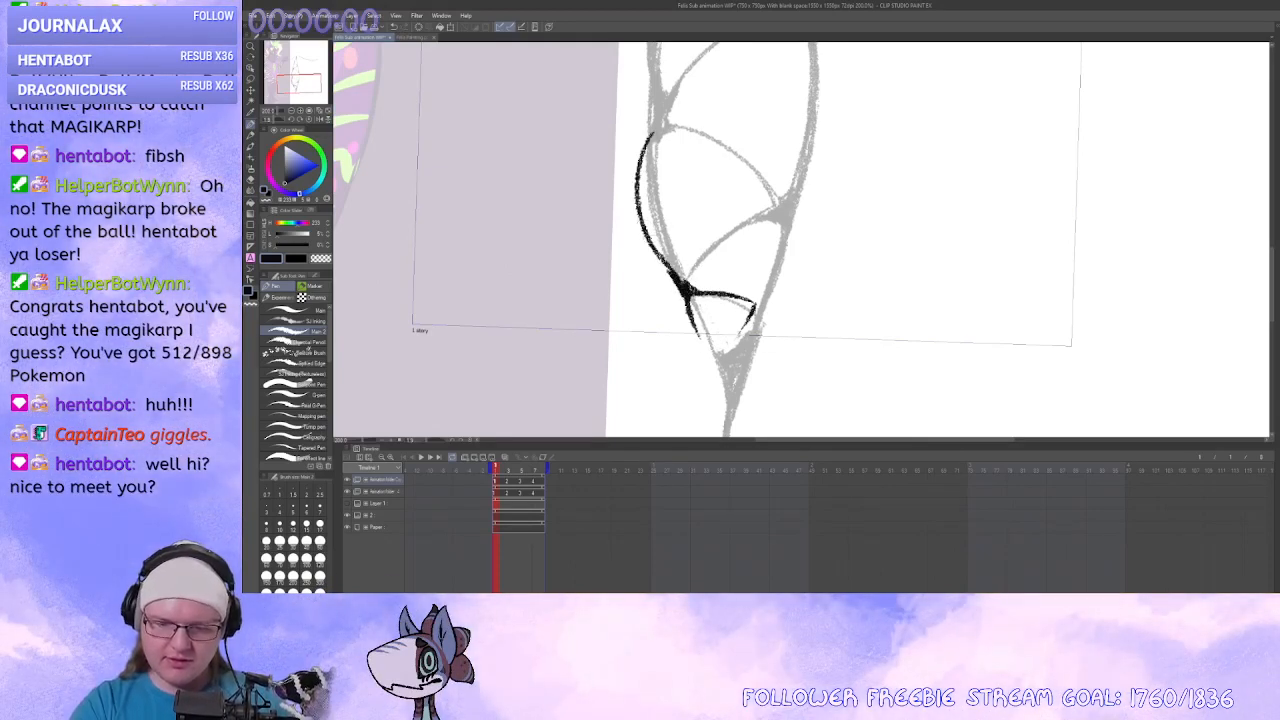
Ink the pointed tooth above the lowest one and the mouth's lower right edge, undoing strokes that do not fit.
{"action": "mouse_move", "coordinate": [640, 188]}
{"action": "left_mouse_down"}
{"action": "mouse_move", "coordinate": [691, 320]}
{"action": "mouse_move", "coordinate": [746, 323]}
{"action": "mouse_move", "coordinate": [795, 225]}
{"action": "mouse_move", "coordinate": [727, 250]}
{"action": "mouse_move", "coordinate": [690, 285]}
{"action": "mouse_move", "coordinate": [771, 318]}
{"action": "left_mouse_up"}
{"action": "key", "text": "ctrl+z"}
{"action": "key", "text": "ctrl+z"}
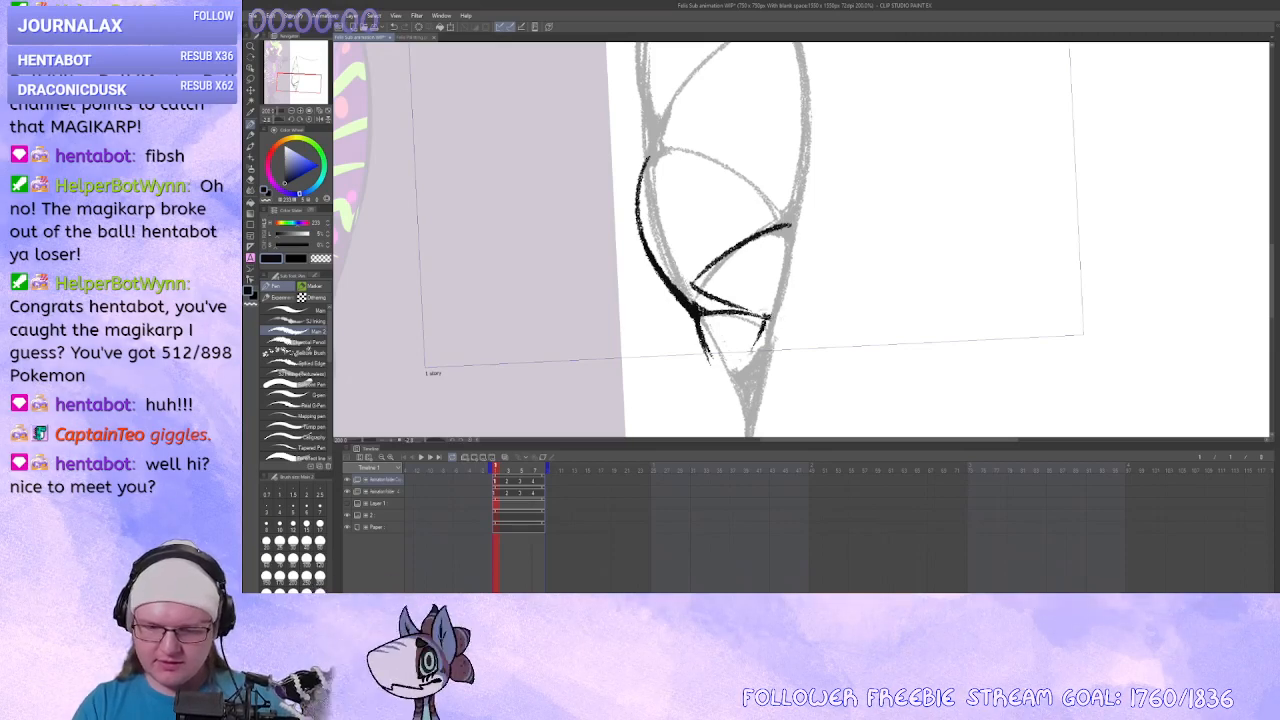
{"action": "left_click_drag", "start_coordinate": [791, 224], "coordinate": [764, 367]}
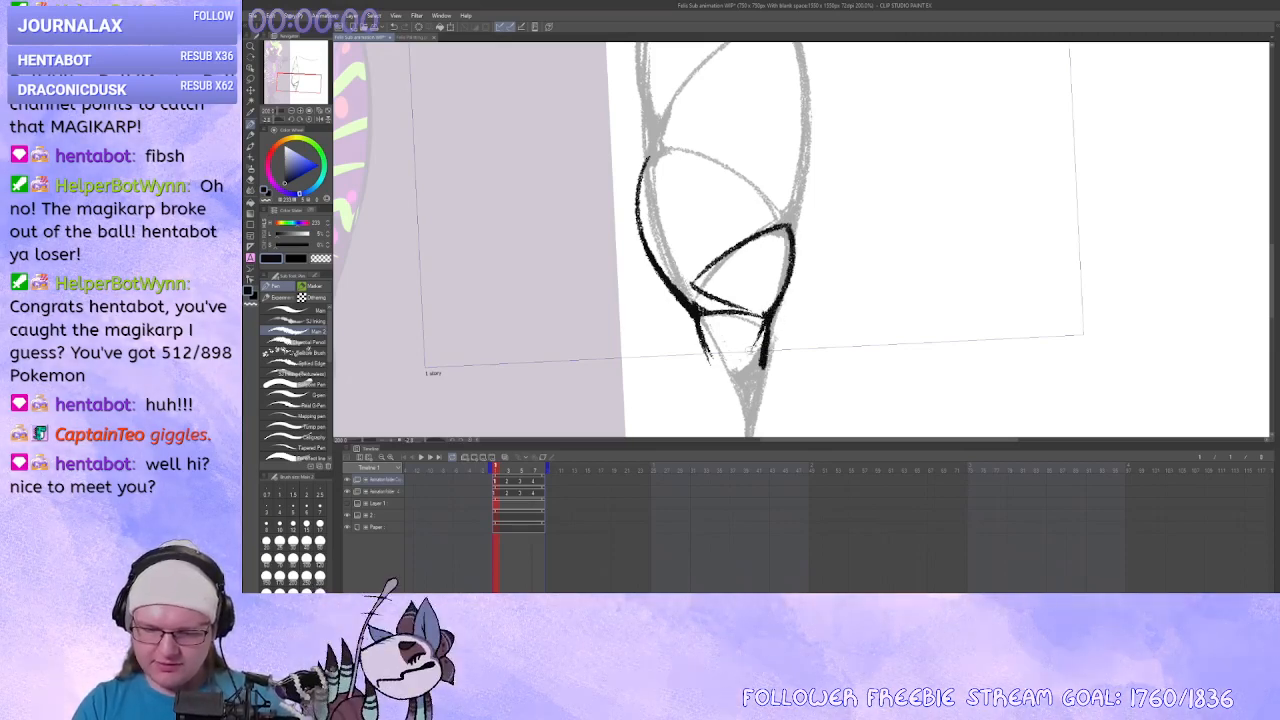
{"action": "left_click_drag", "start_coordinate": [768, 322], "coordinate": [746, 360]}
Ink the large pointed tooth projecting from the mouth's lower left edge on frame 1, undoing a stroke that does not fit.
{"action": "mouse_move", "coordinate": [745, 272]}
{"action": "left_mouse_down"}
{"action": "mouse_move", "coordinate": [763, 314]}
{"action": "mouse_move", "coordinate": [755, 346]}
{"action": "mouse_move", "coordinate": [793, 248]}
{"action": "mouse_move", "coordinate": [852, 197]}
{"action": "left_mouse_up"}
{"action": "left_click_drag", "start_coordinate": [838, 245], "coordinate": [824, 312]}
{"action": "key", "text": "ctrl+z"}
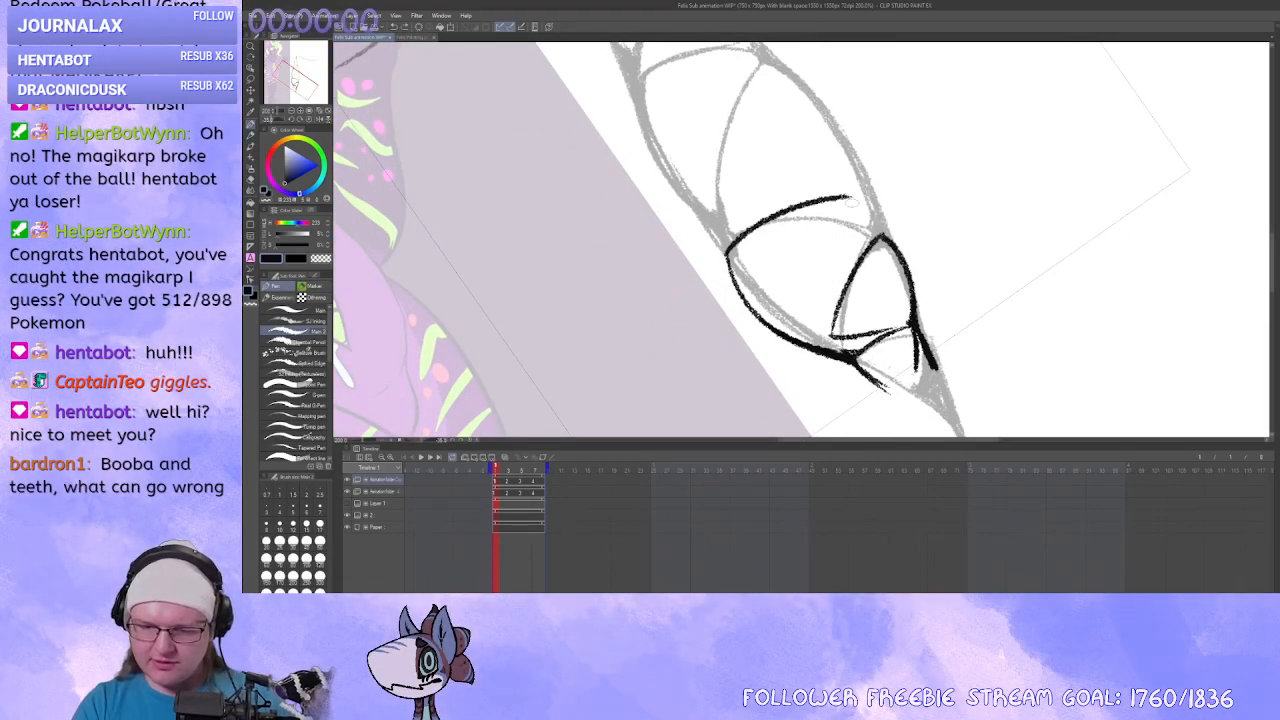
{"action": "mouse_move", "coordinate": [852, 196]}
{"action": "left_mouse_down"}
{"action": "mouse_move", "coordinate": [830, 338]}
{"action": "mouse_move", "coordinate": [728, 303]}
{"action": "mouse_move", "coordinate": [736, 254]}
{"action": "mouse_move", "coordinate": [730, 284]}
{"action": "mouse_move", "coordinate": [705, 234]}
{"action": "left_mouse_up"}
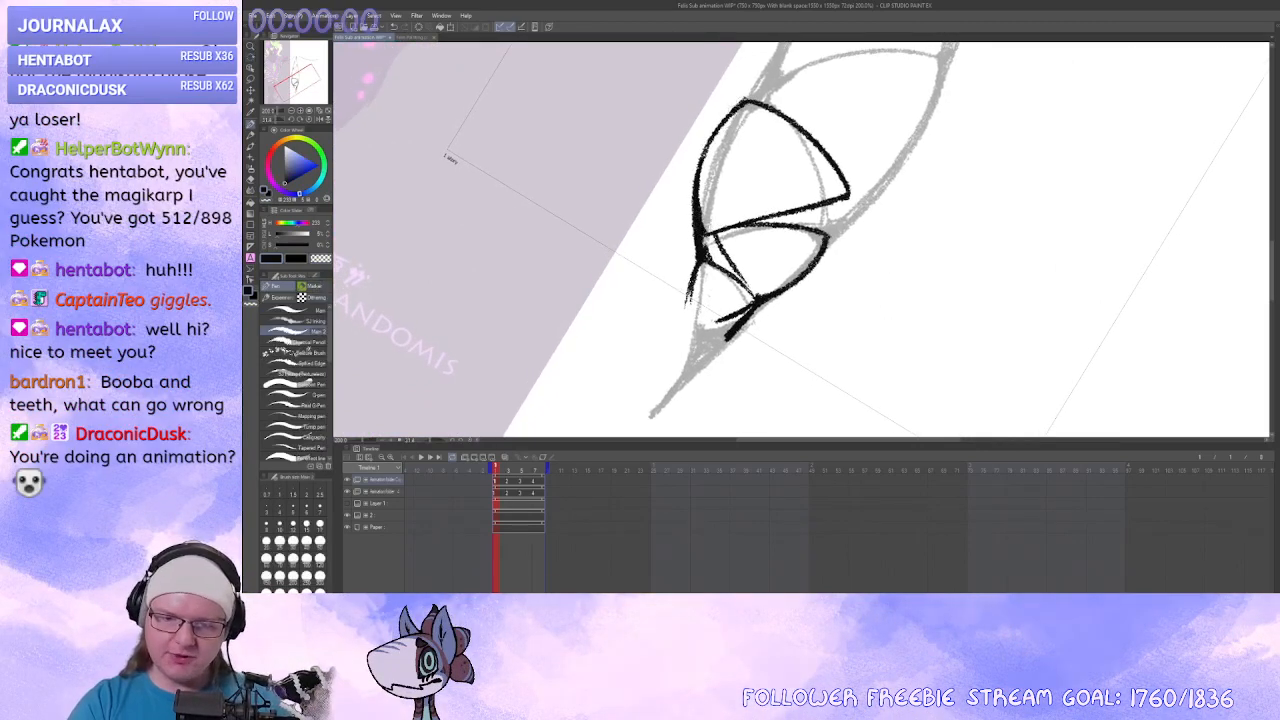
Ink the bulging left edge of the mouth upward from the large left tooth, undoing strokes that do not fit.
{"action": "left_click_drag", "start_coordinate": [741, 108], "coordinate": [750, 93]}
{"action": "left_click_drag", "start_coordinate": [750, 93], "coordinate": [692, 130]}
{"action": "left_click_drag", "start_coordinate": [692, 130], "coordinate": [686, 270]}
{"action": "mouse_move", "coordinate": [719, 94]}
{"action": "left_mouse_down"}
{"action": "mouse_move", "coordinate": [716, 176]}
{"action": "mouse_move", "coordinate": [666, 342]}
{"action": "left_mouse_up"}
{"action": "key", "text": "ctrl+z"}
{"action": "key", "text": "ctrl+z"}
{"action": "mouse_move", "coordinate": [728, 164]}
{"action": "left_mouse_down"}
{"action": "mouse_move", "coordinate": [664, 344]}
{"action": "mouse_move", "coordinate": [670, 312]}
{"action": "left_mouse_up"}
{"action": "key", "text": "ctrl+z"}
{"action": "mouse_move", "coordinate": [674, 356]}
{"action": "left_mouse_down"}
{"action": "mouse_move", "coordinate": [678, 212]}
{"action": "mouse_move", "coordinate": [714, 162]}
{"action": "mouse_move", "coordinate": [688, 280]}
{"action": "mouse_move", "coordinate": [694, 238]}
{"action": "mouse_move", "coordinate": [759, 152]}
{"action": "left_mouse_up"}
{"action": "key", "text": "ctrl+z"}
{"action": "mouse_move", "coordinate": [750, 162]}
{"action": "left_mouse_down"}
{"action": "mouse_move", "coordinate": [712, 206]}
{"action": "mouse_move", "coordinate": [698, 262]}
{"action": "mouse_move", "coordinate": [711, 165]}
{"action": "mouse_move", "coordinate": [744, 140]}
{"action": "left_mouse_up"}
{"action": "key", "text": "ctrl+z"}
{"action": "key", "text": "ctrl+z"}
{"action": "key", "text": "ctrl+z"}
{"action": "key", "text": "ctrl+z"}
{"action": "key", "text": "ctrl+z"}
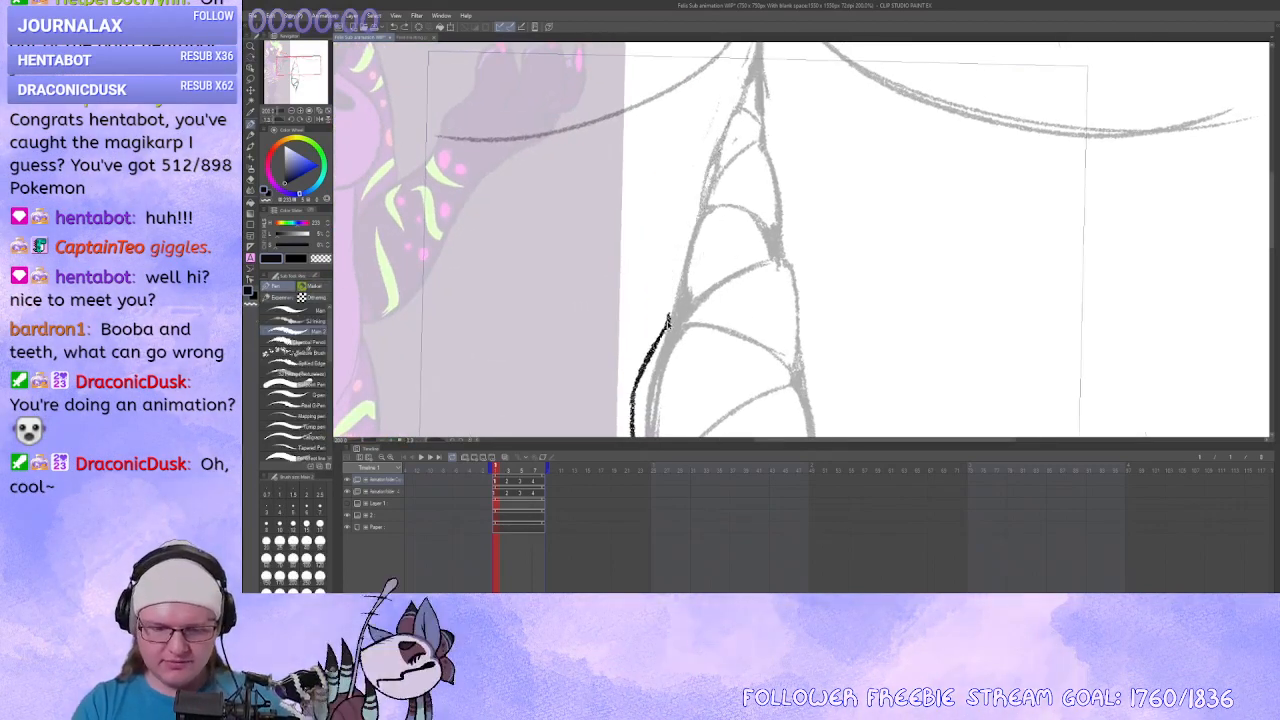
Continue the mouth's left edge upward with a second bulge and thicken the corners where the bulges meet.
{"action": "left_click_drag", "start_coordinate": [668, 318], "coordinate": [672, 255]}
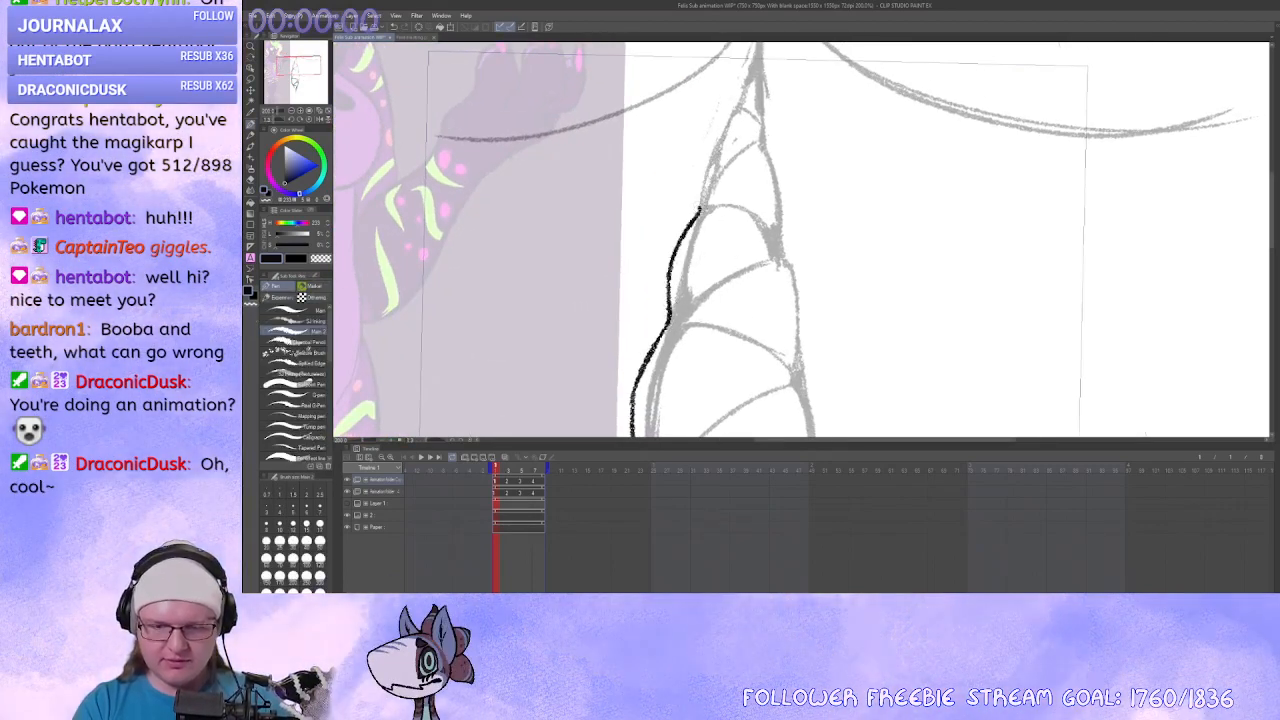
{"action": "left_click_drag", "start_coordinate": [700, 208], "coordinate": [703, 198]}
{"action": "left_click_drag", "start_coordinate": [740, 330], "coordinate": [745, 333]}
{"action": "mouse_move", "coordinate": [752, 362]}
{"action": "left_mouse_down"}
{"action": "mouse_move", "coordinate": [764, 328]}
{"action": "mouse_move", "coordinate": [805, 340]}
{"action": "mouse_move", "coordinate": [860, 318]}
{"action": "mouse_move", "coordinate": [760, 330]}
{"action": "mouse_move", "coordinate": [660, 252]}
{"action": "mouse_move", "coordinate": [662, 285]}
{"action": "mouse_move", "coordinate": [661, 236]}
{"action": "mouse_move", "coordinate": [655, 287]}
{"action": "left_mouse_up"}
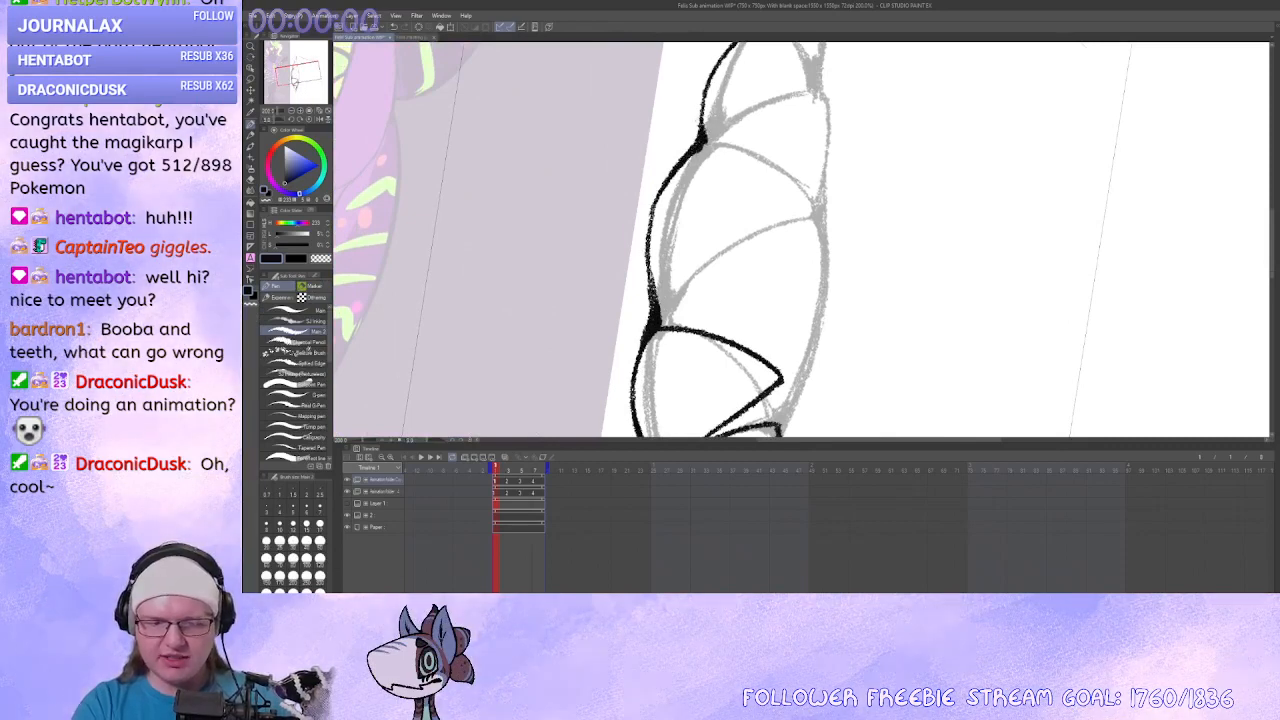
{"action": "left_click_drag", "start_coordinate": [700, 115], "coordinate": [682, 328]}
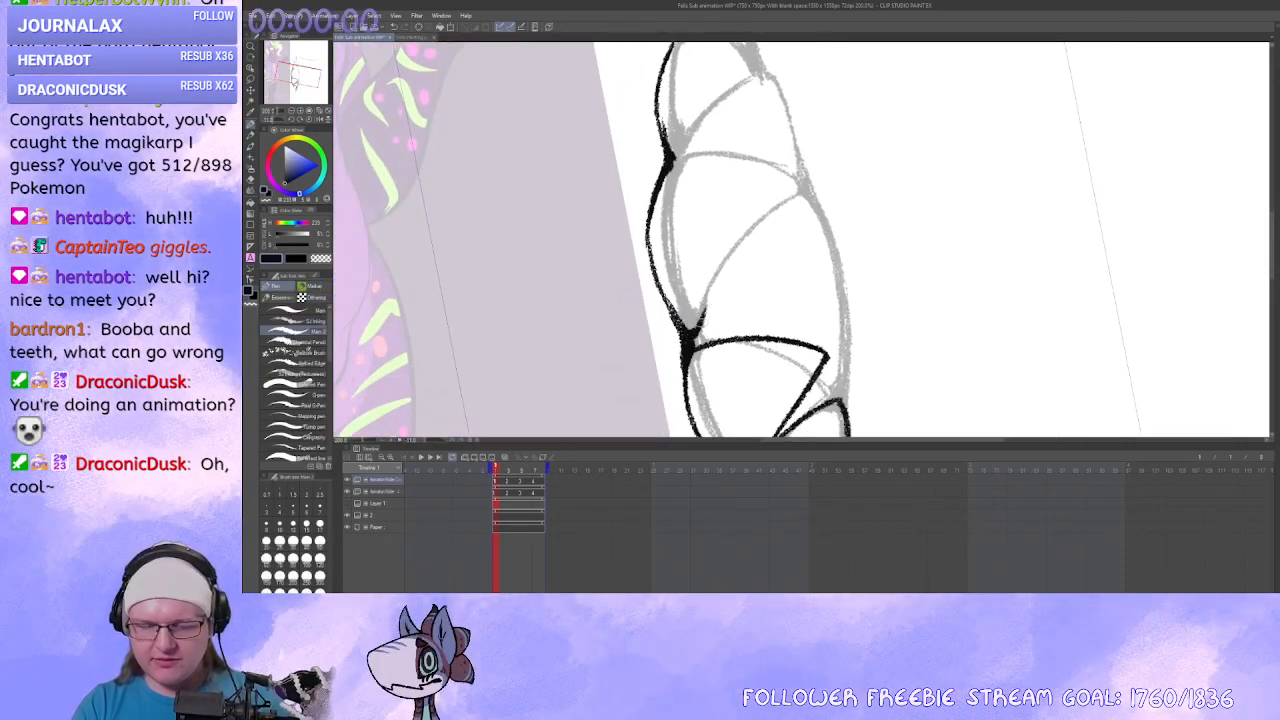
Ink the large tooth on the mouth's right side above the pointed left tooth, including its outer edge, undoing strokes that miss.
{"action": "mouse_move", "coordinate": [703, 323]}
{"action": "left_mouse_down"}
{"action": "mouse_move", "coordinate": [712, 268]}
{"action": "mouse_move", "coordinate": [738, 250]}
{"action": "left_mouse_up"}
{"action": "mouse_move", "coordinate": [887, 257]}
{"action": "left_mouse_down"}
{"action": "mouse_move", "coordinate": [738, 285]}
{"action": "mouse_move", "coordinate": [770, 165]}
{"action": "mouse_move", "coordinate": [824, 120]}
{"action": "left_mouse_up"}
{"action": "key", "text": "e"}
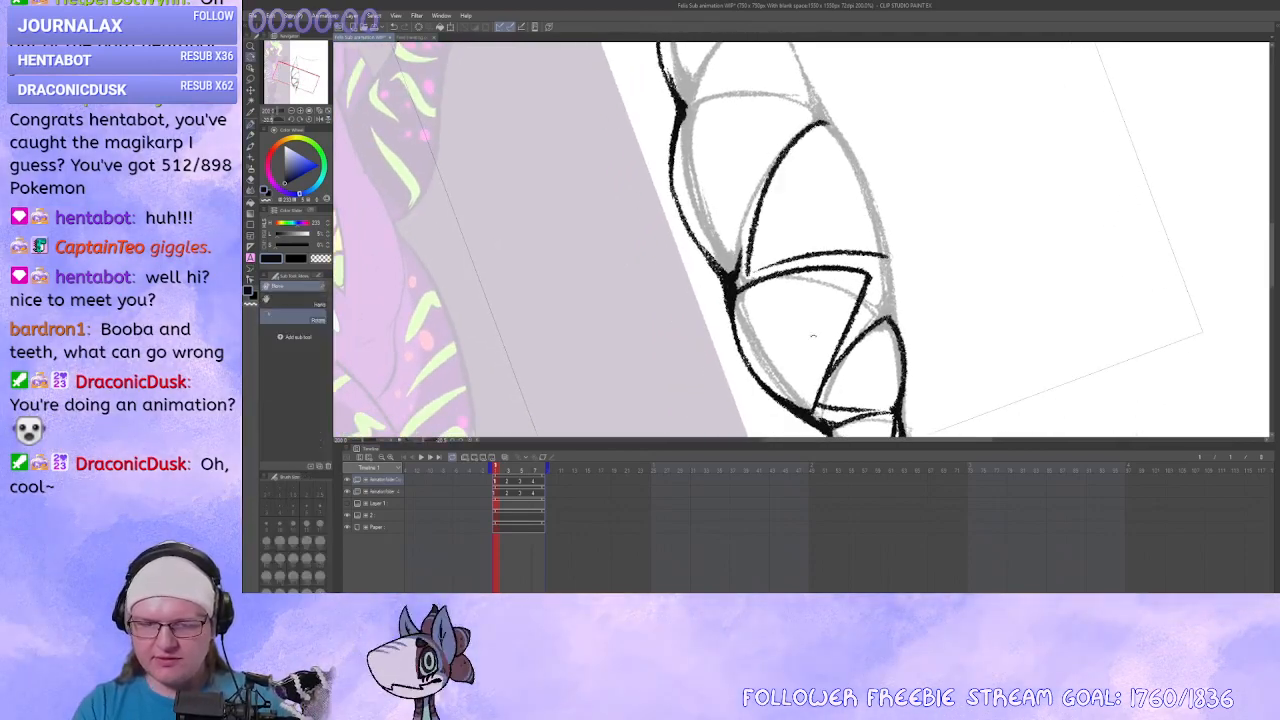
{"action": "left_click_drag", "start_coordinate": [813, 336], "coordinate": [765, 331]}
{"action": "mouse_move", "coordinate": [850, 142]}
{"action": "left_mouse_down"}
{"action": "mouse_move", "coordinate": [848, 293]}
{"action": "mouse_move", "coordinate": [822, 339]}
{"action": "left_mouse_up"}
{"action": "key", "text": "ctrl+z"}
{"action": "key", "text": "ctrl+z"}
{"action": "left_click_drag", "start_coordinate": [847, 290], "coordinate": [814, 350]}
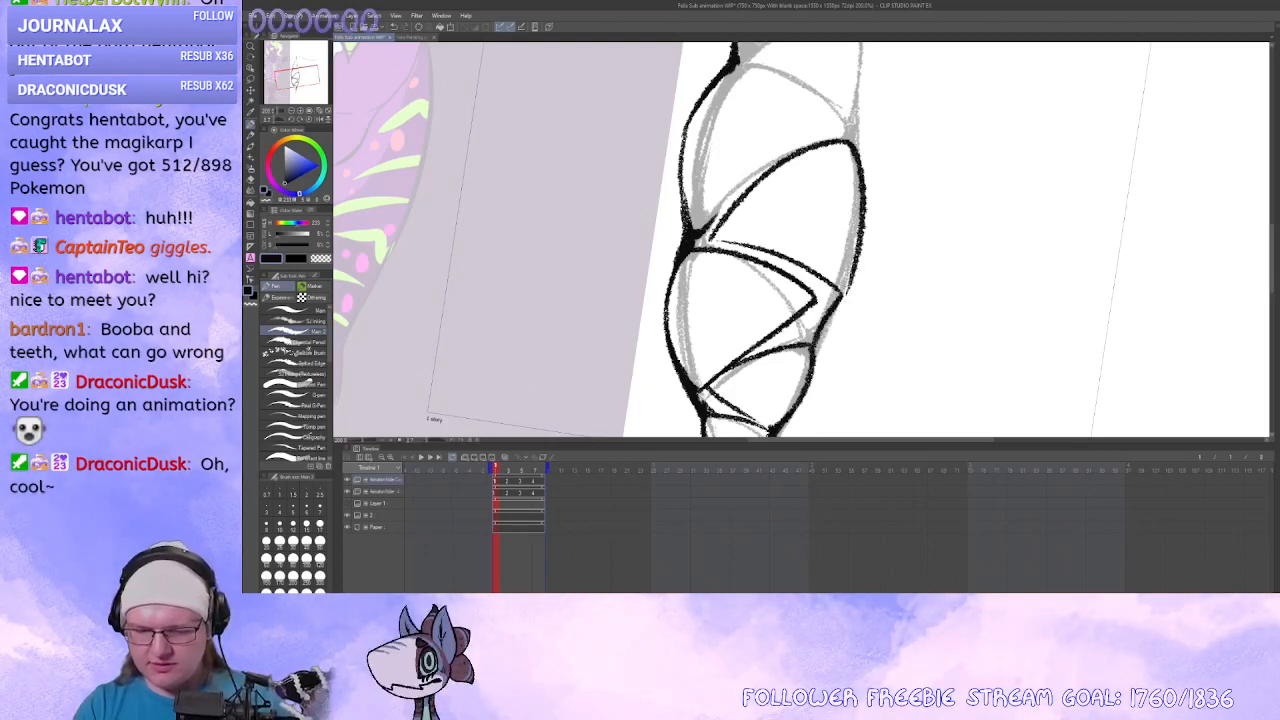
Join the large right tooth's outer edge to the smaller tooth below it and thicken the line where they meet.
{"action": "left_click_drag", "start_coordinate": [811, 380], "coordinate": [813, 236]}
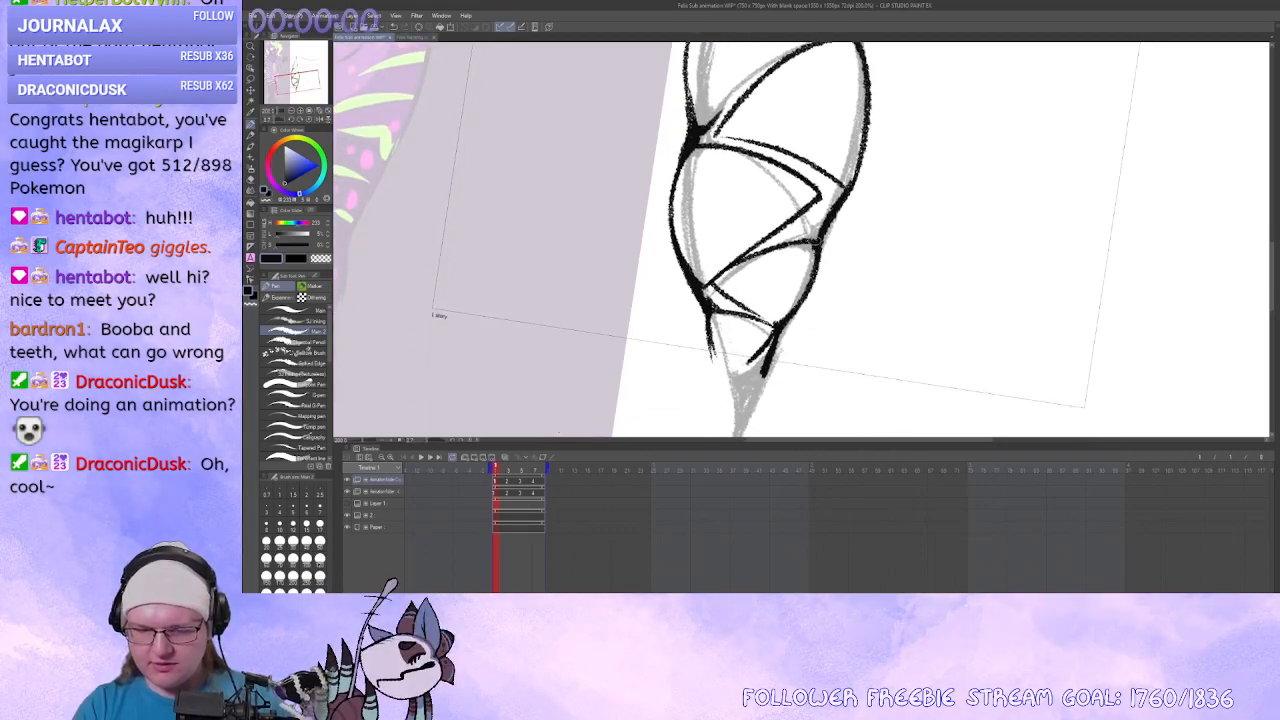
{"action": "left_click_drag", "start_coordinate": [843, 189], "coordinate": [838, 284]}
{"action": "left_click_drag", "start_coordinate": [838, 284], "coordinate": [826, 185]}
{"action": "left_click_drag", "start_coordinate": [850, 376], "coordinate": [434, 151]}
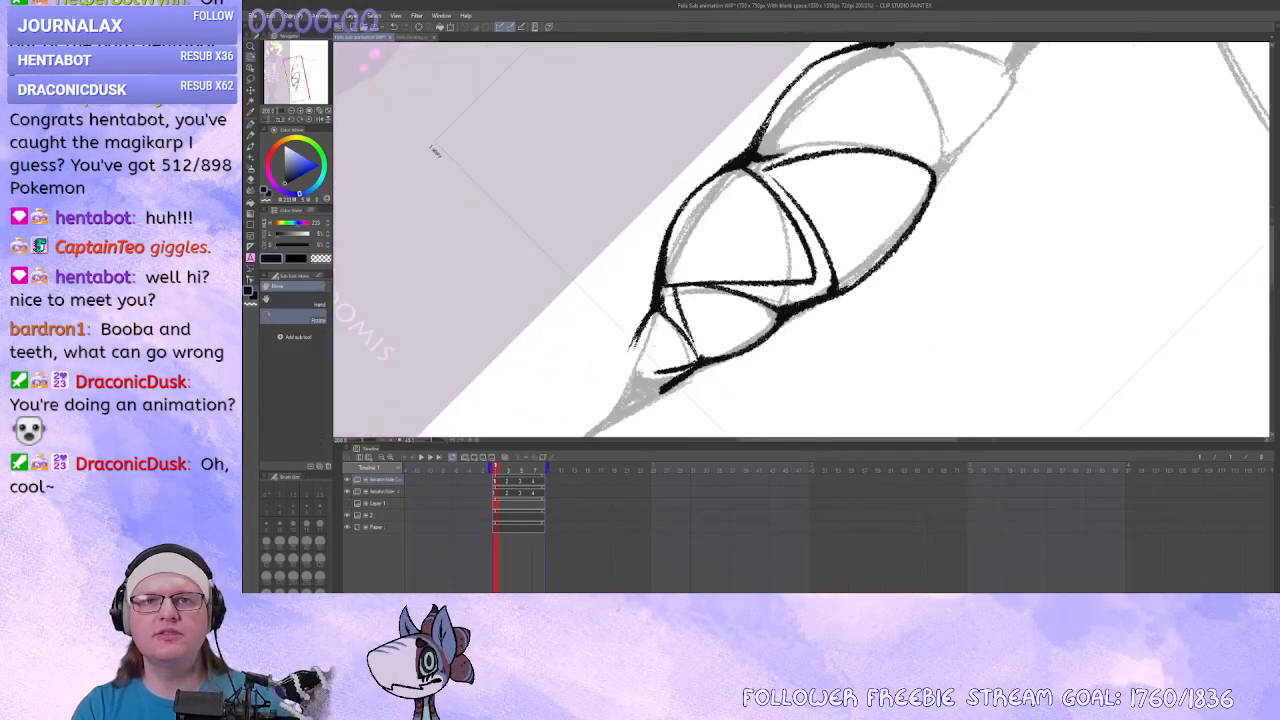
{"action": "left_click_drag", "start_coordinate": [826, 195], "coordinate": [803, 340]}
{"action": "left_click_drag", "start_coordinate": [779, 296], "coordinate": [818, 294]}
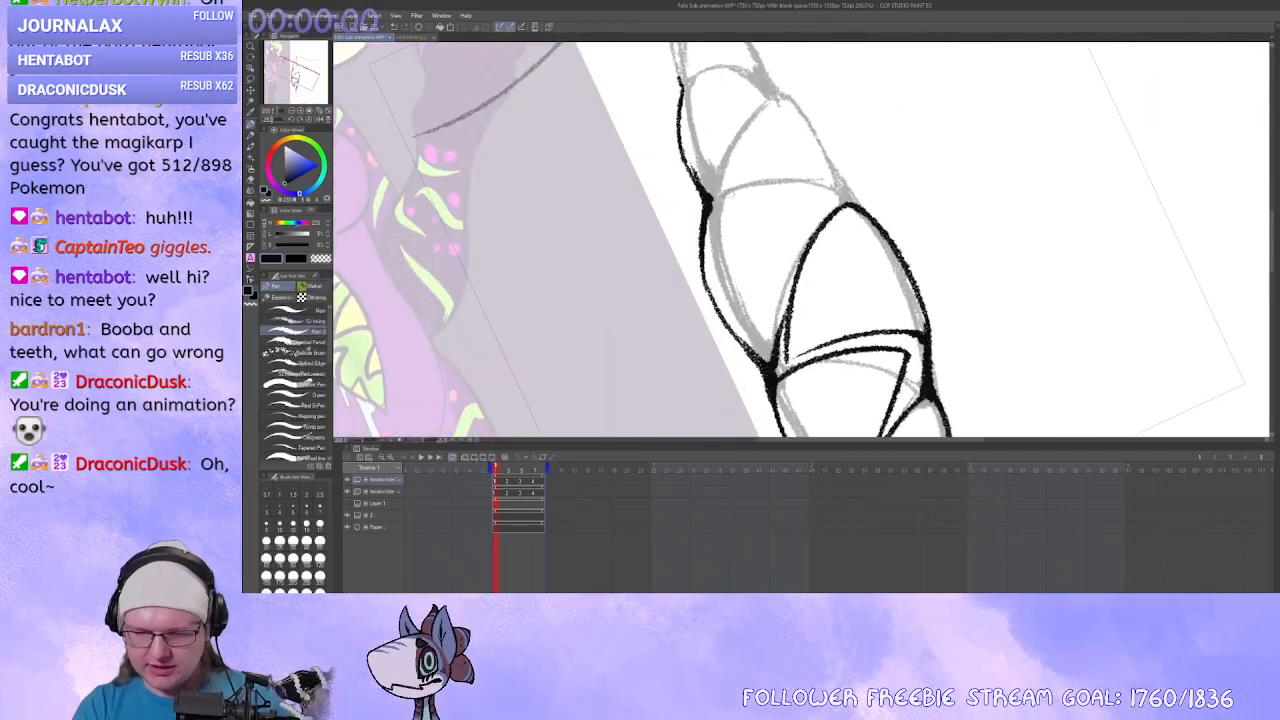
Ink the curved tooth line crossing from the left edge to the tip of the large right tooth and thicken that corner.
{"action": "left_click_drag", "start_coordinate": [705, 203], "coordinate": [805, 186]}
{"action": "key", "text": "ctrl+z"}
{"action": "key", "text": "ctrl+z"}
{"action": "mouse_move", "coordinate": [705, 203]}
{"action": "left_mouse_down"}
{"action": "mouse_move", "coordinate": [840, 194]}
{"action": "mouse_move", "coordinate": [864, 240]}
{"action": "left_mouse_up"}
{"action": "left_click_drag", "start_coordinate": [826, 275], "coordinate": [783, 297]}
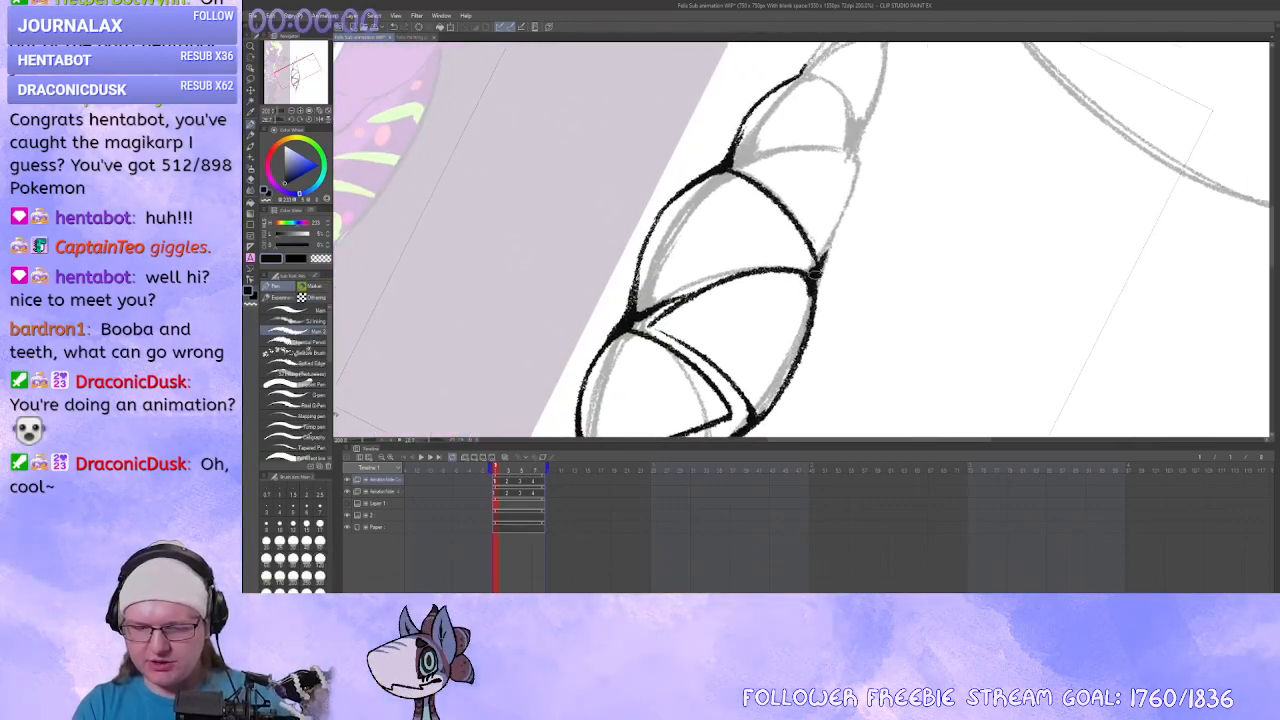
{"action": "mouse_move", "coordinate": [815, 273]}
{"action": "left_mouse_down"}
{"action": "mouse_move", "coordinate": [815, 285]}
{"action": "mouse_move", "coordinate": [799, 270]}
{"action": "mouse_move", "coordinate": [822, 267]}
{"action": "left_mouse_up"}
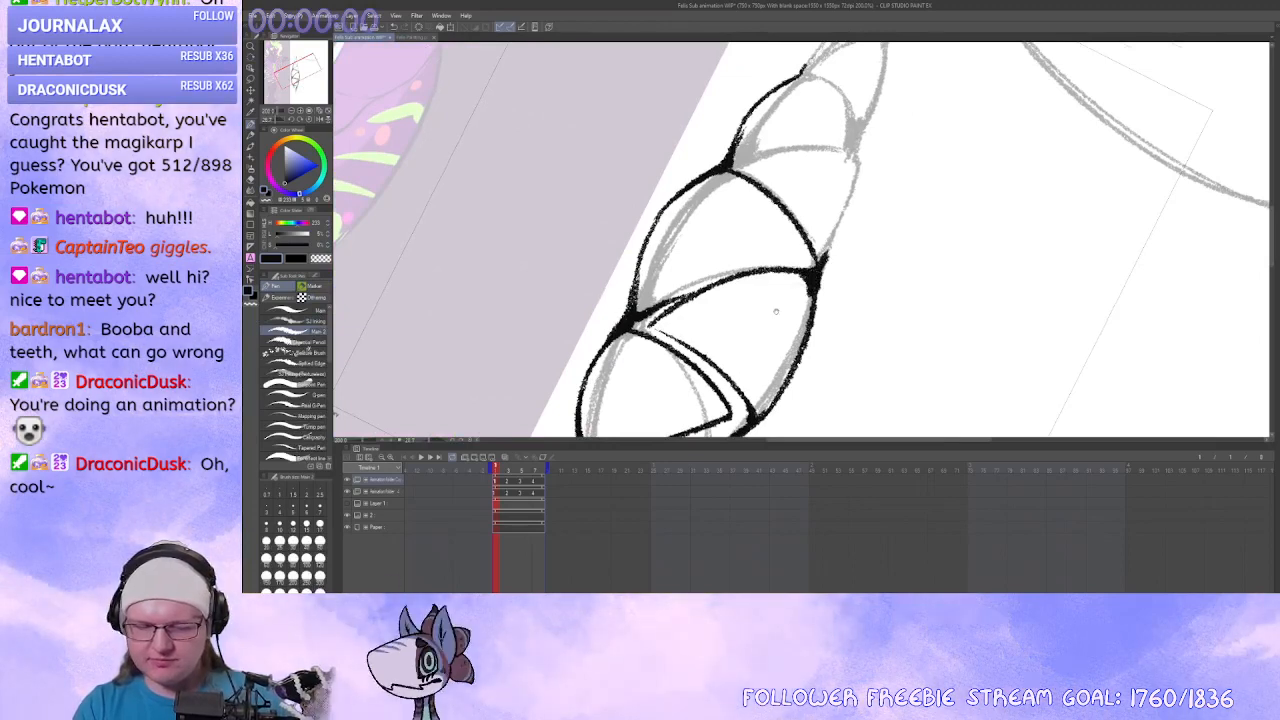
{"action": "left_click_drag", "start_coordinate": [775, 311], "coordinate": [853, 236]}
Clean up the overlapping line ends at the left corner and ink the mouth's right edge upward from the large right tooth.
{"action": "key", "text": "x"}
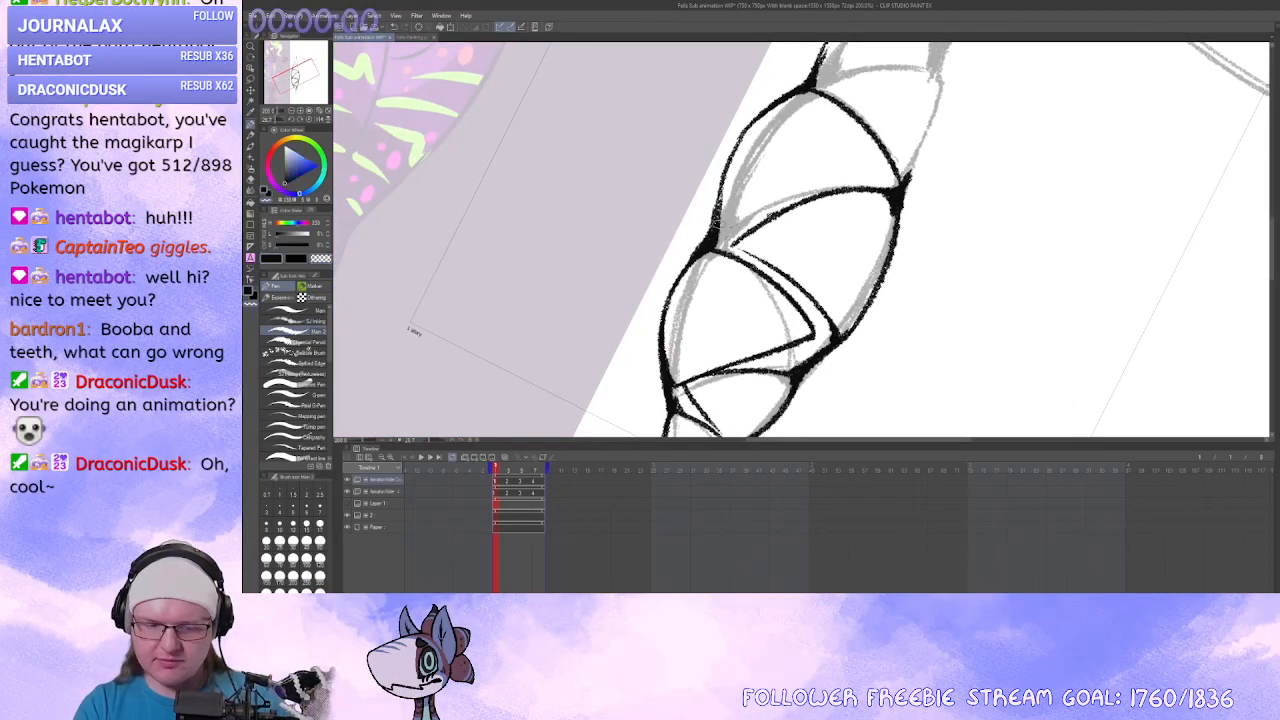
{"action": "left_click_drag", "start_coordinate": [734, 230], "coordinate": [784, 210]}
{"action": "left_click_drag", "start_coordinate": [797, 268], "coordinate": [718, 327]}
{"action": "mouse_move", "coordinate": [718, 327]}
{"action": "left_mouse_down"}
{"action": "mouse_move", "coordinate": [749, 349]}
{"action": "mouse_move", "coordinate": [688, 281]}
{"action": "mouse_move", "coordinate": [713, 322]}
{"action": "left_mouse_up"}
{"action": "left_click_drag", "start_coordinate": [808, 251], "coordinate": [731, 329]}
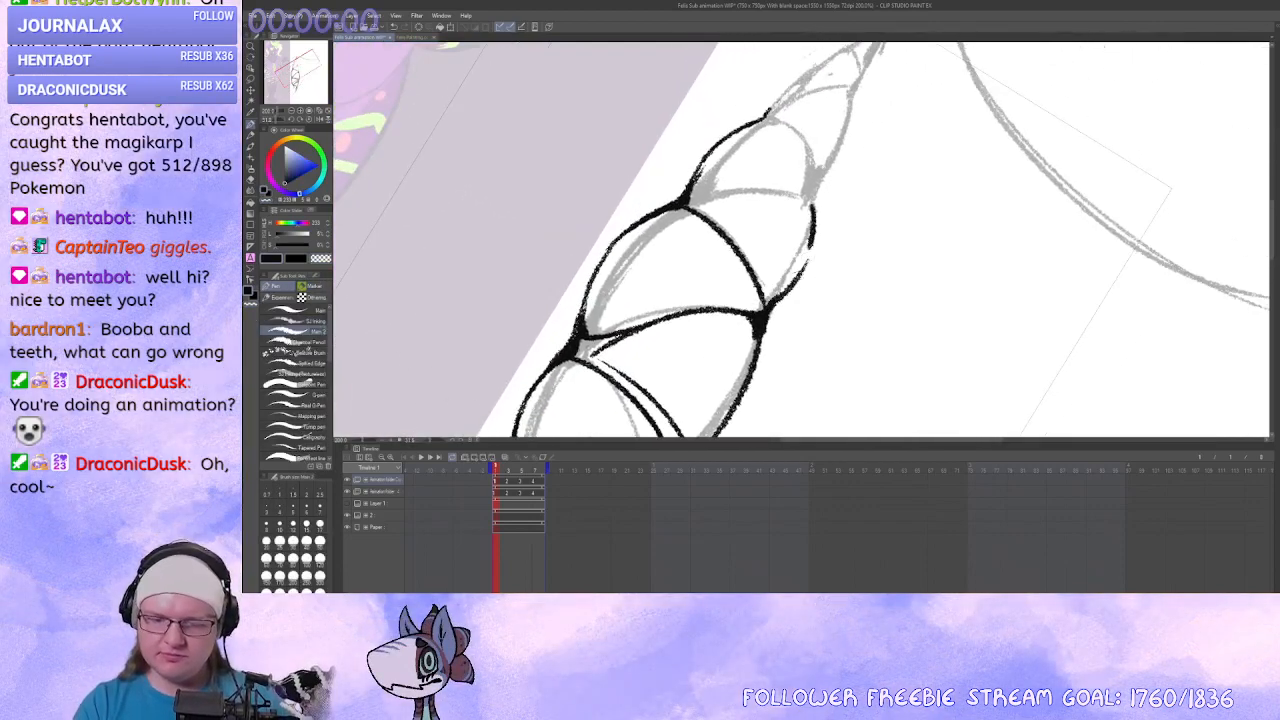
{"action": "left_click_drag", "start_coordinate": [808, 258], "coordinate": [766, 300]}
{"action": "mouse_move", "coordinate": [728, 362]}
{"action": "left_mouse_down"}
{"action": "mouse_move", "coordinate": [771, 266]}
{"action": "mouse_move", "coordinate": [752, 281]}
{"action": "mouse_move", "coordinate": [784, 299]}
{"action": "left_mouse_up"}
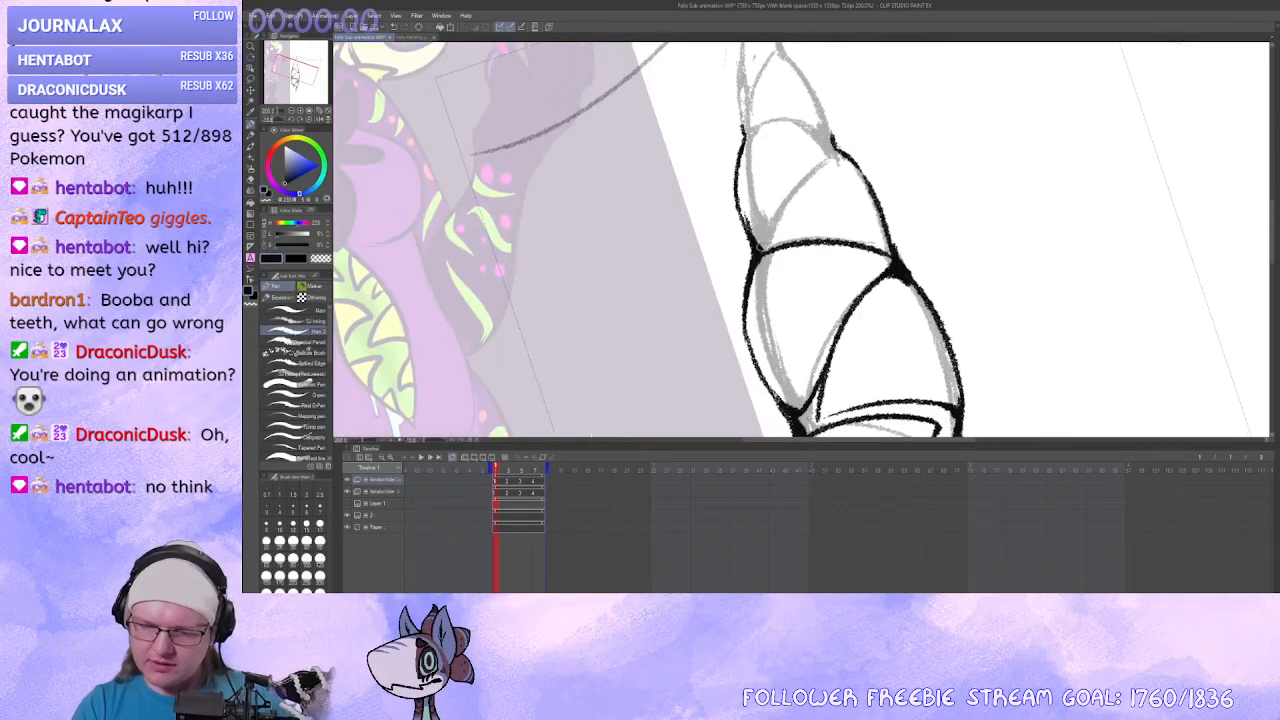
Ink the next two tooth curves between the mouth's left and right edges, redoing the upper one once.
{"action": "left_click_drag", "start_coordinate": [760, 248], "coordinate": [845, 163]}
{"action": "scroll", "coordinate": [843, 162], "scroll_direction": "up", "scroll_amount": 1}
{"action": "mouse_move", "coordinate": [742, 175]}
{"action": "left_mouse_down"}
{"action": "mouse_move", "coordinate": [773, 166]}
{"action": "mouse_move", "coordinate": [836, 186]}
{"action": "left_mouse_up"}
{"action": "key", "text": "ctrl+z"}
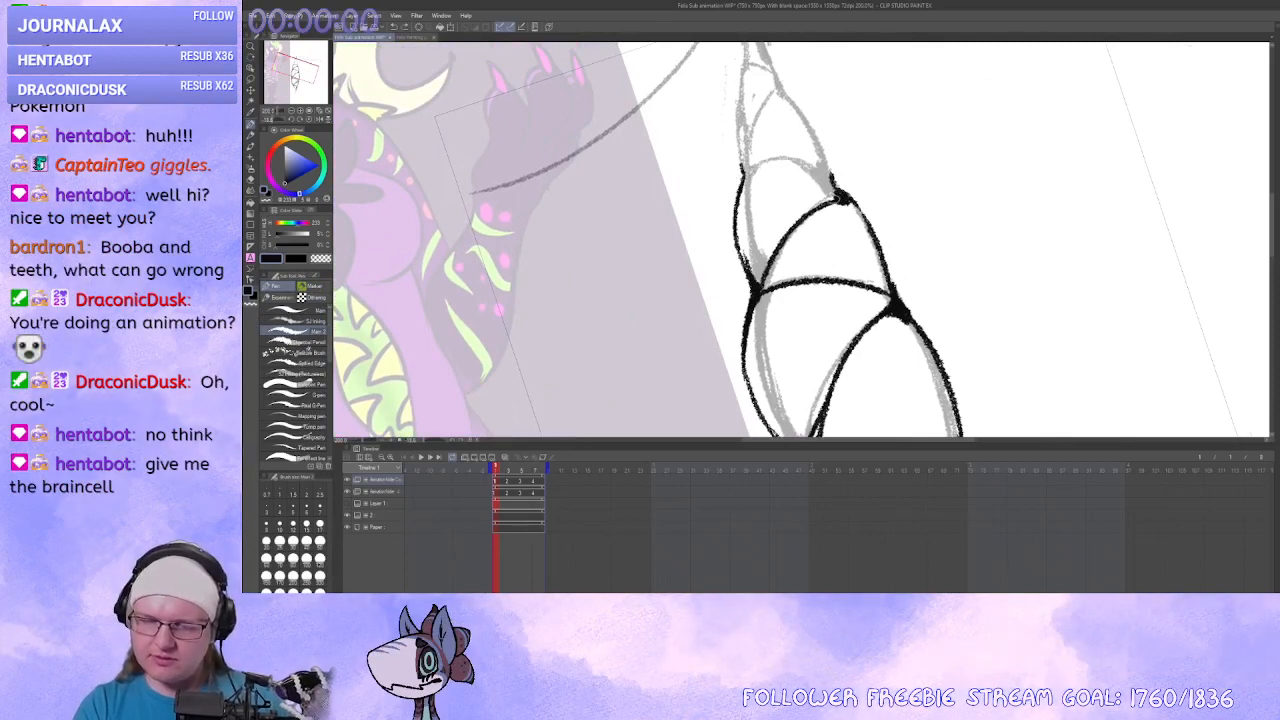
{"action": "left_click_drag", "start_coordinate": [742, 176], "coordinate": [836, 192]}
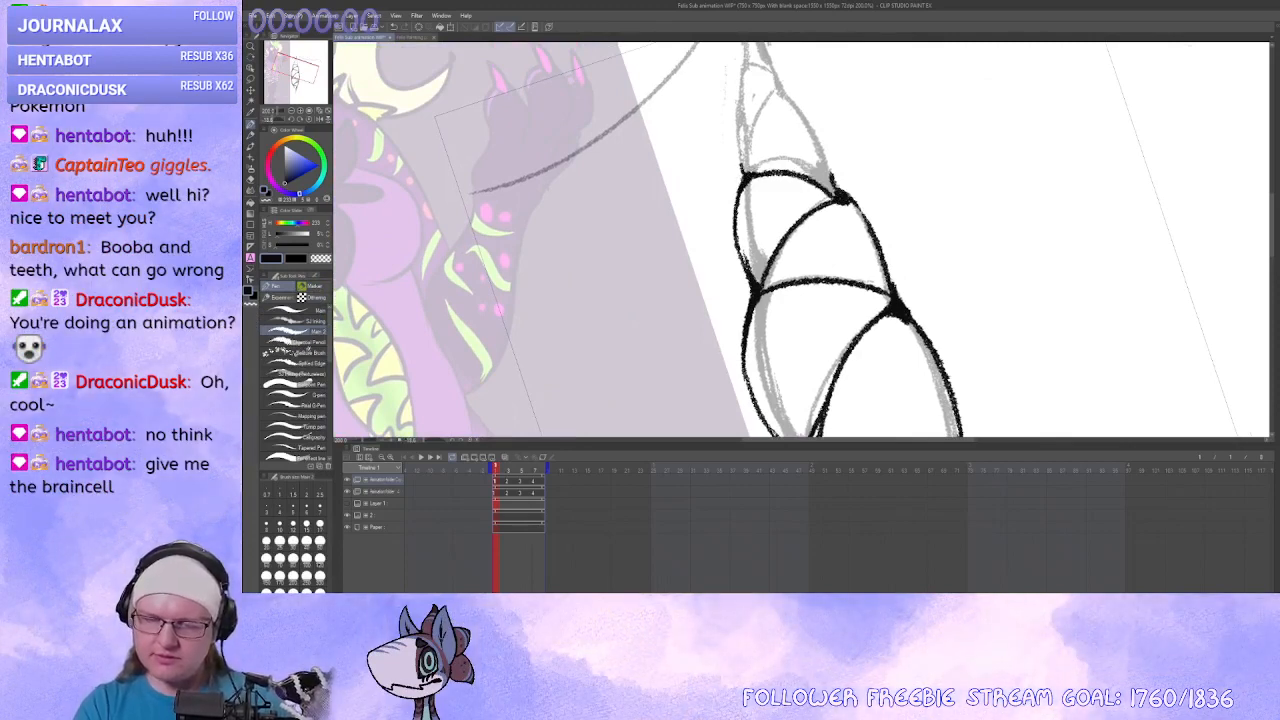
{"action": "left_click_drag", "start_coordinate": [784, 278], "coordinate": [796, 256]}
{"action": "left_click_drag", "start_coordinate": [790, 172], "coordinate": [800, 218]}
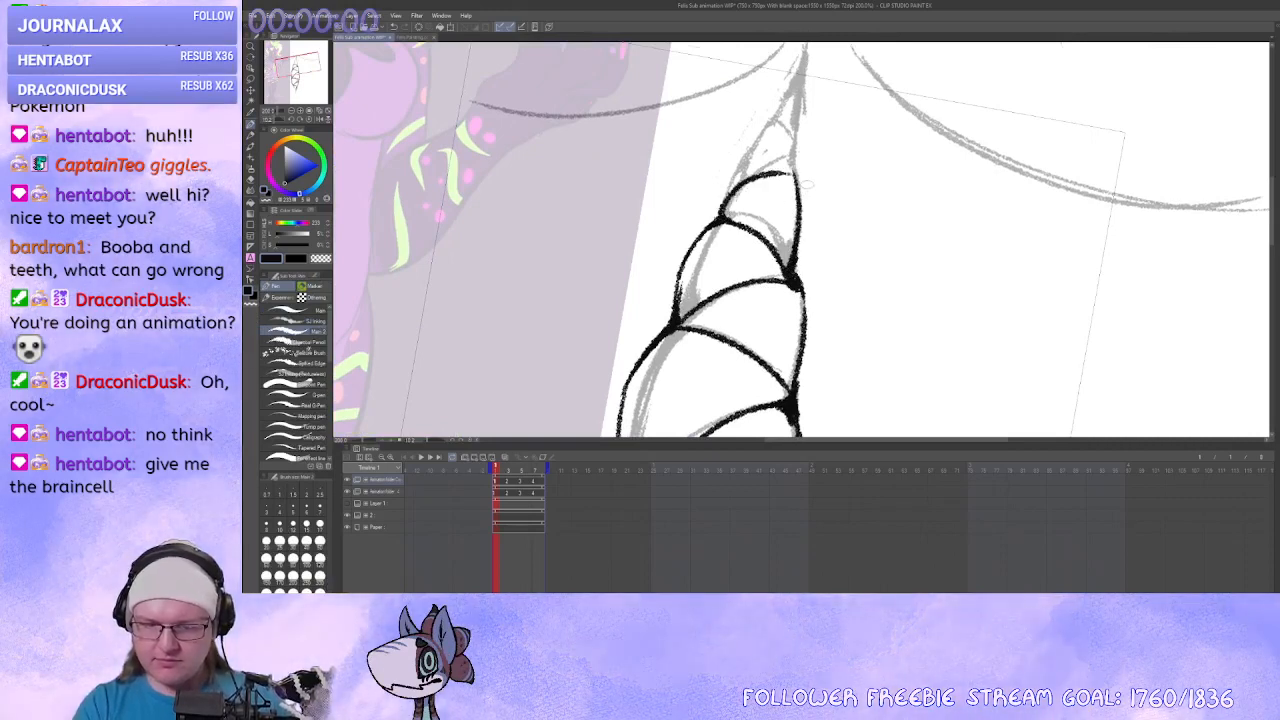
Ink the mouth's narrow pointed top and the small tooth lines inside it, undoing strokes that do not fit.
{"action": "key", "text": "ctrl+z"}
{"action": "mouse_move", "coordinate": [723, 214]}
{"action": "left_mouse_down"}
{"action": "mouse_move", "coordinate": [765, 183]}
{"action": "mouse_move", "coordinate": [753, 150]}
{"action": "mouse_move", "coordinate": [781, 150]}
{"action": "mouse_move", "coordinate": [797, 190]}
{"action": "mouse_move", "coordinate": [807, 46]}
{"action": "left_mouse_up"}
{"action": "key", "text": "ctrl+z"}
{"action": "key", "text": "ctrl+z"}
{"action": "key", "text": "ctrl+z"}
{"action": "left_click_drag", "start_coordinate": [742, 152], "coordinate": [806, 58]}
{"action": "mouse_move", "coordinate": [1045, 232]}
{"action": "left_mouse_down"}
{"action": "mouse_move", "coordinate": [1034, 299]}
{"action": "mouse_move", "coordinate": [1013, 322]}
{"action": "left_mouse_up"}
{"action": "key", "text": "x"}
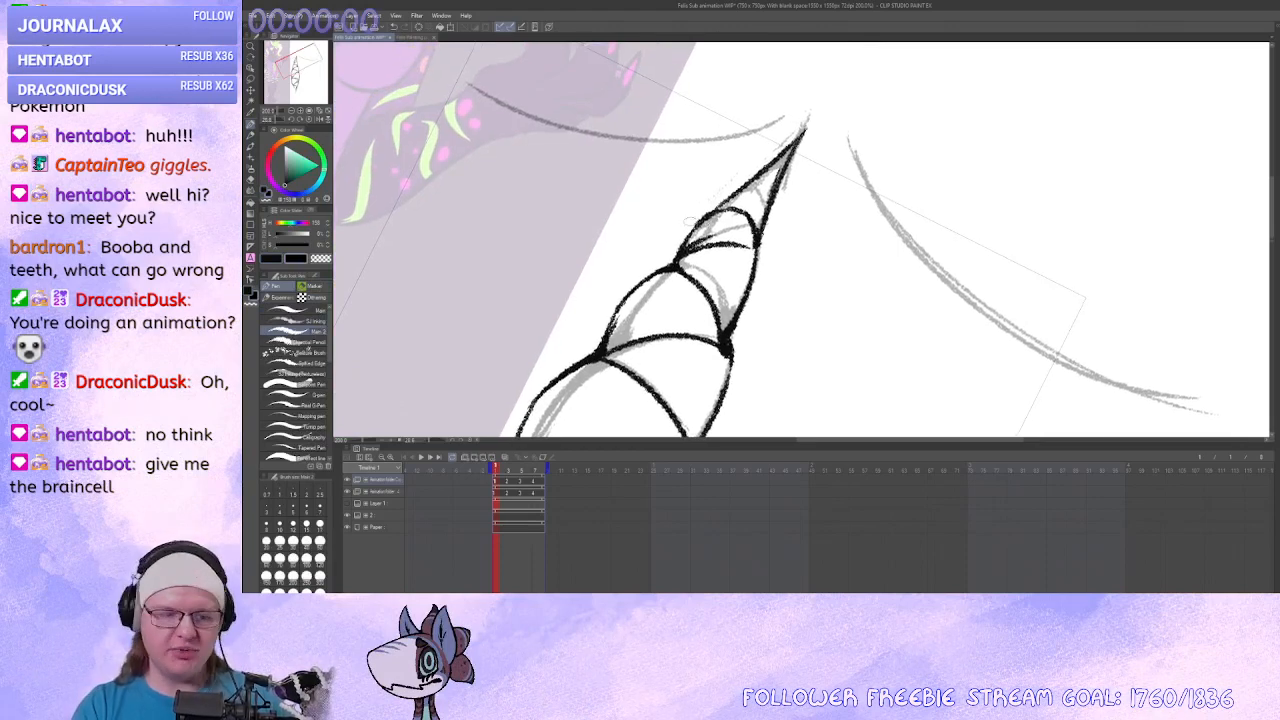
Fill the mouth's pointed top tip with solid black.
{"action": "key", "text": "x"}
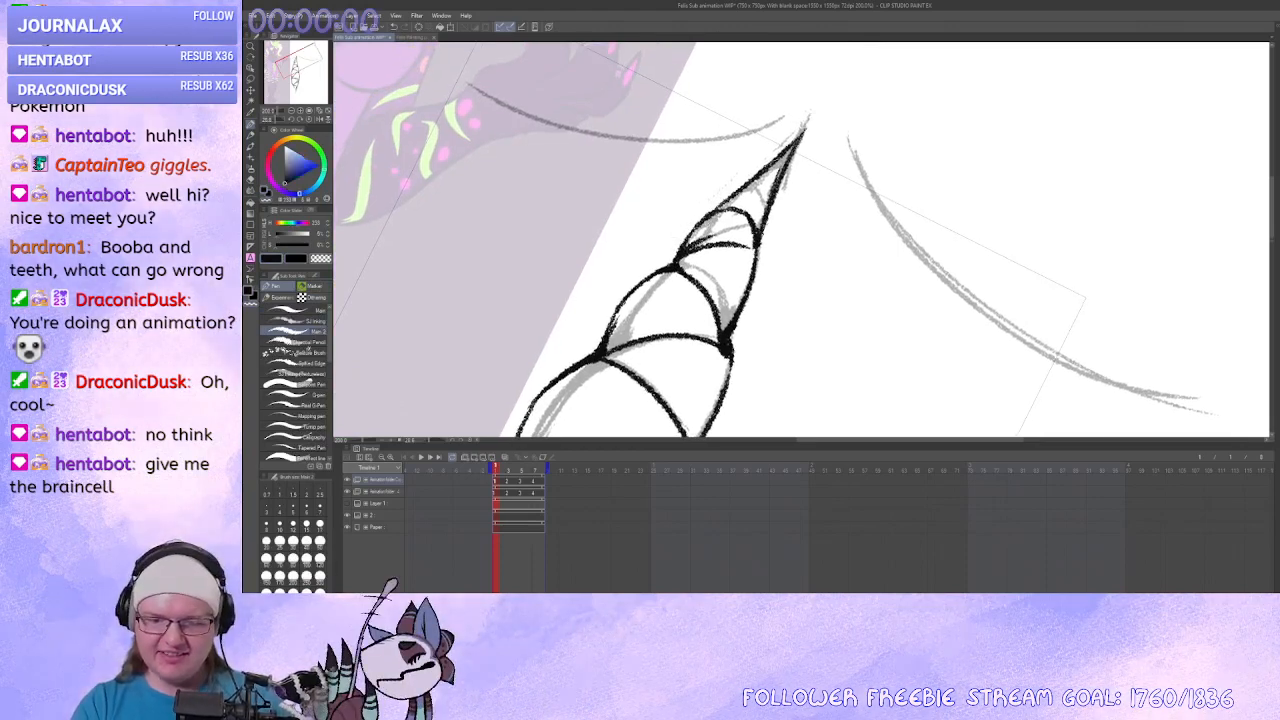
{"action": "left_click_drag", "start_coordinate": [752, 176], "coordinate": [779, 164]}
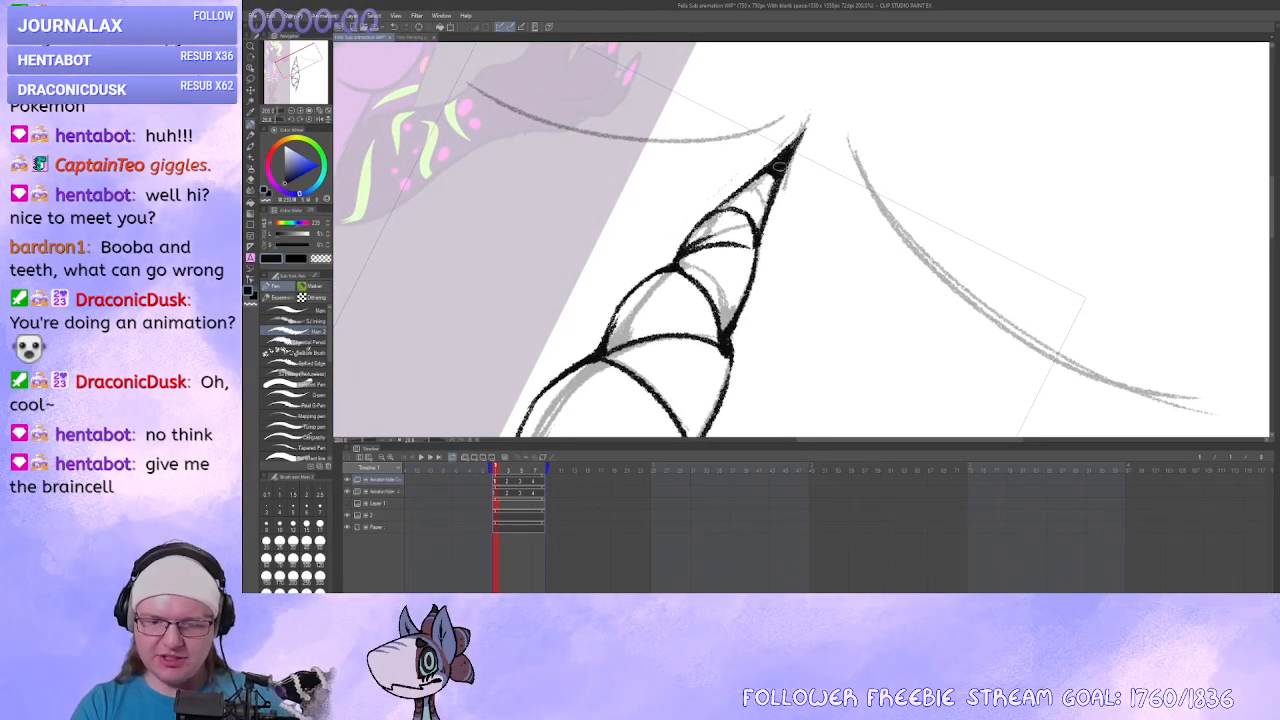
{"action": "left_click_drag", "start_coordinate": [764, 294], "coordinate": [826, 260]}
Clean up the small tooth line below the black tip and extend it to the mouth's right edge.
{"action": "key", "text": "x"}
{"action": "key", "text": "c"}
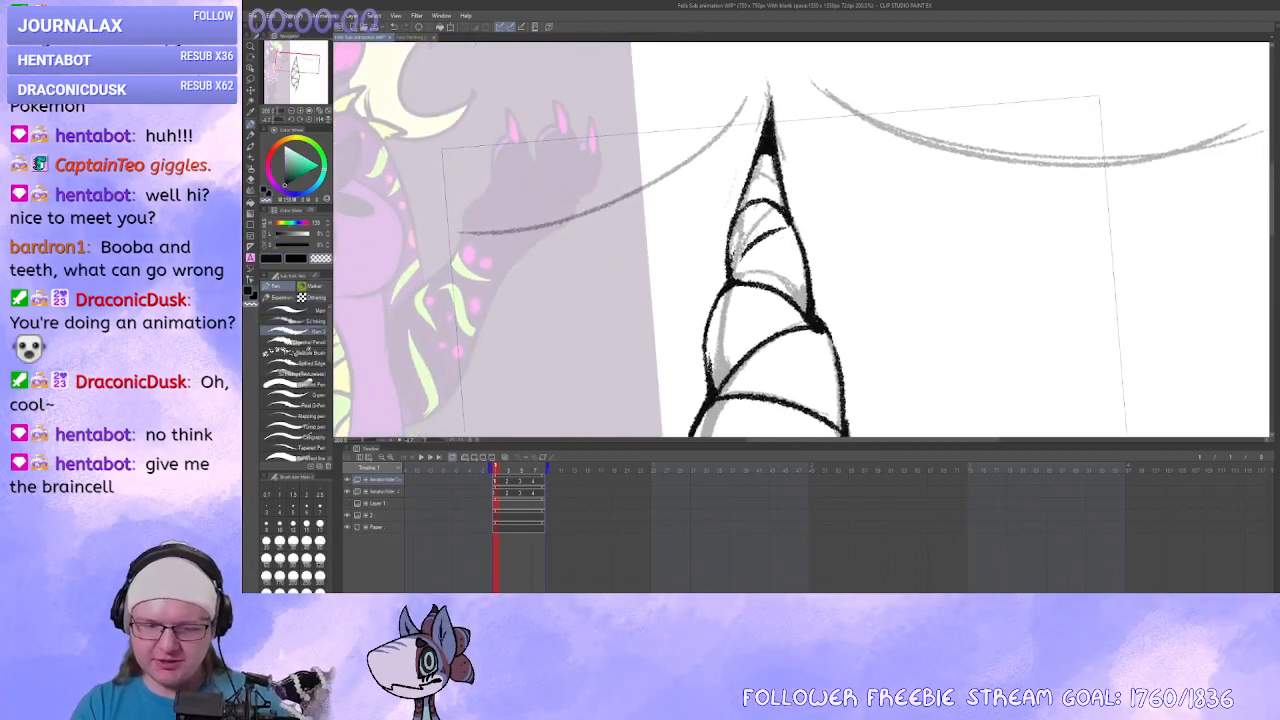
{"action": "left_click_drag", "start_coordinate": [738, 264], "coordinate": [792, 225]}
{"action": "key", "text": "x"}
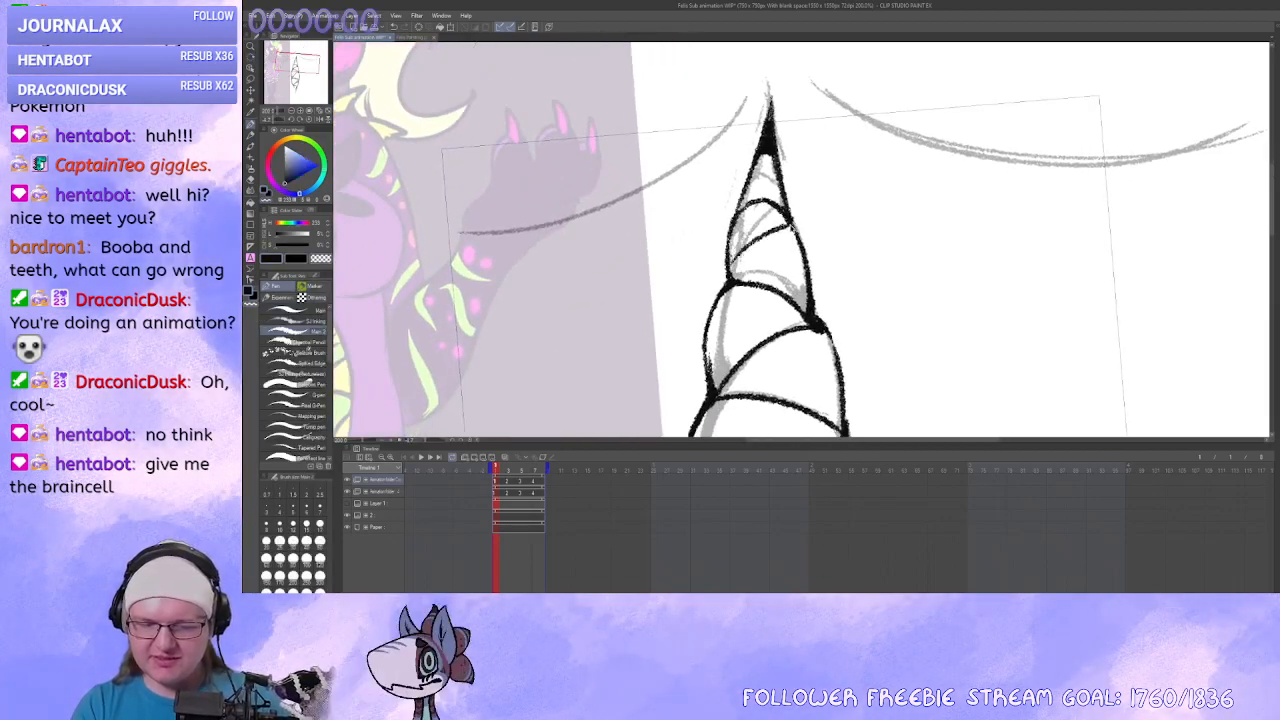
{"action": "mouse_move", "coordinate": [727, 284]}
{"action": "left_mouse_down"}
{"action": "mouse_move", "coordinate": [801, 226]}
{"action": "mouse_move", "coordinate": [773, 257]}
{"action": "left_mouse_up"}
Extend the black fill of the tip down to the curve of the topmost small tooth.
{"action": "mouse_move", "coordinate": [764, 186]}
{"action": "left_mouse_down"}
{"action": "mouse_move", "coordinate": [752, 206]}
{"action": "mouse_move", "coordinate": [773, 184]}
{"action": "mouse_move", "coordinate": [771, 206]}
{"action": "mouse_move", "coordinate": [729, 226]}
{"action": "left_mouse_up"}
{"action": "mouse_move", "coordinate": [750, 240]}
{"action": "left_mouse_down"}
{"action": "mouse_move", "coordinate": [765, 204]}
{"action": "mouse_move", "coordinate": [750, 215]}
{"action": "mouse_move", "coordinate": [784, 224]}
{"action": "mouse_move", "coordinate": [779, 194]}
{"action": "mouse_move", "coordinate": [757, 200]}
{"action": "left_mouse_up"}
{"action": "key", "text": "c"}
{"action": "key", "text": "c"}
{"action": "key", "text": "ctrl+z"}
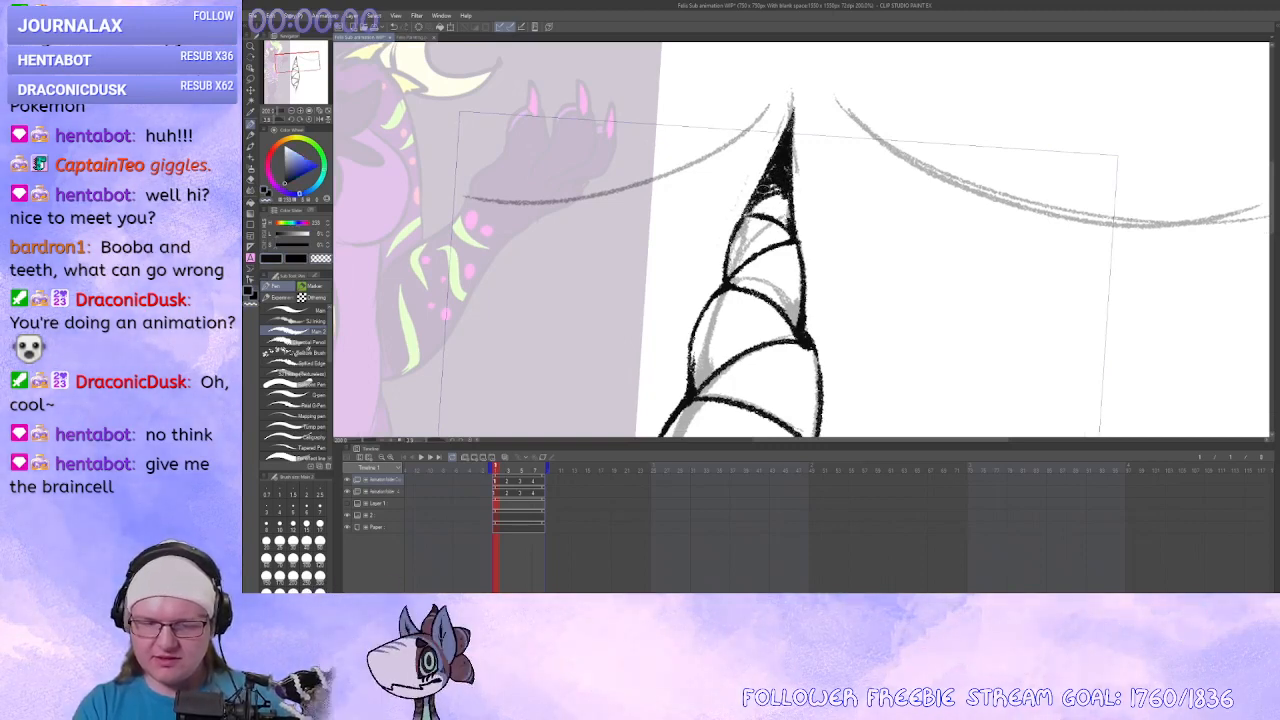
Thicken the corners where the tooth lines meet the mouth's left and right edges.
{"action": "mouse_move", "coordinate": [806, 345]}
{"action": "left_mouse_down"}
{"action": "mouse_move", "coordinate": [817, 170]}
{"action": "mouse_move", "coordinate": [797, 180]}
{"action": "mouse_move", "coordinate": [769, 254]}
{"action": "left_mouse_up"}
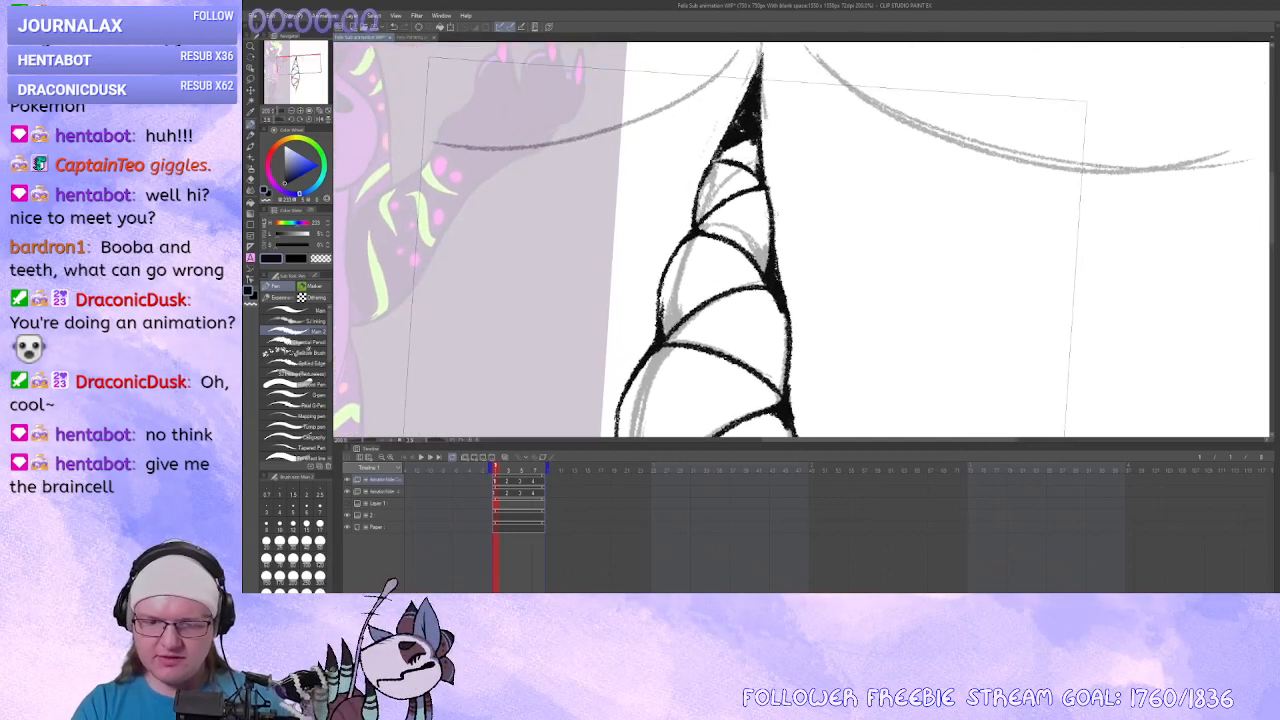
{"action": "mouse_move", "coordinate": [761, 179]}
{"action": "left_mouse_down"}
{"action": "mouse_move", "coordinate": [772, 217]}
{"action": "mouse_move", "coordinate": [751, 141]}
{"action": "left_mouse_up"}
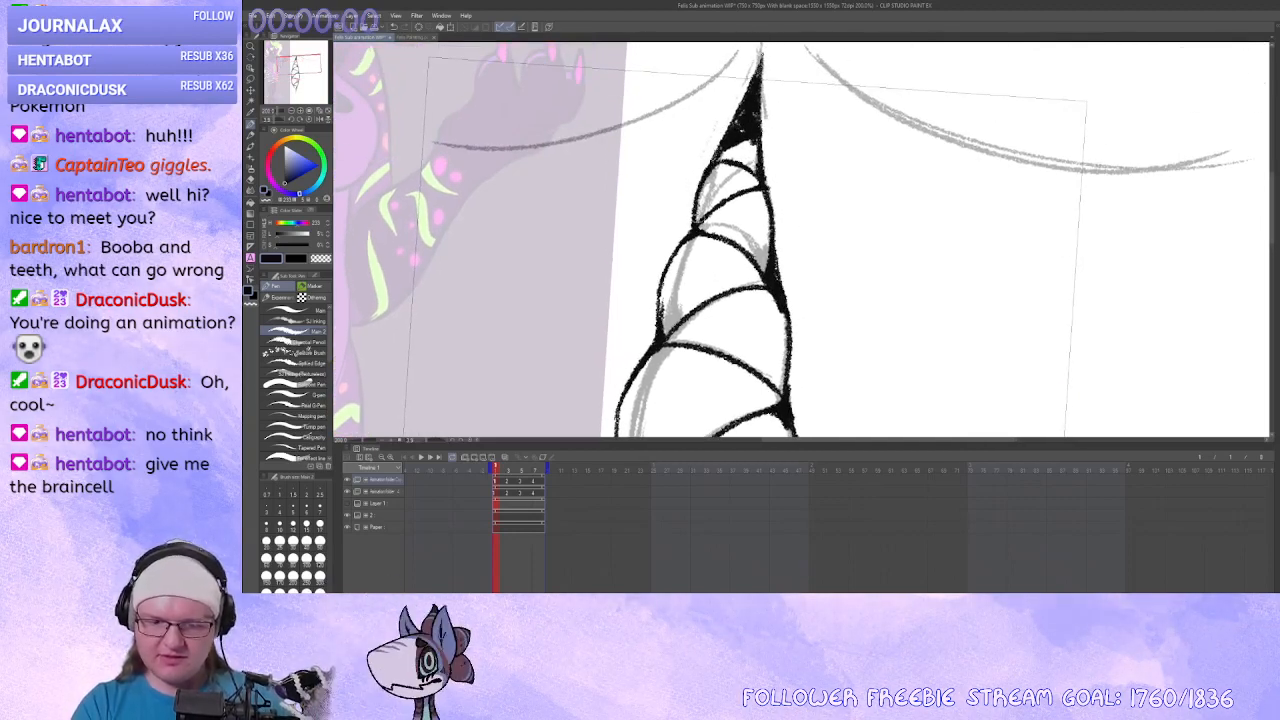
{"action": "left_click_drag", "start_coordinate": [696, 221], "coordinate": [698, 237]}
{"action": "left_click_drag", "start_coordinate": [700, 236], "coordinate": [738, 158]}
{"action": "mouse_move", "coordinate": [699, 201]}
{"action": "left_mouse_down"}
{"action": "mouse_move", "coordinate": [700, 234]}
{"action": "mouse_move", "coordinate": [754, 234]}
{"action": "mouse_move", "coordinate": [816, 108]}
{"action": "mouse_move", "coordinate": [800, 83]}
{"action": "left_mouse_up"}
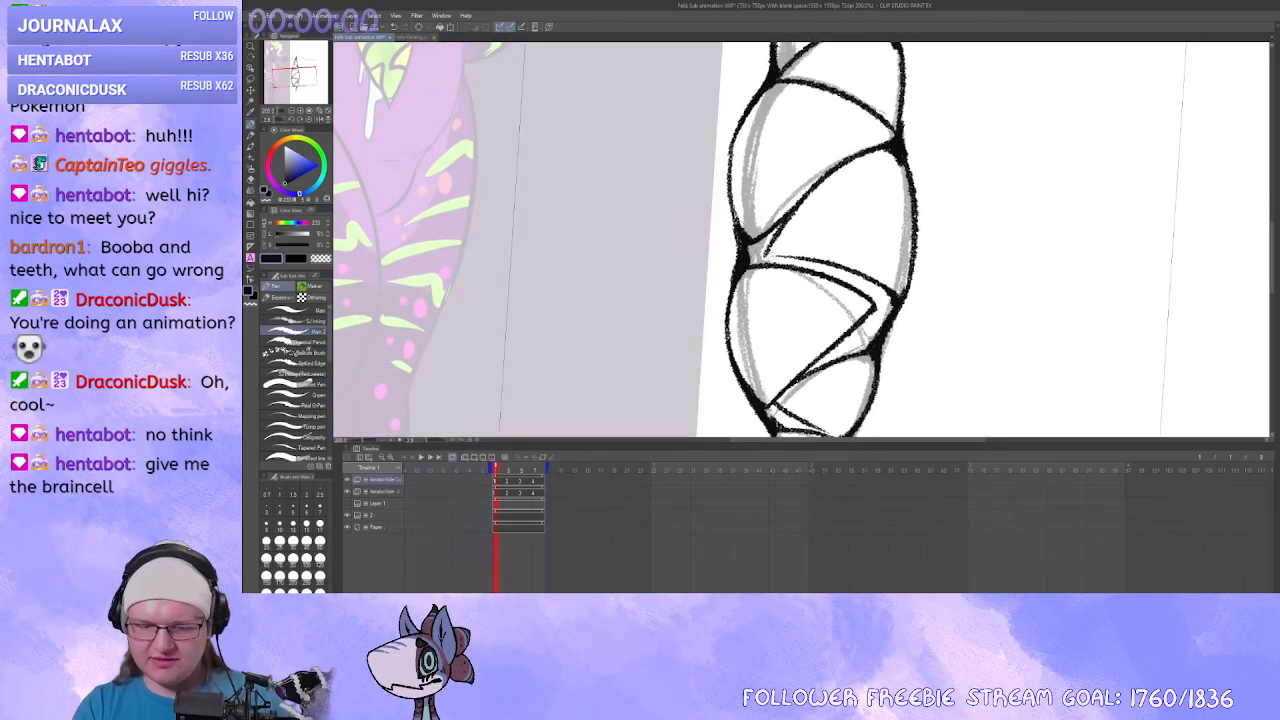
{"action": "left_click_drag", "start_coordinate": [894, 308], "coordinate": [838, 167]}
{"action": "left_click_drag", "start_coordinate": [838, 167], "coordinate": [828, 162]}
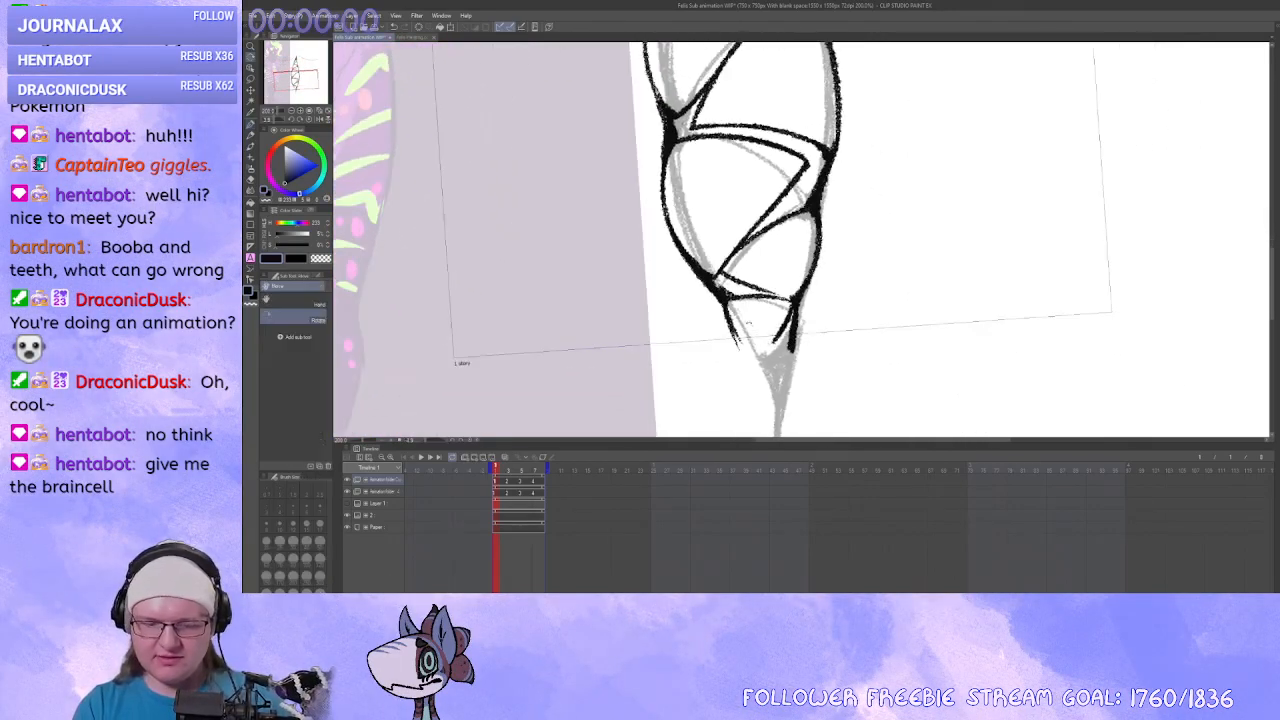
Ink the two curved chest lines on either side of the mouth's tip over the faded sketch.
{"action": "left_click_drag", "start_coordinate": [793, 320], "coordinate": [768, 350]}
{"action": "left_click_drag", "start_coordinate": [665, 352], "coordinate": [643, 366]}
{"action": "left_click", "coordinate": [310, 119]}
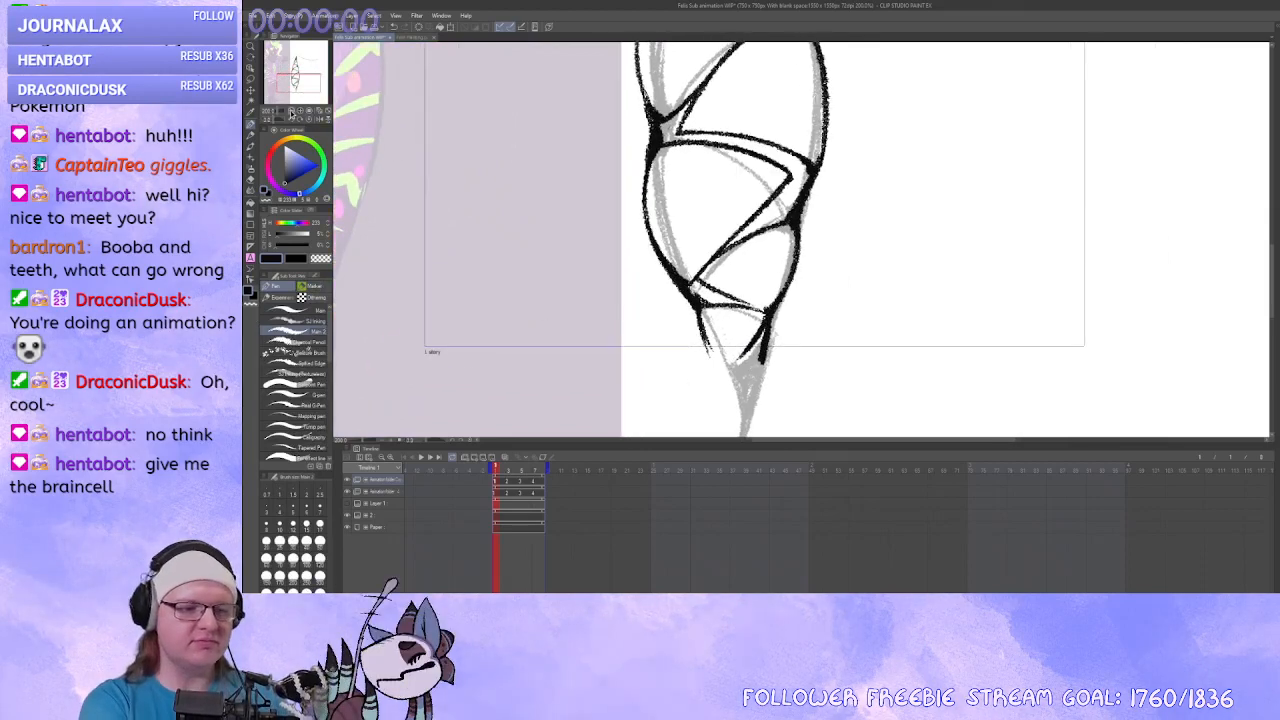
{"action": "key", "text": "ctrl+minus"}
{"action": "key", "text": "ctrl+minus"}
{"action": "key", "text": "ctrl+minus"}
{"action": "left_click_drag", "start_coordinate": [500, 140], "coordinate": [537, 250]}
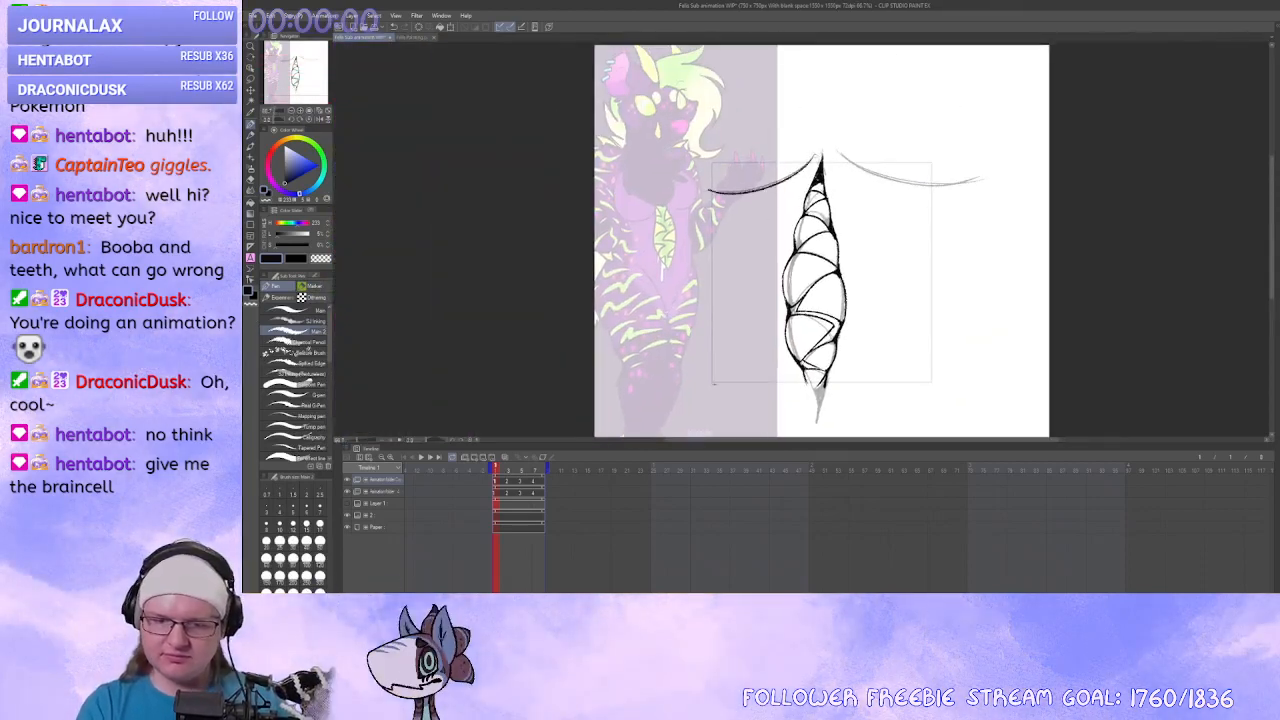
{"action": "key", "text": "ctrl+z"}
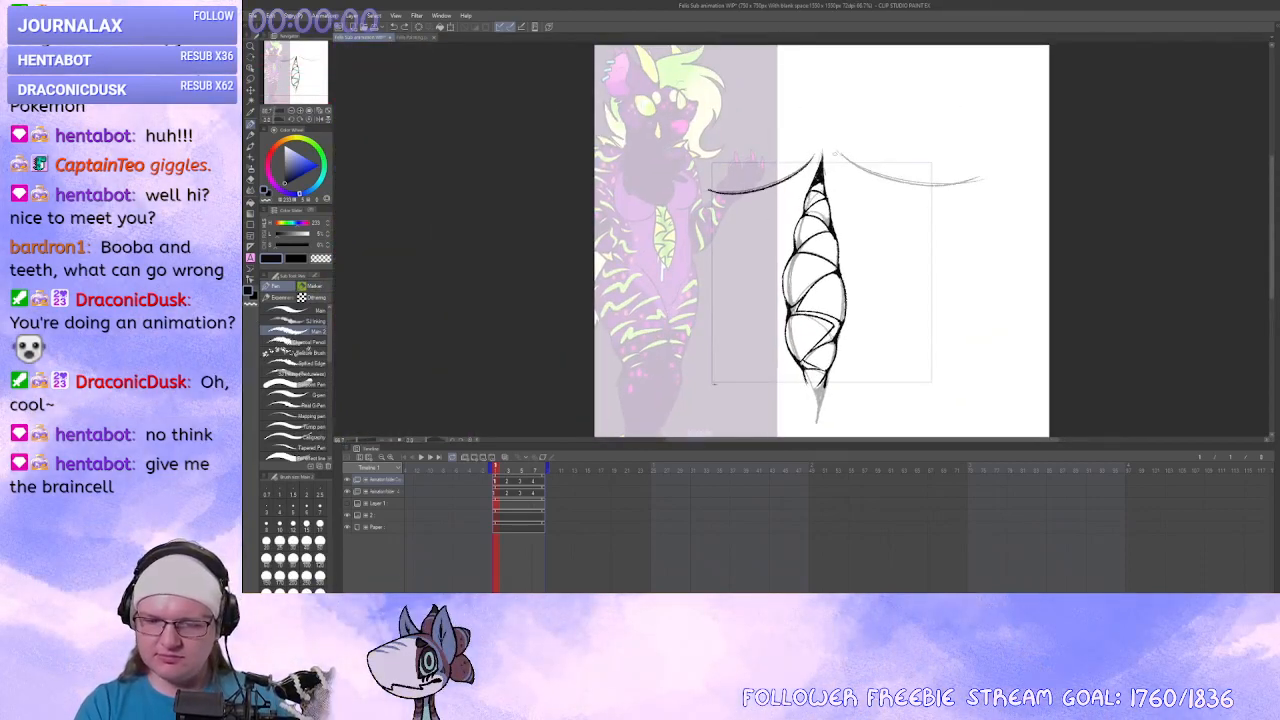
{"action": "left_click_drag", "start_coordinate": [837, 155], "coordinate": [970, 187]}
{"action": "mouse_move", "coordinate": [936, 252]}
{"action": "left_mouse_down"}
{"action": "mouse_move", "coordinate": [930, 228]}
{"action": "mouse_move", "coordinate": [886, 234]}
{"action": "mouse_move", "coordinate": [885, 251]}
{"action": "left_mouse_up"}
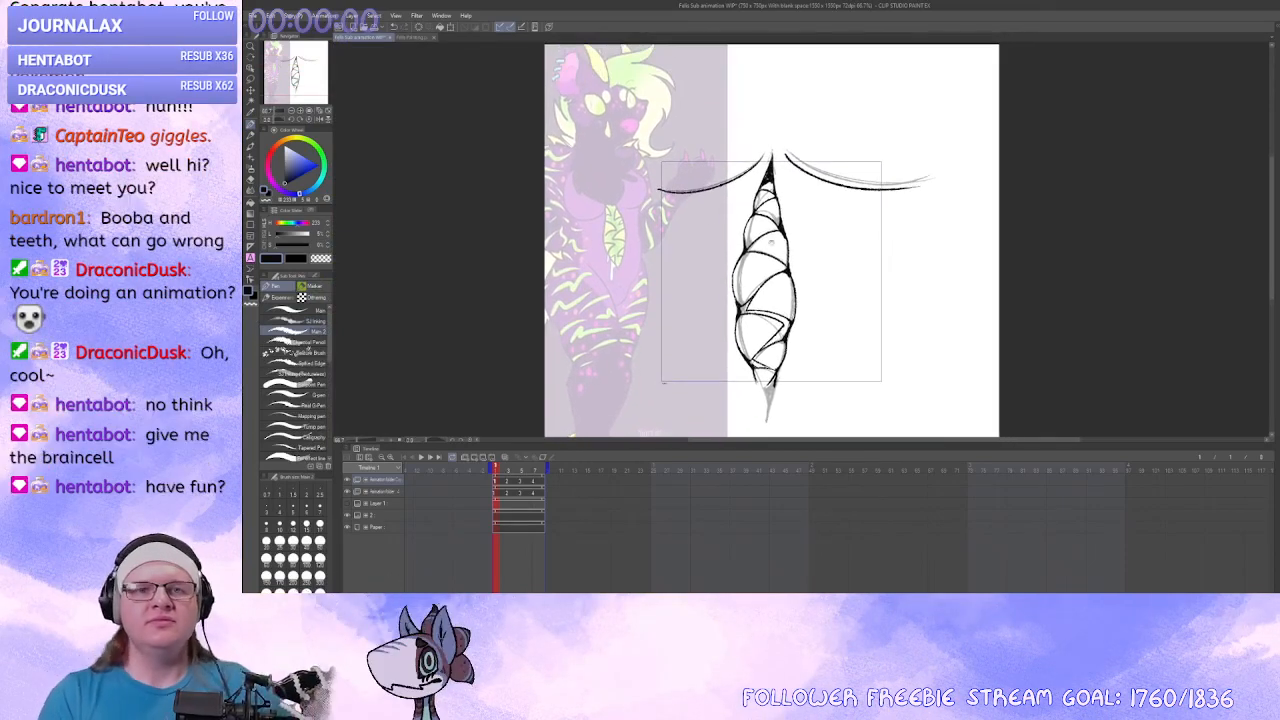
Move along the timeline to the second drawing, where the mouth is still only sketched.
{"action": "left_click", "coordinate": [300, 111]}
{"action": "left_click_drag", "start_coordinate": [960, 264], "coordinate": [960, 224]}
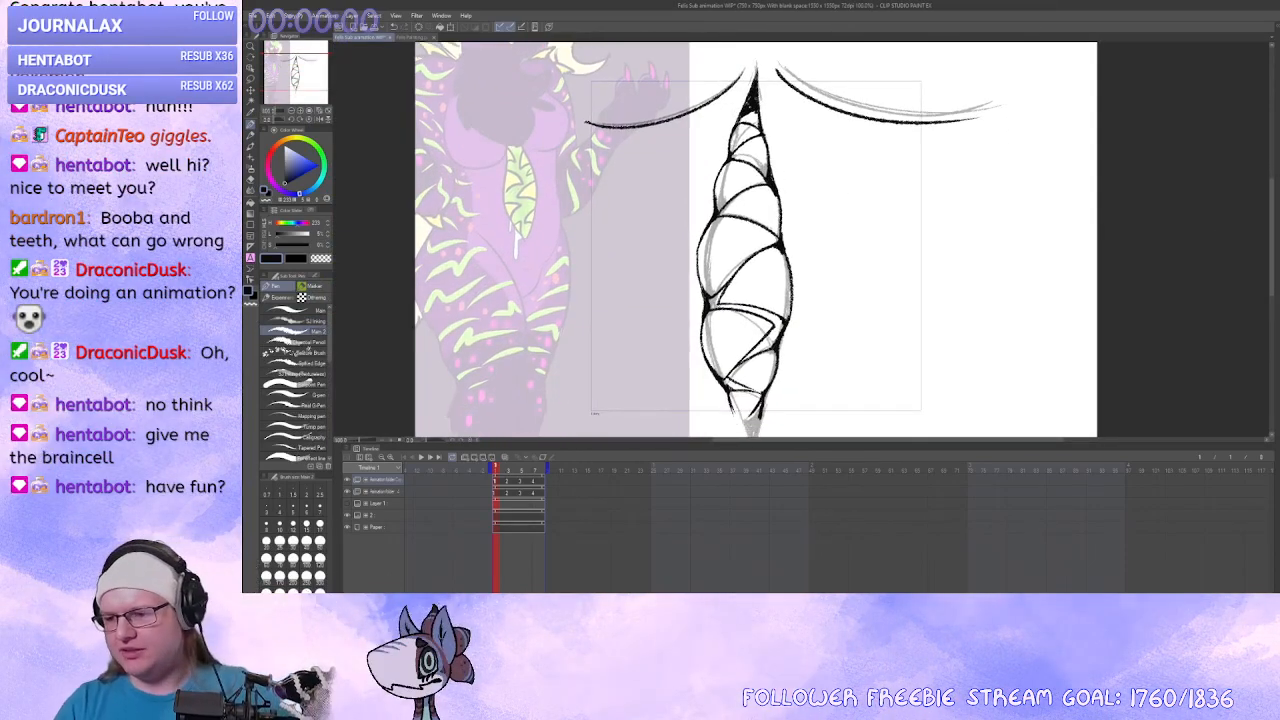
{"action": "key", "text": "period"}
{"action": "key", "text": "period"}
{"action": "left_click_drag", "start_coordinate": [828, 218], "coordinate": [817, 201]}
{"action": "left_click", "coordinate": [543, 459]}
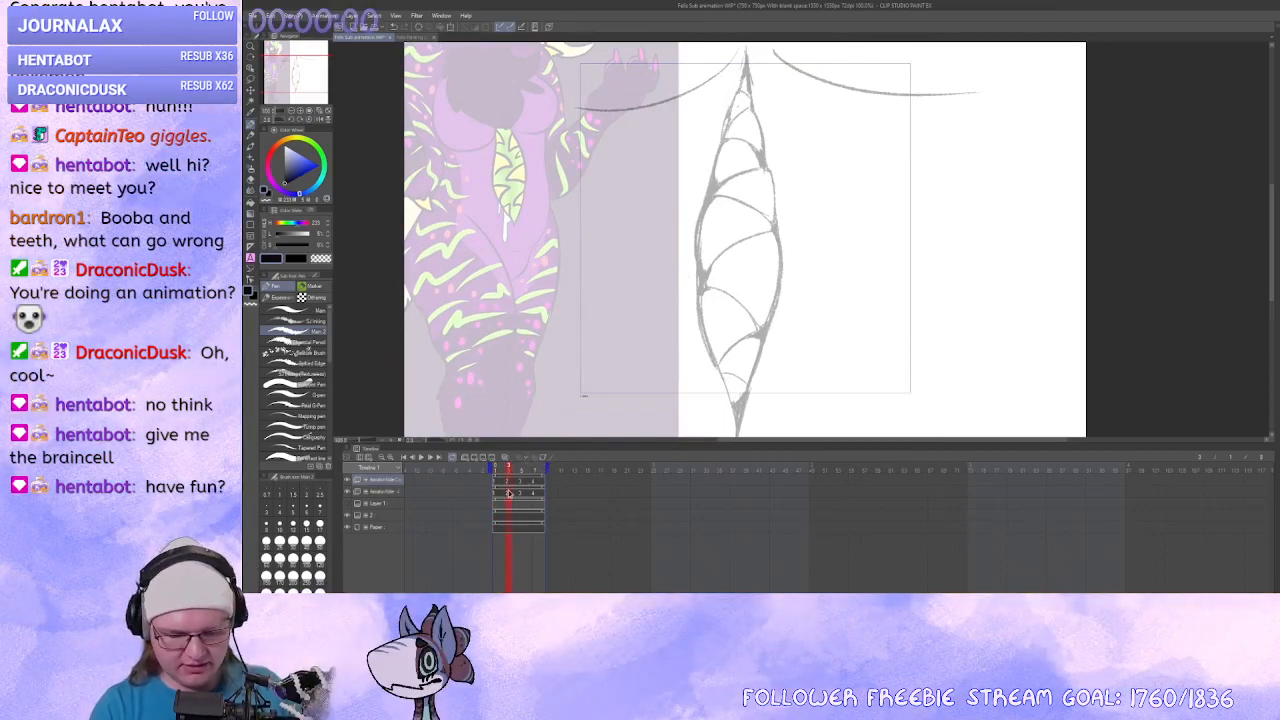
Ink the curved top line of the large middle tooth over the sketch on the second drawing, starting it at the mouth's left edge.
{"action": "left_click", "coordinate": [507, 462]}
{"action": "scroll", "coordinate": [668, 209], "scroll_direction": "up", "scroll_amount": 3}
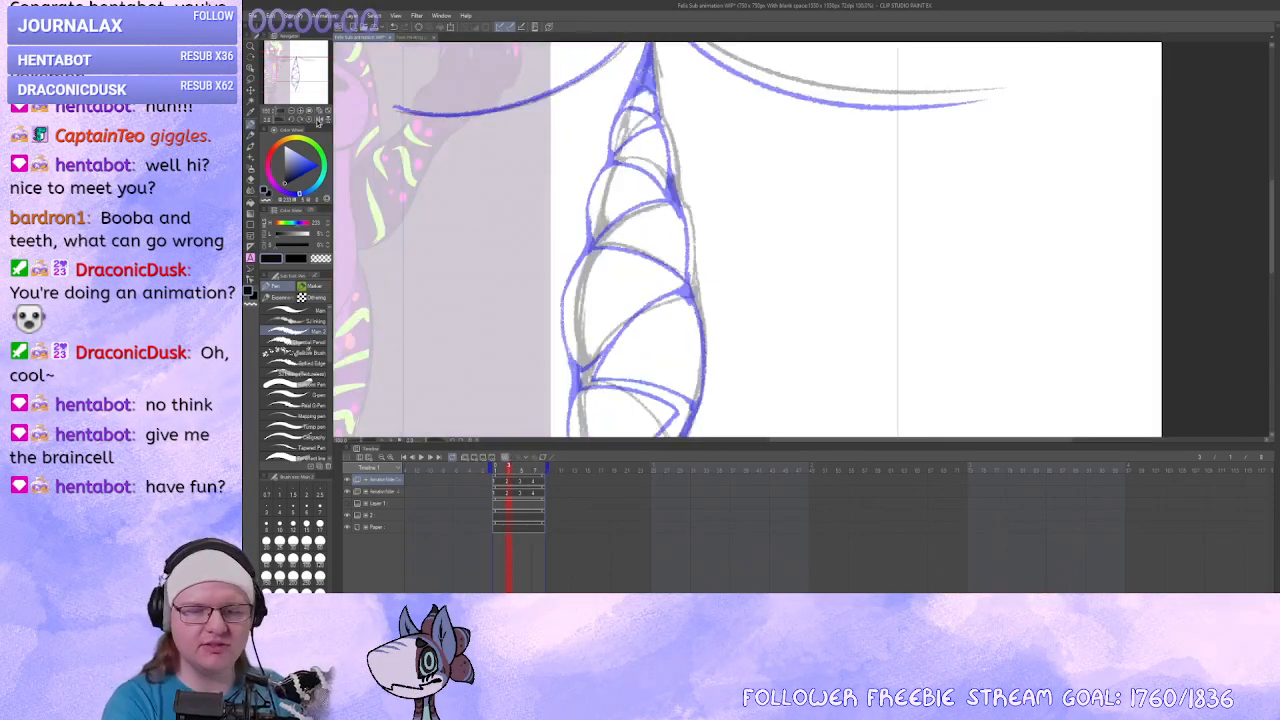
{"action": "left_click_drag", "start_coordinate": [669, 210], "coordinate": [654, 269]}
{"action": "left_click_drag", "start_coordinate": [654, 269], "coordinate": [644, 205]}
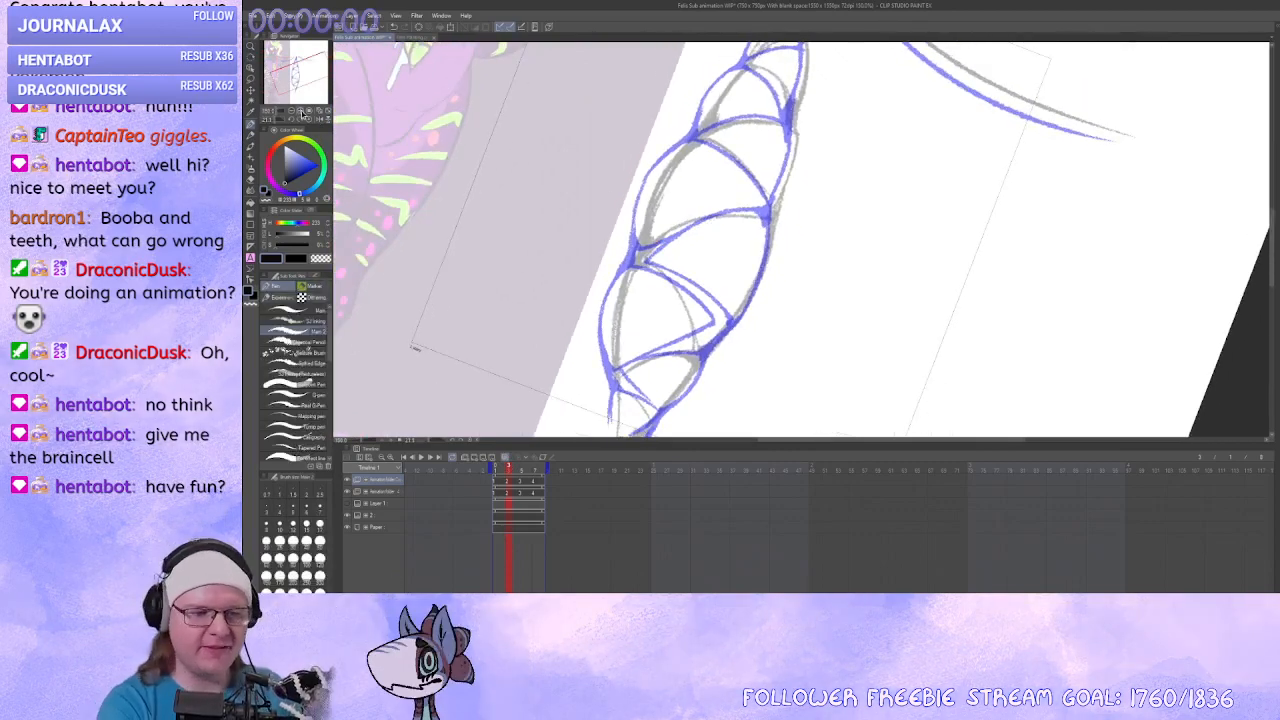
{"action": "scroll", "coordinate": [580, 263], "scroll_direction": "up", "scroll_amount": 1}
{"action": "left_click_drag", "start_coordinate": [580, 263], "coordinate": [771, 324]}
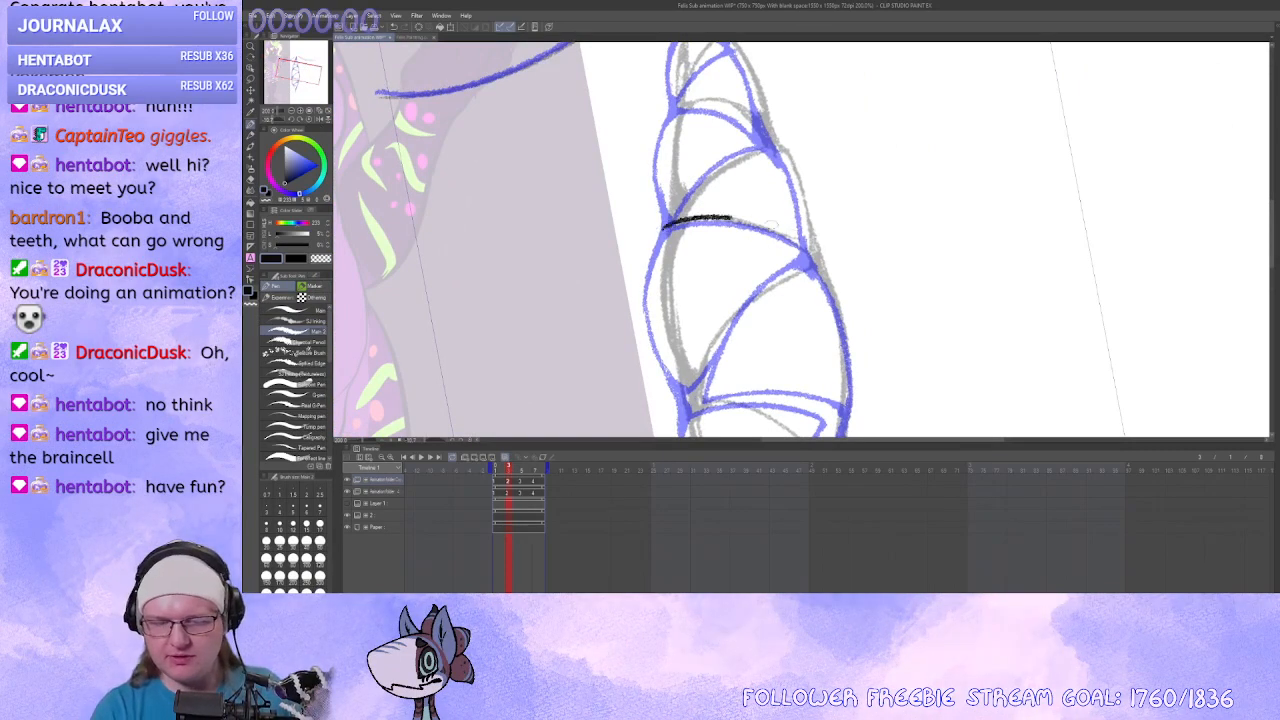
{"action": "left_click_drag", "start_coordinate": [795, 255], "coordinate": [808, 263]}
{"action": "left_click_drag", "start_coordinate": [642, 250], "coordinate": [778, 238]}
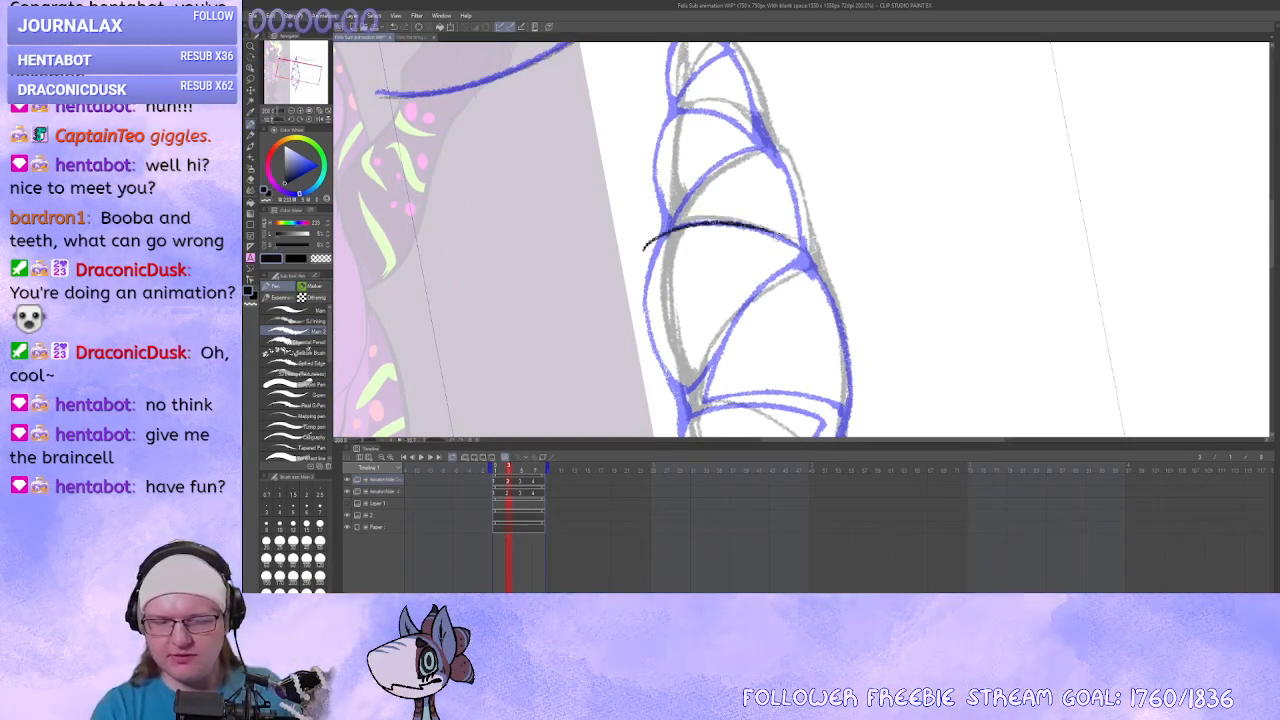
{"action": "key", "text": "ctrl+z"}
{"action": "mouse_move", "coordinate": [641, 253]}
{"action": "left_mouse_down"}
{"action": "mouse_move", "coordinate": [764, 228]}
{"action": "mouse_move", "coordinate": [630, 322]}
{"action": "left_mouse_up"}
{"action": "key", "text": "shift+space"}
{"action": "mouse_move", "coordinate": [630, 322]}
{"action": "left_mouse_down"}
{"action": "mouse_move", "coordinate": [610, 260]}
{"action": "mouse_move", "coordinate": [625, 203]}
{"action": "left_mouse_up"}
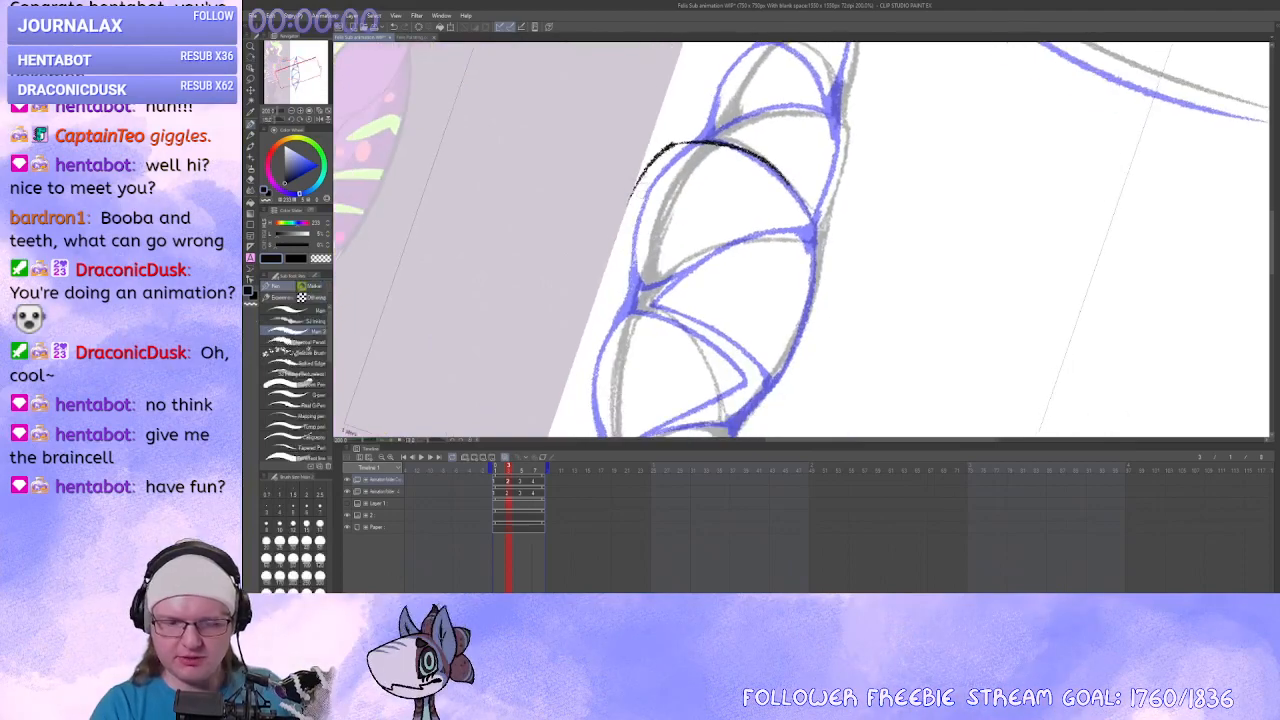
Ink the mouth's left edge from the large tooth's top line down to the lower end.
{"action": "left_click_drag", "start_coordinate": [627, 276], "coordinate": [628, 325]}
{"action": "key", "text": "shift+space"}
{"action": "mouse_move", "coordinate": [628, 325]}
{"action": "left_mouse_down"}
{"action": "mouse_move", "coordinate": [620, 304]}
{"action": "mouse_move", "coordinate": [659, 168]}
{"action": "left_mouse_up"}
{"action": "key", "text": "space"}
{"action": "left_click_drag", "start_coordinate": [656, 122], "coordinate": [619, 357]}
{"action": "key", "text": "shift+space"}
{"action": "mouse_move", "coordinate": [619, 357]}
{"action": "left_mouse_down"}
{"action": "mouse_move", "coordinate": [608, 337]}
{"action": "mouse_move", "coordinate": [619, 357]}
{"action": "left_mouse_up"}
{"action": "key", "text": "space"}
{"action": "left_click_drag", "start_coordinate": [622, 345], "coordinate": [586, 314]}
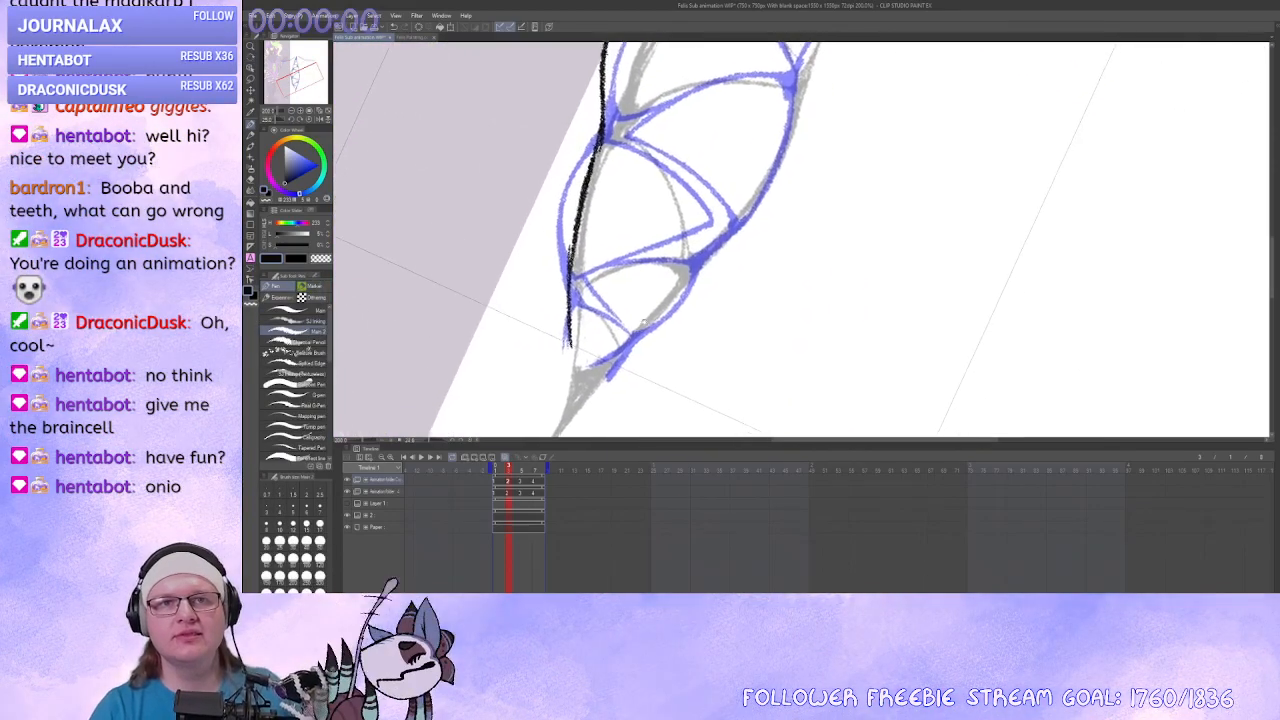
Ink the mouth's right edge from the lower end up to the pointed upper tip.
{"action": "left_click_drag", "start_coordinate": [614, 356], "coordinate": [777, 175]}
{"action": "key", "text": "space"}
{"action": "mouse_move", "coordinate": [750, 205]}
{"action": "left_mouse_down"}
{"action": "mouse_move", "coordinate": [627, 391]}
{"action": "mouse_move", "coordinate": [645, 384]}
{"action": "mouse_move", "coordinate": [747, 184]}
{"action": "mouse_move", "coordinate": [710, 318]}
{"action": "mouse_move", "coordinate": [716, 186]}
{"action": "left_mouse_up"}
{"action": "key", "text": "space"}
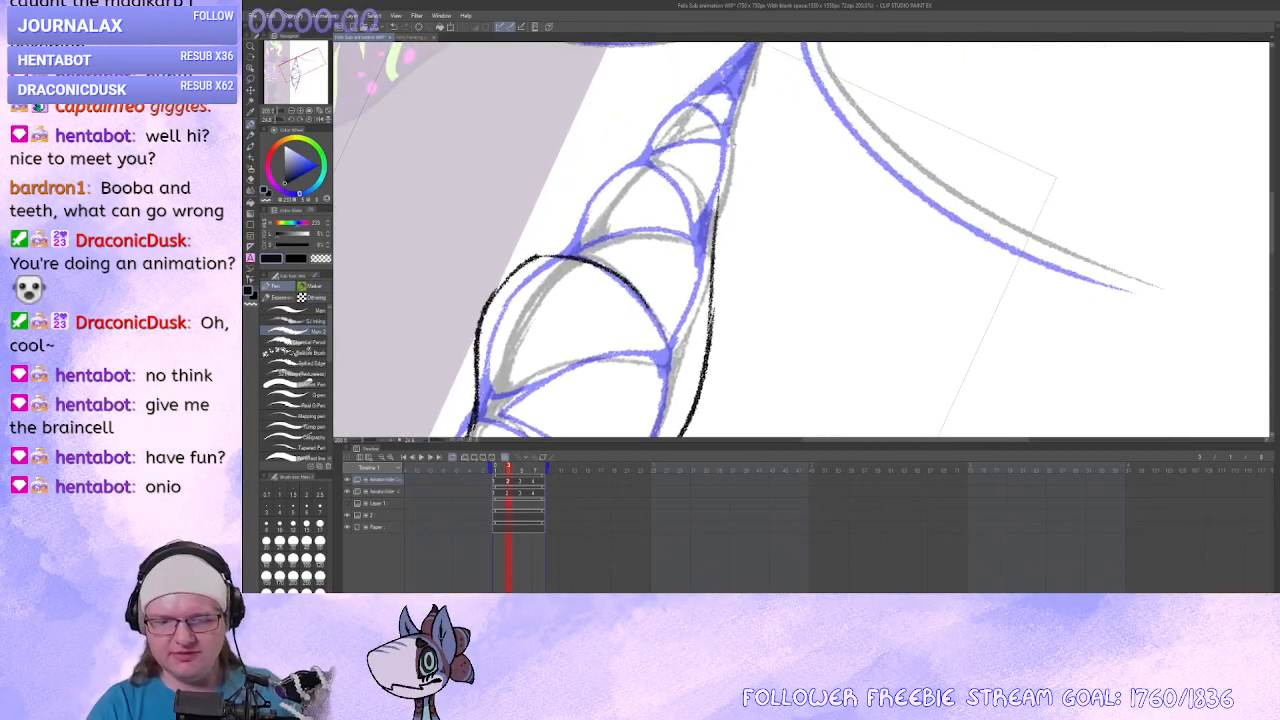
{"action": "key", "text": "space"}
{"action": "key", "text": "ctrl+z"}
{"action": "mouse_move", "coordinate": [704, 322]}
{"action": "left_mouse_down"}
{"action": "mouse_move", "coordinate": [702, 374]}
{"action": "mouse_move", "coordinate": [712, 255]}
{"action": "mouse_move", "coordinate": [762, 78]}
{"action": "mouse_move", "coordinate": [658, 196]}
{"action": "left_mouse_up"}
{"action": "key", "text": "ctrl+z"}
{"action": "left_click_drag", "start_coordinate": [764, 78], "coordinate": [702, 139]}
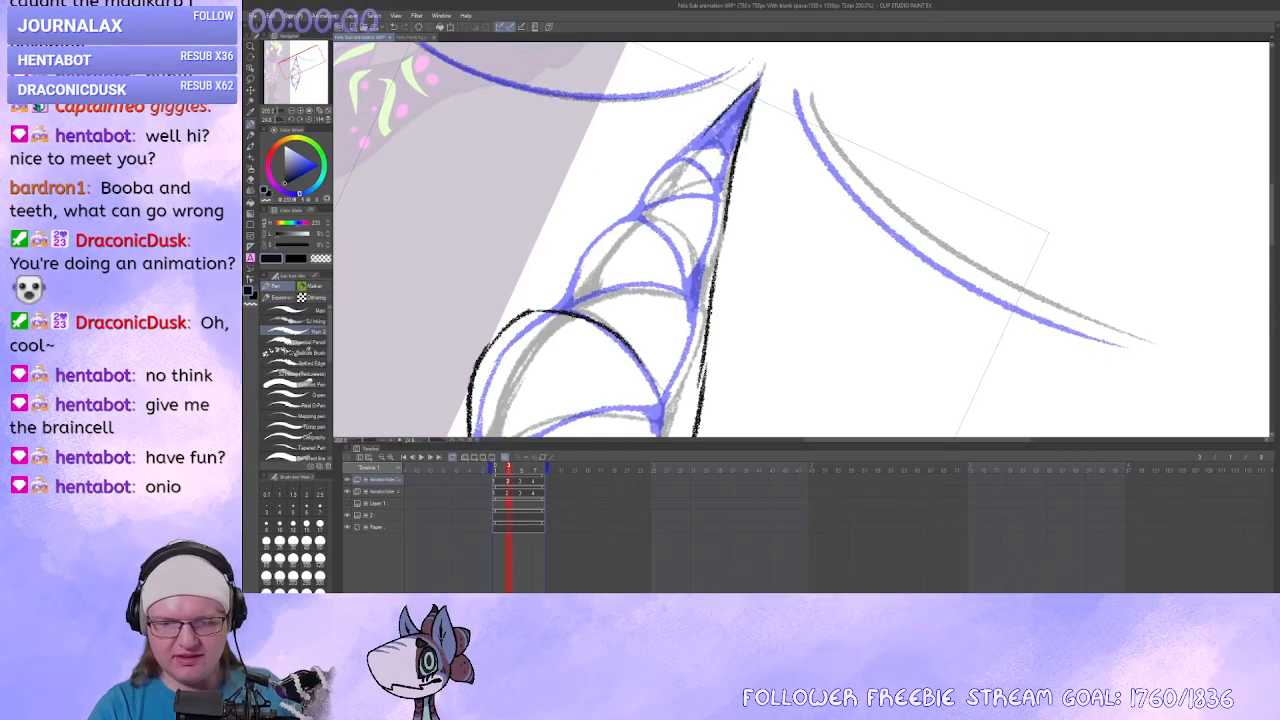
Ink the mouth's upper left edge from the tip down to the large tooth's top line.
{"action": "left_click_drag", "start_coordinate": [618, 216], "coordinate": [524, 312]}
{"action": "key", "text": "space"}
{"action": "left_click_drag", "start_coordinate": [660, 345], "coordinate": [723, 326]}
{"action": "mouse_move", "coordinate": [822, 357]}
{"action": "left_mouse_down"}
{"action": "mouse_move", "coordinate": [901, 155]}
{"action": "mouse_move", "coordinate": [873, 82]}
{"action": "left_mouse_up"}
{"action": "left_click_drag", "start_coordinate": [894, 146], "coordinate": [837, 113]}
{"action": "left_click_drag", "start_coordinate": [837, 113], "coordinate": [820, 159]}
{"action": "left_click_drag", "start_coordinate": [702, 208], "coordinate": [664, 304]}
{"action": "key", "text": "shift+space"}
{"action": "left_click_drag", "start_coordinate": [664, 304], "coordinate": [680, 332]}
{"action": "key", "text": "ctrl+z"}
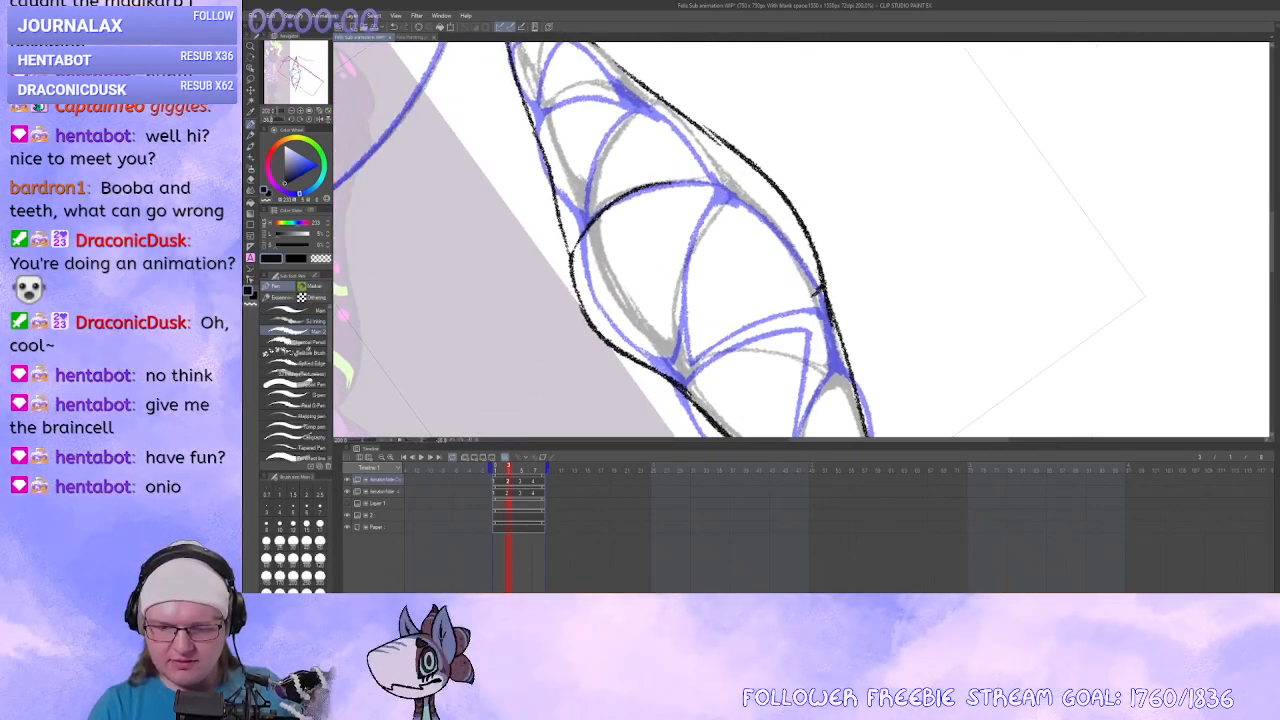
{"action": "mouse_move", "coordinate": [808, 300]}
{"action": "left_mouse_down"}
{"action": "mouse_move", "coordinate": [680, 340]}
{"action": "mouse_move", "coordinate": [694, 215]}
{"action": "mouse_move", "coordinate": [745, 158]}
{"action": "left_mouse_up"}
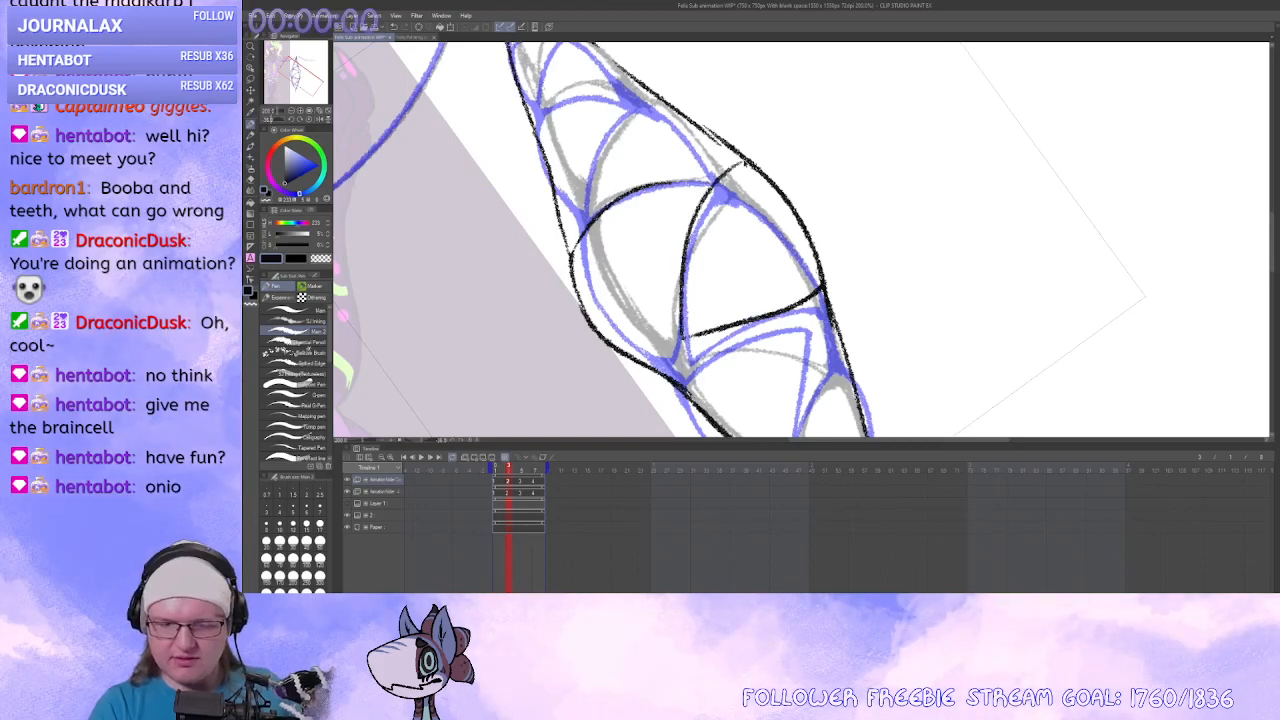
{"action": "key", "text": "ctrl+z"}
{"action": "left_click_drag", "start_coordinate": [678, 342], "coordinate": [745, 157]}
{"action": "key", "text": "shift+space"}
{"action": "mouse_move", "coordinate": [900, 300]}
{"action": "left_mouse_down"}
{"action": "mouse_move", "coordinate": [853, 343]}
{"action": "mouse_move", "coordinate": [914, 264]}
{"action": "mouse_move", "coordinate": [890, 305]}
{"action": "left_mouse_up"}
{"action": "key", "text": "ctrl+z"}
{"action": "key", "text": "ctrl+z"}
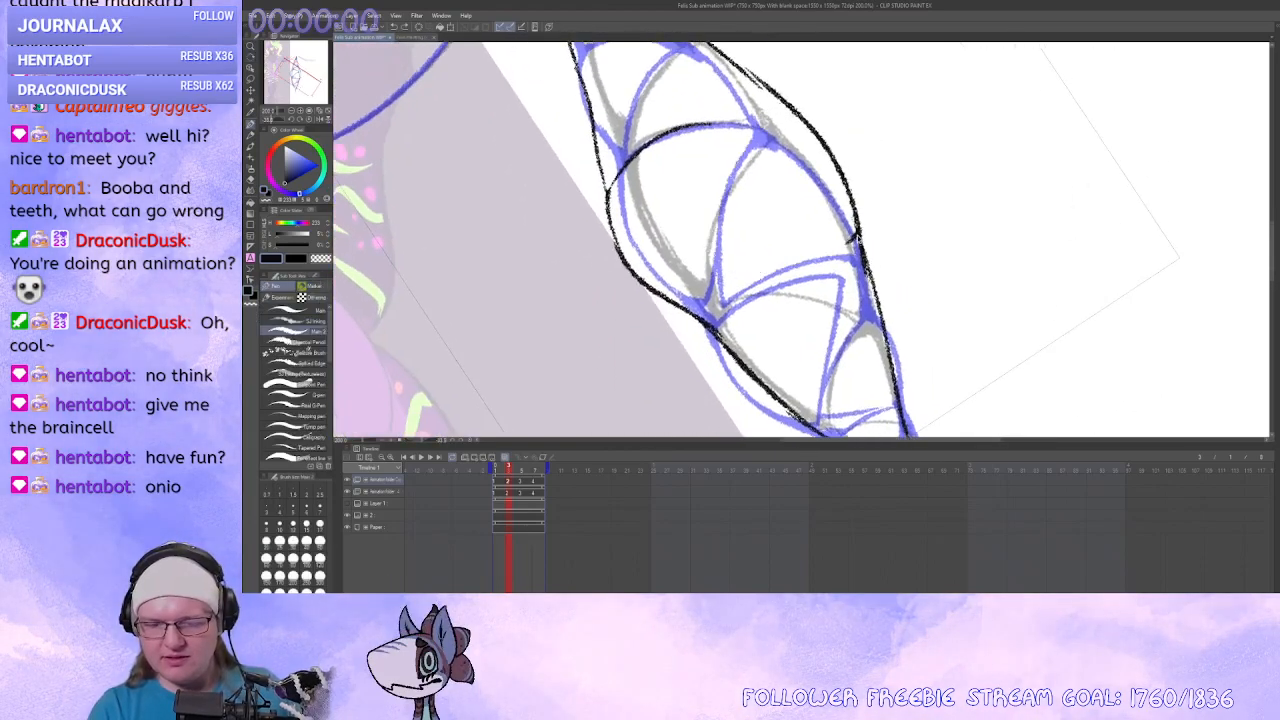
Ink the two curved lines of the pointed tooth that grows inward from the mouth's right edge.
{"action": "mouse_move", "coordinate": [857, 237]}
{"action": "left_mouse_down"}
{"action": "mouse_move", "coordinate": [720, 268]}
{"action": "mouse_move", "coordinate": [859, 235]}
{"action": "left_mouse_up"}
{"action": "key", "text": "ctrl+z"}
{"action": "left_click_drag", "start_coordinate": [720, 261], "coordinate": [792, 105]}
{"action": "mouse_move", "coordinate": [739, 336]}
{"action": "left_mouse_down"}
{"action": "mouse_move", "coordinate": [709, 291]}
{"action": "mouse_move", "coordinate": [728, 338]}
{"action": "left_mouse_up"}
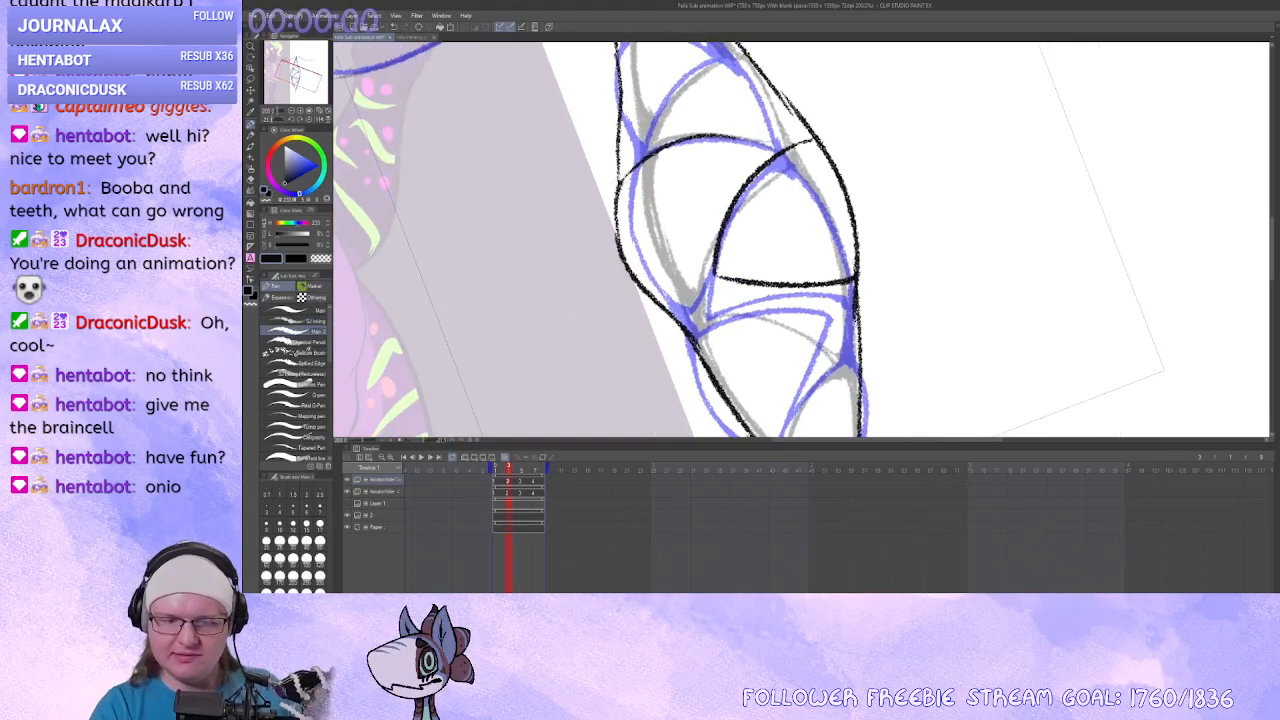
{"action": "left_click_drag", "start_coordinate": [619, 181], "coordinate": [775, 151]}
{"action": "key", "text": "ctrl+z"}
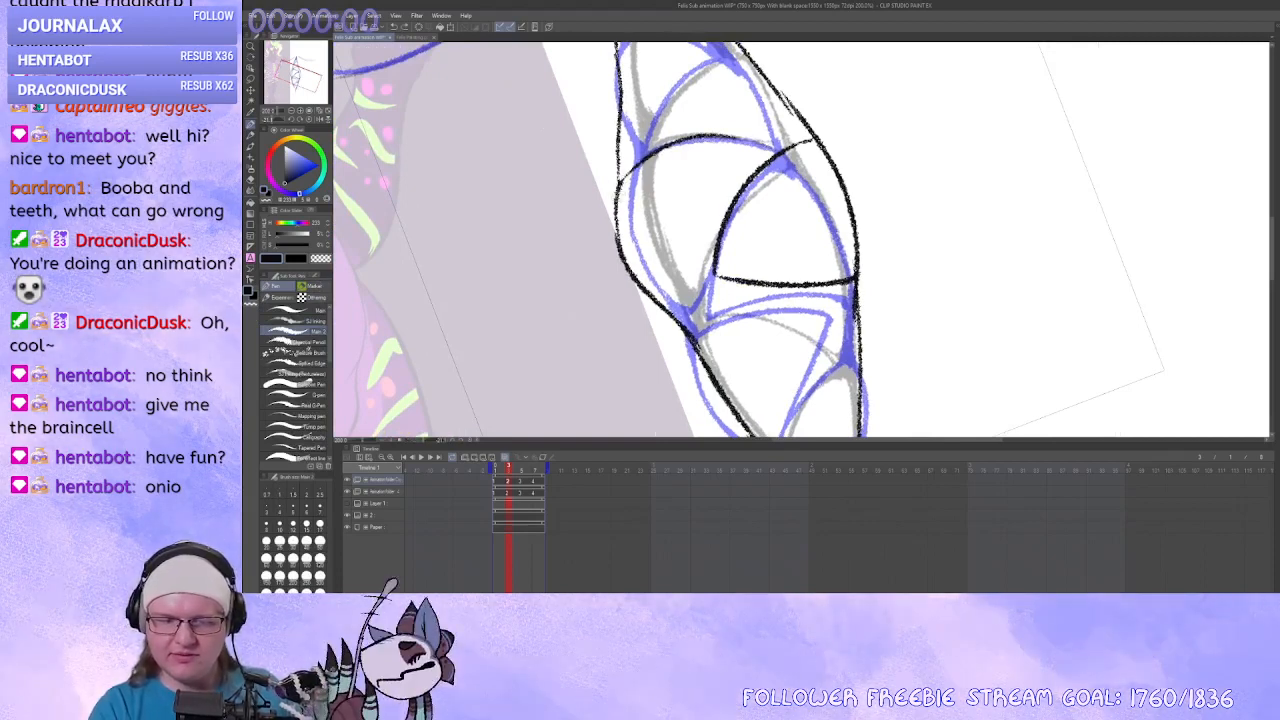
{"action": "left_click_drag", "start_coordinate": [620, 198], "coordinate": [640, 165]}
{"action": "key", "text": "x"}
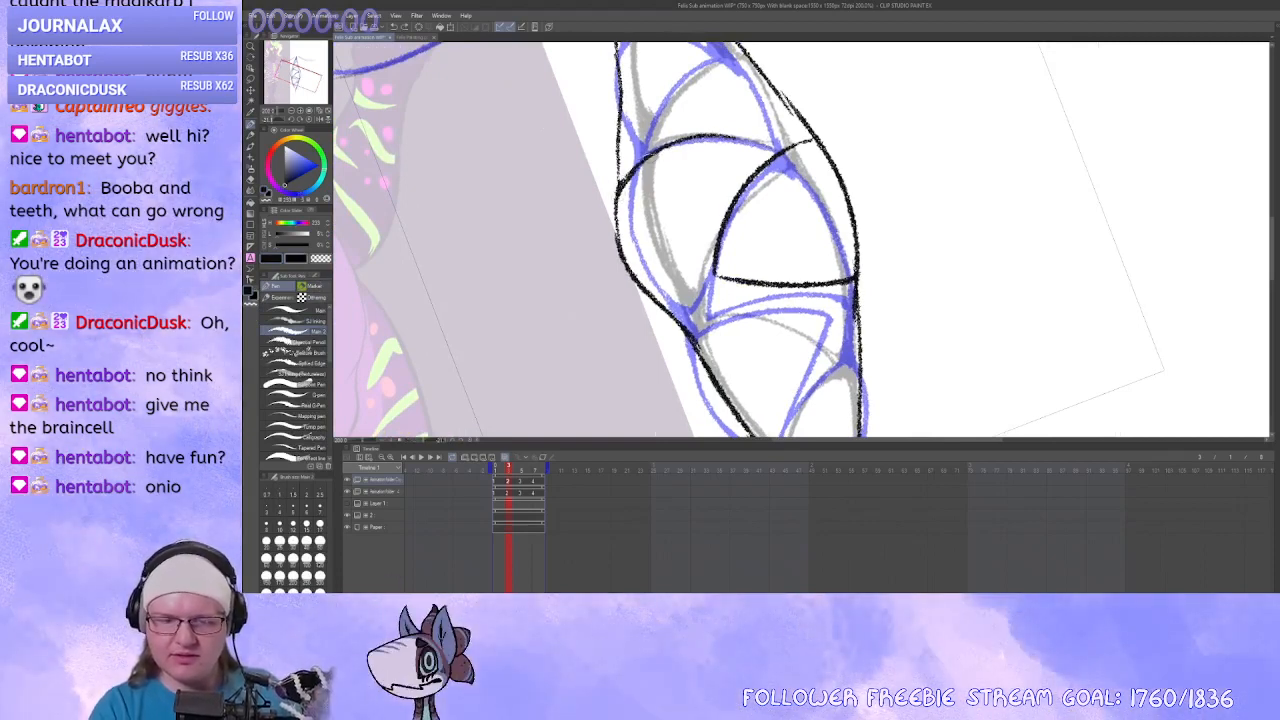
{"action": "key", "text": "ctrl+z"}
{"action": "key", "text": "x"}
{"action": "mouse_move", "coordinate": [623, 185]}
{"action": "left_mouse_down"}
{"action": "mouse_move", "coordinate": [734, 132]}
{"action": "mouse_move", "coordinate": [715, 135]}
{"action": "mouse_move", "coordinate": [757, 131]}
{"action": "mouse_move", "coordinate": [743, 183]}
{"action": "left_mouse_up"}
{"action": "key", "text": "ctrl+z"}
{"action": "key", "text": "ctrl+z"}
Extend the large tooth's top line to the mouth's right edge and blacken the corner where they meet.
{"action": "mouse_move", "coordinate": [757, 131]}
{"action": "left_mouse_down"}
{"action": "mouse_move", "coordinate": [741, 184]}
{"action": "mouse_move", "coordinate": [774, 148]}
{"action": "mouse_move", "coordinate": [815, 268]}
{"action": "left_mouse_up"}
{"action": "left_click_drag", "start_coordinate": [690, 202], "coordinate": [752, 172]}
{"action": "key", "text": "ctrl+z"}
{"action": "left_click_drag", "start_coordinate": [686, 202], "coordinate": [814, 270]}
{"action": "key", "text": "ctrl+z"}
{"action": "key", "text": "ctrl+z"}
{"action": "key", "text": "ctrl+z"}
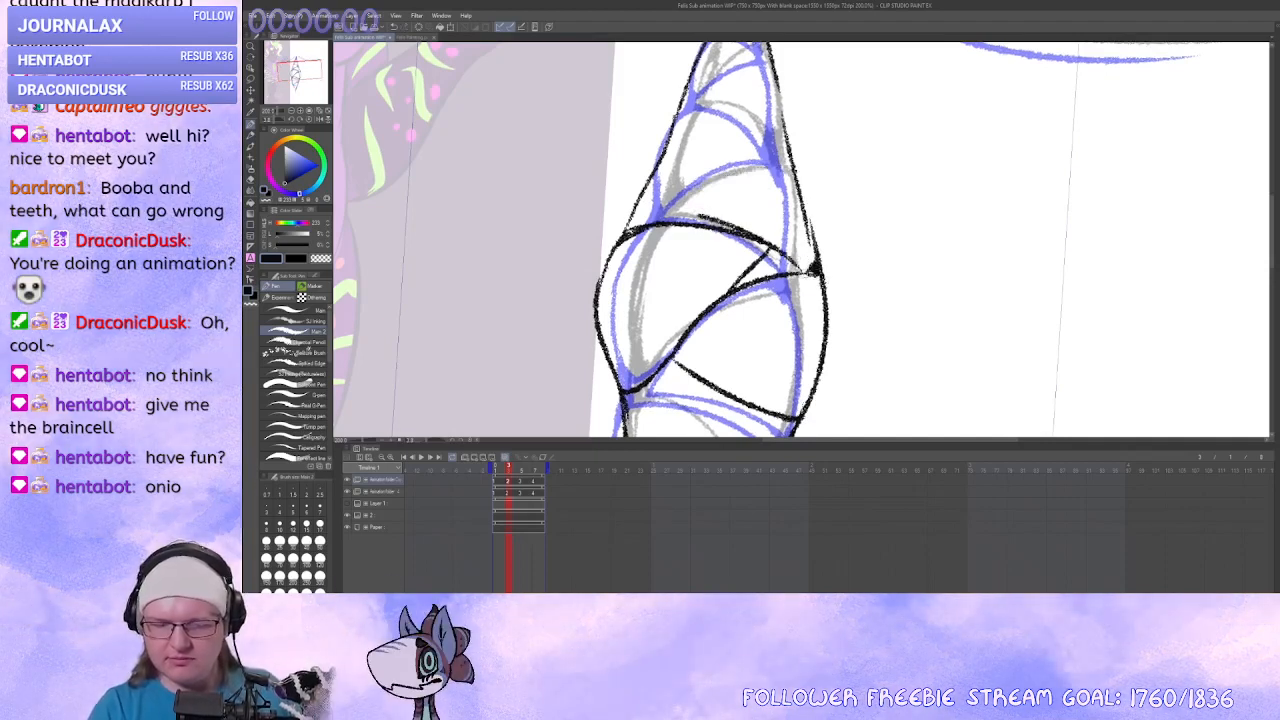
Ink a curved tooth line just above the large tooth, running from its top line to the right edge.
{"action": "left_click_drag", "start_coordinate": [697, 215], "coordinate": [797, 166]}
{"action": "key", "text": "ctrl+z"}
{"action": "key", "text": "ctrl+z"}
{"action": "mouse_move", "coordinate": [754, 297]}
{"action": "left_mouse_down"}
{"action": "mouse_move", "coordinate": [691, 274]}
{"action": "mouse_move", "coordinate": [685, 257]}
{"action": "left_mouse_up"}
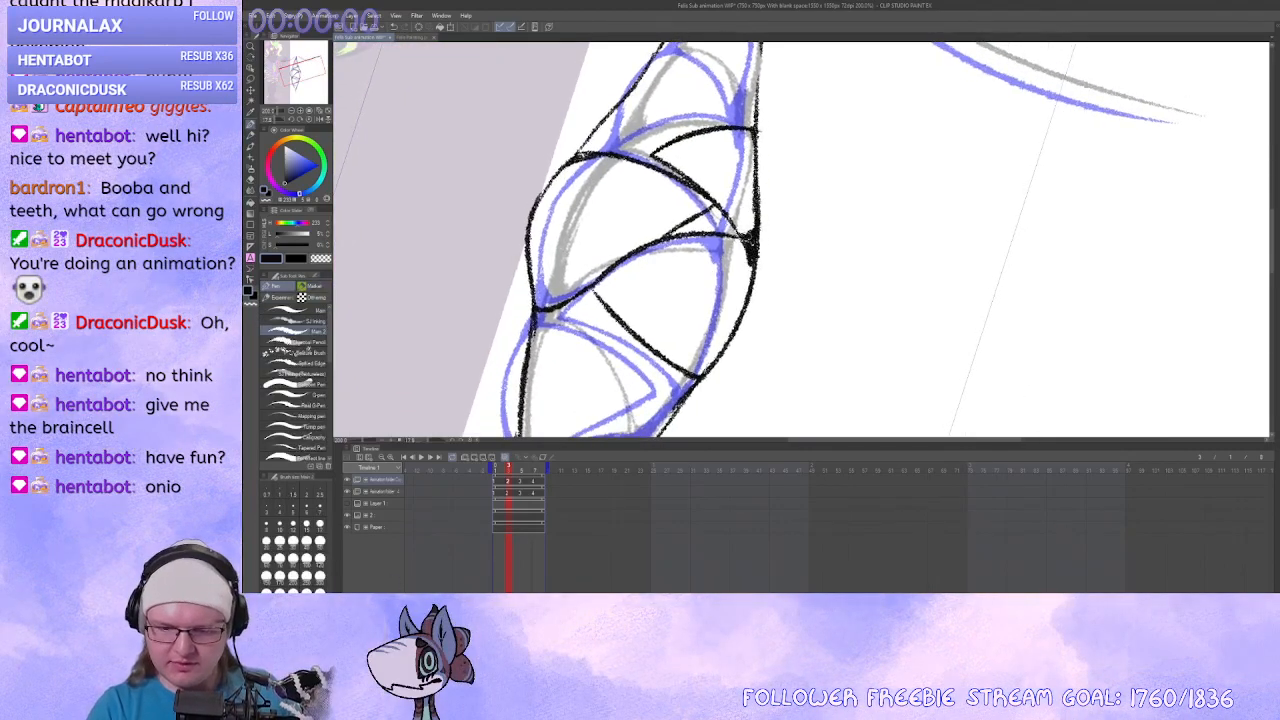
Clean up the blackened right-edge corner and strengthen the large tooth's line leading into it.
{"action": "key", "text": "c"}
{"action": "mouse_move", "coordinate": [737, 232]}
{"action": "left_mouse_down"}
{"action": "mouse_move", "coordinate": [728, 217]}
{"action": "mouse_move", "coordinate": [744, 235]}
{"action": "left_mouse_up"}
{"action": "key", "text": "c"}
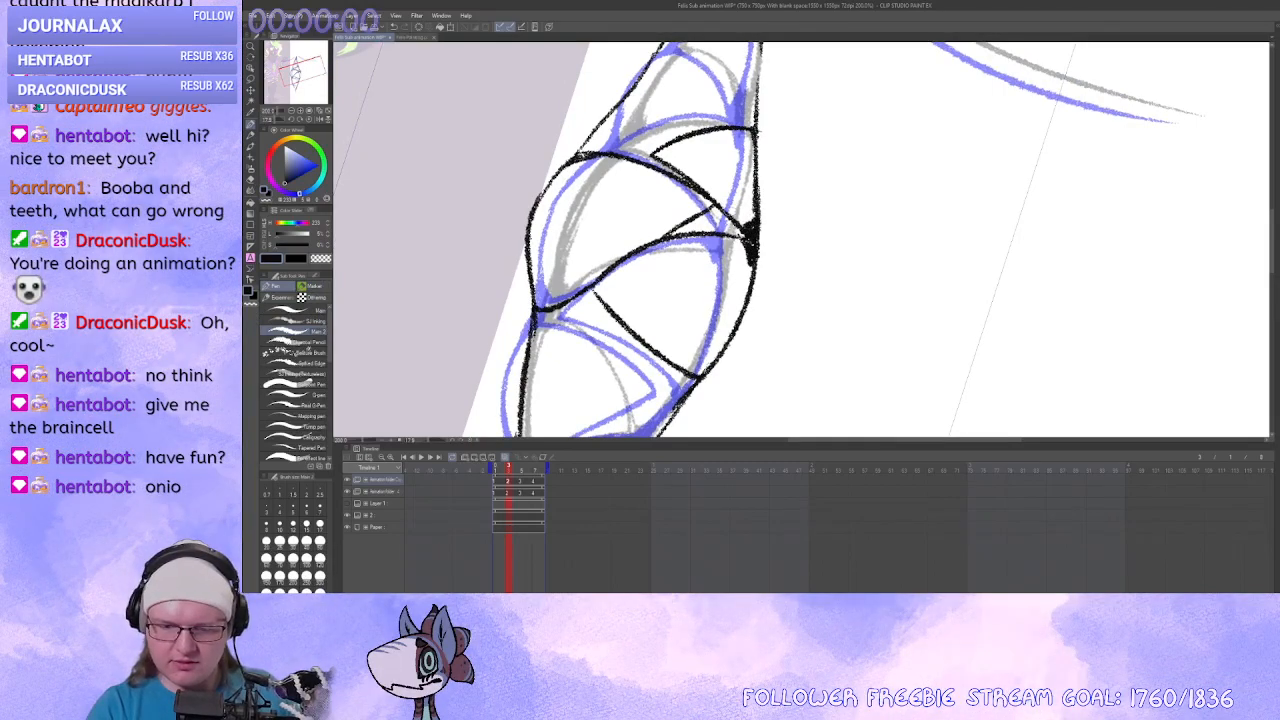
{"action": "key", "text": "x"}
{"action": "key", "text": "c"}
{"action": "left_click_drag", "start_coordinate": [704, 188], "coordinate": [730, 220]}
Erase the lower line of the right-edge tooth and re-ink it as an upward-bowed curve.
{"action": "mouse_move", "coordinate": [690, 290]}
{"action": "left_mouse_down"}
{"action": "mouse_move", "coordinate": [721, 332]}
{"action": "mouse_move", "coordinate": [744, 210]}
{"action": "left_mouse_up"}
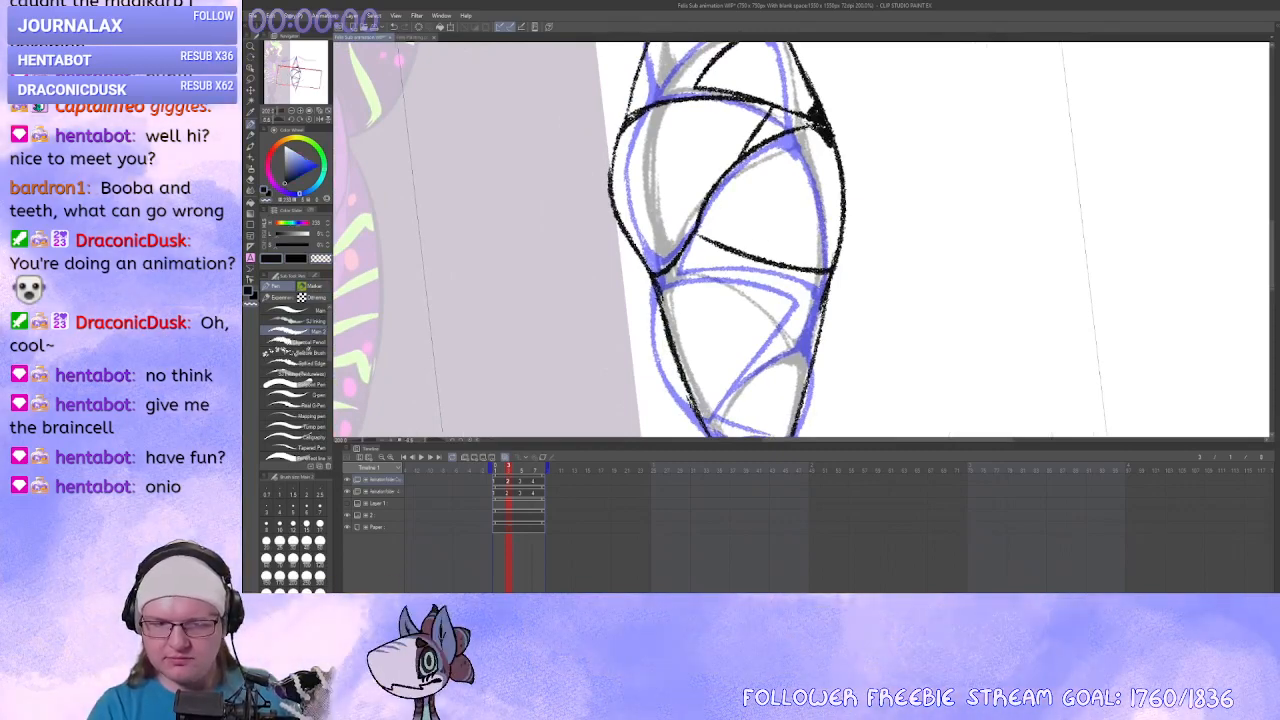
{"action": "left_click_drag", "start_coordinate": [700, 312], "coordinate": [792, 320]}
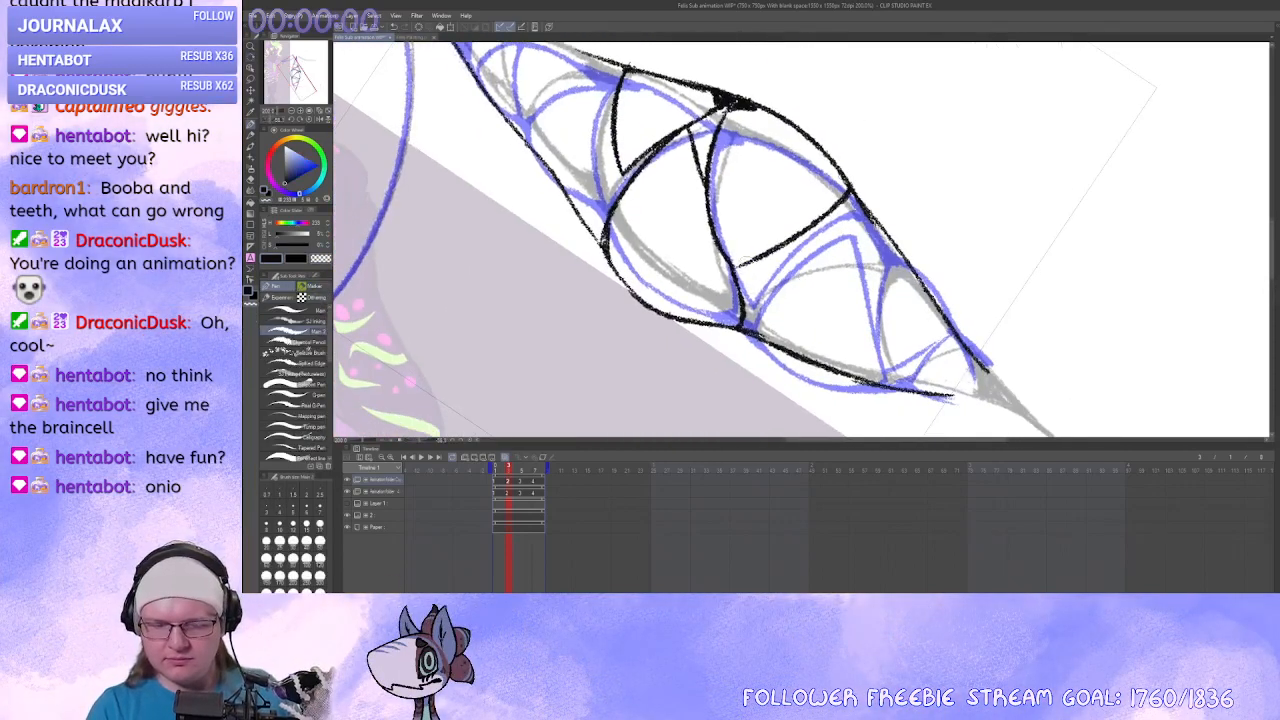
{"action": "left_click_drag", "start_coordinate": [846, 197], "coordinate": [752, 260]}
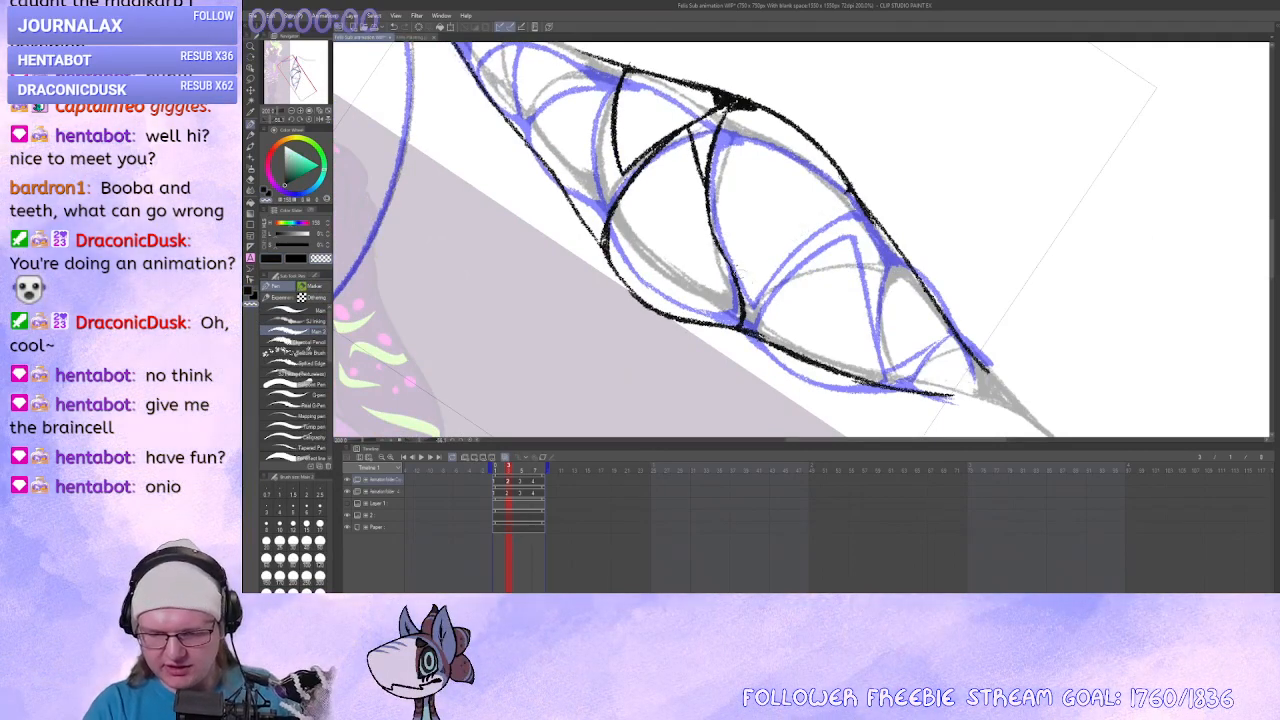
{"action": "key", "text": "c"}
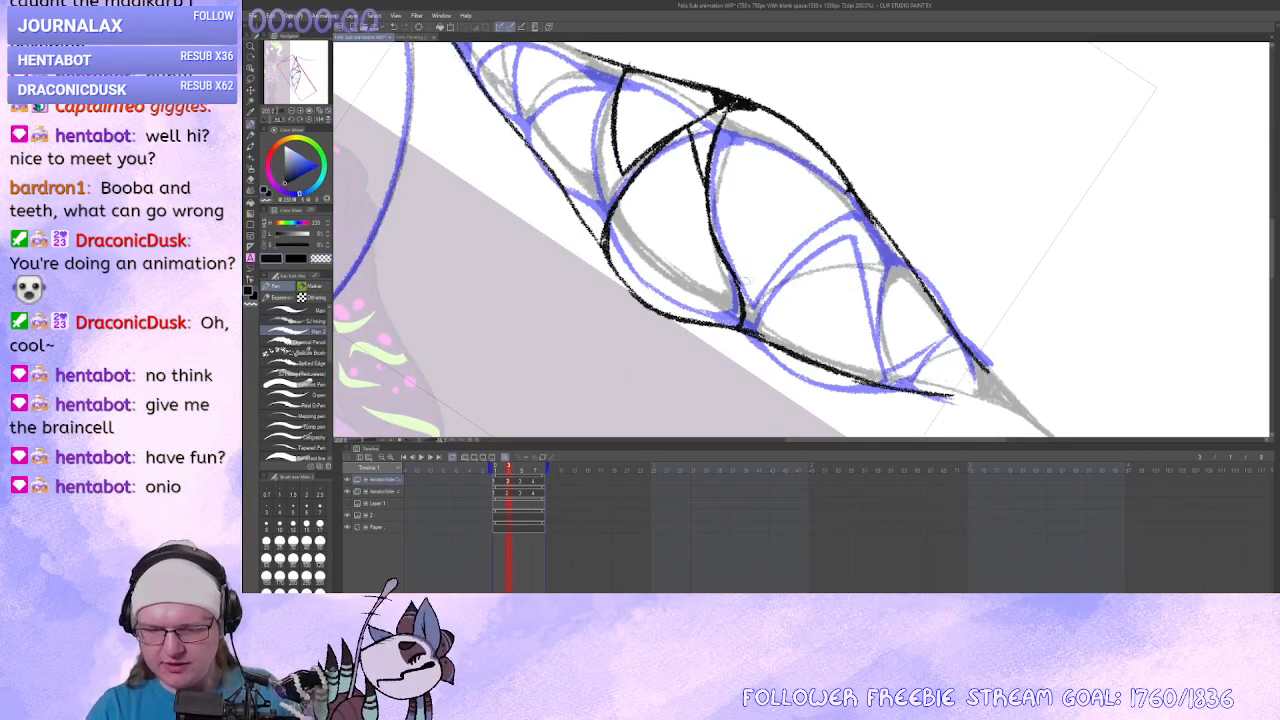
{"action": "left_click_drag", "start_coordinate": [740, 285], "coordinate": [846, 190]}
{"action": "key", "text": "space"}
{"action": "mouse_move", "coordinate": [788, 300]}
{"action": "left_mouse_down"}
{"action": "mouse_move", "coordinate": [729, 249]}
{"action": "mouse_move", "coordinate": [729, 233]}
{"action": "mouse_move", "coordinate": [683, 329]}
{"action": "left_mouse_up"}
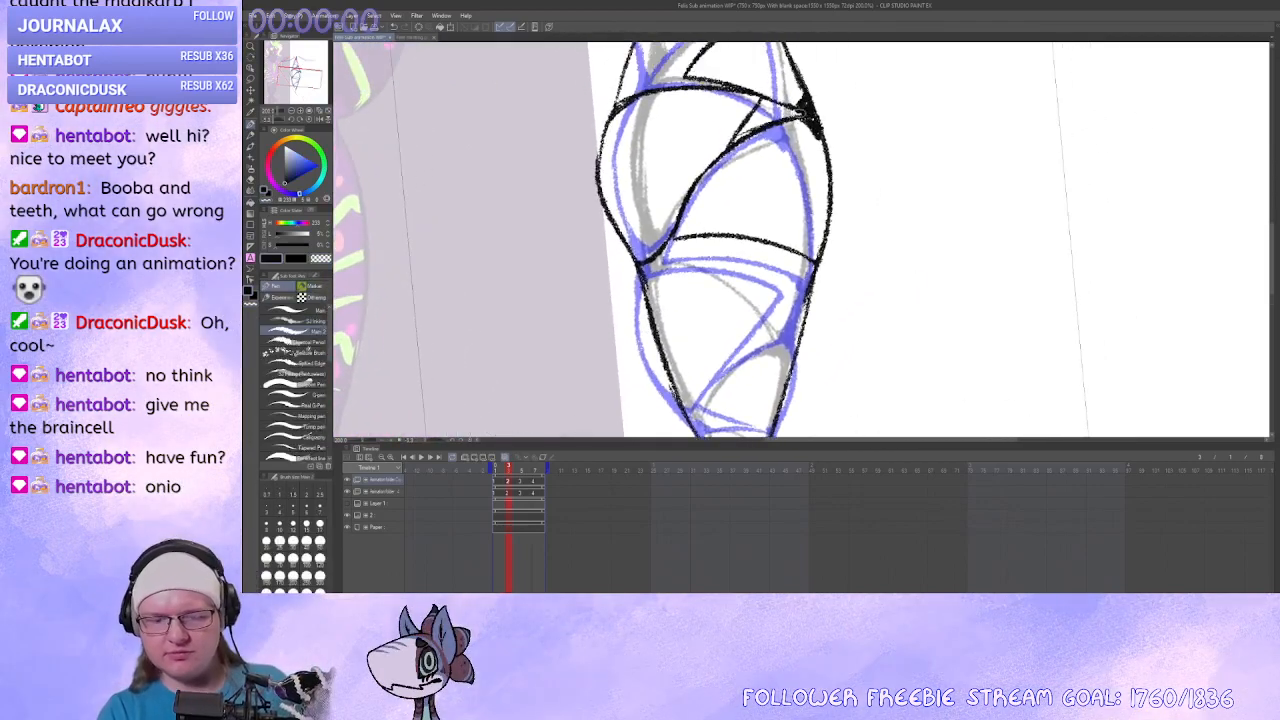
Retouch the tooth line running from the black right-edge corner and erase the excess ink there.
{"action": "left_click_drag", "start_coordinate": [802, 114], "coordinate": [684, 202]}
{"action": "key", "text": "c"}
{"action": "mouse_move", "coordinate": [811, 117]}
{"action": "left_mouse_down"}
{"action": "mouse_move", "coordinate": [814, 140]}
{"action": "mouse_move", "coordinate": [811, 123]}
{"action": "left_mouse_up"}
{"action": "key", "text": "c"}
{"action": "mouse_move", "coordinate": [790, 330]}
{"action": "left_mouse_down"}
{"action": "mouse_move", "coordinate": [772, 326]}
{"action": "mouse_move", "coordinate": [806, 262]}
{"action": "mouse_move", "coordinate": [852, 284]}
{"action": "mouse_move", "coordinate": [870, 268]}
{"action": "left_mouse_up"}
{"action": "left_click_drag", "start_coordinate": [709, 262], "coordinate": [790, 211]}
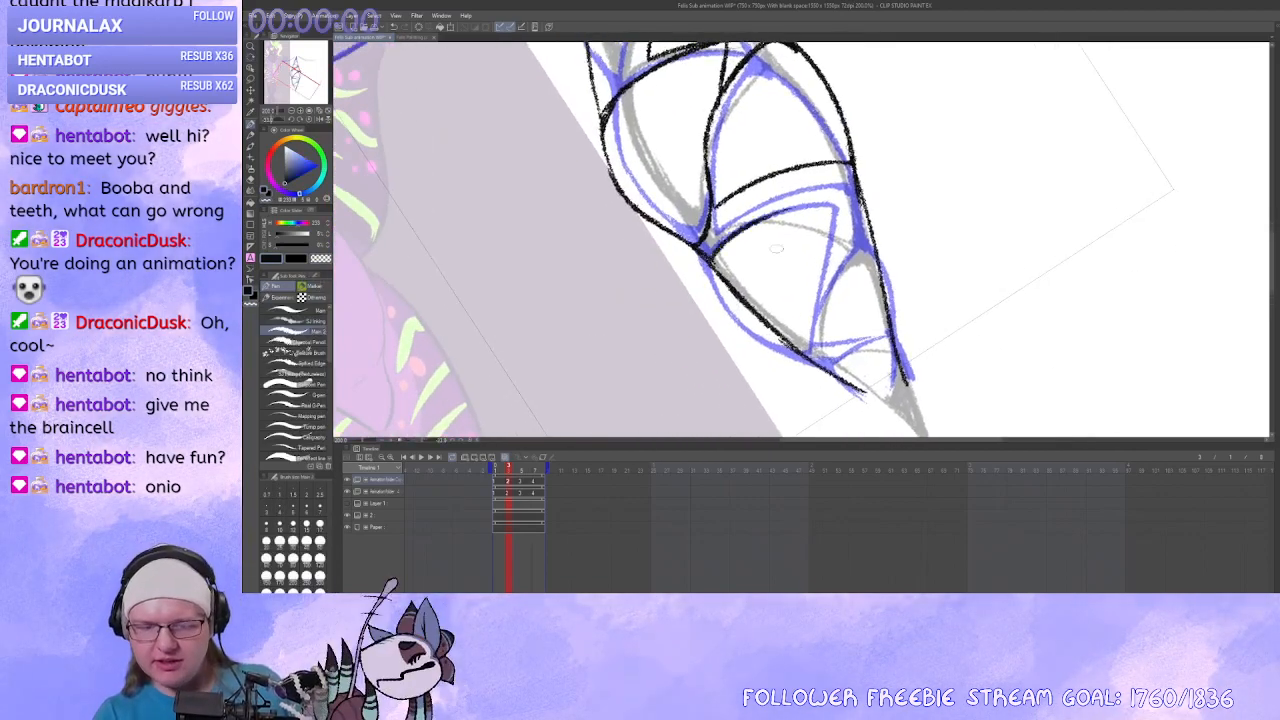
{"action": "mouse_move", "coordinate": [768, 338]}
{"action": "left_mouse_down"}
{"action": "mouse_move", "coordinate": [702, 292]}
{"action": "mouse_move", "coordinate": [746, 337]}
{"action": "left_mouse_up"}
{"action": "key", "text": "ctrl+z"}
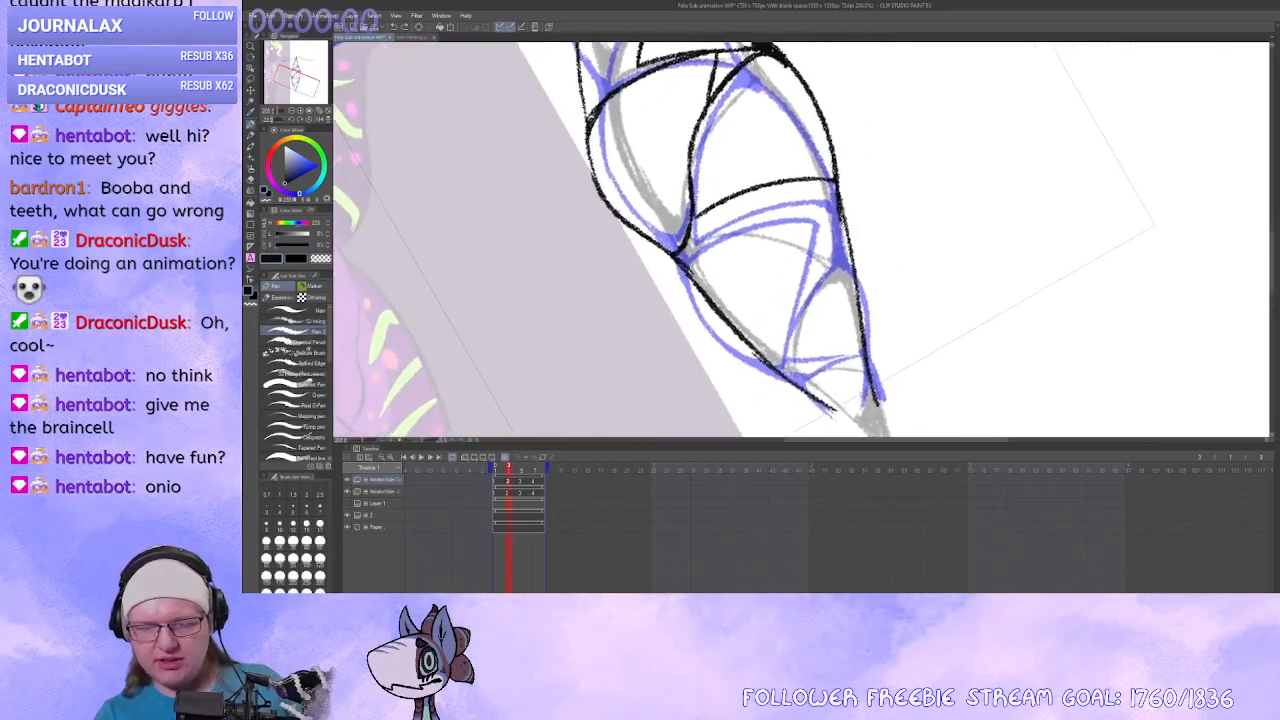
{"action": "left_click_drag", "start_coordinate": [694, 253], "coordinate": [821, 202]}
{"action": "key", "text": "ctrl+z"}
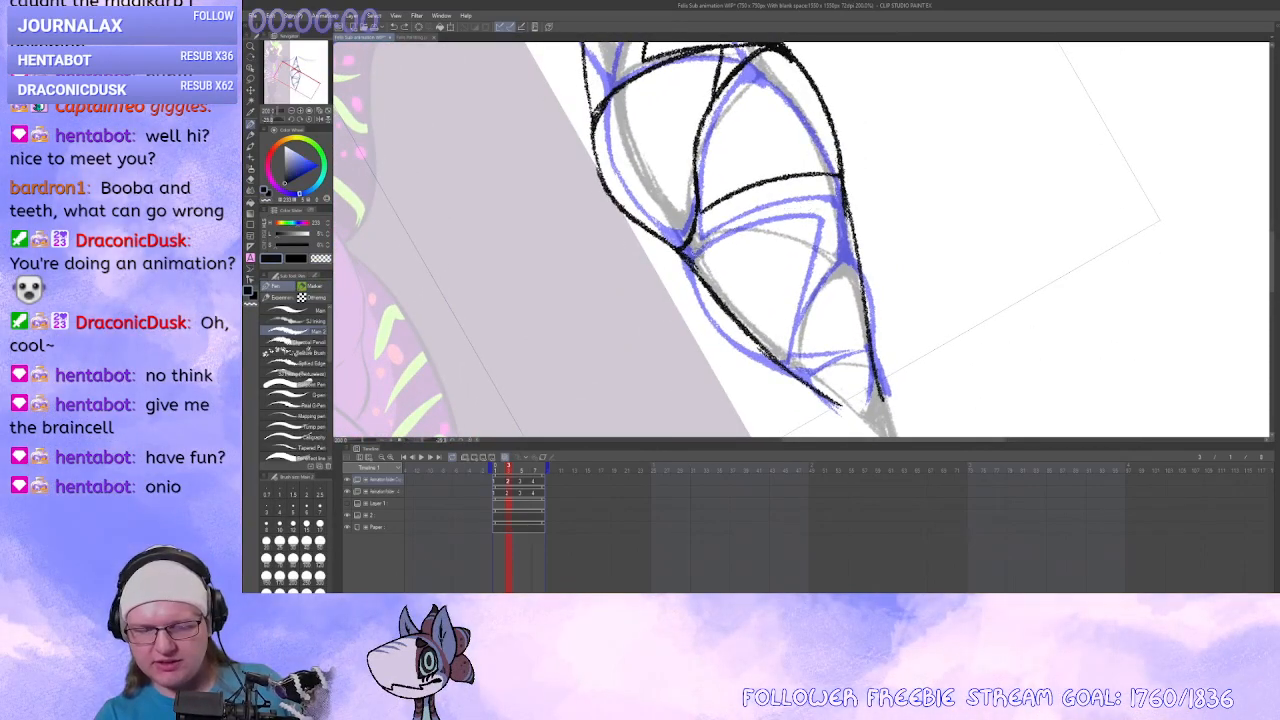
Ink the curved upper line and slanted lower line of the next tooth down on the left edge.
{"action": "mouse_move", "coordinate": [693, 256]}
{"action": "left_mouse_down"}
{"action": "mouse_move", "coordinate": [830, 190]}
{"action": "mouse_move", "coordinate": [788, 322]}
{"action": "left_mouse_up"}
{"action": "left_click_drag", "start_coordinate": [786, 318], "coordinate": [756, 307]}
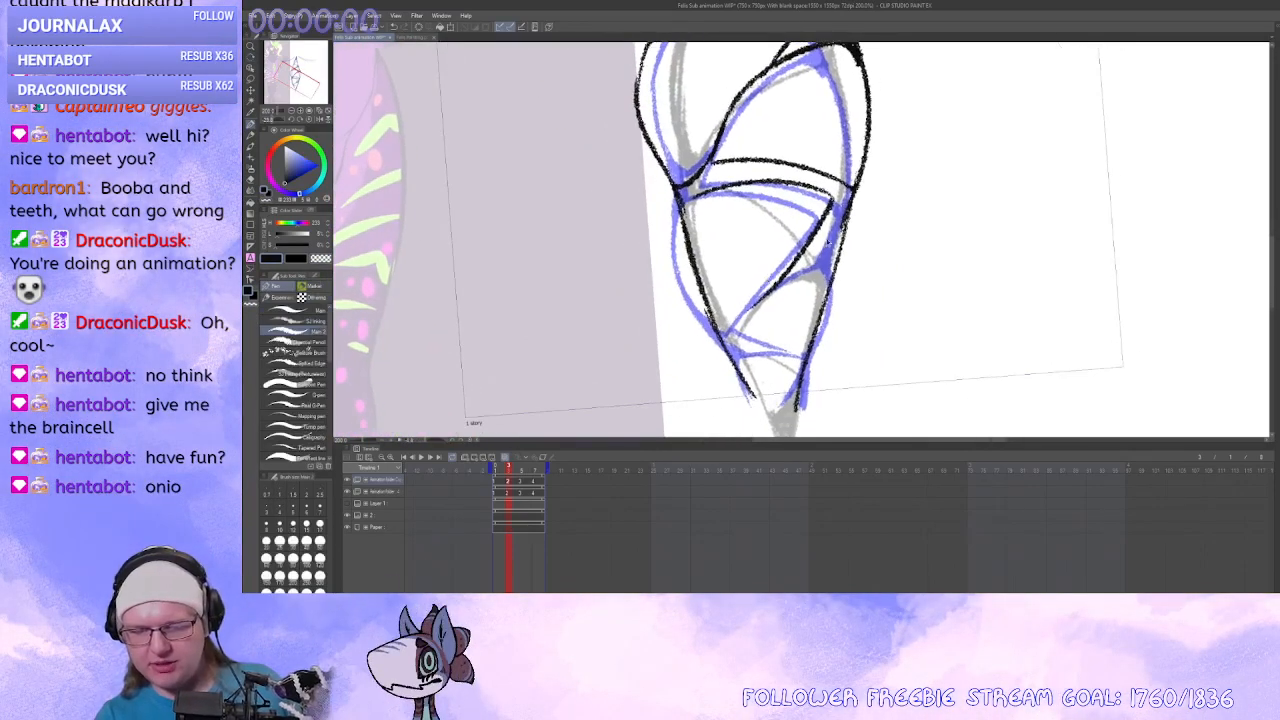
{"action": "key", "text": "ctrl+z"}
{"action": "left_click_drag", "start_coordinate": [837, 196], "coordinate": [738, 306]}
{"action": "mouse_move", "coordinate": [762, 309]}
{"action": "left_mouse_down"}
{"action": "mouse_move", "coordinate": [748, 298]}
{"action": "mouse_move", "coordinate": [734, 314]}
{"action": "left_mouse_up"}
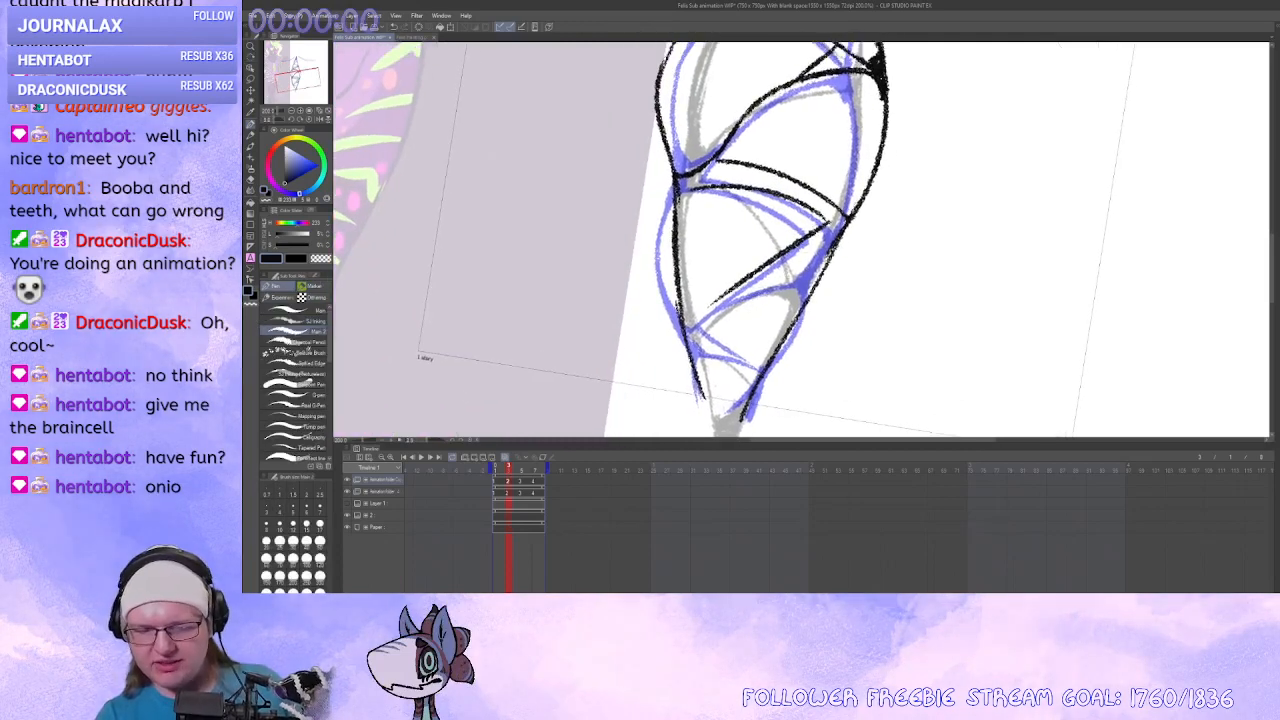
Thicken the left edge beside the lower tooth and blacken the corners above and below it.
{"action": "mouse_move", "coordinate": [692, 190]}
{"action": "left_mouse_down"}
{"action": "mouse_move", "coordinate": [680, 198]}
{"action": "mouse_move", "coordinate": [682, 184]}
{"action": "mouse_move", "coordinate": [677, 233]}
{"action": "left_mouse_up"}
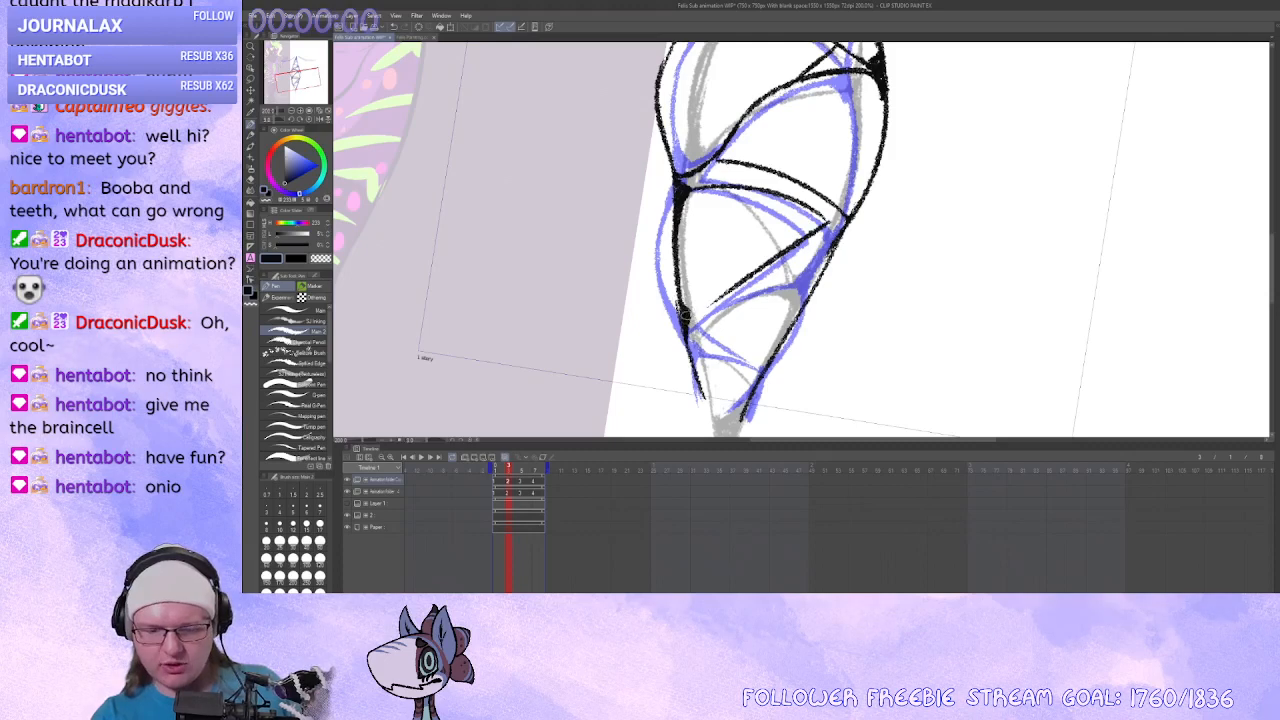
{"action": "left_click_drag", "start_coordinate": [686, 315], "coordinate": [690, 352]}
{"action": "mouse_move", "coordinate": [690, 336]}
{"action": "left_mouse_down"}
{"action": "mouse_move", "coordinate": [701, 348]}
{"action": "mouse_move", "coordinate": [704, 315]}
{"action": "mouse_move", "coordinate": [812, 206]}
{"action": "left_mouse_up"}
Erase the lower tooth's slanted line and re-ink it from the tooth's point to the blackened lower left corner.
{"action": "key", "text": "c"}
{"action": "mouse_move", "coordinate": [706, 304]}
{"action": "left_mouse_down"}
{"action": "mouse_move", "coordinate": [820, 202]}
{"action": "mouse_move", "coordinate": [758, 248]}
{"action": "left_mouse_up"}
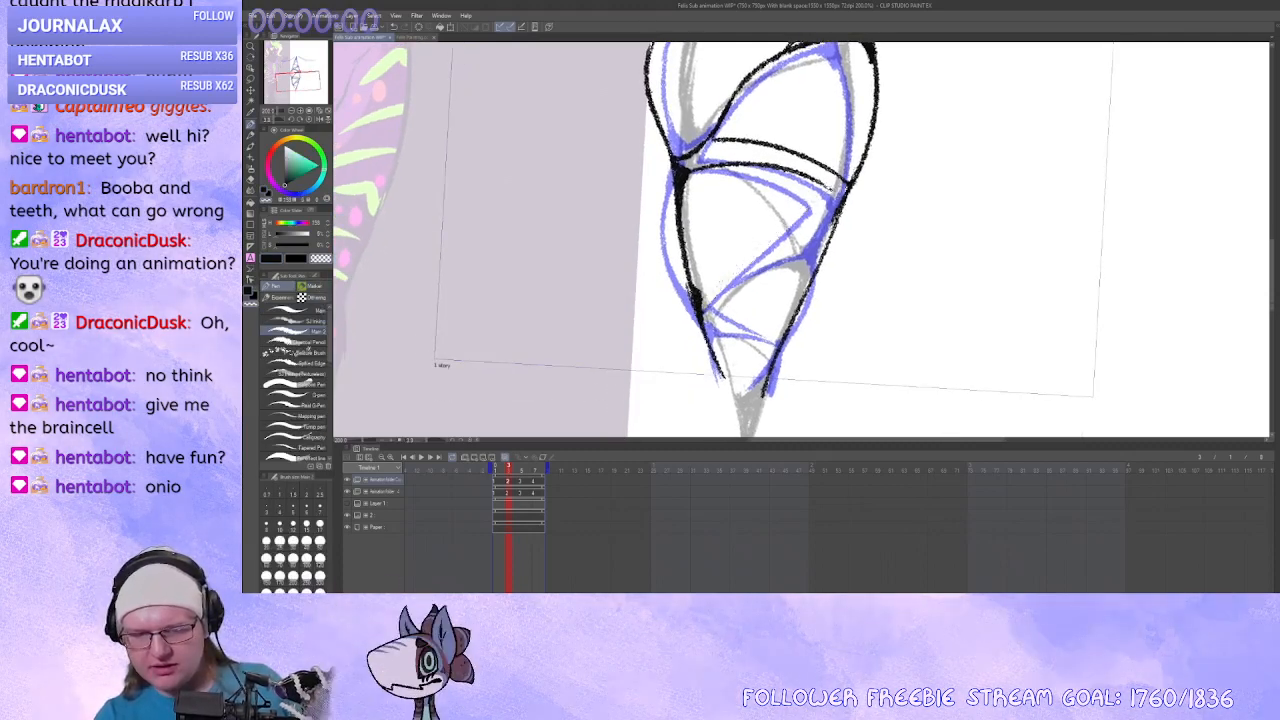
{"action": "mouse_move", "coordinate": [830, 186]}
{"action": "left_mouse_down"}
{"action": "mouse_move", "coordinate": [686, 171]}
{"action": "mouse_move", "coordinate": [794, 178]}
{"action": "left_mouse_up"}
{"action": "key", "text": "c"}
{"action": "key", "text": "ctrl+z"}
{"action": "mouse_move", "coordinate": [680, 178]}
{"action": "left_mouse_down"}
{"action": "mouse_move", "coordinate": [736, 165]}
{"action": "mouse_move", "coordinate": [828, 209]}
{"action": "mouse_move", "coordinate": [730, 290]}
{"action": "left_mouse_up"}
{"action": "left_click_drag", "start_coordinate": [818, 224], "coordinate": [706, 296]}
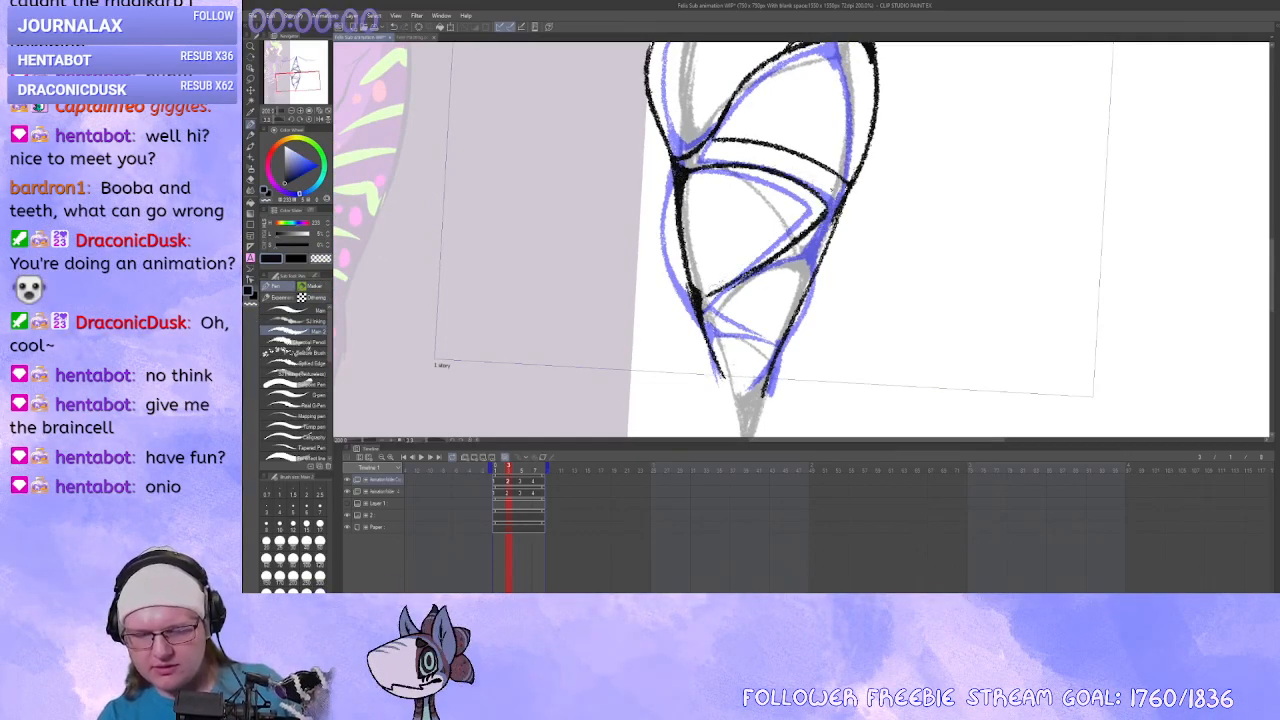
Redraw the lower tooth's slanted line and blacken the corner beside its point on the right edge.
{"action": "left_click_drag", "start_coordinate": [791, 284], "coordinate": [795, 269]}
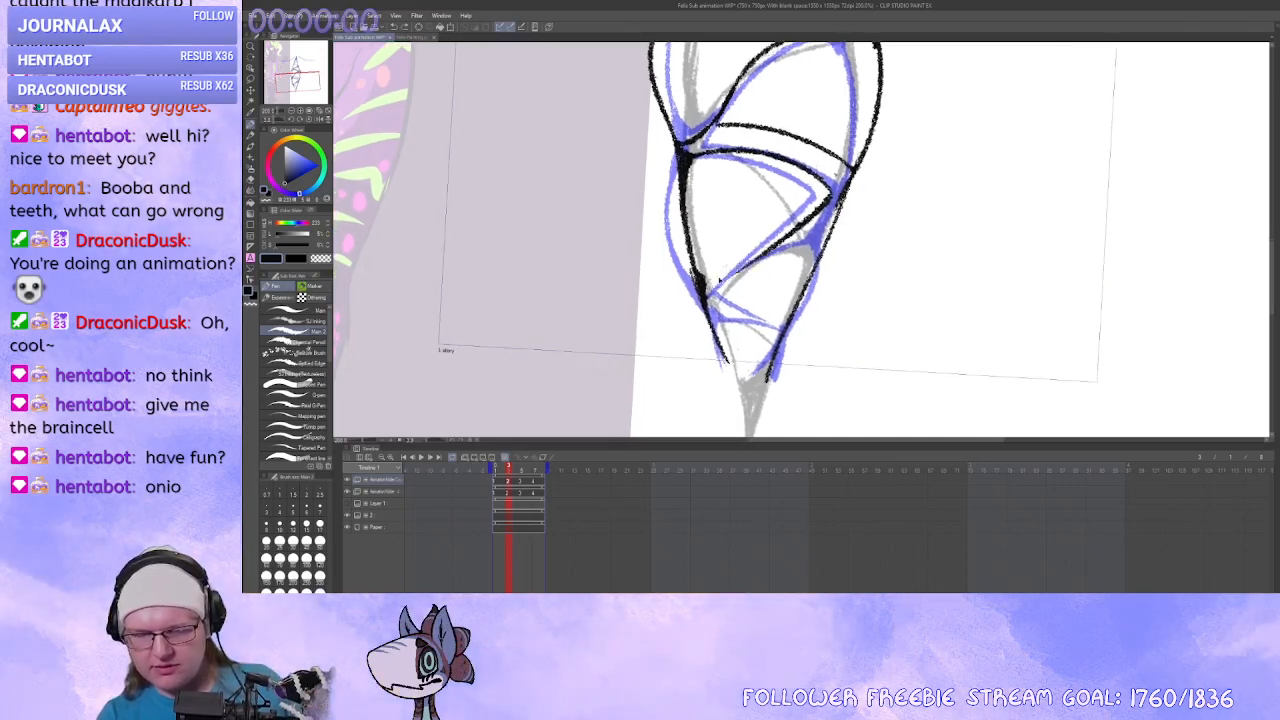
{"action": "key", "text": "ctrl+z"}
{"action": "left_click_drag", "start_coordinate": [832, 198], "coordinate": [708, 291]}
{"action": "key", "text": "ctrl+z"}
{"action": "left_click_drag", "start_coordinate": [829, 203], "coordinate": [708, 290]}
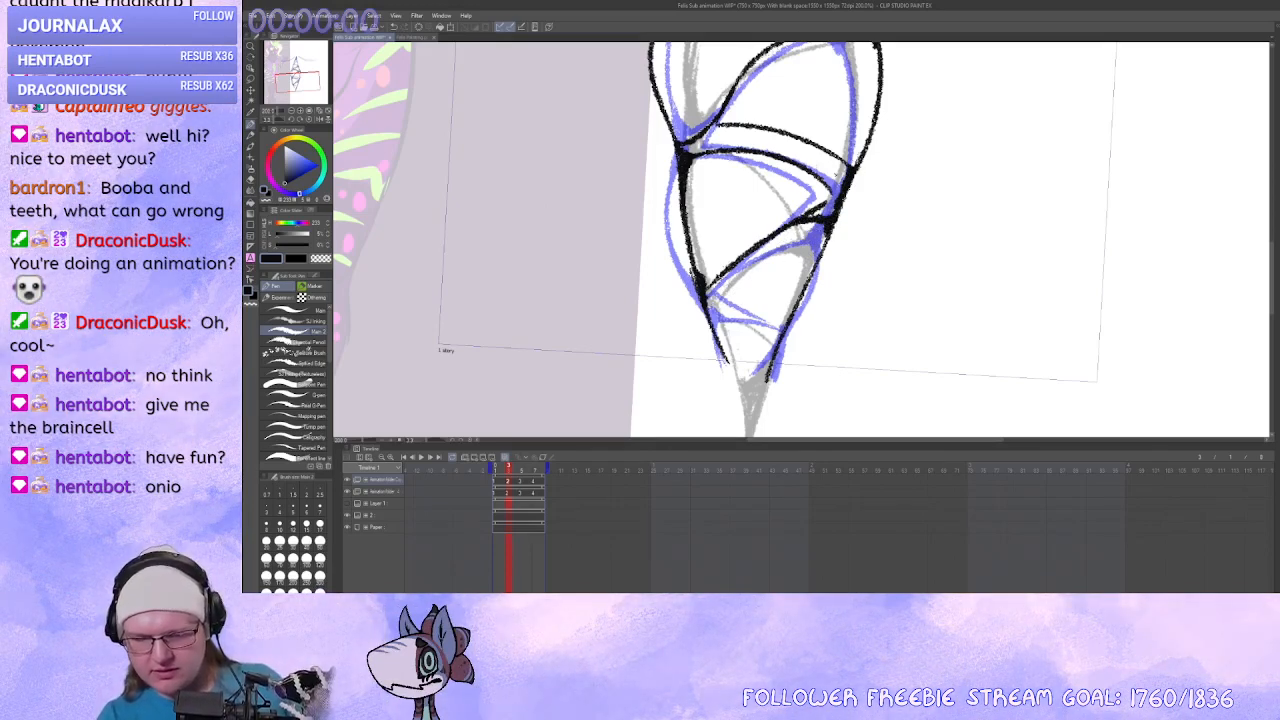
Ink the short crossing lines of the smallest teeth near the mouth's lower end.
{"action": "mouse_move", "coordinate": [830, 220]}
{"action": "left_mouse_down"}
{"action": "mouse_move", "coordinate": [722, 272]}
{"action": "mouse_move", "coordinate": [780, 312]}
{"action": "left_mouse_up"}
{"action": "key", "text": "ctrl+z"}
{"action": "mouse_move", "coordinate": [716, 280]}
{"action": "left_mouse_down"}
{"action": "mouse_move", "coordinate": [796, 318]}
{"action": "mouse_move", "coordinate": [756, 278]}
{"action": "mouse_move", "coordinate": [798, 253]}
{"action": "left_mouse_up"}
{"action": "left_click_drag", "start_coordinate": [732, 287], "coordinate": [796, 266]}
{"action": "key", "text": "ctrl+z"}
{"action": "key", "text": "ctrl+z"}
{"action": "mouse_move", "coordinate": [706, 214]}
{"action": "left_mouse_down"}
{"action": "mouse_move", "coordinate": [747, 327]}
{"action": "mouse_move", "coordinate": [743, 296]}
{"action": "left_mouse_up"}
{"action": "key", "text": "ctrl+z"}
{"action": "left_click", "coordinate": [793, 258], "text": "alt"}
{"action": "key", "text": "ctrl+z"}
{"action": "left_click_drag", "start_coordinate": [799, 255], "coordinate": [742, 298]}
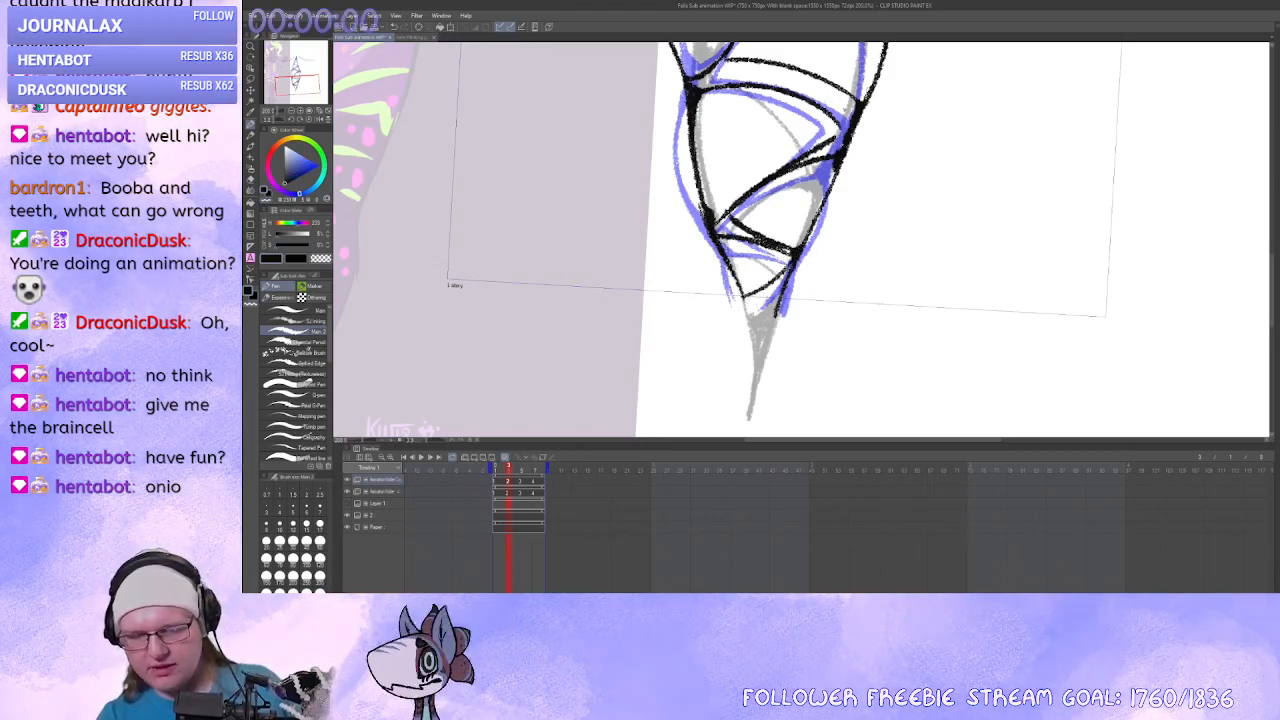
Thicken the mouth's right edge beside the lower tooth and just below the blackened corner above it.
{"action": "left_click_drag", "start_coordinate": [842, 152], "coordinate": [811, 230]}
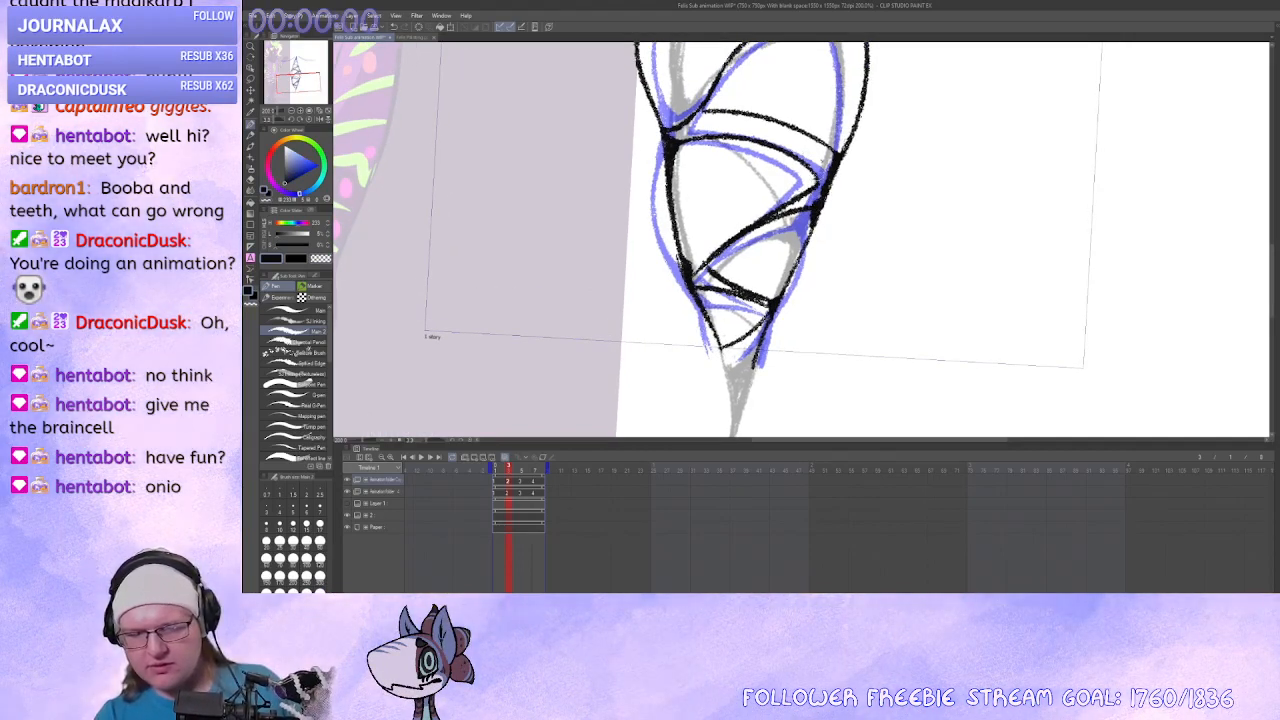
{"action": "left_click_drag", "start_coordinate": [822, 186], "coordinate": [802, 226]}
{"action": "key", "text": "ctrl+z"}
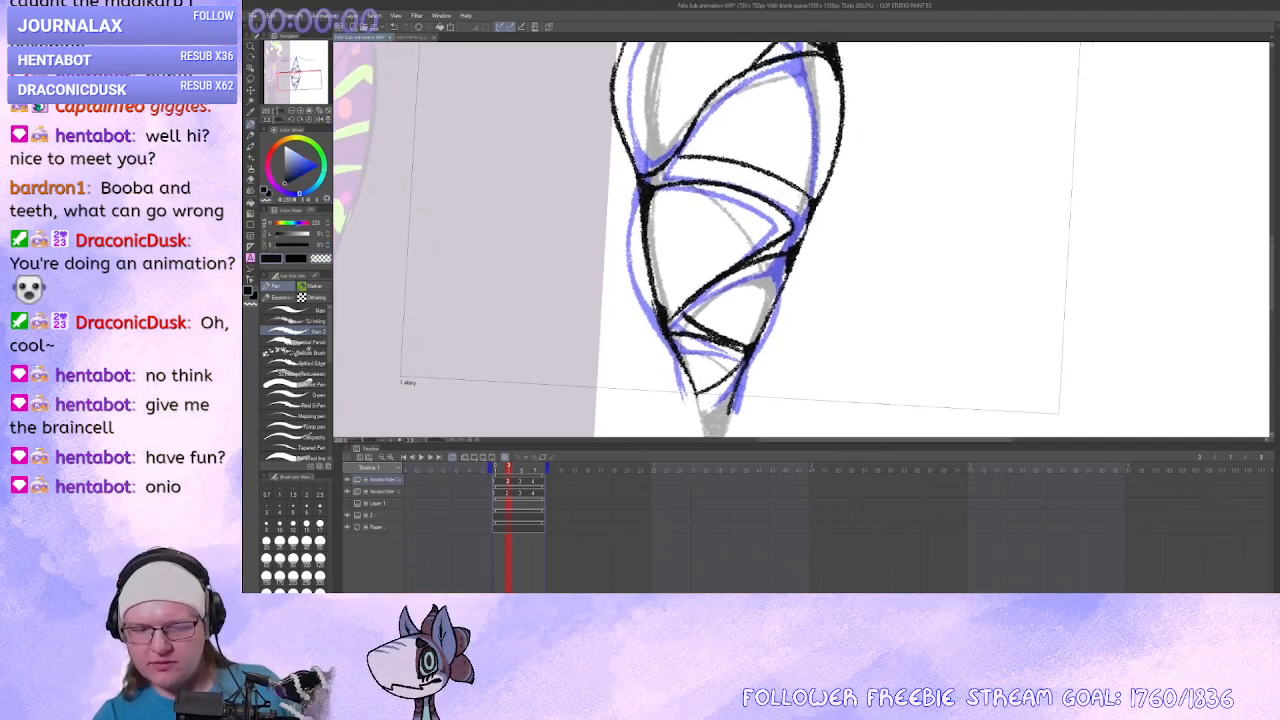
{"action": "mouse_move", "coordinate": [749, 354]}
{"action": "left_mouse_down"}
{"action": "mouse_move", "coordinate": [749, 272]}
{"action": "mouse_move", "coordinate": [773, 254]}
{"action": "left_mouse_up"}
{"action": "mouse_move", "coordinate": [688, 220]}
{"action": "left_mouse_down"}
{"action": "mouse_move", "coordinate": [703, 257]}
{"action": "mouse_move", "coordinate": [694, 231]}
{"action": "left_mouse_up"}
{"action": "left_click_drag", "start_coordinate": [740, 180], "coordinate": [777, 380]}
{"action": "mouse_move", "coordinate": [684, 251]}
{"action": "left_mouse_down"}
{"action": "mouse_move", "coordinate": [712, 292]}
{"action": "mouse_move", "coordinate": [715, 333]}
{"action": "left_mouse_up"}
{"action": "key", "text": "ctrl+z"}
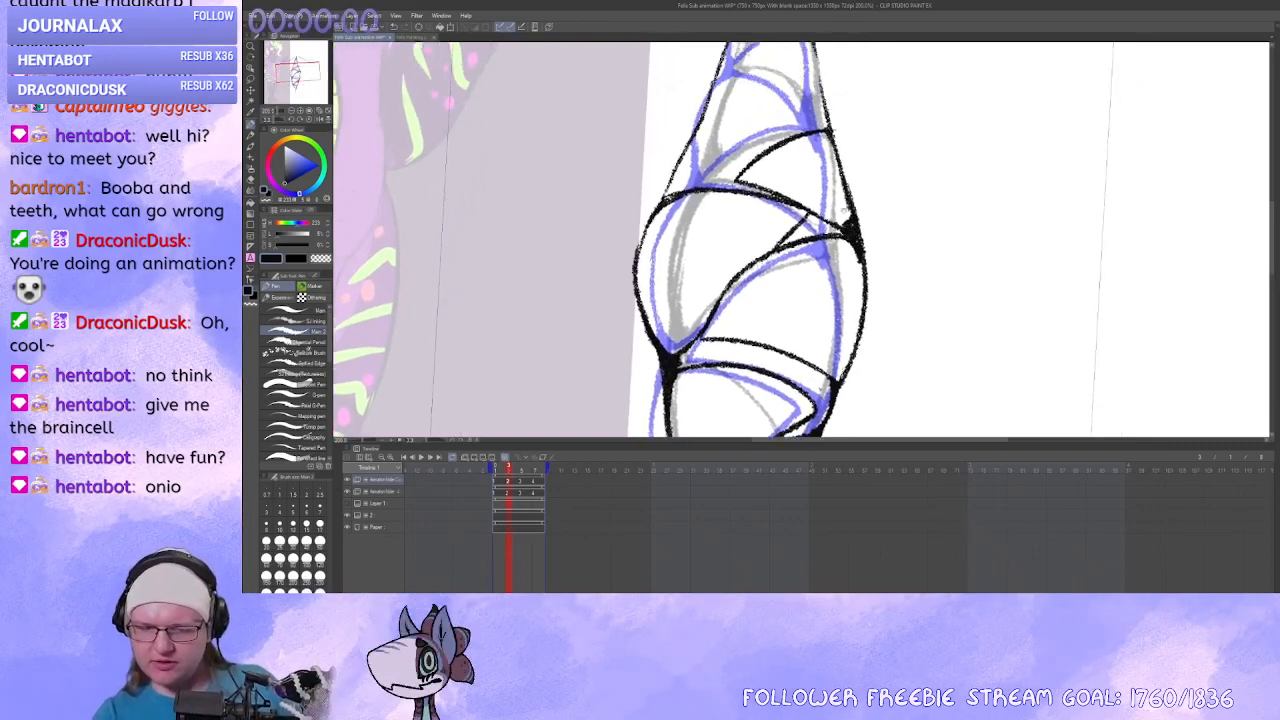
{"action": "left_click_drag", "start_coordinate": [750, 250], "coordinate": [773, 348]}
{"action": "mouse_move", "coordinate": [826, 244]}
{"action": "left_mouse_down"}
{"action": "mouse_move", "coordinate": [848, 266]}
{"action": "mouse_move", "coordinate": [876, 245]}
{"action": "left_mouse_up"}
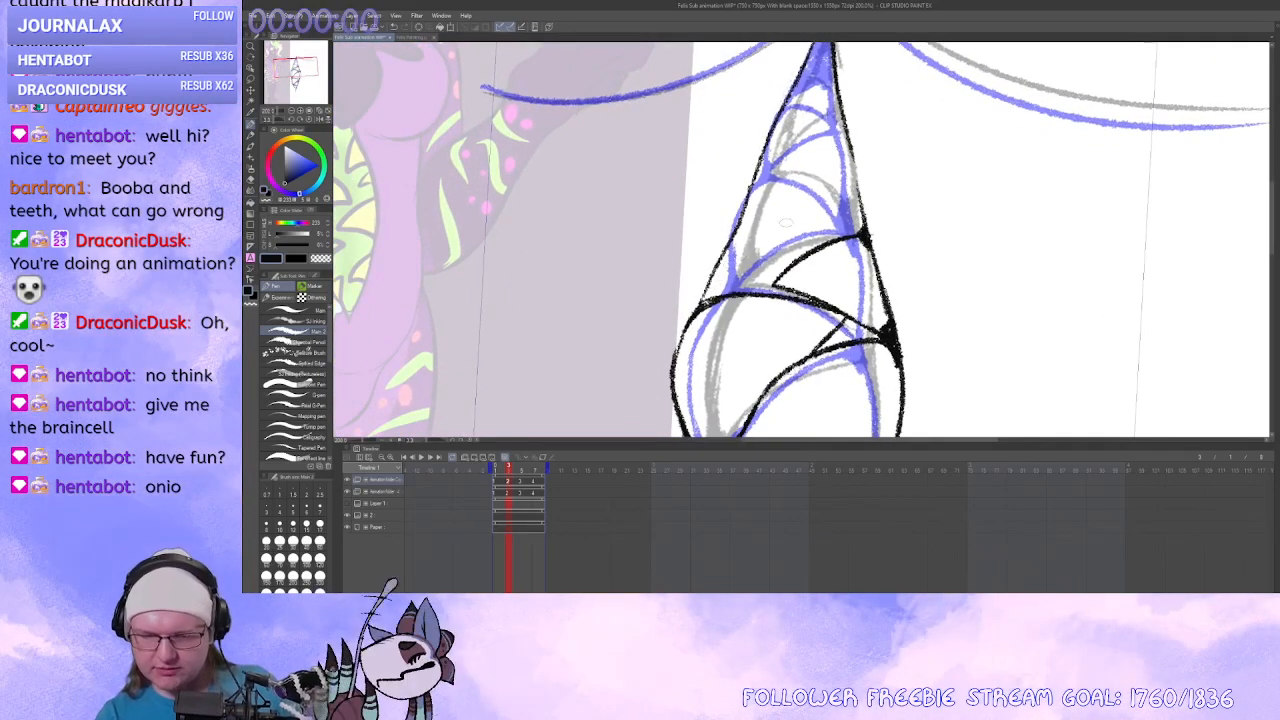
Erase and re-ink the left edge above the large middle tooth, and blacken the corner where that edge meets the tooth's arc.
{"action": "key", "text": "c"}
{"action": "left_click_drag", "start_coordinate": [737, 224], "coordinate": [753, 166]}
{"action": "left_click_drag", "start_coordinate": [753, 170], "coordinate": [766, 168]}
{"action": "key", "text": "c"}
{"action": "mouse_move", "coordinate": [764, 168]}
{"action": "left_mouse_down"}
{"action": "mouse_move", "coordinate": [720, 296]}
{"action": "mouse_move", "coordinate": [760, 273]}
{"action": "left_mouse_up"}
{"action": "key", "text": "c"}
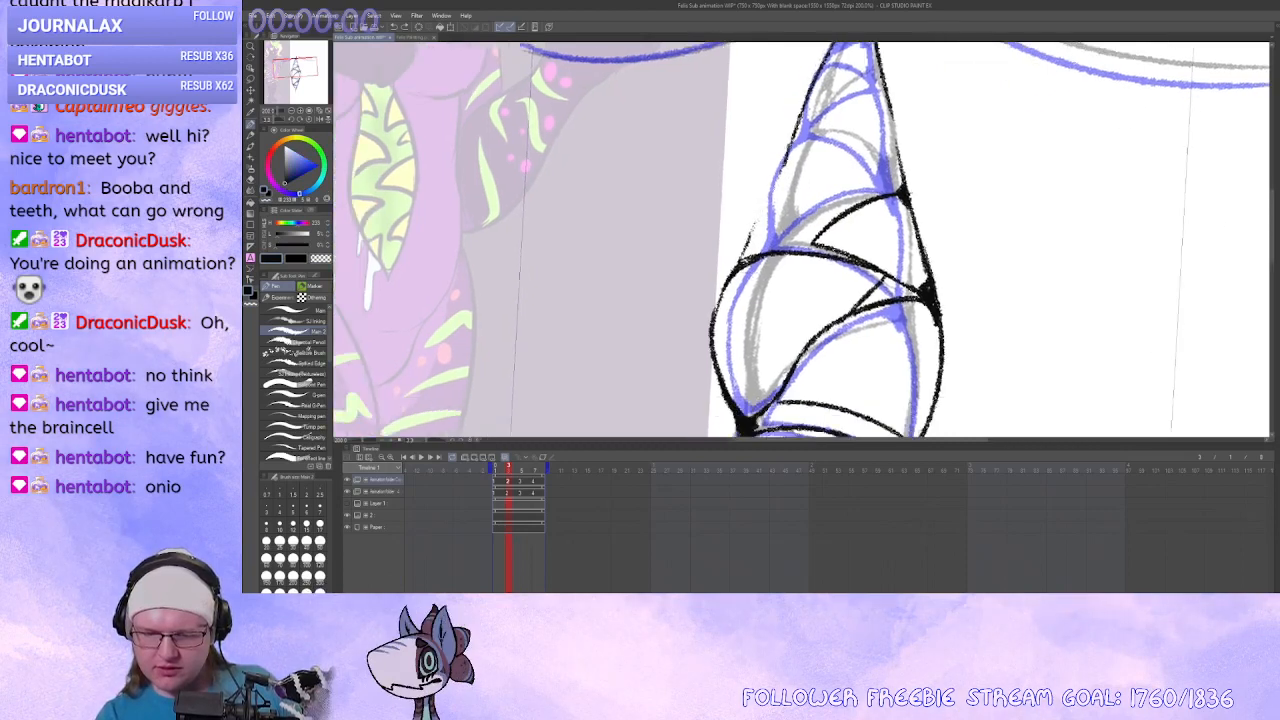
{"action": "left_click_drag", "start_coordinate": [786, 162], "coordinate": [744, 262]}
{"action": "left_click_drag", "start_coordinate": [762, 254], "coordinate": [748, 251]}
{"action": "mouse_move", "coordinate": [752, 250]}
{"action": "left_mouse_down"}
{"action": "mouse_move", "coordinate": [762, 259]}
{"action": "mouse_move", "coordinate": [826, 236]}
{"action": "left_mouse_up"}
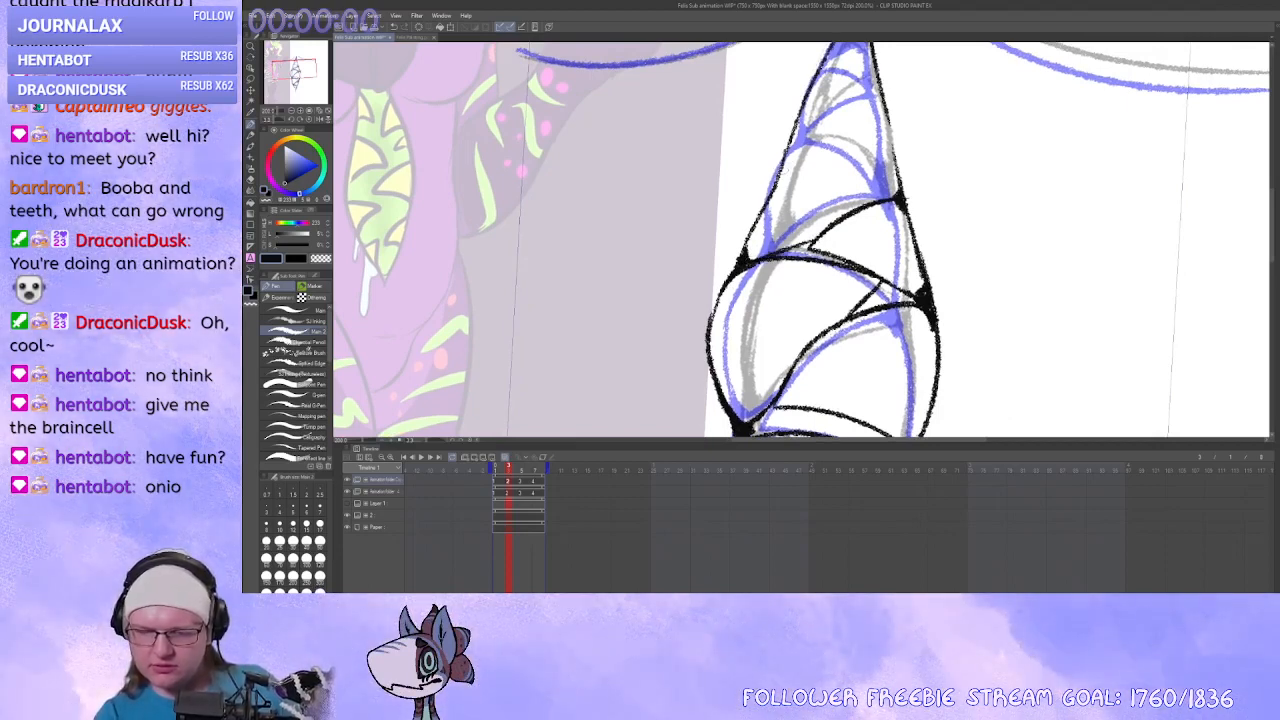
Ink an arc from the left edge to the upper blackened right corner and thicken the left edge above its blackened corner.
{"action": "left_click_drag", "start_coordinate": [784, 164], "coordinate": [872, 166]}
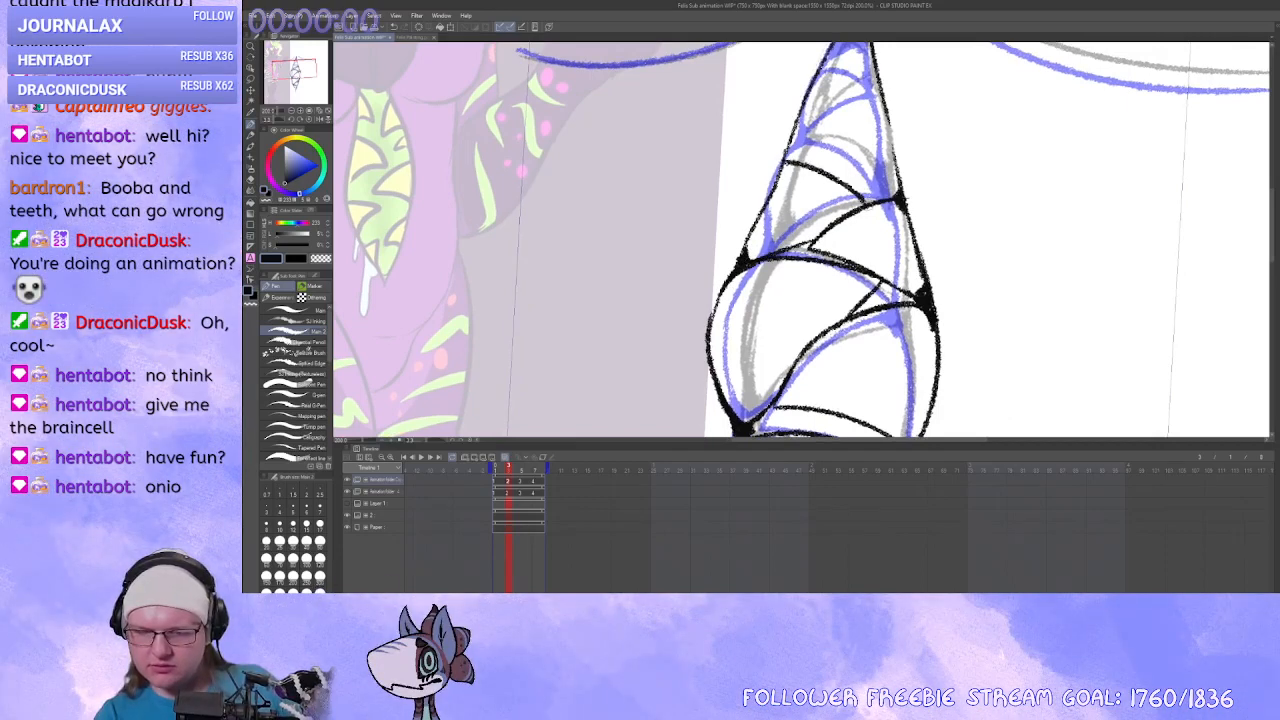
{"action": "key", "text": "ctrl+z"}
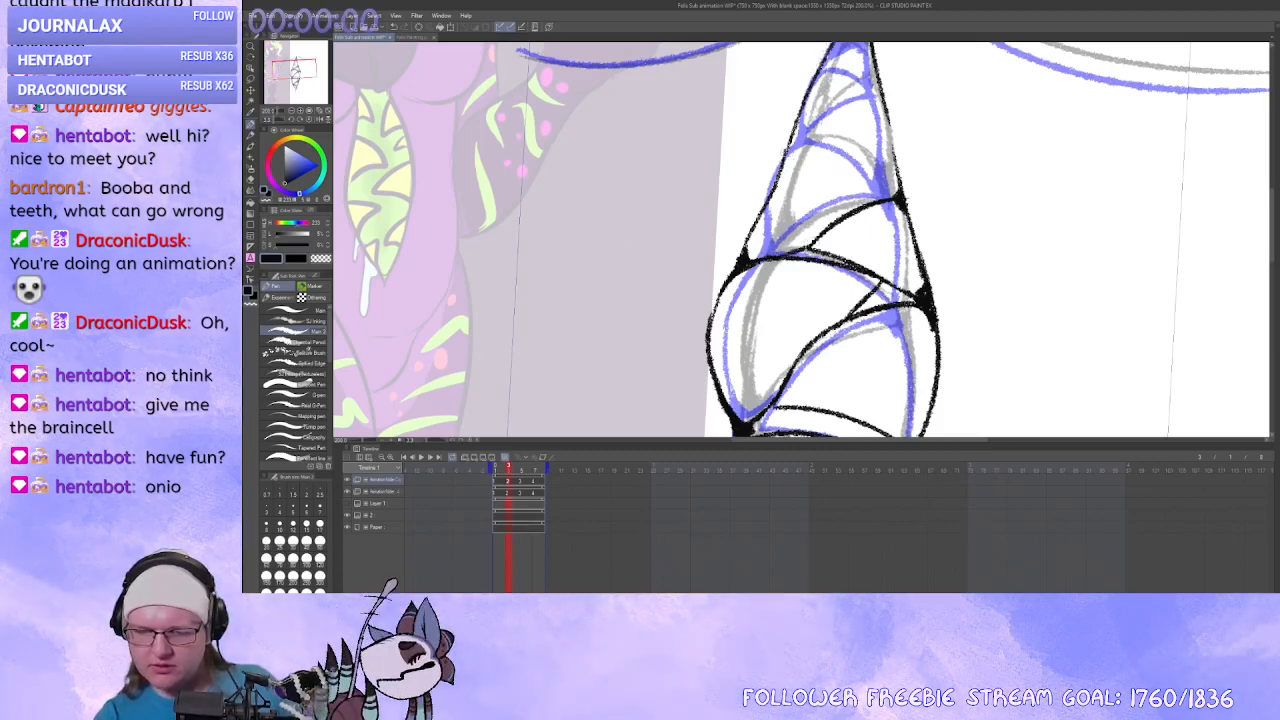
{"action": "mouse_move", "coordinate": [786, 152]}
{"action": "left_mouse_down"}
{"action": "mouse_move", "coordinate": [890, 200]}
{"action": "mouse_move", "coordinate": [786, 155]}
{"action": "mouse_move", "coordinate": [738, 256]}
{"action": "mouse_move", "coordinate": [788, 154]}
{"action": "mouse_move", "coordinate": [750, 207]}
{"action": "mouse_move", "coordinate": [738, 264]}
{"action": "left_mouse_up"}
{"action": "key", "text": "ctrl+z"}
{"action": "key", "text": "c"}
{"action": "key", "text": "c"}
{"action": "key", "text": "c"}
{"action": "key", "text": "c"}
{"action": "key", "text": "c"}
{"action": "key", "text": "c"}
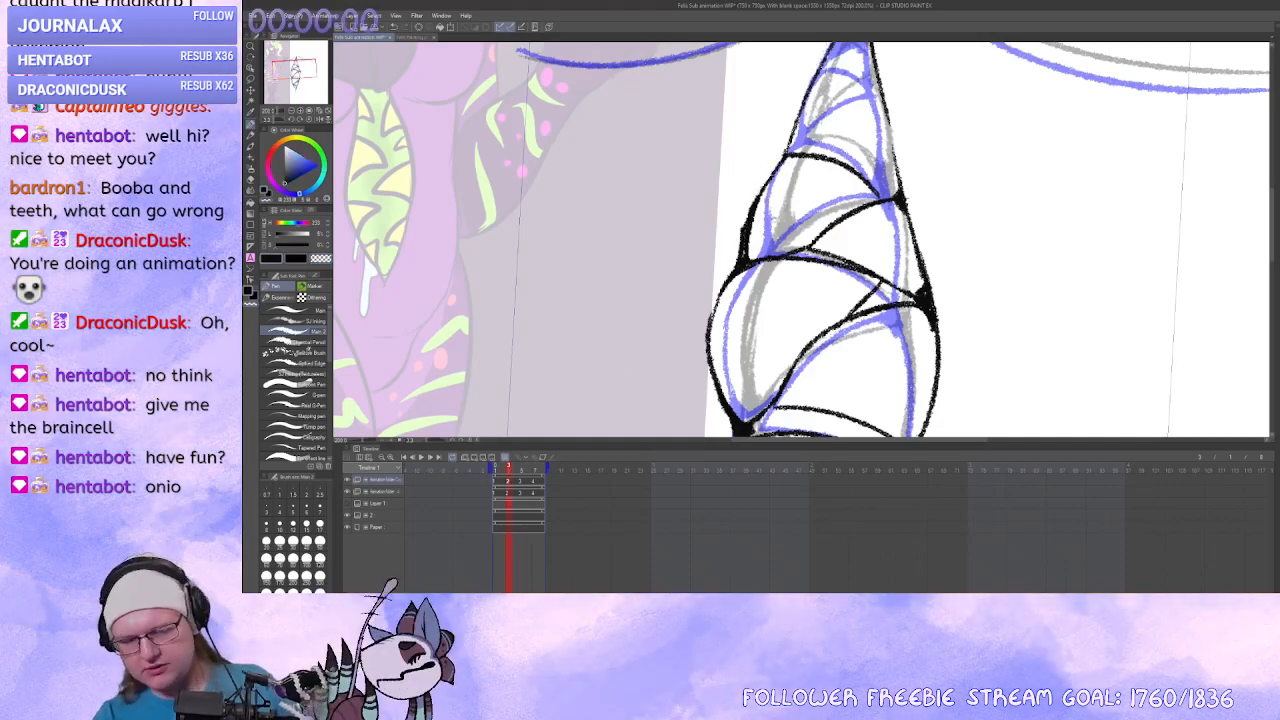
Reshape the left edge into an outward bulge between the new arc and the blackened left corner.
{"action": "scroll", "coordinate": [780, 240], "scroll_direction": "up", "scroll_amount": 1}
{"action": "left_click_drag", "start_coordinate": [757, 217], "coordinate": [790, 174]}
{"action": "mouse_move", "coordinate": [790, 240]}
{"action": "left_mouse_down"}
{"action": "mouse_move", "coordinate": [758, 252]}
{"action": "mouse_move", "coordinate": [766, 238]}
{"action": "left_mouse_up"}
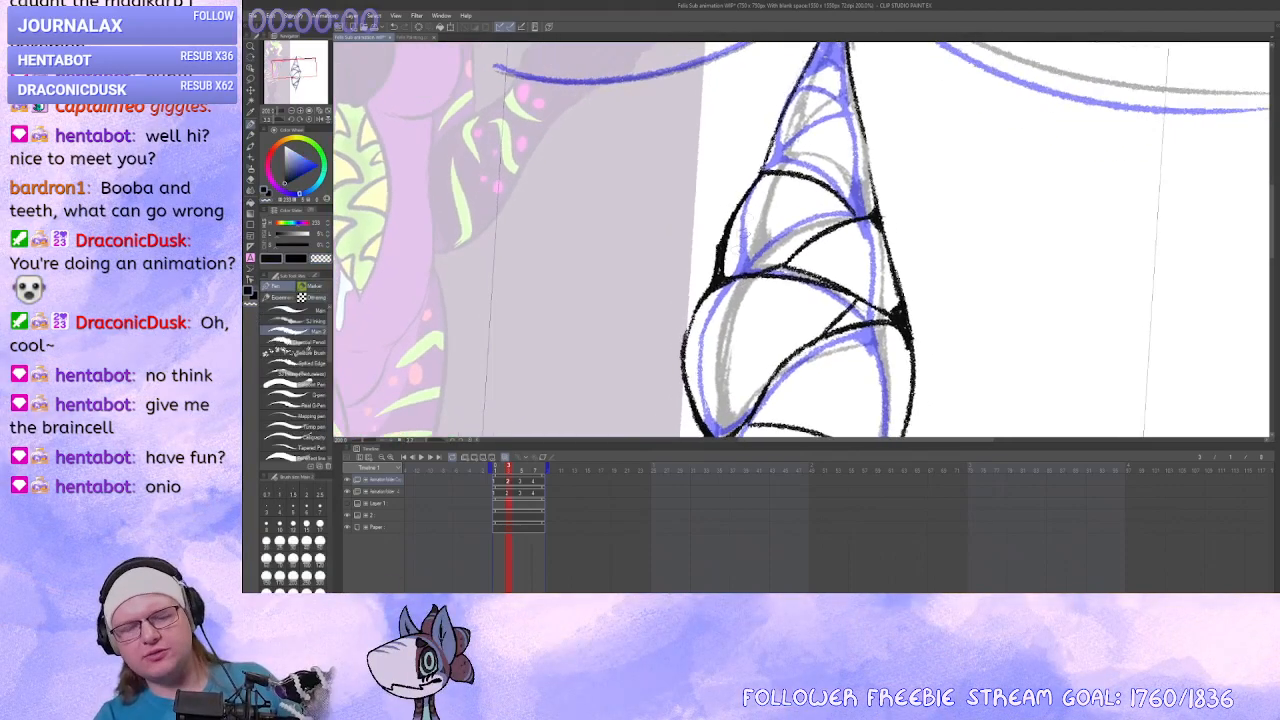
{"action": "left_click_drag", "start_coordinate": [856, 196], "coordinate": [864, 186]}
{"action": "key", "text": "c"}
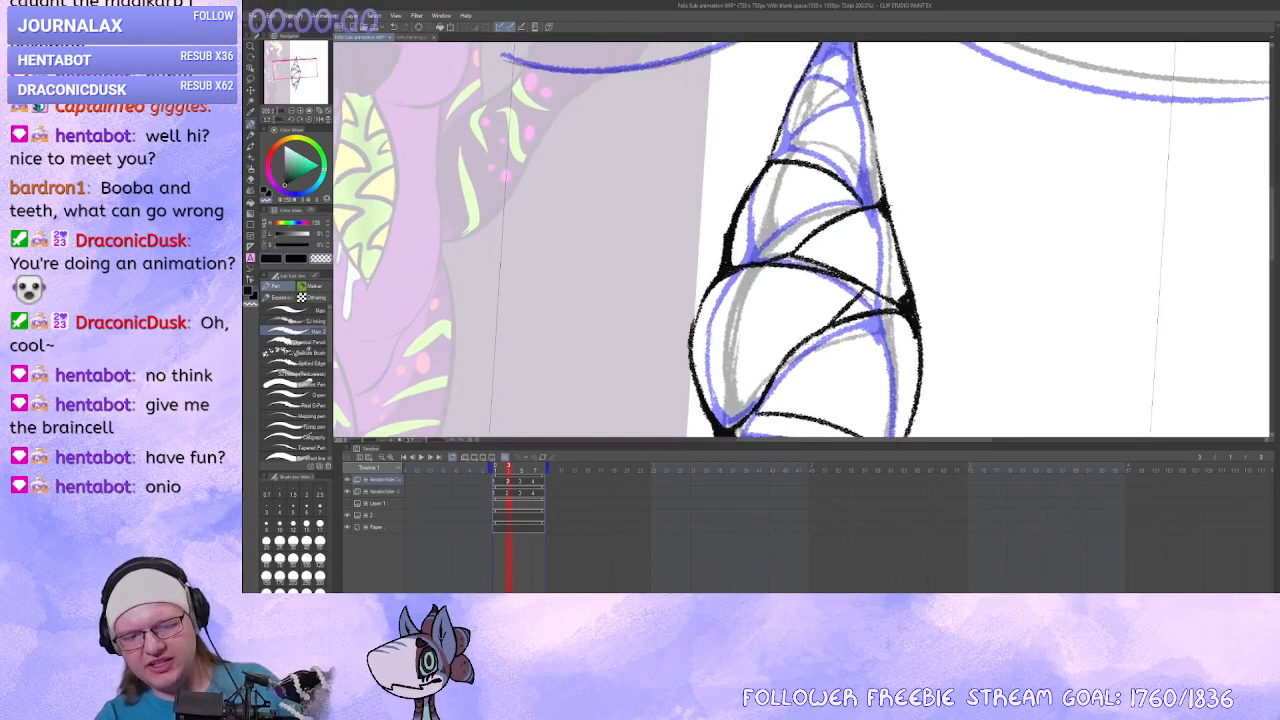
{"action": "left_click_drag", "start_coordinate": [774, 166], "coordinate": [742, 214]}
{"action": "mouse_move", "coordinate": [766, 164]}
{"action": "left_mouse_down"}
{"action": "mouse_move", "coordinate": [742, 202]}
{"action": "mouse_move", "coordinate": [752, 192]}
{"action": "left_mouse_up"}
{"action": "left_click_drag", "start_coordinate": [921, 316], "coordinate": [924, 373]}
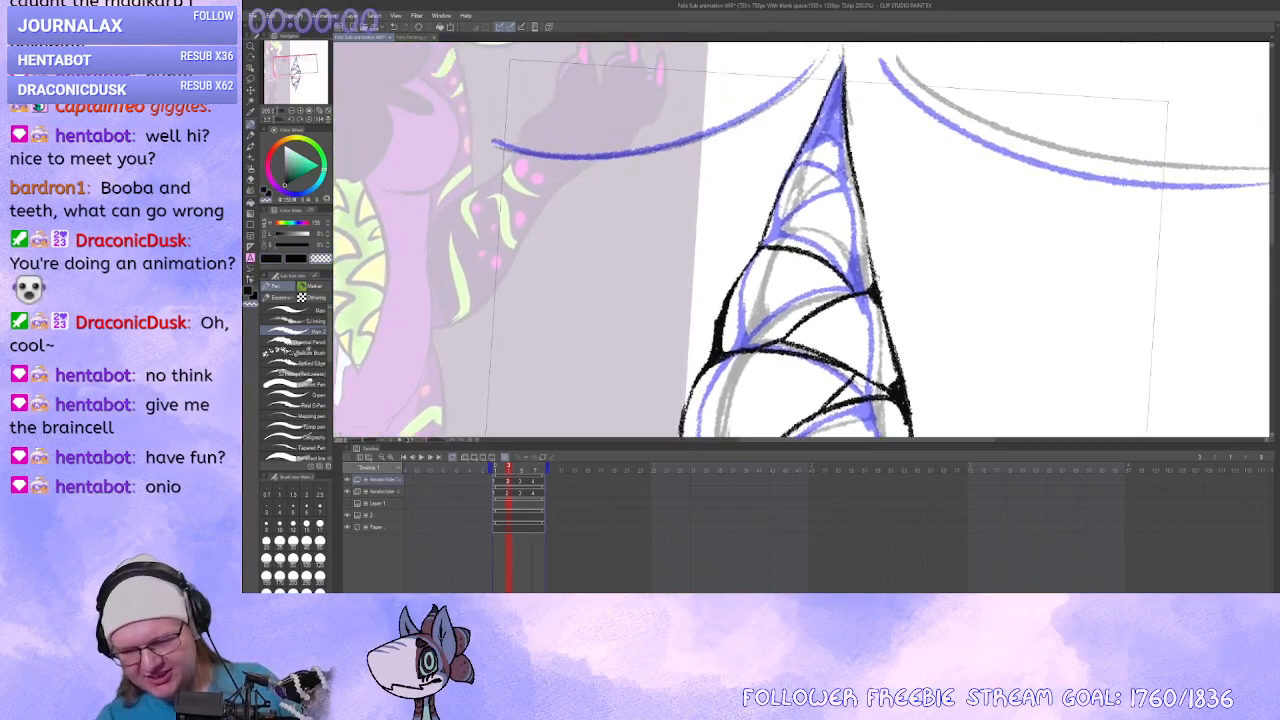
{"action": "key", "text": "c"}
{"action": "left_click_drag", "start_coordinate": [876, 290], "coordinate": [858, 262]}
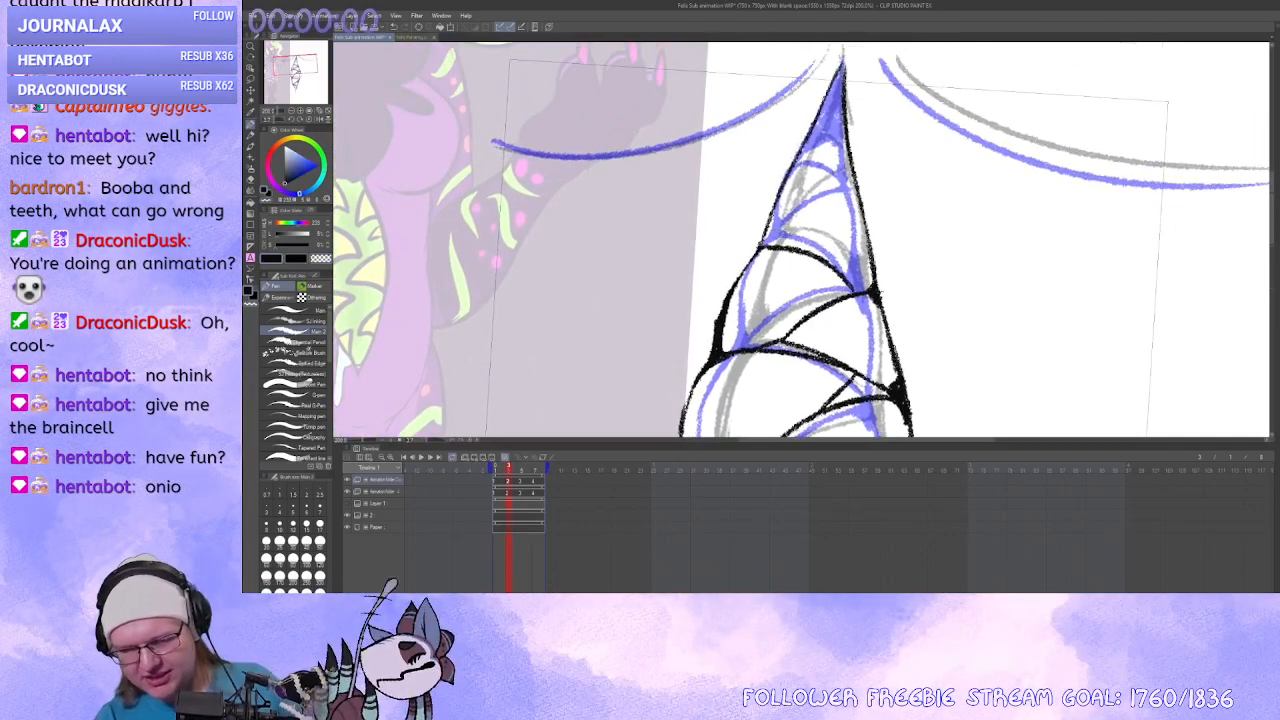
{"action": "key", "text": "ctrl+z"}
{"action": "left_click_drag", "start_coordinate": [859, 191], "coordinate": [769, 239]}
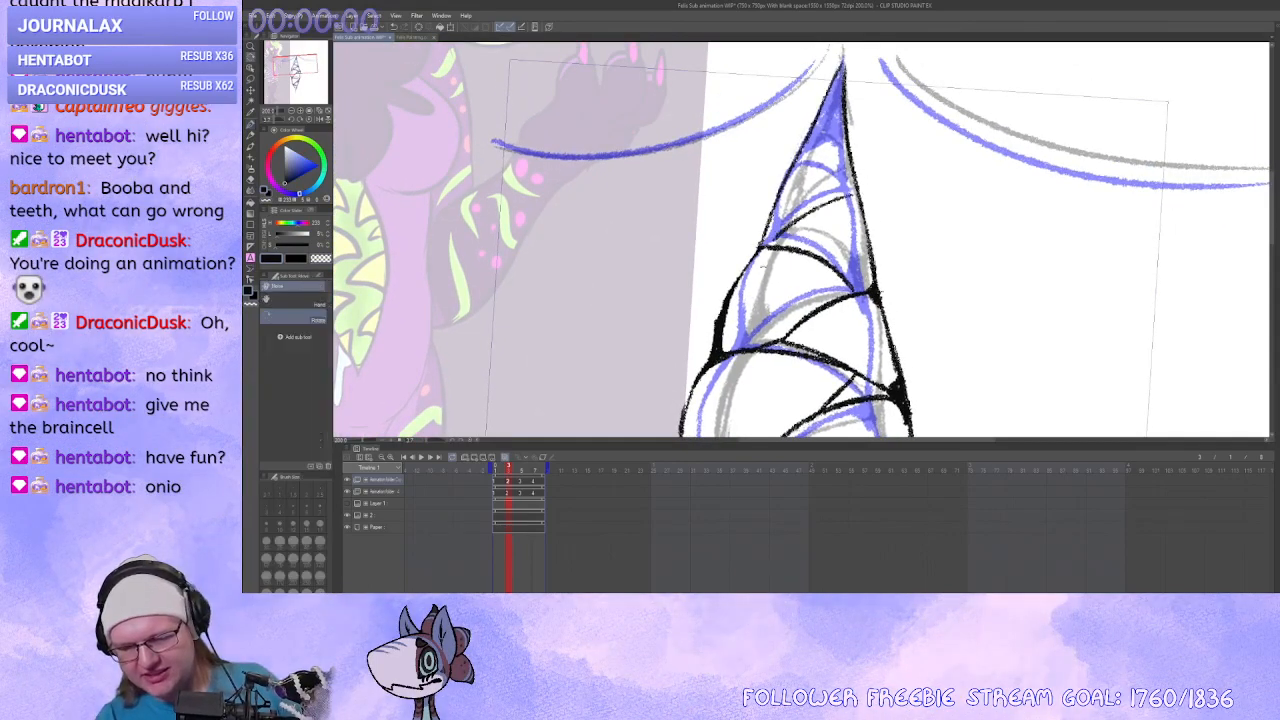
{"action": "mouse_move", "coordinate": [868, 296]}
{"action": "left_mouse_down"}
{"action": "mouse_move", "coordinate": [861, 204]}
{"action": "mouse_move", "coordinate": [783, 255]}
{"action": "mouse_move", "coordinate": [835, 183]}
{"action": "mouse_move", "coordinate": [866, 240]}
{"action": "left_mouse_up"}
{"action": "key", "text": "ctrl+z"}
{"action": "key", "text": "ctrl+z"}
{"action": "key", "text": "ctrl+z"}
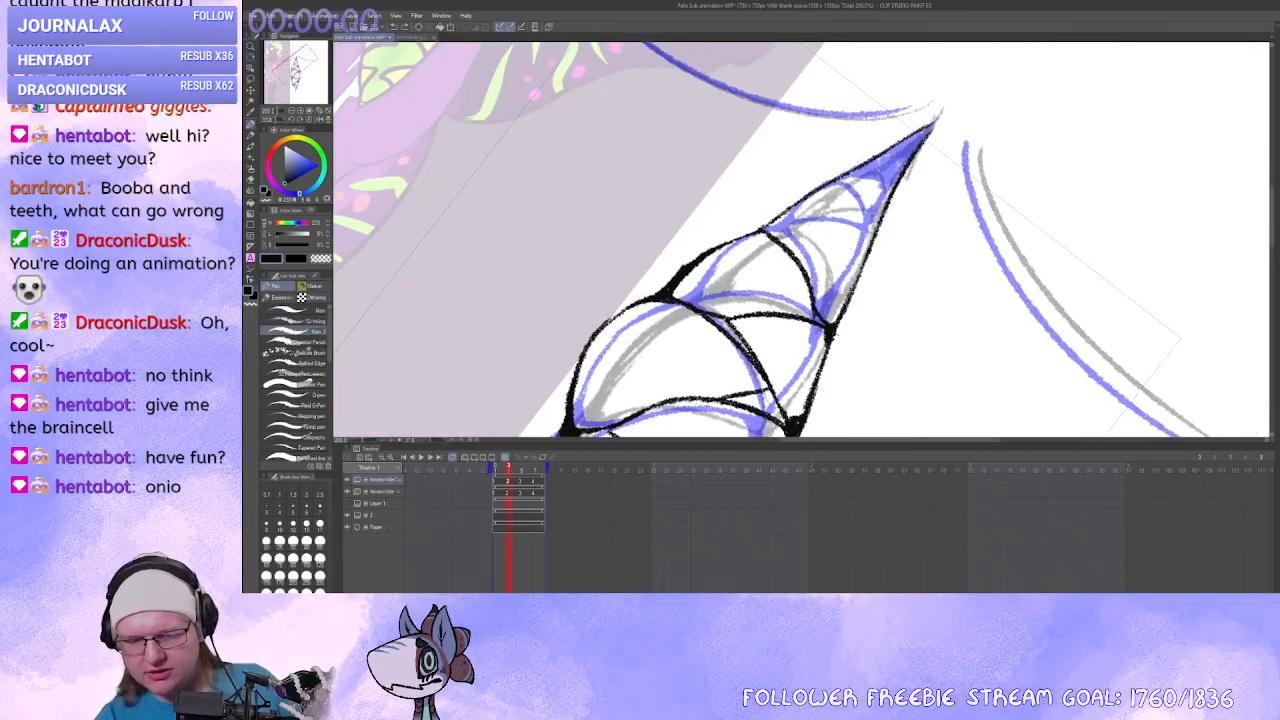
Ink the two crossing arcs of the next smaller teeth near the mouth's upper end and strengthen the left edge beside them.
{"action": "mouse_move", "coordinate": [770, 232]}
{"action": "left_mouse_down"}
{"action": "mouse_move", "coordinate": [870, 249]}
{"action": "mouse_move", "coordinate": [858, 282]}
{"action": "mouse_move", "coordinate": [870, 258]}
{"action": "mouse_move", "coordinate": [861, 226]}
{"action": "mouse_move", "coordinate": [850, 289]}
{"action": "left_mouse_up"}
{"action": "key", "text": "c"}
{"action": "mouse_move", "coordinate": [865, 214]}
{"action": "left_mouse_down"}
{"action": "mouse_move", "coordinate": [848, 290]}
{"action": "mouse_move", "coordinate": [848, 206]}
{"action": "mouse_move", "coordinate": [859, 208]}
{"action": "left_mouse_up"}
{"action": "key", "text": "c"}
{"action": "key", "text": "ctrl+z"}
{"action": "left_click_drag", "start_coordinate": [782, 226], "coordinate": [772, 272]}
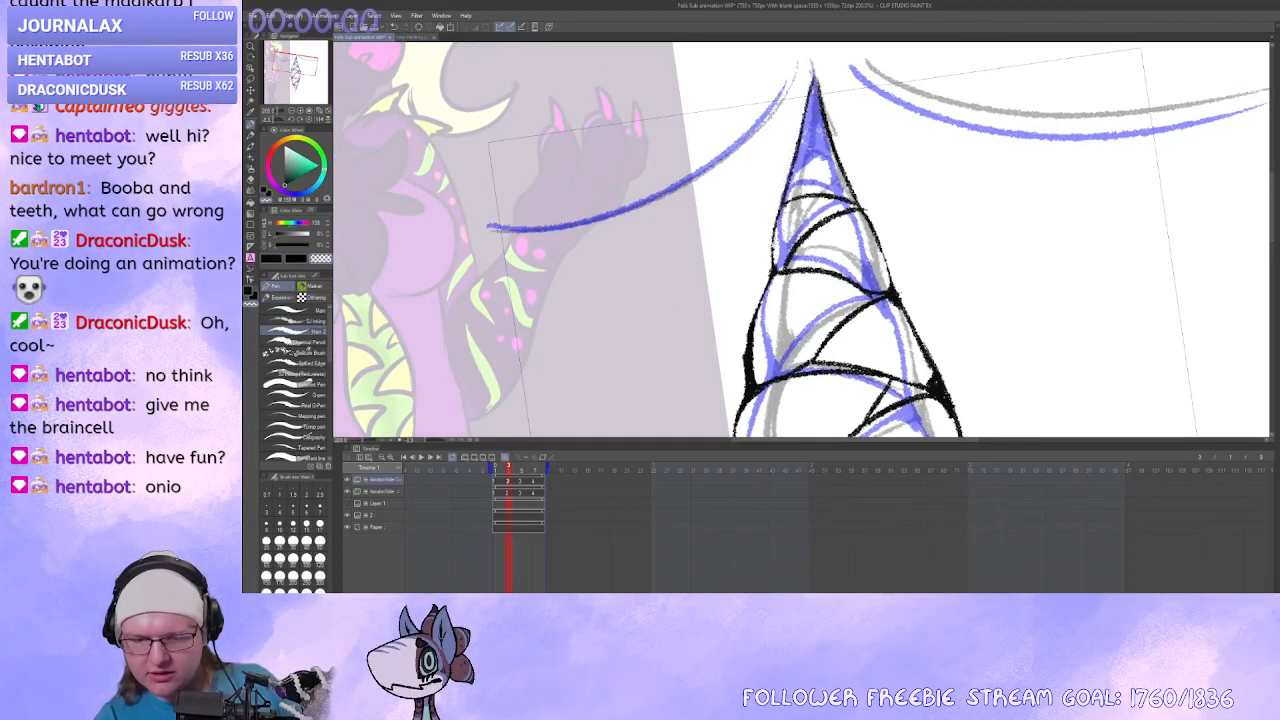
{"action": "mouse_move", "coordinate": [770, 271]}
{"action": "left_mouse_down"}
{"action": "mouse_move", "coordinate": [812, 228]}
{"action": "mouse_move", "coordinate": [800, 287]}
{"action": "left_mouse_up"}
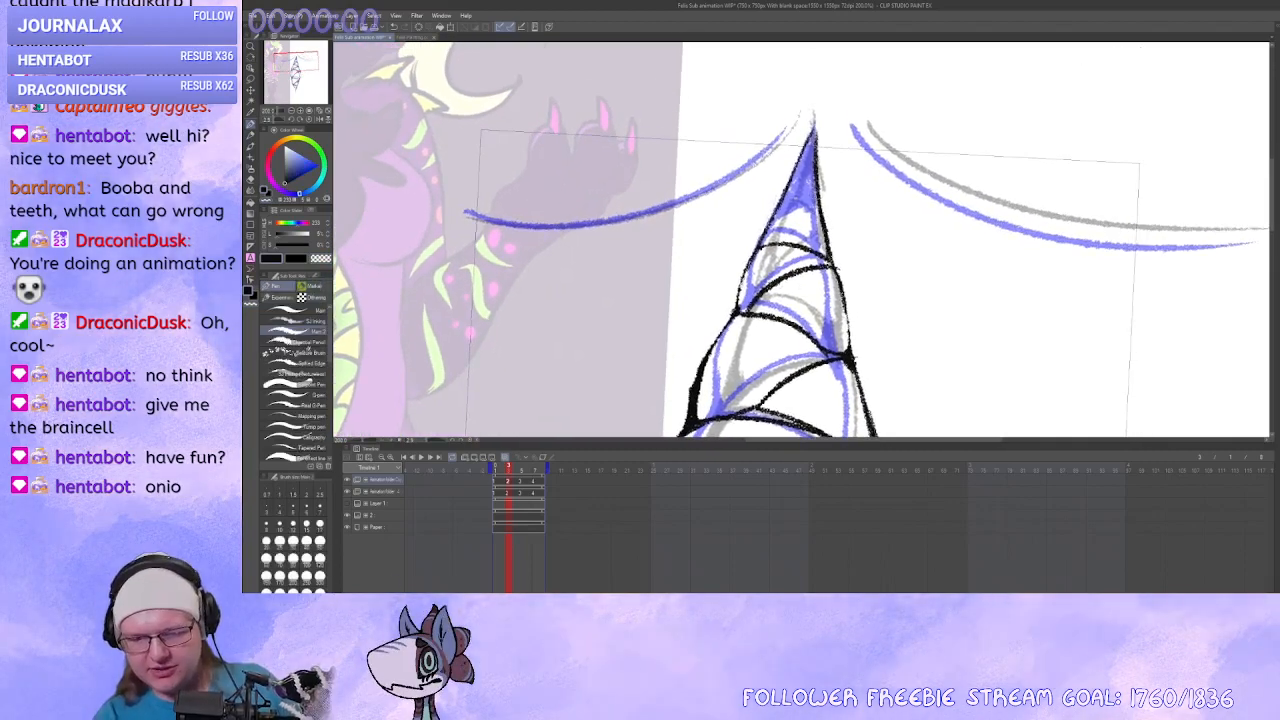
Fill the mouth's pointed upper tip with solid black.
{"action": "mouse_move", "coordinate": [776, 212]}
{"action": "left_mouse_down"}
{"action": "mouse_move", "coordinate": [815, 182]}
{"action": "mouse_move", "coordinate": [814, 132]}
{"action": "mouse_move", "coordinate": [794, 170]}
{"action": "left_mouse_up"}
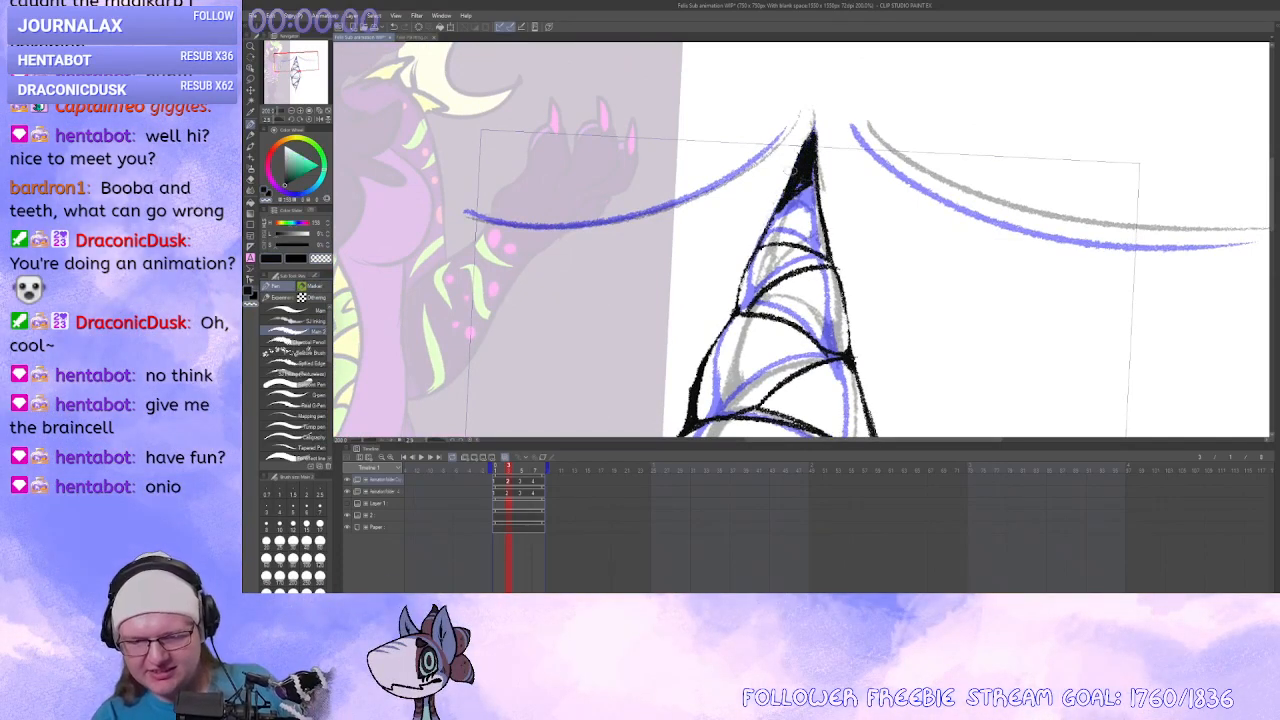
{"action": "left_click", "coordinate": [786, 203], "text": "alt"}
{"action": "left_click_drag", "start_coordinate": [763, 231], "coordinate": [808, 210]}
{"action": "key", "text": "ctrl+z"}
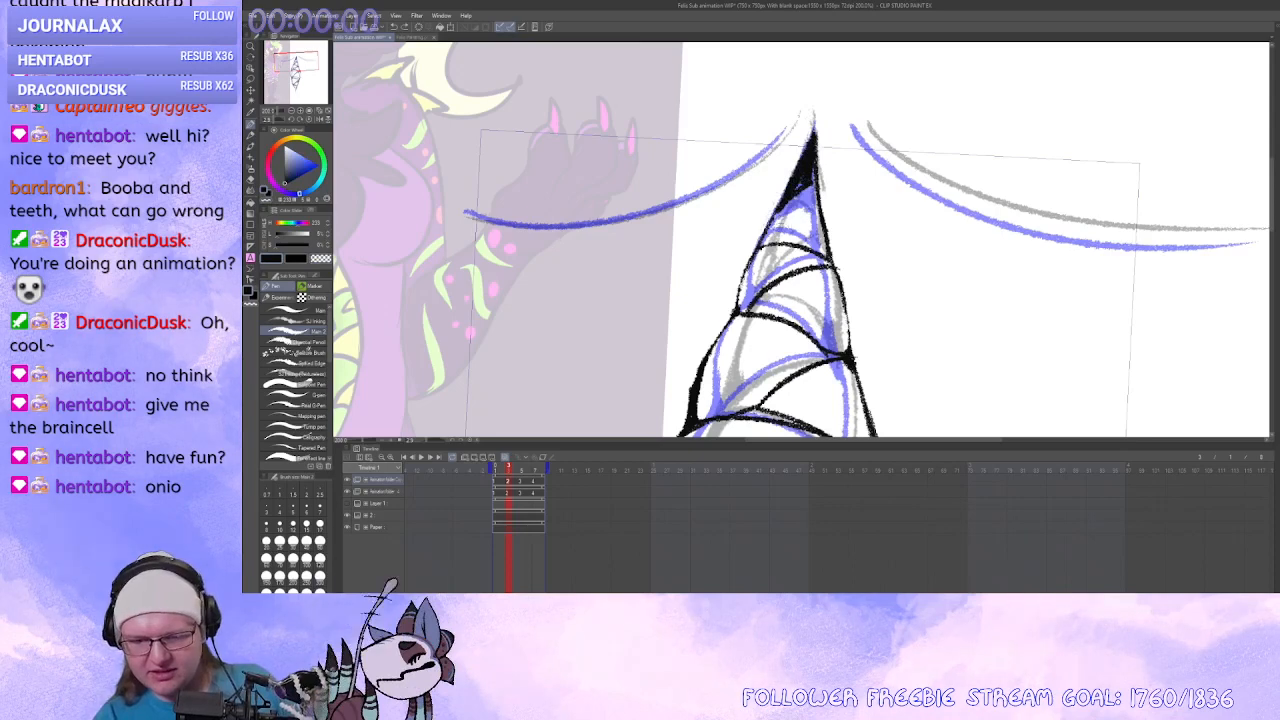
Thicken the small arc below the black tip, then trim and re-ink the left edge beside it.
{"action": "left_click_drag", "start_coordinate": [759, 248], "coordinate": [783, 217]}
{"action": "key", "text": "ctrl+z"}
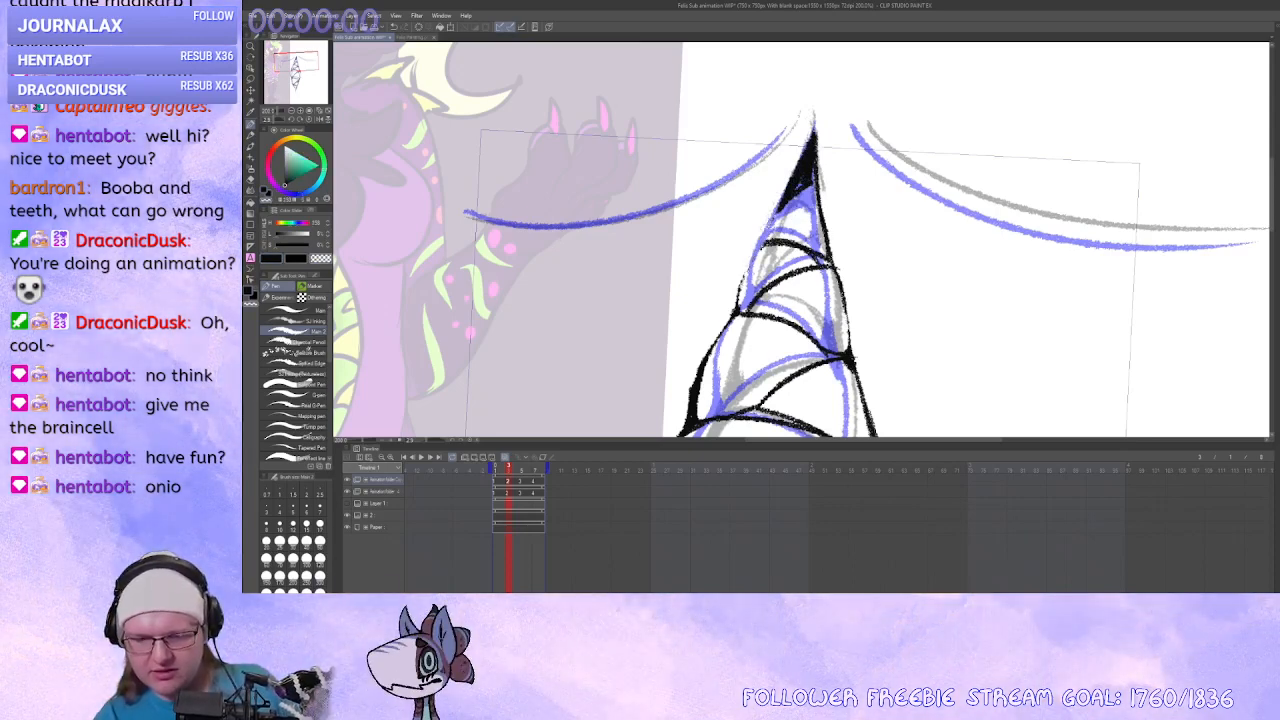
{"action": "key", "text": "c"}
{"action": "left_click_drag", "start_coordinate": [780, 213], "coordinate": [738, 302]}
{"action": "key", "text": "c"}
{"action": "left_click_drag", "start_coordinate": [764, 250], "coordinate": [743, 288]}
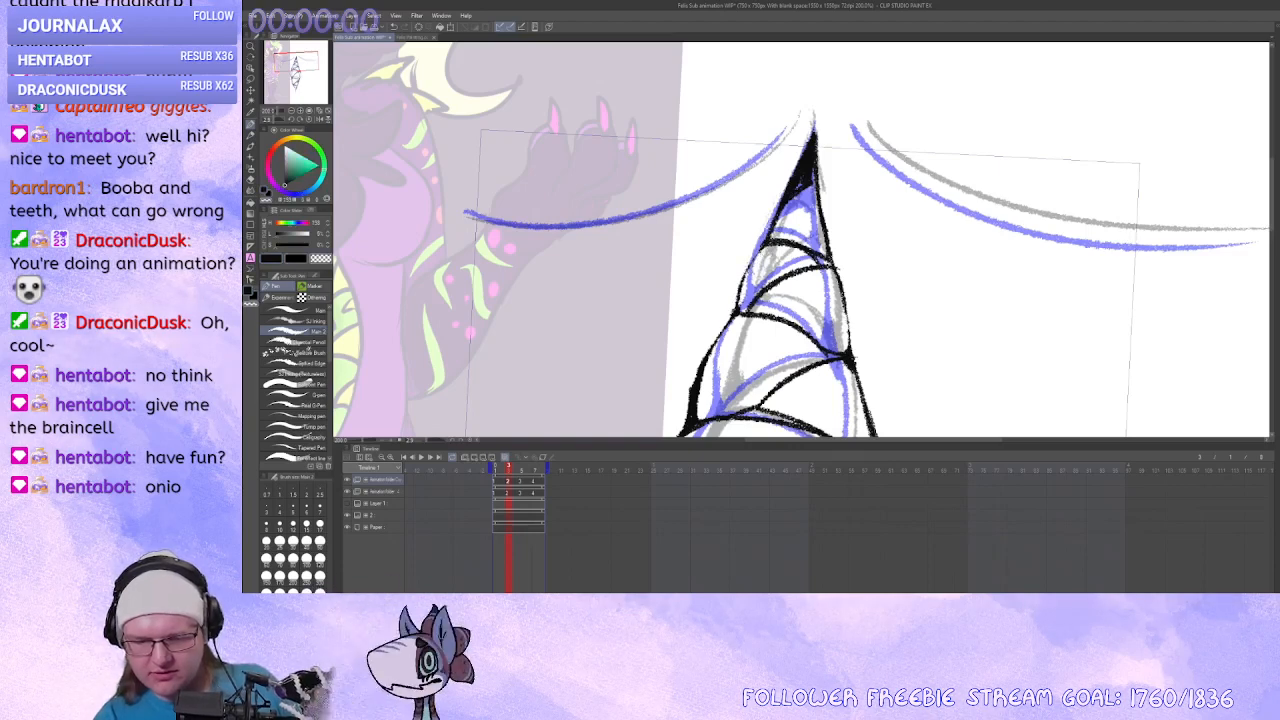
Ink the short rising line of the topmost tooth and thicken the right edge down to the corner below it.
{"action": "key", "text": "c"}
{"action": "key", "text": "x"}
{"action": "mouse_move", "coordinate": [770, 242]}
{"action": "left_mouse_down"}
{"action": "mouse_move", "coordinate": [830, 264]}
{"action": "mouse_move", "coordinate": [799, 243]}
{"action": "mouse_move", "coordinate": [828, 256]}
{"action": "mouse_move", "coordinate": [764, 252]}
{"action": "mouse_move", "coordinate": [825, 267]}
{"action": "mouse_move", "coordinate": [800, 262]}
{"action": "left_mouse_up"}
{"action": "key", "text": "c"}
{"action": "key", "text": "x"}
{"action": "key", "text": "x"}
{"action": "key", "text": "c"}
{"action": "key", "text": "c"}
{"action": "key", "text": "c"}
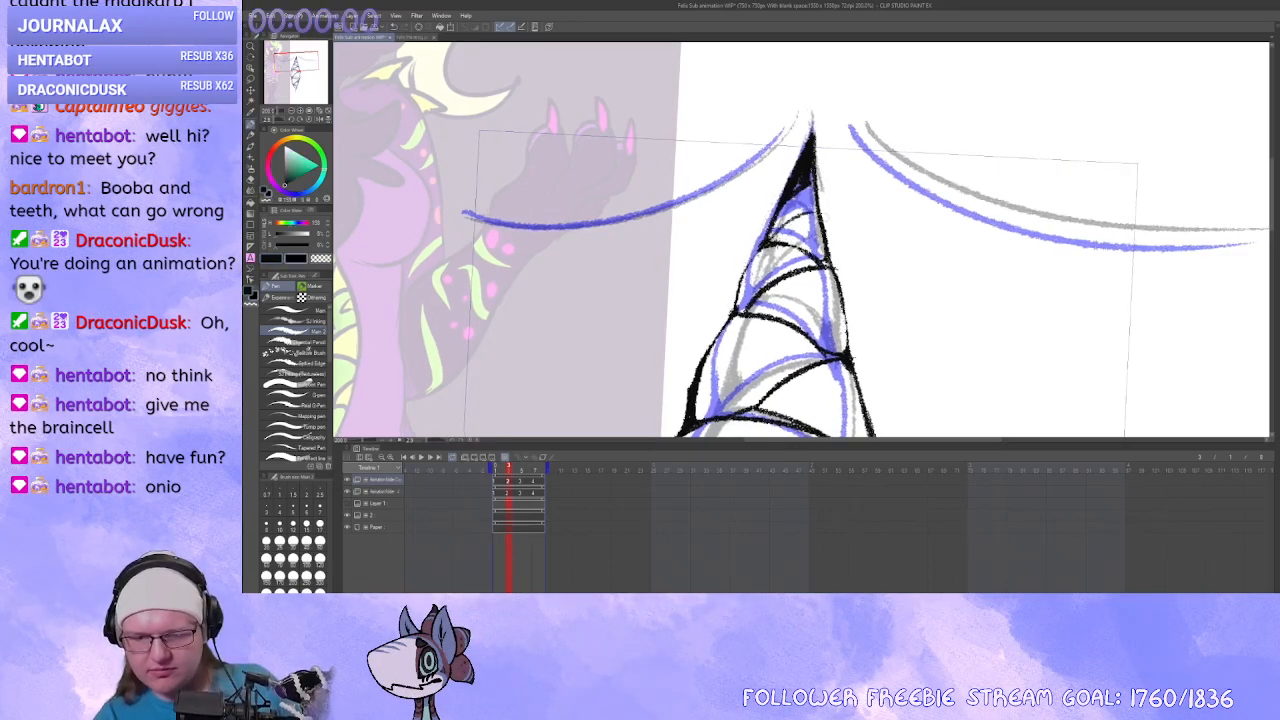
{"action": "left_click_drag", "start_coordinate": [821, 216], "coordinate": [828, 268]}
{"action": "key", "text": "c"}
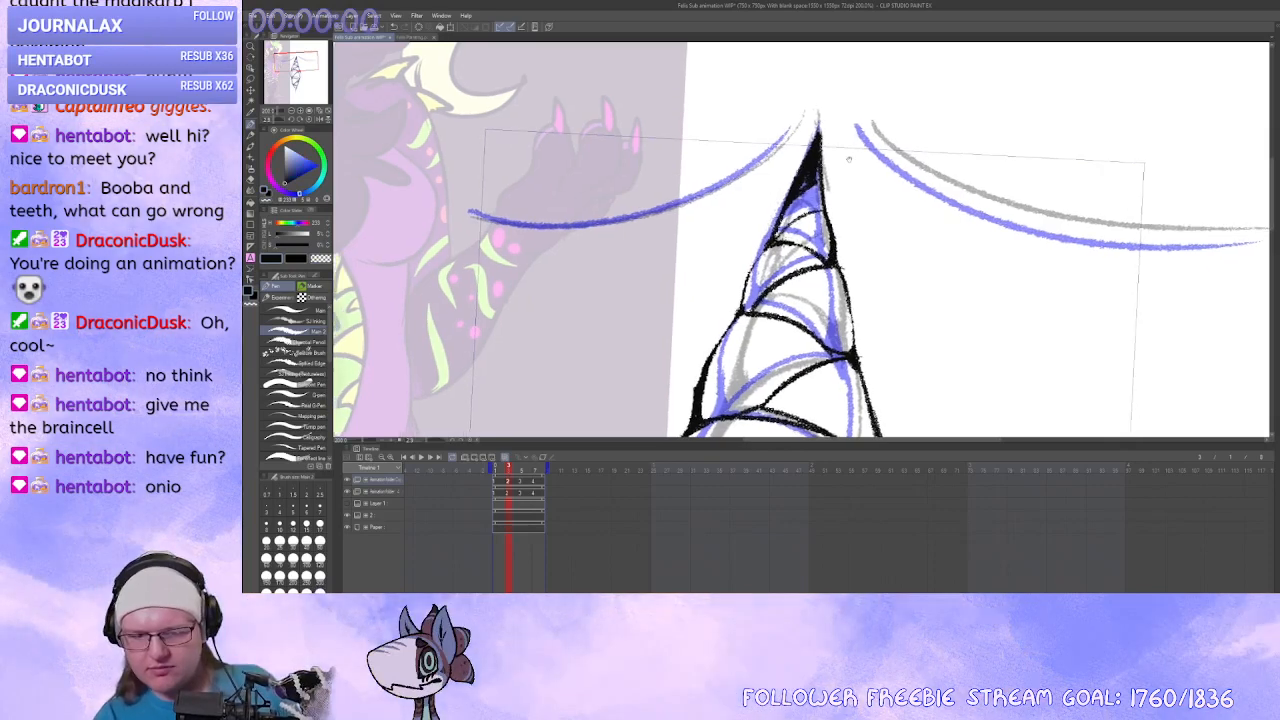
Extend the black fill of the upper tip downward and darken the topmost tooth's line at the left edge.
{"action": "scroll", "coordinate": [943, 270], "scroll_direction": "down", "scroll_amount": 3}
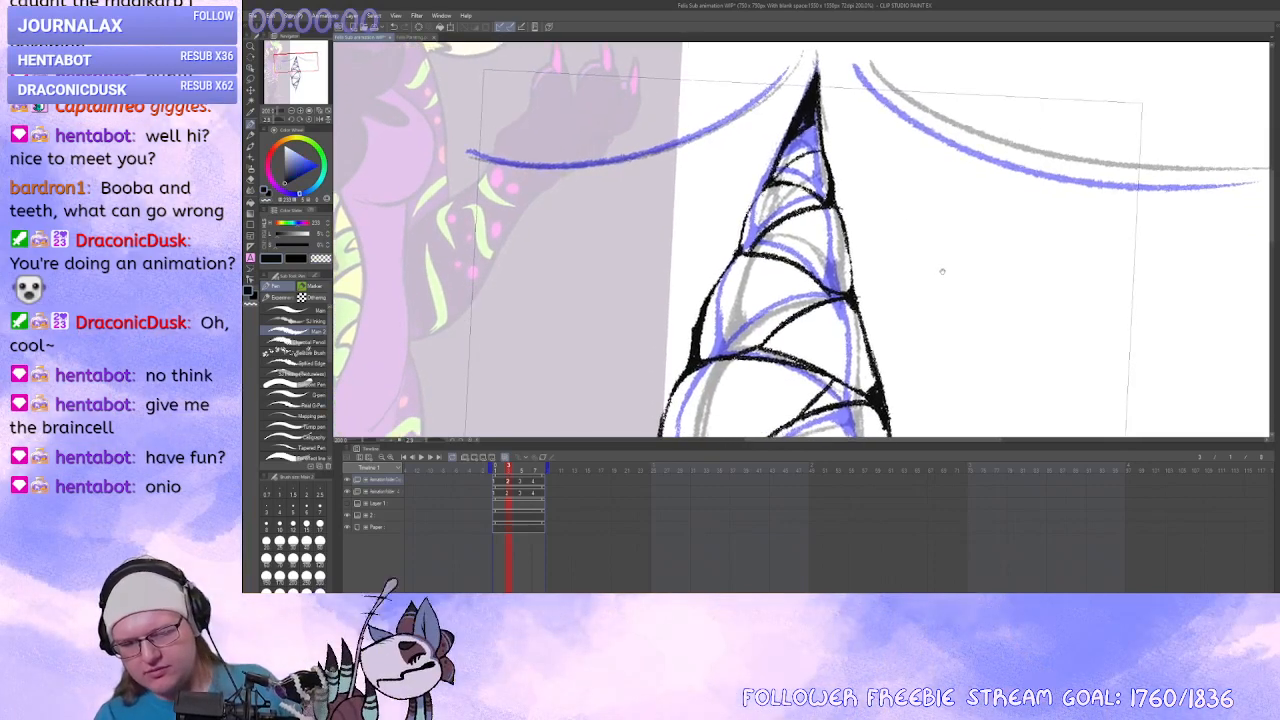
{"action": "scroll", "coordinate": [943, 270], "scroll_direction": "up", "scroll_amount": 2}
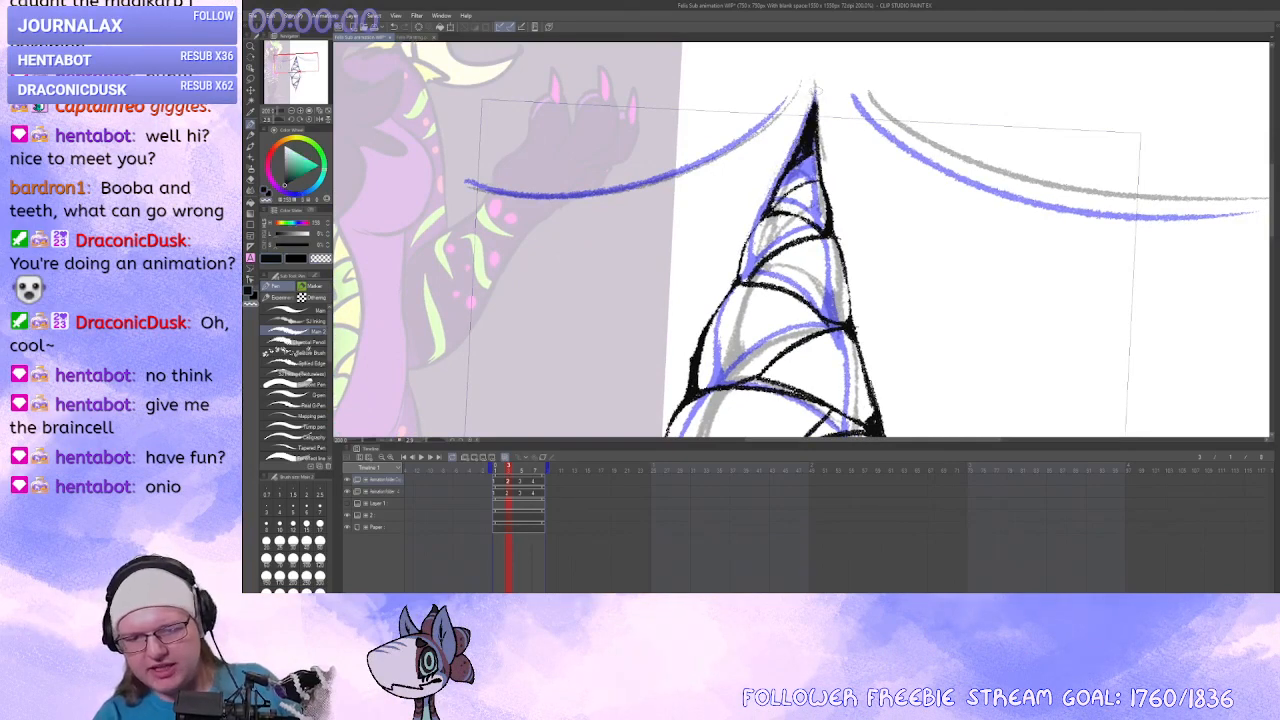
{"action": "mouse_move", "coordinate": [815, 100]}
{"action": "left_mouse_down"}
{"action": "mouse_move", "coordinate": [826, 176]}
{"action": "mouse_move", "coordinate": [810, 158]}
{"action": "mouse_move", "coordinate": [796, 190]}
{"action": "mouse_move", "coordinate": [816, 164]}
{"action": "left_mouse_up"}
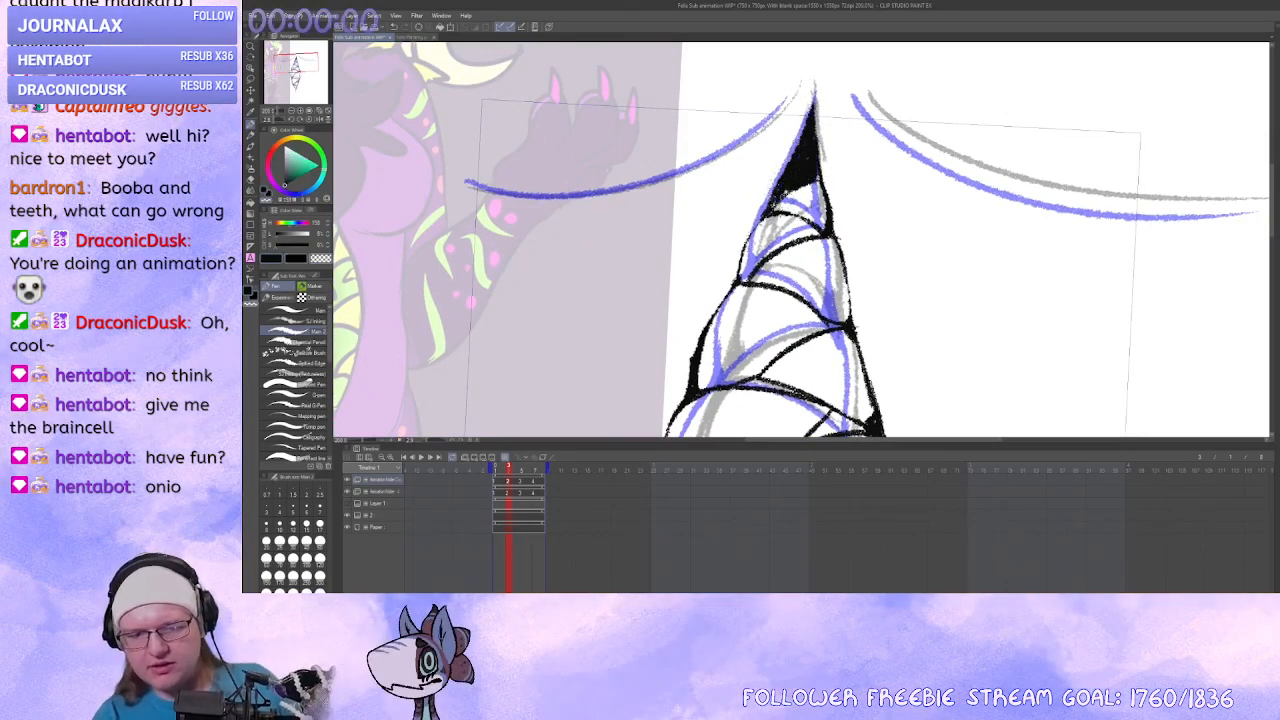
{"action": "left_click", "coordinate": [778, 209], "text": "alt"}
{"action": "left_click_drag", "start_coordinate": [775, 208], "coordinate": [763, 216]}
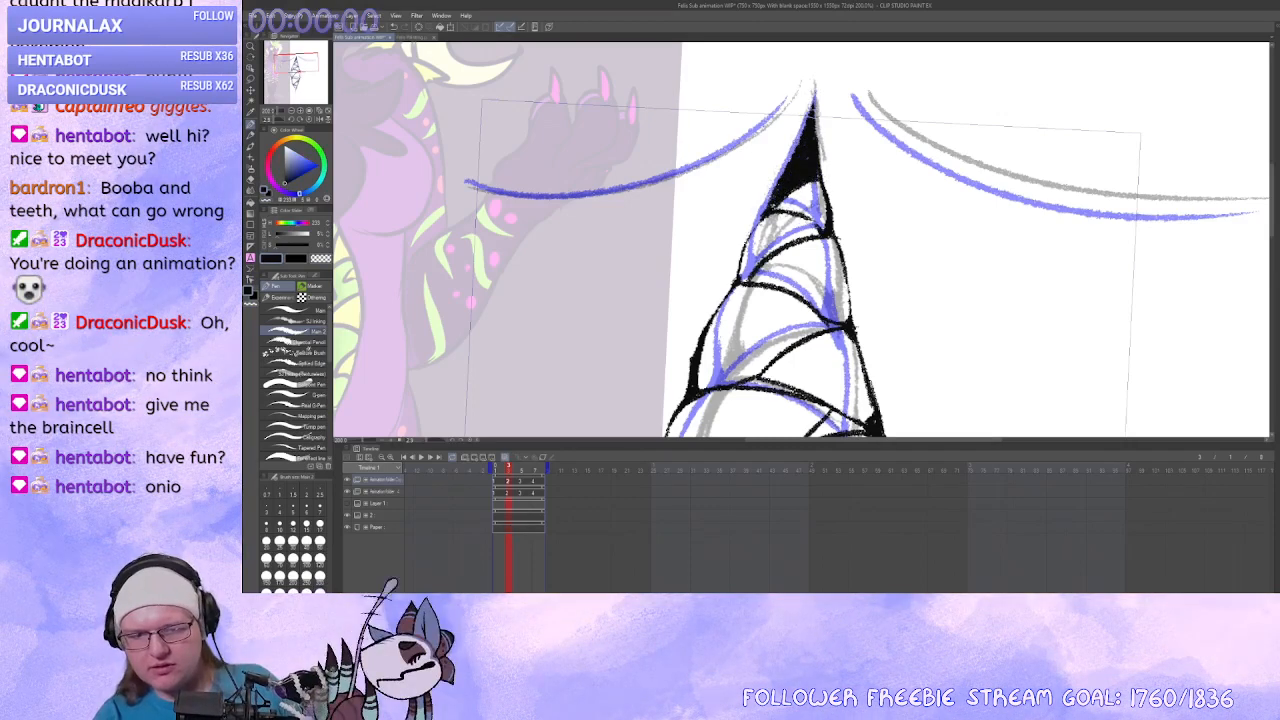
Ink the long curved lines on both sides of the mouth's tip, slightly below the blue onion-skin curves.
{"action": "left_click_drag", "start_coordinate": [815, 178], "coordinate": [918, 203]}
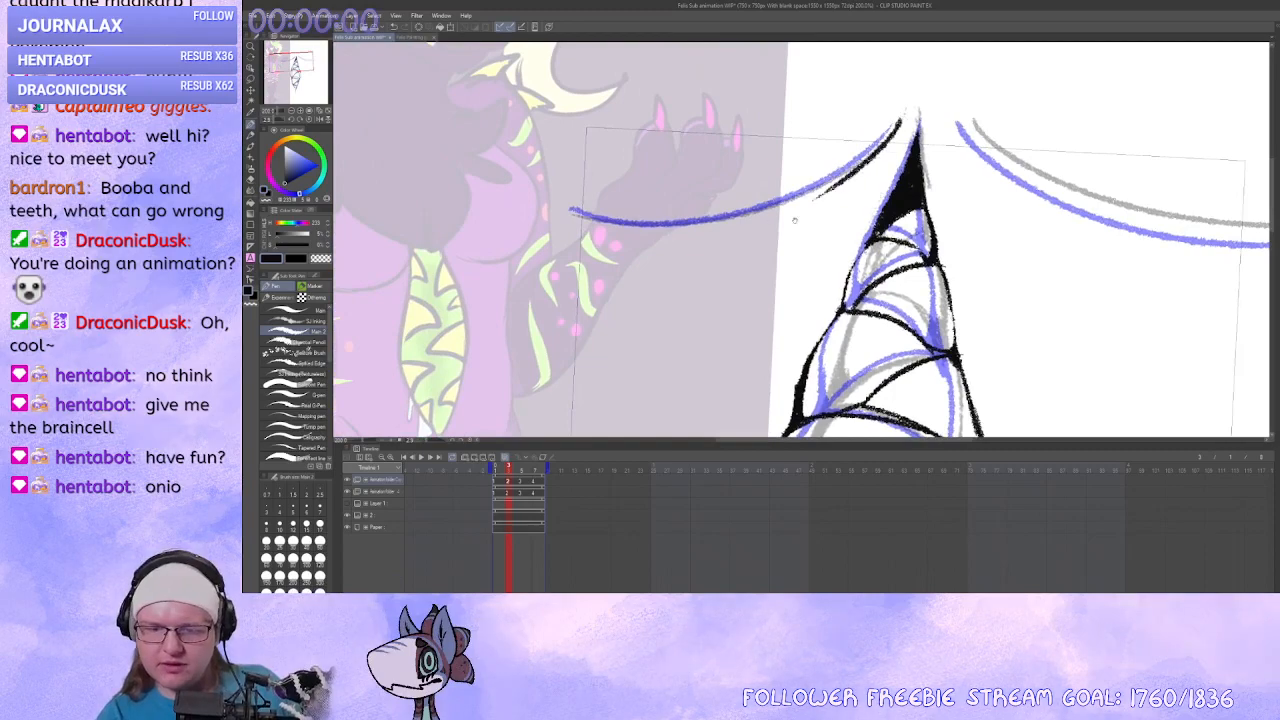
{"action": "mouse_move", "coordinate": [899, 118]}
{"action": "left_mouse_down"}
{"action": "mouse_move", "coordinate": [921, 122]}
{"action": "mouse_move", "coordinate": [700, 225]}
{"action": "left_mouse_up"}
{"action": "left_click_drag", "start_coordinate": [601, 217], "coordinate": [720, 229]}
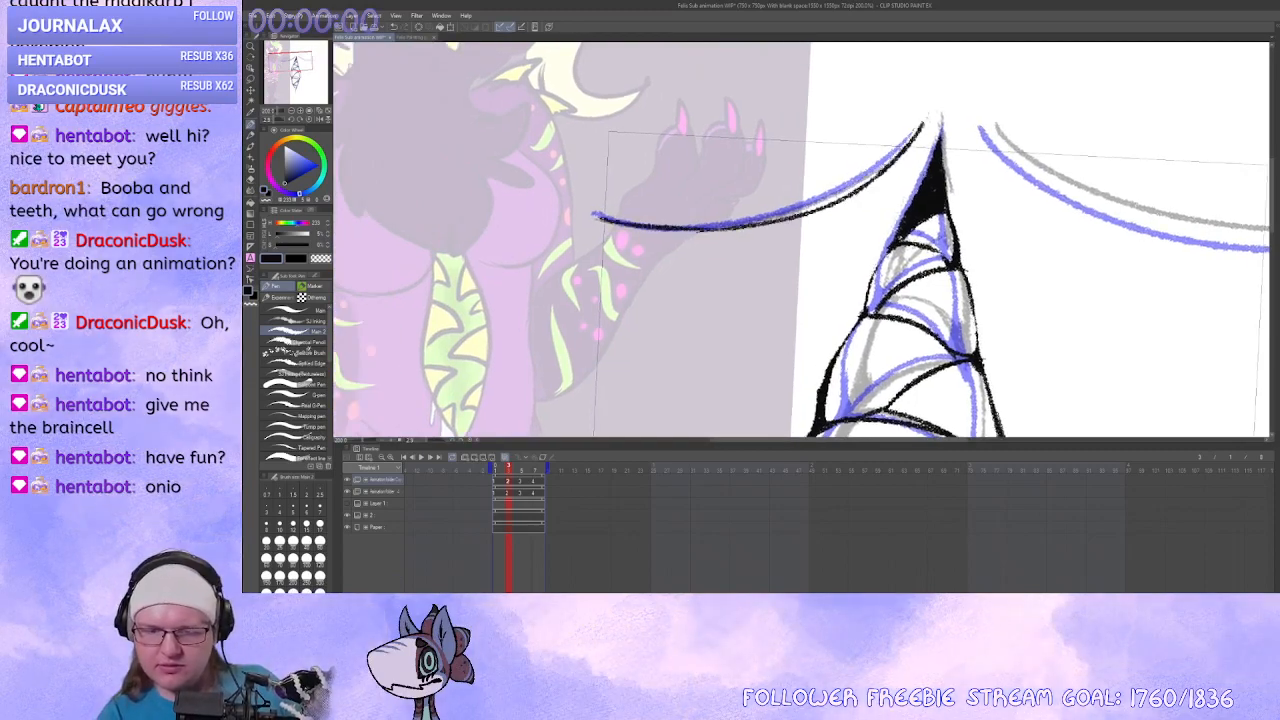
{"action": "mouse_move", "coordinate": [1031, 220]}
{"action": "left_mouse_down"}
{"action": "mouse_move", "coordinate": [963, 217]}
{"action": "mouse_move", "coordinate": [1036, 193]}
{"action": "left_mouse_up"}
{"action": "key", "text": "ctrl+z"}
{"action": "mouse_move", "coordinate": [605, 192]}
{"action": "left_mouse_down"}
{"action": "mouse_move", "coordinate": [740, 200]}
{"action": "mouse_move", "coordinate": [590, 212]}
{"action": "left_mouse_up"}
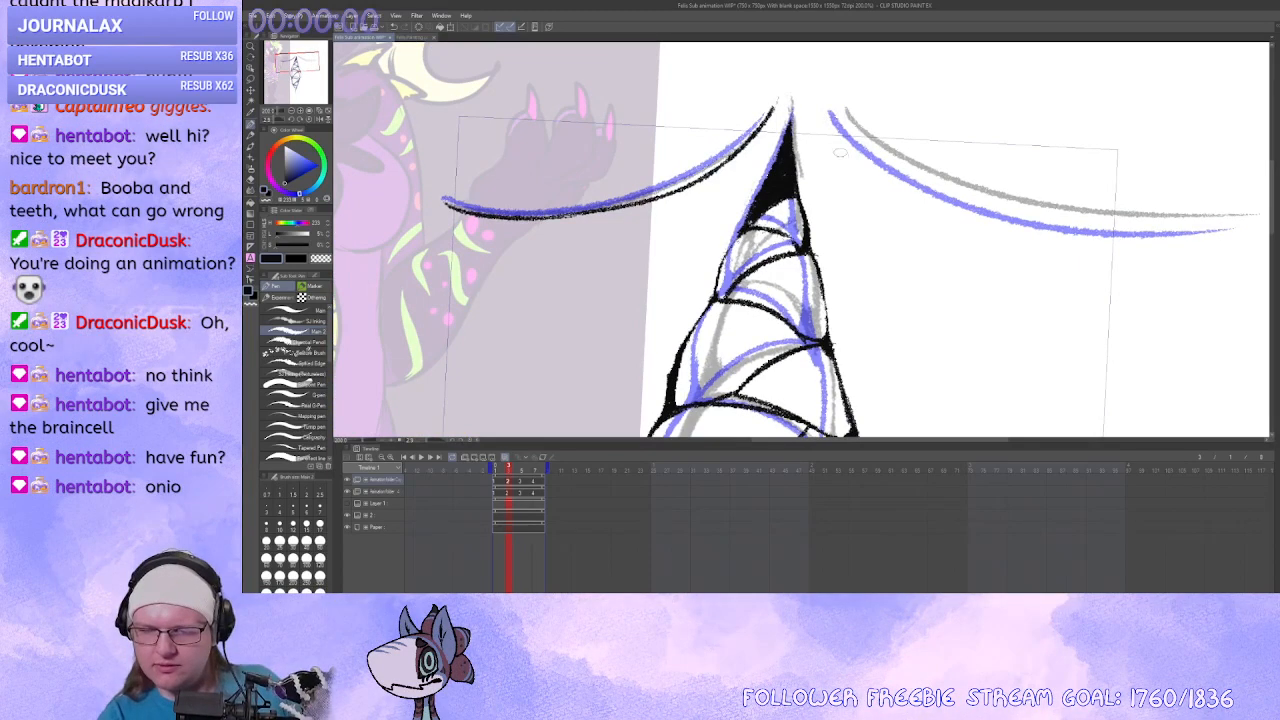
{"action": "mouse_move", "coordinate": [830, 113]}
{"action": "left_mouse_down"}
{"action": "mouse_move", "coordinate": [1115, 245]}
{"action": "mouse_move", "coordinate": [1180, 250]}
{"action": "left_mouse_up"}
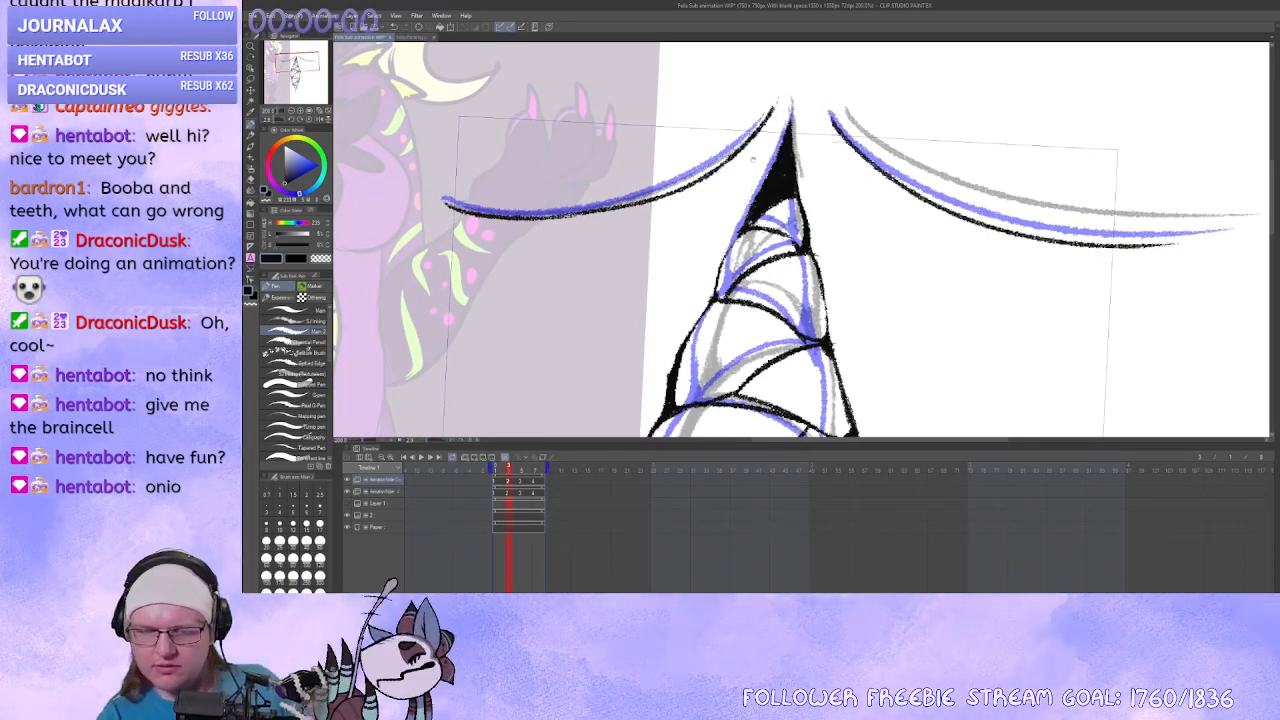
{"action": "left_click_drag", "start_coordinate": [860, 165], "coordinate": [948, 169]}
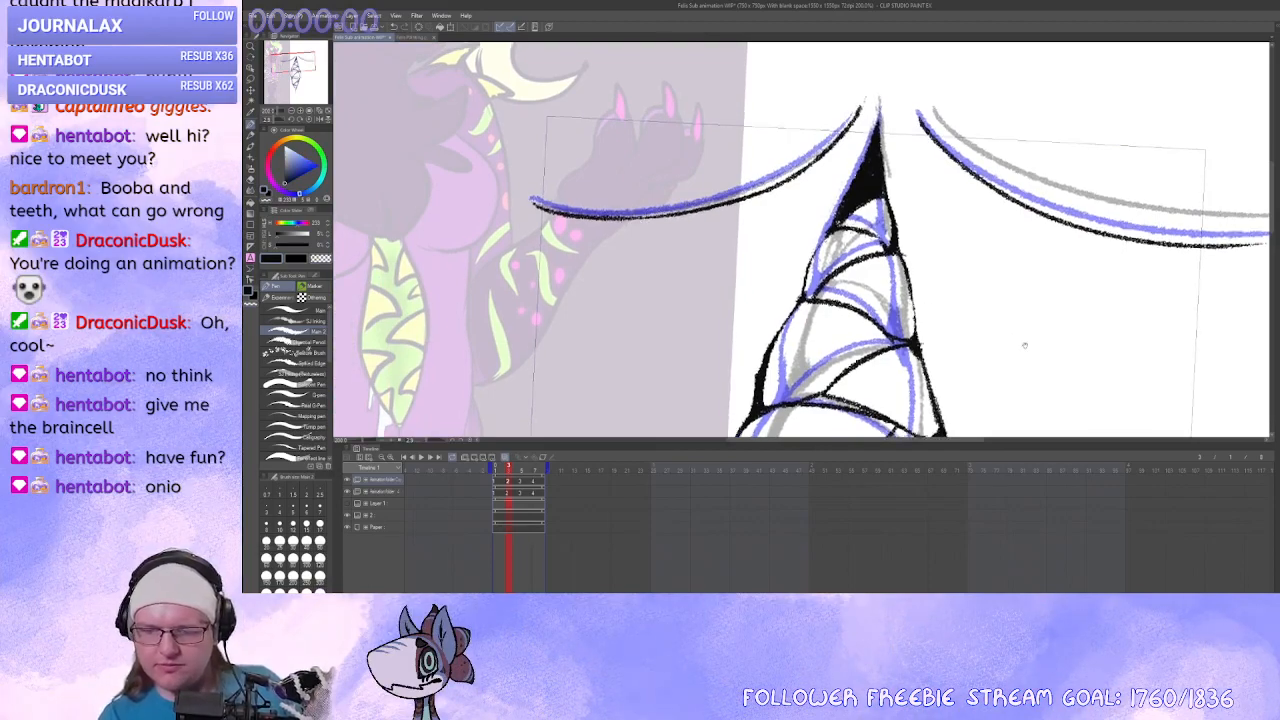
Look over the inked teeth and advance to the next drawing in the timeline.
{"action": "mouse_move", "coordinate": [1026, 343]}
{"action": "left_mouse_down"}
{"action": "mouse_move", "coordinate": [911, 203]}
{"action": "mouse_move", "coordinate": [903, 165]}
{"action": "left_mouse_up"}
{"action": "left_click_drag", "start_coordinate": [657, 300], "coordinate": [653, 339]}
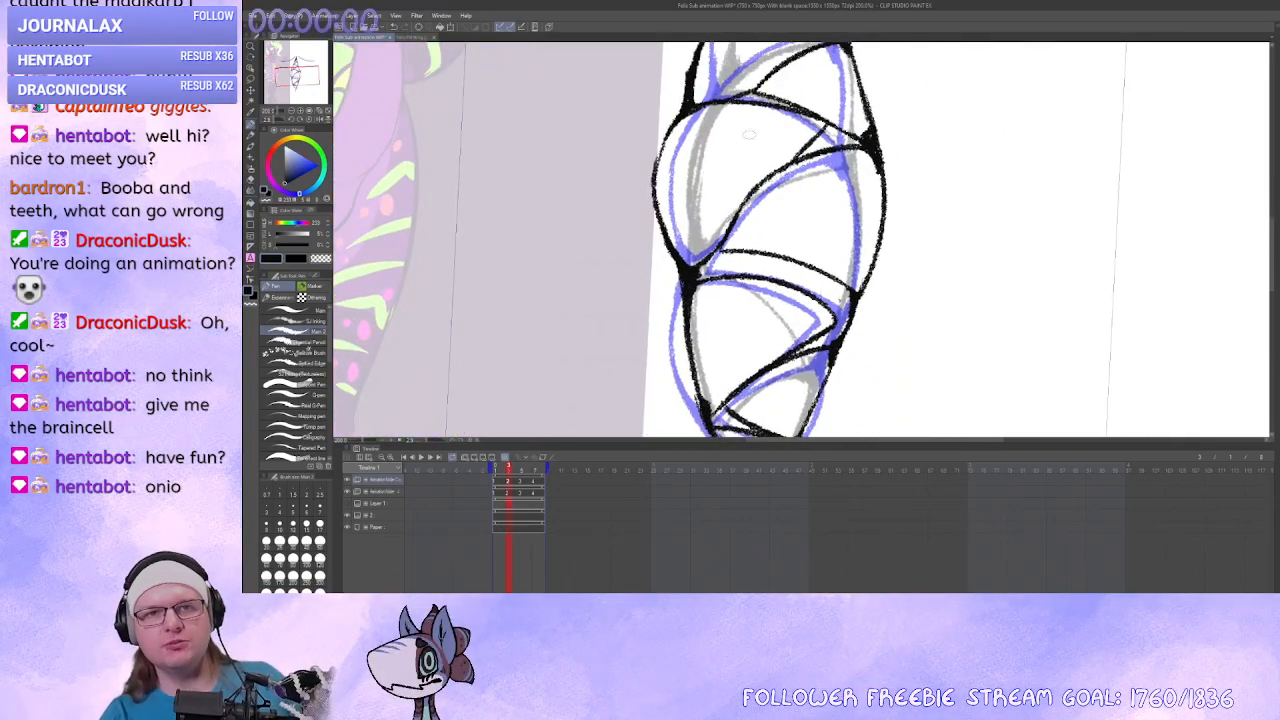
{"action": "left_click_drag", "start_coordinate": [694, 277], "coordinate": [706, 267]}
{"action": "mouse_move", "coordinate": [863, 178]}
{"action": "left_mouse_down"}
{"action": "mouse_move", "coordinate": [873, 252]}
{"action": "mouse_move", "coordinate": [852, 338]}
{"action": "mouse_move", "coordinate": [845, 140]}
{"action": "mouse_move", "coordinate": [833, 310]}
{"action": "mouse_move", "coordinate": [880, 368]}
{"action": "left_mouse_up"}
{"action": "key", "text": "Right"}
{"action": "mouse_move", "coordinate": [1008, 260]}
{"action": "left_mouse_down"}
{"action": "mouse_move", "coordinate": [952, 237]}
{"action": "mouse_move", "coordinate": [800, 329]}
{"action": "mouse_move", "coordinate": [764, 211]}
{"action": "mouse_move", "coordinate": [788, 245]}
{"action": "mouse_move", "coordinate": [835, 216]}
{"action": "mouse_move", "coordinate": [829, 83]}
{"action": "mouse_move", "coordinate": [811, 257]}
{"action": "mouse_move", "coordinate": [841, 226]}
{"action": "left_mouse_up"}
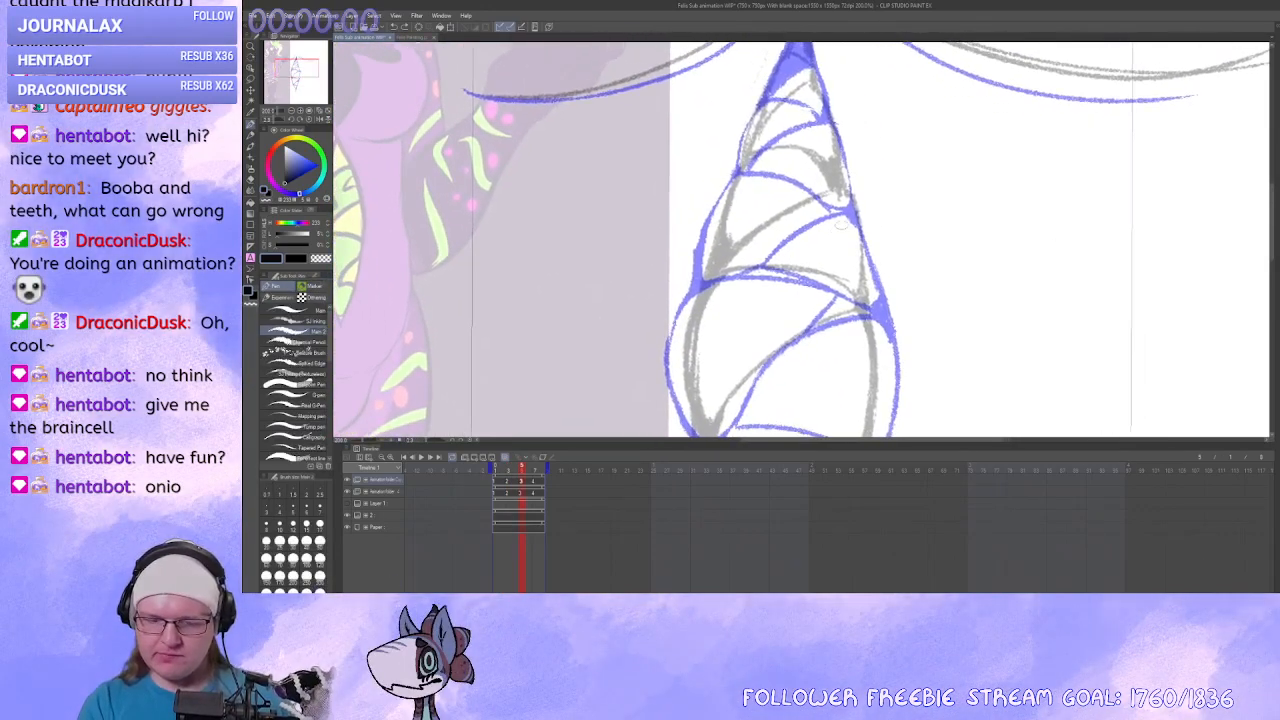
{"action": "key", "text": "ctrl+z"}
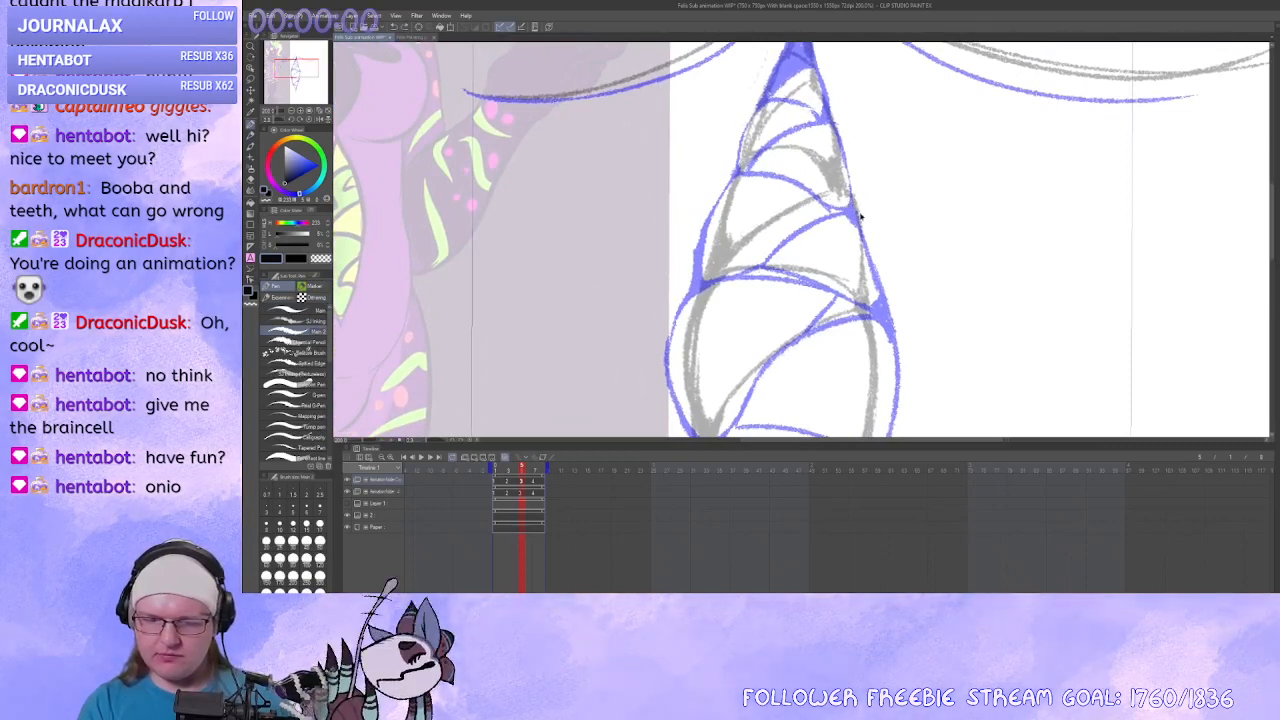
{"action": "left_click_drag", "start_coordinate": [855, 203], "coordinate": [765, 127]}
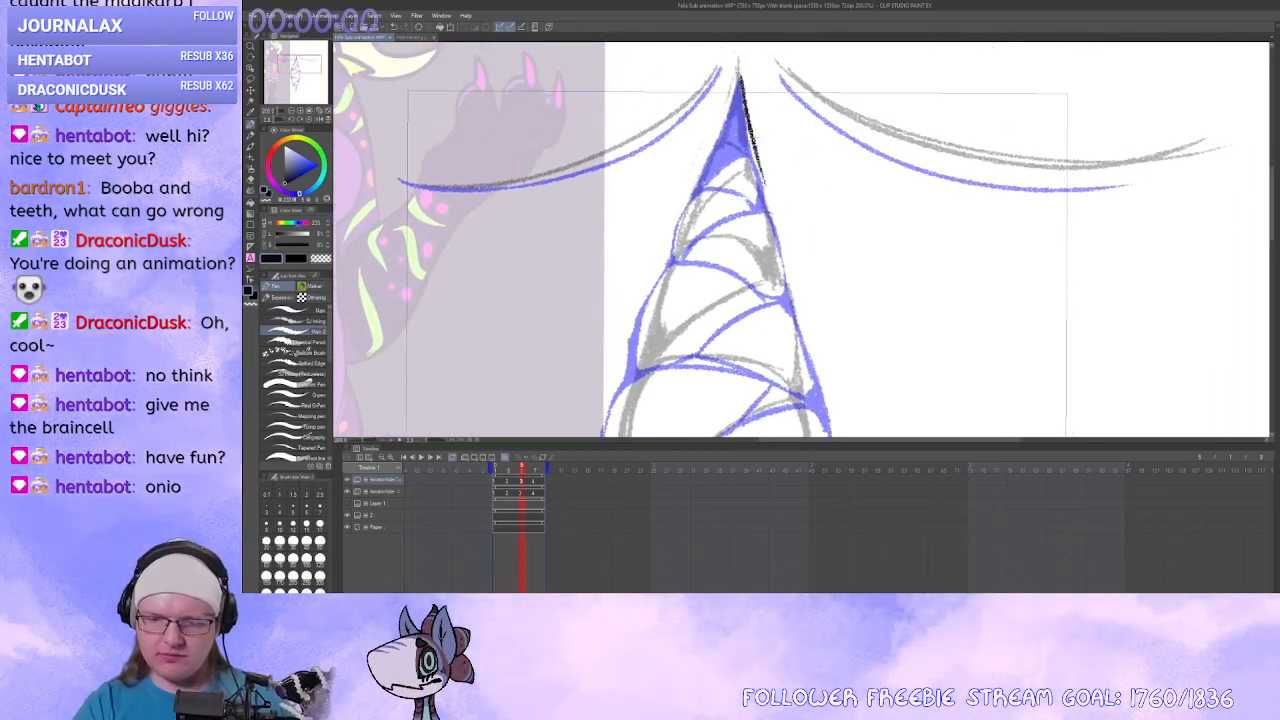
{"action": "key", "text": "ctrl+z"}
{"action": "left_click_drag", "start_coordinate": [739, 91], "coordinate": [777, 228]}
{"action": "left_click_drag", "start_coordinate": [799, 272], "coordinate": [773, 162]}
{"action": "left_click_drag", "start_coordinate": [749, 115], "coordinate": [806, 278]}
{"action": "key", "text": "ctrl+z"}
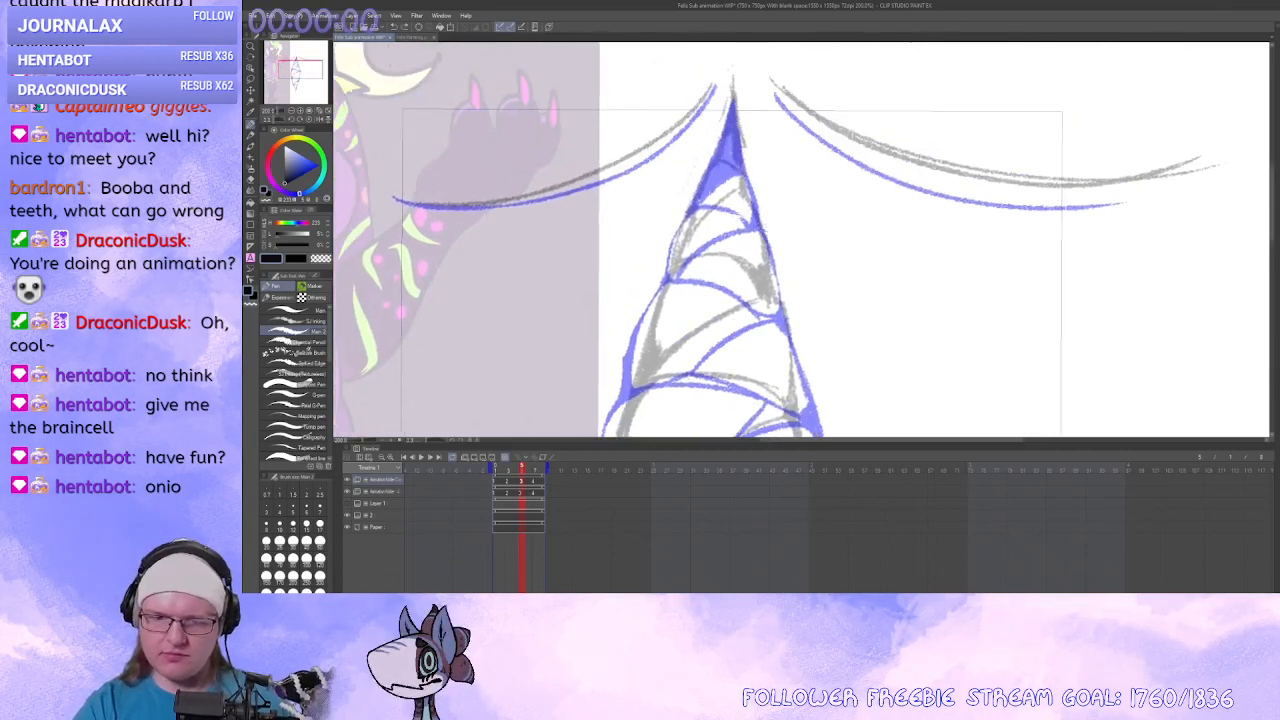
Ink the mouth's long right edge in black from the upper tip down to the lower tip.
{"action": "left_click_drag", "start_coordinate": [729, 88], "coordinate": [818, 390]}
{"action": "left_click_drag", "start_coordinate": [791, 141], "coordinate": [789, 200]}
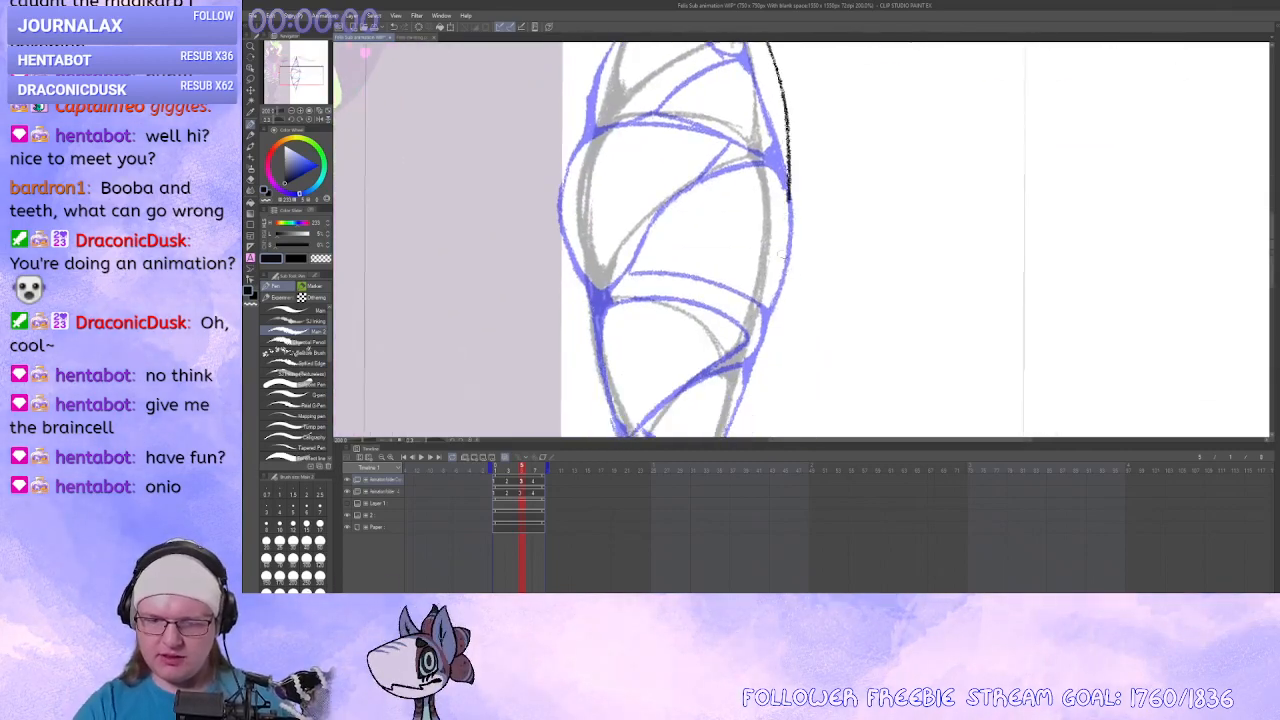
{"action": "left_click_drag", "start_coordinate": [784, 258], "coordinate": [740, 384]}
{"action": "mouse_move", "coordinate": [748, 376]}
{"action": "left_mouse_down"}
{"action": "mouse_move", "coordinate": [795, 200]}
{"action": "mouse_move", "coordinate": [728, 384]}
{"action": "left_mouse_up"}
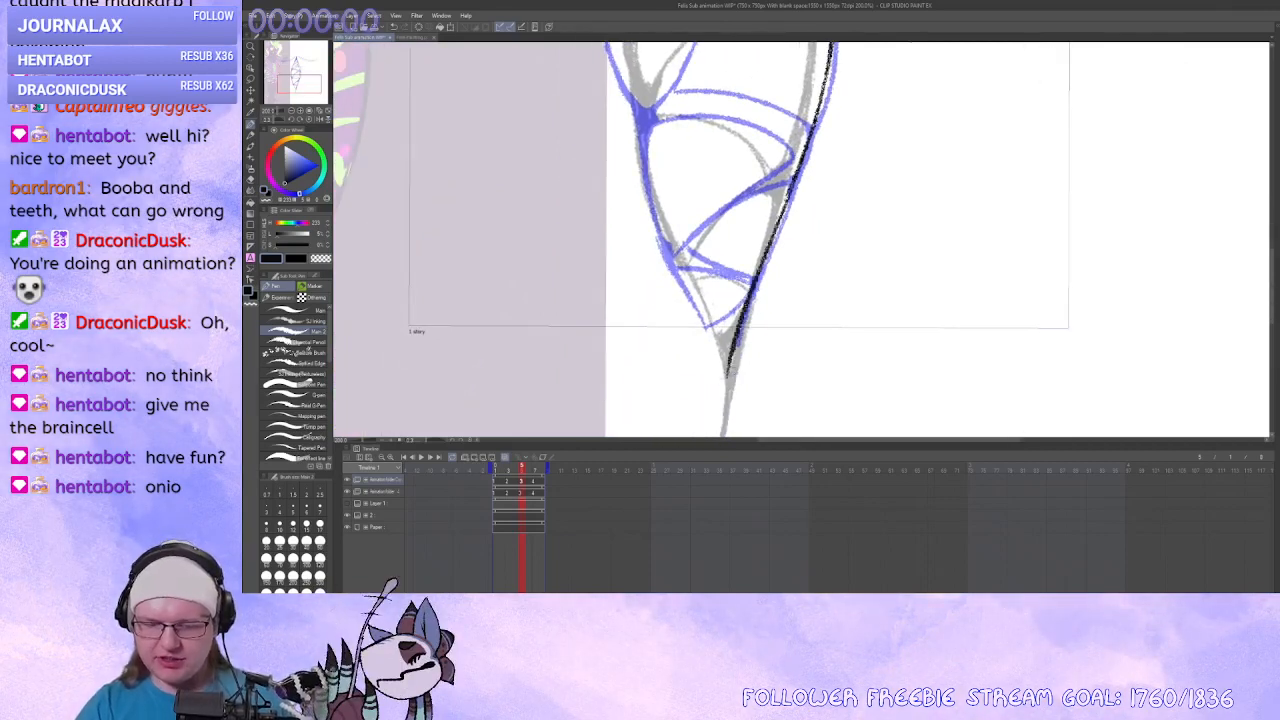
{"action": "key", "text": "ctrl+z"}
{"action": "key", "text": "ctrl+z"}
{"action": "left_click_drag", "start_coordinate": [760, 250], "coordinate": [744, 278]}
Ink the mouth's long left edge from the lower tip up to the upper tip.
{"action": "mouse_move", "coordinate": [706, 406]}
{"action": "left_mouse_down"}
{"action": "mouse_move", "coordinate": [819, 84]}
{"action": "mouse_move", "coordinate": [710, 402]}
{"action": "mouse_move", "coordinate": [640, 342]}
{"action": "left_mouse_up"}
{"action": "key", "text": "ctrl+z"}
{"action": "mouse_move", "coordinate": [650, 320]}
{"action": "left_mouse_down"}
{"action": "mouse_move", "coordinate": [650, 382]}
{"action": "mouse_move", "coordinate": [684, 122]}
{"action": "left_mouse_up"}
{"action": "mouse_move", "coordinate": [684, 124]}
{"action": "left_mouse_down"}
{"action": "mouse_move", "coordinate": [648, 360]}
{"action": "mouse_move", "coordinate": [652, 297]}
{"action": "mouse_move", "coordinate": [850, 104]}
{"action": "left_mouse_up"}
{"action": "mouse_move", "coordinate": [848, 108]}
{"action": "left_mouse_down"}
{"action": "mouse_move", "coordinate": [787, 187]}
{"action": "mouse_move", "coordinate": [905, 104]}
{"action": "left_mouse_up"}
{"action": "key", "text": "ctrl+z"}
{"action": "mouse_move", "coordinate": [772, 194]}
{"action": "left_mouse_down"}
{"action": "mouse_move", "coordinate": [912, 101]}
{"action": "mouse_move", "coordinate": [818, 80]}
{"action": "left_mouse_up"}
{"action": "left_click_drag", "start_coordinate": [820, 389], "coordinate": [808, 230]}
{"action": "left_click_drag", "start_coordinate": [791, 322], "coordinate": [729, 288]}
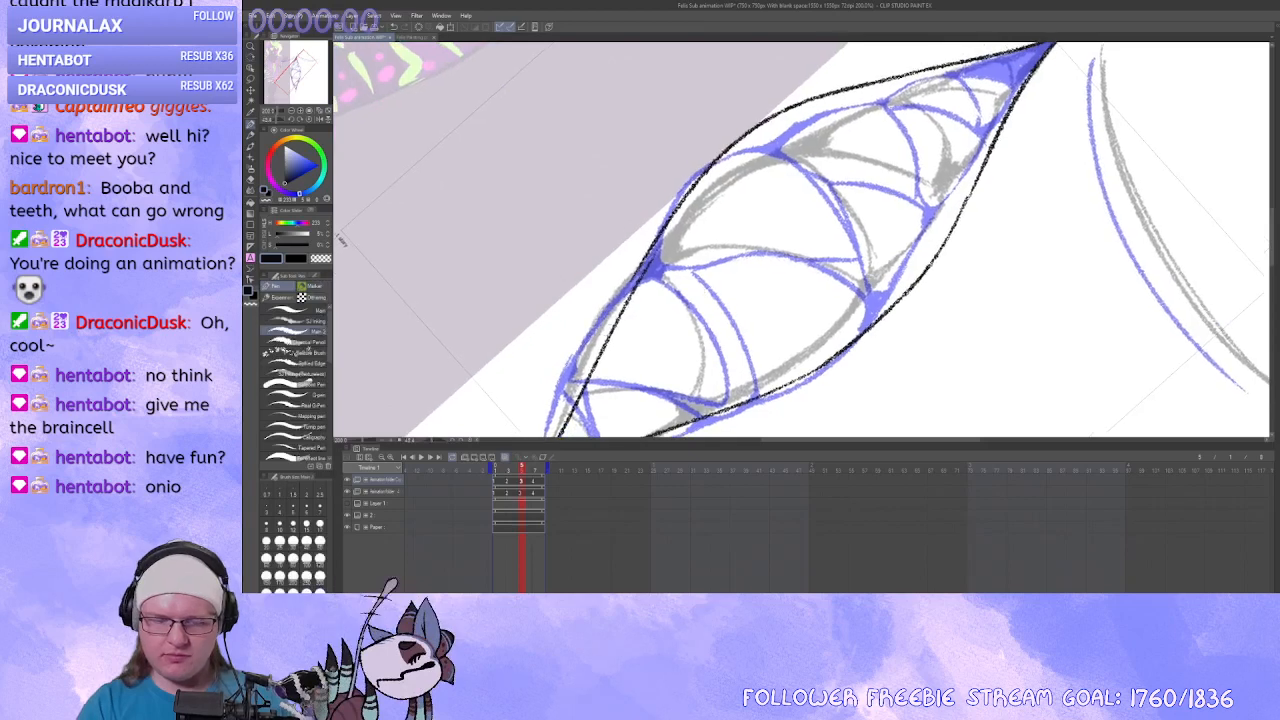
Erase the upper stretch of the inked left edge, from just below the upper tip to the lower left tooth corner.
{"action": "mouse_move", "coordinate": [611, 326]}
{"action": "left_mouse_down"}
{"action": "mouse_move", "coordinate": [766, 129]}
{"action": "mouse_move", "coordinate": [872, 82]}
{"action": "left_mouse_up"}
{"action": "left_click_drag", "start_coordinate": [762, 127], "coordinate": [768, 187]}
{"action": "key", "text": "ctrl+z"}
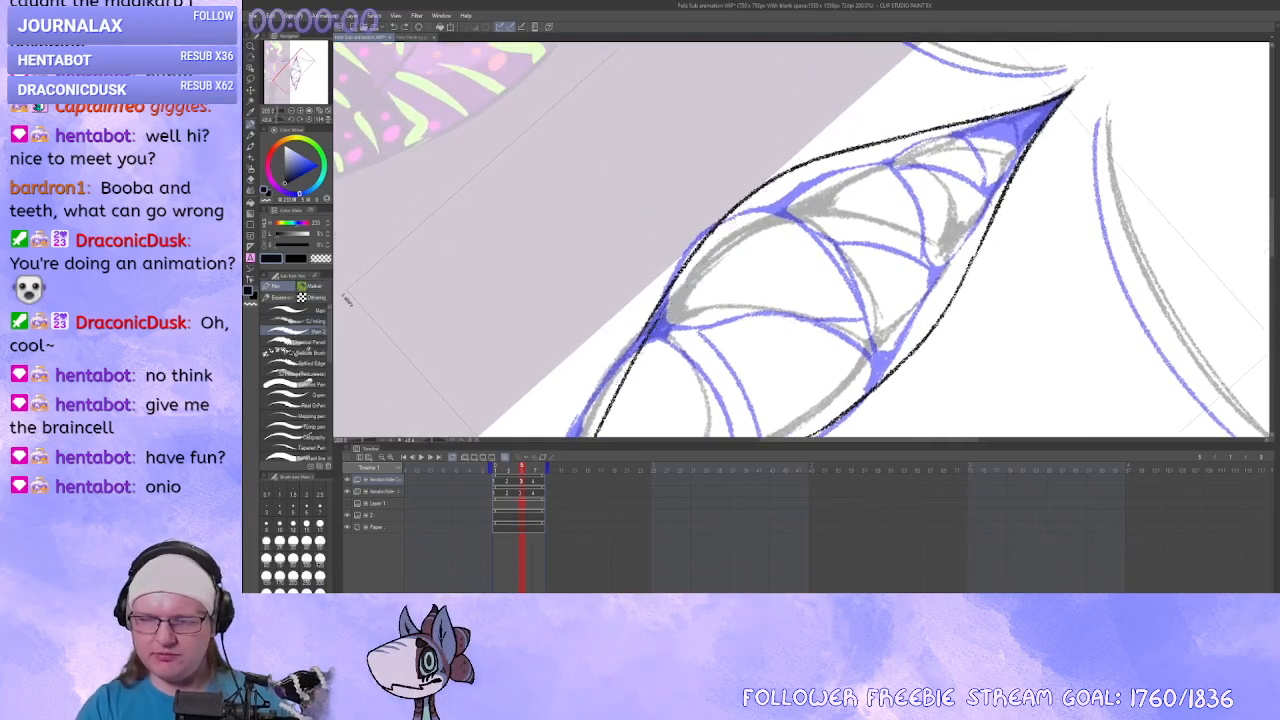
{"action": "mouse_move", "coordinate": [640, 345]}
{"action": "left_mouse_down"}
{"action": "mouse_move", "coordinate": [870, 135]}
{"action": "mouse_move", "coordinate": [1030, 103]}
{"action": "mouse_move", "coordinate": [800, 150]}
{"action": "mouse_move", "coordinate": [988, 112]}
{"action": "mouse_move", "coordinate": [876, 141]}
{"action": "left_mouse_up"}
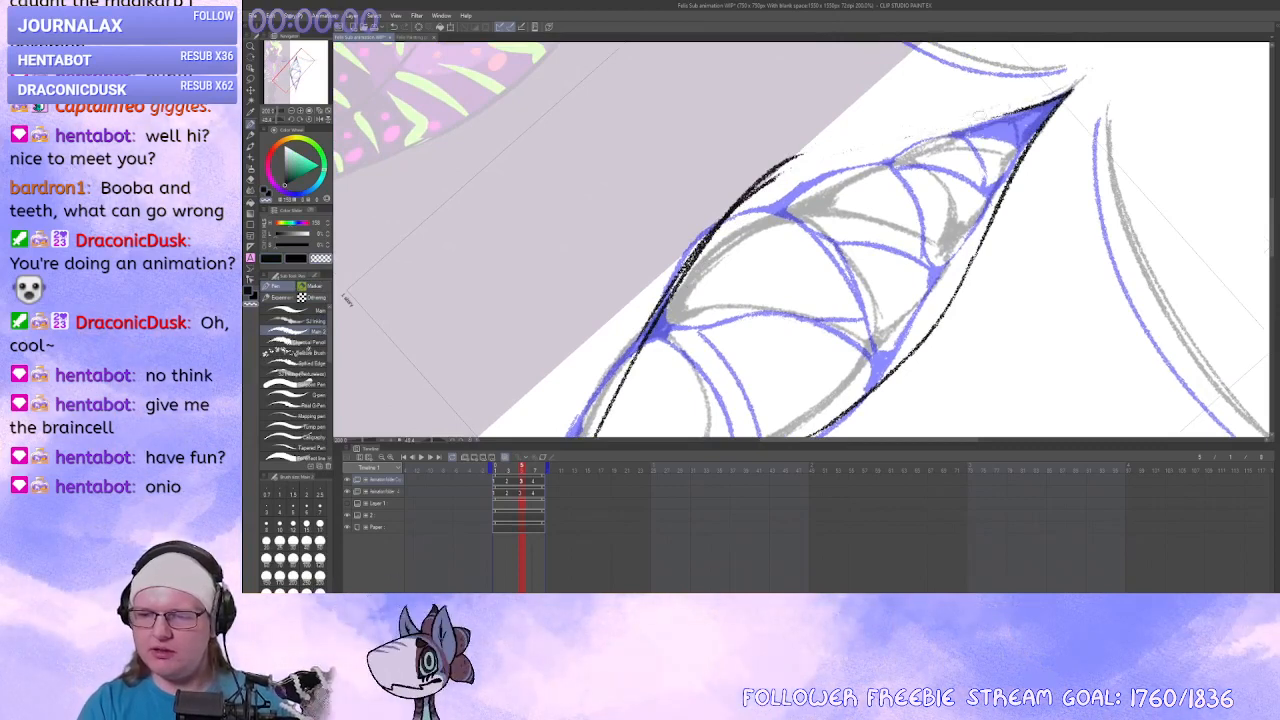
{"action": "mouse_move", "coordinate": [800, 155]}
{"action": "left_mouse_down"}
{"action": "mouse_move", "coordinate": [740, 195]}
{"action": "mouse_move", "coordinate": [650, 320]}
{"action": "left_mouse_up"}
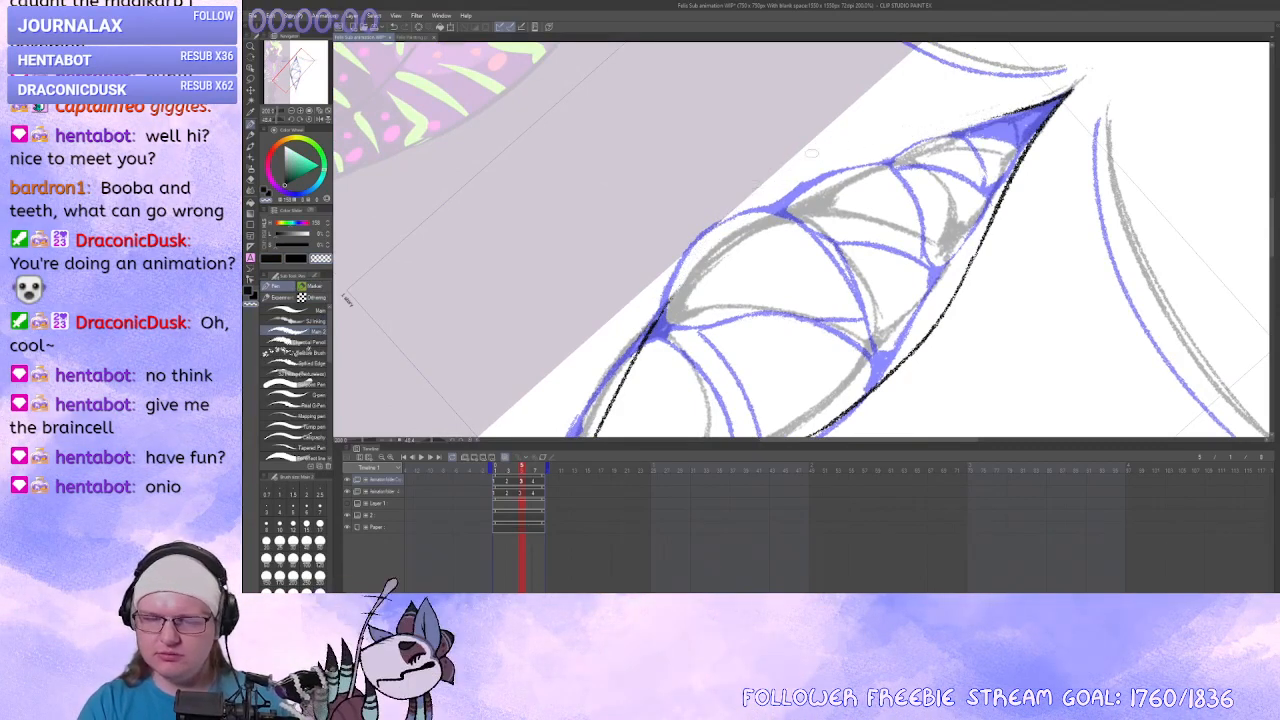
{"action": "mouse_move", "coordinate": [660, 312]}
{"action": "left_mouse_down"}
{"action": "mouse_move", "coordinate": [765, 208]}
{"action": "mouse_move", "coordinate": [1016, 111]}
{"action": "mouse_move", "coordinate": [866, 150]}
{"action": "mouse_move", "coordinate": [655, 328]}
{"action": "left_mouse_up"}
{"action": "key", "text": "ctrl+z"}
Redraw the erased upper stretch of the left edge as one smooth curve joining the upper tip.
{"action": "left_click_drag", "start_coordinate": [915, 395], "coordinate": [834, 379]}
{"action": "left_click_drag", "start_coordinate": [724, 234], "coordinate": [789, 368]}
{"action": "left_click_drag", "start_coordinate": [760, 310], "coordinate": [756, 371]}
{"action": "key", "text": "c"}
{"action": "key", "text": "x"}
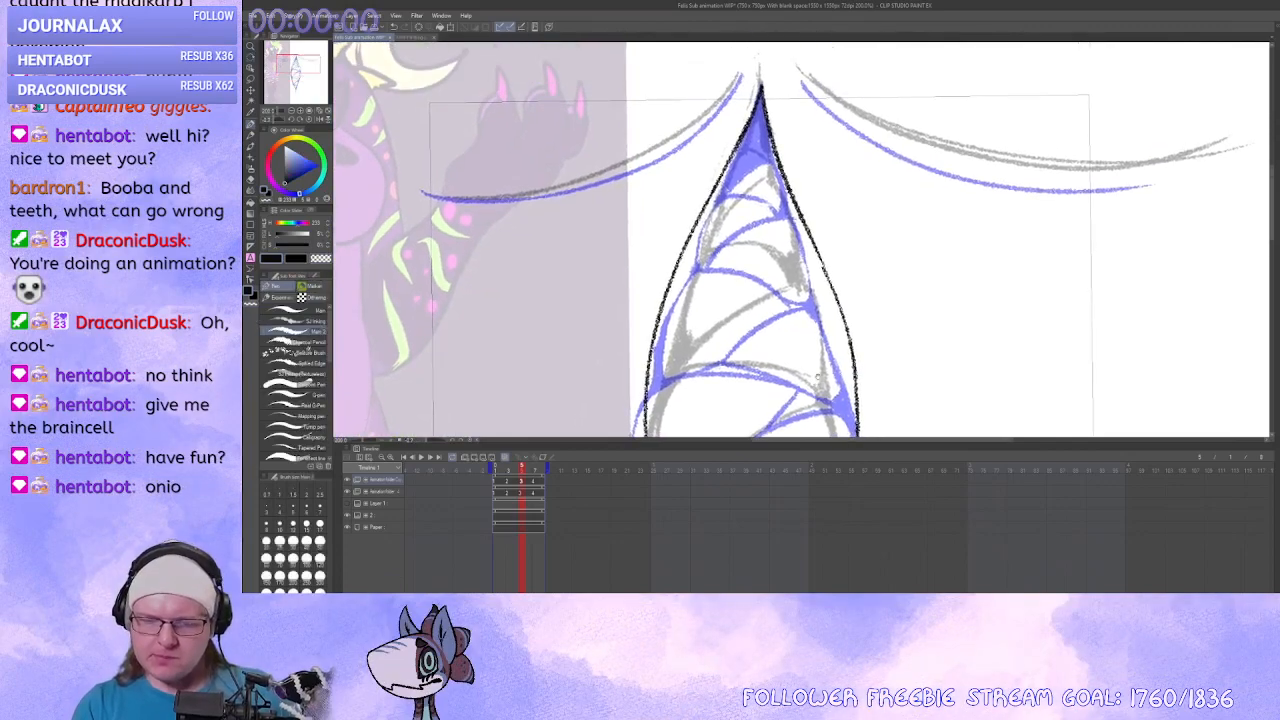
{"action": "mouse_move", "coordinate": [794, 425]}
{"action": "left_mouse_down"}
{"action": "mouse_move", "coordinate": [802, 316]}
{"action": "mouse_move", "coordinate": [804, 343]}
{"action": "mouse_move", "coordinate": [820, 347]}
{"action": "left_mouse_up"}
{"action": "mouse_move", "coordinate": [857, 205]}
{"action": "left_mouse_down"}
{"action": "mouse_move", "coordinate": [832, 204]}
{"action": "mouse_move", "coordinate": [744, 259]}
{"action": "left_mouse_up"}
{"action": "key", "text": "ctrl+z"}
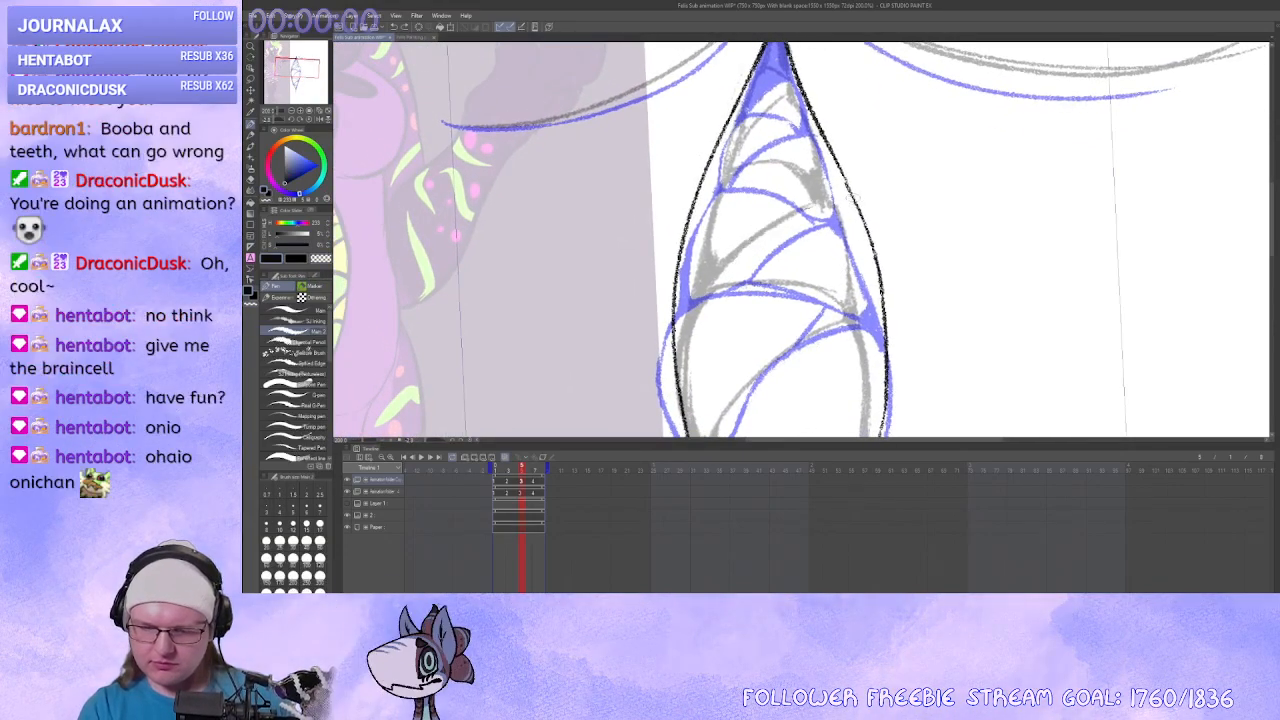
{"action": "mouse_move", "coordinate": [849, 197]}
{"action": "left_mouse_down"}
{"action": "mouse_move", "coordinate": [741, 234]}
{"action": "mouse_move", "coordinate": [833, 198]}
{"action": "mouse_move", "coordinate": [745, 238]}
{"action": "mouse_move", "coordinate": [889, 326]}
{"action": "left_mouse_up"}
{"action": "key", "text": "ctrl+z"}
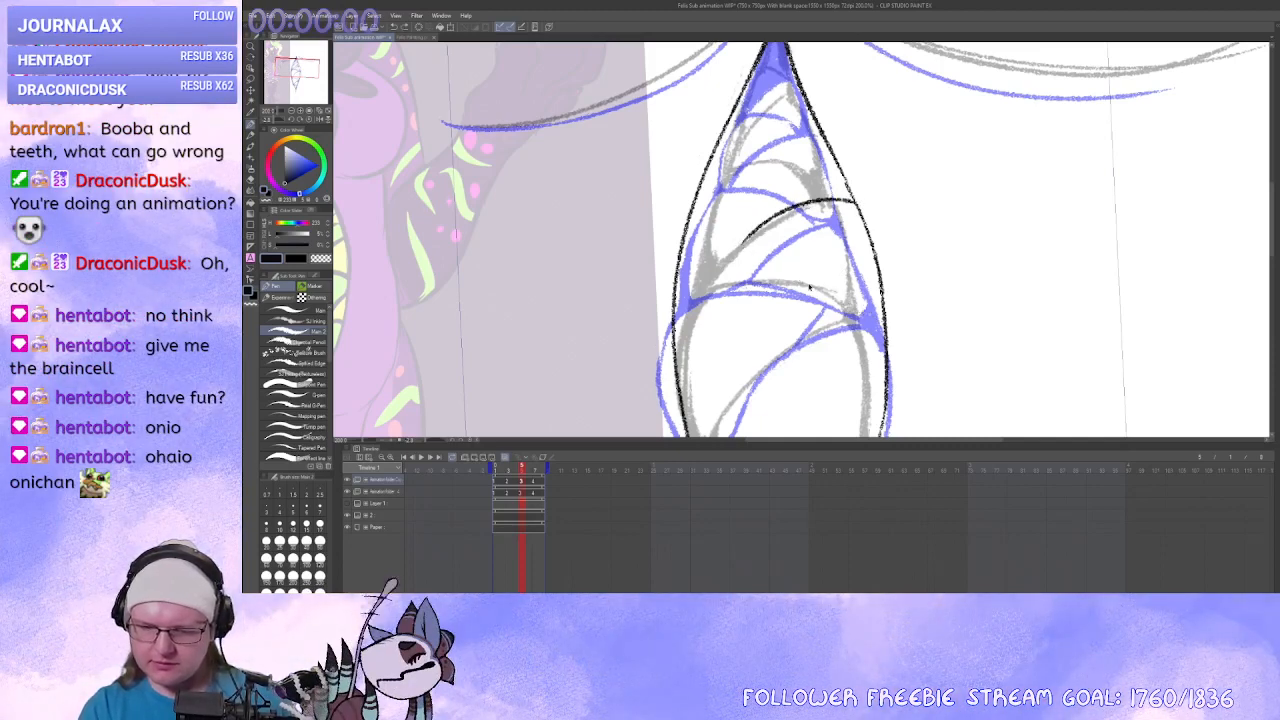
{"action": "key", "text": "ctrl+z"}
{"action": "mouse_move", "coordinate": [855, 200]}
{"action": "left_mouse_down"}
{"action": "mouse_move", "coordinate": [736, 272]}
{"action": "mouse_move", "coordinate": [890, 340]}
{"action": "left_mouse_up"}
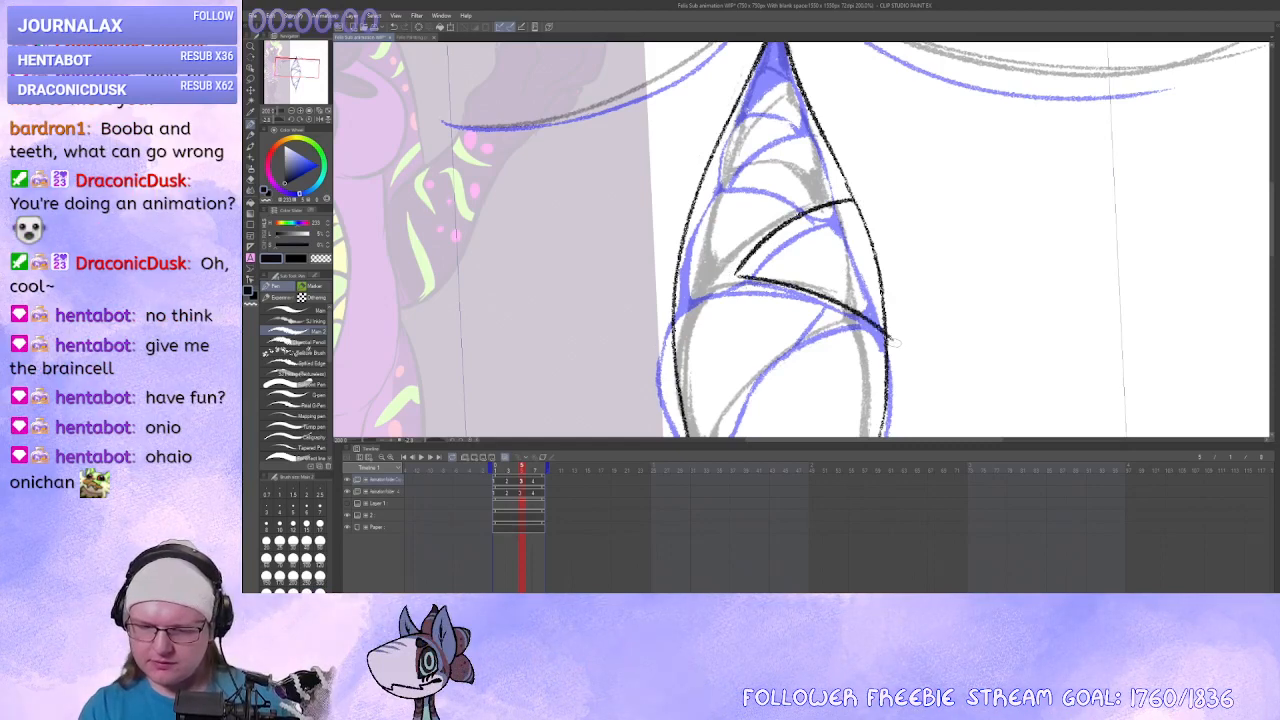
{"action": "key", "text": "ctrl+z"}
{"action": "key", "text": "ctrl+z"}
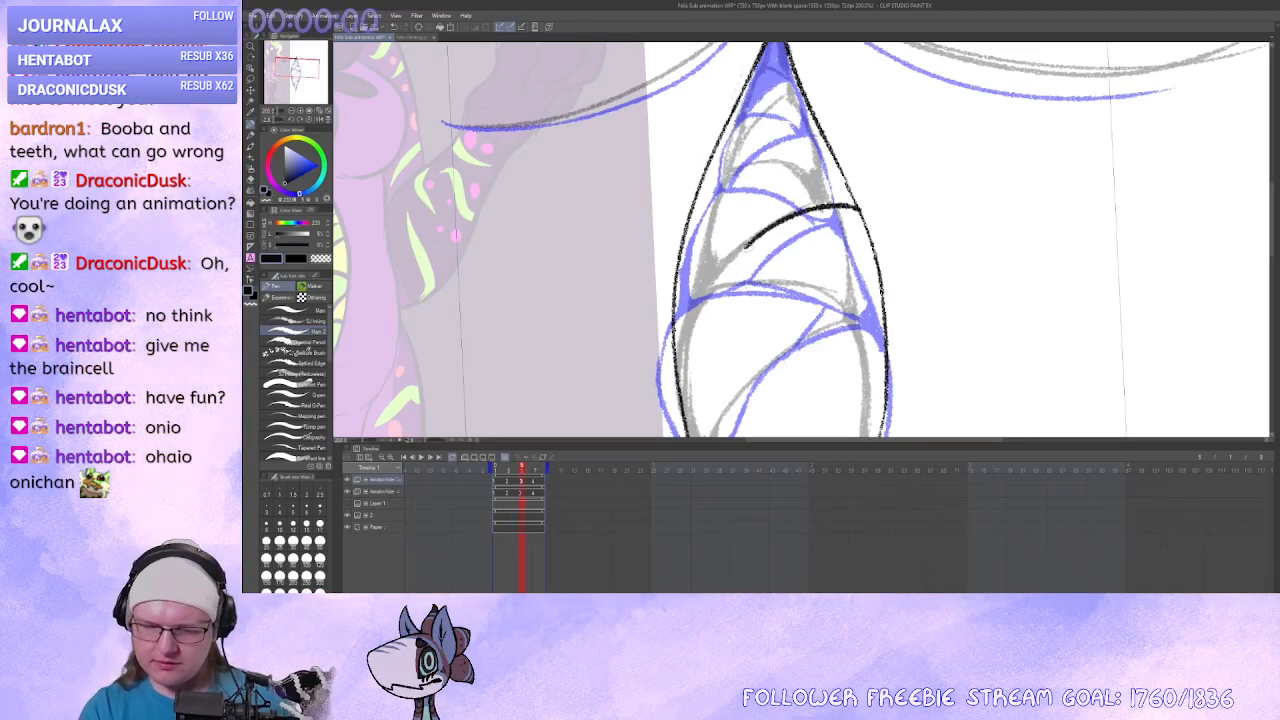
Ink the upper right-hand tooth with a curved top line and a straight lower line, and darken its top corner at the outline.
{"action": "left_click_drag", "start_coordinate": [745, 248], "coordinate": [895, 336]}
{"action": "key", "text": "ctrl+z"}
{"action": "left_click_drag", "start_coordinate": [745, 252], "coordinate": [880, 308]}
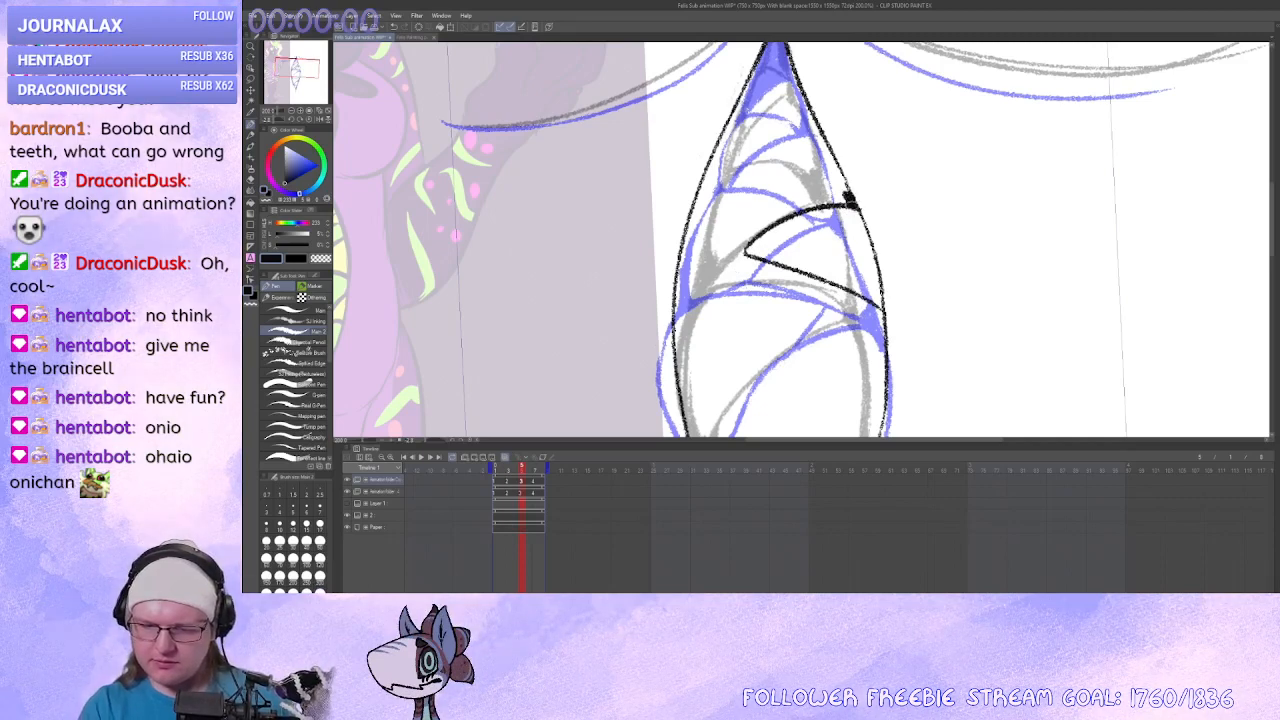
{"action": "left_click_drag", "start_coordinate": [868, 233], "coordinate": [926, 155]}
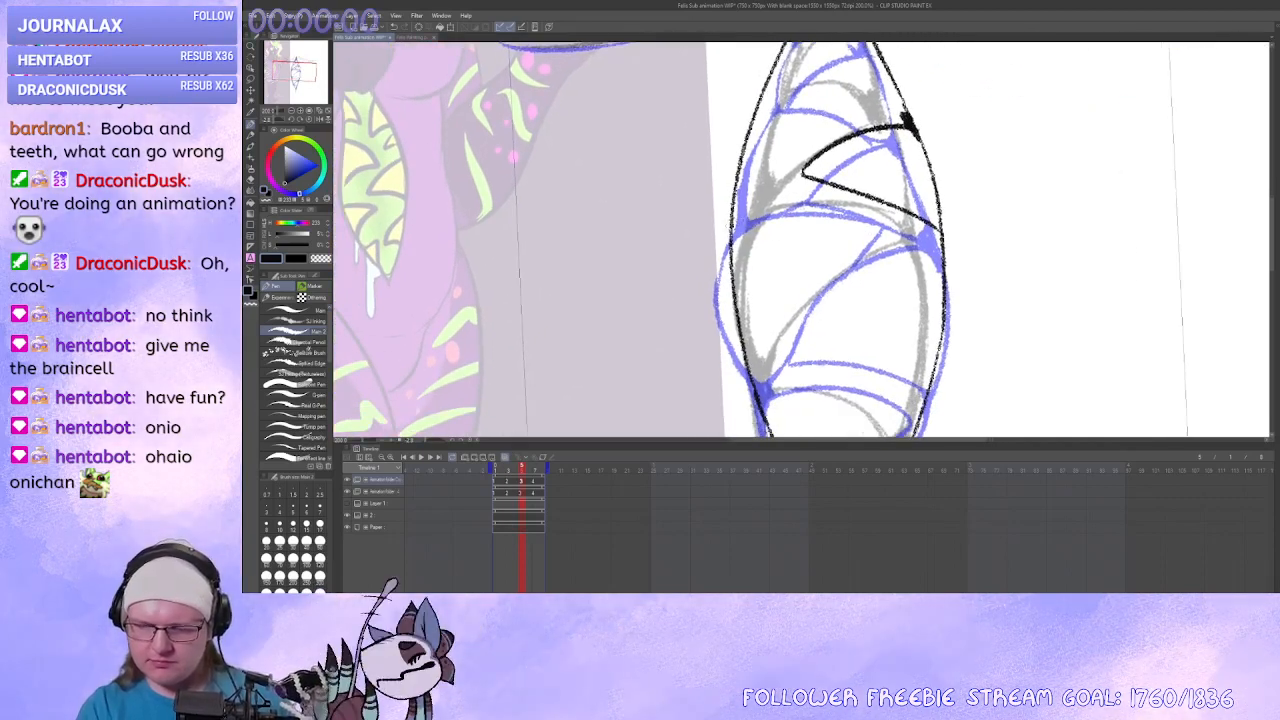
{"action": "mouse_move", "coordinate": [732, 226]}
{"action": "left_mouse_down"}
{"action": "mouse_move", "coordinate": [824, 208]}
{"action": "mouse_move", "coordinate": [926, 230]}
{"action": "left_mouse_up"}
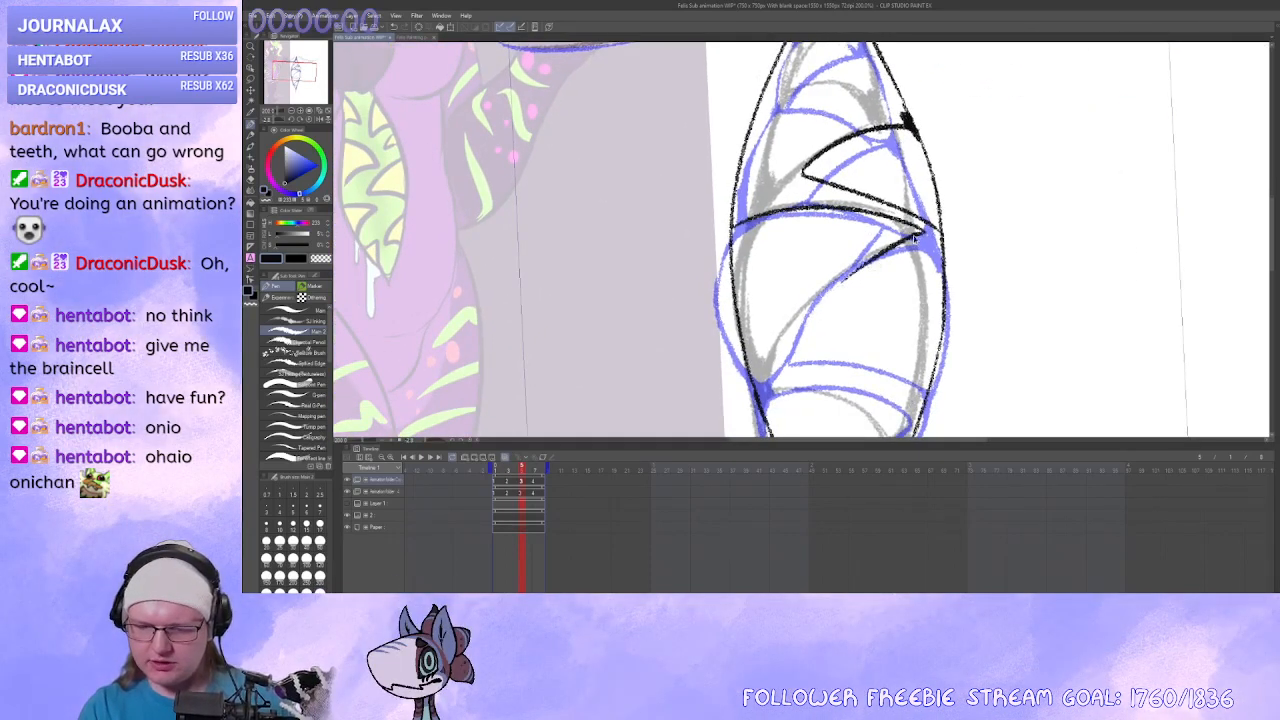
{"action": "key", "text": "ctrl+z"}
{"action": "key", "text": "ctrl+z"}
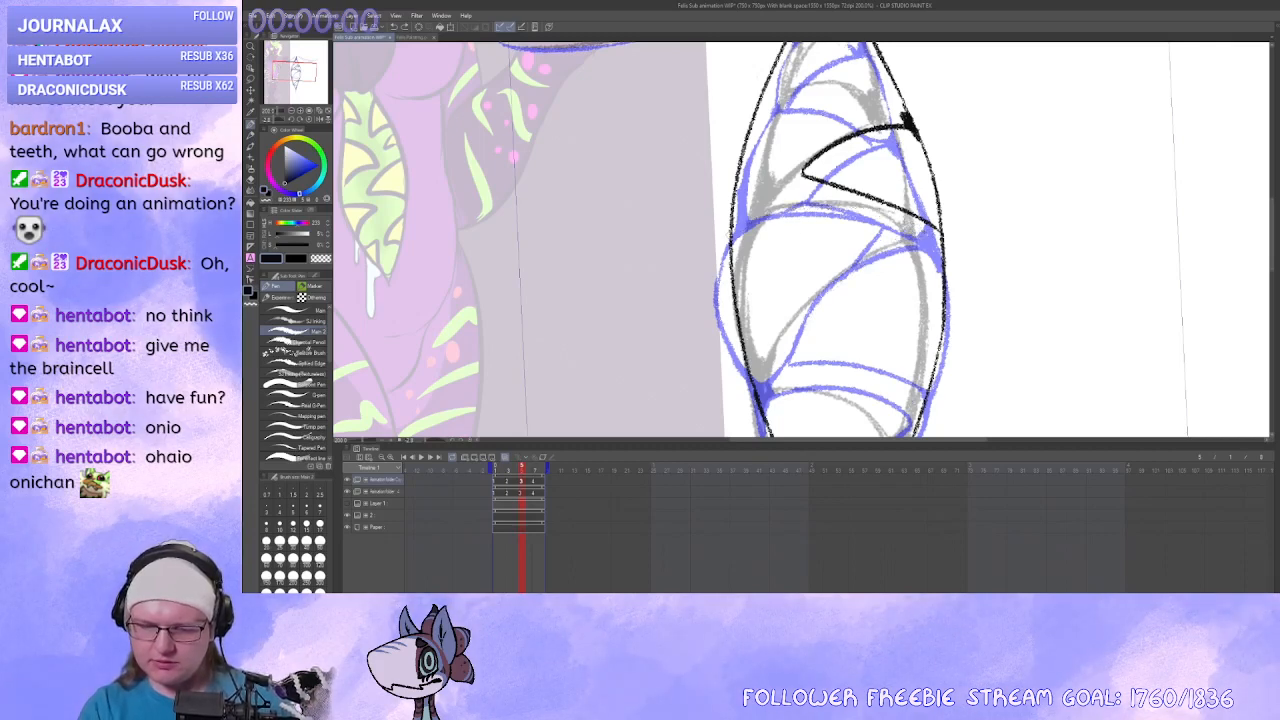
Erase the left edge between the upper teeth and the blue corner where the large left tooth ends.
{"action": "left_click_drag", "start_coordinate": [731, 234], "coordinate": [752, 372]}
{"action": "key", "text": "c"}
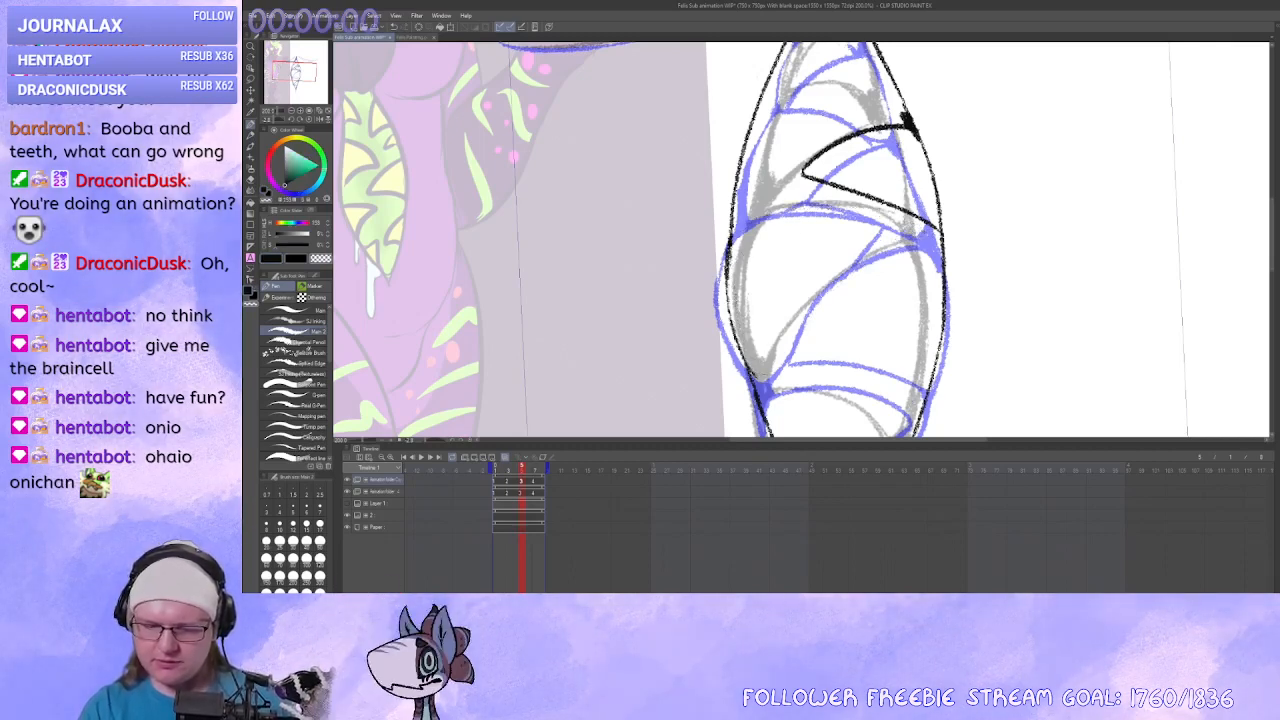
{"action": "key", "text": "c"}
{"action": "mouse_move", "coordinate": [732, 243]}
{"action": "left_mouse_down"}
{"action": "mouse_move", "coordinate": [914, 236]}
{"action": "mouse_move", "coordinate": [733, 200]}
{"action": "mouse_move", "coordinate": [765, 130]}
{"action": "mouse_move", "coordinate": [717, 345]}
{"action": "left_mouse_up"}
{"action": "key", "text": "ctrl+z"}
{"action": "key", "text": "c"}
{"action": "key", "text": "c"}
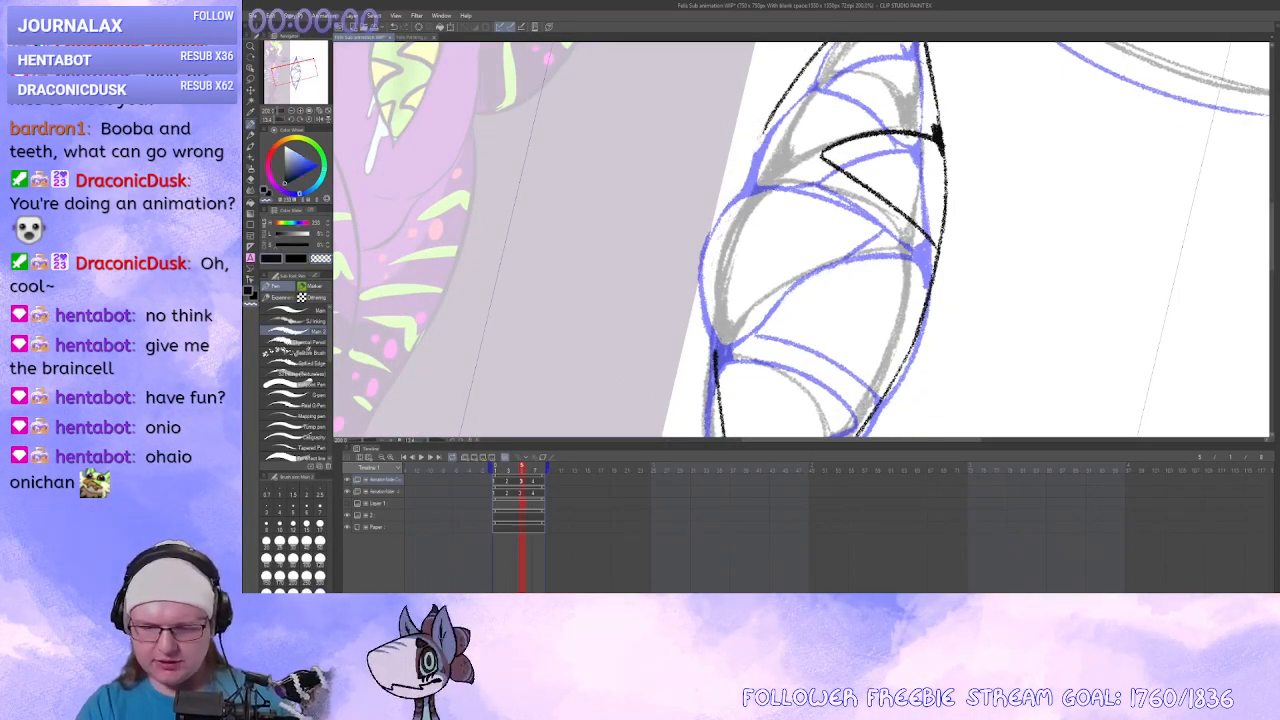
Redraw the left edge past the large left tooth down to its lower corner and clean up the joint.
{"action": "left_click_drag", "start_coordinate": [774, 110], "coordinate": [732, 257]}
{"action": "key", "text": "ctrl+z"}
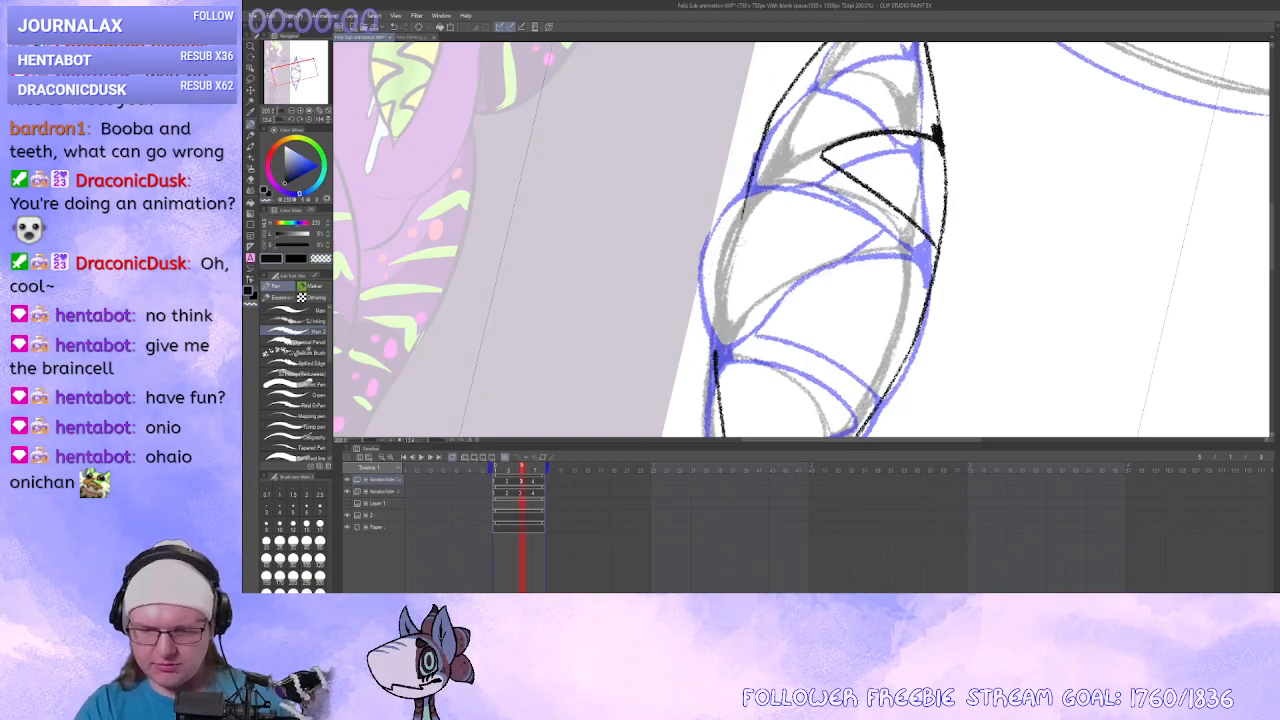
{"action": "left_click_drag", "start_coordinate": [746, 208], "coordinate": [718, 362]}
{"action": "left_click_drag", "start_coordinate": [718, 362], "coordinate": [694, 341]}
{"action": "key", "text": "c"}
{"action": "mouse_move", "coordinate": [694, 341]}
{"action": "left_mouse_down"}
{"action": "mouse_move", "coordinate": [726, 252]}
{"action": "mouse_move", "coordinate": [719, 295]}
{"action": "left_mouse_up"}
{"action": "mouse_move", "coordinate": [718, 300]}
{"action": "left_mouse_down"}
{"action": "mouse_move", "coordinate": [714, 314]}
{"action": "mouse_move", "coordinate": [863, 376]}
{"action": "left_mouse_up"}
{"action": "key", "text": "c"}
Ink the large left tooth's arched top line and its lower line running from the point back to the left corner.
{"action": "left_click_drag", "start_coordinate": [717, 212], "coordinate": [876, 114]}
{"action": "left_click_drag", "start_coordinate": [870, 120], "coordinate": [922, 175]}
{"action": "key", "text": "ctrl+z"}
{"action": "mouse_move", "coordinate": [735, 186]}
{"action": "left_mouse_down"}
{"action": "mouse_move", "coordinate": [926, 182]}
{"action": "mouse_move", "coordinate": [815, 266]}
{"action": "left_mouse_up"}
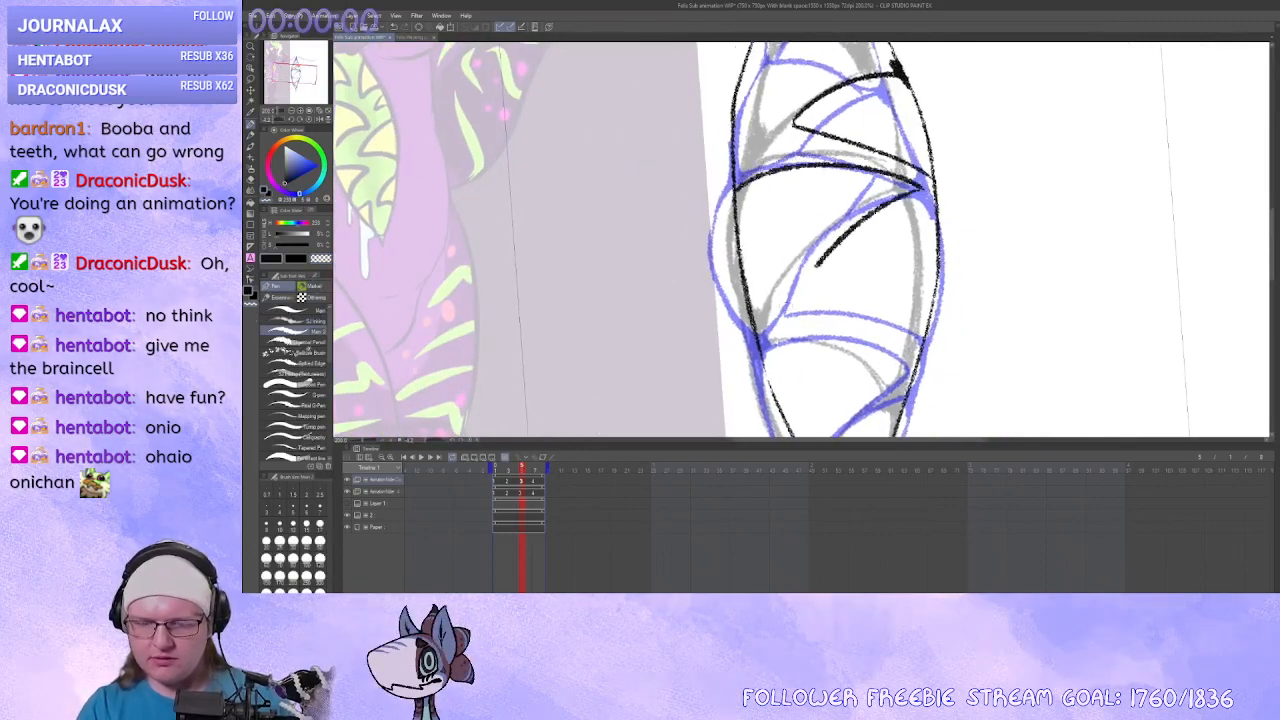
{"action": "left_click_drag", "start_coordinate": [768, 330], "coordinate": [761, 330]}
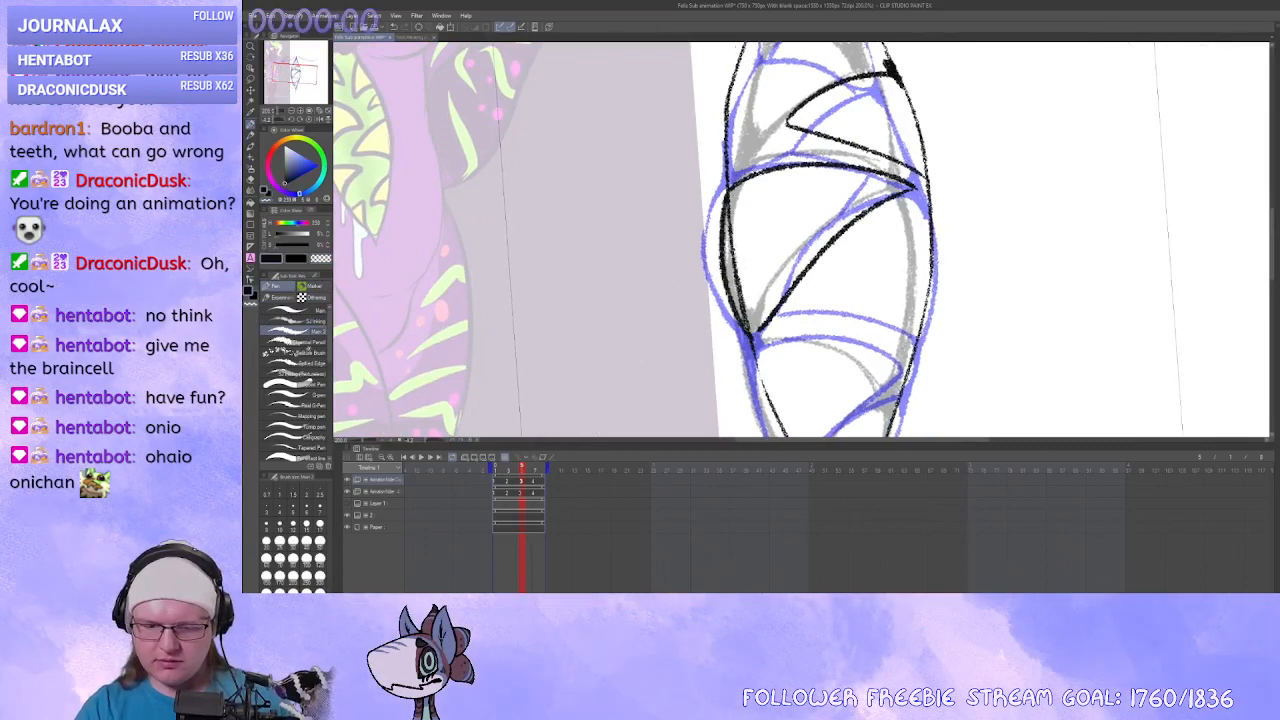
Erase the straight inner line at the large left tooth's base, leaving a thick outward bulge as its edge.
{"action": "key", "text": "c"}
{"action": "left_click_drag", "start_coordinate": [732, 194], "coordinate": [752, 340]}
{"action": "key", "text": "c"}
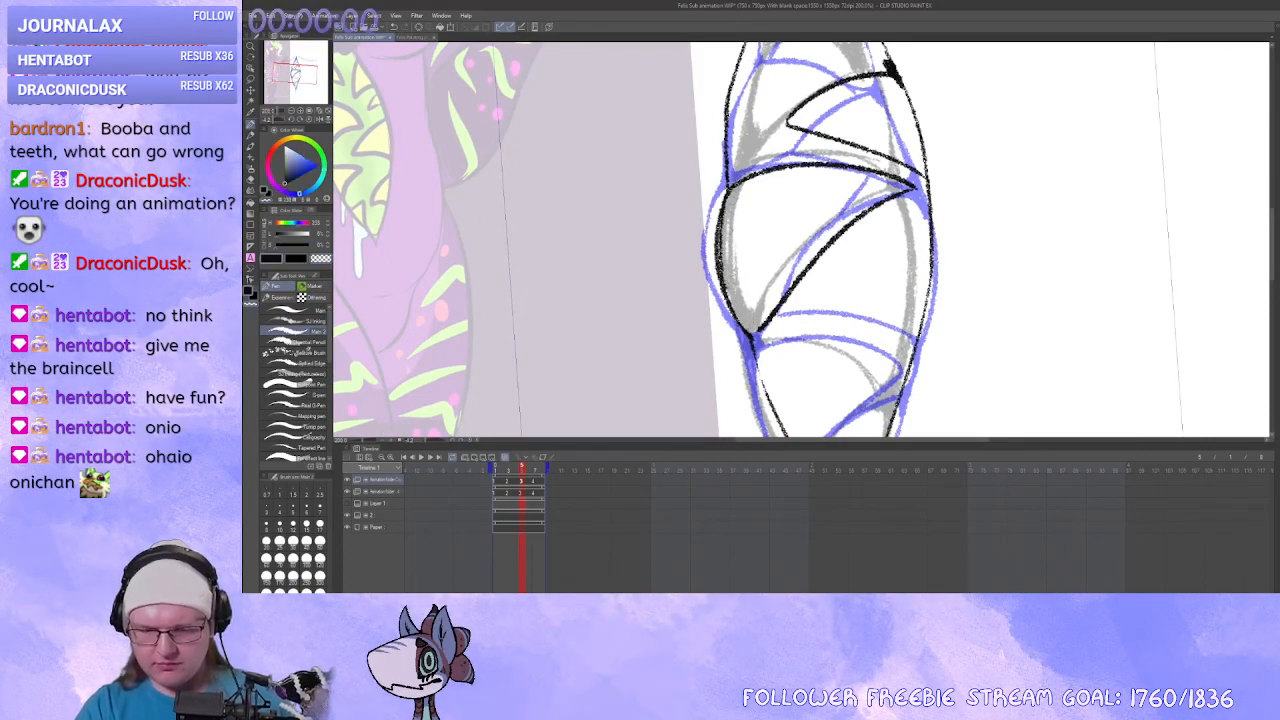
{"action": "left_click_drag", "start_coordinate": [830, 330], "coordinate": [860, 324]}
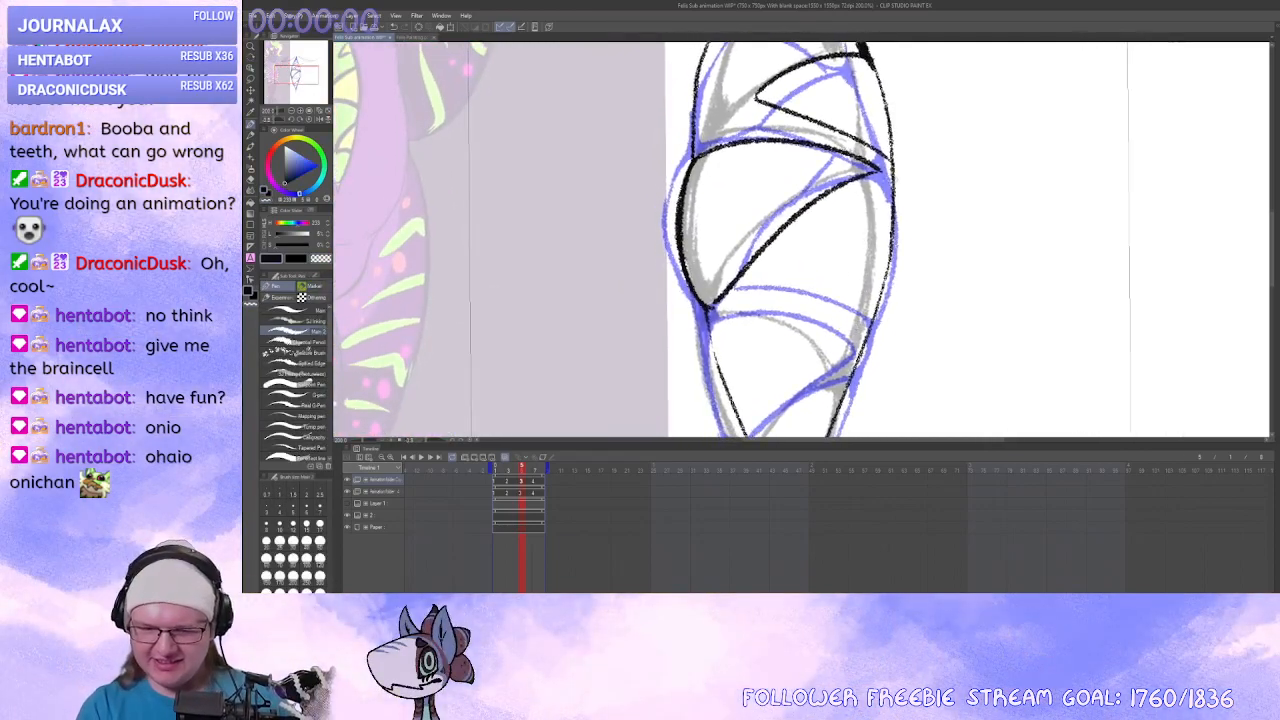
Erase the inner part of the large left tooth's lower line and redraw it down to the left corner.
{"action": "left_click_drag", "start_coordinate": [890, 177], "coordinate": [832, 195]}
{"action": "key", "text": "ctrl+z"}
{"action": "key", "text": "c"}
{"action": "mouse_move", "coordinate": [742, 276]}
{"action": "left_mouse_down"}
{"action": "mouse_move", "coordinate": [709, 302]}
{"action": "mouse_move", "coordinate": [748, 264]}
{"action": "left_mouse_up"}
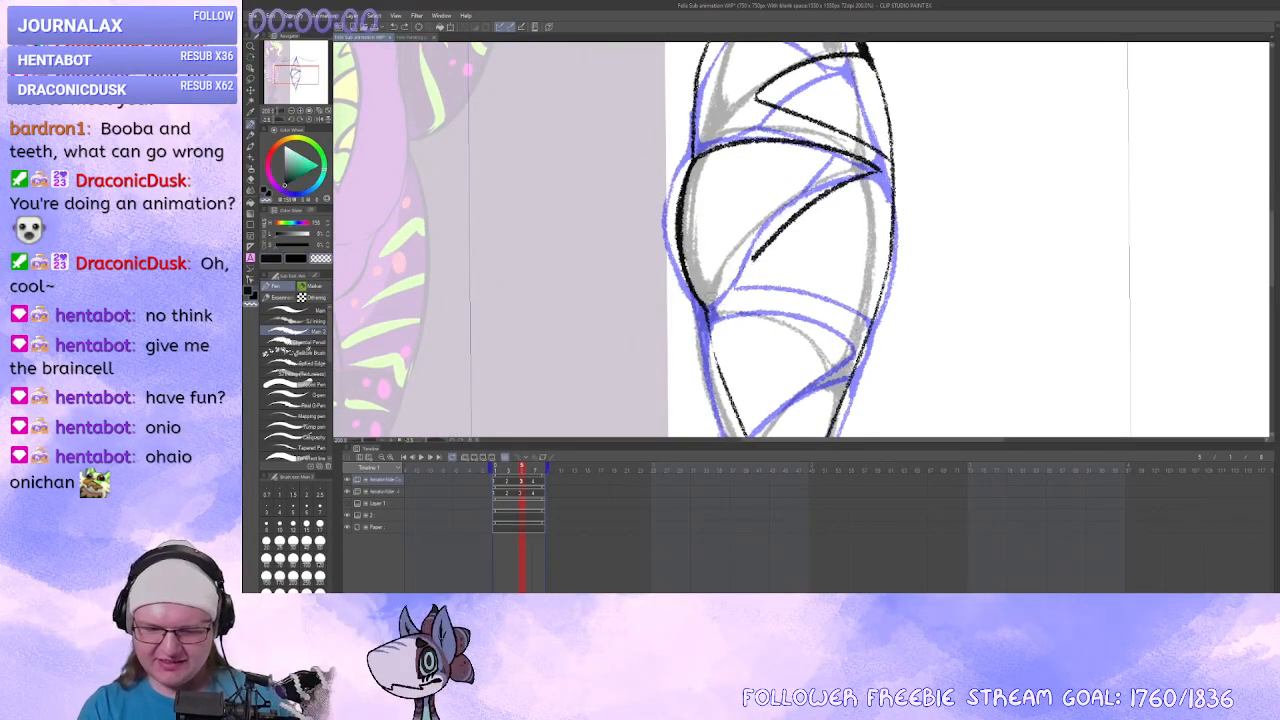
{"action": "key", "text": "c"}
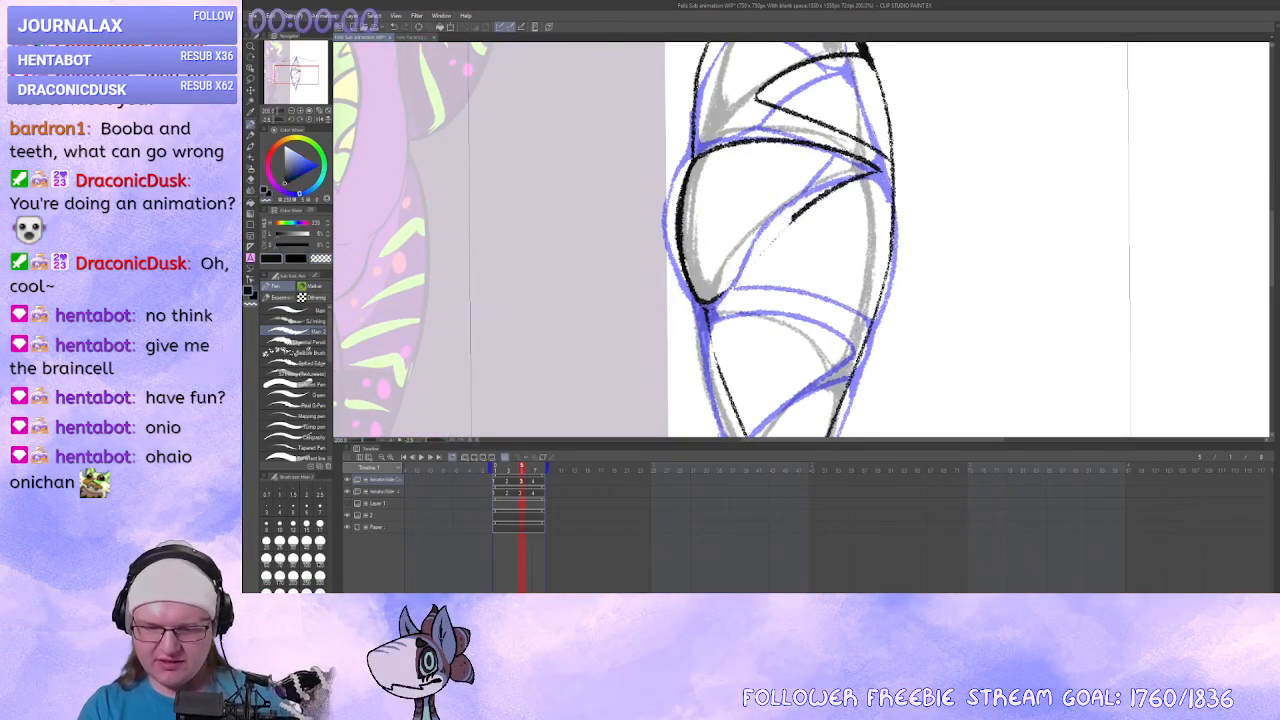
{"action": "left_click_drag", "start_coordinate": [802, 212], "coordinate": [706, 302]}
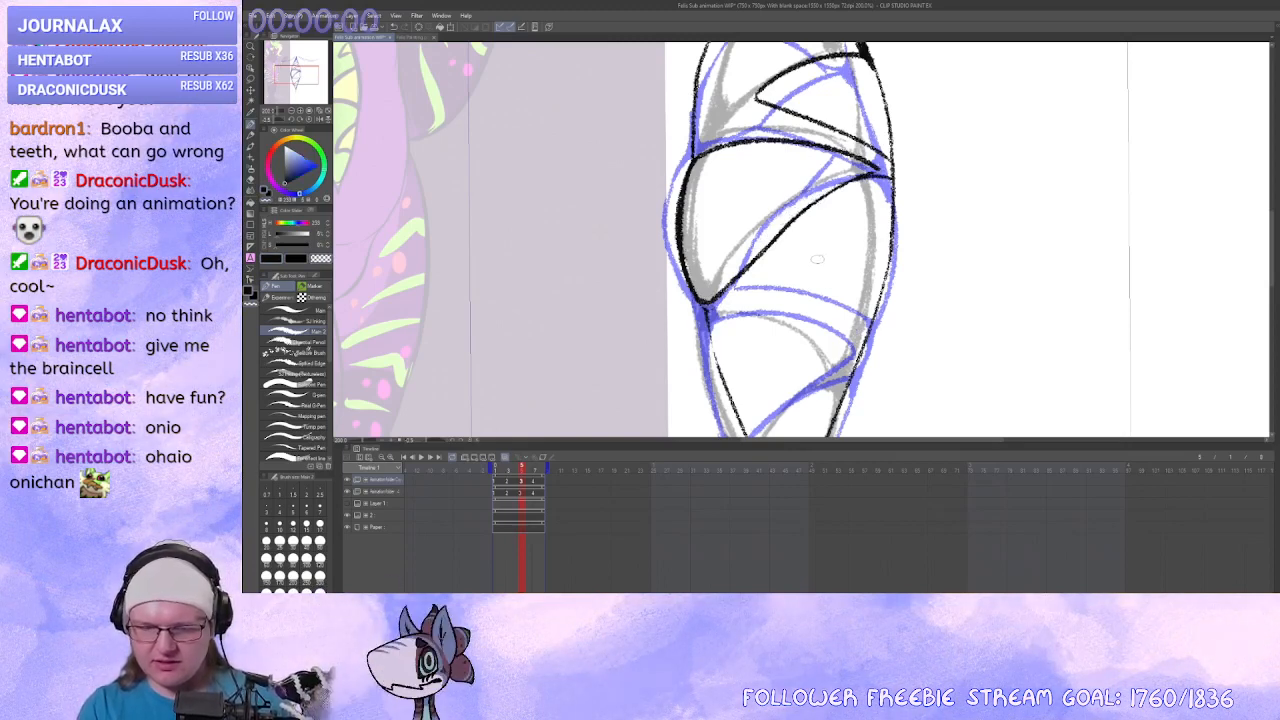
Ink the large right-hand tooth's upper and lower curves, and thicken its bulging outer edge, cleaning up the upper corner.
{"action": "mouse_move", "coordinate": [822, 190]}
{"action": "left_mouse_down"}
{"action": "mouse_move", "coordinate": [711, 299]}
{"action": "mouse_move", "coordinate": [810, 296]}
{"action": "mouse_move", "coordinate": [886, 322]}
{"action": "mouse_move", "coordinate": [706, 300]}
{"action": "left_mouse_up"}
{"action": "key", "text": "ctrl+z"}
{"action": "left_click_drag", "start_coordinate": [800, 250], "coordinate": [766, 252]}
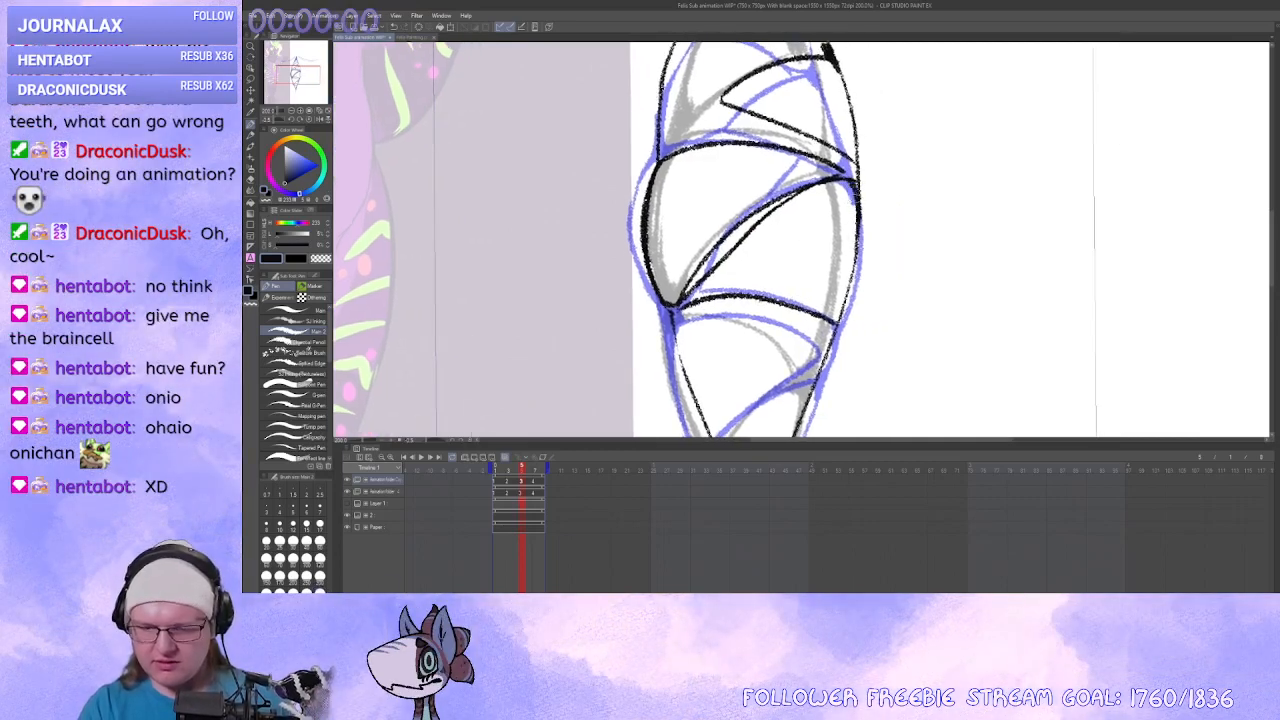
{"action": "mouse_move", "coordinate": [858, 186]}
{"action": "left_mouse_down"}
{"action": "mouse_move", "coordinate": [840, 322]}
{"action": "mouse_move", "coordinate": [856, 272]}
{"action": "left_mouse_up"}
{"action": "key", "text": "c"}
{"action": "left_click_drag", "start_coordinate": [861, 164], "coordinate": [860, 190]}
{"action": "key", "text": "c"}
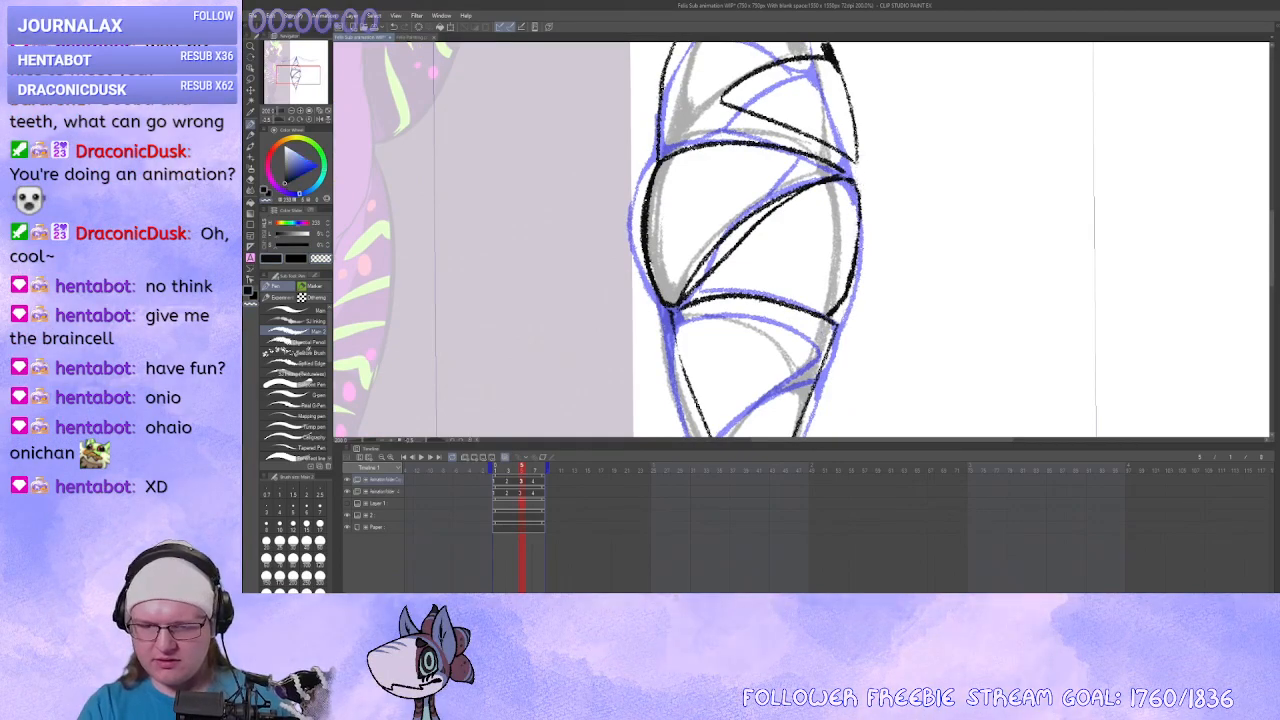
{"action": "left_click_drag", "start_coordinate": [756, 300], "coordinate": [762, 247]}
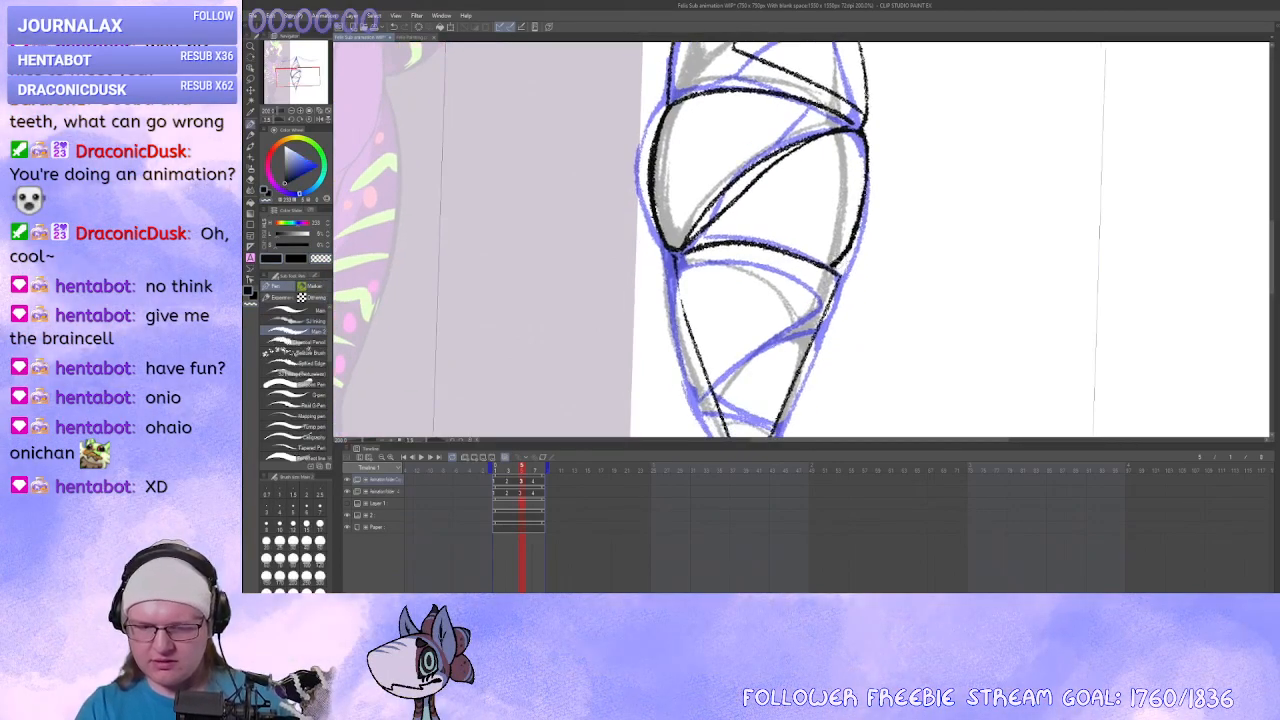
{"action": "left_click_drag", "start_coordinate": [841, 264], "coordinate": [827, 315]}
{"action": "left_click_drag", "start_coordinate": [800, 300], "coordinate": [803, 275]}
{"action": "left_click_drag", "start_coordinate": [880, 270], "coordinate": [874, 288]}
{"action": "left_click_drag", "start_coordinate": [800, 300], "coordinate": [801, 265]}
{"action": "mouse_move", "coordinate": [880, 270]}
{"action": "left_mouse_down"}
{"action": "mouse_move", "coordinate": [868, 290]}
{"action": "mouse_move", "coordinate": [892, 258]}
{"action": "left_mouse_up"}
{"action": "mouse_move", "coordinate": [740, 230]}
{"action": "left_mouse_down"}
{"action": "mouse_move", "coordinate": [822, 290]}
{"action": "mouse_move", "coordinate": [817, 270]}
{"action": "mouse_move", "coordinate": [802, 334]}
{"action": "mouse_move", "coordinate": [843, 297]}
{"action": "left_mouse_up"}
{"action": "key", "text": "ctrl+z"}
{"action": "left_click_drag", "start_coordinate": [843, 297], "coordinate": [838, 285]}
{"action": "mouse_move", "coordinate": [734, 334]}
{"action": "left_mouse_down"}
{"action": "mouse_move", "coordinate": [845, 236]}
{"action": "mouse_move", "coordinate": [730, 310]}
{"action": "mouse_move", "coordinate": [750, 322]}
{"action": "mouse_move", "coordinate": [750, 297]}
{"action": "mouse_move", "coordinate": [833, 210]}
{"action": "mouse_move", "coordinate": [846, 320]}
{"action": "left_mouse_up"}
{"action": "key", "text": "ctrl+z"}
{"action": "key", "text": "ctrl+z"}
{"action": "left_click_drag", "start_coordinate": [868, 222], "coordinate": [866, 250]}
{"action": "key", "text": "ctrl+z"}
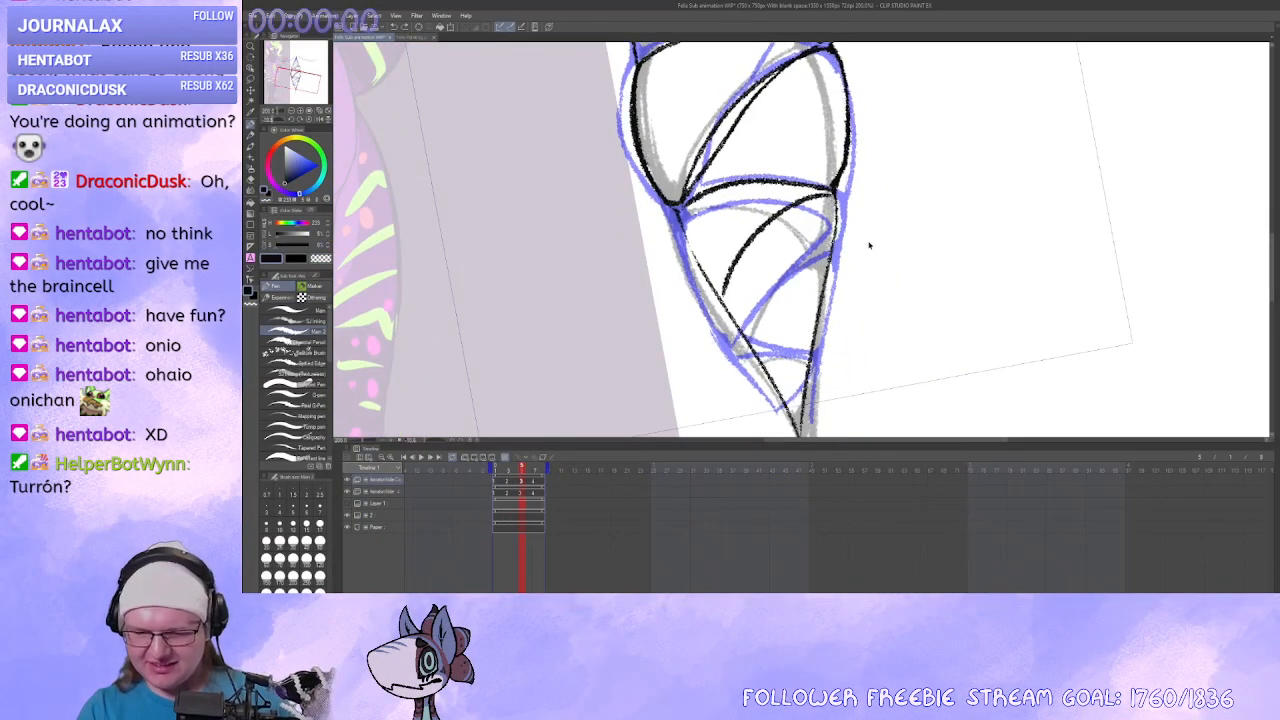
Undo the misplaced curve and ink the lower right-hand tooth's arched top line from the right edge down to its left point.
{"action": "mouse_move", "coordinate": [706, 292]}
{"action": "left_mouse_down"}
{"action": "mouse_move", "coordinate": [826, 238]}
{"action": "mouse_move", "coordinate": [780, 255]}
{"action": "mouse_move", "coordinate": [888, 289]}
{"action": "mouse_move", "coordinate": [800, 262]}
{"action": "mouse_move", "coordinate": [590, 285]}
{"action": "mouse_move", "coordinate": [640, 270]}
{"action": "mouse_move", "coordinate": [680, 225]}
{"action": "mouse_move", "coordinate": [774, 238]}
{"action": "mouse_move", "coordinate": [720, 270]}
{"action": "mouse_move", "coordinate": [758, 299]}
{"action": "left_mouse_up"}
{"action": "key", "text": "ctrl+z"}
{"action": "key", "text": "ctrl+z"}
{"action": "key", "text": "ctrl+z"}
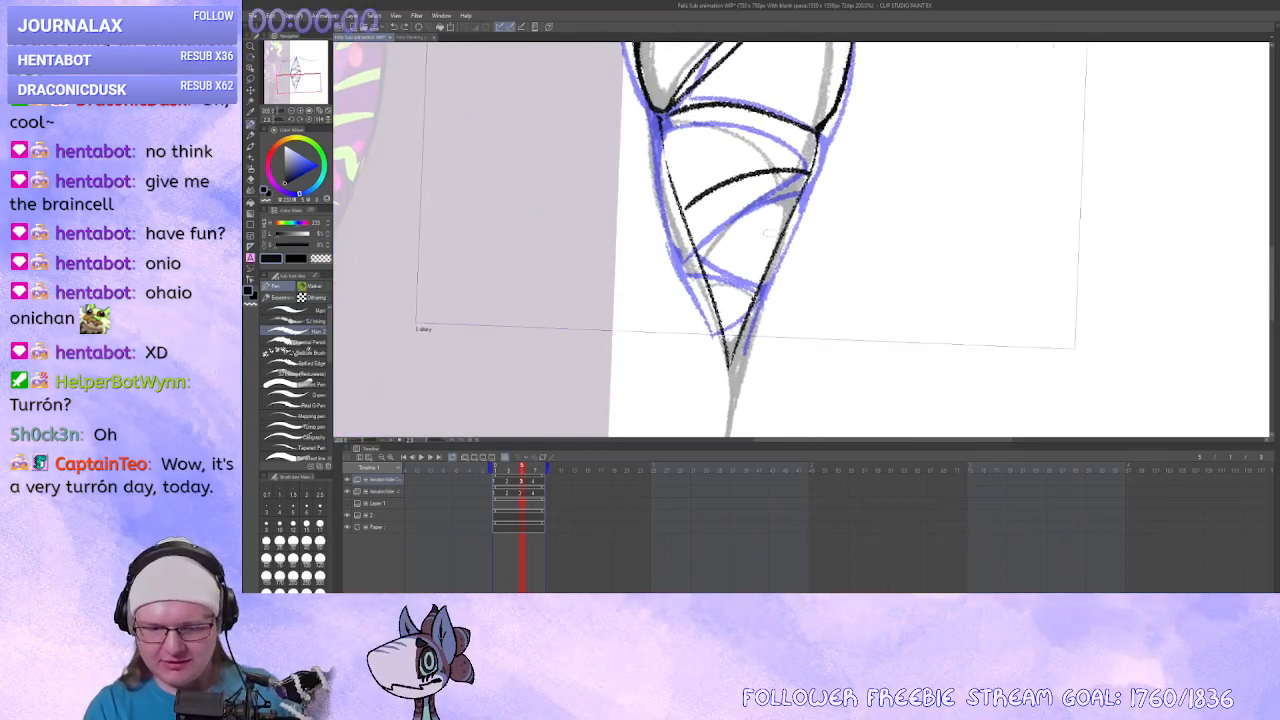
{"action": "key", "text": "ctrl+z"}
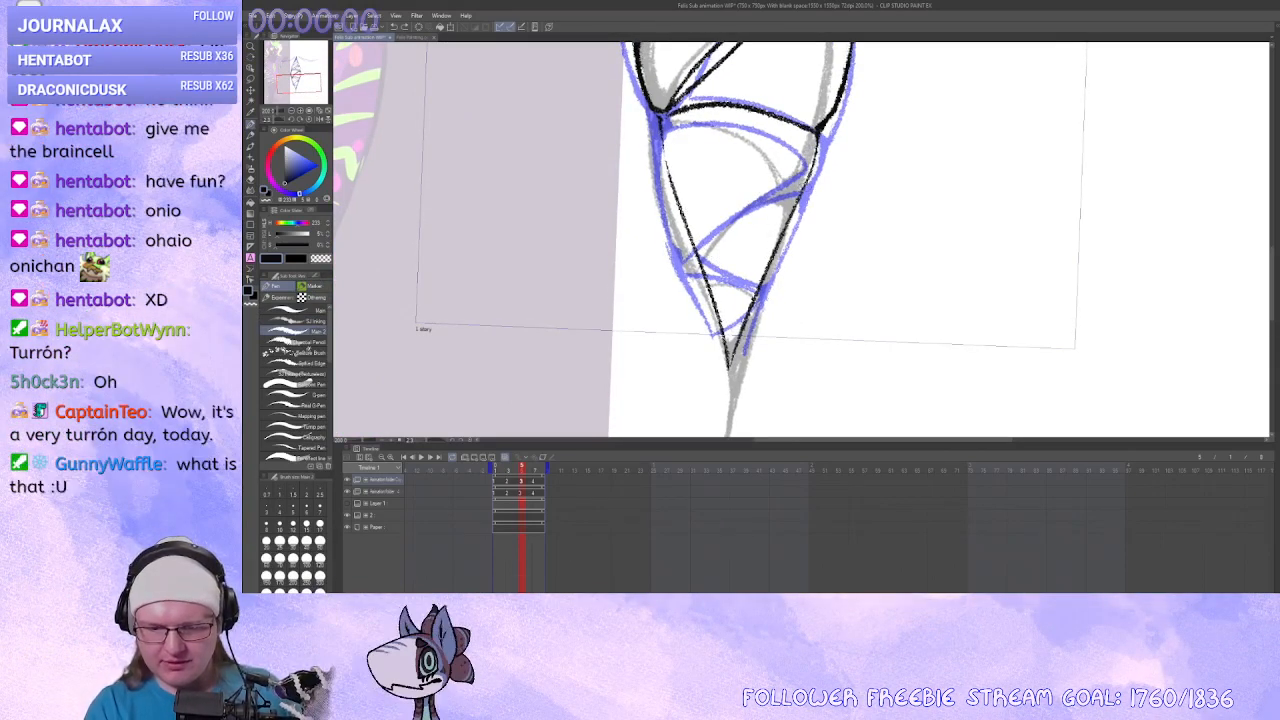
{"action": "left_click_drag", "start_coordinate": [806, 184], "coordinate": [692, 252]}
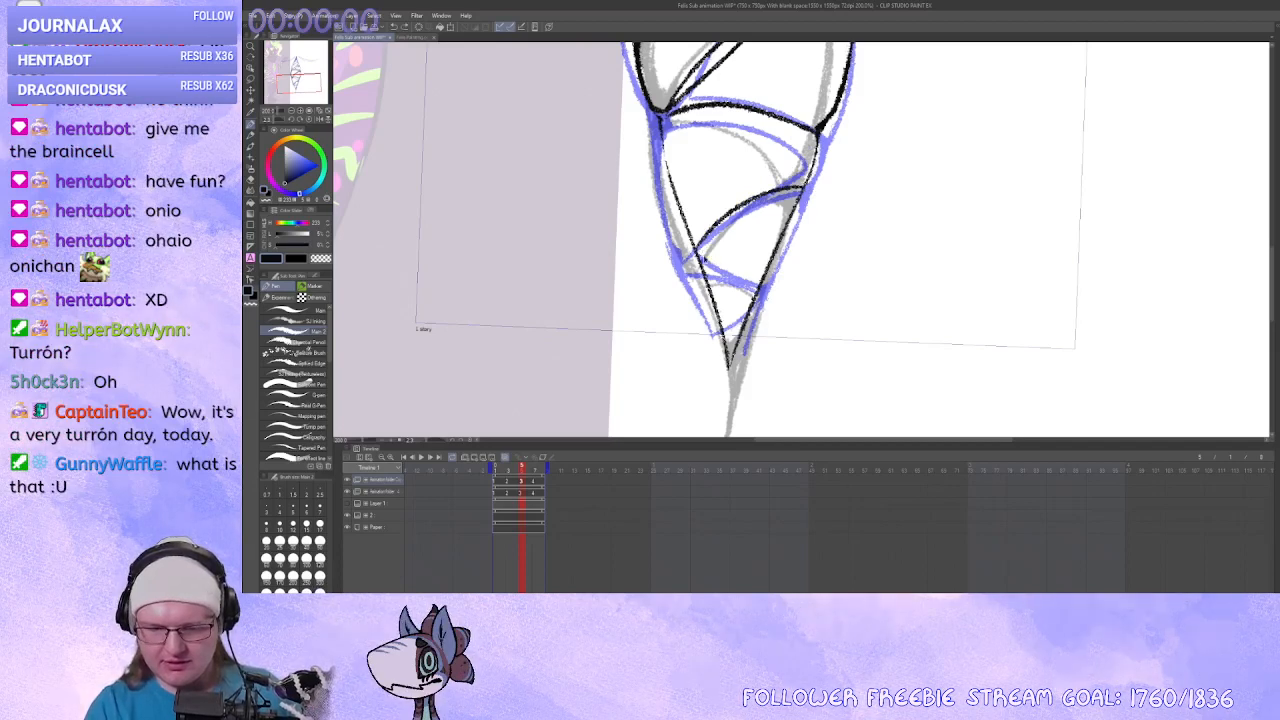
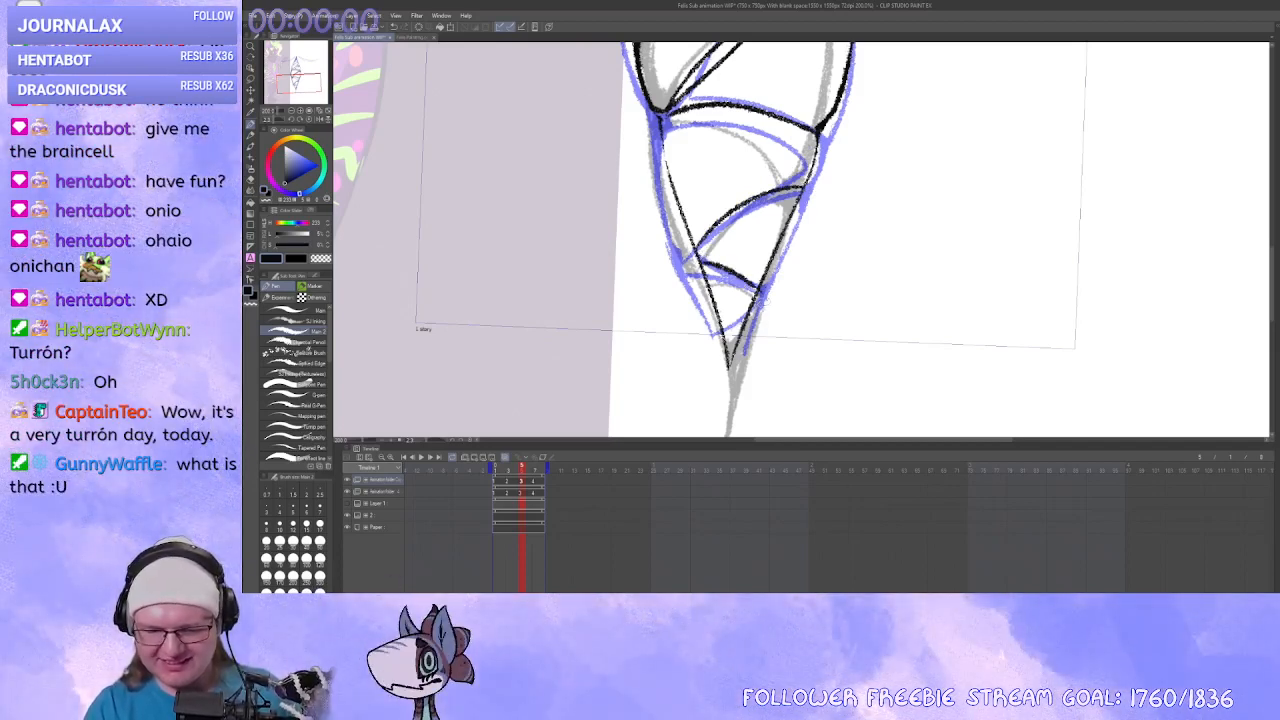
Ink the small bottom tooth's top line, thicken the corners along the right edge and fill the mouth's bottom tip black.
{"action": "key", "text": "c"}
{"action": "mouse_move", "coordinate": [702, 266]}
{"action": "left_mouse_down"}
{"action": "mouse_move", "coordinate": [730, 356]}
{"action": "mouse_move", "coordinate": [763, 274]}
{"action": "left_mouse_up"}
{"action": "key", "text": "c"}
{"action": "left_click_drag", "start_coordinate": [798, 195], "coordinate": [802, 186]}
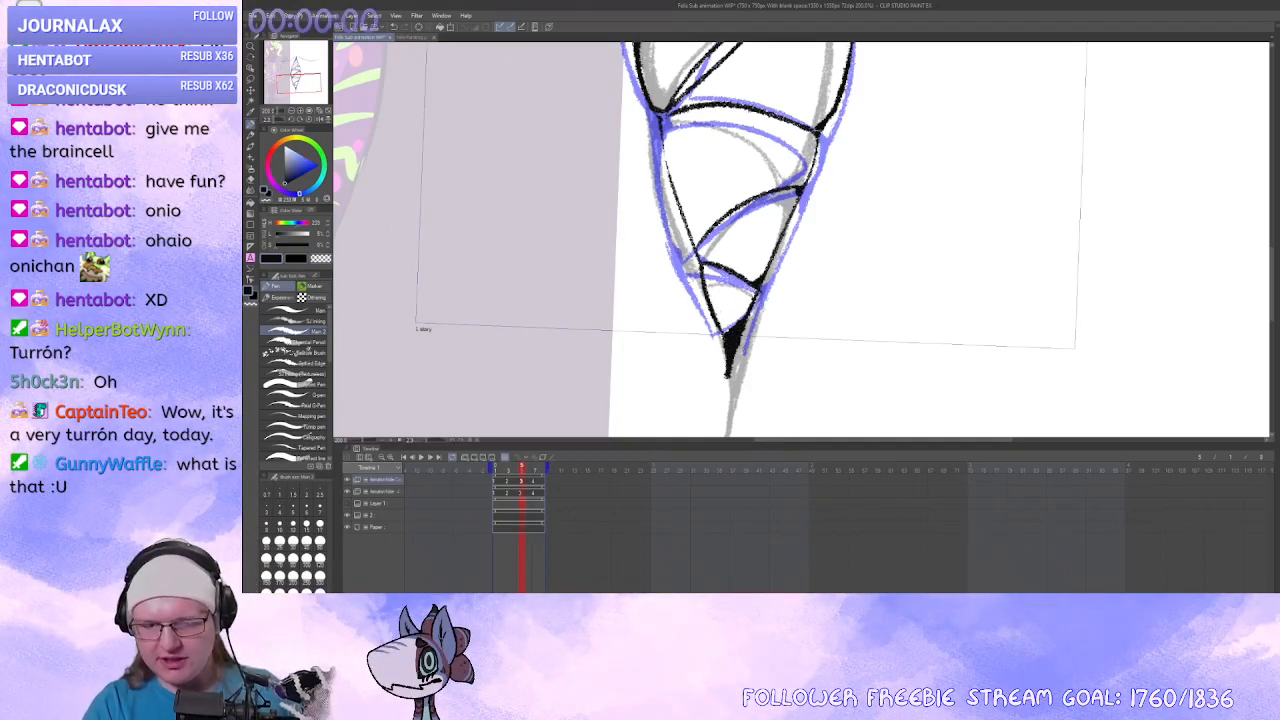
{"action": "left_click_drag", "start_coordinate": [792, 189], "coordinate": [805, 179]}
{"action": "mouse_move", "coordinate": [760, 270]}
{"action": "left_mouse_down"}
{"action": "mouse_move", "coordinate": [757, 333]}
{"action": "mouse_move", "coordinate": [771, 339]}
{"action": "left_mouse_up"}
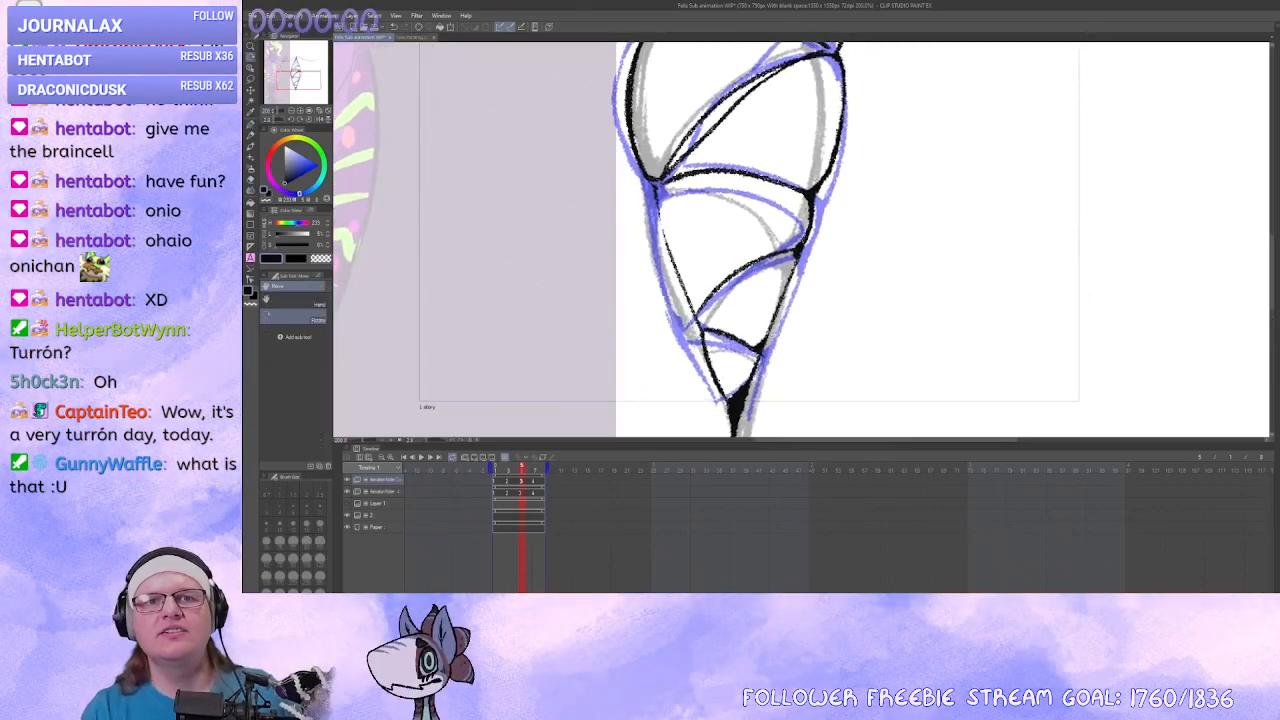
{"action": "mouse_move", "coordinate": [866, 308]}
{"action": "left_mouse_down"}
{"action": "mouse_move", "coordinate": [903, 277]}
{"action": "mouse_move", "coordinate": [865, 321]}
{"action": "left_mouse_up"}
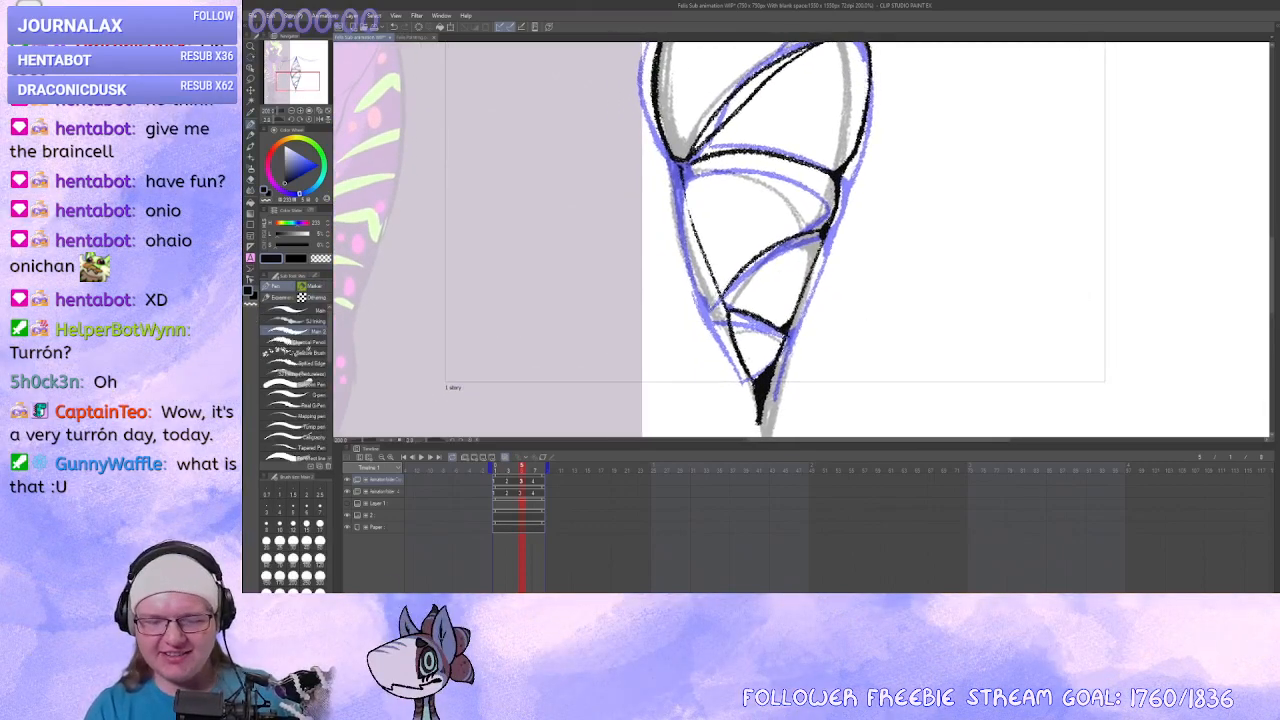
Redraw the lower left tooth's outer edge as an outward curve from its upper corner and erase the straight inner line.
{"action": "left_click_drag", "start_coordinate": [788, 242], "coordinate": [790, 258]}
{"action": "mouse_move", "coordinate": [716, 302]}
{"action": "left_mouse_down"}
{"action": "mouse_move", "coordinate": [694, 251]}
{"action": "mouse_move", "coordinate": [692, 280]}
{"action": "left_mouse_up"}
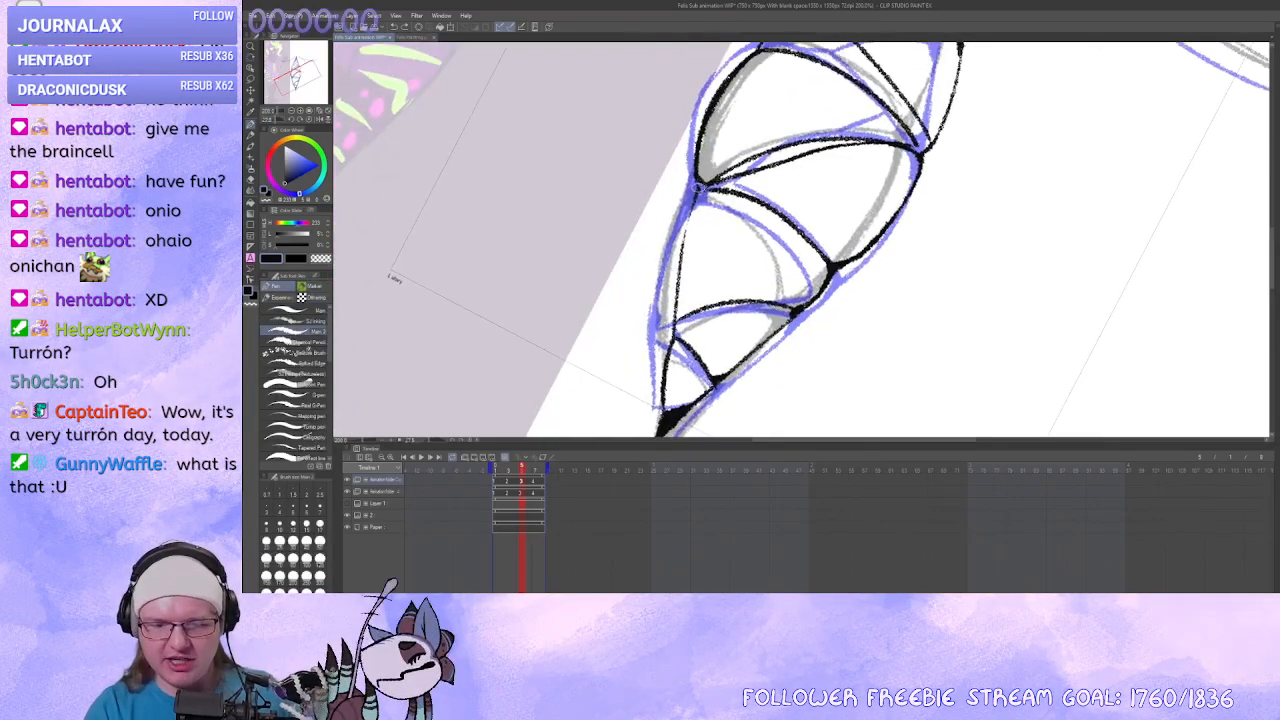
{"action": "left_click_drag", "start_coordinate": [703, 184], "coordinate": [674, 324]}
{"action": "key", "text": "ctrl+z"}
{"action": "key", "text": "ctrl+z"}
{"action": "left_click", "coordinate": [676, 318], "text": "alt"}
{"action": "left_click_drag", "start_coordinate": [690, 214], "coordinate": [675, 331]}
{"action": "key", "text": "c"}
{"action": "left_click", "coordinate": [675, 318], "text": "alt"}
{"action": "left_click_drag", "start_coordinate": [671, 262], "coordinate": [675, 320]}
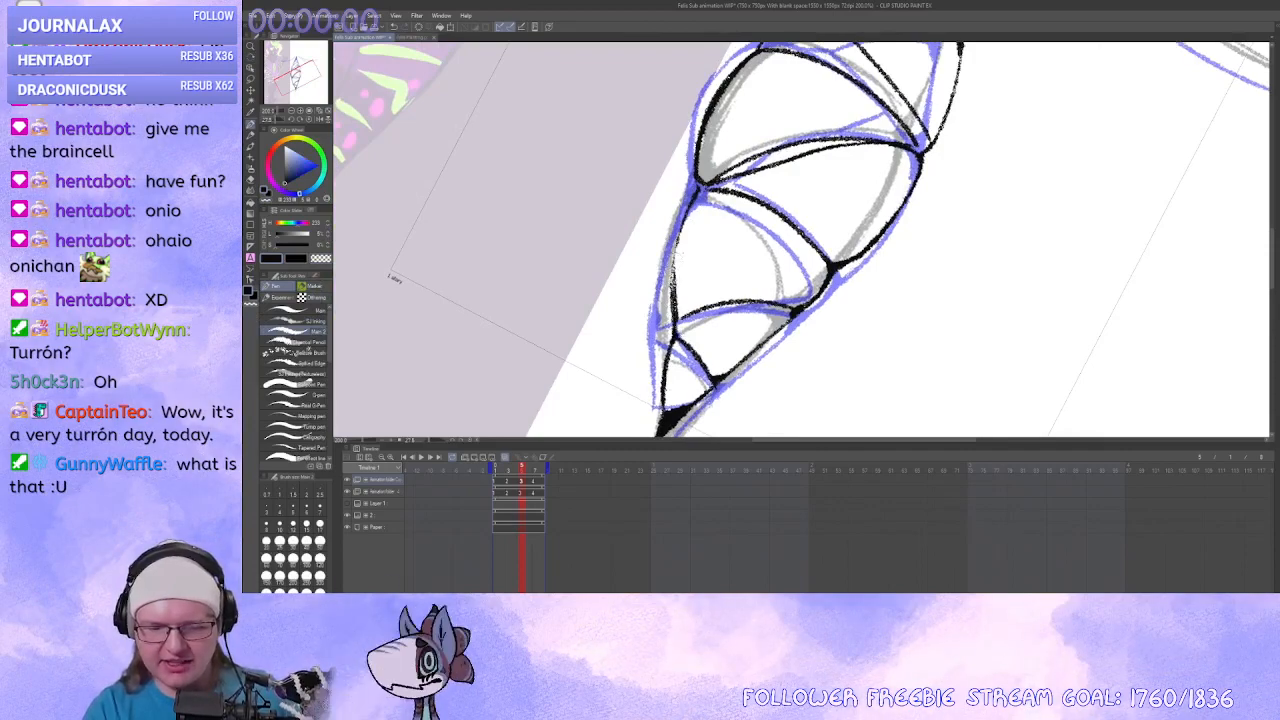
{"action": "mouse_move", "coordinate": [702, 186]}
{"action": "left_mouse_down"}
{"action": "mouse_move", "coordinate": [754, 257]}
{"action": "mouse_move", "coordinate": [749, 231]}
{"action": "left_mouse_up"}
{"action": "left_click_drag", "start_coordinate": [760, 297], "coordinate": [767, 309]}
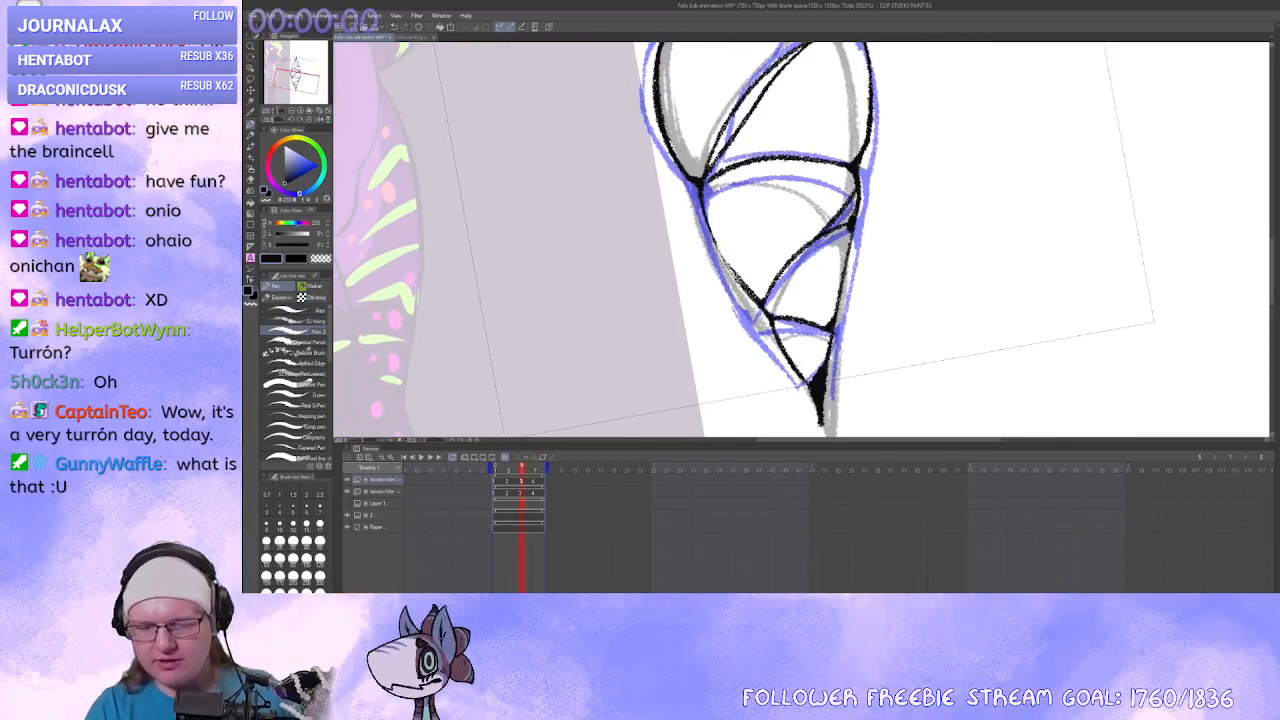
Clean up the doubled upper curve of the large right-hand tooth and fill in the corners of the tooth above it.
{"action": "mouse_move", "coordinate": [822, 318]}
{"action": "left_mouse_down"}
{"action": "mouse_move", "coordinate": [792, 319]}
{"action": "mouse_move", "coordinate": [731, 358]}
{"action": "mouse_move", "coordinate": [748, 366]}
{"action": "mouse_move", "coordinate": [733, 288]}
{"action": "mouse_move", "coordinate": [733, 306]}
{"action": "left_mouse_up"}
{"action": "key", "text": "ctrl+z"}
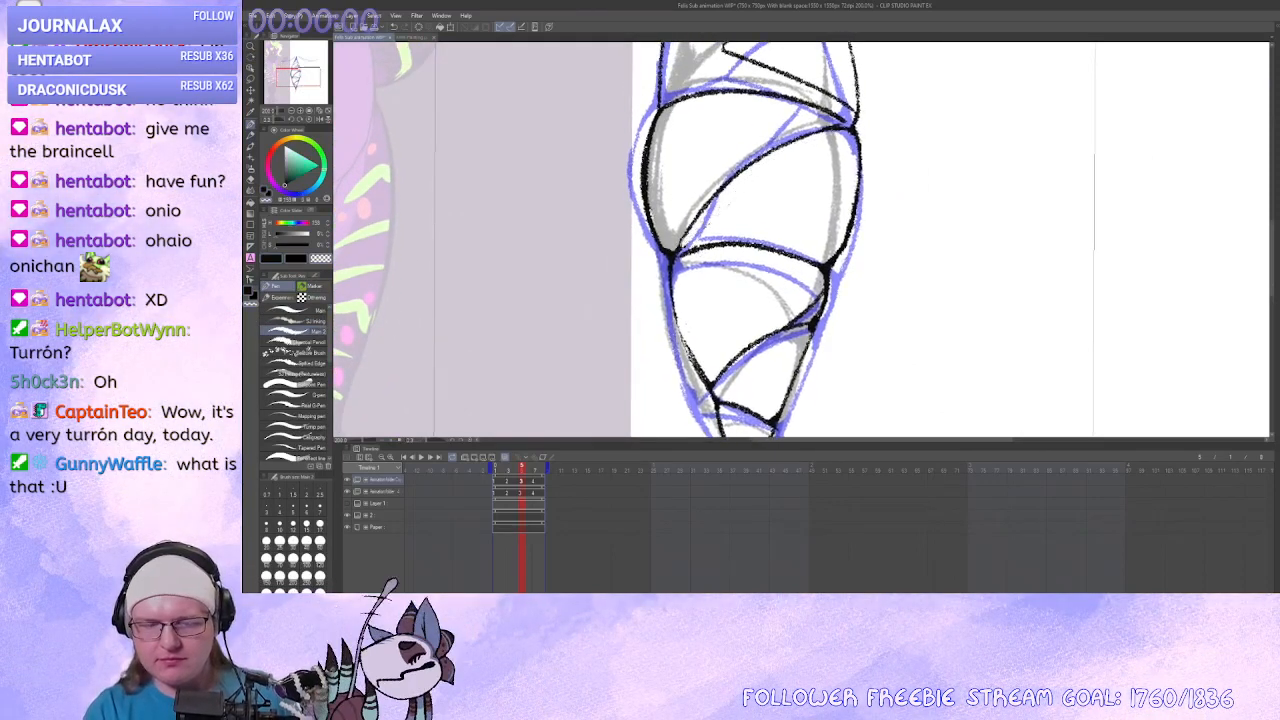
{"action": "mouse_move", "coordinate": [733, 306]}
{"action": "left_mouse_down"}
{"action": "mouse_move", "coordinate": [702, 303]}
{"action": "mouse_move", "coordinate": [684, 272]}
{"action": "mouse_move", "coordinate": [765, 300]}
{"action": "mouse_move", "coordinate": [800, 374]}
{"action": "mouse_move", "coordinate": [836, 372]}
{"action": "mouse_move", "coordinate": [775, 335]}
{"action": "mouse_move", "coordinate": [738, 355]}
{"action": "mouse_move", "coordinate": [871, 277]}
{"action": "mouse_move", "coordinate": [880, 334]}
{"action": "mouse_move", "coordinate": [828, 332]}
{"action": "left_mouse_up"}
{"action": "left_click", "coordinate": [815, 308], "text": "alt"}
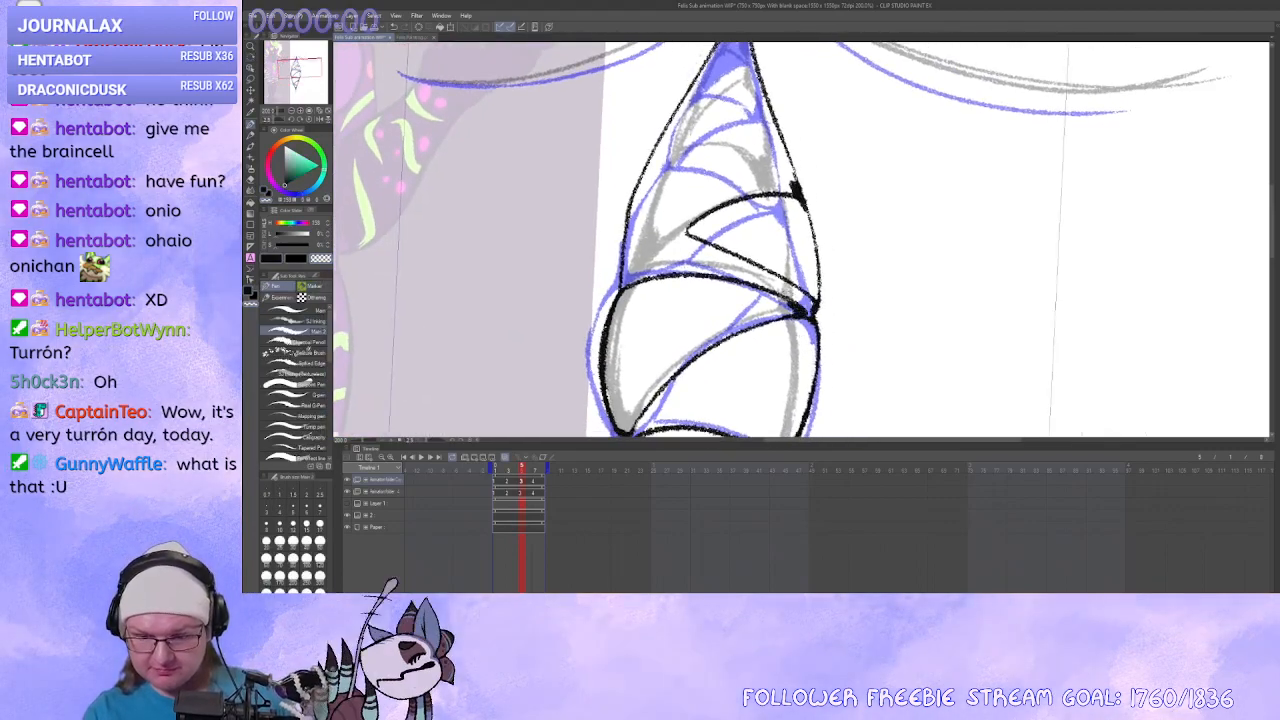
{"action": "left_click_drag", "start_coordinate": [789, 301], "coordinate": [839, 305]}
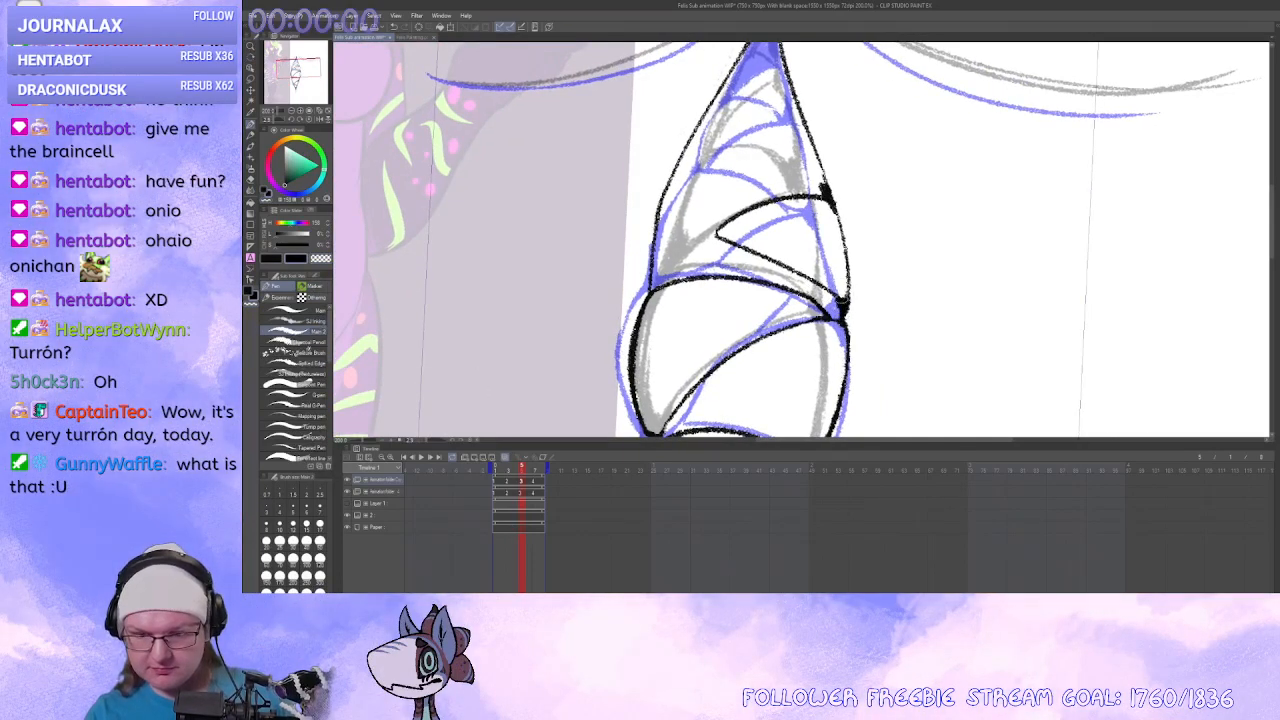
{"action": "left_click_drag", "start_coordinate": [841, 302], "coordinate": [898, 338]}
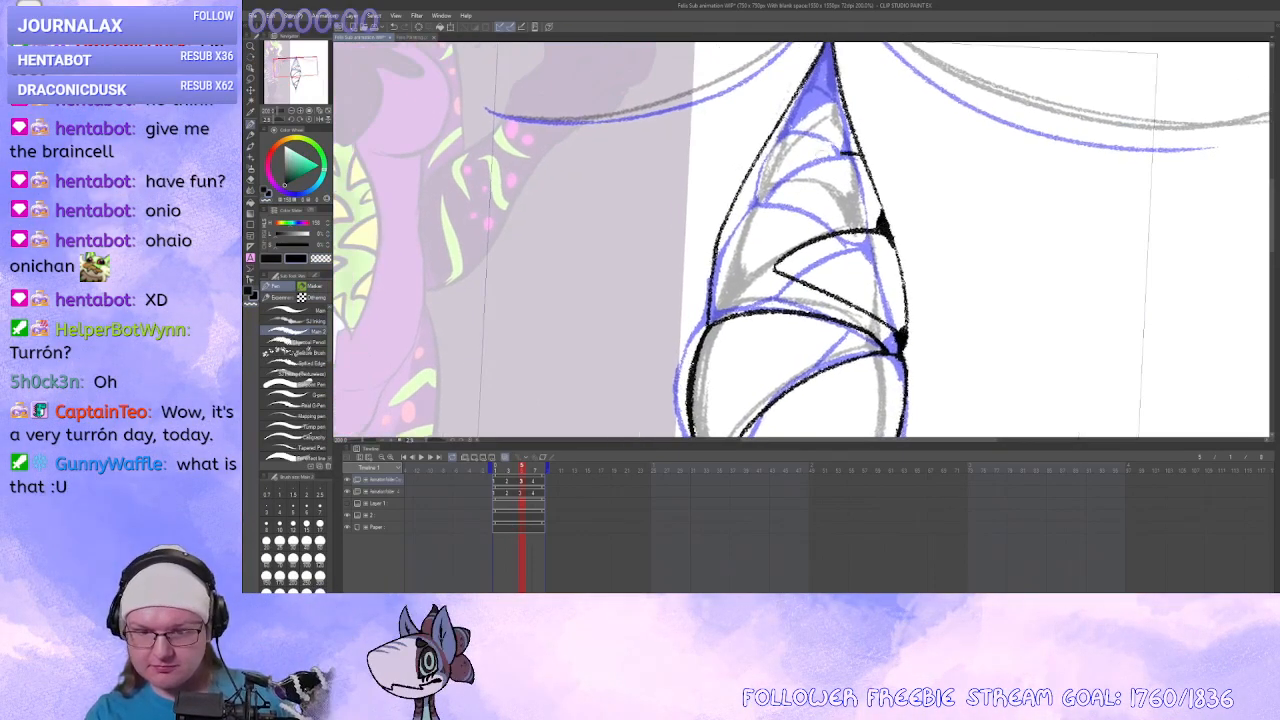
Ink the small upper right-hand tooth's arched top line and its lower line back to the right edge.
{"action": "left_click_drag", "start_coordinate": [843, 152], "coordinate": [757, 191]}
{"action": "mouse_move", "coordinate": [757, 191]}
{"action": "left_mouse_down"}
{"action": "mouse_move", "coordinate": [735, 247]}
{"action": "mouse_move", "coordinate": [740, 267]}
{"action": "mouse_move", "coordinate": [757, 261]}
{"action": "left_mouse_up"}
{"action": "key", "text": "ctrl+z"}
{"action": "mouse_move", "coordinate": [757, 261]}
{"action": "left_mouse_down"}
{"action": "mouse_move", "coordinate": [755, 224]}
{"action": "mouse_move", "coordinate": [863, 207]}
{"action": "left_mouse_up"}
{"action": "key", "text": "ctrl+z"}
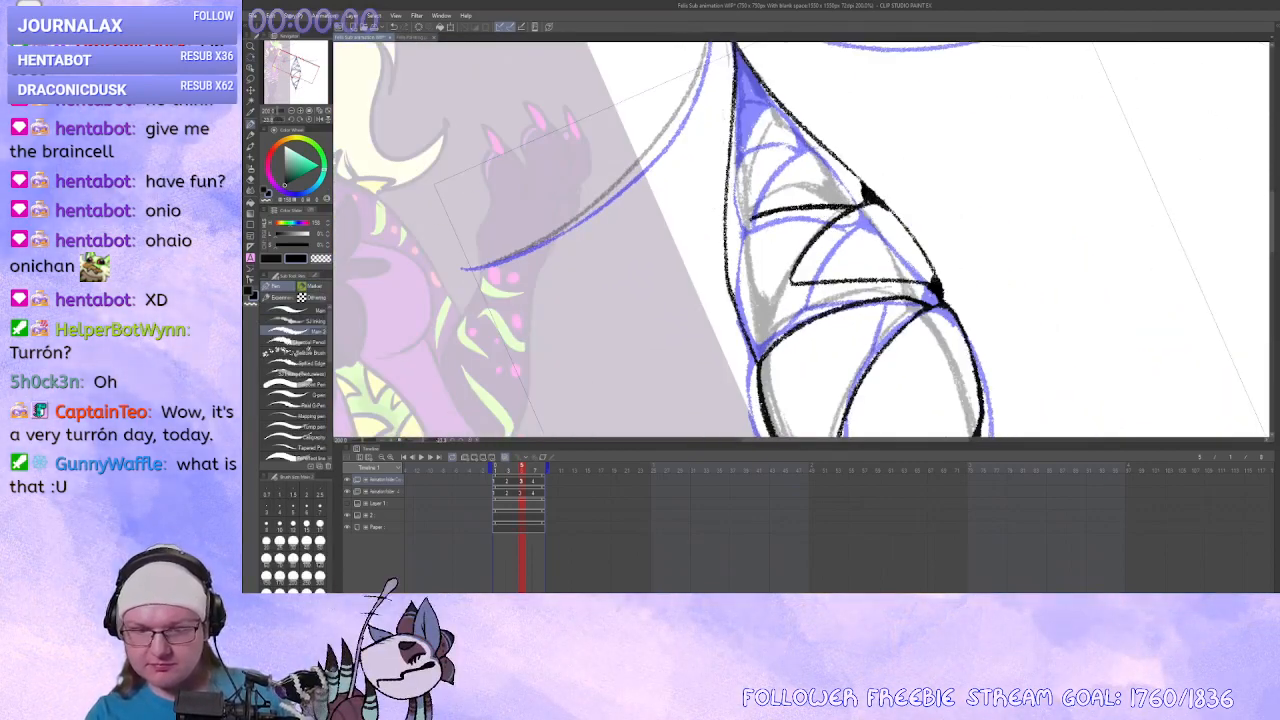
{"action": "mouse_move", "coordinate": [813, 135]}
{"action": "left_mouse_down"}
{"action": "mouse_move", "coordinate": [750, 219]}
{"action": "mouse_move", "coordinate": [782, 237]}
{"action": "mouse_move", "coordinate": [768, 285]}
{"action": "left_mouse_up"}
{"action": "key", "text": "ctrl+z"}
{"action": "left_click_drag", "start_coordinate": [884, 226], "coordinate": [856, 278]}
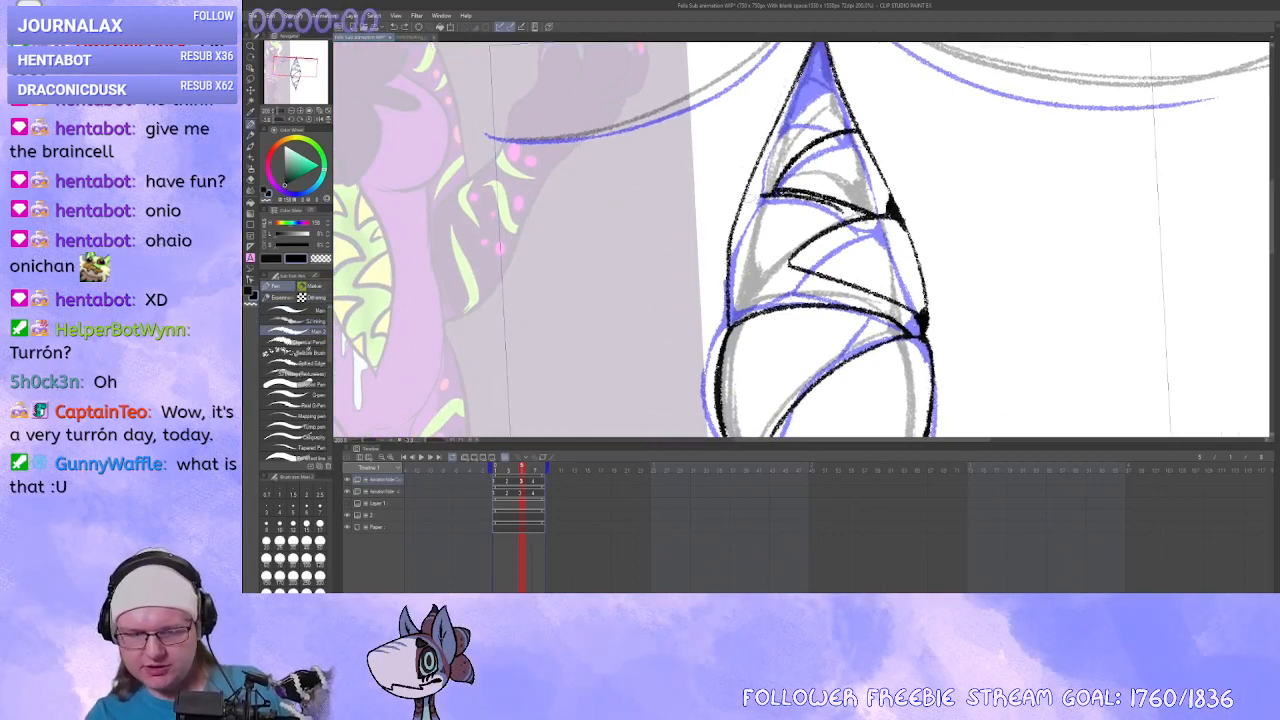
Extend the upper left tooth's top line to the outer edge, ink its lower line to the left corner and fill that corner.
{"action": "left_click_drag", "start_coordinate": [764, 195], "coordinate": [742, 203]}
{"action": "key", "text": "ctrl+z"}
{"action": "mouse_move", "coordinate": [842, 213]}
{"action": "left_mouse_down"}
{"action": "mouse_move", "coordinate": [724, 309]}
{"action": "mouse_move", "coordinate": [744, 315]}
{"action": "mouse_move", "coordinate": [796, 269]}
{"action": "left_mouse_up"}
{"action": "key", "text": "ctrl+z"}
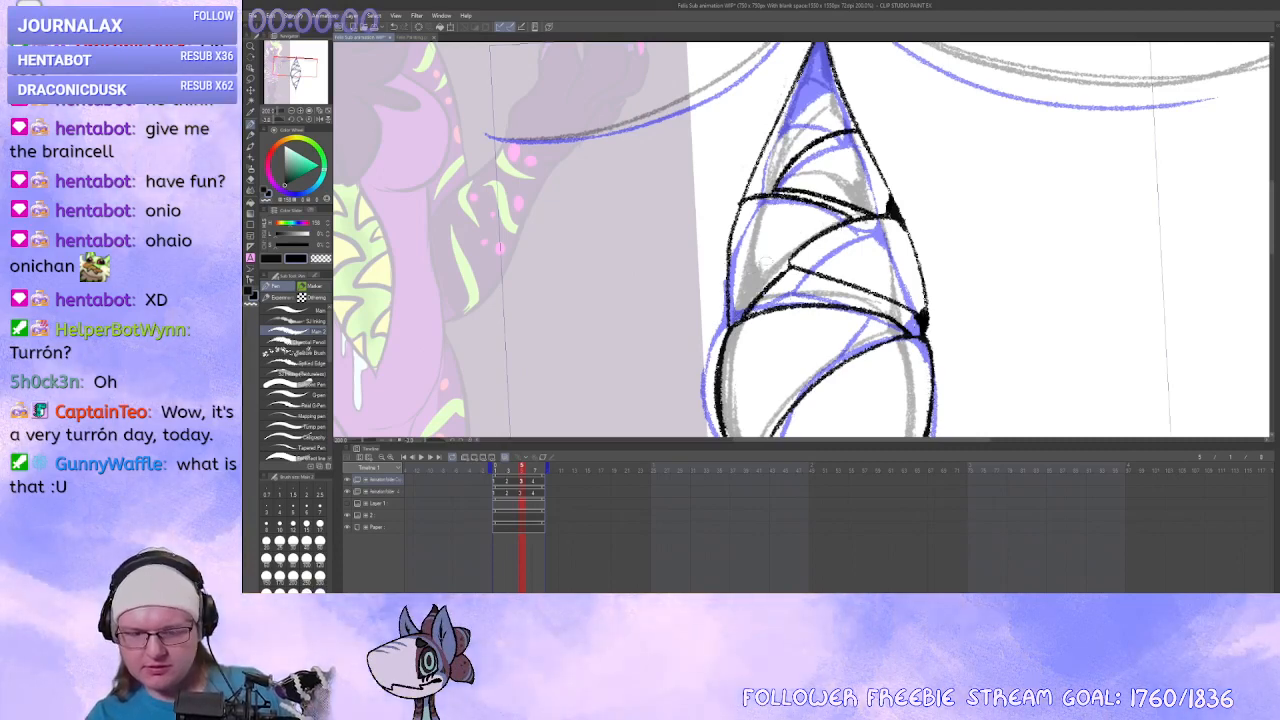
{"action": "left_click_drag", "start_coordinate": [741, 318], "coordinate": [734, 322]}
{"action": "left_click_drag", "start_coordinate": [728, 262], "coordinate": [731, 317]}
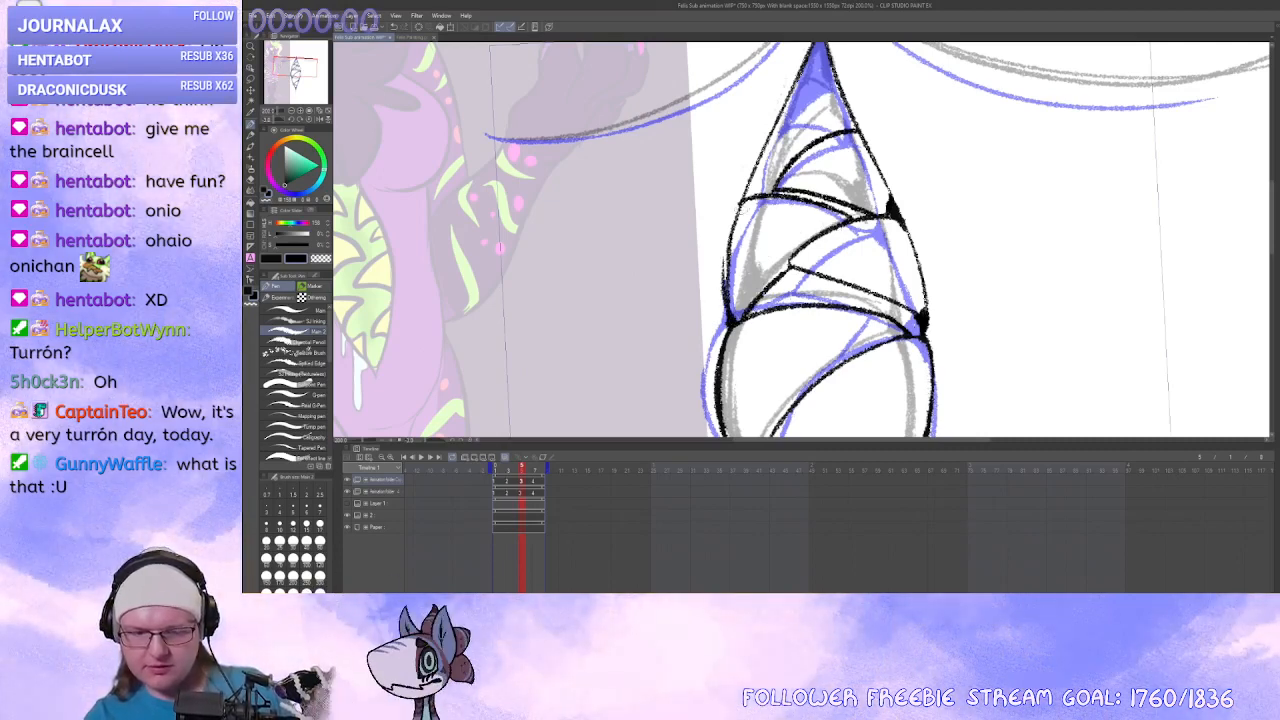
Shape the upper left tooth's bulging outer edge, erasing the excess thickness along it and around its lower corner.
{"action": "key", "text": "x"}
{"action": "left_click_drag", "start_coordinate": [742, 206], "coordinate": [730, 255]}
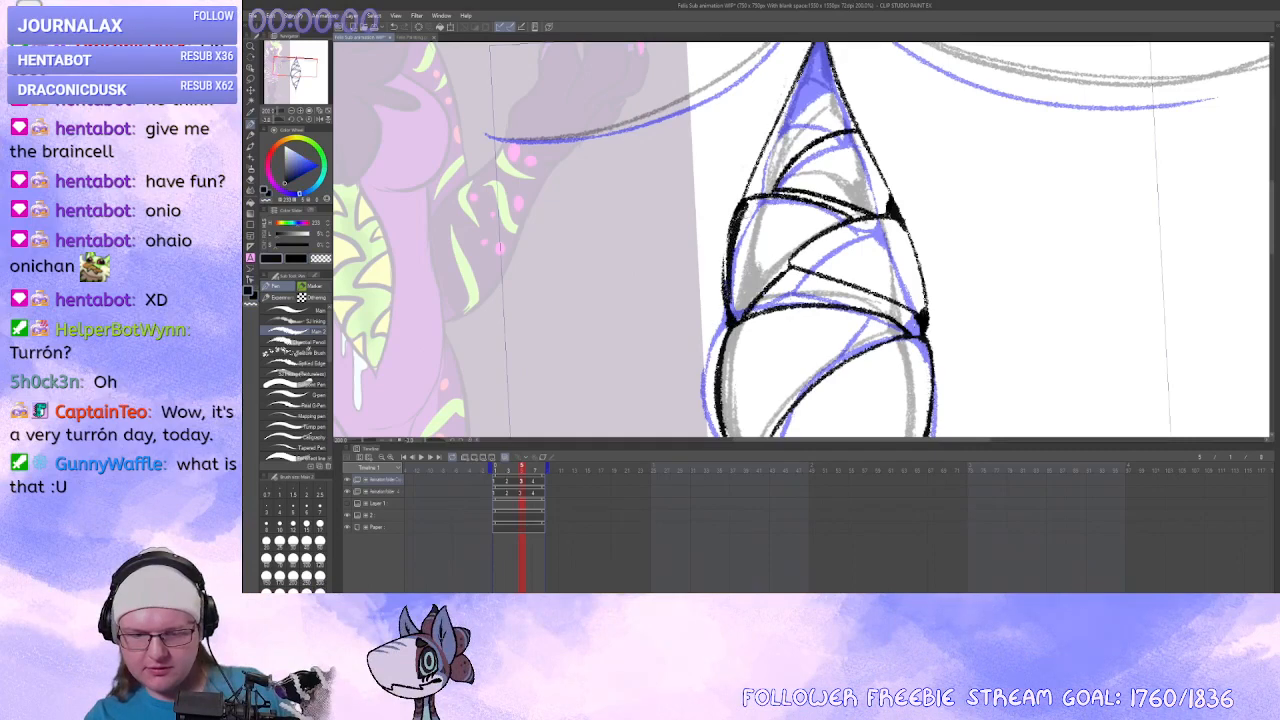
{"action": "key", "text": "x"}
{"action": "mouse_move", "coordinate": [740, 206]}
{"action": "left_mouse_down"}
{"action": "mouse_move", "coordinate": [735, 317]}
{"action": "mouse_move", "coordinate": [736, 209]}
{"action": "left_mouse_up"}
{"action": "key", "text": "c"}
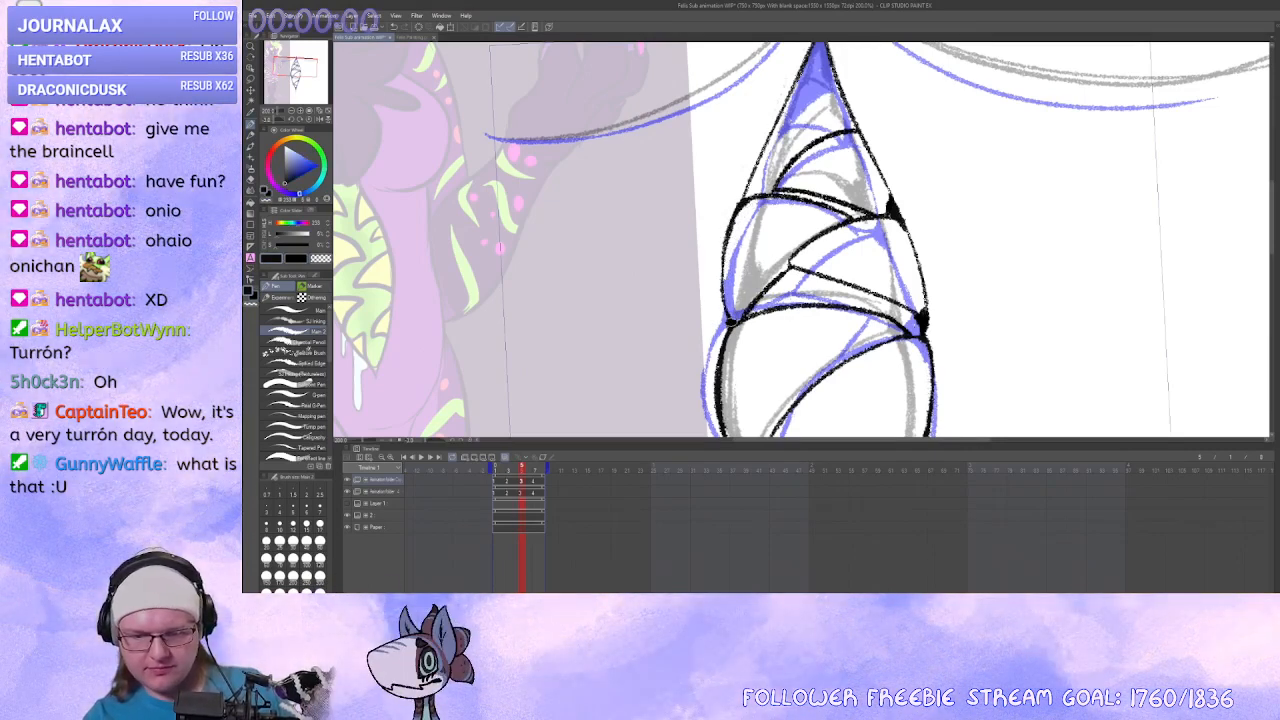
{"action": "left_click_drag", "start_coordinate": [731, 325], "coordinate": [730, 335]}
{"action": "mouse_move", "coordinate": [744, 364]}
{"action": "left_mouse_down"}
{"action": "mouse_move", "coordinate": [764, 234]}
{"action": "mouse_move", "coordinate": [750, 210]}
{"action": "left_mouse_up"}
{"action": "key", "text": "x"}
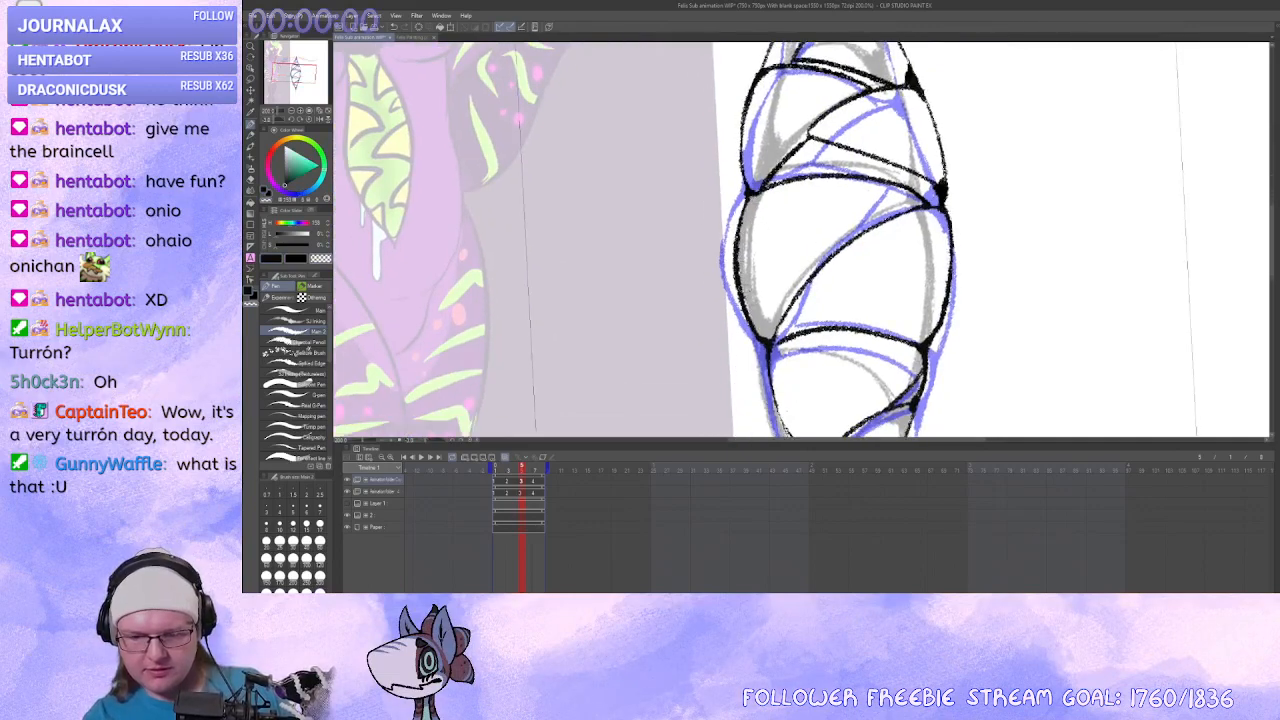
{"action": "key", "text": "c"}
{"action": "mouse_move", "coordinate": [768, 367]}
{"action": "left_mouse_down"}
{"action": "mouse_move", "coordinate": [701, 403]}
{"action": "mouse_move", "coordinate": [730, 500]}
{"action": "left_mouse_up"}
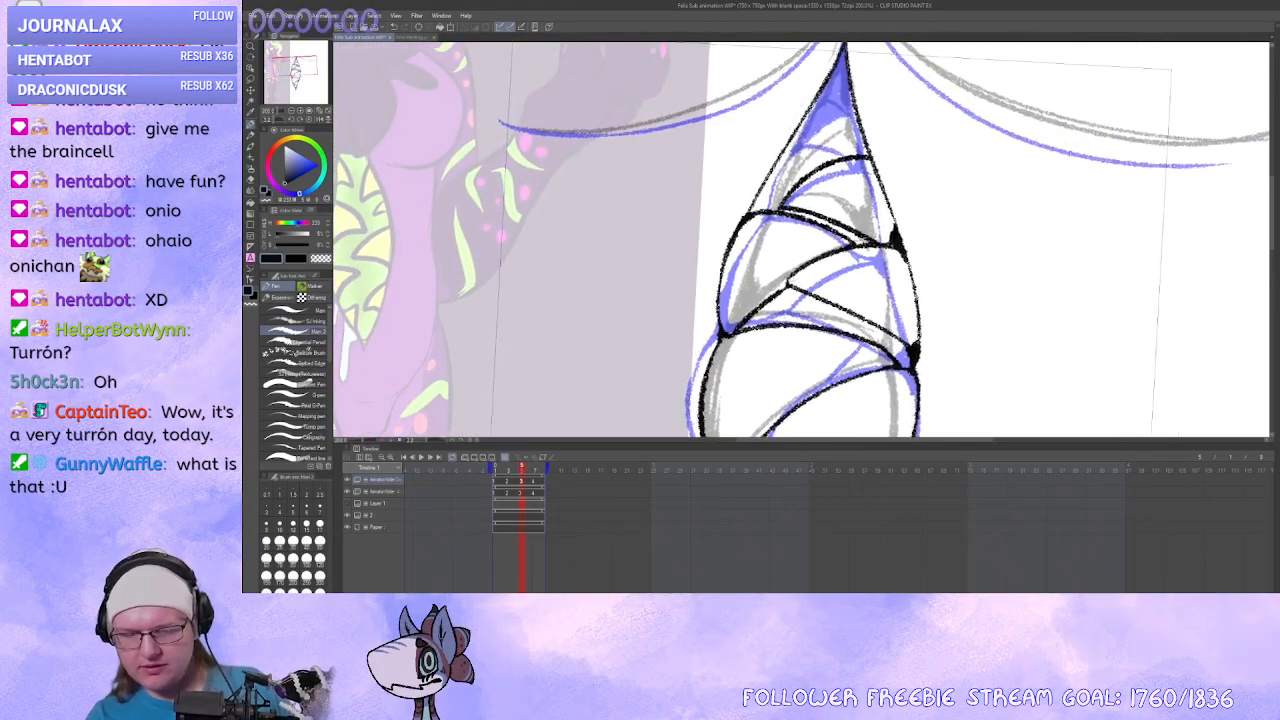
Ink the small left tooth above it with an arched top line and a rounded outer edge.
{"action": "mouse_move", "coordinate": [902, 238]}
{"action": "left_mouse_down"}
{"action": "mouse_move", "coordinate": [874, 288]}
{"action": "mouse_move", "coordinate": [886, 308]}
{"action": "mouse_move", "coordinate": [896, 281]}
{"action": "mouse_move", "coordinate": [896, 294]}
{"action": "mouse_move", "coordinate": [911, 290]}
{"action": "left_mouse_up"}
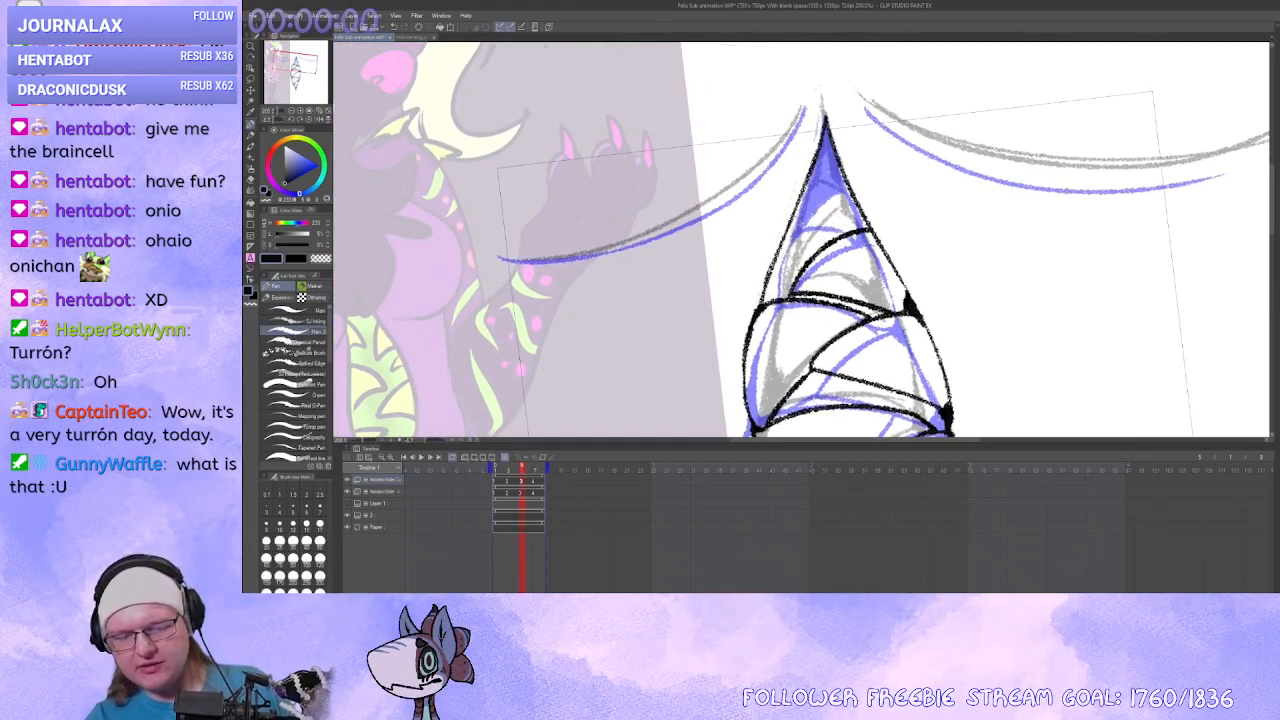
{"action": "left_click_drag", "start_coordinate": [770, 258], "coordinate": [758, 302]}
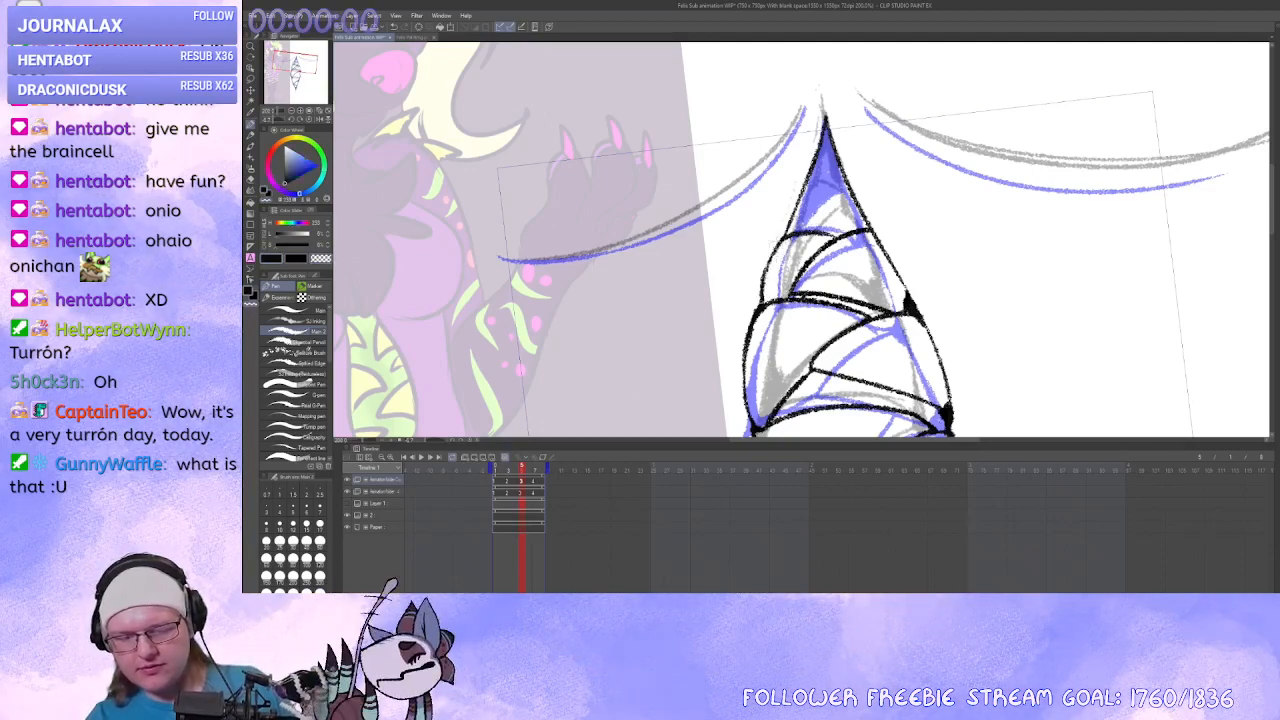
{"action": "mouse_move", "coordinate": [782, 237]}
{"action": "left_mouse_down"}
{"action": "mouse_move", "coordinate": [839, 240]}
{"action": "mouse_move", "coordinate": [815, 264]}
{"action": "mouse_move", "coordinate": [827, 255]}
{"action": "left_mouse_up"}
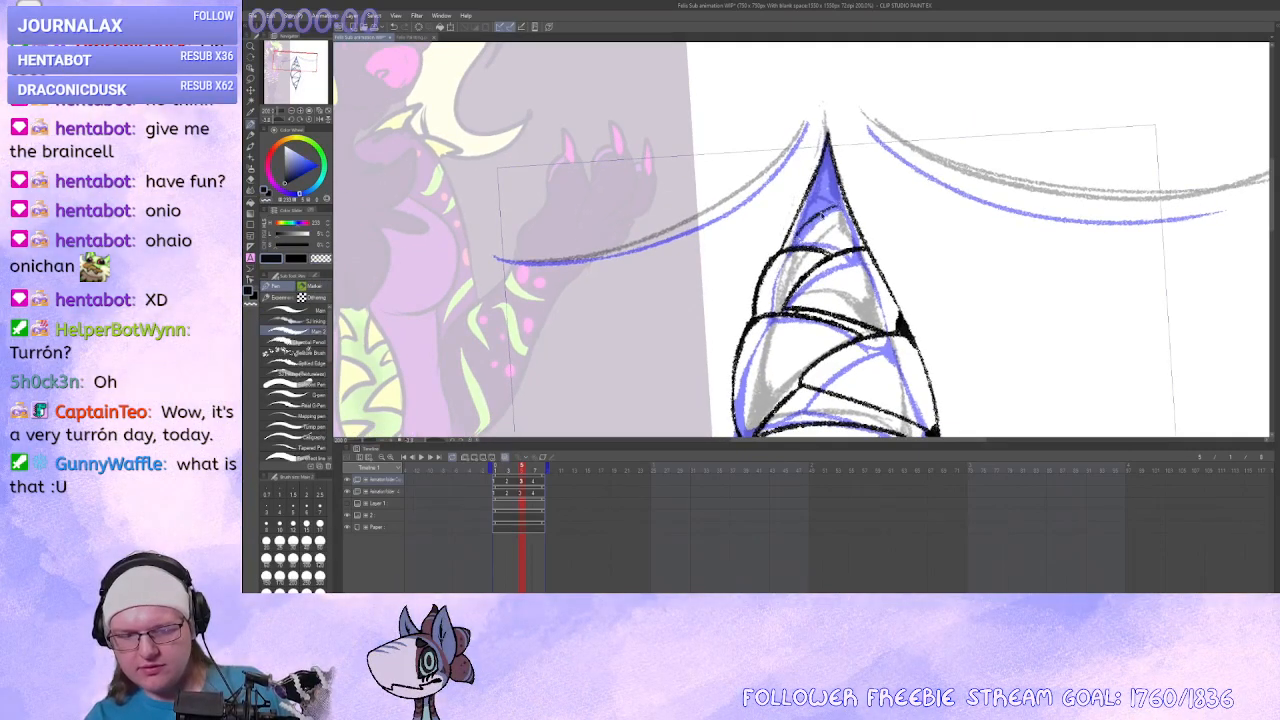
Ink the topmost small tooth's curve below the mouth's peak and fill the peak above it black.
{"action": "key", "text": "ctrl+z"}
{"action": "left_click_drag", "start_coordinate": [804, 229], "coordinate": [843, 199]}
{"action": "key", "text": "ctrl+z"}
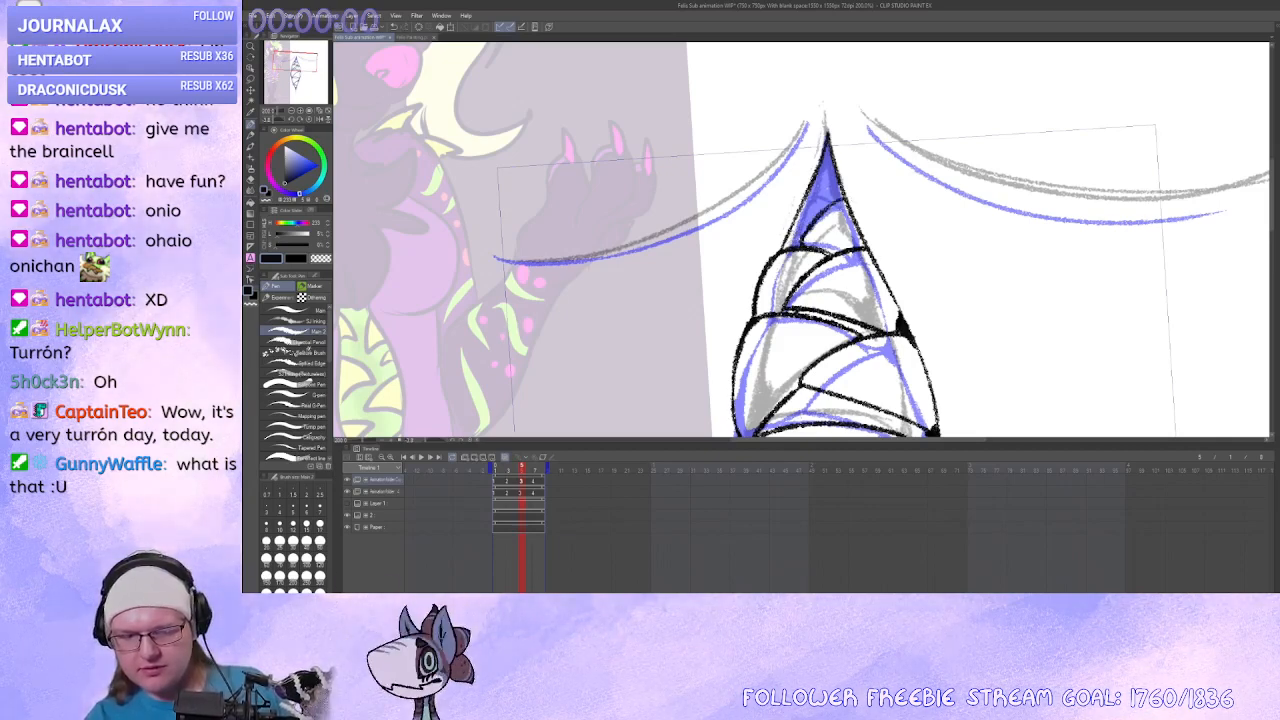
{"action": "mouse_move", "coordinate": [818, 204]}
{"action": "left_mouse_down"}
{"action": "mouse_move", "coordinate": [841, 197]}
{"action": "mouse_move", "coordinate": [803, 214]}
{"action": "mouse_move", "coordinate": [841, 194]}
{"action": "mouse_move", "coordinate": [803, 214]}
{"action": "left_mouse_up"}
{"action": "key", "text": "ctrl+z"}
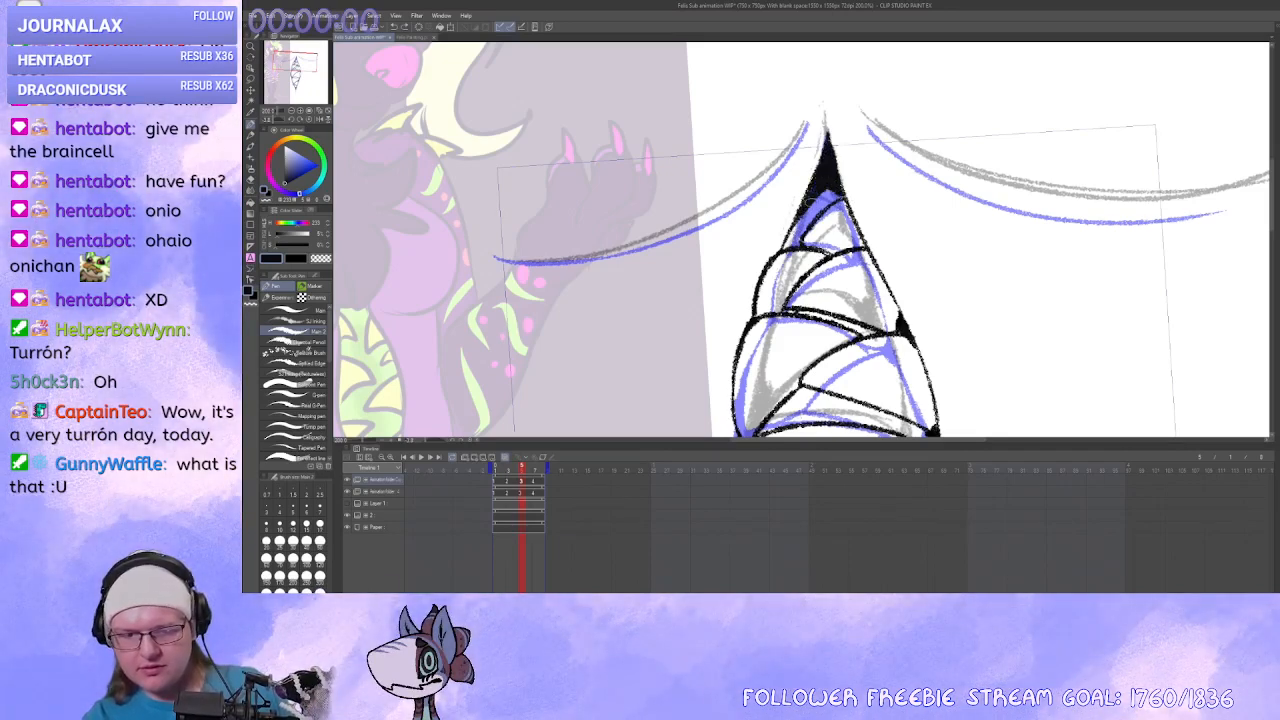
{"action": "left_click_drag", "start_coordinate": [812, 202], "coordinate": [793, 235]}
Ink the long body curve left of the mouth's peak along the sketch, undoing the misplaced strokes.
{"action": "mouse_move", "coordinate": [787, 326]}
{"action": "left_mouse_down"}
{"action": "mouse_move", "coordinate": [815, 307]}
{"action": "mouse_move", "coordinate": [900, 316]}
{"action": "mouse_move", "coordinate": [858, 335]}
{"action": "mouse_move", "coordinate": [932, 338]}
{"action": "left_mouse_up"}
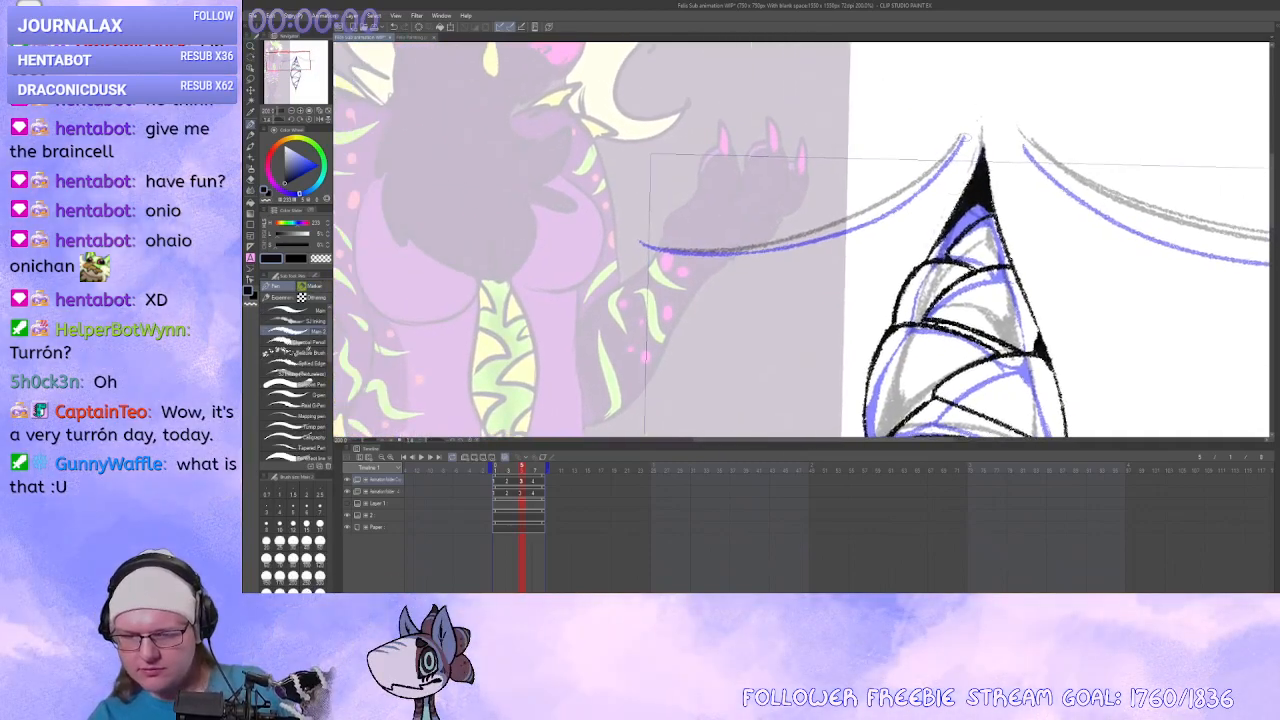
{"action": "left_click_drag", "start_coordinate": [963, 138], "coordinate": [909, 197]}
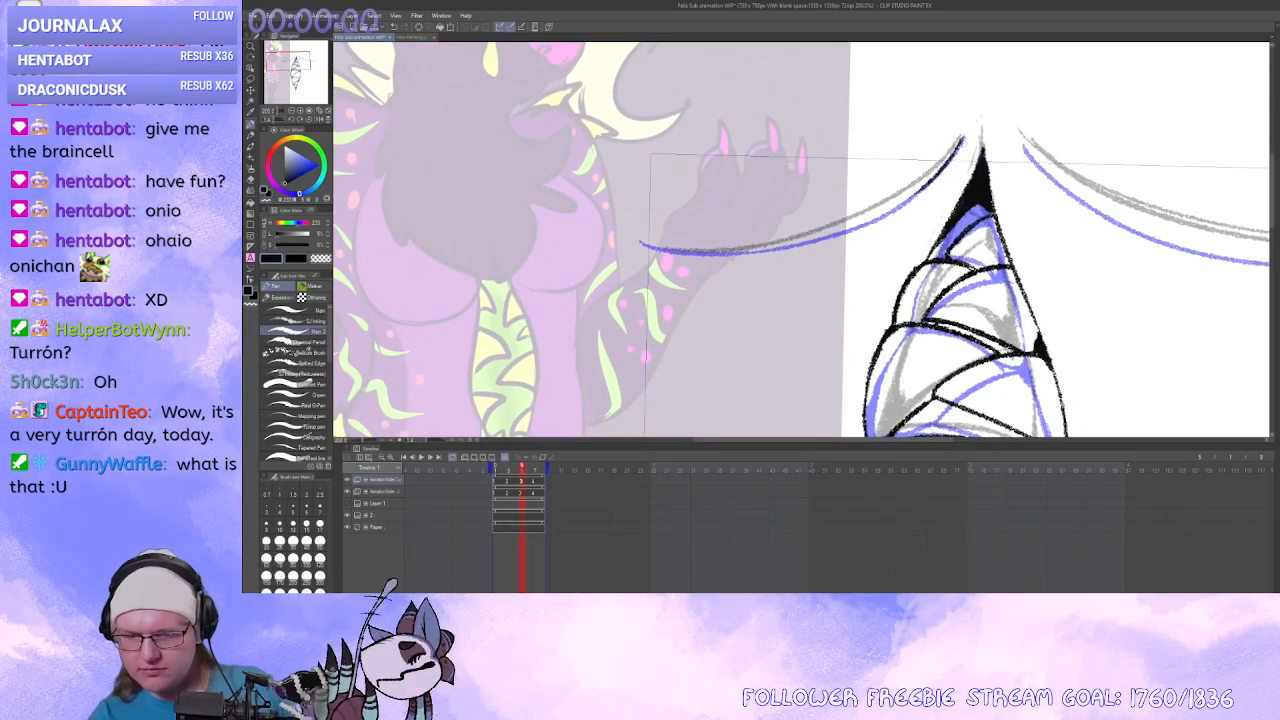
{"action": "mouse_move", "coordinate": [959, 144]}
{"action": "left_mouse_down"}
{"action": "mouse_move", "coordinate": [694, 247]}
{"action": "mouse_move", "coordinate": [776, 243]}
{"action": "mouse_move", "coordinate": [938, 172]}
{"action": "mouse_move", "coordinate": [664, 249]}
{"action": "mouse_move", "coordinate": [942, 182]}
{"action": "left_mouse_up"}
{"action": "key", "text": "ctrl+z"}
{"action": "key", "text": "ctrl+z"}
{"action": "key", "text": "ctrl+z"}
{"action": "scroll", "coordinate": [832, 204], "scroll_direction": "right", "scroll_amount": 3}
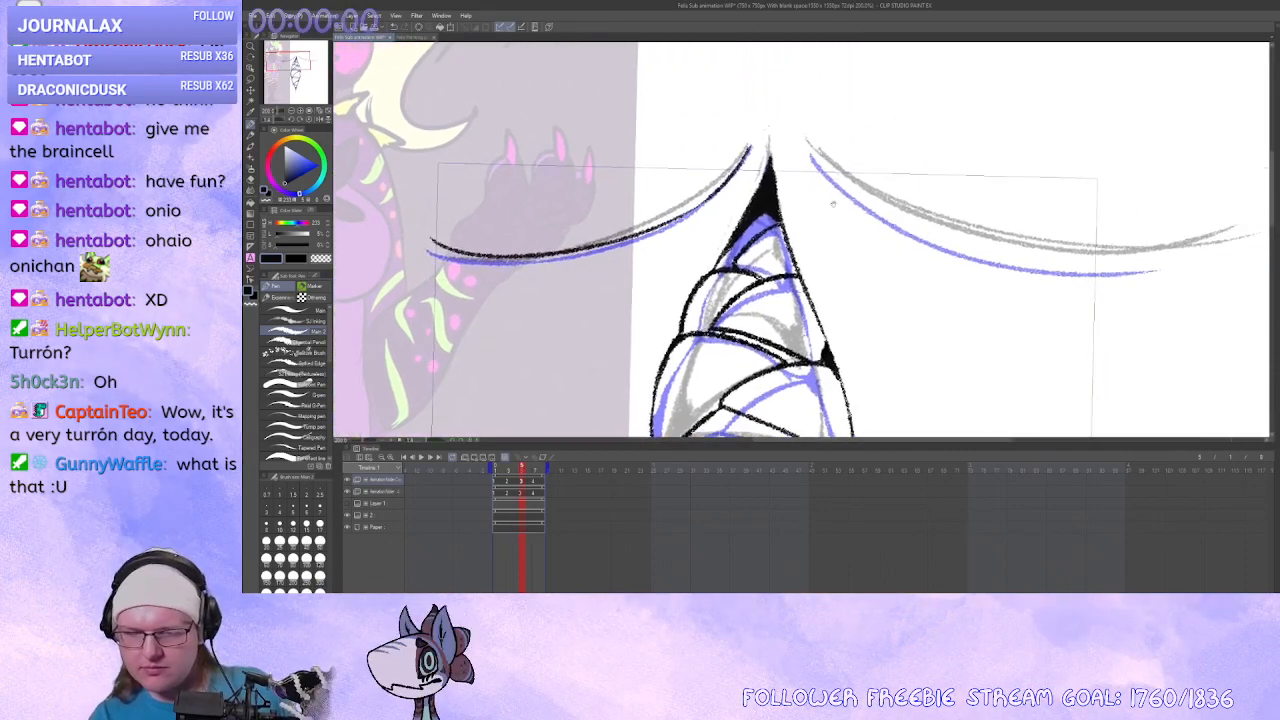
Ink the long body curve right of the mouth's peak along the sketch, replacing the first attempt.
{"action": "left_click_drag", "start_coordinate": [814, 152], "coordinate": [1170, 264]}
{"action": "key", "text": "ctrl+z"}
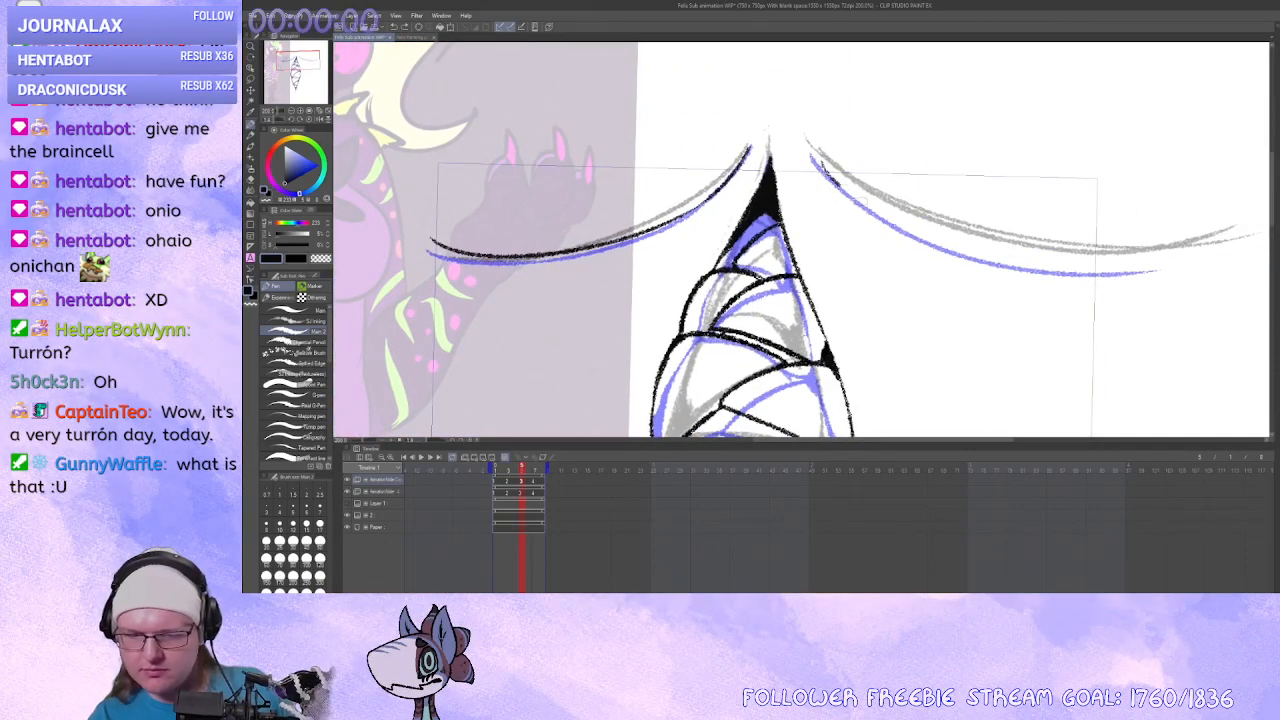
{"action": "left_click_drag", "start_coordinate": [812, 155], "coordinate": [1168, 270]}
{"action": "scroll", "coordinate": [951, 325], "scroll_direction": "down", "scroll_amount": 5}
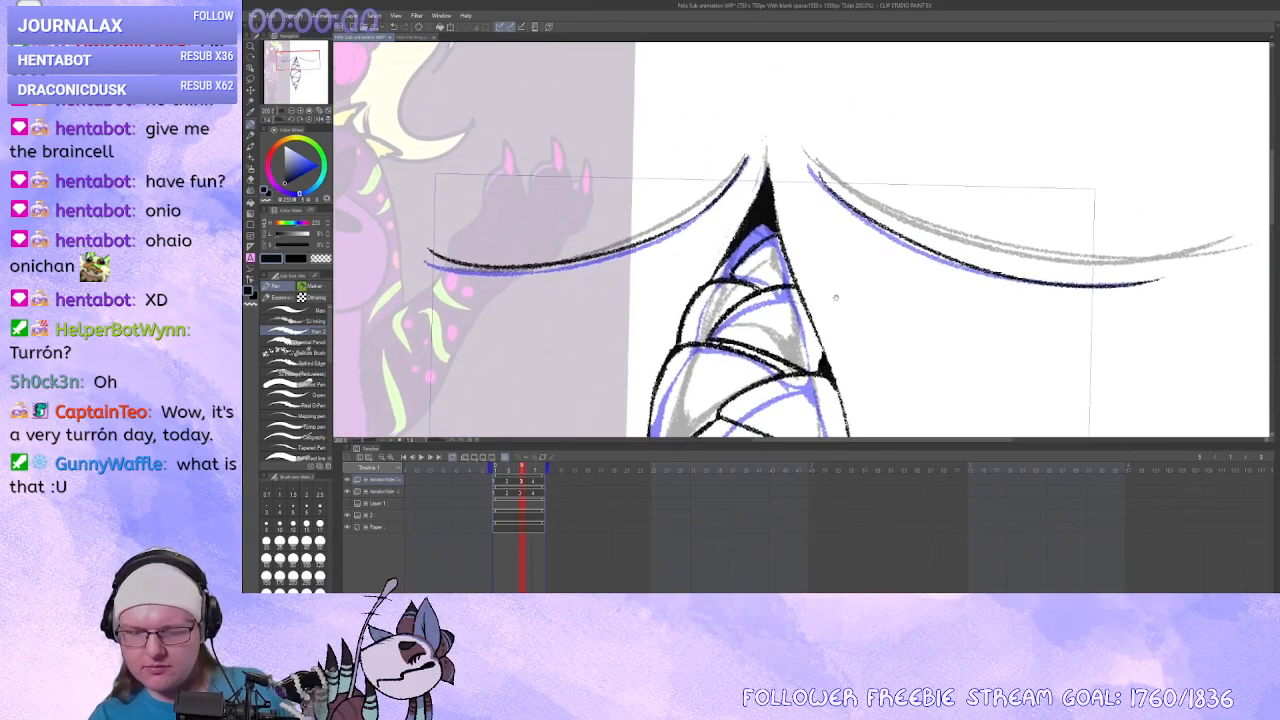
{"action": "left_click_drag", "start_coordinate": [952, 326], "coordinate": [912, 238]}
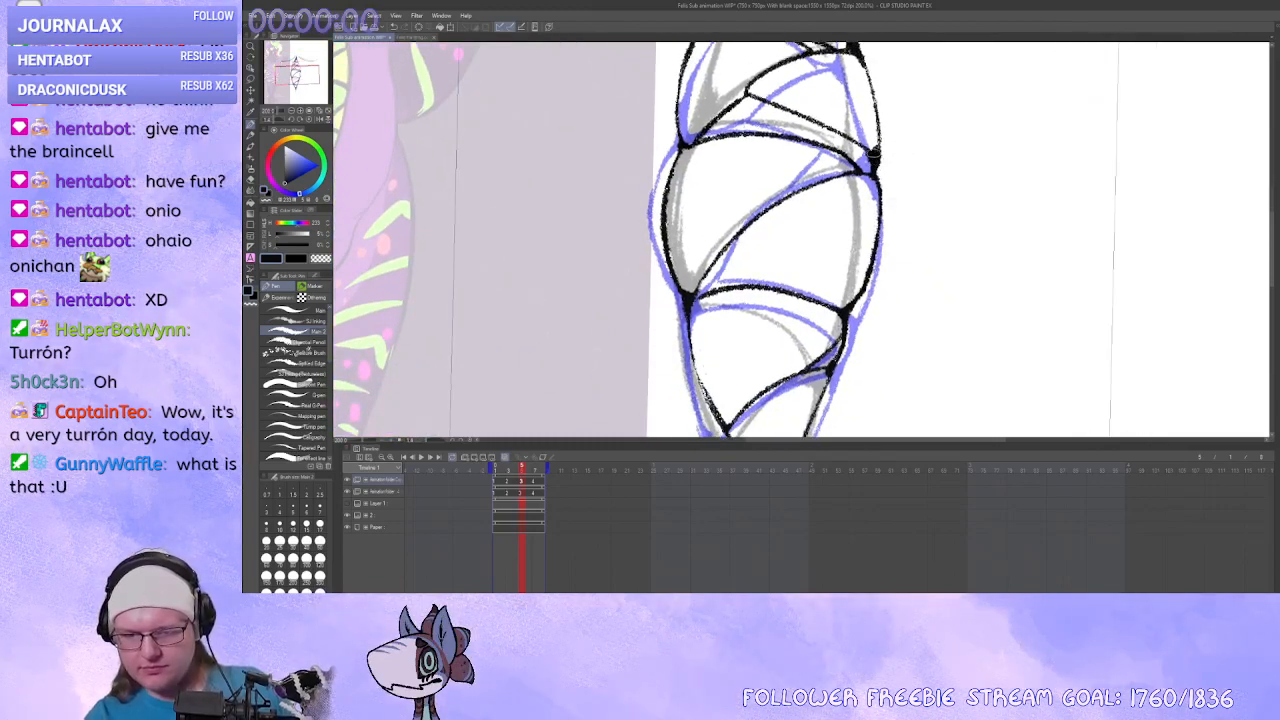
{"action": "scroll", "coordinate": [873, 190], "scroll_direction": "down", "scroll_amount": 3}
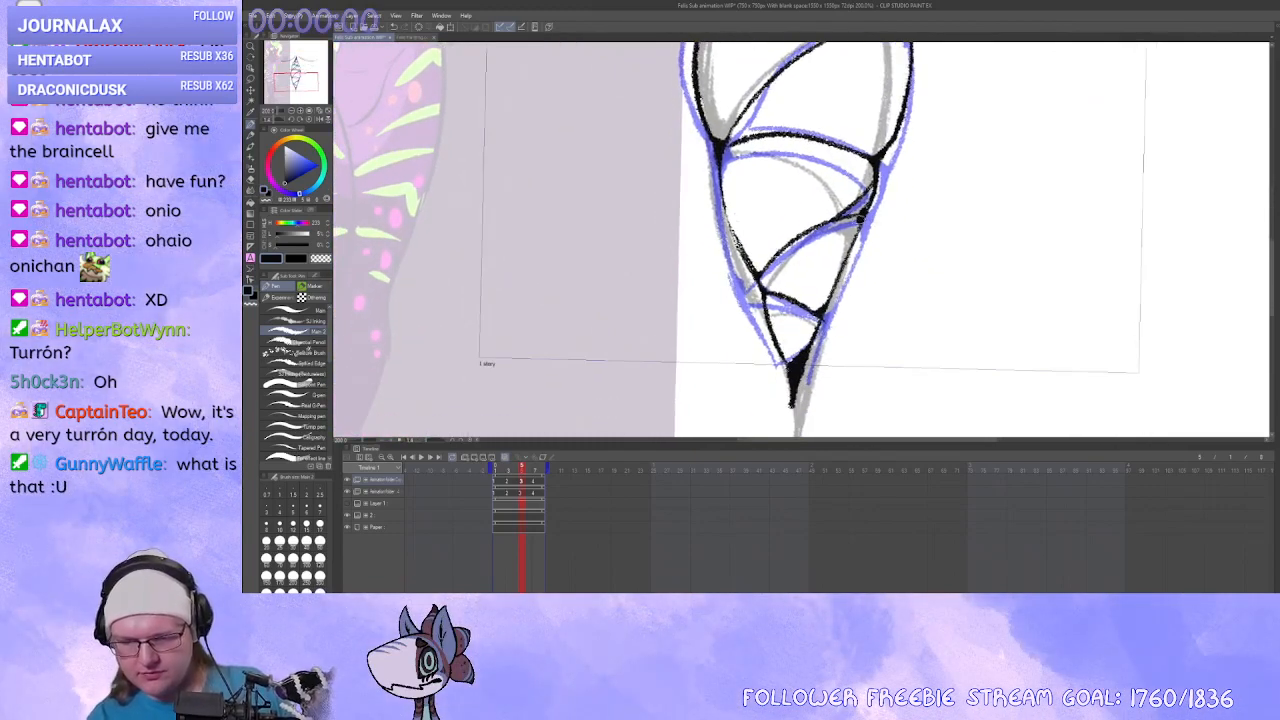
{"action": "scroll", "coordinate": [820, 316], "scroll_direction": "up", "scroll_amount": 5}
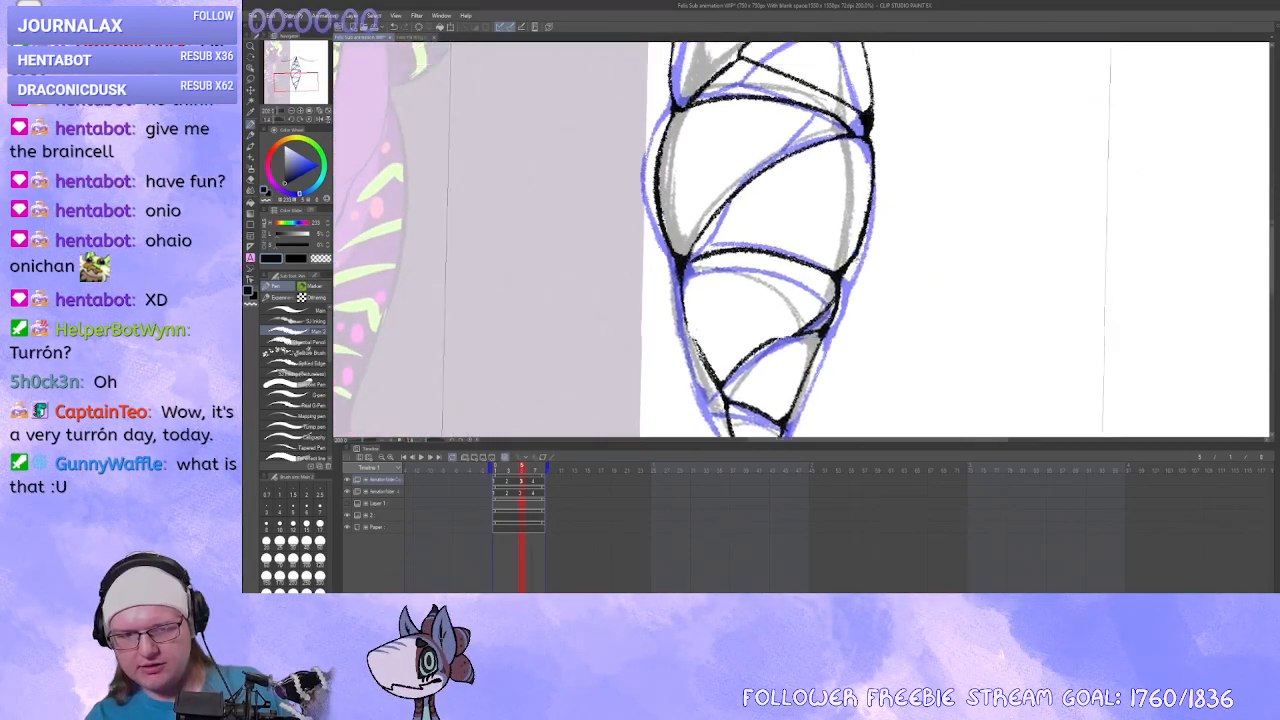
On the next frame, ink the upper part of the mouth's left edge down from the peak, replacing misplaced strokes.
{"action": "key", "text": "Right"}
{"action": "left_click_drag", "start_coordinate": [1051, 209], "coordinate": [1081, 348]}
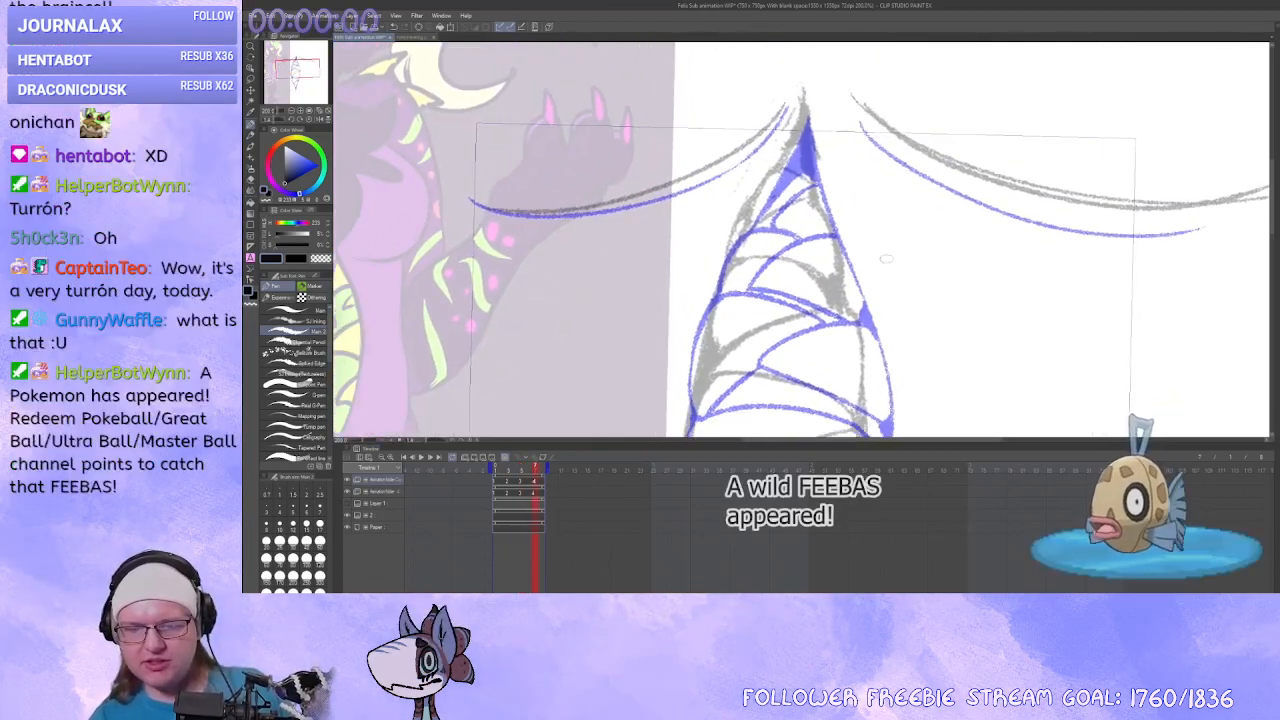
{"action": "left_click_drag", "start_coordinate": [767, 286], "coordinate": [763, 252]}
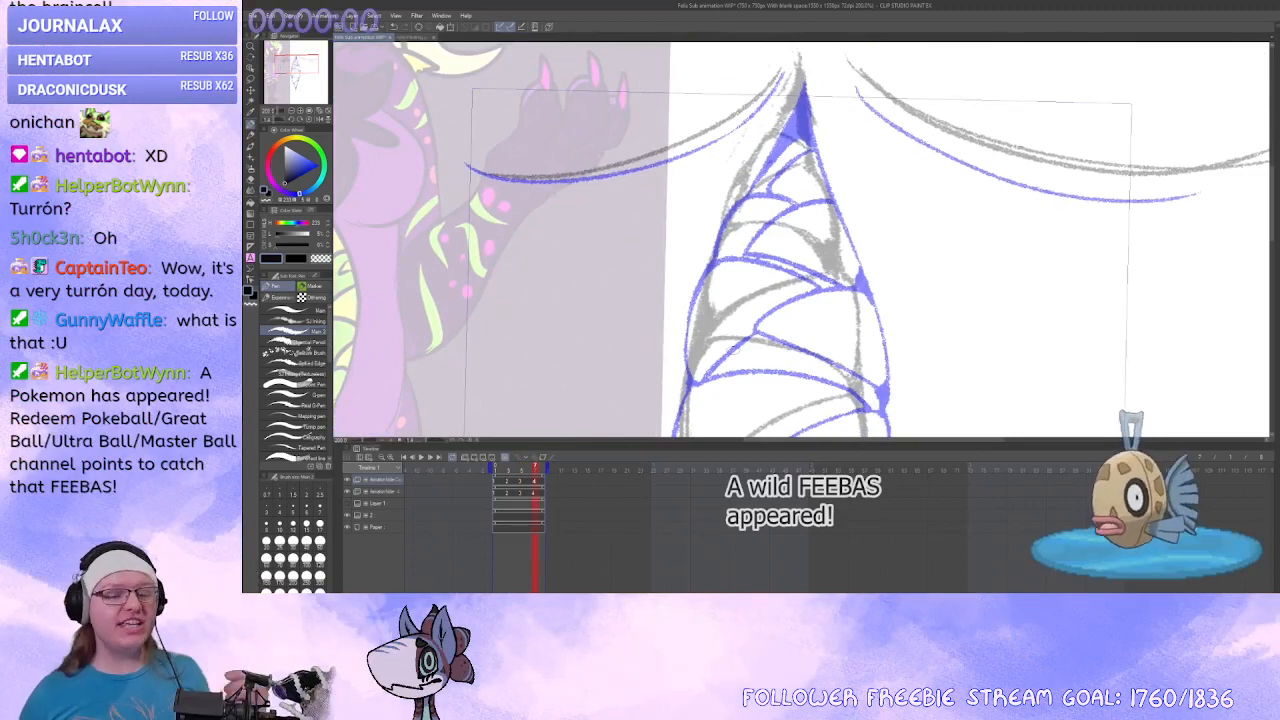
{"action": "mouse_move", "coordinate": [856, 187]}
{"action": "left_mouse_down"}
{"action": "mouse_move", "coordinate": [853, 228]}
{"action": "mouse_move", "coordinate": [842, 200]}
{"action": "mouse_move", "coordinate": [825, 228]}
{"action": "left_mouse_up"}
{"action": "left_click_drag", "start_coordinate": [768, 122], "coordinate": [702, 234]}
{"action": "left_click_drag", "start_coordinate": [711, 259], "coordinate": [723, 194]}
{"action": "key", "text": "ctrl+z"}
{"action": "mouse_move", "coordinate": [836, 82]}
{"action": "left_mouse_down"}
{"action": "mouse_move", "coordinate": [624, 267]}
{"action": "mouse_move", "coordinate": [714, 178]}
{"action": "left_mouse_up"}
Ink the lower part of the mouth's left edge from the bottom tip up to the peak line, undoing misplaced strokes.
{"action": "mouse_move", "coordinate": [562, 355]}
{"action": "left_mouse_down"}
{"action": "mouse_move", "coordinate": [708, 148]}
{"action": "mouse_move", "coordinate": [686, 176]}
{"action": "left_mouse_up"}
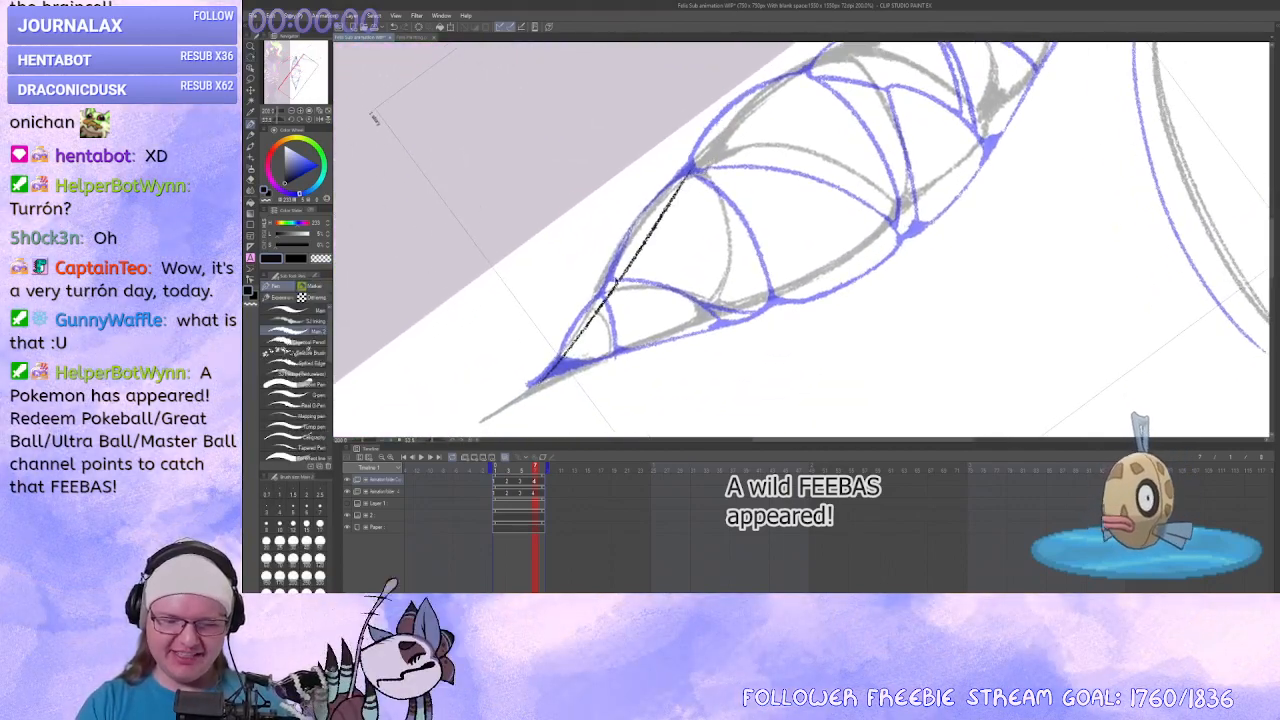
{"action": "key", "text": "ctrl+z"}
{"action": "mouse_move", "coordinate": [539, 384]}
{"action": "left_mouse_down"}
{"action": "mouse_move", "coordinate": [711, 142]}
{"action": "mouse_move", "coordinate": [652, 226]}
{"action": "left_mouse_up"}
{"action": "key", "text": "ctrl+z"}
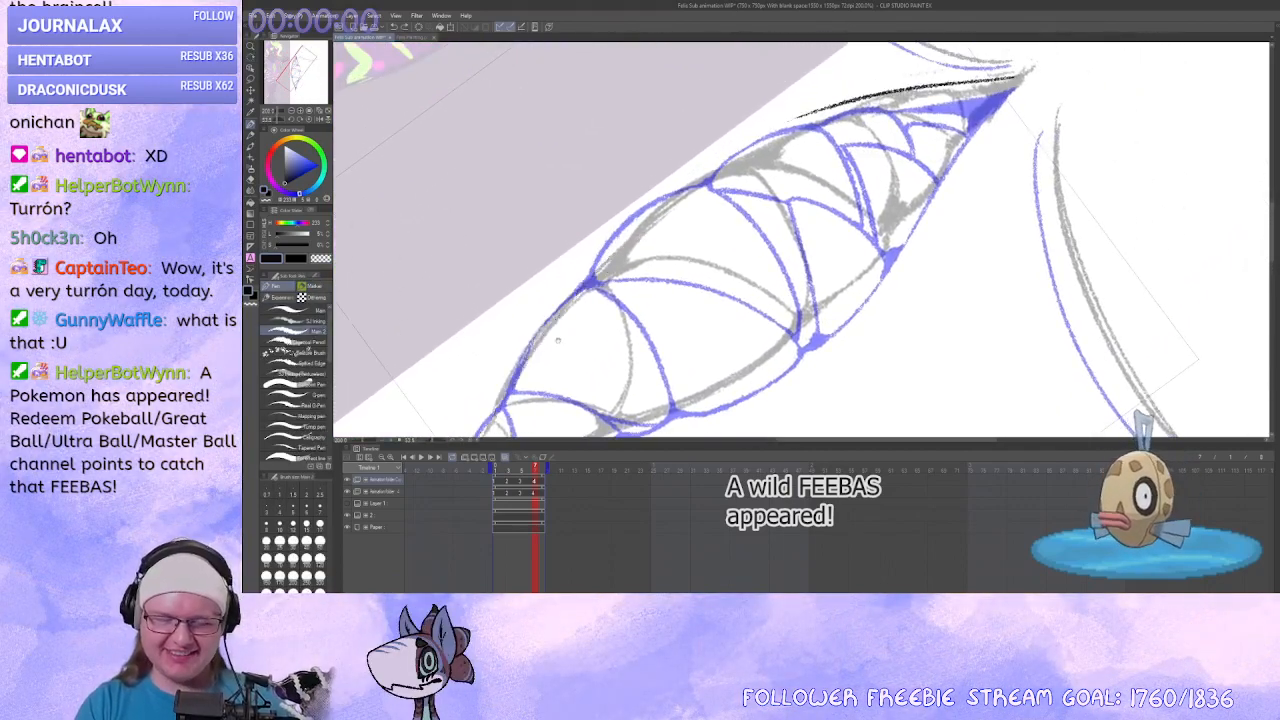
{"action": "left_click_drag", "start_coordinate": [567, 323], "coordinate": [638, 249]}
{"action": "mouse_move", "coordinate": [534, 396]}
{"action": "left_mouse_down"}
{"action": "mouse_move", "coordinate": [774, 100]}
{"action": "mouse_move", "coordinate": [690, 193]}
{"action": "mouse_move", "coordinate": [869, 94]}
{"action": "left_mouse_up"}
Ink the upper part of the mouth's right edge from the peak downward, undoing strokes that miss the intended curve.
{"action": "mouse_move", "coordinate": [1014, 78]}
{"action": "left_mouse_down"}
{"action": "mouse_move", "coordinate": [938, 98]}
{"action": "mouse_move", "coordinate": [893, 202]}
{"action": "left_mouse_up"}
{"action": "key", "text": "ctrl+z"}
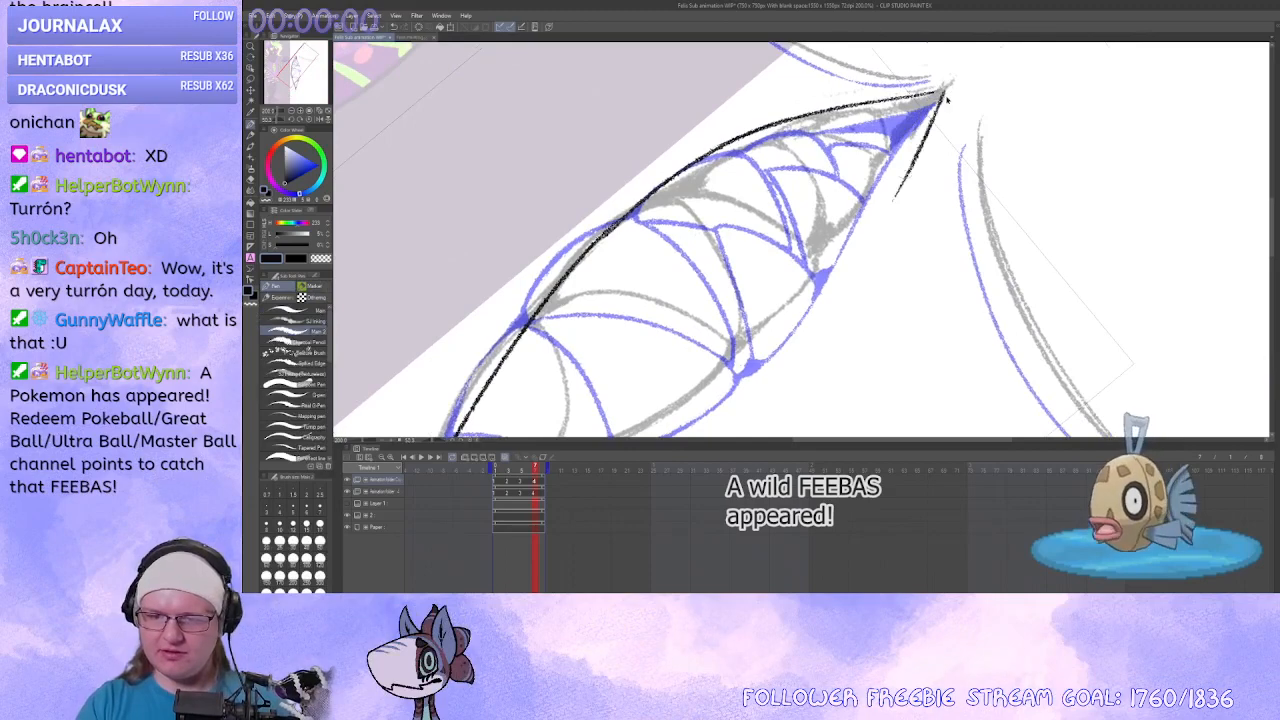
{"action": "key", "text": "ctrl+z"}
{"action": "left_click_drag", "start_coordinate": [943, 90], "coordinate": [774, 354]}
{"action": "left_click_drag", "start_coordinate": [765, 350], "coordinate": [820, 239]}
{"action": "key", "text": "ctrl+z"}
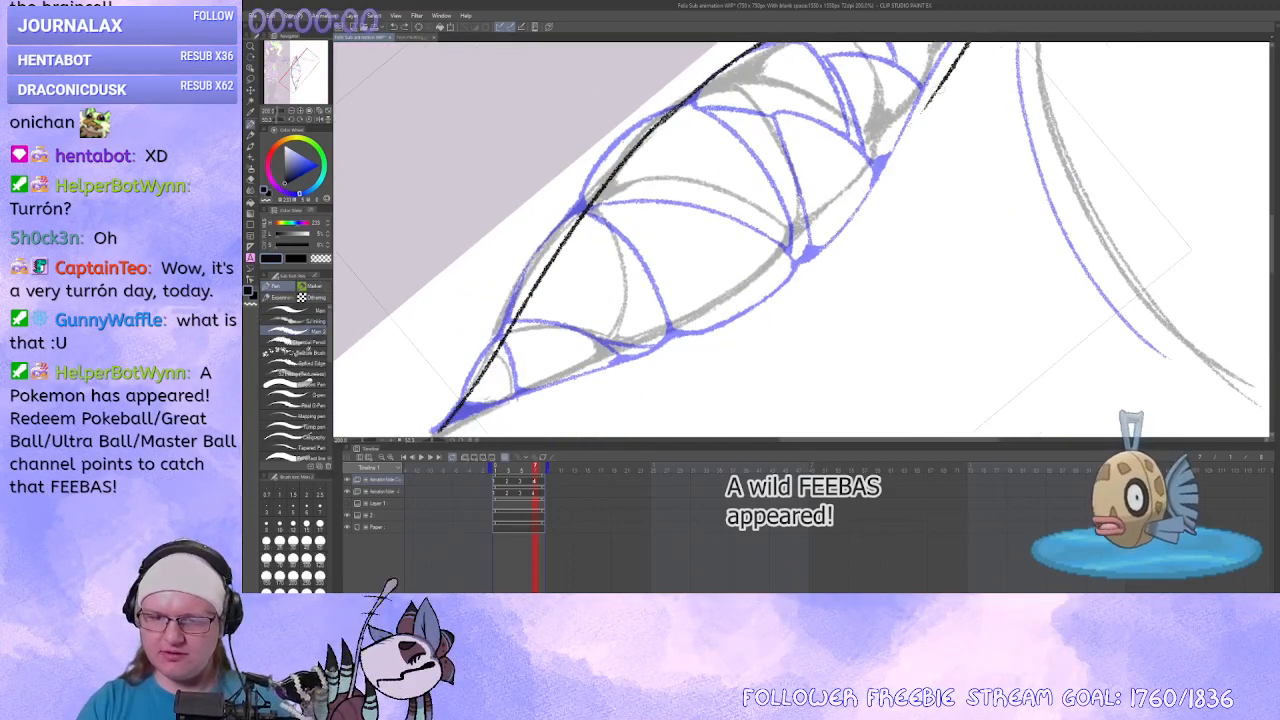
{"action": "mouse_move", "coordinate": [943, 86]}
{"action": "left_mouse_down"}
{"action": "mouse_move", "coordinate": [758, 278]}
{"action": "mouse_move", "coordinate": [960, 97]}
{"action": "mouse_move", "coordinate": [838, 240]}
{"action": "left_mouse_up"}
{"action": "key", "text": "ctrl+z"}
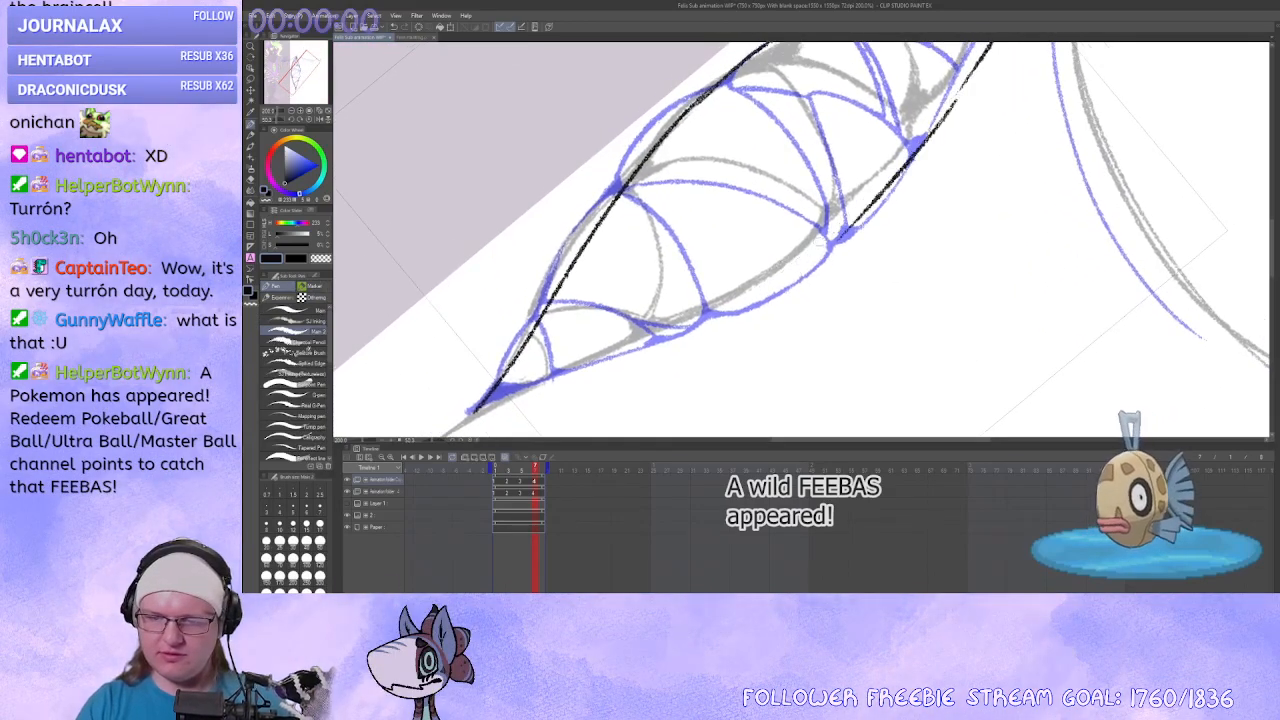
Ink the lower part of the mouth's right edge in a smooth curve down to the bottom tip.
{"action": "key", "text": "ctrl+z"}
{"action": "mouse_move", "coordinate": [965, 84]}
{"action": "left_mouse_down"}
{"action": "mouse_move", "coordinate": [820, 248]}
{"action": "mouse_move", "coordinate": [641, 348]}
{"action": "mouse_move", "coordinate": [777, 277]}
{"action": "left_mouse_up"}
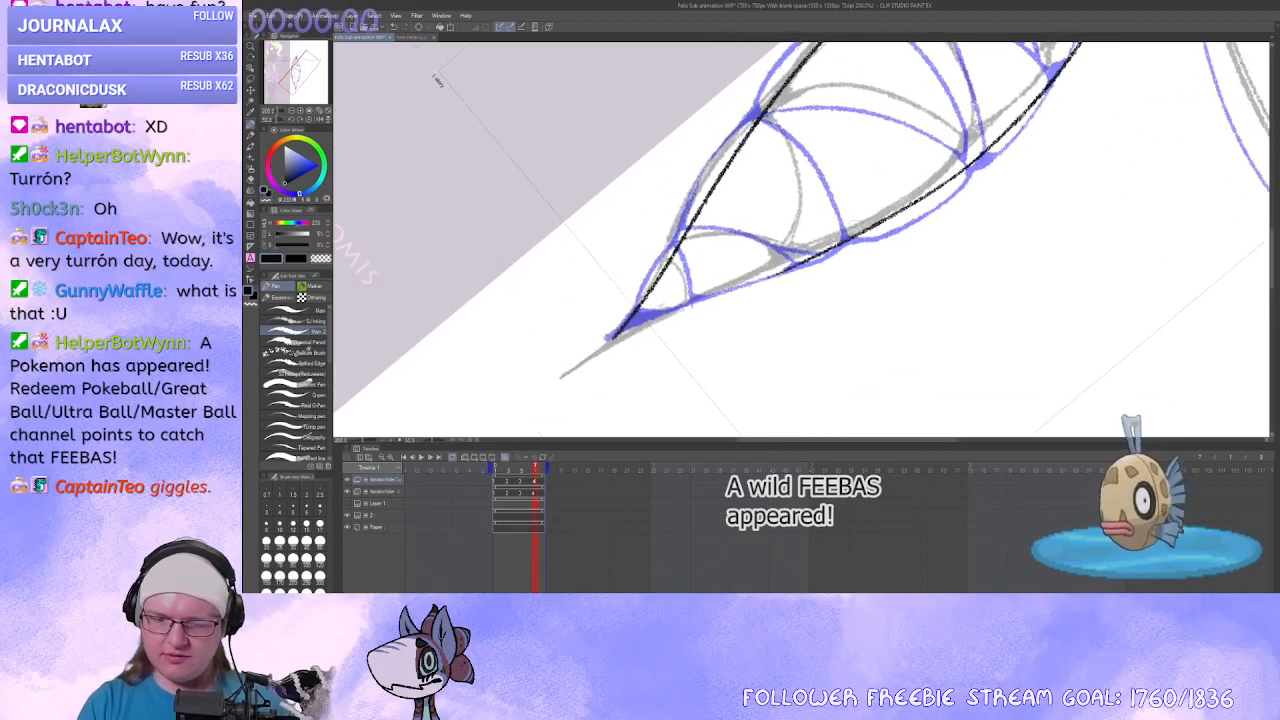
{"action": "key", "text": "ctrl+z"}
{"action": "left_click_drag", "start_coordinate": [981, 157], "coordinate": [592, 350]}
{"action": "left_click_drag", "start_coordinate": [682, 350], "coordinate": [793, 347]}
{"action": "left_click_drag", "start_coordinate": [788, 345], "coordinate": [752, 294]}
Place the first drawing at frame 9 and extend the timeline and its layer clips to frame 24.
{"action": "left_click", "coordinate": [497, 483]}
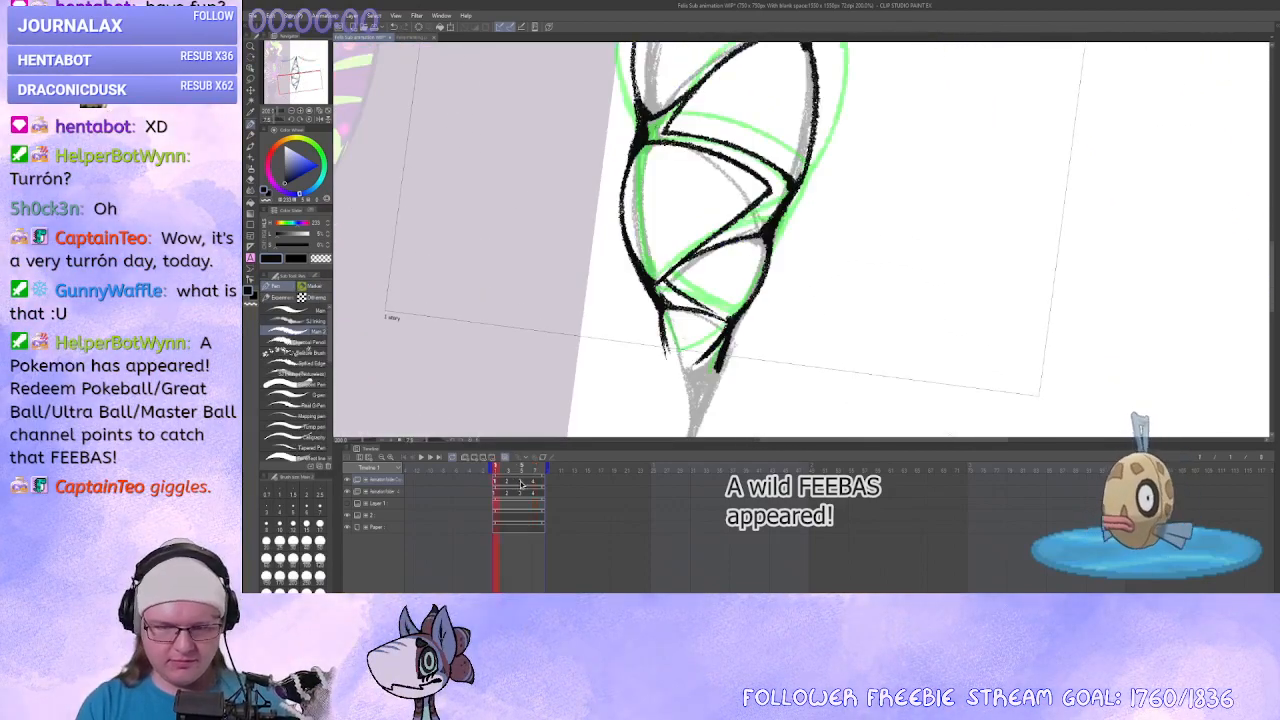
{"action": "left_click", "coordinate": [535, 484]}
{"action": "left_click_drag", "start_coordinate": [547, 468], "coordinate": [561, 468]}
{"action": "left_click", "coordinate": [549, 486]}
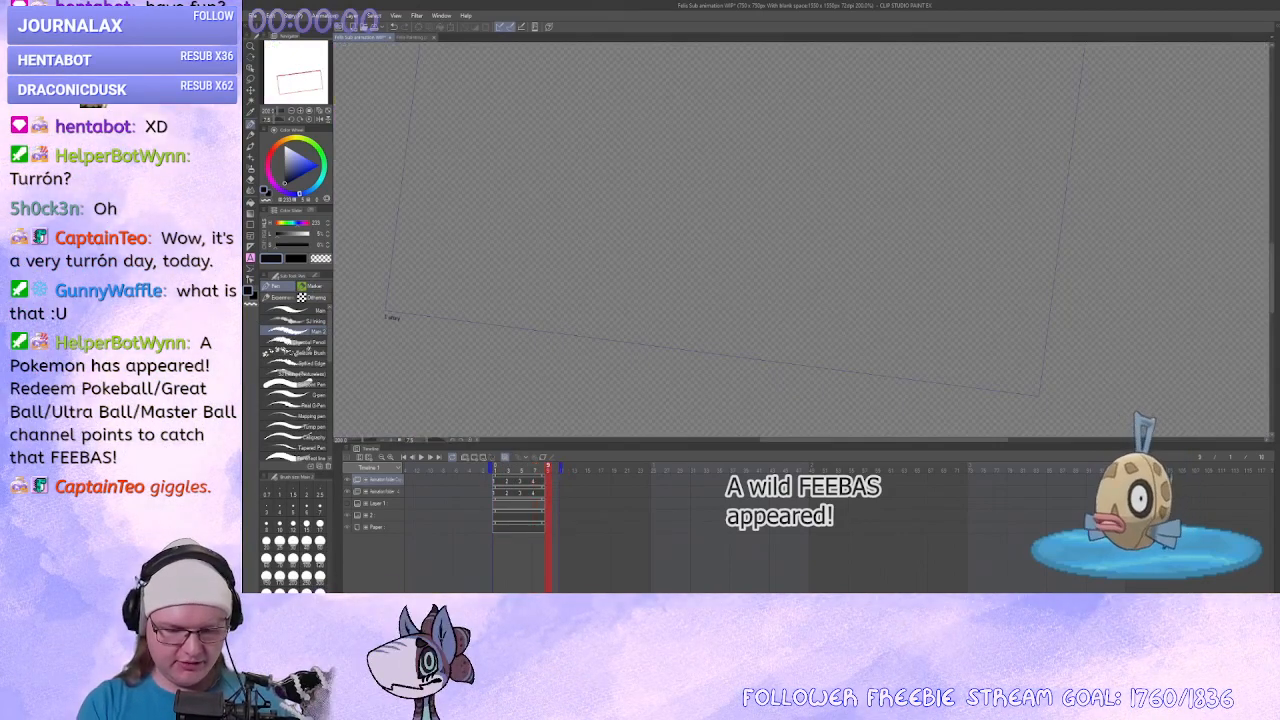
{"action": "left_click", "coordinate": [556, 408]}
{"action": "left_click", "coordinate": [535, 480]}
{"action": "mouse_move", "coordinate": [646, 354]}
{"action": "left_mouse_down"}
{"action": "mouse_move", "coordinate": [600, 373]}
{"action": "mouse_move", "coordinate": [566, 300]}
{"action": "mouse_move", "coordinate": [674, 428]}
{"action": "mouse_move", "coordinate": [634, 396]}
{"action": "mouse_move", "coordinate": [690, 352]}
{"action": "mouse_move", "coordinate": [680, 336]}
{"action": "mouse_move", "coordinate": [710, 326]}
{"action": "mouse_move", "coordinate": [700, 313]}
{"action": "mouse_move", "coordinate": [714, 347]}
{"action": "mouse_move", "coordinate": [692, 345]}
{"action": "mouse_move", "coordinate": [746, 290]}
{"action": "mouse_move", "coordinate": [852, 325]}
{"action": "left_mouse_up"}
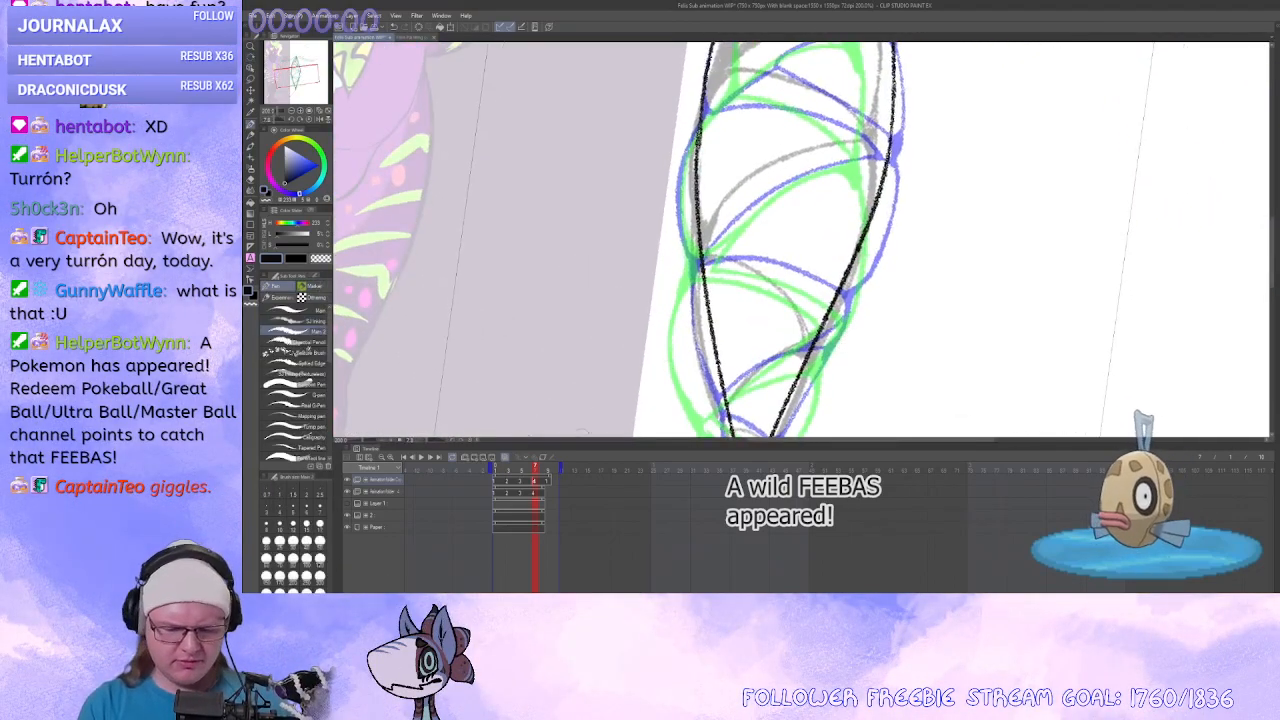
{"action": "left_click", "coordinate": [543, 502]}
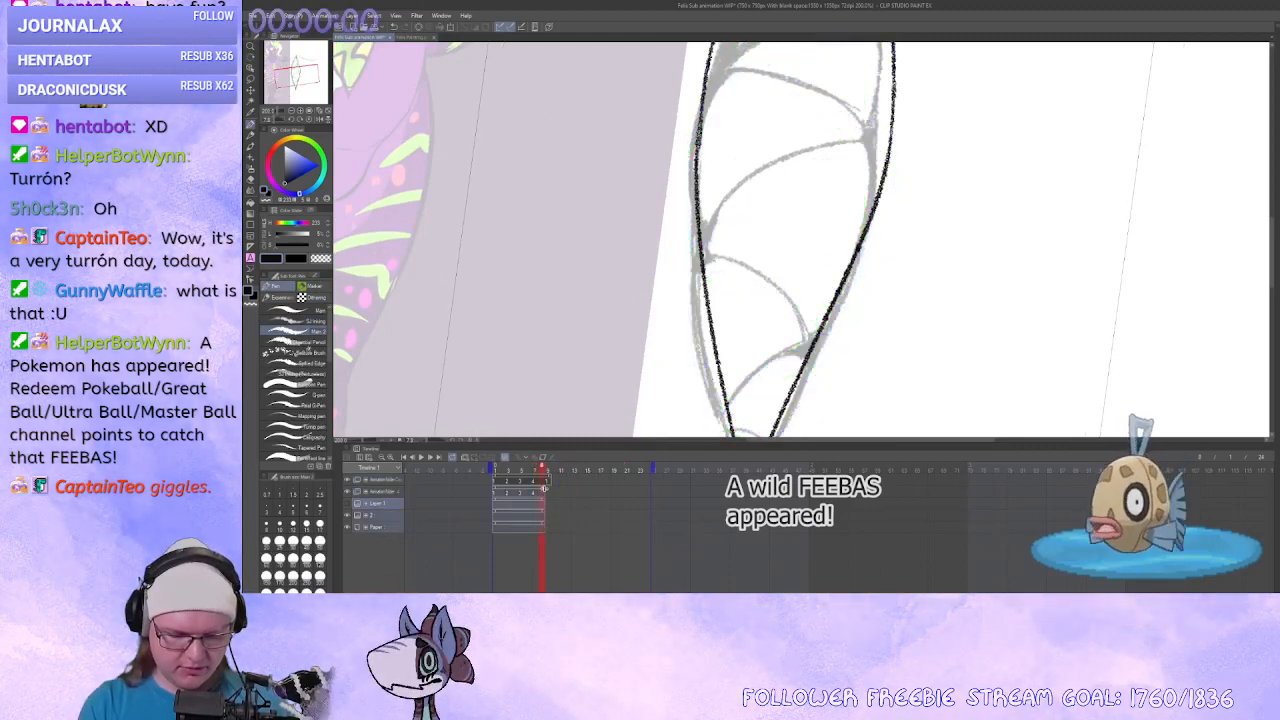
{"action": "left_click", "coordinate": [651, 480]}
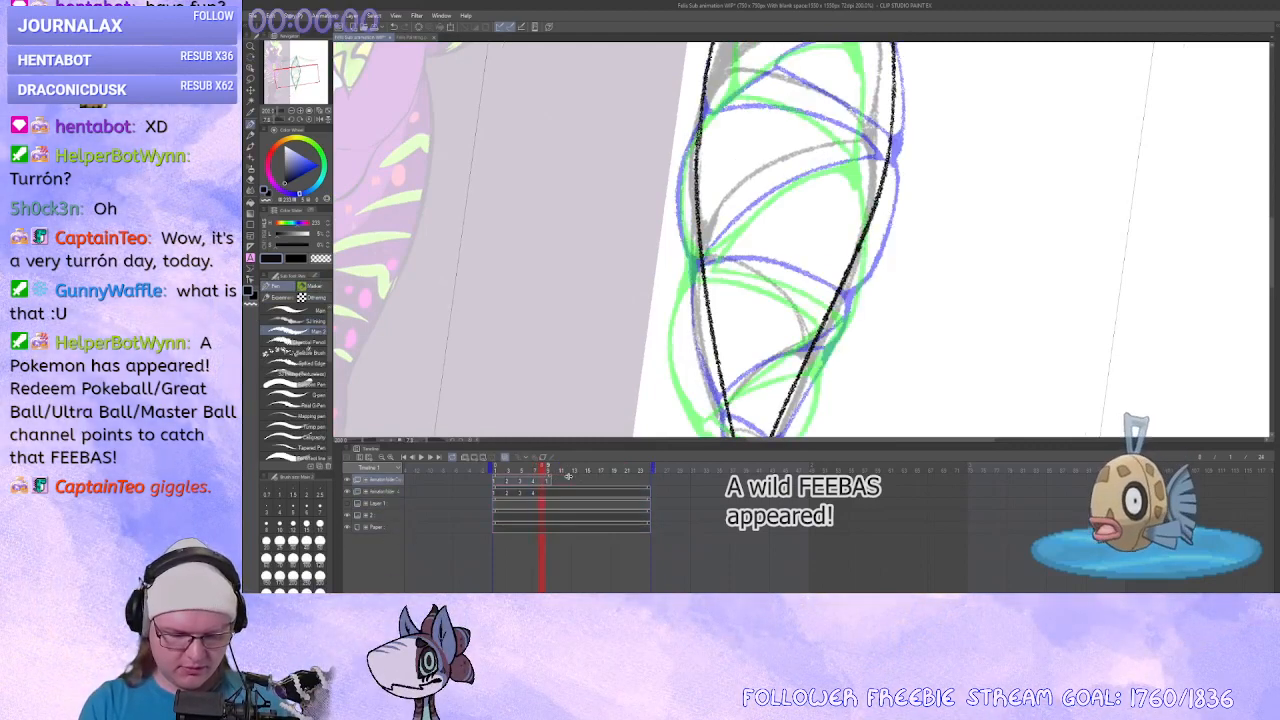
Assign drawings 3, 2 and 1 to frames 9, 11 and 13, and end the playback range at frame 13.
{"action": "left_click", "coordinate": [550, 482]}
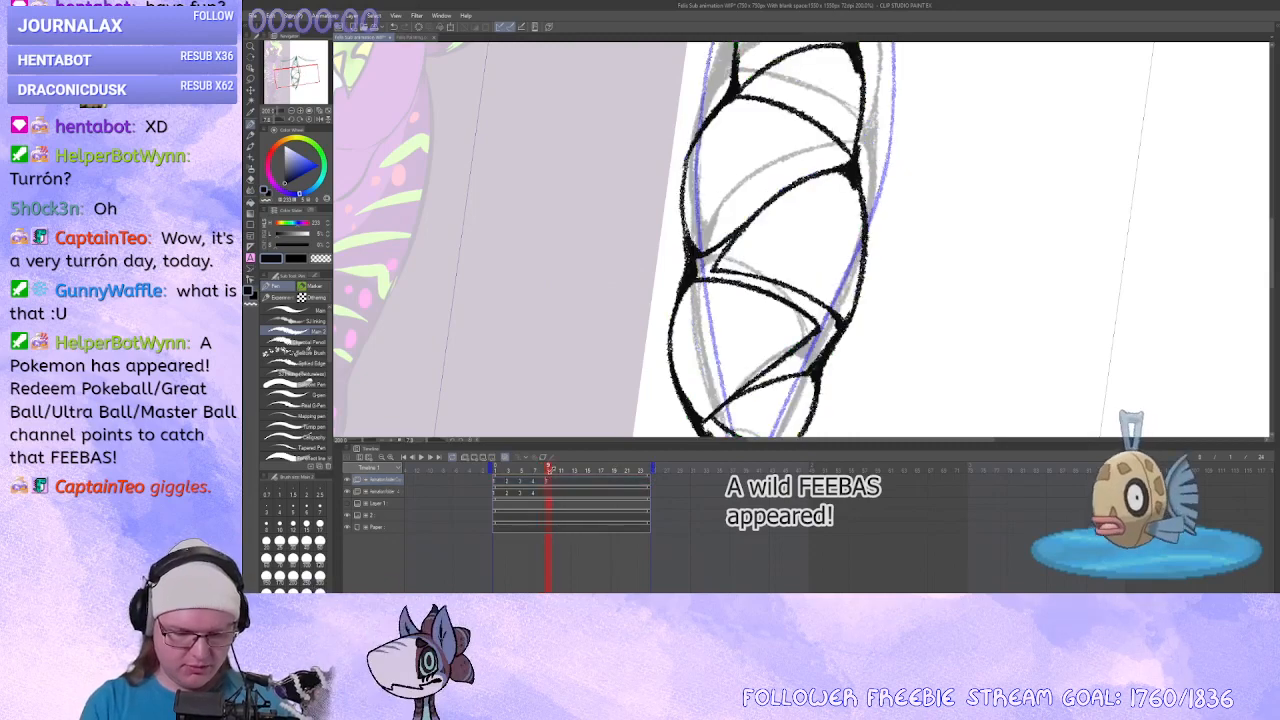
{"action": "left_click", "coordinate": [564, 335]}
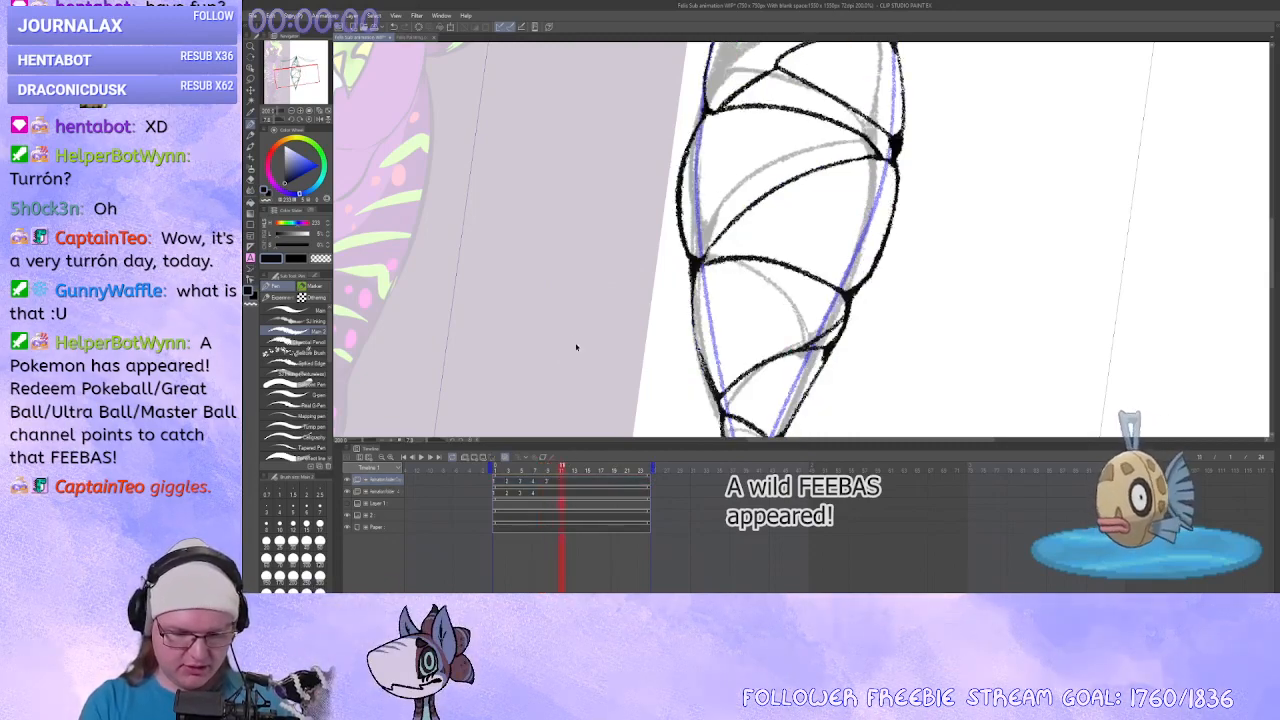
{"action": "left_click", "coordinate": [577, 327]}
{"action": "right_click", "coordinate": [577, 480]}
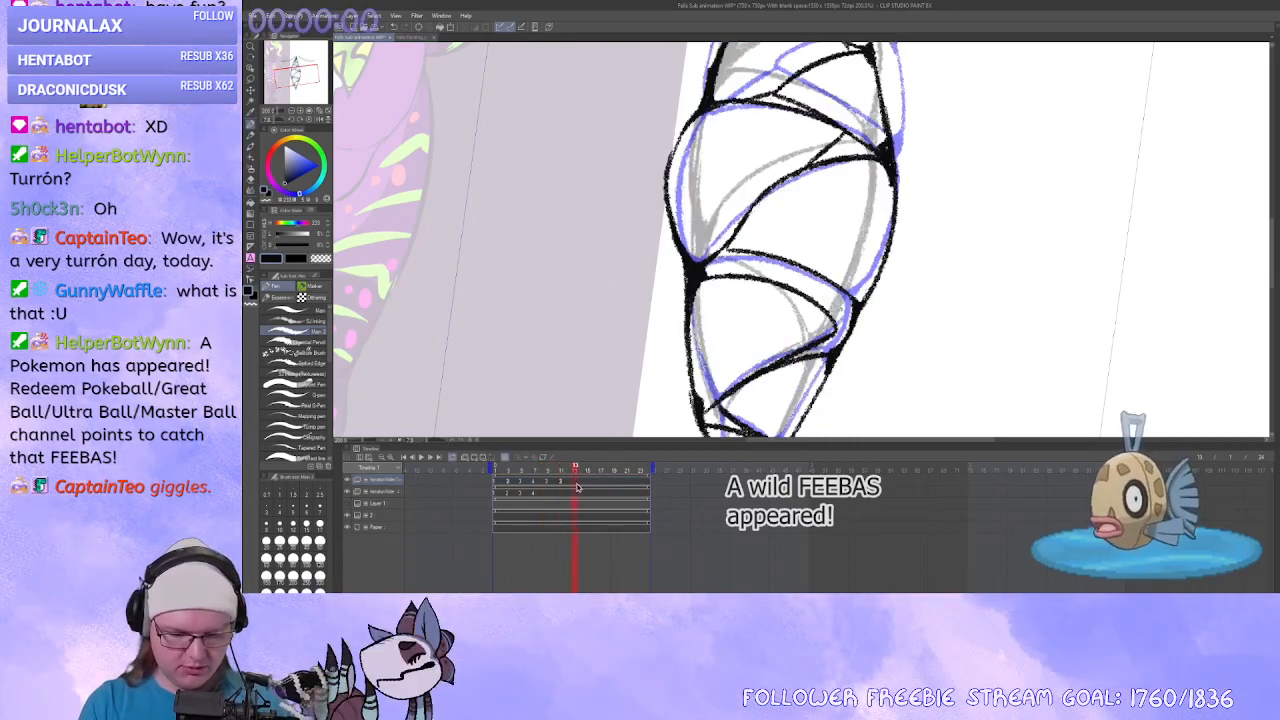
{"action": "left_click", "coordinate": [590, 306]}
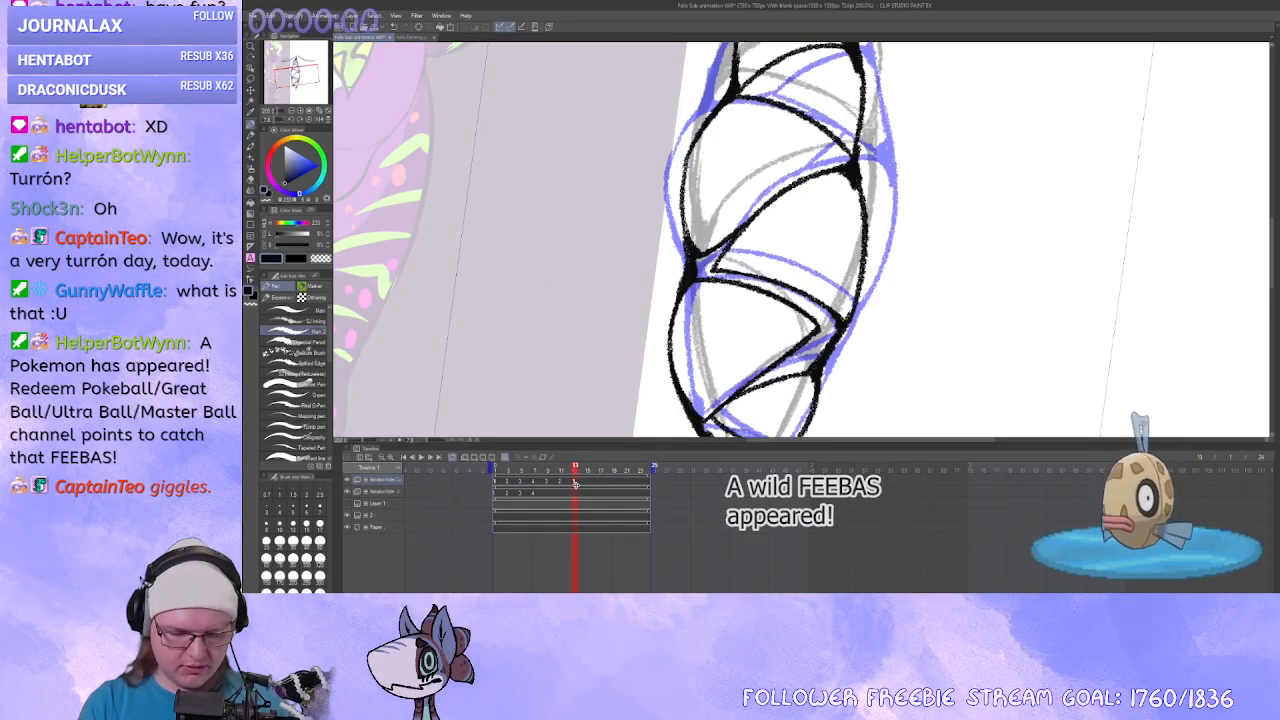
{"action": "left_click_drag", "start_coordinate": [575, 484], "coordinate": [537, 487]}
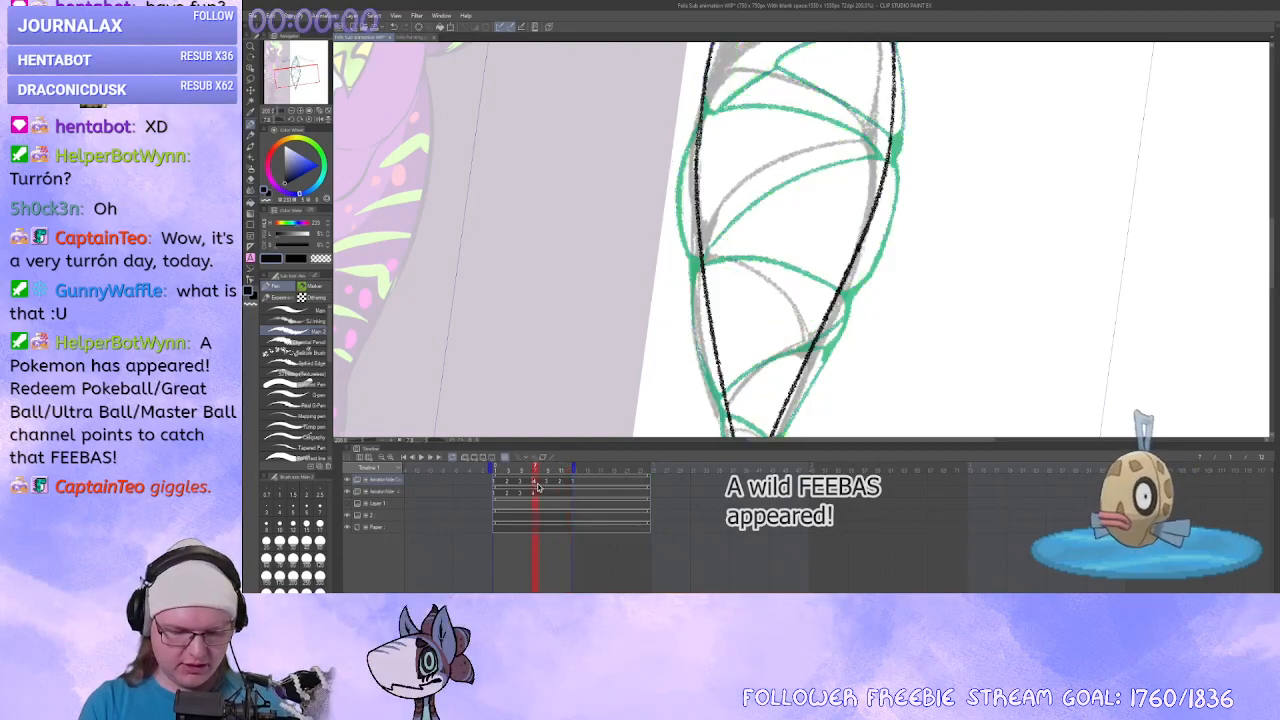
On frame 7, fill the mouth's peak black and ink the topmost small tooth with its rounded right edge below it.
{"action": "left_click_drag", "start_coordinate": [803, 213], "coordinate": [760, 218]}
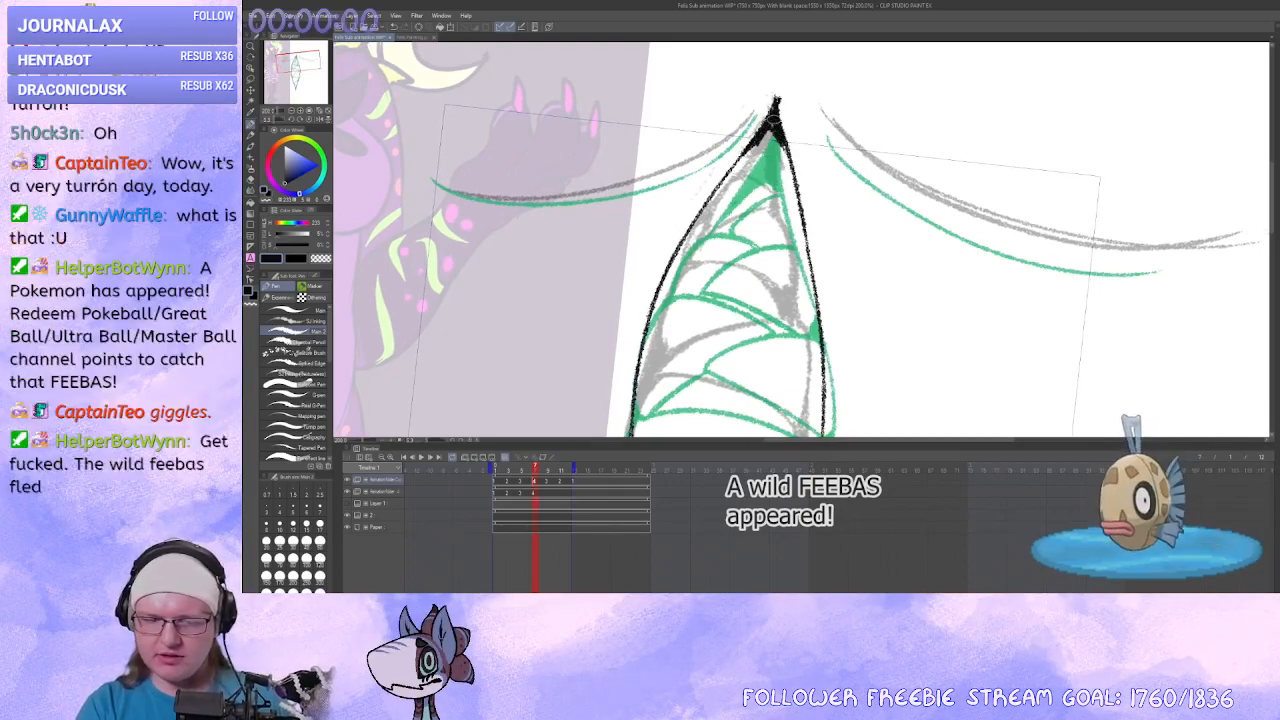
{"action": "left_click_drag", "start_coordinate": [778, 92], "coordinate": [765, 90]}
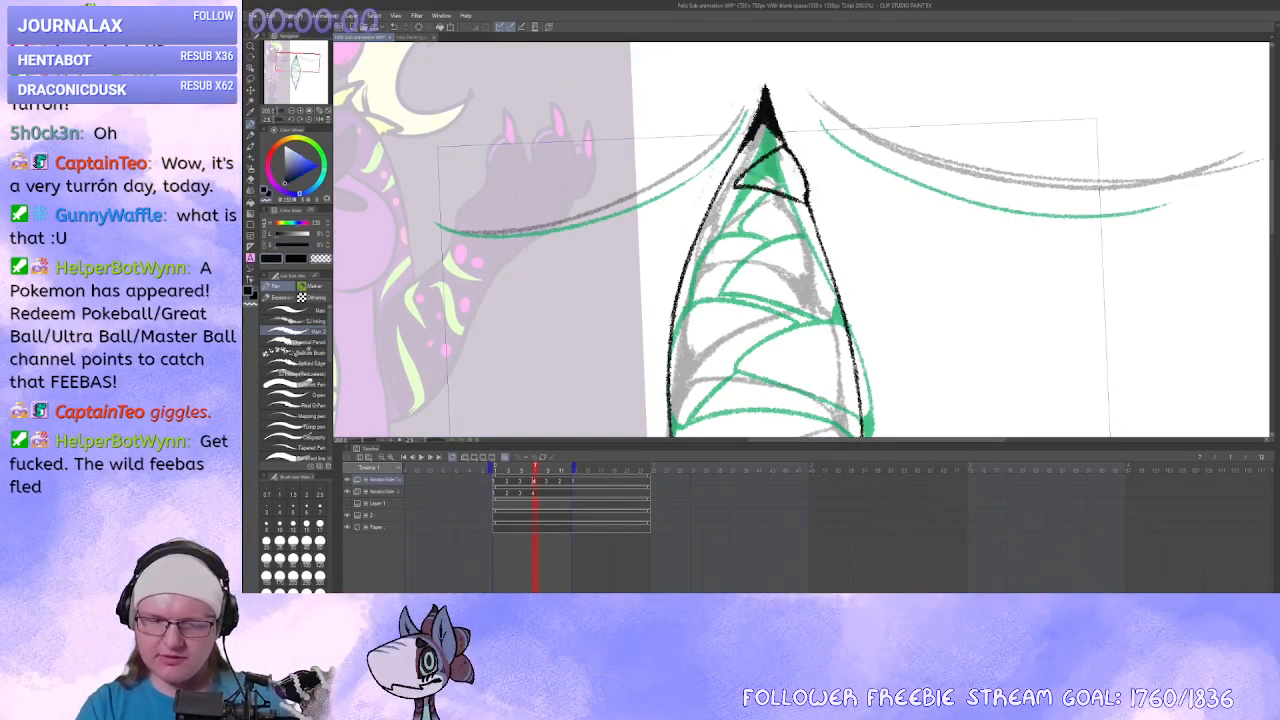
{"action": "mouse_move", "coordinate": [748, 143]}
{"action": "left_mouse_down"}
{"action": "mouse_move", "coordinate": [724, 215]}
{"action": "mouse_move", "coordinate": [736, 191]}
{"action": "left_mouse_up"}
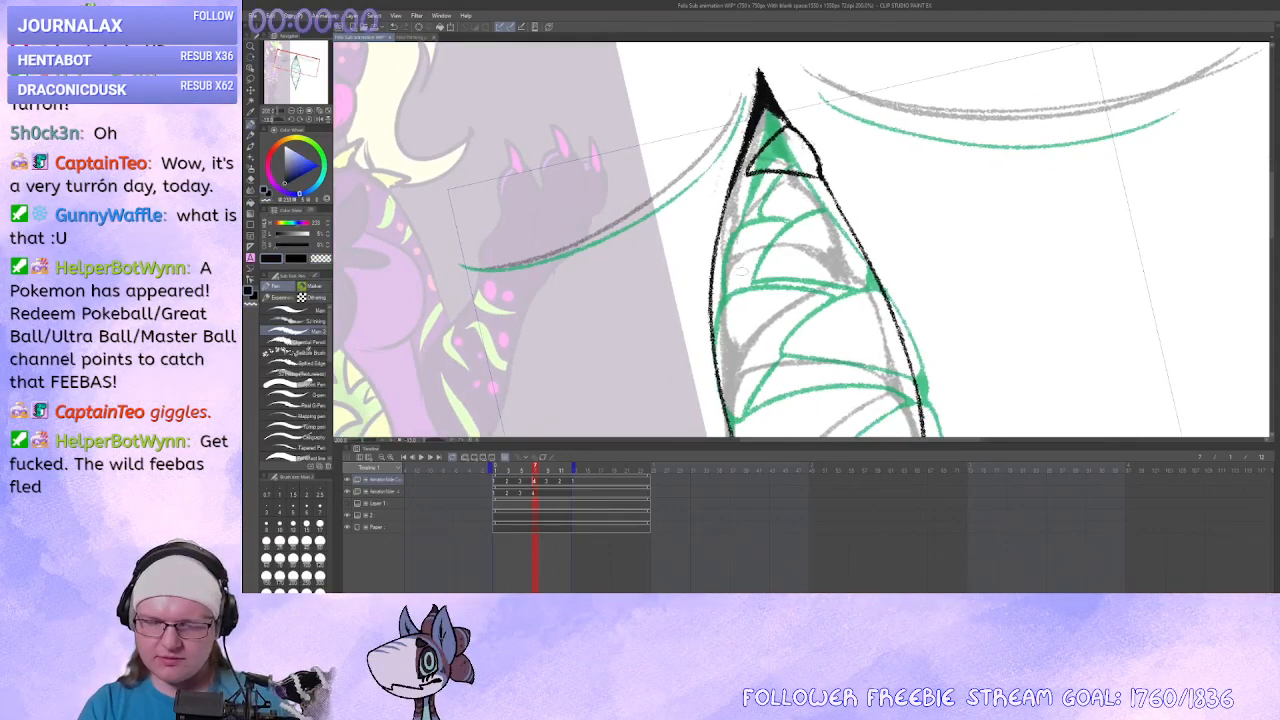
{"action": "left_click_drag", "start_coordinate": [742, 271], "coordinate": [739, 250]}
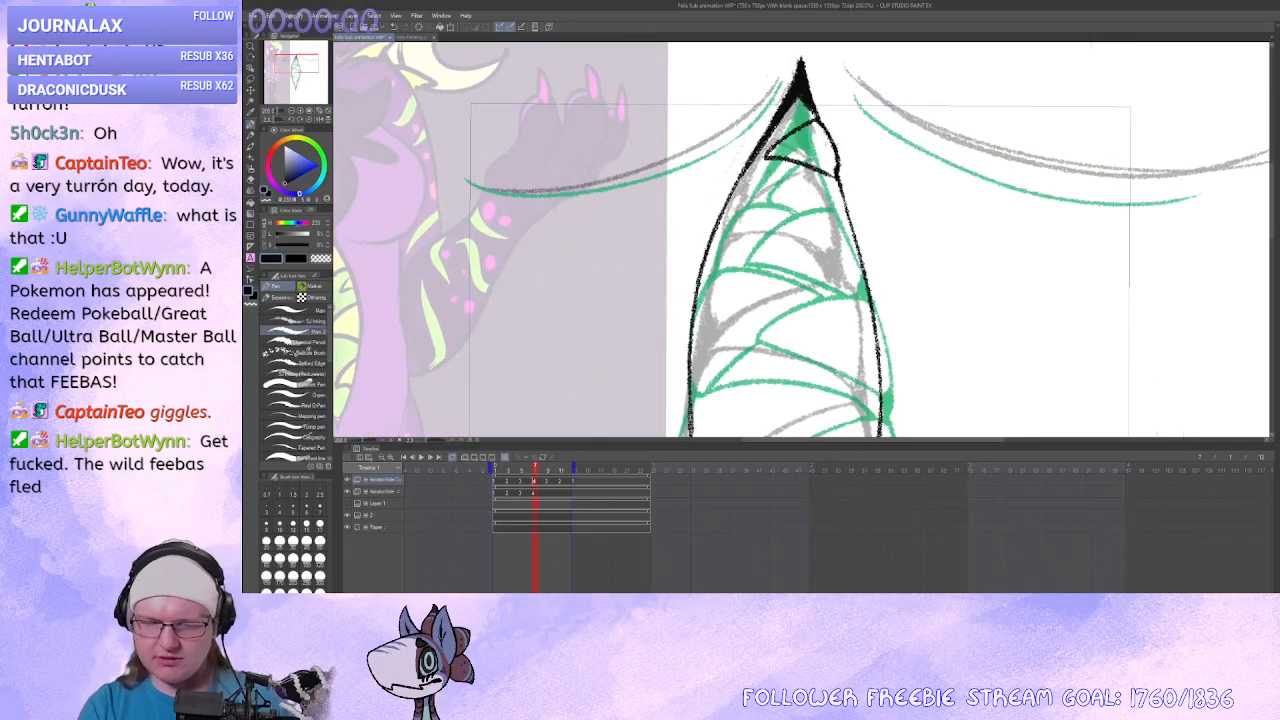
Ink the small left tooth below the peak with a rounded outer edge, erase the stray edge line and fill its lower corner black.
{"action": "mouse_move", "coordinate": [742, 168]}
{"action": "left_mouse_down"}
{"action": "mouse_move", "coordinate": [812, 186]}
{"action": "mouse_move", "coordinate": [708, 255]}
{"action": "mouse_move", "coordinate": [752, 167]}
{"action": "mouse_move", "coordinate": [710, 226]}
{"action": "mouse_move", "coordinate": [706, 257]}
{"action": "mouse_move", "coordinate": [742, 176]}
{"action": "left_mouse_up"}
{"action": "key", "text": "ctrl+z"}
{"action": "key", "text": "x"}
{"action": "key", "text": "c"}
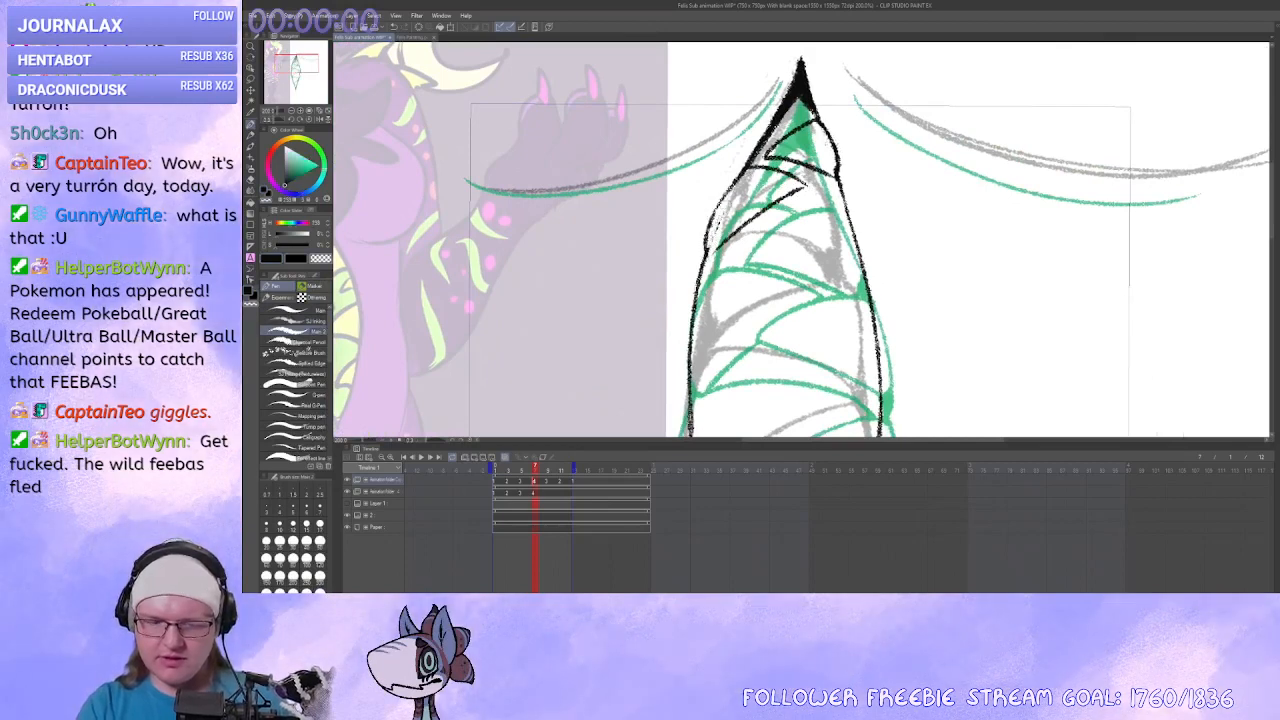
{"action": "mouse_move", "coordinate": [712, 232]}
{"action": "left_mouse_down"}
{"action": "mouse_move", "coordinate": [748, 172]}
{"action": "mouse_move", "coordinate": [707, 249]}
{"action": "left_mouse_up"}
{"action": "left_click_drag", "start_coordinate": [727, 197], "coordinate": [739, 180]}
{"action": "key", "text": "x"}
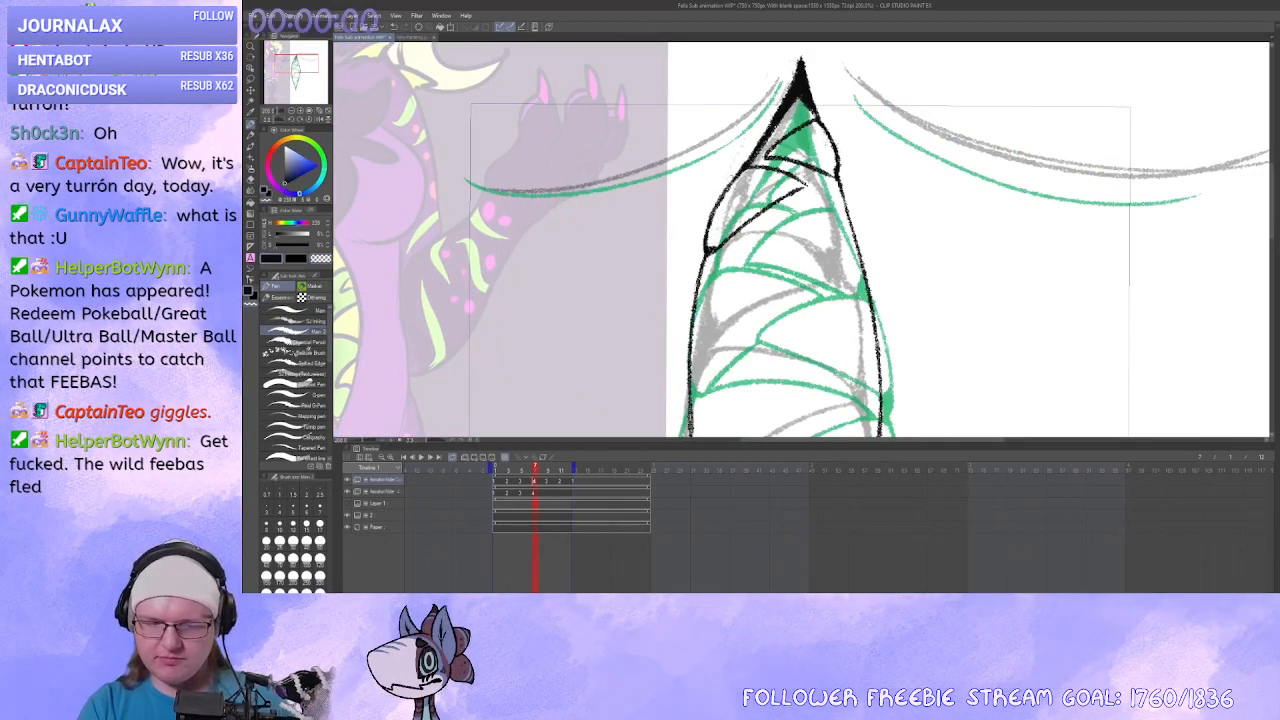
{"action": "mouse_move", "coordinate": [727, 197]}
{"action": "left_mouse_down"}
{"action": "mouse_move", "coordinate": [730, 122]}
{"action": "mouse_move", "coordinate": [707, 220]}
{"action": "mouse_move", "coordinate": [700, 212]}
{"action": "left_mouse_up"}
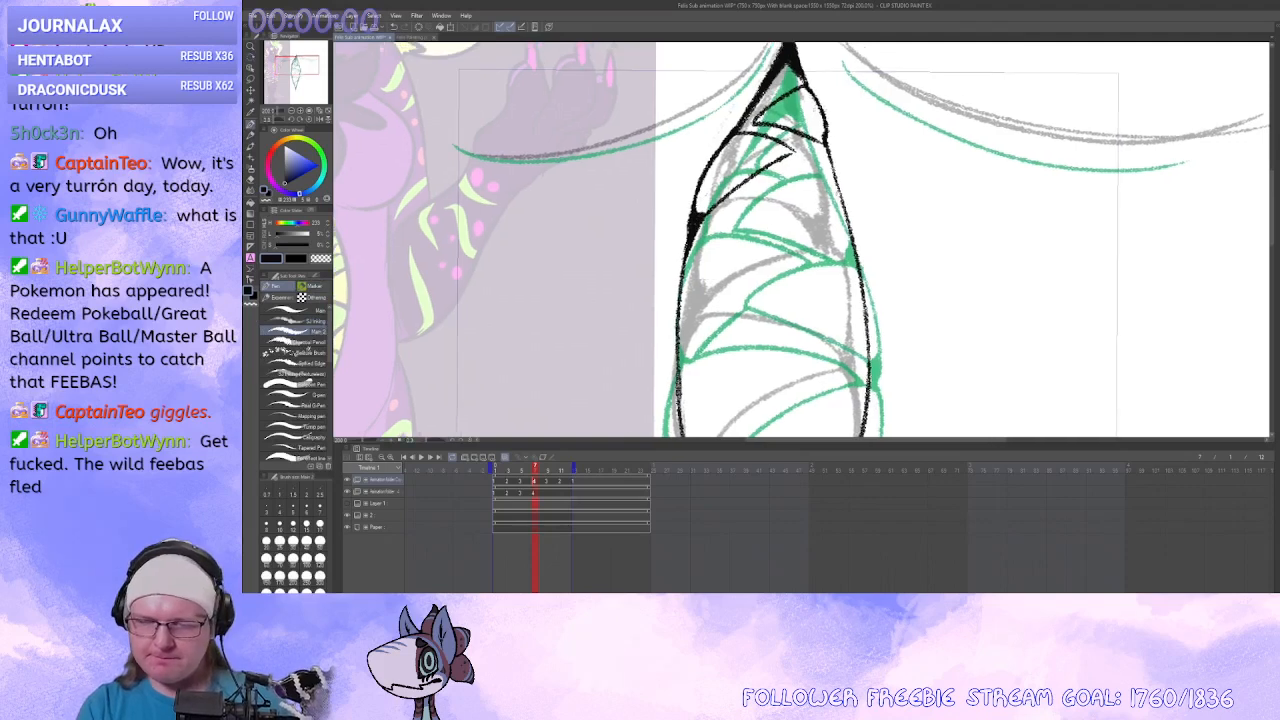
Ink the small right tooth below it with top and lower lines and a bulging outer edge, undoing misplaced strokes.
{"action": "left_click_drag", "start_coordinate": [834, 171], "coordinate": [858, 231]}
{"action": "key", "text": "ctrl+z"}
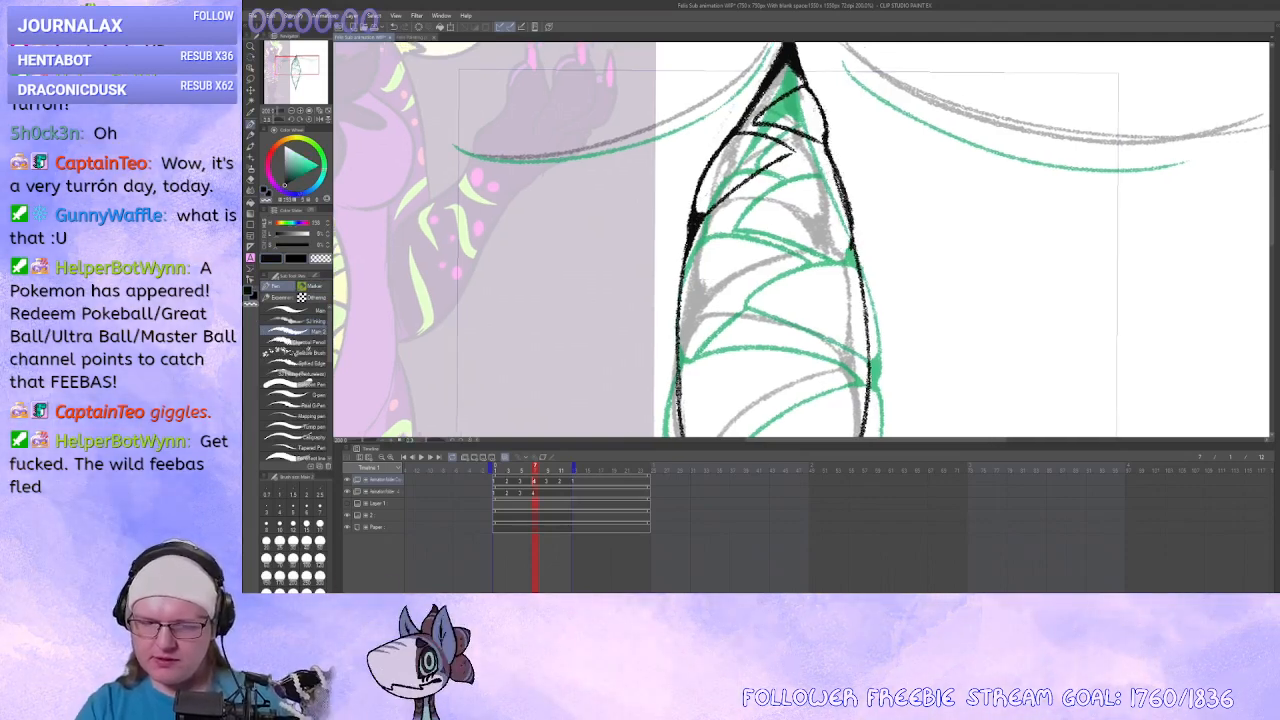
{"action": "key", "text": "ctrl+z"}
{"action": "left_click", "coordinate": [829, 154], "text": "alt"}
{"action": "mouse_move", "coordinate": [829, 156]}
{"action": "left_mouse_down"}
{"action": "mouse_move", "coordinate": [742, 210]}
{"action": "mouse_move", "coordinate": [827, 155]}
{"action": "left_mouse_up"}
{"action": "key", "text": "ctrl+z"}
{"action": "mouse_move", "coordinate": [767, 254]}
{"action": "left_mouse_down"}
{"action": "mouse_move", "coordinate": [790, 273]}
{"action": "mouse_move", "coordinate": [857, 187]}
{"action": "mouse_move", "coordinate": [874, 223]}
{"action": "mouse_move", "coordinate": [864, 281]}
{"action": "left_mouse_up"}
{"action": "key", "text": "ctrl+z"}
{"action": "left_click_drag", "start_coordinate": [864, 281], "coordinate": [842, 259]}
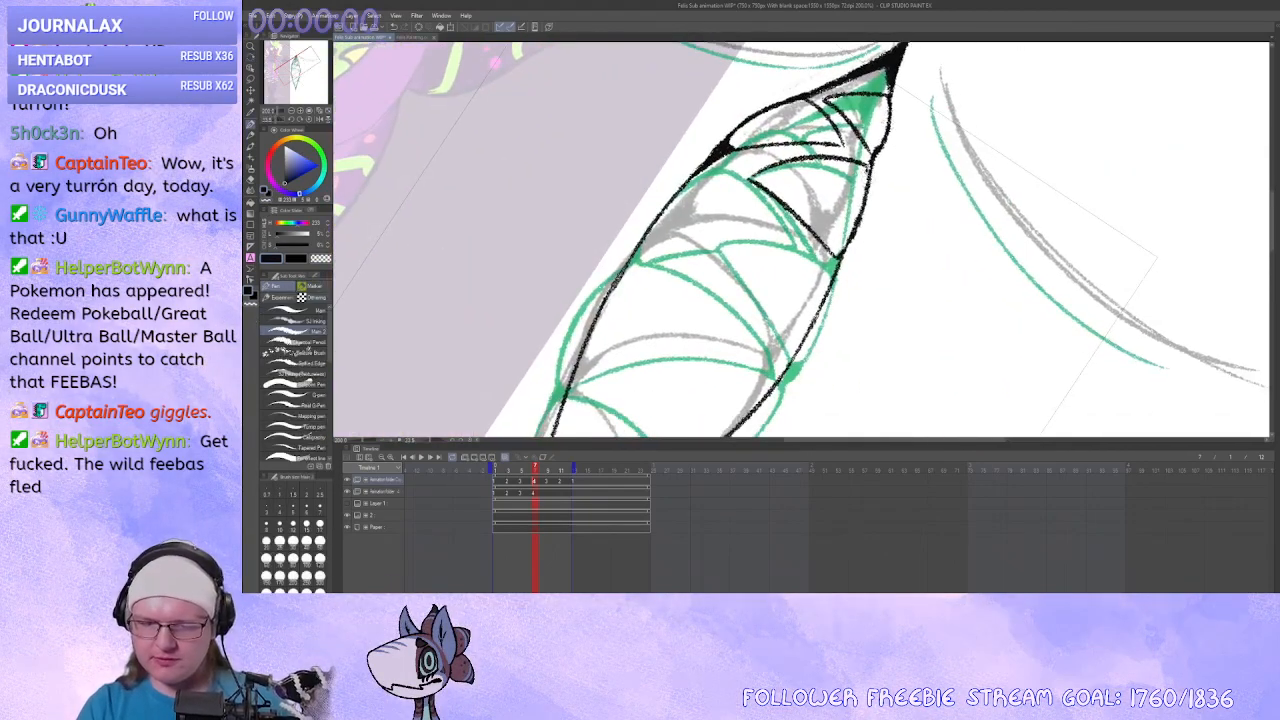
Thicken the small right tooth's rounded outer edge and fill its lower corner black.
{"action": "key", "text": "ctrl+z"}
{"action": "left_click_drag", "start_coordinate": [868, 168], "coordinate": [843, 250]}
{"action": "left_click", "coordinate": [868, 172], "text": "alt"}
{"action": "key", "text": "ctrl+z"}
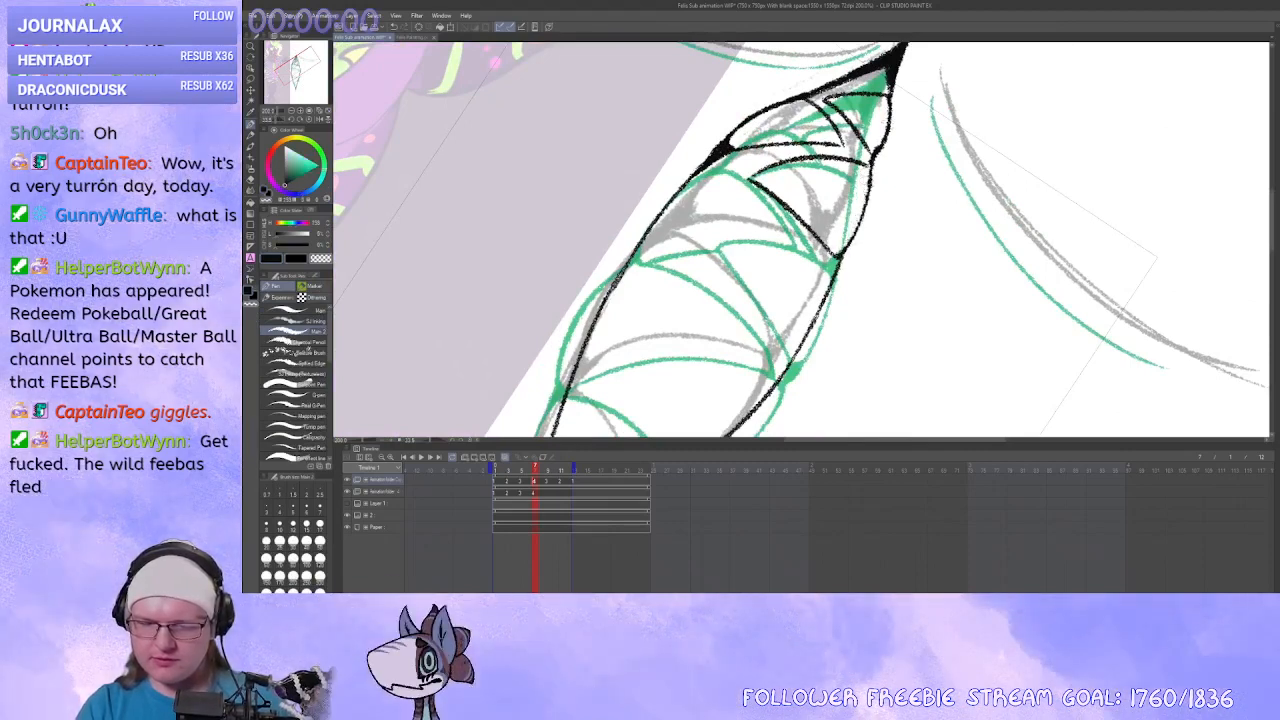
{"action": "left_click", "coordinate": [869, 172], "text": "alt"}
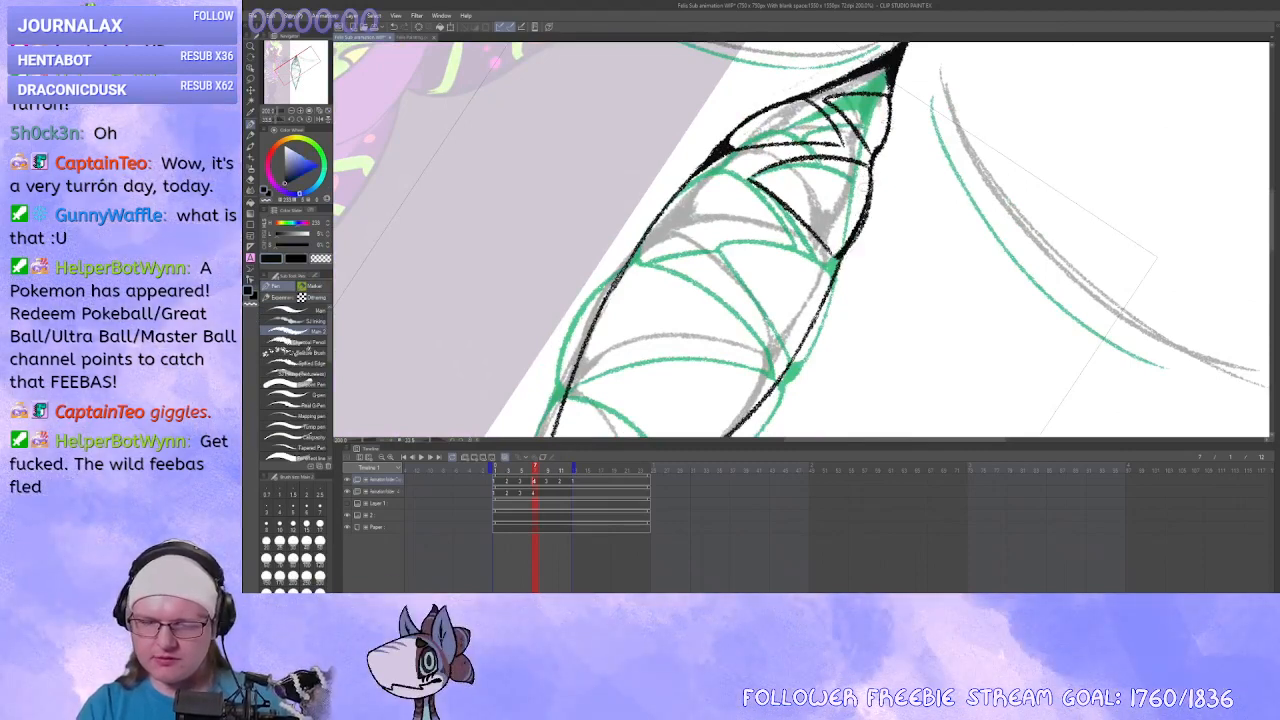
{"action": "left_click_drag", "start_coordinate": [838, 252], "coordinate": [857, 278]}
{"action": "left_click", "coordinate": [839, 214], "text": "alt"}
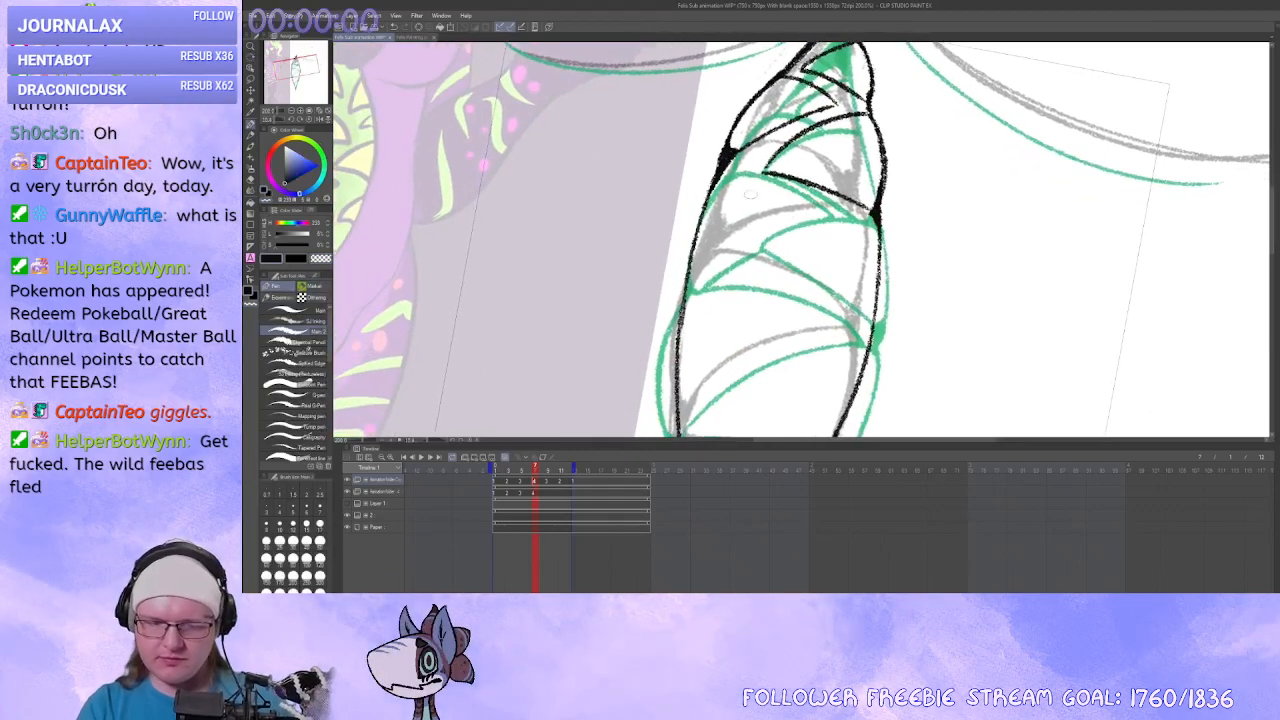
{"action": "left_click_drag", "start_coordinate": [776, 268], "coordinate": [811, 205]}
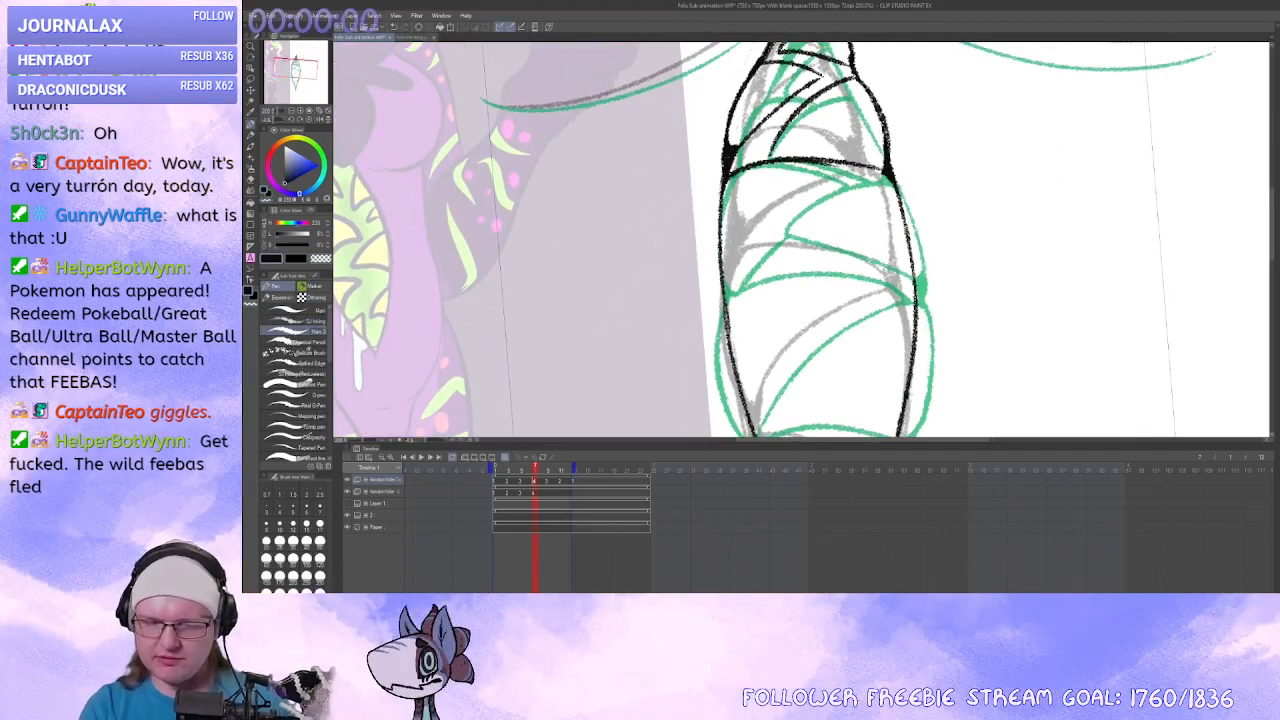
{"action": "left_click_drag", "start_coordinate": [726, 178], "coordinate": [864, 168]}
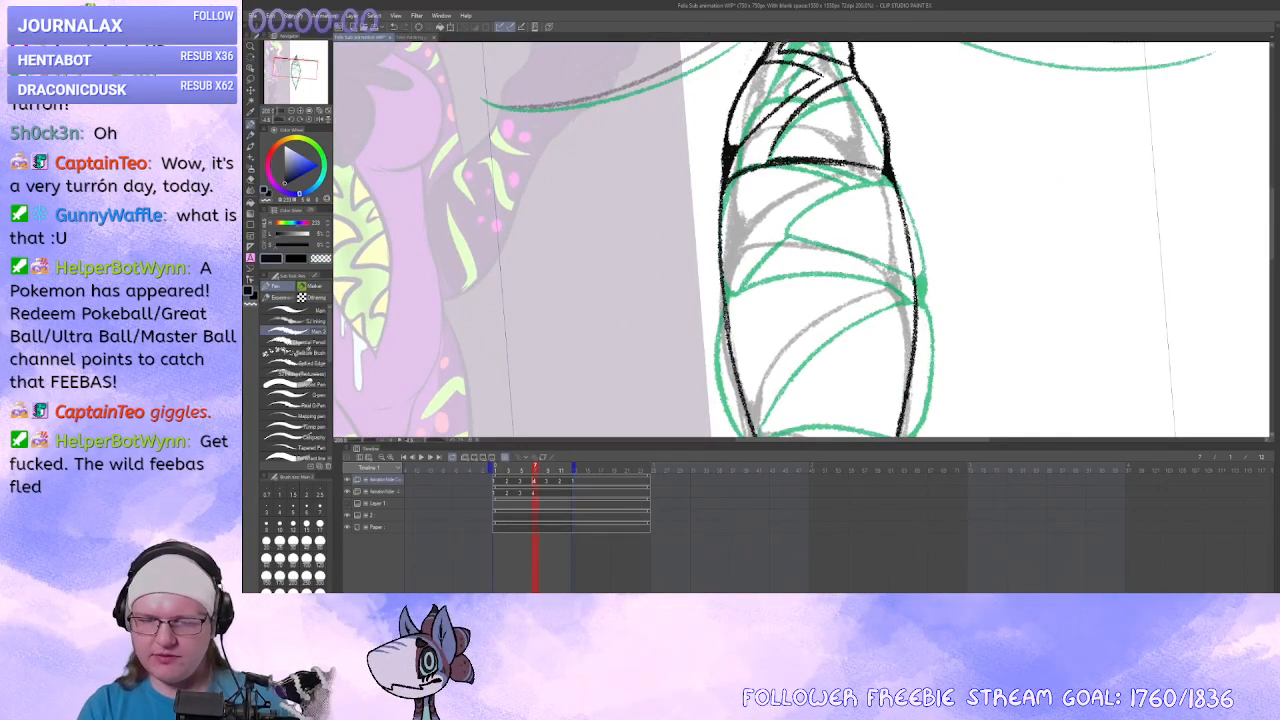
{"action": "key", "text": "ctrl+z"}
{"action": "key", "text": "ctrl+z"}
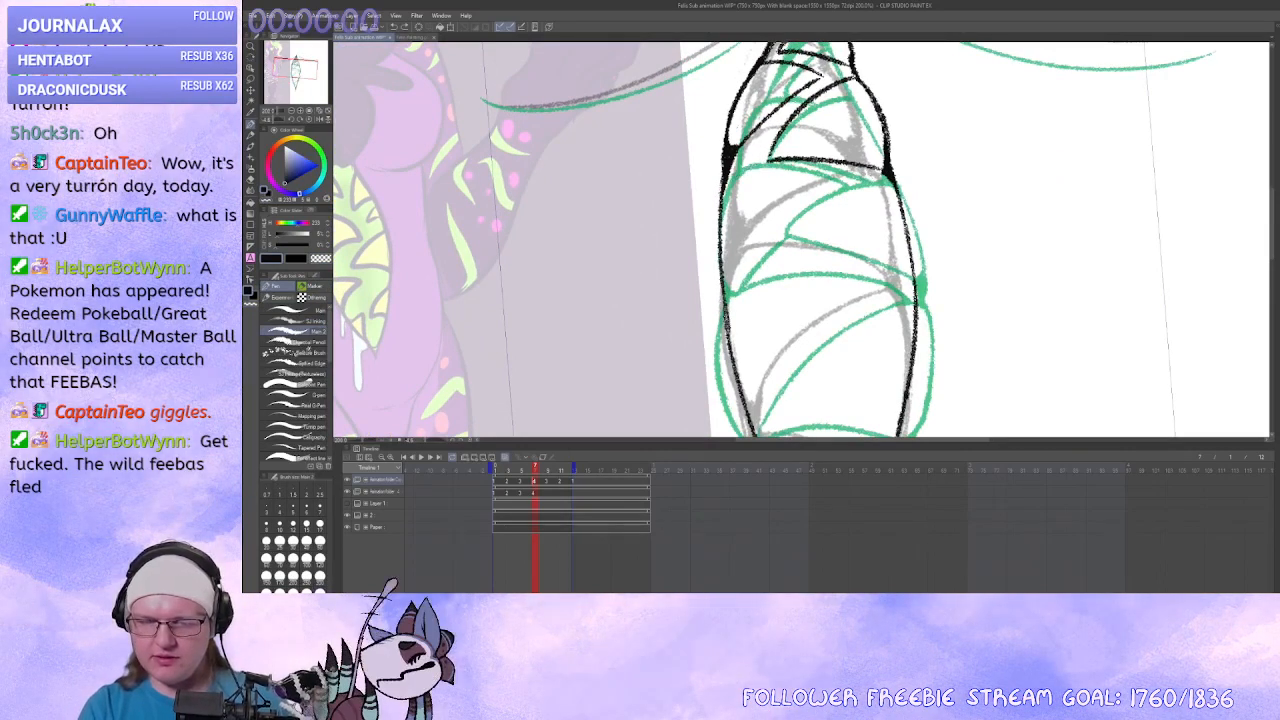
Redraw the mouth's left edge below the small left tooth with a straighter line and erase the old outline.
{"action": "left_click_drag", "start_coordinate": [853, 196], "coordinate": [890, 203]}
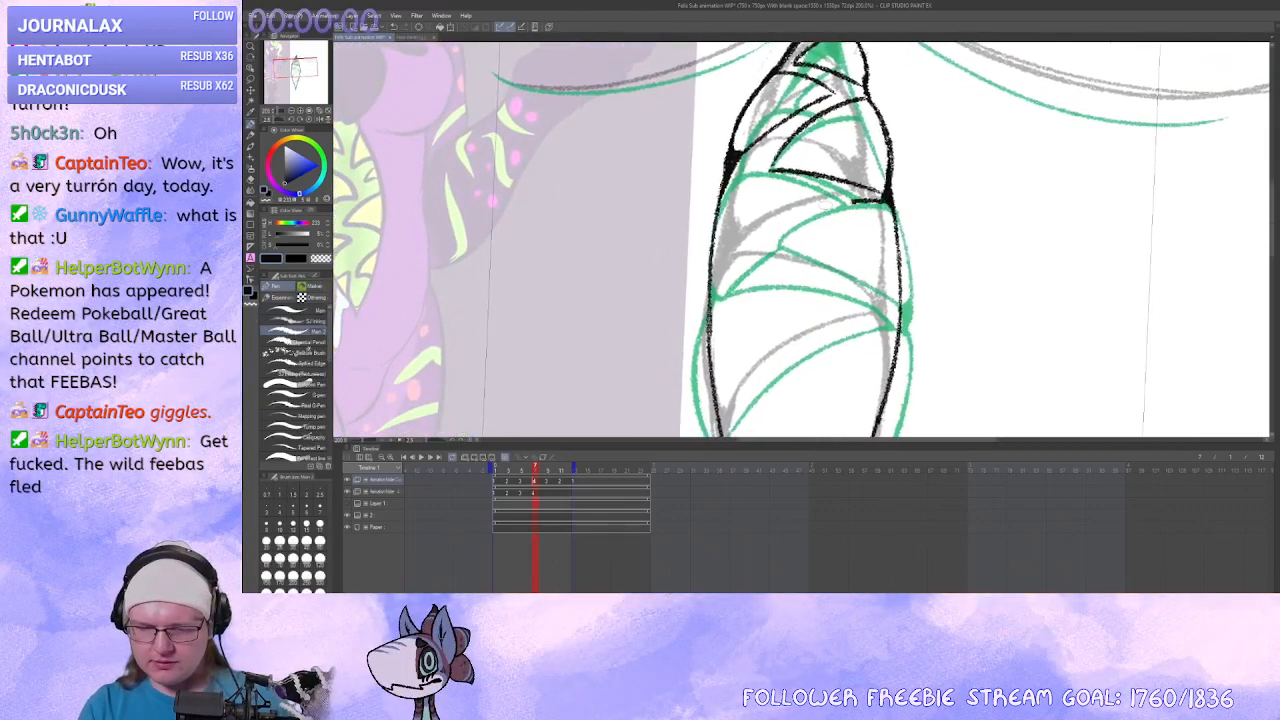
{"action": "mouse_move", "coordinate": [800, 300]}
{"action": "left_mouse_down"}
{"action": "mouse_move", "coordinate": [805, 240]}
{"action": "mouse_move", "coordinate": [920, 262]}
{"action": "left_mouse_up"}
{"action": "left_click", "coordinate": [803, 138], "text": "alt"}
{"action": "left_click_drag", "start_coordinate": [803, 140], "coordinate": [684, 255]}
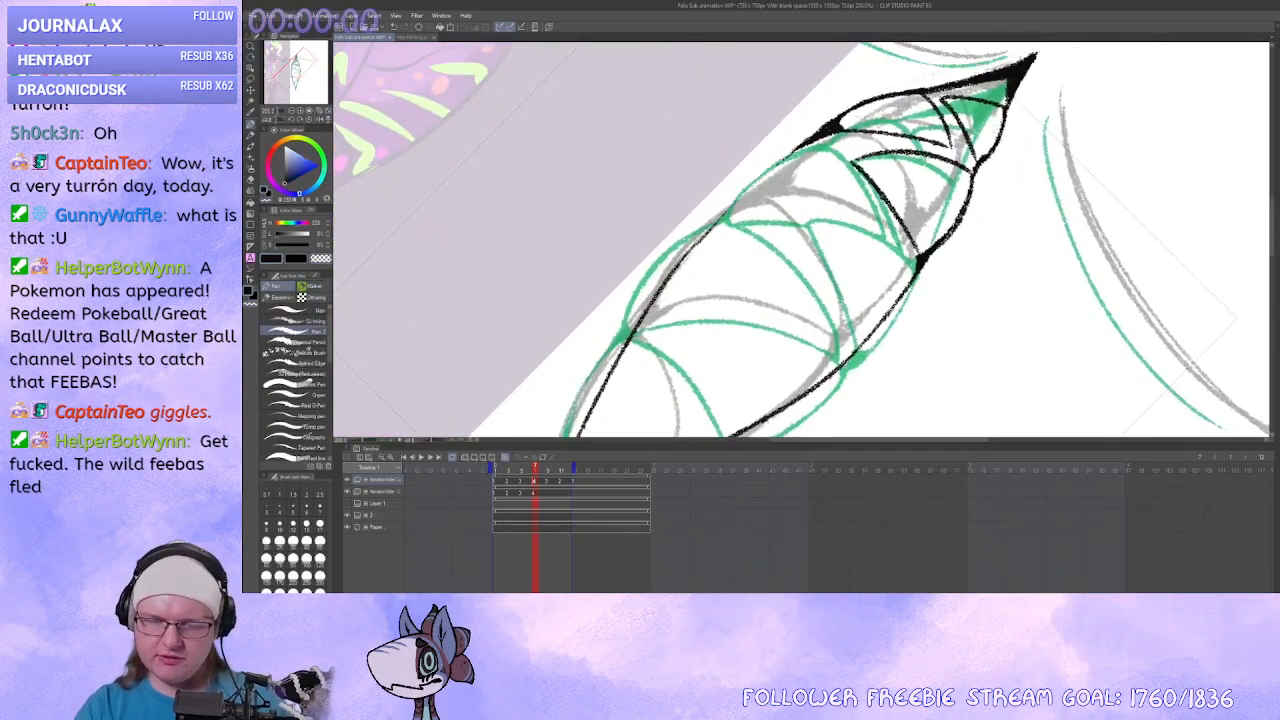
{"action": "left_click_drag", "start_coordinate": [648, 298], "coordinate": [738, 205]}
{"action": "left_click_drag", "start_coordinate": [645, 317], "coordinate": [809, 143]}
{"action": "left_click_drag", "start_coordinate": [800, 140], "coordinate": [828, 143]}
{"action": "left_click_drag", "start_coordinate": [740, 260], "coordinate": [855, 183]}
{"action": "key", "text": "c"}
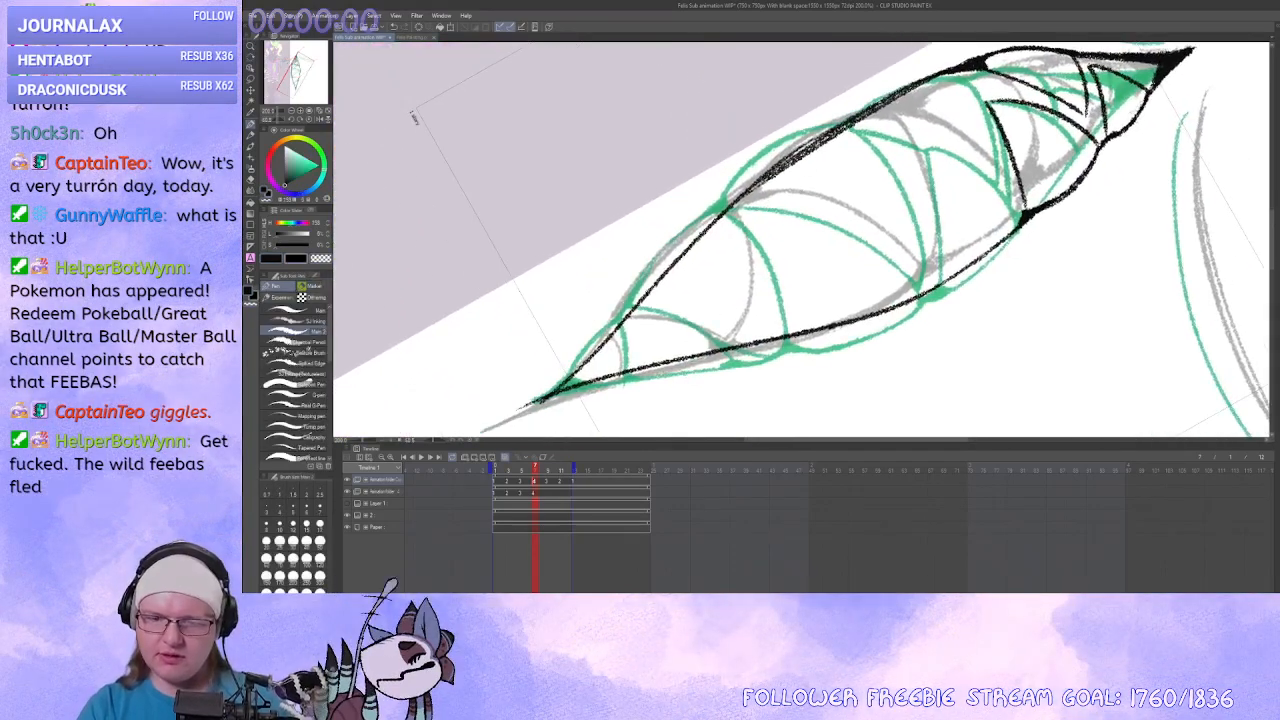
{"action": "left_click_drag", "start_coordinate": [902, 88], "coordinate": [716, 220]}
{"action": "mouse_move", "coordinate": [744, 193]}
{"action": "left_mouse_down"}
{"action": "mouse_move", "coordinate": [838, 128]}
{"action": "mouse_move", "coordinate": [677, 260]}
{"action": "left_mouse_up"}
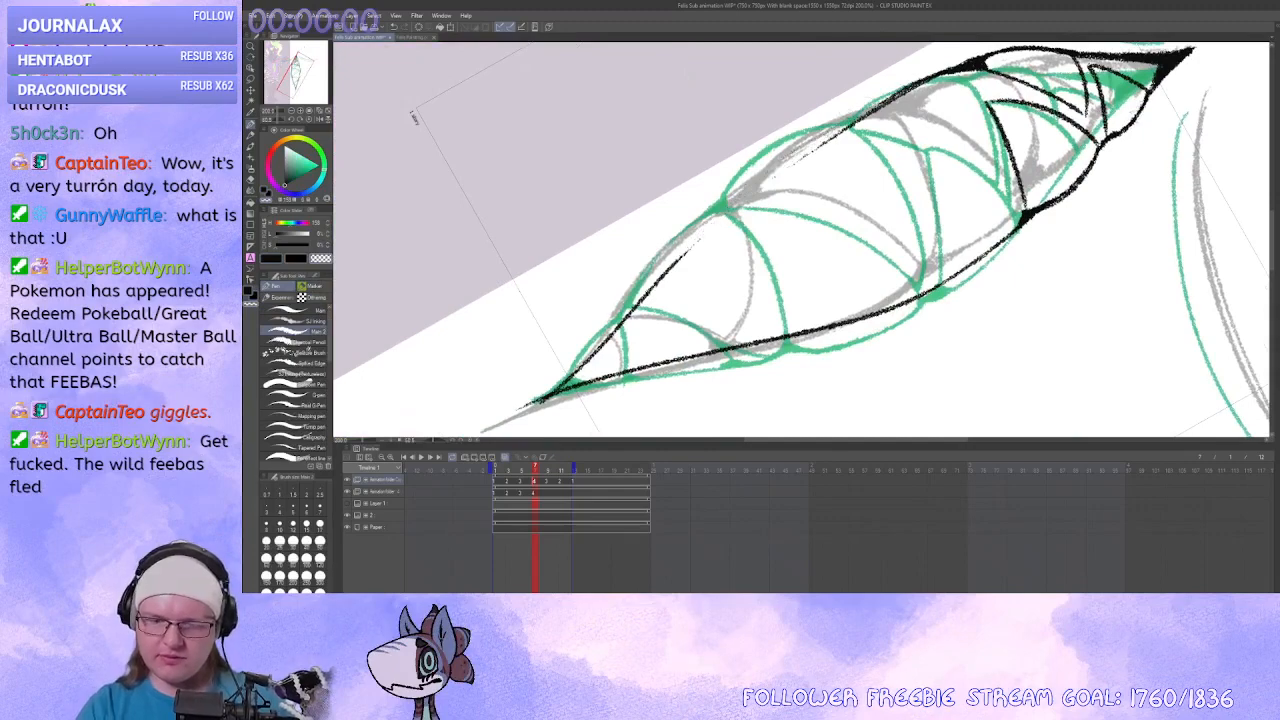
{"action": "left_click_drag", "start_coordinate": [585, 365], "coordinate": [940, 78]}
Redraw the mouth's right edge straighter down to the bottom tip and erase the old outline beside it.
{"action": "scroll", "coordinate": [978, 271], "scroll_direction": "up", "scroll_amount": 3}
{"action": "mouse_move", "coordinate": [978, 271]}
{"action": "left_mouse_down"}
{"action": "mouse_move", "coordinate": [734, 294]}
{"action": "mouse_move", "coordinate": [805, 195]}
{"action": "left_mouse_up"}
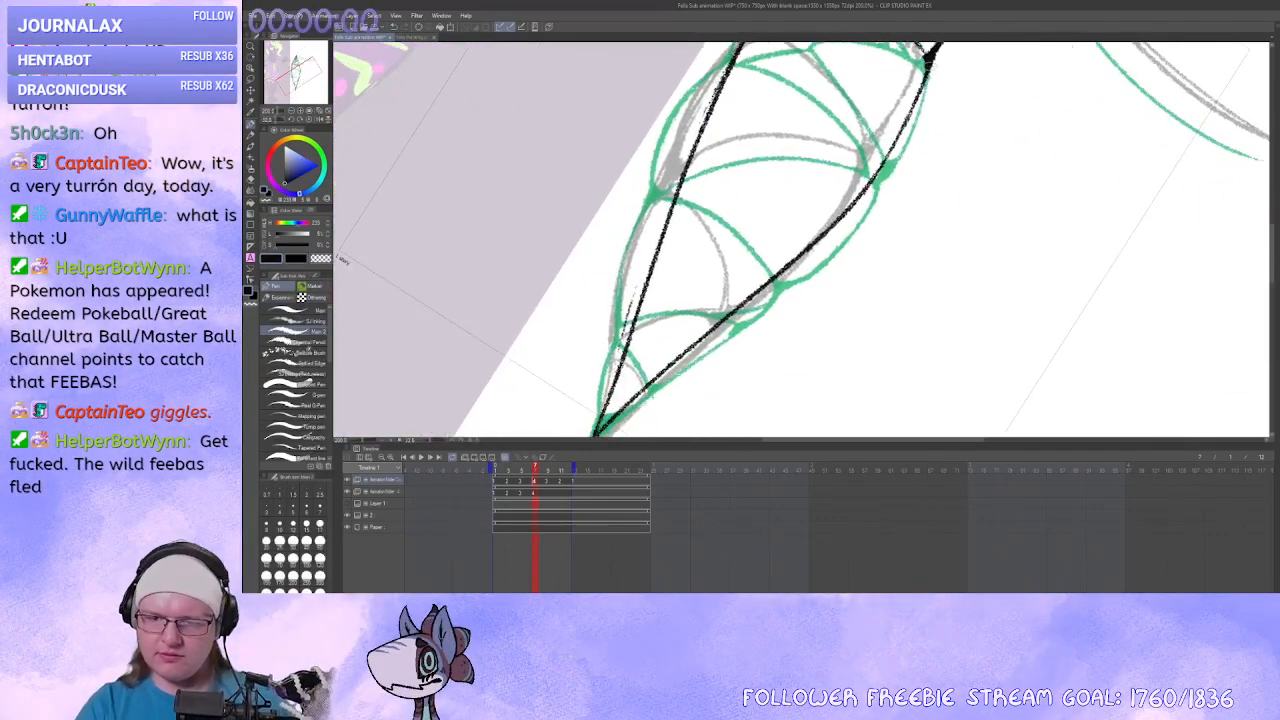
{"action": "mouse_move", "coordinate": [931, 62]}
{"action": "left_mouse_down"}
{"action": "mouse_move", "coordinate": [850, 201]}
{"action": "mouse_move", "coordinate": [888, 130]}
{"action": "mouse_move", "coordinate": [745, 295]}
{"action": "left_mouse_up"}
{"action": "key", "text": "ctrl+z"}
{"action": "left_click_drag", "start_coordinate": [784, 254], "coordinate": [608, 414]}
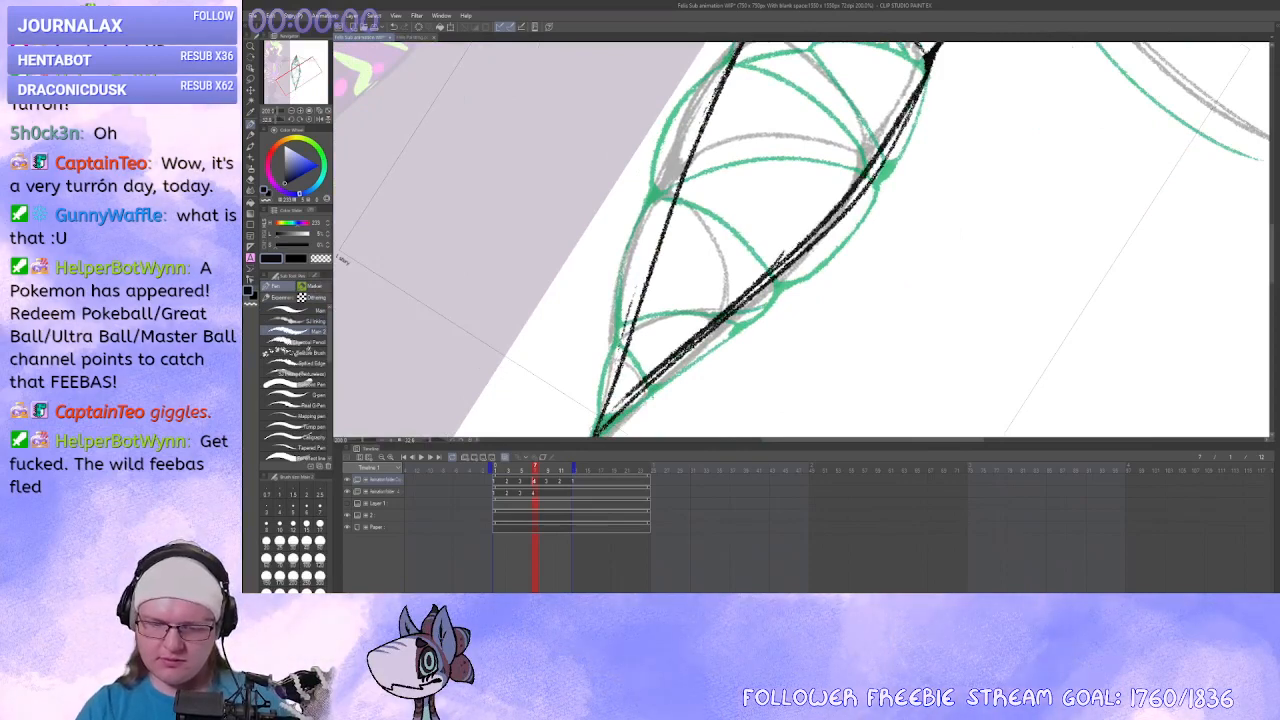
{"action": "left_click_drag", "start_coordinate": [700, 300], "coordinate": [755, 222]}
{"action": "mouse_move", "coordinate": [736, 276]}
{"action": "left_mouse_down"}
{"action": "mouse_move", "coordinate": [636, 372]}
{"action": "mouse_move", "coordinate": [884, 148]}
{"action": "mouse_move", "coordinate": [753, 290]}
{"action": "mouse_move", "coordinate": [828, 184]}
{"action": "left_mouse_up"}
{"action": "key", "text": "c"}
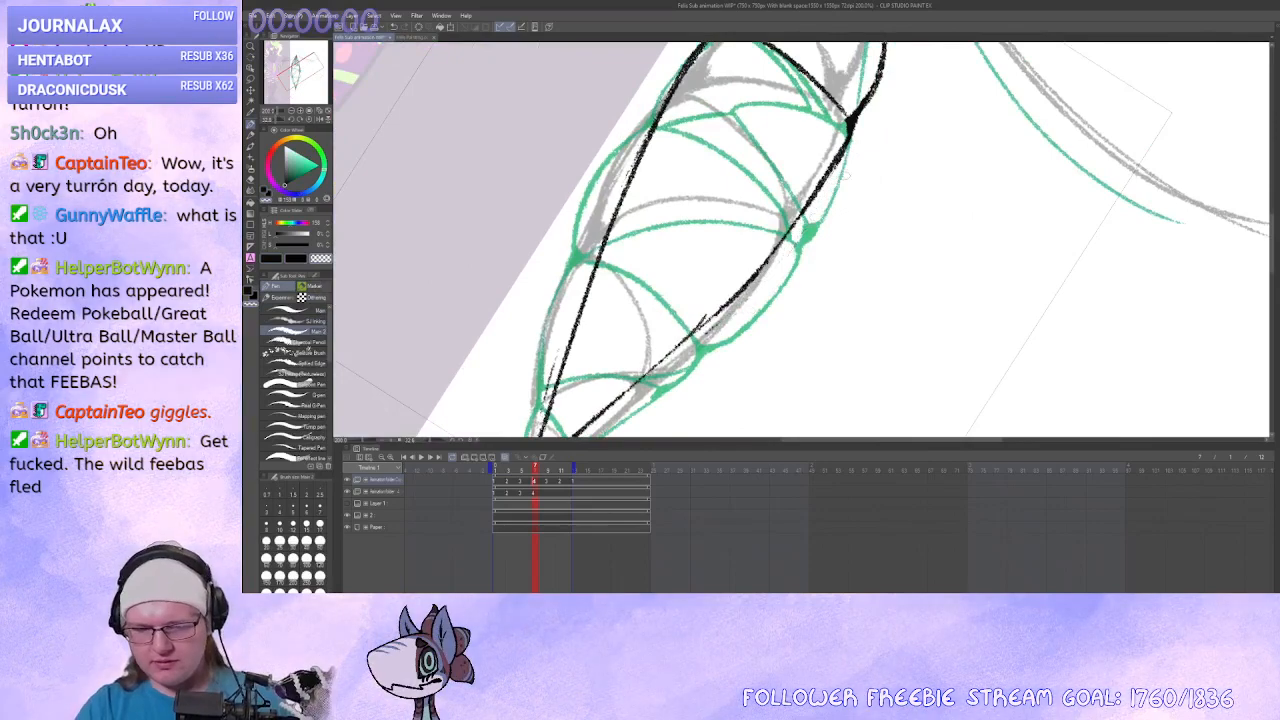
{"action": "mouse_move", "coordinate": [703, 322]}
{"action": "left_mouse_down"}
{"action": "mouse_move", "coordinate": [778, 238]}
{"action": "mouse_move", "coordinate": [652, 212]}
{"action": "left_mouse_up"}
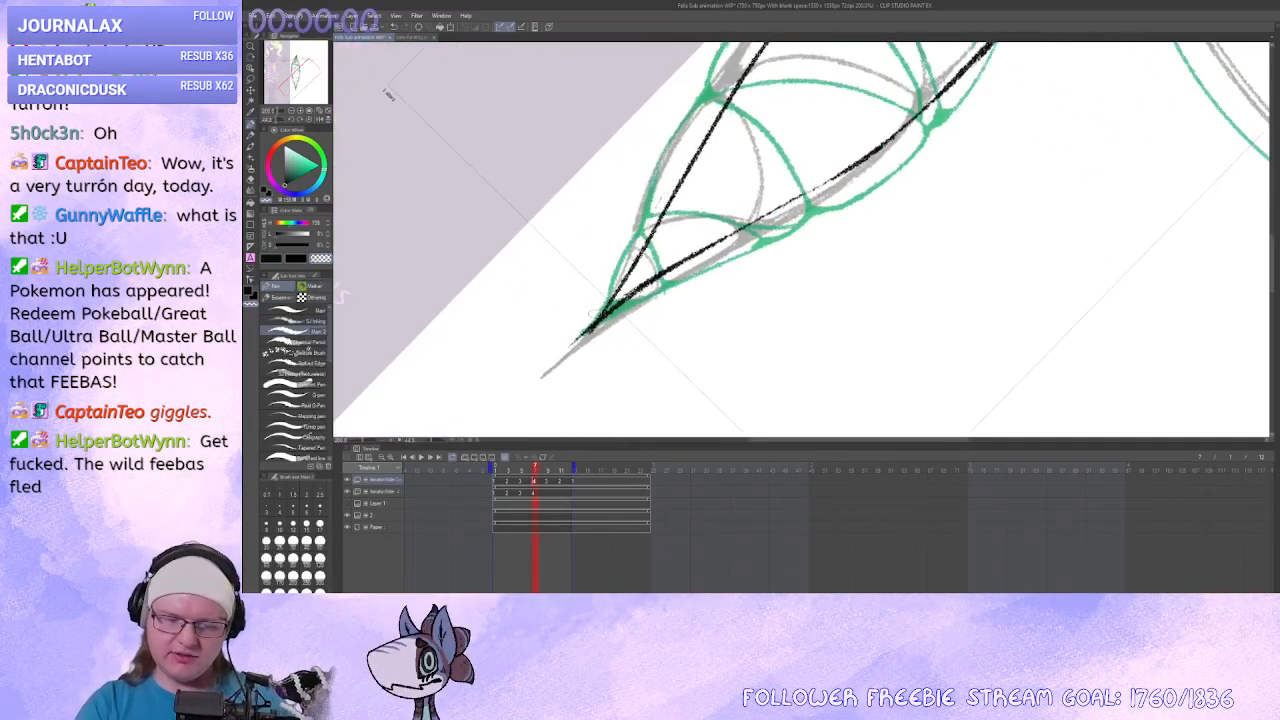
{"action": "left_click_drag", "start_coordinate": [603, 287], "coordinate": [668, 440]}
{"action": "mouse_move", "coordinate": [700, 240]}
{"action": "left_mouse_down"}
{"action": "mouse_move", "coordinate": [692, 262]}
{"action": "mouse_move", "coordinate": [742, 340]}
{"action": "left_mouse_up"}
{"action": "left_click_drag", "start_coordinate": [840, 130], "coordinate": [713, 165]}
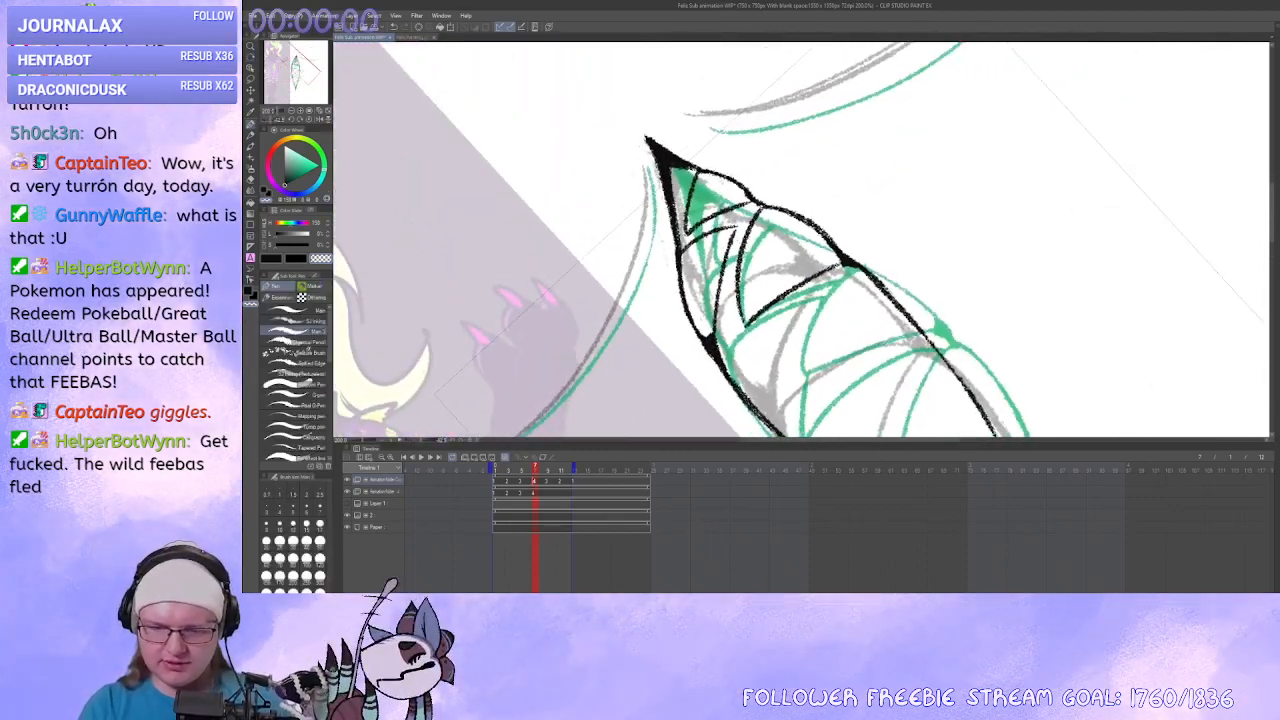
Ink the next left tooth's bulging outer edge below the small left tooth and erase the old edge line.
{"action": "left_click", "coordinate": [738, 230], "text": "alt"}
{"action": "mouse_move", "coordinate": [720, 231]}
{"action": "left_mouse_down"}
{"action": "mouse_move", "coordinate": [746, 225]}
{"action": "mouse_move", "coordinate": [745, 128]}
{"action": "left_mouse_up"}
{"action": "left_click_drag", "start_coordinate": [745, 300], "coordinate": [785, 235]}
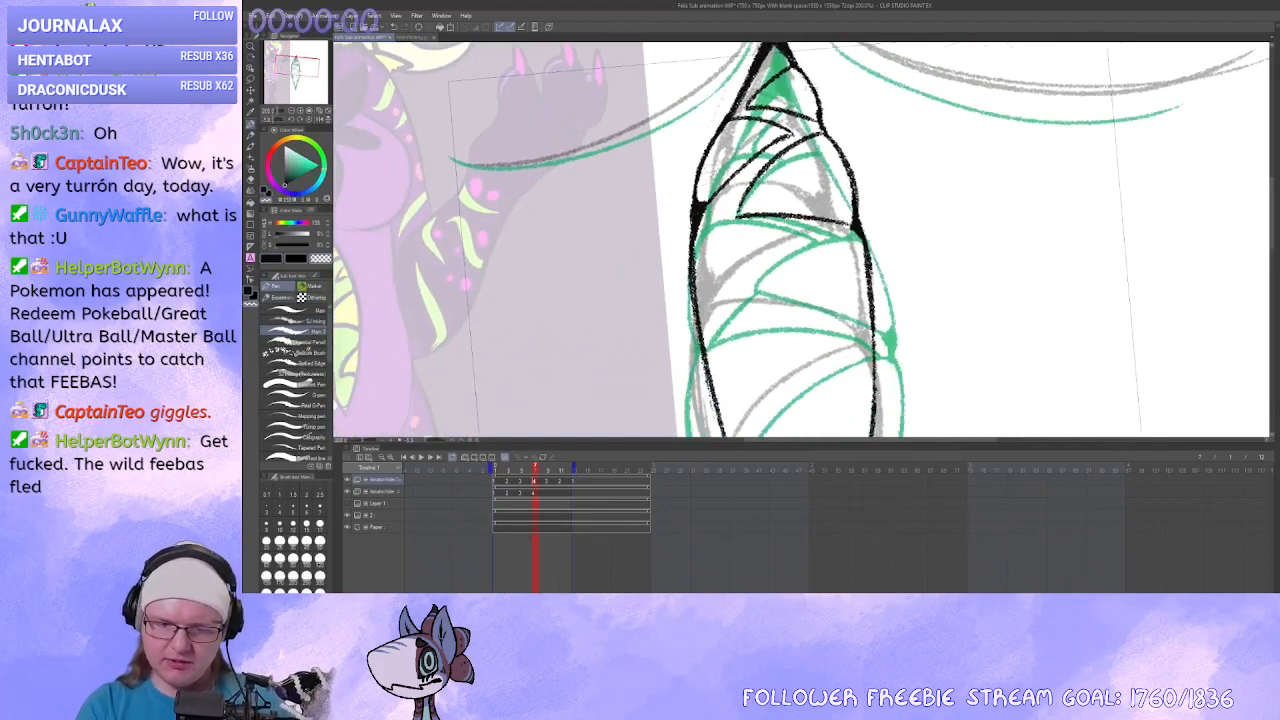
{"action": "left_click_drag", "start_coordinate": [840, 160], "coordinate": [765, 150]}
{"action": "mouse_move", "coordinate": [713, 236]}
{"action": "left_mouse_down"}
{"action": "mouse_move", "coordinate": [762, 201]}
{"action": "mouse_move", "coordinate": [826, 187]}
{"action": "mouse_move", "coordinate": [724, 248]}
{"action": "left_mouse_up"}
{"action": "key", "text": "ctrl+z"}
{"action": "left_click_drag", "start_coordinate": [765, 160], "coordinate": [808, 150]}
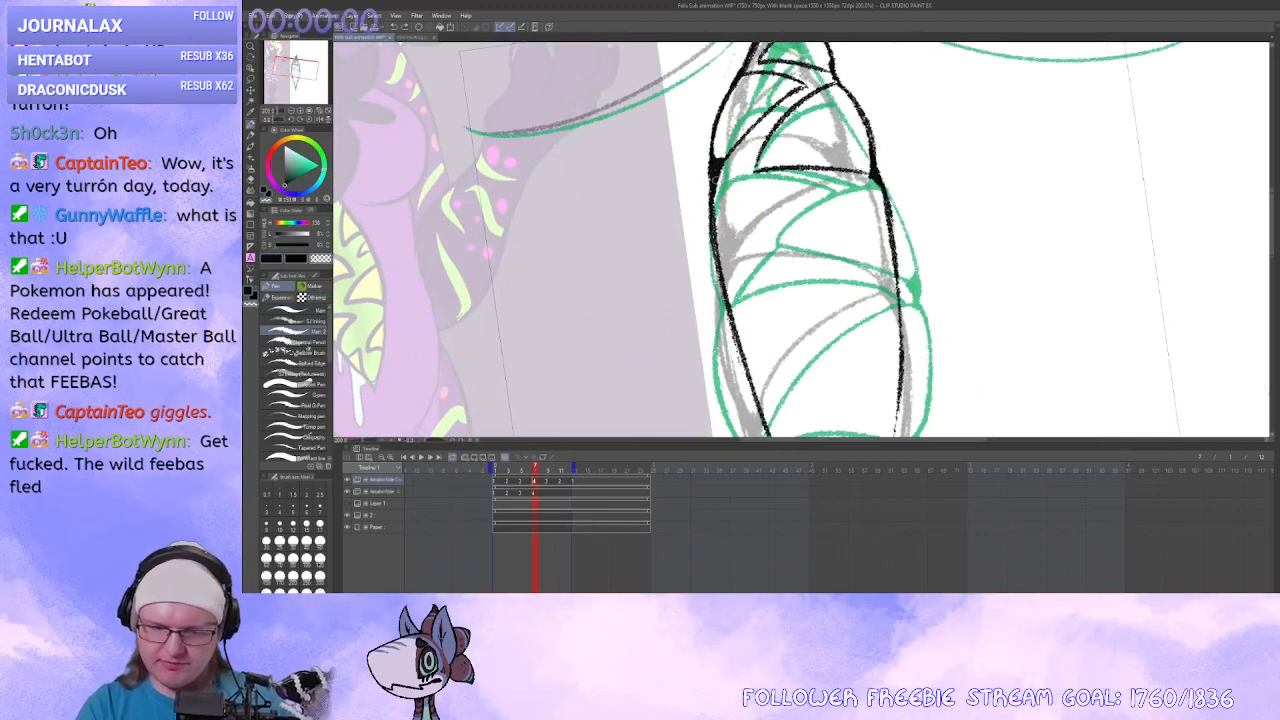
{"action": "key", "text": "c"}
{"action": "mouse_move", "coordinate": [713, 180]}
{"action": "left_mouse_down"}
{"action": "mouse_move", "coordinate": [713, 276]}
{"action": "mouse_move", "coordinate": [734, 300]}
{"action": "left_mouse_up"}
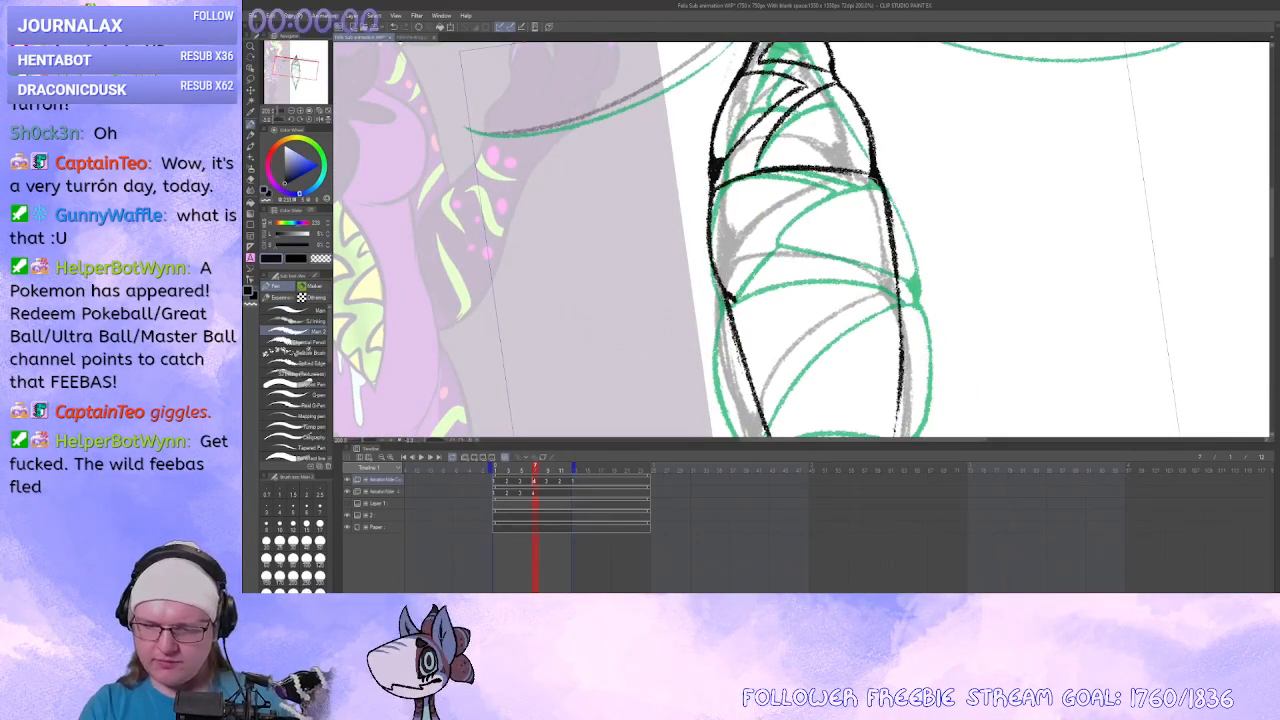
Ink this left tooth's upper line across to the right edge and its lower corner, undoing misplaced strokes.
{"action": "mouse_move", "coordinate": [851, 182]}
{"action": "left_mouse_down"}
{"action": "mouse_move", "coordinate": [753, 257]}
{"action": "mouse_move", "coordinate": [882, 178]}
{"action": "mouse_move", "coordinate": [748, 282]}
{"action": "mouse_move", "coordinate": [878, 175]}
{"action": "left_mouse_up"}
{"action": "key", "text": "ctrl+z"}
{"action": "key", "text": "ctrl+z"}
{"action": "key", "text": "ctrl+z"}
{"action": "key", "text": "ctrl+z"}
{"action": "key", "text": "shift+space"}
{"action": "left_click_drag", "start_coordinate": [735, 287], "coordinate": [756, 302]}
{"action": "left_click_drag", "start_coordinate": [748, 300], "coordinate": [752, 335]}
{"action": "key", "text": "ctrl+z"}
{"action": "key", "text": "ctrl+z"}
{"action": "key", "text": "ctrl+z"}
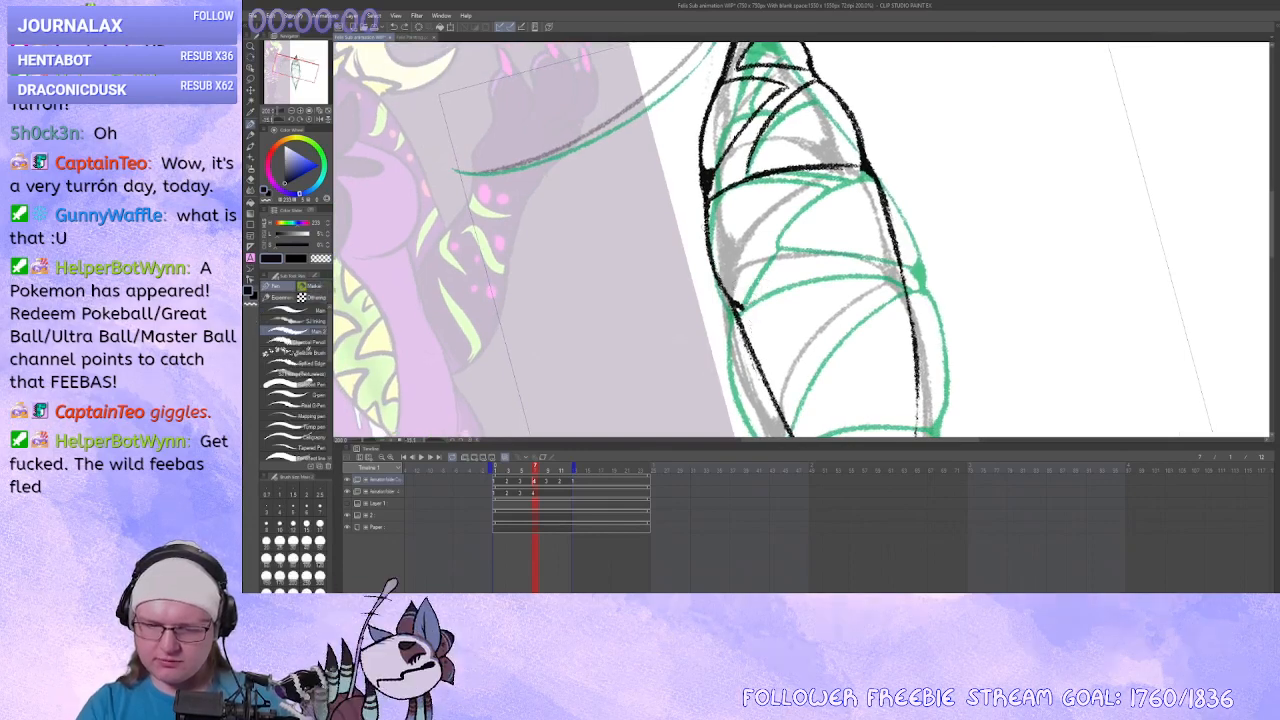
Ink the upper and lower lines of the right tooth beneath it, meeting at a point near the left edge.
{"action": "left_click_drag", "start_coordinate": [707, 224], "coordinate": [746, 300]}
{"action": "mouse_move", "coordinate": [744, 295]}
{"action": "left_mouse_down"}
{"action": "mouse_move", "coordinate": [749, 345]}
{"action": "mouse_move", "coordinate": [832, 190]}
{"action": "mouse_move", "coordinate": [877, 172]}
{"action": "mouse_move", "coordinate": [748, 285]}
{"action": "mouse_move", "coordinate": [872, 168]}
{"action": "left_mouse_up"}
{"action": "key", "text": "ctrl+z"}
{"action": "key", "text": "ctrl+z"}
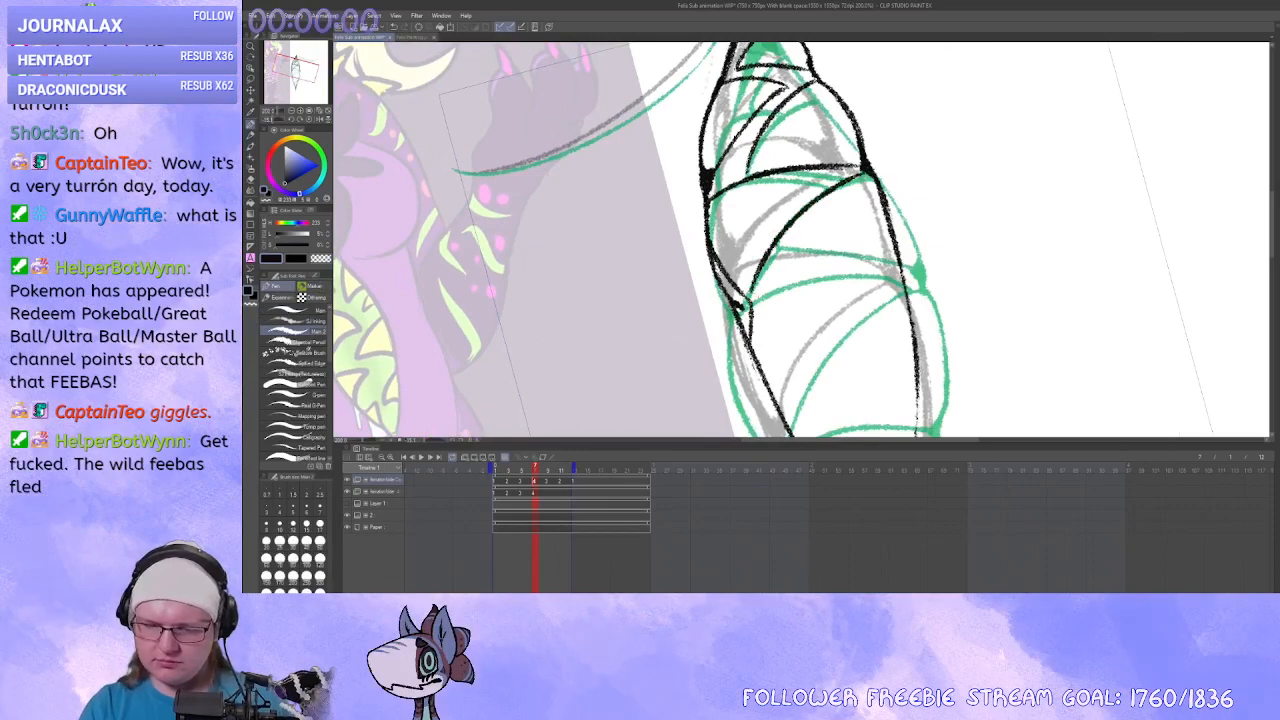
{"action": "left_click_drag", "start_coordinate": [750, 300], "coordinate": [904, 274]}
{"action": "key", "text": "ctrl+z"}
{"action": "key", "text": "ctrl+z"}
{"action": "left_click_drag", "start_coordinate": [752, 273], "coordinate": [903, 268]}
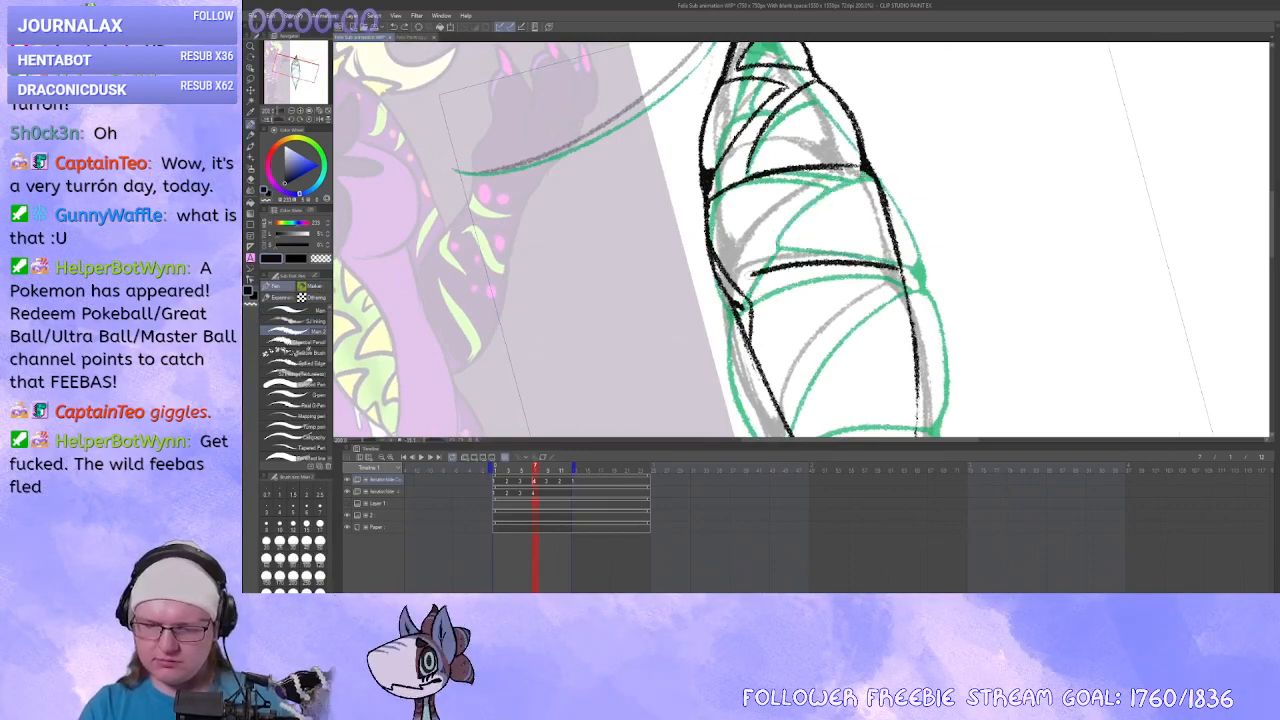
{"action": "mouse_move", "coordinate": [754, 264]}
{"action": "left_mouse_down"}
{"action": "mouse_move", "coordinate": [872, 168]}
{"action": "mouse_move", "coordinate": [894, 204]}
{"action": "left_mouse_up"}
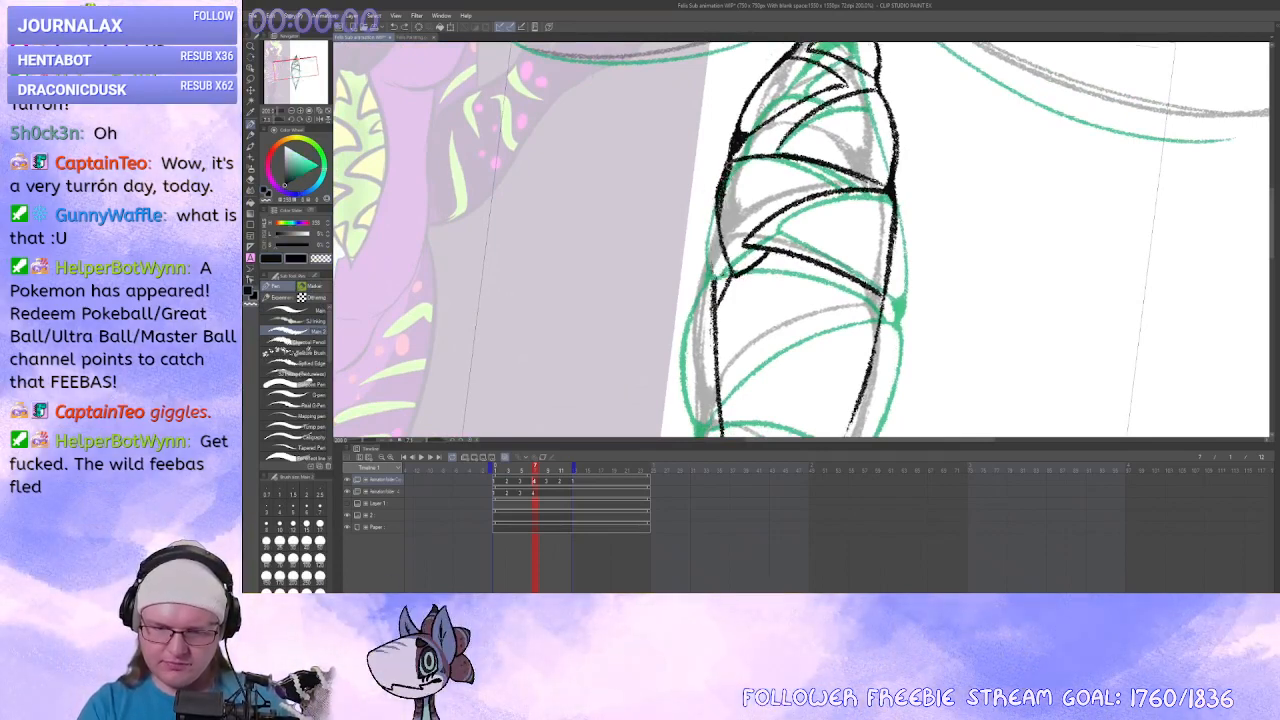
Tidy the left tooth's lower corner and replace the straight edge below it with a rounded outer edge for the next left tooth.
{"action": "left_click_drag", "start_coordinate": [723, 250], "coordinate": [738, 276]}
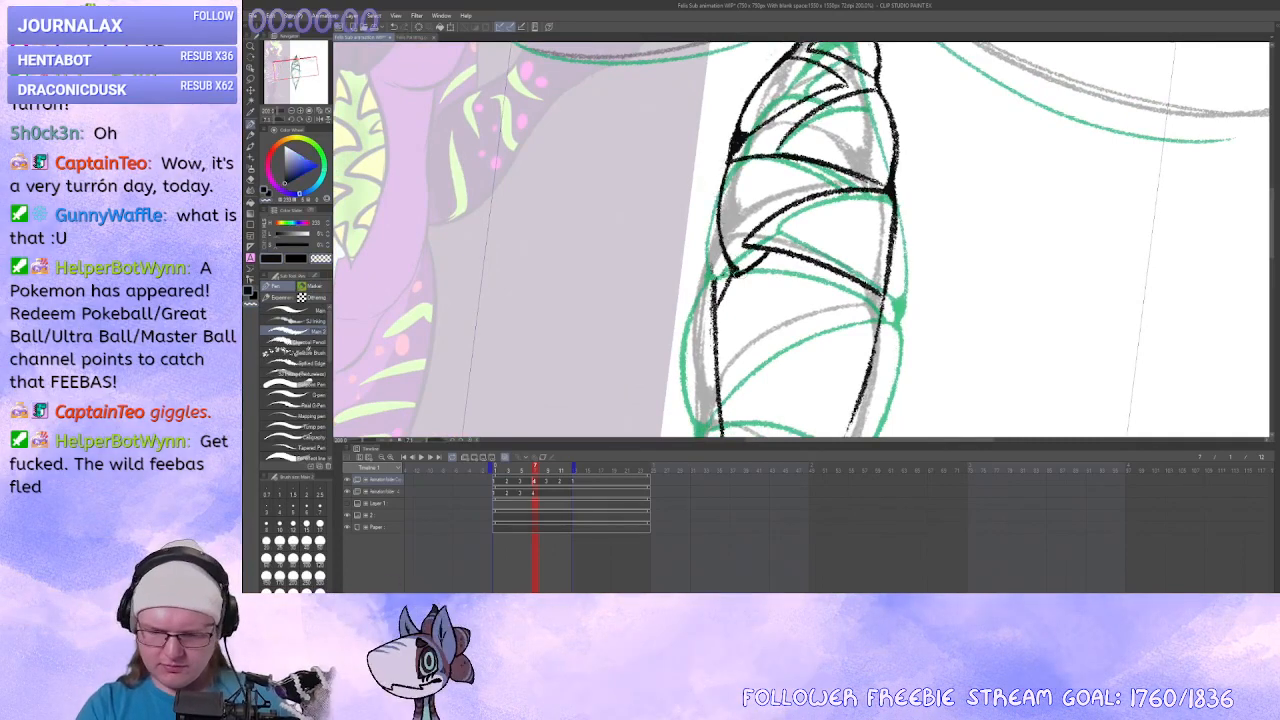
{"action": "left_click_drag", "start_coordinate": [790, 325], "coordinate": [797, 244]}
{"action": "key", "text": "c"}
{"action": "mouse_move", "coordinate": [722, 200]}
{"action": "left_mouse_down"}
{"action": "mouse_move", "coordinate": [725, 330]}
{"action": "mouse_move", "coordinate": [720, 312]}
{"action": "left_mouse_up"}
{"action": "key", "text": "c"}
{"action": "key", "text": "x"}
{"action": "key", "text": "c"}
{"action": "left_click_drag", "start_coordinate": [720, 250], "coordinate": [722, 316]}
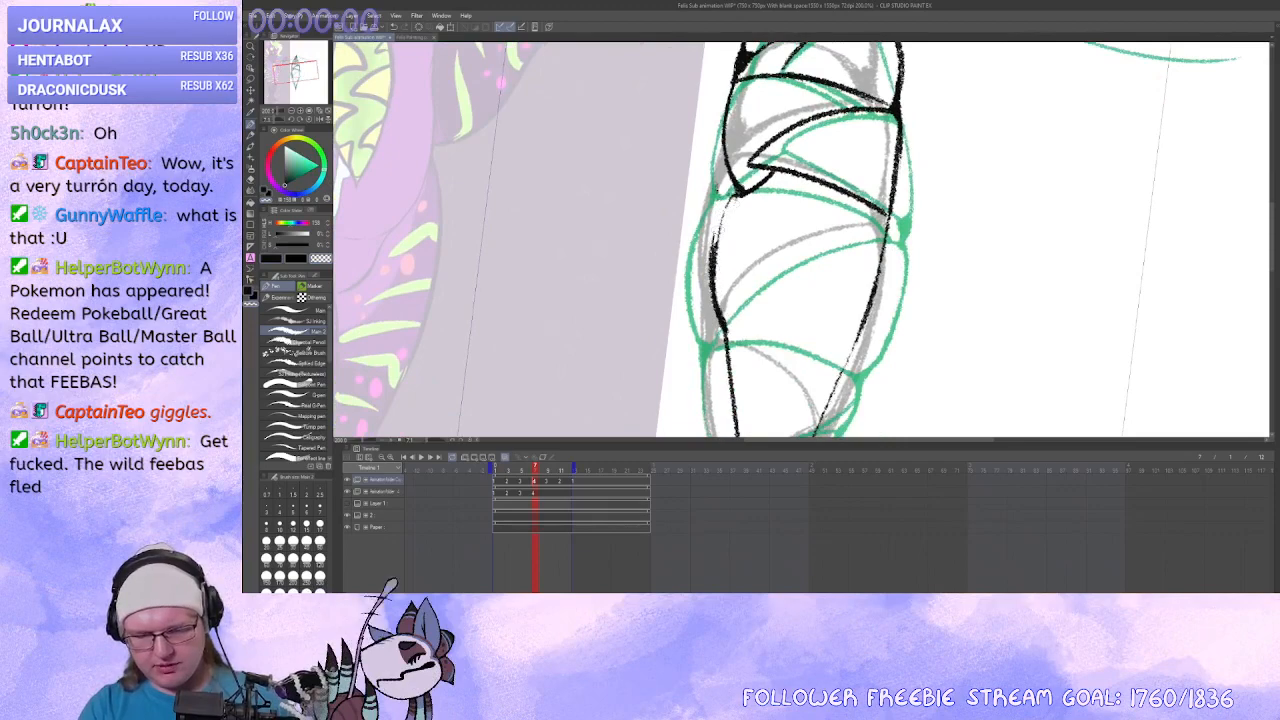
{"action": "mouse_move", "coordinate": [733, 202]}
{"action": "left_mouse_down"}
{"action": "mouse_move", "coordinate": [722, 254]}
{"action": "mouse_move", "coordinate": [718, 214]}
{"action": "left_mouse_up"}
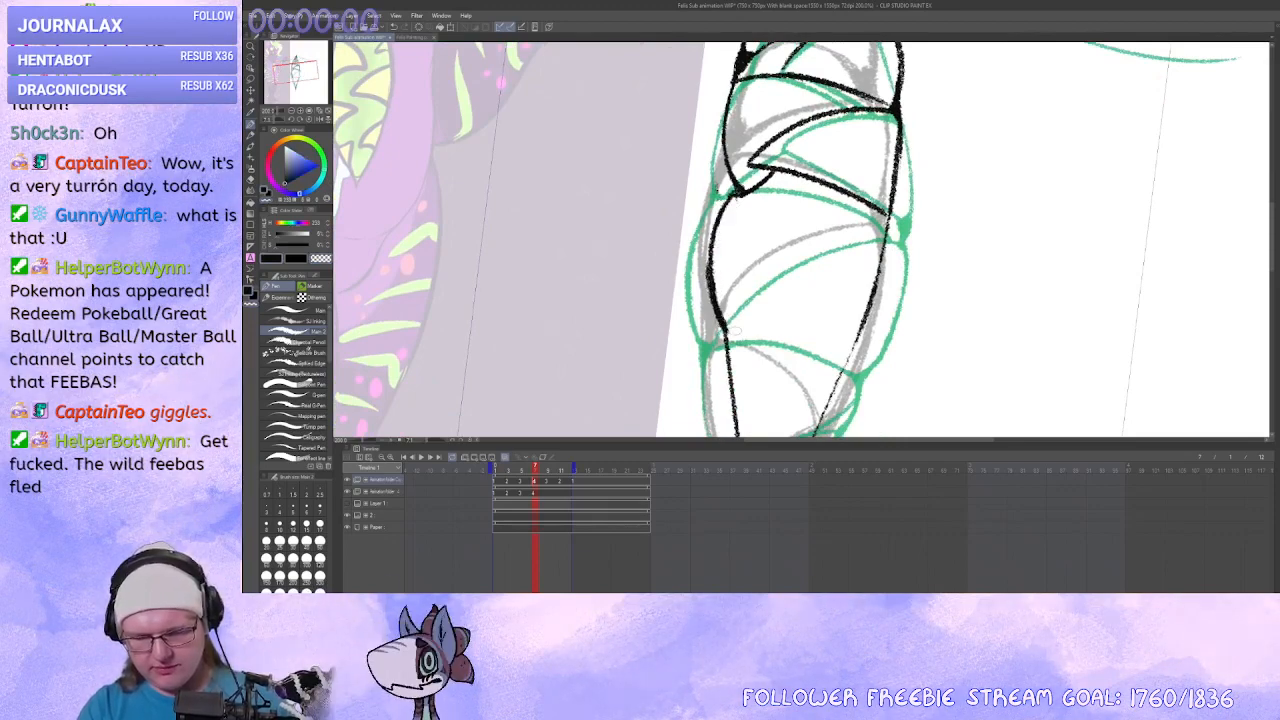
Ink the new left tooth's upper line and the curved line rising from its lower corner, undoing misplaced strokes.
{"action": "left_click_drag", "start_coordinate": [735, 330], "coordinate": [824, 231]}
{"action": "mouse_move", "coordinate": [738, 205]}
{"action": "left_mouse_down"}
{"action": "mouse_move", "coordinate": [898, 206]}
{"action": "mouse_move", "coordinate": [736, 208]}
{"action": "left_mouse_up"}
{"action": "key", "text": "ctrl+z"}
{"action": "key", "text": "ctrl+z"}
{"action": "left_click_drag", "start_coordinate": [893, 196], "coordinate": [743, 201]}
{"action": "mouse_move", "coordinate": [893, 203]}
{"action": "left_mouse_down"}
{"action": "mouse_move", "coordinate": [756, 340]}
{"action": "mouse_move", "coordinate": [893, 227]}
{"action": "mouse_move", "coordinate": [867, 266]}
{"action": "left_mouse_up"}
{"action": "key", "text": "ctrl+z"}
{"action": "key", "text": "ctrl+z"}
{"action": "mouse_move", "coordinate": [753, 284]}
{"action": "left_mouse_down"}
{"action": "mouse_move", "coordinate": [879, 197]}
{"action": "mouse_move", "coordinate": [917, 194]}
{"action": "mouse_move", "coordinate": [746, 275]}
{"action": "mouse_move", "coordinate": [757, 249]}
{"action": "mouse_move", "coordinate": [670, 425]}
{"action": "left_mouse_up"}
{"action": "key", "text": "ctrl+z"}
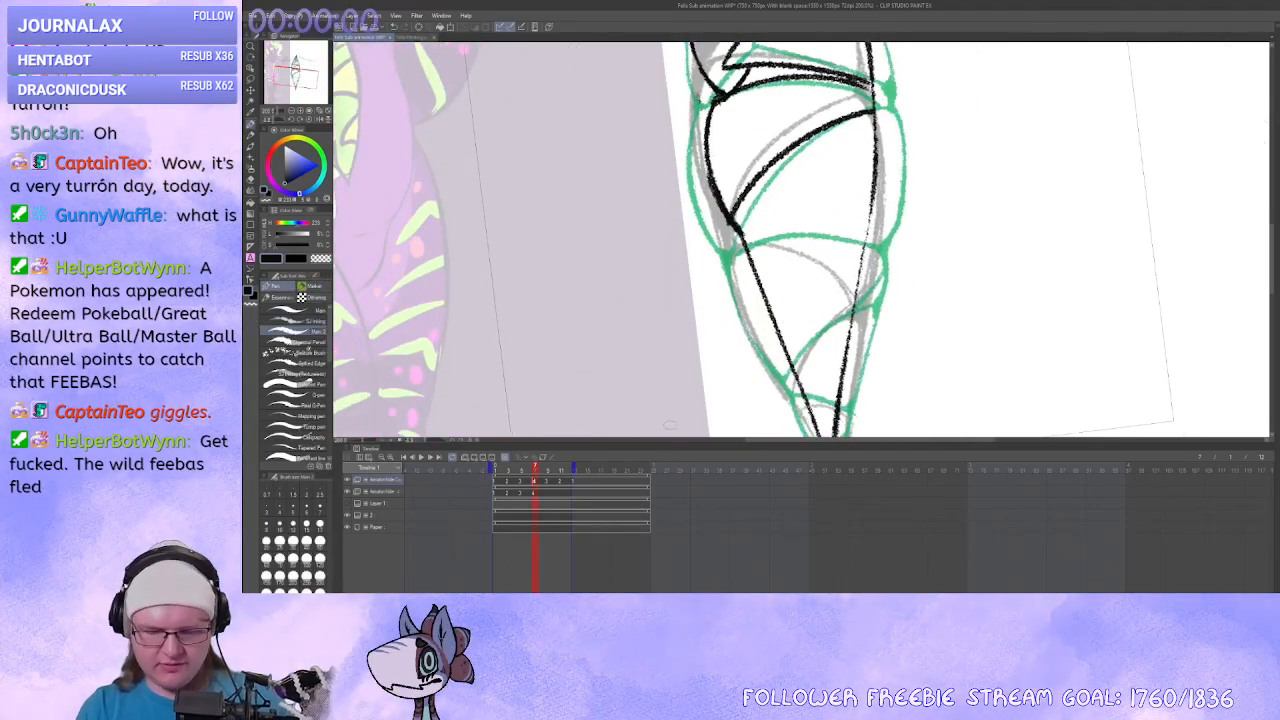
Compare the lower teeth with frames 1 and 9, and on frame 7 ink the lower right tooth's curved lower line.
{"action": "left_click", "coordinate": [497, 481]}
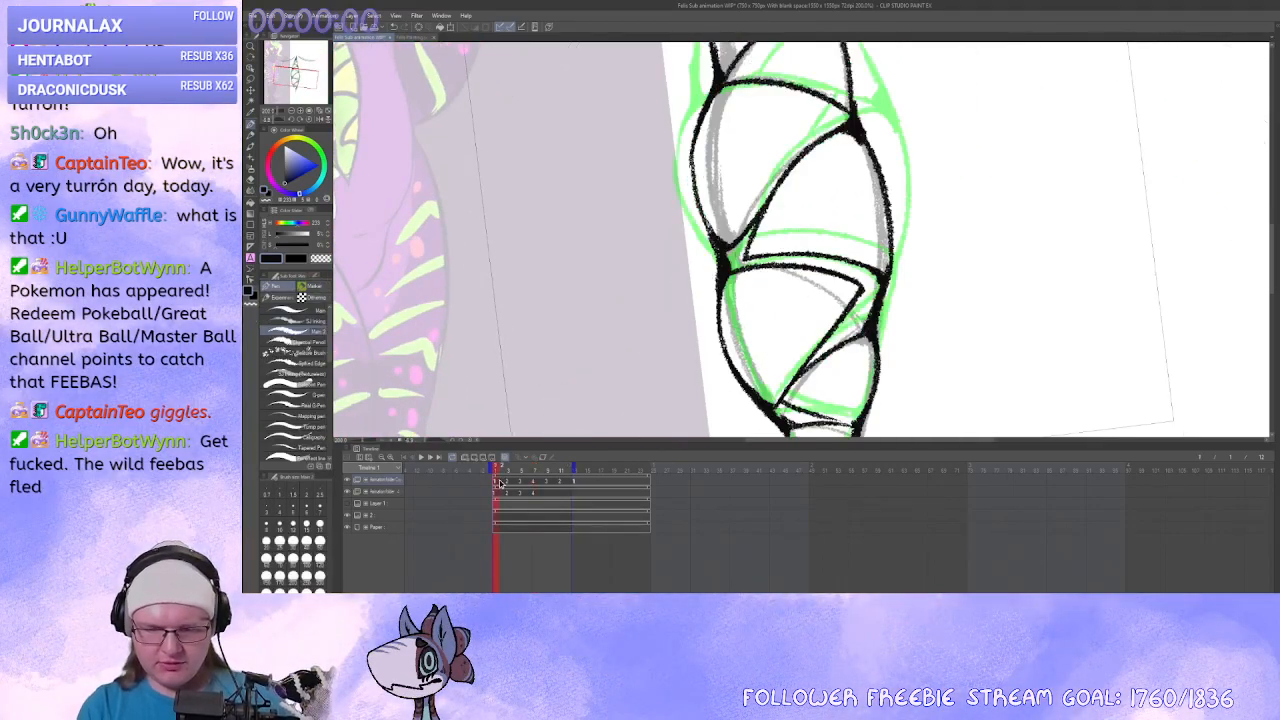
{"action": "left_click", "coordinate": [537, 483]}
{"action": "left_click", "coordinate": [548, 484]}
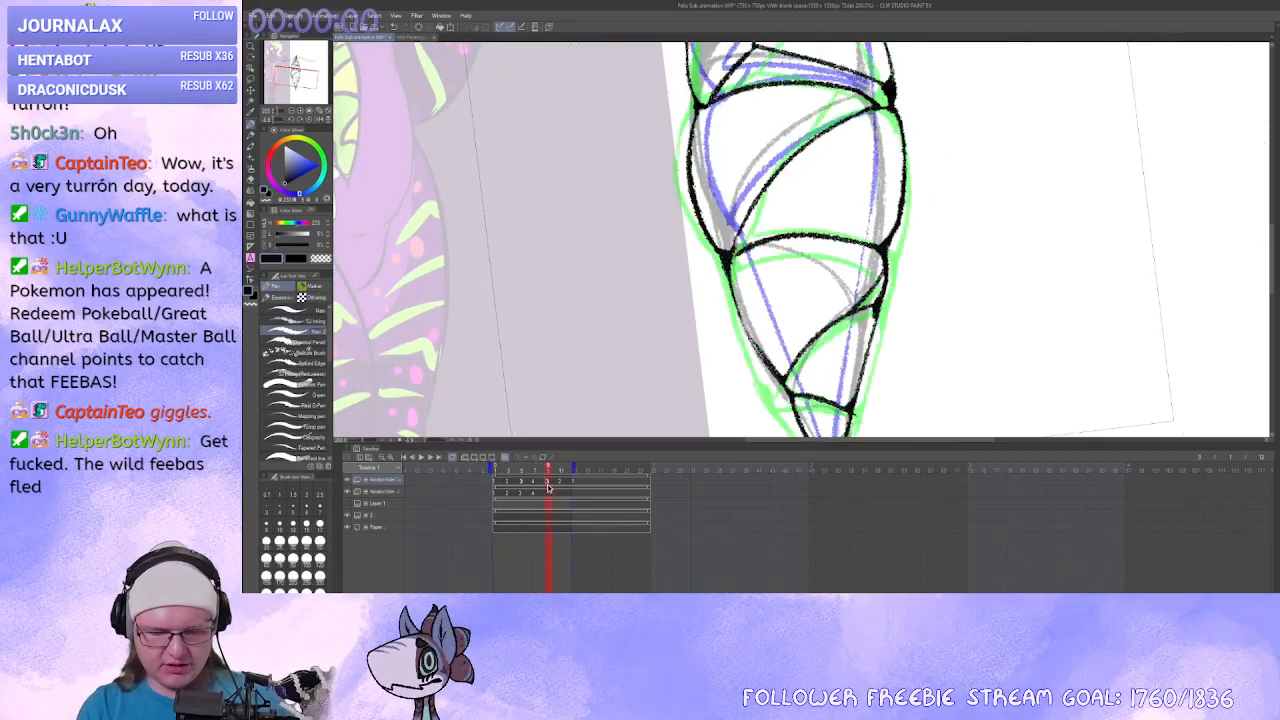
{"action": "left_click", "coordinate": [498, 483]}
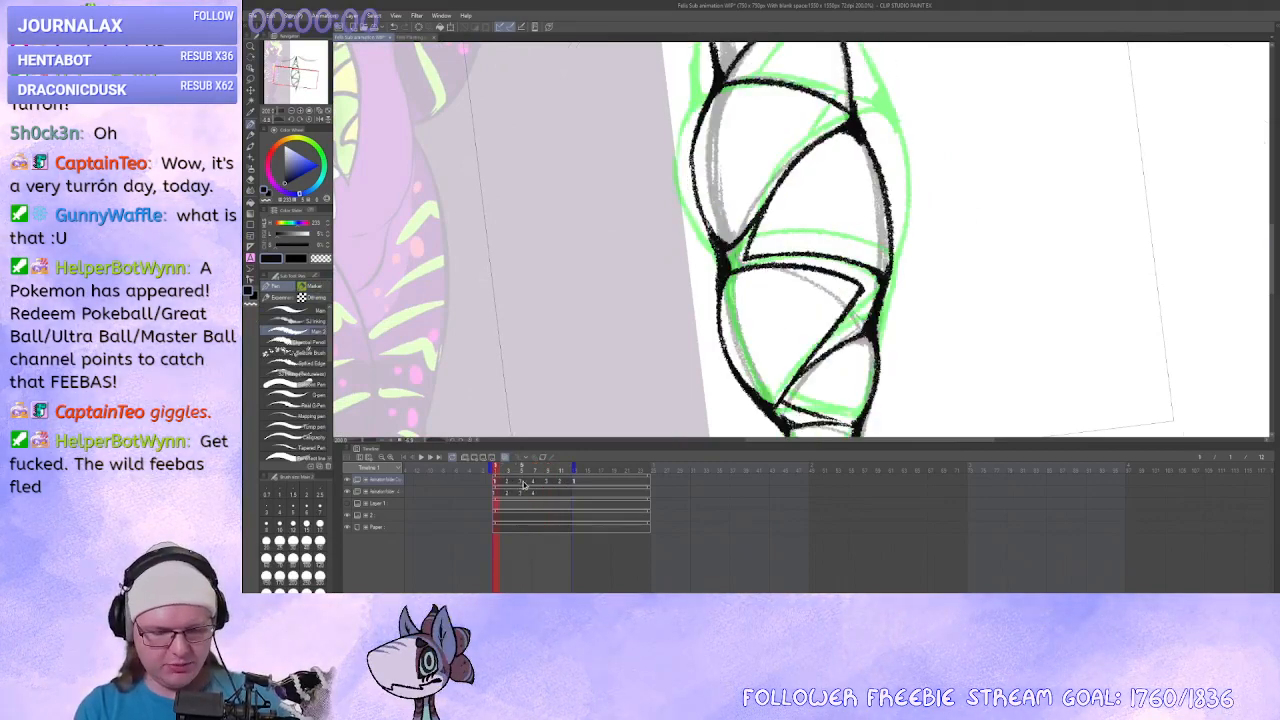
{"action": "left_click", "coordinate": [535, 483]}
{"action": "left_click_drag", "start_coordinate": [848, 180], "coordinate": [829, 218]}
{"action": "left_click", "coordinate": [846, 149], "text": "alt"}
{"action": "key", "text": "c"}
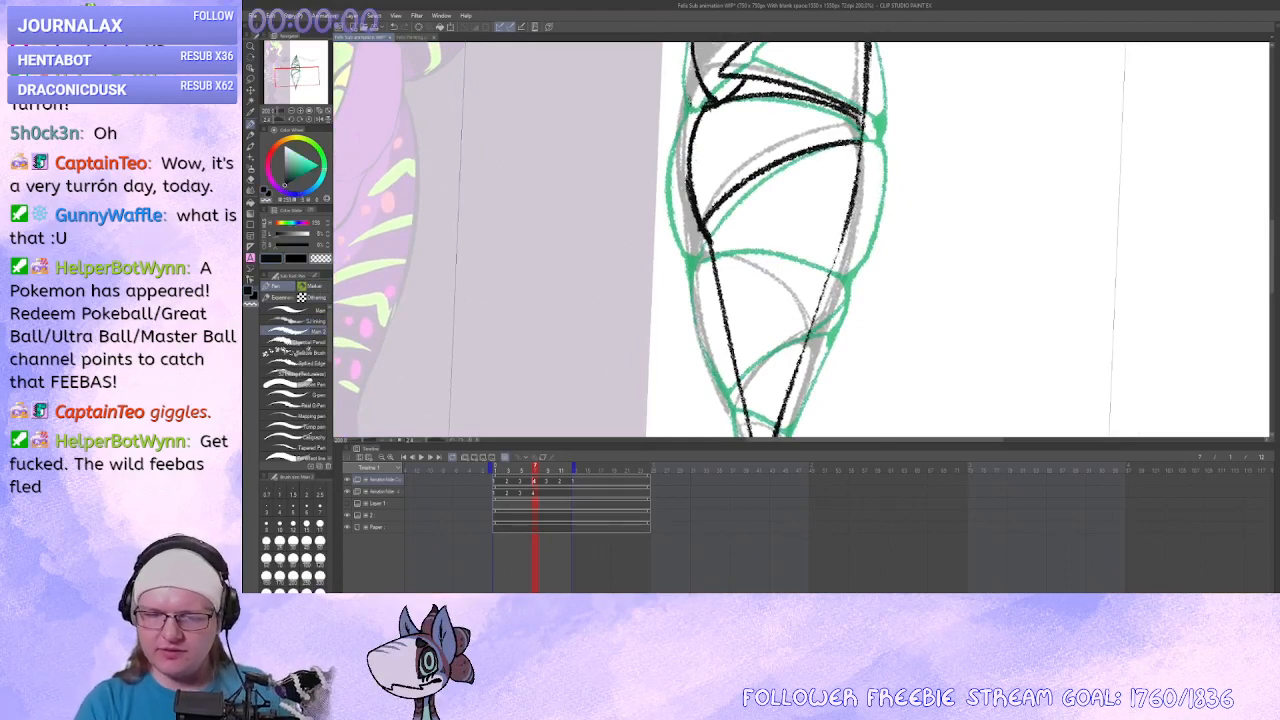
{"action": "mouse_move", "coordinate": [861, 139]}
{"action": "left_mouse_down"}
{"action": "mouse_move", "coordinate": [728, 190]}
{"action": "mouse_move", "coordinate": [829, 149]}
{"action": "mouse_move", "coordinate": [758, 183]}
{"action": "mouse_move", "coordinate": [708, 240]}
{"action": "mouse_move", "coordinate": [862, 155]}
{"action": "mouse_move", "coordinate": [763, 179]}
{"action": "mouse_move", "coordinate": [704, 234]}
{"action": "mouse_move", "coordinate": [839, 249]}
{"action": "left_mouse_up"}
{"action": "left_click", "coordinate": [859, 150], "text": "alt"}
{"action": "key", "text": "ctrl+z"}
{"action": "key", "text": "ctrl+z"}
{"action": "key", "text": "ctrl+z"}
{"action": "mouse_move", "coordinate": [706, 237]}
{"action": "left_mouse_down"}
{"action": "mouse_move", "coordinate": [790, 235]}
{"action": "mouse_move", "coordinate": [836, 269]}
{"action": "left_mouse_up"}
{"action": "left_click_drag", "start_coordinate": [830, 280], "coordinate": [852, 187]}
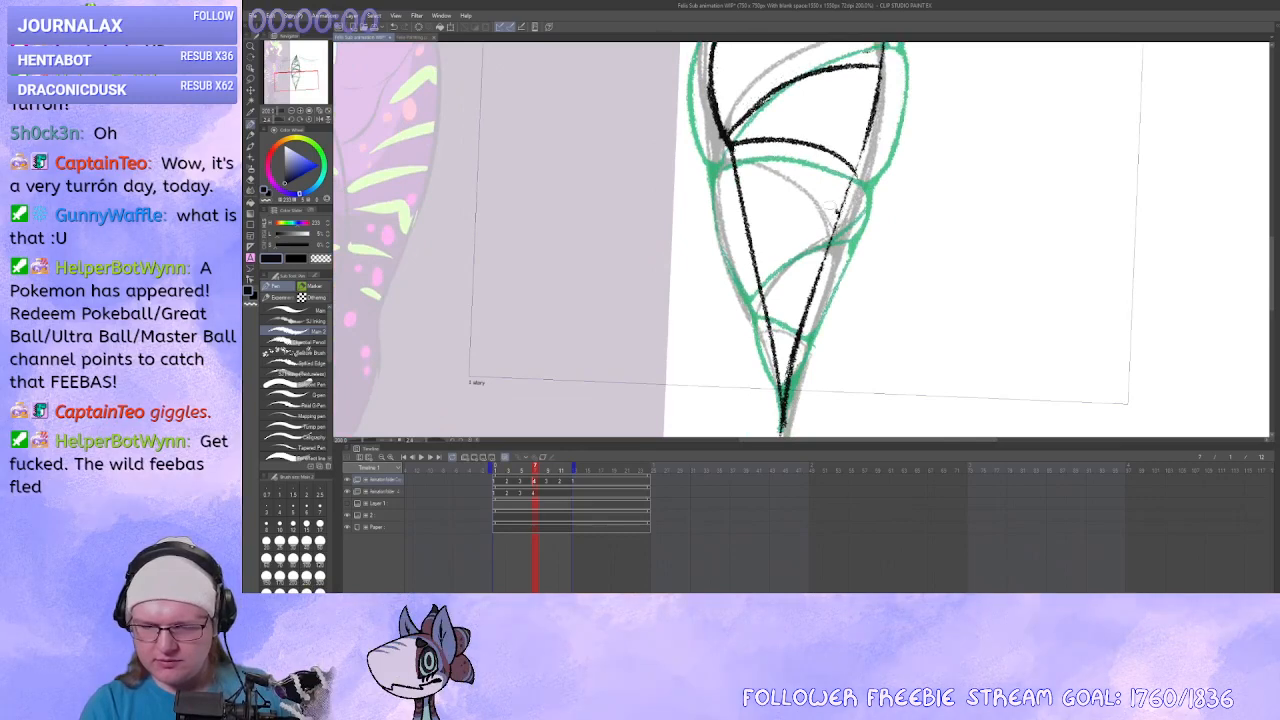
Ink curved lines for the two small teeth near the mouth's bottom tip, undoing the misplaced attempt.
{"action": "mouse_move", "coordinate": [752, 246]}
{"action": "left_mouse_down"}
{"action": "mouse_move", "coordinate": [859, 188]}
{"action": "mouse_move", "coordinate": [785, 221]}
{"action": "mouse_move", "coordinate": [754, 263]}
{"action": "left_mouse_up"}
{"action": "key", "text": "ctrl+z"}
{"action": "key", "text": "ctrl+z"}
{"action": "left_click_drag", "start_coordinate": [842, 208], "coordinate": [757, 259]}
{"action": "left_click_drag", "start_coordinate": [790, 240], "coordinate": [781, 260]}
{"action": "left_click_drag", "start_coordinate": [799, 308], "coordinate": [828, 244]}
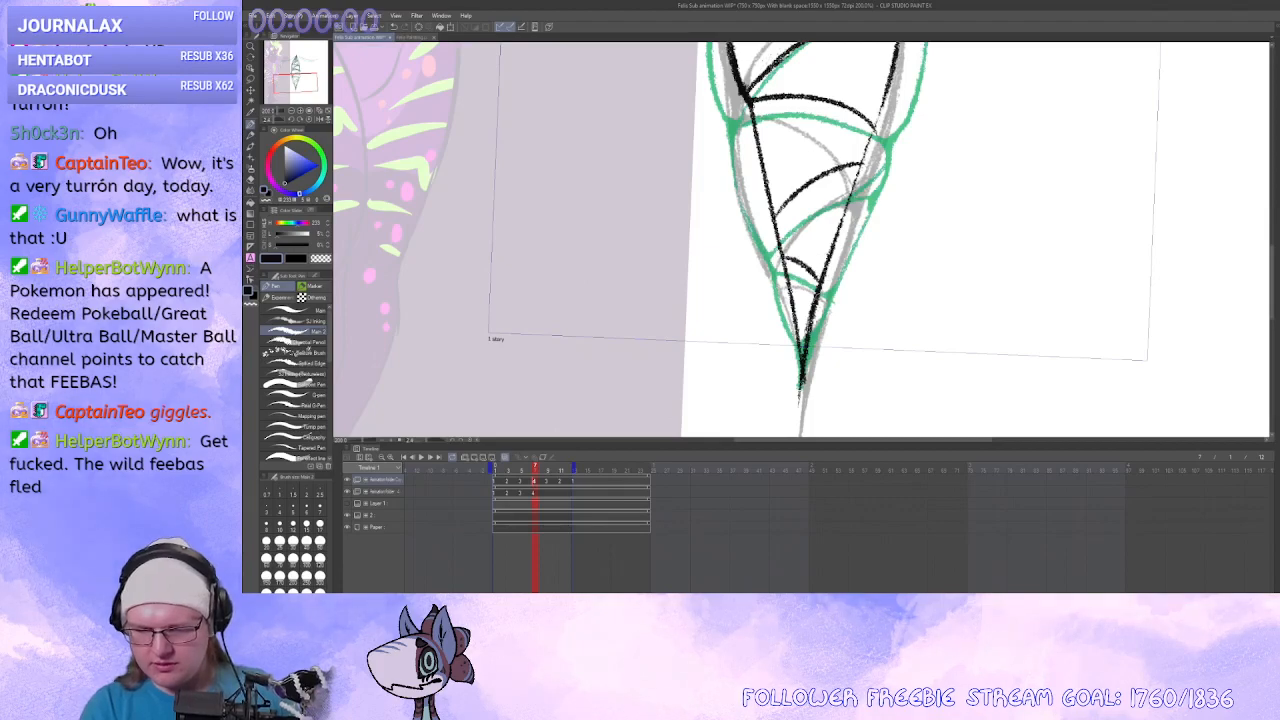
Erase most of the lower right tooth's upper line and redraw it closer to the green guide.
{"action": "mouse_move", "coordinate": [885, 97]}
{"action": "left_mouse_down"}
{"action": "mouse_move", "coordinate": [873, 180]}
{"action": "mouse_move", "coordinate": [832, 260]}
{"action": "left_mouse_up"}
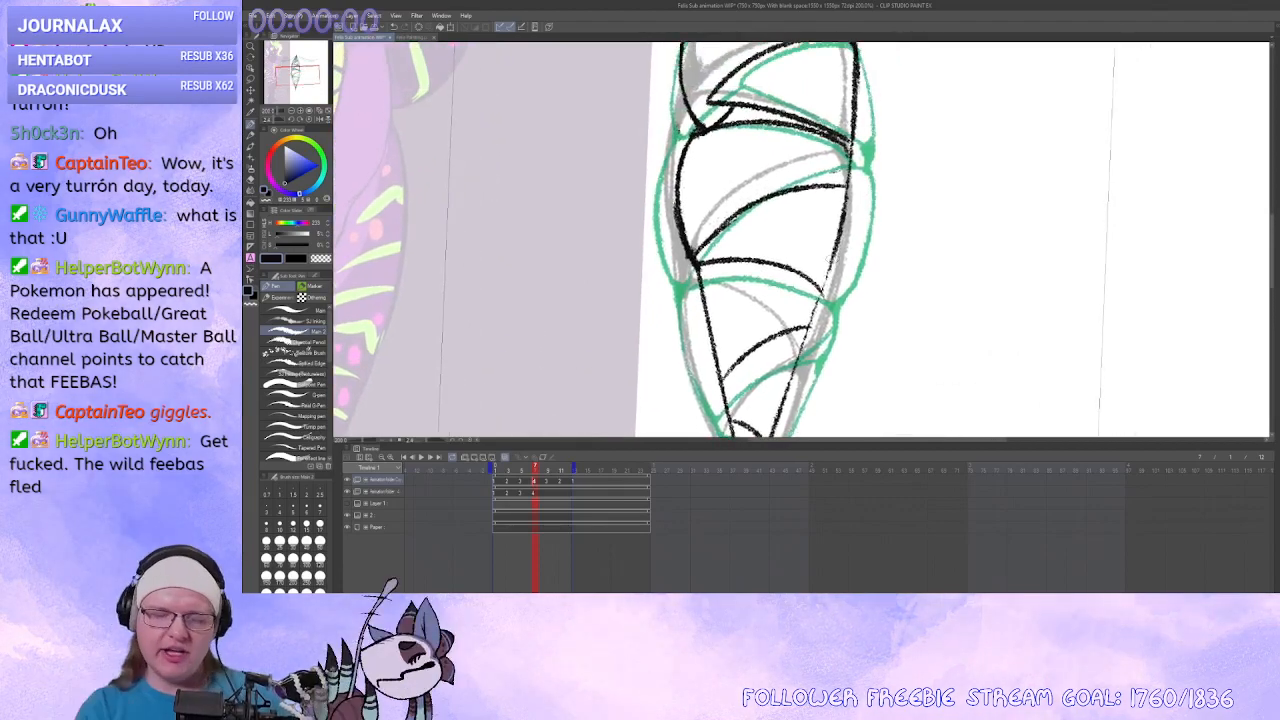
{"action": "mouse_move", "coordinate": [832, 200]}
{"action": "left_mouse_down"}
{"action": "mouse_move", "coordinate": [804, 295]}
{"action": "mouse_move", "coordinate": [843, 247]}
{"action": "left_mouse_up"}
{"action": "key", "text": "c"}
{"action": "left_click_drag", "start_coordinate": [709, 299], "coordinate": [850, 229]}
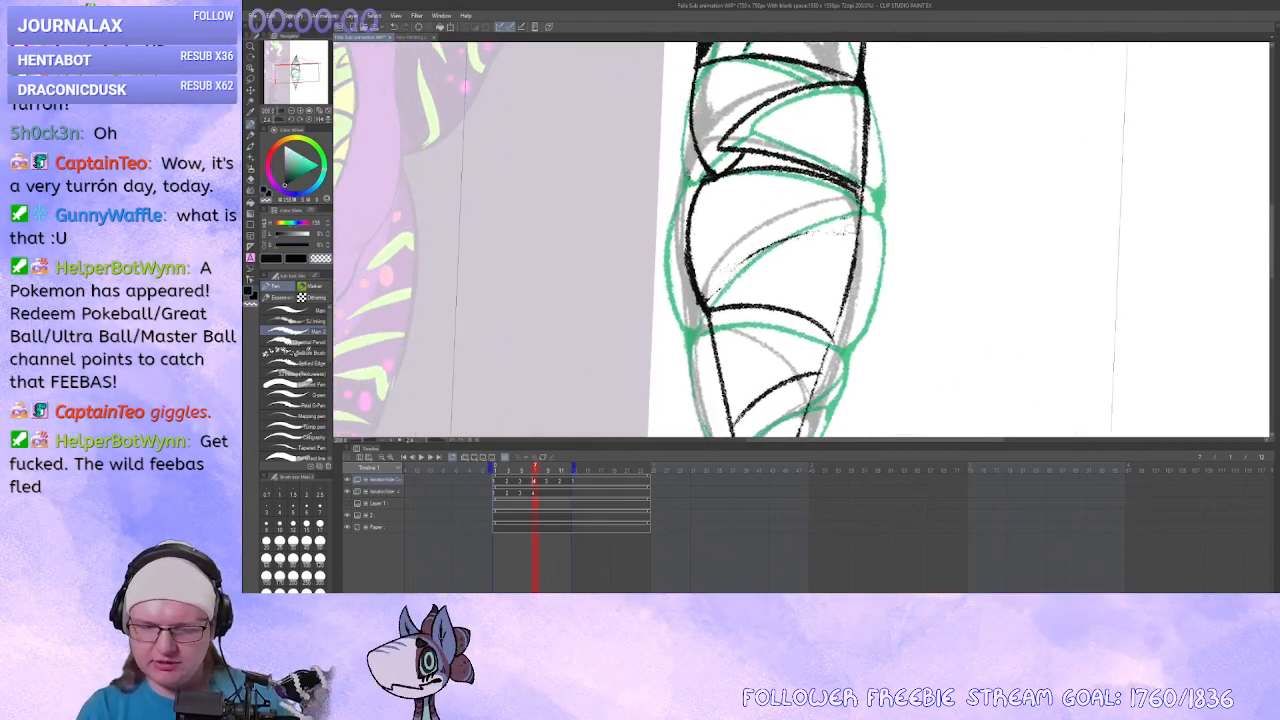
{"action": "key", "text": "c"}
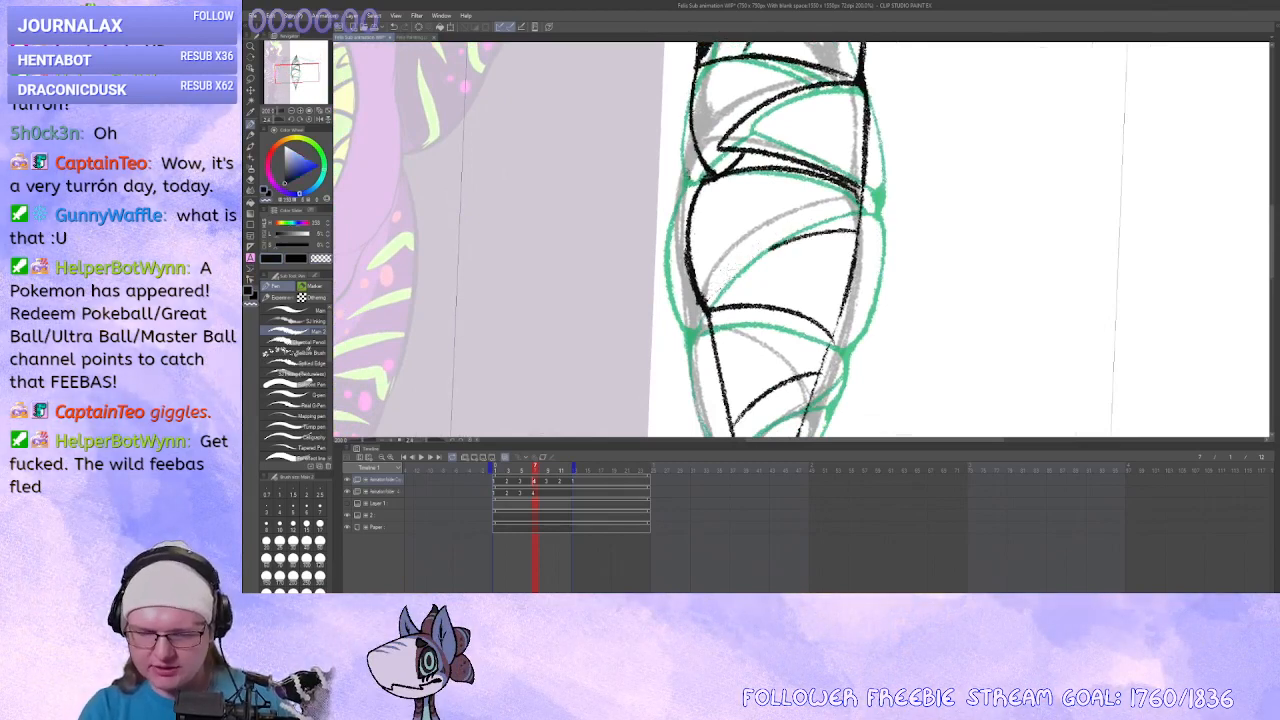
{"action": "left_click_drag", "start_coordinate": [770, 250], "coordinate": [710, 298]}
Ink a rounded outer edge for the lower right tooth and clean up the old straight edge.
{"action": "left_click_drag", "start_coordinate": [862, 250], "coordinate": [822, 338]}
{"action": "left_click_drag", "start_coordinate": [800, 240], "coordinate": [837, 265]}
{"action": "key", "text": "x"}
{"action": "mouse_move", "coordinate": [782, 191]}
{"action": "left_mouse_down"}
{"action": "mouse_move", "coordinate": [901, 222]}
{"action": "mouse_move", "coordinate": [860, 158]}
{"action": "mouse_move", "coordinate": [887, 187]}
{"action": "mouse_move", "coordinate": [841, 173]}
{"action": "mouse_move", "coordinate": [777, 316]}
{"action": "mouse_move", "coordinate": [784, 330]}
{"action": "mouse_move", "coordinate": [848, 183]}
{"action": "left_mouse_up"}
{"action": "key", "text": "c"}
{"action": "key", "text": "r"}
{"action": "key", "text": "c"}
{"action": "key", "text": "c"}
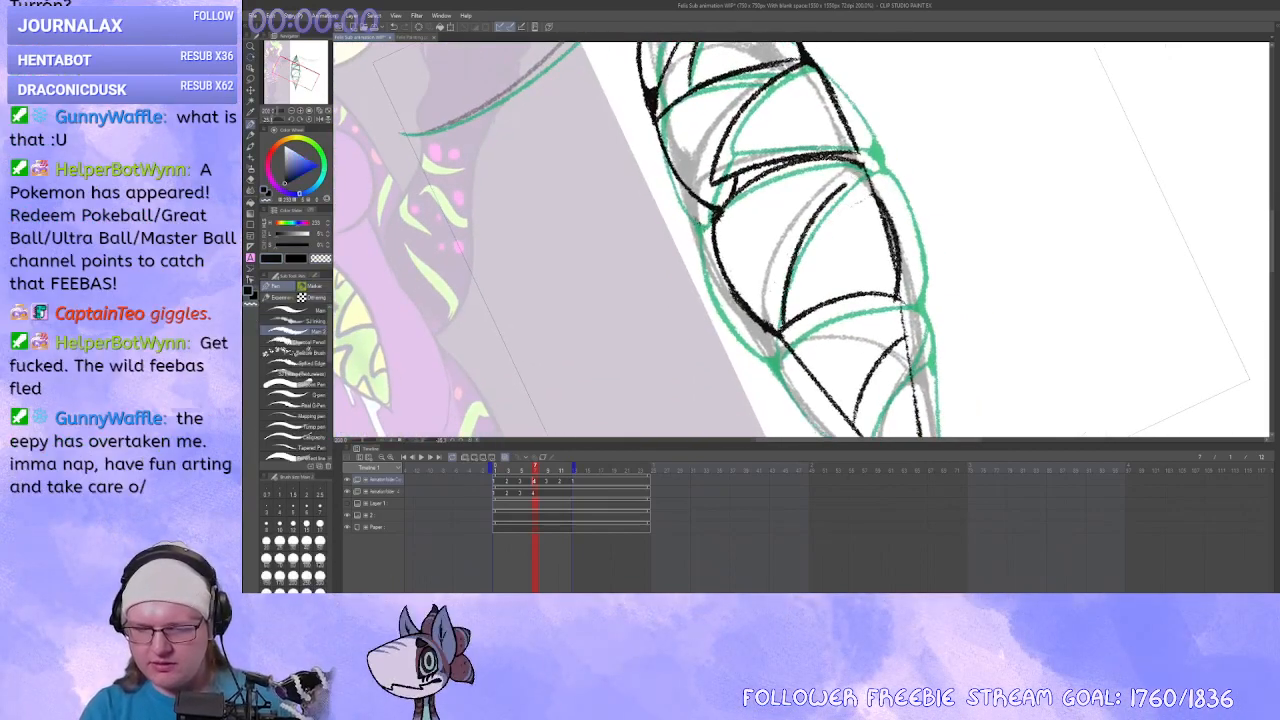
Extend the lower right tooth's upper line to its outer corner and refine the rounded edge.
{"action": "key", "text": "r"}
{"action": "mouse_move", "coordinate": [860, 266]}
{"action": "left_mouse_down"}
{"action": "mouse_move", "coordinate": [849, 283]}
{"action": "mouse_move", "coordinate": [833, 278]}
{"action": "left_mouse_up"}
{"action": "key", "text": "c"}
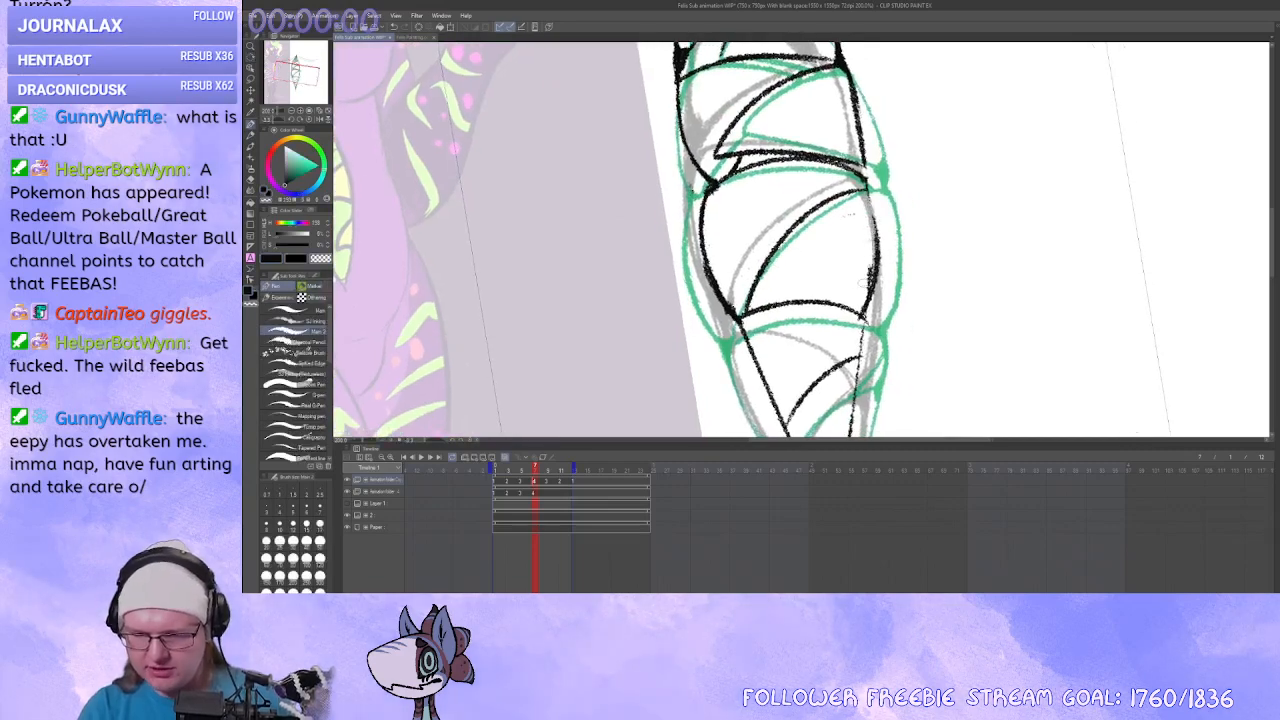
{"action": "key", "text": "c"}
{"action": "mouse_move", "coordinate": [868, 188]}
{"action": "left_mouse_down"}
{"action": "mouse_move", "coordinate": [868, 294]}
{"action": "mouse_move", "coordinate": [854, 173]}
{"action": "left_mouse_up"}
{"action": "key", "text": "r"}
{"action": "left_click_drag", "start_coordinate": [854, 173], "coordinate": [863, 181]}
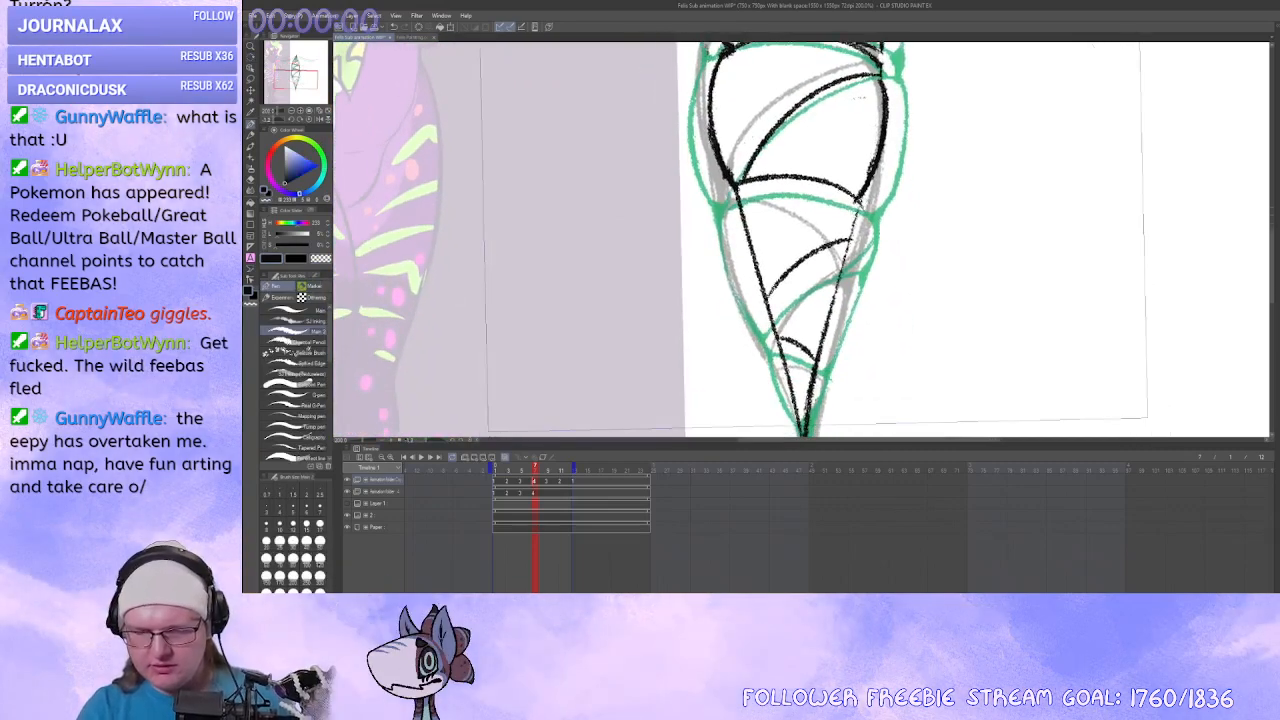
Erase the small tooth's curved upper line near the tip and redraw the lowest left tooth's outer edge as a thick, rounded line.
{"action": "key", "text": "c"}
{"action": "left_click_drag", "start_coordinate": [848, 236], "coordinate": [782, 268]}
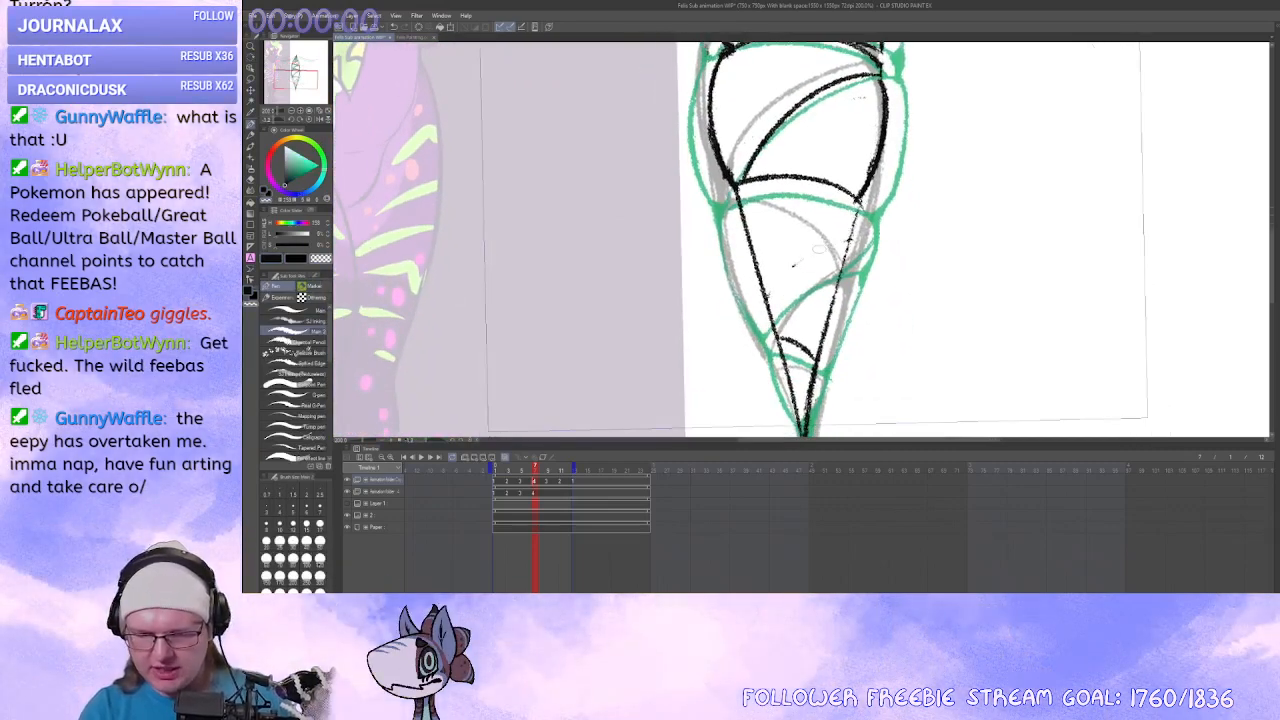
{"action": "key", "text": "c"}
{"action": "left_click_drag", "start_coordinate": [734, 190], "coordinate": [774, 322]}
{"action": "key", "text": "c"}
{"action": "mouse_move", "coordinate": [742, 222]}
{"action": "left_mouse_down"}
{"action": "mouse_move", "coordinate": [740, 190]}
{"action": "mouse_move", "coordinate": [752, 300]}
{"action": "left_mouse_up"}
{"action": "key", "text": "c"}
Ink the small lowest right tooth's curved upper line from the left edge and thicken its outer edge.
{"action": "mouse_move", "coordinate": [738, 182]}
{"action": "left_mouse_down"}
{"action": "mouse_move", "coordinate": [732, 294]}
{"action": "mouse_move", "coordinate": [831, 224]}
{"action": "left_mouse_up"}
{"action": "scroll", "coordinate": [800, 240], "scroll_direction": "down", "scroll_amount": 2}
{"action": "key", "text": "ctrl+z"}
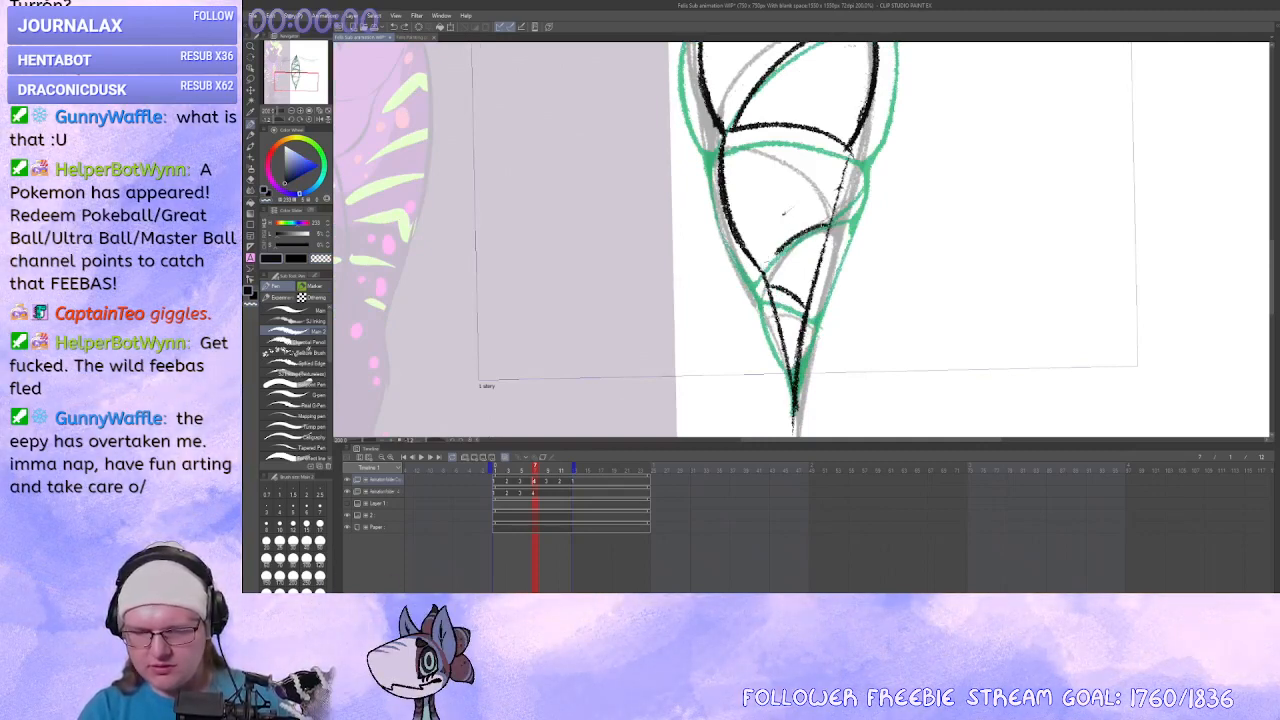
{"action": "left_click_drag", "start_coordinate": [767, 272], "coordinate": [832, 224]}
{"action": "mouse_move", "coordinate": [812, 260]}
{"action": "left_mouse_down"}
{"action": "mouse_move", "coordinate": [818, 231]}
{"action": "mouse_move", "coordinate": [826, 255]}
{"action": "mouse_move", "coordinate": [790, 258]}
{"action": "mouse_move", "coordinate": [812, 273]}
{"action": "left_mouse_up"}
{"action": "key", "text": "c"}
{"action": "key", "text": "c"}
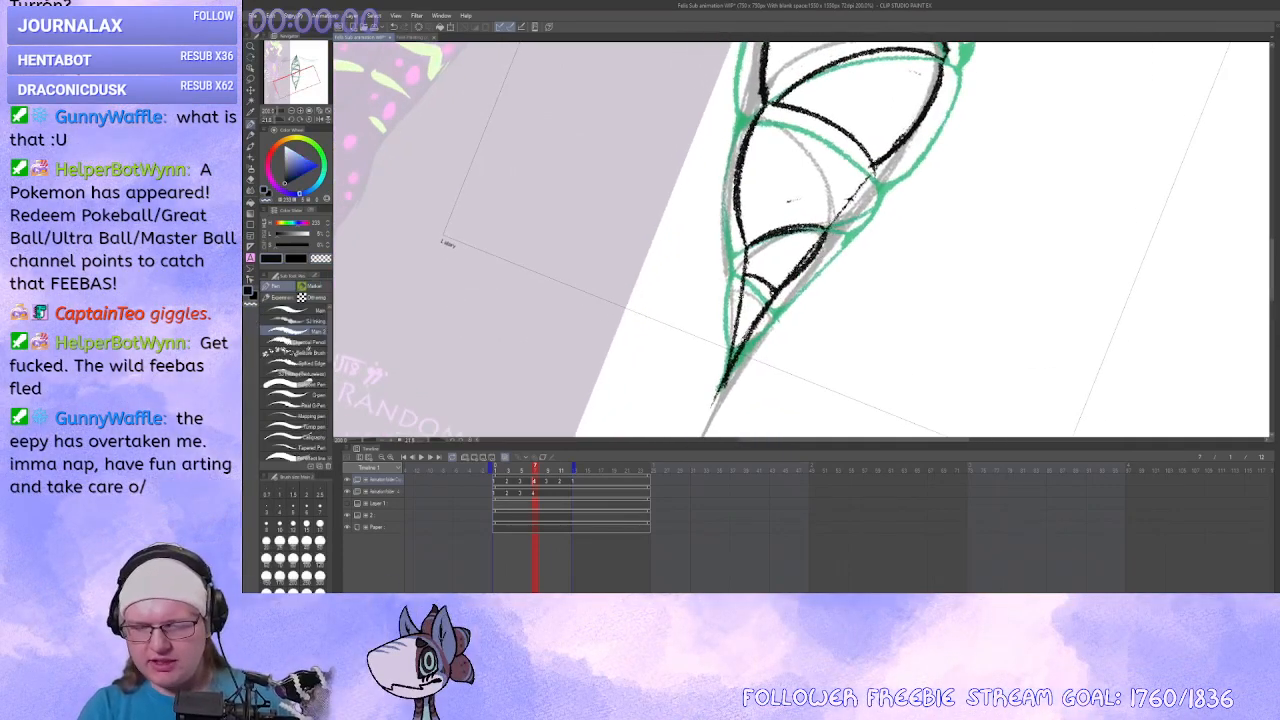
{"action": "mouse_move", "coordinate": [829, 228]}
{"action": "left_mouse_down"}
{"action": "mouse_move", "coordinate": [879, 168]}
{"action": "mouse_move", "coordinate": [829, 226]}
{"action": "left_mouse_up"}
{"action": "key", "text": "ctrl+z"}
{"action": "left_click_drag", "start_coordinate": [866, 187], "coordinate": [874, 163]}
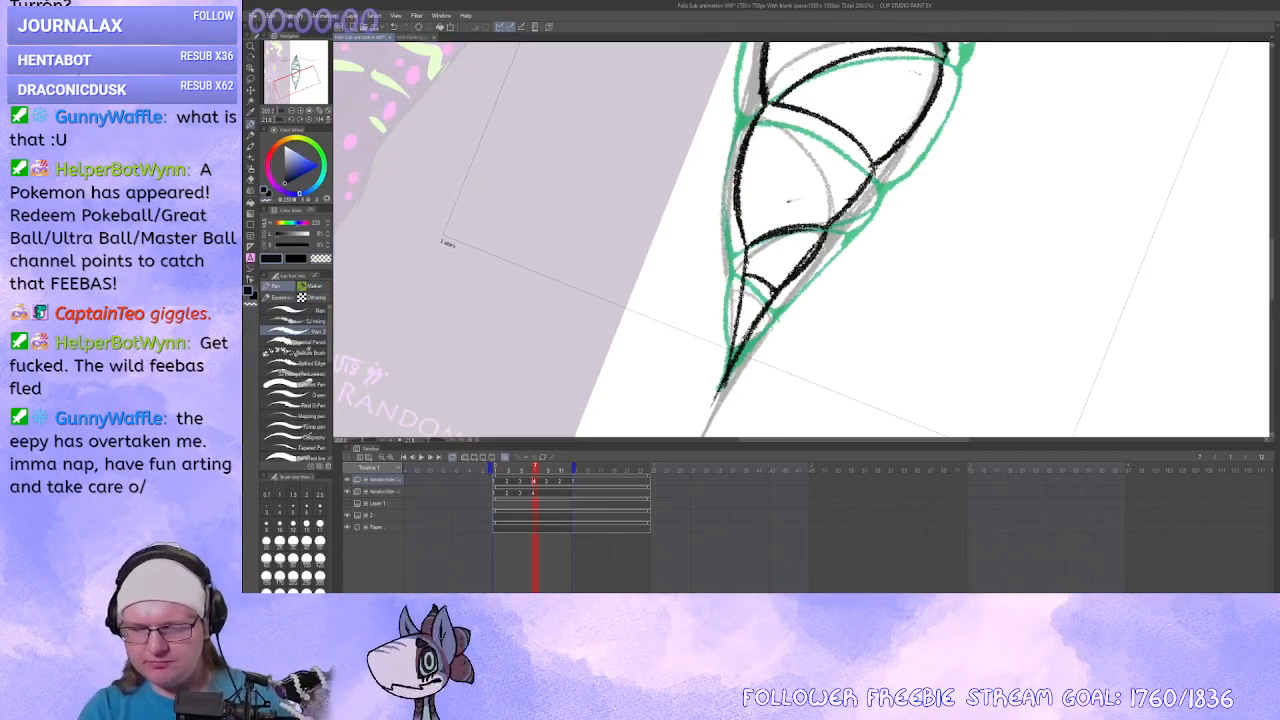
{"action": "left_click_drag", "start_coordinate": [768, 330], "coordinate": [797, 342]}
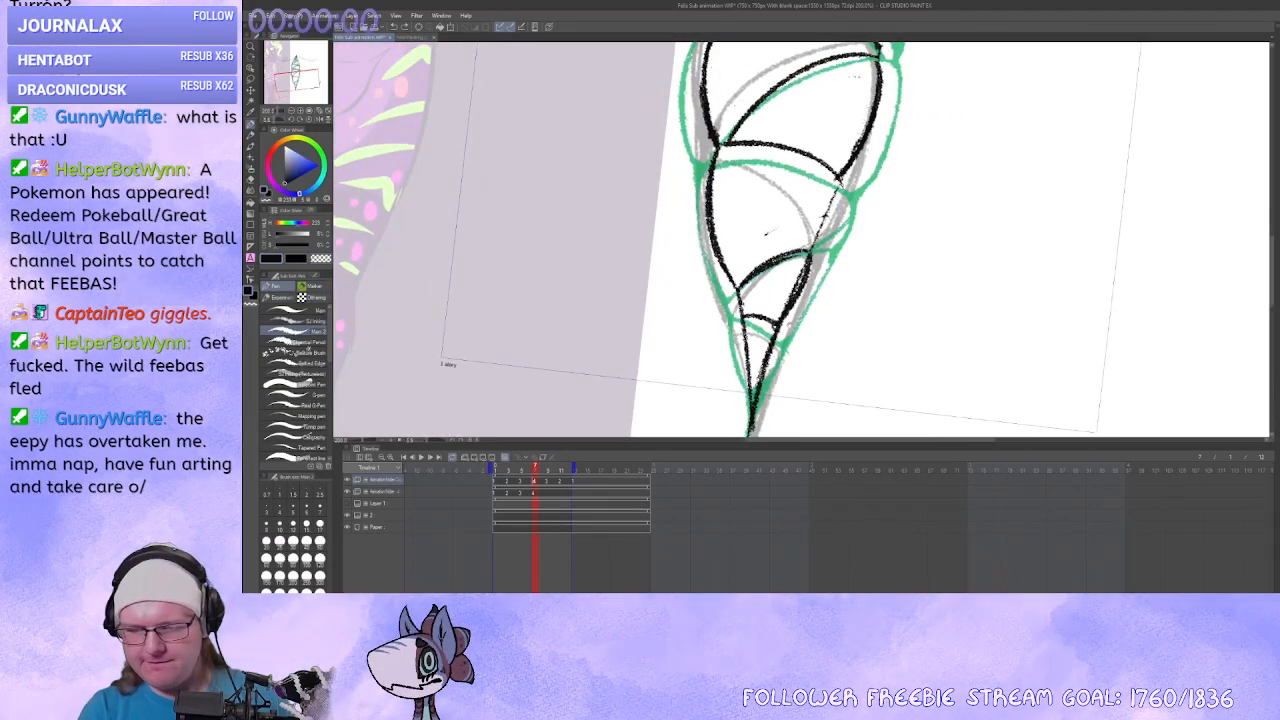
{"action": "left_click_drag", "start_coordinate": [825, 215], "coordinate": [824, 232]}
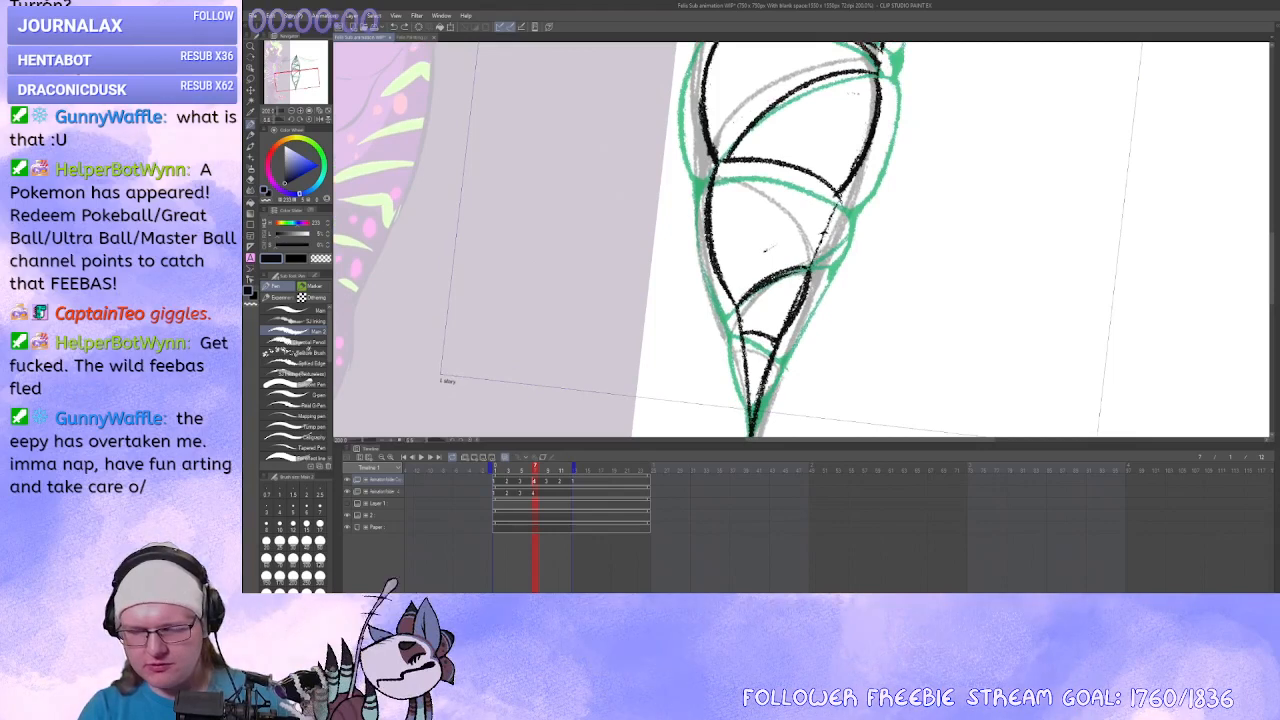
Erase the large lower tooth's right edge and redraw it as a line bulging out towards the green guide, cleaning up its lower end.
{"action": "left_click_drag", "start_coordinate": [824, 232], "coordinate": [826, 309]}
{"action": "left_click_drag", "start_coordinate": [841, 264], "coordinate": [874, 160]}
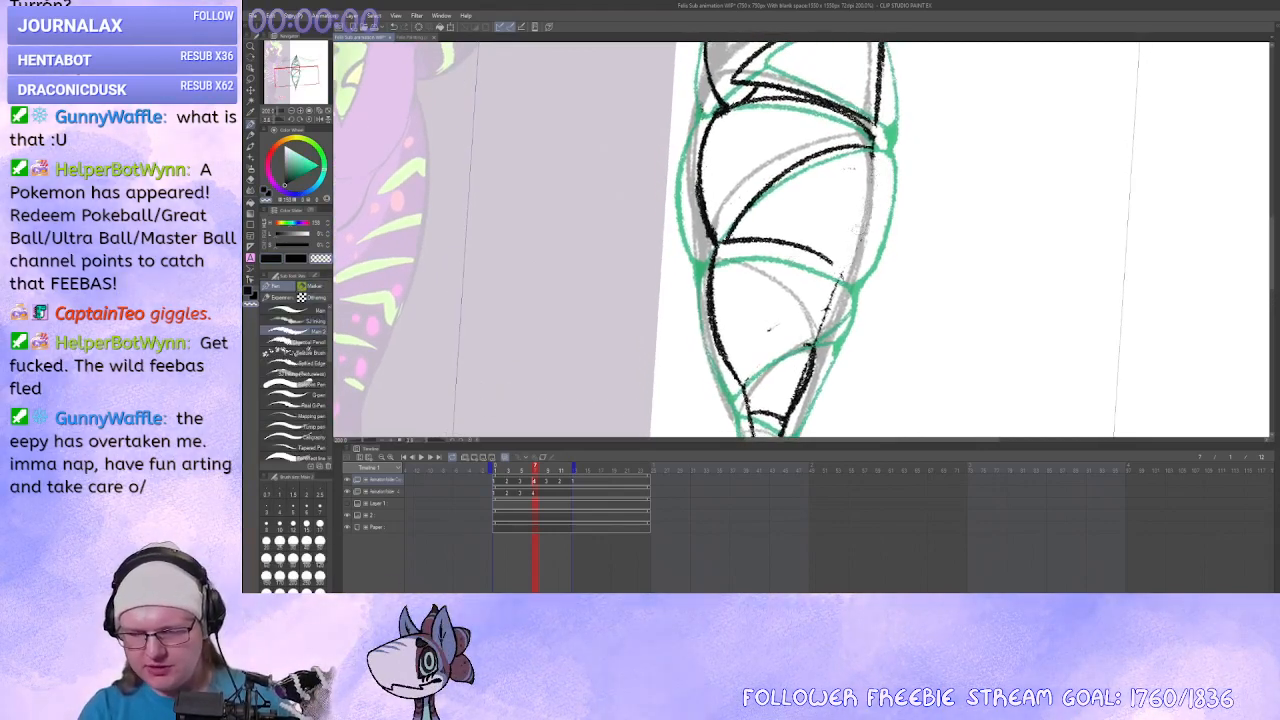
{"action": "left_click_drag", "start_coordinate": [866, 215], "coordinate": [841, 278]}
{"action": "left_click", "coordinate": [833, 262], "text": "alt"}
{"action": "left_click_drag", "start_coordinate": [873, 148], "coordinate": [848, 282]}
{"action": "key", "text": "ctrl+z"}
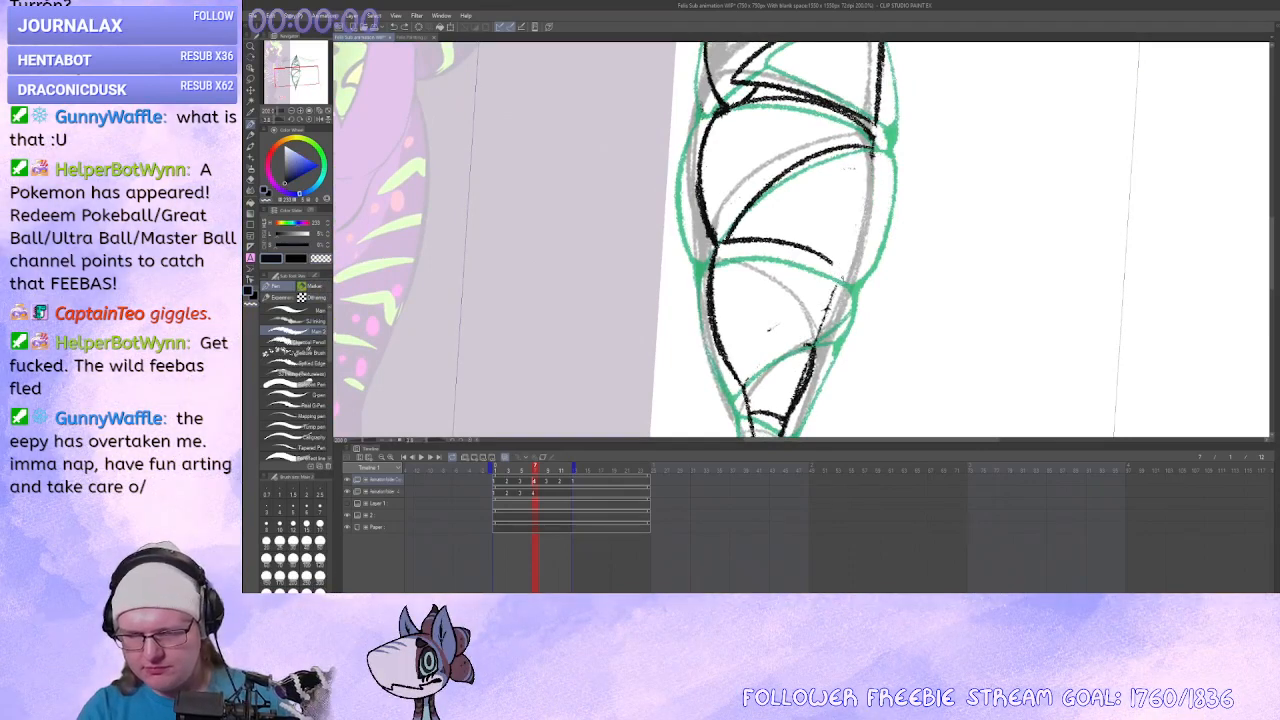
{"action": "mouse_move", "coordinate": [876, 146]}
{"action": "left_mouse_down"}
{"action": "mouse_move", "coordinate": [848, 284]}
{"action": "mouse_move", "coordinate": [827, 295]}
{"action": "left_mouse_up"}
{"action": "key", "text": "x"}
{"action": "key", "text": "c"}
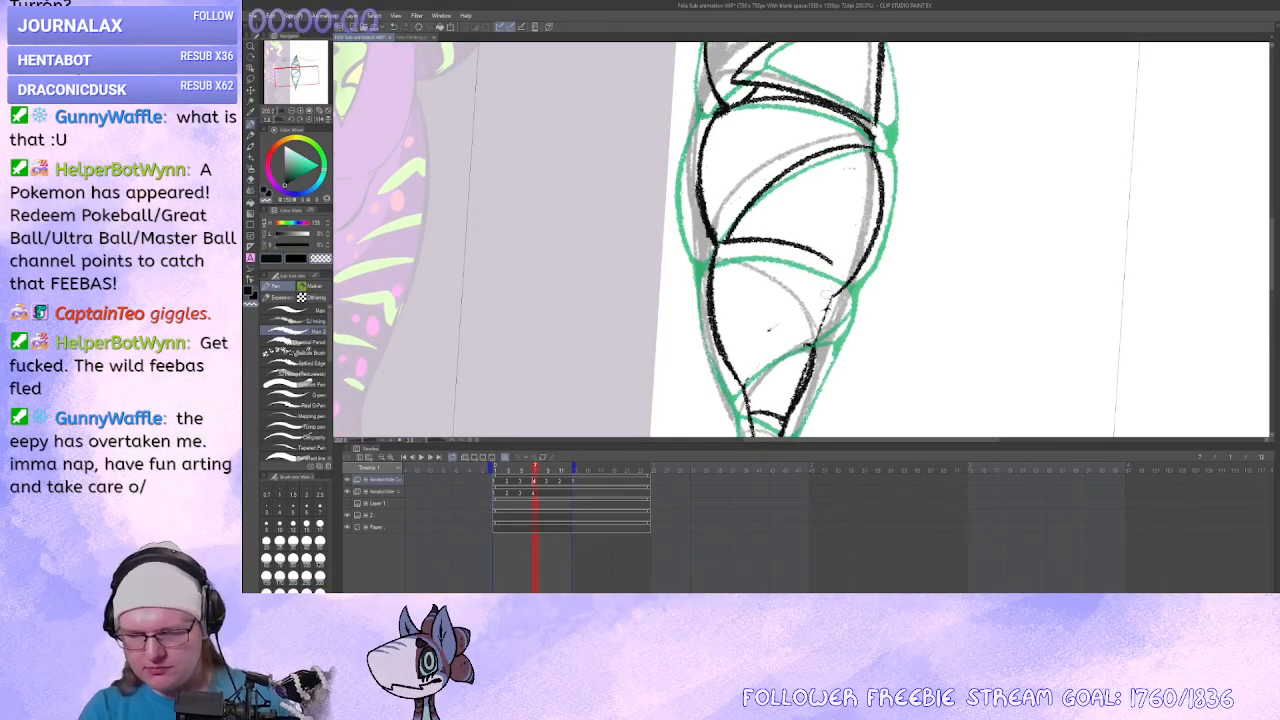
{"action": "mouse_move", "coordinate": [843, 248]}
{"action": "left_mouse_down"}
{"action": "mouse_move", "coordinate": [726, 240]}
{"action": "mouse_move", "coordinate": [846, 264]}
{"action": "left_mouse_up"}
{"action": "key", "text": "x"}
Redraw the curved line beneath the large lower tooth from the left outline to the right corner and close the gap in the right edge.
{"action": "mouse_move", "coordinate": [738, 247]}
{"action": "left_mouse_down"}
{"action": "mouse_move", "coordinate": [756, 217]}
{"action": "mouse_move", "coordinate": [862, 272]}
{"action": "left_mouse_up"}
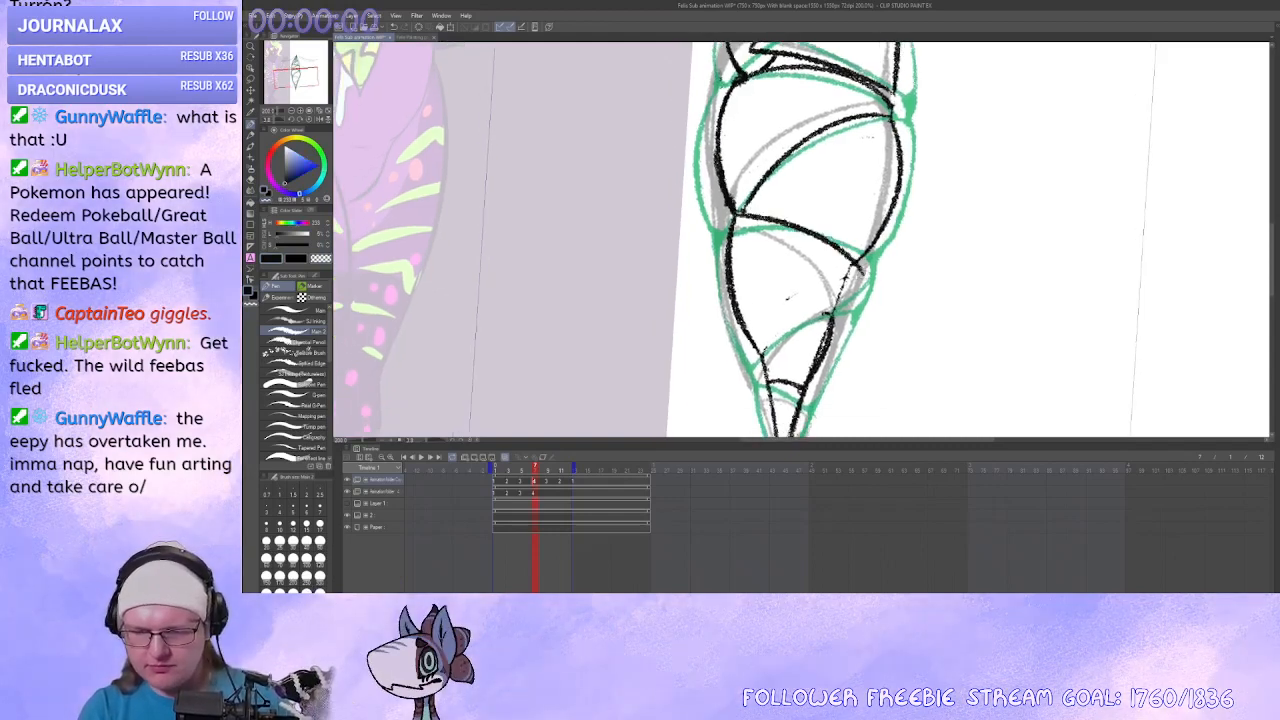
{"action": "key", "text": "ctrl+z"}
{"action": "left_click_drag", "start_coordinate": [738, 217], "coordinate": [850, 265]}
{"action": "left_click_drag", "start_coordinate": [800, 300], "coordinate": [826, 250]}
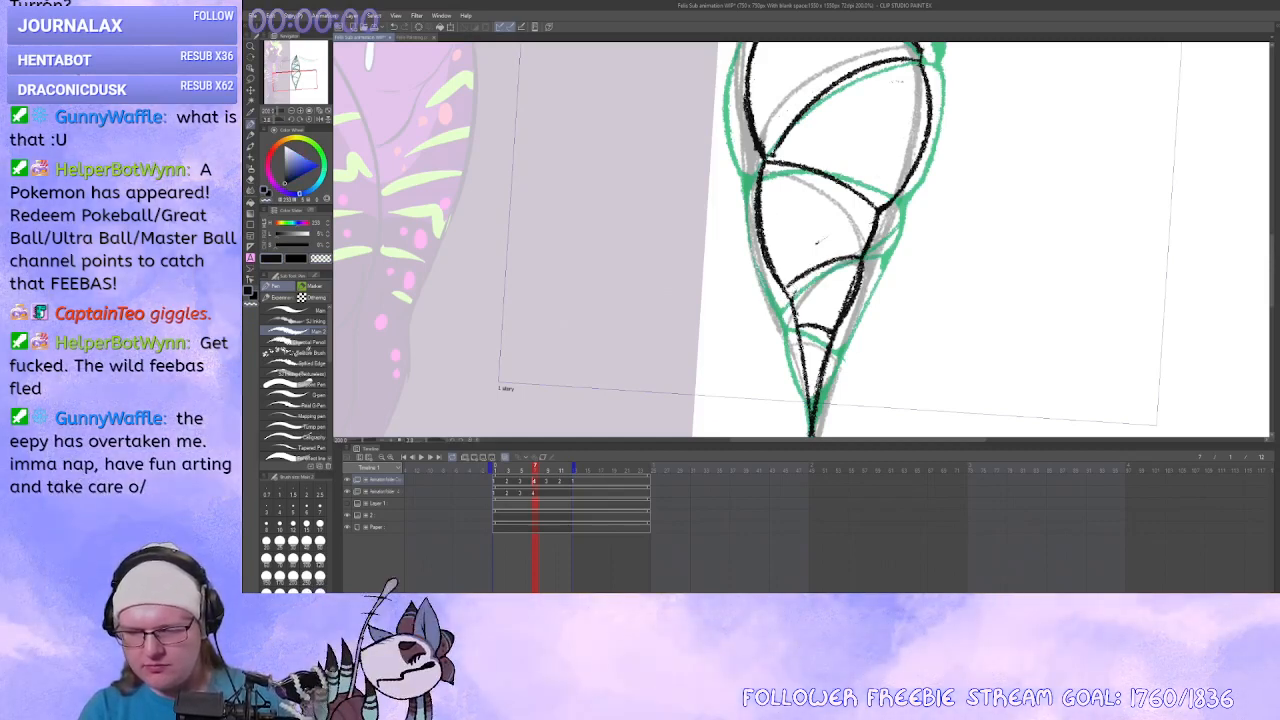
Erase the left outline between the two lowest teeth and the curved upper line of the second-lowest tooth.
{"action": "key", "text": "c"}
{"action": "mouse_move", "coordinate": [786, 288]}
{"action": "left_mouse_down"}
{"action": "mouse_move", "coordinate": [799, 328]}
{"action": "mouse_move", "coordinate": [780, 325]}
{"action": "left_mouse_up"}
{"action": "key", "text": "r"}
{"action": "key", "text": "ctrl+z"}
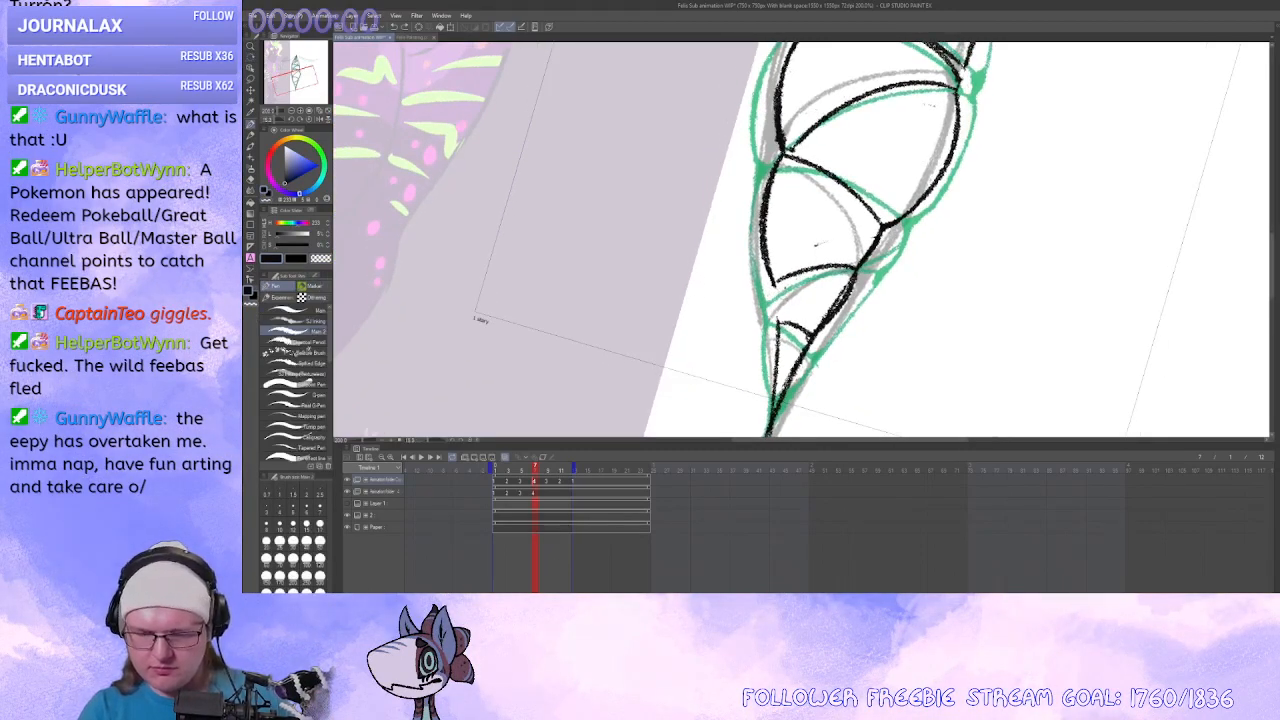
{"action": "key", "text": "c"}
{"action": "left_click_drag", "start_coordinate": [784, 280], "coordinate": [838, 266]}
{"action": "left_click_drag", "start_coordinate": [813, 247], "coordinate": [837, 230]}
{"action": "key", "text": "r"}
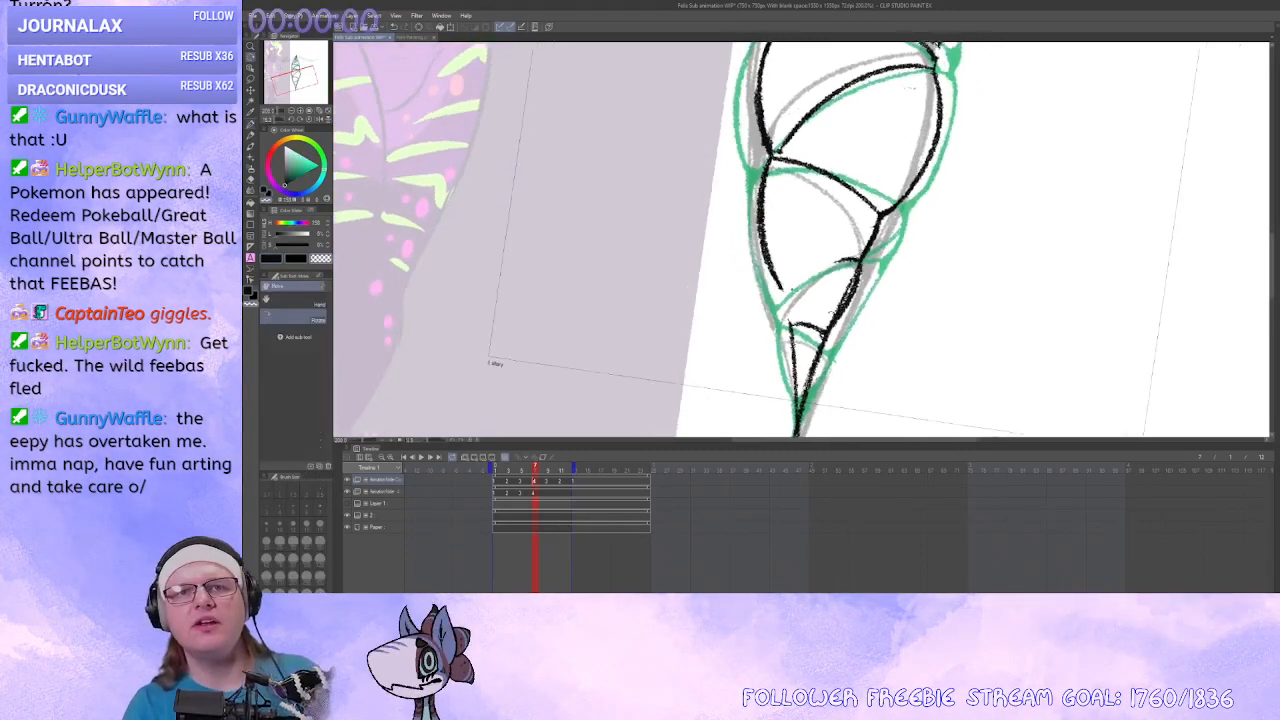
Redraw the second-lowest tooth's curved upper line from the right edge and erase most of the lowest tooth's upper line.
{"action": "key", "text": "space"}
{"action": "left_click_drag", "start_coordinate": [837, 300], "coordinate": [781, 228]}
{"action": "key", "text": "r"}
{"action": "left_click_drag", "start_coordinate": [770, 300], "coordinate": [758, 289]}
{"action": "key", "text": "r"}
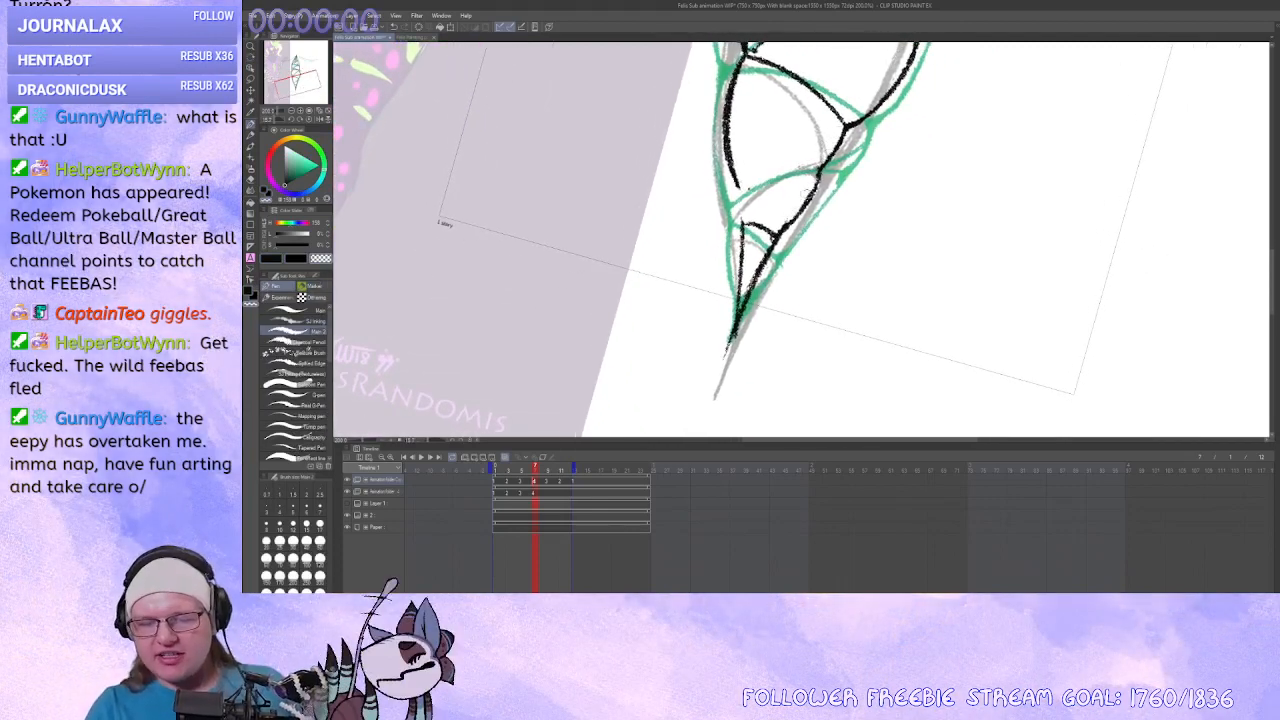
{"action": "key", "text": "r"}
{"action": "mouse_move", "coordinate": [818, 156]}
{"action": "left_mouse_down"}
{"action": "mouse_move", "coordinate": [779, 157]}
{"action": "mouse_move", "coordinate": [798, 156]}
{"action": "left_mouse_up"}
{"action": "key", "text": "space"}
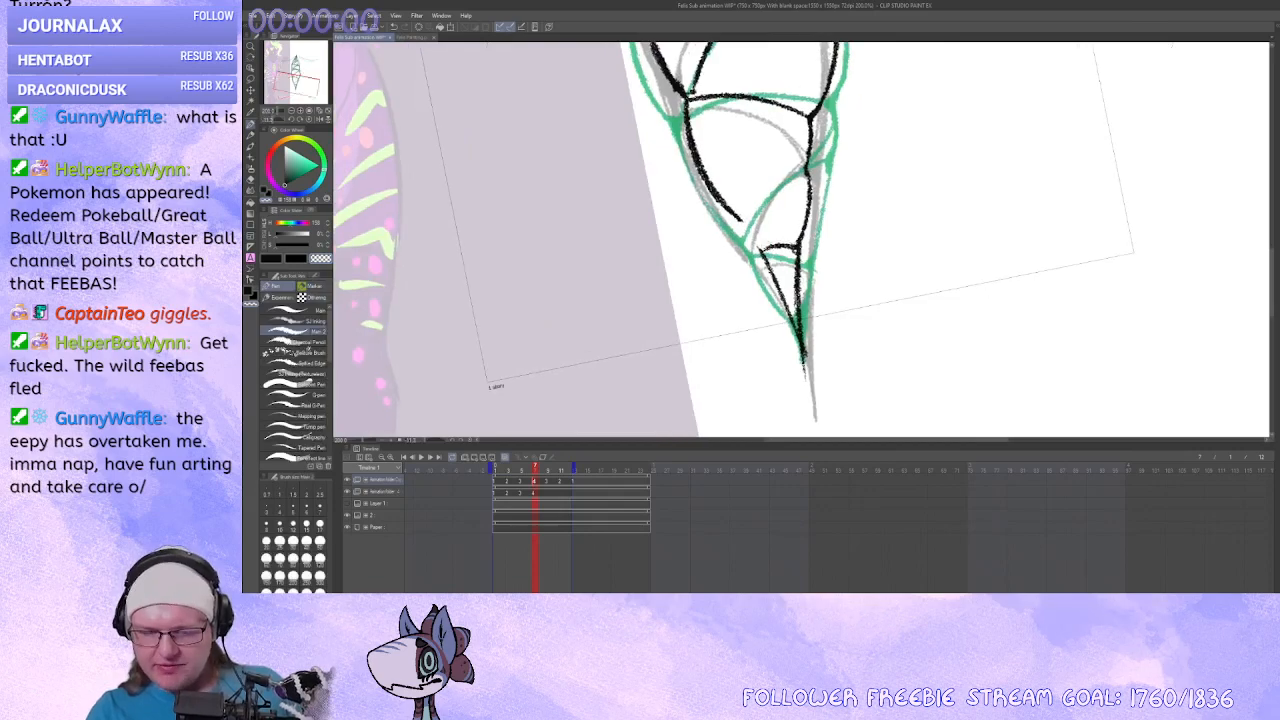
{"action": "key", "text": "r"}
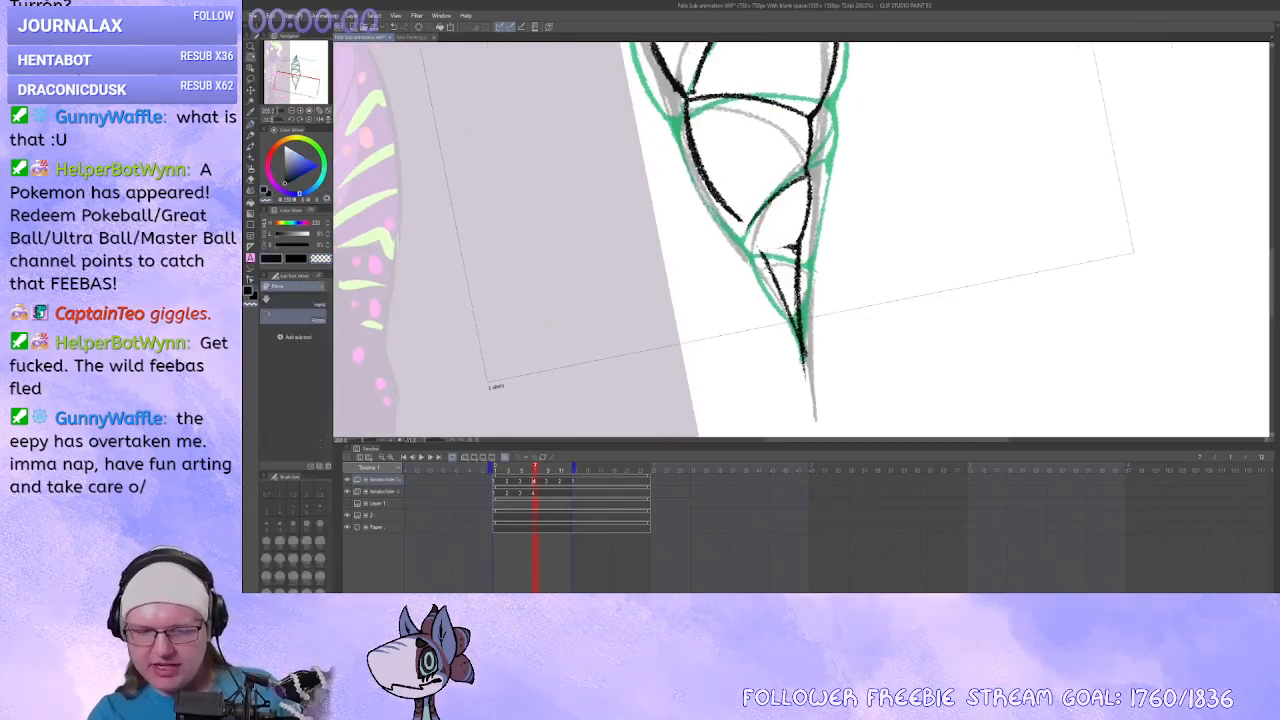
Thicken the lowest tooth's right edge towards the tip and redraw its curved upper line.
{"action": "mouse_move", "coordinate": [747, 232]}
{"action": "left_mouse_down"}
{"action": "mouse_move", "coordinate": [806, 182]}
{"action": "mouse_move", "coordinate": [795, 237]}
{"action": "left_mouse_up"}
{"action": "key", "text": "ctrl+z"}
{"action": "key", "text": "r"}
{"action": "left_click_drag", "start_coordinate": [755, 287], "coordinate": [803, 370]}
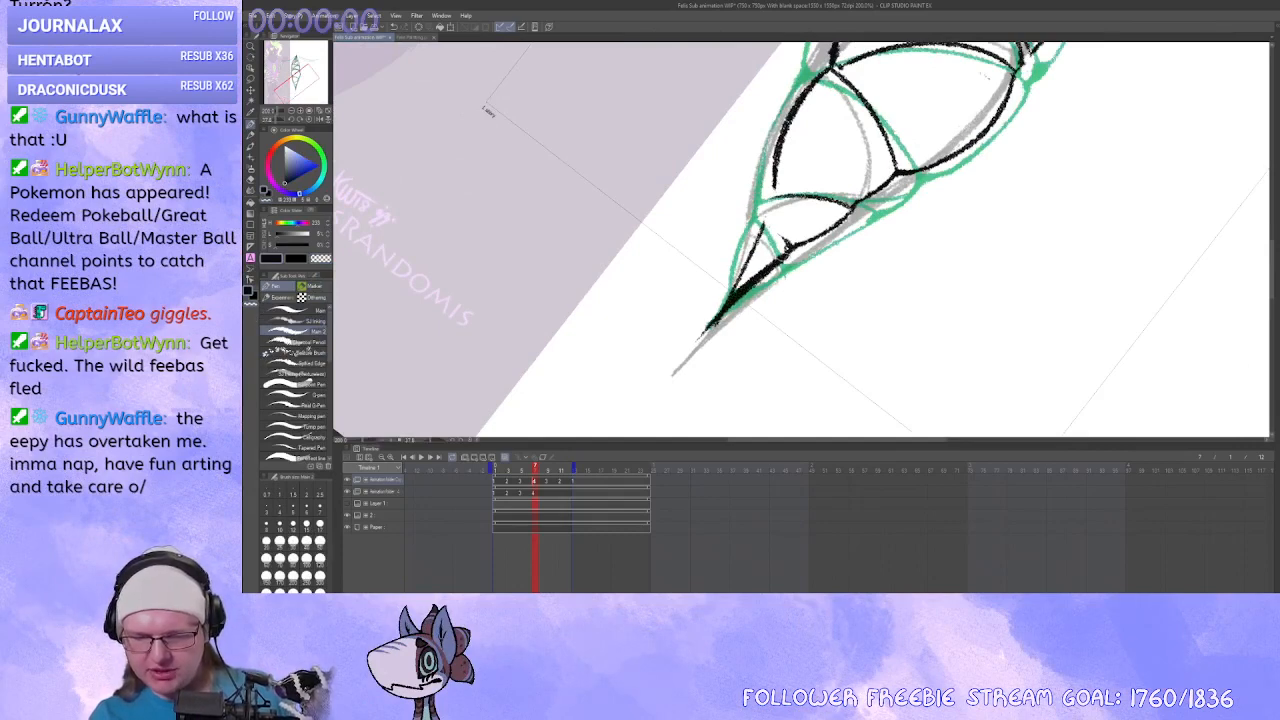
{"action": "key", "text": "ctrl+z"}
{"action": "mouse_move", "coordinate": [765, 222]}
{"action": "left_mouse_down"}
{"action": "mouse_move", "coordinate": [788, 249]}
{"action": "mouse_move", "coordinate": [855, 206]}
{"action": "left_mouse_up"}
{"action": "left_click", "coordinate": [789, 248], "text": "alt"}
{"action": "left_click", "coordinate": [791, 250], "text": "alt"}
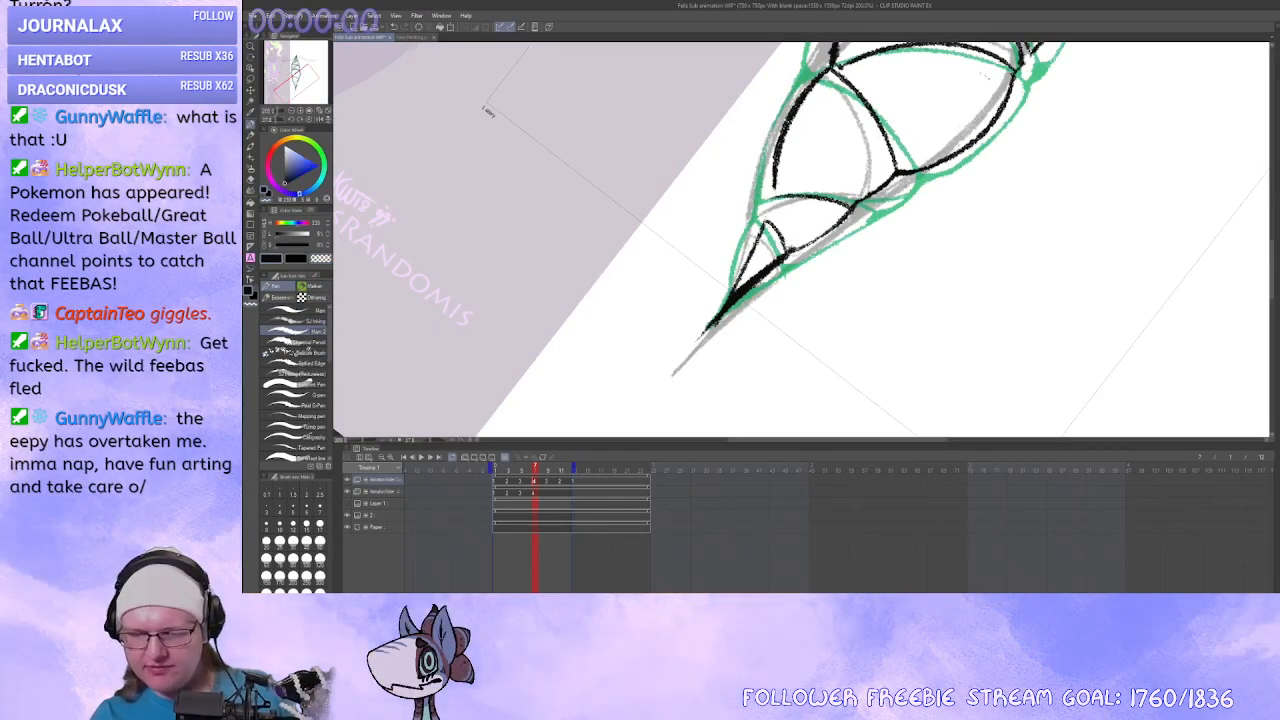
Fill the mouth's bottom tip with solid black and redraw the lowest tooth's upper line as a short curve across it.
{"action": "key", "text": "ctrl+z"}
{"action": "key", "text": "r"}
{"action": "mouse_move", "coordinate": [749, 357]}
{"action": "left_mouse_down"}
{"action": "mouse_move", "coordinate": [886, 337]}
{"action": "mouse_move", "coordinate": [828, 366]}
{"action": "left_mouse_up"}
{"action": "mouse_move", "coordinate": [763, 250]}
{"action": "left_mouse_down"}
{"action": "mouse_move", "coordinate": [782, 314]}
{"action": "mouse_move", "coordinate": [776, 291]}
{"action": "left_mouse_up"}
{"action": "key", "text": "r"}
{"action": "left_click_drag", "start_coordinate": [790, 345], "coordinate": [707, 301]}
{"action": "key", "text": "r"}
{"action": "left_click", "coordinate": [757, 207], "text": "alt"}
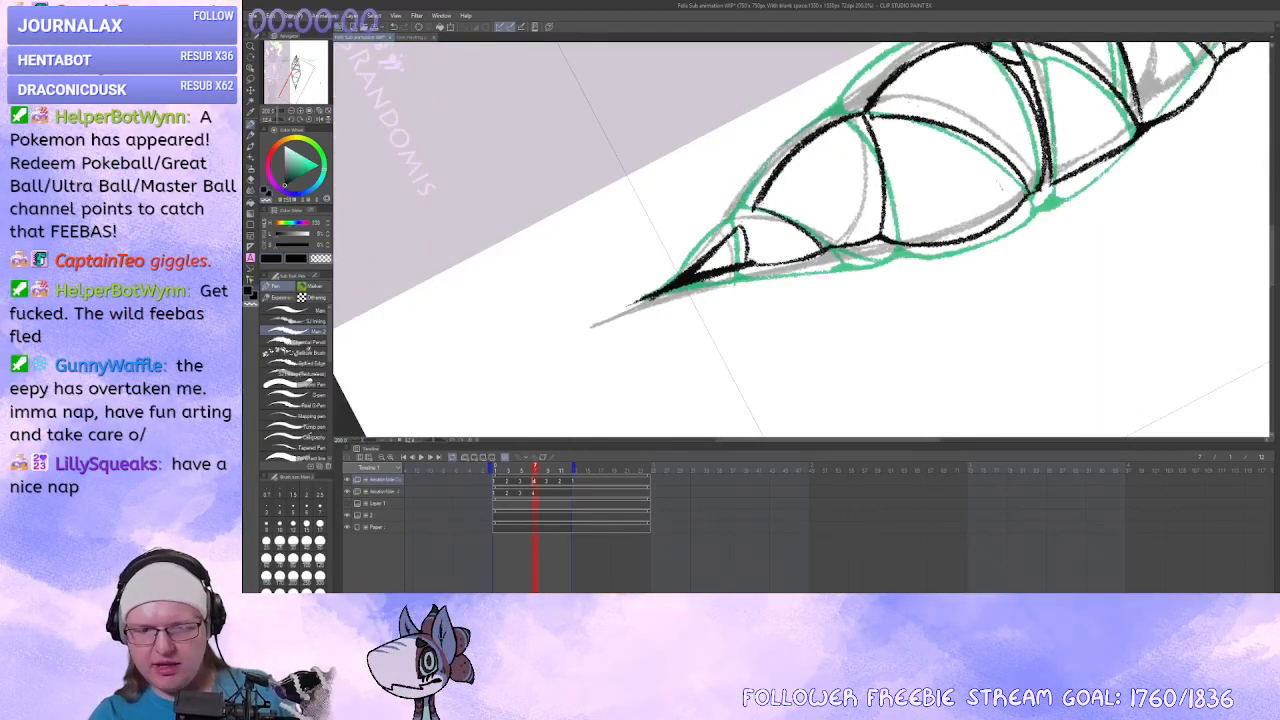
{"action": "key", "text": "ctrl+z"}
{"action": "key", "text": "ctrl+y"}
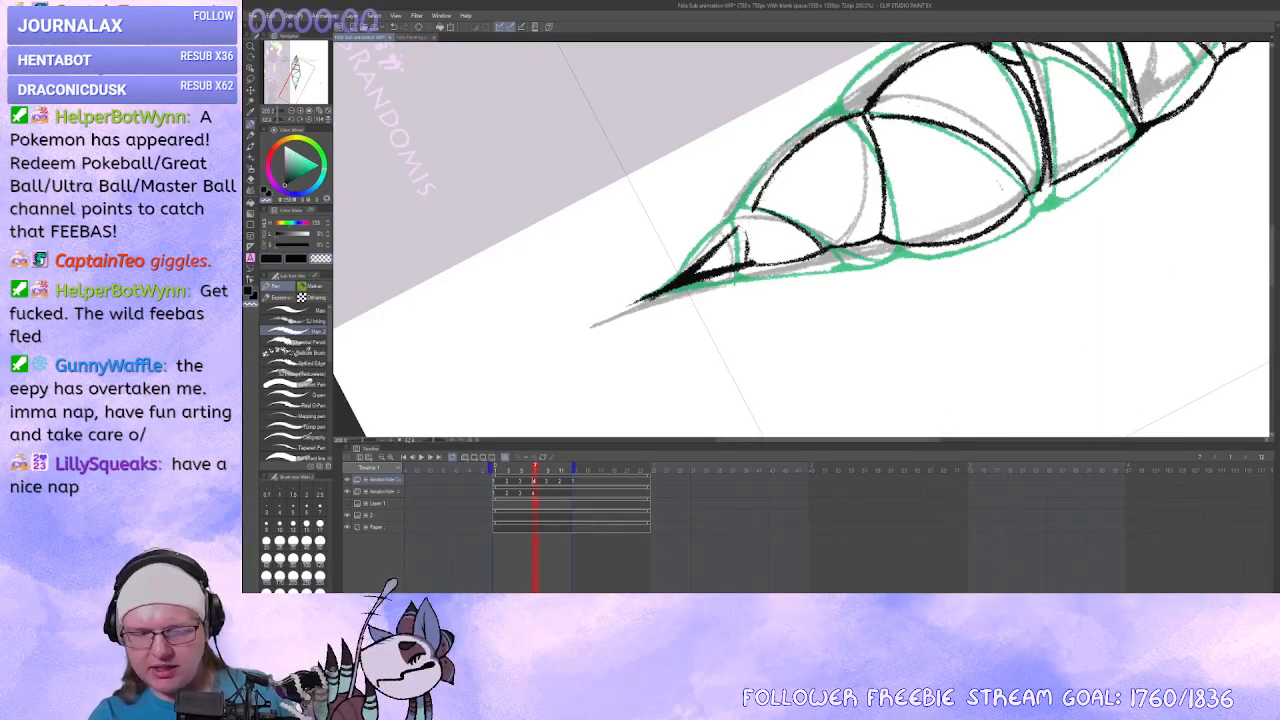
{"action": "mouse_move", "coordinate": [742, 228]}
{"action": "left_mouse_down"}
{"action": "mouse_move", "coordinate": [752, 264]}
{"action": "mouse_move", "coordinate": [809, 303]}
{"action": "left_mouse_up"}
{"action": "key", "text": "r"}
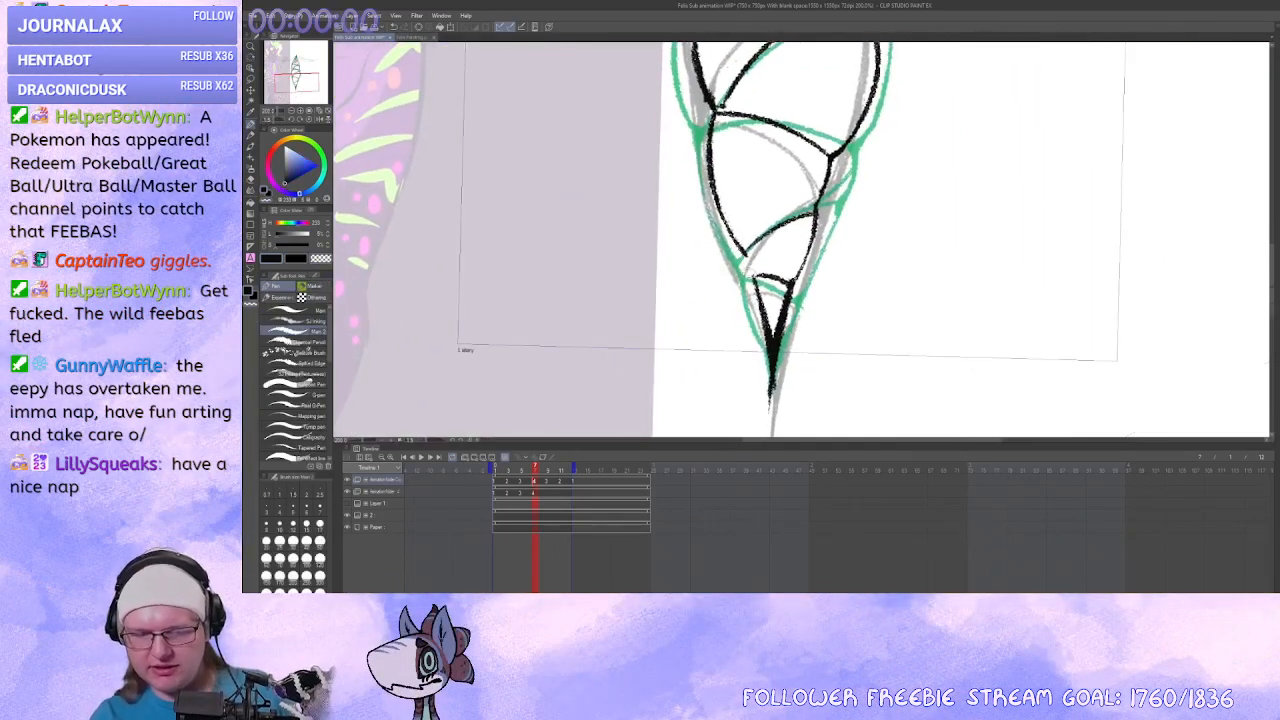
Extend the second-lowest tooth's curved upper line down to the left and erase the loose end of the left outline.
{"action": "left_click_drag", "start_coordinate": [754, 243], "coordinate": [816, 212]}
{"action": "key", "text": "c"}
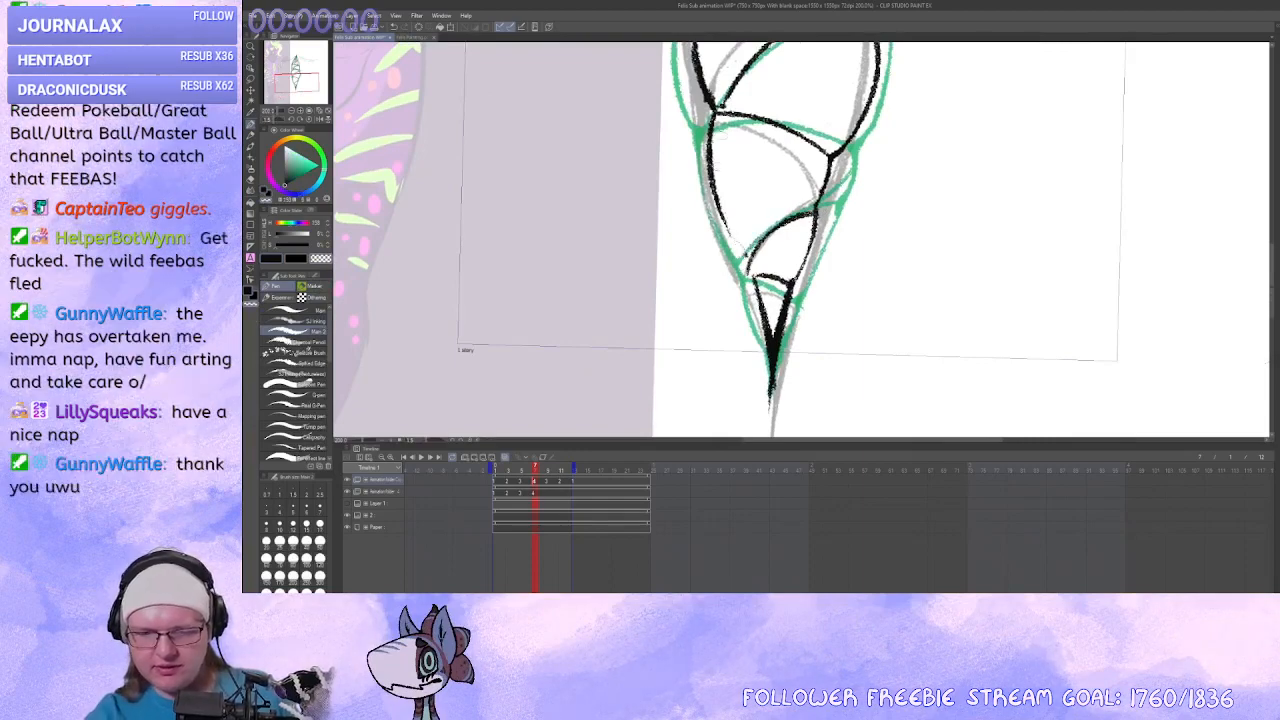
{"action": "mouse_move", "coordinate": [747, 257]}
{"action": "left_mouse_down"}
{"action": "mouse_move", "coordinate": [729, 222]}
{"action": "mouse_move", "coordinate": [757, 190]}
{"action": "left_mouse_up"}
Redraw the lower left outline so it joins the second-lowest tooth's curve and the lowest tooth.
{"action": "key", "text": "r"}
{"action": "left_click_drag", "start_coordinate": [748, 216], "coordinate": [808, 120]}
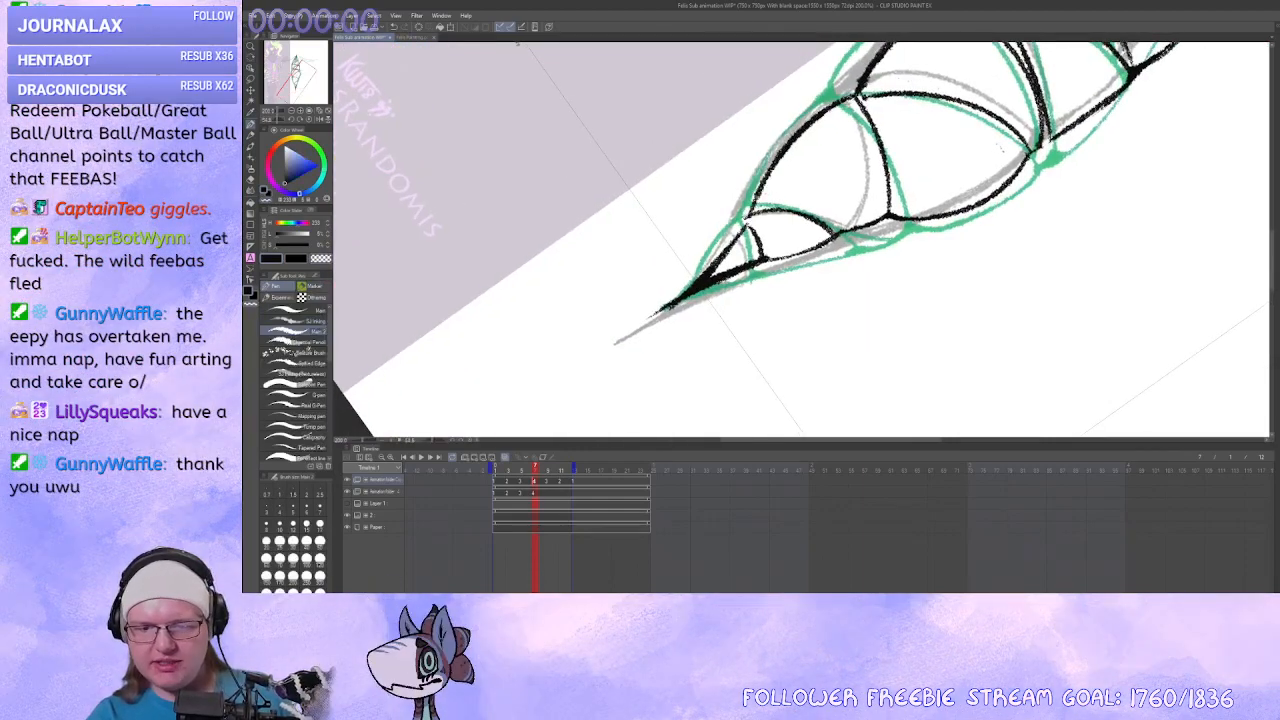
{"action": "key", "text": "ctrl+z"}
{"action": "left_click_drag", "start_coordinate": [745, 212], "coordinate": [804, 130]}
{"action": "key", "text": "ctrl+z"}
{"action": "mouse_move", "coordinate": [745, 214]}
{"action": "left_mouse_down"}
{"action": "mouse_move", "coordinate": [806, 132]}
{"action": "mouse_move", "coordinate": [858, 97]}
{"action": "mouse_move", "coordinate": [812, 121]}
{"action": "mouse_move", "coordinate": [857, 94]}
{"action": "mouse_move", "coordinate": [755, 198]}
{"action": "left_mouse_up"}
{"action": "key", "text": "x"}
{"action": "key", "text": "c"}
{"action": "key", "text": "x"}
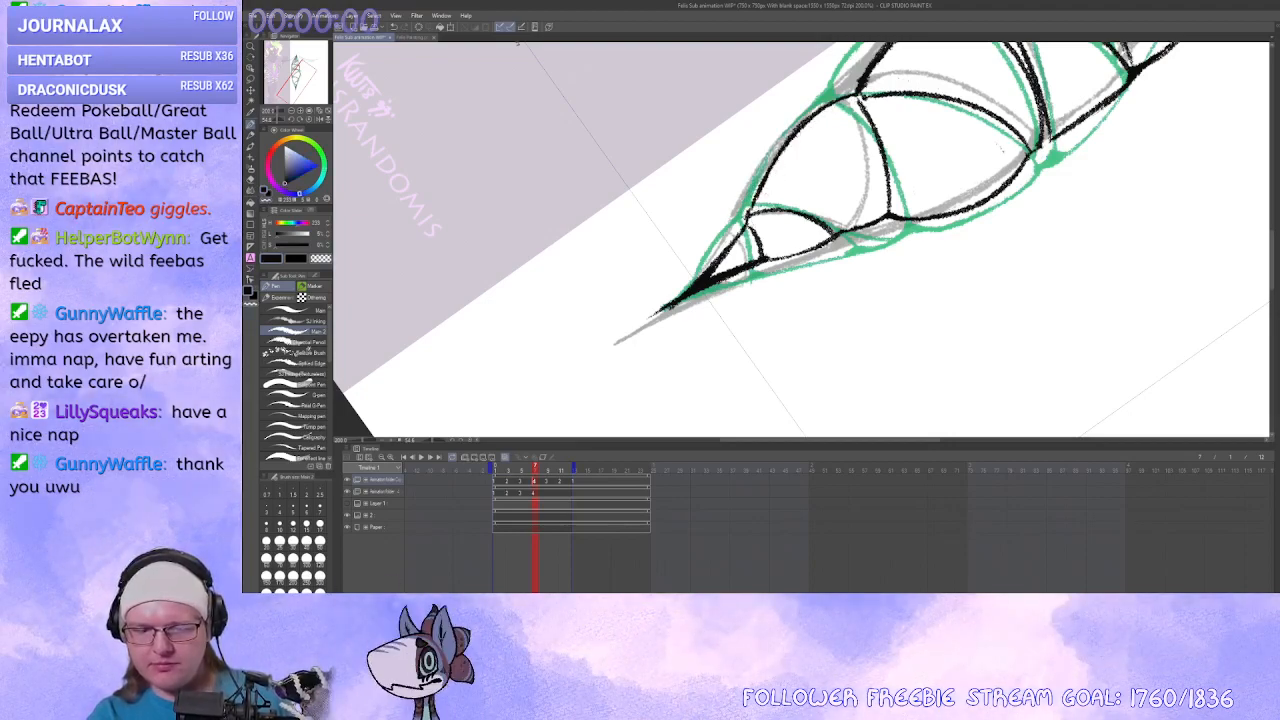
Thicken the black corners where the middle and upper teeth meet the mouth outline.
{"action": "left_click_drag", "start_coordinate": [741, 316], "coordinate": [799, 338]}
{"action": "mouse_move", "coordinate": [799, 338]}
{"action": "left_mouse_down"}
{"action": "mouse_move", "coordinate": [818, 259]}
{"action": "mouse_move", "coordinate": [801, 210]}
{"action": "mouse_move", "coordinate": [808, 173]}
{"action": "left_mouse_up"}
{"action": "mouse_move", "coordinate": [808, 173]}
{"action": "left_mouse_down"}
{"action": "mouse_move", "coordinate": [751, 294]}
{"action": "mouse_move", "coordinate": [779, 235]}
{"action": "left_mouse_up"}
{"action": "mouse_move", "coordinate": [779, 240]}
{"action": "left_mouse_down"}
{"action": "mouse_move", "coordinate": [785, 271]}
{"action": "mouse_move", "coordinate": [752, 430]}
{"action": "mouse_move", "coordinate": [748, 420]}
{"action": "left_mouse_up"}
{"action": "mouse_move", "coordinate": [808, 238]}
{"action": "left_mouse_down"}
{"action": "mouse_move", "coordinate": [812, 254]}
{"action": "mouse_move", "coordinate": [812, 234]}
{"action": "left_mouse_up"}
{"action": "key", "text": "c"}
{"action": "key", "text": "c"}
{"action": "mouse_move", "coordinate": [817, 150]}
{"action": "left_mouse_down"}
{"action": "mouse_move", "coordinate": [823, 197]}
{"action": "mouse_move", "coordinate": [830, 177]}
{"action": "mouse_move", "coordinate": [826, 262]}
{"action": "left_mouse_up"}
{"action": "key", "text": "c"}
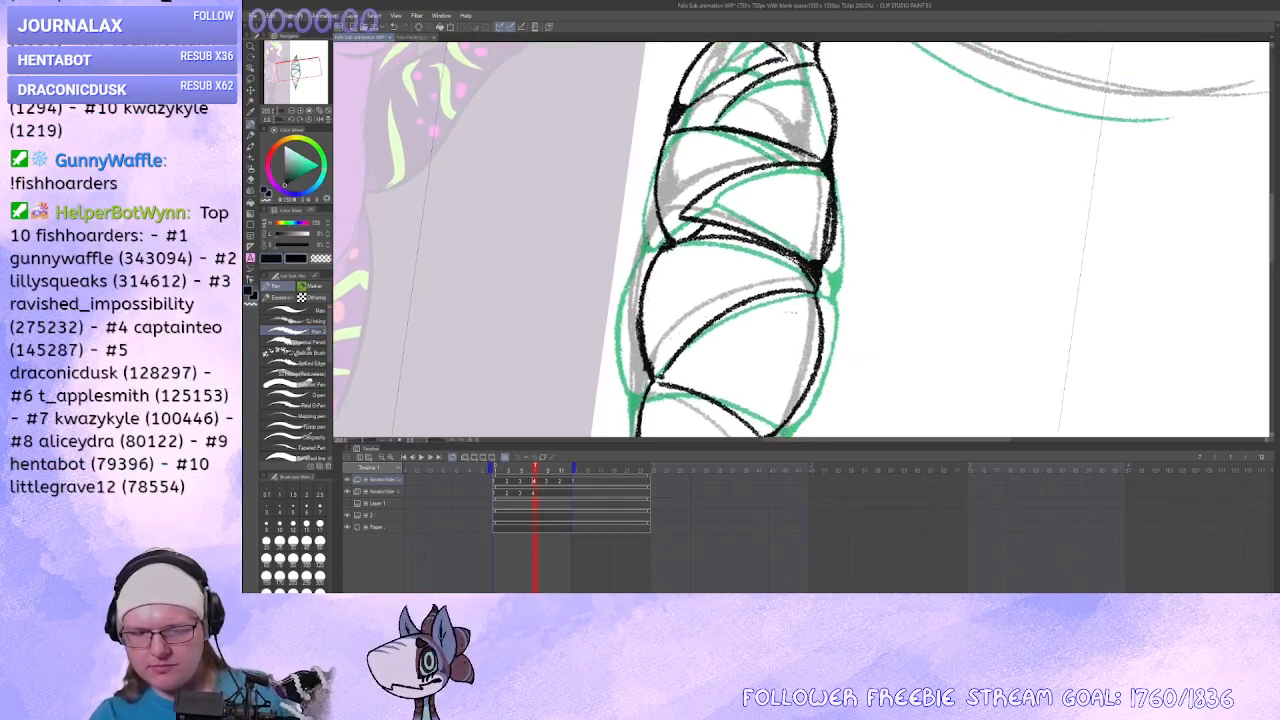
{"action": "left_click_drag", "start_coordinate": [834, 193], "coordinate": [819, 270]}
{"action": "key", "text": "c"}
{"action": "mouse_move", "coordinate": [760, 220]}
{"action": "left_mouse_down"}
{"action": "mouse_move", "coordinate": [784, 230]}
{"action": "mouse_move", "coordinate": [829, 317]}
{"action": "mouse_move", "coordinate": [726, 276]}
{"action": "mouse_move", "coordinate": [726, 307]}
{"action": "mouse_move", "coordinate": [740, 230]}
{"action": "left_mouse_up"}
{"action": "key", "text": "c"}
{"action": "left_click_drag", "start_coordinate": [709, 327], "coordinate": [663, 385]}
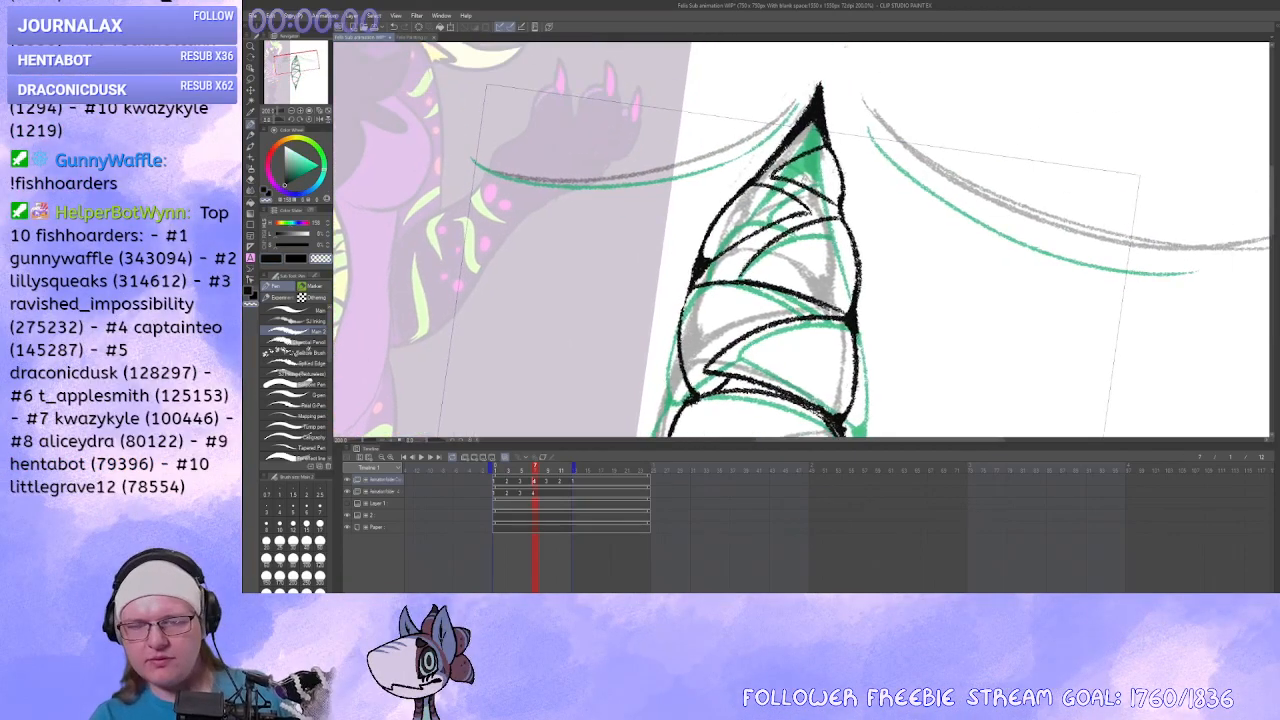
Ink the curved chest lines on both sides of the mouth's upper tip, placing them between the grey and green guides.
{"action": "left_click_drag", "start_coordinate": [780, 240], "coordinate": [877, 271]}
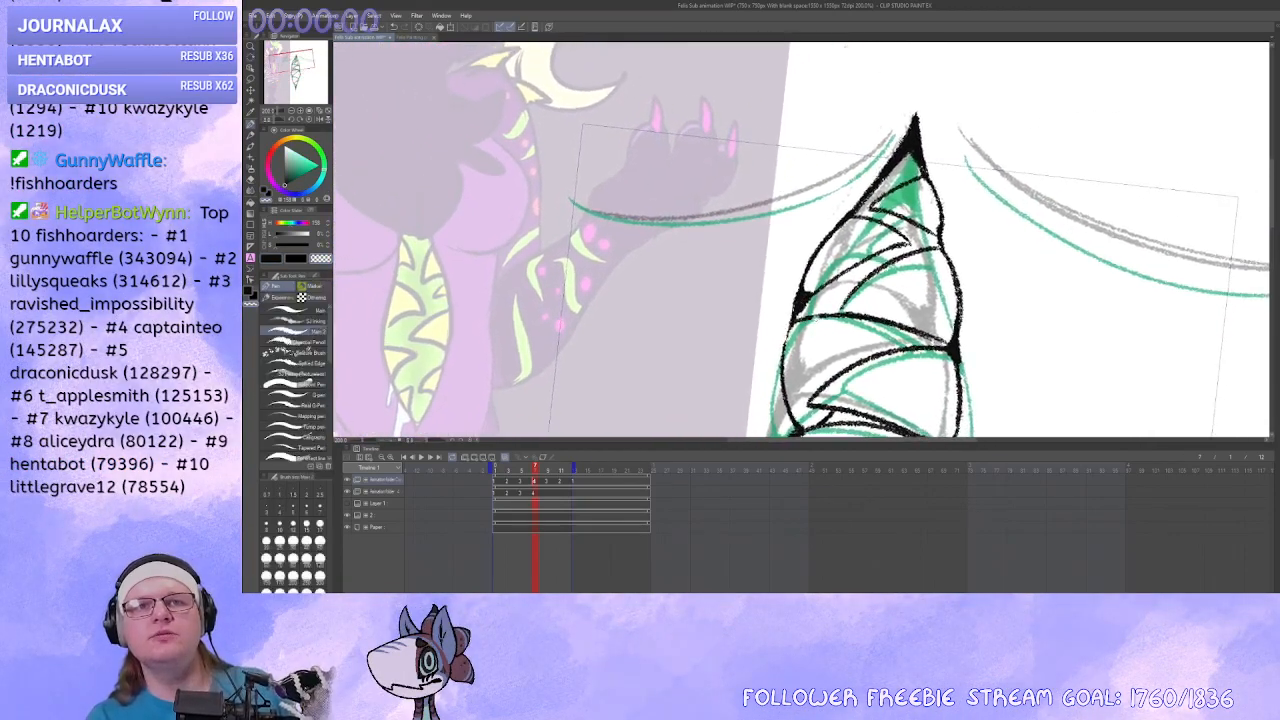
{"action": "left_click_drag", "start_coordinate": [892, 323], "coordinate": [938, 296]}
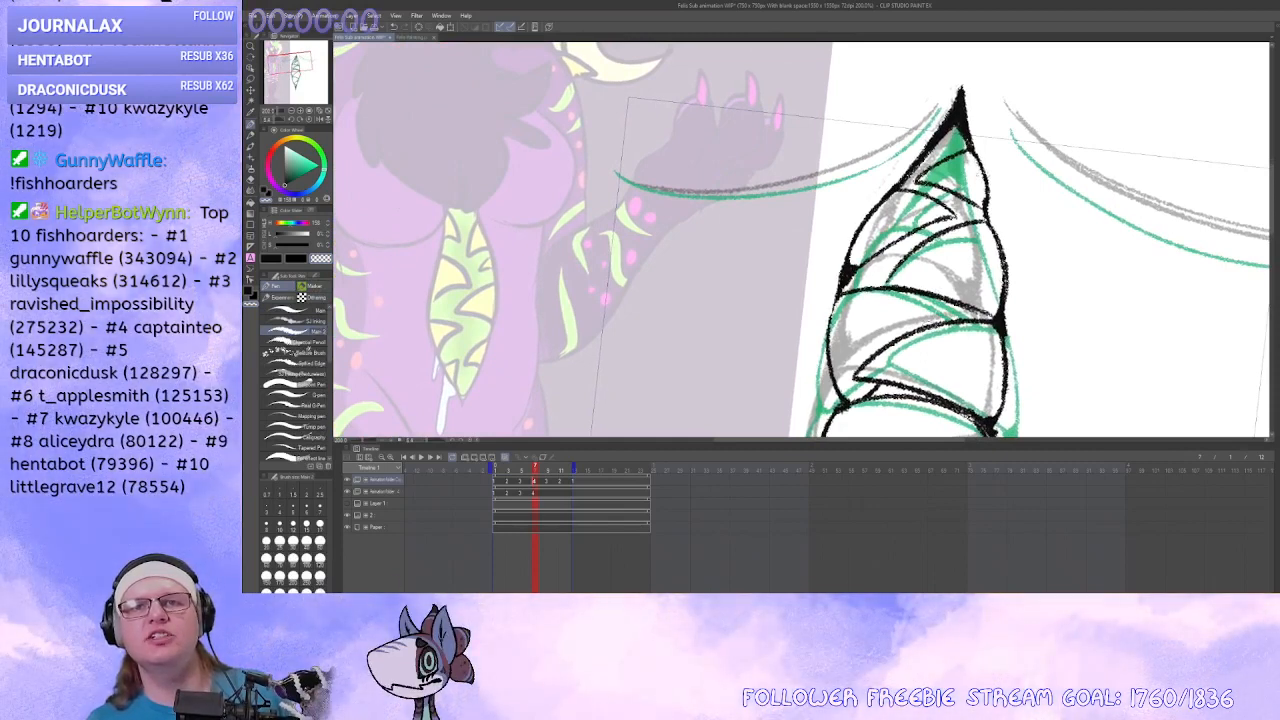
{"action": "left_click_drag", "start_coordinate": [928, 325], "coordinate": [990, 365]}
{"action": "key", "text": "c"}
{"action": "left_click_drag", "start_coordinate": [987, 149], "coordinate": [817, 219]}
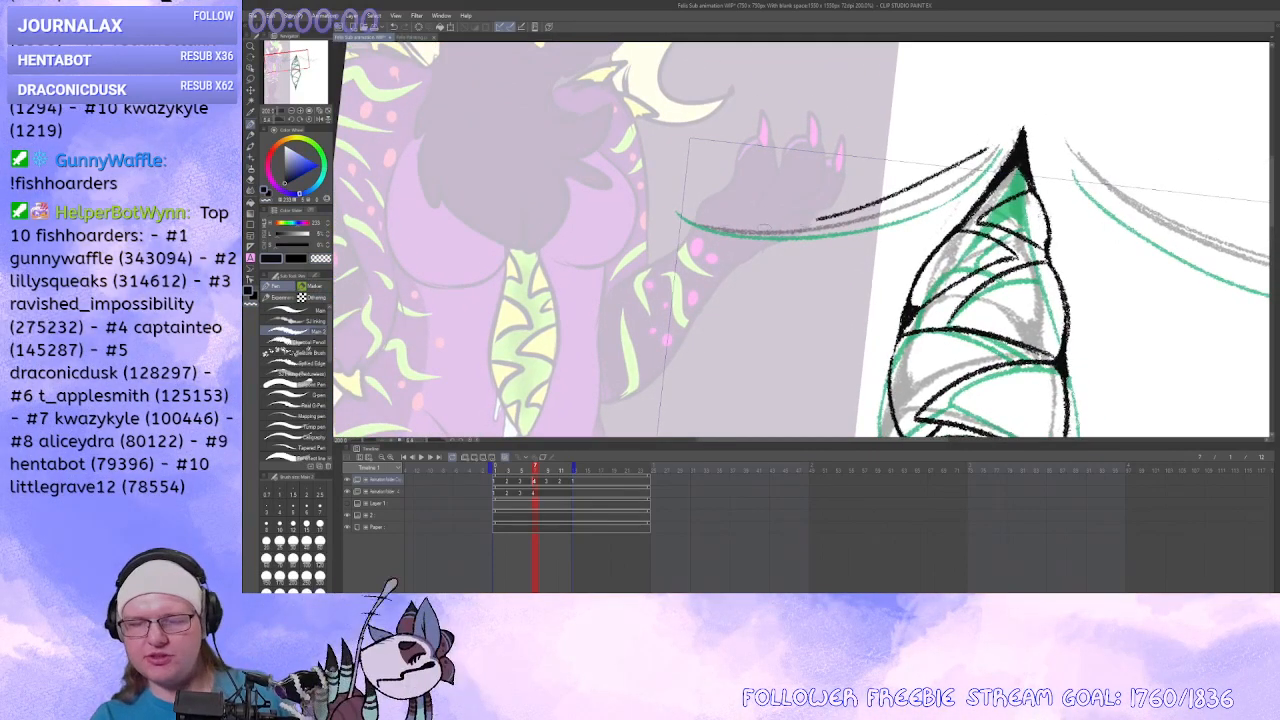
{"action": "key", "text": "ctrl+z"}
{"action": "mouse_move", "coordinate": [676, 204]}
{"action": "left_mouse_down"}
{"action": "mouse_move", "coordinate": [738, 224]}
{"action": "mouse_move", "coordinate": [954, 180]}
{"action": "mouse_move", "coordinate": [992, 143]}
{"action": "mouse_move", "coordinate": [893, 203]}
{"action": "mouse_move", "coordinate": [679, 214]}
{"action": "left_mouse_up"}
{"action": "key", "text": "ctrl+z"}
{"action": "left_click_drag", "start_coordinate": [902, 231], "coordinate": [637, 183]}
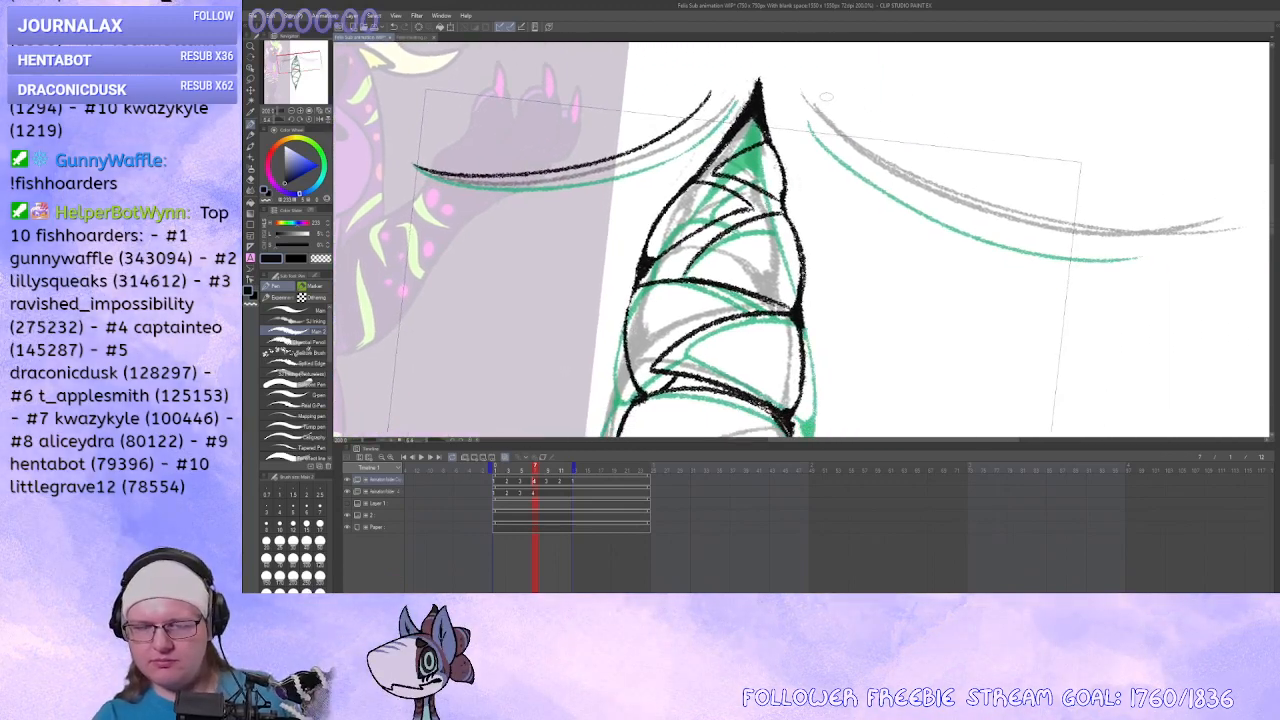
{"action": "mouse_move", "coordinate": [826, 96]}
{"action": "left_mouse_down"}
{"action": "mouse_move", "coordinate": [1004, 216]}
{"action": "mouse_move", "coordinate": [1180, 240]}
{"action": "left_mouse_up"}
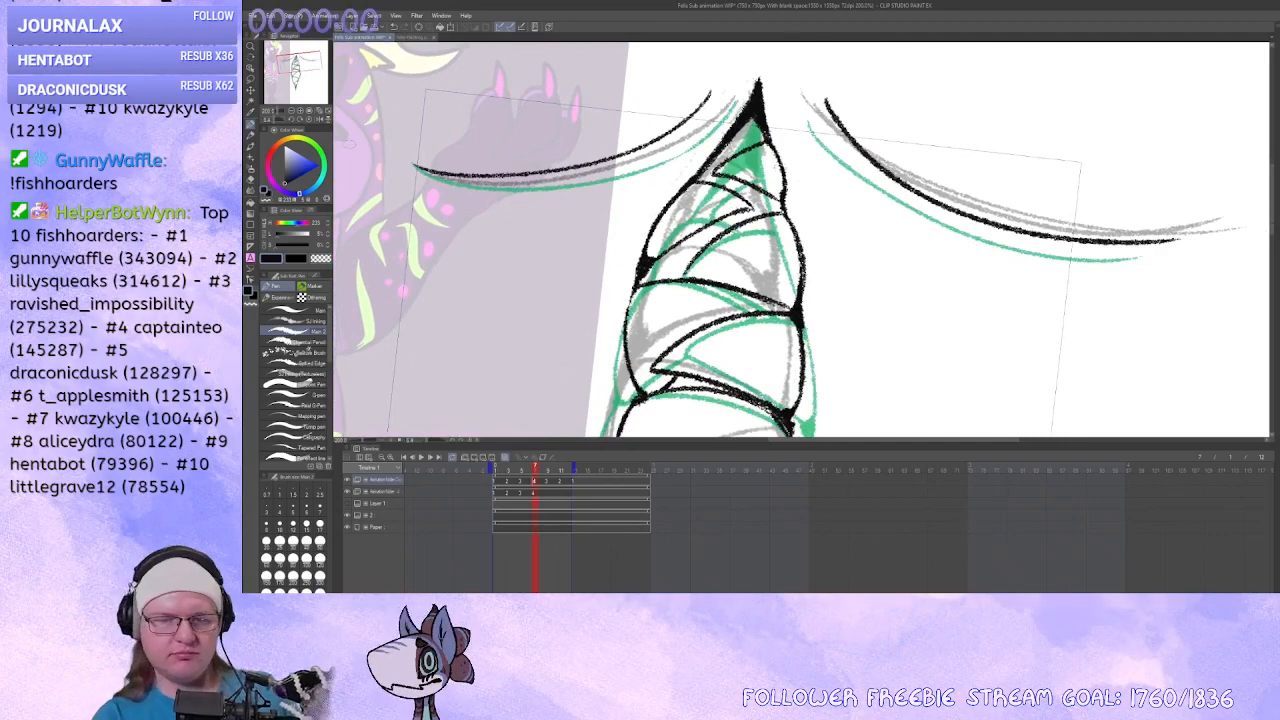
Play back the whole mouth animation to check the motion and stop playback.
{"action": "left_click", "coordinate": [293, 111]}
{"action": "left_click", "coordinate": [293, 111]}
{"action": "left_click", "coordinate": [293, 111]}
{"action": "left_click_drag", "start_coordinate": [770, 300], "coordinate": [782, 262]}
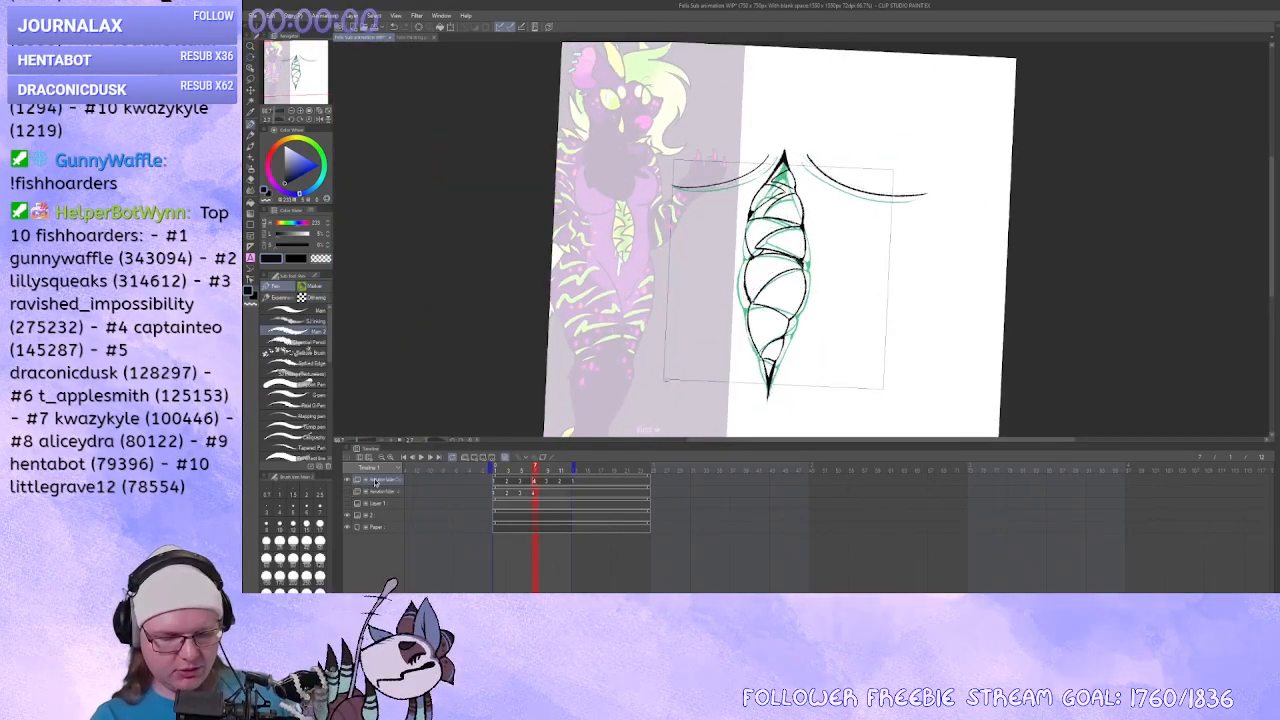
{"action": "left_click", "coordinate": [422, 458]}
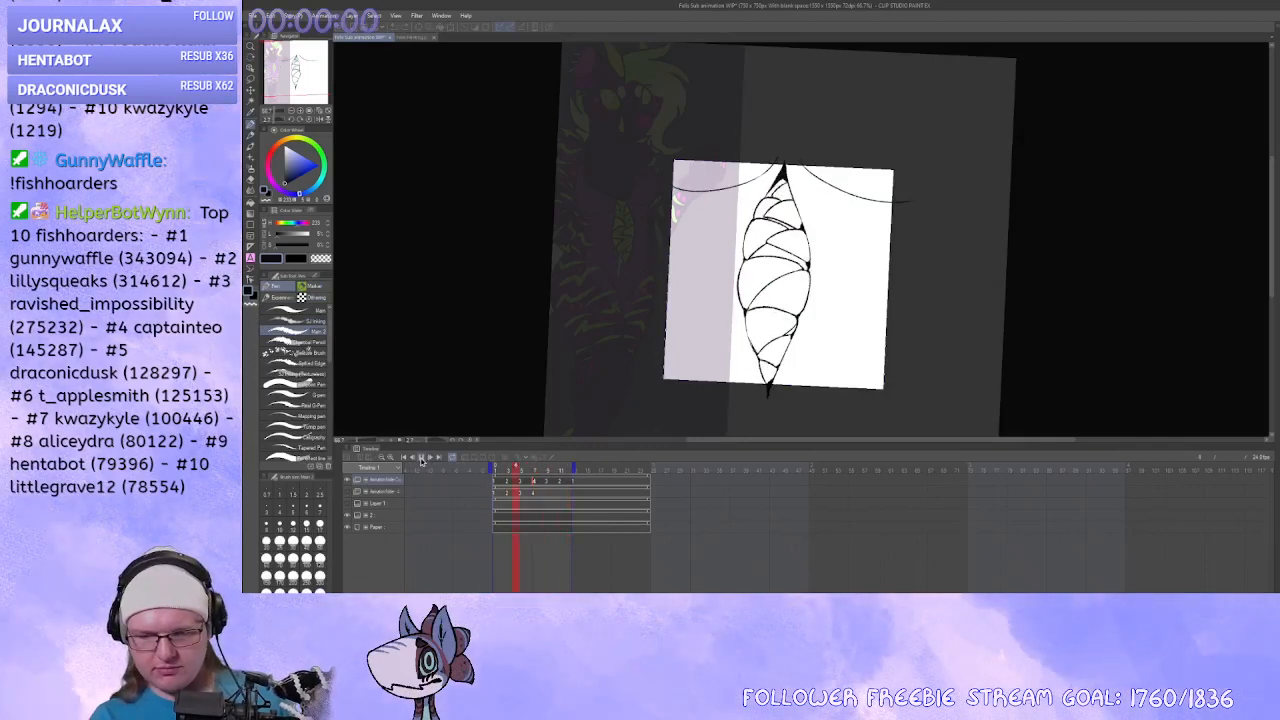
{"action": "left_click", "coordinate": [422, 459]}
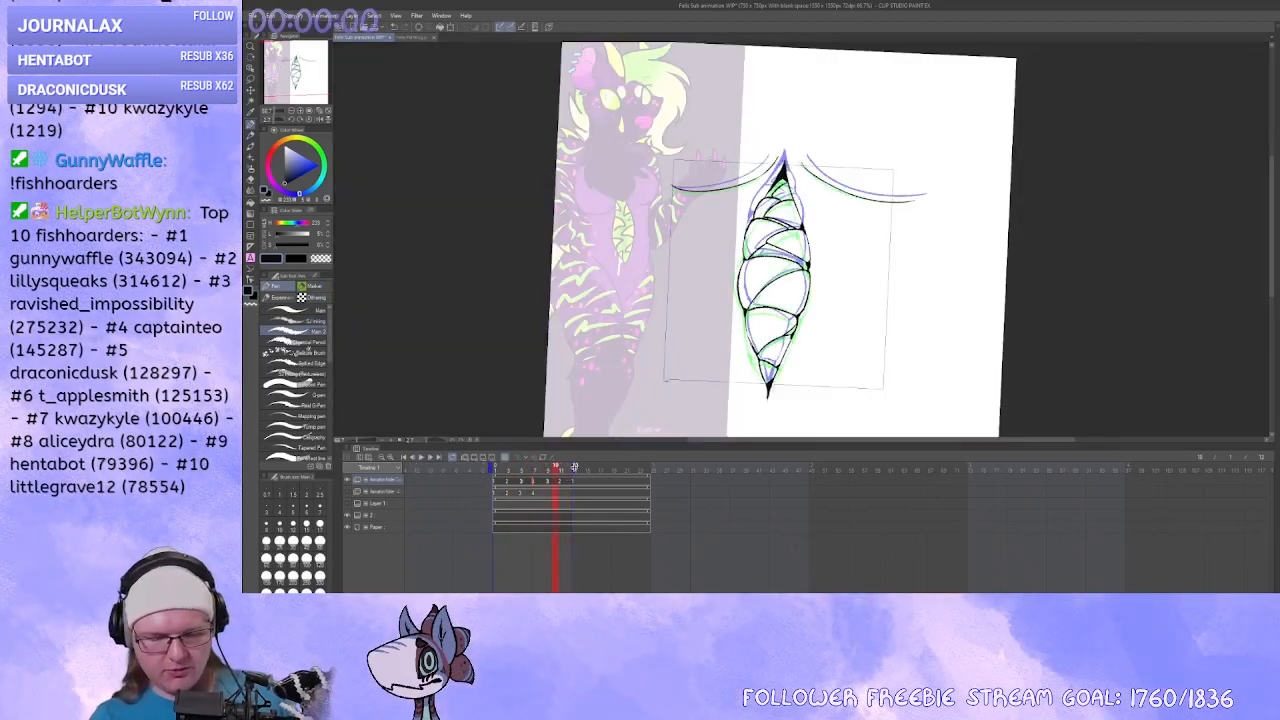
Extend the playback range to frame 24 and space the mouth drawings farther apart along the timeline.
{"action": "left_click_drag", "start_coordinate": [574, 466], "coordinate": [656, 467]}
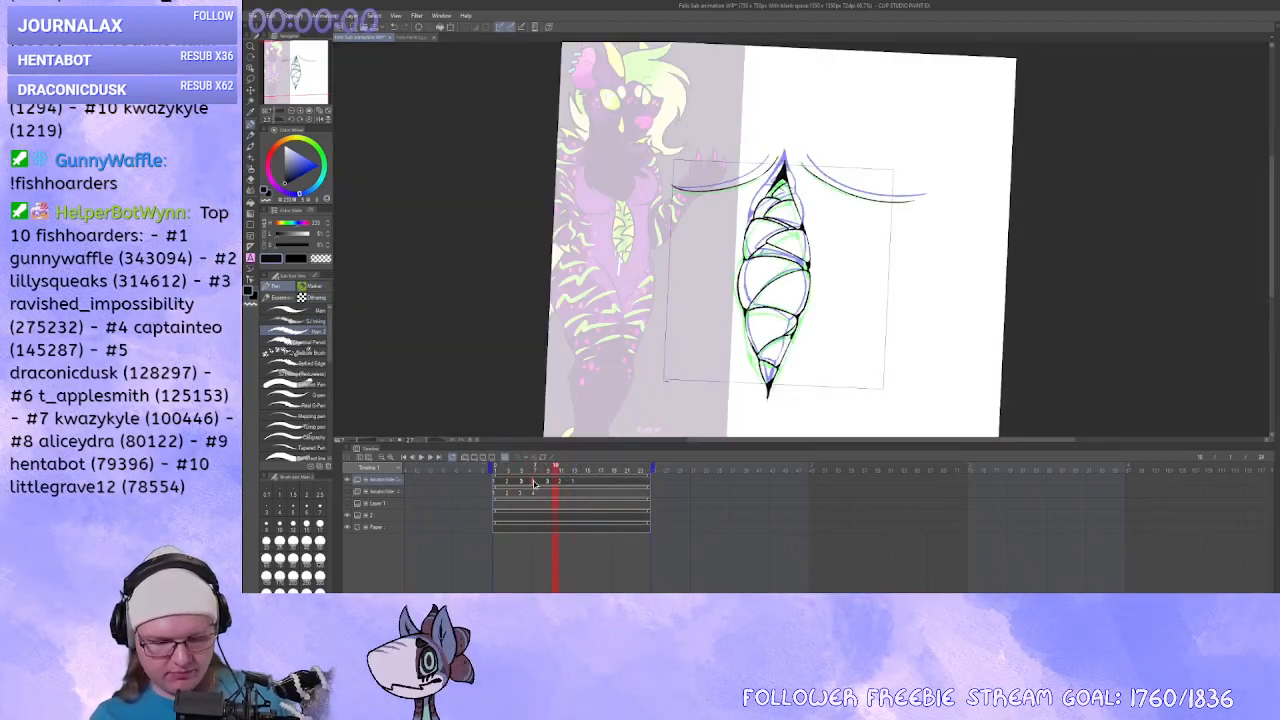
{"action": "left_click", "coordinate": [573, 484]}
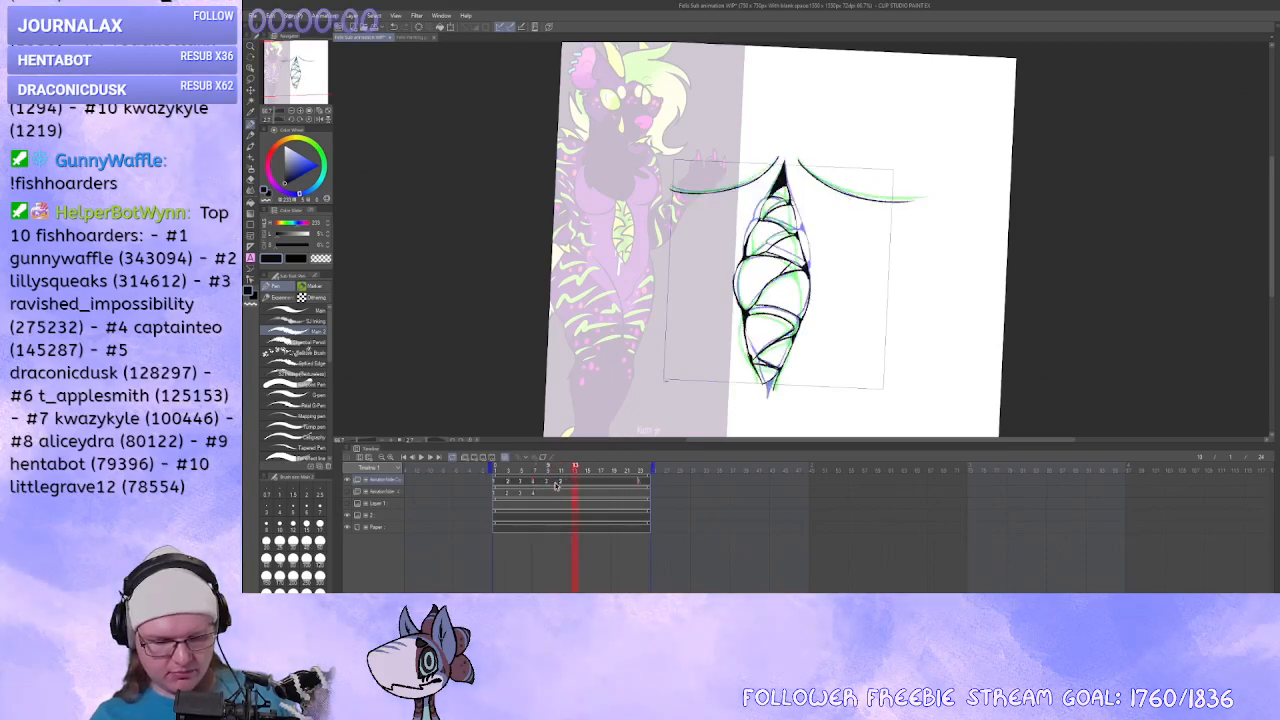
{"action": "left_click_drag", "start_coordinate": [621, 486], "coordinate": [515, 486]}
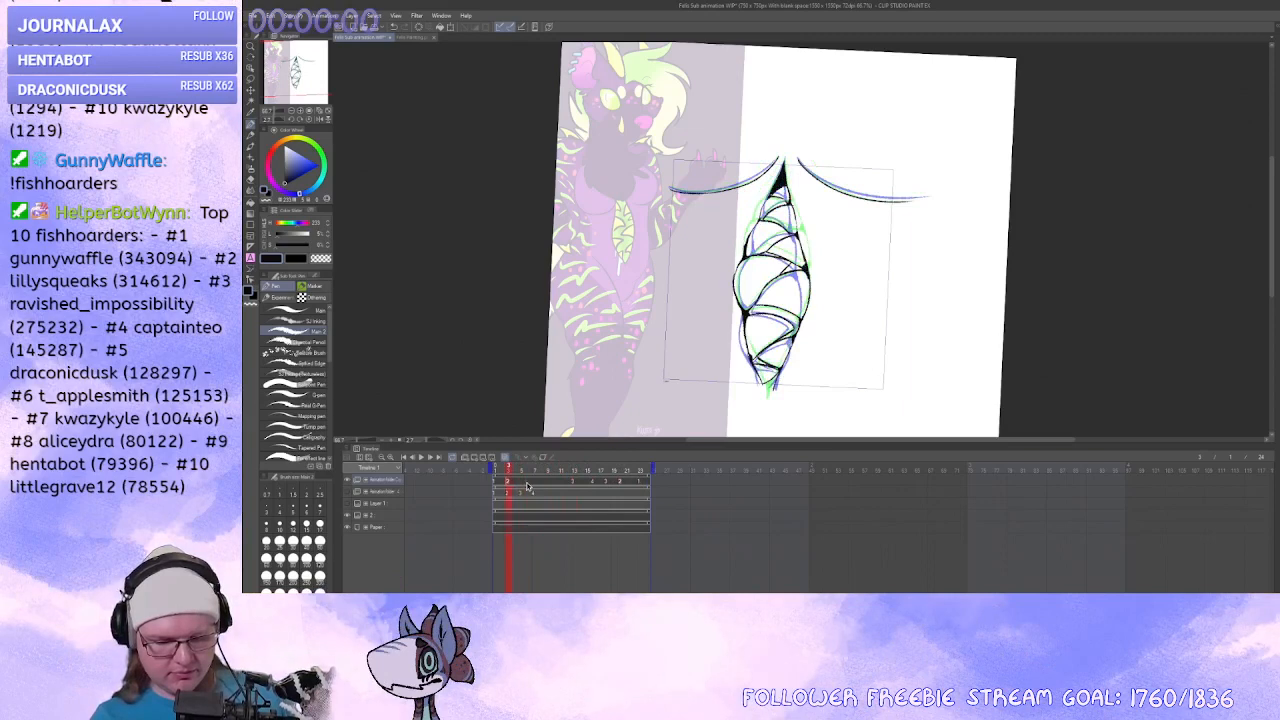
{"action": "left_click", "coordinate": [543, 487]}
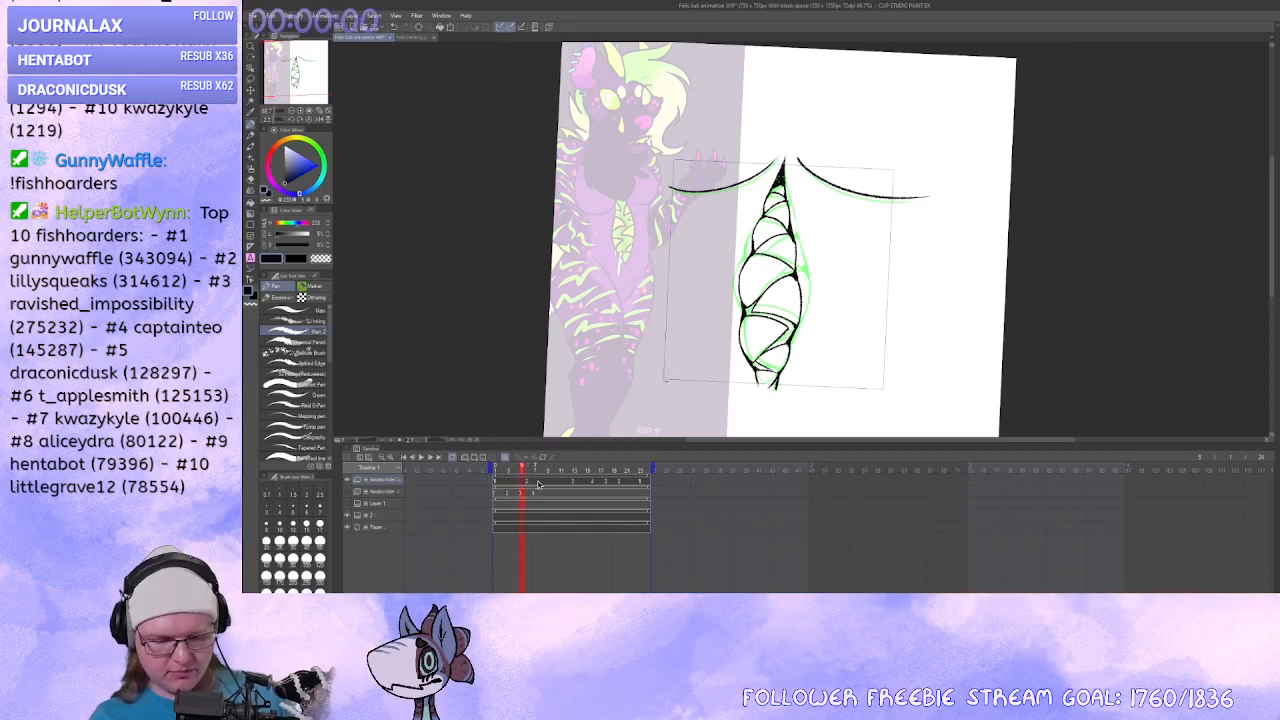
Spread the later cels of the line-art track apart, and extend the timeline and Paper track to about frame 47.
{"action": "left_click", "coordinate": [575, 484]}
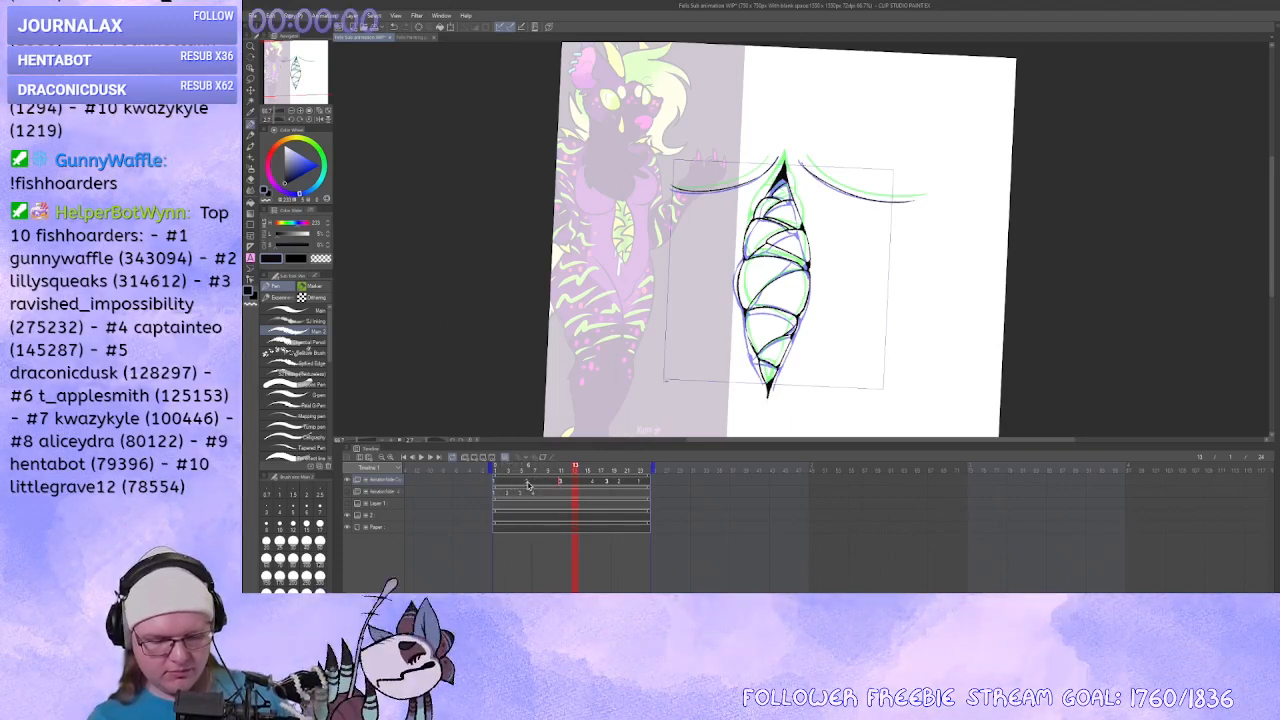
{"action": "left_click", "coordinate": [606, 483]}
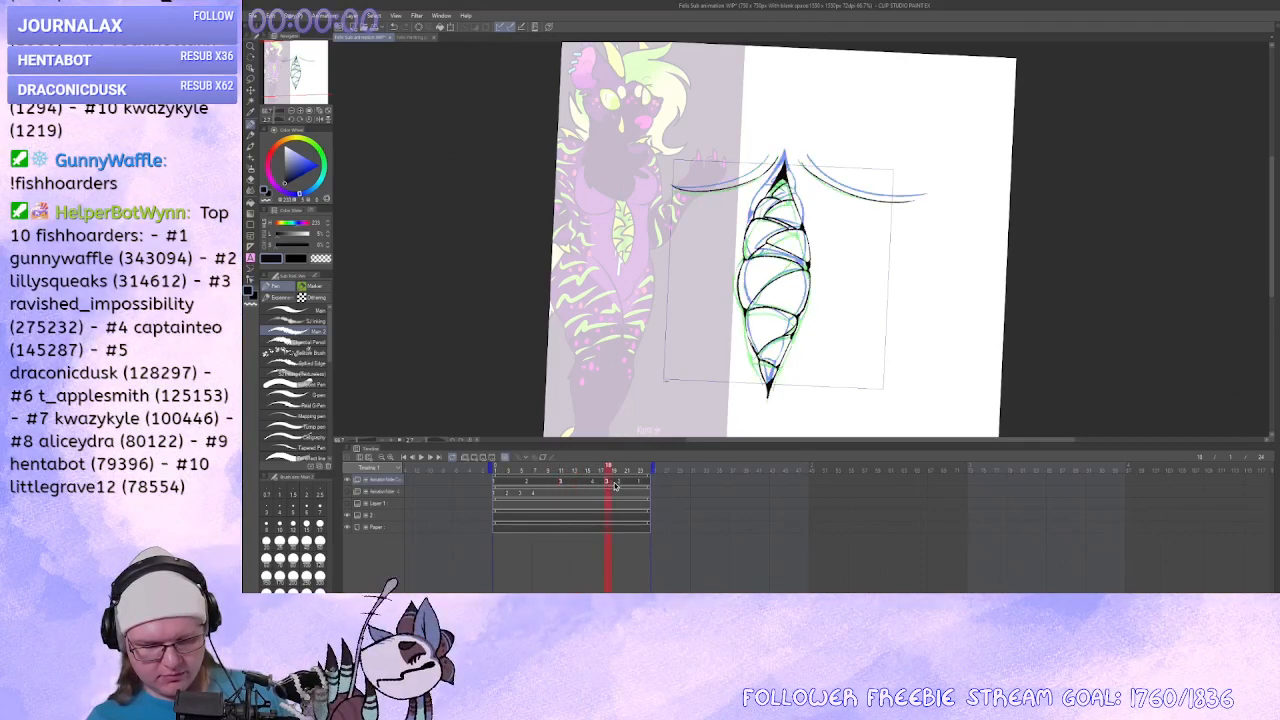
{"action": "left_click_drag", "start_coordinate": [608, 482], "coordinate": [616, 483]}
{"action": "left_click_drag", "start_coordinate": [620, 482], "coordinate": [800, 470]}
{"action": "left_click", "coordinate": [650, 470]}
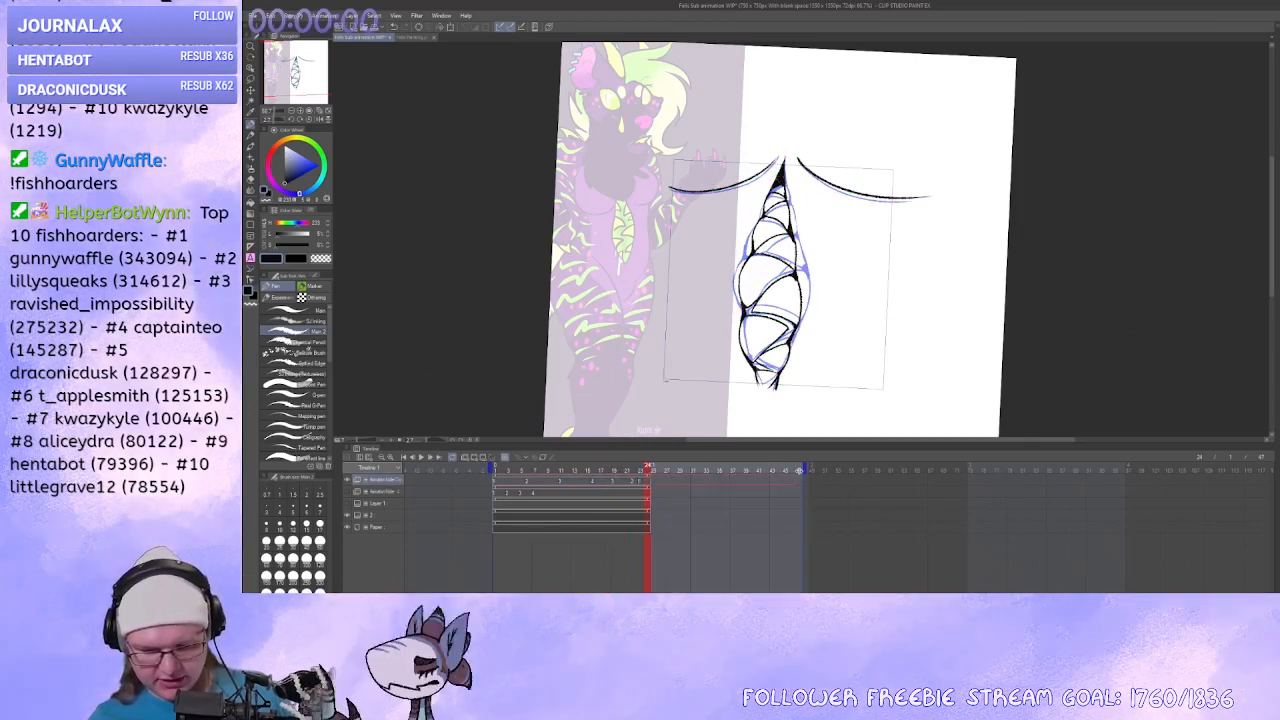
{"action": "left_click", "coordinate": [649, 522]}
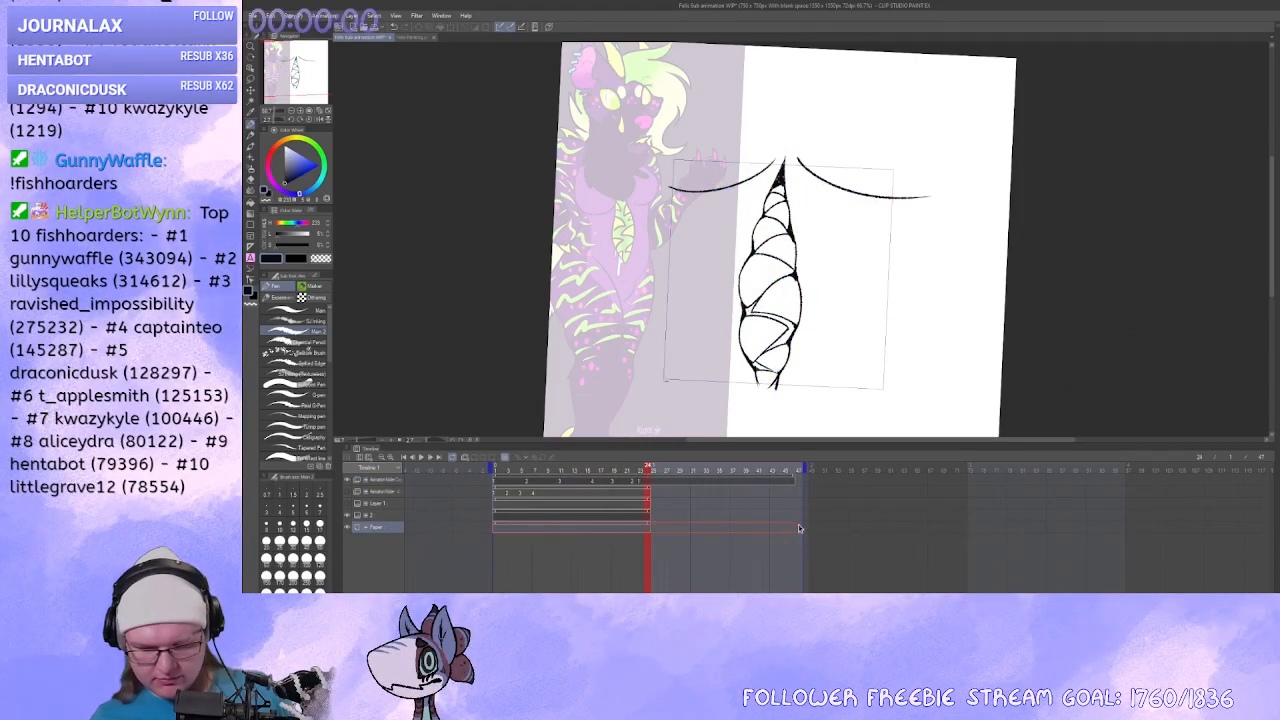
{"action": "left_click_drag", "start_coordinate": [800, 528], "coordinate": [801, 528]}
Move the remaining line-art cels so that all seven are evenly spaced, five frames apart, from frame 1 to frame 31.
{"action": "left_click_drag", "start_coordinate": [639, 484], "coordinate": [704, 484]}
{"action": "mouse_move", "coordinate": [633, 483]}
{"action": "left_mouse_down"}
{"action": "mouse_move", "coordinate": [694, 485]}
{"action": "mouse_move", "coordinate": [657, 486]}
{"action": "left_mouse_up"}
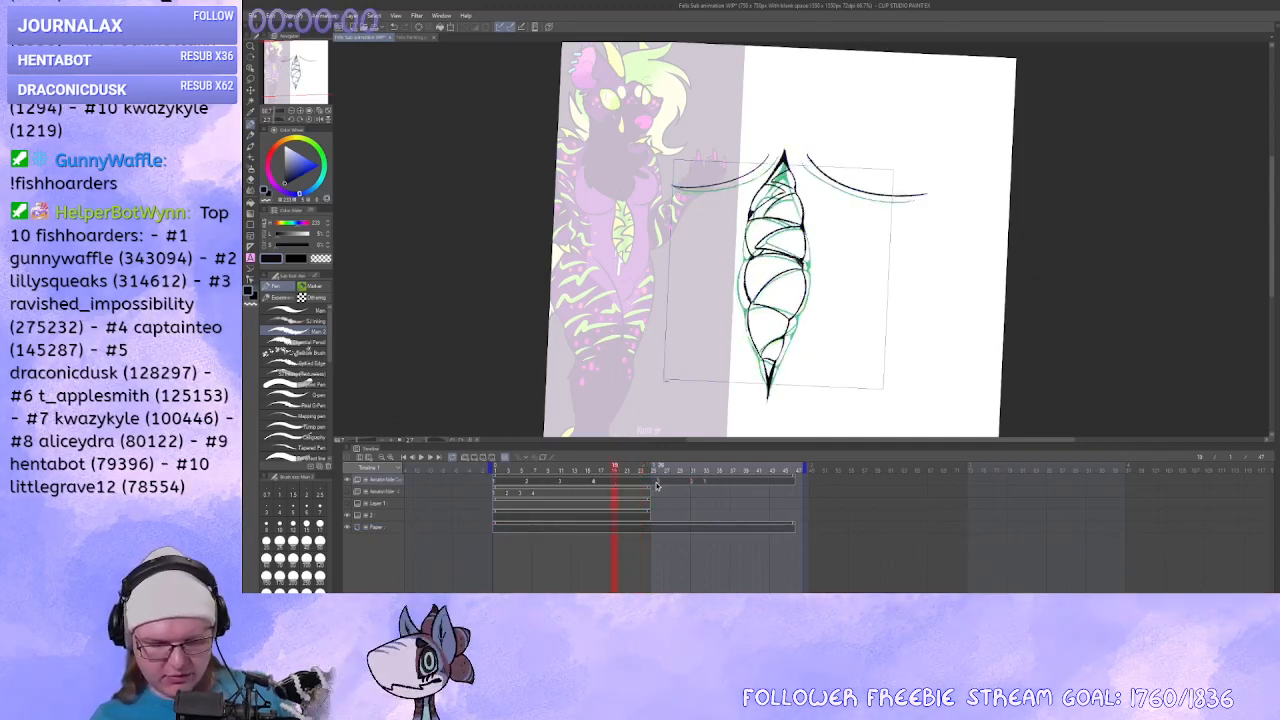
{"action": "left_click", "coordinate": [596, 485]}
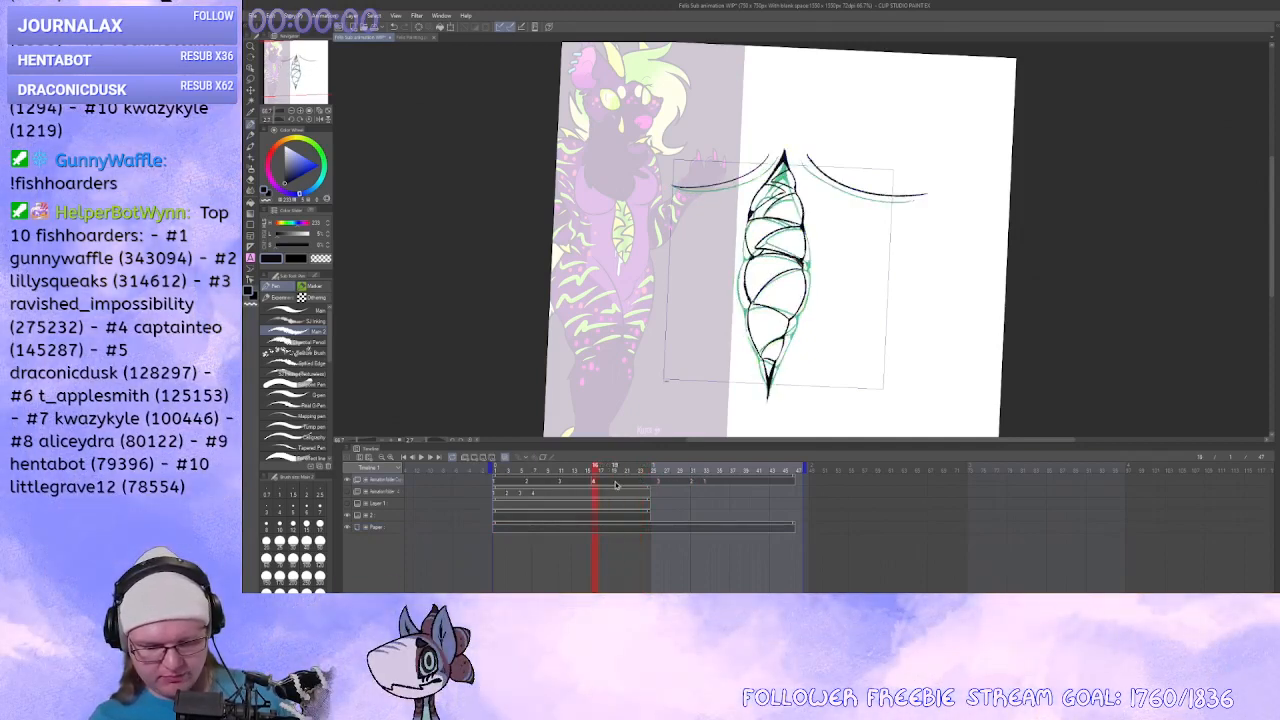
{"action": "left_click", "coordinate": [654, 483]}
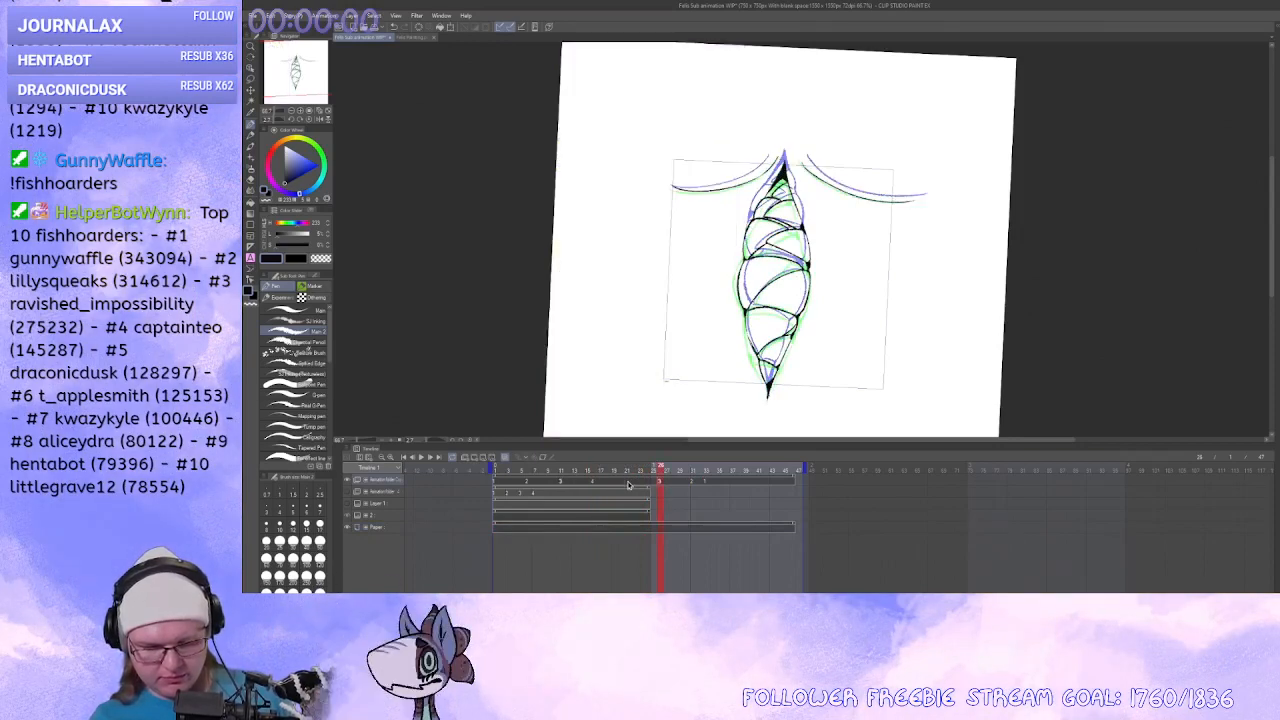
{"action": "left_click", "coordinate": [628, 483]}
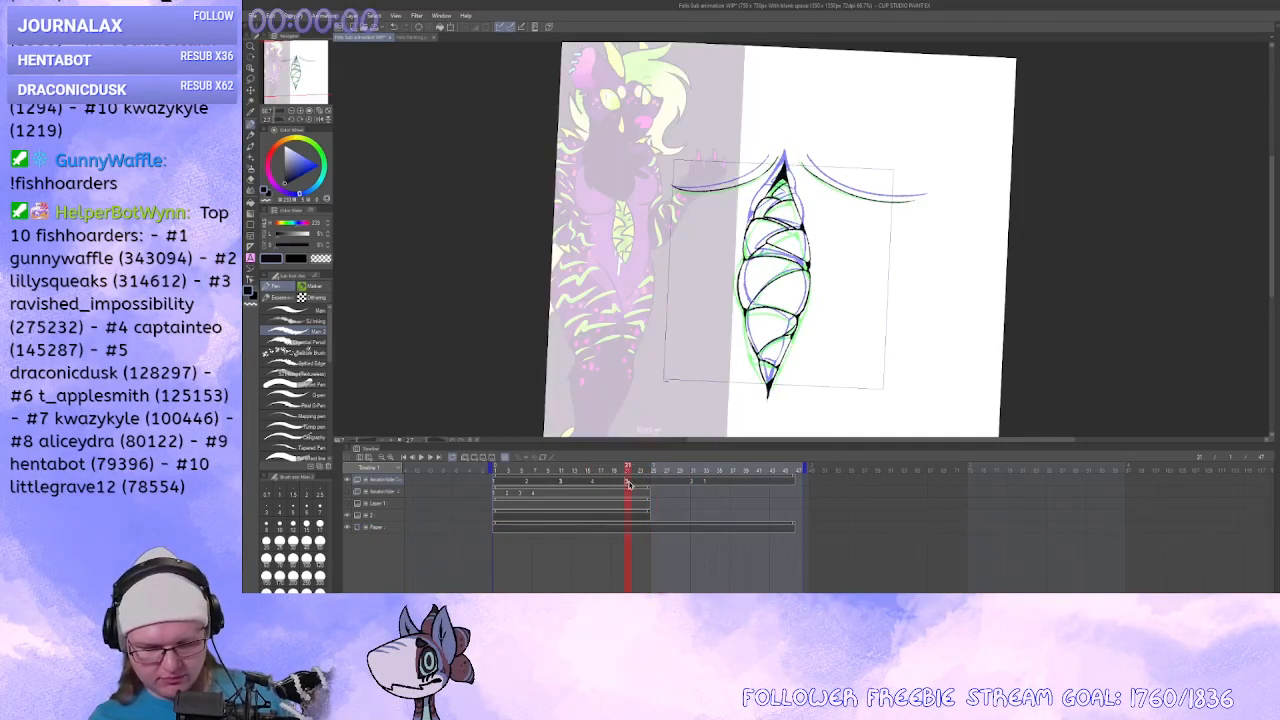
{"action": "left_click", "coordinate": [687, 484]}
{"action": "left_click", "coordinate": [692, 484]}
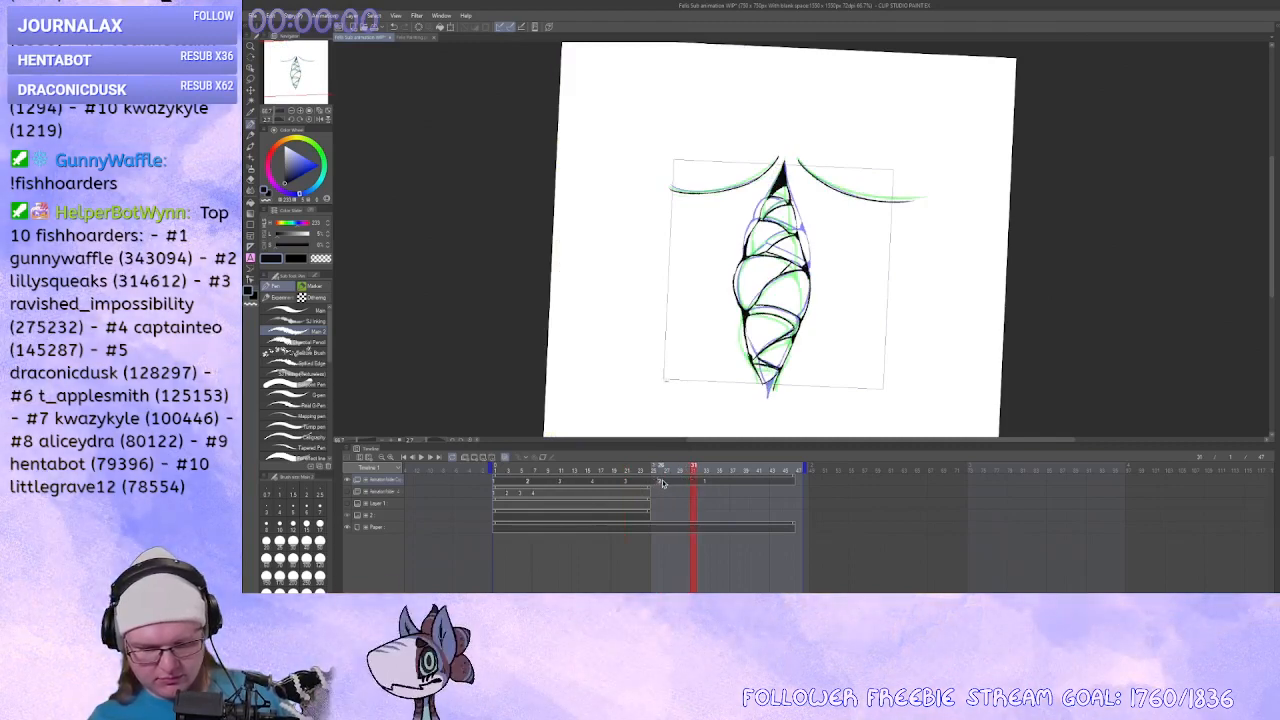
{"action": "left_click", "coordinate": [705, 484]}
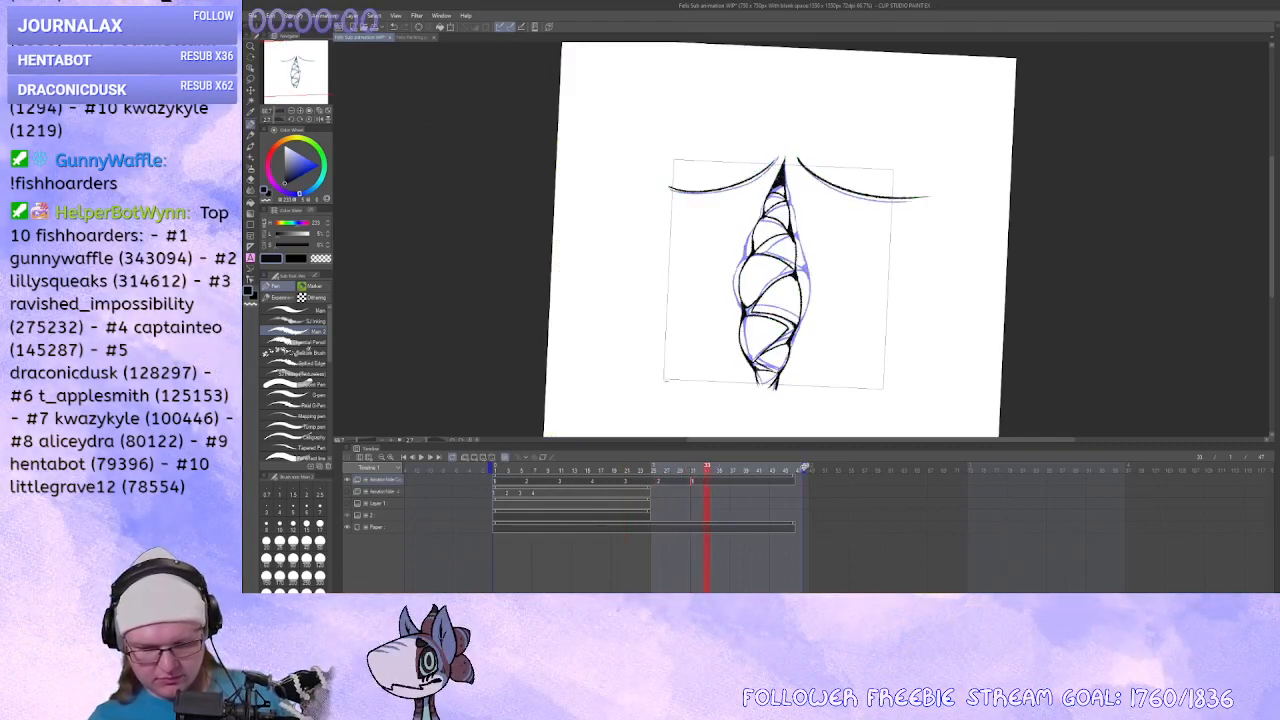
Shorten the playback range to end at about frame 35 and preview the looping animation at a larger size.
{"action": "left_click_drag", "start_coordinate": [805, 467], "coordinate": [723, 483]}
{"action": "left_click", "coordinate": [721, 484]}
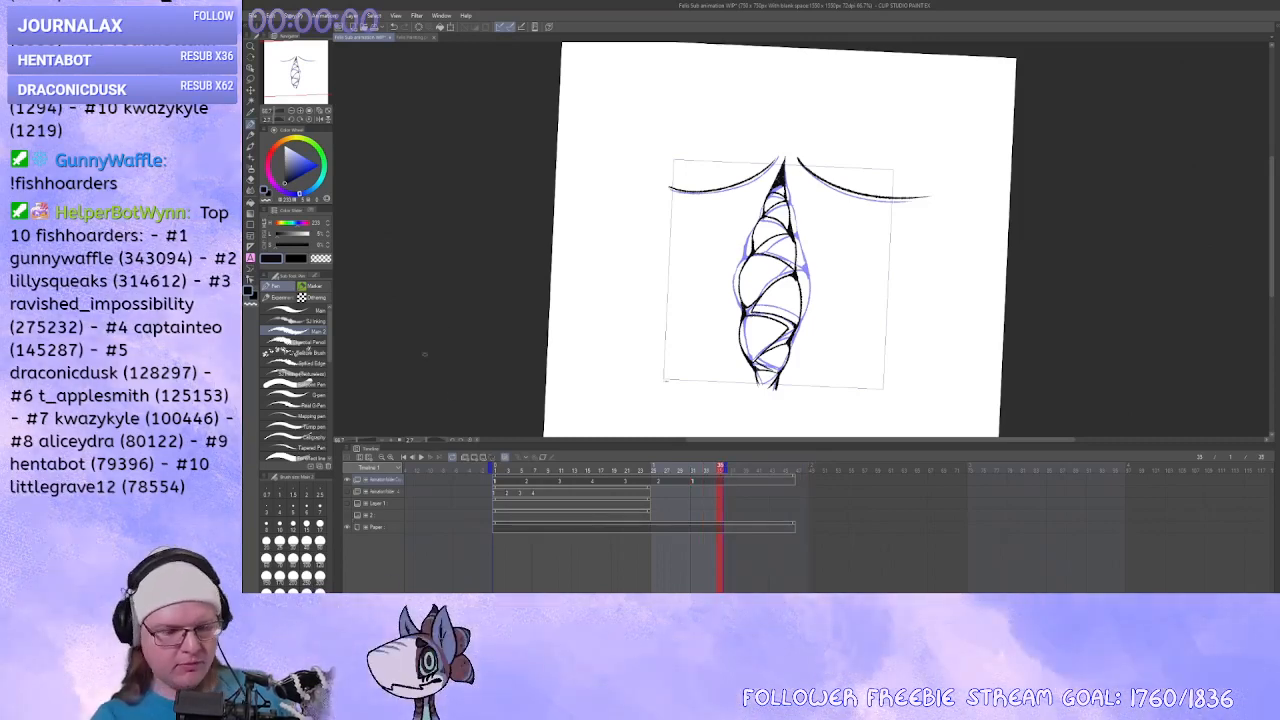
{"action": "left_click", "coordinate": [421, 458]}
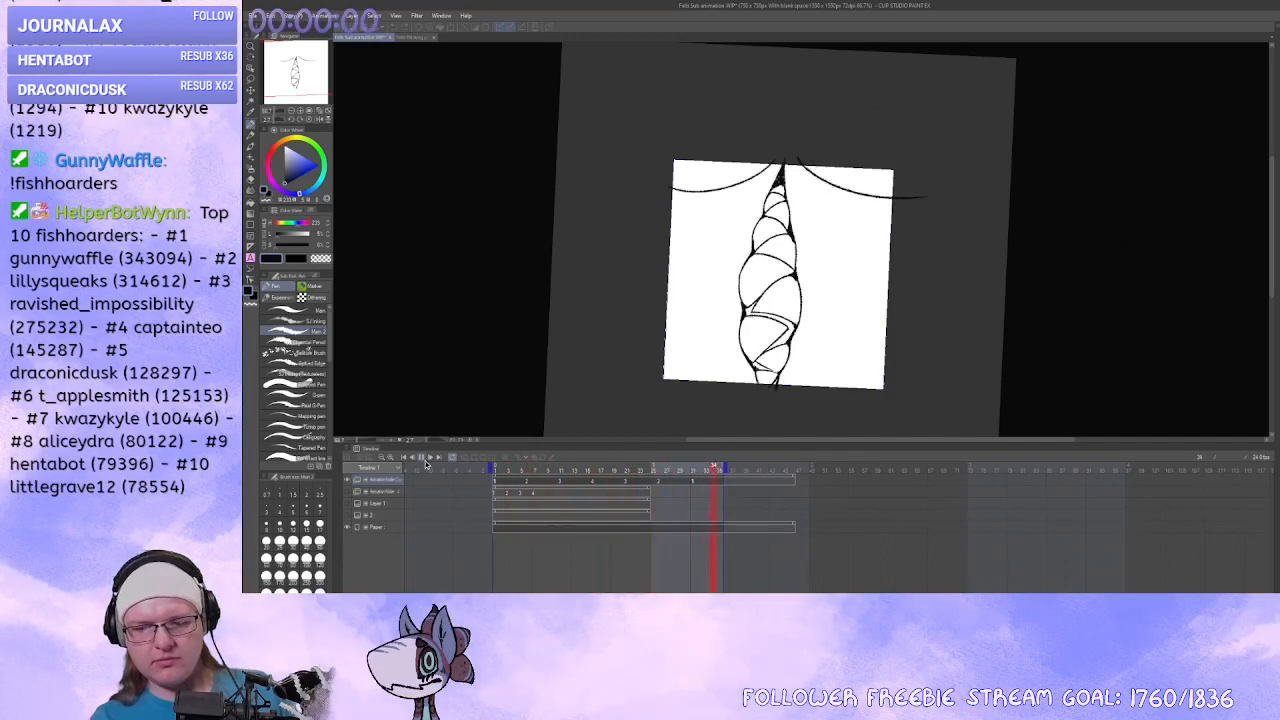
{"action": "scroll", "coordinate": [920, 391], "scroll_direction": "down", "scroll_amount": 2}
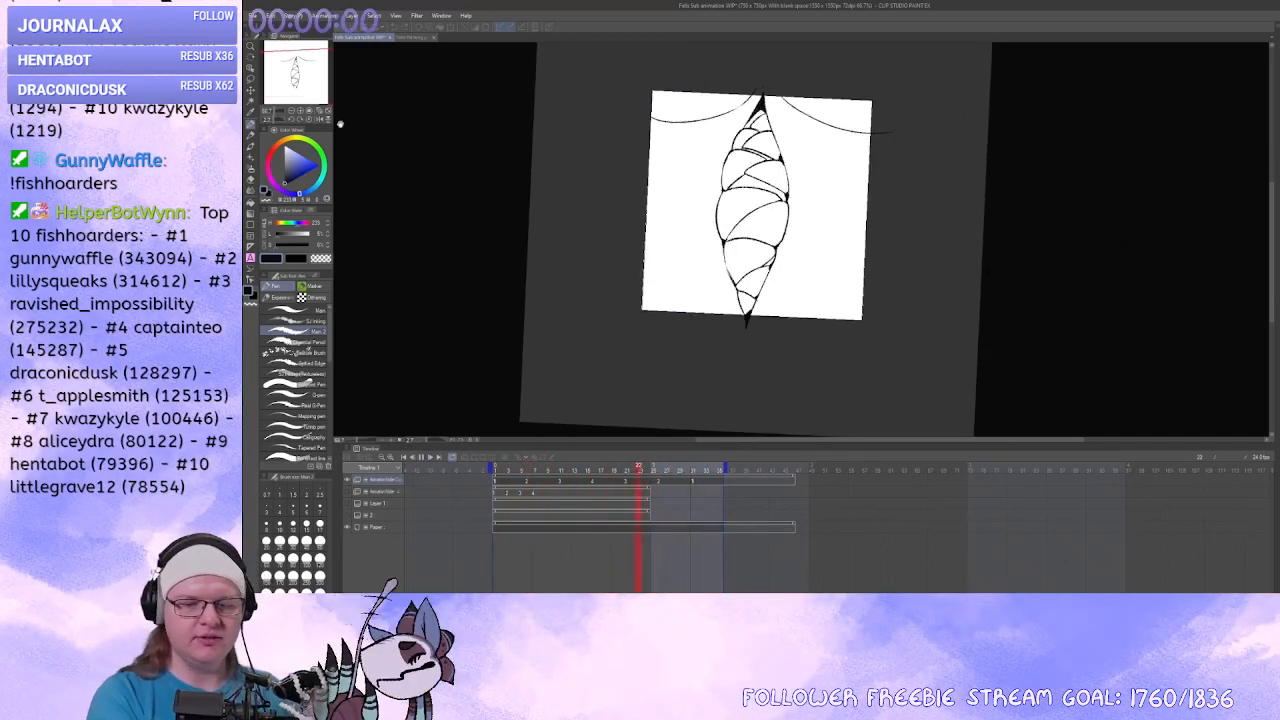
{"action": "left_click", "coordinate": [300, 111]}
{"action": "left_click_drag", "start_coordinate": [473, 308], "coordinate": [497, 332]}
{"action": "left_click_drag", "start_coordinate": [689, 381], "coordinate": [686, 397]}
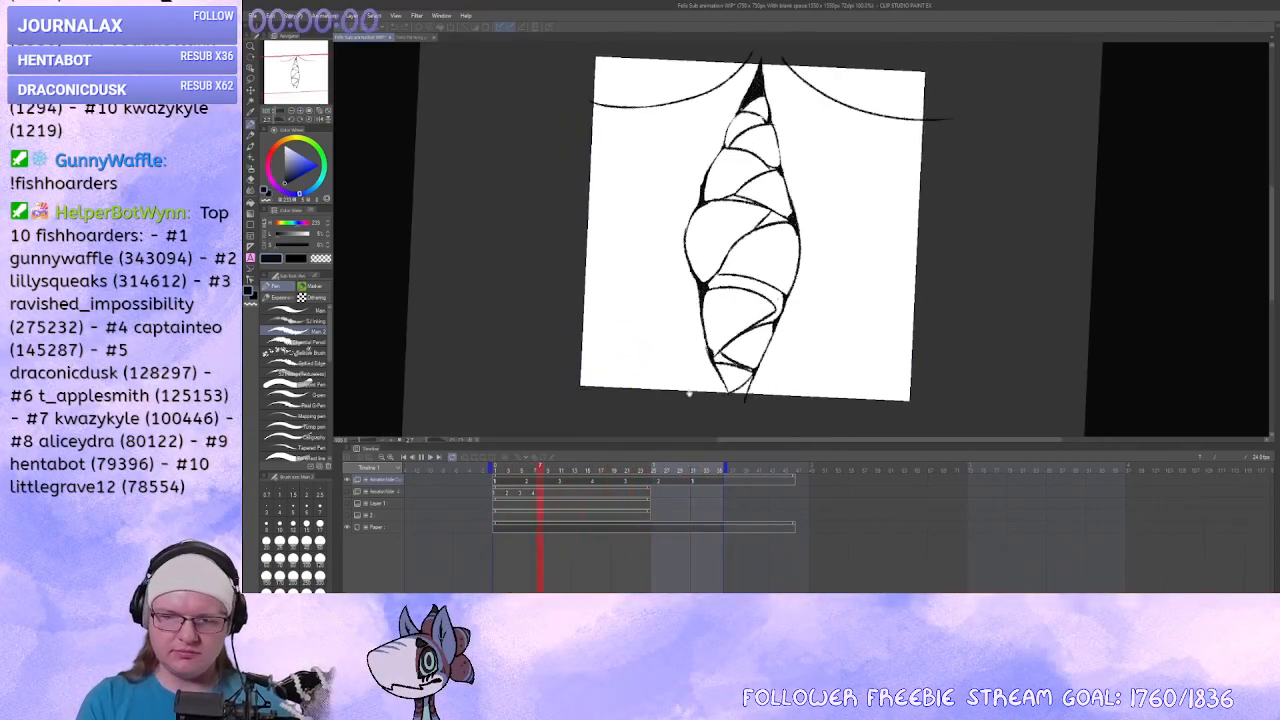
{"action": "left_click", "coordinate": [421, 457]}
Straighten the canvas, add a new layer above the line art, and set up an animation folder with a cel at frame 1.
{"action": "left_click_drag", "start_coordinate": [1100, 294], "coordinate": [1075, 303]}
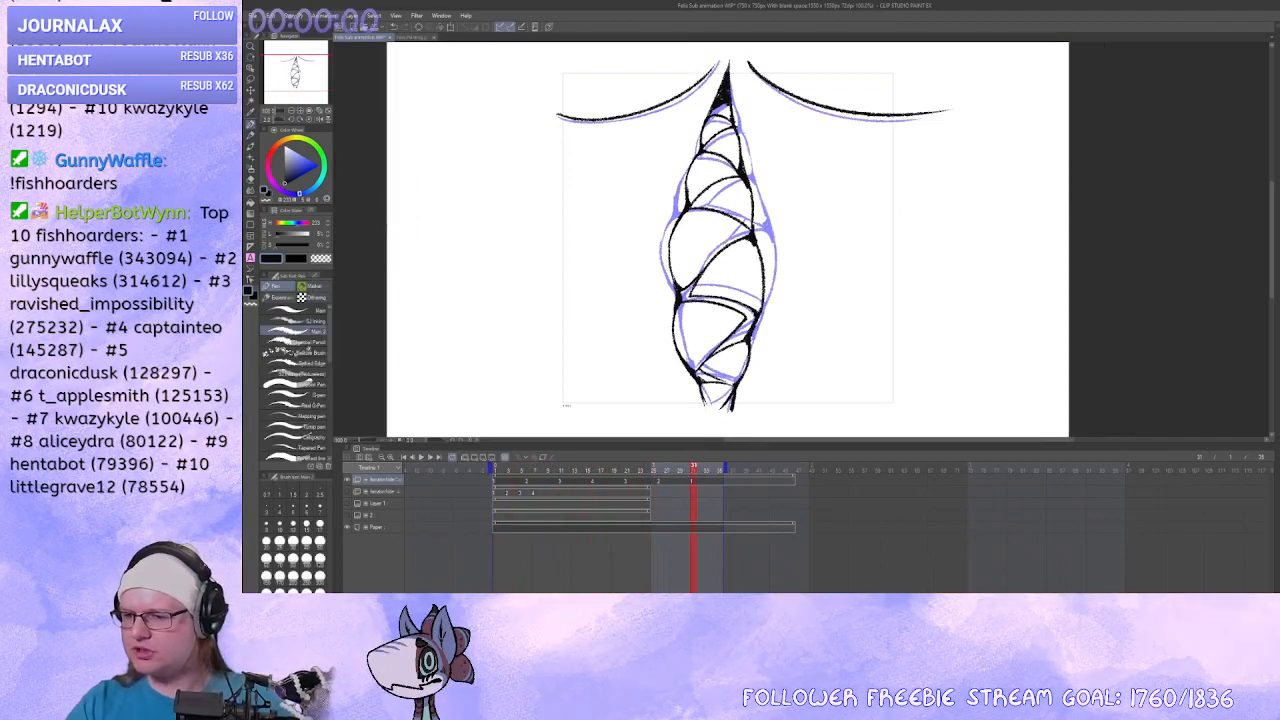
{"action": "key", "text": "ctrl+shift+n"}
{"action": "left_click_drag", "start_coordinate": [869, 283], "coordinate": [874, 257]}
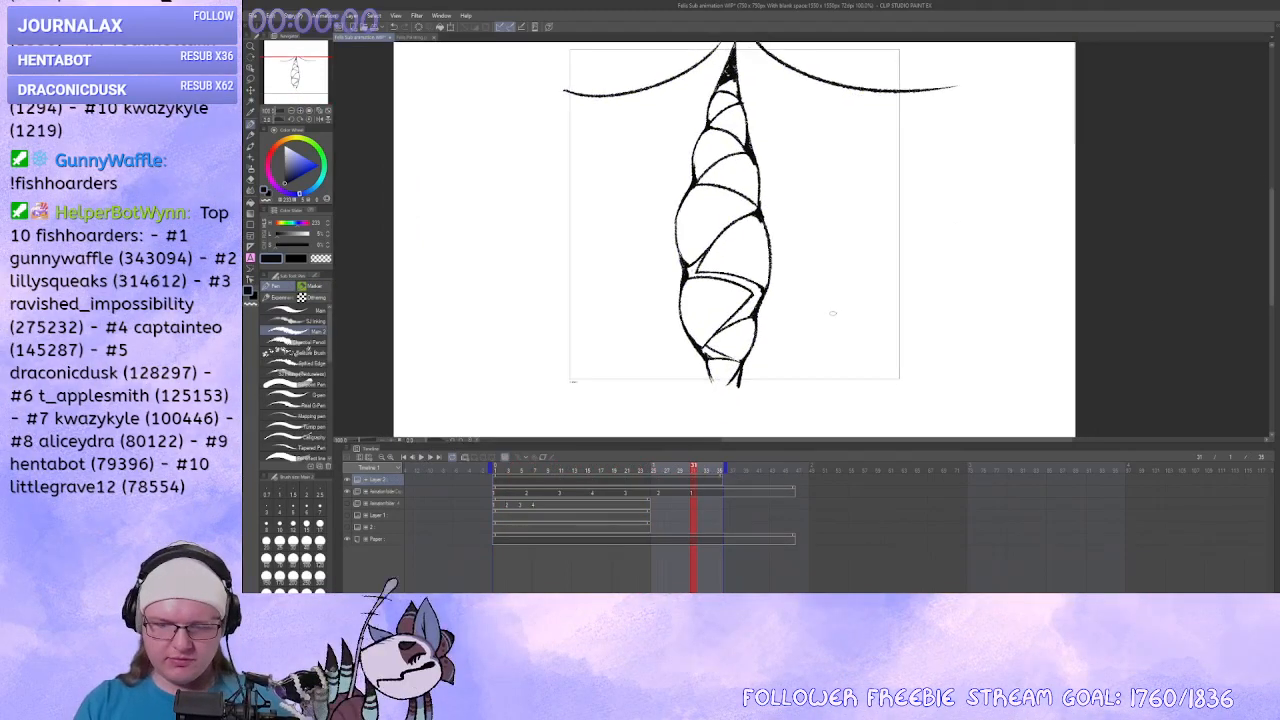
{"action": "left_click_drag", "start_coordinate": [793, 268], "coordinate": [774, 321]}
{"action": "left_click", "coordinate": [498, 481]}
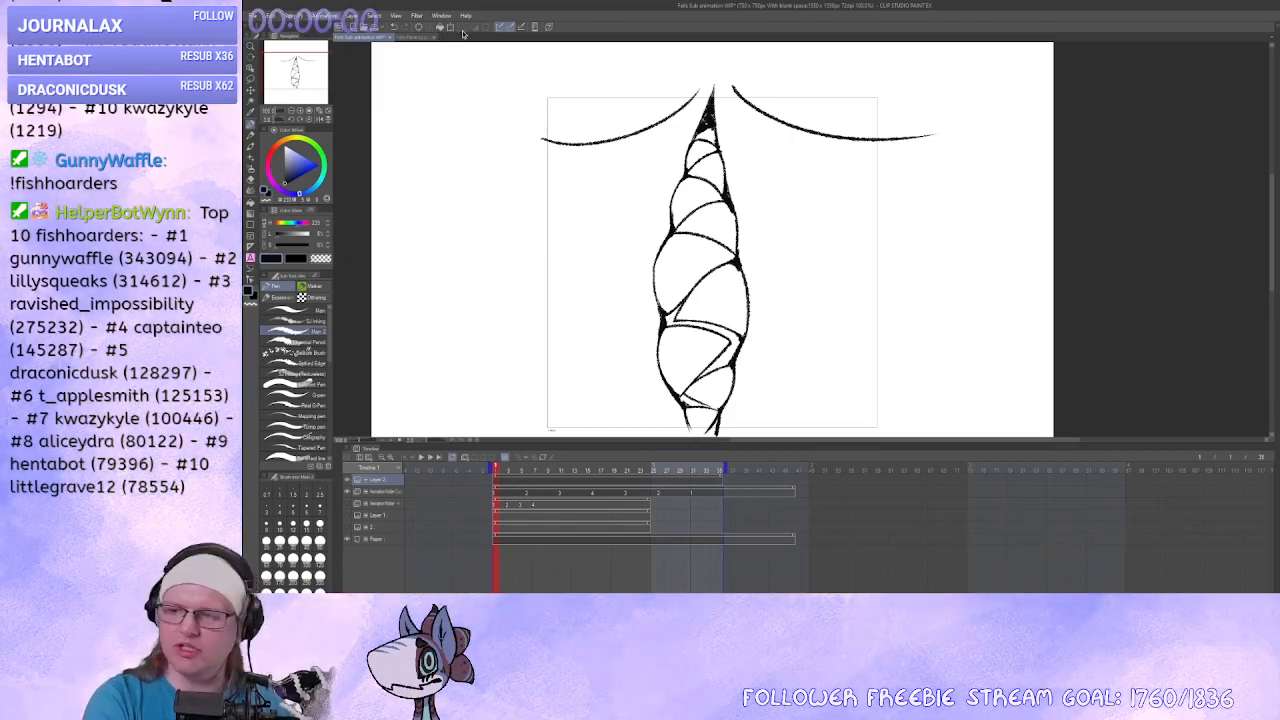
{"action": "left_click_drag", "start_coordinate": [845, 289], "coordinate": [830, 198]}
{"action": "left_click_drag", "start_coordinate": [757, 310], "coordinate": [763, 380]}
{"action": "left_click", "coordinate": [301, 111]}
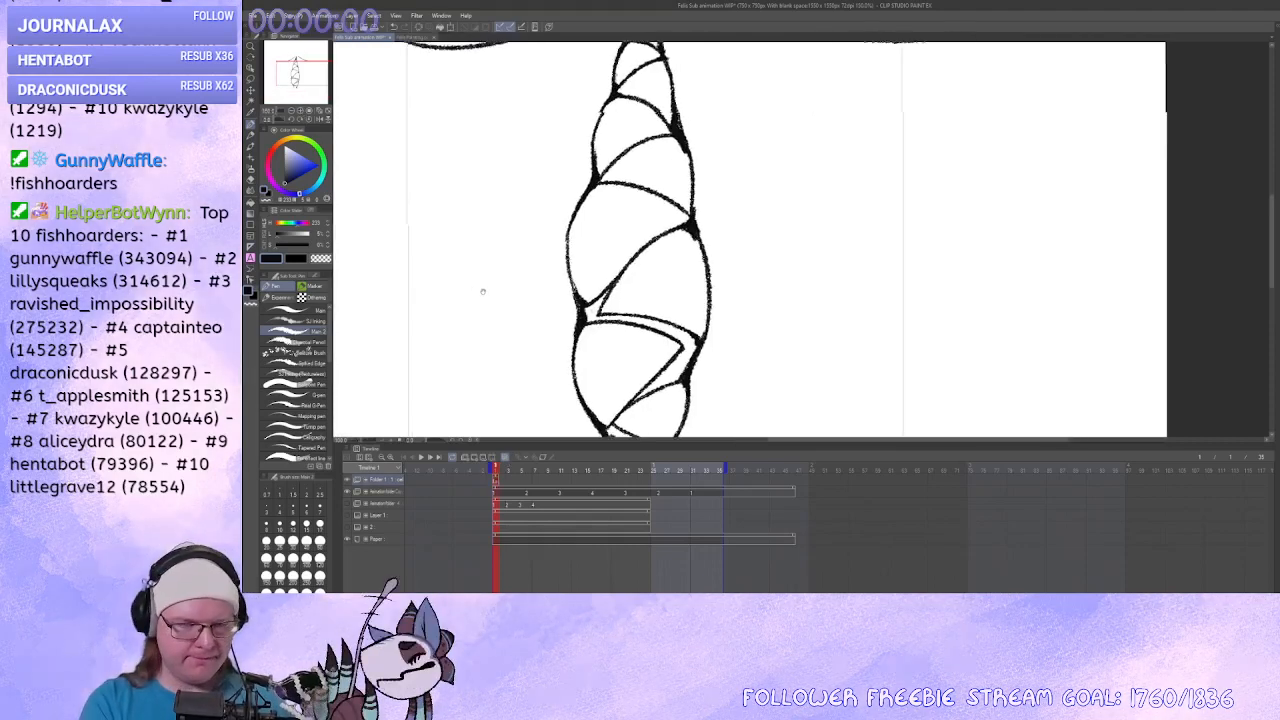
{"action": "left_click_drag", "start_coordinate": [480, 286], "coordinate": [450, 226]}
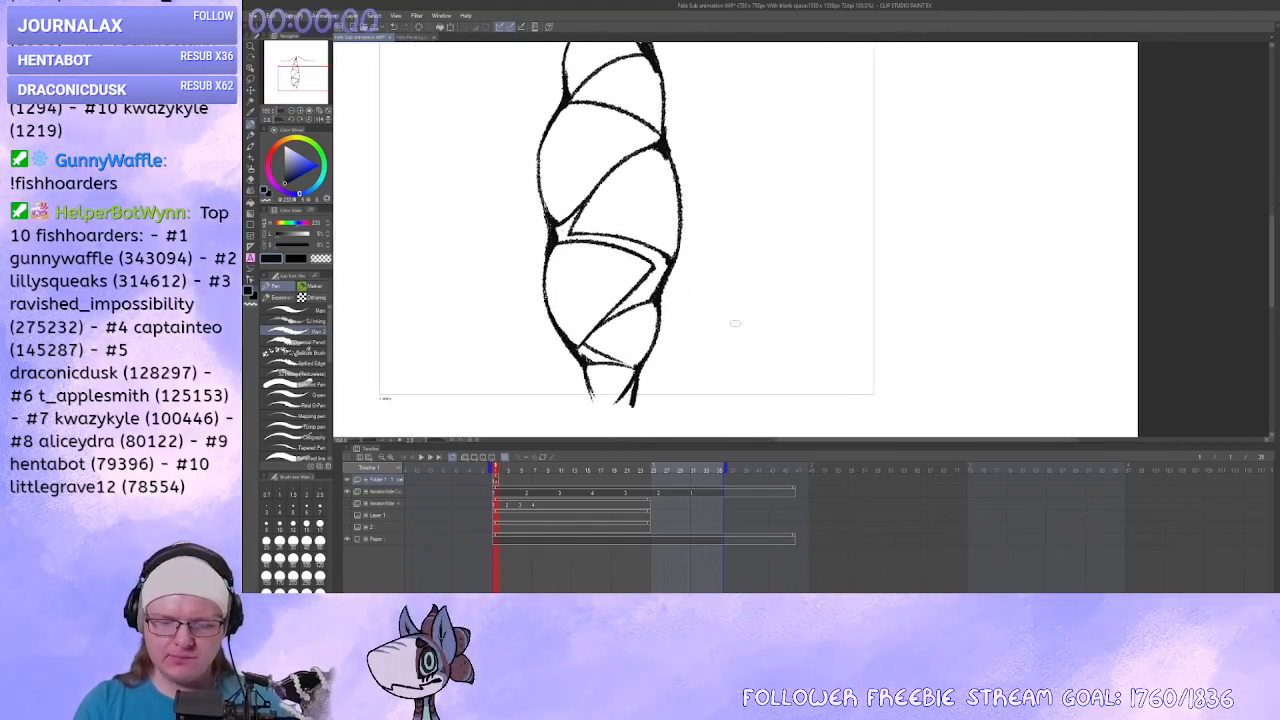
Hand-letter the word "GROWL" in black beside the lower part of the line drawing, redoing faulty strokes.
{"action": "left_click_drag", "start_coordinate": [735, 323], "coordinate": [724, 350]}
{"action": "mouse_move", "coordinate": [740, 340]}
{"action": "left_mouse_down"}
{"action": "mouse_move", "coordinate": [752, 365]}
{"action": "mouse_move", "coordinate": [790, 338]}
{"action": "left_mouse_up"}
{"action": "key", "text": "ctrl+z"}
{"action": "key", "text": "ctrl+z"}
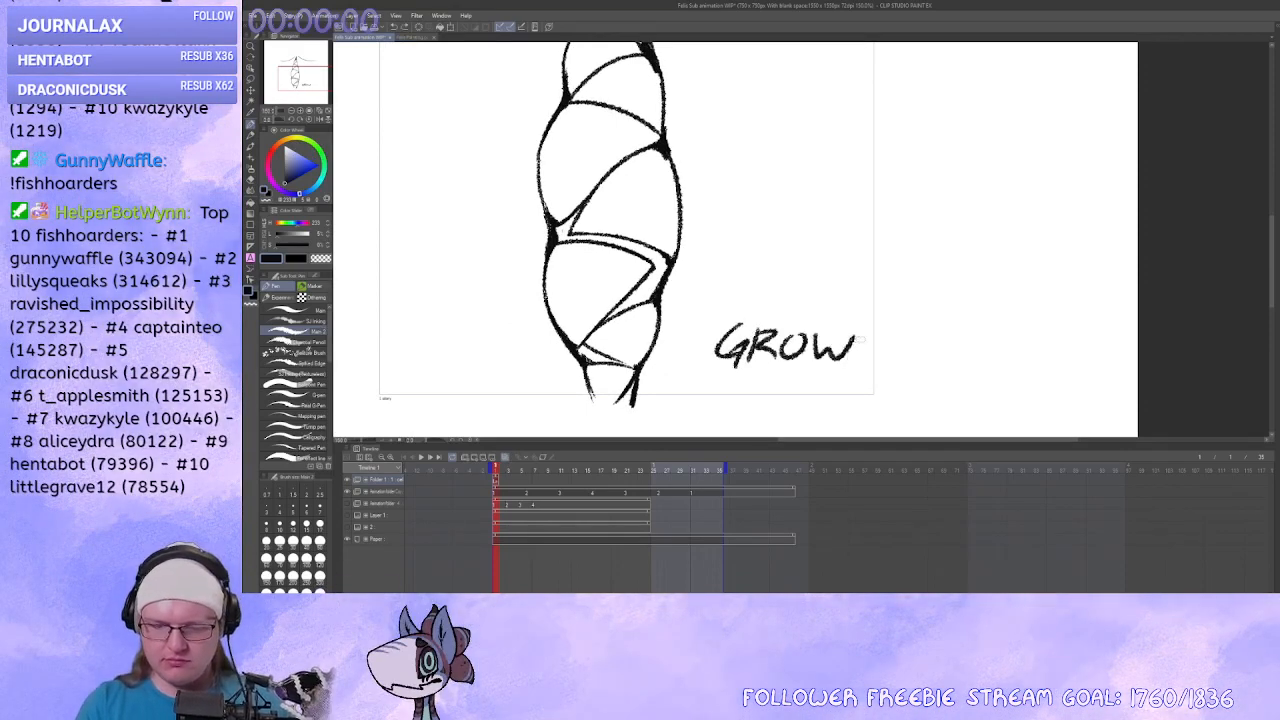
{"action": "mouse_move", "coordinate": [856, 380]}
{"action": "left_mouse_down"}
{"action": "mouse_move", "coordinate": [821, 399]}
{"action": "mouse_move", "coordinate": [834, 284]}
{"action": "left_mouse_up"}
{"action": "mouse_move", "coordinate": [834, 292]}
{"action": "left_mouse_down"}
{"action": "mouse_move", "coordinate": [871, 391]}
{"action": "mouse_move", "coordinate": [895, 332]}
{"action": "left_mouse_up"}
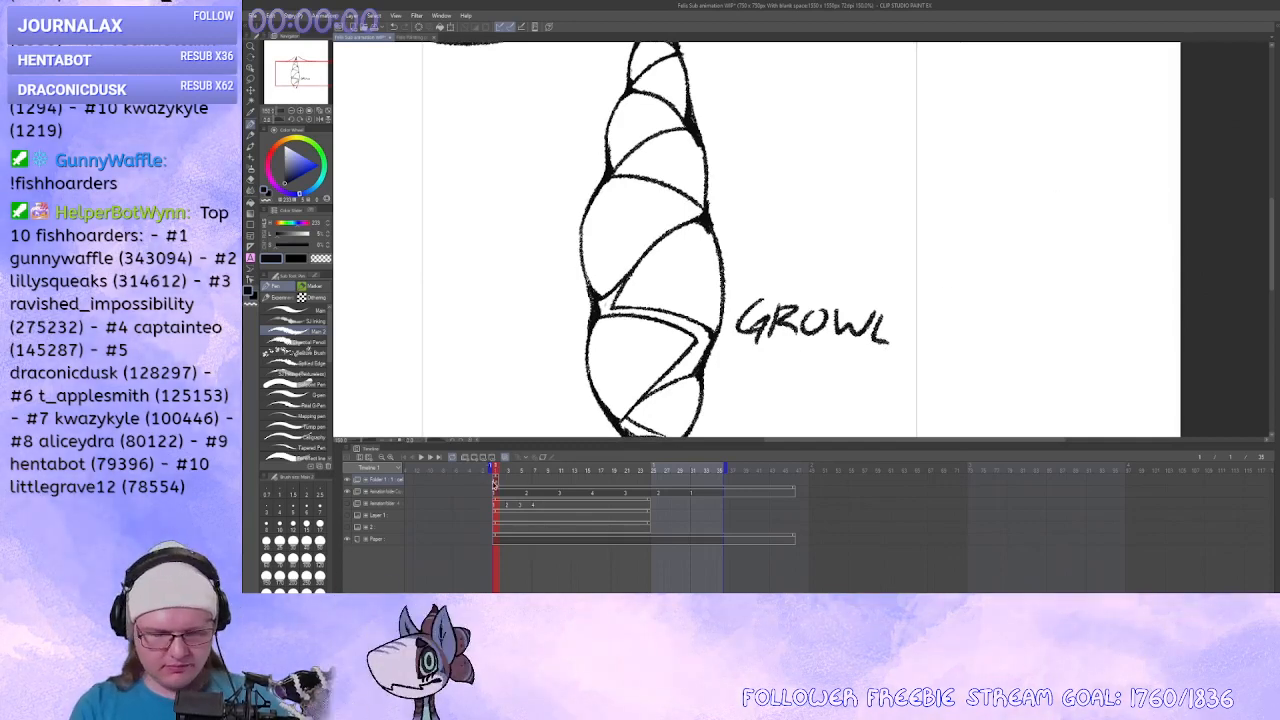
Remove the added animation folder and keep the "GROWL" lettering on an ordinary layer.
{"action": "mouse_move", "coordinate": [1169, 176]}
{"action": "left_mouse_down"}
{"action": "mouse_move", "coordinate": [1180, 158]}
{"action": "mouse_move", "coordinate": [1169, 188]}
{"action": "left_mouse_up"}
{"action": "key", "text": "ctrl+z"}
{"action": "key", "text": "ctrl+z"}
{"action": "key", "text": "ctrl+z"}
{"action": "key", "text": "ctrl+z"}
{"action": "key", "text": "ctrl+z"}
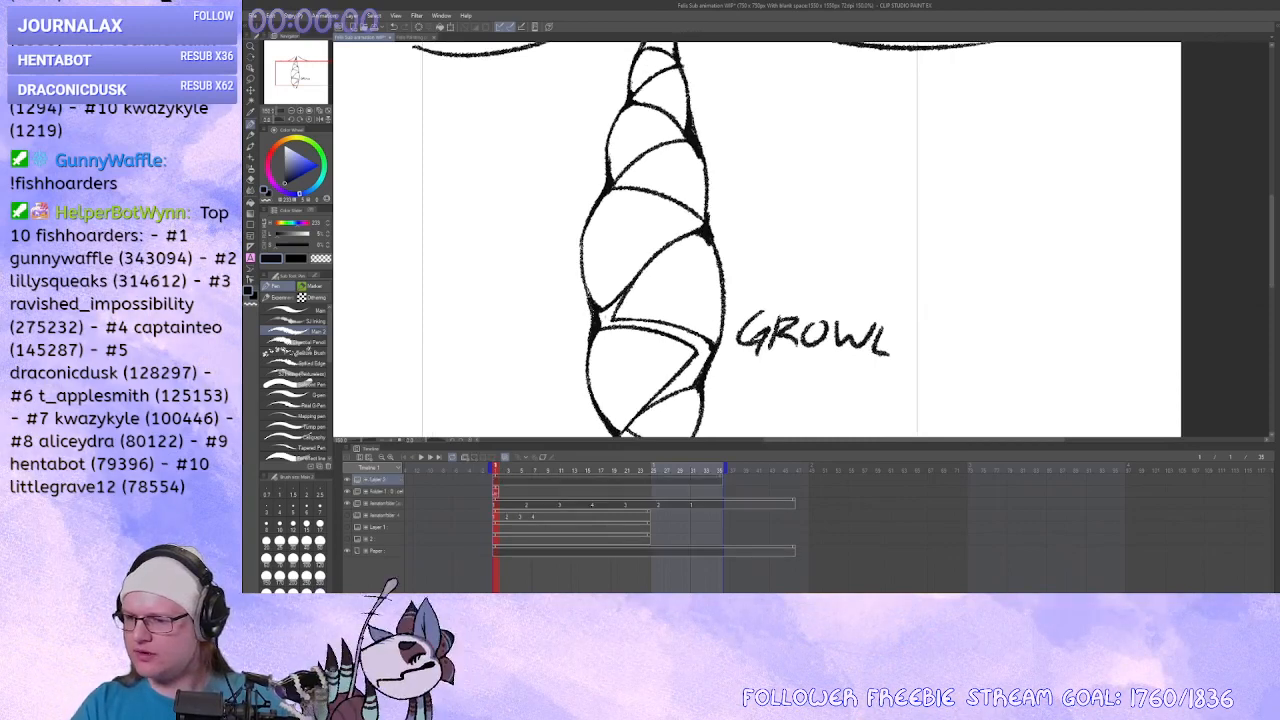
{"action": "key", "text": "ctrl+z"}
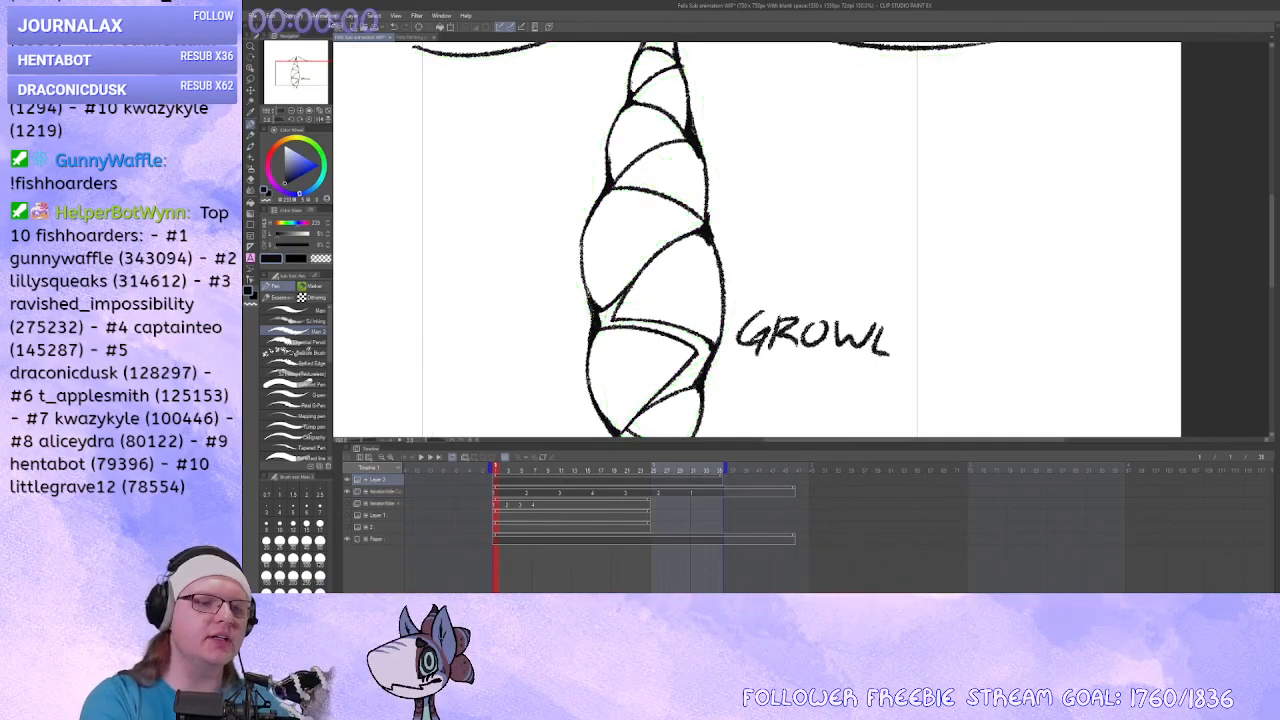
Enable keyframes on the lettering layer and, at frame 34, move "GROWL" up and to the right of the drawing.
{"action": "left_click", "coordinate": [543, 458]}
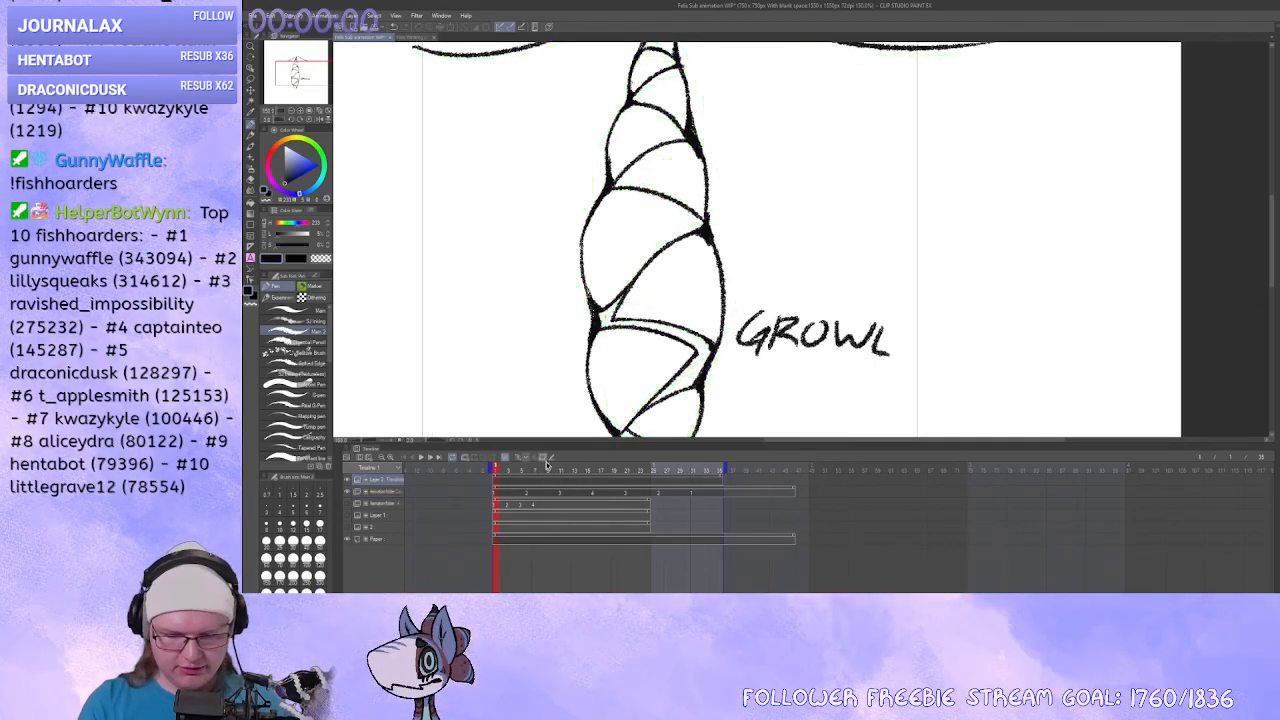
{"action": "left_click_drag", "start_coordinate": [791, 371], "coordinate": [937, 258]}
{"action": "key", "text": "ctrl+z"}
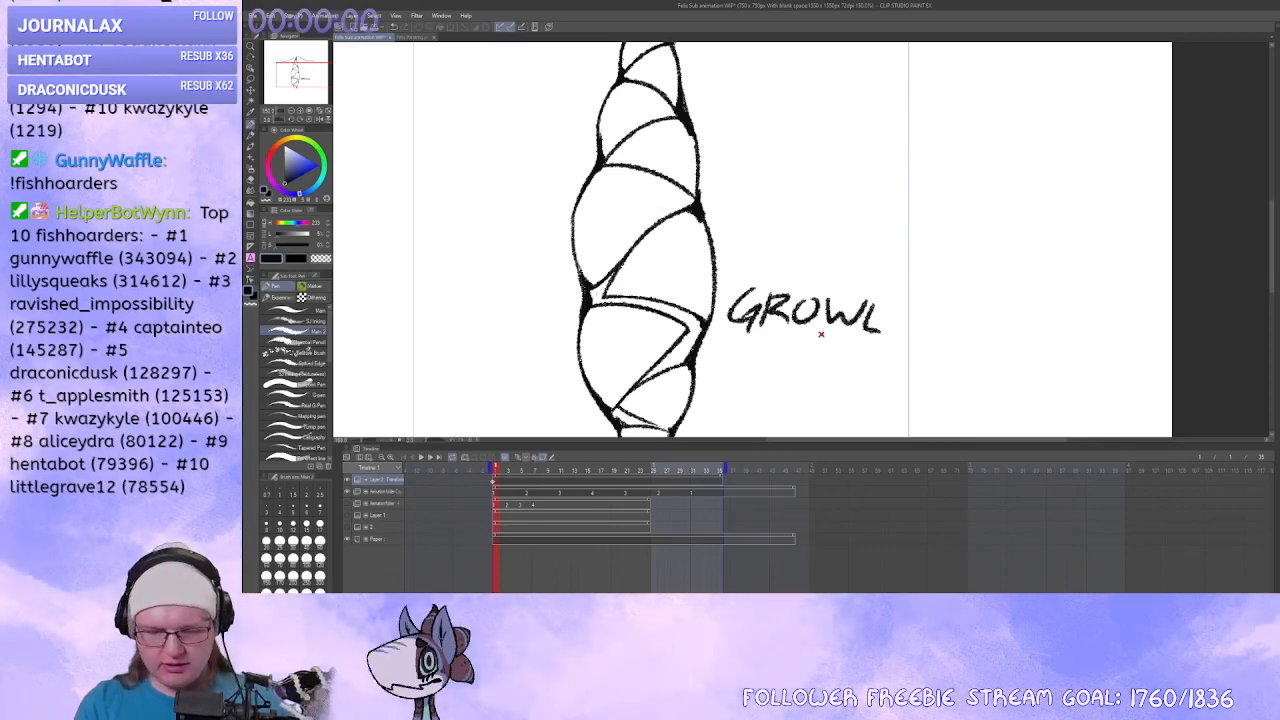
{"action": "left_click", "coordinate": [714, 484]}
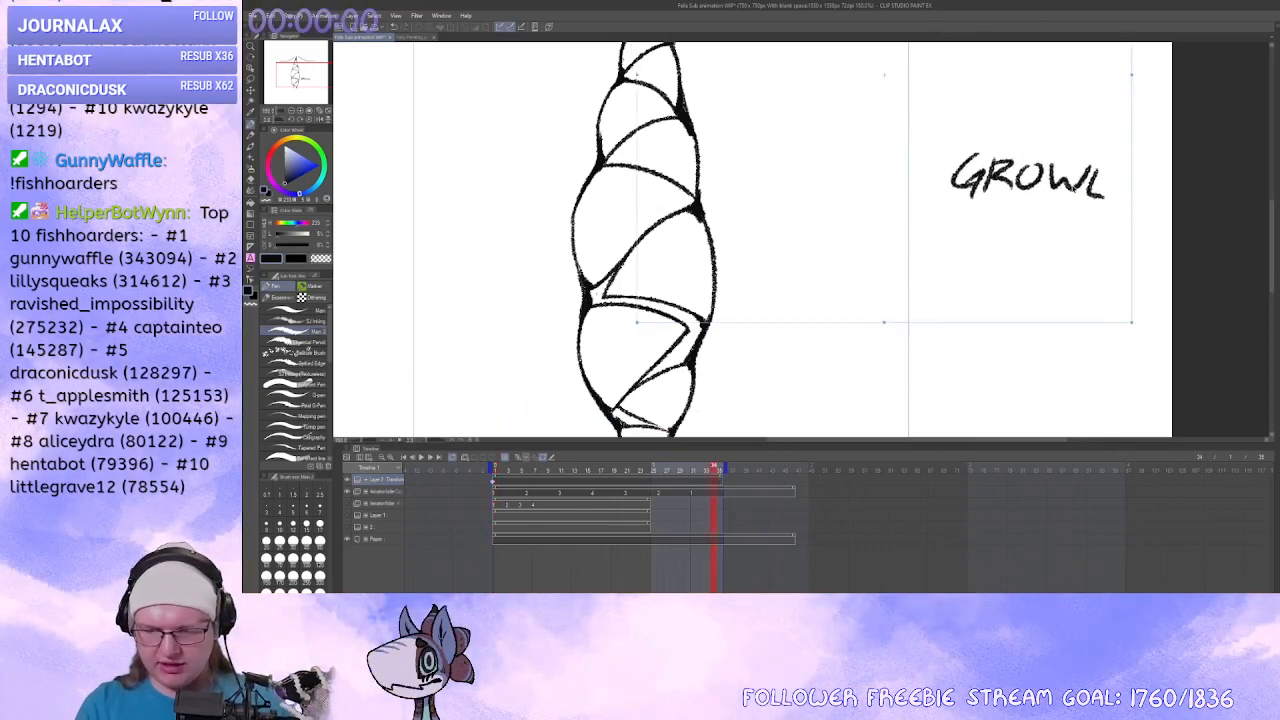
{"action": "left_click_drag", "start_coordinate": [1030, 223], "coordinate": [1006, 171]}
{"action": "left_click_drag", "start_coordinate": [779, 348], "coordinate": [797, 328]}
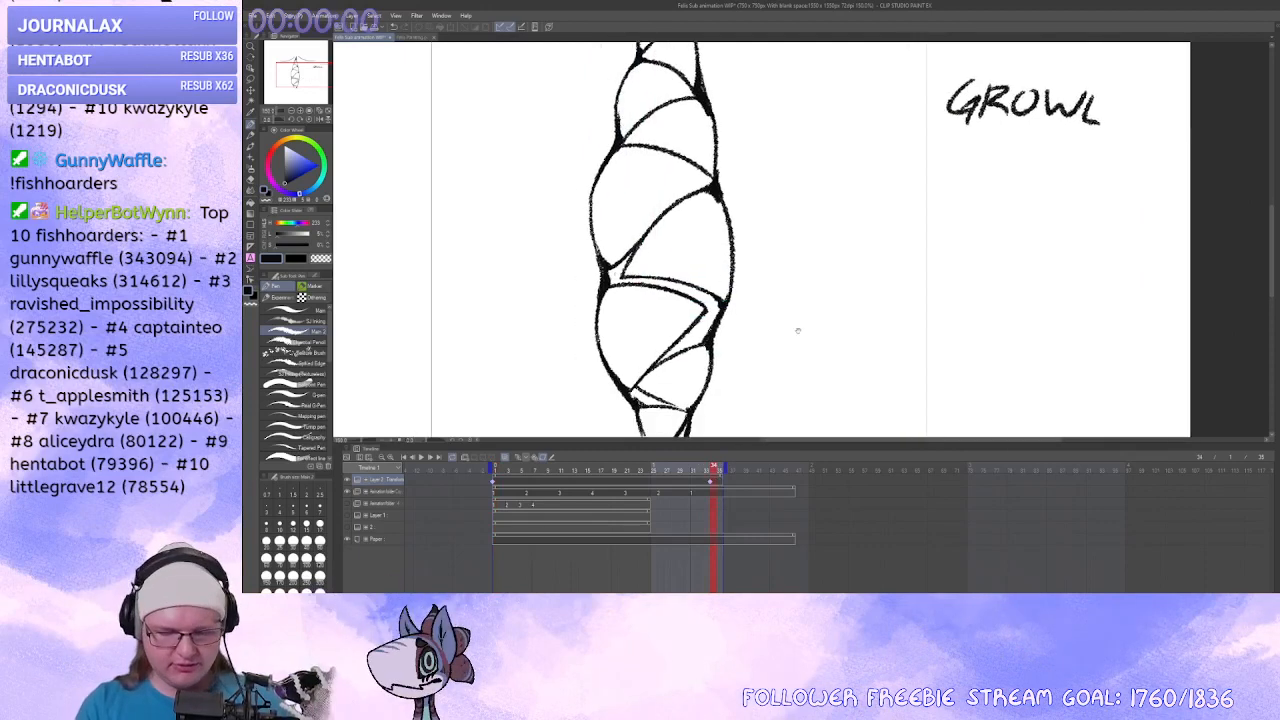
Keyframe the lettering layer's opacity at 100 on frame 1 and 0 on frame 34, and preview the fade.
{"action": "left_click", "coordinate": [367, 481]}
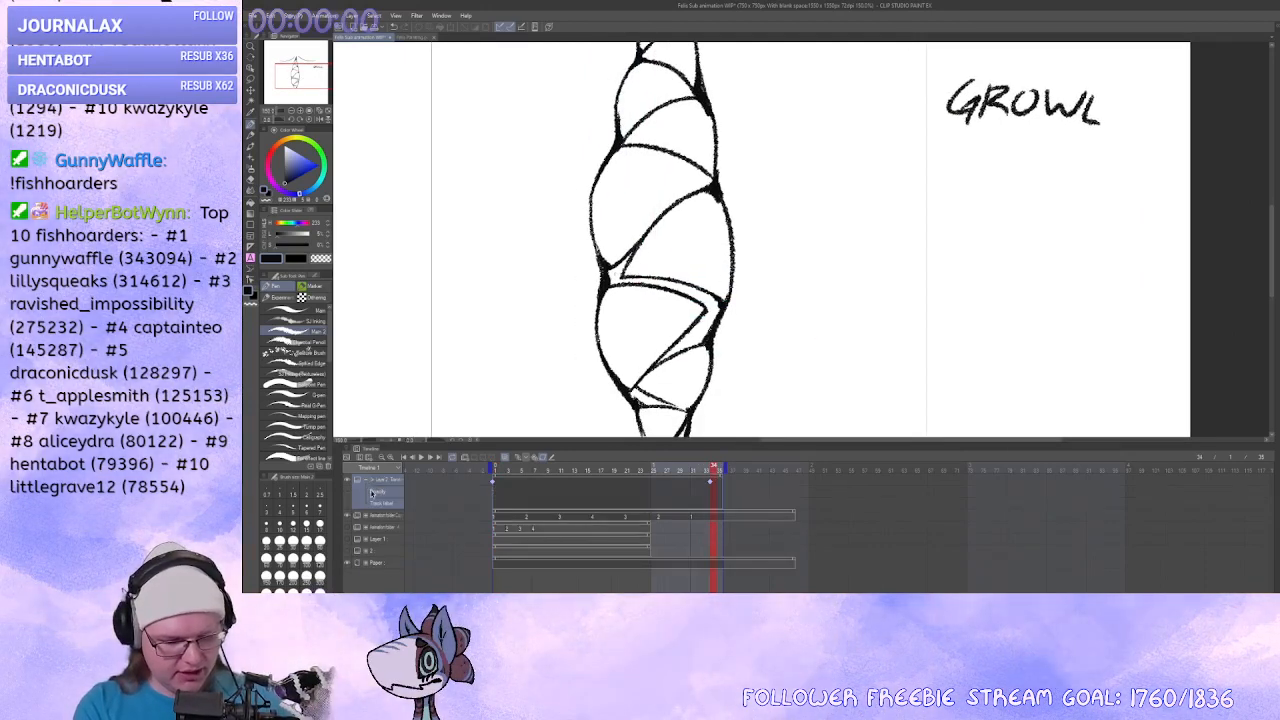
{"action": "left_click", "coordinate": [496, 492]}
{"action": "left_click", "coordinate": [252, 85]}
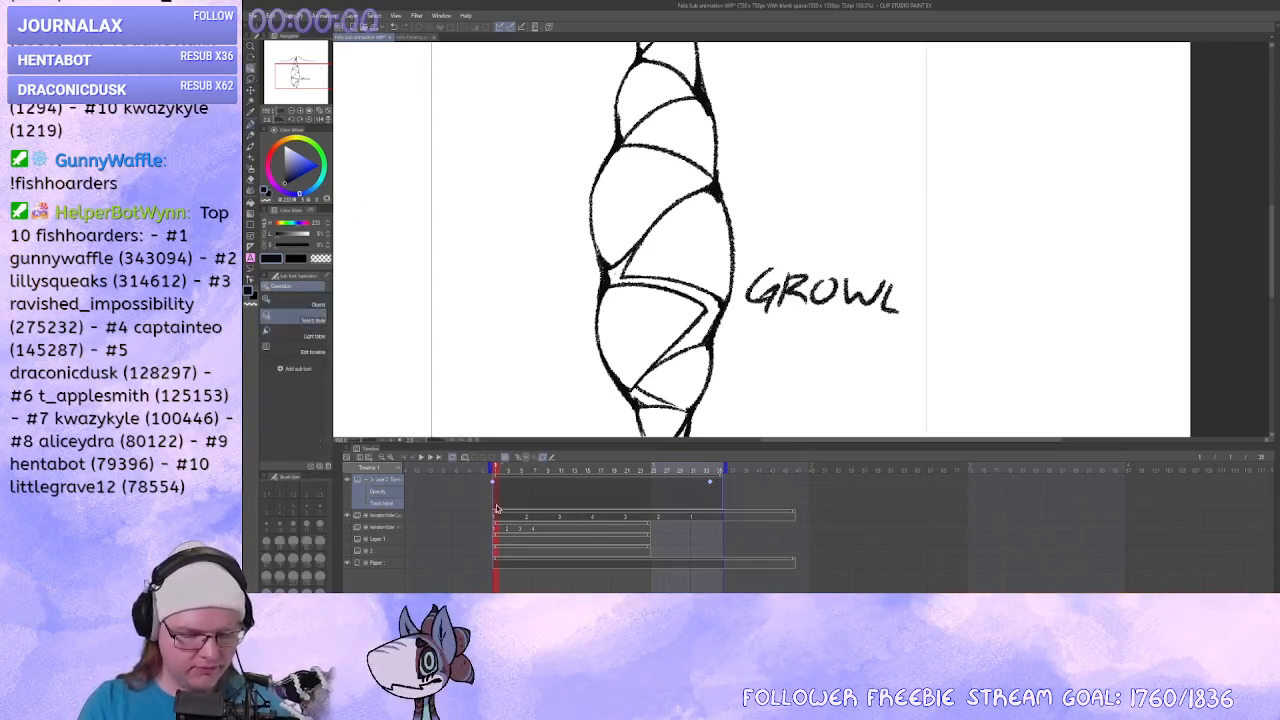
{"action": "left_click", "coordinate": [318, 304]}
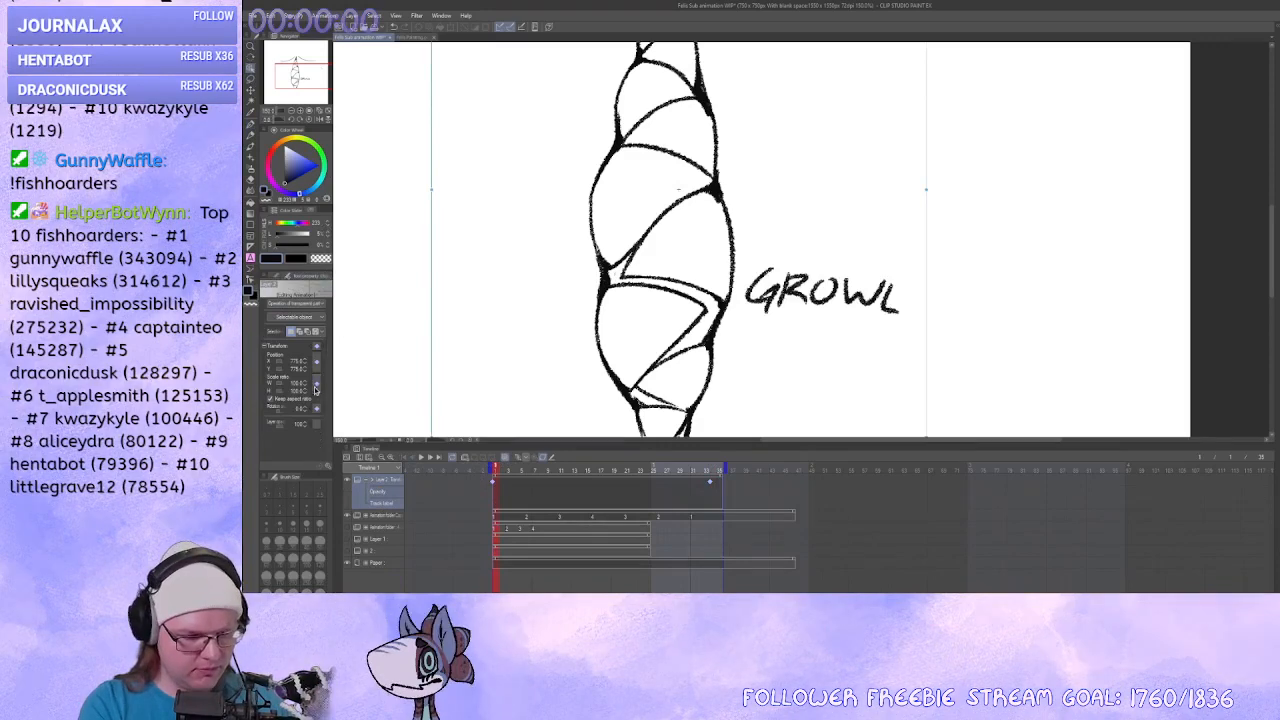
{"action": "left_click", "coordinate": [711, 496]}
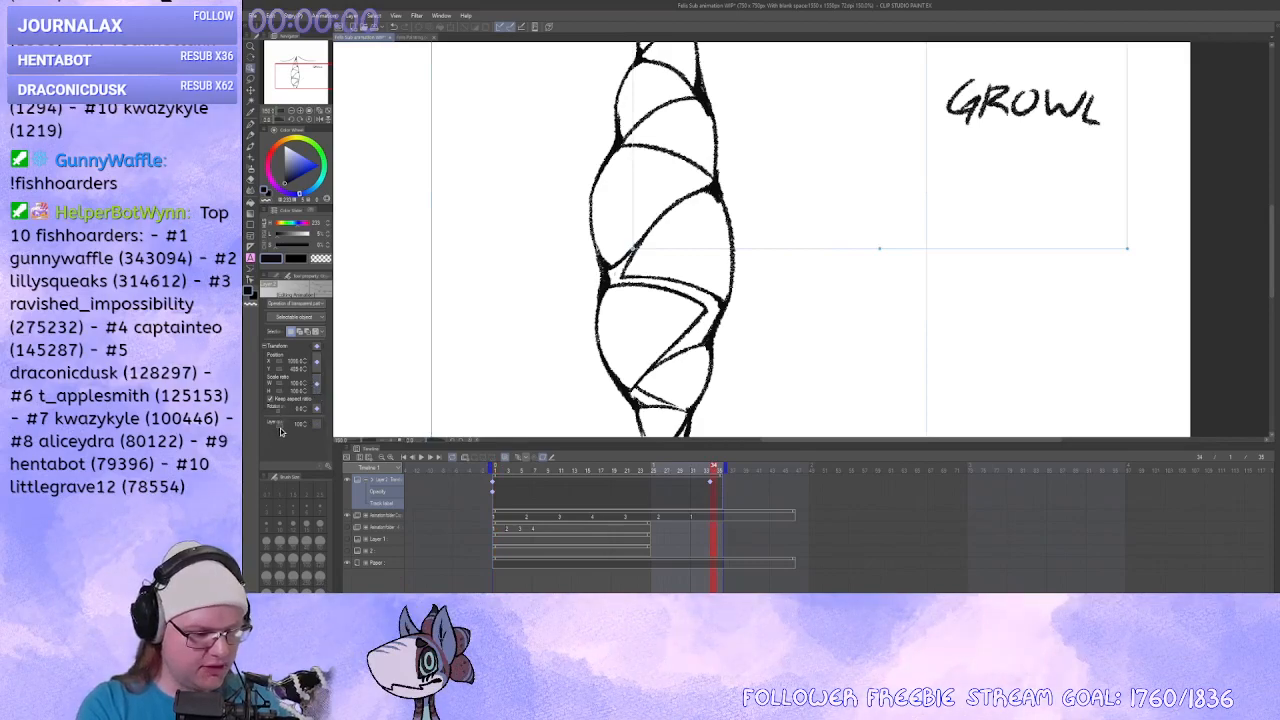
{"action": "left_click_drag", "start_coordinate": [280, 430], "coordinate": [272, 433]}
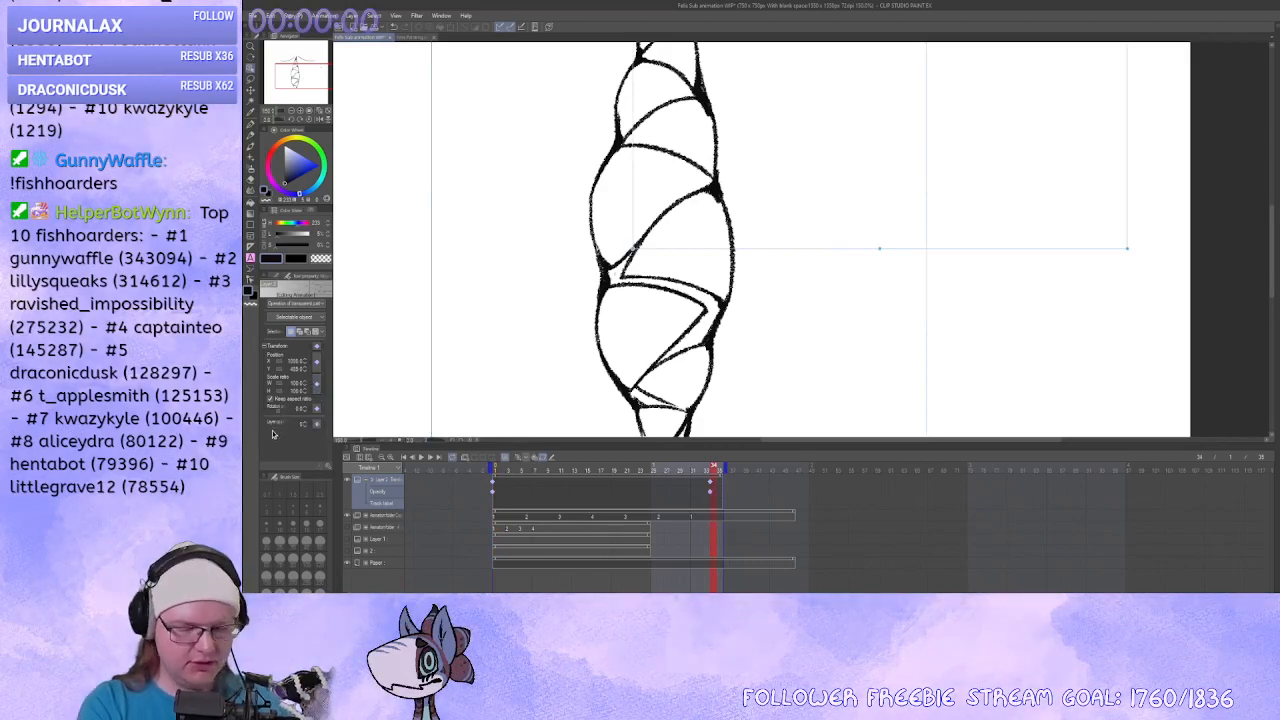
{"action": "left_click", "coordinate": [422, 458]}
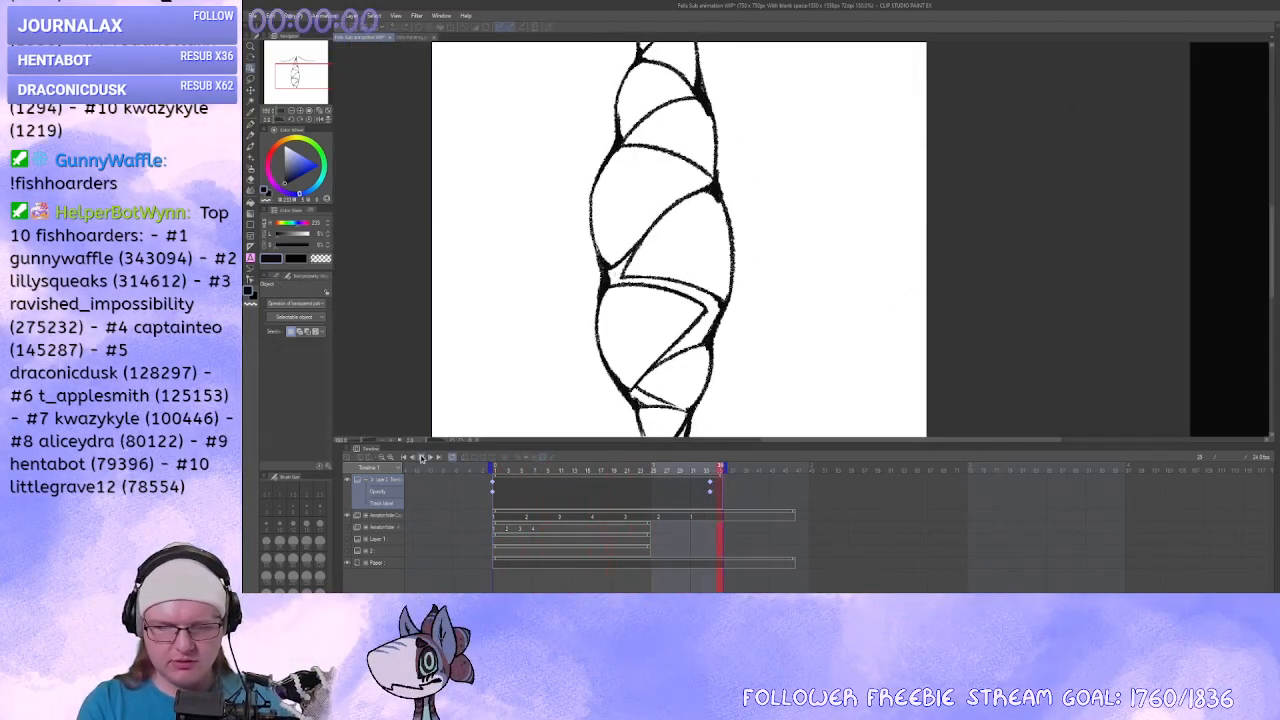
{"action": "left_click", "coordinate": [421, 458]}
Shift all the lettering layer's keyframes ten frames later, so they sit at frames 11 and 44, and check frame 35.
{"action": "left_click", "coordinate": [508, 476]}
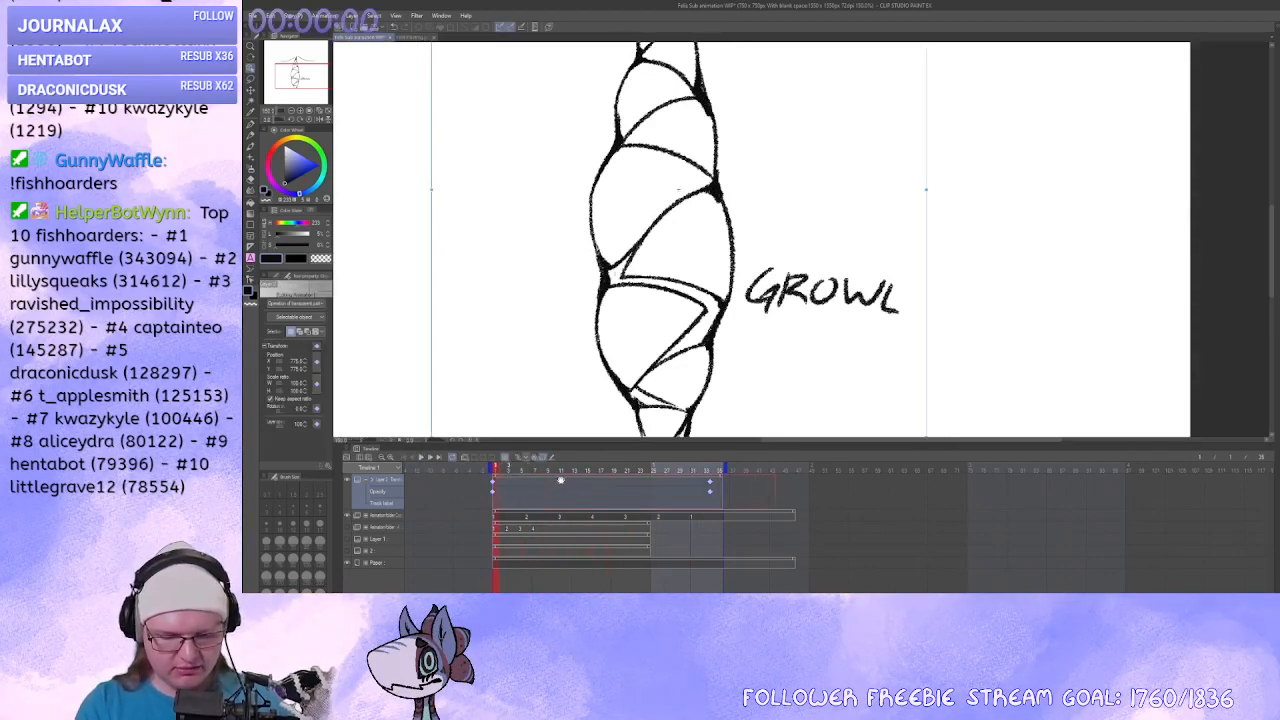
{"action": "left_click_drag", "start_coordinate": [572, 483], "coordinate": [638, 484]}
{"action": "left_click", "coordinate": [725, 487]}
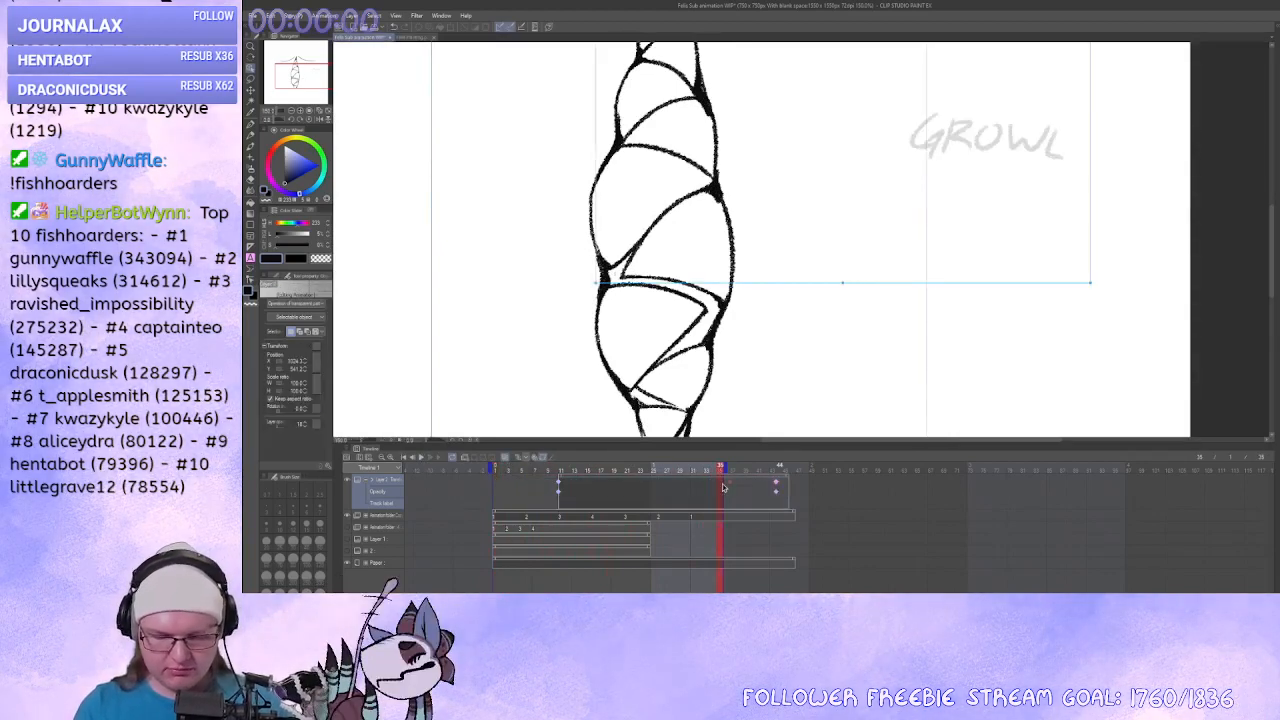
Move the lettering layer's final position and opacity keyframes back to the end of the playback range and preview the animation.
{"action": "left_click_drag", "start_coordinate": [776, 483], "coordinate": [719, 500]}
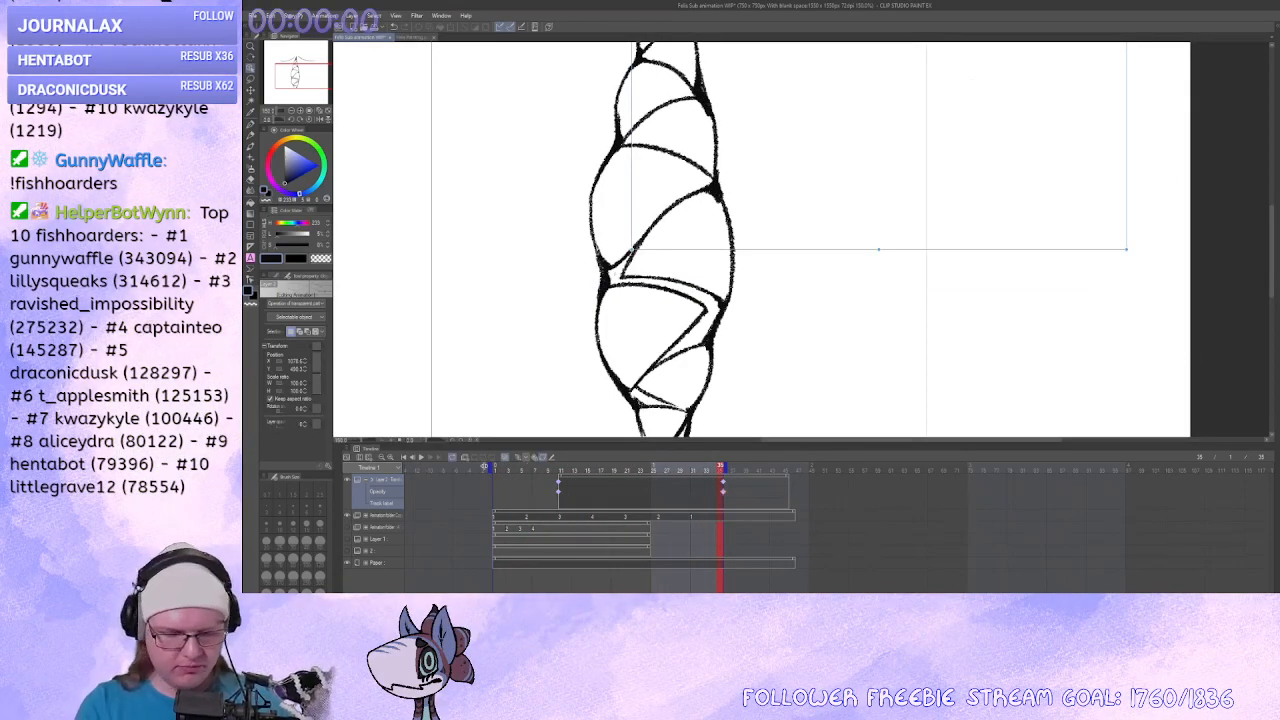
{"action": "left_click", "coordinate": [421, 458]}
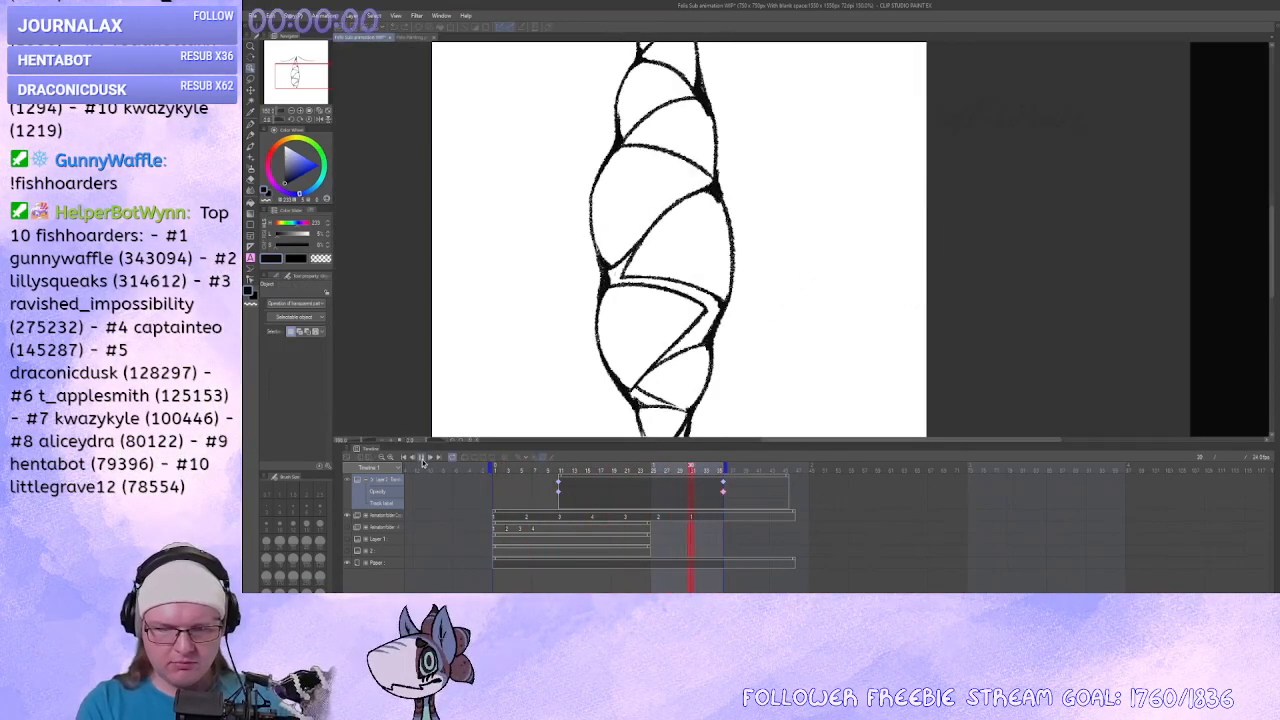
{"action": "left_click", "coordinate": [513, 510]}
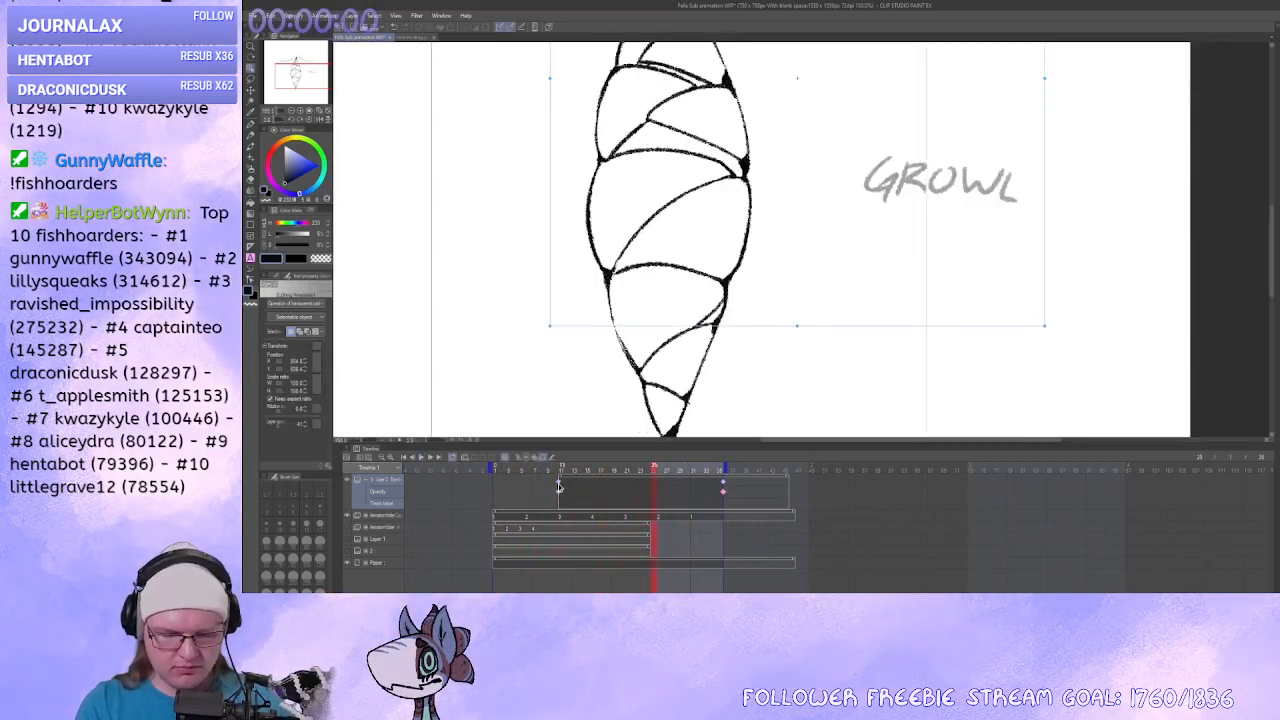
At the lettering layer's starting keyframe on frame 11, move "GROWL" straight up beside the middle of the drawing.
{"action": "scroll", "coordinate": [798, 315], "scroll_direction": "down", "scroll_amount": 3}
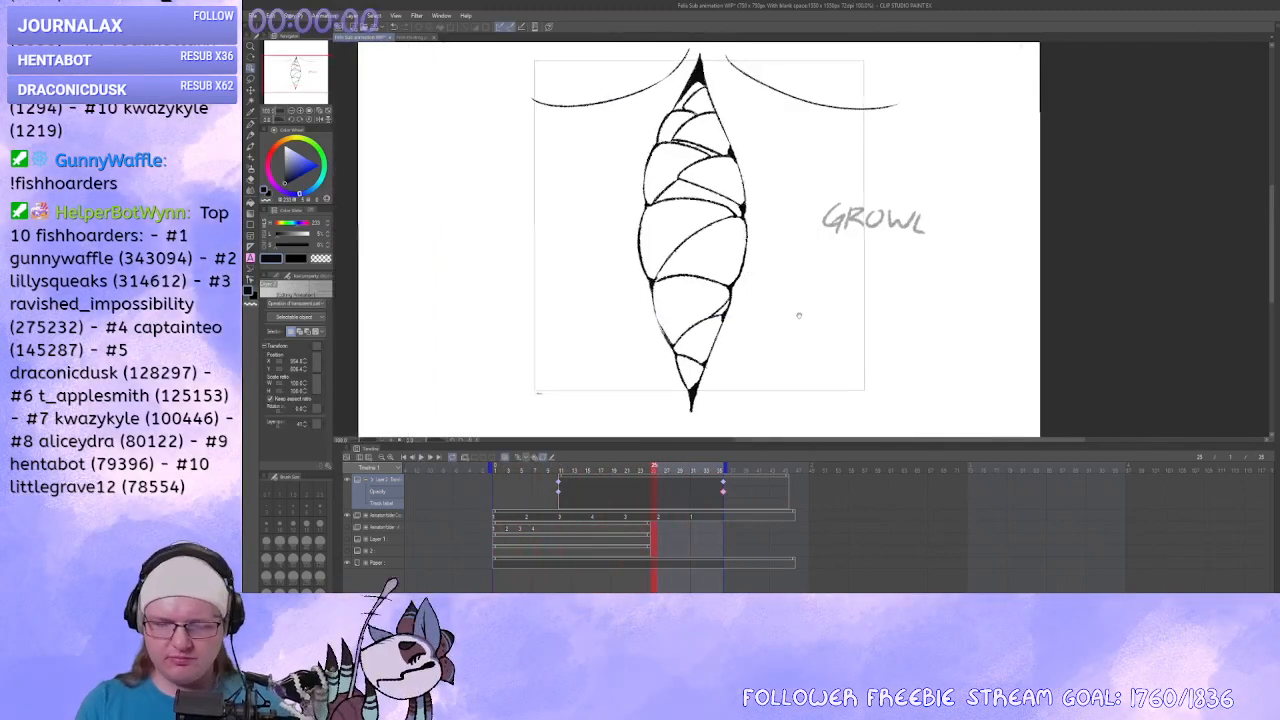
{"action": "left_click", "coordinate": [560, 485]}
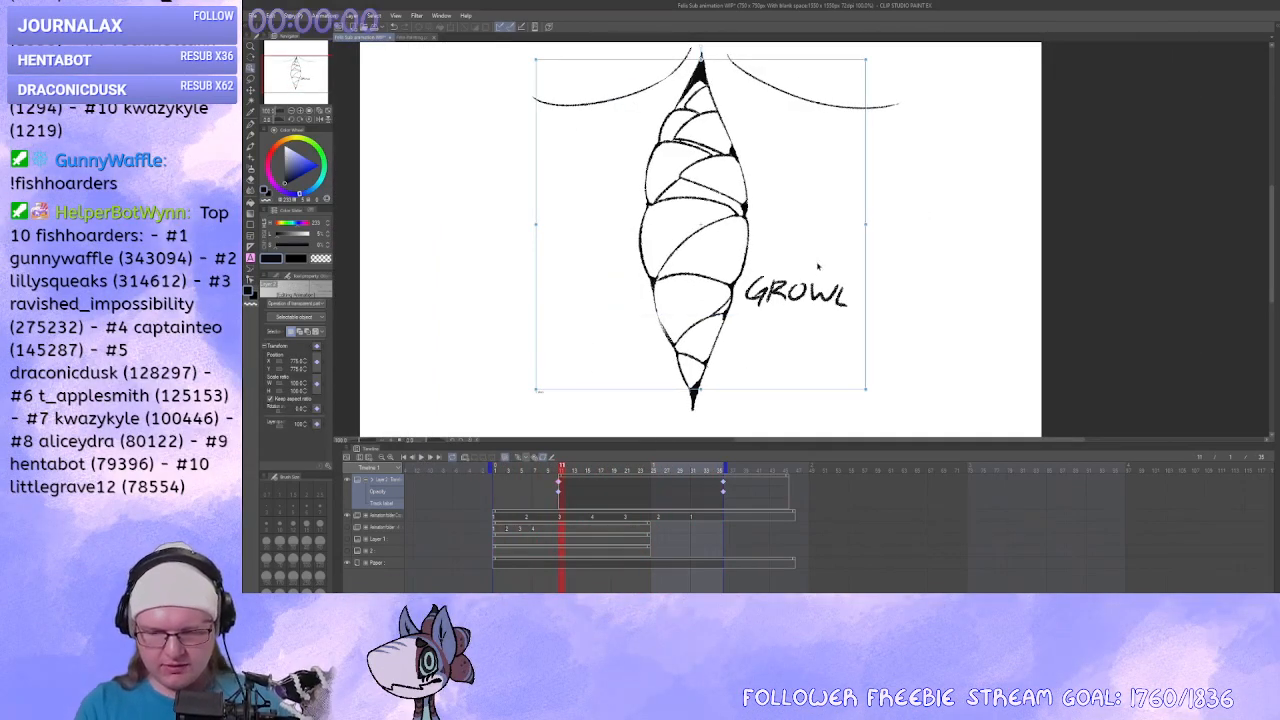
{"action": "left_click_drag", "start_coordinate": [818, 266], "coordinate": [824, 181]}
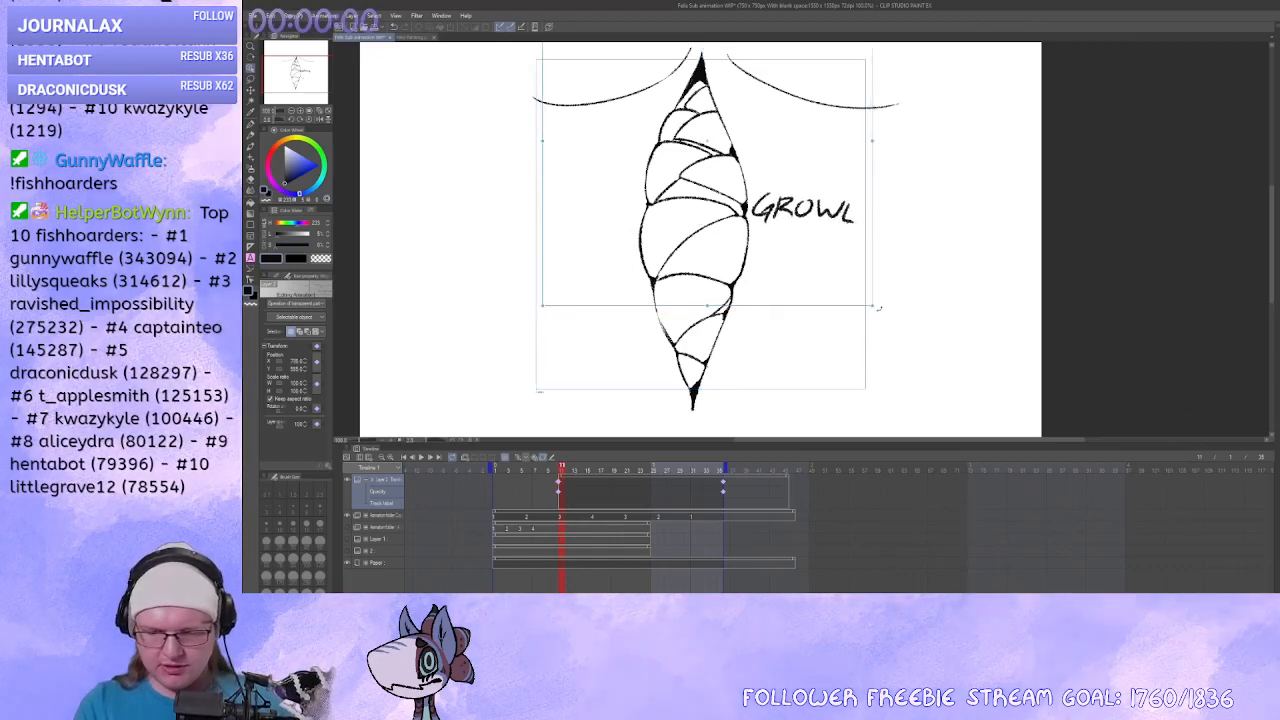
At the end of the playback range, rotate the "GROWL" lettering clockwise by about 28 degrees and move it down and slightly to the right.
{"action": "left_click", "coordinate": [722, 469]}
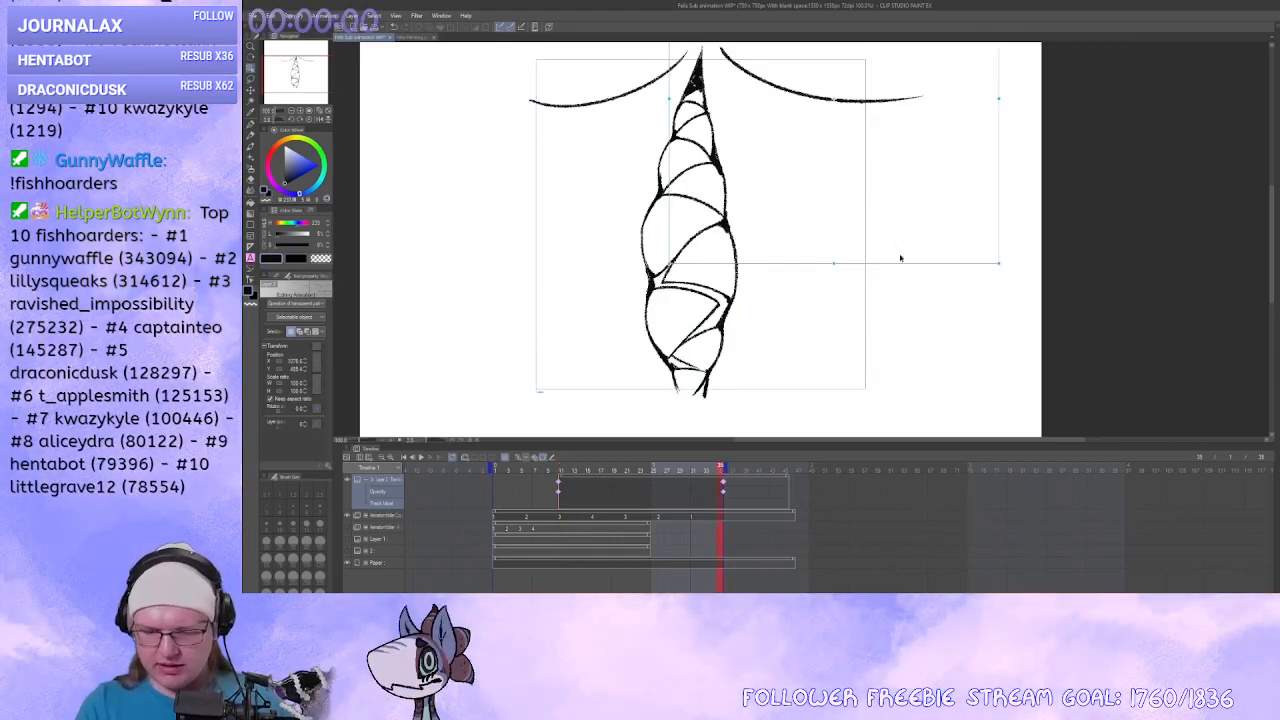
{"action": "left_click_drag", "start_coordinate": [1001, 266], "coordinate": [896, 323]}
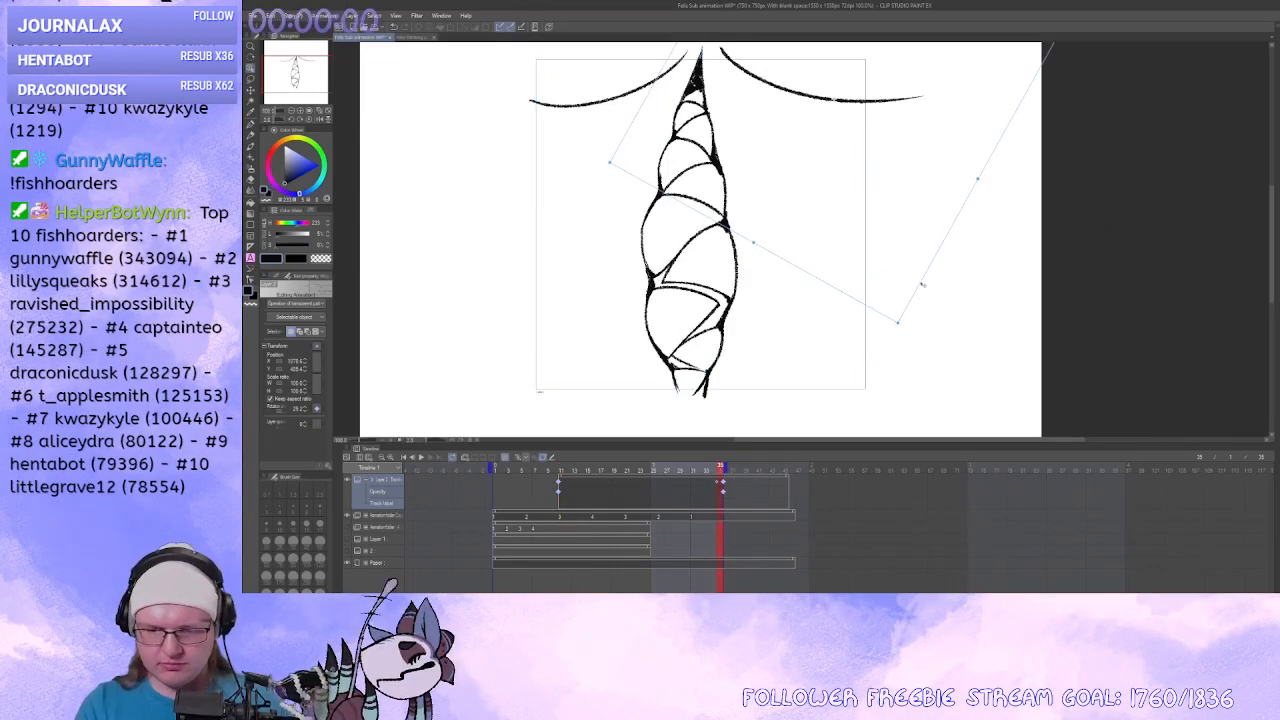
{"action": "left_click_drag", "start_coordinate": [906, 252], "coordinate": [936, 325]}
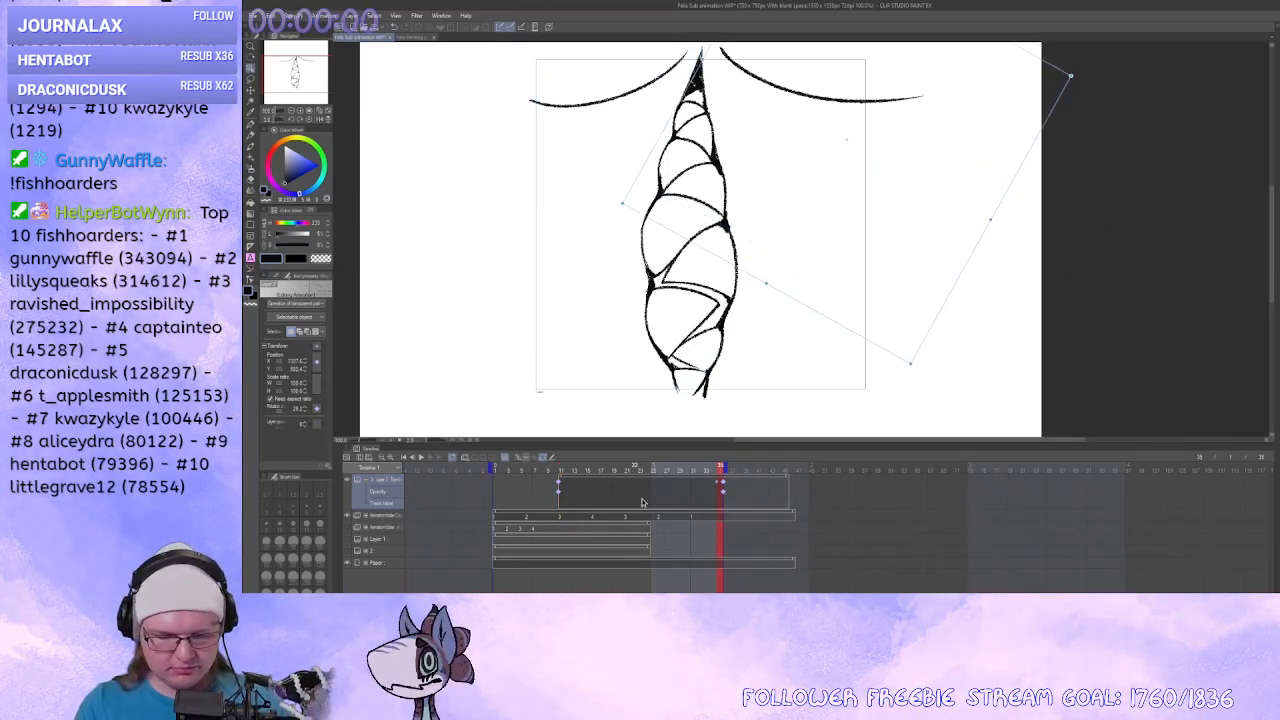
Start the lettering layer at frame 9 and keyframe its opacity there at 0 for a short fade-in.
{"action": "left_click", "coordinate": [559, 487]}
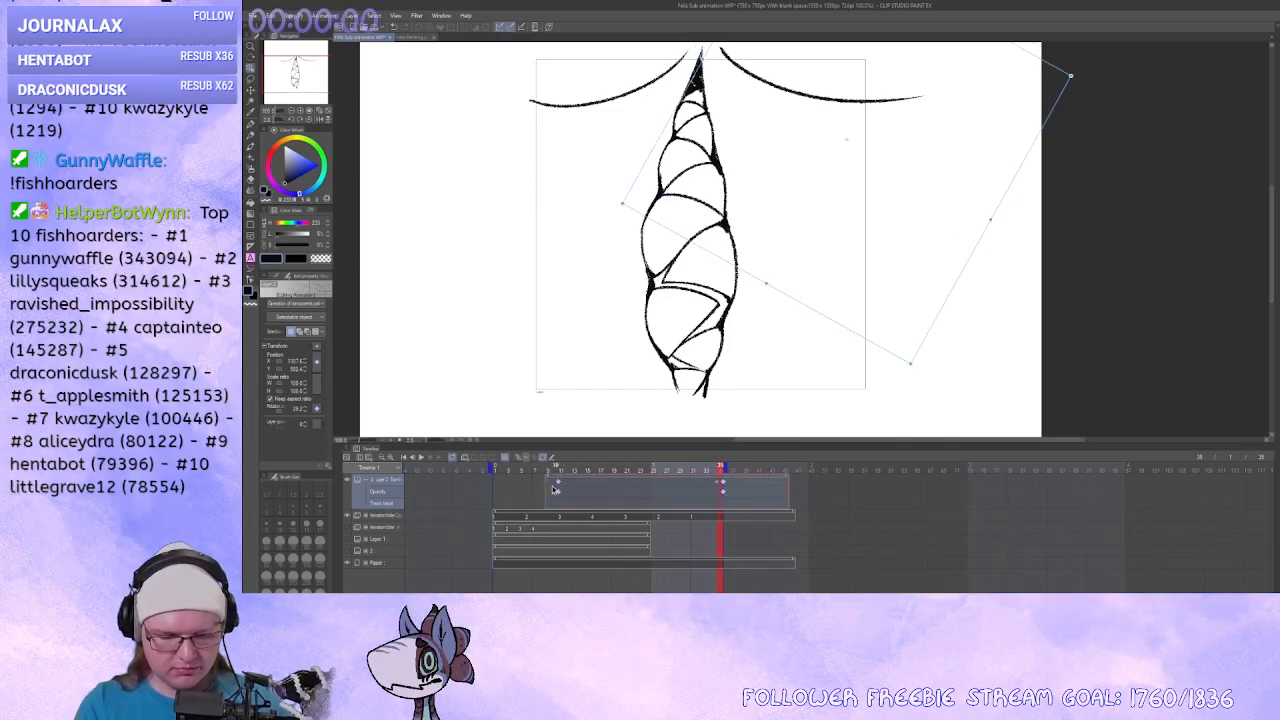
{"action": "left_click", "coordinate": [548, 496]}
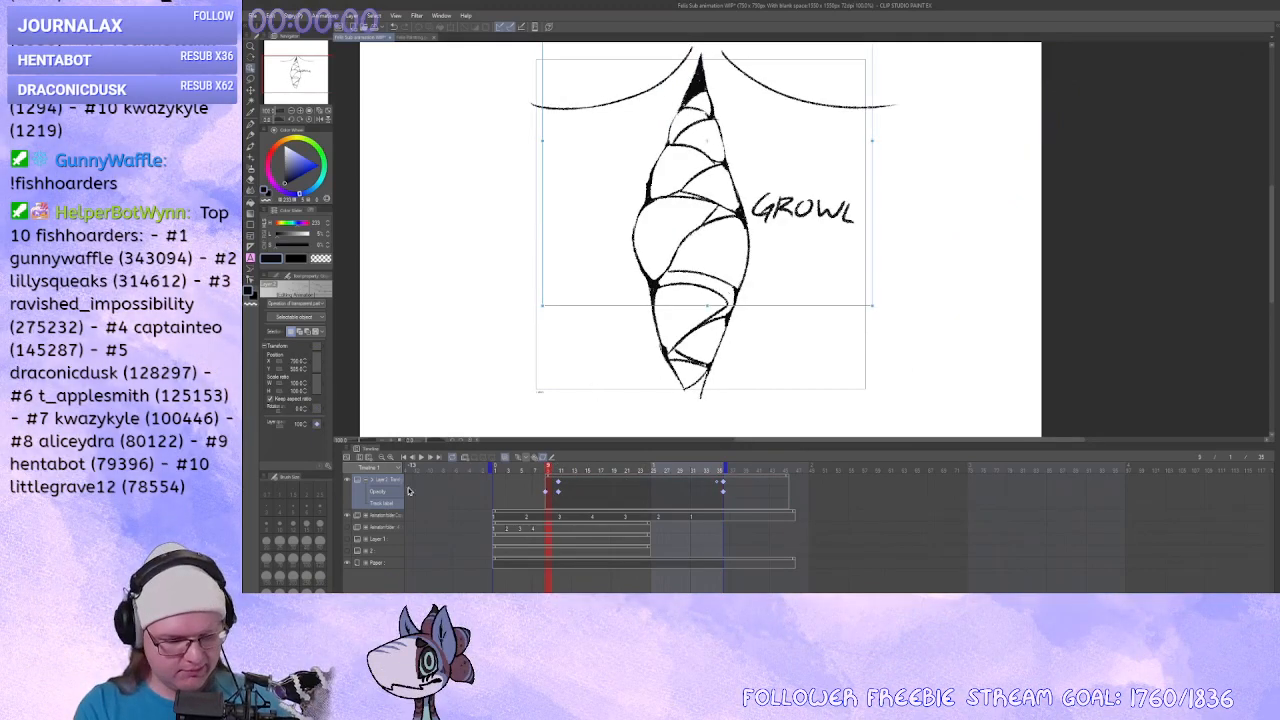
{"action": "left_click", "coordinate": [275, 425]}
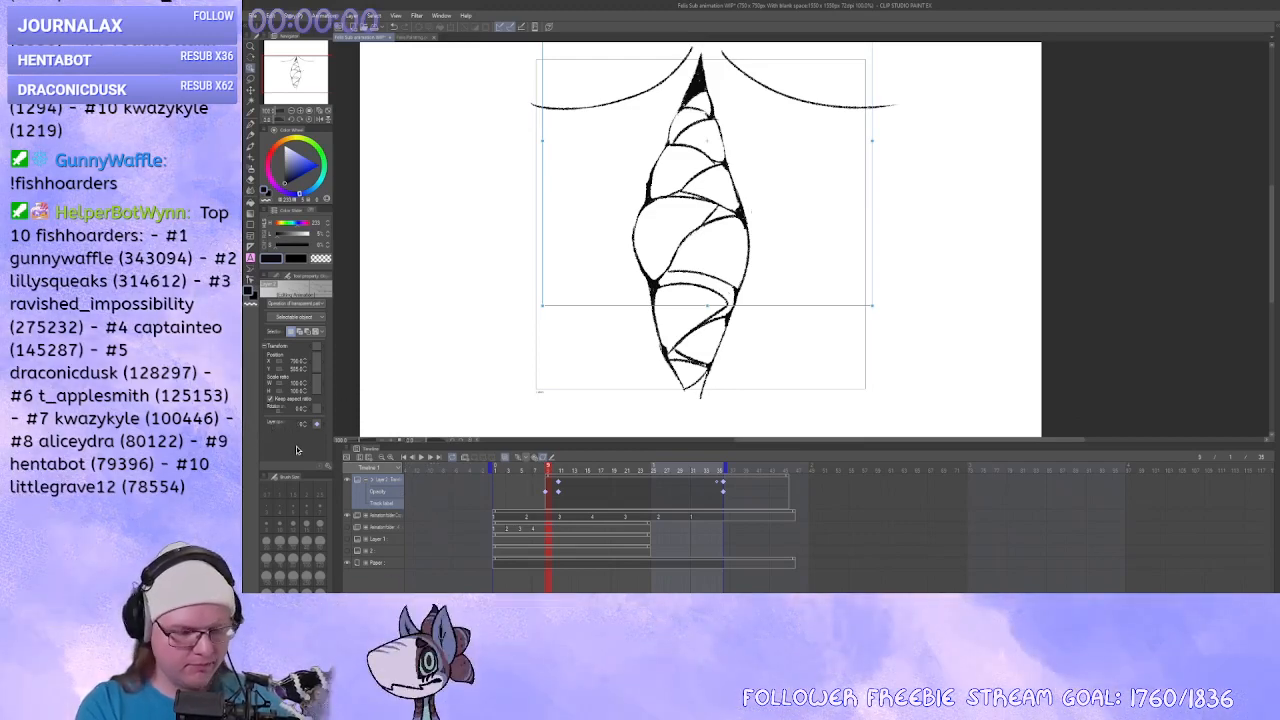
Move the starting transform keyframe to frame 9, shift "GROWL" down-left onto the drawing's edge there, and preview the motion.
{"action": "left_click", "coordinate": [547, 487]}
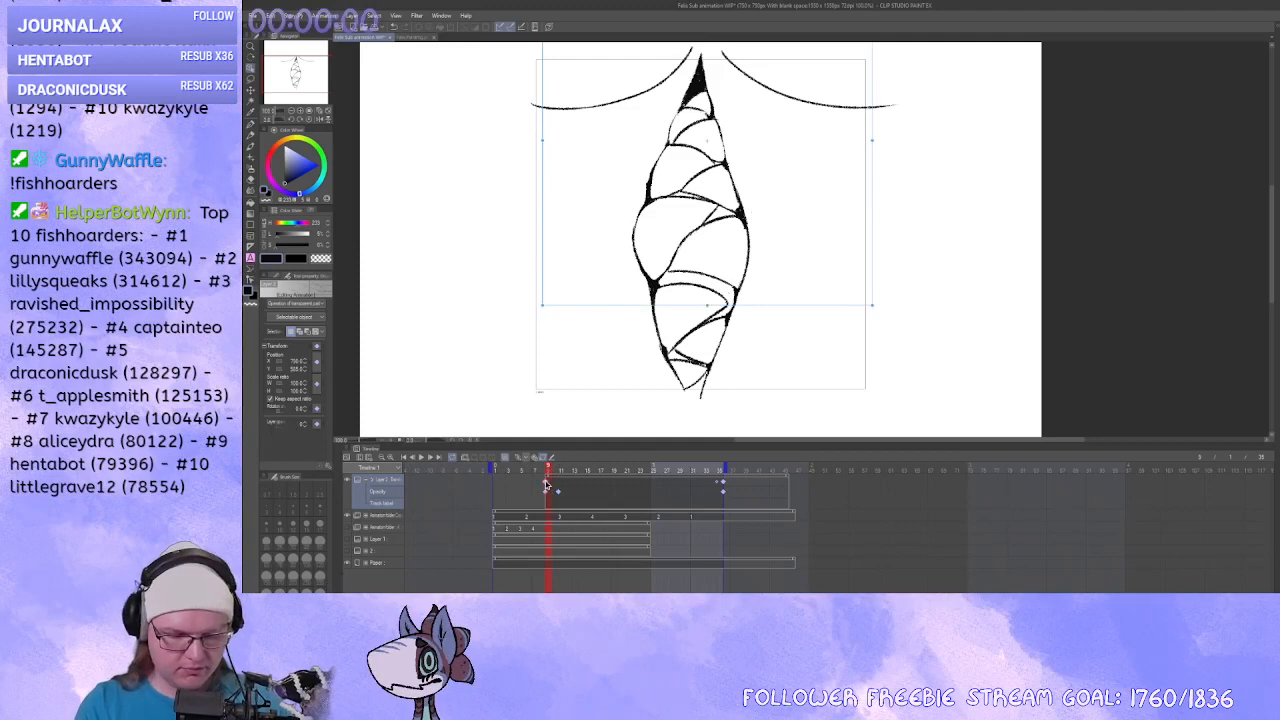
{"action": "left_click_drag", "start_coordinate": [771, 307], "coordinate": [744, 326]}
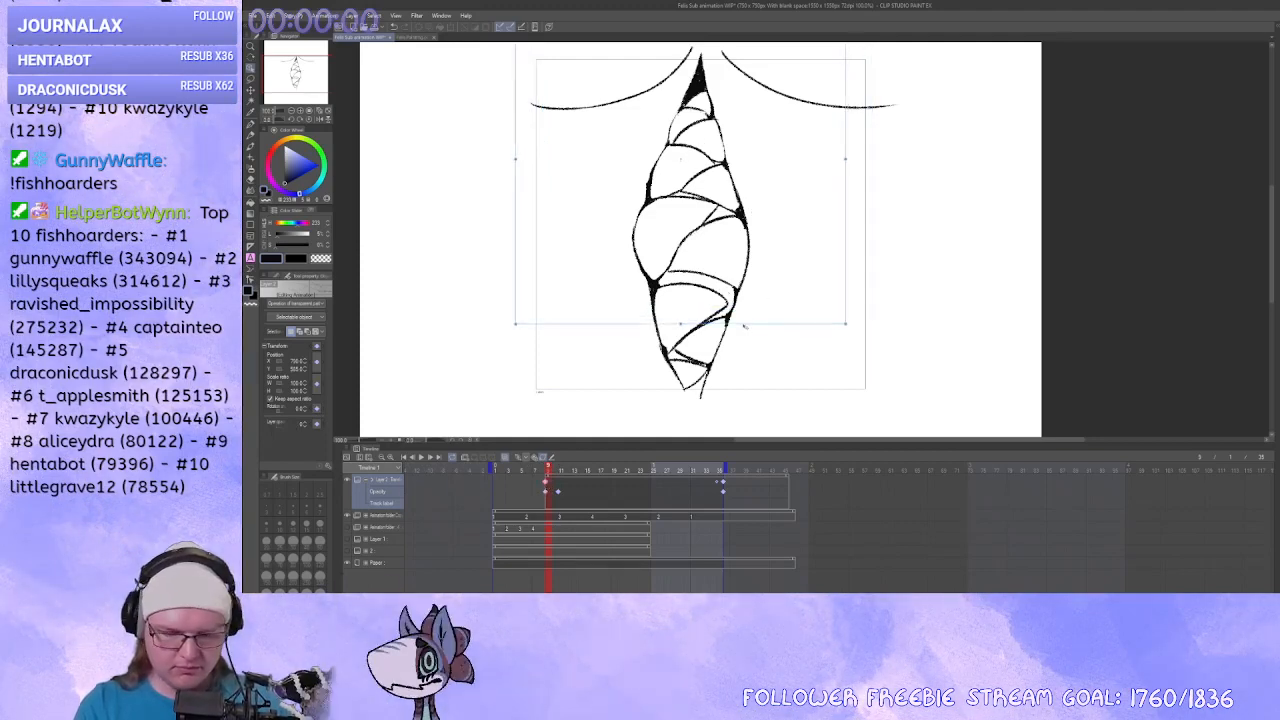
{"action": "left_click", "coordinate": [423, 460]}
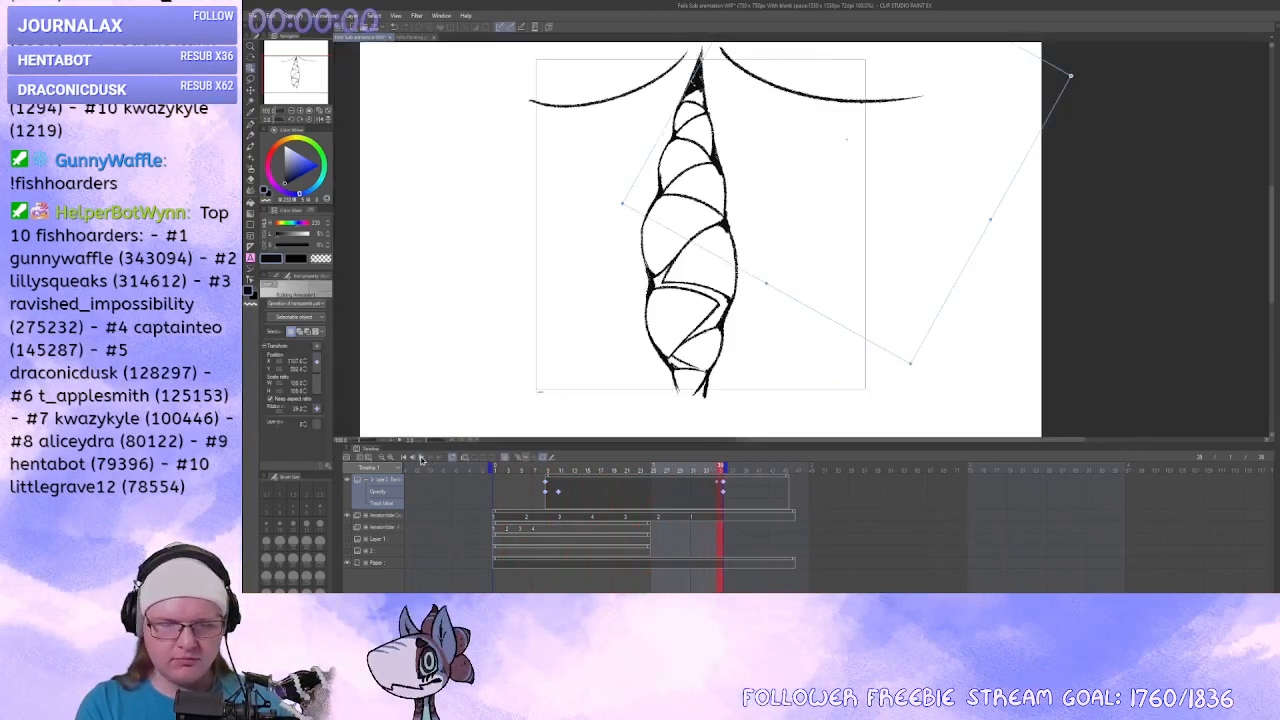
{"action": "left_click", "coordinate": [421, 458]}
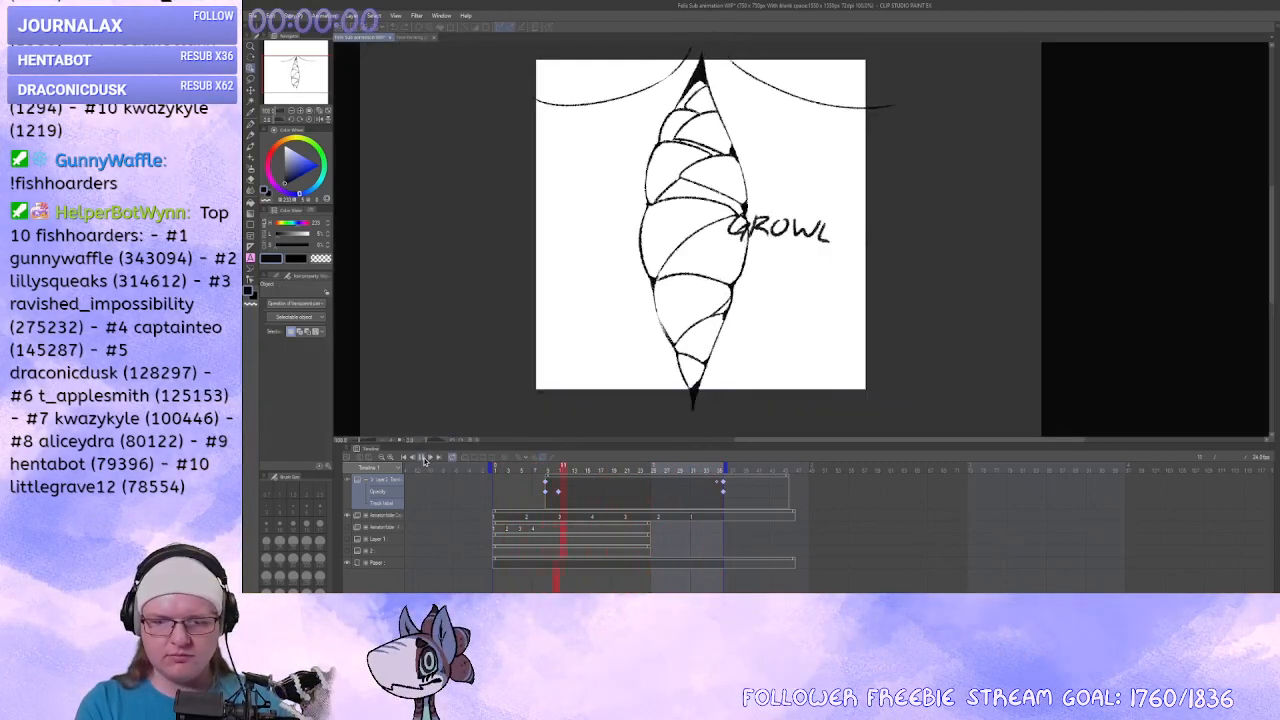
{"action": "left_click", "coordinate": [577, 546]}
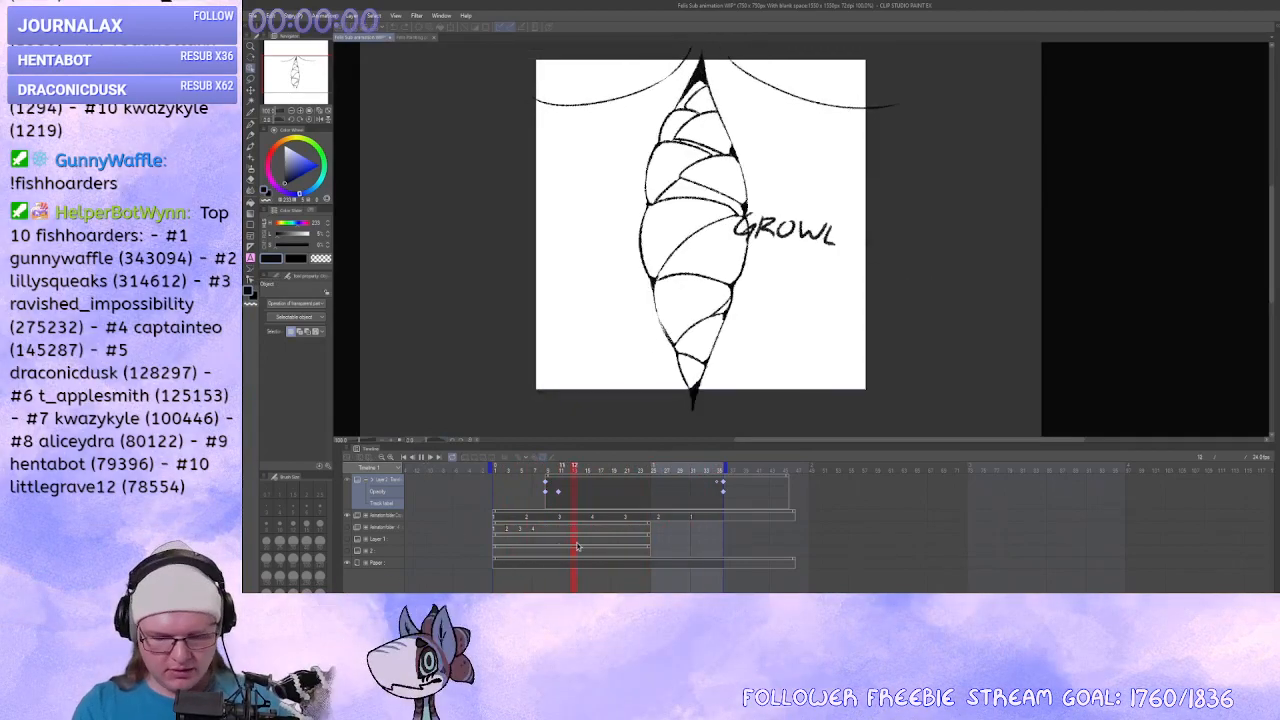
{"action": "left_click", "coordinate": [422, 457]}
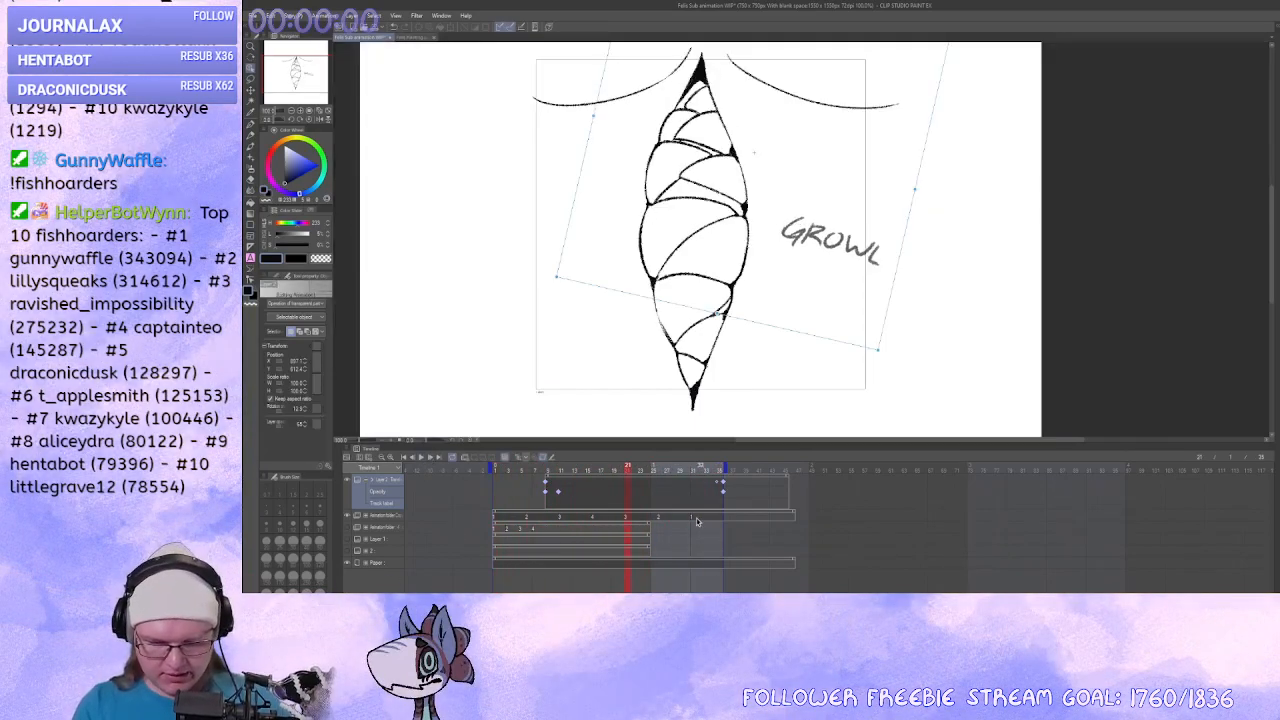
Shorten the playback range to end at frame 30 and shift the lettering layer's clip and keyframes earlier to match.
{"action": "left_click", "coordinate": [697, 521]}
{"action": "left_click_drag", "start_coordinate": [727, 467], "coordinate": [694, 468]}
{"action": "left_click", "coordinate": [714, 480]}
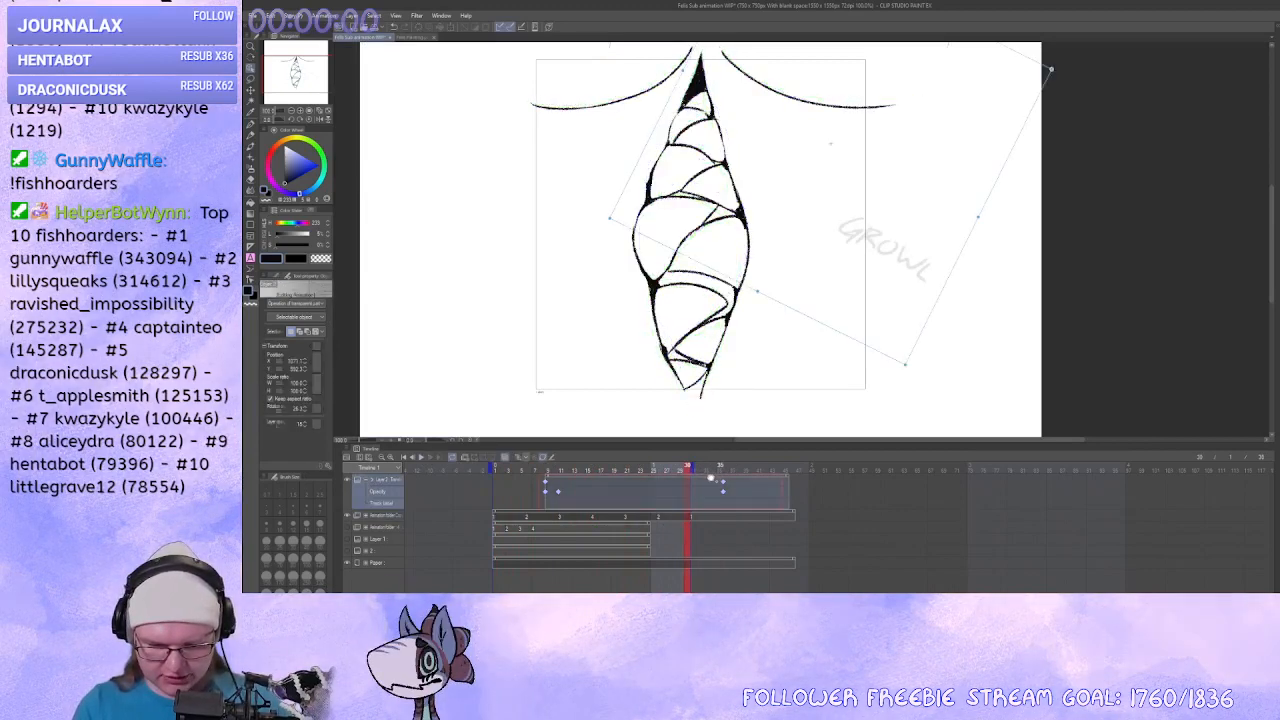
{"action": "left_click_drag", "start_coordinate": [706, 479], "coordinate": [691, 484]}
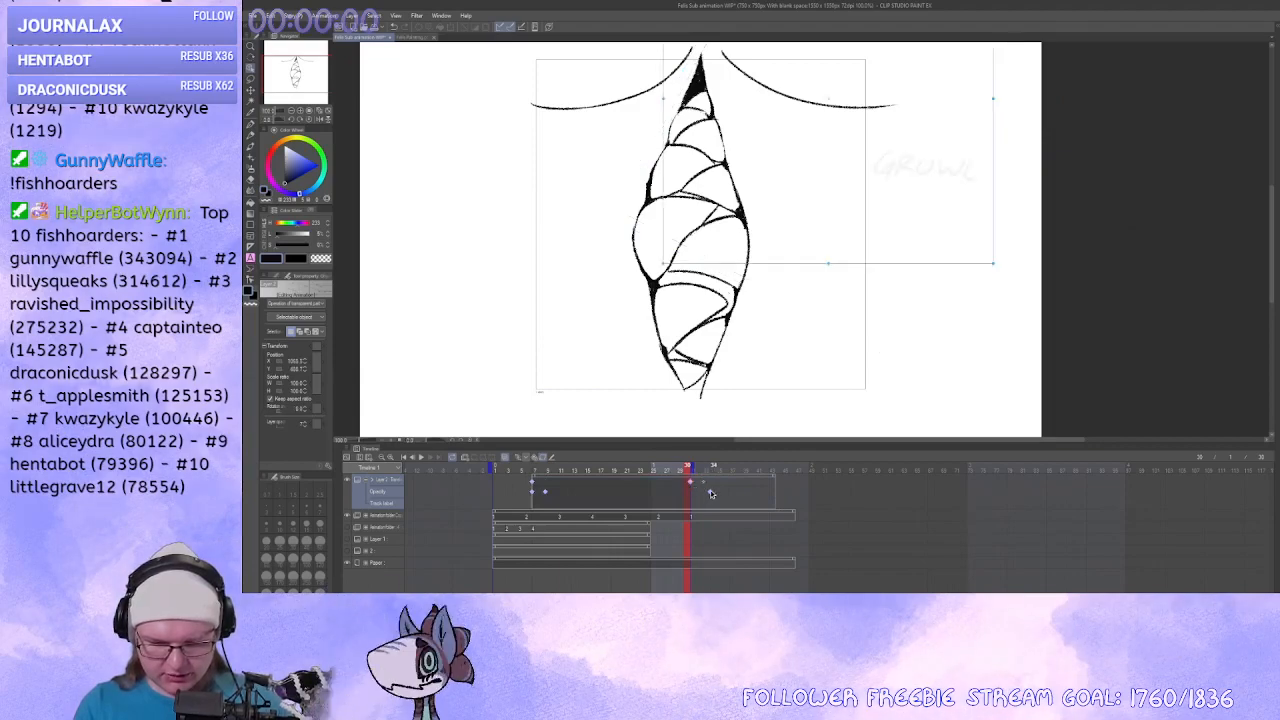
Bring the rotated transform keyframe lying past the playback range back to its end and preview the lettering's drift and fade.
{"action": "left_click", "coordinate": [420, 458]}
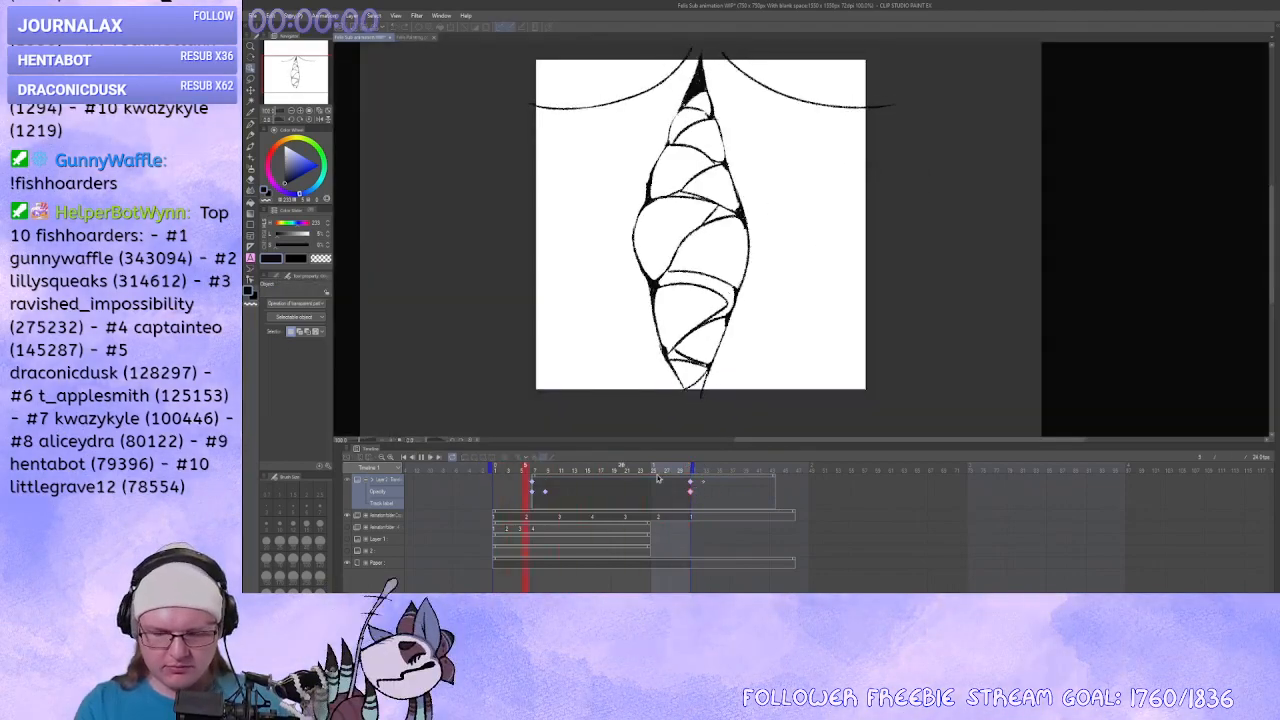
{"action": "left_click", "coordinate": [687, 489]}
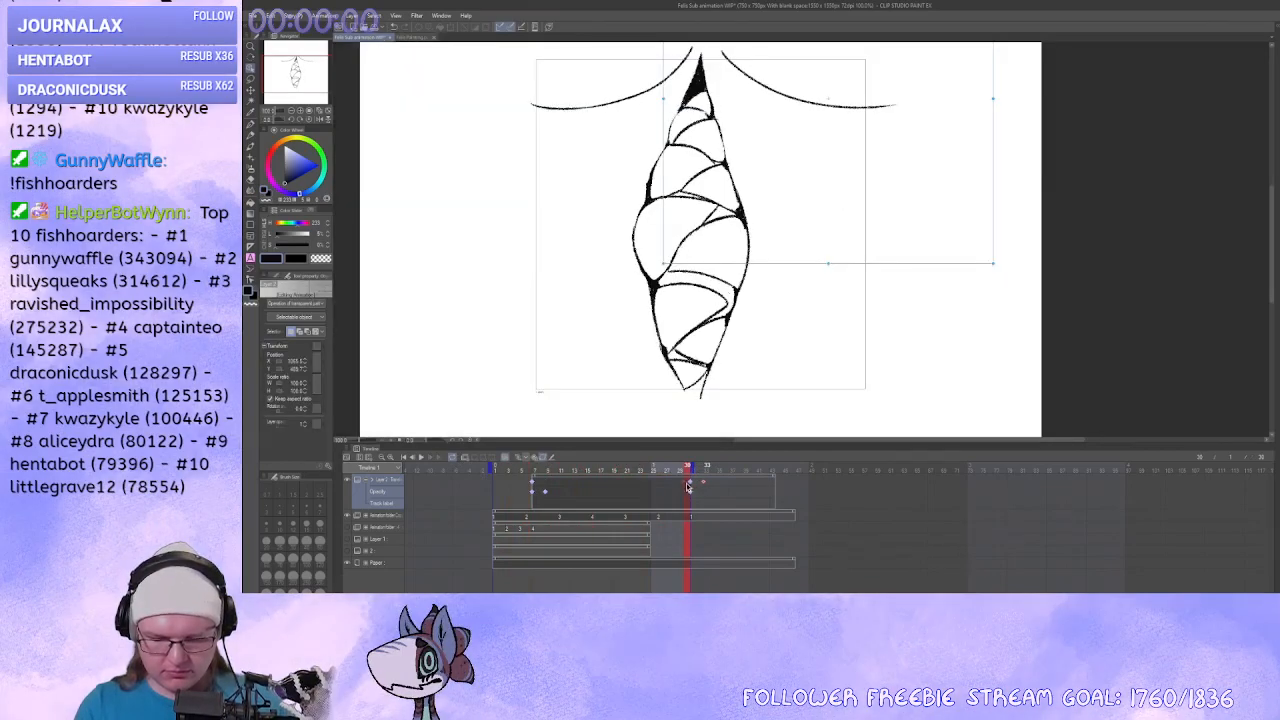
{"action": "left_click", "coordinate": [420, 458]}
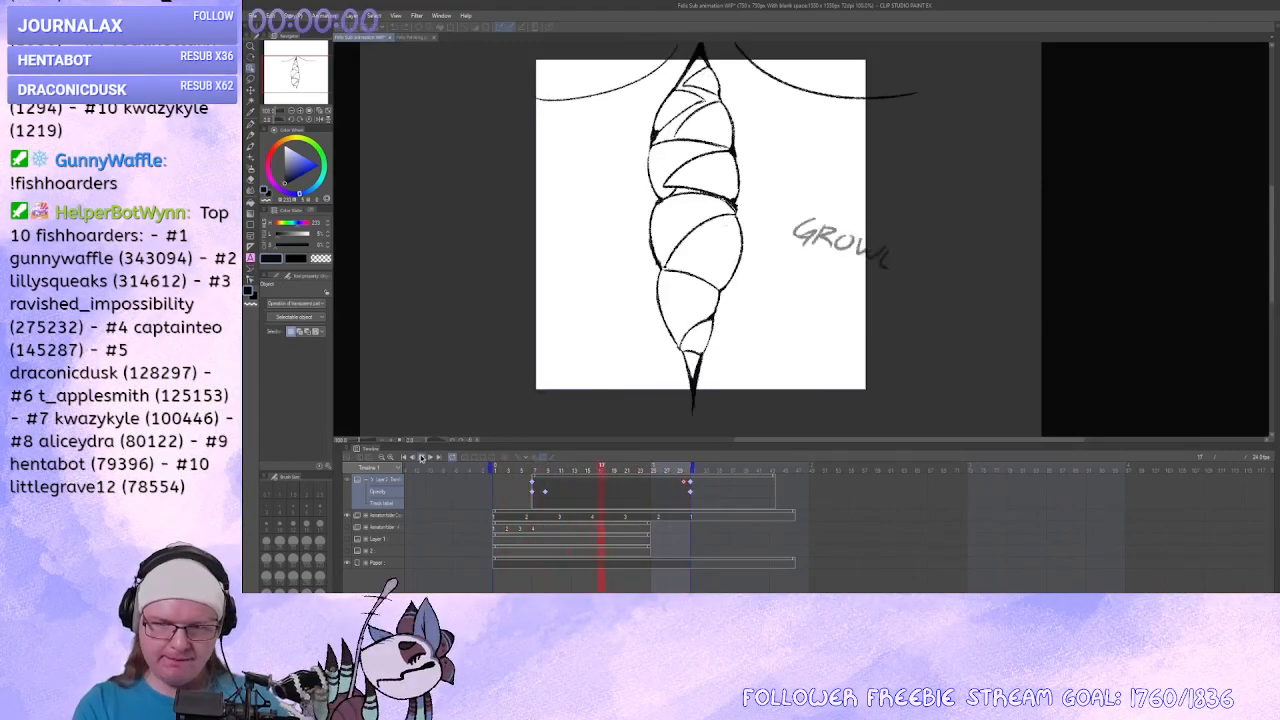
{"action": "left_click", "coordinate": [422, 458]}
{"action": "left_click_drag", "start_coordinate": [931, 303], "coordinate": [1043, 327]}
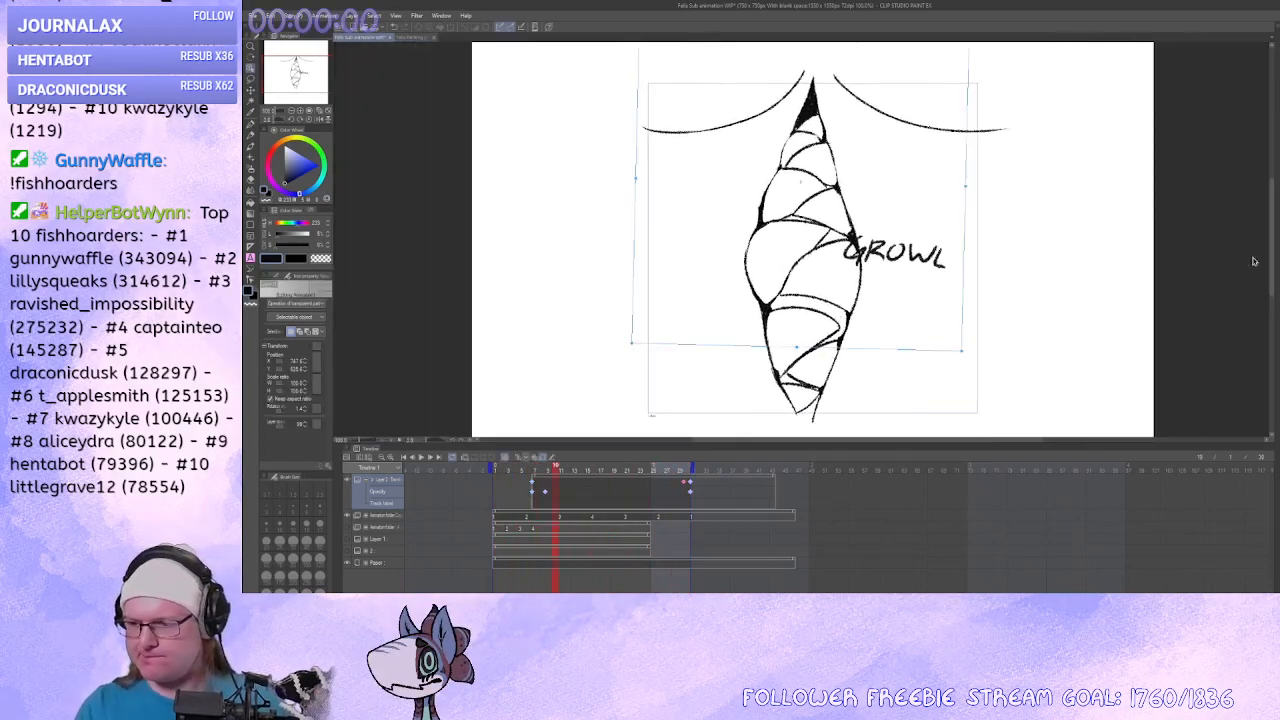
Show the coloured character reference layer and recolour the paper with the purple sampled from the character's body.
{"action": "left_click", "coordinate": [372, 551]}
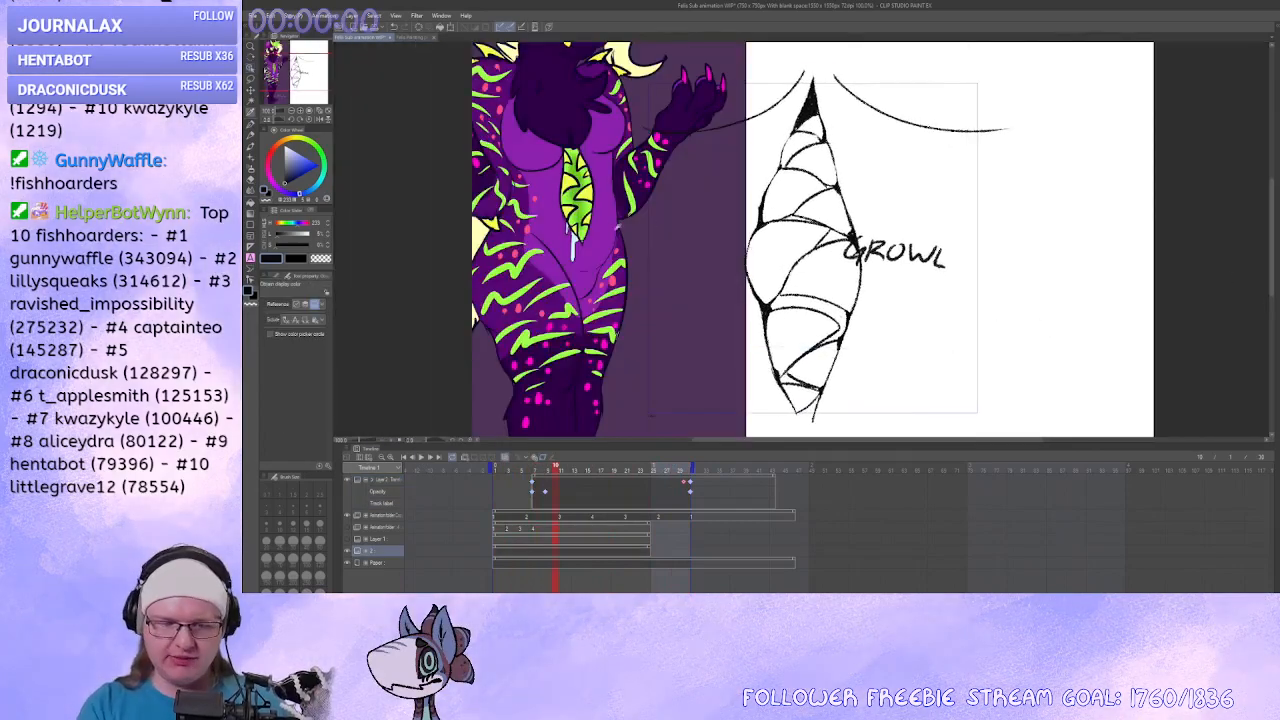
{"action": "left_click", "coordinate": [604, 212], "text": "alt"}
{"action": "left_click_drag", "start_coordinate": [975, 236], "coordinate": [937, 185]}
{"action": "left_click", "coordinate": [1249, 234]}
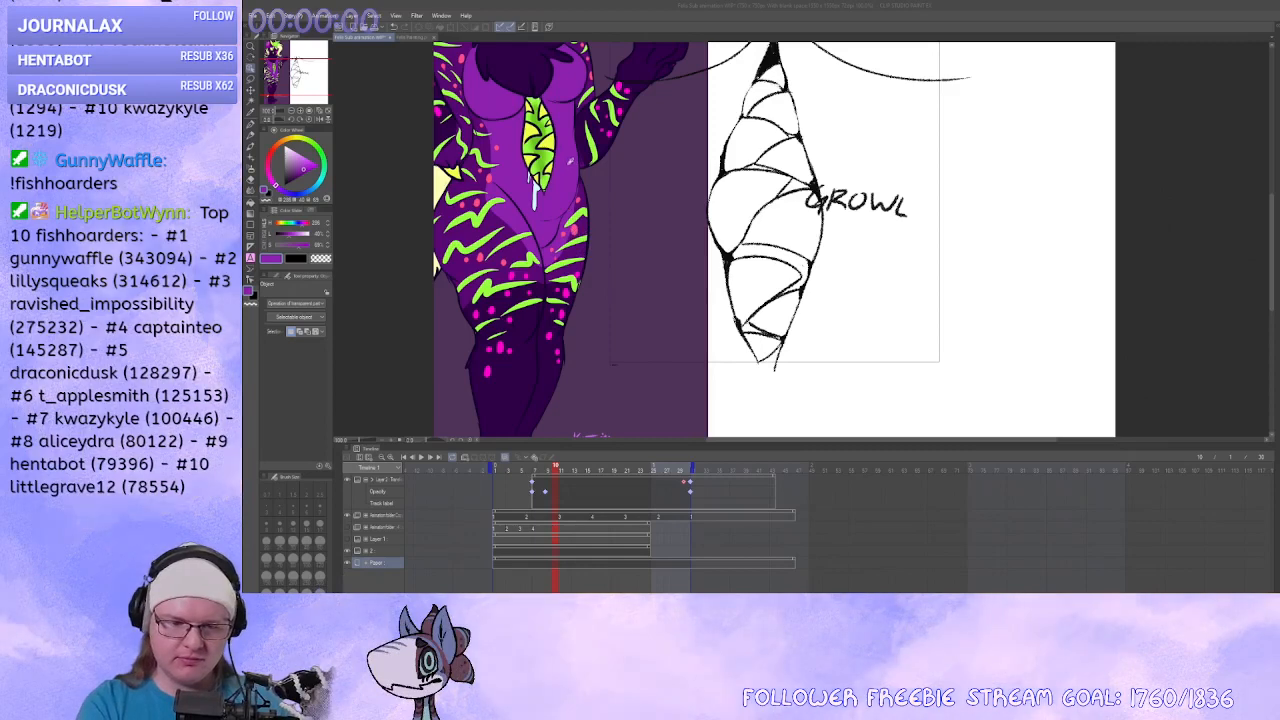
{"action": "left_click", "coordinate": [764, 218]}
{"action": "left_click_drag", "start_coordinate": [1095, 263], "coordinate": [1121, 310]}
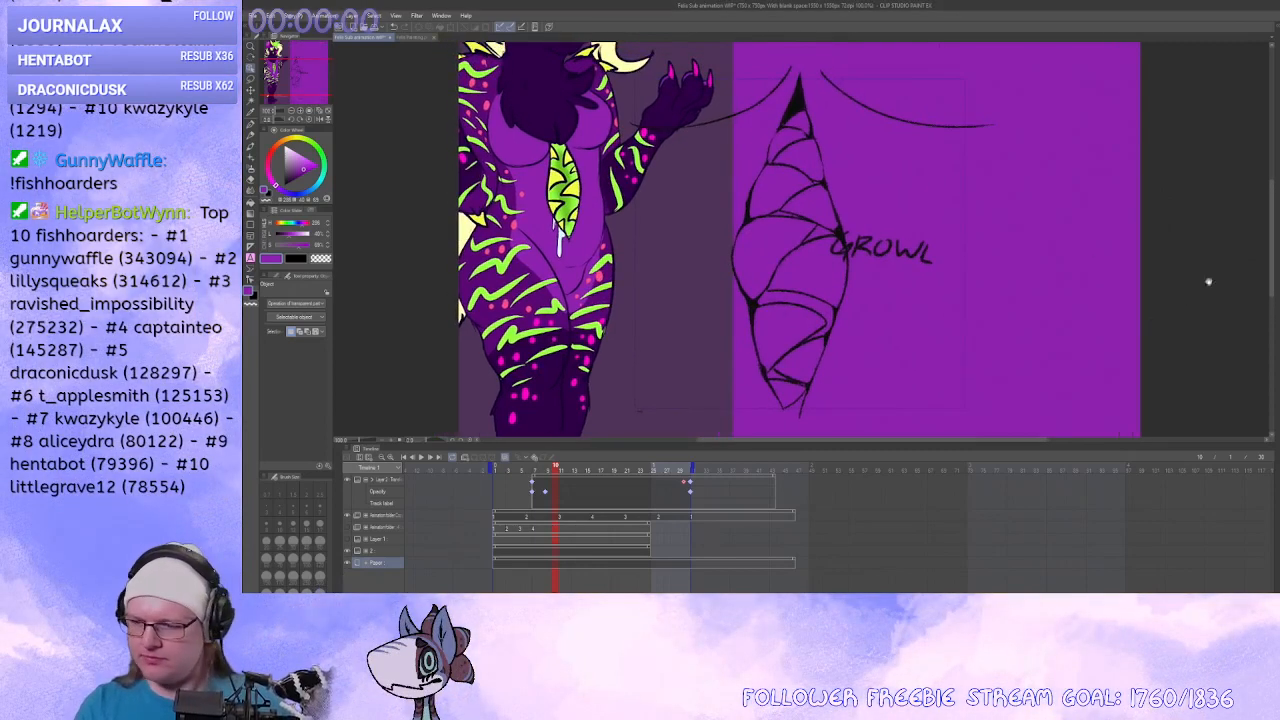
Add a new layer directly above the visible line-art animation folder.
{"action": "left_click", "coordinate": [384, 527]}
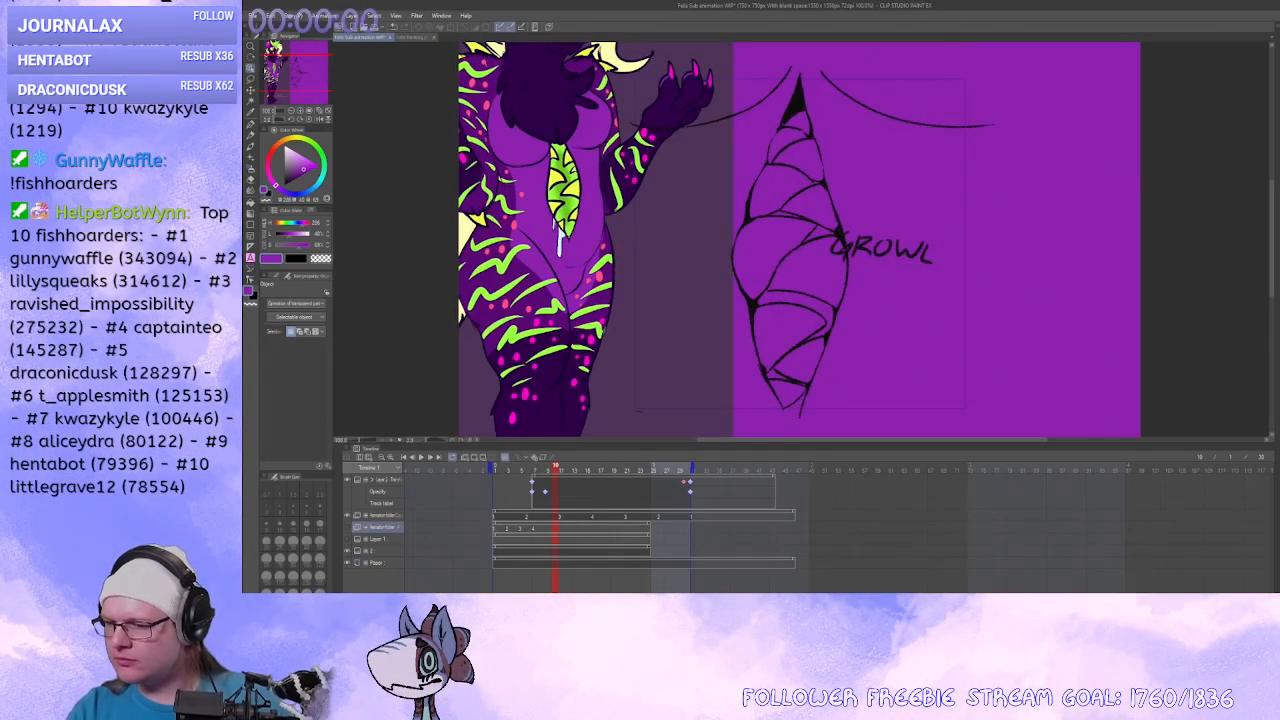
{"action": "left_click", "coordinate": [384, 515]}
{"action": "key", "text": "ctrl+shift+n"}
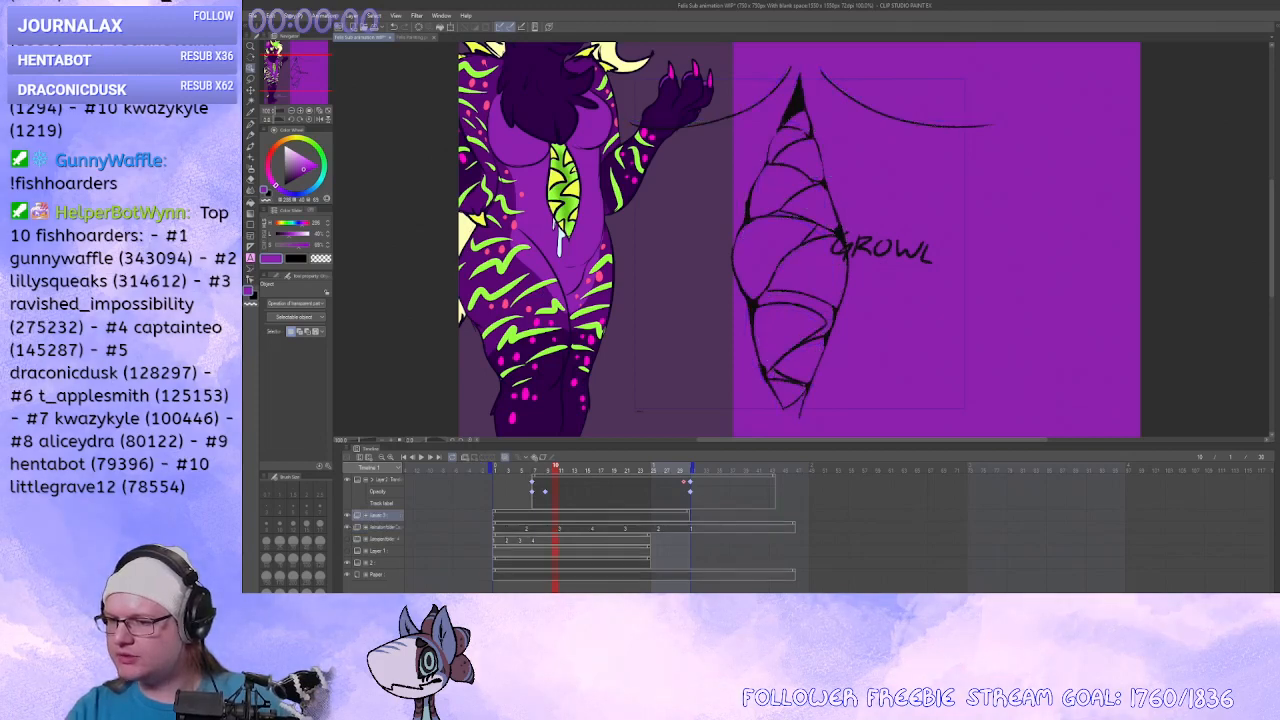
{"action": "left_click_drag", "start_coordinate": [1068, 165], "coordinate": [996, 183]}
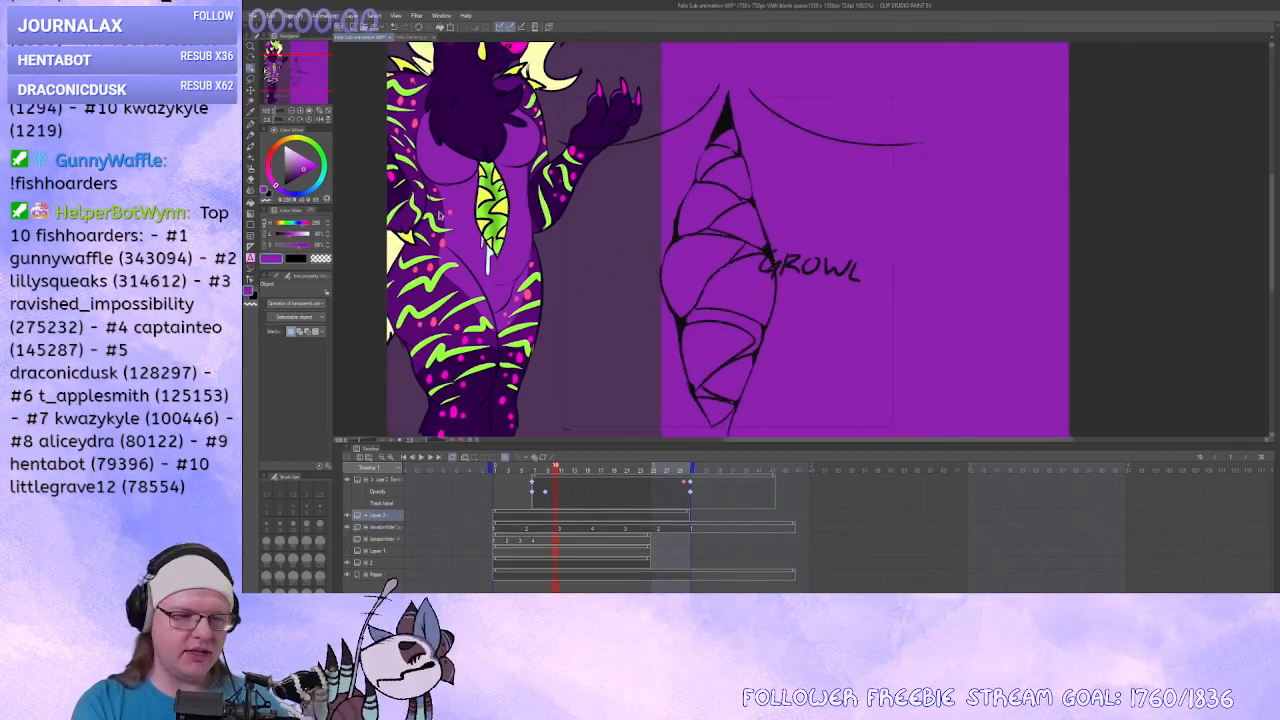
Try recolouring the line art by filling the new layer with the yellow sampled from the reference character.
{"action": "left_click_drag", "start_coordinate": [325, 172], "coordinate": [322, 160]}
{"action": "left_click_drag", "start_coordinate": [510, 130], "coordinate": [542, 146]}
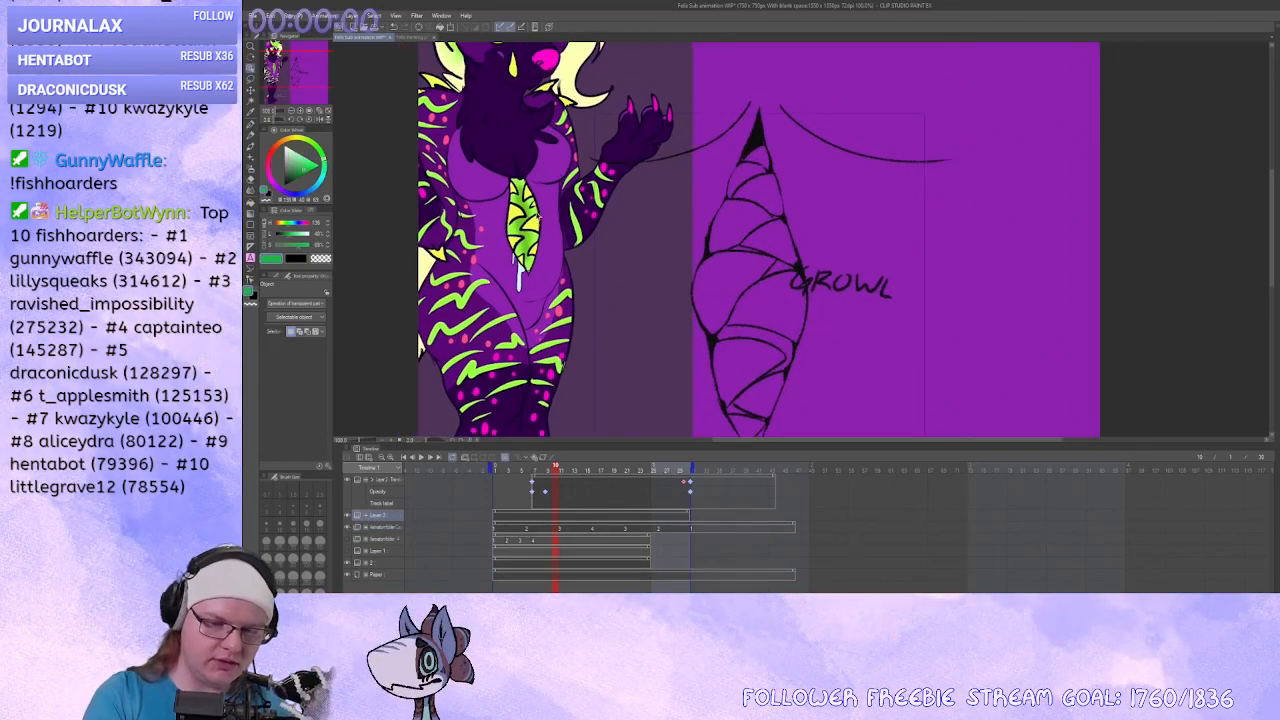
{"action": "left_click", "coordinate": [252, 128]}
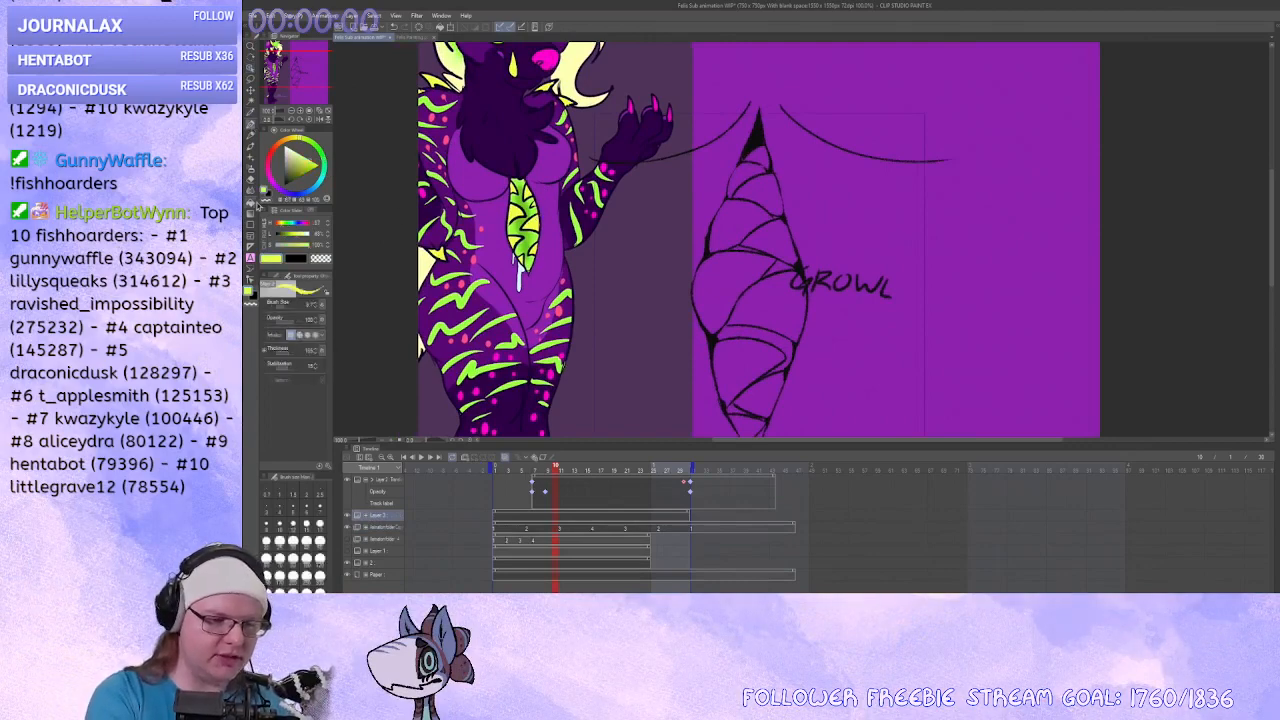
{"action": "left_click", "coordinate": [745, 200]}
{"action": "mouse_move", "coordinate": [1053, 335]}
{"action": "left_mouse_down"}
{"action": "mouse_move", "coordinate": [1076, 280]}
{"action": "mouse_move", "coordinate": [1051, 342]}
{"action": "mouse_move", "coordinate": [1003, 324]}
{"action": "left_mouse_up"}
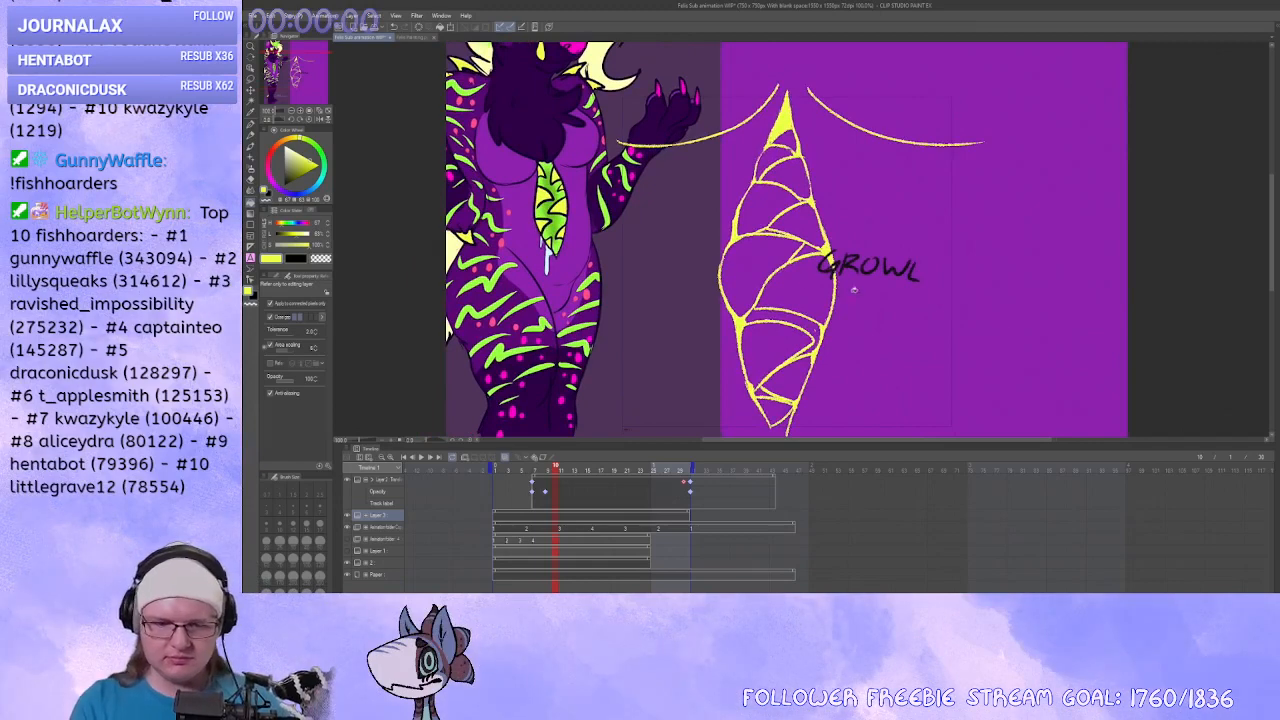
Fill the new layer with the lime green of the reference character's stripes to recolour the line art, and hide the reference layer.
{"action": "left_click", "coordinate": [587, 287], "text": "alt"}
{"action": "left_click", "coordinate": [763, 237]}
{"action": "left_click_drag", "start_coordinate": [1108, 309], "coordinate": [1125, 287]}
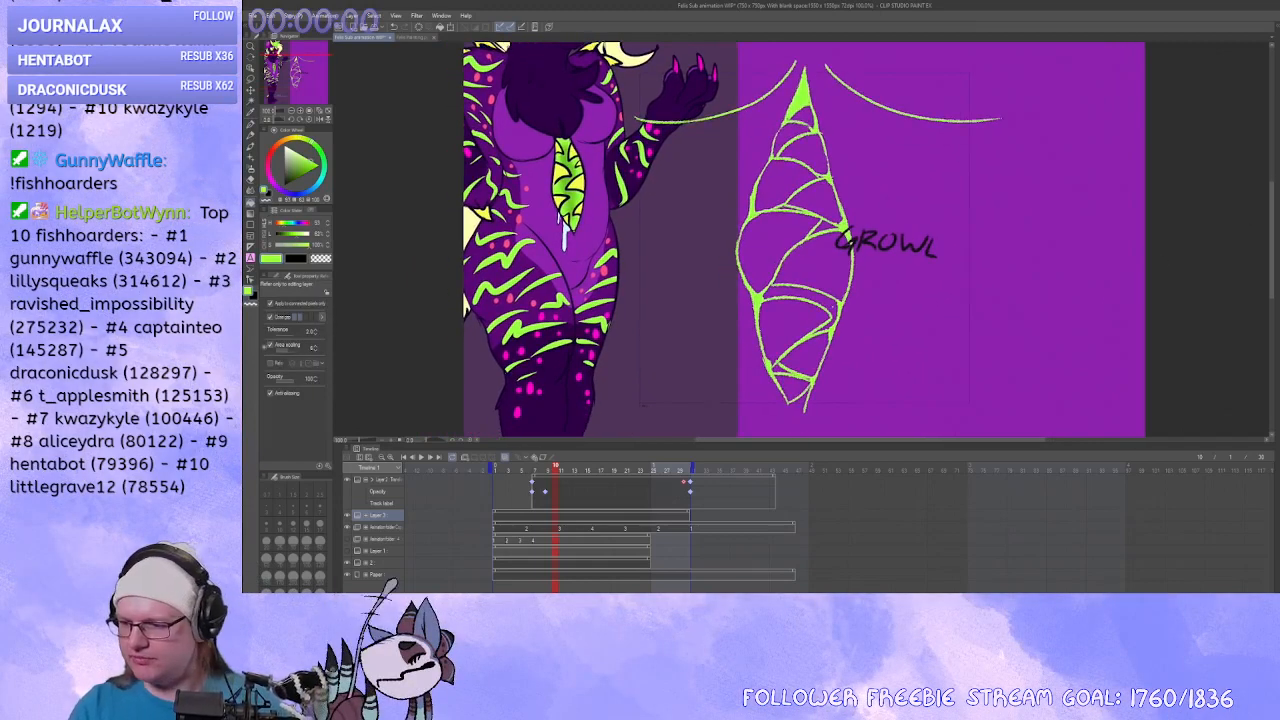
{"action": "left_click", "coordinate": [347, 563]}
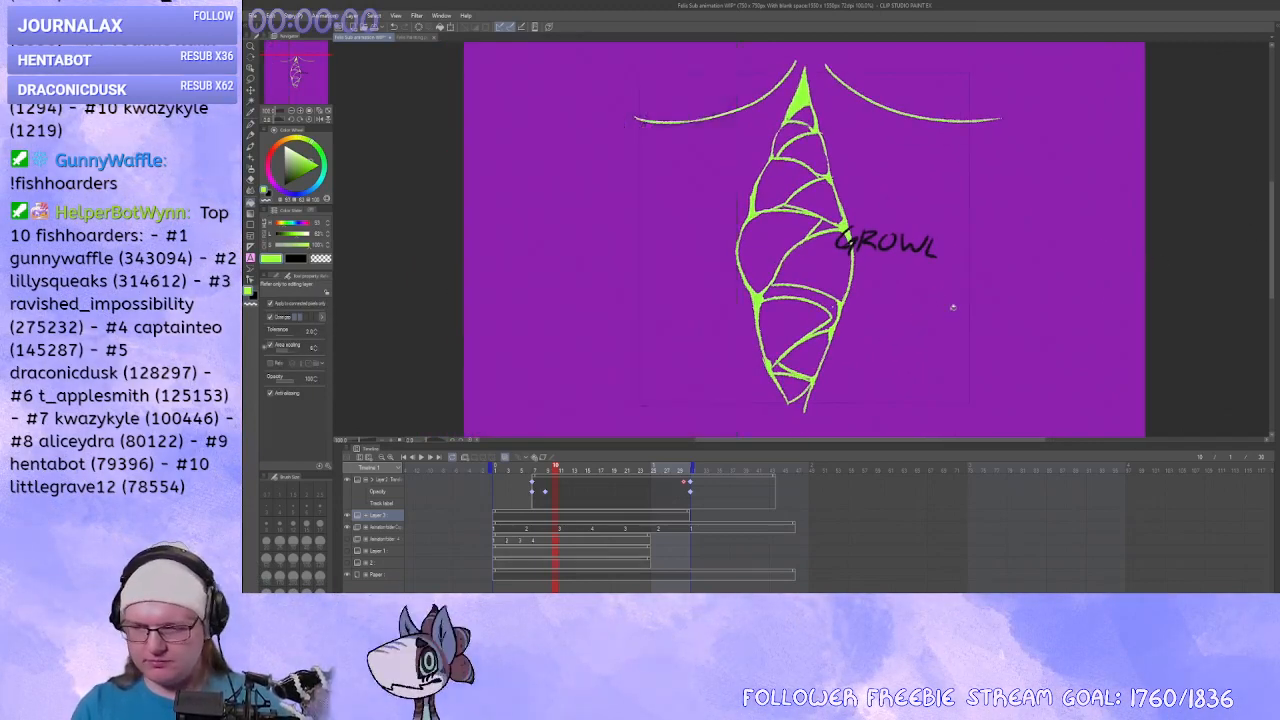
Play back the animation to preview the GROWL text over the recoloured line art.
{"action": "left_click", "coordinate": [385, 480]}
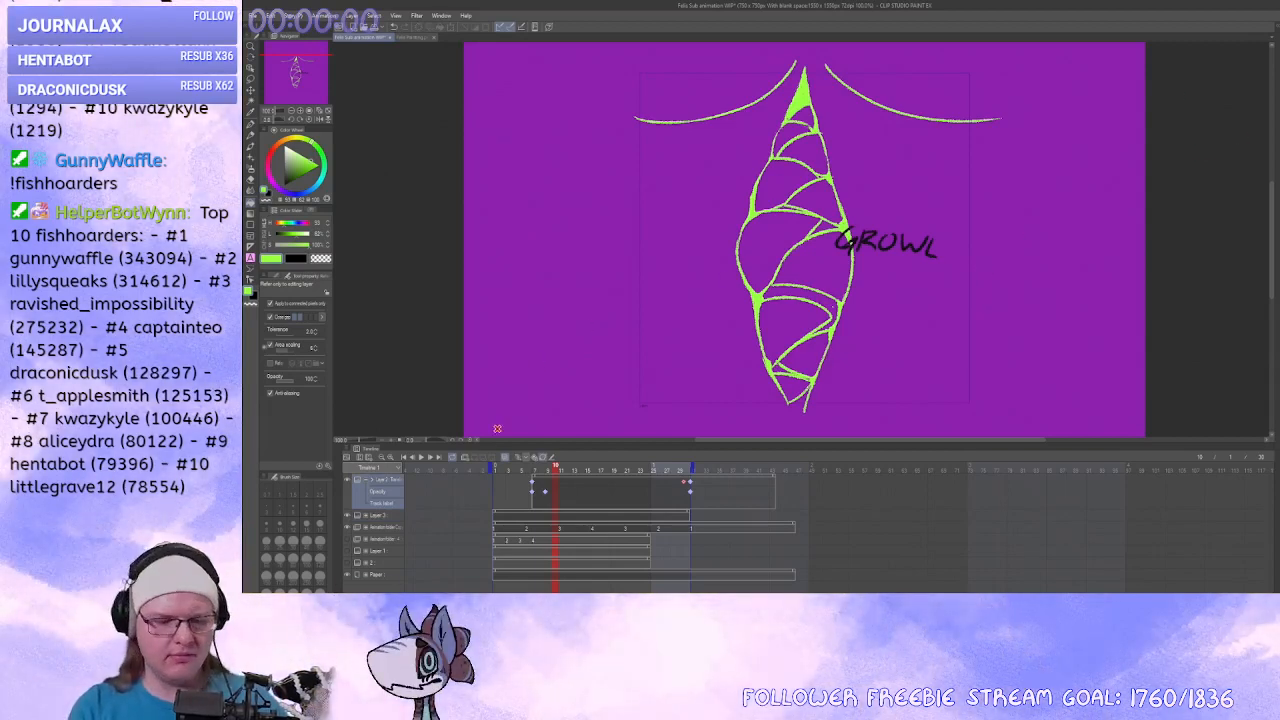
{"action": "left_click", "coordinate": [423, 457]}
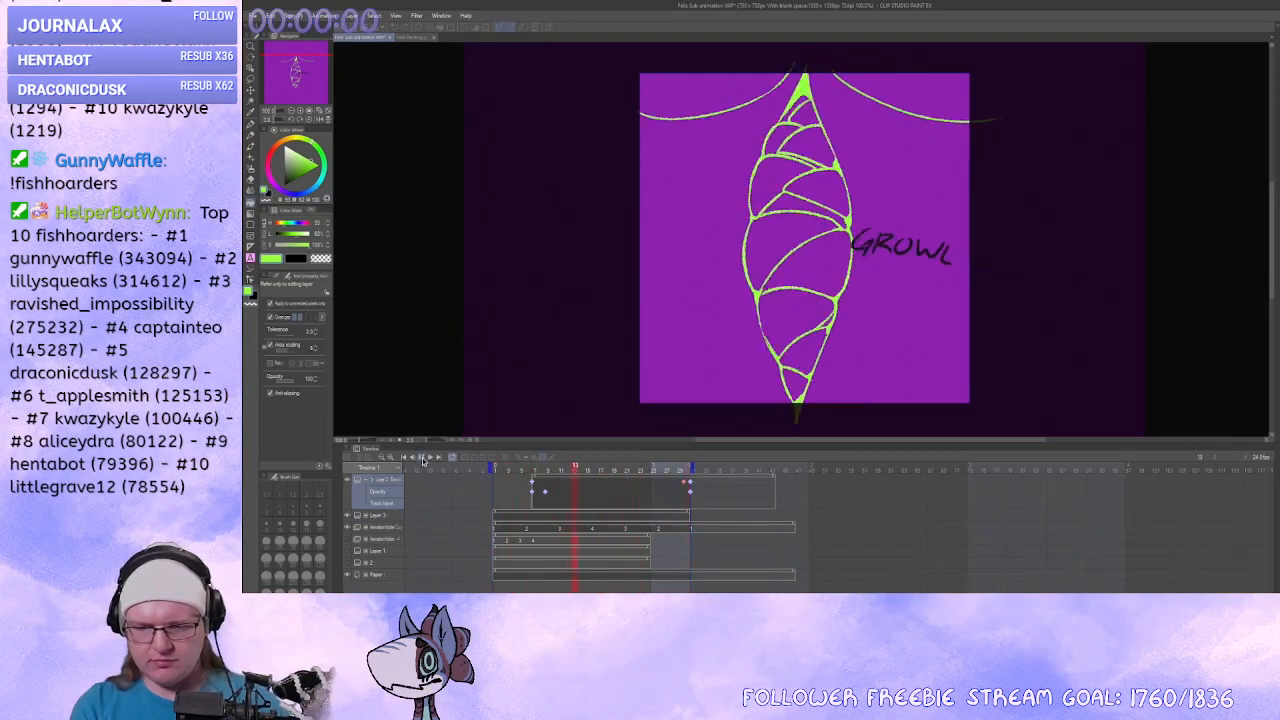
{"action": "left_click", "coordinate": [423, 457]}
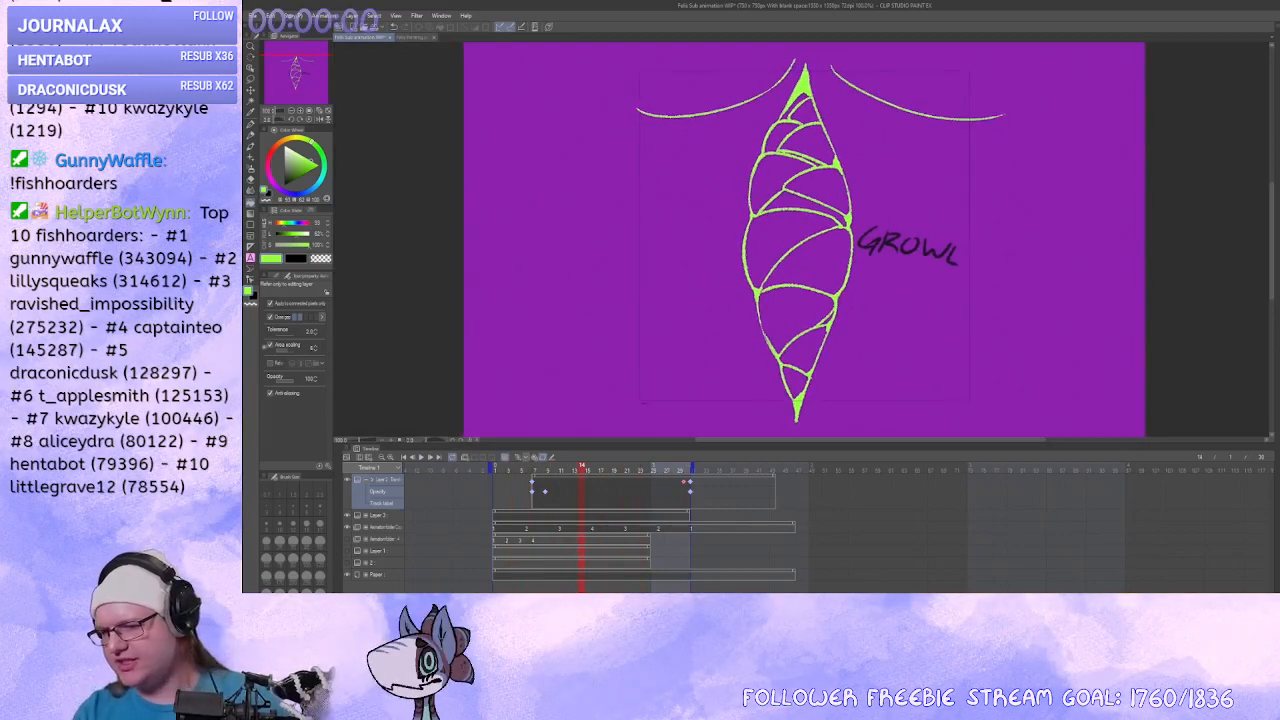
Select and show the colour animation folder beneath the line-art folder, starting at its first cel.
{"action": "left_click", "coordinate": [384, 563]}
{"action": "left_click", "coordinate": [384, 551]}
{"action": "left_click", "coordinate": [384, 539]}
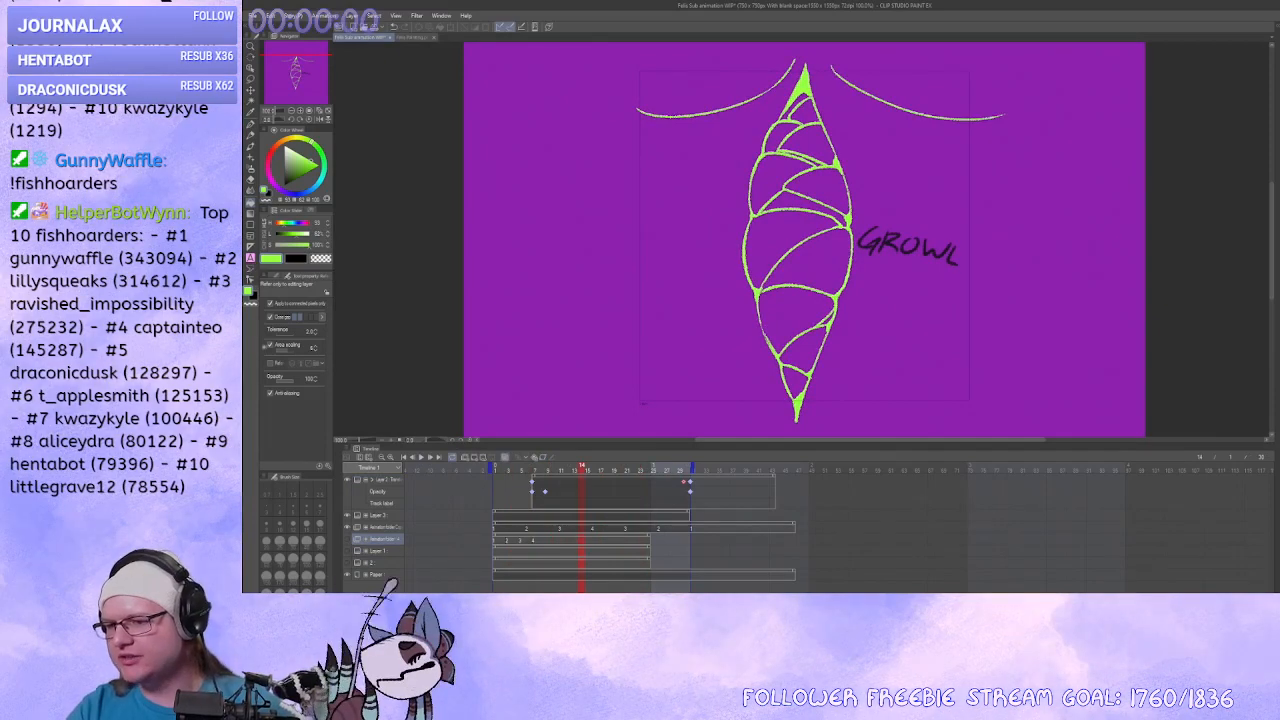
{"action": "left_click", "coordinate": [347, 539]}
{"action": "left_click", "coordinate": [508, 540]}
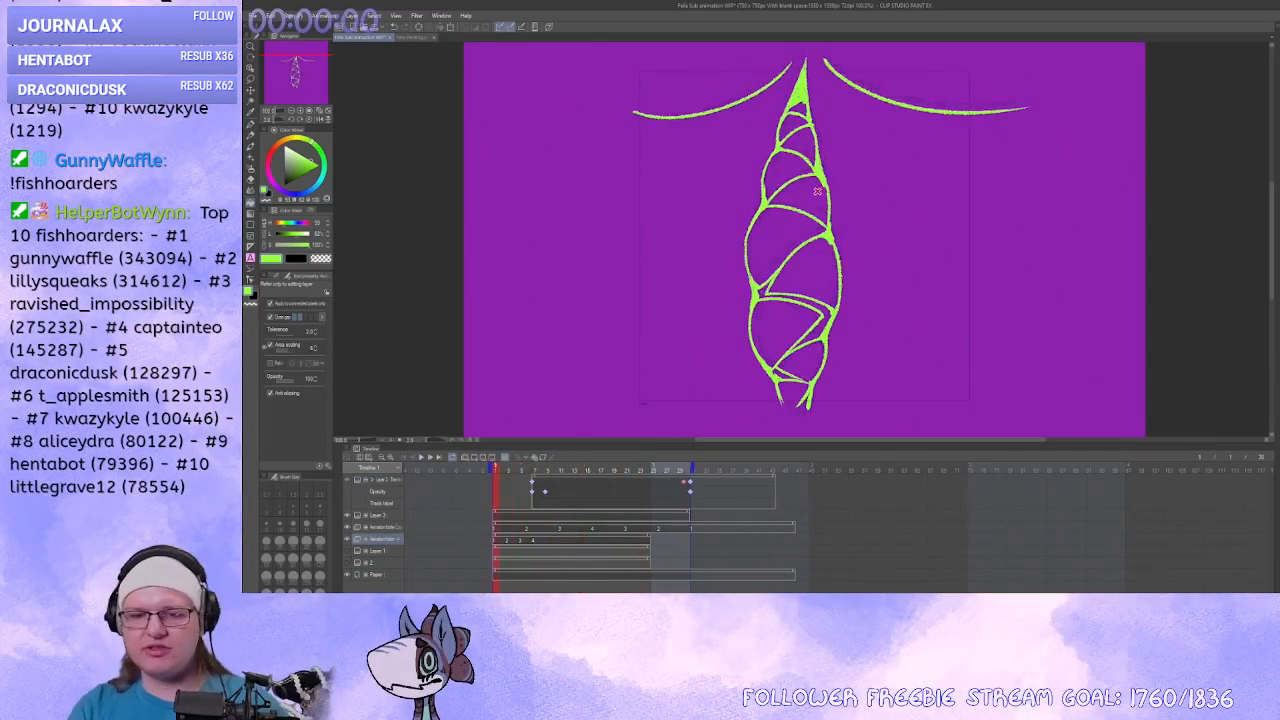
{"action": "scroll", "coordinate": [817, 190], "scroll_direction": "up", "scroll_amount": 3}
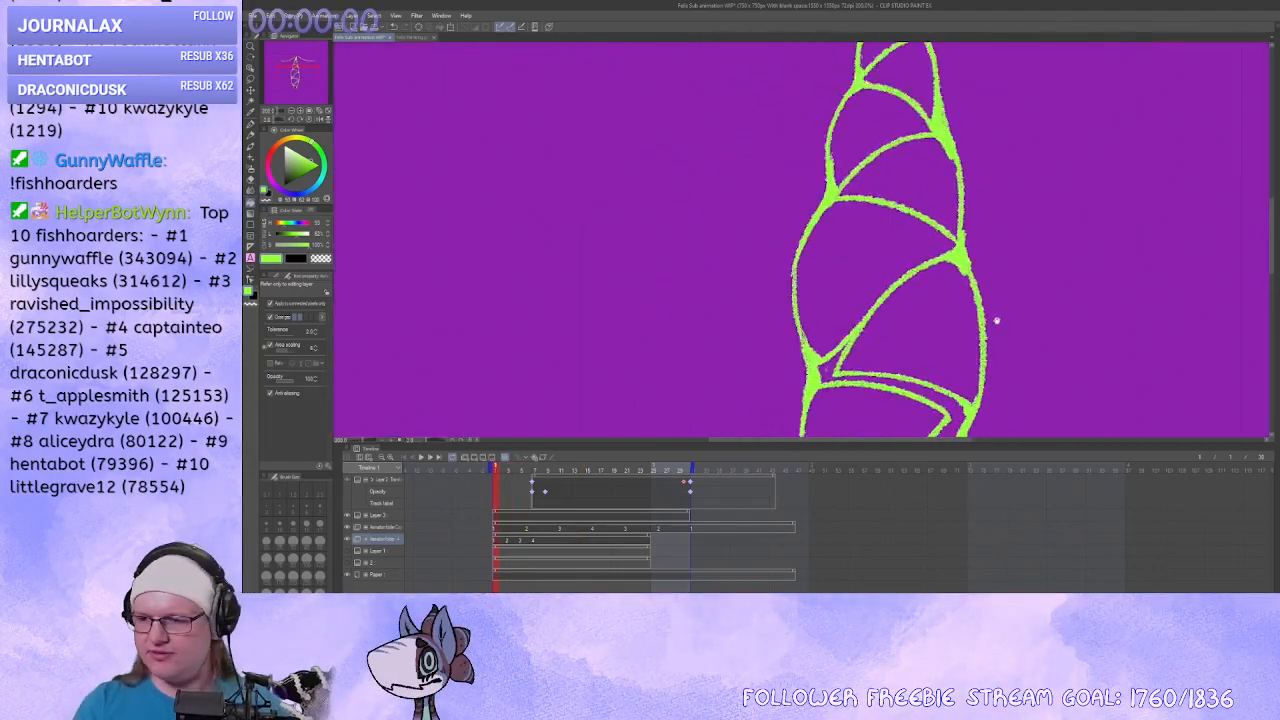
{"action": "left_click_drag", "start_coordinate": [997, 321], "coordinate": [1078, 328]}
Show the character reference layer and sample the darker green from inside the character's belly mouth.
{"action": "left_click", "coordinate": [347, 562]}
{"action": "left_click_drag", "start_coordinate": [767, 240], "coordinate": [1029, 266]}
{"action": "key", "text": "i"}
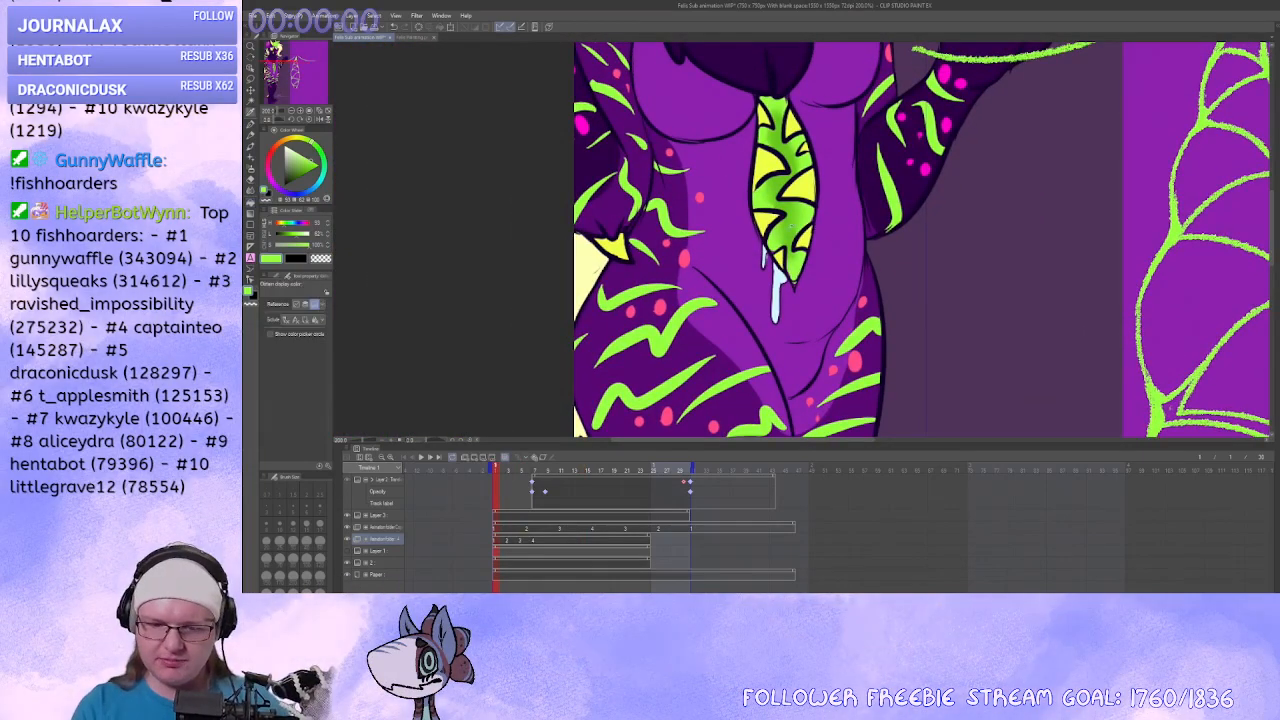
{"action": "left_click", "coordinate": [792, 228]}
{"action": "key", "text": "g"}
{"action": "left_click_drag", "start_coordinate": [1111, 300], "coordinate": [860, 296]}
{"action": "left_click_drag", "start_coordinate": [1002, 202], "coordinate": [1107, 256]}
{"action": "left_click", "coordinate": [769, 233], "text": "alt"}
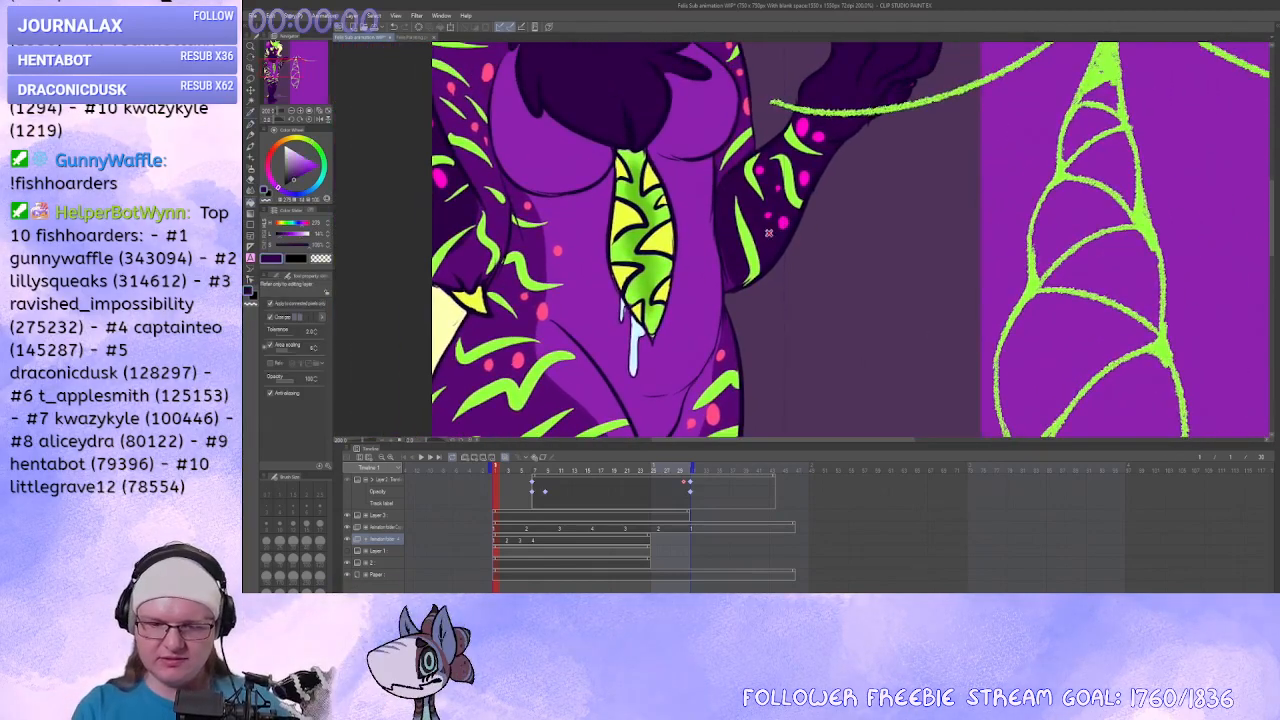
{"action": "left_click_drag", "start_coordinate": [887, 270], "coordinate": [911, 255]}
{"action": "left_click", "coordinate": [694, 254], "text": "alt"}
{"action": "left_click", "coordinate": [684, 268], "text": "alt"}
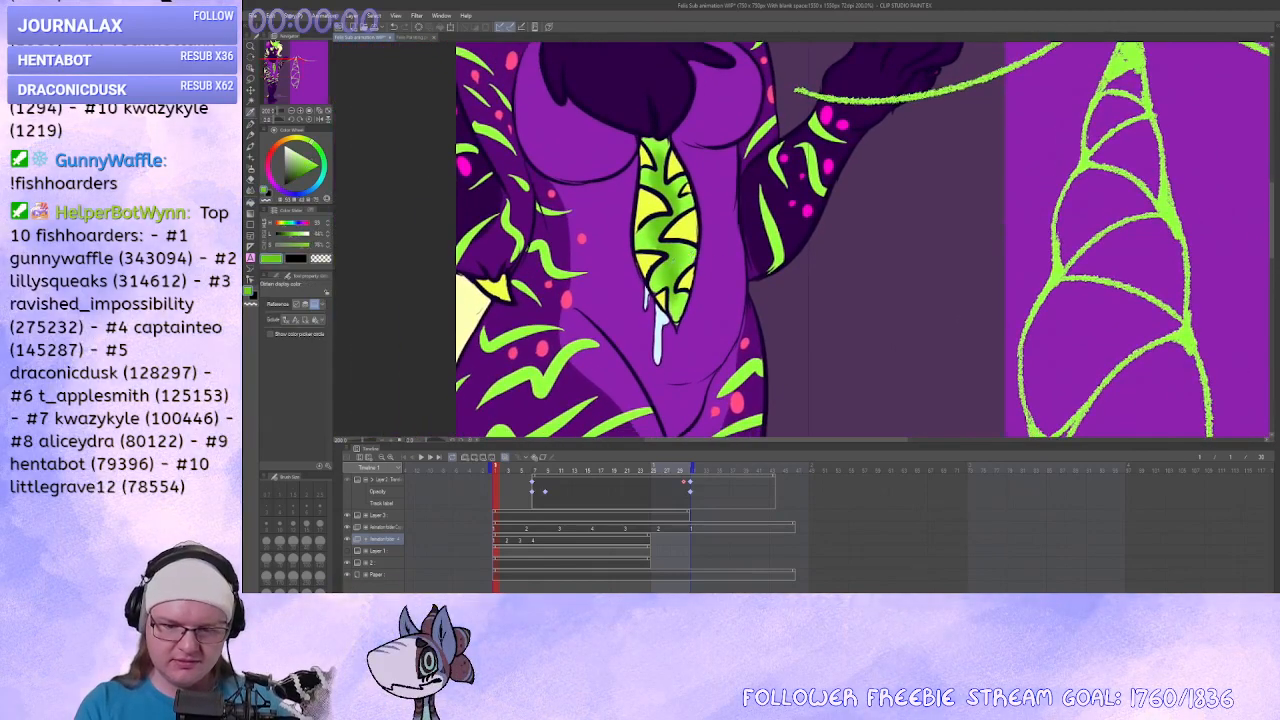
Paint the lowest mouth-interior gap between the teeth on cel 1 with the Pen in the sampled green.
{"action": "left_click_drag", "start_coordinate": [717, 297], "coordinate": [737, 412]}
{"action": "left_click_drag", "start_coordinate": [816, 206], "coordinate": [526, 170]}
{"action": "left_click_drag", "start_coordinate": [868, 311], "coordinate": [746, 180]}
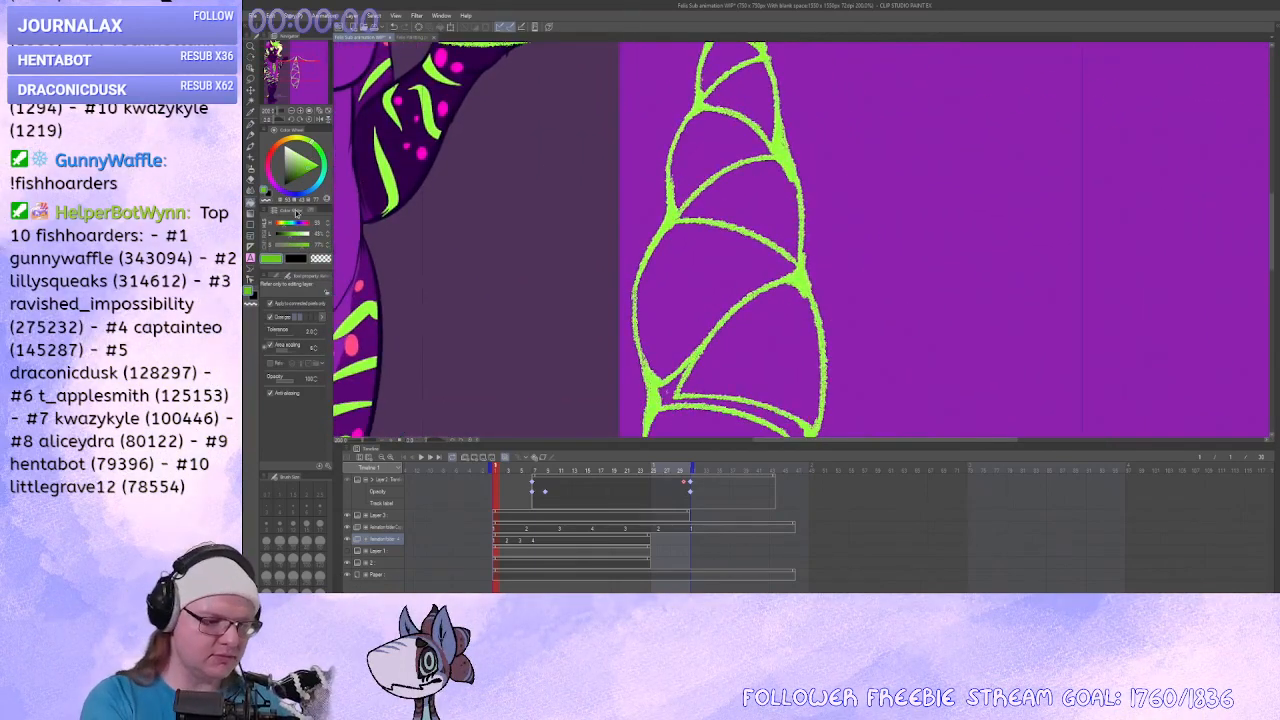
{"action": "key", "text": "p"}
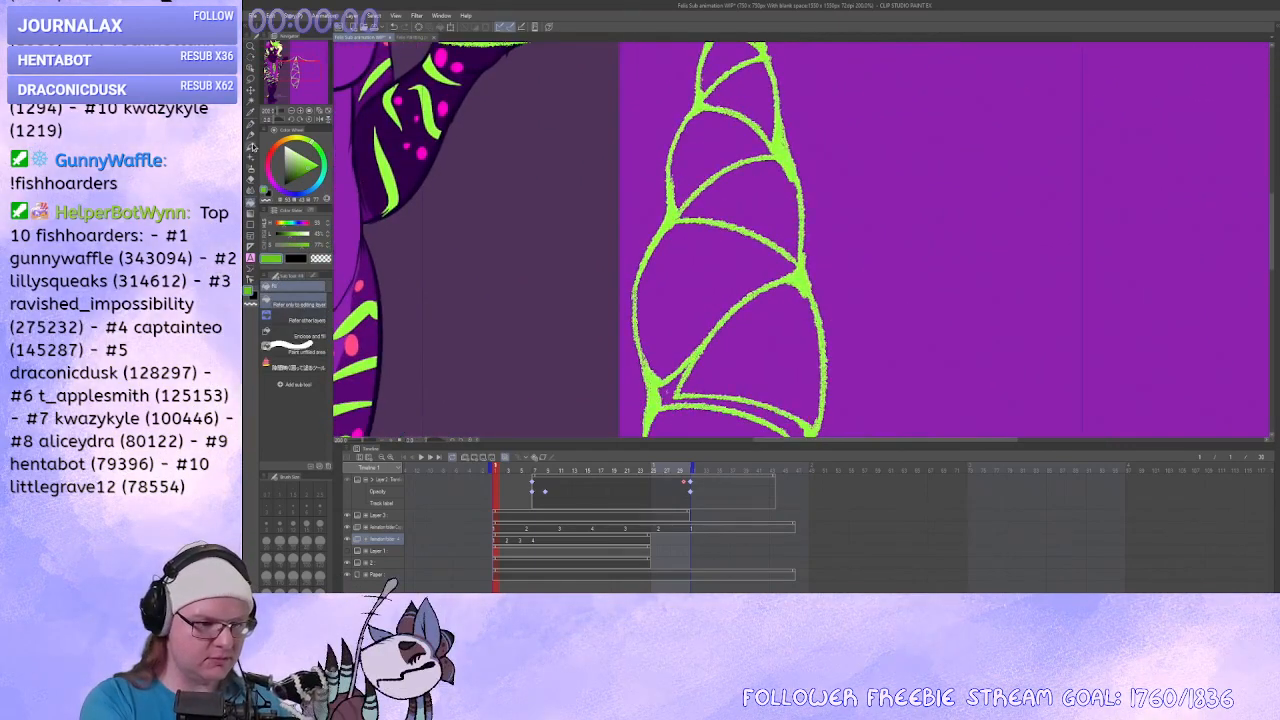
{"action": "left_click_drag", "start_coordinate": [497, 181], "coordinate": [520, 320]}
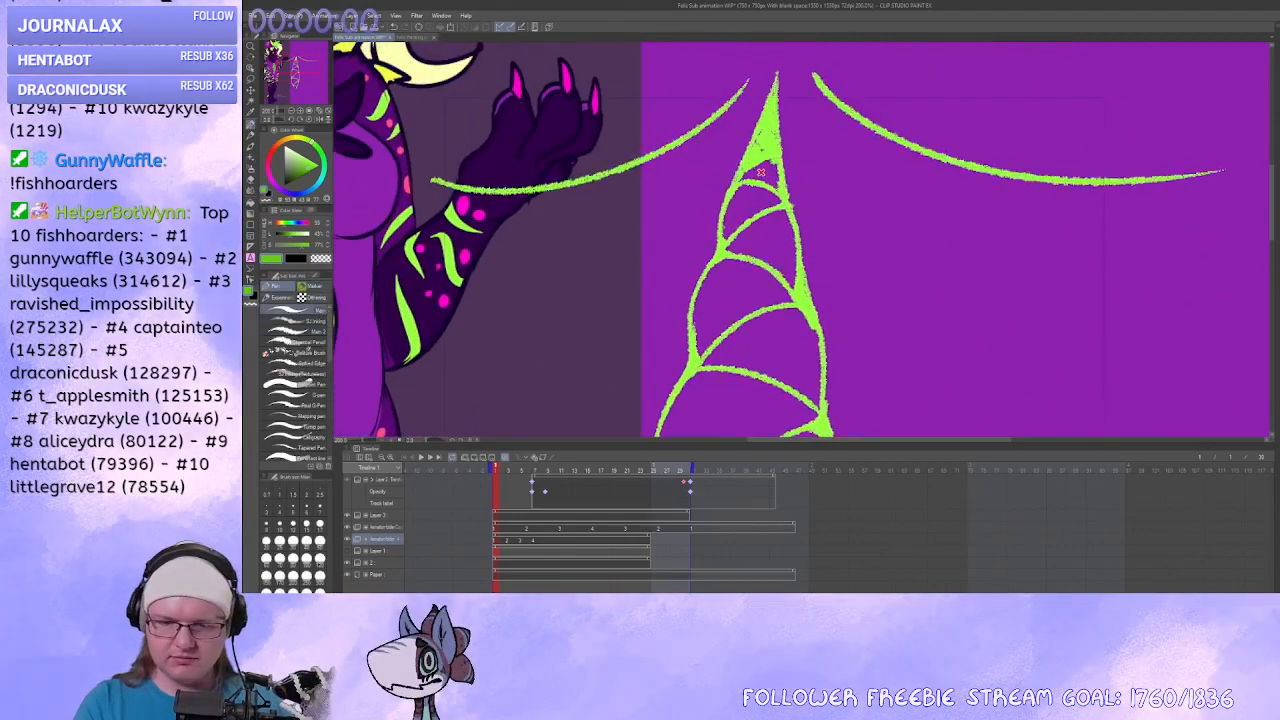
{"action": "left_click_drag", "start_coordinate": [760, 172], "coordinate": [979, 73]}
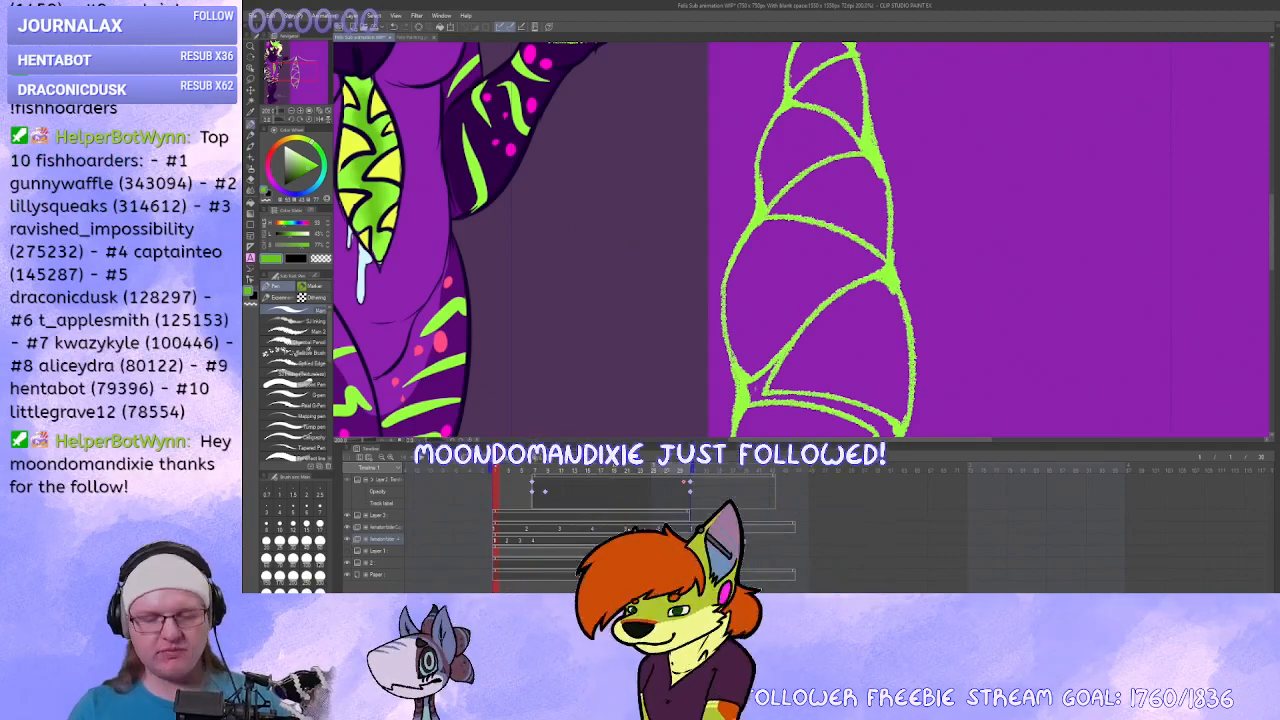
{"action": "left_click_drag", "start_coordinate": [931, 307], "coordinate": [878, 126]}
{"action": "left_click_drag", "start_coordinate": [852, 280], "coordinate": [847, 194]}
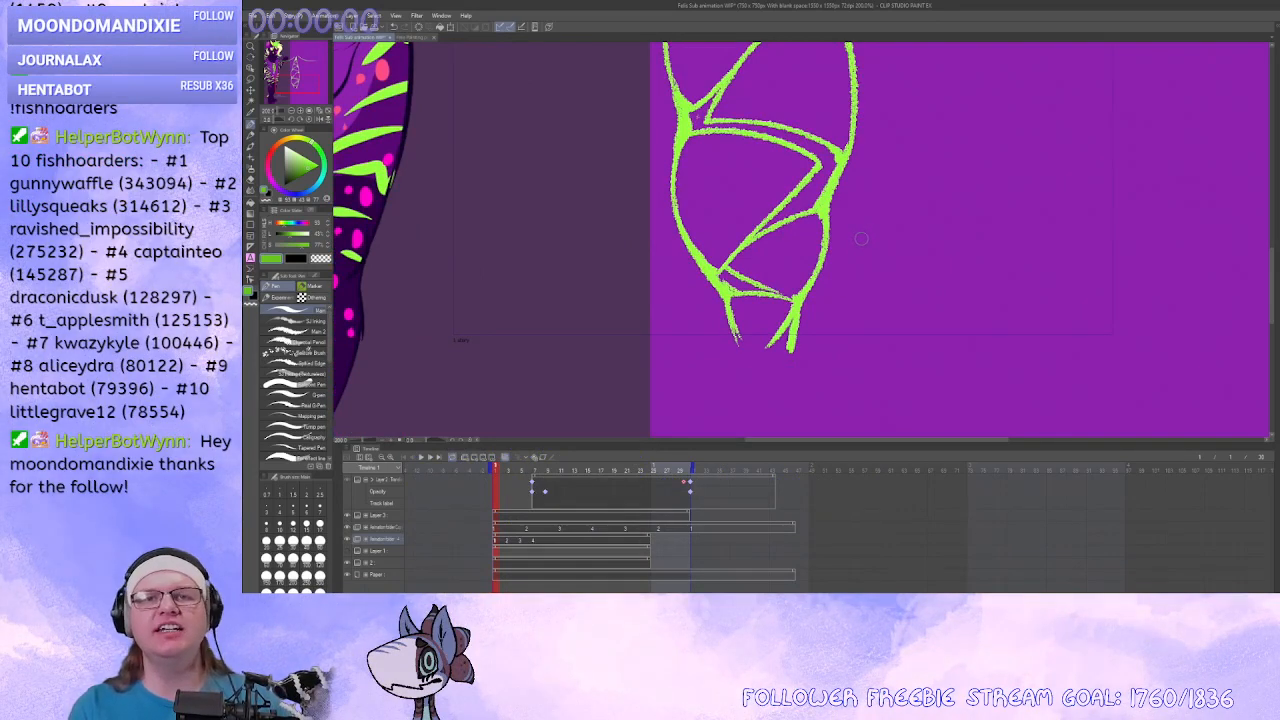
{"action": "scroll", "coordinate": [871, 260], "scroll_direction": "down", "scroll_amount": 2}
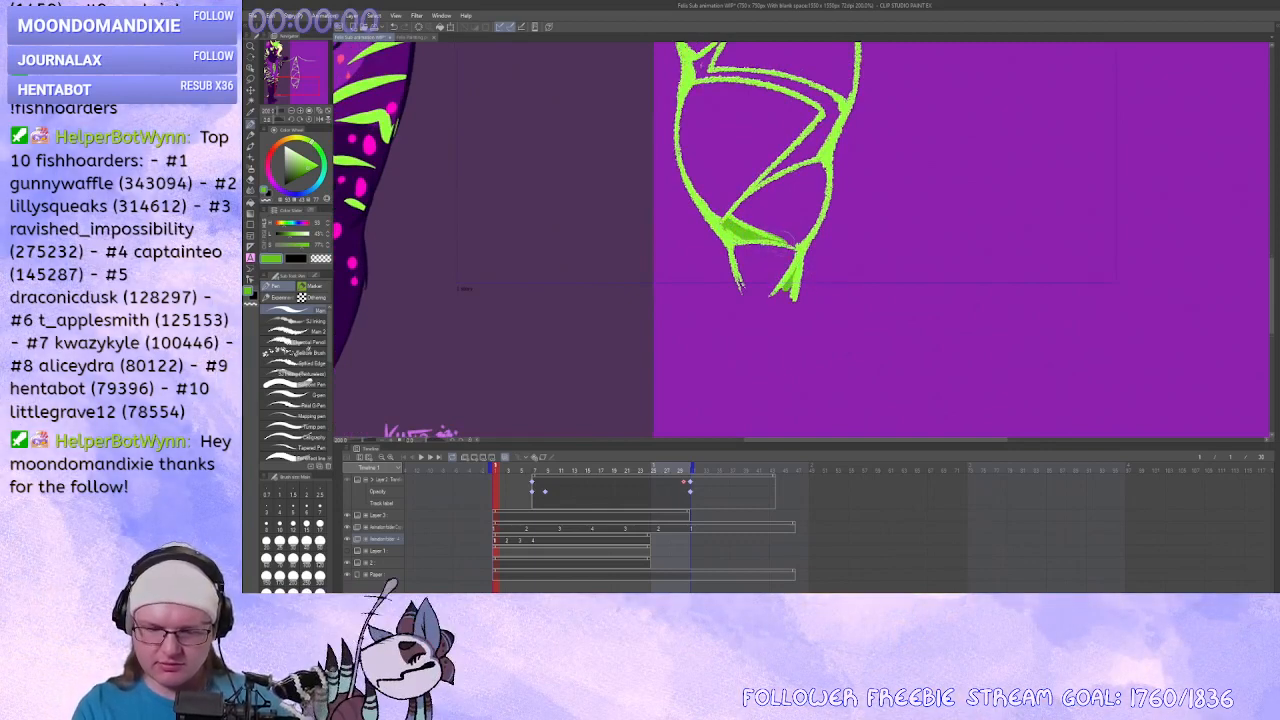
Match the colour track's timing to the line art, spacing out cels 1 to 4 and repeating cels 3 and 2 up to the loop's end.
{"action": "left_click", "coordinate": [533, 541]}
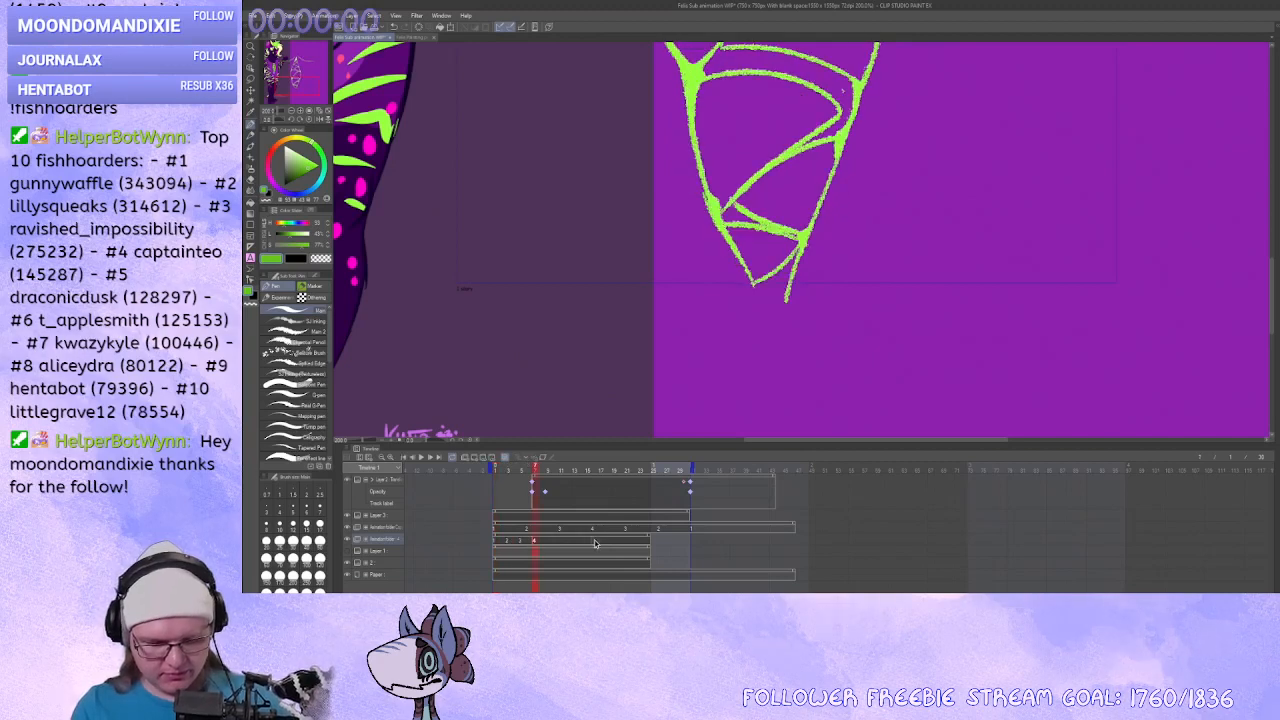
{"action": "left_click", "coordinate": [522, 541]}
{"action": "left_click_drag", "start_coordinate": [563, 545], "coordinate": [529, 543]}
{"action": "left_click_drag", "start_coordinate": [649, 542], "coordinate": [687, 543]}
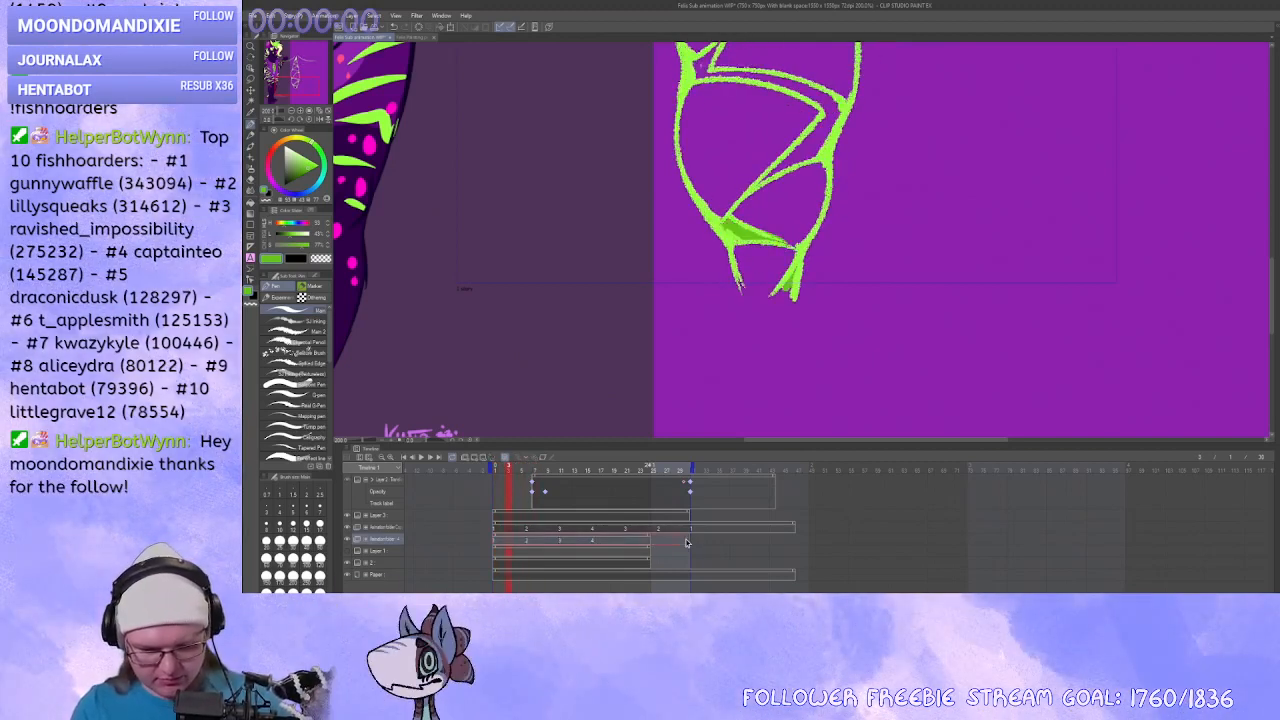
{"action": "left_click", "coordinate": [627, 541]}
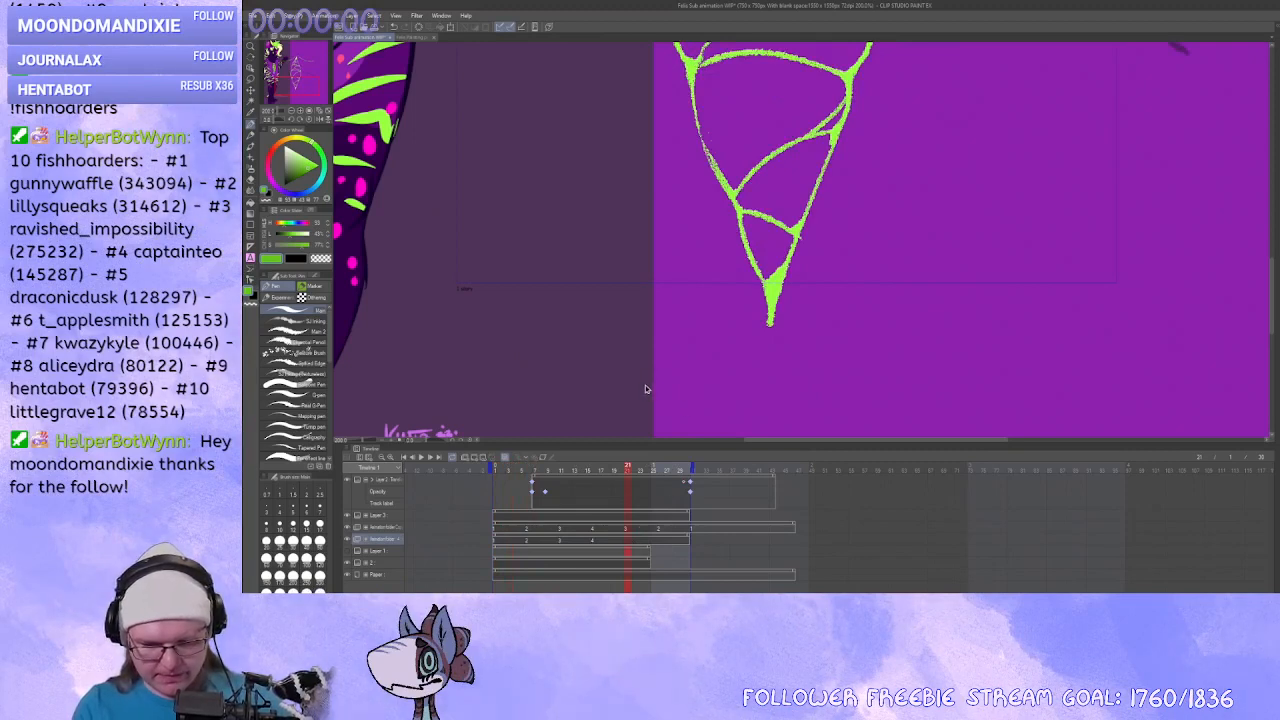
{"action": "left_click", "coordinate": [660, 543]}
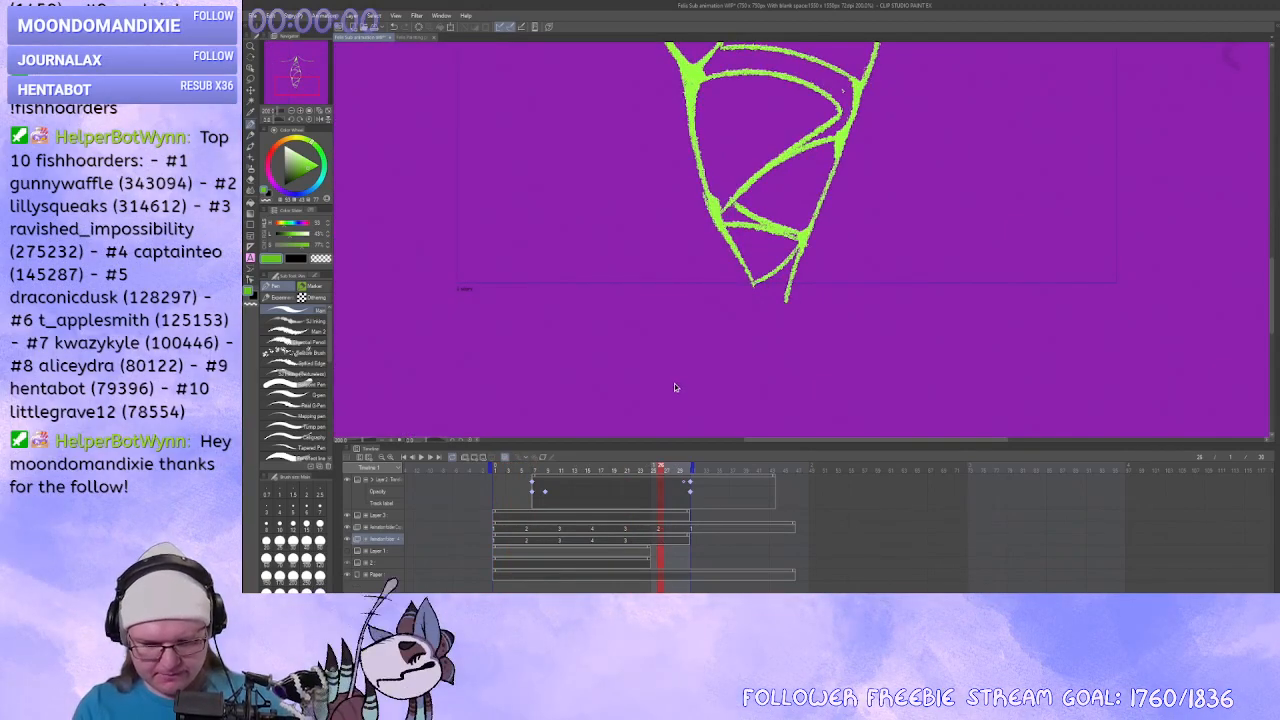
Paint the mouth interior between the teeth green on cel 2, from the bottom tip through the middle band to the upper gaps.
{"action": "left_click", "coordinate": [539, 543]}
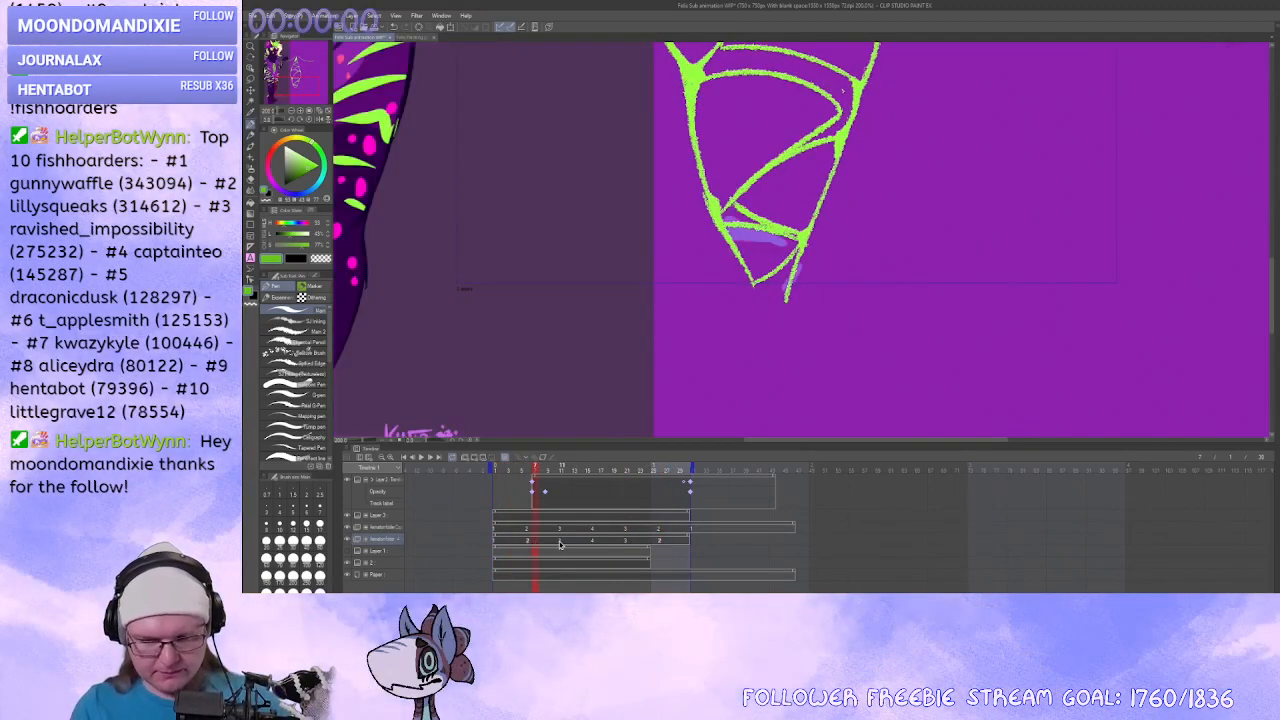
{"action": "left_click_drag", "start_coordinate": [720, 294], "coordinate": [737, 359]}
{"action": "mouse_move", "coordinate": [747, 272]}
{"action": "left_mouse_down"}
{"action": "mouse_move", "coordinate": [819, 318]}
{"action": "mouse_move", "coordinate": [782, 347]}
{"action": "left_mouse_up"}
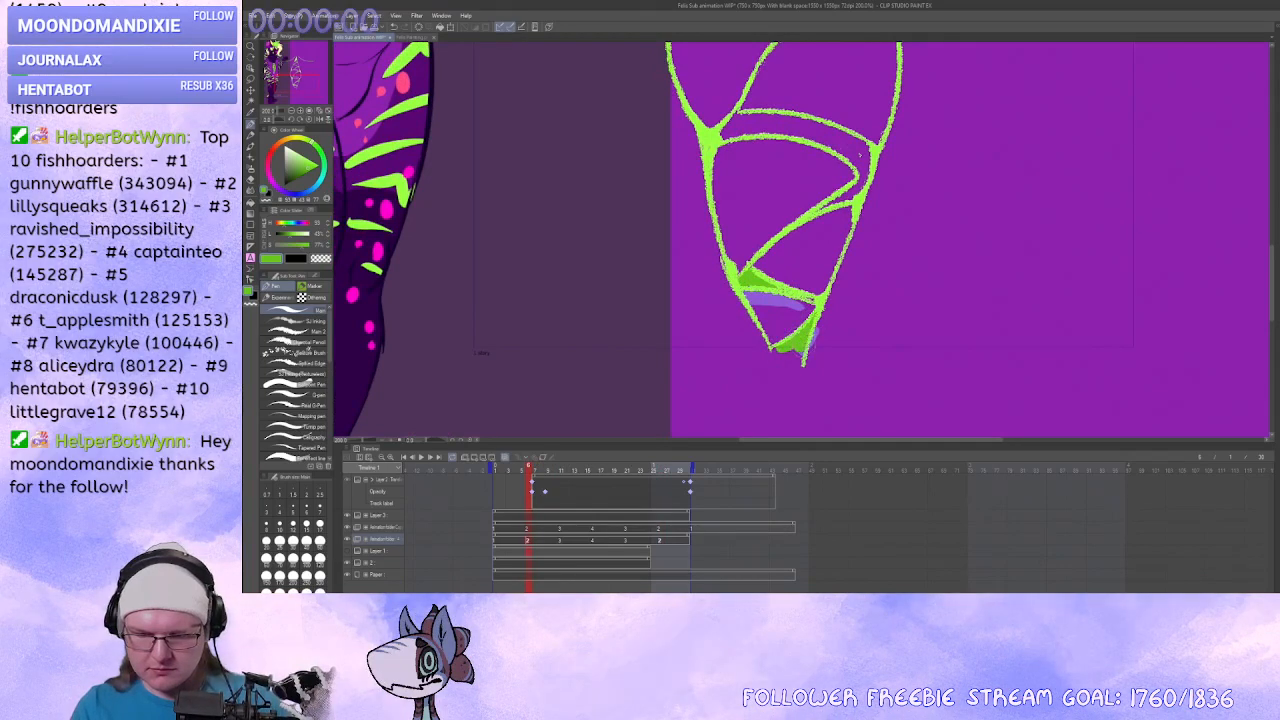
{"action": "left_click_drag", "start_coordinate": [860, 155], "coordinate": [848, 228]}
{"action": "mouse_move", "coordinate": [808, 292]}
{"action": "left_mouse_down"}
{"action": "mouse_move", "coordinate": [850, 254]}
{"action": "mouse_move", "coordinate": [845, 214]}
{"action": "mouse_move", "coordinate": [727, 187]}
{"action": "mouse_move", "coordinate": [846, 234]}
{"action": "left_mouse_up"}
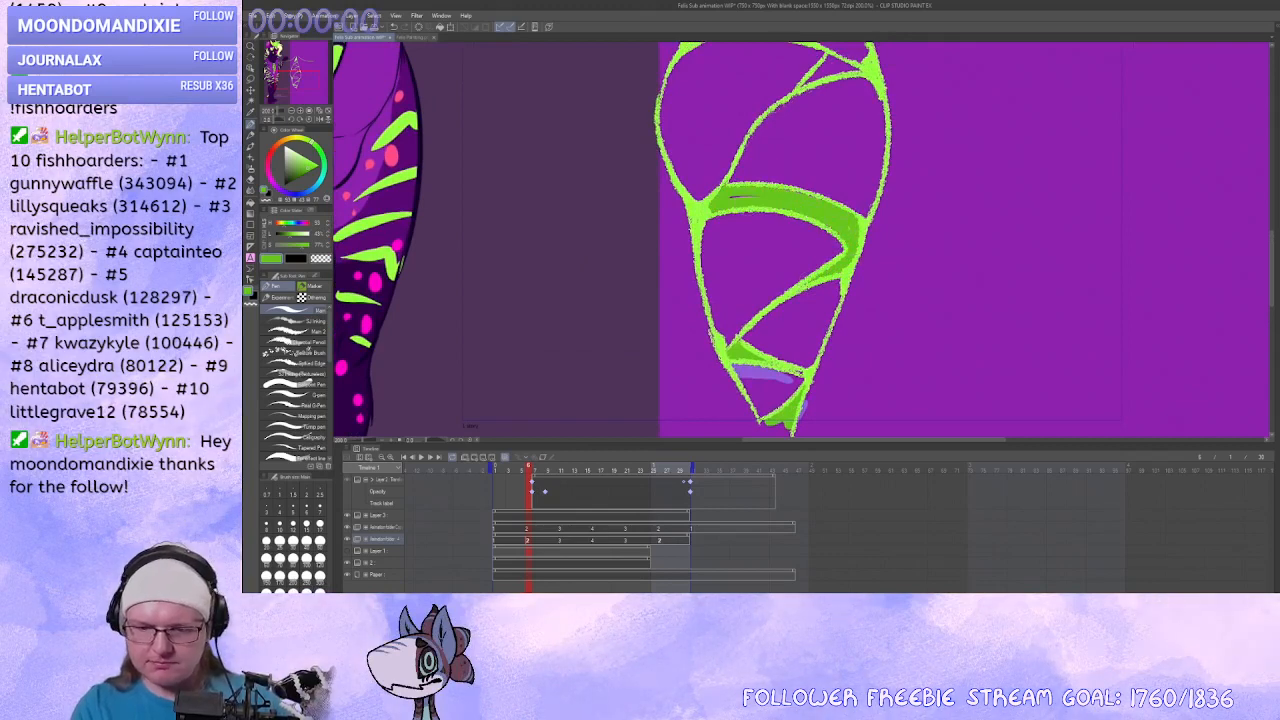
{"action": "mouse_move", "coordinate": [792, 202]}
{"action": "left_mouse_down"}
{"action": "mouse_move", "coordinate": [819, 177]}
{"action": "mouse_move", "coordinate": [846, 185]}
{"action": "mouse_move", "coordinate": [814, 194]}
{"action": "left_mouse_up"}
{"action": "left_click_drag", "start_coordinate": [726, 148], "coordinate": [782, 158]}
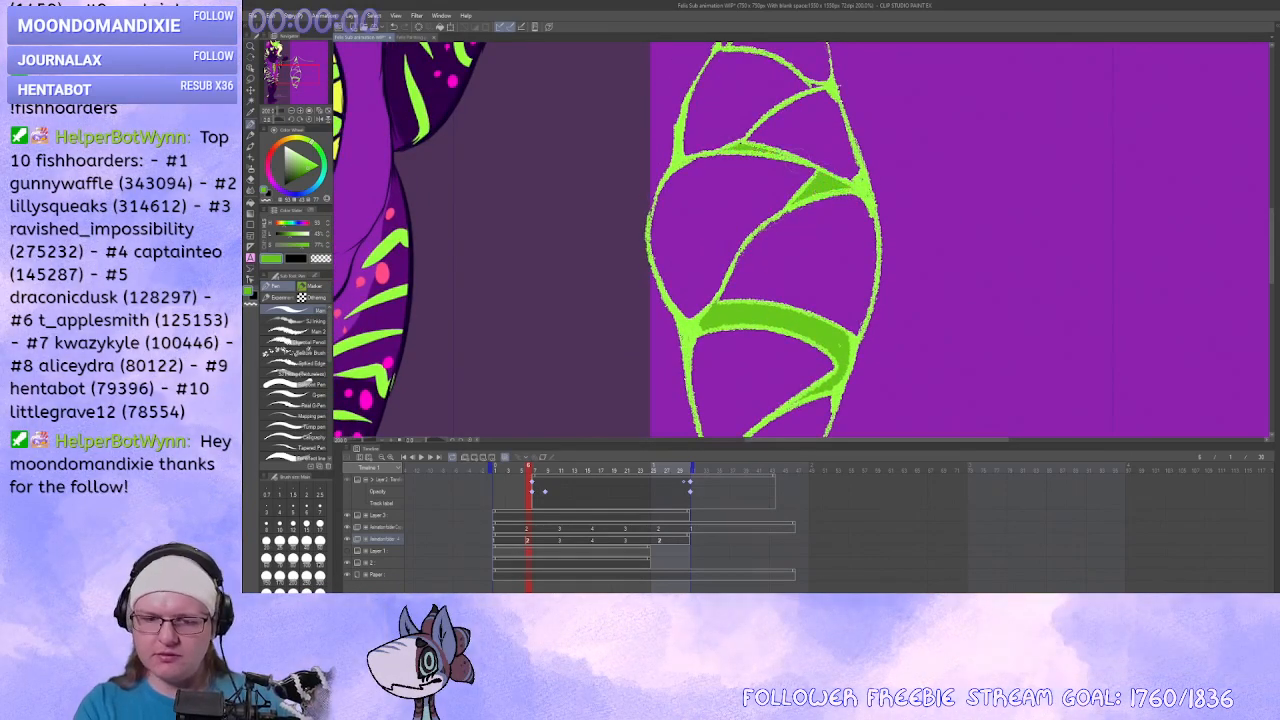
{"action": "left_click_drag", "start_coordinate": [822, 112], "coordinate": [840, 343]}
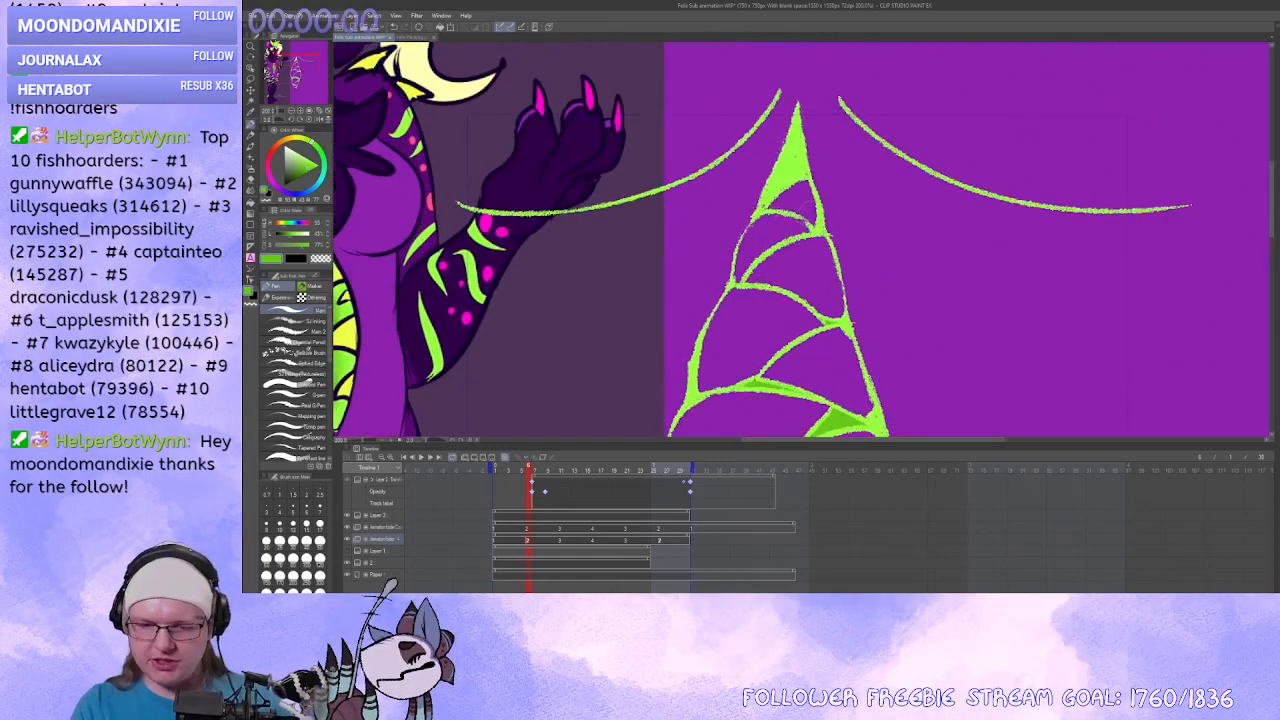
Paint the mouth-interior gaps green on cel 3, covering the lower corner, the wide upper band and the narrow gaps near the top.
{"action": "left_click_drag", "start_coordinate": [824, 290], "coordinate": [857, 94]}
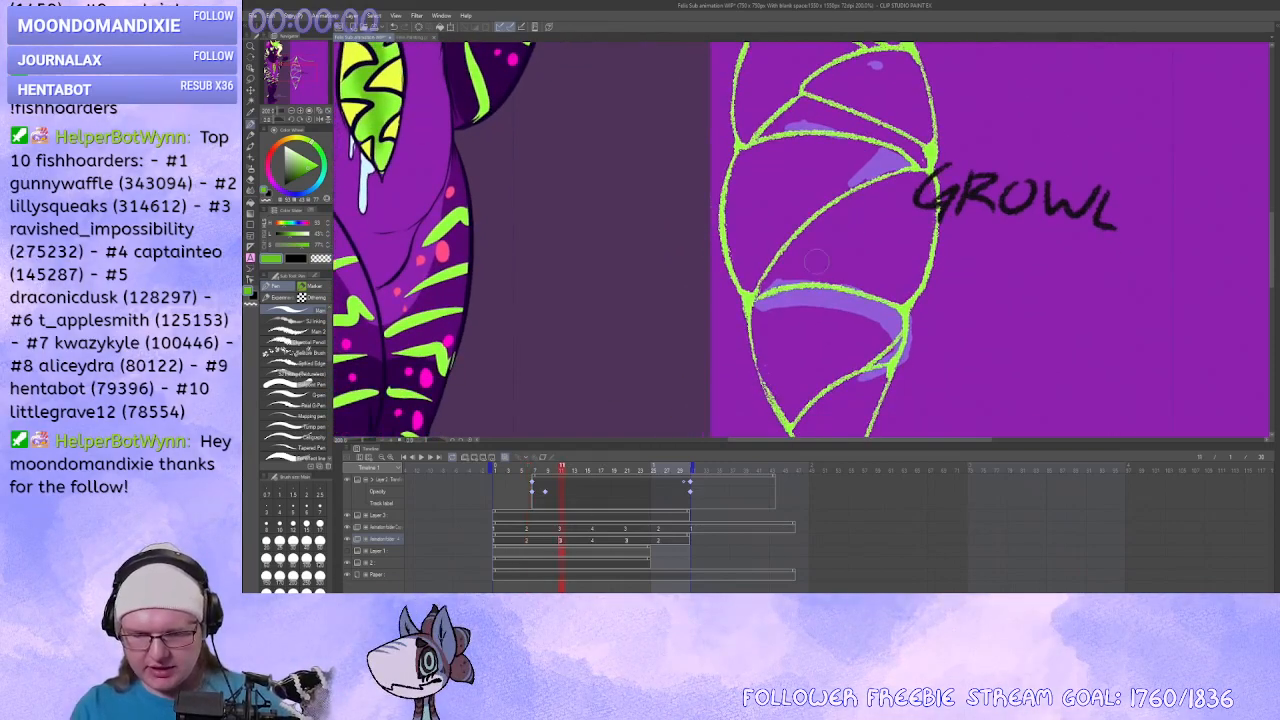
{"action": "left_click_drag", "start_coordinate": [888, 244], "coordinate": [870, 268]}
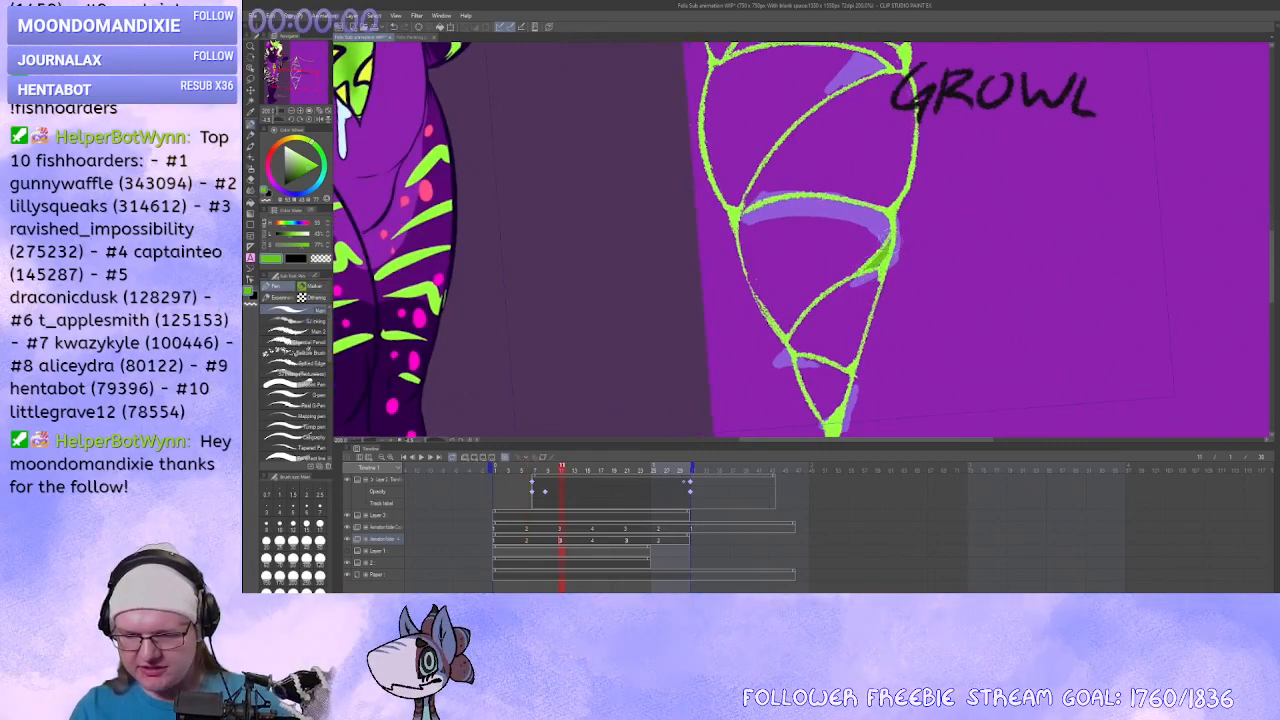
{"action": "left_click_drag", "start_coordinate": [868, 118], "coordinate": [866, 293]}
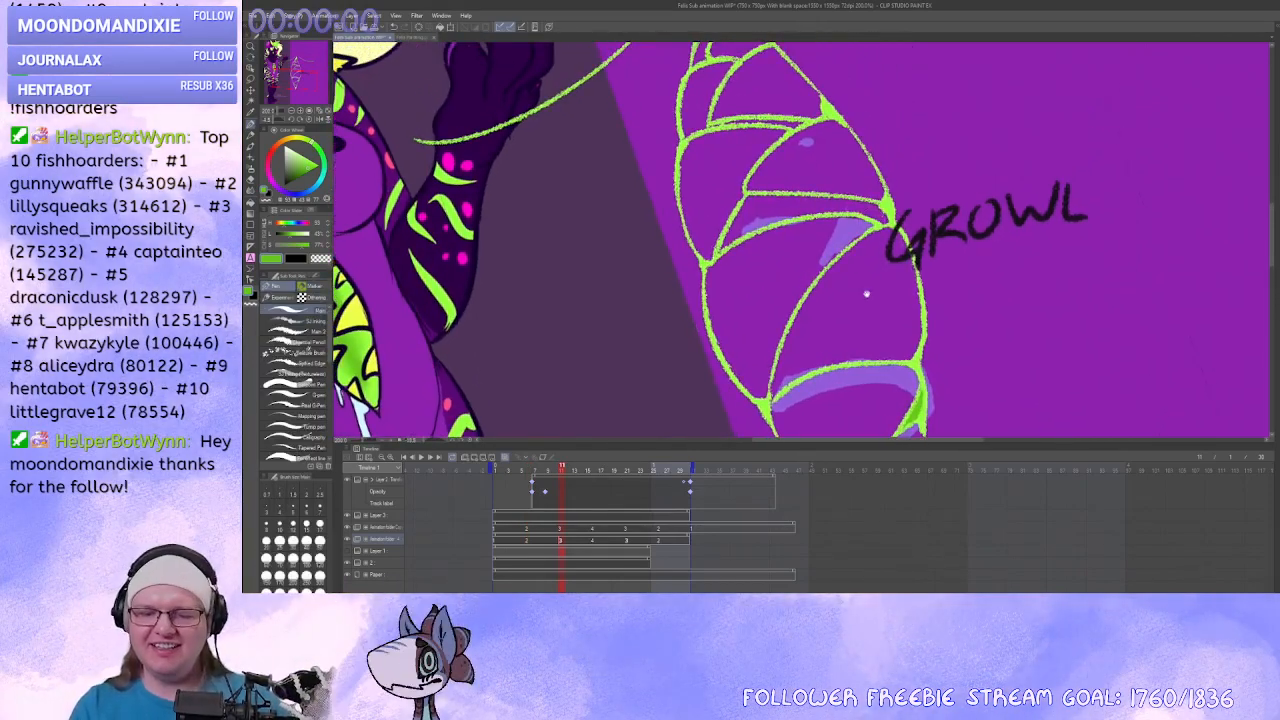
{"action": "mouse_move", "coordinate": [722, 244]}
{"action": "left_mouse_down"}
{"action": "mouse_move", "coordinate": [754, 206]}
{"action": "mouse_move", "coordinate": [860, 200]}
{"action": "mouse_move", "coordinate": [884, 203]}
{"action": "mouse_move", "coordinate": [892, 222]}
{"action": "mouse_move", "coordinate": [776, 211]}
{"action": "mouse_move", "coordinate": [736, 242]}
{"action": "left_mouse_up"}
{"action": "left_click_drag", "start_coordinate": [736, 242], "coordinate": [800, 220]}
{"action": "left_click_drag", "start_coordinate": [784, 176], "coordinate": [806, 237]}
{"action": "left_click_drag", "start_coordinate": [828, 182], "coordinate": [754, 184]}
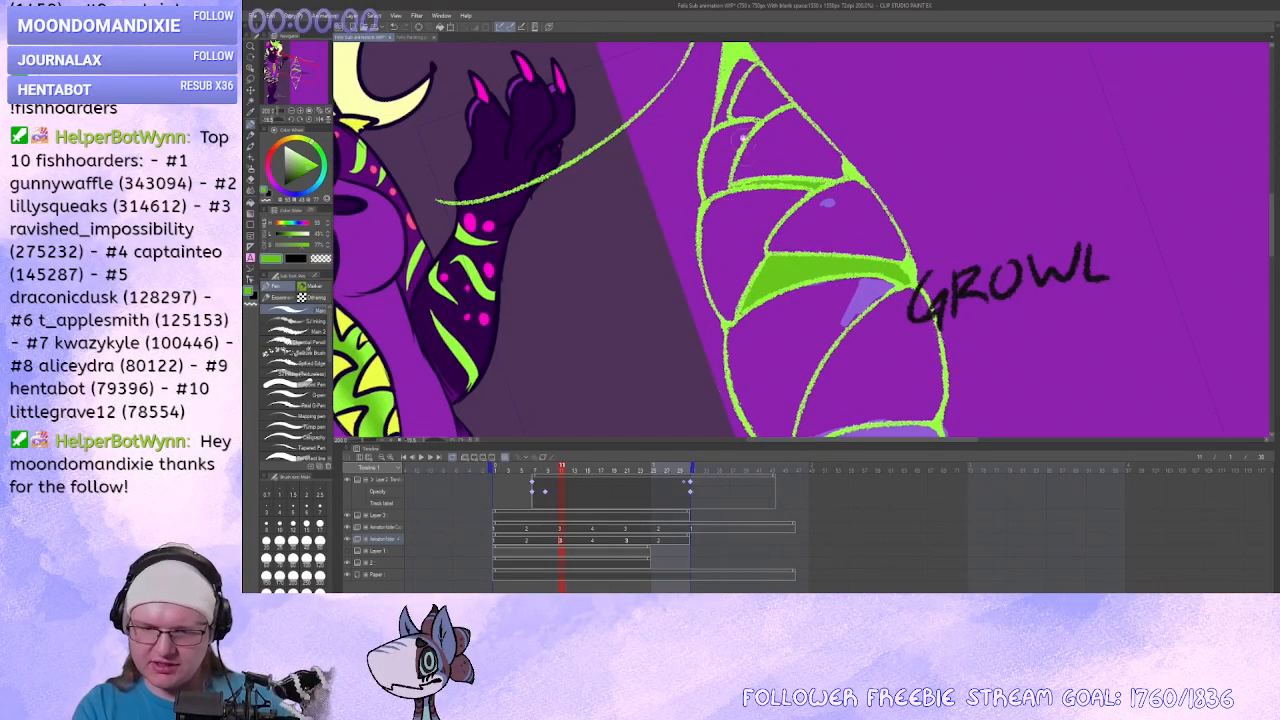
{"action": "mouse_move", "coordinate": [743, 138]}
{"action": "left_mouse_down"}
{"action": "mouse_move", "coordinate": [741, 172]}
{"action": "mouse_move", "coordinate": [720, 148]}
{"action": "mouse_move", "coordinate": [743, 102]}
{"action": "mouse_move", "coordinate": [731, 143]}
{"action": "left_mouse_up"}
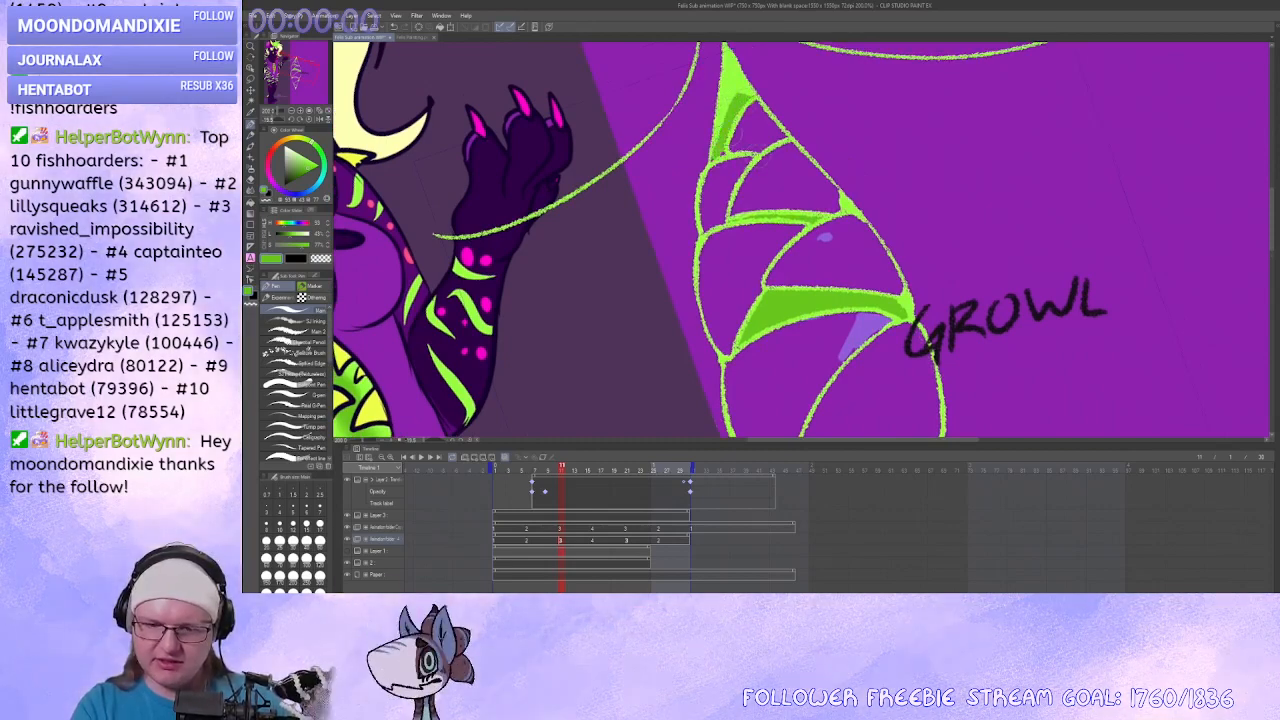
Paint the upper mouth-interior gaps between the teeth green on cel 4.
{"action": "left_click", "coordinate": [596, 541]}
{"action": "left_click_drag", "start_coordinate": [784, 322], "coordinate": [810, 276]}
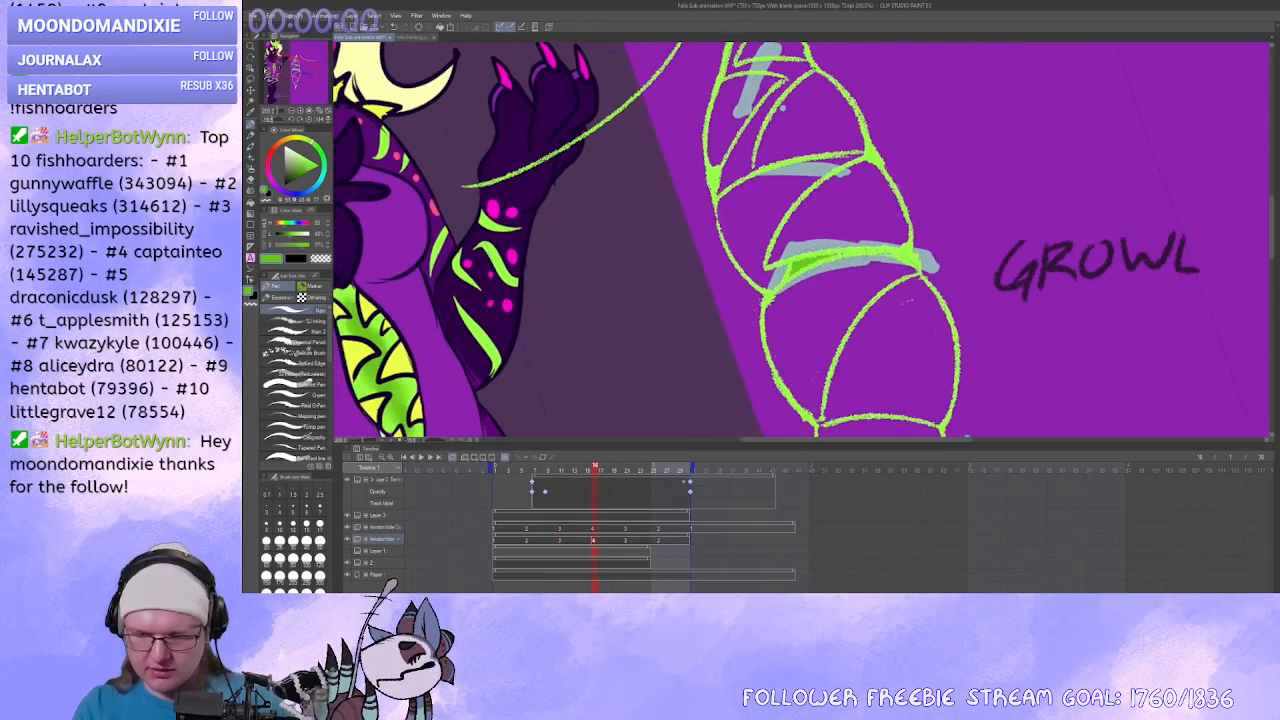
{"action": "mouse_move", "coordinate": [740, 175]}
{"action": "left_mouse_down"}
{"action": "mouse_move", "coordinate": [800, 72]}
{"action": "mouse_move", "coordinate": [760, 112]}
{"action": "mouse_move", "coordinate": [720, 192]}
{"action": "mouse_move", "coordinate": [738, 183]}
{"action": "mouse_move", "coordinate": [812, 249]}
{"action": "mouse_move", "coordinate": [778, 164]}
{"action": "mouse_move", "coordinate": [841, 160]}
{"action": "mouse_move", "coordinate": [774, 127]}
{"action": "mouse_move", "coordinate": [785, 98]}
{"action": "left_mouse_up"}
{"action": "mouse_move", "coordinate": [778, 128]}
{"action": "left_mouse_down"}
{"action": "mouse_move", "coordinate": [766, 151]}
{"action": "mouse_move", "coordinate": [791, 112]}
{"action": "left_mouse_up"}
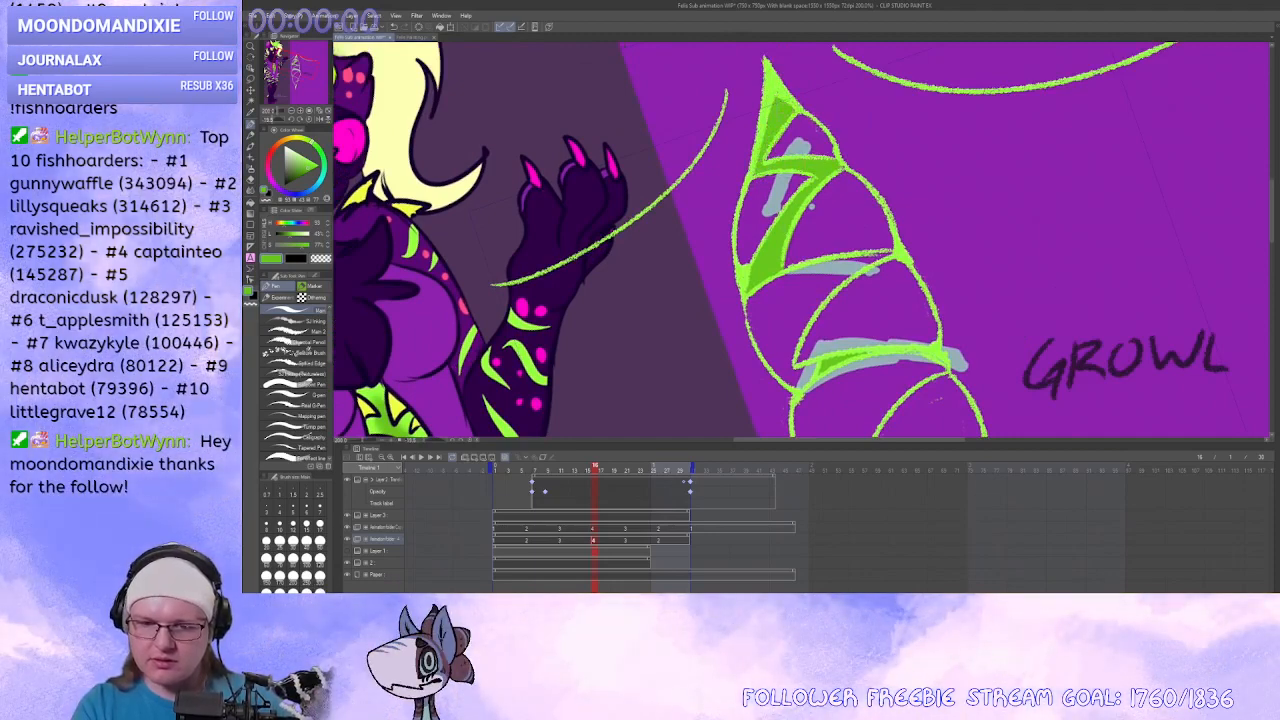
{"action": "left_click_drag", "start_coordinate": [855, 370], "coordinate": [822, 163]}
{"action": "left_click_drag", "start_coordinate": [955, 402], "coordinate": [893, 241]}
{"action": "left_click_drag", "start_coordinate": [862, 378], "coordinate": [844, 385]}
Paint the mouth-interior gaps green on cel 1, filling the lower gap and the band that zigzags across the middle.
{"action": "left_click", "coordinate": [559, 541]}
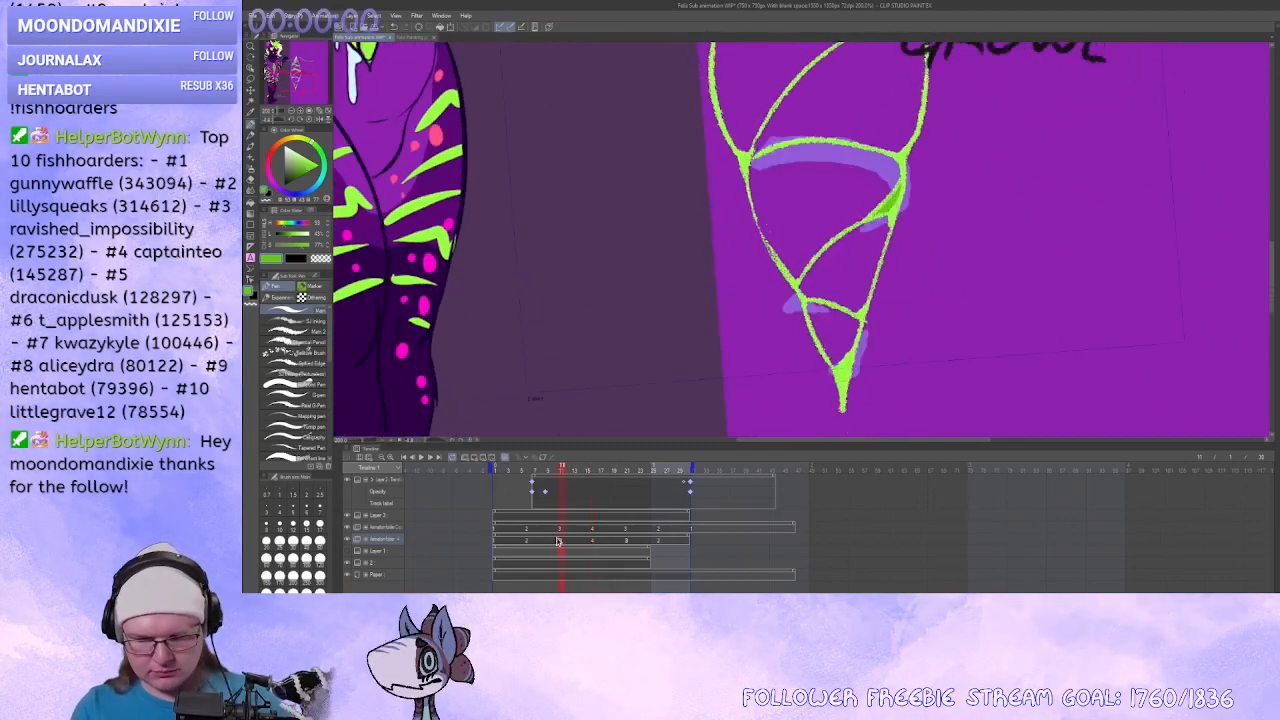
{"action": "left_click", "coordinate": [549, 541]}
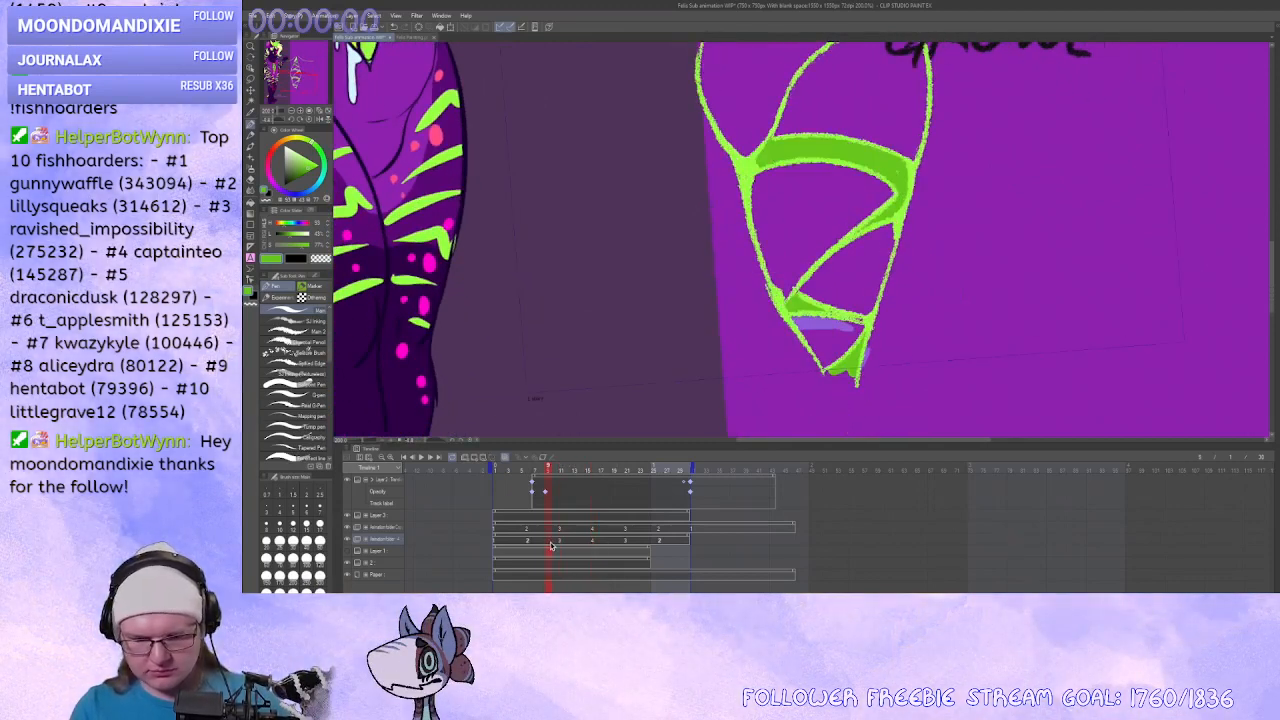
{"action": "left_click", "coordinate": [510, 541]}
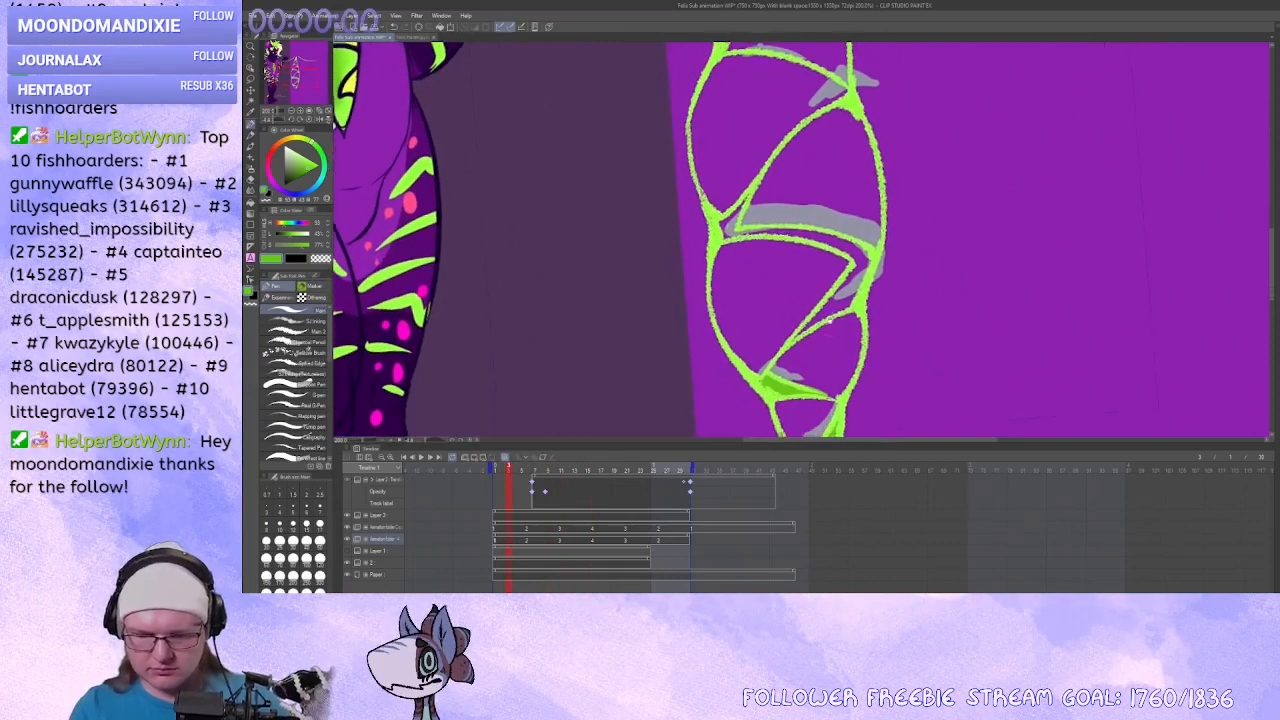
{"action": "mouse_move", "coordinate": [795, 338]}
{"action": "left_mouse_down"}
{"action": "mouse_move", "coordinate": [861, 263]}
{"action": "mouse_move", "coordinate": [818, 324]}
{"action": "left_mouse_up"}
{"action": "mouse_move", "coordinate": [853, 260]}
{"action": "left_mouse_down"}
{"action": "mouse_move", "coordinate": [863, 252]}
{"action": "mouse_move", "coordinate": [798, 229]}
{"action": "mouse_move", "coordinate": [722, 234]}
{"action": "mouse_move", "coordinate": [745, 196]}
{"action": "left_mouse_up"}
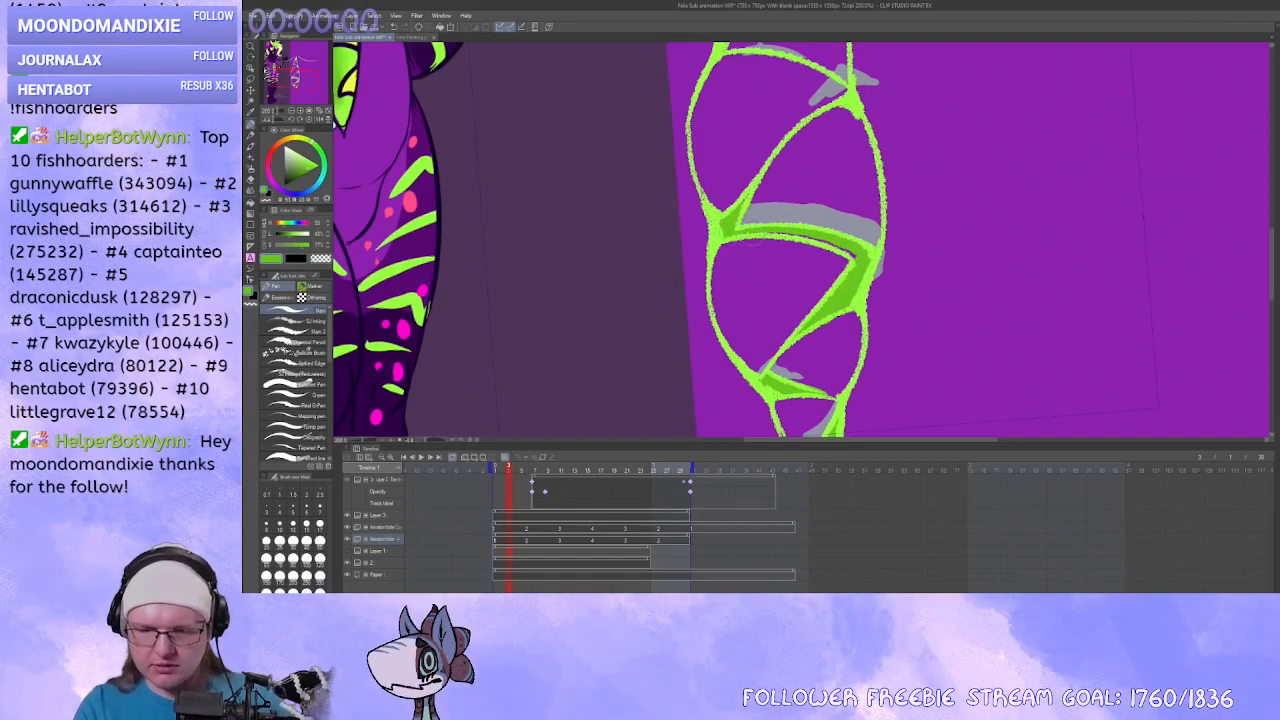
{"action": "left_click_drag", "start_coordinate": [808, 240], "coordinate": [857, 259]}
{"action": "left_click_drag", "start_coordinate": [848, 118], "coordinate": [831, 388]}
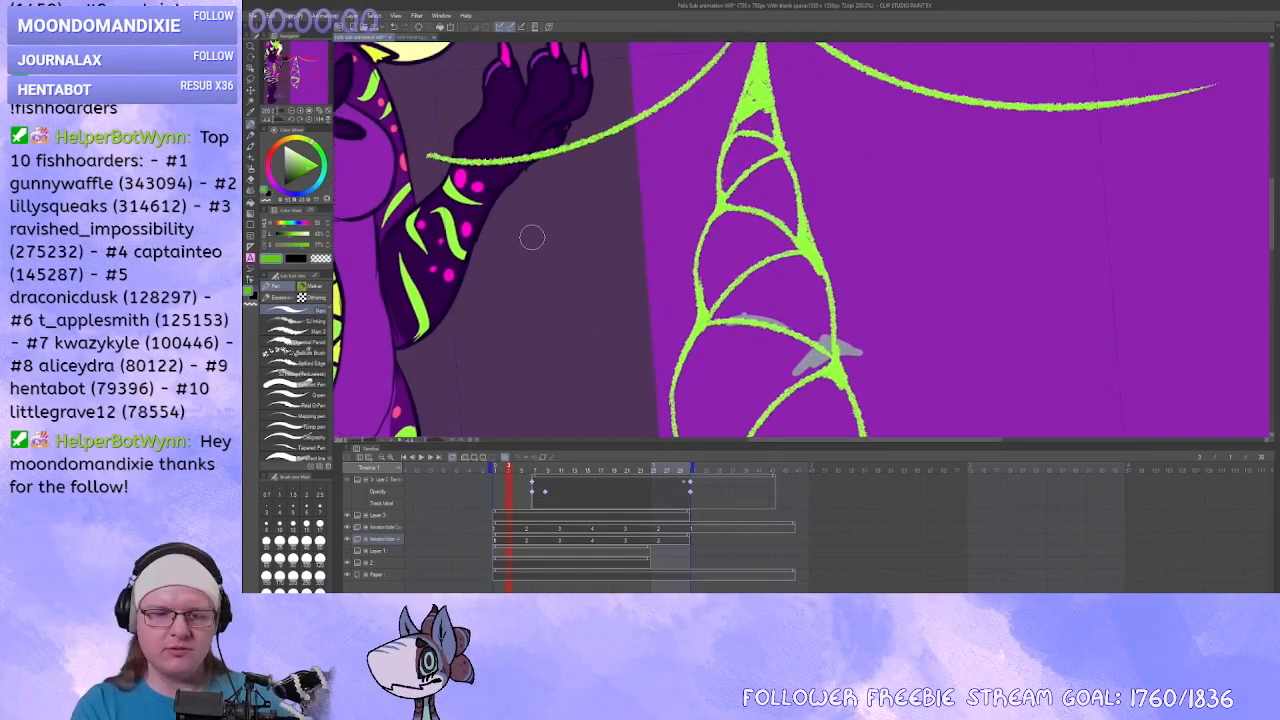
Check the green fills without the line art, restore the lines, and hide Layer 3 so they show in black.
{"action": "left_click", "coordinate": [310, 120]}
{"action": "key", "text": "ctrl+minus"}
{"action": "key", "text": "ctrl+minus"}
{"action": "key", "text": "ctrl+minus"}
{"action": "left_click_drag", "start_coordinate": [717, 249], "coordinate": [727, 236]}
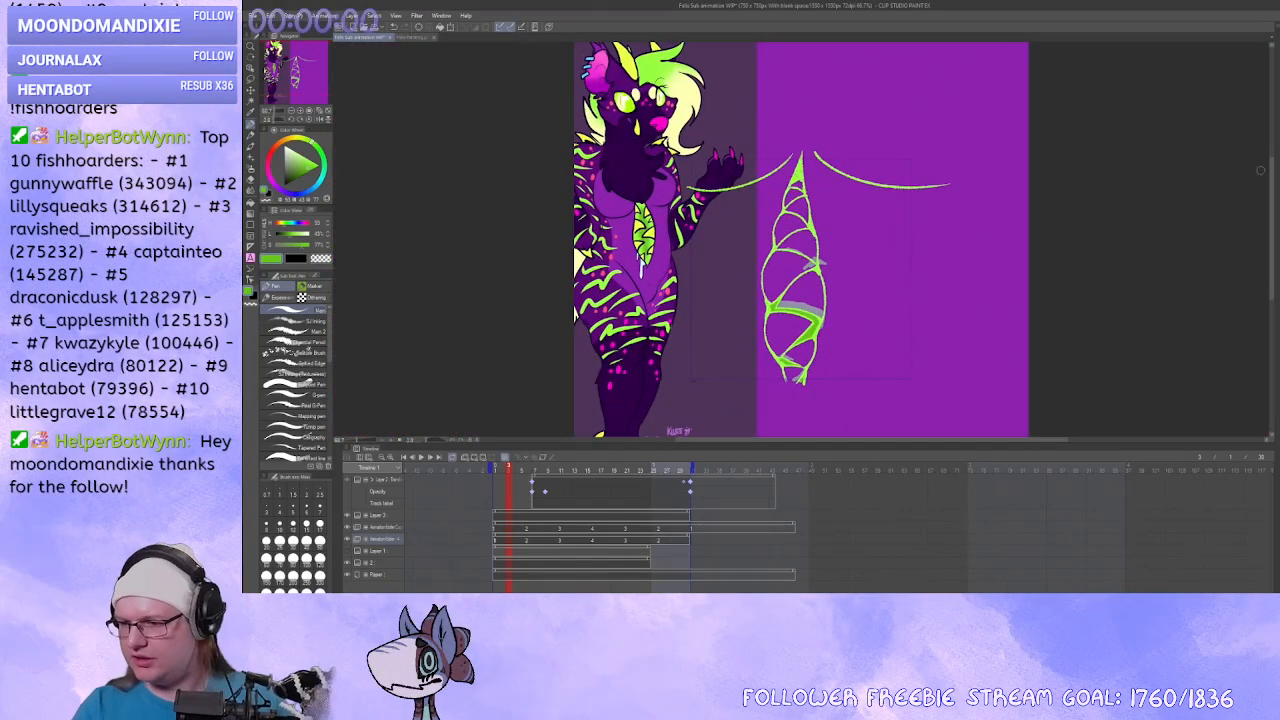
{"action": "left_click", "coordinate": [385, 527]}
{"action": "left_click", "coordinate": [347, 527]}
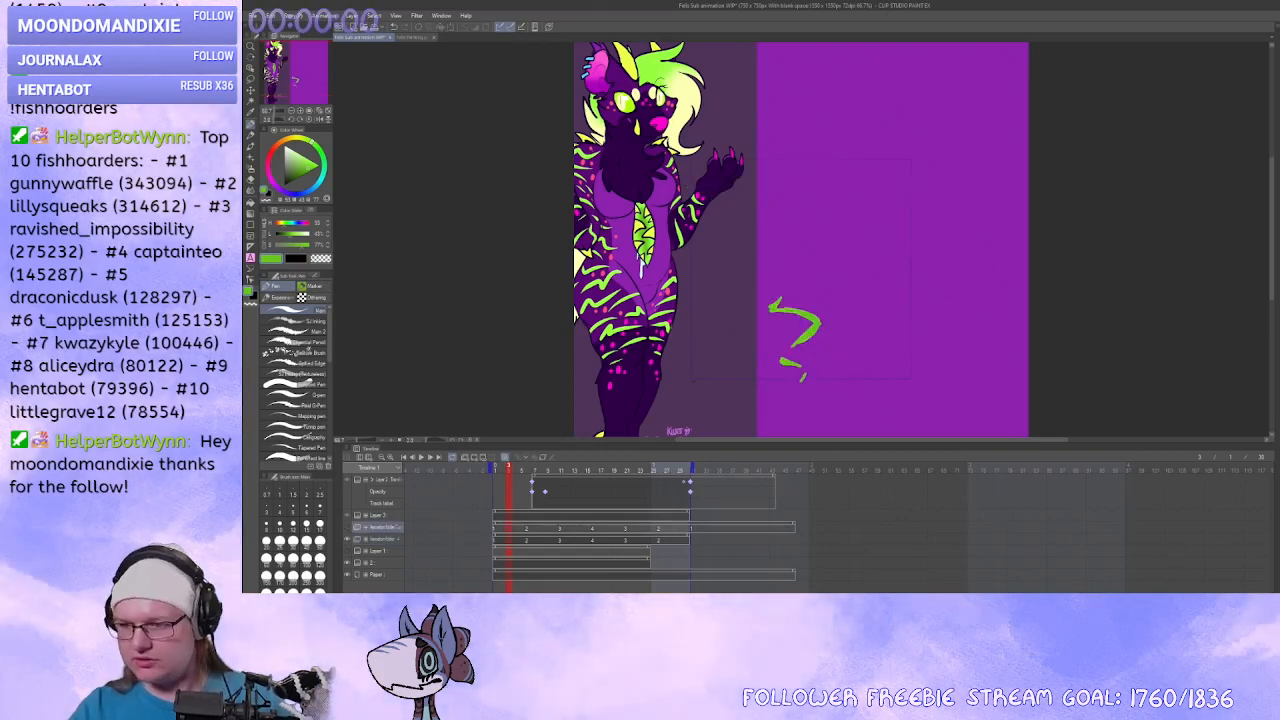
{"action": "left_click", "coordinate": [347, 527]}
{"action": "left_click", "coordinate": [347, 515]}
{"action": "left_click_drag", "start_coordinate": [1067, 265], "coordinate": [1052, 259]}
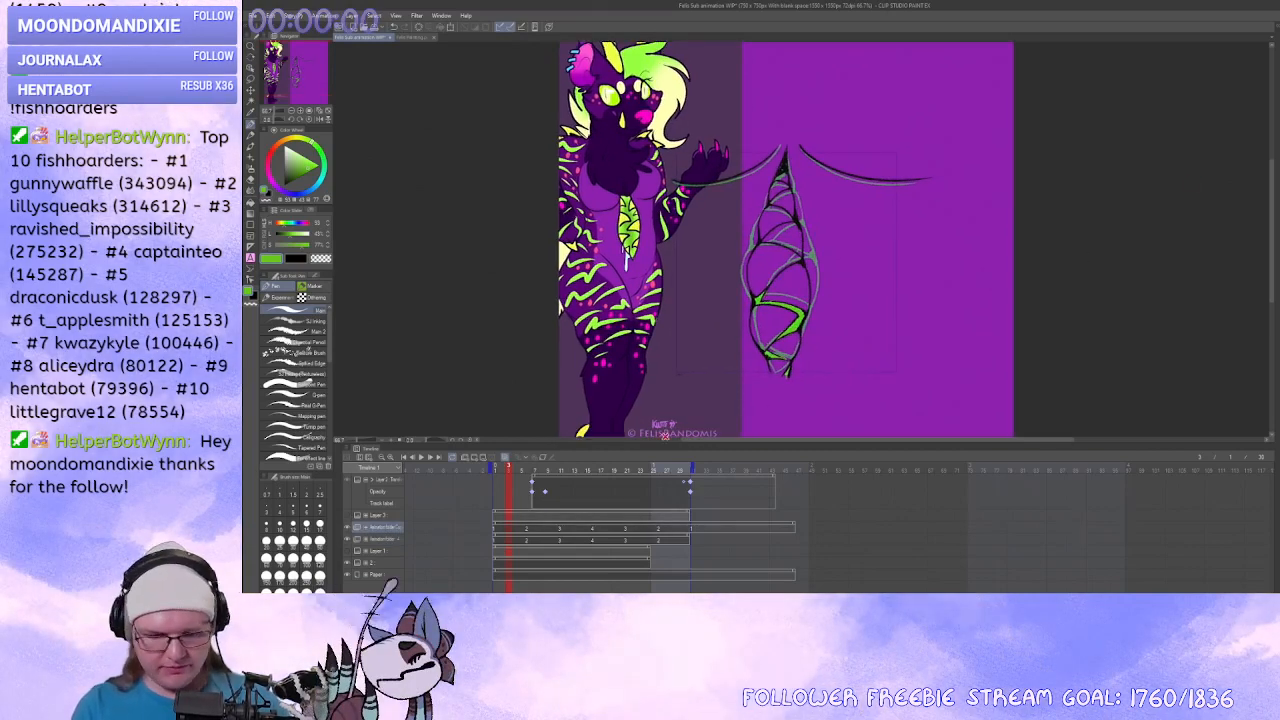
Play back the coloured mouth loop and hide the character reference layer to review the animation by itself.
{"action": "left_click", "coordinate": [424, 458]}
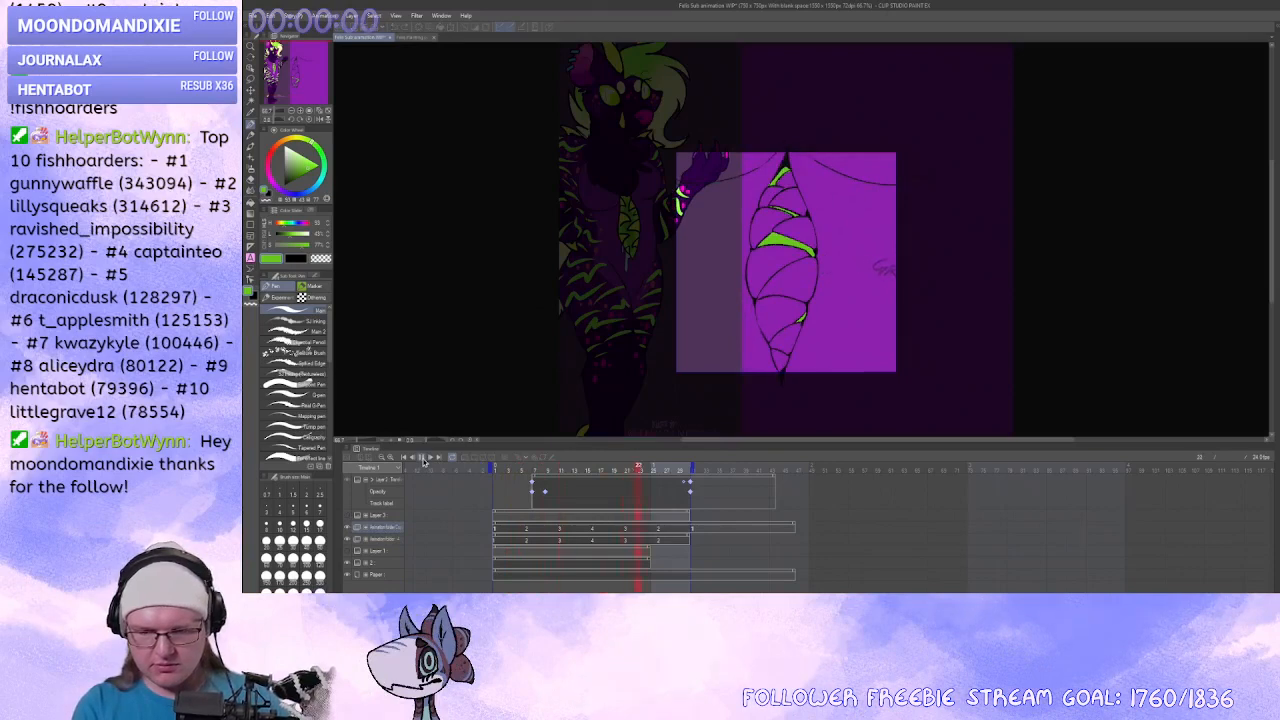
{"action": "left_click", "coordinate": [423, 459]}
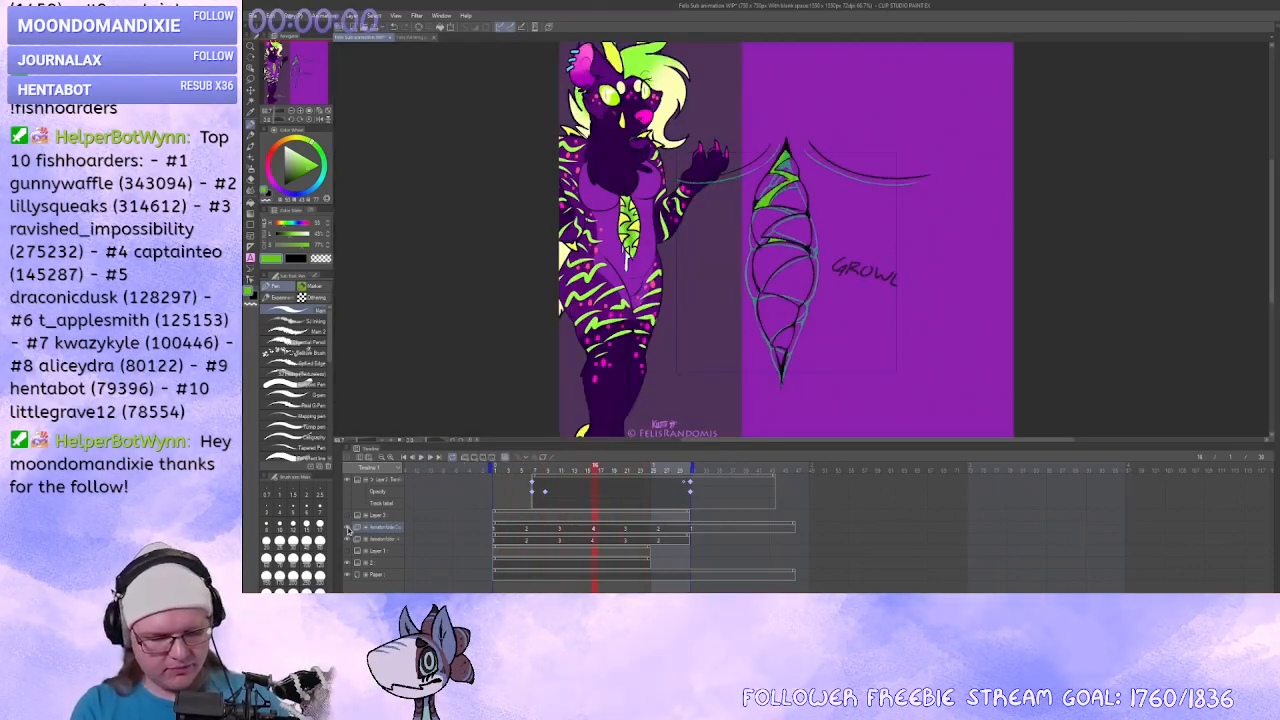
{"action": "left_click", "coordinate": [347, 562]}
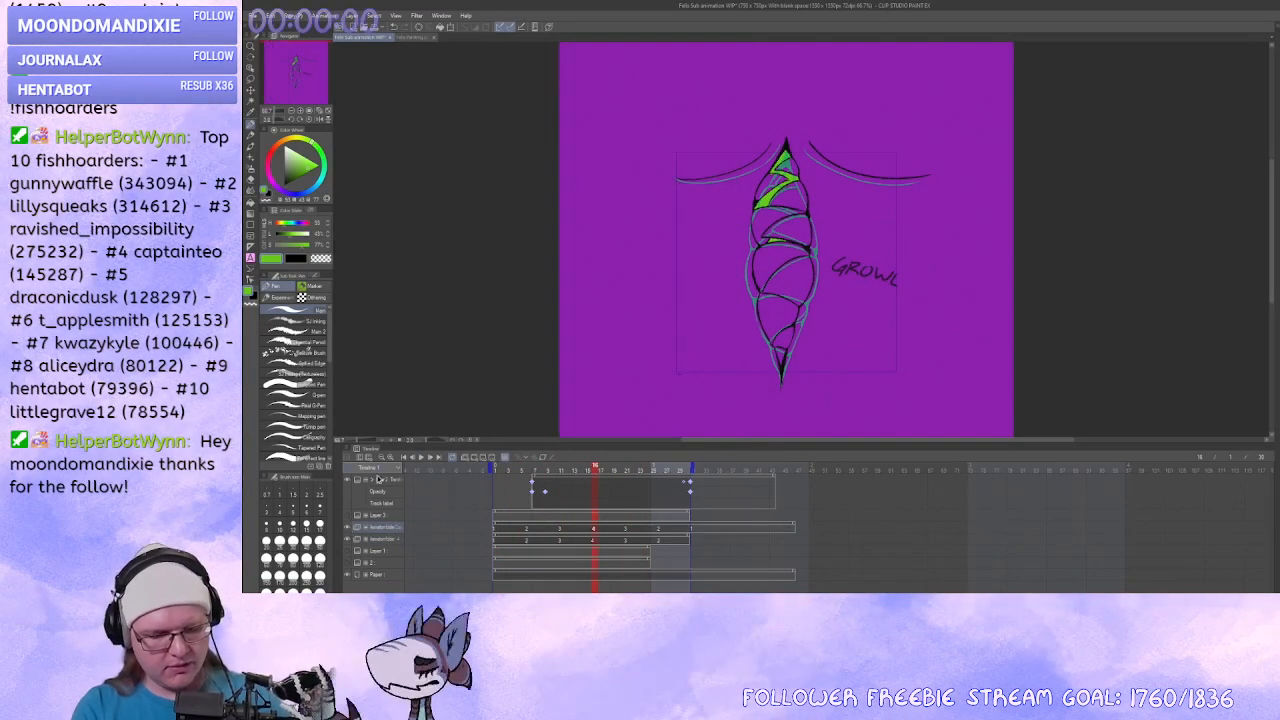
{"action": "left_click", "coordinate": [423, 458]}
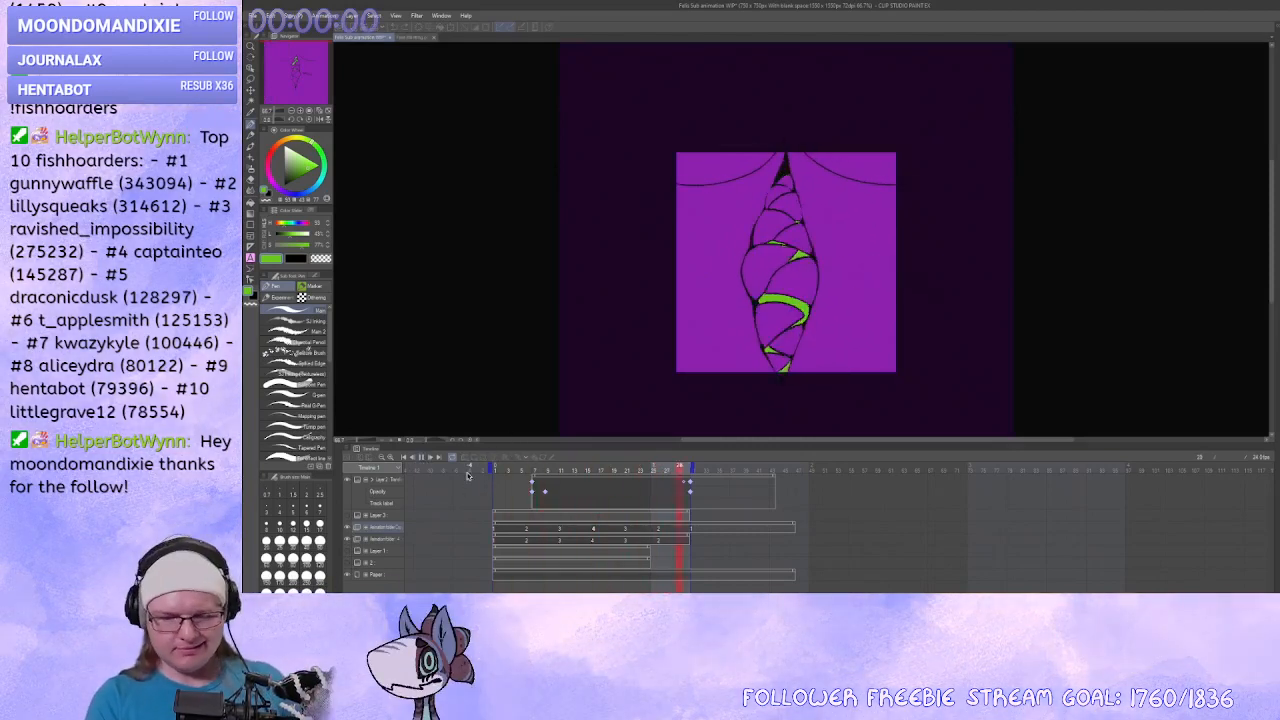
{"action": "left_click", "coordinate": [422, 458]}
Add a new raster layer above the GROWL layer and set the drawing colour to black.
{"action": "left_click_drag", "start_coordinate": [903, 352], "coordinate": [868, 334]}
{"action": "left_click", "coordinate": [1278, 158]}
{"action": "key", "text": "ctrl+shift+n"}
{"action": "left_click_drag", "start_coordinate": [438, 243], "coordinate": [465, 155]}
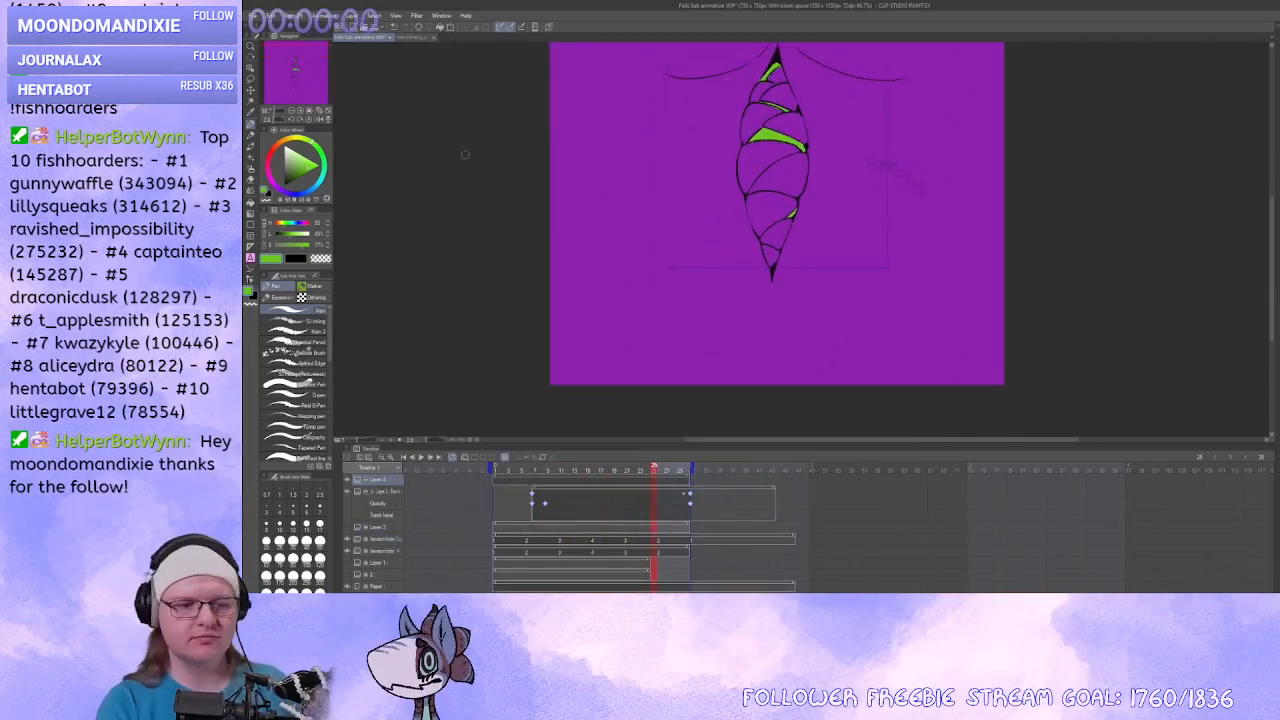
{"action": "key", "text": "ctrl+plus"}
{"action": "key", "text": "ctrl+plus"}
{"action": "key", "text": "ctrl+plus"}
{"action": "left_click", "coordinate": [284, 185]}
Sign the animation with a small underlined pen signature inside the lower-left corner of the output frame.
{"action": "key", "text": "p"}
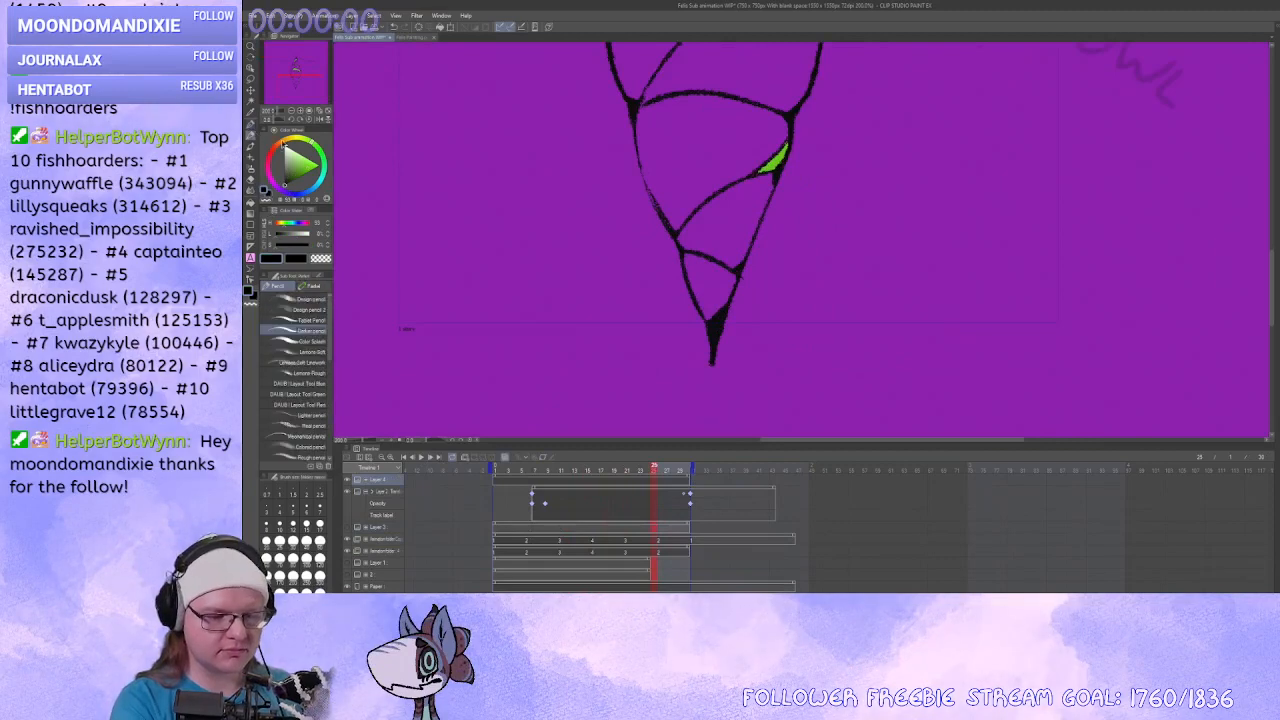
{"action": "left_click_drag", "start_coordinate": [418, 330], "coordinate": [481, 309]}
{"action": "left_click", "coordinate": [251, 123]}
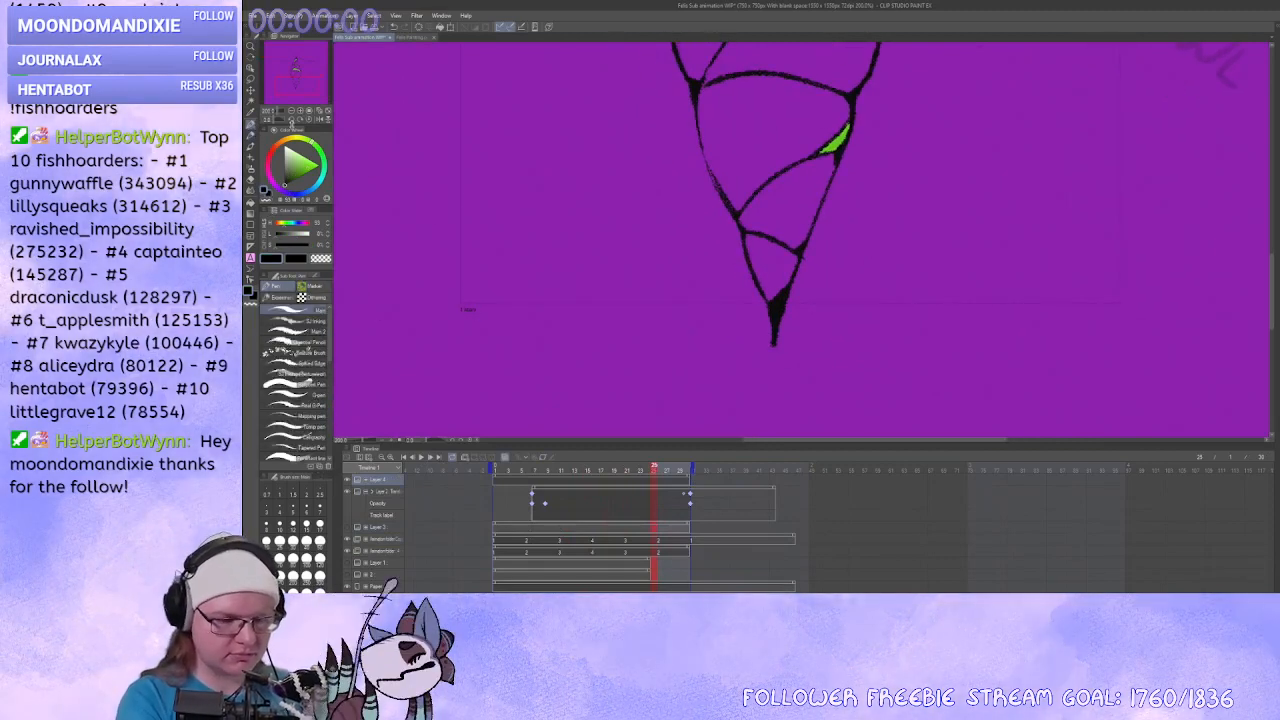
{"action": "left_click", "coordinate": [300, 331]}
{"action": "mouse_move", "coordinate": [466, 282]}
{"action": "left_mouse_down"}
{"action": "mouse_move", "coordinate": [597, 293]}
{"action": "mouse_move", "coordinate": [475, 291]}
{"action": "mouse_move", "coordinate": [566, 290]}
{"action": "left_mouse_up"}
{"action": "key", "text": "ctrl+z"}
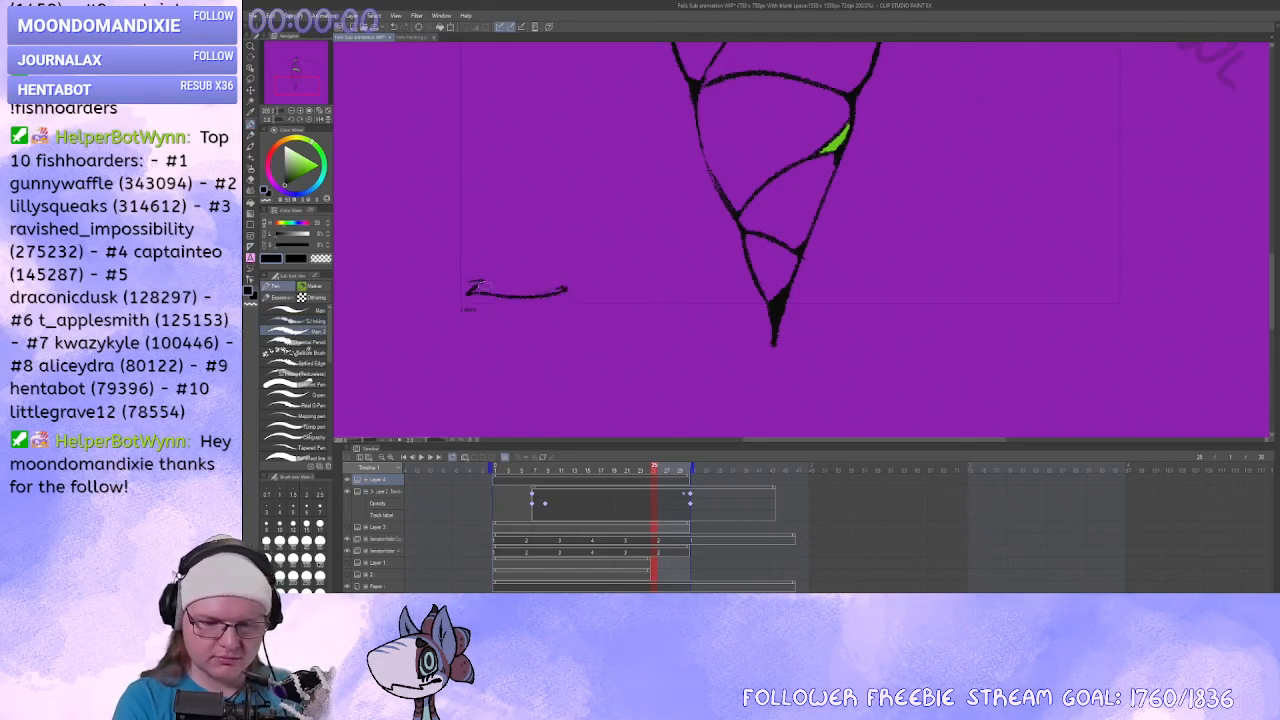
{"action": "left_click_drag", "start_coordinate": [484, 291], "coordinate": [504, 286]}
{"action": "key", "text": "ctrl+z"}
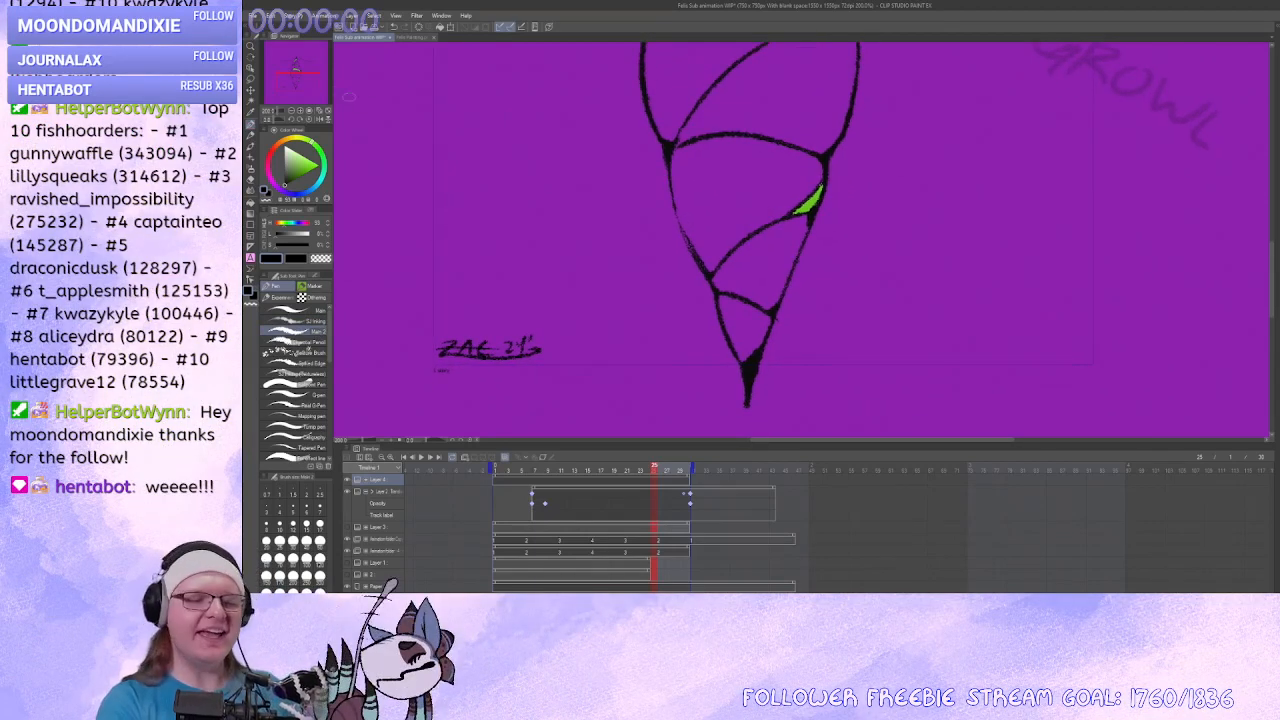
{"action": "left_click", "coordinate": [291, 113]}
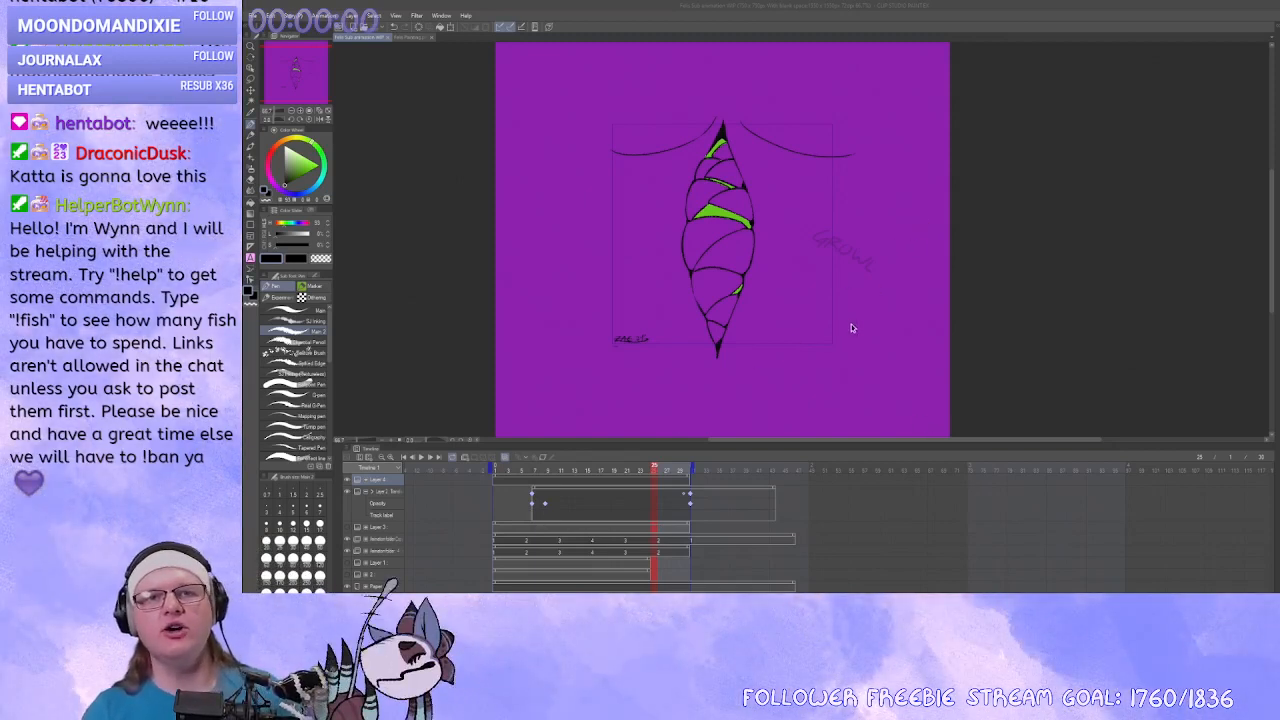
{"action": "left_click", "coordinate": [857, 264]}
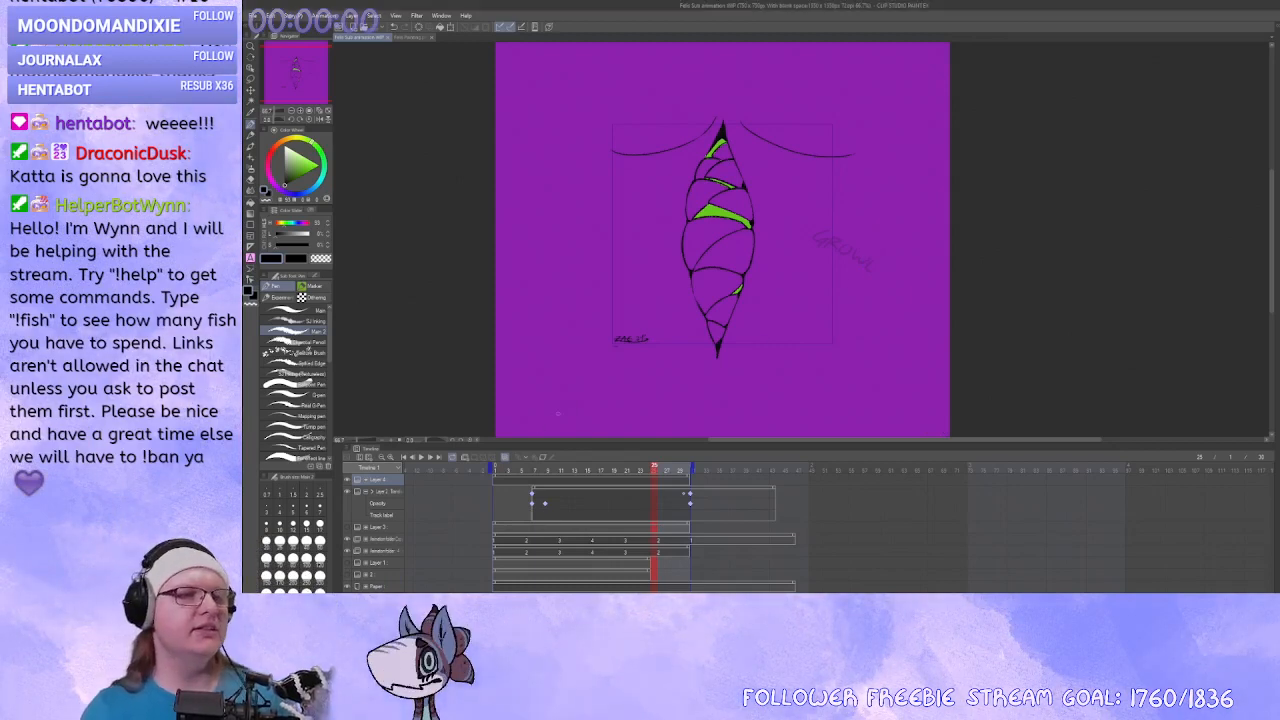
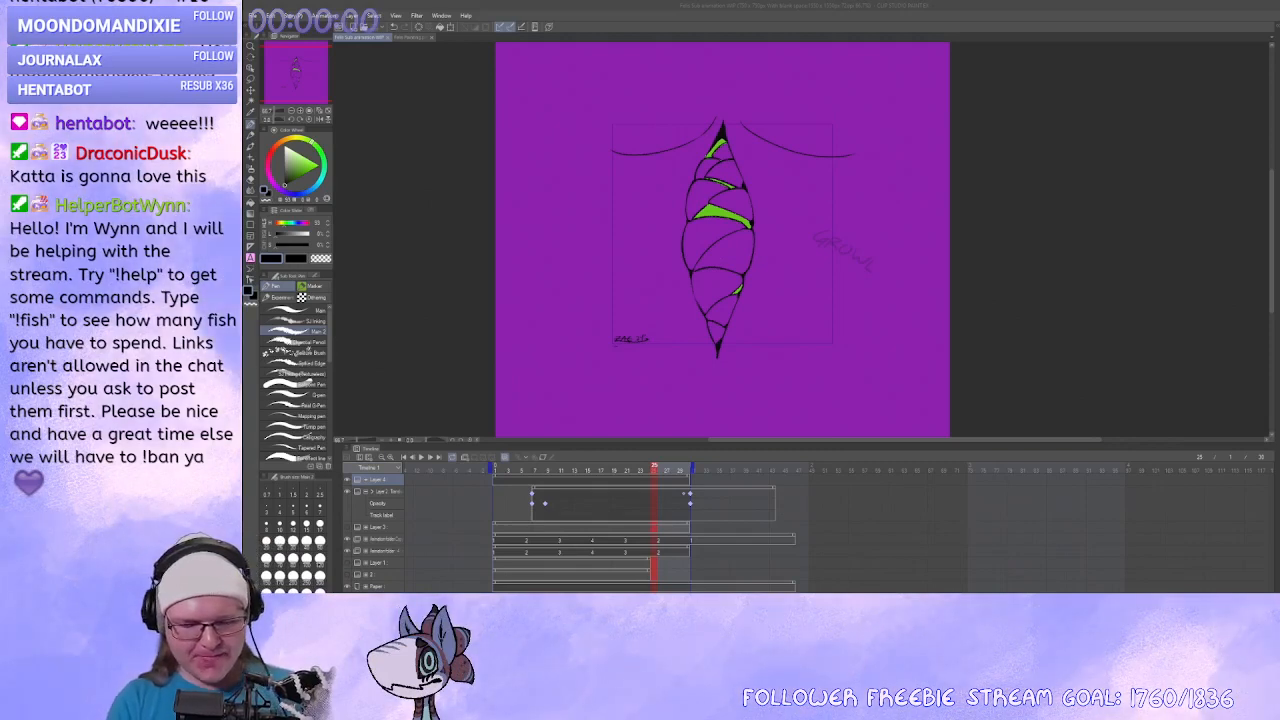
Move the timeline out of the drawing area and create a new illustration document.
{"action": "left_click_drag", "start_coordinate": [371, 449], "coordinate": [1064, 508]}
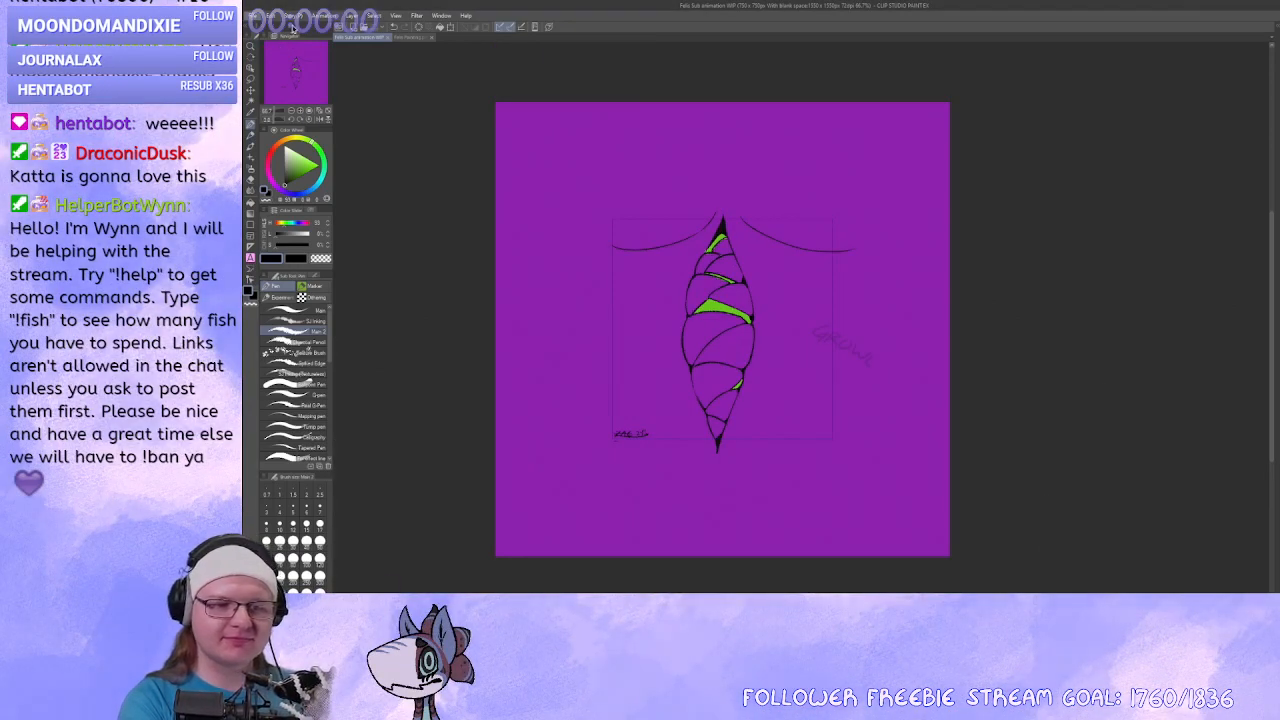
{"action": "key", "text": "ctrl+n"}
{"action": "key", "text": "Return"}
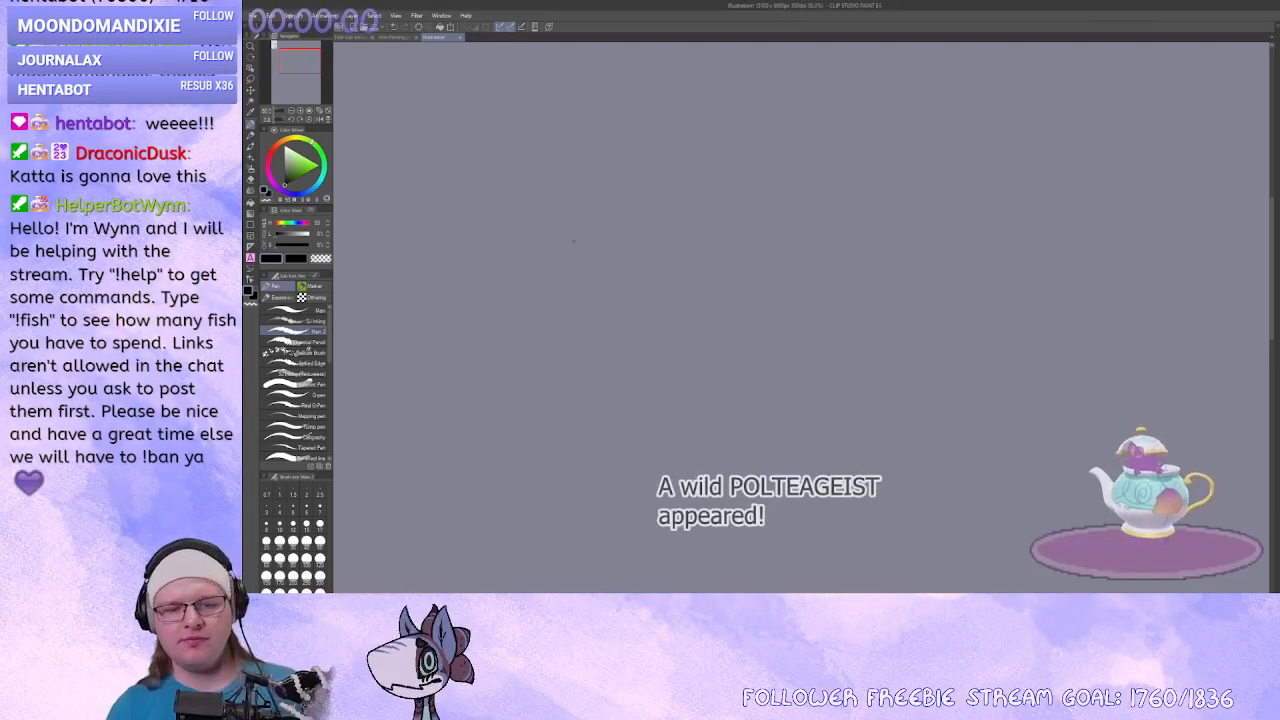
Place the bunny character reference with its colour swatches in the upper part of the new grey canvas.
{"action": "left_click_drag", "start_coordinate": [573, 241], "coordinate": [960, 476]}
{"action": "left_click_drag", "start_coordinate": [562, 201], "coordinate": [919, 262]}
{"action": "left_click_drag", "start_coordinate": [733, 247], "coordinate": [739, 191]}
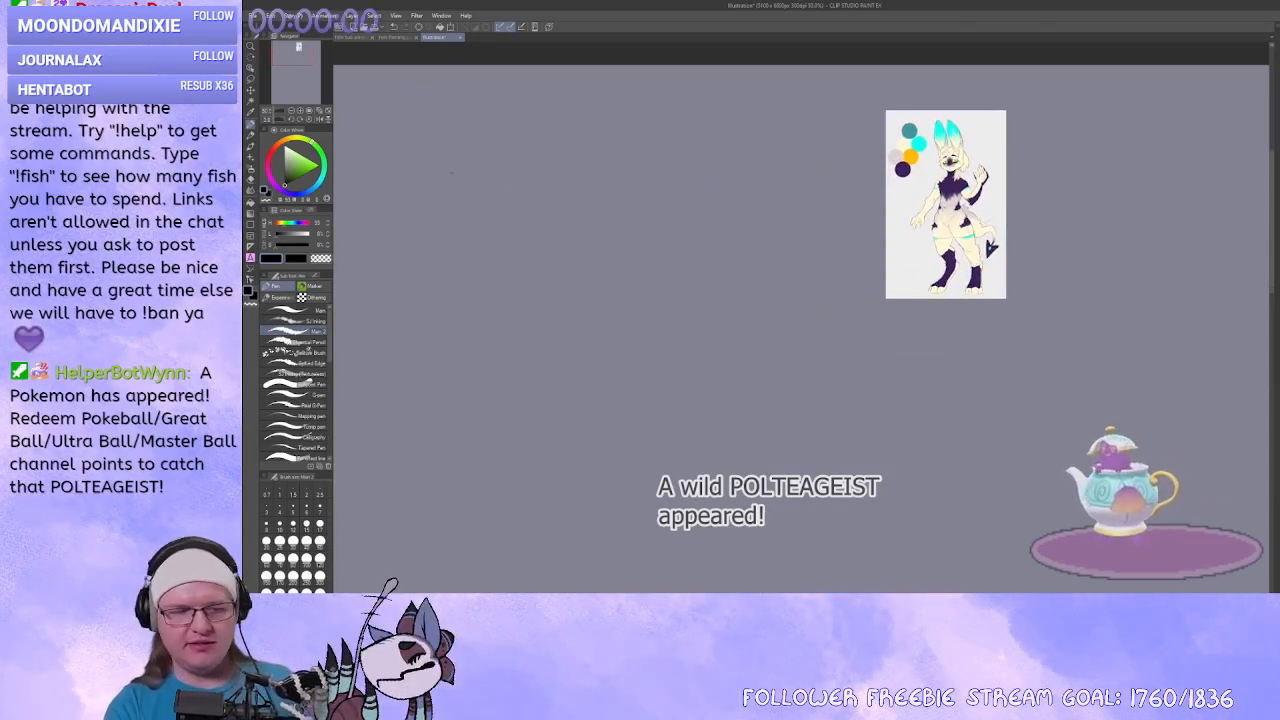
{"action": "key", "text": "ctrl+plus"}
{"action": "key", "text": "ctrl+plus"}
{"action": "left_click_drag", "start_coordinate": [487, 154], "coordinate": [294, 256]}
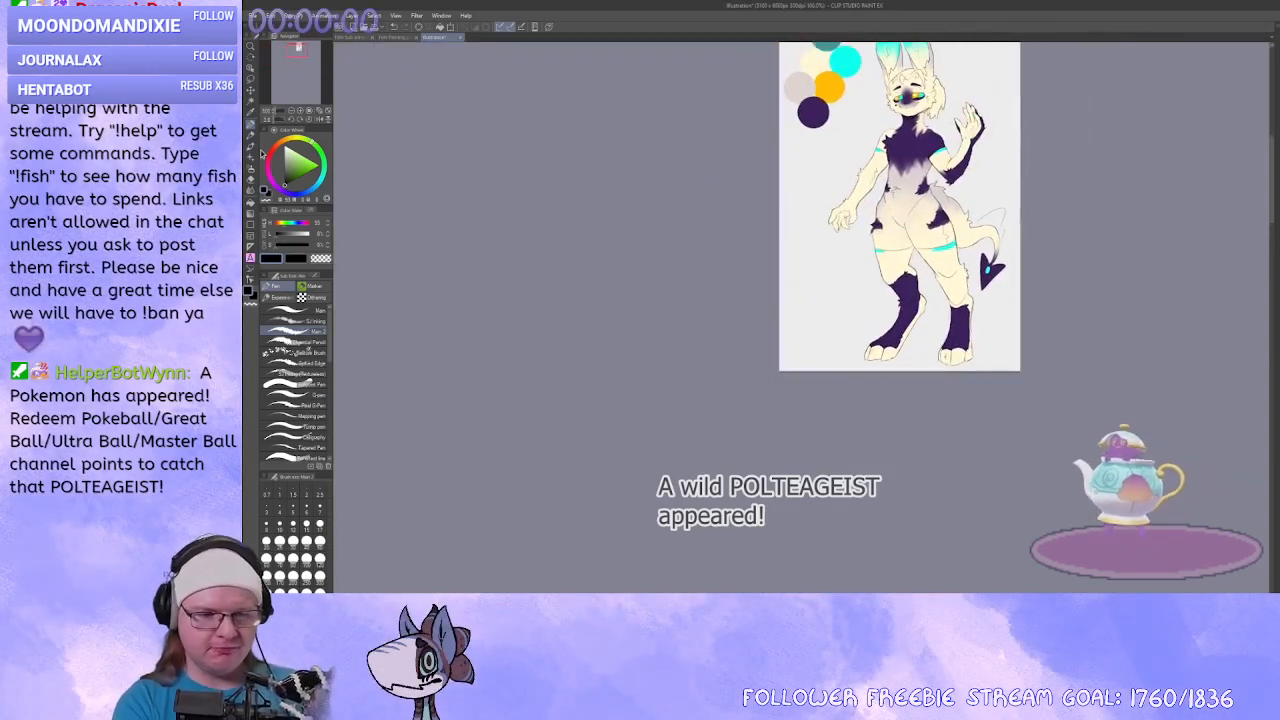
Sketch a wide oval for the head in black beside the reference, redrawing it until the shape is clean.
{"action": "left_click", "coordinate": [318, 312]}
{"action": "left_click_drag", "start_coordinate": [530, 295], "coordinate": [569, 376]}
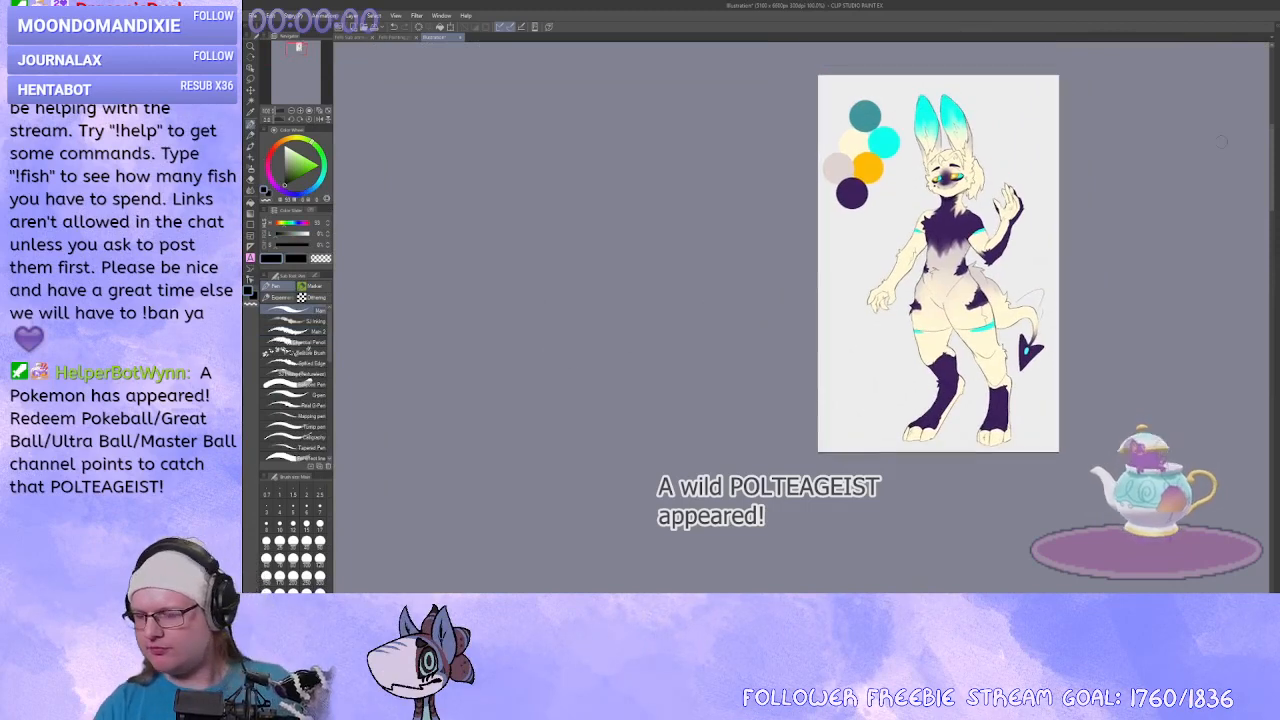
{"action": "left_click_drag", "start_coordinate": [729, 281], "coordinate": [757, 308]}
{"action": "mouse_move", "coordinate": [570, 228]}
{"action": "left_mouse_down"}
{"action": "mouse_move", "coordinate": [591, 303]}
{"action": "mouse_move", "coordinate": [682, 202]}
{"action": "left_mouse_up"}
{"action": "left_click_drag", "start_coordinate": [674, 256], "coordinate": [671, 258]}
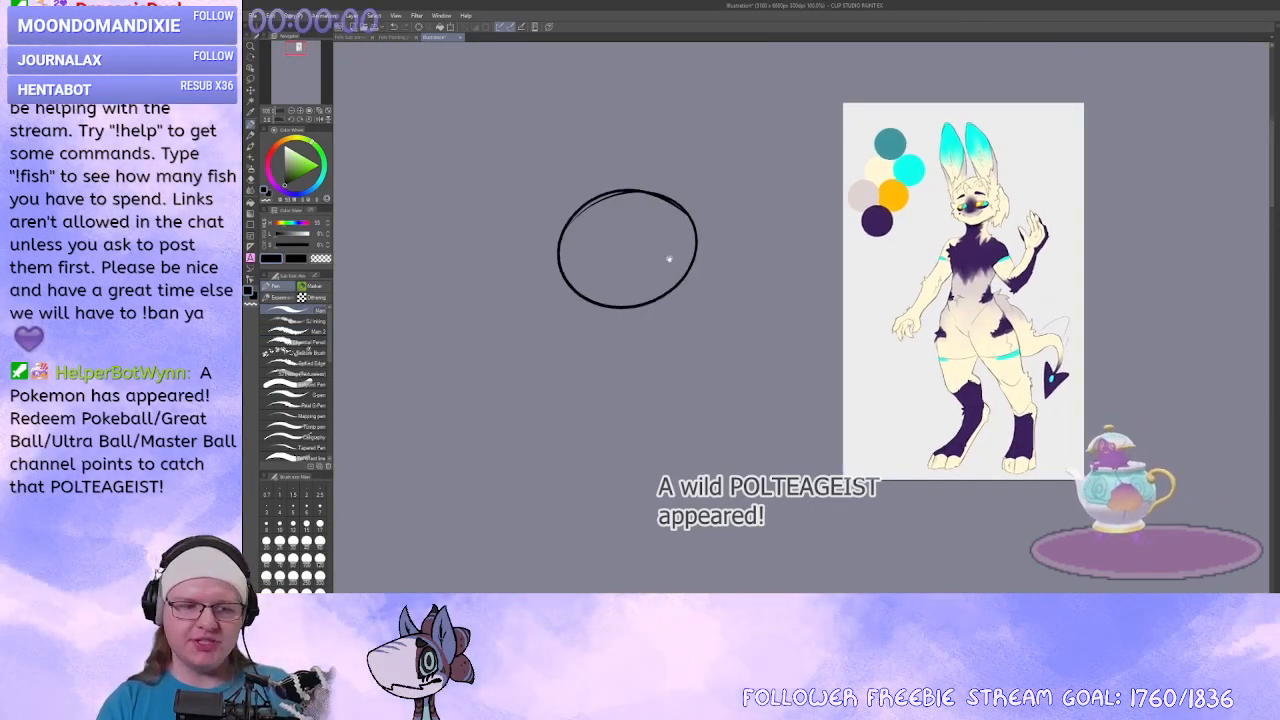
{"action": "key", "text": "ctrl+z"}
{"action": "mouse_move", "coordinate": [674, 170]}
{"action": "left_mouse_down"}
{"action": "mouse_move", "coordinate": [714, 210]}
{"action": "mouse_move", "coordinate": [644, 320]}
{"action": "left_mouse_up"}
{"action": "key", "text": "ctrl+z"}
{"action": "mouse_move", "coordinate": [628, 156]}
{"action": "left_mouse_down"}
{"action": "mouse_move", "coordinate": [612, 302]}
{"action": "mouse_move", "coordinate": [640, 158]}
{"action": "left_mouse_up"}
{"action": "key", "text": "ctrl+z"}
{"action": "mouse_move", "coordinate": [650, 278]}
{"action": "left_mouse_down"}
{"action": "mouse_move", "coordinate": [580, 267]}
{"action": "mouse_move", "coordinate": [560, 196]}
{"action": "left_mouse_up"}
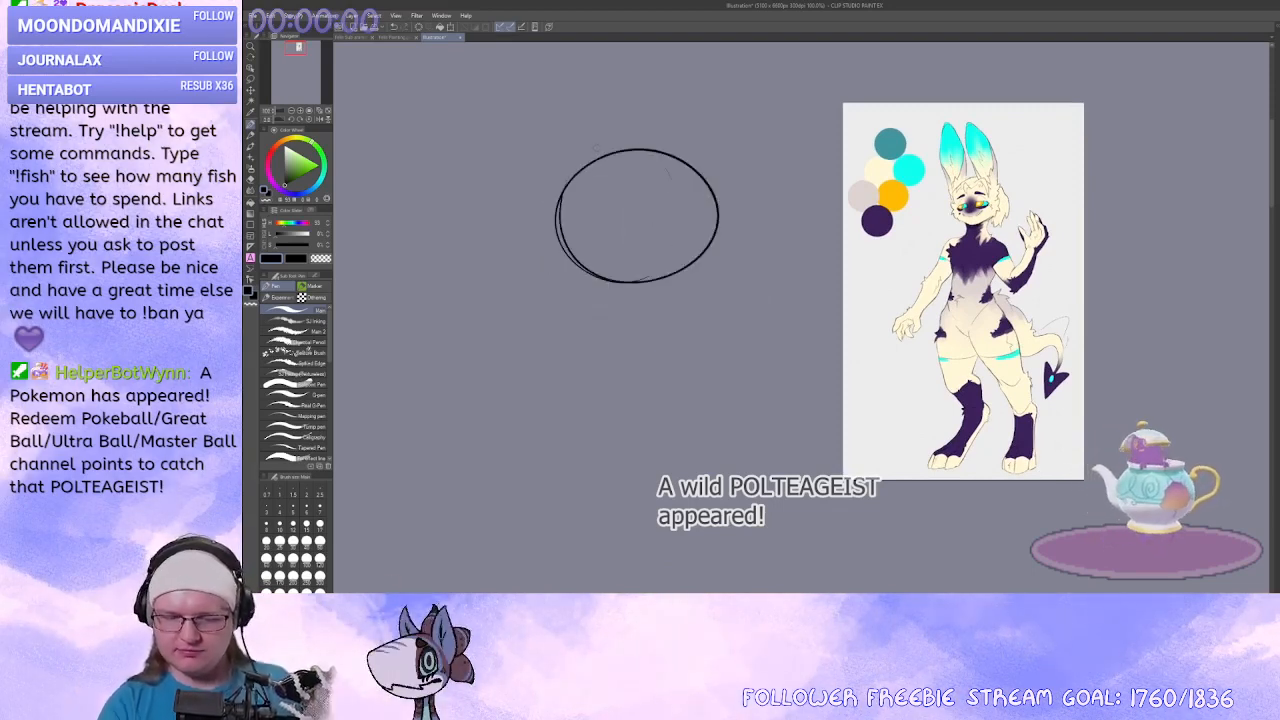
Draw a vertical centre line and a horizontal eye line across the head oval.
{"action": "mouse_move", "coordinate": [631, 152]}
{"action": "left_mouse_down"}
{"action": "mouse_move", "coordinate": [608, 335]}
{"action": "mouse_move", "coordinate": [621, 295]}
{"action": "left_mouse_up"}
{"action": "key", "text": "ctrl+z"}
{"action": "left_click_drag", "start_coordinate": [560, 236], "coordinate": [714, 232]}
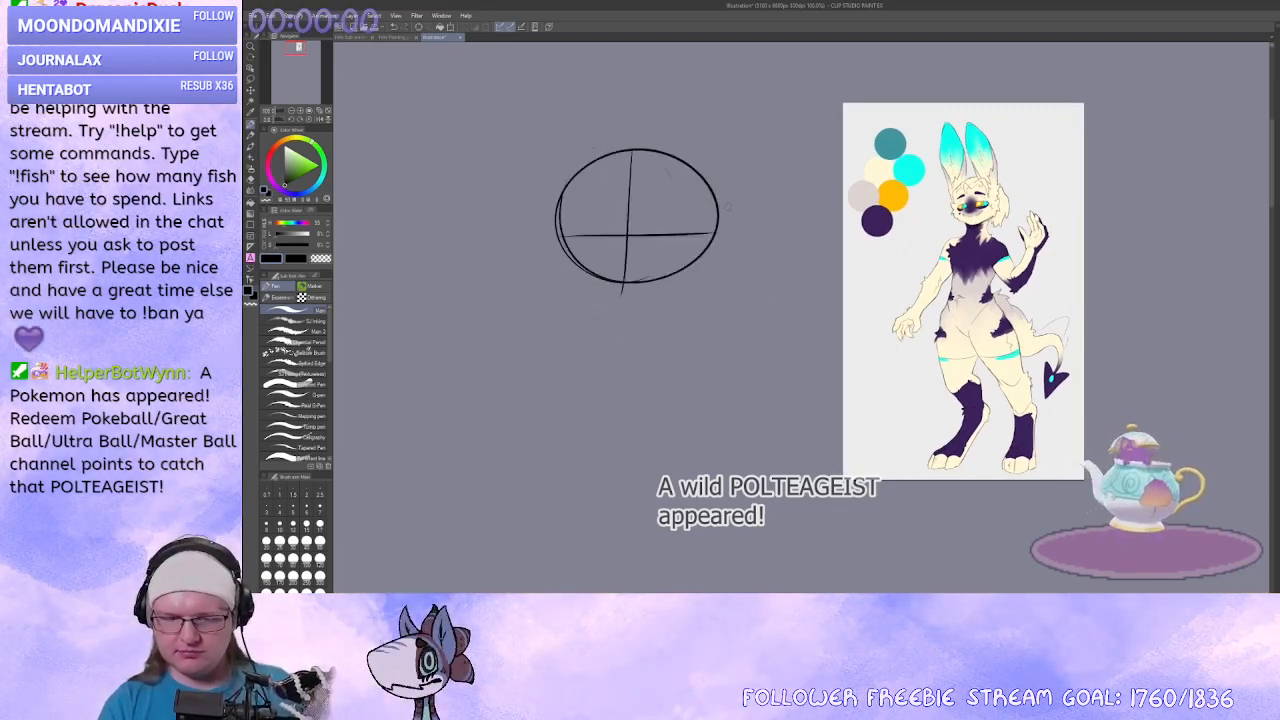
{"action": "key", "text": "ctrl+z"}
{"action": "mouse_move", "coordinate": [562, 233]}
{"action": "left_mouse_down"}
{"action": "mouse_move", "coordinate": [714, 228]}
{"action": "mouse_move", "coordinate": [685, 228]}
{"action": "left_mouse_up"}
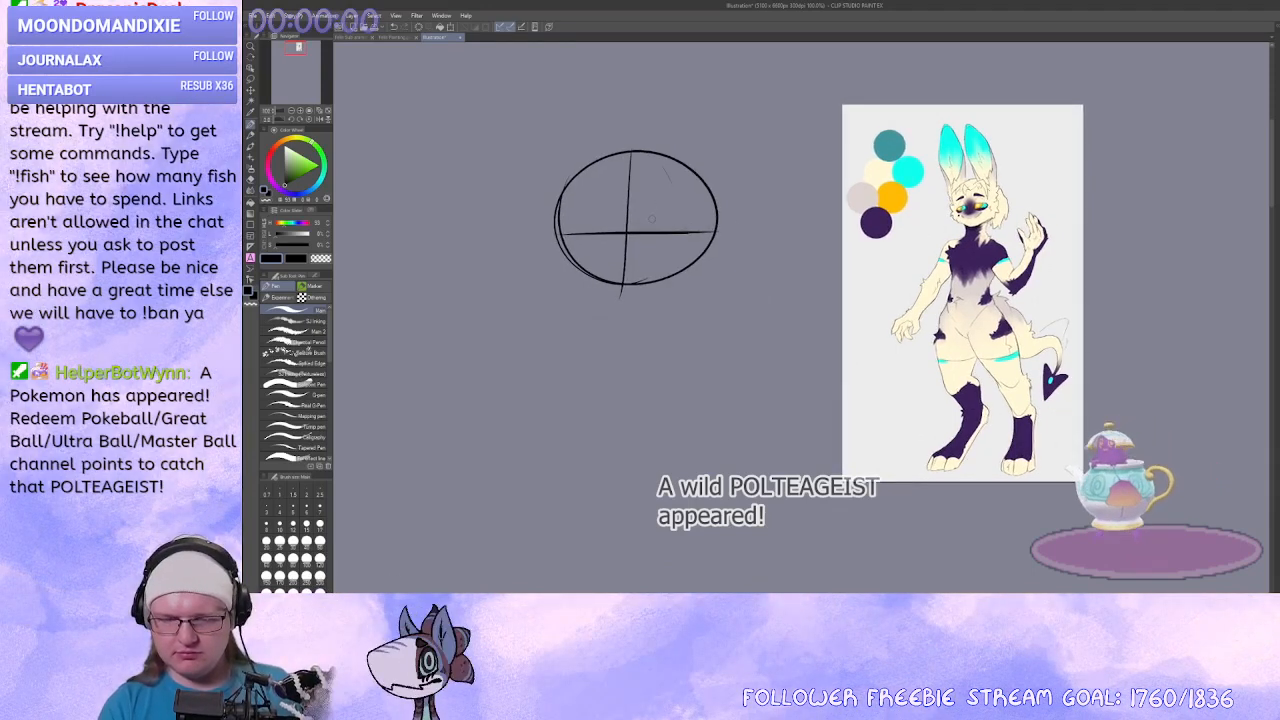
Sketch two narrow, filled half-closed eyes along the eye line, with a small nose and mouth below the crossing.
{"action": "key", "text": "ctrl+z"}
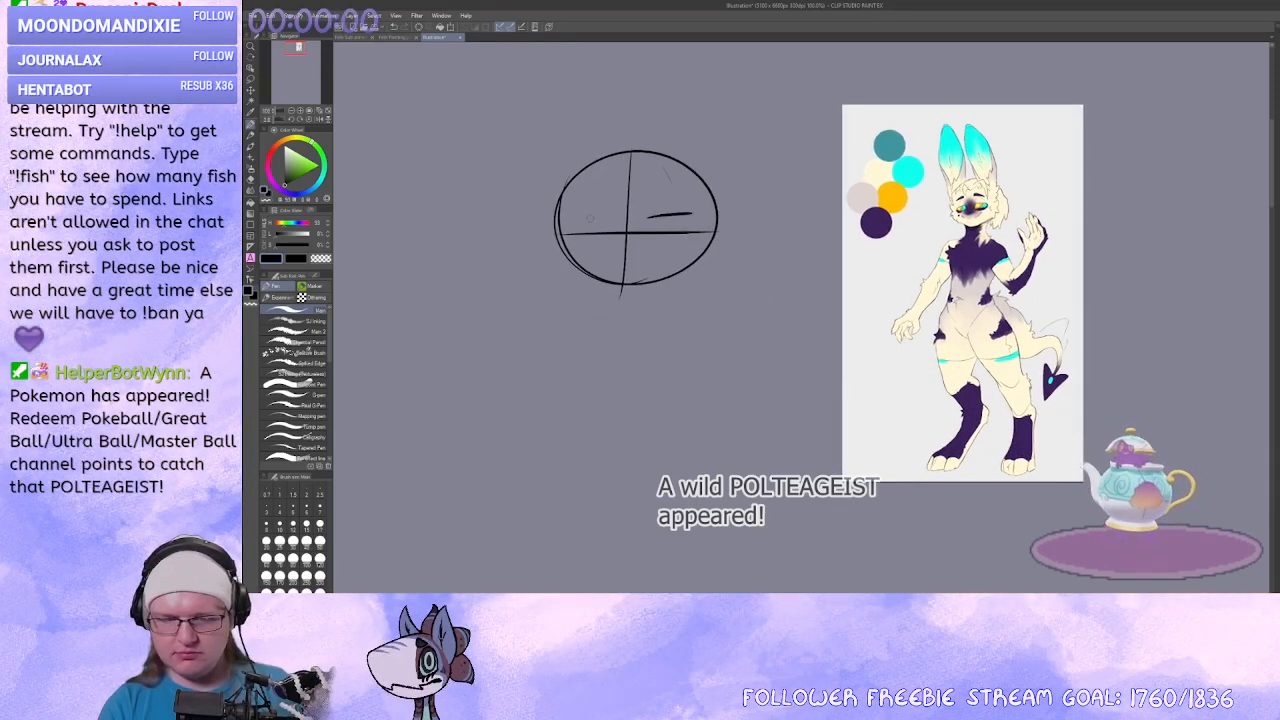
{"action": "left_click_drag", "start_coordinate": [652, 256], "coordinate": [634, 229]}
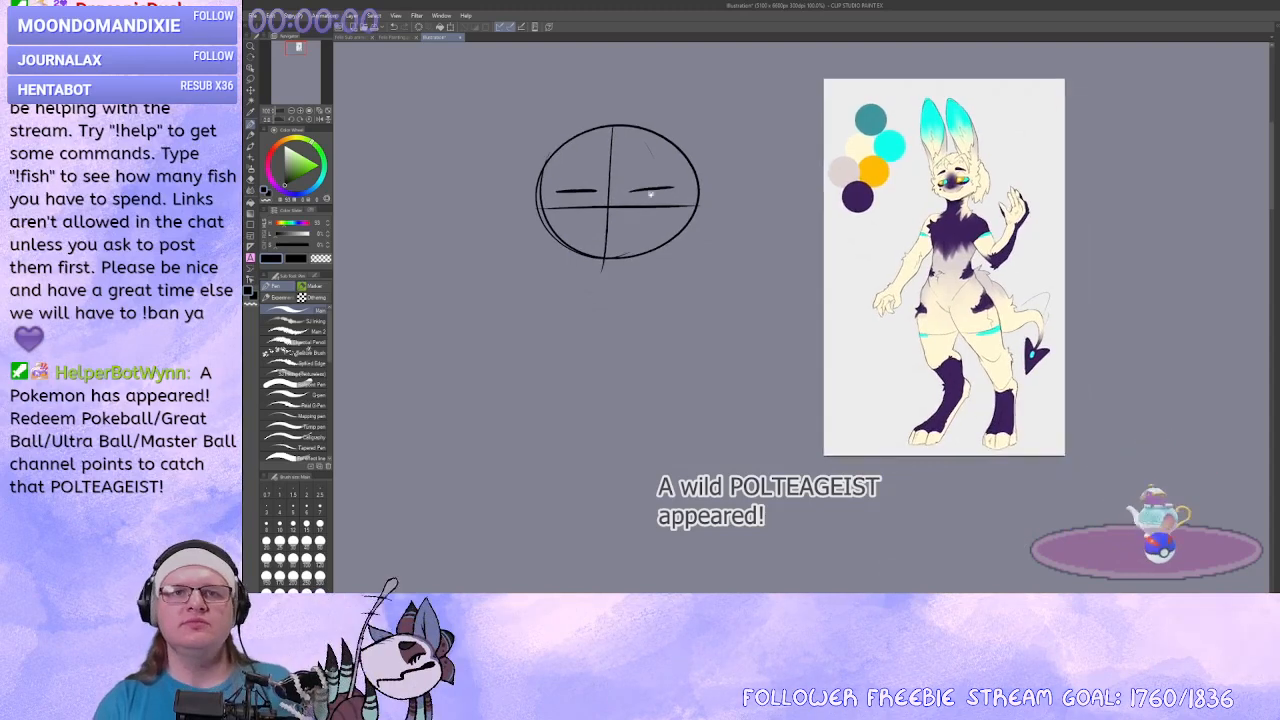
{"action": "left_click", "coordinate": [643, 197]}
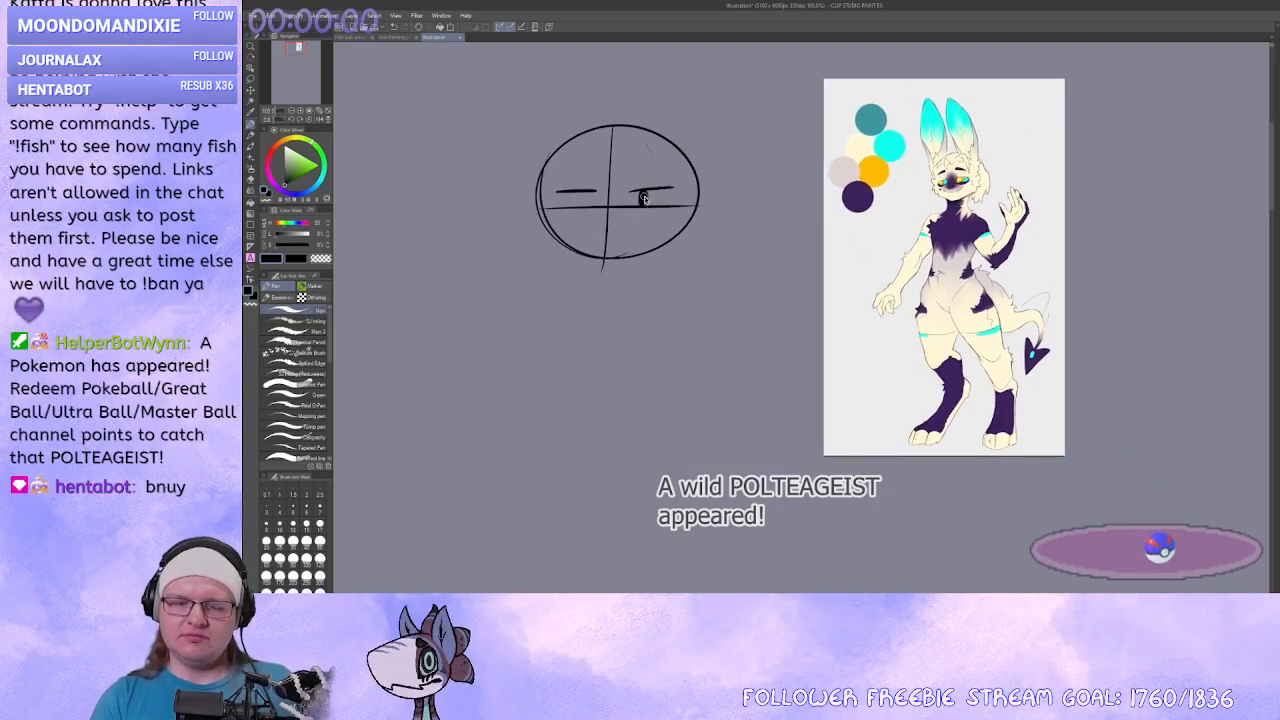
{"action": "key", "text": "ctrl+z"}
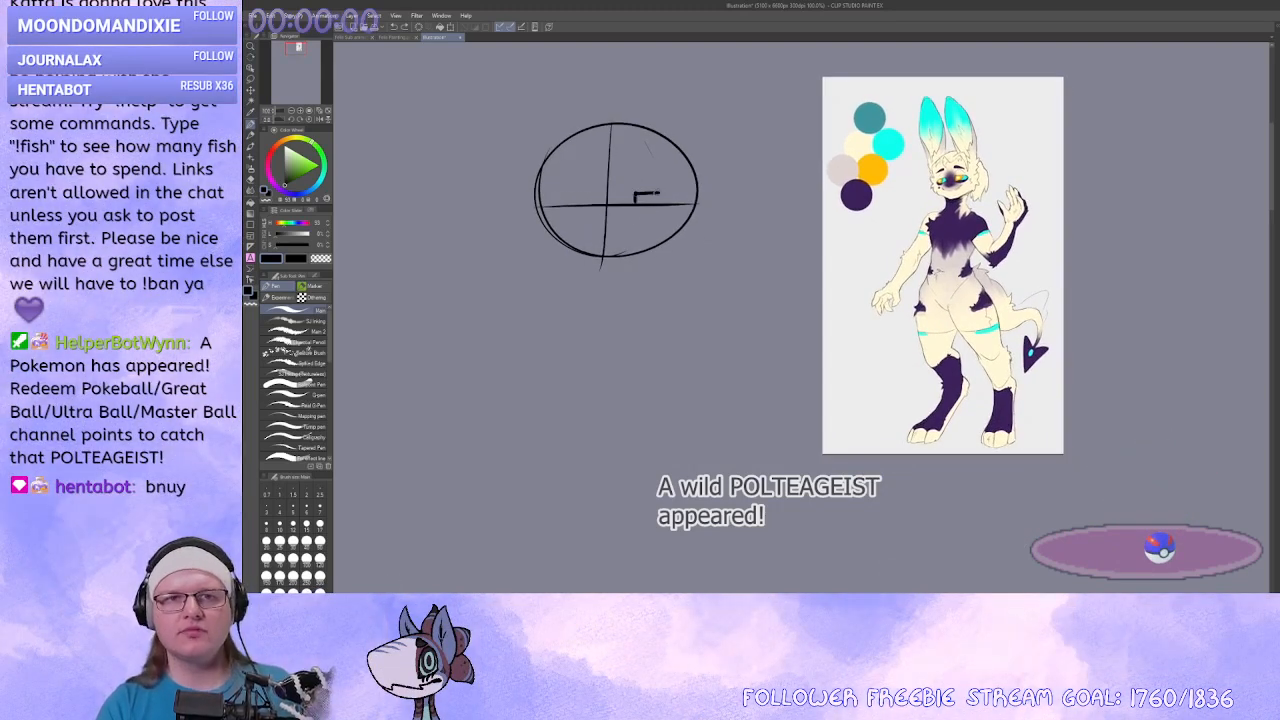
{"action": "mouse_move", "coordinate": [637, 194]}
{"action": "left_mouse_down"}
{"action": "mouse_move", "coordinate": [657, 199]}
{"action": "mouse_move", "coordinate": [589, 203]}
{"action": "mouse_move", "coordinate": [666, 198]}
{"action": "mouse_move", "coordinate": [651, 214]}
{"action": "left_mouse_up"}
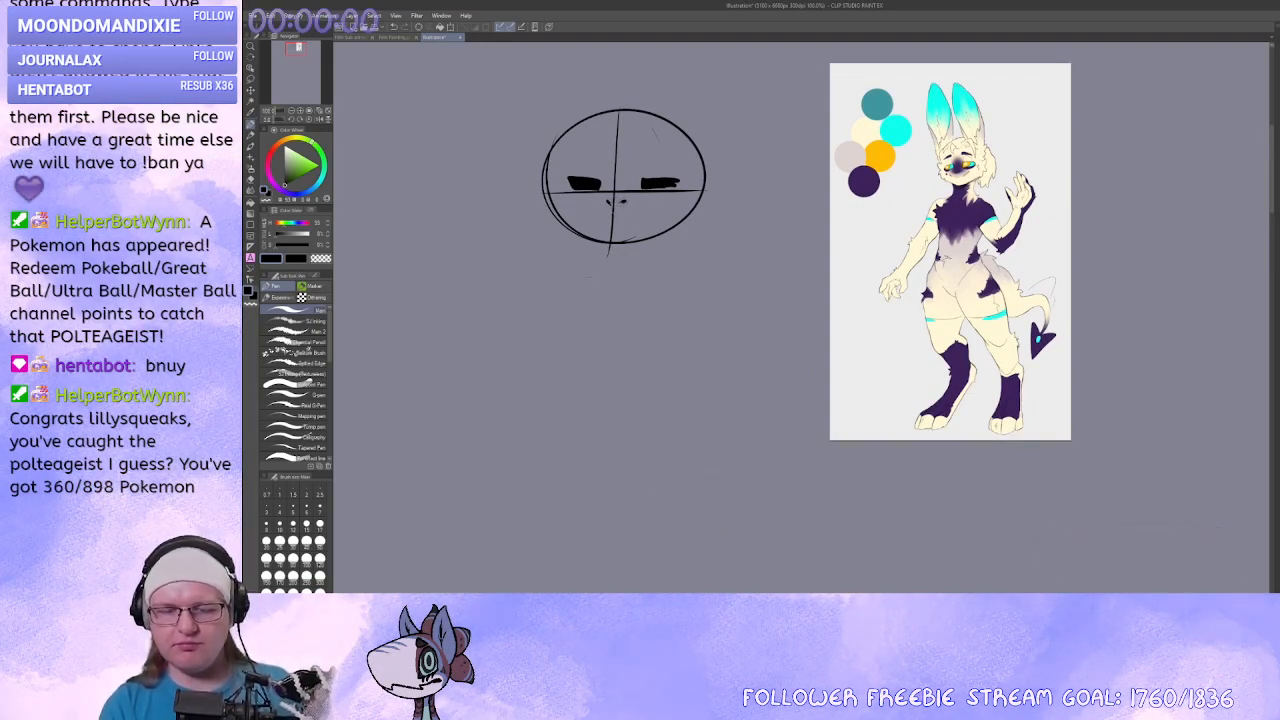
{"action": "left_click_drag", "start_coordinate": [606, 208], "coordinate": [626, 214]}
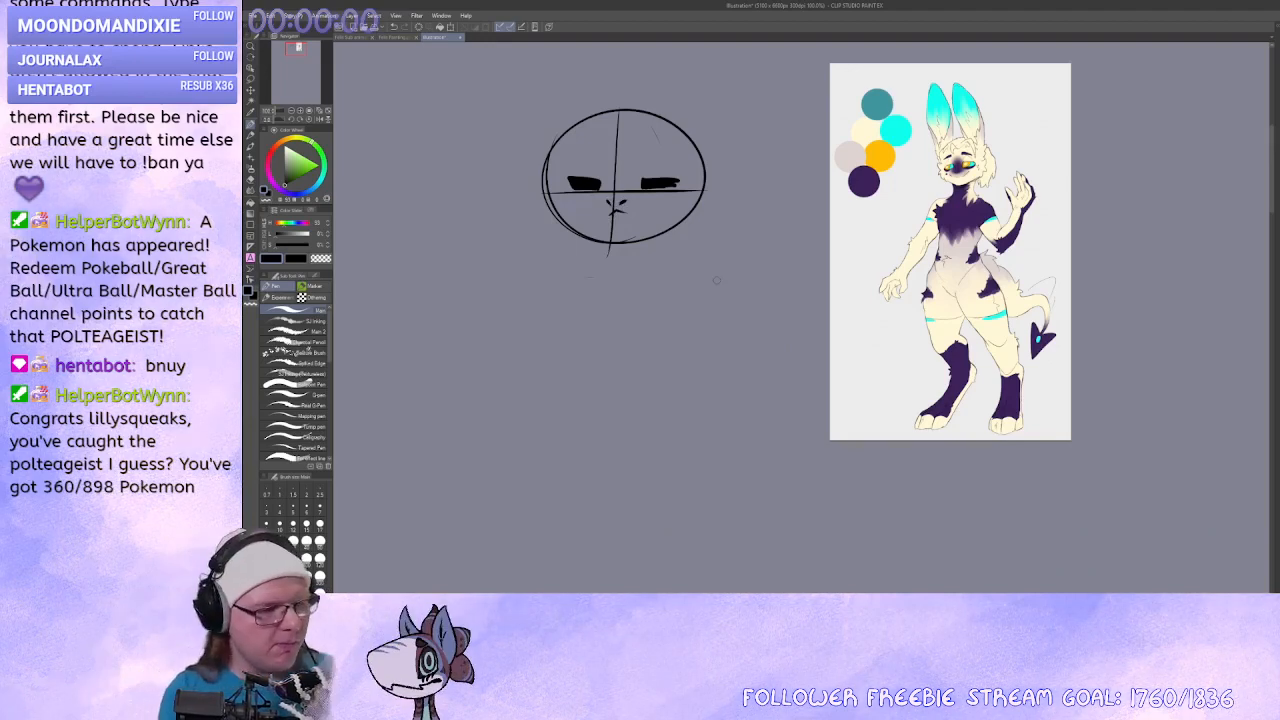
Try to sketch two tall pointed ears rising from the top of the head oval.
{"action": "mouse_move", "coordinate": [643, 274]}
{"action": "left_mouse_down"}
{"action": "mouse_move", "coordinate": [651, 300]}
{"action": "mouse_move", "coordinate": [640, 308]}
{"action": "mouse_move", "coordinate": [650, 295]}
{"action": "left_mouse_up"}
{"action": "key", "text": "ctrl+z"}
{"action": "key", "text": "ctrl+z"}
{"action": "mouse_move", "coordinate": [625, 241]}
{"action": "left_mouse_down"}
{"action": "mouse_move", "coordinate": [613, 251]}
{"action": "mouse_move", "coordinate": [668, 224]}
{"action": "mouse_move", "coordinate": [690, 232]}
{"action": "left_mouse_up"}
{"action": "mouse_move", "coordinate": [692, 232]}
{"action": "left_mouse_down"}
{"action": "mouse_move", "coordinate": [674, 288]}
{"action": "mouse_move", "coordinate": [672, 88]}
{"action": "mouse_move", "coordinate": [645, 209]}
{"action": "left_mouse_up"}
{"action": "key", "text": "ctrl+z"}
{"action": "mouse_move", "coordinate": [706, 291]}
{"action": "left_mouse_down"}
{"action": "mouse_move", "coordinate": [703, 386]}
{"action": "mouse_move", "coordinate": [700, 361]}
{"action": "left_mouse_up"}
{"action": "mouse_move", "coordinate": [645, 284]}
{"action": "left_mouse_down"}
{"action": "mouse_move", "coordinate": [651, 214]}
{"action": "mouse_move", "coordinate": [726, 297]}
{"action": "left_mouse_up"}
{"action": "left_click_drag", "start_coordinate": [584, 254], "coordinate": [519, 237]}
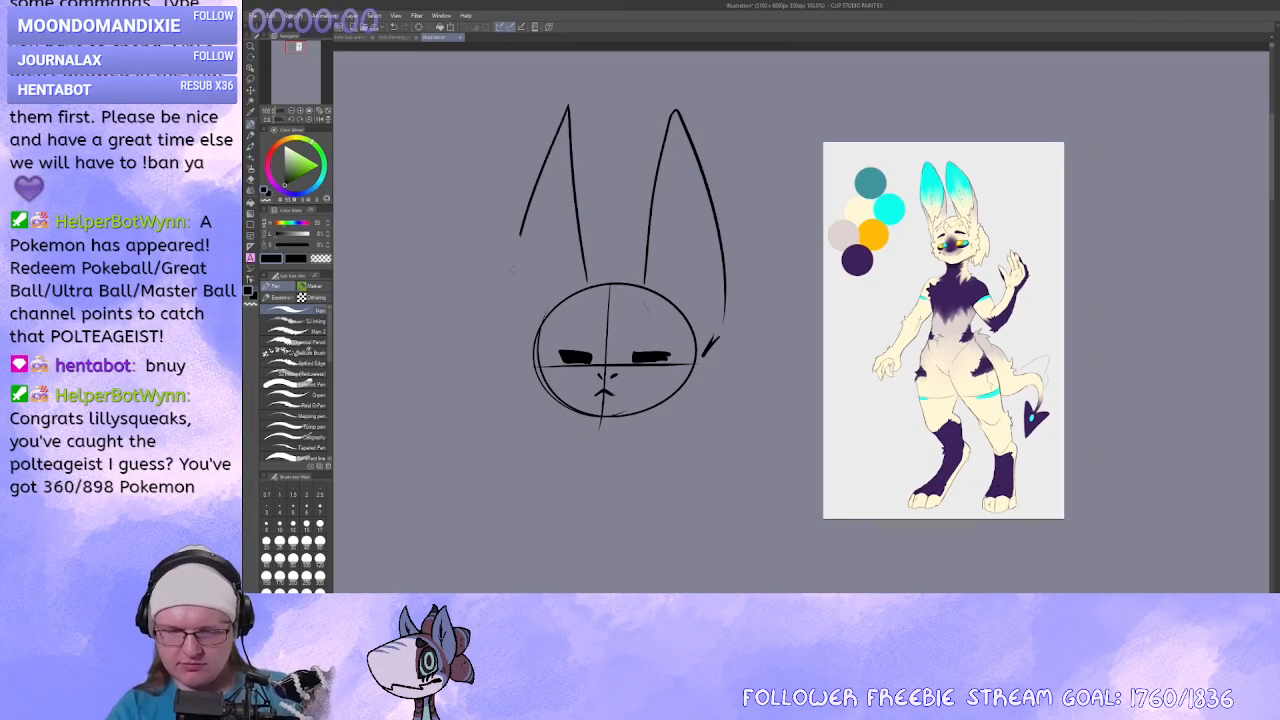
Redraw both tall ears as slender leaf shapes with inner folds tapering down to the sides of the head.
{"action": "left_click_drag", "start_coordinate": [611, 340], "coordinate": [619, 303]}
{"action": "mouse_move", "coordinate": [642, 249]}
{"action": "left_mouse_down"}
{"action": "mouse_move", "coordinate": [650, 294]}
{"action": "mouse_move", "coordinate": [632, 276]}
{"action": "mouse_move", "coordinate": [663, 118]}
{"action": "mouse_move", "coordinate": [712, 88]}
{"action": "mouse_move", "coordinate": [726, 190]}
{"action": "mouse_move", "coordinate": [696, 282]}
{"action": "left_mouse_up"}
{"action": "key", "text": "ctrl+z"}
{"action": "key", "text": "ctrl+z"}
{"action": "key", "text": "ctrl+z"}
{"action": "key", "text": "ctrl+z"}
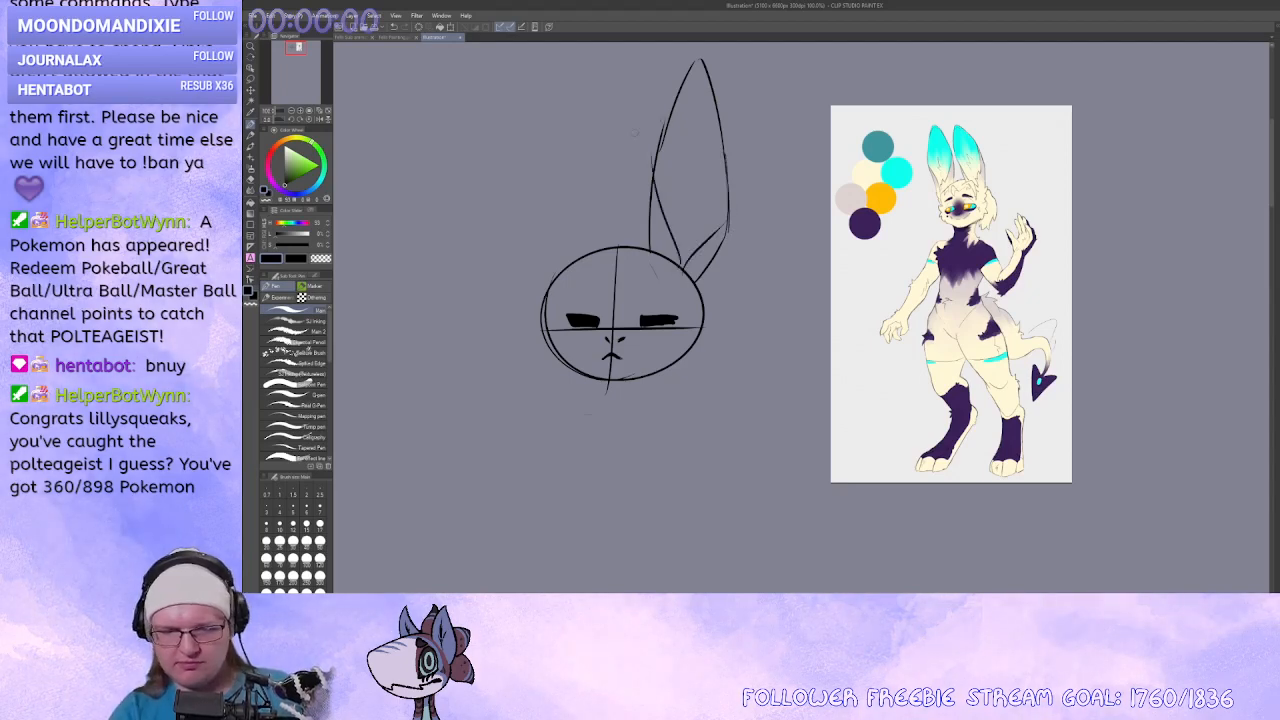
{"action": "mouse_move", "coordinate": [589, 240]}
{"action": "left_mouse_down"}
{"action": "mouse_move", "coordinate": [567, 72]}
{"action": "mouse_move", "coordinate": [521, 256]}
{"action": "left_mouse_up"}
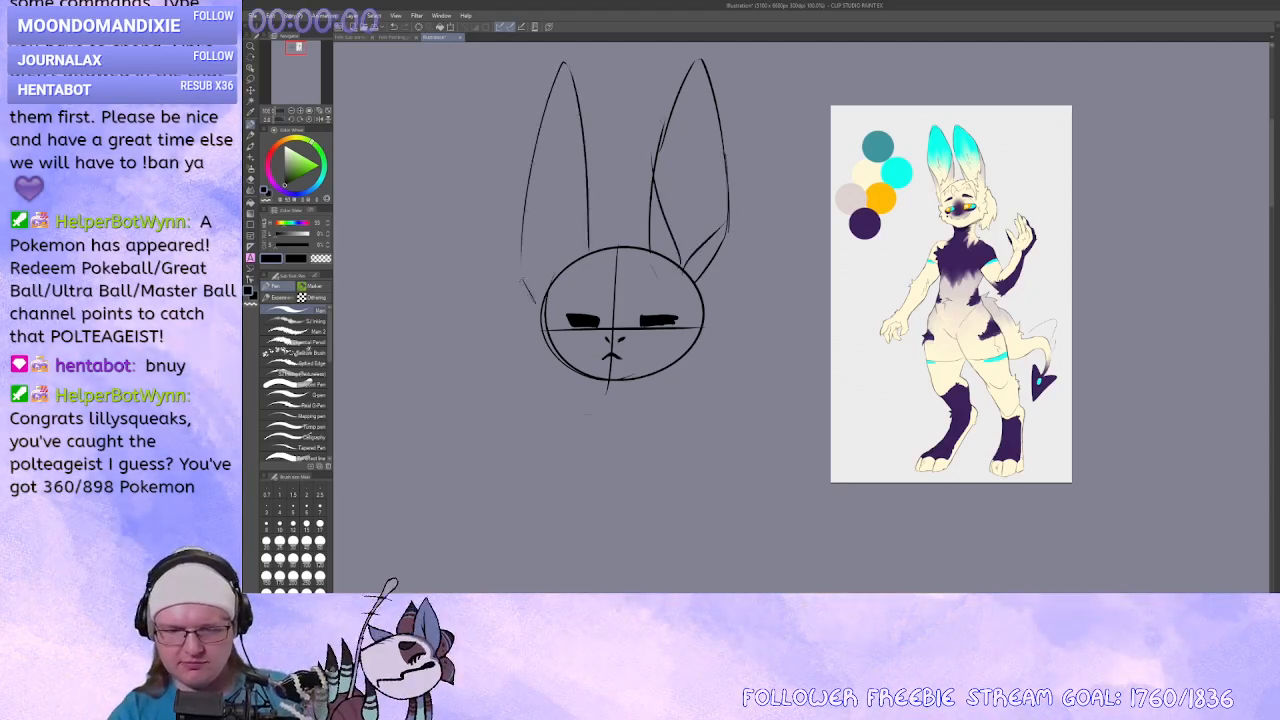
{"action": "key", "text": "ctrl+z"}
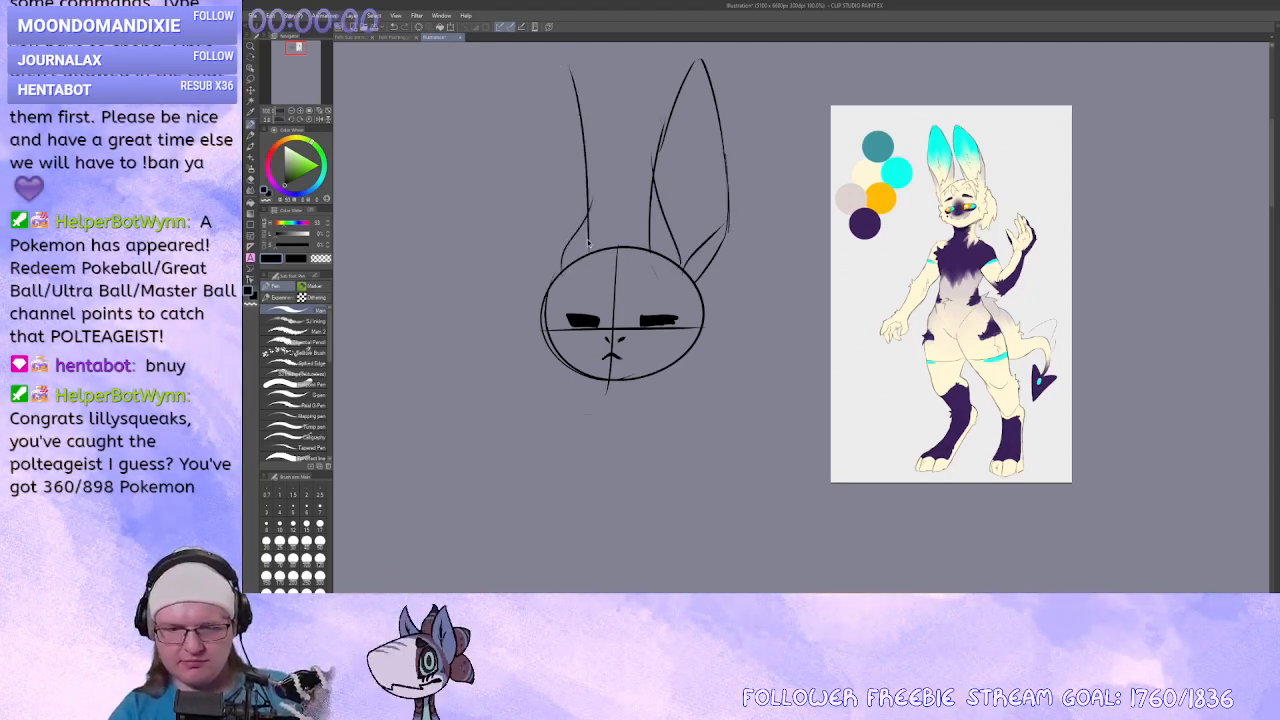
{"action": "mouse_move", "coordinate": [567, 68]}
{"action": "left_mouse_down"}
{"action": "mouse_move", "coordinate": [521, 255]}
{"action": "mouse_move", "coordinate": [545, 298]}
{"action": "left_mouse_up"}
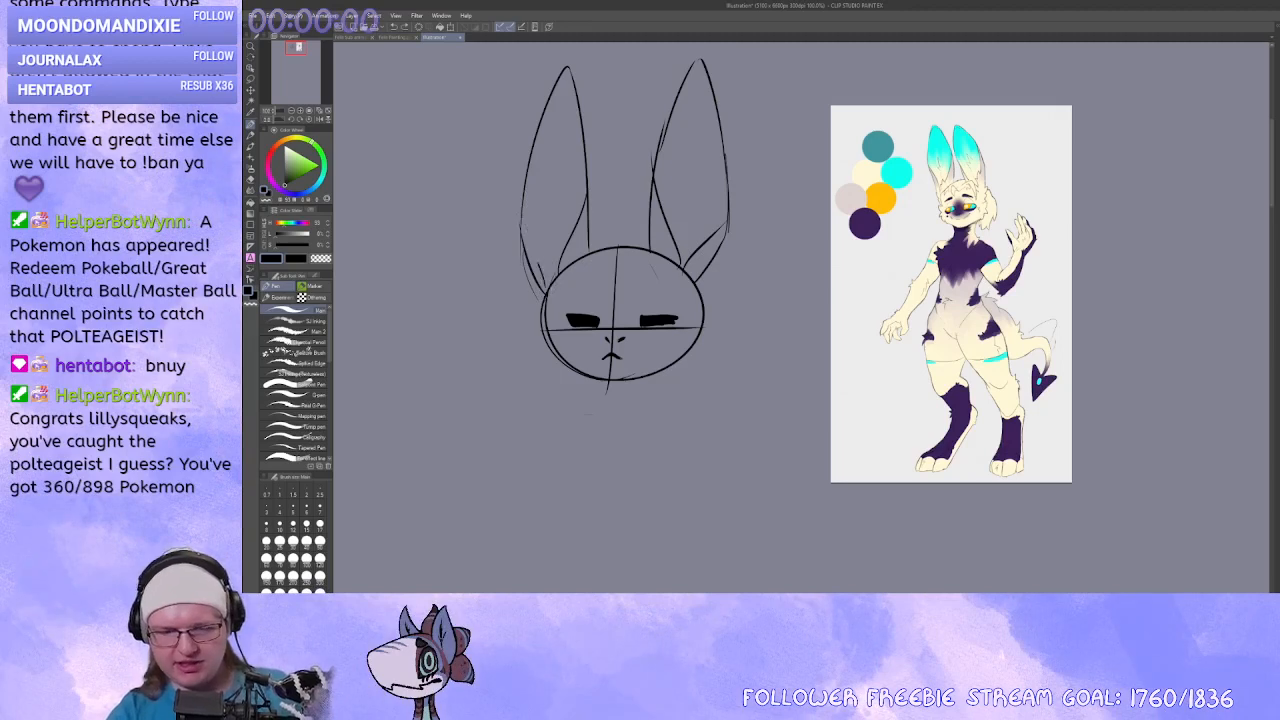
Sketch small tufts at the ear bases and a few pointed fringe strands over the forehead, redrawing the strands.
{"action": "left_click_drag", "start_coordinate": [680, 264], "coordinate": [691, 255]}
{"action": "mouse_move", "coordinate": [714, 341]}
{"action": "left_mouse_down"}
{"action": "mouse_move", "coordinate": [734, 316]}
{"action": "mouse_move", "coordinate": [721, 308]}
{"action": "left_mouse_up"}
{"action": "mouse_move", "coordinate": [645, 230]}
{"action": "left_mouse_down"}
{"action": "mouse_move", "coordinate": [681, 280]}
{"action": "mouse_move", "coordinate": [691, 238]}
{"action": "left_mouse_up"}
{"action": "key", "text": "ctrl+z"}
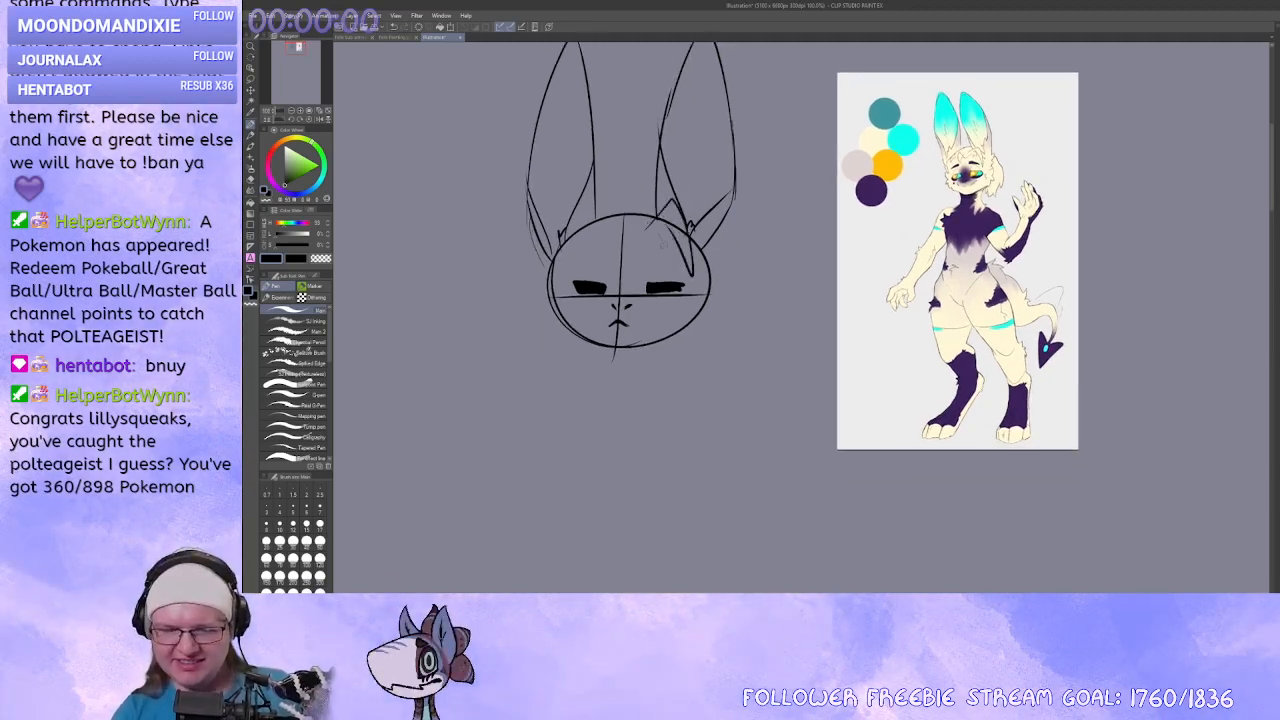
{"action": "key", "text": "ctrl+z"}
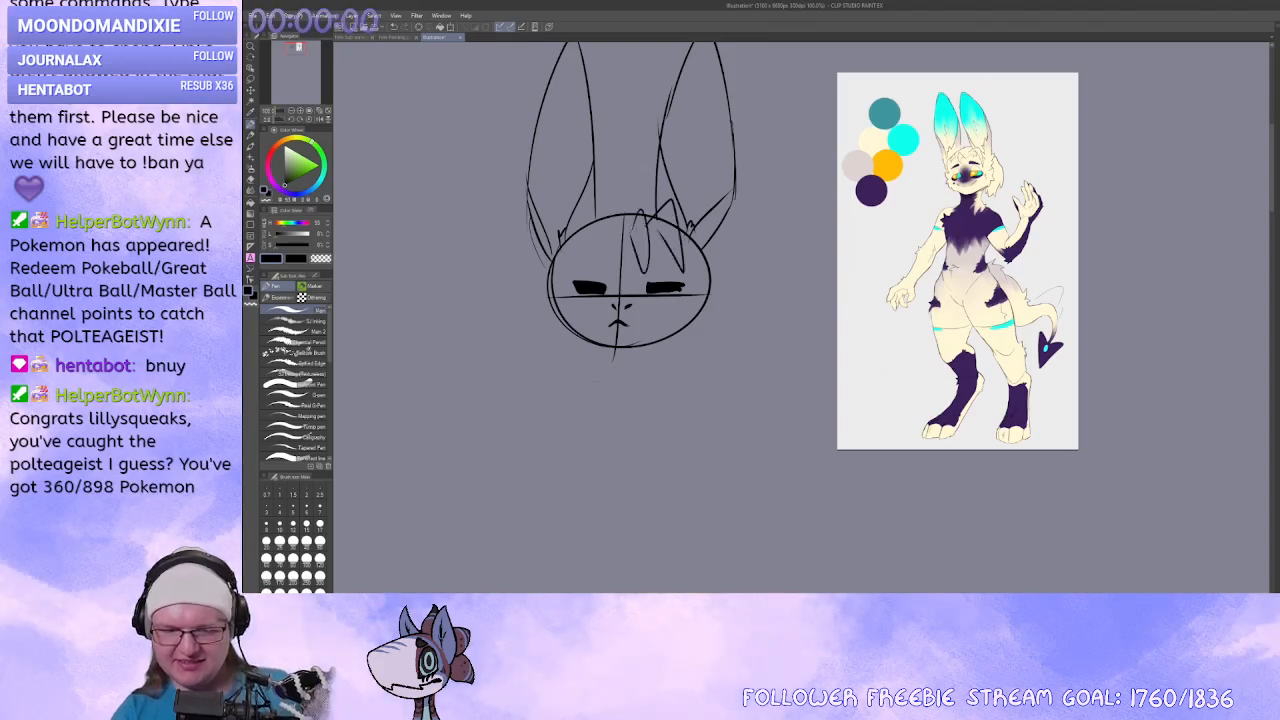
{"action": "key", "text": "ctrl+z"}
{"action": "mouse_move", "coordinate": [619, 217]}
{"action": "left_mouse_down"}
{"action": "mouse_move", "coordinate": [622, 260]}
{"action": "mouse_move", "coordinate": [635, 245]}
{"action": "mouse_move", "coordinate": [684, 261]}
{"action": "left_mouse_up"}
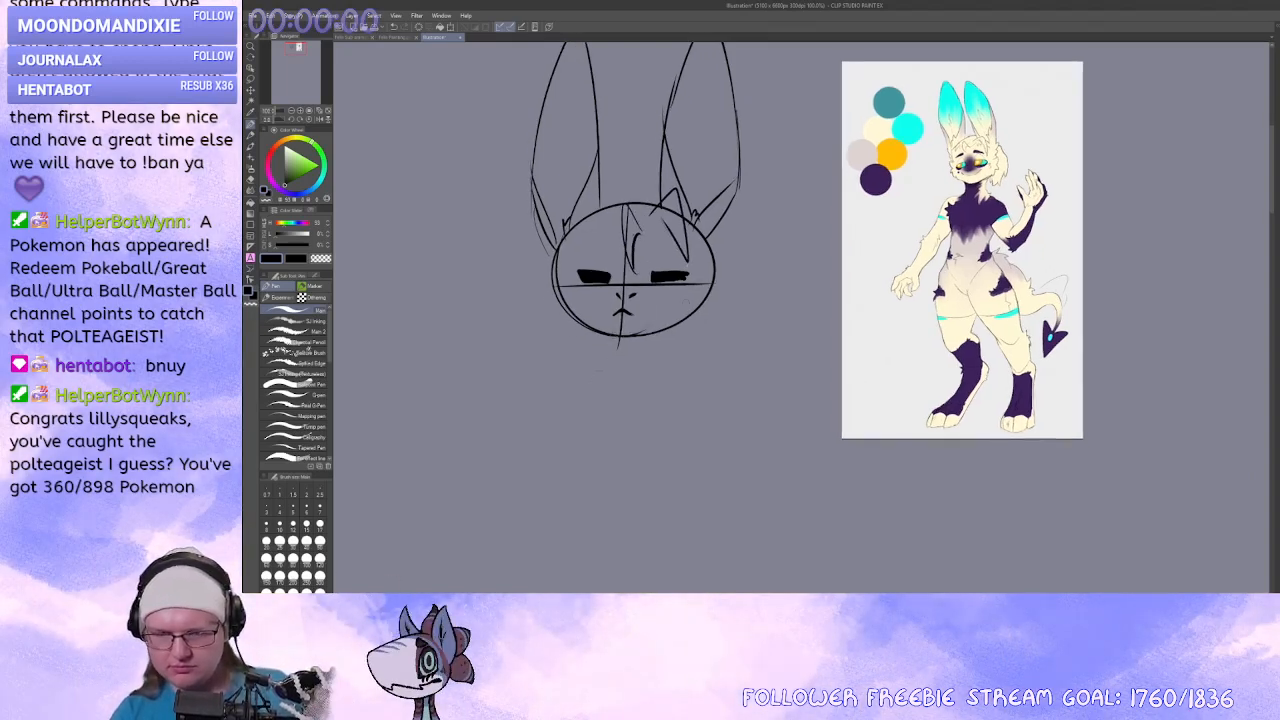
Sketch fluffy cheek tufts on both sides of the head and a wider jaw line joining them.
{"action": "mouse_move", "coordinate": [553, 262]}
{"action": "left_mouse_down"}
{"action": "mouse_move", "coordinate": [548, 302]}
{"action": "mouse_move", "coordinate": [618, 336]}
{"action": "left_mouse_up"}
{"action": "key", "text": "ctrl+z"}
{"action": "left_click_drag", "start_coordinate": [546, 302], "coordinate": [584, 326]}
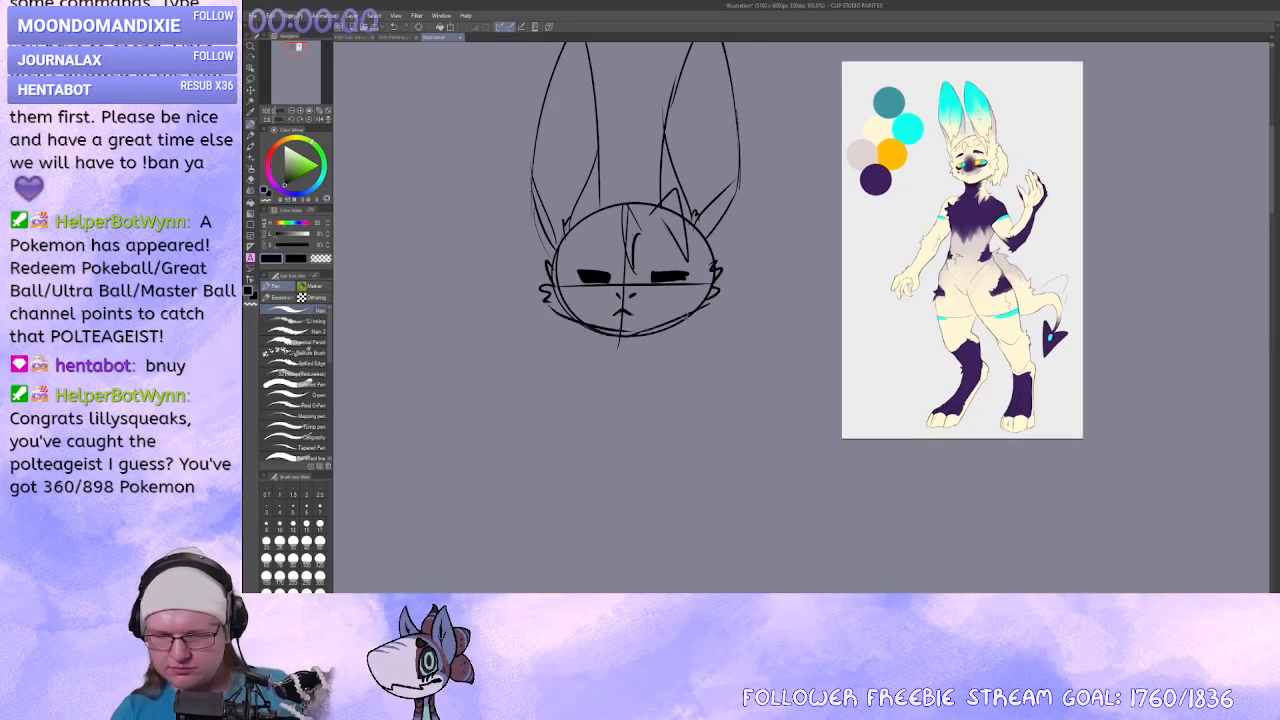
{"action": "left_click_drag", "start_coordinate": [662, 320], "coordinate": [667, 350]}
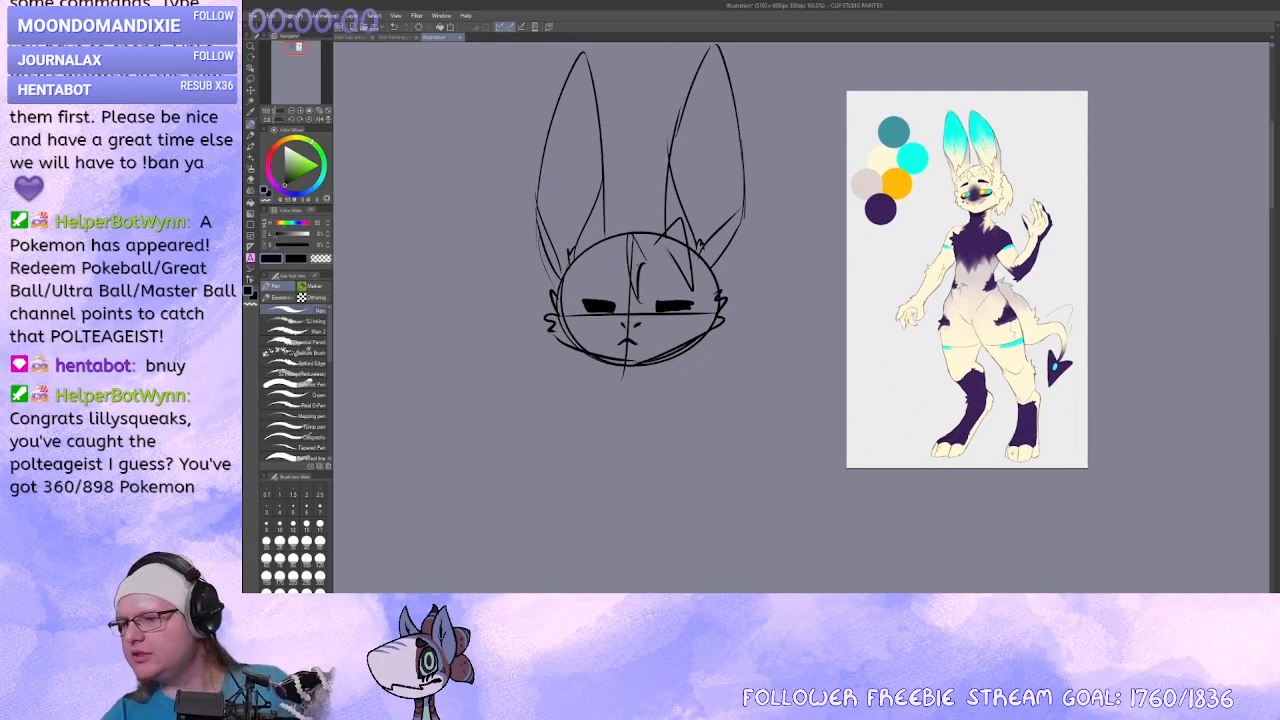
Fade the rough head sketch and place a vertical symmetry ruler through the centre of the face for inking.
{"action": "left_click_drag", "start_coordinate": [595, 302], "coordinate": [585, 288]}
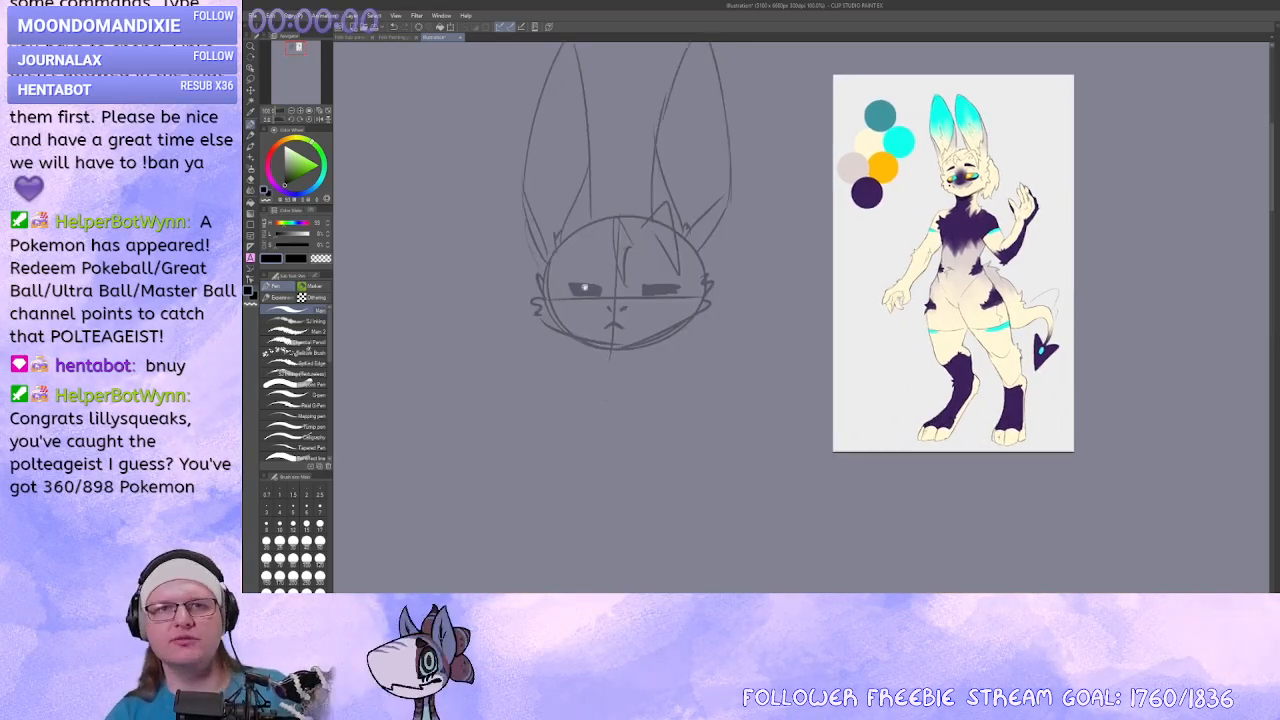
{"action": "scroll", "coordinate": [661, 295], "scroll_direction": "up", "scroll_amount": 3}
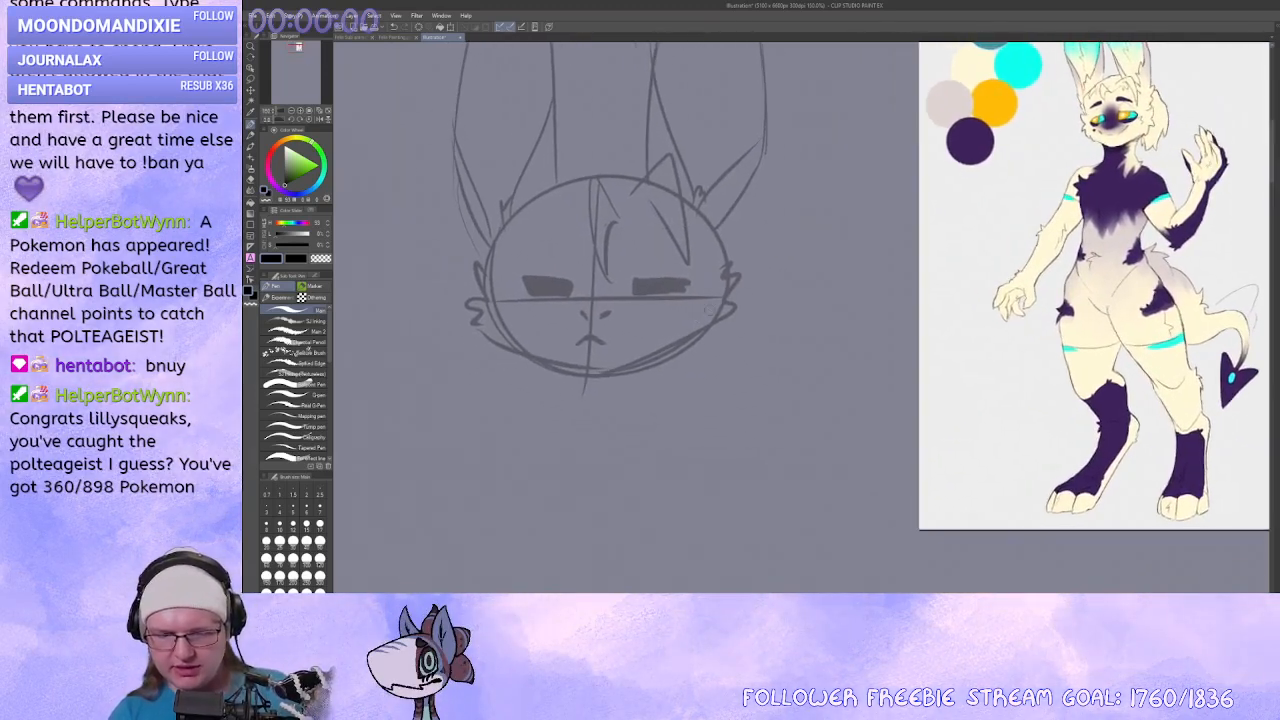
{"action": "left_click_drag", "start_coordinate": [637, 298], "coordinate": [654, 376]}
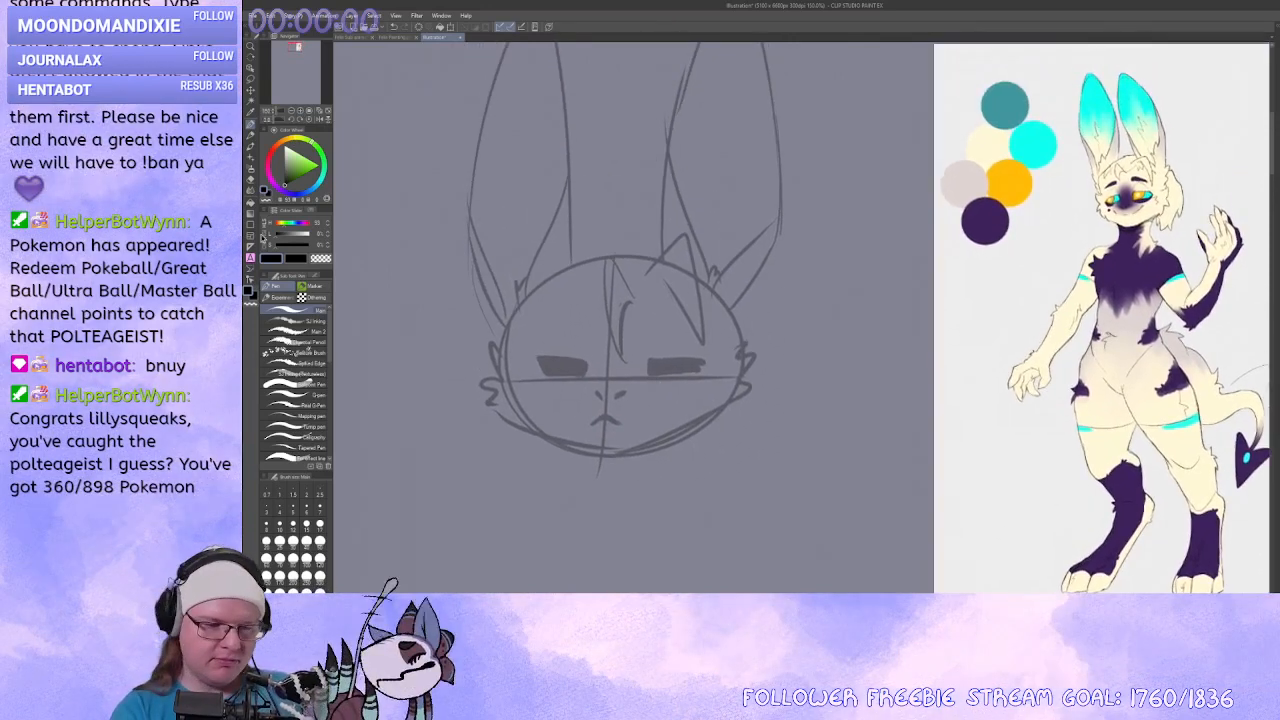
{"action": "left_click", "coordinate": [253, 248]}
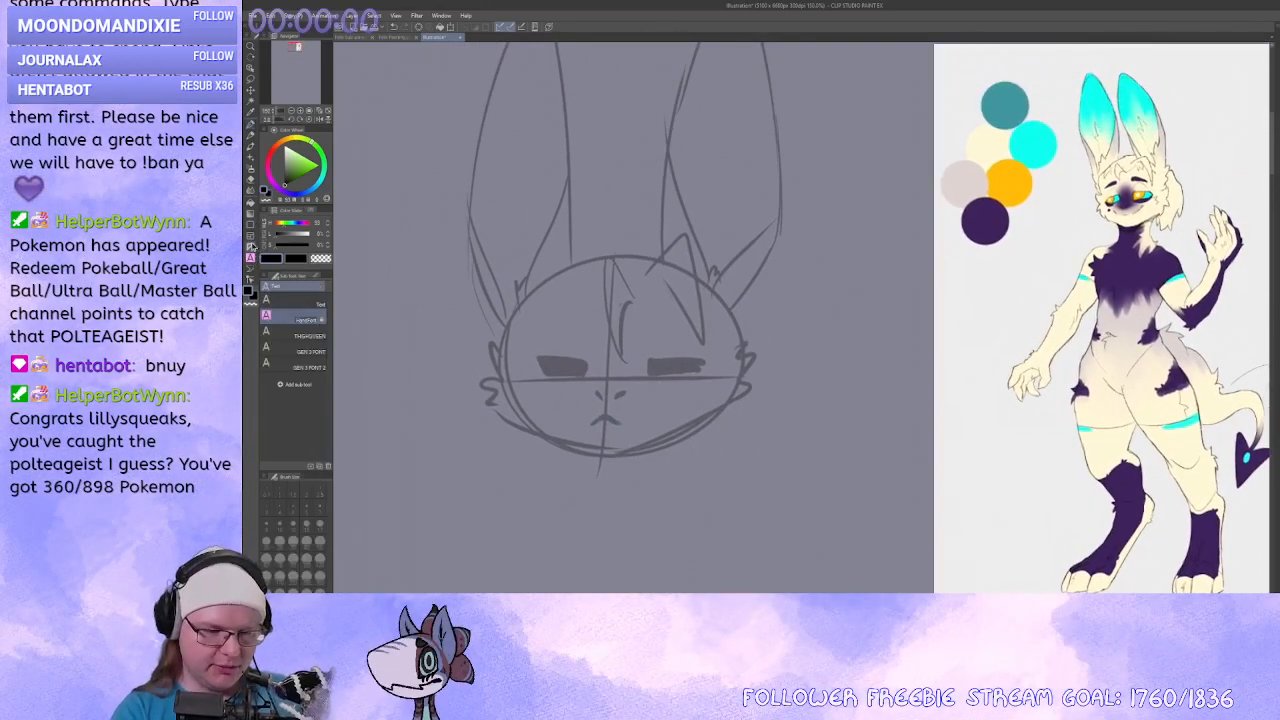
{"action": "left_click", "coordinate": [308, 304]}
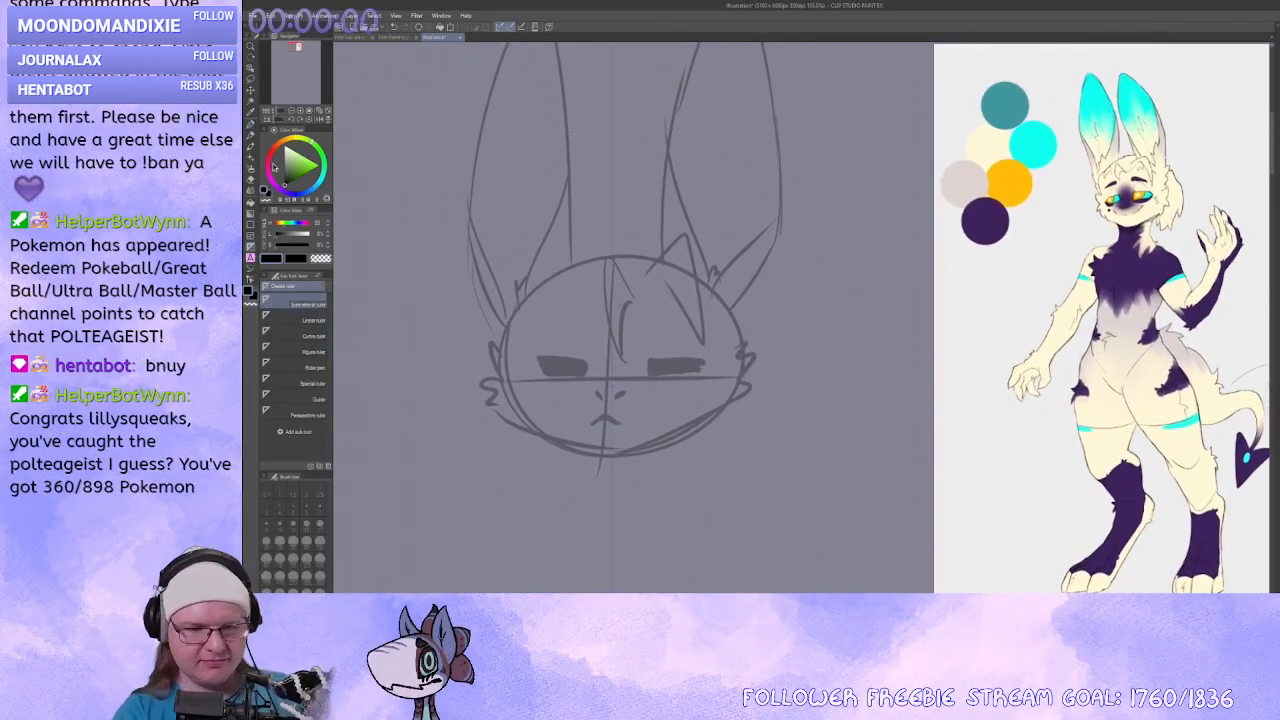
{"action": "left_click", "coordinate": [251, 125]}
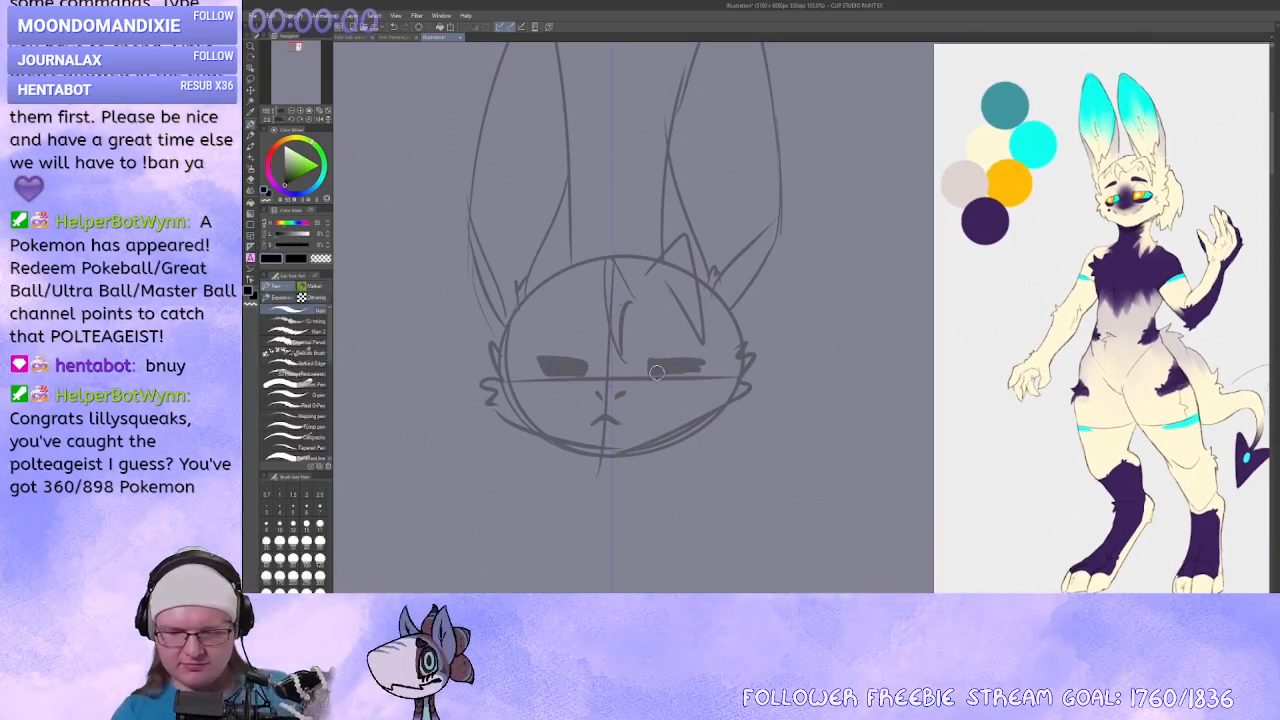
Ink mirrored half-closed eyes, the nose marks and a small downturned mouth in black over the faded sketch.
{"action": "mouse_move", "coordinate": [648, 369]}
{"action": "left_mouse_down"}
{"action": "mouse_move", "coordinate": [698, 361]}
{"action": "mouse_move", "coordinate": [648, 368]}
{"action": "mouse_move", "coordinate": [698, 361]}
{"action": "mouse_move", "coordinate": [649, 370]}
{"action": "mouse_move", "coordinate": [697, 366]}
{"action": "mouse_move", "coordinate": [652, 370]}
{"action": "mouse_move", "coordinate": [690, 368]}
{"action": "mouse_move", "coordinate": [653, 384]}
{"action": "mouse_move", "coordinate": [696, 374]}
{"action": "mouse_move", "coordinate": [704, 364]}
{"action": "mouse_move", "coordinate": [681, 383]}
{"action": "mouse_move", "coordinate": [700, 360]}
{"action": "mouse_move", "coordinate": [680, 385]}
{"action": "mouse_move", "coordinate": [688, 319]}
{"action": "left_mouse_up"}
{"action": "key", "text": "ctrl+z"}
{"action": "key", "text": "c"}
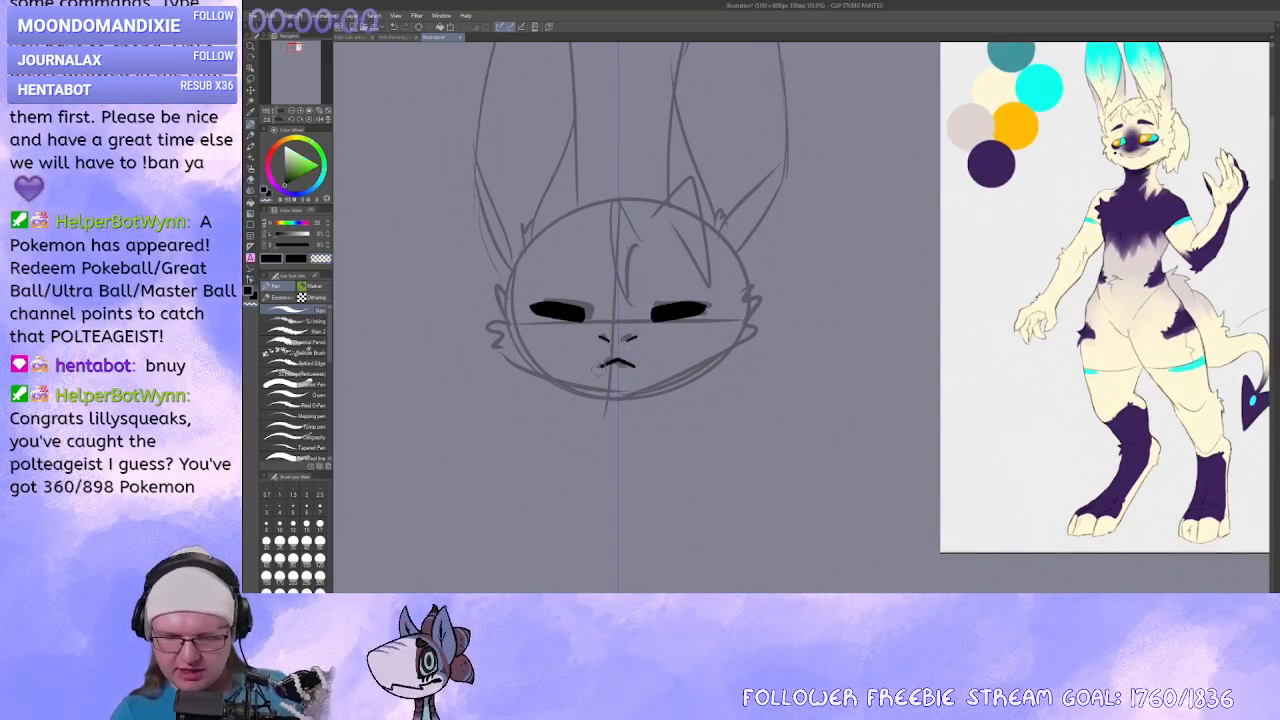
{"action": "left_click_drag", "start_coordinate": [612, 366], "coordinate": [606, 344]}
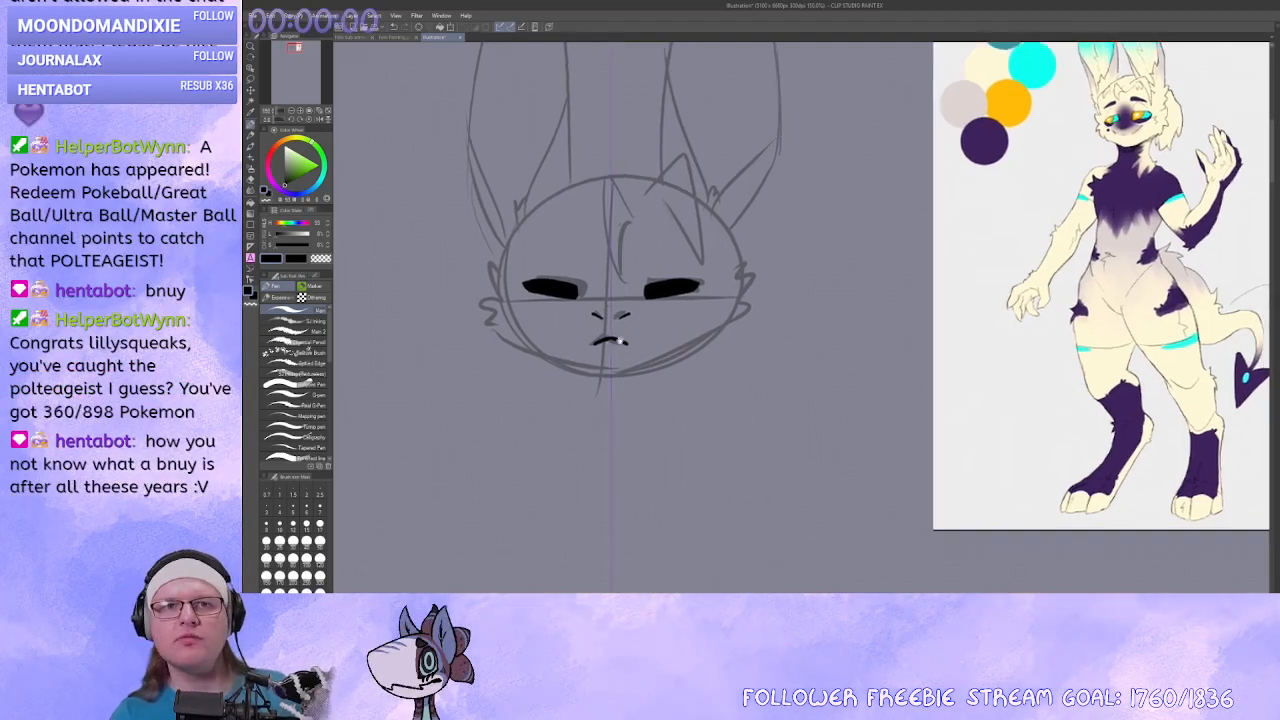
{"action": "left_click_drag", "start_coordinate": [766, 417], "coordinate": [762, 427]}
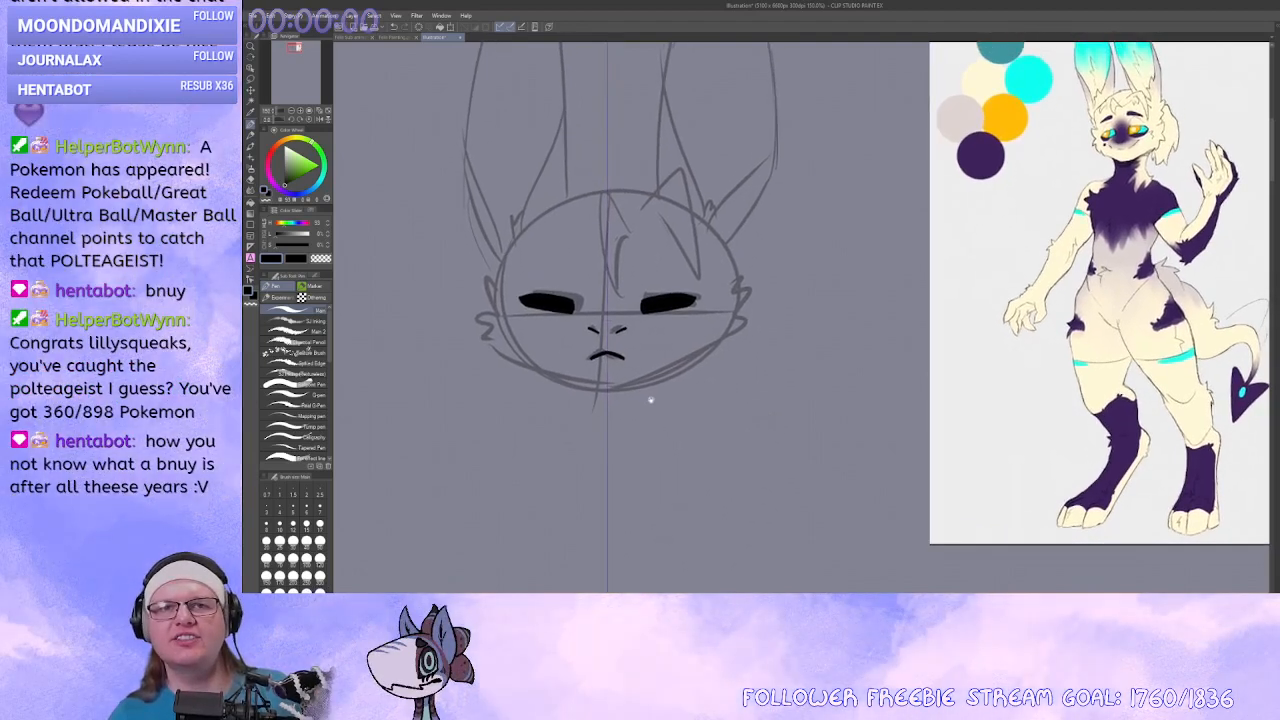
Ink the mirrored chin curve and rounded cheek tufts, redrawing the tufts until they join the jaw line.
{"action": "mouse_move", "coordinate": [607, 383]}
{"action": "left_mouse_down"}
{"action": "mouse_move", "coordinate": [698, 360]}
{"action": "mouse_move", "coordinate": [620, 390]}
{"action": "mouse_move", "coordinate": [642, 385]}
{"action": "left_mouse_up"}
{"action": "key", "text": "ctrl+z"}
{"action": "mouse_move", "coordinate": [721, 318]}
{"action": "left_mouse_down"}
{"action": "mouse_move", "coordinate": [733, 312]}
{"action": "mouse_move", "coordinate": [736, 335]}
{"action": "mouse_move", "coordinate": [718, 355]}
{"action": "left_mouse_up"}
{"action": "key", "text": "ctrl+z"}
{"action": "key", "text": "ctrl+z"}
{"action": "key", "text": "ctrl+z"}
{"action": "key", "text": "ctrl+z"}
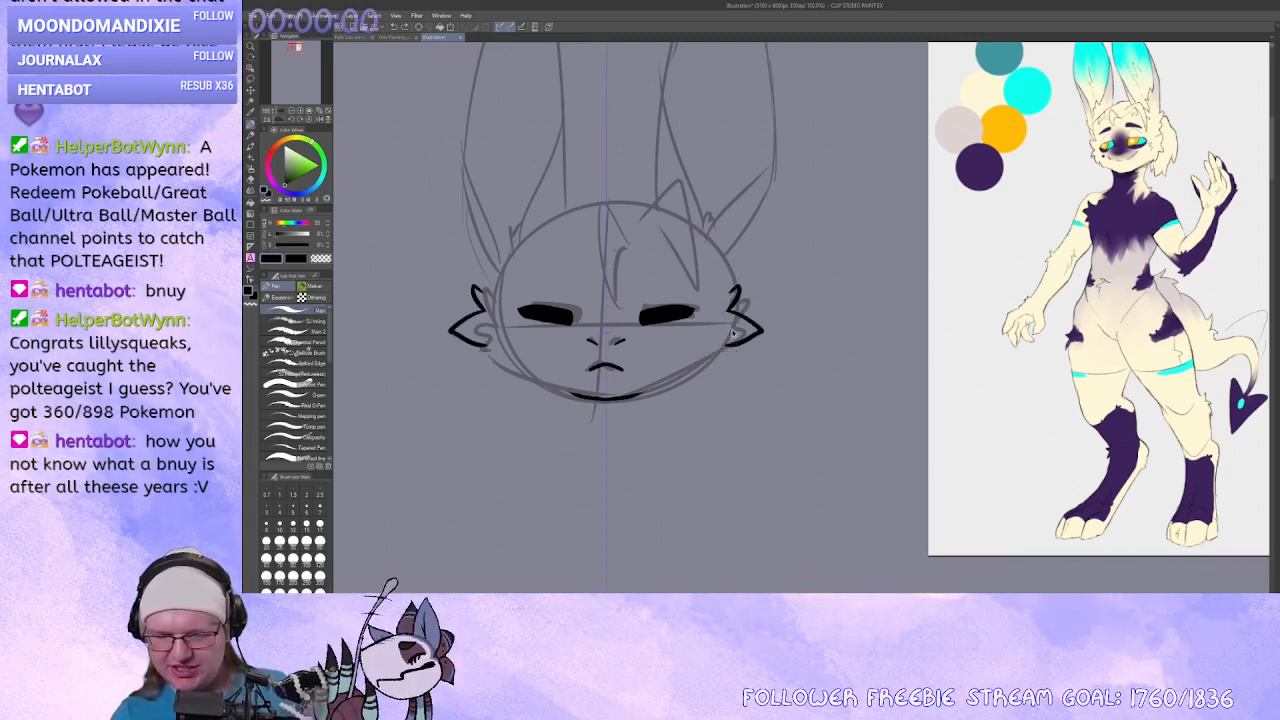
{"action": "key", "text": "ctrl+z"}
{"action": "mouse_move", "coordinate": [730, 309]}
{"action": "left_mouse_down"}
{"action": "mouse_move", "coordinate": [746, 305]}
{"action": "mouse_move", "coordinate": [729, 345]}
{"action": "left_mouse_up"}
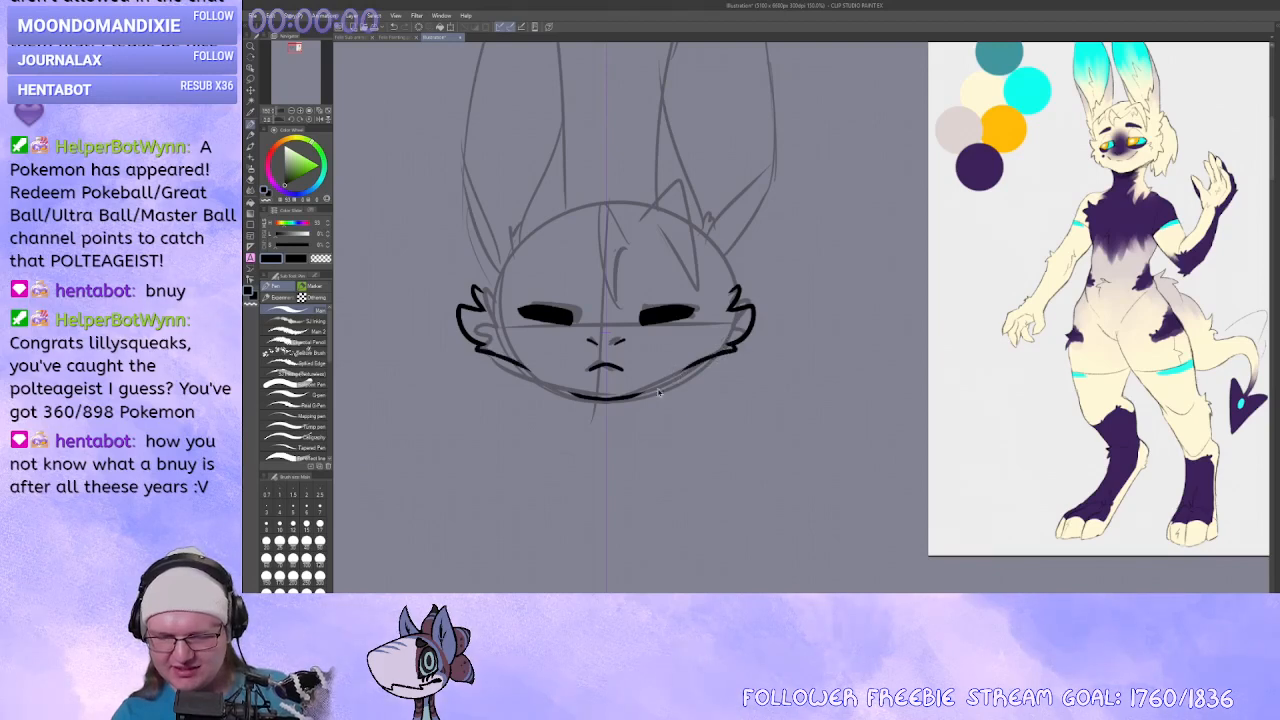
{"action": "key", "text": "ctrl+z"}
{"action": "mouse_move", "coordinate": [640, 397]}
{"action": "left_mouse_down"}
{"action": "mouse_move", "coordinate": [735, 342]}
{"action": "mouse_move", "coordinate": [731, 357]}
{"action": "mouse_move", "coordinate": [703, 333]}
{"action": "mouse_move", "coordinate": [661, 339]}
{"action": "mouse_move", "coordinate": [700, 317]}
{"action": "left_mouse_up"}
Erase the lower part of the solid black eyes to leave thin, tapered eyelid shapes.
{"action": "key", "text": "c"}
{"action": "key", "text": "c"}
{"action": "key", "text": "c"}
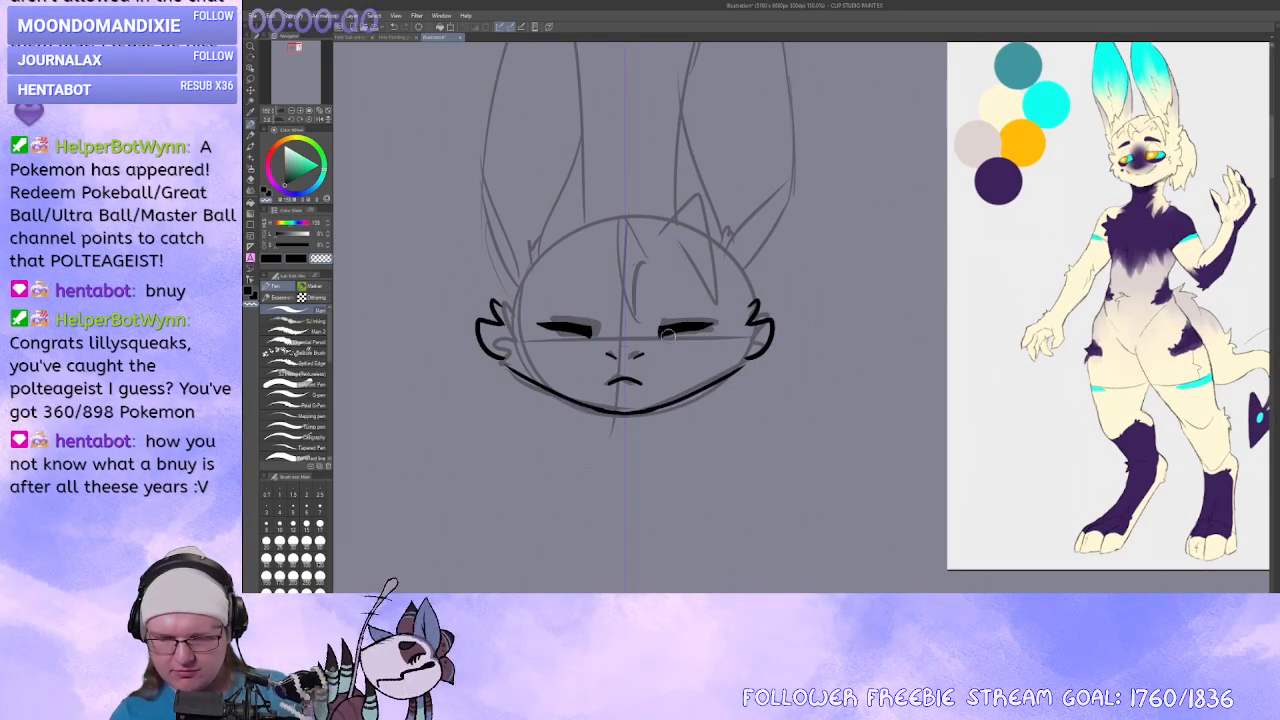
{"action": "key", "text": "c"}
{"action": "key", "text": "x"}
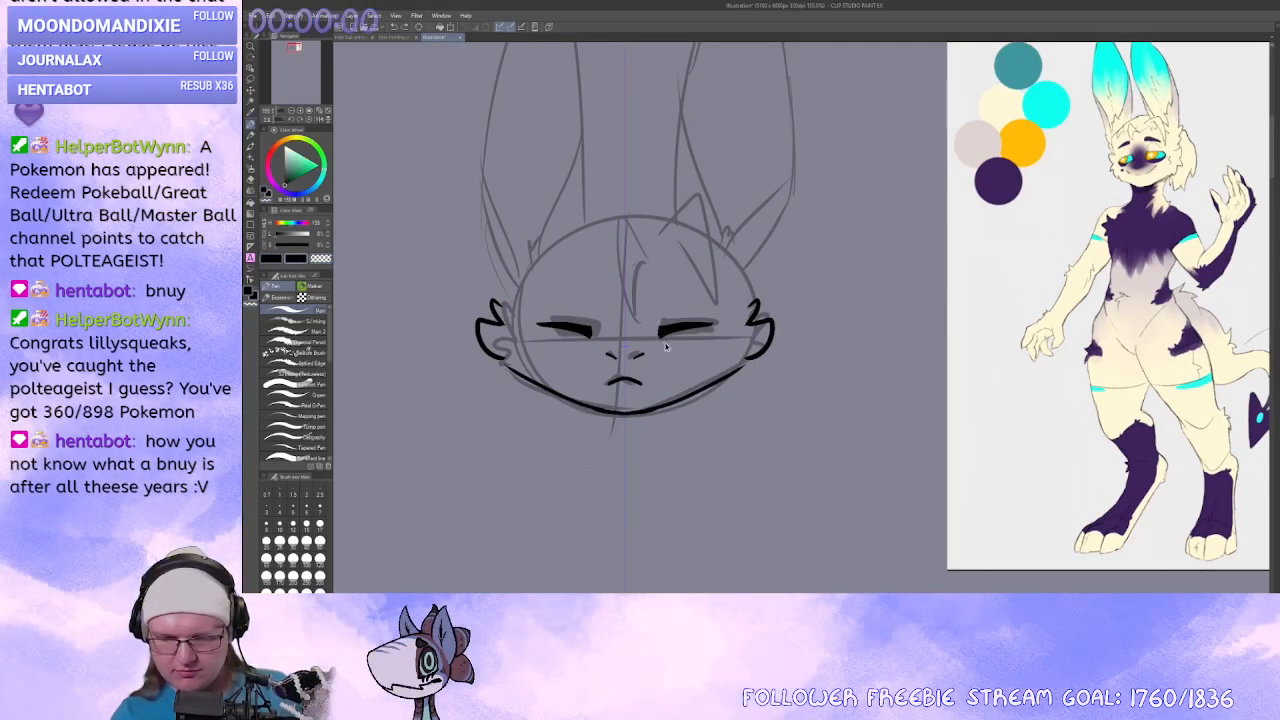
{"action": "mouse_move", "coordinate": [664, 335]}
{"action": "left_mouse_down"}
{"action": "mouse_move", "coordinate": [708, 329]}
{"action": "mouse_move", "coordinate": [681, 338]}
{"action": "mouse_move", "coordinate": [645, 384]}
{"action": "left_mouse_up"}
Ink the tall mirrored ears with their inner folds and furry bases, redrawing the outlines until they are clean.
{"action": "mouse_move", "coordinate": [658, 272]}
{"action": "left_mouse_down"}
{"action": "mouse_move", "coordinate": [611, 406]}
{"action": "mouse_move", "coordinate": [606, 286]}
{"action": "mouse_move", "coordinate": [678, 124]}
{"action": "mouse_move", "coordinate": [607, 412]}
{"action": "mouse_move", "coordinate": [598, 346]}
{"action": "left_mouse_up"}
{"action": "key", "text": "ctrl+z"}
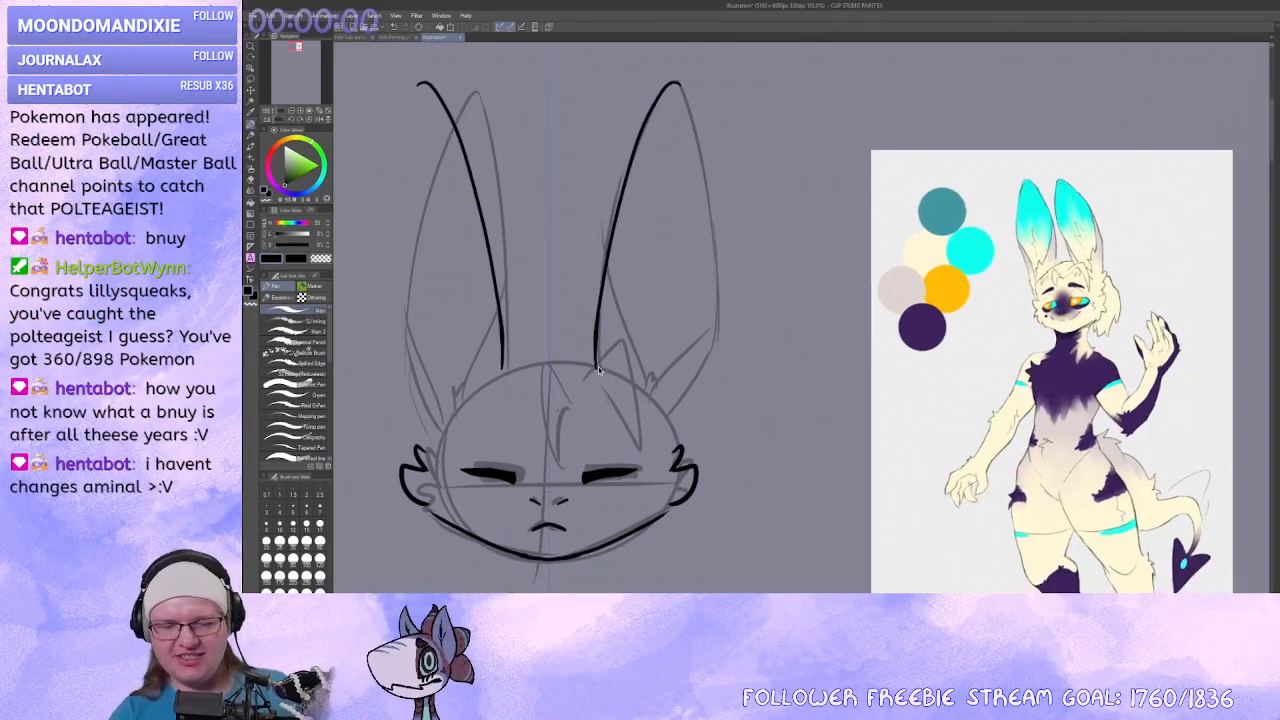
{"action": "left_click_drag", "start_coordinate": [611, 232], "coordinate": [640, 376]}
{"action": "key", "text": "ctrl+z"}
{"action": "mouse_move", "coordinate": [611, 238]}
{"action": "left_mouse_down"}
{"action": "mouse_move", "coordinate": [653, 382]}
{"action": "mouse_move", "coordinate": [665, 374]}
{"action": "left_mouse_up"}
{"action": "left_click_drag", "start_coordinate": [655, 392], "coordinate": [717, 317]}
{"action": "mouse_move", "coordinate": [683, 90]}
{"action": "left_mouse_down"}
{"action": "mouse_move", "coordinate": [716, 330]}
{"action": "mouse_move", "coordinate": [674, 422]}
{"action": "mouse_move", "coordinate": [700, 347]}
{"action": "mouse_move", "coordinate": [699, 377]}
{"action": "mouse_move", "coordinate": [714, 373]}
{"action": "left_mouse_up"}
{"action": "key", "text": "ctrl+z"}
{"action": "key", "text": "ctrl+z"}
Ink jagged, mirrored fur tufts along the sides of the head between the ears and cheeks.
{"action": "left_click_drag", "start_coordinate": [562, 292], "coordinate": [586, 308]}
{"action": "mouse_move", "coordinate": [673, 402]}
{"action": "left_mouse_down"}
{"action": "mouse_move", "coordinate": [688, 336]}
{"action": "mouse_move", "coordinate": [667, 325]}
{"action": "mouse_move", "coordinate": [692, 321]}
{"action": "mouse_move", "coordinate": [699, 237]}
{"action": "left_mouse_up"}
{"action": "key", "text": "ctrl+z"}
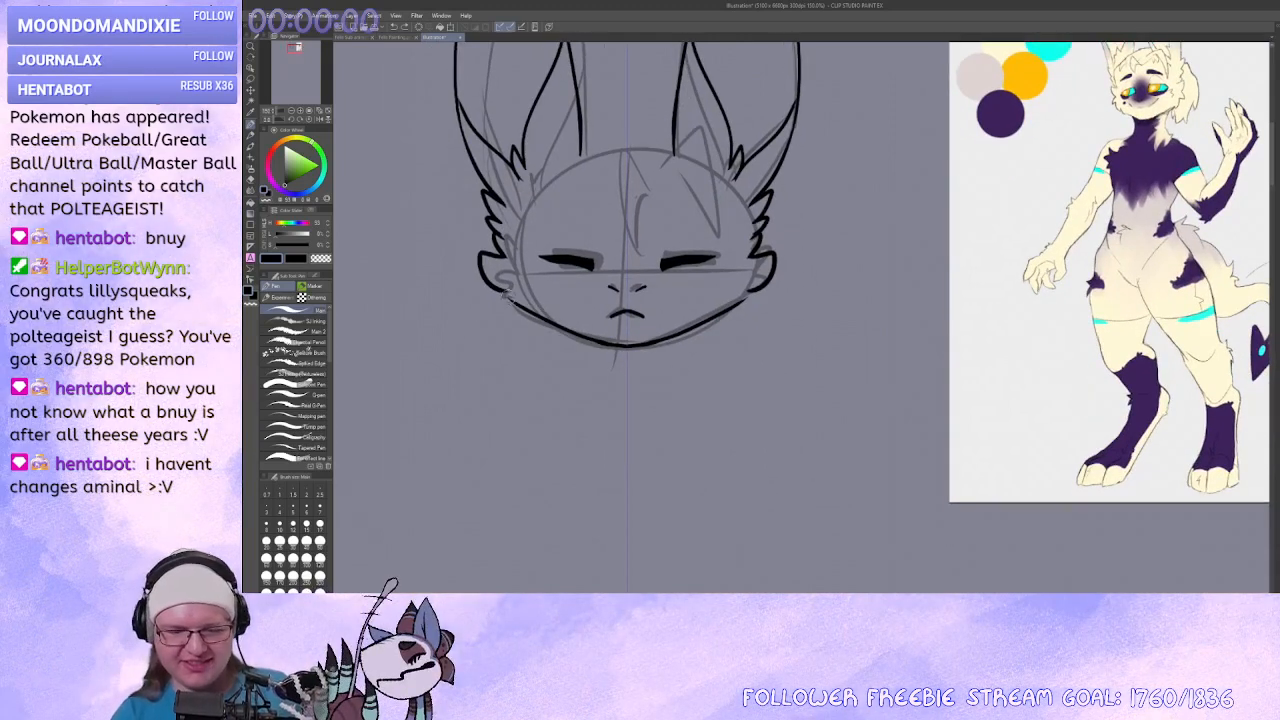
{"action": "left_click_drag", "start_coordinate": [755, 288], "coordinate": [667, 335]}
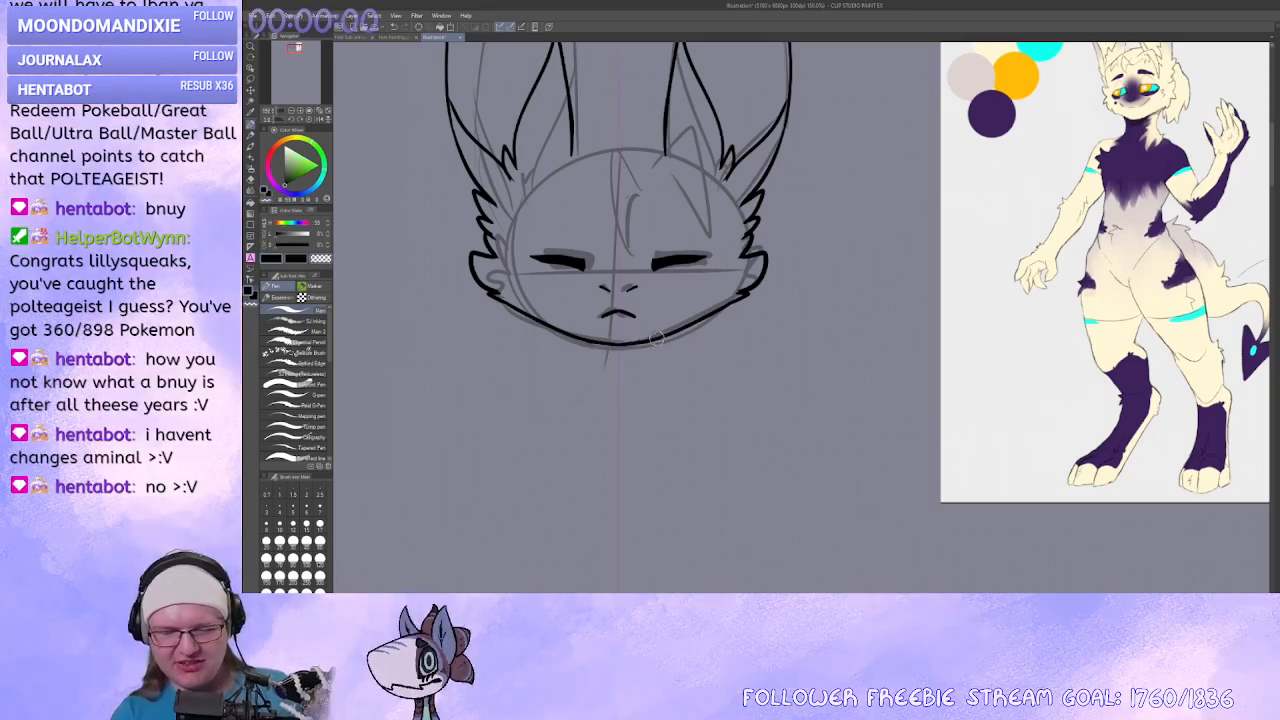
{"action": "left_click_drag", "start_coordinate": [655, 343], "coordinate": [625, 355]}
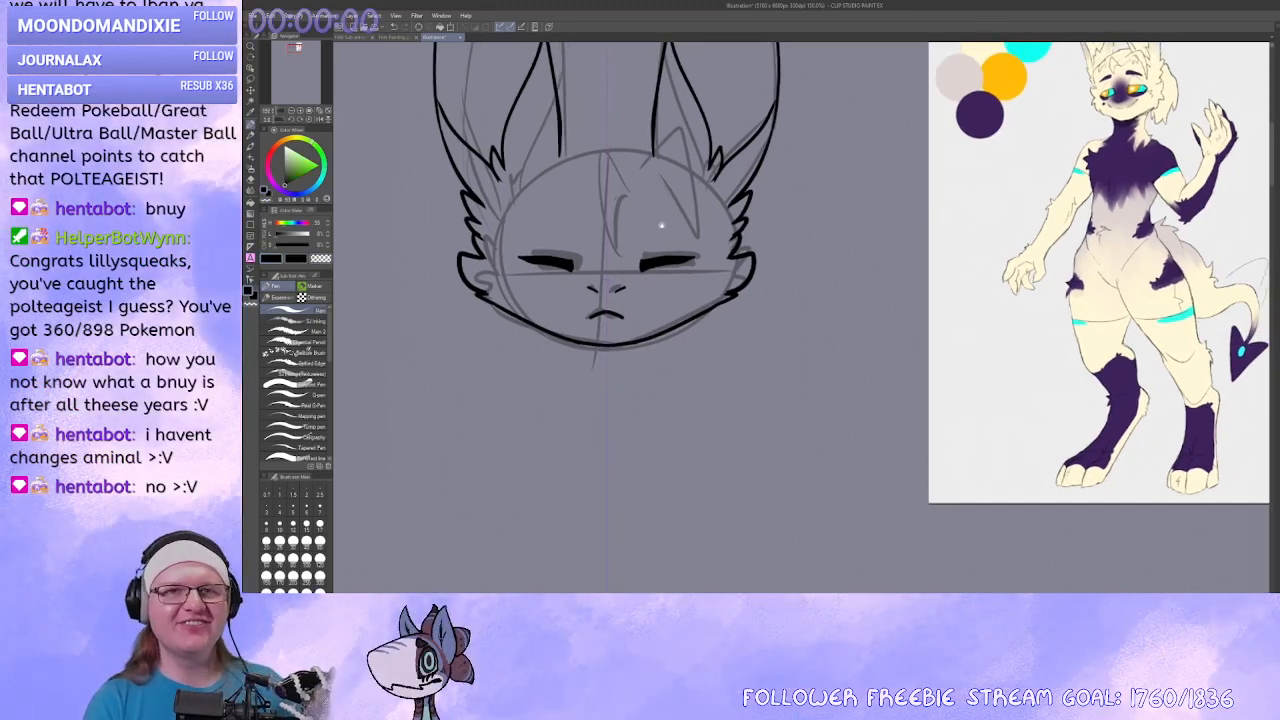
{"action": "mouse_move", "coordinate": [702, 276]}
{"action": "left_mouse_down"}
{"action": "mouse_move", "coordinate": [706, 266]}
{"action": "mouse_move", "coordinate": [709, 306]}
{"action": "left_mouse_up"}
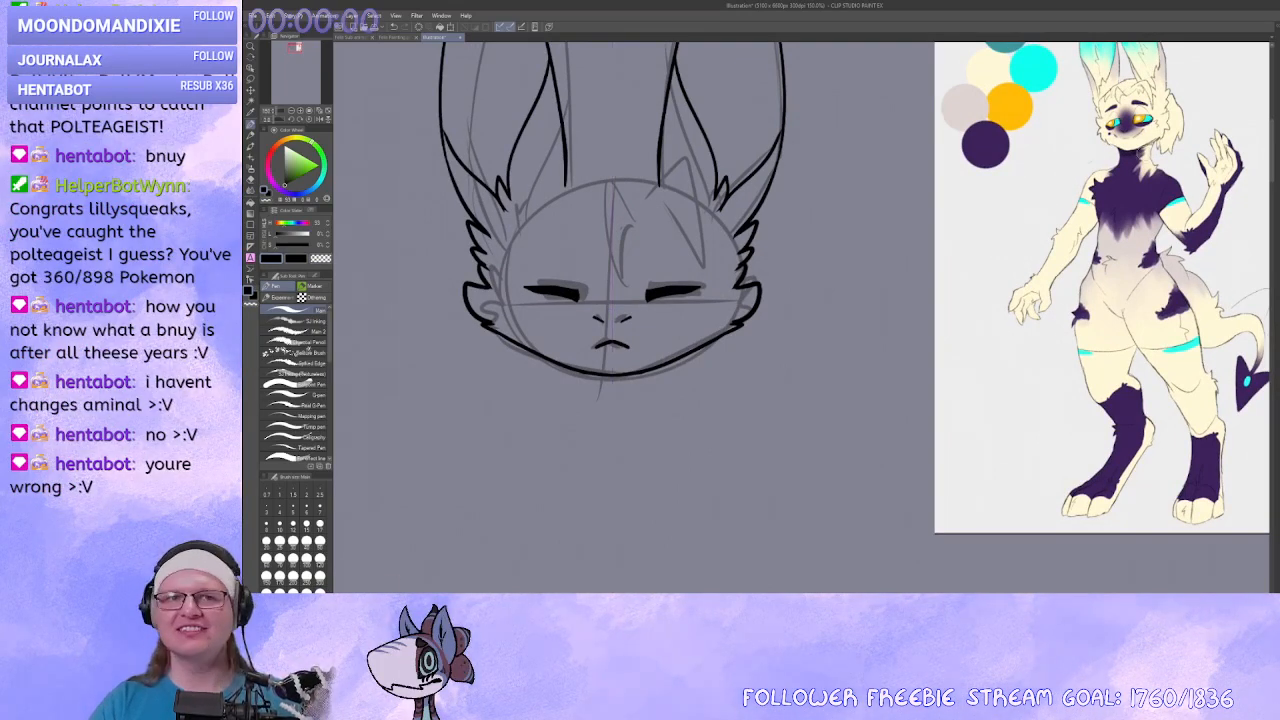
Ink the peaked, curved fringe strand beneath the right-hand ear without mirroring, redrawing it until it tapers cleanly.
{"action": "left_click_drag", "start_coordinate": [668, 259], "coordinate": [666, 260]}
{"action": "mouse_move", "coordinate": [641, 217]}
{"action": "left_mouse_down"}
{"action": "mouse_move", "coordinate": [646, 243]}
{"action": "mouse_move", "coordinate": [702, 273]}
{"action": "mouse_move", "coordinate": [665, 223]}
{"action": "mouse_move", "coordinate": [703, 284]}
{"action": "mouse_move", "coordinate": [670, 231]}
{"action": "mouse_move", "coordinate": [617, 236]}
{"action": "mouse_move", "coordinate": [636, 233]}
{"action": "left_mouse_up"}
{"action": "key", "text": "ctrl+z"}
{"action": "mouse_move", "coordinate": [651, 245]}
{"action": "left_mouse_down"}
{"action": "mouse_move", "coordinate": [663, 250]}
{"action": "mouse_move", "coordinate": [628, 196]}
{"action": "mouse_move", "coordinate": [646, 233]}
{"action": "mouse_move", "coordinate": [700, 197]}
{"action": "mouse_move", "coordinate": [718, 288]}
{"action": "mouse_move", "coordinate": [683, 223]}
{"action": "left_mouse_up"}
{"action": "key", "text": "ctrl+z"}
{"action": "key", "text": "ctrl+z"}
{"action": "key", "text": "ctrl+z"}
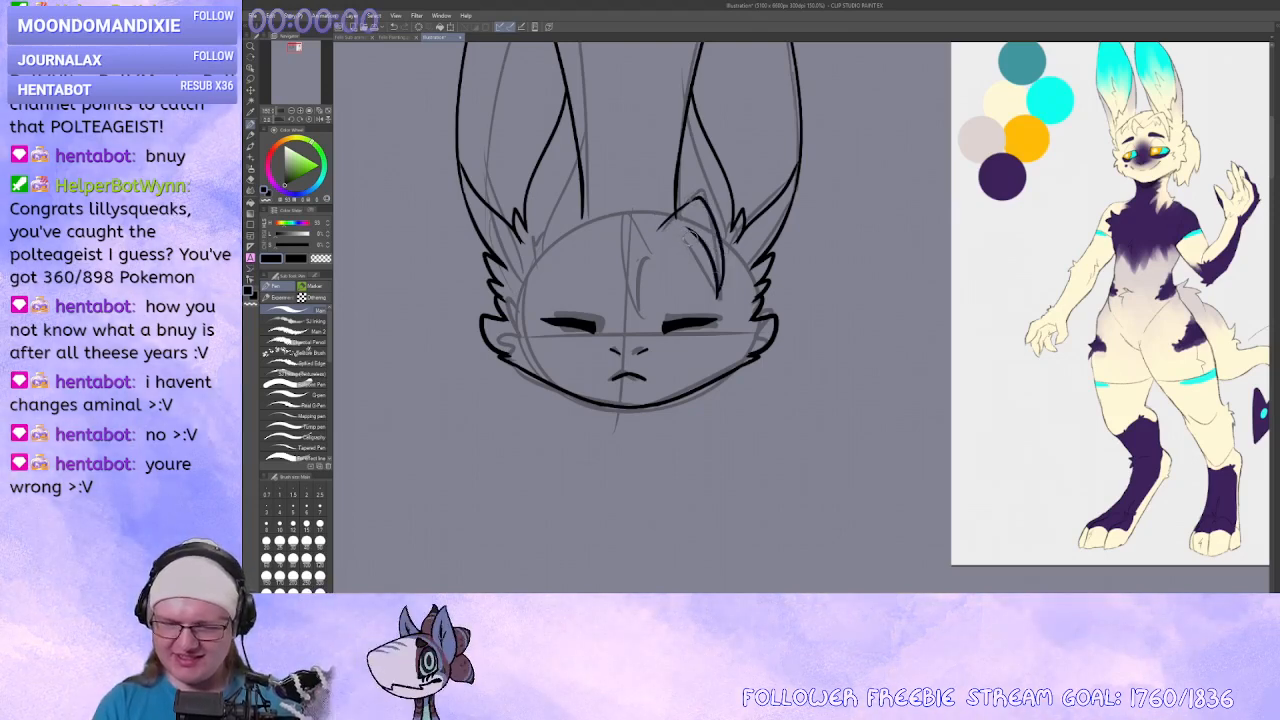
{"action": "key", "text": "ctrl+z"}
{"action": "mouse_move", "coordinate": [719, 296]}
{"action": "left_mouse_down"}
{"action": "mouse_move", "coordinate": [685, 232]}
{"action": "mouse_move", "coordinate": [715, 264]}
{"action": "mouse_move", "coordinate": [676, 212]}
{"action": "mouse_move", "coordinate": [592, 199]}
{"action": "mouse_move", "coordinate": [614, 234]}
{"action": "mouse_move", "coordinate": [626, 322]}
{"action": "left_mouse_up"}
Ink the jagged hairline between the ears, the long central fringe strand and a short strand on its left.
{"action": "key", "text": "ctrl+z"}
{"action": "key", "text": "c"}
{"action": "key", "text": "c"}
{"action": "left_click_drag", "start_coordinate": [634, 248], "coordinate": [629, 318]}
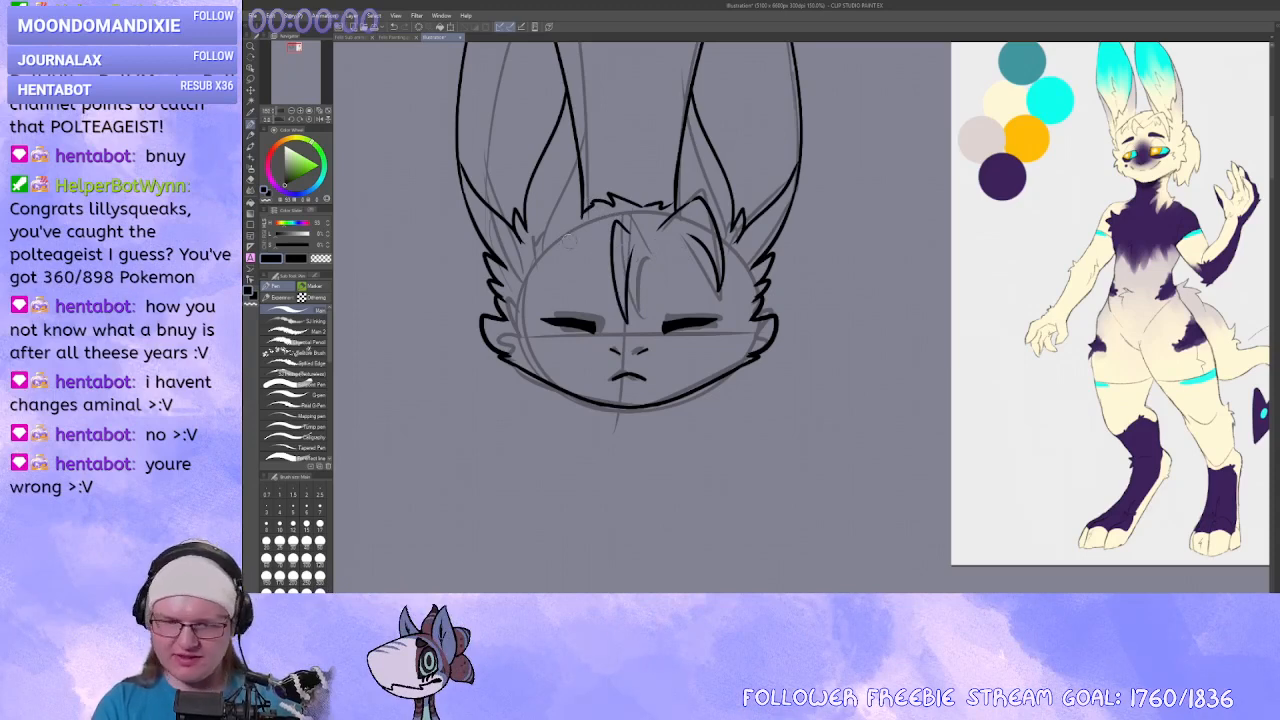
{"action": "mouse_move", "coordinate": [583, 233]}
{"action": "left_mouse_down"}
{"action": "mouse_move", "coordinate": [559, 279]}
{"action": "mouse_move", "coordinate": [574, 253]}
{"action": "left_mouse_up"}
{"action": "left_click_drag", "start_coordinate": [585, 256], "coordinate": [592, 248]}
{"action": "left_click_drag", "start_coordinate": [758, 291], "coordinate": [754, 265]}
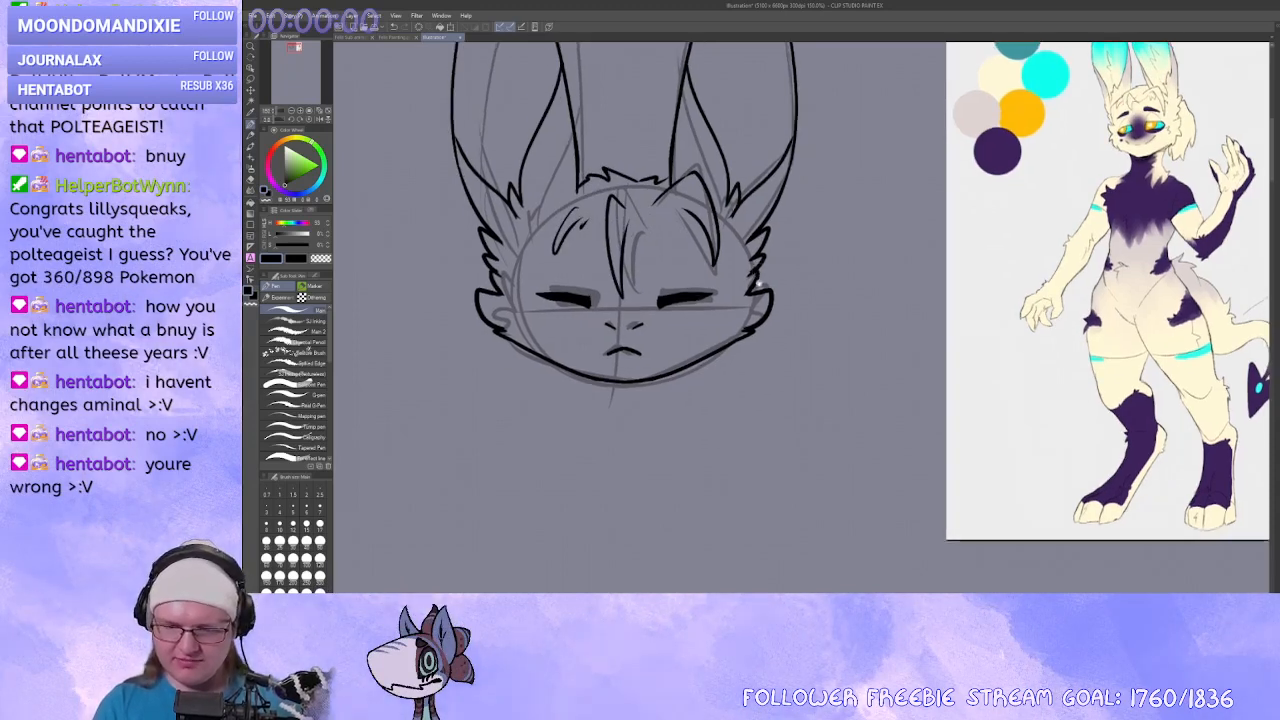
{"action": "left_click_drag", "start_coordinate": [641, 417], "coordinate": [644, 240]}
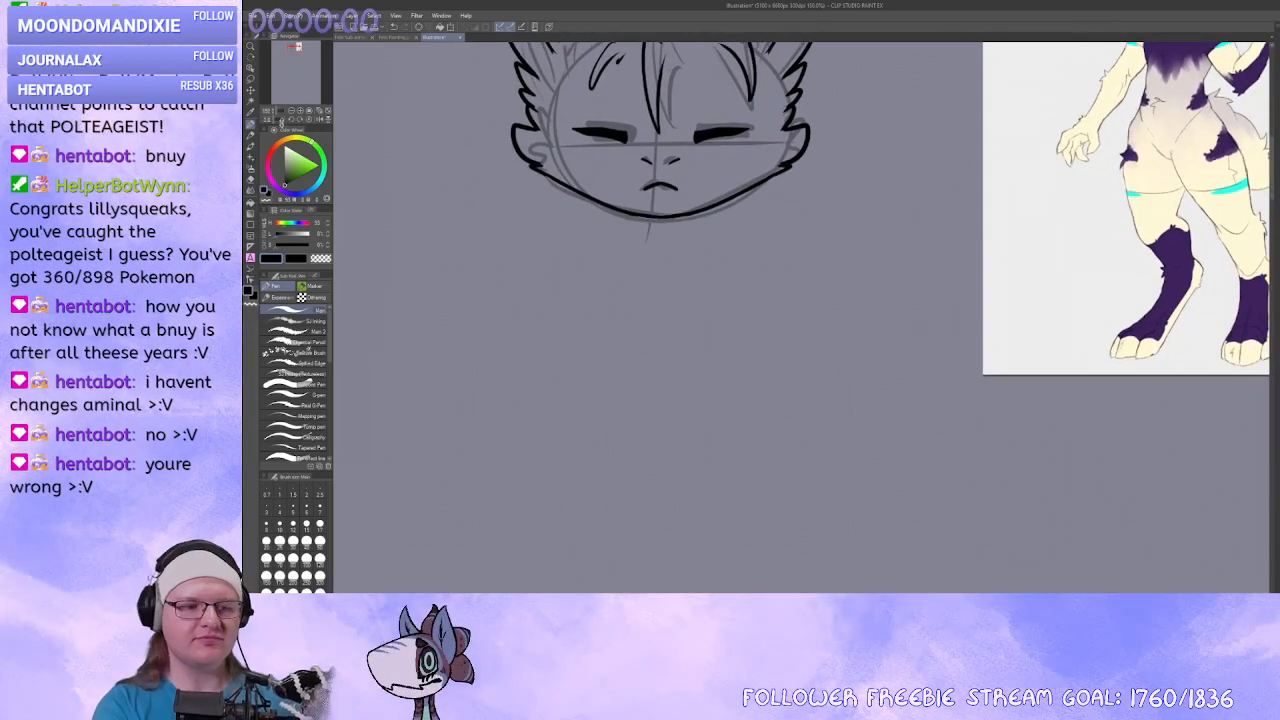
{"action": "scroll", "coordinate": [660, 430], "scroll_direction": "down", "scroll_amount": 3}
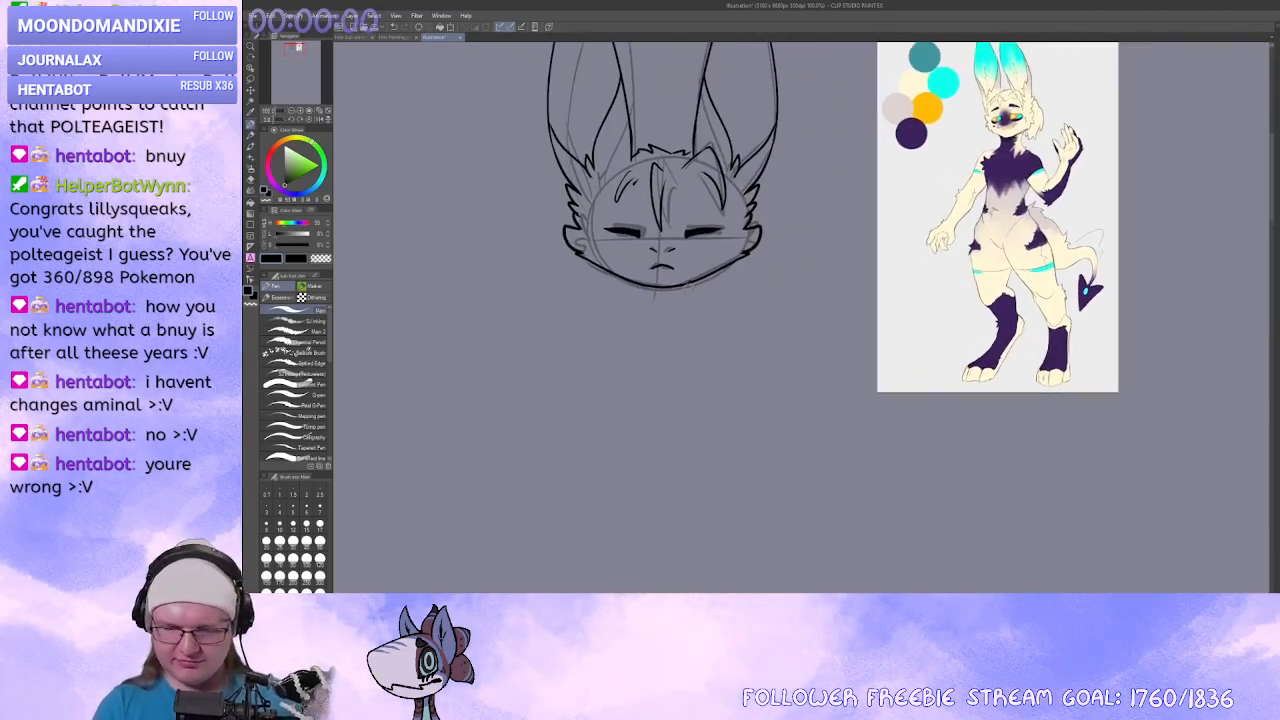
{"action": "key", "text": "ctrl+z"}
{"action": "left_click_drag", "start_coordinate": [686, 314], "coordinate": [687, 309]}
{"action": "key", "text": "x"}
{"action": "key", "text": "c"}
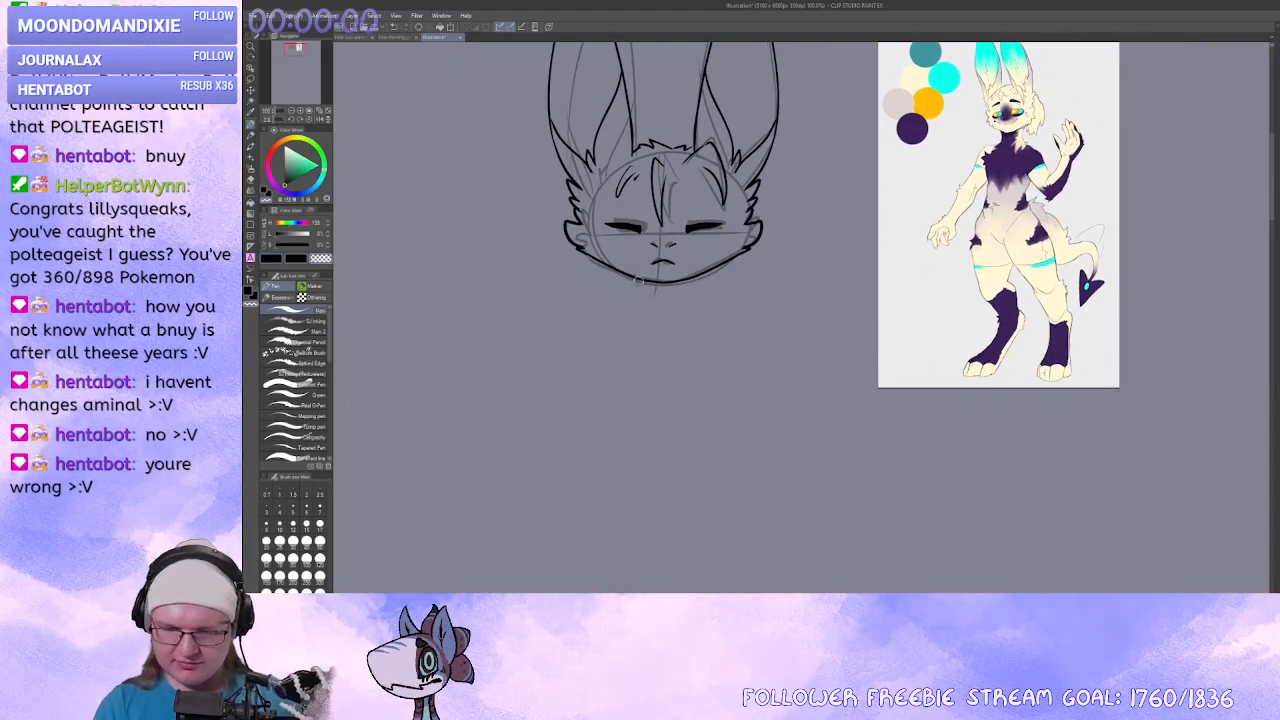
{"action": "left_click_drag", "start_coordinate": [692, 310], "coordinate": [677, 329]}
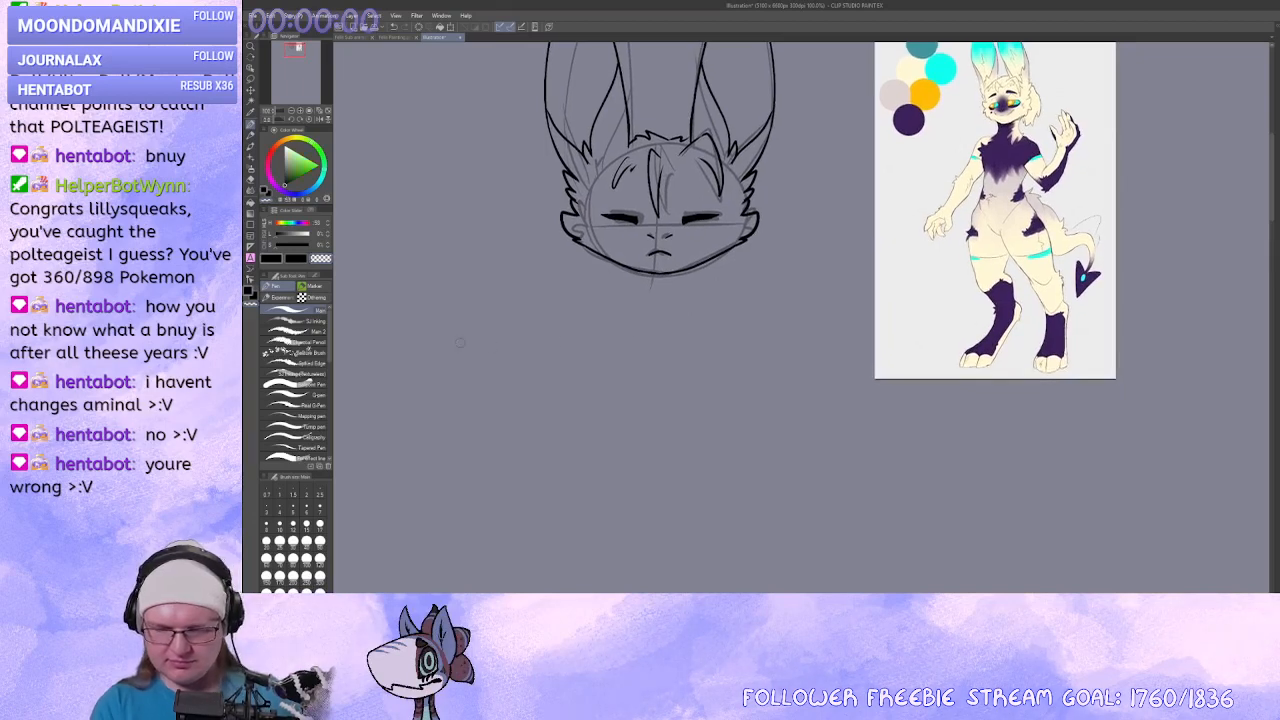
Ink the rounded outline of a raised foot and its inner sole curve below the head, redrawing the strokes until they are clean.
{"action": "left_click_drag", "start_coordinate": [472, 345], "coordinate": [866, 346]}
{"action": "key", "text": "ctrl+z"}
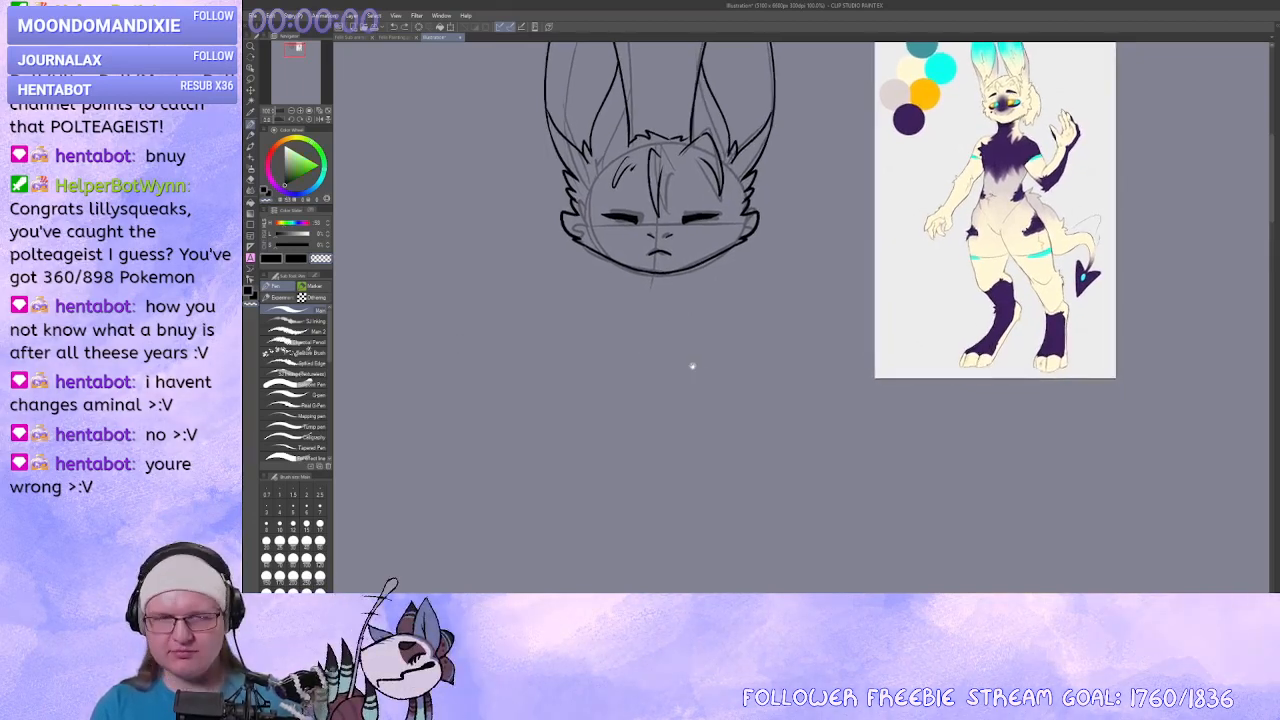
{"action": "mouse_move", "coordinate": [691, 363]}
{"action": "left_mouse_down"}
{"action": "mouse_move", "coordinate": [671, 317]}
{"action": "mouse_move", "coordinate": [680, 349]}
{"action": "left_mouse_up"}
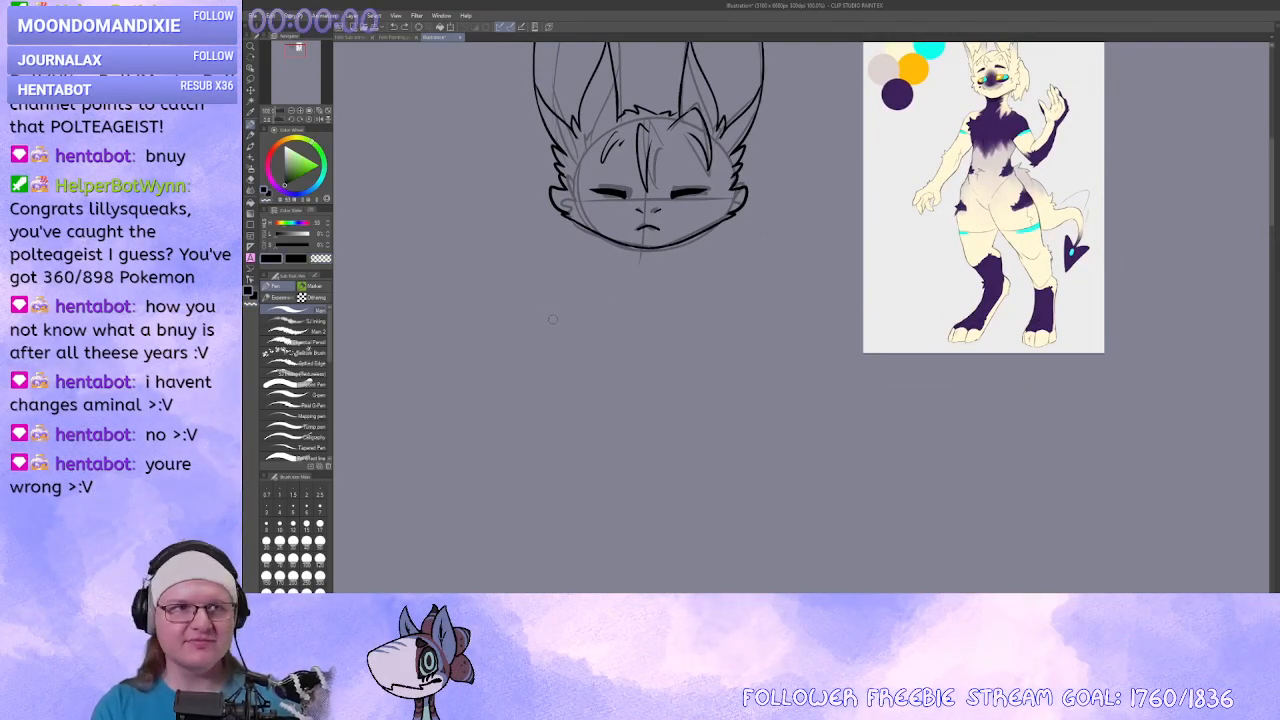
{"action": "mouse_move", "coordinate": [552, 319]}
{"action": "left_mouse_down"}
{"action": "mouse_move", "coordinate": [539, 348]}
{"action": "mouse_move", "coordinate": [535, 300]}
{"action": "mouse_move", "coordinate": [523, 308]}
{"action": "mouse_move", "coordinate": [527, 348]}
{"action": "mouse_move", "coordinate": [541, 306]}
{"action": "mouse_move", "coordinate": [520, 360]}
{"action": "left_mouse_up"}
{"action": "key", "text": "ctrl+z"}
{"action": "key", "text": "ctrl+z"}
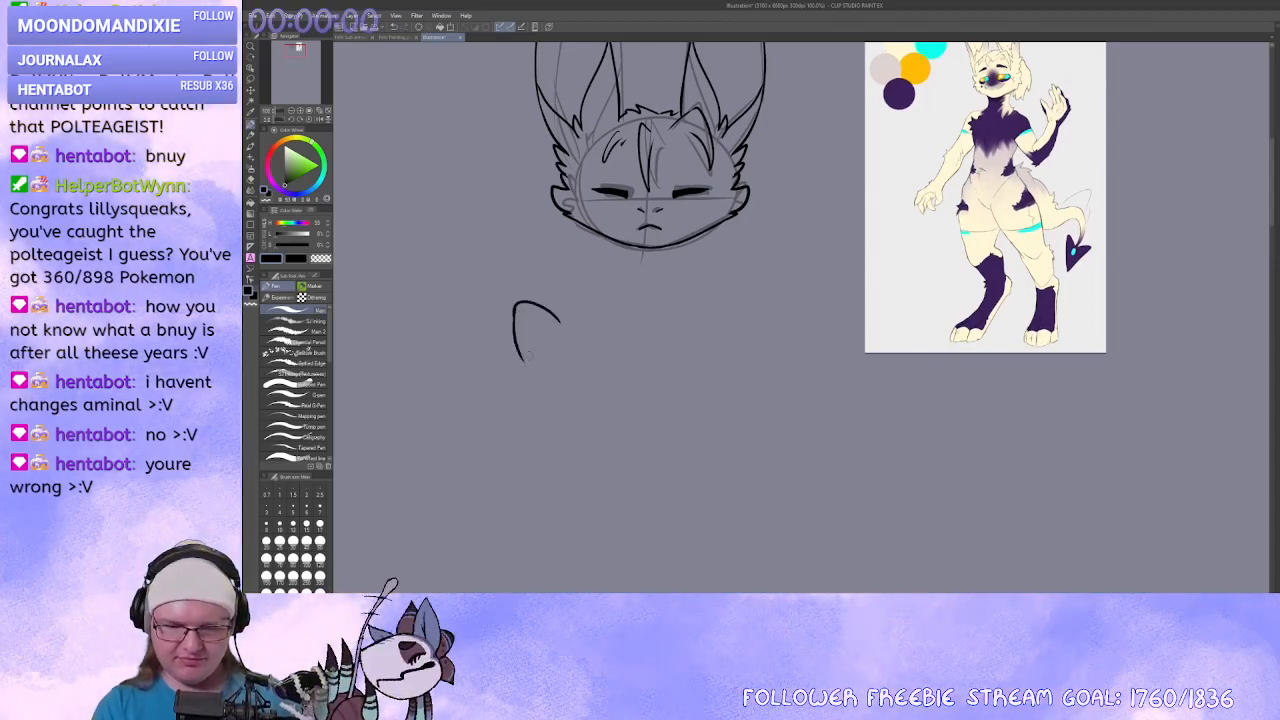
{"action": "key", "text": "ctrl+z"}
{"action": "left_click_drag", "start_coordinate": [513, 310], "coordinate": [518, 358]}
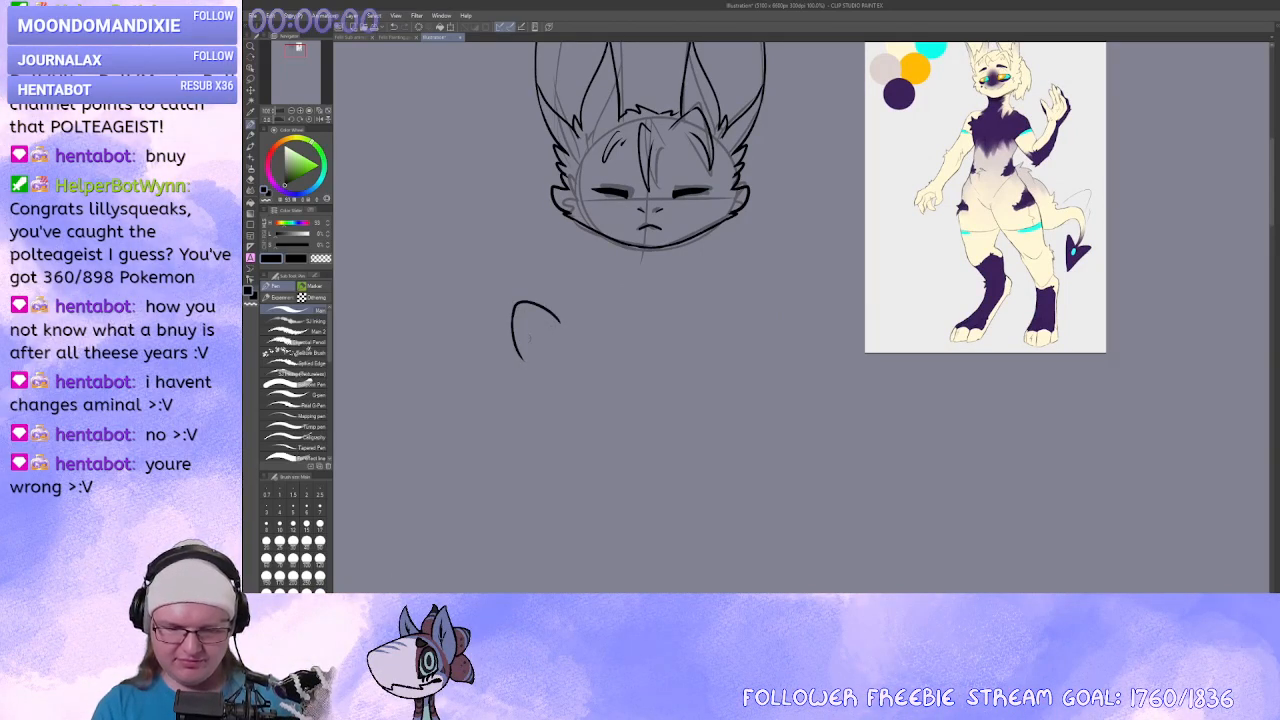
{"action": "key", "text": "ctrl+z"}
{"action": "left_click_drag", "start_coordinate": [570, 322], "coordinate": [527, 356]}
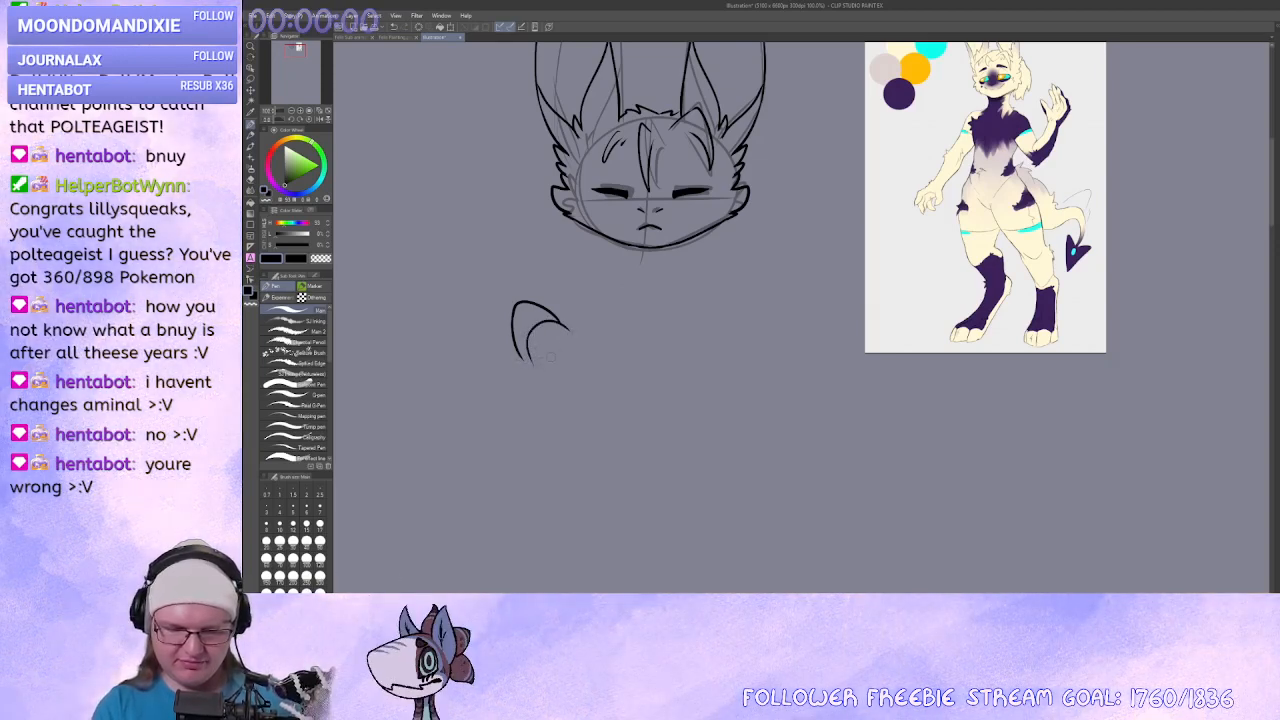
Ink the upper edge of the outstretched leg from the foot over the bent knee, redrawing it until its contour is angular.
{"action": "mouse_move", "coordinate": [568, 327]}
{"action": "left_mouse_down"}
{"action": "mouse_move", "coordinate": [632, 338]}
{"action": "mouse_move", "coordinate": [586, 334]}
{"action": "mouse_move", "coordinate": [680, 323]}
{"action": "left_mouse_up"}
{"action": "key", "text": "ctrl+z"}
{"action": "key", "text": "ctrl+z"}
{"action": "left_click_drag", "start_coordinate": [570, 336], "coordinate": [765, 307]}
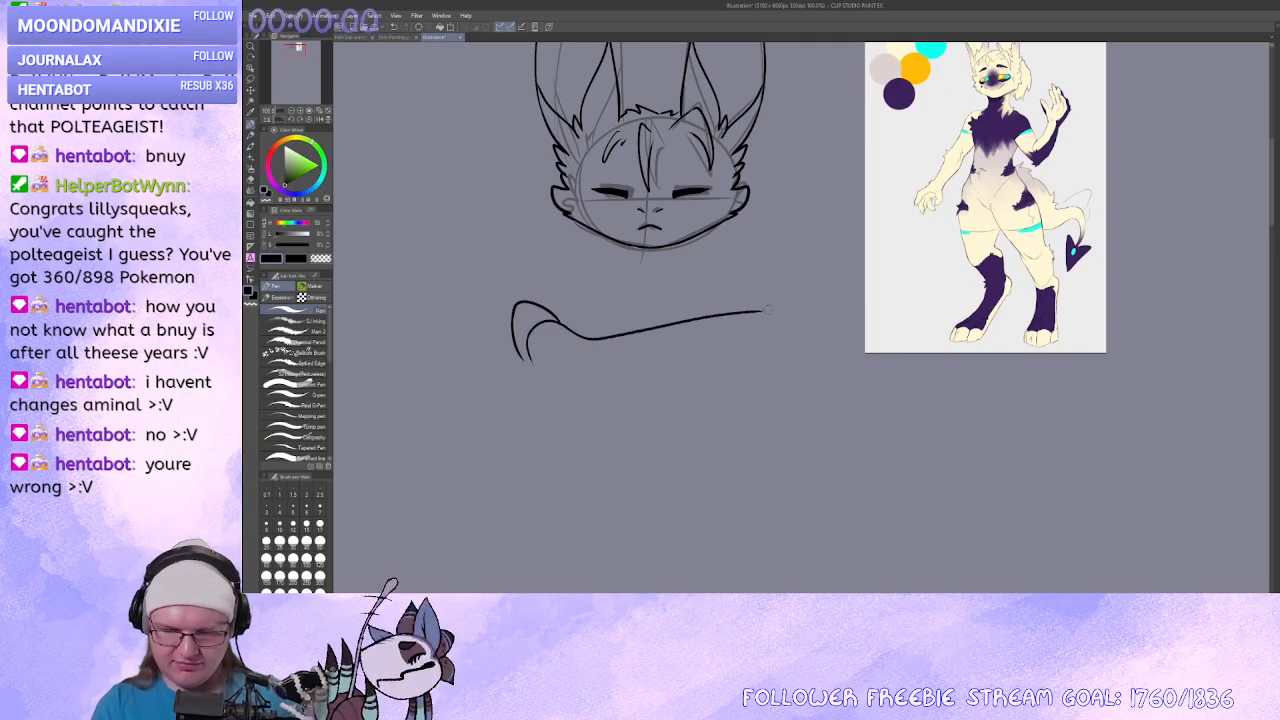
{"action": "key", "text": "ctrl+z"}
{"action": "mouse_move", "coordinate": [566, 327]}
{"action": "left_mouse_down"}
{"action": "mouse_move", "coordinate": [734, 288]}
{"action": "mouse_move", "coordinate": [790, 286]}
{"action": "left_mouse_up"}
{"action": "key", "text": "ctrl+z"}
{"action": "mouse_move", "coordinate": [628, 332]}
{"action": "left_mouse_down"}
{"action": "mouse_move", "coordinate": [736, 286]}
{"action": "mouse_move", "coordinate": [808, 297]}
{"action": "left_mouse_up"}
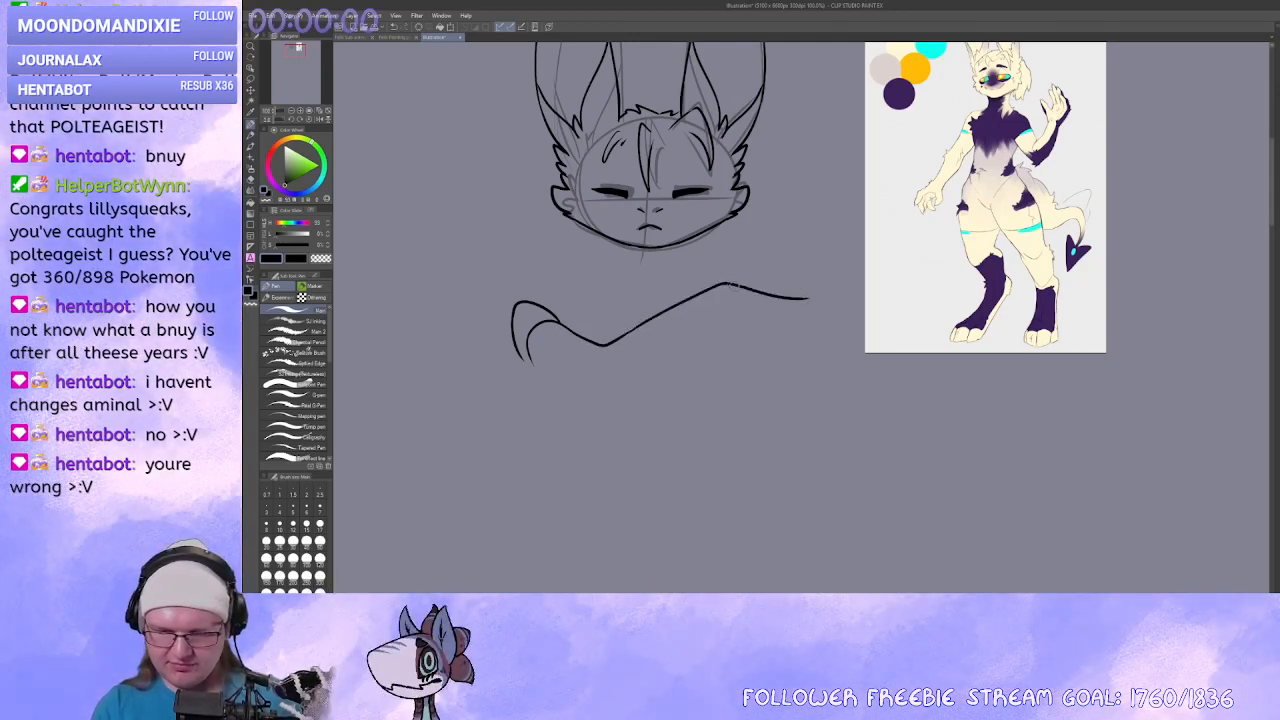
Ink the lower edge of the leg from the heel through the calf to the thigh, redrawing the middle section until it fits.
{"action": "mouse_move", "coordinate": [530, 366]}
{"action": "left_mouse_down"}
{"action": "mouse_move", "coordinate": [620, 389]}
{"action": "mouse_move", "coordinate": [706, 368]}
{"action": "mouse_move", "coordinate": [750, 330]}
{"action": "left_mouse_up"}
{"action": "key", "text": "ctrl+z"}
{"action": "left_click_drag", "start_coordinate": [600, 393], "coordinate": [710, 345]}
{"action": "key", "text": "ctrl+z"}
{"action": "mouse_move", "coordinate": [596, 392]}
{"action": "left_mouse_down"}
{"action": "mouse_move", "coordinate": [627, 396]}
{"action": "mouse_move", "coordinate": [720, 348]}
{"action": "left_mouse_up"}
{"action": "key", "text": "ctrl+z"}
{"action": "left_click_drag", "start_coordinate": [640, 386], "coordinate": [710, 350]}
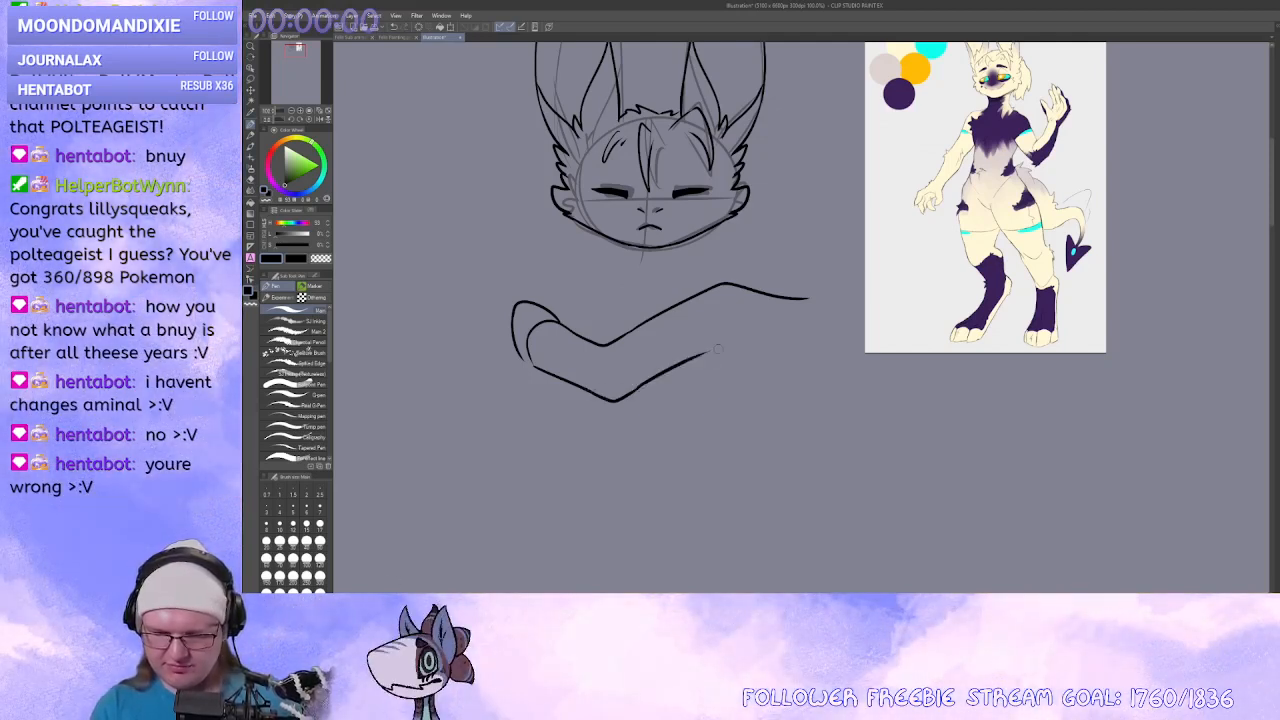
{"action": "key", "text": "ctrl+z"}
{"action": "mouse_move", "coordinate": [640, 386]}
{"action": "left_mouse_down"}
{"action": "mouse_move", "coordinate": [698, 370]}
{"action": "mouse_move", "coordinate": [736, 339]}
{"action": "mouse_move", "coordinate": [818, 364]}
{"action": "left_mouse_up"}
{"action": "left_click_drag", "start_coordinate": [800, 376], "coordinate": [816, 384]}
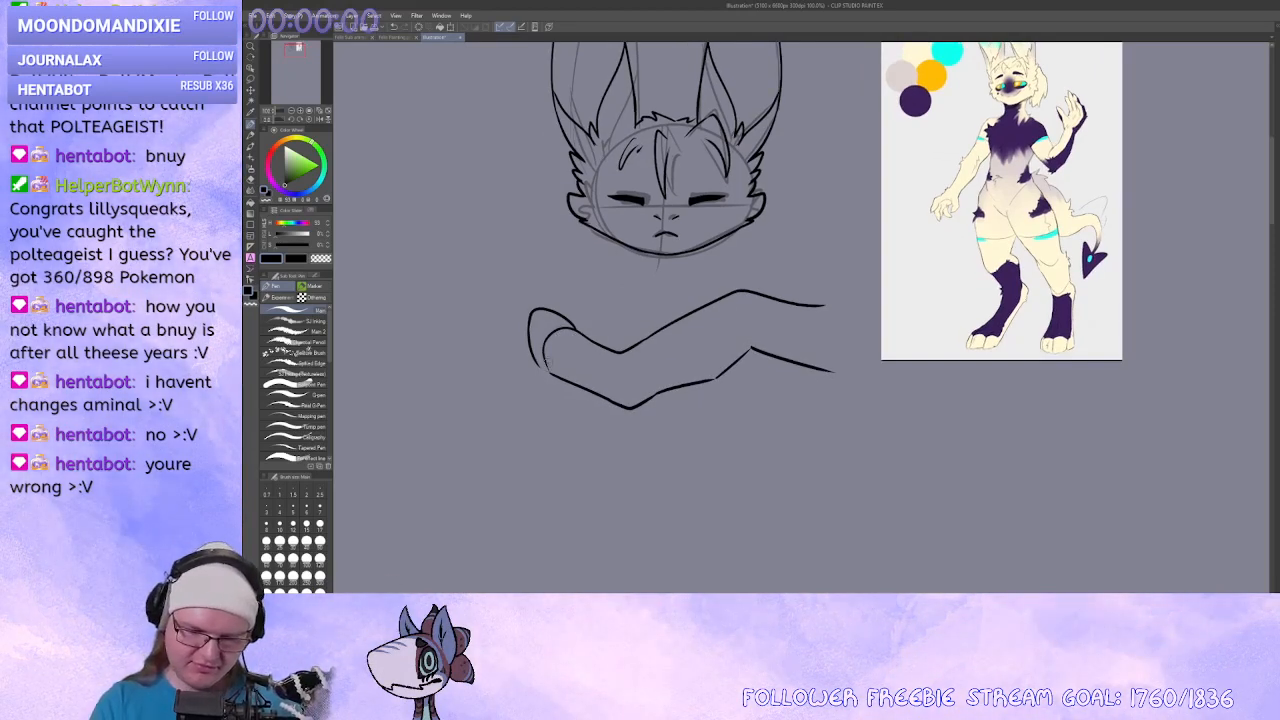
Close the lower outline of the foot and ink the curved stocking edge across the ankle.
{"action": "left_click_drag", "start_coordinate": [562, 378], "coordinate": [556, 352]}
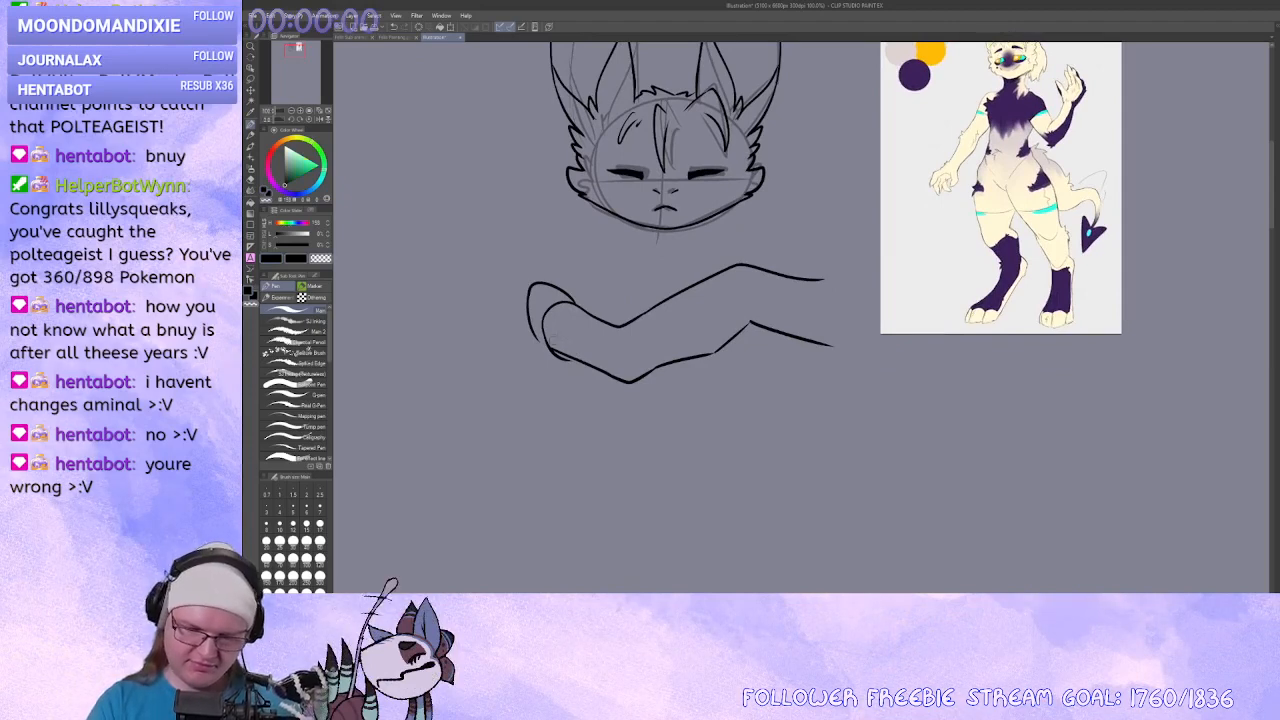
{"action": "key", "text": "c"}
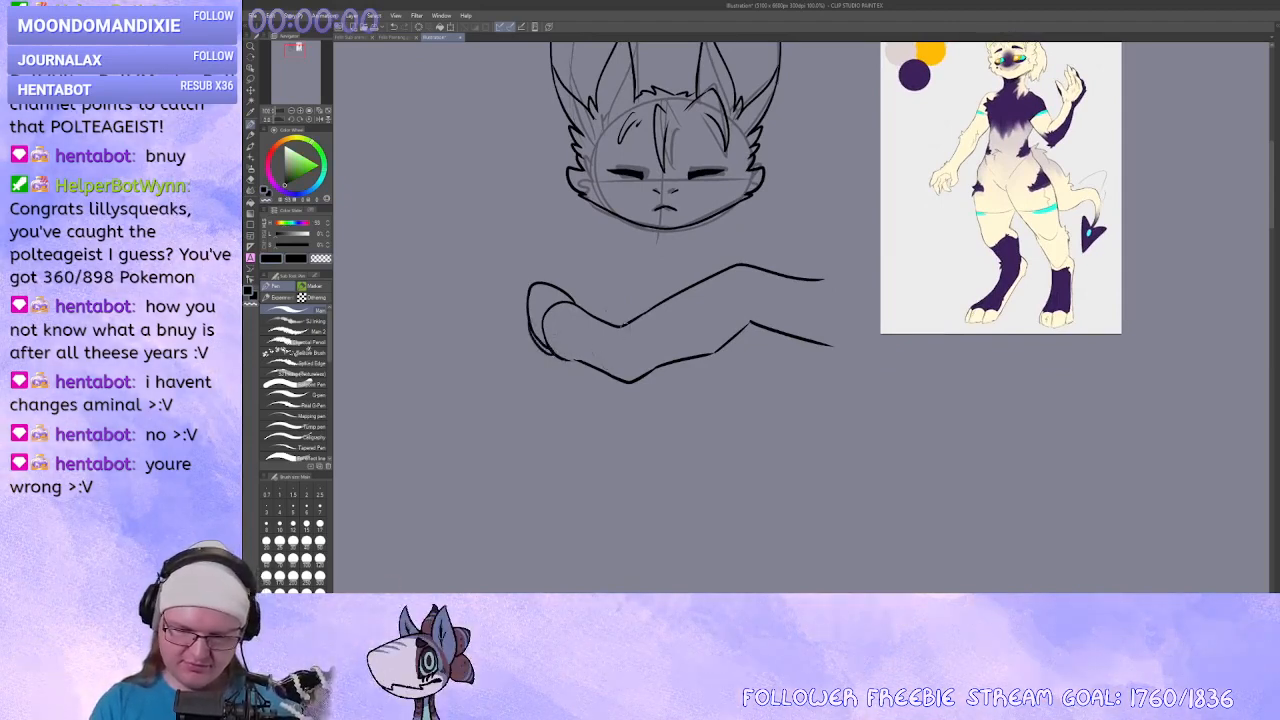
{"action": "left_click_drag", "start_coordinate": [588, 312], "coordinate": [590, 360]}
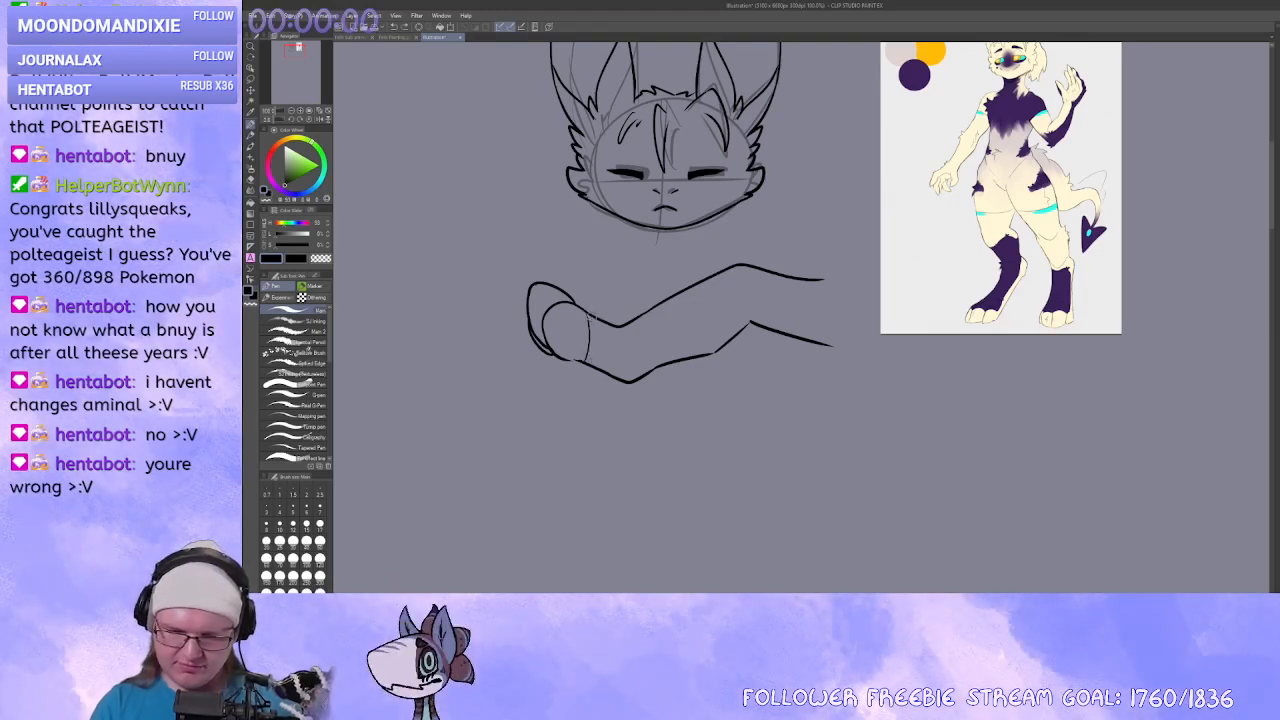
Ink evenly spaced curved lines across the leg from ankle to thigh as the first direction of the fishnet pattern.
{"action": "mouse_move", "coordinate": [594, 314]}
{"action": "left_mouse_down"}
{"action": "mouse_move", "coordinate": [592, 366]}
{"action": "mouse_move", "coordinate": [614, 372]}
{"action": "left_mouse_up"}
{"action": "left_click_drag", "start_coordinate": [650, 314], "coordinate": [632, 376]}
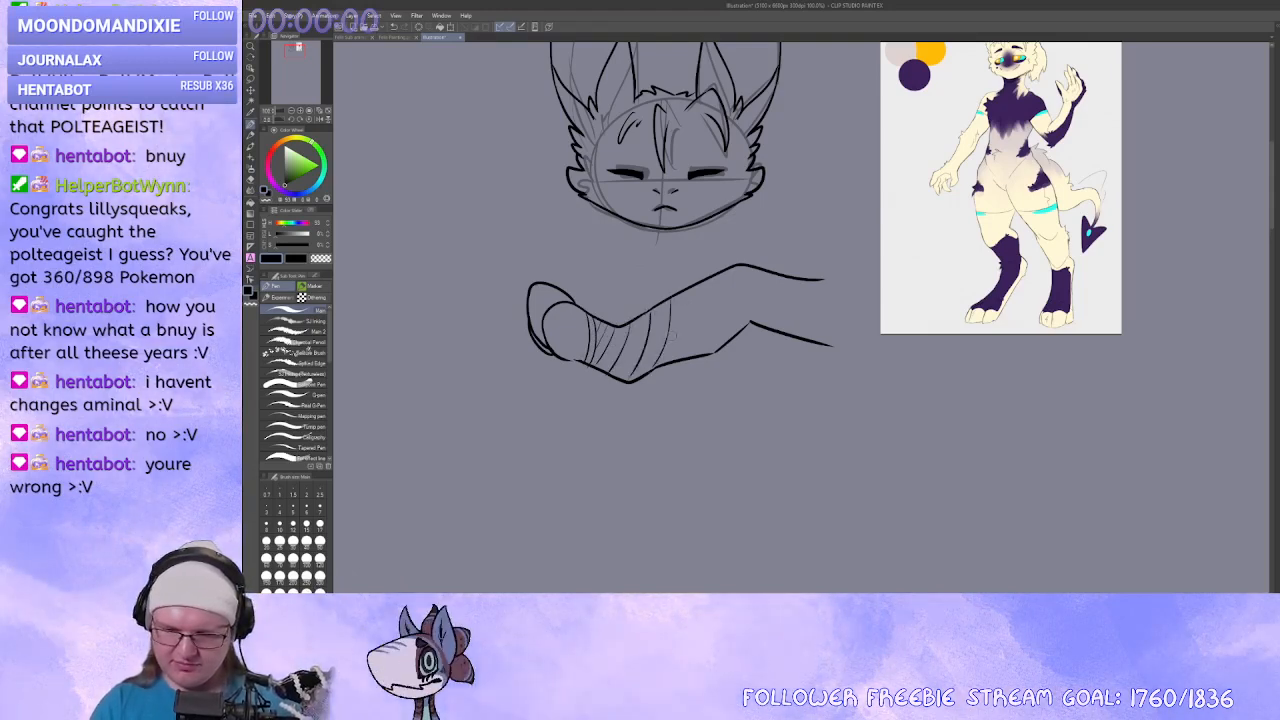
{"action": "left_click_drag", "start_coordinate": [714, 282], "coordinate": [696, 350]}
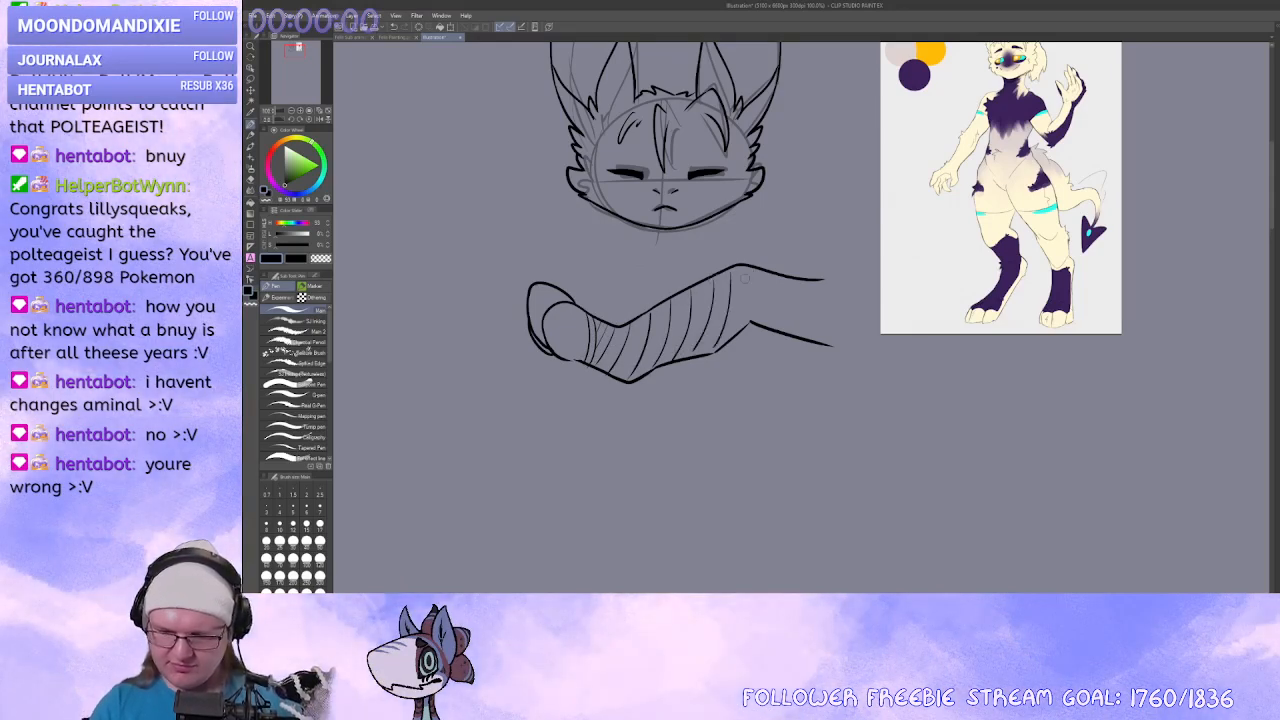
{"action": "mouse_move", "coordinate": [750, 276]}
{"action": "left_mouse_down"}
{"action": "mouse_move", "coordinate": [738, 326]}
{"action": "mouse_move", "coordinate": [764, 324]}
{"action": "left_mouse_up"}
{"action": "left_click_drag", "start_coordinate": [810, 282], "coordinate": [790, 324]}
{"action": "key", "text": "ctrl+z"}
{"action": "key", "text": "ctrl+z"}
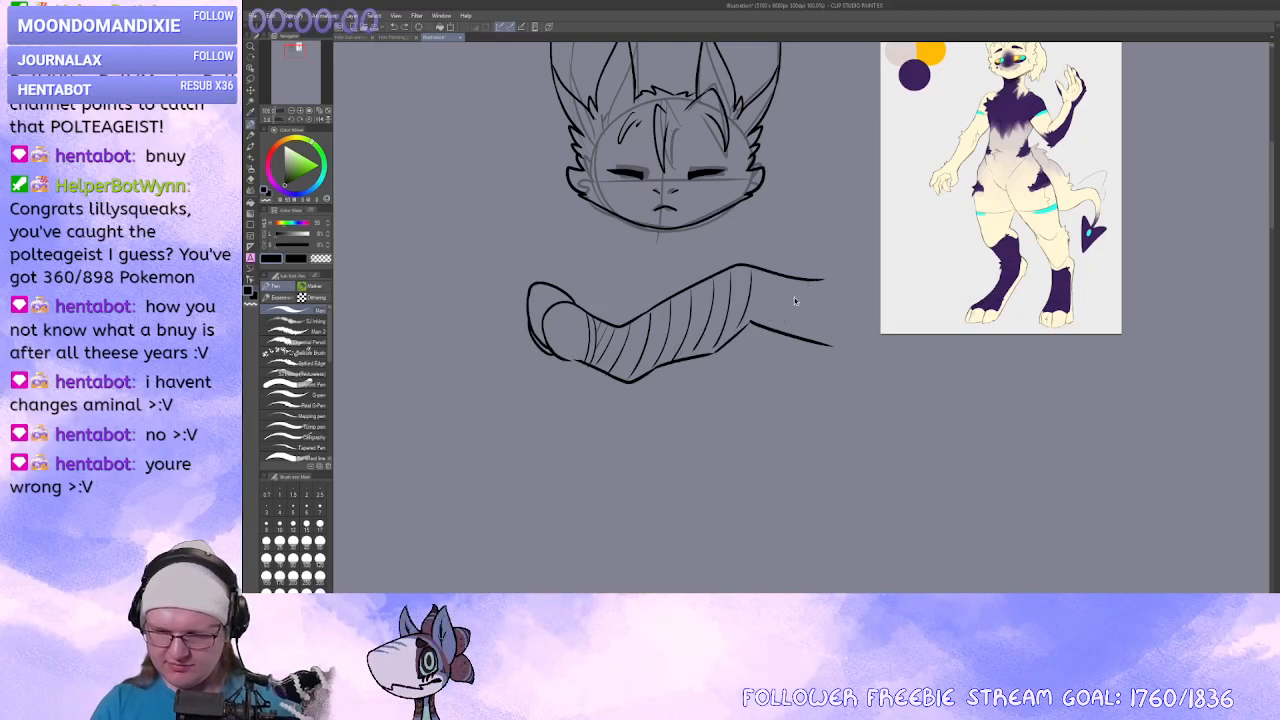
{"action": "mouse_move", "coordinate": [806, 278]}
{"action": "left_mouse_down"}
{"action": "mouse_move", "coordinate": [770, 326]}
{"action": "mouse_move", "coordinate": [789, 310]}
{"action": "left_mouse_up"}
{"action": "key", "text": "ctrl+z"}
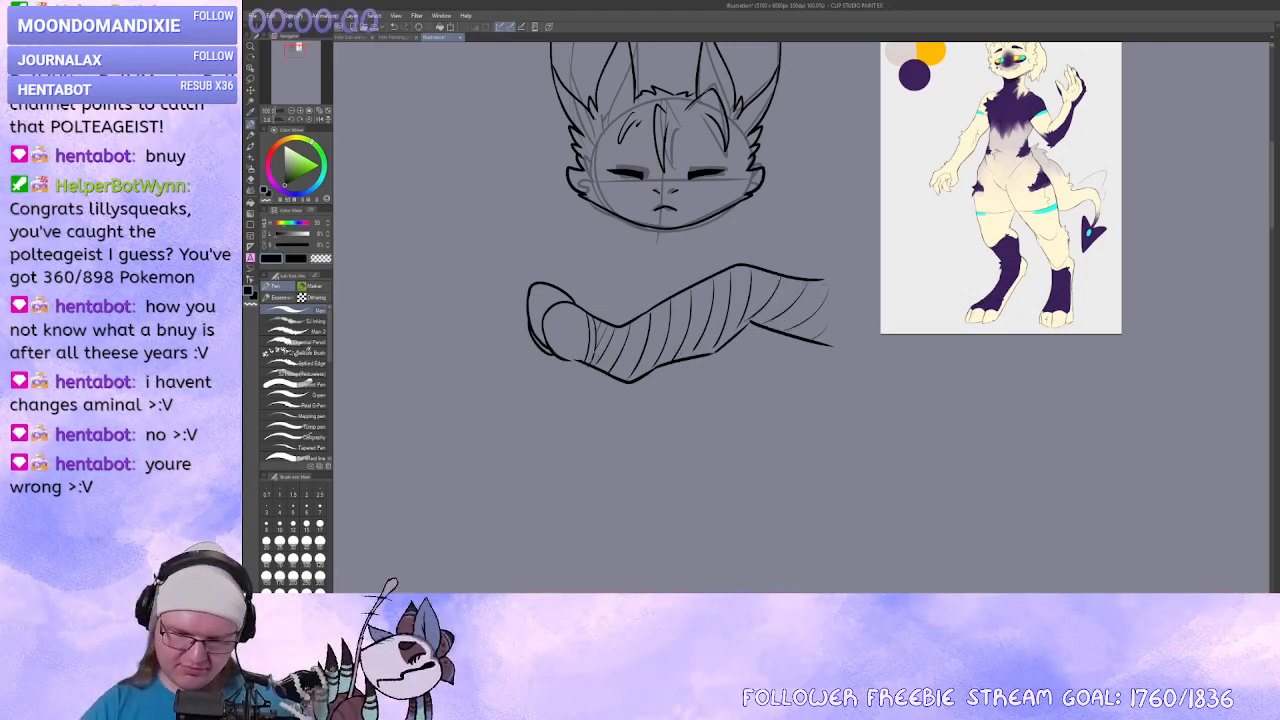
Ink the crossing diagonal lines along the whole leg to complete the fishnet stocking pattern.
{"action": "left_click_drag", "start_coordinate": [596, 344], "coordinate": [627, 378]}
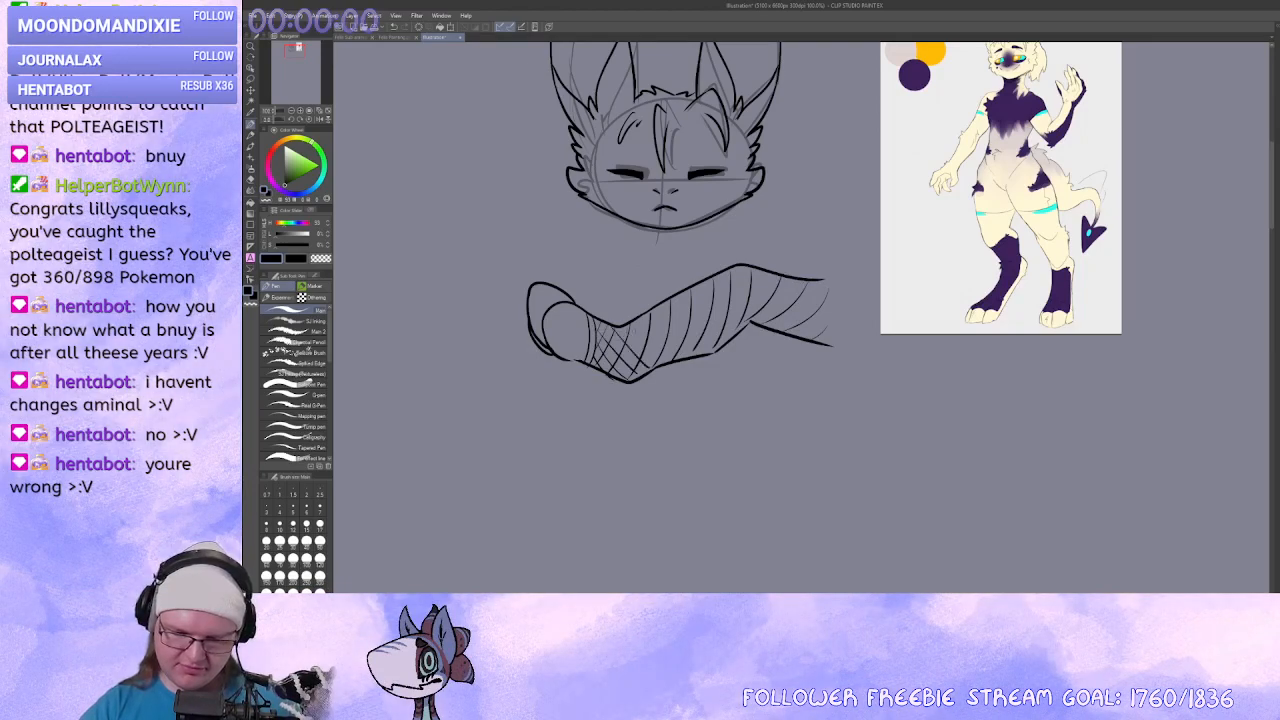
{"action": "left_click_drag", "start_coordinate": [645, 313], "coordinate": [701, 355]}
{"action": "mouse_move", "coordinate": [780, 362]}
{"action": "left_mouse_down"}
{"action": "mouse_move", "coordinate": [771, 326]}
{"action": "mouse_move", "coordinate": [719, 332]}
{"action": "left_mouse_up"}
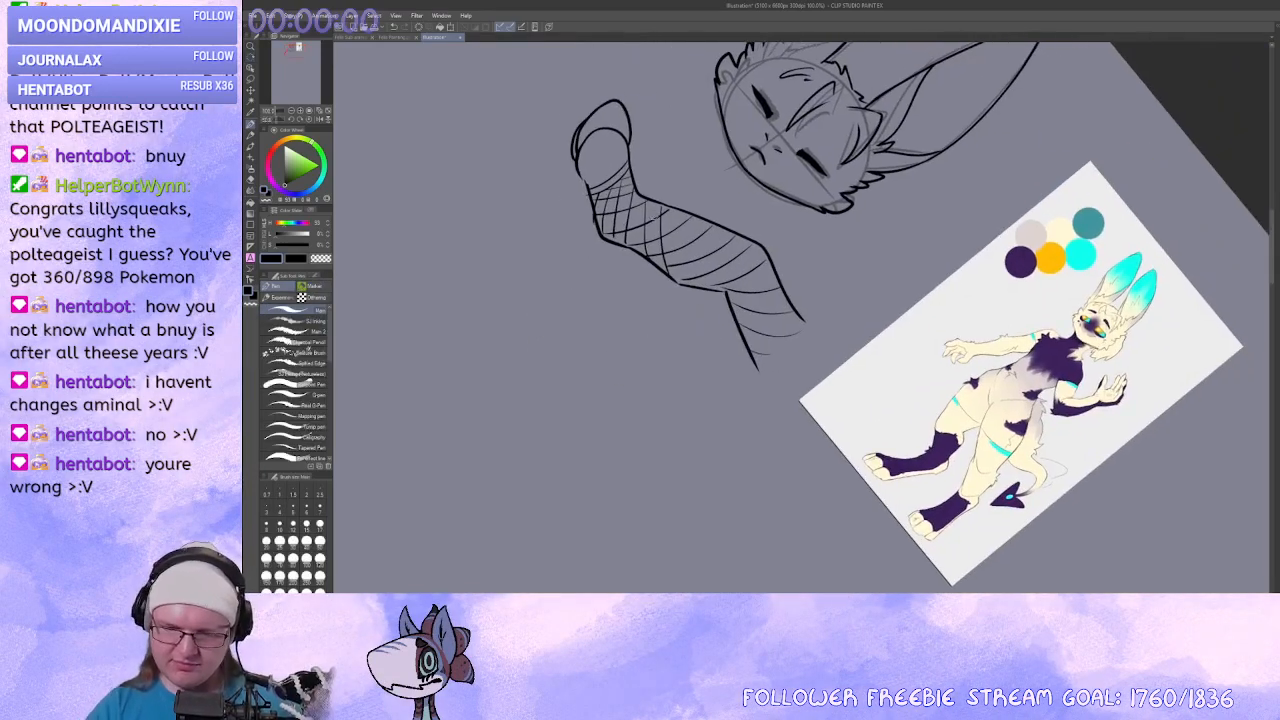
{"action": "key", "text": "ctrl+z"}
{"action": "mouse_move", "coordinate": [676, 228]}
{"action": "left_mouse_down"}
{"action": "mouse_move", "coordinate": [658, 278]}
{"action": "mouse_move", "coordinate": [676, 286]}
{"action": "mouse_move", "coordinate": [696, 256]}
{"action": "left_mouse_up"}
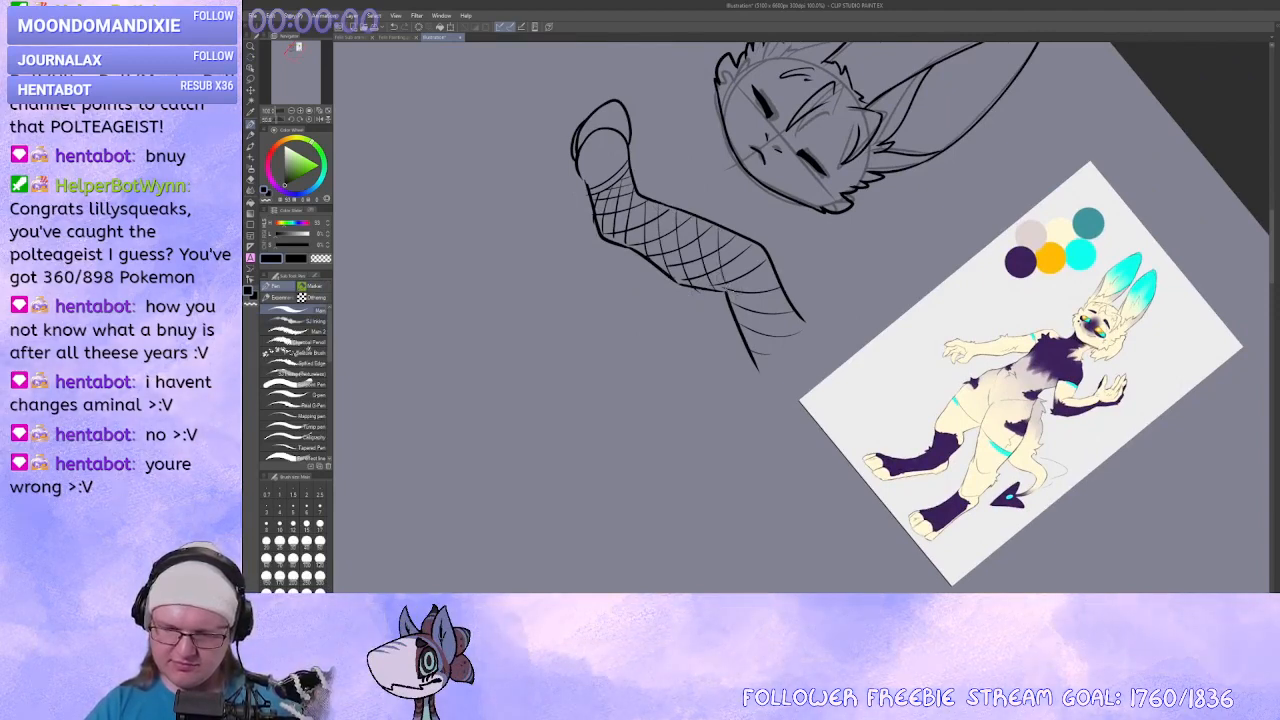
{"action": "left_click_drag", "start_coordinate": [750, 276], "coordinate": [744, 328]}
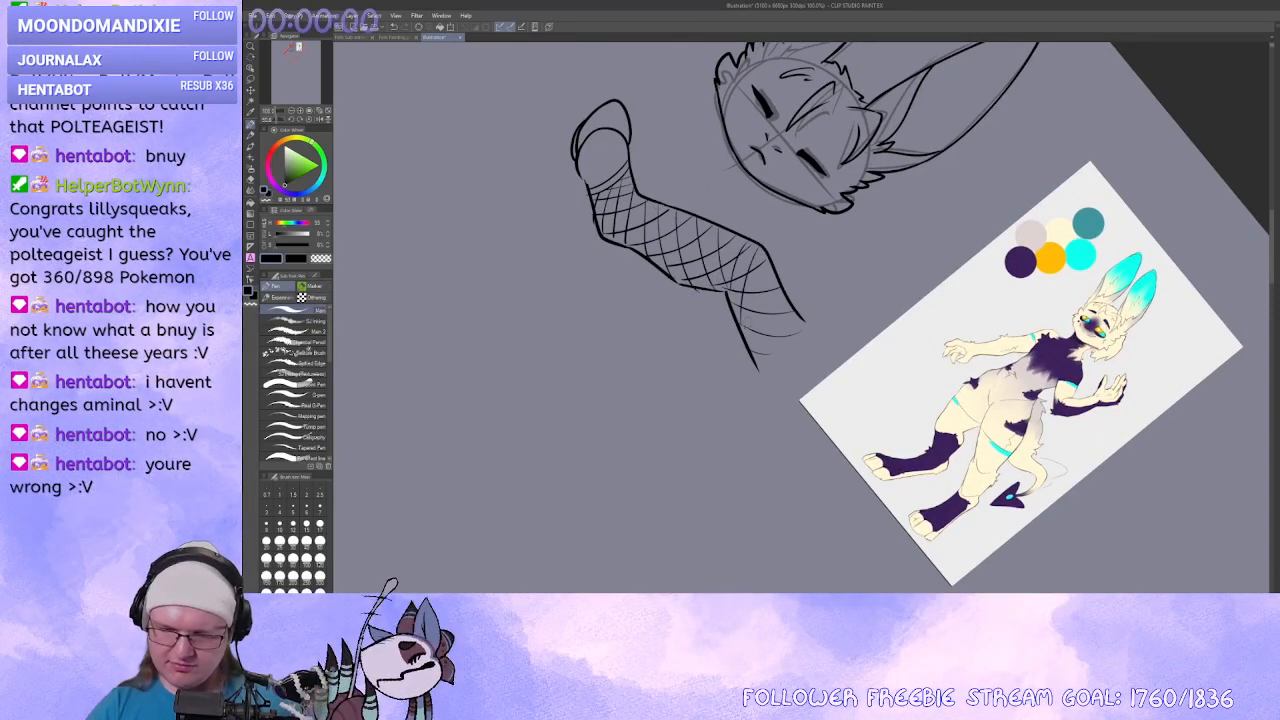
{"action": "left_click_drag", "start_coordinate": [768, 272], "coordinate": [750, 334]}
{"action": "mouse_move", "coordinate": [782, 290]}
{"action": "left_mouse_down"}
{"action": "mouse_move", "coordinate": [758, 362]}
{"action": "mouse_move", "coordinate": [804, 368]}
{"action": "left_mouse_up"}
{"action": "mouse_move", "coordinate": [804, 368]}
{"action": "left_mouse_down"}
{"action": "mouse_move", "coordinate": [722, 333]}
{"action": "mouse_move", "coordinate": [686, 412]}
{"action": "left_mouse_up"}
{"action": "left_click_drag", "start_coordinate": [686, 414], "coordinate": [783, 474]}
{"action": "mouse_move", "coordinate": [651, 329]}
{"action": "left_mouse_down"}
{"action": "mouse_move", "coordinate": [657, 315]}
{"action": "mouse_move", "coordinate": [632, 336]}
{"action": "left_mouse_up"}
{"action": "key", "text": "ctrl+z"}
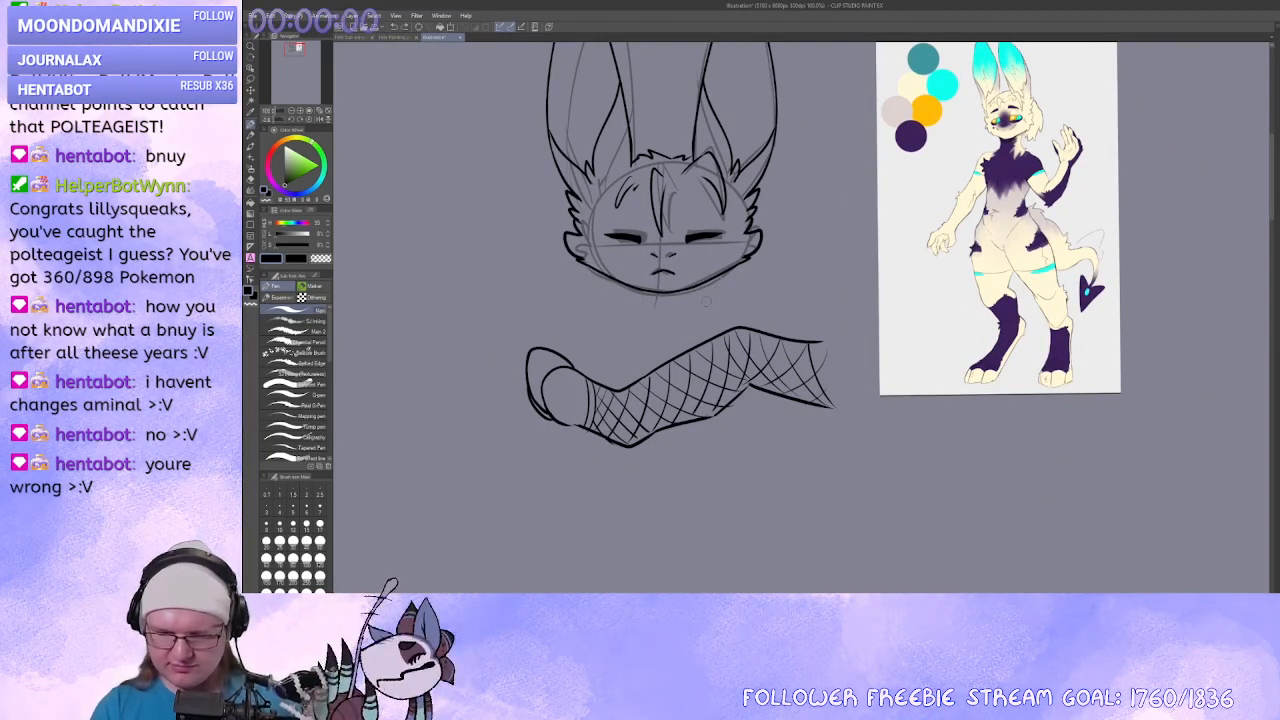
Ink a small rounded paw resting on the knee and outline the other paw just above the foot.
{"action": "mouse_move", "coordinate": [734, 314]}
{"action": "left_mouse_down"}
{"action": "mouse_move", "coordinate": [772, 316]}
{"action": "mouse_move", "coordinate": [736, 320]}
{"action": "left_mouse_up"}
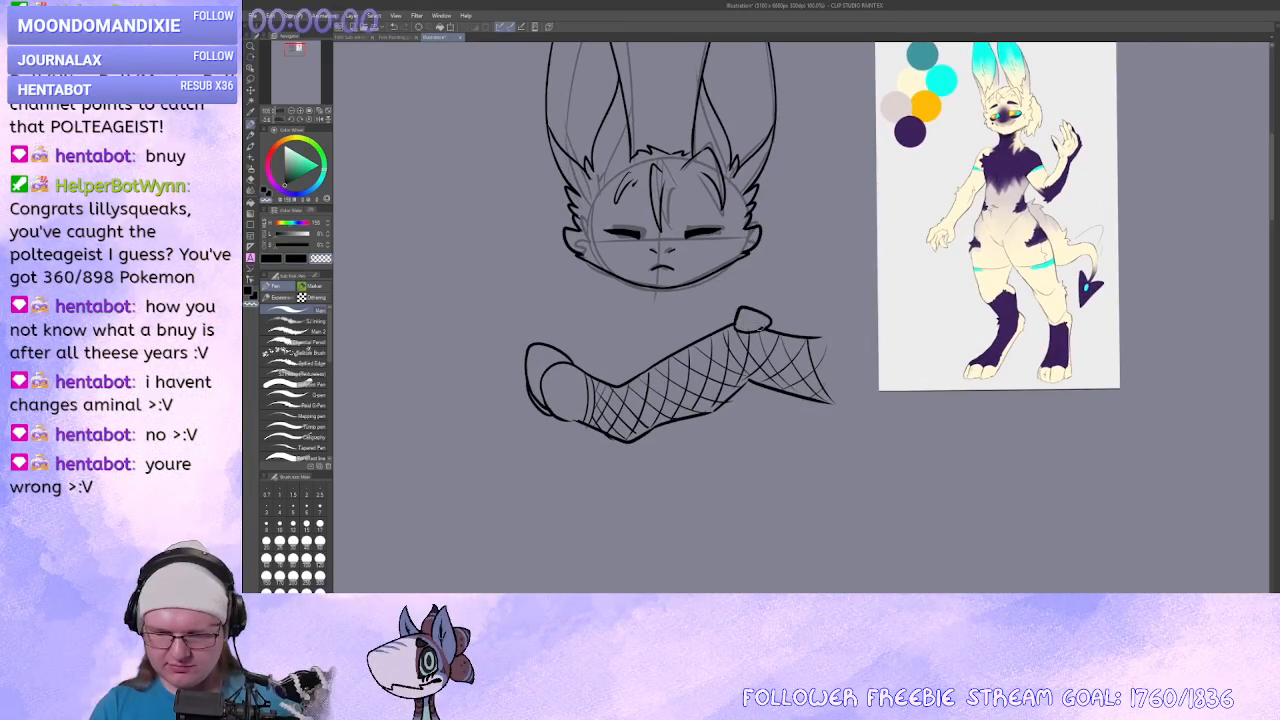
{"action": "left_click_drag", "start_coordinate": [763, 323], "coordinate": [795, 310]}
{"action": "mouse_move", "coordinate": [615, 304]}
{"action": "left_mouse_down"}
{"action": "mouse_move", "coordinate": [600, 326]}
{"action": "mouse_move", "coordinate": [621, 330]}
{"action": "mouse_move", "coordinate": [615, 307]}
{"action": "mouse_move", "coordinate": [616, 347]}
{"action": "left_mouse_up"}
{"action": "key", "text": "ctrl+z"}
{"action": "key", "text": "ctrl+z"}
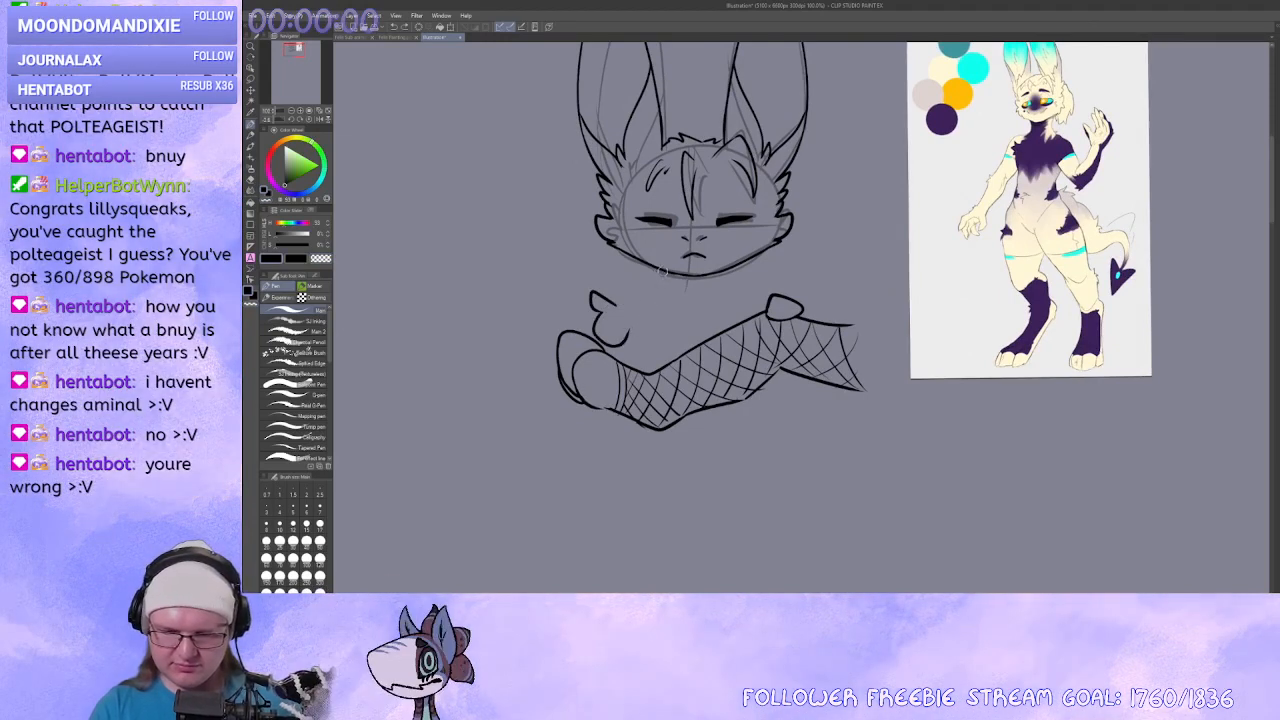
Ink the short neck-to-shoulder line beneath the chin and adjust the palm curve of the paw above the foot.
{"action": "mouse_move", "coordinate": [660, 276]}
{"action": "left_mouse_down"}
{"action": "mouse_move", "coordinate": [622, 309]}
{"action": "mouse_move", "coordinate": [637, 330]}
{"action": "left_mouse_up"}
{"action": "key", "text": "ctrl+z"}
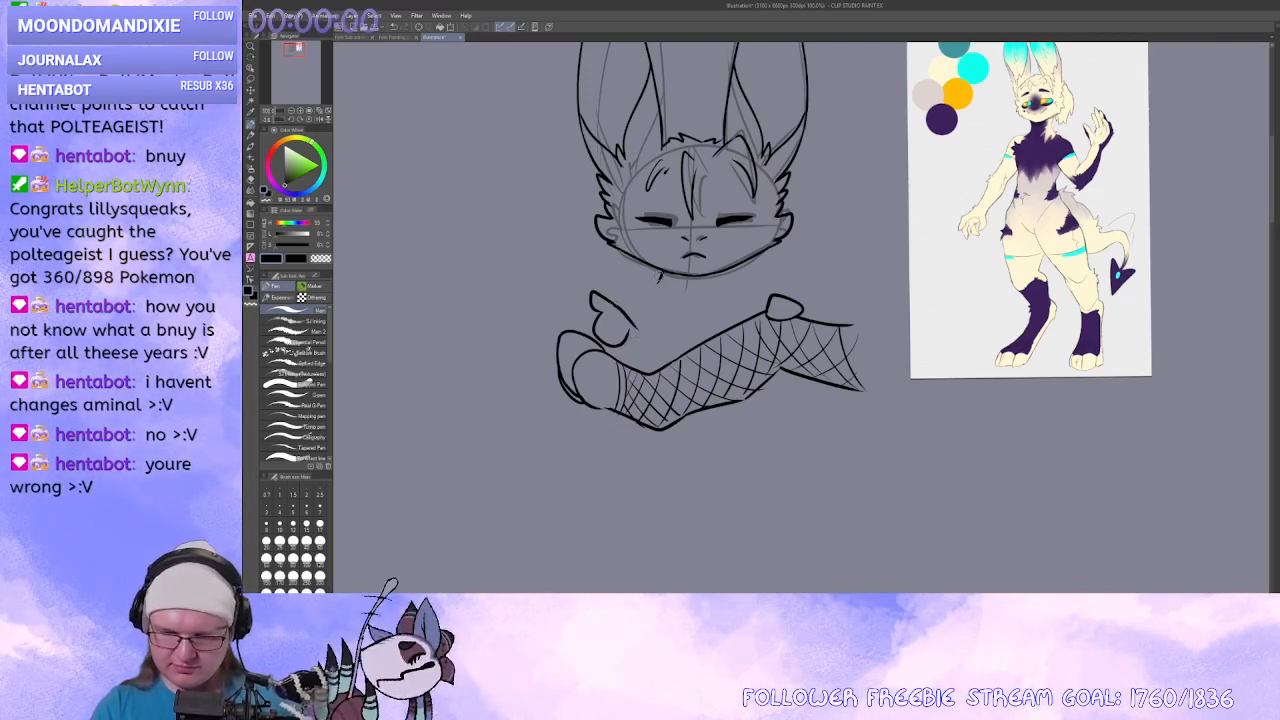
{"action": "left_click_drag", "start_coordinate": [660, 276], "coordinate": [631, 309]}
{"action": "key", "text": "ctrl+z"}
{"action": "key", "text": "ctrl+z"}
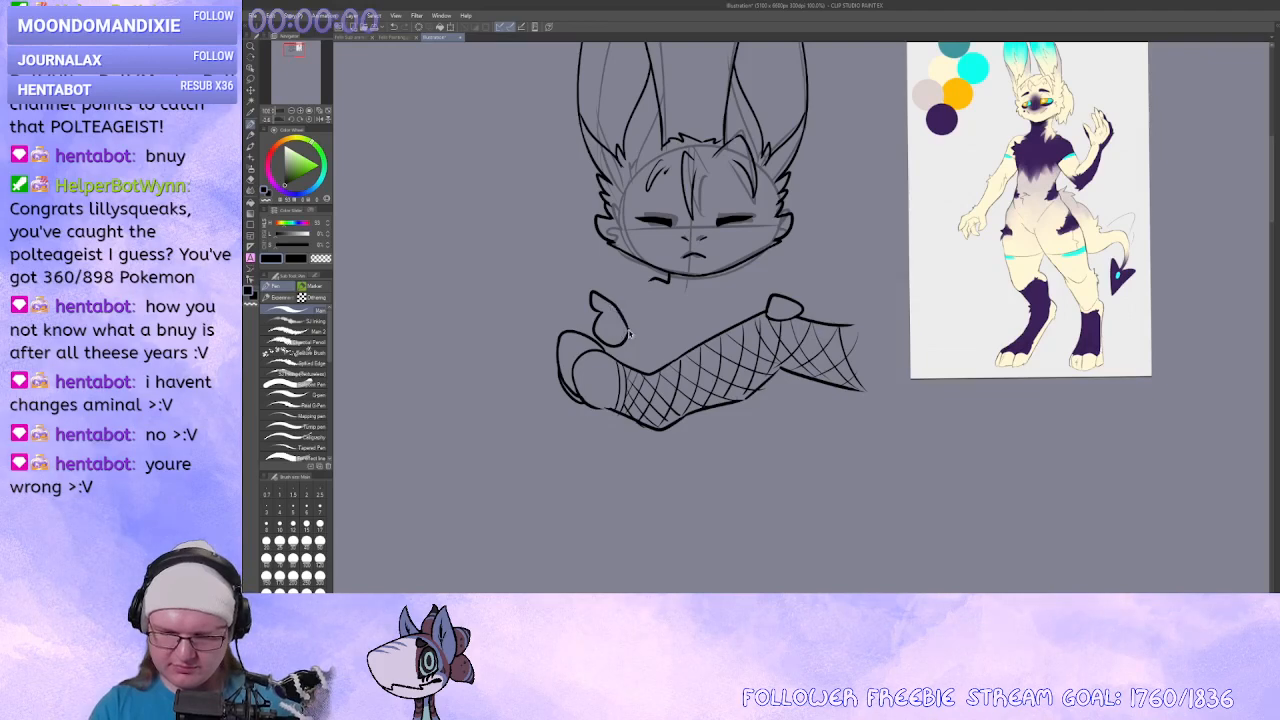
{"action": "key", "text": "ctrl+z"}
{"action": "left_click_drag", "start_coordinate": [620, 318], "coordinate": [628, 330]}
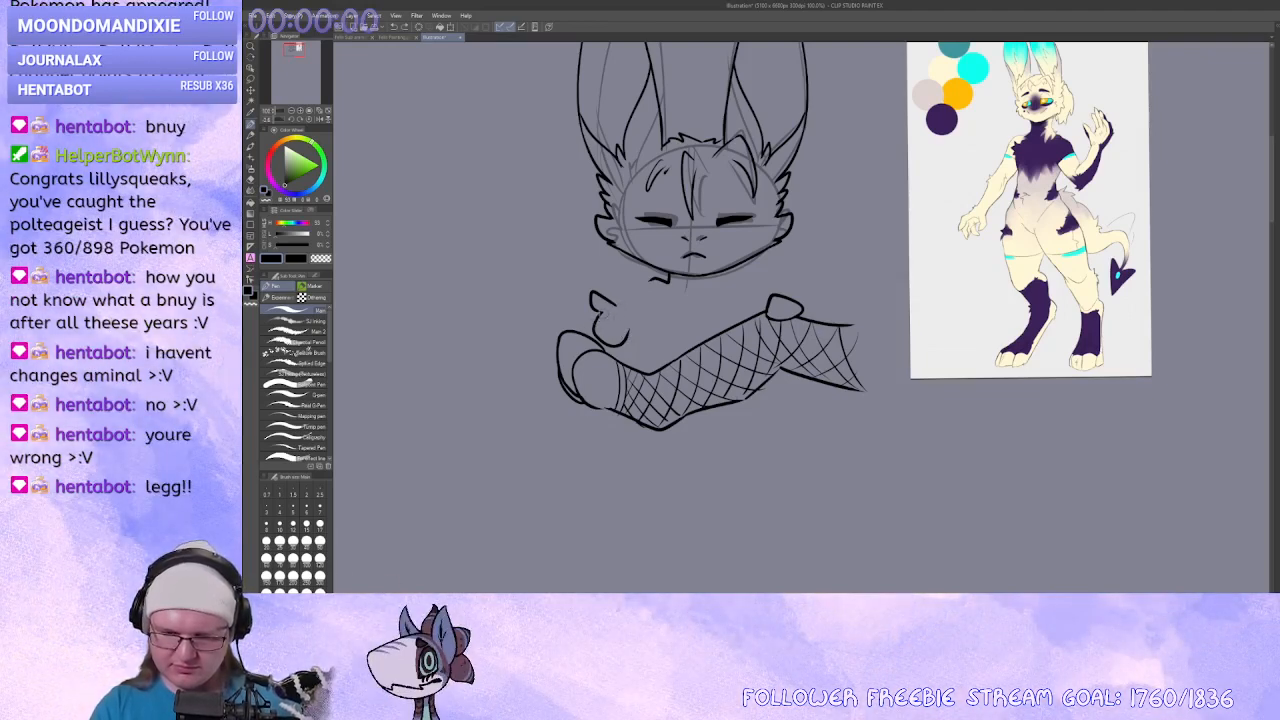
Try to ink the finger lines inside the paw above the foot.
{"action": "mouse_move", "coordinate": [617, 344]}
{"action": "left_mouse_down"}
{"action": "mouse_move", "coordinate": [629, 331]}
{"action": "mouse_move", "coordinate": [611, 326]}
{"action": "left_mouse_up"}
{"action": "left_click_drag", "start_coordinate": [716, 303], "coordinate": [720, 298]}
{"action": "key", "text": "x"}
{"action": "key", "text": "c"}
{"action": "left_click_drag", "start_coordinate": [633, 322], "coordinate": [642, 341]}
{"action": "key", "text": "c"}
{"action": "key", "text": "ctrl+z"}
{"action": "key", "text": "ctrl+z"}
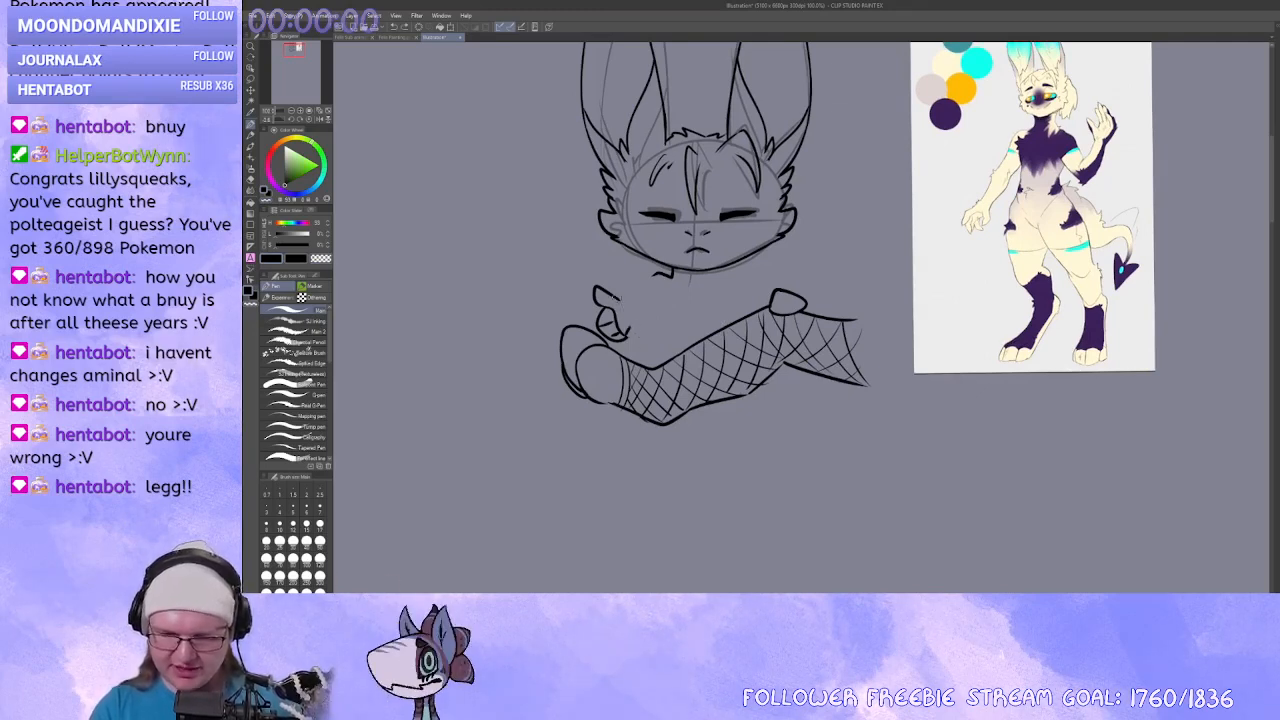
{"action": "key", "text": "ctrl+z"}
{"action": "key", "text": "ctrl+z"}
{"action": "key", "text": "ctrl+z"}
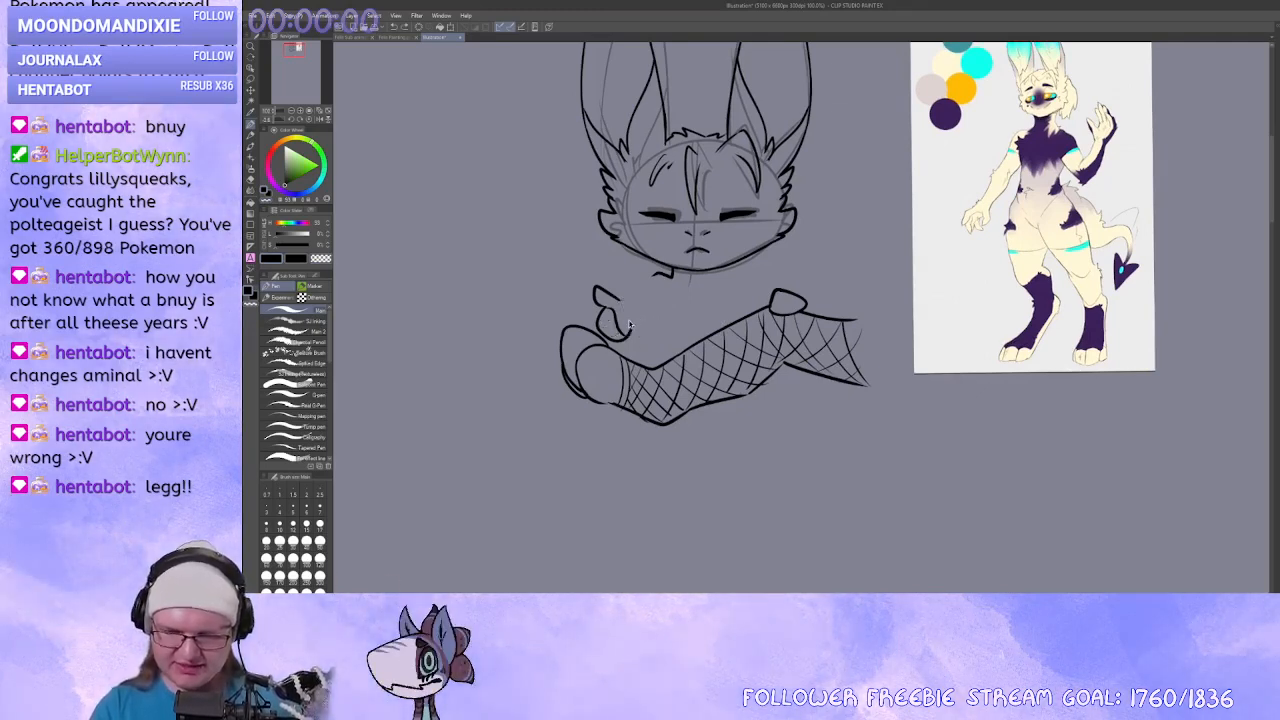
Redraw the paw above the foot with a pointed thumb and finger lines, and ink both sloping shoulders.
{"action": "mouse_move", "coordinate": [609, 315]}
{"action": "left_mouse_down"}
{"action": "mouse_move", "coordinate": [632, 324]}
{"action": "mouse_move", "coordinate": [612, 331]}
{"action": "left_mouse_up"}
{"action": "mouse_move", "coordinate": [622, 318]}
{"action": "left_mouse_down"}
{"action": "mouse_move", "coordinate": [619, 333]}
{"action": "mouse_move", "coordinate": [590, 304]}
{"action": "mouse_move", "coordinate": [616, 316]}
{"action": "left_mouse_up"}
{"action": "key", "text": "c"}
{"action": "key", "text": "c"}
{"action": "key", "text": "ctrl+z"}
{"action": "key", "text": "ctrl+z"}
{"action": "key", "text": "ctrl+z"}
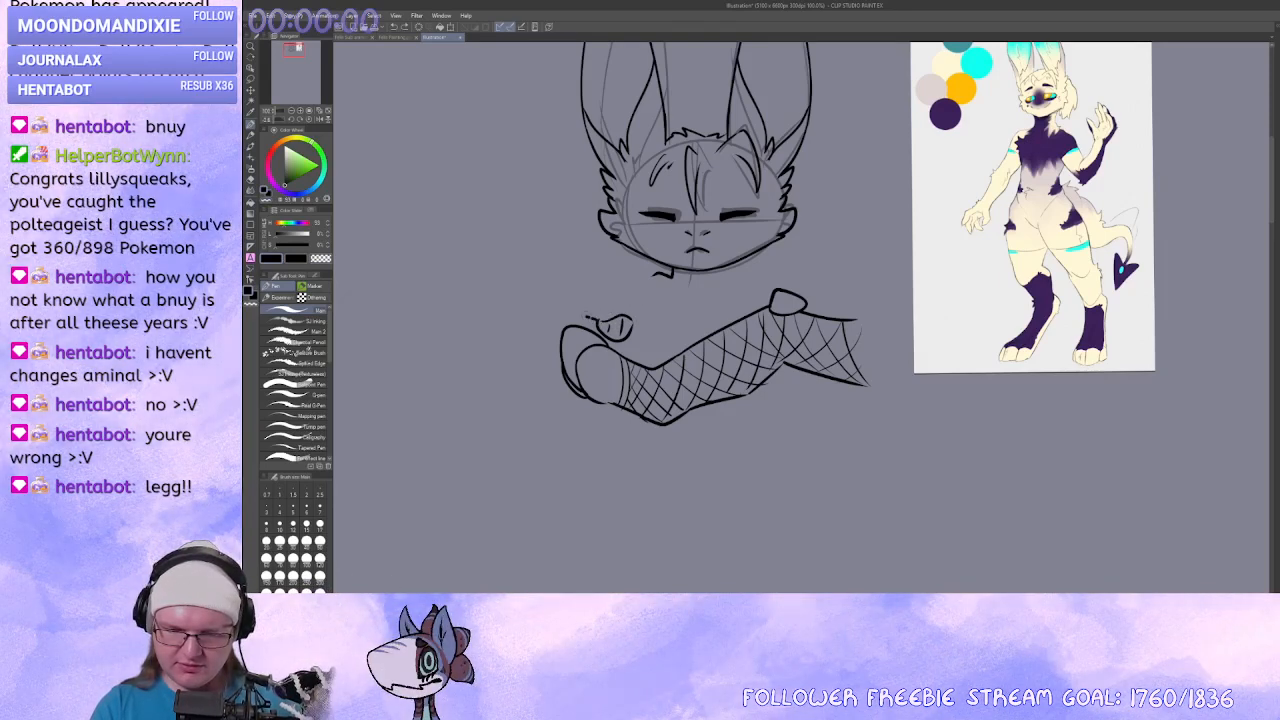
{"action": "key", "text": "ctrl+z"}
{"action": "mouse_move", "coordinate": [608, 314]}
{"action": "left_mouse_down"}
{"action": "mouse_move", "coordinate": [597, 319]}
{"action": "mouse_move", "coordinate": [661, 318]}
{"action": "left_mouse_up"}
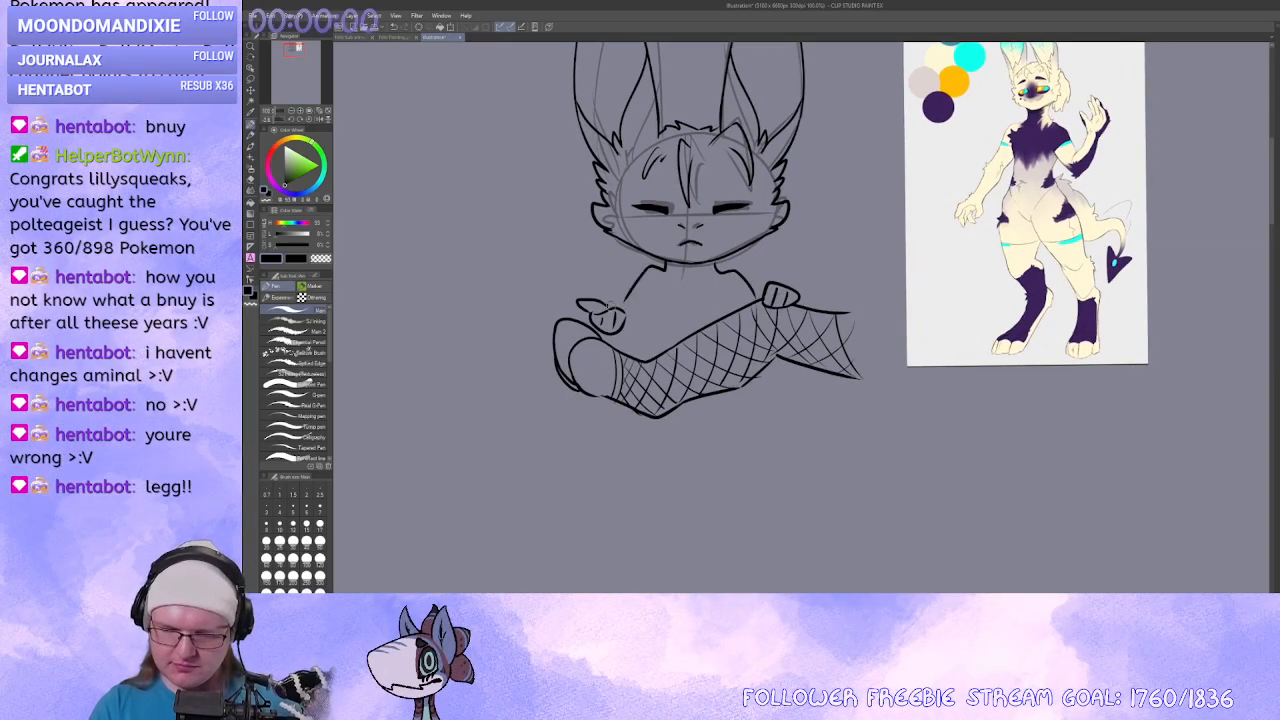
Ink the torso side with small fur marks at the armpits and the forearm leading to the paw above the foot.
{"action": "mouse_move", "coordinate": [640, 322]}
{"action": "left_mouse_down"}
{"action": "mouse_move", "coordinate": [628, 310]}
{"action": "mouse_move", "coordinate": [648, 294]}
{"action": "mouse_move", "coordinate": [646, 338]}
{"action": "left_mouse_up"}
{"action": "key", "text": "ctrl+z"}
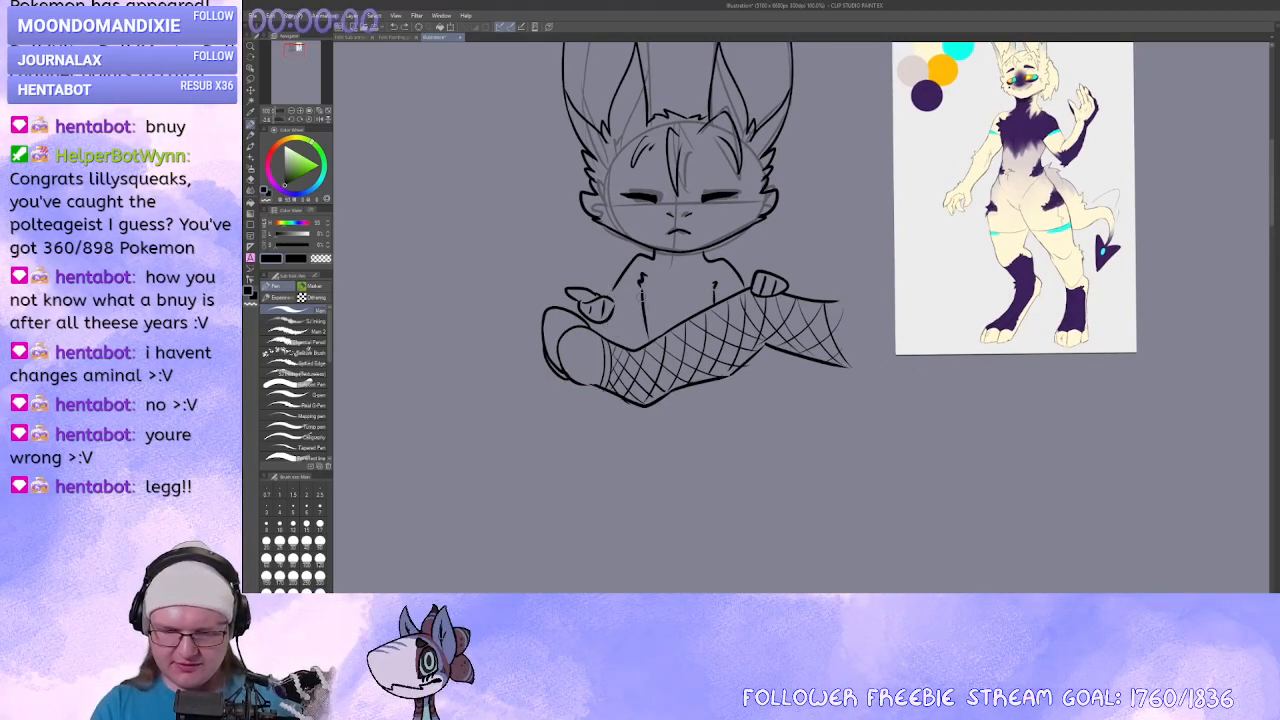
{"action": "left_click_drag", "start_coordinate": [641, 294], "coordinate": [620, 328]}
{"action": "mouse_move", "coordinate": [764, 240]}
{"action": "left_mouse_down"}
{"action": "mouse_move", "coordinate": [731, 337]}
{"action": "mouse_move", "coordinate": [842, 295]}
{"action": "left_mouse_up"}
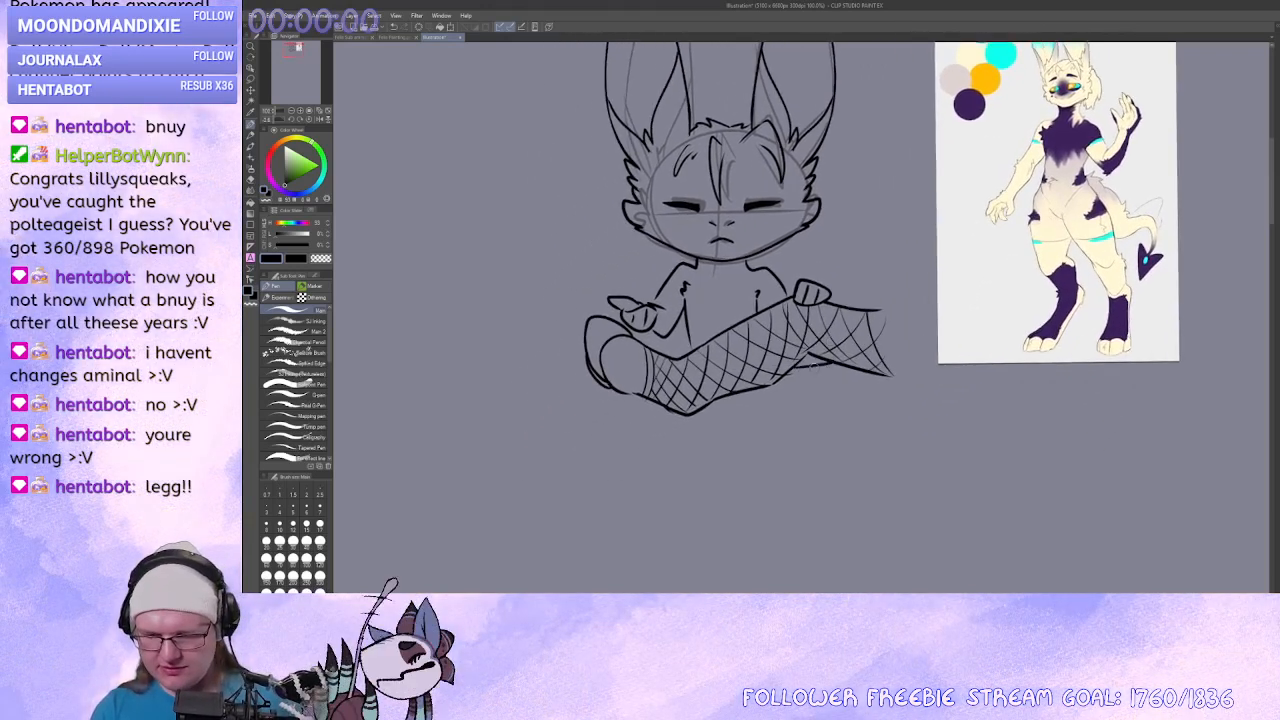
Ink a short horizontal ground line beside the raised foot, replacing the discarded strokes around the heel.
{"action": "mouse_move", "coordinate": [584, 369]}
{"action": "left_mouse_down"}
{"action": "mouse_move", "coordinate": [509, 364]}
{"action": "mouse_move", "coordinate": [578, 371]}
{"action": "mouse_move", "coordinate": [602, 432]}
{"action": "left_mouse_up"}
{"action": "key", "text": "ctrl+z"}
{"action": "mouse_move", "coordinate": [602, 432]}
{"action": "left_mouse_down"}
{"action": "mouse_move", "coordinate": [660, 380]}
{"action": "mouse_move", "coordinate": [596, 410]}
{"action": "left_mouse_up"}
{"action": "key", "text": "ctrl+z"}
{"action": "left_click_drag", "start_coordinate": [596, 410], "coordinate": [586, 384]}
{"action": "mouse_move", "coordinate": [760, 385]}
{"action": "left_mouse_down"}
{"action": "mouse_move", "coordinate": [591, 406]}
{"action": "mouse_move", "coordinate": [582, 385]}
{"action": "left_mouse_up"}
{"action": "mouse_move", "coordinate": [603, 411]}
{"action": "left_mouse_down"}
{"action": "mouse_move", "coordinate": [635, 403]}
{"action": "mouse_move", "coordinate": [697, 350]}
{"action": "mouse_move", "coordinate": [634, 365]}
{"action": "mouse_move", "coordinate": [643, 386]}
{"action": "mouse_move", "coordinate": [623, 434]}
{"action": "mouse_move", "coordinate": [805, 317]}
{"action": "mouse_move", "coordinate": [808, 350]}
{"action": "left_mouse_up"}
Close the open end of the fishnet leg with a rounded curve, redrawing it until it fits.
{"action": "key", "text": "c"}
{"action": "key", "text": "c"}
{"action": "key", "text": "ctrl+z"}
{"action": "mouse_move", "coordinate": [826, 295]}
{"action": "left_mouse_down"}
{"action": "mouse_move", "coordinate": [808, 352]}
{"action": "mouse_move", "coordinate": [810, 306]}
{"action": "mouse_move", "coordinate": [794, 342]}
{"action": "left_mouse_up"}
{"action": "key", "text": "ctrl+z"}
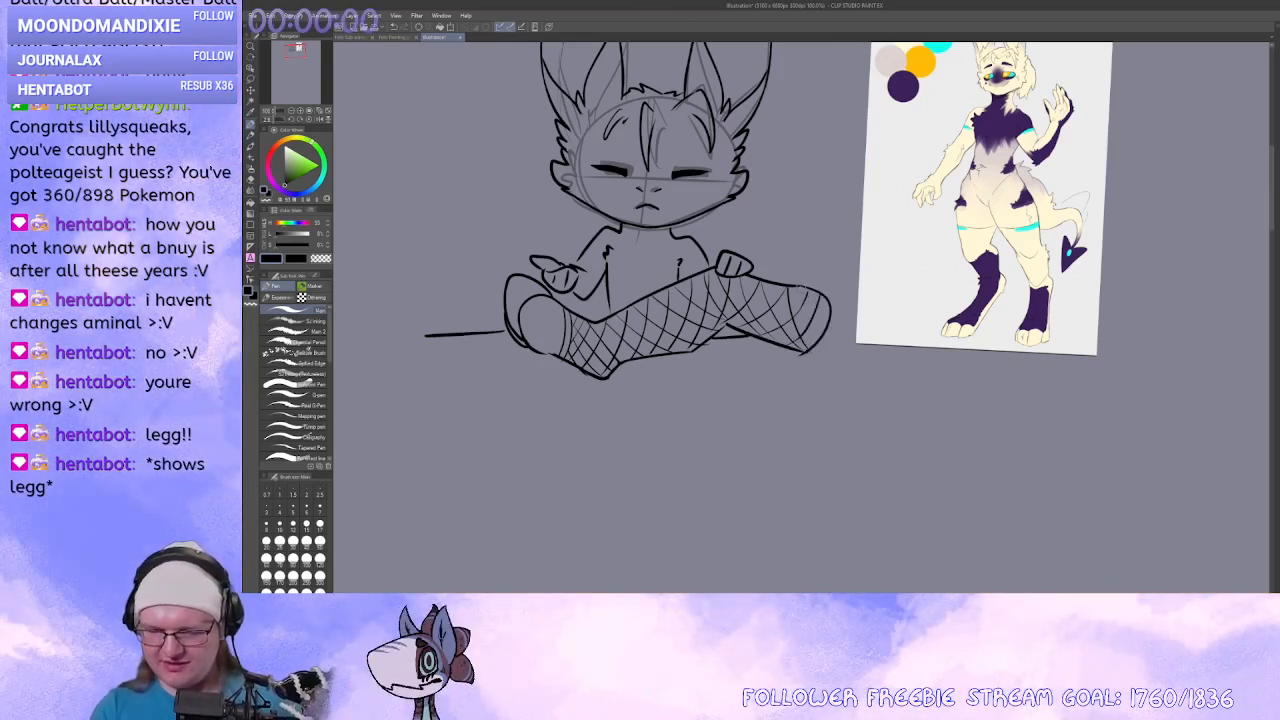
{"action": "left_click_drag", "start_coordinate": [802, 288], "coordinate": [821, 334]}
{"action": "key", "text": "ctrl+z"}
Hand-letter the caption words "THIS *IS*" in two lines beside the bunny's head, redoing the misdrawn strokes.
{"action": "mouse_move", "coordinate": [709, 422]}
{"action": "left_mouse_down"}
{"action": "mouse_move", "coordinate": [737, 474]}
{"action": "mouse_move", "coordinate": [715, 490]}
{"action": "left_mouse_up"}
{"action": "mouse_move", "coordinate": [715, 304]}
{"action": "left_mouse_down"}
{"action": "mouse_move", "coordinate": [711, 340]}
{"action": "mouse_move", "coordinate": [738, 359]}
{"action": "left_mouse_up"}
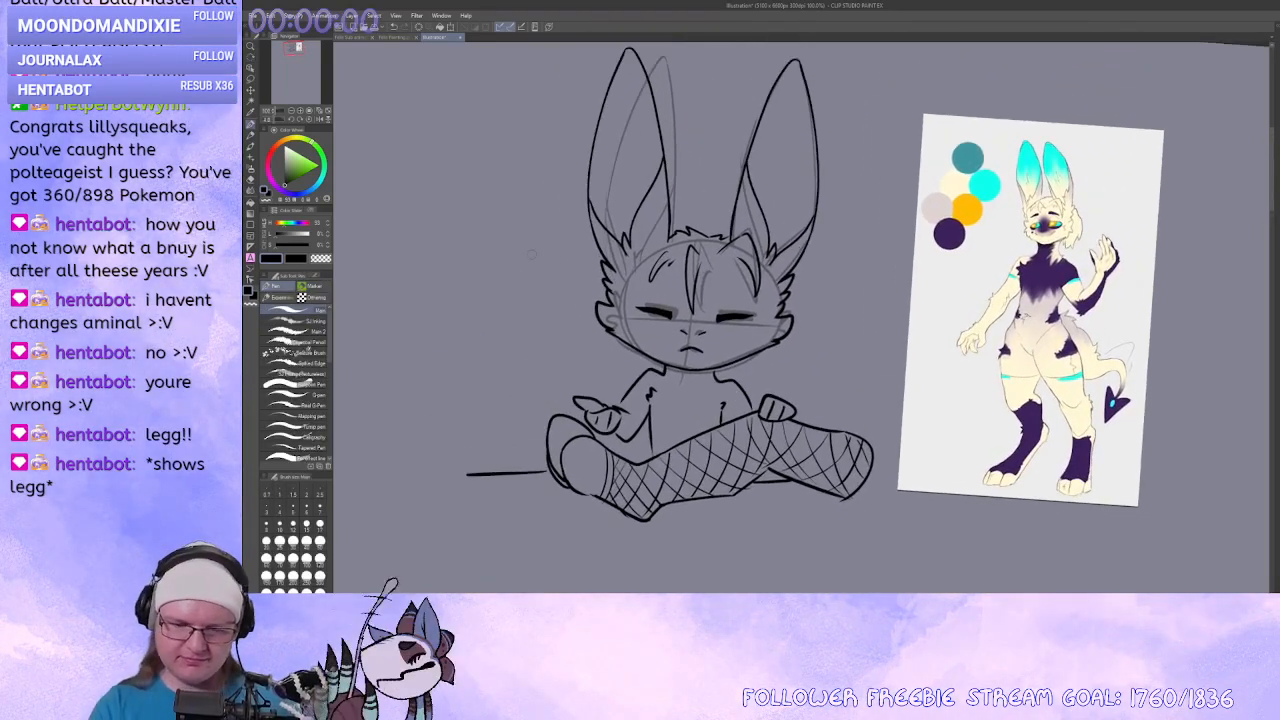
{"action": "left_click_drag", "start_coordinate": [497, 222], "coordinate": [497, 243]}
{"action": "mouse_move", "coordinate": [486, 213]}
{"action": "left_mouse_down"}
{"action": "mouse_move", "coordinate": [508, 210]}
{"action": "mouse_move", "coordinate": [503, 238]}
{"action": "left_mouse_up"}
{"action": "left_click_drag", "start_coordinate": [503, 225], "coordinate": [514, 223]}
{"action": "mouse_move", "coordinate": [514, 208]}
{"action": "left_mouse_down"}
{"action": "mouse_move", "coordinate": [515, 240]}
{"action": "mouse_move", "coordinate": [532, 232]}
{"action": "mouse_move", "coordinate": [509, 282]}
{"action": "mouse_move", "coordinate": [516, 262]}
{"action": "mouse_move", "coordinate": [514, 279]}
{"action": "mouse_move", "coordinate": [543, 257]}
{"action": "left_mouse_up"}
{"action": "key", "text": "ctrl+z"}
{"action": "key", "text": "ctrl+z"}
{"action": "left_click_drag", "start_coordinate": [543, 247], "coordinate": [529, 257]}
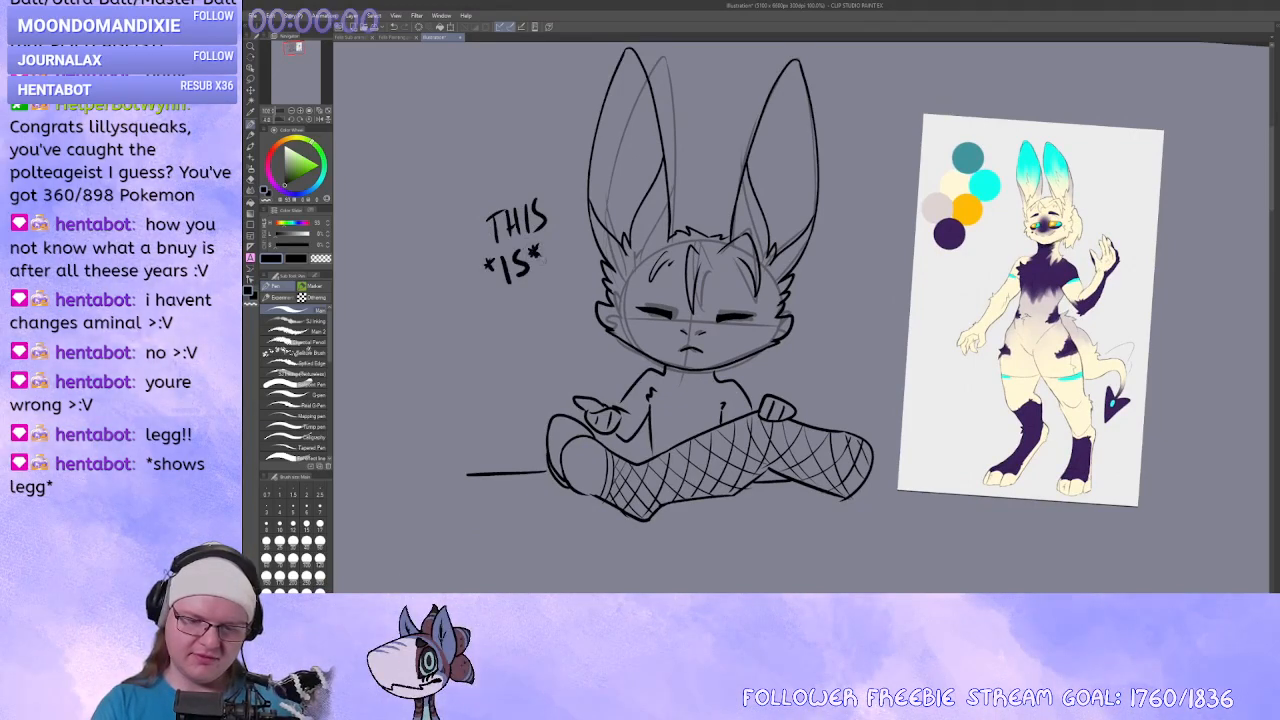
Add "MY I.D." by hand as the third line of the caption beside the bunny's head.
{"action": "mouse_move", "coordinate": [487, 322]}
{"action": "left_mouse_down"}
{"action": "mouse_move", "coordinate": [499, 302]}
{"action": "mouse_move", "coordinate": [505, 314]}
{"action": "left_mouse_up"}
{"action": "mouse_move", "coordinate": [505, 295]}
{"action": "left_mouse_down"}
{"action": "mouse_move", "coordinate": [509, 314]}
{"action": "mouse_move", "coordinate": [537, 296]}
{"action": "mouse_move", "coordinate": [547, 309]}
{"action": "left_mouse_up"}
{"action": "key", "text": "ctrl+z"}
{"action": "left_click_drag", "start_coordinate": [548, 282], "coordinate": [553, 301]}
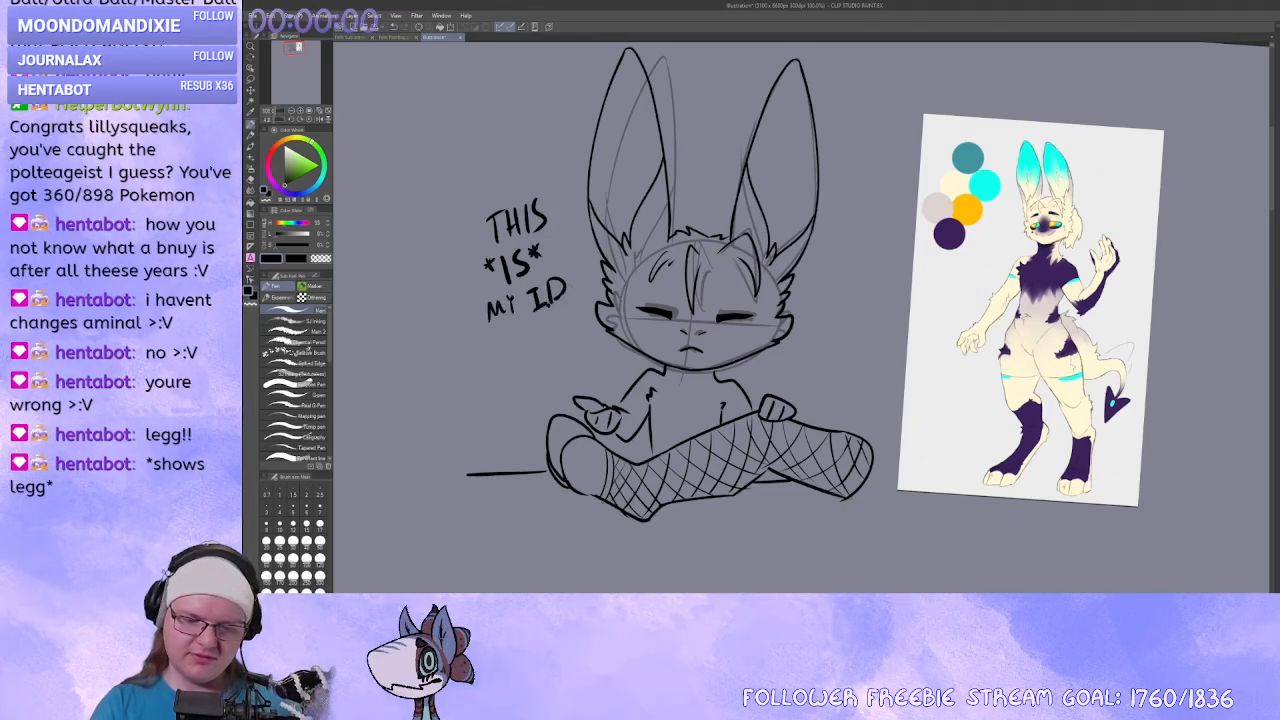
Ink short impact marks around the raised foot and heel, and hand-letter "*THUNK*" beside the foot.
{"action": "left_click_drag", "start_coordinate": [811, 383], "coordinate": [797, 299]}
{"action": "mouse_move", "coordinate": [776, 424]}
{"action": "left_mouse_down"}
{"action": "mouse_move", "coordinate": [765, 463]}
{"action": "mouse_move", "coordinate": [777, 437]}
{"action": "mouse_move", "coordinate": [748, 407]}
{"action": "left_mouse_up"}
{"action": "left_click_drag", "start_coordinate": [578, 447], "coordinate": [604, 437]}
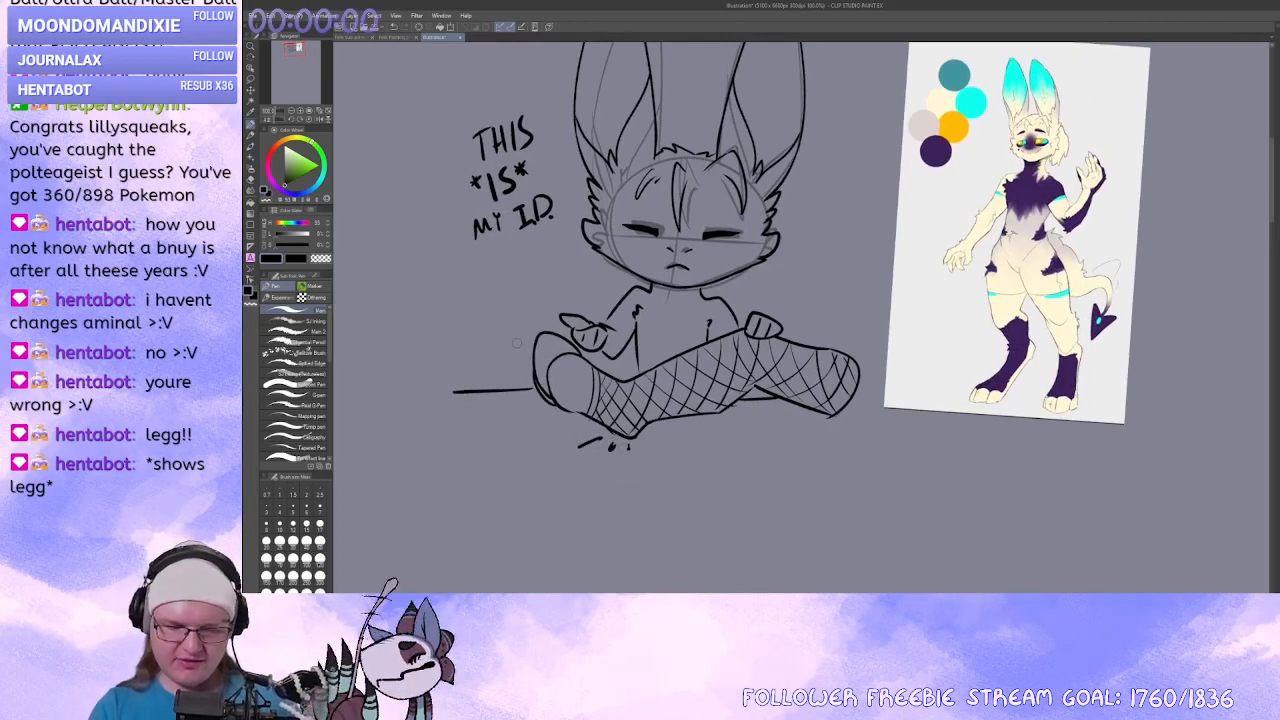
{"action": "left_click_drag", "start_coordinate": [488, 341], "coordinate": [489, 357]}
{"action": "left_click_drag", "start_coordinate": [480, 340], "coordinate": [523, 338]}
{"action": "left_click_drag", "start_coordinate": [535, 324], "coordinate": [480, 361]}
{"action": "left_click_drag", "start_coordinate": [478, 351], "coordinate": [485, 358]}
{"action": "left_click_drag", "start_coordinate": [533, 319], "coordinate": [545, 325]}
{"action": "left_click_drag", "start_coordinate": [543, 318], "coordinate": [536, 327]}
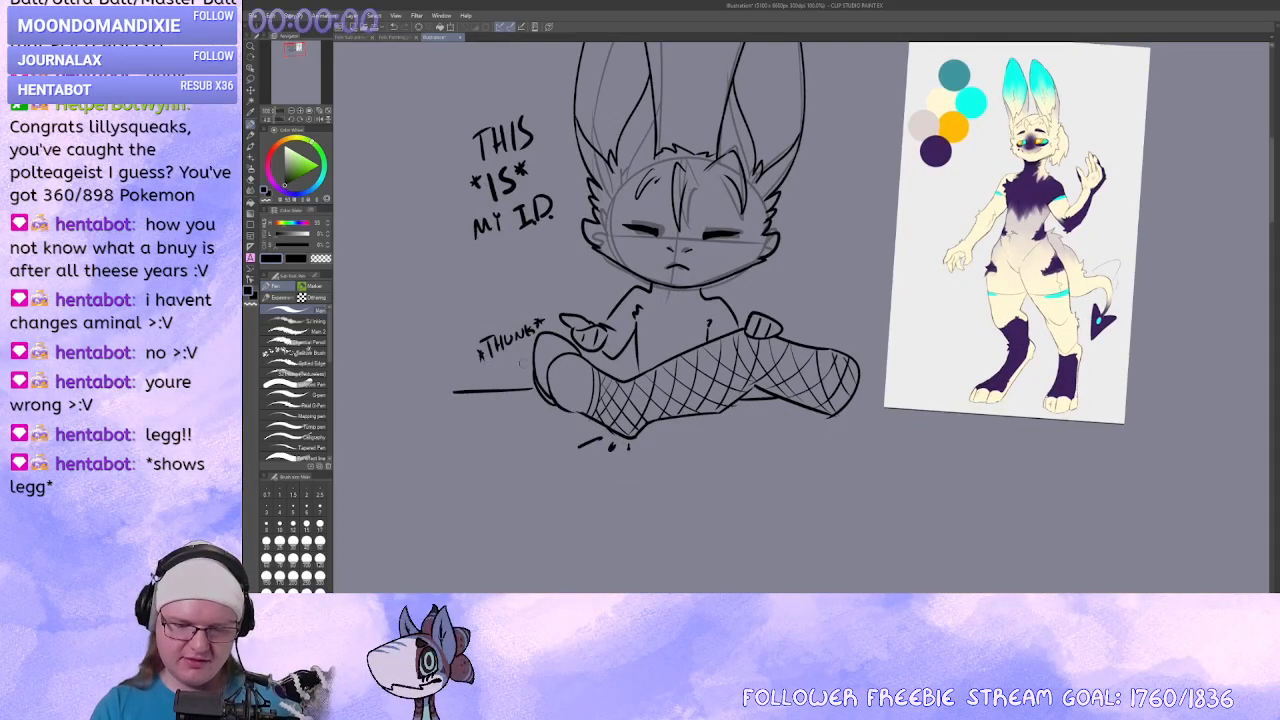
{"action": "left_click_drag", "start_coordinate": [796, 420], "coordinate": [794, 463]}
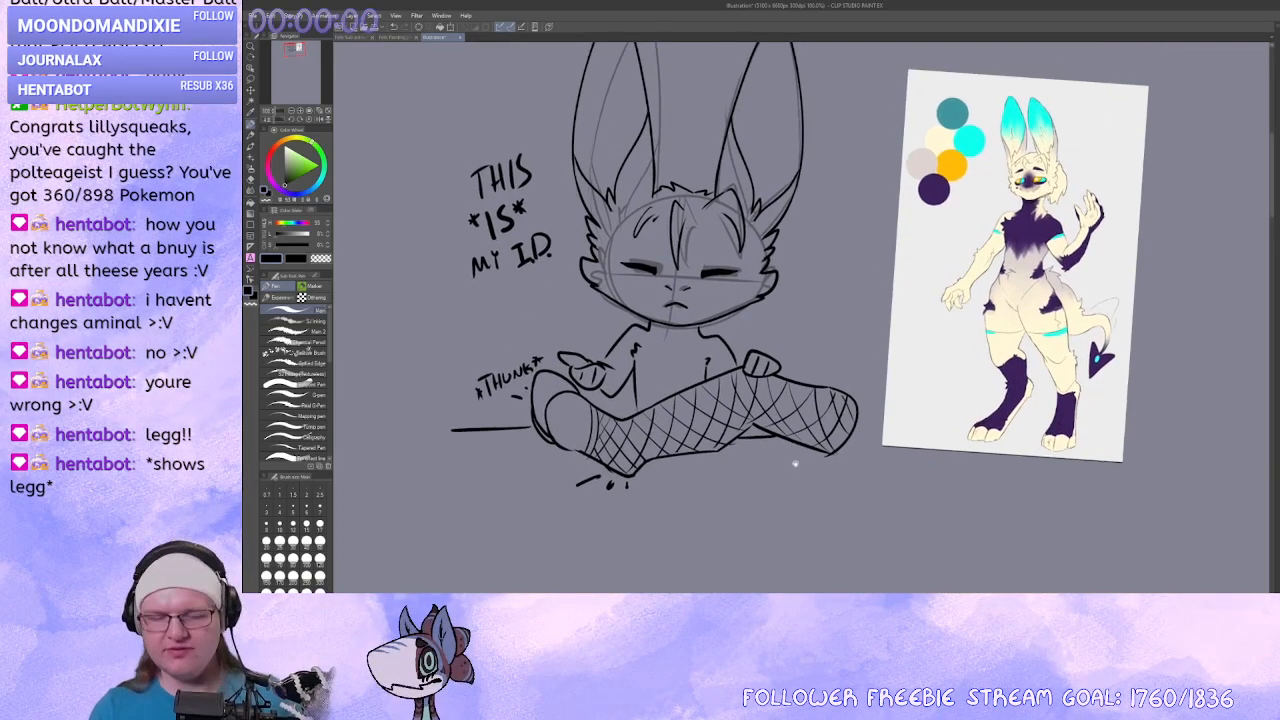
Sign and date the drawing in small handwriting with an underline below the fishnet leg.
{"action": "mouse_move", "coordinate": [981, 374]}
{"action": "left_mouse_down"}
{"action": "mouse_move", "coordinate": [961, 408]}
{"action": "mouse_move", "coordinate": [973, 428]}
{"action": "mouse_move", "coordinate": [950, 251]}
{"action": "left_mouse_up"}
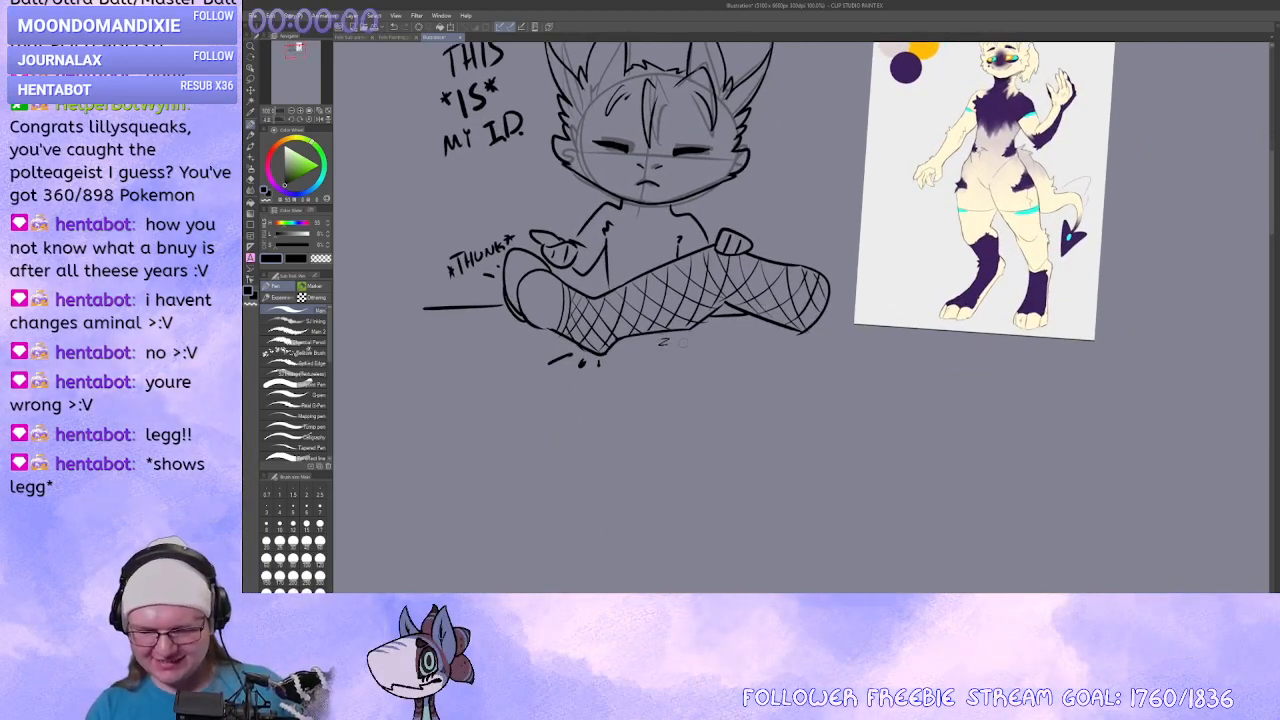
{"action": "left_click_drag", "start_coordinate": [666, 342], "coordinate": [722, 342]}
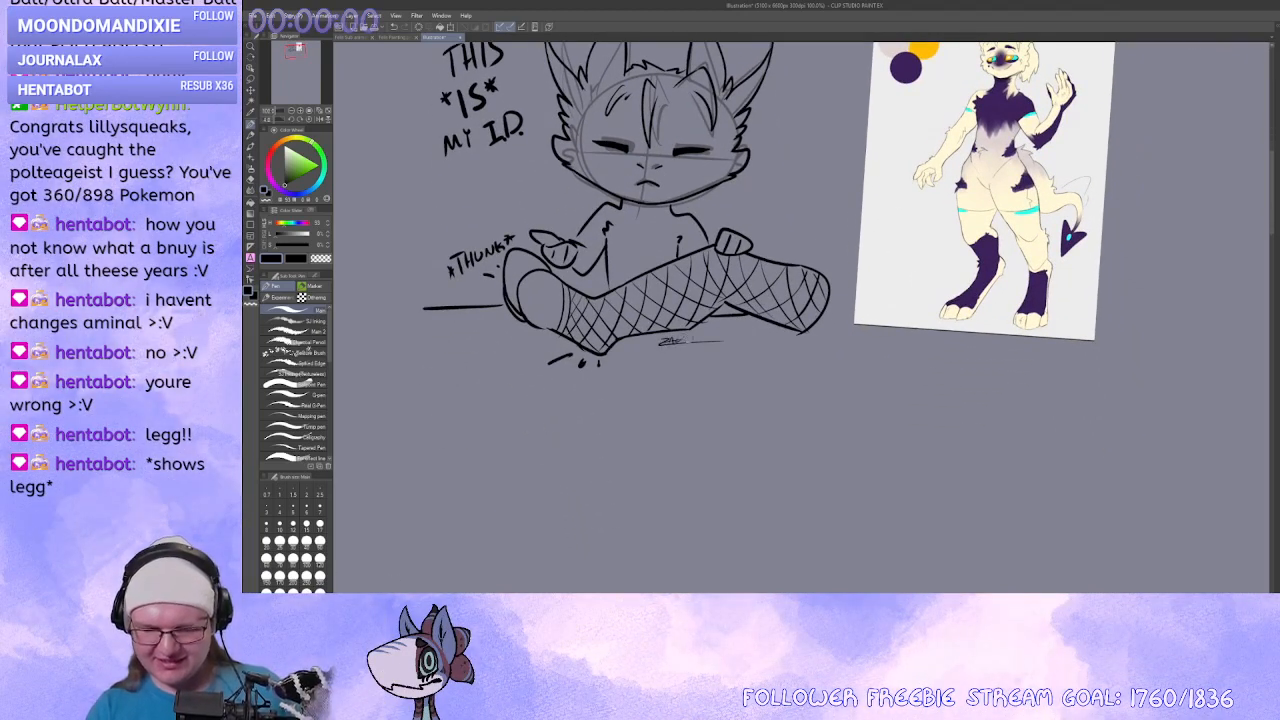
{"action": "mouse_move", "coordinate": [688, 337]}
{"action": "left_mouse_down"}
{"action": "mouse_move", "coordinate": [702, 342]}
{"action": "mouse_move", "coordinate": [702, 540]}
{"action": "left_mouse_up"}
{"action": "left_click_drag", "start_coordinate": [1039, 362], "coordinate": [1142, 350]}
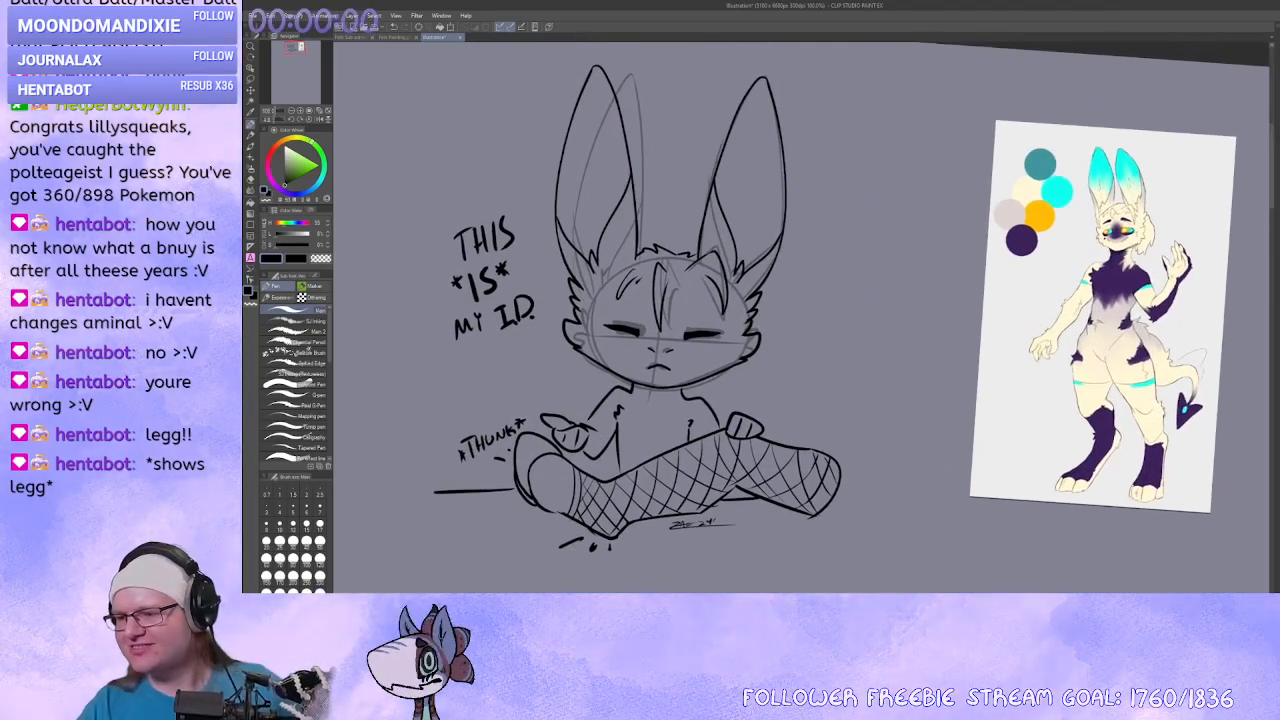
Remove the rough sketch beneath the inked bunny and straighten the canvas rotation.
{"action": "key", "text": "Delete"}
{"action": "key", "text": "minus"}
{"action": "key", "text": "minus"}
{"action": "key", "text": "minus"}
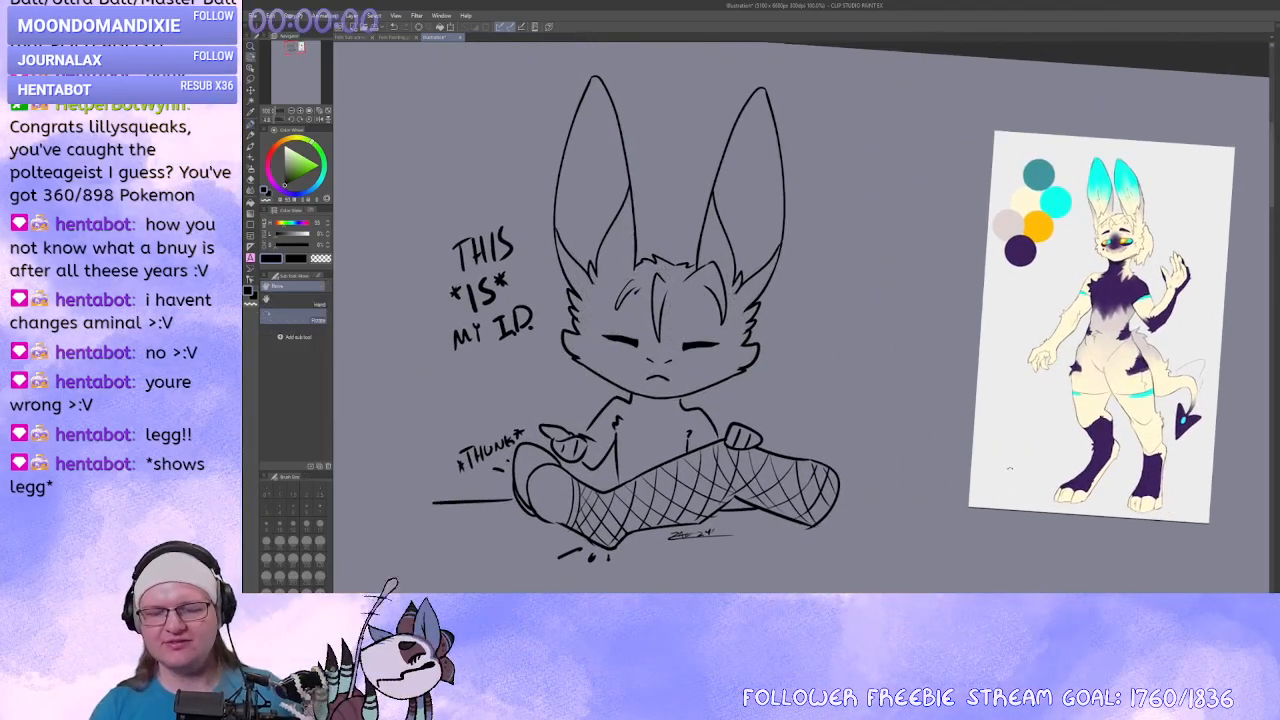
{"action": "key", "text": "minus"}
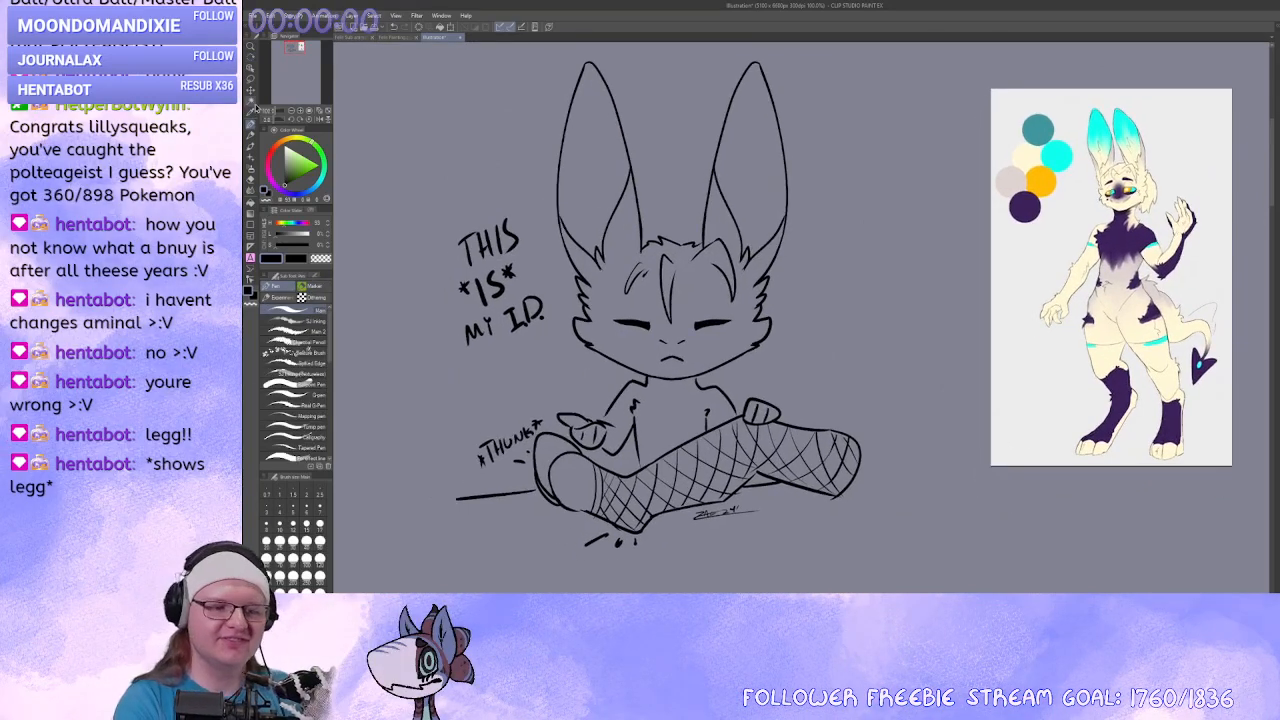
Lasso the inked bunny with its captions and signature apart from the colour reference, and clear the selection.
{"action": "key", "text": "m"}
{"action": "mouse_move", "coordinate": [535, 128]}
{"action": "left_mouse_down"}
{"action": "mouse_move", "coordinate": [758, 63]}
{"action": "mouse_move", "coordinate": [810, 143]}
{"action": "mouse_move", "coordinate": [844, 420]}
{"action": "mouse_move", "coordinate": [868, 485]}
{"action": "mouse_move", "coordinate": [645, 543]}
{"action": "mouse_move", "coordinate": [474, 530]}
{"action": "mouse_move", "coordinate": [420, 255]}
{"action": "left_mouse_up"}
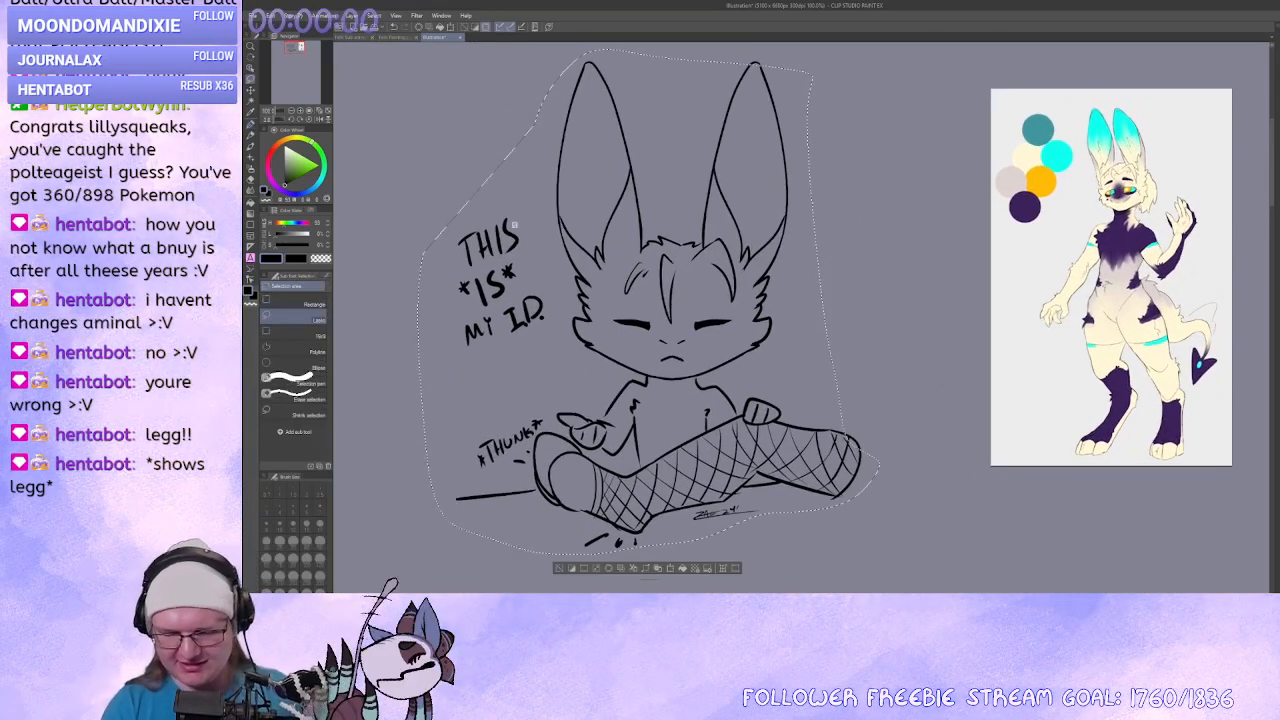
{"action": "left_click", "coordinate": [733, 568]}
{"action": "left_click_drag", "start_coordinate": [795, 529], "coordinate": [727, 475]}
{"action": "key", "text": "ctrl+d"}
{"action": "left_click_drag", "start_coordinate": [992, 463], "coordinate": [980, 462]}
{"action": "left_click_drag", "start_coordinate": [465, 292], "coordinate": [442, 330]}
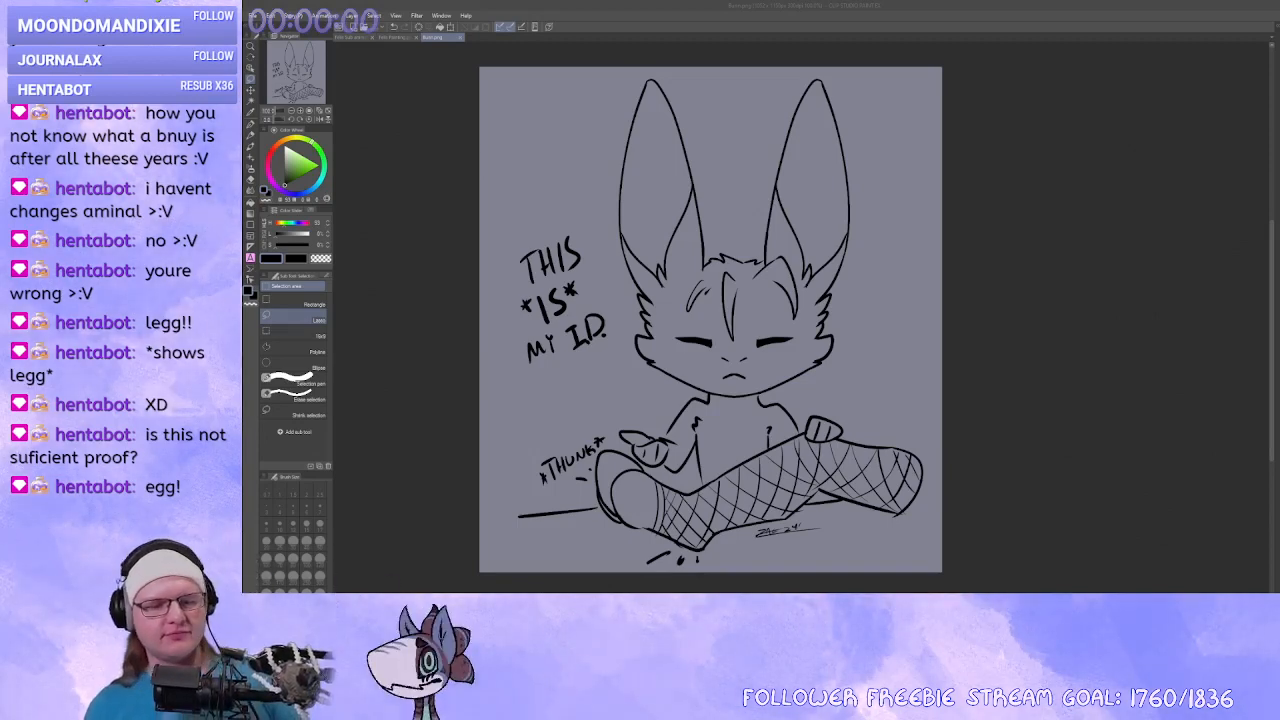
Create a new blank illustration canvas.
{"action": "left_click", "coordinate": [253, 16]}
{"action": "left_click", "coordinate": [276, 32]}
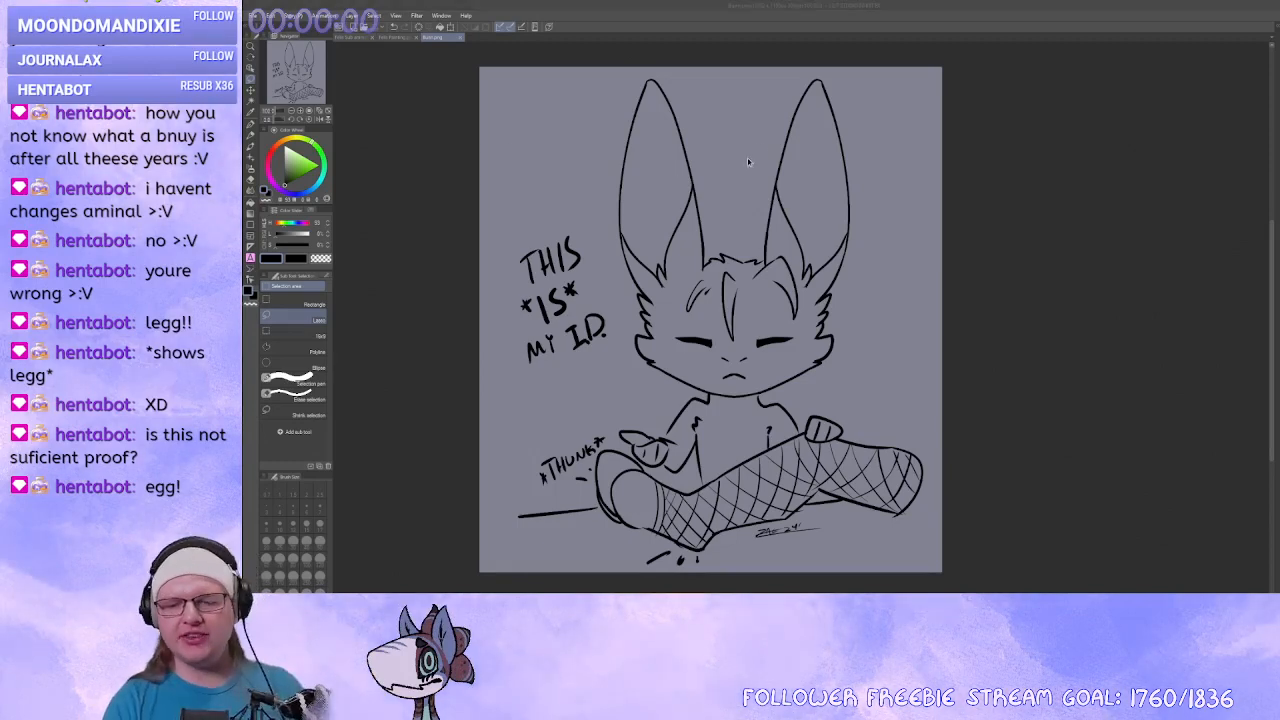
{"action": "left_click", "coordinate": [773, 116]}
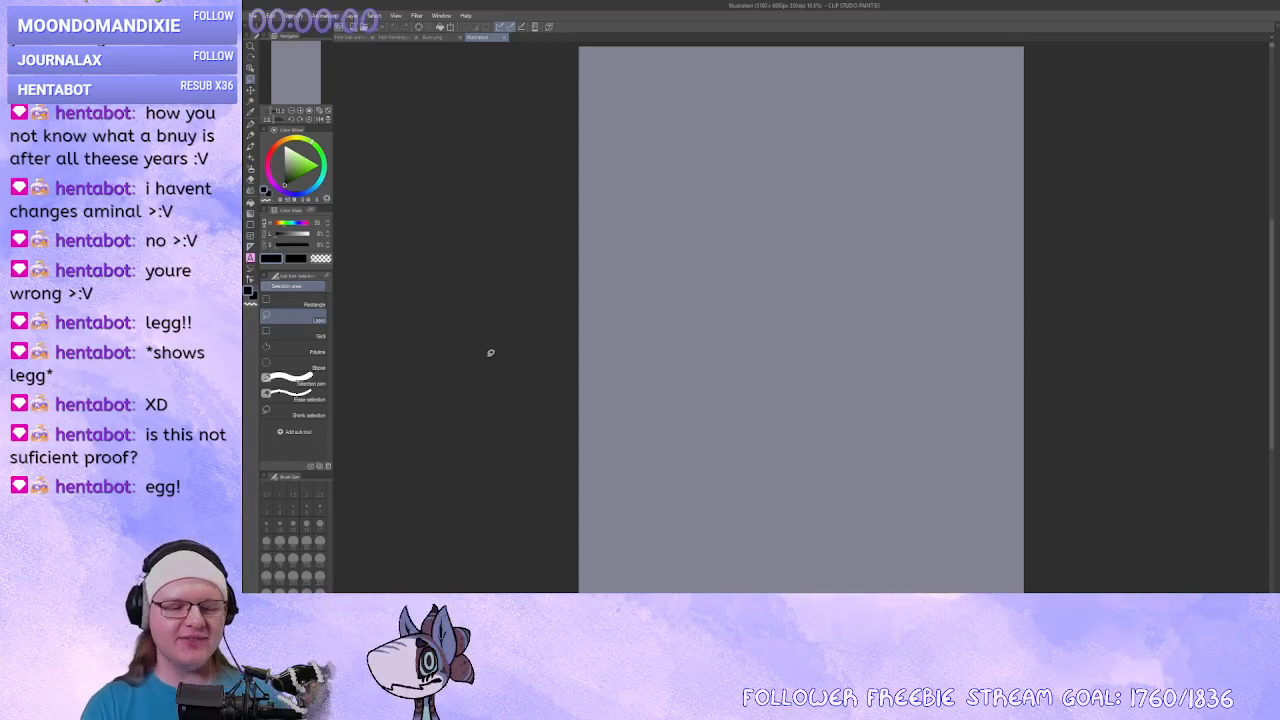
Sketch a round head with crossing vertical and horizontal face guidelines using the second main pen.
{"action": "left_click", "coordinate": [300, 111]}
{"action": "left_click", "coordinate": [300, 111]}
{"action": "left_click", "coordinate": [300, 111]}
{"action": "left_click", "coordinate": [250, 124]}
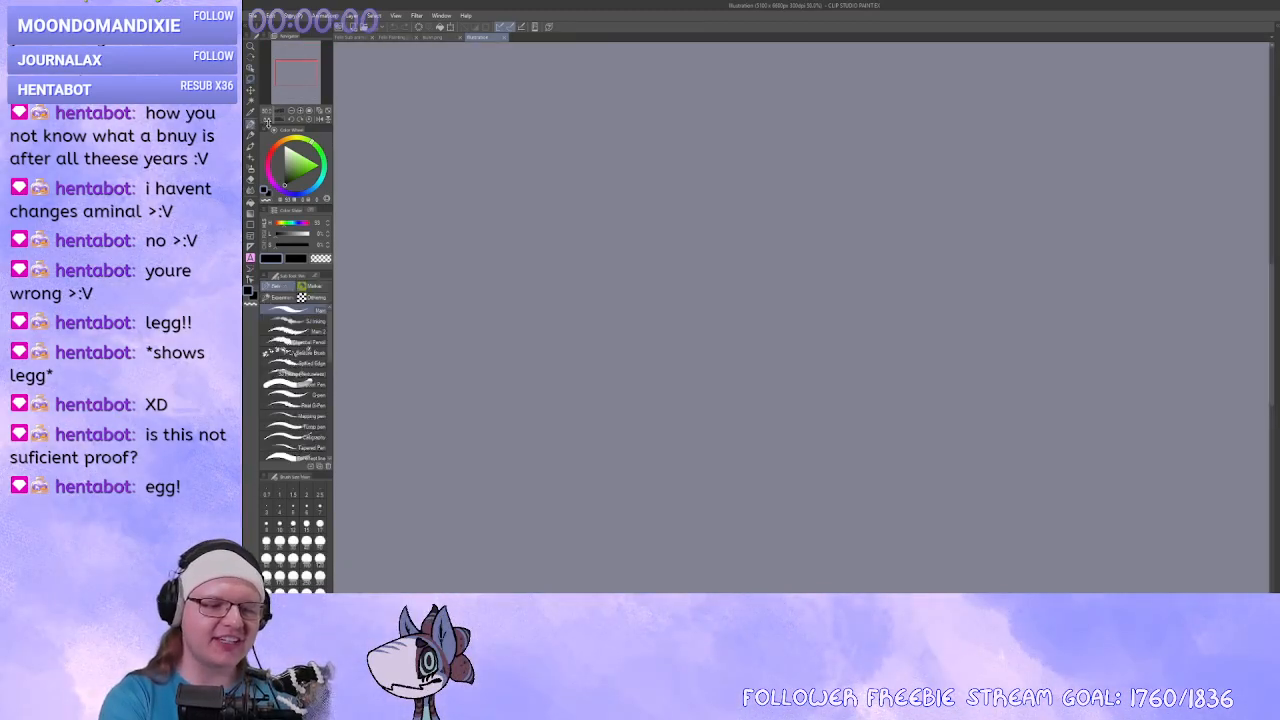
{"action": "left_click", "coordinate": [301, 110]}
{"action": "left_click", "coordinate": [302, 111]}
{"action": "left_click", "coordinate": [305, 331]}
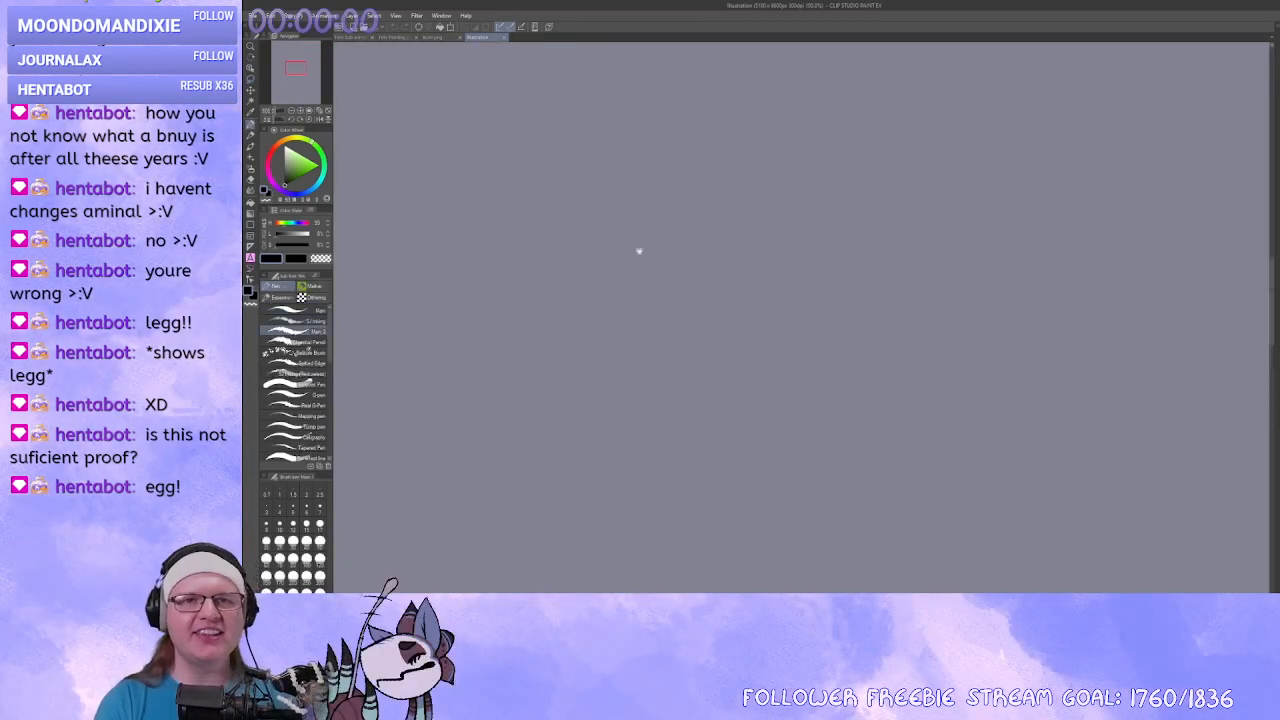
{"action": "mouse_move", "coordinate": [686, 205]}
{"action": "left_mouse_down"}
{"action": "mouse_move", "coordinate": [680, 250]}
{"action": "mouse_move", "coordinate": [663, 220]}
{"action": "mouse_move", "coordinate": [688, 232]}
{"action": "mouse_move", "coordinate": [612, 172]}
{"action": "mouse_move", "coordinate": [632, 292]}
{"action": "left_mouse_up"}
{"action": "key", "text": "ctrl+z"}
{"action": "left_click_drag", "start_coordinate": [598, 240], "coordinate": [686, 243]}
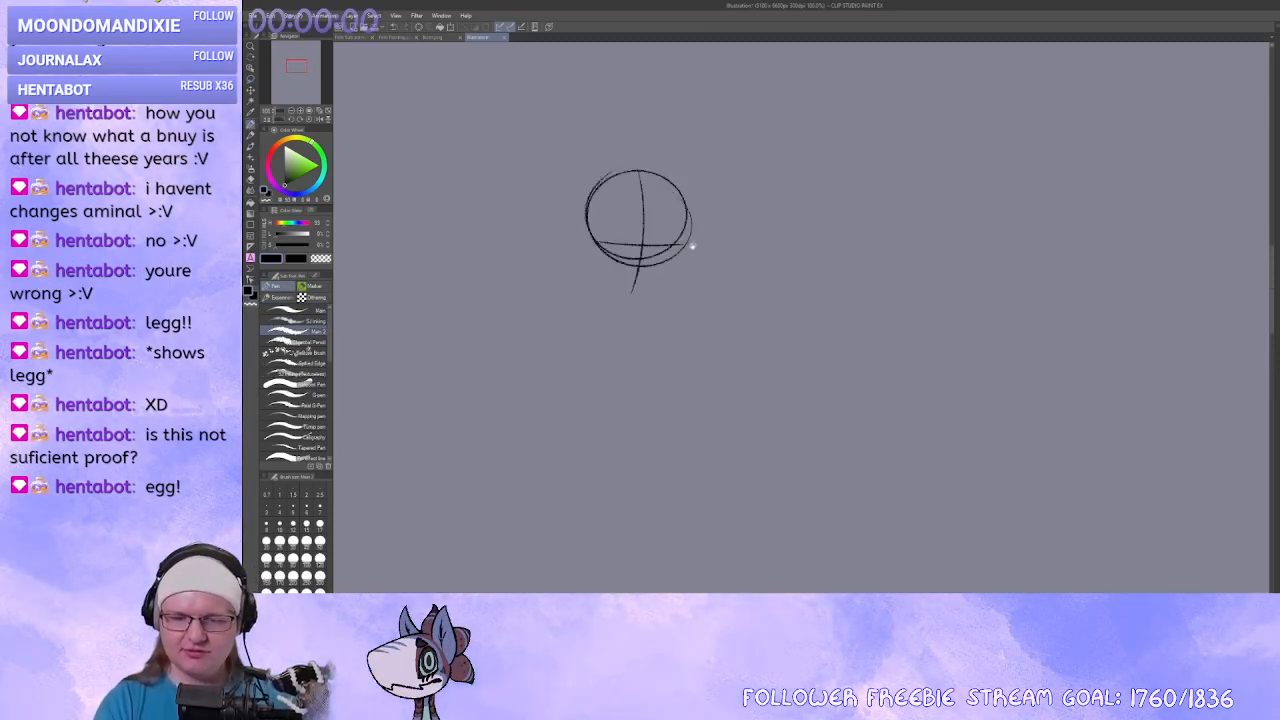
Sketch the neck and a long curved line of action running down from the head, redrawing it until it flows.
{"action": "left_click_drag", "start_coordinate": [606, 246], "coordinate": [634, 398]}
{"action": "key", "text": "ctrl+z"}
{"action": "left_click_drag", "start_coordinate": [640, 330], "coordinate": [627, 297]}
{"action": "mouse_move", "coordinate": [606, 198]}
{"action": "left_mouse_down"}
{"action": "mouse_move", "coordinate": [636, 480]}
{"action": "mouse_move", "coordinate": [625, 532]}
{"action": "left_mouse_up"}
{"action": "key", "text": "ctrl+z"}
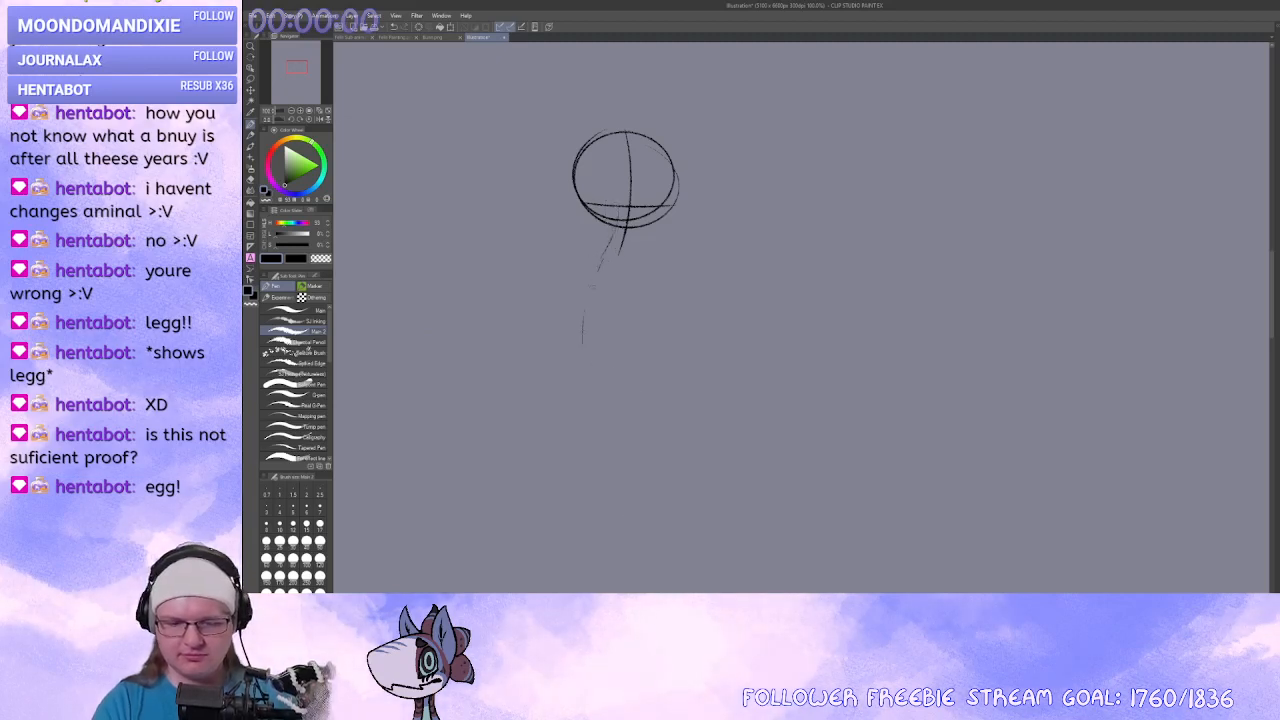
{"action": "left_click_drag", "start_coordinate": [583, 342], "coordinate": [625, 576]}
Sketch a tilted ribcage around the upper line of action with a joint circle at each shoulder.
{"action": "mouse_move", "coordinate": [576, 250]}
{"action": "left_mouse_down"}
{"action": "mouse_move", "coordinate": [647, 260]}
{"action": "mouse_move", "coordinate": [660, 283]}
{"action": "mouse_move", "coordinate": [629, 328]}
{"action": "mouse_move", "coordinate": [560, 324]}
{"action": "left_mouse_up"}
{"action": "key", "text": "ctrl+z"}
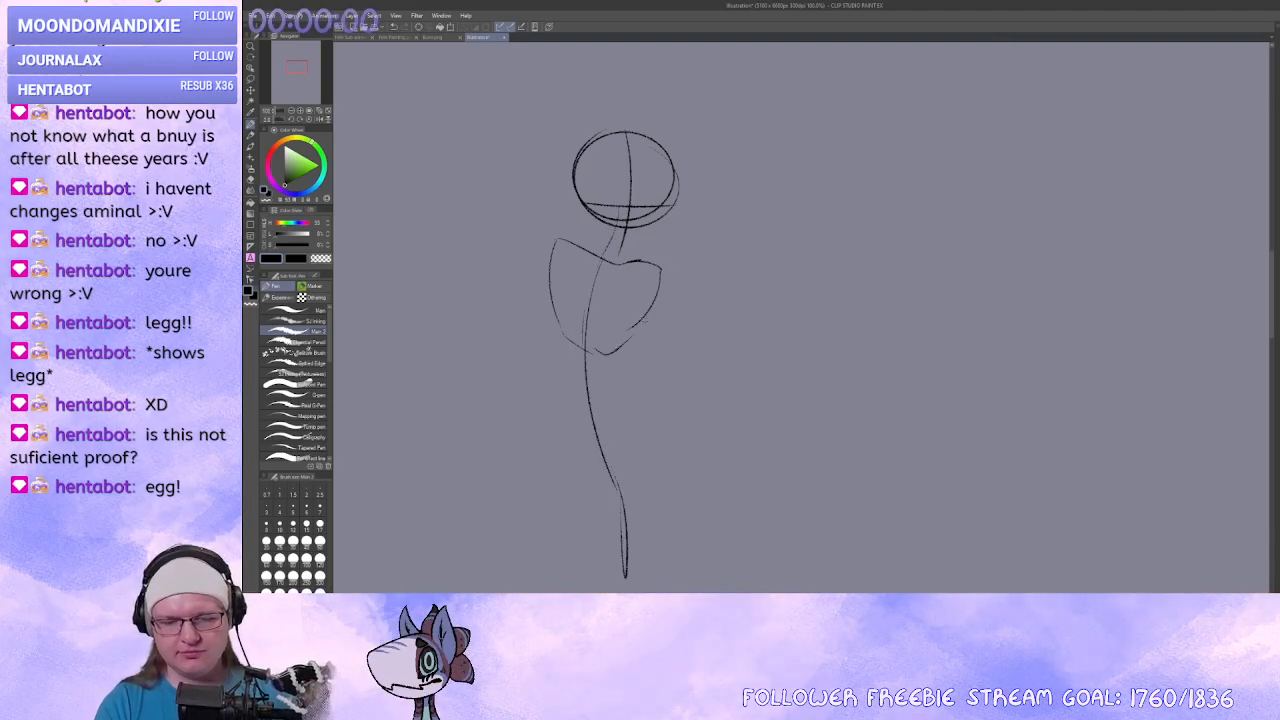
{"action": "left_click_drag", "start_coordinate": [652, 306], "coordinate": [621, 343]}
{"action": "left_click_drag", "start_coordinate": [640, 325], "coordinate": [639, 330]}
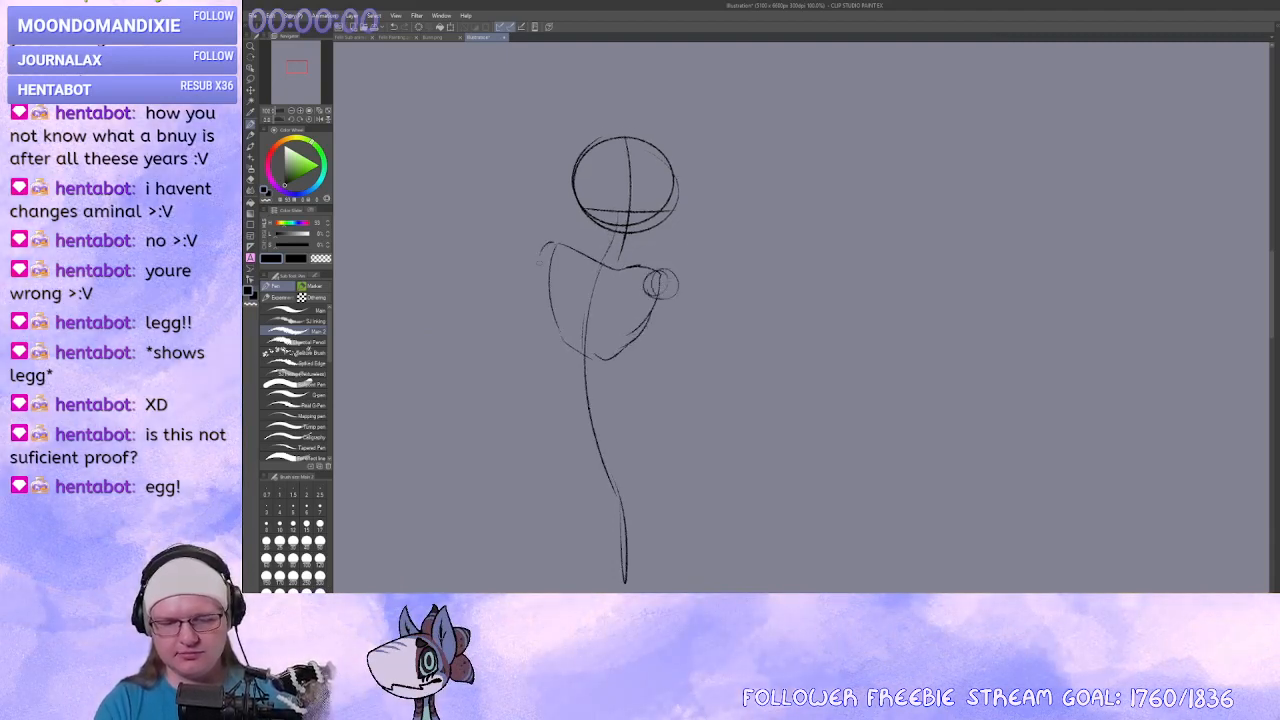
{"action": "mouse_move", "coordinate": [540, 262]}
{"action": "left_mouse_down"}
{"action": "mouse_move", "coordinate": [568, 244]}
{"action": "mouse_move", "coordinate": [557, 265]}
{"action": "left_mouse_up"}
Sketch two tall oval eyes with inner pupils, a small mouth, and little rounded ears on the head.
{"action": "mouse_move", "coordinate": [608, 257]}
{"action": "left_mouse_down"}
{"action": "mouse_move", "coordinate": [622, 249]}
{"action": "mouse_move", "coordinate": [617, 308]}
{"action": "left_mouse_up"}
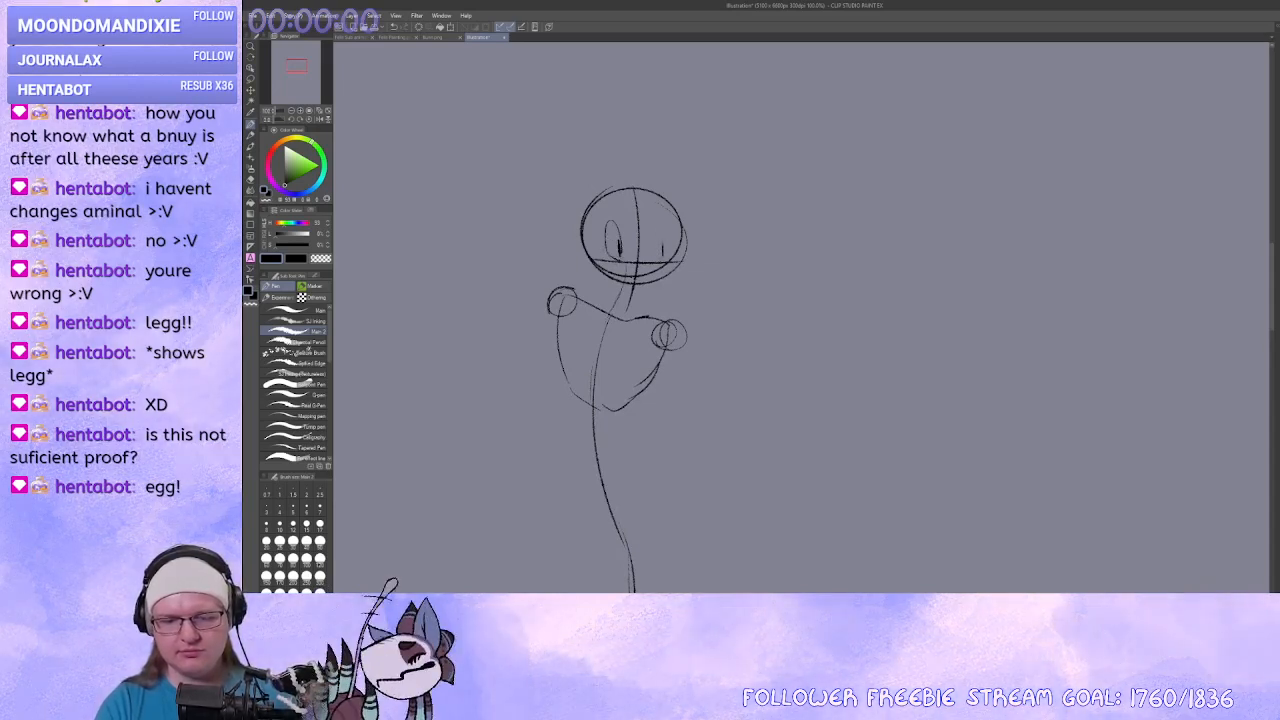
{"action": "left_click_drag", "start_coordinate": [673, 229], "coordinate": [678, 255]}
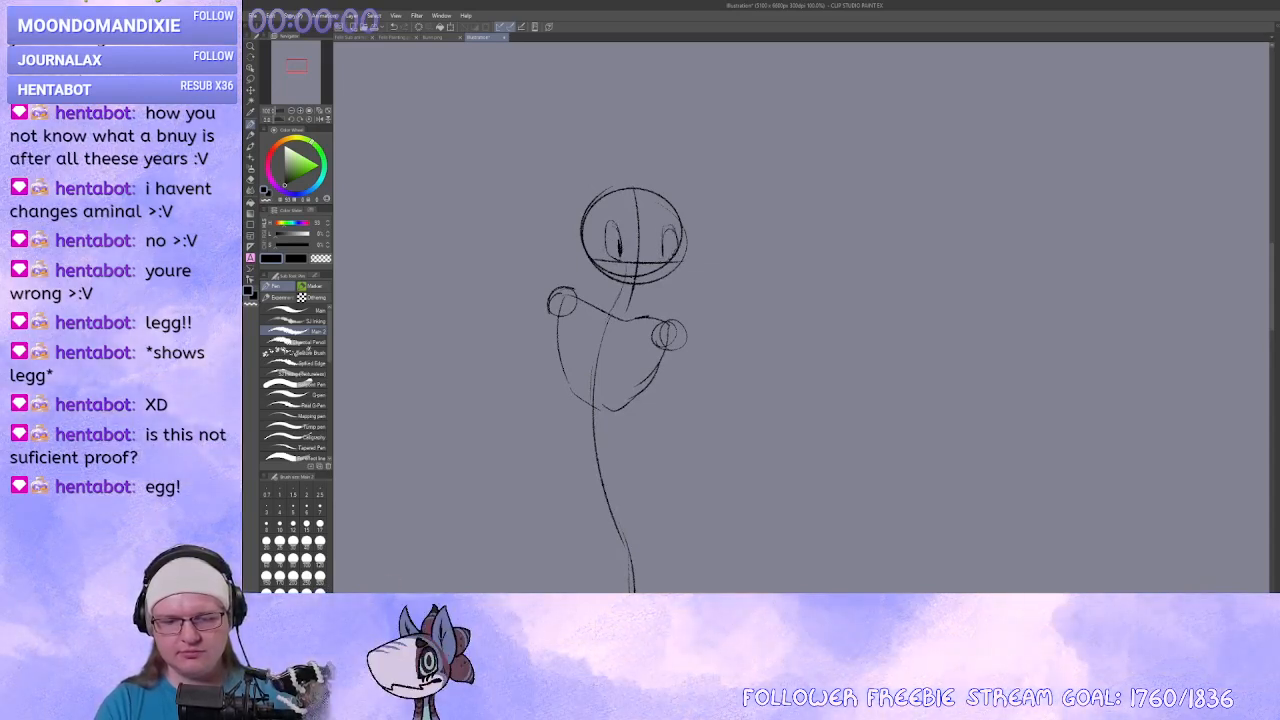
{"action": "mouse_move", "coordinate": [613, 221]}
{"action": "left_mouse_down"}
{"action": "mouse_move", "coordinate": [605, 255]}
{"action": "mouse_move", "coordinate": [668, 268]}
{"action": "left_mouse_up"}
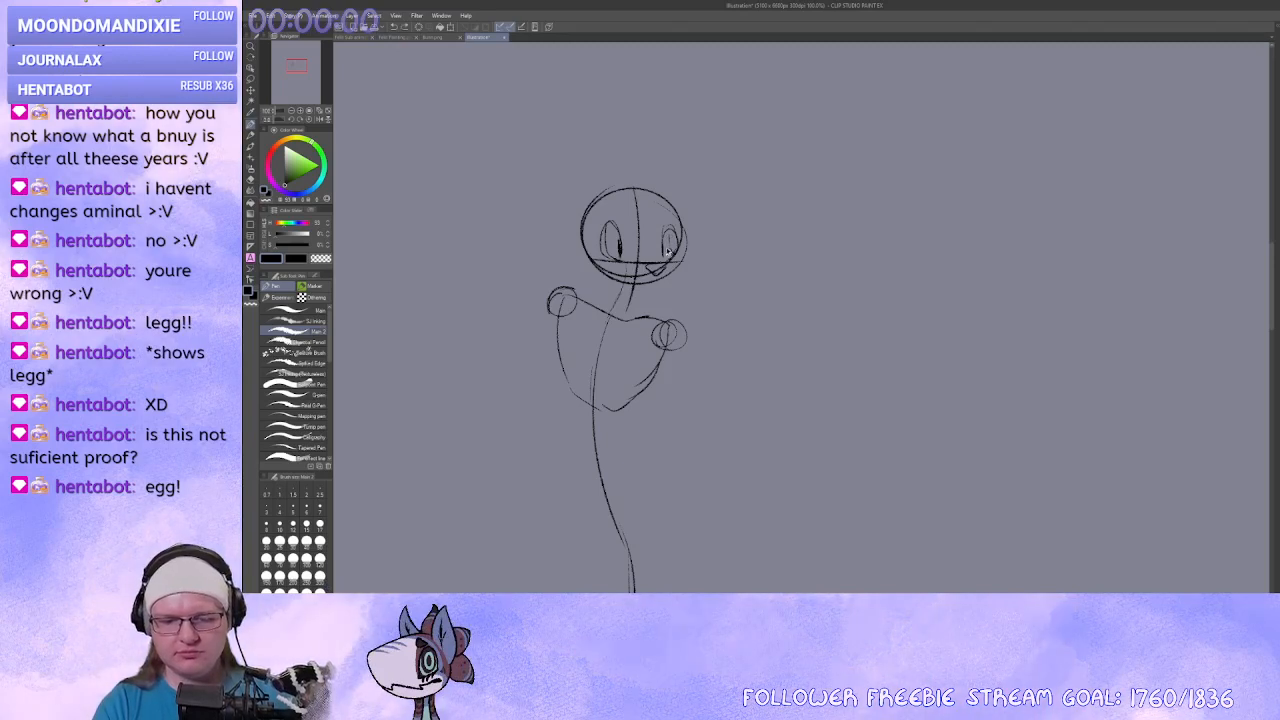
{"action": "mouse_move", "coordinate": [669, 239]}
{"action": "left_mouse_down"}
{"action": "mouse_move", "coordinate": [667, 259]}
{"action": "mouse_move", "coordinate": [611, 258]}
{"action": "left_mouse_up"}
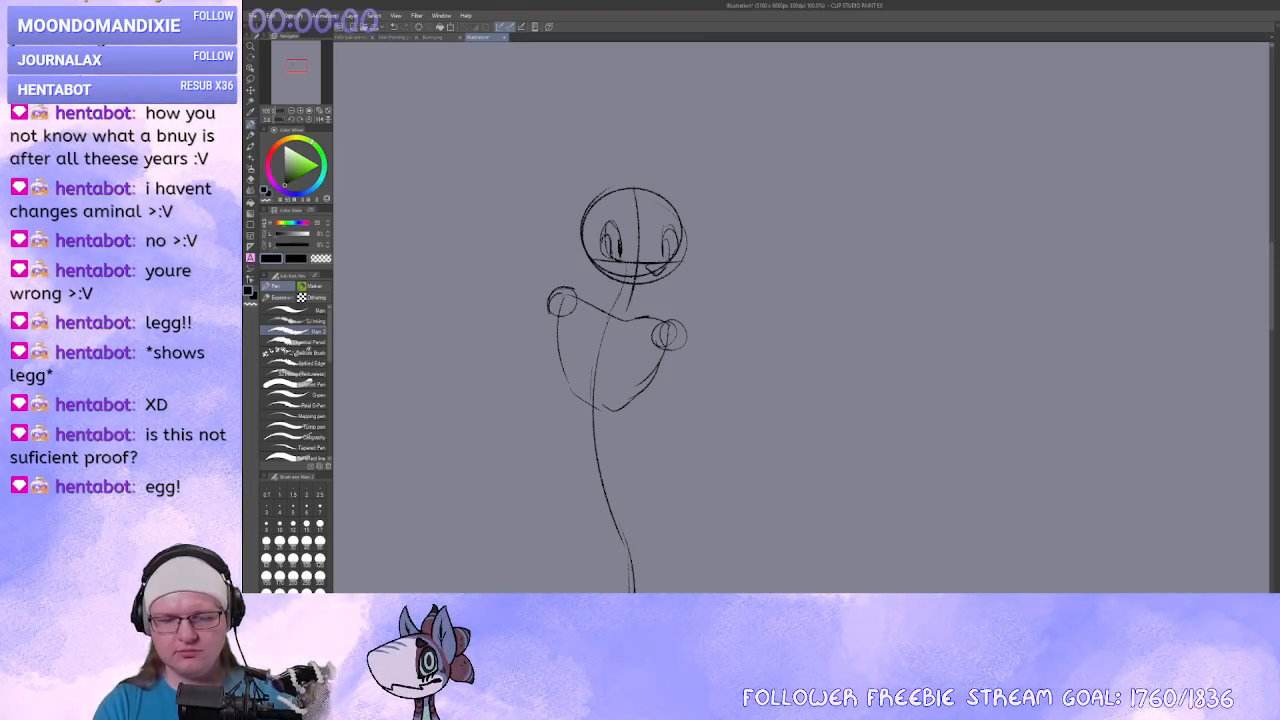
{"action": "mouse_move", "coordinate": [681, 231]}
{"action": "left_mouse_down"}
{"action": "mouse_move", "coordinate": [682, 260]}
{"action": "mouse_move", "coordinate": [681, 243]}
{"action": "left_mouse_up"}
{"action": "left_click_drag", "start_coordinate": [584, 241], "coordinate": [599, 224]}
Sketch a straight upper-arm line from the higher shoulder and a tilted bowl-shaped pelvis across the line of action.
{"action": "mouse_move", "coordinate": [600, 330]}
{"action": "left_mouse_down"}
{"action": "mouse_move", "coordinate": [618, 174]}
{"action": "mouse_move", "coordinate": [527, 313]}
{"action": "left_mouse_up"}
{"action": "key", "text": "ctrl+z"}
{"action": "left_click_drag", "start_coordinate": [575, 174], "coordinate": [530, 296]}
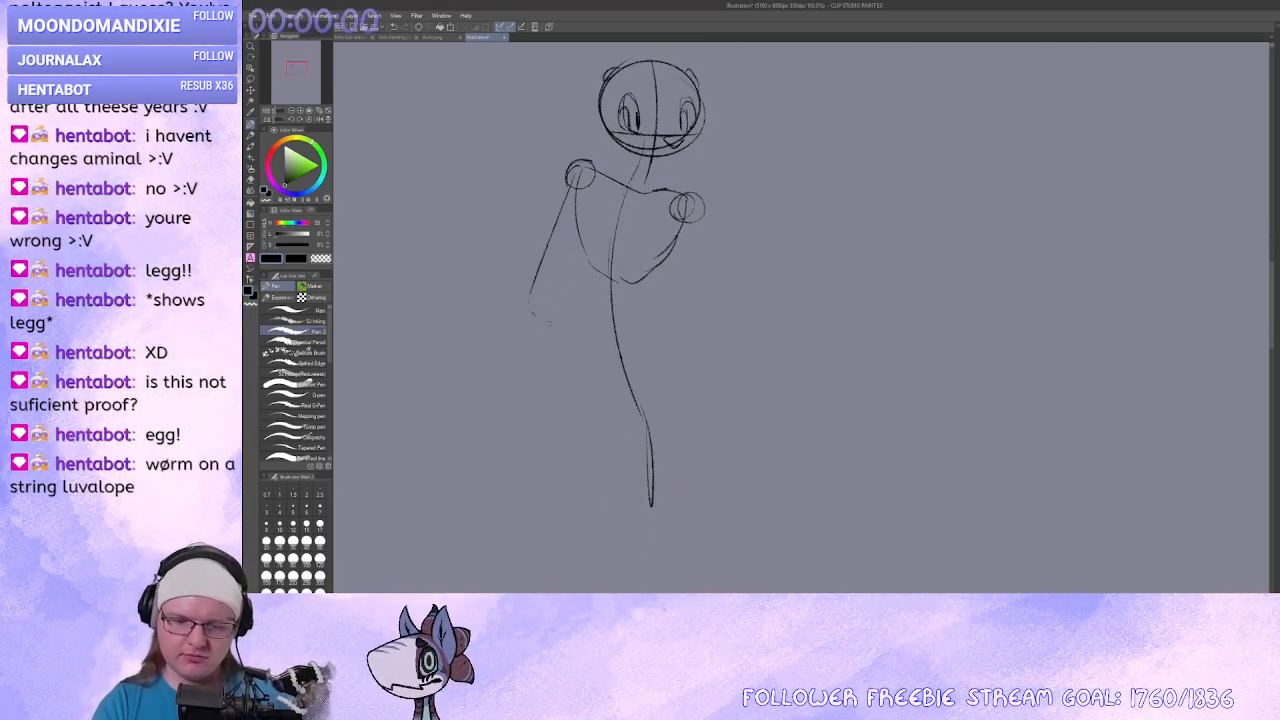
{"action": "mouse_move", "coordinate": [576, 188]}
{"action": "left_mouse_down"}
{"action": "mouse_move", "coordinate": [518, 338]}
{"action": "mouse_move", "coordinate": [534, 372]}
{"action": "left_mouse_up"}
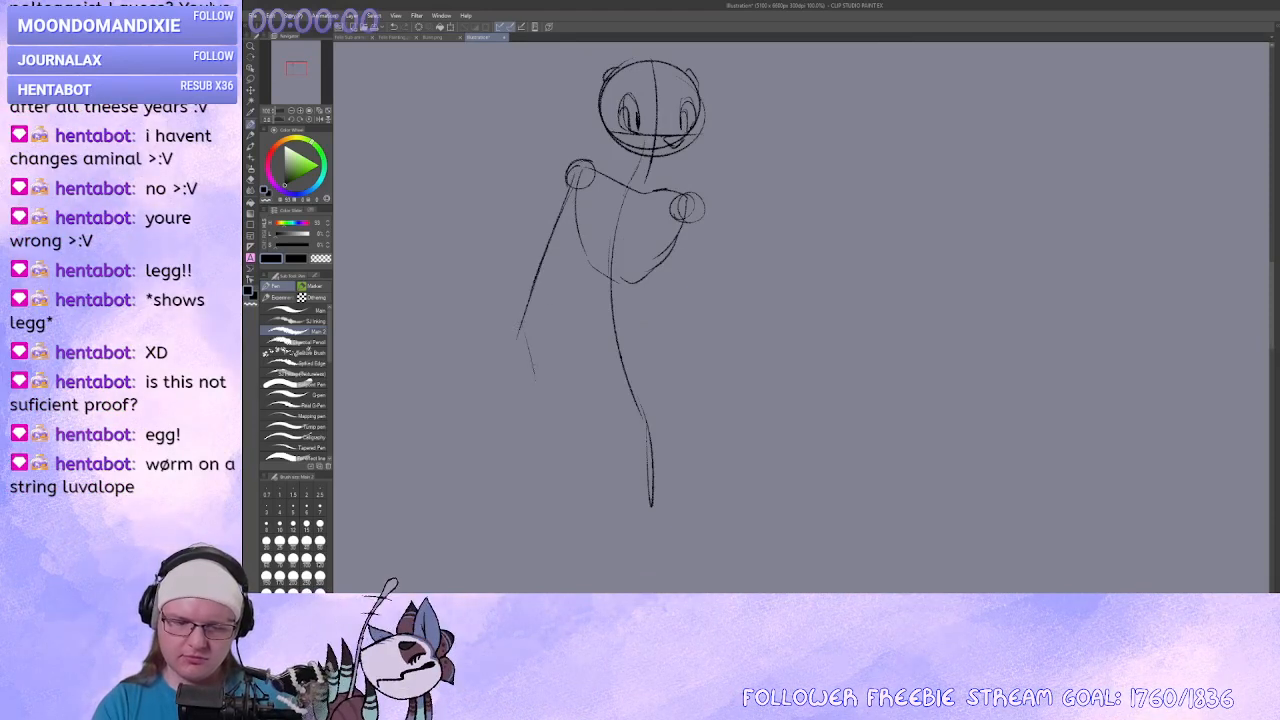
{"action": "key", "text": "ctrl+z"}
{"action": "key", "text": "ctrl+z"}
{"action": "left_click_drag", "start_coordinate": [630, 253], "coordinate": [608, 268]}
{"action": "scroll", "coordinate": [627, 249], "scroll_direction": "down", "scroll_amount": 3}
{"action": "scroll", "coordinate": [671, 311], "scroll_direction": "up", "scroll_amount": 3}
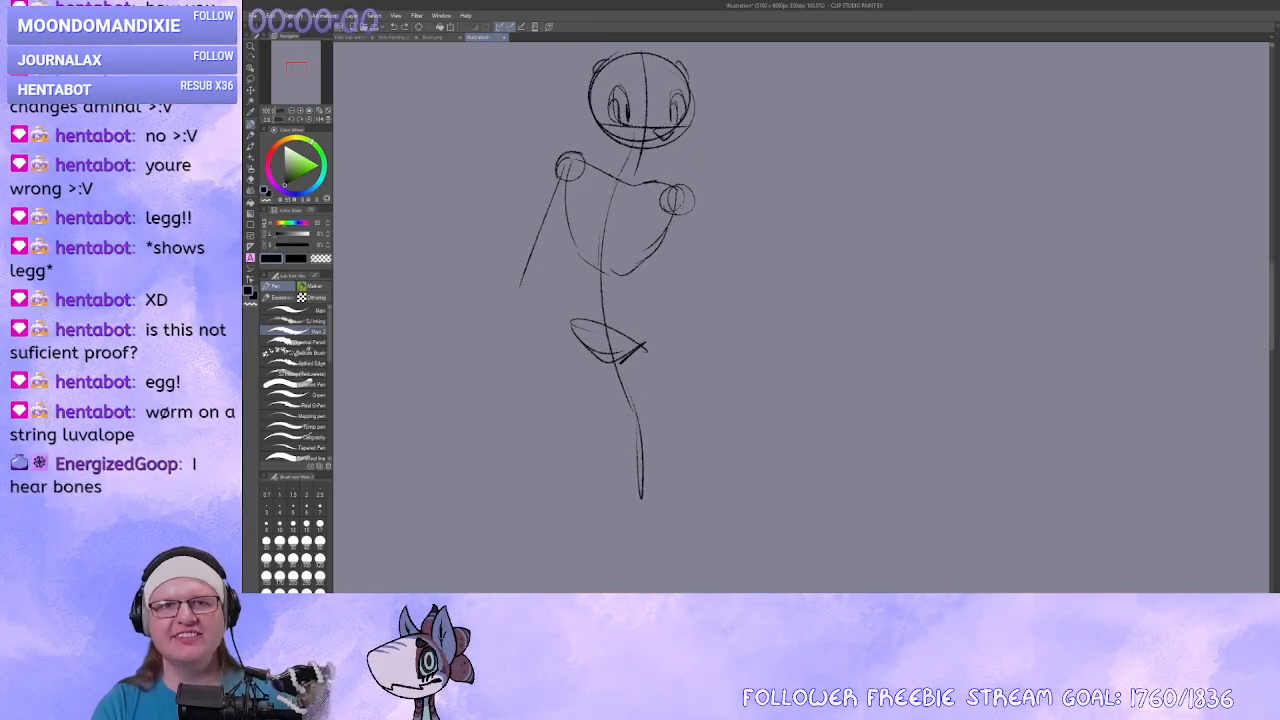
{"action": "left_click_drag", "start_coordinate": [678, 216], "coordinate": [667, 312]}
{"action": "scroll", "coordinate": [757, 397], "scroll_direction": "up", "scroll_amount": 2}
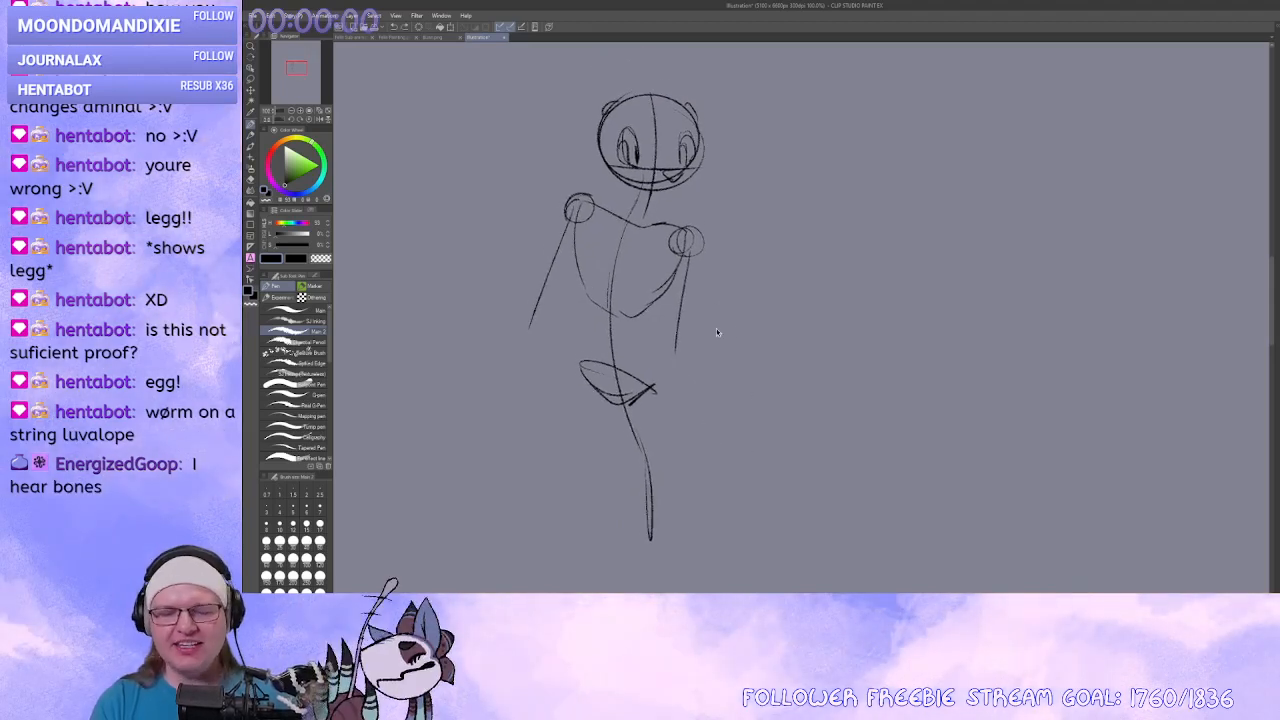
{"action": "key", "text": "ctrl+z"}
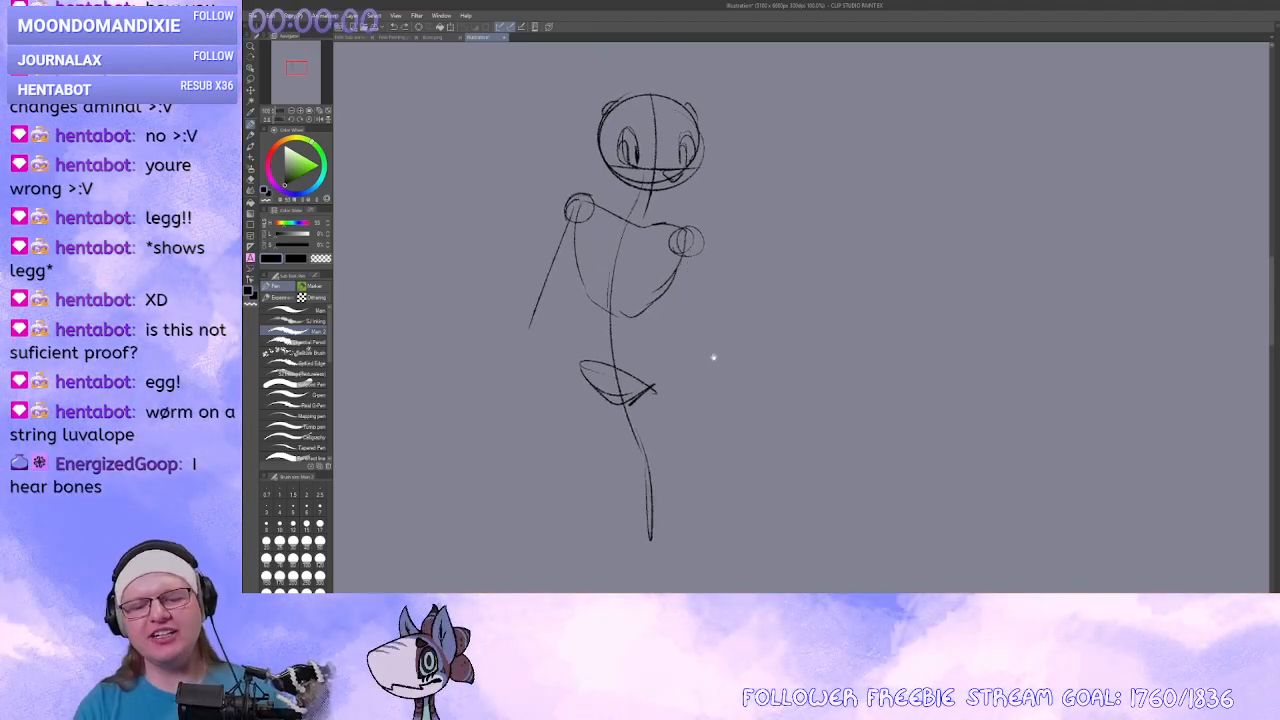
Darken the pupil of the eye nearest the mouth.
{"action": "left_click_drag", "start_coordinate": [713, 357], "coordinate": [736, 419]}
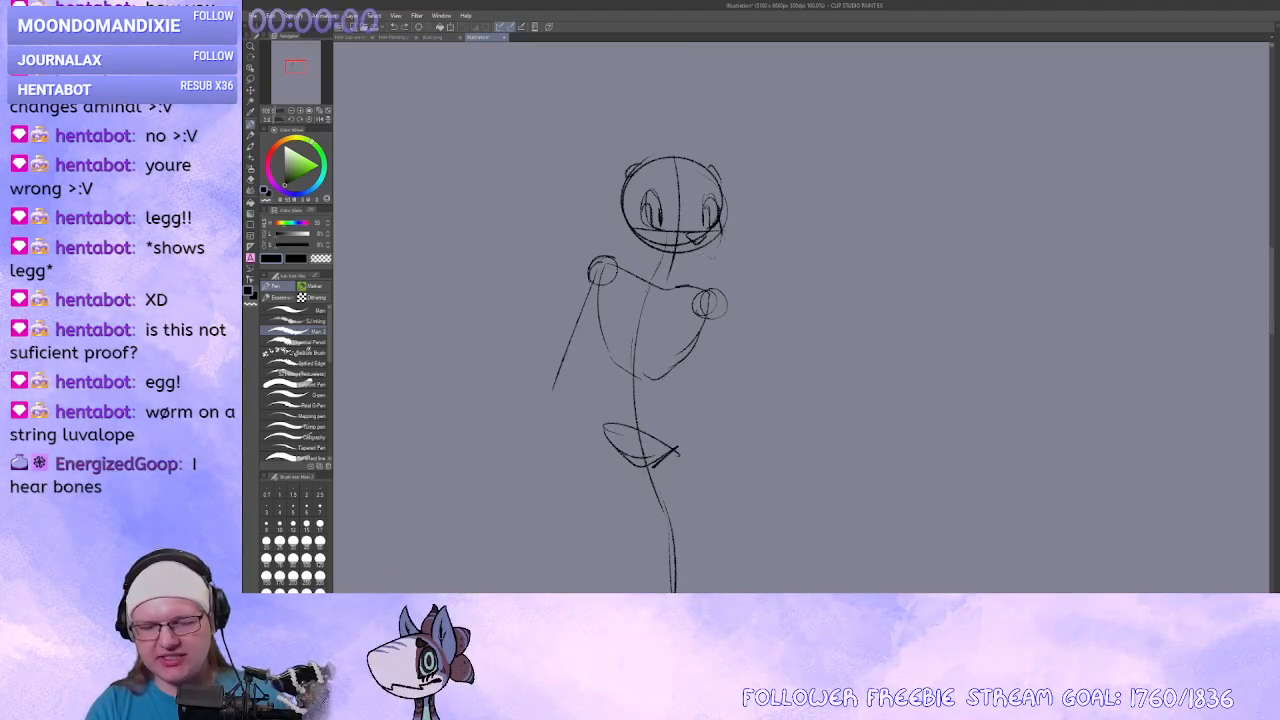
{"action": "left_click_drag", "start_coordinate": [795, 266], "coordinate": [769, 288]}
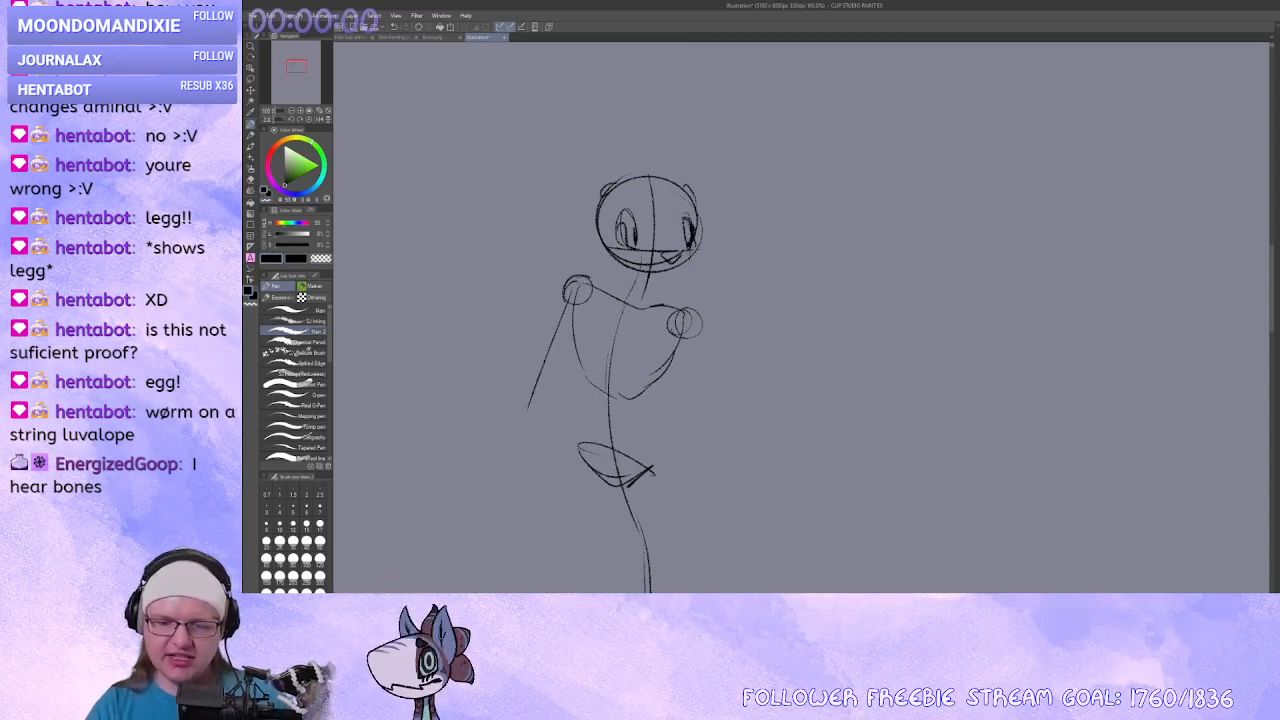
{"action": "left_click_drag", "start_coordinate": [715, 305], "coordinate": [717, 300]}
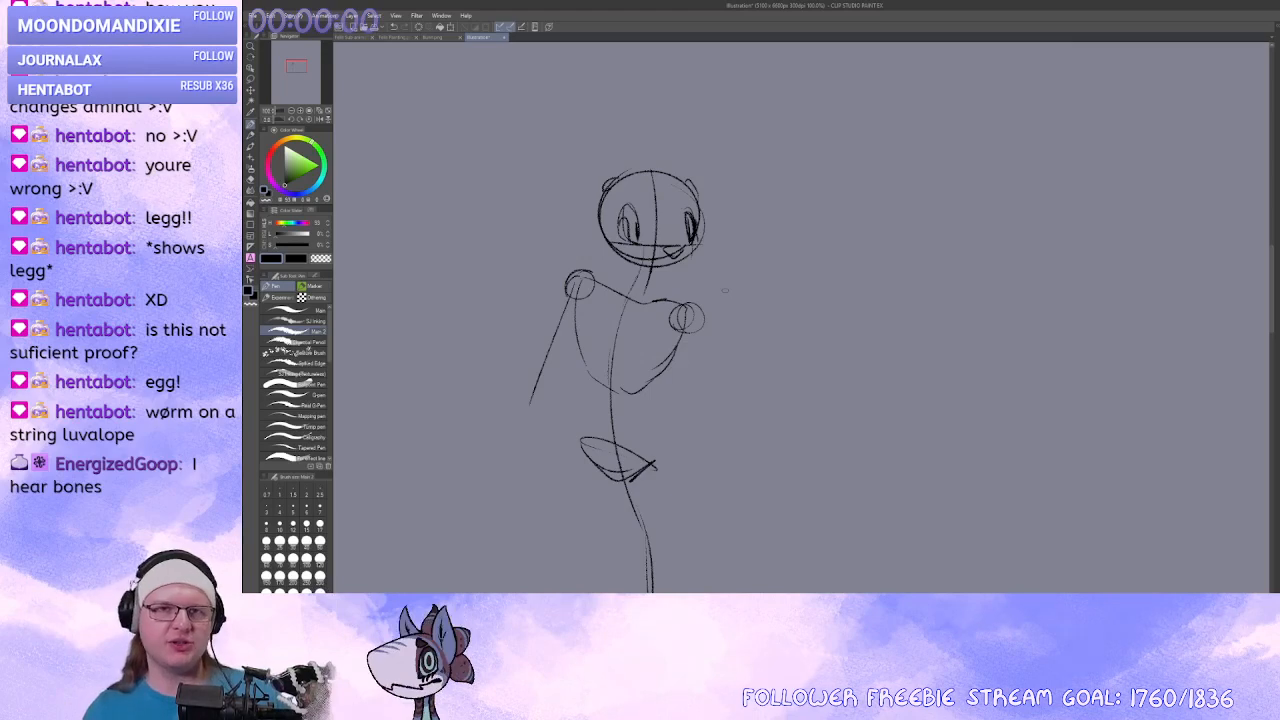
{"action": "left_click_drag", "start_coordinate": [725, 290], "coordinate": [840, 260]}
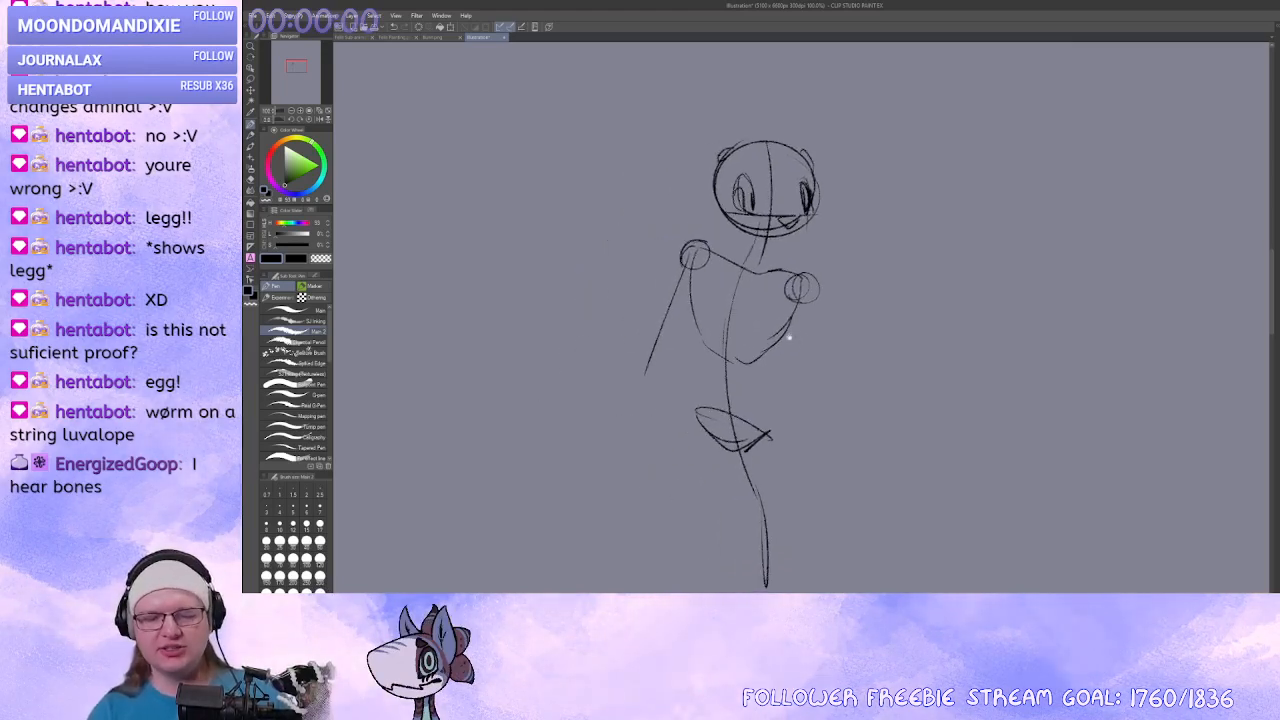
Redraw the arm from the higher shoulder with a small elbow circle and a curved forearm, and start the hip outline.
{"action": "key", "text": "ctrl+z"}
{"action": "mouse_move", "coordinate": [693, 250]}
{"action": "left_mouse_down"}
{"action": "mouse_move", "coordinate": [626, 352]}
{"action": "mouse_move", "coordinate": [642, 346]}
{"action": "left_mouse_up"}
{"action": "mouse_move", "coordinate": [632, 365]}
{"action": "left_mouse_down"}
{"action": "mouse_move", "coordinate": [640, 331]}
{"action": "mouse_move", "coordinate": [663, 470]}
{"action": "mouse_move", "coordinate": [646, 434]}
{"action": "left_mouse_up"}
{"action": "scroll", "coordinate": [714, 395], "scroll_direction": "down", "scroll_amount": 1}
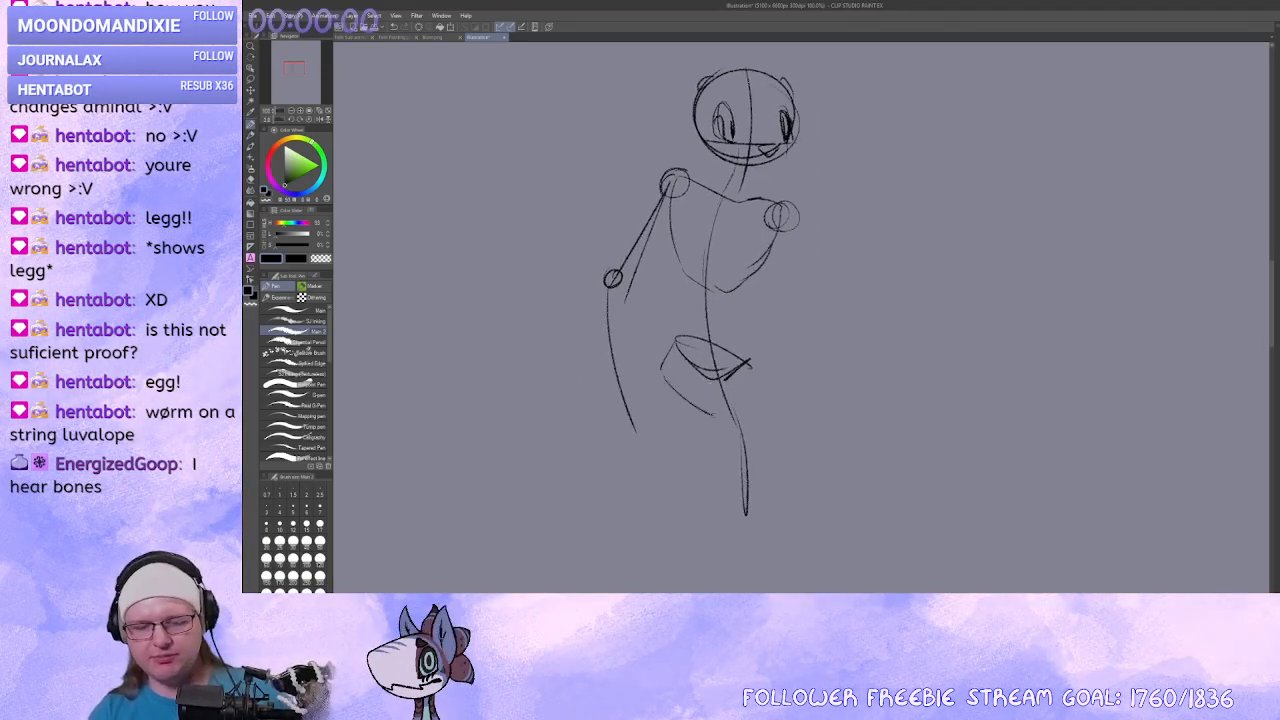
Undo the elbow circle, forearm and hip outline, and sketch a curved line from the waist around the hip on the higher-shoulder side.
{"action": "left_click_drag", "start_coordinate": [721, 421], "coordinate": [713, 443]}
{"action": "key", "text": "ctrl+z"}
{"action": "key", "text": "ctrl+z"}
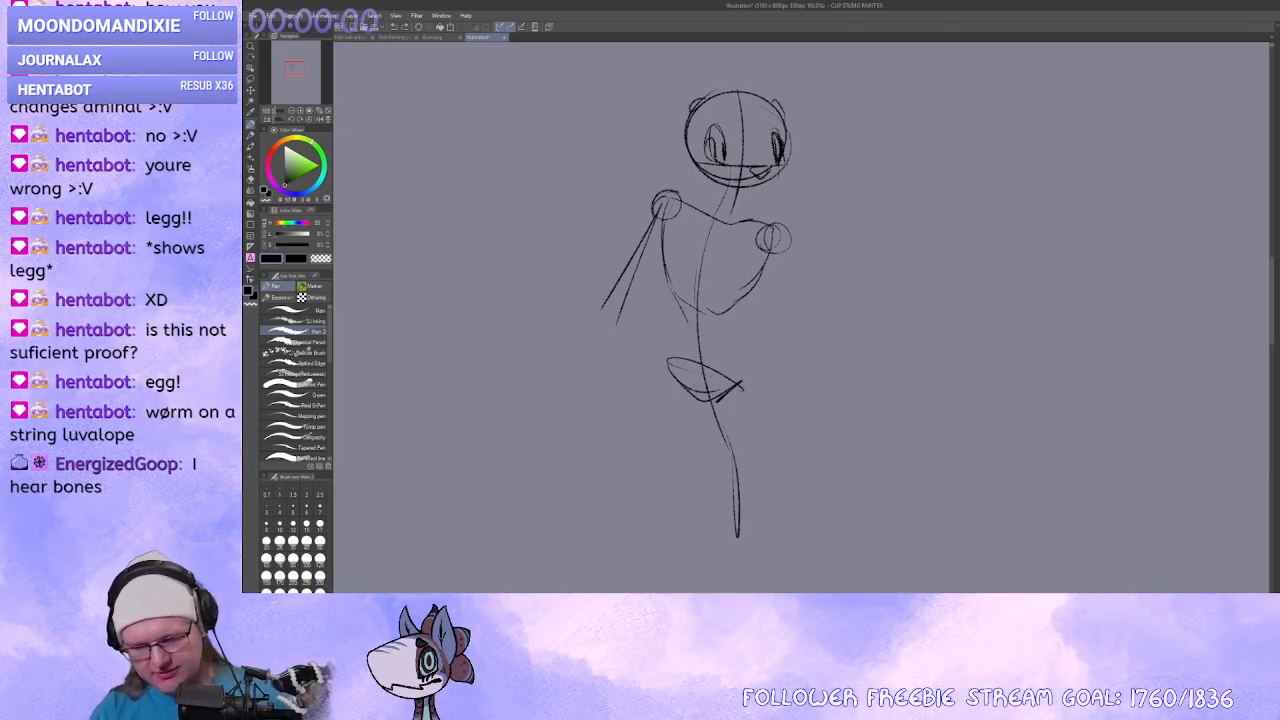
{"action": "mouse_move", "coordinate": [662, 364]}
{"action": "left_mouse_down"}
{"action": "mouse_move", "coordinate": [650, 388]}
{"action": "mouse_move", "coordinate": [667, 444]}
{"action": "left_mouse_up"}
{"action": "left_click_drag", "start_coordinate": [699, 445], "coordinate": [702, 425]}
{"action": "left_click", "coordinate": [292, 112]}
{"action": "left_click", "coordinate": [292, 112]}
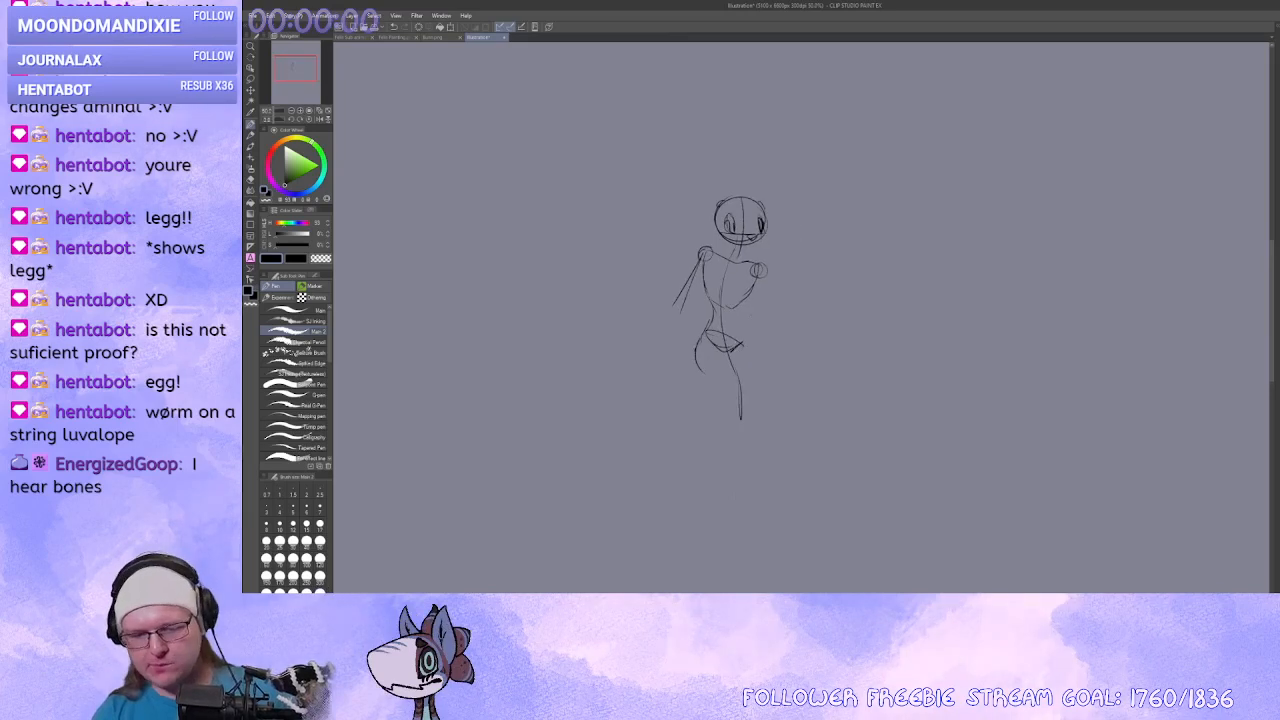
Sketch a long curved arm from the lower shoulder and an elbow circle with a curved forearm on the other arm.
{"action": "left_click_drag", "start_coordinate": [756, 286], "coordinate": [770, 400]}
{"action": "mouse_move", "coordinate": [703, 258]}
{"action": "left_mouse_down"}
{"action": "mouse_move", "coordinate": [666, 322]}
{"action": "mouse_move", "coordinate": [669, 311]}
{"action": "mouse_move", "coordinate": [676, 390]}
{"action": "mouse_move", "coordinate": [648, 419]}
{"action": "left_mouse_up"}
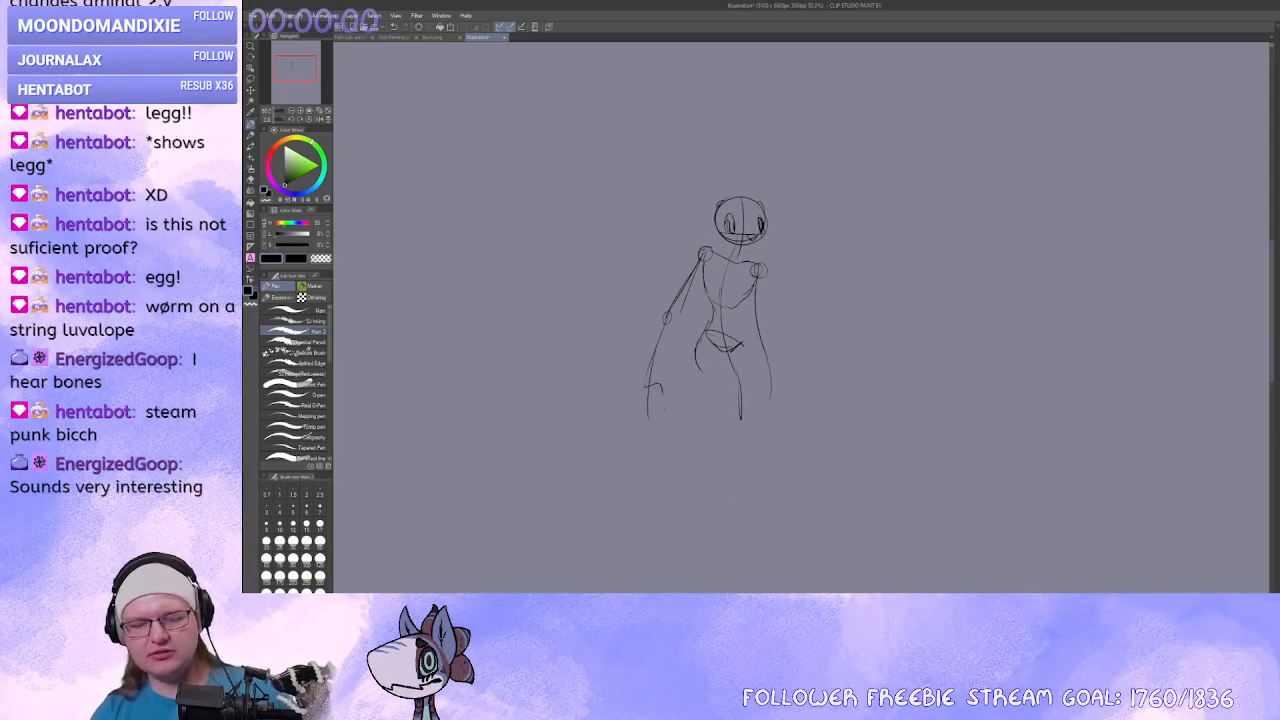
{"action": "key", "text": "ctrl+z"}
{"action": "key", "text": "ctrl+z"}
{"action": "key", "text": "ctrl+z"}
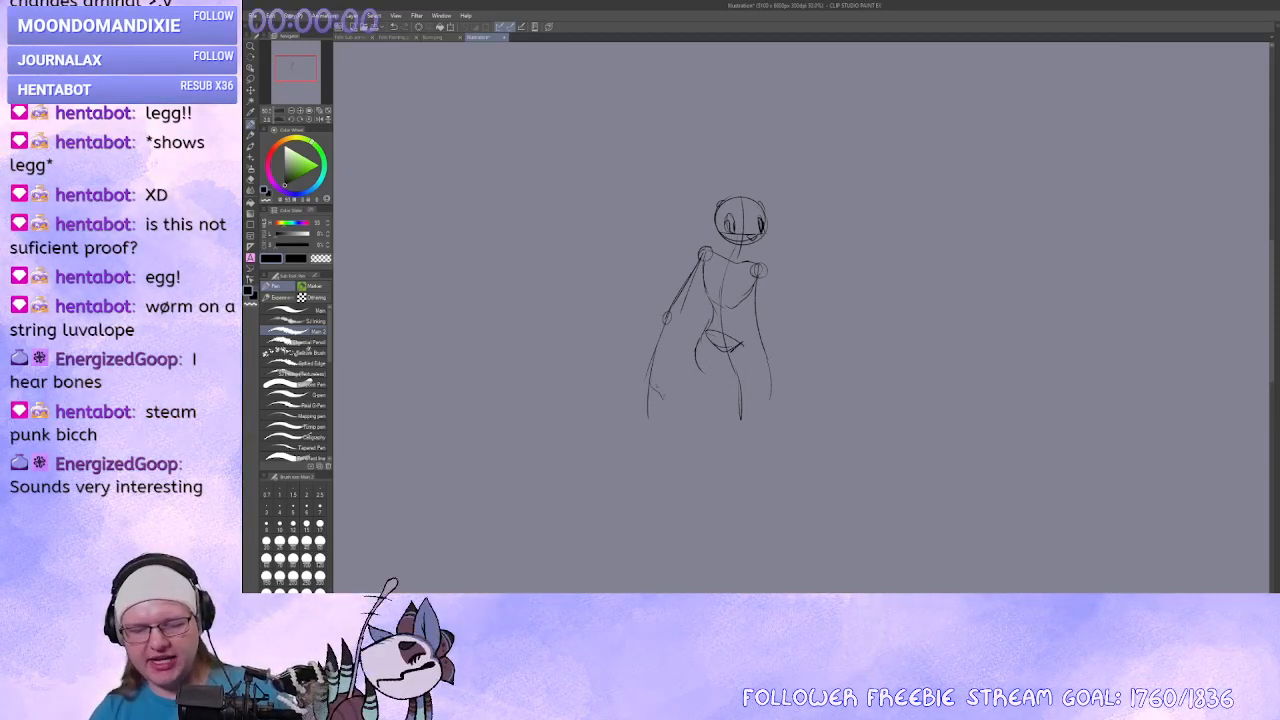
Sketch an angular, mitten-like hand at the end of the higher shoulder's forearm.
{"action": "left_click_drag", "start_coordinate": [646, 382], "coordinate": [636, 426]}
{"action": "mouse_move", "coordinate": [652, 384]}
{"action": "left_mouse_down"}
{"action": "mouse_move", "coordinate": [671, 409]}
{"action": "mouse_move", "coordinate": [637, 423]}
{"action": "mouse_move", "coordinate": [665, 438]}
{"action": "left_mouse_up"}
{"action": "left_click_drag", "start_coordinate": [647, 440], "coordinate": [662, 439]}
{"action": "left_click_drag", "start_coordinate": [707, 410], "coordinate": [697, 408]}
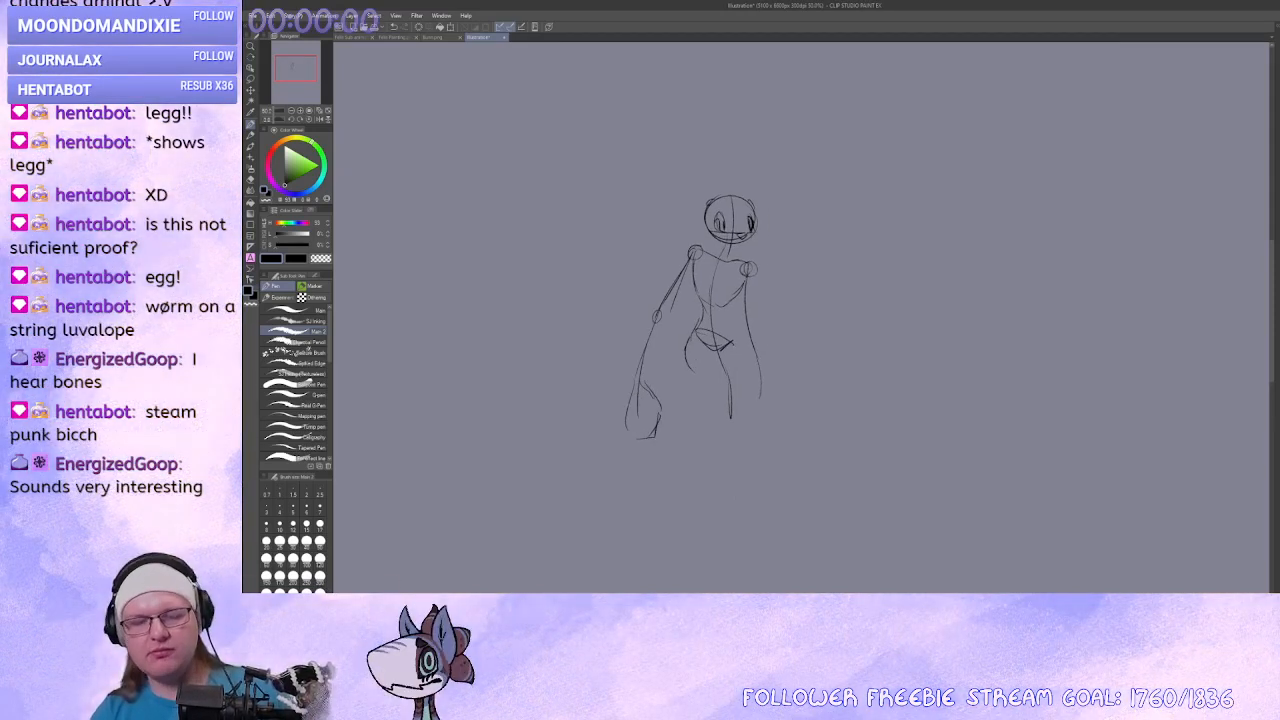
Add rounded hip joints under both sides of the pelvis and scribble in the far one.
{"action": "mouse_move", "coordinate": [749, 308]}
{"action": "left_mouse_down"}
{"action": "mouse_move", "coordinate": [747, 284]}
{"action": "mouse_move", "coordinate": [741, 313]}
{"action": "left_mouse_up"}
{"action": "left_click", "coordinate": [300, 111]}
{"action": "mouse_move", "coordinate": [666, 294]}
{"action": "left_mouse_down"}
{"action": "mouse_move", "coordinate": [671, 330]}
{"action": "mouse_move", "coordinate": [664, 300]}
{"action": "left_mouse_up"}
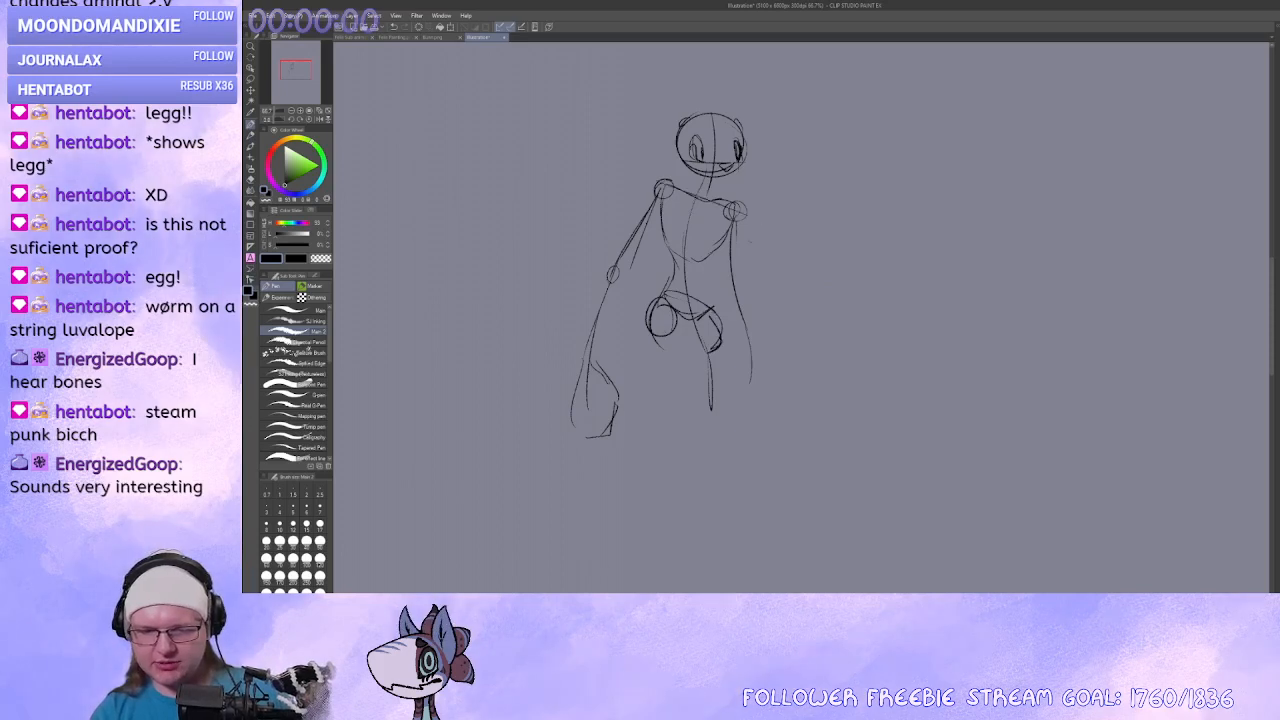
{"action": "left_click_drag", "start_coordinate": [716, 303], "coordinate": [714, 332]}
{"action": "mouse_move", "coordinate": [700, 306]}
{"action": "left_mouse_down"}
{"action": "mouse_move", "coordinate": [716, 338]}
{"action": "mouse_move", "coordinate": [698, 346]}
{"action": "left_mouse_up"}
Draw a long, slightly curved leg line down from the hip circle below the higher shoulder, undoing the first attempt.
{"action": "mouse_move", "coordinate": [653, 308]}
{"action": "left_mouse_down"}
{"action": "mouse_move", "coordinate": [668, 458]}
{"action": "mouse_move", "coordinate": [670, 422]}
{"action": "mouse_move", "coordinate": [710, 538]}
{"action": "left_mouse_up"}
{"action": "key", "text": "ctrl+z"}
{"action": "key", "text": "ctrl+z"}
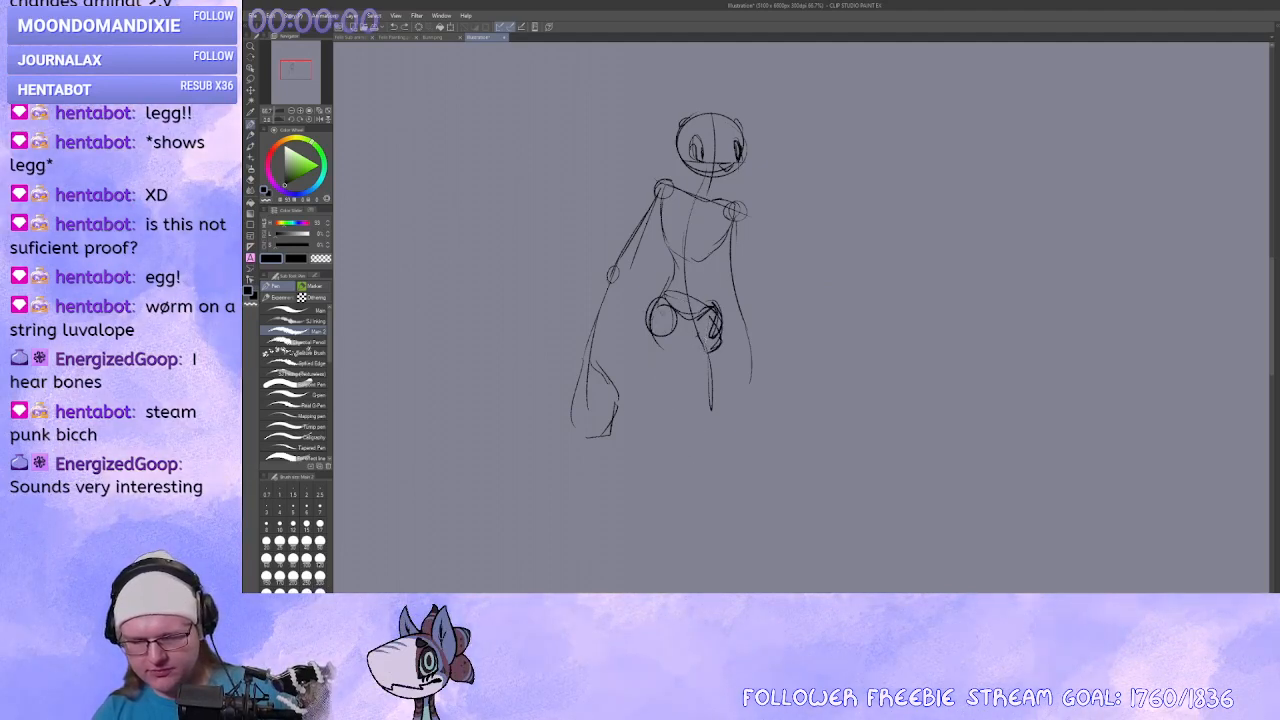
{"action": "left_click_drag", "start_coordinate": [660, 314], "coordinate": [690, 504]}
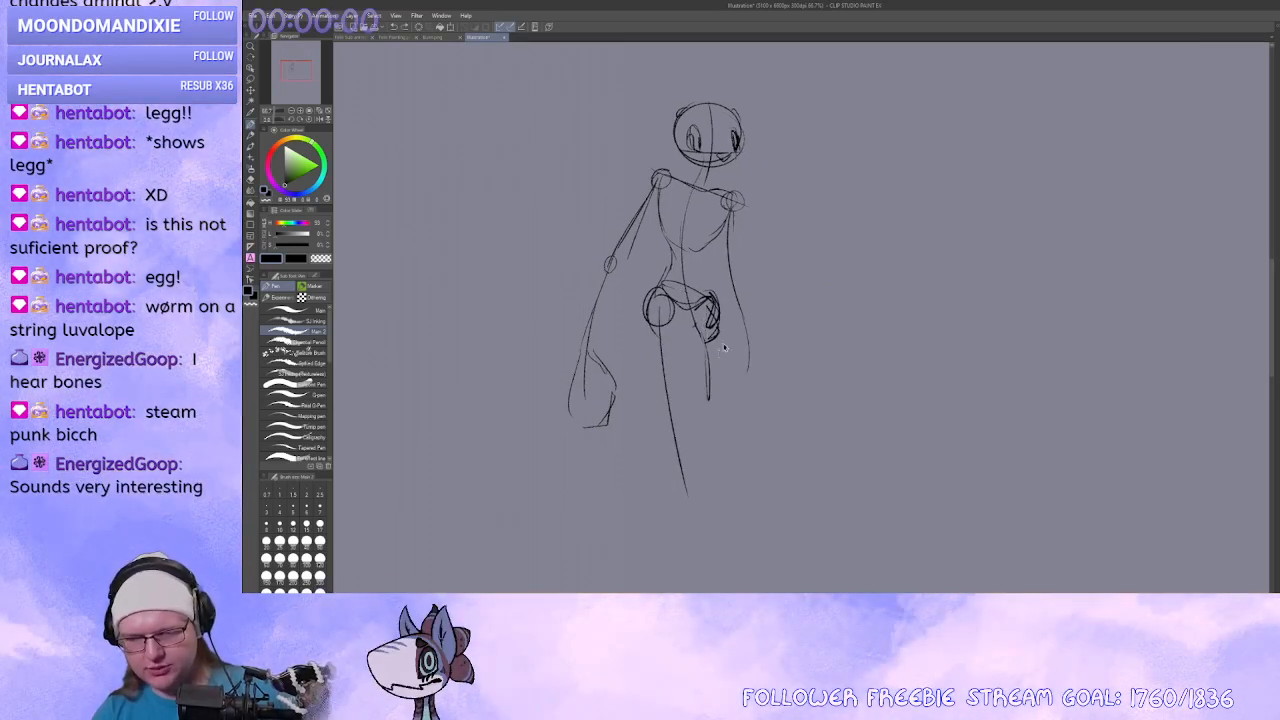
{"action": "mouse_move", "coordinate": [738, 388]}
{"action": "left_mouse_down"}
{"action": "mouse_move", "coordinate": [724, 388]}
{"action": "mouse_move", "coordinate": [722, 425]}
{"action": "mouse_move", "coordinate": [737, 408]}
{"action": "left_mouse_up"}
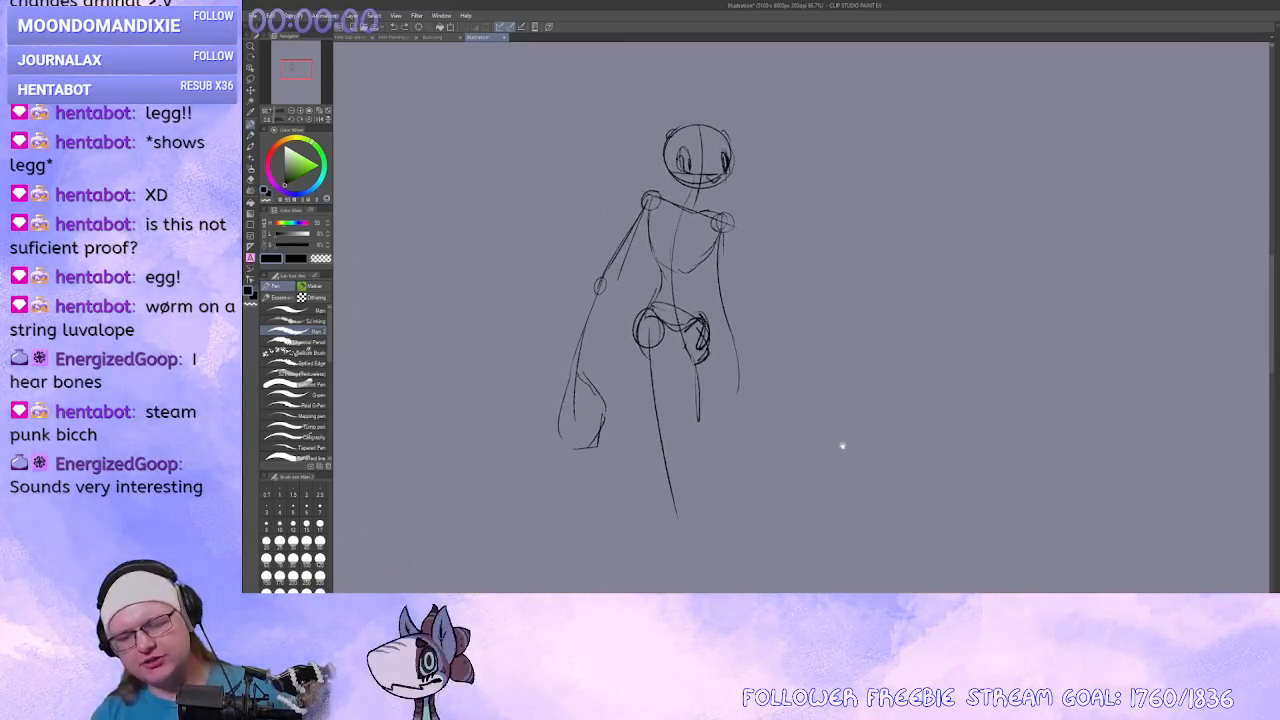
Draw darker contours along both sides of the waist, thicken the outer hips and add a short crotch line.
{"action": "left_click_drag", "start_coordinate": [842, 446], "coordinate": [844, 449]}
{"action": "mouse_move", "coordinate": [797, 276]}
{"action": "left_mouse_down"}
{"action": "mouse_move", "coordinate": [821, 288]}
{"action": "mouse_move", "coordinate": [826, 326]}
{"action": "left_mouse_up"}
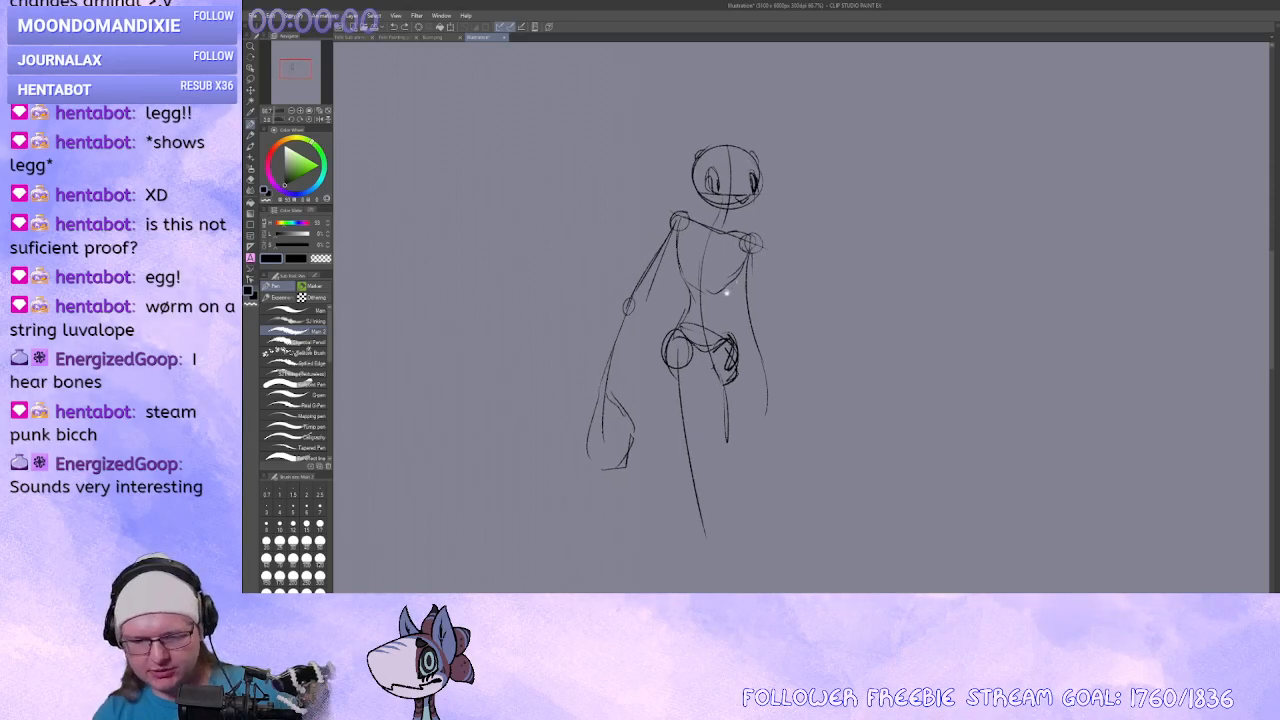
{"action": "left_click_drag", "start_coordinate": [678, 228], "coordinate": [690, 326]}
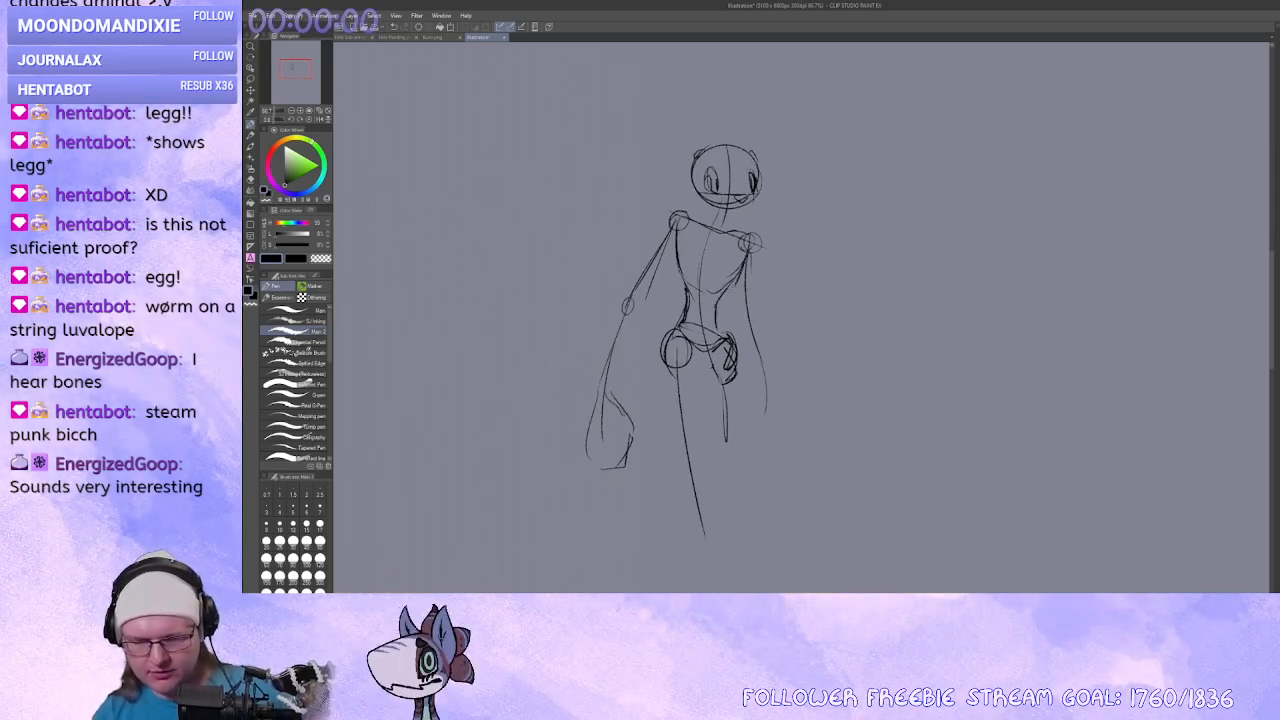
{"action": "mouse_move", "coordinate": [741, 339]}
{"action": "left_mouse_down"}
{"action": "mouse_move", "coordinate": [730, 371]}
{"action": "mouse_move", "coordinate": [731, 325]}
{"action": "mouse_move", "coordinate": [671, 321]}
{"action": "mouse_move", "coordinate": [681, 355]}
{"action": "mouse_move", "coordinate": [701, 333]}
{"action": "mouse_move", "coordinate": [688, 349]}
{"action": "mouse_move", "coordinate": [723, 339]}
{"action": "left_mouse_up"}
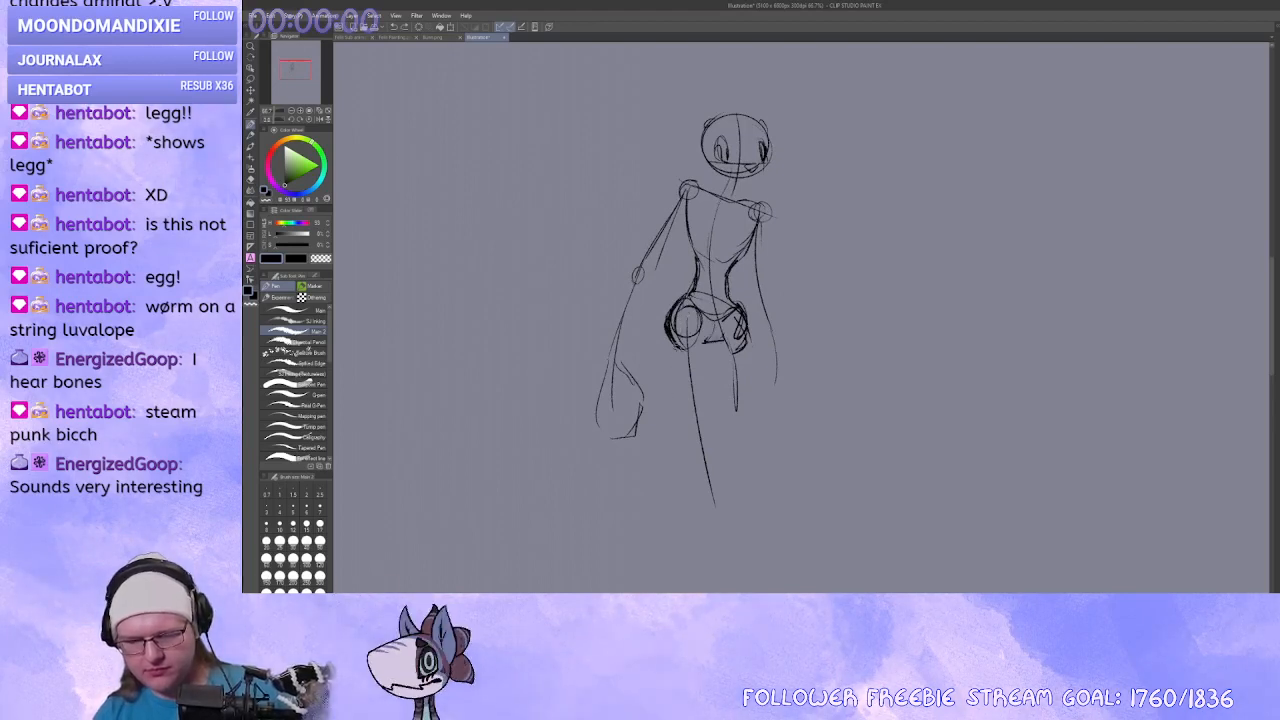
Sketch the outer thigh contour of the straight leg from its hip, undoing and retrying strokes.
{"action": "left_click_drag", "start_coordinate": [674, 304], "coordinate": [695, 500]}
{"action": "left_click_drag", "start_coordinate": [694, 400], "coordinate": [692, 362]}
{"action": "key", "text": "ctrl+z"}
{"action": "left_click_drag", "start_coordinate": [709, 292], "coordinate": [661, 362]}
{"action": "key", "text": "ctrl+z"}
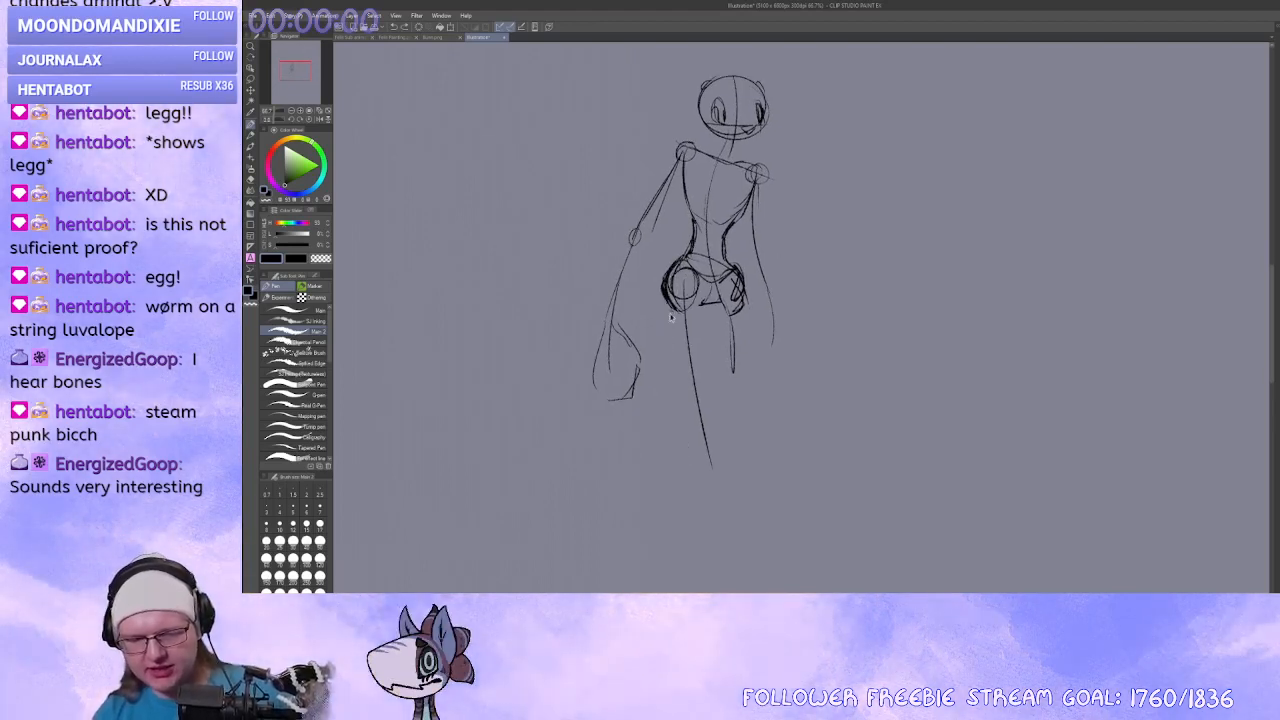
{"action": "left_click_drag", "start_coordinate": [656, 294], "coordinate": [690, 464]}
{"action": "key", "text": "ctrl+z"}
{"action": "left_click_drag", "start_coordinate": [656, 290], "coordinate": [706, 476]}
{"action": "key", "text": "ctrl+z"}
Sketch the far thigh angled outward from its hip and mark the knee with a circle.
{"action": "mouse_move", "coordinate": [728, 286]}
{"action": "left_mouse_down"}
{"action": "mouse_move", "coordinate": [722, 481]}
{"action": "mouse_move", "coordinate": [706, 514]}
{"action": "mouse_move", "coordinate": [719, 466]}
{"action": "mouse_move", "coordinate": [837, 382]}
{"action": "mouse_move", "coordinate": [812, 388]}
{"action": "mouse_move", "coordinate": [826, 384]}
{"action": "left_mouse_up"}
{"action": "key", "text": "ctrl+z"}
{"action": "key", "text": "ctrl+z"}
{"action": "key", "text": "ctrl+z"}
{"action": "left_click_drag", "start_coordinate": [816, 337], "coordinate": [832, 374]}
Extend the far leg with a short segment angled back from the knee, a small joint circle and a long straight lower-leg line.
{"action": "mouse_move", "coordinate": [812, 358]}
{"action": "left_mouse_down"}
{"action": "mouse_move", "coordinate": [779, 395]}
{"action": "mouse_move", "coordinate": [786, 560]}
{"action": "left_mouse_up"}
{"action": "left_click_drag", "start_coordinate": [777, 515], "coordinate": [777, 466]}
{"action": "key", "text": "ctrl+z"}
{"action": "key", "text": "ctrl+z"}
{"action": "left_click_drag", "start_coordinate": [814, 318], "coordinate": [797, 512]}
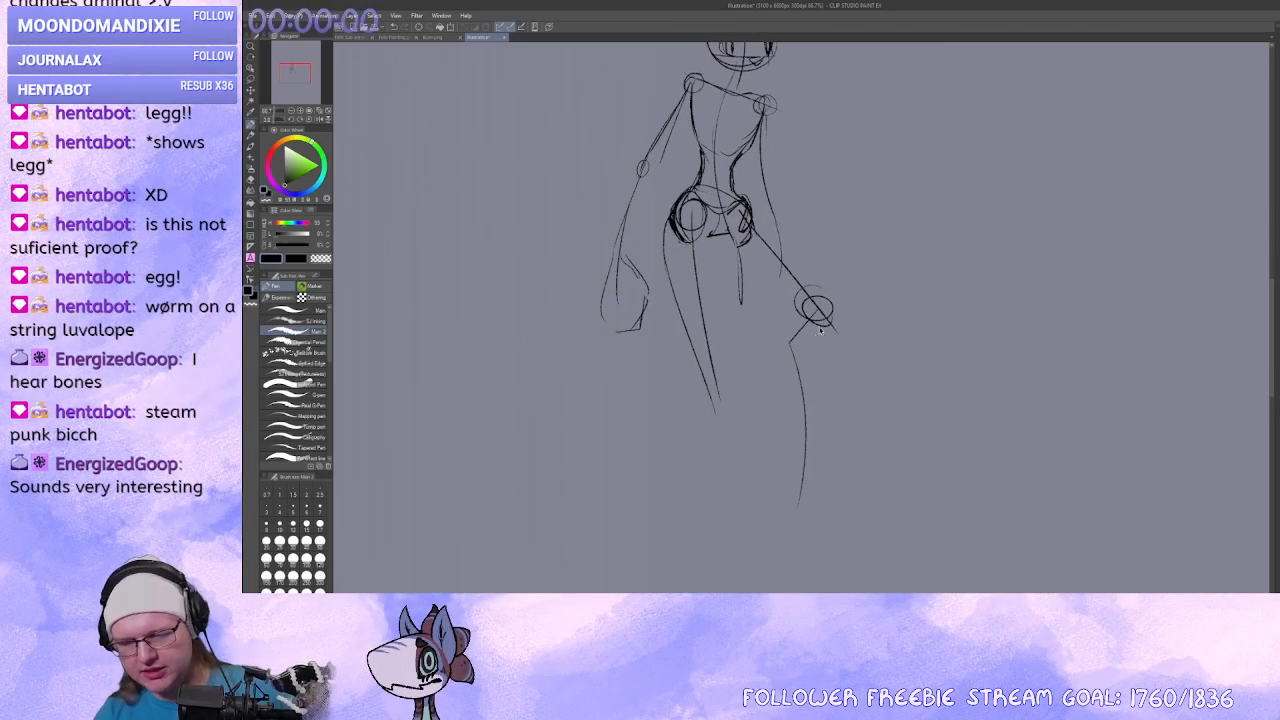
{"action": "key", "text": "ctrl+z"}
{"action": "key", "text": "ctrl+z"}
{"action": "left_click_drag", "start_coordinate": [783, 349], "coordinate": [852, 526]}
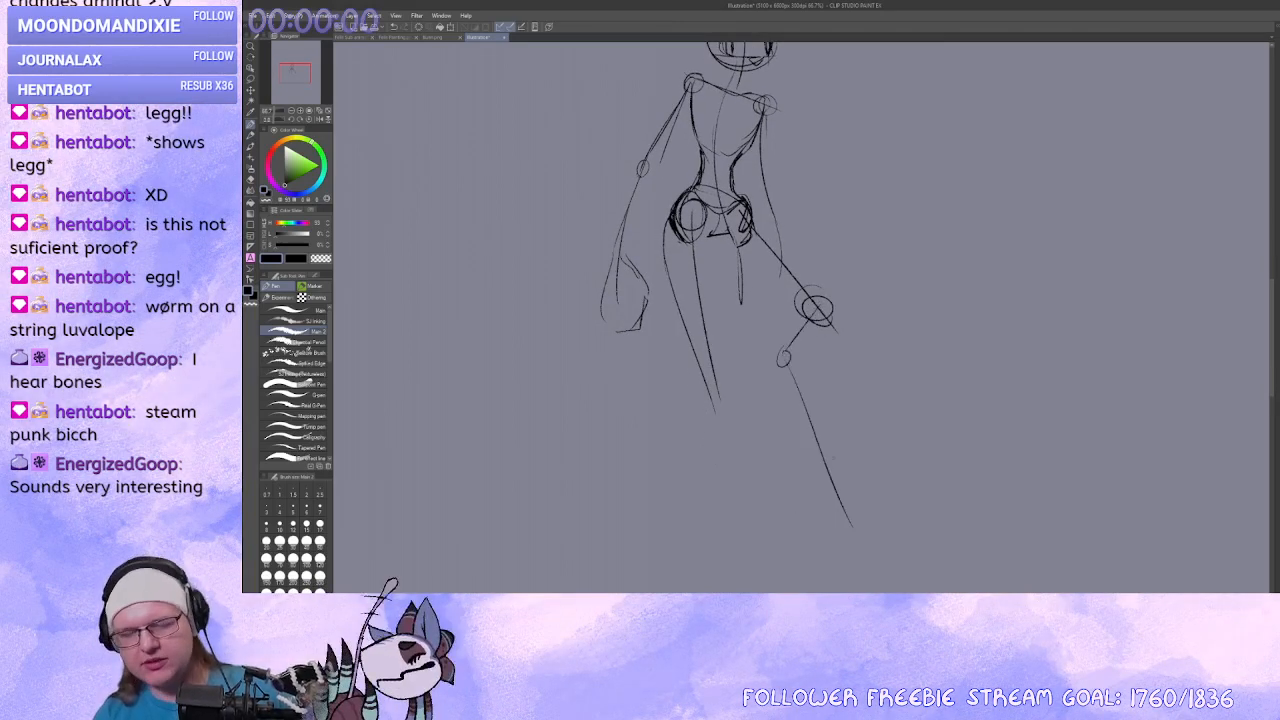
Add a knee circle, a small joint below it and flared lower-leg contours to the straight leg, and outline the far lower leg.
{"action": "left_click_drag", "start_coordinate": [769, 381], "coordinate": [769, 366]}
{"action": "mouse_move", "coordinate": [691, 373]}
{"action": "left_mouse_down"}
{"action": "mouse_move", "coordinate": [714, 357]}
{"action": "mouse_move", "coordinate": [698, 381]}
{"action": "left_mouse_up"}
{"action": "key", "text": "ctrl+z"}
{"action": "left_click_drag", "start_coordinate": [688, 385], "coordinate": [726, 562]}
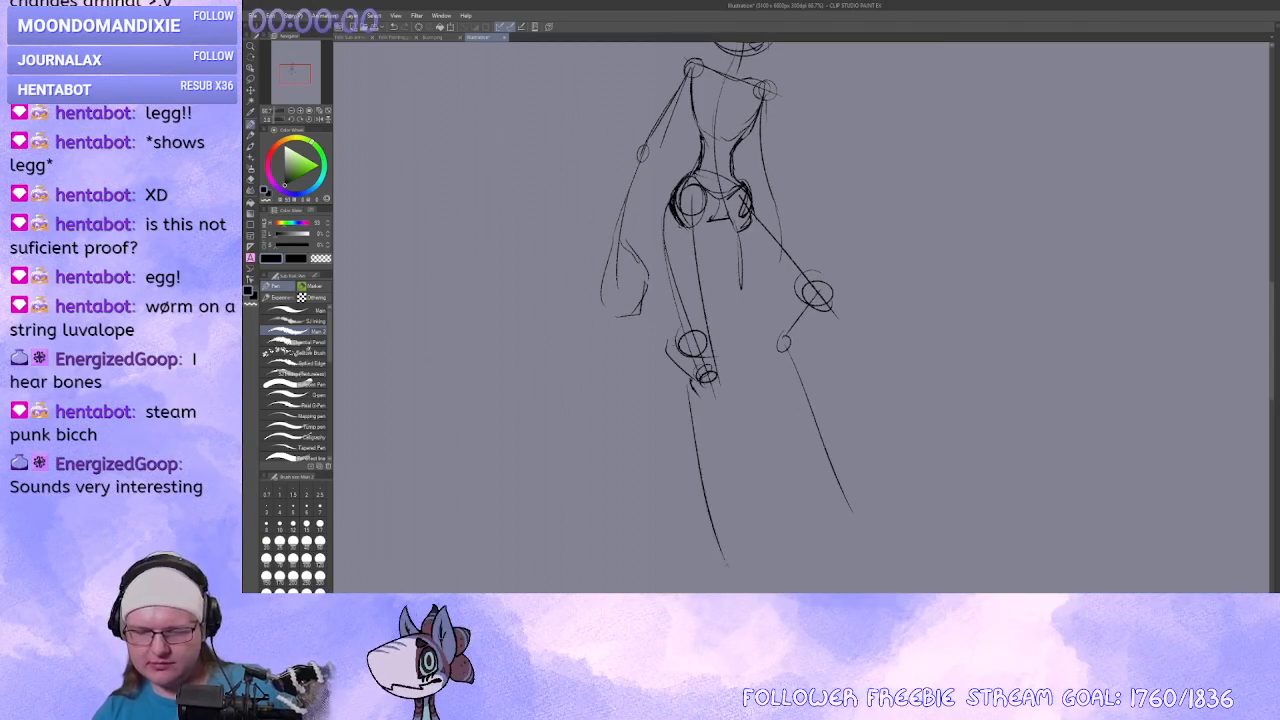
{"action": "left_click_drag", "start_coordinate": [724, 378], "coordinate": [768, 578]}
{"action": "left_click_drag", "start_coordinate": [714, 320], "coordinate": [692, 348]}
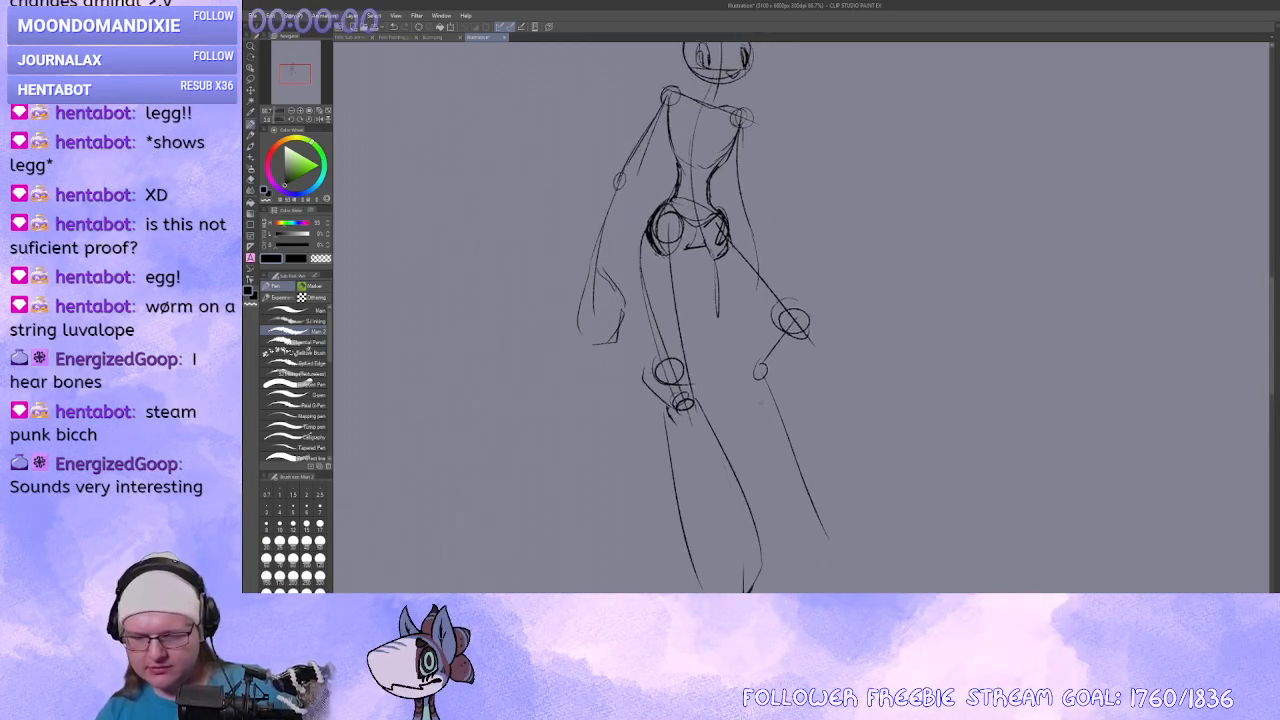
{"action": "mouse_move", "coordinate": [762, 428]}
{"action": "left_mouse_down"}
{"action": "mouse_move", "coordinate": [826, 568]}
{"action": "mouse_move", "coordinate": [850, 536]}
{"action": "mouse_move", "coordinate": [858, 582]}
{"action": "left_mouse_up"}
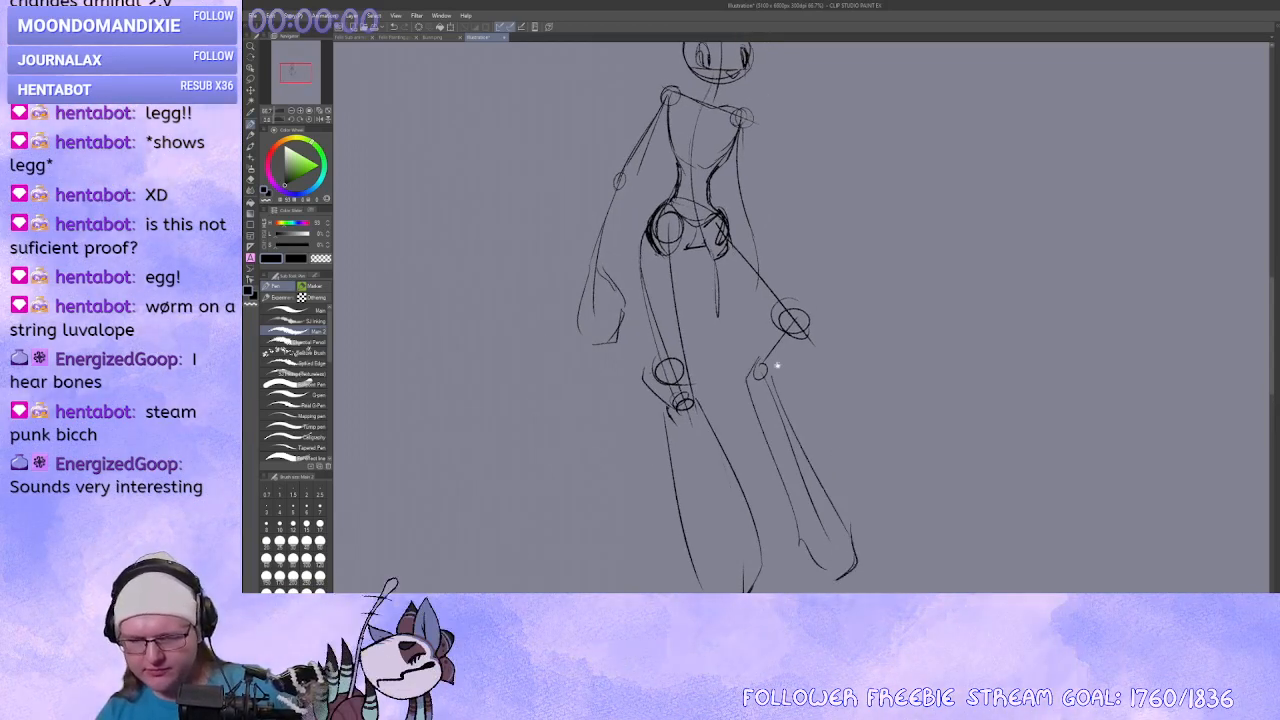
{"action": "left_click_drag", "start_coordinate": [729, 258], "coordinate": [771, 375]}
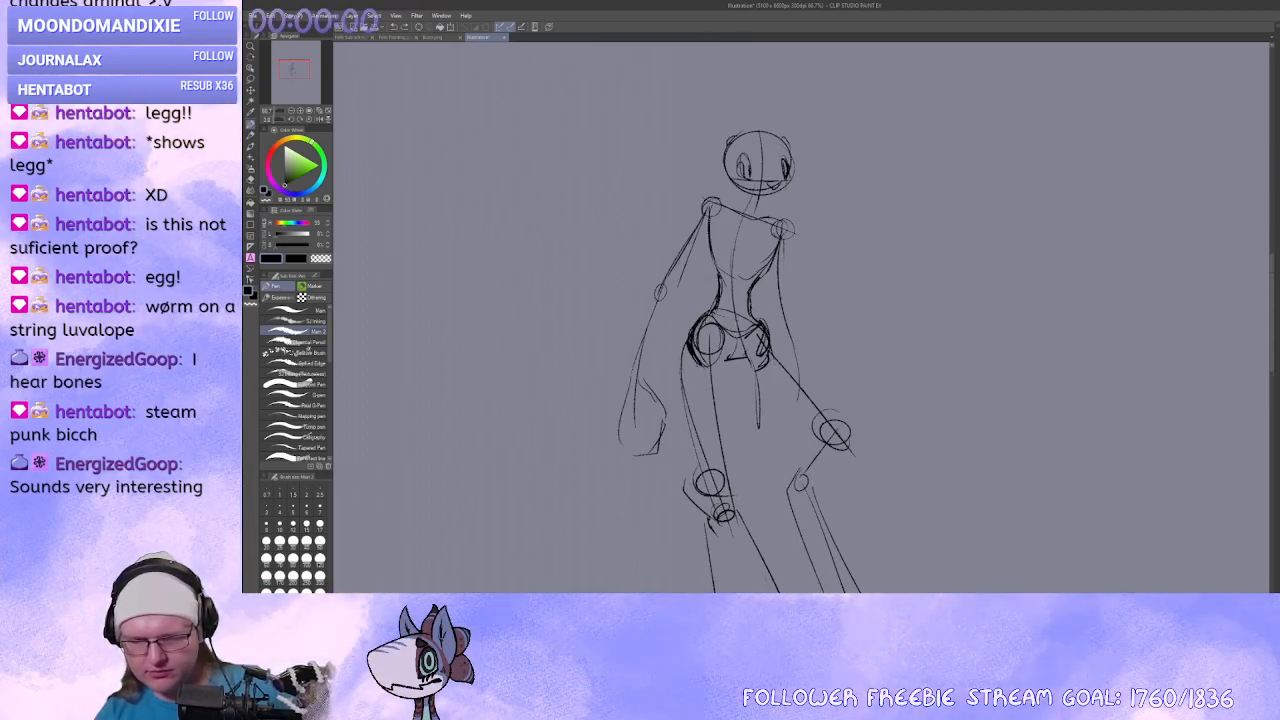
Sketch a short curved spike rising from the elbow of the higher shoulder's arm.
{"action": "left_click_drag", "start_coordinate": [692, 264], "coordinate": [717, 296]}
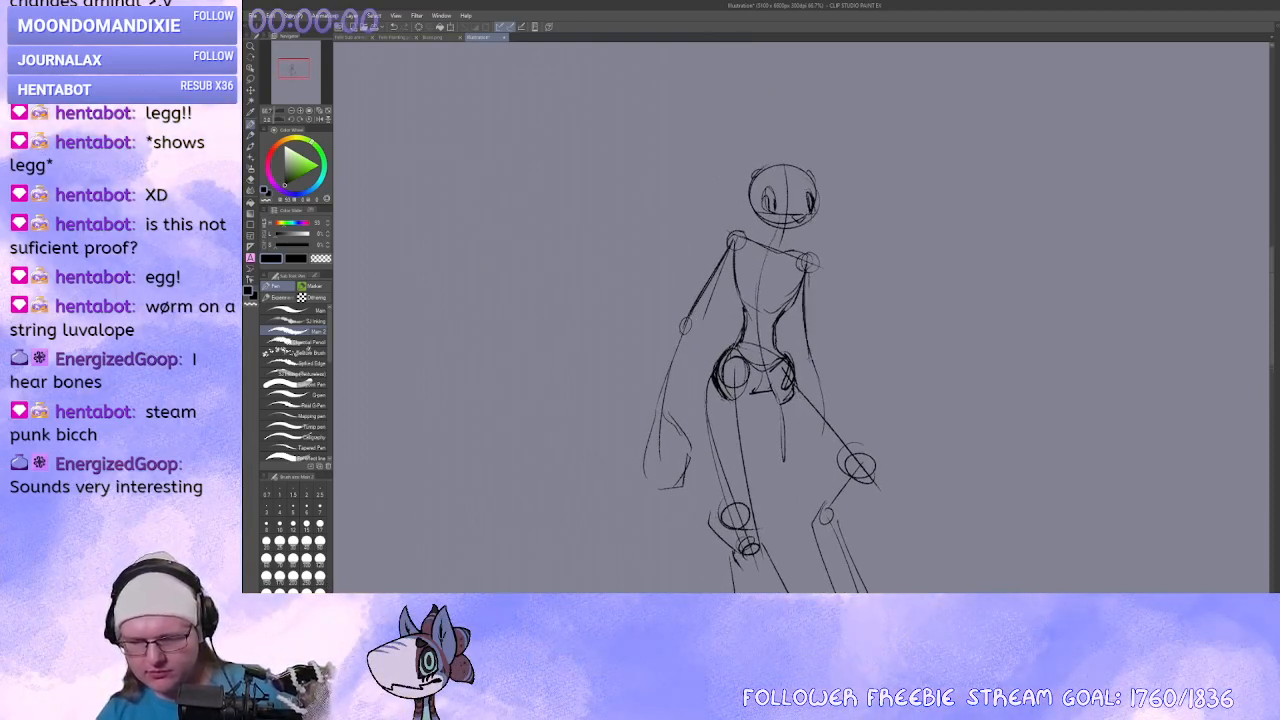
{"action": "left_click_drag", "start_coordinate": [673, 281], "coordinate": [684, 321]}
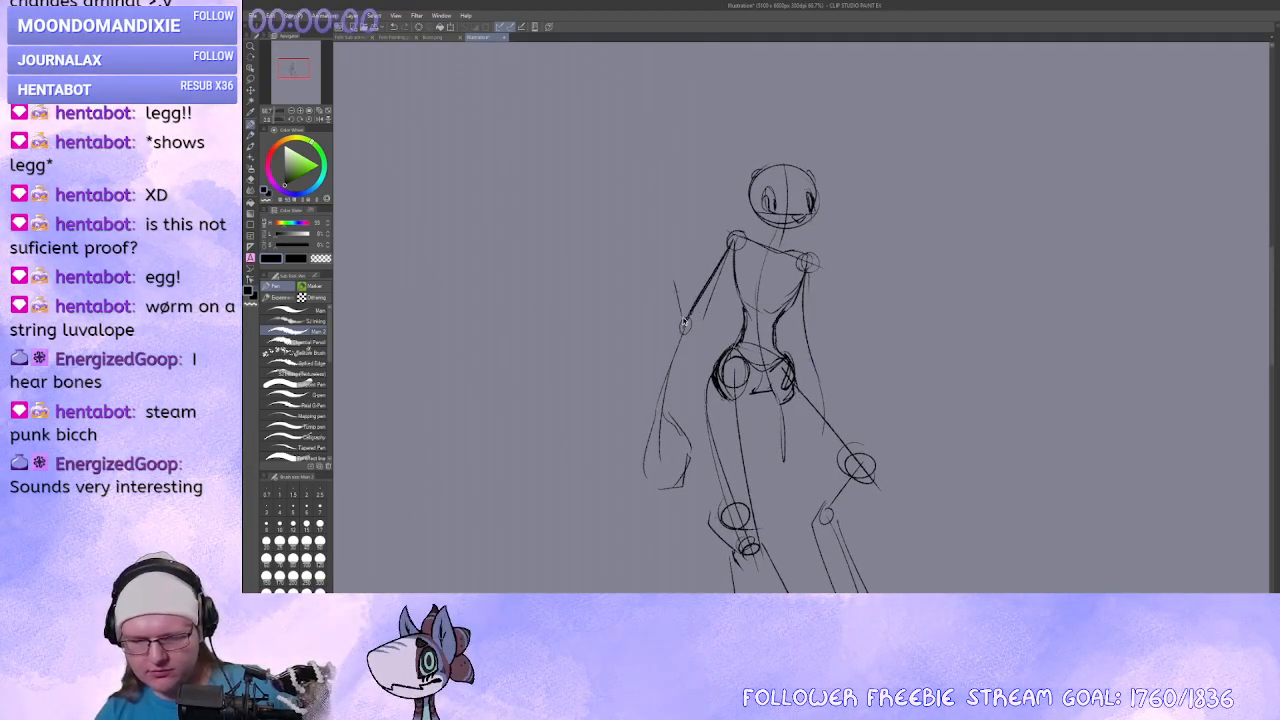
{"action": "key", "text": "ctrl+z"}
{"action": "mouse_move", "coordinate": [660, 258]}
{"action": "left_mouse_down"}
{"action": "mouse_move", "coordinate": [696, 240]}
{"action": "mouse_move", "coordinate": [662, 280]}
{"action": "mouse_move", "coordinate": [658, 270]}
{"action": "left_mouse_up"}
{"action": "left_click_drag", "start_coordinate": [773, 299], "coordinate": [776, 301]}
{"action": "key", "text": "ctrl+z"}
{"action": "scroll", "coordinate": [740, 380], "scroll_direction": "up", "scroll_amount": 2}
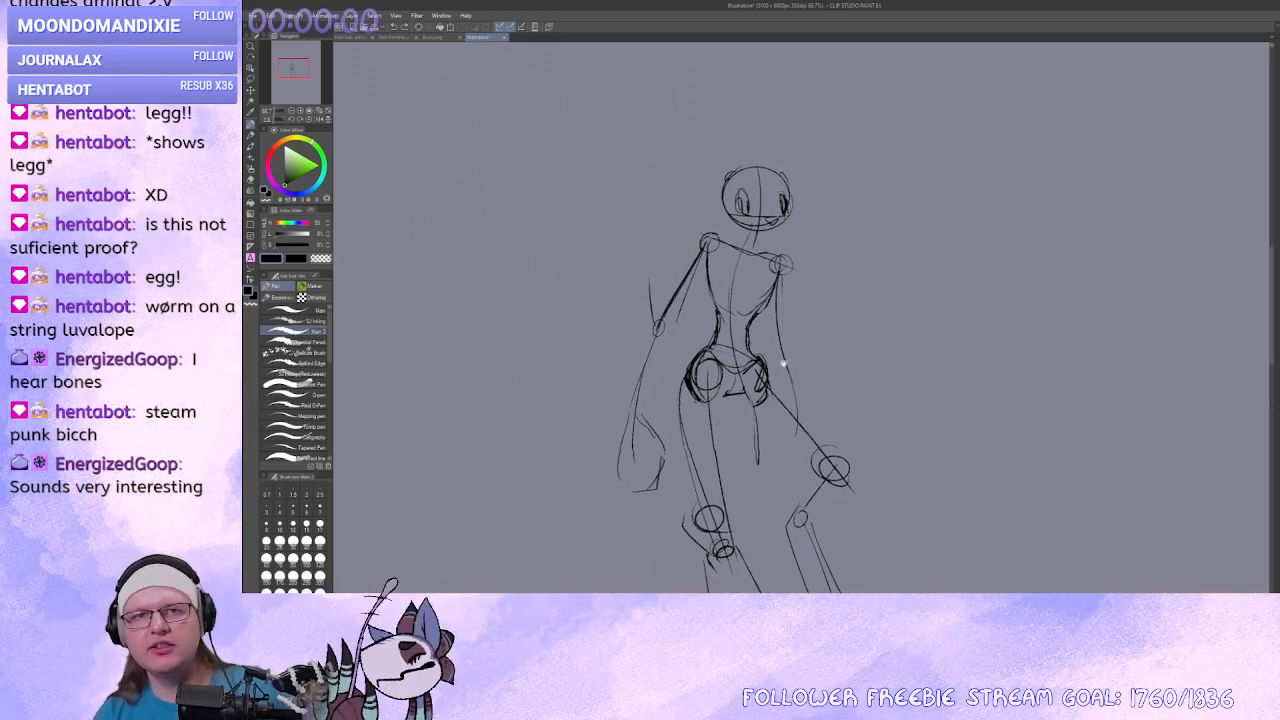
Erase the heavy pupil of the eye nearest the mouth and redraw narrow dark pupils in both eyes.
{"action": "left_click_drag", "start_coordinate": [512, 196], "coordinate": [518, 301]}
{"action": "key", "text": "c"}
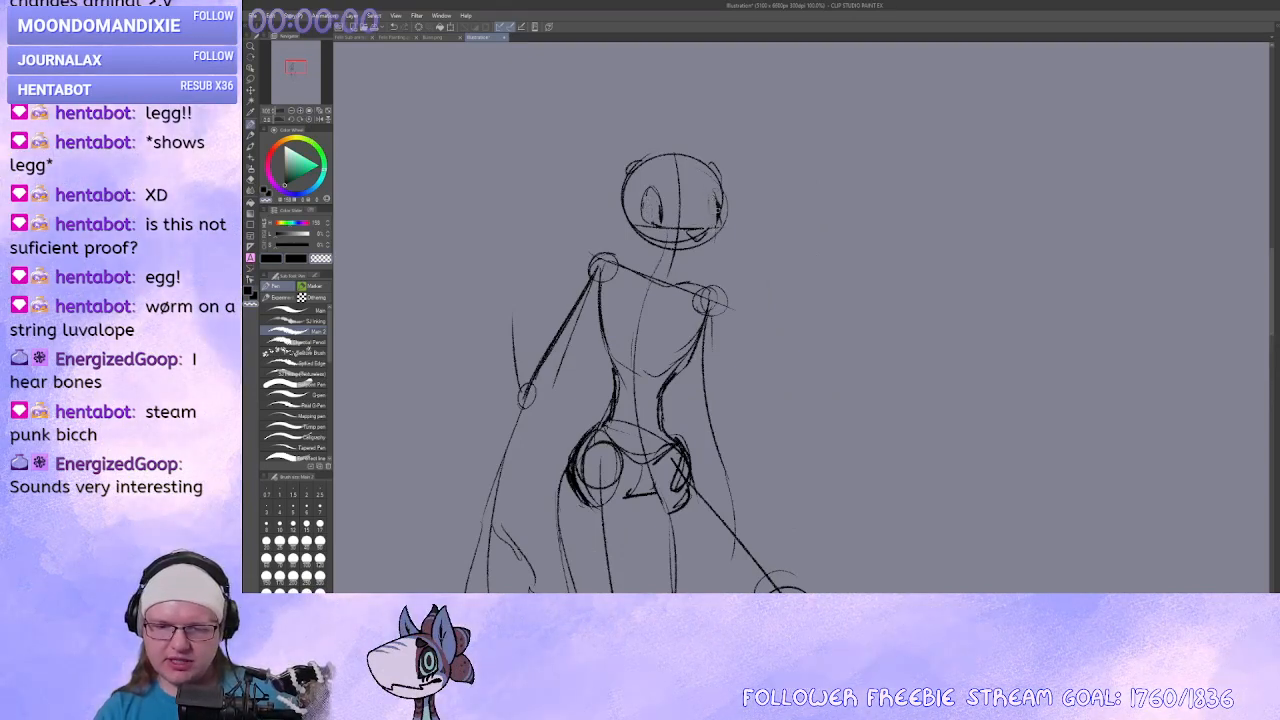
{"action": "left_click_drag", "start_coordinate": [718, 194], "coordinate": [711, 225]}
{"action": "key", "text": "c"}
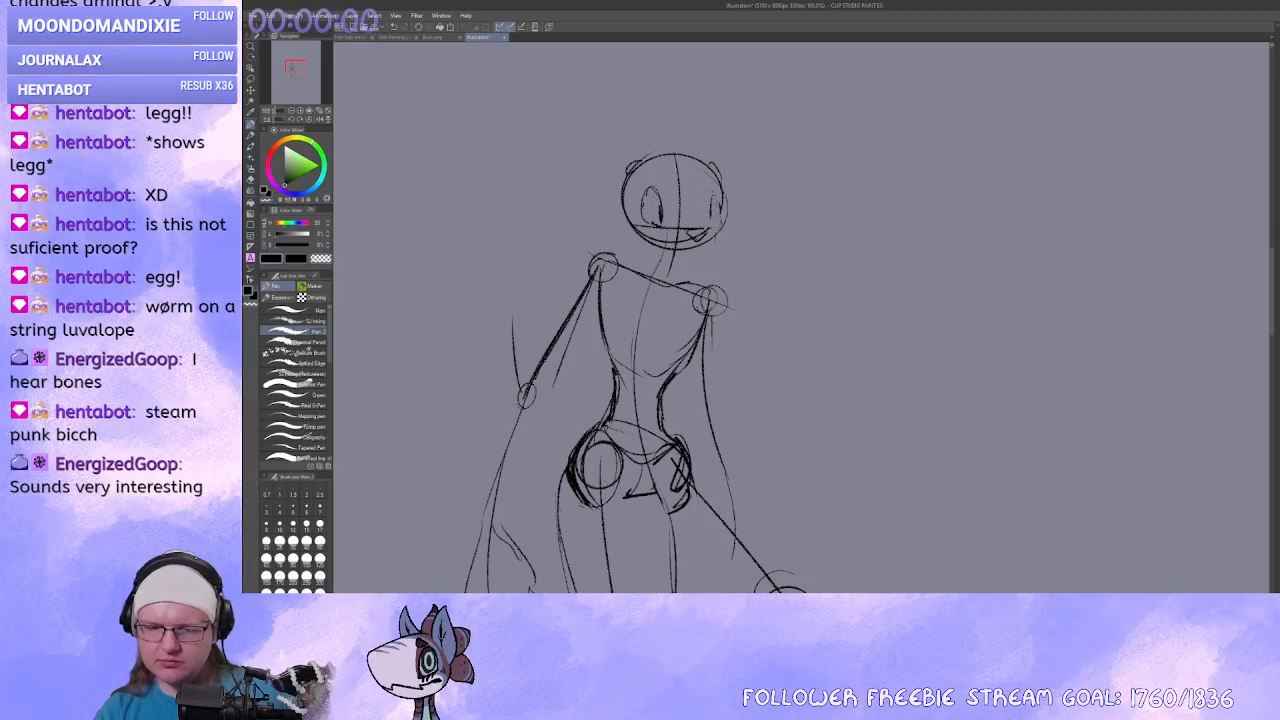
{"action": "mouse_move", "coordinate": [715, 197]}
{"action": "left_mouse_down"}
{"action": "mouse_move", "coordinate": [717, 223]}
{"action": "mouse_move", "coordinate": [715, 196]}
{"action": "mouse_move", "coordinate": [715, 219]}
{"action": "mouse_move", "coordinate": [657, 215]}
{"action": "left_mouse_up"}
{"action": "left_click_drag", "start_coordinate": [660, 320], "coordinate": [678, 334]}
{"action": "left_click_drag", "start_coordinate": [734, 217], "coordinate": [679, 231]}
{"action": "left_click_drag", "start_coordinate": [680, 300], "coordinate": [698, 300]}
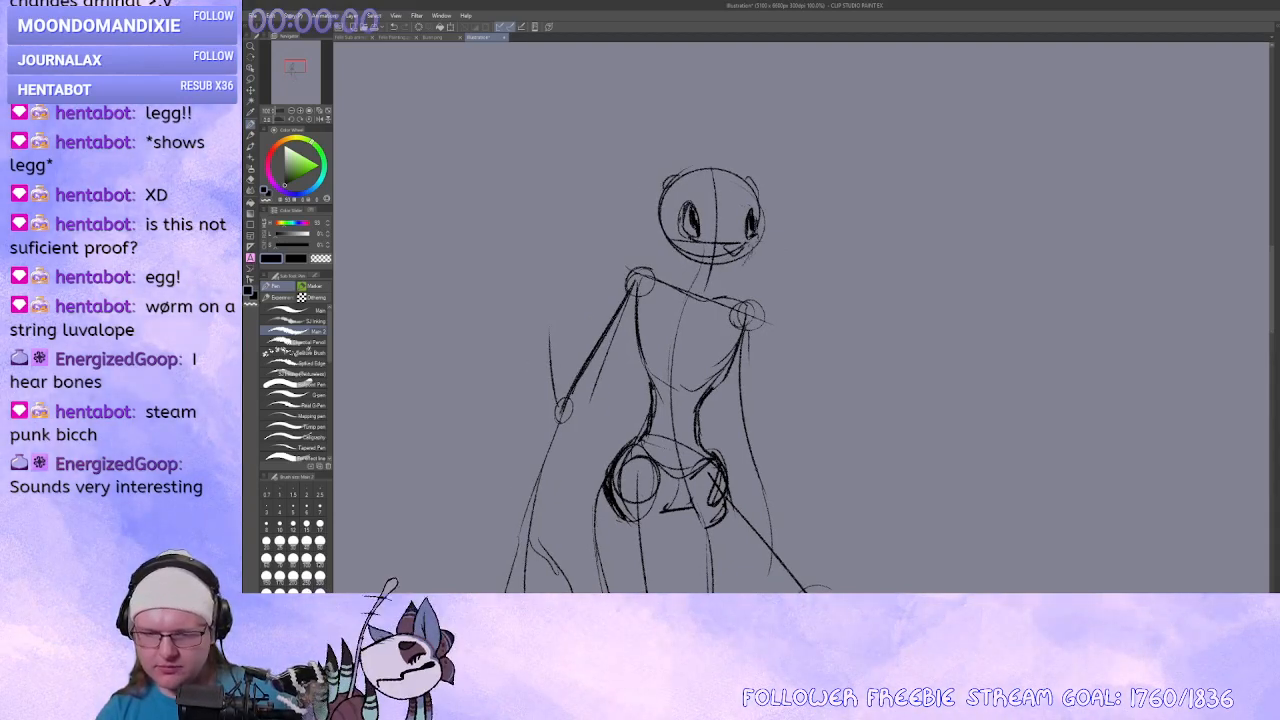
Sketch a pointed jaw with cheek corners and a long line sweeping from the back of the head past the higher shoulder.
{"action": "mouse_move", "coordinate": [756, 248]}
{"action": "left_mouse_down"}
{"action": "mouse_move", "coordinate": [735, 272]}
{"action": "mouse_move", "coordinate": [721, 268]}
{"action": "left_mouse_up"}
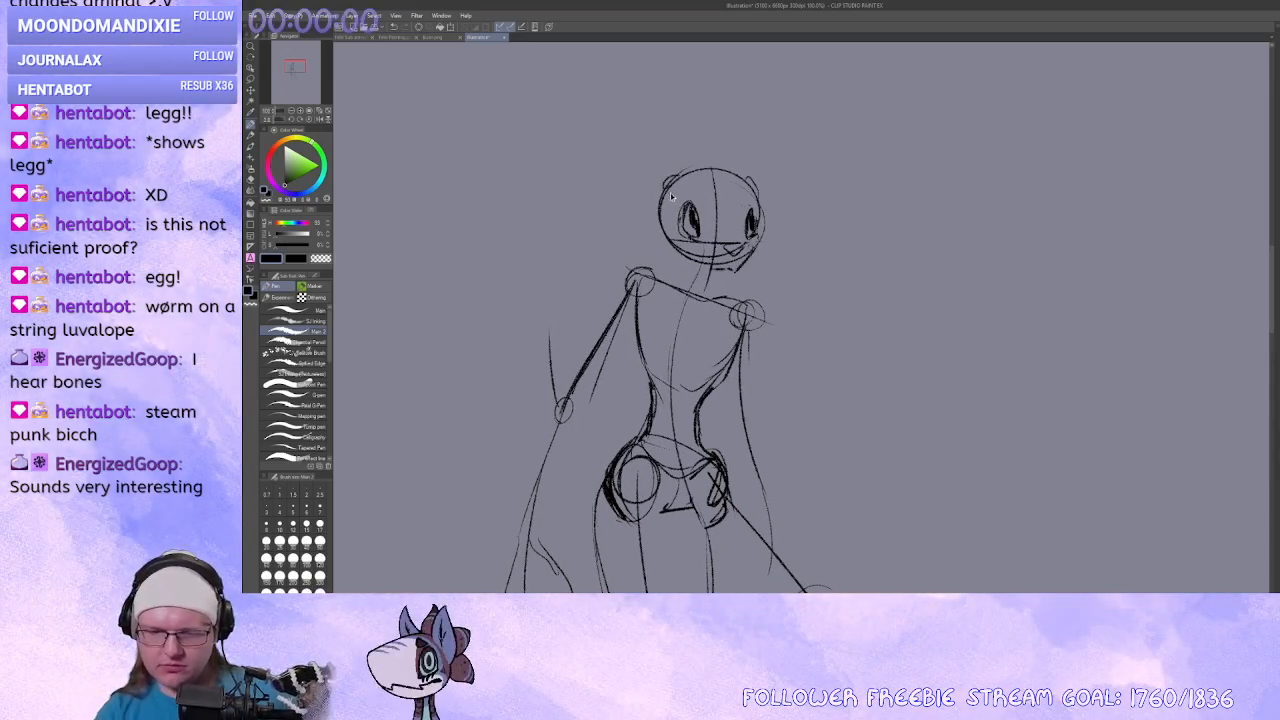
{"action": "left_click_drag", "start_coordinate": [672, 176], "coordinate": [587, 309]}
{"action": "left_click_drag", "start_coordinate": [576, 324], "coordinate": [491, 557]}
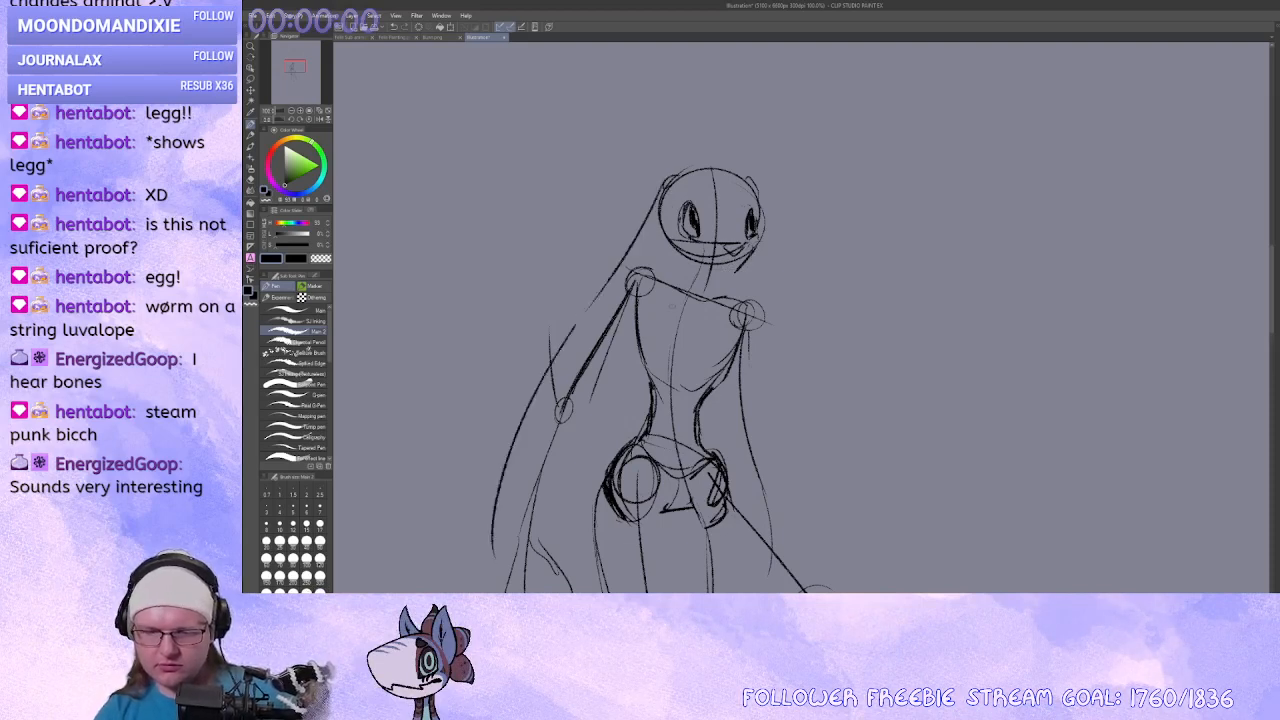
{"action": "key", "text": "ctrl+z"}
{"action": "left_click_drag", "start_coordinate": [662, 221], "coordinate": [660, 240]}
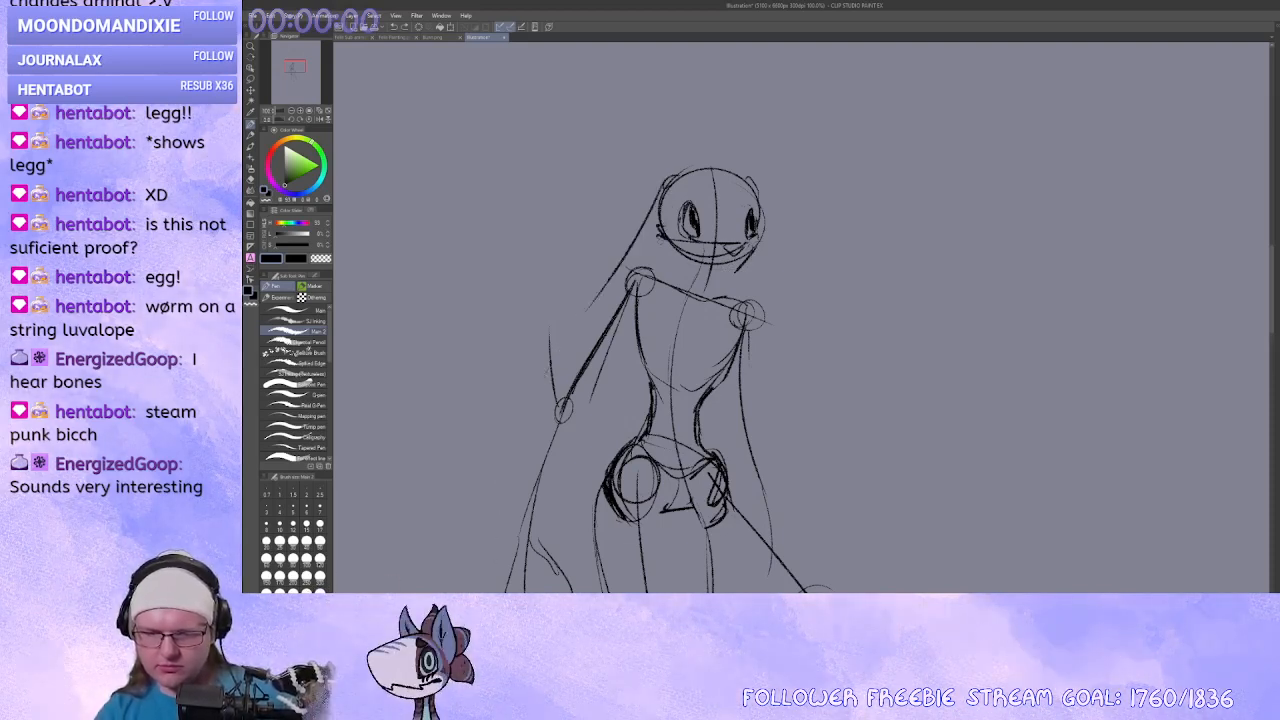
{"action": "left_click_drag", "start_coordinate": [729, 273], "coordinate": [762, 233]}
Sketch a forked, curved antler rising from the far side of the head, undoing unsatisfactory strokes.
{"action": "mouse_move", "coordinate": [750, 240]}
{"action": "left_mouse_down"}
{"action": "mouse_move", "coordinate": [732, 296]}
{"action": "mouse_move", "coordinate": [704, 149]}
{"action": "left_mouse_up"}
{"action": "left_click_drag", "start_coordinate": [704, 152], "coordinate": [711, 203]}
{"action": "key", "text": "ctrl+z"}
{"action": "key", "text": "ctrl+z"}
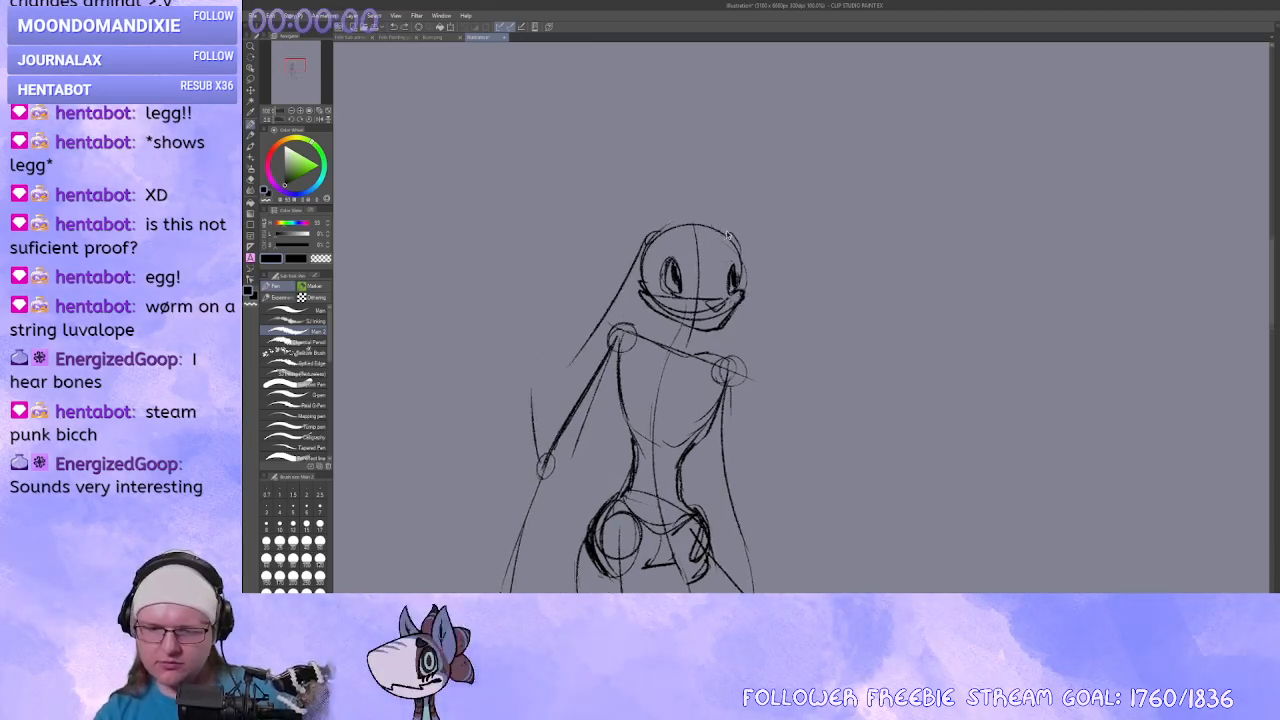
{"action": "mouse_move", "coordinate": [713, 161]}
{"action": "left_mouse_down"}
{"action": "mouse_move", "coordinate": [696, 190]}
{"action": "mouse_move", "coordinate": [709, 218]}
{"action": "left_mouse_up"}
{"action": "key", "text": "ctrl+z"}
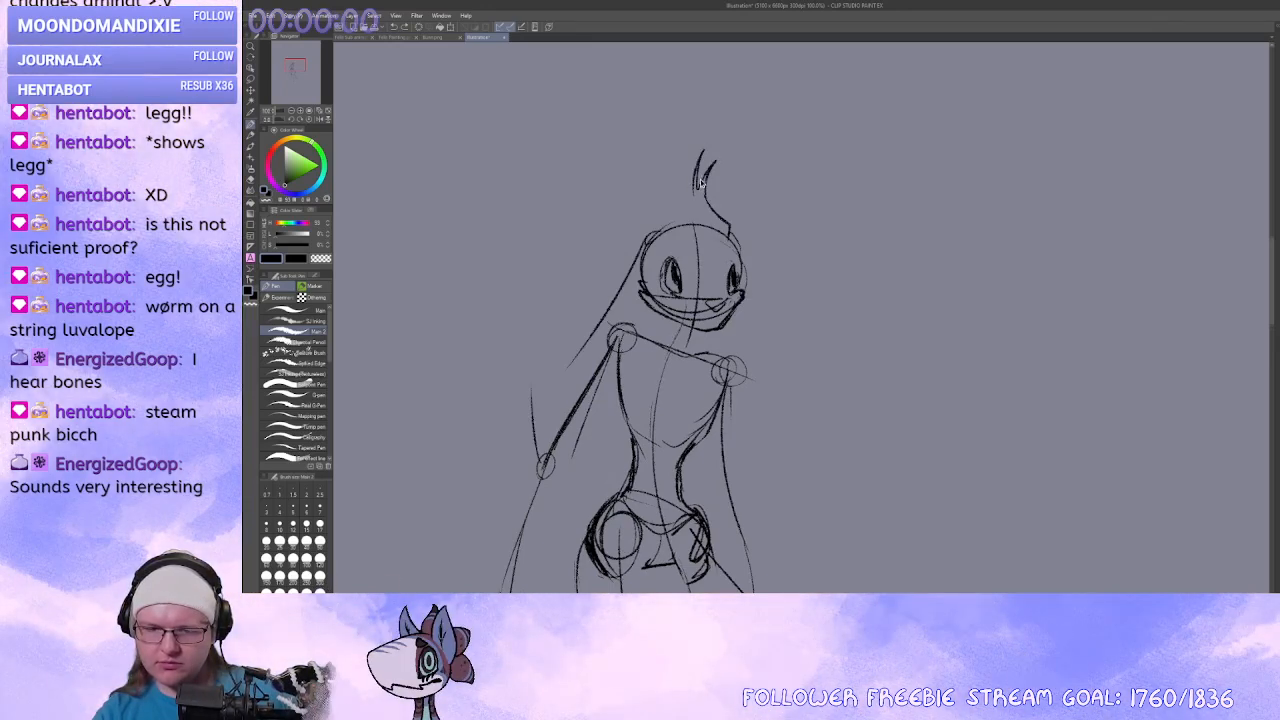
{"action": "key", "text": "ctrl+z"}
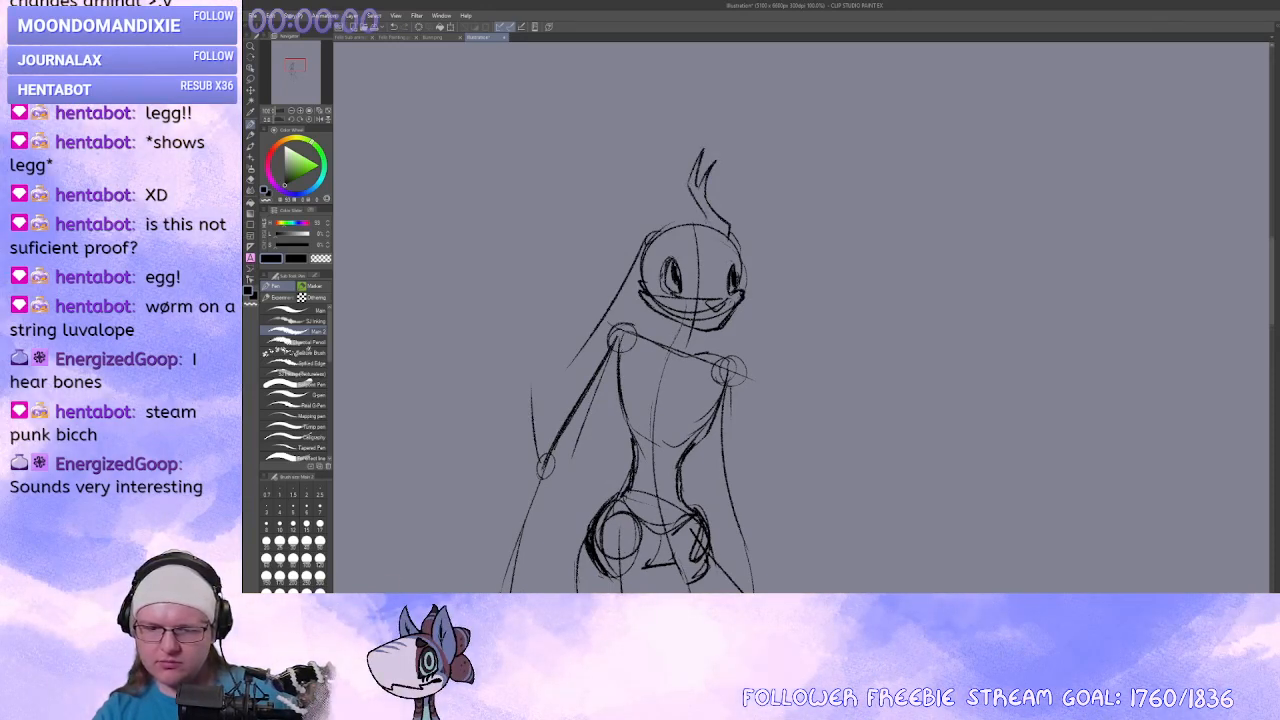
Sketch a second forked antler beside the first, with a small rounded base on the forehead.
{"action": "mouse_move", "coordinate": [667, 227]}
{"action": "left_mouse_down"}
{"action": "mouse_move", "coordinate": [694, 225]}
{"action": "mouse_move", "coordinate": [689, 237]}
{"action": "mouse_move", "coordinate": [689, 218]}
{"action": "left_mouse_up"}
{"action": "key", "text": "ctrl+z"}
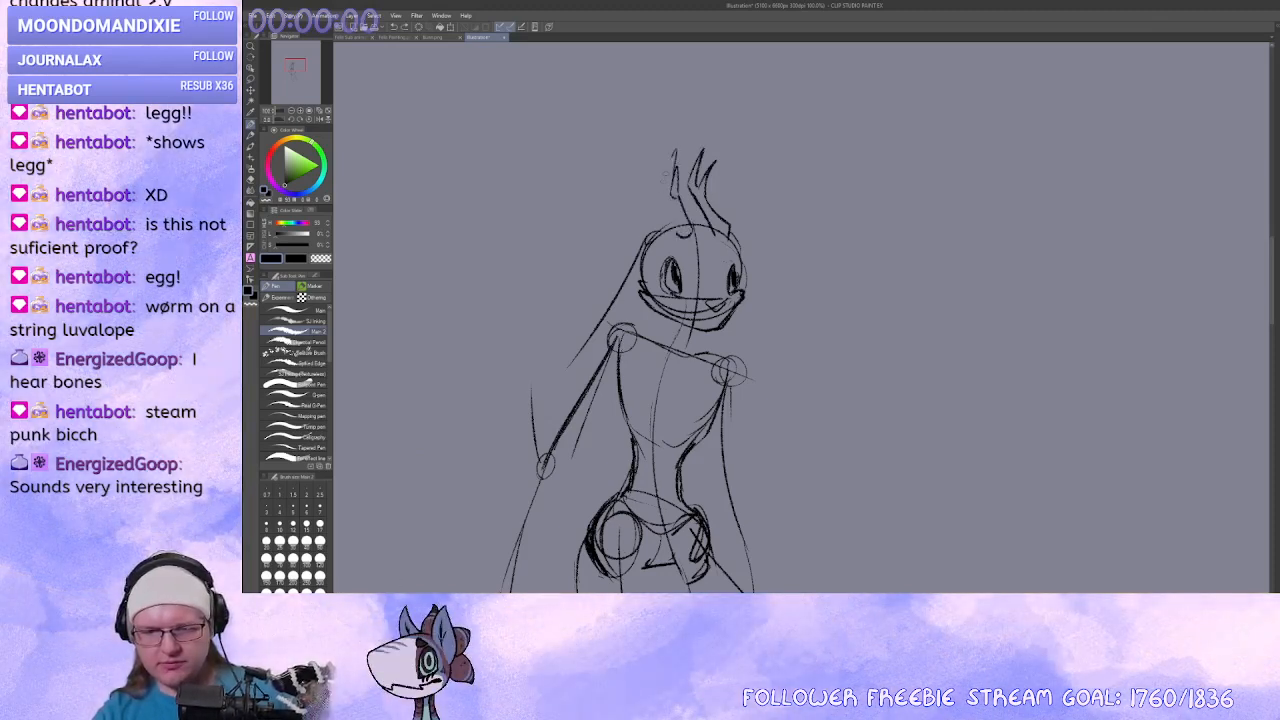
{"action": "mouse_move", "coordinate": [666, 160]}
{"action": "left_mouse_down"}
{"action": "mouse_move", "coordinate": [672, 232]}
{"action": "mouse_move", "coordinate": [721, 238]}
{"action": "left_mouse_up"}
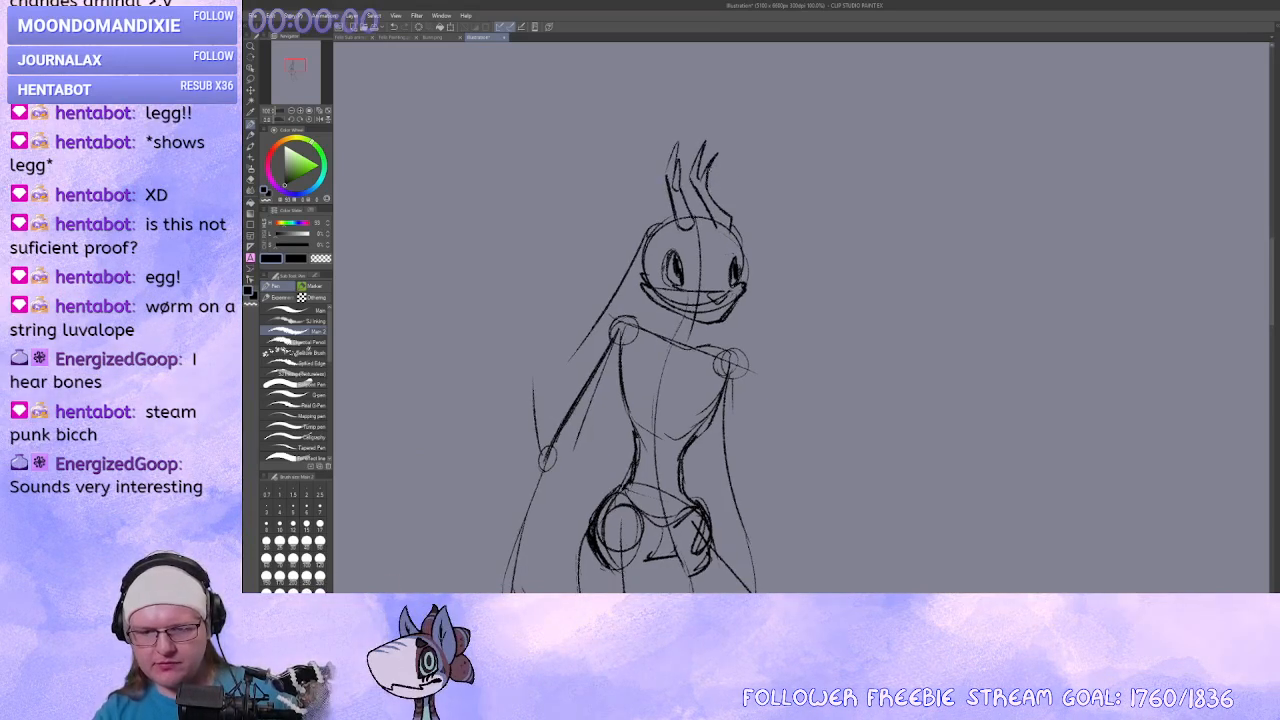
{"action": "mouse_move", "coordinate": [710, 173]}
{"action": "left_mouse_down"}
{"action": "mouse_move", "coordinate": [706, 188]}
{"action": "mouse_move", "coordinate": [771, 177]}
{"action": "left_mouse_up"}
{"action": "key", "text": "ctrl+z"}
{"action": "key", "text": "ctrl+z"}
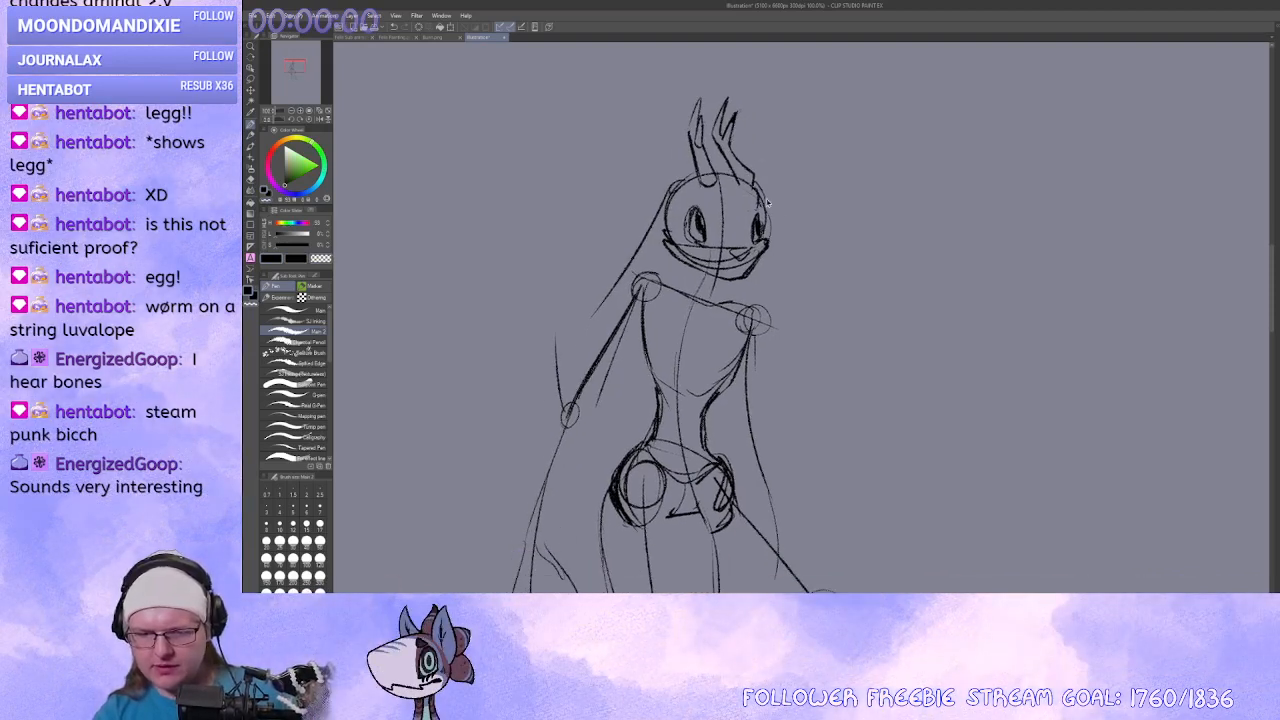
Lasso the head with its antlers, shift it slightly away from the higher shoulder, and deselect.
{"action": "left_click_drag", "start_coordinate": [557, 275], "coordinate": [554, 309]}
{"action": "left_click", "coordinate": [250, 79]}
{"action": "mouse_move", "coordinate": [543, 163]}
{"action": "left_mouse_down"}
{"action": "mouse_move", "coordinate": [628, 127]}
{"action": "mouse_move", "coordinate": [827, 255]}
{"action": "left_mouse_up"}
{"action": "left_click_drag", "start_coordinate": [735, 318], "coordinate": [657, 183]}
{"action": "key", "text": "ctrl+t"}
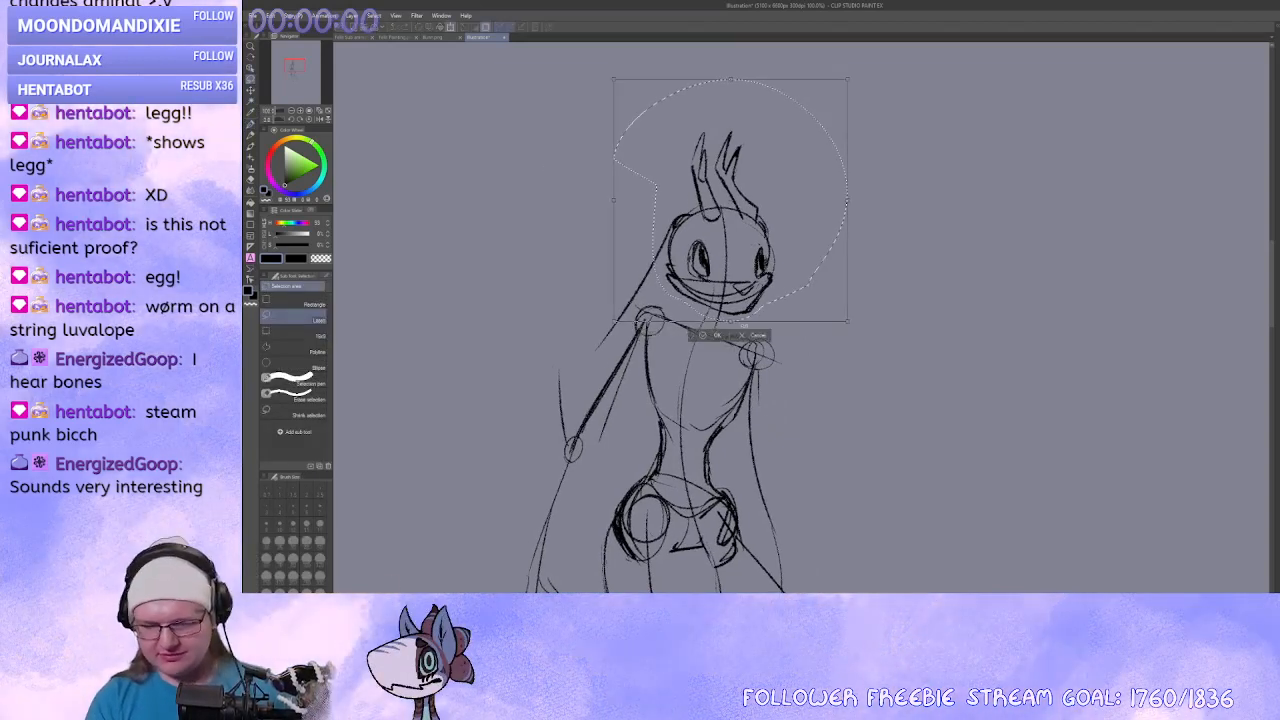
{"action": "mouse_move", "coordinate": [720, 230]}
{"action": "left_mouse_down"}
{"action": "mouse_move", "coordinate": [722, 216]}
{"action": "mouse_move", "coordinate": [725, 232]}
{"action": "left_mouse_up"}
{"action": "key", "text": "Return"}
{"action": "key", "text": "ctrl+d"}
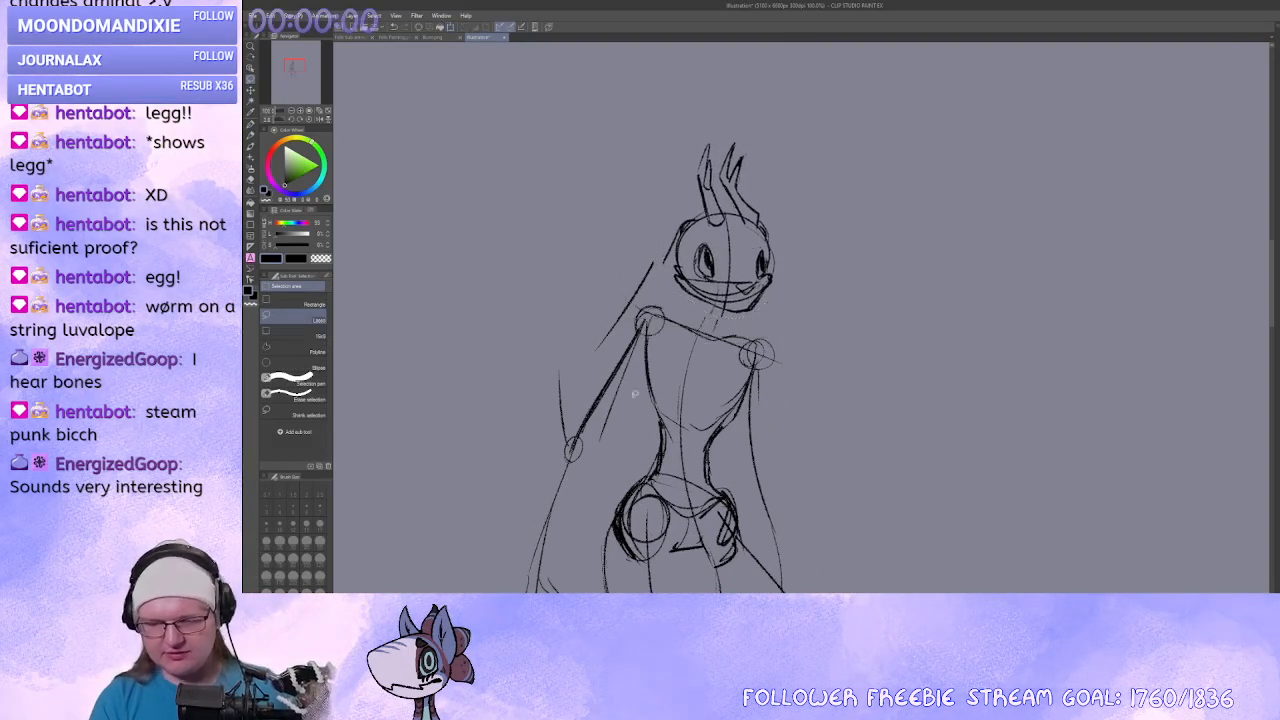
Redraw the long ear sweeping from the back of the head past the elbow, with a curved lower edge towards the hip.
{"action": "left_click_drag", "start_coordinate": [441, 300], "coordinate": [387, 210]}
{"action": "left_click", "coordinate": [252, 125]}
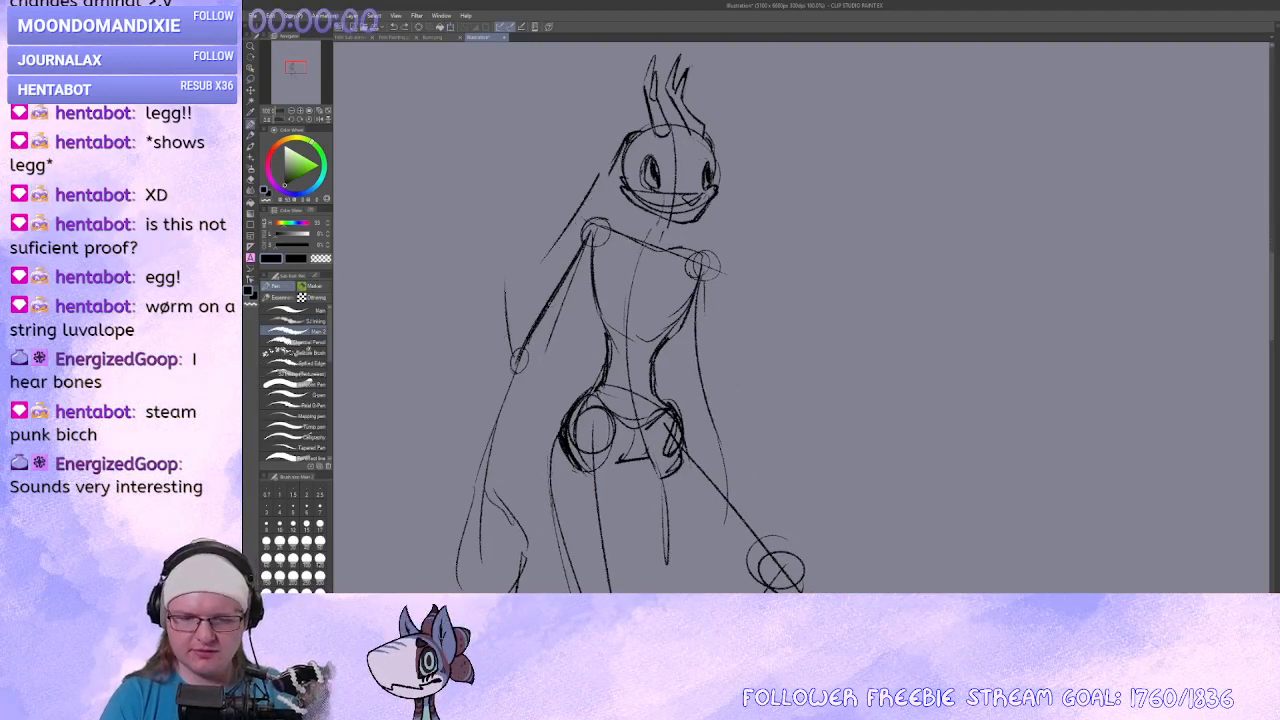
{"action": "left_click_drag", "start_coordinate": [626, 146], "coordinate": [480, 386]}
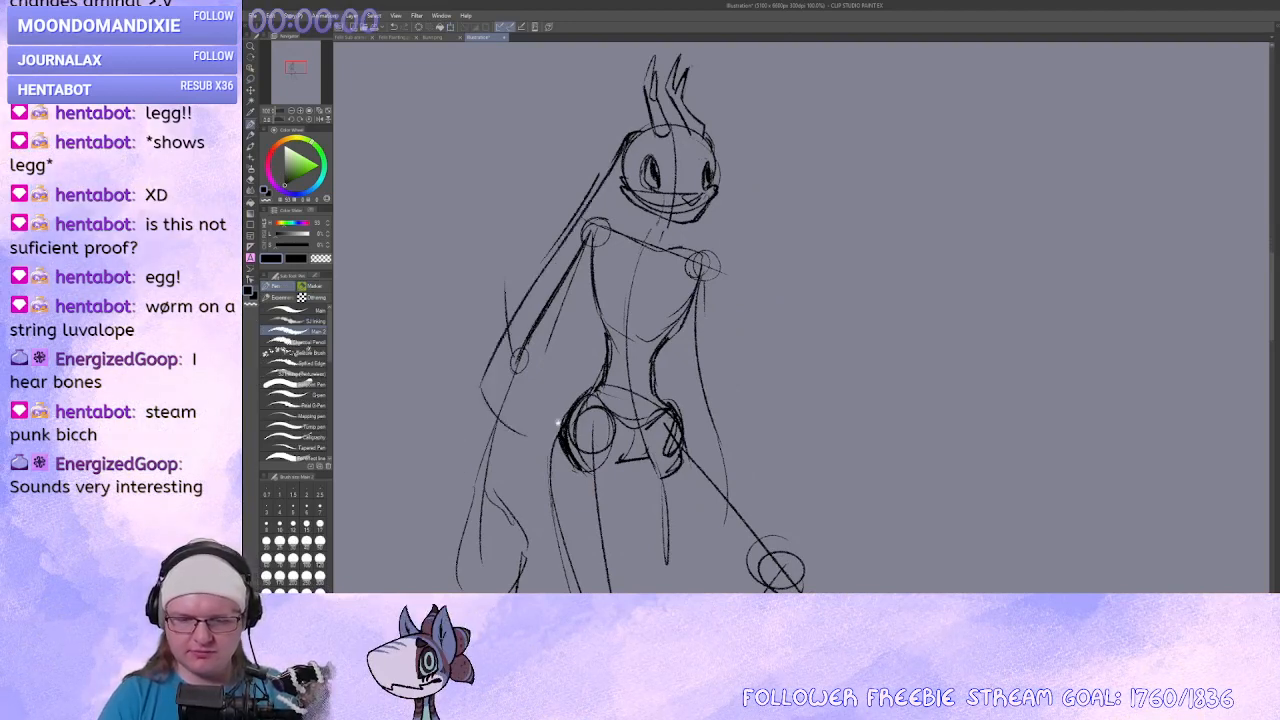
{"action": "left_click_drag", "start_coordinate": [557, 422], "coordinate": [592, 394]}
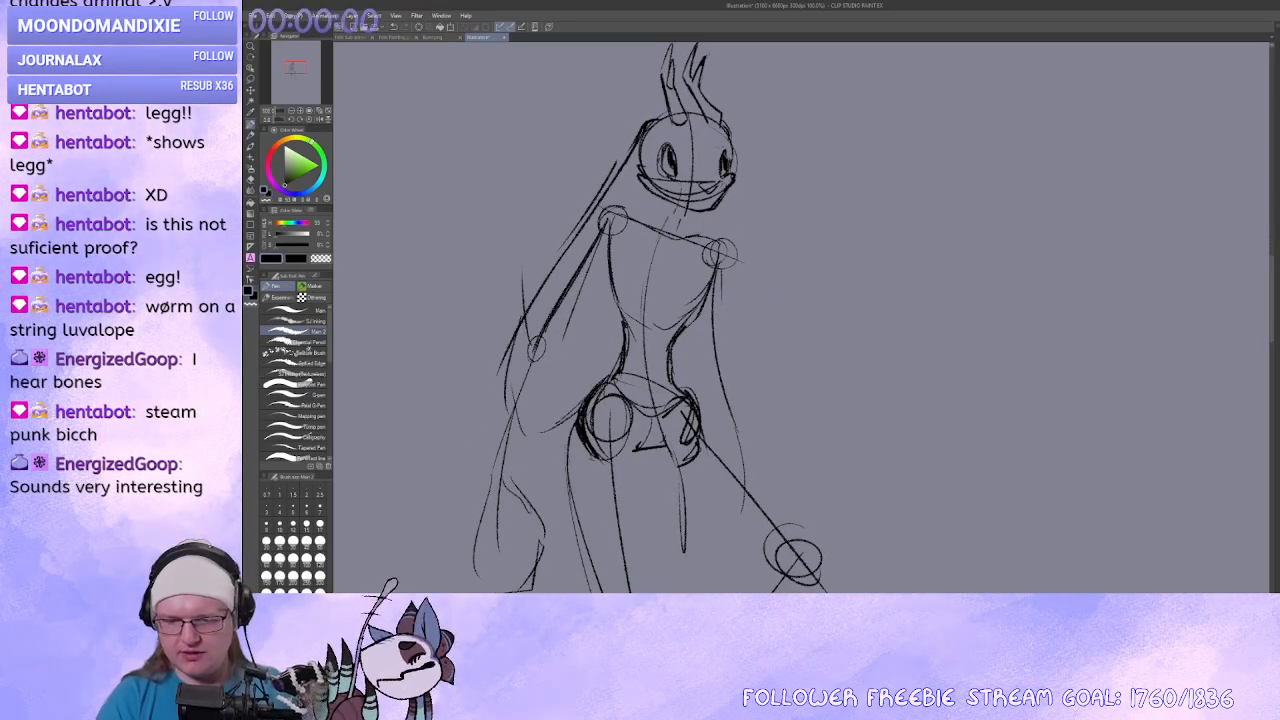
Sketch the neck sides, the armpit detail at the far shoulder, and a long drooping line from the far cheek.
{"action": "left_click_drag", "start_coordinate": [689, 208], "coordinate": [684, 239]}
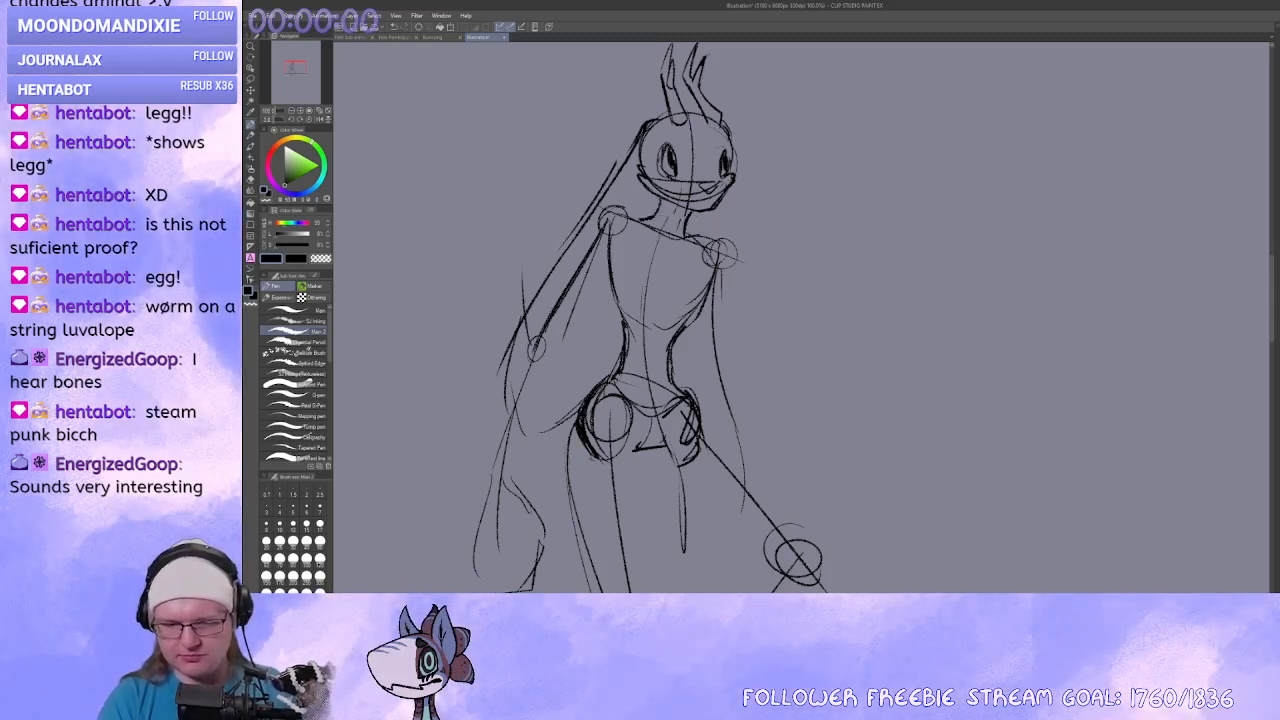
{"action": "left_click_drag", "start_coordinate": [689, 234], "coordinate": [707, 253]}
{"action": "mouse_move", "coordinate": [697, 260]}
{"action": "left_mouse_down"}
{"action": "mouse_move", "coordinate": [709, 286]}
{"action": "mouse_move", "coordinate": [684, 317]}
{"action": "left_mouse_up"}
{"action": "key", "text": "ctrl+z"}
{"action": "mouse_move", "coordinate": [726, 193]}
{"action": "left_mouse_down"}
{"action": "mouse_move", "coordinate": [757, 426]}
{"action": "mouse_move", "coordinate": [720, 400]}
{"action": "mouse_move", "coordinate": [717, 380]}
{"action": "left_mouse_up"}
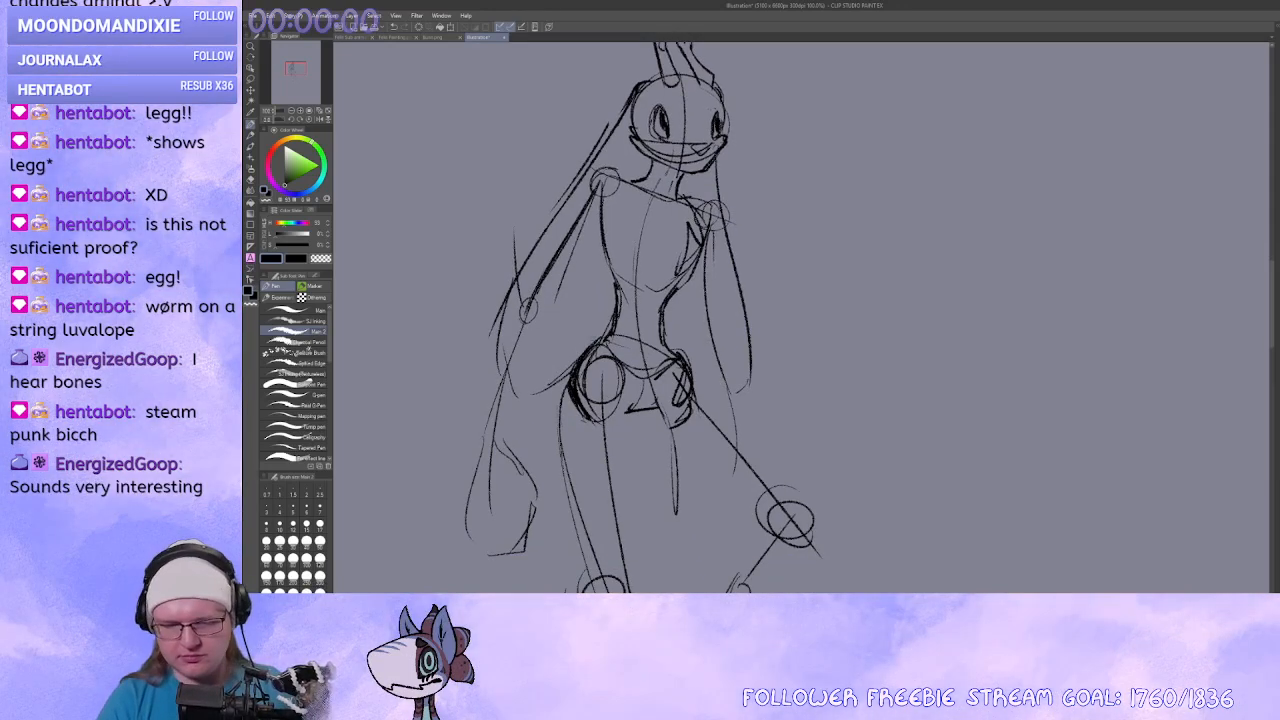
Darken the curve running from the near hip up to the waist and sketch a small heart shape beside the waist.
{"action": "left_click_drag", "start_coordinate": [522, 389], "coordinate": [606, 296]}
{"action": "key", "text": "ctrl+z"}
{"action": "left_click_drag", "start_coordinate": [524, 391], "coordinate": [613, 286]}
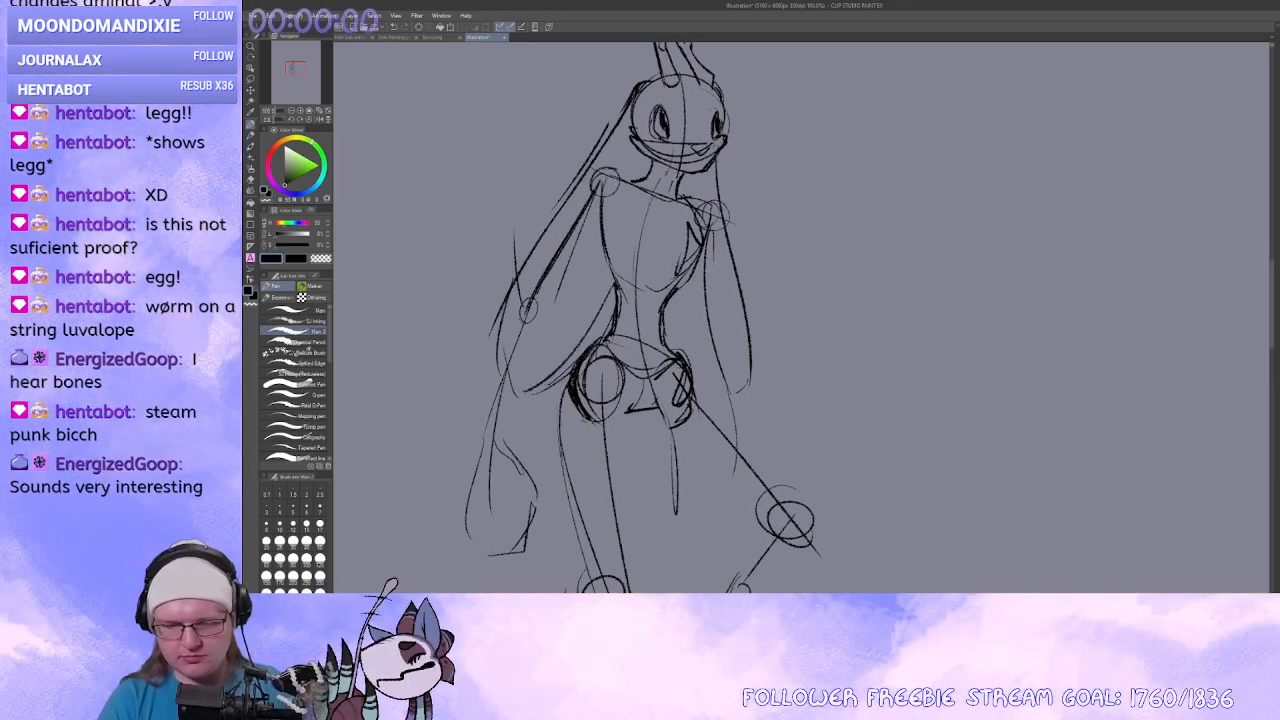
{"action": "mouse_move", "coordinate": [588, 328]}
{"action": "left_mouse_down"}
{"action": "mouse_move", "coordinate": [557, 318]}
{"action": "mouse_move", "coordinate": [592, 305]}
{"action": "mouse_move", "coordinate": [589, 329]}
{"action": "left_mouse_up"}
{"action": "key", "text": "ctrl+z"}
{"action": "key", "text": "ctrl+z"}
{"action": "key", "text": "ctrl+z"}
{"action": "key", "text": "c"}
{"action": "key", "text": "c"}
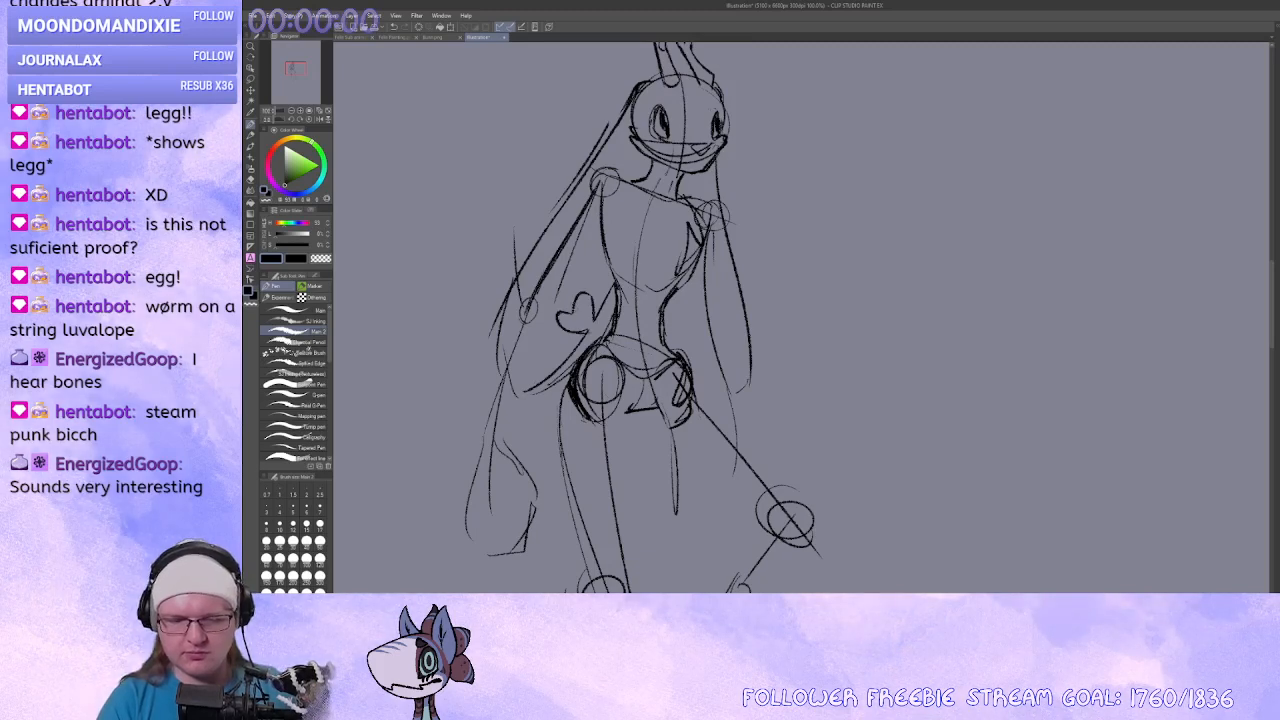
Strengthen the long lines hanging from the far shoulder and sketch the inner thigh of the bent leg.
{"action": "mouse_move", "coordinate": [602, 324]}
{"action": "left_mouse_down"}
{"action": "mouse_move", "coordinate": [766, 240]}
{"action": "mouse_move", "coordinate": [917, 286]}
{"action": "mouse_move", "coordinate": [710, 229]}
{"action": "mouse_move", "coordinate": [698, 267]}
{"action": "left_mouse_up"}
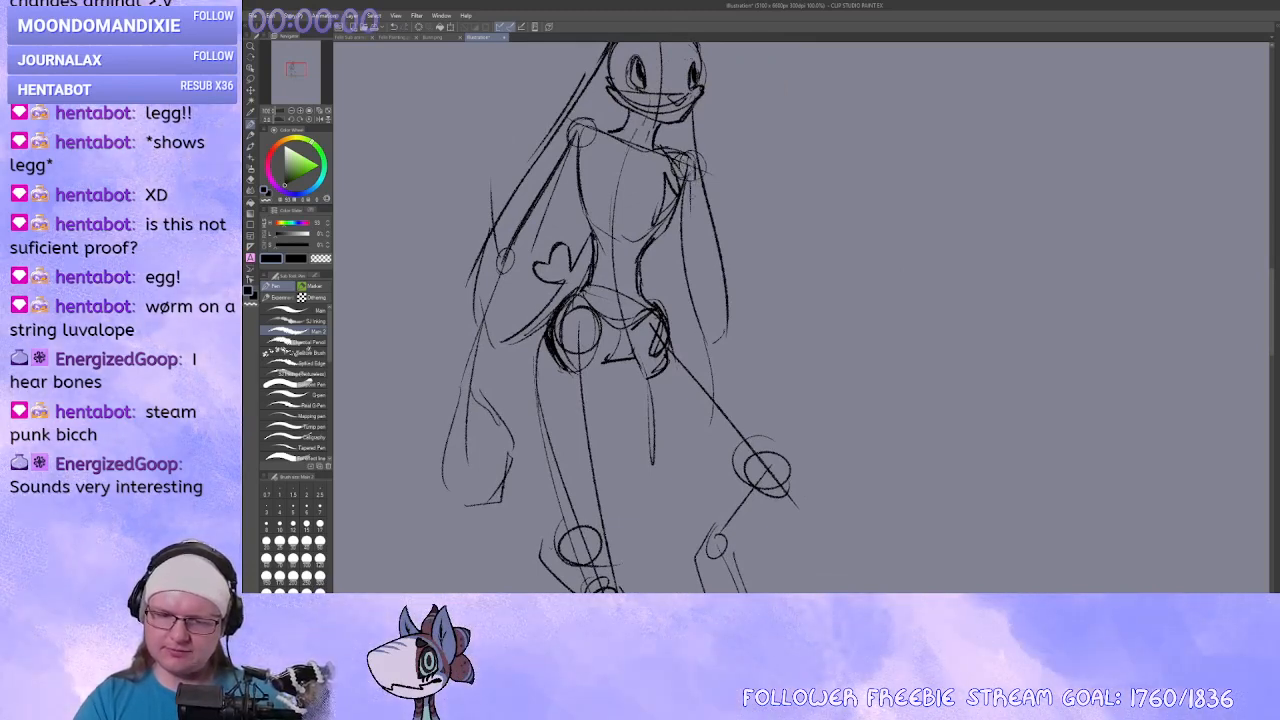
{"action": "left_click_drag", "start_coordinate": [692, 162], "coordinate": [685, 243]}
{"action": "mouse_move", "coordinate": [687, 197]}
{"action": "left_mouse_down"}
{"action": "mouse_move", "coordinate": [731, 410]}
{"action": "mouse_move", "coordinate": [732, 321]}
{"action": "left_mouse_up"}
{"action": "mouse_move", "coordinate": [633, 288]}
{"action": "left_mouse_down"}
{"action": "mouse_move", "coordinate": [762, 413]}
{"action": "mouse_move", "coordinate": [730, 376]}
{"action": "left_mouse_up"}
{"action": "key", "text": "ctrl+z"}
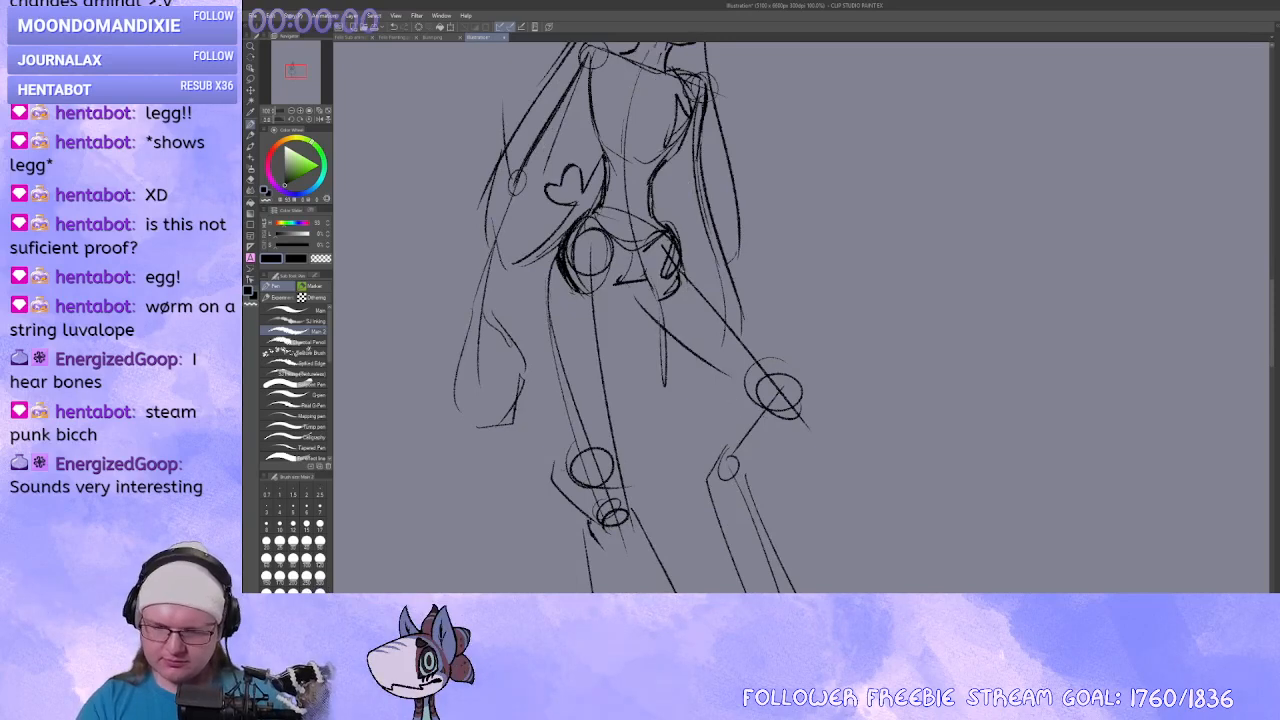
Outline the bent leg's outer thigh, knee and the back of its lower leg, undoing stray strokes on the near thigh.
{"action": "mouse_move", "coordinate": [676, 233]}
{"action": "left_mouse_down"}
{"action": "mouse_move", "coordinate": [784, 378]}
{"action": "mouse_move", "coordinate": [746, 292]}
{"action": "left_mouse_up"}
{"action": "left_click_drag", "start_coordinate": [788, 298], "coordinate": [756, 362]}
{"action": "mouse_move", "coordinate": [742, 284]}
{"action": "left_mouse_down"}
{"action": "mouse_move", "coordinate": [722, 292]}
{"action": "mouse_move", "coordinate": [710, 368]}
{"action": "mouse_move", "coordinate": [751, 388]}
{"action": "left_mouse_up"}
{"action": "mouse_move", "coordinate": [771, 422]}
{"action": "left_mouse_down"}
{"action": "mouse_move", "coordinate": [800, 326]}
{"action": "mouse_move", "coordinate": [820, 416]}
{"action": "left_mouse_up"}
{"action": "left_click_drag", "start_coordinate": [602, 302], "coordinate": [646, 396]}
{"action": "key", "text": "ctrl+z"}
{"action": "key", "text": "ctrl+z"}
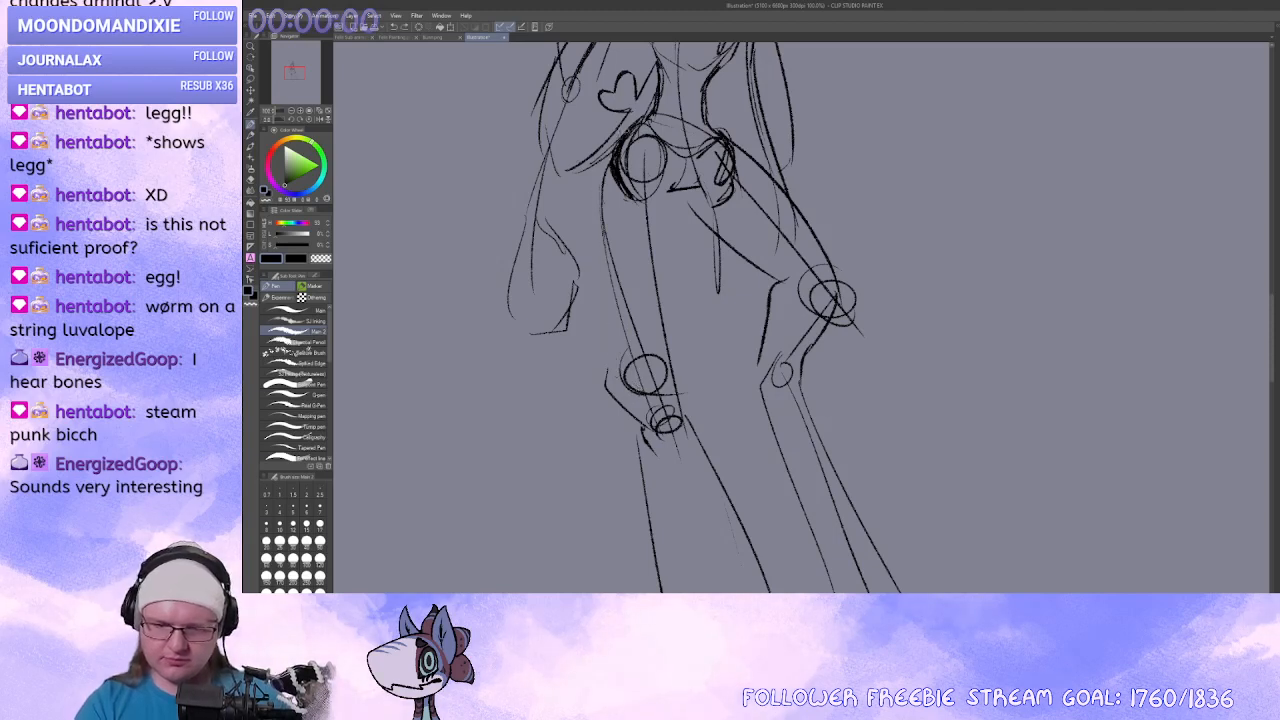
Outline the standing leg's thigh with a full outer curve and an inner line from crotch to knee.
{"action": "left_click_drag", "start_coordinate": [624, 136], "coordinate": [618, 344]}
{"action": "left_click_drag", "start_coordinate": [598, 290], "coordinate": [642, 386]}
{"action": "left_click_drag", "start_coordinate": [677, 264], "coordinate": [673, 356]}
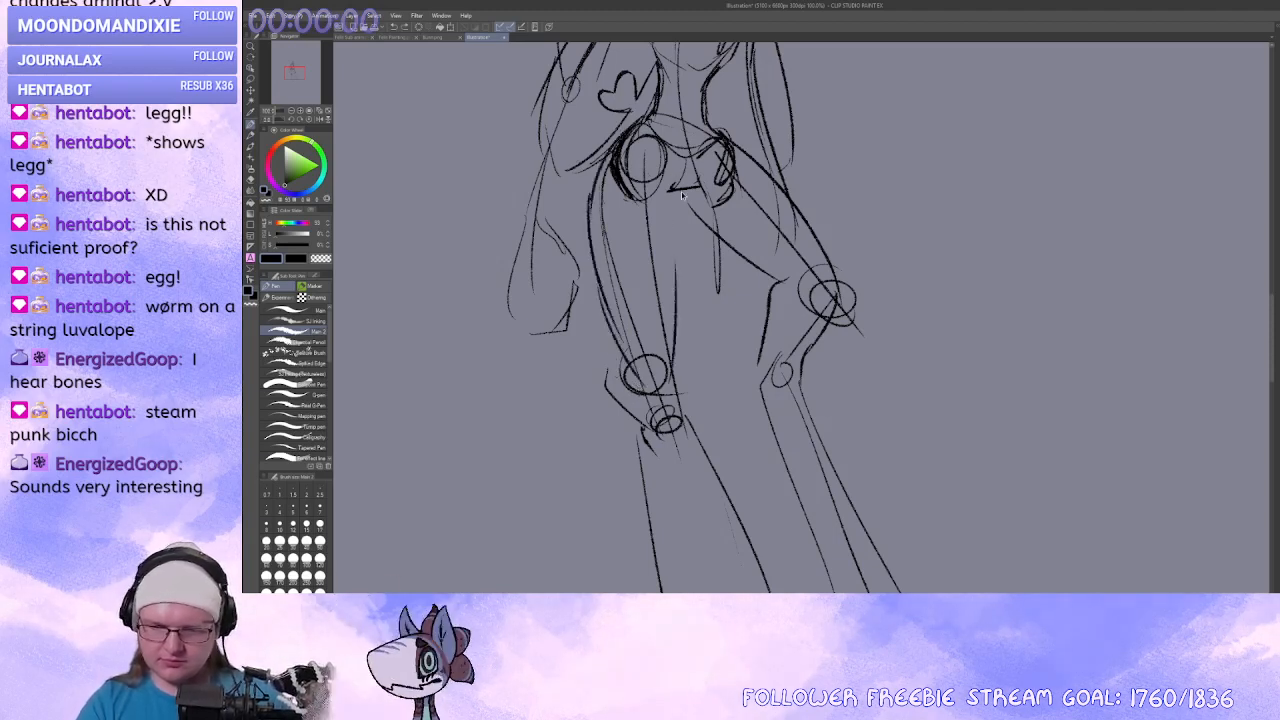
{"action": "key", "text": "ctrl+z"}
{"action": "left_click_drag", "start_coordinate": [684, 192], "coordinate": [672, 334]}
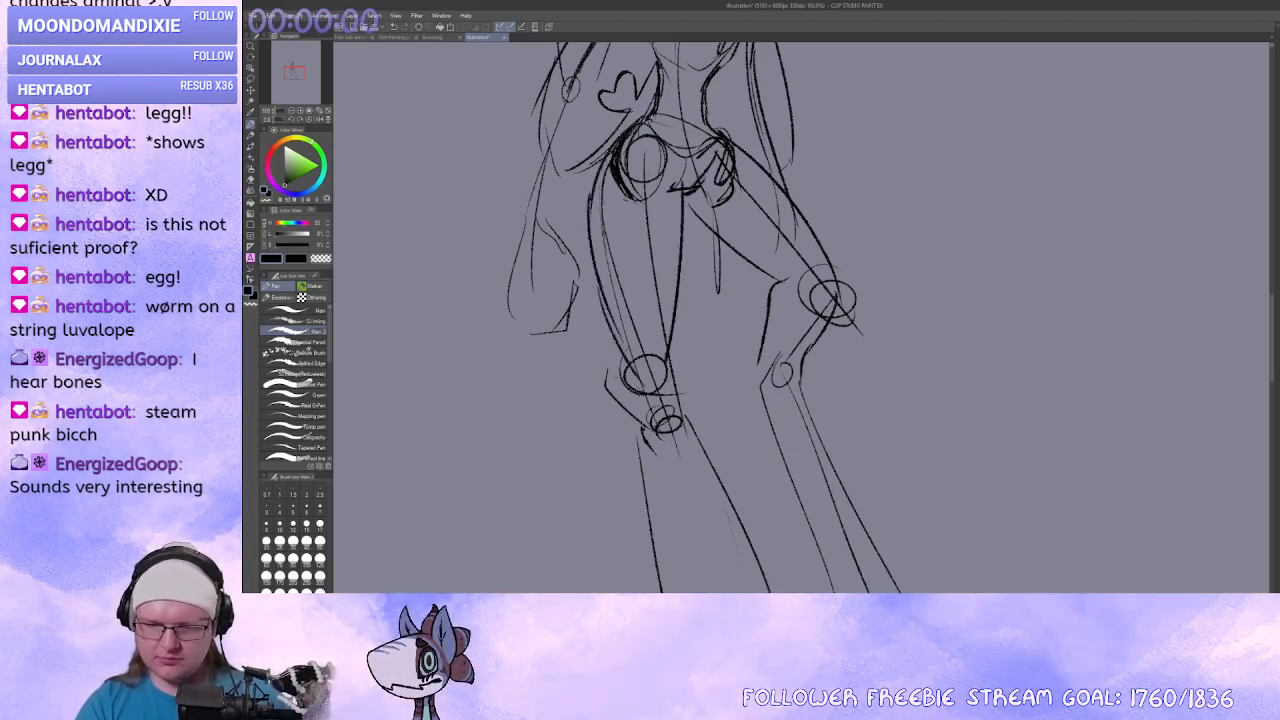
Darken the far hip, crotch and inner thigh of the bent leg, cleaning up the overlapping lines.
{"action": "mouse_move", "coordinate": [720, 152]}
{"action": "left_mouse_down"}
{"action": "mouse_move", "coordinate": [699, 185]}
{"action": "mouse_move", "coordinate": [723, 239]}
{"action": "left_mouse_up"}
{"action": "left_click_drag", "start_coordinate": [778, 296], "coordinate": [784, 266]}
{"action": "left_click_drag", "start_coordinate": [690, 166], "coordinate": [784, 248]}
{"action": "left_click_drag", "start_coordinate": [760, 298], "coordinate": [768, 284]}
{"action": "key", "text": "c"}
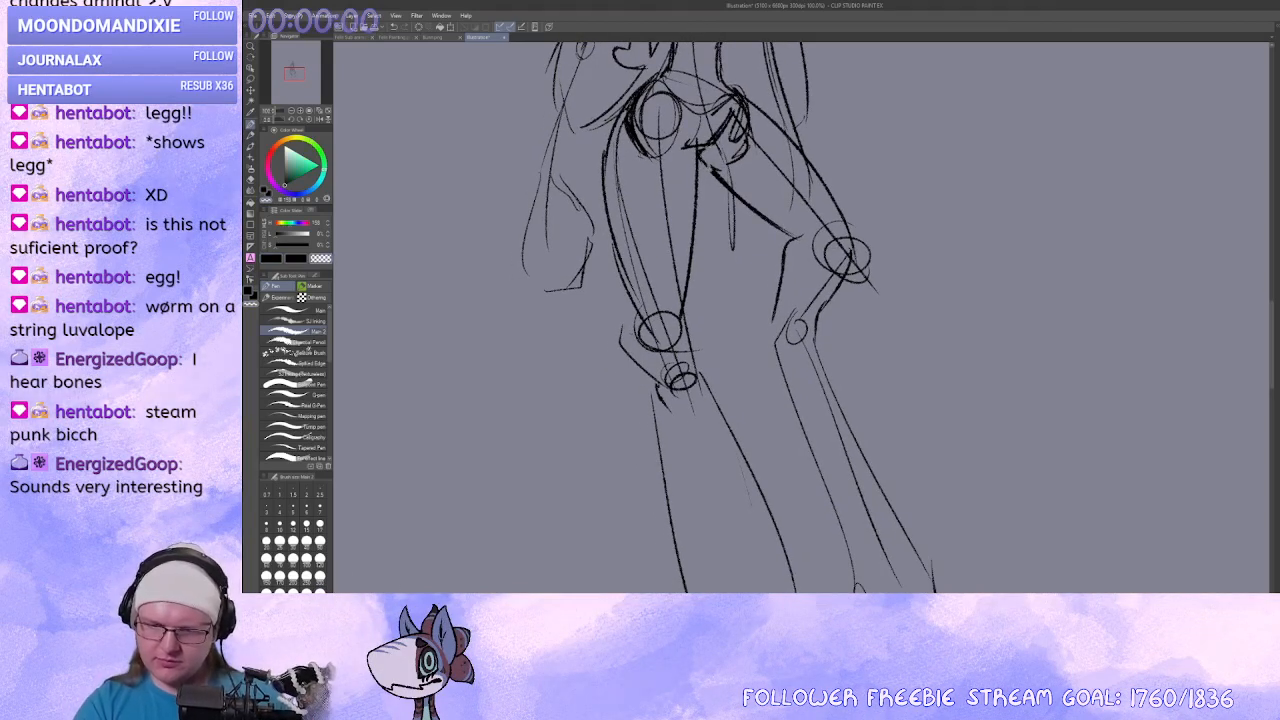
{"action": "left_click_drag", "start_coordinate": [731, 111], "coordinate": [713, 133]}
{"action": "key", "text": "c"}
{"action": "left_click_drag", "start_coordinate": [702, 156], "coordinate": [716, 171]}
Strengthen the contours around both knees and outline both sides of the standing leg's shin.
{"action": "mouse_move", "coordinate": [823, 270]}
{"action": "left_mouse_down"}
{"action": "mouse_move", "coordinate": [807, 250]}
{"action": "mouse_move", "coordinate": [761, 262]}
{"action": "mouse_move", "coordinate": [757, 308]}
{"action": "left_mouse_up"}
{"action": "left_click_drag", "start_coordinate": [735, 322], "coordinate": [751, 295]}
{"action": "left_click_drag", "start_coordinate": [685, 261], "coordinate": [690, 314]}
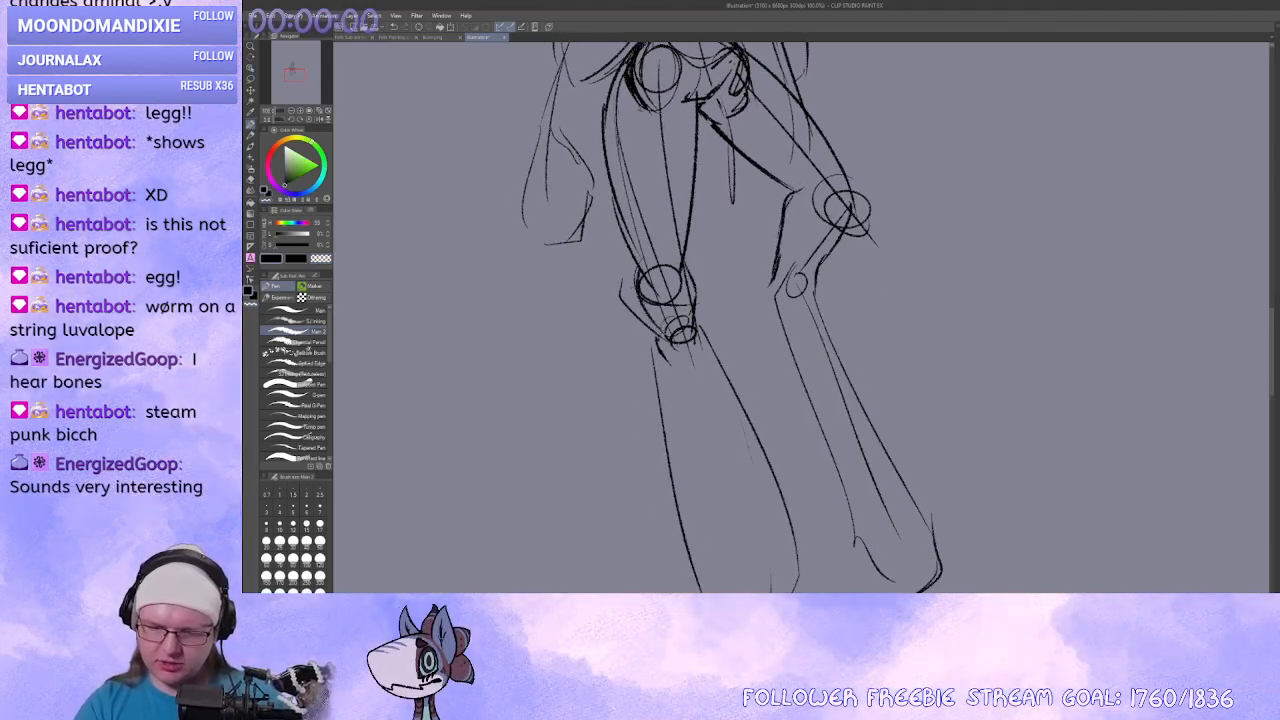
{"action": "left_click_drag", "start_coordinate": [698, 288], "coordinate": [757, 415]}
{"action": "left_click_drag", "start_coordinate": [663, 322], "coordinate": [704, 556]}
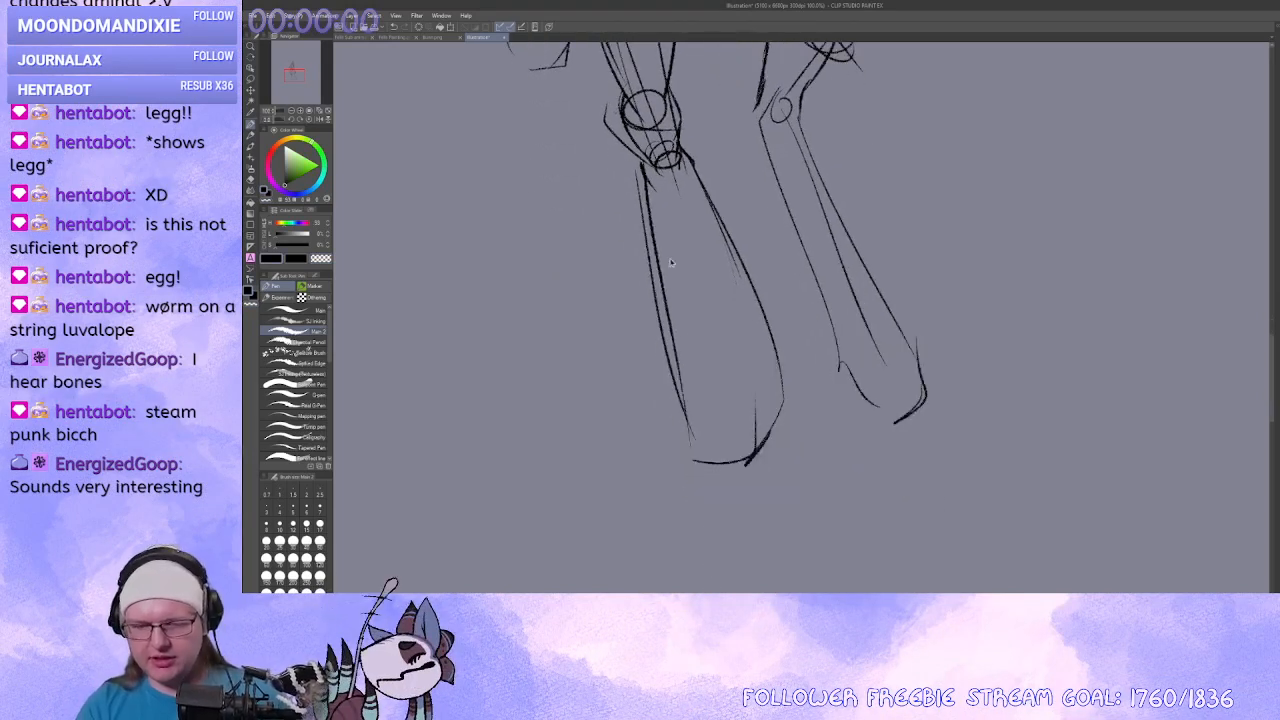
Erase the construction circles inside the standing leg's knee and darken the outer edge of its lower leg.
{"action": "left_click_drag", "start_coordinate": [657, 234], "coordinate": [560, 340]}
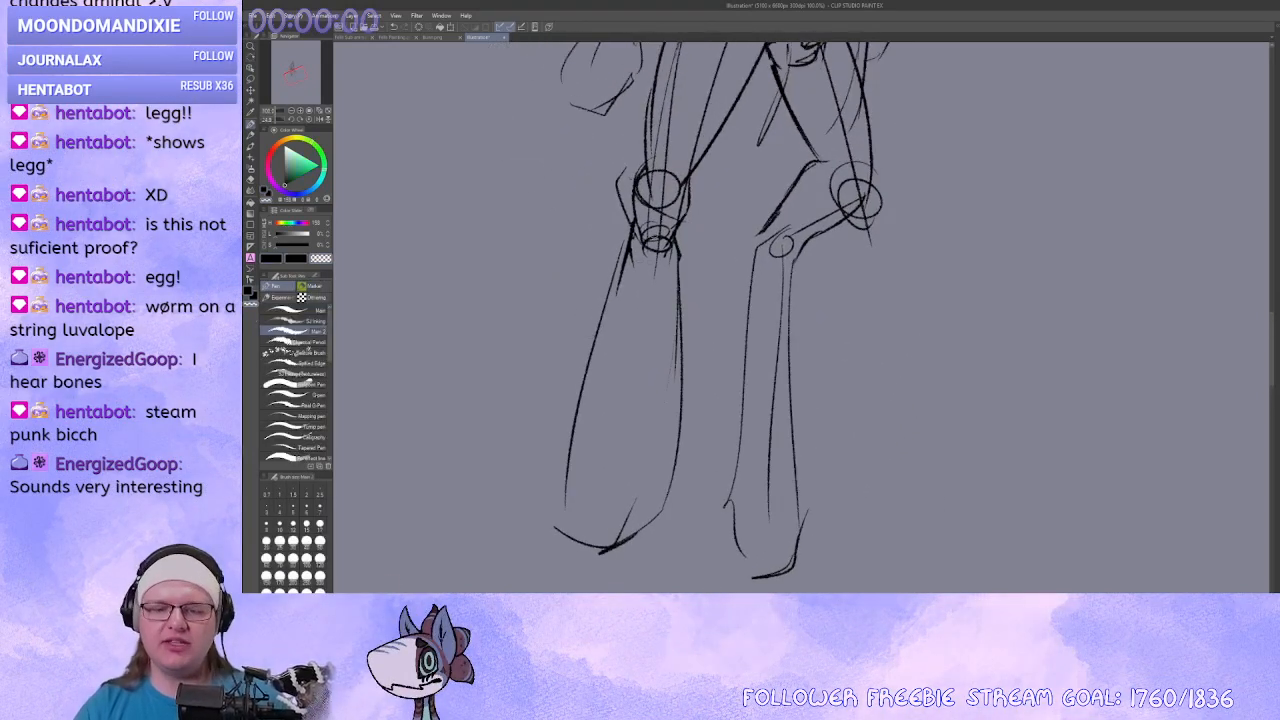
{"action": "mouse_move", "coordinate": [645, 245]}
{"action": "left_mouse_down"}
{"action": "mouse_move", "coordinate": [662, 225]}
{"action": "mouse_move", "coordinate": [649, 214]}
{"action": "left_mouse_up"}
{"action": "mouse_move", "coordinate": [667, 168]}
{"action": "left_mouse_down"}
{"action": "mouse_move", "coordinate": [668, 250]}
{"action": "mouse_move", "coordinate": [690, 203]}
{"action": "left_mouse_up"}
{"action": "key", "text": "c"}
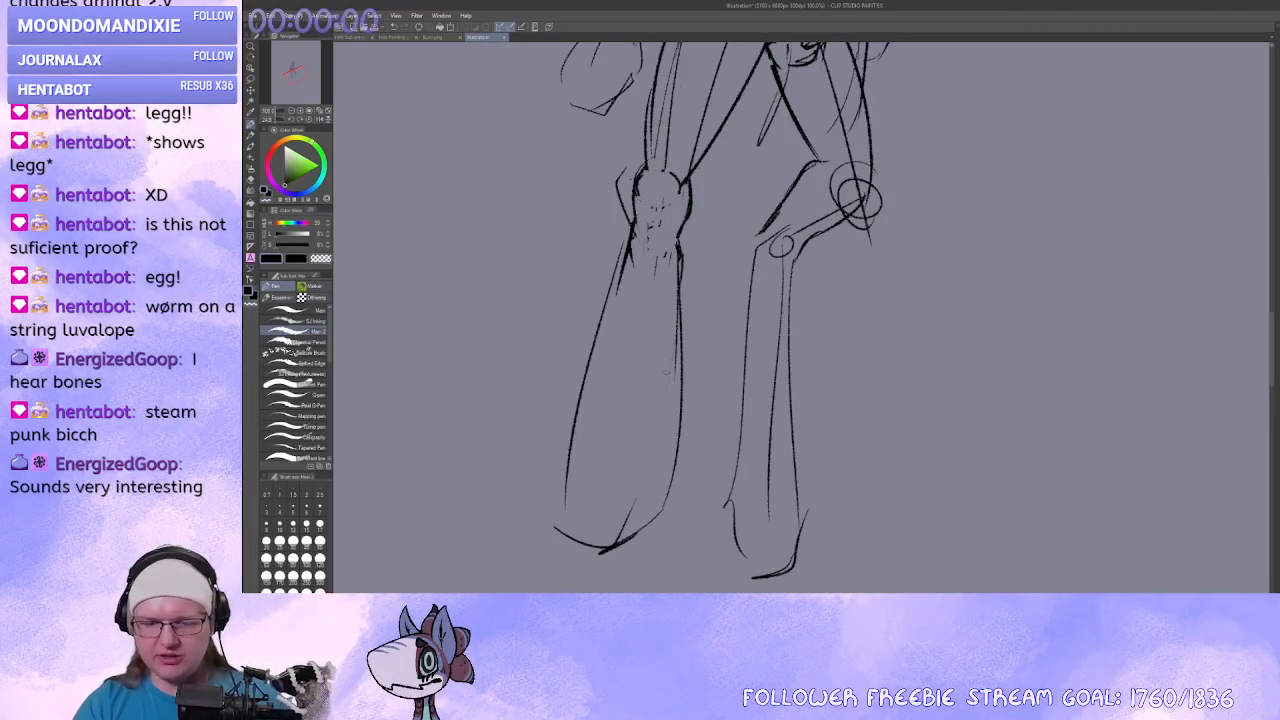
{"action": "left_click_drag", "start_coordinate": [666, 372], "coordinate": [680, 295]}
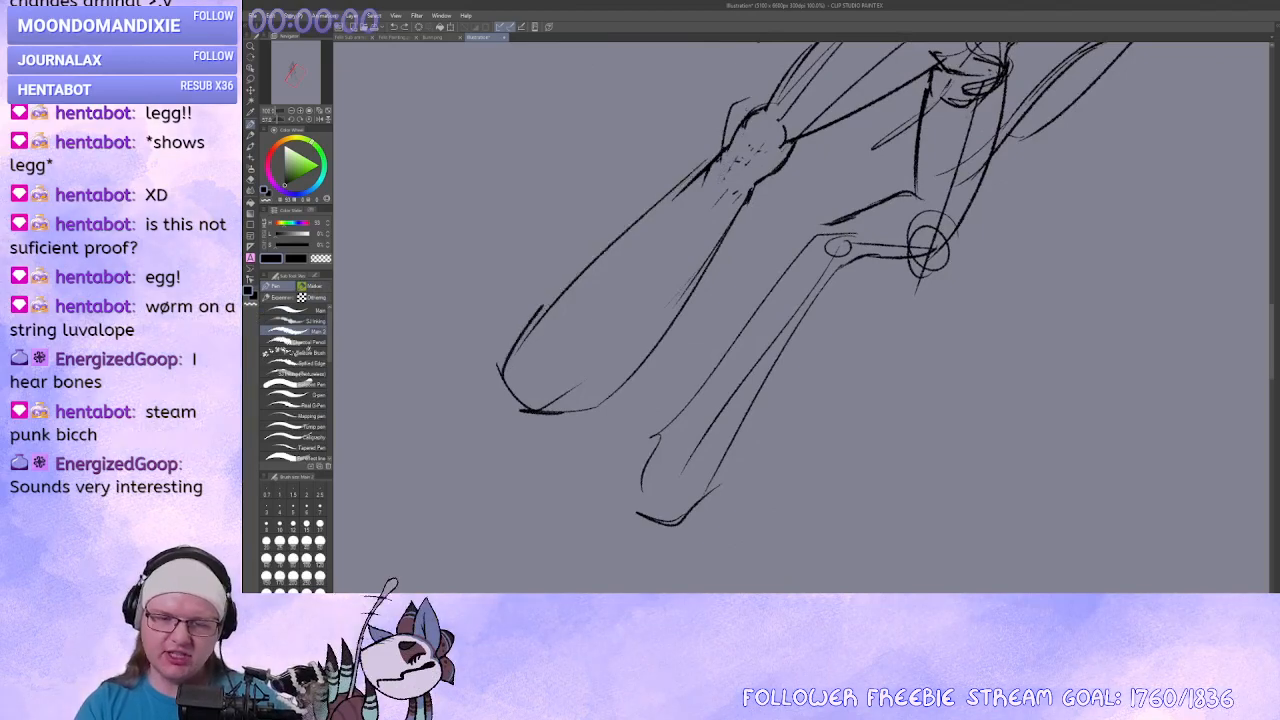
{"action": "mouse_move", "coordinate": [711, 370]}
{"action": "left_mouse_down"}
{"action": "mouse_move", "coordinate": [611, 498]}
{"action": "mouse_move", "coordinate": [301, 297]}
{"action": "left_mouse_up"}
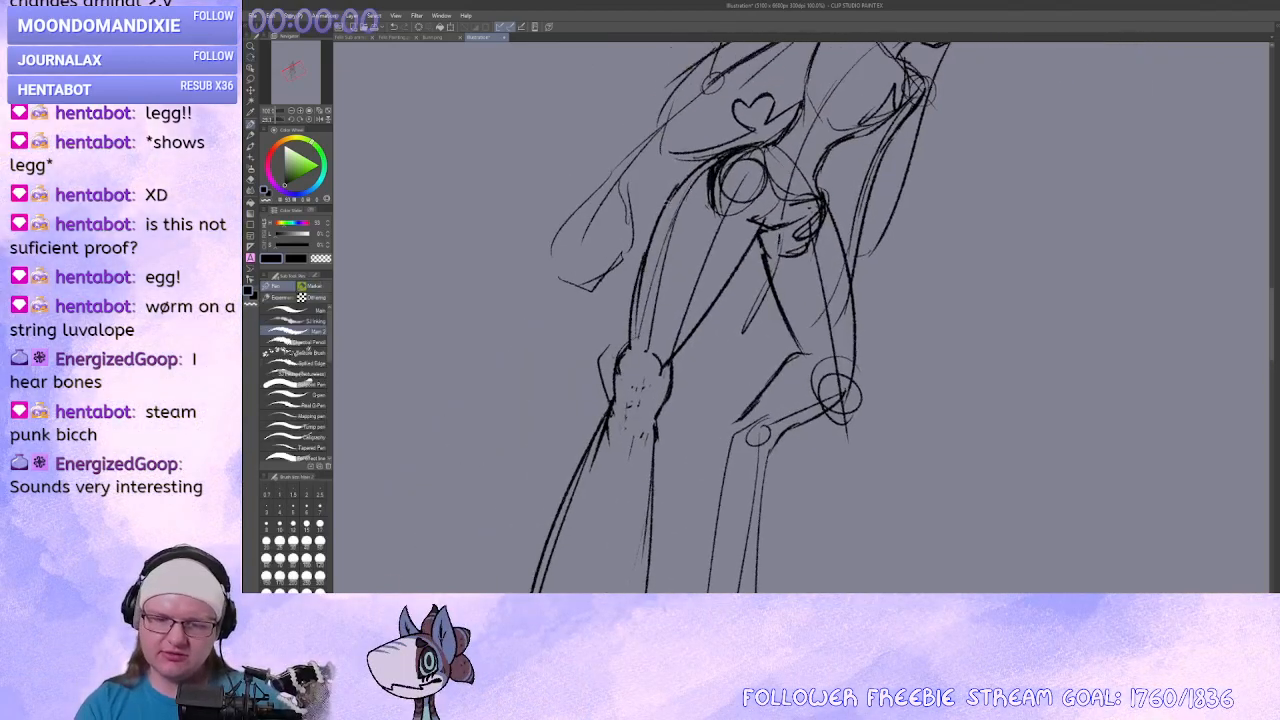
Sketch the near arm's outer forearm edge and a hand with long rounded fingers, undoing unsatisfactory strokes.
{"action": "left_click_drag", "start_coordinate": [668, 204], "coordinate": [709, 165]}
{"action": "left_click_drag", "start_coordinate": [709, 107], "coordinate": [636, 247]}
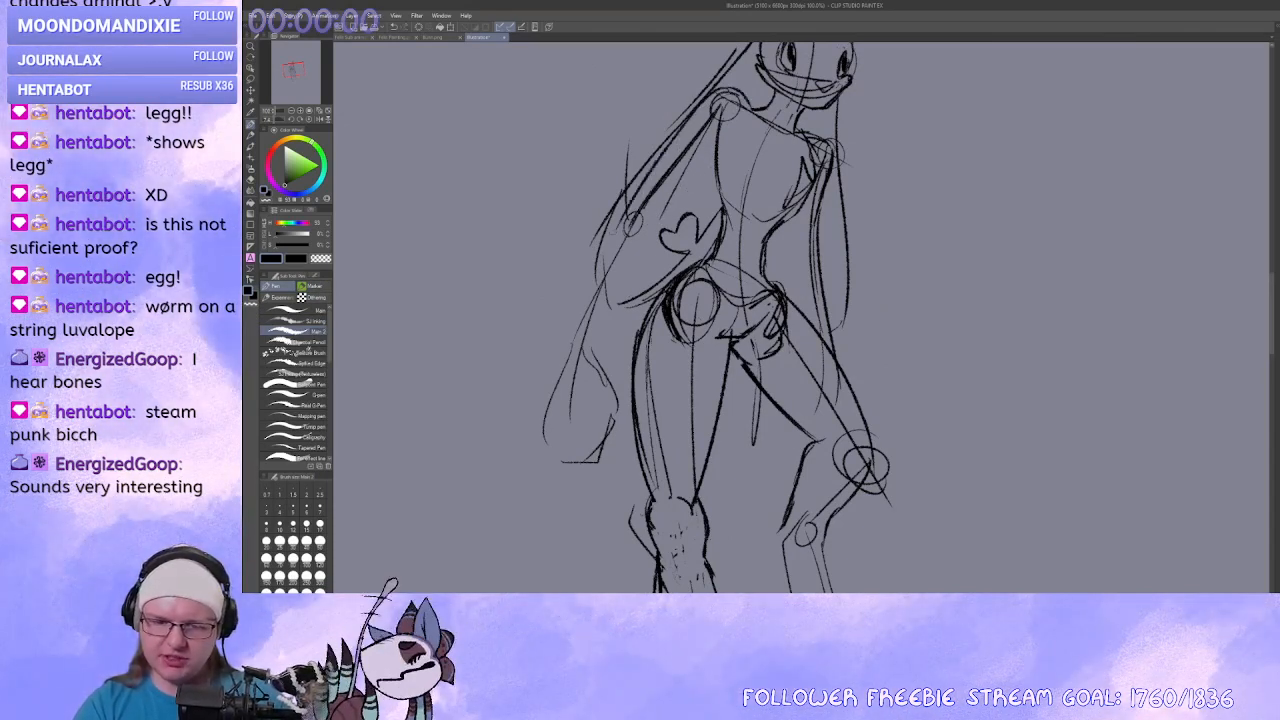
{"action": "left_click_drag", "start_coordinate": [559, 412], "coordinate": [555, 396]}
{"action": "key", "text": "ctrl+z"}
{"action": "mouse_move", "coordinate": [643, 218]}
{"action": "left_mouse_down"}
{"action": "mouse_move", "coordinate": [617, 403]}
{"action": "mouse_move", "coordinate": [598, 433]}
{"action": "left_mouse_up"}
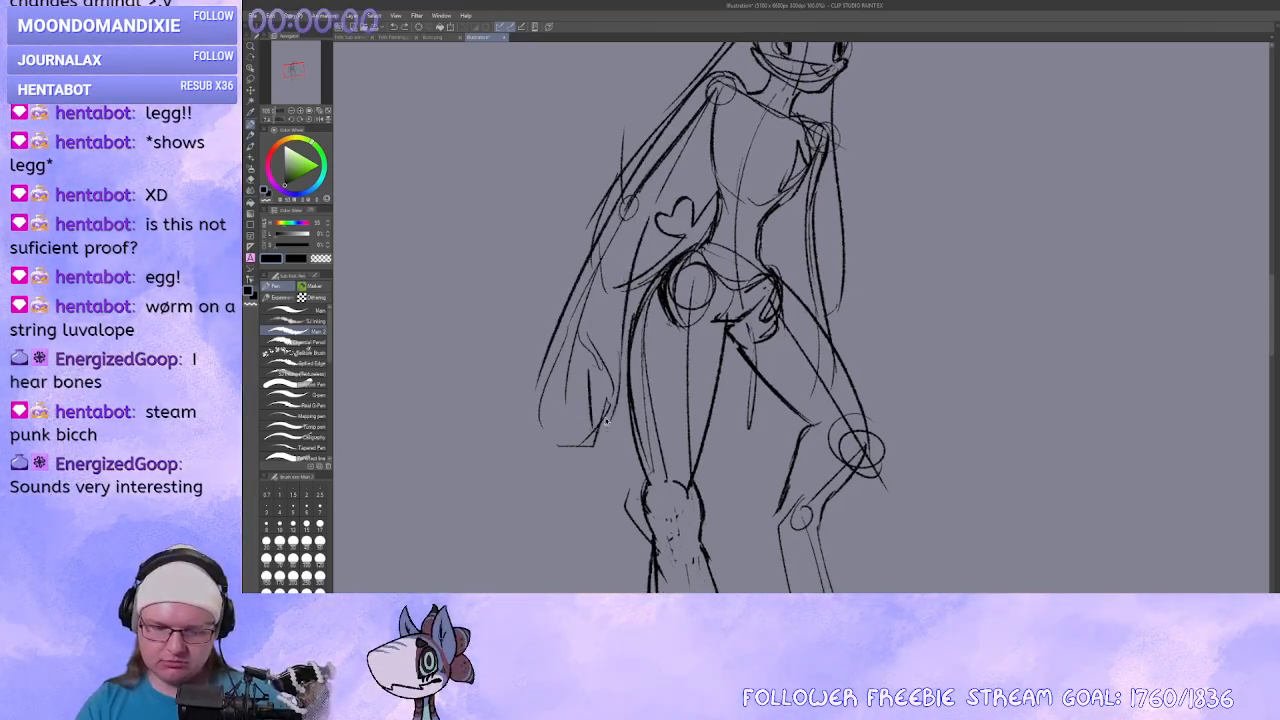
{"action": "key", "text": "ctrl+z"}
{"action": "mouse_move", "coordinate": [565, 378]}
{"action": "left_mouse_down"}
{"action": "mouse_move", "coordinate": [568, 438]}
{"action": "mouse_move", "coordinate": [594, 456]}
{"action": "left_mouse_up"}
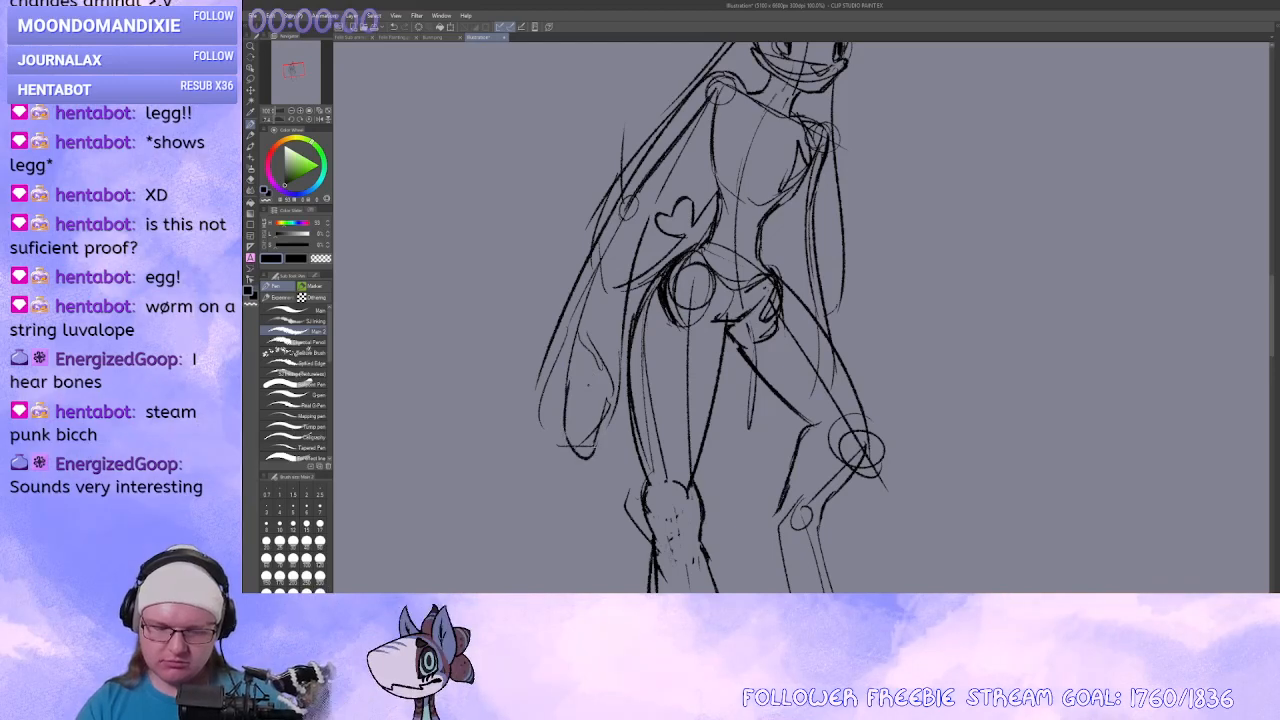
{"action": "left_click_drag", "start_coordinate": [551, 373], "coordinate": [546, 455]}
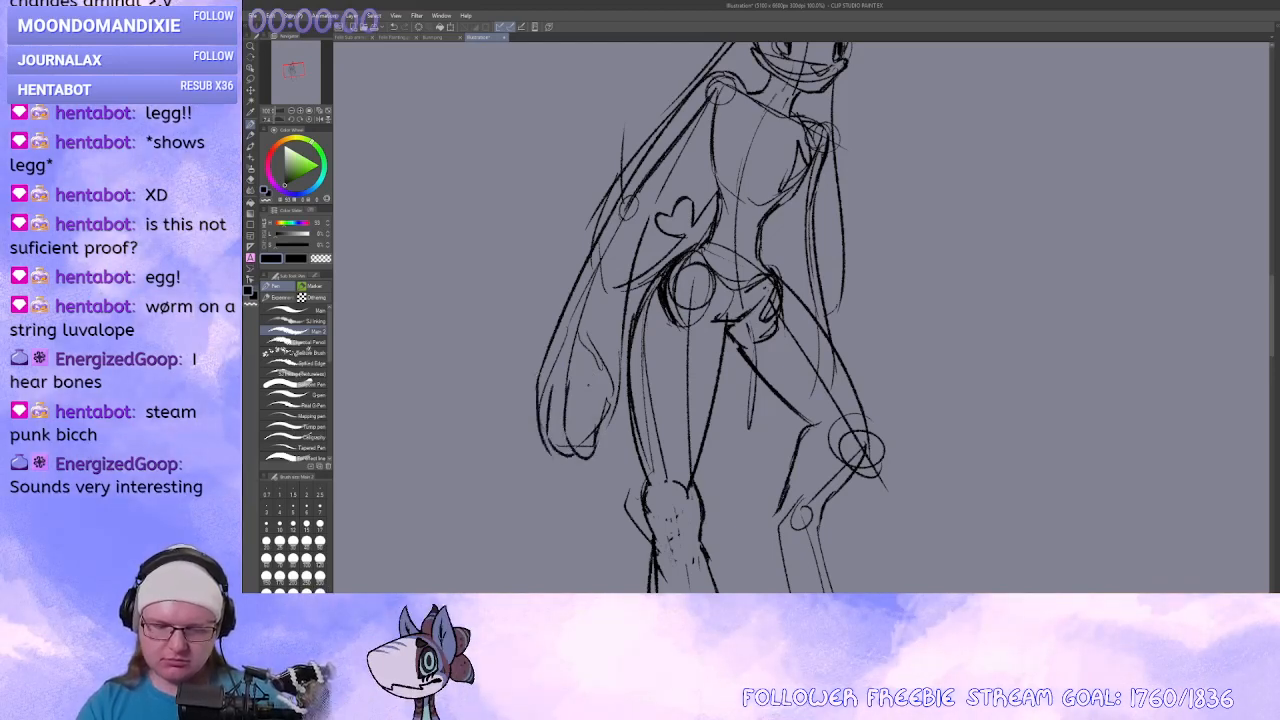
{"action": "key", "text": "ctrl+z"}
{"action": "mouse_move", "coordinate": [542, 372]}
{"action": "left_mouse_down"}
{"action": "mouse_move", "coordinate": [534, 406]}
{"action": "mouse_move", "coordinate": [554, 450]}
{"action": "left_mouse_up"}
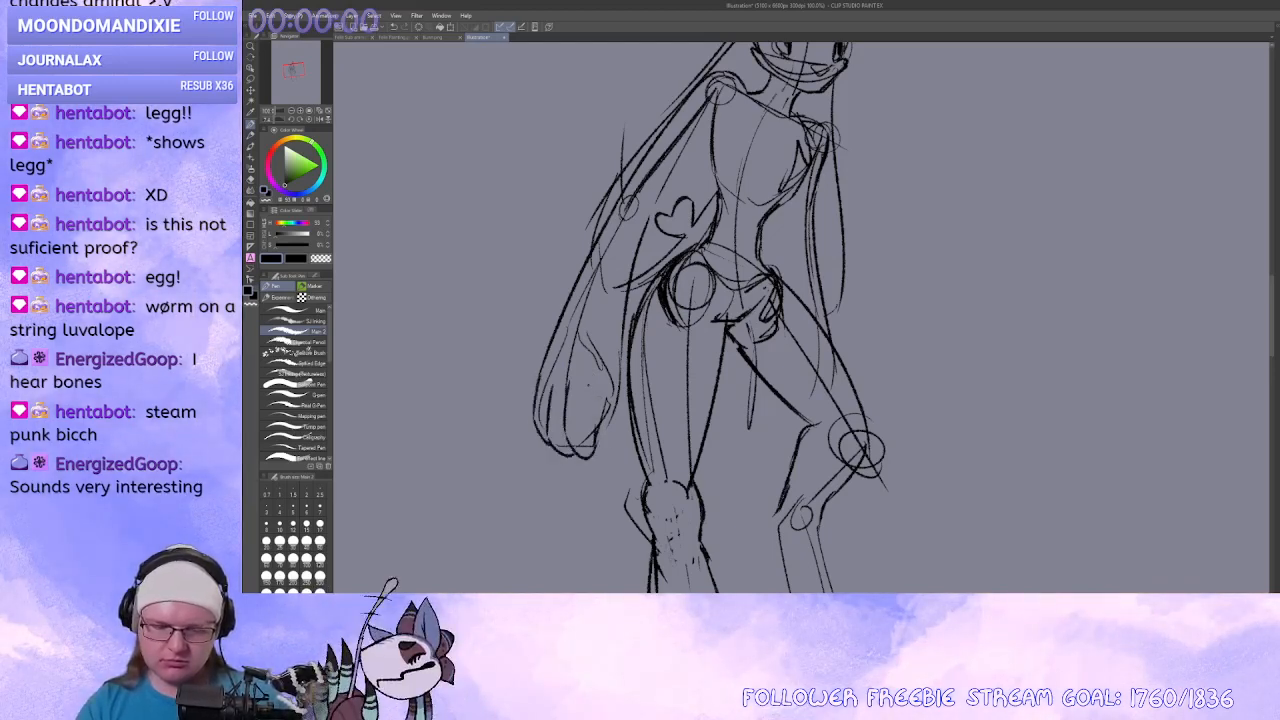
Undo the first small thumb, redraw it beside the fingers, and sketch the inner edge of the forearm.
{"action": "mouse_move", "coordinate": [602, 394]}
{"action": "left_mouse_down"}
{"action": "mouse_move", "coordinate": [596, 430]}
{"action": "mouse_move", "coordinate": [605, 401]}
{"action": "left_mouse_up"}
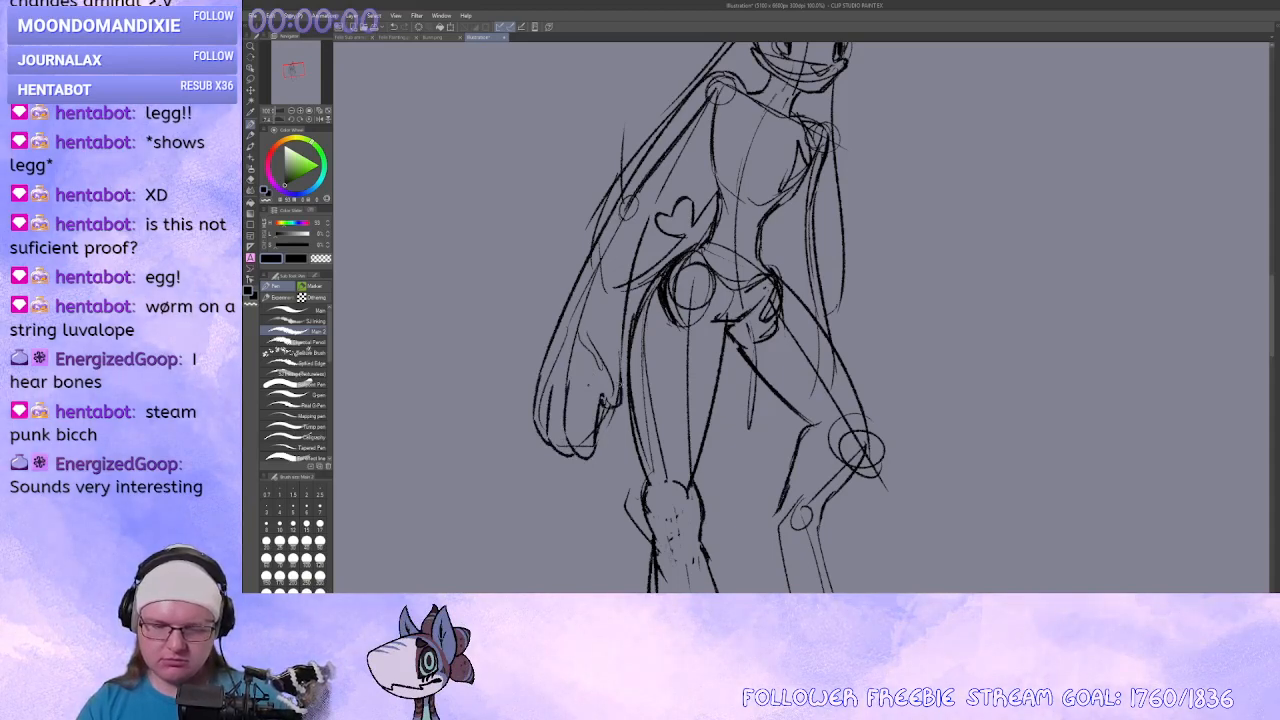
{"action": "key", "text": "ctrl+z"}
{"action": "key", "text": "ctrl+z"}
{"action": "key", "text": "ctrl+z"}
{"action": "key", "text": "ctrl+z"}
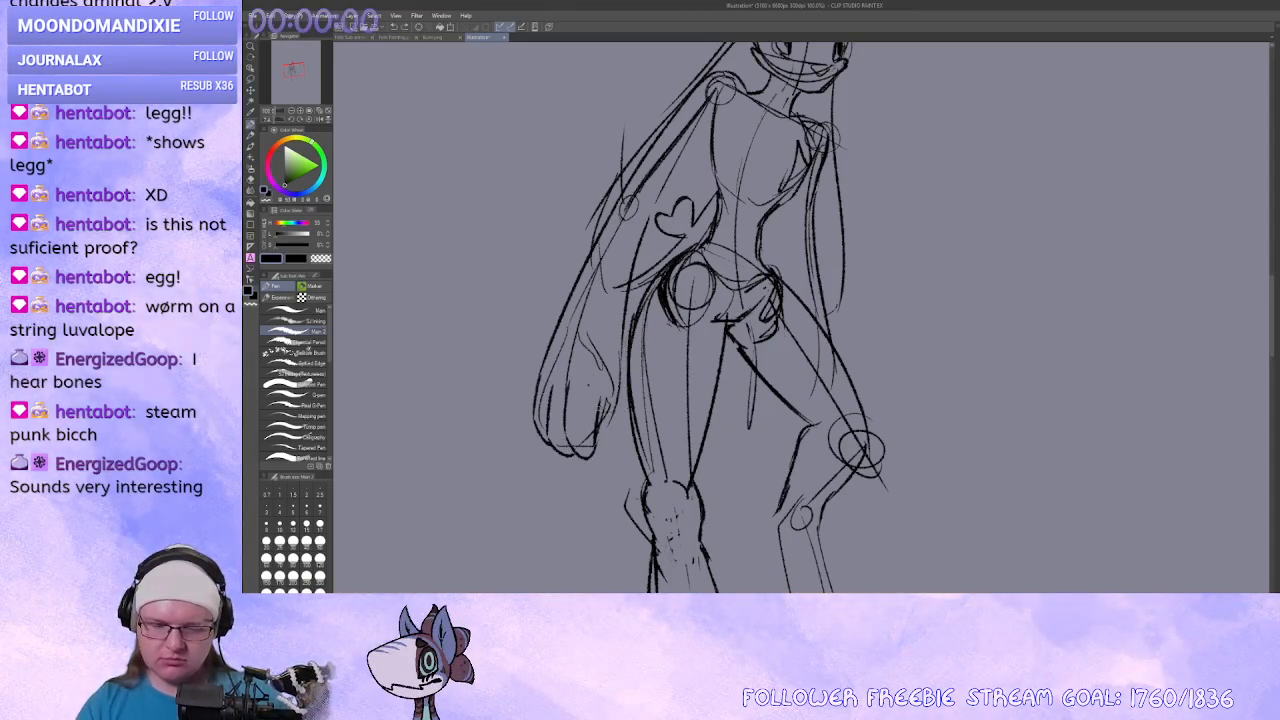
{"action": "mouse_move", "coordinate": [602, 405]}
{"action": "left_mouse_down"}
{"action": "mouse_move", "coordinate": [626, 408]}
{"action": "mouse_move", "coordinate": [629, 285]}
{"action": "left_mouse_up"}
{"action": "left_click_drag", "start_coordinate": [627, 350], "coordinate": [630, 288]}
{"action": "mouse_move", "coordinate": [599, 393]}
{"action": "left_mouse_down"}
{"action": "mouse_move", "coordinate": [631, 399]}
{"action": "mouse_move", "coordinate": [603, 416]}
{"action": "mouse_move", "coordinate": [640, 231]}
{"action": "left_mouse_up"}
Try erasing and redrawing the thumb where the hand meets the thigh, and undo the attempts.
{"action": "key", "text": "x"}
{"action": "key", "text": "c"}
{"action": "left_click_drag", "start_coordinate": [628, 318], "coordinate": [628, 290]}
{"action": "mouse_move", "coordinate": [629, 320]}
{"action": "left_mouse_down"}
{"action": "mouse_move", "coordinate": [631, 339]}
{"action": "mouse_move", "coordinate": [636, 315]}
{"action": "left_mouse_up"}
{"action": "key", "text": "c"}
{"action": "left_click_drag", "start_coordinate": [612, 380], "coordinate": [641, 392]}
{"action": "key", "text": "ctrl+z"}
{"action": "key", "text": "ctrl+z"}
{"action": "key", "text": "ctrl+z"}
{"action": "key", "text": "ctrl+z"}
{"action": "key", "text": "ctrl+z"}
{"action": "key", "text": "ctrl+z"}
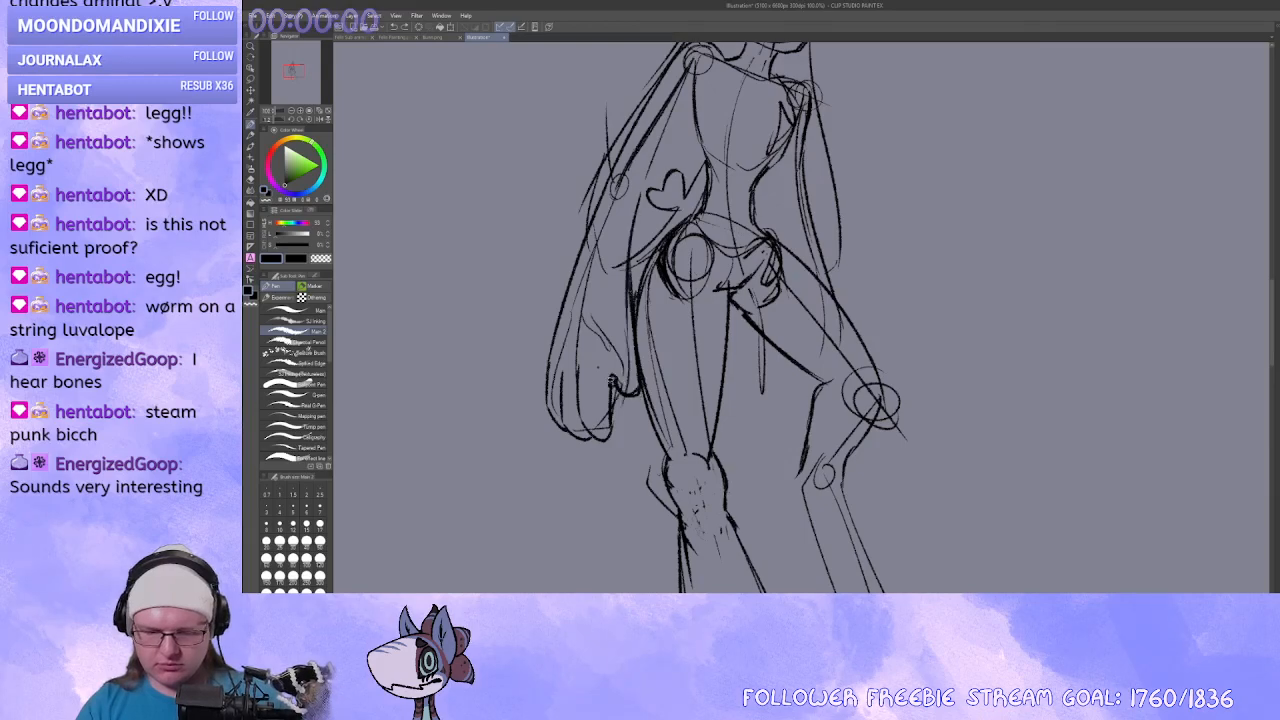
Erase the thumb and the stray lines between the near hand and the thigh.
{"action": "key", "text": "x"}
{"action": "key", "text": "c"}
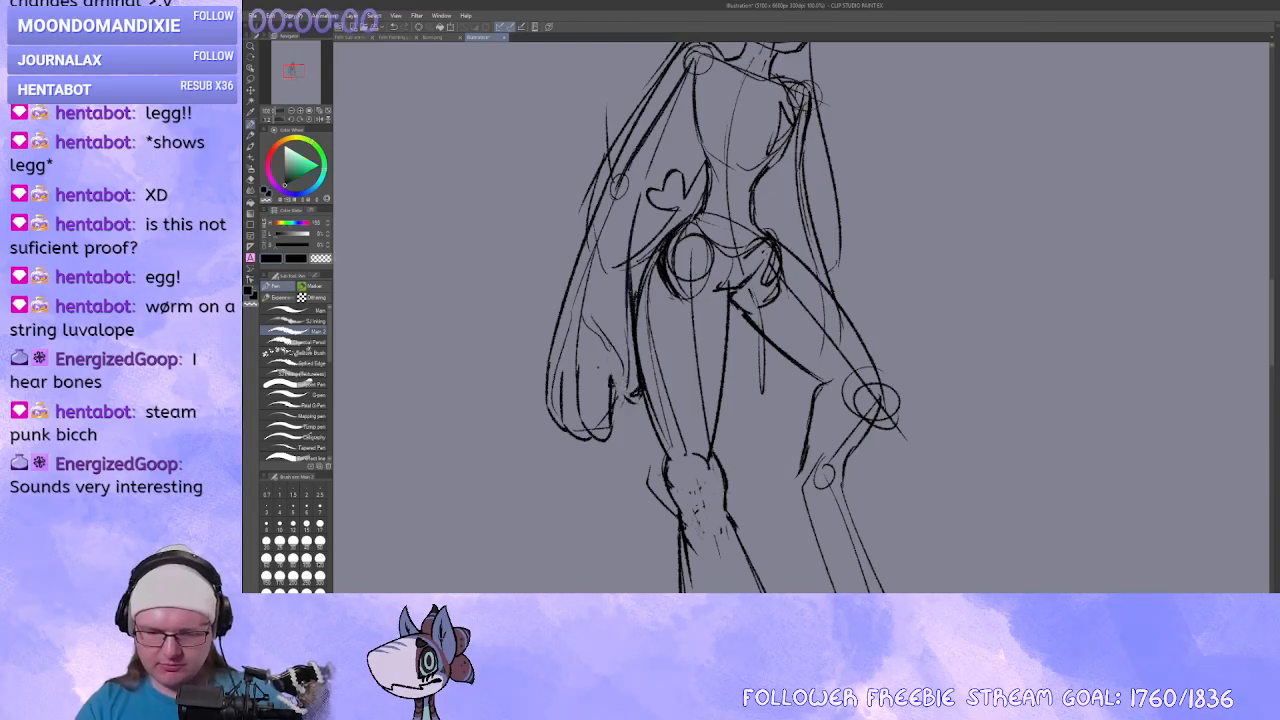
{"action": "mouse_move", "coordinate": [637, 394]}
{"action": "left_mouse_down"}
{"action": "mouse_move", "coordinate": [631, 342]}
{"action": "mouse_move", "coordinate": [664, 248]}
{"action": "left_mouse_up"}
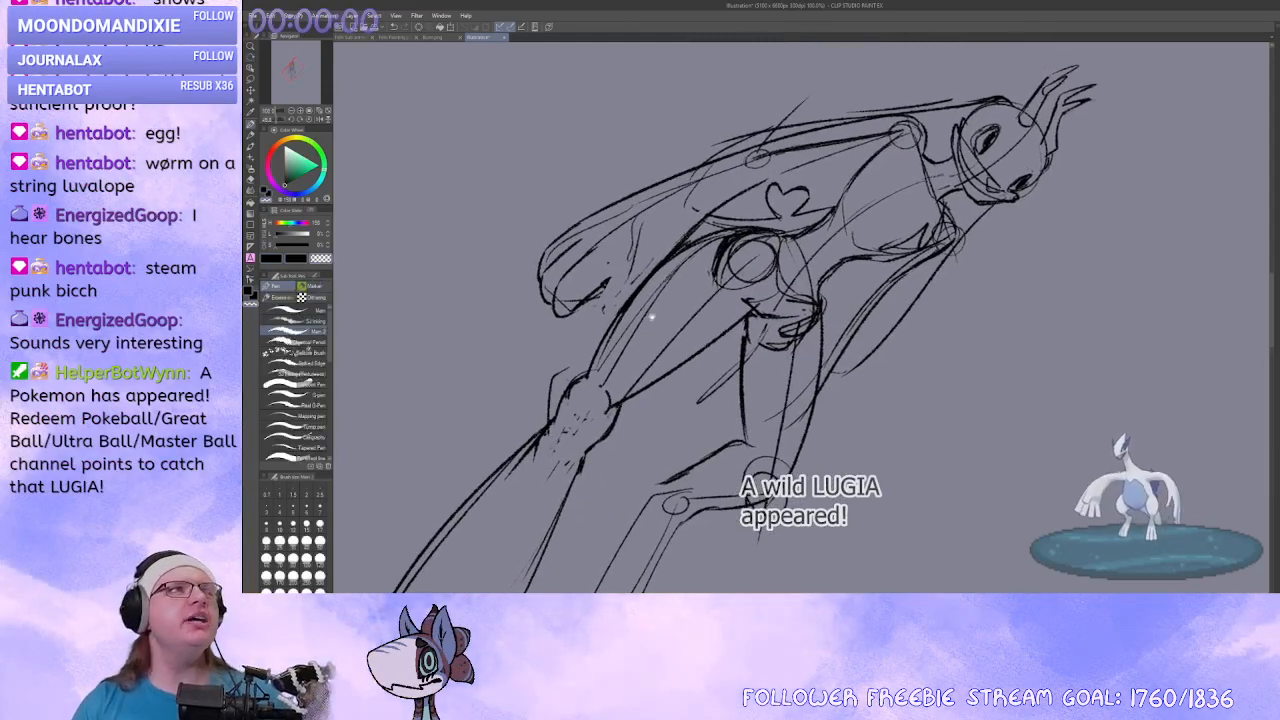
Select the near forearm and hand with a freehand lasso and shift them slightly away from the thigh.
{"action": "left_click_drag", "start_coordinate": [652, 317], "coordinate": [645, 335]}
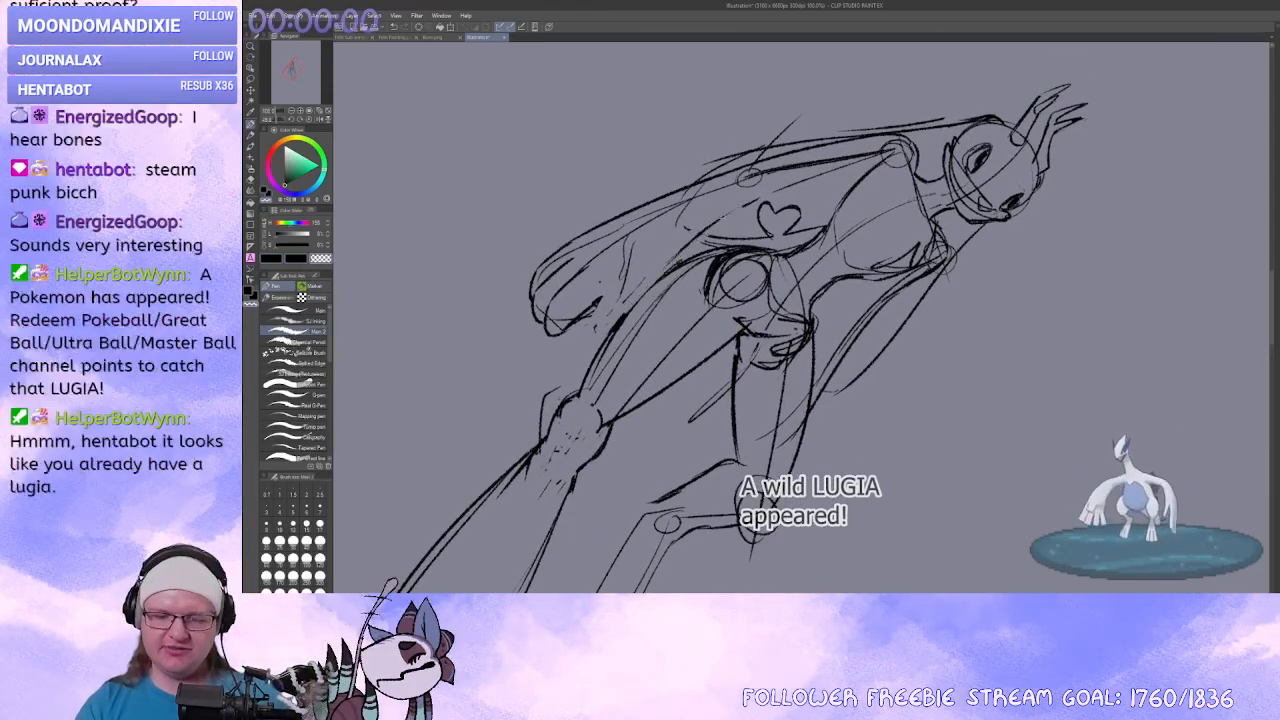
{"action": "key", "text": "m"}
{"action": "mouse_move", "coordinate": [600, 290]}
{"action": "left_mouse_down"}
{"action": "mouse_move", "coordinate": [604, 322]}
{"action": "mouse_move", "coordinate": [587, 311]}
{"action": "left_mouse_up"}
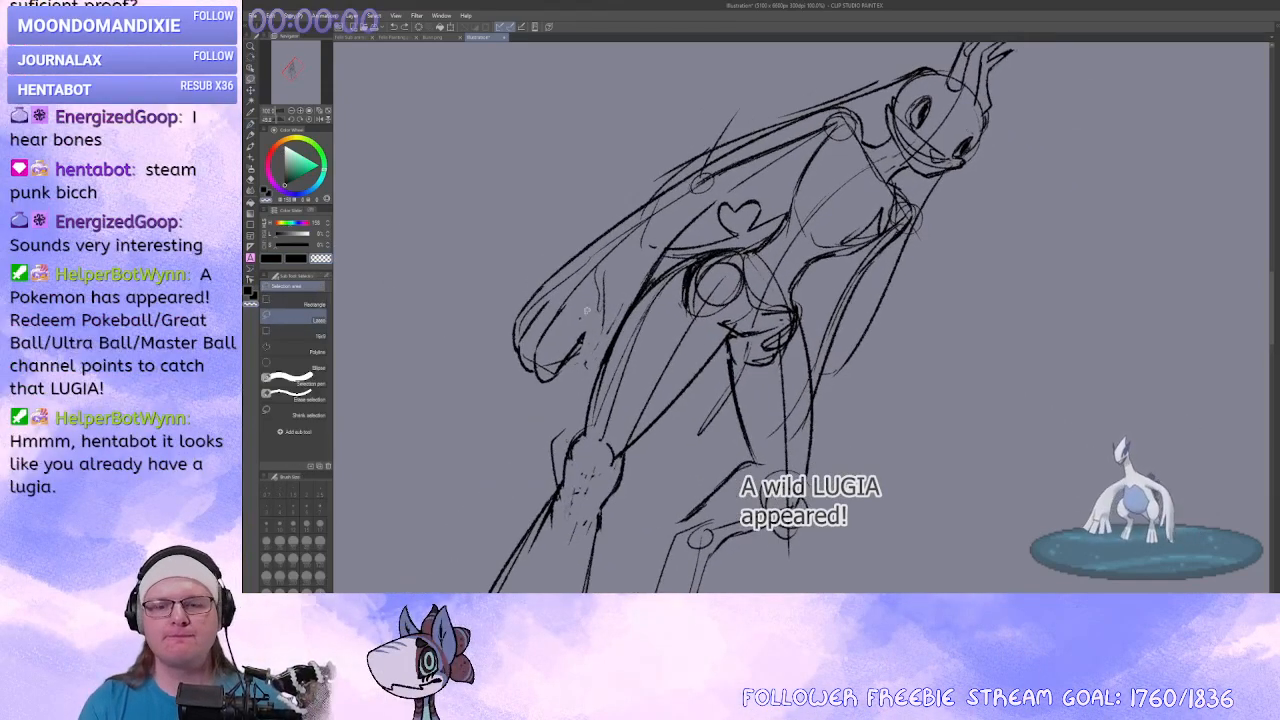
{"action": "mouse_move", "coordinate": [727, 192]}
{"action": "left_mouse_down"}
{"action": "mouse_move", "coordinate": [692, 189]}
{"action": "mouse_move", "coordinate": [562, 256]}
{"action": "mouse_move", "coordinate": [584, 366]}
{"action": "mouse_move", "coordinate": [718, 199]}
{"action": "left_mouse_up"}
{"action": "left_click_drag", "start_coordinate": [706, 287], "coordinate": [701, 284]}
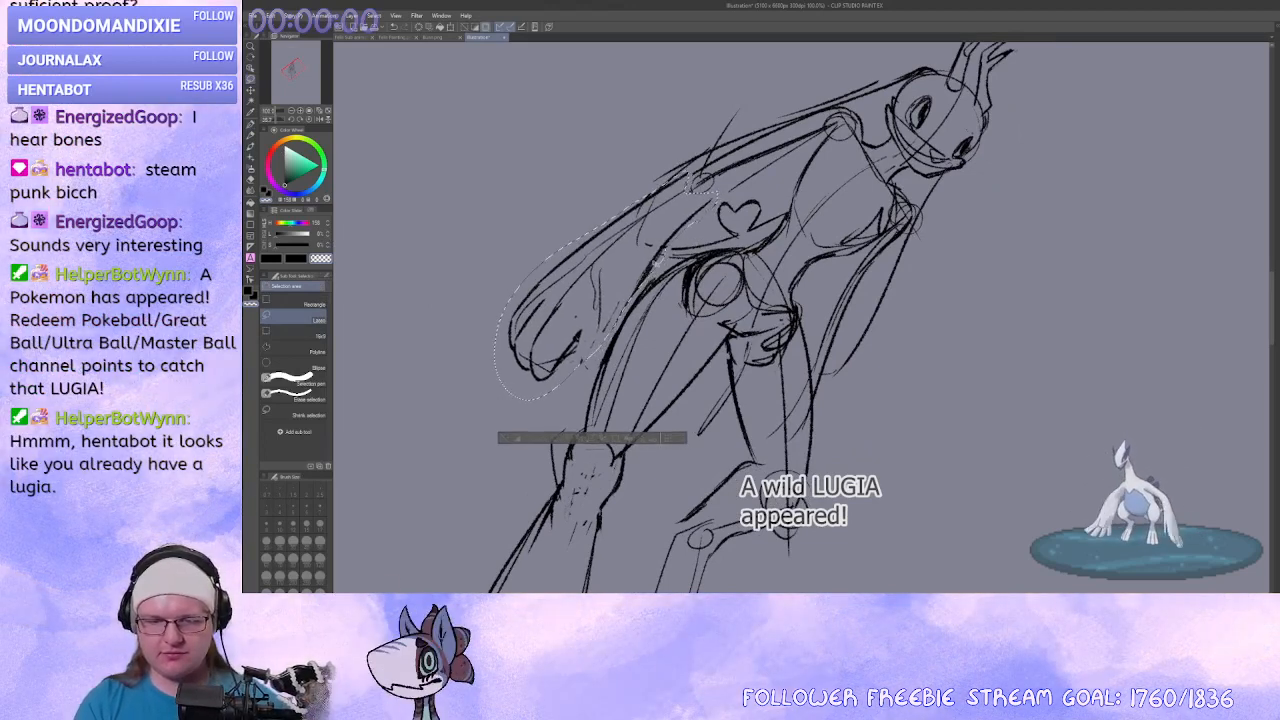
{"action": "key", "text": "ctrl+t"}
{"action": "left_click_drag", "start_coordinate": [615, 338], "coordinate": [564, 340]}
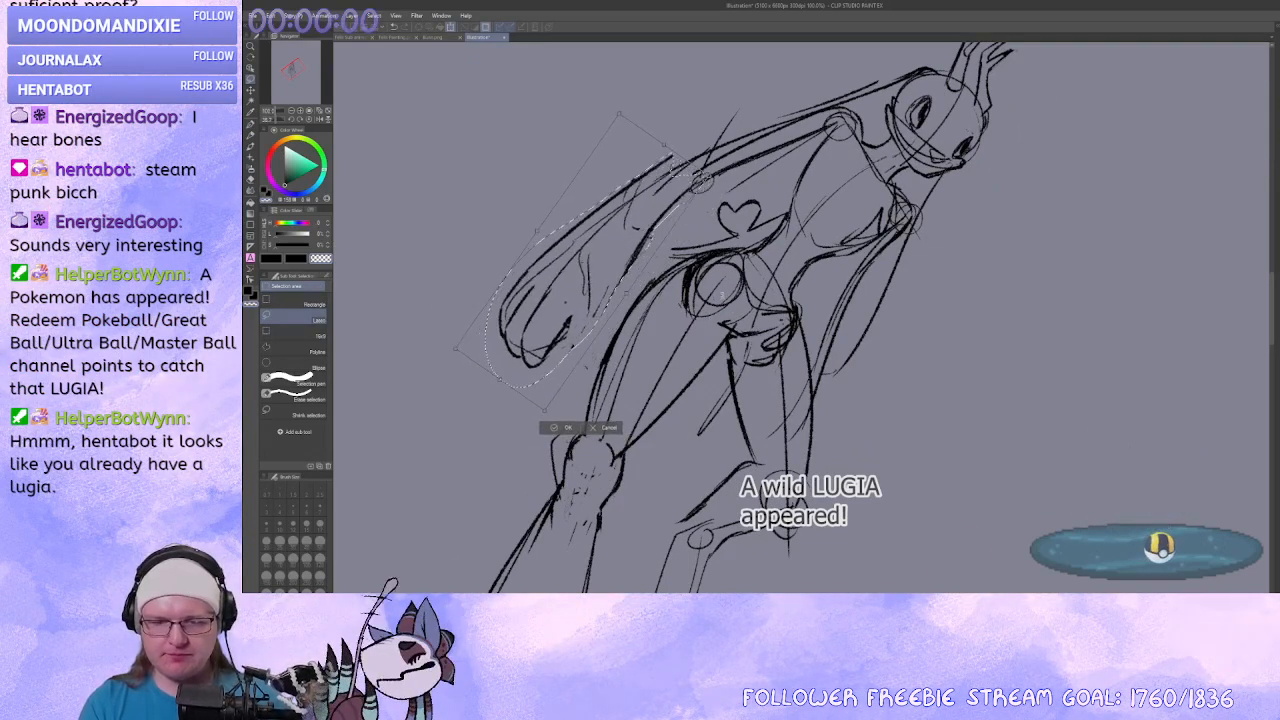
{"action": "left_click_drag", "start_coordinate": [614, 277], "coordinate": [613, 286]}
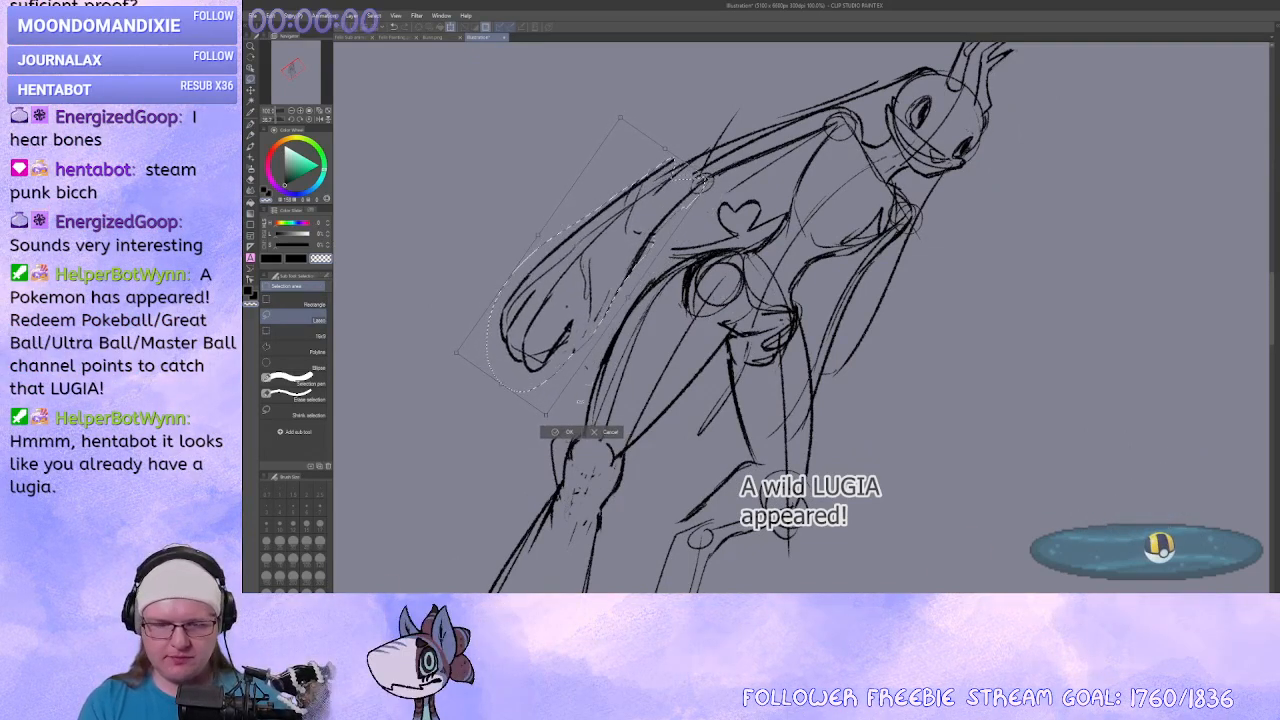
{"action": "left_click", "coordinate": [557, 433]}
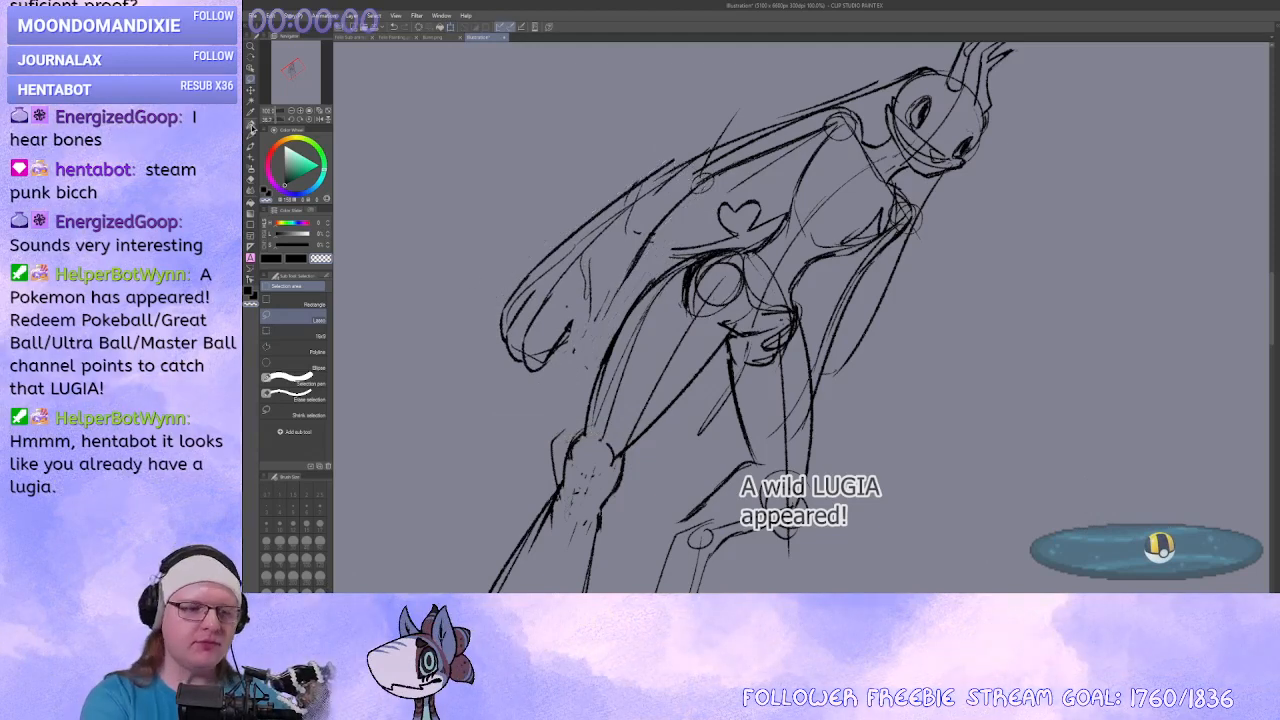
Draw a pointed thumb beside the near hand's fingers with the pen, undoing unsatisfactory strokes.
{"action": "left_click", "coordinate": [252, 128]}
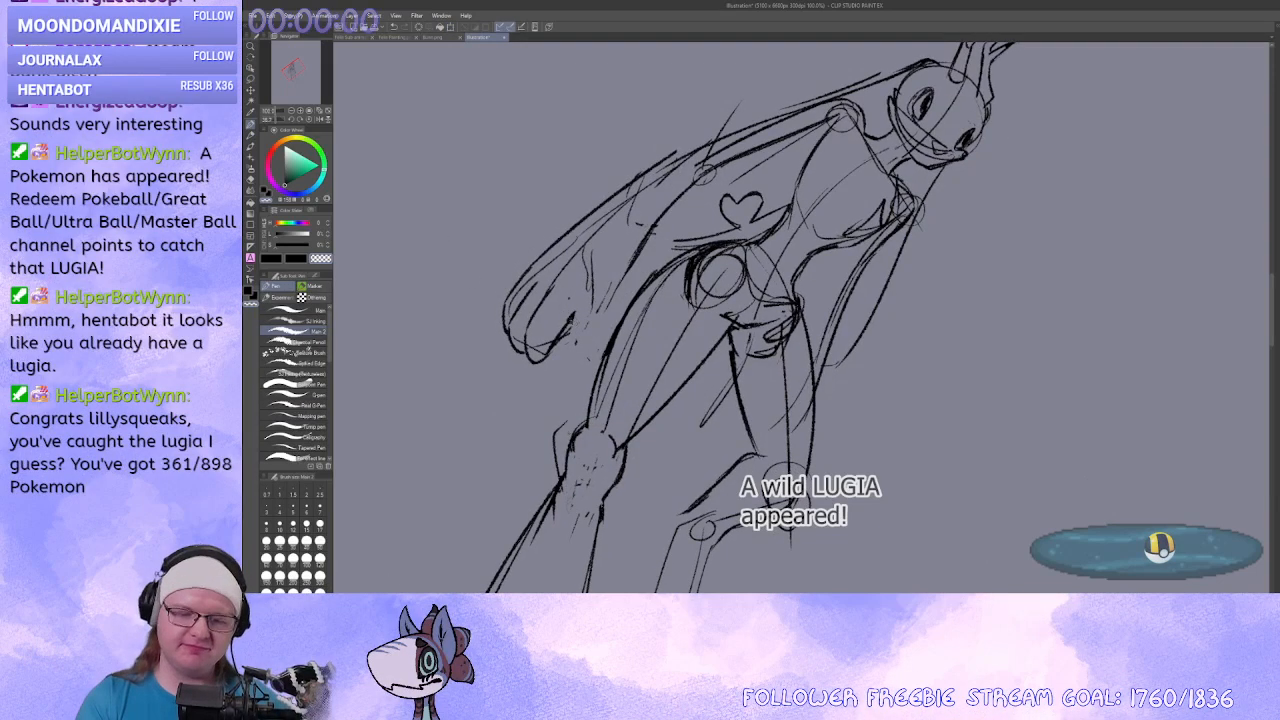
{"action": "mouse_move", "coordinate": [571, 312]}
{"action": "left_mouse_down"}
{"action": "mouse_move", "coordinate": [580, 335]}
{"action": "mouse_move", "coordinate": [607, 345]}
{"action": "mouse_move", "coordinate": [620, 287]}
{"action": "left_mouse_up"}
{"action": "key", "text": "ctrl+z"}
{"action": "key", "text": "ctrl+z"}
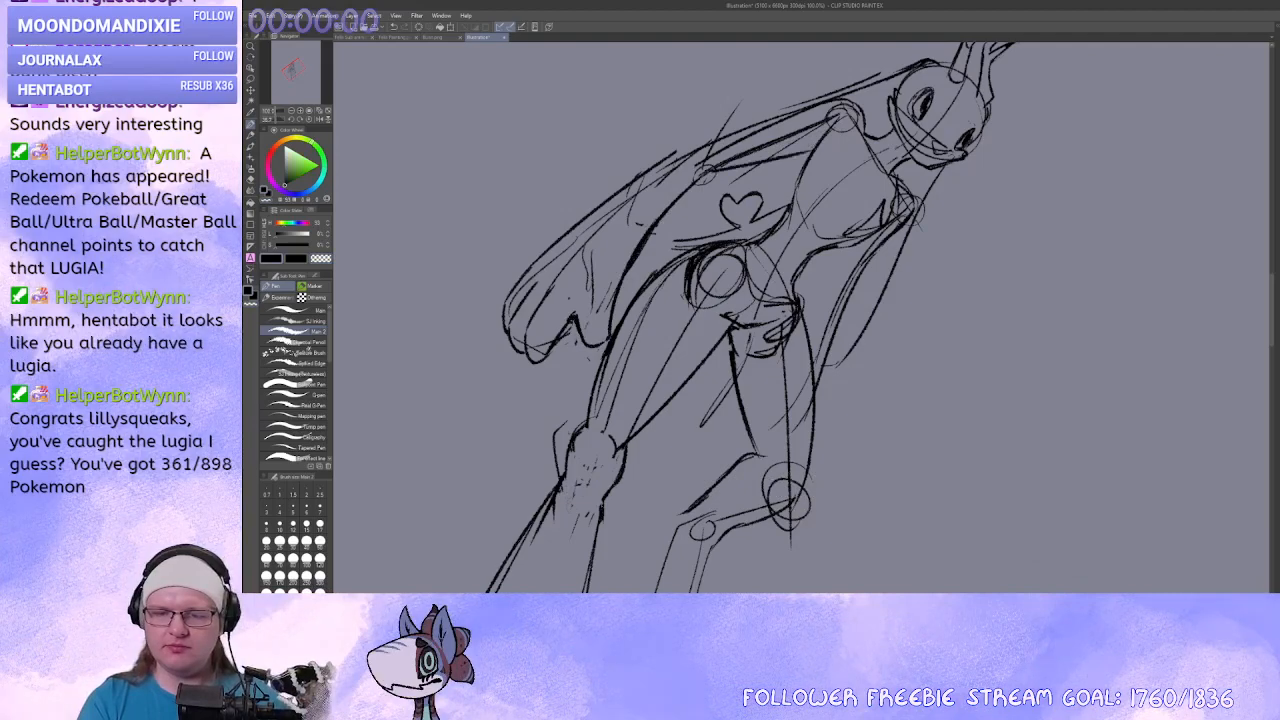
Erase the construction lines inside the near upper arm and redraw its outer contour smoothly from shoulder to forearm.
{"action": "key", "text": "r"}
{"action": "left_click_drag", "start_coordinate": [670, 233], "coordinate": [637, 299]}
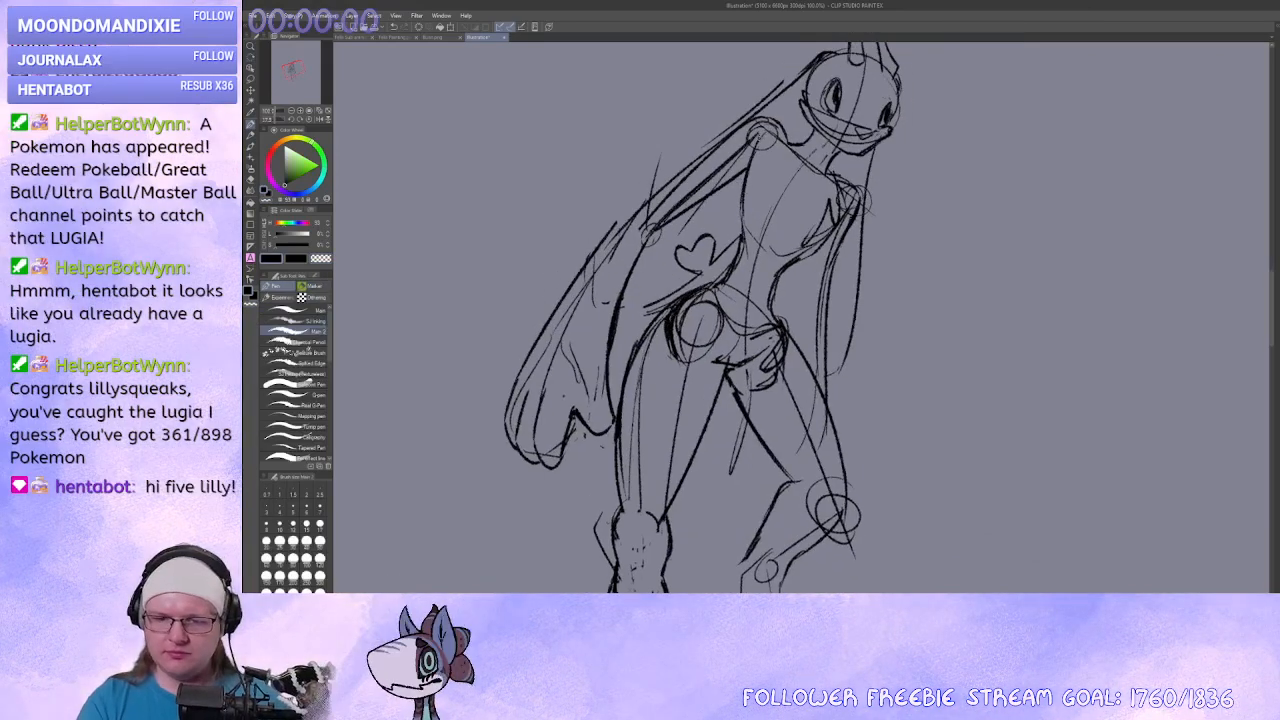
{"action": "key", "text": "c"}
{"action": "left_click_drag", "start_coordinate": [748, 146], "coordinate": [694, 192]}
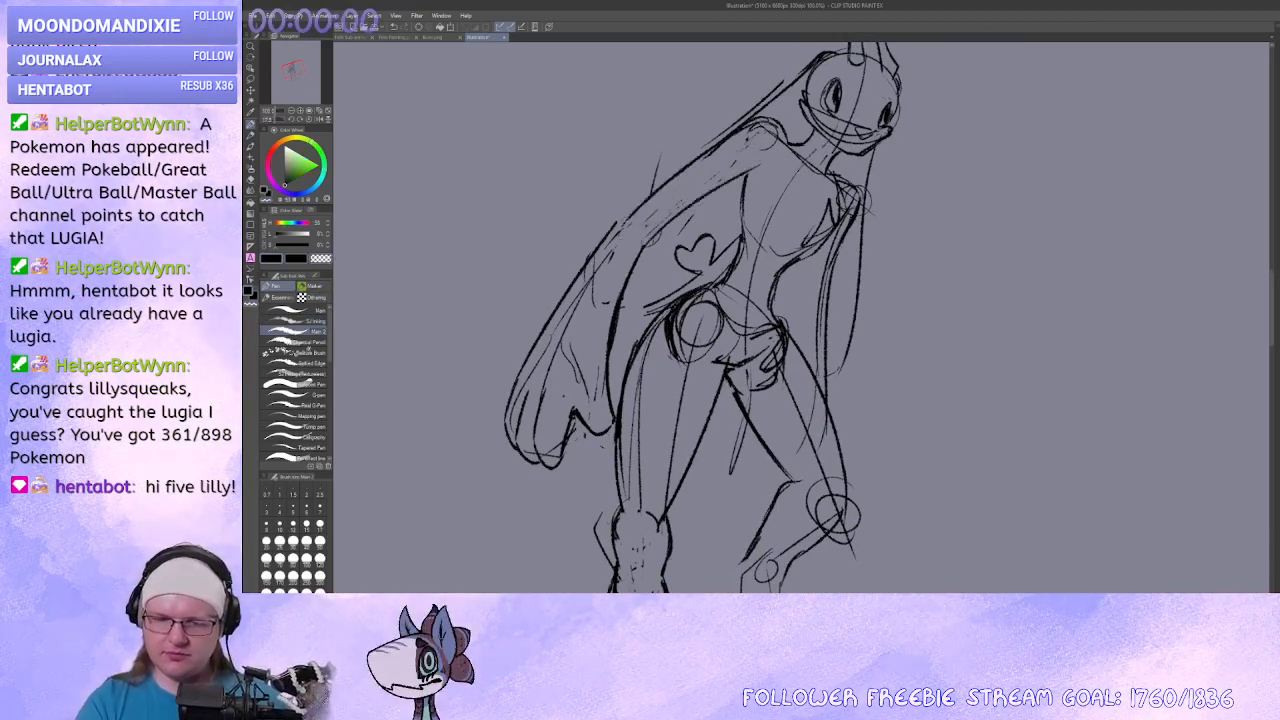
{"action": "key", "text": "r"}
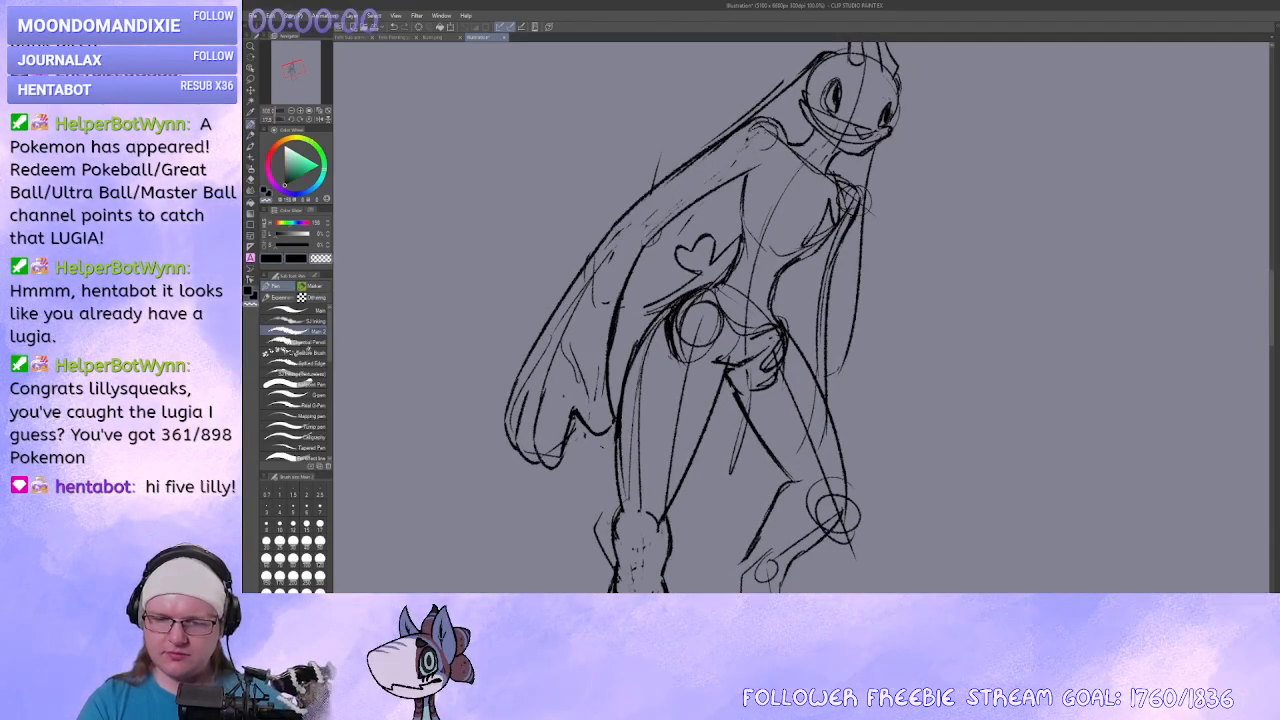
{"action": "left_click_drag", "start_coordinate": [607, 430], "coordinate": [640, 474]}
{"action": "left_click_drag", "start_coordinate": [640, 474], "coordinate": [609, 420]}
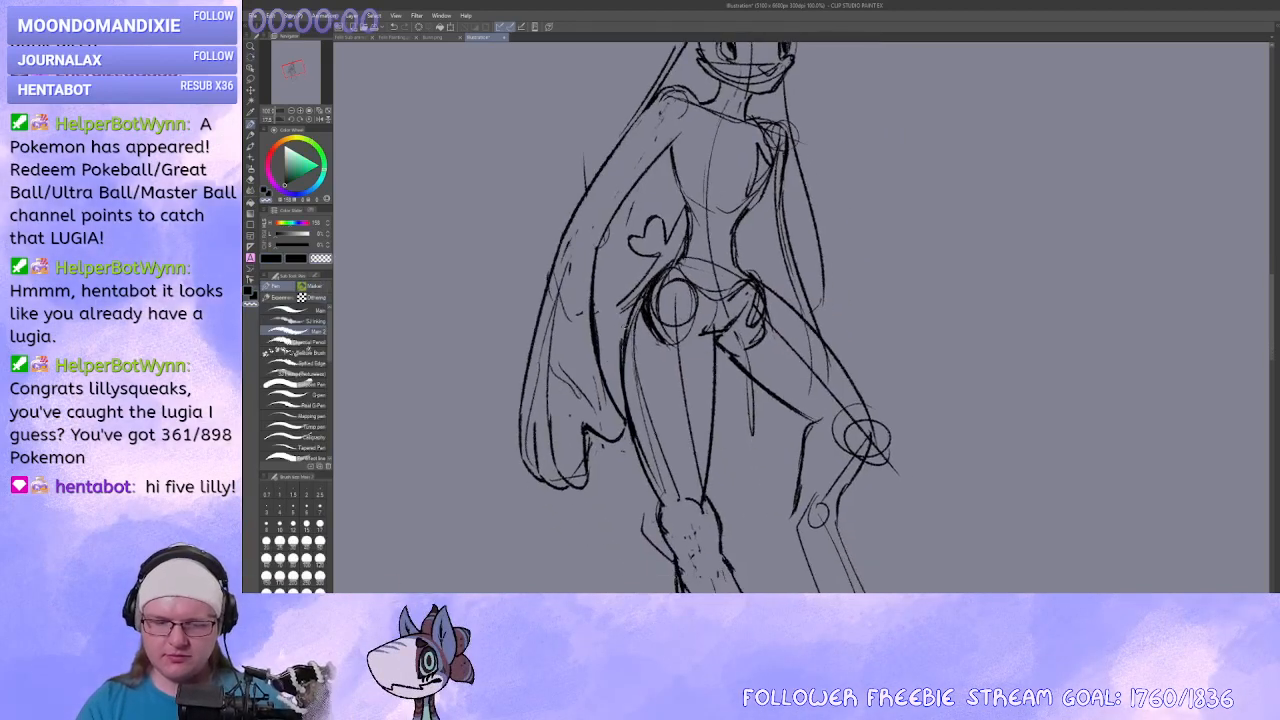
{"action": "left_click_drag", "start_coordinate": [594, 357], "coordinate": [608, 230]}
{"action": "left_click_drag", "start_coordinate": [601, 164], "coordinate": [607, 308]}
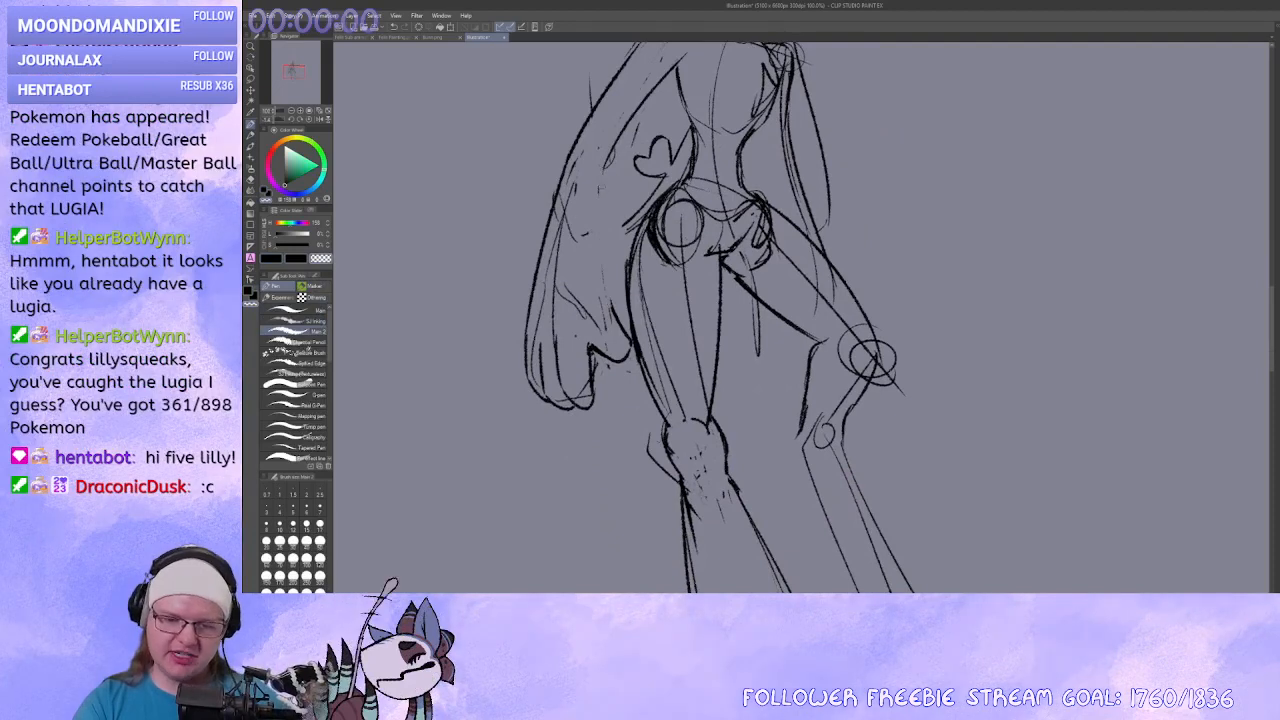
Rework the near forearm's inner edge from the elbow down, undoing failed strokes, and erase the thumb.
{"action": "key", "text": "c"}
{"action": "mouse_move", "coordinate": [604, 172]}
{"action": "left_mouse_down"}
{"action": "mouse_move", "coordinate": [608, 304]}
{"action": "mouse_move", "coordinate": [626, 327]}
{"action": "left_mouse_up"}
{"action": "key", "text": "ctrl+z"}
{"action": "mouse_move", "coordinate": [690, 250]}
{"action": "left_mouse_down"}
{"action": "mouse_move", "coordinate": [645, 347]}
{"action": "mouse_move", "coordinate": [688, 336]}
{"action": "mouse_move", "coordinate": [672, 328]}
{"action": "left_mouse_up"}
{"action": "mouse_move", "coordinate": [724, 197]}
{"action": "left_mouse_down"}
{"action": "mouse_move", "coordinate": [730, 313]}
{"action": "mouse_move", "coordinate": [759, 368]}
{"action": "left_mouse_up"}
{"action": "key", "text": "ctrl+z"}
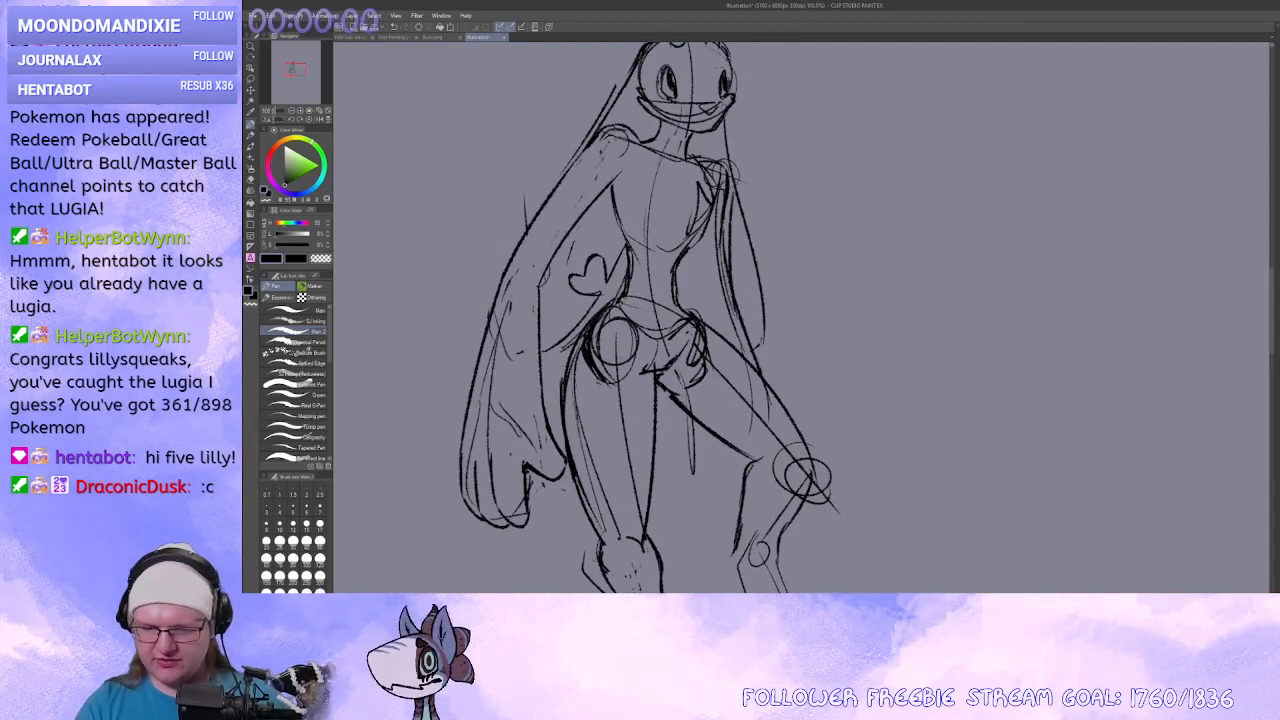
{"action": "mouse_move", "coordinate": [735, 413]}
{"action": "left_mouse_down"}
{"action": "mouse_move", "coordinate": [749, 363]}
{"action": "mouse_move", "coordinate": [714, 409]}
{"action": "mouse_move", "coordinate": [711, 376]}
{"action": "left_mouse_up"}
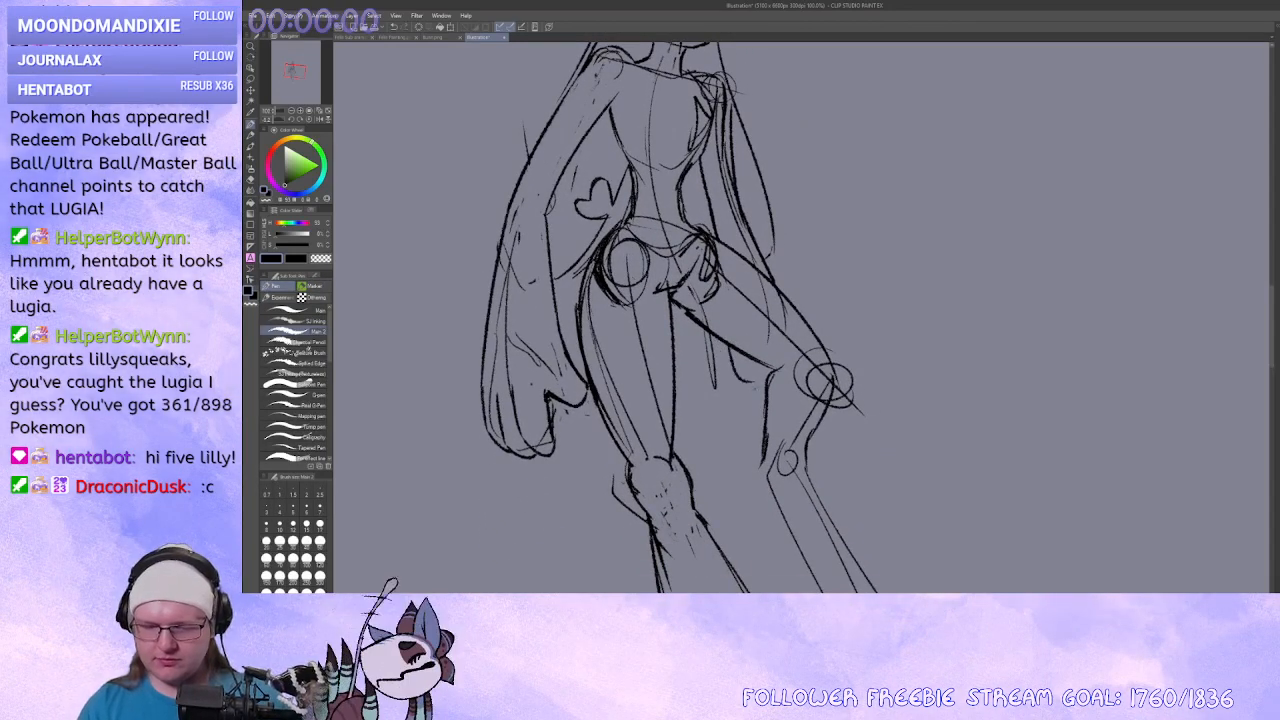
{"action": "left_click_drag", "start_coordinate": [628, 388], "coordinate": [652, 328]}
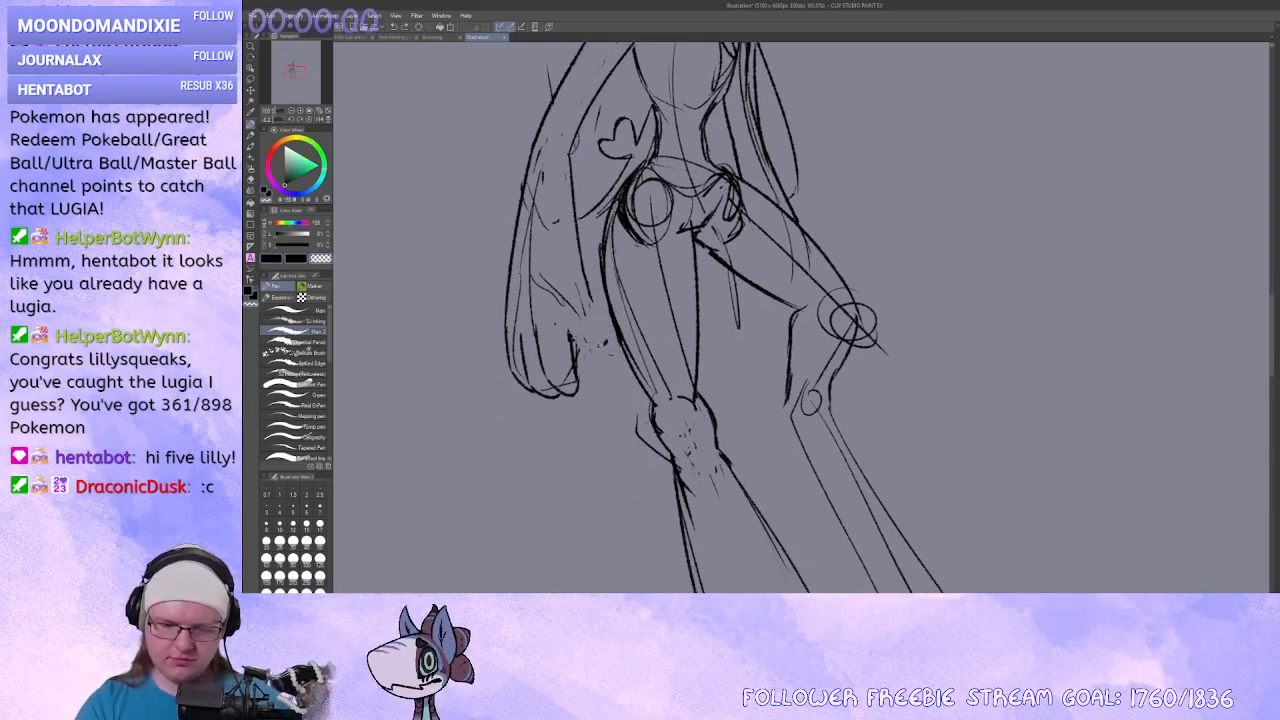
Redraw a narrower thumb next to the fingers and join it to the forearm's inner edge.
{"action": "key", "text": "c"}
{"action": "left_click_drag", "start_coordinate": [588, 284], "coordinate": [593, 360]}
{"action": "mouse_move", "coordinate": [597, 305]}
{"action": "left_mouse_down"}
{"action": "mouse_move", "coordinate": [631, 479]}
{"action": "mouse_move", "coordinate": [605, 524]}
{"action": "left_mouse_up"}
{"action": "left_click_drag", "start_coordinate": [605, 524], "coordinate": [575, 491]}
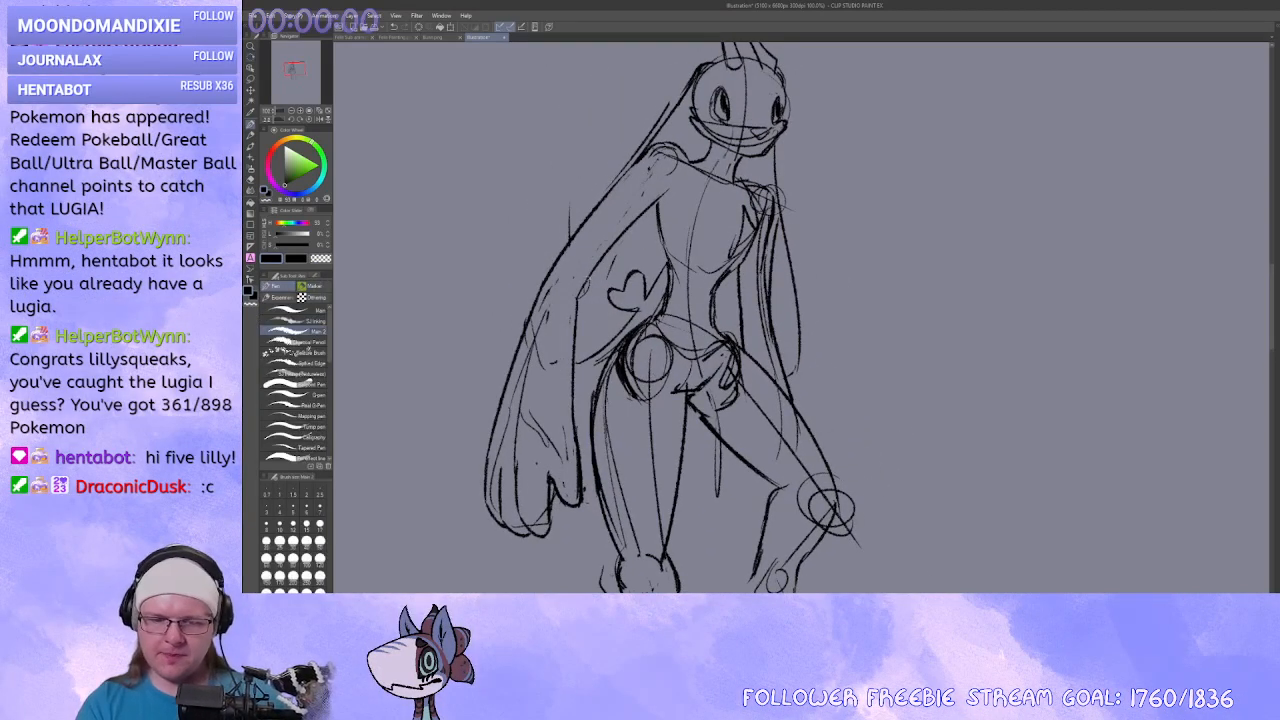
Erase the wide grin and the guide lines on the face, and draw a small nose at the muzzle's tip.
{"action": "mouse_move", "coordinate": [662, 190]}
{"action": "left_mouse_down"}
{"action": "mouse_move", "coordinate": [580, 285]}
{"action": "mouse_move", "coordinate": [656, 202]}
{"action": "mouse_move", "coordinate": [628, 228]}
{"action": "mouse_move", "coordinate": [658, 229]}
{"action": "left_mouse_up"}
{"action": "key", "text": "c"}
{"action": "key", "text": "c"}
{"action": "left_click_drag", "start_coordinate": [764, 234], "coordinate": [743, 335]}
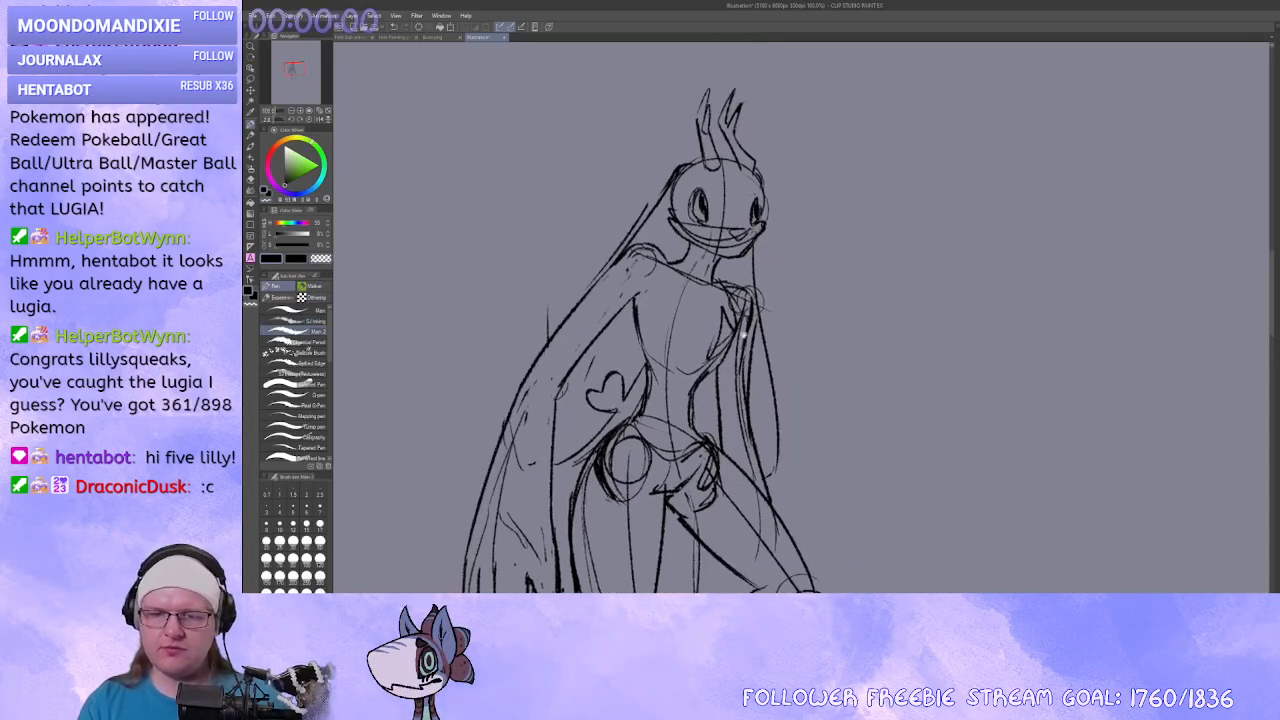
{"action": "key", "text": "c"}
{"action": "mouse_move", "coordinate": [742, 249]}
{"action": "left_mouse_down"}
{"action": "mouse_move", "coordinate": [740, 226]}
{"action": "mouse_move", "coordinate": [736, 240]}
{"action": "left_mouse_up"}
{"action": "left_click_drag", "start_coordinate": [717, 172], "coordinate": [712, 230]}
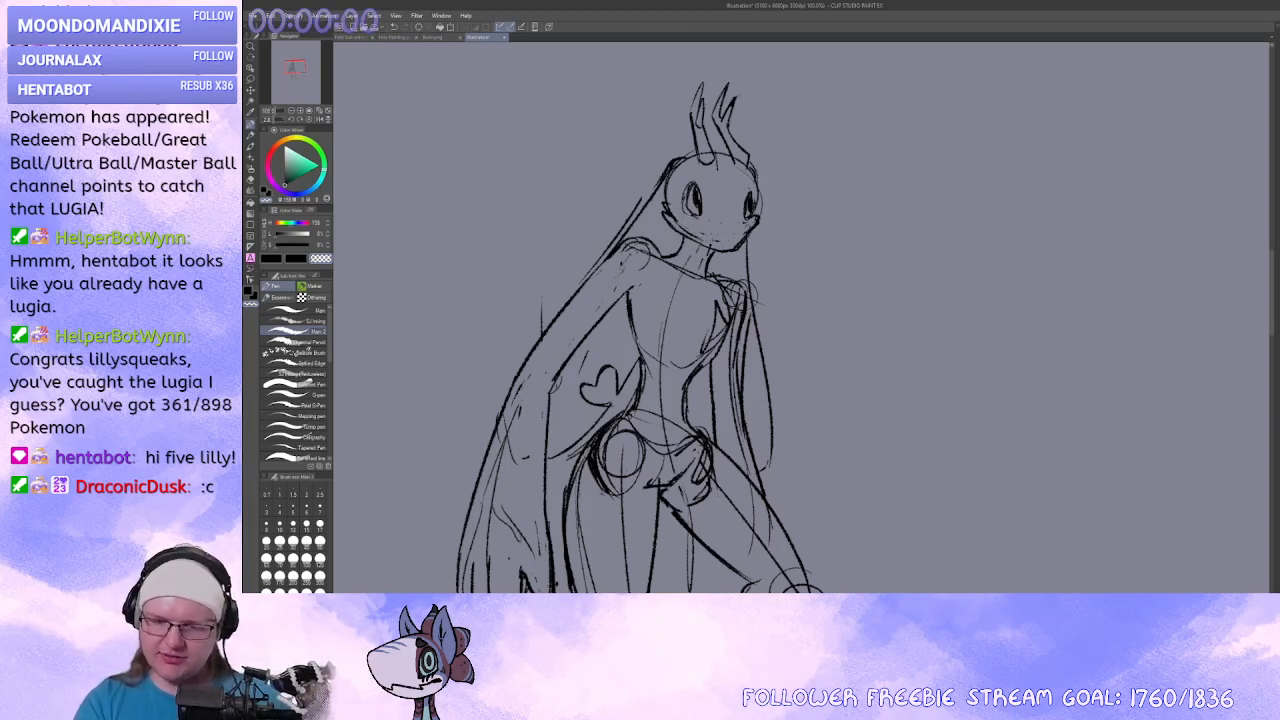
{"action": "key", "text": "c"}
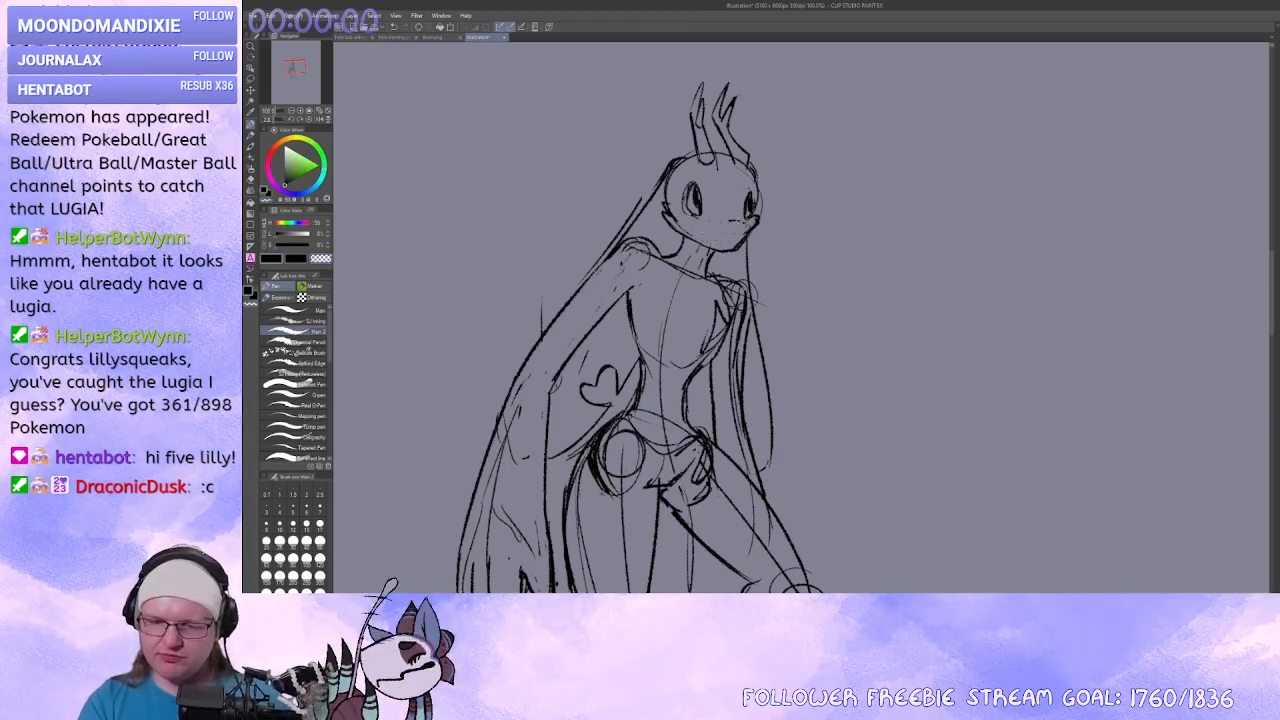
{"action": "mouse_move", "coordinate": [726, 220]}
{"action": "left_mouse_down"}
{"action": "mouse_move", "coordinate": [752, 218]}
{"action": "mouse_move", "coordinate": [751, 230]}
{"action": "left_mouse_up"}
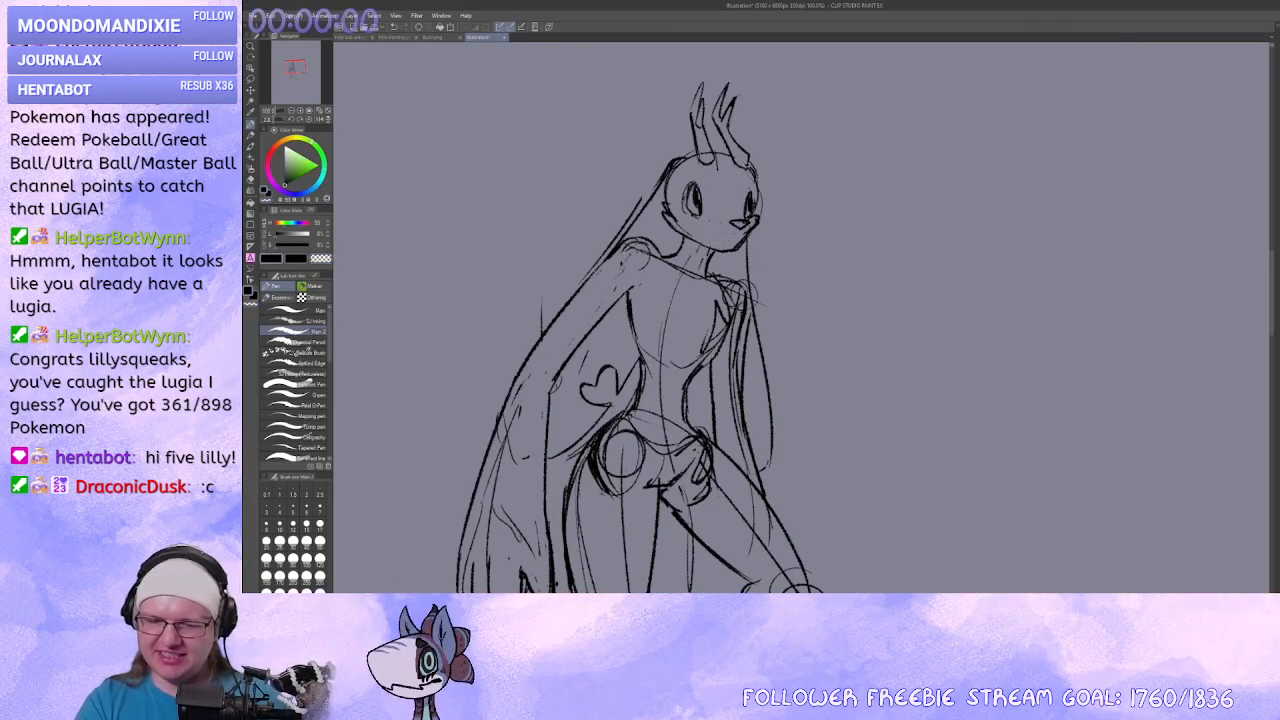
Lasso the near eye and adjust its placement on the face with a free transform.
{"action": "left_click", "coordinate": [252, 76]}
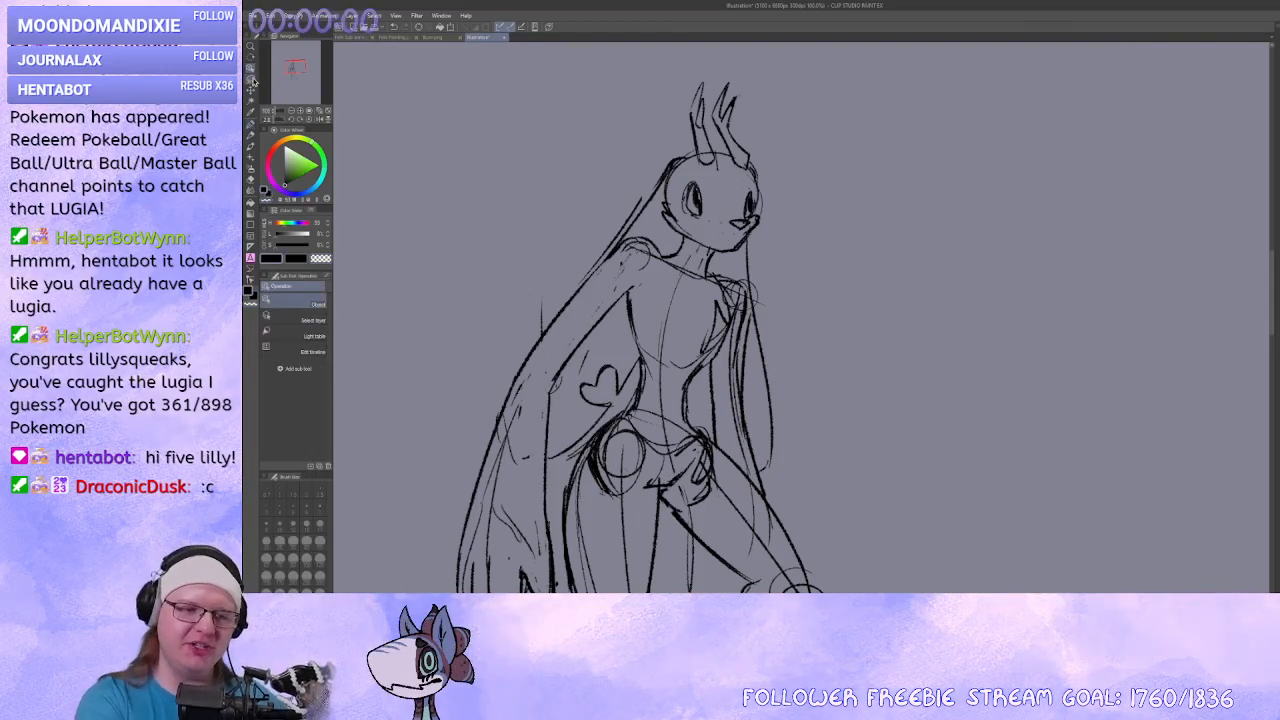
{"action": "left_click", "coordinate": [251, 89]}
{"action": "mouse_move", "coordinate": [682, 193]}
{"action": "left_mouse_down"}
{"action": "mouse_move", "coordinate": [709, 220]}
{"action": "mouse_move", "coordinate": [717, 185]}
{"action": "left_mouse_up"}
{"action": "left_click", "coordinate": [788, 229]}
{"action": "key", "text": "ctrl+t"}
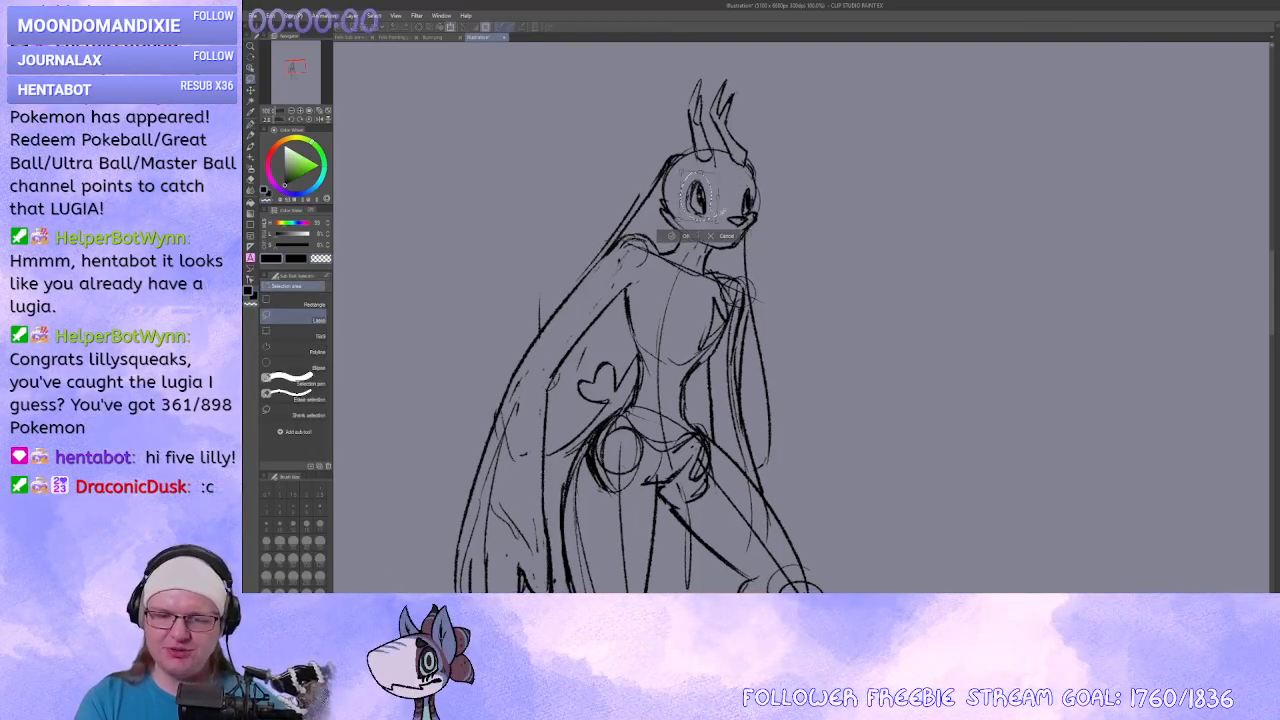
{"action": "key", "text": "Return"}
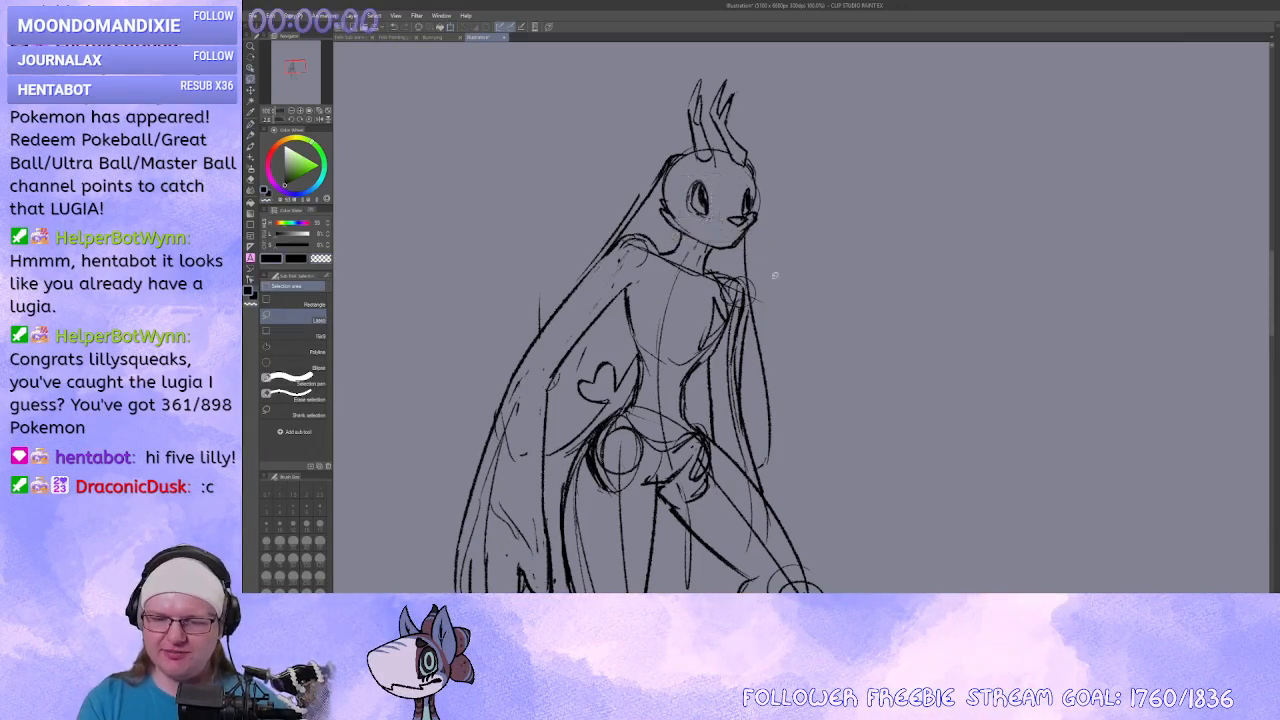
Lasso the head area, adjust it slightly with a free transform, and clear the selection.
{"action": "left_click", "coordinate": [302, 111]}
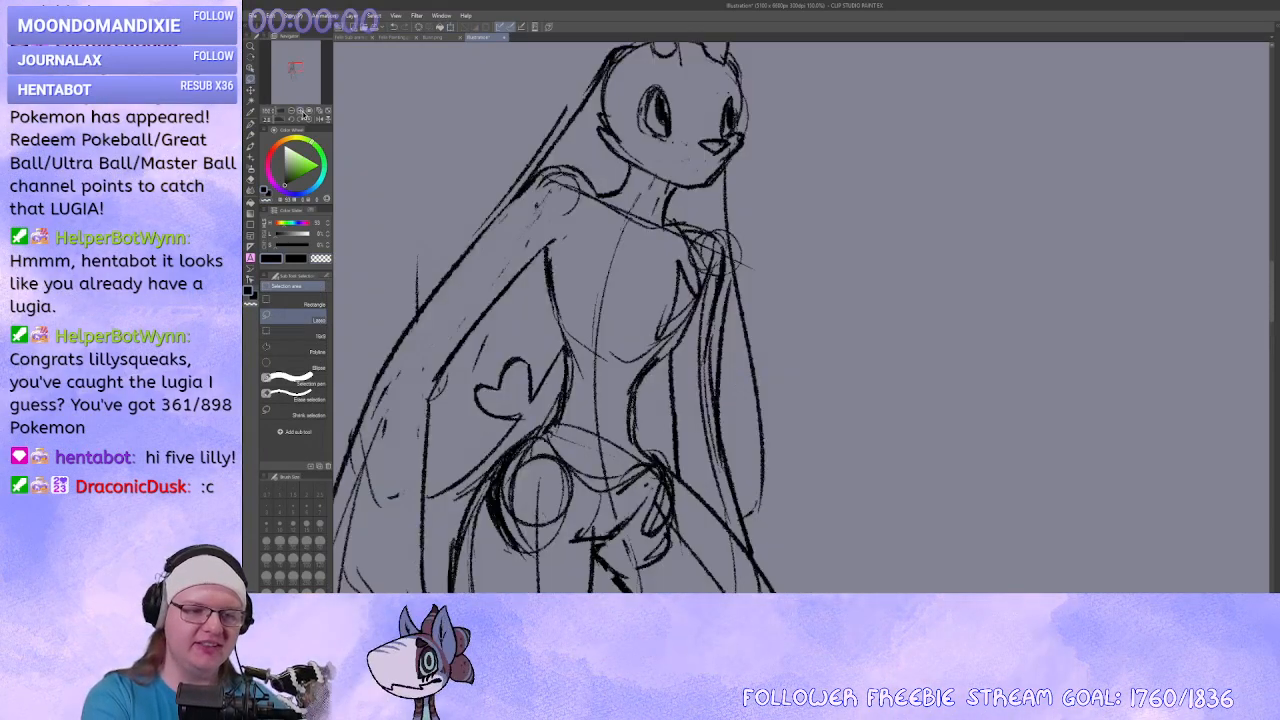
{"action": "mouse_move", "coordinate": [553, 80]}
{"action": "left_mouse_down"}
{"action": "mouse_move", "coordinate": [612, 284]}
{"action": "mouse_move", "coordinate": [674, 286]}
{"action": "mouse_move", "coordinate": [688, 303]}
{"action": "left_mouse_up"}
{"action": "key", "text": "ctrl+t"}
{"action": "left_click", "coordinate": [633, 423]}
{"action": "key", "text": "ctrl+d"}
{"action": "left_click_drag", "start_coordinate": [860, 247], "coordinate": [840, 203]}
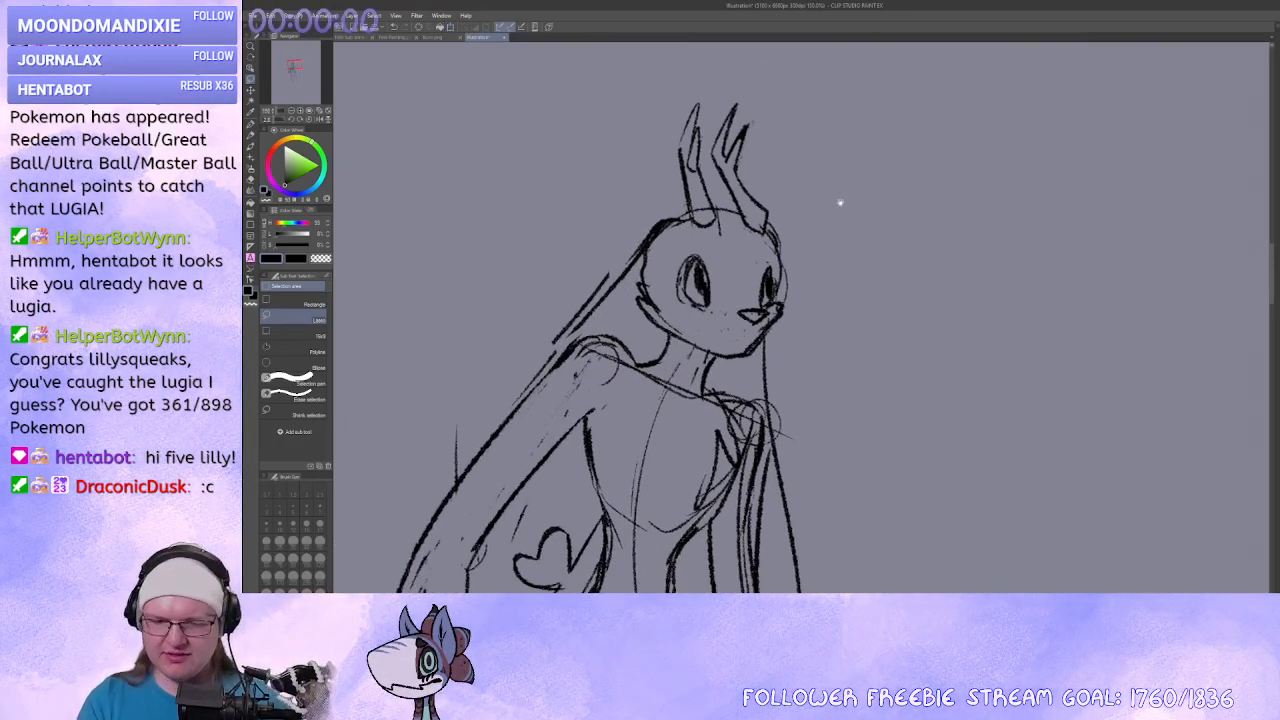
{"action": "mouse_move", "coordinate": [789, 301]}
{"action": "left_mouse_down"}
{"action": "mouse_move", "coordinate": [771, 340]}
{"action": "mouse_move", "coordinate": [810, 215]}
{"action": "mouse_move", "coordinate": [820, 270]}
{"action": "left_mouse_up"}
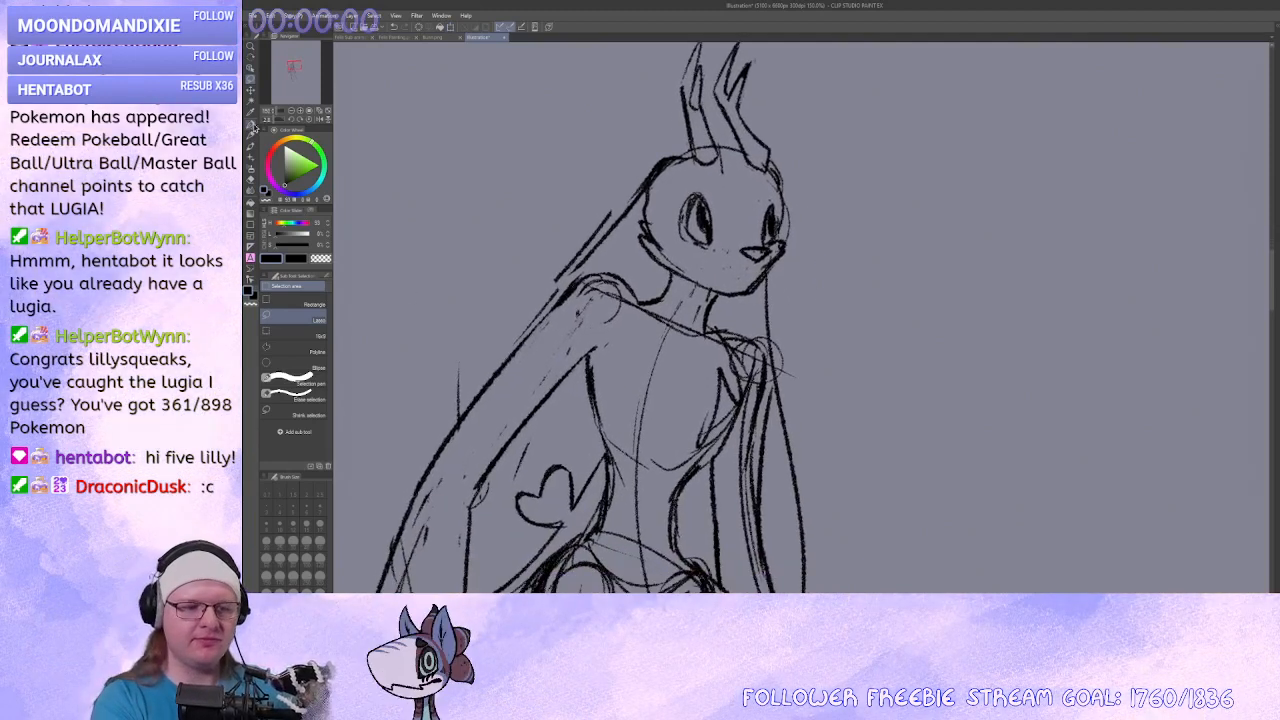
Clean up the far side of the face, erasing the excess contour around the nose and far cheek.
{"action": "left_click", "coordinate": [251, 125]}
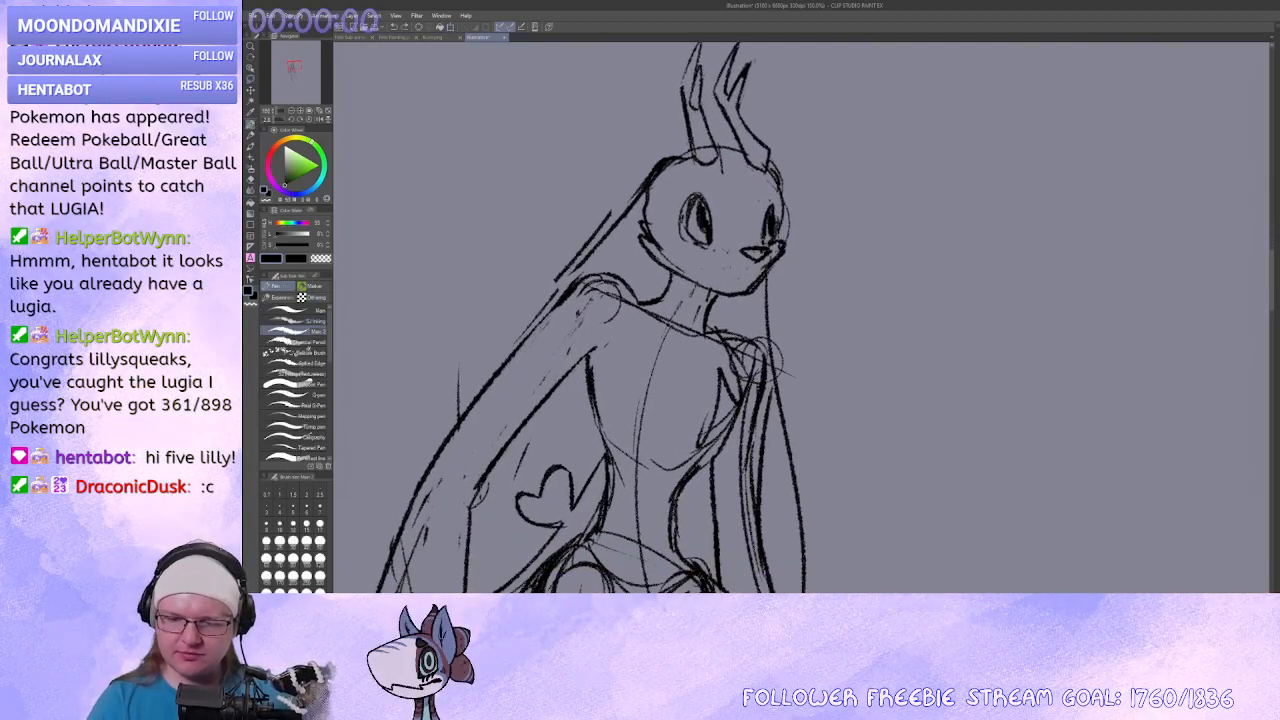
{"action": "key", "text": "c"}
{"action": "left_click_drag", "start_coordinate": [763, 223], "coordinate": [774, 248]}
{"action": "left_click", "coordinate": [771, 222], "text": "alt"}
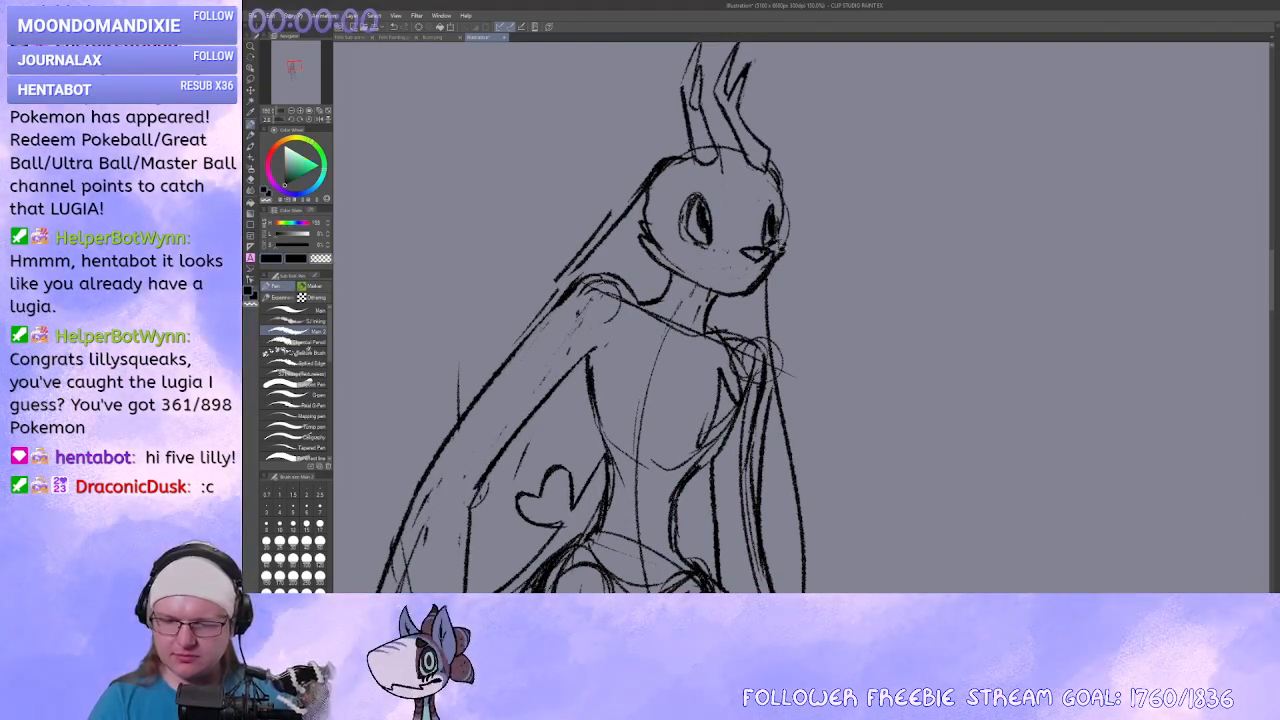
{"action": "left_click", "coordinate": [772, 254], "text": "alt"}
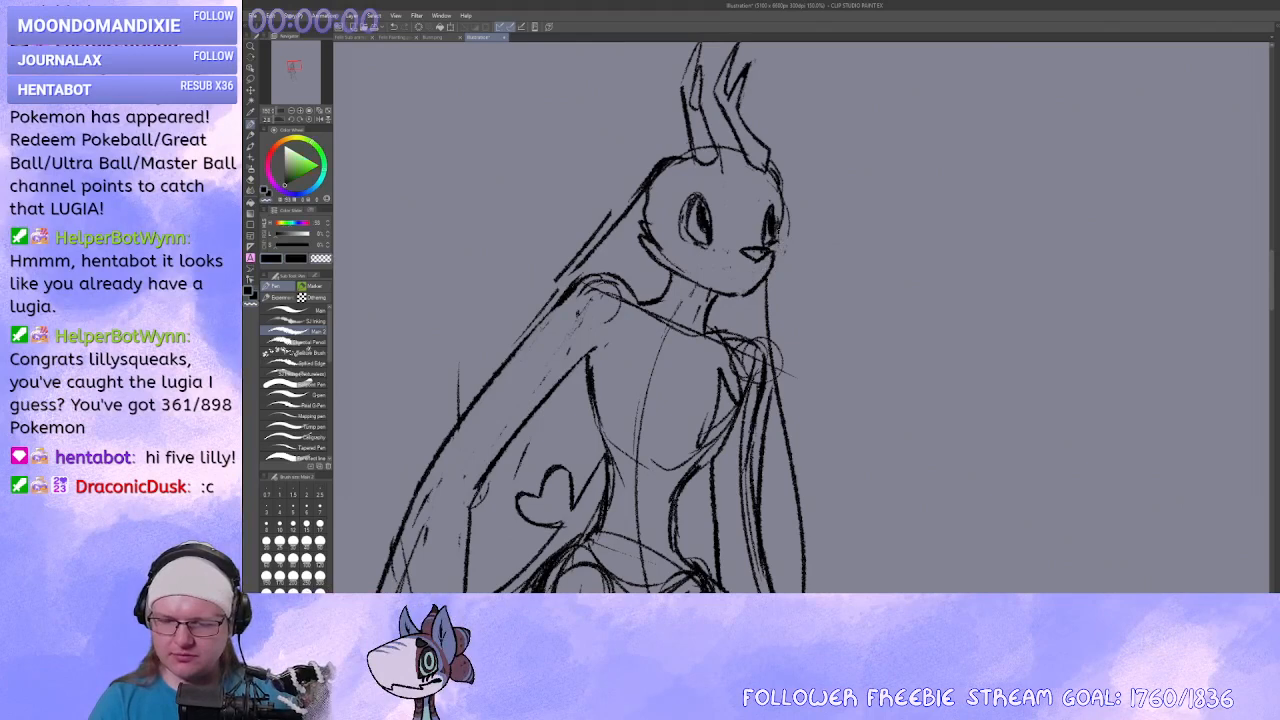
{"action": "left_click_drag", "start_coordinate": [777, 238], "coordinate": [773, 259]}
Sketch the far cheek tuft beside the nose and add a small frowning mouth beneath it.
{"action": "mouse_move", "coordinate": [778, 183]}
{"action": "left_mouse_down"}
{"action": "mouse_move", "coordinate": [768, 240]}
{"action": "mouse_move", "coordinate": [755, 195]}
{"action": "mouse_move", "coordinate": [755, 222]}
{"action": "left_mouse_up"}
{"action": "key", "text": "x"}
{"action": "key", "text": "c"}
{"action": "key", "text": "c"}
{"action": "mouse_move", "coordinate": [746, 160]}
{"action": "left_mouse_down"}
{"action": "mouse_move", "coordinate": [758, 205]}
{"action": "mouse_move", "coordinate": [772, 190]}
{"action": "left_mouse_up"}
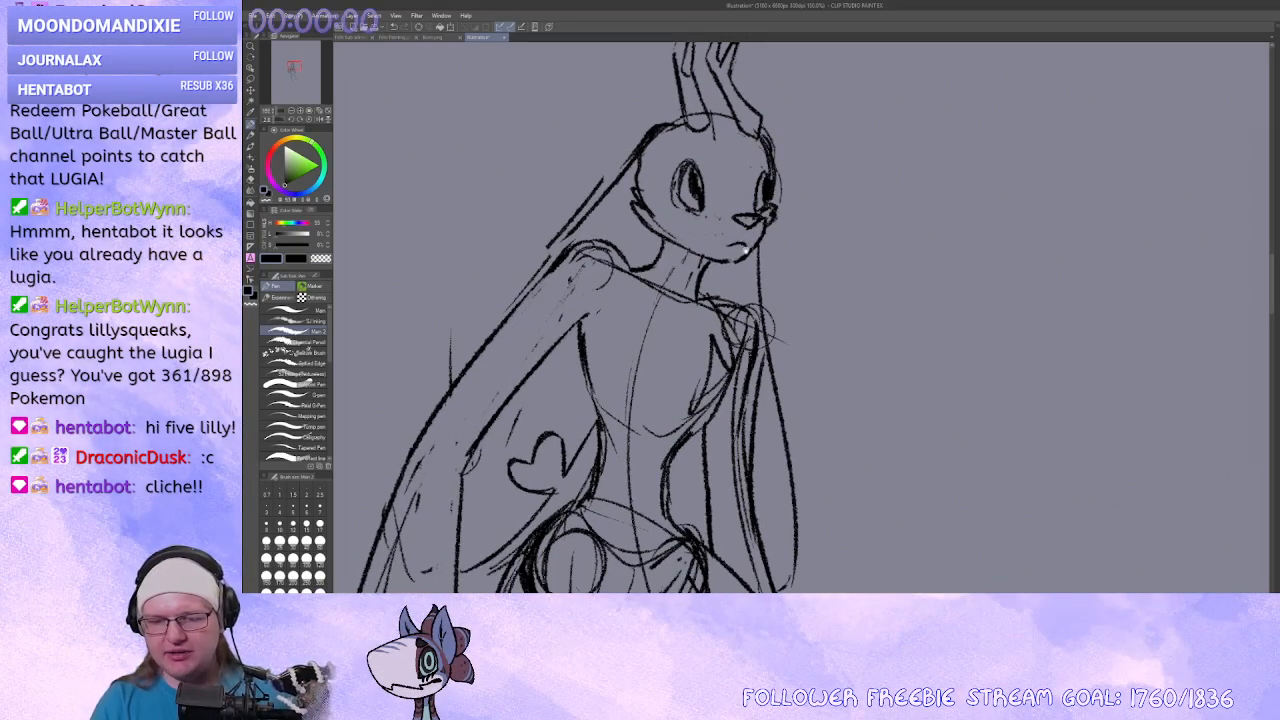
Fill the near eye with a solid dark pupil and redraw the far eye to match.
{"action": "left_click_drag", "start_coordinate": [688, 196], "coordinate": [686, 230]}
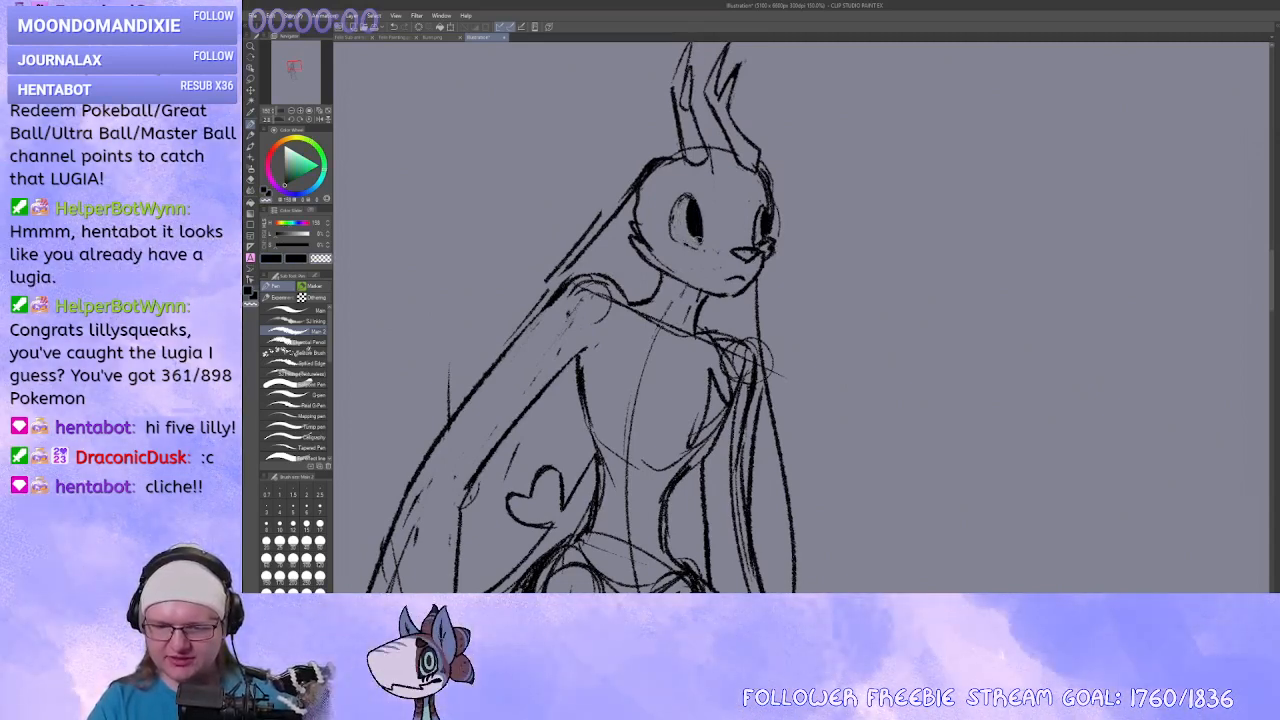
{"action": "left_click_drag", "start_coordinate": [768, 237], "coordinate": [765, 212]}
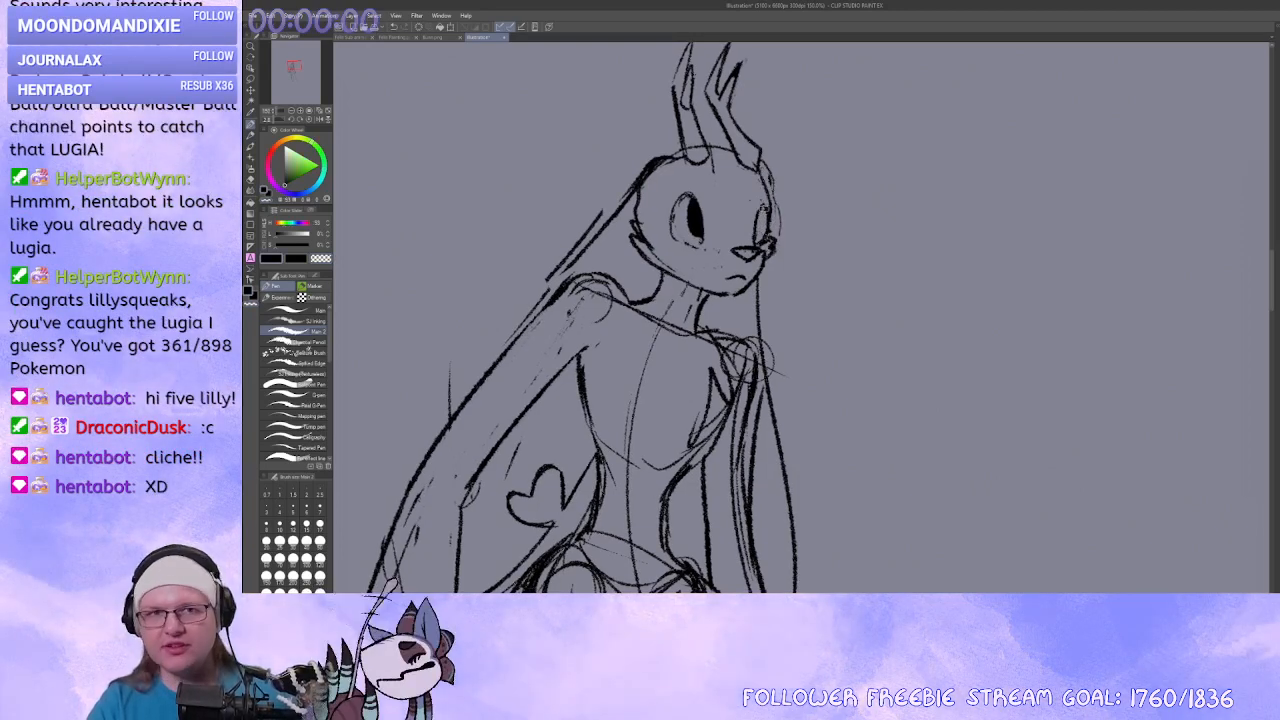
{"action": "mouse_move", "coordinate": [766, 214]}
{"action": "left_mouse_down"}
{"action": "mouse_move", "coordinate": [767, 234]}
{"action": "mouse_move", "coordinate": [818, 214]}
{"action": "left_mouse_up"}
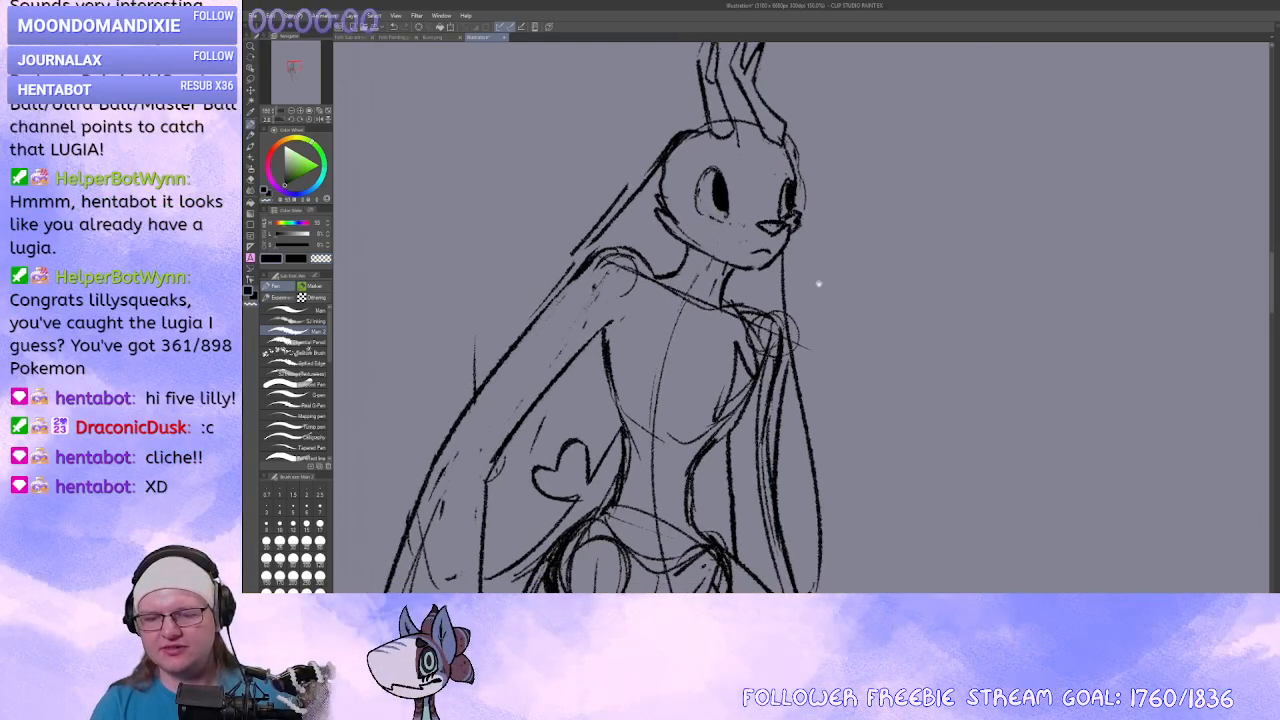
{"action": "left_click_drag", "start_coordinate": [820, 284], "coordinate": [827, 296]}
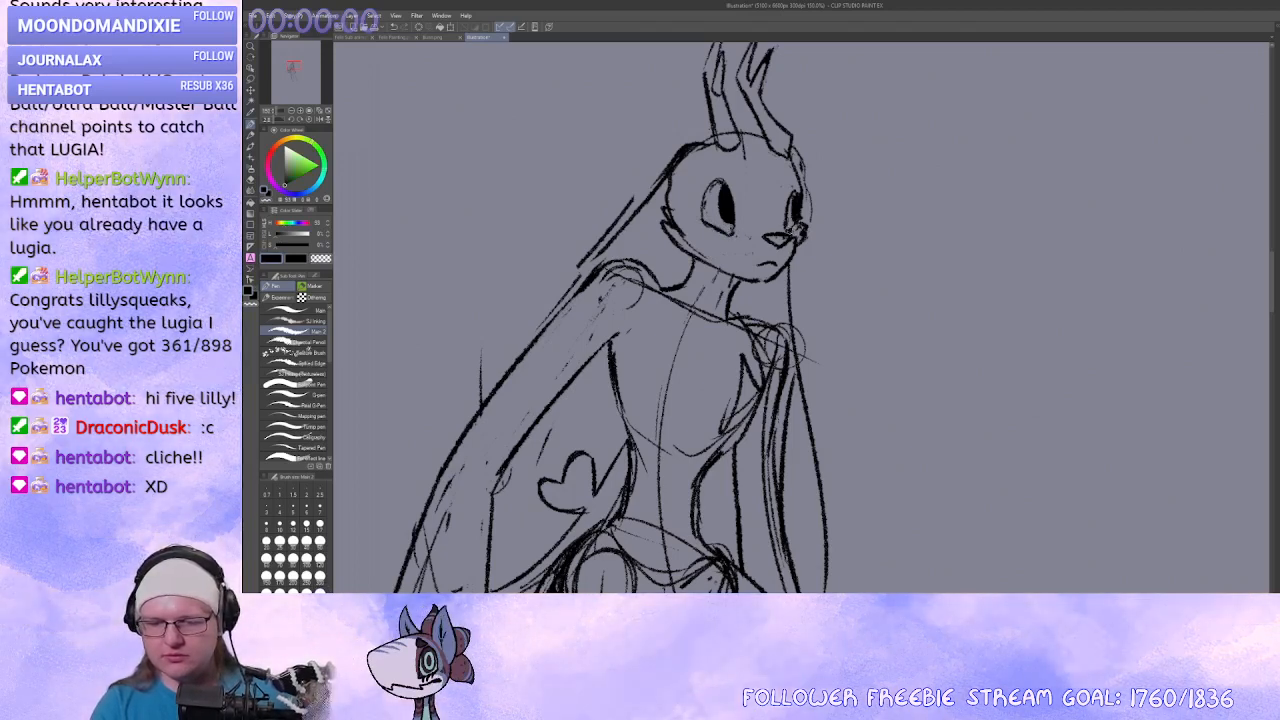
Sketch overlapping finger-like loops between the heart shape and the near side of the waist.
{"action": "left_click_drag", "start_coordinate": [796, 228], "coordinate": [764, 198]}
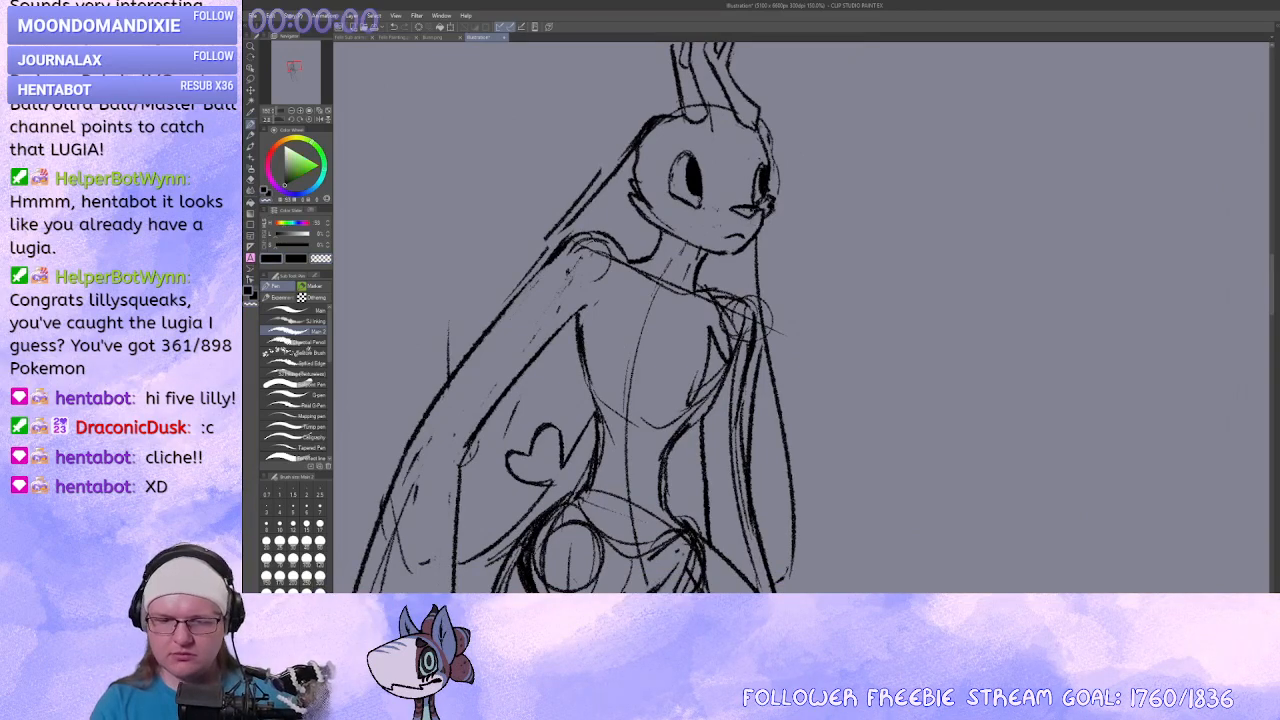
{"action": "left_click", "coordinate": [291, 111]}
{"action": "left_click", "coordinate": [300, 111]}
{"action": "left_click_drag", "start_coordinate": [889, 410], "coordinate": [857, 254]}
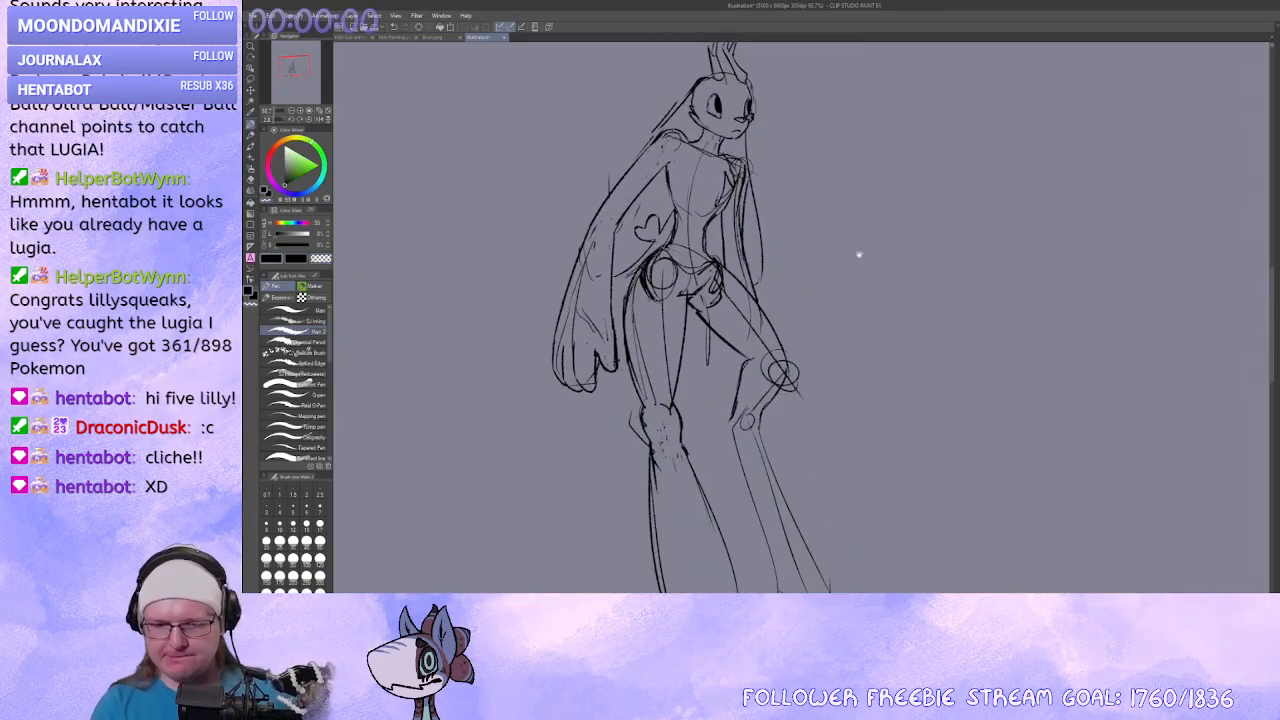
{"action": "left_click_drag", "start_coordinate": [889, 327], "coordinate": [896, 337]}
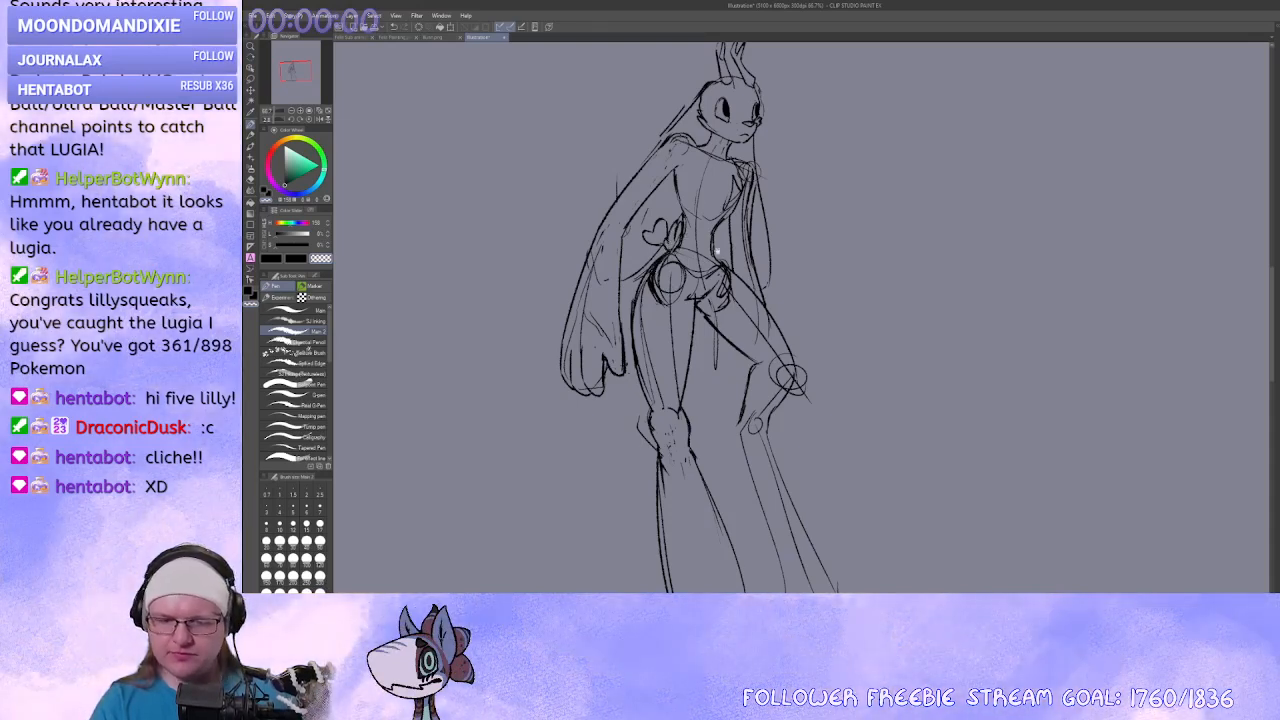
{"action": "left_click_drag", "start_coordinate": [717, 252], "coordinate": [727, 269]}
Fade the rough sketch into a light guide and choose a thinner pen size for the linework.
{"action": "mouse_move", "coordinate": [924, 432]}
{"action": "left_mouse_down"}
{"action": "mouse_move", "coordinate": [934, 423]}
{"action": "mouse_move", "coordinate": [889, 357]}
{"action": "mouse_move", "coordinate": [889, 333]}
{"action": "left_mouse_up"}
{"action": "left_click_drag", "start_coordinate": [932, 215], "coordinate": [884, 340]}
{"action": "key", "text": "ctrl+plus"}
{"action": "key", "text": "ctrl+plus"}
{"action": "left_click_drag", "start_coordinate": [378, 188], "coordinate": [612, 279]}
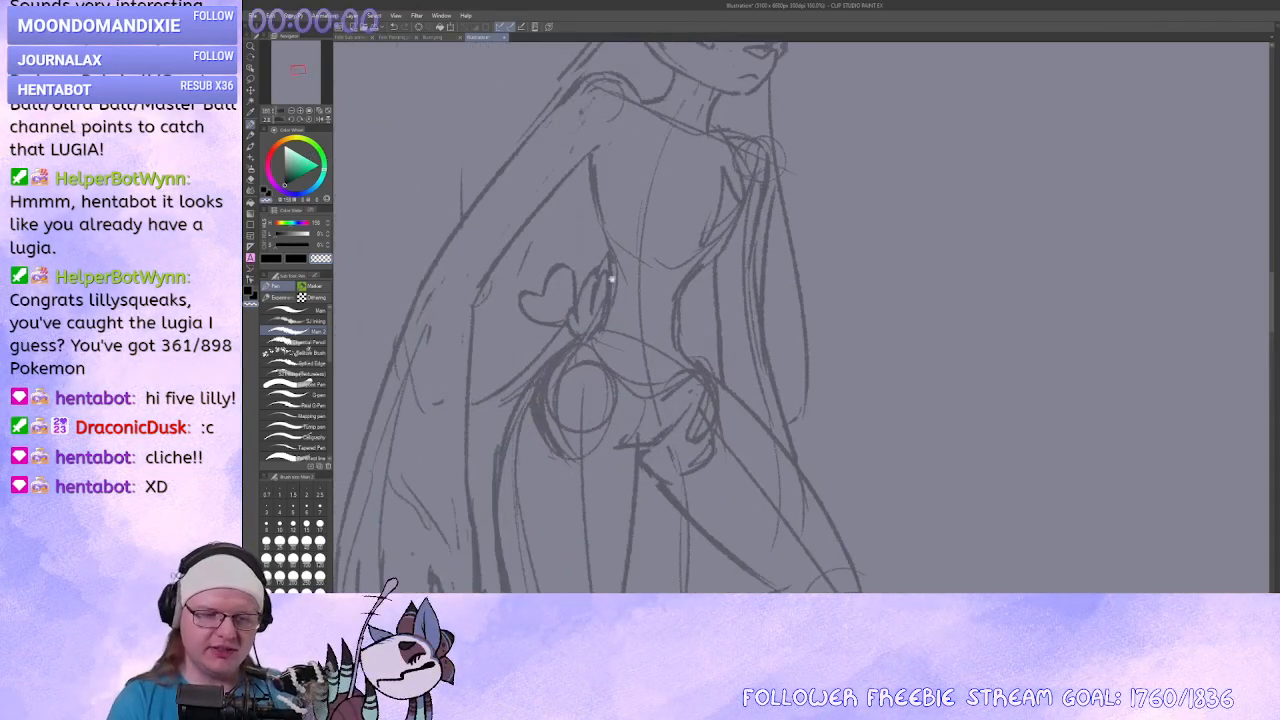
{"action": "mouse_move", "coordinate": [613, 183]}
{"action": "left_mouse_down"}
{"action": "mouse_move", "coordinate": [670, 206]}
{"action": "mouse_move", "coordinate": [690, 285]}
{"action": "mouse_move", "coordinate": [745, 310]}
{"action": "left_mouse_up"}
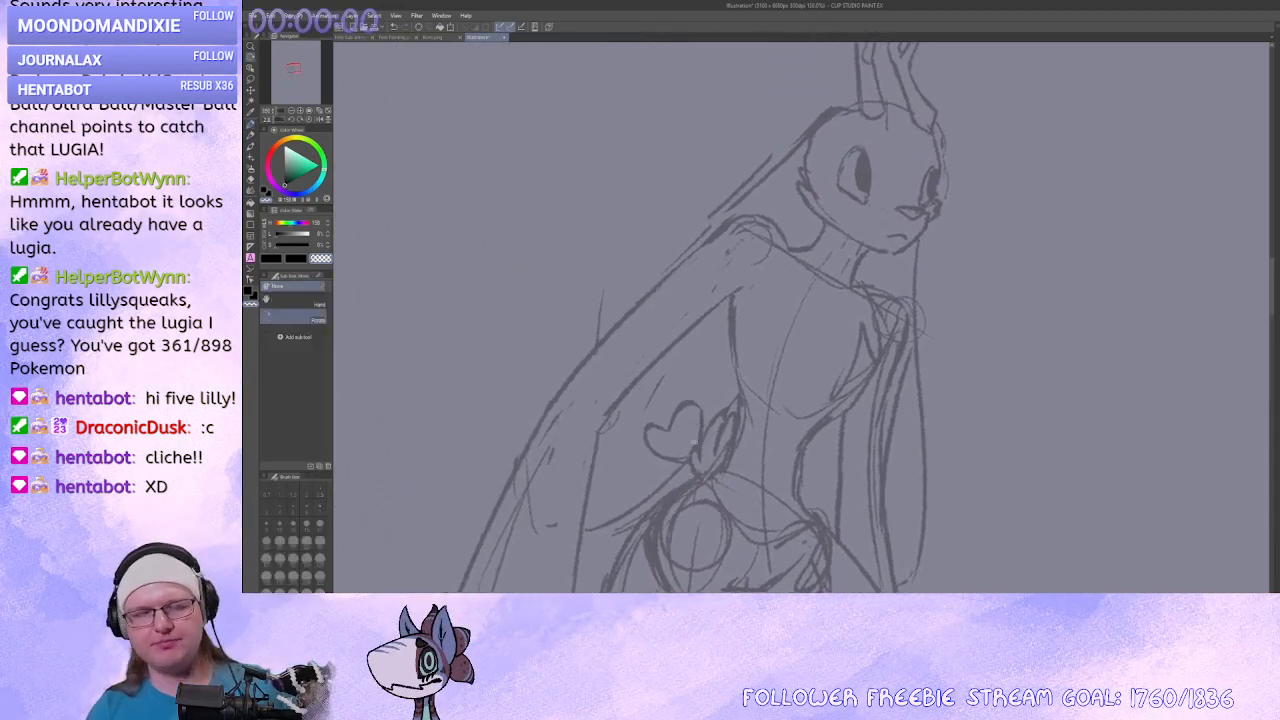
{"action": "left_click_drag", "start_coordinate": [692, 441], "coordinate": [700, 373]}
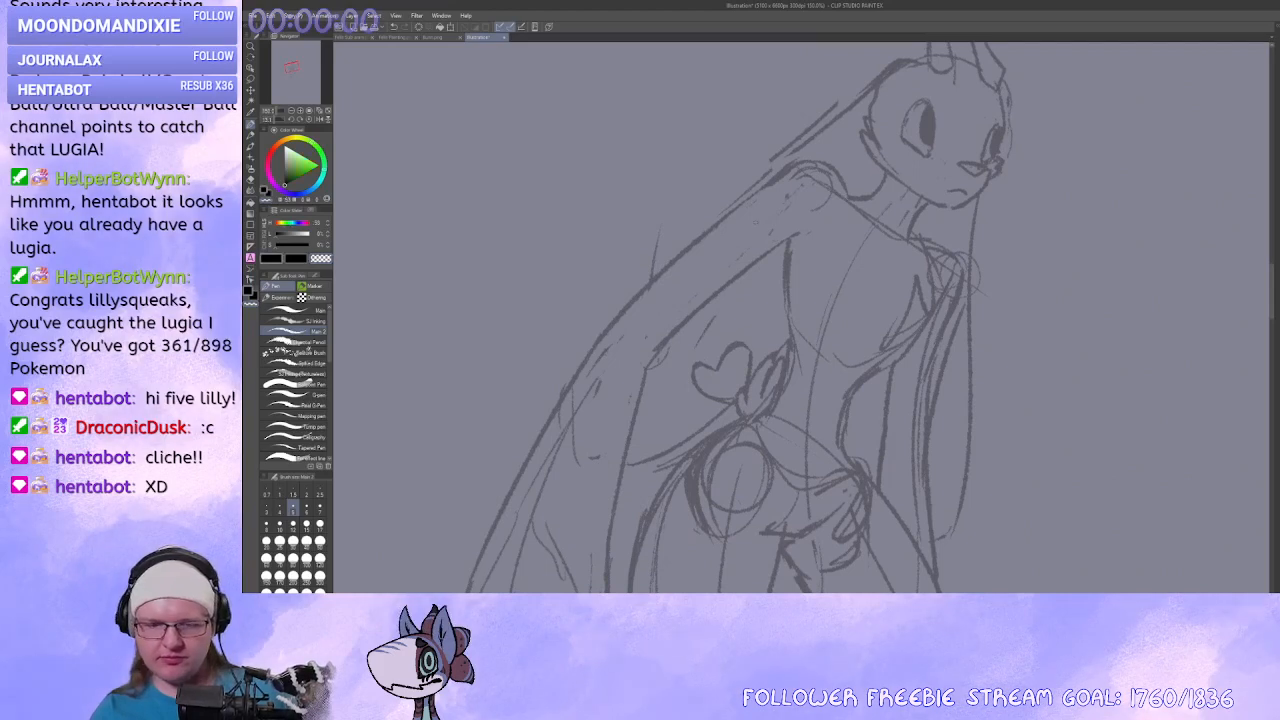
Outline the near shoulder cap with a scalloped lower edge and divide its tapering end into small segments.
{"action": "mouse_move", "coordinate": [797, 218]}
{"action": "left_mouse_down"}
{"action": "mouse_move", "coordinate": [740, 230]}
{"action": "mouse_move", "coordinate": [700, 268]}
{"action": "mouse_move", "coordinate": [696, 249]}
{"action": "left_mouse_up"}
{"action": "key", "text": "r"}
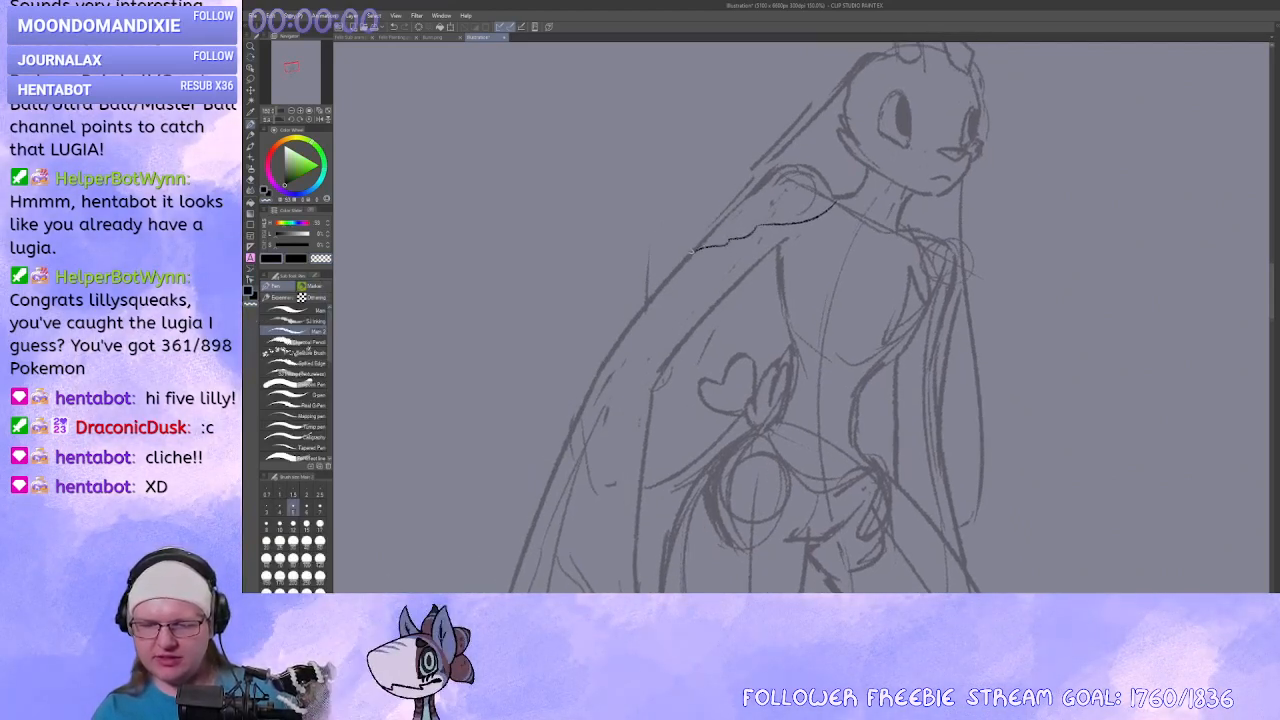
{"action": "key", "text": "ctrl+z"}
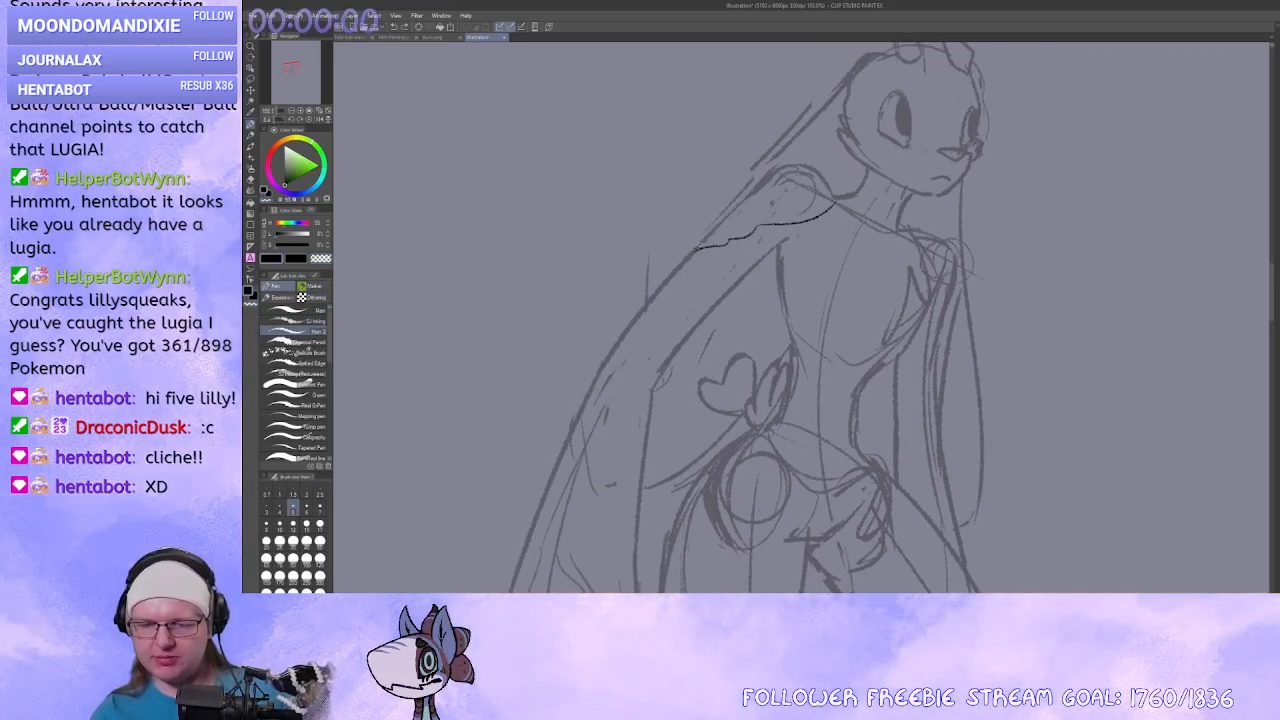
{"action": "left_click_drag", "start_coordinate": [698, 247], "coordinate": [756, 192]}
{"action": "key", "text": "ctrl+z"}
{"action": "left_click_drag", "start_coordinate": [699, 246], "coordinate": [800, 166]}
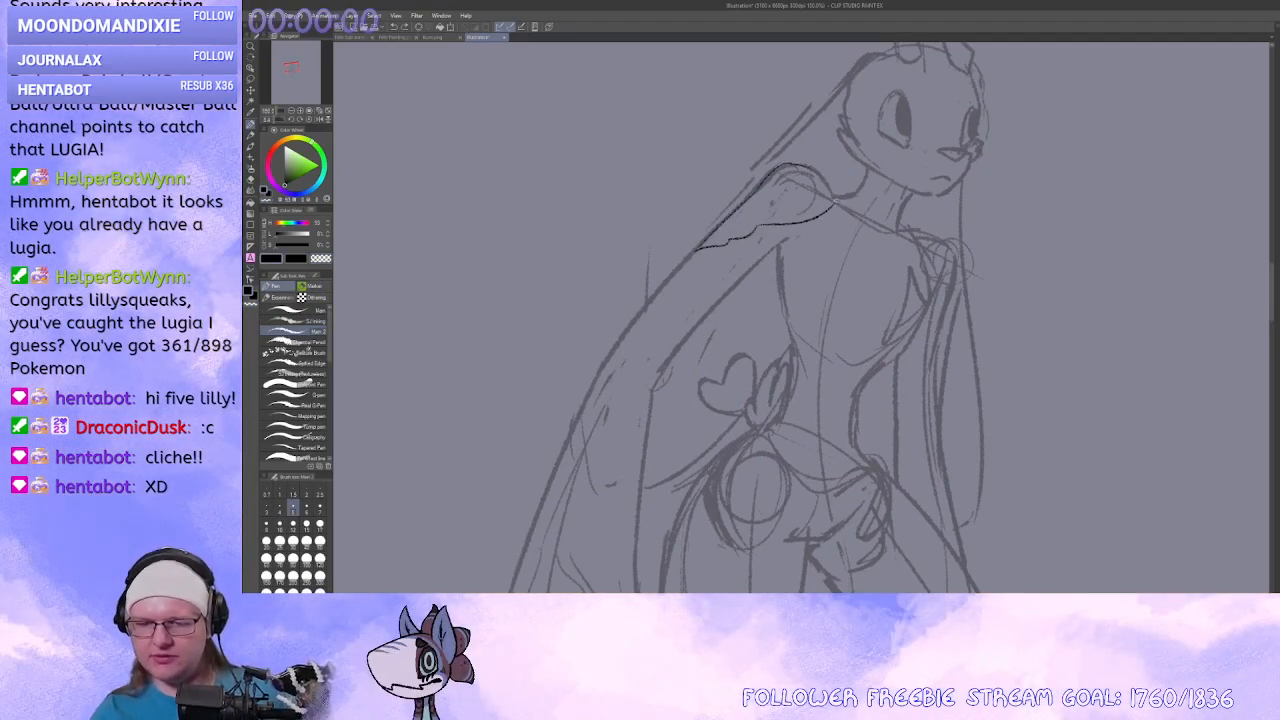
{"action": "mouse_move", "coordinate": [757, 192]}
{"action": "left_mouse_down"}
{"action": "mouse_move", "coordinate": [753, 229]}
{"action": "mouse_move", "coordinate": [729, 241]}
{"action": "left_mouse_up"}
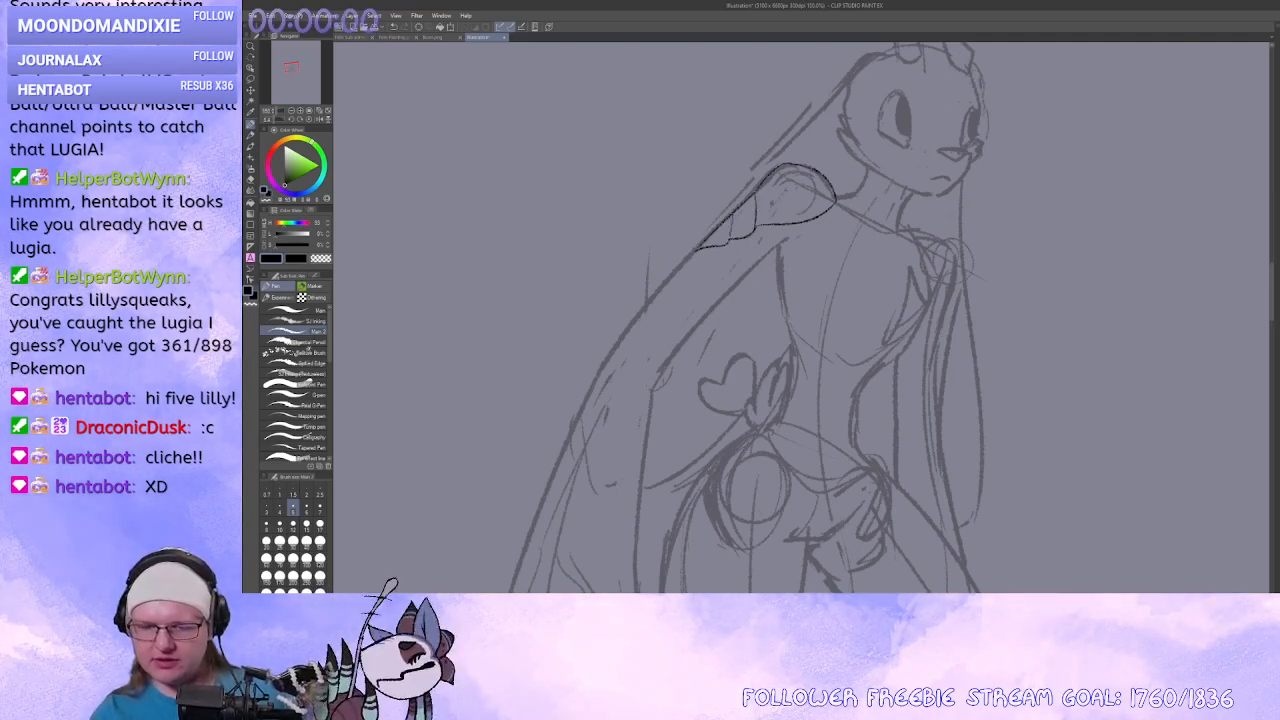
{"action": "left_click_drag", "start_coordinate": [755, 193], "coordinate": [749, 202]}
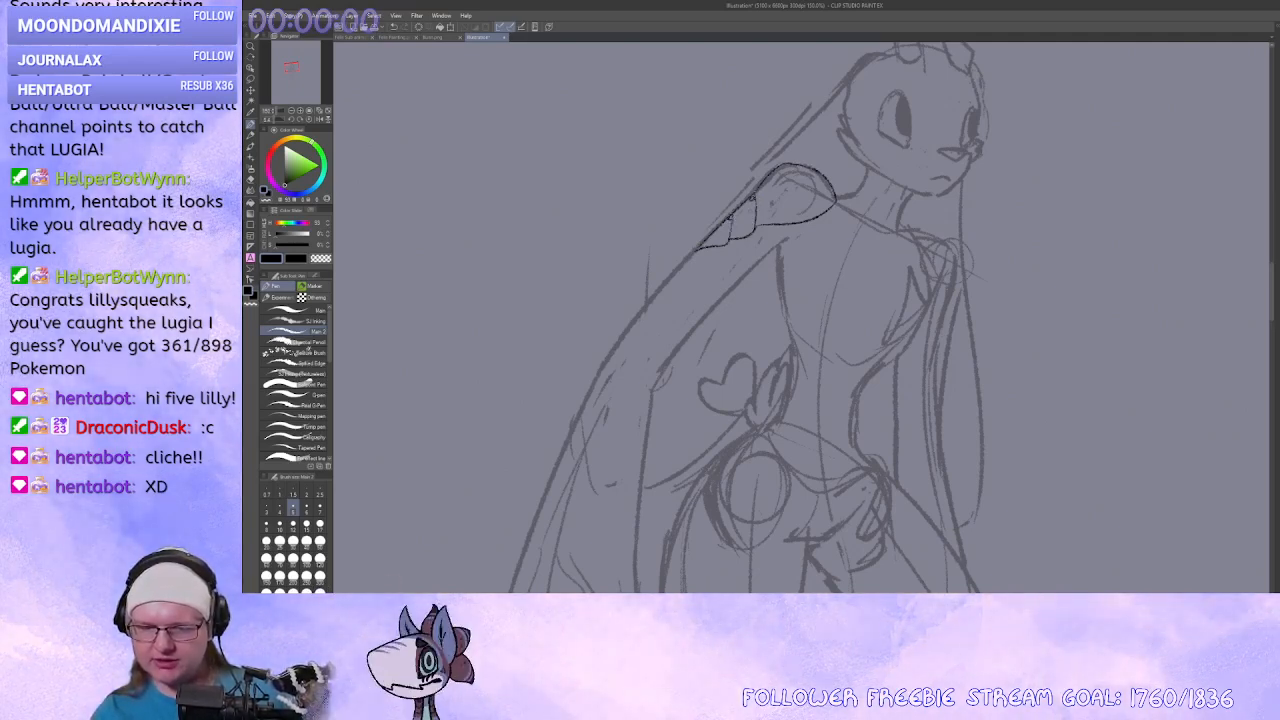
Draw two parallel straight lines down the near upper arm below the shoulder cap as a slim rod.
{"action": "left_click_drag", "start_coordinate": [771, 262], "coordinate": [766, 246]}
{"action": "left_click_drag", "start_coordinate": [709, 306], "coordinate": [716, 280]}
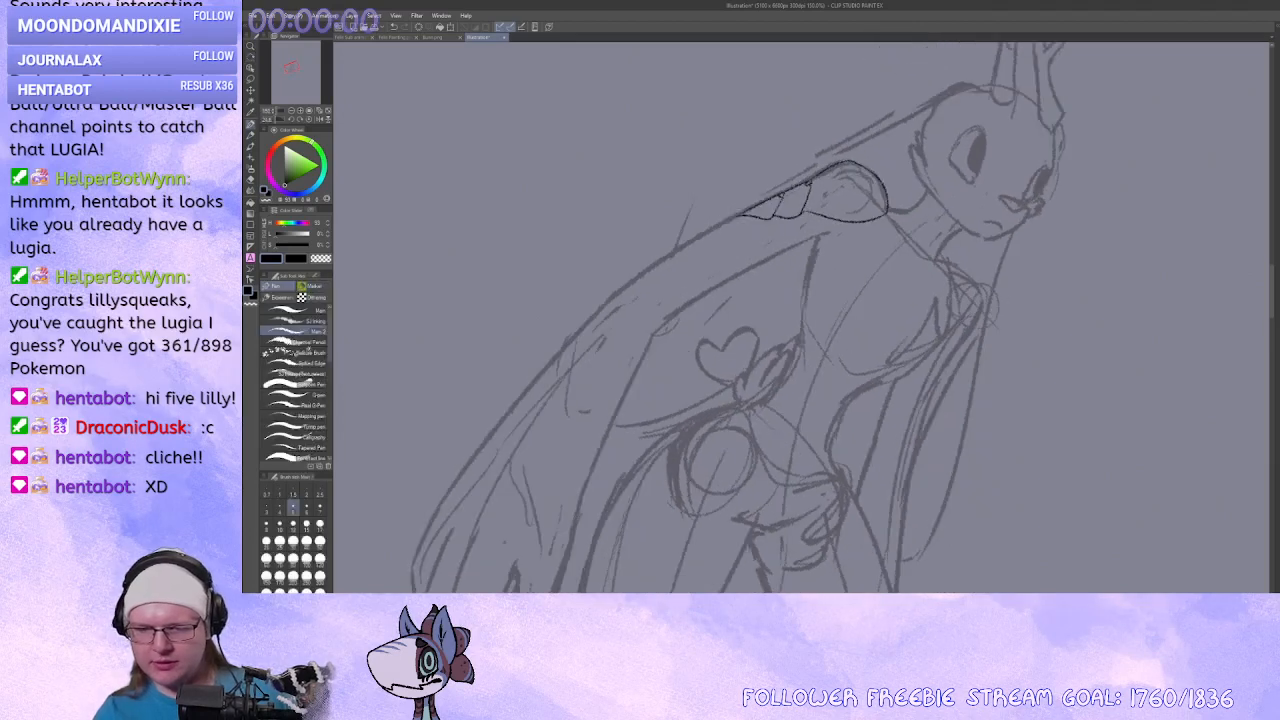
{"action": "left_click_drag", "start_coordinate": [808, 218], "coordinate": [669, 287]}
{"action": "key", "text": "ctrl+z"}
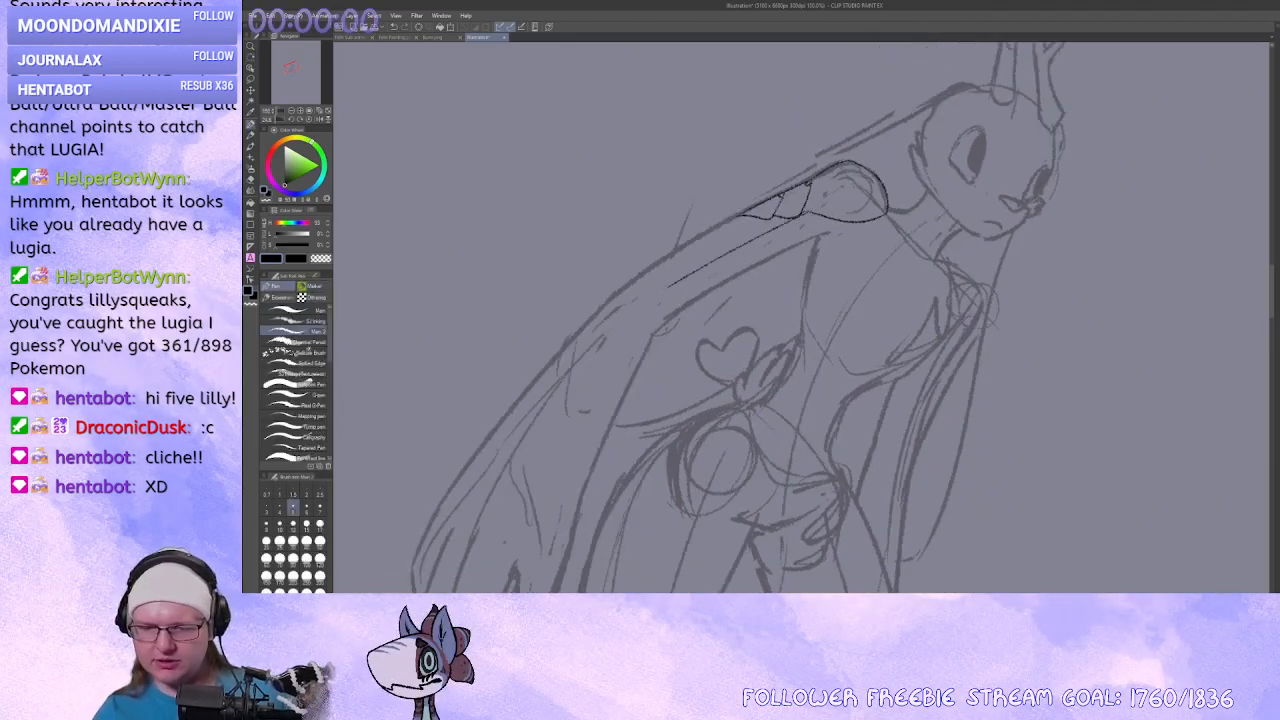
{"action": "key", "text": "ctrl+z"}
{"action": "left_click_drag", "start_coordinate": [808, 216], "coordinate": [668, 282]}
{"action": "key", "text": "ctrl+z"}
{"action": "key", "text": "ctrl+z"}
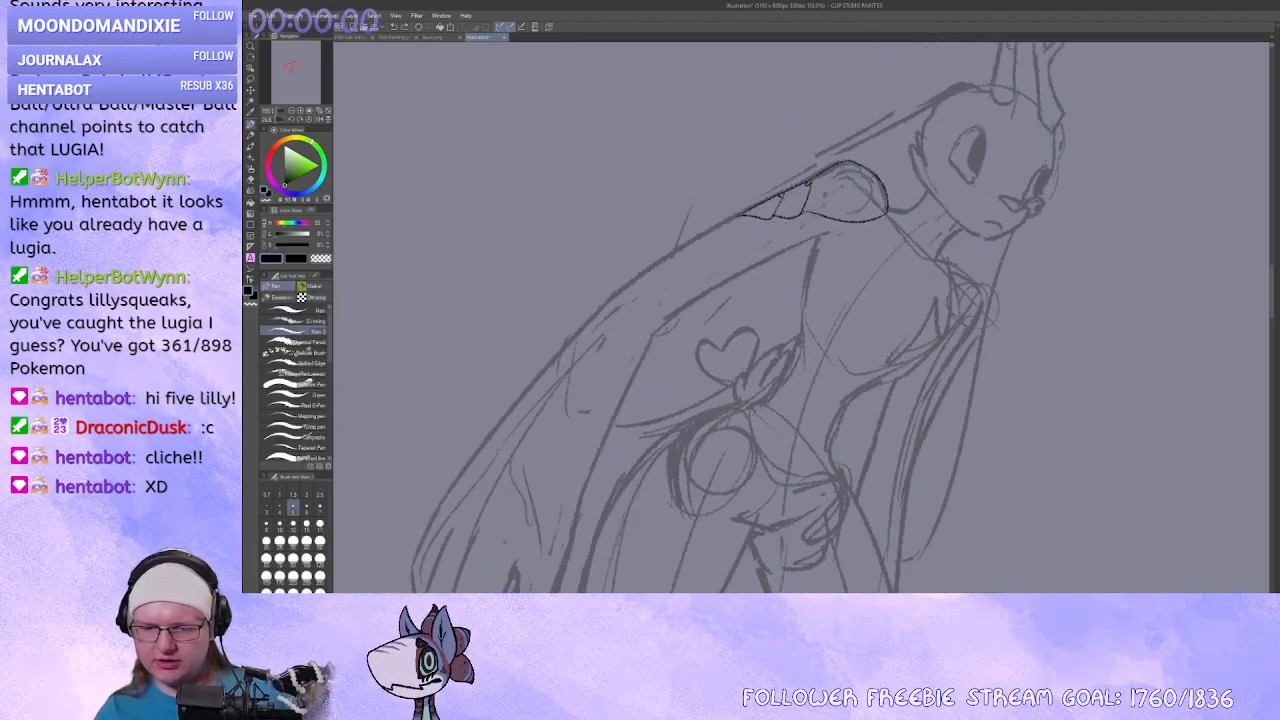
{"action": "mouse_move", "coordinate": [806, 216]}
{"action": "left_mouse_down"}
{"action": "mouse_move", "coordinate": [668, 288]}
{"action": "mouse_move", "coordinate": [778, 217]}
{"action": "left_mouse_up"}
{"action": "key", "text": "ctrl+z"}
{"action": "left_click_drag", "start_coordinate": [646, 282], "coordinate": [776, 217]}
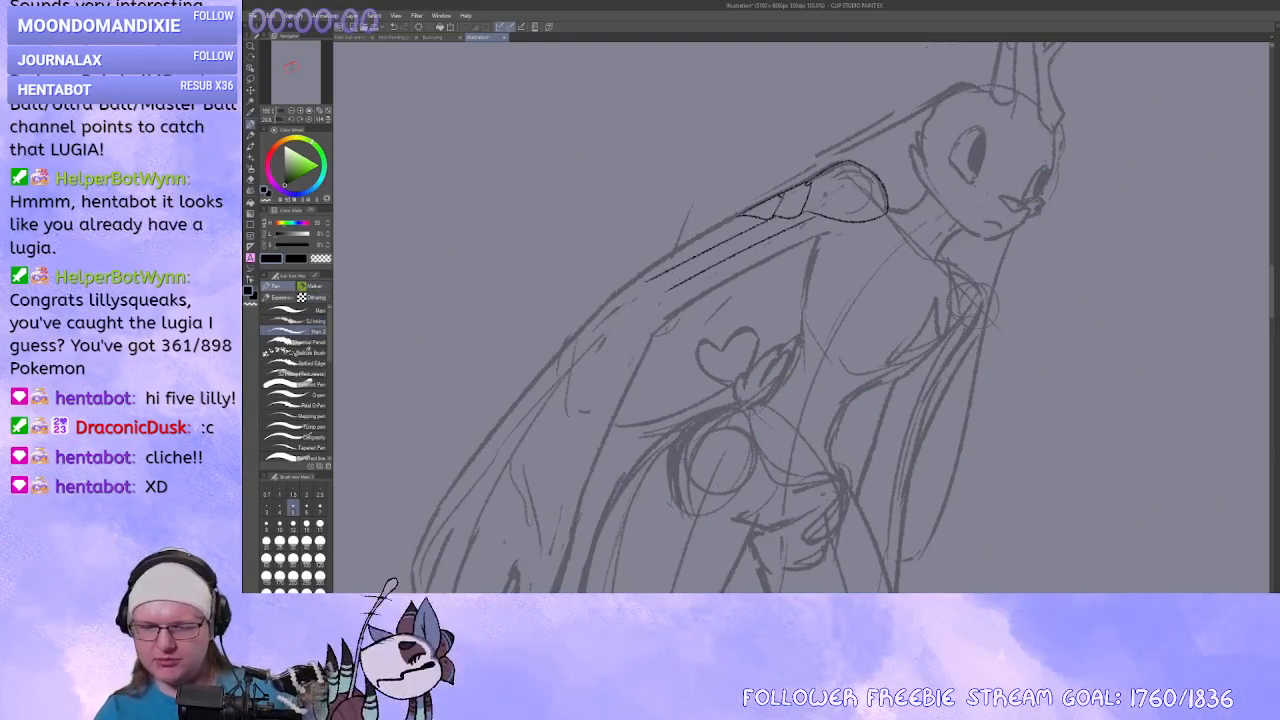
Redraw the rod's straight edges so they run evenly spaced from the shoulder cap toward the elbow.
{"action": "left_click_drag", "start_coordinate": [640, 322], "coordinate": [646, 372]}
{"action": "key", "text": "ctrl+z"}
{"action": "key", "text": "ctrl+z"}
{"action": "left_click_drag", "start_coordinate": [784, 214], "coordinate": [673, 319]}
{"action": "left_click_drag", "start_coordinate": [661, 315], "coordinate": [667, 279]}
{"action": "key", "text": "ctrl+z"}
{"action": "mouse_move", "coordinate": [785, 215]}
{"action": "left_mouse_down"}
{"action": "mouse_move", "coordinate": [653, 289]}
{"action": "mouse_move", "coordinate": [677, 368]}
{"action": "mouse_move", "coordinate": [665, 376]}
{"action": "left_mouse_up"}
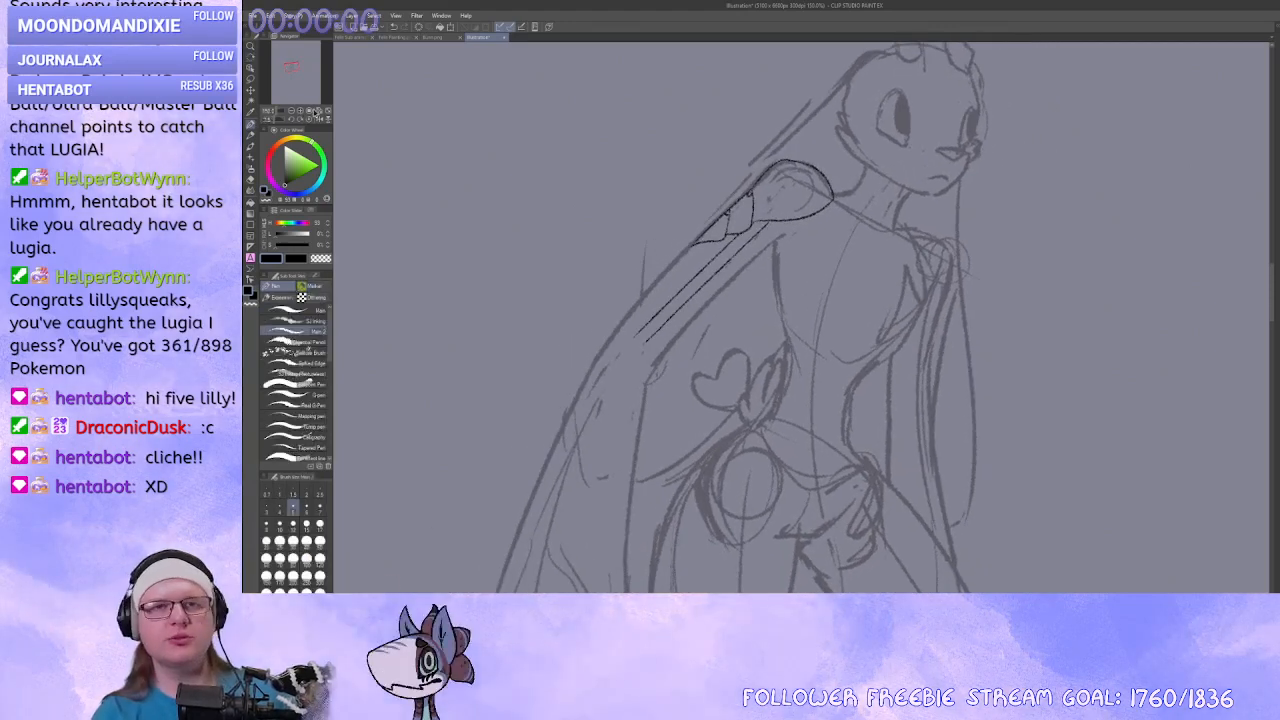
Draw the small rounded joint connecting the rod's upper end to the underside of the shoulder cap.
{"action": "left_click_drag", "start_coordinate": [713, 237], "coordinate": [730, 281]}
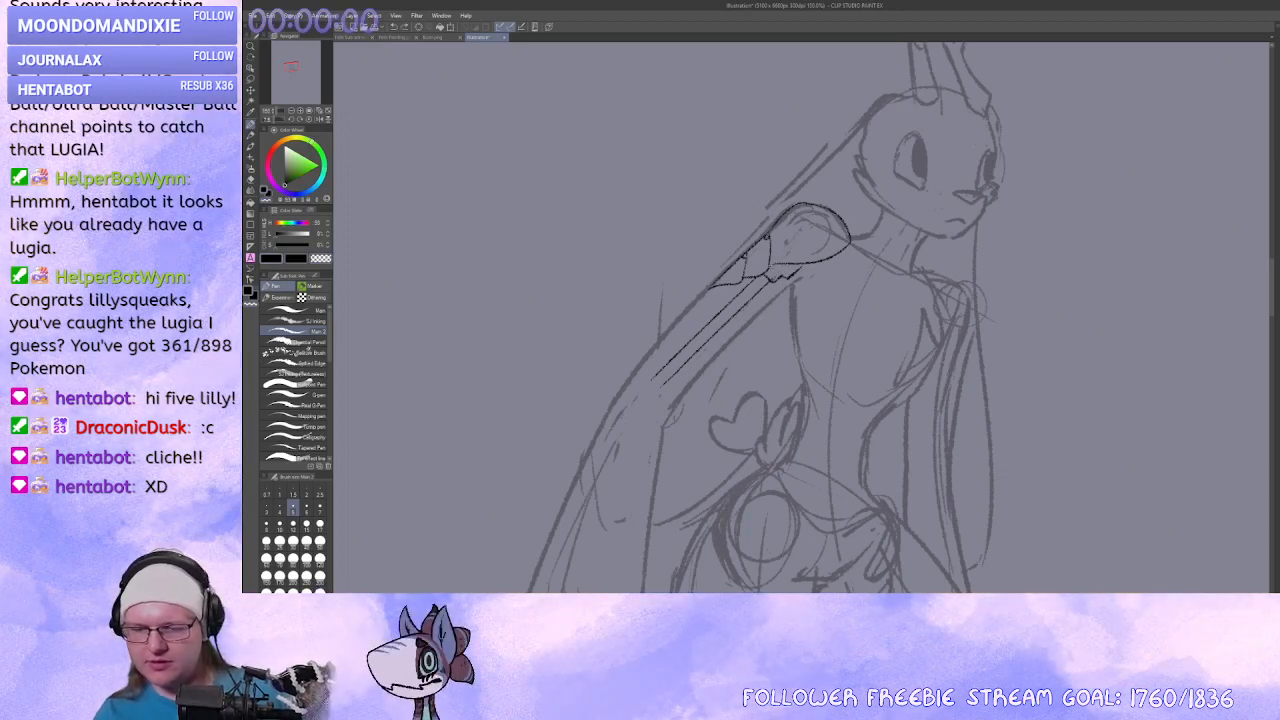
{"action": "left_click_drag", "start_coordinate": [797, 272], "coordinate": [801, 248]}
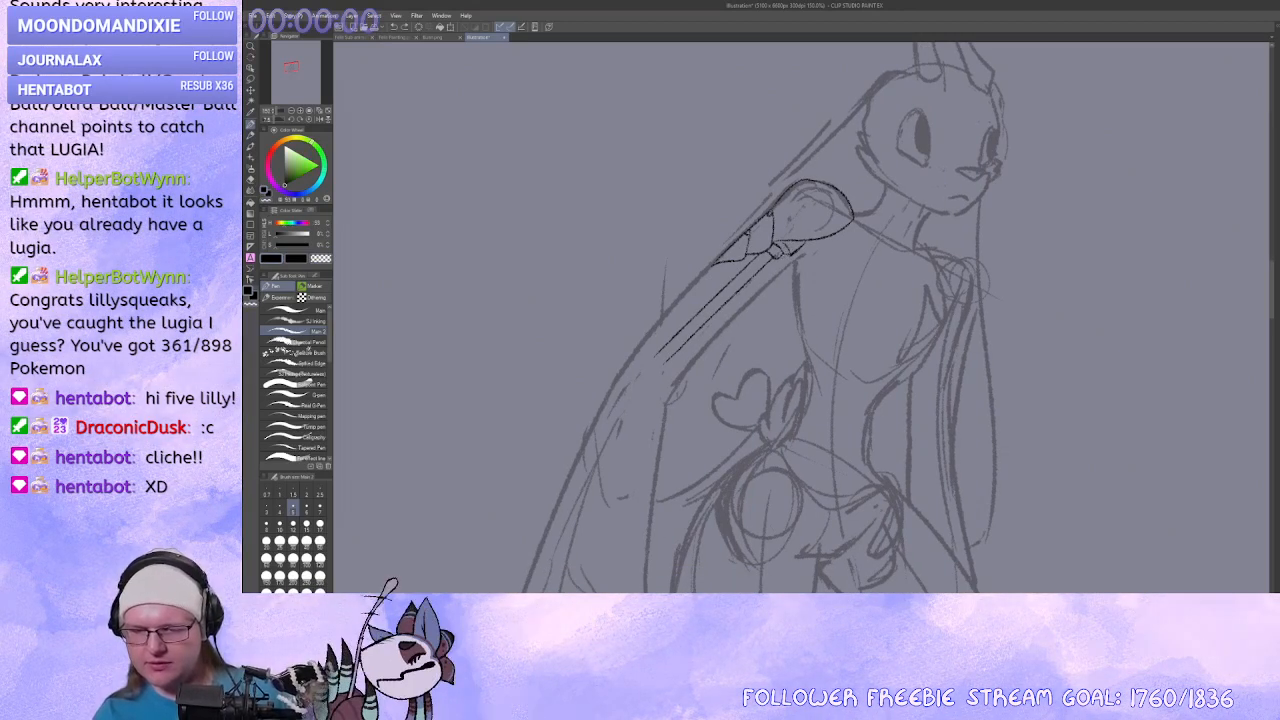
{"action": "key", "text": "c"}
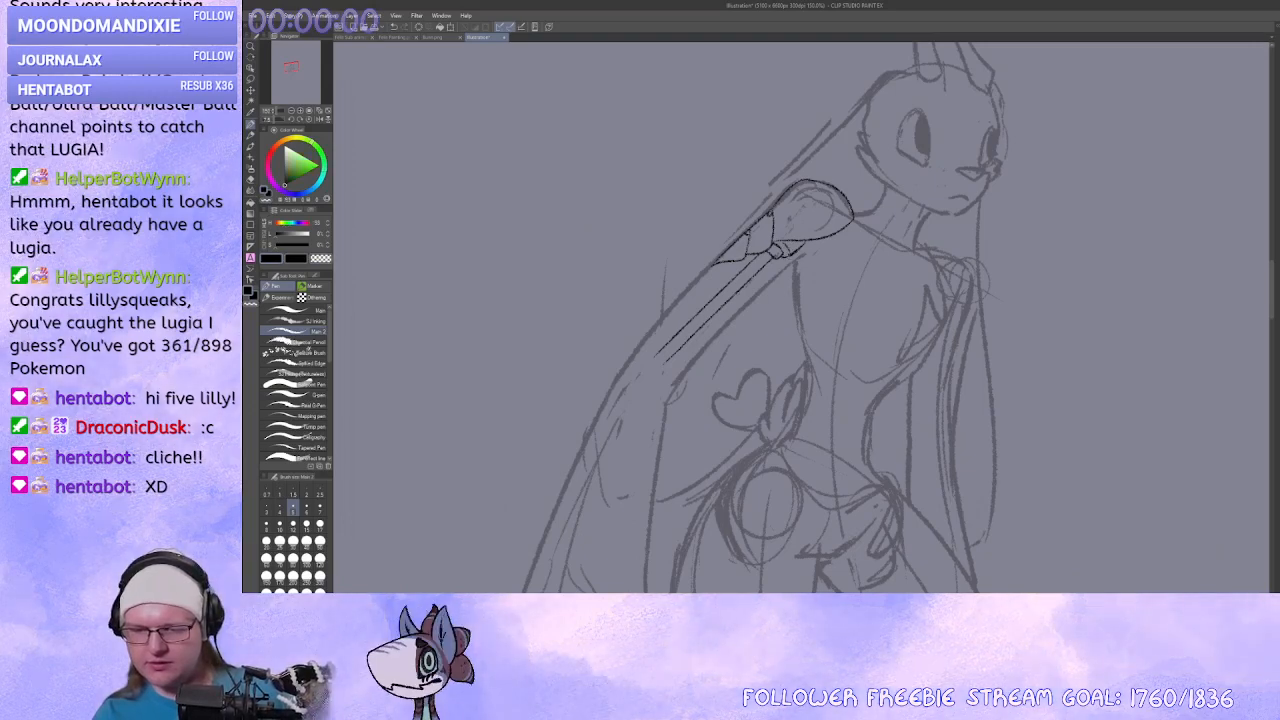
{"action": "left_click_drag", "start_coordinate": [784, 272], "coordinate": [814, 188]}
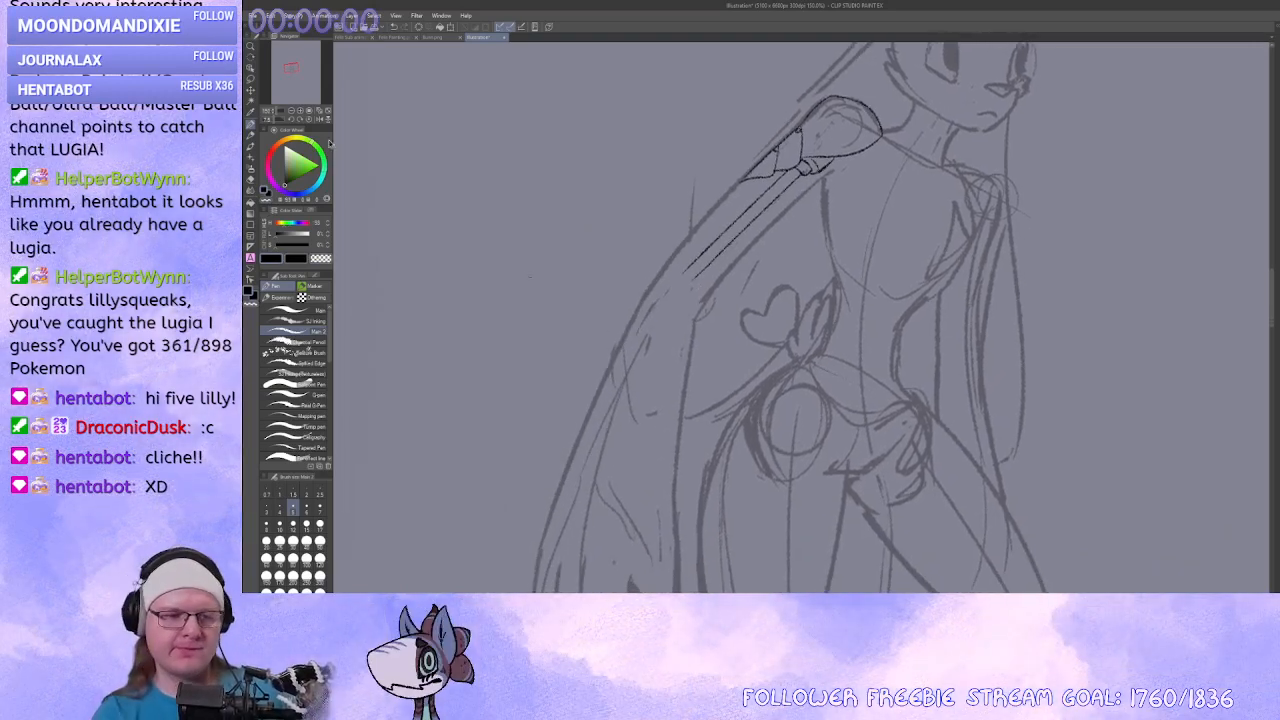
Taper the lower end of the upper-arm rod into a narrow pointed tip.
{"action": "left_click", "coordinate": [300, 111]}
{"action": "left_click_drag", "start_coordinate": [580, 318], "coordinate": [641, 418]}
{"action": "left_click_drag", "start_coordinate": [641, 418], "coordinate": [632, 400]}
{"action": "left_click_drag", "start_coordinate": [576, 370], "coordinate": [586, 403]}
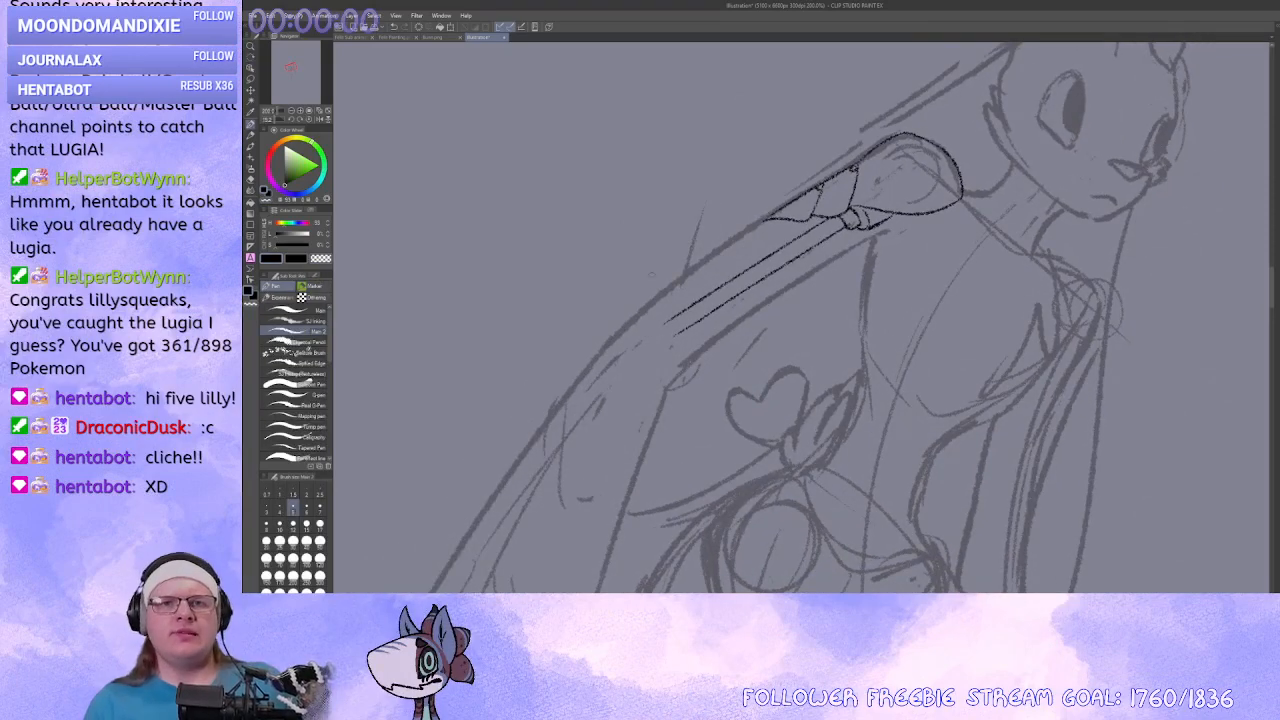
{"action": "left_click", "coordinate": [300, 111]}
{"action": "left_click_drag", "start_coordinate": [619, 270], "coordinate": [611, 350]}
{"action": "key", "text": "ctrl+z"}
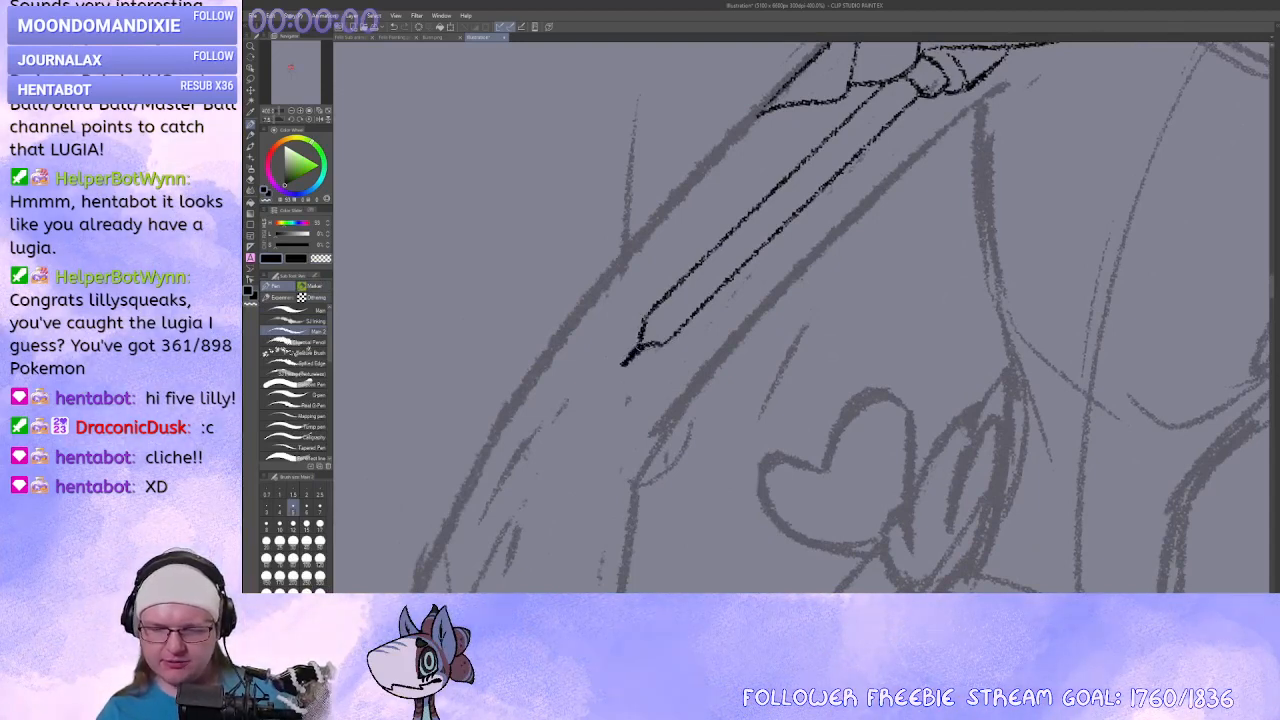
{"action": "mouse_move", "coordinate": [642, 345]}
{"action": "left_mouse_down"}
{"action": "mouse_move", "coordinate": [628, 362]}
{"action": "mouse_move", "coordinate": [670, 301]}
{"action": "left_mouse_up"}
{"action": "key", "text": "x"}
{"action": "key", "text": "c"}
{"action": "key", "text": "x"}
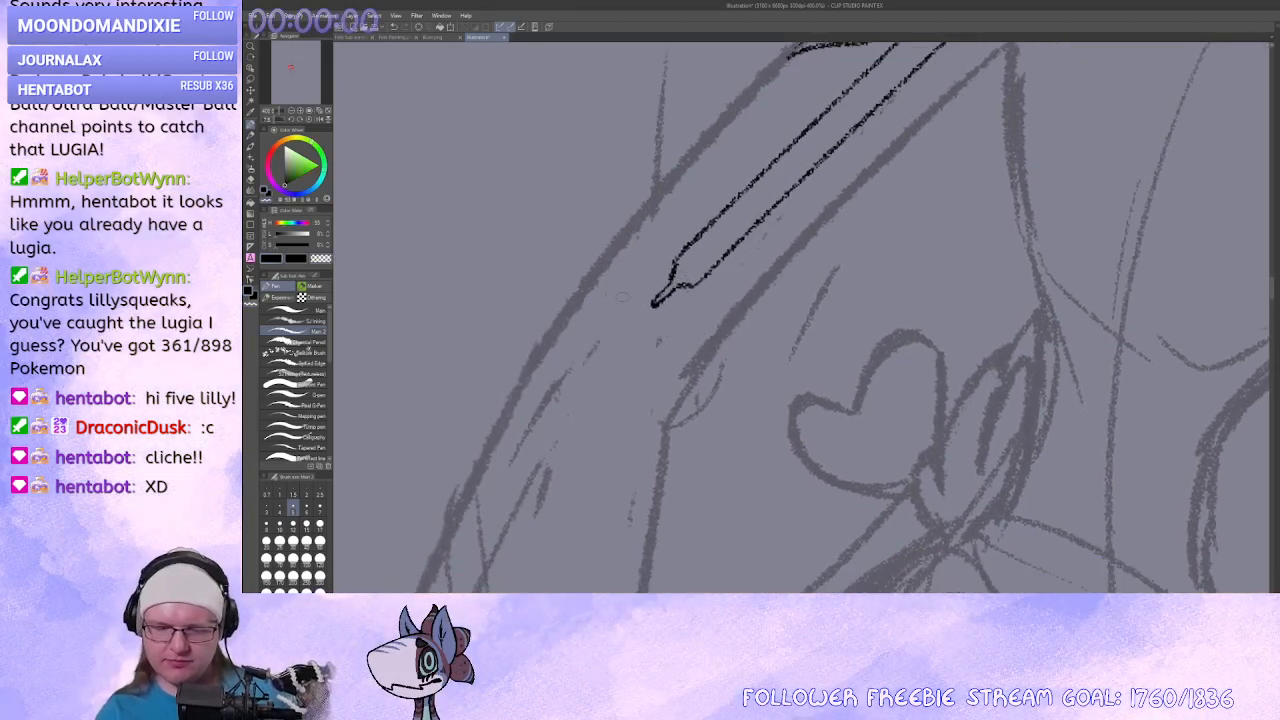
Draw two scalloped curves meeting below the rod's tip as the upper edge of the elbow piece, and tidy their junction.
{"action": "key", "text": "ctrl+z"}
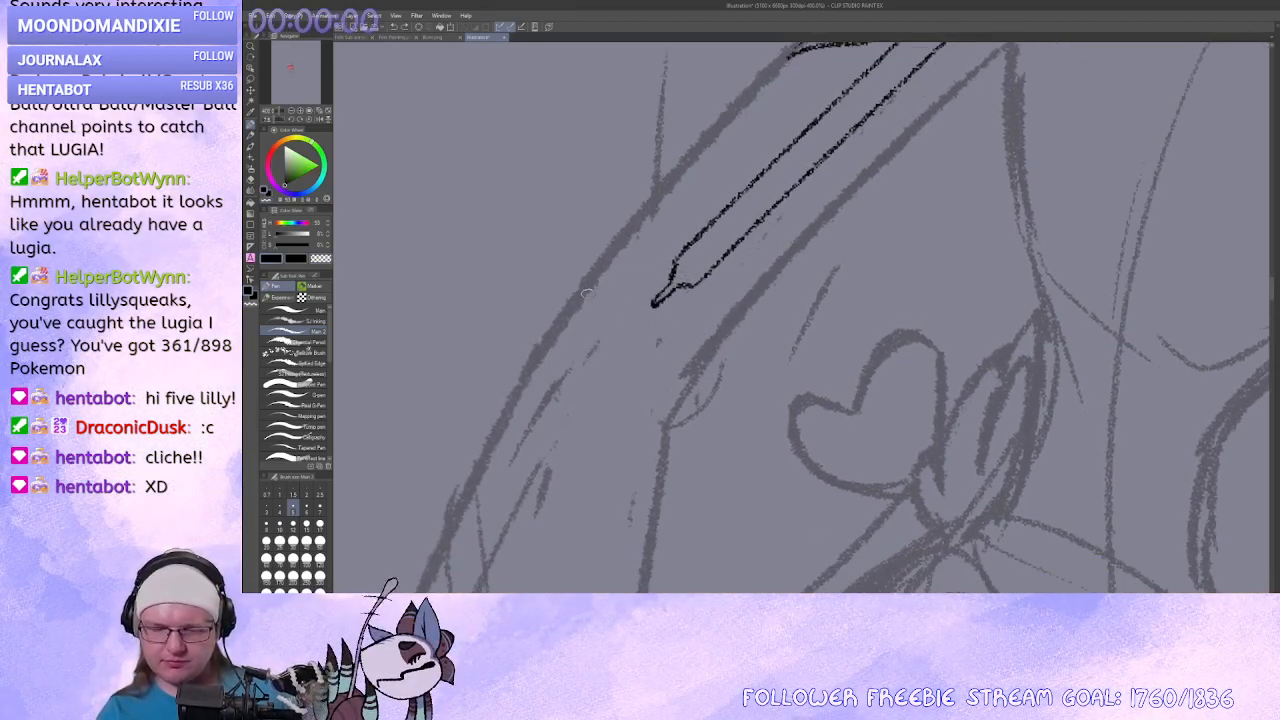
{"action": "left_click_drag", "start_coordinate": [588, 300], "coordinate": [699, 374]}
{"action": "key", "text": "ctrl+z"}
{"action": "mouse_move", "coordinate": [628, 333]}
{"action": "left_mouse_down"}
{"action": "mouse_move", "coordinate": [645, 317]}
{"action": "mouse_move", "coordinate": [616, 320]}
{"action": "left_mouse_up"}
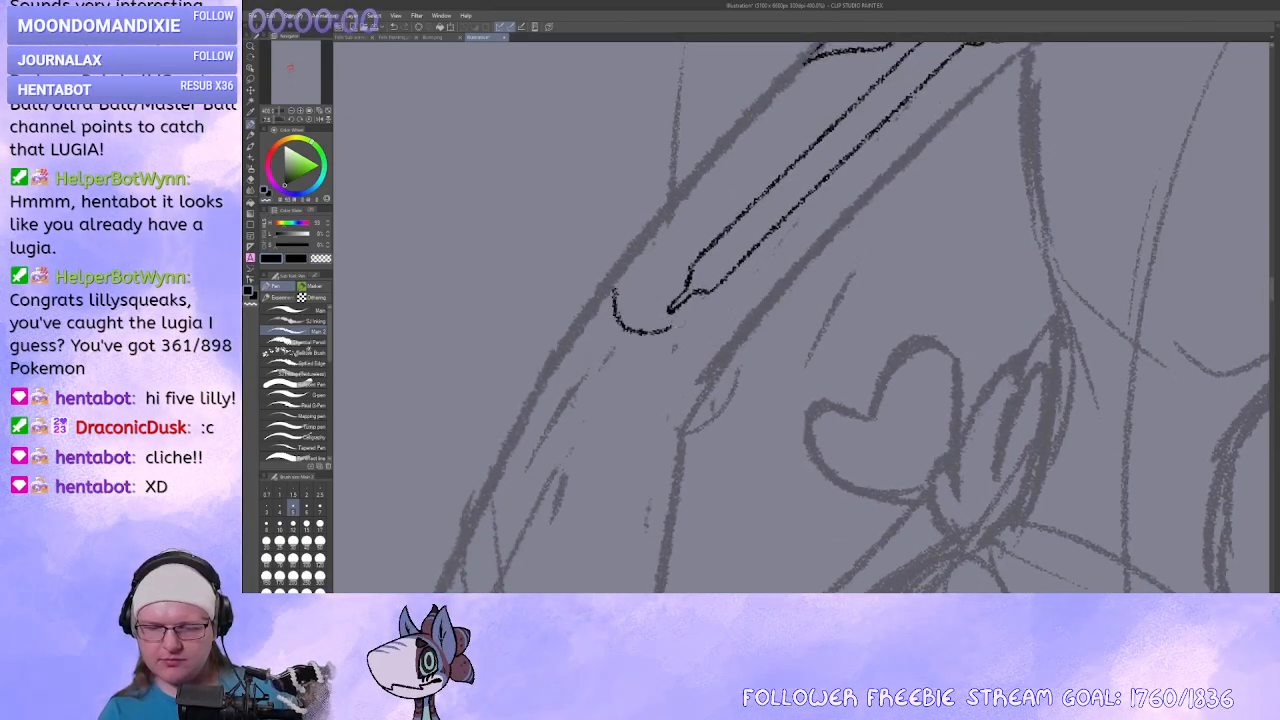
{"action": "mouse_move", "coordinate": [663, 340]}
{"action": "left_mouse_down"}
{"action": "mouse_move", "coordinate": [704, 362]}
{"action": "mouse_move", "coordinate": [718, 313]}
{"action": "left_mouse_up"}
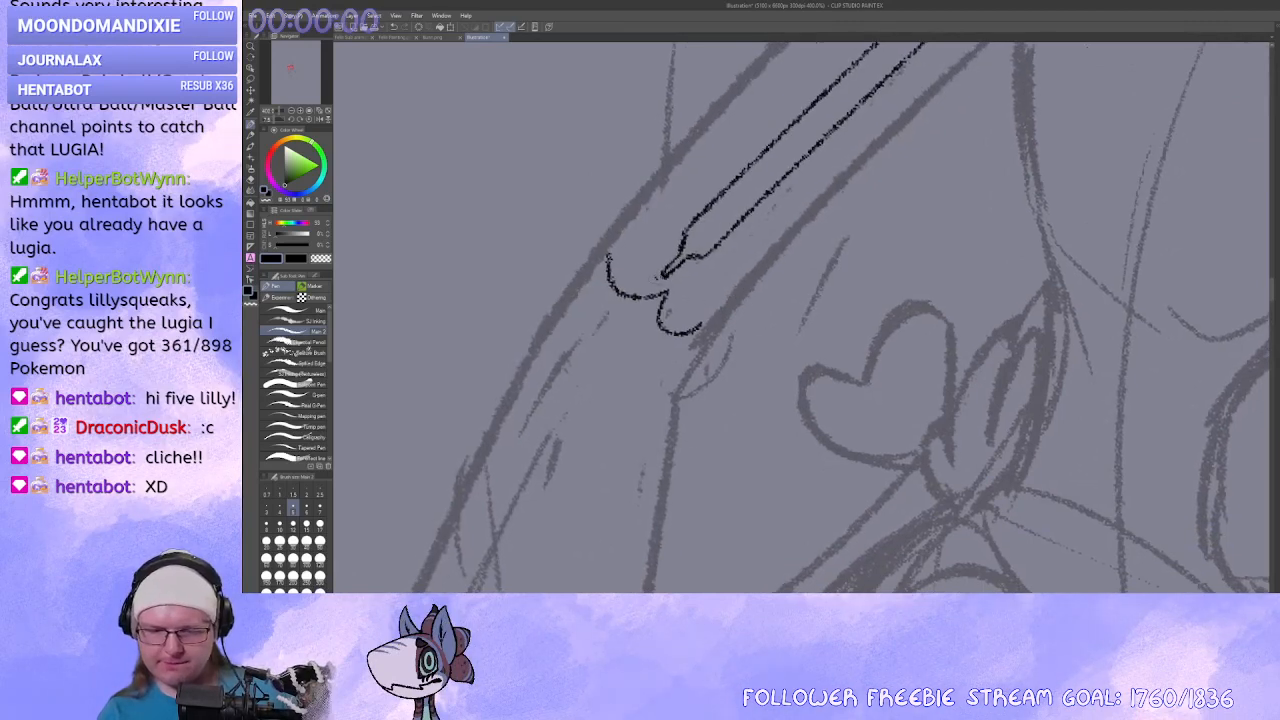
{"action": "mouse_move", "coordinate": [663, 276]}
{"action": "left_mouse_down"}
{"action": "mouse_move", "coordinate": [651, 295]}
{"action": "mouse_move", "coordinate": [667, 281]}
{"action": "left_mouse_up"}
{"action": "key", "text": "c"}
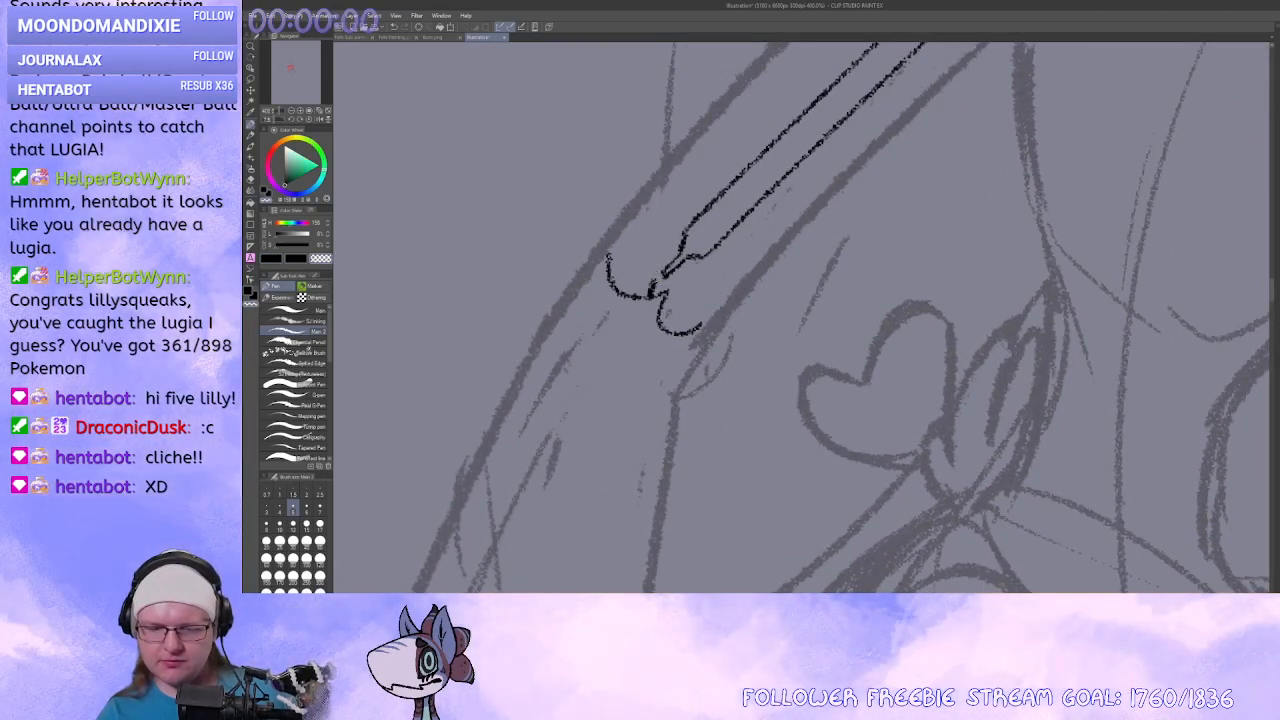
{"action": "key", "text": "c"}
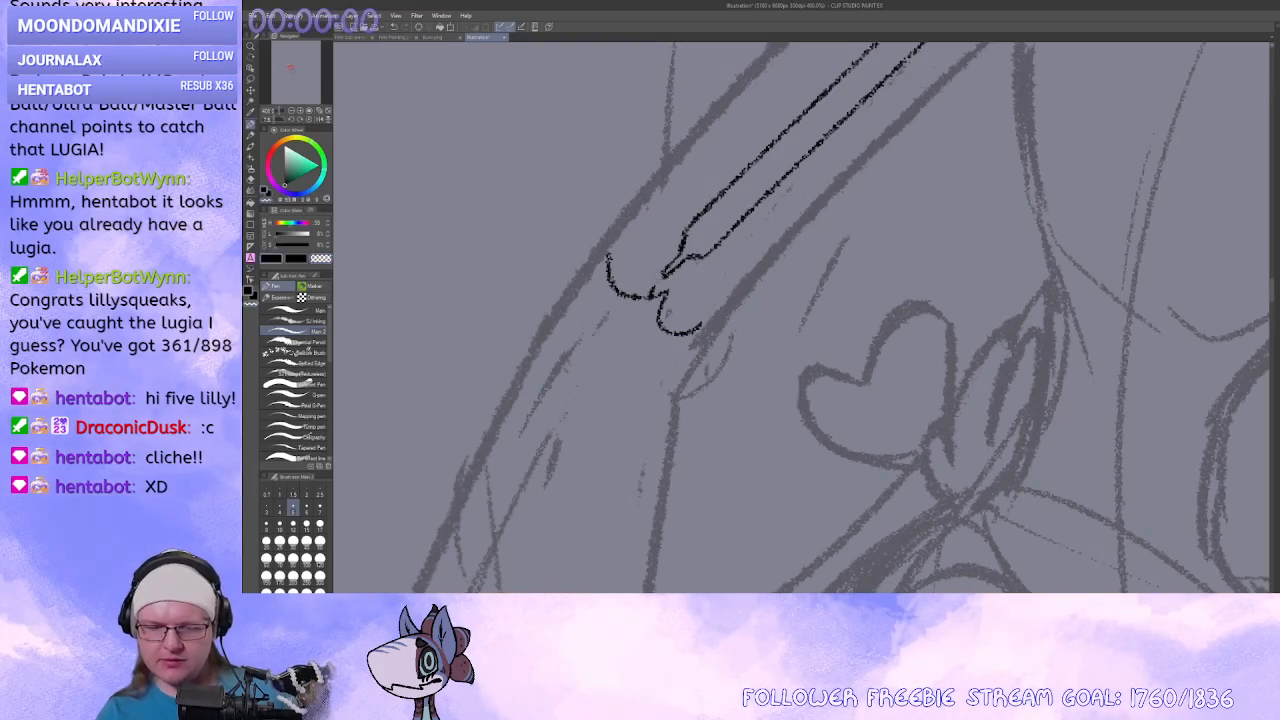
Add a small curved line across the rod's lower end to separate the pointed tip from the shaft.
{"action": "mouse_move", "coordinate": [654, 277]}
{"action": "left_mouse_down"}
{"action": "mouse_move", "coordinate": [743, 331]}
{"action": "mouse_move", "coordinate": [686, 427]}
{"action": "mouse_move", "coordinate": [671, 410]}
{"action": "left_mouse_up"}
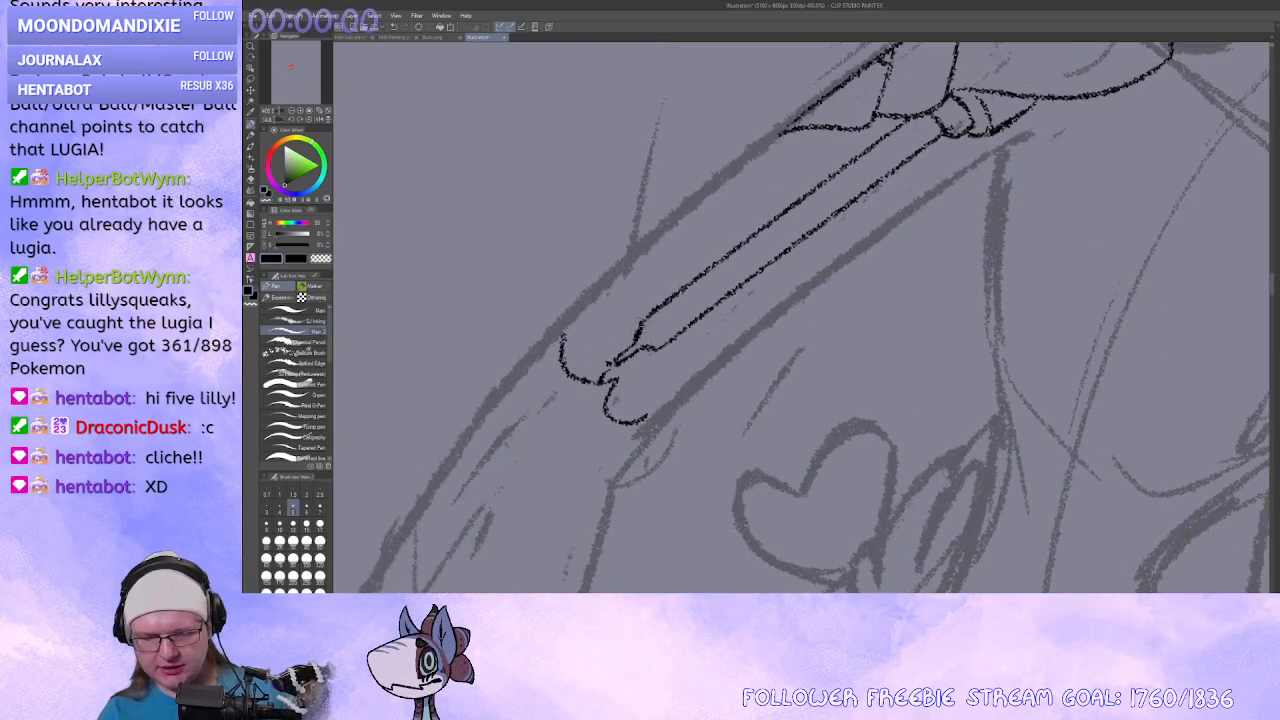
{"action": "key", "text": "ctrl+z"}
{"action": "mouse_move", "coordinate": [658, 348]}
{"action": "left_mouse_down"}
{"action": "mouse_move", "coordinate": [640, 386]}
{"action": "mouse_move", "coordinate": [672, 325]}
{"action": "mouse_move", "coordinate": [636, 323]}
{"action": "mouse_move", "coordinate": [668, 315]}
{"action": "mouse_move", "coordinate": [640, 328]}
{"action": "mouse_move", "coordinate": [677, 381]}
{"action": "mouse_move", "coordinate": [746, 386]}
{"action": "mouse_move", "coordinate": [686, 375]}
{"action": "mouse_move", "coordinate": [631, 448]}
{"action": "mouse_move", "coordinate": [686, 403]}
{"action": "mouse_move", "coordinate": [808, 371]}
{"action": "left_mouse_up"}
{"action": "key", "text": "x"}
{"action": "key", "text": "c"}
Close the elbow piece with short slanted sides and a scalloped, pointed lower edge.
{"action": "left_click_drag", "start_coordinate": [702, 220], "coordinate": [642, 258]}
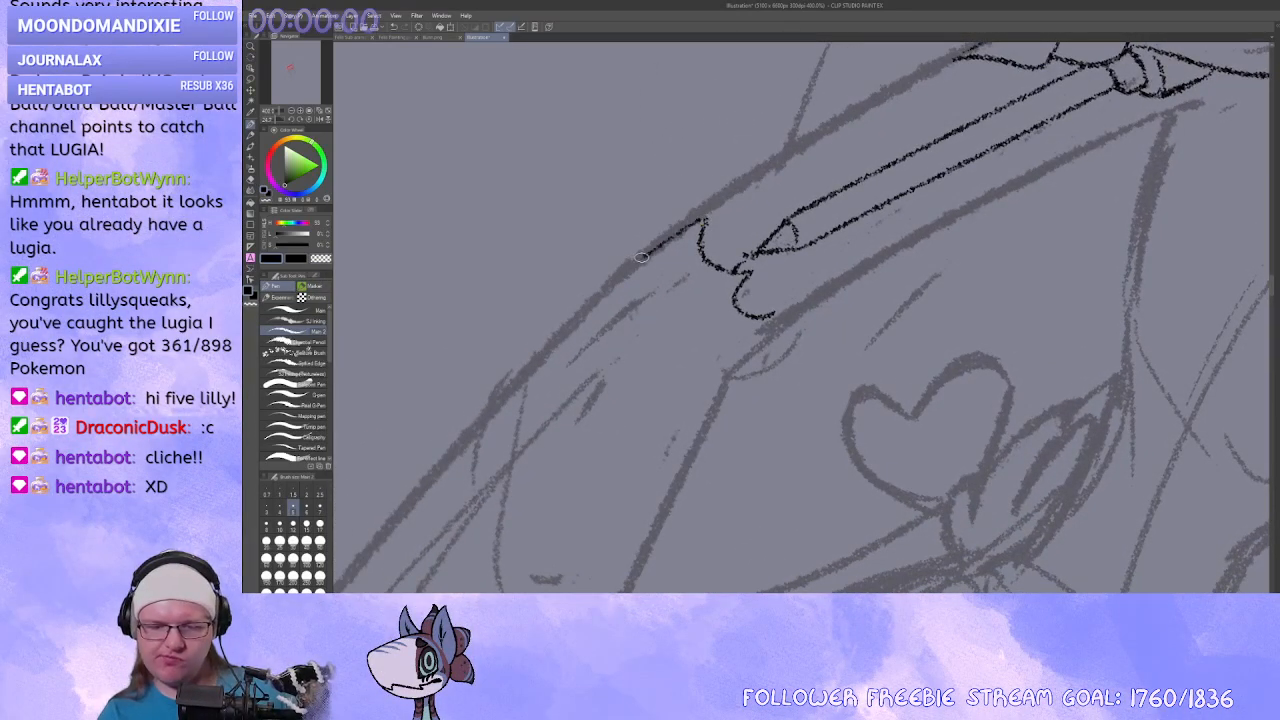
{"action": "key", "text": "ctrl+z"}
{"action": "mouse_move", "coordinate": [703, 218]}
{"action": "left_mouse_down"}
{"action": "mouse_move", "coordinate": [640, 264]}
{"action": "mouse_move", "coordinate": [661, 270]}
{"action": "mouse_move", "coordinate": [661, 300]}
{"action": "mouse_move", "coordinate": [682, 297]}
{"action": "mouse_move", "coordinate": [712, 337]}
{"action": "mouse_move", "coordinate": [705, 349]}
{"action": "mouse_move", "coordinate": [731, 346]}
{"action": "mouse_move", "coordinate": [737, 372]}
{"action": "mouse_move", "coordinate": [781, 321]}
{"action": "left_mouse_up"}
{"action": "key", "text": "ctrl+z"}
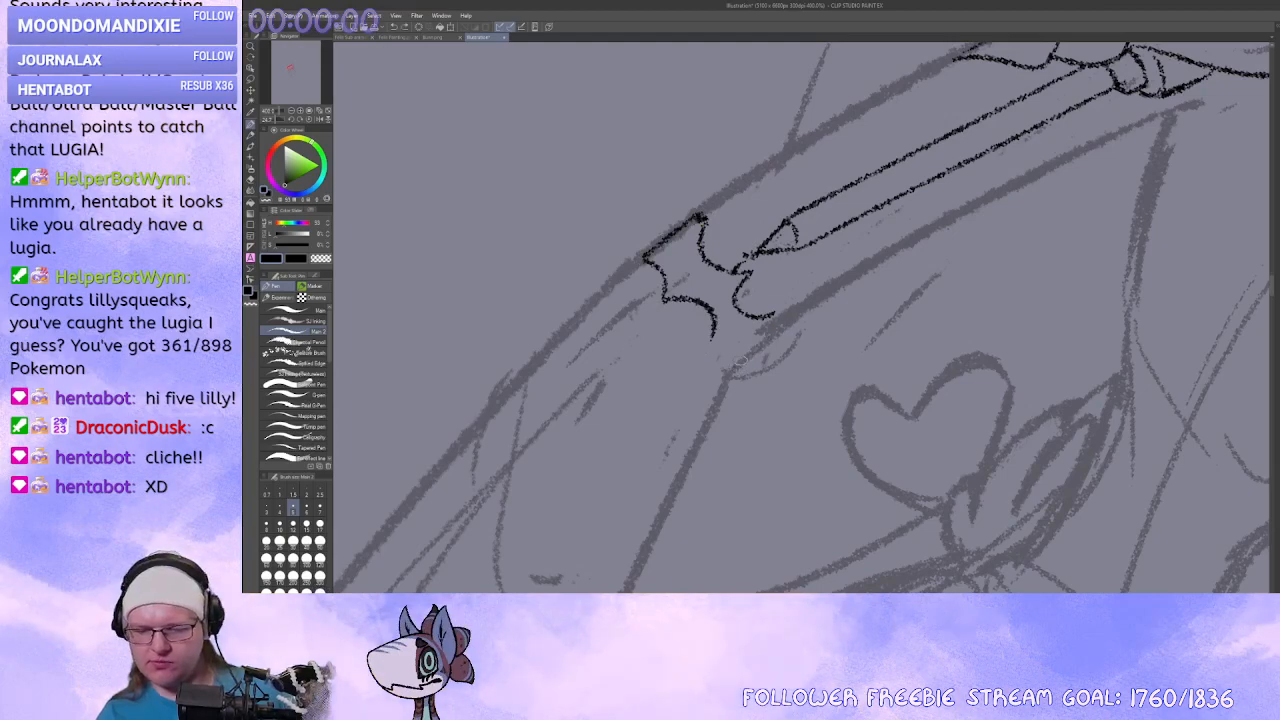
{"action": "left_click_drag", "start_coordinate": [736, 367], "coordinate": [773, 316]}
{"action": "mouse_move", "coordinate": [706, 340]}
{"action": "left_mouse_down"}
{"action": "mouse_move", "coordinate": [738, 364]}
{"action": "mouse_move", "coordinate": [741, 308]}
{"action": "left_mouse_up"}
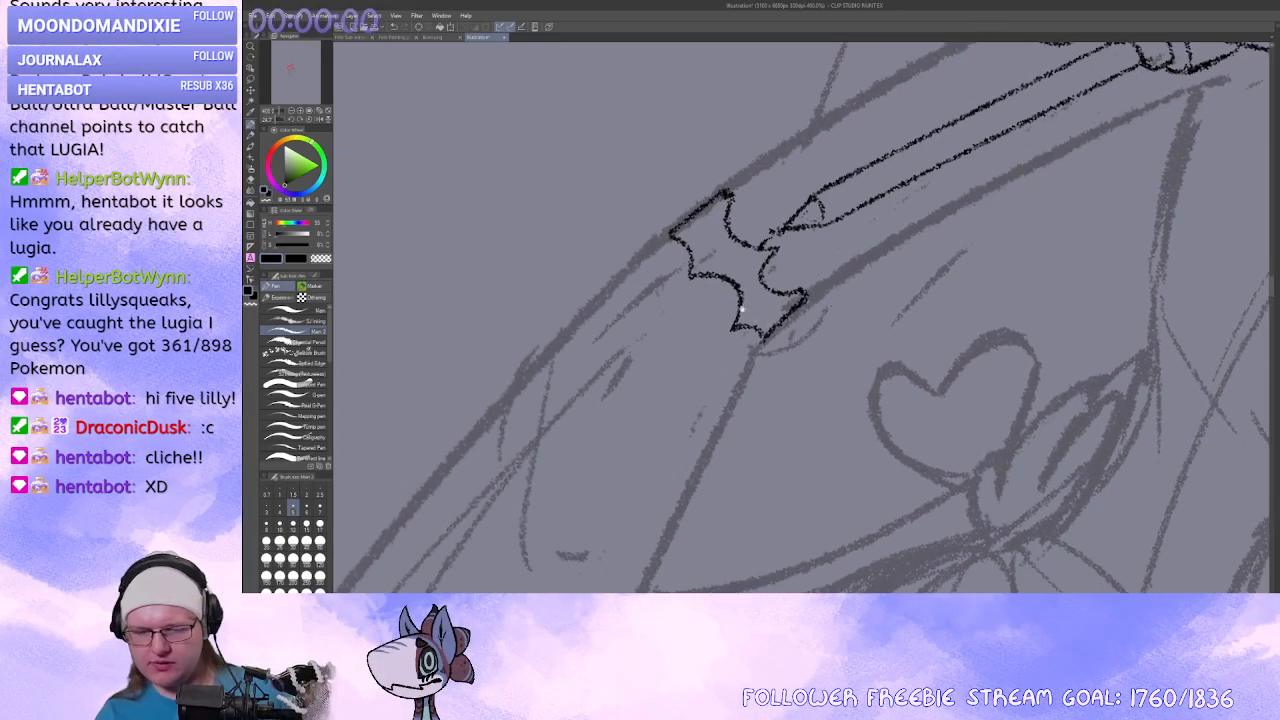
Add a short detail stroke just beneath the elbow piece's scalloped lower edge.
{"action": "mouse_move", "coordinate": [670, 351]}
{"action": "left_mouse_down"}
{"action": "mouse_move", "coordinate": [694, 323]}
{"action": "mouse_move", "coordinate": [574, 386]}
{"action": "left_mouse_up"}
{"action": "mouse_move", "coordinate": [726, 330]}
{"action": "left_mouse_down"}
{"action": "mouse_move", "coordinate": [785, 318]}
{"action": "mouse_move", "coordinate": [572, 395]}
{"action": "mouse_move", "coordinate": [992, 206]}
{"action": "mouse_move", "coordinate": [547, 400]}
{"action": "mouse_move", "coordinate": [605, 413]}
{"action": "left_mouse_up"}
{"action": "key", "text": "ctrl+z"}
{"action": "key", "text": "ctrl+z"}
{"action": "mouse_move", "coordinate": [605, 417]}
{"action": "left_mouse_down"}
{"action": "mouse_move", "coordinate": [623, 445]}
{"action": "mouse_move", "coordinate": [665, 462]}
{"action": "left_mouse_up"}
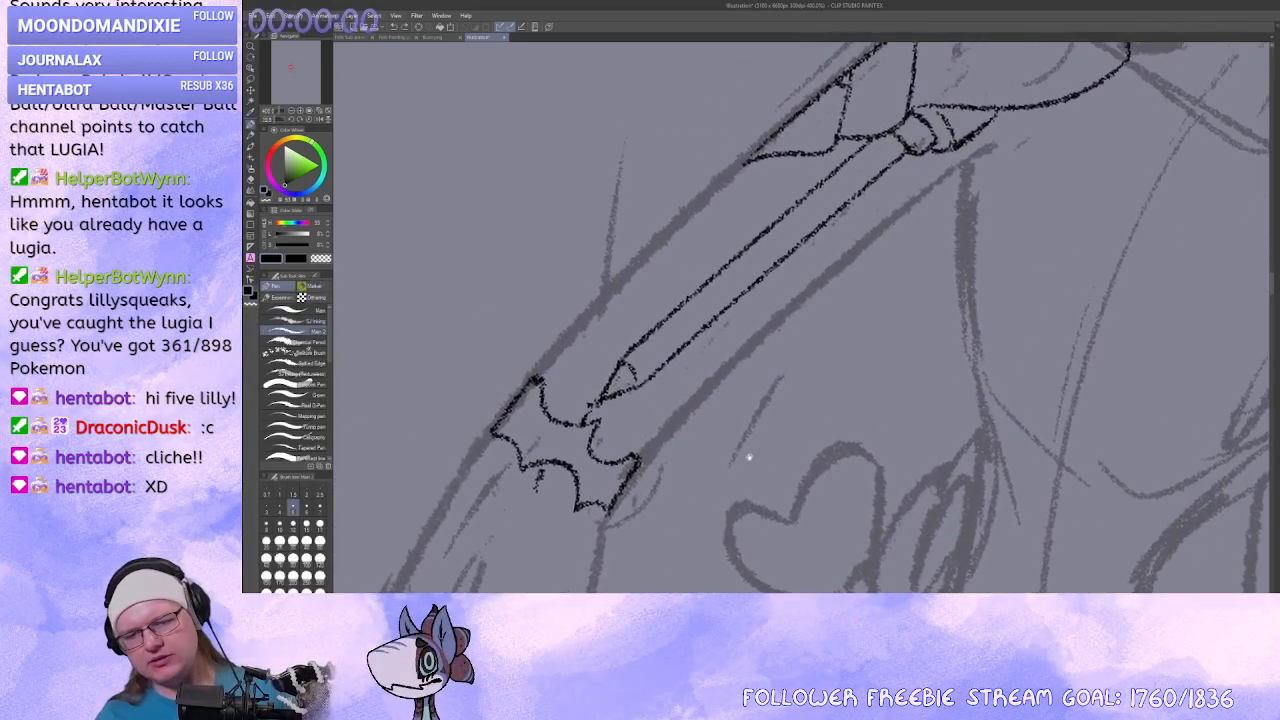
Line the outer and inner contours of the near upper arm between the elbow piece and the shoulder.
{"action": "left_click_drag", "start_coordinate": [749, 457], "coordinate": [730, 500]}
{"action": "key", "text": "ctrl+z"}
{"action": "mouse_move", "coordinate": [525, 411]}
{"action": "left_mouse_down"}
{"action": "mouse_move", "coordinate": [735, 199]}
{"action": "mouse_move", "coordinate": [526, 412]}
{"action": "left_mouse_up"}
{"action": "mouse_move", "coordinate": [532, 425]}
{"action": "left_mouse_down"}
{"action": "mouse_move", "coordinate": [526, 386]}
{"action": "mouse_move", "coordinate": [662, 262]}
{"action": "mouse_move", "coordinate": [936, 88]}
{"action": "left_mouse_up"}
{"action": "key", "text": "ctrl+z"}
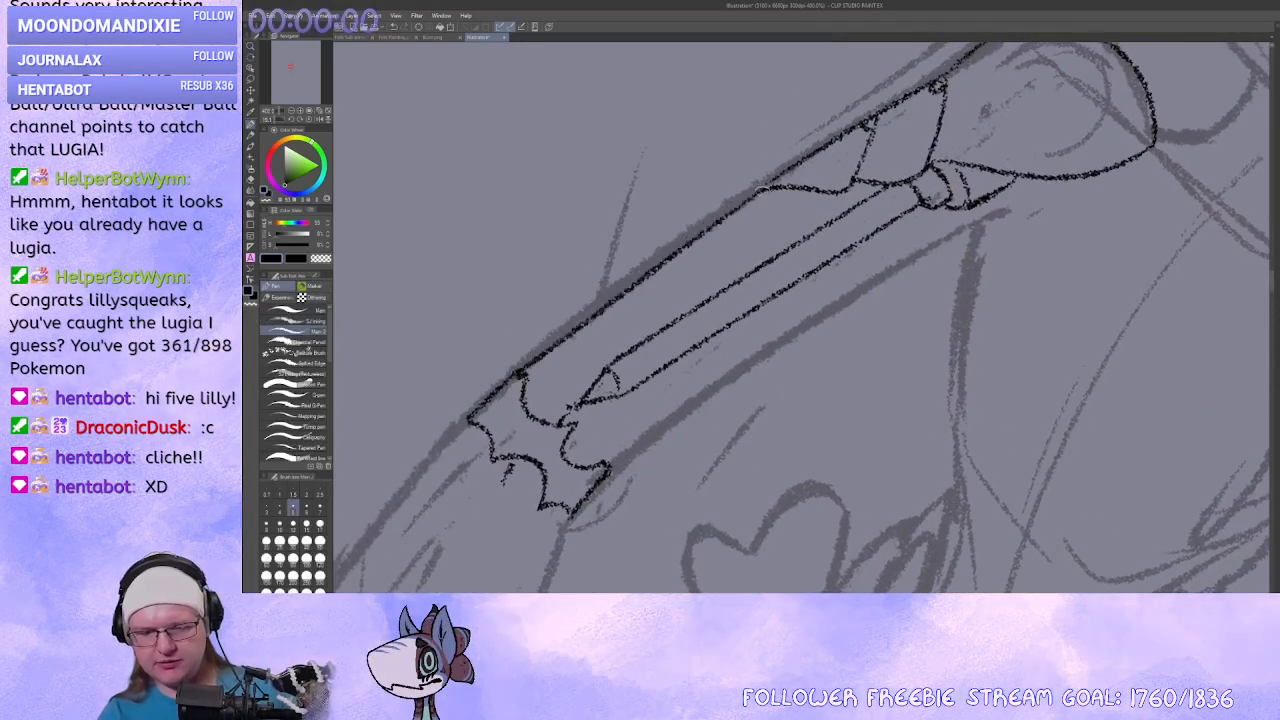
{"action": "mouse_move", "coordinate": [613, 449]}
{"action": "left_mouse_down"}
{"action": "mouse_move", "coordinate": [1000, 195]}
{"action": "mouse_move", "coordinate": [924, 235]}
{"action": "left_mouse_up"}
{"action": "key", "text": "ctrl+z"}
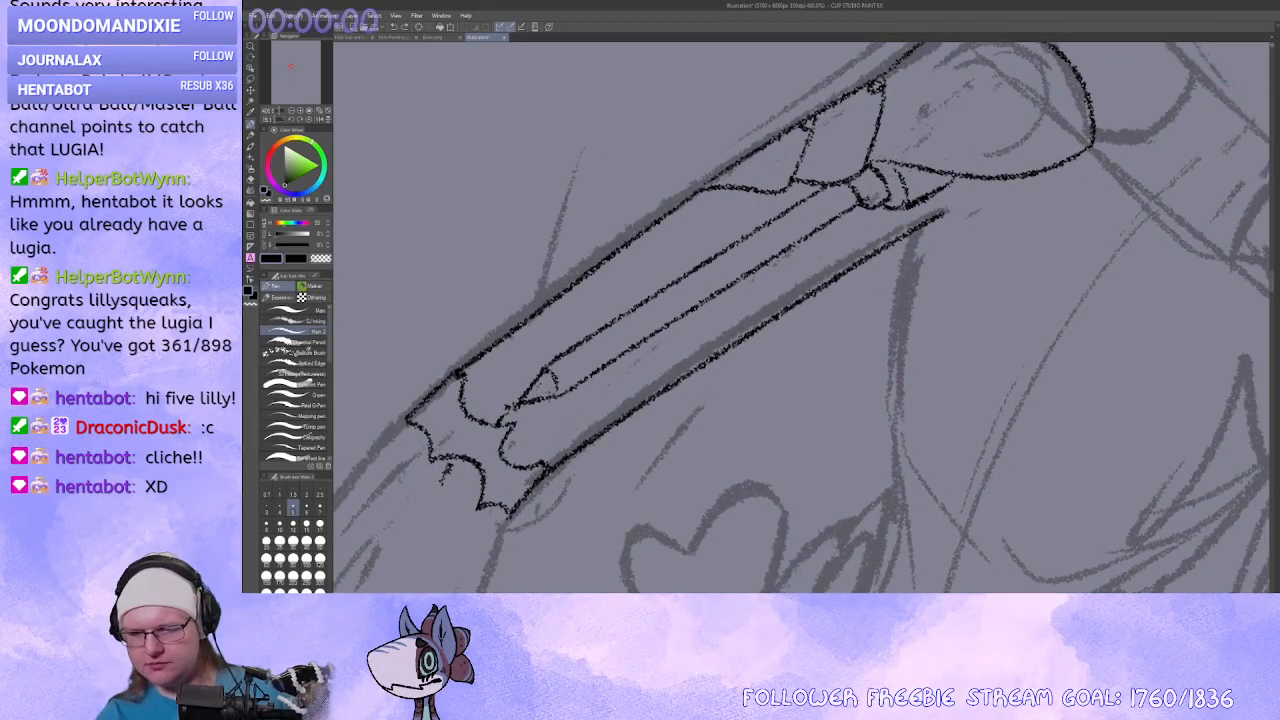
Join the inner arm contour to the shoulder joint with a short curve and erase the overshooting line ends.
{"action": "left_click_drag", "start_coordinate": [899, 167], "coordinate": [916, 236]}
{"action": "key", "text": "c"}
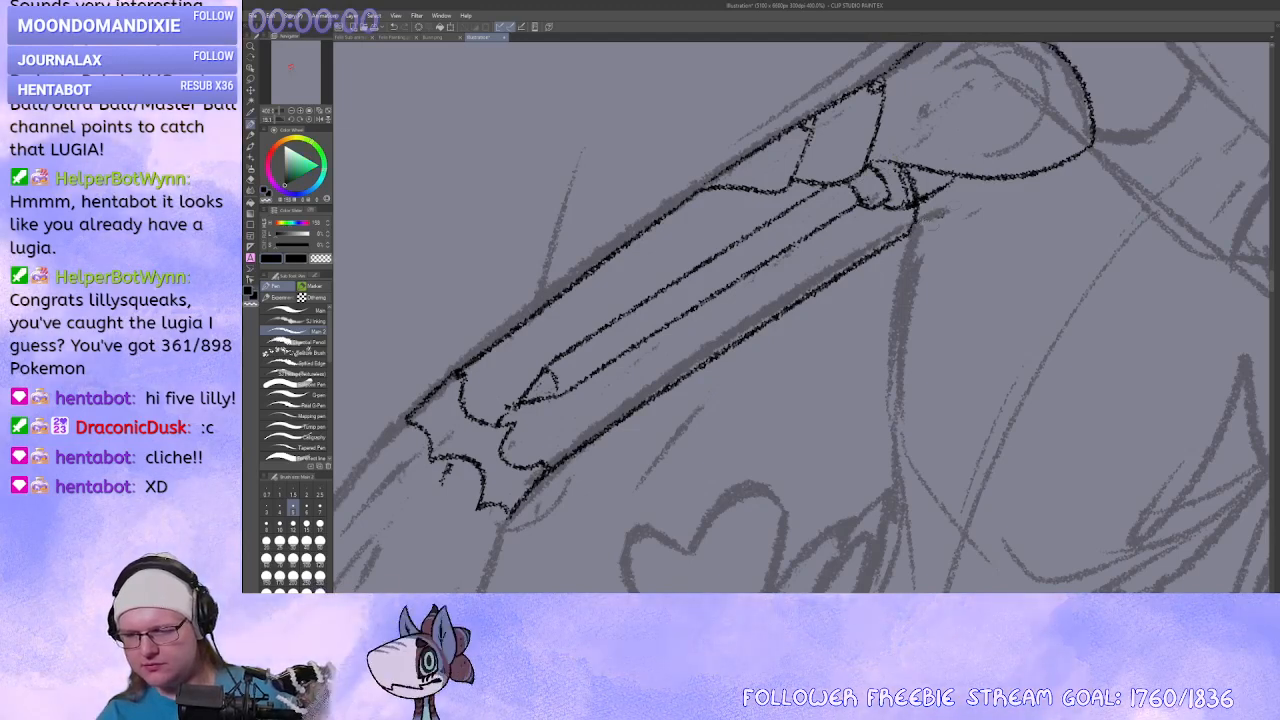
{"action": "key", "text": "c"}
{"action": "key", "text": "x"}
{"action": "key", "text": "c"}
{"action": "left_click_drag", "start_coordinate": [951, 181], "coordinate": [925, 200]}
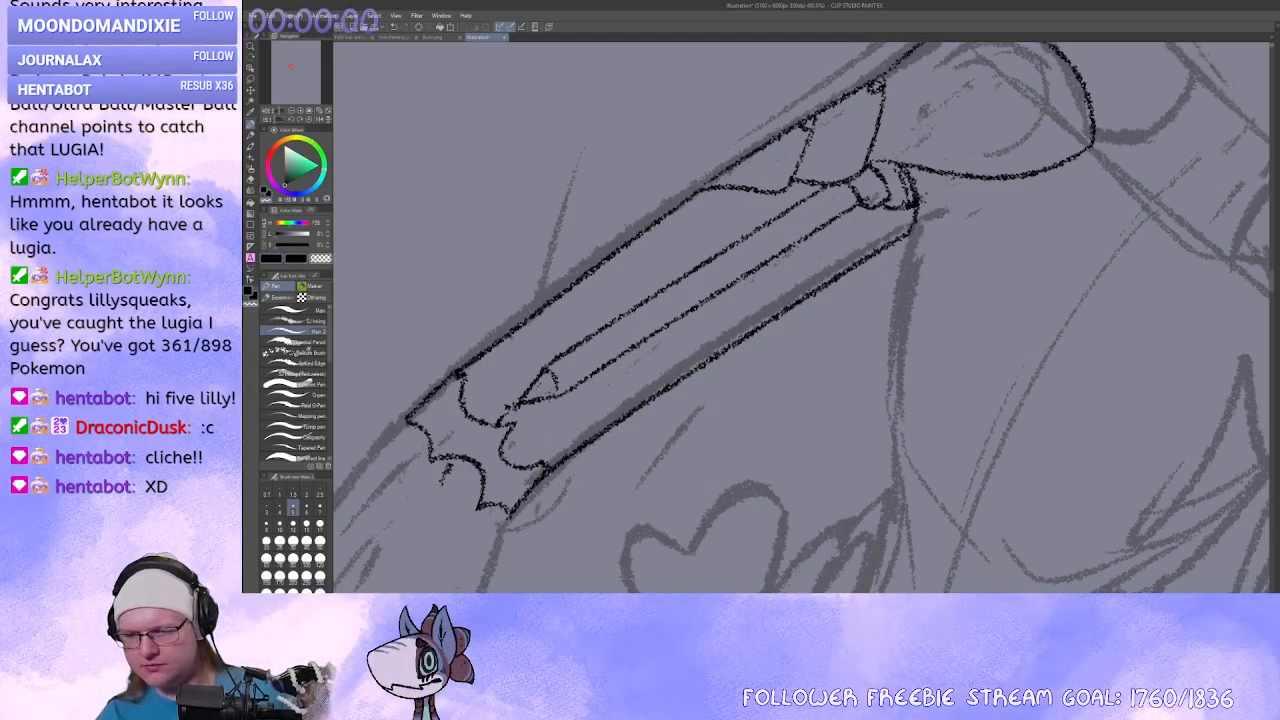
{"action": "key", "text": "c"}
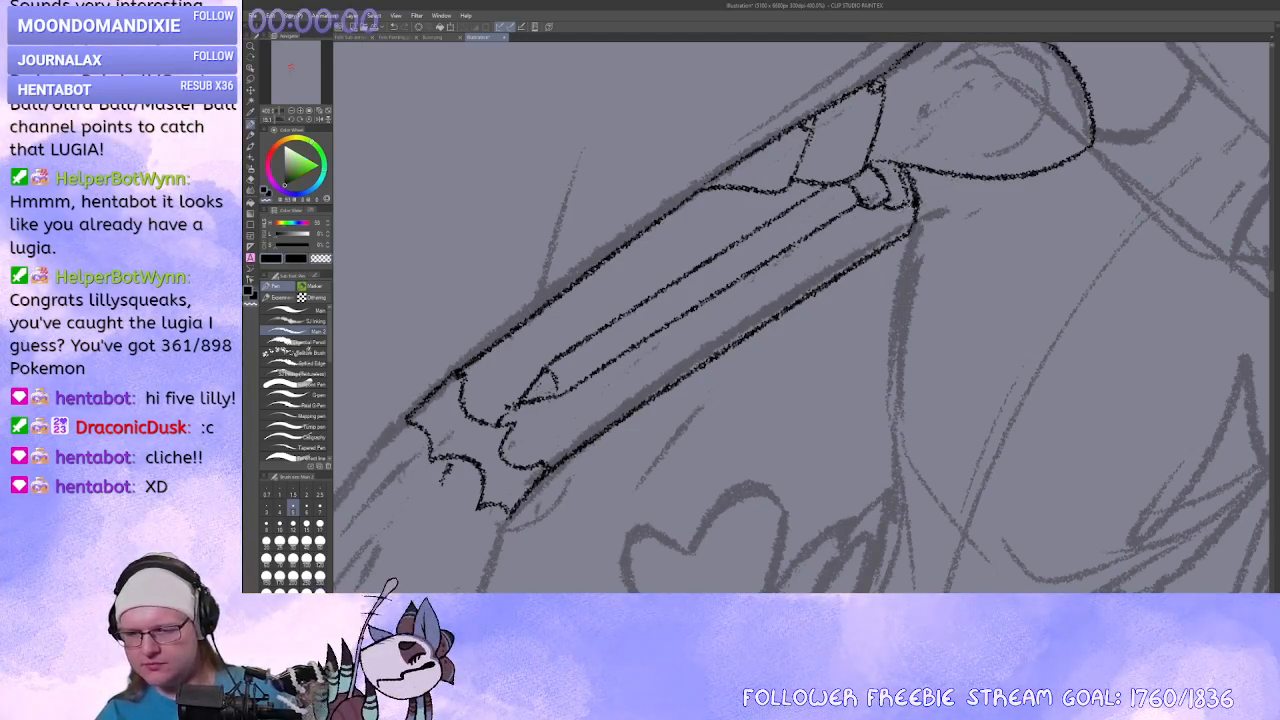
Ink the small pointed piece beneath the round joint at the shoulder end of the arm segment.
{"action": "left_click_drag", "start_coordinate": [904, 203], "coordinate": [917, 206]}
{"action": "left_click_drag", "start_coordinate": [871, 215], "coordinate": [892, 196]}
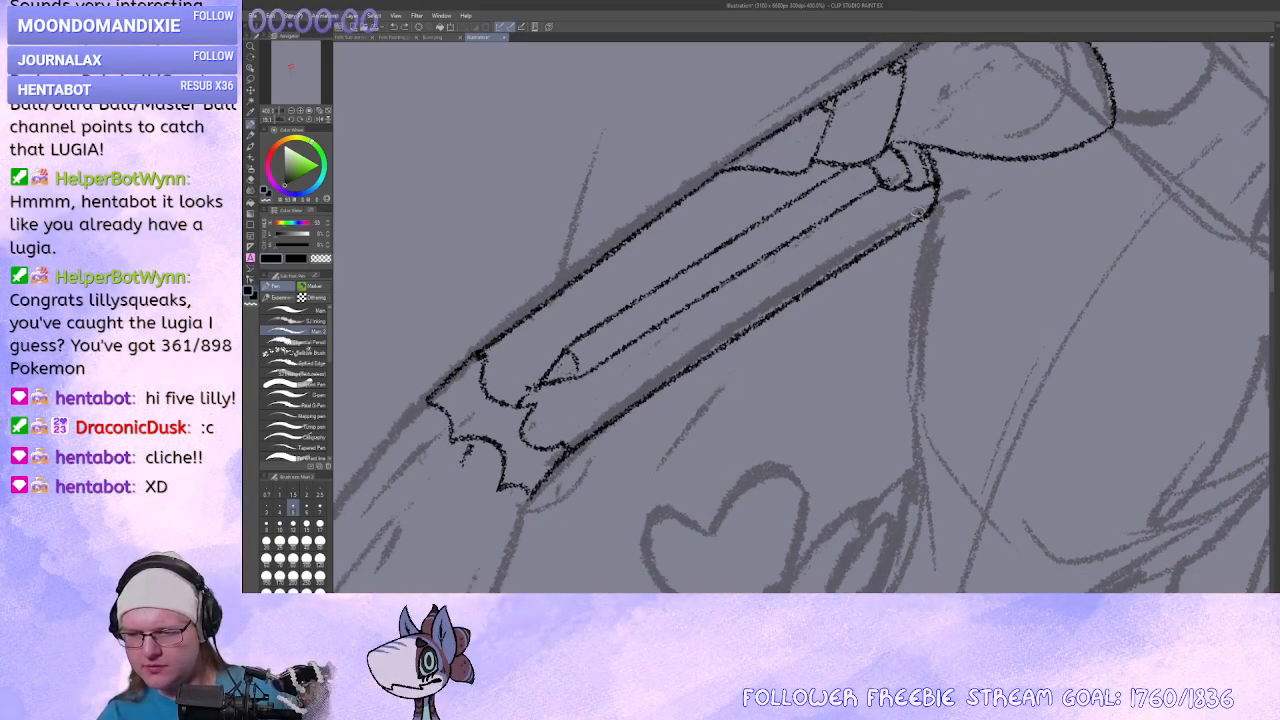
{"action": "mouse_move", "coordinate": [918, 213]}
{"action": "left_mouse_down"}
{"action": "mouse_move", "coordinate": [899, 194]}
{"action": "mouse_move", "coordinate": [741, 456]}
{"action": "mouse_move", "coordinate": [706, 430]}
{"action": "mouse_move", "coordinate": [860, 468]}
{"action": "mouse_move", "coordinate": [936, 341]}
{"action": "left_mouse_up"}
{"action": "left_click_drag", "start_coordinate": [809, 386], "coordinate": [827, 343]}
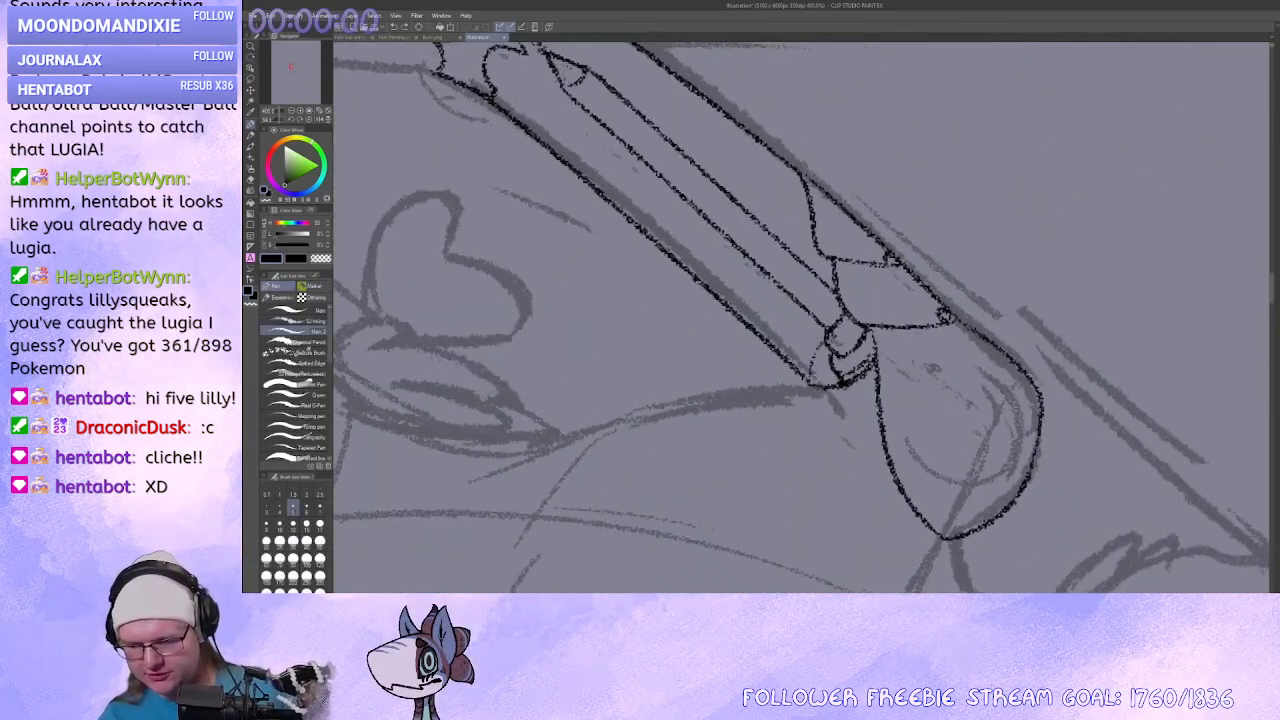
Ink small jagged teeth inside the lower scallop of the torn cuff at the arm segment's far end, erasing stray marks.
{"action": "left_click_drag", "start_coordinate": [727, 461], "coordinate": [1030, 390]}
{"action": "left_click_drag", "start_coordinate": [812, 222], "coordinate": [763, 255]}
{"action": "mouse_move", "coordinate": [628, 517]}
{"action": "left_mouse_down"}
{"action": "mouse_move", "coordinate": [609, 498]}
{"action": "mouse_move", "coordinate": [781, 322]}
{"action": "left_mouse_up"}
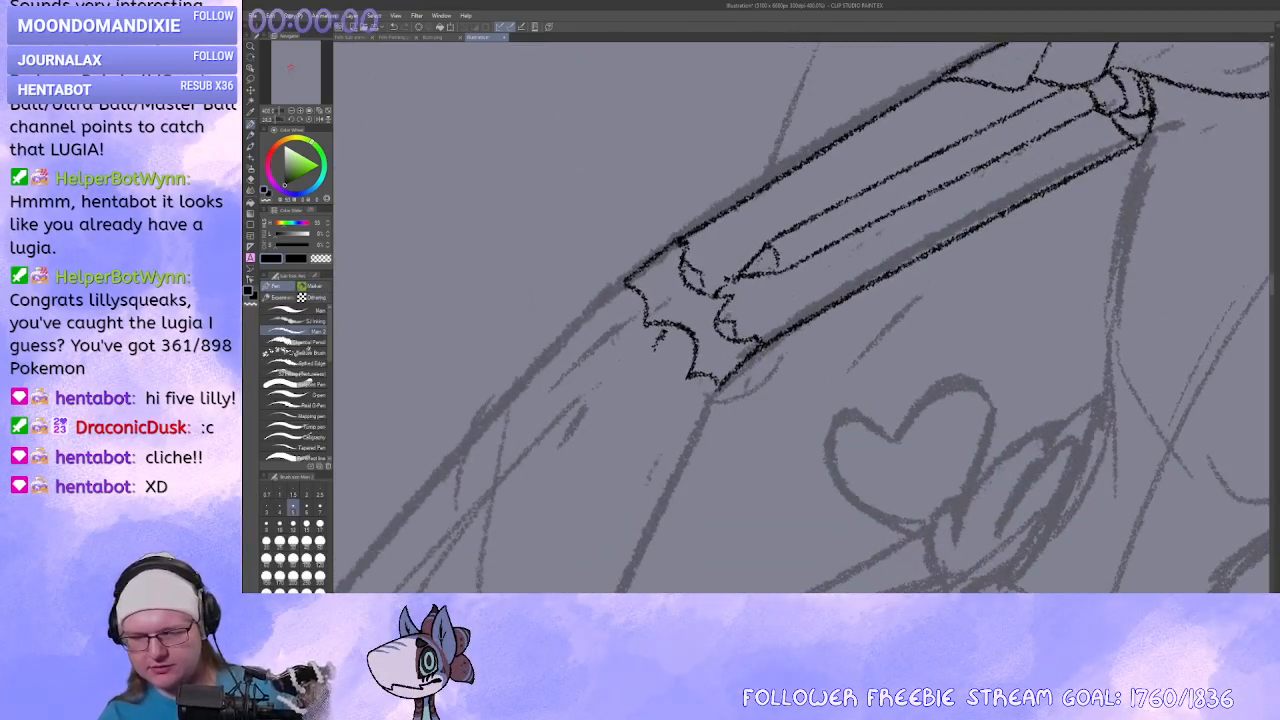
{"action": "left_click_drag", "start_coordinate": [711, 438], "coordinate": [729, 450]}
{"action": "left_click_drag", "start_coordinate": [680, 278], "coordinate": [692, 298]}
{"action": "key", "text": "x"}
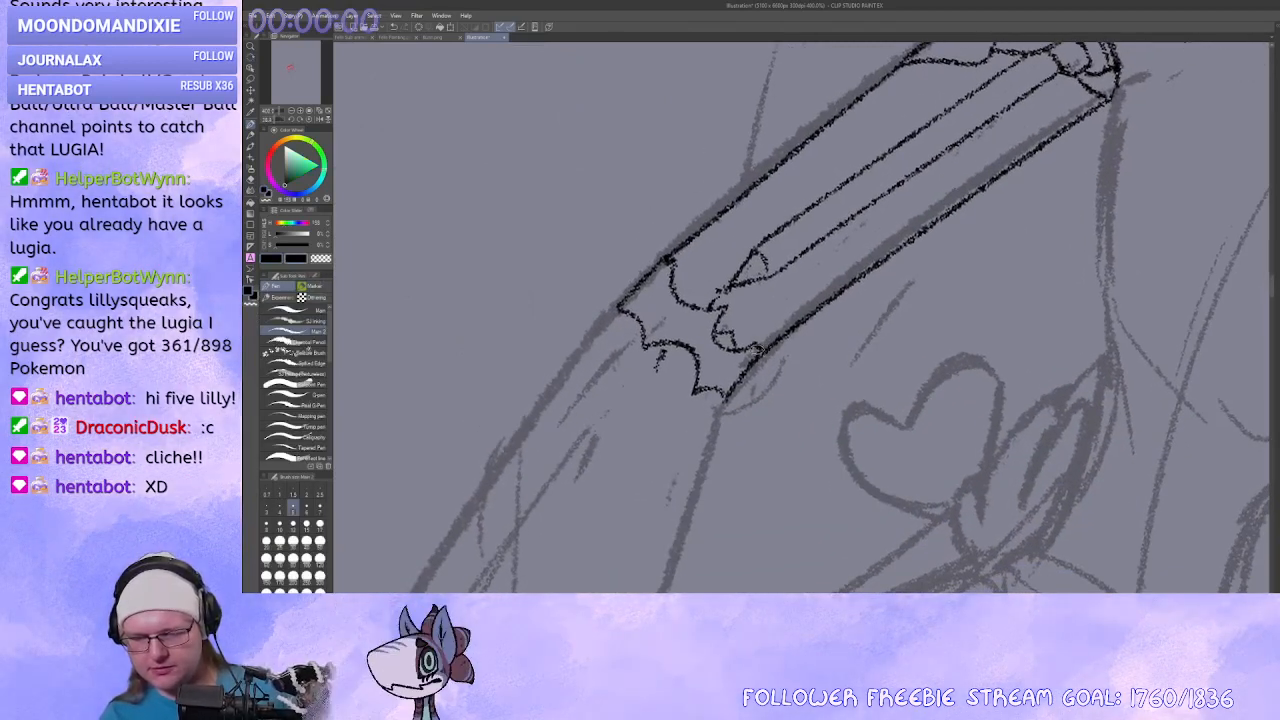
{"action": "key", "text": "c"}
{"action": "mouse_move", "coordinate": [757, 350]}
{"action": "left_mouse_down"}
{"action": "mouse_move", "coordinate": [766, 343]}
{"action": "mouse_move", "coordinate": [738, 346]}
{"action": "mouse_move", "coordinate": [741, 325]}
{"action": "mouse_move", "coordinate": [741, 346]}
{"action": "left_mouse_up"}
{"action": "key", "text": "x"}
{"action": "key", "text": "x"}
{"action": "key", "text": "c"}
{"action": "key", "text": "x"}
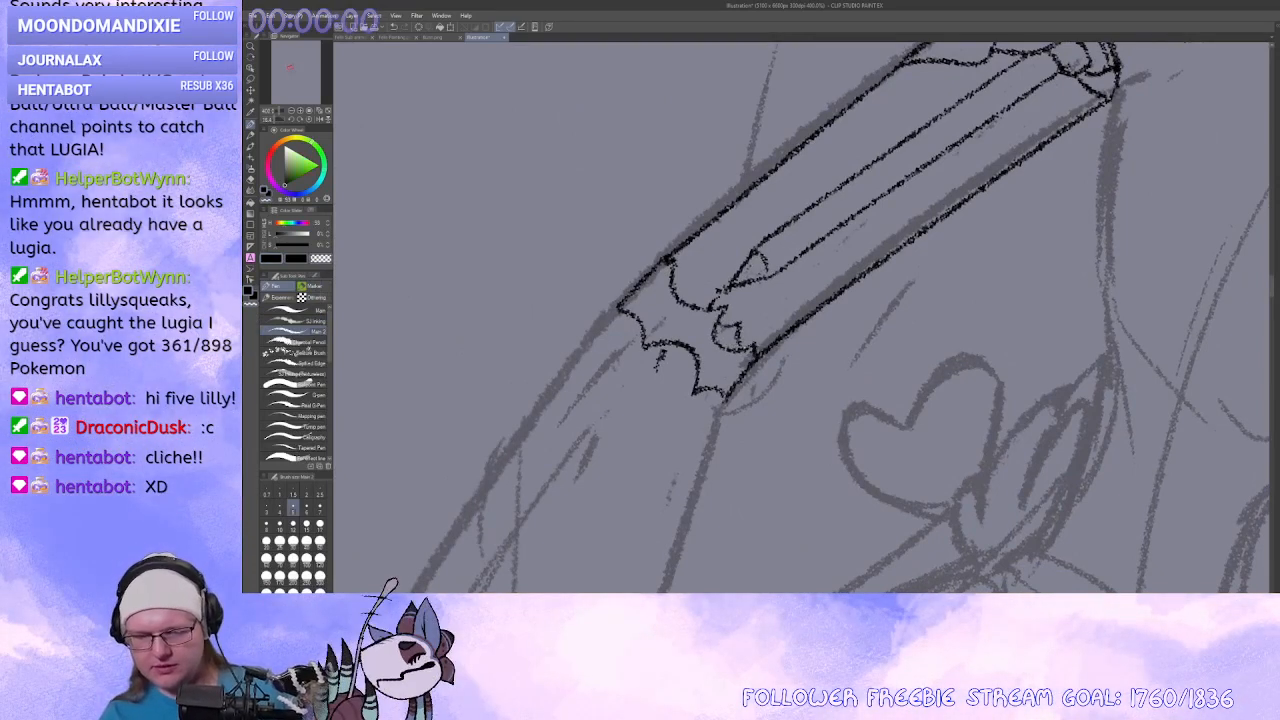
Ink matching jagged teeth inside the upper scallop of the torn cuff.
{"action": "mouse_move", "coordinate": [668, 268]}
{"action": "left_mouse_down"}
{"action": "mouse_move", "coordinate": [698, 292]}
{"action": "mouse_move", "coordinate": [660, 264]}
{"action": "mouse_move", "coordinate": [679, 303]}
{"action": "mouse_move", "coordinate": [694, 291]}
{"action": "left_mouse_up"}
{"action": "key", "text": "c"}
{"action": "key", "text": "c"}
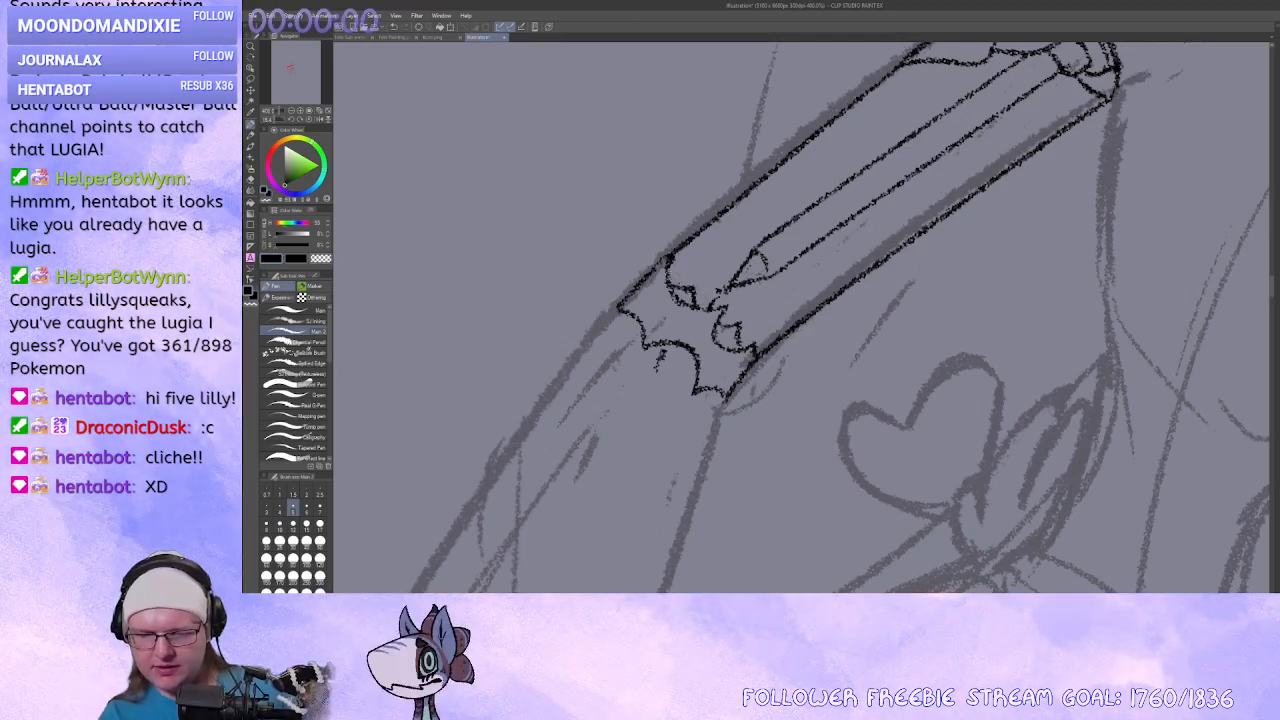
Look over the whole figure sketch and compare the inked arm segment with its proportions.
{"action": "mouse_move", "coordinate": [706, 438]}
{"action": "left_mouse_down"}
{"action": "mouse_move", "coordinate": [694, 454]}
{"action": "mouse_move", "coordinate": [512, 380]}
{"action": "left_mouse_up"}
{"action": "left_click", "coordinate": [291, 111]}
{"action": "left_click", "coordinate": [291, 111]}
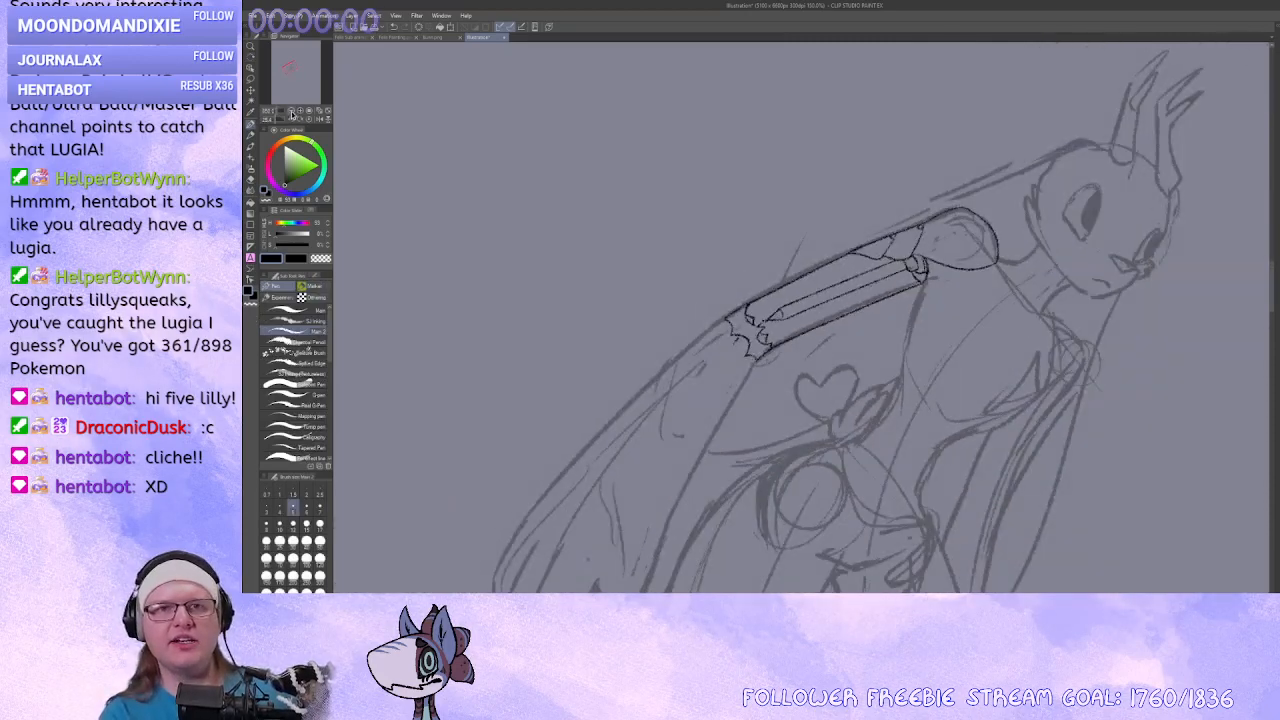
{"action": "left_click", "coordinate": [291, 111]}
{"action": "left_click_drag", "start_coordinate": [819, 321], "coordinate": [769, 295]}
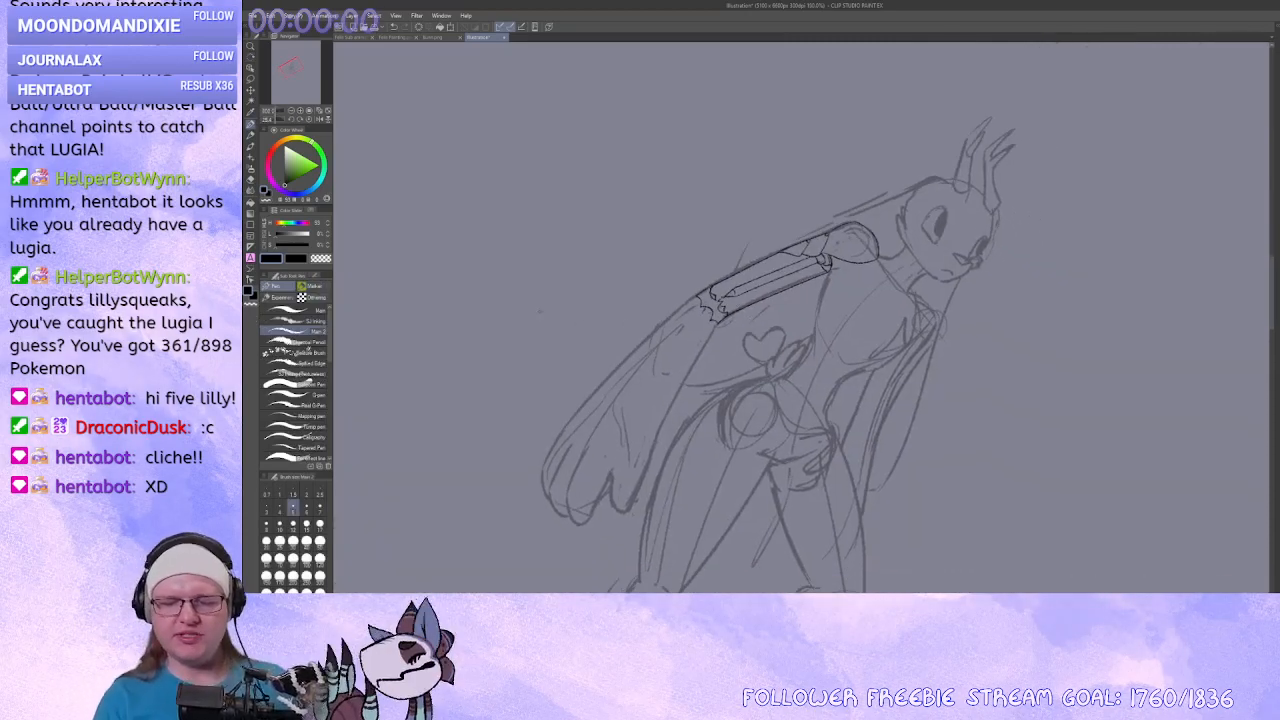
{"action": "left_click", "coordinate": [300, 111]}
{"action": "left_click", "coordinate": [300, 111]}
{"action": "left_click", "coordinate": [300, 111]}
{"action": "left_click", "coordinate": [300, 111]}
{"action": "mouse_move", "coordinate": [472, 236]}
{"action": "left_mouse_down"}
{"action": "mouse_move", "coordinate": [803, 525]}
{"action": "mouse_move", "coordinate": [857, 525]}
{"action": "left_mouse_up"}
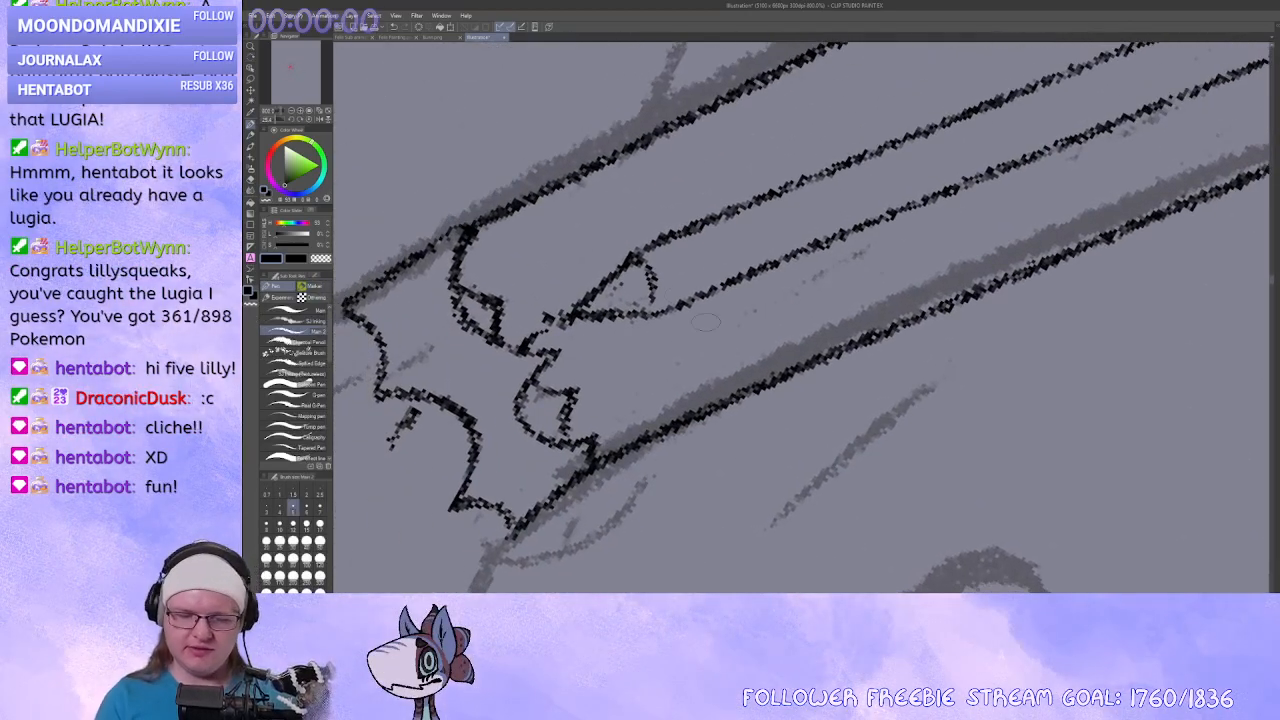
Lasso and delete the pencil-shaped detail inside the arm segment.
{"action": "left_click", "coordinate": [291, 111]}
{"action": "left_click", "coordinate": [250, 79]}
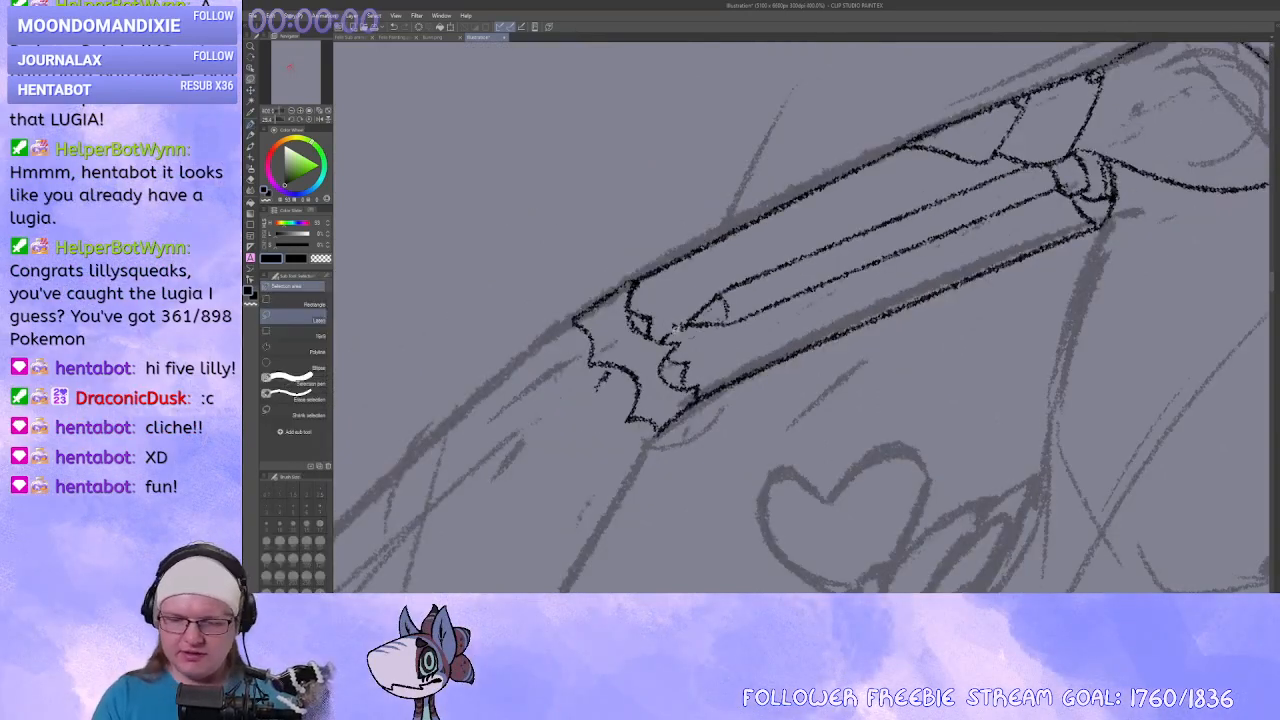
{"action": "mouse_move", "coordinate": [676, 330]}
{"action": "left_mouse_down"}
{"action": "mouse_move", "coordinate": [735, 273]}
{"action": "mouse_move", "coordinate": [993, 173]}
{"action": "mouse_move", "coordinate": [680, 334]}
{"action": "left_mouse_up"}
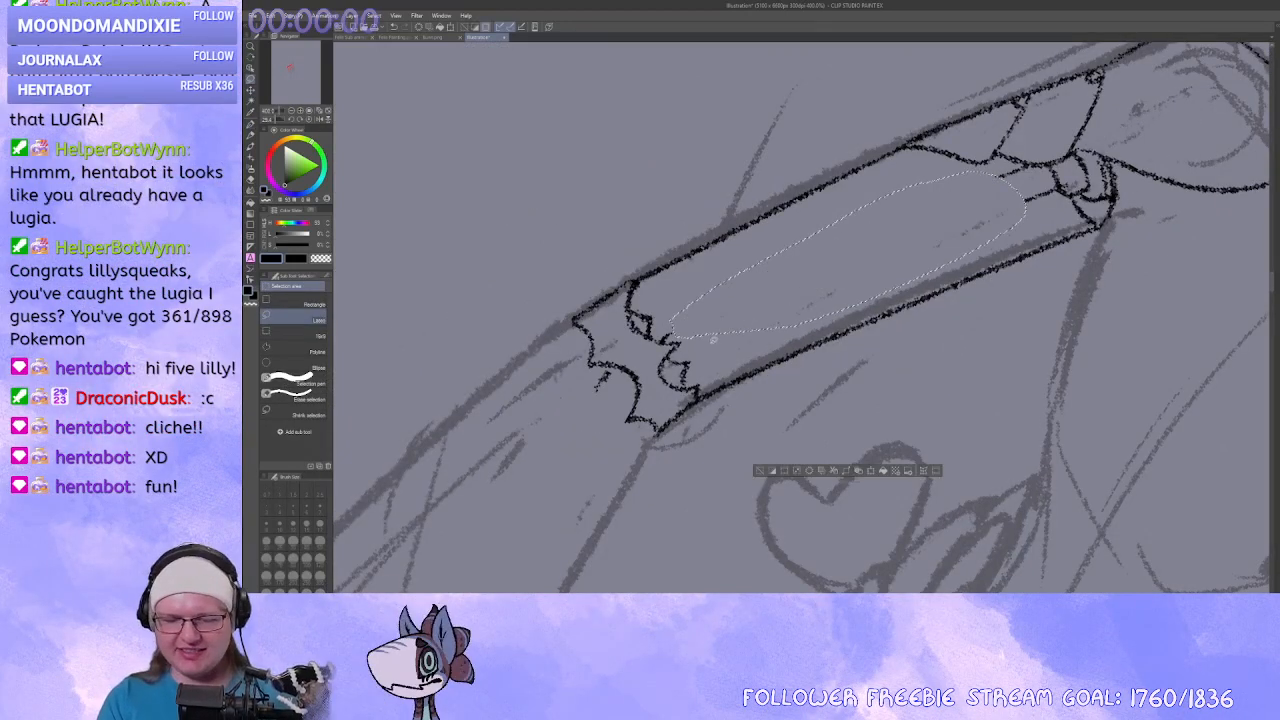
{"action": "key", "text": "ctrl+d"}
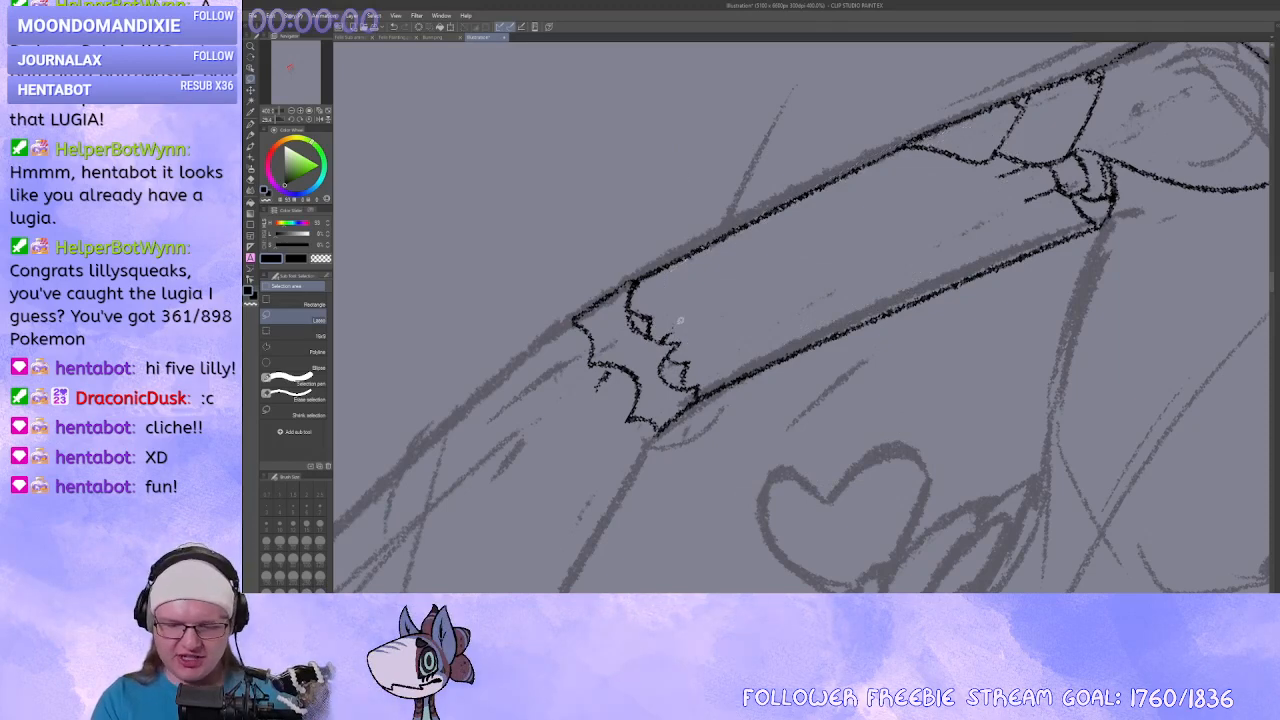
{"action": "left_click_drag", "start_coordinate": [678, 332], "coordinate": [664, 341]}
{"action": "left_click_drag", "start_coordinate": [928, 358], "coordinate": [922, 363]}
{"action": "left_click_drag", "start_coordinate": [926, 361], "coordinate": [696, 359]}
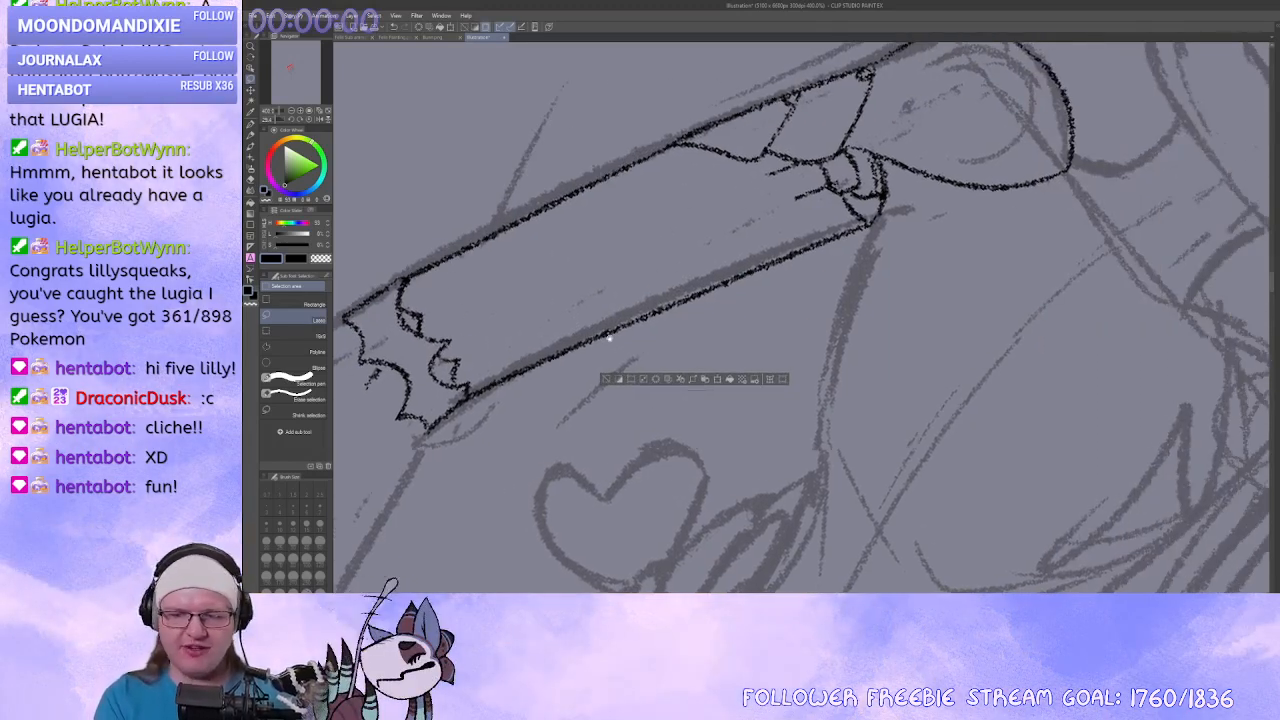
{"action": "key", "text": "ctrl+d"}
Ink a curved bulge on the arm's upper edge next to the shoulder band and refine the band's small corner notches.
{"action": "left_click", "coordinate": [251, 125]}
{"action": "left_click_drag", "start_coordinate": [423, 175], "coordinate": [482, 186]}
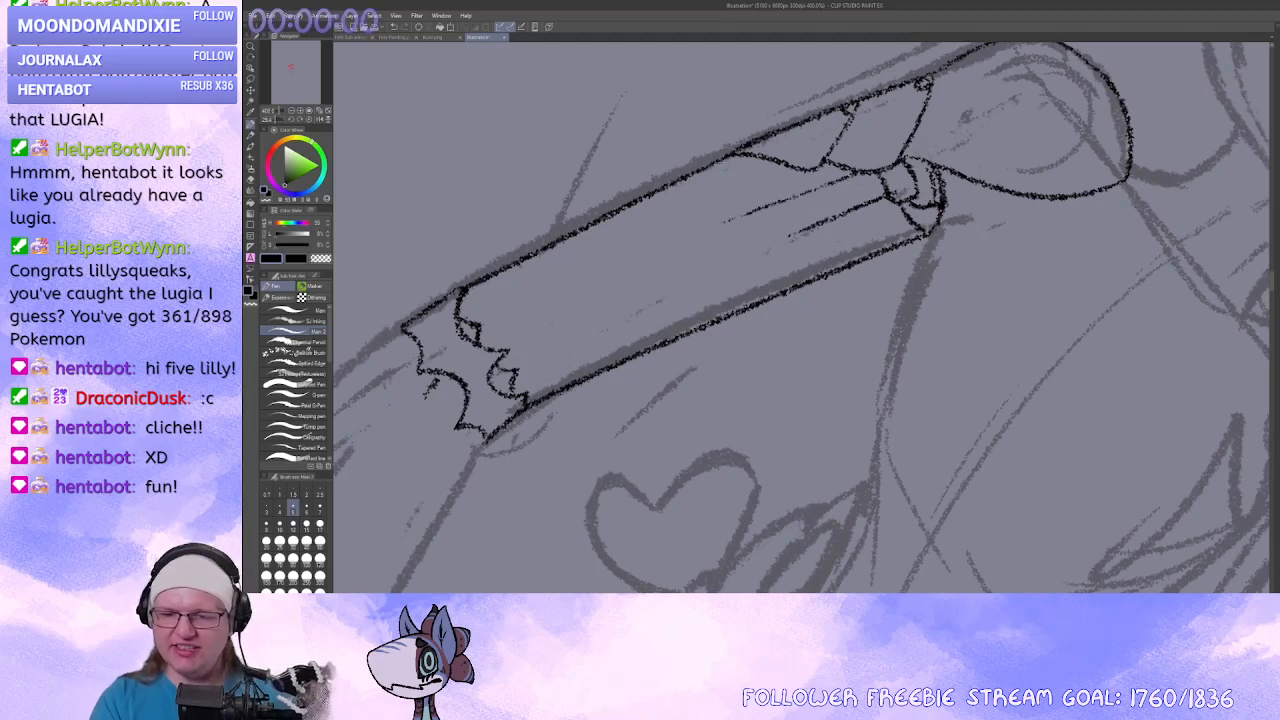
{"action": "left_click_drag", "start_coordinate": [770, 137], "coordinate": [750, 175]}
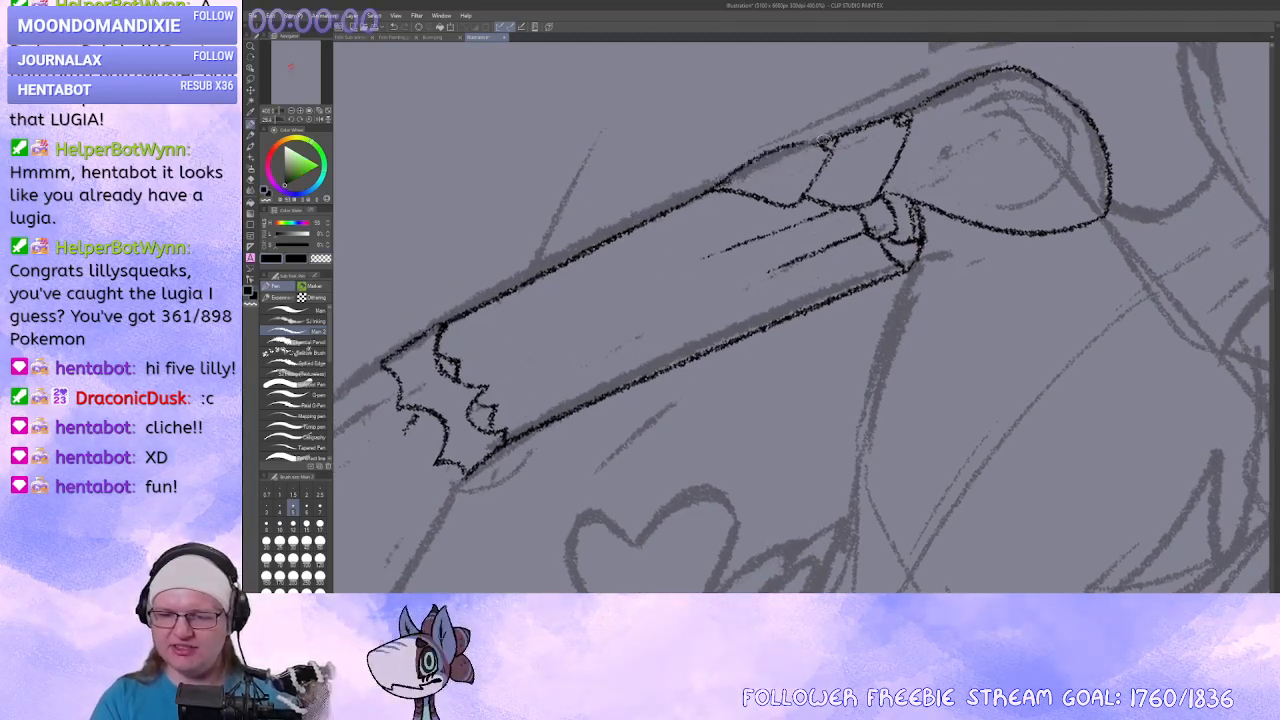
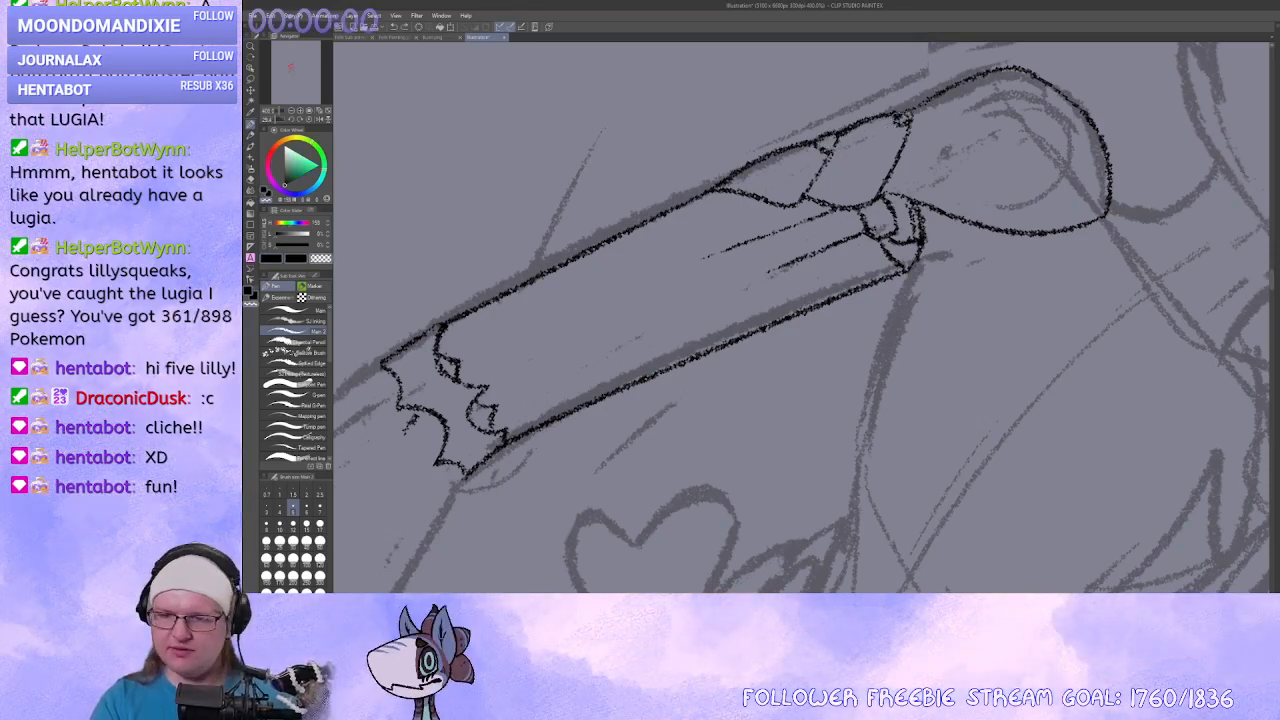
{"action": "left_click_drag", "start_coordinate": [888, 114], "coordinate": [917, 105]}
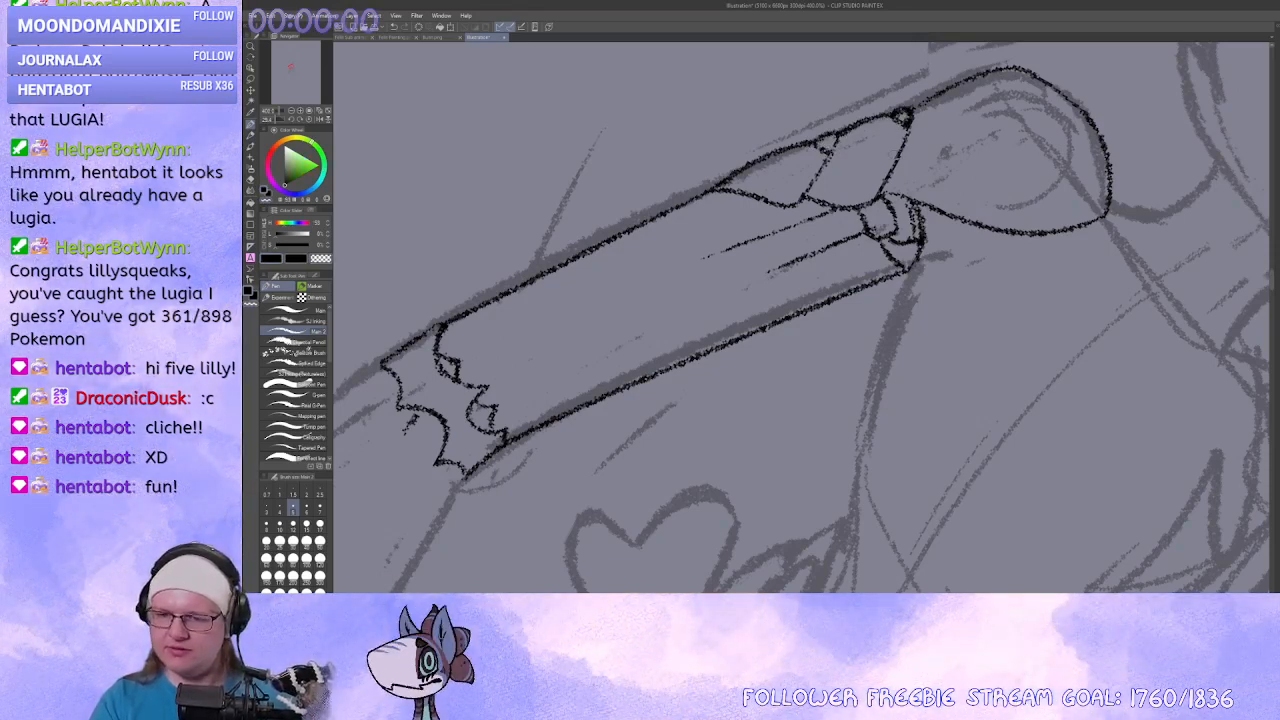
{"action": "left_click_drag", "start_coordinate": [826, 226], "coordinate": [741, 278]}
{"action": "key", "text": "c"}
{"action": "left_click_drag", "start_coordinate": [816, 167], "coordinate": [818, 168]}
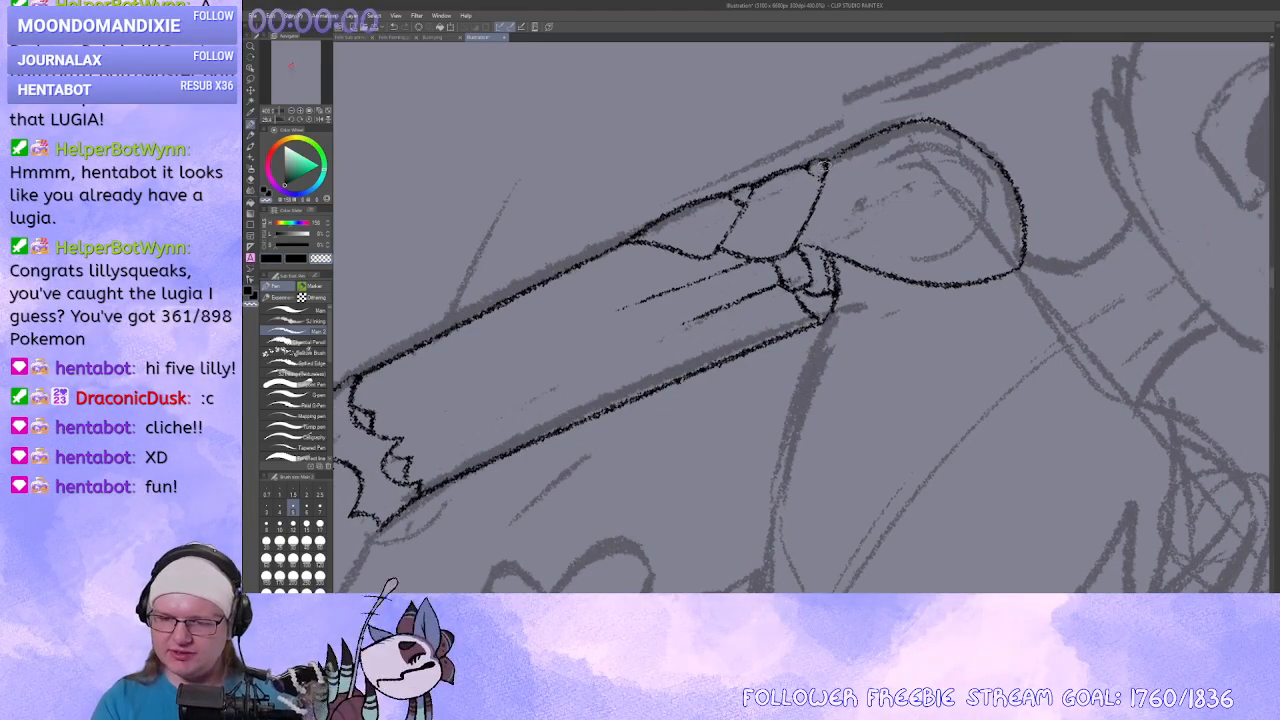
{"action": "key", "text": "c"}
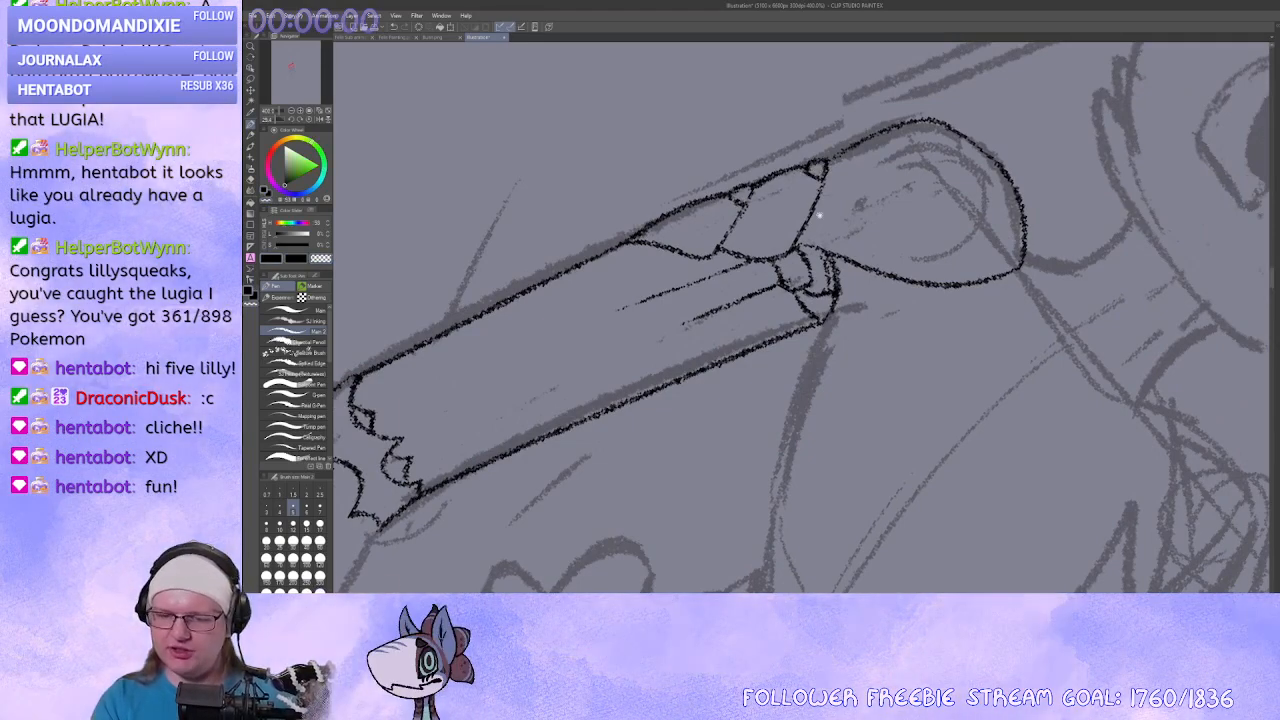
Erase the two short line stubs extending from the round joint into the arm segment.
{"action": "left_click_drag", "start_coordinate": [651, 392], "coordinate": [716, 444]}
{"action": "left_click_drag", "start_coordinate": [756, 247], "coordinate": [780, 238]}
{"action": "mouse_move", "coordinate": [717, 394]}
{"action": "left_mouse_down"}
{"action": "mouse_move", "coordinate": [771, 320]}
{"action": "mouse_move", "coordinate": [729, 337]}
{"action": "mouse_move", "coordinate": [738, 298]}
{"action": "left_mouse_up"}
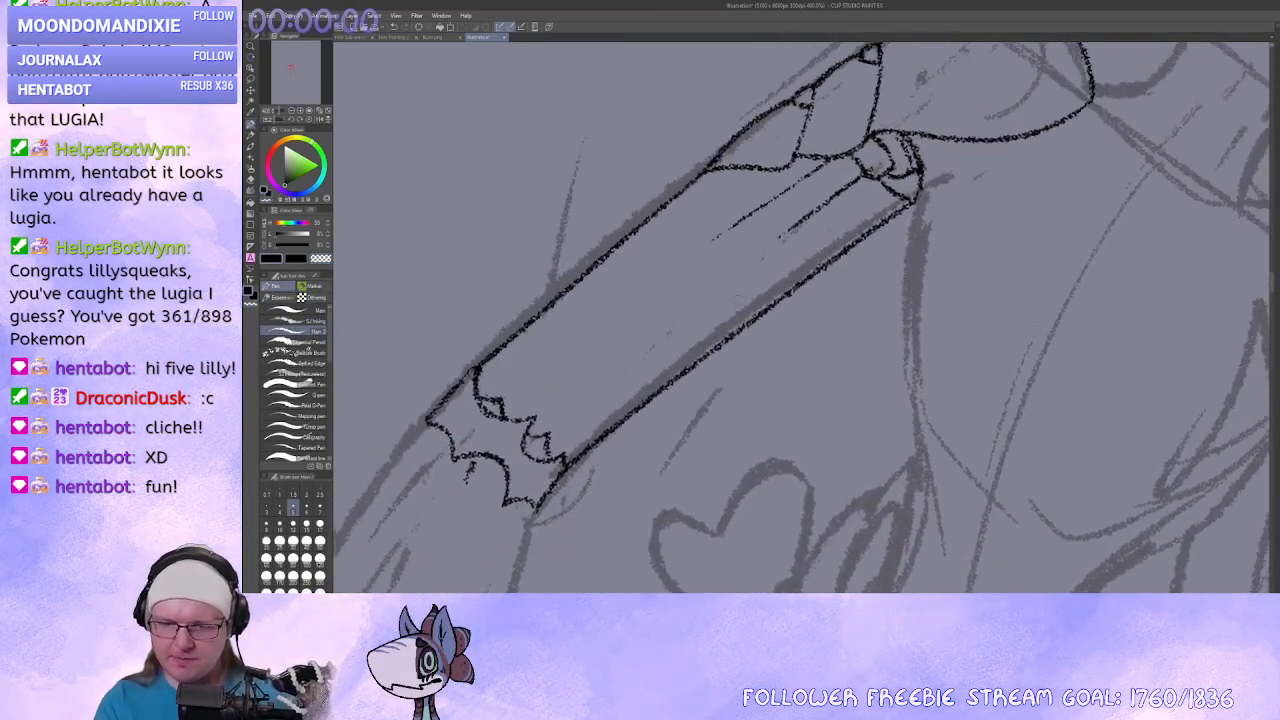
{"action": "key", "text": "c"}
{"action": "left_click_drag", "start_coordinate": [732, 226], "coordinate": [788, 192]}
{"action": "left_click_drag", "start_coordinate": [780, 236], "coordinate": [820, 206]}
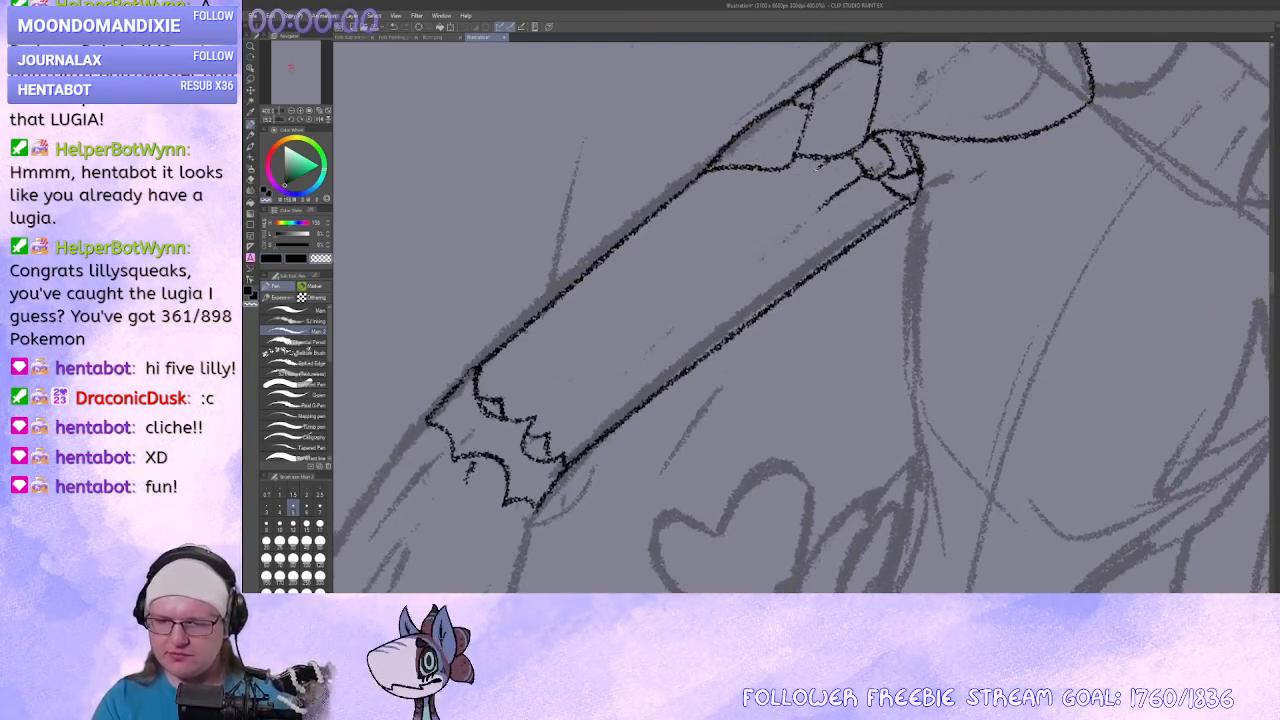
{"action": "key", "text": "c"}
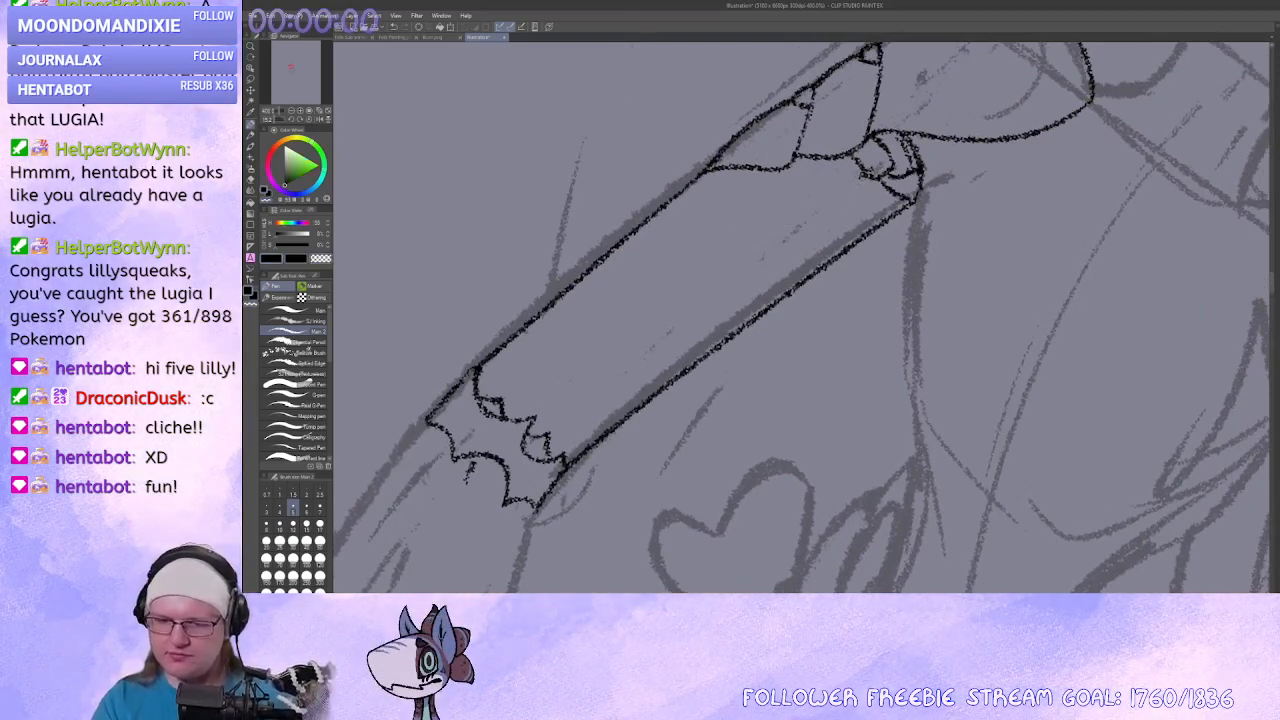
{"action": "left_click_drag", "start_coordinate": [864, 178], "coordinate": [556, 408]}
{"action": "left_click_drag", "start_coordinate": [556, 408], "coordinate": [574, 392]}
{"action": "key", "text": "ctrl+z"}
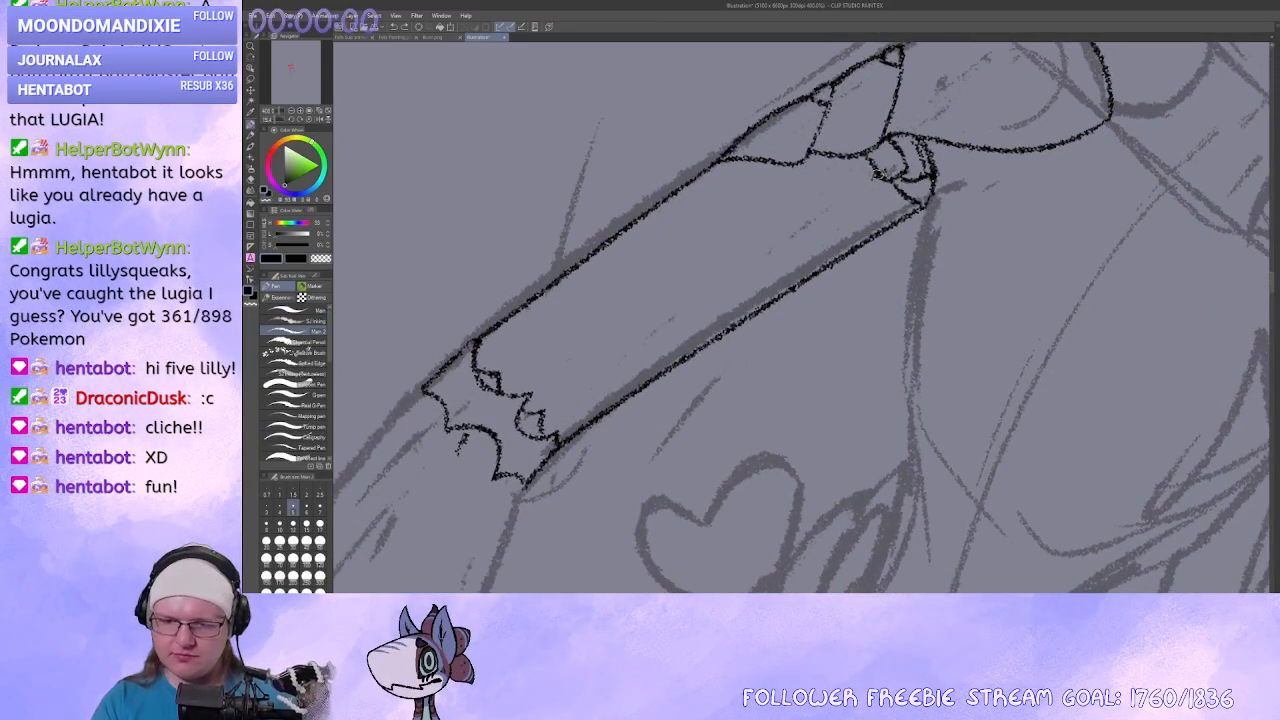
{"action": "left_click_drag", "start_coordinate": [864, 182], "coordinate": [578, 382]}
{"action": "key", "text": "ctrl+z"}
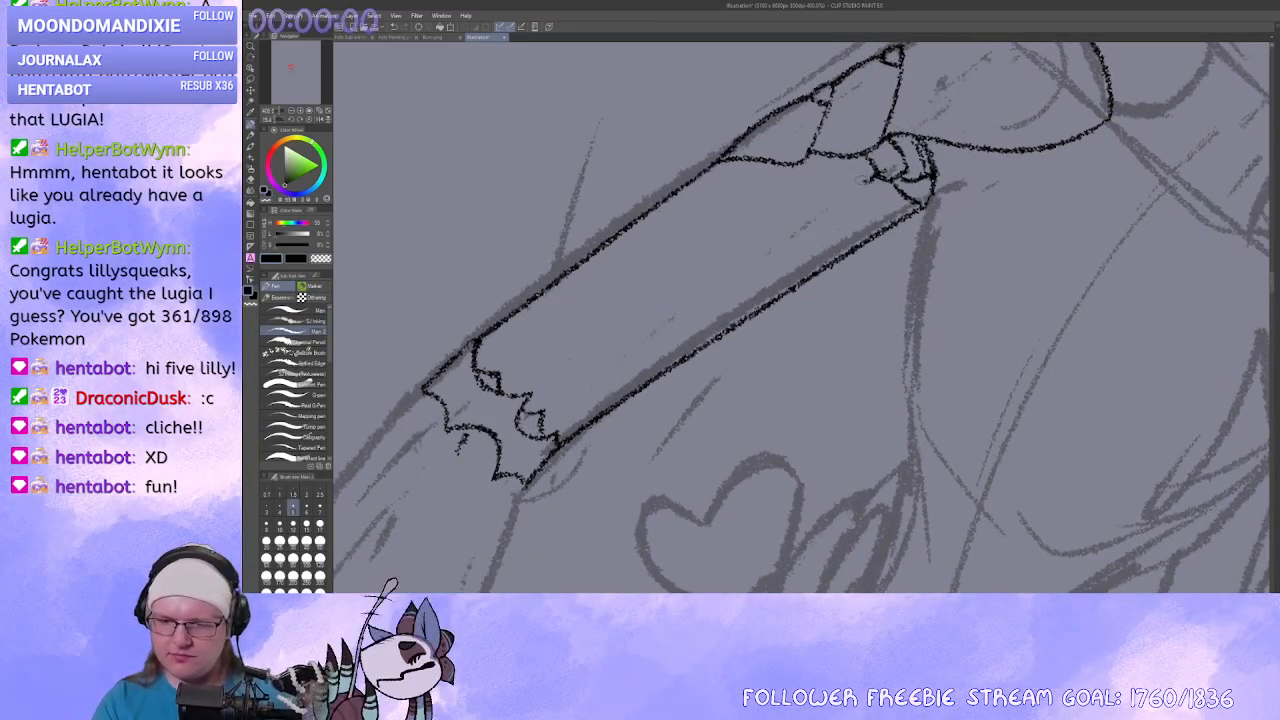
{"action": "left_click_drag", "start_coordinate": [864, 180], "coordinate": [694, 288]}
{"action": "key", "text": "ctrl+z"}
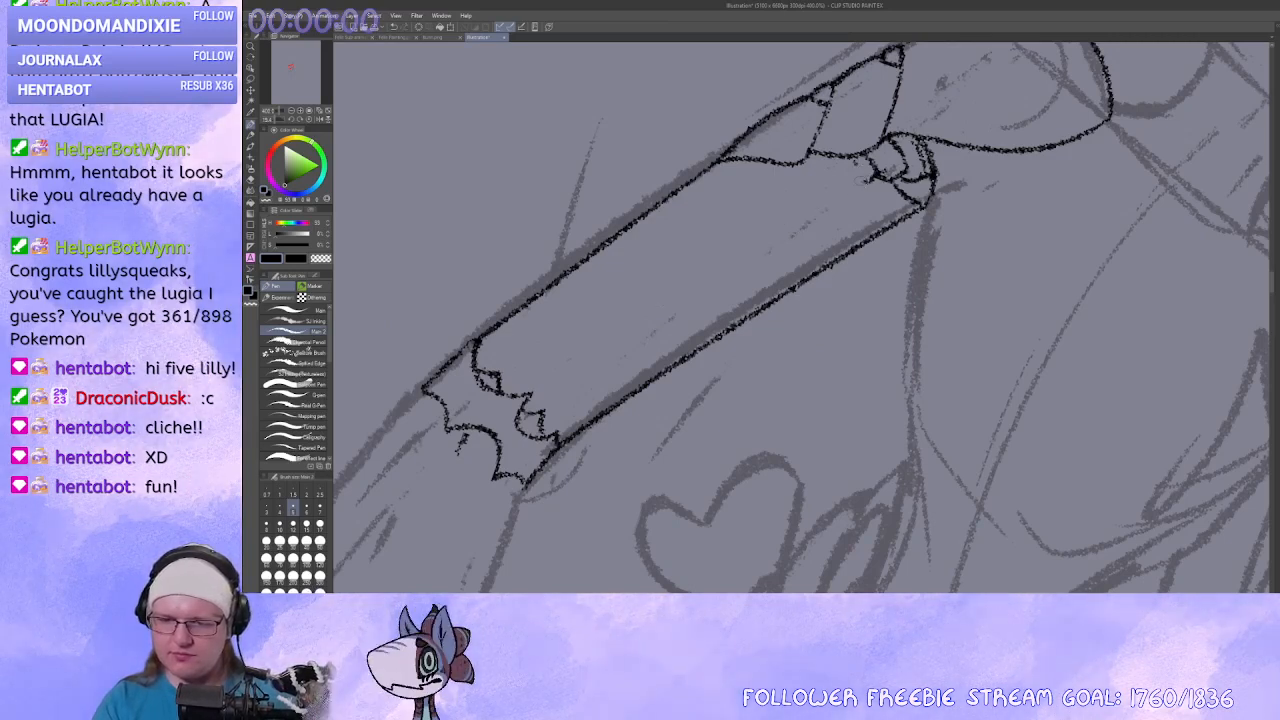
Set the brush size to 2 and ink two long parallel lines from the round joint down the arm segment.
{"action": "left_click", "coordinate": [307, 491]}
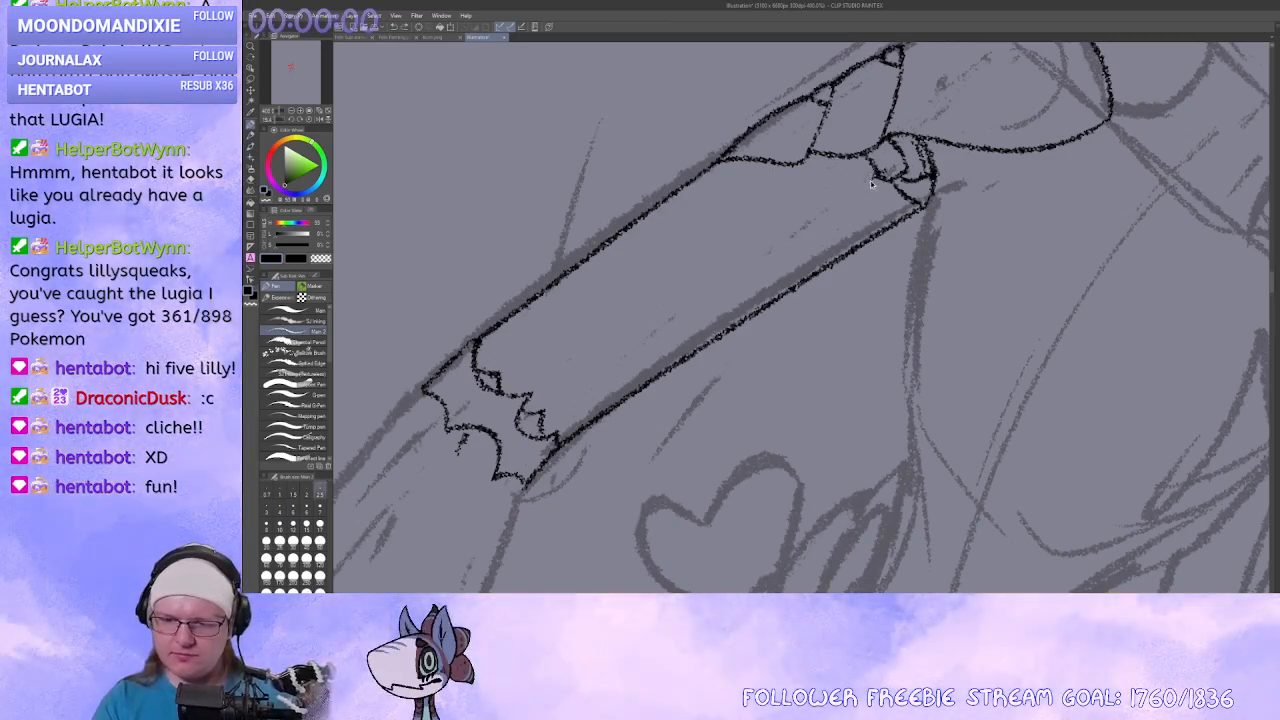
{"action": "left_click_drag", "start_coordinate": [878, 178], "coordinate": [530, 412]}
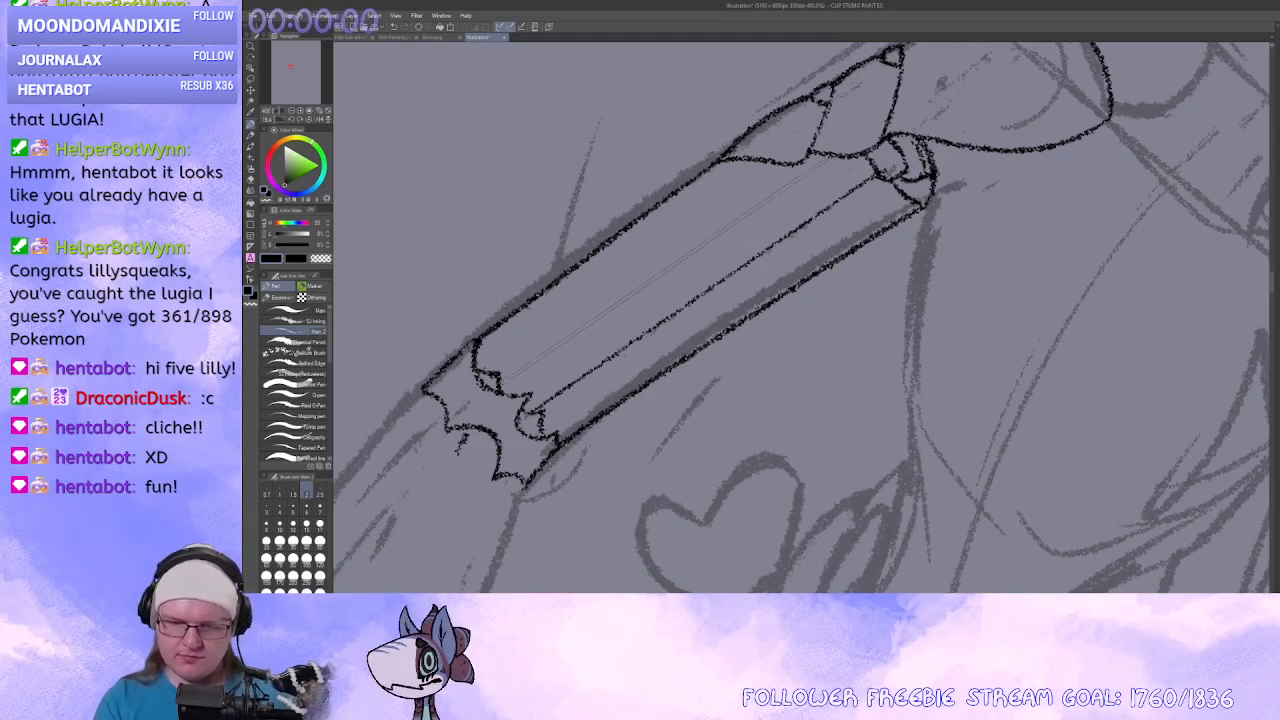
{"action": "left_click", "coordinate": [506, 382], "text": "shift"}
Enlarge the brush and erase the torn scalloped cuff at the far end of the arm segment.
{"action": "left_click_drag", "start_coordinate": [625, 383], "coordinate": [685, 277]}
{"action": "key", "text": "bracketright"}
{"action": "key", "text": "bracketright"}
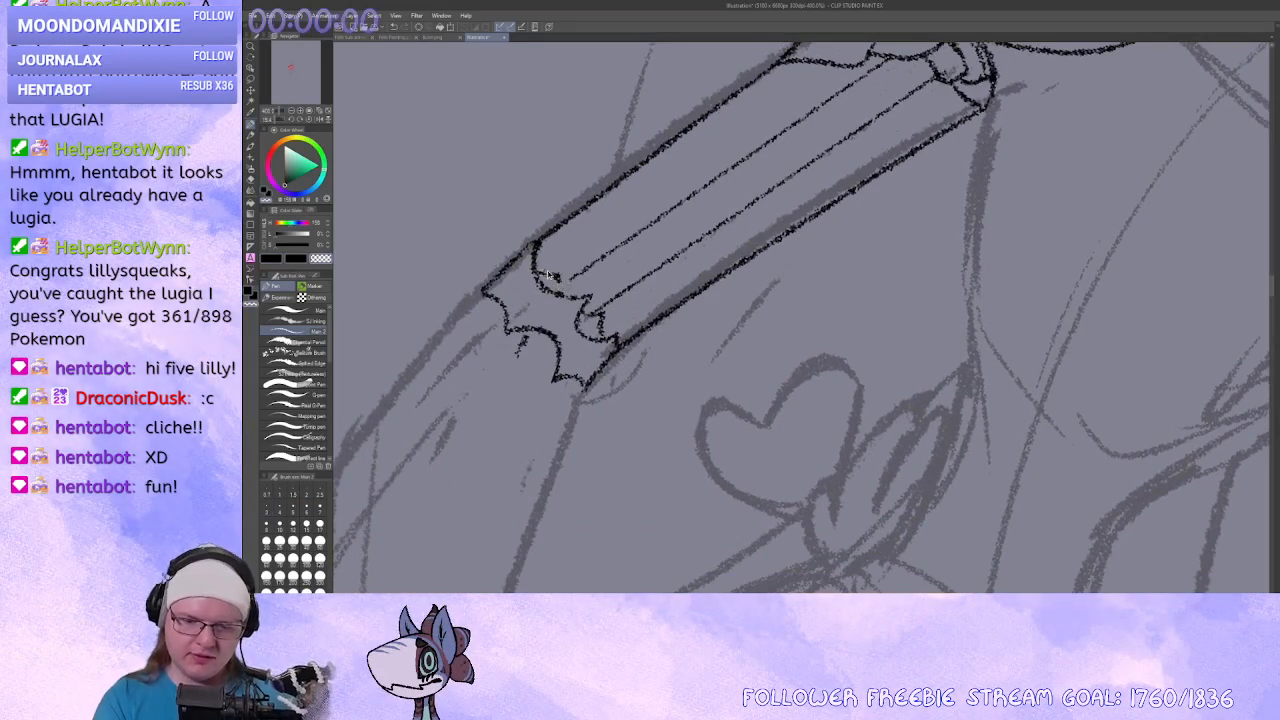
{"action": "mouse_move", "coordinate": [548, 275]}
{"action": "left_mouse_down"}
{"action": "mouse_move", "coordinate": [490, 290]}
{"action": "mouse_move", "coordinate": [540, 280]}
{"action": "mouse_move", "coordinate": [540, 333]}
{"action": "mouse_move", "coordinate": [563, 300]}
{"action": "mouse_move", "coordinate": [590, 306]}
{"action": "left_mouse_up"}
{"action": "left_click_drag", "start_coordinate": [566, 401], "coordinate": [623, 339]}
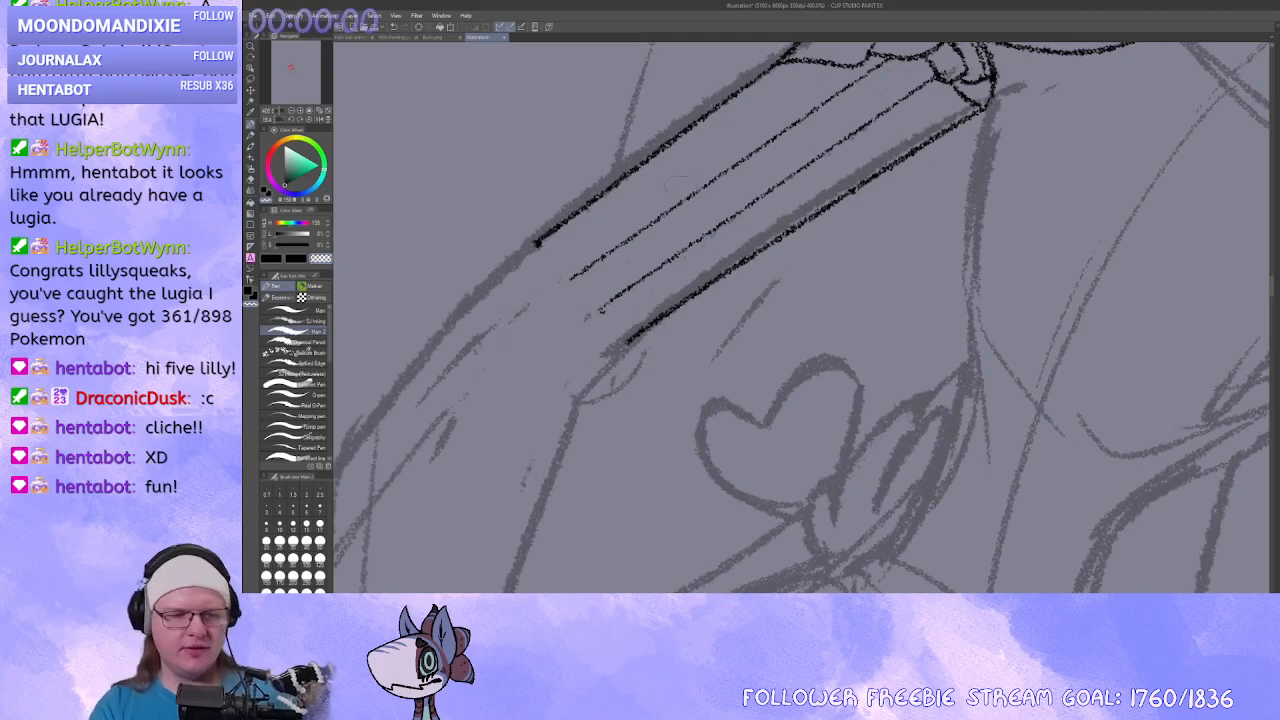
Choose a bright red and recolour the grey rough sketch lines with it.
{"action": "left_click", "coordinate": [273, 158]}
{"action": "key", "text": "g"}
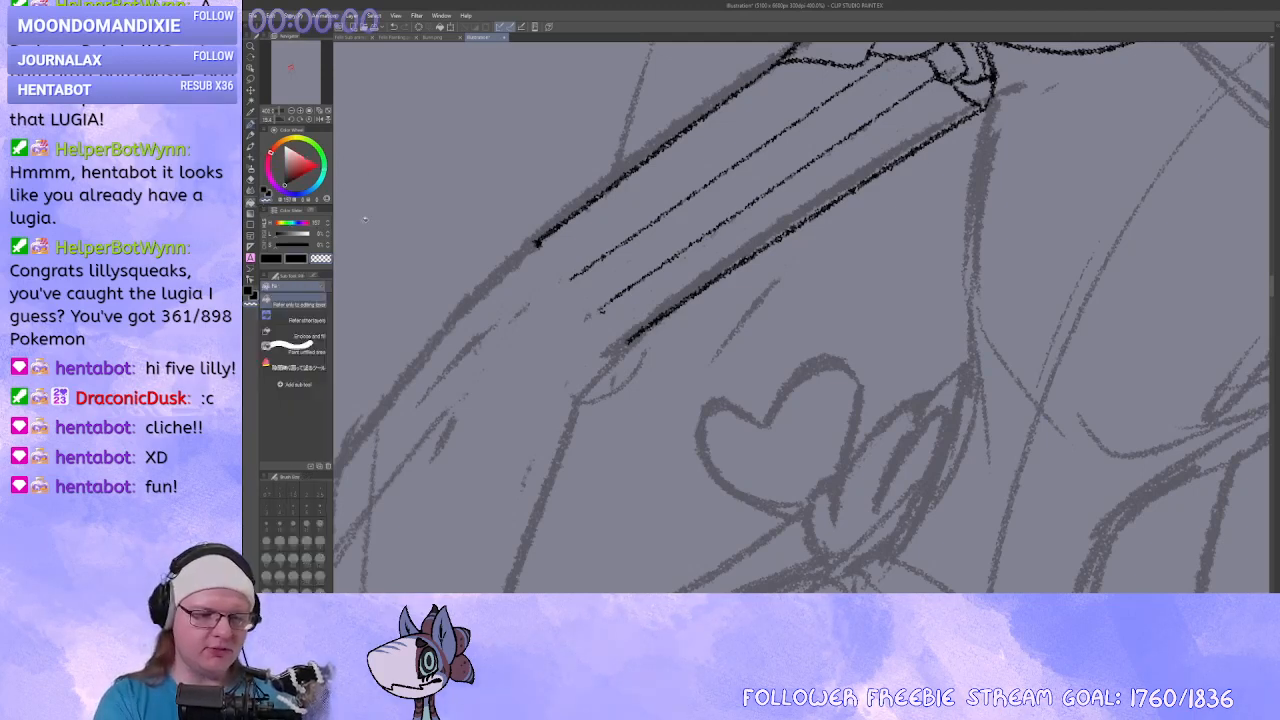
{"action": "left_click", "coordinate": [319, 167]}
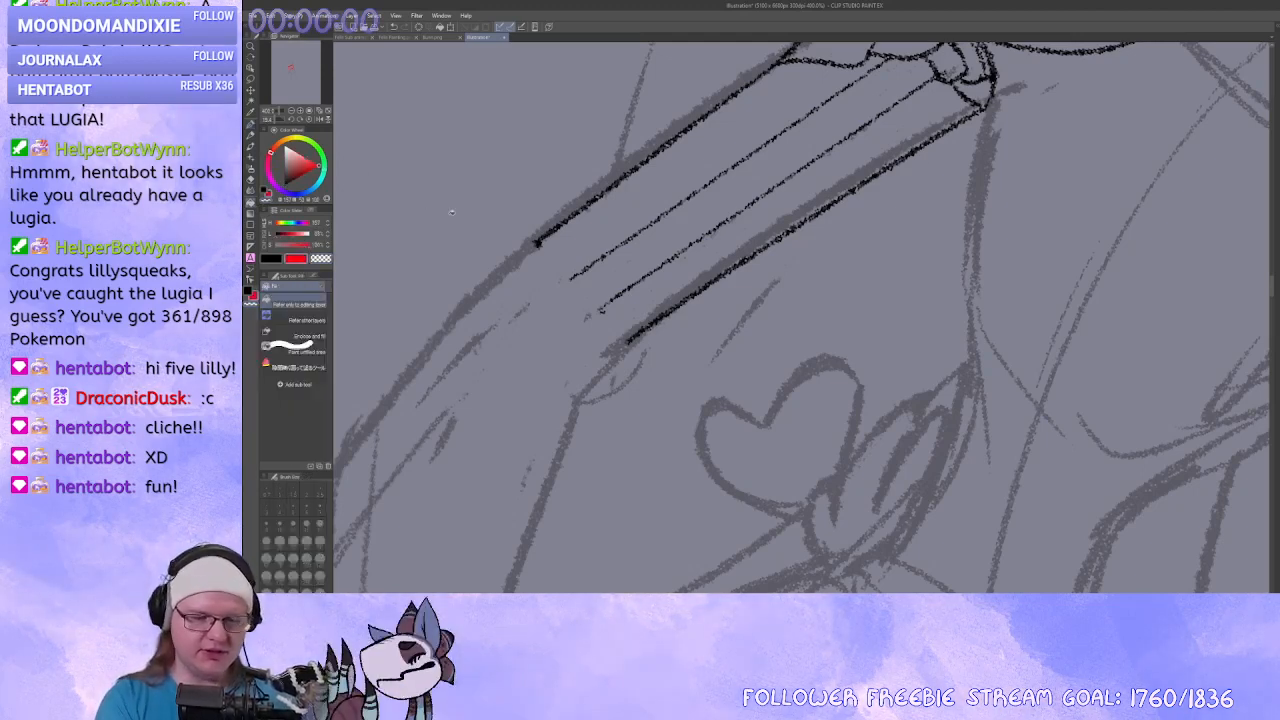
{"action": "left_click", "coordinate": [936, 364]}
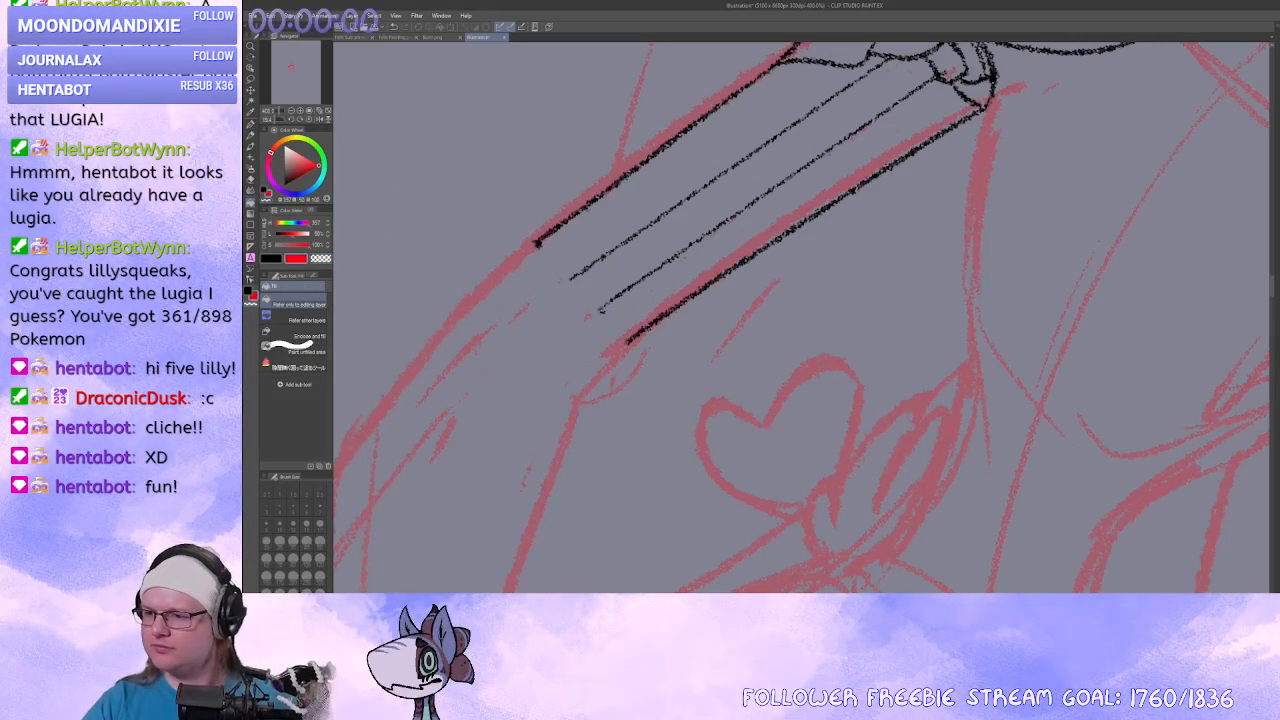
Return to the black pen at size 2 and try a rounded end joining the two parallel inner lines.
{"action": "left_click", "coordinate": [285, 185]}
{"action": "left_click", "coordinate": [251, 126]}
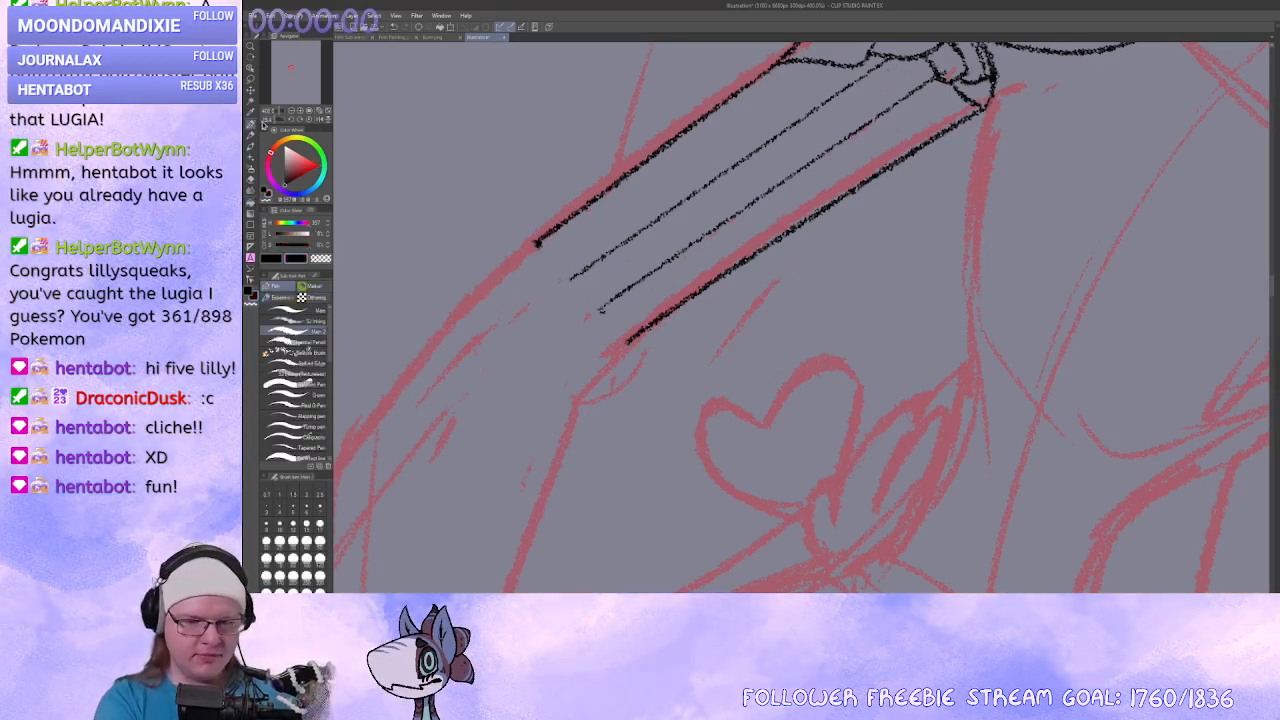
{"action": "left_click_drag", "start_coordinate": [581, 336], "coordinate": [629, 318]}
{"action": "key", "text": "bracketleft"}
{"action": "key", "text": "bracketleft"}
{"action": "key", "text": "bracketleft"}
{"action": "key", "text": "bracketleft"}
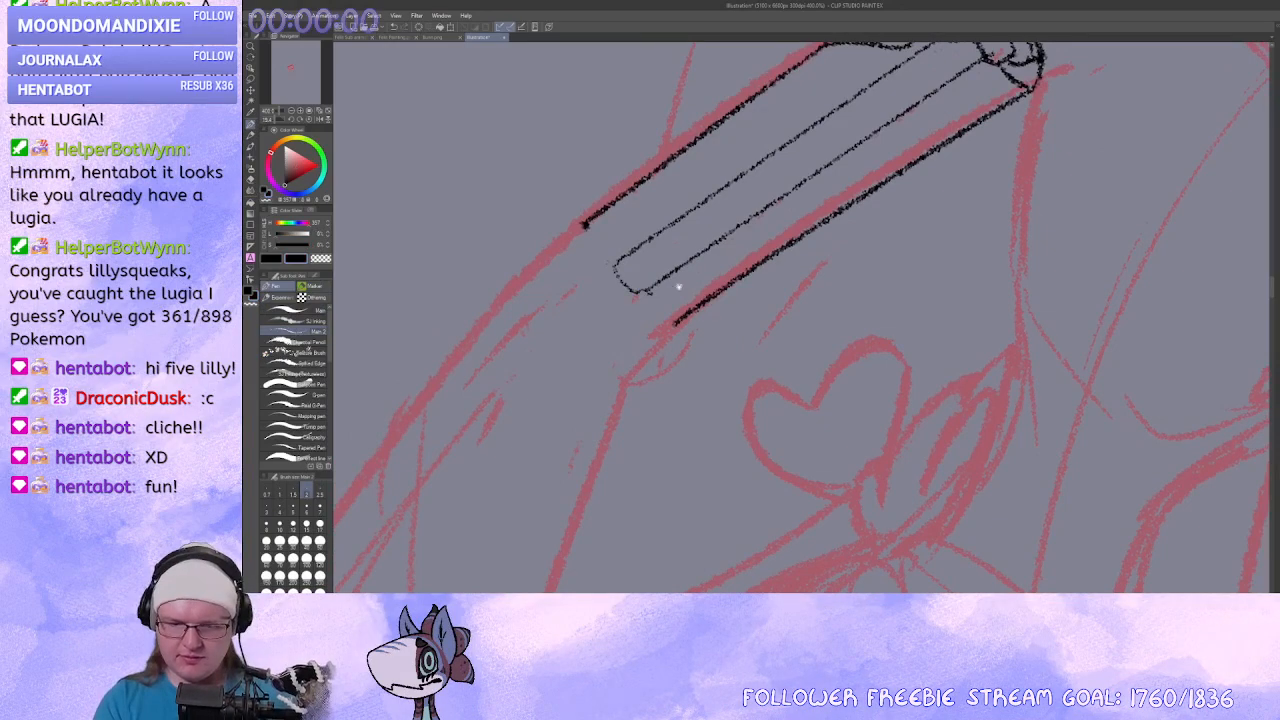
{"action": "key", "text": "ctrl+z"}
Remove the rounded end joining the two inner parallel lines and ink a circle across both lines midway along the segment.
{"action": "mouse_move", "coordinate": [723, 281]}
{"action": "left_mouse_down"}
{"action": "mouse_move", "coordinate": [677, 346]}
{"action": "mouse_move", "coordinate": [671, 320]}
{"action": "mouse_move", "coordinate": [717, 323]}
{"action": "mouse_move", "coordinate": [745, 280]}
{"action": "left_mouse_up"}
{"action": "left_click_drag", "start_coordinate": [643, 375], "coordinate": [558, 451]}
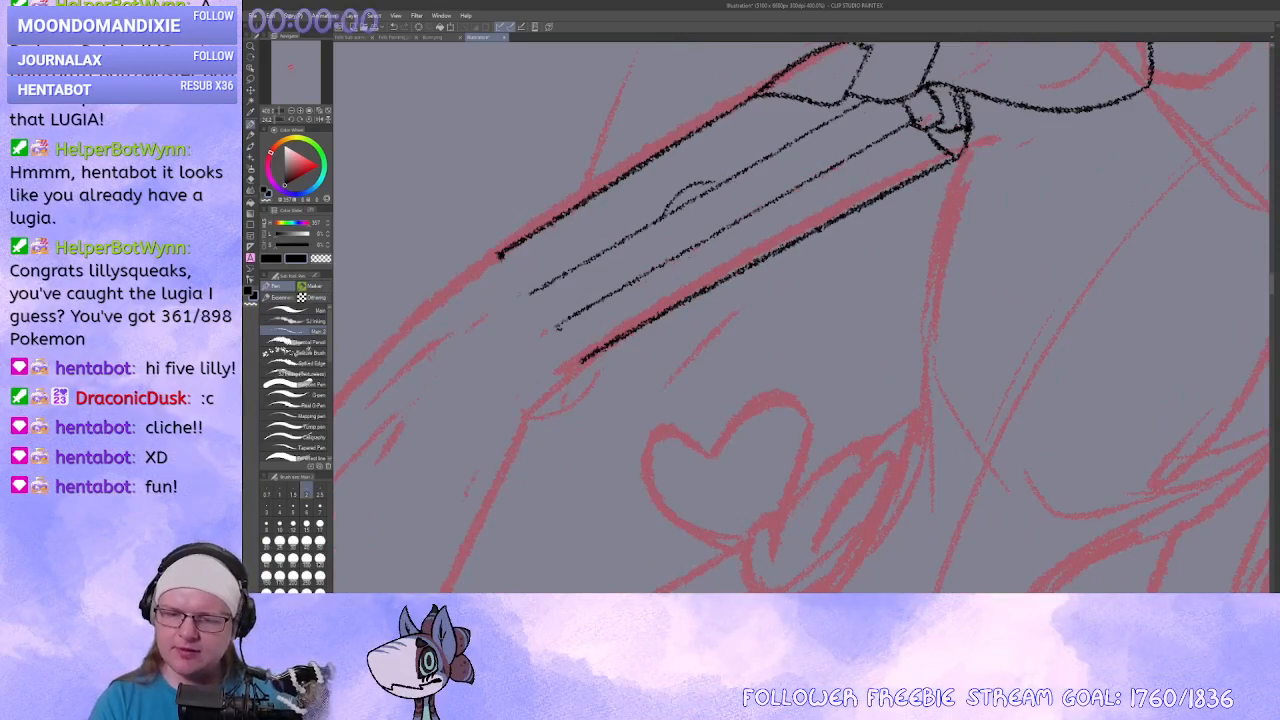
{"action": "left_click_drag", "start_coordinate": [682, 257], "coordinate": [747, 218]}
{"action": "left_click_drag", "start_coordinate": [738, 222], "coordinate": [688, 292]}
{"action": "key", "text": "ctrl+z"}
{"action": "mouse_move", "coordinate": [690, 298]}
{"action": "left_mouse_down"}
{"action": "mouse_move", "coordinate": [684, 322]}
{"action": "mouse_move", "coordinate": [711, 245]}
{"action": "left_mouse_up"}
{"action": "key", "text": "ctrl+z"}
{"action": "mouse_move", "coordinate": [696, 240]}
{"action": "left_mouse_down"}
{"action": "mouse_move", "coordinate": [724, 198]}
{"action": "mouse_move", "coordinate": [680, 262]}
{"action": "left_mouse_up"}
{"action": "left_click_drag", "start_coordinate": [694, 212], "coordinate": [698, 205]}
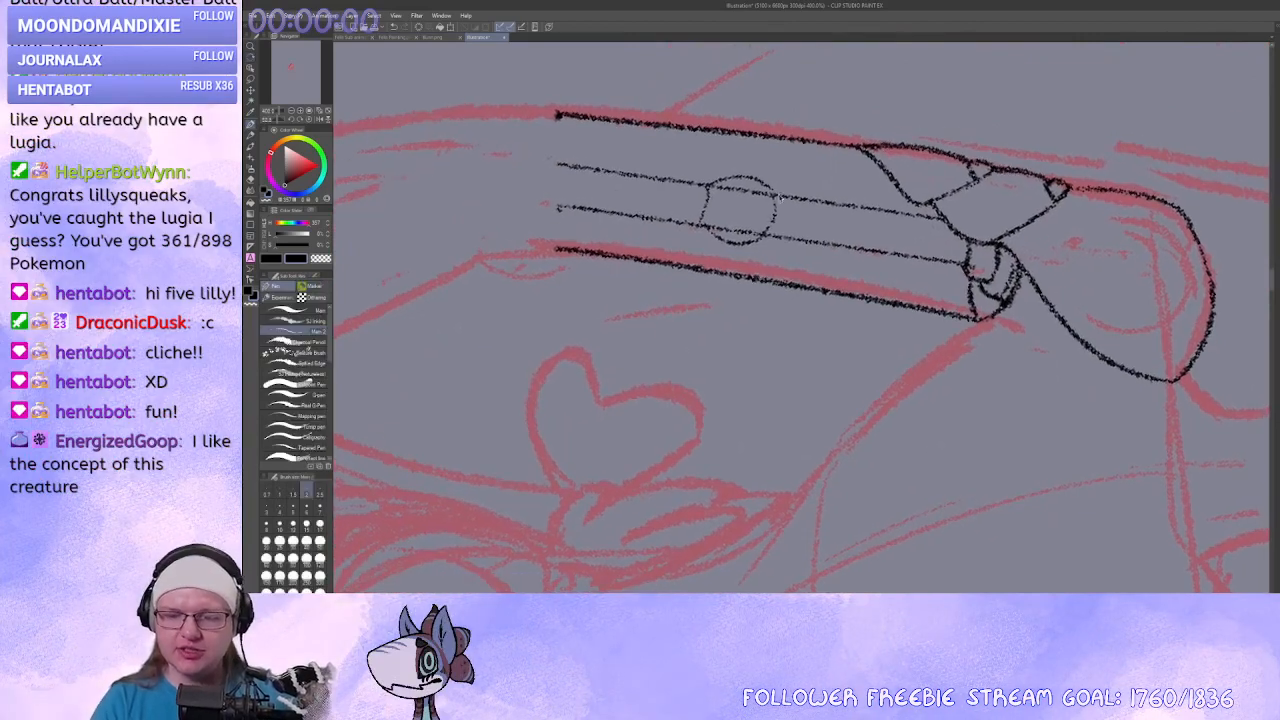
Thicken the circle's outline with a larger brush and erase the parallel lines running through it.
{"action": "mouse_move", "coordinate": [720, 335]}
{"action": "left_mouse_down"}
{"action": "mouse_move", "coordinate": [737, 372]}
{"action": "mouse_move", "coordinate": [862, 338]}
{"action": "left_mouse_up"}
{"action": "left_click_drag", "start_coordinate": [803, 394], "coordinate": [717, 219]}
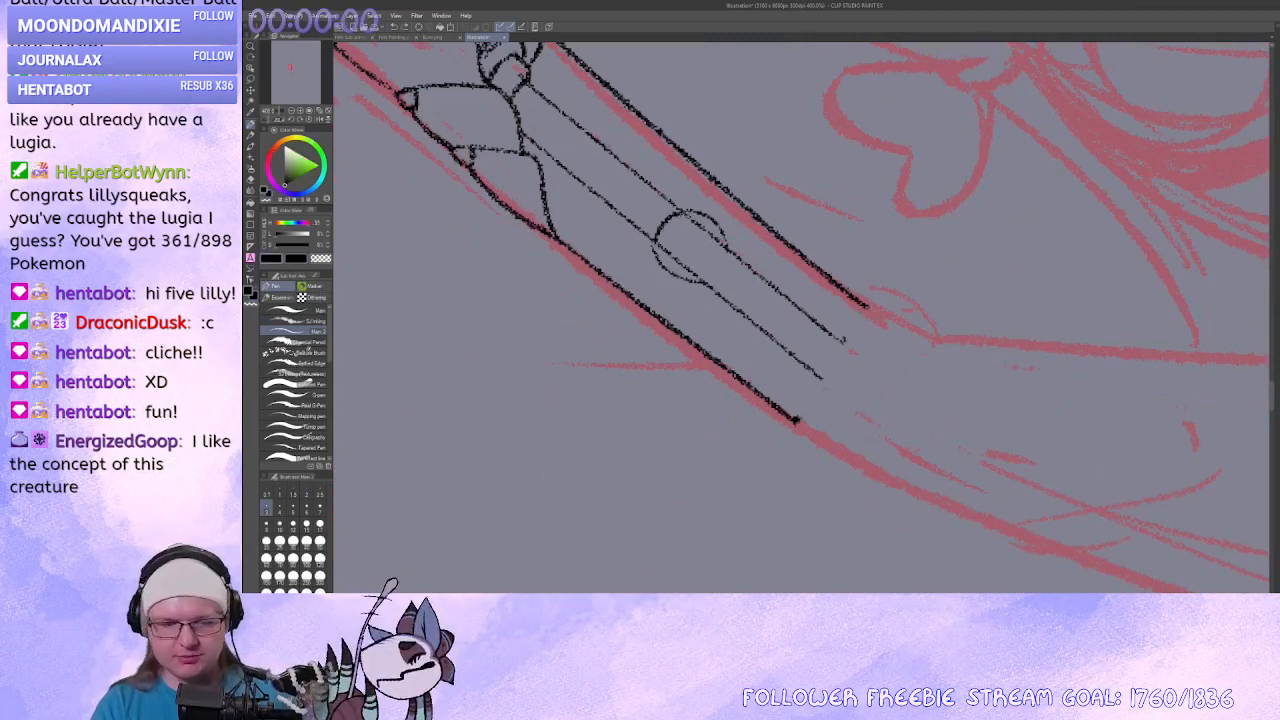
{"action": "mouse_move", "coordinate": [678, 226]}
{"action": "left_mouse_down"}
{"action": "mouse_move", "coordinate": [785, 172]}
{"action": "mouse_move", "coordinate": [756, 189]}
{"action": "left_mouse_up"}
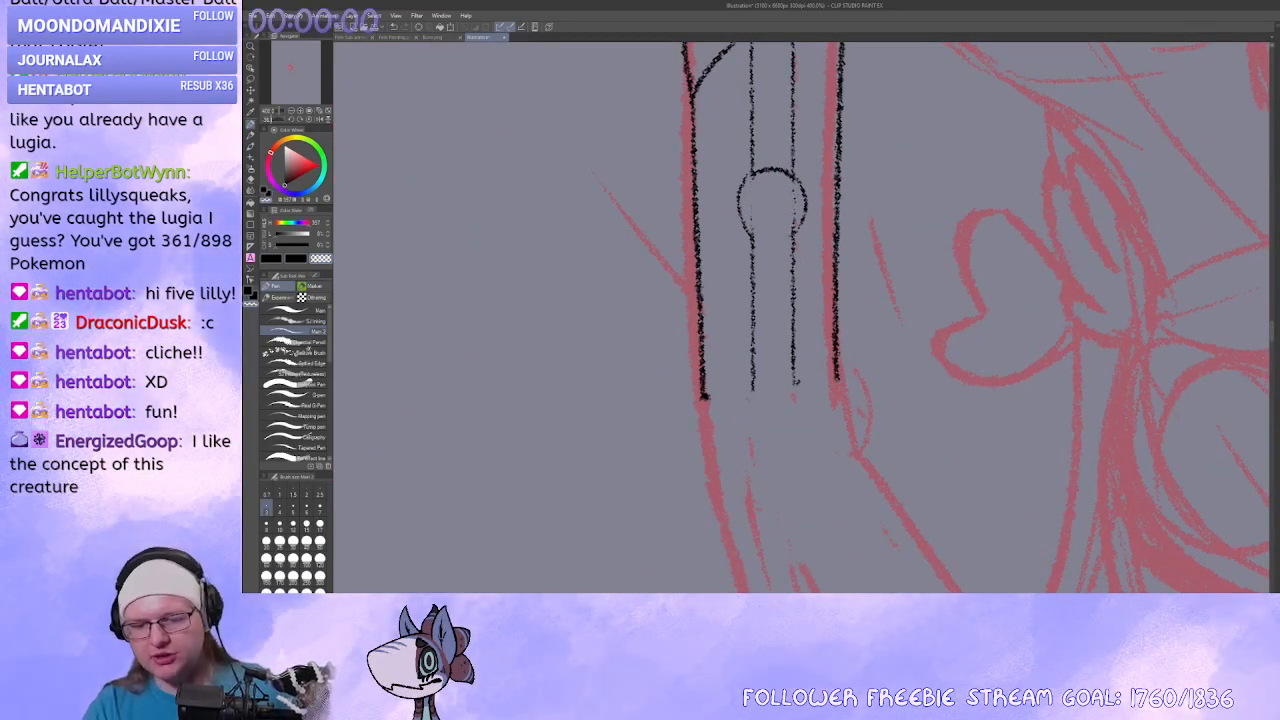
{"action": "left_click_drag", "start_coordinate": [824, 397], "coordinate": [786, 334]}
{"action": "mouse_move", "coordinate": [790, 330]}
{"action": "left_mouse_down"}
{"action": "mouse_move", "coordinate": [672, 346]}
{"action": "mouse_move", "coordinate": [700, 251]}
{"action": "left_mouse_up"}
{"action": "key", "text": "c"}
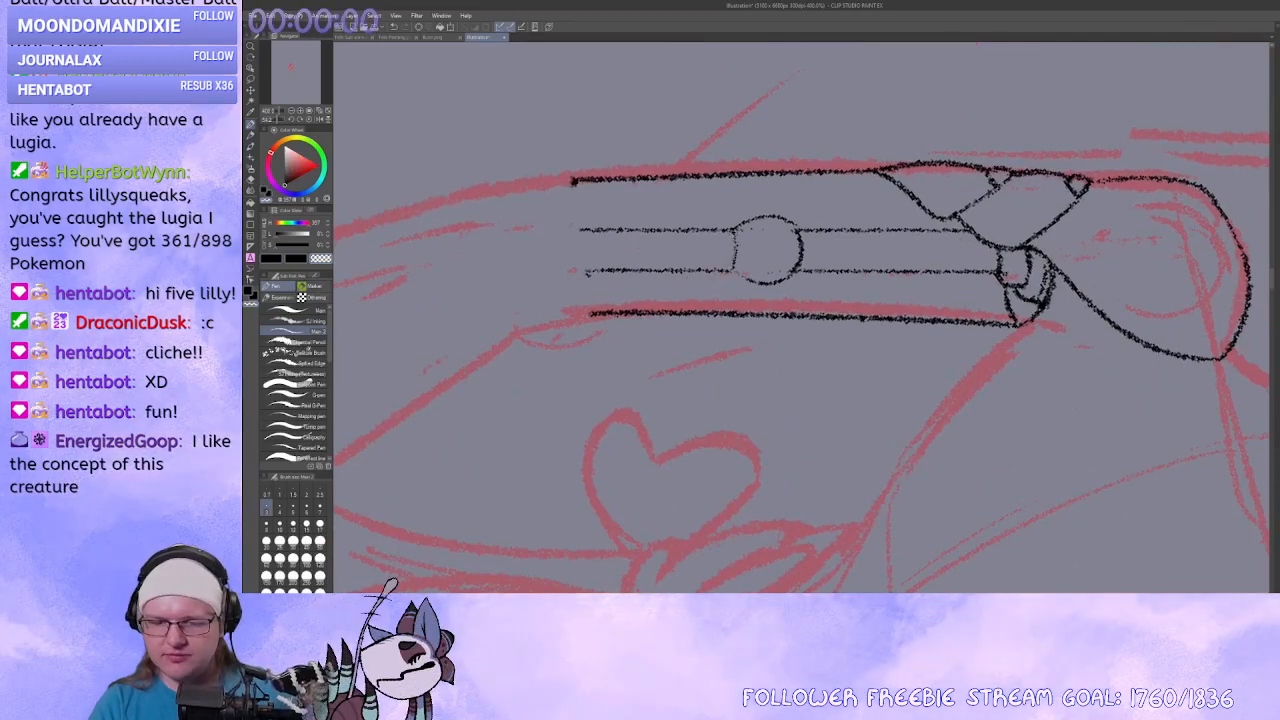
Replace the circle's lower edge with an inward-curving notch between the two parallel lines.
{"action": "mouse_move", "coordinate": [662, 345]}
{"action": "left_mouse_down"}
{"action": "mouse_move", "coordinate": [820, 474]}
{"action": "mouse_move", "coordinate": [865, 456]}
{"action": "left_mouse_up"}
{"action": "left_click_drag", "start_coordinate": [835, 460], "coordinate": [847, 335]}
{"action": "left_click_drag", "start_coordinate": [766, 246], "coordinate": [742, 255]}
{"action": "mouse_move", "coordinate": [681, 359]}
{"action": "left_mouse_down"}
{"action": "mouse_move", "coordinate": [677, 291]}
{"action": "mouse_move", "coordinate": [700, 242]}
{"action": "left_mouse_up"}
{"action": "mouse_move", "coordinate": [825, 229]}
{"action": "left_mouse_down"}
{"action": "mouse_move", "coordinate": [797, 241]}
{"action": "mouse_move", "coordinate": [787, 284]}
{"action": "left_mouse_up"}
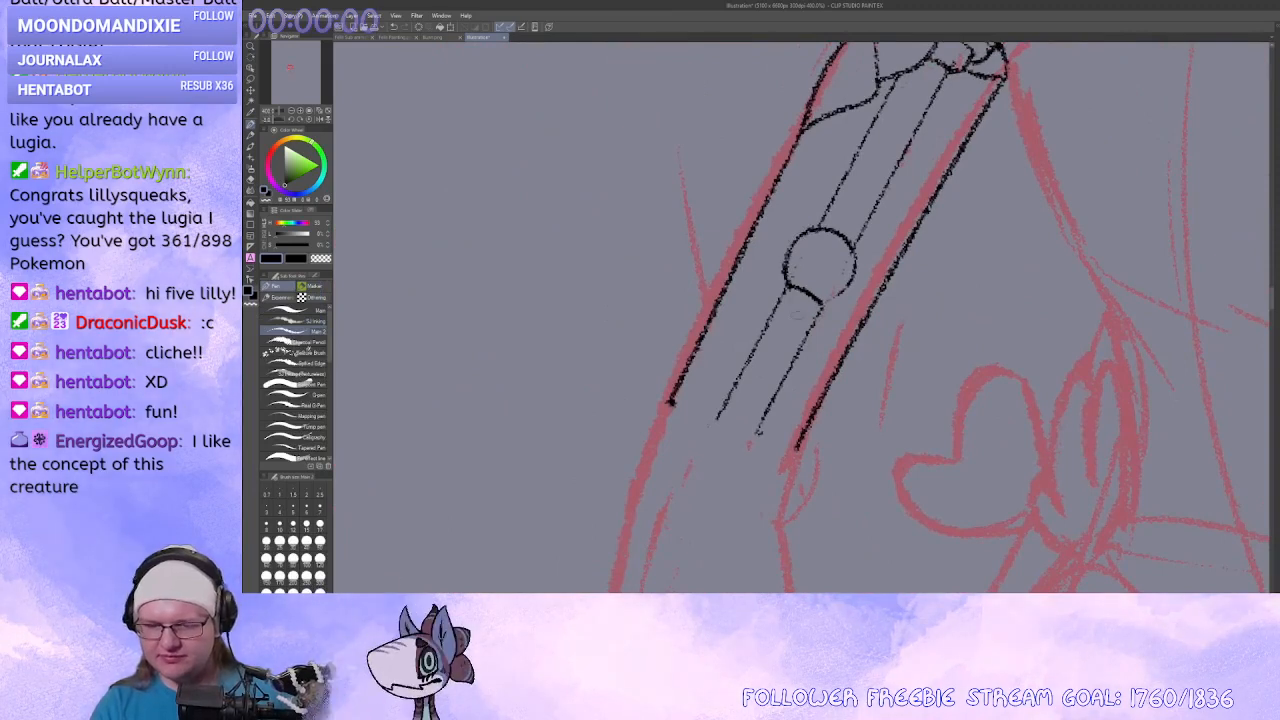
{"action": "left_click_drag", "start_coordinate": [809, 361], "coordinate": [801, 360]}
{"action": "left_click_drag", "start_coordinate": [801, 359], "coordinate": [745, 347]}
{"action": "mouse_move", "coordinate": [812, 247]}
{"action": "left_mouse_down"}
{"action": "mouse_move", "coordinate": [808, 260]}
{"action": "mouse_move", "coordinate": [836, 270]}
{"action": "left_mouse_up"}
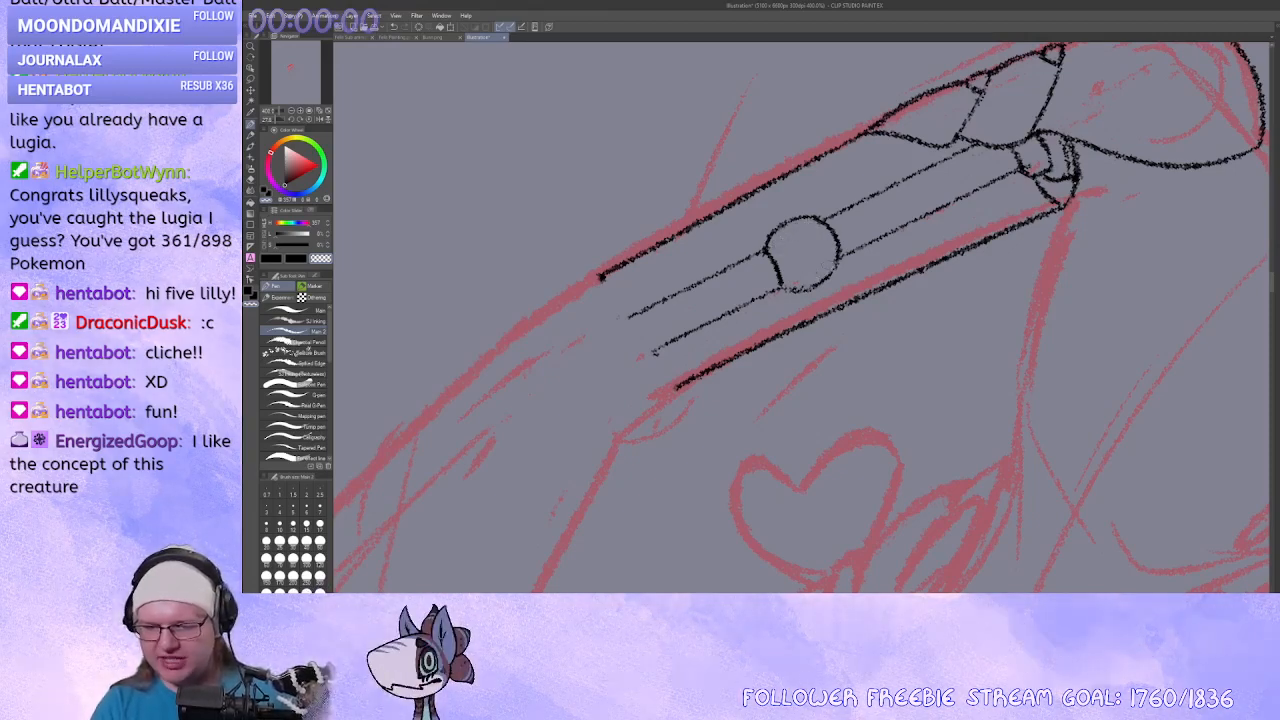
Undo the last notch stroke and re-ink the circle's concave edge, cleaning up its corner.
{"action": "key", "text": "ctrl+z"}
{"action": "left_click_drag", "start_coordinate": [790, 264], "coordinate": [839, 276]}
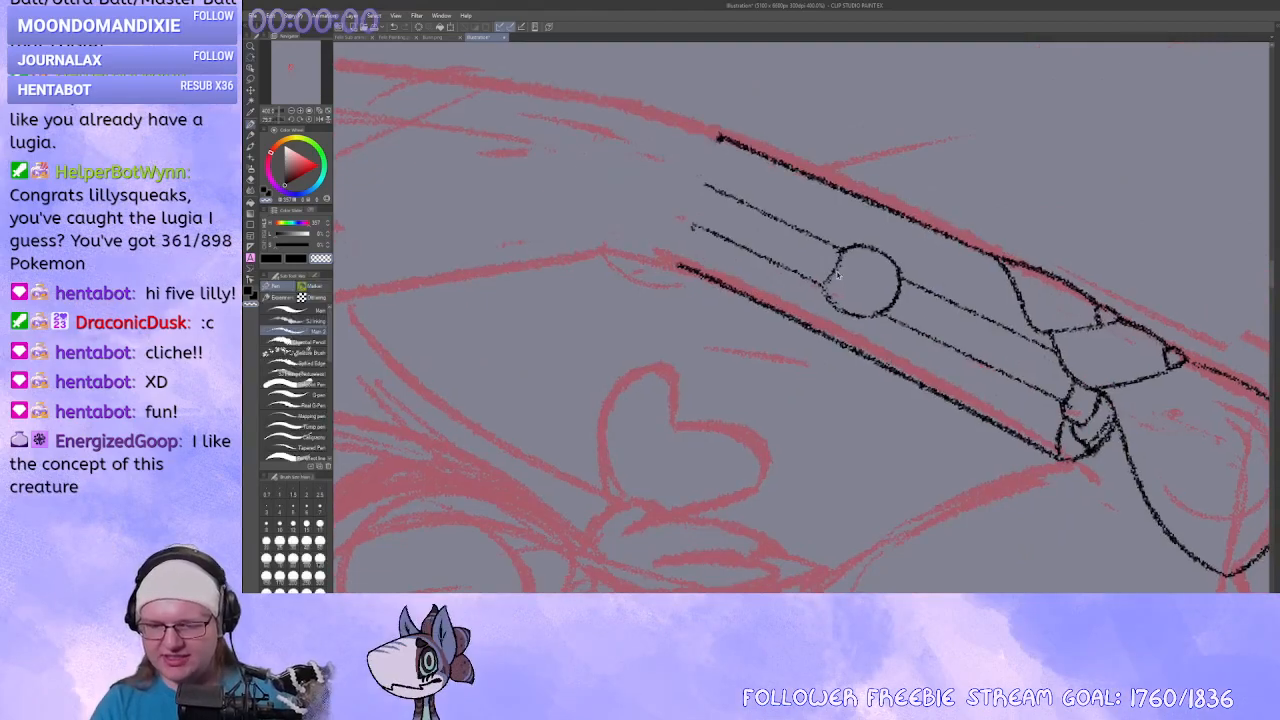
{"action": "key", "text": "x"}
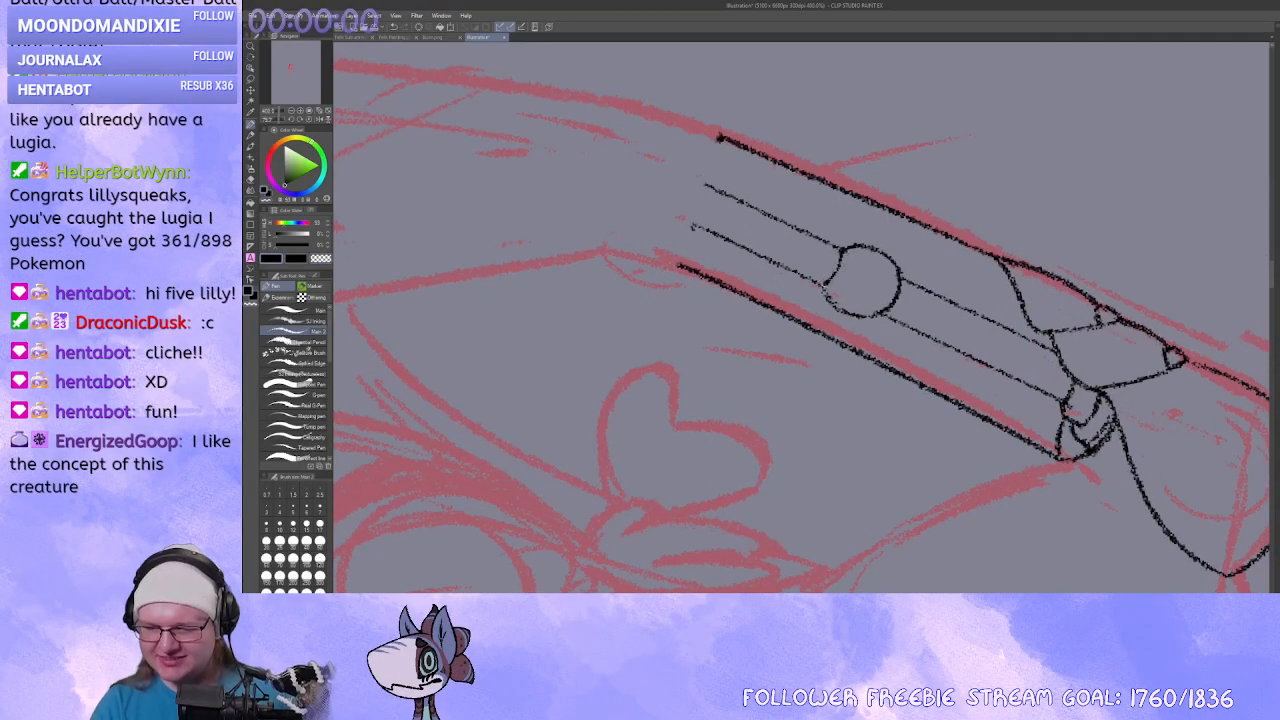
{"action": "mouse_move", "coordinate": [713, 376]}
{"action": "left_mouse_down"}
{"action": "mouse_move", "coordinate": [818, 423]}
{"action": "mouse_move", "coordinate": [694, 491]}
{"action": "mouse_move", "coordinate": [610, 389]}
{"action": "left_mouse_up"}
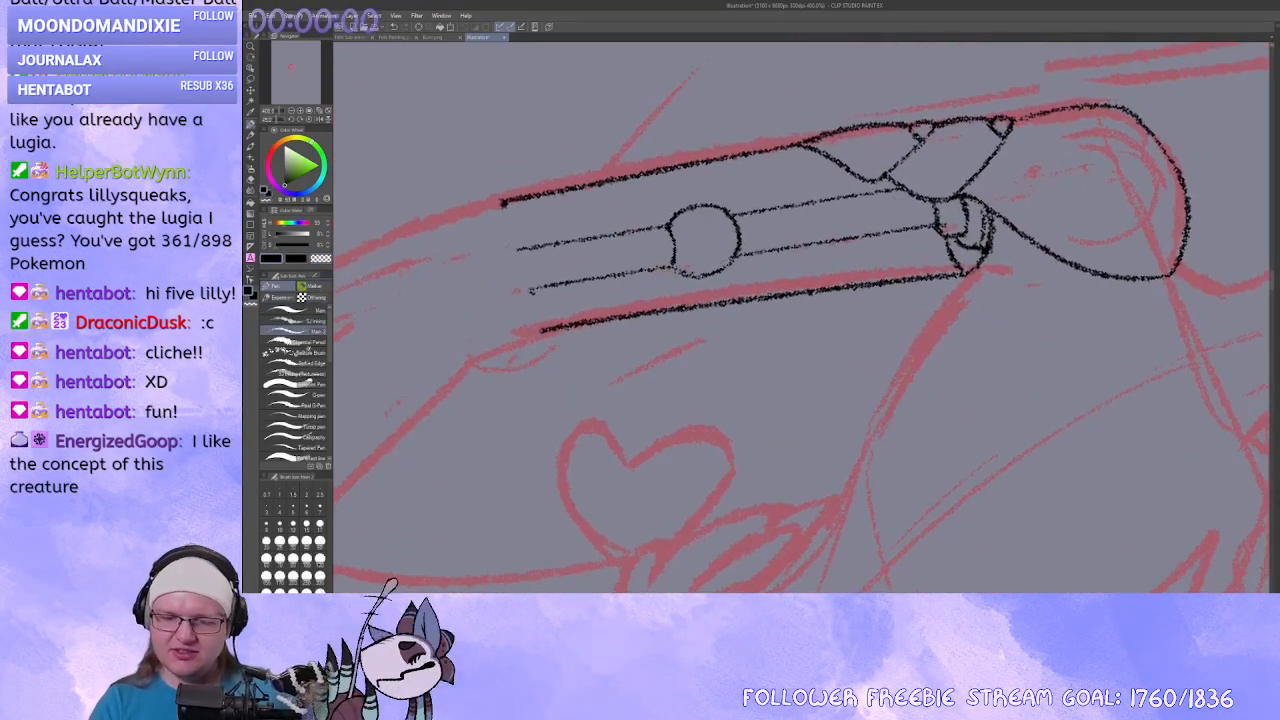
Thin and flatten the circle's edge opposite the notch by alternately erasing and inking it.
{"action": "key", "text": "x"}
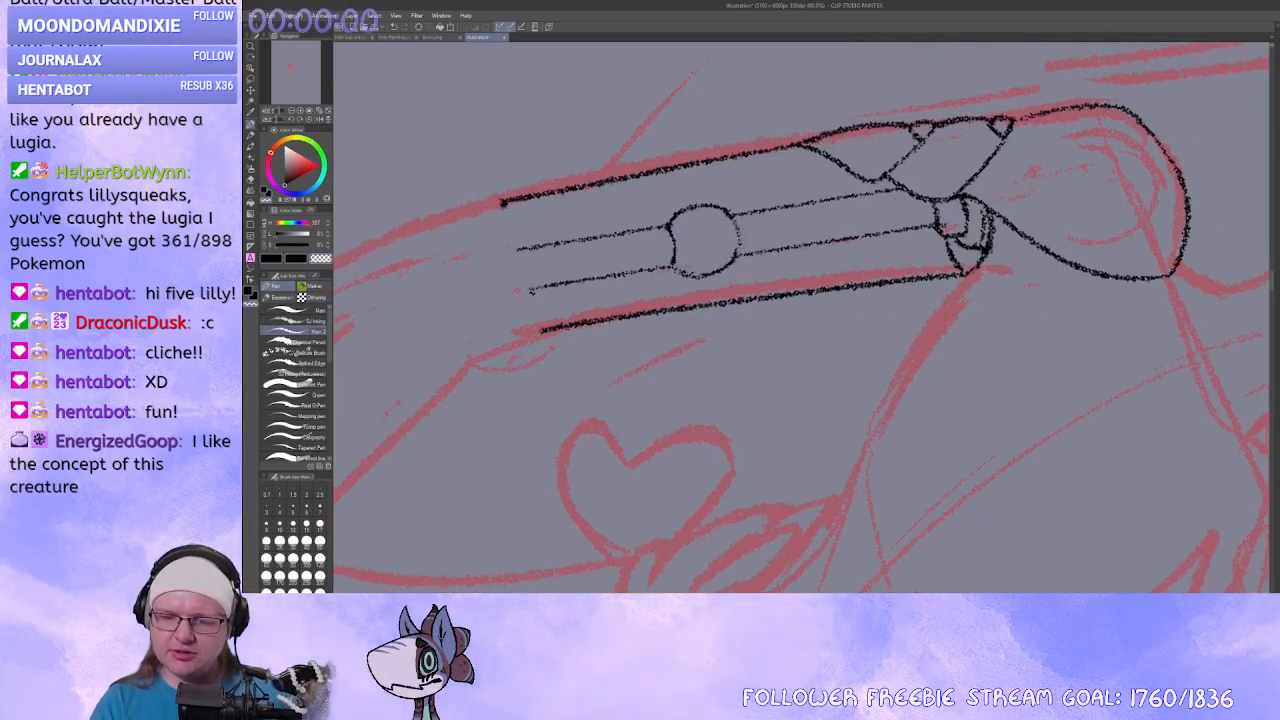
{"action": "key", "text": "x"}
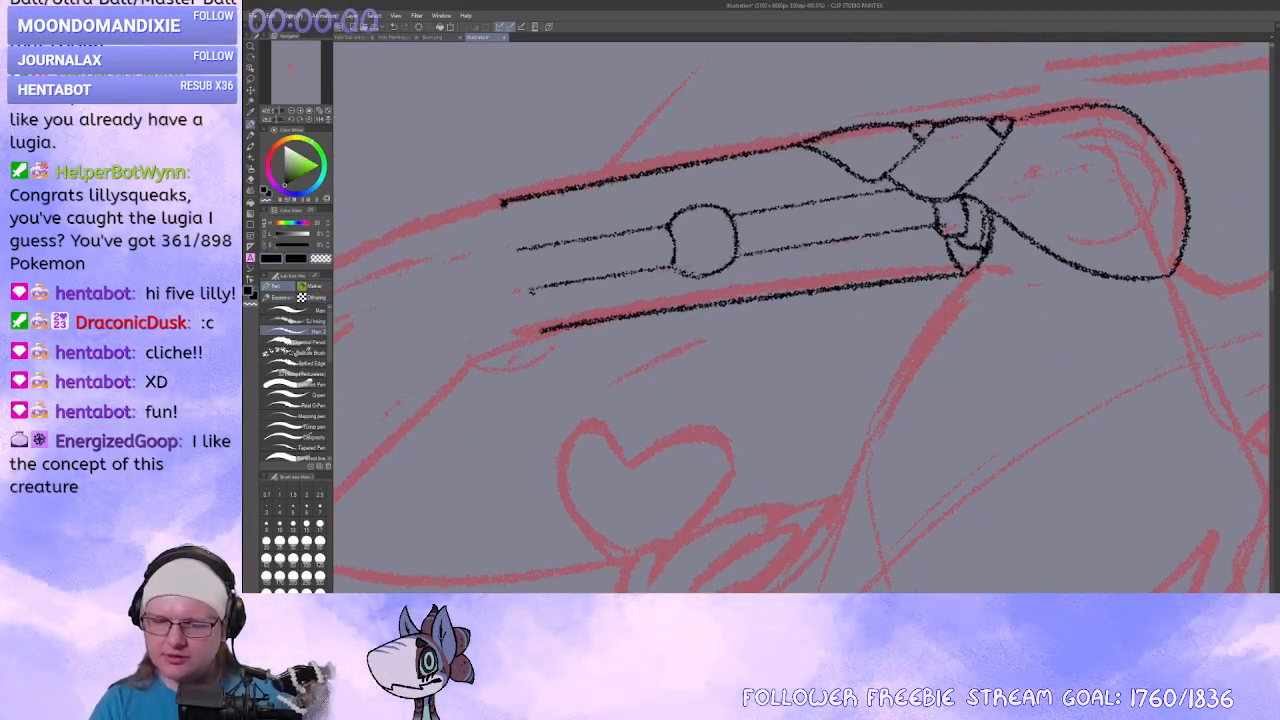
{"action": "key", "text": "x"}
{"action": "key", "text": "x"}
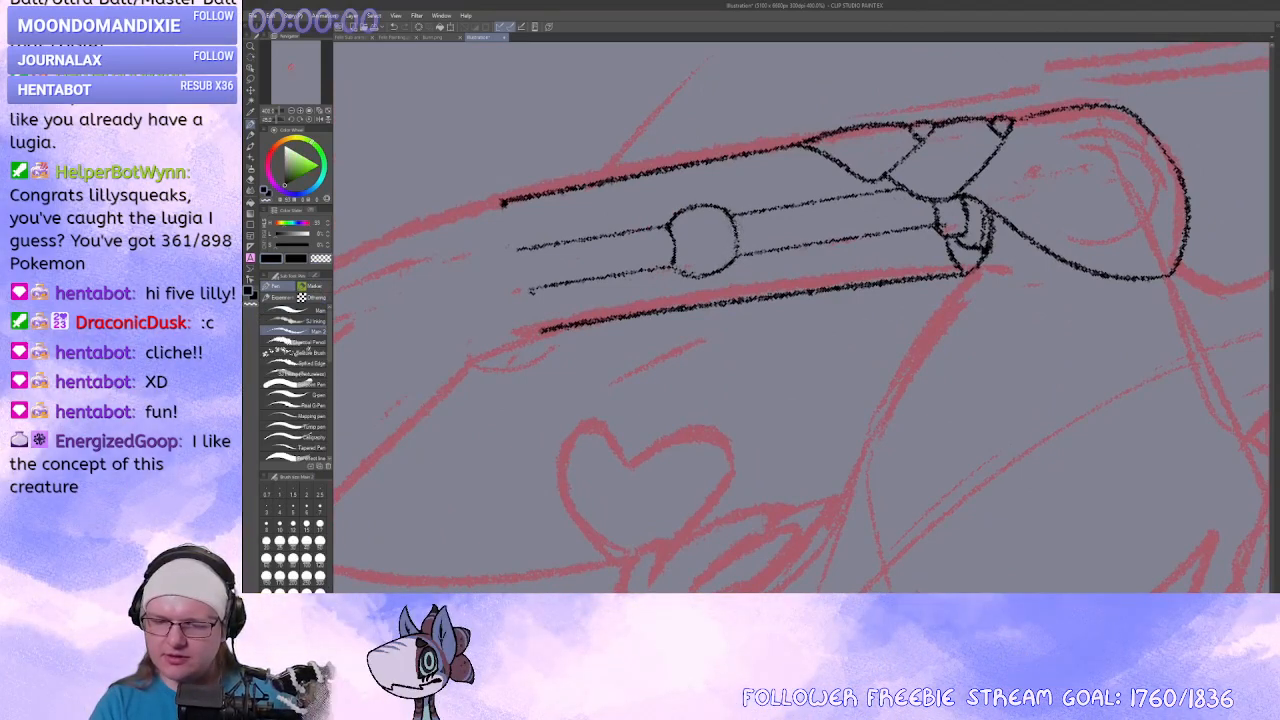
{"action": "left_click_drag", "start_coordinate": [731, 220], "coordinate": [738, 246]}
Touch up the circle's outline where the inner parallel lines meet it.
{"action": "mouse_move", "coordinate": [690, 354]}
{"action": "left_mouse_down"}
{"action": "mouse_move", "coordinate": [734, 437]}
{"action": "mouse_move", "coordinate": [877, 422]}
{"action": "left_mouse_up"}
{"action": "left_click_drag", "start_coordinate": [877, 422], "coordinate": [892, 261]}
{"action": "key", "text": "x"}
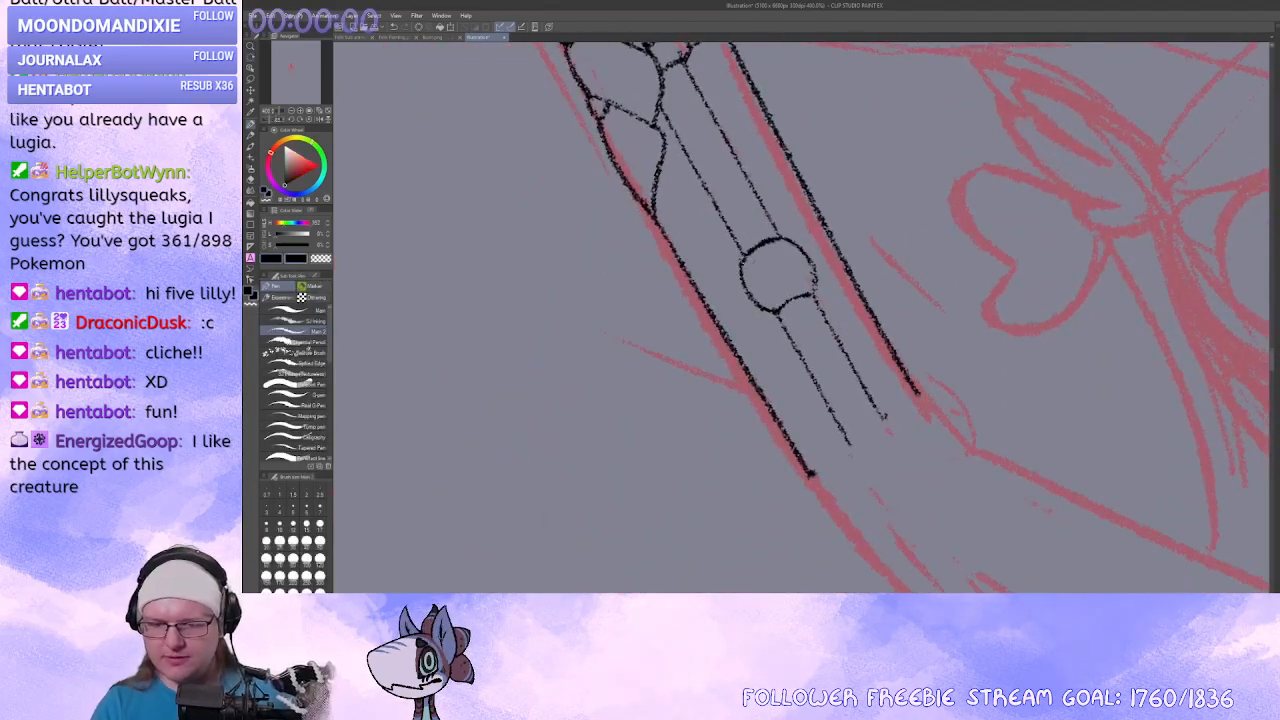
{"action": "key", "text": "c"}
{"action": "mouse_move", "coordinate": [743, 254]}
{"action": "left_mouse_down"}
{"action": "mouse_move", "coordinate": [743, 266]}
{"action": "mouse_move", "coordinate": [790, 242]}
{"action": "mouse_move", "coordinate": [745, 266]}
{"action": "left_mouse_up"}
{"action": "key", "text": "x"}
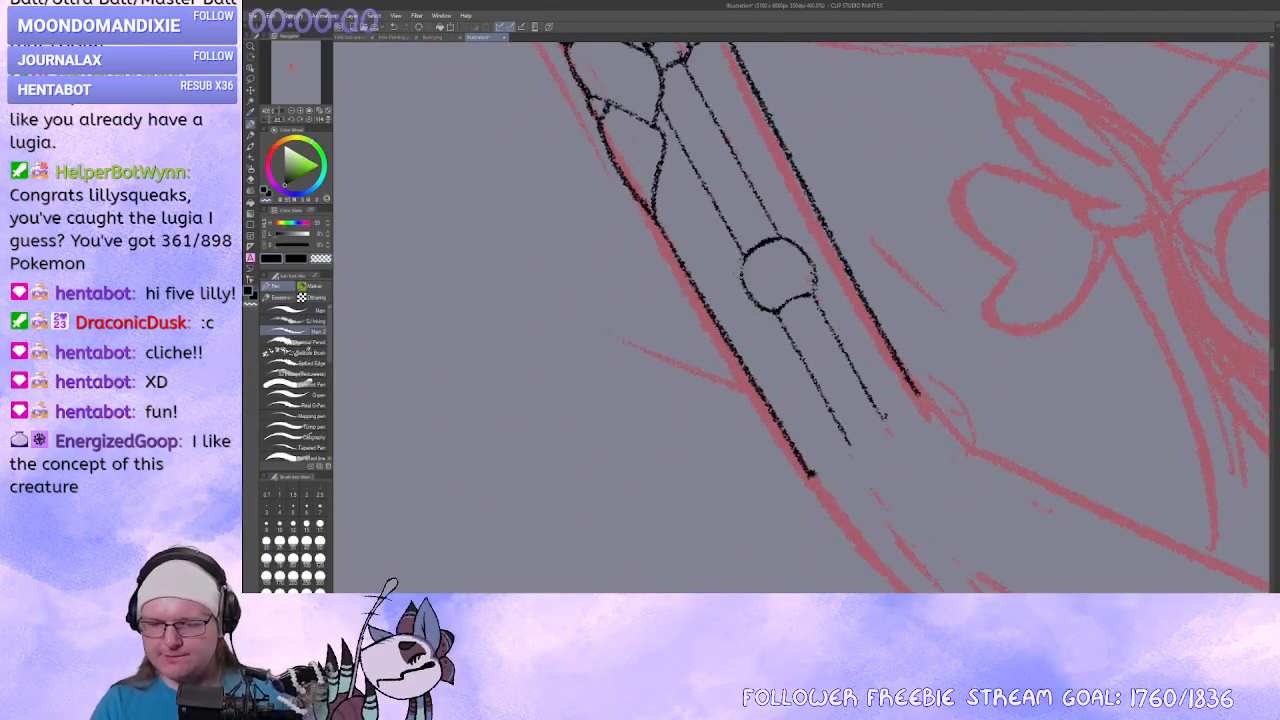
Ink a thin wavy cable from the round joint that bows around the circle and crosses the inner lines to the segment's end.
{"action": "mouse_move", "coordinate": [694, 386]}
{"action": "left_mouse_down"}
{"action": "mouse_move", "coordinate": [777, 332]}
{"action": "mouse_move", "coordinate": [651, 405]}
{"action": "mouse_move", "coordinate": [845, 234]}
{"action": "left_mouse_up"}
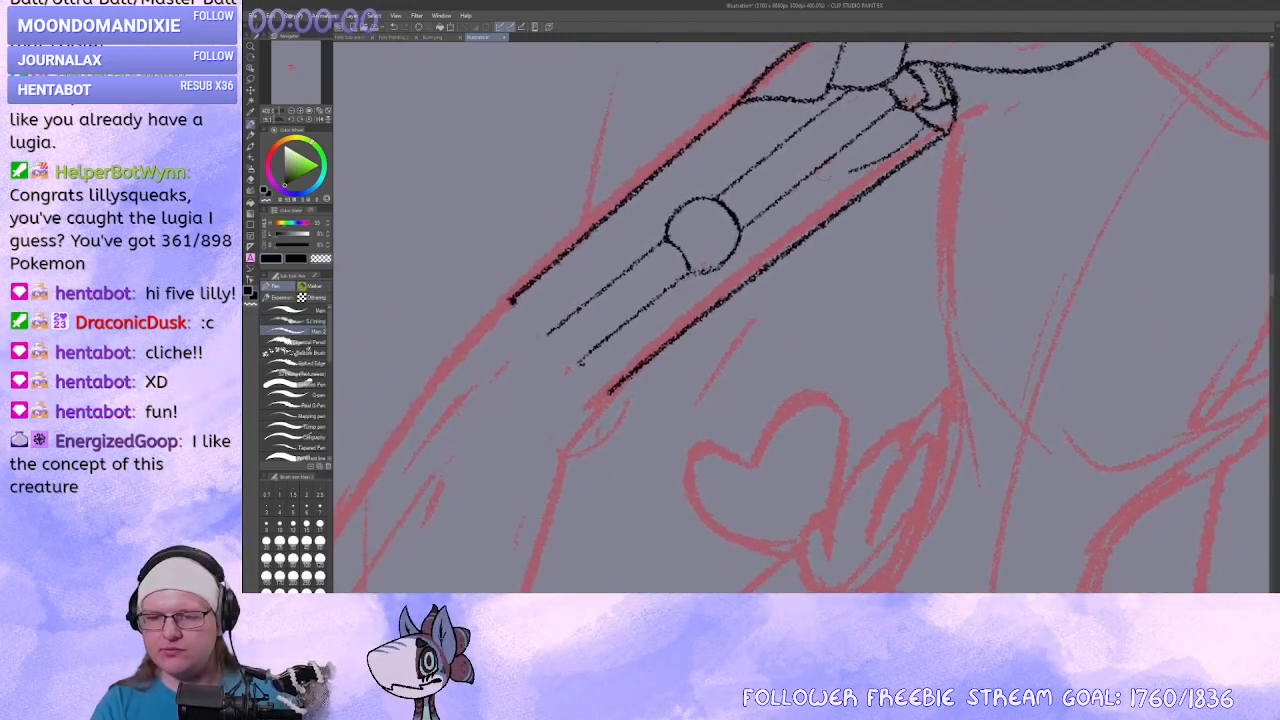
{"action": "mouse_move", "coordinate": [823, 172]}
{"action": "left_mouse_down"}
{"action": "mouse_move", "coordinate": [748, 163]}
{"action": "mouse_move", "coordinate": [688, 178]}
{"action": "mouse_move", "coordinate": [645, 285]}
{"action": "left_mouse_up"}
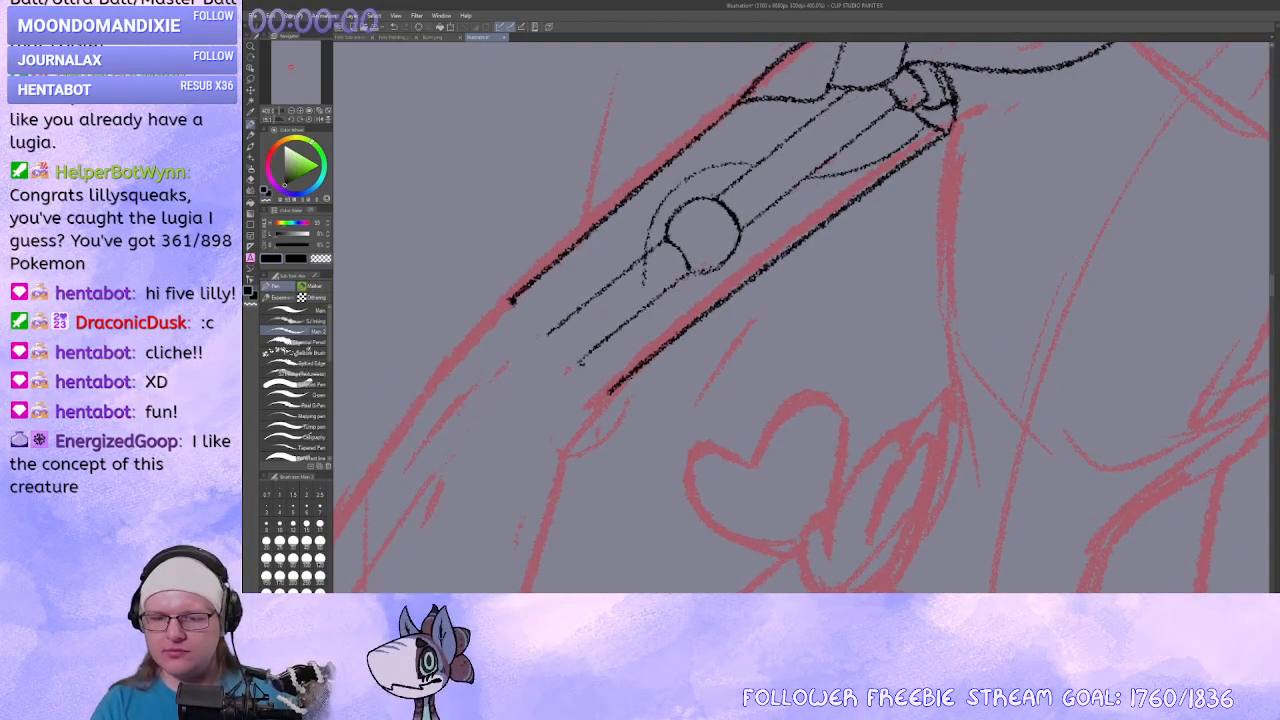
{"action": "key", "text": "ctrl+z"}
{"action": "mouse_move", "coordinate": [590, 394]}
{"action": "left_mouse_down"}
{"action": "mouse_move", "coordinate": [618, 343]}
{"action": "mouse_move", "coordinate": [650, 207]}
{"action": "mouse_move", "coordinate": [758, 164]}
{"action": "left_mouse_up"}
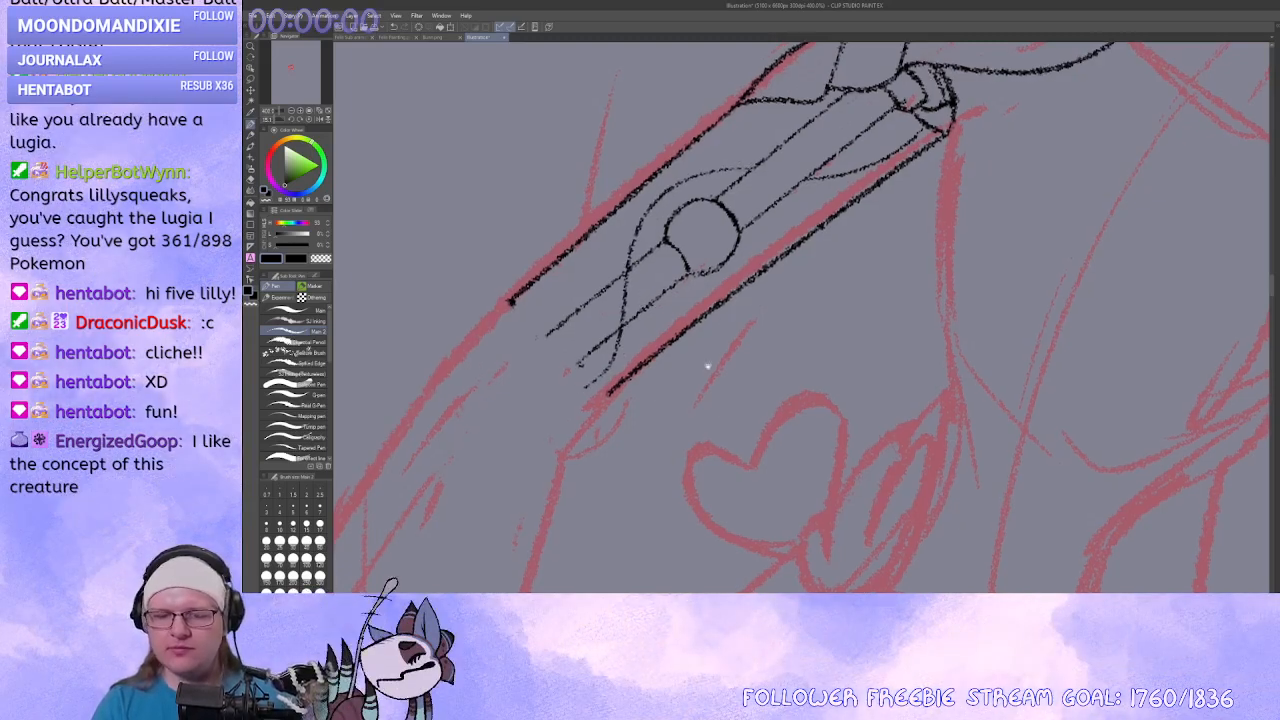
{"action": "mouse_move", "coordinate": [706, 366]}
{"action": "left_mouse_down"}
{"action": "mouse_move", "coordinate": [748, 329]}
{"action": "mouse_move", "coordinate": [811, 366]}
{"action": "mouse_move", "coordinate": [759, 371]}
{"action": "mouse_move", "coordinate": [715, 296]}
{"action": "left_mouse_up"}
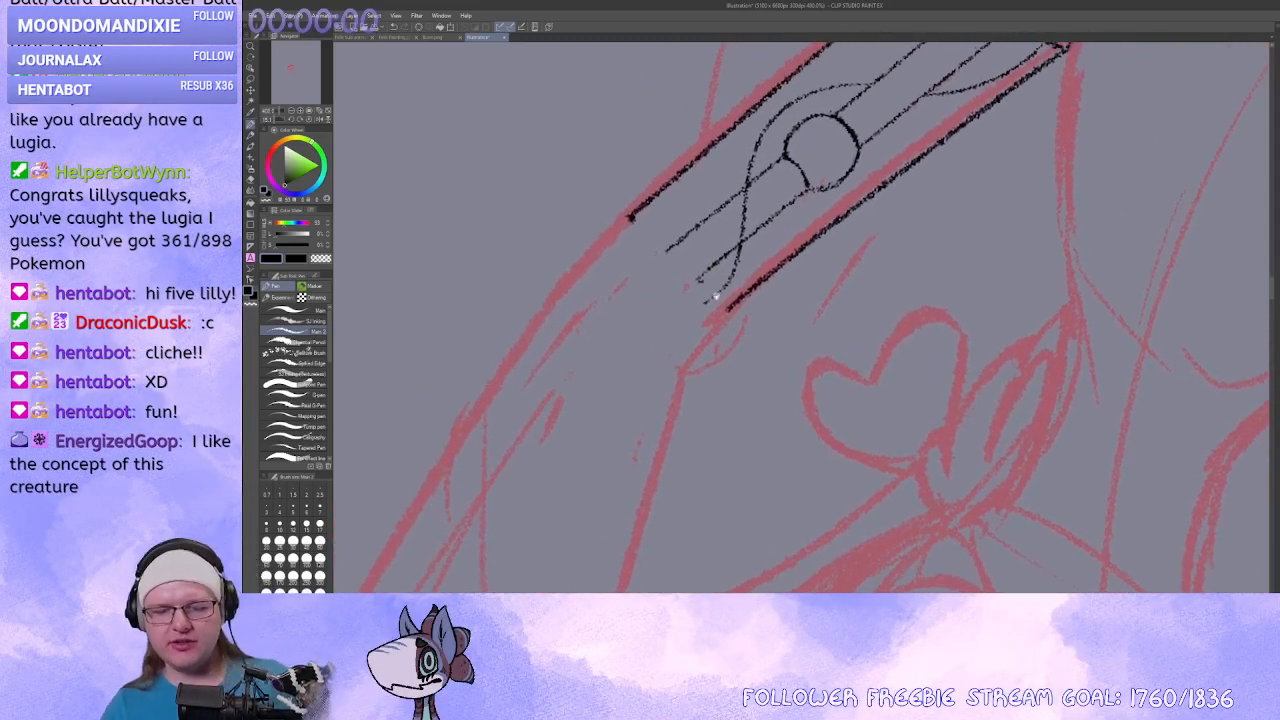
{"action": "left_click_drag", "start_coordinate": [630, 217], "coordinate": [664, 263]}
{"action": "mouse_move", "coordinate": [657, 386]}
{"action": "left_mouse_down"}
{"action": "mouse_move", "coordinate": [640, 290]}
{"action": "mouse_move", "coordinate": [692, 153]}
{"action": "left_mouse_up"}
{"action": "key", "text": "ctrl+z"}
{"action": "key", "text": "ctrl+z"}
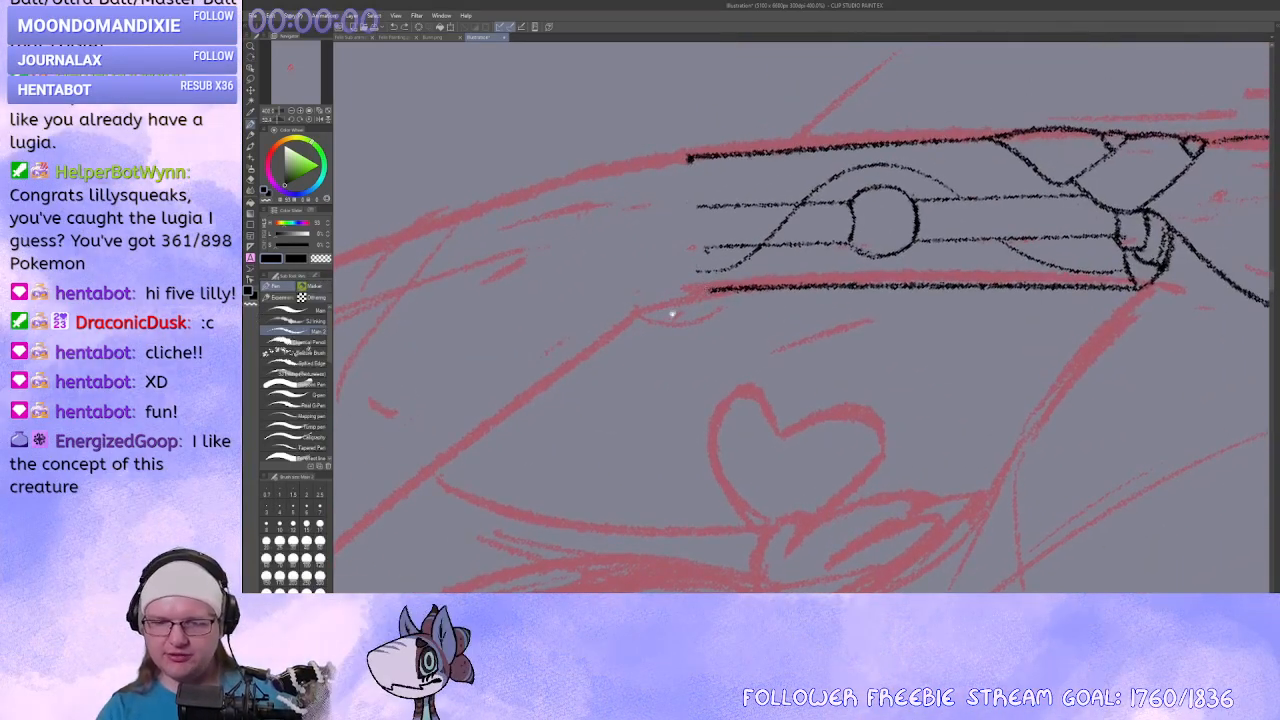
Close the open end of the arm segment with a curved line between its two outer edges.
{"action": "left_click_drag", "start_coordinate": [671, 311], "coordinate": [812, 456]}
{"action": "left_click_drag", "start_coordinate": [709, 438], "coordinate": [767, 315]}
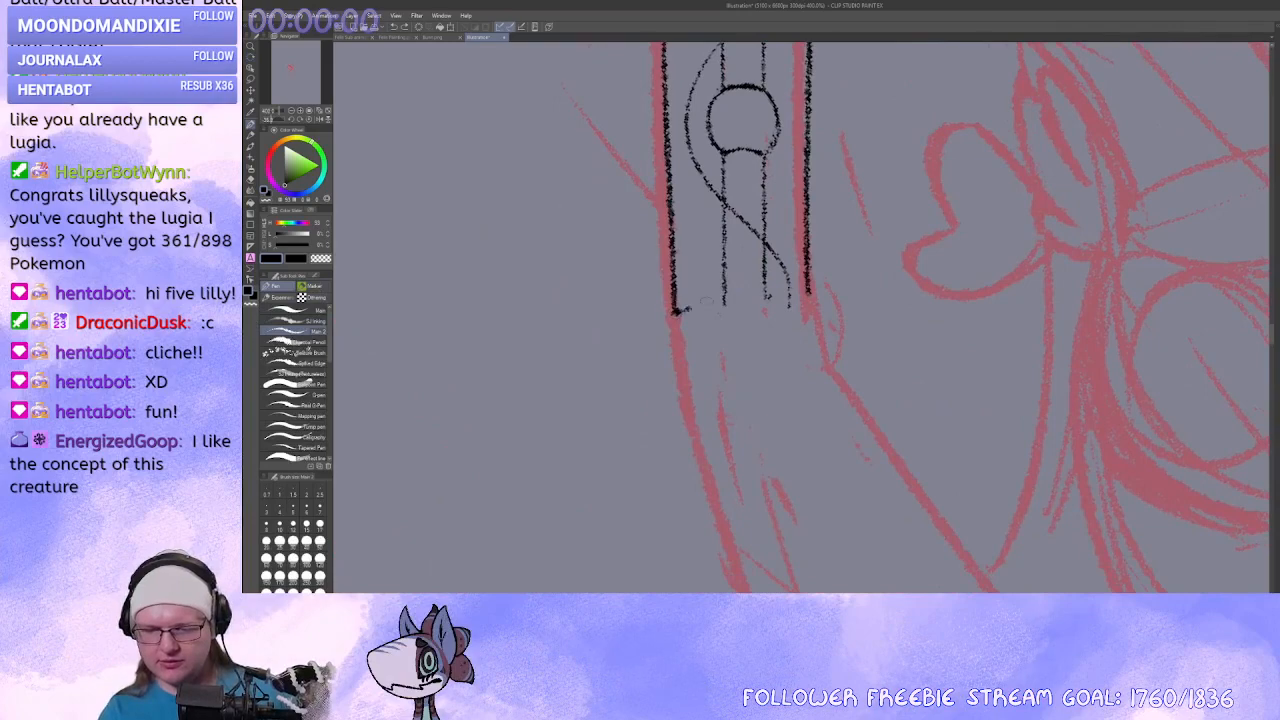
{"action": "left_click_drag", "start_coordinate": [676, 310], "coordinate": [808, 296]}
{"action": "left_click_drag", "start_coordinate": [801, 385], "coordinate": [753, 361]}
{"action": "mouse_move", "coordinate": [761, 361]}
{"action": "left_mouse_down"}
{"action": "mouse_move", "coordinate": [658, 441]}
{"action": "mouse_move", "coordinate": [631, 491]}
{"action": "mouse_move", "coordinate": [740, 358]}
{"action": "left_mouse_up"}
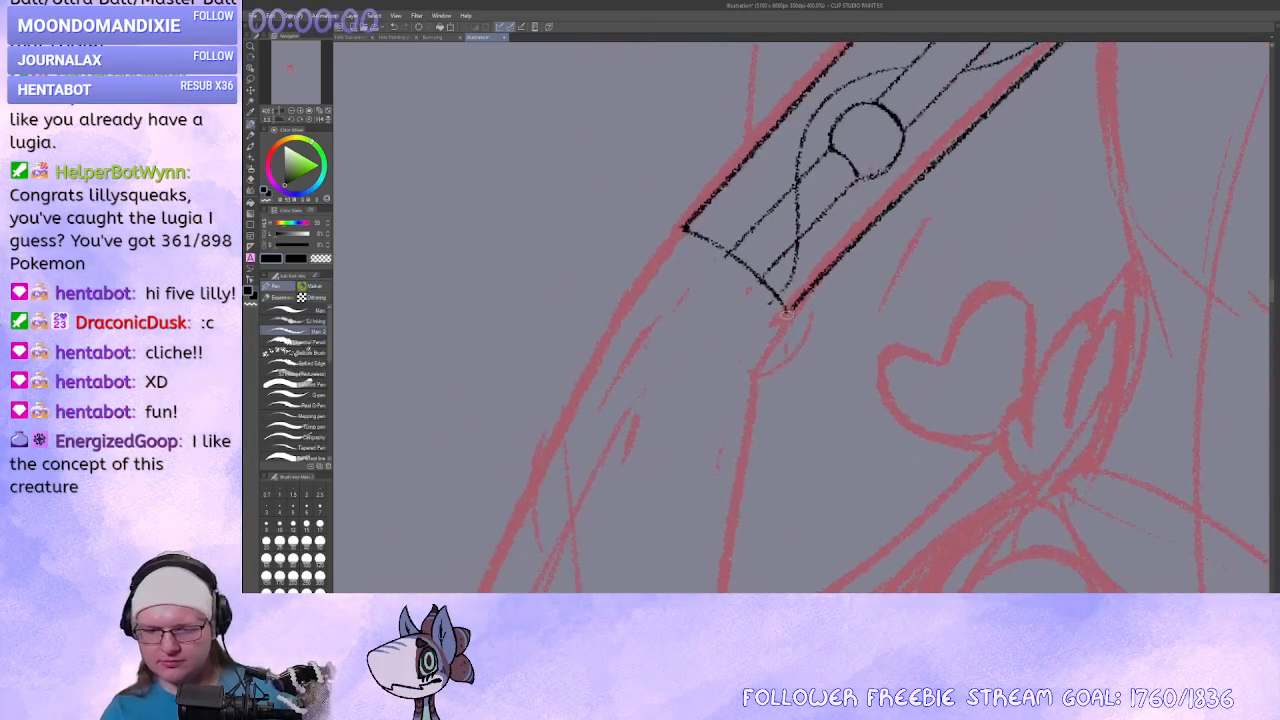
Undo the last end-curve strokes and redraw them so the curve meets both outer corners of the segment.
{"action": "mouse_move", "coordinate": [649, 447]}
{"action": "left_mouse_down"}
{"action": "mouse_move", "coordinate": [817, 517]}
{"action": "mouse_move", "coordinate": [863, 503]}
{"action": "left_mouse_up"}
{"action": "left_click_drag", "start_coordinate": [822, 389], "coordinate": [852, 335]}
{"action": "key", "text": "ctrl+z"}
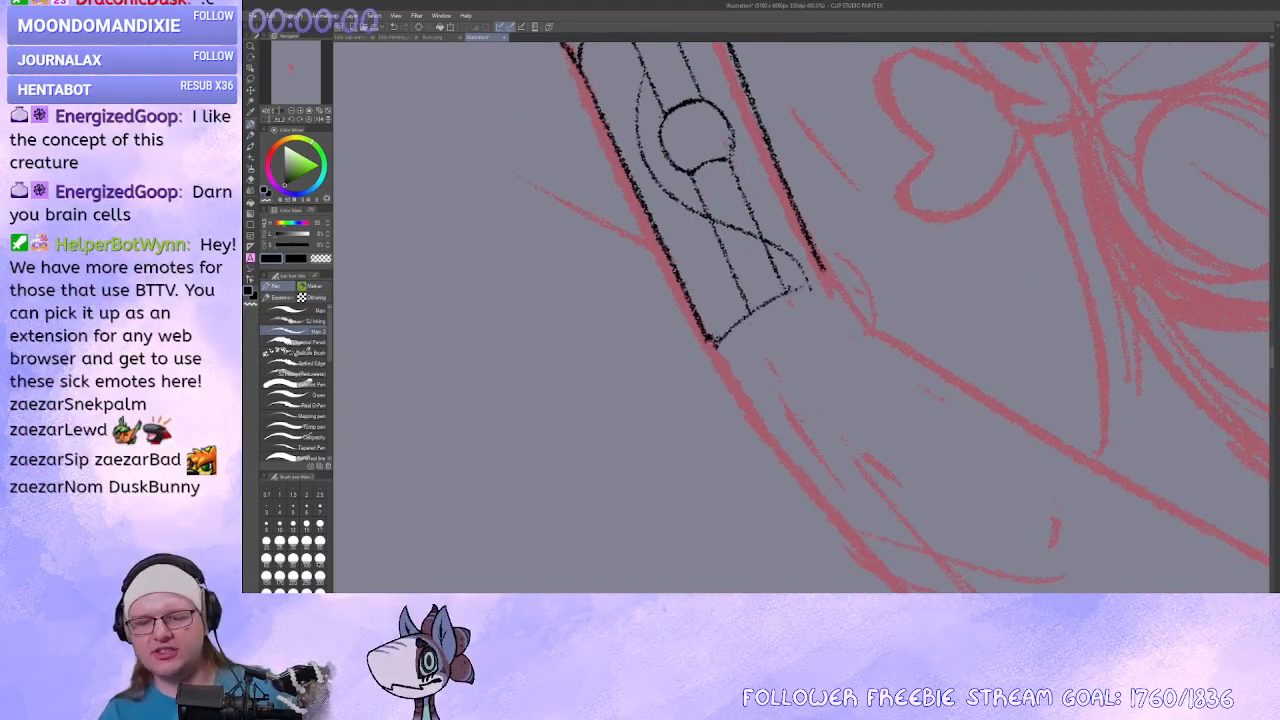
{"action": "key", "text": "ctrl+z"}
{"action": "mouse_move", "coordinate": [708, 338]}
{"action": "left_mouse_down"}
{"action": "mouse_move", "coordinate": [769, 302]}
{"action": "mouse_move", "coordinate": [831, 289]}
{"action": "mouse_move", "coordinate": [762, 338]}
{"action": "left_mouse_up"}
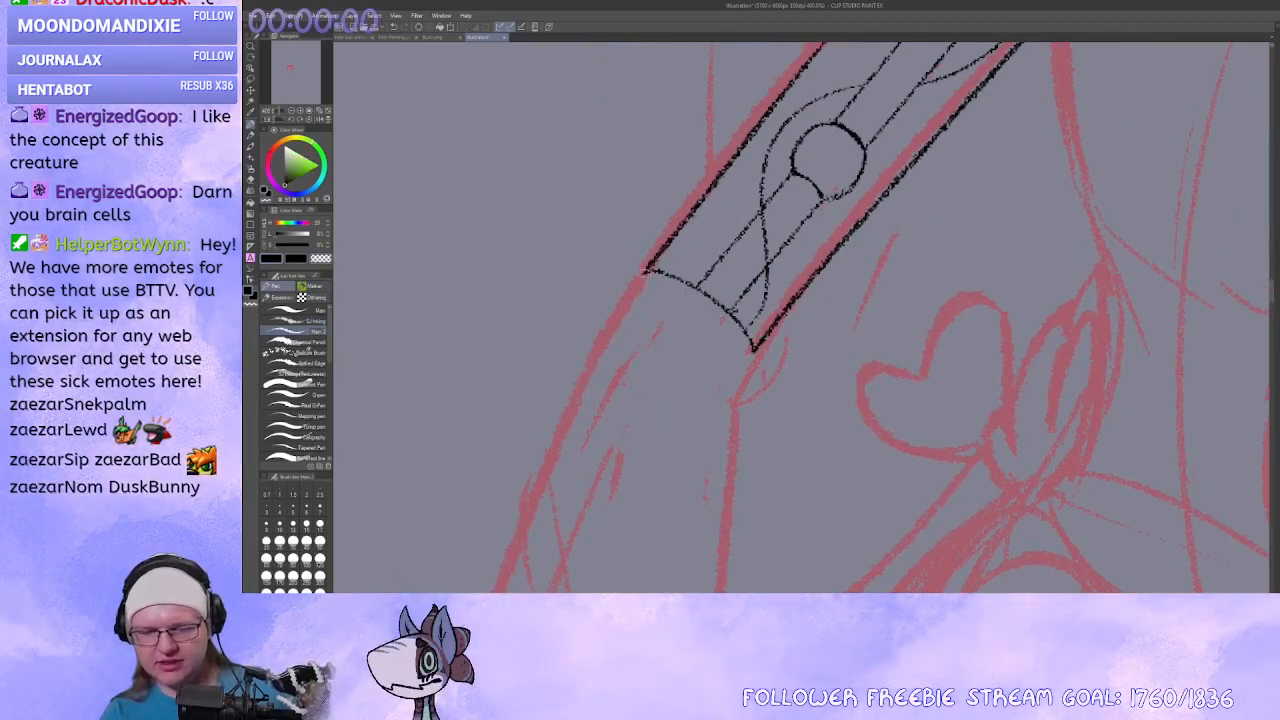
{"action": "left_click_drag", "start_coordinate": [647, 270], "coordinate": [672, 251]}
{"action": "left_click_drag", "start_coordinate": [842, 370], "coordinate": [868, 353]}
{"action": "mouse_move", "coordinate": [760, 425]}
{"action": "left_mouse_down"}
{"action": "mouse_move", "coordinate": [963, 491]}
{"action": "mouse_move", "coordinate": [742, 423]}
{"action": "mouse_move", "coordinate": [824, 398]}
{"action": "mouse_move", "coordinate": [746, 448]}
{"action": "mouse_move", "coordinate": [747, 393]}
{"action": "left_mouse_up"}
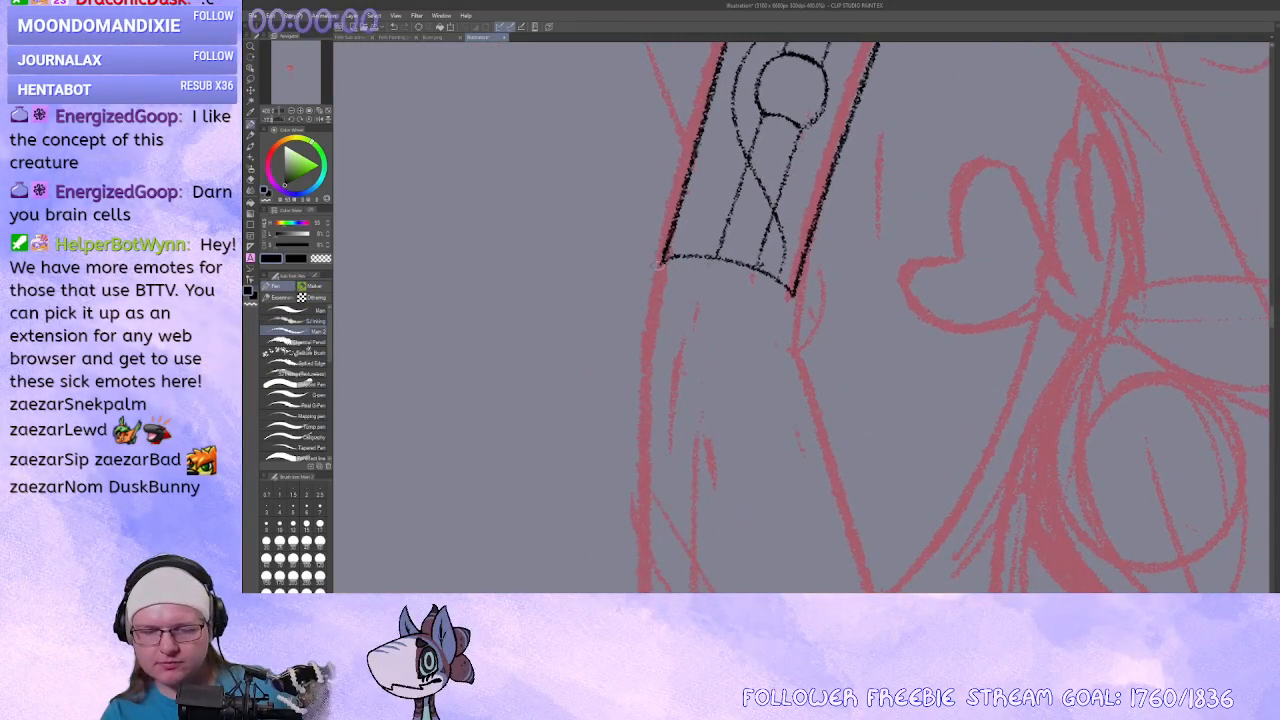
Ink a short side edge and a second parallel curve below the segment's end to form a narrow cuff band.
{"action": "left_click", "coordinate": [676, 258], "text": "alt"}
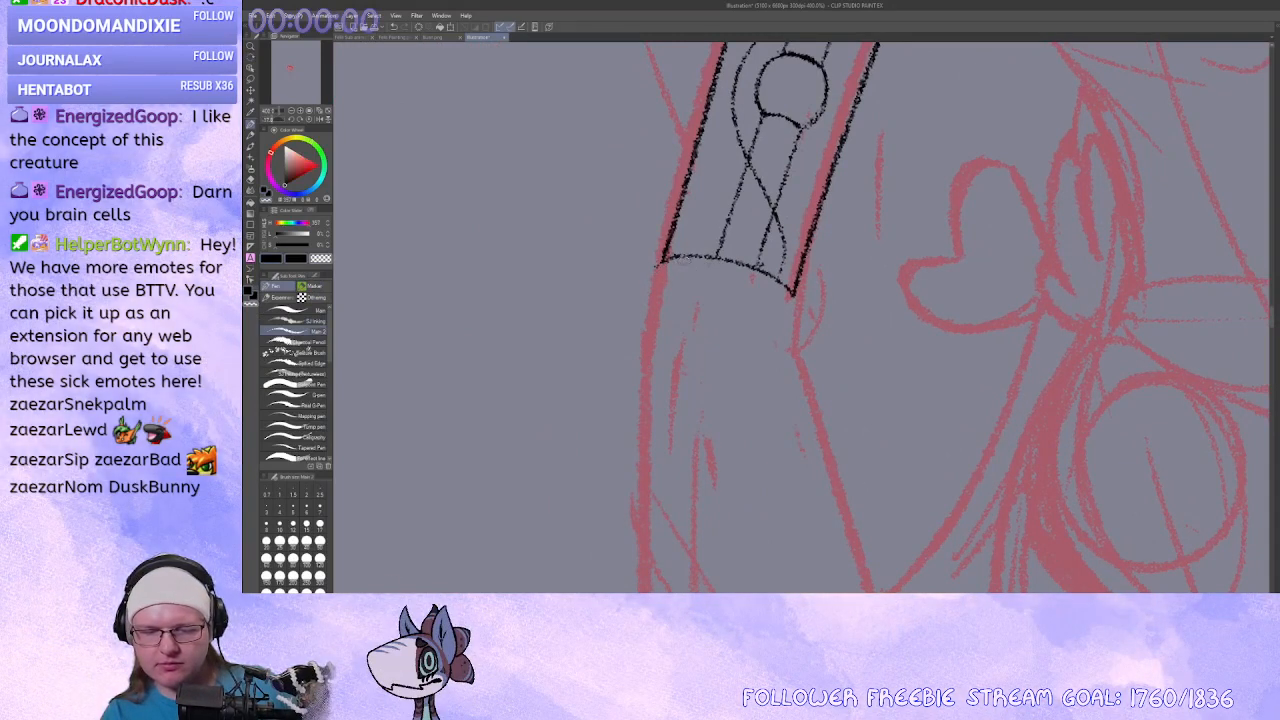
{"action": "left_click", "coordinate": [656, 264], "text": "alt"}
{"action": "left_click_drag", "start_coordinate": [655, 267], "coordinate": [652, 287]}
{"action": "left_click_drag", "start_coordinate": [634, 325], "coordinate": [662, 438]}
{"action": "left_click_drag", "start_coordinate": [657, 366], "coordinate": [664, 376]}
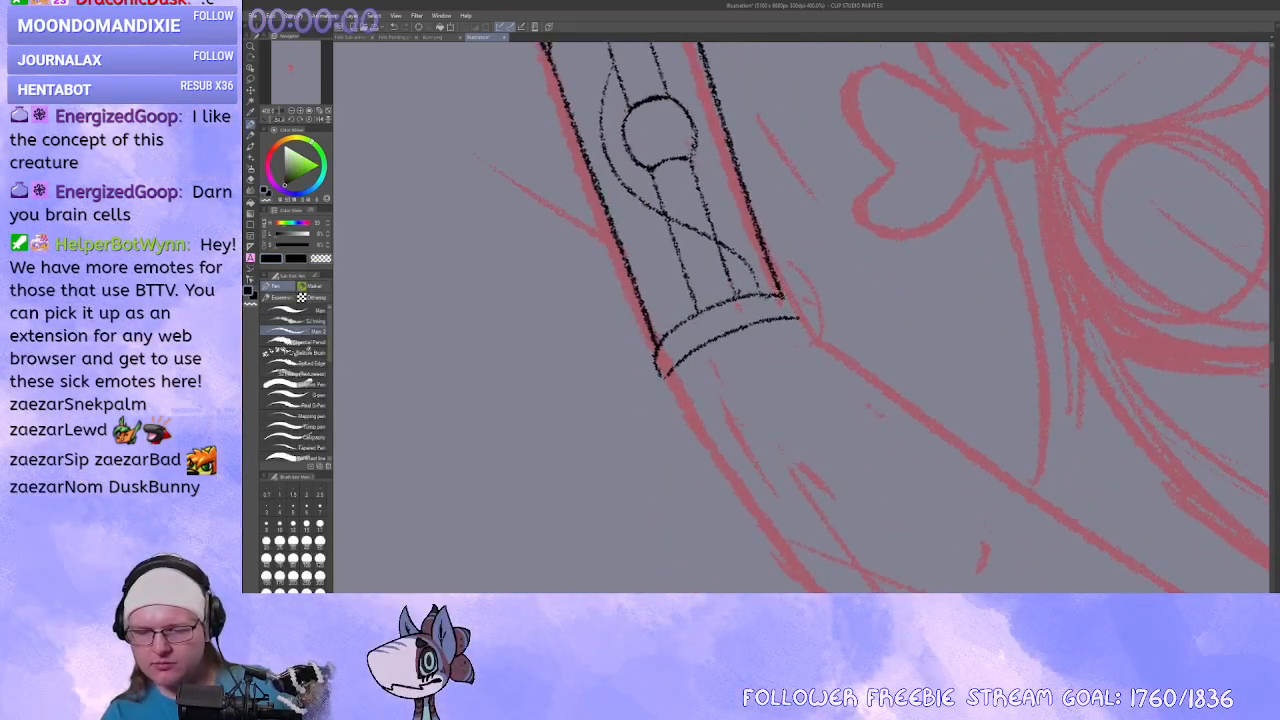
Close the other side of the cuff band and clean up its lower curve and corners.
{"action": "left_click_drag", "start_coordinate": [781, 295], "coordinate": [799, 320]}
{"action": "left_click", "coordinate": [786, 296], "text": "alt"}
{"action": "key", "text": "c"}
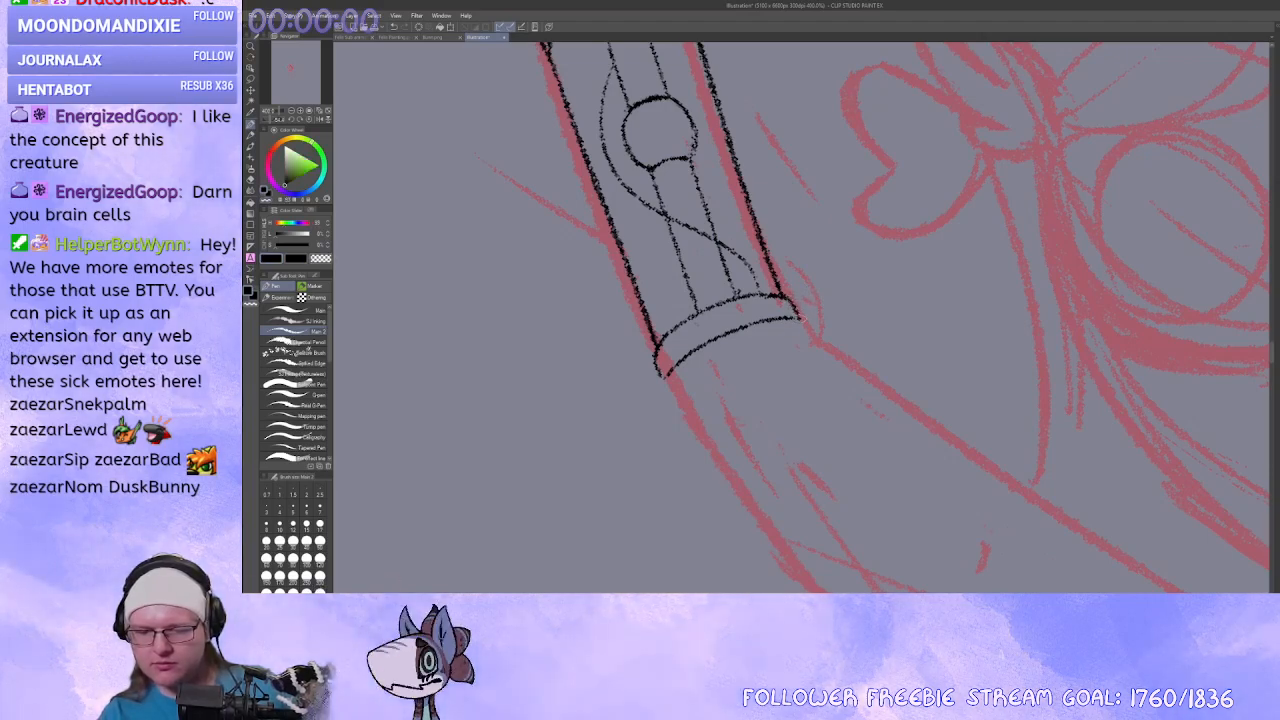
{"action": "left_click_drag", "start_coordinate": [780, 420], "coordinate": [888, 390]}
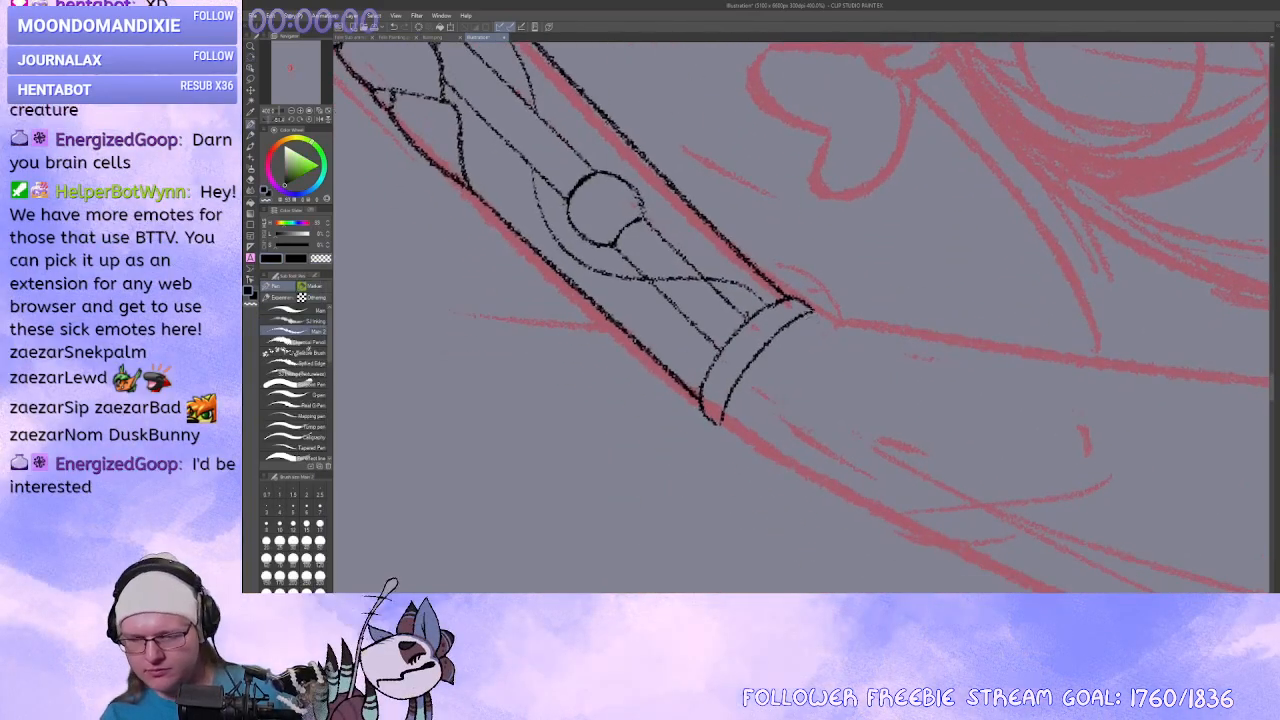
{"action": "key", "text": "x"}
{"action": "mouse_move", "coordinate": [820, 313]}
{"action": "left_mouse_down"}
{"action": "mouse_move", "coordinate": [784, 330]}
{"action": "mouse_move", "coordinate": [780, 360]}
{"action": "mouse_move", "coordinate": [701, 456]}
{"action": "mouse_move", "coordinate": [688, 404]}
{"action": "mouse_move", "coordinate": [711, 380]}
{"action": "left_mouse_up"}
{"action": "key", "text": "c"}
{"action": "key", "text": "c"}
{"action": "key", "text": "c"}
{"action": "key", "text": "r"}
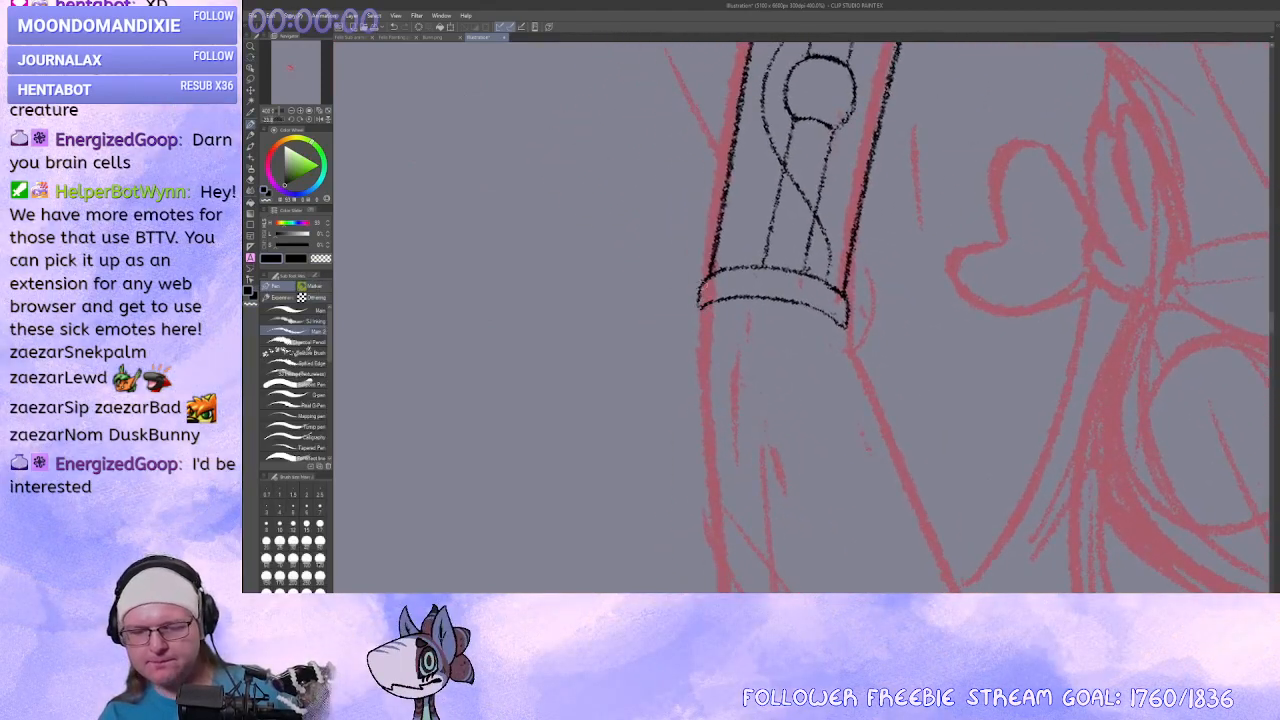
Try a redrawn lower curve for the cuff, with reshaped side edges.
{"action": "mouse_move", "coordinate": [699, 308]}
{"action": "left_mouse_down"}
{"action": "mouse_move", "coordinate": [709, 391]}
{"action": "mouse_move", "coordinate": [694, 332]}
{"action": "mouse_move", "coordinate": [725, 343]}
{"action": "left_mouse_up"}
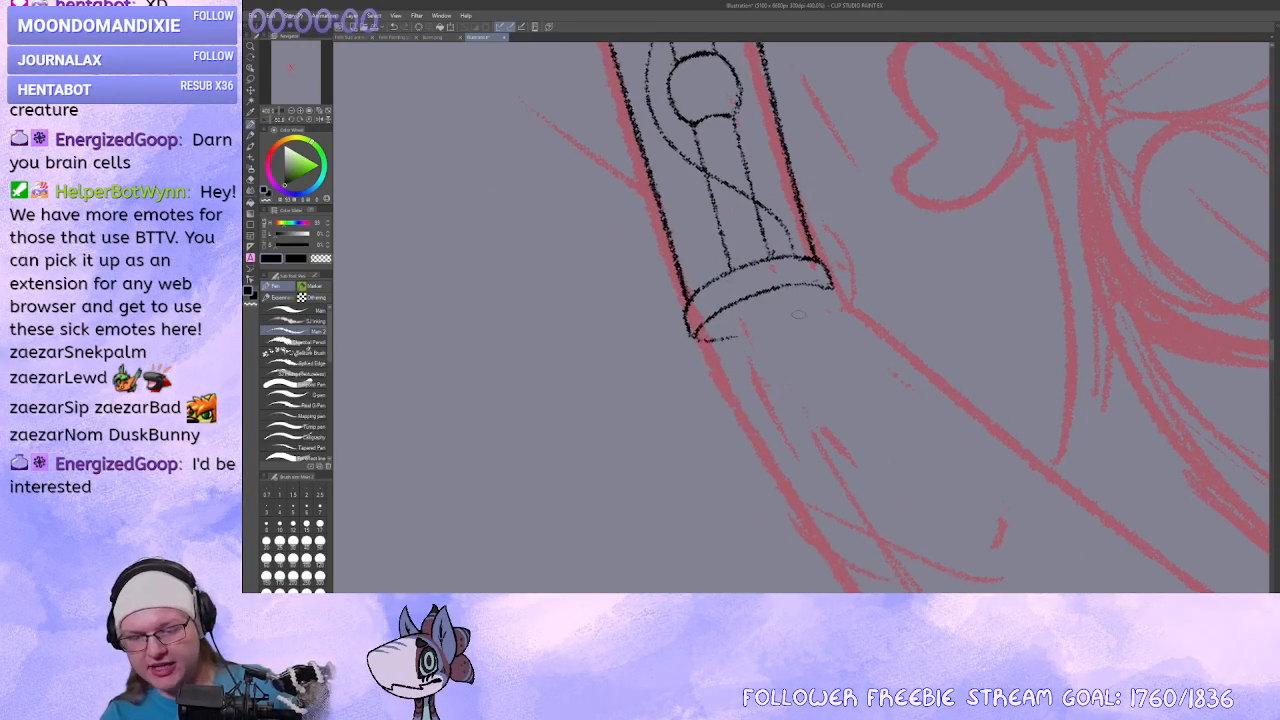
{"action": "mouse_move", "coordinate": [798, 314]}
{"action": "left_mouse_down"}
{"action": "mouse_move", "coordinate": [760, 400]}
{"action": "mouse_move", "coordinate": [694, 377]}
{"action": "mouse_move", "coordinate": [966, 474]}
{"action": "mouse_move", "coordinate": [909, 334]}
{"action": "left_mouse_up"}
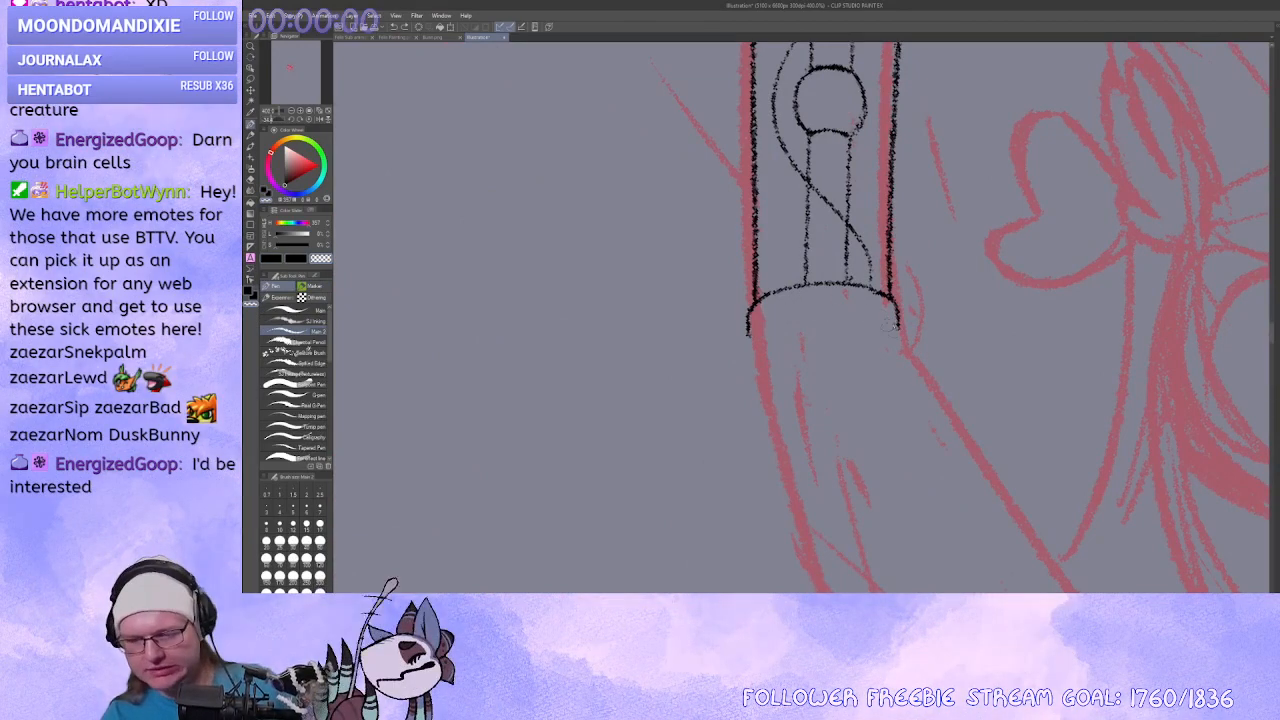
{"action": "left_click_drag", "start_coordinate": [855, 429], "coordinate": [760, 300]}
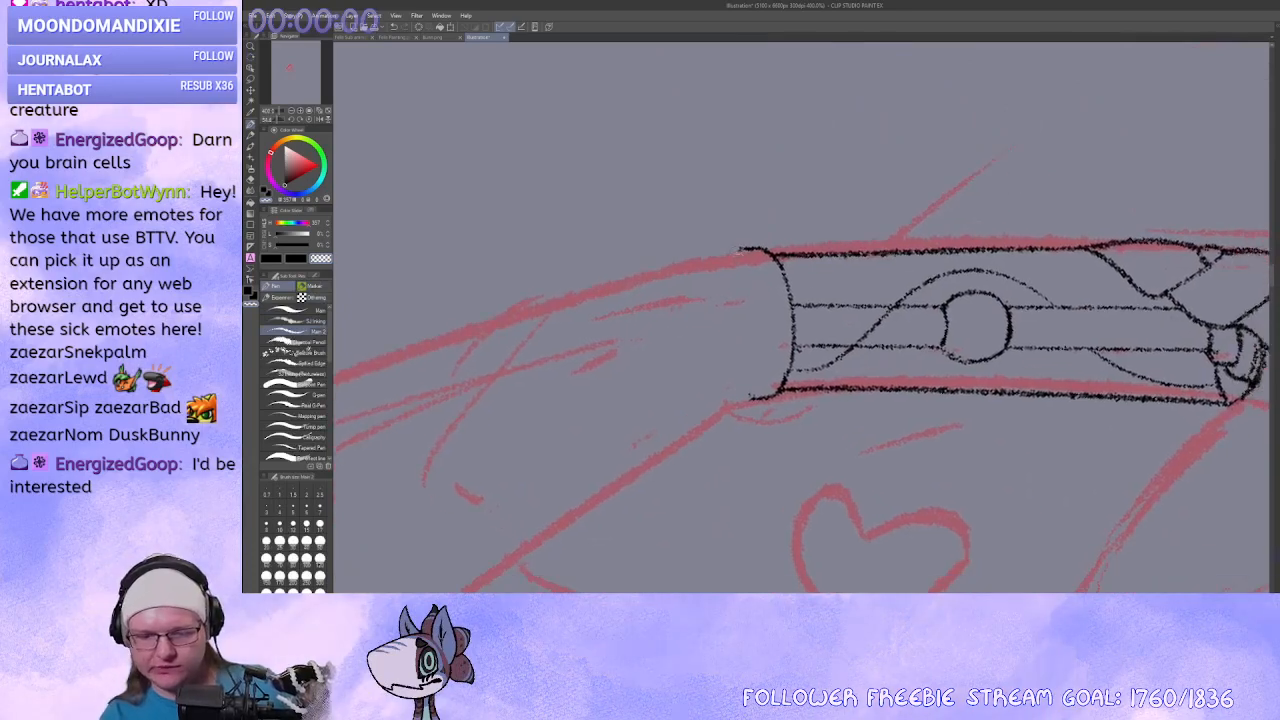
{"action": "mouse_move", "coordinate": [750, 397]}
{"action": "left_mouse_down"}
{"action": "mouse_move", "coordinate": [963, 443]}
{"action": "mouse_move", "coordinate": [683, 454]}
{"action": "mouse_move", "coordinate": [717, 280]}
{"action": "mouse_move", "coordinate": [853, 251]}
{"action": "mouse_move", "coordinate": [710, 285]}
{"action": "left_mouse_up"}
{"action": "key", "text": "ctrl+z"}
{"action": "key", "text": "ctrl+z"}
{"action": "mouse_move", "coordinate": [709, 285]}
{"action": "left_mouse_down"}
{"action": "mouse_move", "coordinate": [733, 266]}
{"action": "mouse_move", "coordinate": [849, 251]}
{"action": "left_mouse_up"}
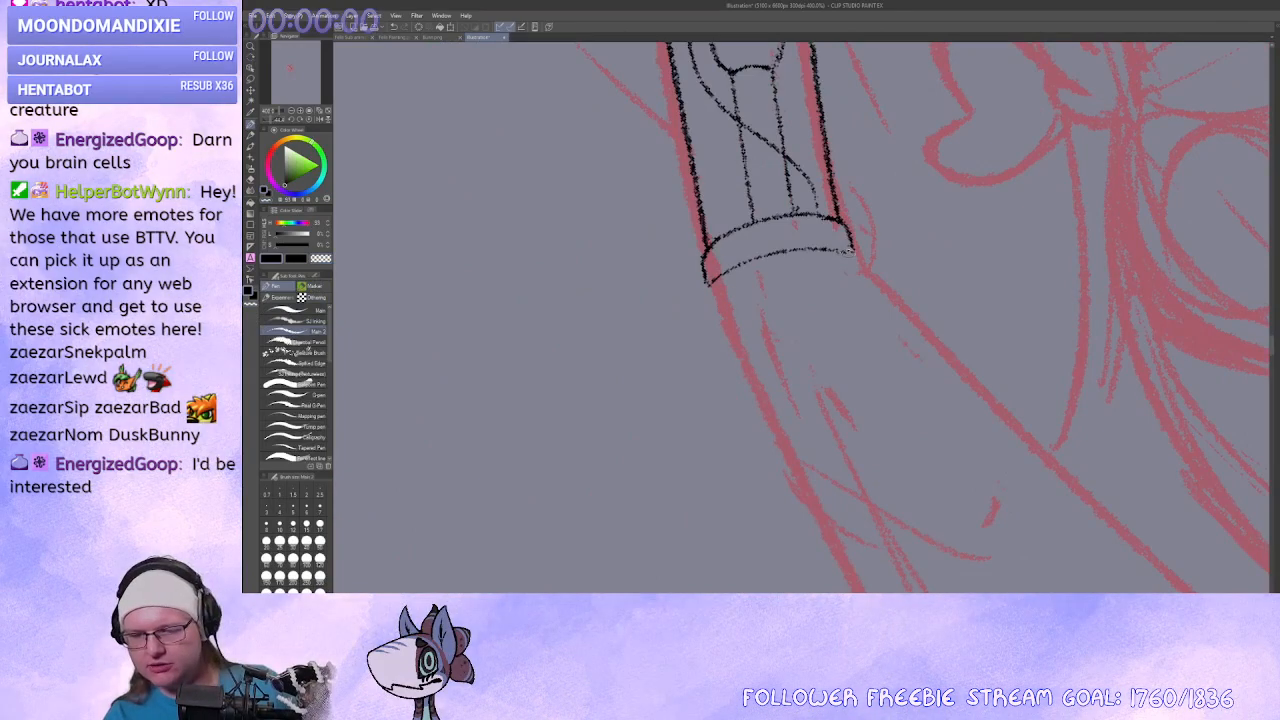
Remove the cuff's lower curve and try a redrawn one running between its two short side edges.
{"action": "key", "text": "r"}
{"action": "mouse_move", "coordinate": [709, 283]}
{"action": "left_mouse_down"}
{"action": "mouse_move", "coordinate": [775, 405]}
{"action": "mouse_move", "coordinate": [936, 488]}
{"action": "mouse_move", "coordinate": [944, 456]}
{"action": "mouse_move", "coordinate": [760, 480]}
{"action": "mouse_move", "coordinate": [535, 437]}
{"action": "left_mouse_up"}
{"action": "key", "text": "r"}
{"action": "key", "text": "space"}
{"action": "left_click_drag", "start_coordinate": [683, 414], "coordinate": [707, 424]}
{"action": "key", "text": "r"}
{"action": "mouse_move", "coordinate": [716, 444]}
{"action": "left_mouse_down"}
{"action": "mouse_move", "coordinate": [703, 440]}
{"action": "mouse_move", "coordinate": [728, 438]}
{"action": "mouse_move", "coordinate": [711, 443]}
{"action": "mouse_move", "coordinate": [749, 381]}
{"action": "left_mouse_up"}
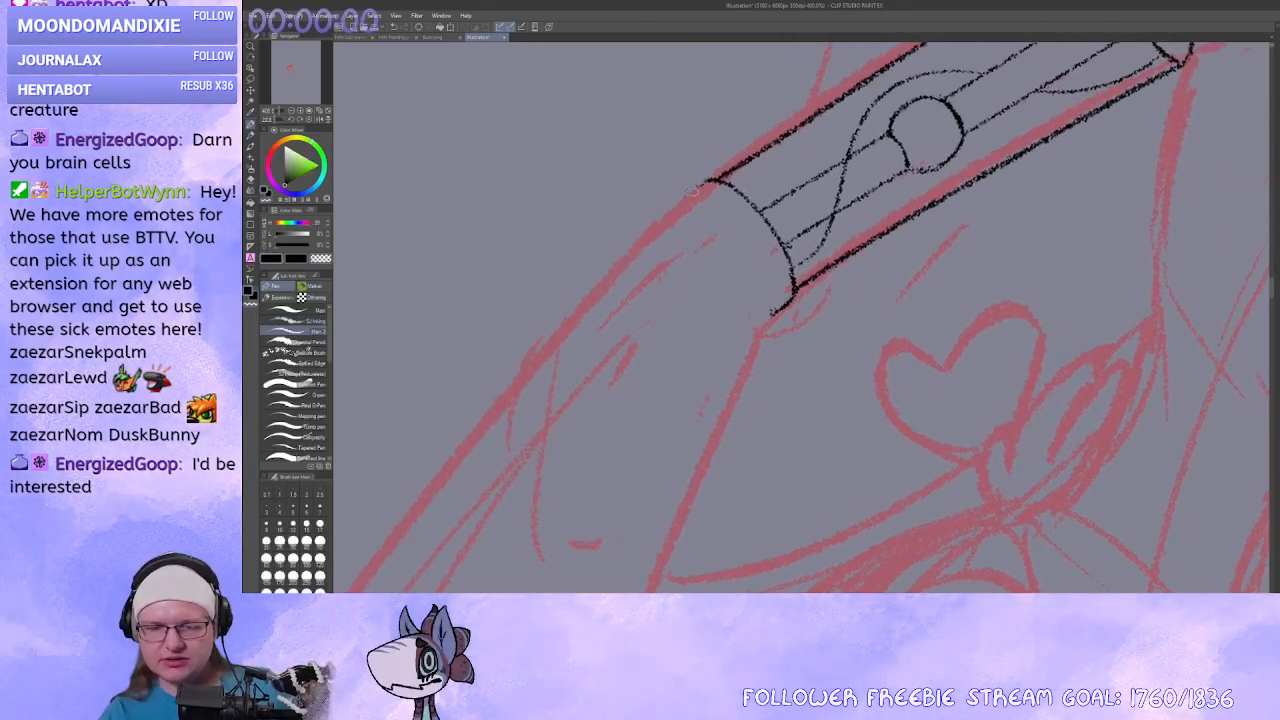
{"action": "left_click_drag", "start_coordinate": [698, 340], "coordinate": [700, 311]}
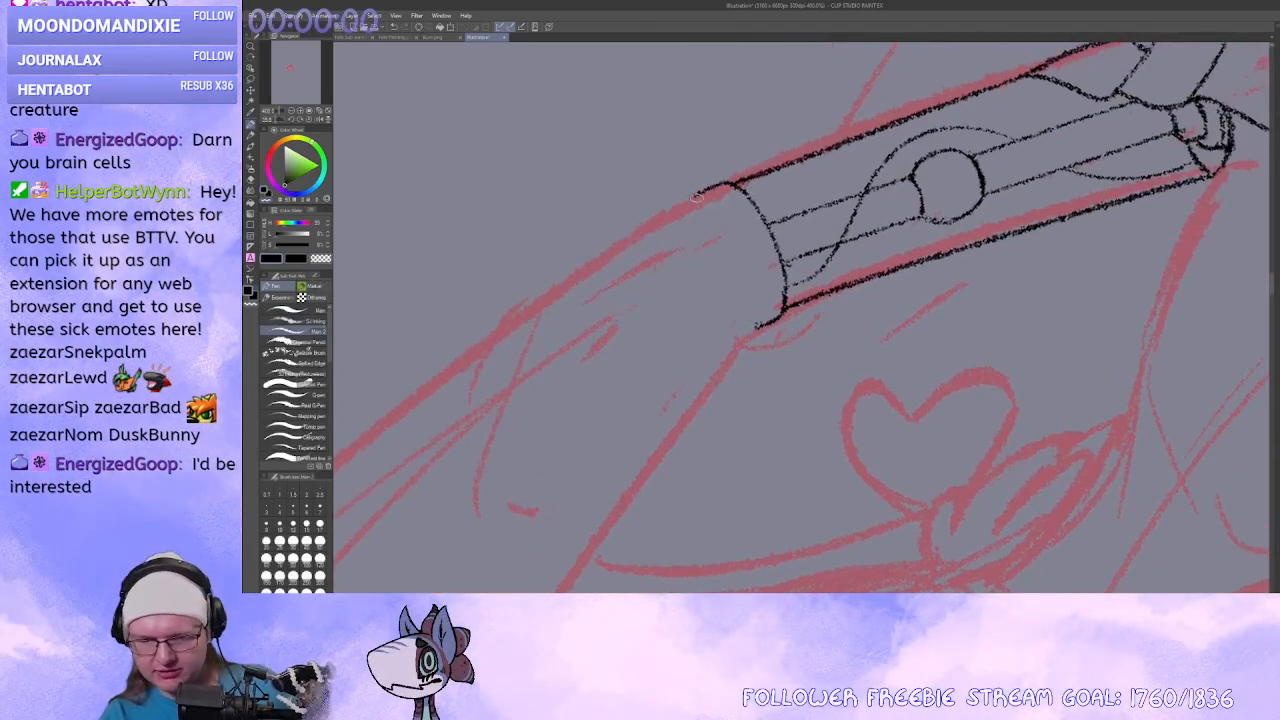
{"action": "left_click_drag", "start_coordinate": [697, 197], "coordinate": [748, 299]}
{"action": "key", "text": "ctrl+z"}
Try a lower cuff curve that bows outward from the inner side edge, and undo it.
{"action": "mouse_move", "coordinate": [731, 382]}
{"action": "left_mouse_down"}
{"action": "mouse_move", "coordinate": [717, 400]}
{"action": "mouse_move", "coordinate": [766, 431]}
{"action": "mouse_move", "coordinate": [743, 487]}
{"action": "mouse_move", "coordinate": [848, 480]}
{"action": "mouse_move", "coordinate": [741, 487]}
{"action": "left_mouse_up"}
{"action": "left_click_drag", "start_coordinate": [648, 449], "coordinate": [612, 372]}
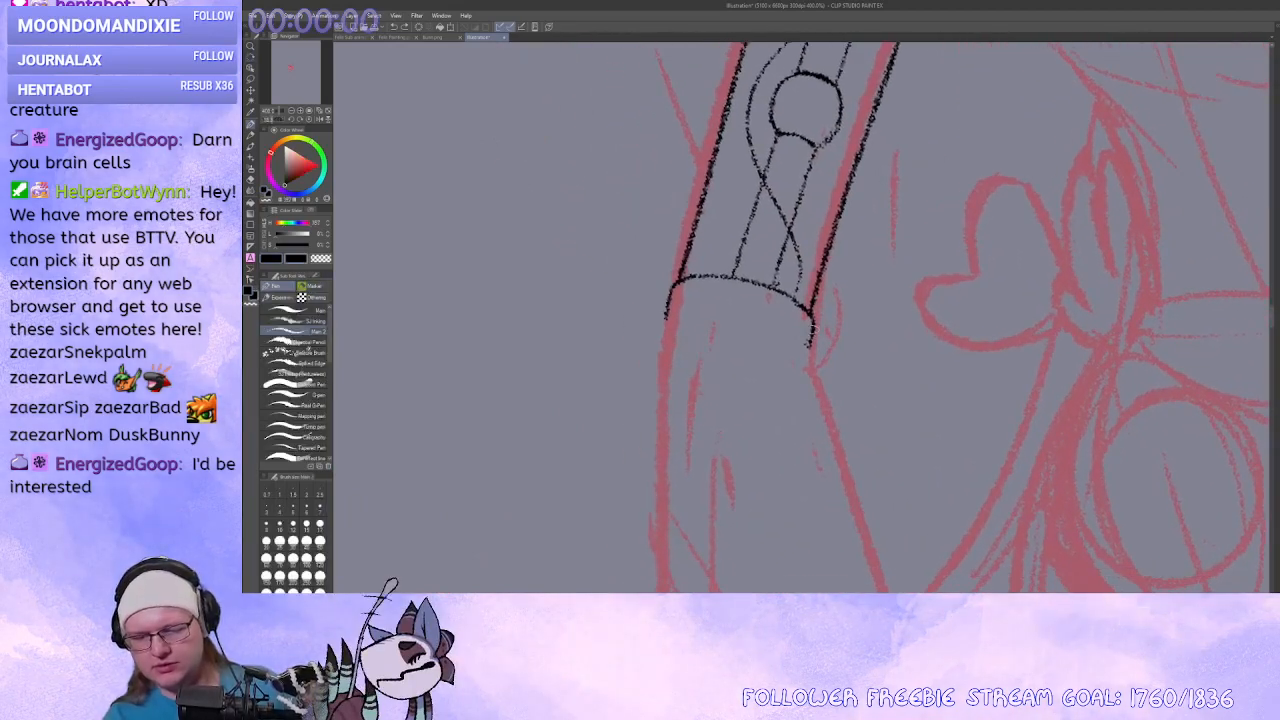
{"action": "key", "text": "c"}
{"action": "left_click_drag", "start_coordinate": [814, 324], "coordinate": [809, 346]}
{"action": "key", "text": "x"}
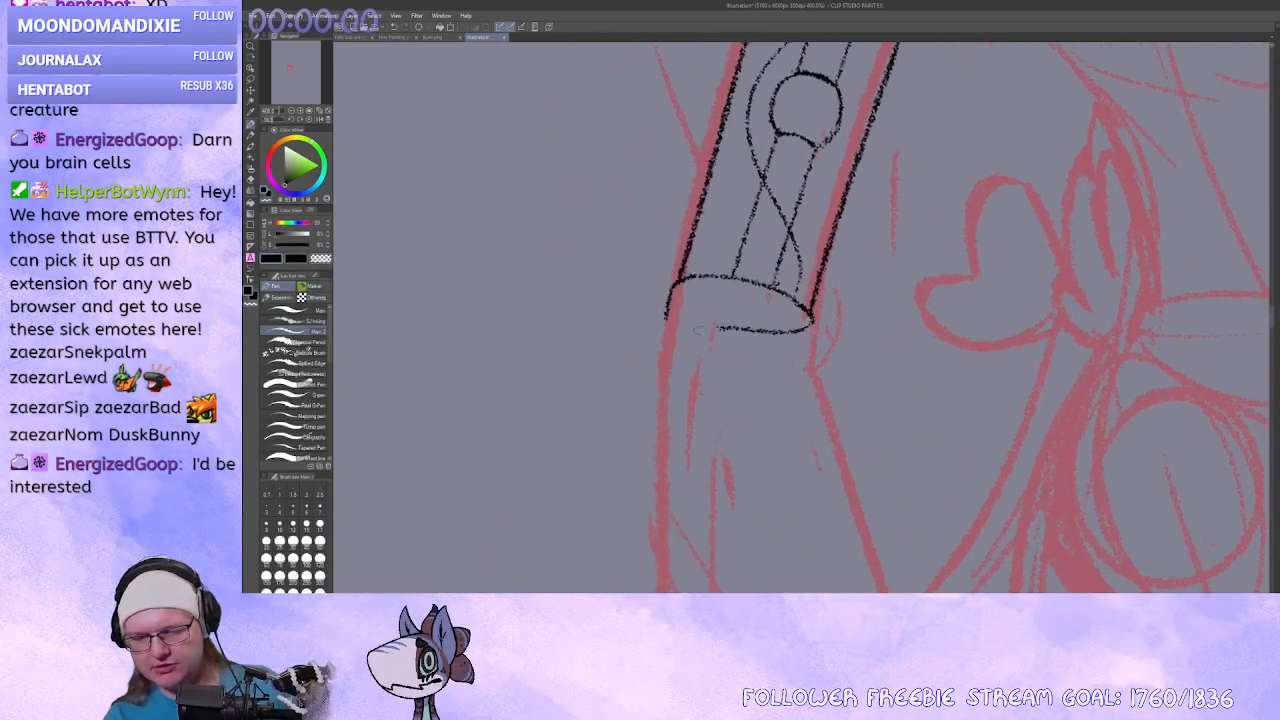
{"action": "key", "text": "ctrl+z"}
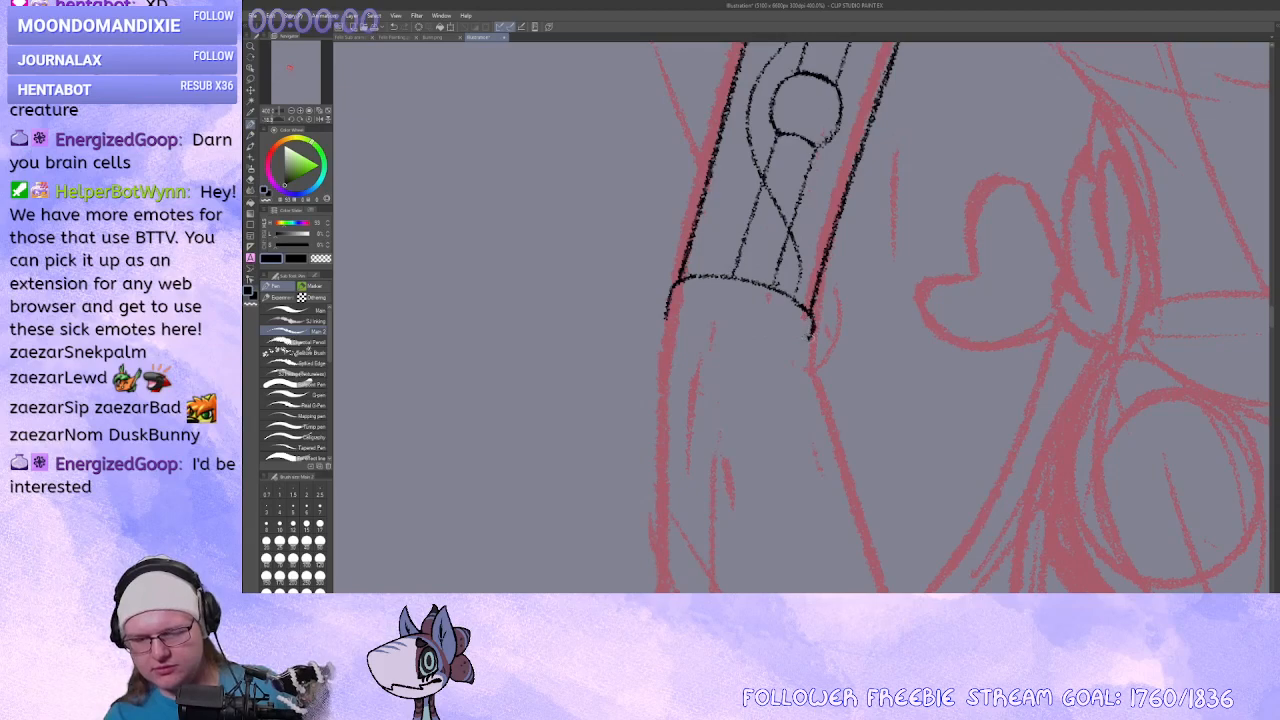
Ink a deep arched double curve as the cuff's lower rim, extending its outer side into a point and cleaning the inner corner.
{"action": "mouse_move", "coordinate": [813, 332]}
{"action": "left_mouse_down"}
{"action": "mouse_move", "coordinate": [745, 340]}
{"action": "mouse_move", "coordinate": [665, 398]}
{"action": "mouse_move", "coordinate": [652, 426]}
{"action": "left_mouse_up"}
{"action": "left_click_drag", "start_coordinate": [672, 300], "coordinate": [655, 425]}
{"action": "mouse_move", "coordinate": [744, 468]}
{"action": "left_mouse_down"}
{"action": "mouse_move", "coordinate": [697, 441]}
{"action": "mouse_move", "coordinate": [717, 409]}
{"action": "mouse_move", "coordinate": [711, 420]}
{"action": "mouse_move", "coordinate": [728, 429]}
{"action": "mouse_move", "coordinate": [751, 390]}
{"action": "left_mouse_up"}
{"action": "mouse_move", "coordinate": [648, 377]}
{"action": "left_mouse_down"}
{"action": "mouse_move", "coordinate": [681, 315]}
{"action": "mouse_move", "coordinate": [721, 299]}
{"action": "mouse_move", "coordinate": [780, 312]}
{"action": "left_mouse_up"}
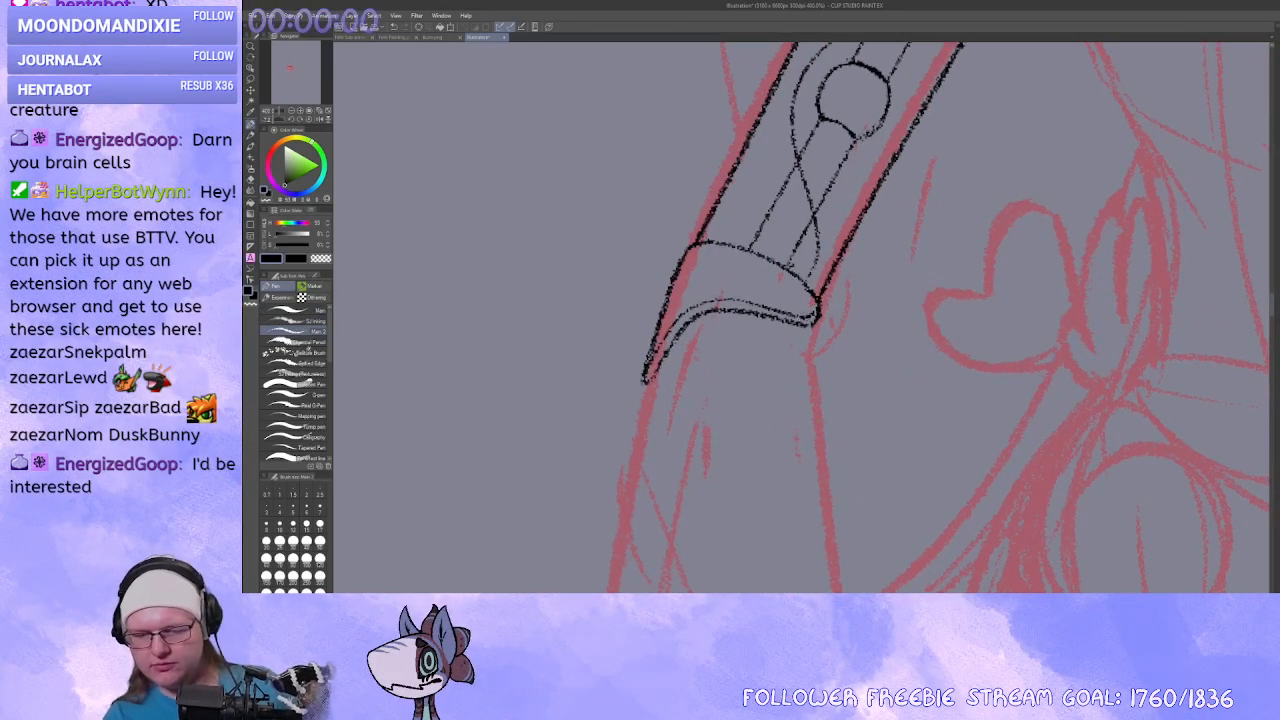
{"action": "key", "text": "c"}
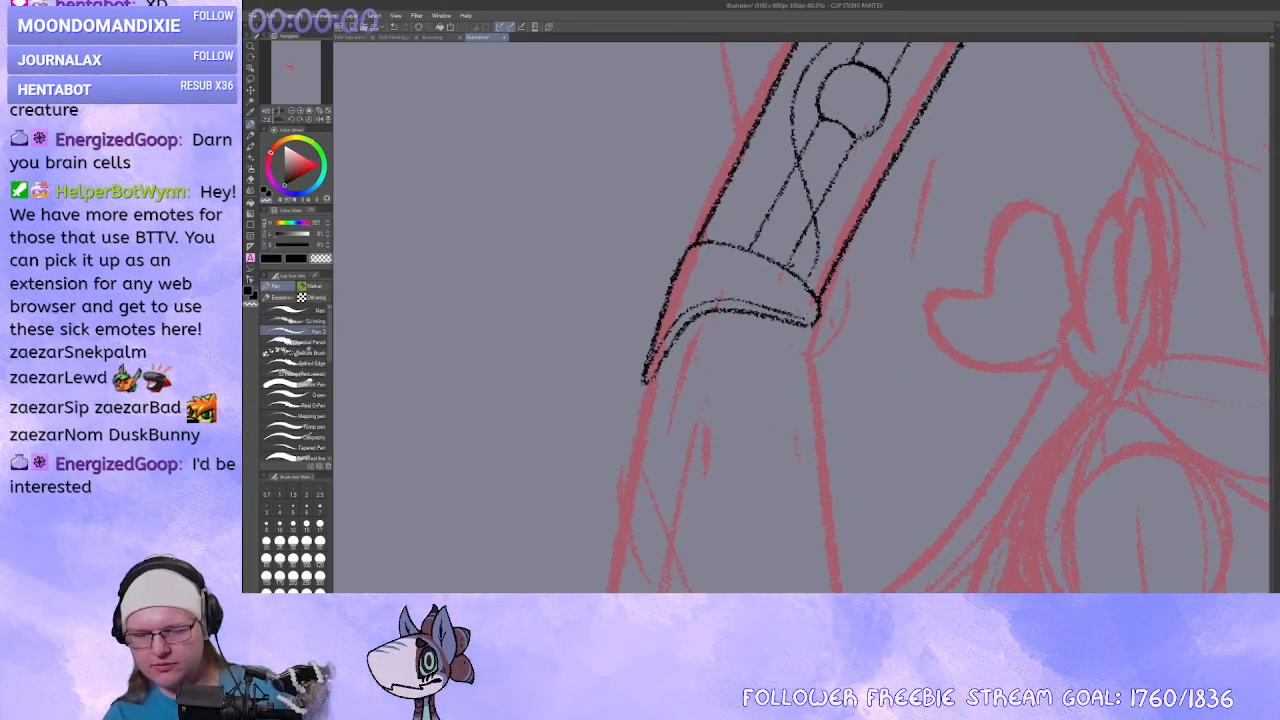
{"action": "mouse_move", "coordinate": [821, 316]}
{"action": "left_mouse_down"}
{"action": "mouse_move", "coordinate": [744, 321]}
{"action": "mouse_move", "coordinate": [709, 289]}
{"action": "mouse_move", "coordinate": [770, 302]}
{"action": "left_mouse_up"}
{"action": "key", "text": "c"}
{"action": "key", "text": "r"}
Ink a small ringed ball joint below the cuff's rim and frame it with a bracket on both sides.
{"action": "key", "text": "ctrl+z"}
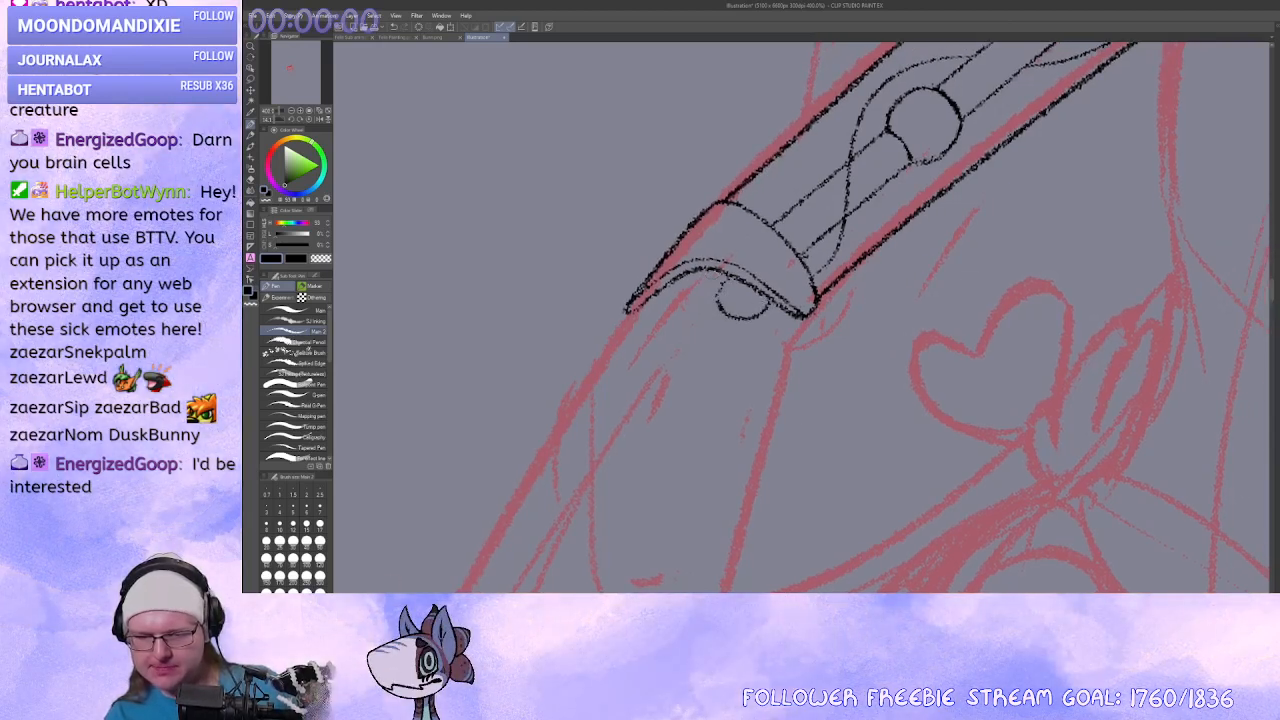
{"action": "left_click_drag", "start_coordinate": [733, 285], "coordinate": [729, 310]}
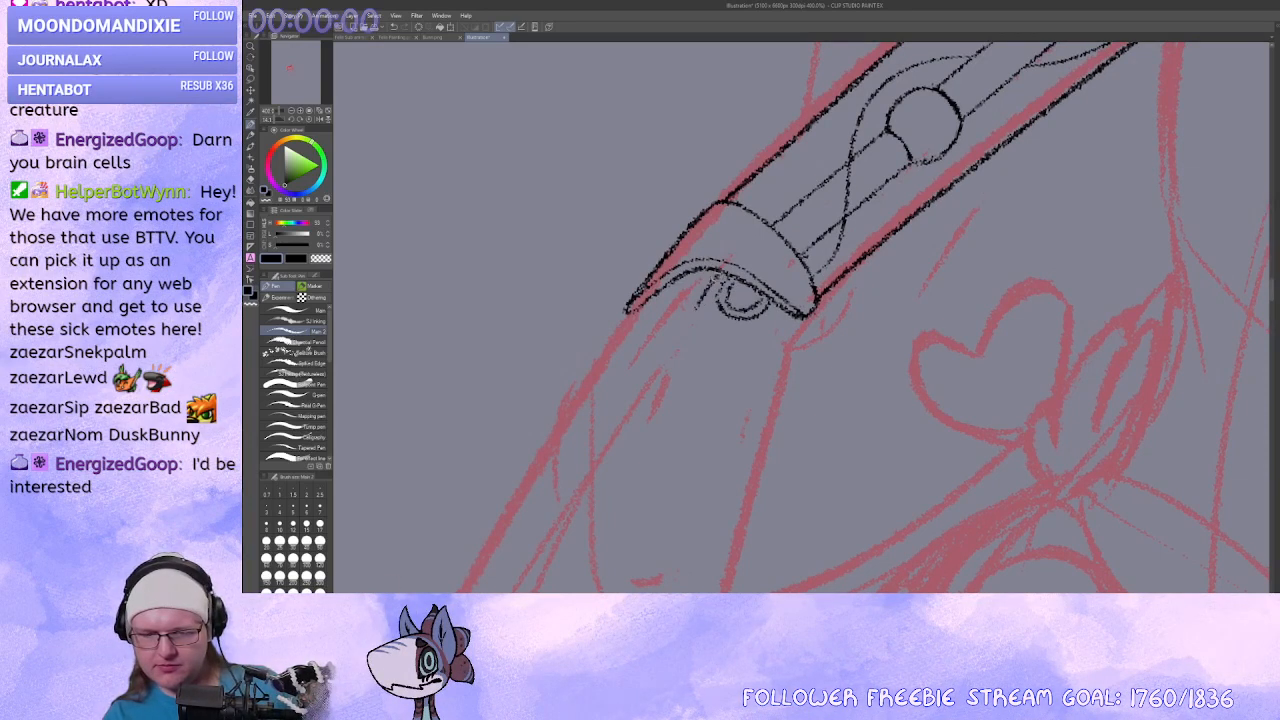
{"action": "left_click_drag", "start_coordinate": [776, 302], "coordinate": [760, 338]}
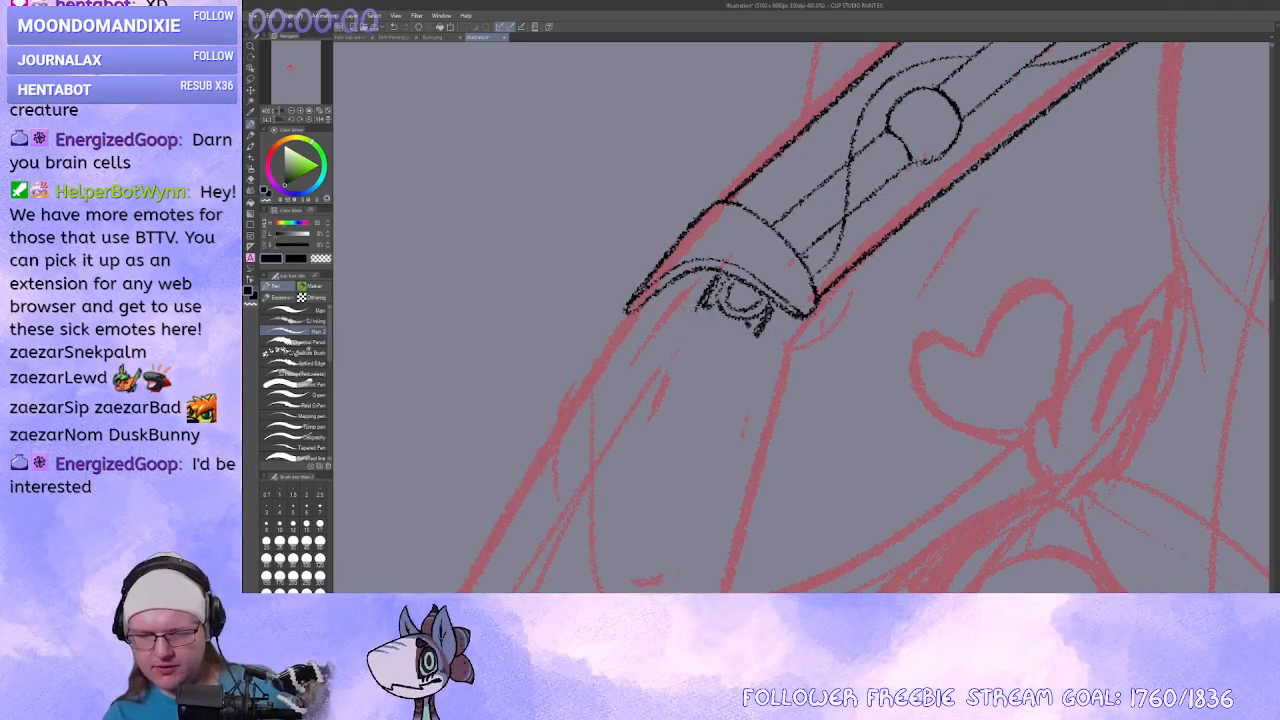
{"action": "left_click_drag", "start_coordinate": [701, 309], "coordinate": [743, 339]}
{"action": "left_click_drag", "start_coordinate": [693, 348], "coordinate": [729, 318]}
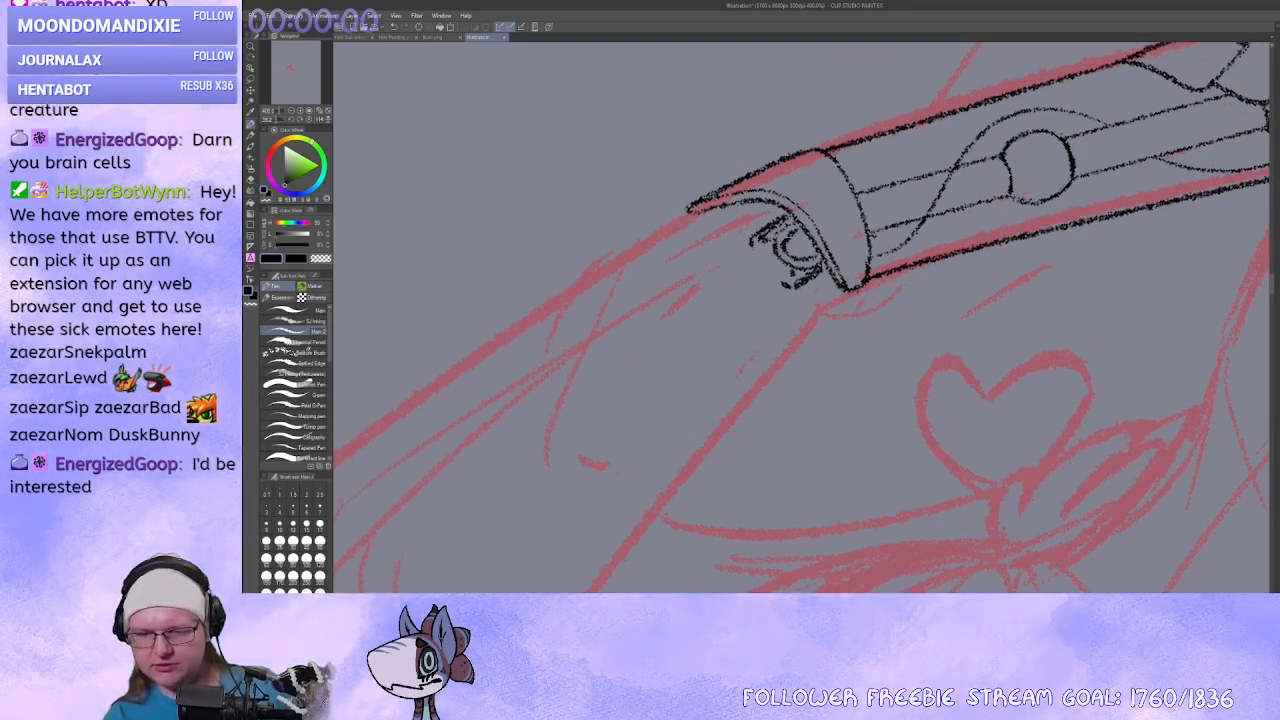
{"action": "key", "text": "x"}
{"action": "key", "text": "c"}
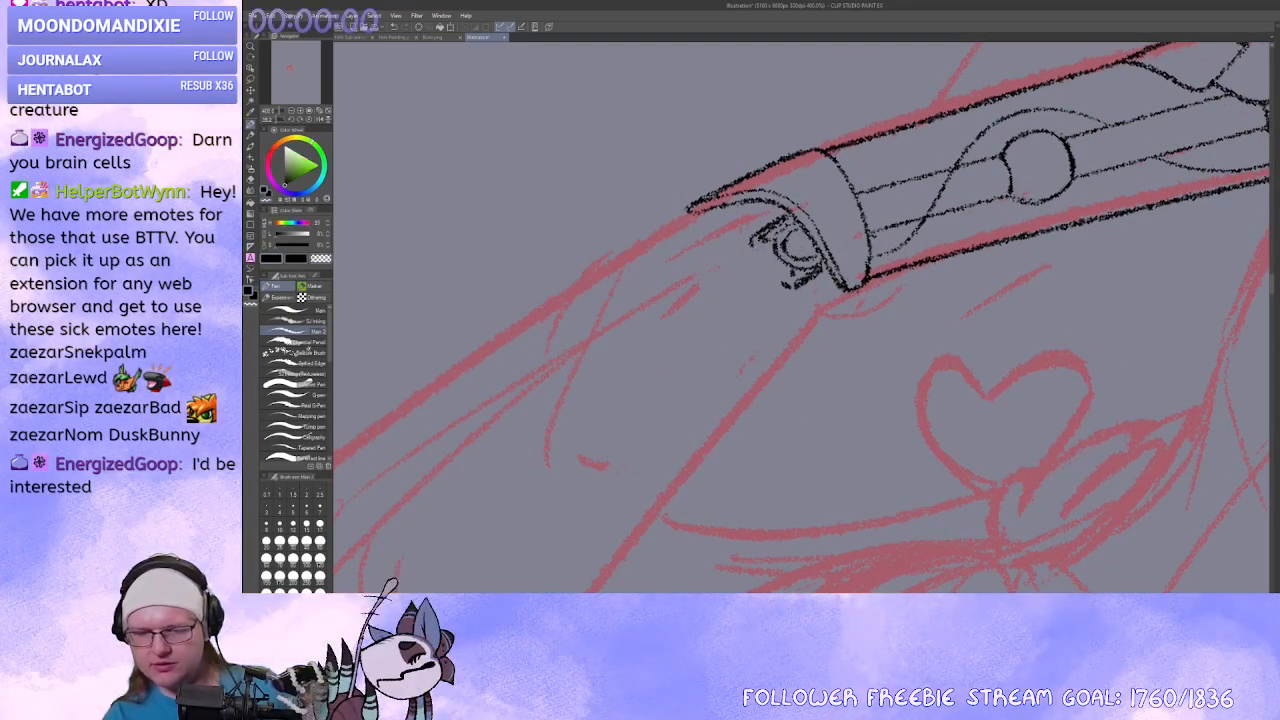
Examine how the inked upper arm and joint fit the sketched forearm and hand.
{"action": "left_click_drag", "start_coordinate": [663, 385], "coordinate": [808, 310]}
{"action": "left_click_drag", "start_coordinate": [432, 292], "coordinate": [609, 224]}
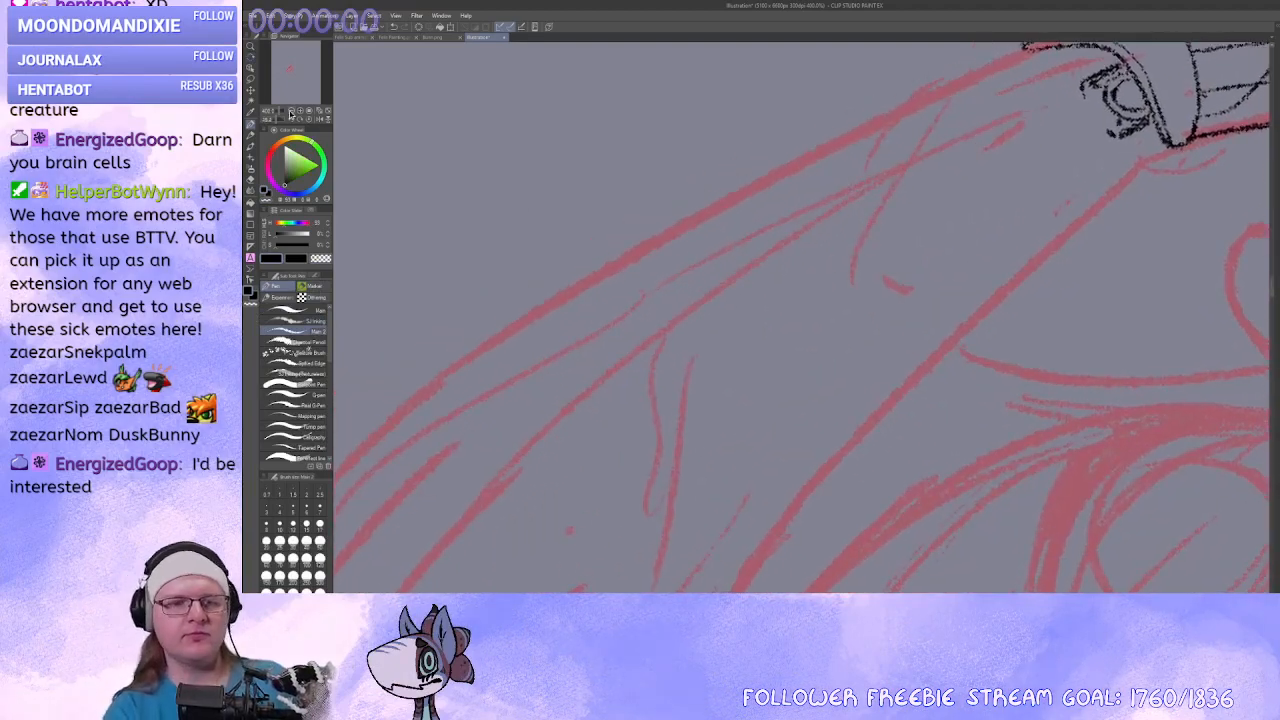
{"action": "left_click", "coordinate": [291, 112]}
{"action": "left_click_drag", "start_coordinate": [794, 257], "coordinate": [657, 317]}
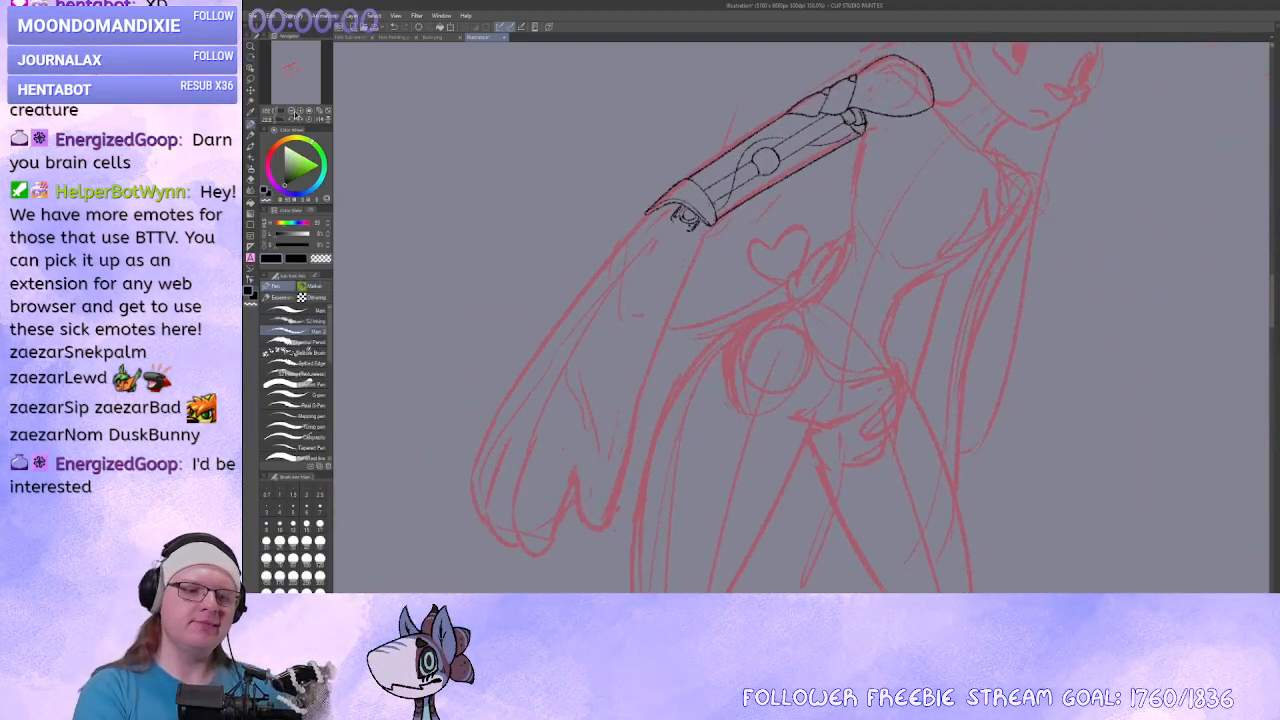
{"action": "left_click", "coordinate": [299, 111]}
{"action": "left_click", "coordinate": [299, 111]}
{"action": "left_click", "coordinate": [299, 111]}
Try a curved upper end for the forearm with a short inner edge towards the cuff, and undo the strokes.
{"action": "left_click_drag", "start_coordinate": [525, 236], "coordinate": [714, 377]}
{"action": "left_click_drag", "start_coordinate": [632, 262], "coordinate": [693, 366]}
{"action": "left_click_drag", "start_coordinate": [650, 146], "coordinate": [676, 162]}
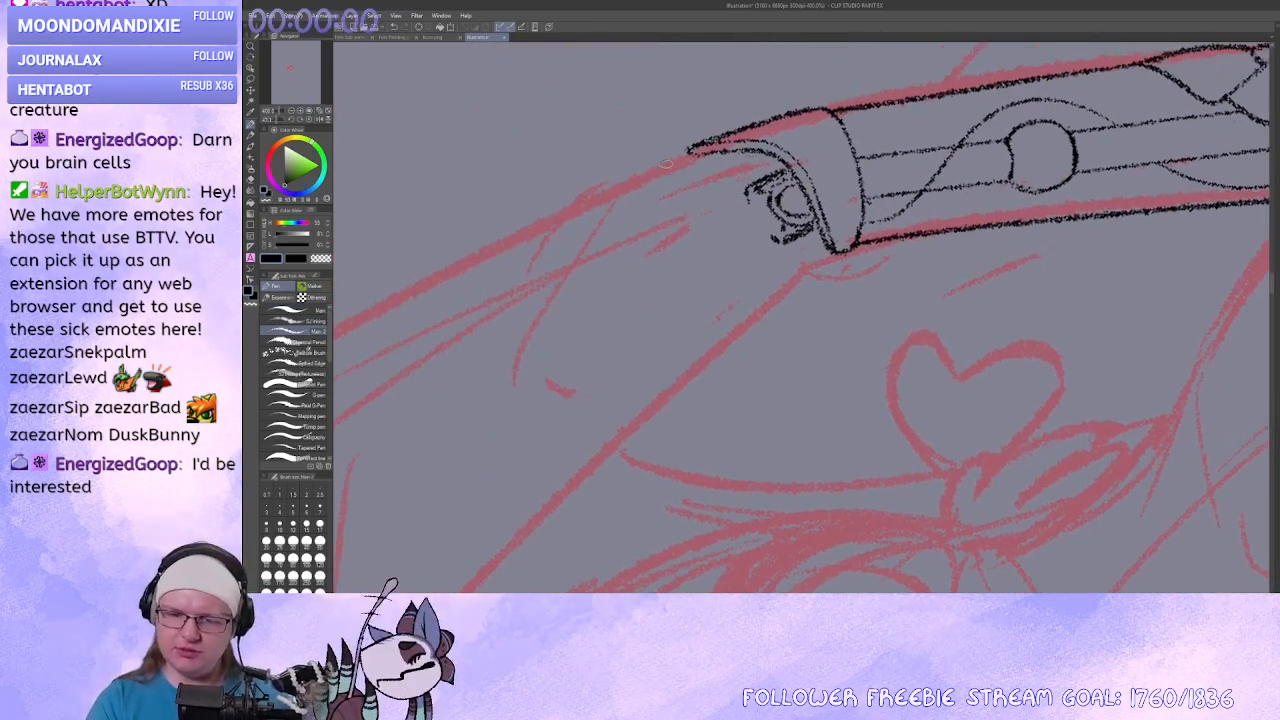
{"action": "mouse_move", "coordinate": [658, 166]}
{"action": "left_mouse_down"}
{"action": "mouse_move", "coordinate": [740, 277]}
{"action": "mouse_move", "coordinate": [741, 320]}
{"action": "left_mouse_up"}
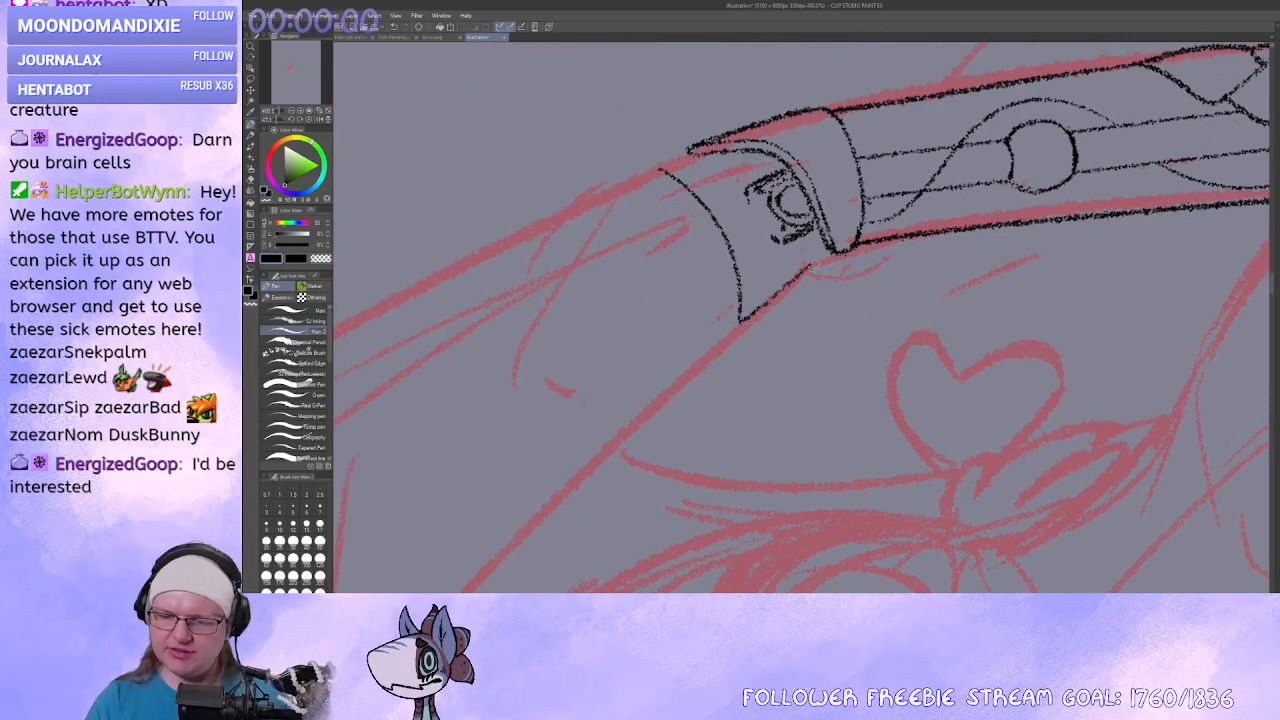
{"action": "key", "text": "ctrl+z"}
Ink two short connector lines extending from the joint bracket towards the forearm and refine the bracket's edge.
{"action": "mouse_move", "coordinate": [812, 266]}
{"action": "left_mouse_down"}
{"action": "mouse_move", "coordinate": [706, 366]}
{"action": "mouse_move", "coordinate": [758, 332]}
{"action": "left_mouse_up"}
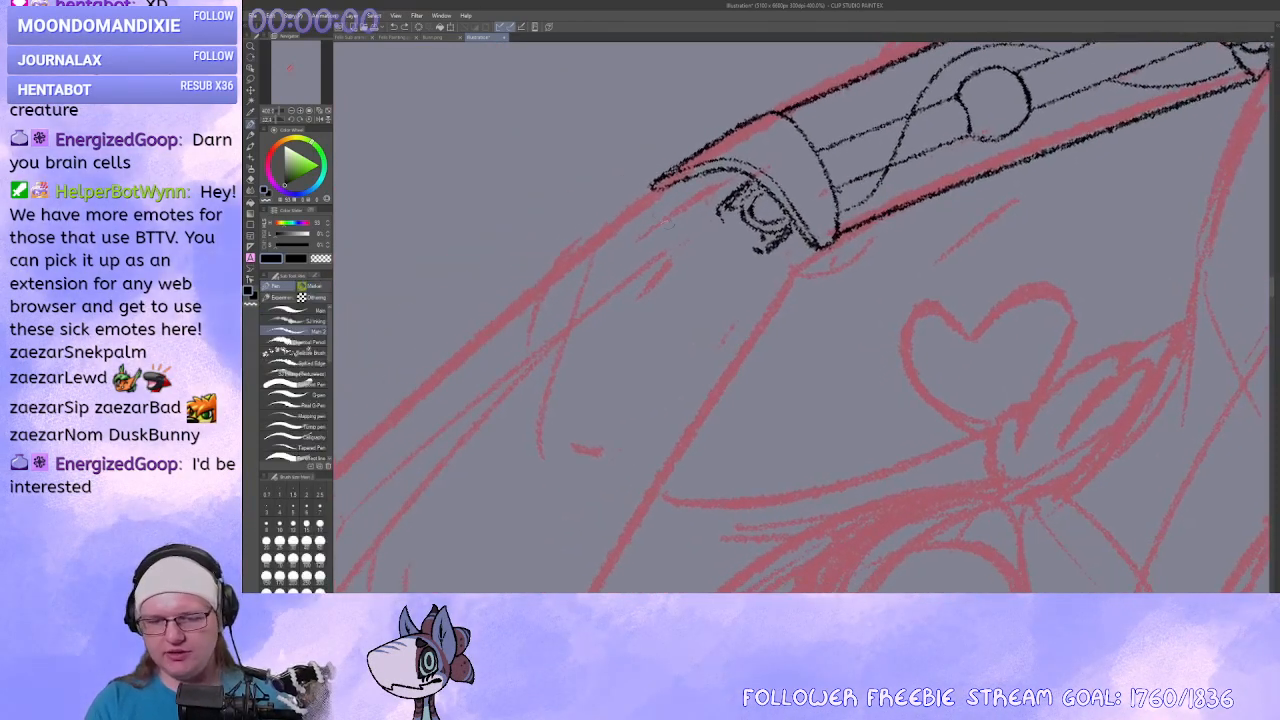
{"action": "left_click_drag", "start_coordinate": [730, 205], "coordinate": [706, 227]}
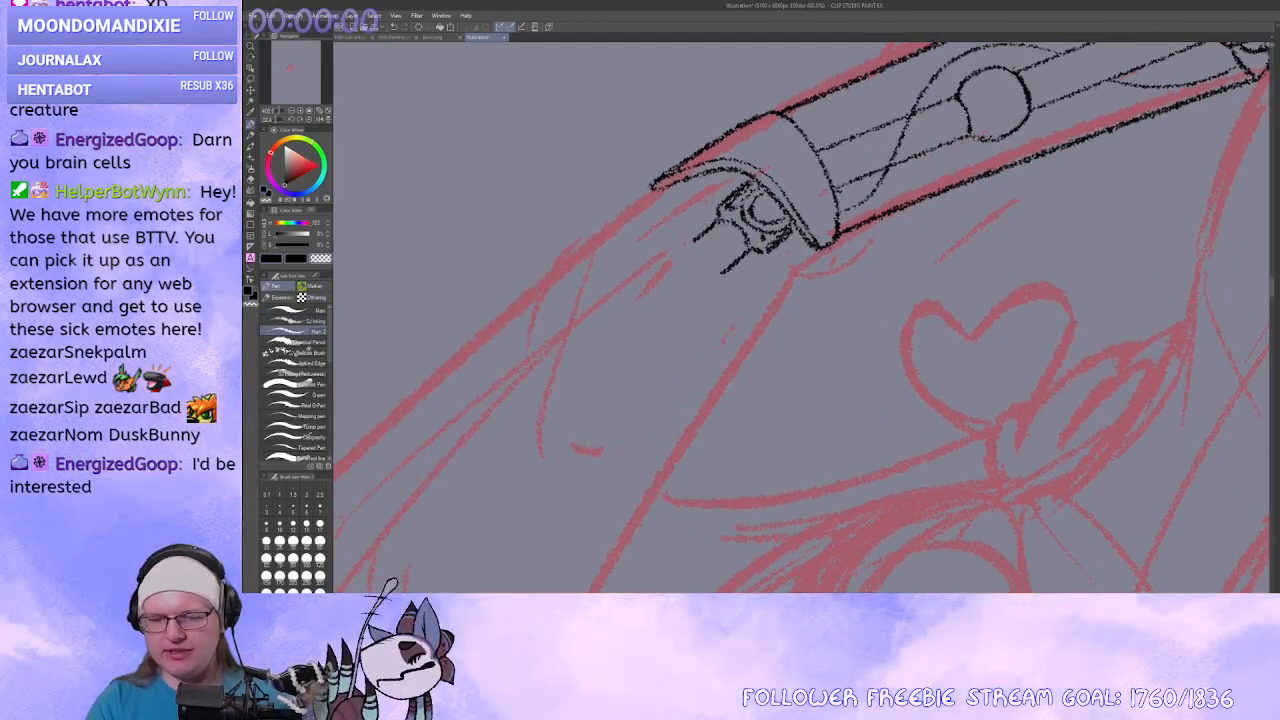
{"action": "left_click_drag", "start_coordinate": [706, 302], "coordinate": [716, 278]}
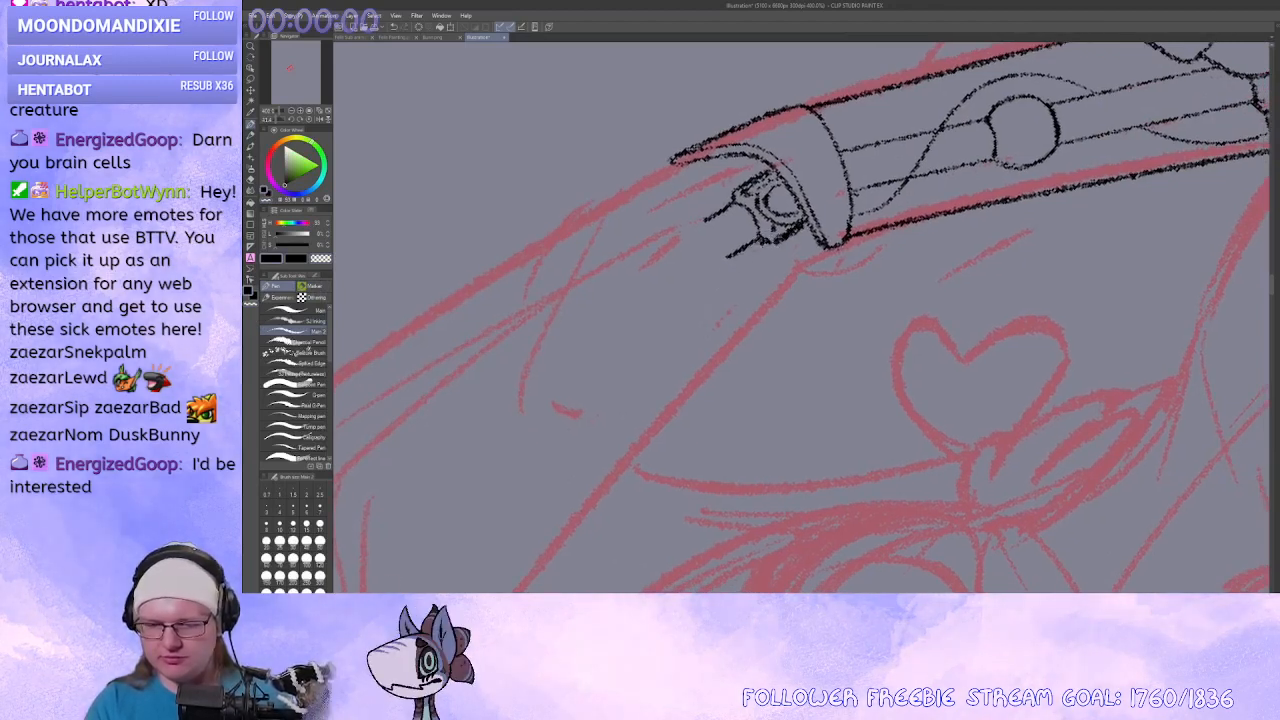
{"action": "key", "text": "x"}
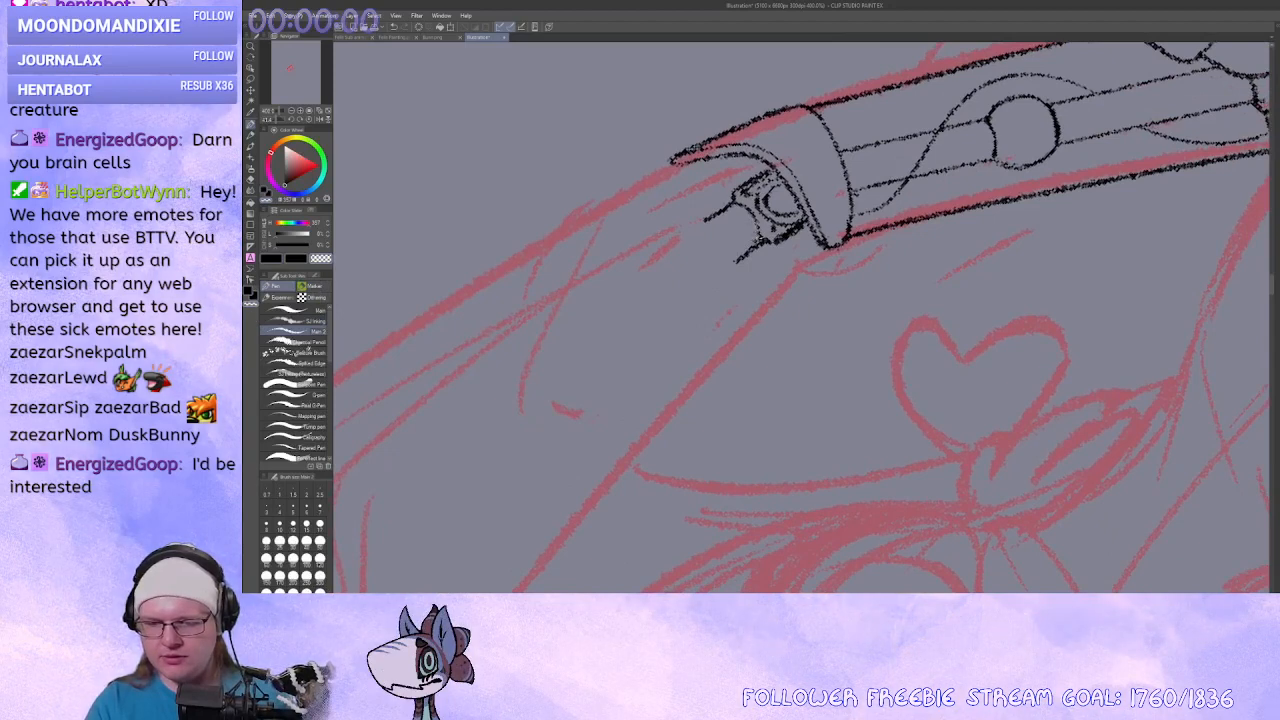
{"action": "key", "text": "x"}
{"action": "key", "text": "x"}
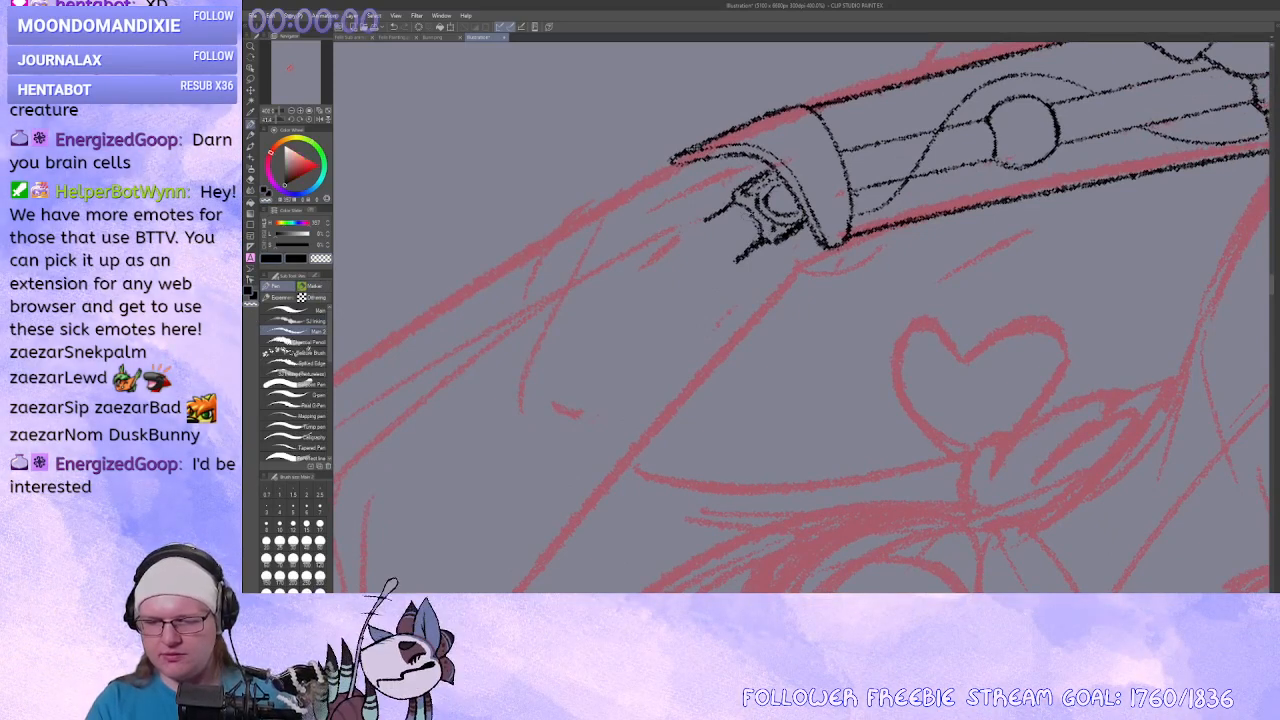
Try two different curves for the forearm's upper rim across the connector, undoing each one.
{"action": "mouse_move", "coordinate": [664, 175]}
{"action": "left_mouse_down"}
{"action": "mouse_move", "coordinate": [669, 162]}
{"action": "mouse_move", "coordinate": [752, 318]}
{"action": "left_mouse_up"}
{"action": "key", "text": "x"}
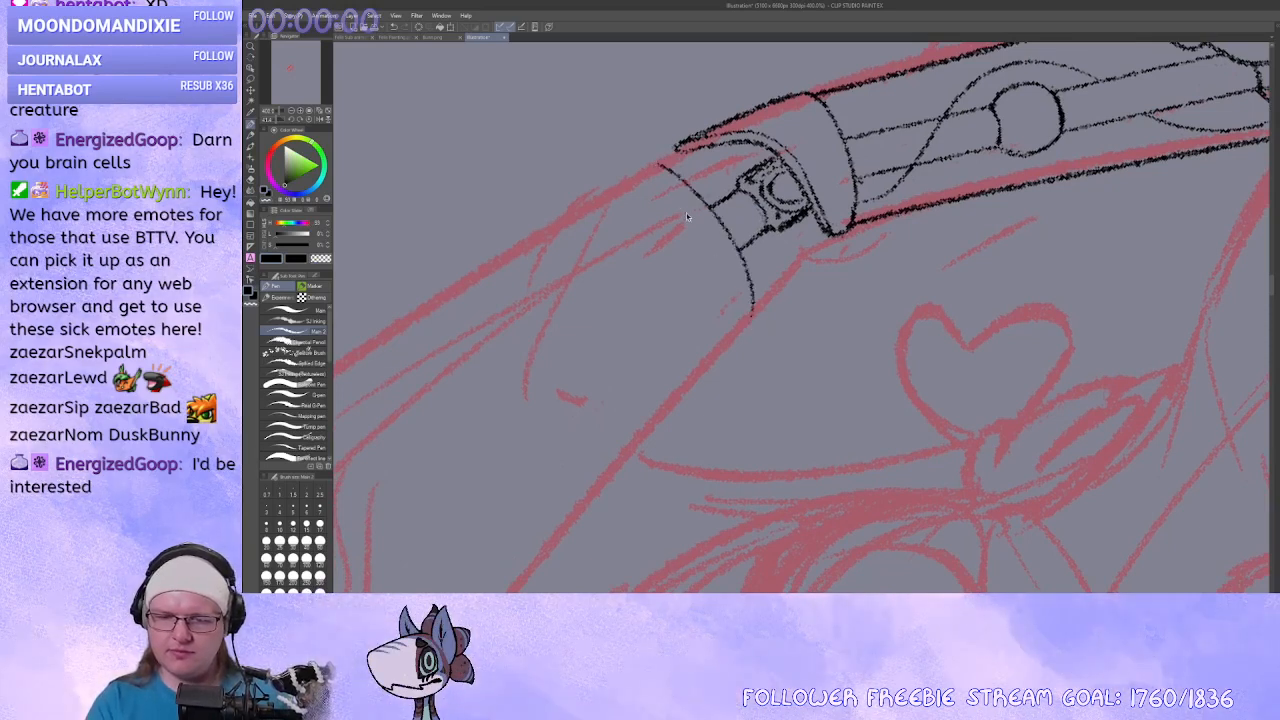
{"action": "key", "text": "ctrl+z"}
{"action": "mouse_move", "coordinate": [628, 185]}
{"action": "left_mouse_down"}
{"action": "mouse_move", "coordinate": [702, 208]}
{"action": "mouse_move", "coordinate": [755, 275]}
{"action": "mouse_move", "coordinate": [800, 278]}
{"action": "left_mouse_up"}
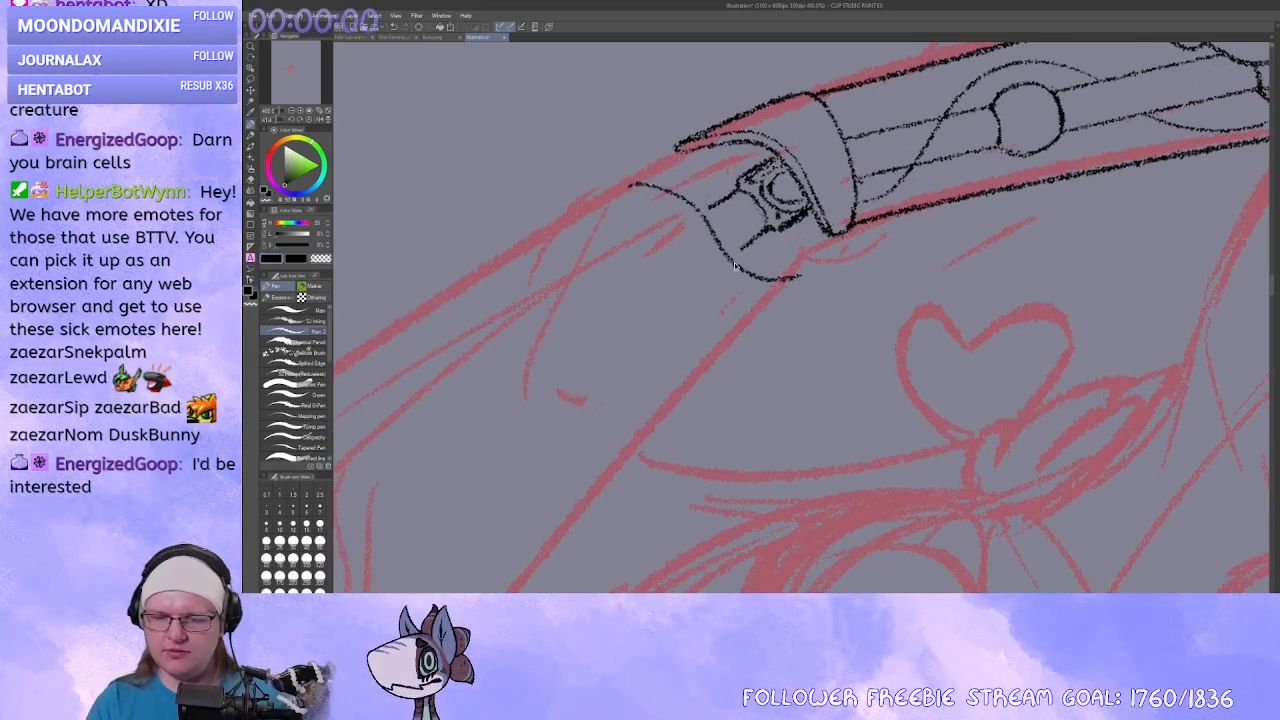
{"action": "key", "text": "ctrl+z"}
Ink an S-shaped upper rim for the forearm and a long straight inner edge down along the sketch.
{"action": "mouse_move", "coordinate": [590, 205]}
{"action": "left_mouse_down"}
{"action": "mouse_move", "coordinate": [730, 260]}
{"action": "mouse_move", "coordinate": [770, 241]}
{"action": "left_mouse_up"}
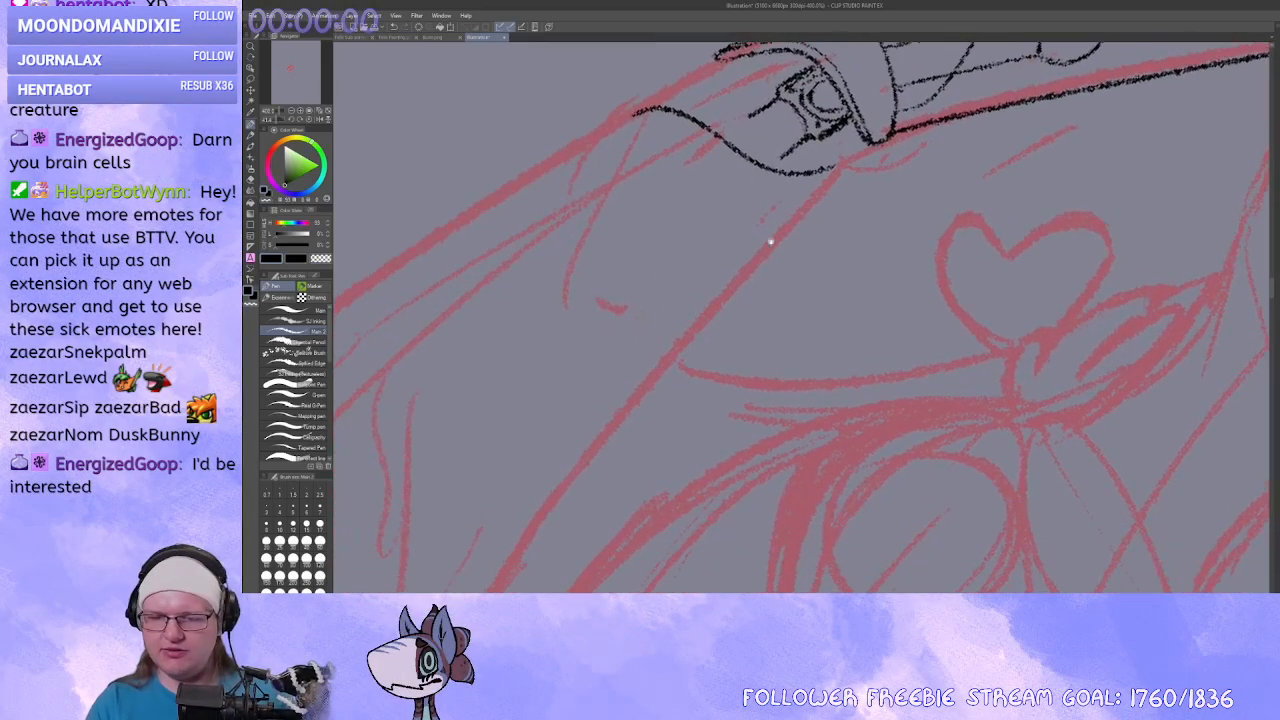
{"action": "left_click_drag", "start_coordinate": [643, 311], "coordinate": [793, 292]}
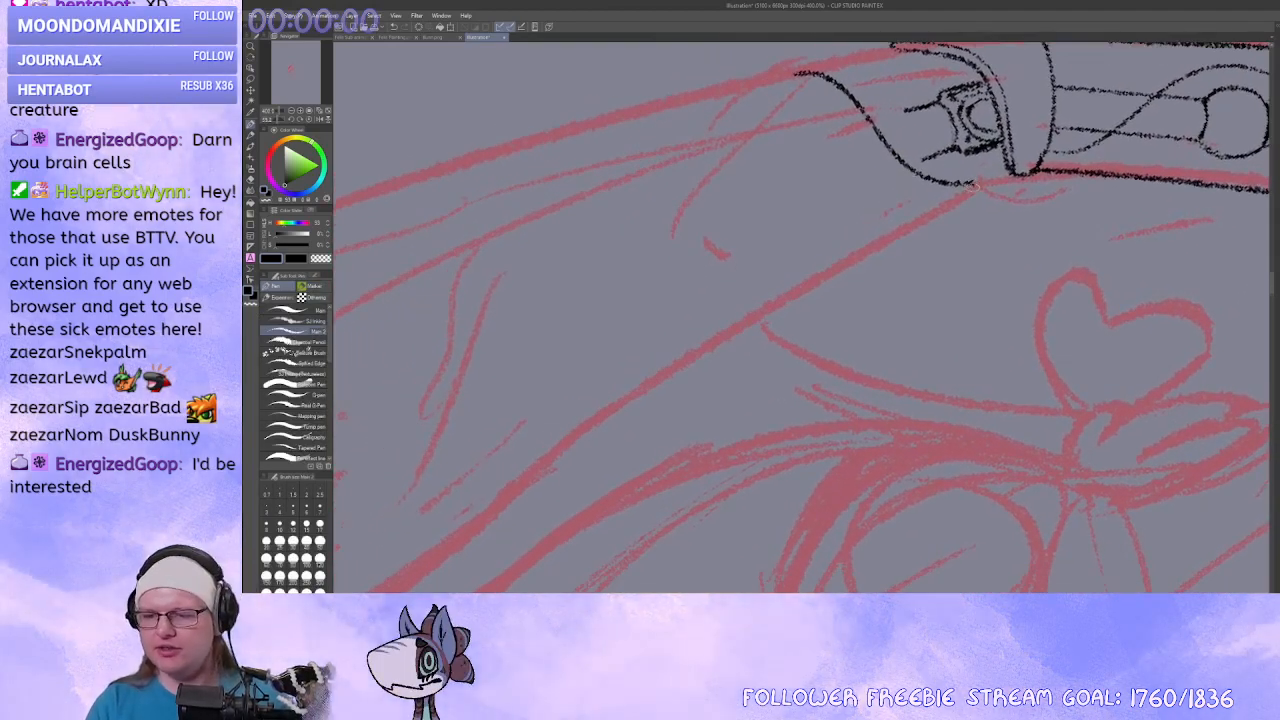
{"action": "mouse_move", "coordinate": [972, 187]}
{"action": "left_mouse_down"}
{"action": "mouse_move", "coordinate": [618, 402]}
{"action": "mouse_move", "coordinate": [789, 277]}
{"action": "left_mouse_up"}
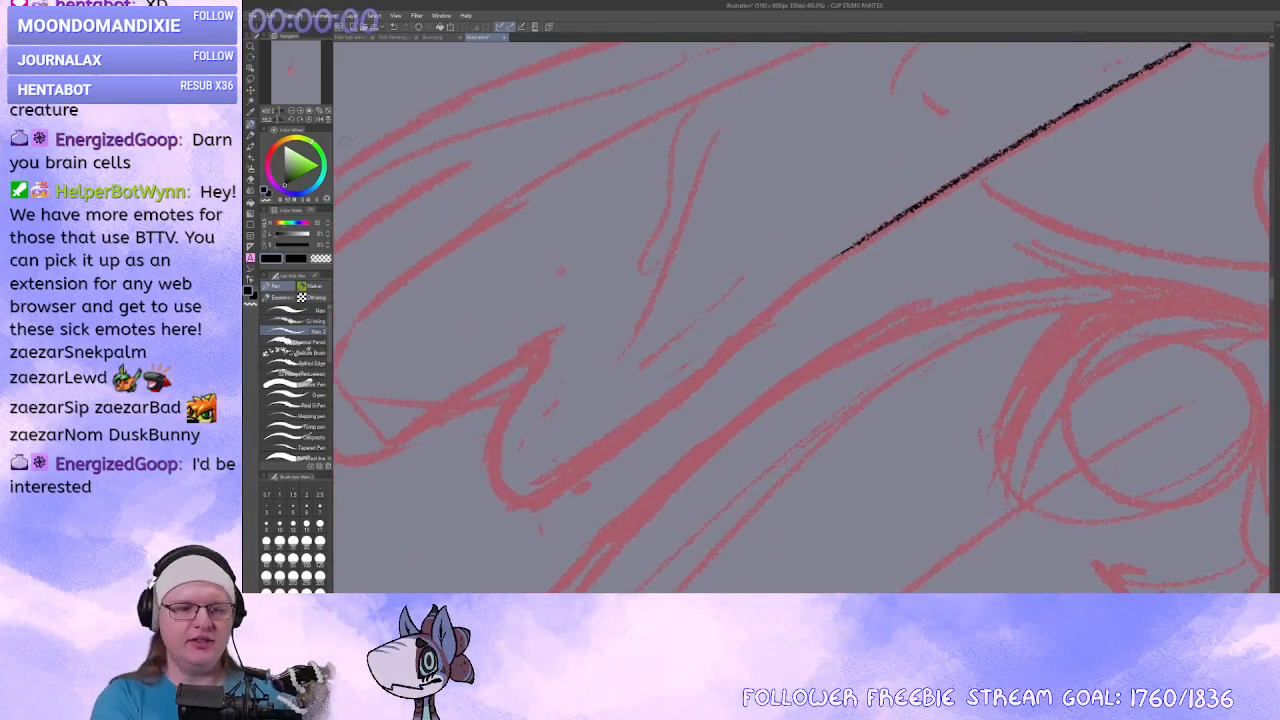
{"action": "left_click", "coordinate": [292, 112]}
{"action": "left_click_drag", "start_coordinate": [666, 249], "coordinate": [646, 378]}
{"action": "left_click_drag", "start_coordinate": [780, 372], "coordinate": [632, 418]}
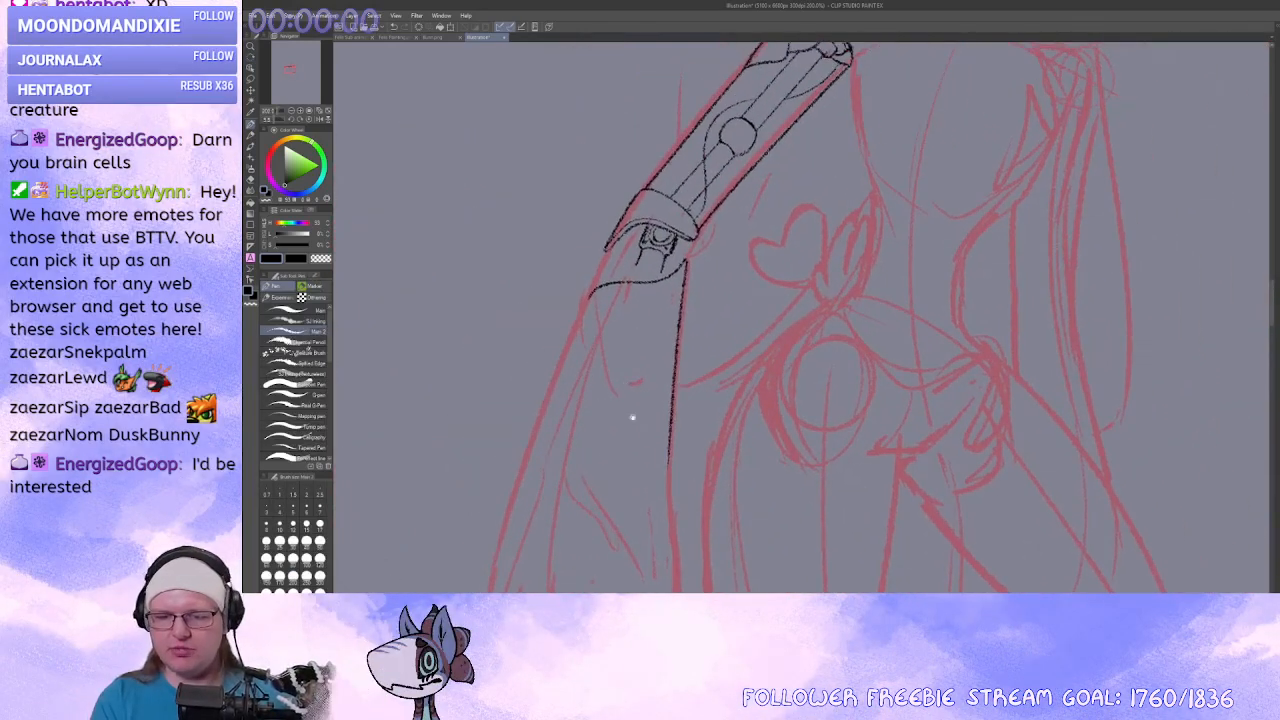
Add a second parallel curve to the forearm rim, ink the connector's rounded base behind it and clean up the joint lines.
{"action": "left_click", "coordinate": [302, 111]}
{"action": "left_click", "coordinate": [302, 111]}
{"action": "left_click_drag", "start_coordinate": [440, 235], "coordinate": [893, 452]}
{"action": "left_click_drag", "start_coordinate": [695, 343], "coordinate": [761, 316]}
{"action": "mouse_move", "coordinate": [590, 340]}
{"action": "left_mouse_down"}
{"action": "mouse_move", "coordinate": [622, 283]}
{"action": "mouse_move", "coordinate": [666, 272]}
{"action": "mouse_move", "coordinate": [792, 320]}
{"action": "left_mouse_up"}
{"action": "key", "text": "x"}
{"action": "key", "text": "c"}
{"action": "left_click_drag", "start_coordinate": [678, 214], "coordinate": [662, 271]}
{"action": "key", "text": "x"}
{"action": "mouse_move", "coordinate": [855, 270]}
{"action": "left_mouse_down"}
{"action": "mouse_move", "coordinate": [893, 222]}
{"action": "mouse_move", "coordinate": [720, 325]}
{"action": "mouse_move", "coordinate": [508, 378]}
{"action": "mouse_move", "coordinate": [492, 408]}
{"action": "left_mouse_up"}
{"action": "mouse_move", "coordinate": [570, 437]}
{"action": "left_mouse_down"}
{"action": "mouse_move", "coordinate": [546, 363]}
{"action": "mouse_move", "coordinate": [556, 350]}
{"action": "left_mouse_up"}
{"action": "left_click_drag", "start_coordinate": [968, 217], "coordinate": [848, 270]}
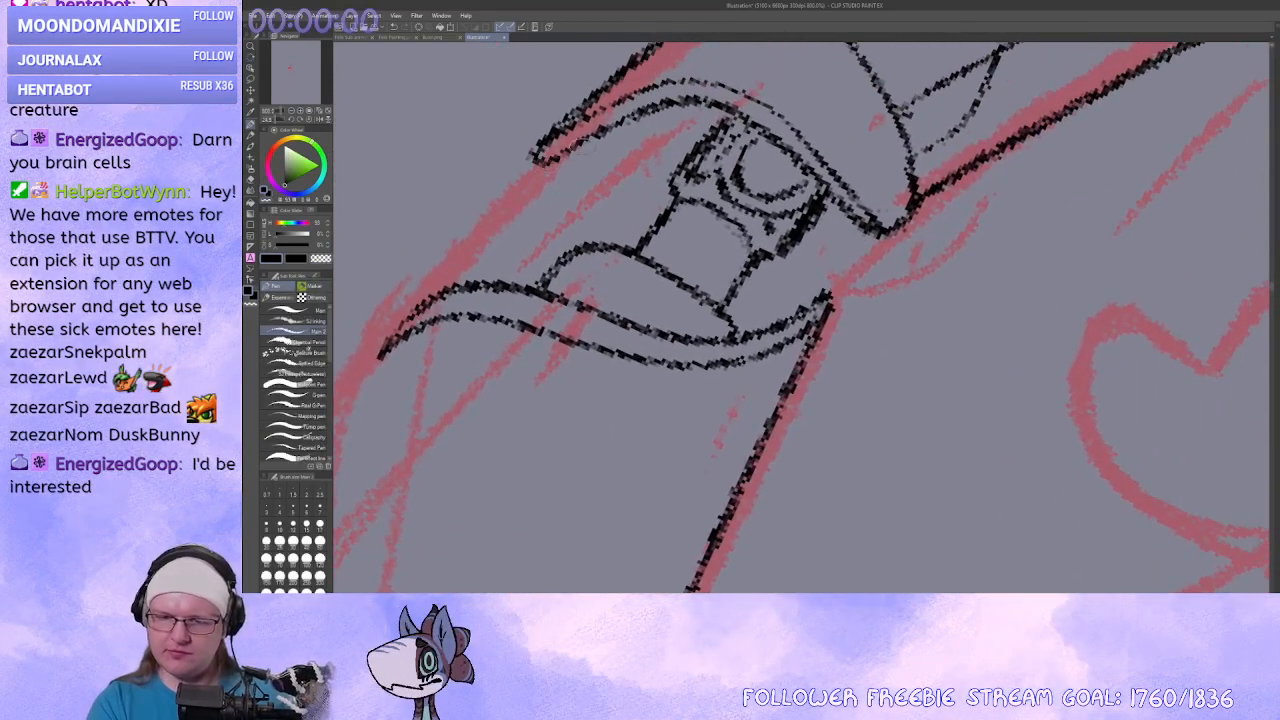
Examine the inked arm against the full figure sketch at several zoom levels.
{"action": "left_click_drag", "start_coordinate": [572, 147], "coordinate": [722, 123]}
{"action": "left_click", "coordinate": [291, 111]}
{"action": "left_click", "coordinate": [291, 111]}
{"action": "left_click", "coordinate": [291, 111]}
{"action": "left_click", "coordinate": [291, 111]}
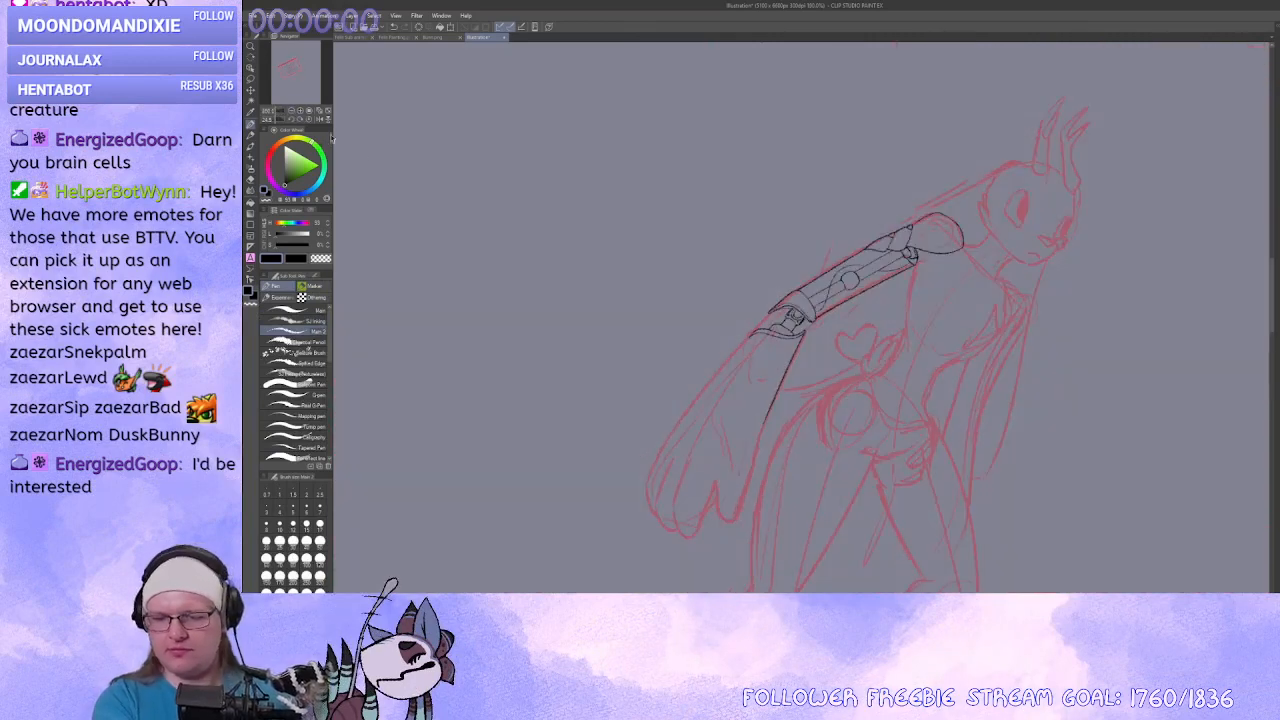
{"action": "left_click_drag", "start_coordinate": [850, 432], "coordinate": [690, 440]}
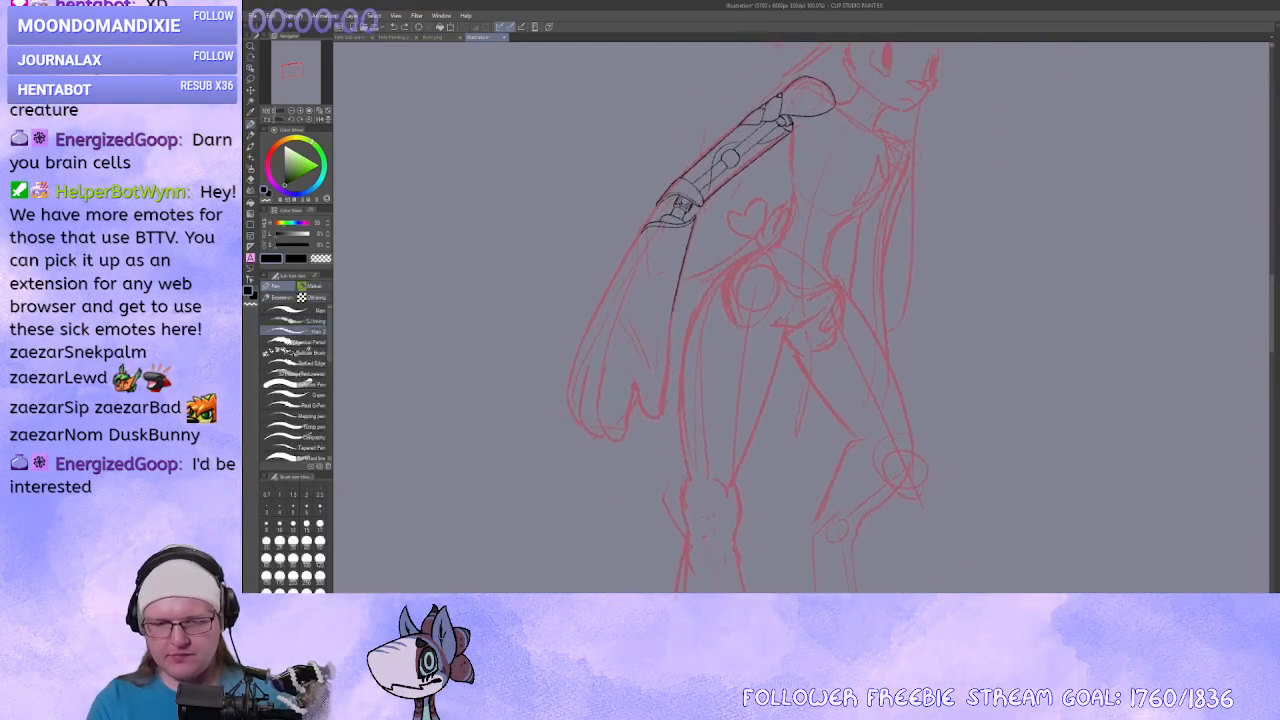
{"action": "key", "text": "ctrl+plus"}
{"action": "key", "text": "ctrl+plus"}
{"action": "left_click_drag", "start_coordinate": [500, 275], "coordinate": [627, 395]}
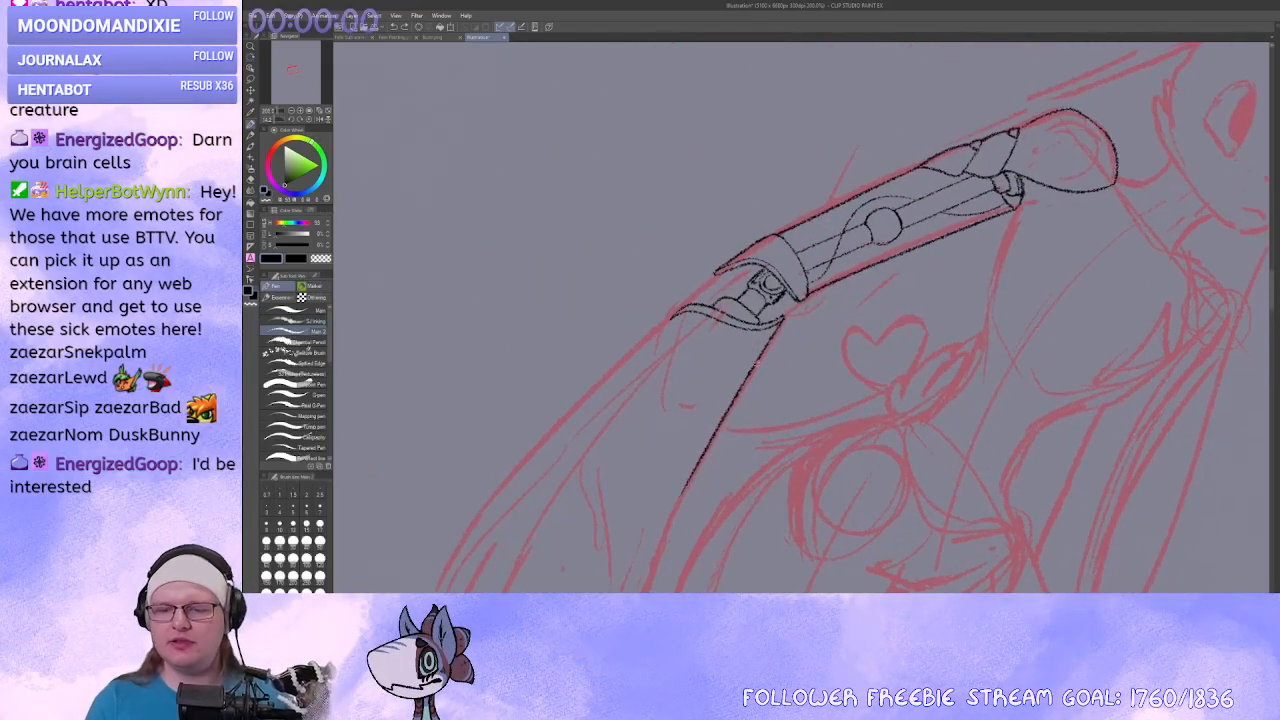
{"action": "left_click_drag", "start_coordinate": [807, 155], "coordinate": [747, 175]}
{"action": "mouse_move", "coordinate": [822, 374]}
{"action": "left_mouse_down"}
{"action": "mouse_move", "coordinate": [811, 354]}
{"action": "mouse_move", "coordinate": [825, 352]}
{"action": "left_mouse_up"}
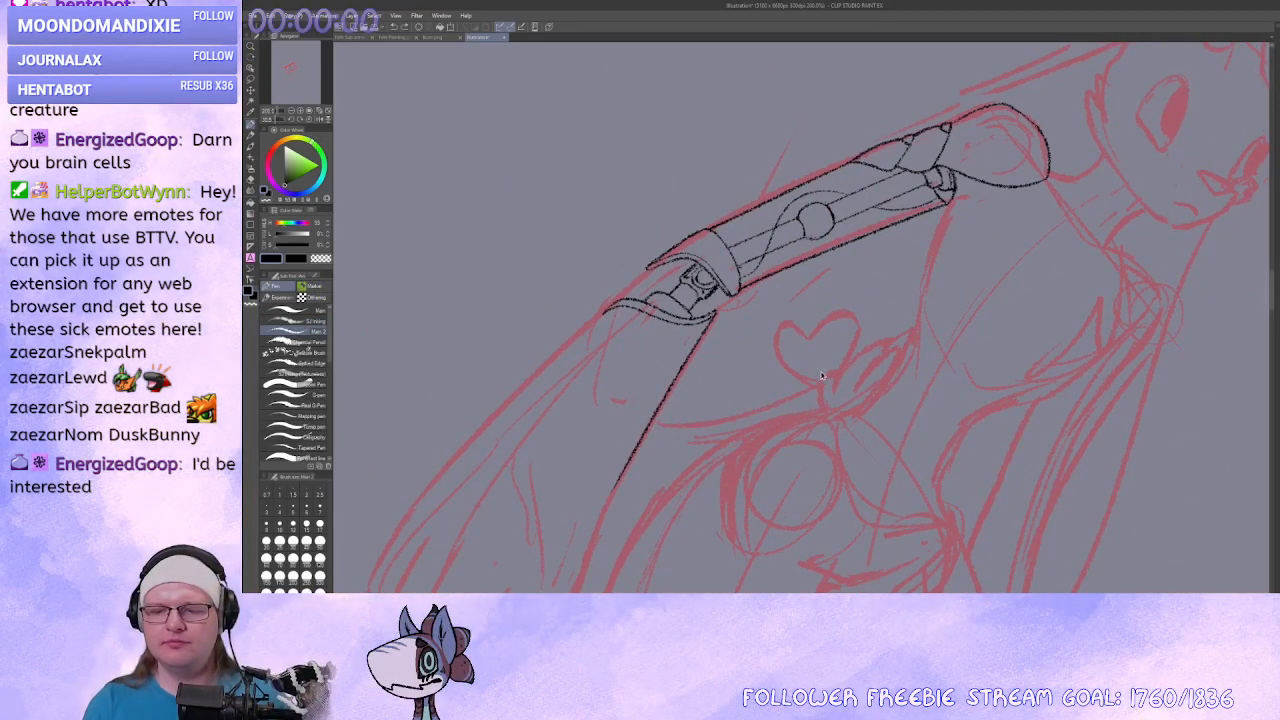
{"action": "left_click_drag", "start_coordinate": [745, 414], "coordinate": [622, 410]}
{"action": "left_click_drag", "start_coordinate": [770, 297], "coordinate": [766, 302]}
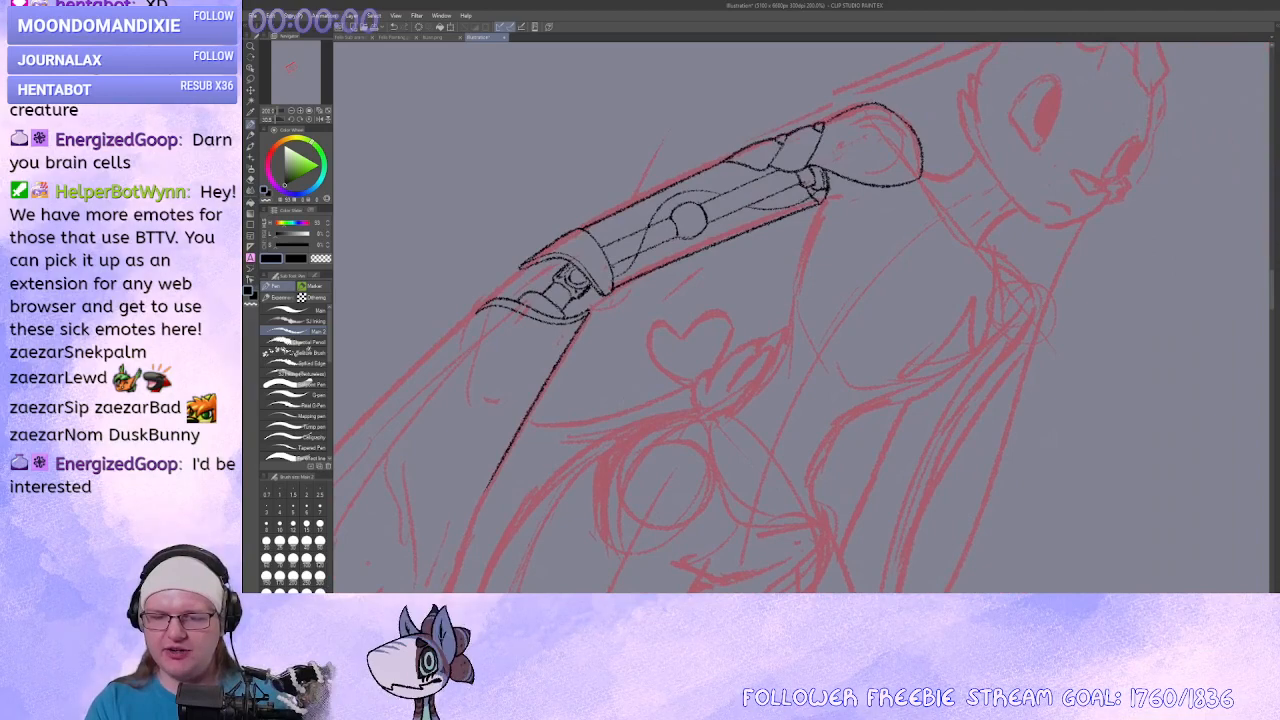
Ink a rounded finger at the end of the hand, with its long side and the notch beside it.
{"action": "left_click_drag", "start_coordinate": [568, 490], "coordinate": [705, 362]}
{"action": "mouse_move", "coordinate": [640, 435]}
{"action": "left_mouse_down"}
{"action": "mouse_move", "coordinate": [614, 357]}
{"action": "mouse_move", "coordinate": [830, 319]}
{"action": "mouse_move", "coordinate": [655, 270]}
{"action": "mouse_move", "coordinate": [596, 320]}
{"action": "mouse_move", "coordinate": [584, 378]}
{"action": "mouse_move", "coordinate": [610, 396]}
{"action": "mouse_move", "coordinate": [645, 368]}
{"action": "left_mouse_up"}
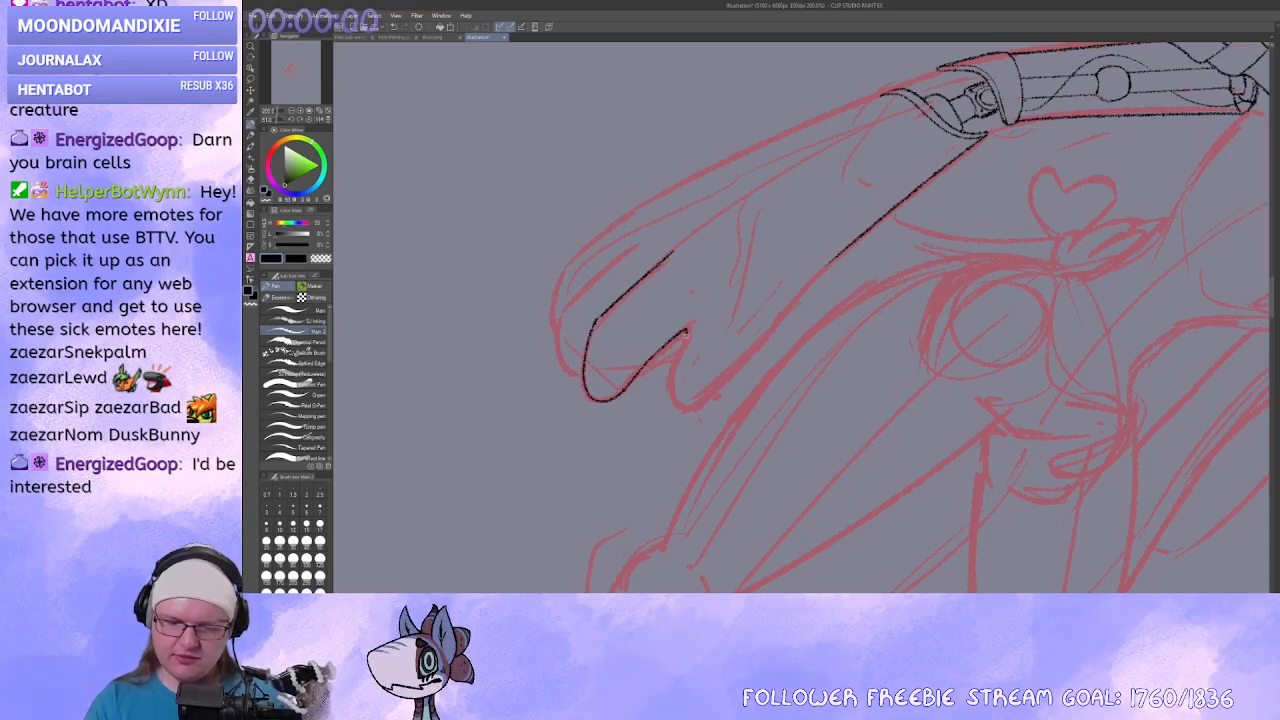
{"action": "mouse_move", "coordinate": [706, 405]}
{"action": "left_mouse_down"}
{"action": "mouse_move", "coordinate": [838, 256]}
{"action": "mouse_move", "coordinate": [685, 421]}
{"action": "left_mouse_up"}
{"action": "key", "text": "ctrl+z"}
Ink the forearm's long outer edge, the rest of its inner edge and the remaining finger outlines, undoing unwanted strokes.
{"action": "mouse_move", "coordinate": [590, 409]}
{"action": "left_mouse_down"}
{"action": "mouse_move", "coordinate": [567, 382]}
{"action": "mouse_move", "coordinate": [568, 355]}
{"action": "mouse_move", "coordinate": [612, 264]}
{"action": "mouse_move", "coordinate": [892, 128]}
{"action": "mouse_move", "coordinate": [645, 242]}
{"action": "mouse_move", "coordinate": [804, 165]}
{"action": "left_mouse_up"}
{"action": "key", "text": "ctrl+z"}
{"action": "key", "text": "ctrl+z"}
{"action": "key", "text": "ctrl+z"}
{"action": "mouse_move", "coordinate": [893, 129]}
{"action": "left_mouse_down"}
{"action": "mouse_move", "coordinate": [646, 242]}
{"action": "mouse_move", "coordinate": [894, 129]}
{"action": "left_mouse_up"}
{"action": "key", "text": "ctrl+z"}
{"action": "left_click_drag", "start_coordinate": [891, 385], "coordinate": [820, 376]}
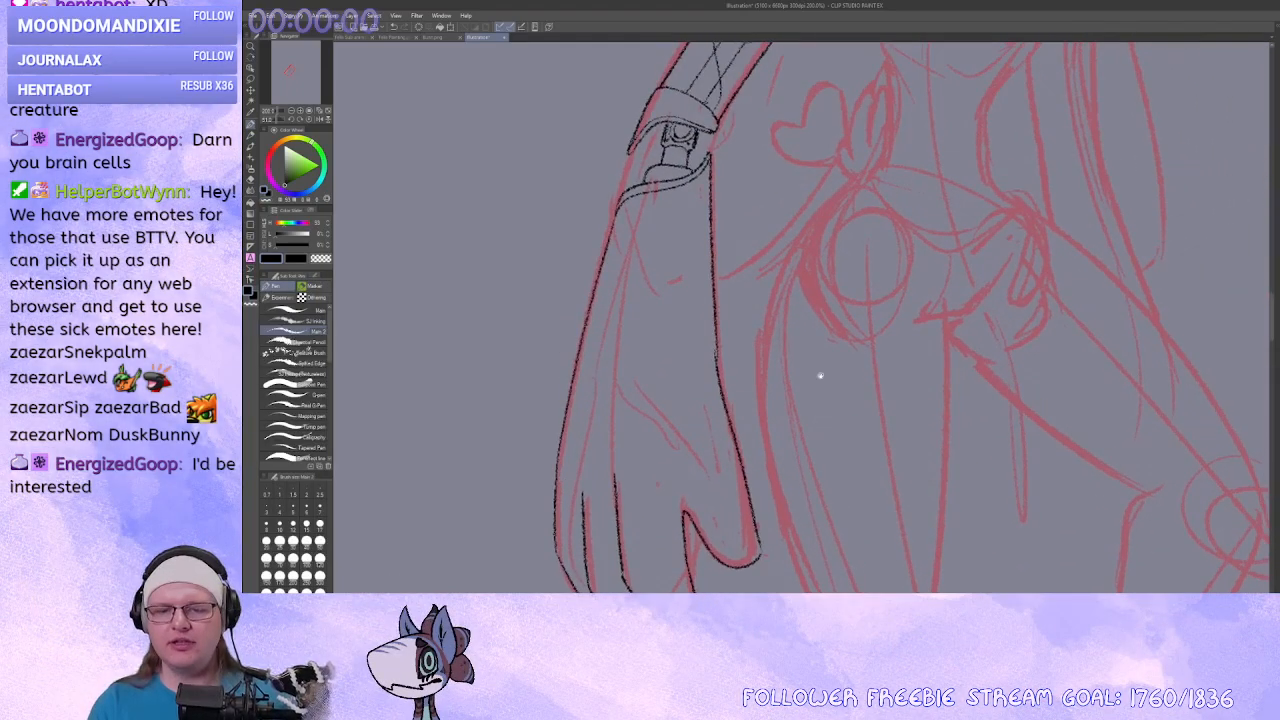
Clean up and re-ink the pointed inner corner of the upper arm cuff where it meets the elbow.
{"action": "left_click_drag", "start_coordinate": [820, 258], "coordinate": [674, 329]}
{"action": "left_click_drag", "start_coordinate": [1067, 332], "coordinate": [1073, 352]}
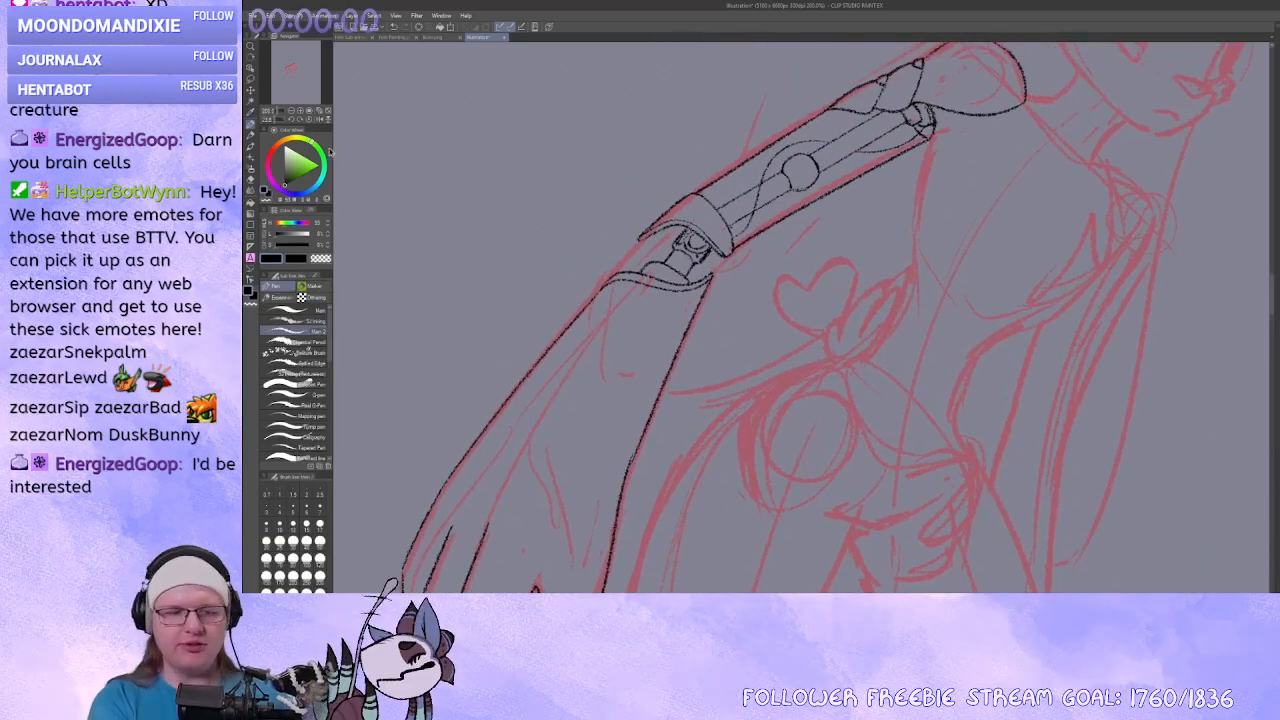
{"action": "scroll", "coordinate": [535, 270], "scroll_direction": "up", "scroll_amount": 6}
{"action": "scroll", "coordinate": [535, 270], "scroll_direction": "down", "scroll_amount": 4}
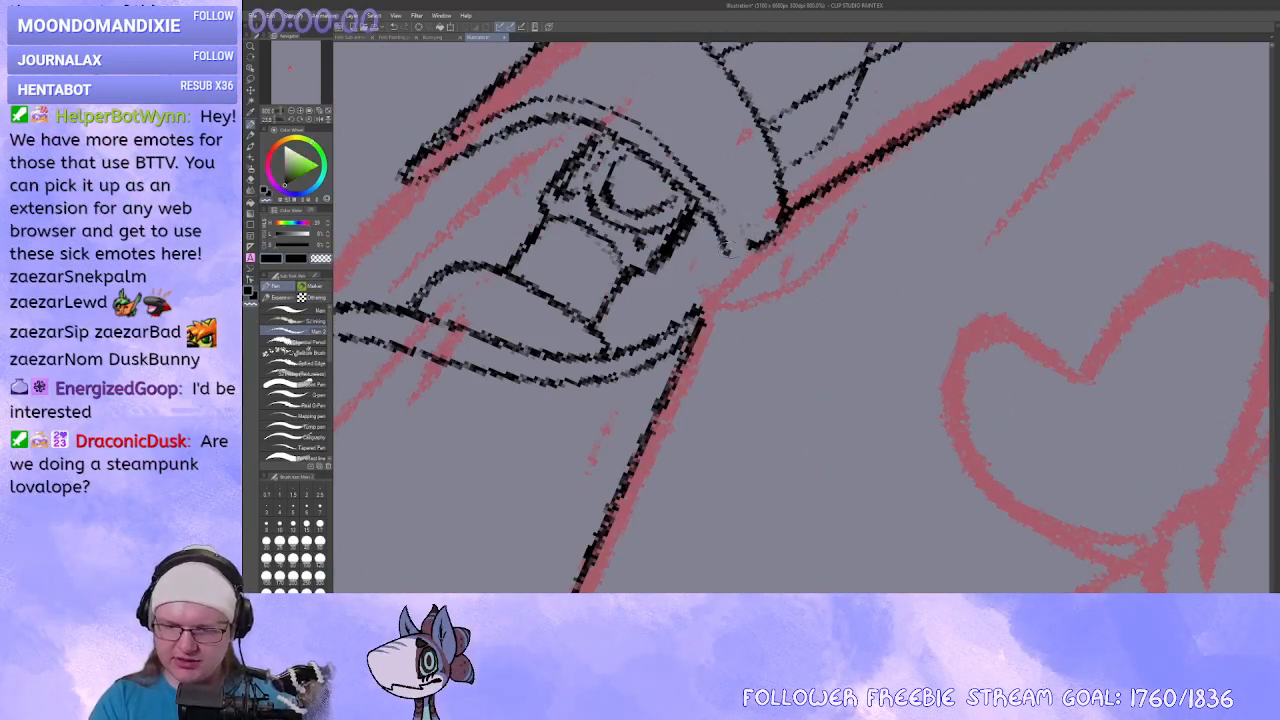
{"action": "mouse_move", "coordinate": [714, 207]}
{"action": "left_mouse_down"}
{"action": "mouse_move", "coordinate": [771, 400]}
{"action": "mouse_move", "coordinate": [762, 298]}
{"action": "mouse_move", "coordinate": [745, 300]}
{"action": "mouse_move", "coordinate": [777, 298]}
{"action": "mouse_move", "coordinate": [748, 314]}
{"action": "left_mouse_up"}
{"action": "key", "text": "e"}
{"action": "key", "text": "c"}
{"action": "key", "text": "r"}
{"action": "mouse_move", "coordinate": [637, 368]}
{"action": "left_mouse_down"}
{"action": "mouse_move", "coordinate": [649, 237]}
{"action": "mouse_move", "coordinate": [865, 157]}
{"action": "mouse_move", "coordinate": [897, 175]}
{"action": "left_mouse_up"}
{"action": "left_click_drag", "start_coordinate": [895, 177], "coordinate": [768, 210]}
{"action": "left_click_drag", "start_coordinate": [739, 262], "coordinate": [702, 388]}
{"action": "key", "text": "x"}
{"action": "key", "text": "c"}
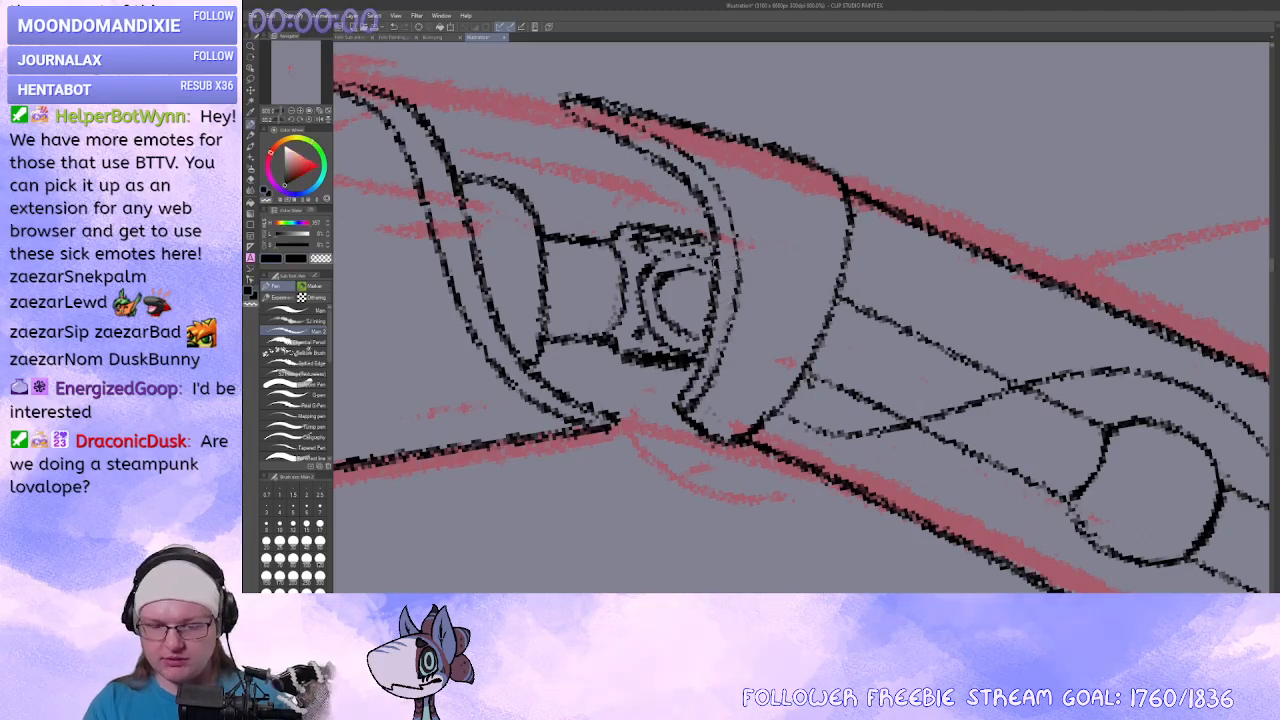
Trim and touch up the cuff's double rim lines beside the elbow connector.
{"action": "left_click_drag", "start_coordinate": [709, 344], "coordinate": [693, 378]}
{"action": "key", "text": "x"}
{"action": "mouse_move", "coordinate": [738, 272]}
{"action": "left_mouse_down"}
{"action": "mouse_move", "coordinate": [702, 388]}
{"action": "mouse_move", "coordinate": [950, 334]}
{"action": "left_mouse_up"}
{"action": "key", "text": "r"}
{"action": "left_click_drag", "start_coordinate": [950, 334], "coordinate": [838, 237]}
{"action": "key", "text": "x"}
{"action": "key", "text": "c"}
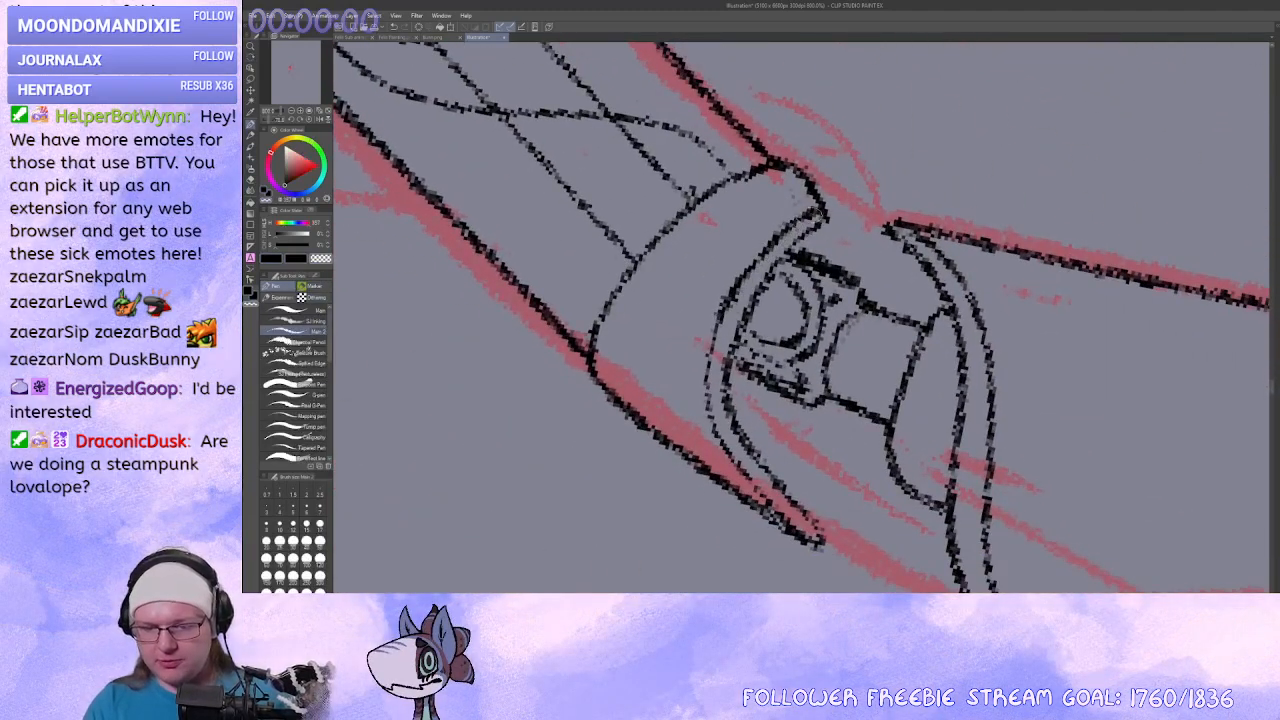
{"action": "key", "text": "x"}
{"action": "key", "text": "c"}
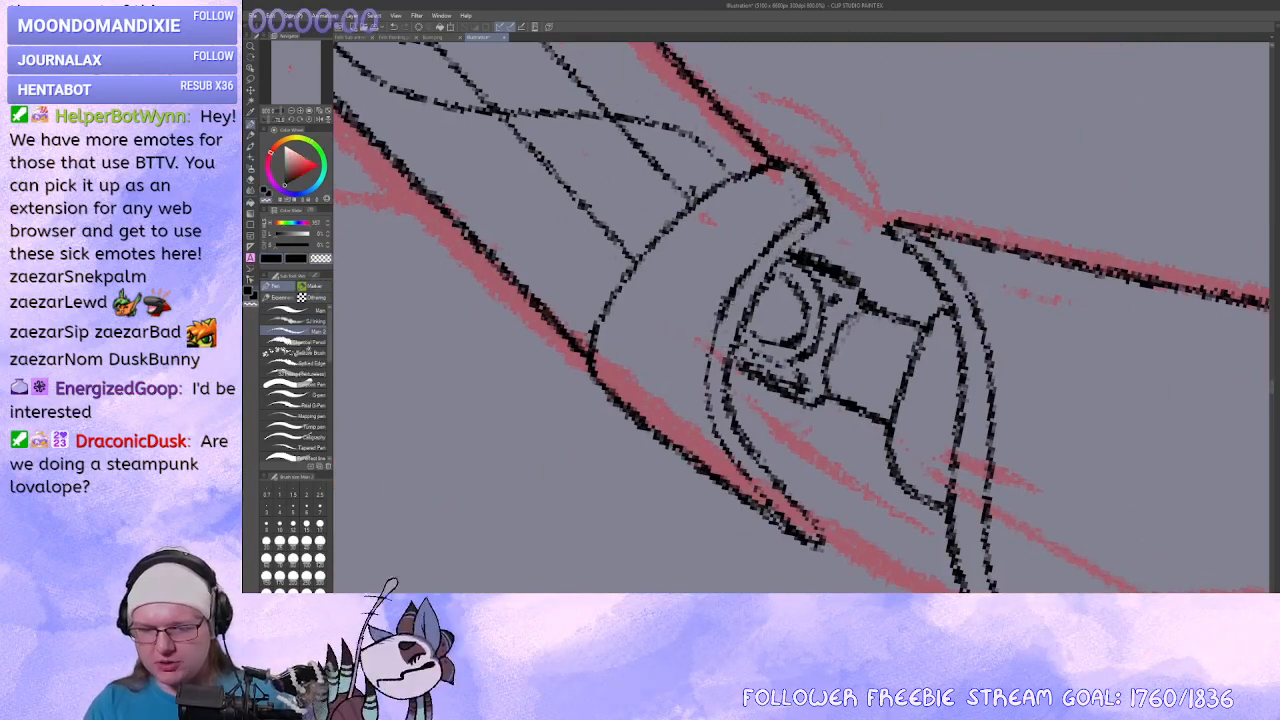
{"action": "key", "text": "x"}
{"action": "key", "text": "c"}
{"action": "key", "text": "x"}
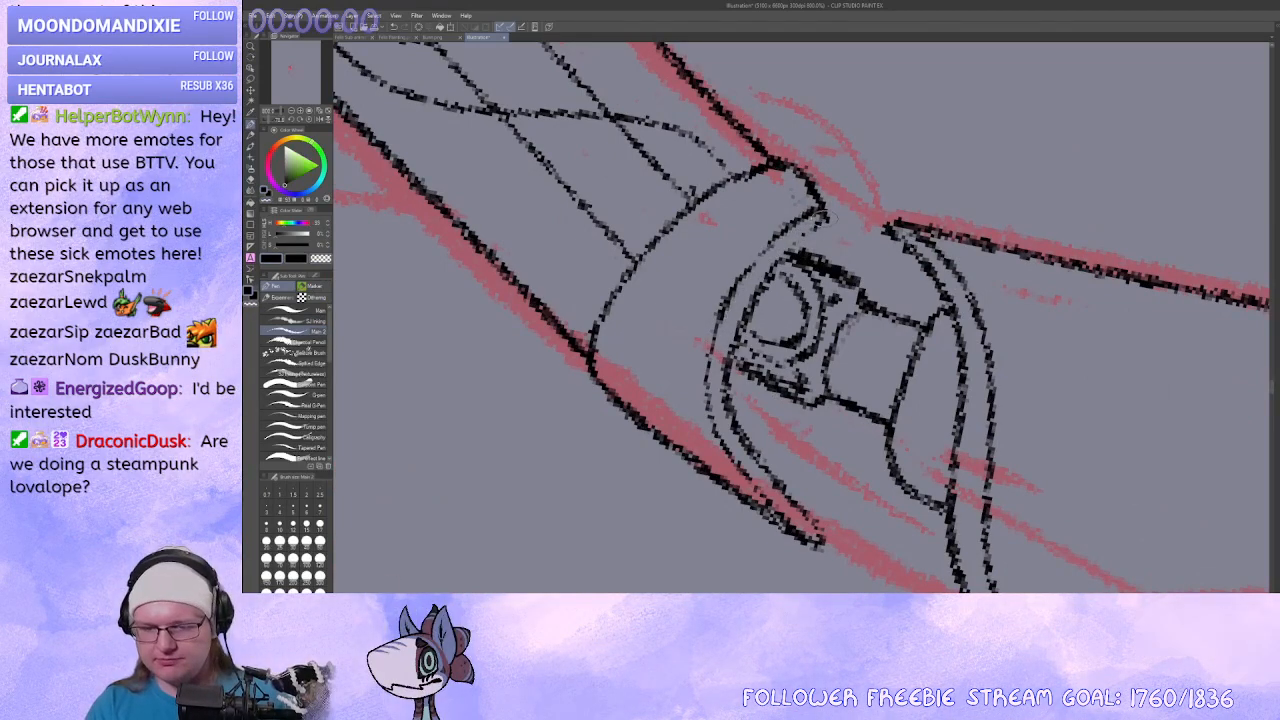
{"action": "mouse_move", "coordinate": [790, 215]}
{"action": "left_mouse_down"}
{"action": "mouse_move", "coordinate": [900, 308]}
{"action": "mouse_move", "coordinate": [738, 362]}
{"action": "mouse_move", "coordinate": [739, 373]}
{"action": "left_mouse_up"}
{"action": "left_click_drag", "start_coordinate": [641, 100], "coordinate": [452, 253]}
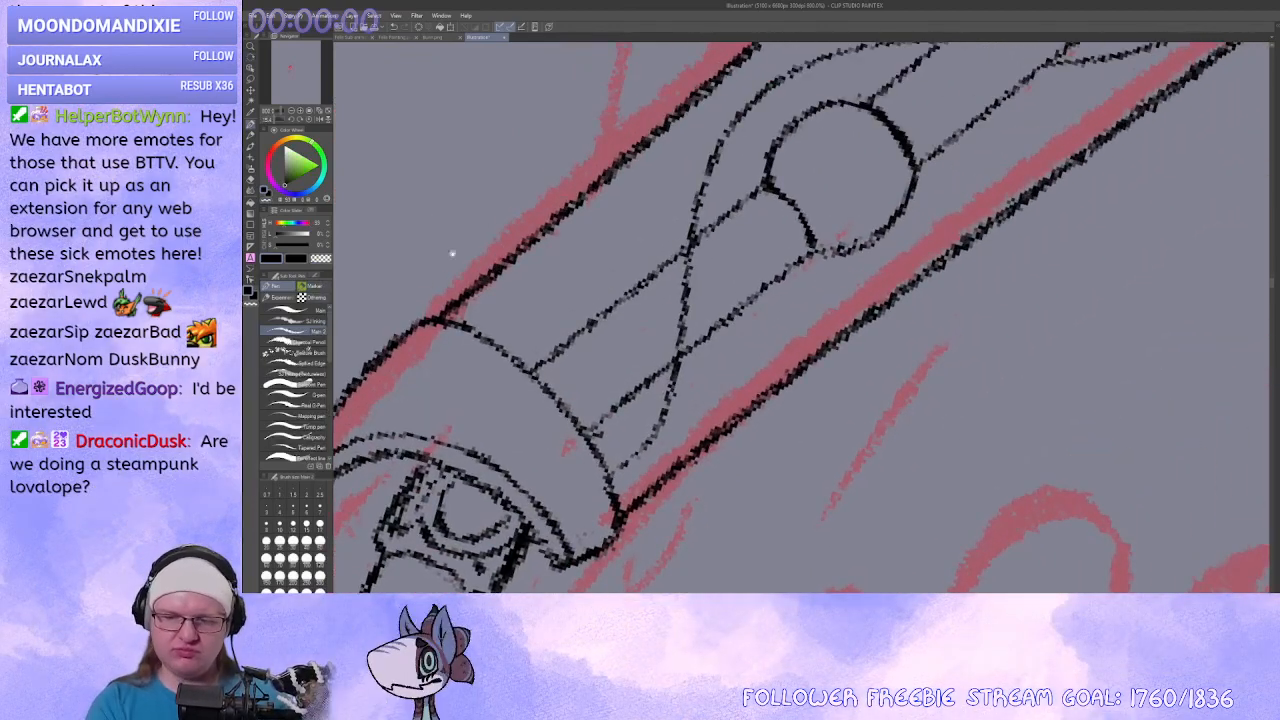
Ink a curved double band across the upper arm rod, just above the round ball.
{"action": "left_click", "coordinate": [292, 112]}
{"action": "left_click", "coordinate": [292, 112]}
{"action": "left_click", "coordinate": [300, 111]}
{"action": "left_click_drag", "start_coordinate": [896, 258], "coordinate": [662, 360]}
{"action": "left_click_drag", "start_coordinate": [668, 363], "coordinate": [714, 346]}
{"action": "left_click_drag", "start_coordinate": [757, 226], "coordinate": [774, 268]}
{"action": "key", "text": "ctrl+z"}
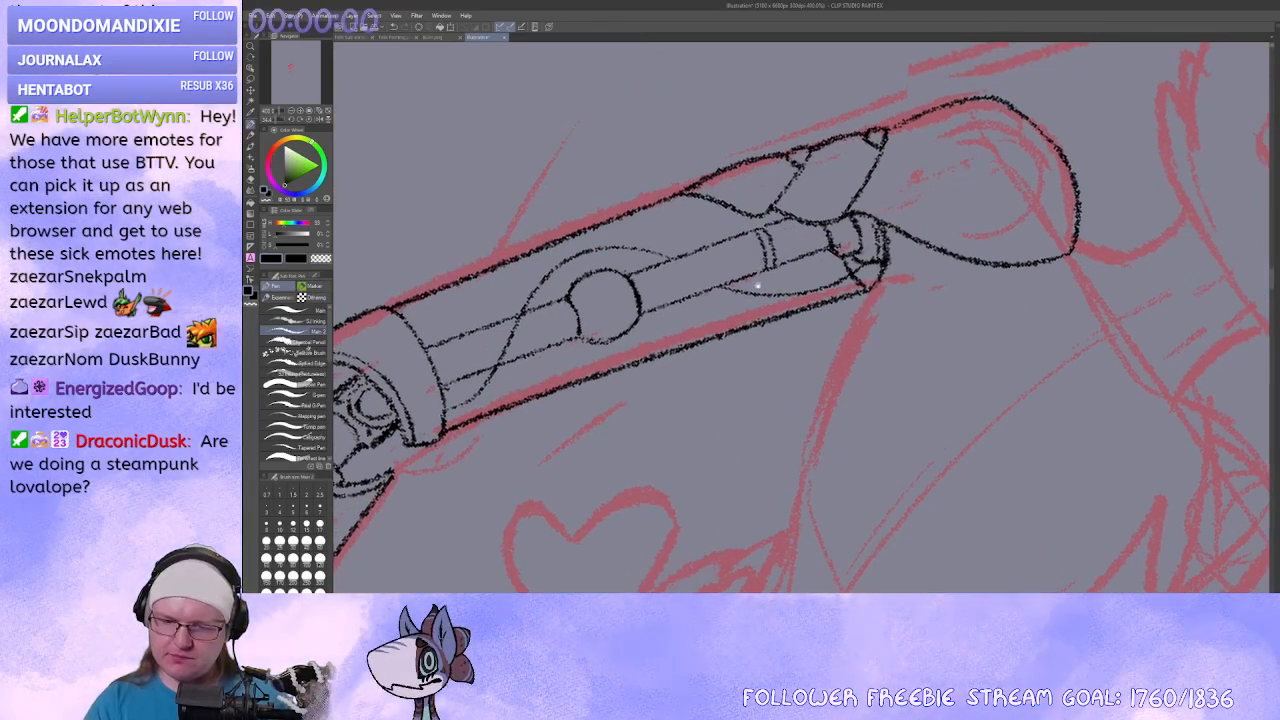
{"action": "left_click_drag", "start_coordinate": [700, 320], "coordinate": [768, 302]}
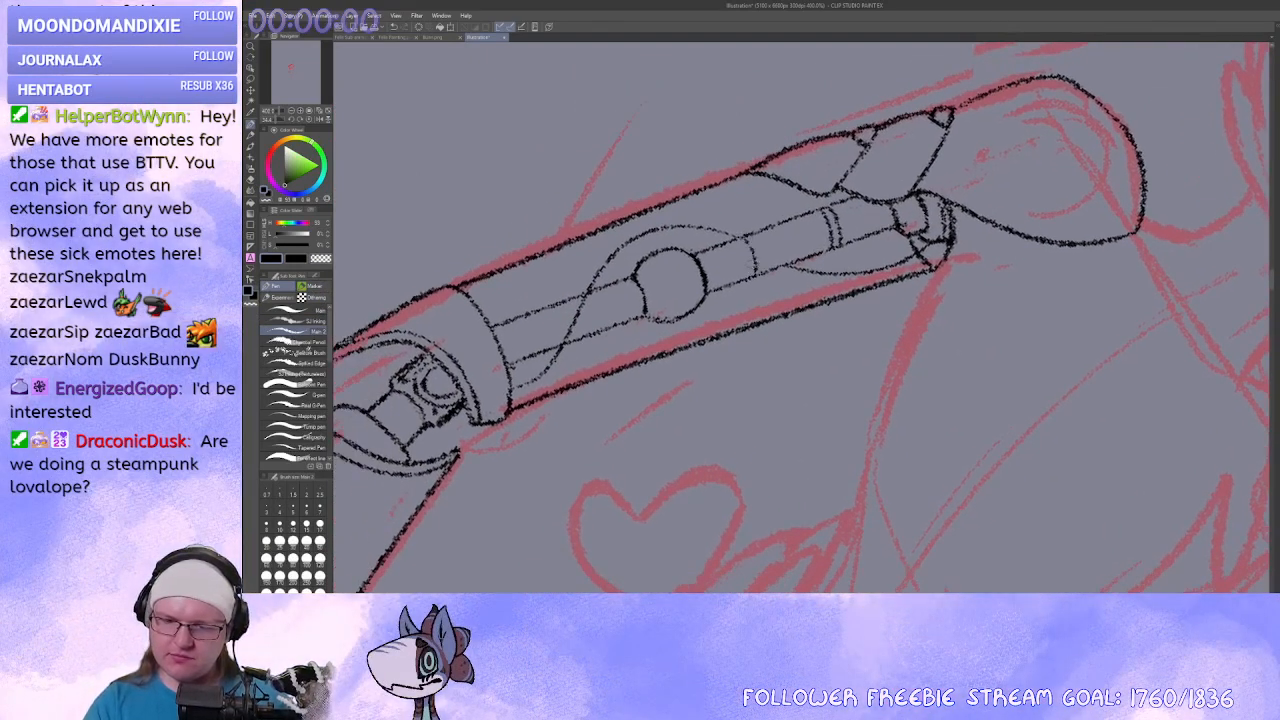
{"action": "left_click", "coordinate": [302, 112]}
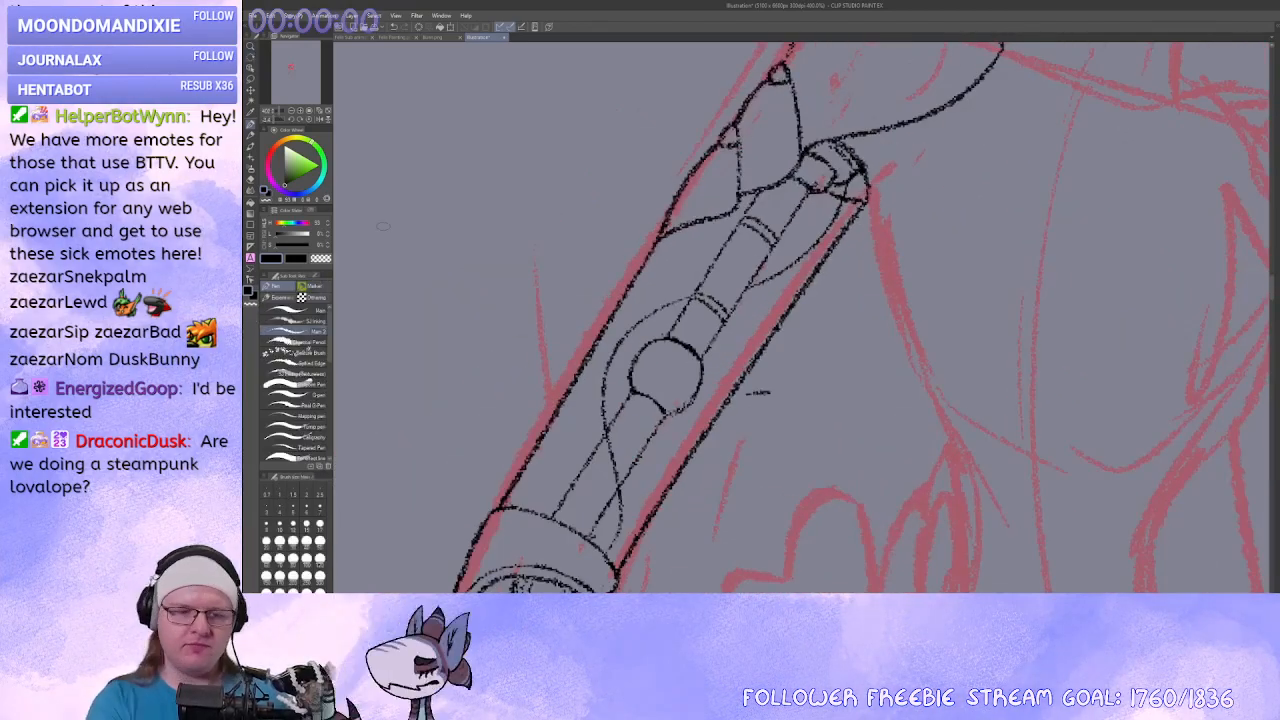
Ink a curved panel edge and small bolt details on the rod segment between the two bands, darkening its sides and undoing unwanted strokes.
{"action": "left_click", "coordinate": [301, 112]}
{"action": "mouse_move", "coordinate": [620, 336]}
{"action": "left_mouse_down"}
{"action": "mouse_move", "coordinate": [674, 354]}
{"action": "mouse_move", "coordinate": [694, 273]}
{"action": "left_mouse_up"}
{"action": "key", "text": "ctrl+z"}
{"action": "mouse_move", "coordinate": [702, 223]}
{"action": "left_mouse_down"}
{"action": "mouse_move", "coordinate": [725, 300]}
{"action": "mouse_move", "coordinate": [655, 338]}
{"action": "mouse_move", "coordinate": [671, 386]}
{"action": "left_mouse_up"}
{"action": "mouse_move", "coordinate": [672, 265]}
{"action": "left_mouse_down"}
{"action": "mouse_move", "coordinate": [766, 228]}
{"action": "mouse_move", "coordinate": [716, 248]}
{"action": "left_mouse_up"}
{"action": "key", "text": "ctrl+z"}
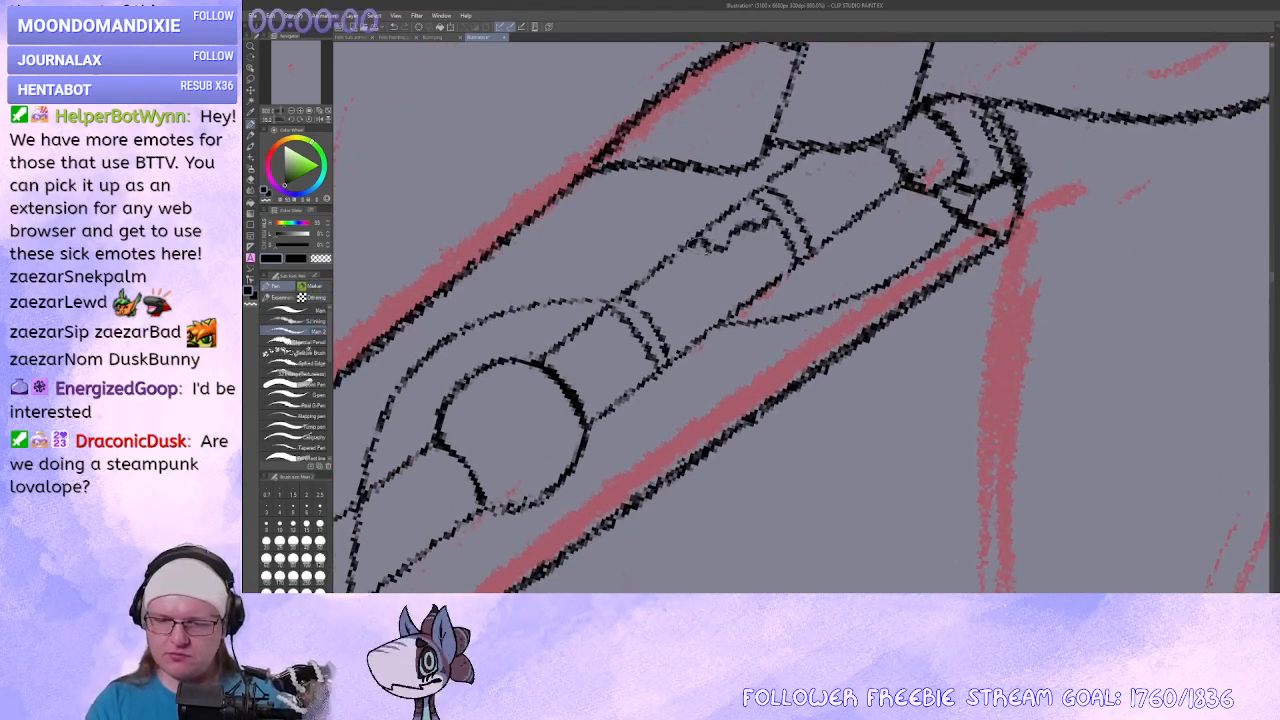
{"action": "key", "text": "ctrl+z"}
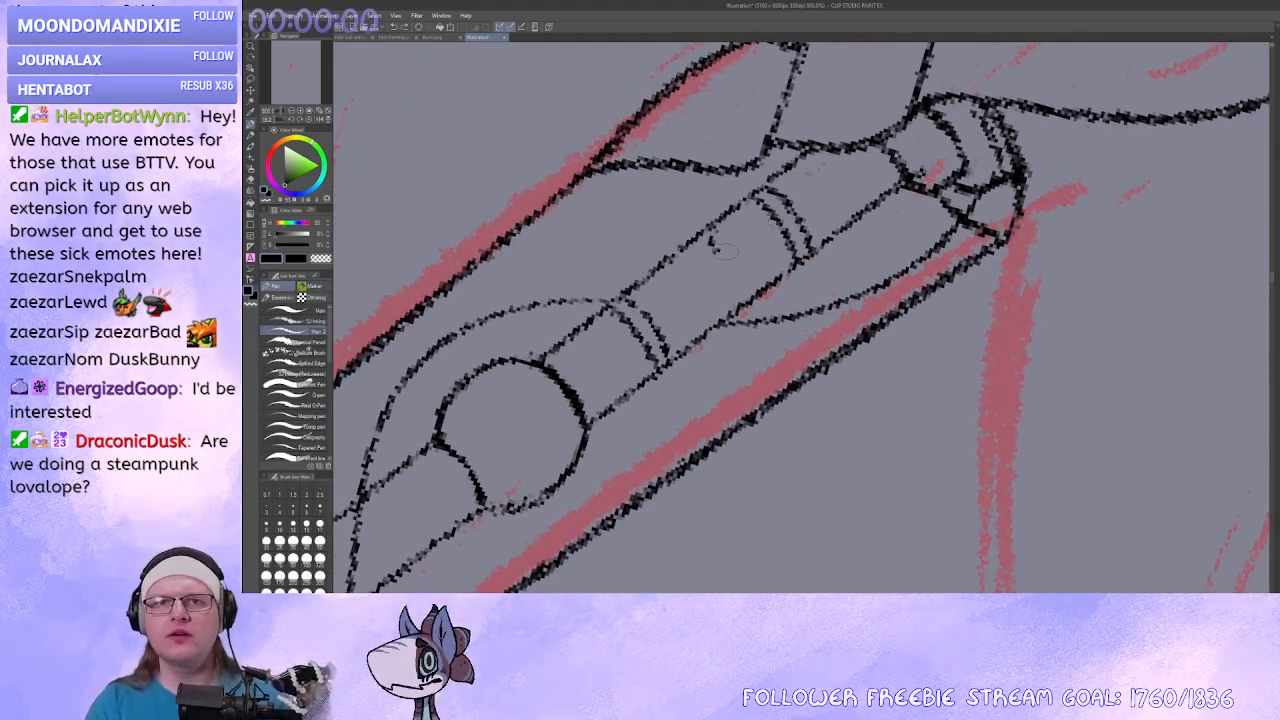
{"action": "left_click_drag", "start_coordinate": [772, 245], "coordinate": [725, 218]}
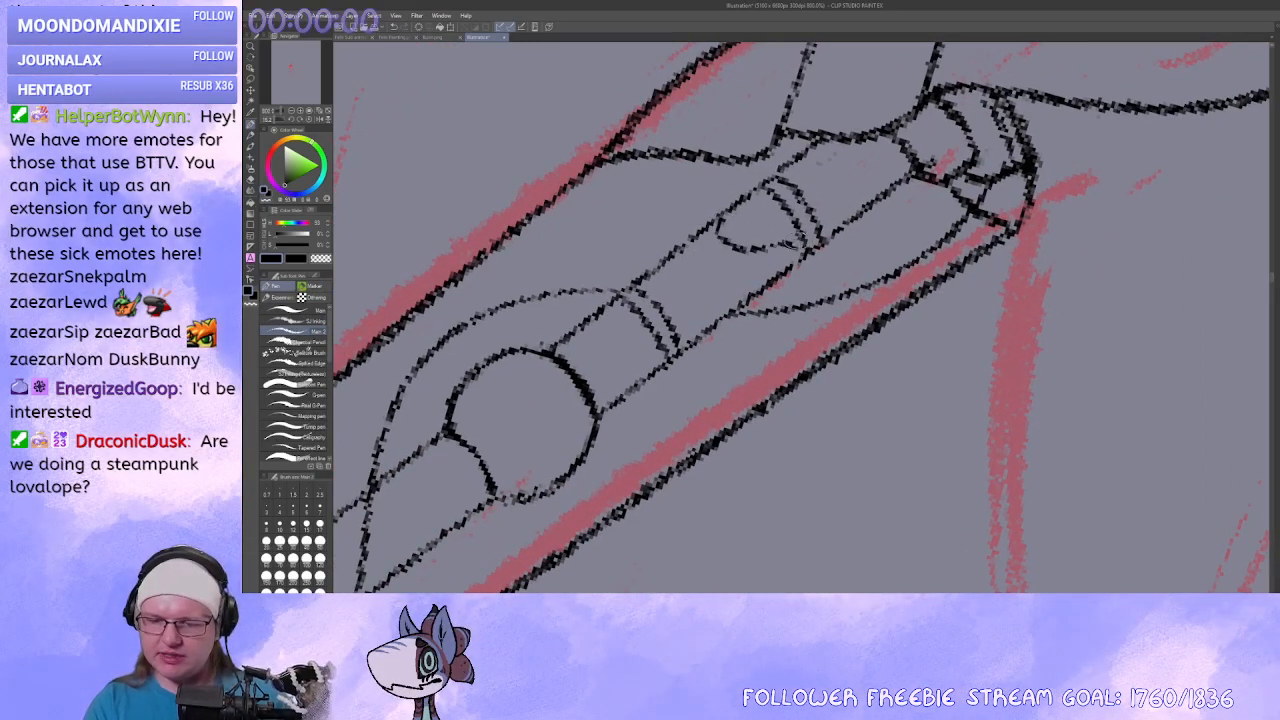
{"action": "left_click_drag", "start_coordinate": [789, 262], "coordinate": [746, 250]}
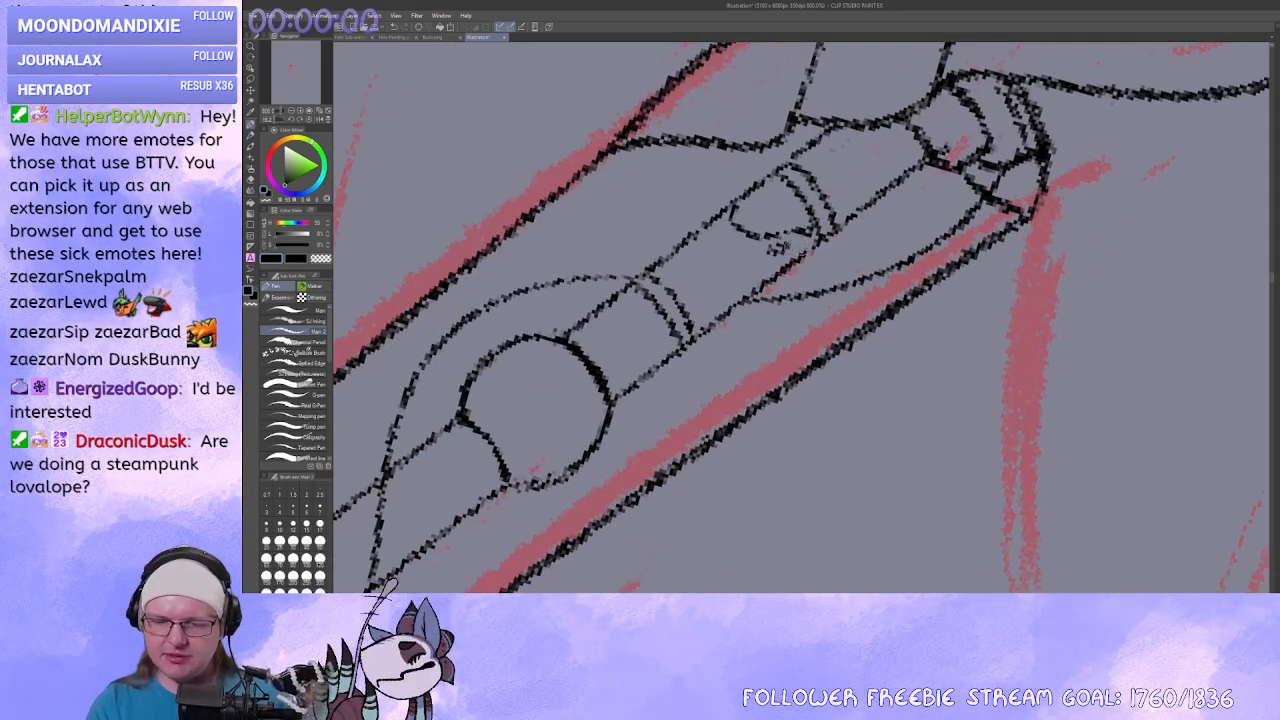
{"action": "left_click", "coordinate": [781, 250]}
{"action": "left_click_drag", "start_coordinate": [722, 248], "coordinate": [726, 250]}
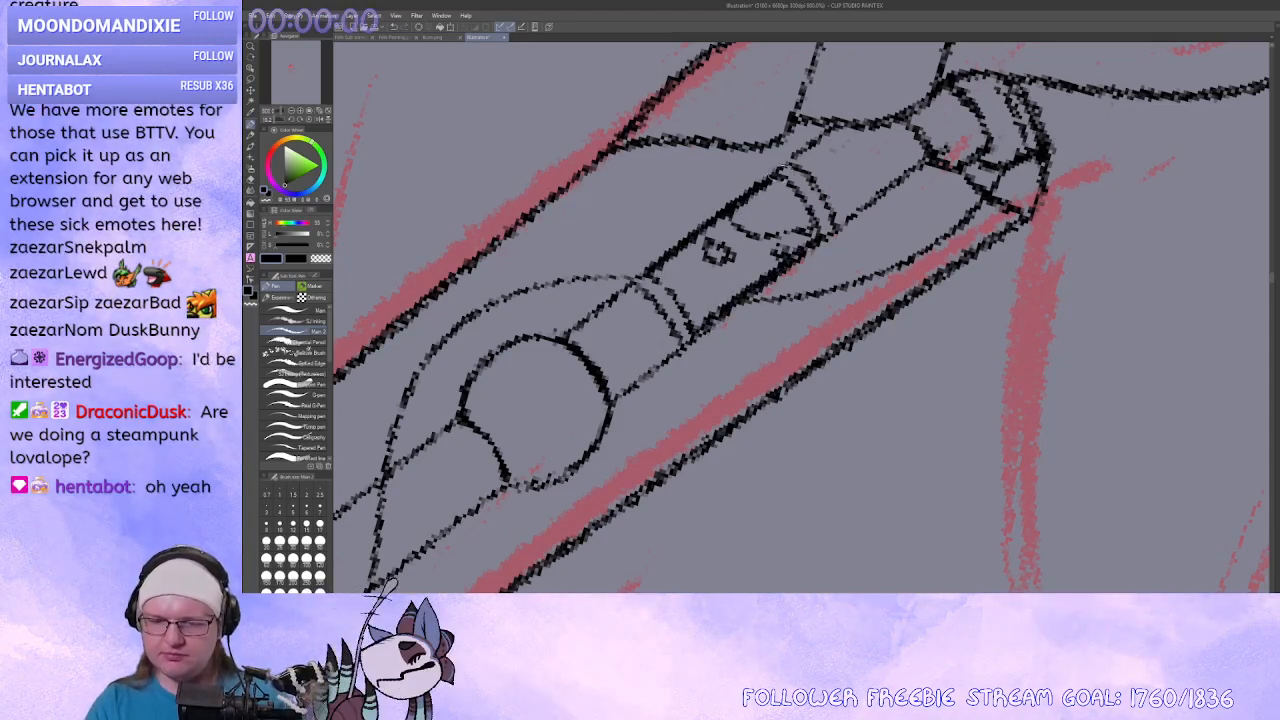
{"action": "key", "text": "x"}
{"action": "key", "text": "c"}
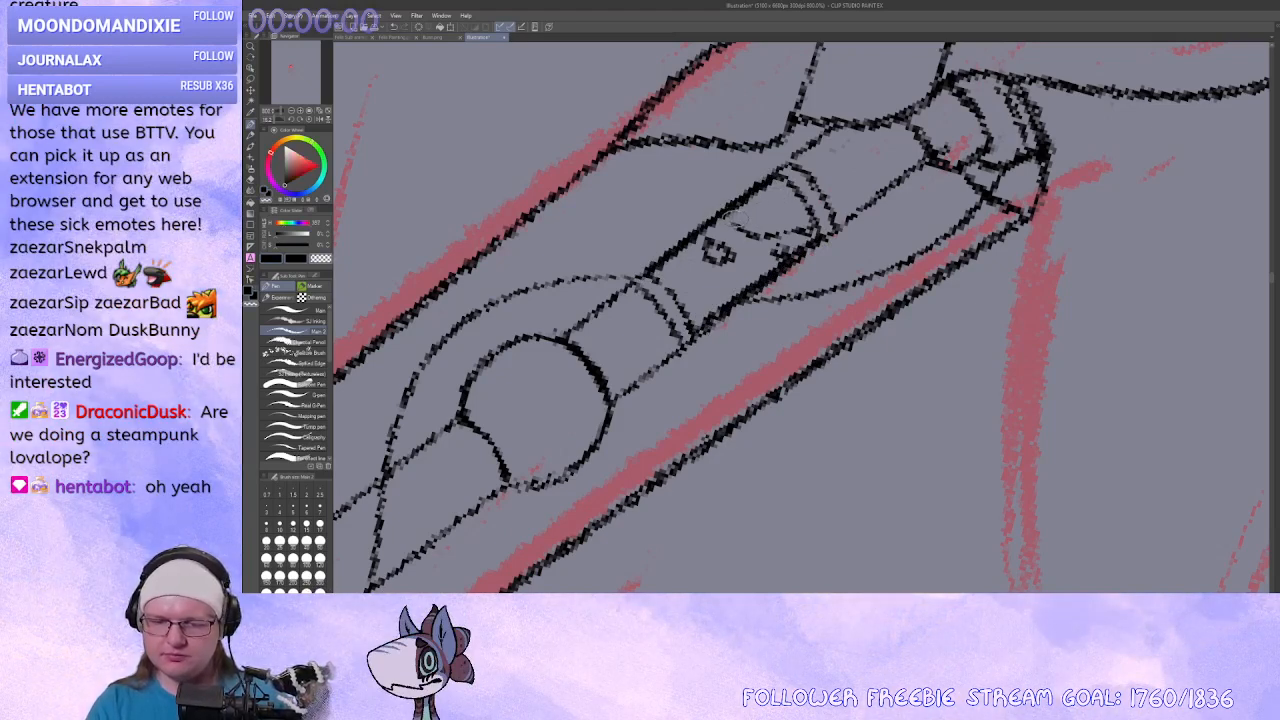
{"action": "scroll", "coordinate": [777, 226], "scroll_direction": "down", "scroll_amount": 1}
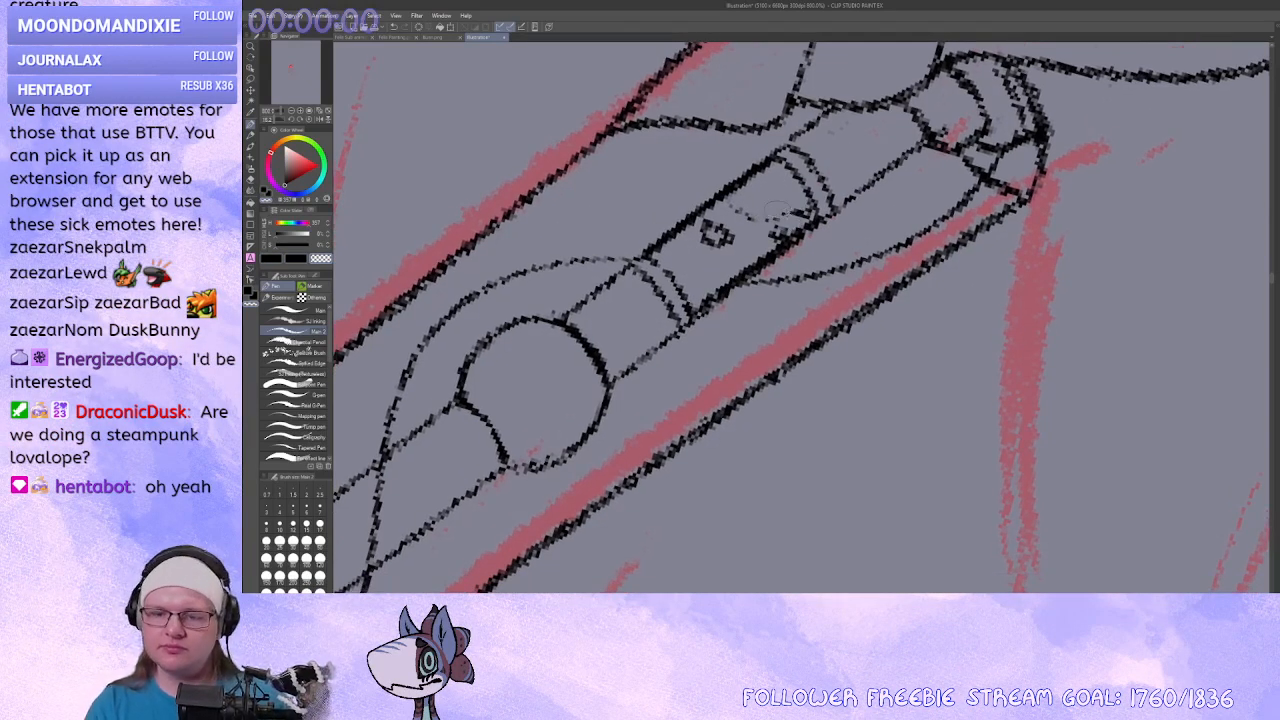
{"action": "key", "text": "x"}
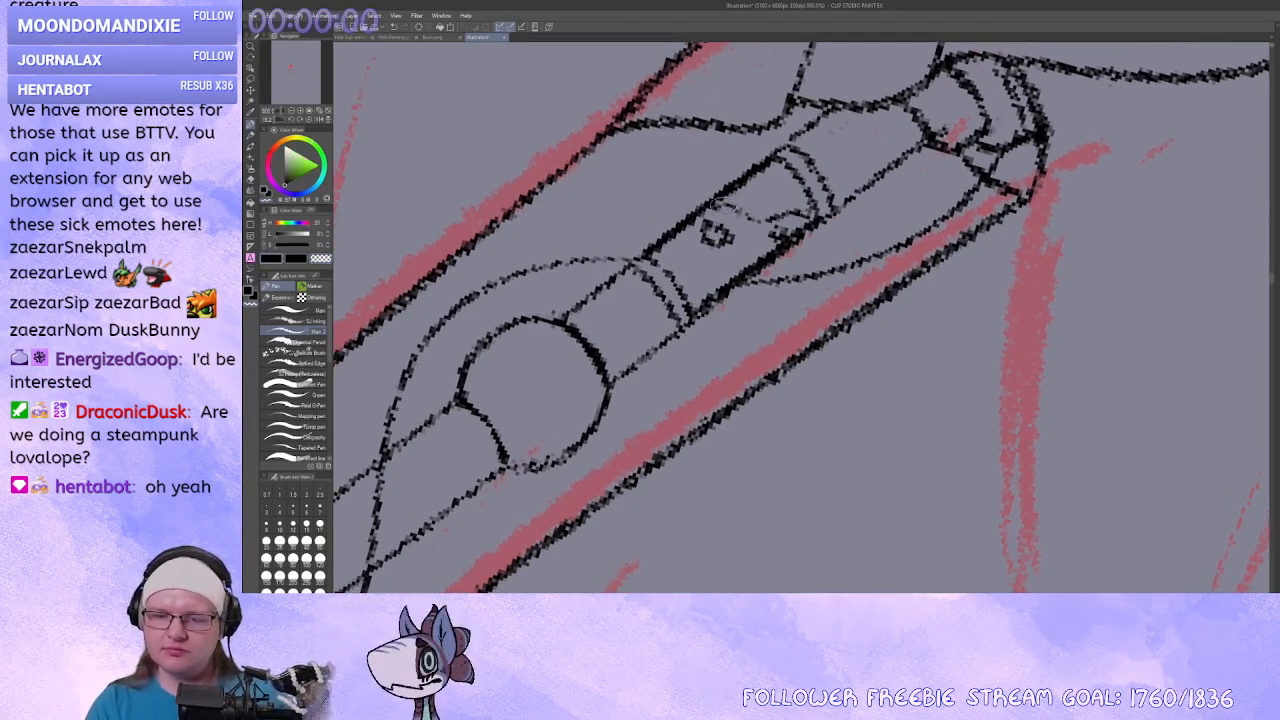
Examine the detailed rod segment within the whole upper arm at several zoom levels.
{"action": "left_click", "coordinate": [299, 111]}
{"action": "left_click", "coordinate": [291, 111]}
{"action": "left_click", "coordinate": [291, 111]}
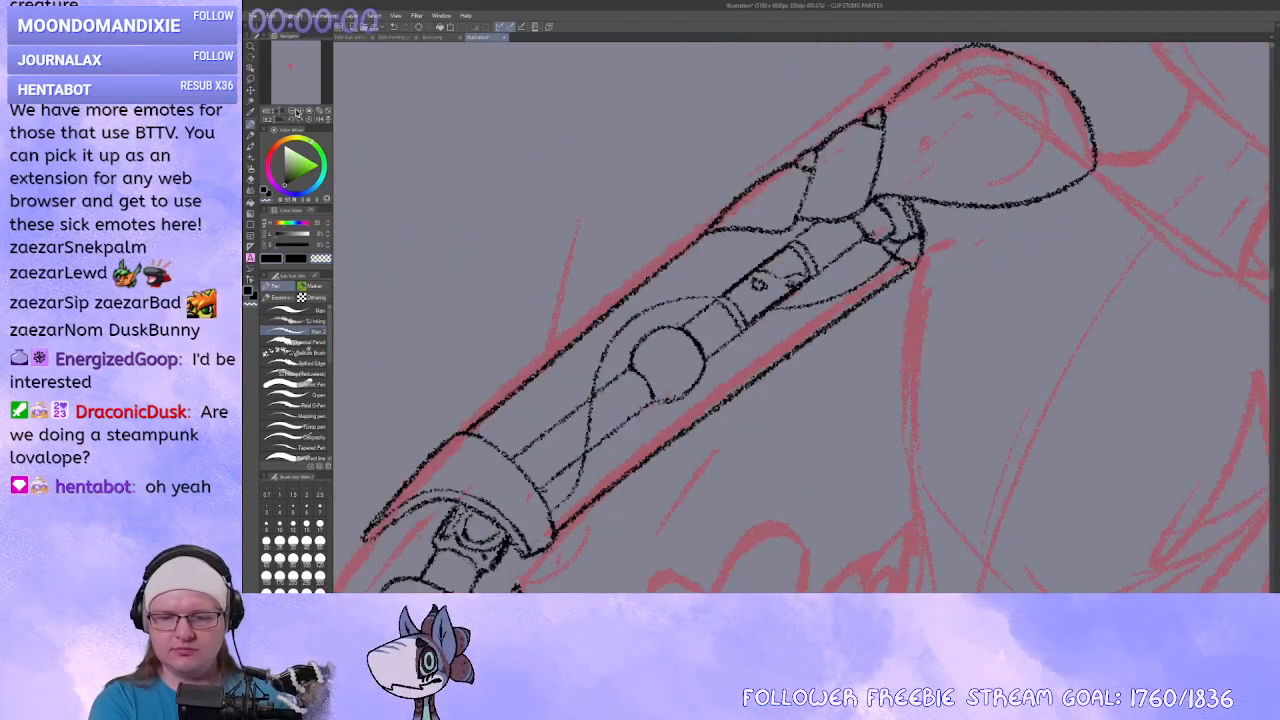
{"action": "left_click", "coordinate": [298, 111]}
{"action": "left_click", "coordinate": [299, 111]}
{"action": "left_click", "coordinate": [300, 112]}
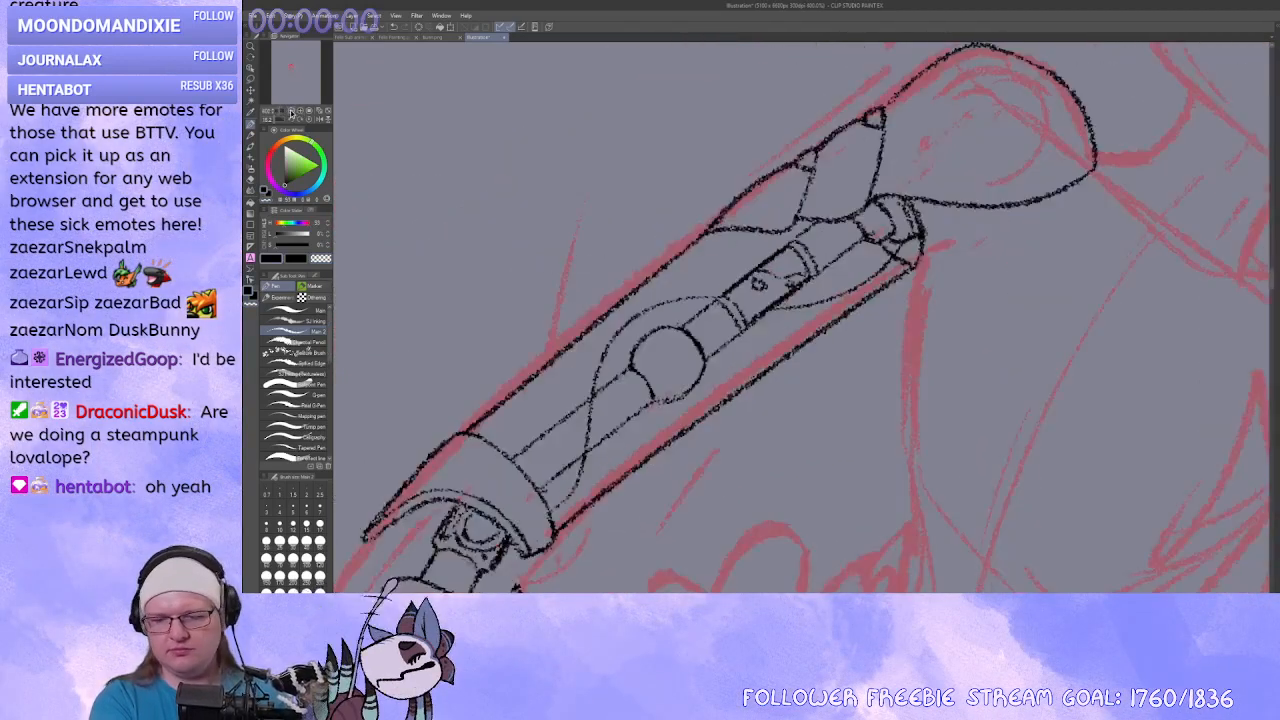
{"action": "left_click", "coordinate": [302, 112]}
{"action": "left_click", "coordinate": [304, 113]}
{"action": "left_click", "coordinate": [304, 113]}
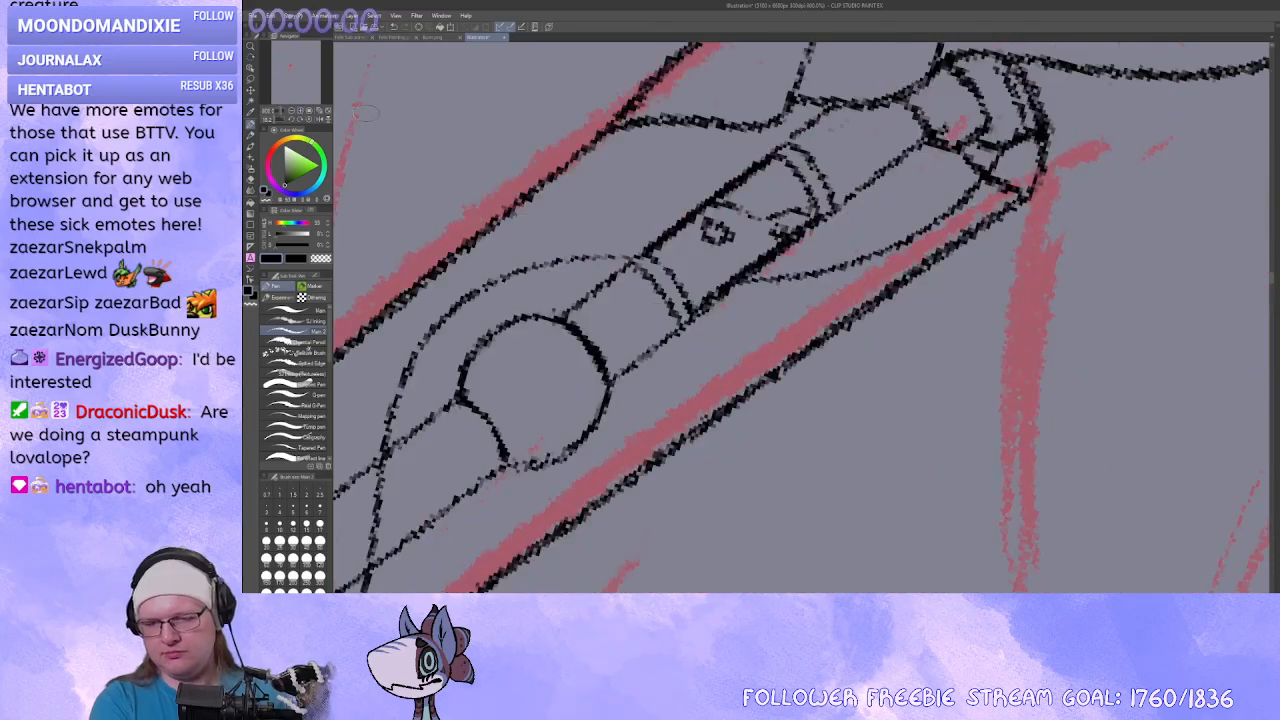
{"action": "left_click", "coordinate": [303, 112]}
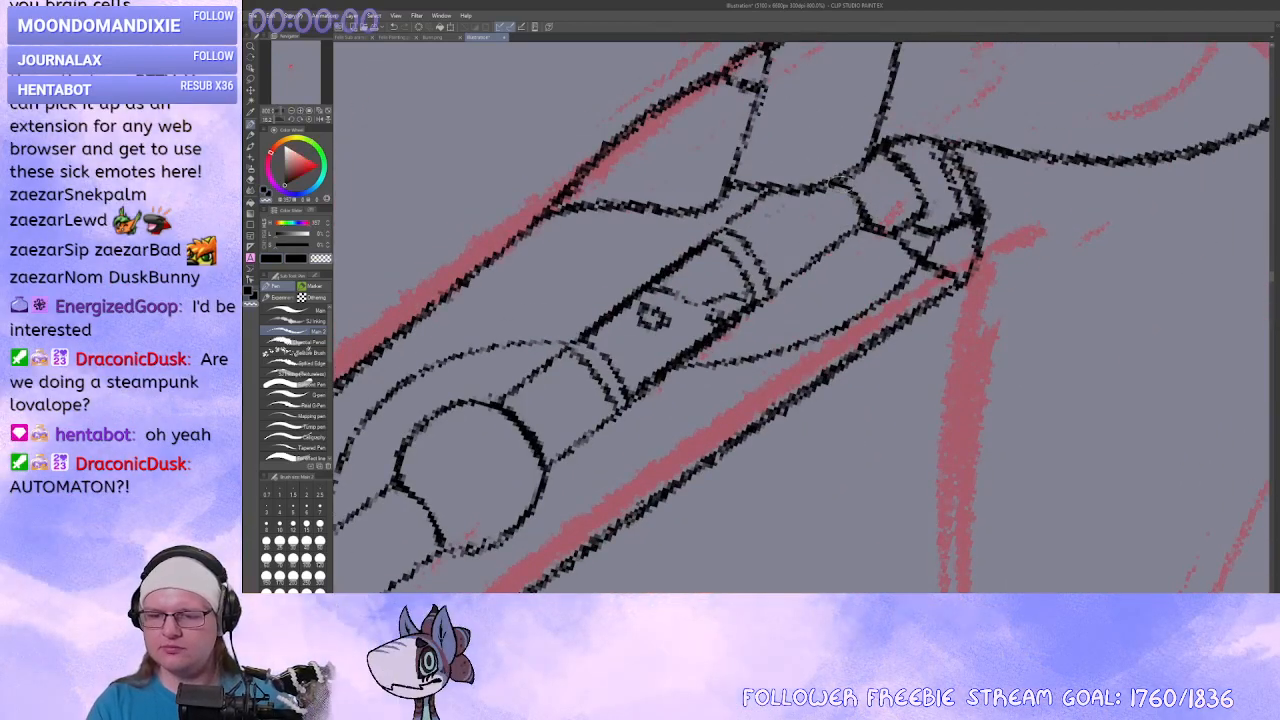
Erase and re-ink the curved socket edge where the rod meets the joint near the shoulder.
{"action": "left_click_drag", "start_coordinate": [838, 182], "coordinate": [854, 191]}
{"action": "key", "text": "c"}
{"action": "left_click", "coordinate": [854, 196], "text": "alt"}
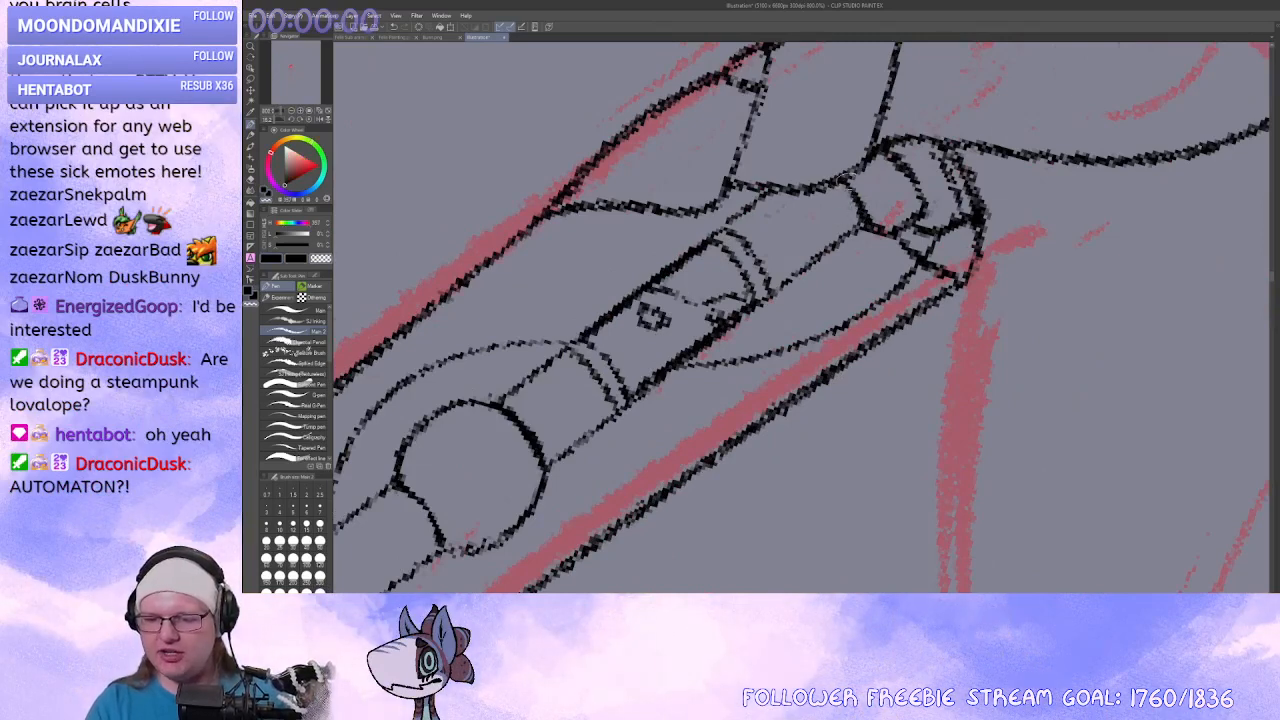
{"action": "left_click_drag", "start_coordinate": [877, 227], "coordinate": [901, 235]}
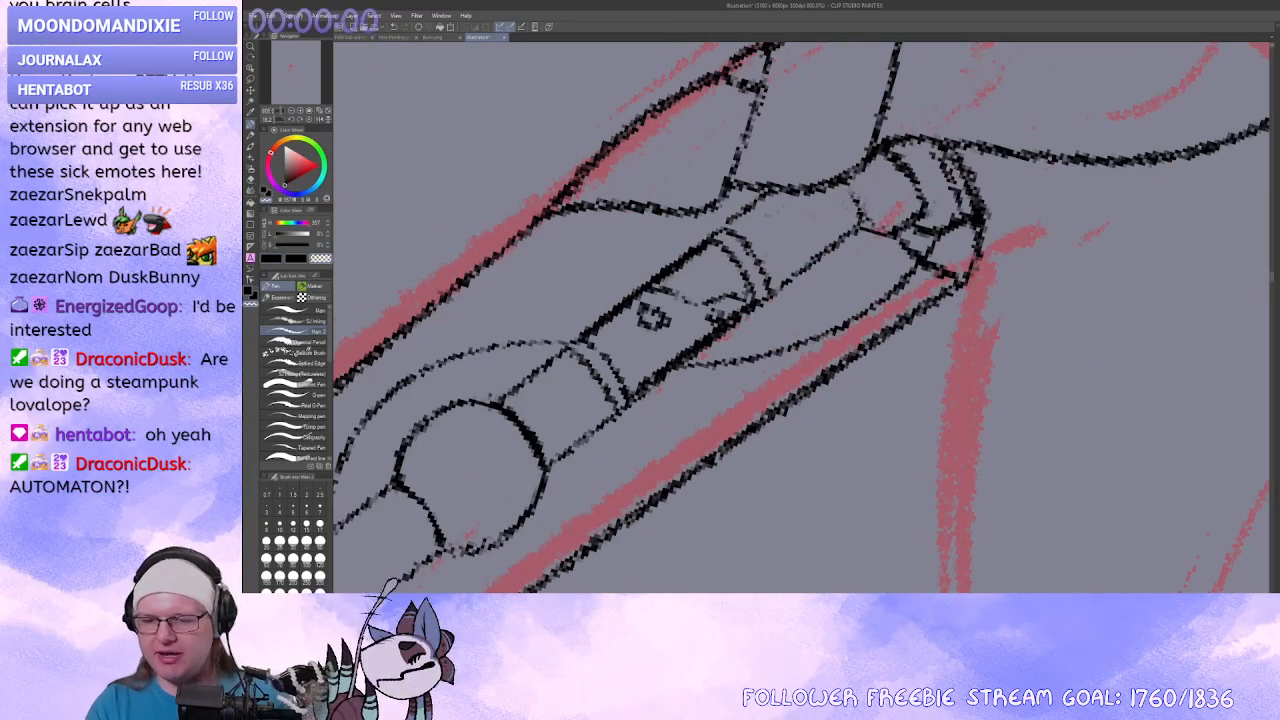
{"action": "left_click", "coordinate": [852, 190], "text": "alt"}
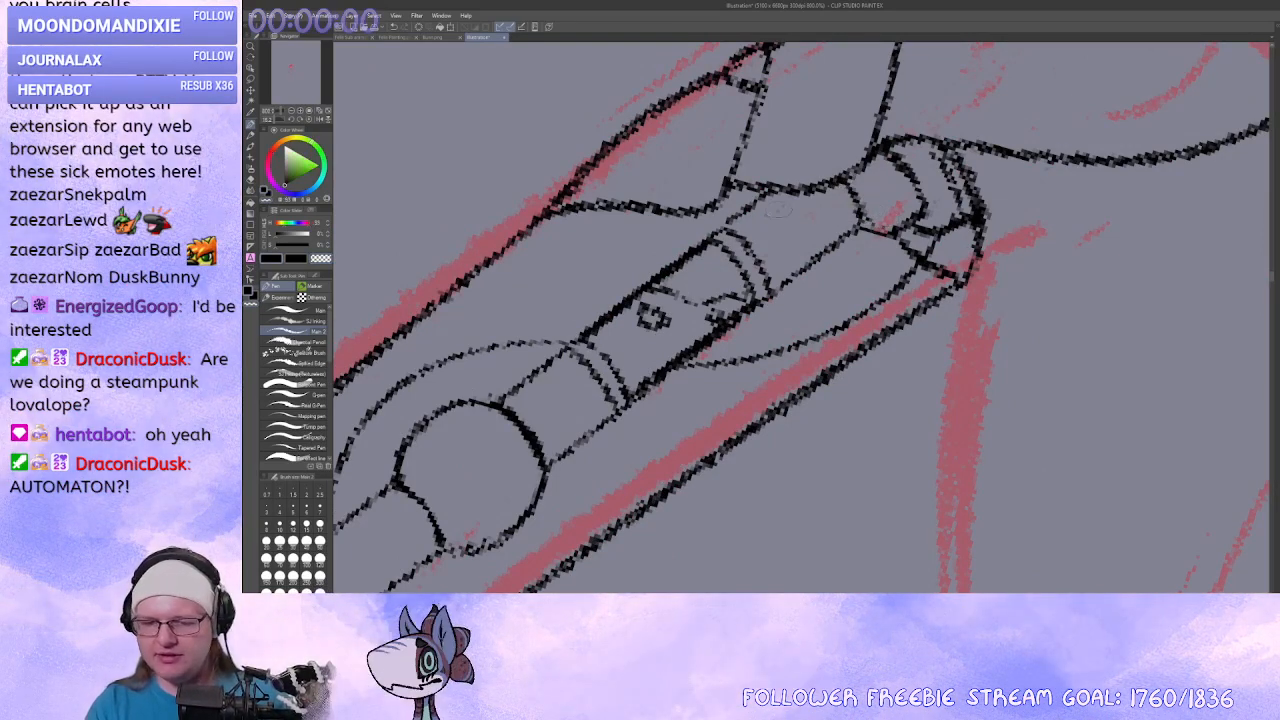
Refine the round ball's outline and the rod edges around it, trimming excess ink.
{"action": "left_click_drag", "start_coordinate": [741, 281], "coordinate": [912, 133]}
{"action": "left_click_drag", "start_coordinate": [736, 336], "coordinate": [691, 369]}
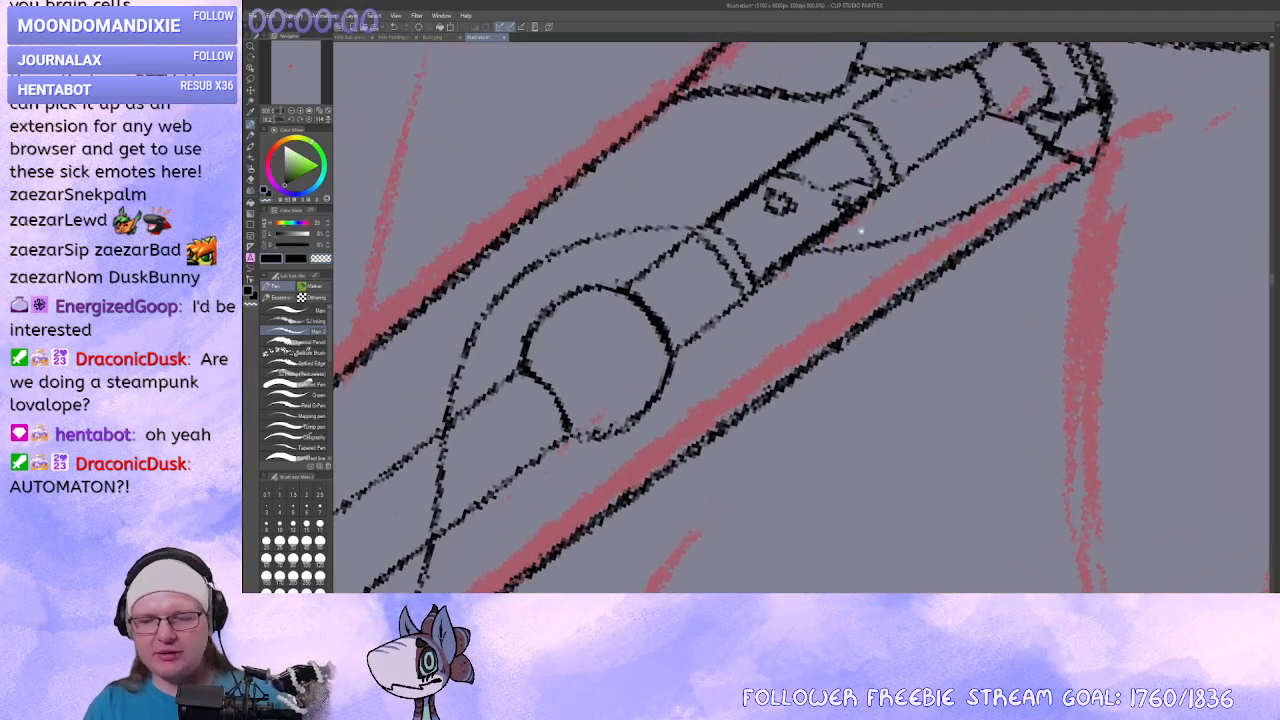
{"action": "left_click_drag", "start_coordinate": [784, 260], "coordinate": [755, 287]}
{"action": "mouse_move", "coordinate": [668, 383]}
{"action": "left_mouse_down"}
{"action": "mouse_move", "coordinate": [923, 226]}
{"action": "mouse_move", "coordinate": [828, 276]}
{"action": "left_mouse_up"}
{"action": "left_click", "coordinate": [811, 178], "text": "alt"}
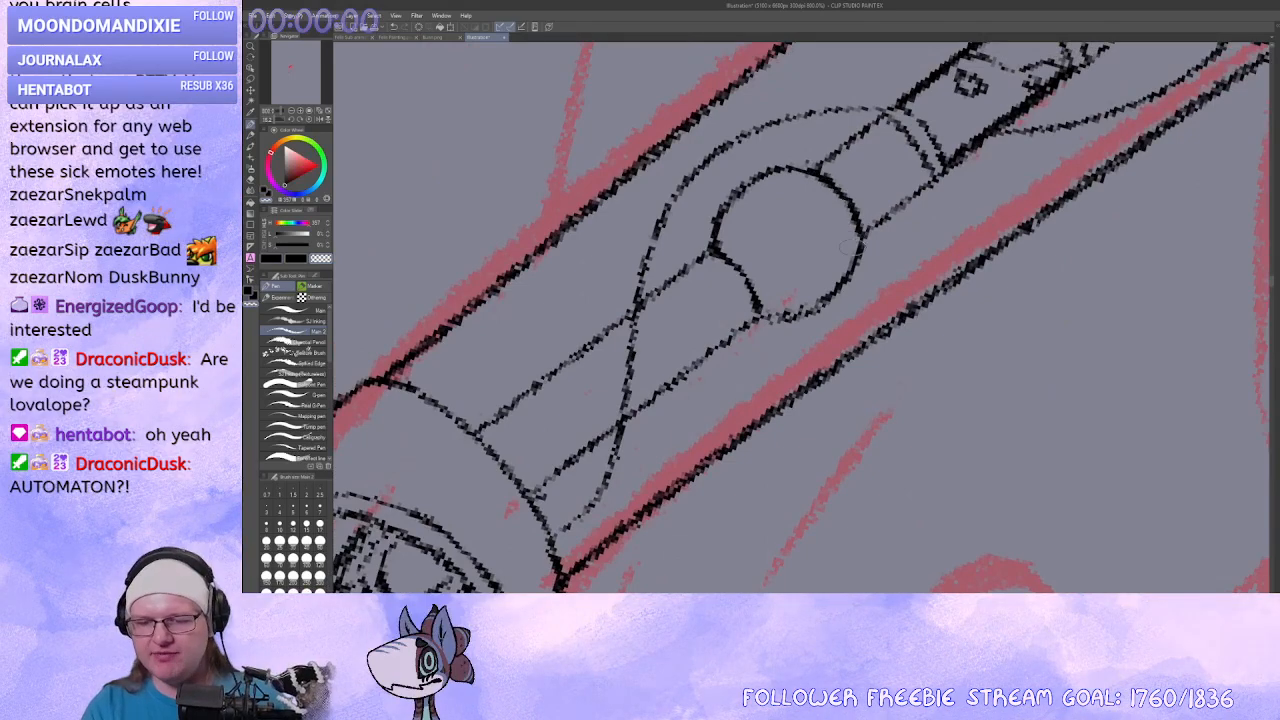
{"action": "left_click_drag", "start_coordinate": [864, 214], "coordinate": [867, 238]}
{"action": "left_click_drag", "start_coordinate": [880, 262], "coordinate": [761, 387]}
{"action": "left_click_drag", "start_coordinate": [774, 250], "coordinate": [812, 289]}
{"action": "key", "text": "c"}
{"action": "key", "text": "c"}
{"action": "mouse_move", "coordinate": [802, 246]}
{"action": "left_mouse_down"}
{"action": "mouse_move", "coordinate": [826, 287]}
{"action": "mouse_move", "coordinate": [789, 371]}
{"action": "left_mouse_up"}
{"action": "key", "text": "c"}
{"action": "left_click_drag", "start_coordinate": [854, 331], "coordinate": [846, 364]}
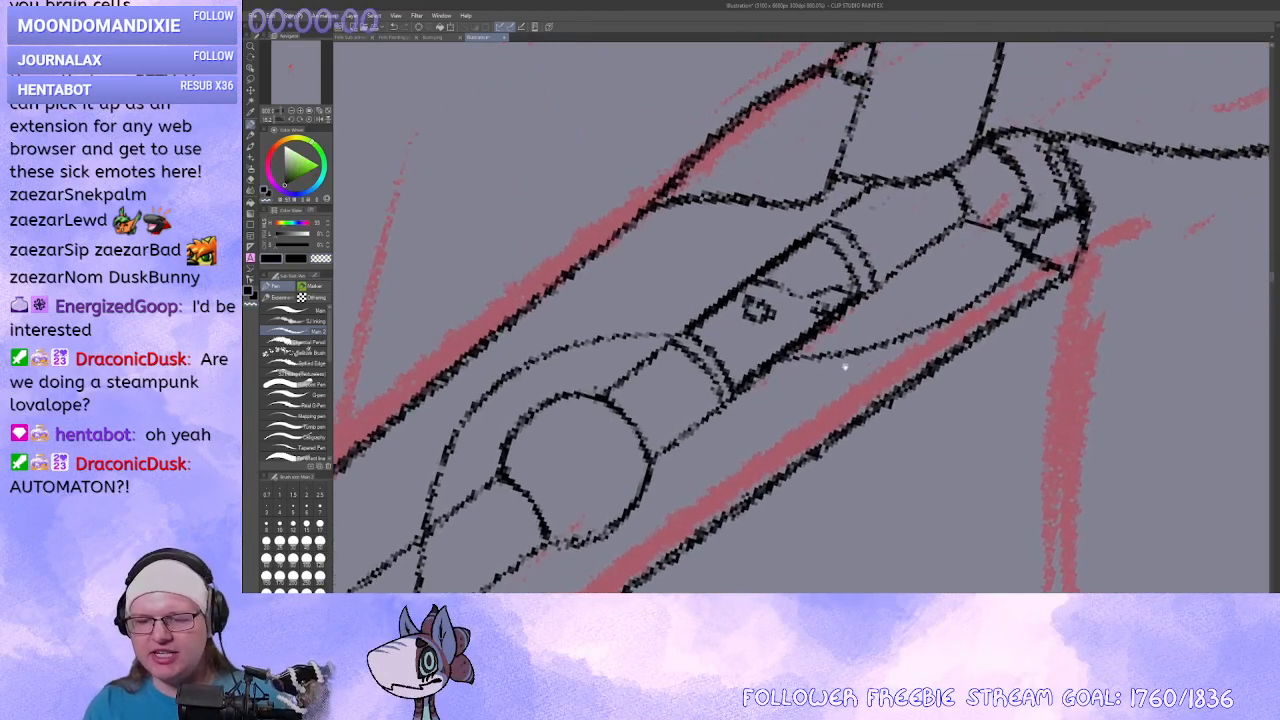
{"action": "key", "text": "c"}
{"action": "left_click_drag", "start_coordinate": [808, 239], "coordinate": [892, 130]}
Examine the inked mechanical arm against the full figure sketch.
{"action": "left_click", "coordinate": [291, 111]}
{"action": "left_click", "coordinate": [291, 111]}
{"action": "left_click", "coordinate": [308, 119]}
{"action": "left_click", "coordinate": [291, 111]}
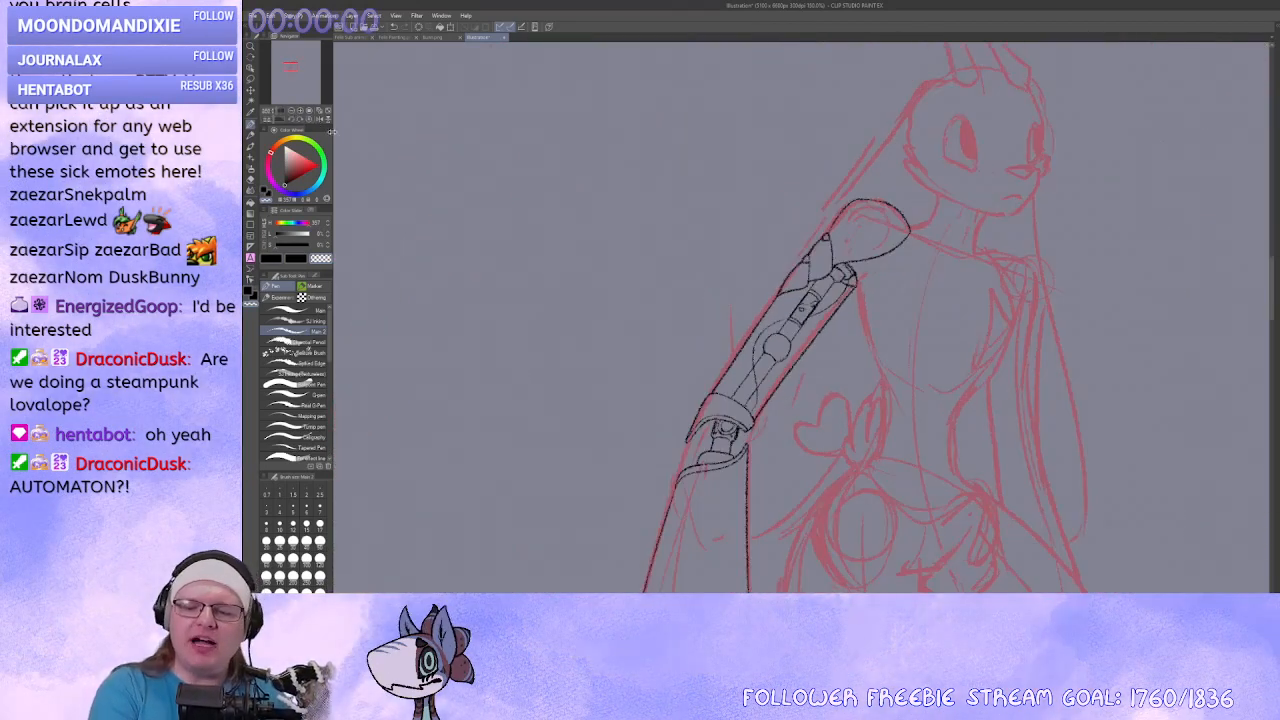
{"action": "mouse_move", "coordinate": [990, 335]}
{"action": "left_mouse_down"}
{"action": "mouse_move", "coordinate": [829, 263]}
{"action": "mouse_move", "coordinate": [846, 371]}
{"action": "mouse_move", "coordinate": [825, 357]}
{"action": "left_mouse_up"}
{"action": "scroll", "coordinate": [825, 357], "scroll_direction": "up", "scroll_amount": 5}
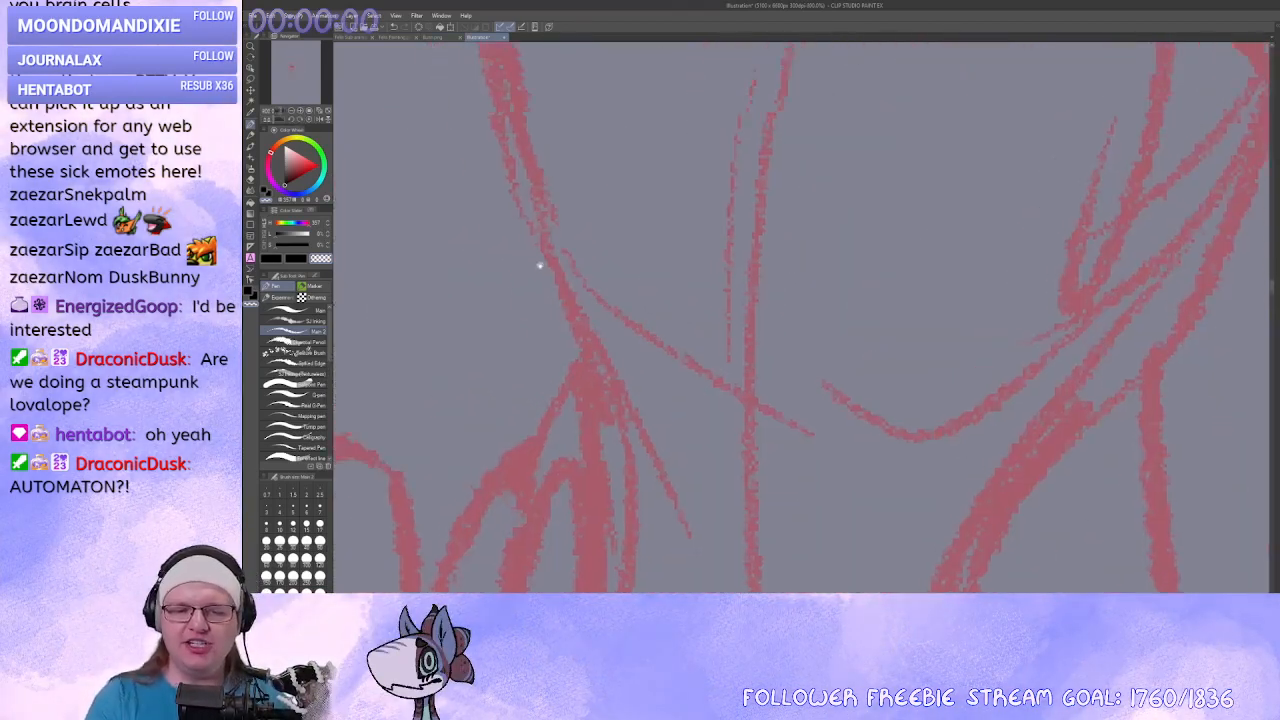
{"action": "mouse_move", "coordinate": [741, 400]}
{"action": "left_mouse_down"}
{"action": "mouse_move", "coordinate": [829, 289]}
{"action": "mouse_move", "coordinate": [804, 297]}
{"action": "left_mouse_up"}
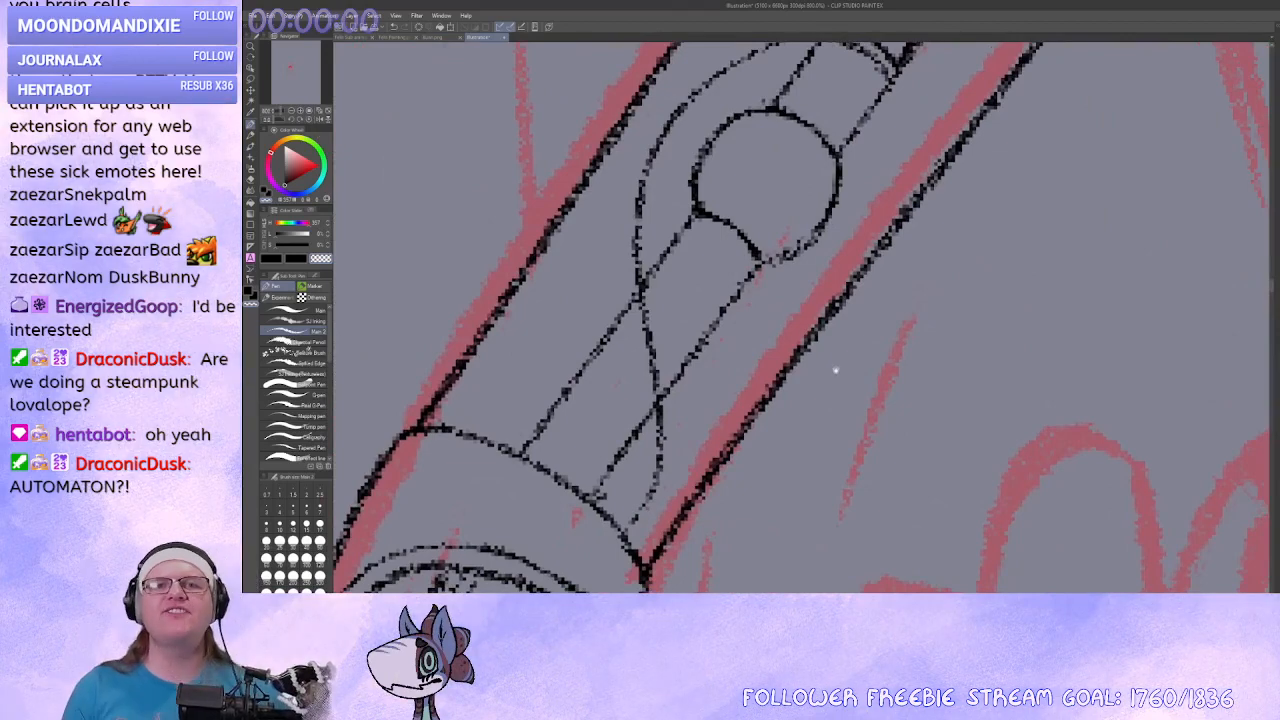
Try inking an inner line parallel to the lower rod's upper edge, between the cuff and the ball, and undo it.
{"action": "mouse_move", "coordinate": [711, 511]}
{"action": "left_mouse_down"}
{"action": "mouse_move", "coordinate": [751, 325]}
{"action": "mouse_move", "coordinate": [571, 400]}
{"action": "left_mouse_up"}
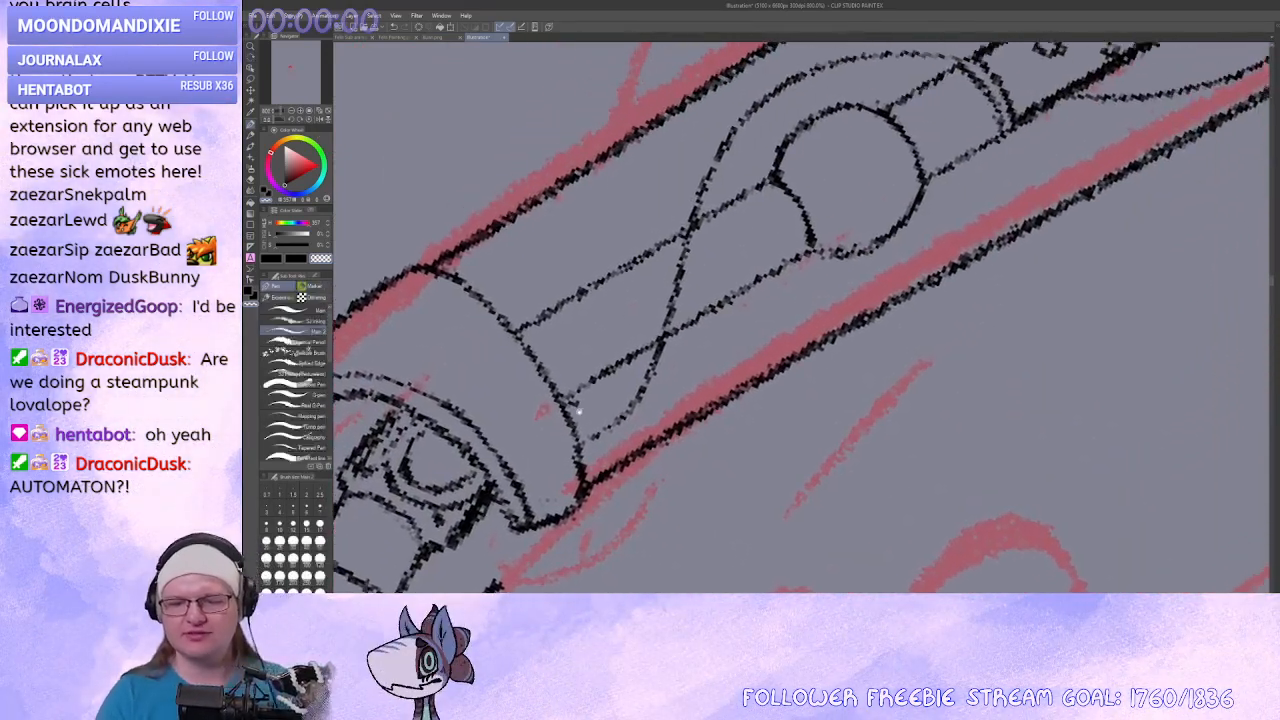
{"action": "left_click_drag", "start_coordinate": [750, 300], "coordinate": [820, 274]}
{"action": "left_click_drag", "start_coordinate": [810, 231], "coordinate": [644, 298]}
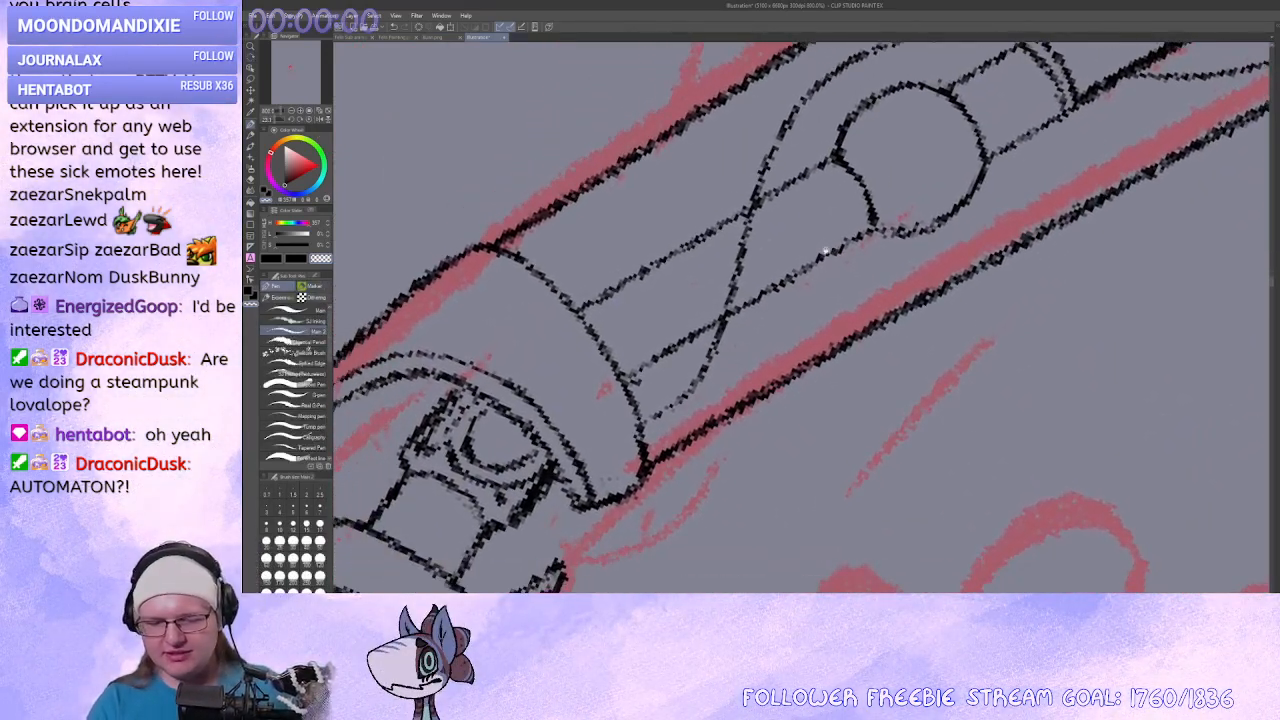
{"action": "left_click_drag", "start_coordinate": [829, 189], "coordinate": [754, 235]}
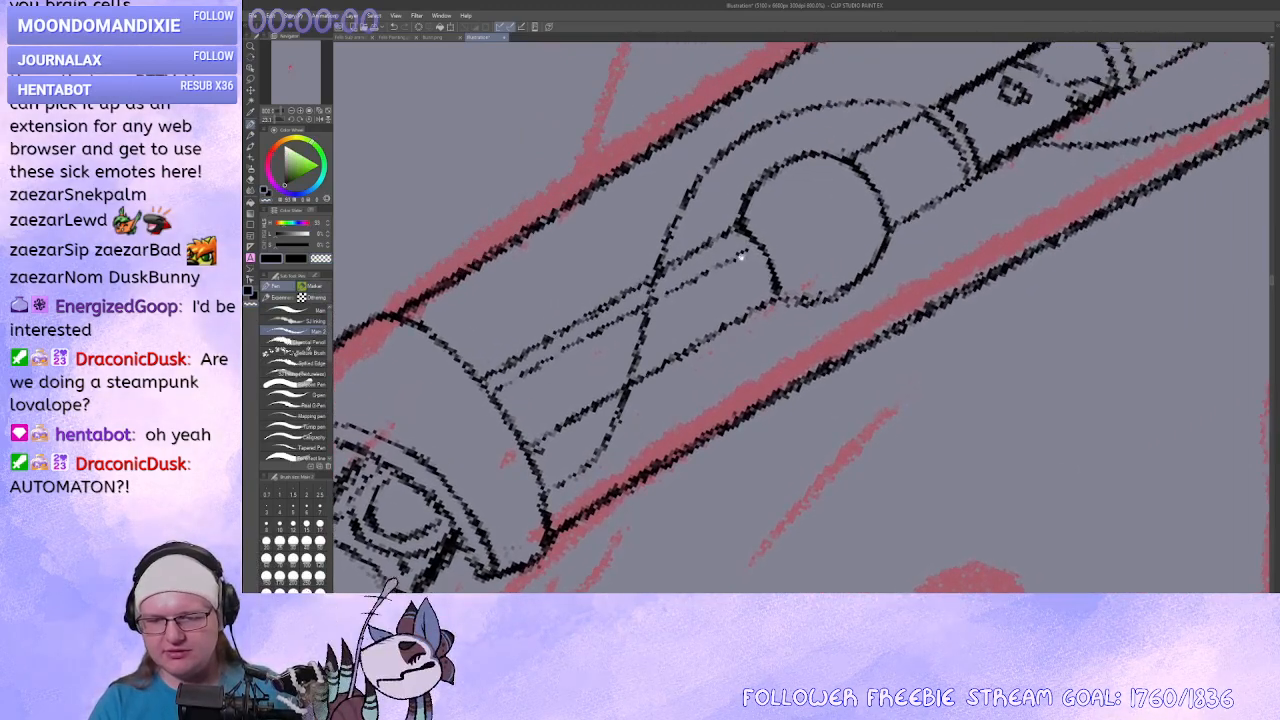
{"action": "left_click_drag", "start_coordinate": [849, 168], "coordinate": [857, 174]}
{"action": "key", "text": "ctrl+z"}
{"action": "left_click_drag", "start_coordinate": [846, 254], "coordinate": [839, 240]}
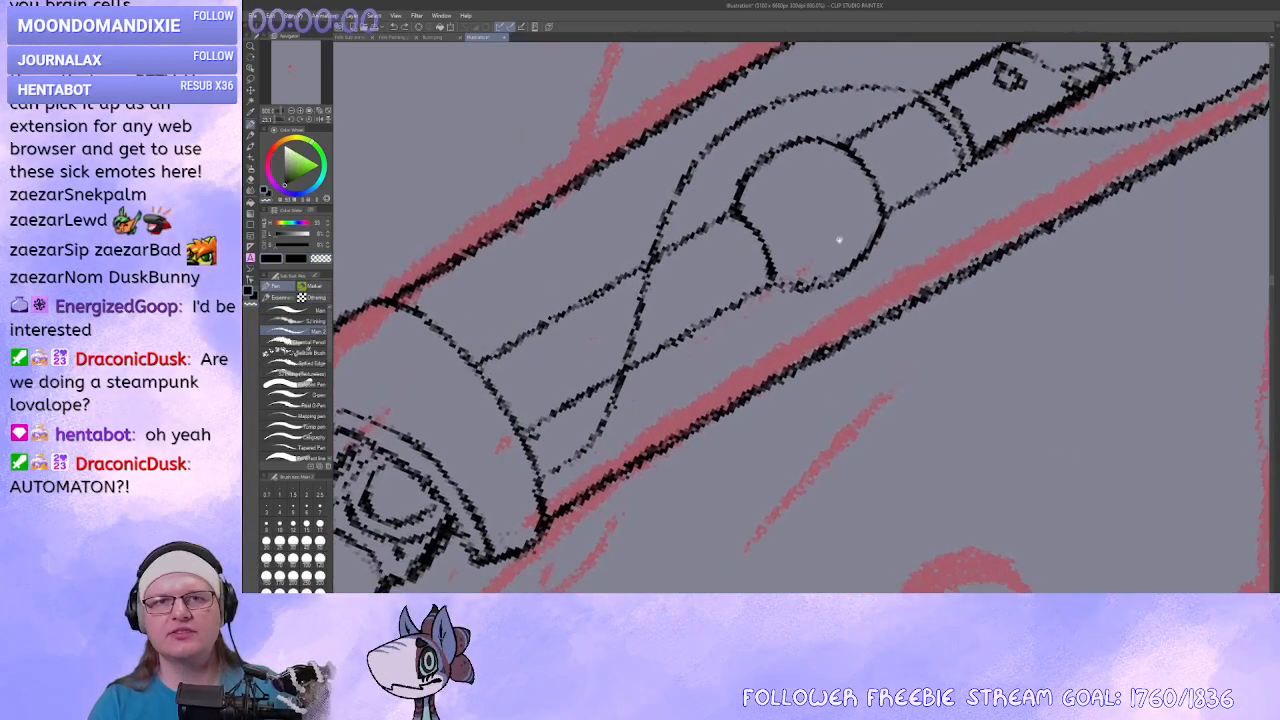
Extend the S-curved line's lower end so it meets the cuff's rim below the rod.
{"action": "mouse_move", "coordinate": [797, 301]}
{"action": "left_mouse_down"}
{"action": "mouse_move", "coordinate": [695, 349]}
{"action": "mouse_move", "coordinate": [570, 463]}
{"action": "left_mouse_up"}
{"action": "mouse_move", "coordinate": [861, 297]}
{"action": "left_mouse_down"}
{"action": "mouse_move", "coordinate": [774, 325]}
{"action": "mouse_move", "coordinate": [760, 300]}
{"action": "mouse_move", "coordinate": [777, 294]}
{"action": "left_mouse_up"}
{"action": "mouse_move", "coordinate": [690, 387]}
{"action": "left_mouse_down"}
{"action": "mouse_move", "coordinate": [789, 320]}
{"action": "mouse_move", "coordinate": [922, 260]}
{"action": "left_mouse_up"}
{"action": "left_click_drag", "start_coordinate": [776, 394], "coordinate": [826, 309]}
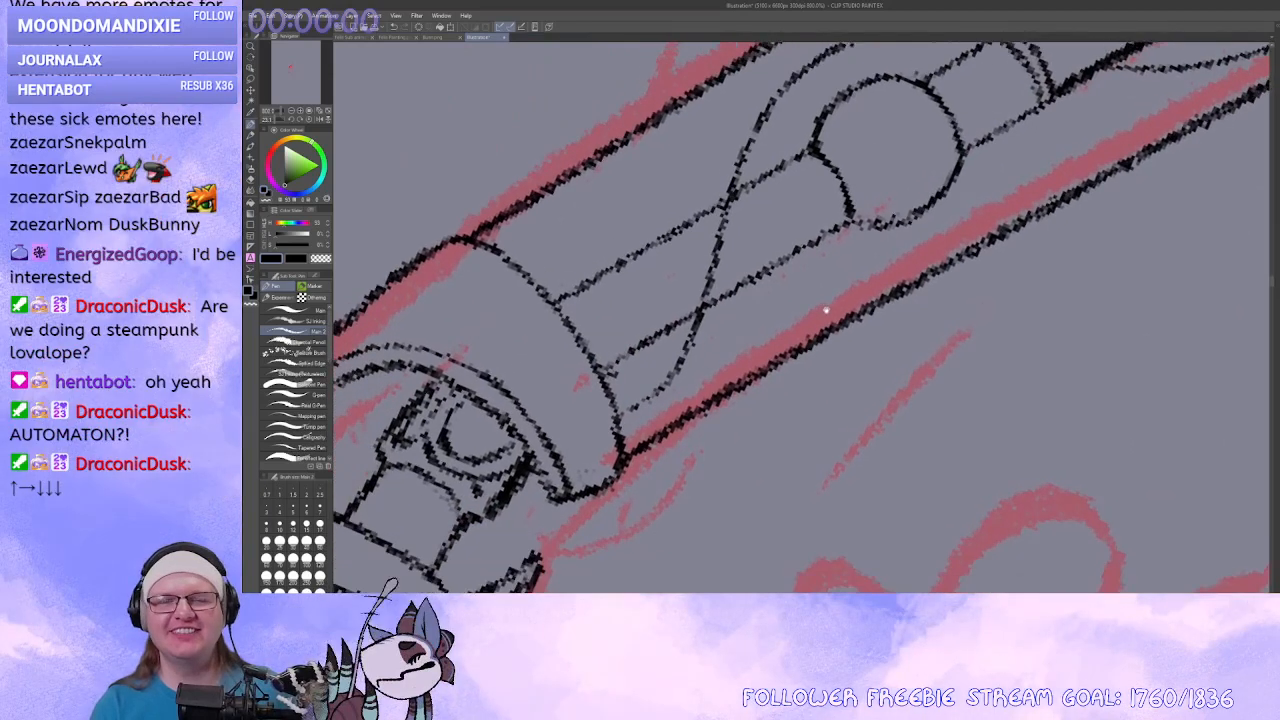
{"action": "left_click_drag", "start_coordinate": [728, 306], "coordinate": [740, 326]}
{"action": "left_click_drag", "start_coordinate": [686, 255], "coordinate": [740, 259]}
{"action": "left_click_drag", "start_coordinate": [620, 430], "coordinate": [666, 388]}
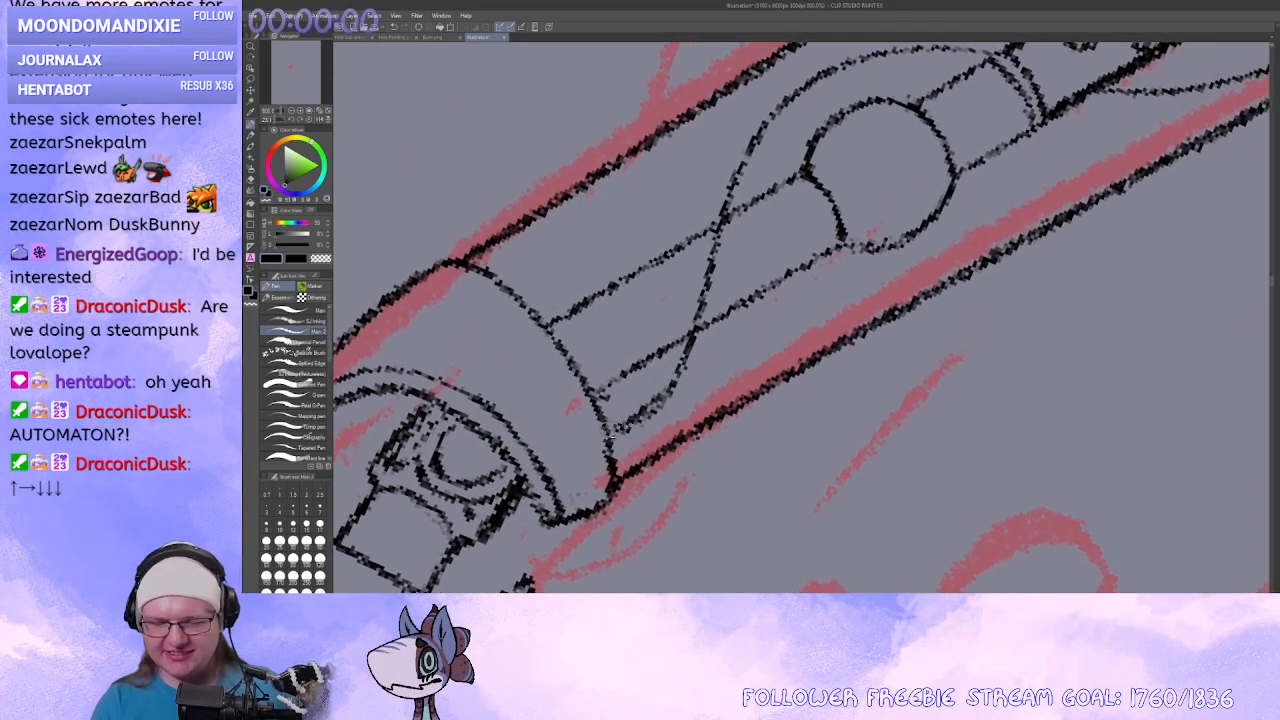
Thicken the S-curved line from its lower end near the cuff up across both rod edges.
{"action": "left_click_drag", "start_coordinate": [614, 433], "coordinate": [692, 336]}
{"action": "key", "text": "ctrl+z"}
{"action": "key", "text": "ctrl+z"}
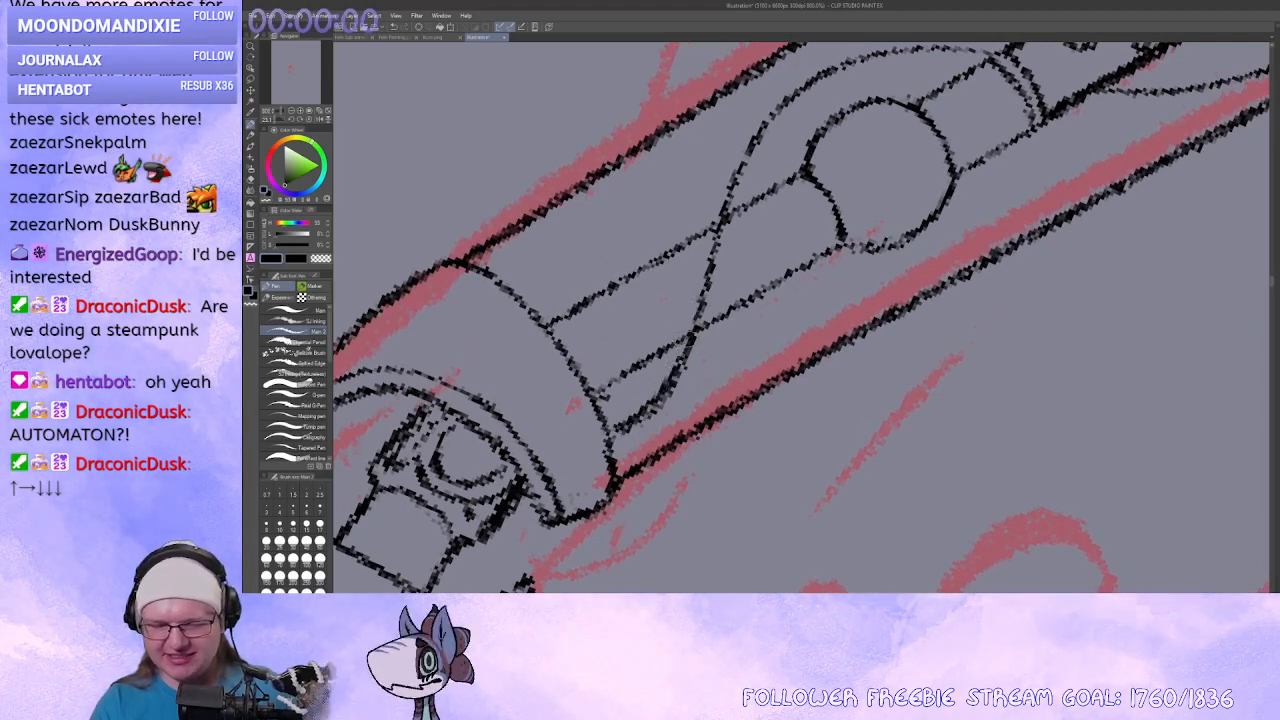
{"action": "left_click_drag", "start_coordinate": [718, 248], "coordinate": [675, 317]}
{"action": "mouse_move", "coordinate": [645, 410]}
{"action": "left_mouse_down"}
{"action": "mouse_move", "coordinate": [698, 252]}
{"action": "mouse_move", "coordinate": [765, 158]}
{"action": "left_mouse_up"}
{"action": "left_click_drag", "start_coordinate": [795, 184], "coordinate": [681, 286]}
{"action": "mouse_move", "coordinate": [901, 277]}
{"action": "left_mouse_down"}
{"action": "mouse_move", "coordinate": [760, 286]}
{"action": "mouse_move", "coordinate": [803, 296]}
{"action": "mouse_move", "coordinate": [814, 241]}
{"action": "mouse_move", "coordinate": [1034, 166]}
{"action": "left_mouse_up"}
{"action": "left_click_drag", "start_coordinate": [724, 323], "coordinate": [770, 252]}
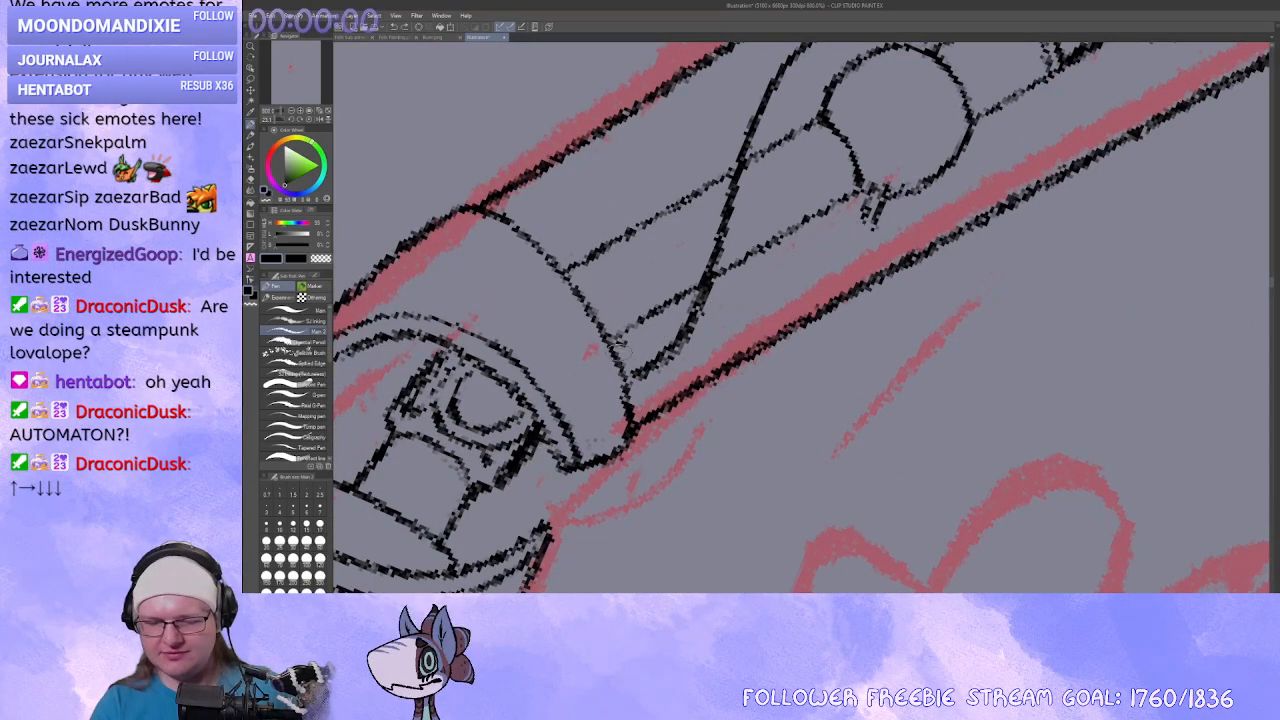
Ink a small hook-shaped connector with two short sides at the ball's lower edge.
{"action": "mouse_move", "coordinate": [600, 315]}
{"action": "left_mouse_down"}
{"action": "mouse_move", "coordinate": [862, 215]}
{"action": "mouse_move", "coordinate": [868, 224]}
{"action": "mouse_move", "coordinate": [856, 212]}
{"action": "mouse_move", "coordinate": [867, 227]}
{"action": "left_mouse_up"}
{"action": "key", "text": "ctrl+z"}
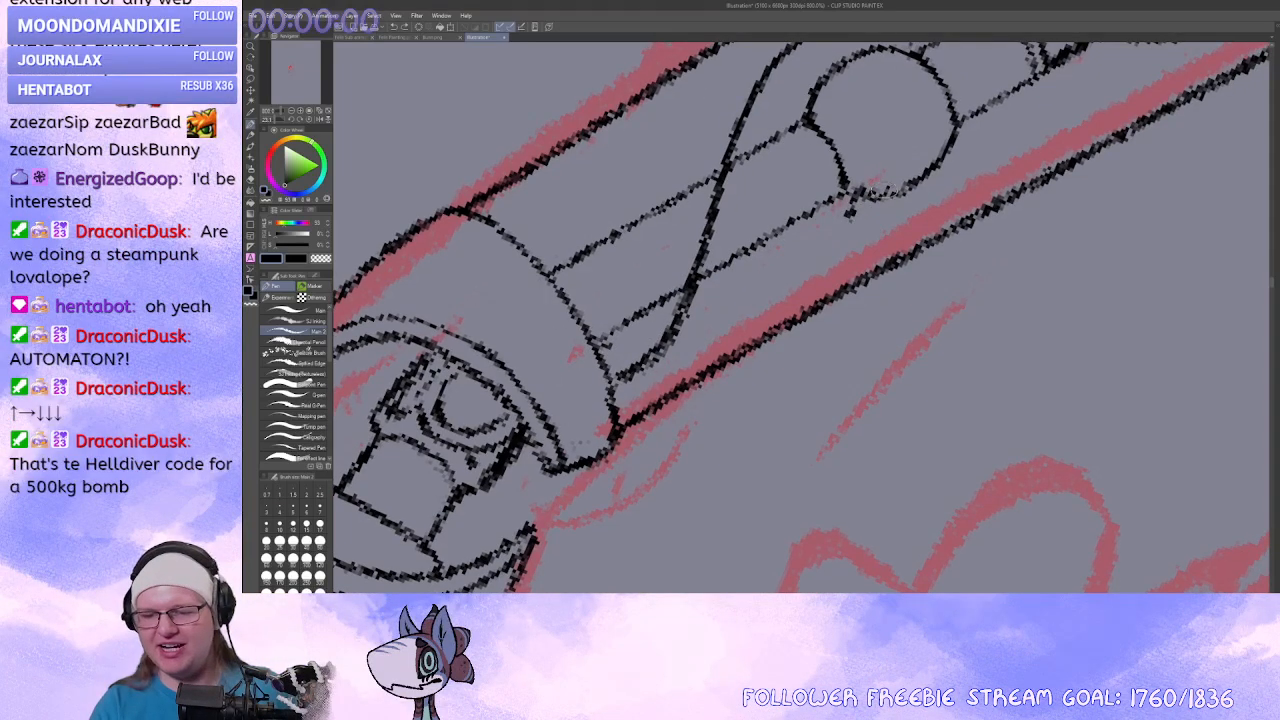
{"action": "key", "text": "ctrl+z"}
{"action": "key", "text": "x"}
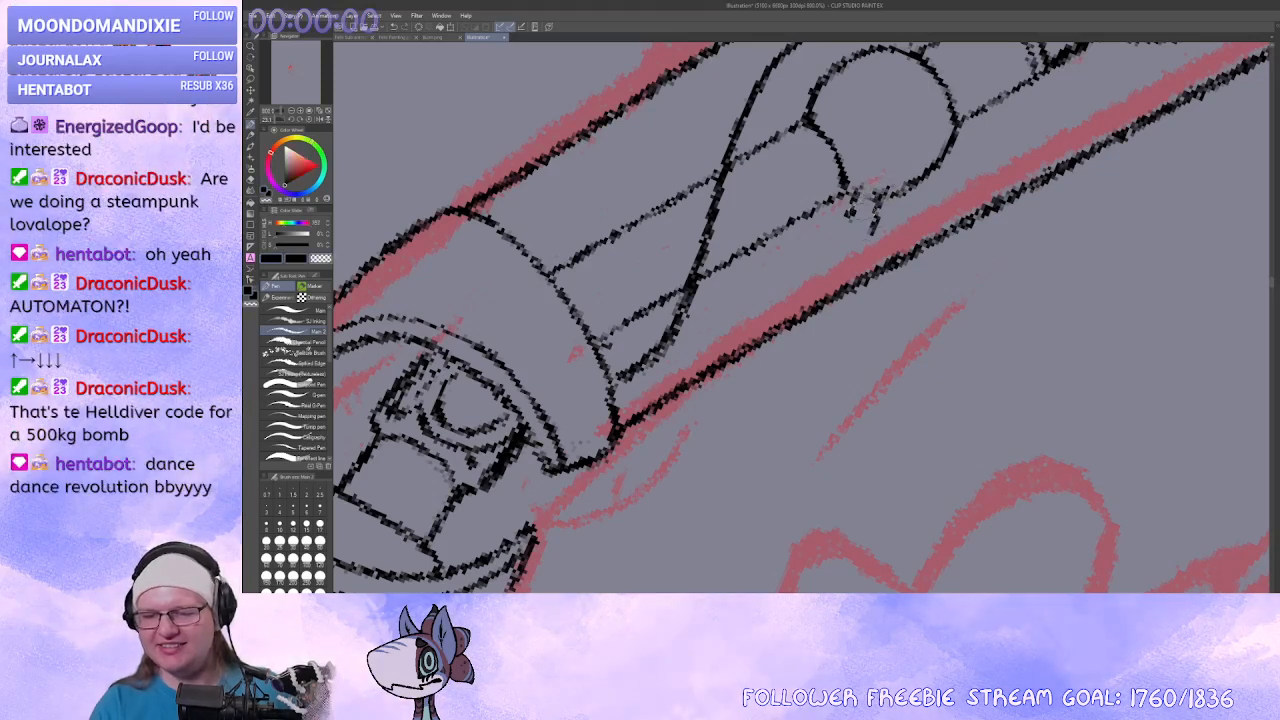
{"action": "key", "text": "x"}
{"action": "mouse_move", "coordinate": [859, 187]}
{"action": "left_mouse_down"}
{"action": "mouse_move", "coordinate": [849, 219]}
{"action": "mouse_move", "coordinate": [861, 187]}
{"action": "mouse_move", "coordinate": [886, 192]}
{"action": "mouse_move", "coordinate": [862, 184]}
{"action": "mouse_move", "coordinate": [895, 198]}
{"action": "mouse_move", "coordinate": [615, 364]}
{"action": "mouse_move", "coordinate": [648, 427]}
{"action": "left_mouse_up"}
{"action": "key", "text": "ctrl+z"}
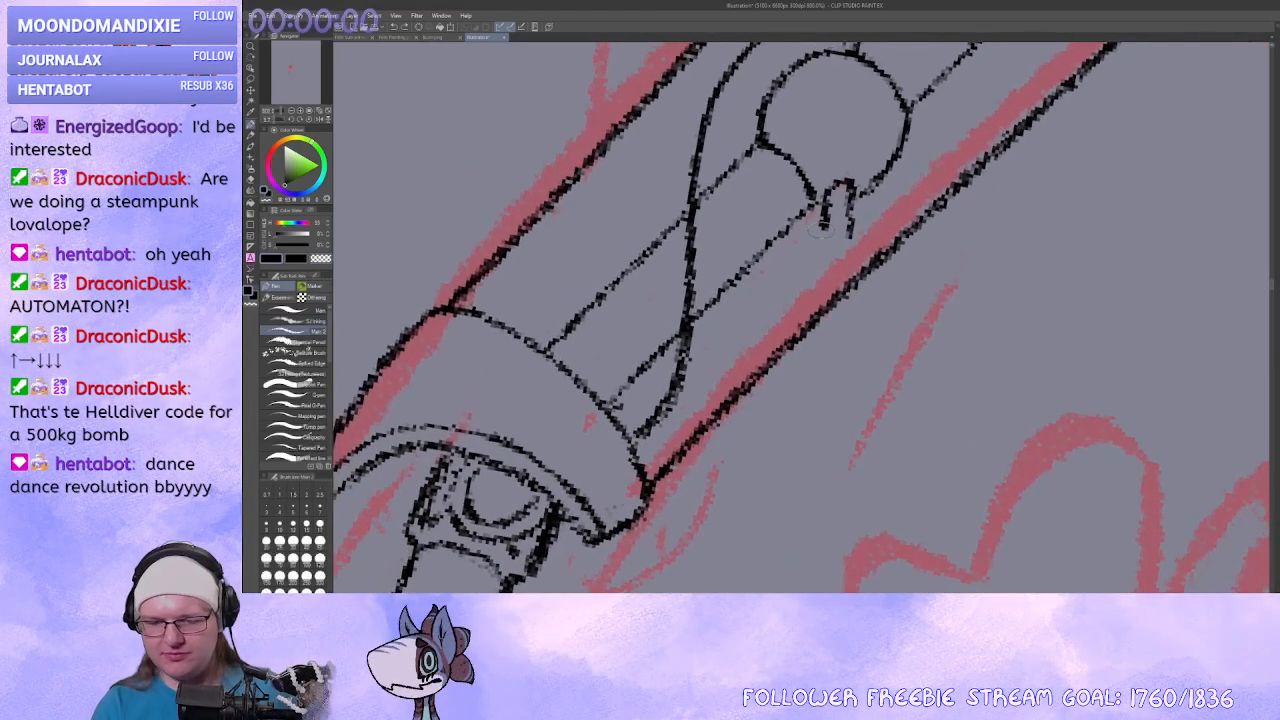
Ink a thin pipe of parallel lines from the ball's hook connector along the lower rod to the cuff.
{"action": "mouse_move", "coordinate": [824, 229]}
{"action": "left_mouse_down"}
{"action": "mouse_move", "coordinate": [637, 427]}
{"action": "mouse_move", "coordinate": [619, 391]}
{"action": "mouse_move", "coordinate": [631, 371]}
{"action": "left_mouse_up"}
{"action": "key", "text": "ctrl+z"}
{"action": "mouse_move", "coordinate": [861, 211]}
{"action": "left_mouse_down"}
{"action": "mouse_move", "coordinate": [675, 325]}
{"action": "mouse_move", "coordinate": [687, 343]}
{"action": "mouse_move", "coordinate": [863, 235]}
{"action": "mouse_move", "coordinate": [625, 378]}
{"action": "left_mouse_up"}
{"action": "key", "text": "ctrl+z"}
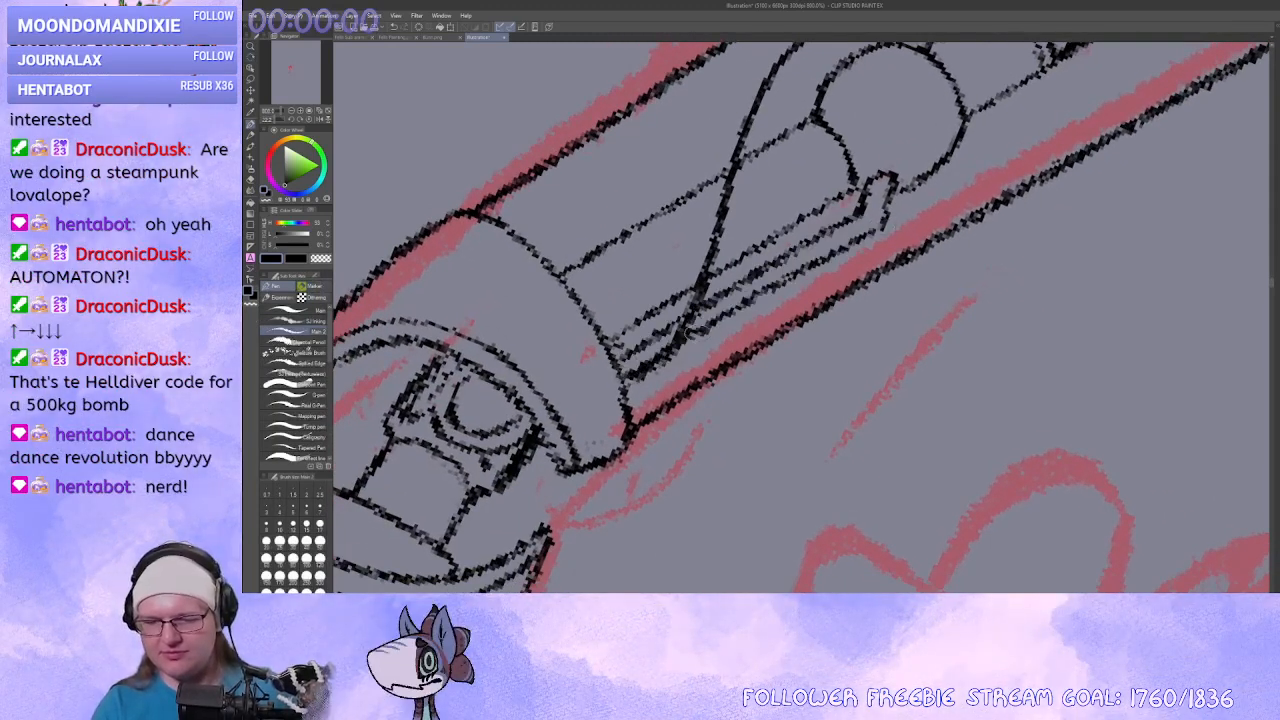
{"action": "mouse_move", "coordinate": [686, 338]}
{"action": "left_mouse_down"}
{"action": "mouse_move", "coordinate": [878, 229]}
{"action": "mouse_move", "coordinate": [684, 341]}
{"action": "left_mouse_up"}
{"action": "key", "text": "ctrl+z"}
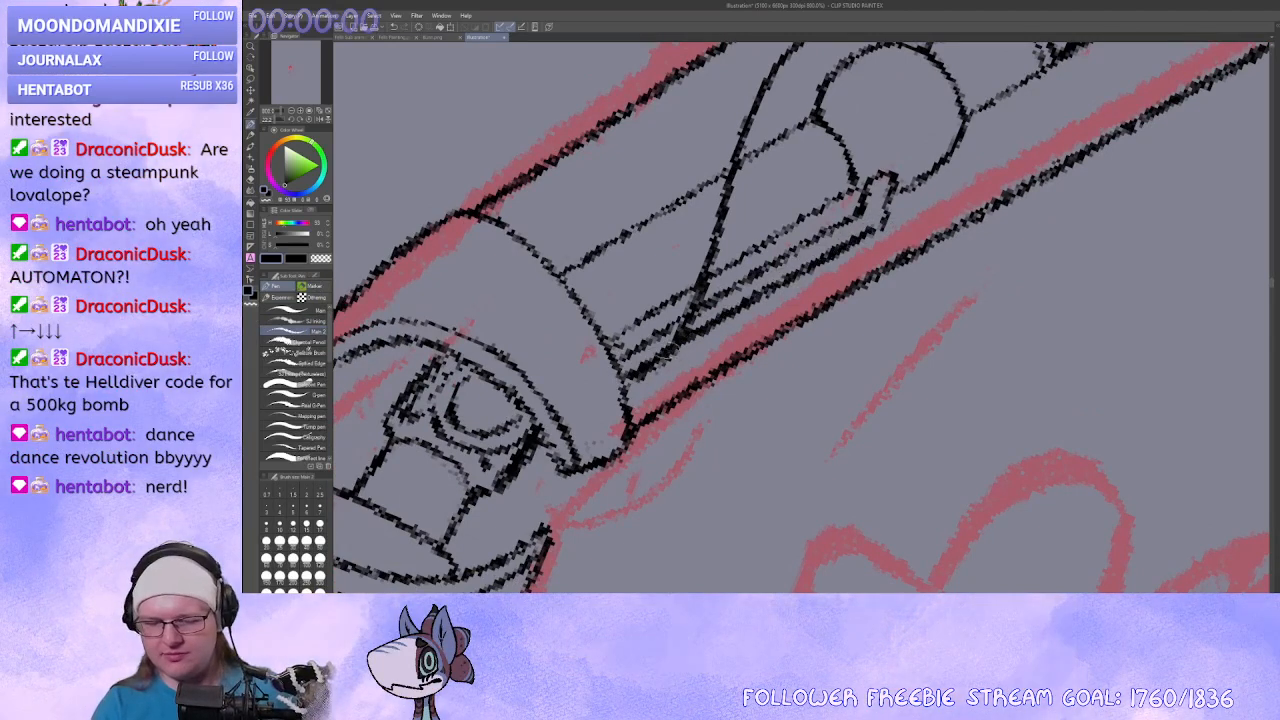
Erase the hook connector's closed top and clean up its outer edge beside the ball.
{"action": "key", "text": "c"}
{"action": "mouse_move", "coordinate": [871, 182]}
{"action": "left_mouse_down"}
{"action": "mouse_move", "coordinate": [892, 173]}
{"action": "mouse_move", "coordinate": [801, 248]}
{"action": "left_mouse_up"}
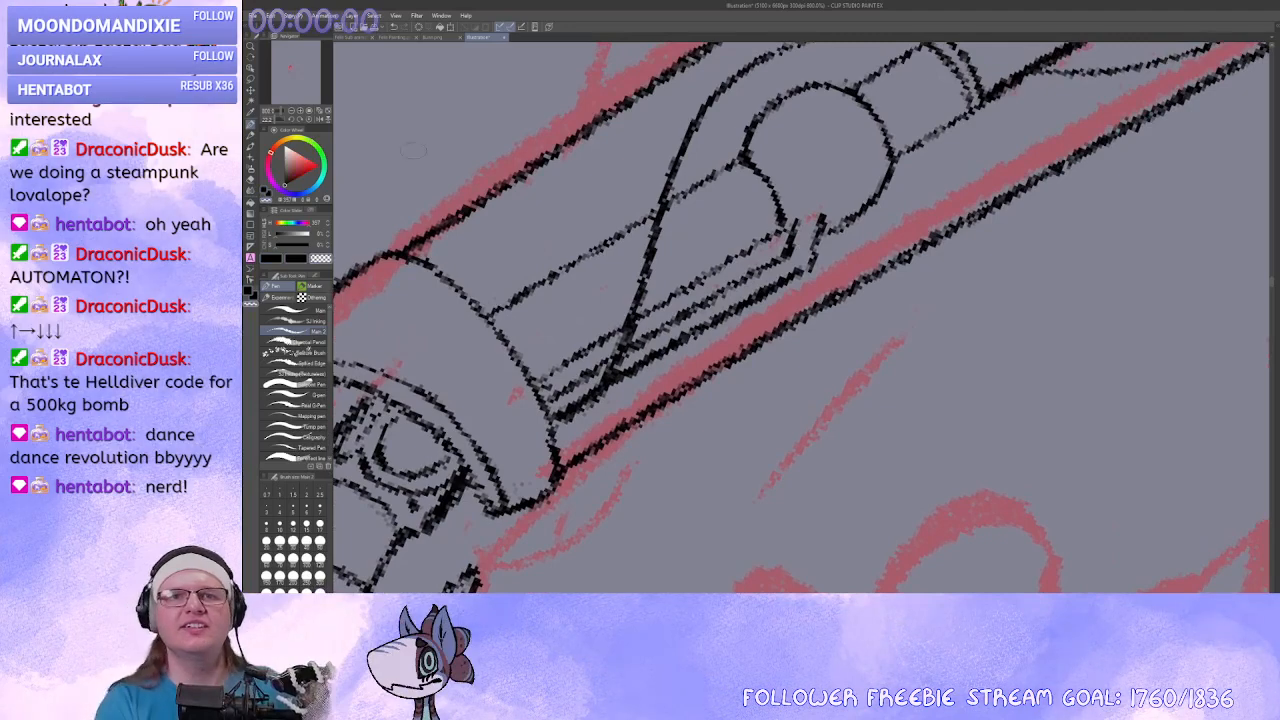
{"action": "left_click", "coordinate": [309, 119]}
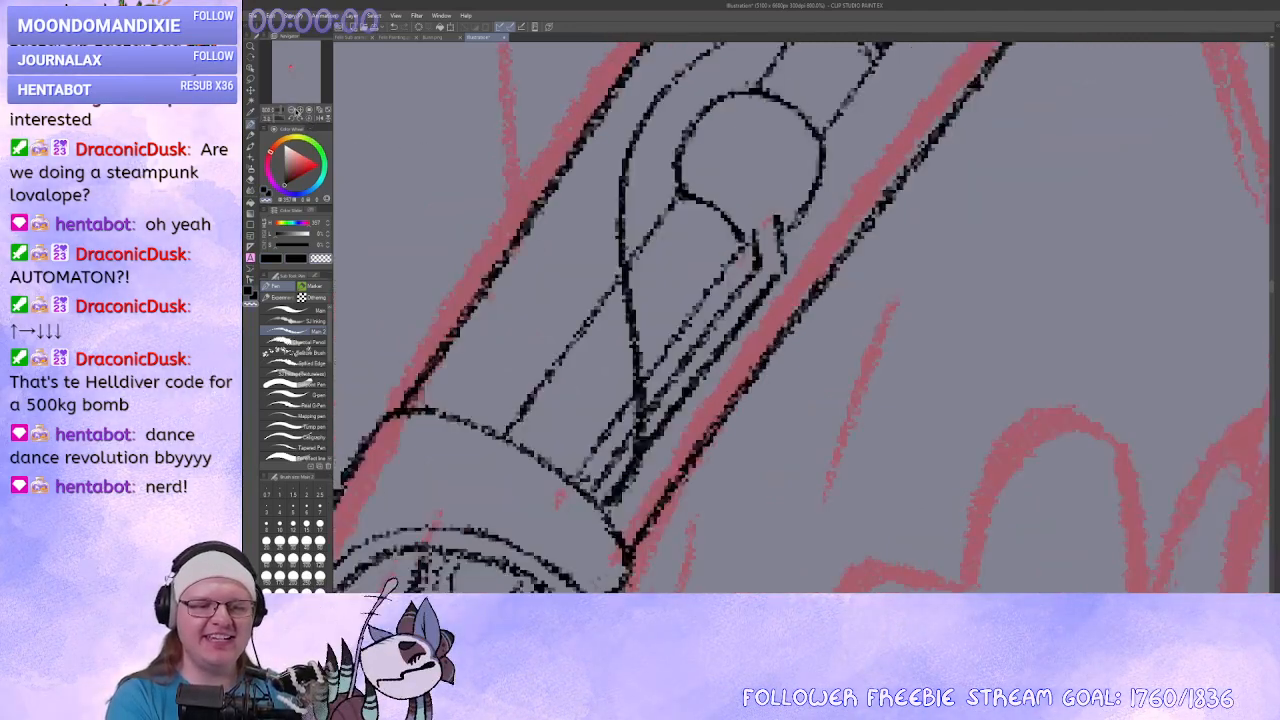
{"action": "left_click", "coordinate": [291, 110]}
{"action": "left_click", "coordinate": [291, 110]}
{"action": "left_click_drag", "start_coordinate": [549, 239], "coordinate": [739, 361]}
{"action": "left_click", "coordinate": [301, 111]}
{"action": "left_click", "coordinate": [301, 111]}
{"action": "left_click", "coordinate": [301, 111]}
{"action": "left_click", "coordinate": [301, 111]}
{"action": "key", "text": "c"}
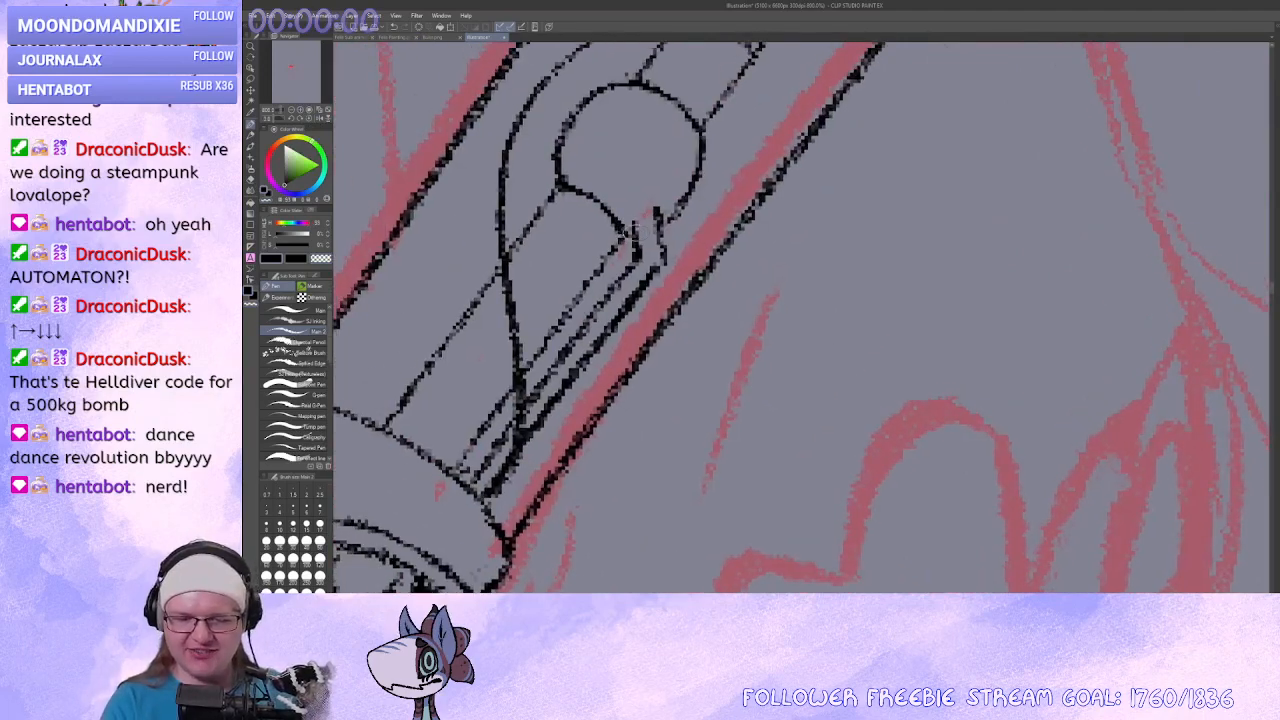
{"action": "key", "text": "c"}
{"action": "left_click_drag", "start_coordinate": [653, 206], "coordinate": [657, 260]}
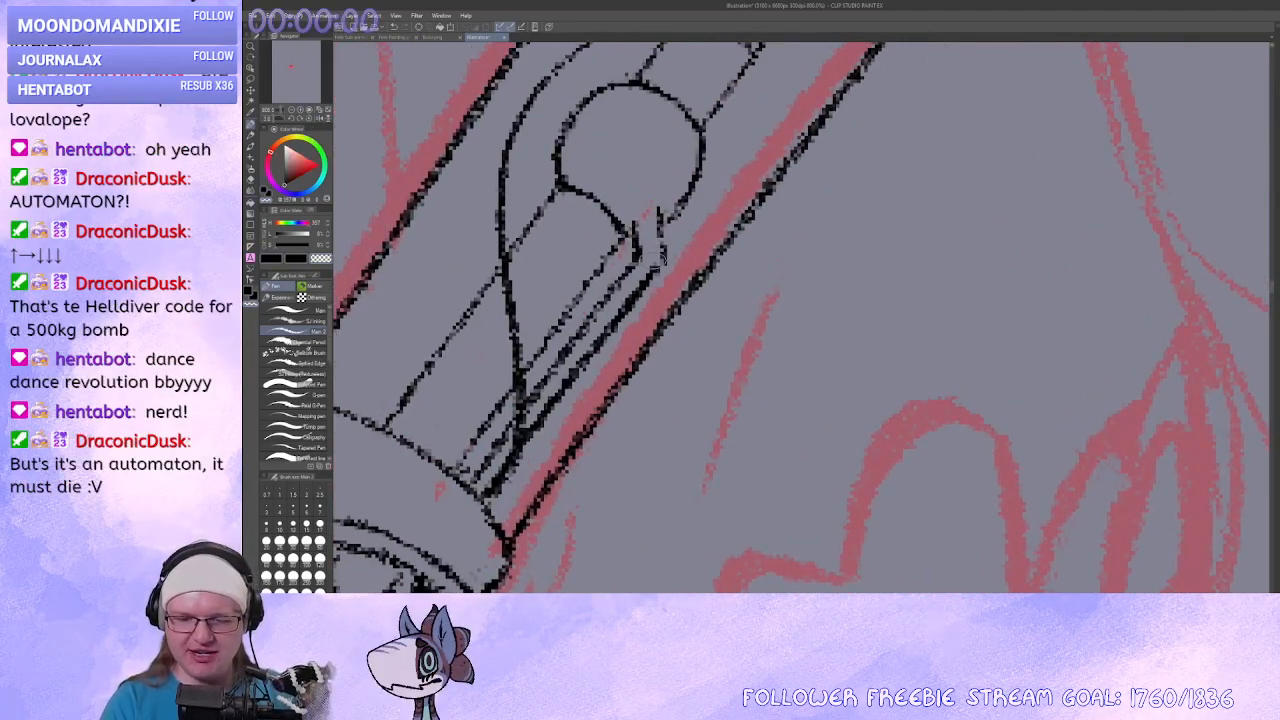
{"action": "left_click_drag", "start_coordinate": [588, 420], "coordinate": [599, 351]}
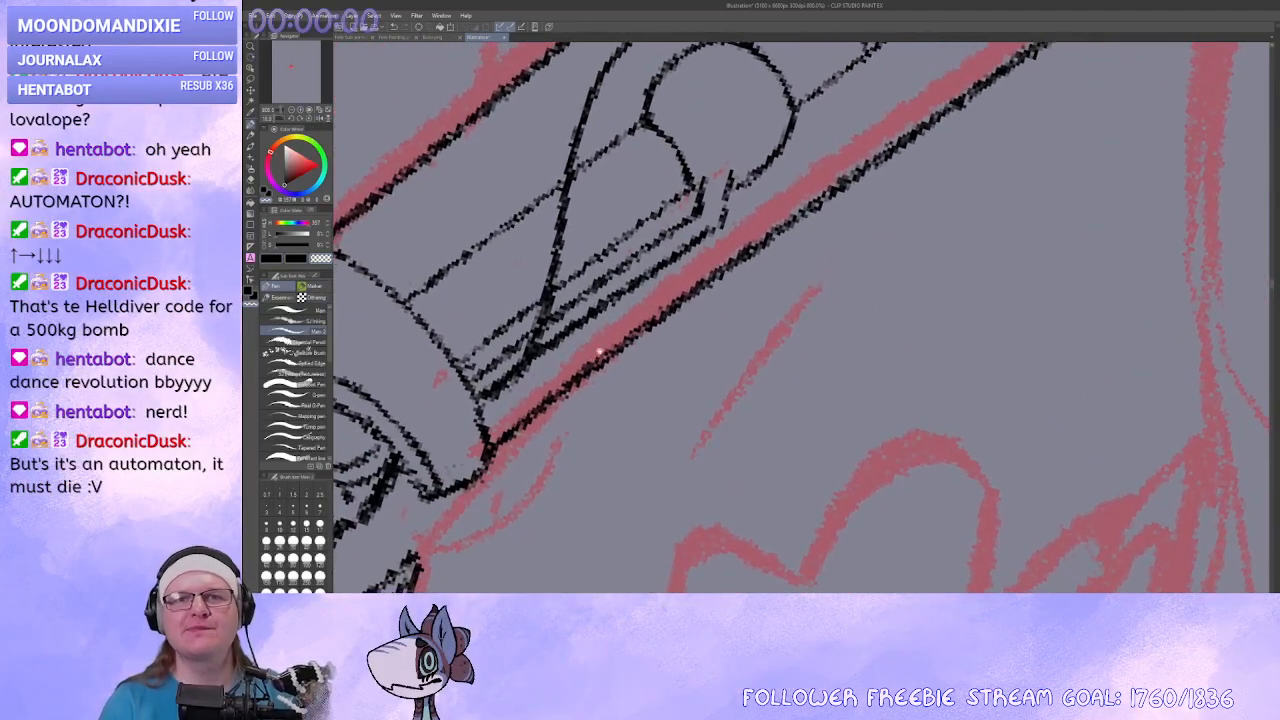
{"action": "key", "text": "ctrl+z"}
{"action": "mouse_move", "coordinate": [625, 289]}
{"action": "left_mouse_down"}
{"action": "mouse_move", "coordinate": [538, 345]}
{"action": "mouse_move", "coordinate": [597, 305]}
{"action": "left_mouse_up"}
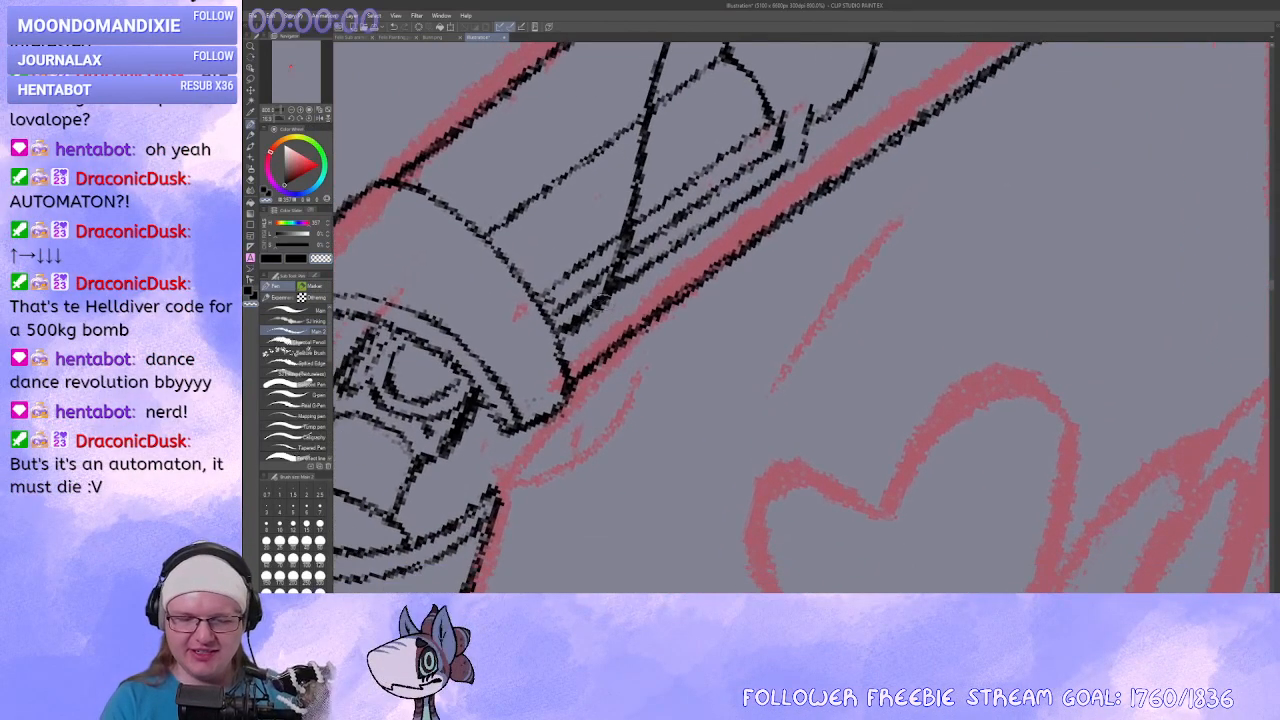
Fill the gap at the S-curve's lower end with black and thin the pipe's heavy lower outline.
{"action": "key", "text": "c"}
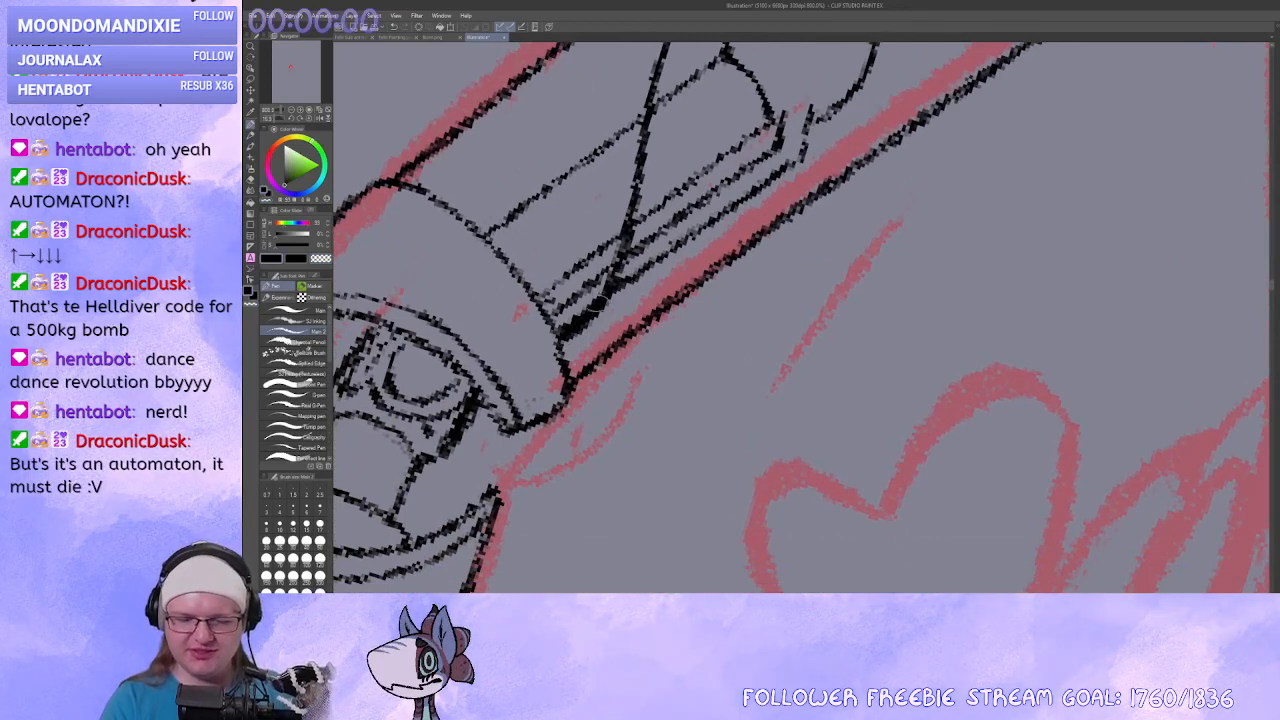
{"action": "key", "text": "c"}
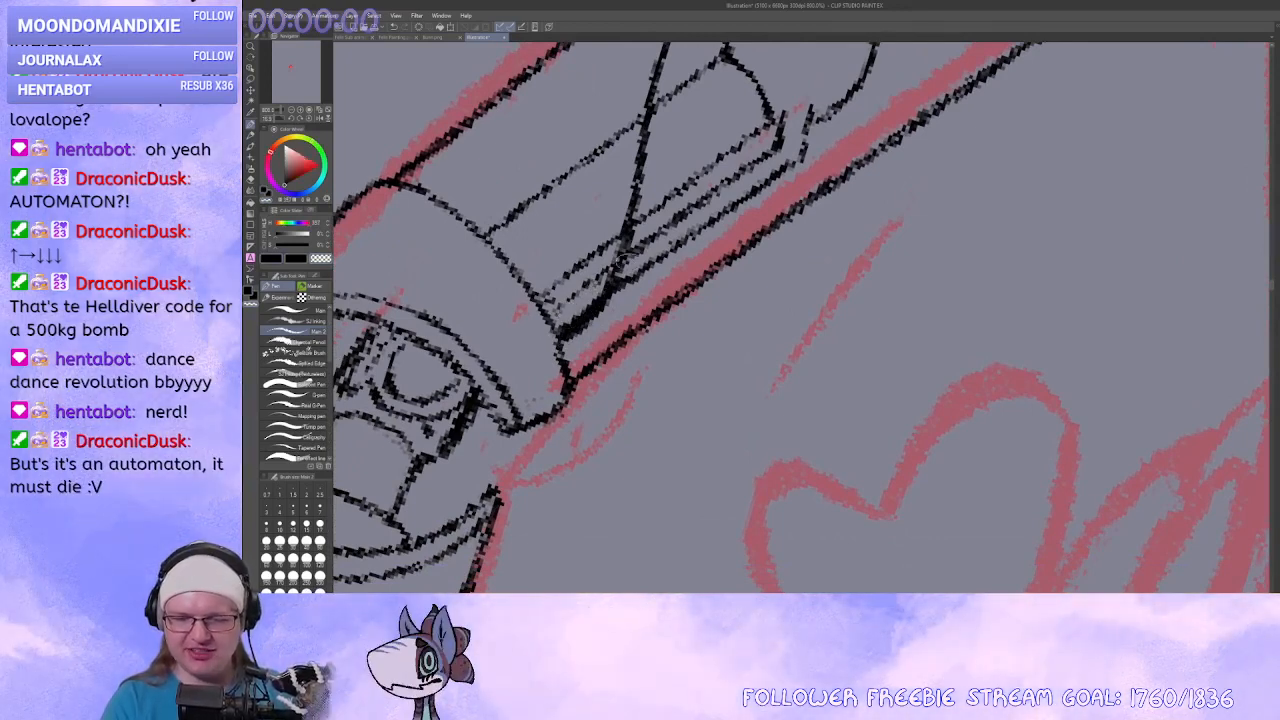
{"action": "mouse_move", "coordinate": [632, 250]}
{"action": "left_mouse_down"}
{"action": "mouse_move", "coordinate": [750, 165]}
{"action": "mouse_move", "coordinate": [656, 234]}
{"action": "left_mouse_up"}
{"action": "key", "text": "ctrl+z"}
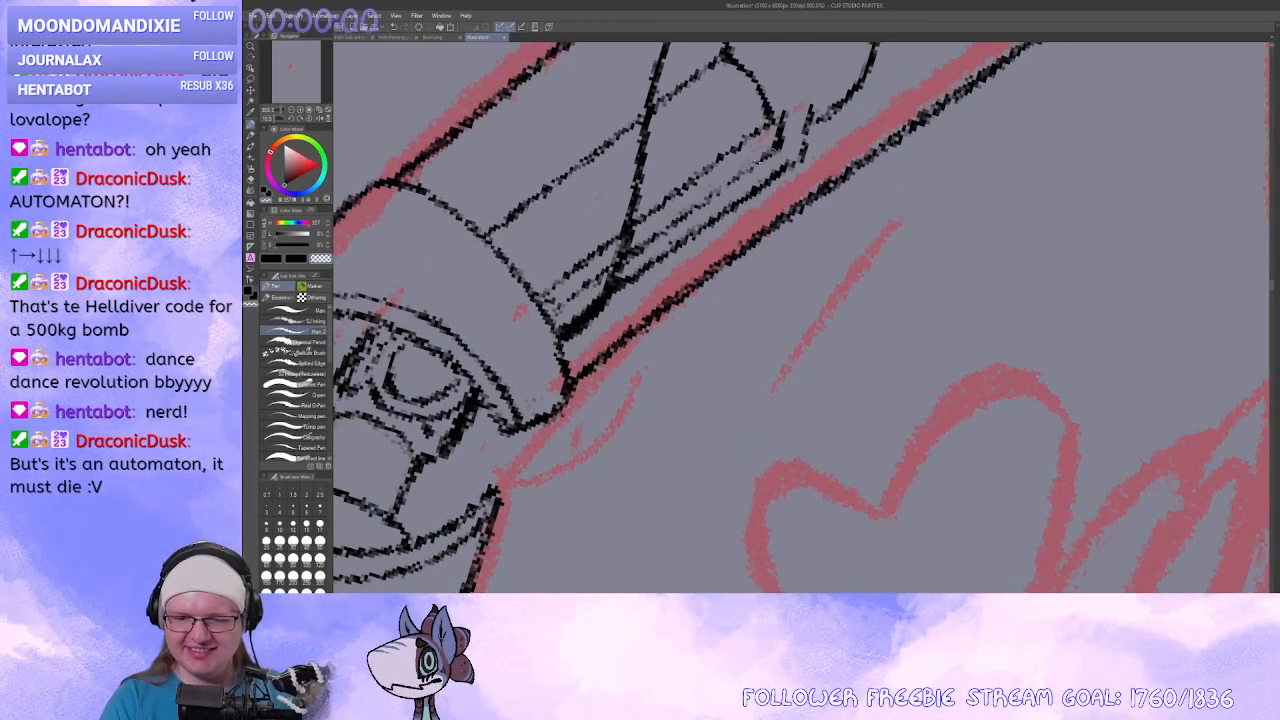
{"action": "key", "text": "c"}
{"action": "left_click_drag", "start_coordinate": [757, 163], "coordinate": [672, 222]}
{"action": "key", "text": "ctrl+z"}
{"action": "mouse_move", "coordinate": [762, 158]}
{"action": "left_mouse_down"}
{"action": "mouse_move", "coordinate": [674, 221]}
{"action": "mouse_move", "coordinate": [670, 248]}
{"action": "mouse_move", "coordinate": [756, 192]}
{"action": "mouse_move", "coordinate": [654, 260]}
{"action": "left_mouse_up"}
{"action": "key", "text": "c"}
{"action": "key", "text": "c"}
{"action": "key", "text": "ctrl+z"}
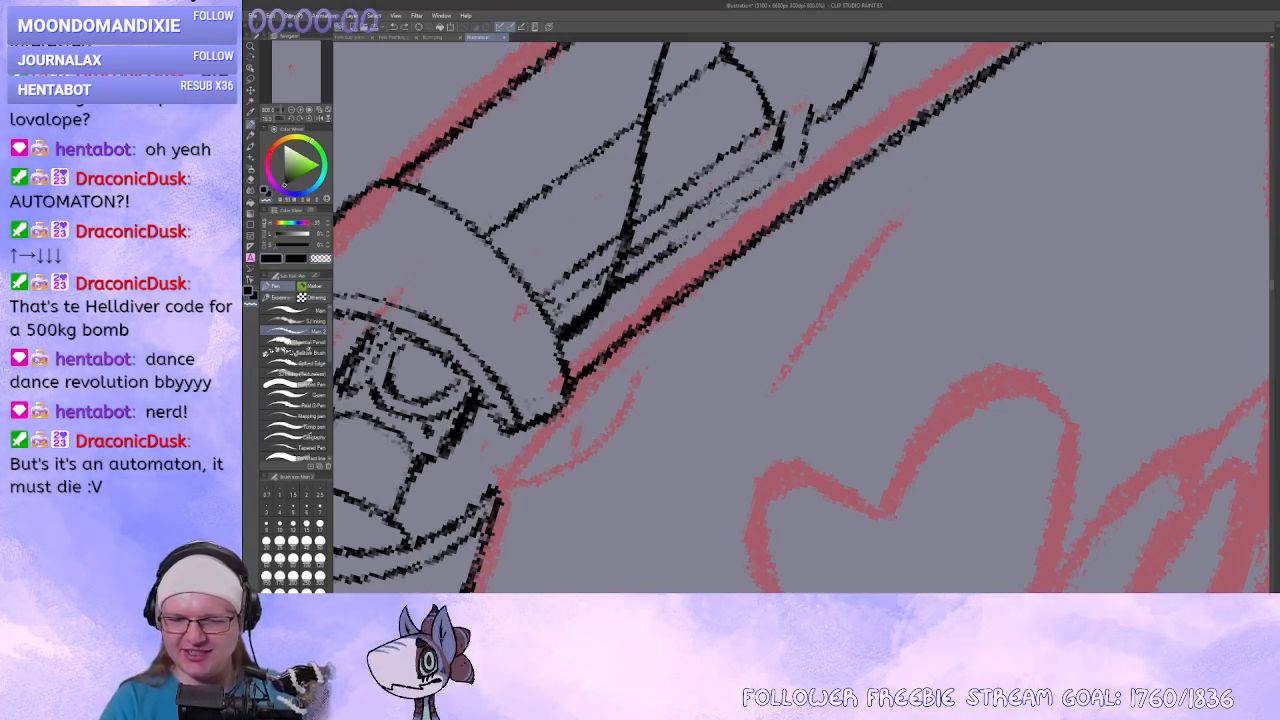
Re-ink the pipe's lower outline as one clean line from the S-curve up to the hook connector.
{"action": "left_click_drag", "start_coordinate": [728, 205], "coordinate": [800, 161]}
{"action": "key", "text": "ctrl+z"}
{"action": "left_click_drag", "start_coordinate": [646, 266], "coordinate": [744, 200]}
{"action": "key", "text": "ctrl+z"}
{"action": "left_click_drag", "start_coordinate": [648, 266], "coordinate": [802, 157]}
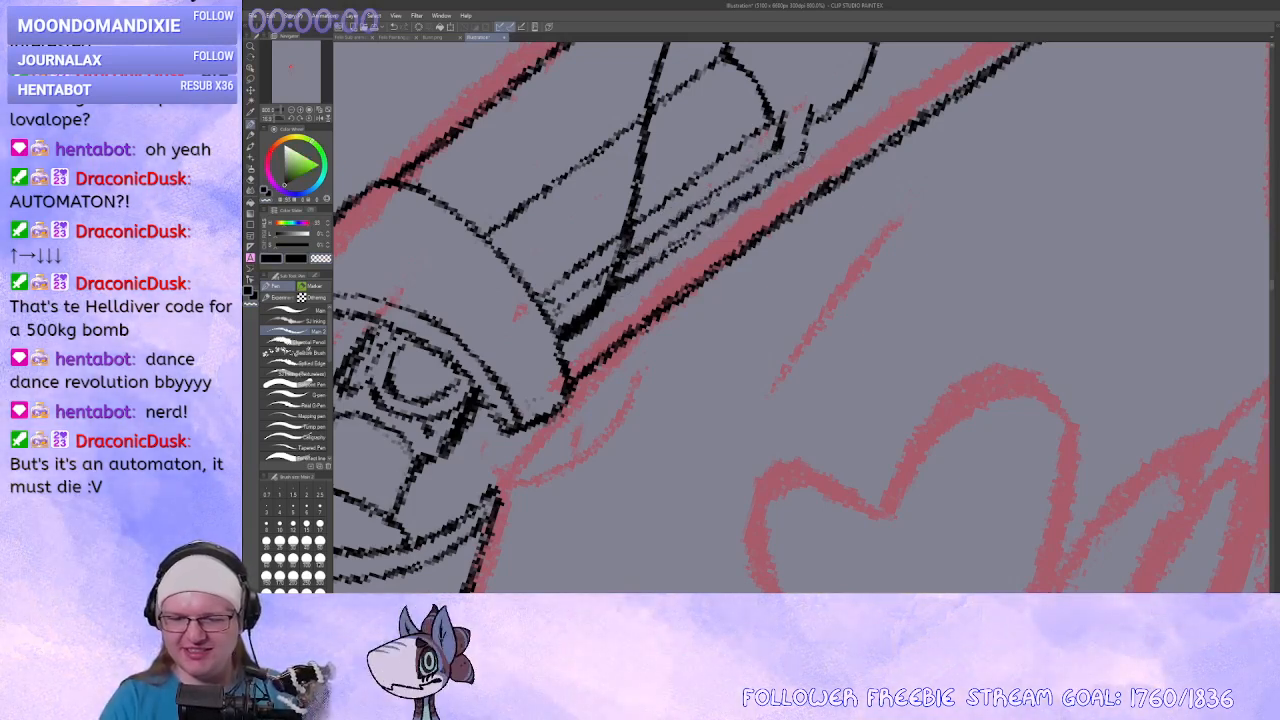
{"action": "key", "text": "ctrl+z"}
{"action": "left_click_drag", "start_coordinate": [652, 264], "coordinate": [798, 160]}
Erase stray ink and redraw the edges where the S-curve crosses the pipe beside the cuff.
{"action": "key", "text": "c"}
{"action": "left_click_drag", "start_coordinate": [604, 274], "coordinate": [568, 300]}
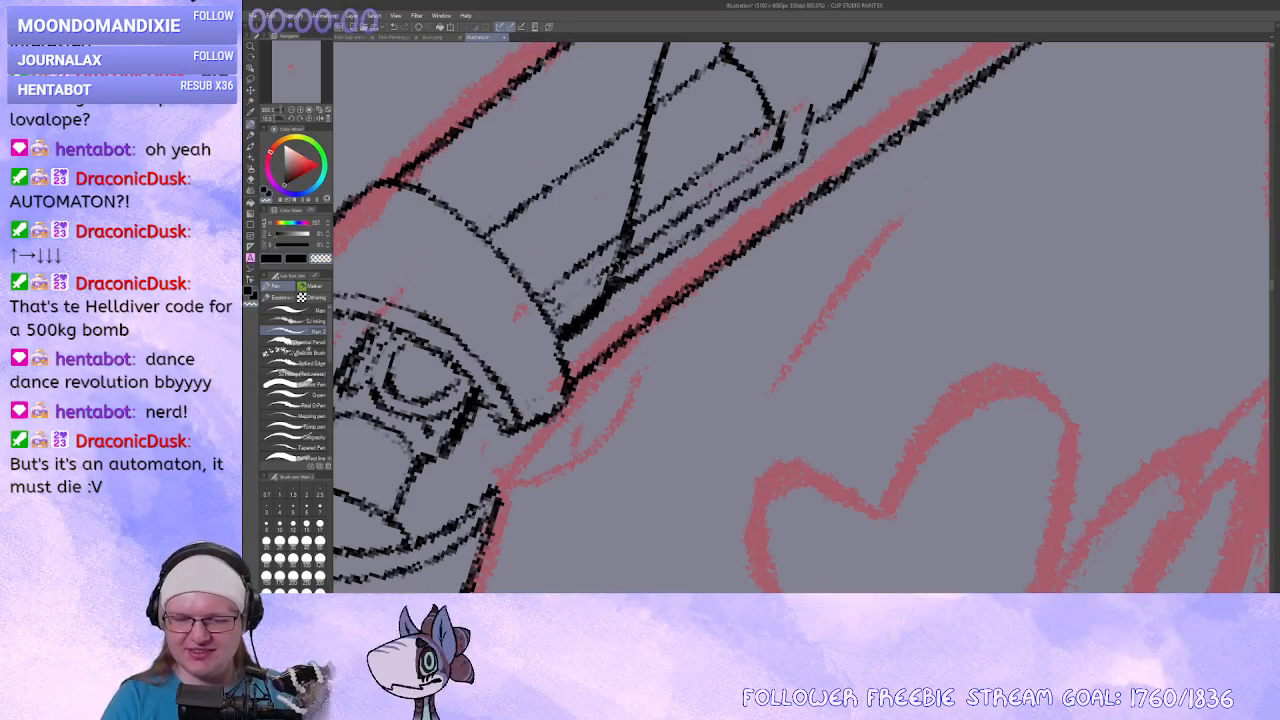
{"action": "key", "text": "c"}
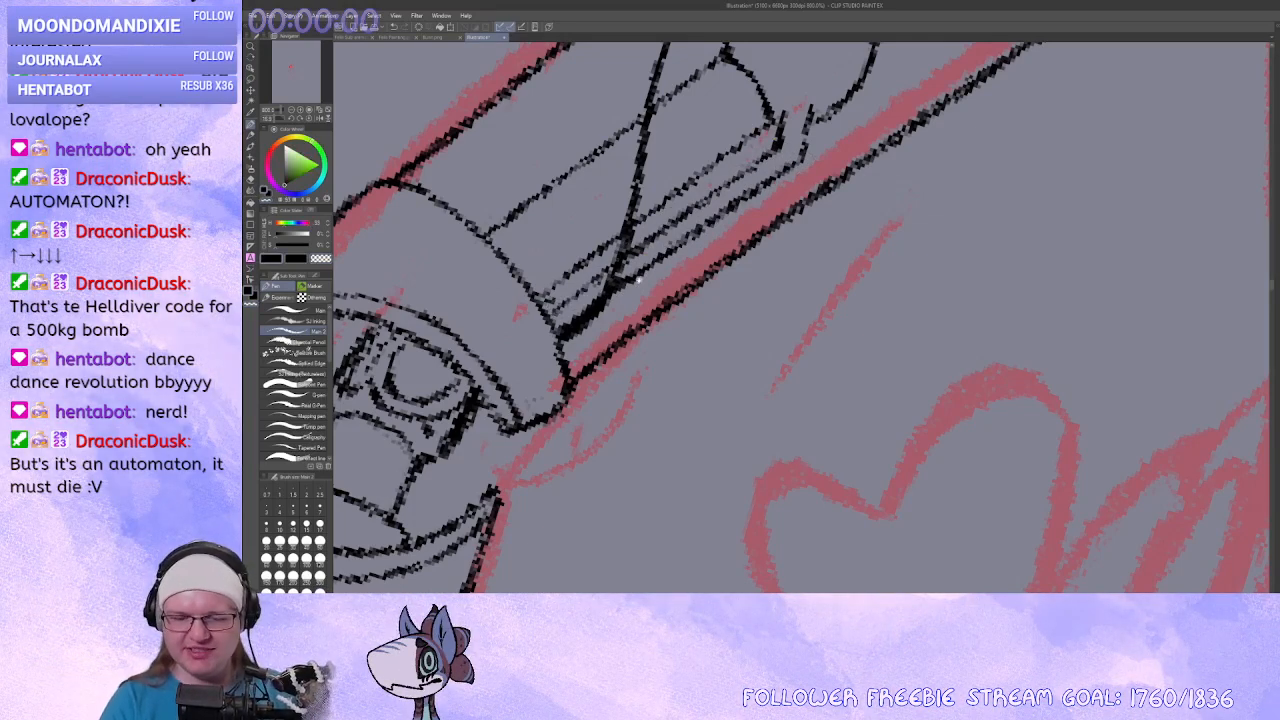
{"action": "left_click_drag", "start_coordinate": [639, 280], "coordinate": [677, 238]}
{"action": "key", "text": "c"}
{"action": "left_click_drag", "start_coordinate": [610, 294], "coordinate": [648, 257]}
{"action": "key", "text": "c"}
{"action": "left_click_drag", "start_coordinate": [608, 301], "coordinate": [654, 236]}
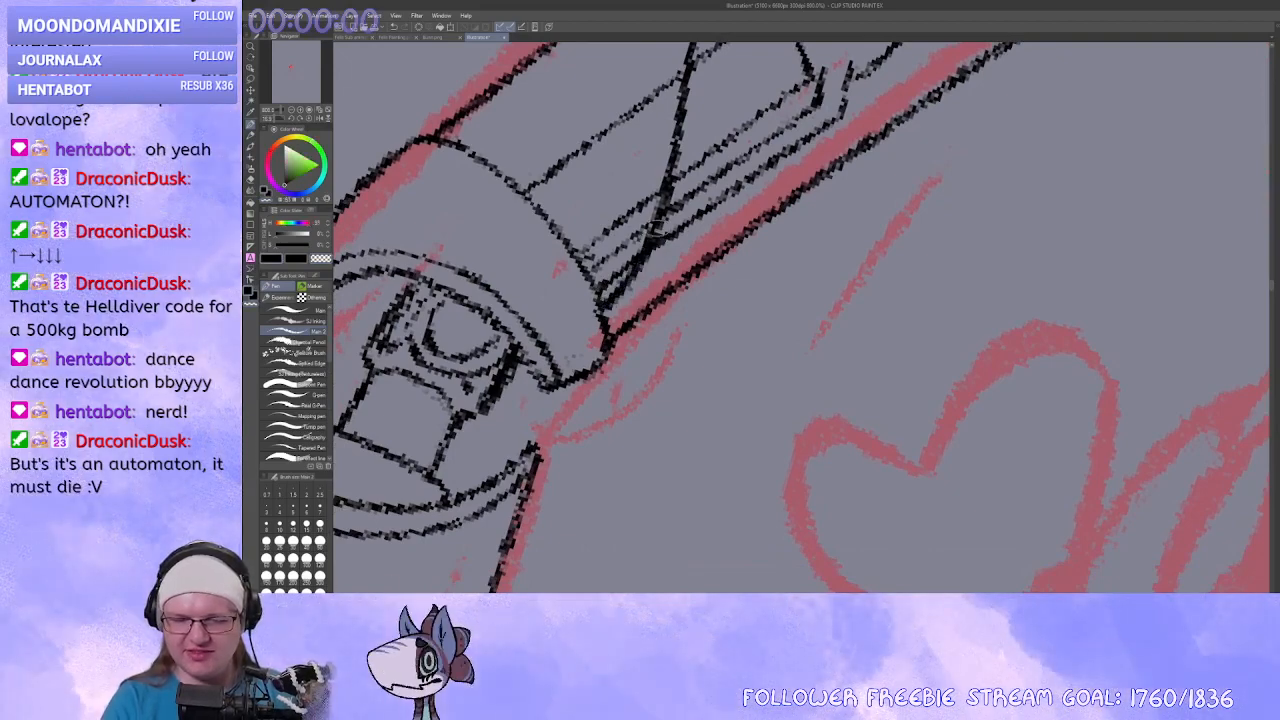
Examine the inked mechanical arm and its new pipe detail against the full figure sketch.
{"action": "left_click", "coordinate": [291, 109]}
{"action": "left_click", "coordinate": [291, 109]}
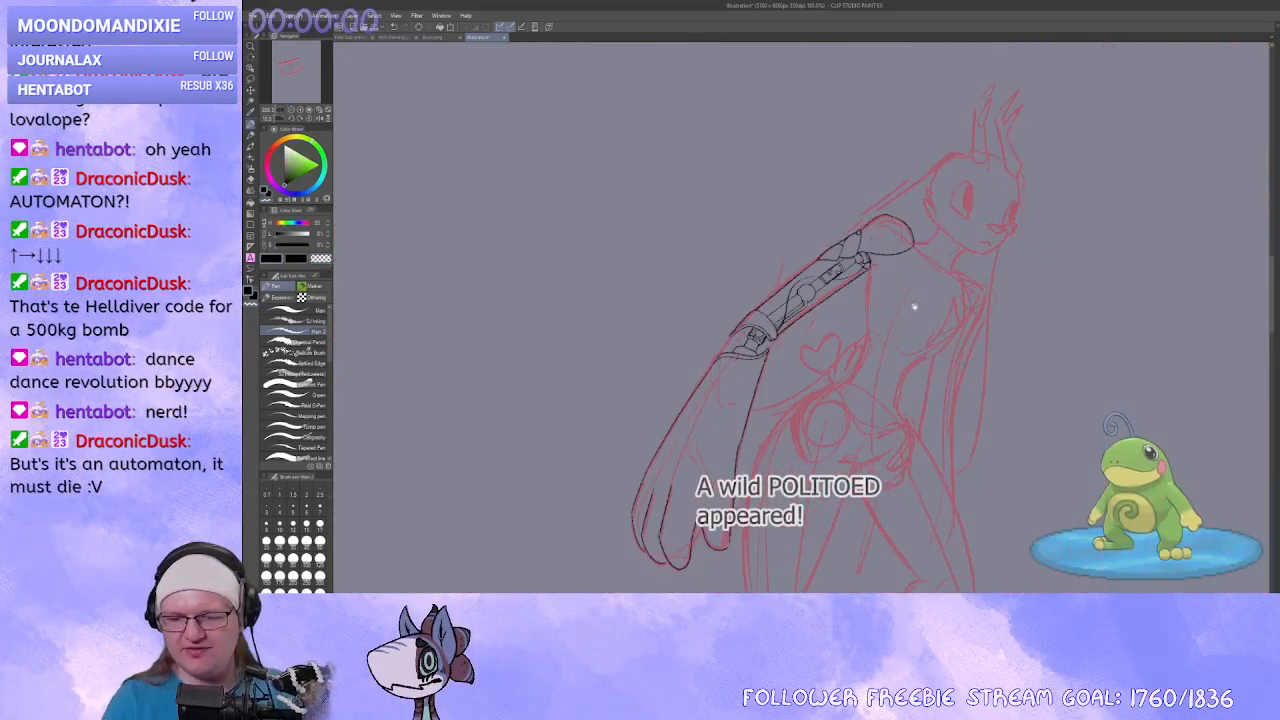
{"action": "mouse_move", "coordinate": [955, 374]}
{"action": "left_mouse_down"}
{"action": "mouse_move", "coordinate": [854, 348]}
{"action": "mouse_move", "coordinate": [852, 360]}
{"action": "left_mouse_up"}
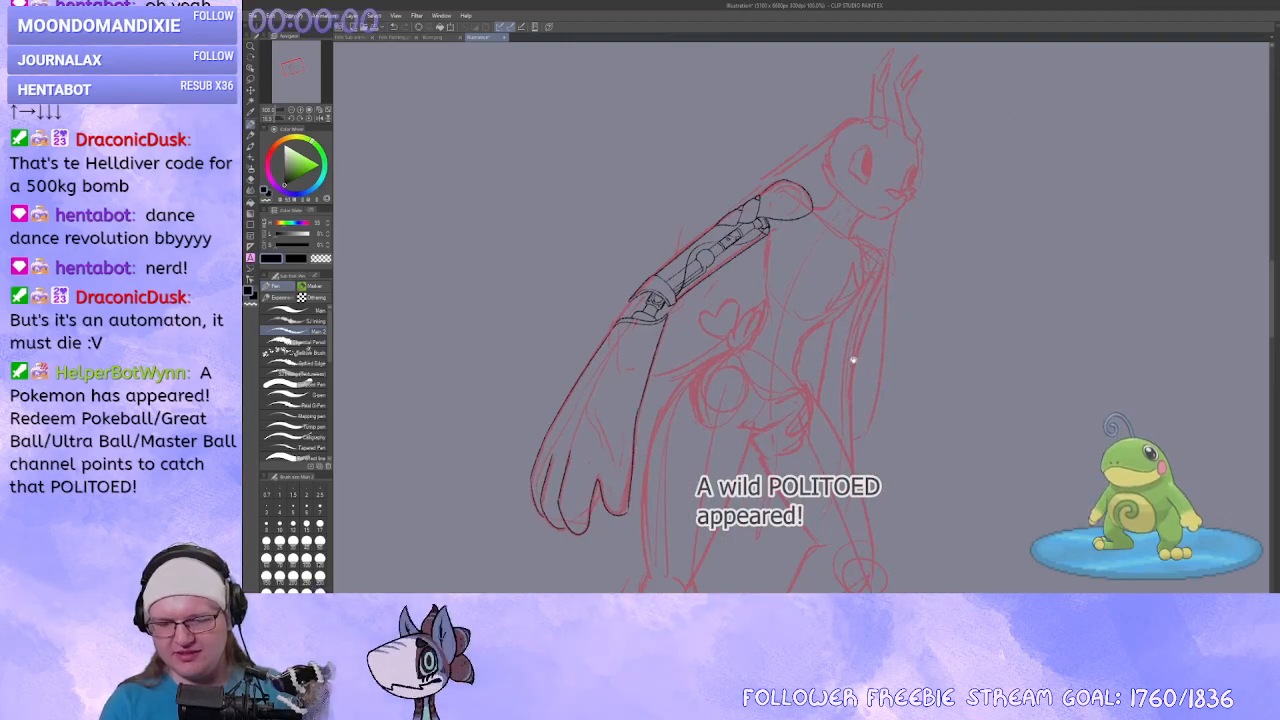
{"action": "left_click", "coordinate": [300, 110]}
{"action": "left_click", "coordinate": [300, 110]}
{"action": "left_click", "coordinate": [300, 110]}
{"action": "left_click", "coordinate": [300, 110]}
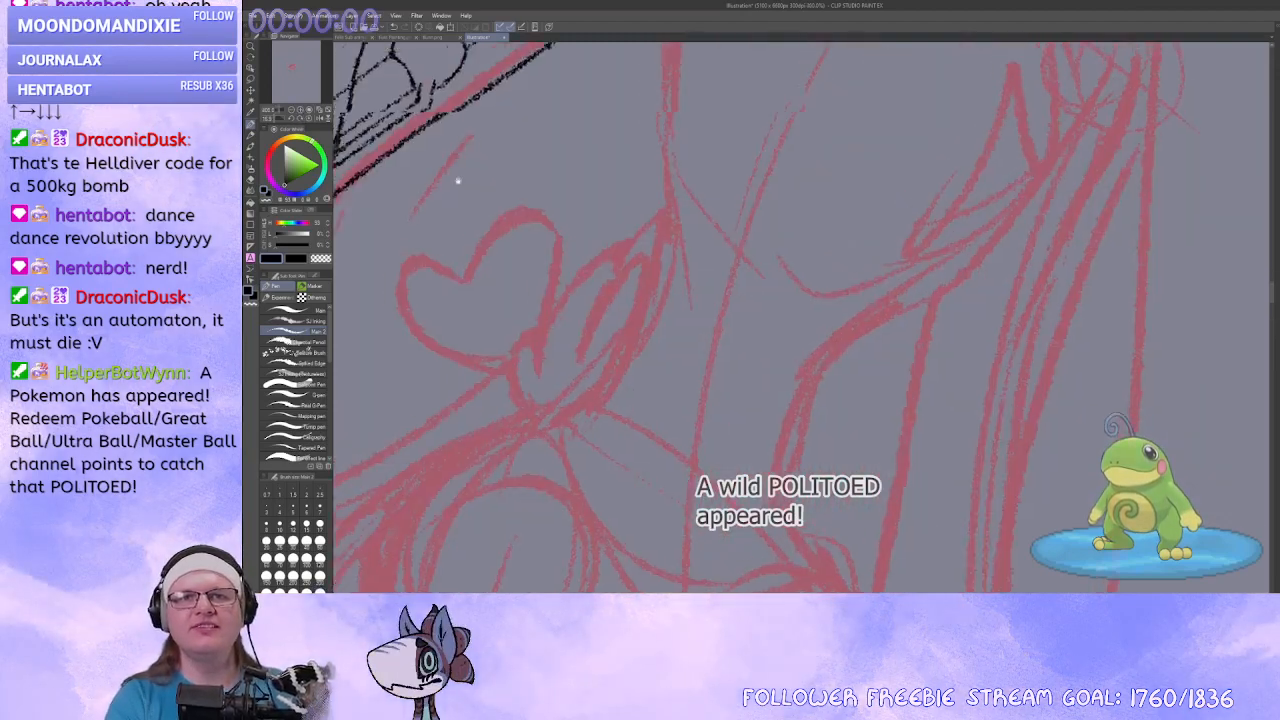
{"action": "left_click_drag", "start_coordinate": [457, 180], "coordinate": [741, 287]}
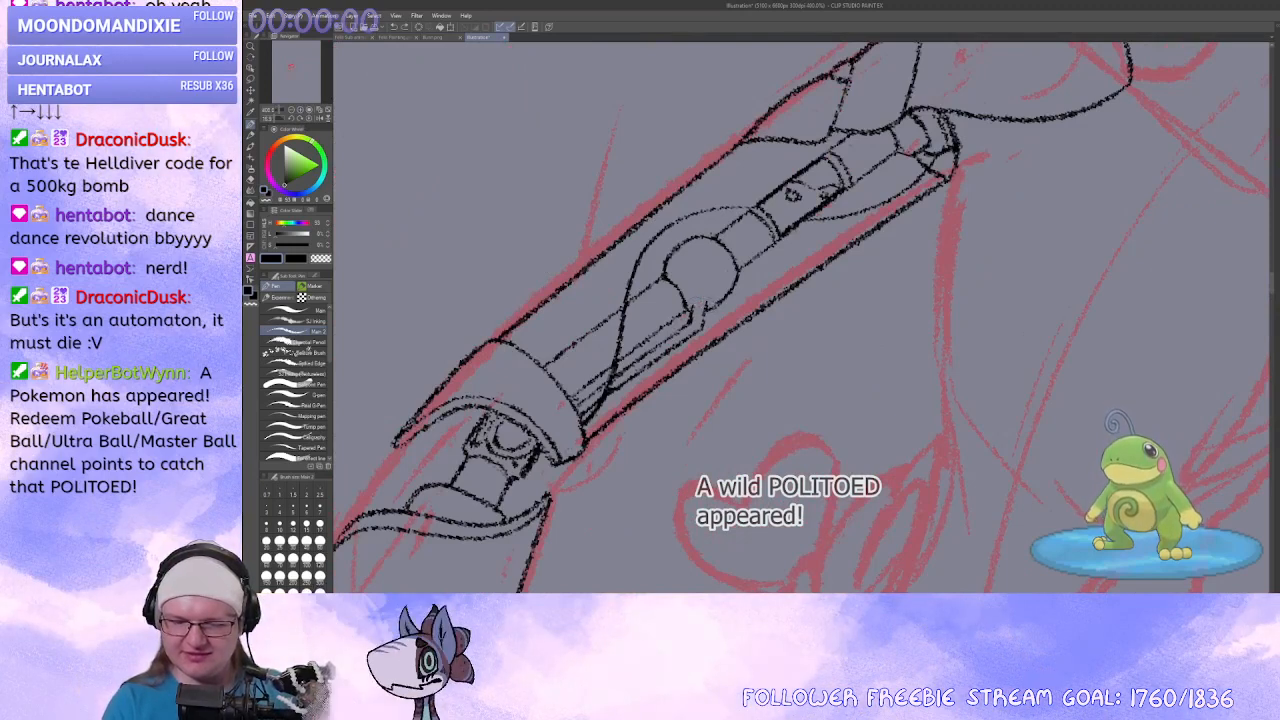
Touch up the tip of the pipe's hook connector where it overlaps the ball's lower edge.
{"action": "left_click_drag", "start_coordinate": [704, 304], "coordinate": [644, 359]}
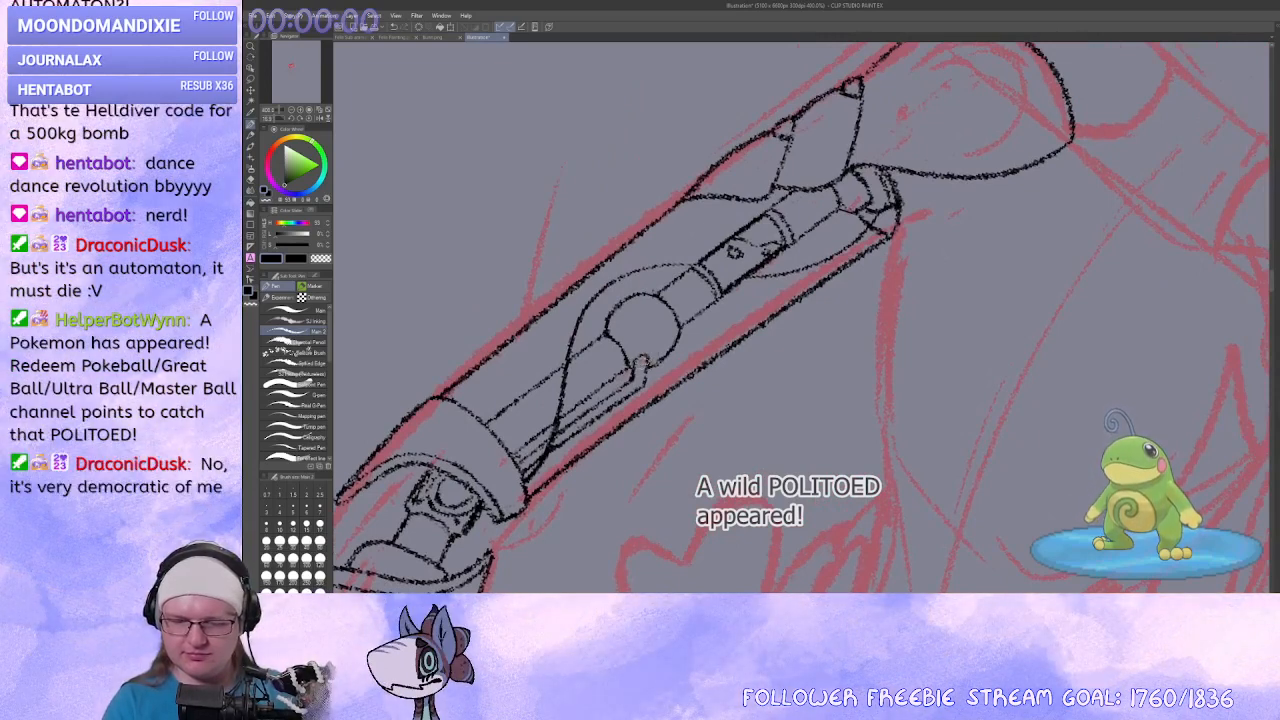
{"action": "left_click_drag", "start_coordinate": [644, 359], "coordinate": [646, 364]}
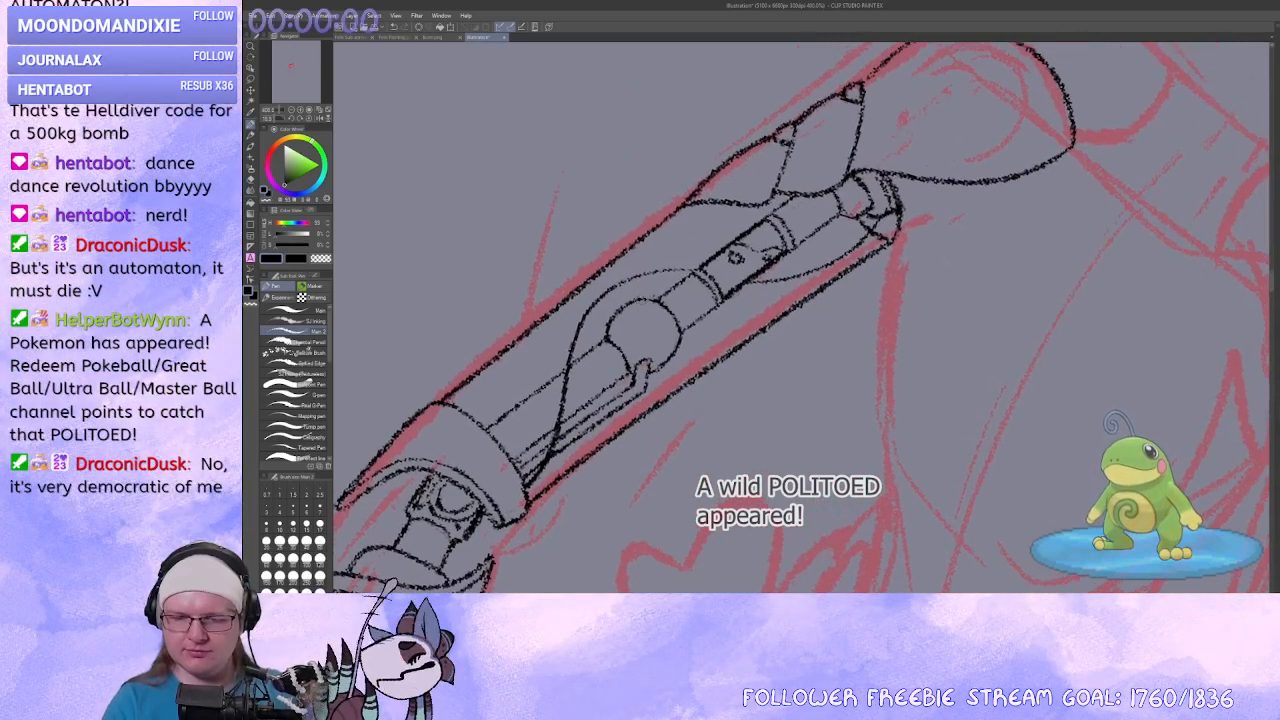
{"action": "left_click_drag", "start_coordinate": [642, 299], "coordinate": [645, 284]}
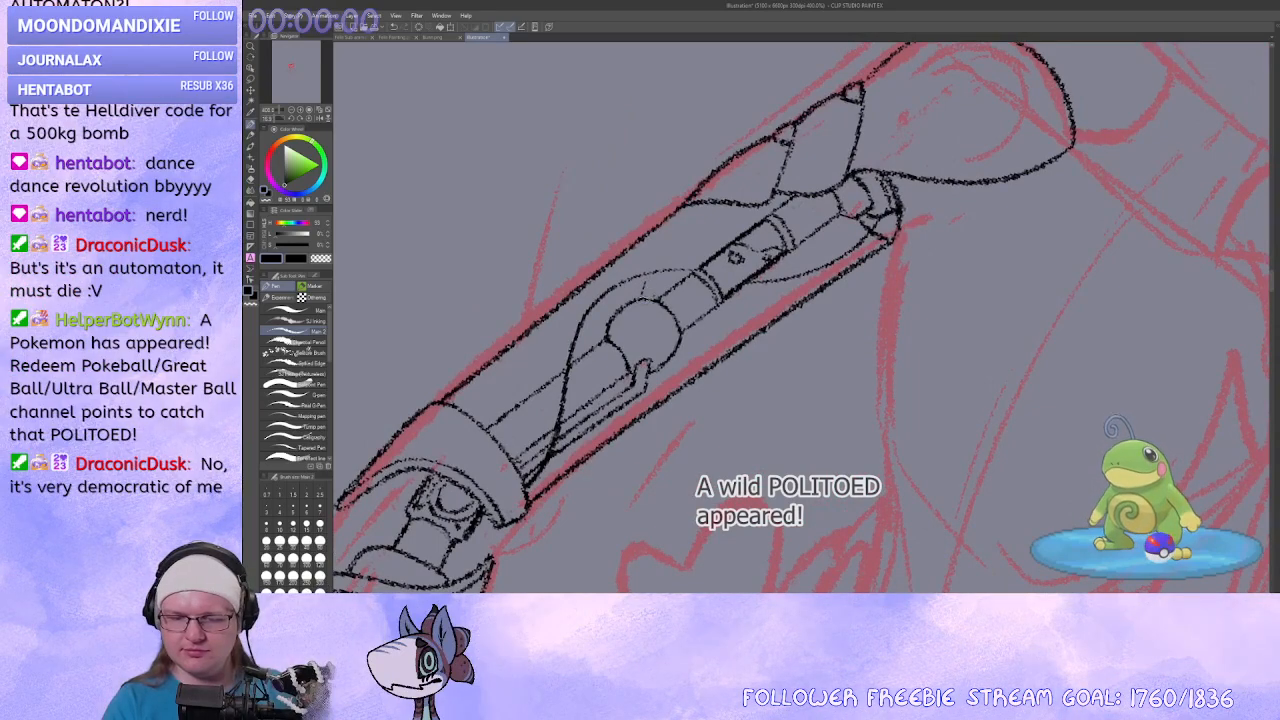
{"action": "scroll", "coordinate": [659, 313], "scroll_direction": "down", "scroll_amount": 5}
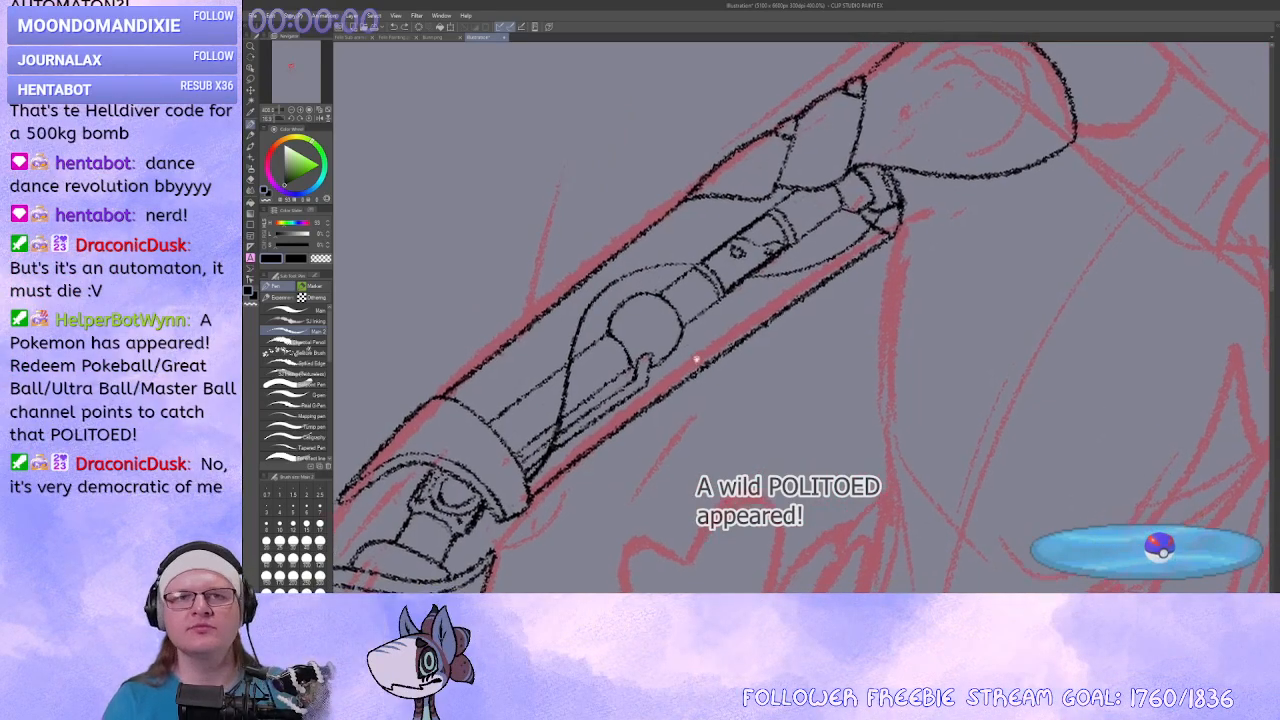
{"action": "left_click", "coordinate": [290, 112]}
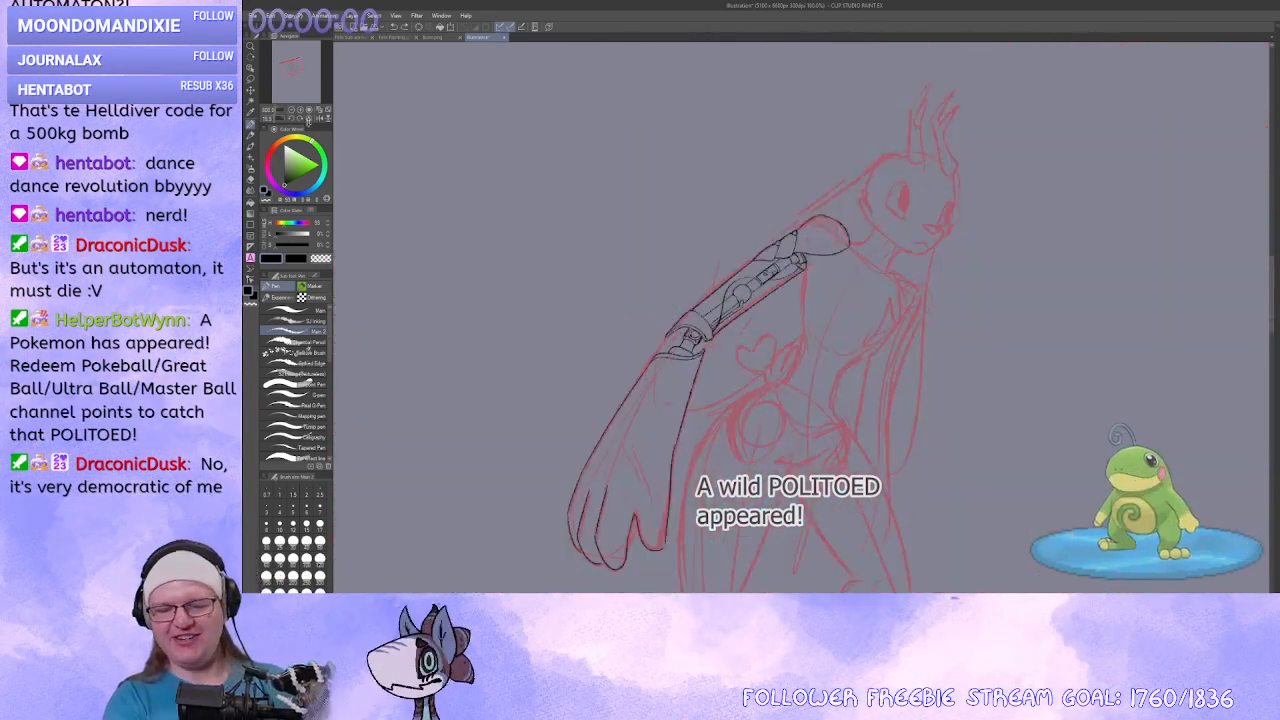
{"action": "left_click_drag", "start_coordinate": [869, 386], "coordinate": [779, 388]}
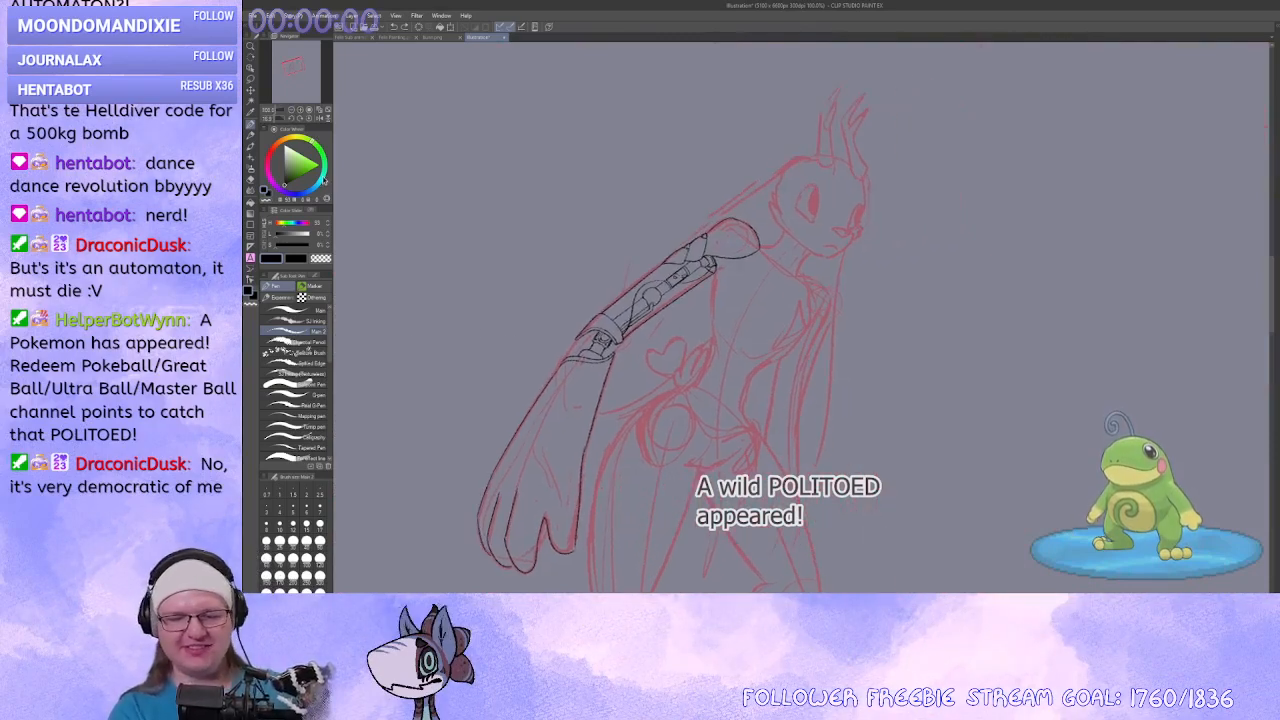
{"action": "left_click", "coordinate": [304, 111]}
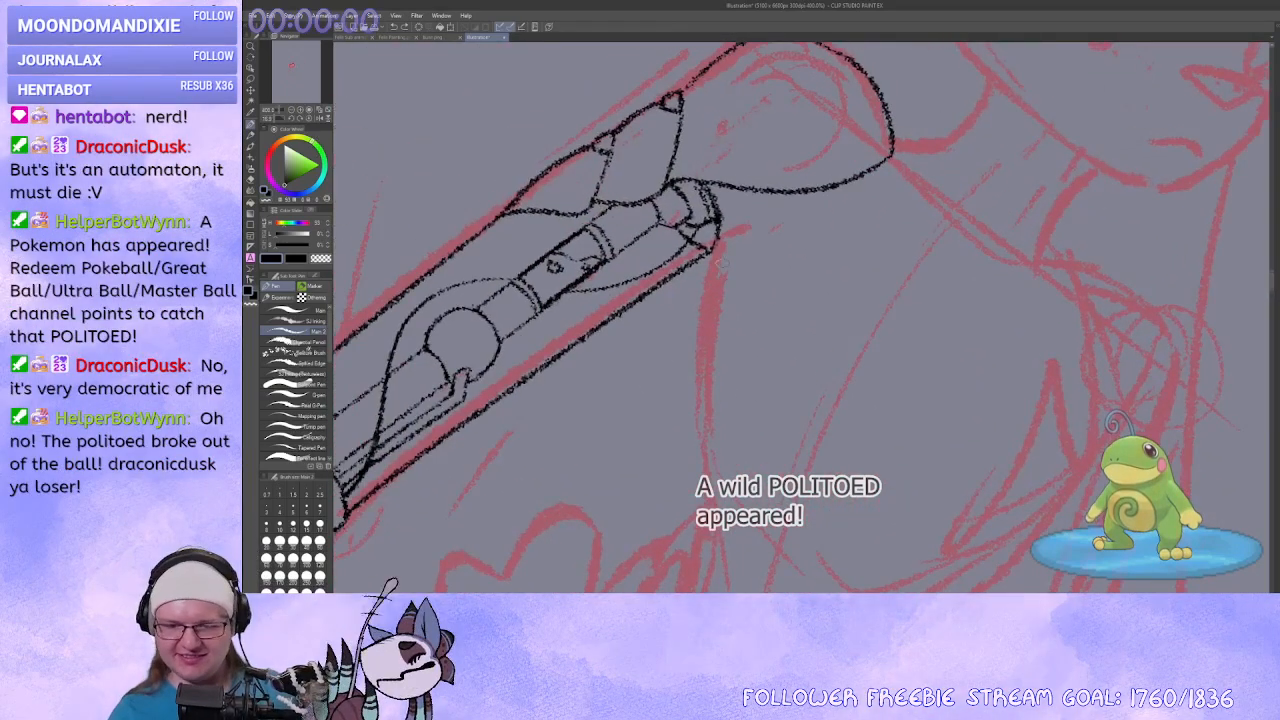
{"action": "left_click_drag", "start_coordinate": [642, 441], "coordinate": [928, 251]}
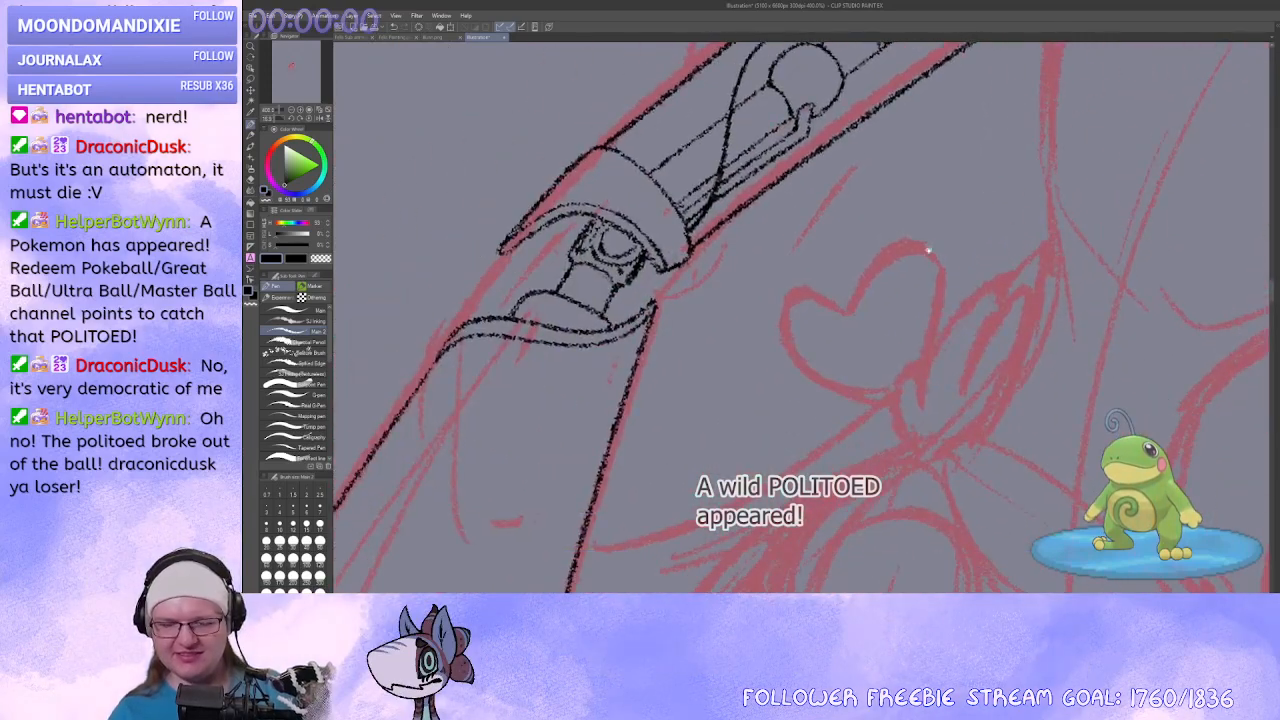
Clean up the ink at the elbow joint where its edge meets the cuff's inner tip.
{"action": "left_click_drag", "start_coordinate": [804, 316], "coordinate": [820, 319]}
{"action": "left_click_drag", "start_coordinate": [649, 304], "coordinate": [709, 319]}
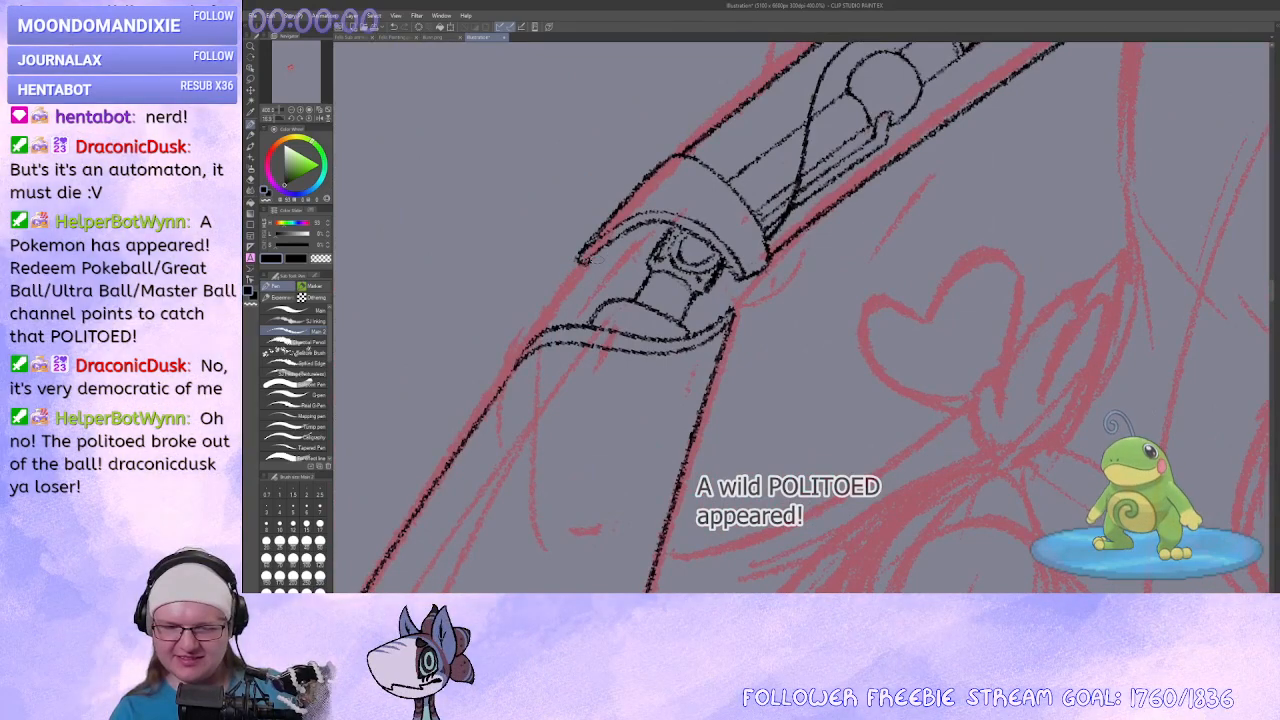
{"action": "key", "text": "x"}
{"action": "key", "text": "c"}
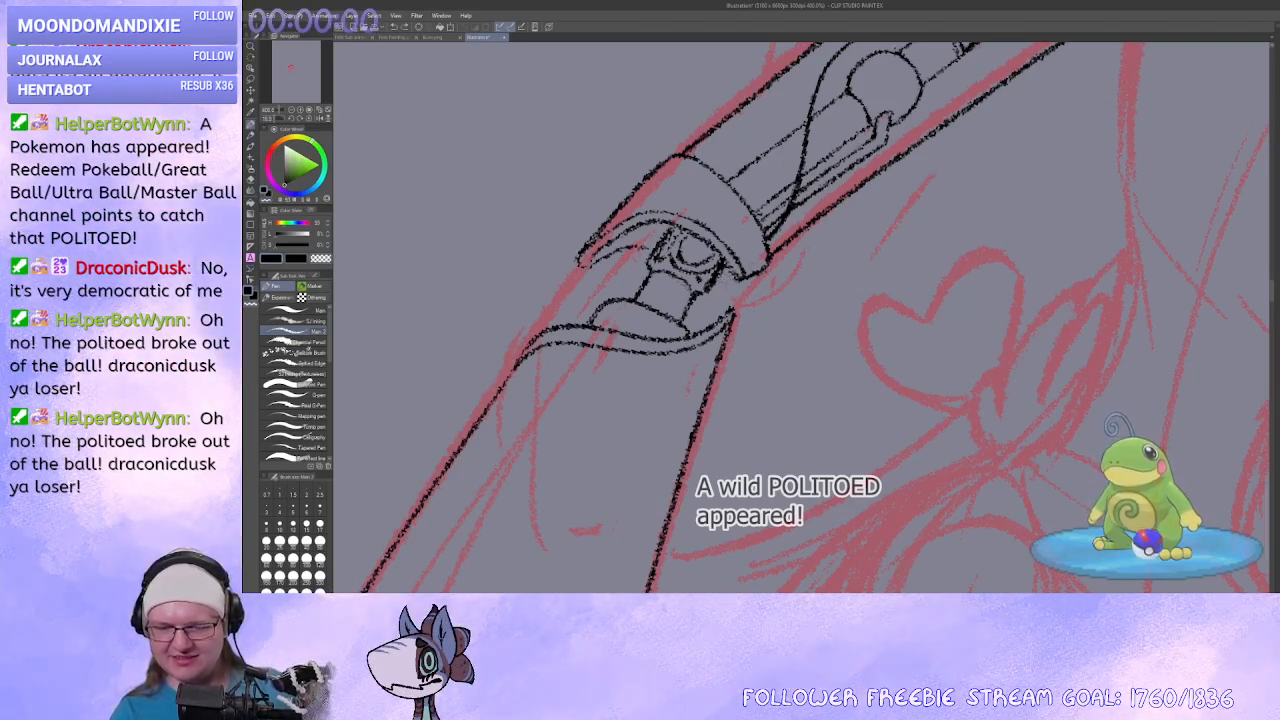
{"action": "left_click_drag", "start_coordinate": [721, 276], "coordinate": [741, 280]}
{"action": "key", "text": "x"}
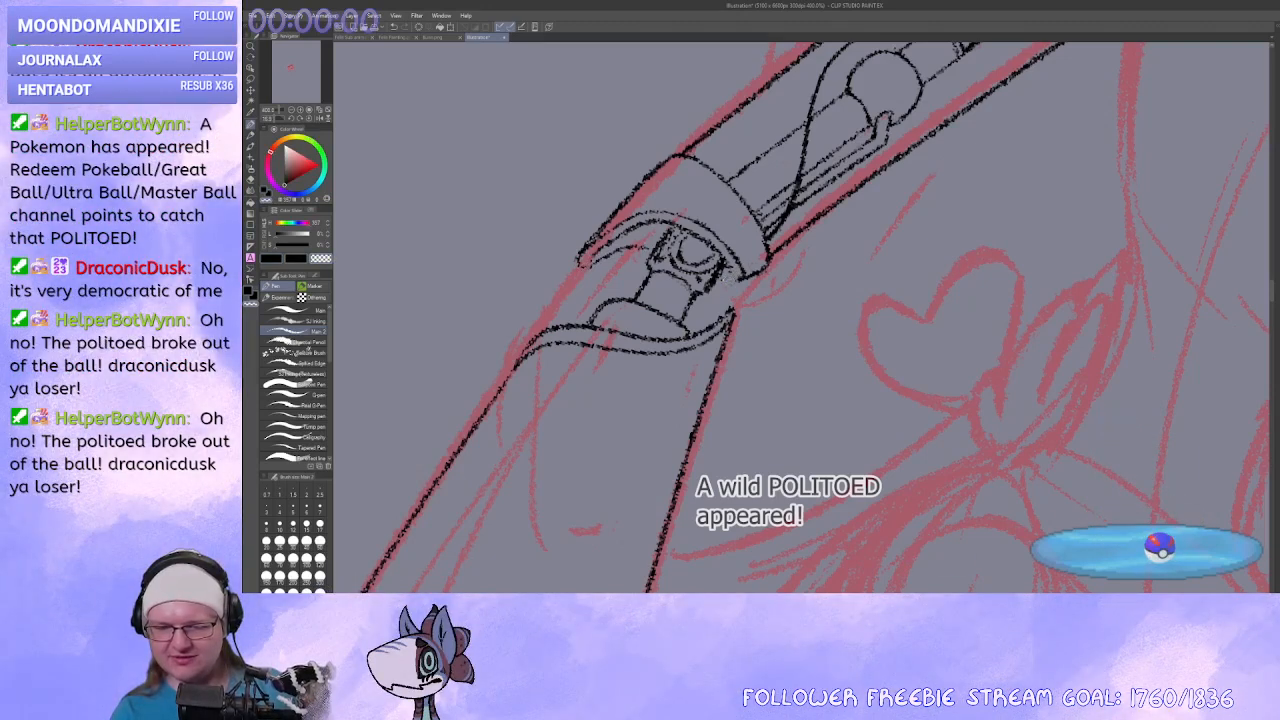
{"action": "key", "text": "x"}
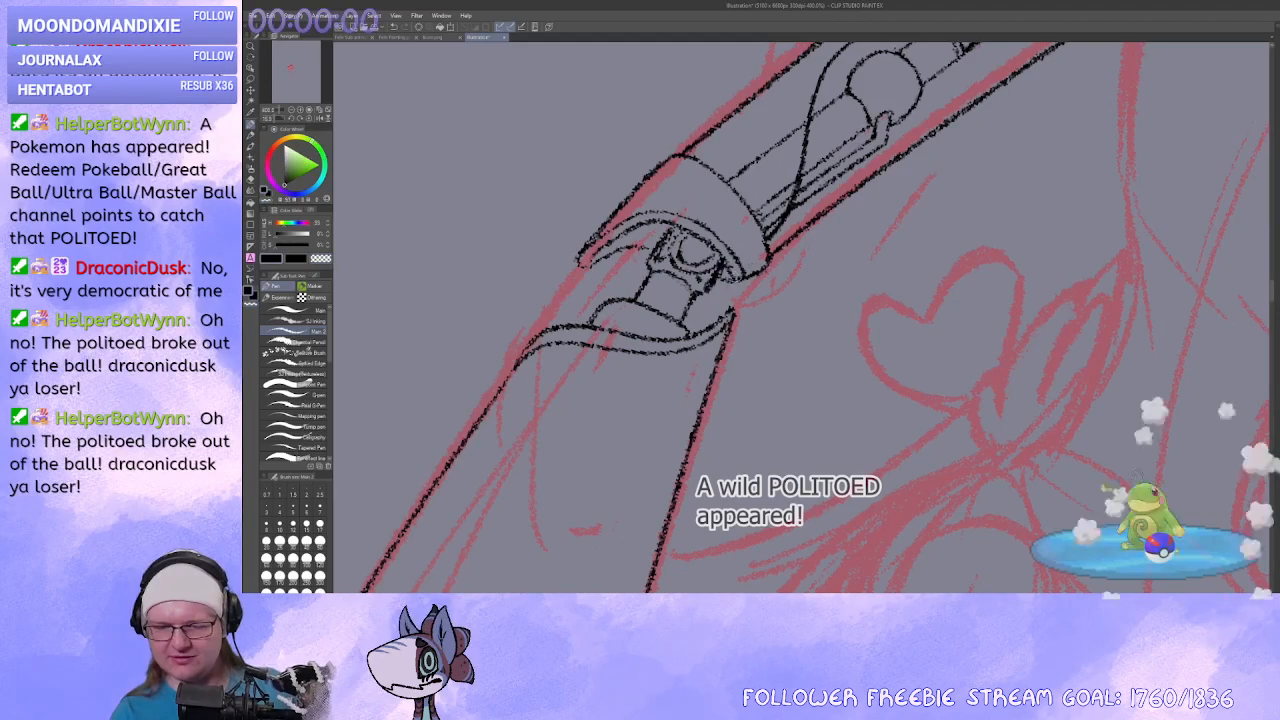
{"action": "key", "text": "x"}
{"action": "key", "text": "x"}
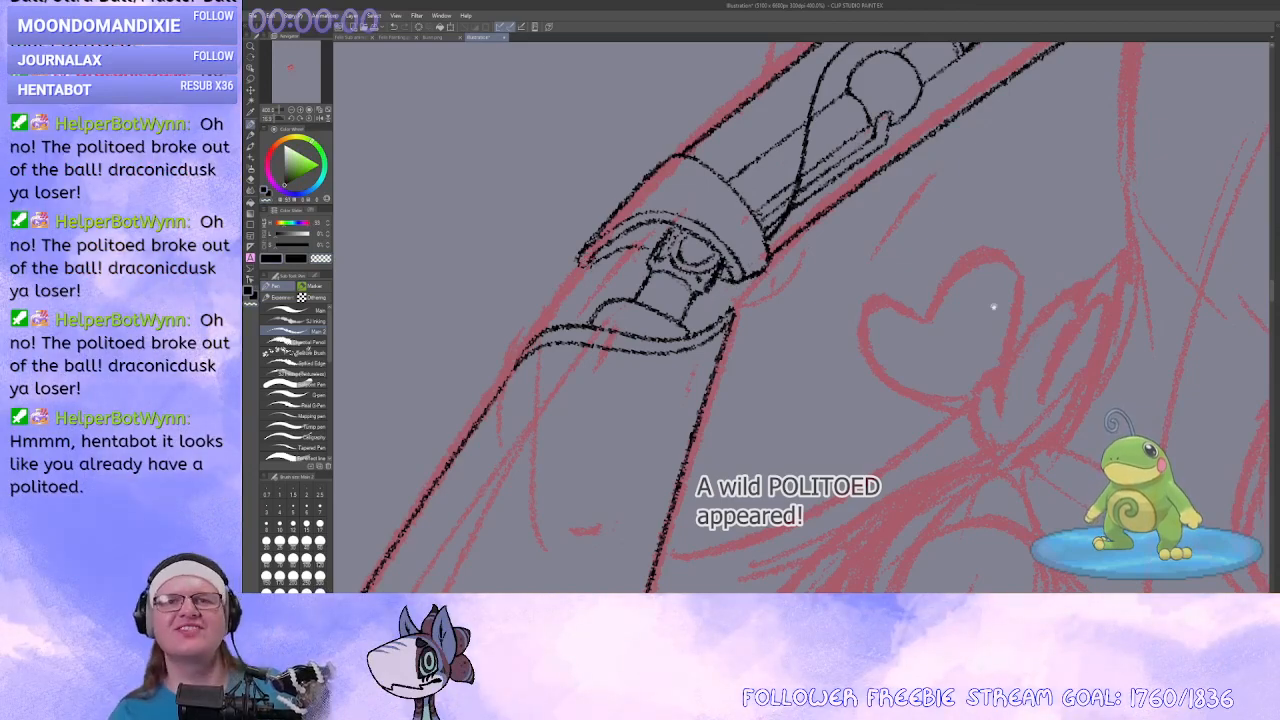
Examine the inked shoulder cap and upper arm against the head and neck sketch.
{"action": "left_click_drag", "start_coordinate": [993, 307], "coordinate": [520, 434]}
{"action": "left_click_drag", "start_coordinate": [929, 257], "coordinate": [540, 498]}
{"action": "left_click_drag", "start_coordinate": [688, 407], "coordinate": [742, 448]}
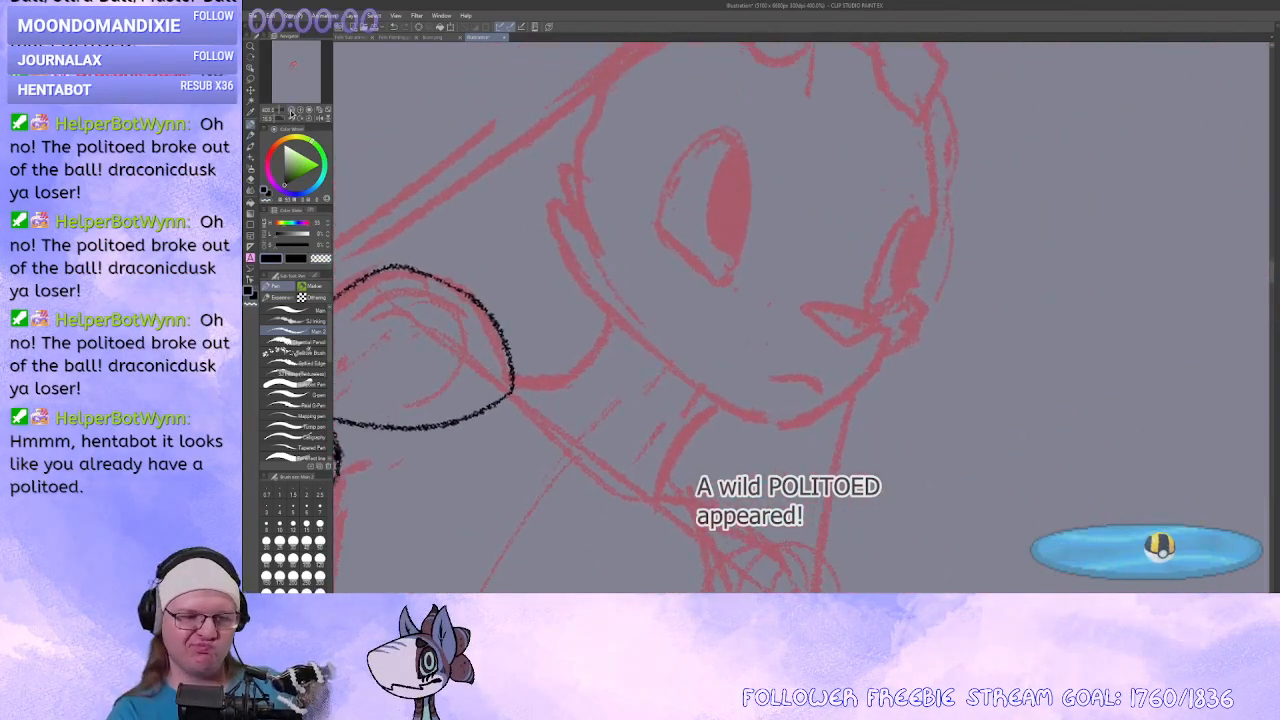
{"action": "left_click", "coordinate": [291, 111]}
{"action": "left_click", "coordinate": [291, 111]}
{"action": "left_click", "coordinate": [301, 111]}
{"action": "left_click", "coordinate": [301, 111]}
{"action": "left_click_drag", "start_coordinate": [566, 367], "coordinate": [968, 310]}
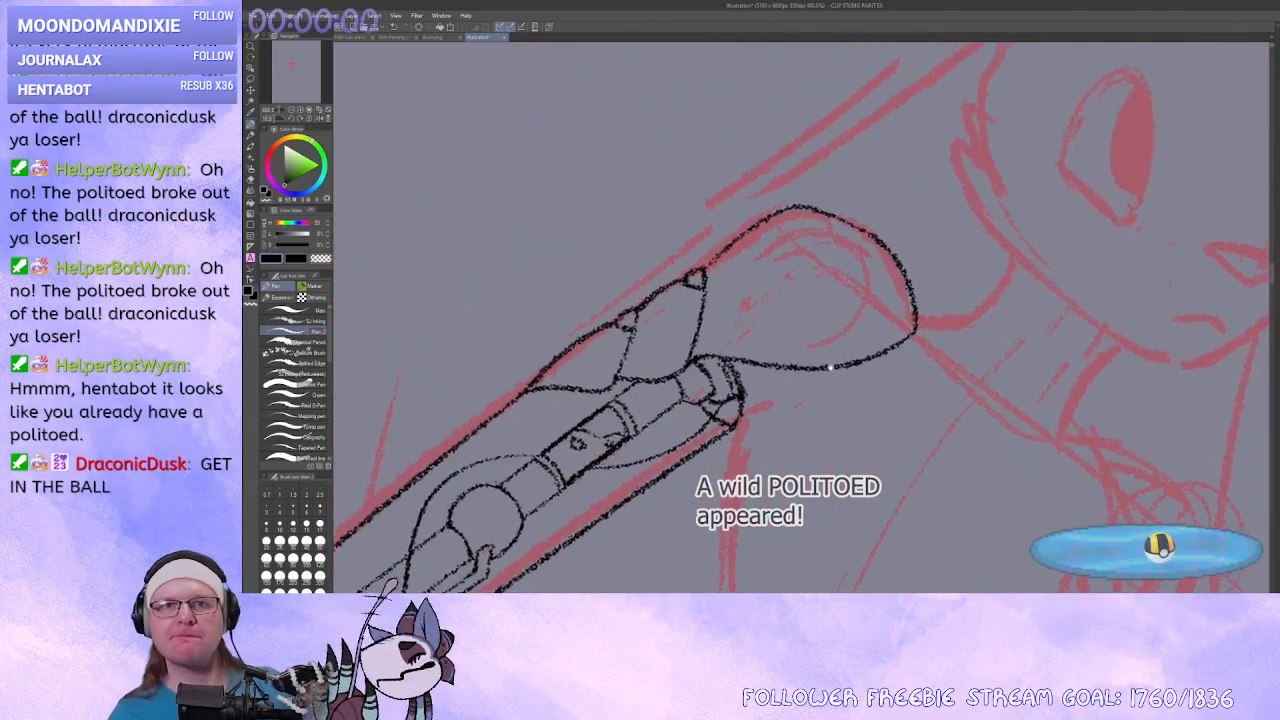
{"action": "left_click_drag", "start_coordinate": [830, 366], "coordinate": [758, 360]}
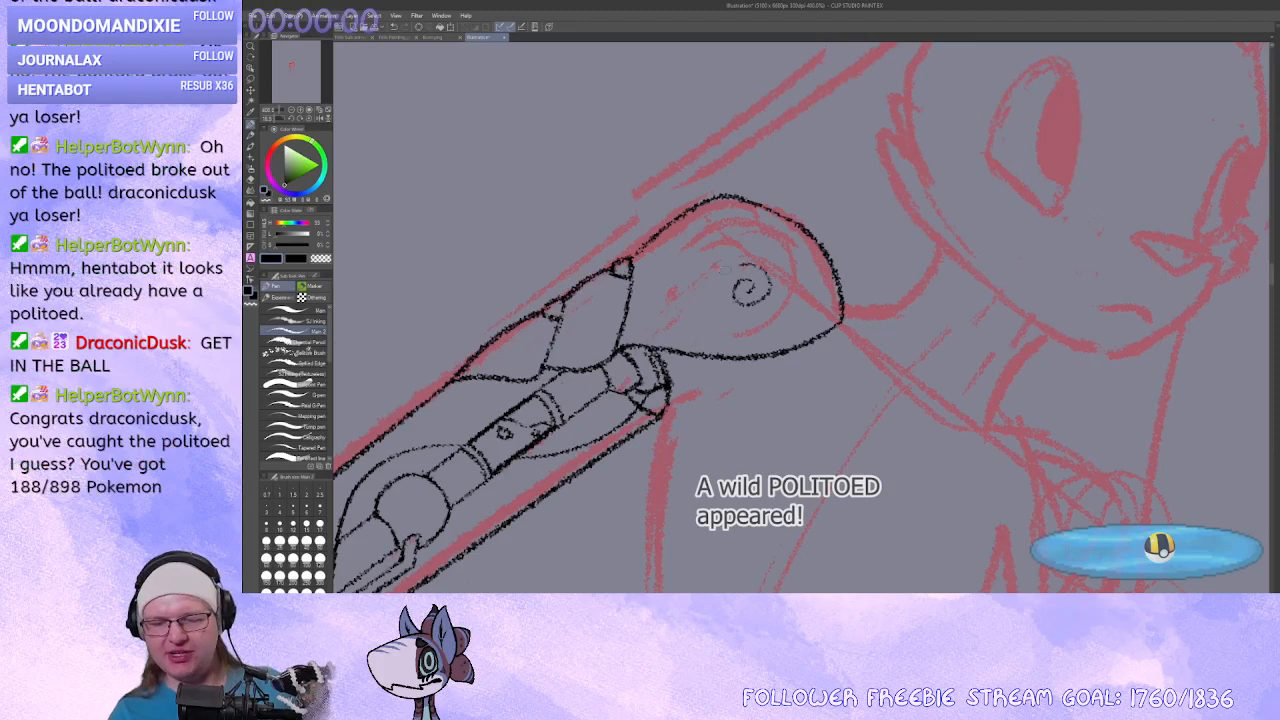
Try a large spiral ornament inside the shoulder cap, then remove it.
{"action": "left_click_drag", "start_coordinate": [745, 266], "coordinate": [740, 334]}
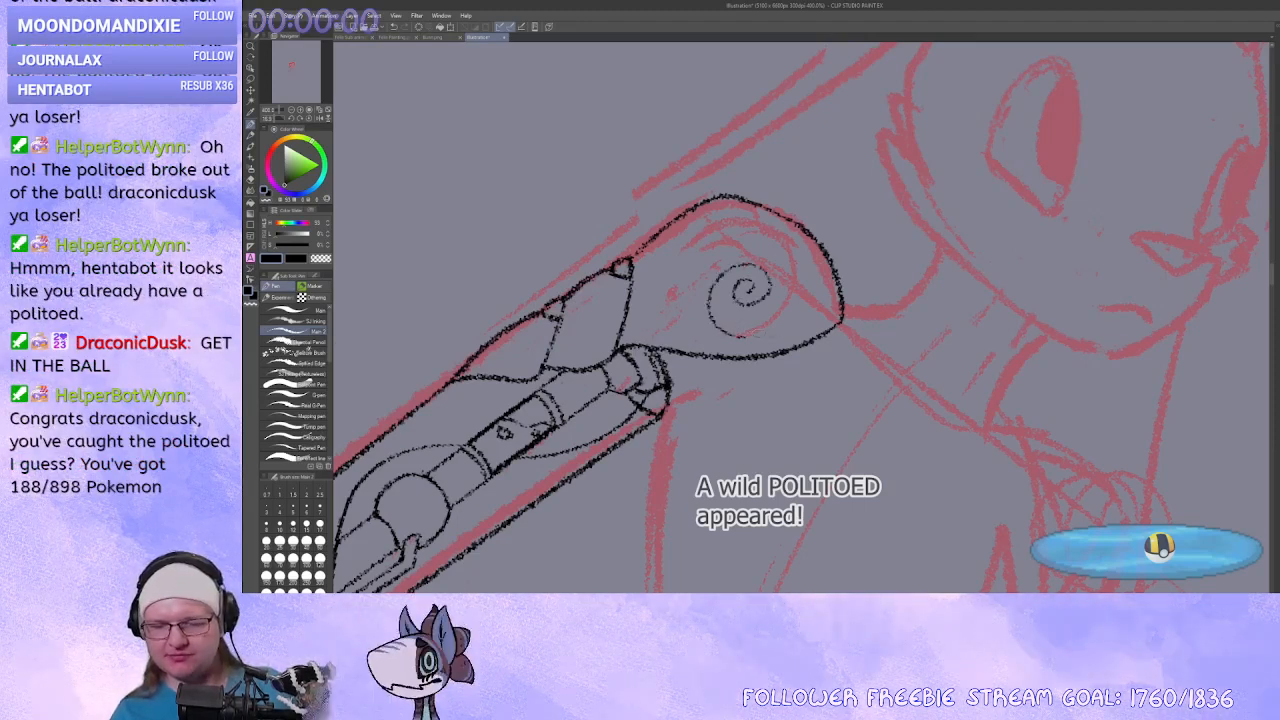
{"action": "key", "text": "ctrl+z"}
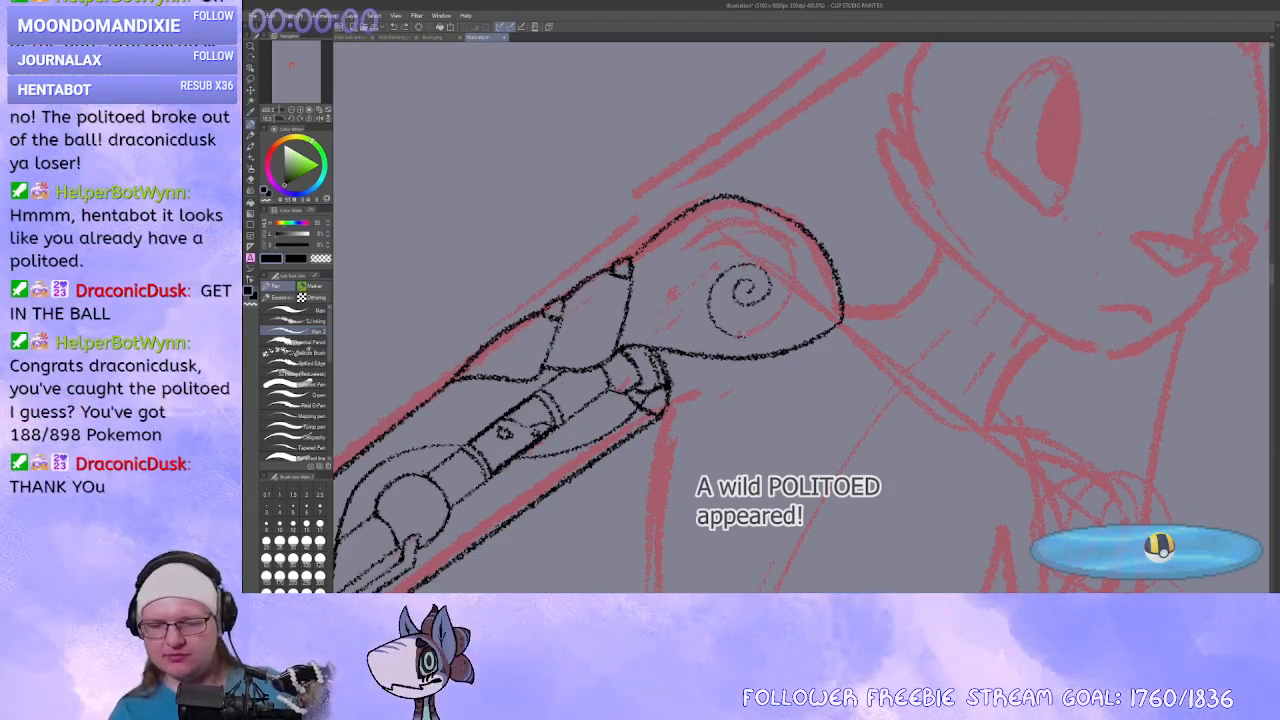
{"action": "mouse_move", "coordinate": [741, 336]}
{"action": "left_mouse_down"}
{"action": "mouse_move", "coordinate": [798, 236]}
{"action": "mouse_move", "coordinate": [764, 223]}
{"action": "mouse_move", "coordinate": [679, 255]}
{"action": "left_mouse_up"}
{"action": "key", "text": "ctrl+z"}
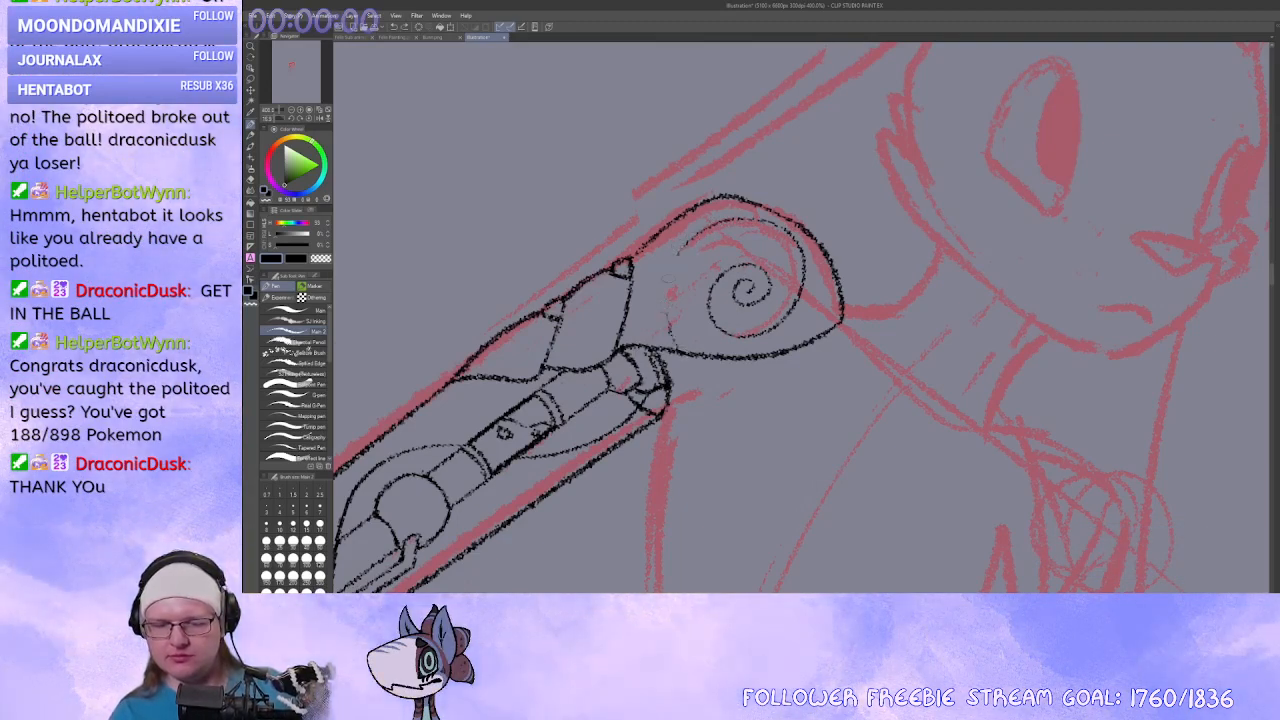
{"action": "left_click_drag", "start_coordinate": [684, 250], "coordinate": [668, 314]}
{"action": "left_click_drag", "start_coordinate": [800, 346], "coordinate": [834, 268]}
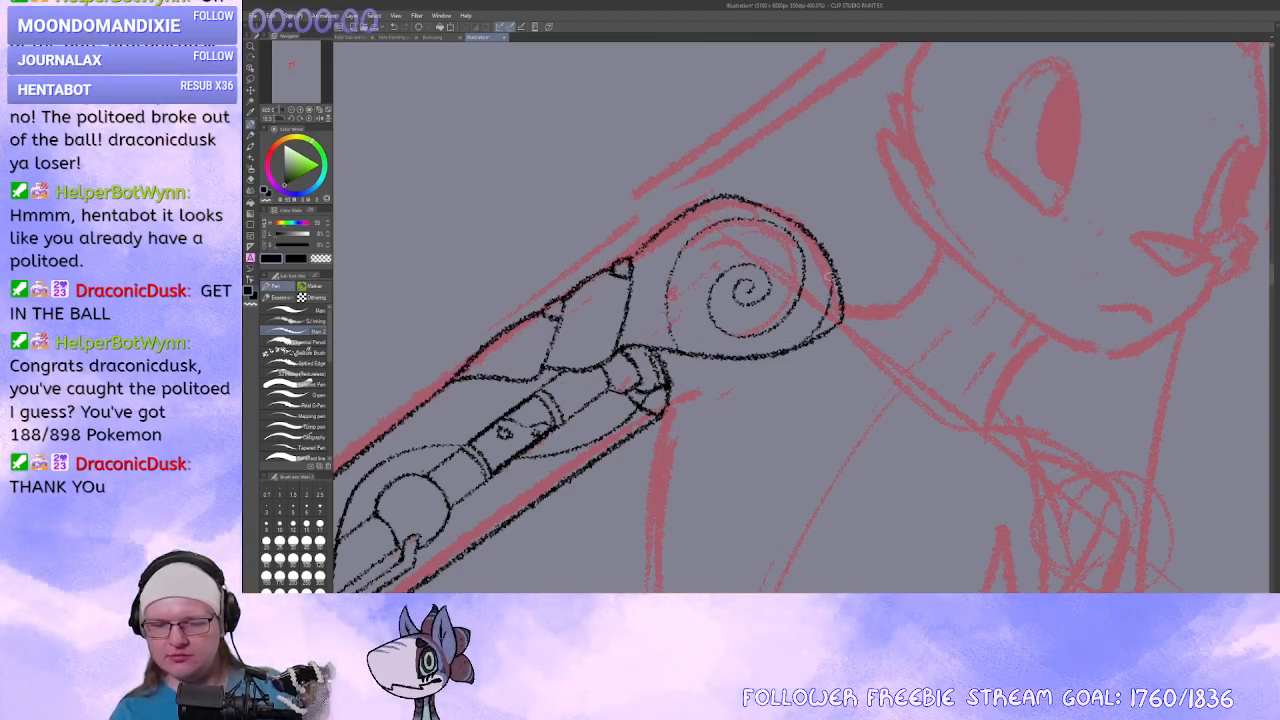
{"action": "left_click_drag", "start_coordinate": [820, 314], "coordinate": [818, 313]}
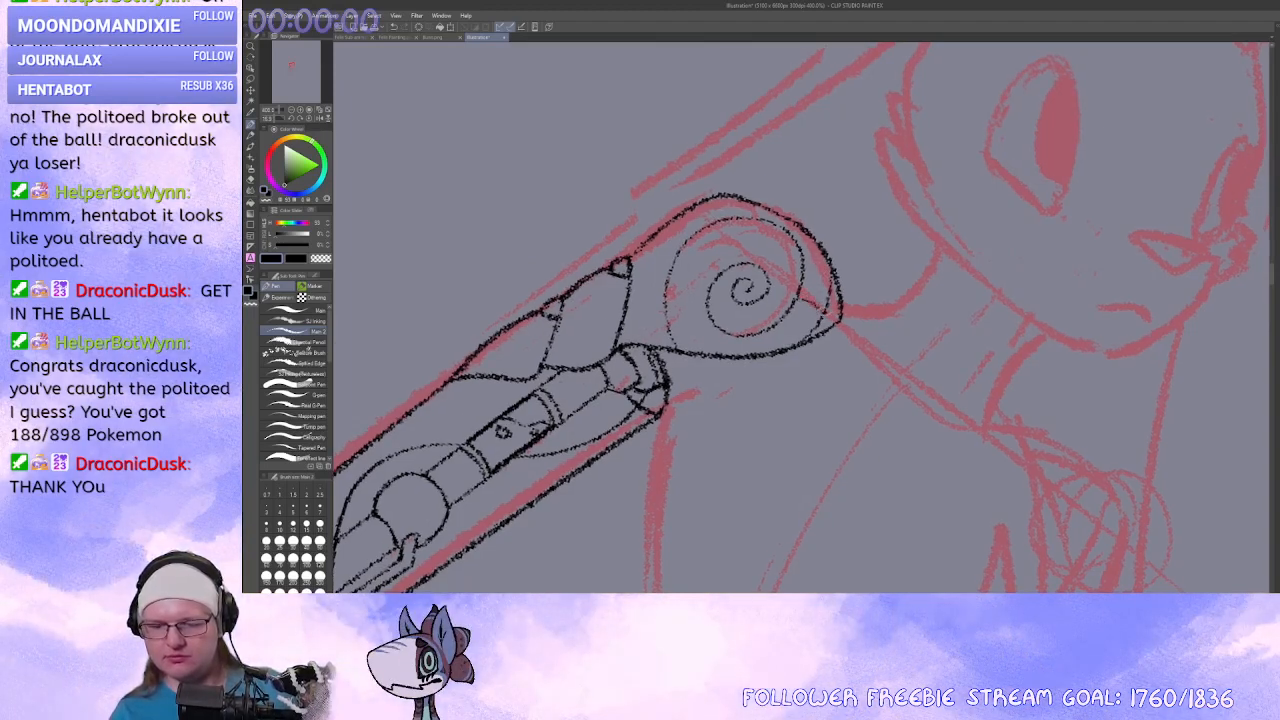
{"action": "key", "text": "ctrl+z"}
{"action": "left_click_drag", "start_coordinate": [877, 400], "coordinate": [865, 392]}
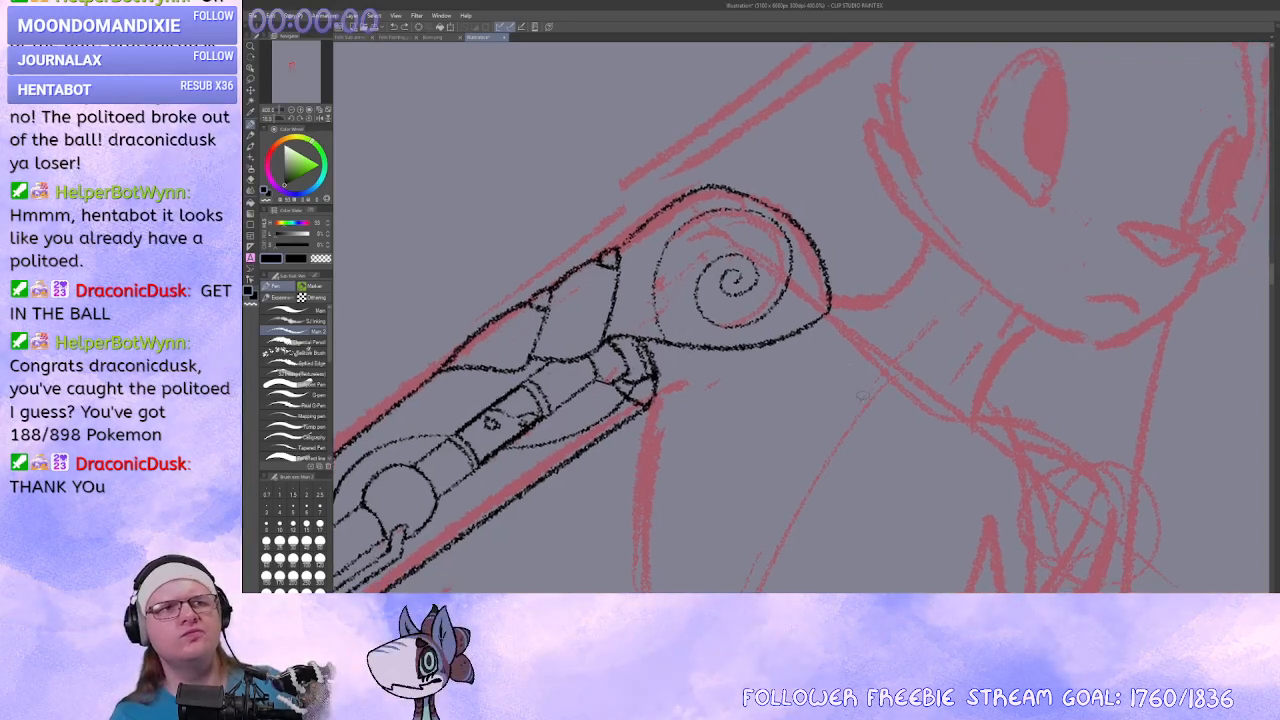
{"action": "key", "text": "ctrl+z"}
{"action": "key", "text": "ctrl+z"}
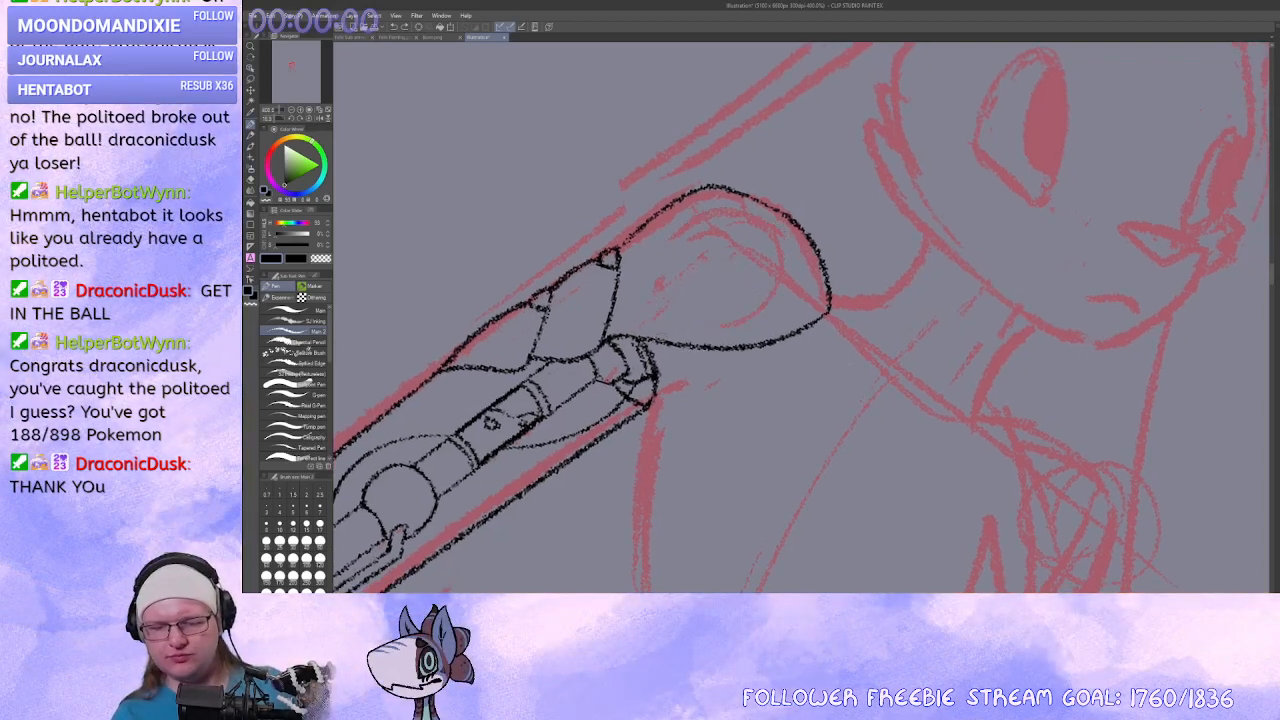
Ink an inner rim line along the shoulder cap's lower edge and curved contour lines across the upper arm plates.
{"action": "left_click_drag", "start_coordinate": [614, 317], "coordinate": [771, 317]}
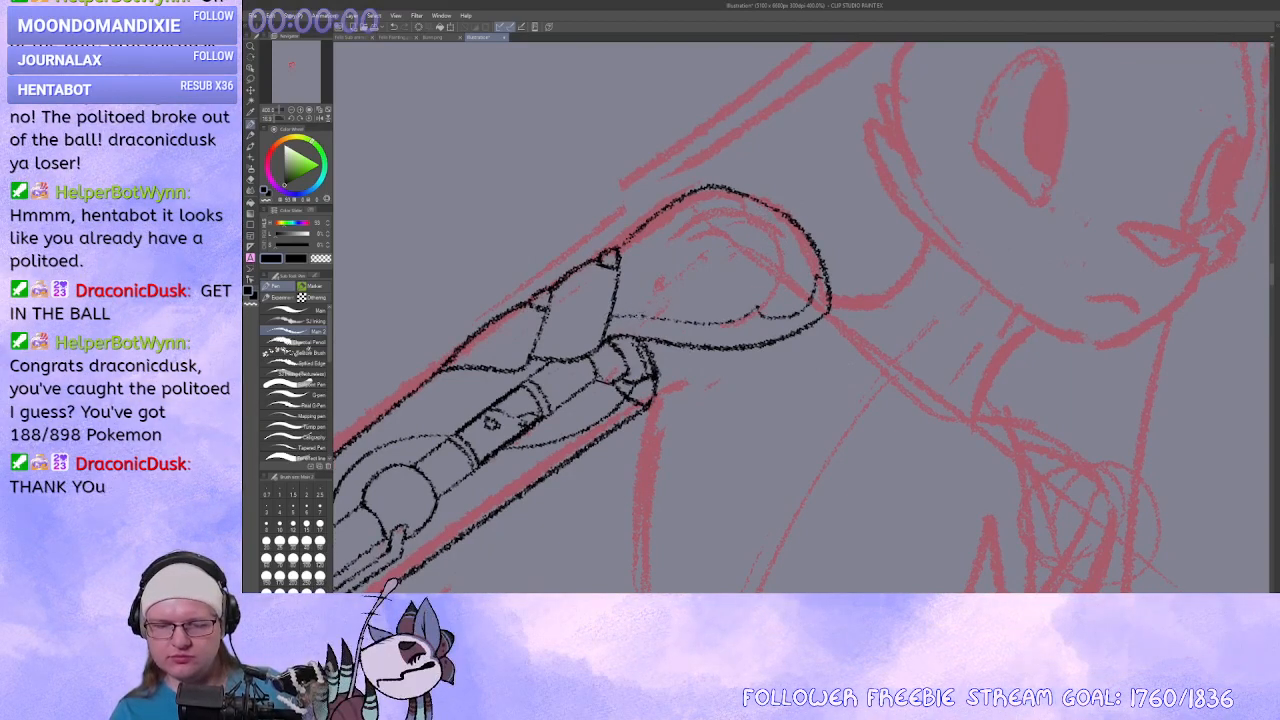
{"action": "left_click_drag", "start_coordinate": [700, 314], "coordinate": [778, 292]}
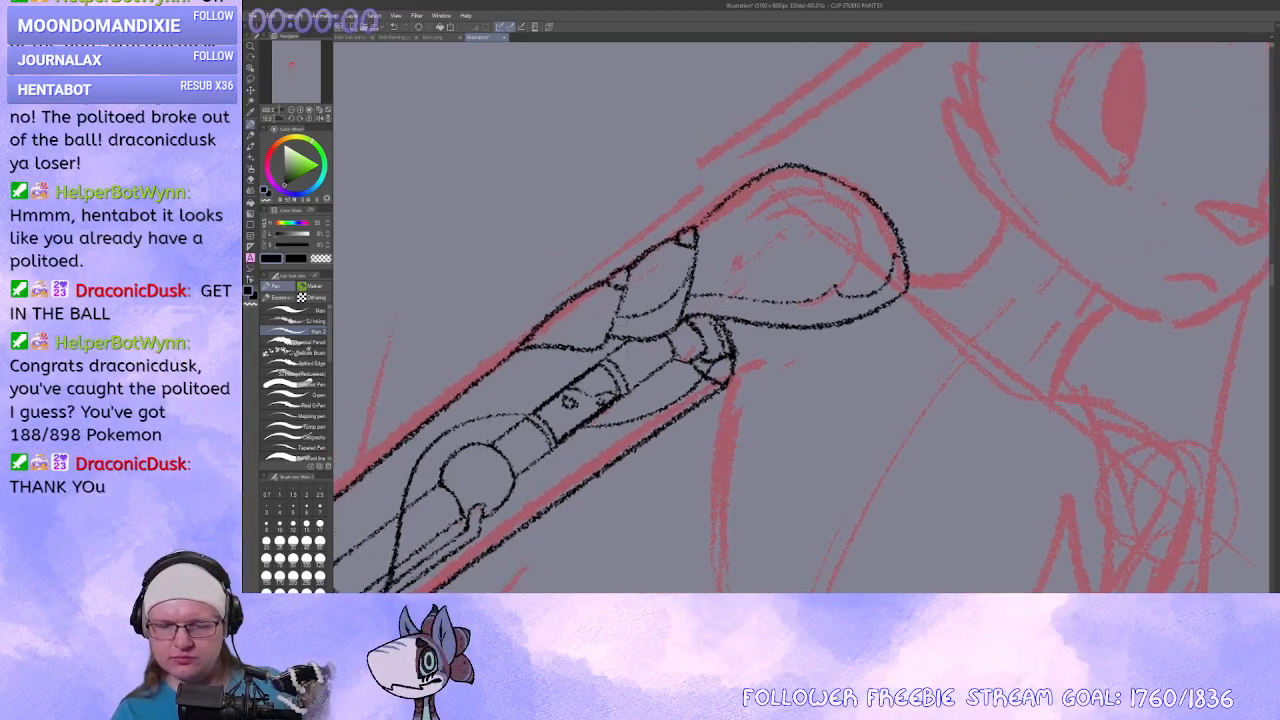
{"action": "left_click_drag", "start_coordinate": [640, 370], "coordinate": [734, 336]}
Try a round knob on top of the shoulder cap, with a bulging upper edge replacing the cap's outline.
{"action": "mouse_move", "coordinate": [931, 293]}
{"action": "left_mouse_down"}
{"action": "mouse_move", "coordinate": [888, 329]}
{"action": "mouse_move", "coordinate": [809, 360]}
{"action": "left_mouse_up"}
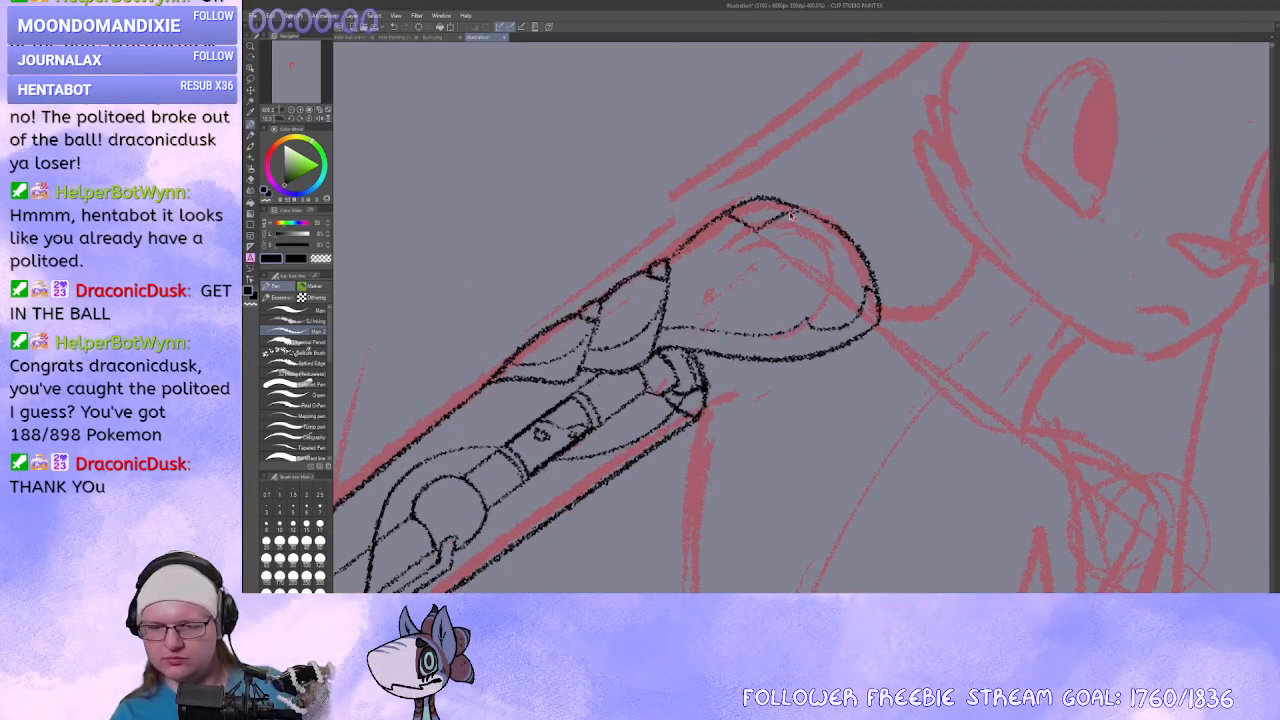
{"action": "left_click_drag", "start_coordinate": [763, 245], "coordinate": [803, 209]}
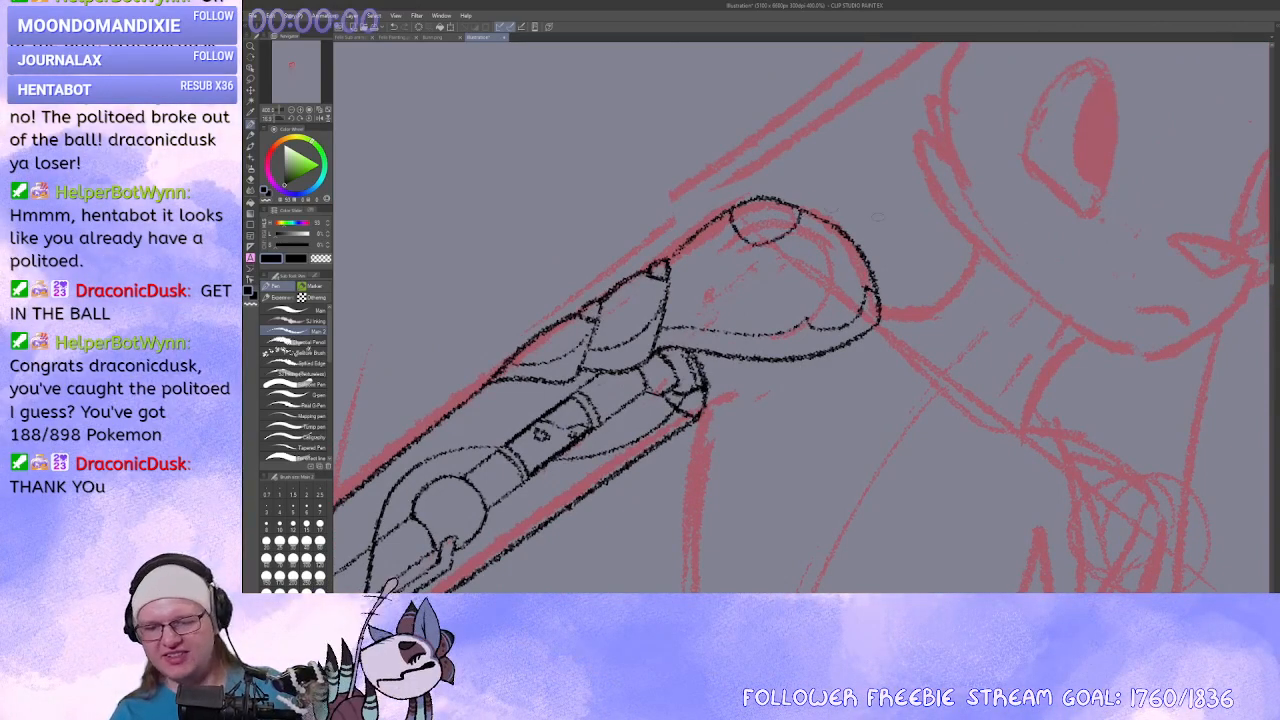
{"action": "left_click_drag", "start_coordinate": [881, 335], "coordinate": [875, 334]}
{"action": "key", "text": "x"}
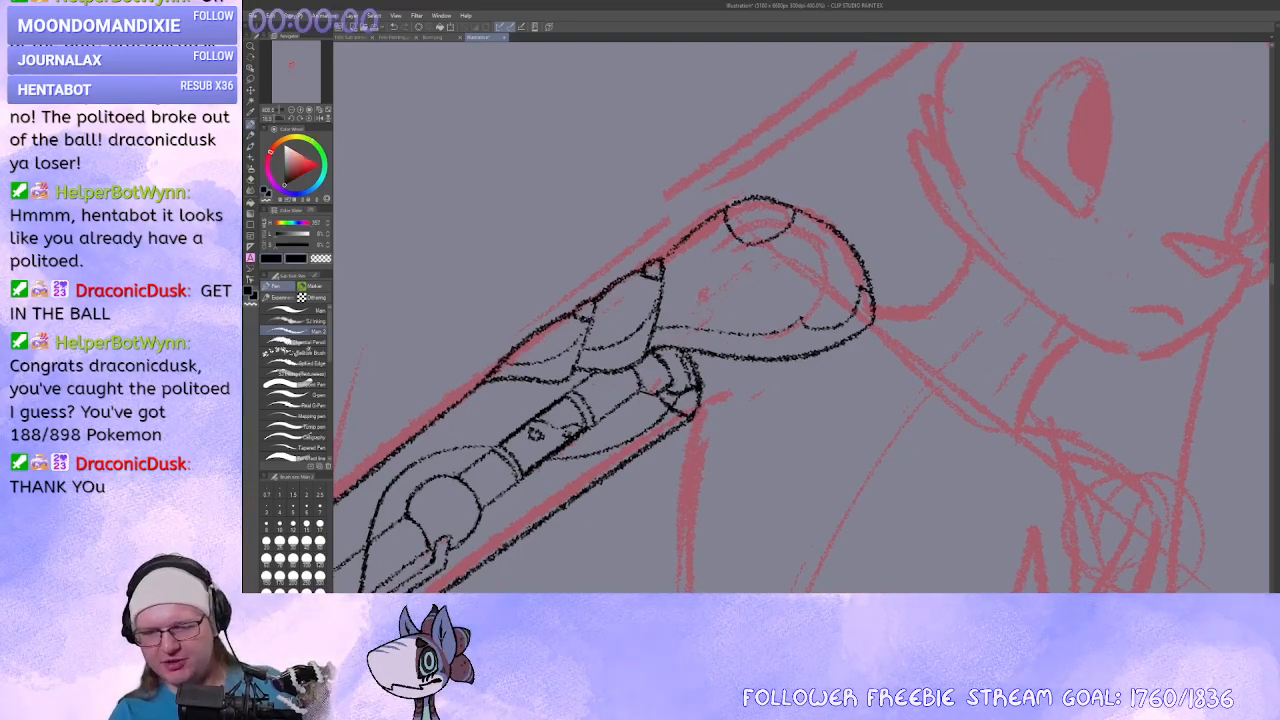
{"action": "key", "text": "c"}
{"action": "left_click_drag", "start_coordinate": [765, 199], "coordinate": [748, 200]}
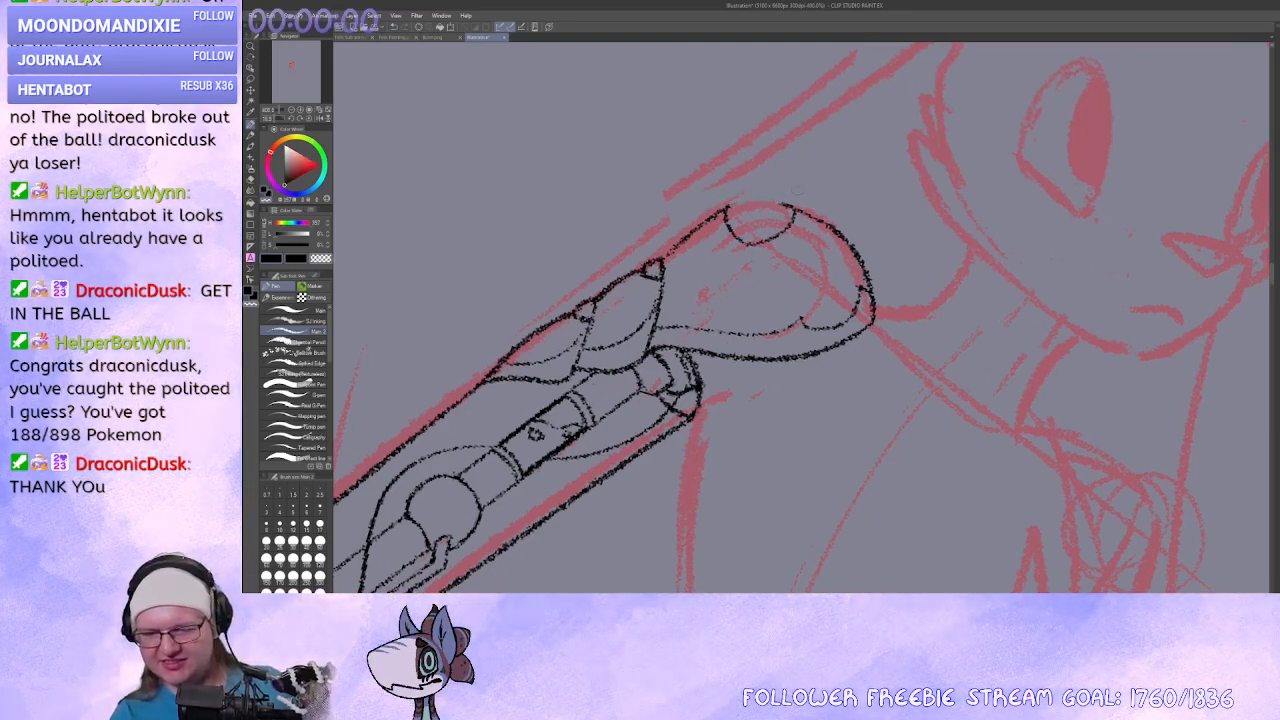
{"action": "key", "text": "x"}
{"action": "left_click_drag", "start_coordinate": [727, 210], "coordinate": [795, 204]}
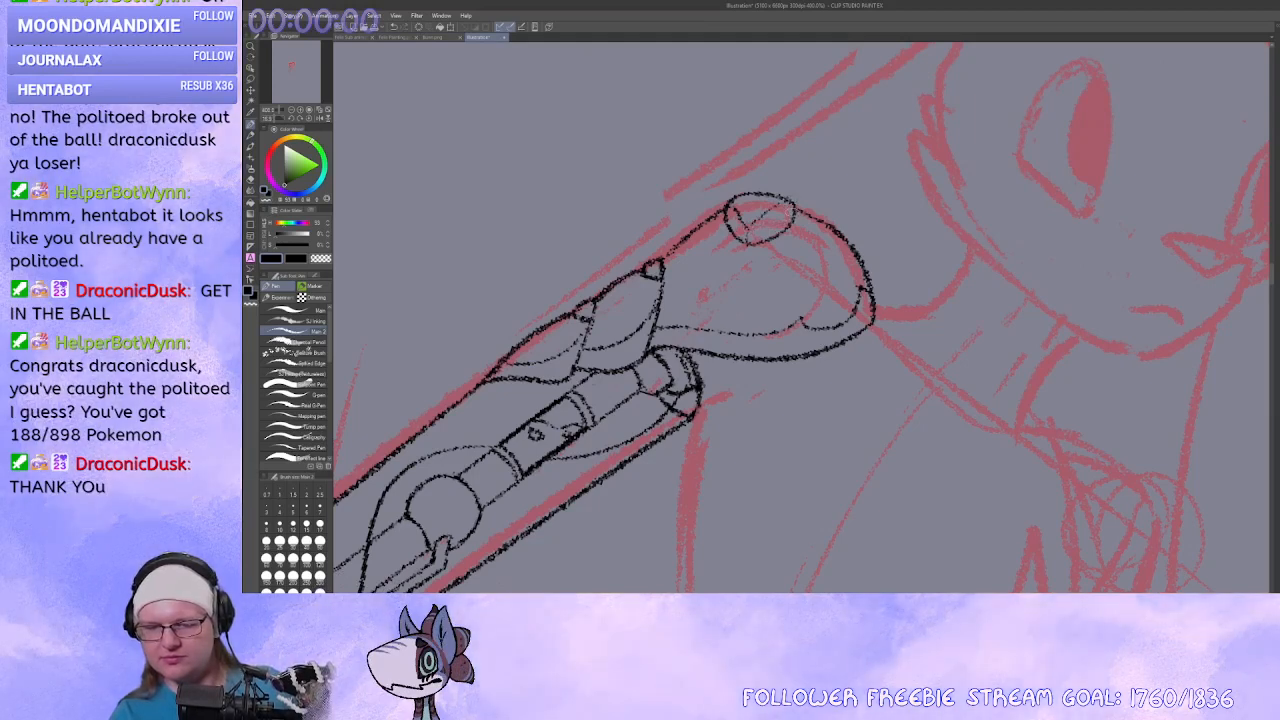
{"action": "left_click_drag", "start_coordinate": [744, 232], "coordinate": [772, 226]}
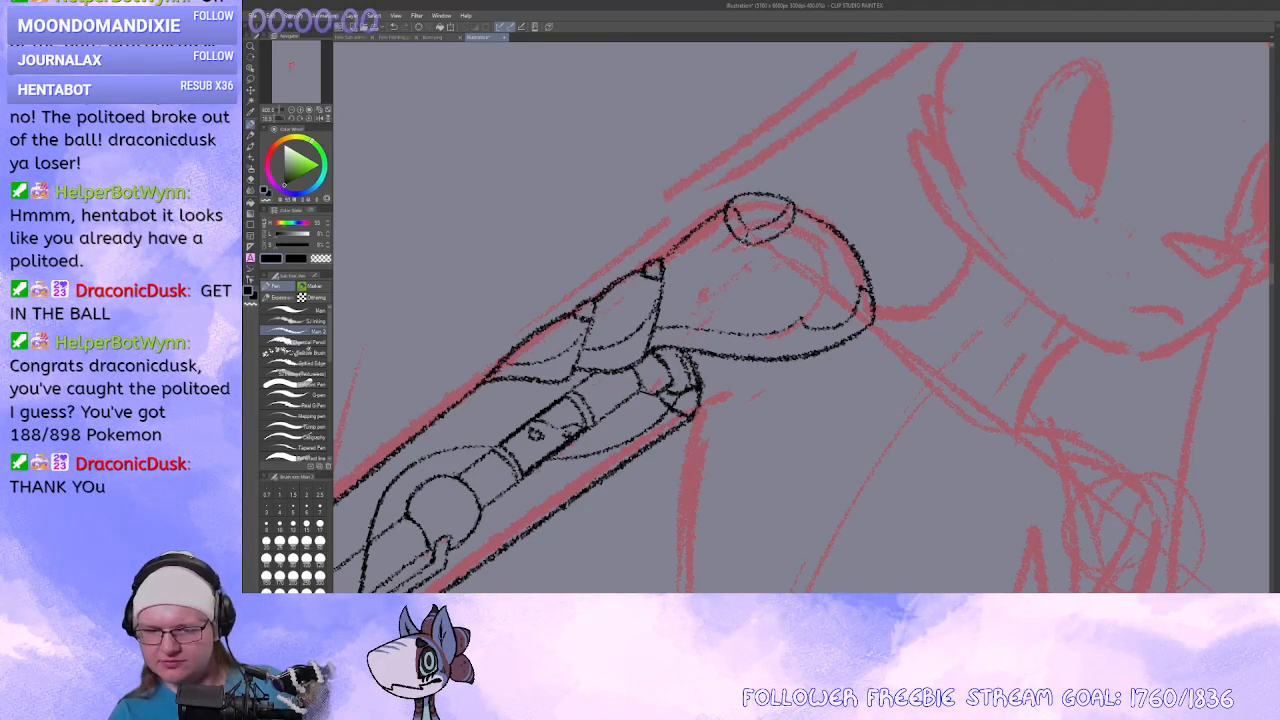
Try erasing and redrawing the inner edge of the round knob on the shoulder cap.
{"action": "key", "text": "x"}
{"action": "key", "text": "c"}
{"action": "key", "text": "x"}
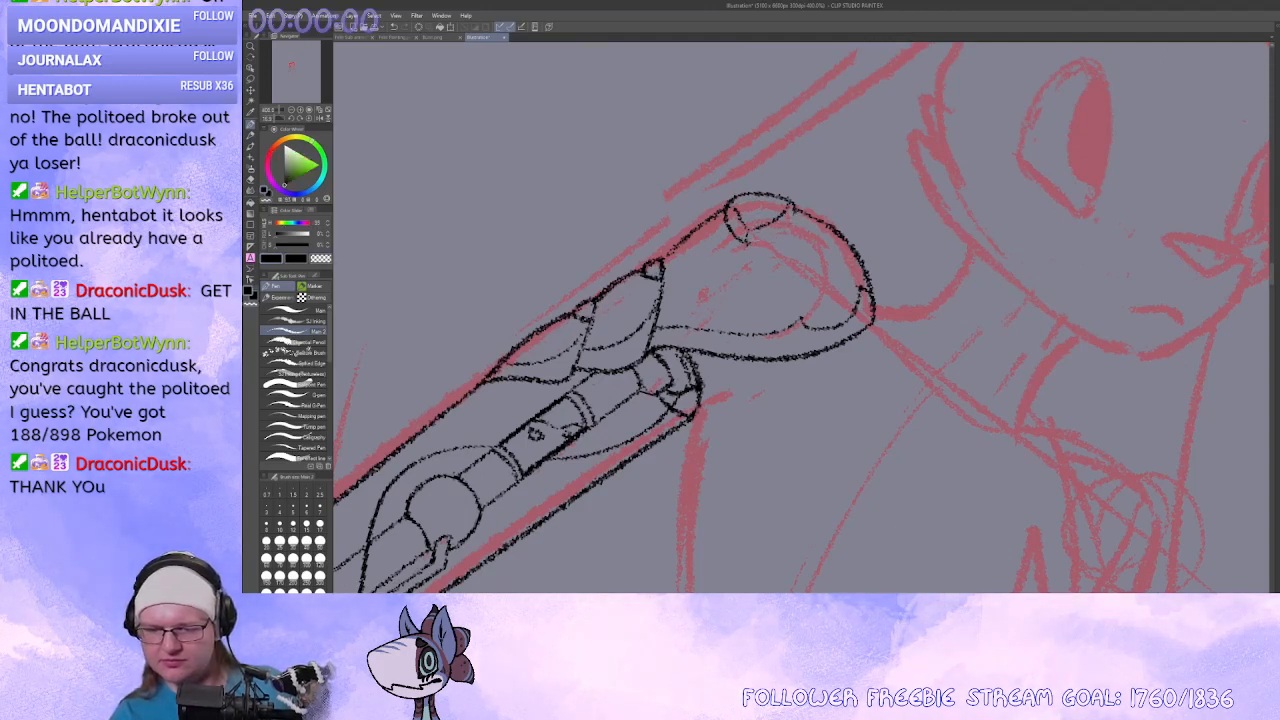
{"action": "mouse_move", "coordinate": [749, 243]}
{"action": "left_mouse_down"}
{"action": "mouse_move", "coordinate": [800, 211]}
{"action": "mouse_move", "coordinate": [750, 243]}
{"action": "mouse_move", "coordinate": [766, 243]}
{"action": "mouse_move", "coordinate": [761, 225]}
{"action": "mouse_move", "coordinate": [791, 206]}
{"action": "mouse_move", "coordinate": [773, 221]}
{"action": "left_mouse_up"}
{"action": "key", "text": "ctrl+z"}
{"action": "key", "text": "x"}
{"action": "key", "text": "c"}
{"action": "key", "text": "x"}
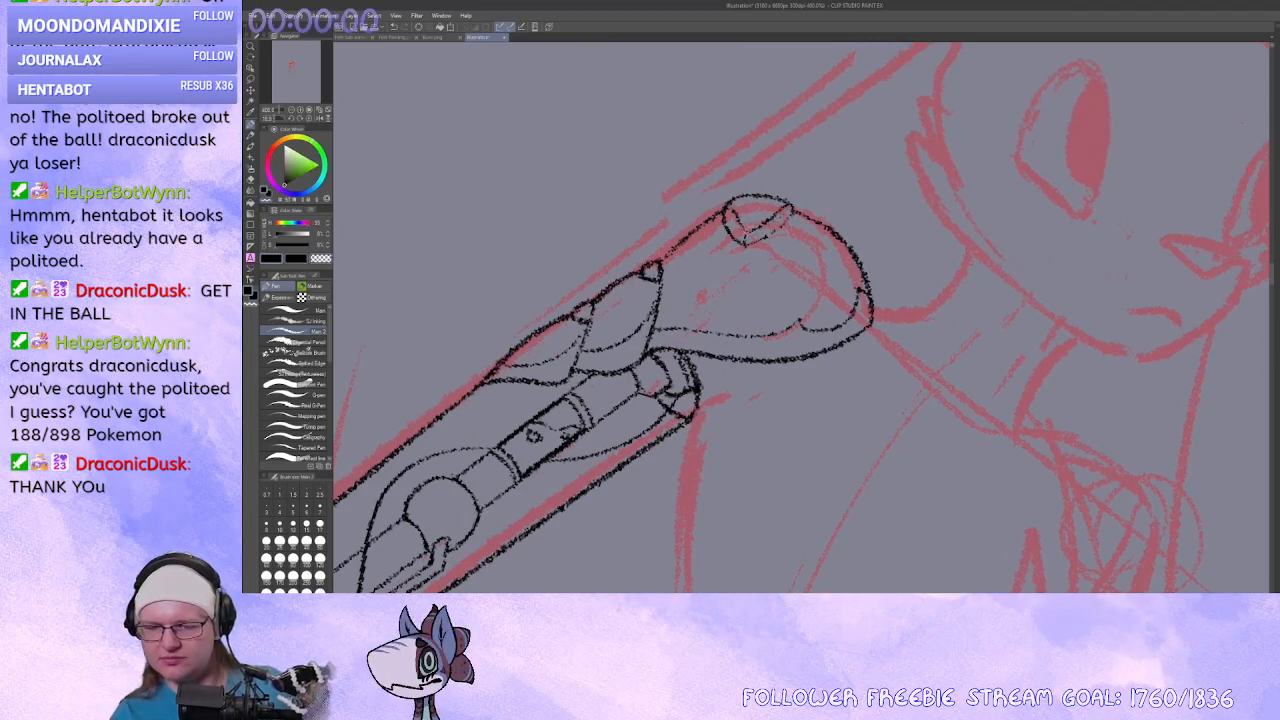
{"action": "left_click_drag", "start_coordinate": [844, 281], "coordinate": [837, 284]}
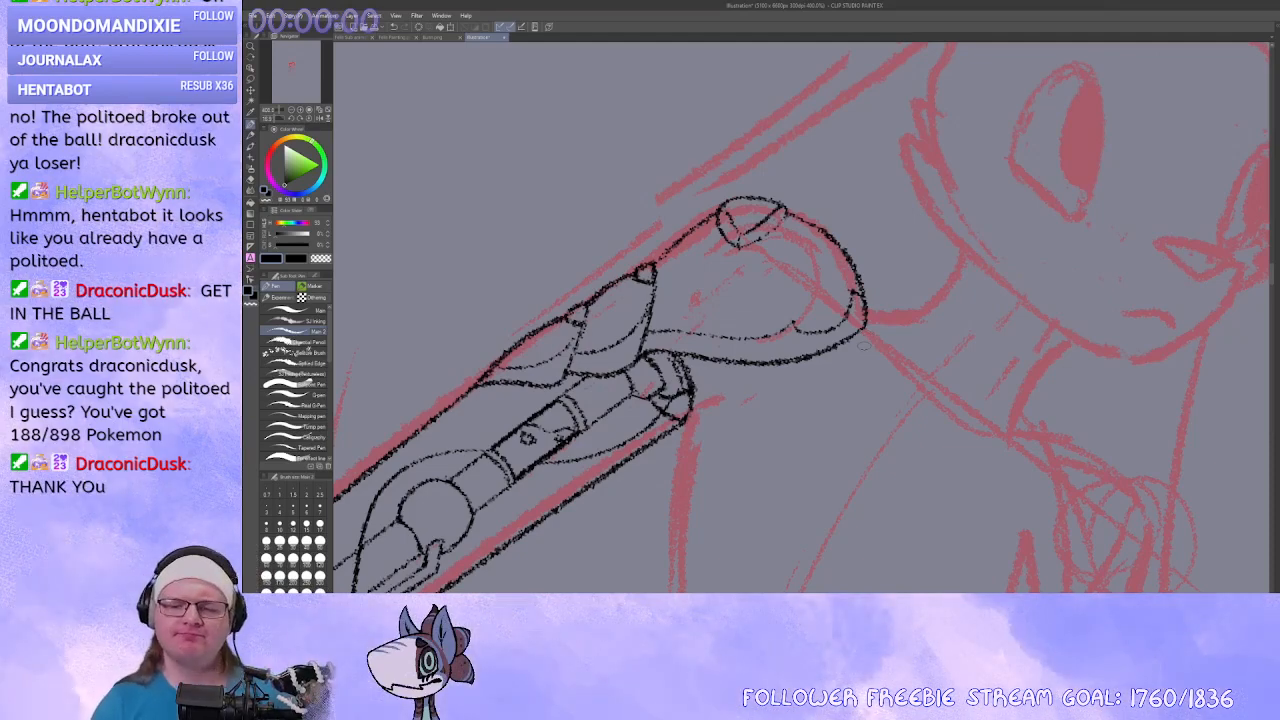
Undo the round knob strokes back to the shoulder cap's plain upper outline.
{"action": "left_click_drag", "start_coordinate": [740, 266], "coordinate": [720, 244]}
{"action": "key", "text": "ctrl+z"}
{"action": "key", "text": "ctrl+z"}
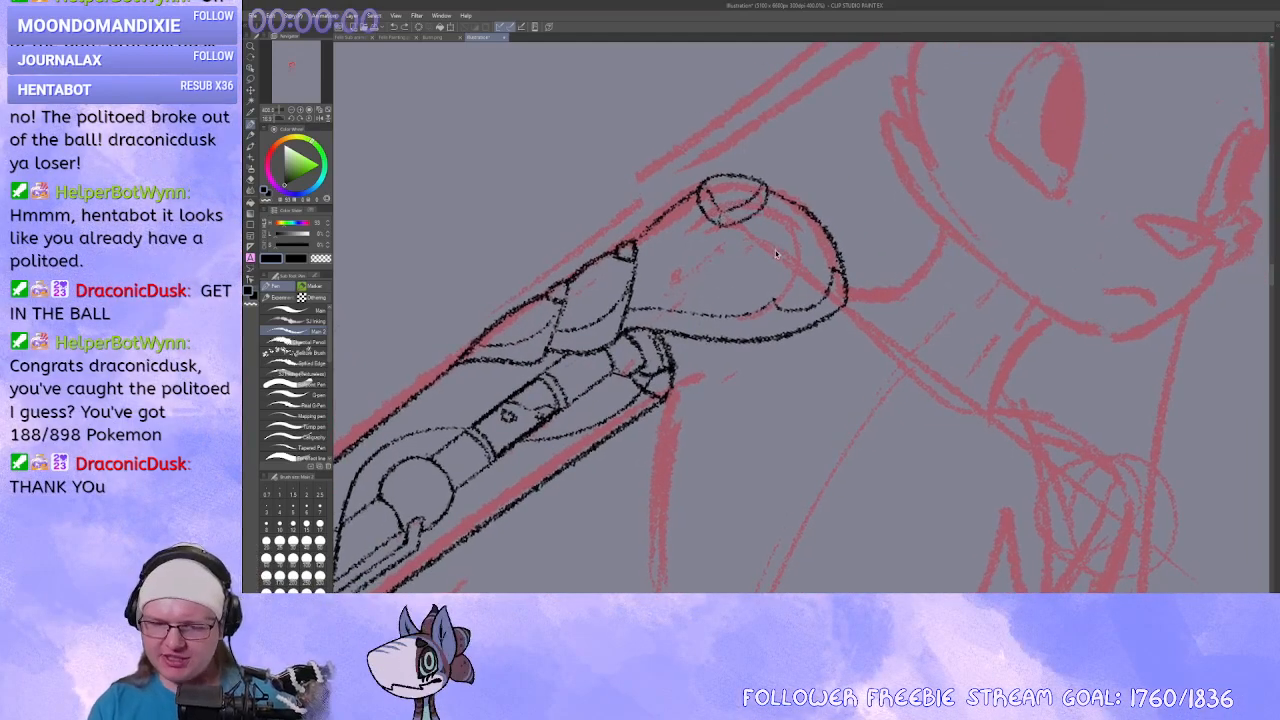
{"action": "key", "text": "ctrl+z"}
{"action": "key", "text": "ctrl+z"}
{"action": "key", "text": "ctrl+z"}
{"action": "key", "text": "ctrl+z"}
Try a short line extending from the upper arm's lower corner toward the armpit, then undo it.
{"action": "left_click_drag", "start_coordinate": [665, 292], "coordinate": [706, 352]}
{"action": "key", "text": "x"}
{"action": "mouse_move", "coordinate": [648, 302]}
{"action": "left_mouse_down"}
{"action": "mouse_move", "coordinate": [638, 328]}
{"action": "mouse_move", "coordinate": [650, 296]}
{"action": "left_mouse_up"}
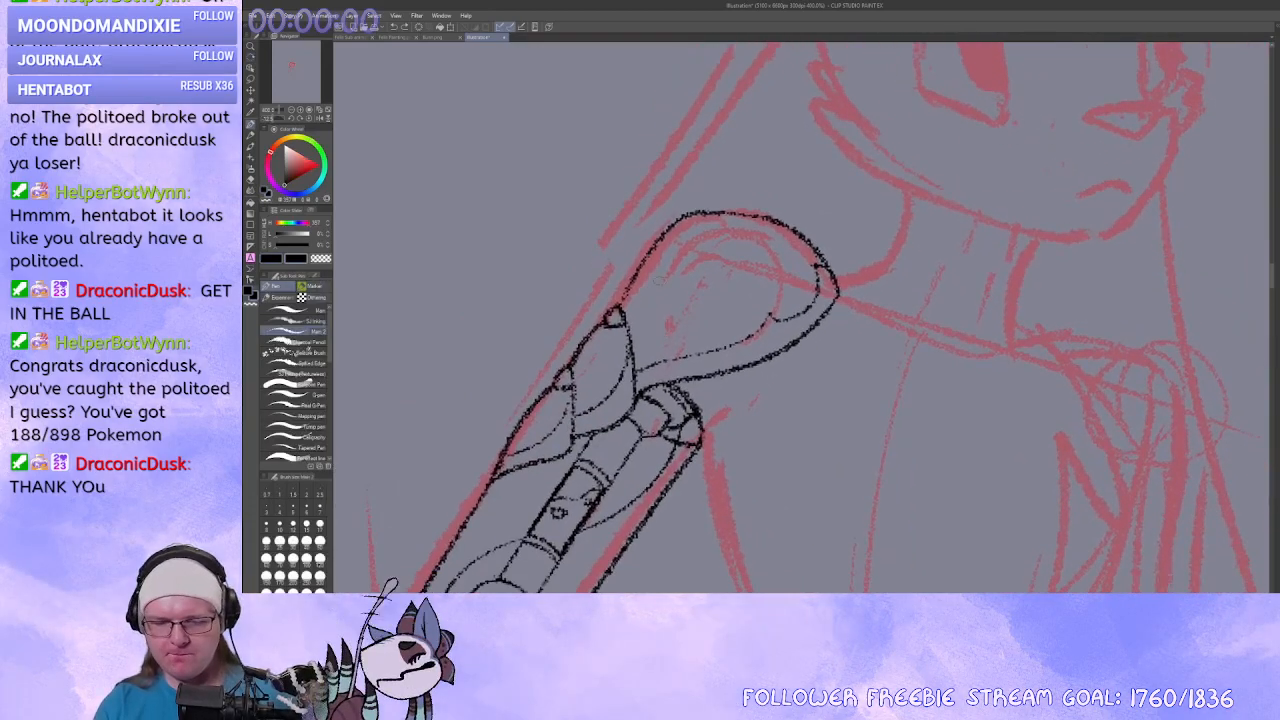
{"action": "left_click_drag", "start_coordinate": [768, 376], "coordinate": [832, 240]}
{"action": "left_click_drag", "start_coordinate": [817, 372], "coordinate": [786, 355]}
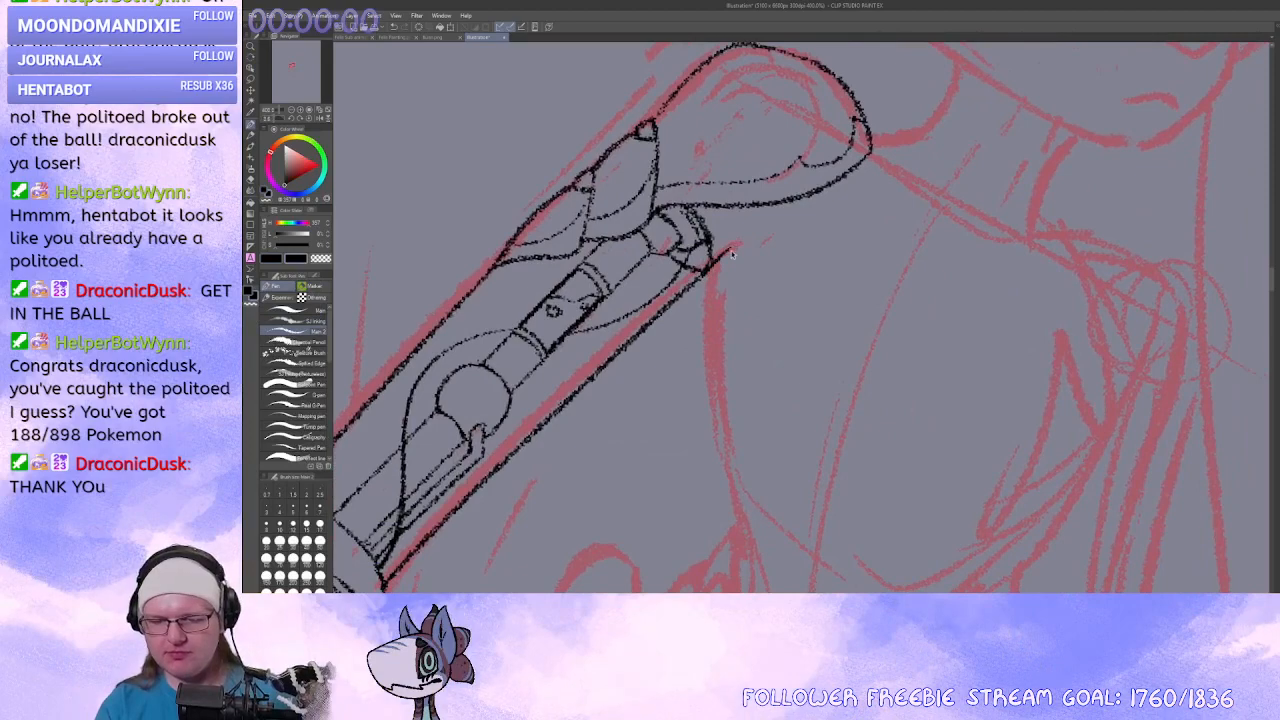
{"action": "key", "text": "ctrl+z"}
Try inking the torso outline along the collar line and down the far side of the chest, then undo it.
{"action": "mouse_move", "coordinate": [883, 368]}
{"action": "left_mouse_down"}
{"action": "mouse_move", "coordinate": [651, 354]}
{"action": "mouse_move", "coordinate": [646, 383]}
{"action": "left_mouse_up"}
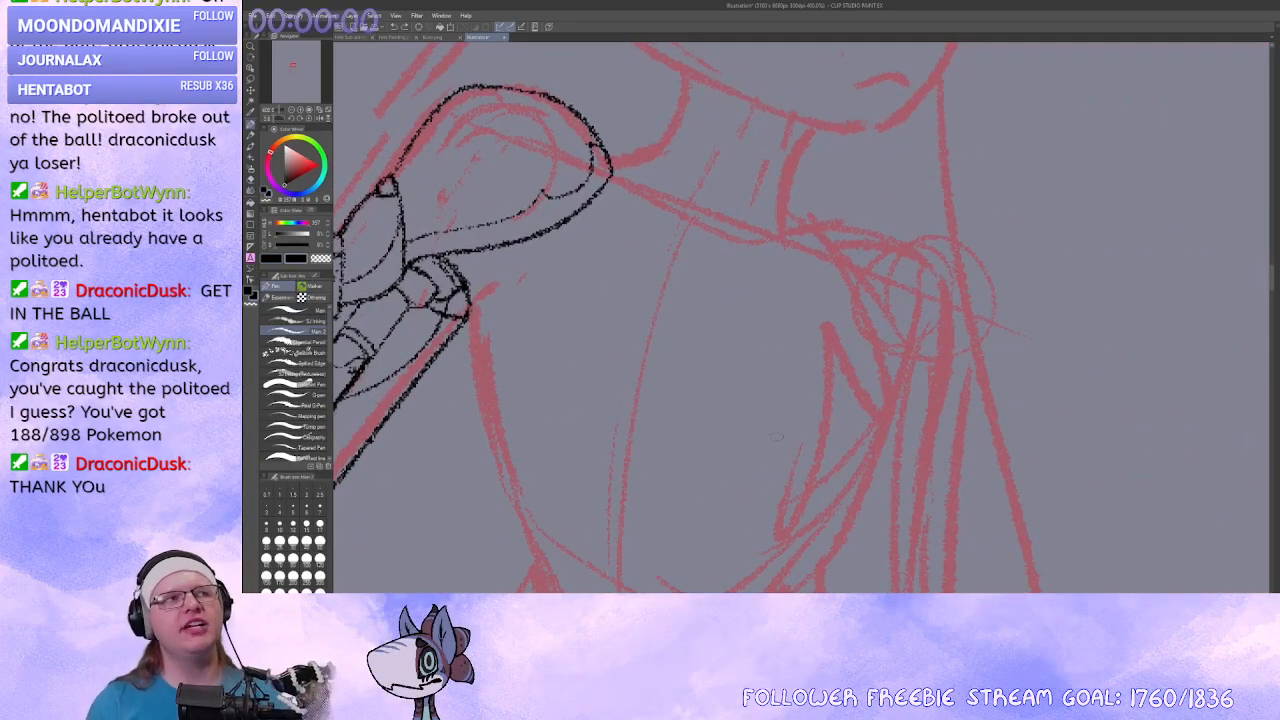
{"action": "mouse_move", "coordinate": [760, 238]}
{"action": "left_mouse_down"}
{"action": "mouse_move", "coordinate": [863, 228]}
{"action": "mouse_move", "coordinate": [920, 352]}
{"action": "mouse_move", "coordinate": [930, 463]}
{"action": "mouse_move", "coordinate": [818, 418]}
{"action": "mouse_move", "coordinate": [801, 495]}
{"action": "mouse_move", "coordinate": [743, 476]}
{"action": "mouse_move", "coordinate": [633, 575]}
{"action": "mouse_move", "coordinate": [645, 398]}
{"action": "left_mouse_up"}
{"action": "mouse_move", "coordinate": [704, 370]}
{"action": "left_mouse_down"}
{"action": "mouse_move", "coordinate": [726, 340]}
{"action": "mouse_move", "coordinate": [775, 333]}
{"action": "left_mouse_up"}
{"action": "key", "text": "ctrl+z"}
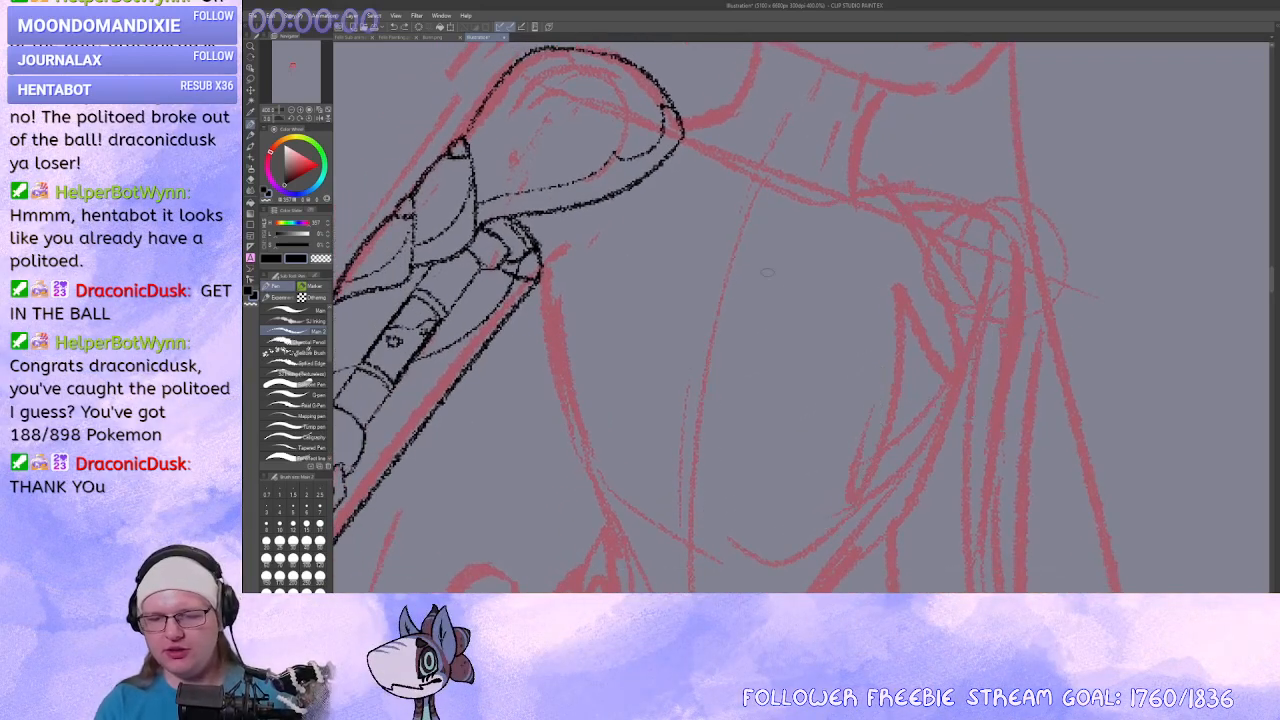
{"action": "left_click_drag", "start_coordinate": [767, 272], "coordinate": [757, 273]}
{"action": "mouse_move", "coordinate": [686, 164]}
{"action": "left_mouse_down"}
{"action": "mouse_move", "coordinate": [788, 198]}
{"action": "mouse_move", "coordinate": [874, 188]}
{"action": "left_mouse_up"}
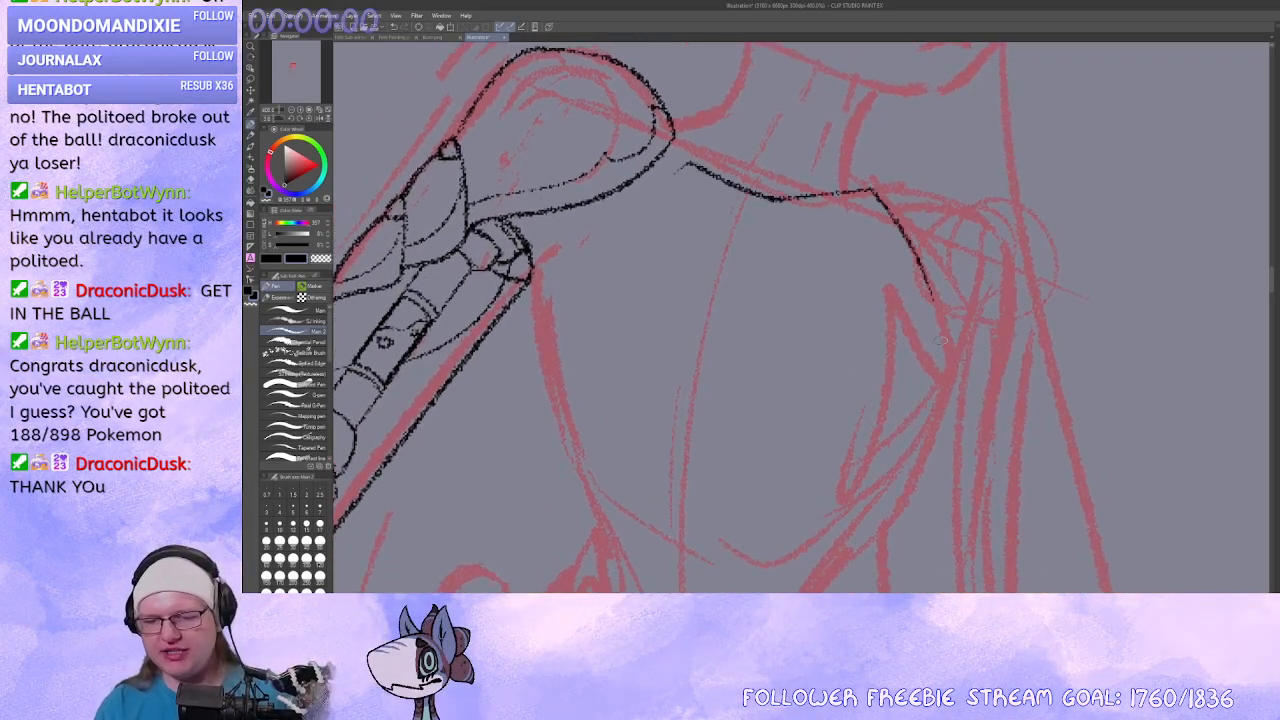
{"action": "mouse_move", "coordinate": [938, 326]}
{"action": "left_mouse_down"}
{"action": "mouse_move", "coordinate": [802, 564]}
{"action": "mouse_move", "coordinate": [812, 498]}
{"action": "left_mouse_up"}
{"action": "left_click_drag", "start_coordinate": [797, 188], "coordinate": [797, 350]}
{"action": "key", "text": "ctrl+z"}
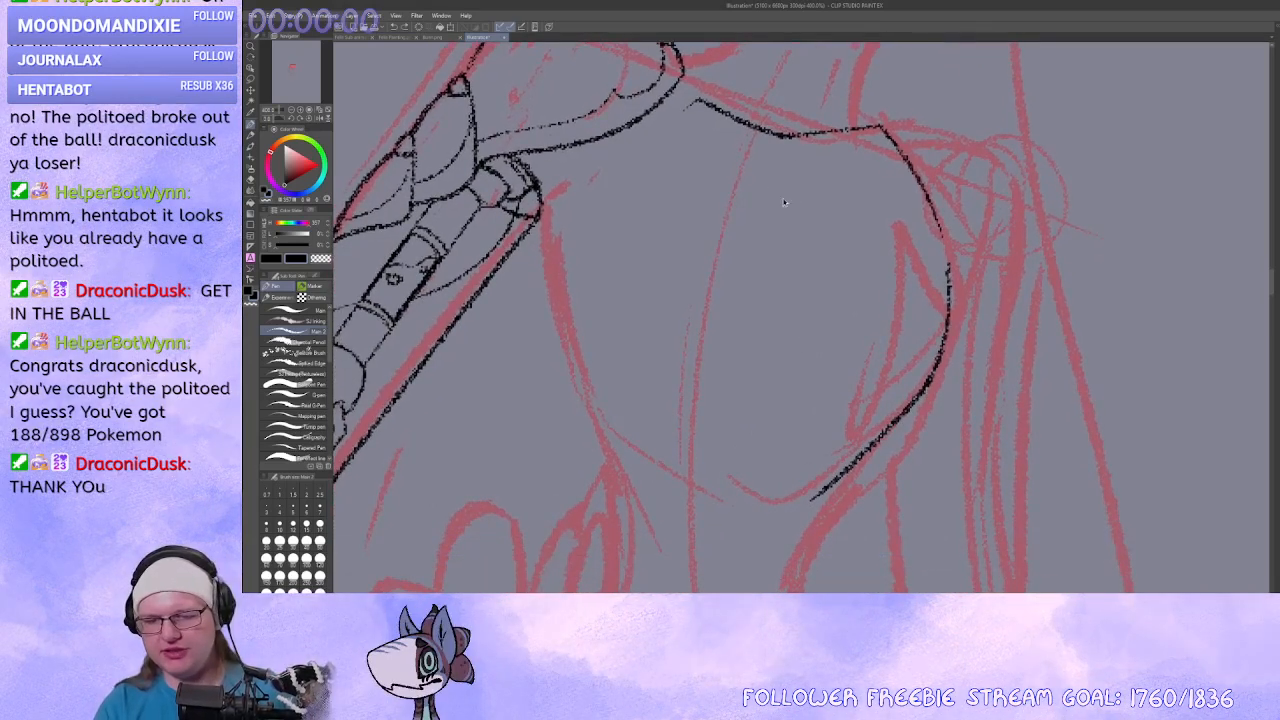
{"action": "key", "text": "ctrl+z"}
{"action": "left_click_drag", "start_coordinate": [734, 248], "coordinate": [687, 305]}
{"action": "key", "text": "ctrl+z"}
{"action": "key", "text": "ctrl+z"}
Ink the curve of the neck from the shoulder cap's inner edge up to the jaw.
{"action": "left_click_drag", "start_coordinate": [644, 145], "coordinate": [648, 165]}
{"action": "left_click_drag", "start_coordinate": [639, 138], "coordinate": [687, 114]}
{"action": "left_click_drag", "start_coordinate": [698, 99], "coordinate": [697, 196]}
{"action": "key", "text": "ctrl+z"}
{"action": "mouse_move", "coordinate": [706, 142]}
{"action": "left_mouse_down"}
{"action": "mouse_move", "coordinate": [709, 178]}
{"action": "mouse_move", "coordinate": [689, 212]}
{"action": "mouse_move", "coordinate": [631, 223]}
{"action": "left_mouse_up"}
{"action": "key", "text": "ctrl+z"}
{"action": "mouse_move", "coordinate": [702, 195]}
{"action": "left_mouse_down"}
{"action": "mouse_move", "coordinate": [655, 225]}
{"action": "mouse_move", "coordinate": [695, 203]}
{"action": "left_mouse_up"}
{"action": "key", "text": "ctrl+z"}
{"action": "key", "text": "ctrl+z"}
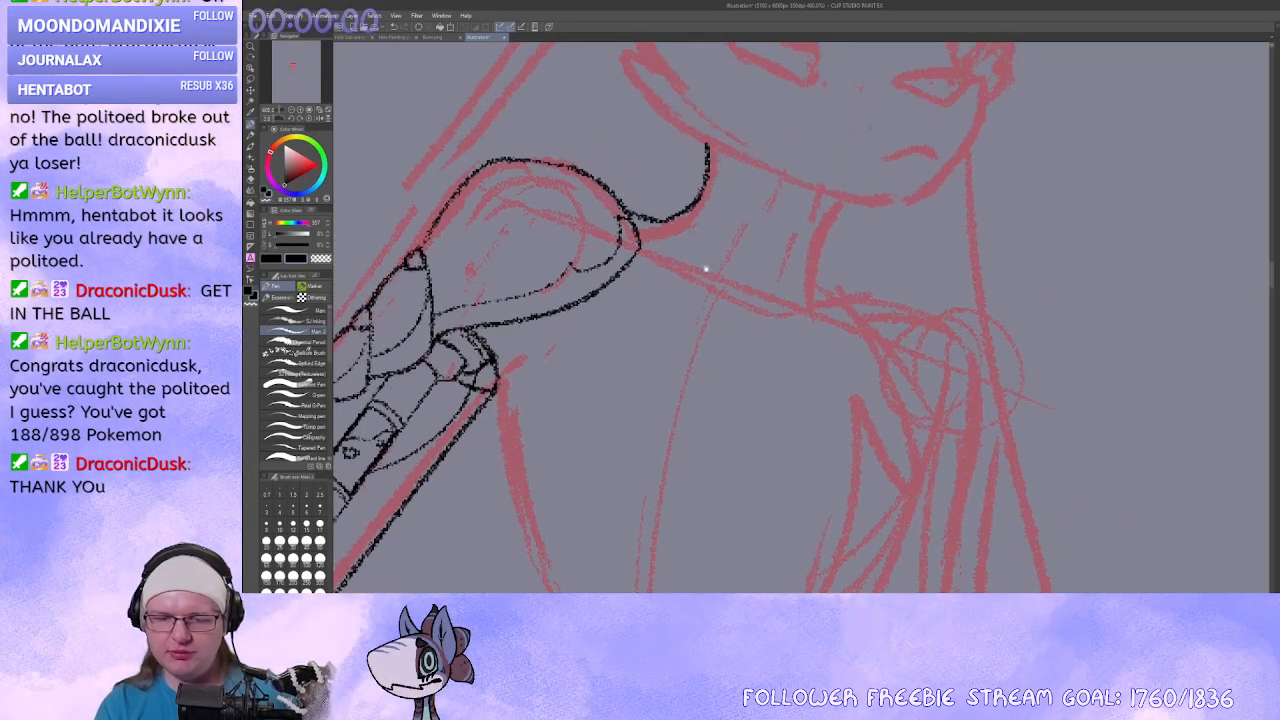
{"action": "scroll", "coordinate": [703, 266], "scroll_direction": "down", "scroll_amount": 1}
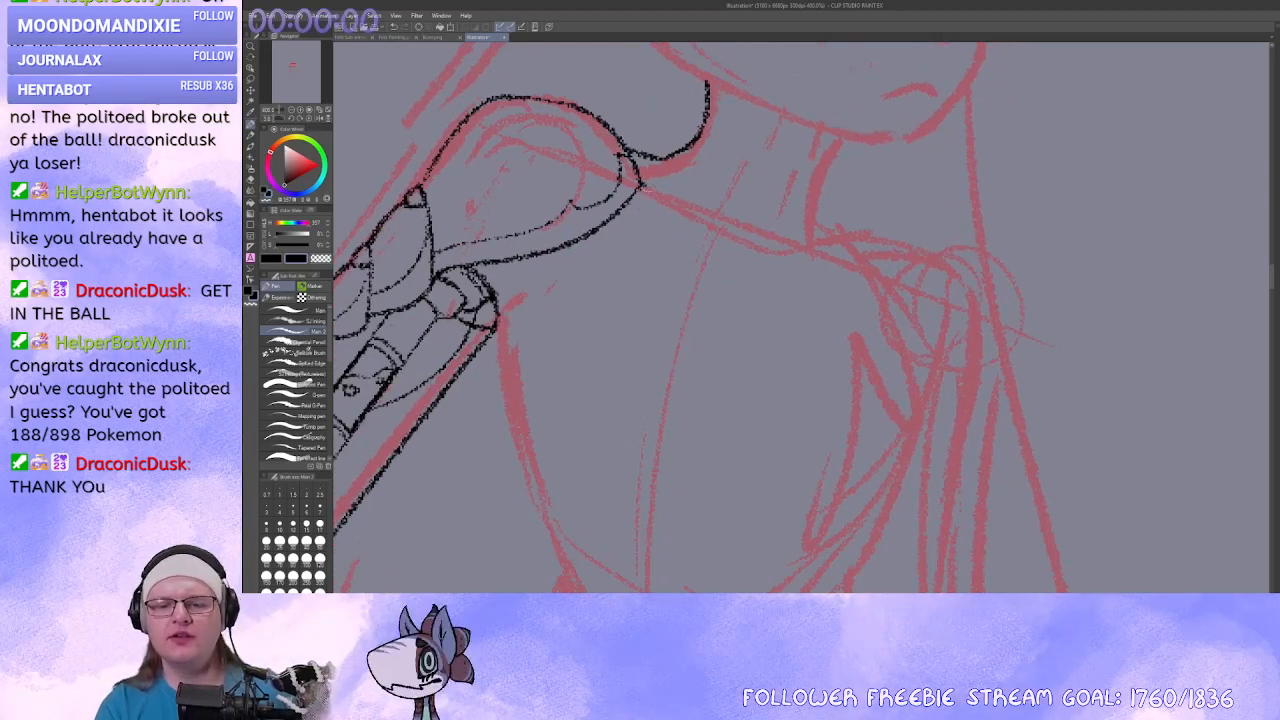
Ink the collar line as one shallow curve from the shoulder cap across the base of the neck.
{"action": "left_click_drag", "start_coordinate": [640, 186], "coordinate": [736, 240]}
{"action": "key", "text": "ctrl+z"}
{"action": "mouse_move", "coordinate": [640, 190]}
{"action": "left_mouse_down"}
{"action": "mouse_move", "coordinate": [757, 243]}
{"action": "mouse_move", "coordinate": [834, 230]}
{"action": "left_mouse_up"}
{"action": "key", "text": "ctrl+z"}
{"action": "mouse_move", "coordinate": [744, 240]}
{"action": "left_mouse_down"}
{"action": "mouse_move", "coordinate": [838, 234]}
{"action": "mouse_move", "coordinate": [828, 269]}
{"action": "mouse_move", "coordinate": [794, 278]}
{"action": "left_mouse_up"}
{"action": "key", "text": "ctrl+z"}
{"action": "key", "text": "ctrl+z"}
{"action": "key", "text": "ctrl+z"}
{"action": "key", "text": "ctrl+z"}
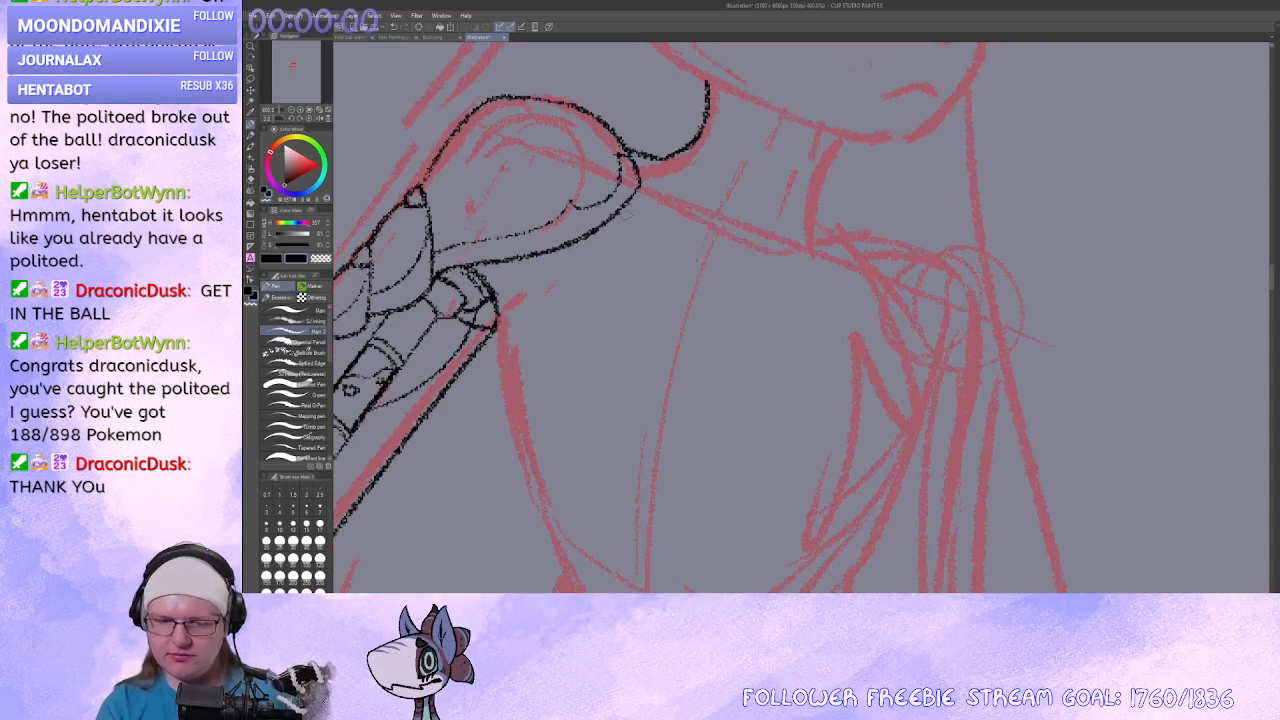
{"action": "mouse_move", "coordinate": [638, 186]}
{"action": "left_mouse_down"}
{"action": "mouse_move", "coordinate": [745, 239]}
{"action": "mouse_move", "coordinate": [866, 236]}
{"action": "left_mouse_up"}
Try inking a scalloped edge with a long central spike beneath the collar line, then undo it.
{"action": "mouse_move", "coordinate": [744, 282]}
{"action": "left_mouse_down"}
{"action": "mouse_move", "coordinate": [754, 250]}
{"action": "mouse_move", "coordinate": [701, 255]}
{"action": "mouse_move", "coordinate": [740, 231]}
{"action": "mouse_move", "coordinate": [745, 375]}
{"action": "mouse_move", "coordinate": [725, 518]}
{"action": "left_mouse_up"}
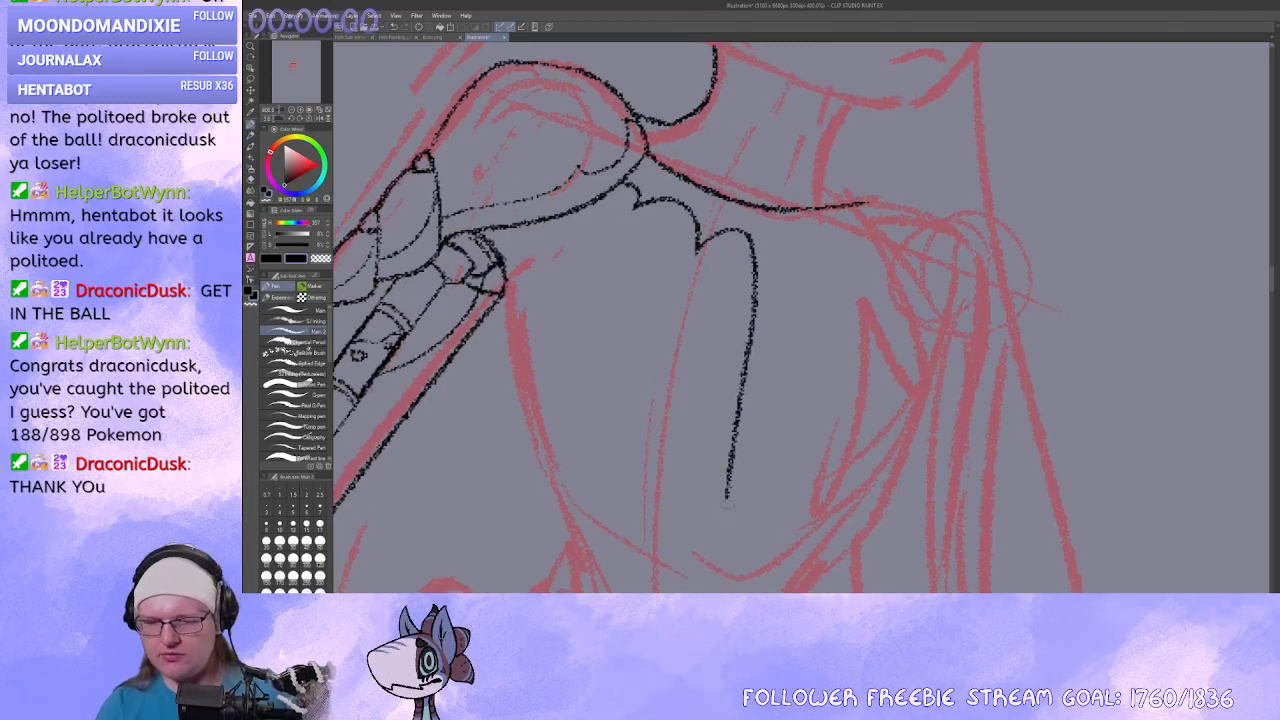
{"action": "mouse_move", "coordinate": [781, 261]}
{"action": "left_mouse_down"}
{"action": "mouse_move", "coordinate": [723, 496]}
{"action": "mouse_move", "coordinate": [789, 233]}
{"action": "mouse_move", "coordinate": [836, 248]}
{"action": "mouse_move", "coordinate": [870, 228]}
{"action": "left_mouse_up"}
{"action": "key", "text": "ctrl+z"}
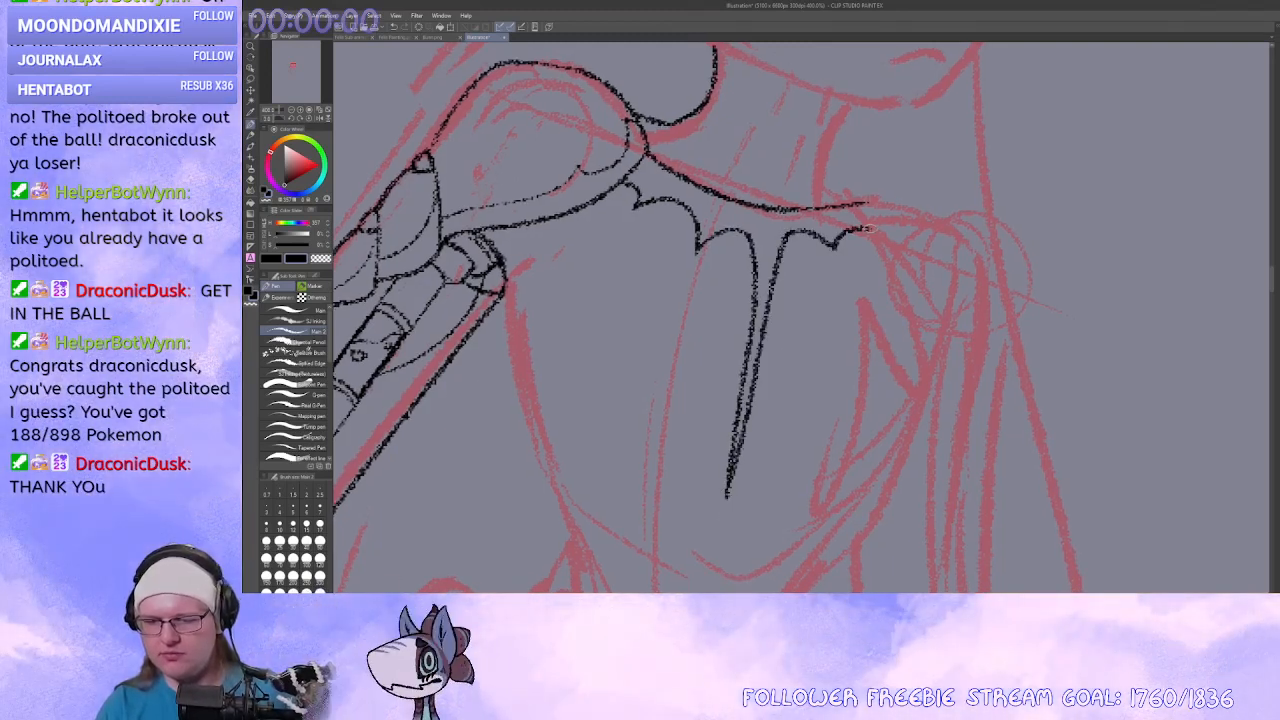
{"action": "key", "text": "ctrl+z"}
{"action": "key", "text": "ctrl+z"}
{"action": "key", "text": "ctrl+z"}
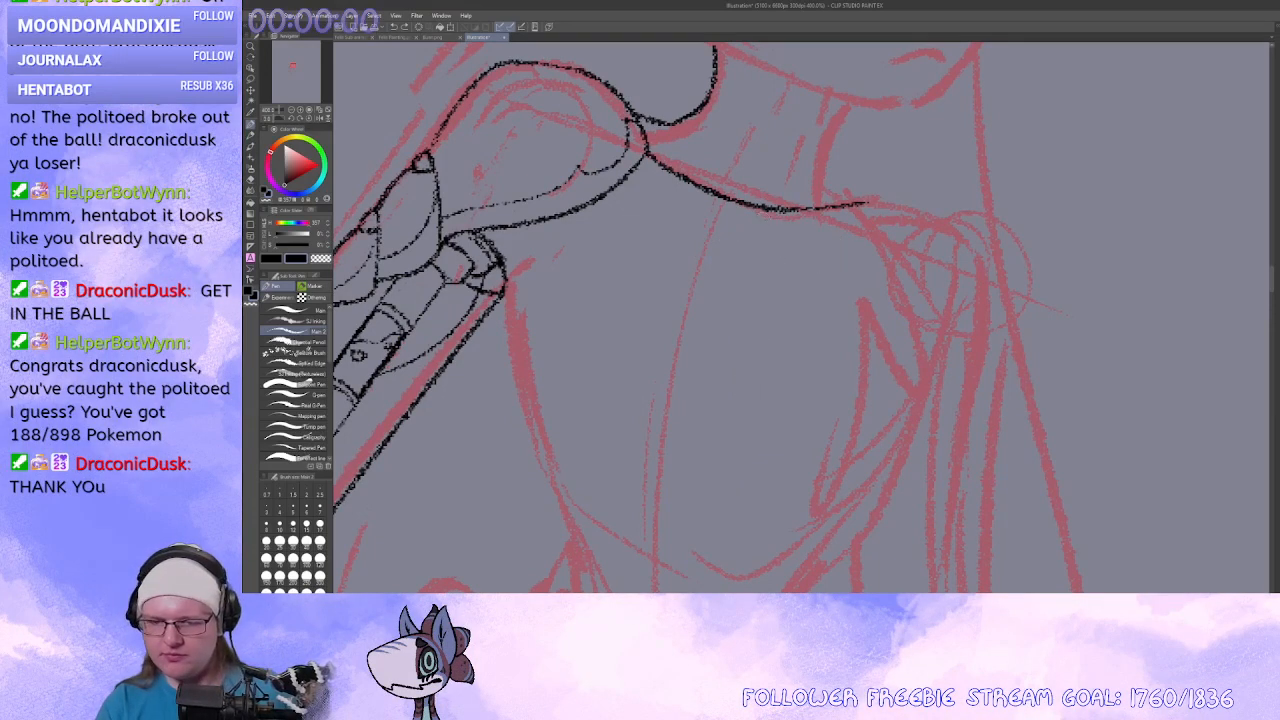
Ink a narrow sternum bar down the chest centre from two close lines tapering to a point.
{"action": "mouse_move", "coordinate": [770, 218]}
{"action": "left_mouse_down"}
{"action": "mouse_move", "coordinate": [763, 363]}
{"action": "mouse_move", "coordinate": [719, 558]}
{"action": "mouse_move", "coordinate": [782, 302]}
{"action": "mouse_move", "coordinate": [716, 562]}
{"action": "left_mouse_up"}
{"action": "key", "text": "ctrl+z"}
{"action": "key", "text": "ctrl+z"}
{"action": "left_click_drag", "start_coordinate": [756, 393], "coordinate": [748, 391]}
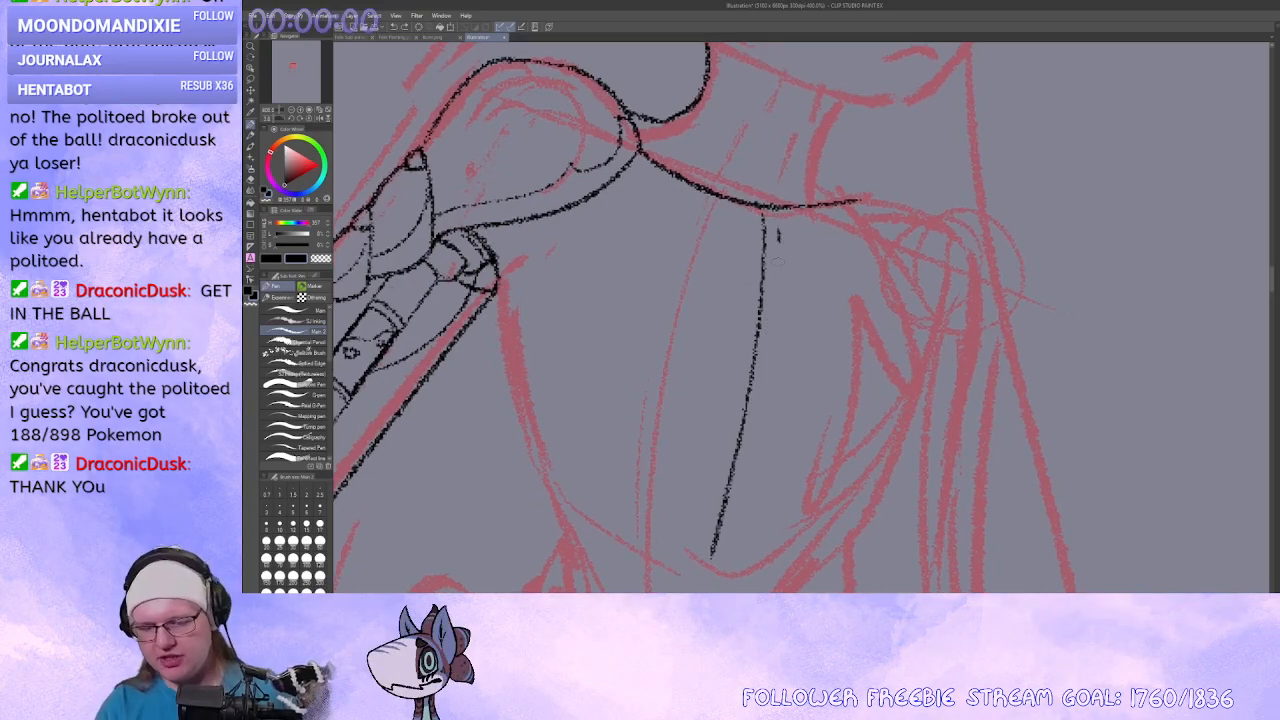
{"action": "mouse_move", "coordinate": [780, 240]}
{"action": "left_mouse_down"}
{"action": "mouse_move", "coordinate": [711, 548]}
{"action": "mouse_move", "coordinate": [751, 437]}
{"action": "mouse_move", "coordinate": [776, 230]}
{"action": "left_mouse_up"}
{"action": "key", "text": "ctrl+z"}
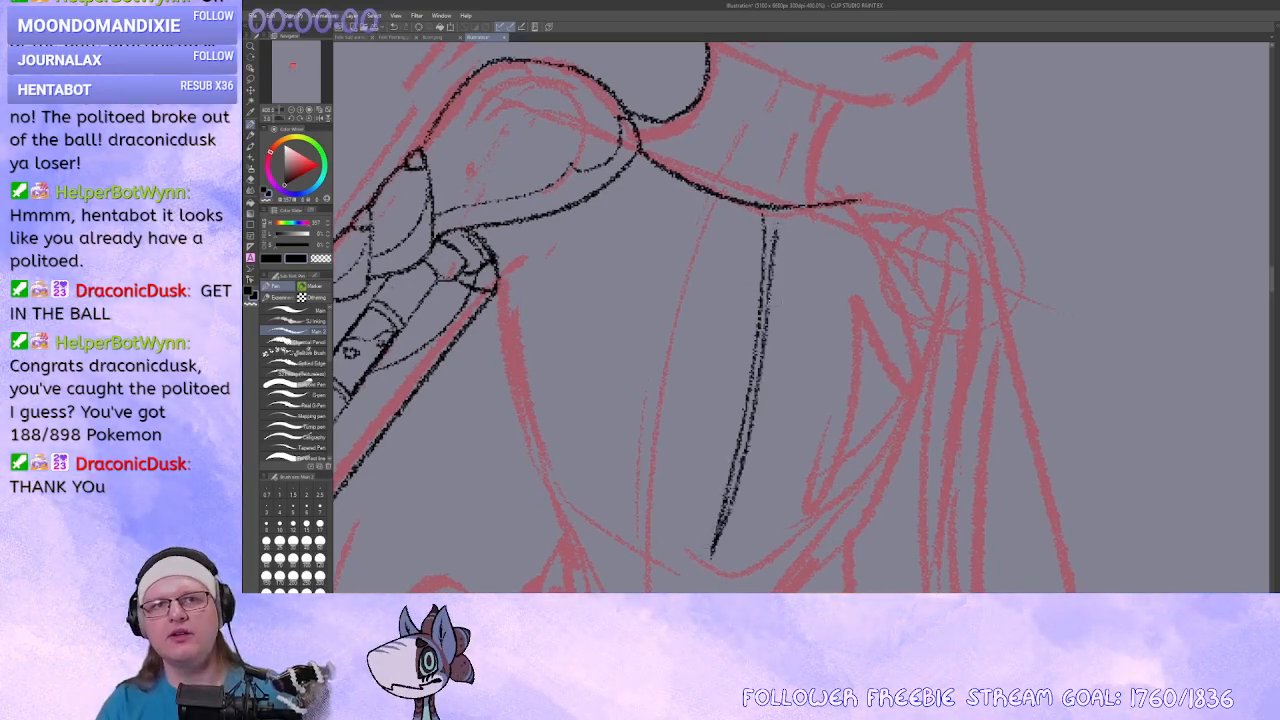
Ink the collarbone's lower edges, joining the top of the sternum bar to both ends of the collar line.
{"action": "key", "text": "e"}
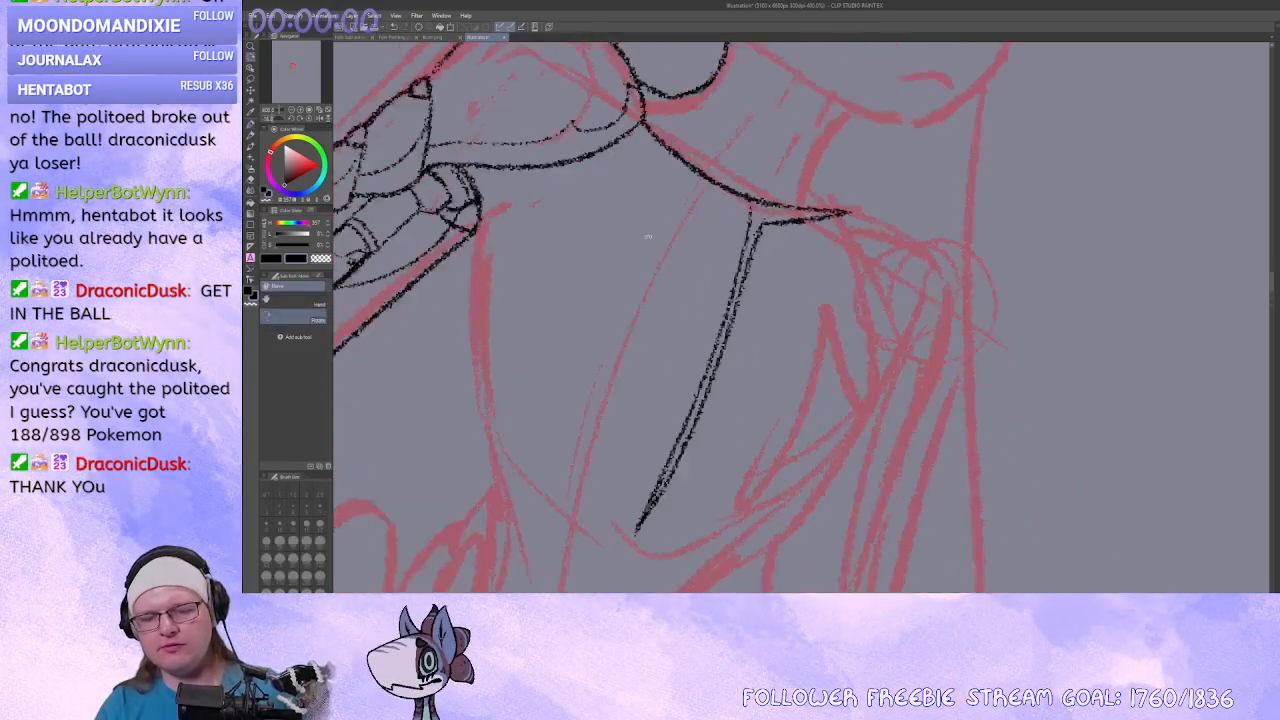
{"action": "key", "text": "p"}
{"action": "mouse_move", "coordinate": [648, 237]}
{"action": "left_mouse_down"}
{"action": "mouse_move", "coordinate": [819, 216]}
{"action": "mouse_move", "coordinate": [751, 303]}
{"action": "mouse_move", "coordinate": [719, 172]}
{"action": "mouse_move", "coordinate": [732, 254]}
{"action": "left_mouse_up"}
{"action": "mouse_move", "coordinate": [734, 385]}
{"action": "left_mouse_down"}
{"action": "mouse_move", "coordinate": [814, 411]}
{"action": "mouse_move", "coordinate": [880, 365]}
{"action": "left_mouse_up"}
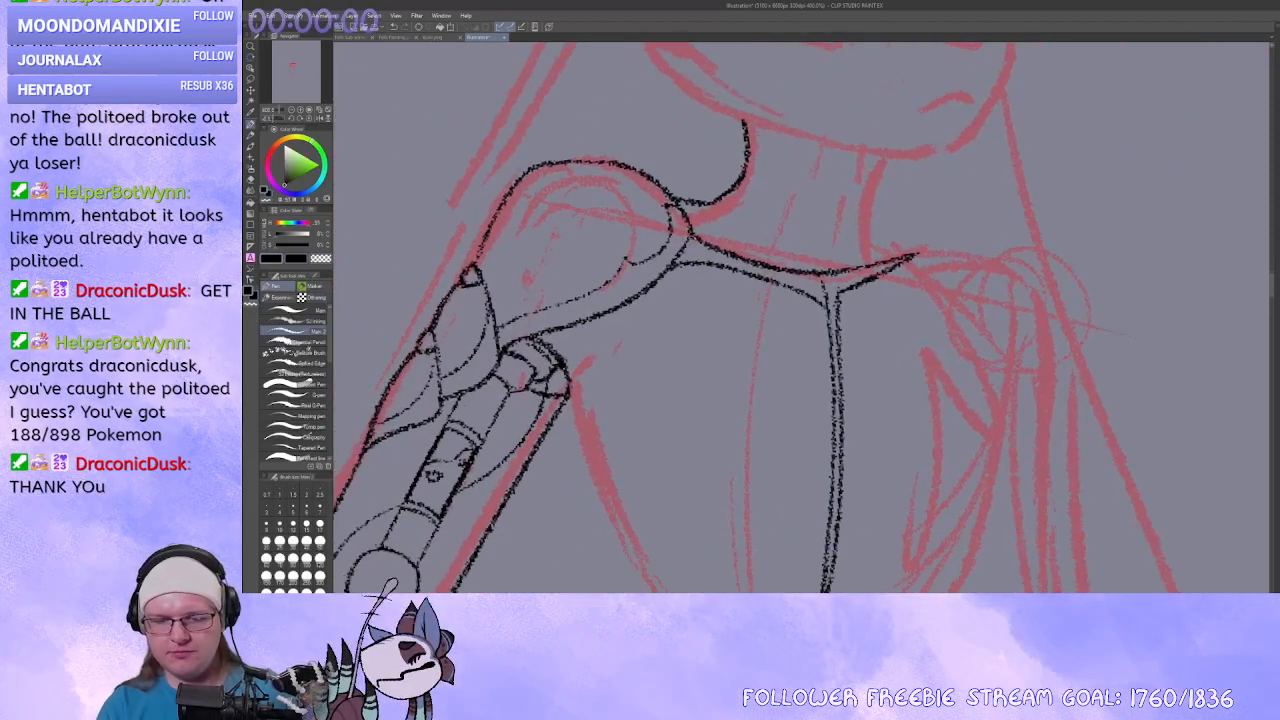
Separate the collarbone from the shoulder cap and close its near end with a short rounded edge.
{"action": "left_click_drag", "start_coordinate": [692, 237], "coordinate": [674, 261]}
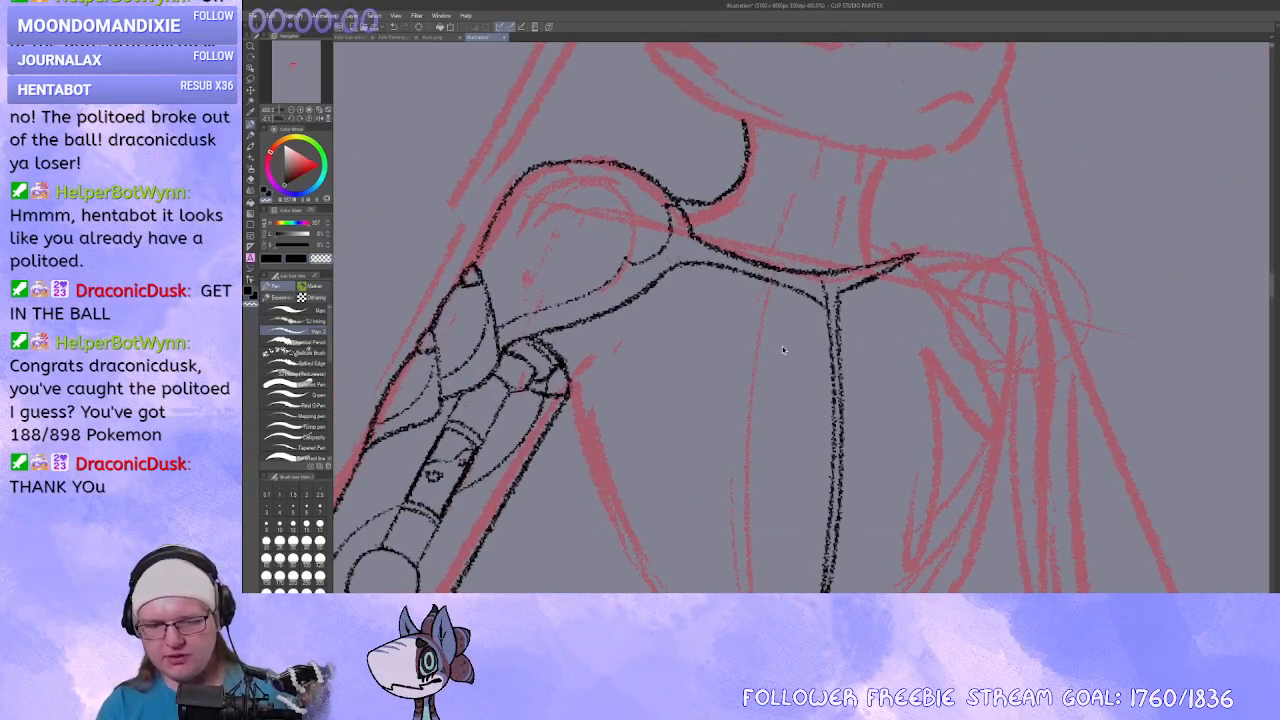
{"action": "left_click_drag", "start_coordinate": [691, 238], "coordinate": [667, 269]}
{"action": "left_click_drag", "start_coordinate": [1036, 330], "coordinate": [1022, 326]}
{"action": "mouse_move", "coordinate": [677, 255]}
{"action": "left_mouse_down"}
{"action": "mouse_move", "coordinate": [660, 265]}
{"action": "mouse_move", "coordinate": [708, 247]}
{"action": "mouse_move", "coordinate": [683, 258]}
{"action": "left_mouse_up"}
Erase the collarbone's far branch and re-ink its lower edge up from the top of the sternum bar.
{"action": "key", "text": "c"}
{"action": "mouse_move", "coordinate": [861, 296]}
{"action": "left_mouse_down"}
{"action": "mouse_move", "coordinate": [797, 297]}
{"action": "mouse_move", "coordinate": [898, 244]}
{"action": "left_mouse_up"}
{"action": "key", "text": "c"}
{"action": "key", "text": "c"}
{"action": "left_click_drag", "start_coordinate": [822, 265], "coordinate": [884, 249]}
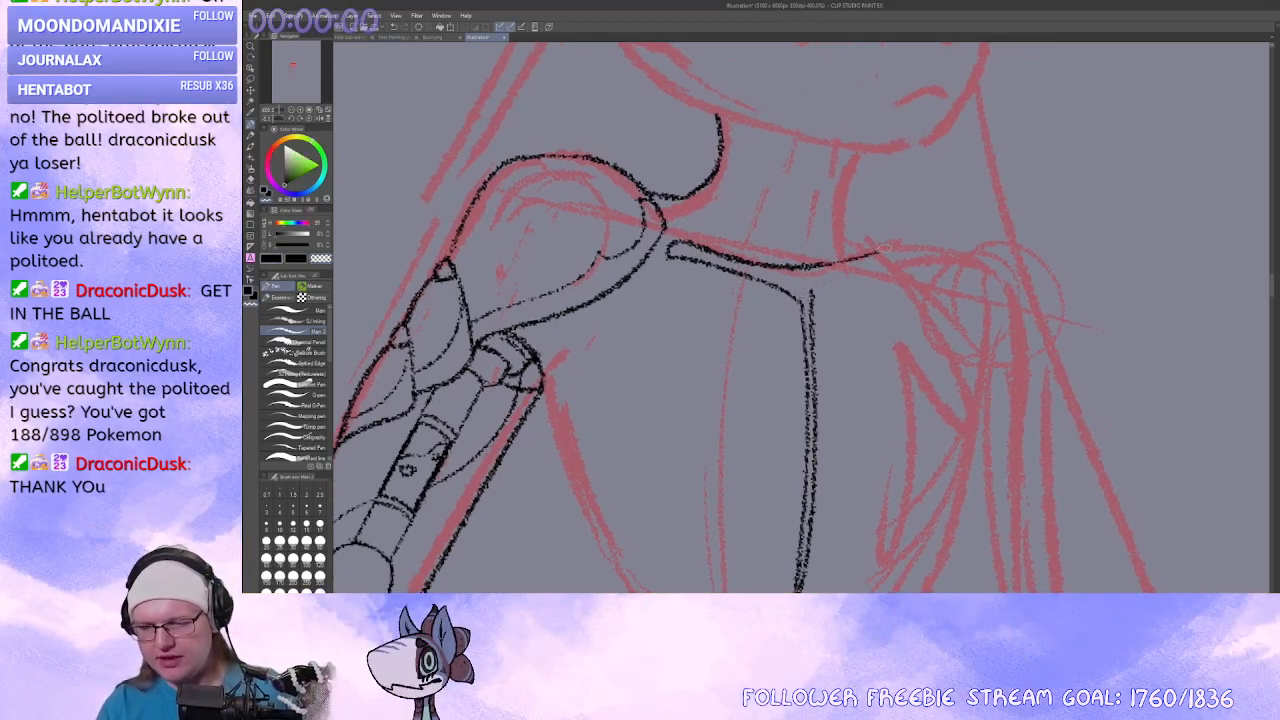
{"action": "mouse_move", "coordinate": [765, 377]}
{"action": "left_mouse_down"}
{"action": "mouse_move", "coordinate": [666, 380]}
{"action": "mouse_move", "coordinate": [680, 372]}
{"action": "left_mouse_up"}
{"action": "left_click_drag", "start_coordinate": [805, 265], "coordinate": [752, 275]}
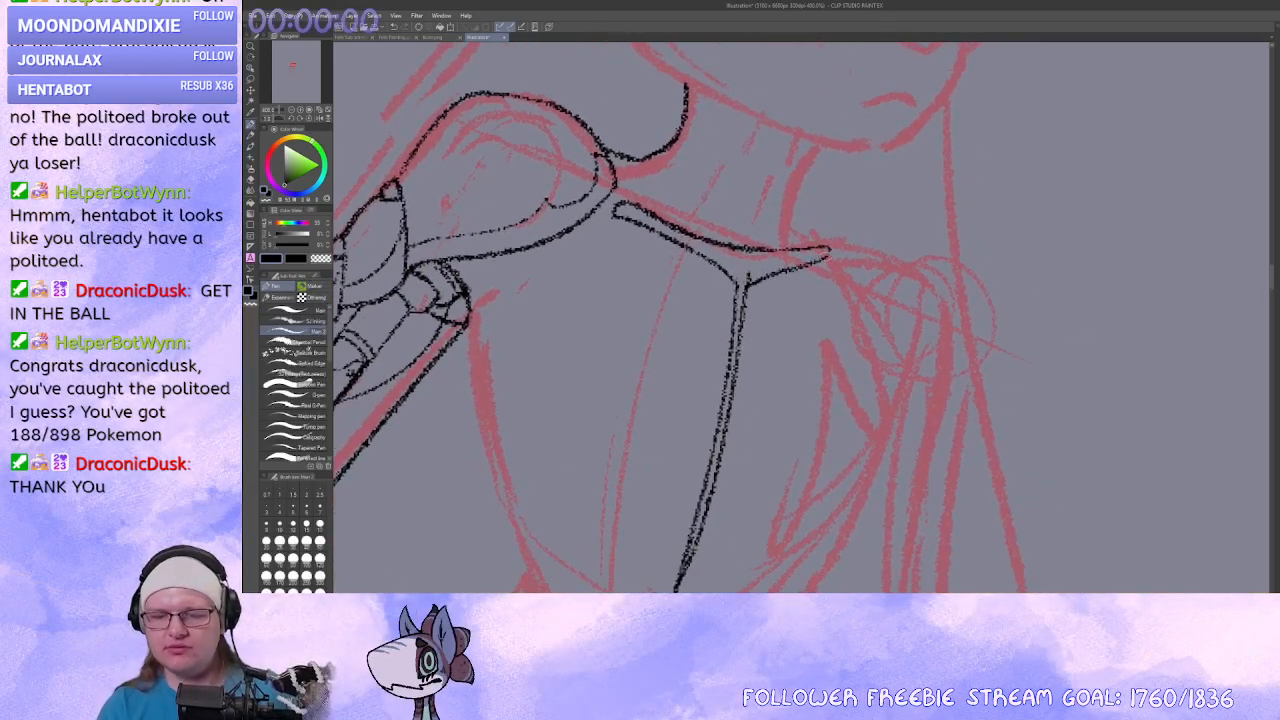
{"action": "mouse_move", "coordinate": [768, 280]}
{"action": "left_mouse_down"}
{"action": "mouse_move", "coordinate": [752, 299]}
{"action": "mouse_move", "coordinate": [730, 280]}
{"action": "mouse_move", "coordinate": [780, 250]}
{"action": "left_mouse_up"}
{"action": "key", "text": "c"}
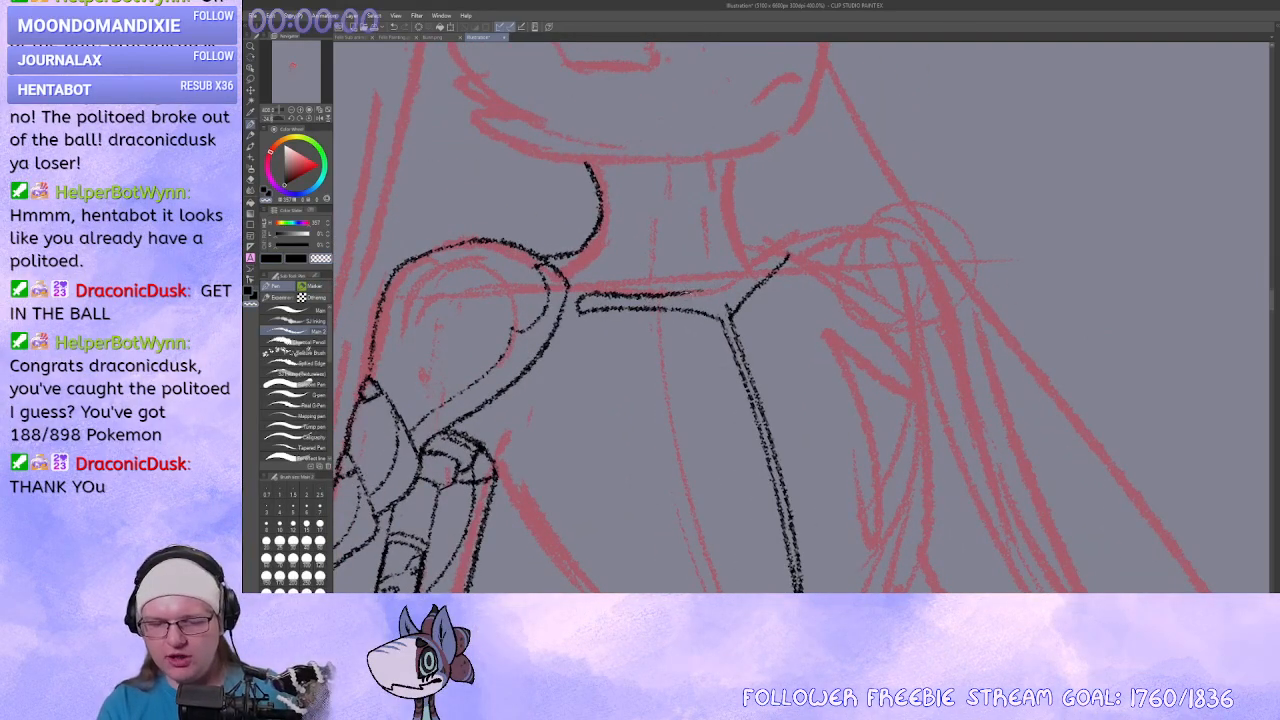
Re-ink the collarbone's far upper edge with a rounded tip, and add the curve at the neck's far base.
{"action": "key", "text": "c"}
{"action": "mouse_move", "coordinate": [662, 292]}
{"action": "left_mouse_down"}
{"action": "mouse_move", "coordinate": [722, 286]}
{"action": "mouse_move", "coordinate": [785, 250]}
{"action": "mouse_move", "coordinate": [820, 256]}
{"action": "mouse_move", "coordinate": [788, 256]}
{"action": "left_mouse_up"}
{"action": "key", "text": "x"}
{"action": "key", "text": "c"}
{"action": "mouse_move", "coordinate": [718, 285]}
{"action": "left_mouse_down"}
{"action": "mouse_move", "coordinate": [799, 261]}
{"action": "mouse_move", "coordinate": [793, 250]}
{"action": "left_mouse_up"}
{"action": "key", "text": "c"}
{"action": "left_click_drag", "start_coordinate": [800, 258], "coordinate": [731, 274]}
{"action": "left_click_drag", "start_coordinate": [734, 400], "coordinate": [671, 377]}
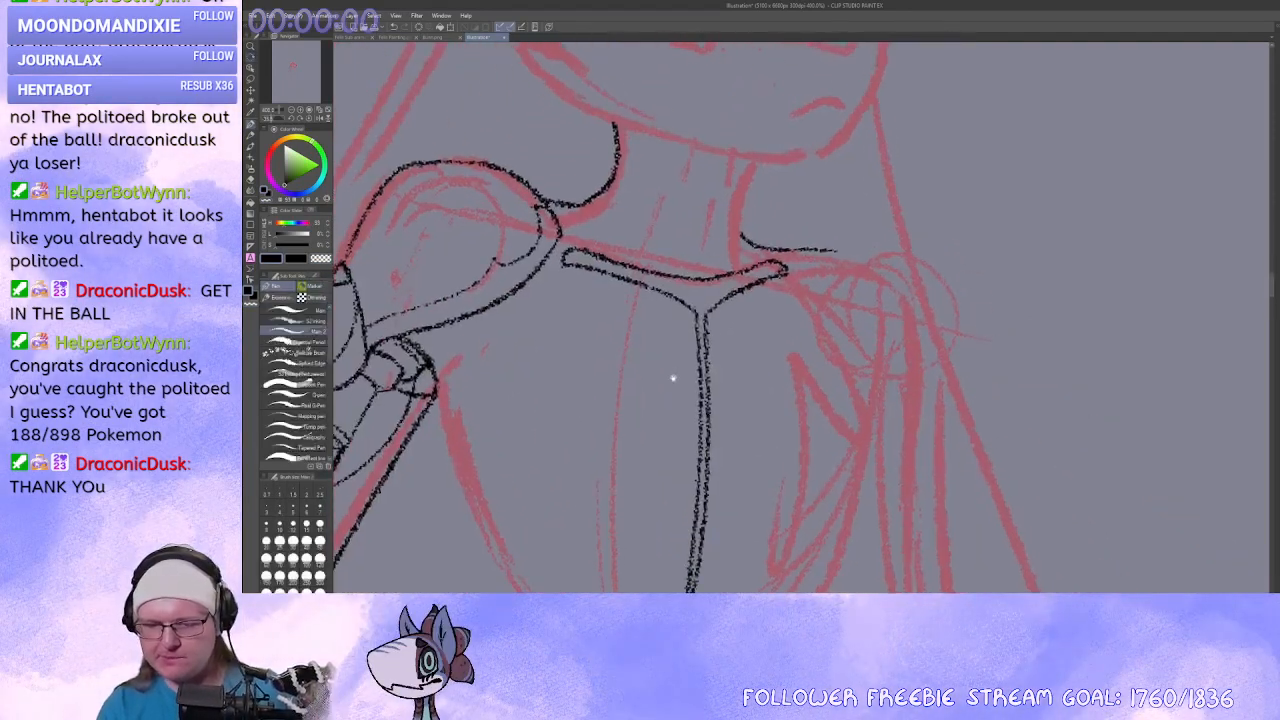
{"action": "mouse_move", "coordinate": [774, 478]}
{"action": "left_mouse_down"}
{"action": "mouse_move", "coordinate": [834, 400]}
{"action": "mouse_move", "coordinate": [811, 311]}
{"action": "mouse_move", "coordinate": [764, 403]}
{"action": "left_mouse_up"}
Try adding small bumps along the near edge of the sternum bar, then undo them.
{"action": "key", "text": "x"}
{"action": "mouse_move", "coordinate": [682, 442]}
{"action": "left_mouse_down"}
{"action": "mouse_move", "coordinate": [660, 390]}
{"action": "mouse_move", "coordinate": [683, 363]}
{"action": "mouse_move", "coordinate": [672, 379]}
{"action": "left_mouse_up"}
{"action": "key", "text": "ctrl+z"}
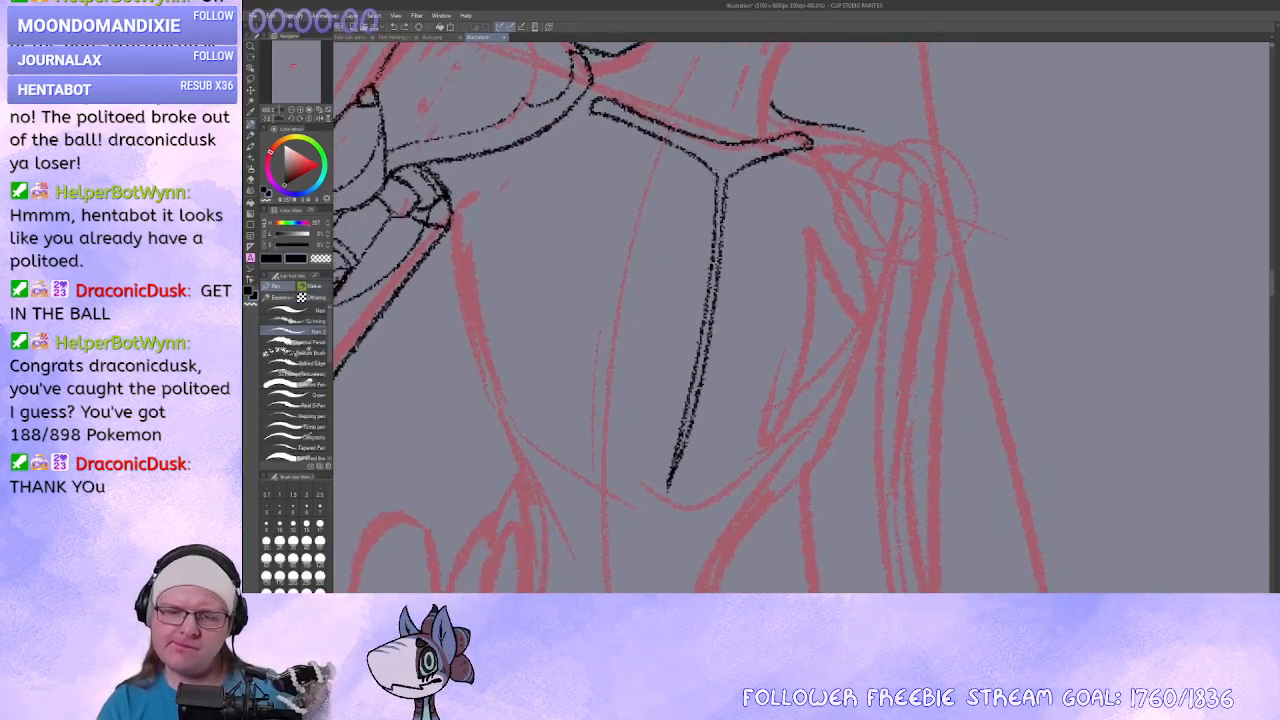
{"action": "left_click_drag", "start_coordinate": [716, 178], "coordinate": [705, 208]}
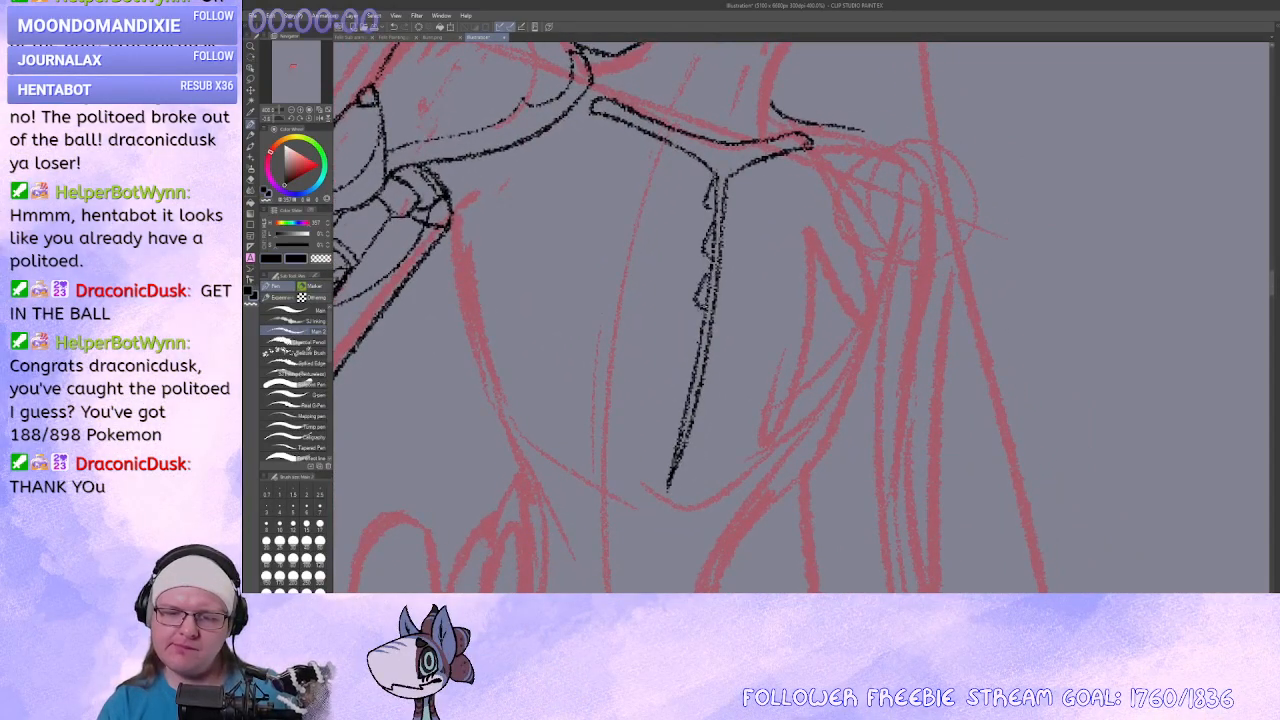
{"action": "left_click_drag", "start_coordinate": [693, 367], "coordinate": [681, 422]}
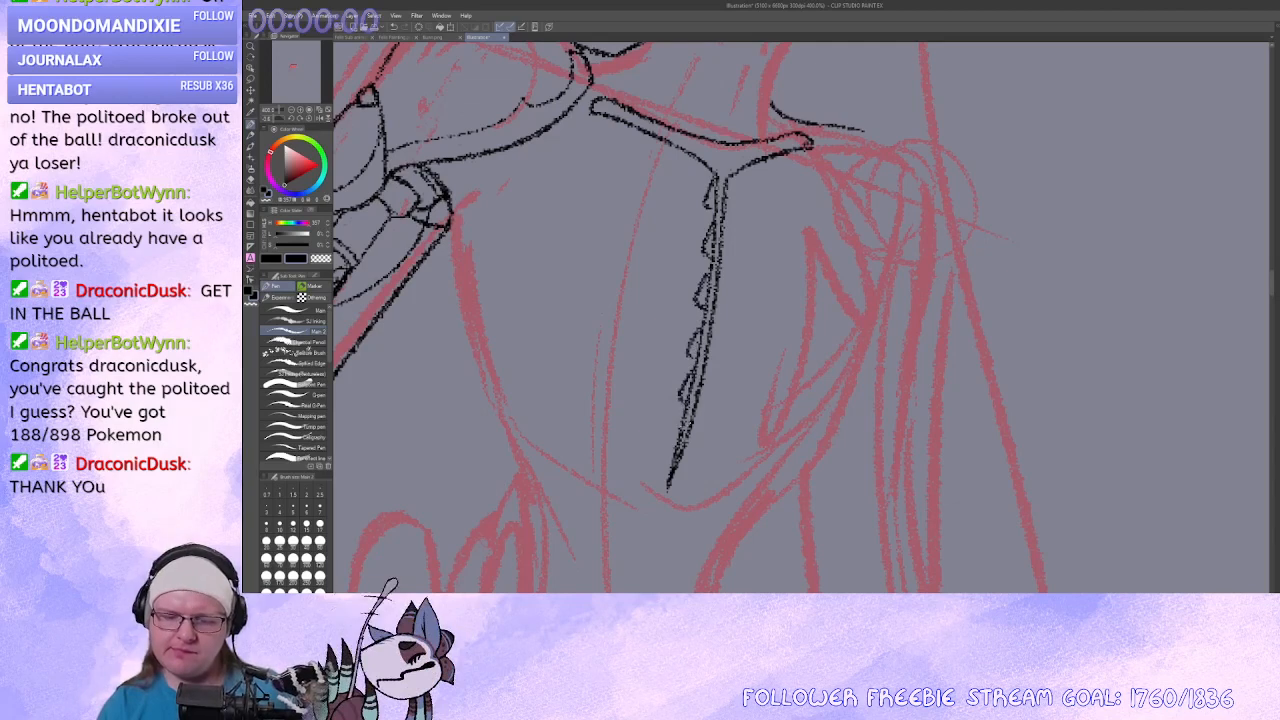
{"action": "key", "text": "ctrl+z"}
{"action": "key", "text": "ctrl+z"}
{"action": "key", "text": "ctrl+z"}
{"action": "key", "text": "ctrl+z"}
Ink the near side of the torso from the armpit down the ribcage, with short strokes marking the armpit.
{"action": "left_click_drag", "start_coordinate": [724, 228], "coordinate": [837, 233]}
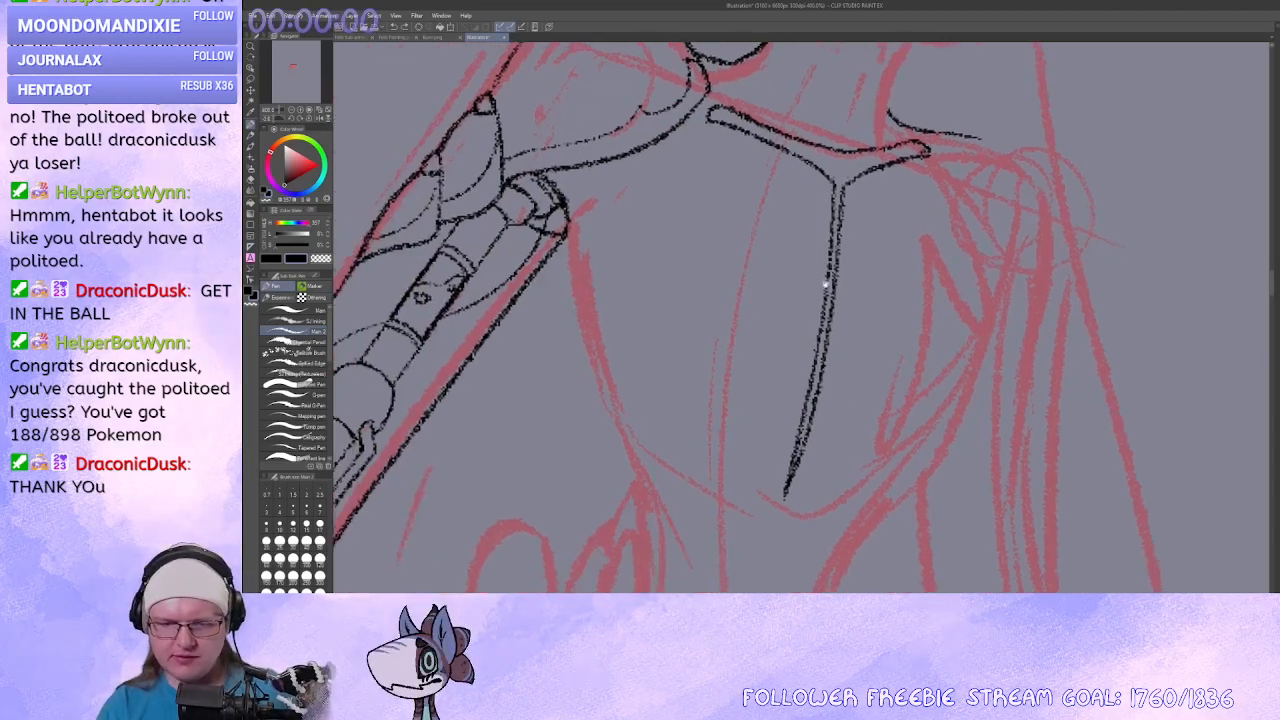
{"action": "left_click_drag", "start_coordinate": [566, 230], "coordinate": [617, 428]}
{"action": "key", "text": "ctrl+z"}
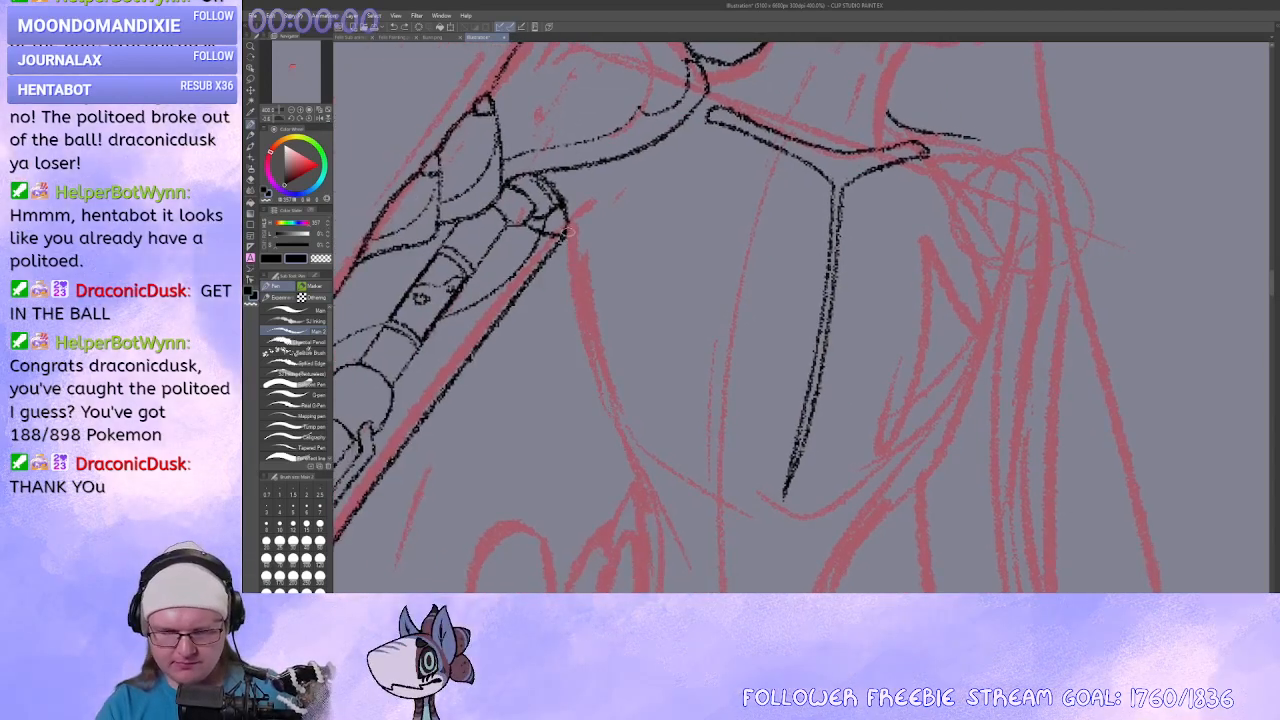
{"action": "left_click_drag", "start_coordinate": [566, 228], "coordinate": [622, 450]}
{"action": "left_click_drag", "start_coordinate": [575, 188], "coordinate": [584, 208]}
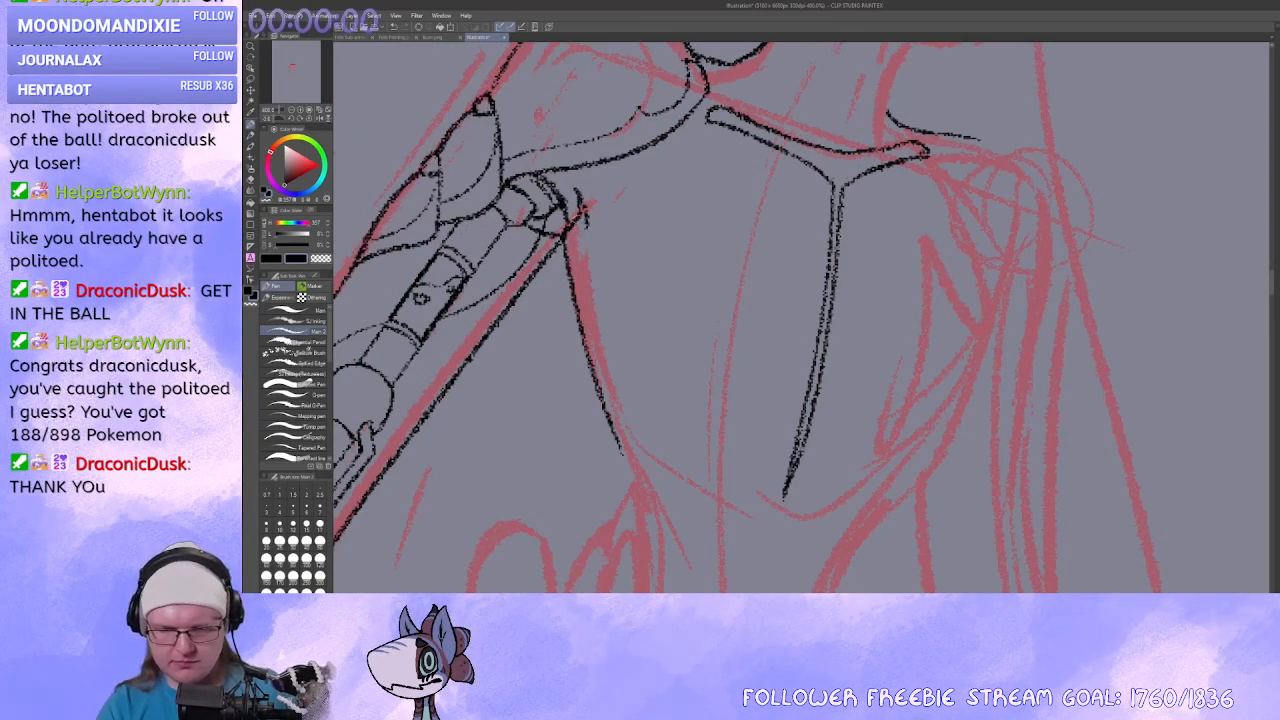
{"action": "left_click_drag", "start_coordinate": [578, 191], "coordinate": [588, 248]}
{"action": "left_click_drag", "start_coordinate": [633, 411], "coordinate": [642, 428]}
{"action": "left_click_drag", "start_coordinate": [688, 435], "coordinate": [623, 409]}
{"action": "left_click_drag", "start_coordinate": [771, 457], "coordinate": [717, 431]}
{"action": "left_click_drag", "start_coordinate": [682, 299], "coordinate": [743, 365]}
{"action": "left_click_drag", "start_coordinate": [730, 443], "coordinate": [700, 436]}
{"action": "left_click_drag", "start_coordinate": [696, 500], "coordinate": [690, 503]}
{"action": "left_click_drag", "start_coordinate": [866, 423], "coordinate": [877, 419]}
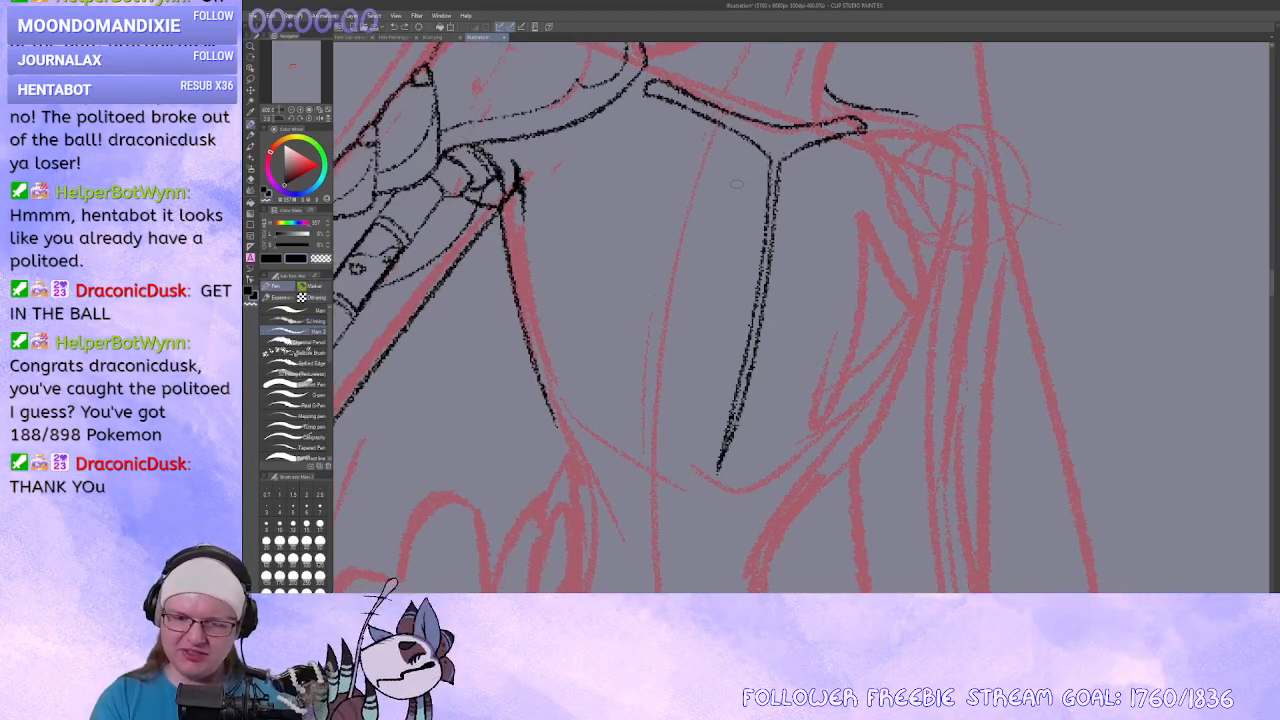
Ink the first rib as a curved, tapering band from beside the sternum bar toward the torso's near side.
{"action": "left_click_drag", "start_coordinate": [733, 186], "coordinate": [525, 246]}
{"action": "key", "text": "ctrl+z"}
{"action": "mouse_move", "coordinate": [735, 188]}
{"action": "left_mouse_down"}
{"action": "mouse_move", "coordinate": [540, 252]}
{"action": "mouse_move", "coordinate": [734, 194]}
{"action": "mouse_move", "coordinate": [725, 219]}
{"action": "mouse_move", "coordinate": [545, 287]}
{"action": "mouse_move", "coordinate": [638, 268]}
{"action": "left_mouse_up"}
{"action": "key", "text": "ctrl+z"}
{"action": "left_click_drag", "start_coordinate": [780, 240], "coordinate": [746, 238]}
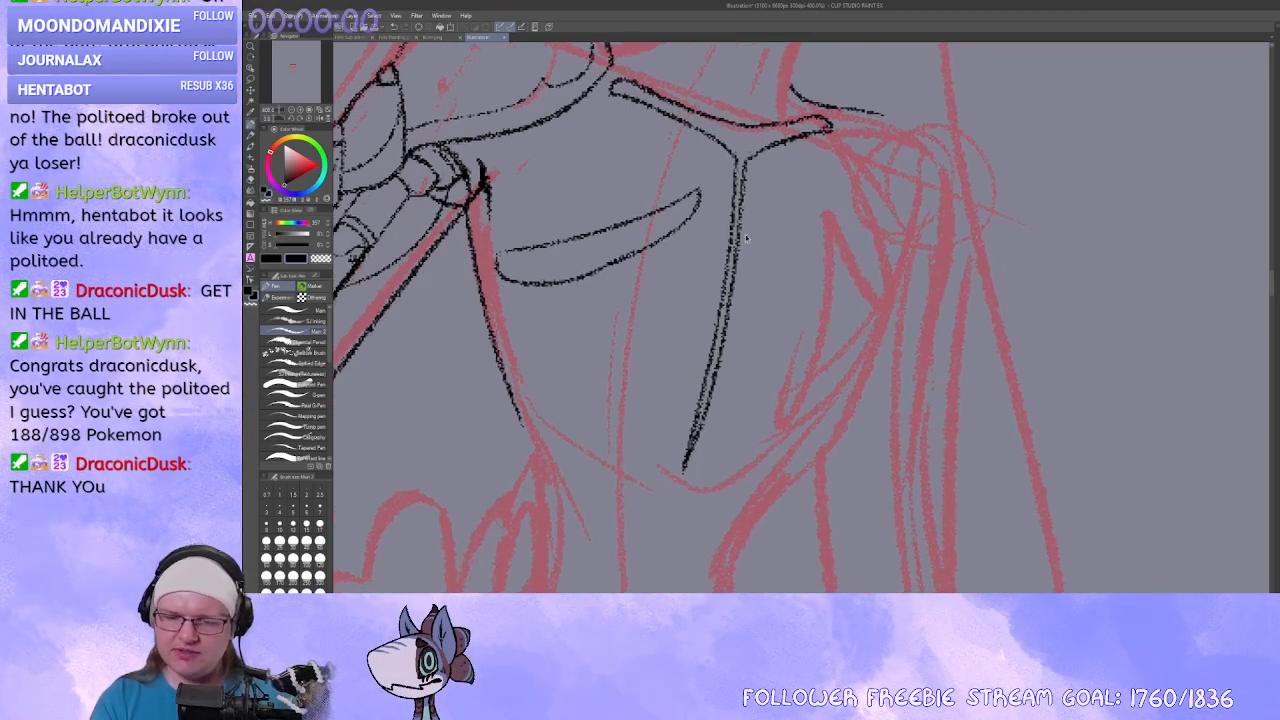
{"action": "left_click_drag", "start_coordinate": [621, 285], "coordinate": [688, 289]}
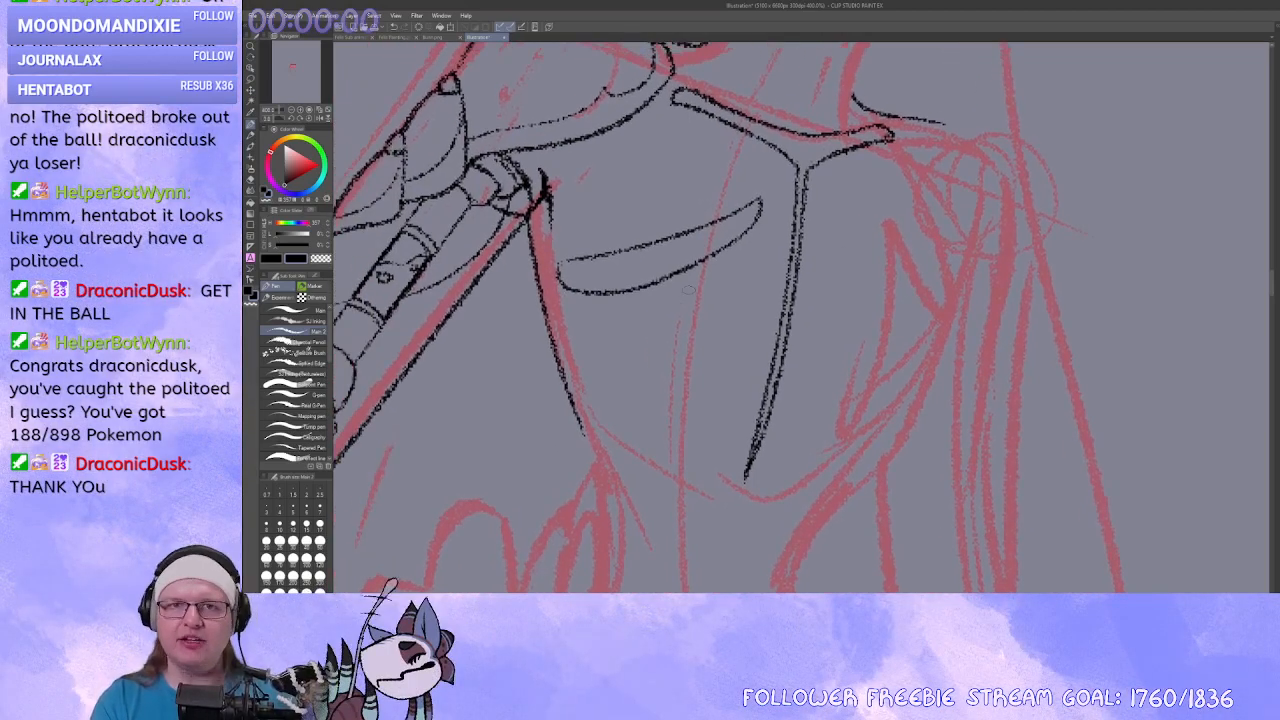
Try reworking the upper edge of the first rib, then undo the change.
{"action": "left_click_drag", "start_coordinate": [625, 361], "coordinate": [688, 400]}
{"action": "key", "text": "x"}
{"action": "mouse_move", "coordinate": [587, 344]}
{"action": "left_mouse_down"}
{"action": "mouse_move", "coordinate": [668, 282]}
{"action": "mouse_move", "coordinate": [716, 212]}
{"action": "left_mouse_up"}
{"action": "key", "text": "ctrl+z"}
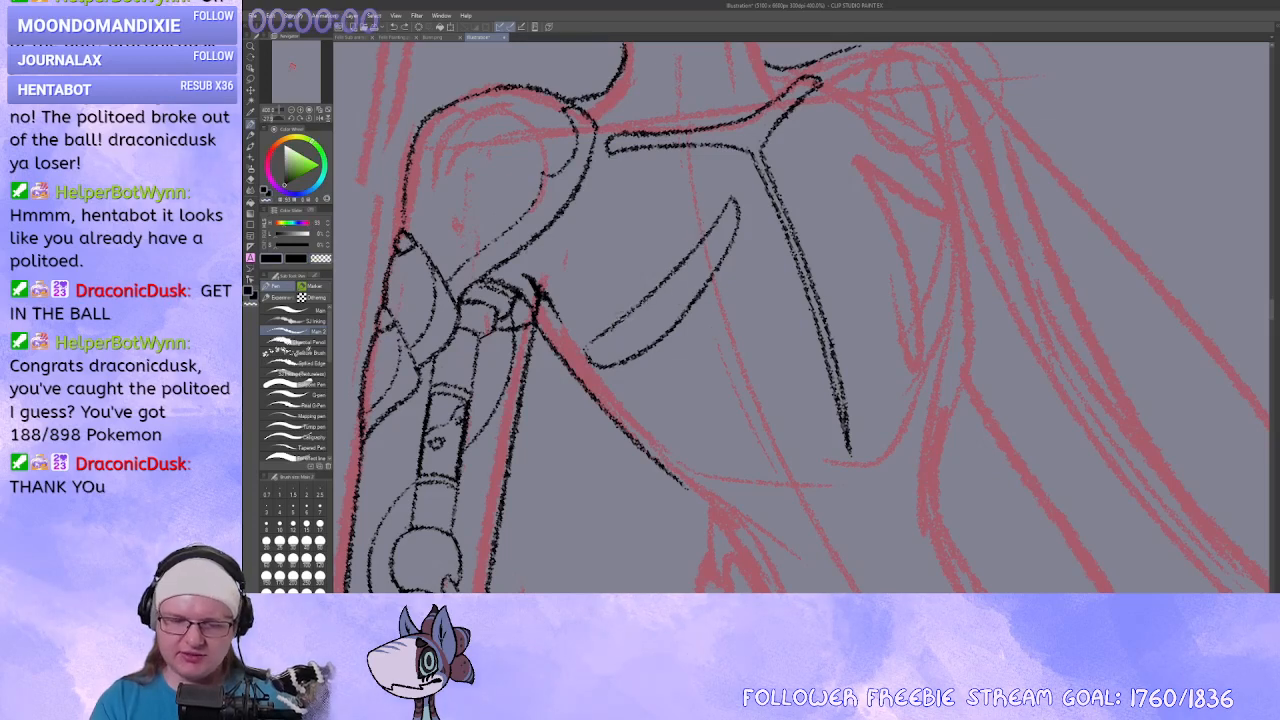
{"action": "key", "text": "x"}
{"action": "key", "text": "c"}
{"action": "left_click_drag", "start_coordinate": [597, 338], "coordinate": [728, 203]}
{"action": "key", "text": "c"}
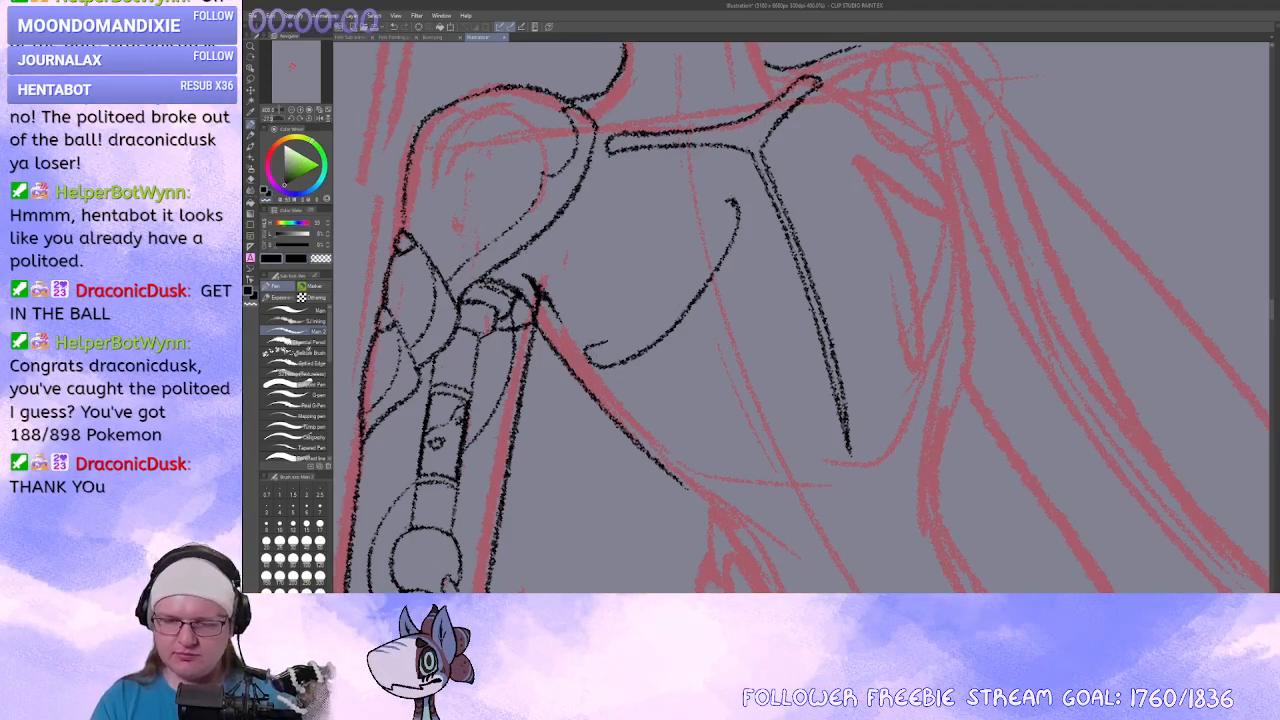
{"action": "key", "text": "ctrl+z"}
{"action": "mouse_move", "coordinate": [672, 285]}
{"action": "left_mouse_down"}
{"action": "mouse_move", "coordinate": [726, 205]}
{"action": "mouse_move", "coordinate": [584, 360]}
{"action": "mouse_move", "coordinate": [602, 277]}
{"action": "left_mouse_up"}
{"action": "key", "text": "r"}
{"action": "key", "text": "c"}
{"action": "left_click_drag", "start_coordinate": [606, 247], "coordinate": [618, 250]}
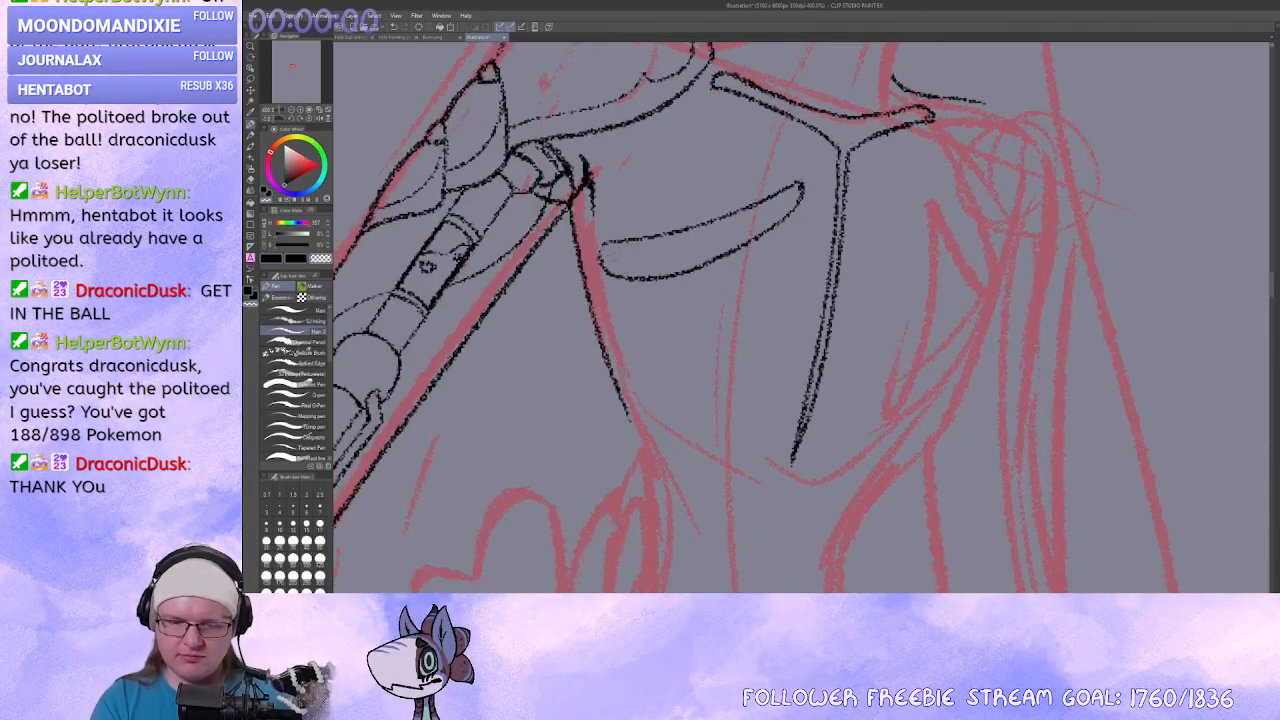
Erase the rounded outer end of the first rib and close it with a straight, slanted edge.
{"action": "left_click", "coordinate": [300, 110]}
{"action": "left_click_drag", "start_coordinate": [430, 215], "coordinate": [589, 323]}
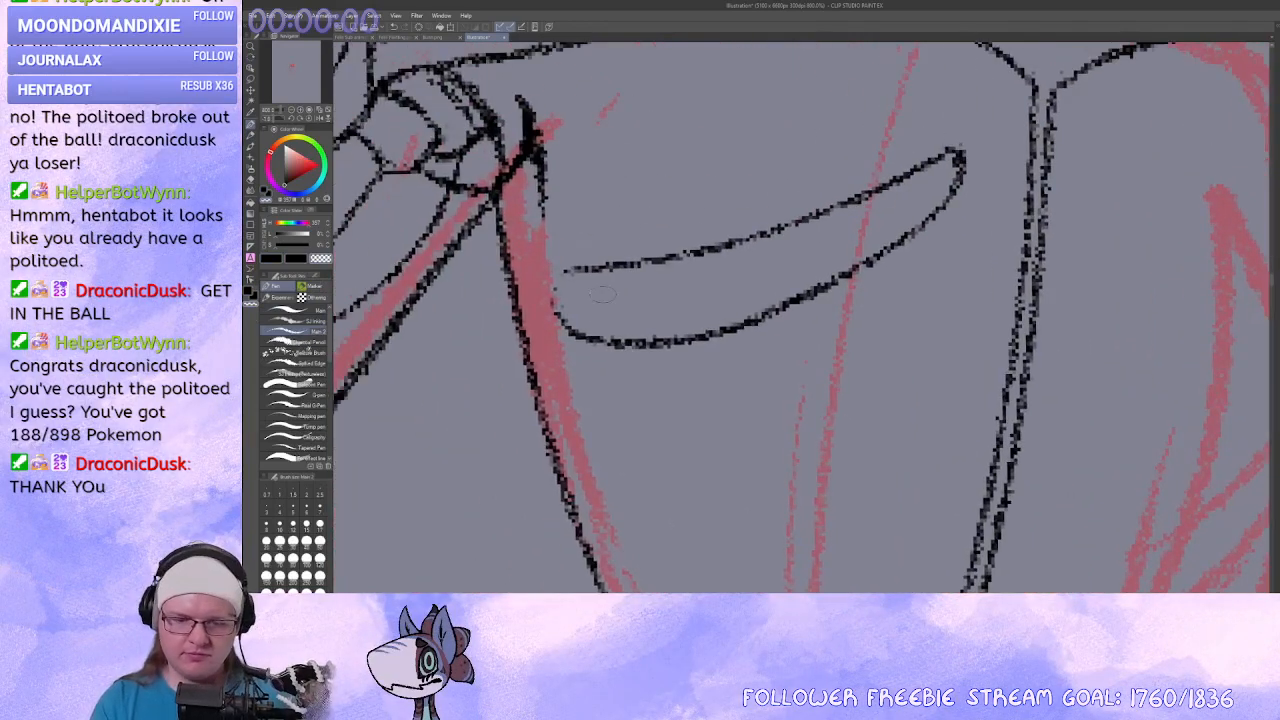
{"action": "key", "text": "c"}
{"action": "left_click_drag", "start_coordinate": [573, 270], "coordinate": [567, 326]}
{"action": "key", "text": "c"}
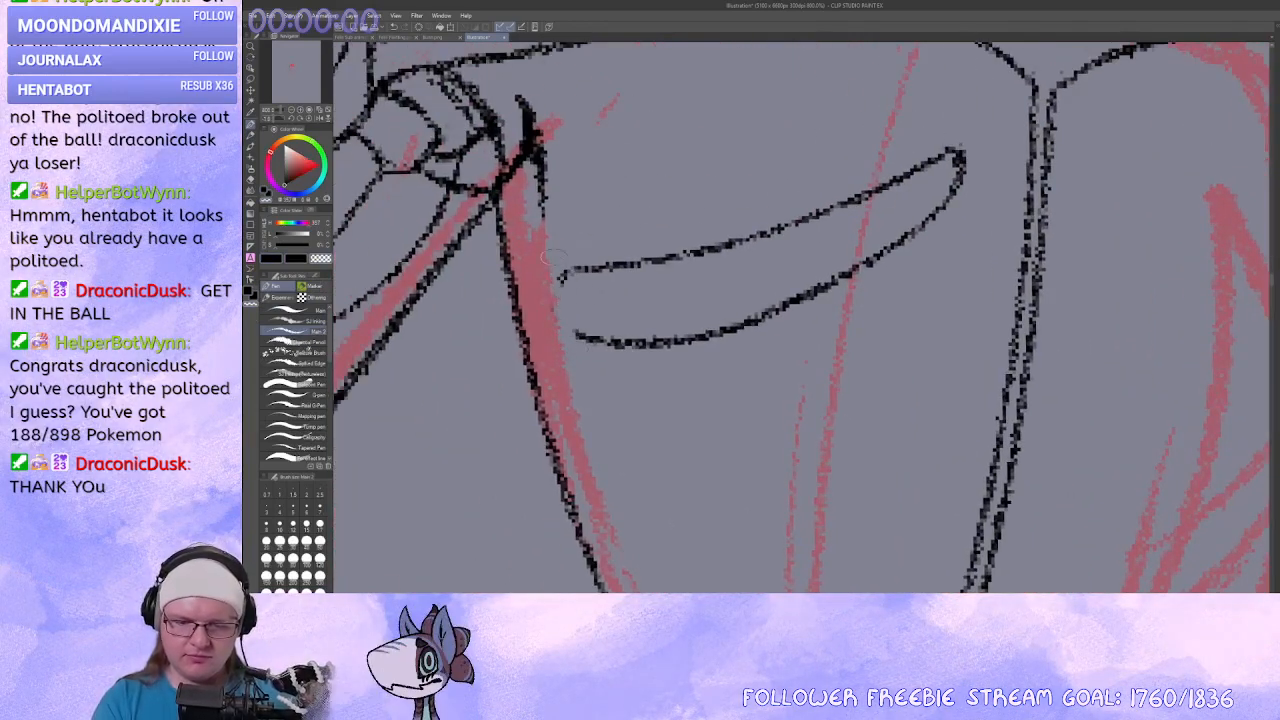
{"action": "key", "text": "c"}
{"action": "left_click_drag", "start_coordinate": [562, 278], "coordinate": [576, 338]}
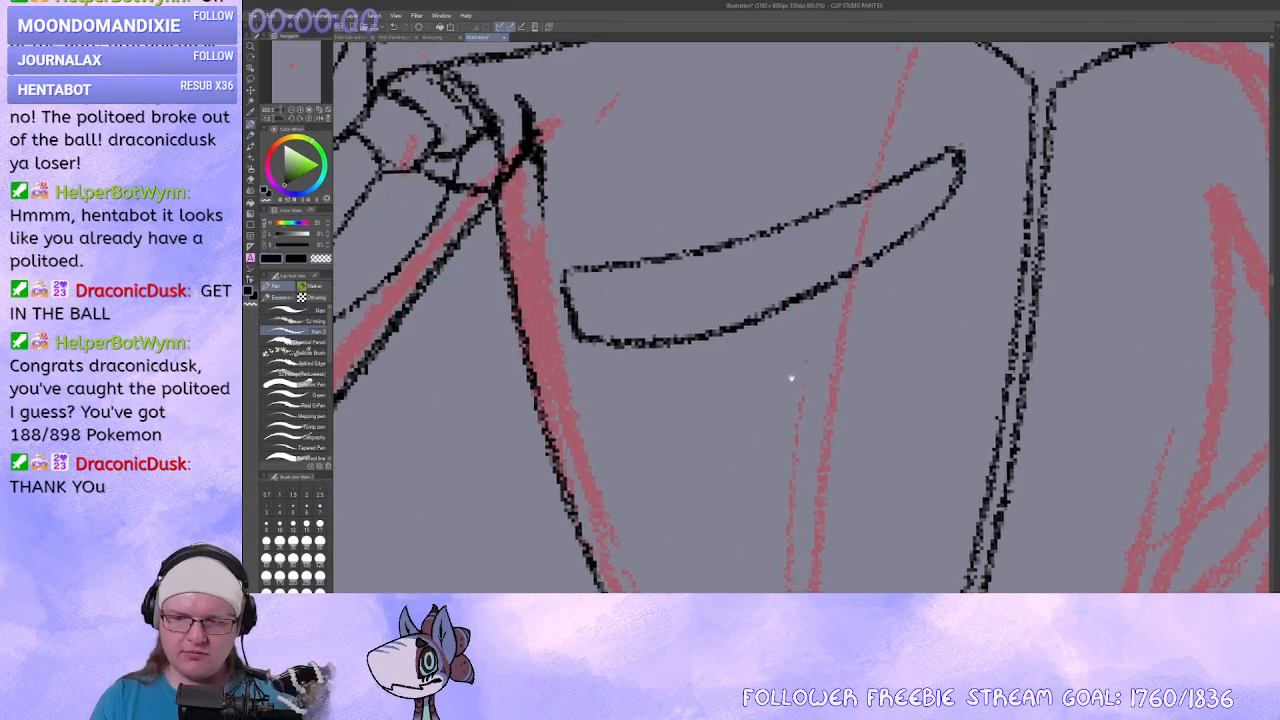
Ink a second curved rib below the first, with a slanted outer end and a rounded inner tip.
{"action": "left_click_drag", "start_coordinate": [789, 374], "coordinate": [743, 293]}
{"action": "left_click_drag", "start_coordinate": [554, 315], "coordinate": [582, 405]}
{"action": "key", "text": "ctrl+z"}
{"action": "mouse_move", "coordinate": [563, 344]}
{"action": "left_mouse_down"}
{"action": "mouse_move", "coordinate": [724, 322]}
{"action": "mouse_move", "coordinate": [920, 170]}
{"action": "mouse_move", "coordinate": [864, 331]}
{"action": "mouse_move", "coordinate": [832, 272]}
{"action": "left_mouse_up"}
{"action": "left_click_drag", "start_coordinate": [553, 284], "coordinate": [577, 356]}
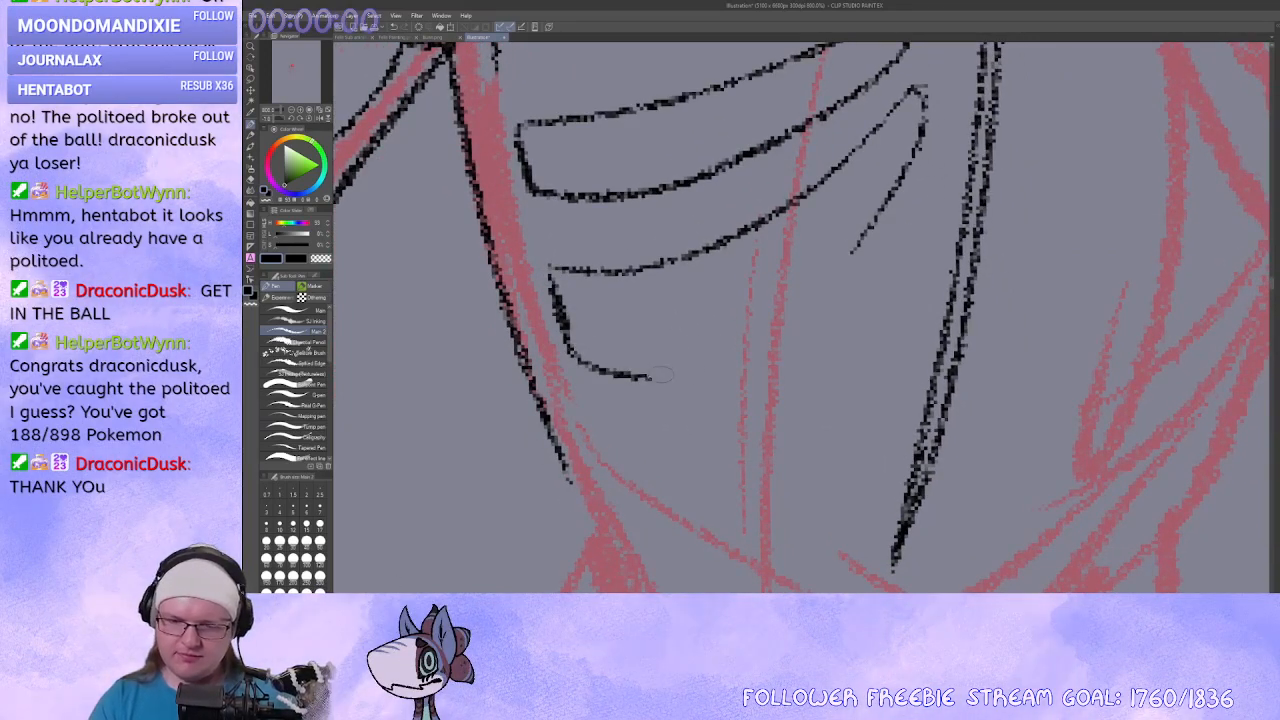
{"action": "mouse_move", "coordinate": [572, 350]}
{"action": "left_mouse_down"}
{"action": "mouse_move", "coordinate": [832, 252]}
{"action": "mouse_move", "coordinate": [861, 221]}
{"action": "left_mouse_up"}
{"action": "key", "text": "ctrl+z"}
{"action": "left_click_drag", "start_coordinate": [906, 172], "coordinate": [790, 298]}
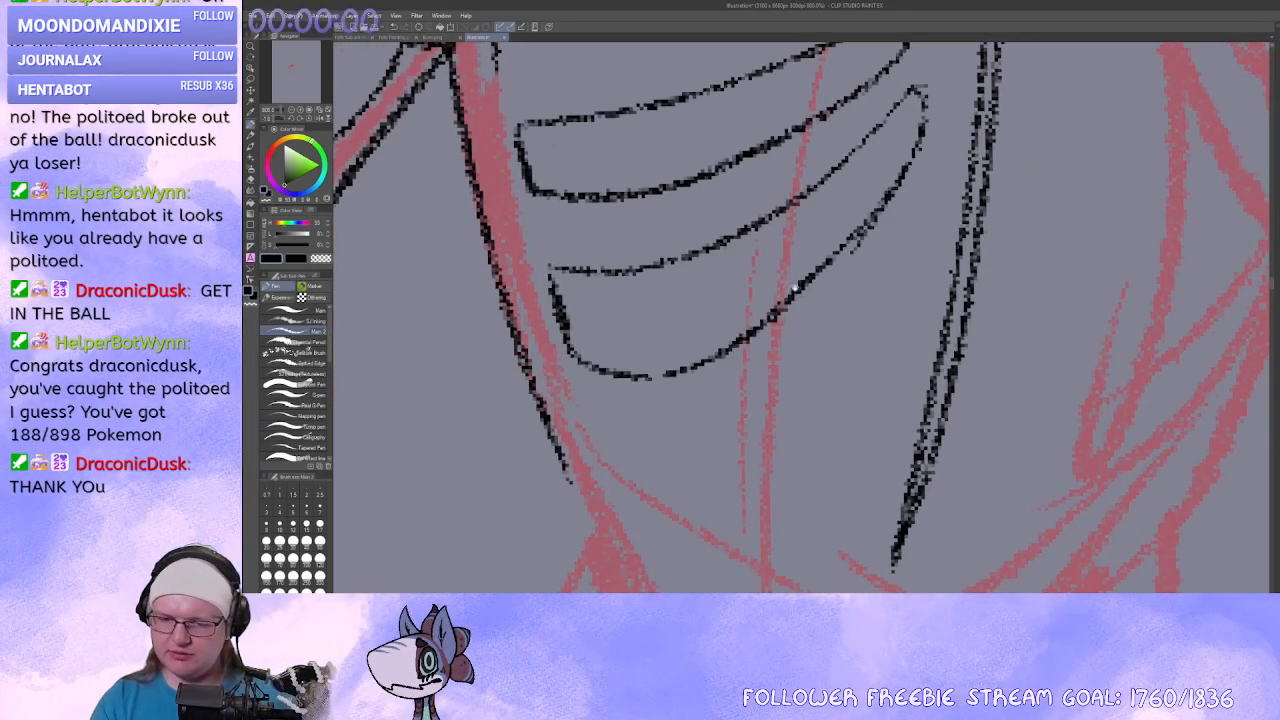
Ink a shorter third rib below the second and redo its lower curve to close the shape.
{"action": "left_click_drag", "start_coordinate": [658, 352], "coordinate": [658, 274]}
{"action": "mouse_move", "coordinate": [588, 337]}
{"action": "left_mouse_down"}
{"action": "mouse_move", "coordinate": [601, 368]}
{"action": "mouse_move", "coordinate": [586, 332]}
{"action": "mouse_move", "coordinate": [632, 365]}
{"action": "mouse_move", "coordinate": [679, 355]}
{"action": "mouse_move", "coordinate": [868, 198]}
{"action": "mouse_move", "coordinate": [821, 312]}
{"action": "left_mouse_up"}
{"action": "mouse_move", "coordinate": [608, 408]}
{"action": "left_mouse_down"}
{"action": "mouse_move", "coordinate": [662, 437]}
{"action": "mouse_move", "coordinate": [830, 308]}
{"action": "mouse_move", "coordinate": [704, 434]}
{"action": "left_mouse_up"}
{"action": "key", "text": "ctrl+z"}
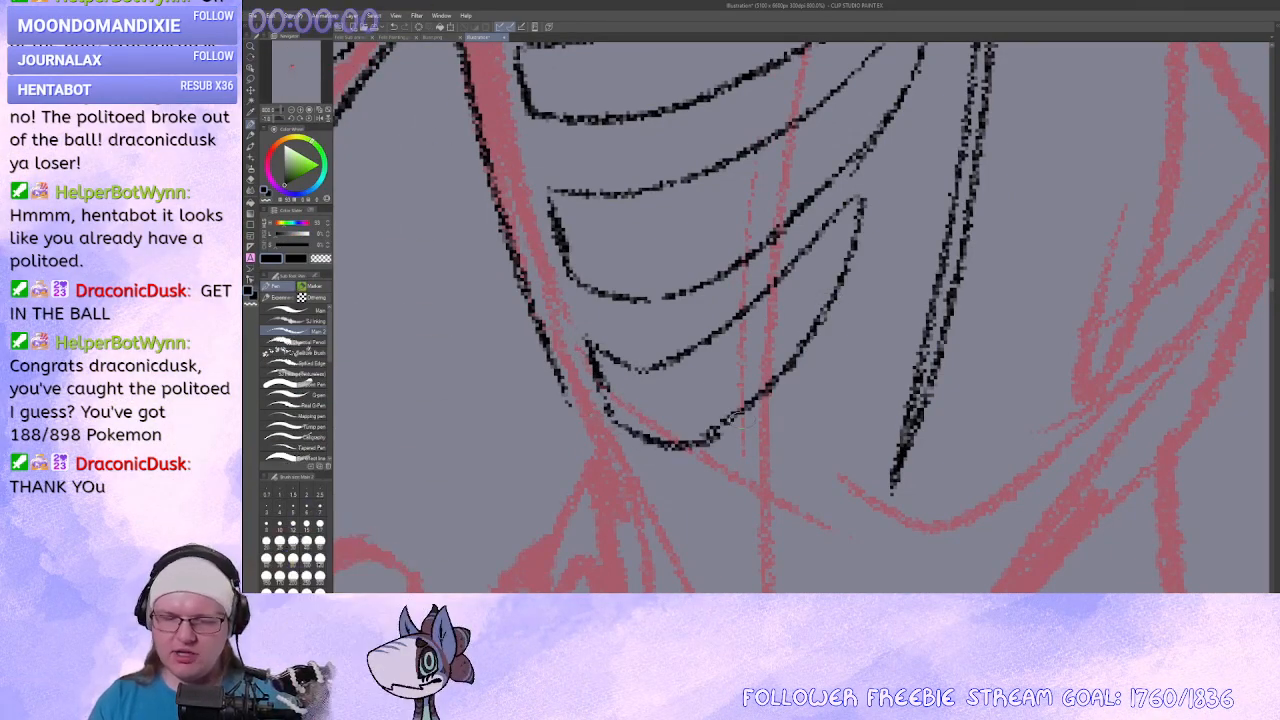
{"action": "scroll", "coordinate": [620, 380], "scroll_direction": "down", "scroll_amount": 3}
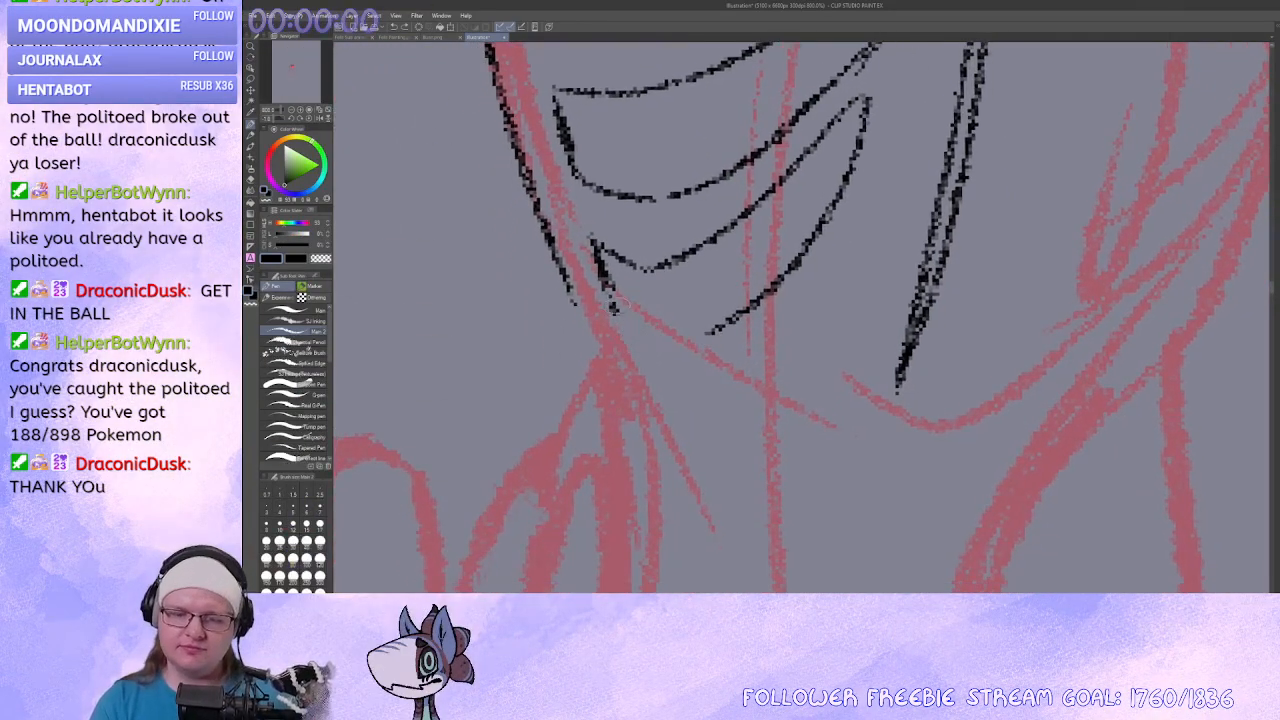
{"action": "scroll", "coordinate": [807, 238], "scroll_direction": "up", "scroll_amount": 5}
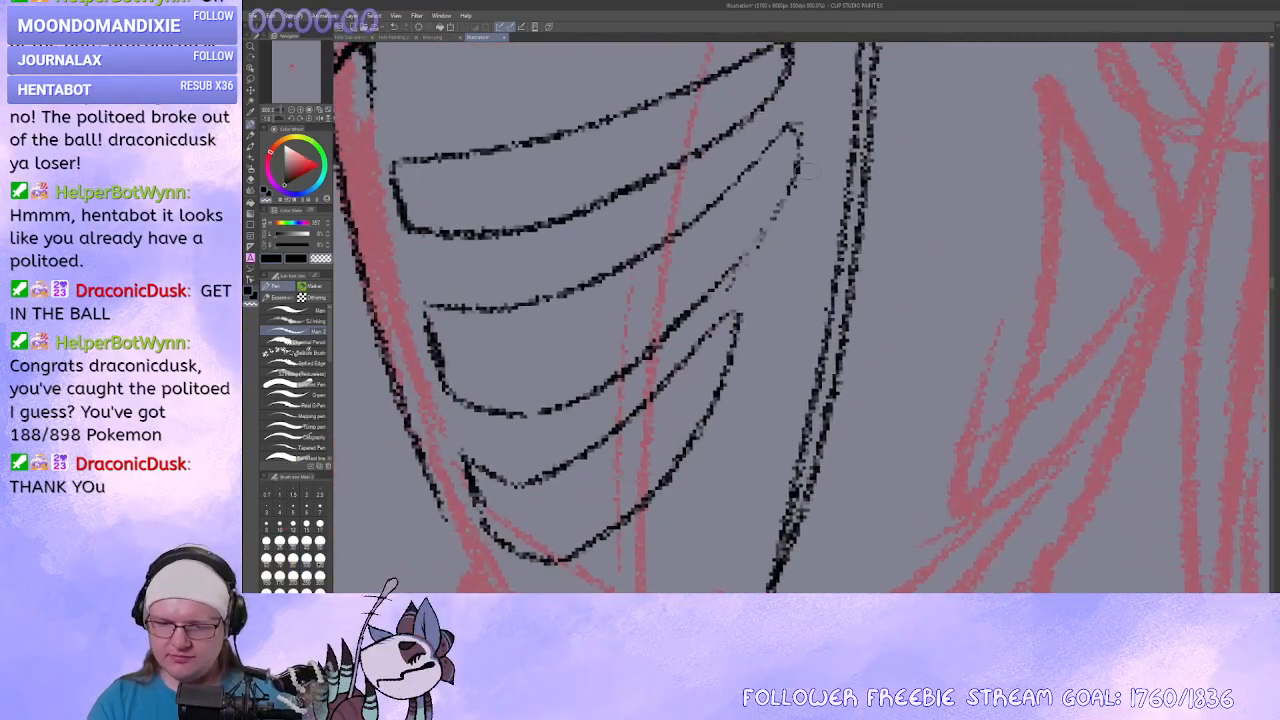
{"action": "scroll", "coordinate": [728, 283], "scroll_direction": "up", "scroll_amount": 3}
{"action": "scroll", "coordinate": [728, 283], "scroll_direction": "left", "scroll_amount": 3}
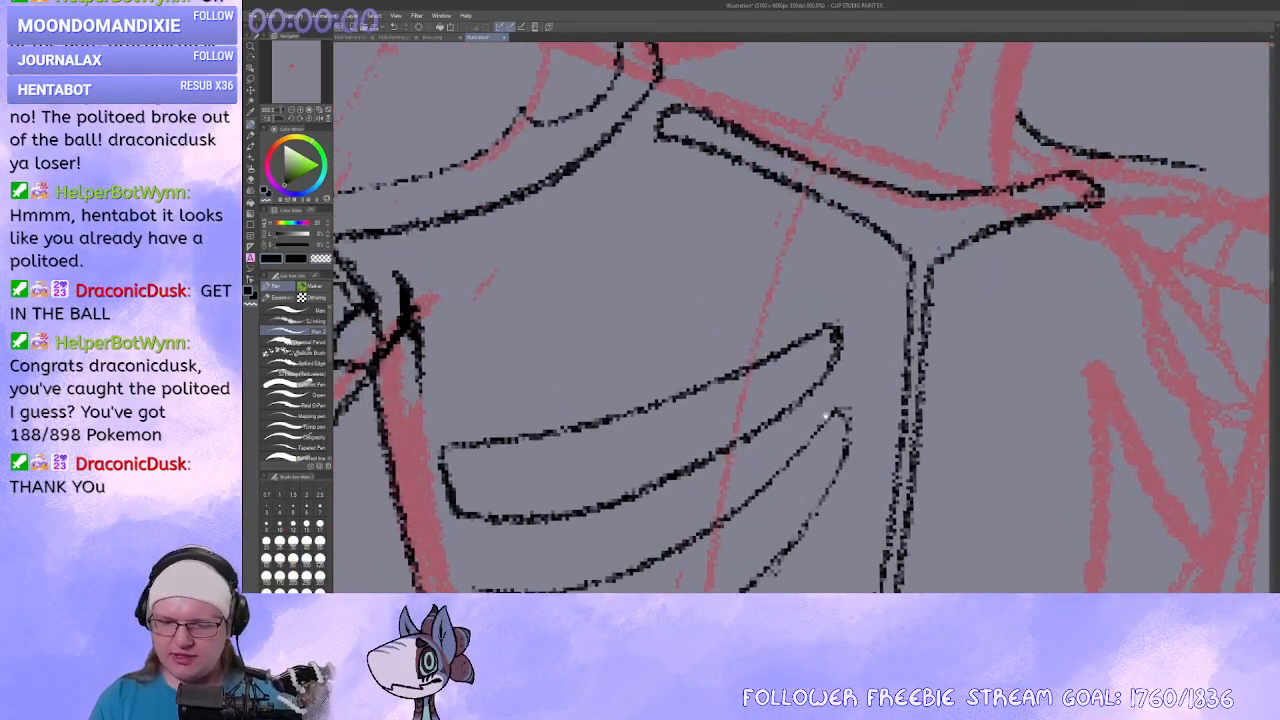
{"action": "scroll", "coordinate": [882, 312], "scroll_direction": "up", "scroll_amount": 4}
{"action": "scroll", "coordinate": [882, 312], "scroll_direction": "right", "scroll_amount": 2}
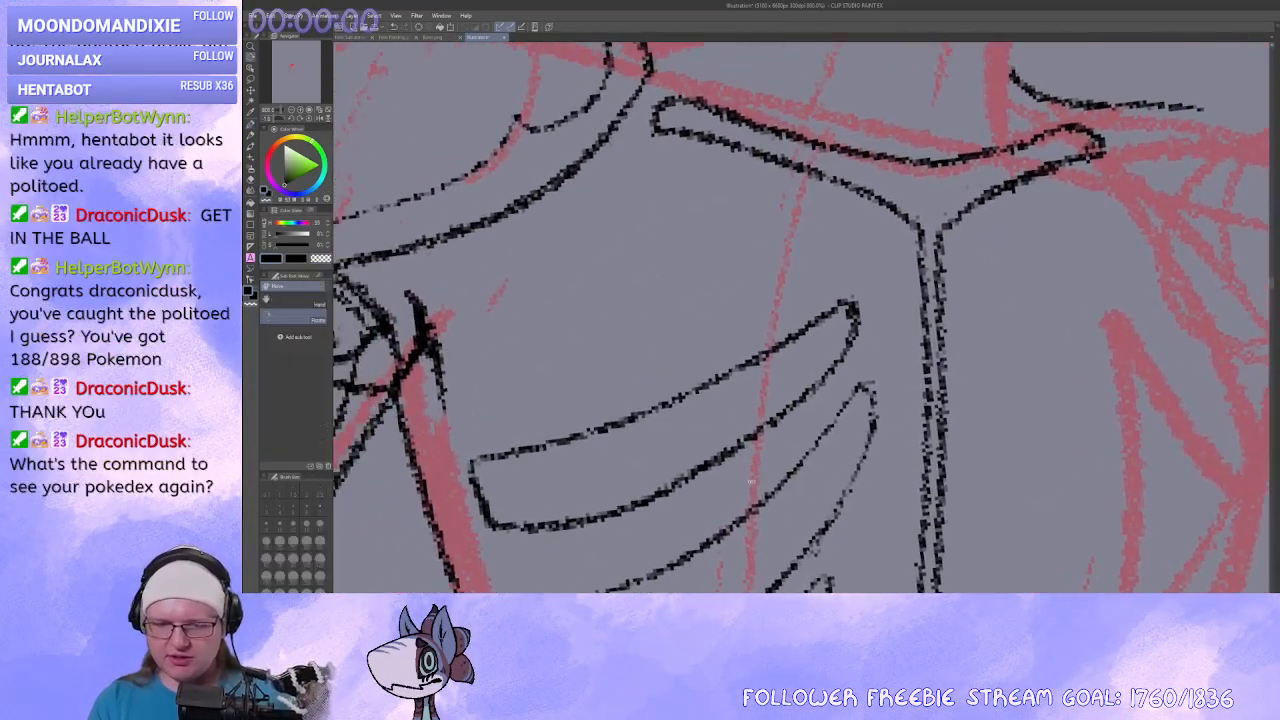
Try inking a curved line above the first rib, between the arm joint and the collarbone, then undo it.
{"action": "left_click_drag", "start_coordinate": [515, 262], "coordinate": [670, 150]}
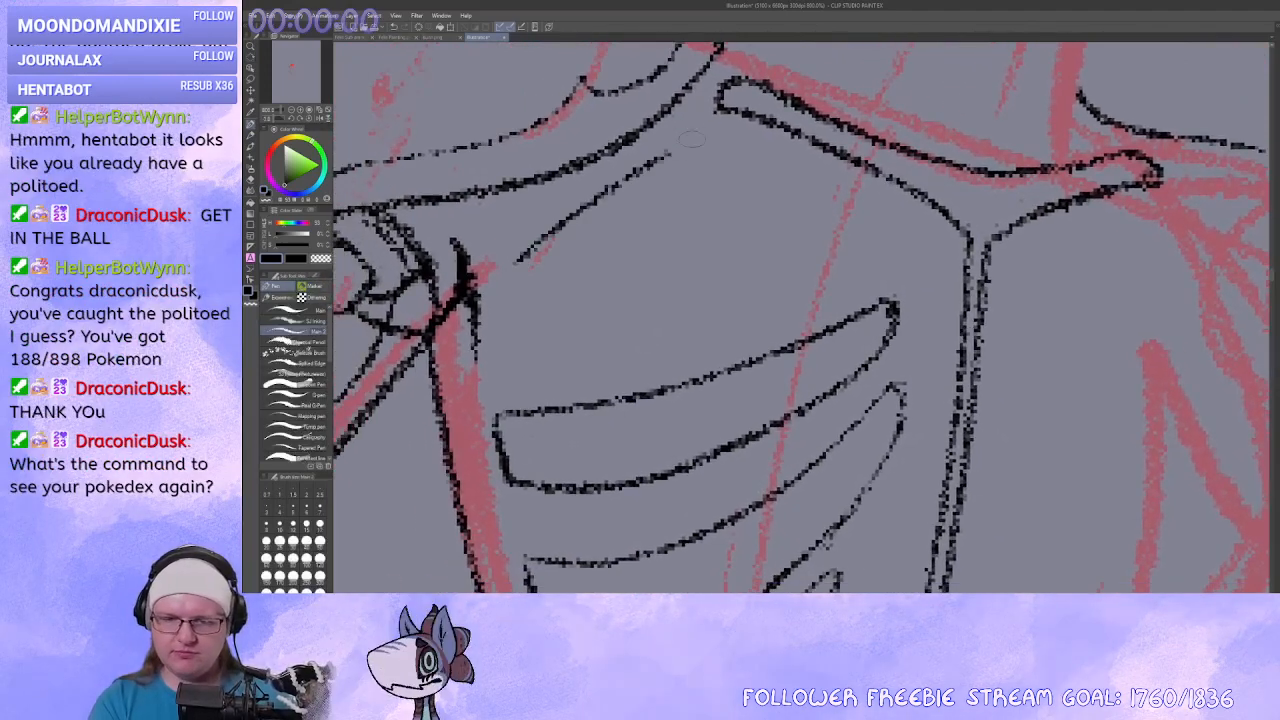
{"action": "key", "text": "ctrl+z"}
{"action": "left_click_drag", "start_coordinate": [667, 280], "coordinate": [723, 194]}
Try erasing and redrawing the long upper edge of the first rib, then undo the strokes.
{"action": "key", "text": "c"}
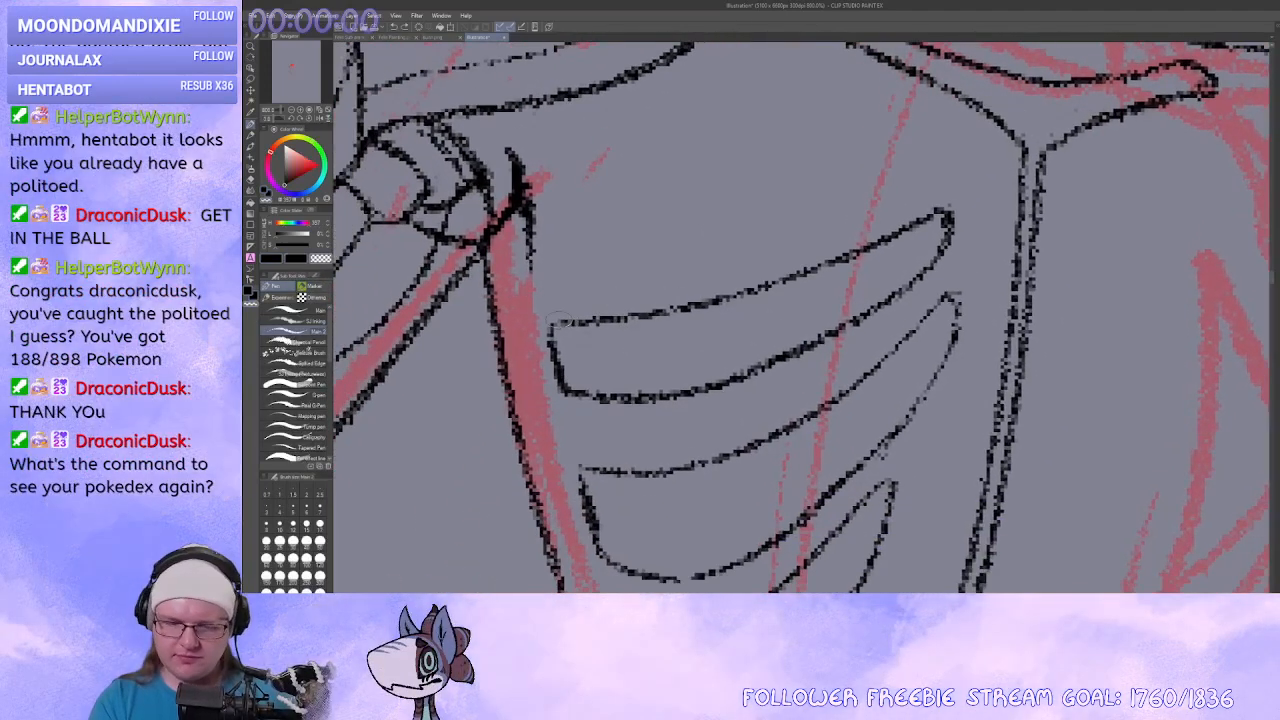
{"action": "left_click_drag", "start_coordinate": [556, 314], "coordinate": [893, 213]}
{"action": "left_click_drag", "start_coordinate": [645, 312], "coordinate": [900, 236]}
{"action": "key", "text": "c"}
{"action": "mouse_move", "coordinate": [552, 324]}
{"action": "left_mouse_down"}
{"action": "mouse_move", "coordinate": [685, 322]}
{"action": "mouse_move", "coordinate": [950, 214]}
{"action": "mouse_move", "coordinate": [666, 326]}
{"action": "mouse_move", "coordinate": [556, 328]}
{"action": "mouse_move", "coordinate": [734, 305]}
{"action": "mouse_move", "coordinate": [916, 222]}
{"action": "mouse_move", "coordinate": [755, 232]}
{"action": "left_mouse_up"}
{"action": "key", "text": "ctrl+z"}
{"action": "key", "text": "ctrl+z"}
{"action": "key", "text": "x"}
{"action": "key", "text": "c"}
{"action": "key", "text": "x"}
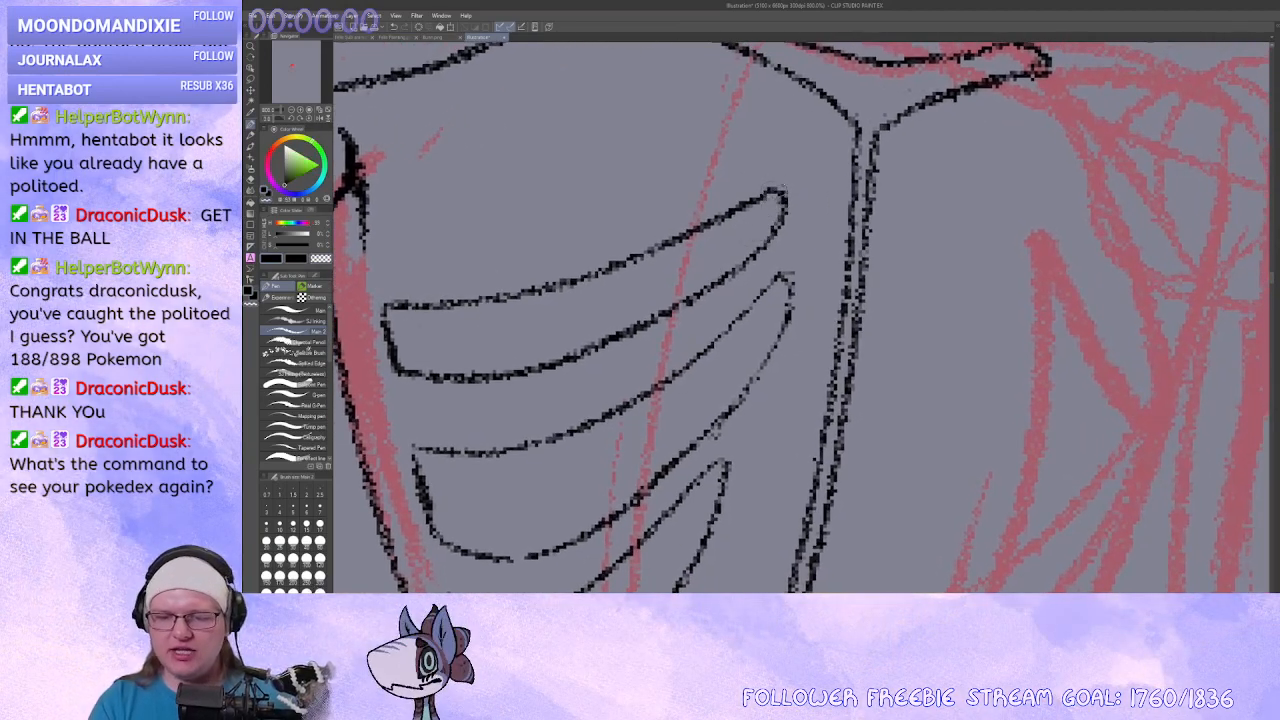
Trim and reshape the rounded inner tips of the first and second ribs.
{"action": "key", "text": "c"}
{"action": "mouse_move", "coordinate": [786, 188]}
{"action": "left_mouse_down"}
{"action": "mouse_move", "coordinate": [758, 230]}
{"action": "mouse_move", "coordinate": [786, 282]}
{"action": "mouse_move", "coordinate": [771, 322]}
{"action": "mouse_move", "coordinate": [780, 276]}
{"action": "mouse_move", "coordinate": [786, 318]}
{"action": "left_mouse_up"}
{"action": "key", "text": "c"}
{"action": "key", "text": "c"}
{"action": "key", "text": "c"}
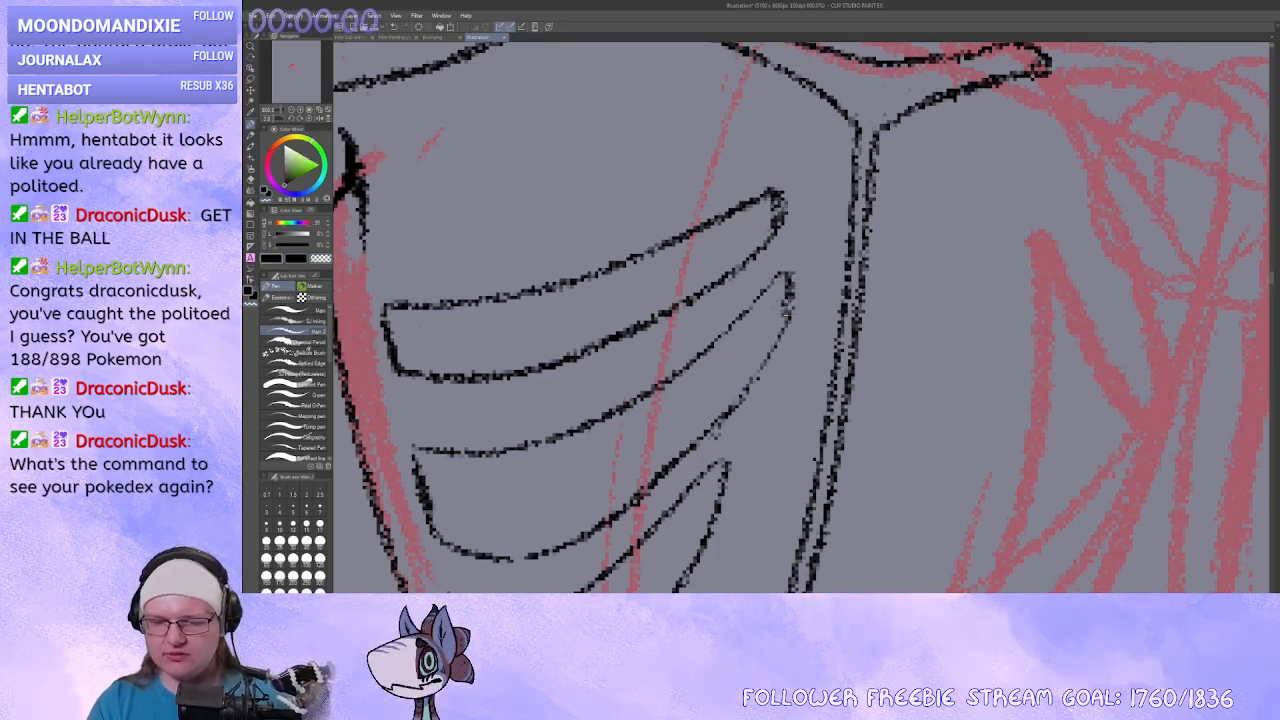
{"action": "key", "text": "c"}
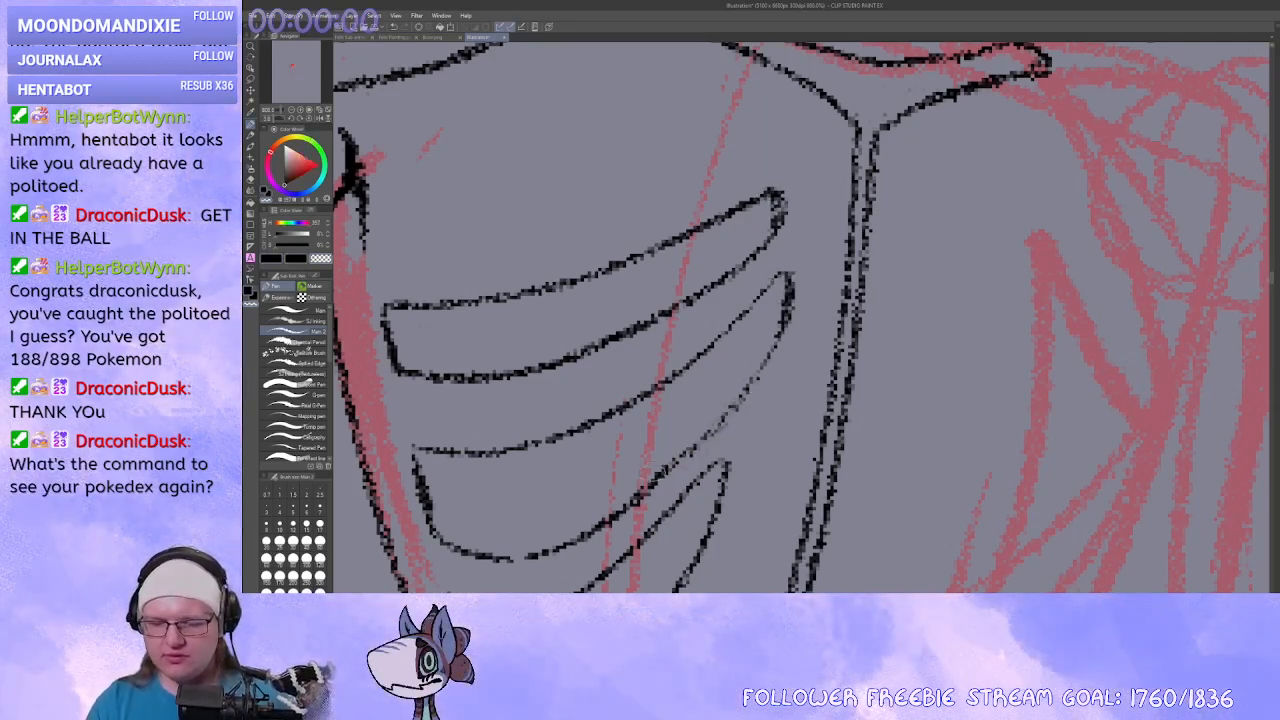
Thin the second rib's lower edge near its inner end and tidy the inside of the first rib's tip.
{"action": "left_click_drag", "start_coordinate": [654, 468], "coordinate": [762, 362]}
{"action": "mouse_move", "coordinate": [697, 436]}
{"action": "left_mouse_down"}
{"action": "mouse_move", "coordinate": [783, 283]}
{"action": "mouse_move", "coordinate": [782, 316]}
{"action": "left_mouse_up"}
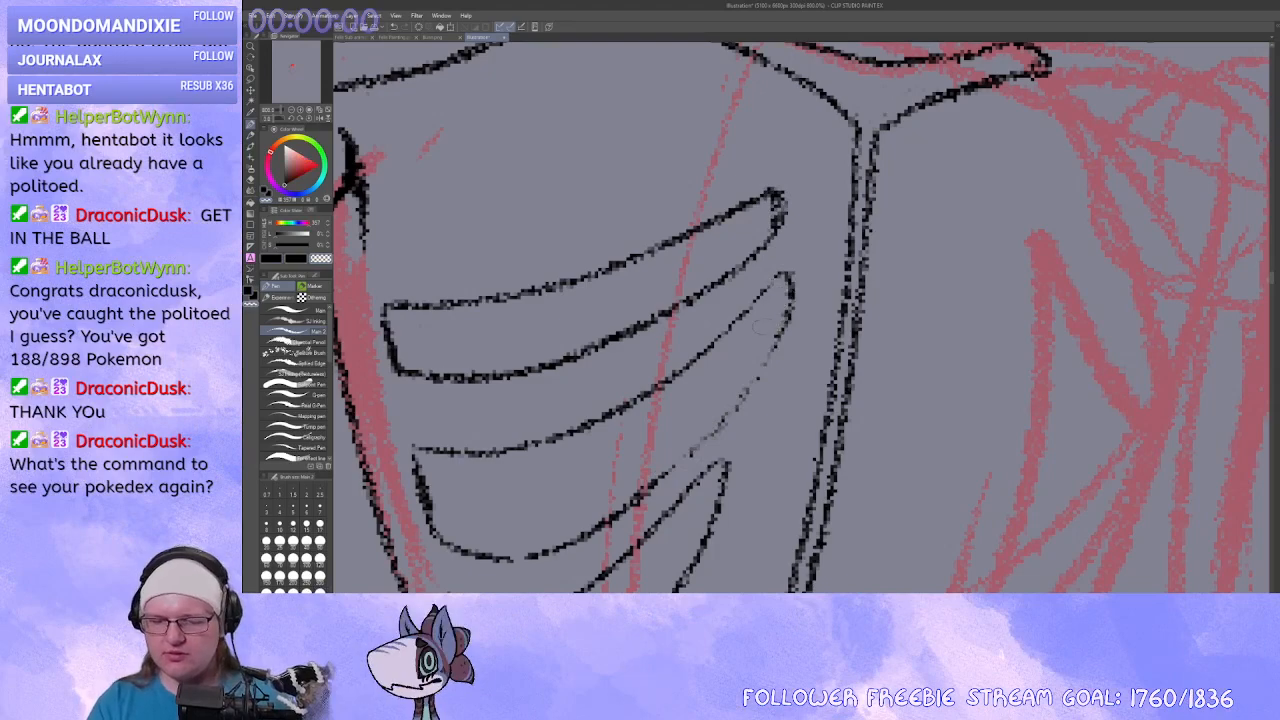
{"action": "key", "text": "c"}
{"action": "key", "text": "c"}
{"action": "left_click_drag", "start_coordinate": [775, 200], "coordinate": [772, 218]}
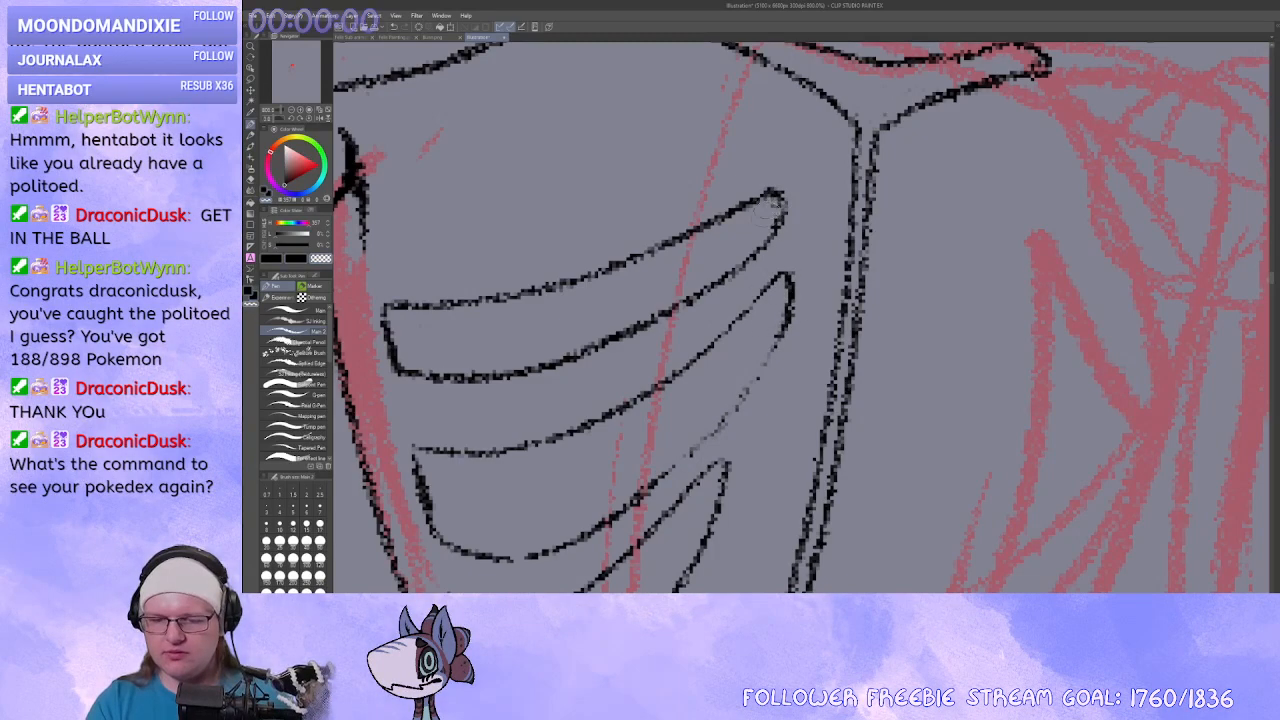
{"action": "key", "text": "c"}
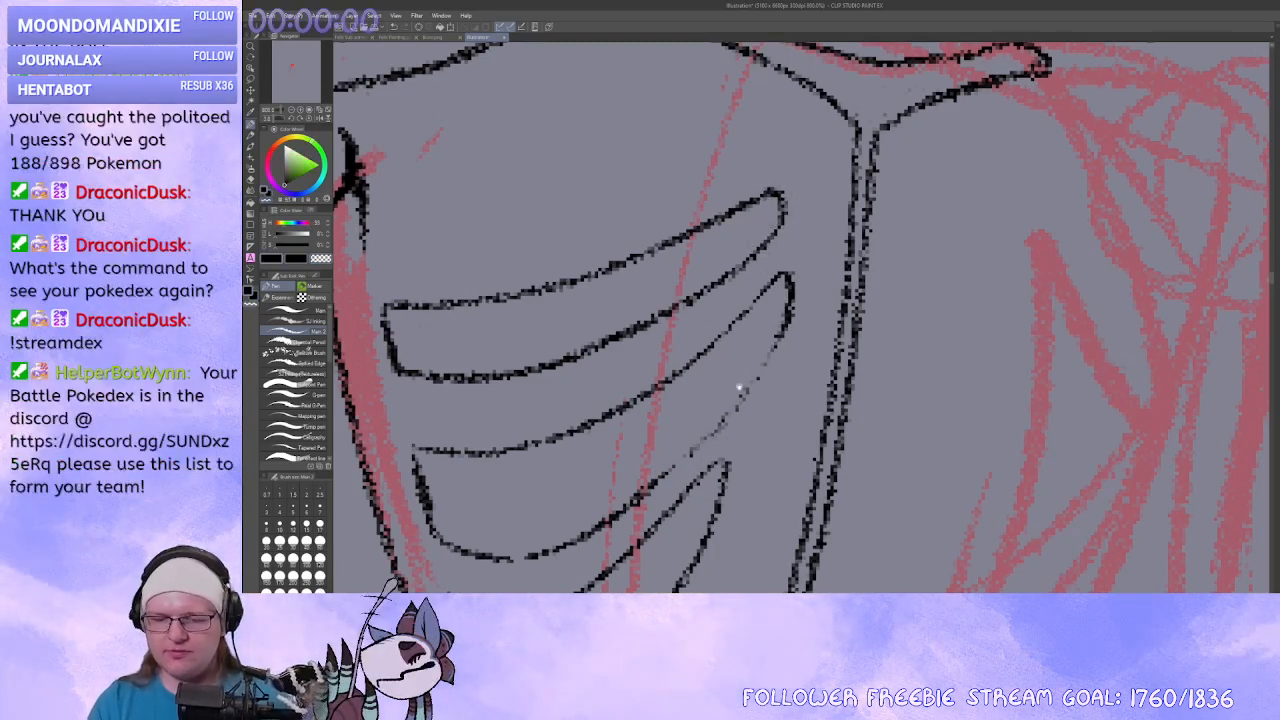
Redraw the inner tip and lower edge of the second rib as a cleaner line, undoing the strokes that miss.
{"action": "left_click_drag", "start_coordinate": [737, 386], "coordinate": [749, 342]}
{"action": "left_click_drag", "start_coordinate": [798, 271], "coordinate": [716, 400]}
{"action": "key", "text": "ctrl+z"}
{"action": "key", "text": "c"}
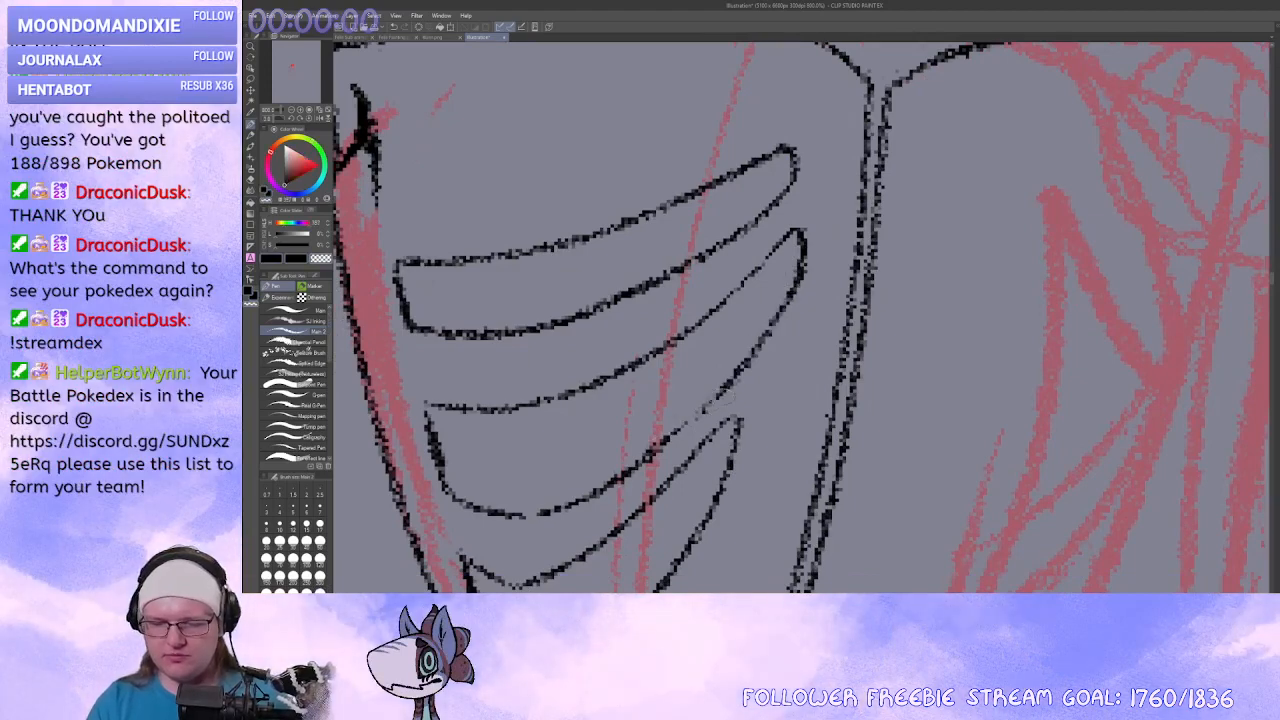
{"action": "key", "text": "c"}
{"action": "mouse_move", "coordinate": [674, 438]}
{"action": "left_mouse_down"}
{"action": "mouse_move", "coordinate": [785, 309]}
{"action": "mouse_move", "coordinate": [676, 436]}
{"action": "left_mouse_up"}
{"action": "key", "text": "ctrl+z"}
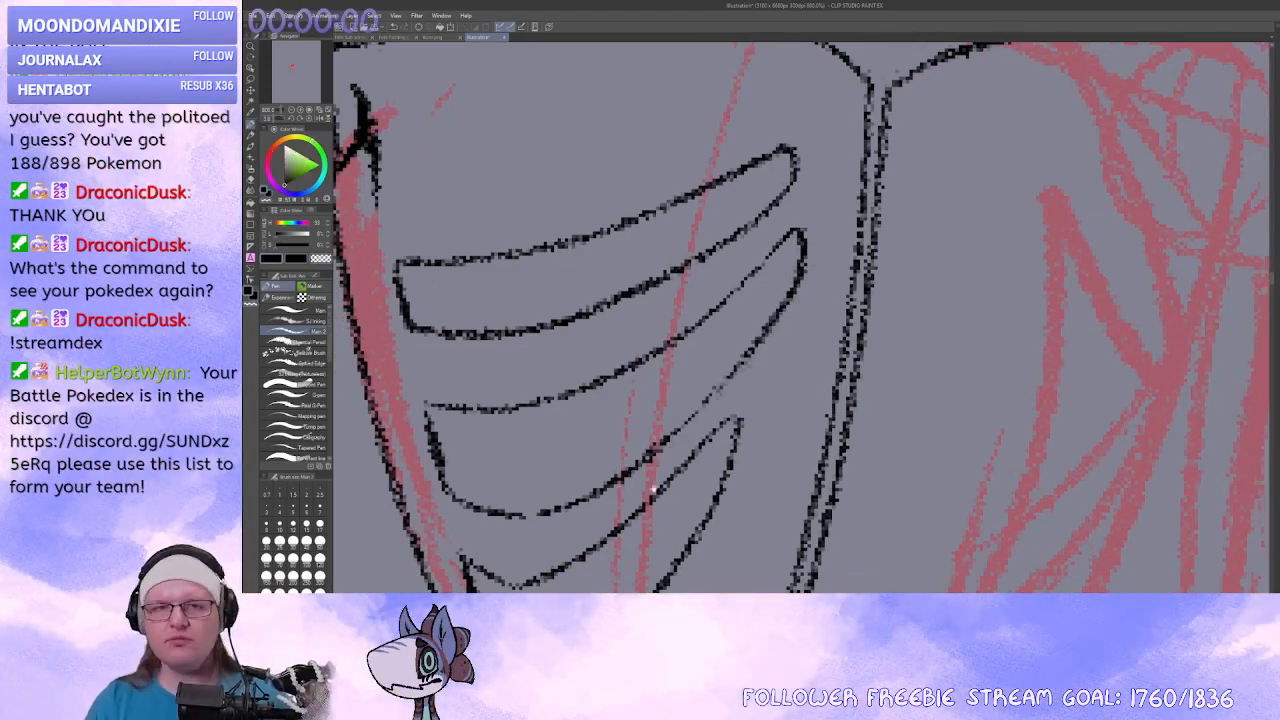
Erase the middle of the third rib's upper edge and redraw it as a deeper, smoother curve.
{"action": "left_click_drag", "start_coordinate": [697, 493], "coordinate": [799, 280]}
{"action": "left_click_drag", "start_coordinate": [801, 360], "coordinate": [840, 326]}
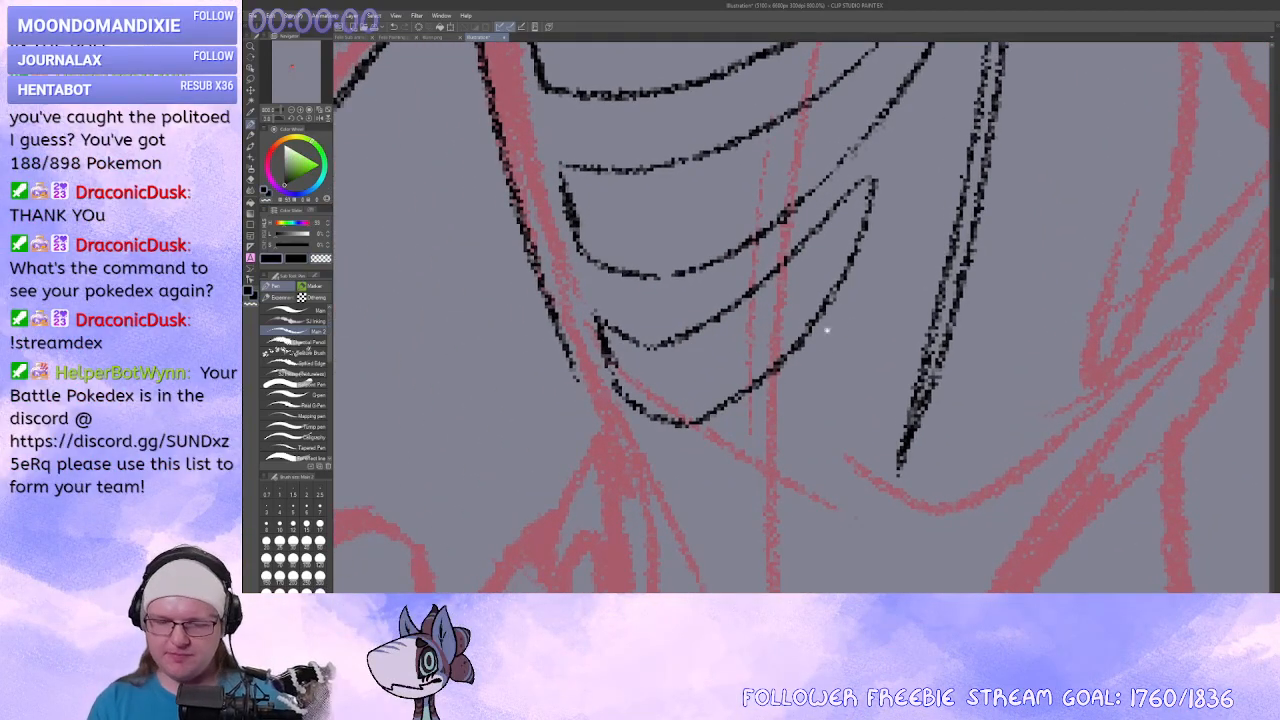
{"action": "left_click_drag", "start_coordinate": [704, 333], "coordinate": [652, 344]}
{"action": "key", "text": "c"}
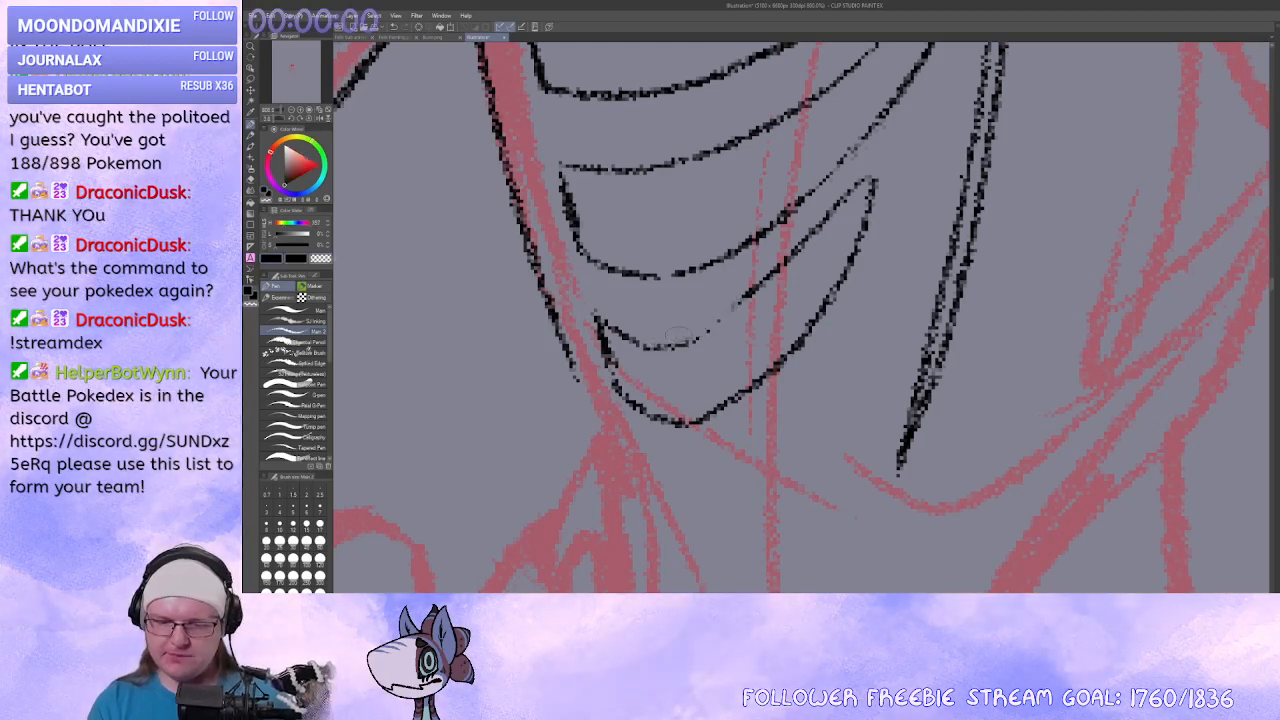
{"action": "left_click_drag", "start_coordinate": [745, 297], "coordinate": [804, 252]}
{"action": "key", "text": "c"}
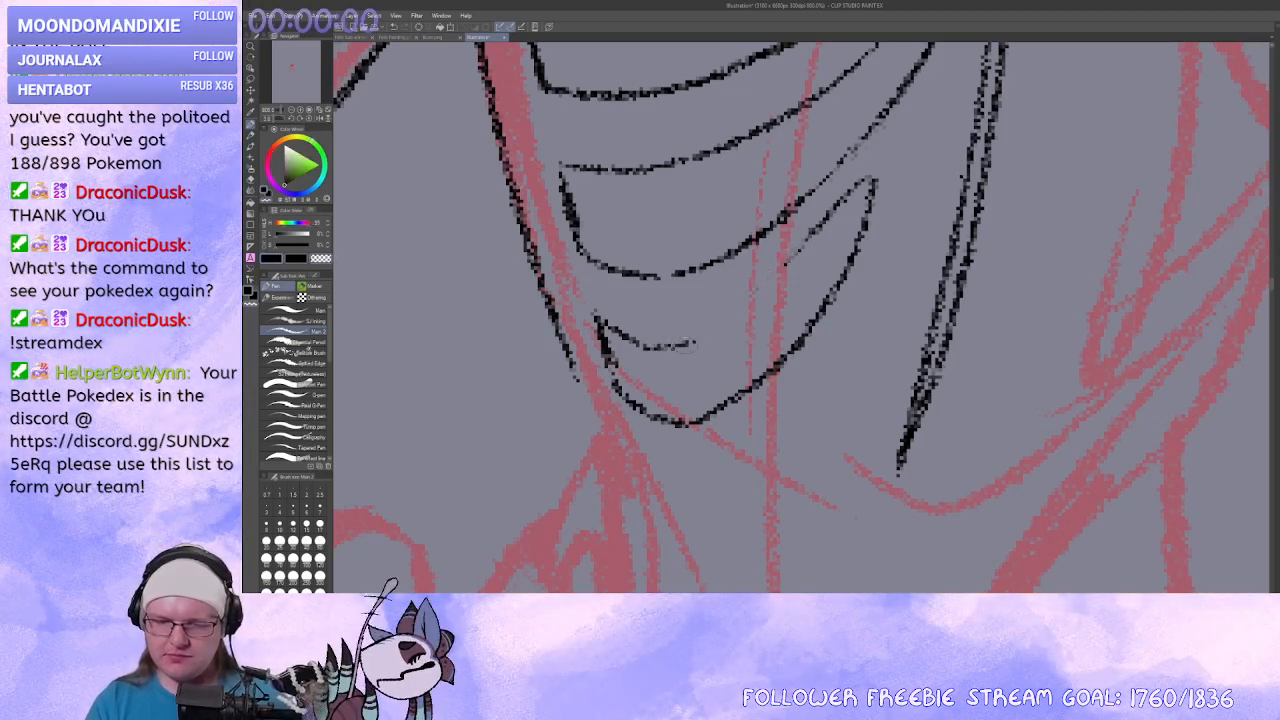
{"action": "left_click_drag", "start_coordinate": [692, 343], "coordinate": [779, 266]}
Erase part of the third rib's lower edge, redraw it as a smooth curve and close the gap in its upper edge.
{"action": "key", "text": "c"}
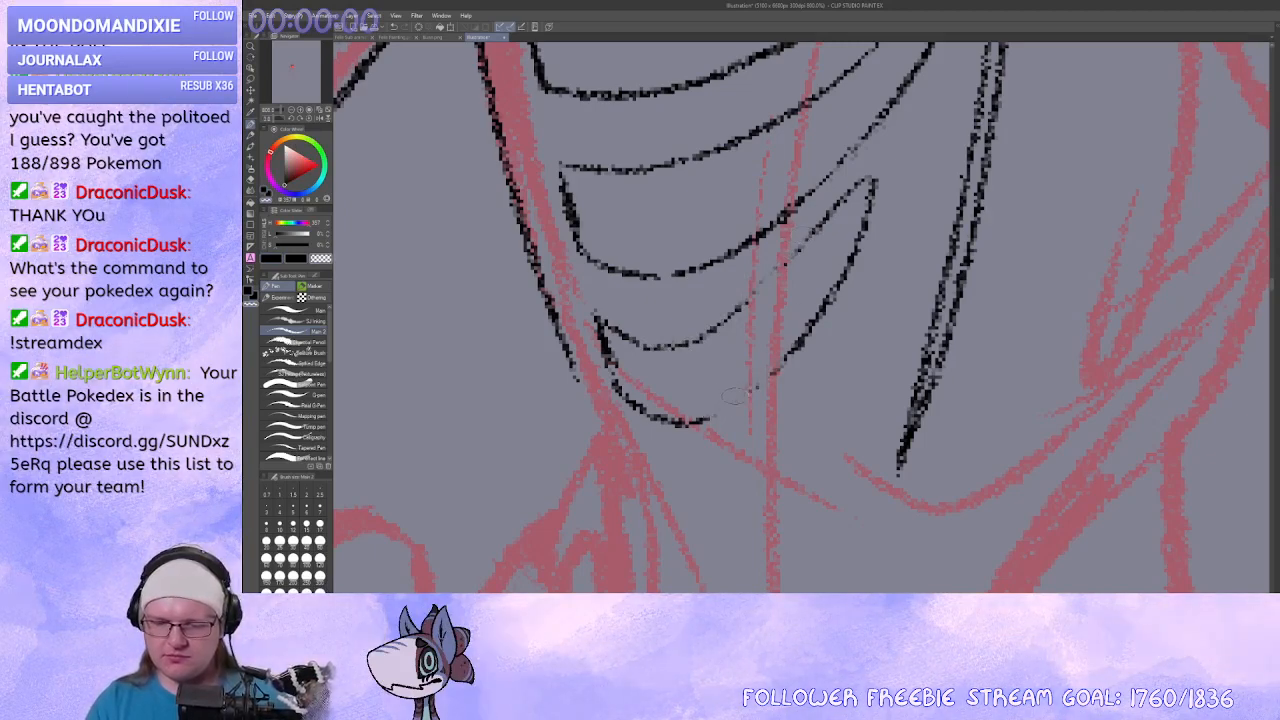
{"action": "key", "text": "c"}
{"action": "mouse_move", "coordinate": [706, 422]}
{"action": "left_mouse_down"}
{"action": "mouse_move", "coordinate": [740, 410]}
{"action": "mouse_move", "coordinate": [791, 358]}
{"action": "left_mouse_up"}
{"action": "mouse_move", "coordinate": [827, 315]}
{"action": "left_mouse_down"}
{"action": "mouse_move", "coordinate": [777, 457]}
{"action": "mouse_move", "coordinate": [786, 298]}
{"action": "left_mouse_up"}
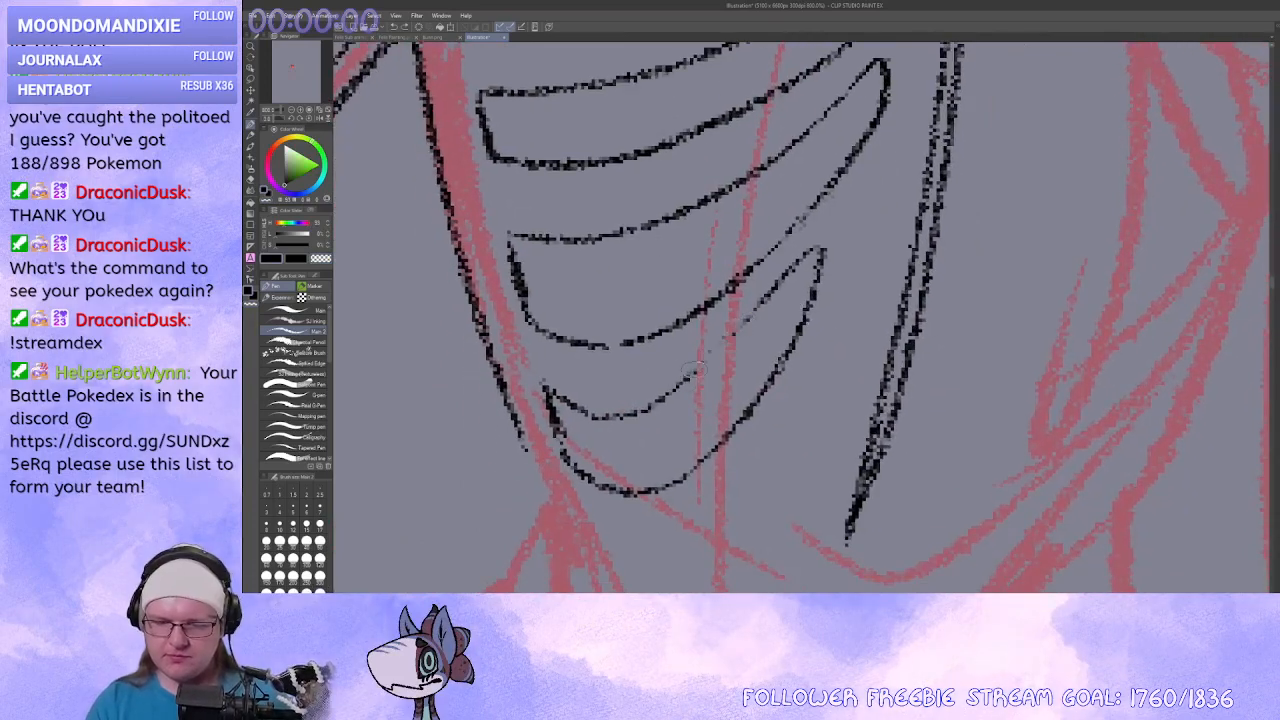
{"action": "mouse_move", "coordinate": [843, 240]}
{"action": "left_mouse_down"}
{"action": "mouse_move", "coordinate": [797, 314]}
{"action": "mouse_move", "coordinate": [815, 290]}
{"action": "mouse_move", "coordinate": [888, 291]}
{"action": "left_mouse_up"}
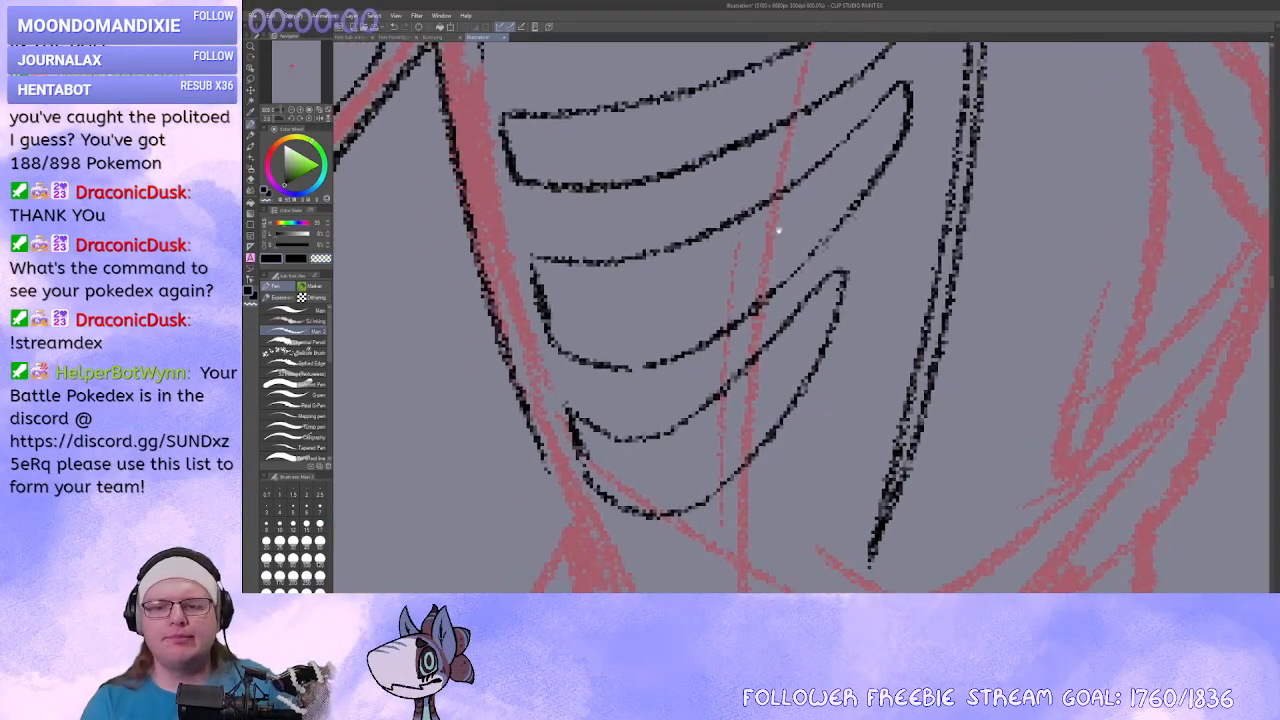
Open the collarbone's end nearest the neck and redraw it as a small inward curl.
{"action": "left_click_drag", "start_coordinate": [779, 231], "coordinate": [787, 438]}
{"action": "mouse_move", "coordinate": [665, 149]}
{"action": "left_mouse_down"}
{"action": "mouse_move", "coordinate": [733, 320]}
{"action": "mouse_move", "coordinate": [594, 271]}
{"action": "left_mouse_up"}
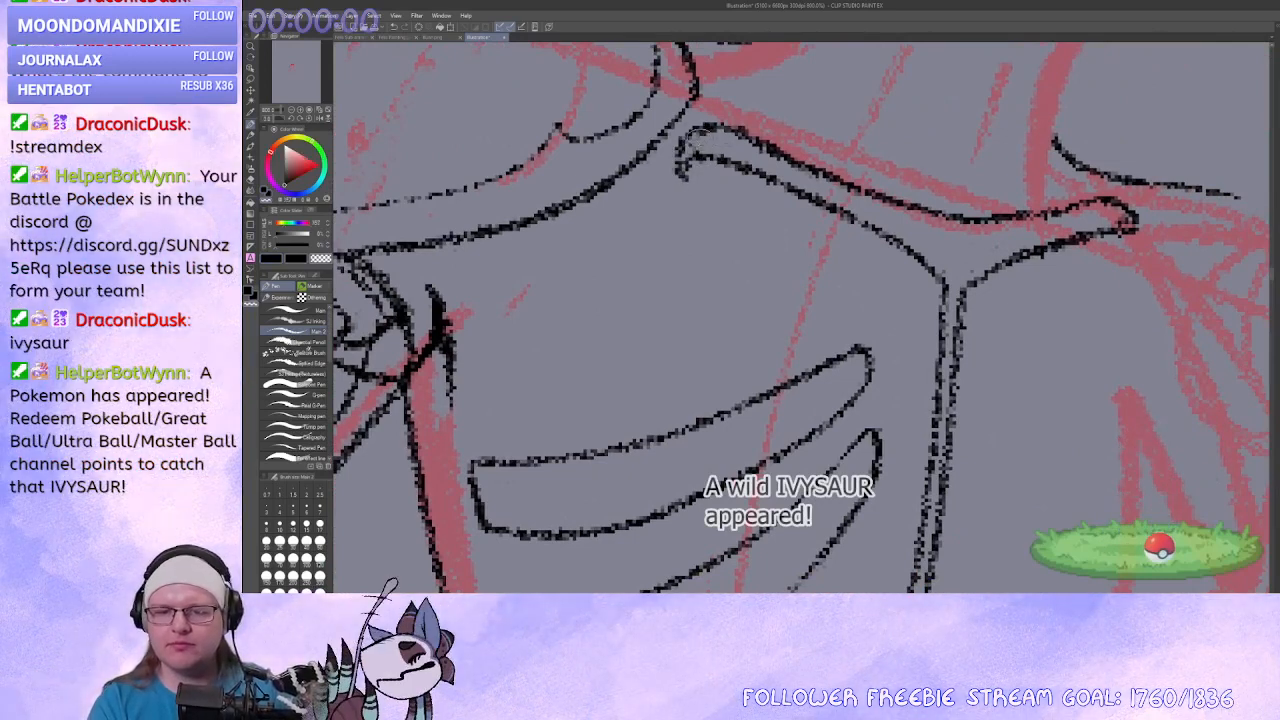
{"action": "left_click_drag", "start_coordinate": [704, 174], "coordinate": [450, 168]}
{"action": "key", "text": "x"}
{"action": "key", "text": "c"}
{"action": "key", "text": "x"}
Lasso and delete the collarbone's arm beyond the sternum bar, and ink a rounded corner joining its upper edge to the bar.
{"action": "left_click_drag", "start_coordinate": [692, 214], "coordinate": [732, 228]}
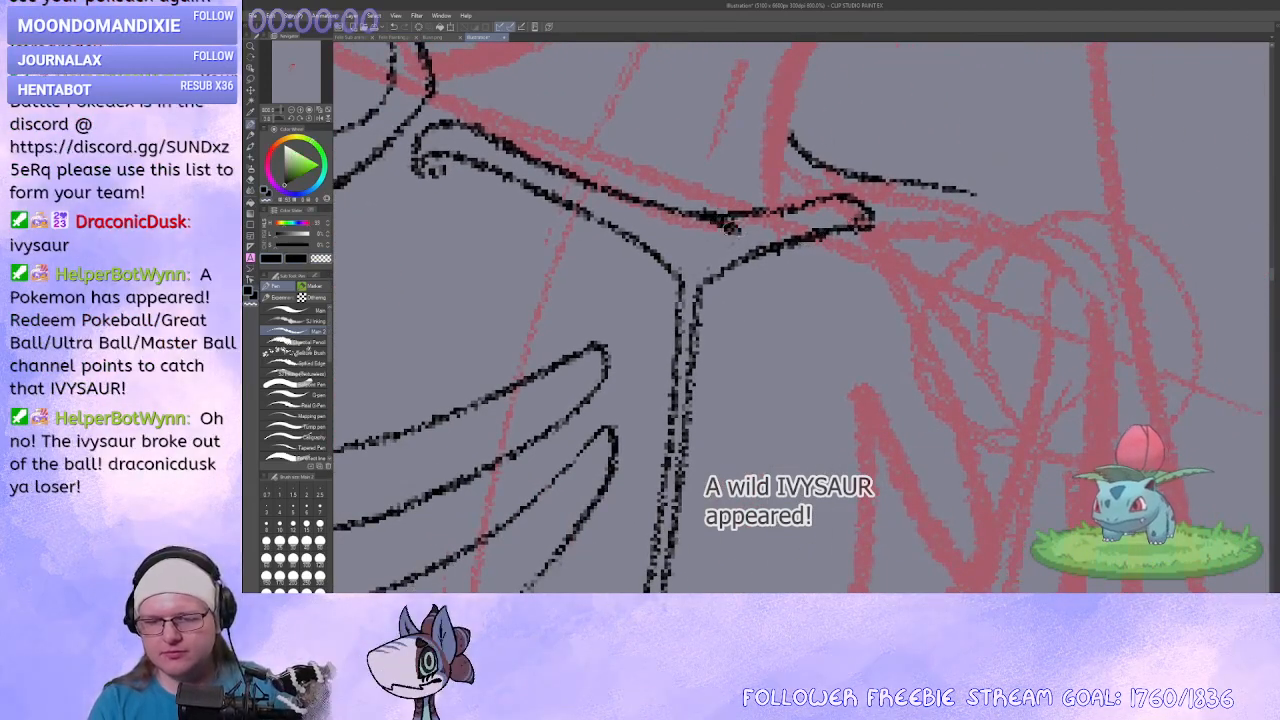
{"action": "key", "text": "ctrl+z"}
{"action": "key", "text": "m"}
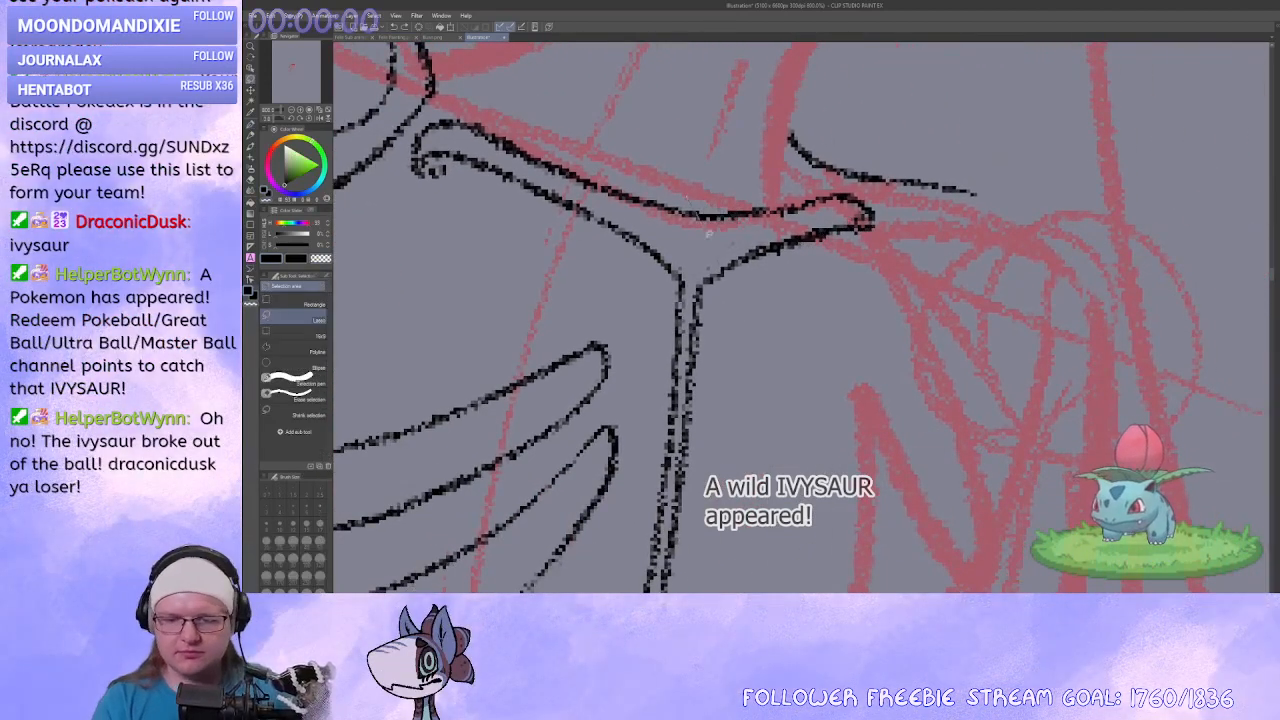
{"action": "left_click_drag", "start_coordinate": [882, 186], "coordinate": [876, 184]}
{"action": "key", "text": "Delete"}
{"action": "key", "text": "ctrl+d"}
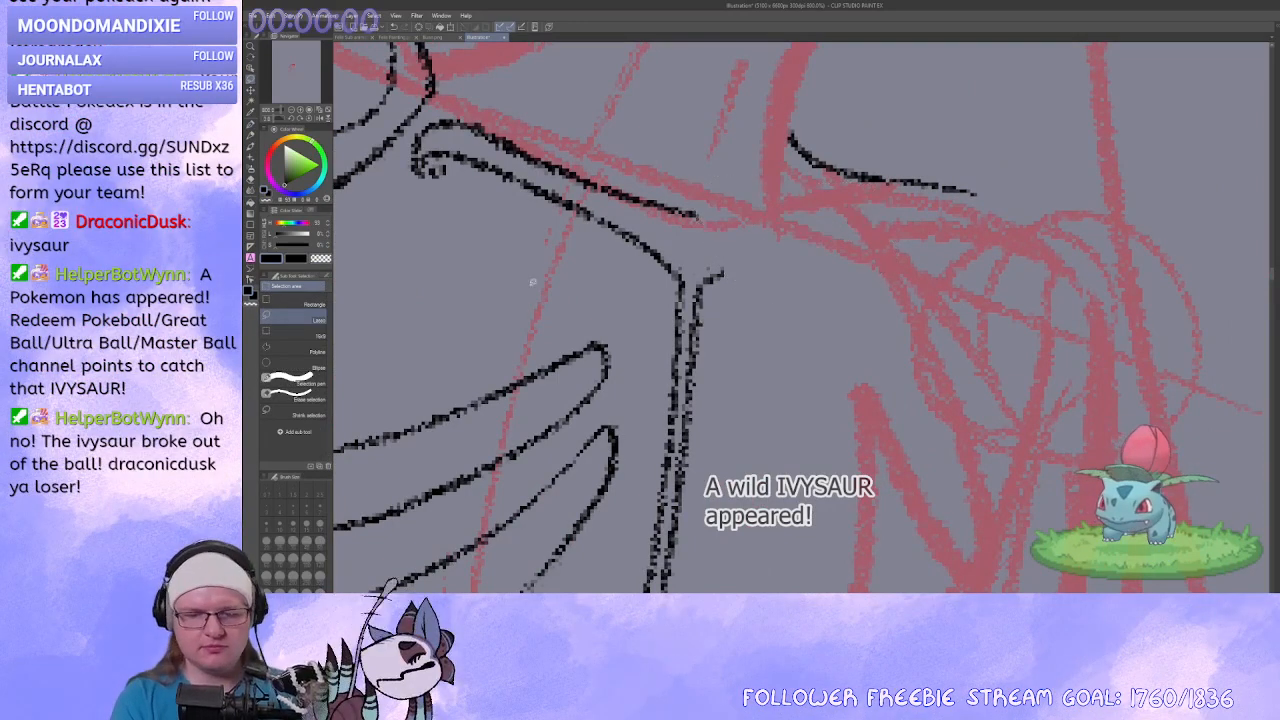
{"action": "key", "text": "p"}
{"action": "left_click_drag", "start_coordinate": [697, 219], "coordinate": [718, 268]}
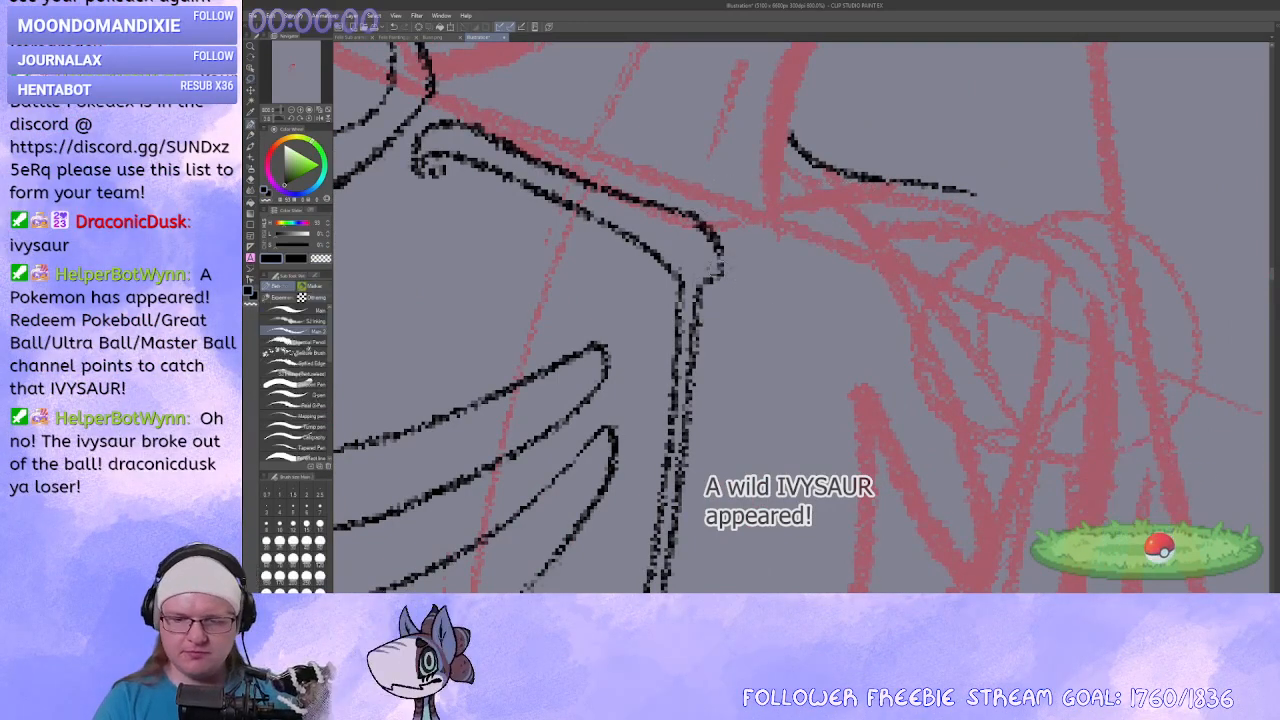
{"action": "mouse_move", "coordinate": [715, 350]}
{"action": "left_mouse_down"}
{"action": "mouse_move", "coordinate": [723, 287]}
{"action": "mouse_move", "coordinate": [755, 426]}
{"action": "mouse_move", "coordinate": [906, 394]}
{"action": "mouse_move", "coordinate": [551, 389]}
{"action": "left_mouse_up"}
{"action": "mouse_move", "coordinate": [920, 340]}
{"action": "left_mouse_down"}
{"action": "mouse_move", "coordinate": [871, 420]}
{"action": "mouse_move", "coordinate": [713, 239]}
{"action": "mouse_move", "coordinate": [690, 364]}
{"action": "mouse_move", "coordinate": [674, 229]}
{"action": "left_mouse_up"}
{"action": "key", "text": "ctrl+z"}
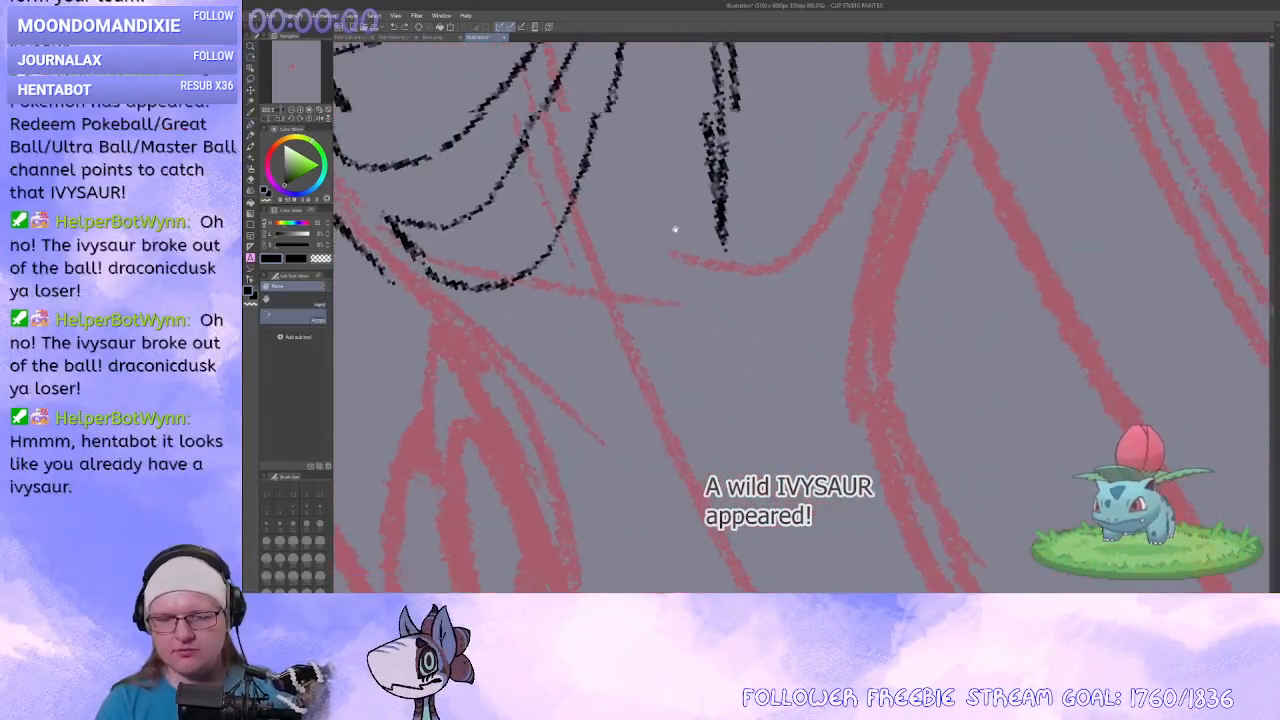
{"action": "left_click_drag", "start_coordinate": [680, 110], "coordinate": [740, 440]}
{"action": "left_click_drag", "start_coordinate": [729, 260], "coordinate": [722, 440]}
{"action": "left_click_drag", "start_coordinate": [640, 427], "coordinate": [847, 517]}
{"action": "key", "text": "ctrl+z"}
Reshape the collarbone's curled end into a fuller, closed scroll.
{"action": "mouse_move", "coordinate": [598, 268]}
{"action": "left_mouse_down"}
{"action": "mouse_move", "coordinate": [766, 274]}
{"action": "mouse_move", "coordinate": [823, 385]}
{"action": "left_mouse_up"}
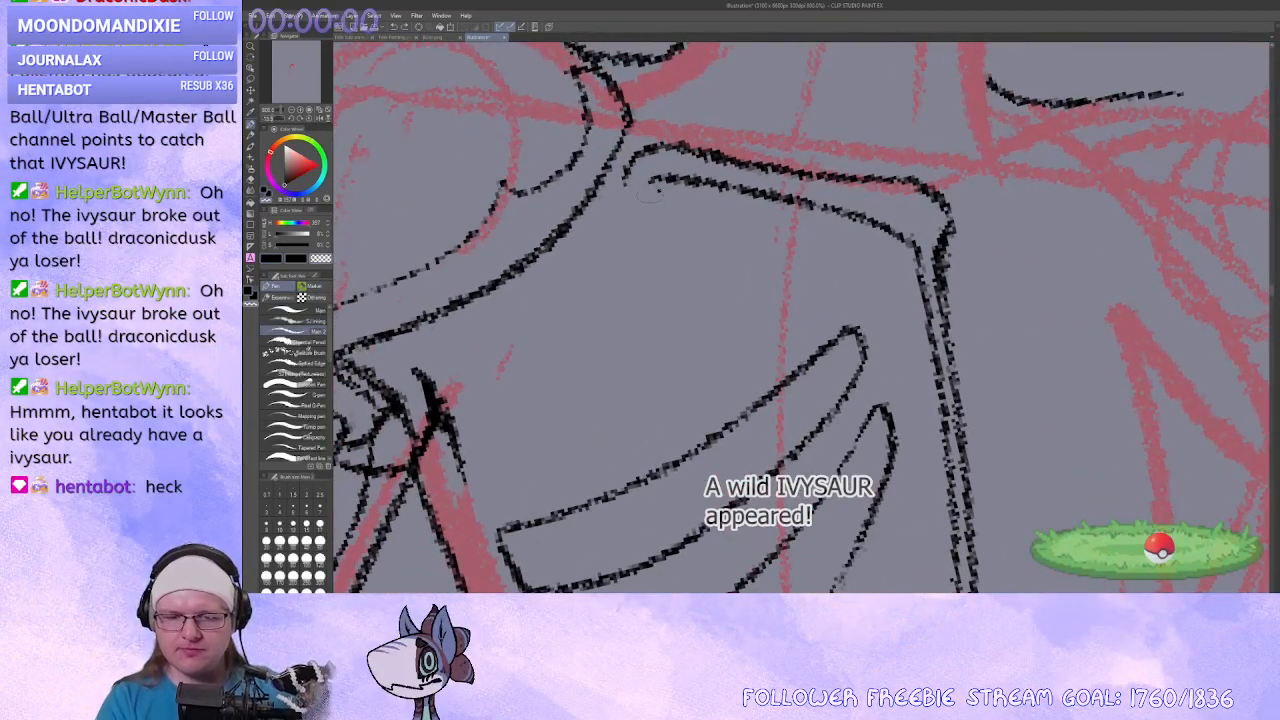
{"action": "mouse_move", "coordinate": [632, 166]}
{"action": "left_mouse_down"}
{"action": "mouse_move", "coordinate": [626, 200]}
{"action": "mouse_move", "coordinate": [664, 204]}
{"action": "left_mouse_up"}
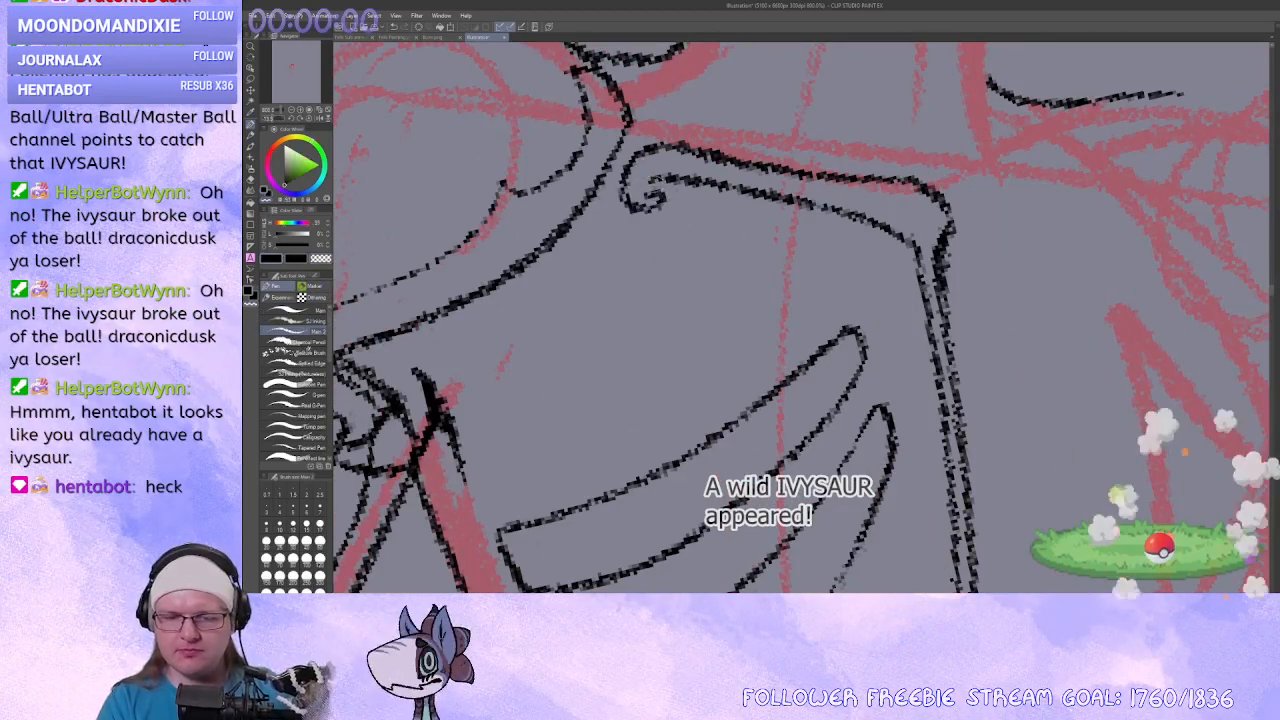
{"action": "scroll", "coordinate": [655, 190], "scroll_direction": "up", "scroll_amount": 3}
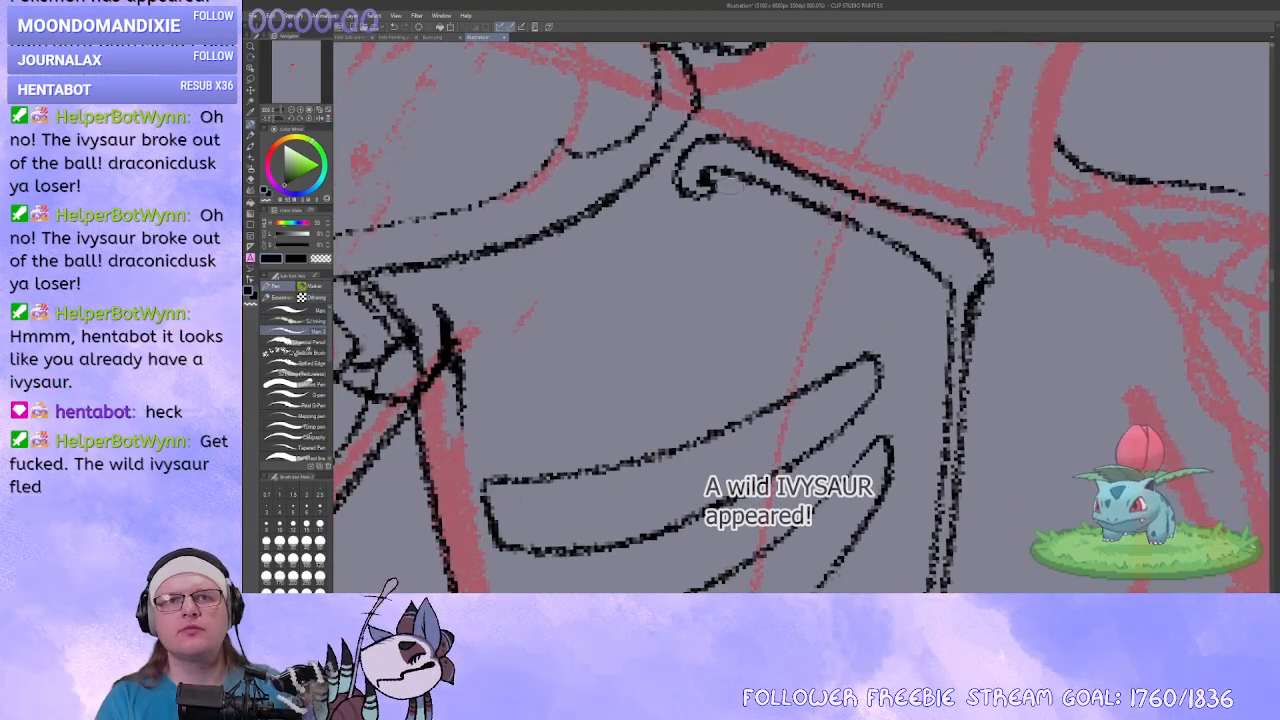
{"action": "scroll", "coordinate": [730, 200], "scroll_direction": "down", "scroll_amount": 2}
{"action": "scroll", "coordinate": [729, 297], "scroll_direction": "up", "scroll_amount": 2}
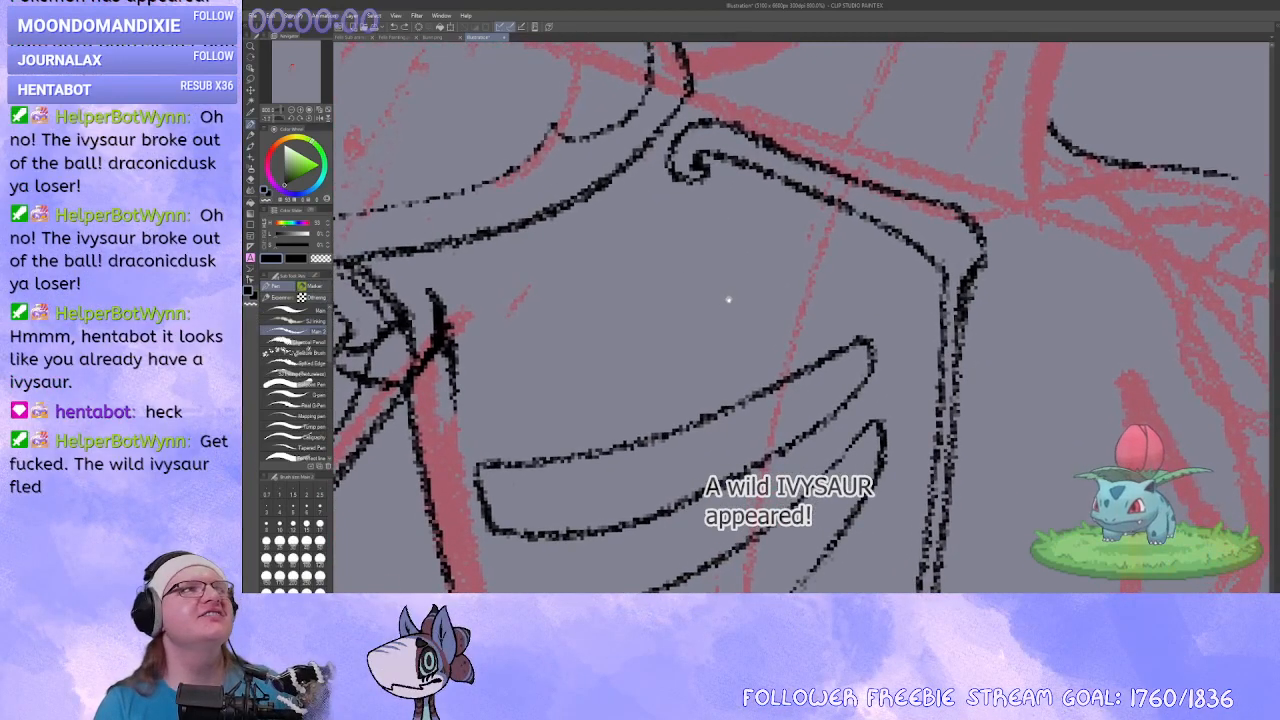
{"action": "scroll", "coordinate": [863, 303], "scroll_direction": "down", "scroll_amount": 2}
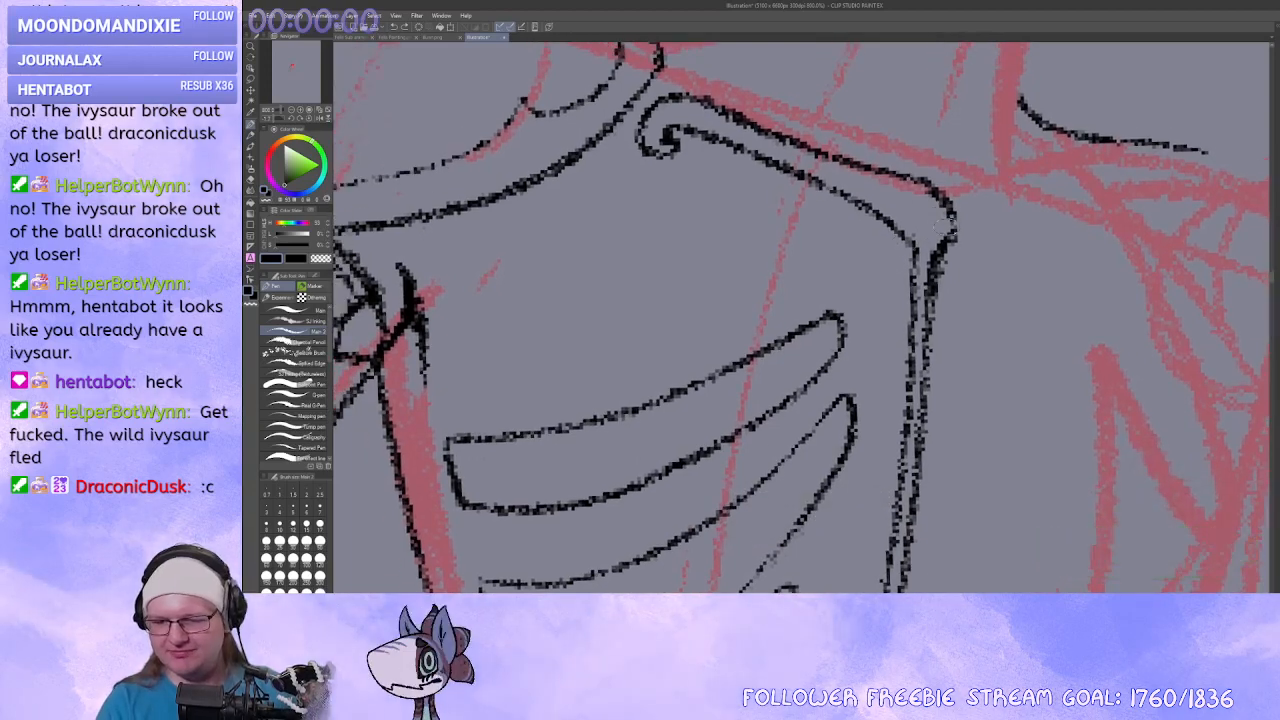
Erase the sharp inner corner between the collarbone and the sternum bar and redraw it as a smooth curve.
{"action": "key", "text": "c"}
{"action": "mouse_move", "coordinate": [897, 232]}
{"action": "left_mouse_down"}
{"action": "mouse_move", "coordinate": [927, 290]}
{"action": "mouse_move", "coordinate": [914, 232]}
{"action": "mouse_move", "coordinate": [934, 222]}
{"action": "mouse_move", "coordinate": [930, 238]}
{"action": "mouse_move", "coordinate": [669, 211]}
{"action": "mouse_move", "coordinate": [674, 221]}
{"action": "mouse_move", "coordinate": [684, 203]}
{"action": "mouse_move", "coordinate": [672, 237]}
{"action": "mouse_move", "coordinate": [710, 181]}
{"action": "mouse_move", "coordinate": [689, 192]}
{"action": "mouse_move", "coordinate": [677, 250]}
{"action": "left_mouse_up"}
{"action": "left_click", "coordinate": [717, 186], "text": "alt"}
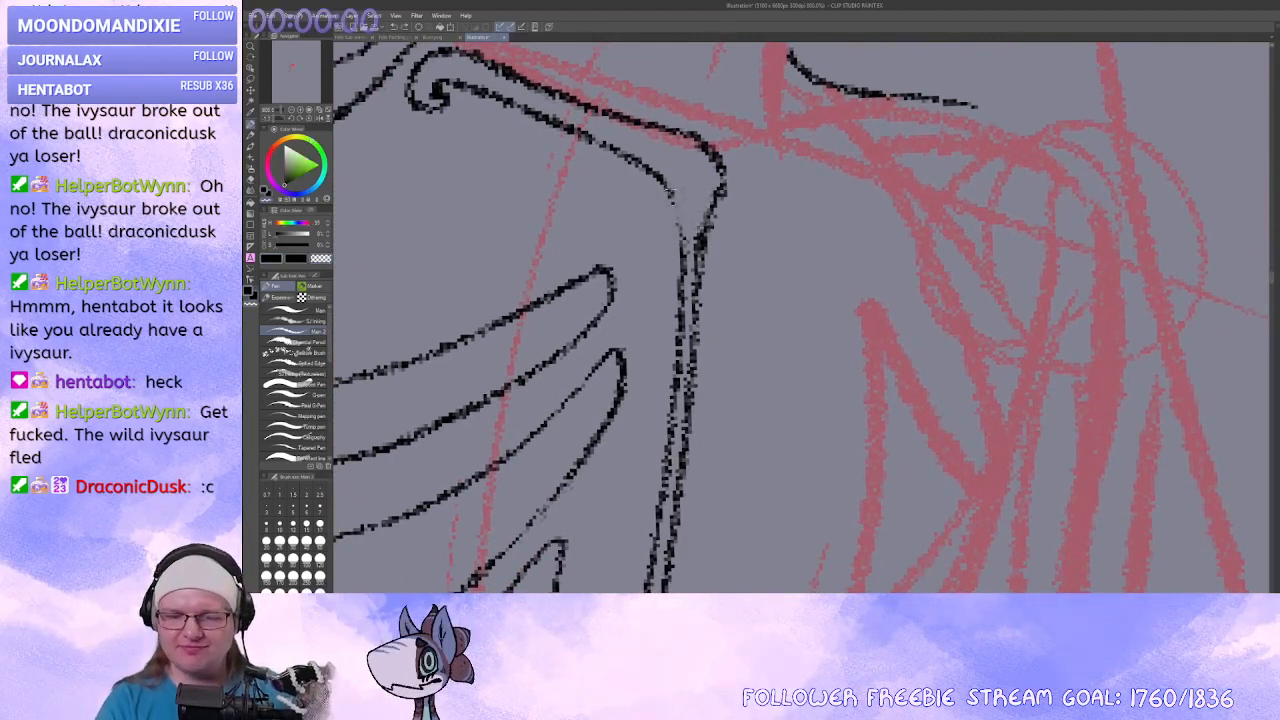
{"action": "left_click", "coordinate": [700, 203], "text": "alt"}
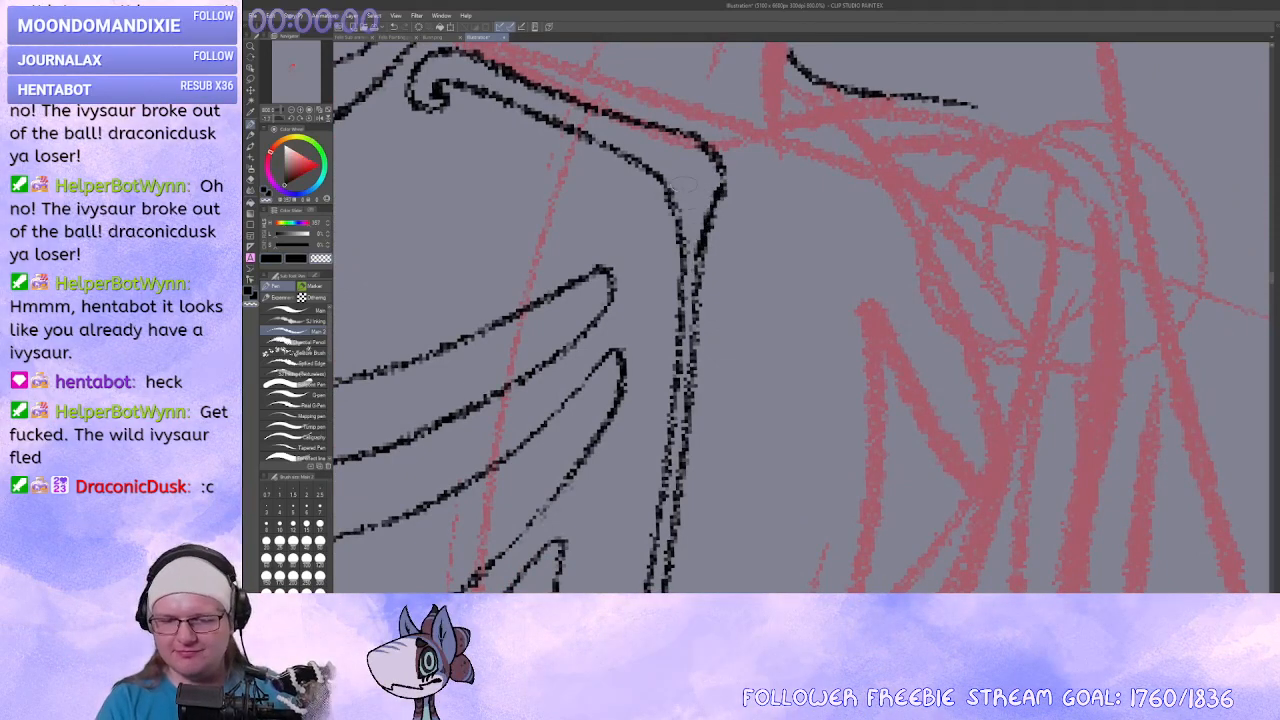
Rework the outer corner of the collarbone and ink a small triangle against it.
{"action": "mouse_move", "coordinate": [718, 194]}
{"action": "left_mouse_down"}
{"action": "mouse_move", "coordinate": [828, 244]}
{"action": "mouse_move", "coordinate": [808, 335]}
{"action": "left_mouse_up"}
{"action": "left_click", "coordinate": [808, 340], "text": "alt"}
{"action": "left_click_drag", "start_coordinate": [826, 268], "coordinate": [802, 370]}
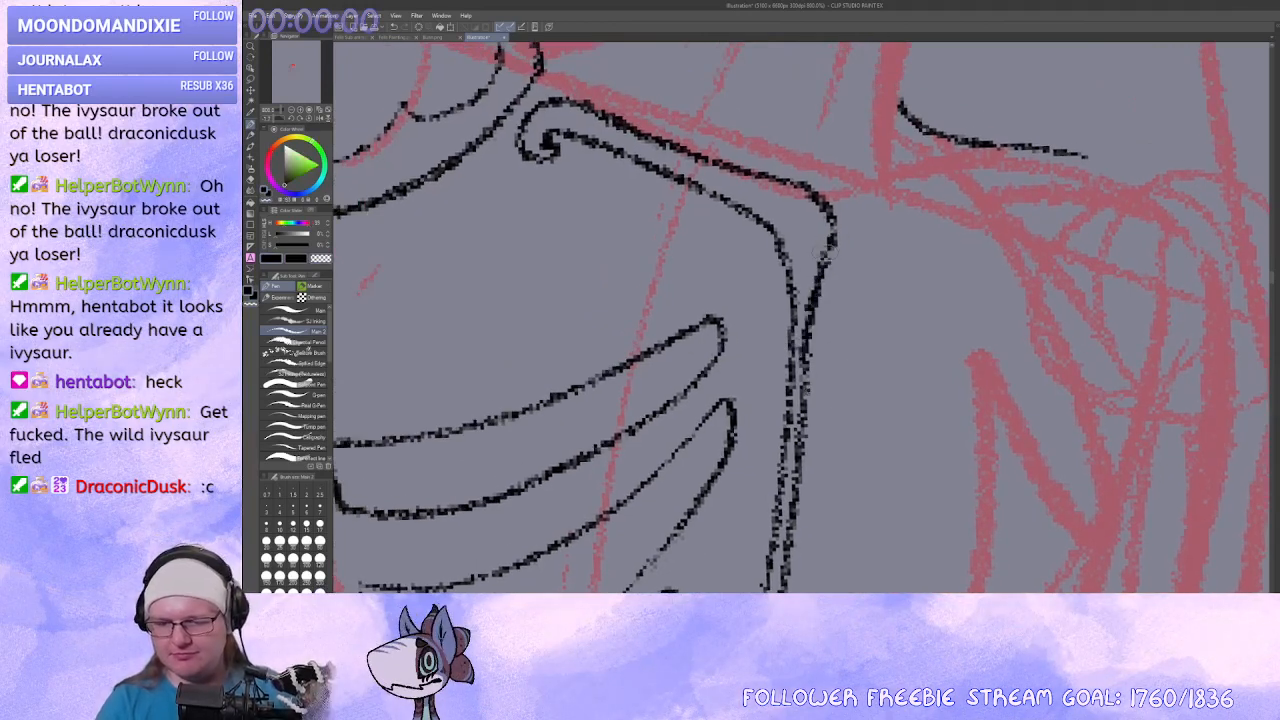
{"action": "mouse_move", "coordinate": [843, 231]}
{"action": "left_mouse_down"}
{"action": "mouse_move", "coordinate": [837, 269]}
{"action": "mouse_move", "coordinate": [824, 232]}
{"action": "mouse_move", "coordinate": [863, 224]}
{"action": "mouse_move", "coordinate": [834, 240]}
{"action": "left_mouse_up"}
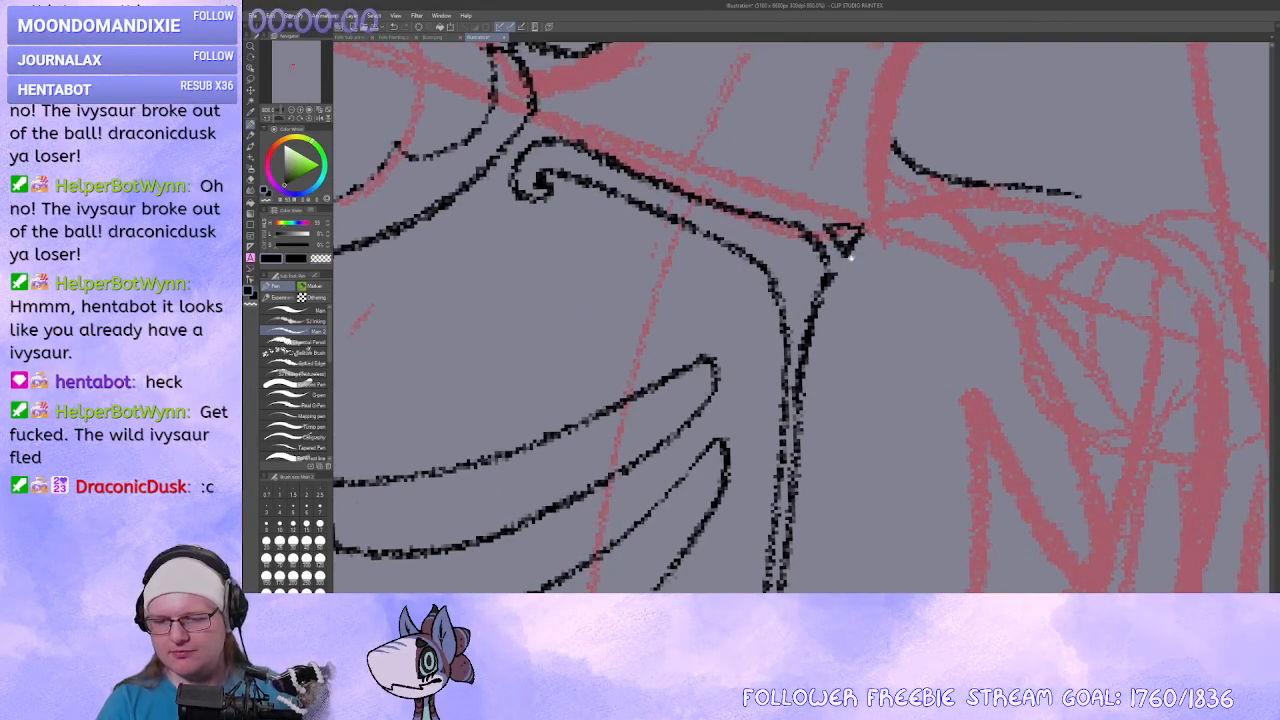
{"action": "mouse_move", "coordinate": [1003, 347]}
{"action": "left_mouse_down"}
{"action": "mouse_move", "coordinate": [1077, 369]}
{"action": "mouse_move", "coordinate": [905, 305]}
{"action": "left_mouse_up"}
Ink the far chest outline curving down to the sternum bar's pointed tip, redoing its lower stretch as a single clean line.
{"action": "left_click_drag", "start_coordinate": [785, 184], "coordinate": [882, 185]}
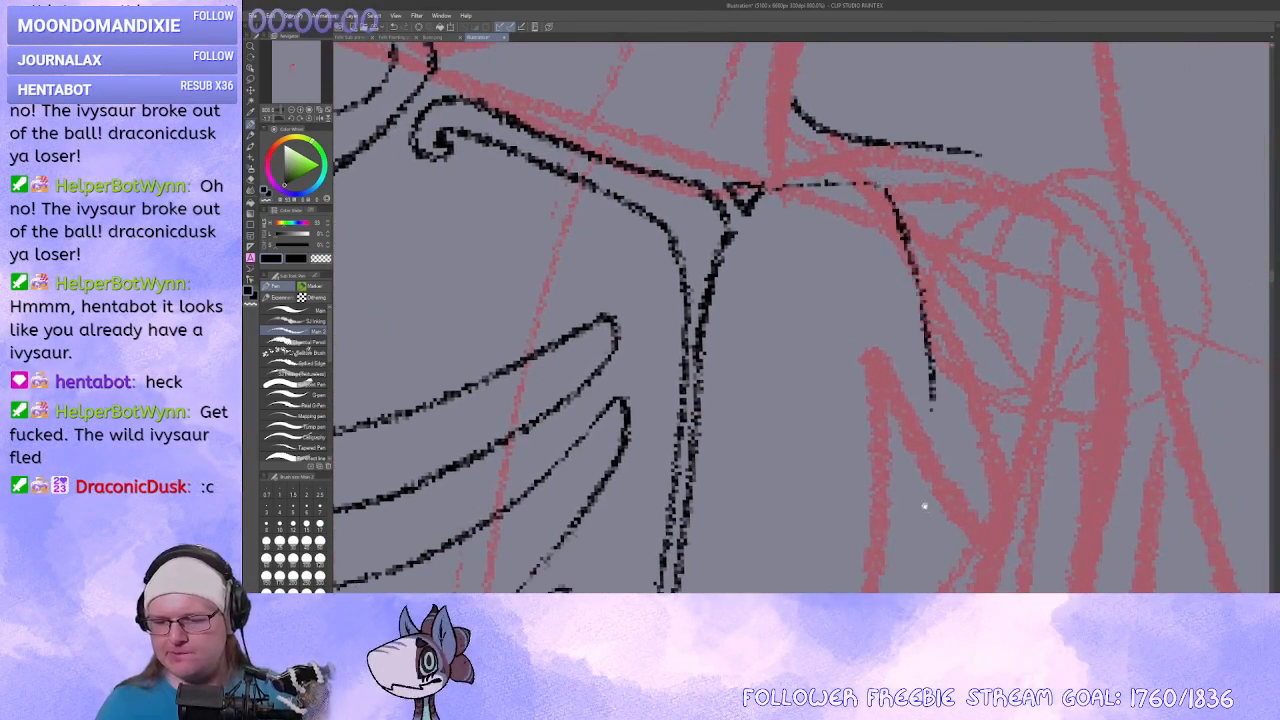
{"action": "mouse_move", "coordinate": [920, 508]}
{"action": "left_mouse_down"}
{"action": "mouse_move", "coordinate": [763, 214]}
{"action": "mouse_move", "coordinate": [795, 488]}
{"action": "left_mouse_up"}
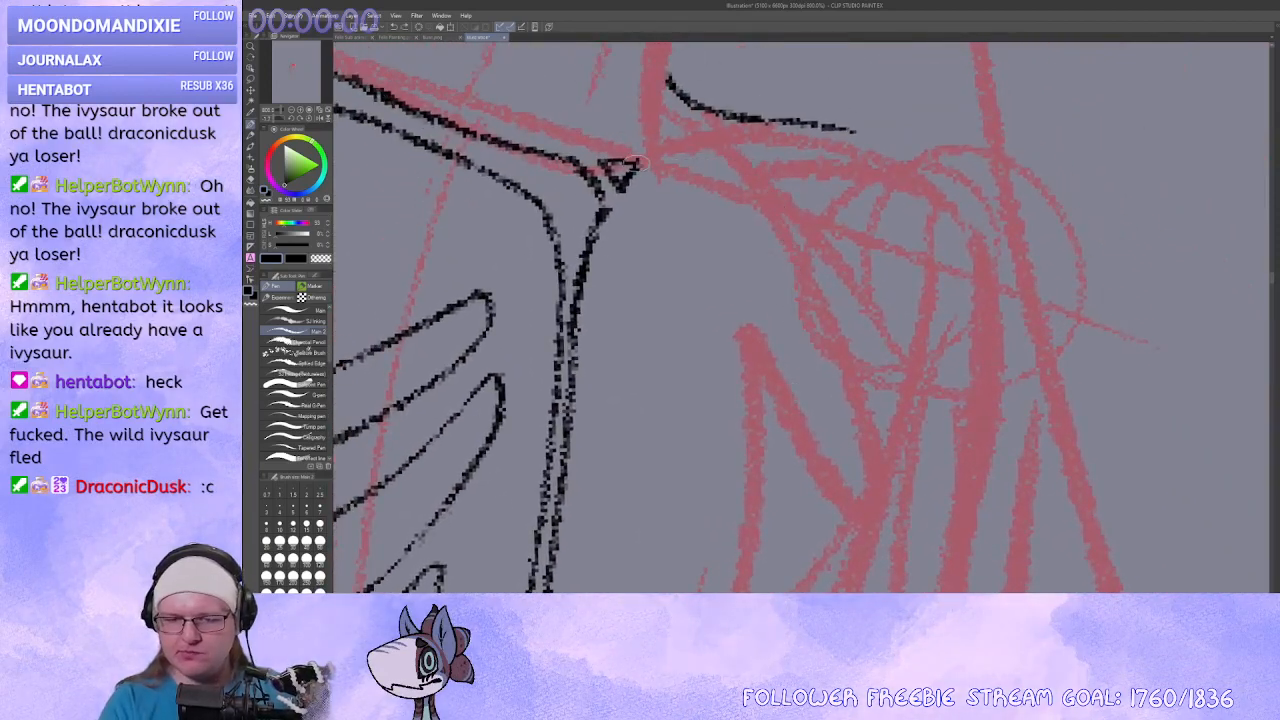
{"action": "mouse_move", "coordinate": [640, 161]}
{"action": "left_mouse_down"}
{"action": "mouse_move", "coordinate": [784, 165]}
{"action": "mouse_move", "coordinate": [751, 491]}
{"action": "mouse_move", "coordinate": [857, 205]}
{"action": "mouse_move", "coordinate": [600, 492]}
{"action": "left_mouse_up"}
{"action": "left_click_drag", "start_coordinate": [864, 198], "coordinate": [716, 384]}
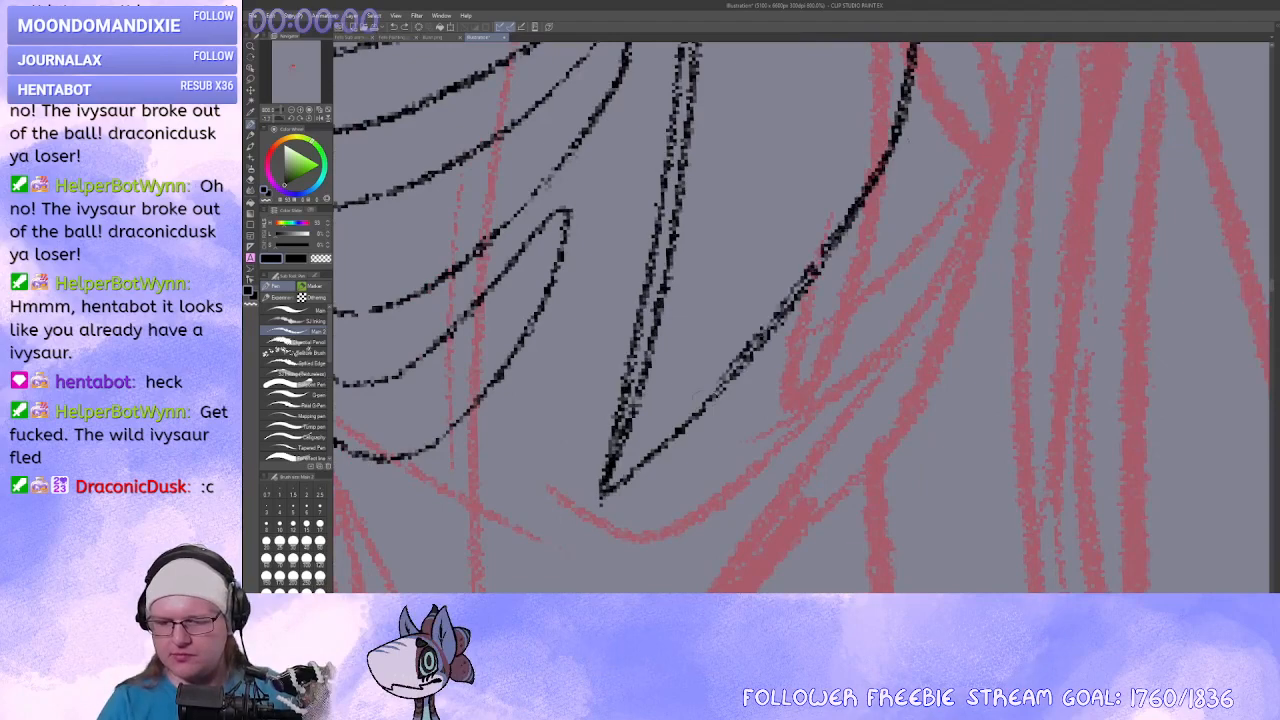
{"action": "key", "text": "ctrl+z"}
{"action": "left_click_drag", "start_coordinate": [760, 338], "coordinate": [606, 490]}
{"action": "left_click_drag", "start_coordinate": [405, 333], "coordinate": [573, 343]}
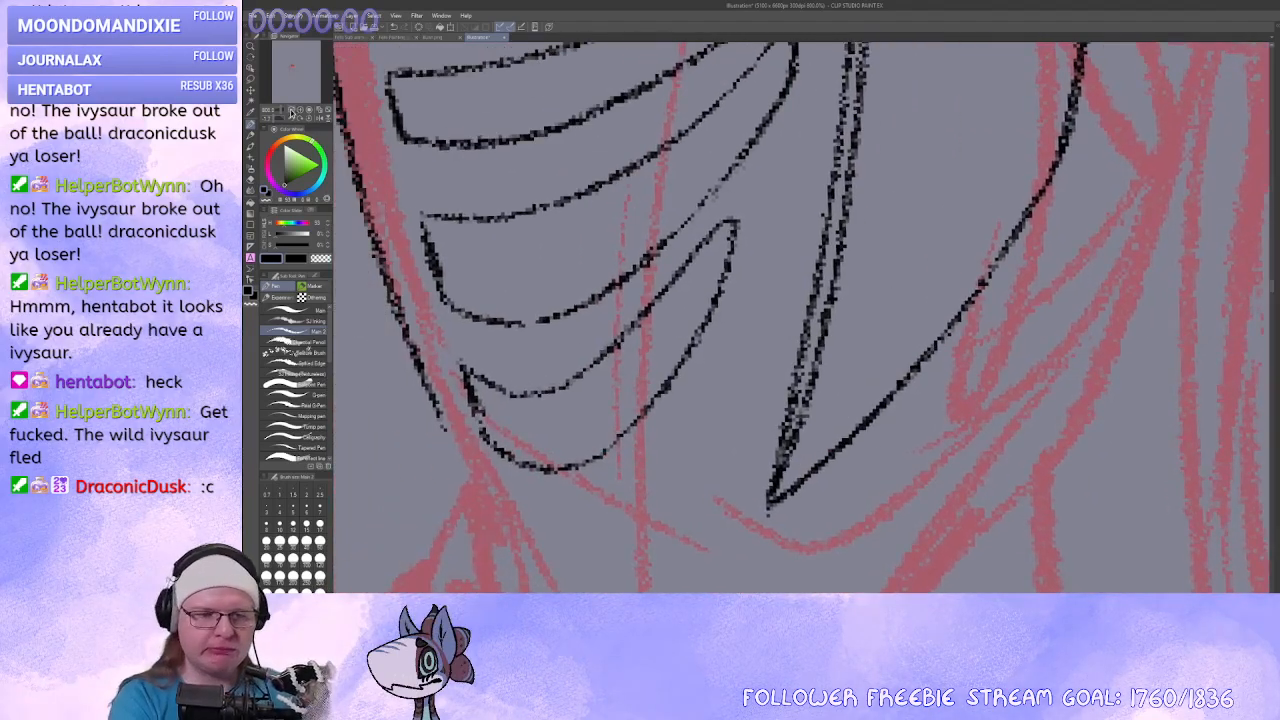
Inspect the inked chest outline, its upper corner and the sternum bar's pointed tip up close and from a distance.
{"action": "left_click", "coordinate": [291, 112]}
{"action": "left_click", "coordinate": [291, 112]}
{"action": "left_click", "coordinate": [291, 112]}
{"action": "left_click", "coordinate": [291, 112]}
{"action": "left_click", "coordinate": [291, 112]}
{"action": "left_click", "coordinate": [302, 111]}
{"action": "left_click", "coordinate": [302, 111]}
{"action": "left_click", "coordinate": [302, 111]}
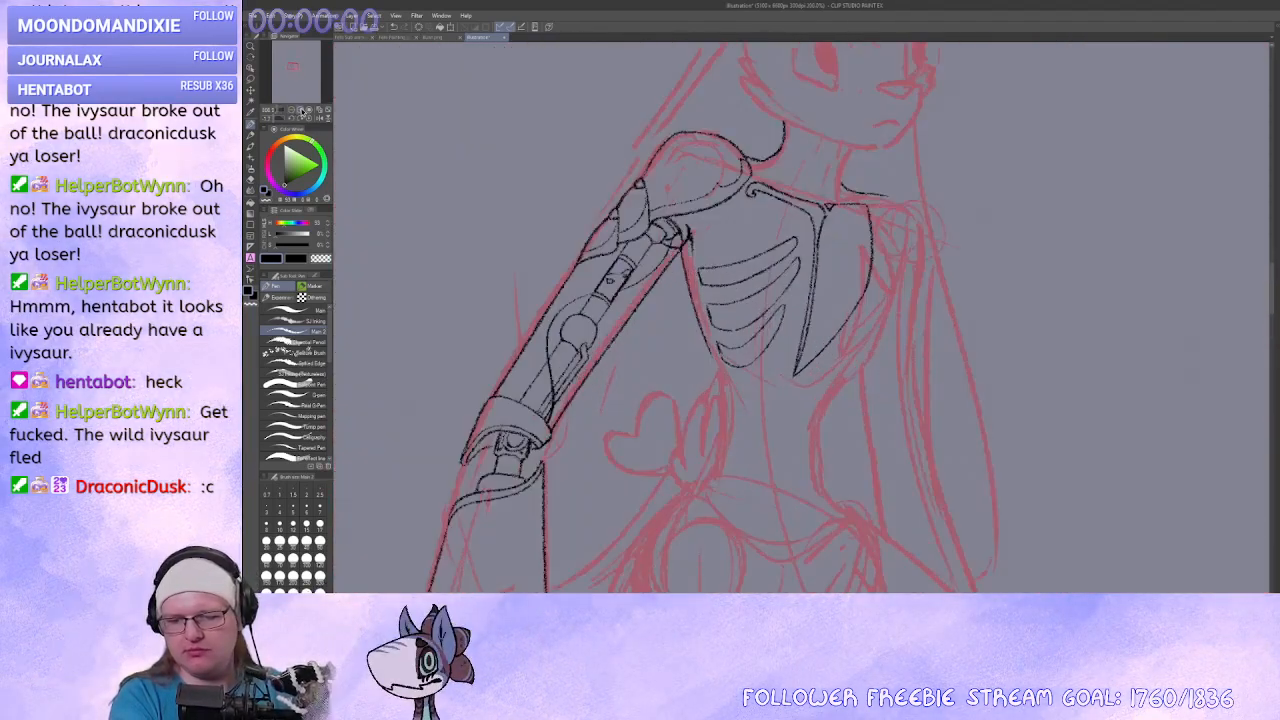
{"action": "left_click", "coordinate": [302, 111]}
{"action": "left_click", "coordinate": [302, 111]}
{"action": "left_click_drag", "start_coordinate": [871, 243], "coordinate": [651, 460]}
{"action": "left_click_drag", "start_coordinate": [671, 320], "coordinate": [645, 429]}
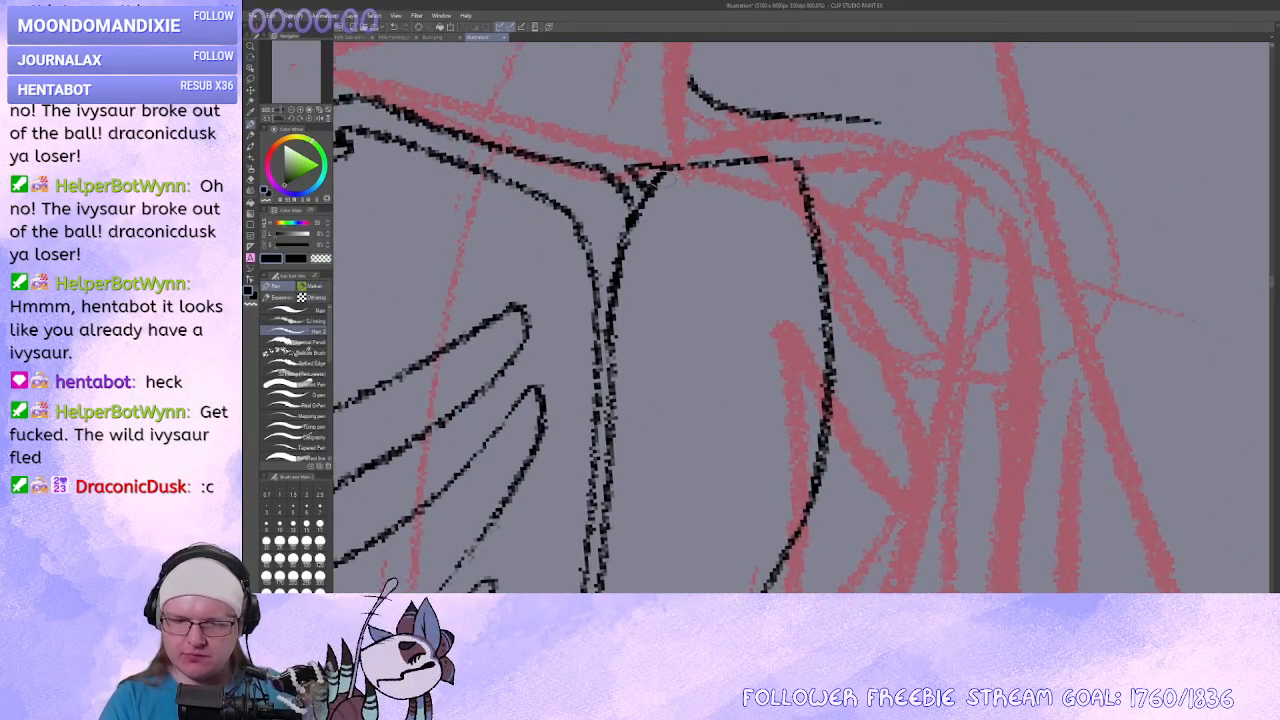
{"action": "mouse_move", "coordinate": [650, 180]}
{"action": "left_mouse_down"}
{"action": "mouse_move", "coordinate": [800, 158]}
{"action": "mouse_move", "coordinate": [790, 170]}
{"action": "mouse_move", "coordinate": [805, 180]}
{"action": "mouse_move", "coordinate": [735, 380]}
{"action": "mouse_move", "coordinate": [690, 455]}
{"action": "mouse_move", "coordinate": [808, 184]}
{"action": "left_mouse_up"}
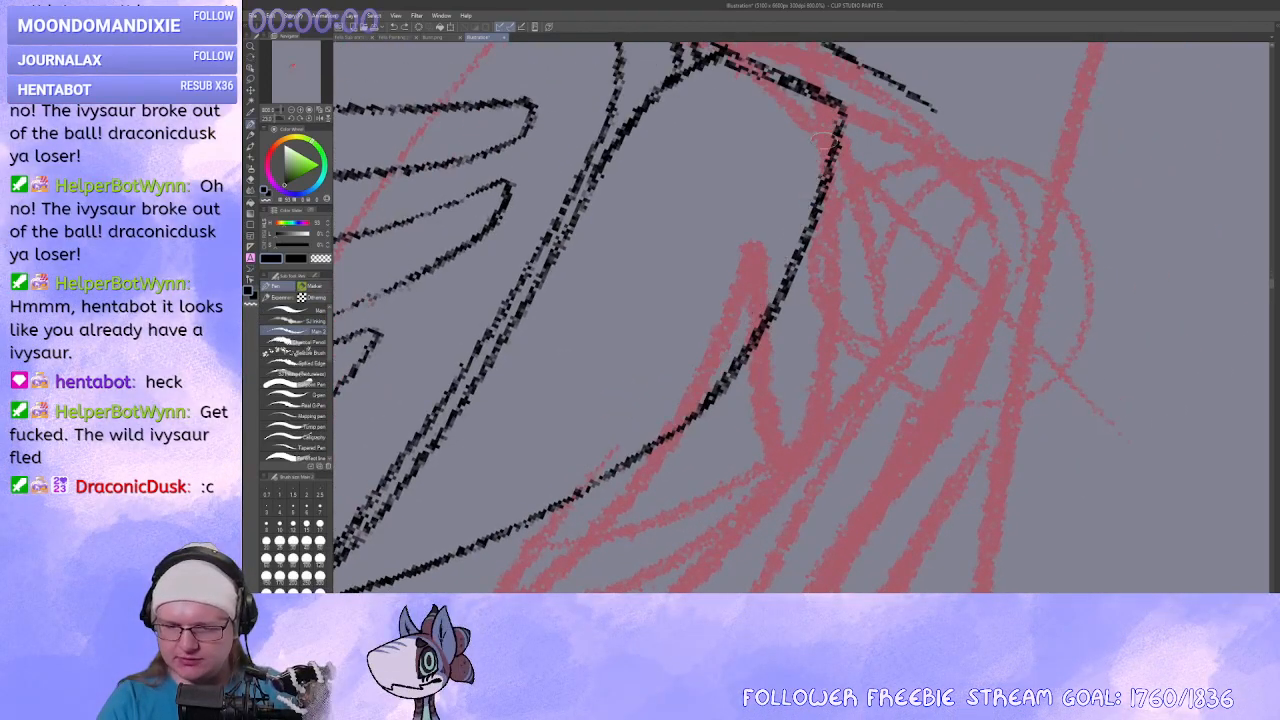
{"action": "mouse_move", "coordinate": [835, 118]}
{"action": "left_mouse_down"}
{"action": "mouse_move", "coordinate": [926, 246]}
{"action": "mouse_move", "coordinate": [898, 226]}
{"action": "left_mouse_up"}
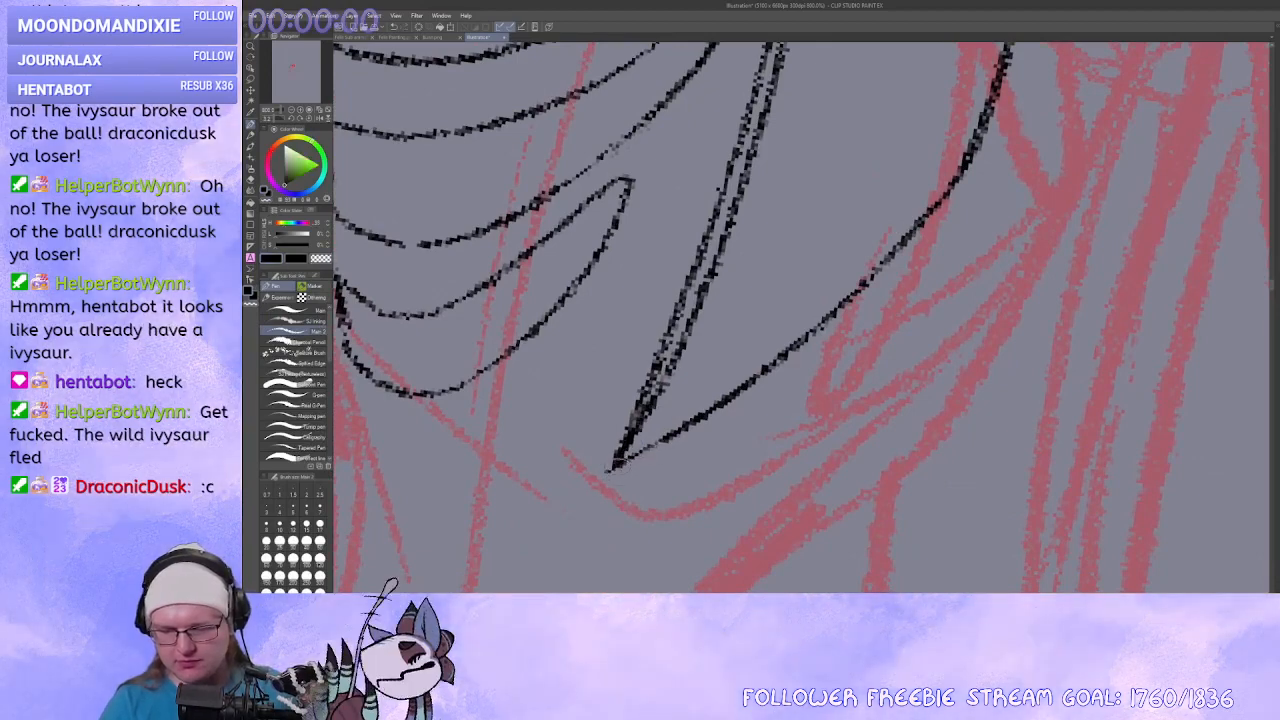
{"action": "left_click_drag", "start_coordinate": [630, 462], "coordinate": [543, 313]}
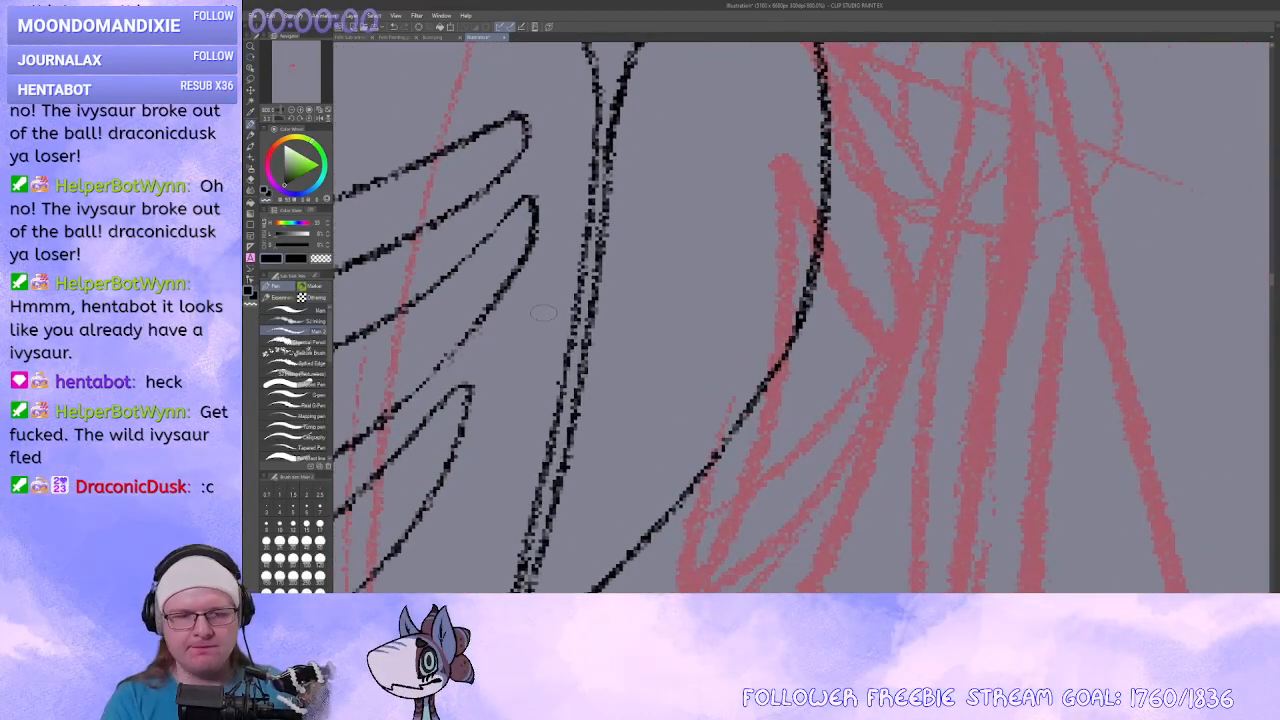
{"action": "left_click", "coordinate": [291, 112]}
{"action": "left_click_drag", "start_coordinate": [651, 414], "coordinate": [602, 428]}
{"action": "left_click_drag", "start_coordinate": [799, 421], "coordinate": [889, 470]}
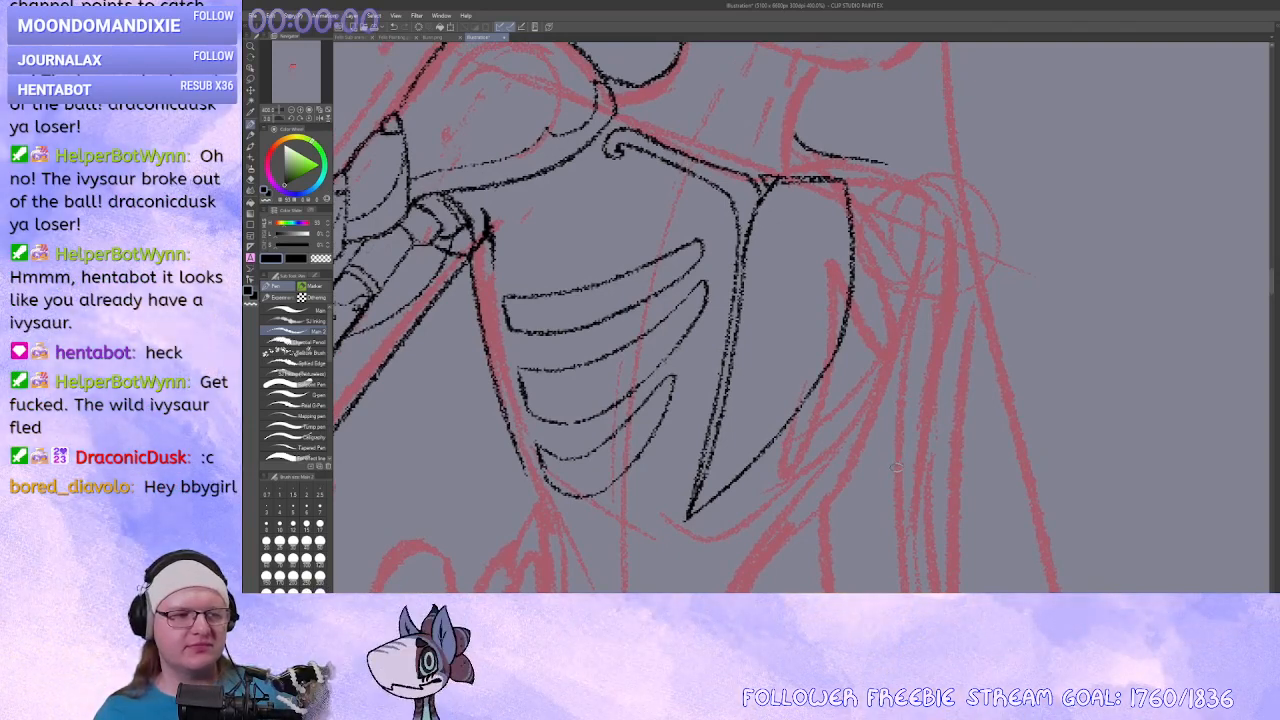
{"action": "mouse_move", "coordinate": [799, 369]}
{"action": "left_mouse_down"}
{"action": "mouse_move", "coordinate": [766, 377]}
{"action": "mouse_move", "coordinate": [756, 398]}
{"action": "left_mouse_up"}
Erase the far chest outline's top edge between the small triangle and the outer corner, and re-ink it as a cleaner line.
{"action": "key", "text": "c"}
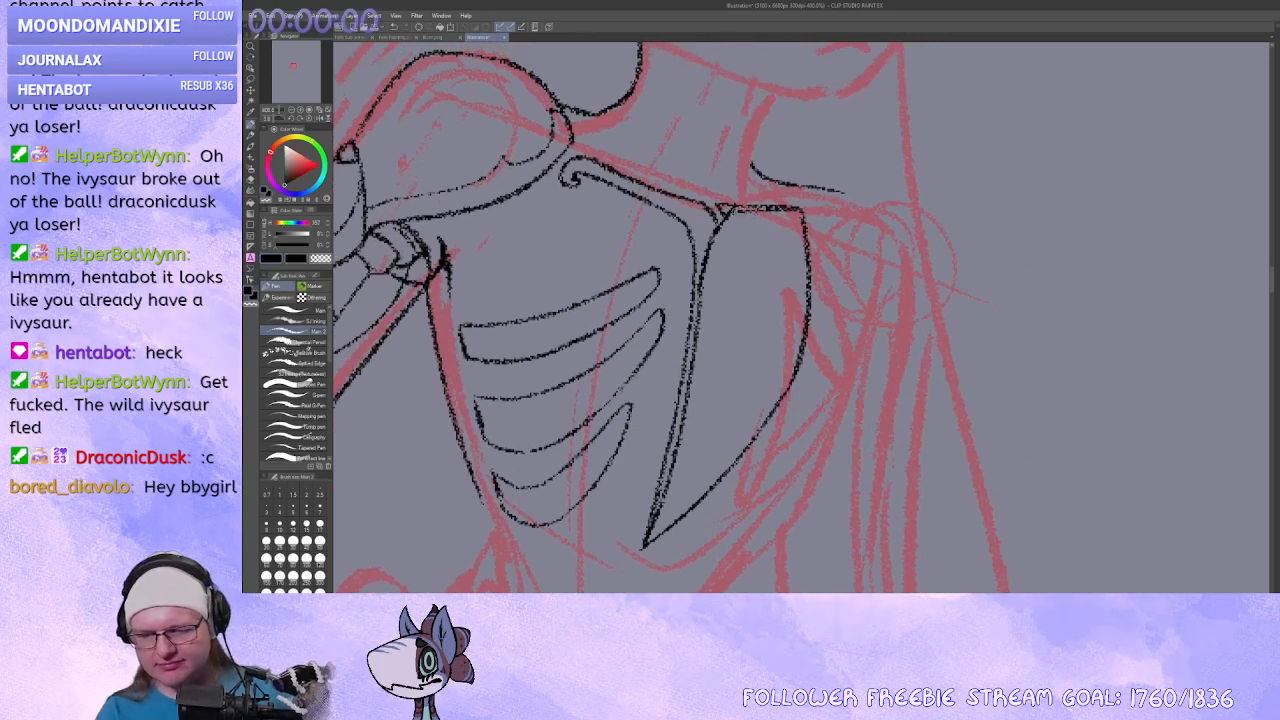
{"action": "mouse_move", "coordinate": [740, 210]}
{"action": "left_mouse_down"}
{"action": "mouse_move", "coordinate": [783, 210]}
{"action": "mouse_move", "coordinate": [745, 209]}
{"action": "left_mouse_up"}
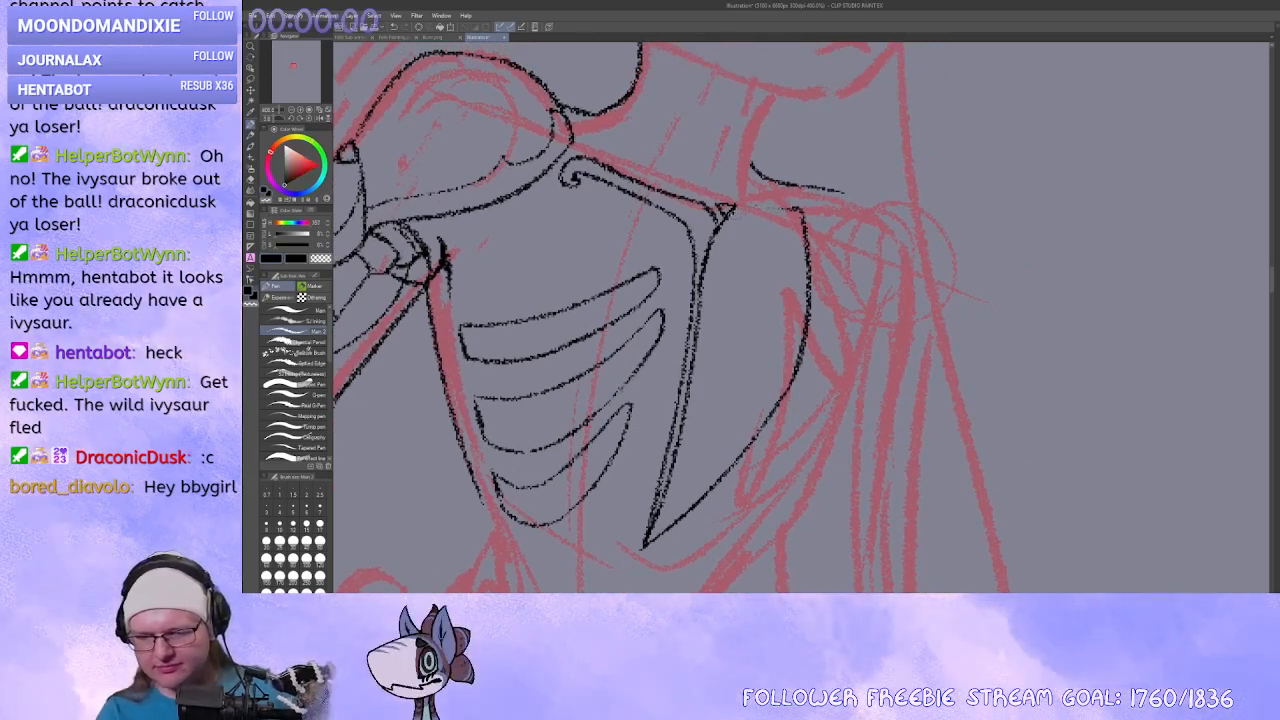
{"action": "key", "text": "c"}
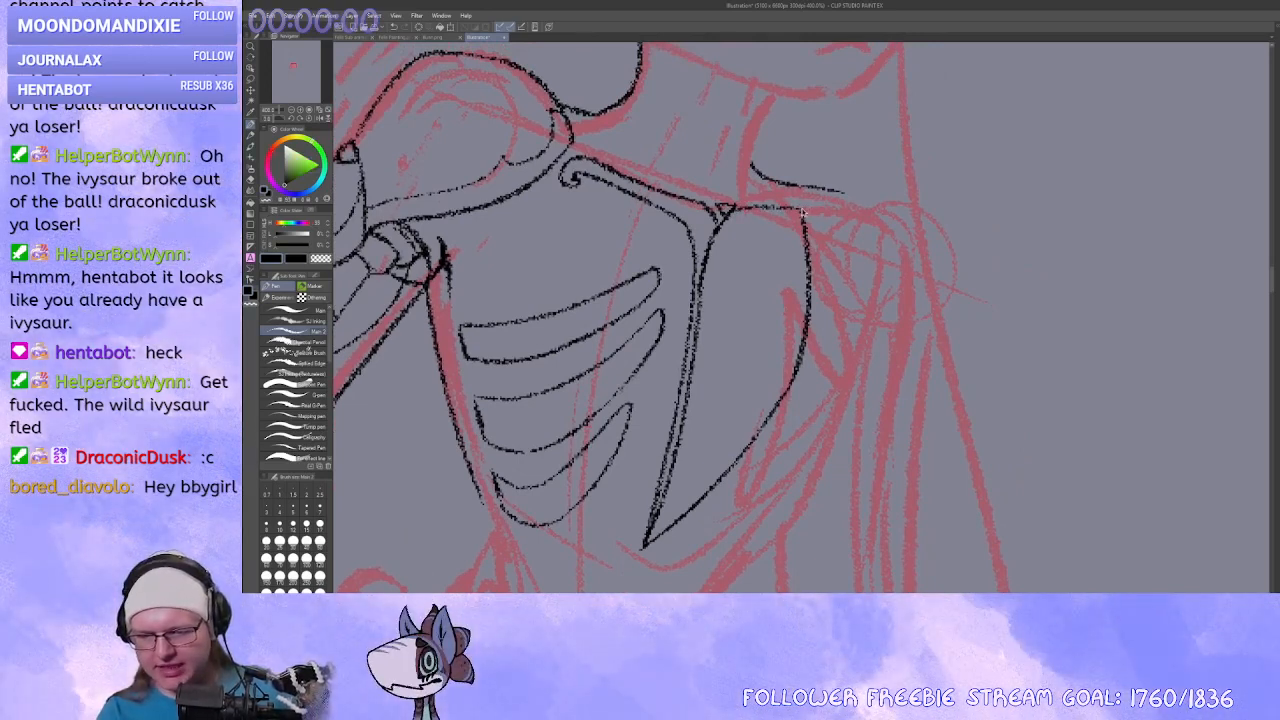
{"action": "left_click_drag", "start_coordinate": [734, 207], "coordinate": [805, 210]}
{"action": "key", "text": "ctrl+z"}
{"action": "key", "text": "ctrl+z"}
{"action": "left_click_drag", "start_coordinate": [817, 282], "coordinate": [808, 226]}
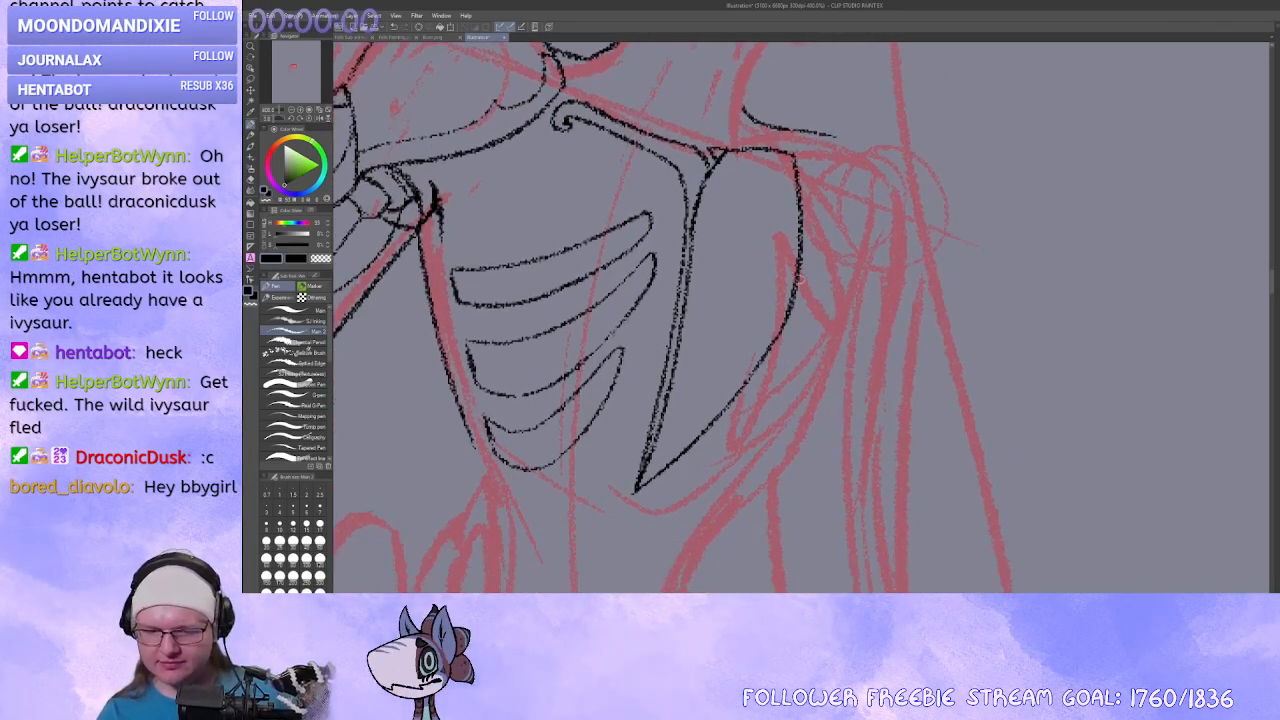
Erase the sternum bar's lower tip and redraw its near edge so both edges meet in a clean sharp point.
{"action": "key", "text": "c"}
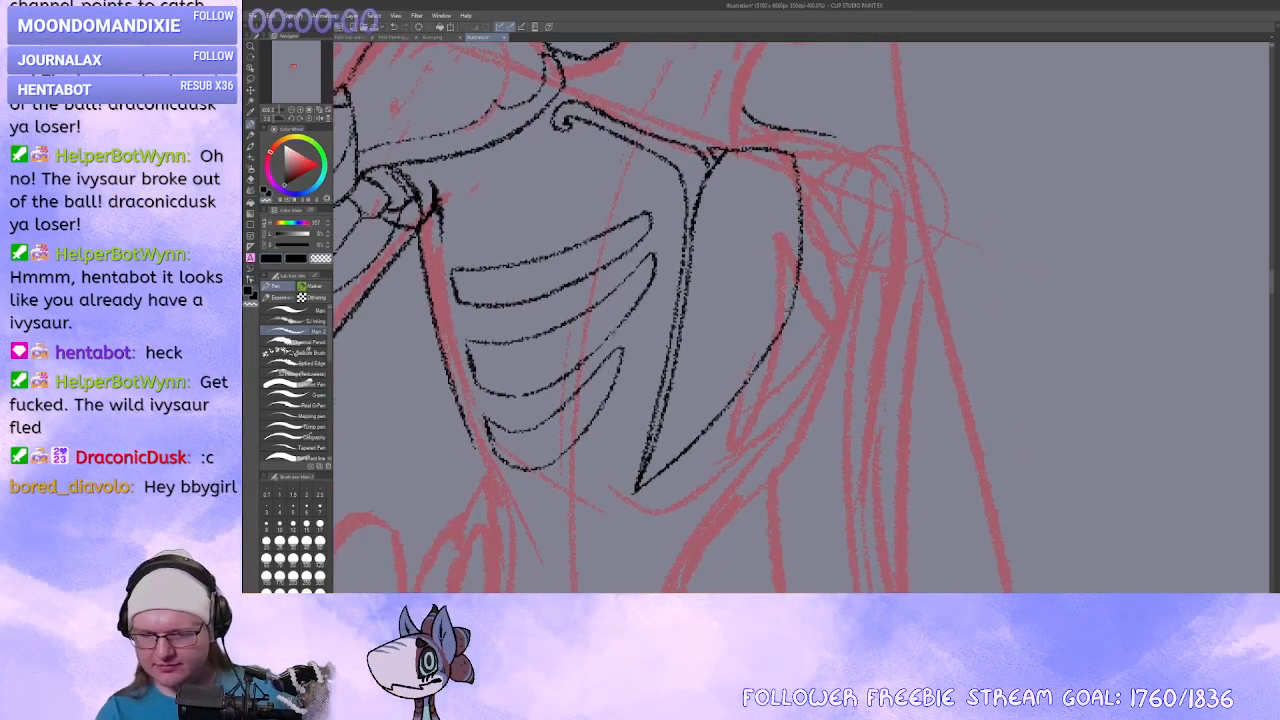
{"action": "key", "text": "c"}
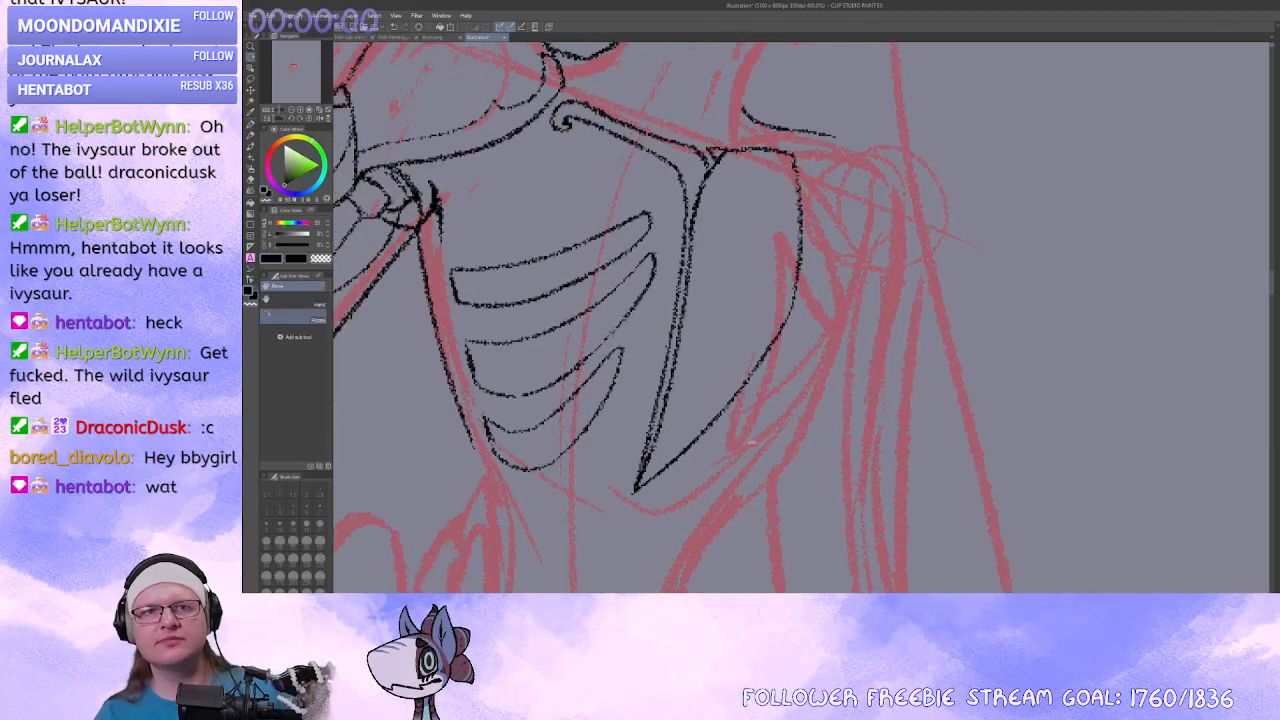
{"action": "left_click_drag", "start_coordinate": [782, 397], "coordinate": [823, 372]}
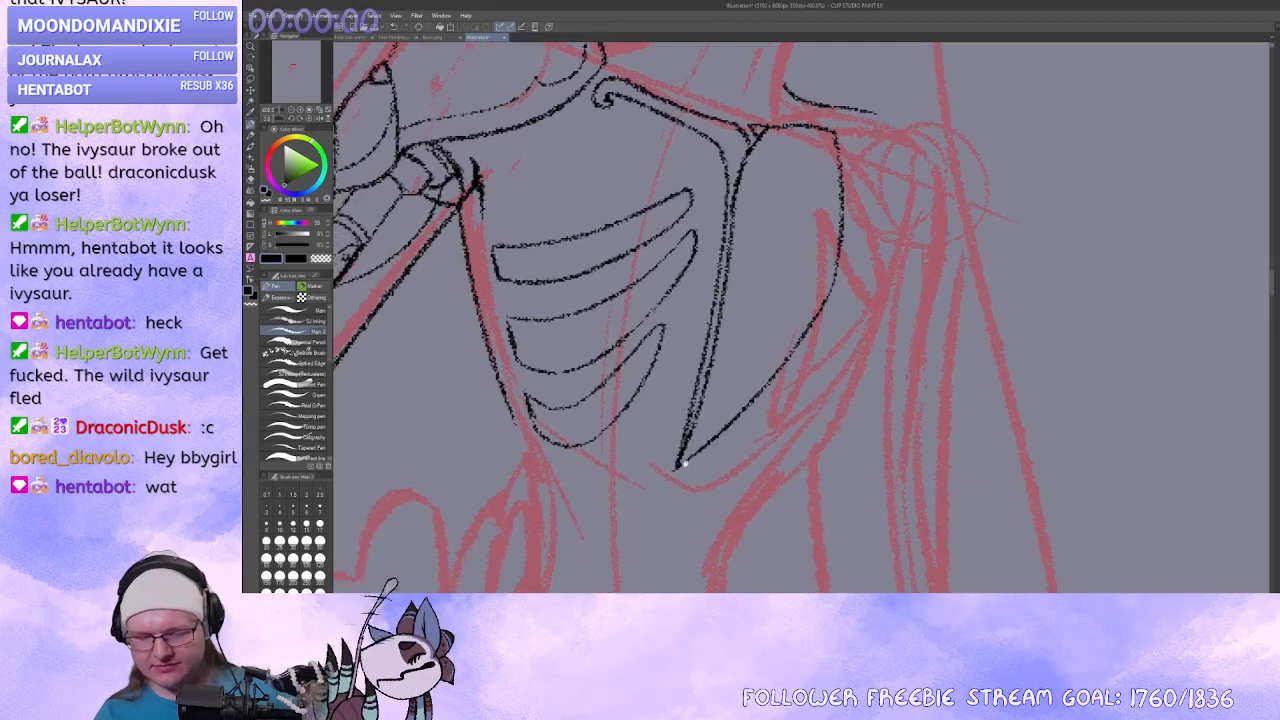
{"action": "left_click", "coordinate": [693, 408], "text": "alt"}
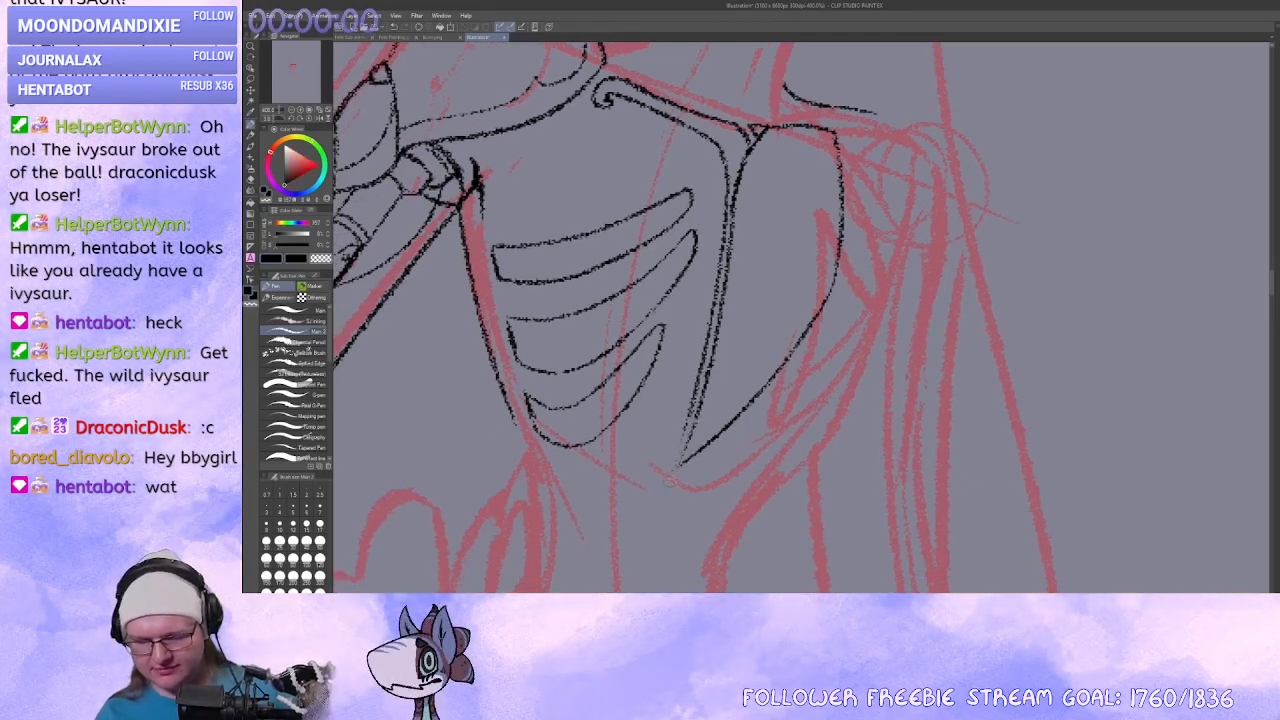
{"action": "key", "text": "c"}
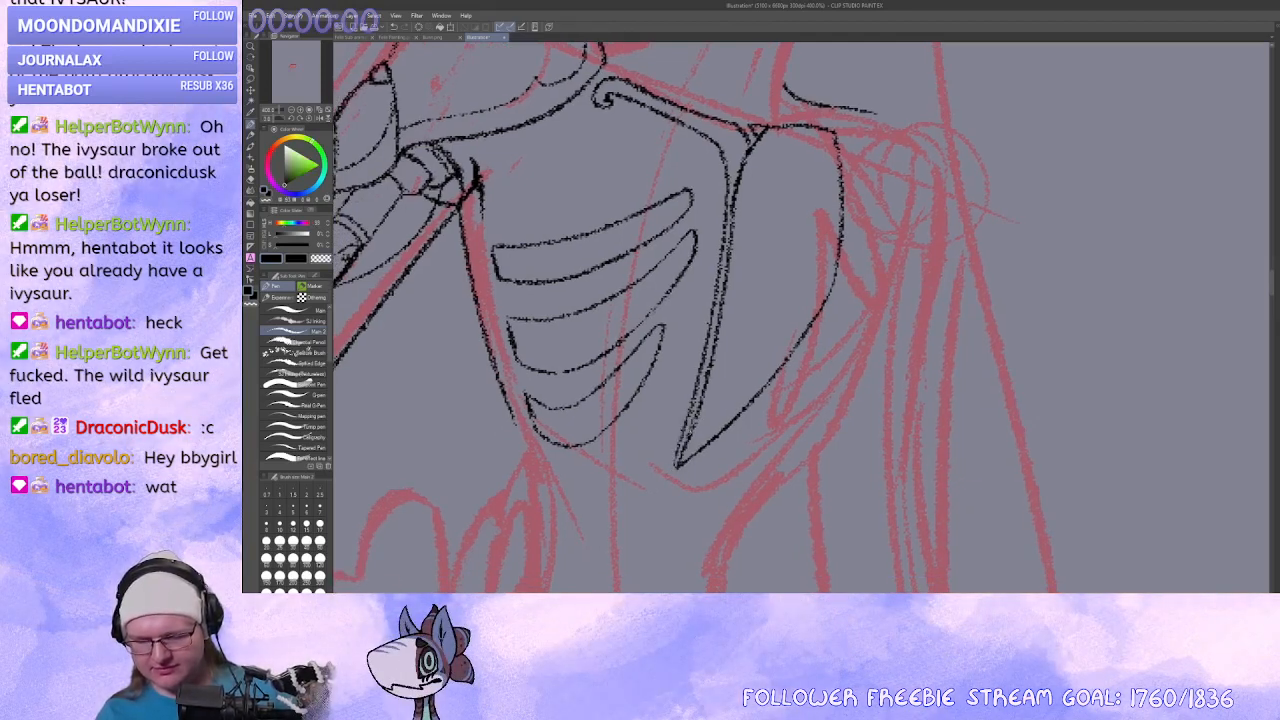
{"action": "left_click_drag", "start_coordinate": [690, 424], "coordinate": [669, 471]}
{"action": "key", "text": "ctrl+z"}
{"action": "left_click_drag", "start_coordinate": [688, 421], "coordinate": [669, 476]}
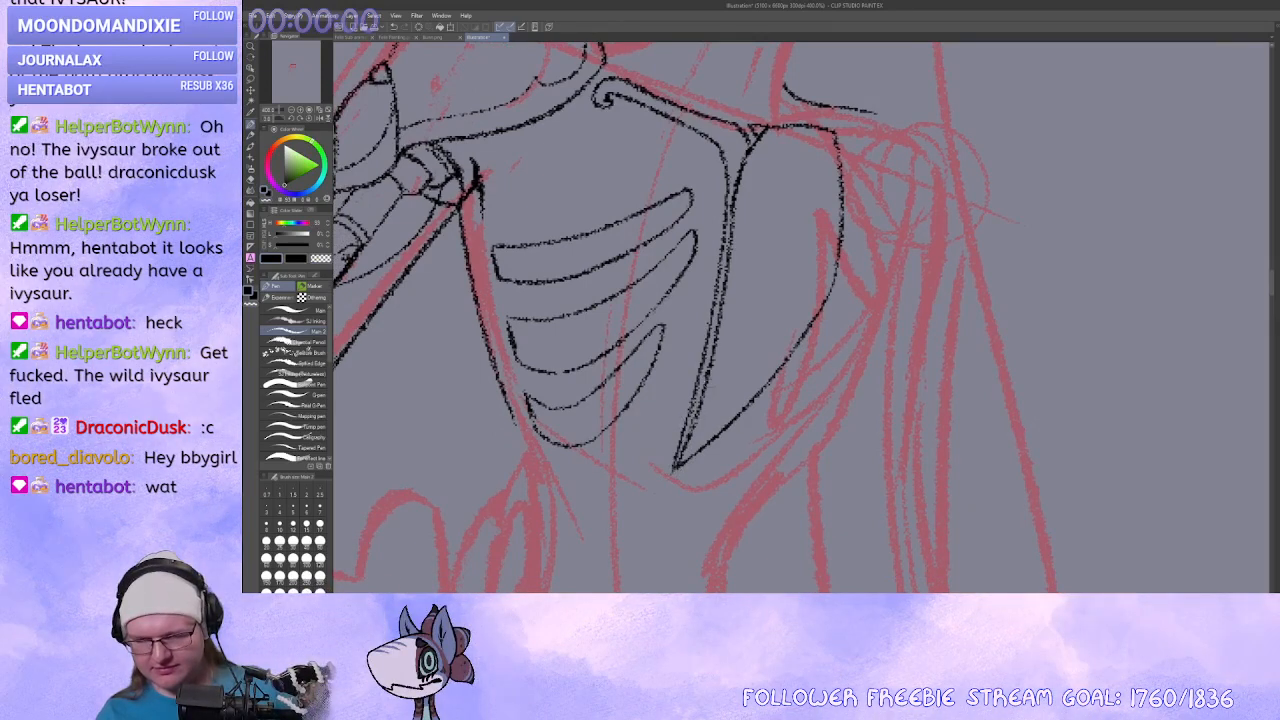
{"action": "left_click_drag", "start_coordinate": [690, 420], "coordinate": [661, 483]}
Erase the upper stretch of the sternum bar's far edge below the small triangle and redraw it as one smooth line.
{"action": "key", "text": "x"}
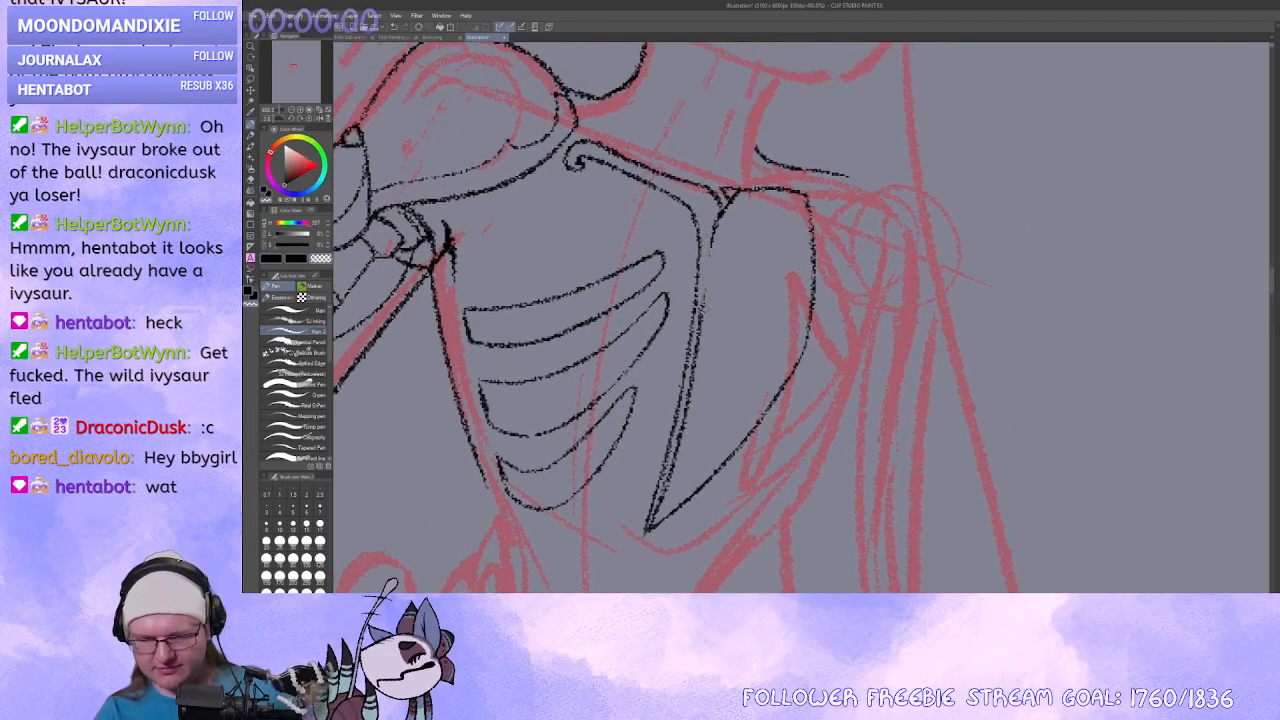
{"action": "key", "text": "x"}
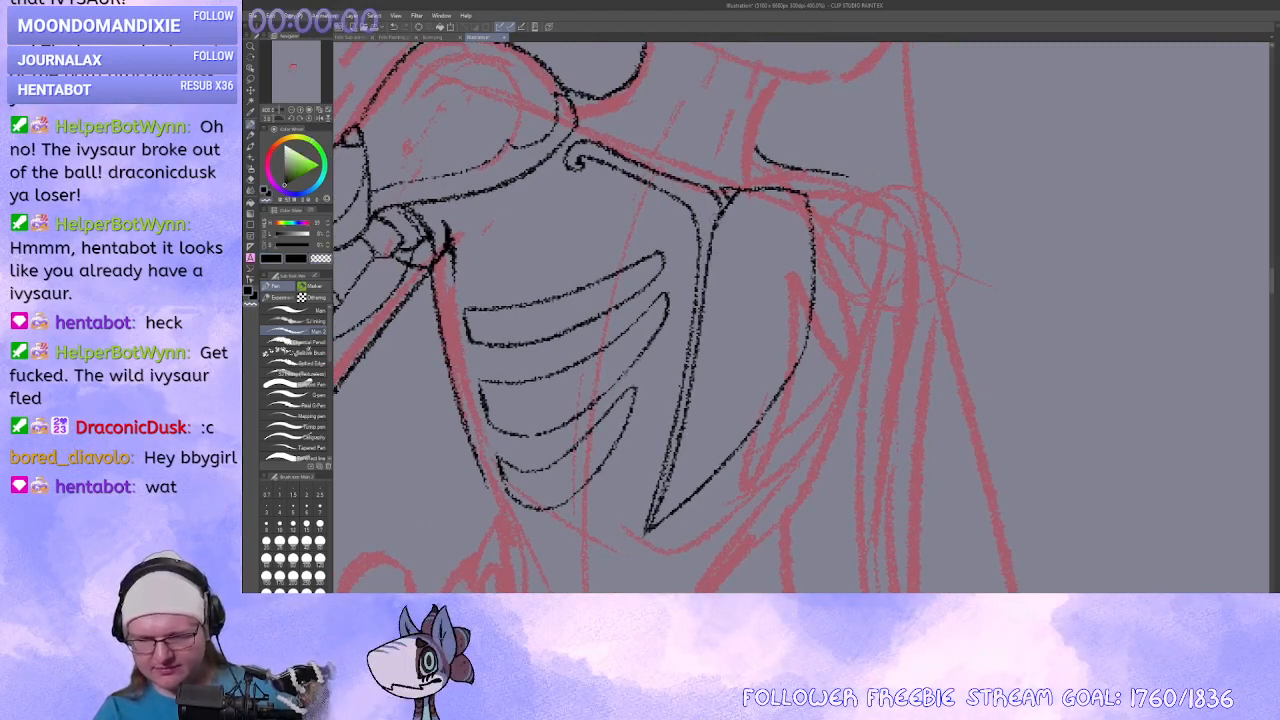
{"action": "key", "text": "x"}
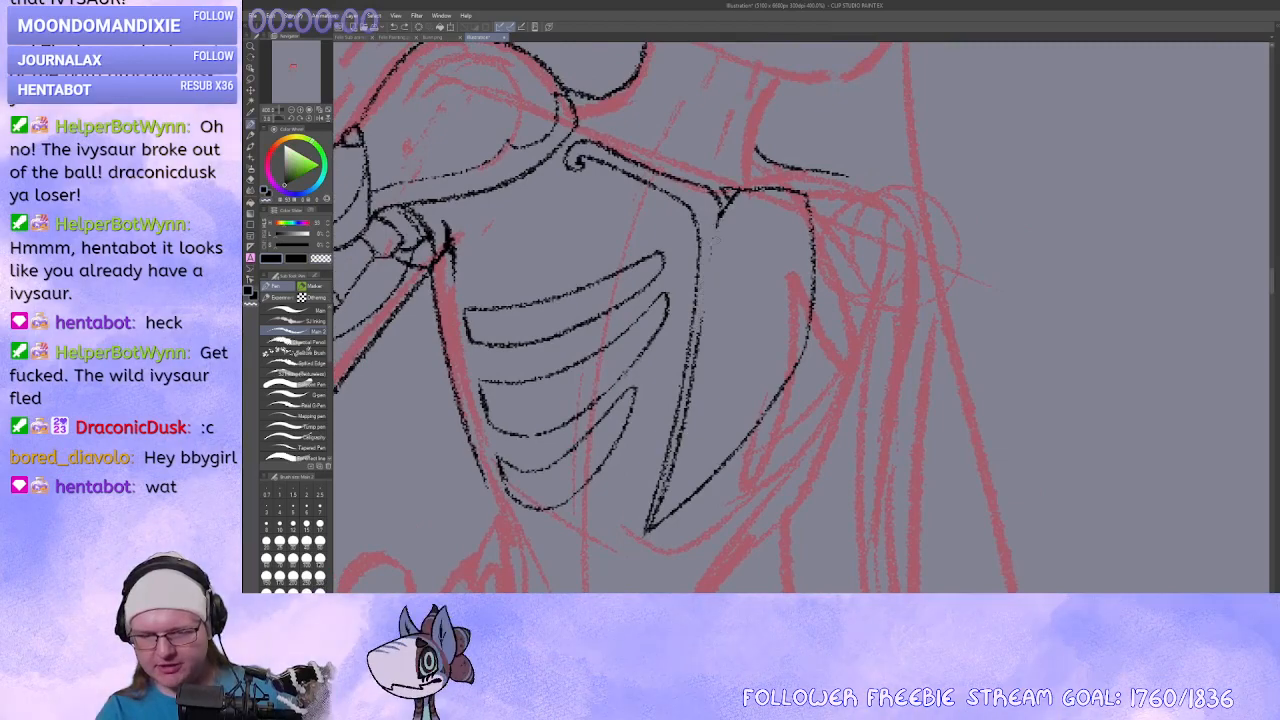
{"action": "left_click_drag", "start_coordinate": [710, 264], "coordinate": [692, 346]}
{"action": "key", "text": "ctrl+z"}
{"action": "mouse_move", "coordinate": [692, 325]}
{"action": "left_mouse_down"}
{"action": "mouse_move", "coordinate": [692, 348]}
{"action": "mouse_move", "coordinate": [909, 420]}
{"action": "mouse_move", "coordinate": [715, 312]}
{"action": "left_mouse_up"}
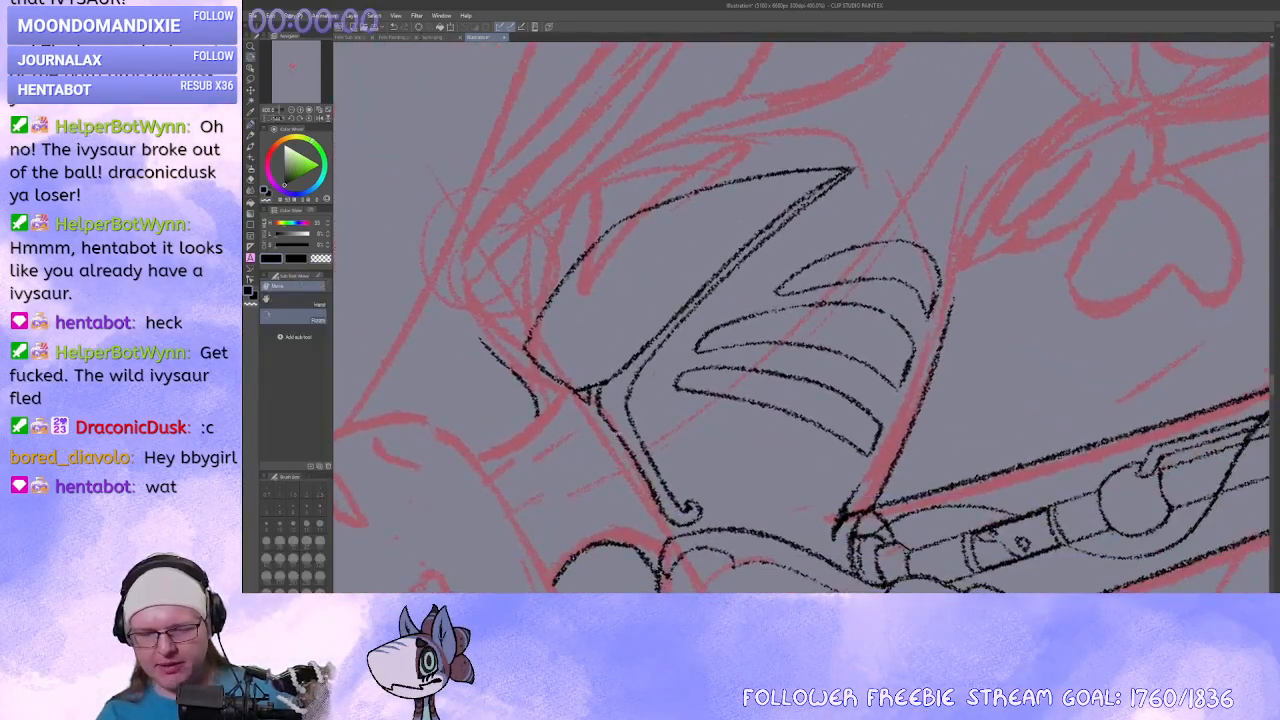
{"action": "left_click_drag", "start_coordinate": [662, 366], "coordinate": [636, 328]}
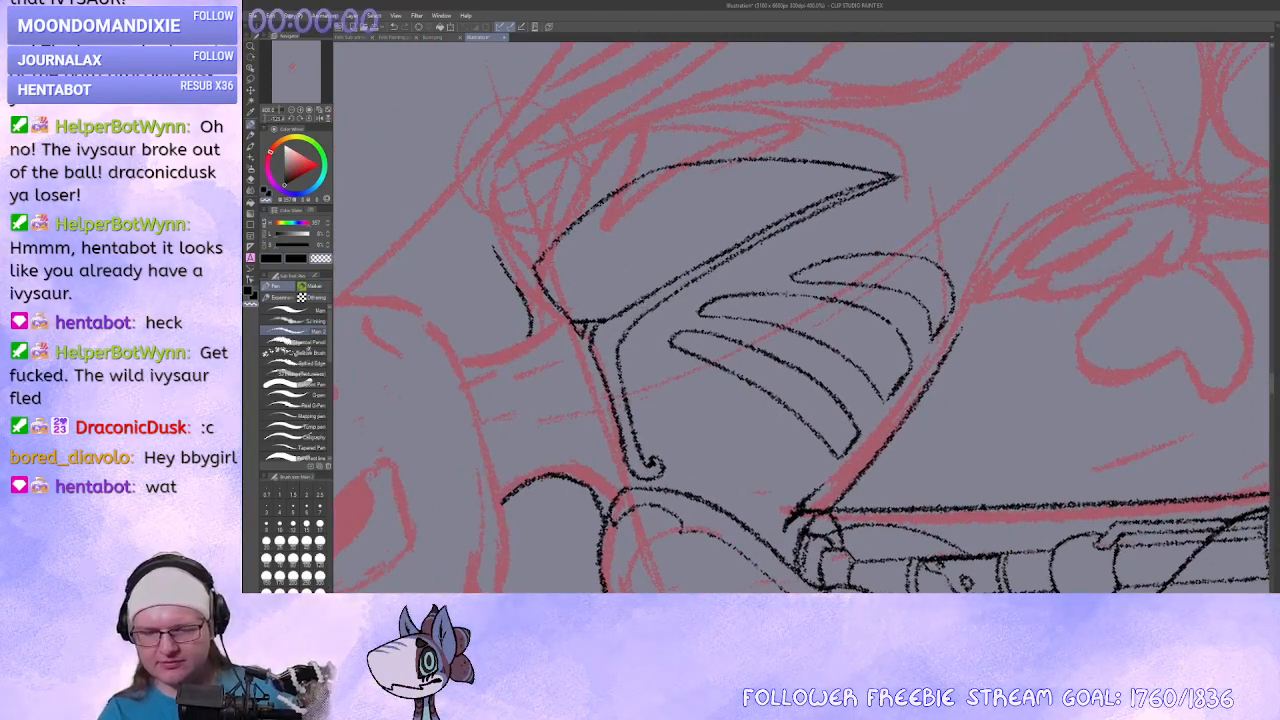
{"action": "key", "text": "x"}
{"action": "key", "text": "shift+space"}
{"action": "left_click_drag", "start_coordinate": [690, 290], "coordinate": [717, 238]}
{"action": "key", "text": "shift+space"}
{"action": "left_click_drag", "start_coordinate": [704, 465], "coordinate": [720, 377]}
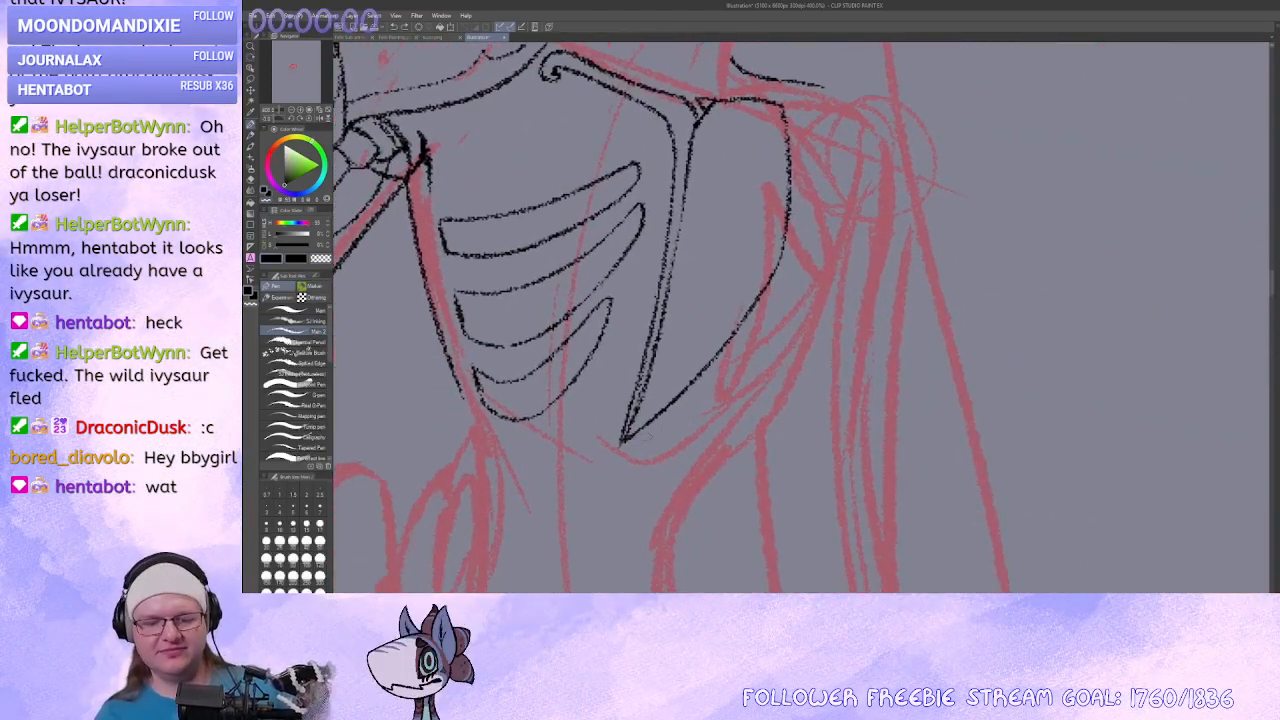
Touch up the middle stretch of the sternum bar's far edge to even out its line.
{"action": "key", "text": "x"}
{"action": "key", "text": "x"}
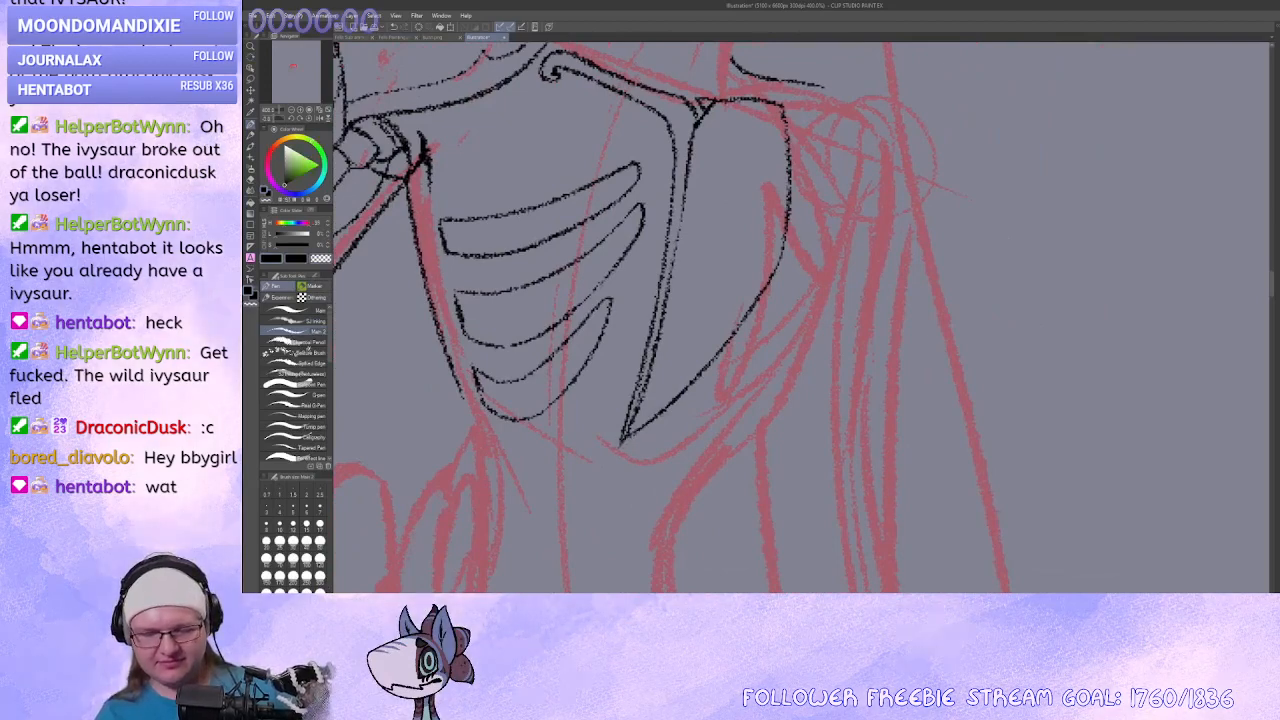
{"action": "left_click_drag", "start_coordinate": [710, 317], "coordinate": [714, 377]}
{"action": "left_click_drag", "start_coordinate": [680, 284], "coordinate": [664, 315]}
{"action": "mouse_move", "coordinate": [736, 336]}
{"action": "left_mouse_down"}
{"action": "mouse_move", "coordinate": [785, 333]}
{"action": "mouse_move", "coordinate": [799, 316]}
{"action": "mouse_move", "coordinate": [791, 334]}
{"action": "left_mouse_up"}
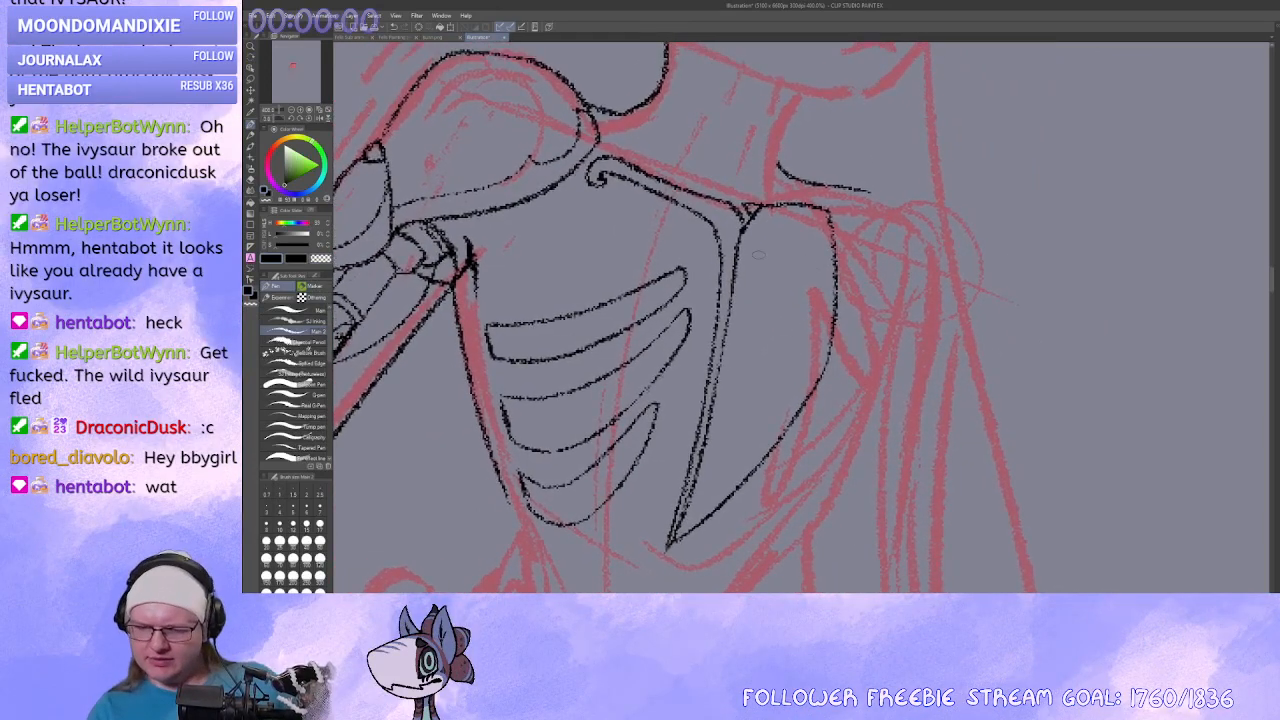
{"action": "left_click_drag", "start_coordinate": [759, 254], "coordinate": [737, 309]}
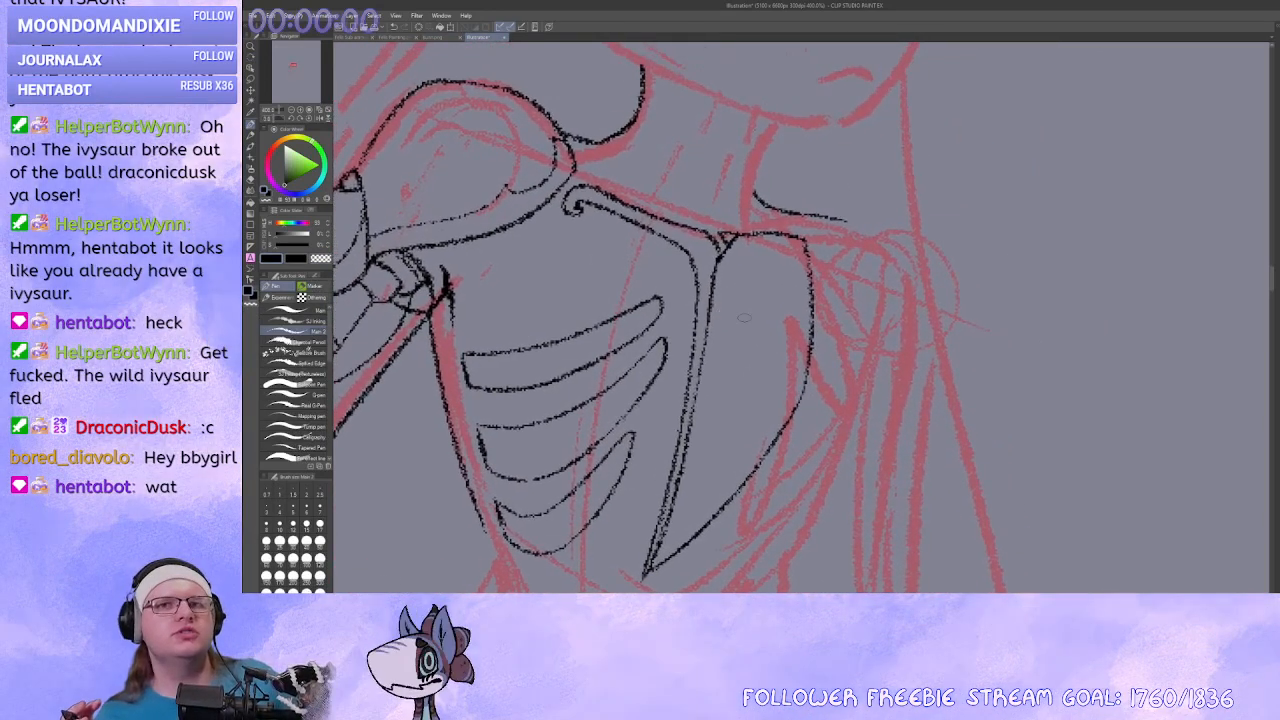
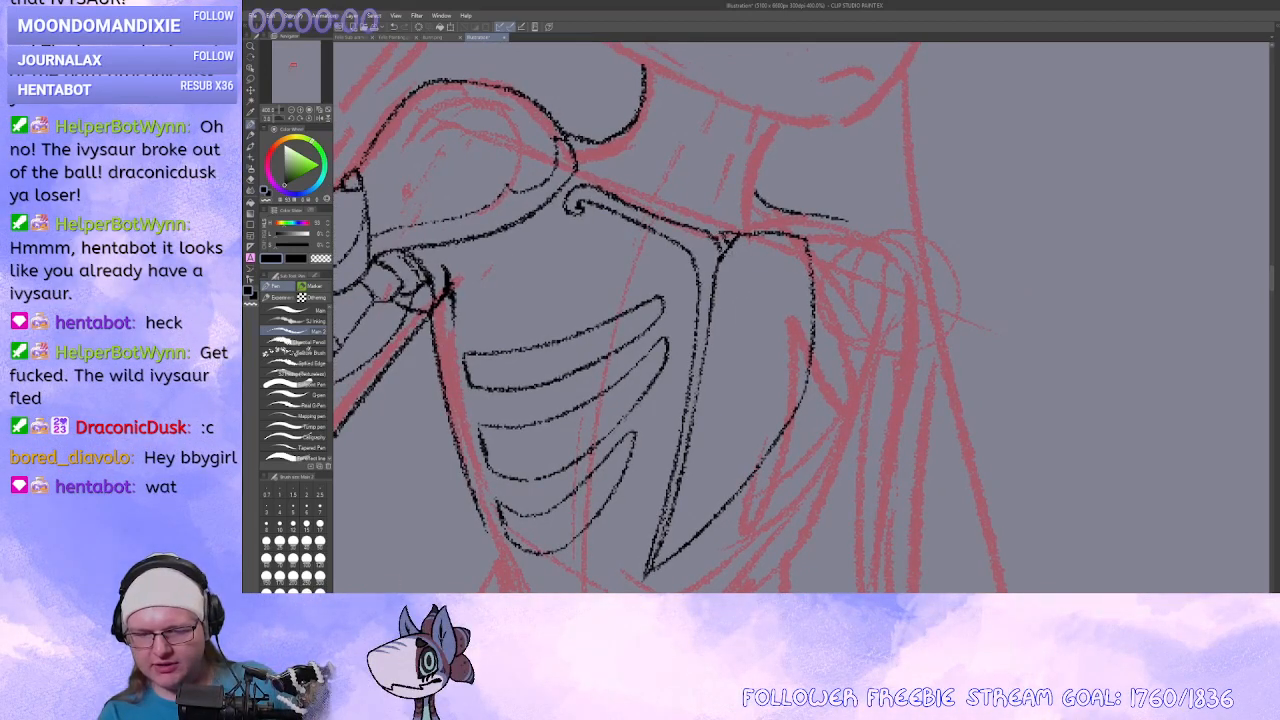
Clean up the small triangle where the collarbone meets the sternum bar and re-ink its top edge.
{"action": "key", "text": "x"}
{"action": "key", "text": "c"}
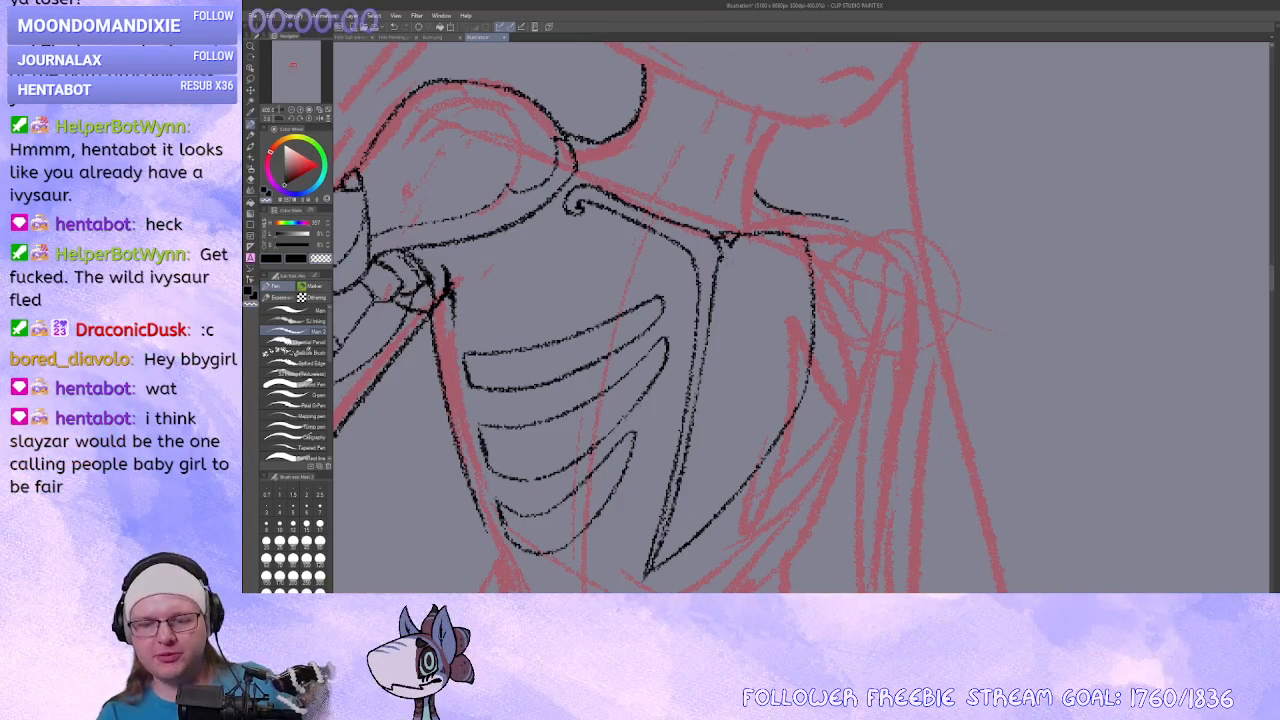
{"action": "key", "text": "x"}
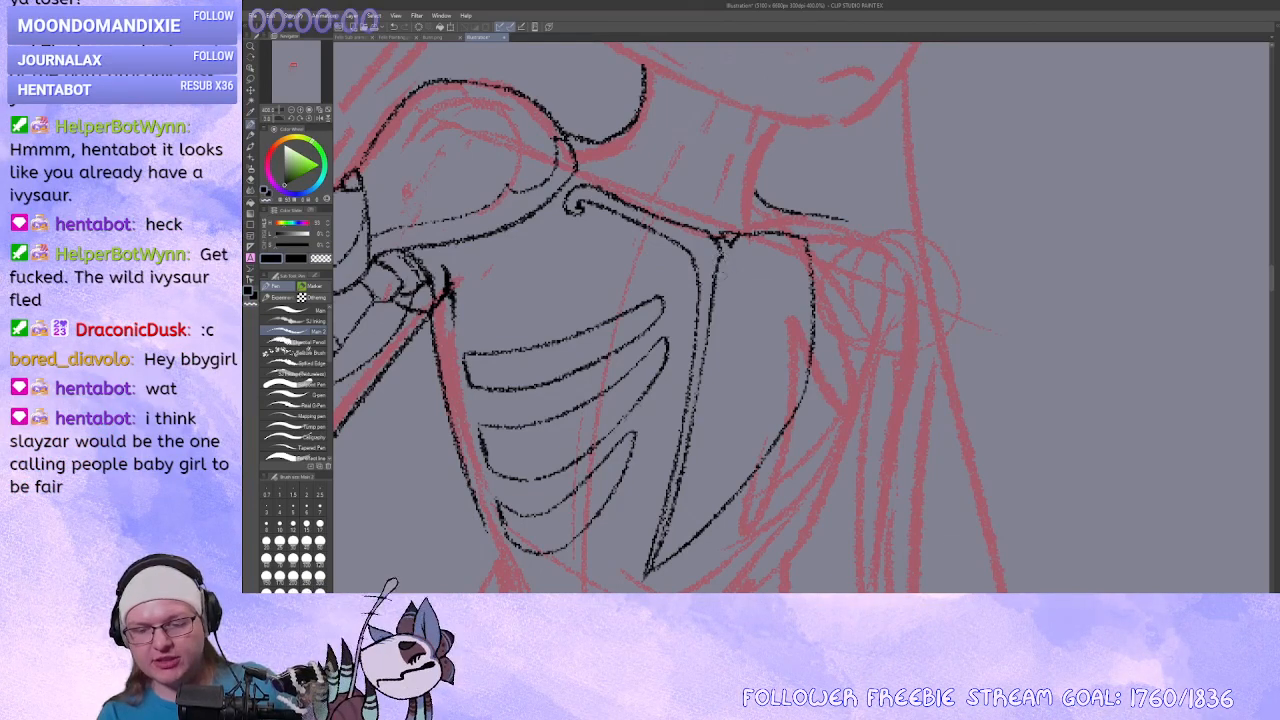
{"action": "left_click_drag", "start_coordinate": [736, 237], "coordinate": [749, 233]}
{"action": "left_click_drag", "start_coordinate": [808, 280], "coordinate": [808, 268]}
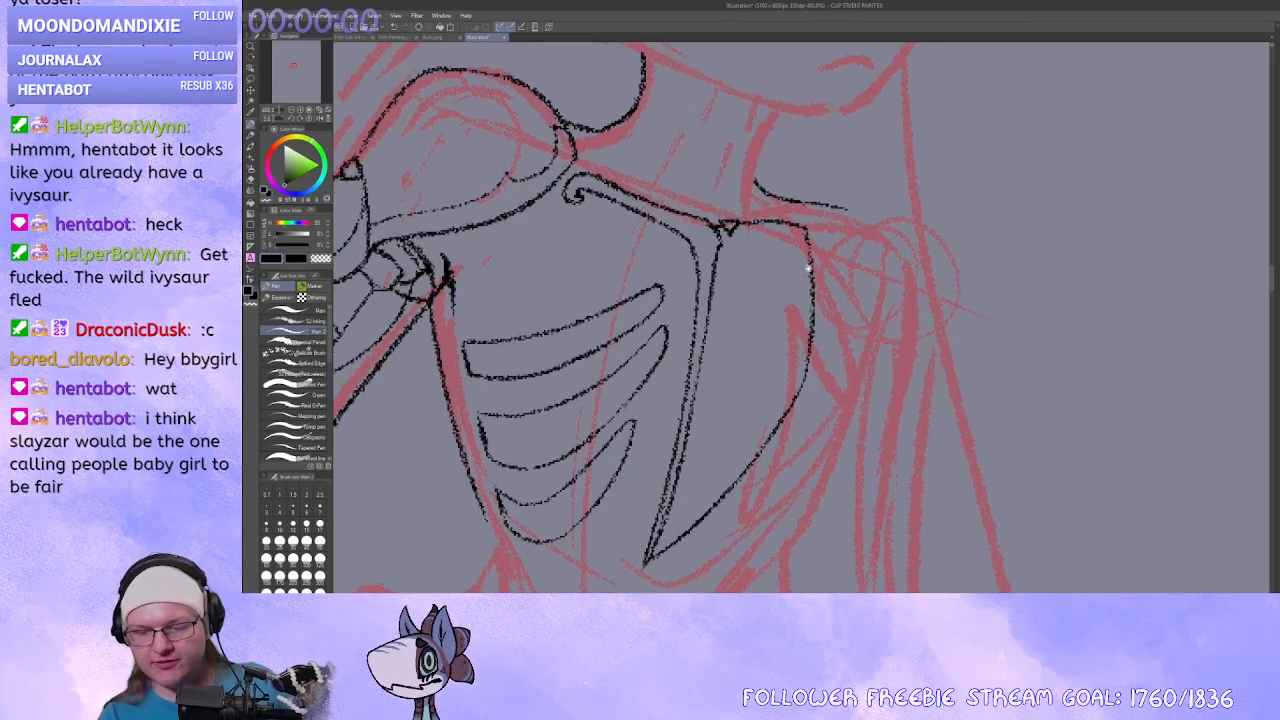
{"action": "mouse_move", "coordinate": [787, 357]}
{"action": "left_mouse_down"}
{"action": "mouse_move", "coordinate": [791, 337]}
{"action": "mouse_move", "coordinate": [777, 366]}
{"action": "left_mouse_up"}
Erase the rough inner marks along the sternum bar's lower stretch and re-ink the thinned line.
{"action": "key", "text": "c"}
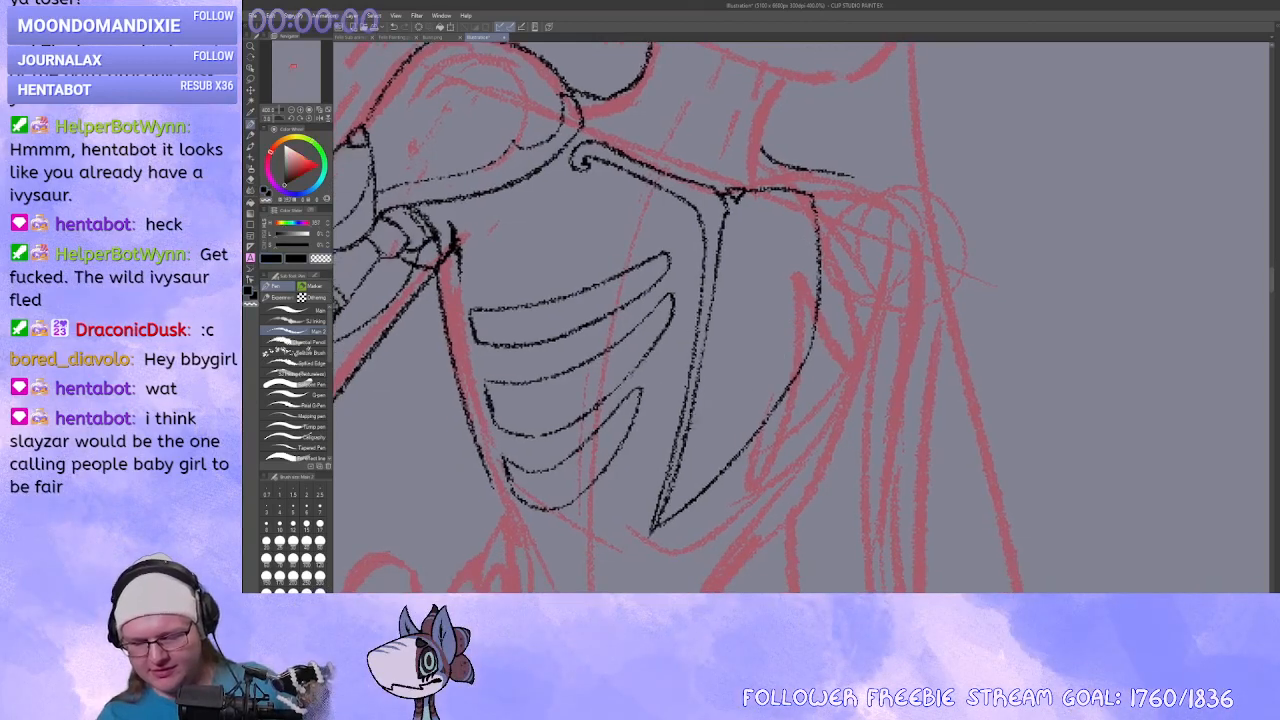
{"action": "left_click_drag", "start_coordinate": [690, 423], "coordinate": [665, 506]}
{"action": "key", "text": "x"}
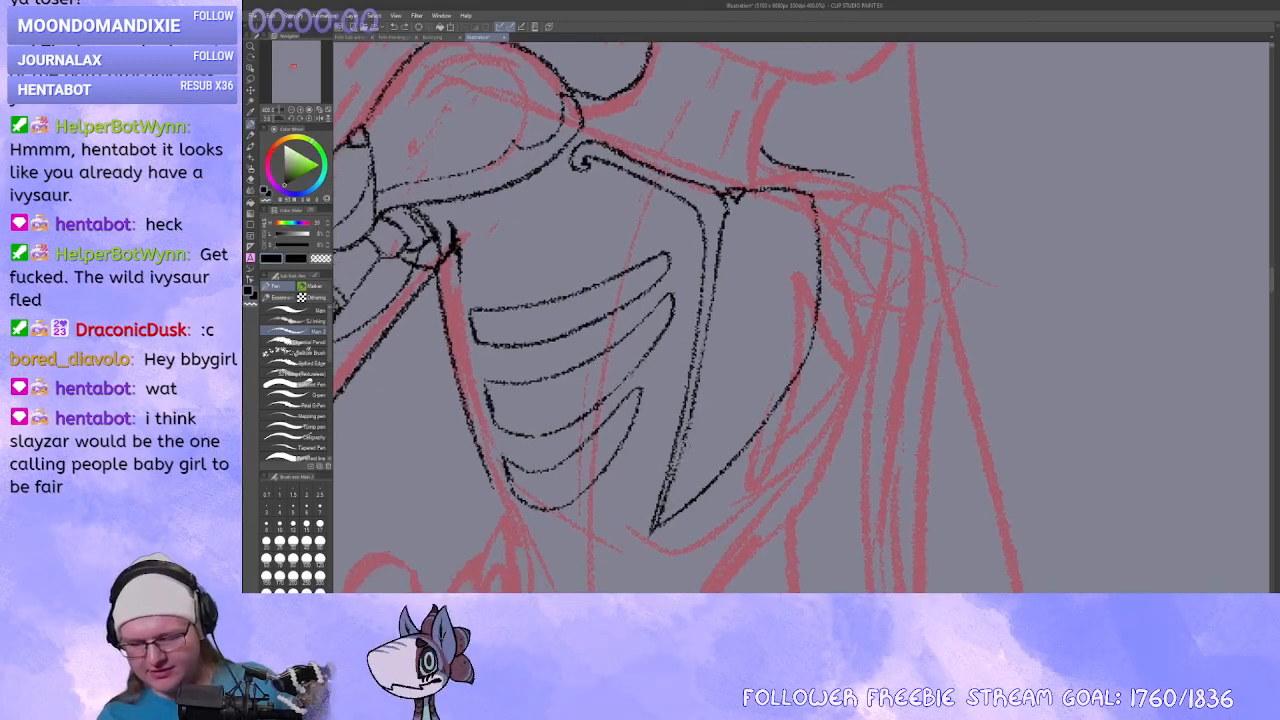
{"action": "key", "text": "x"}
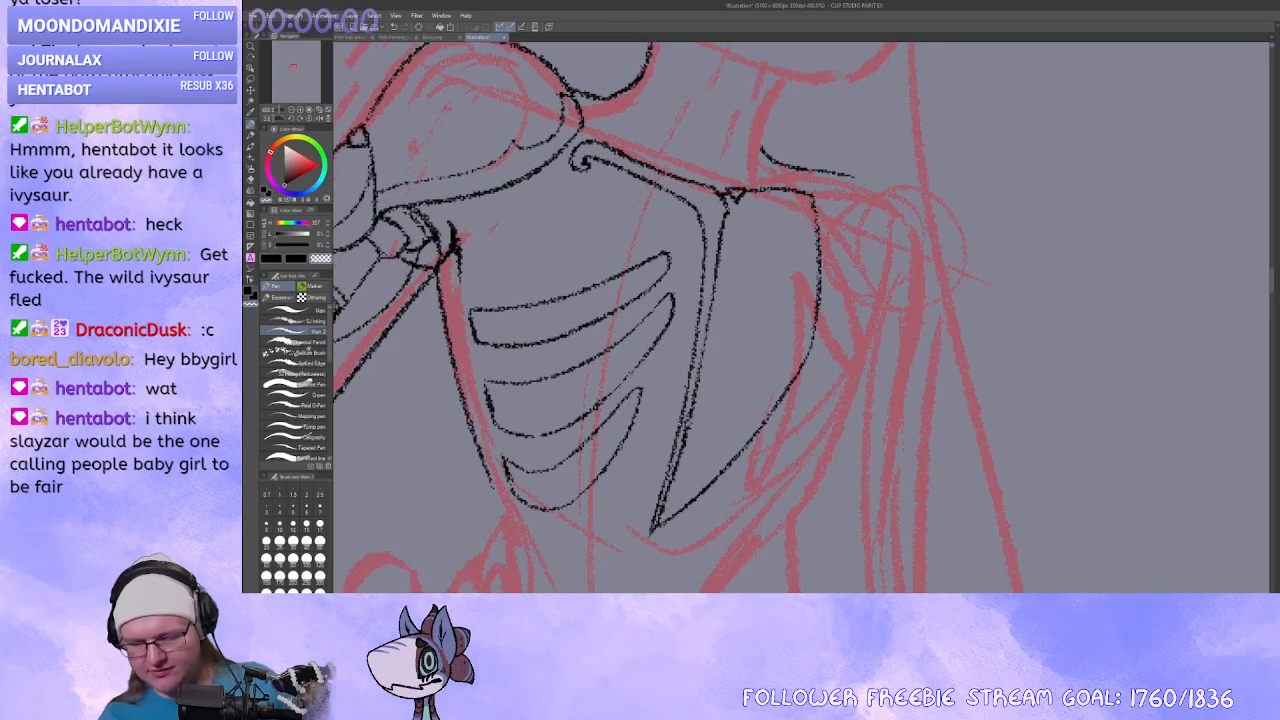
{"action": "key", "text": "x"}
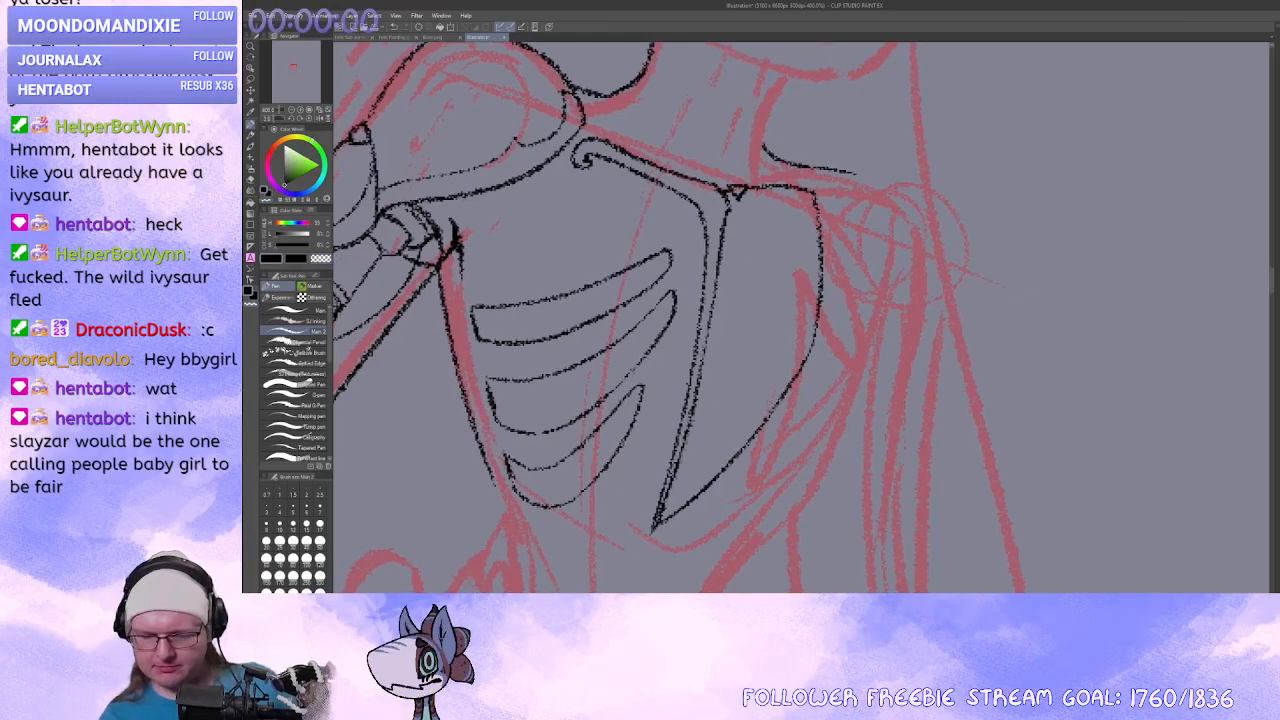
Ink a short square-ended rib extending from the sternum bar's far side just below the small triangle.
{"action": "left_click_drag", "start_coordinate": [748, 347], "coordinate": [744, 373]}
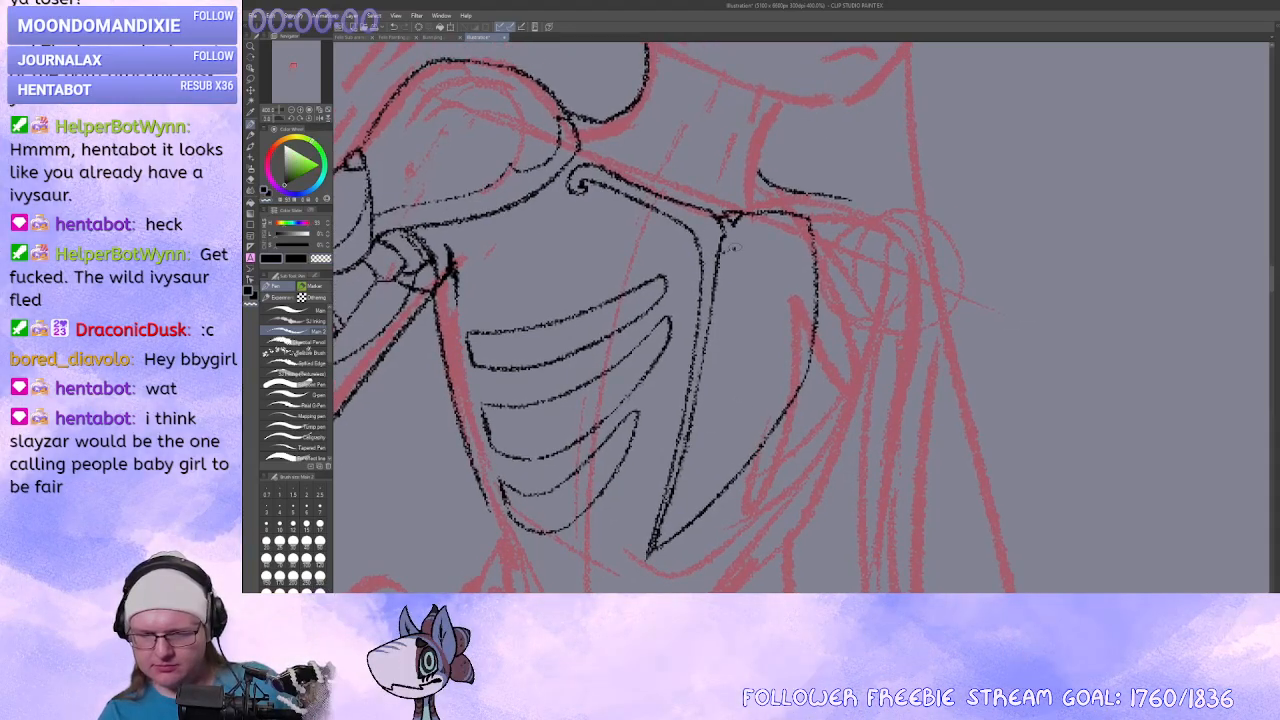
{"action": "mouse_move", "coordinate": [736, 273]}
{"action": "left_mouse_down"}
{"action": "mouse_move", "coordinate": [723, 329]}
{"action": "mouse_move", "coordinate": [742, 284]}
{"action": "mouse_move", "coordinate": [754, 294]}
{"action": "mouse_move", "coordinate": [707, 334]}
{"action": "left_mouse_up"}
{"action": "left_click_drag", "start_coordinate": [740, 387], "coordinate": [709, 336]}
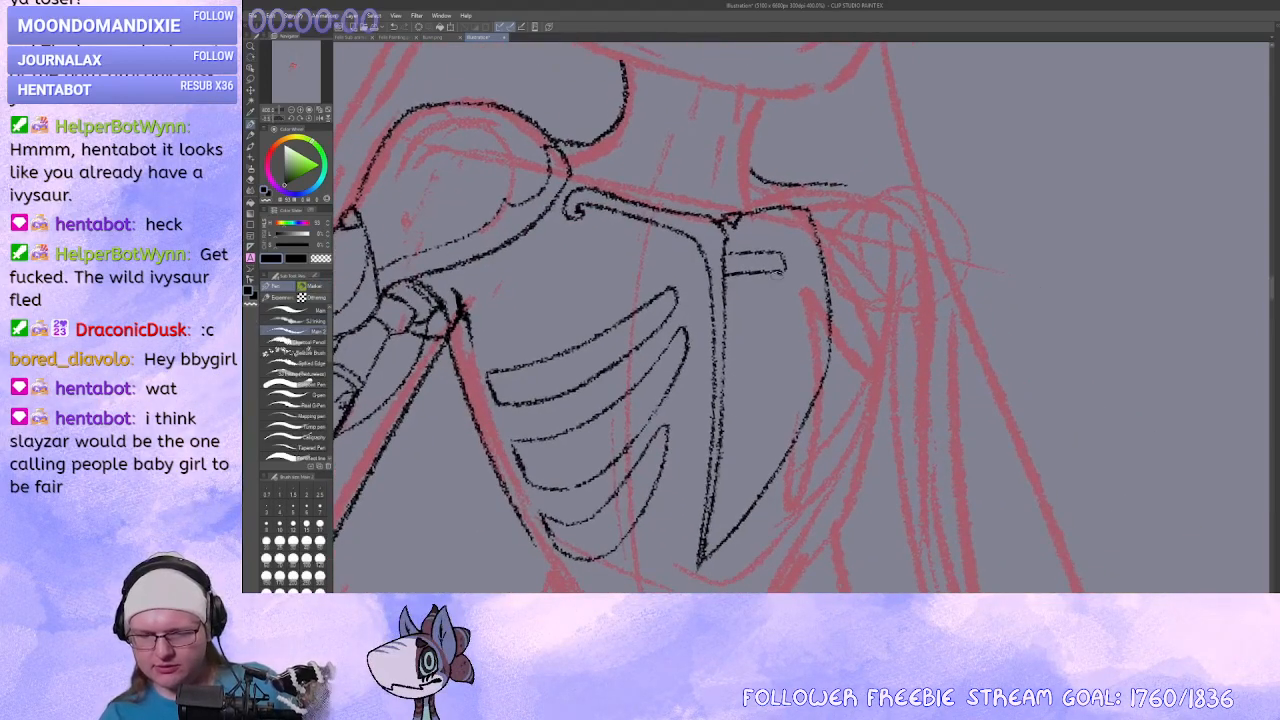
Try extra rib lines on the far chest, undoing them together with the short square-ended rib beside the sternum bar.
{"action": "left_click_drag", "start_coordinate": [775, 272], "coordinate": [780, 368]}
{"action": "key", "text": "ctrl+z"}
{"action": "left_click_drag", "start_coordinate": [779, 272], "coordinate": [779, 384]}
{"action": "left_click_drag", "start_coordinate": [762, 455], "coordinate": [801, 470]}
{"action": "left_click_drag", "start_coordinate": [801, 473], "coordinate": [805, 443]}
{"action": "mouse_move", "coordinate": [801, 356]}
{"action": "left_mouse_down"}
{"action": "mouse_move", "coordinate": [752, 376]}
{"action": "mouse_move", "coordinate": [796, 390]}
{"action": "mouse_move", "coordinate": [787, 410]}
{"action": "mouse_move", "coordinate": [771, 329]}
{"action": "mouse_move", "coordinate": [786, 309]}
{"action": "mouse_move", "coordinate": [773, 325]}
{"action": "left_mouse_up"}
{"action": "key", "text": "ctrl+z"}
{"action": "key", "text": "ctrl+z"}
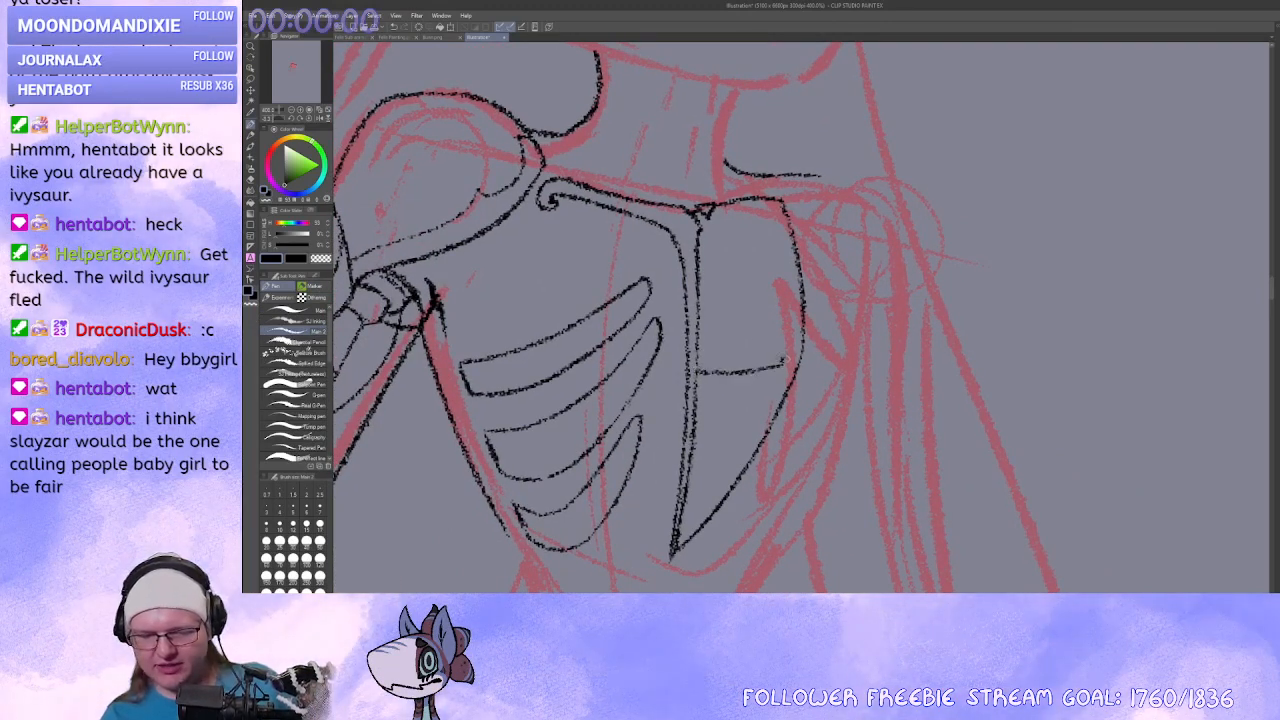
{"action": "mouse_move", "coordinate": [786, 360]}
{"action": "left_mouse_down"}
{"action": "mouse_move", "coordinate": [784, 338]}
{"action": "mouse_move", "coordinate": [766, 403]}
{"action": "left_mouse_up"}
{"action": "key", "text": "ctrl+z"}
{"action": "key", "text": "ctrl+z"}
{"action": "key", "text": "ctrl+z"}
{"action": "left_click_drag", "start_coordinate": [702, 333], "coordinate": [786, 336]}
{"action": "key", "text": "ctrl+z"}
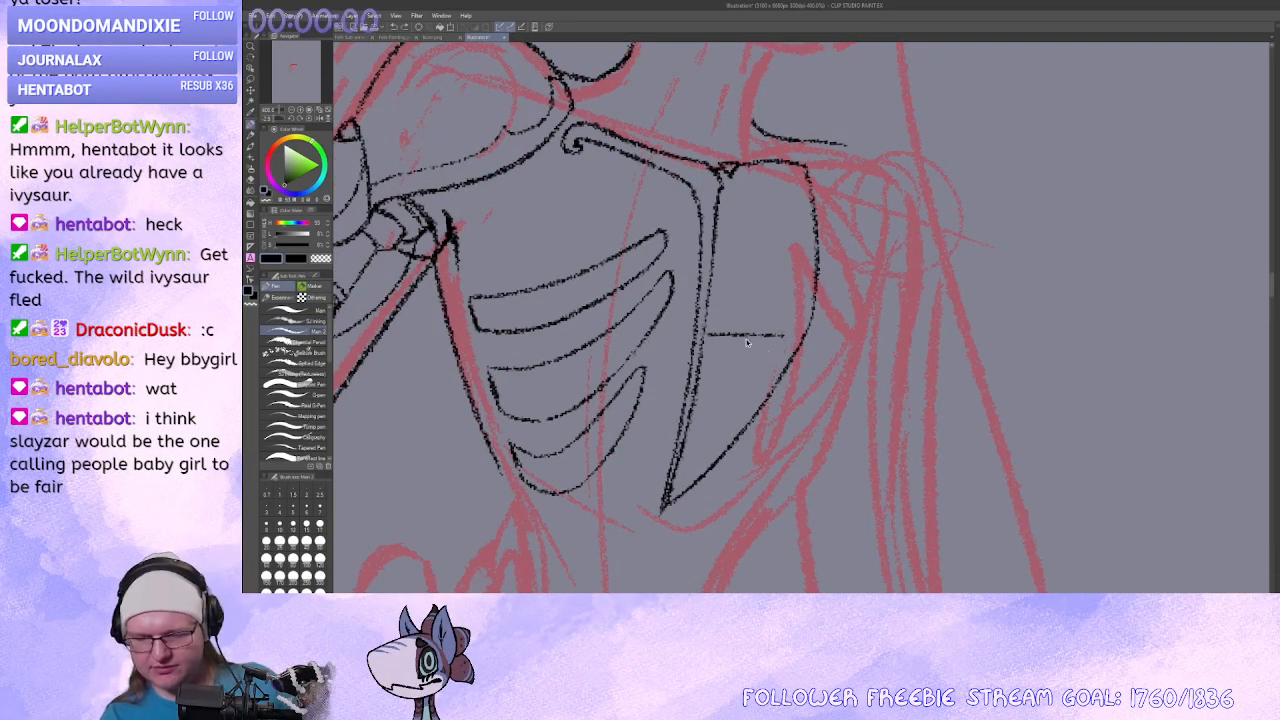
Ink a curved rib with a hooked outer end from the sternum bar to the far chest outline.
{"action": "left_click_drag", "start_coordinate": [704, 318], "coordinate": [776, 343]}
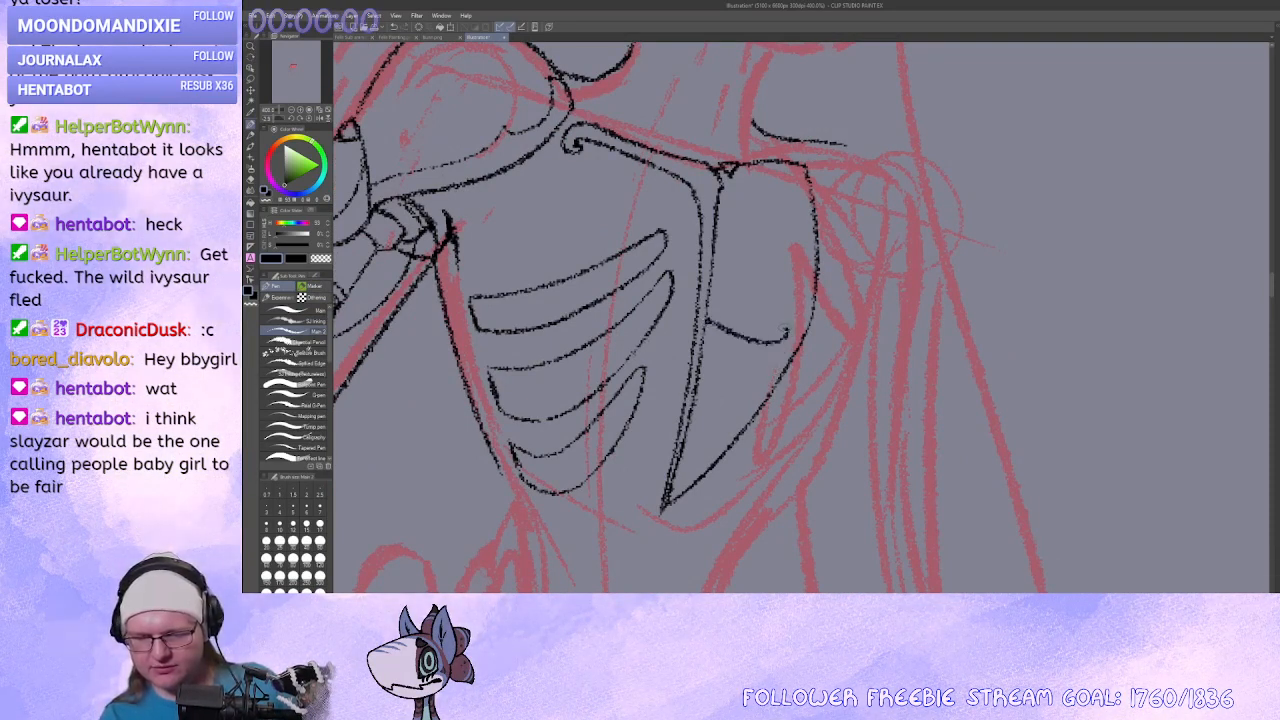
{"action": "left_click_drag", "start_coordinate": [794, 330], "coordinate": [794, 344]}
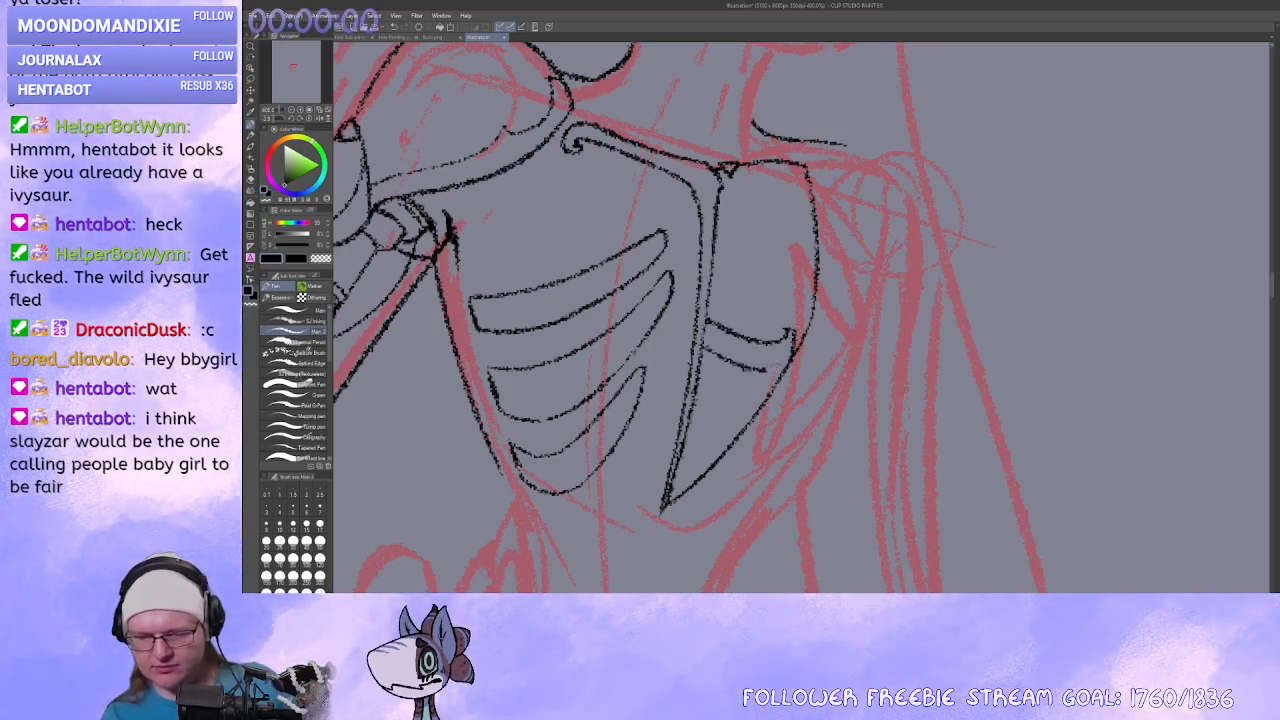
{"action": "left_click_drag", "start_coordinate": [700, 400], "coordinate": [723, 332]}
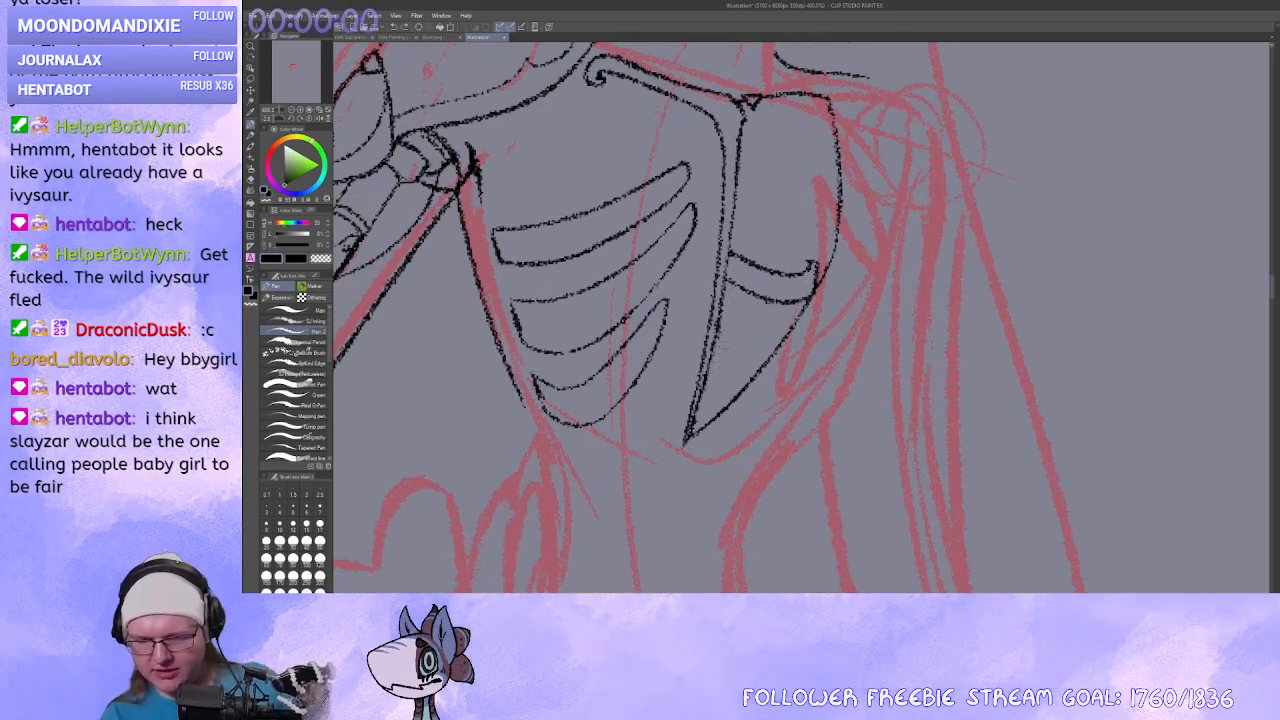
{"action": "mouse_move", "coordinate": [719, 327]}
{"action": "left_mouse_down"}
{"action": "mouse_move", "coordinate": [765, 364]}
{"action": "mouse_move", "coordinate": [754, 386]}
{"action": "left_mouse_up"}
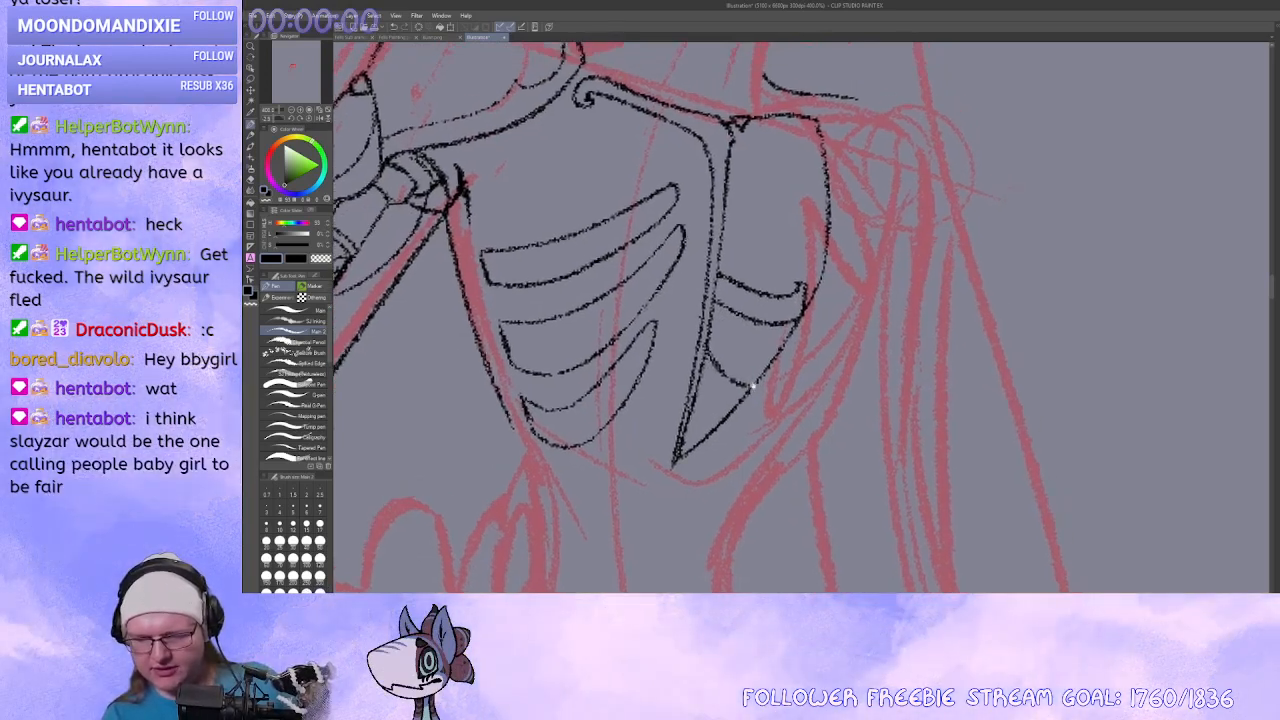
{"action": "key", "text": "ctrl+z"}
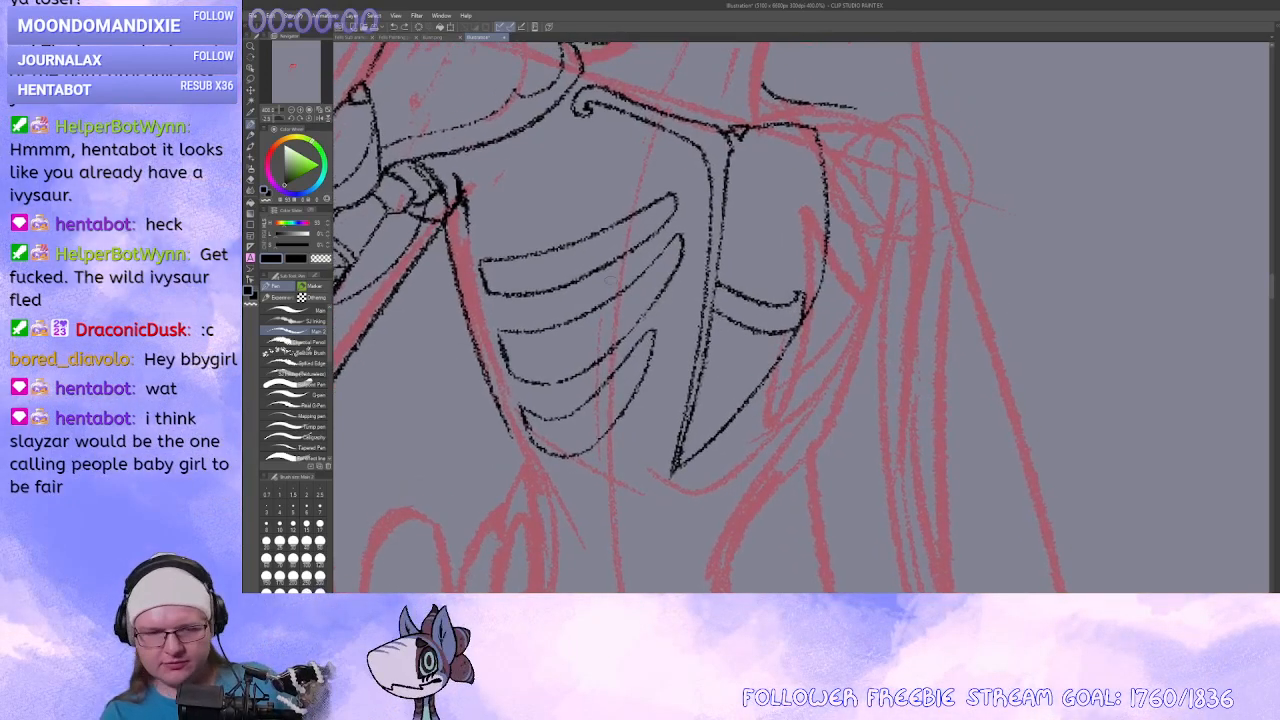
Erase the curved rib's lower edge and re-ink it as a deeper arc tapering into the sternum bar.
{"action": "left_click", "coordinate": [305, 110]}
{"action": "mouse_move", "coordinate": [638, 284]}
{"action": "left_mouse_down"}
{"action": "mouse_move", "coordinate": [816, 366]}
{"action": "mouse_move", "coordinate": [720, 340]}
{"action": "mouse_move", "coordinate": [826, 366]}
{"action": "left_mouse_up"}
{"action": "key", "text": "c"}
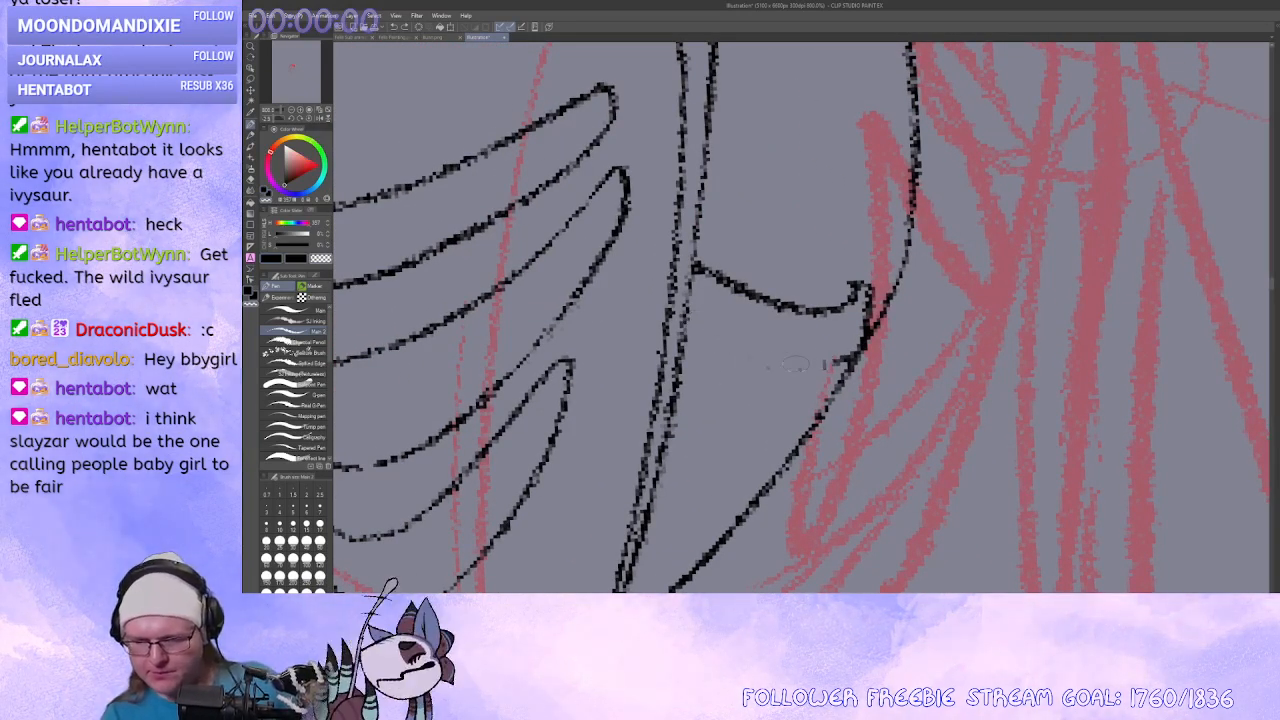
{"action": "key", "text": "c"}
{"action": "mouse_move", "coordinate": [690, 295]}
{"action": "left_mouse_down"}
{"action": "mouse_move", "coordinate": [842, 362]}
{"action": "mouse_move", "coordinate": [866, 350]}
{"action": "left_mouse_up"}
{"action": "key", "text": "ctrl+z"}
{"action": "mouse_move", "coordinate": [867, 349]}
{"action": "left_mouse_down"}
{"action": "mouse_move", "coordinate": [788, 356]}
{"action": "mouse_move", "coordinate": [718, 295]}
{"action": "left_mouse_up"}
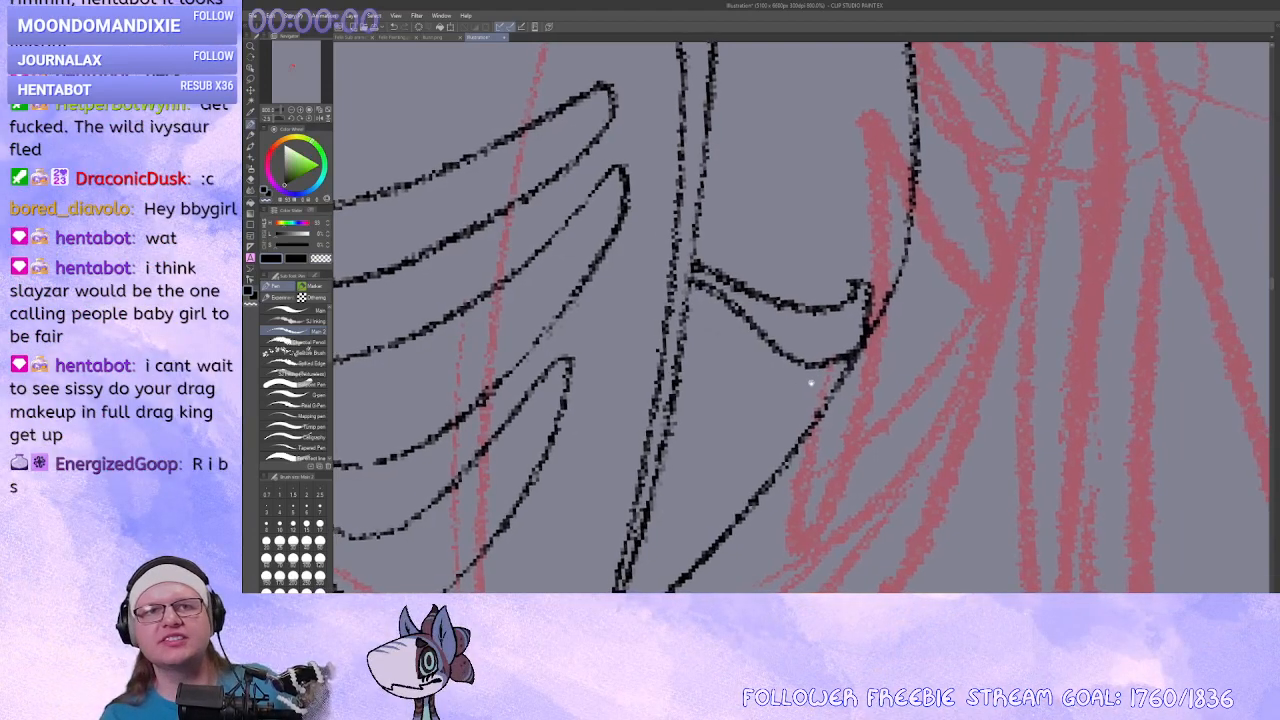
{"action": "key", "text": "ctrl+z"}
{"action": "mouse_move", "coordinate": [690, 279]}
{"action": "left_mouse_down"}
{"action": "mouse_move", "coordinate": [728, 312]}
{"action": "mouse_move", "coordinate": [858, 354]}
{"action": "left_mouse_up"}
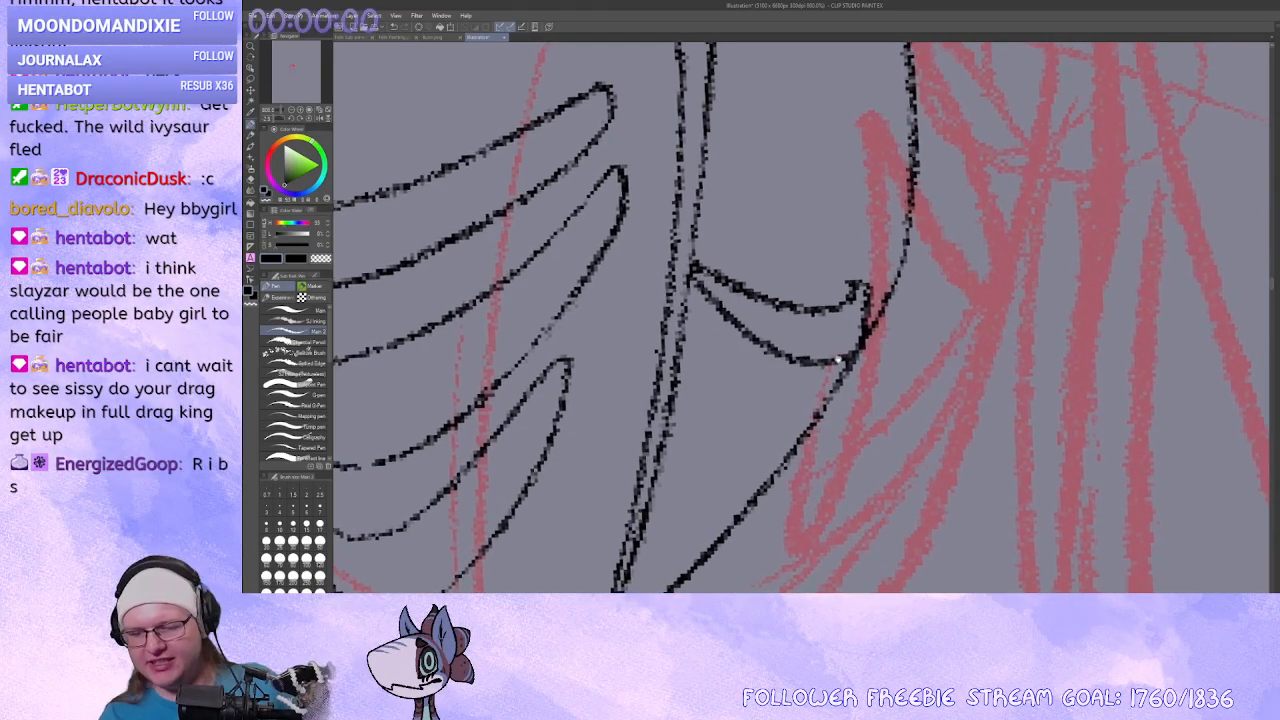
{"action": "left_click_drag", "start_coordinate": [790, 330], "coordinate": [802, 302]}
{"action": "mouse_move", "coordinate": [693, 318]}
{"action": "left_mouse_down"}
{"action": "mouse_move", "coordinate": [694, 396]}
{"action": "mouse_move", "coordinate": [696, 482]}
{"action": "left_mouse_up"}
{"action": "key", "text": "ctrl+z"}
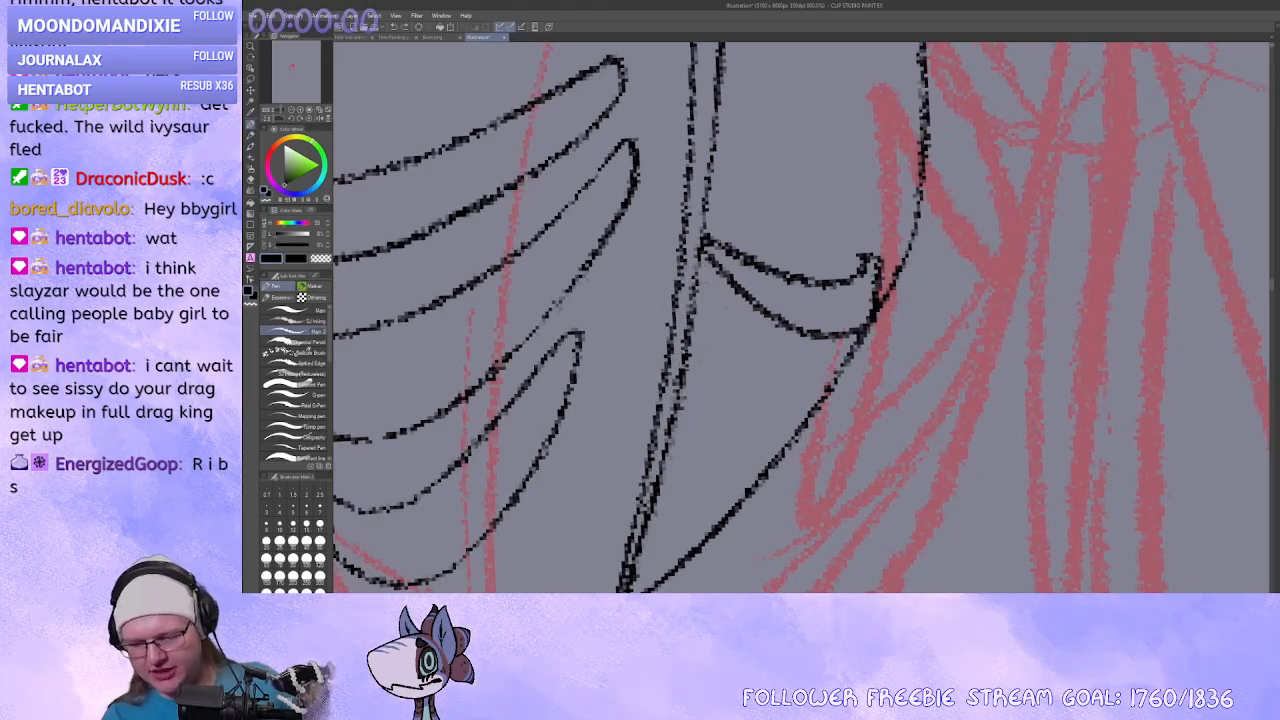
{"action": "mouse_move", "coordinate": [686, 366]}
{"action": "left_mouse_down"}
{"action": "mouse_move", "coordinate": [688, 446]}
{"action": "mouse_move", "coordinate": [766, 480]}
{"action": "mouse_move", "coordinate": [778, 470]}
{"action": "left_mouse_up"}
{"action": "key", "text": "ctrl+z"}
{"action": "key", "text": "ctrl+z"}
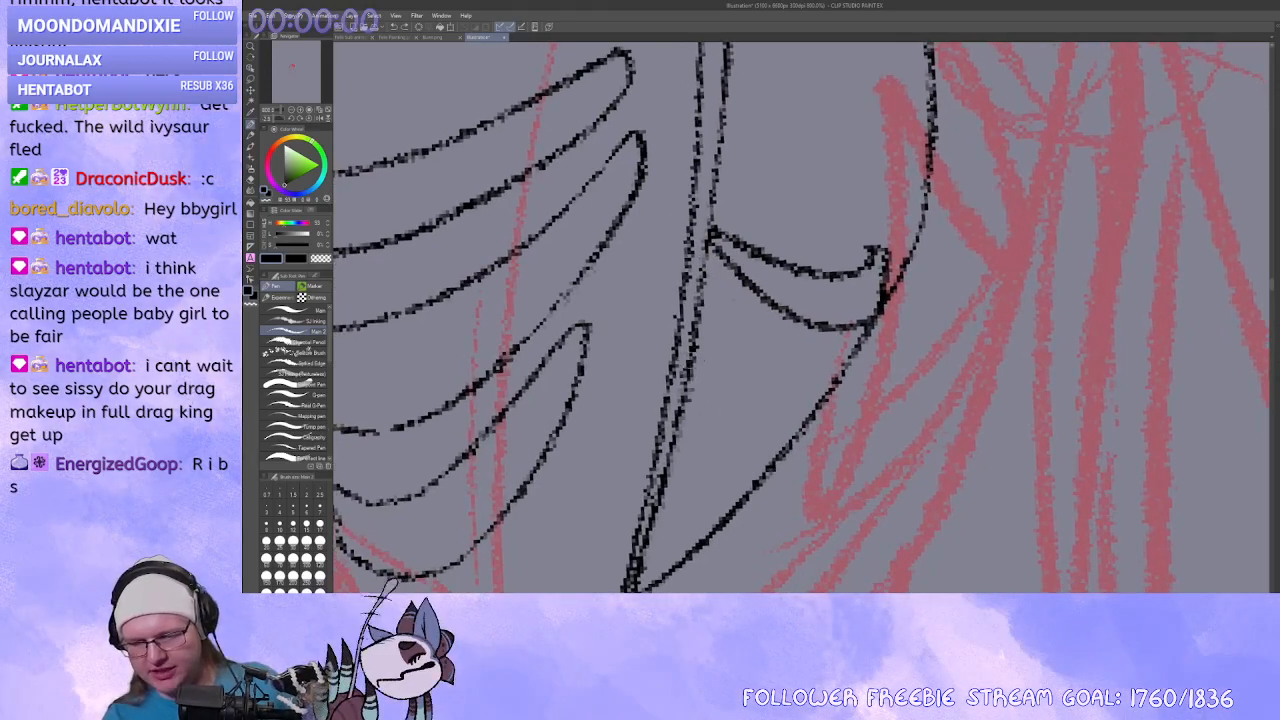
Ink a tall triangle above the curved rib, rising from its outer end and slanting back down to the sternum bar.
{"action": "left_click_drag", "start_coordinate": [727, 330], "coordinate": [709, 460]}
{"action": "left_click_drag", "start_coordinate": [858, 394], "coordinate": [845, 128]}
{"action": "left_click_drag", "start_coordinate": [845, 128], "coordinate": [851, 160]}
{"action": "mouse_move", "coordinate": [722, 166]}
{"action": "left_mouse_down"}
{"action": "mouse_move", "coordinate": [849, 155]}
{"action": "mouse_move", "coordinate": [760, 155]}
{"action": "left_mouse_up"}
{"action": "key", "text": "ctrl+z"}
{"action": "key", "text": "ctrl+z"}
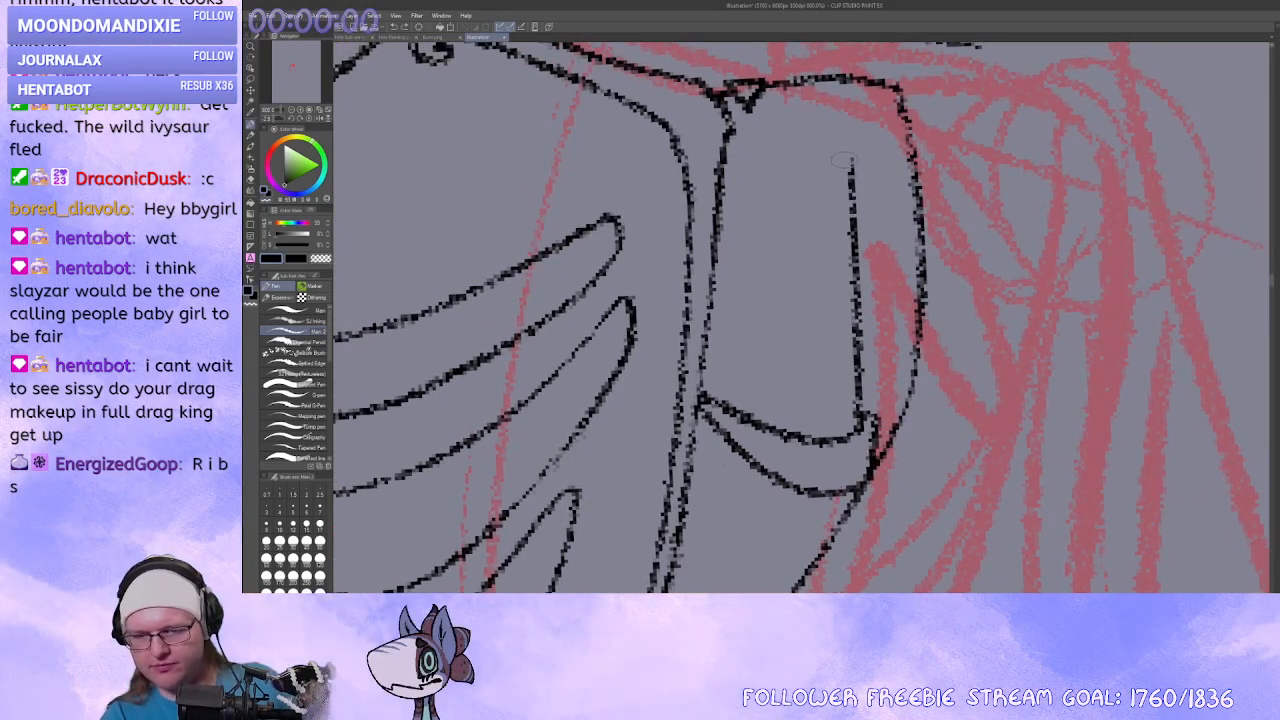
{"action": "mouse_move", "coordinate": [806, 200]}
{"action": "left_mouse_down"}
{"action": "mouse_move", "coordinate": [699, 395]}
{"action": "mouse_move", "coordinate": [836, 177]}
{"action": "mouse_move", "coordinate": [700, 398]}
{"action": "left_mouse_up"}
{"action": "key", "text": "ctrl+z"}
{"action": "key", "text": "ctrl+z"}
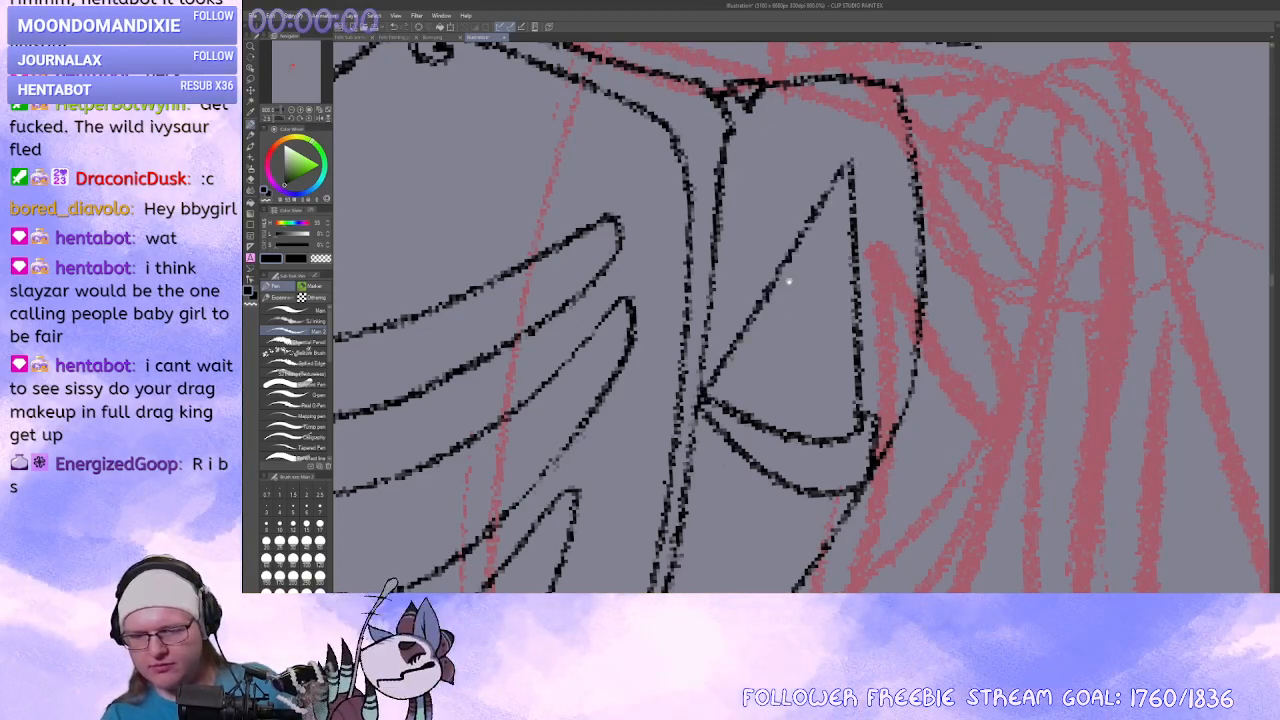
Ink a deep U-shaped arc below the curved rib from the sternum bar to the chest outline, redoing it until it fits.
{"action": "scroll", "coordinate": [810, 249], "scroll_direction": "down", "scroll_amount": 5}
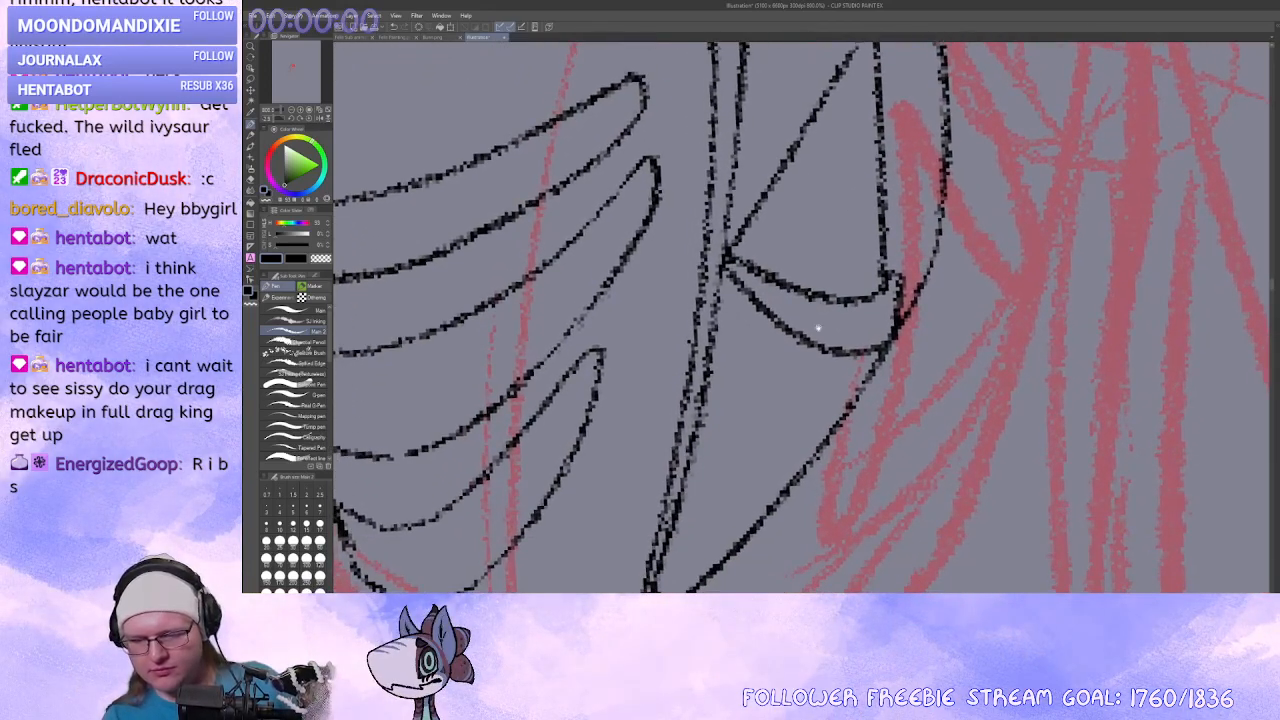
{"action": "scroll", "coordinate": [852, 388], "scroll_direction": "down", "scroll_amount": 2}
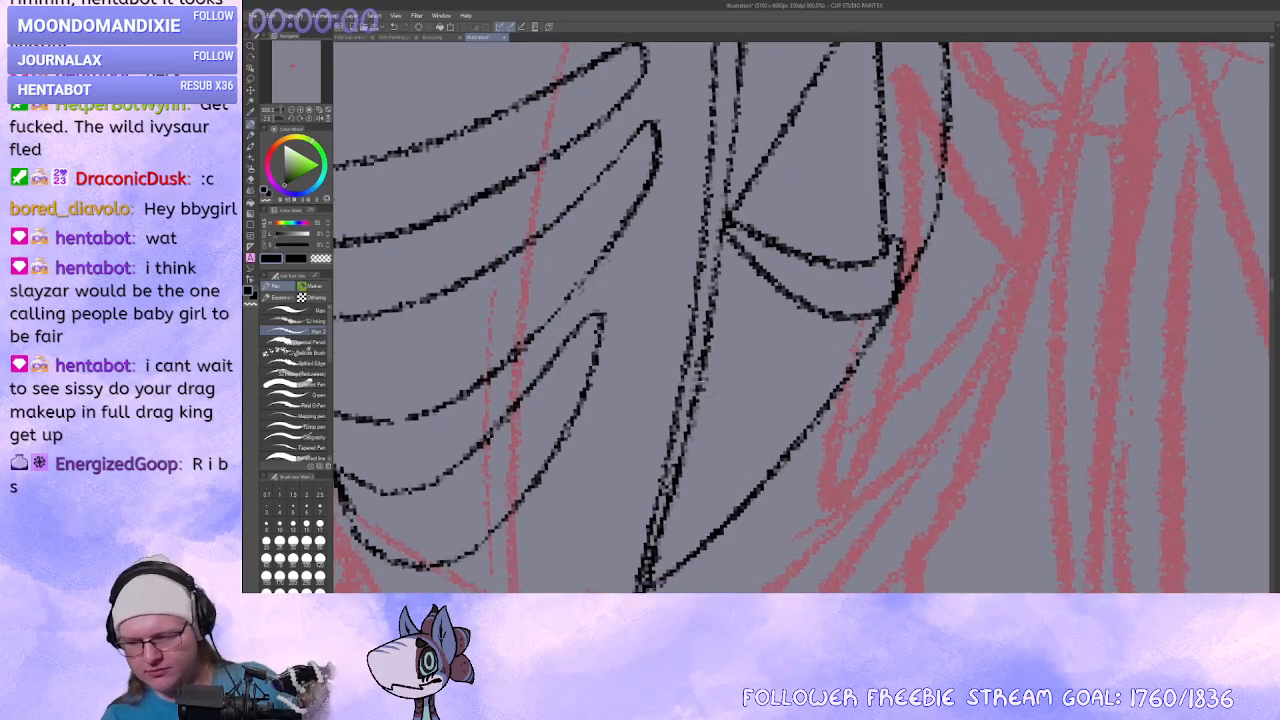
{"action": "mouse_move", "coordinate": [707, 343]}
{"action": "left_mouse_down"}
{"action": "mouse_move", "coordinate": [772, 433]}
{"action": "mouse_move", "coordinate": [811, 443]}
{"action": "left_mouse_up"}
{"action": "scroll", "coordinate": [802, 428], "scroll_direction": "up", "scroll_amount": 1}
{"action": "key", "text": "ctrl+z"}
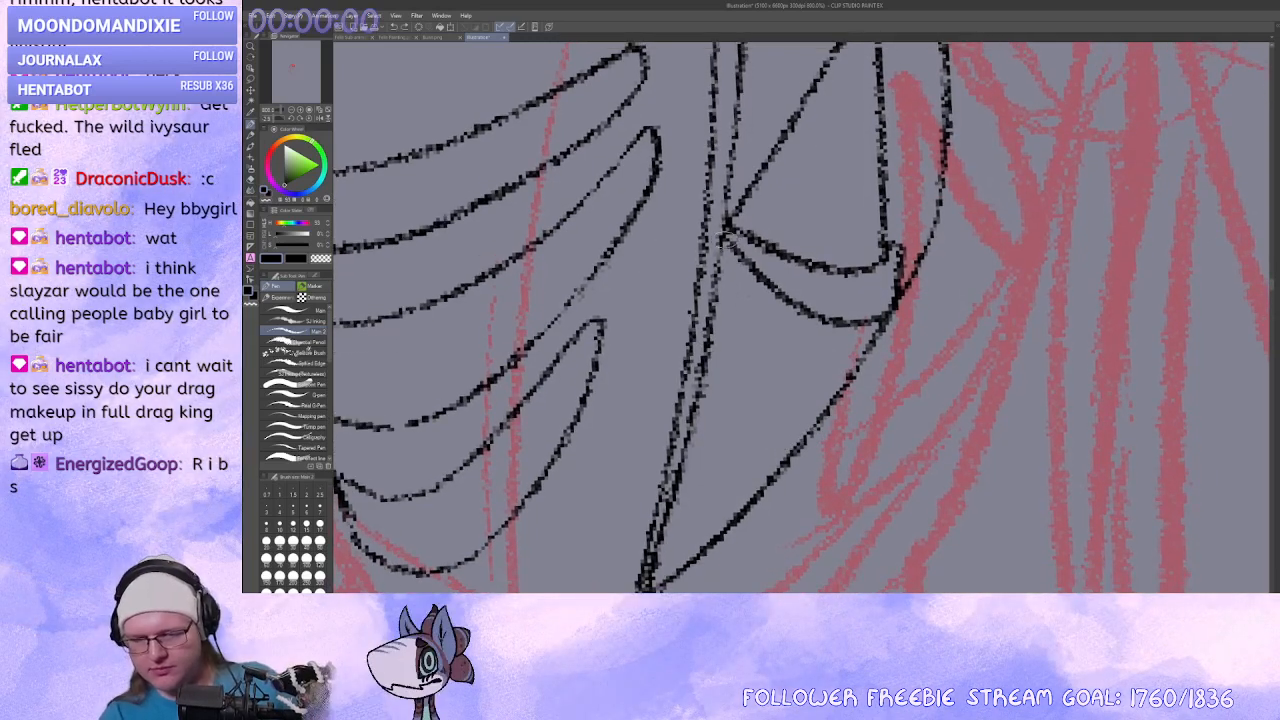
{"action": "mouse_move", "coordinate": [722, 234]}
{"action": "left_mouse_down"}
{"action": "mouse_move", "coordinate": [734, 326]}
{"action": "mouse_move", "coordinate": [786, 406]}
{"action": "mouse_move", "coordinate": [842, 400]}
{"action": "left_mouse_up"}
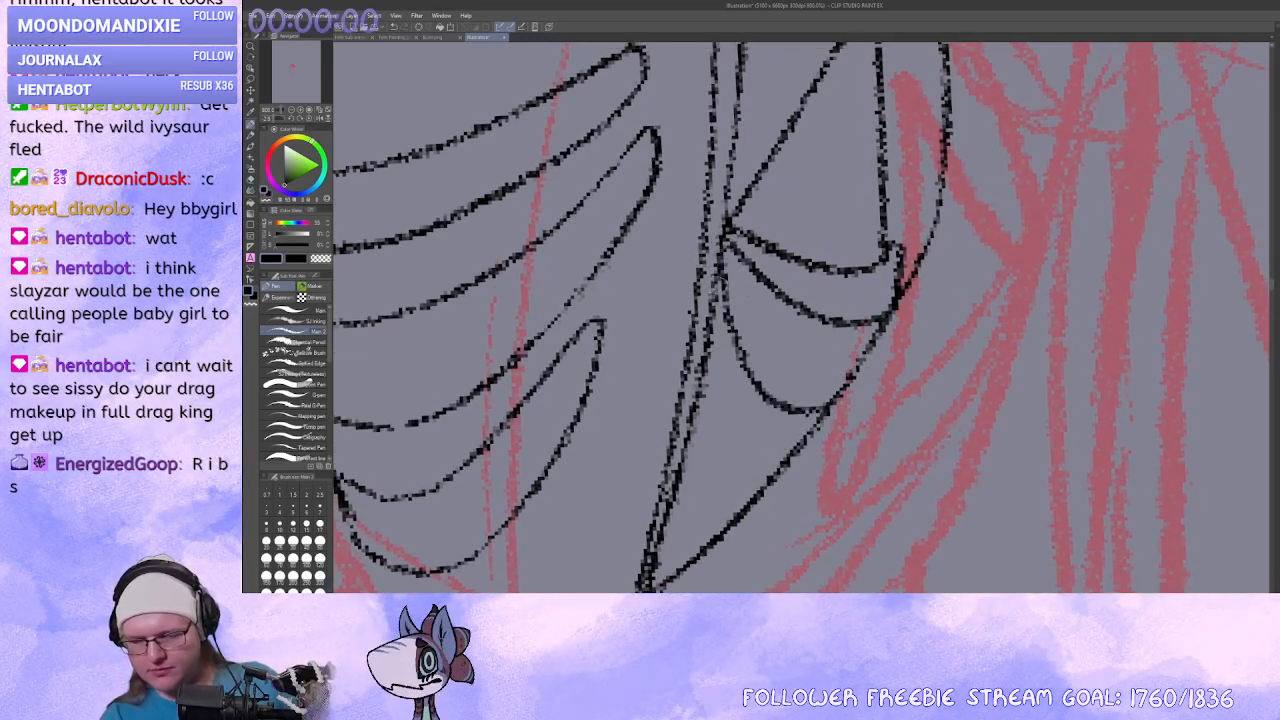
{"action": "left_click_drag", "start_coordinate": [713, 284], "coordinate": [773, 459]}
{"action": "key", "text": "ctrl+z"}
{"action": "key", "text": "ctrl+z"}
{"action": "mouse_move", "coordinate": [724, 278]}
{"action": "left_mouse_down"}
{"action": "mouse_move", "coordinate": [738, 344]}
{"action": "mouse_move", "coordinate": [818, 420]}
{"action": "left_mouse_up"}
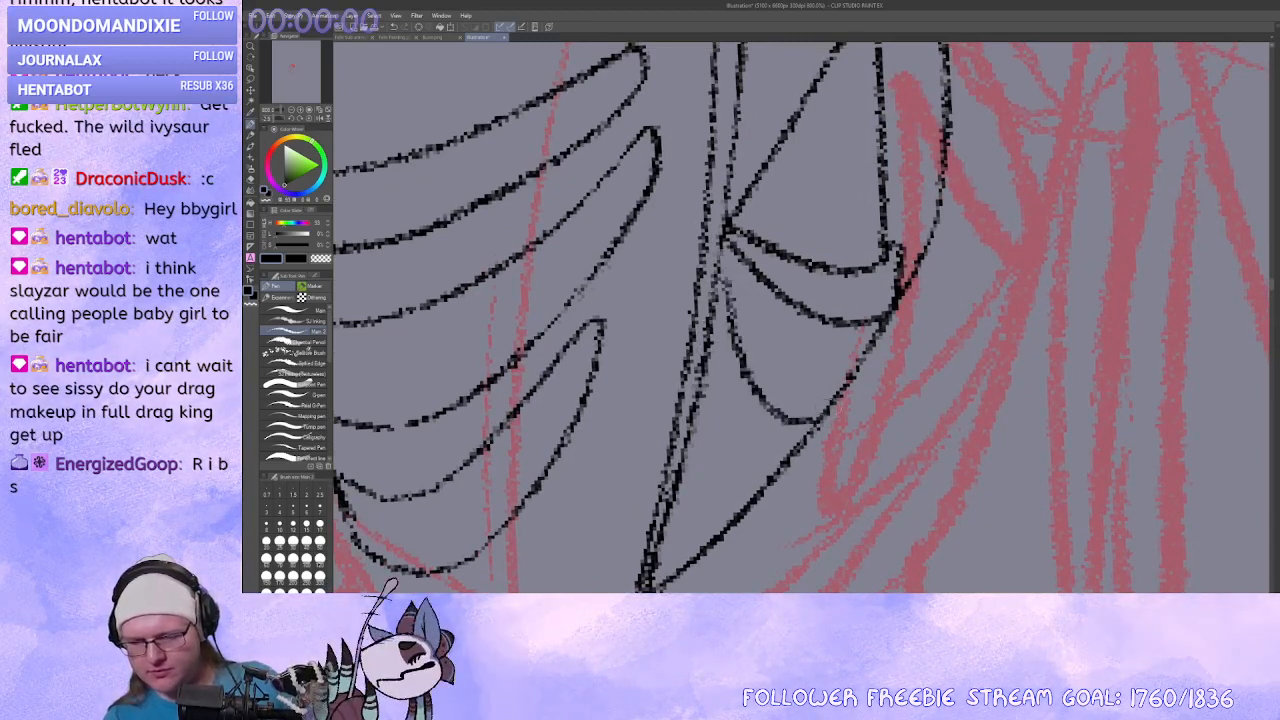
{"action": "mouse_move", "coordinate": [714, 286]}
{"action": "left_mouse_down"}
{"action": "mouse_move", "coordinate": [728, 443]}
{"action": "mouse_move", "coordinate": [776, 482]}
{"action": "left_mouse_up"}
{"action": "key", "text": "ctrl+z"}
{"action": "key", "text": "ctrl+z"}
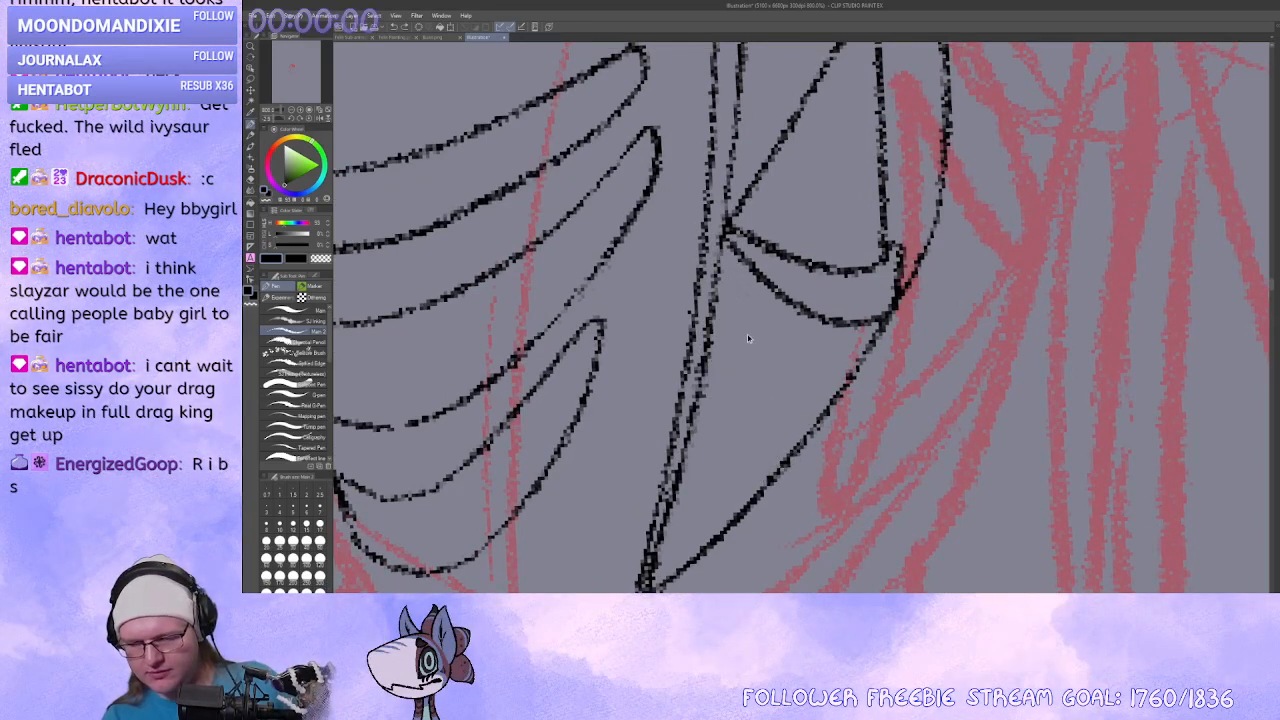
{"action": "left_click_drag", "start_coordinate": [716, 272], "coordinate": [824, 396]}
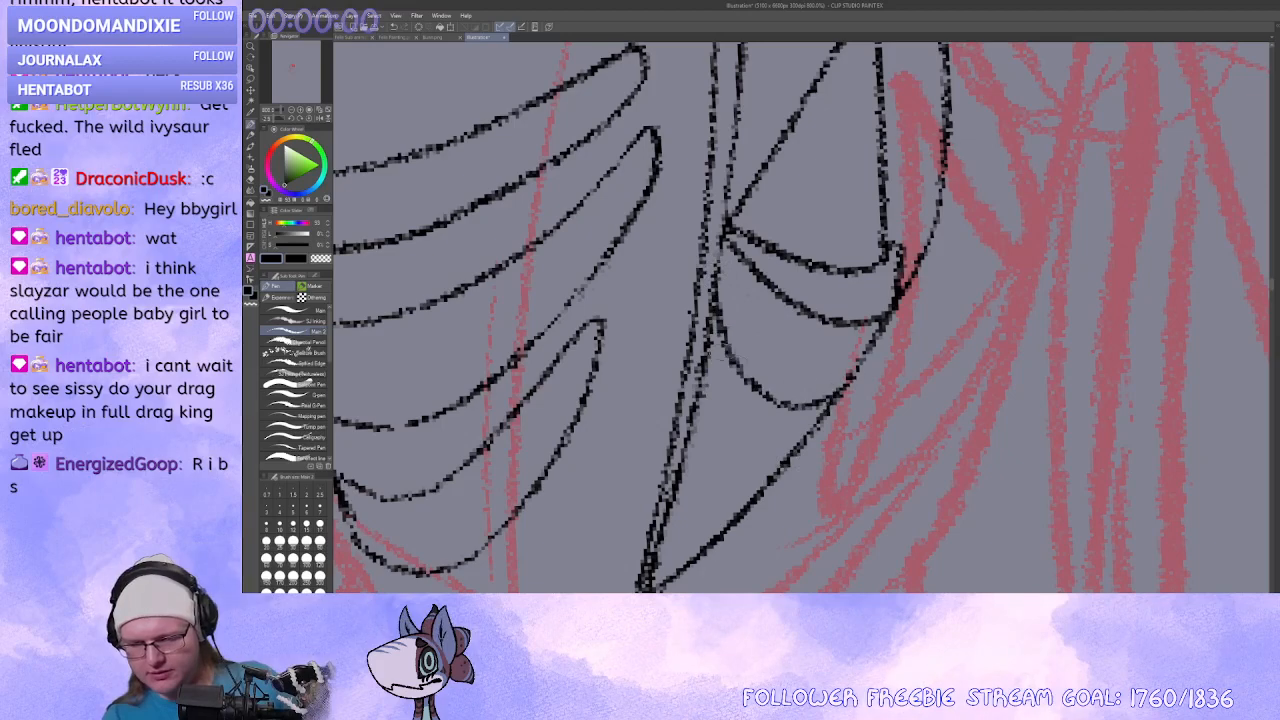
Ink another narrow arc beneath the U-shaped one, running from the sternum bar to the lower chest outline.
{"action": "left_click_drag", "start_coordinate": [714, 328], "coordinate": [756, 482]}
{"action": "key", "text": "ctrl+z"}
{"action": "mouse_move", "coordinate": [713, 332]}
{"action": "left_mouse_down"}
{"action": "mouse_move", "coordinate": [723, 447]}
{"action": "mouse_move", "coordinate": [780, 472]}
{"action": "left_mouse_up"}
{"action": "scroll", "coordinate": [724, 446], "scroll_direction": "up", "scroll_amount": 2}
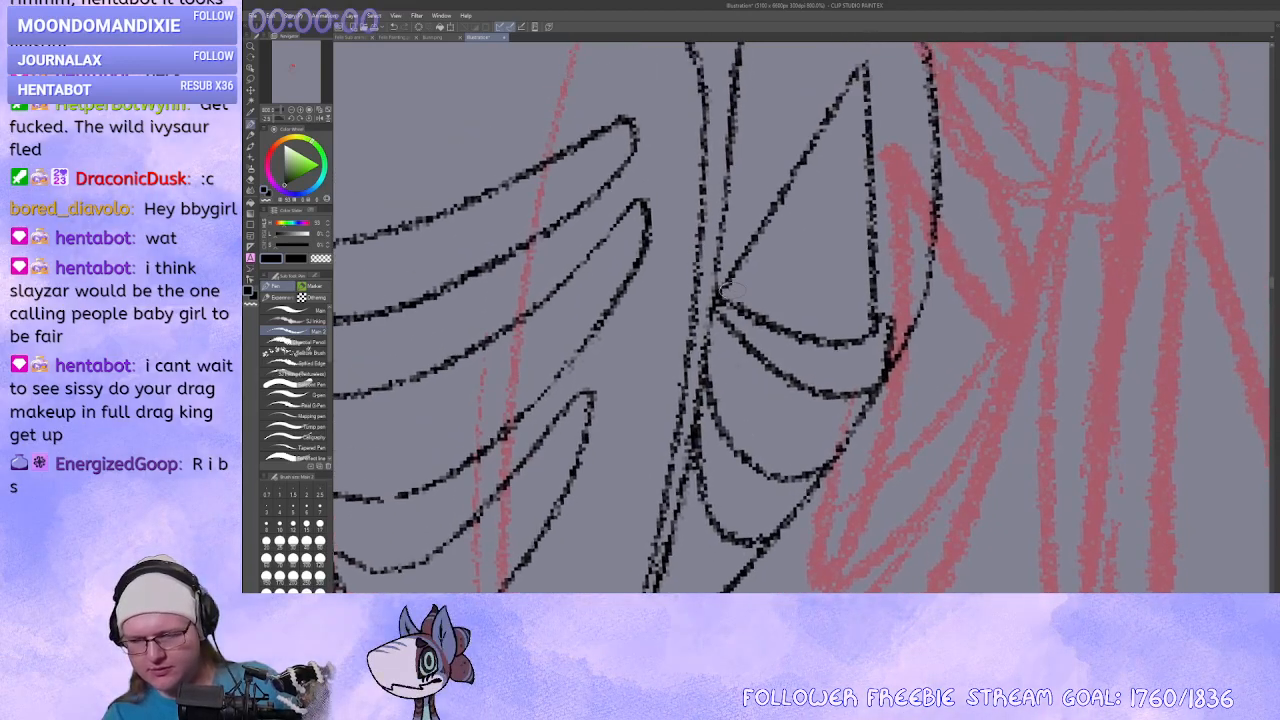
Add a wavy edge with diagonal hatching above the curved rib and hatch the gap below the rib.
{"action": "left_click_drag", "start_coordinate": [724, 289], "coordinate": [792, 278]}
{"action": "key", "text": "ctrl+z"}
{"action": "mouse_move", "coordinate": [874, 271]}
{"action": "left_mouse_down"}
{"action": "mouse_move", "coordinate": [846, 285]}
{"action": "mouse_move", "coordinate": [722, 290]}
{"action": "mouse_move", "coordinate": [775, 309]}
{"action": "left_mouse_up"}
{"action": "left_click_drag", "start_coordinate": [785, 311], "coordinate": [860, 298]}
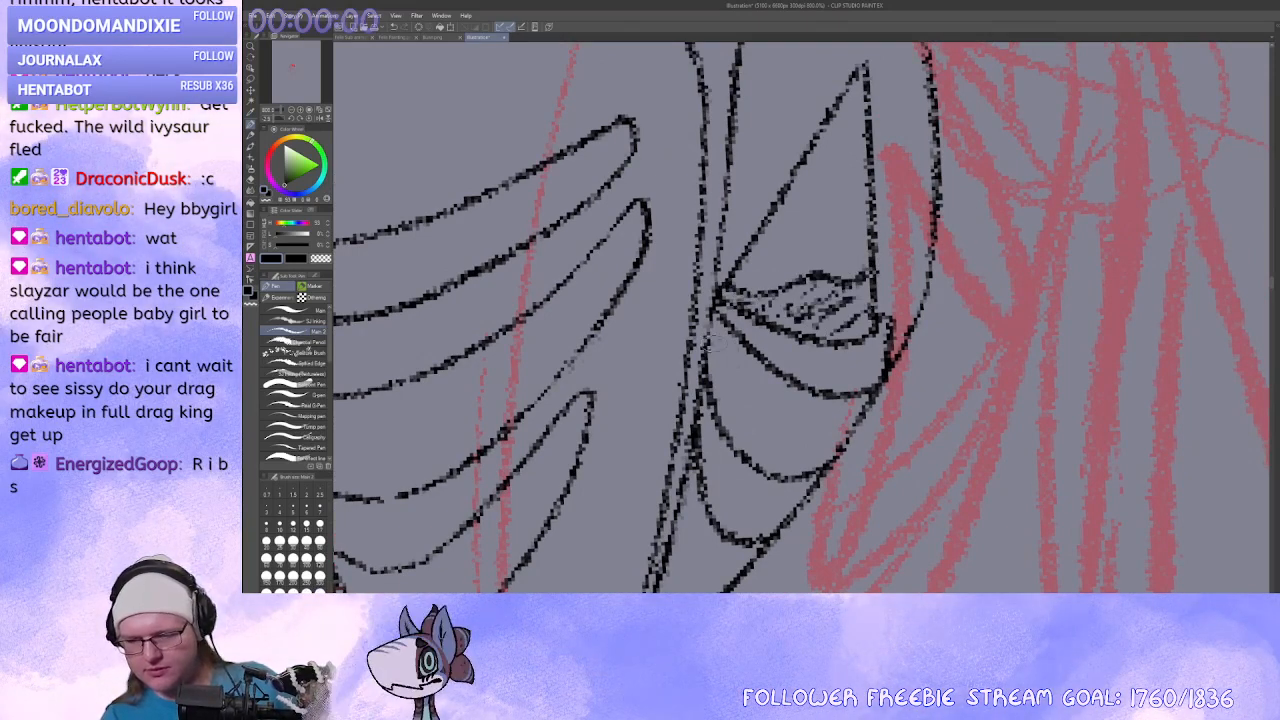
{"action": "left_click_drag", "start_coordinate": [722, 370], "coordinate": [756, 400]}
{"action": "left_click_drag", "start_coordinate": [734, 398], "coordinate": [822, 434]}
{"action": "mouse_move", "coordinate": [782, 438]}
{"action": "left_mouse_down"}
{"action": "mouse_move", "coordinate": [804, 460]}
{"action": "mouse_move", "coordinate": [858, 342]}
{"action": "left_mouse_up"}
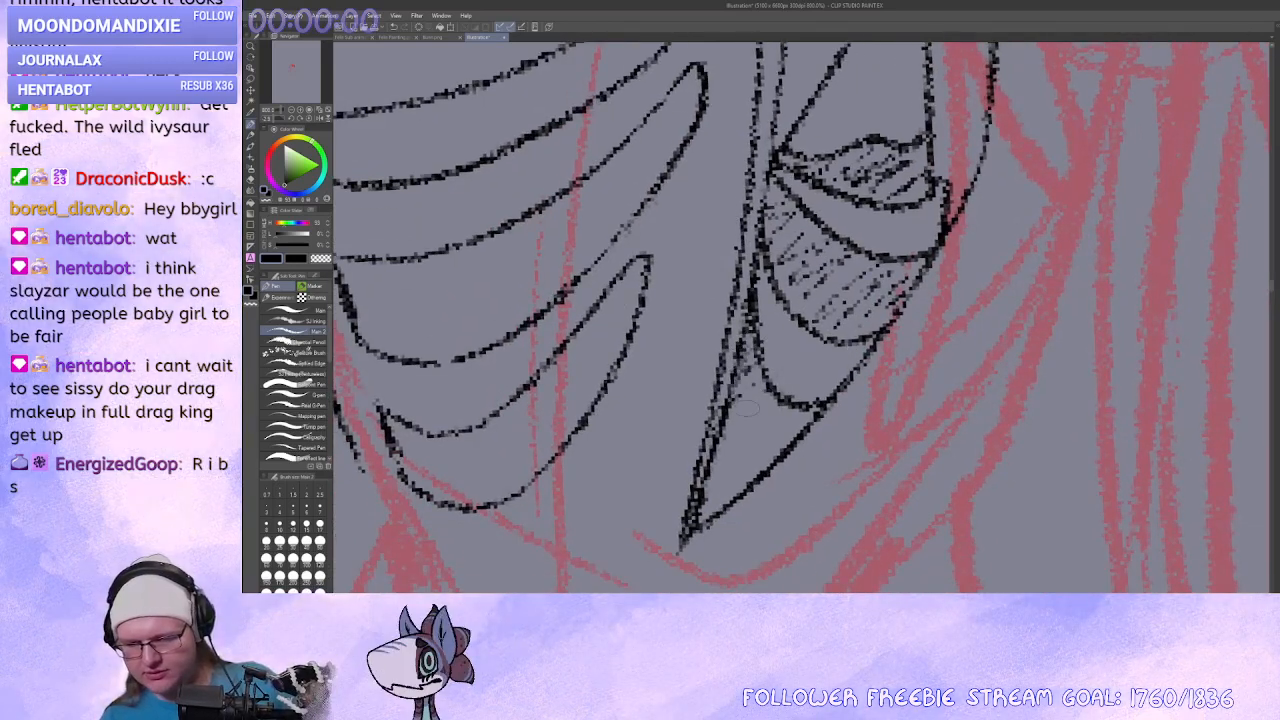
Try hatching around the lowest arc, undo it, and erase that arc from beside the sternum bar.
{"action": "left_click_drag", "start_coordinate": [764, 394], "coordinate": [724, 430]}
{"action": "mouse_move", "coordinate": [778, 406]}
{"action": "left_mouse_down"}
{"action": "mouse_move", "coordinate": [732, 458]}
{"action": "mouse_move", "coordinate": [722, 497]}
{"action": "left_mouse_up"}
{"action": "key", "text": "ctrl+z"}
{"action": "key", "text": "ctrl+z"}
{"action": "left_click_drag", "start_coordinate": [760, 438], "coordinate": [780, 398]}
{"action": "key", "text": "x"}
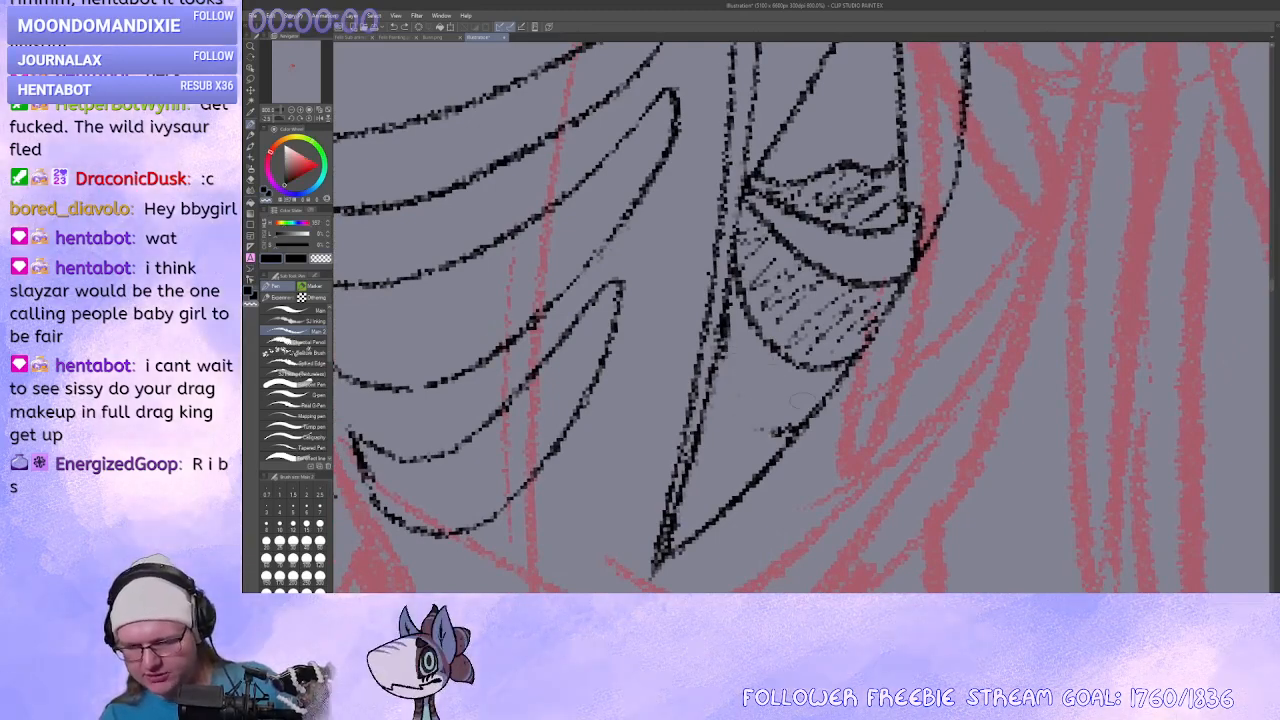
{"action": "key", "text": "ctrl+z"}
{"action": "mouse_move", "coordinate": [782, 420]}
{"action": "left_mouse_down"}
{"action": "mouse_move", "coordinate": [757, 443]}
{"action": "mouse_move", "coordinate": [760, 590]}
{"action": "left_mouse_up"}
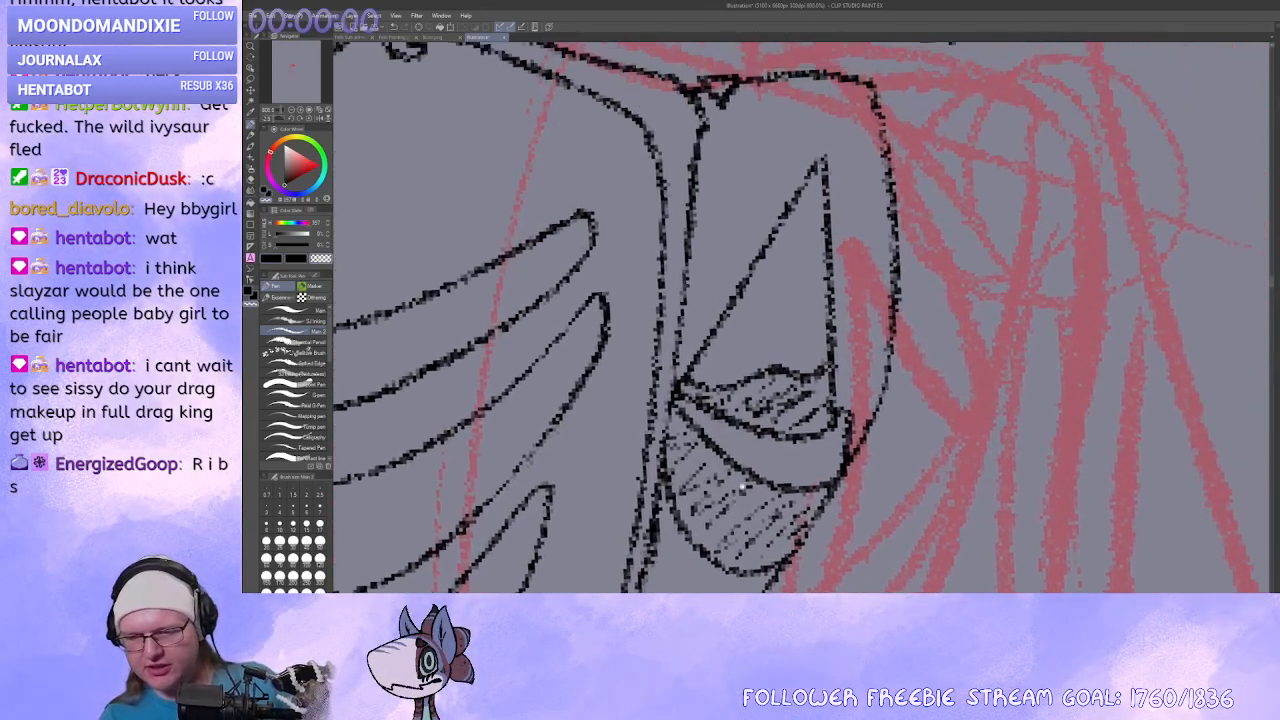
{"action": "mouse_move", "coordinate": [818, 461]}
{"action": "left_mouse_down"}
{"action": "mouse_move", "coordinate": [758, 321]}
{"action": "mouse_move", "coordinate": [837, 215]}
{"action": "left_mouse_up"}
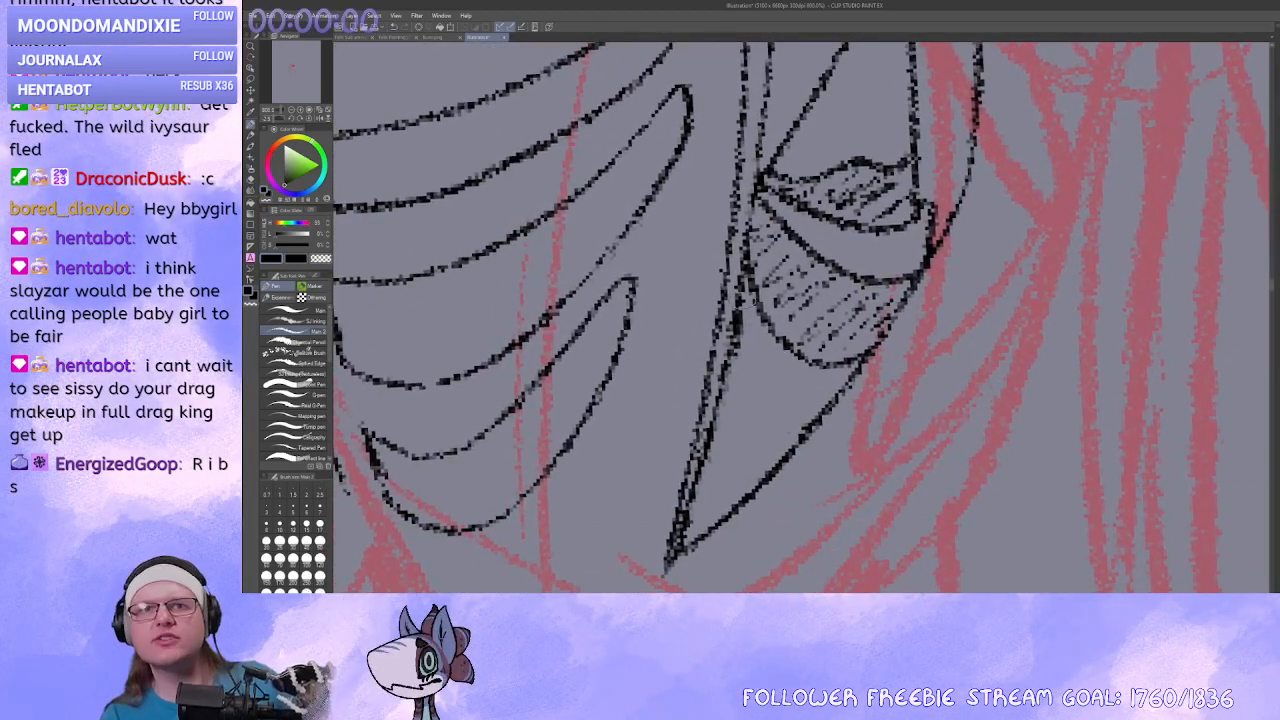
Ink a small rib with a curled tip below the hatched gap and link it to the chest outline.
{"action": "left_click_drag", "start_coordinate": [765, 384], "coordinate": [762, 369]}
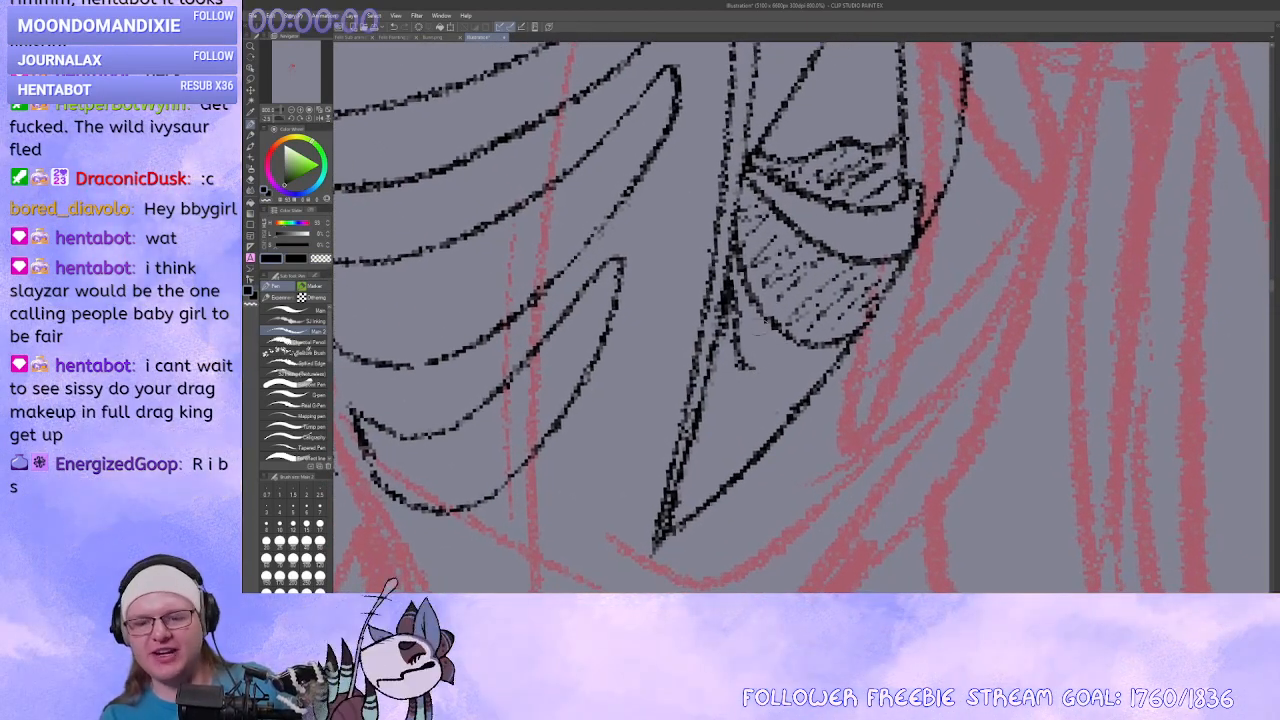
{"action": "key", "text": "ctrl+z"}
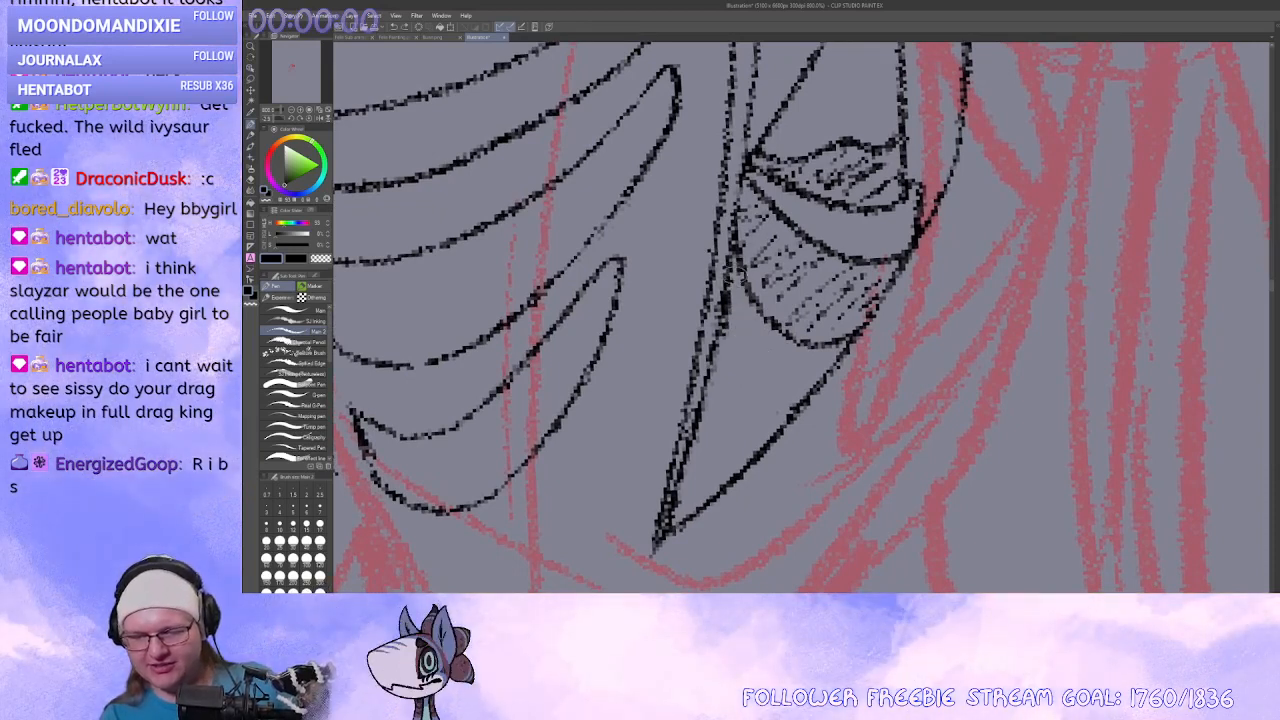
{"action": "left_click_drag", "start_coordinate": [735, 268], "coordinate": [758, 362]}
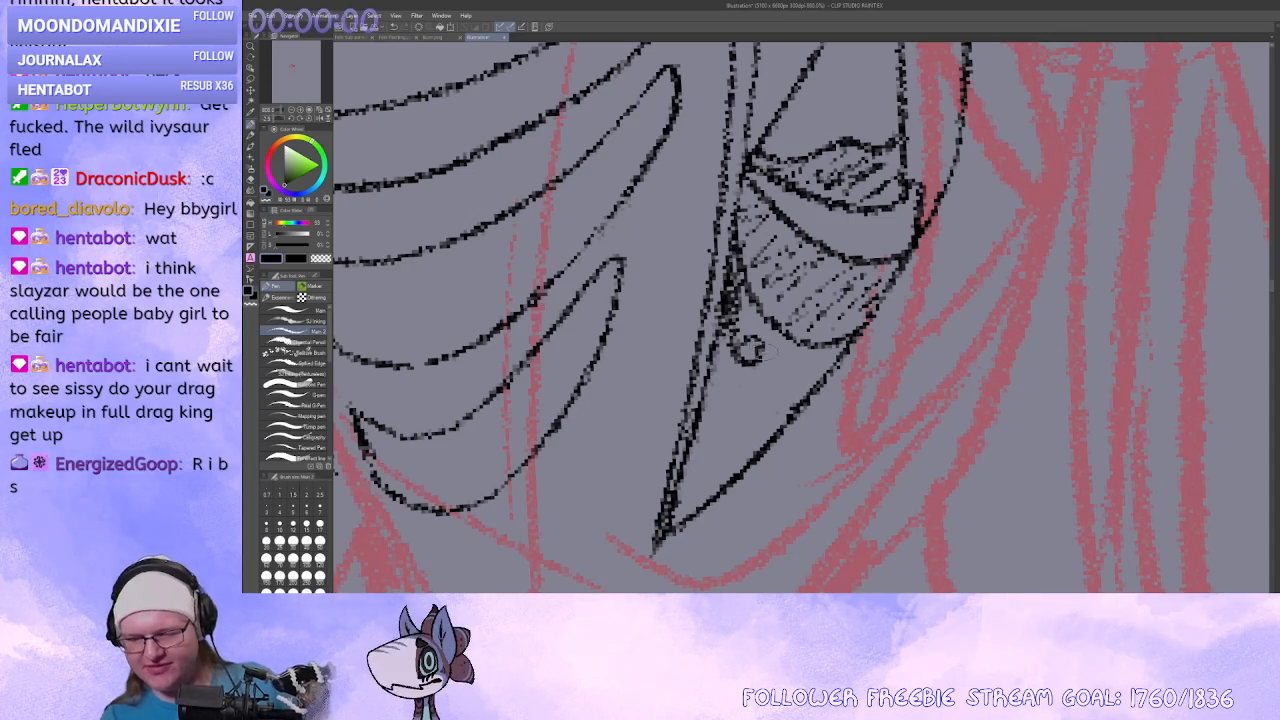
{"action": "left_click_drag", "start_coordinate": [766, 370], "coordinate": [749, 287]}
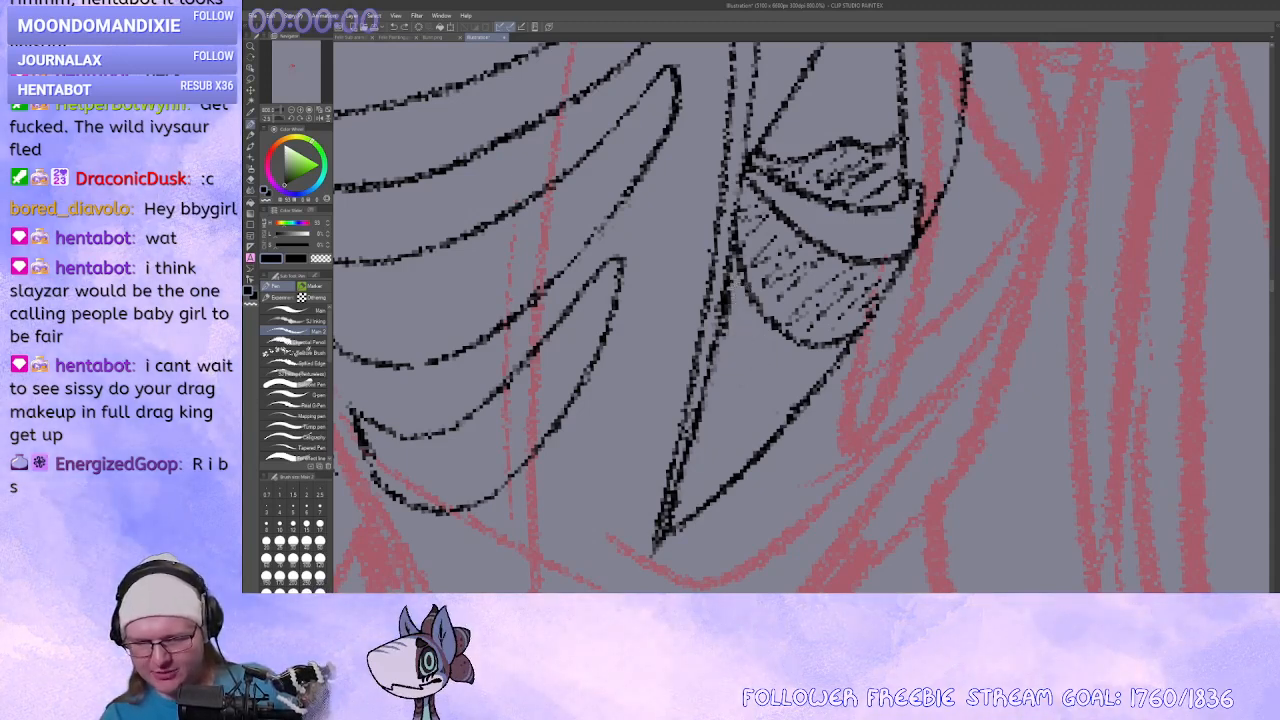
{"action": "mouse_move", "coordinate": [722, 345]}
{"action": "left_mouse_down"}
{"action": "mouse_move", "coordinate": [775, 393]}
{"action": "mouse_move", "coordinate": [762, 422]}
{"action": "left_mouse_up"}
{"action": "left_click_drag", "start_coordinate": [759, 380], "coordinate": [763, 410]}
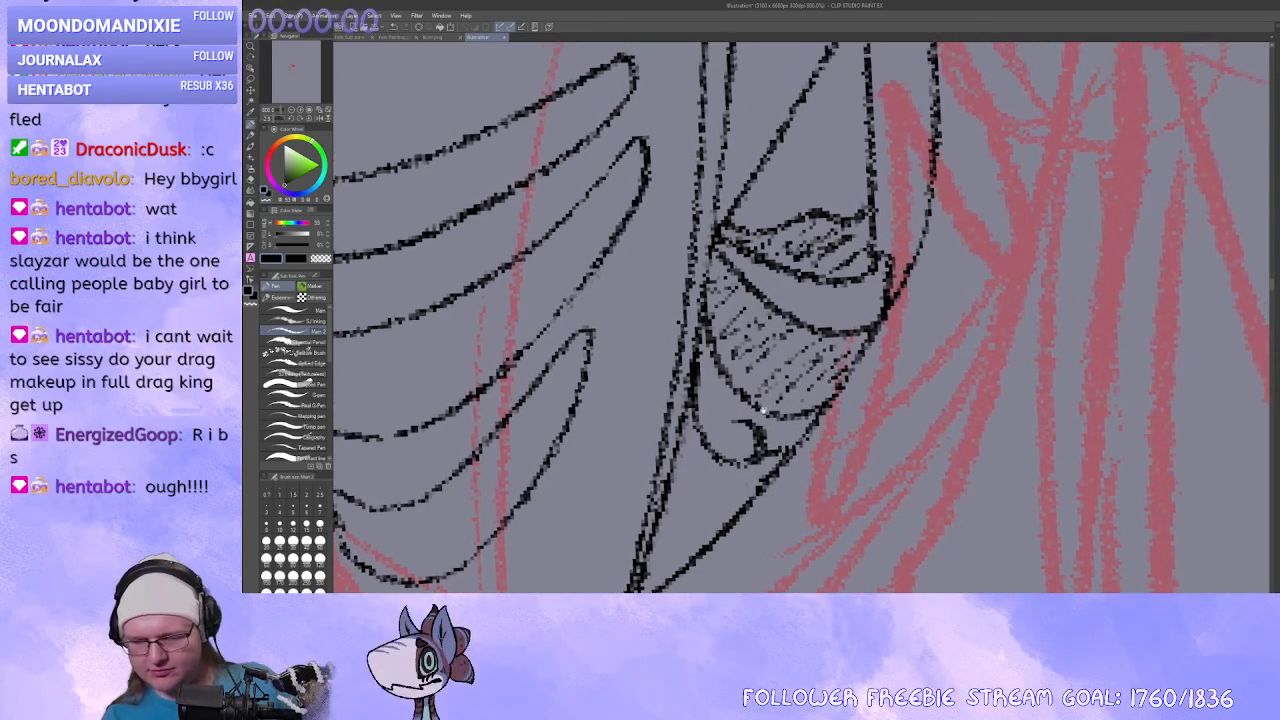
{"action": "left_click_drag", "start_coordinate": [714, 359], "coordinate": [781, 407]}
{"action": "key", "text": "ctrl+z"}
{"action": "left_click_drag", "start_coordinate": [810, 352], "coordinate": [810, 371]}
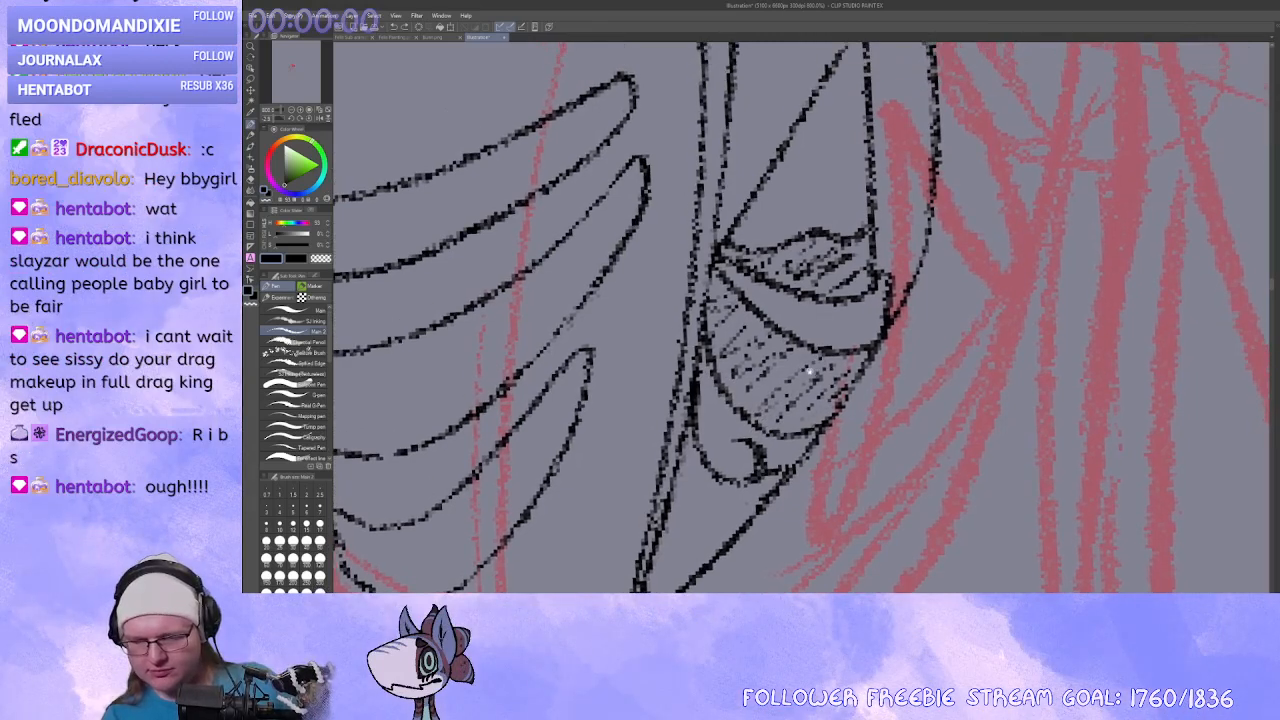
Erase the curved rib's upper edge line beneath the hatching near the wavy edge.
{"action": "key", "text": "x"}
{"action": "left_click_drag", "start_coordinate": [718, 256], "coordinate": [800, 300]}
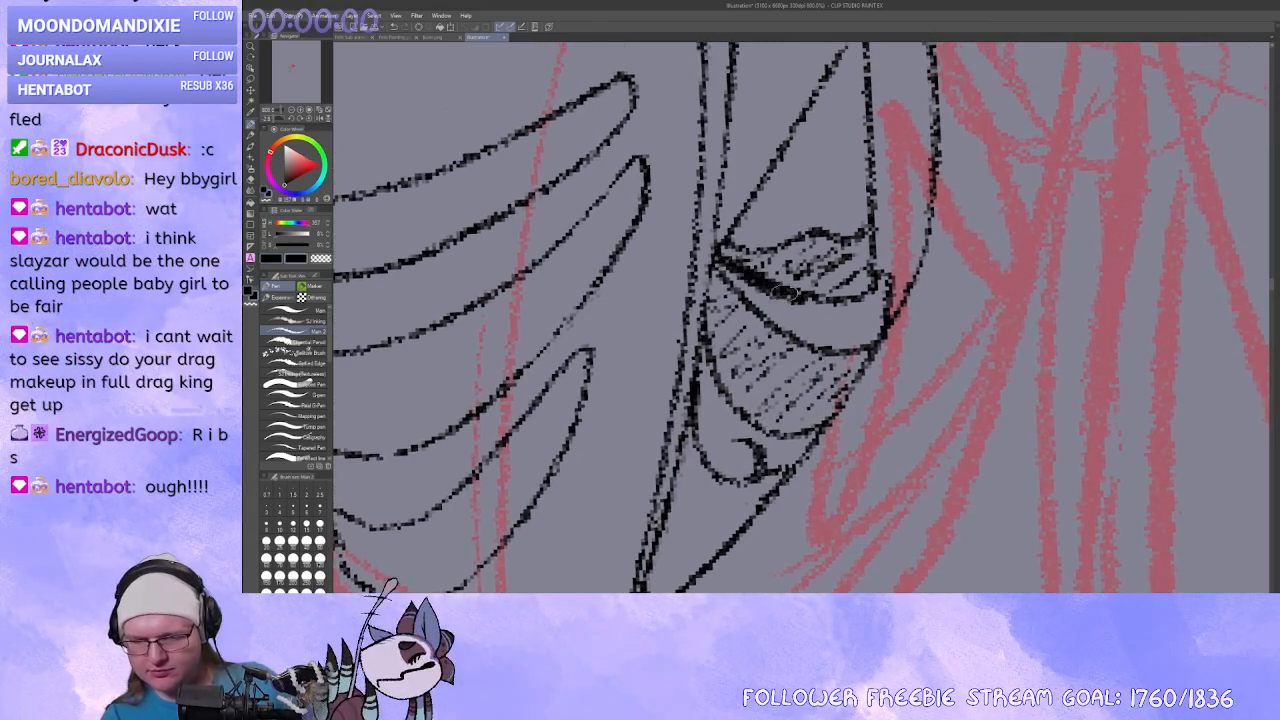
{"action": "key", "text": "ctrl+z"}
{"action": "key", "text": "c"}
{"action": "key", "text": "c"}
{"action": "key", "text": "c"}
{"action": "mouse_move", "coordinate": [731, 259]}
{"action": "left_mouse_down"}
{"action": "mouse_move", "coordinate": [778, 290]}
{"action": "mouse_move", "coordinate": [846, 300]}
{"action": "left_mouse_up"}
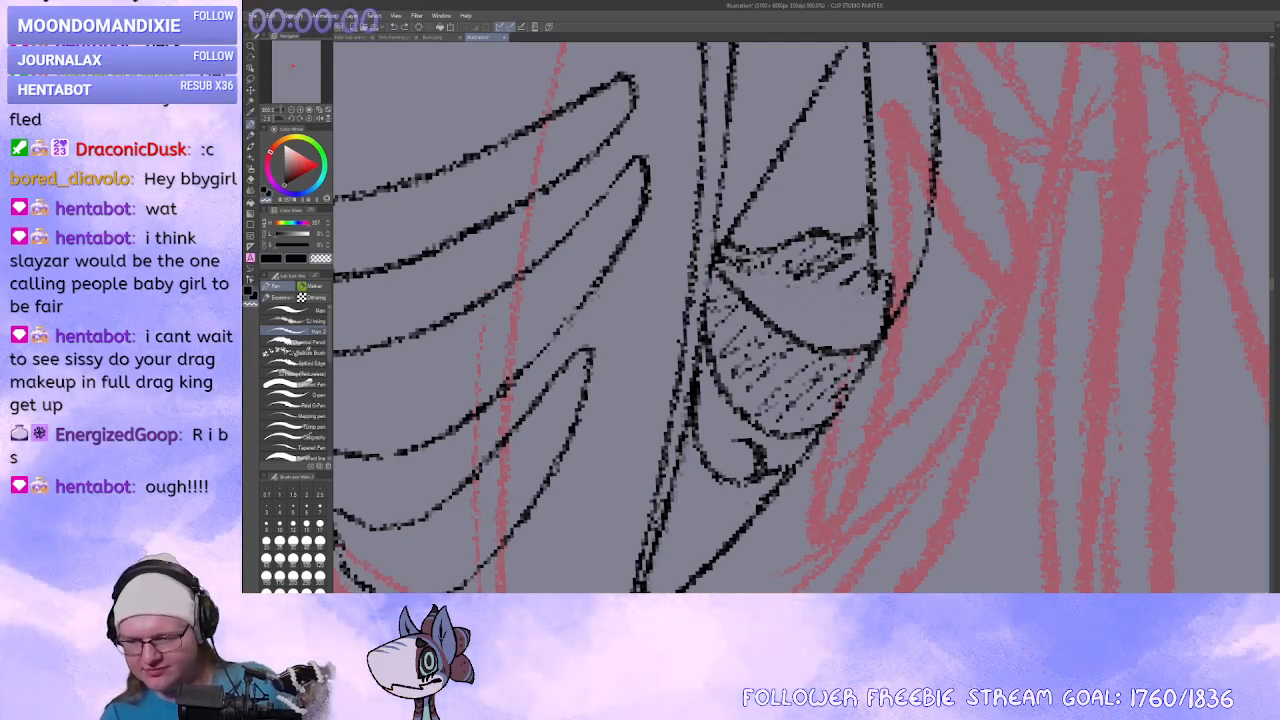
Ink a curled tip on the upper hatched rib and add jagged notches to its lower edge and the hatched gap's bottom edge.
{"action": "key", "text": "x"}
{"action": "mouse_move", "coordinate": [730, 260]}
{"action": "left_mouse_down"}
{"action": "mouse_move", "coordinate": [812, 278]}
{"action": "mouse_move", "coordinate": [836, 302]}
{"action": "mouse_move", "coordinate": [876, 285]}
{"action": "left_mouse_up"}
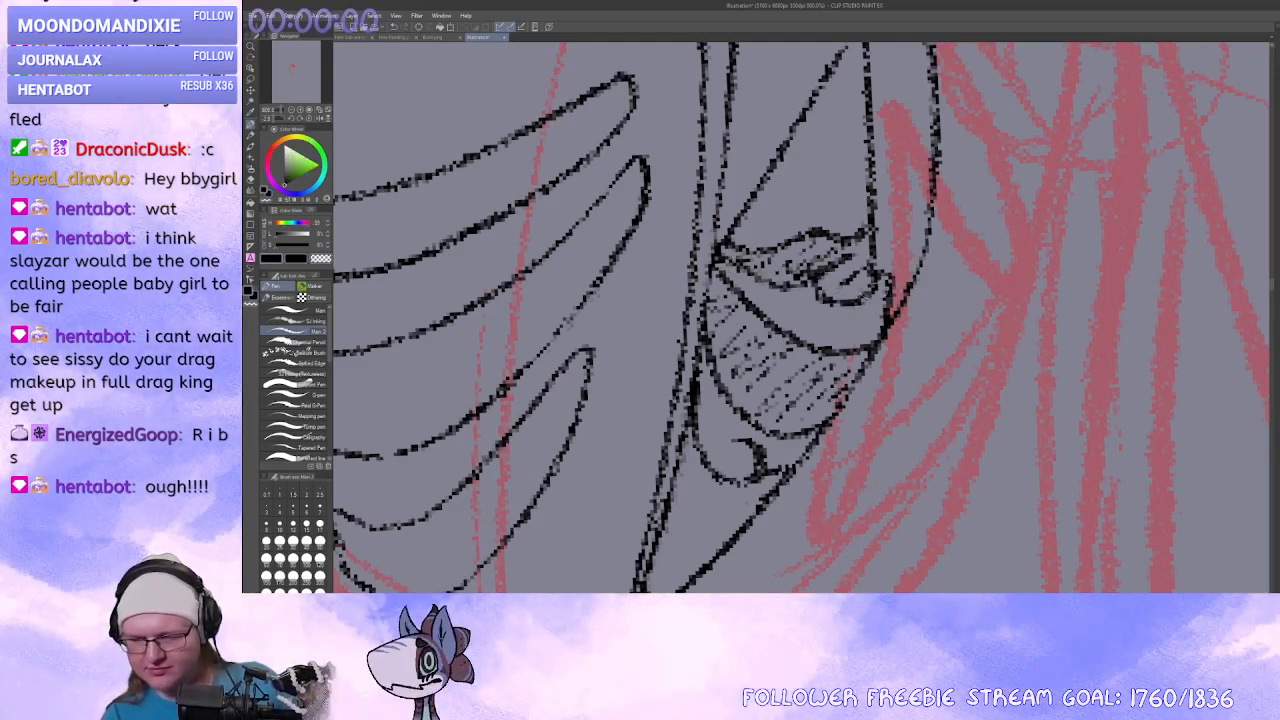
{"action": "left_click_drag", "start_coordinate": [760, 318], "coordinate": [826, 350]}
{"action": "key", "text": "c"}
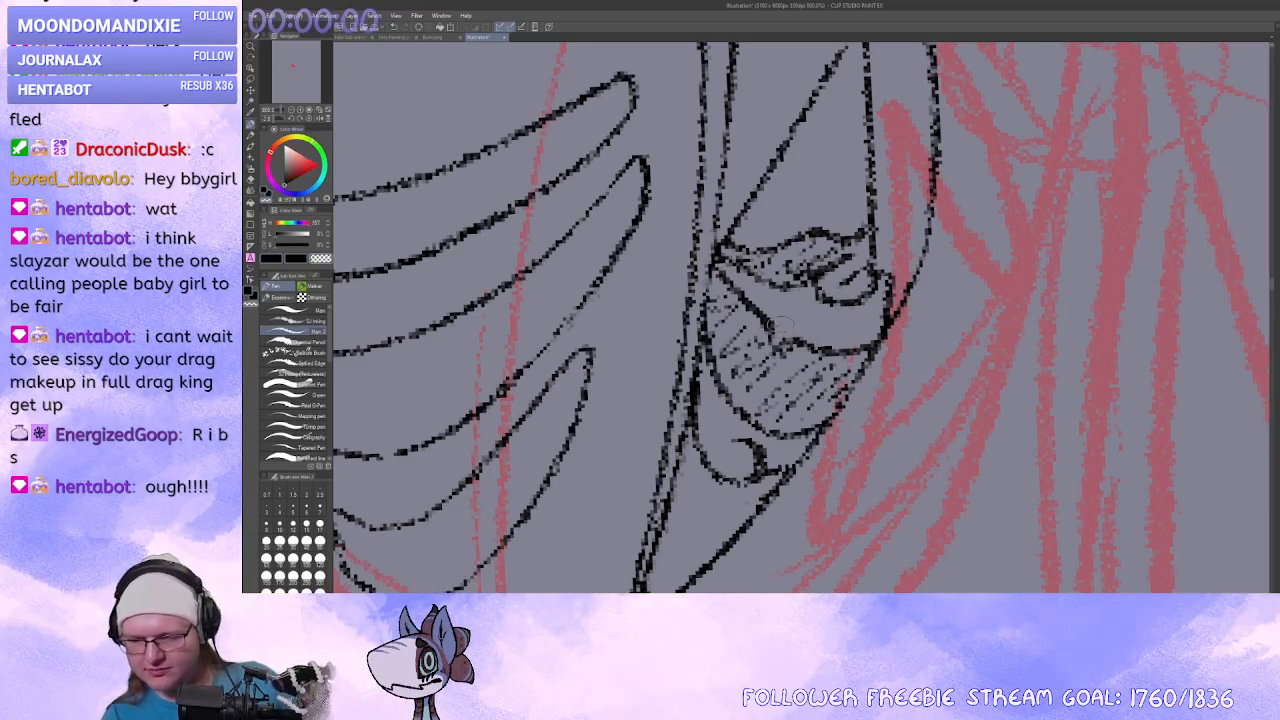
{"action": "mouse_move", "coordinate": [800, 292]}
{"action": "left_mouse_down"}
{"action": "mouse_move", "coordinate": [812, 278]}
{"action": "mouse_move", "coordinate": [832, 300]}
{"action": "left_mouse_up"}
{"action": "key", "text": "c"}
{"action": "mouse_move", "coordinate": [768, 330]}
{"action": "left_mouse_down"}
{"action": "mouse_move", "coordinate": [798, 344]}
{"action": "mouse_move", "coordinate": [858, 328]}
{"action": "mouse_move", "coordinate": [876, 308]}
{"action": "left_mouse_up"}
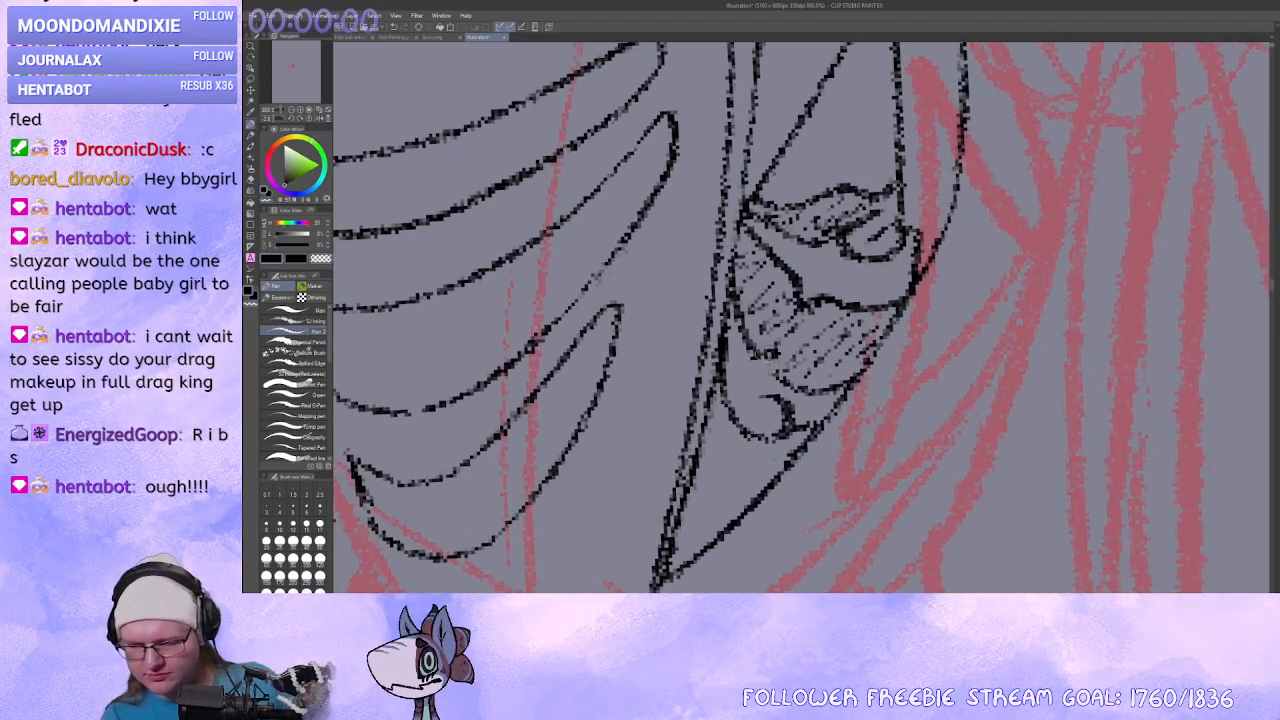
{"action": "left_click_drag", "start_coordinate": [776, 353], "coordinate": [778, 374]}
Ink a double-lined curved band across the upper part of the tall triangle beside the sternum bar.
{"action": "left_click_drag", "start_coordinate": [807, 281], "coordinate": [736, 429]}
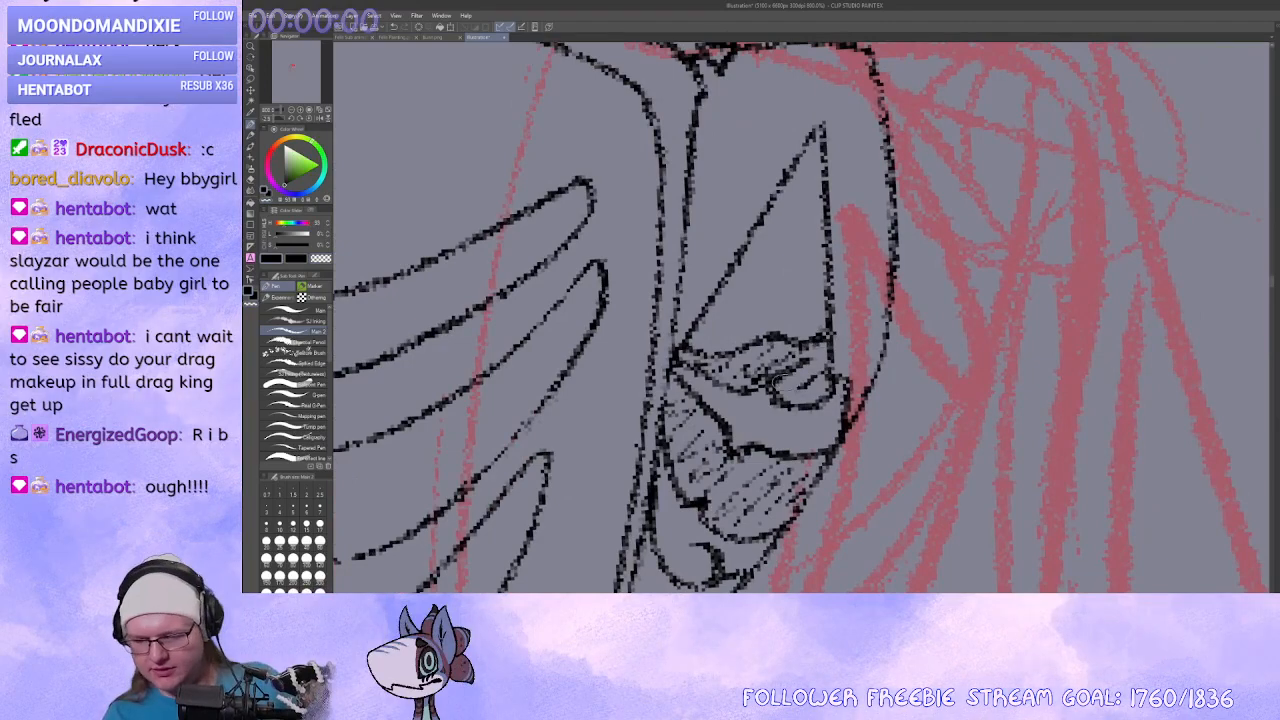
{"action": "left_click", "coordinate": [750, 391], "text": "alt"}
{"action": "left_click", "coordinate": [766, 385], "text": "alt"}
{"action": "left_click_drag", "start_coordinate": [770, 380], "coordinate": [776, 398]}
{"action": "left_click_drag", "start_coordinate": [778, 340], "coordinate": [756, 430]}
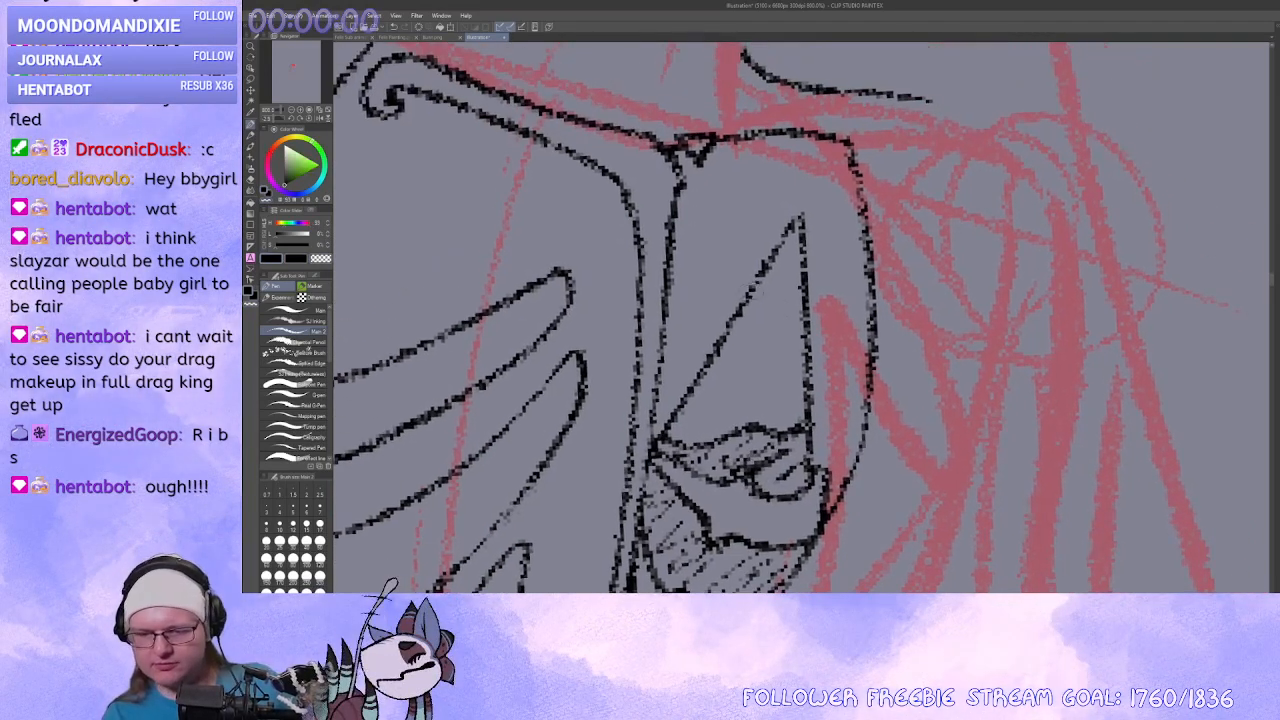
{"action": "mouse_move", "coordinate": [751, 300]}
{"action": "left_mouse_down"}
{"action": "mouse_move", "coordinate": [801, 299]}
{"action": "mouse_move", "coordinate": [772, 308]}
{"action": "left_mouse_up"}
{"action": "key", "text": "ctrl+z"}
{"action": "mouse_move", "coordinate": [751, 303]}
{"action": "left_mouse_down"}
{"action": "mouse_move", "coordinate": [804, 298]}
{"action": "mouse_move", "coordinate": [811, 312]}
{"action": "left_mouse_up"}
{"action": "left_click_drag", "start_coordinate": [744, 302], "coordinate": [807, 313]}
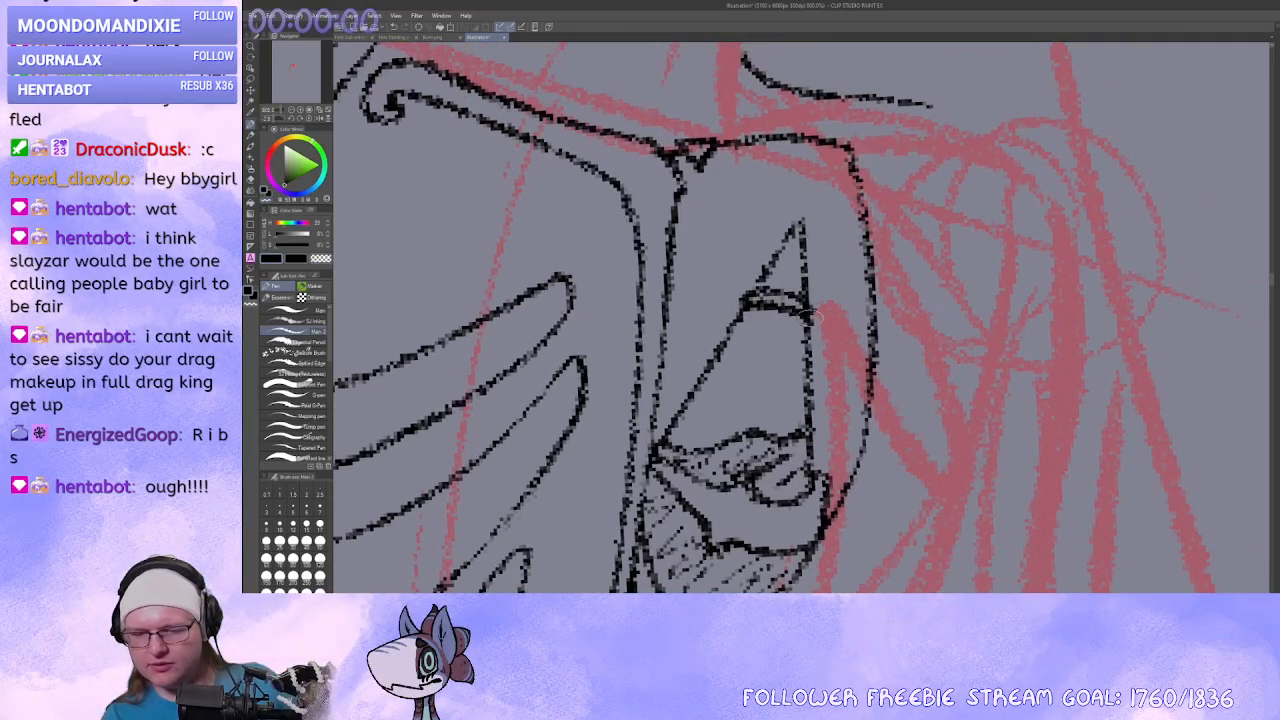
Extend the triangle's slanted edge with a thickened curve up to the top corner of the chest outline.
{"action": "left_click_drag", "start_coordinate": [797, 228], "coordinate": [858, 168]}
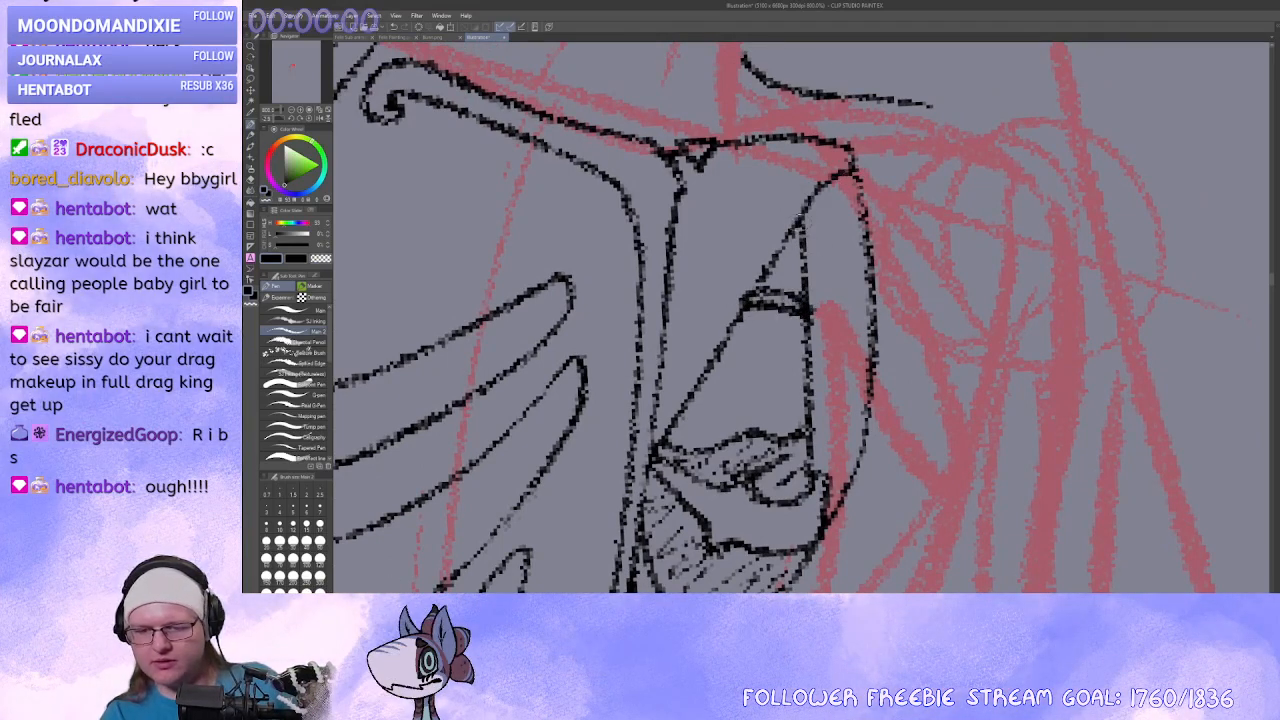
{"action": "left_click_drag", "start_coordinate": [826, 247], "coordinate": [840, 217]}
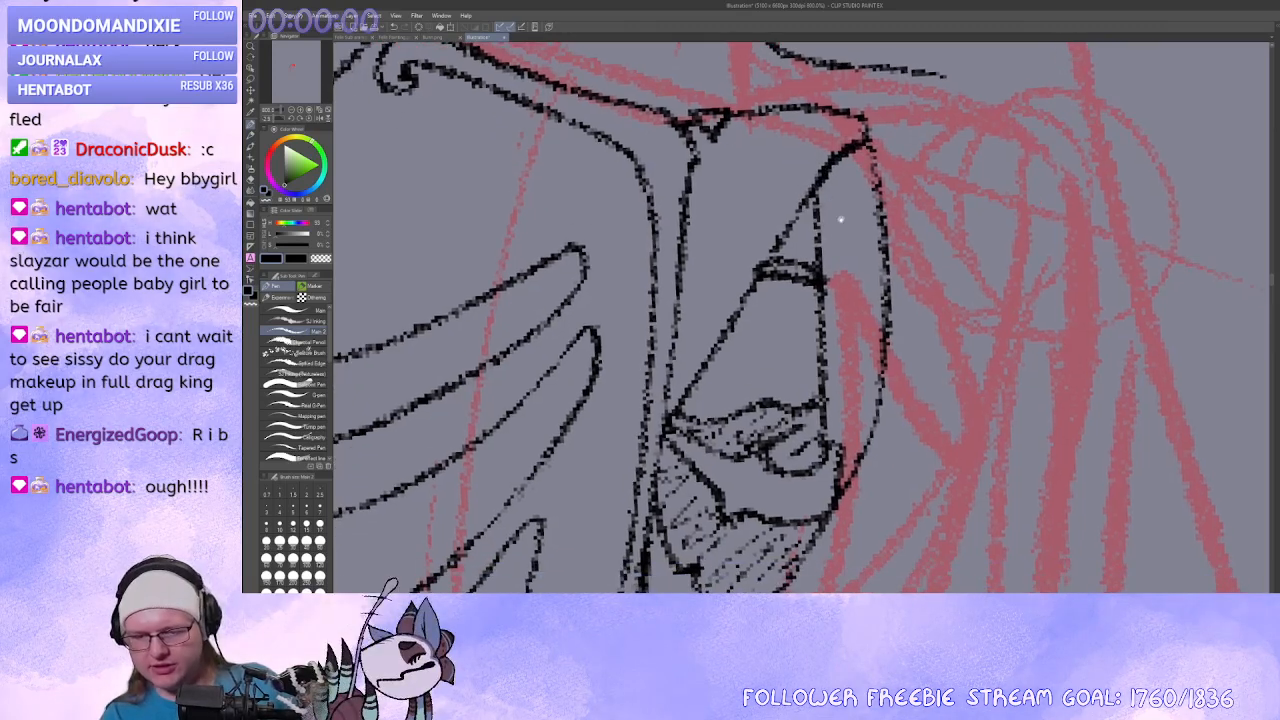
{"action": "mouse_move", "coordinate": [868, 383]}
{"action": "left_mouse_down"}
{"action": "mouse_move", "coordinate": [874, 423]}
{"action": "mouse_move", "coordinate": [886, 402]}
{"action": "mouse_move", "coordinate": [817, 233]}
{"action": "mouse_move", "coordinate": [836, 157]}
{"action": "left_mouse_up"}
{"action": "key", "text": "c"}
{"action": "key", "text": "c"}
{"action": "left_click_drag", "start_coordinate": [778, 210], "coordinate": [838, 155]}
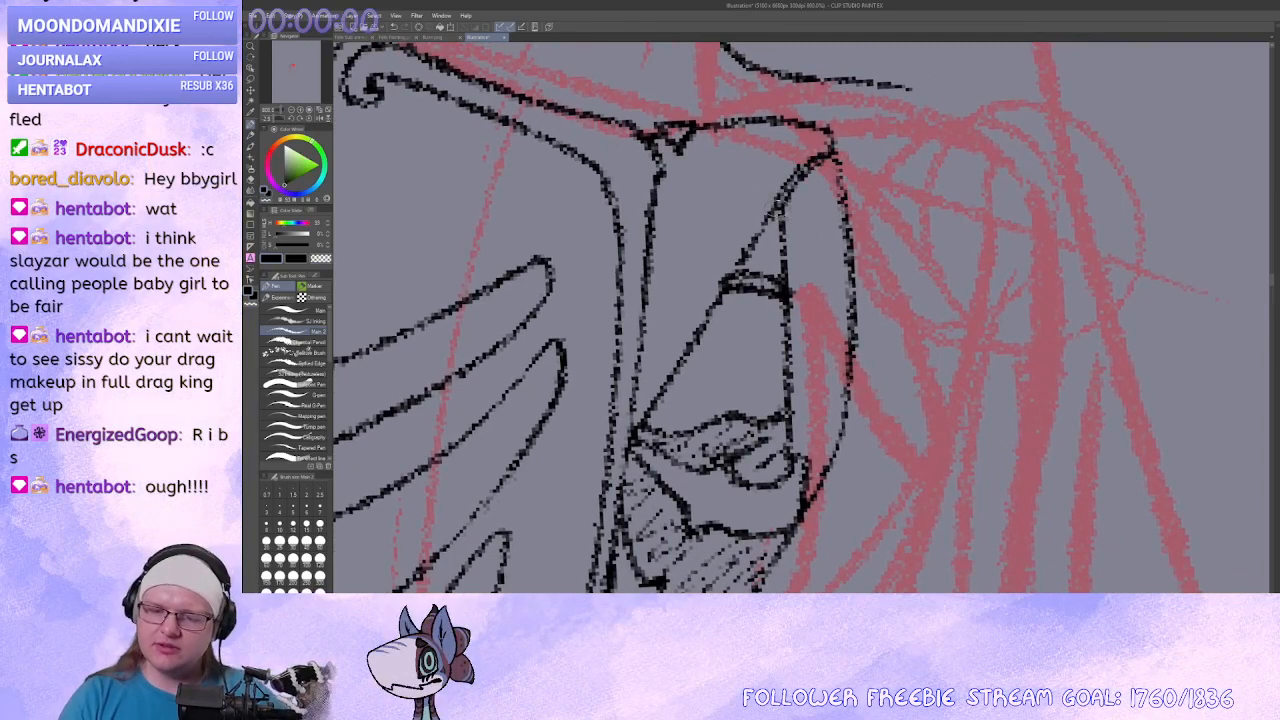
Ink double-lined arcs joining the triangle's upper part to the chest outline on one side and the sternum bar on the other.
{"action": "left_click_drag", "start_coordinate": [816, 300], "coordinate": [901, 280]}
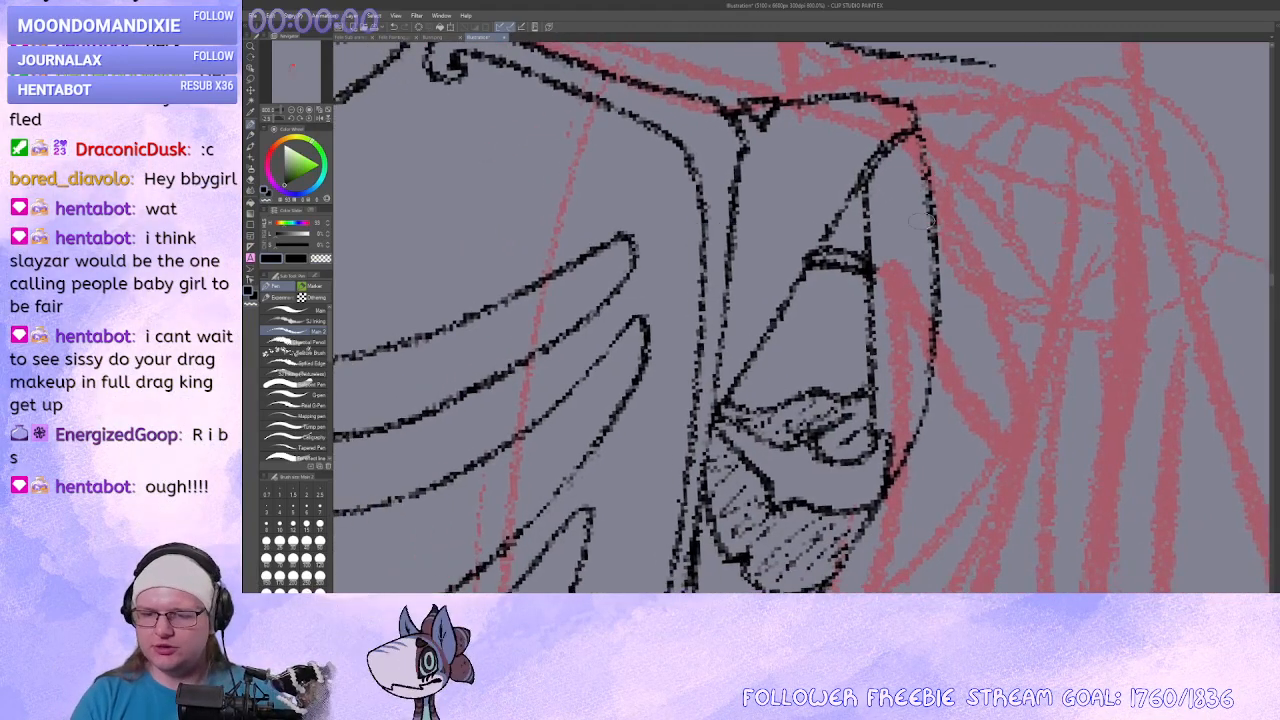
{"action": "left_click_drag", "start_coordinate": [932, 212], "coordinate": [877, 240]}
{"action": "key", "text": "ctrl+z"}
{"action": "mouse_move", "coordinate": [930, 188]}
{"action": "left_mouse_down"}
{"action": "mouse_move", "coordinate": [864, 248]}
{"action": "mouse_move", "coordinate": [740, 199]}
{"action": "left_mouse_up"}
{"action": "left_click_drag", "start_coordinate": [812, 225], "coordinate": [738, 204]}
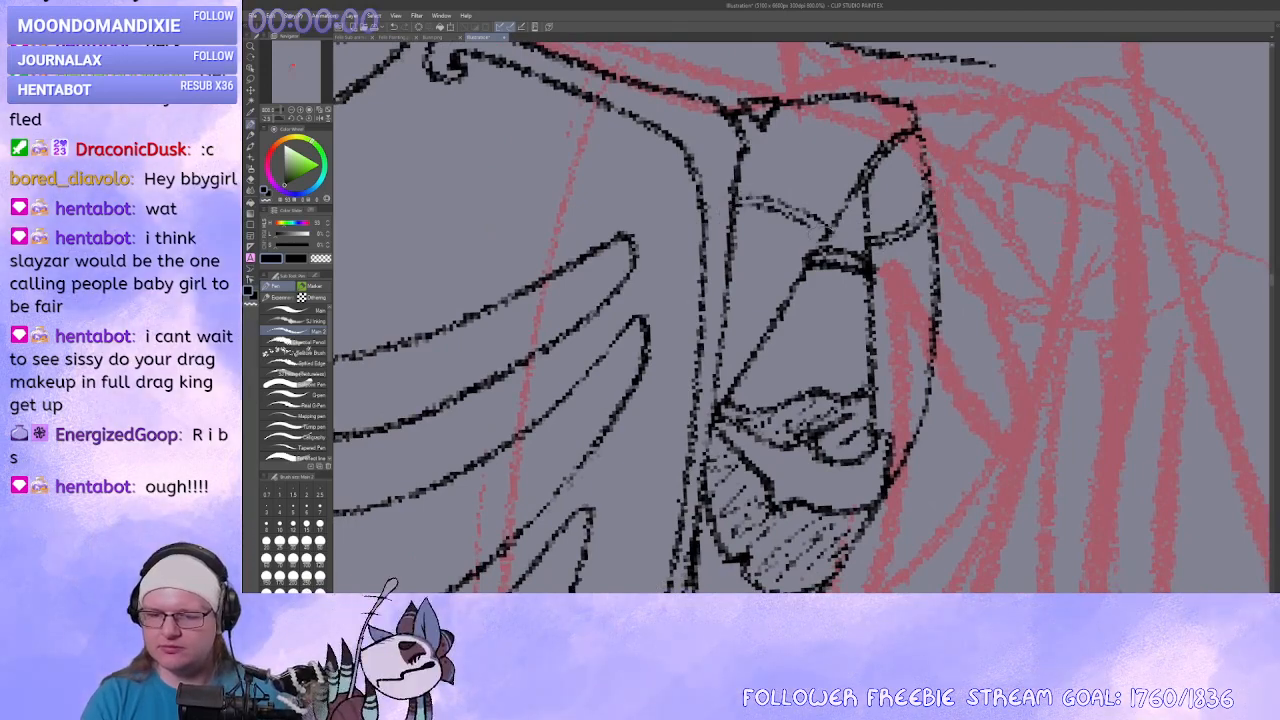
{"action": "key", "text": "ctrl+z"}
{"action": "left_click_drag", "start_coordinate": [824, 224], "coordinate": [734, 212]}
{"action": "key", "text": "ctrl+z"}
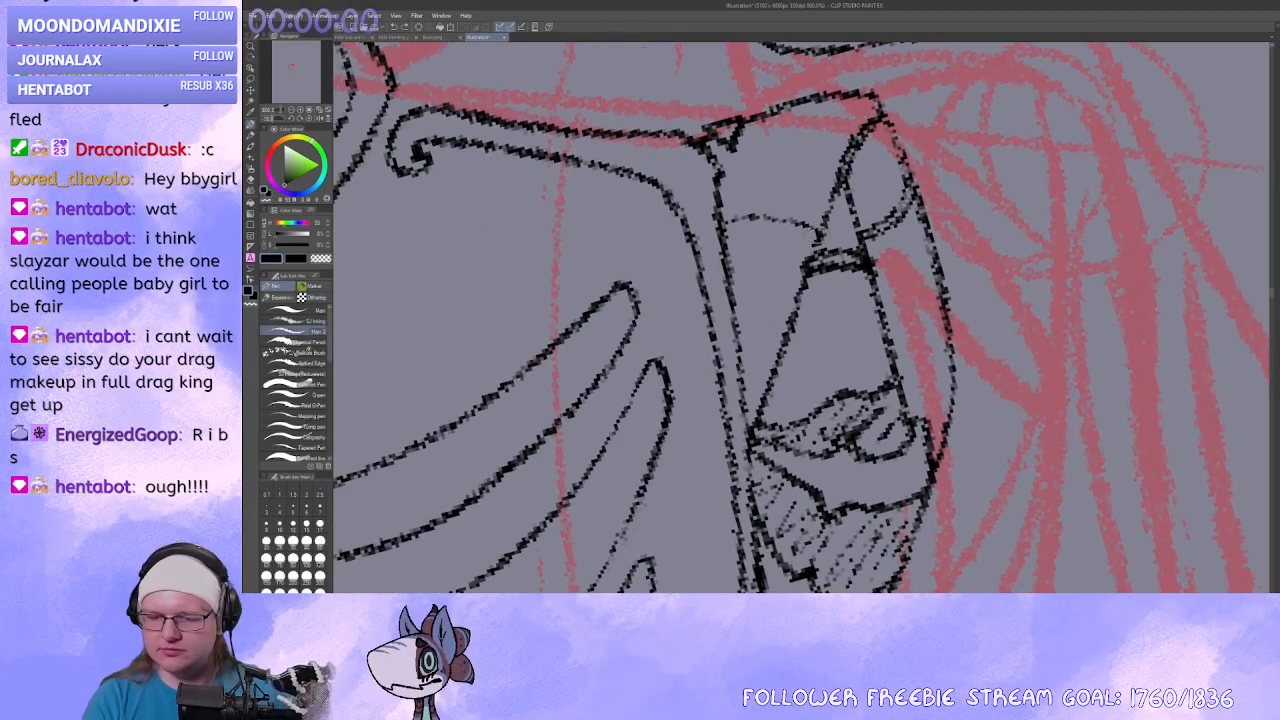
{"action": "mouse_move", "coordinate": [812, 234]}
{"action": "left_mouse_down"}
{"action": "mouse_move", "coordinate": [727, 231]}
{"action": "mouse_move", "coordinate": [757, 221]}
{"action": "mouse_move", "coordinate": [814, 242]}
{"action": "left_mouse_up"}
{"action": "key", "text": "ctrl+z"}
{"action": "mouse_move", "coordinate": [740, 405]}
{"action": "left_mouse_down"}
{"action": "mouse_move", "coordinate": [695, 330]}
{"action": "mouse_move", "coordinate": [708, 373]}
{"action": "left_mouse_up"}
{"action": "mouse_move", "coordinate": [767, 207]}
{"action": "left_mouse_down"}
{"action": "mouse_move", "coordinate": [751, 220]}
{"action": "mouse_move", "coordinate": [706, 217]}
{"action": "mouse_move", "coordinate": [690, 236]}
{"action": "left_mouse_up"}
{"action": "left_click_drag", "start_coordinate": [745, 337], "coordinate": [816, 218]}
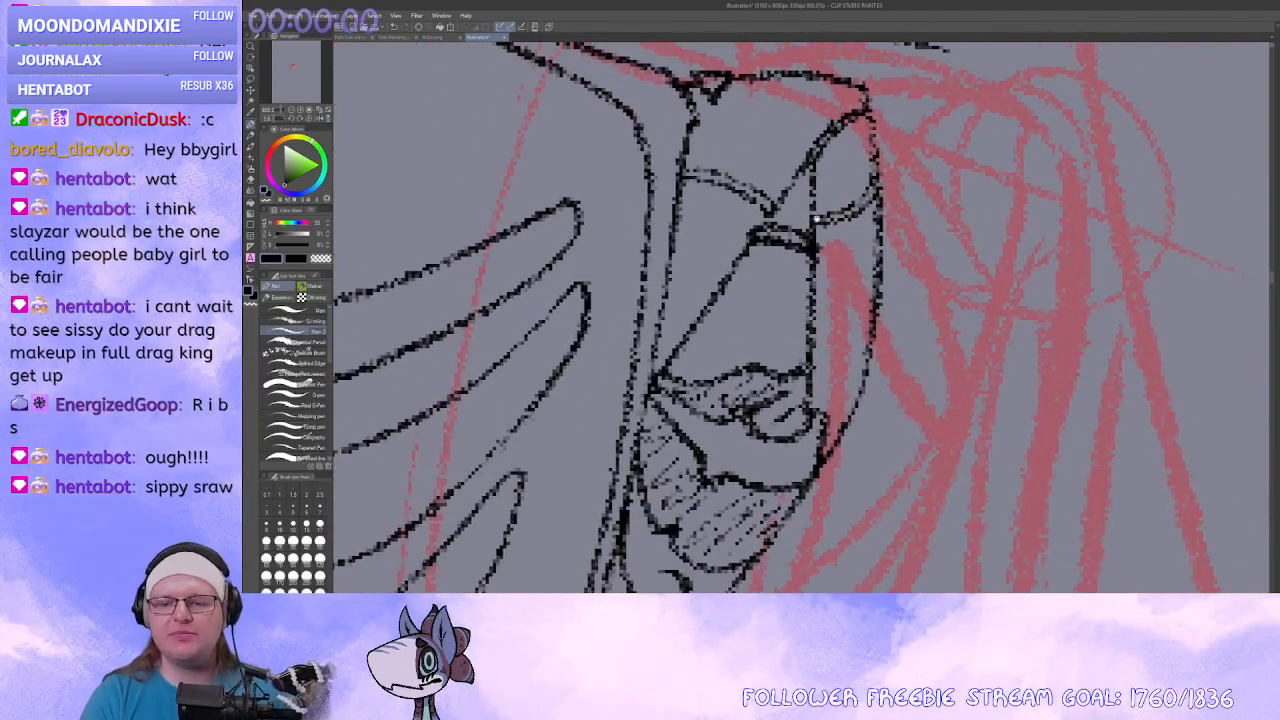
{"action": "mouse_move", "coordinate": [832, 282]}
{"action": "left_mouse_down"}
{"action": "mouse_move", "coordinate": [815, 283]}
{"action": "mouse_move", "coordinate": [784, 232]}
{"action": "mouse_move", "coordinate": [801, 252]}
{"action": "mouse_move", "coordinate": [853, 255]}
{"action": "left_mouse_up"}
{"action": "key", "text": "c"}
{"action": "key", "text": "c"}
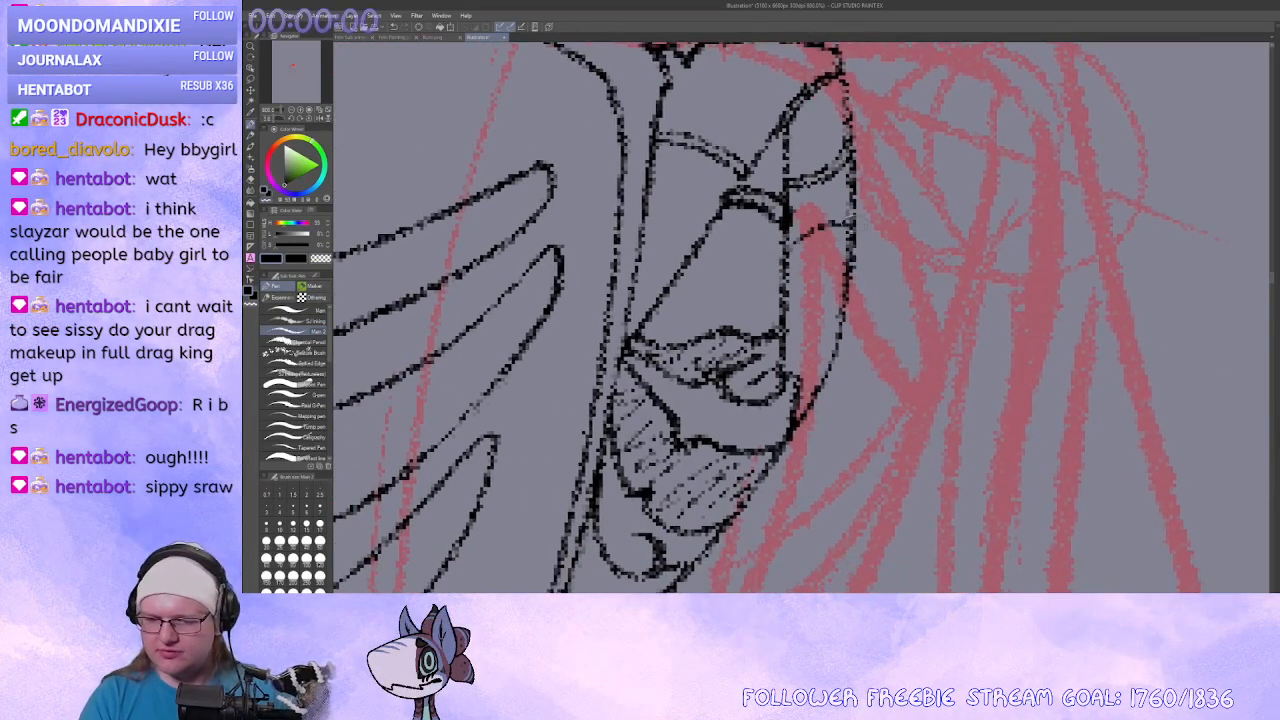
{"action": "left_click_drag", "start_coordinate": [850, 184], "coordinate": [902, 208]}
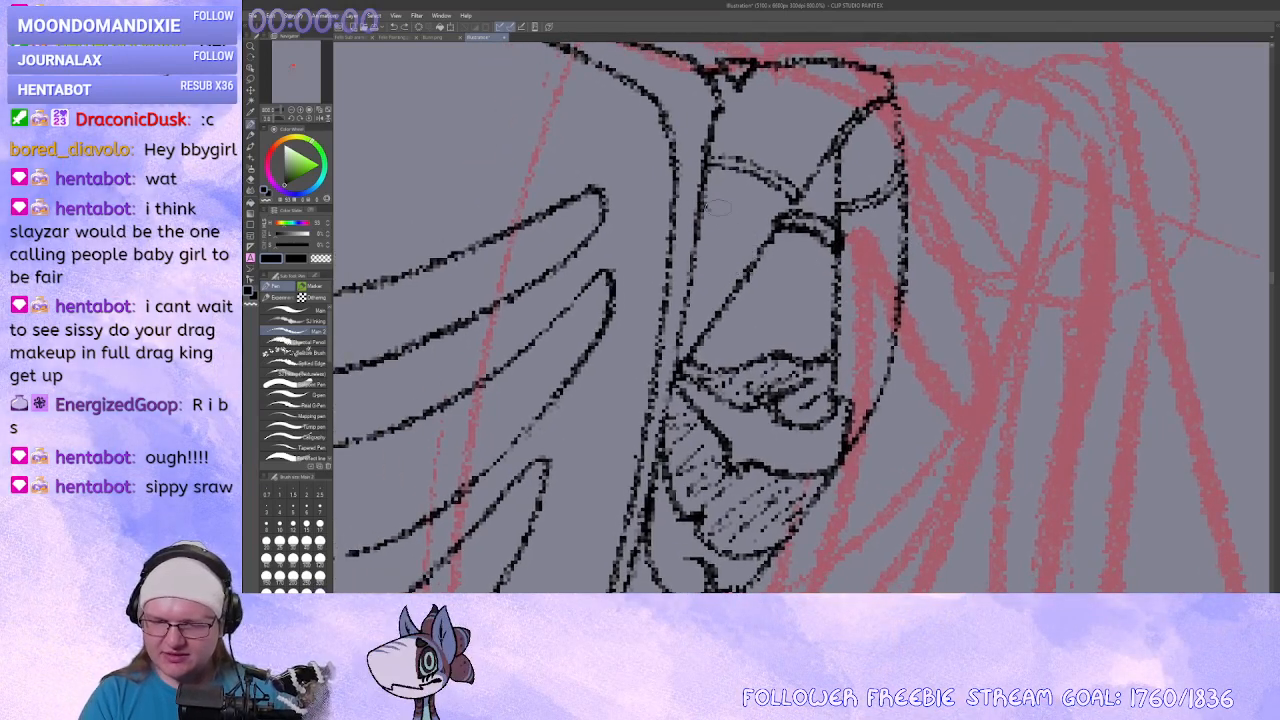
{"action": "left_click_drag", "start_coordinate": [698, 228], "coordinate": [721, 260]}
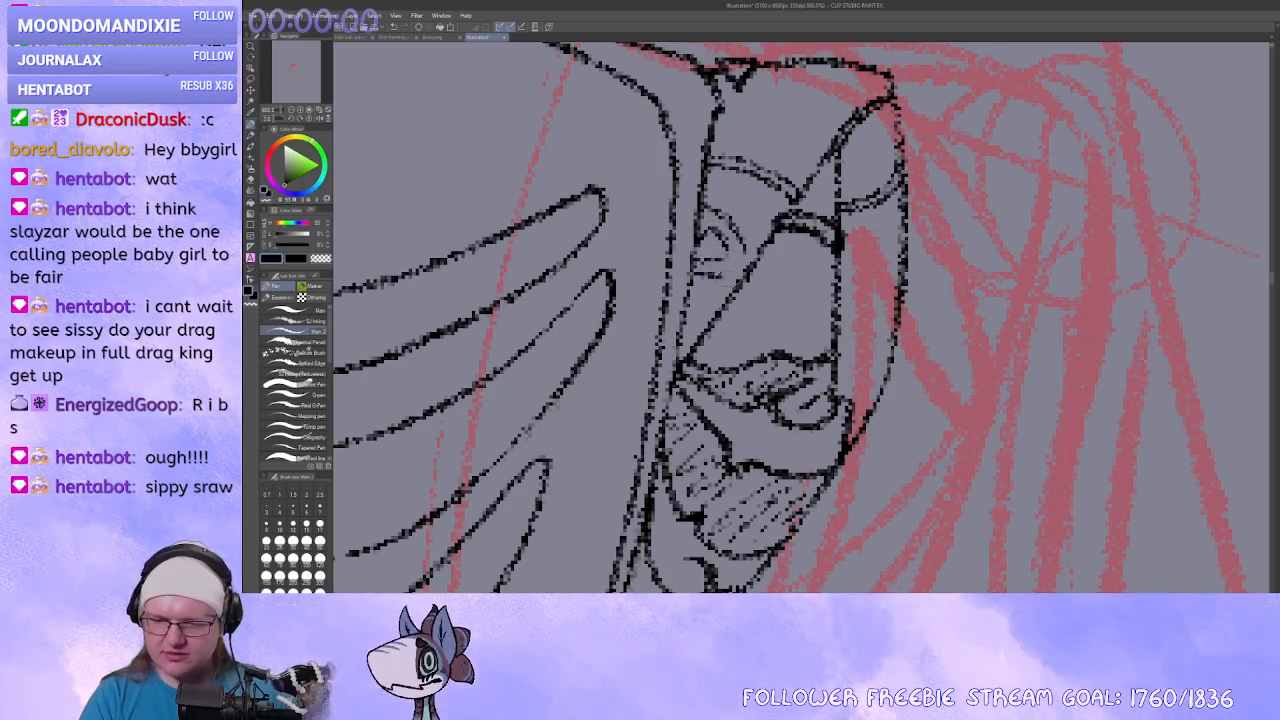
{"action": "key", "text": "ctrl+z"}
{"action": "key", "text": "ctrl+z"}
{"action": "key", "text": "ctrl+z"}
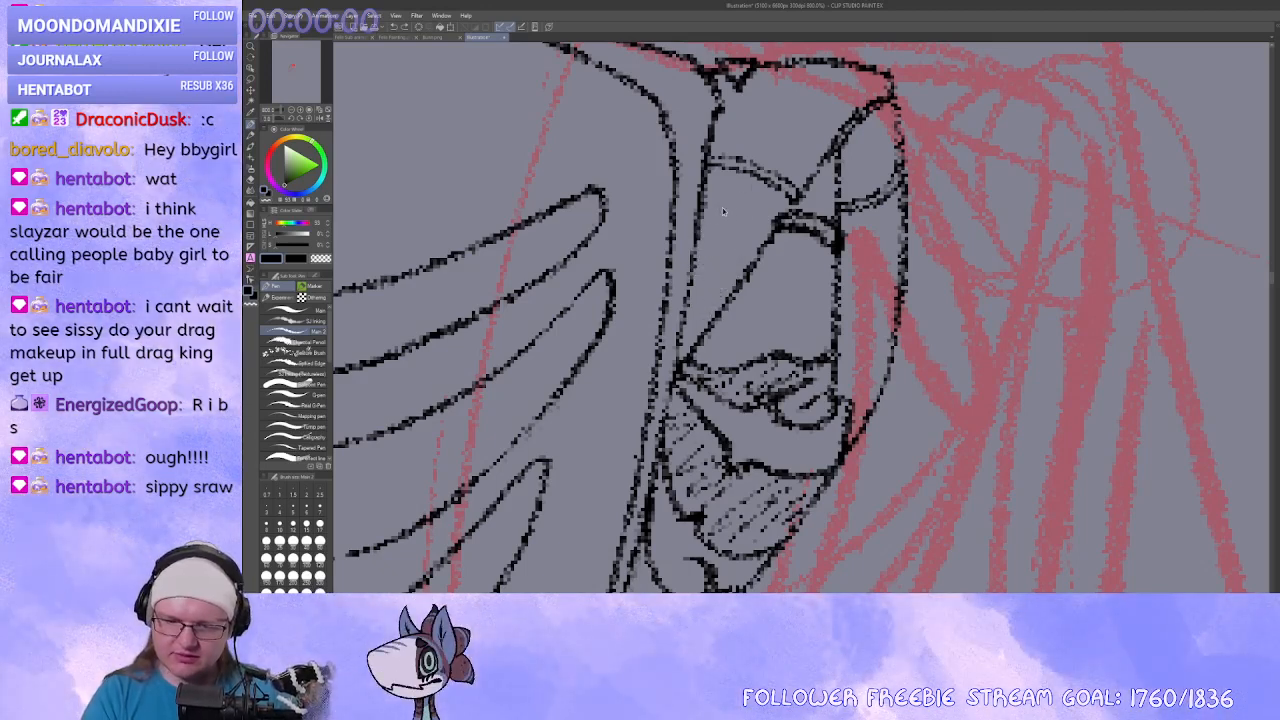
Ink rounded, curled rib shapes between the sternum bar and the triangle's slanted edge, below the double-lined arc.
{"action": "mouse_move", "coordinate": [705, 207]}
{"action": "left_mouse_down"}
{"action": "mouse_move", "coordinate": [732, 215]}
{"action": "mouse_move", "coordinate": [753, 248]}
{"action": "mouse_move", "coordinate": [716, 226]}
{"action": "mouse_move", "coordinate": [736, 248]}
{"action": "mouse_move", "coordinate": [716, 260]}
{"action": "mouse_move", "coordinate": [727, 255]}
{"action": "mouse_move", "coordinate": [732, 274]}
{"action": "mouse_move", "coordinate": [703, 311]}
{"action": "left_mouse_up"}
{"action": "key", "text": "ctrl+z"}
{"action": "left_click_drag", "start_coordinate": [739, 289], "coordinate": [724, 334]}
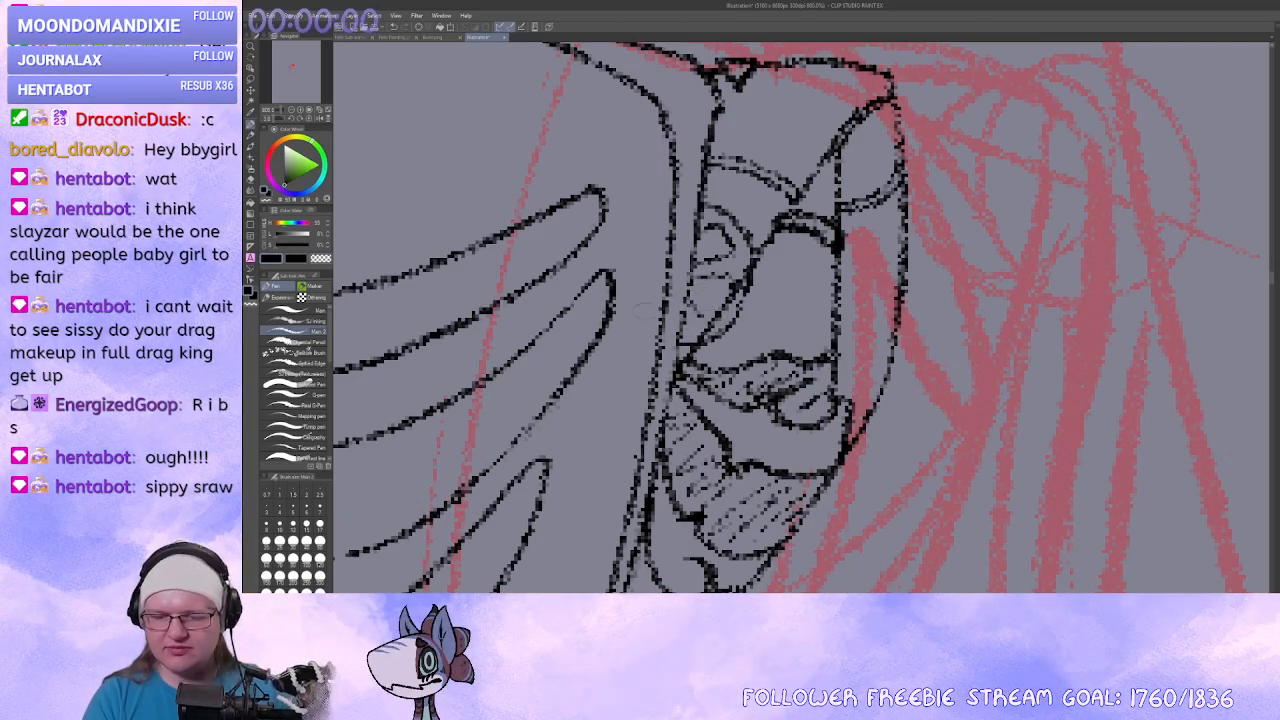
Zoom out to view the whole figure and save the illustration under a WIP file name.
{"action": "scroll", "coordinate": [800, 316], "scroll_direction": "down", "scroll_amount": 7}
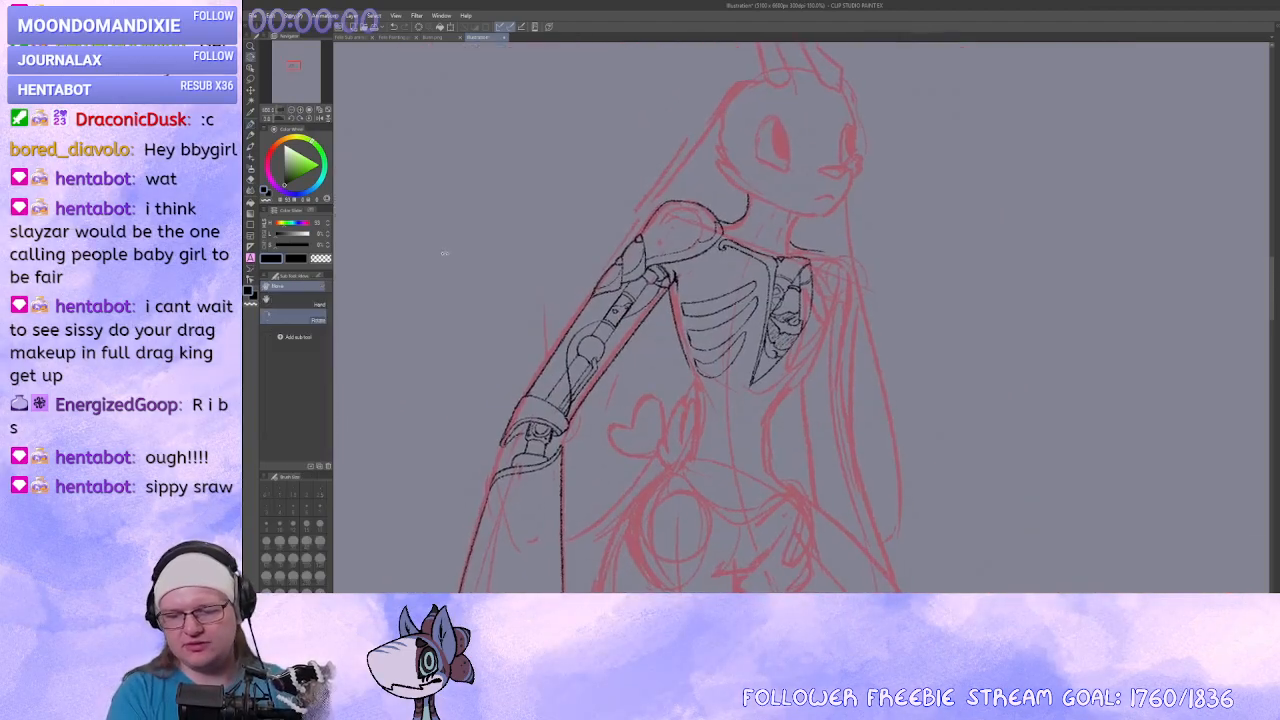
{"action": "left_click", "coordinate": [291, 110]}
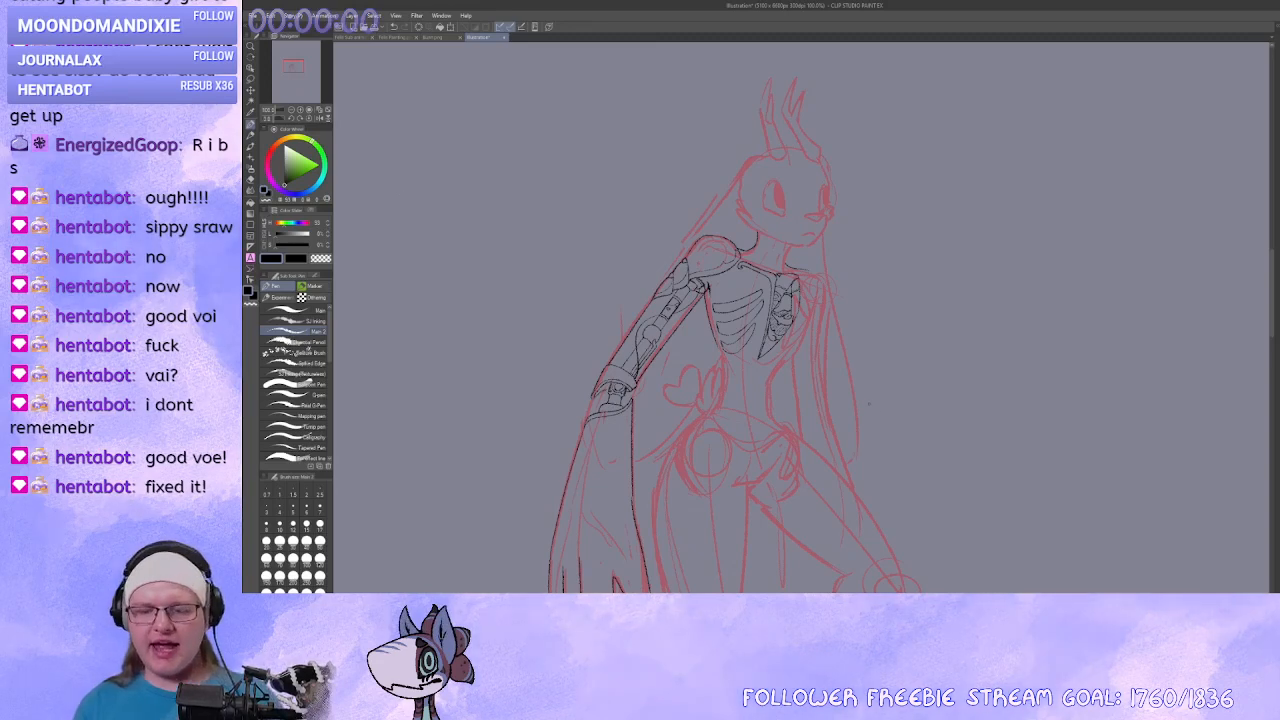
{"action": "scroll", "coordinate": [733, 322], "scroll_direction": "down", "scroll_amount": 1}
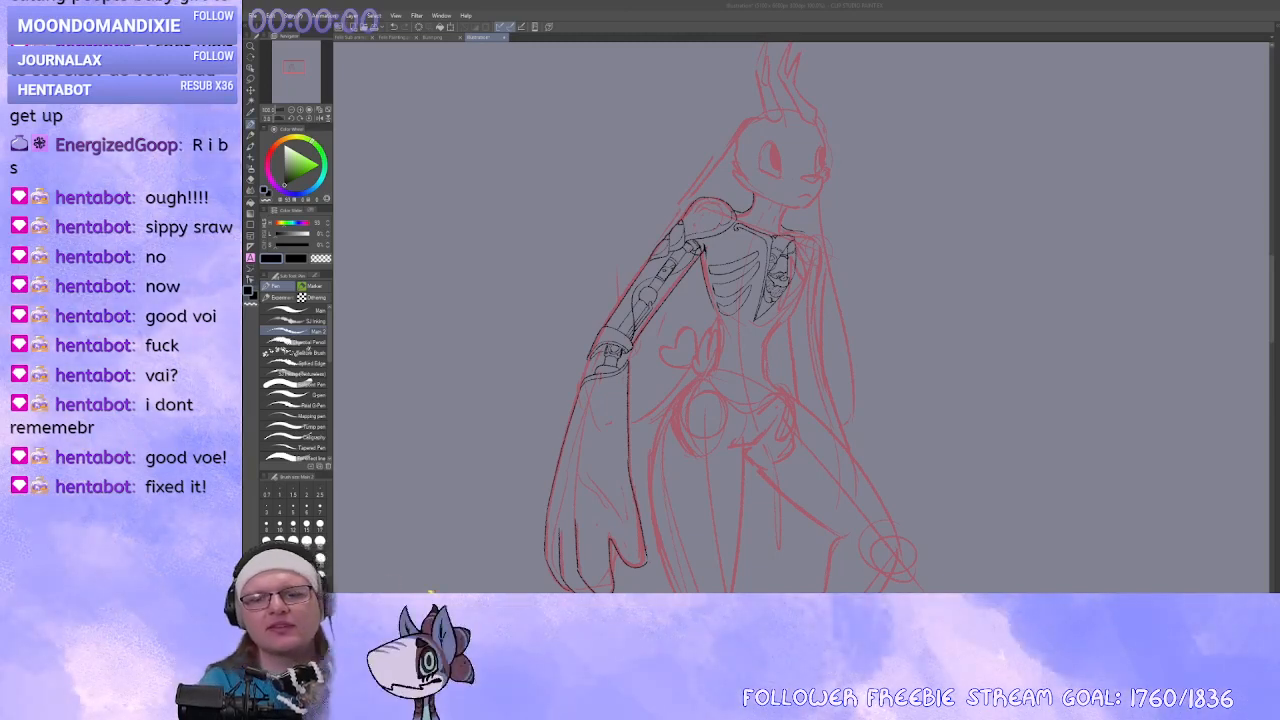
{"action": "key", "text": "Return"}
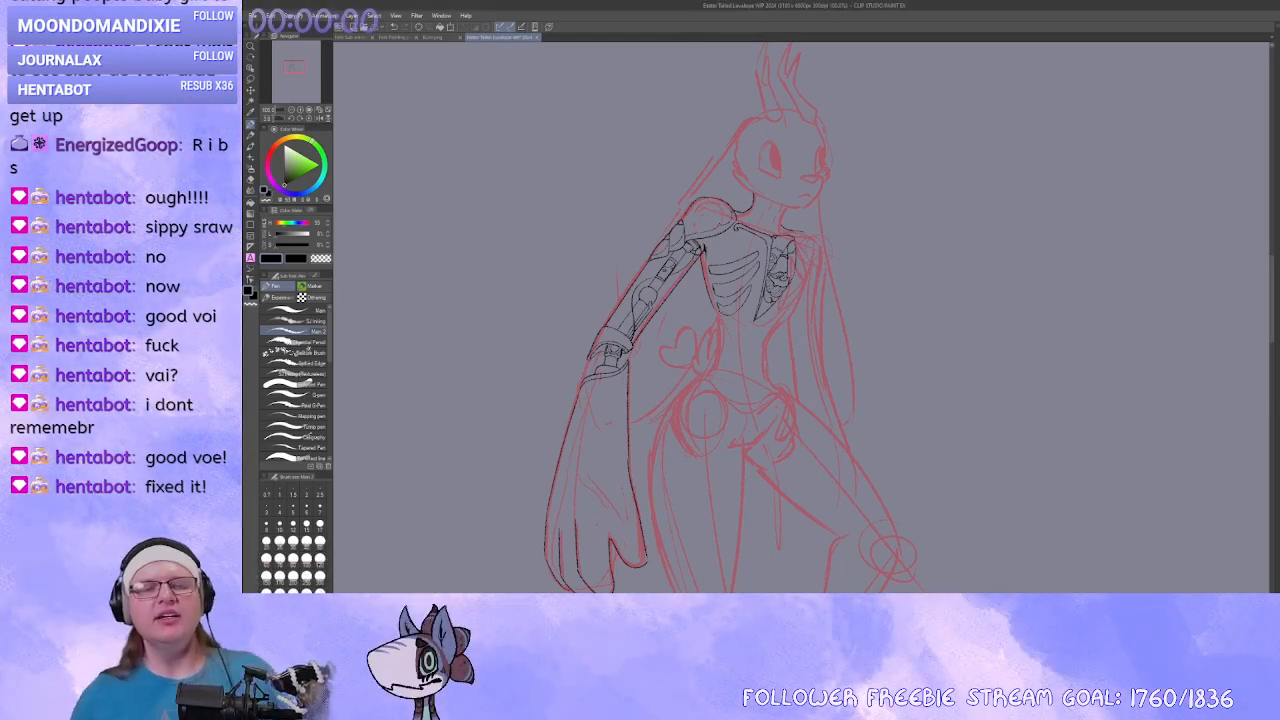
Look through the other open artworks, playing back the purple-background animation and enlarging the neon green painting.
{"action": "left_click", "coordinate": [432, 37]}
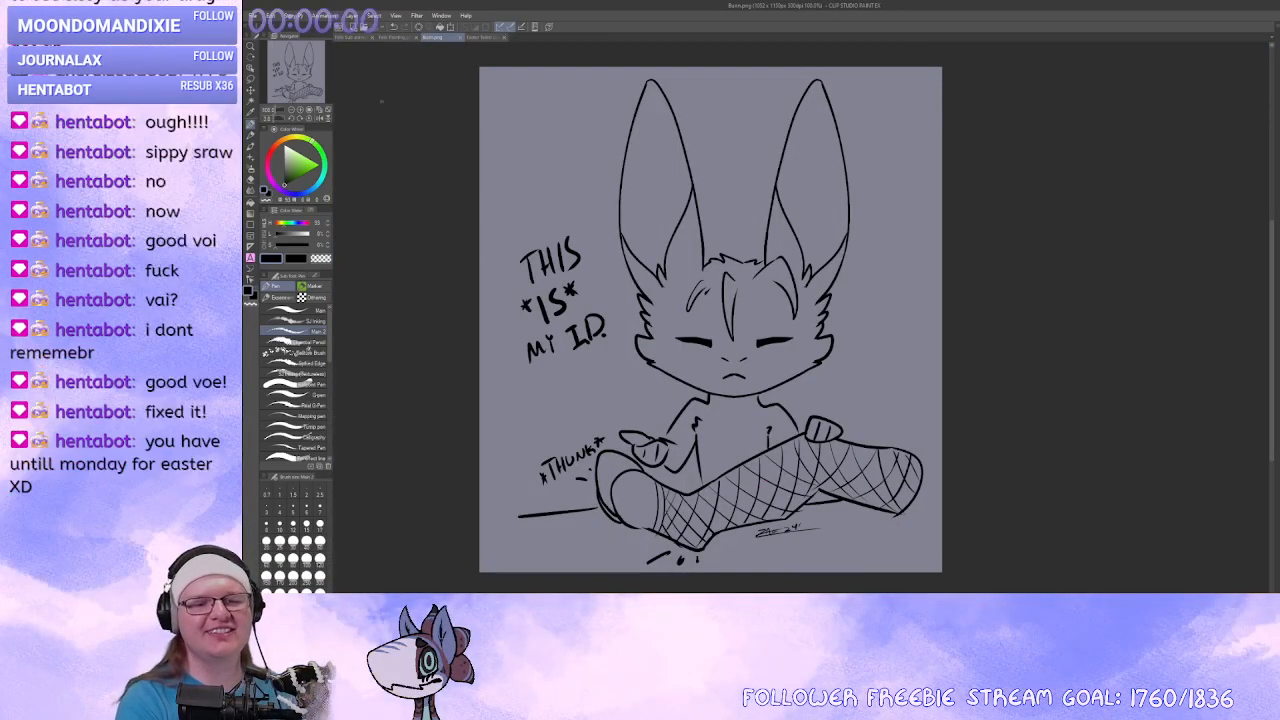
{"action": "left_click", "coordinate": [400, 38]}
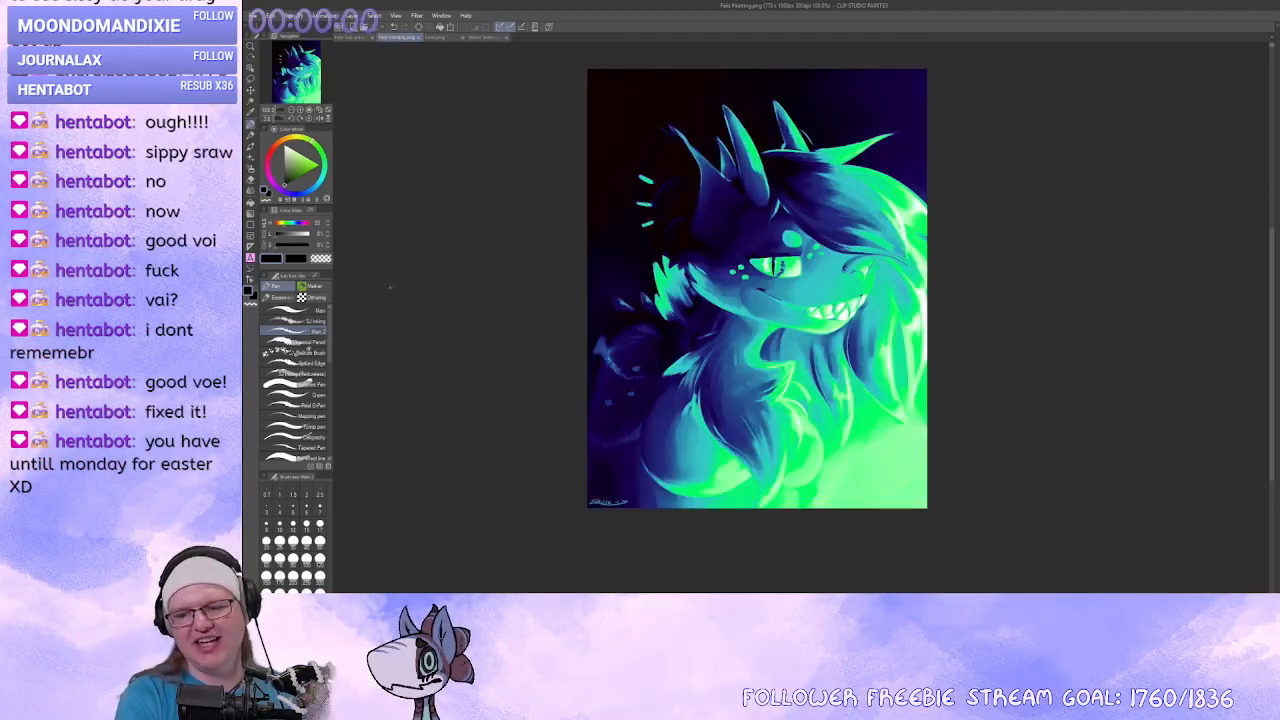
{"action": "left_click", "coordinate": [355, 37]}
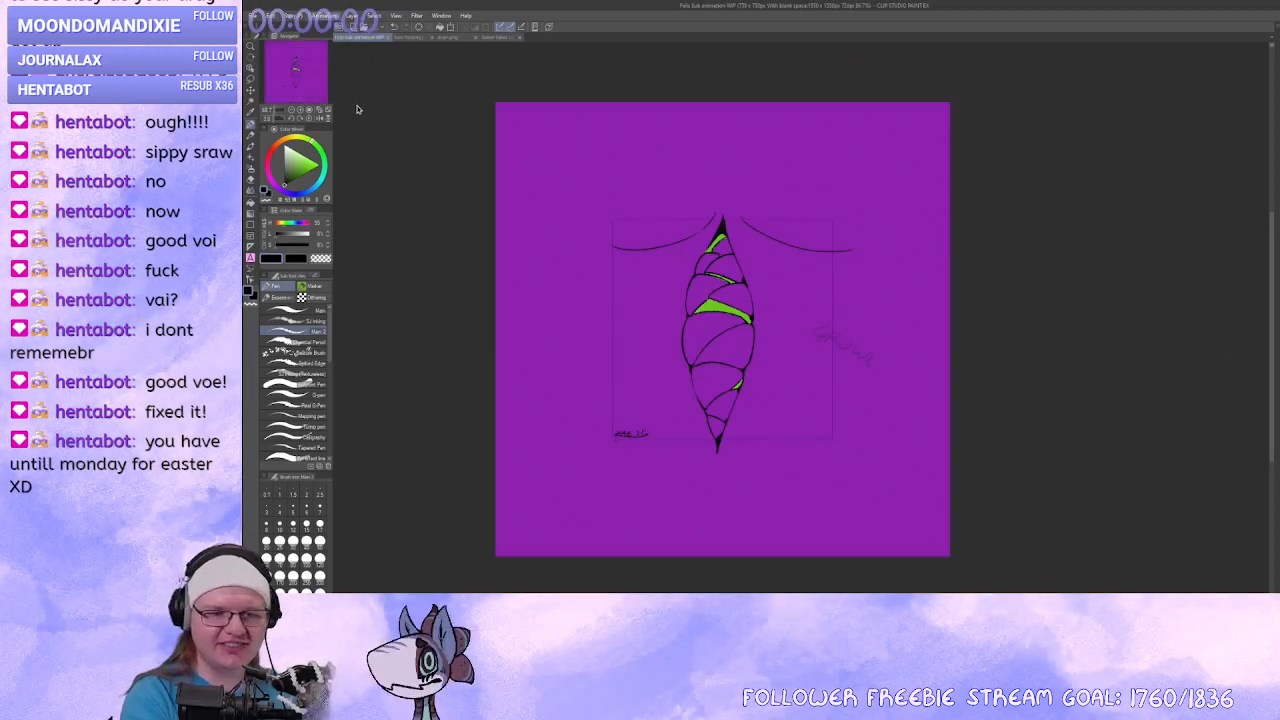
{"action": "left_click", "coordinate": [358, 84]}
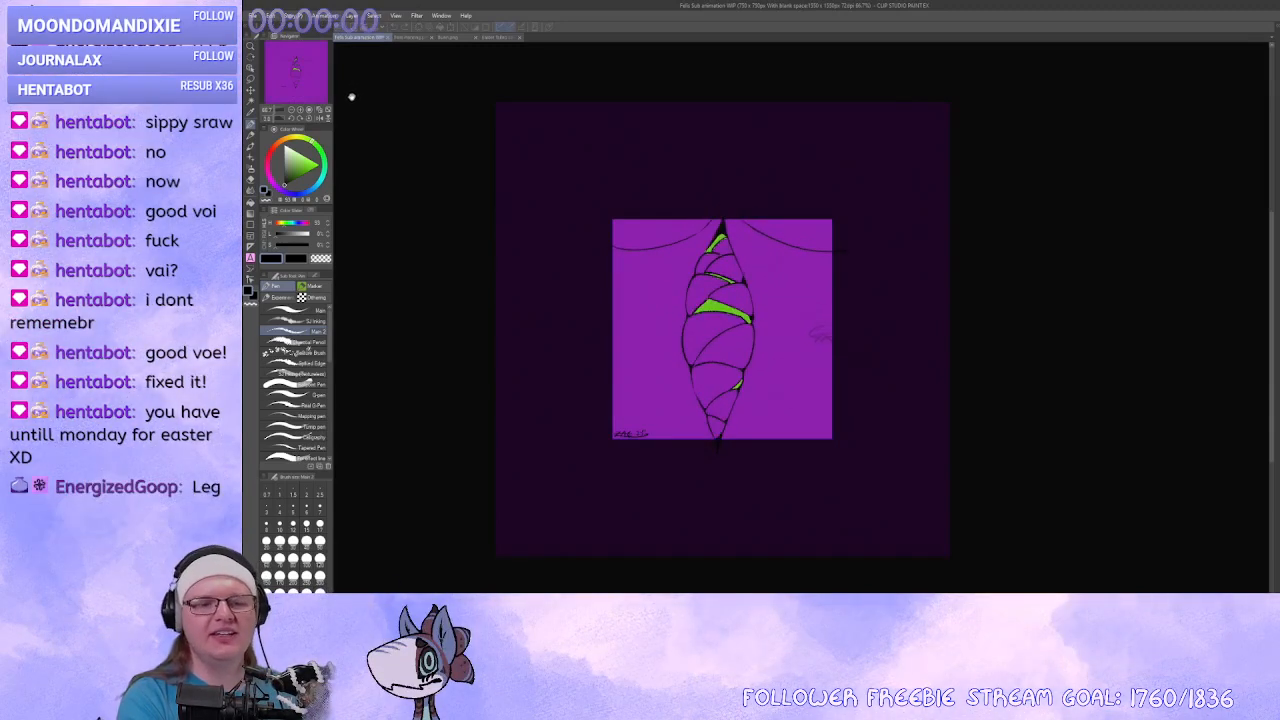
{"action": "left_click", "coordinate": [325, 16]}
{"action": "left_click", "coordinate": [360, 82]}
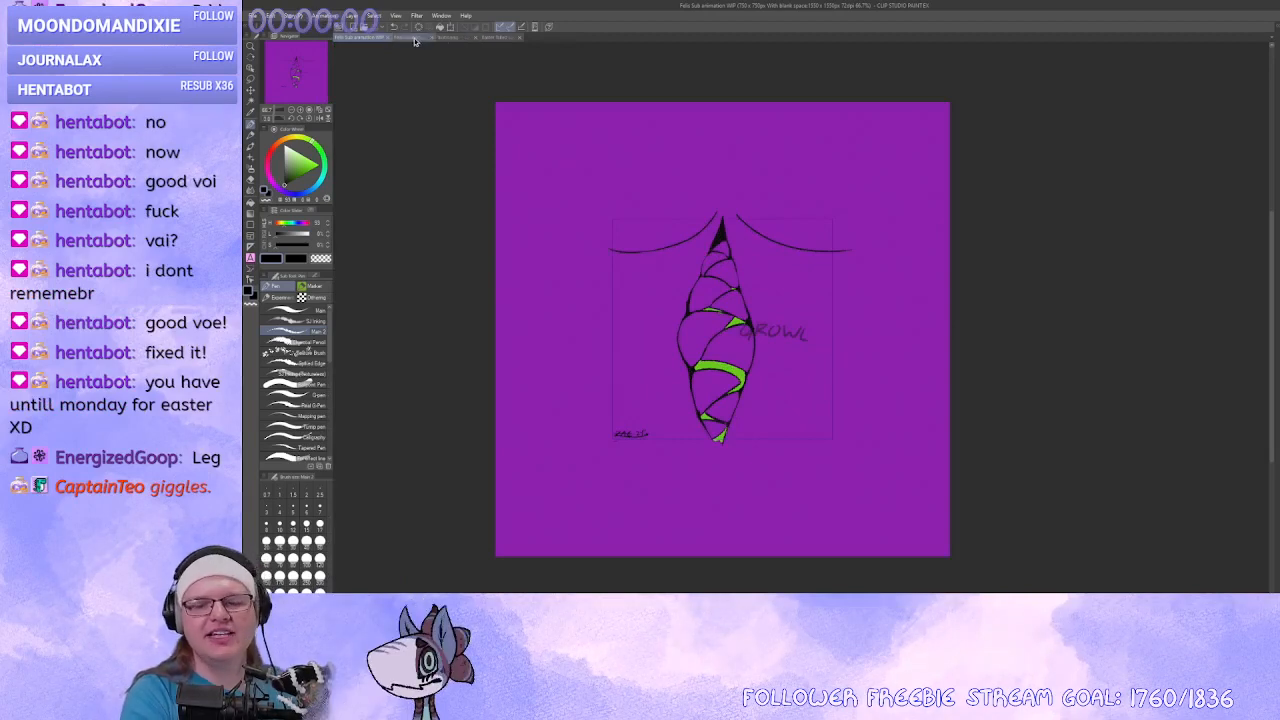
{"action": "left_click", "coordinate": [417, 38]}
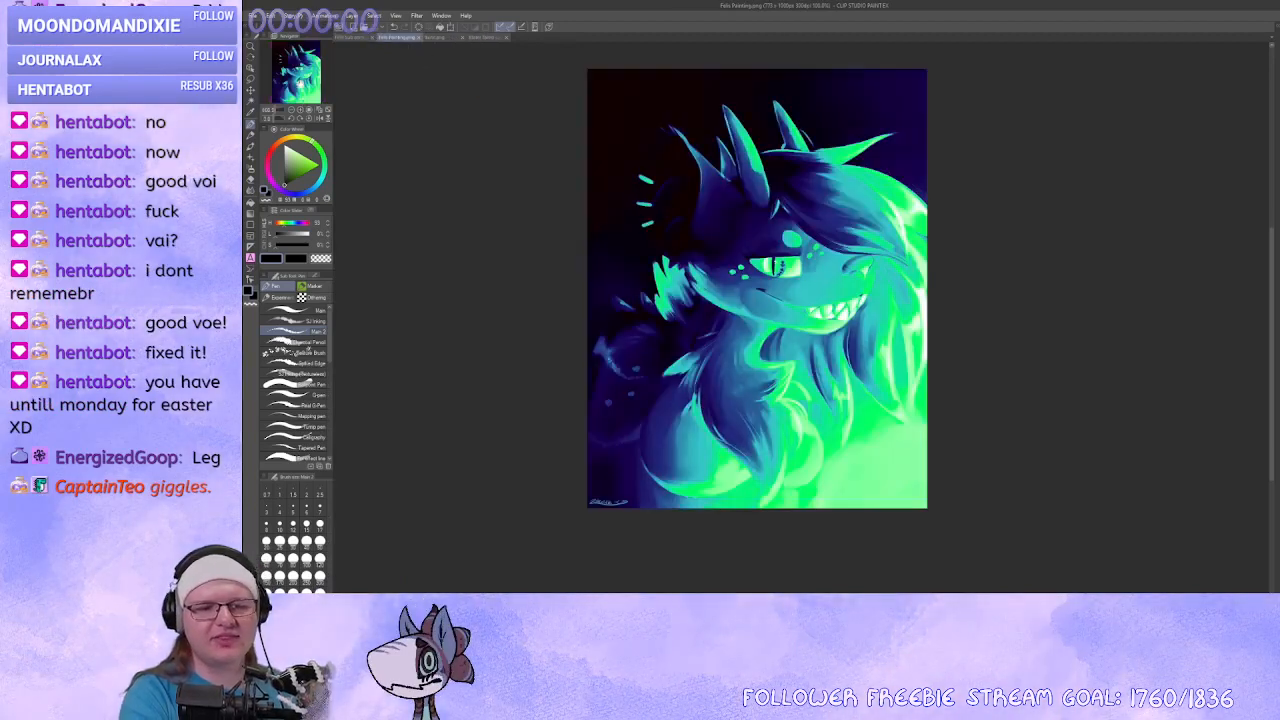
{"action": "left_click", "coordinate": [307, 111]}
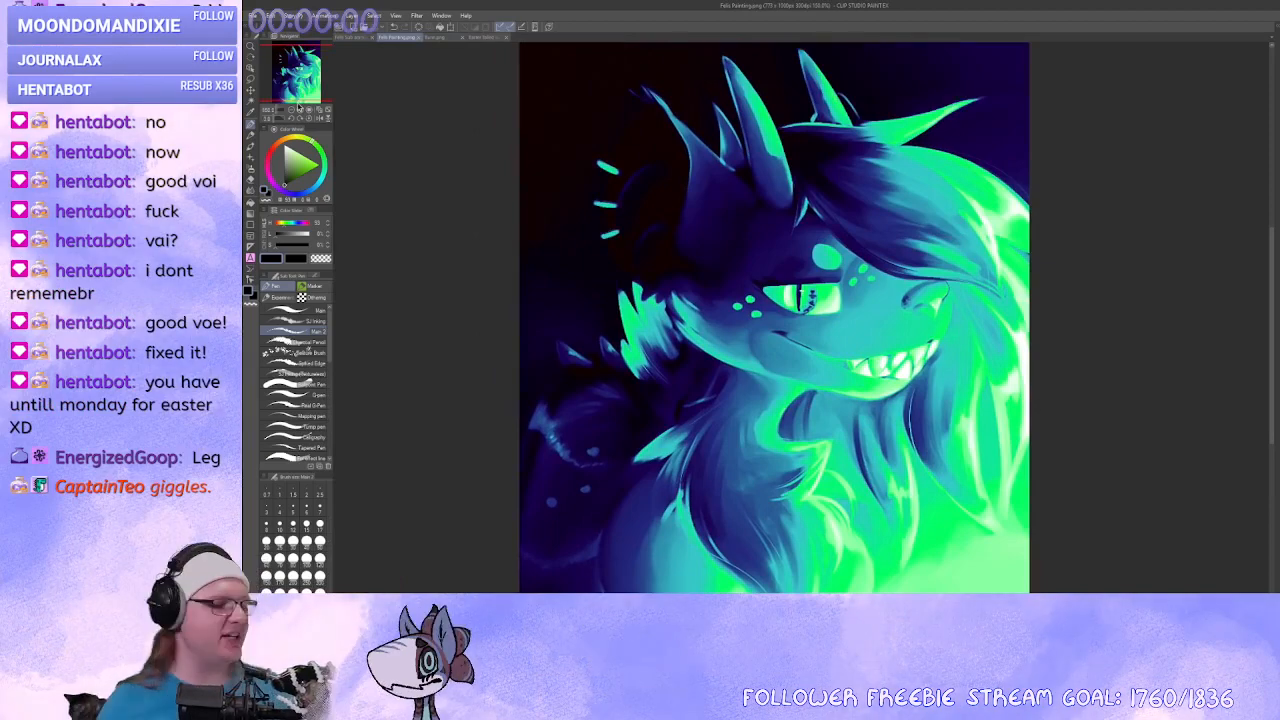